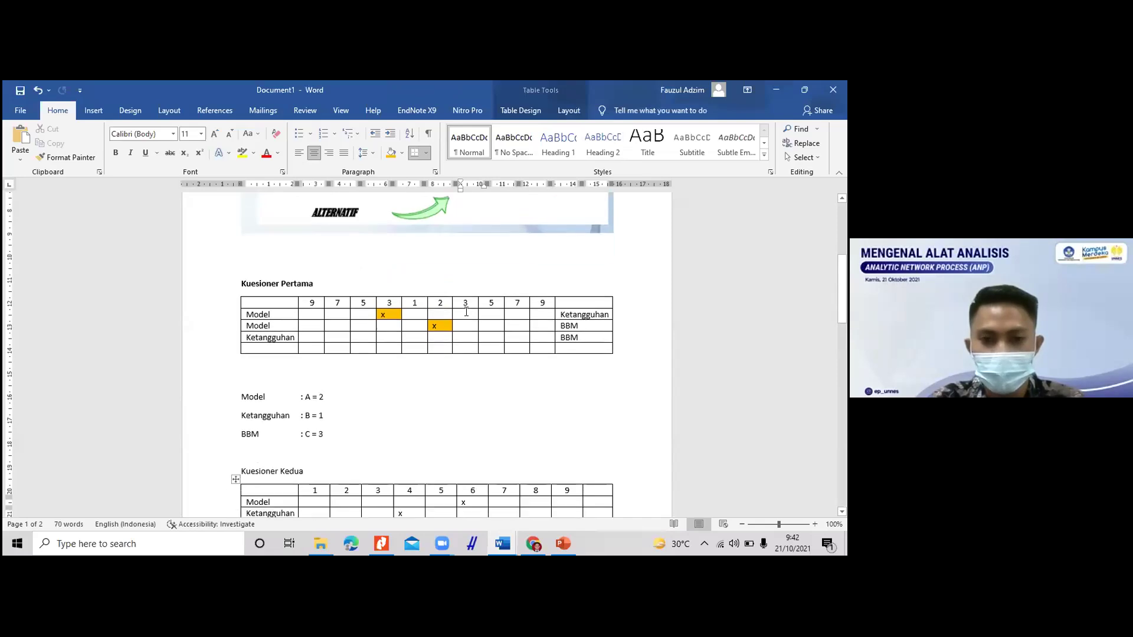
Step: Insert a column between the 3 and 5 columns on the BBM side of the Kuesioner Pertama table and head it 4
{"action": "left_click", "coordinate": [493, 314]}
{"action": "left_click", "coordinate": [568, 111]}
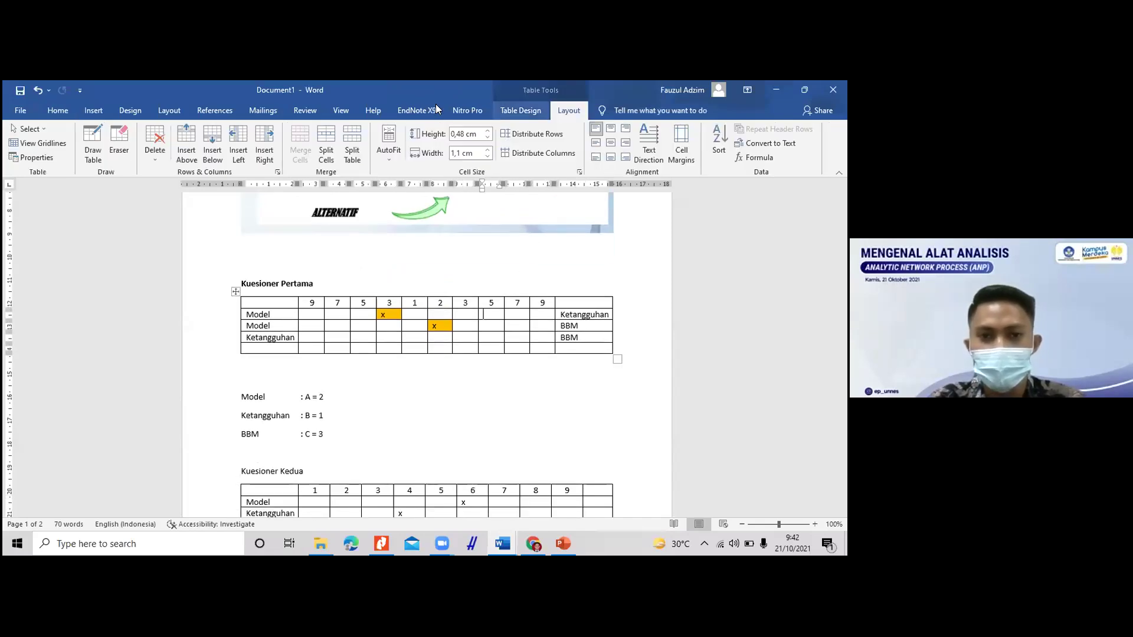
{"action": "left_click", "coordinate": [238, 135]}
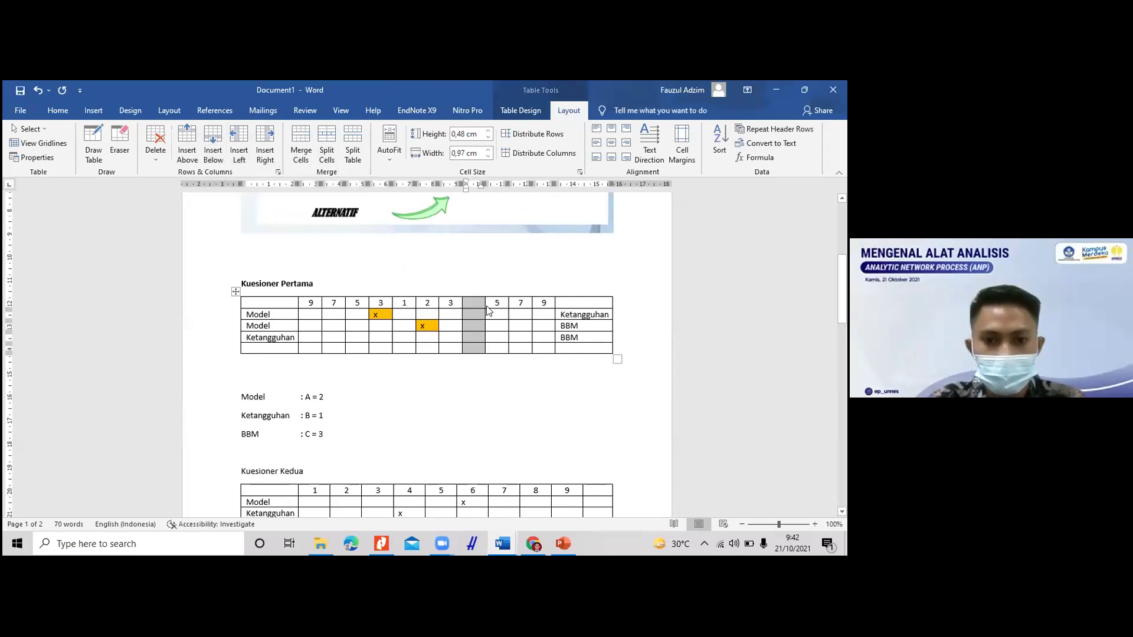
{"action": "type", "text": "4"}
Step: Mark the Ketangguhan–BBM row with an x under 4 and shade that cell orange like the other marked answers
{"action": "left_click", "coordinate": [474, 337]}
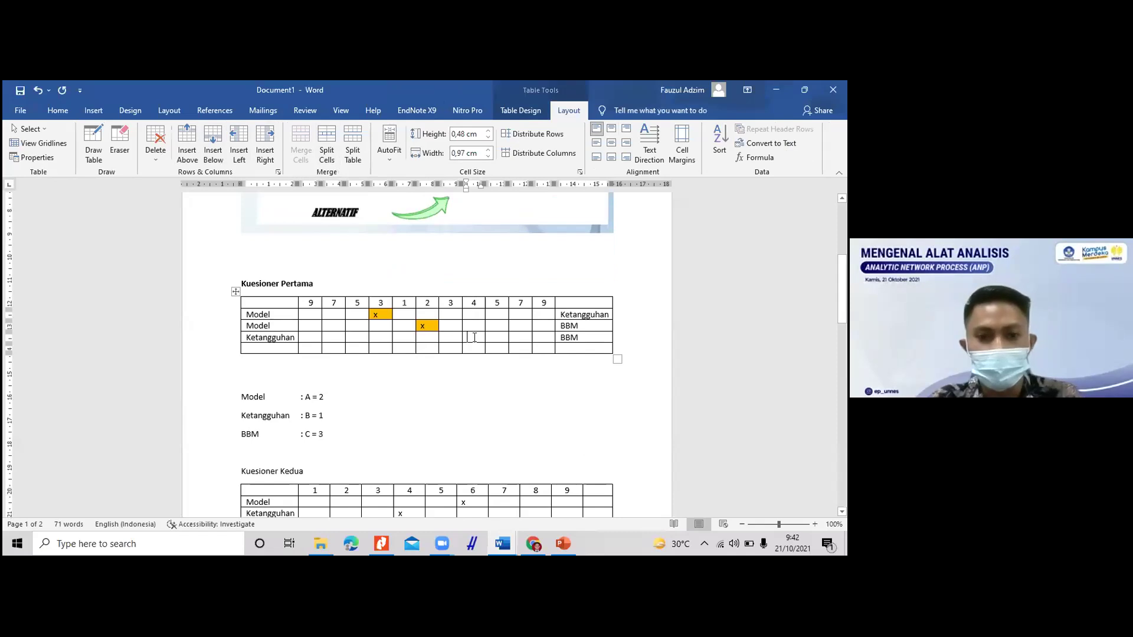
{"action": "mouse_move", "coordinate": [477, 335]}
{"action": "left_mouse_down"}
{"action": "mouse_move", "coordinate": [457, 329]}
{"action": "mouse_move", "coordinate": [468, 333]}
{"action": "left_mouse_up"}
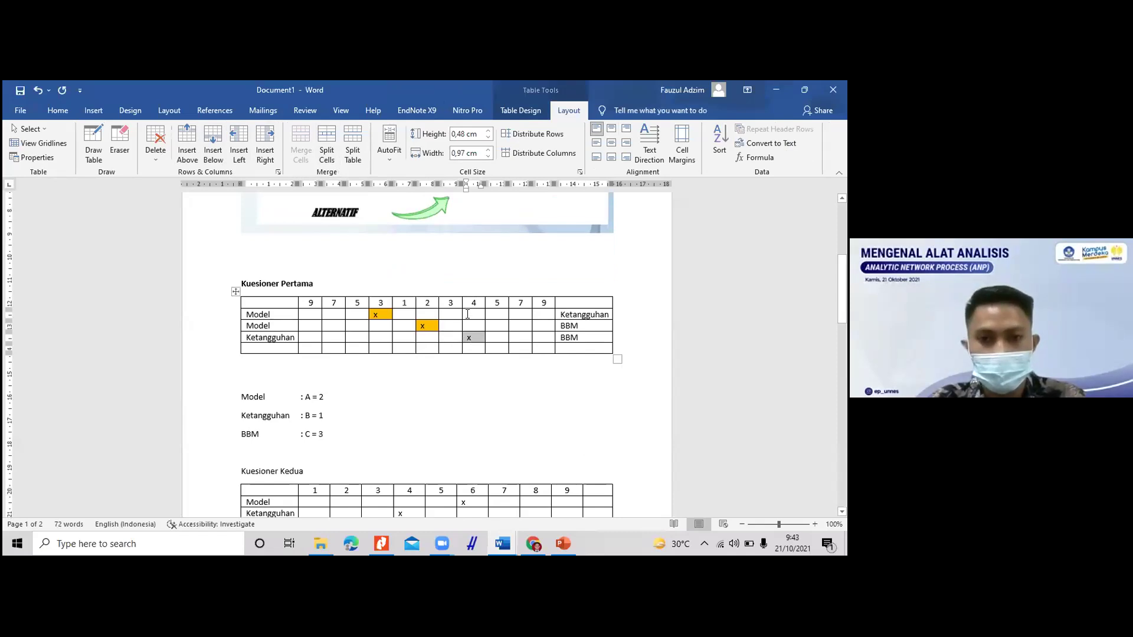
{"action": "left_click", "coordinate": [515, 110]}
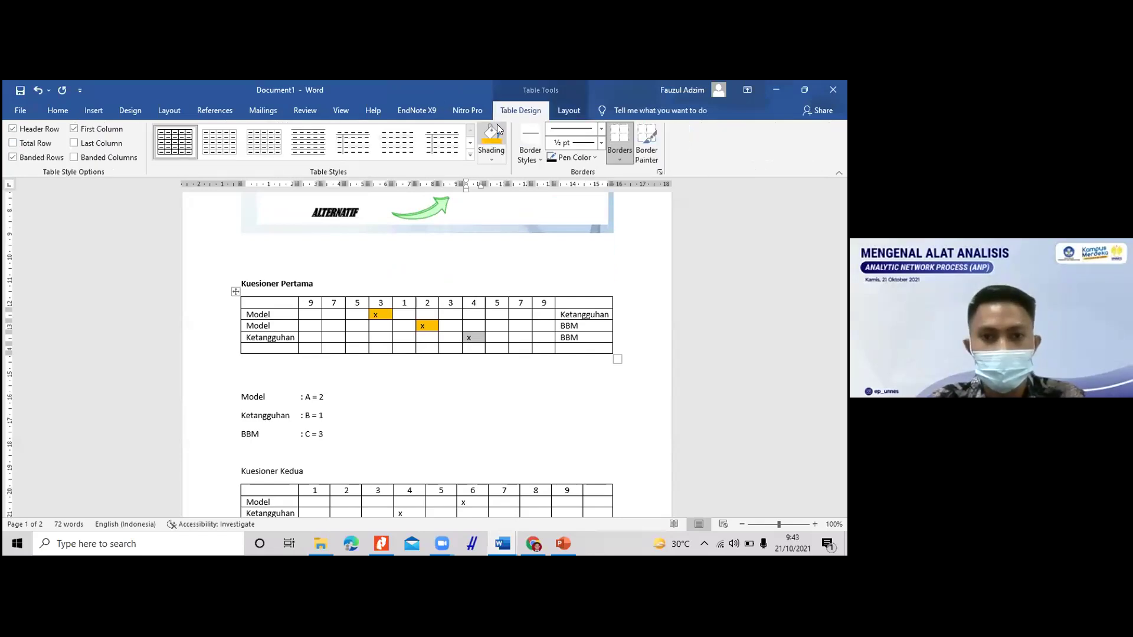
{"action": "left_click", "coordinate": [492, 139]}
{"action": "left_click", "coordinate": [501, 334]}
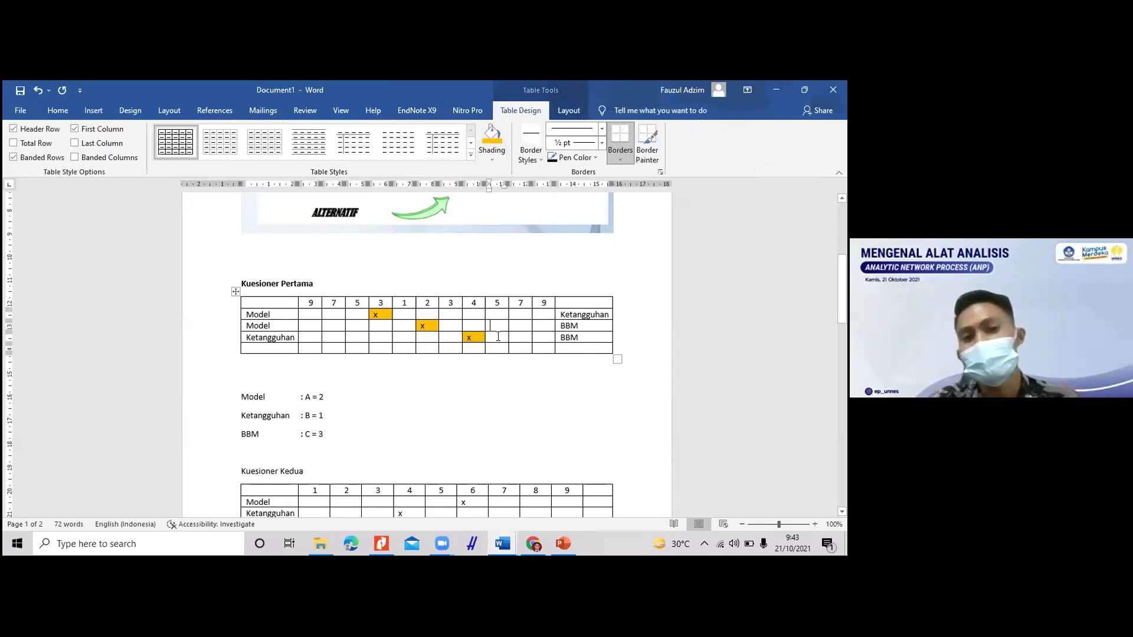
Step: Review the criteria comparison matrix on the PROSEDUR ANP slide in PowerPoint and return to Document1 in Word
{"action": "left_click", "coordinate": [230, 293]}
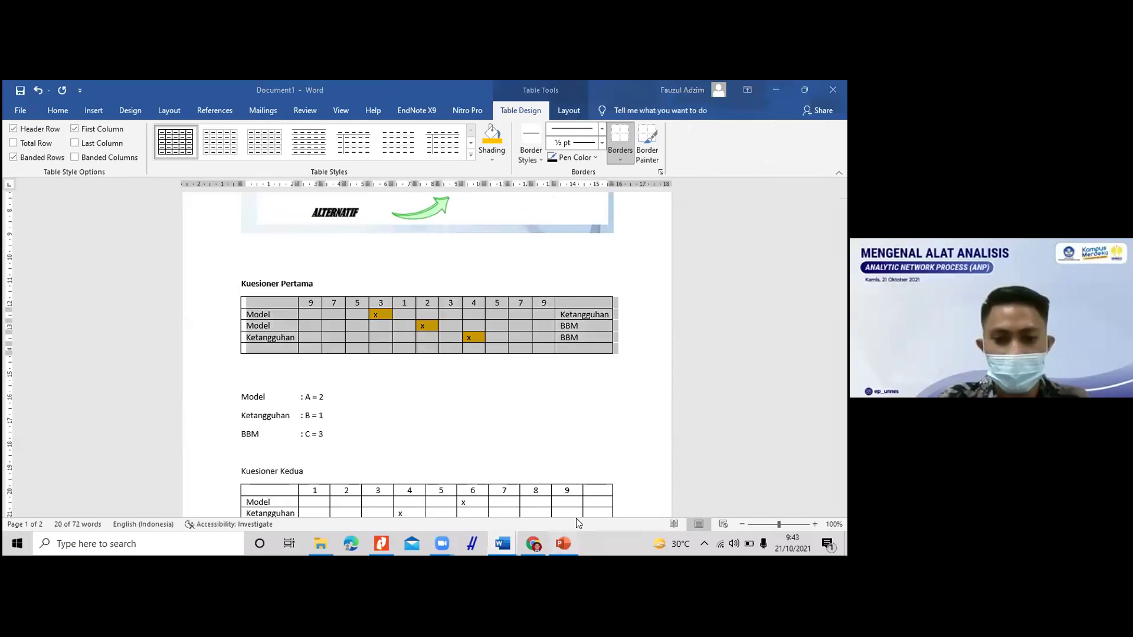
{"action": "key", "text": "alt+Tab"}
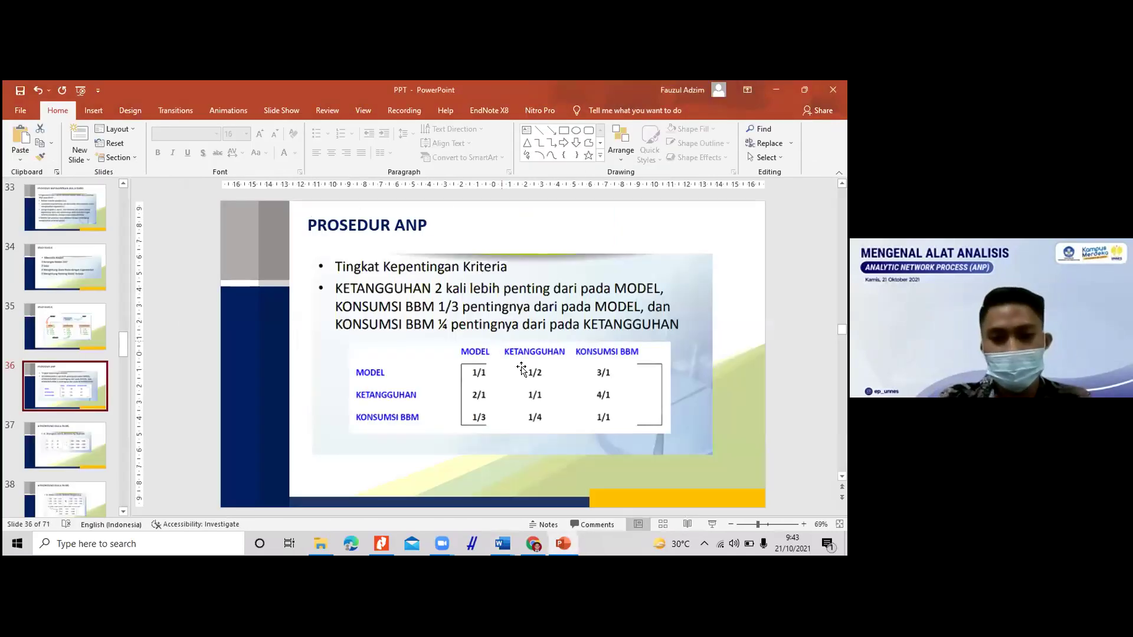
{"action": "key", "text": "Down"}
{"action": "key", "text": "Up"}
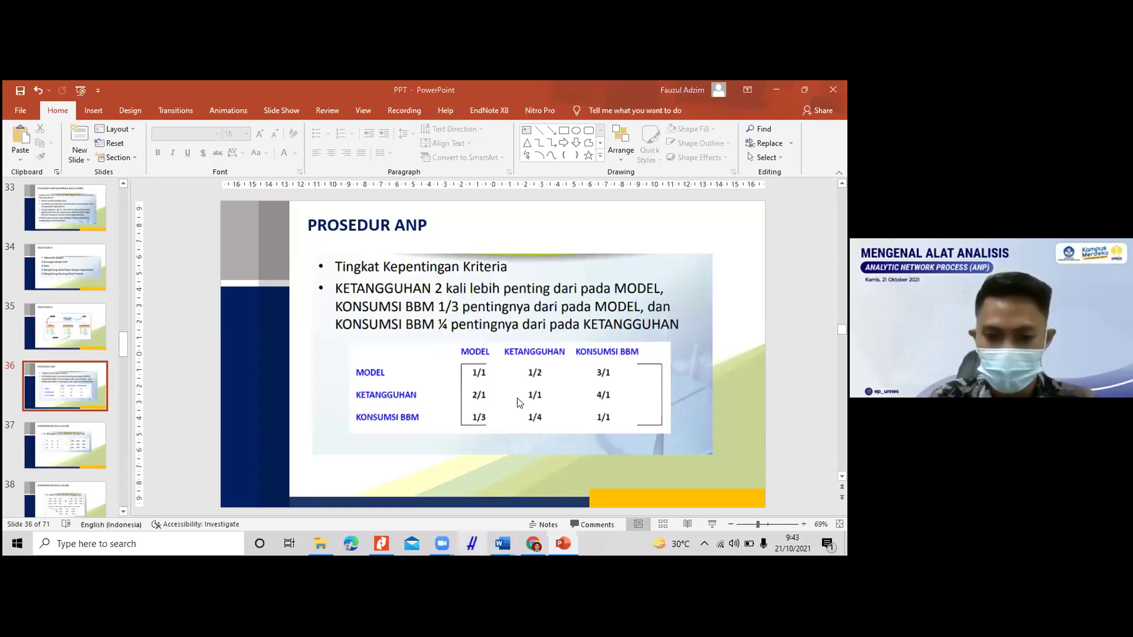
{"action": "mouse_move", "coordinate": [502, 543]}
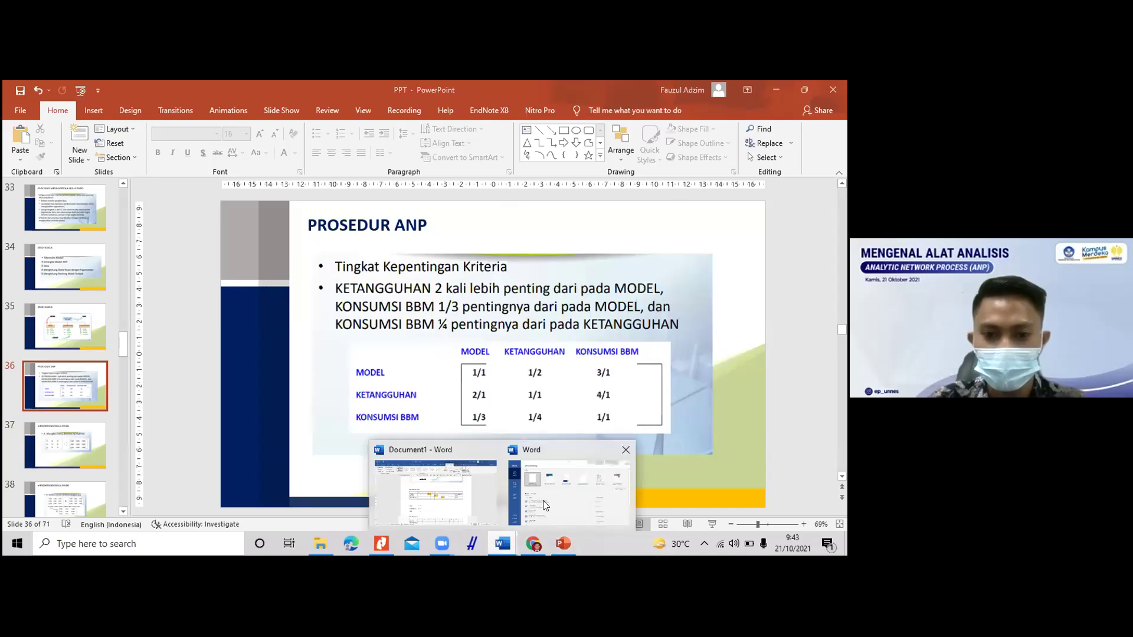
{"action": "left_click", "coordinate": [452, 482]}
{"action": "left_click", "coordinate": [424, 458]}
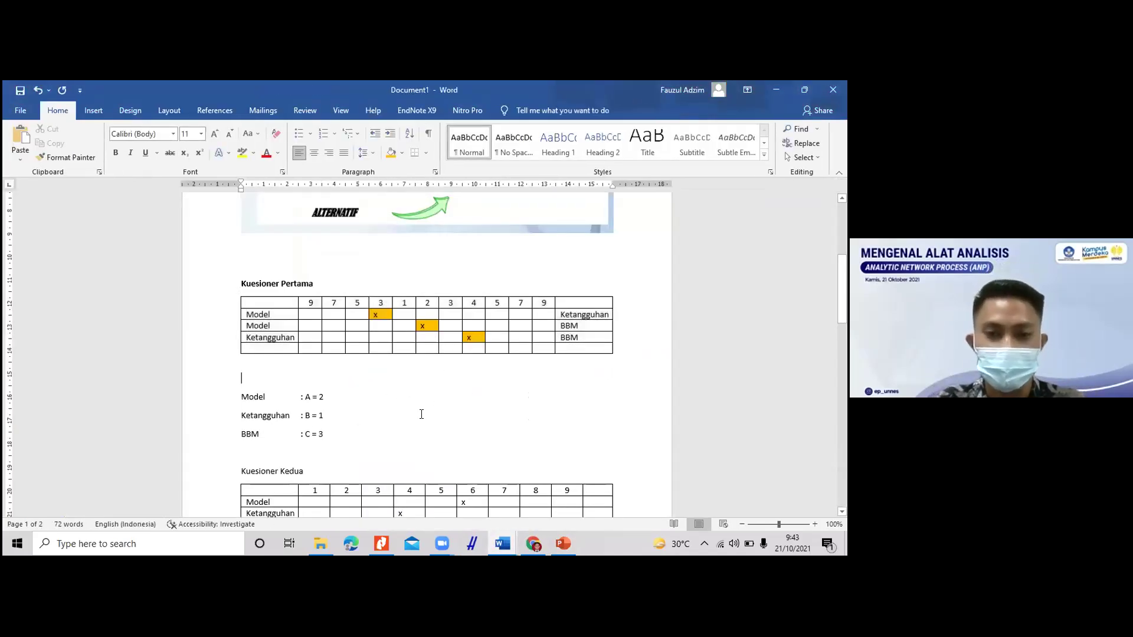
Step: Launch Excel and create a blank workbook
{"action": "left_click", "coordinate": [211, 550]}
{"action": "type", "text": "exc"}
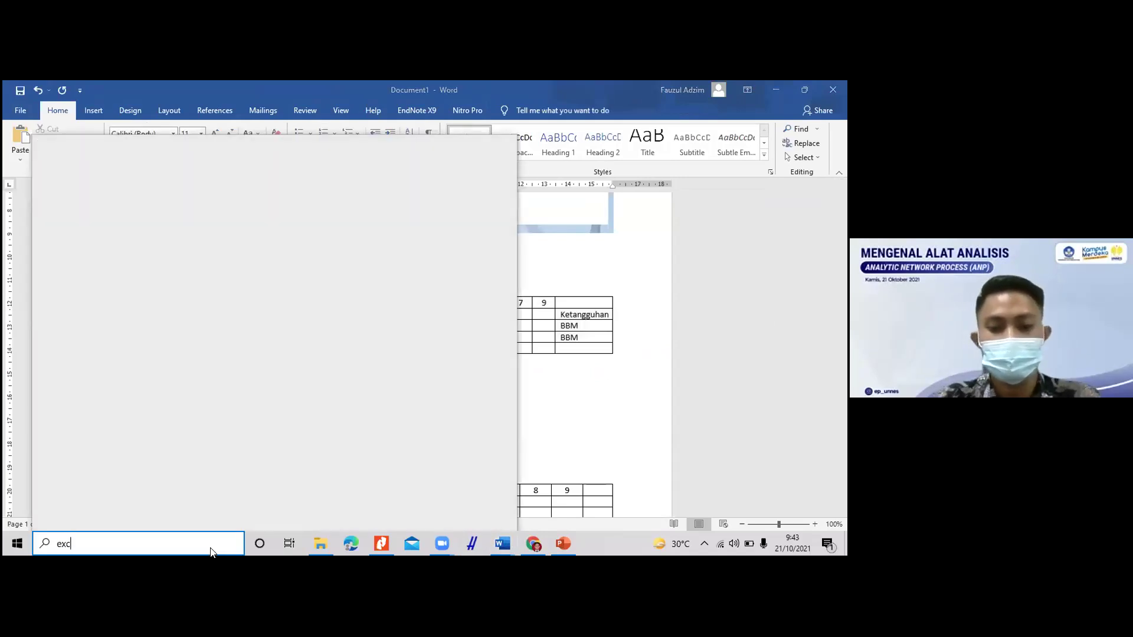
{"action": "type", "text": "el"}
{"action": "key", "text": "Return"}
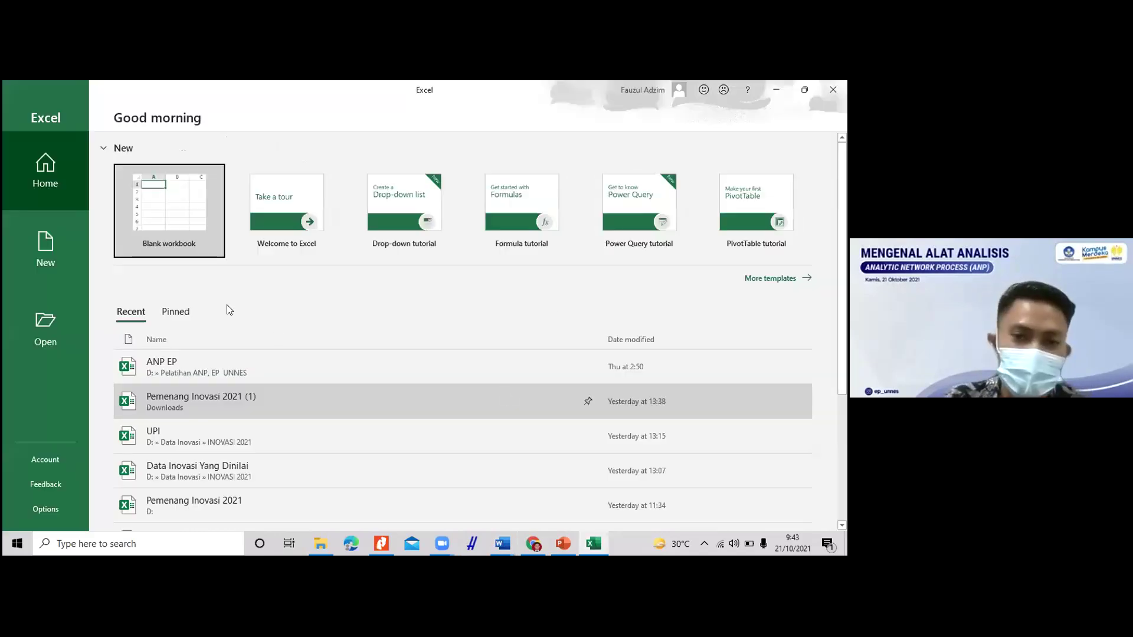
{"action": "left_click", "coordinate": [180, 242]}
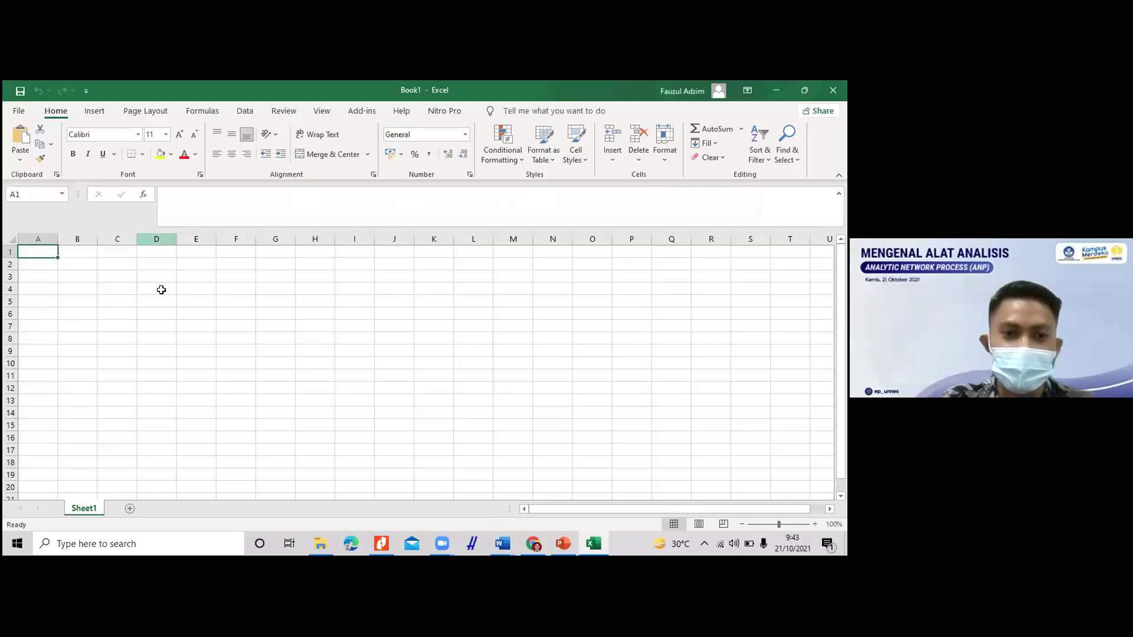
{"action": "left_click", "coordinate": [161, 290]}
{"action": "left_click", "coordinate": [103, 284]}
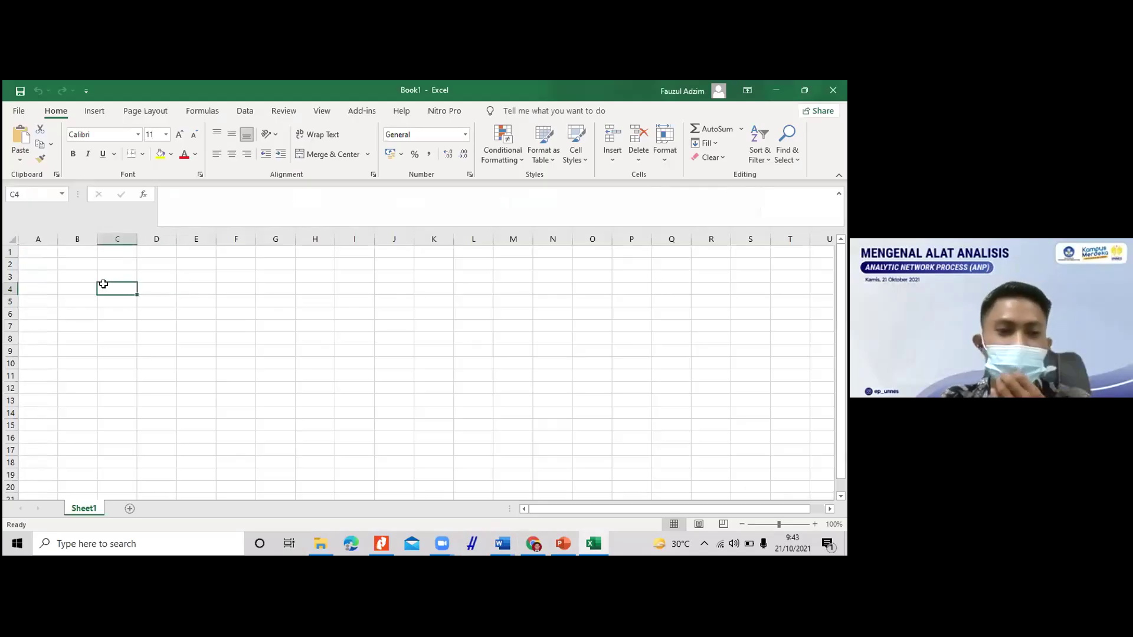
{"action": "left_click", "coordinate": [83, 286]}
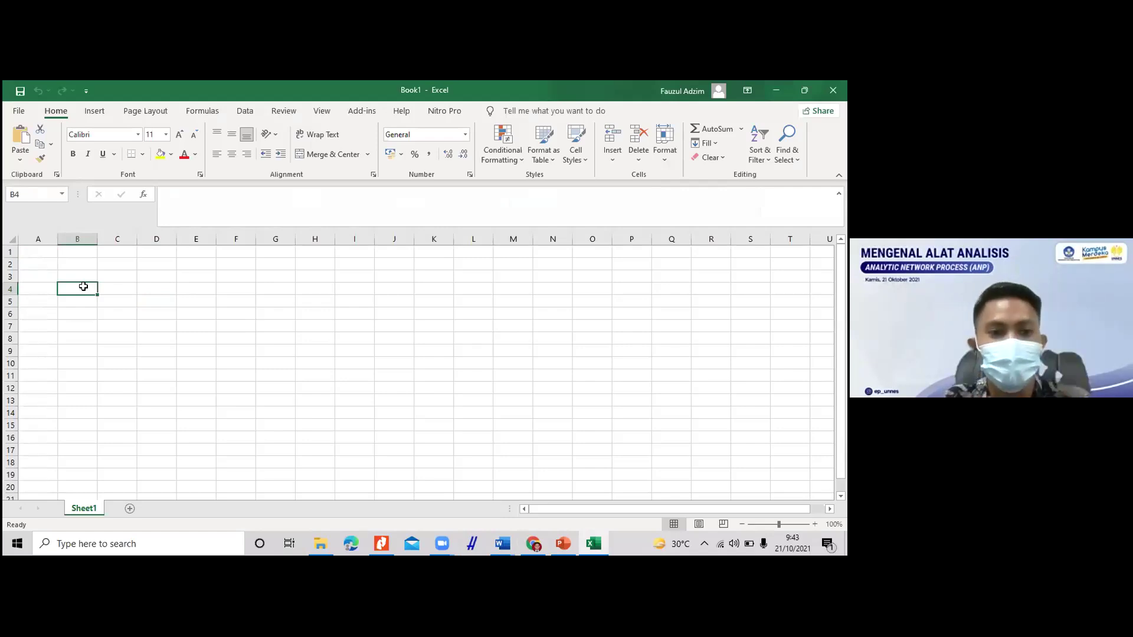
{"action": "left_click", "coordinate": [86, 266]}
{"action": "left_click", "coordinate": [81, 275]}
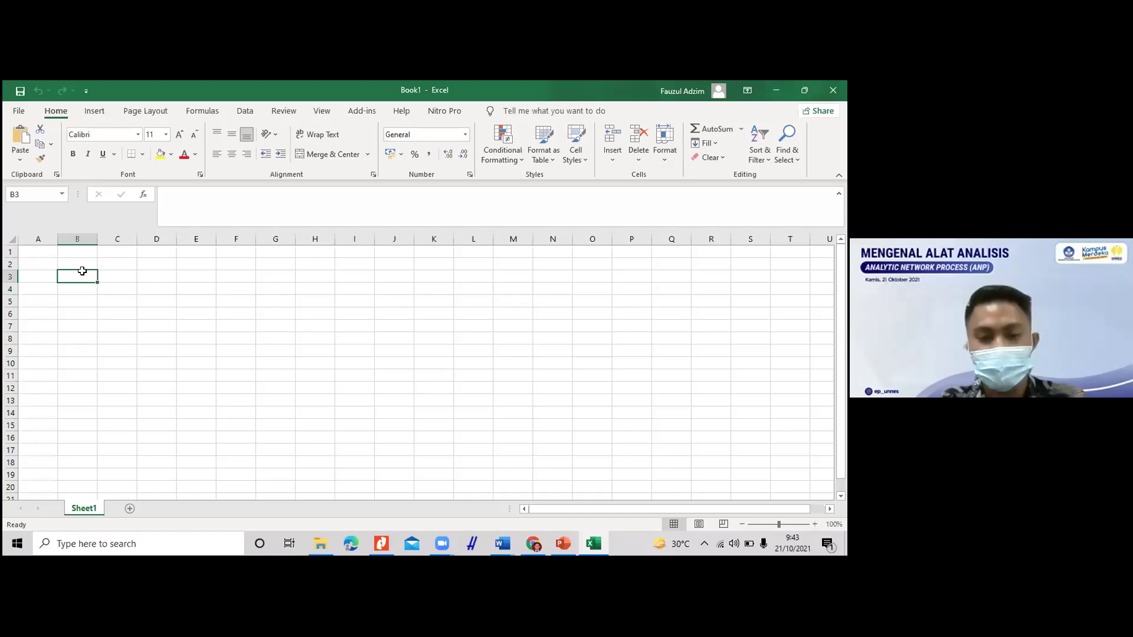
{"action": "mouse_move", "coordinate": [547, 543]}
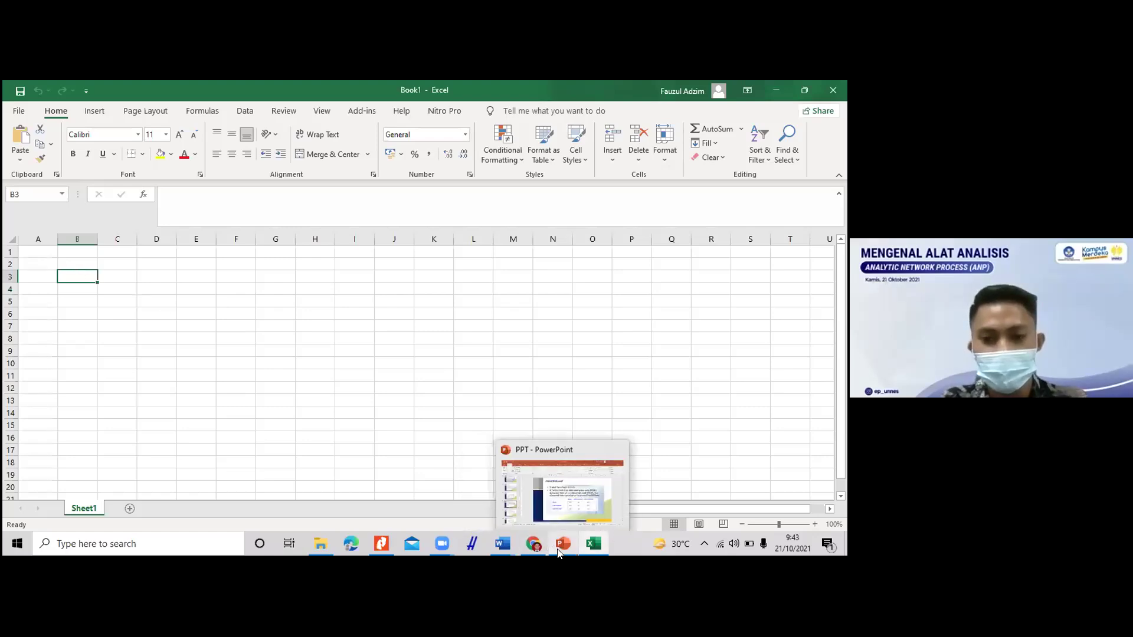
{"action": "left_click", "coordinate": [223, 378]}
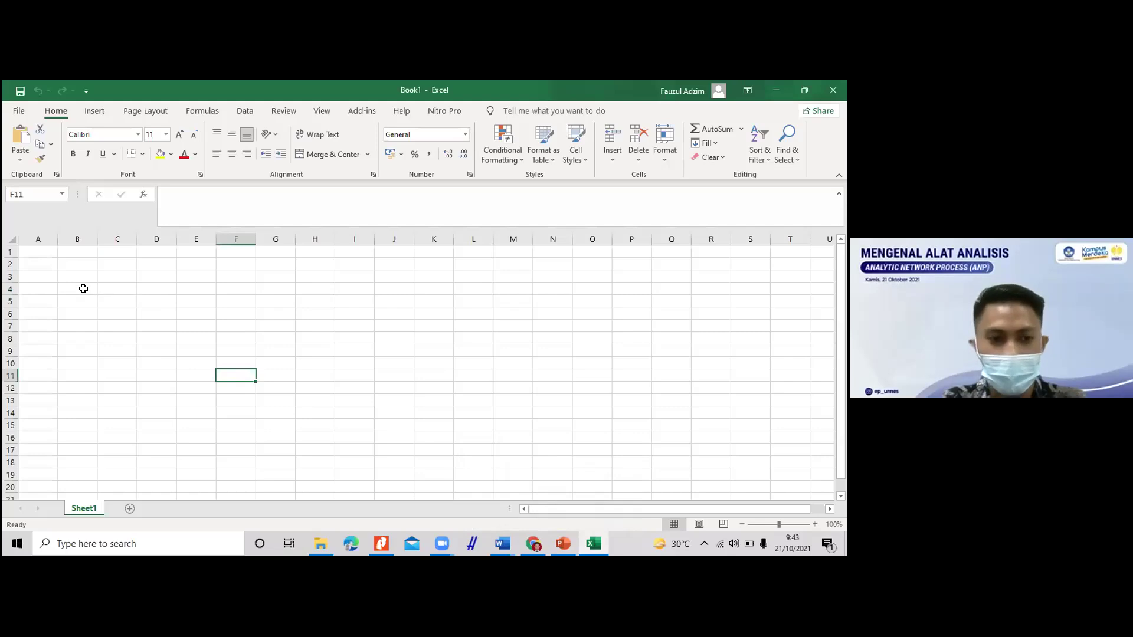
{"action": "left_click", "coordinate": [83, 288]}
Step: Enter the headings Model, Ketangguhan and BBM in C4:E4 and widen column D to fit its heading
{"action": "left_click", "coordinate": [108, 288]}
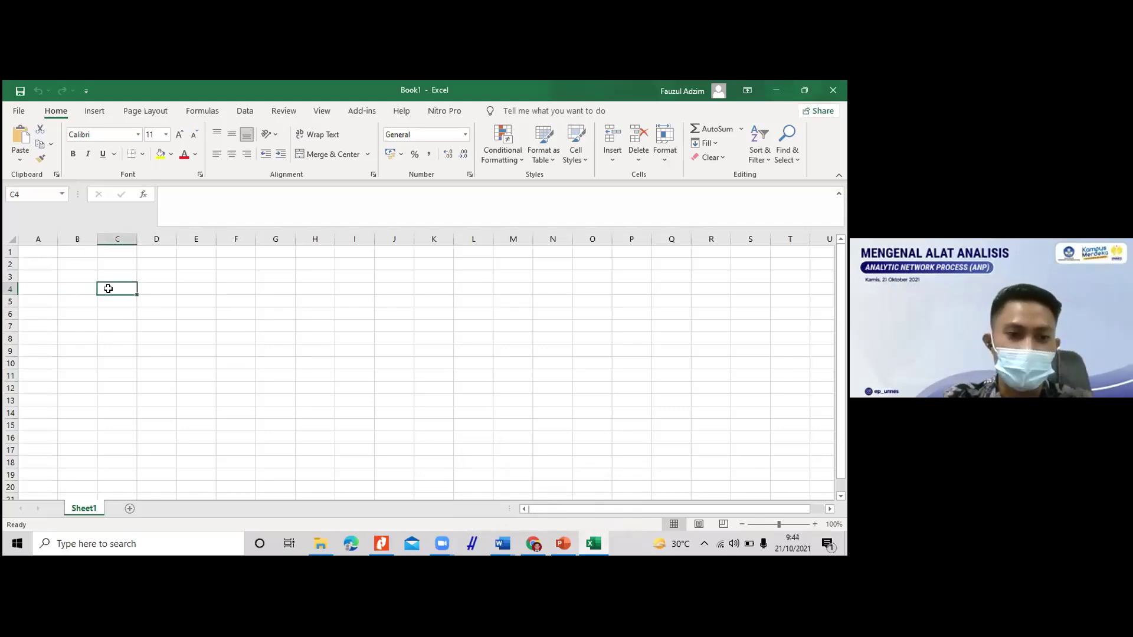
{"action": "type", "text": "Model"}
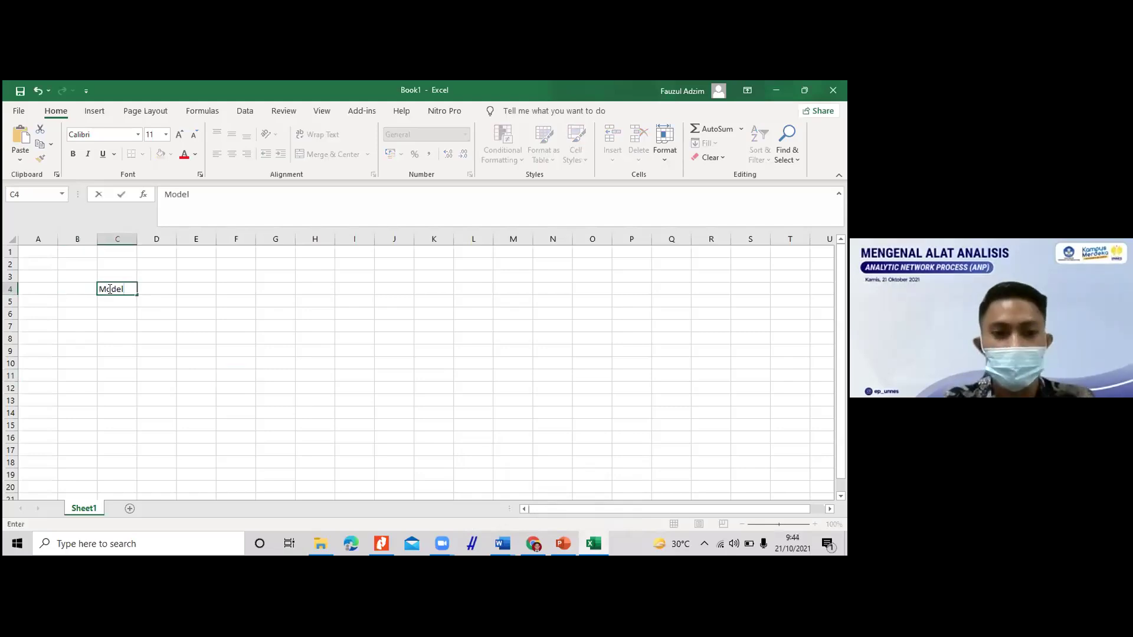
{"action": "key", "text": "Tab"}
{"action": "type", "text": "Ketangguhan"}
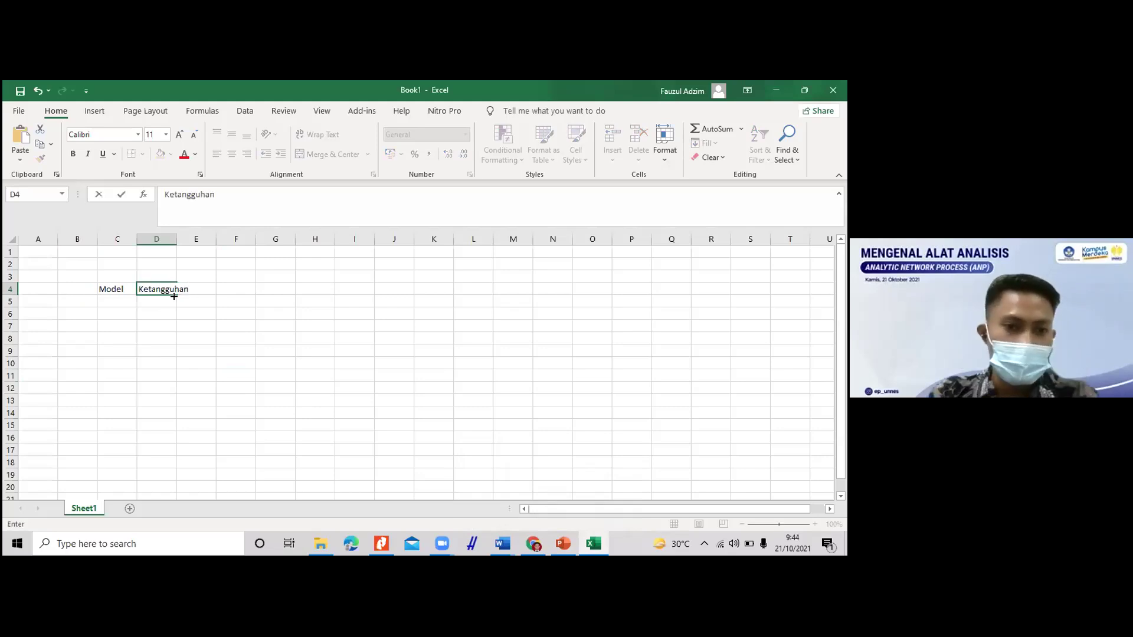
{"action": "left_click", "coordinate": [180, 239]}
{"action": "left_click_drag", "start_coordinate": [177, 239], "coordinate": [206, 239]}
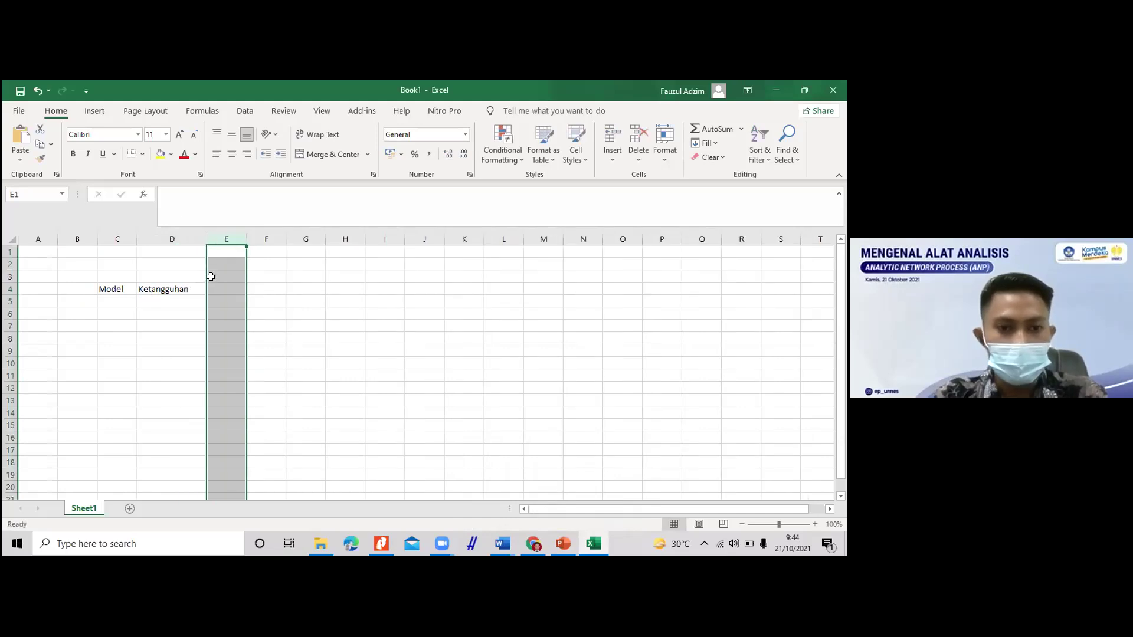
{"action": "left_click", "coordinate": [218, 295]}
{"action": "key", "text": "Left"}
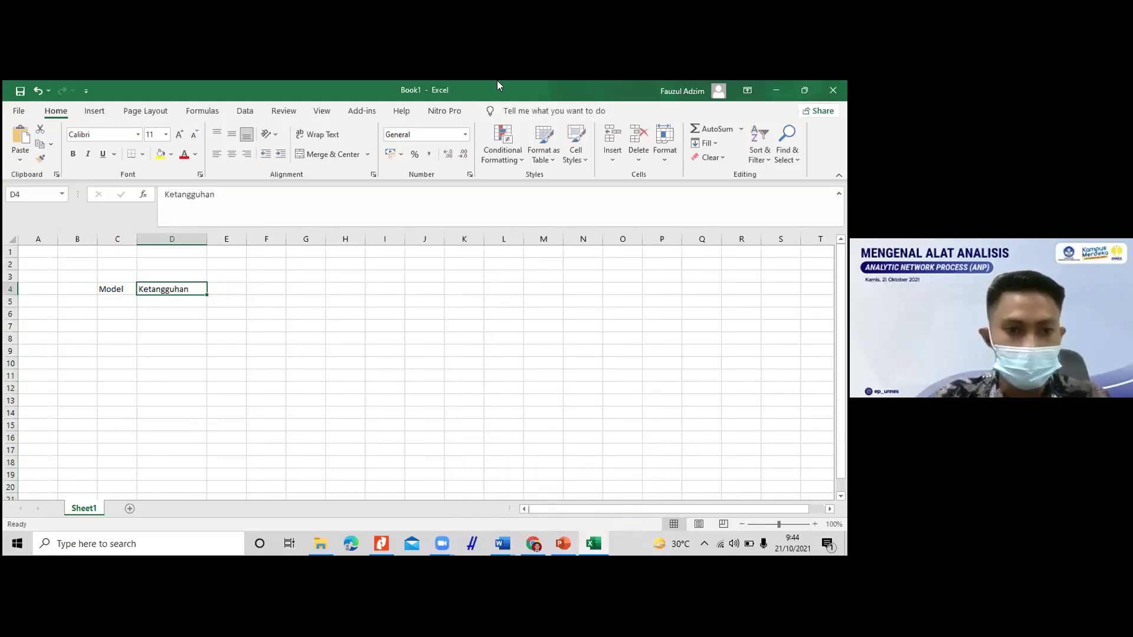
{"action": "left_click", "coordinate": [218, 287]}
{"action": "type", "text": "BBM"}
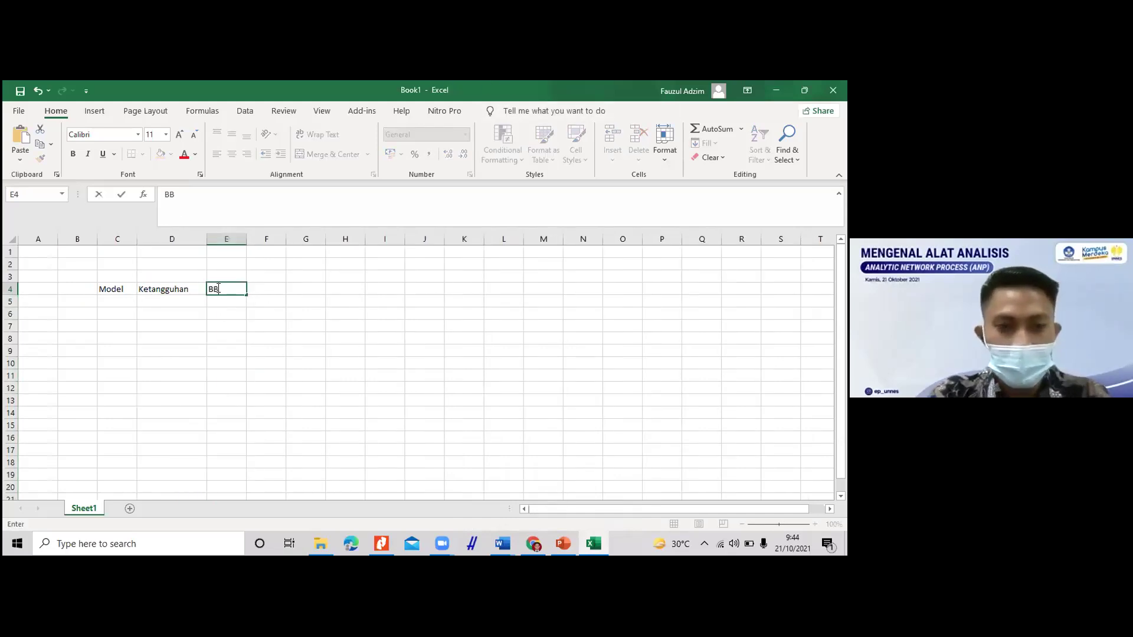
{"action": "left_click", "coordinate": [159, 301]}
Step: Copy the three headings, paste them transposed as row labels in B5:B7, and widen column B to fit
{"action": "left_click_drag", "start_coordinate": [116, 287], "coordinate": [242, 289]}
{"action": "key", "text": "ctrl+c"}
{"action": "left_click", "coordinate": [81, 301]}
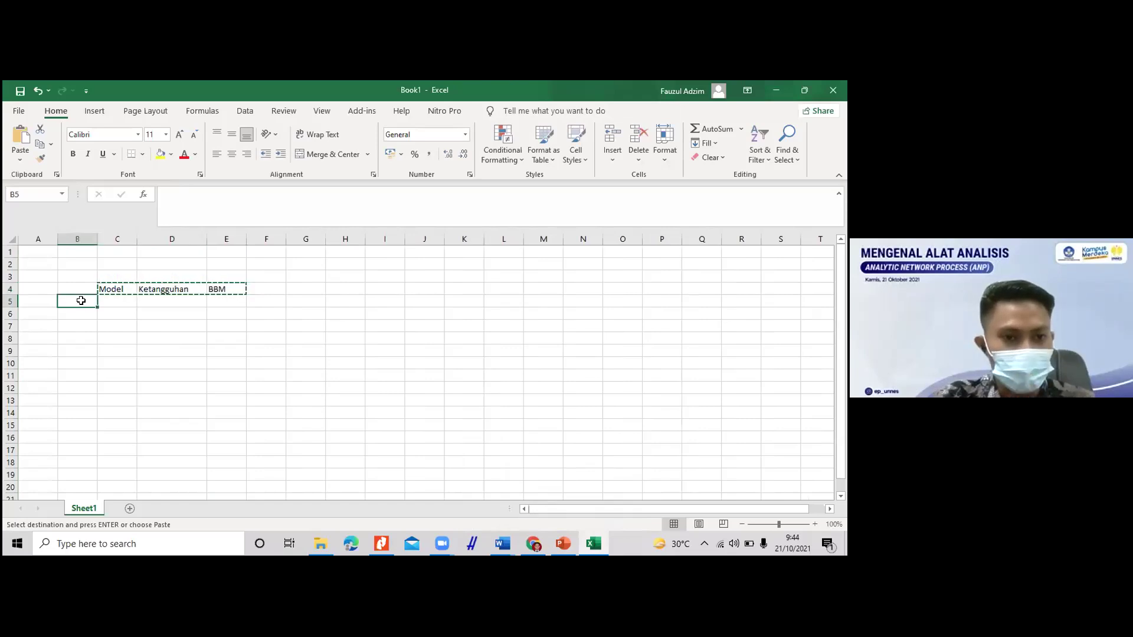
{"action": "right_click", "coordinate": [82, 303]}
{"action": "left_click", "coordinate": [171, 264]}
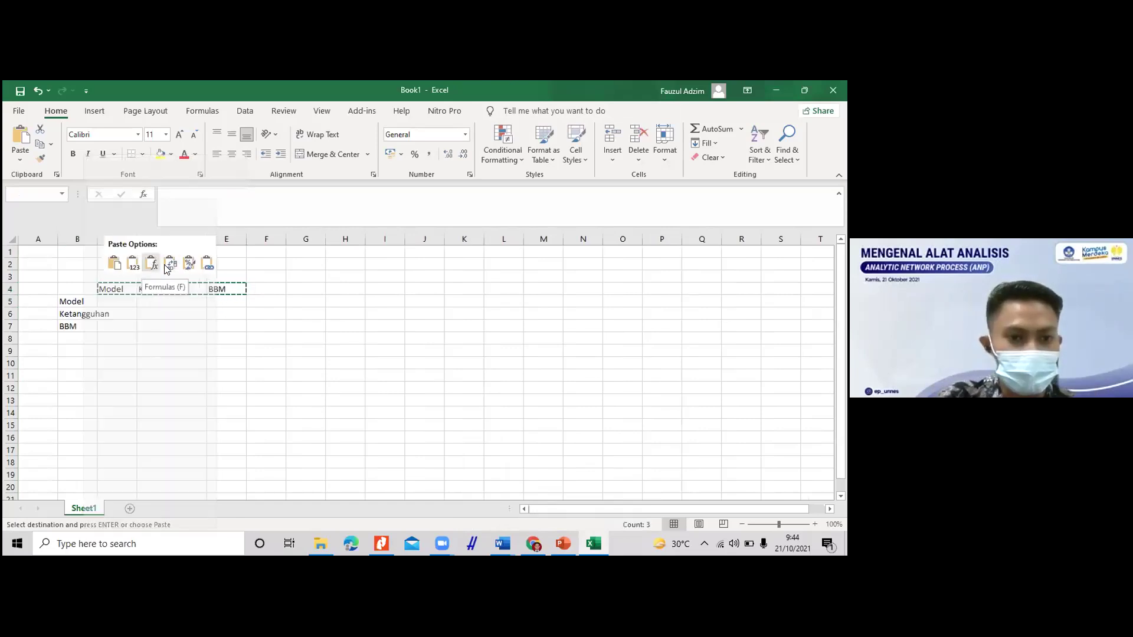
{"action": "left_click", "coordinate": [83, 289]}
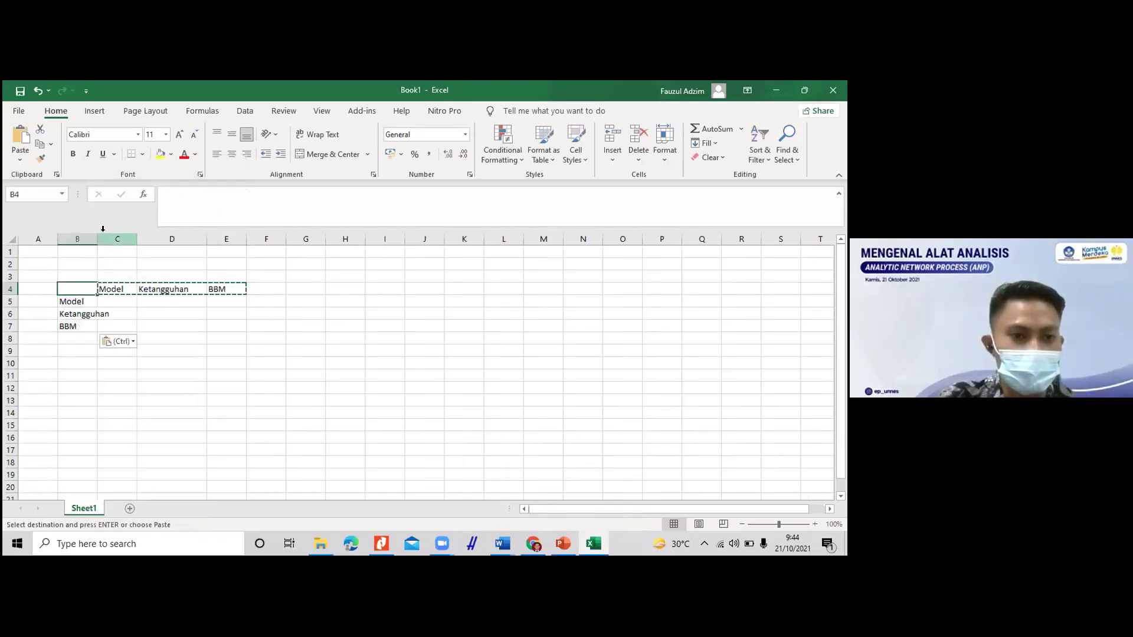
{"action": "left_click_drag", "start_coordinate": [97, 238], "coordinate": [255, 323]}
Step: Apply All Borders to the comparison matrix in B4:E7
{"action": "left_click", "coordinate": [219, 316]}
{"action": "key", "text": "Escape"}
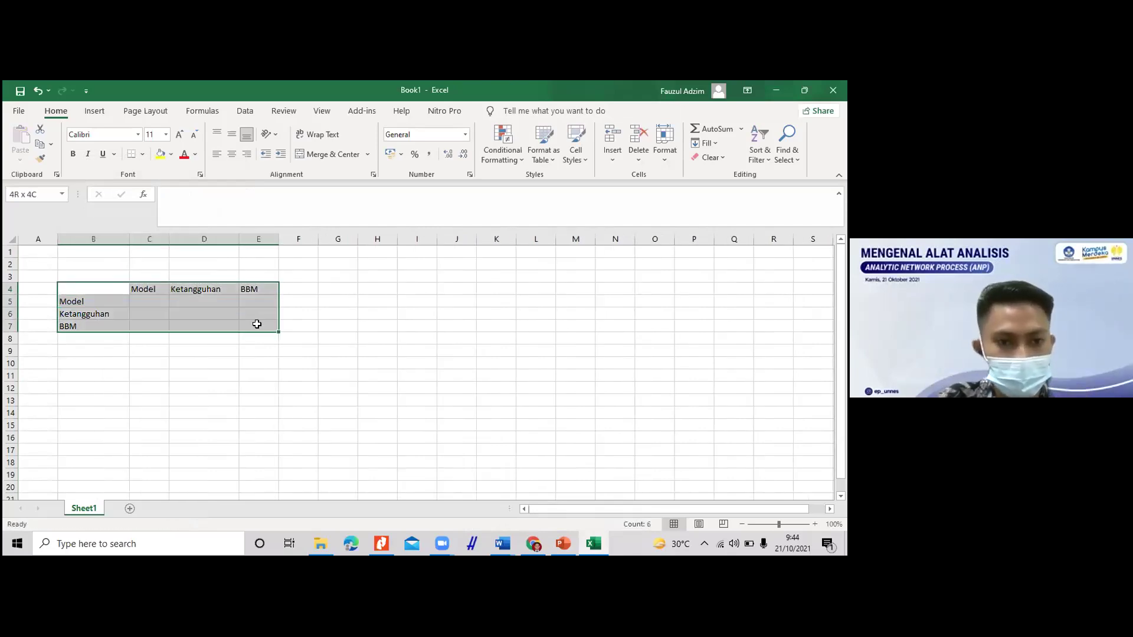
{"action": "left_click", "coordinate": [142, 154]}
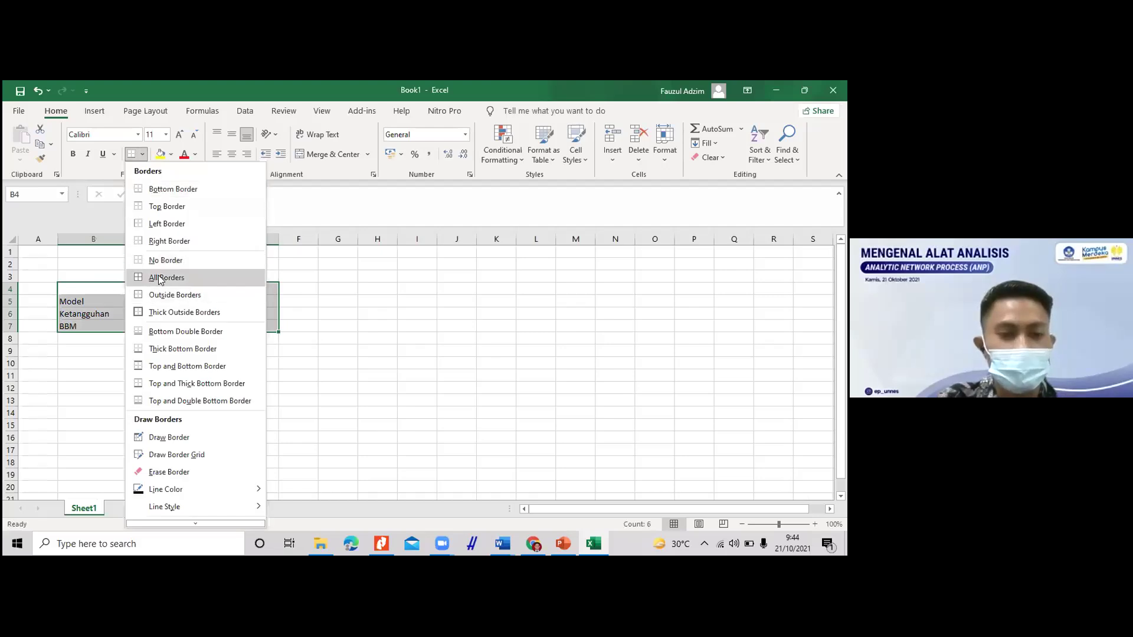
{"action": "left_click", "coordinate": [158, 277]}
{"action": "left_click", "coordinate": [199, 313]}
{"action": "left_click_drag", "start_coordinate": [139, 305], "coordinate": [263, 318]}
{"action": "left_click", "coordinate": [257, 311]}
{"action": "left_click_drag", "start_coordinate": [155, 301], "coordinate": [166, 327]}
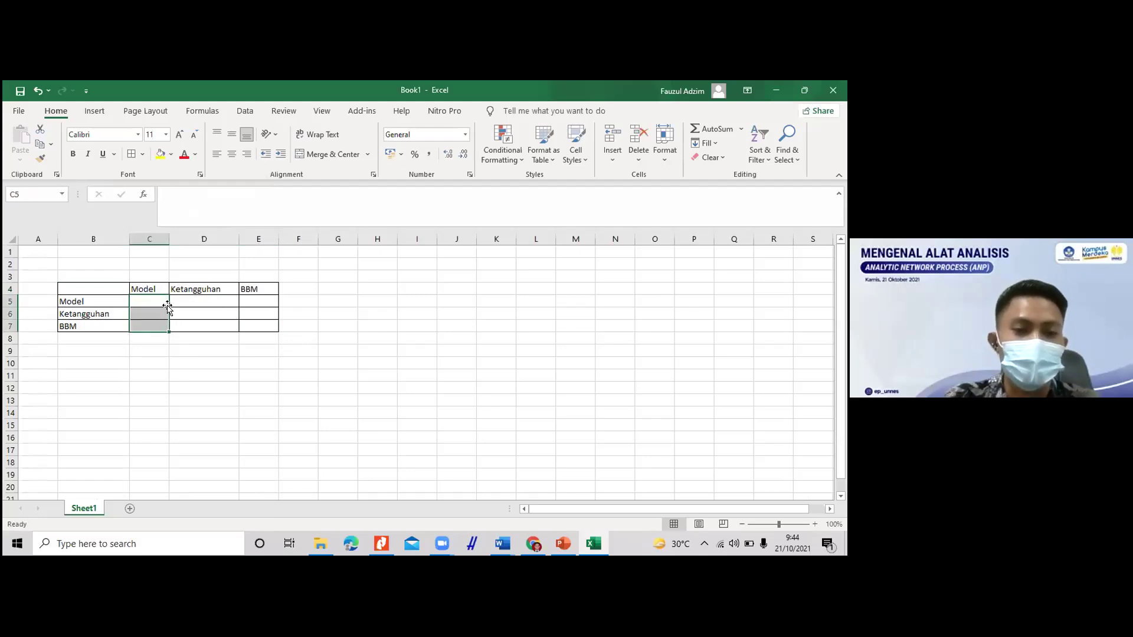
Step: Enter 1 in the diagonal cells C5, D6 and E7 of the comparison matrix
{"action": "left_click", "coordinate": [148, 302]}
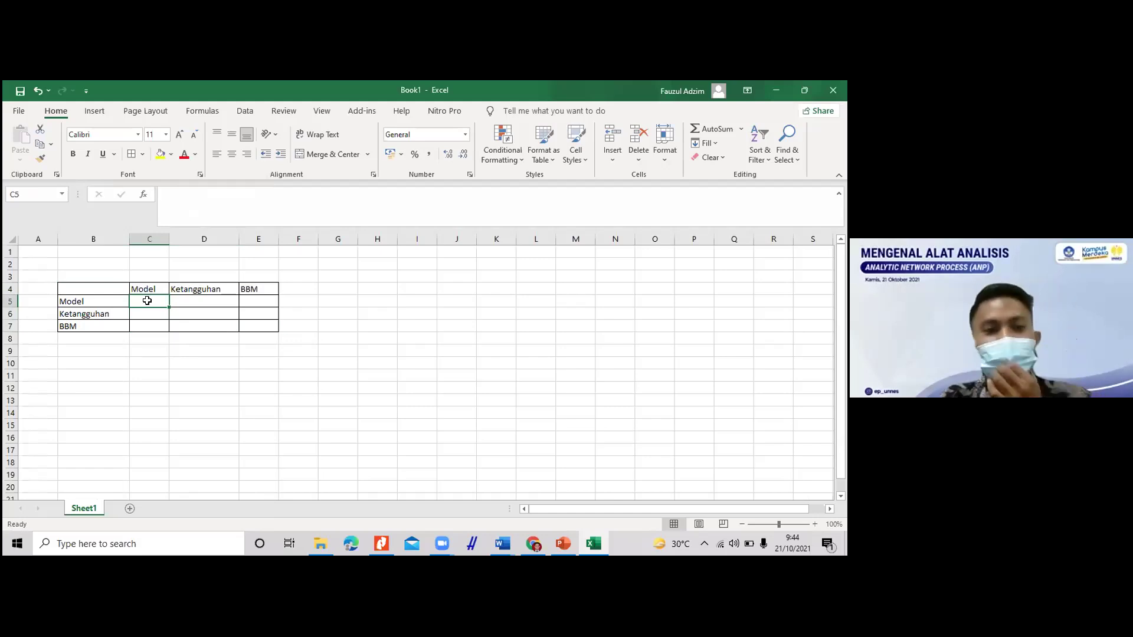
{"action": "type", "text": "1"}
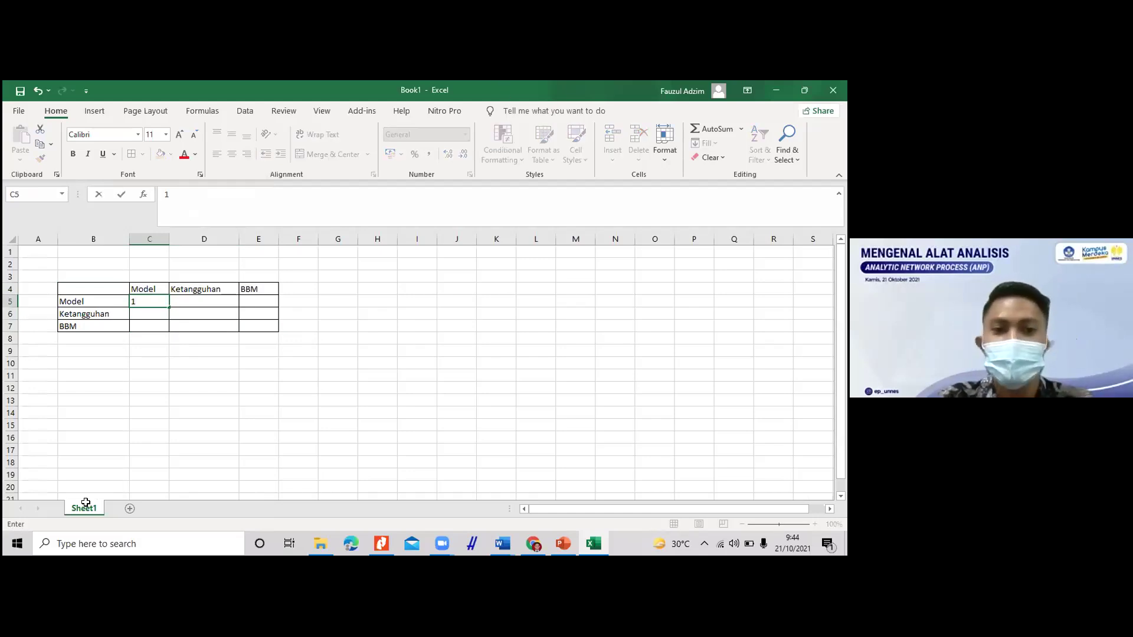
{"action": "left_click", "coordinate": [182, 313]}
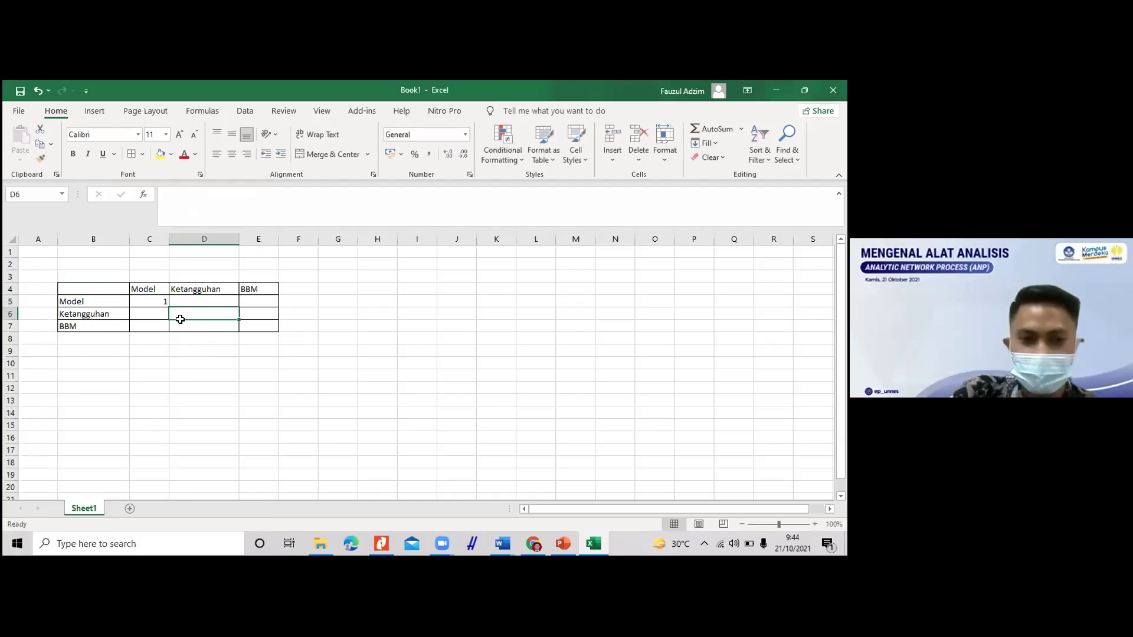
{"action": "type", "text": "1"}
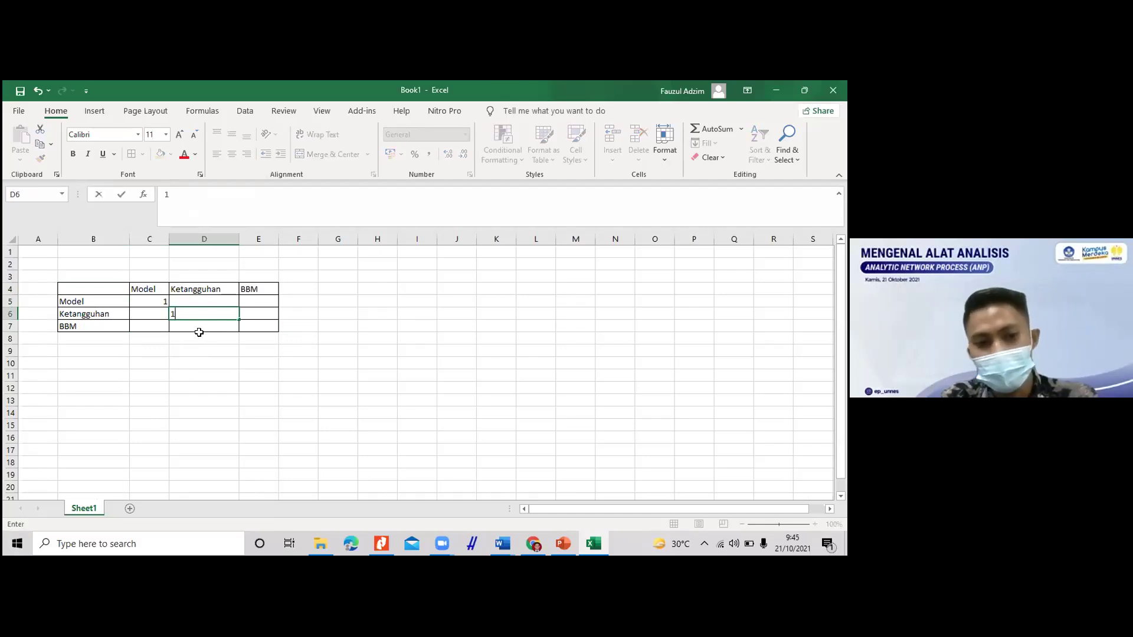
{"action": "left_click", "coordinate": [247, 326]}
{"action": "type", "text": "1"}
Step: Fill the diagonal cells C5, D6 and E7 with dark gray
{"action": "left_click", "coordinate": [149, 301]}
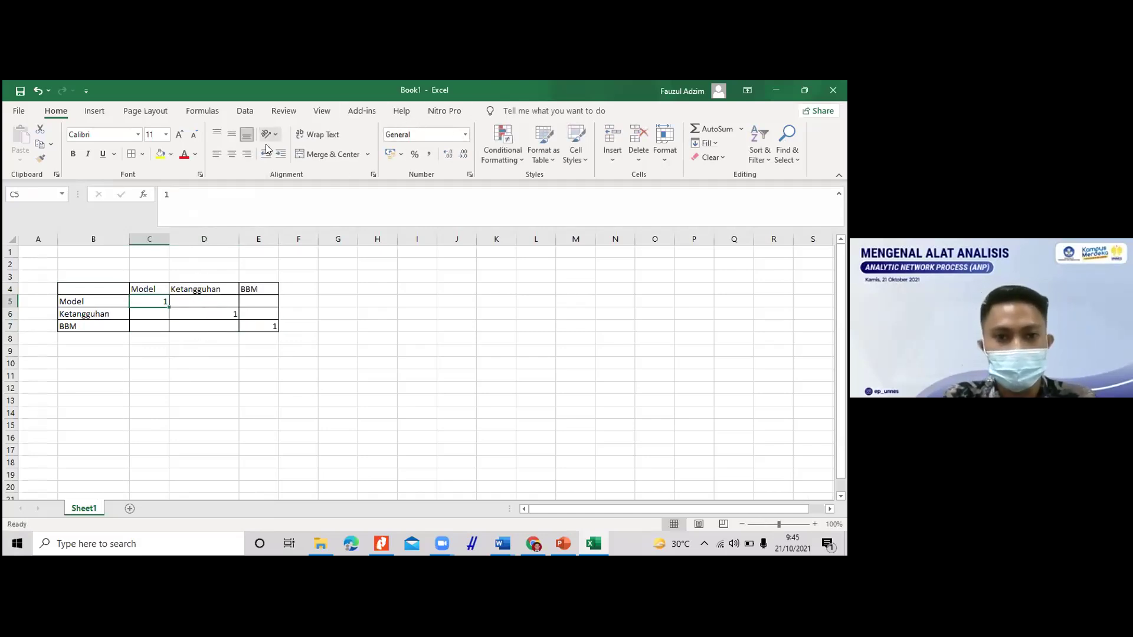
{"action": "left_click", "coordinate": [159, 154]}
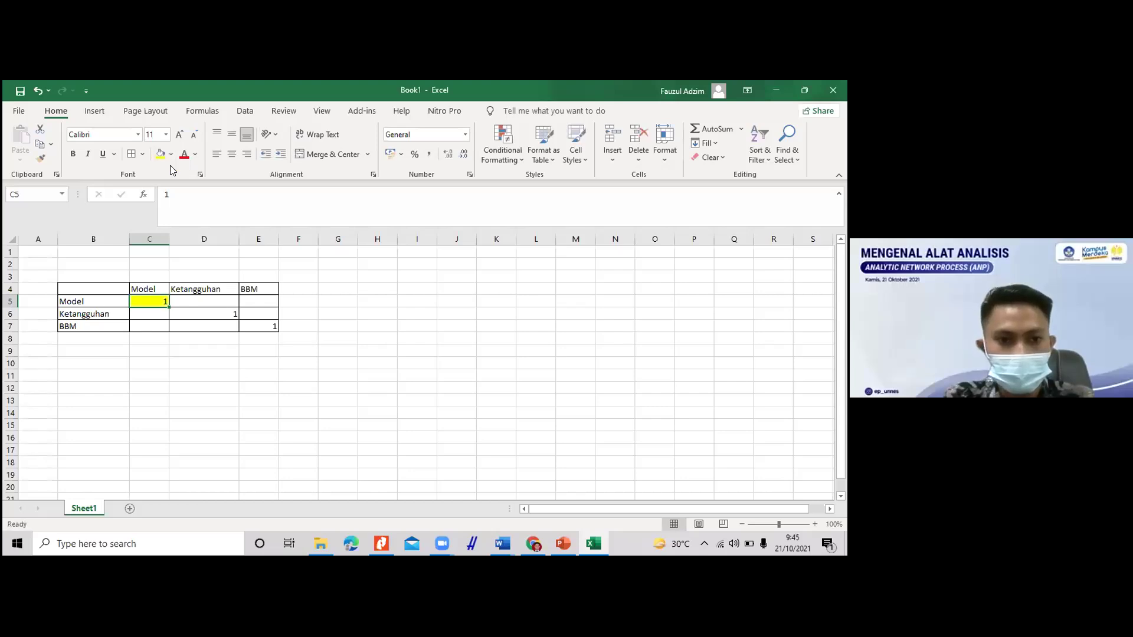
{"action": "left_click", "coordinate": [171, 154]}
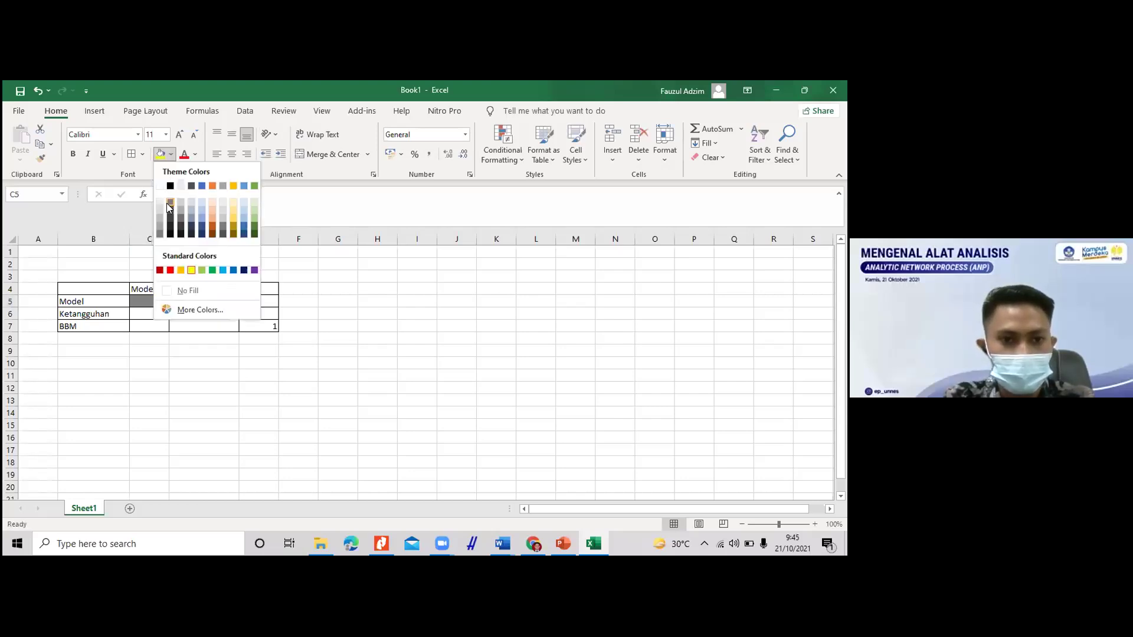
{"action": "left_click", "coordinate": [187, 309]}
{"action": "left_click", "coordinate": [188, 314]}
{"action": "left_click", "coordinate": [161, 154]}
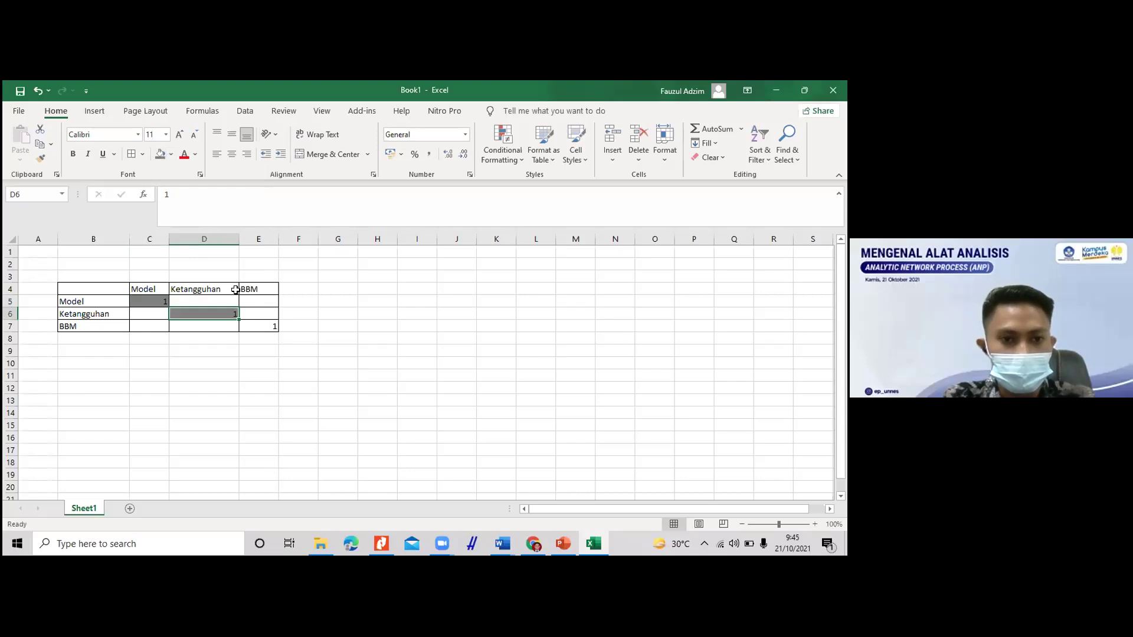
{"action": "left_click", "coordinate": [261, 323]}
{"action": "left_click", "coordinate": [160, 154]}
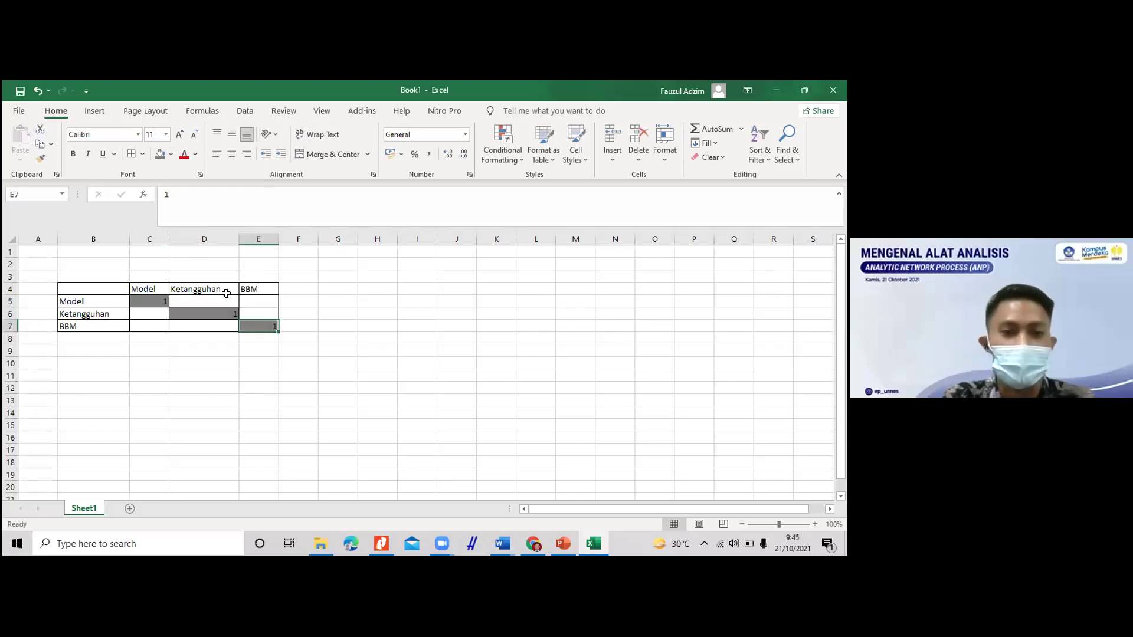
{"action": "left_click", "coordinate": [224, 297]}
{"action": "left_click", "coordinate": [262, 304]}
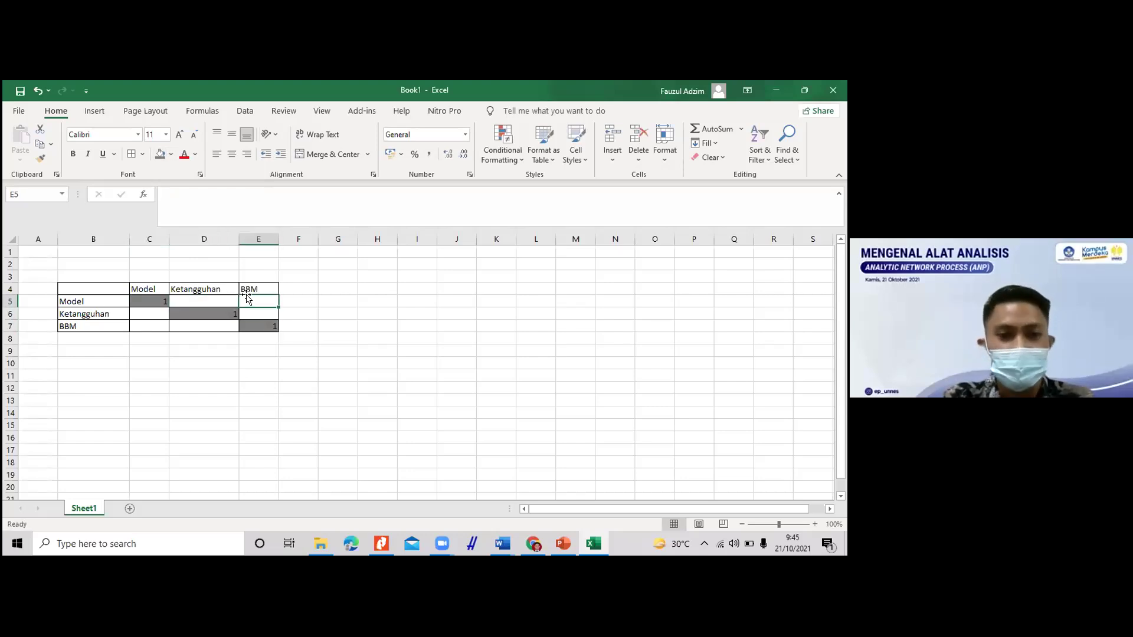
{"action": "left_click", "coordinate": [234, 300]}
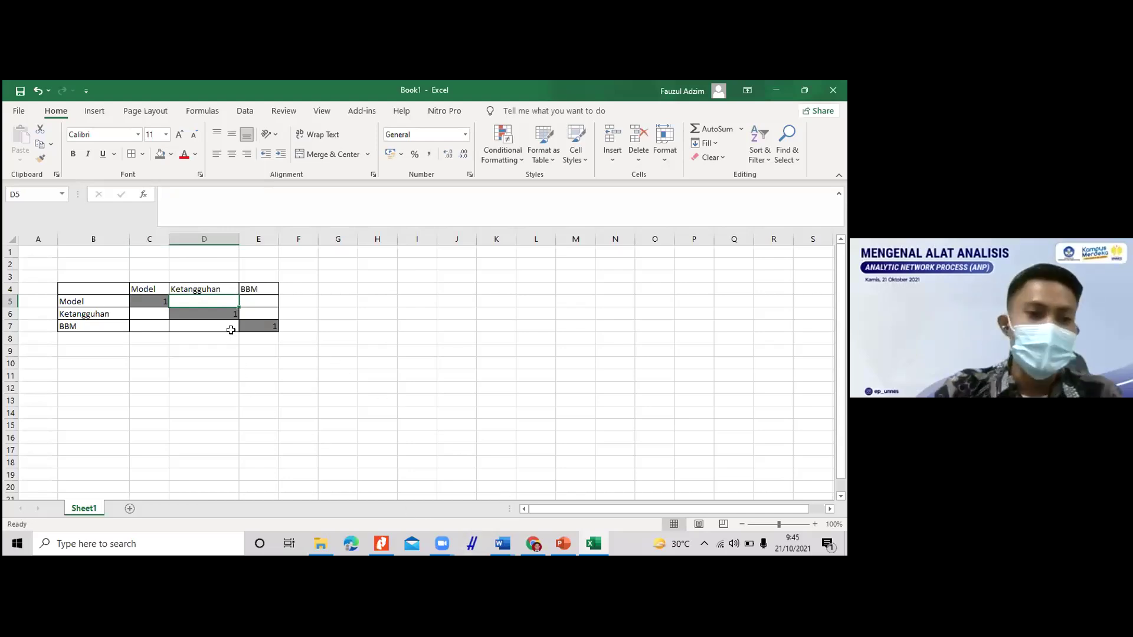
{"action": "left_click", "coordinate": [101, 302]}
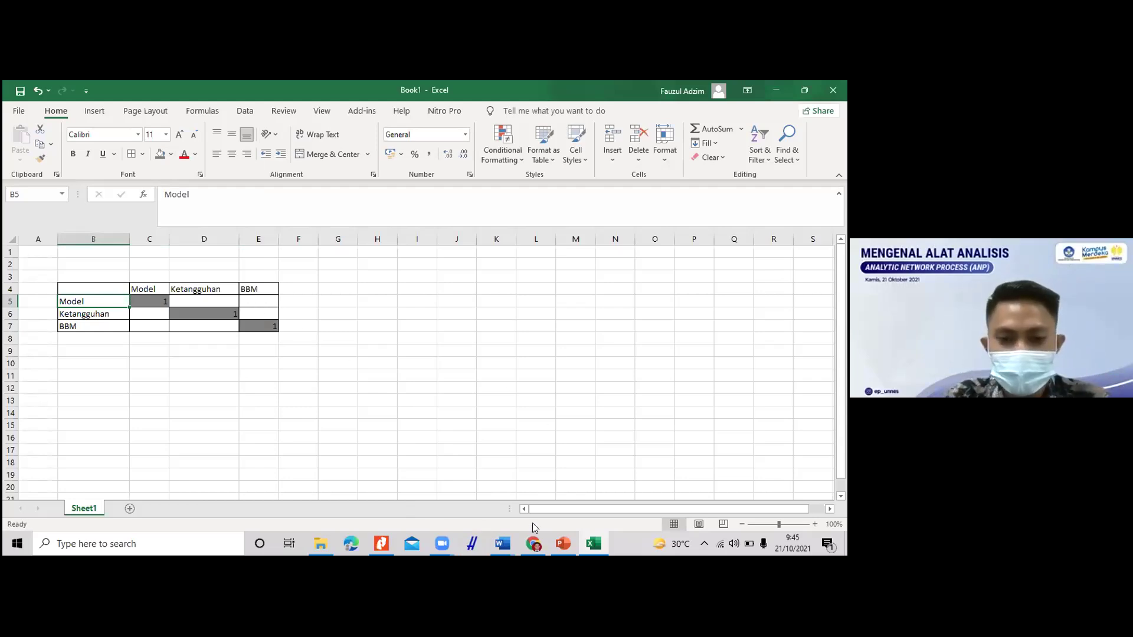
Step: Check the Model–Ketangguhan rating in the Word document's Kuesioner Pertama table and enter 3 in D5 of the Excel matrix
{"action": "mouse_move", "coordinate": [502, 543]}
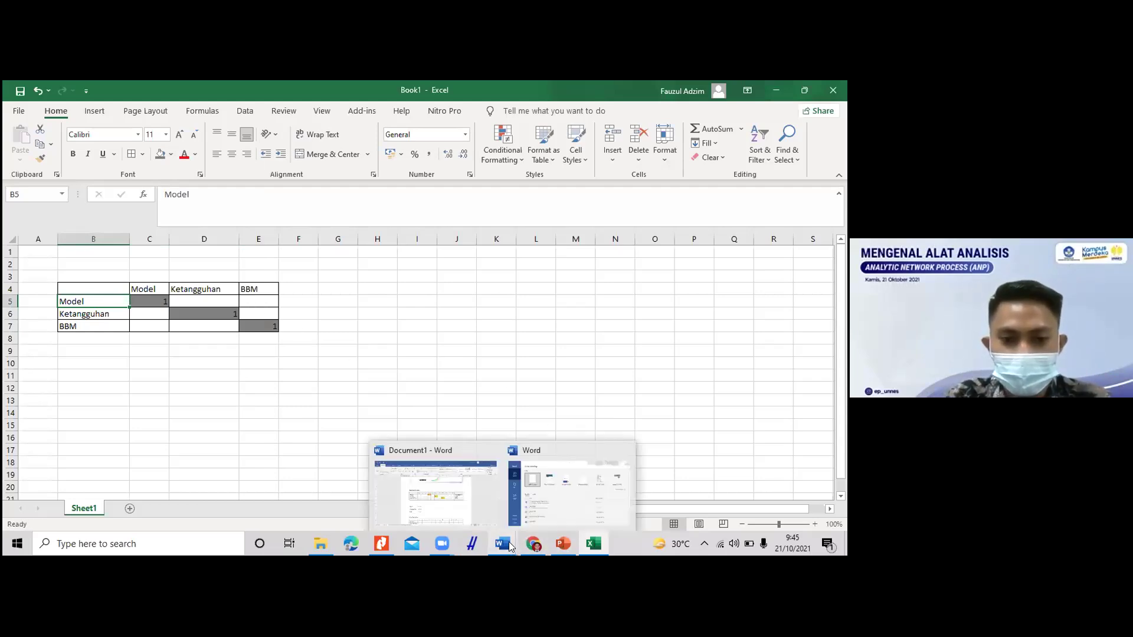
{"action": "left_click", "coordinate": [471, 496]}
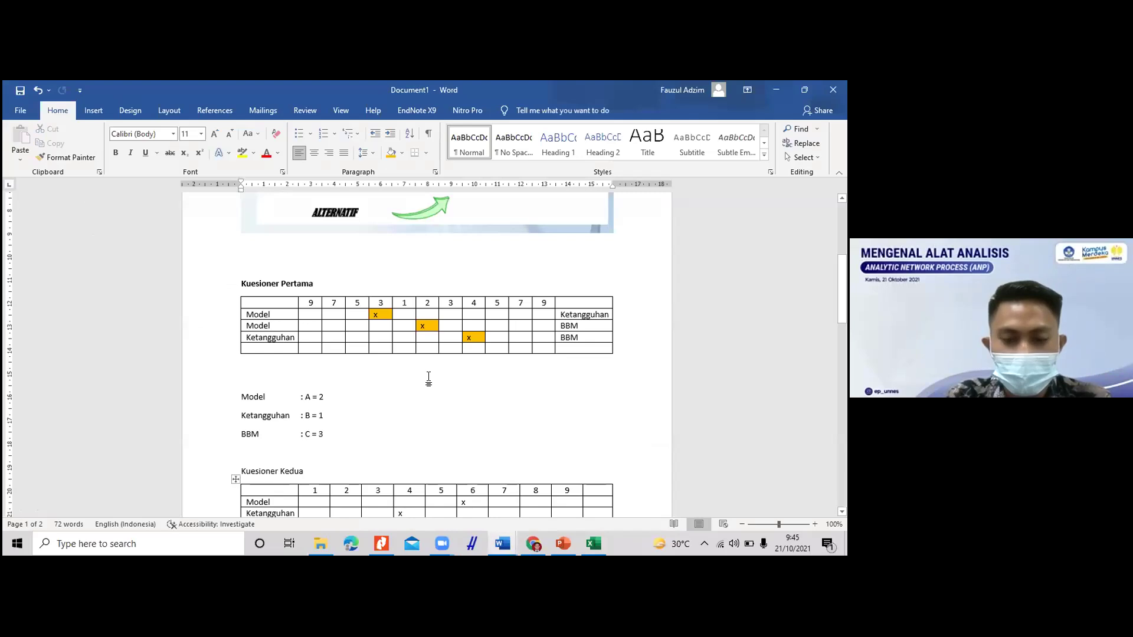
{"action": "left_click", "coordinate": [383, 317]}
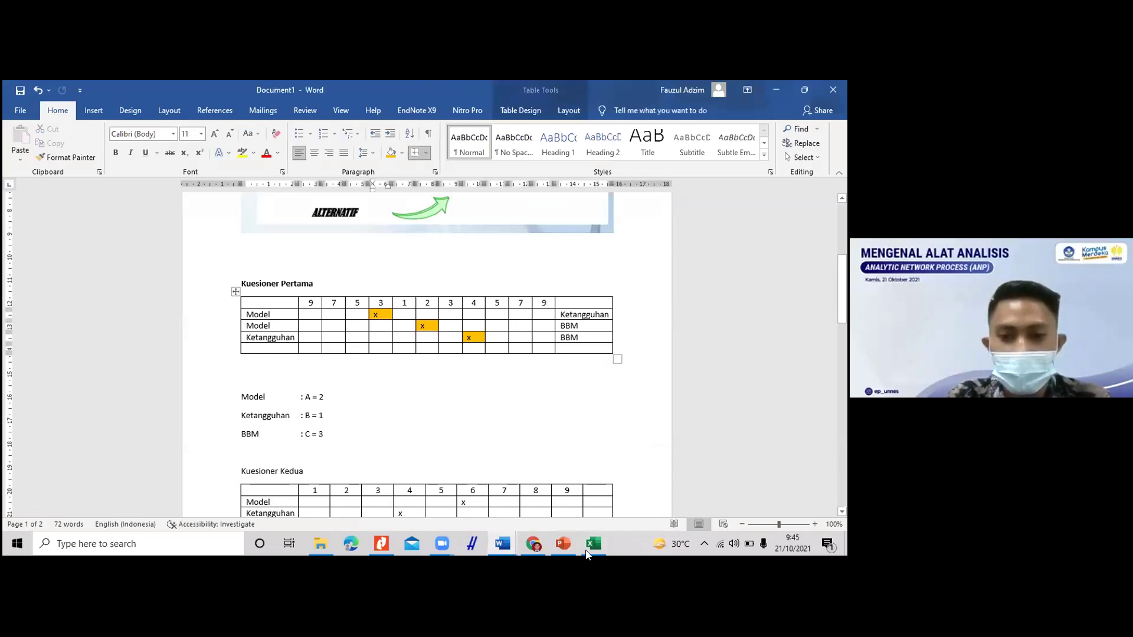
{"action": "mouse_move", "coordinate": [587, 554]}
{"action": "left_click", "coordinate": [597, 480]}
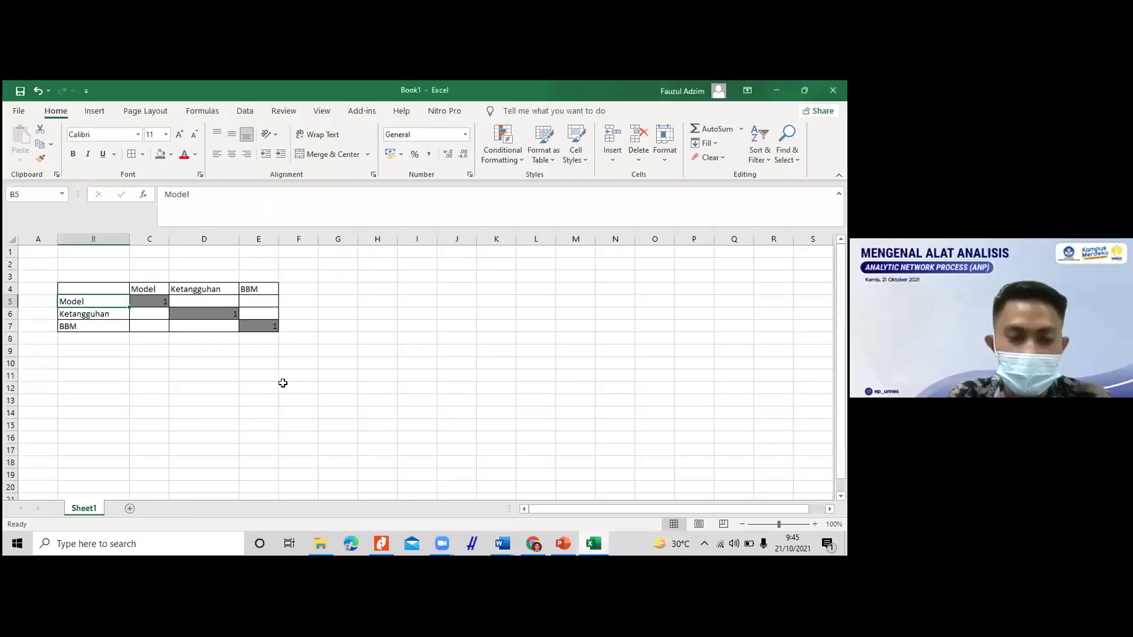
{"action": "left_click", "coordinate": [227, 297]}
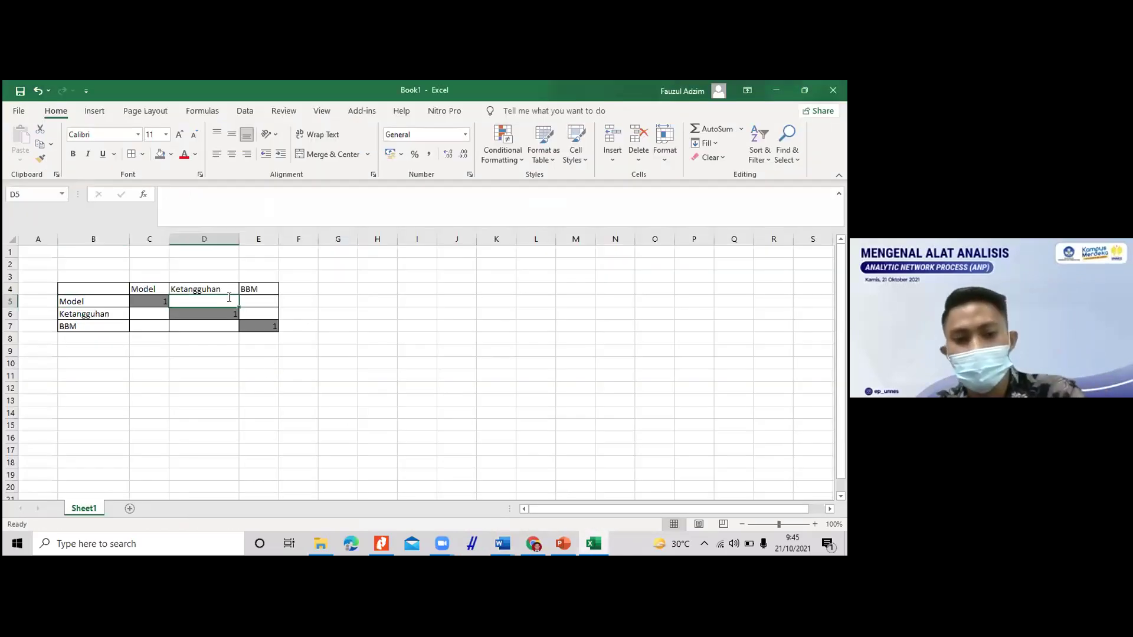
{"action": "type", "text": "3"}
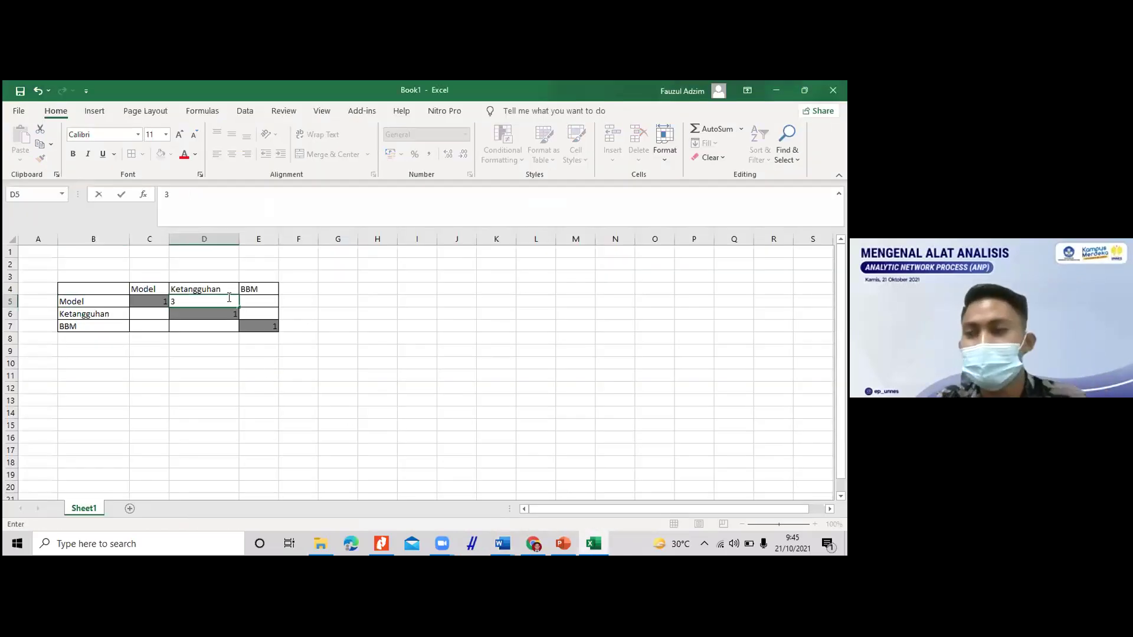
{"action": "left_click", "coordinate": [89, 301]}
Step: Look up the Model–BBM rating in the Word questionnaire and enter 2 in E5 of the Excel matrix
{"action": "left_click", "coordinate": [260, 302]}
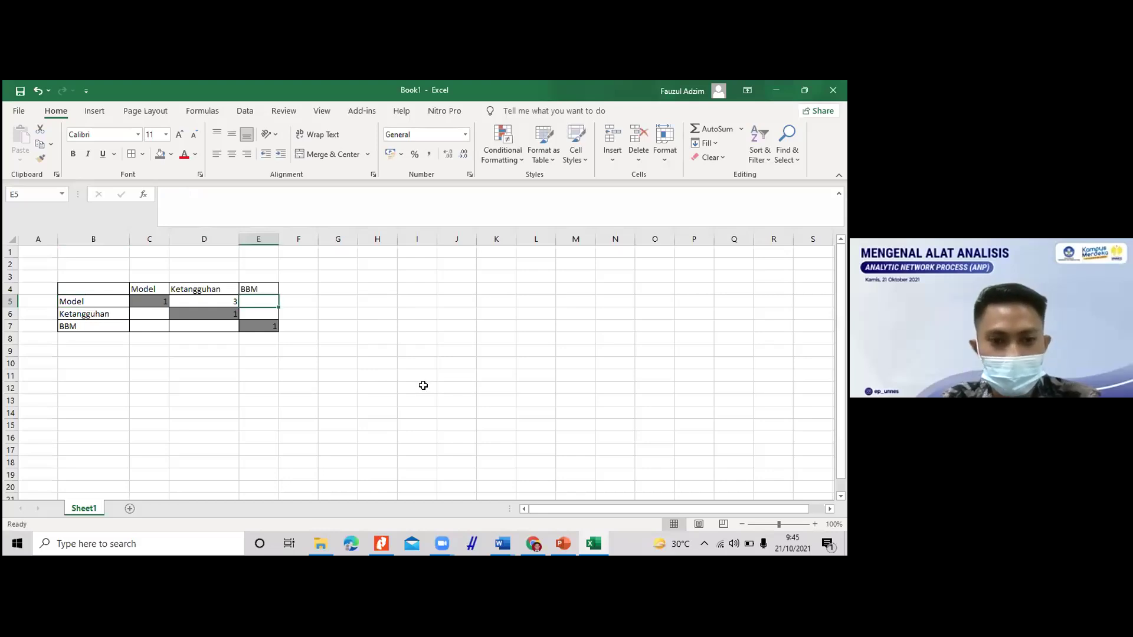
{"action": "mouse_move", "coordinate": [506, 552]}
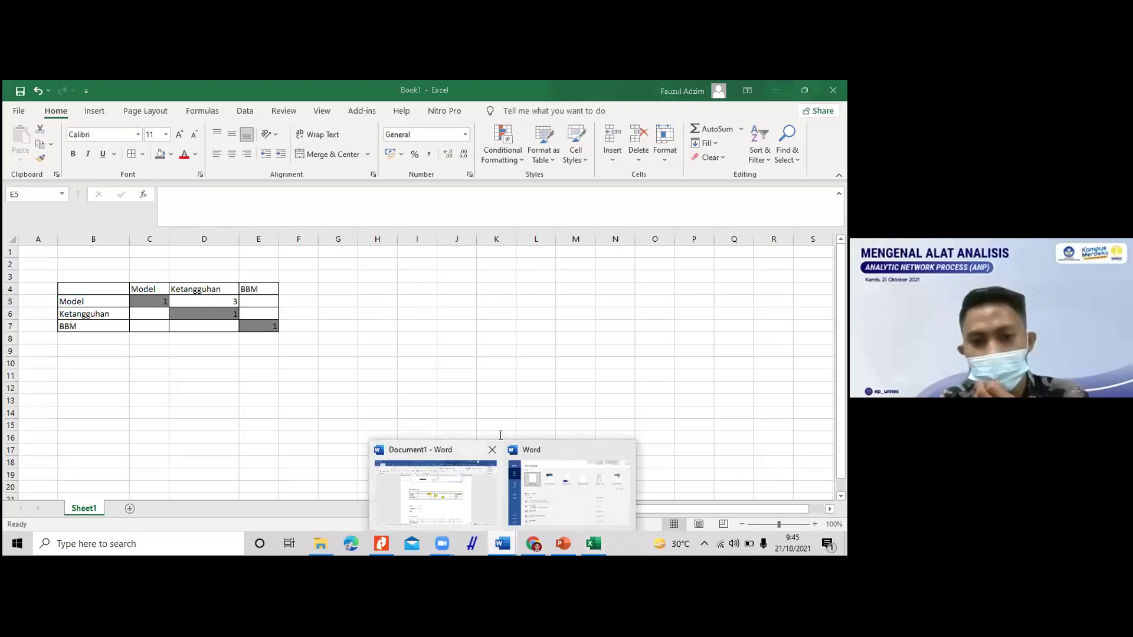
{"action": "left_click", "coordinate": [466, 508]}
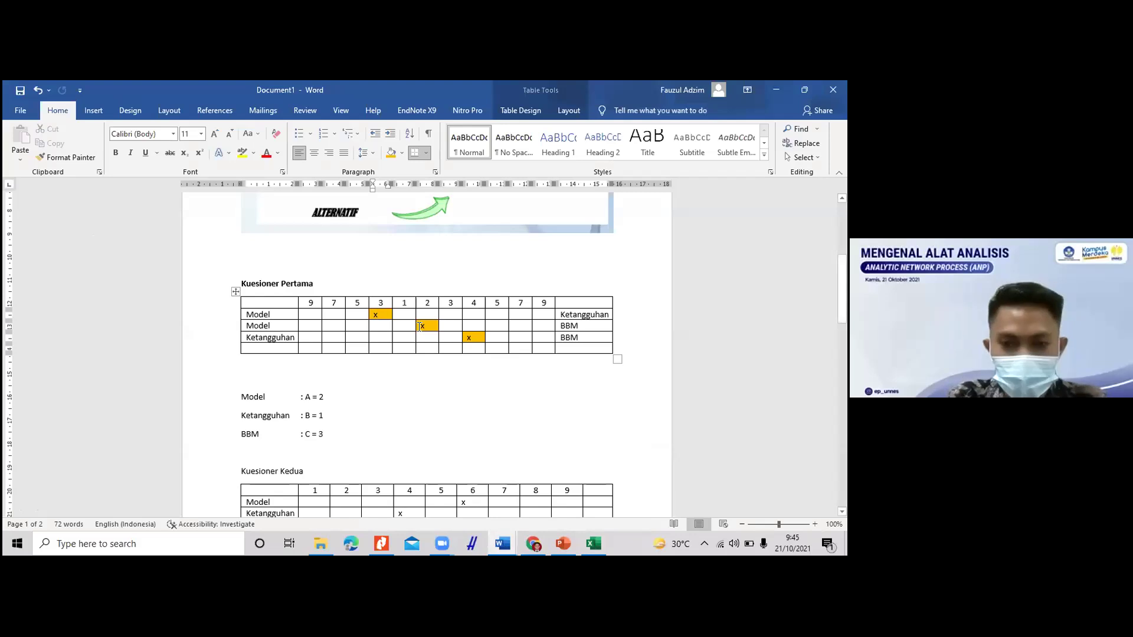
{"action": "left_click", "coordinate": [419, 326]}
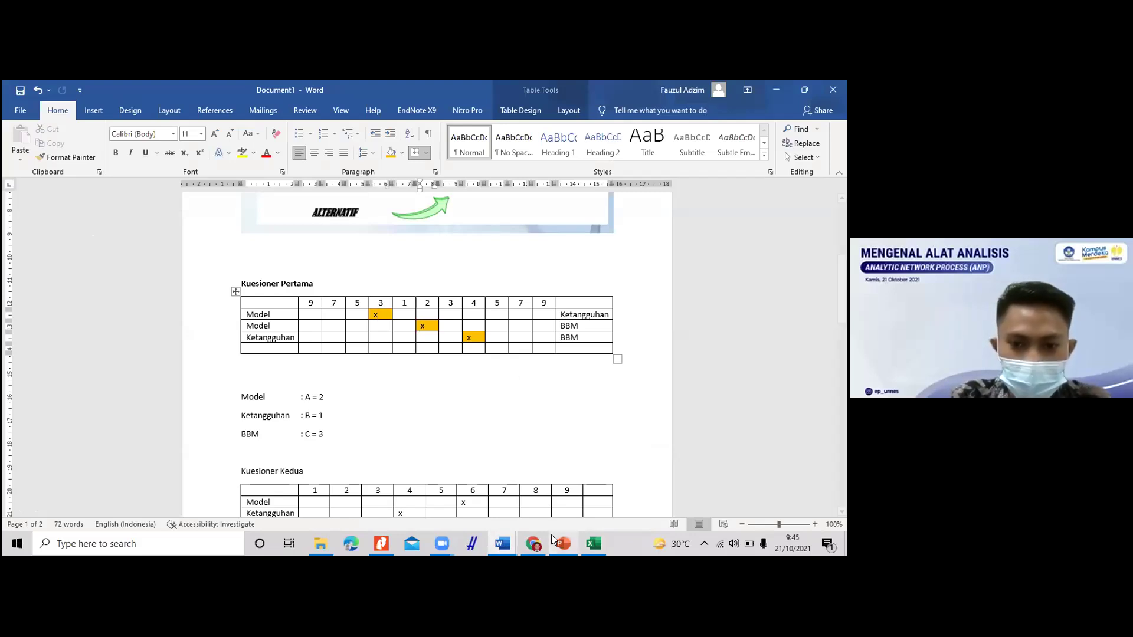
{"action": "left_click", "coordinate": [592, 543]}
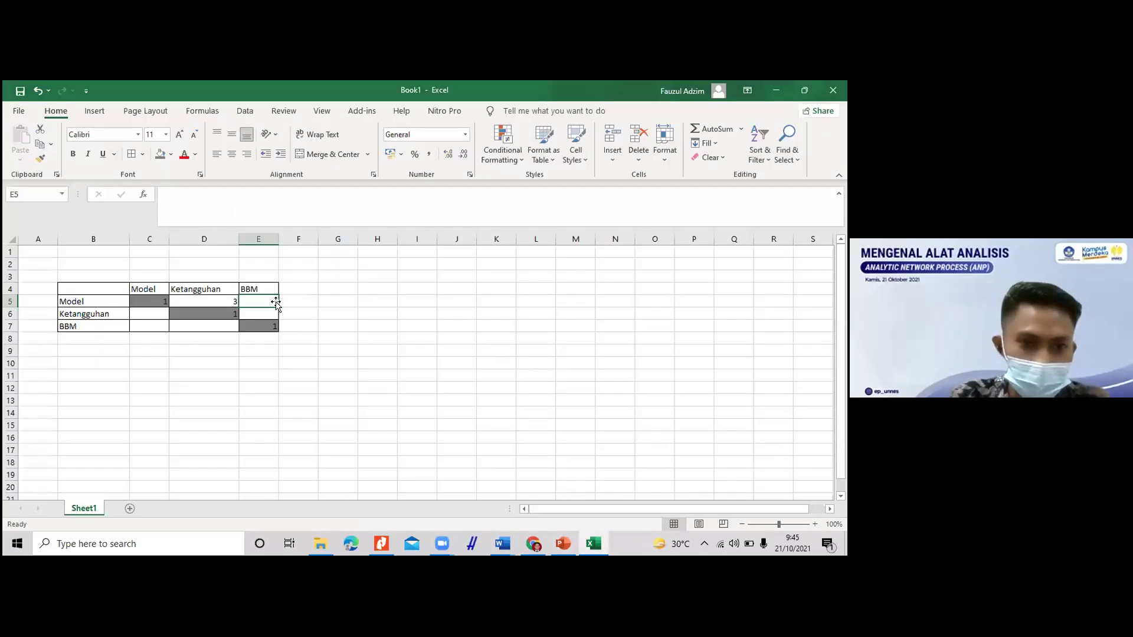
{"action": "type", "text": "2"}
{"action": "key", "text": "Return"}
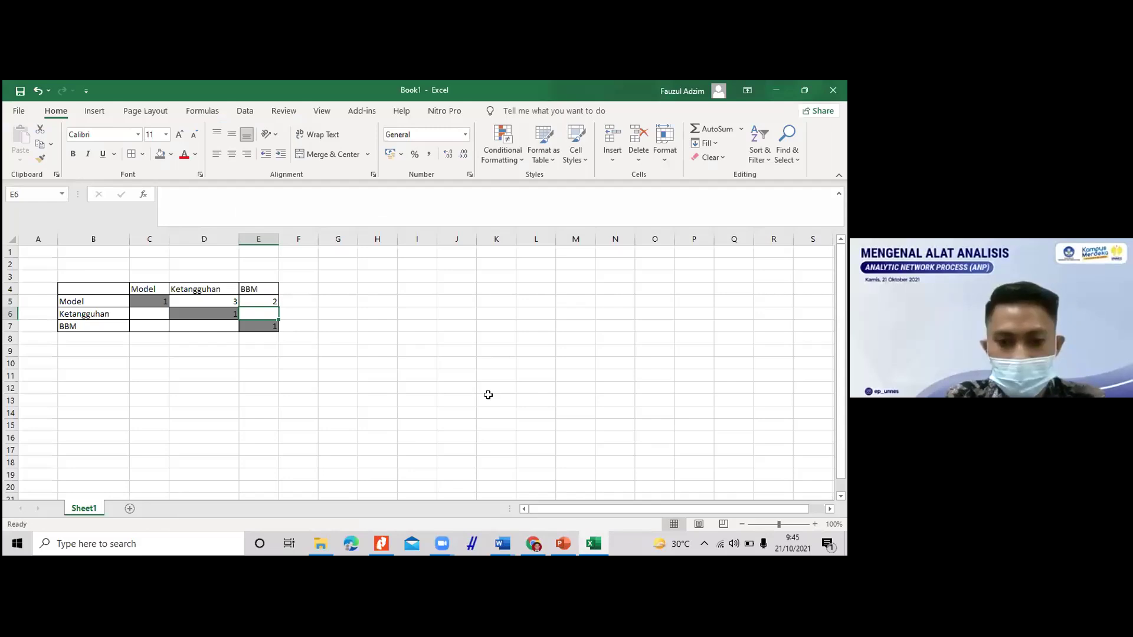
Step: Look up the Ketangguhan–BBM rating in the Word questionnaire and enter 4 in E6 of the Excel matrix
{"action": "left_click", "coordinate": [502, 544]}
{"action": "left_click", "coordinate": [435, 480]}
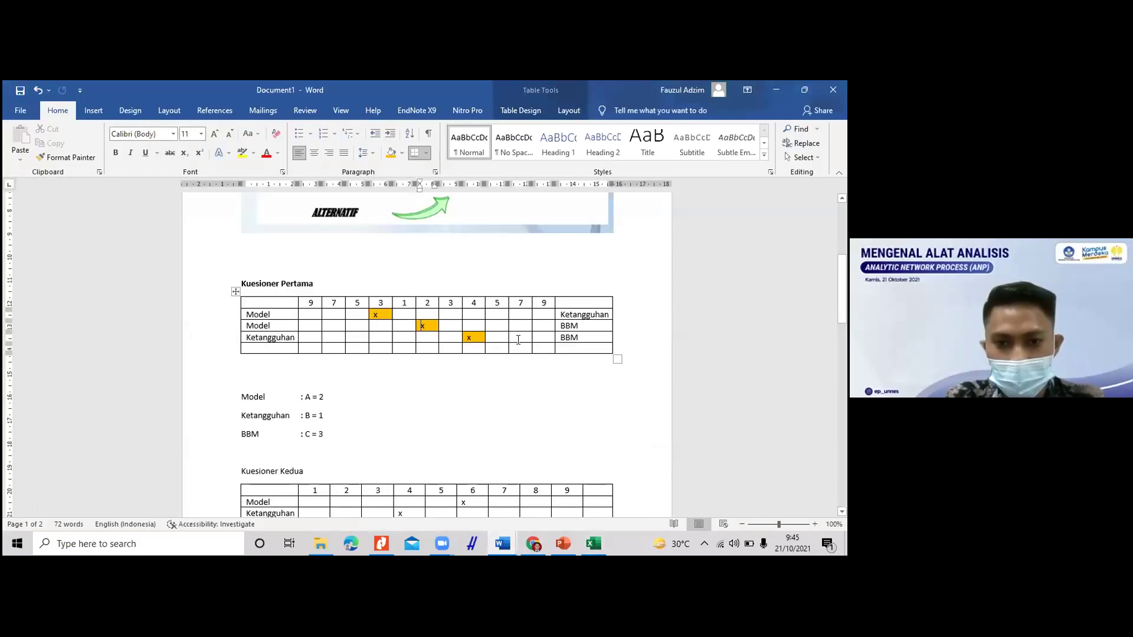
{"action": "left_click", "coordinate": [593, 555]}
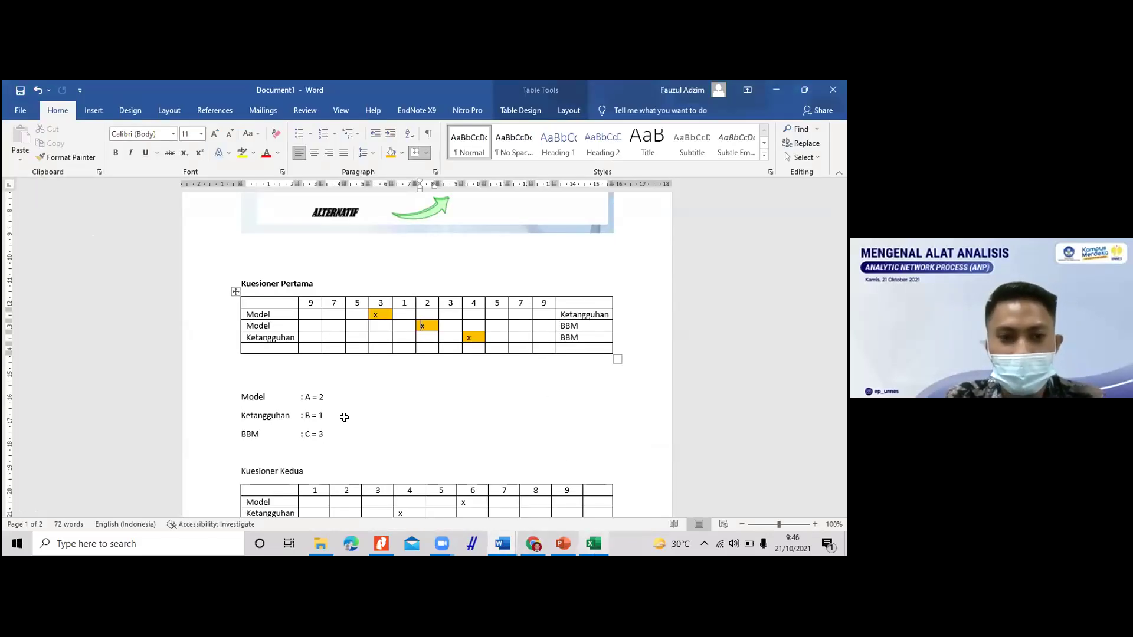
{"action": "type", "text": "4"}
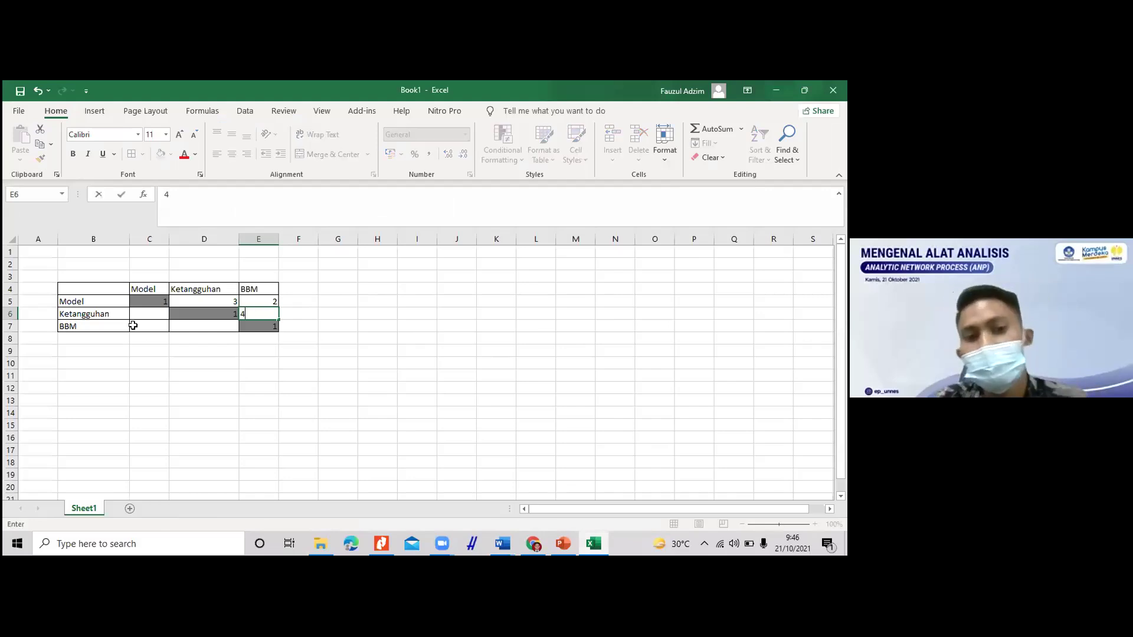
{"action": "left_click", "coordinate": [148, 311]}
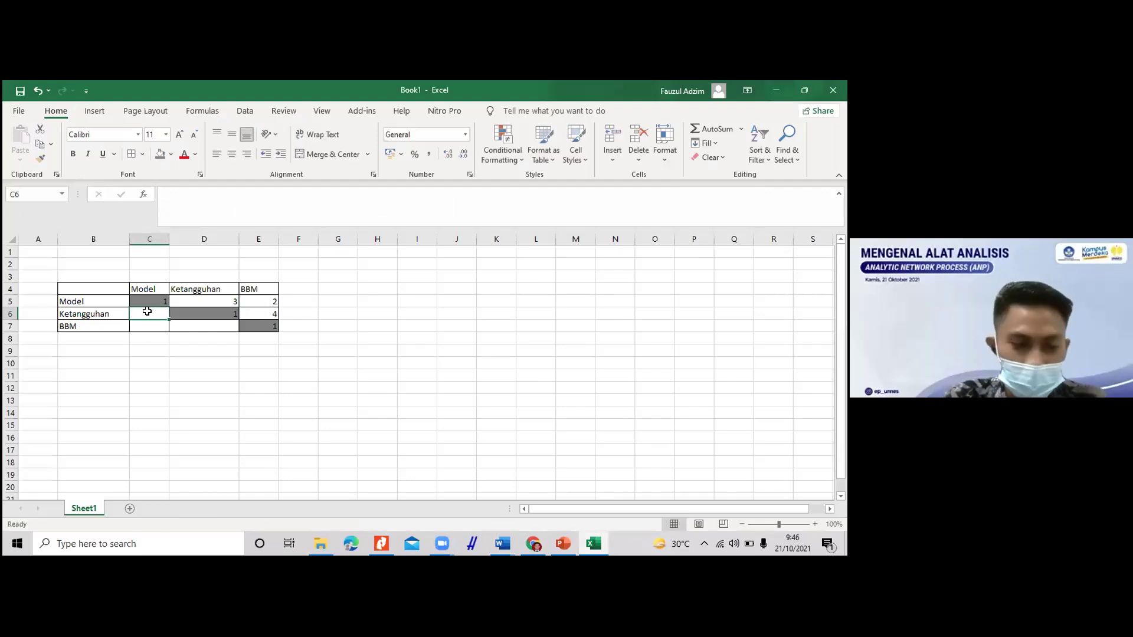
Step: Enter 1/3 in C6 as the reciprocal of the Model–Ketangguhan rating in D5
{"action": "left_click", "coordinate": [150, 326]}
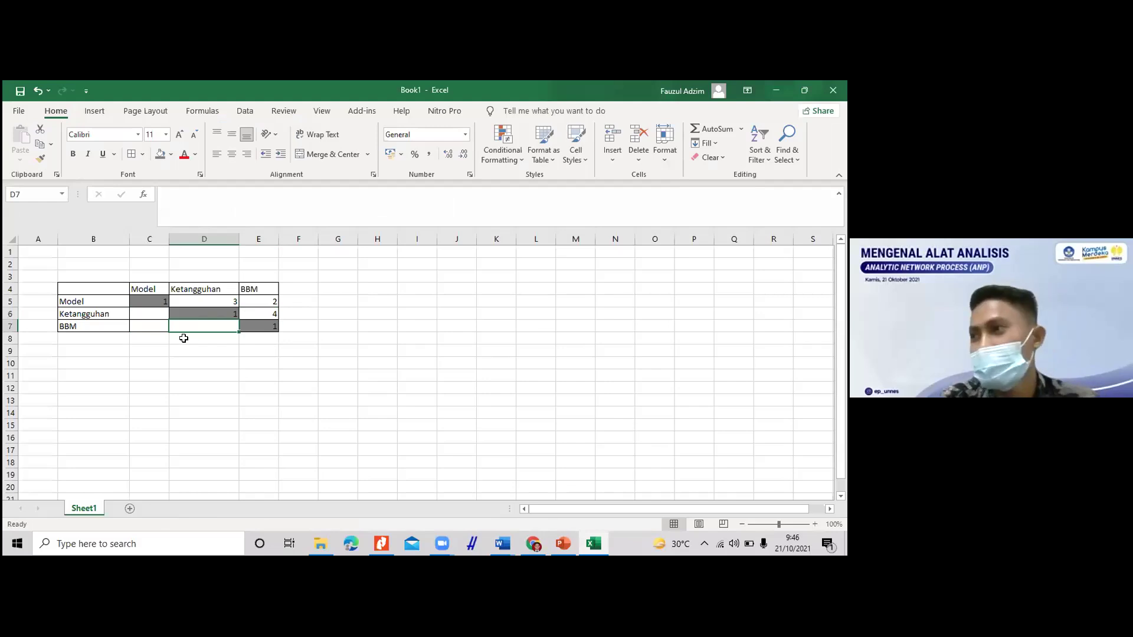
{"action": "left_click", "coordinate": [206, 299]}
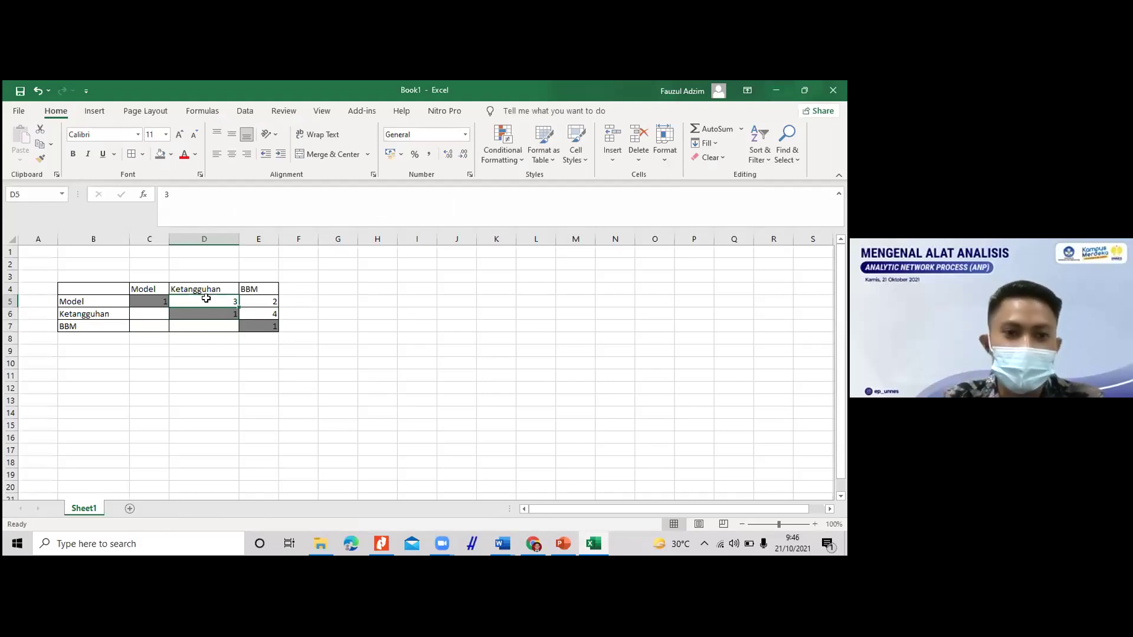
{"action": "left_click", "coordinate": [134, 313]}
{"action": "left_click", "coordinate": [182, 301]}
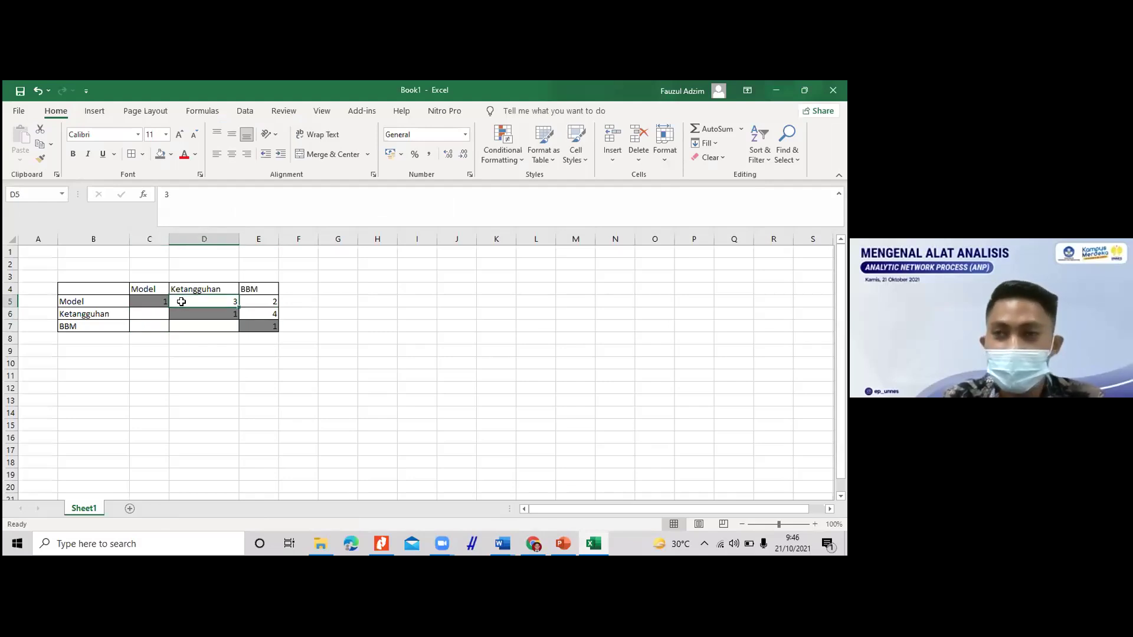
{"action": "left_click", "coordinate": [134, 315]}
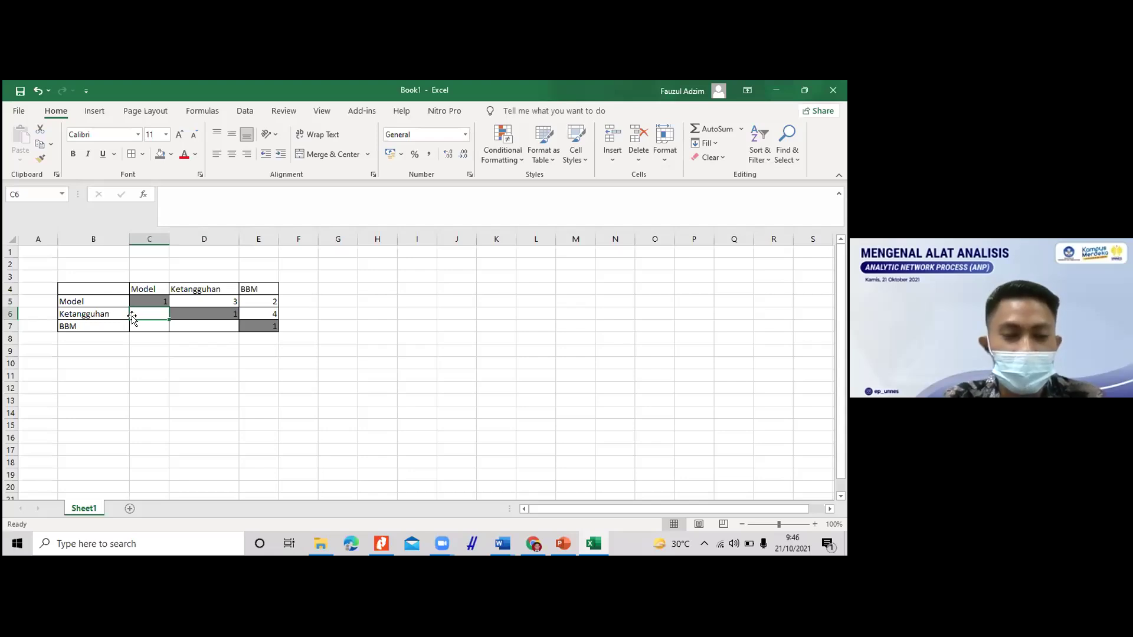
{"action": "type", "text": "1"}
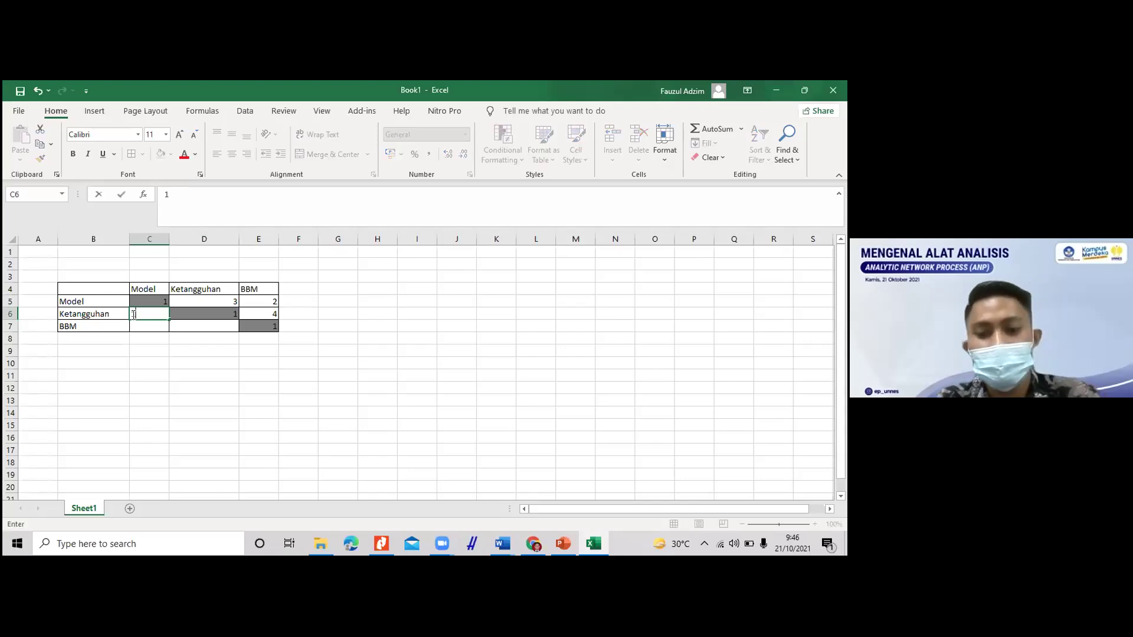
{"action": "type", "text": "/3"}
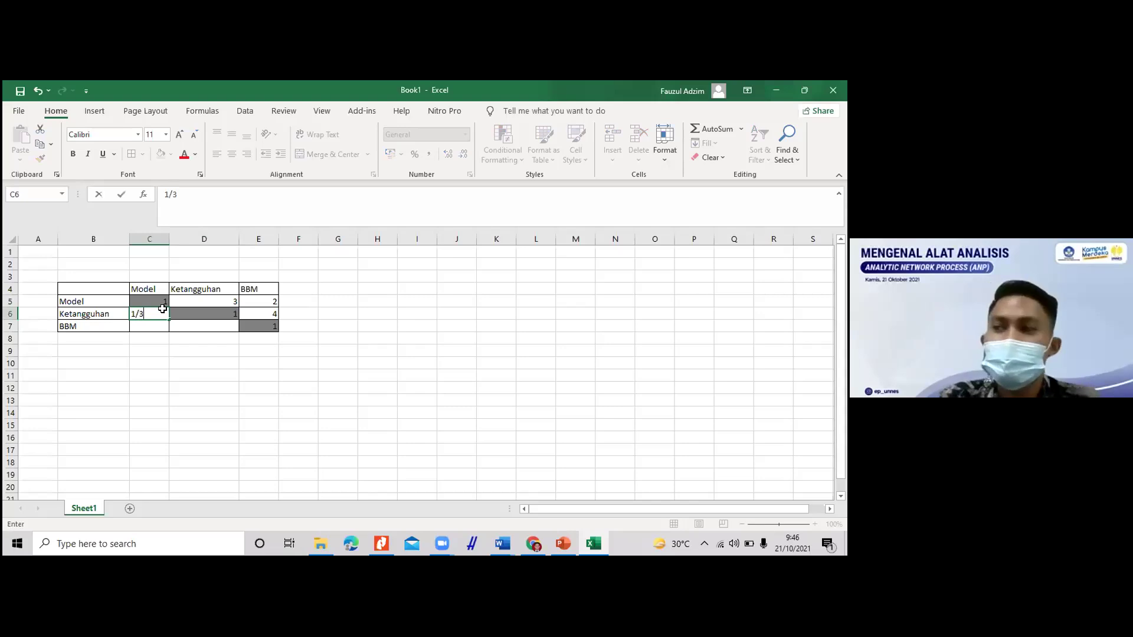
Step: Review the Model–Ketangguhan rating in the Kuesioner Pertama table of the Word document, then return to the Excel matrix
{"action": "left_click", "coordinate": [503, 542]}
{"action": "left_click", "coordinate": [454, 502]}
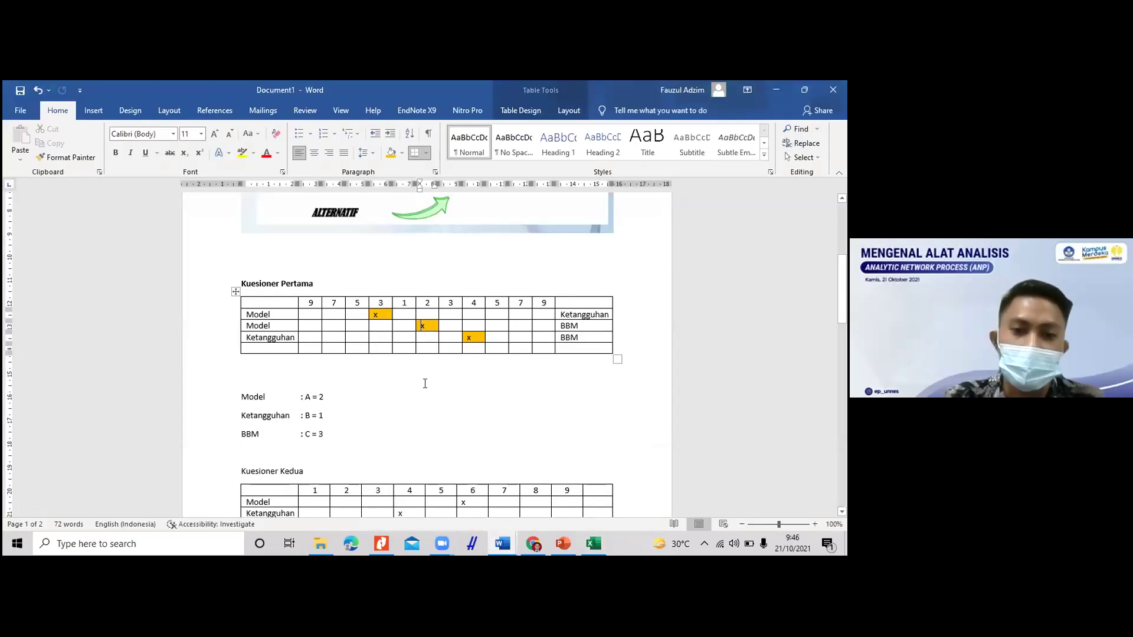
{"action": "left_click", "coordinate": [286, 317]}
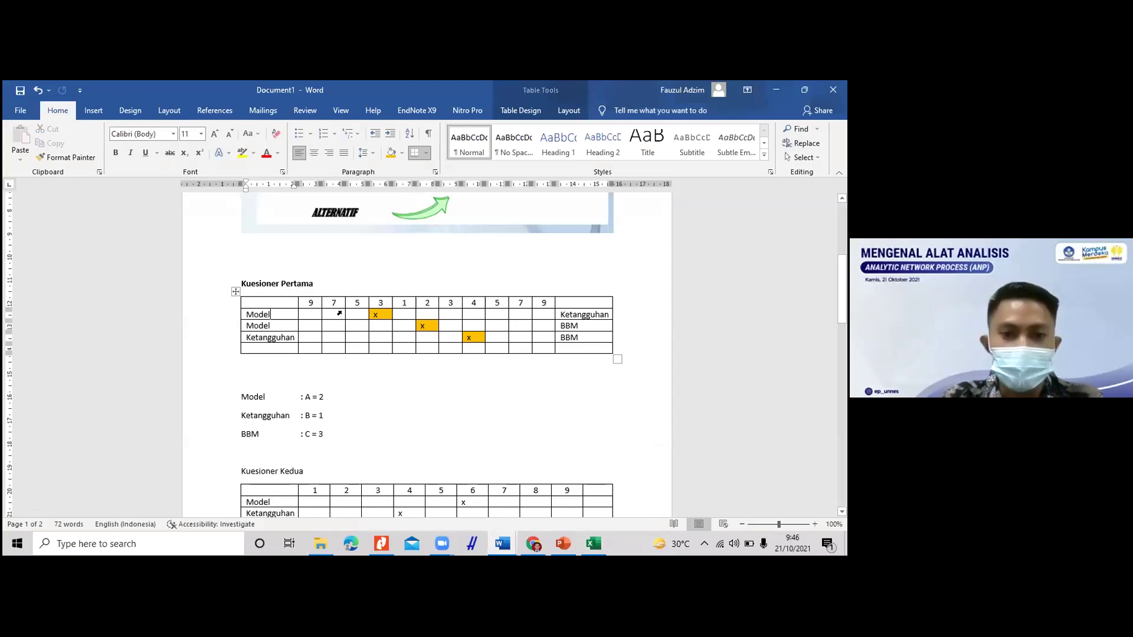
{"action": "left_click", "coordinate": [380, 315]}
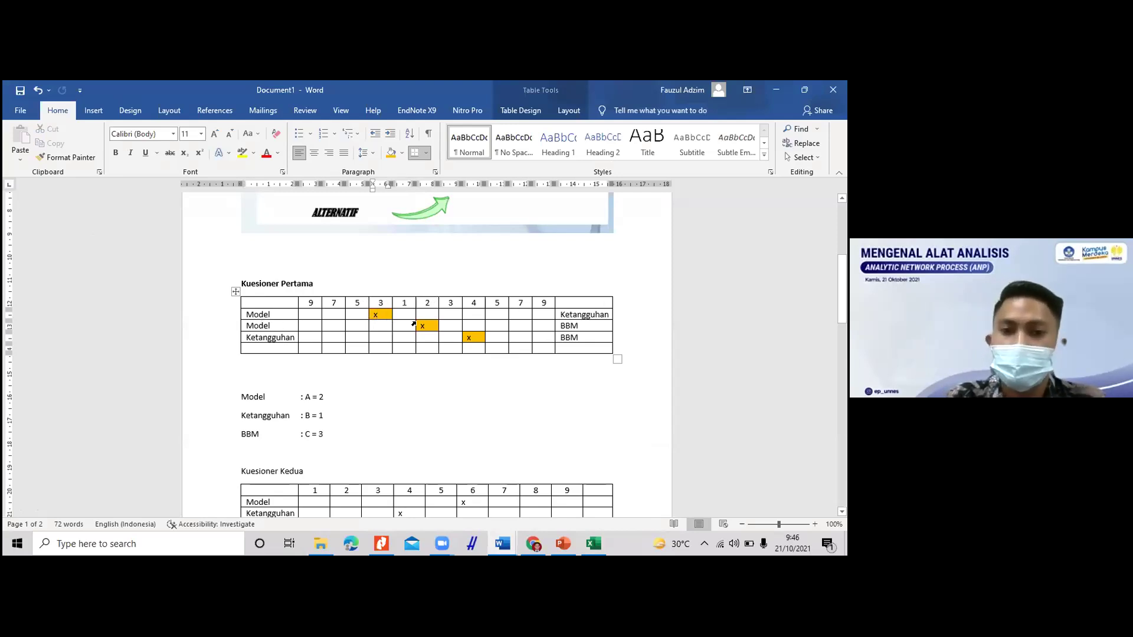
{"action": "left_click", "coordinate": [594, 544]}
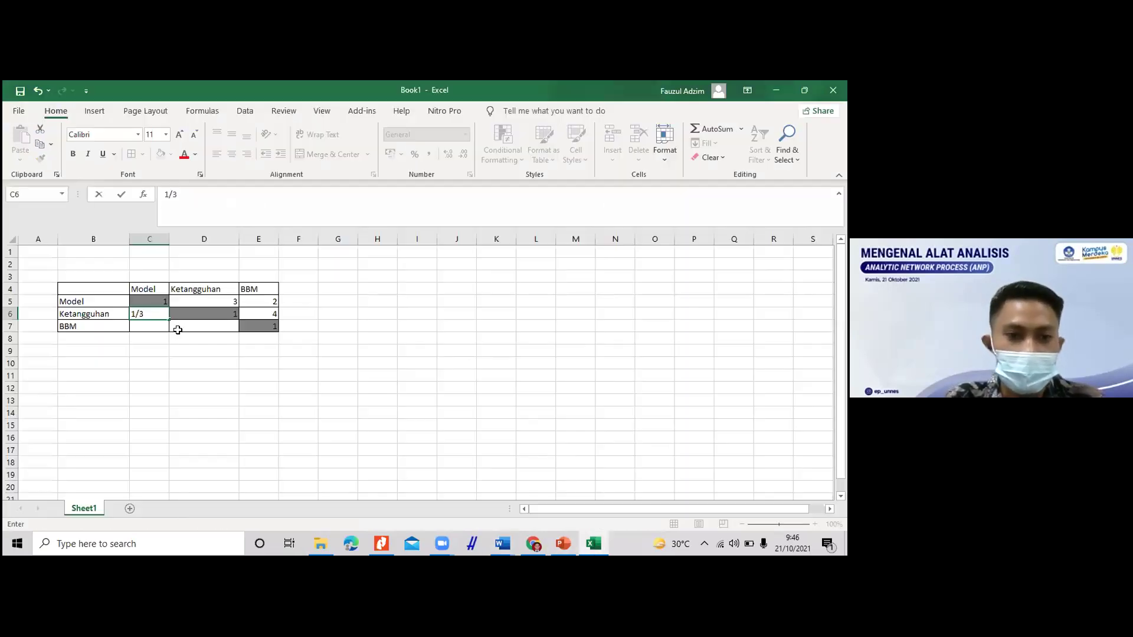
Step: Format C6:C7 as Fraction and enter the Model column's reciprocals, 1/3 in C6 and 1/2 in C7
{"action": "left_click", "coordinate": [139, 329]}
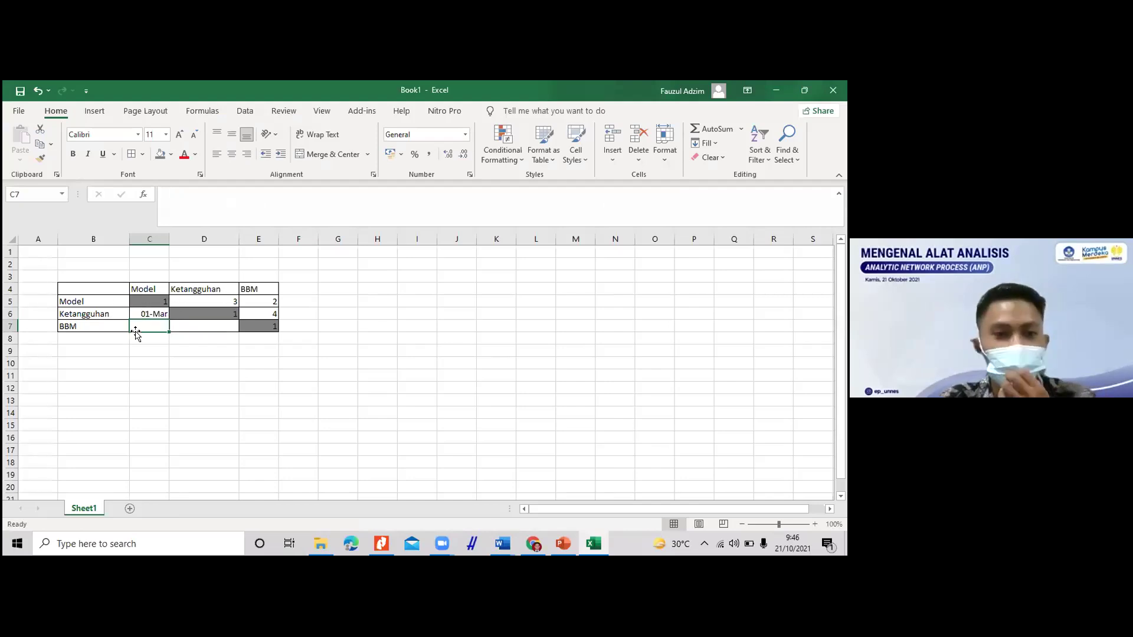
{"action": "type", "text": "1/2"}
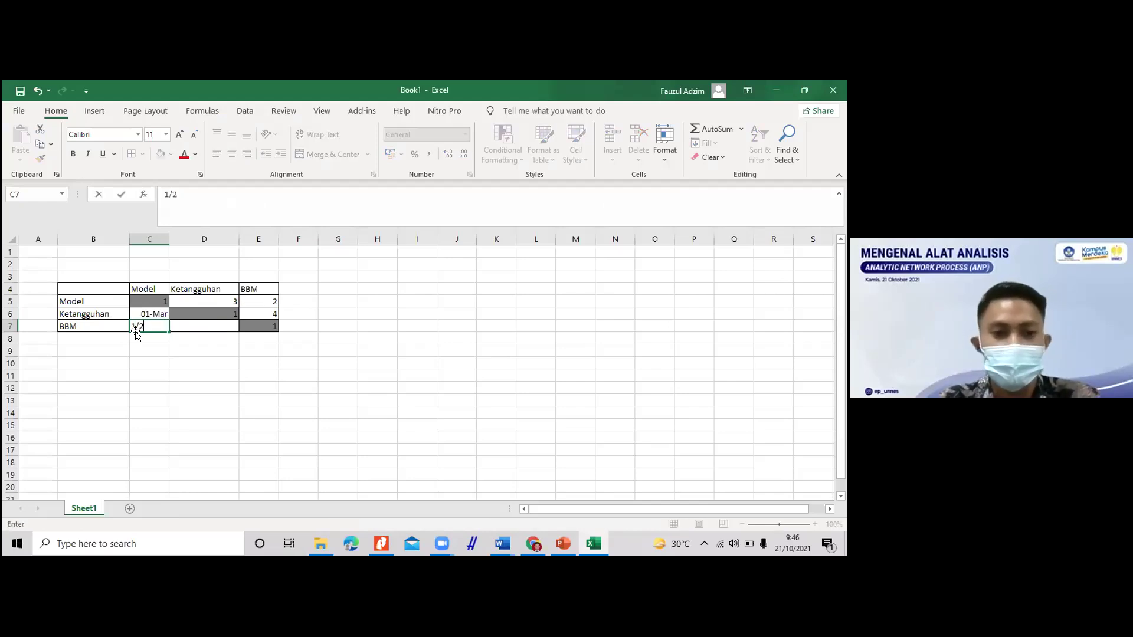
{"action": "left_click_drag", "start_coordinate": [152, 313], "coordinate": [158, 326]}
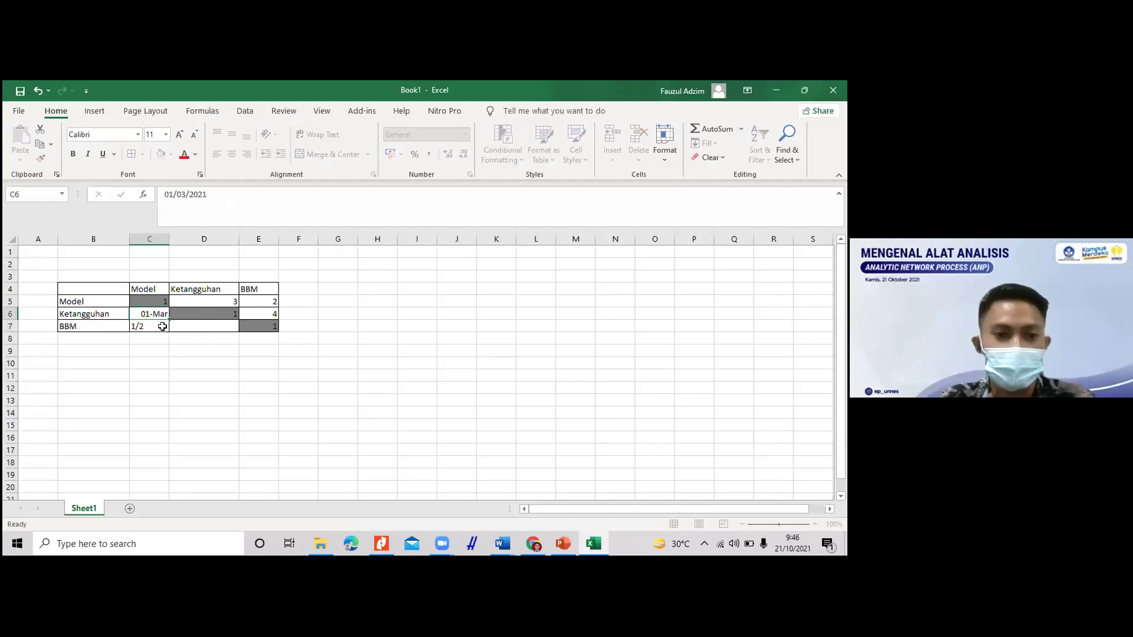
{"action": "left_click", "coordinate": [465, 135]}
{"action": "left_click", "coordinate": [455, 392]}
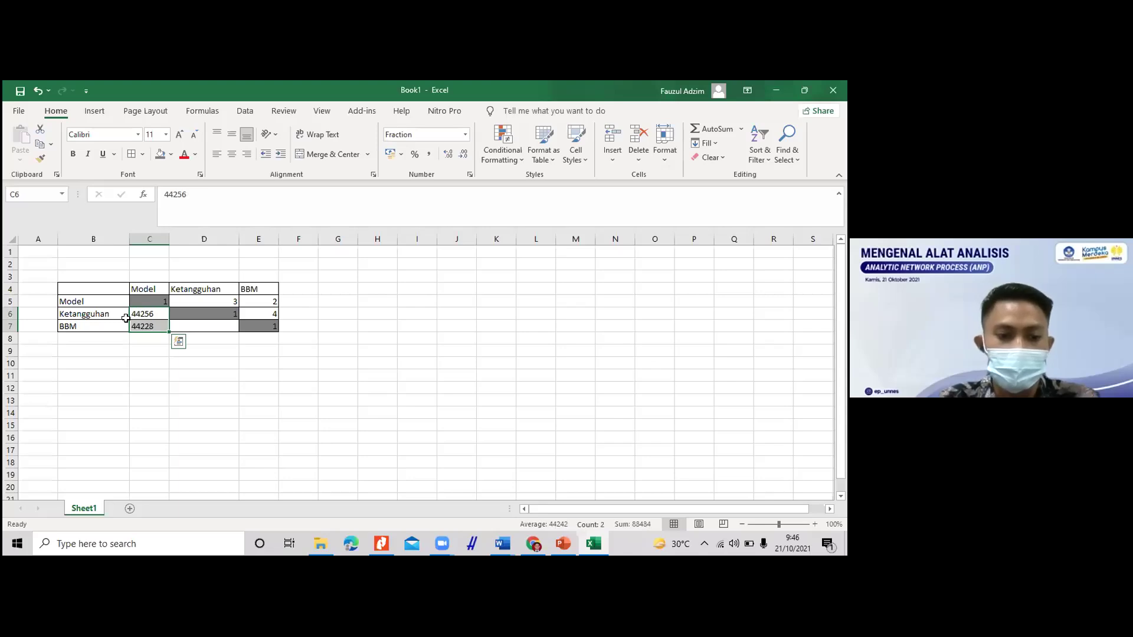
{"action": "type", "text": "1/3"}
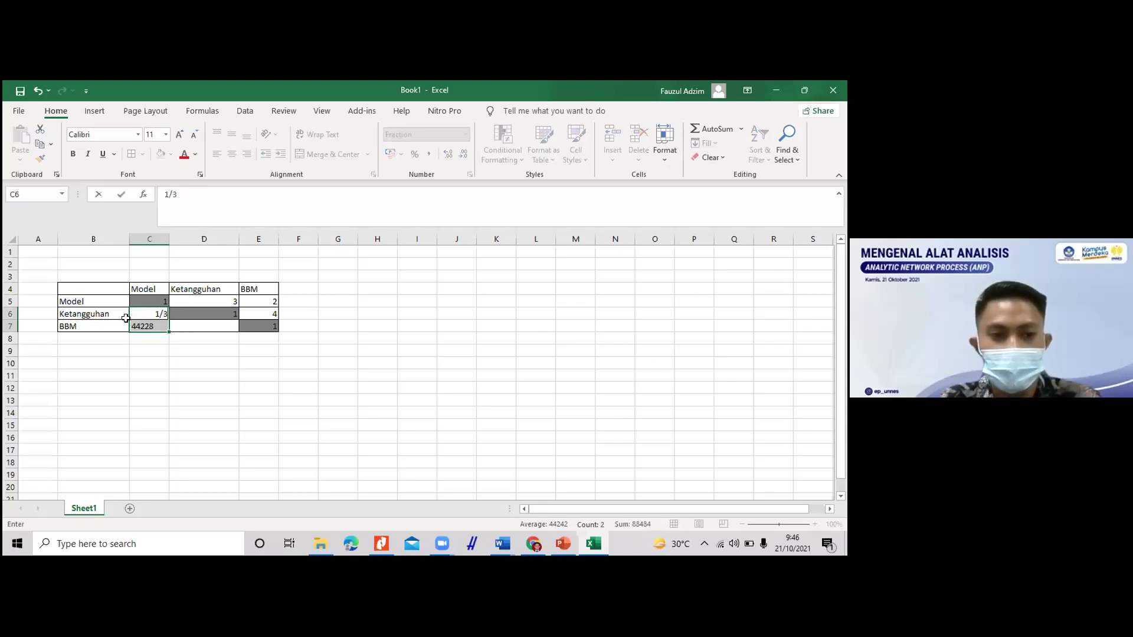
{"action": "key", "text": "Return"}
{"action": "type", "text": "1/2"}
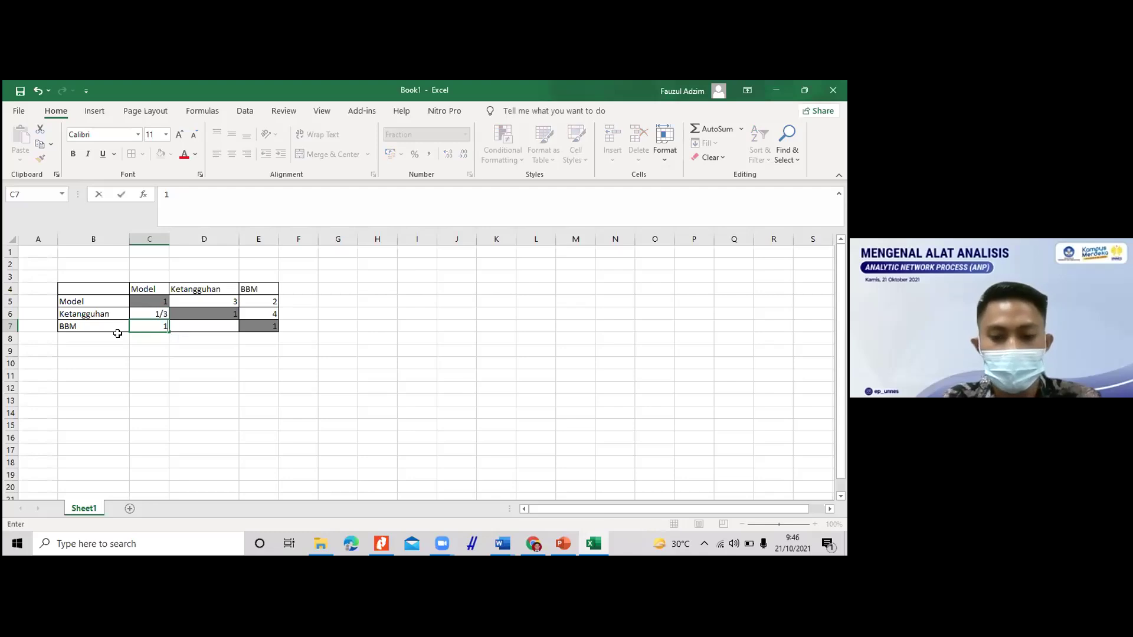
Step: Enter 1/4 in D7 as the reciprocal of the Ketangguhan–BBM rating in E6, using the Fraction number format
{"action": "left_click", "coordinate": [189, 324]}
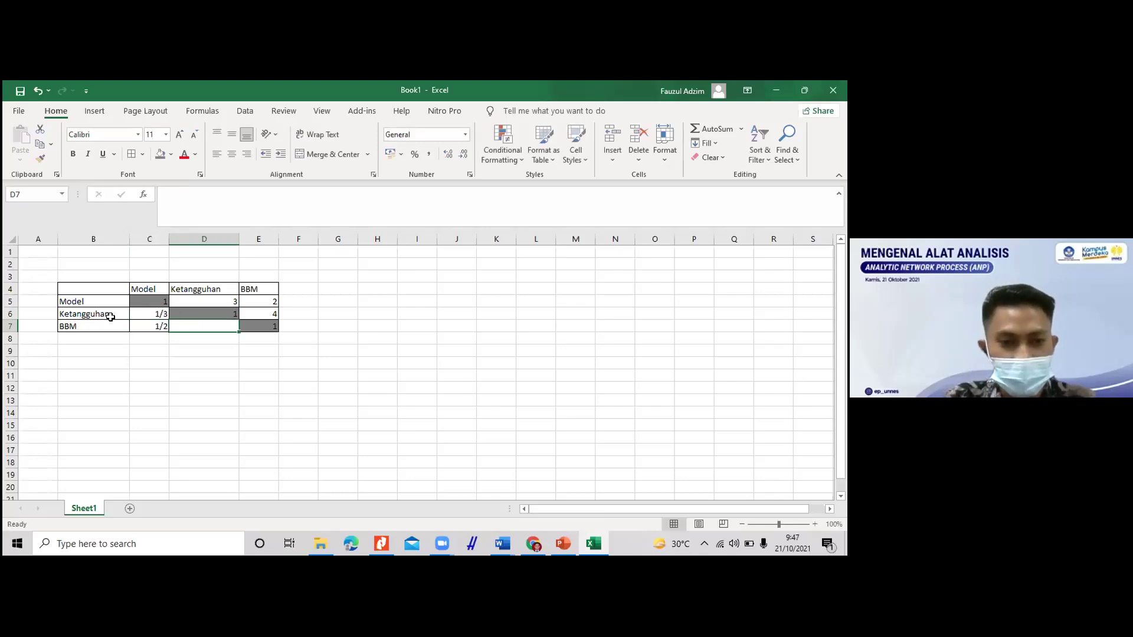
{"action": "left_click", "coordinate": [262, 314]}
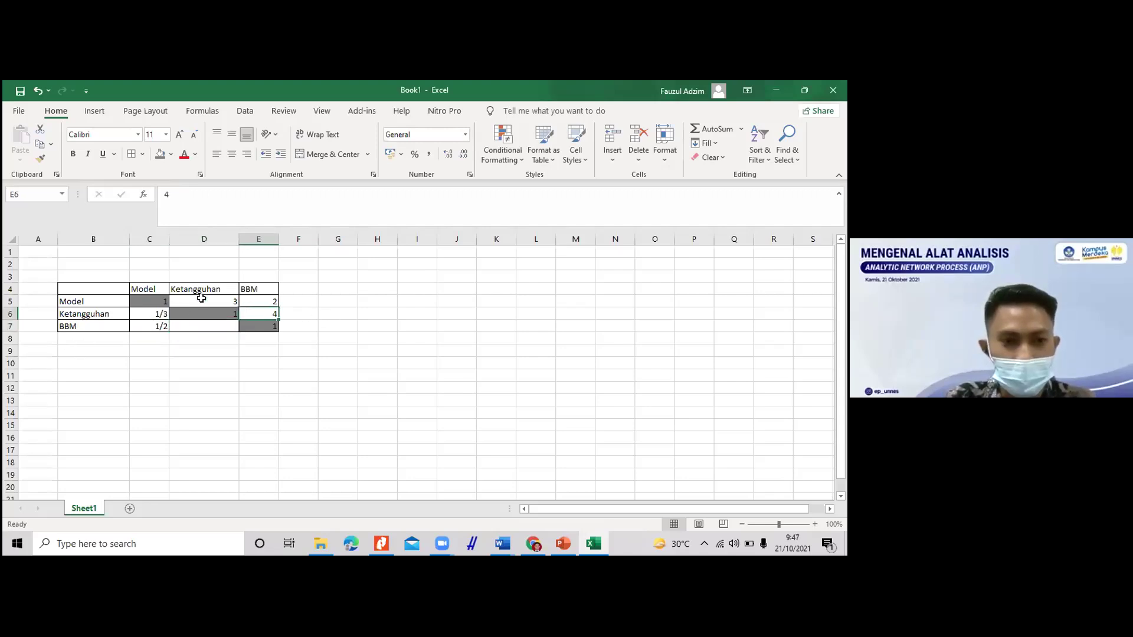
{"action": "left_click", "coordinate": [207, 329]}
{"action": "type", "text": "1/4"}
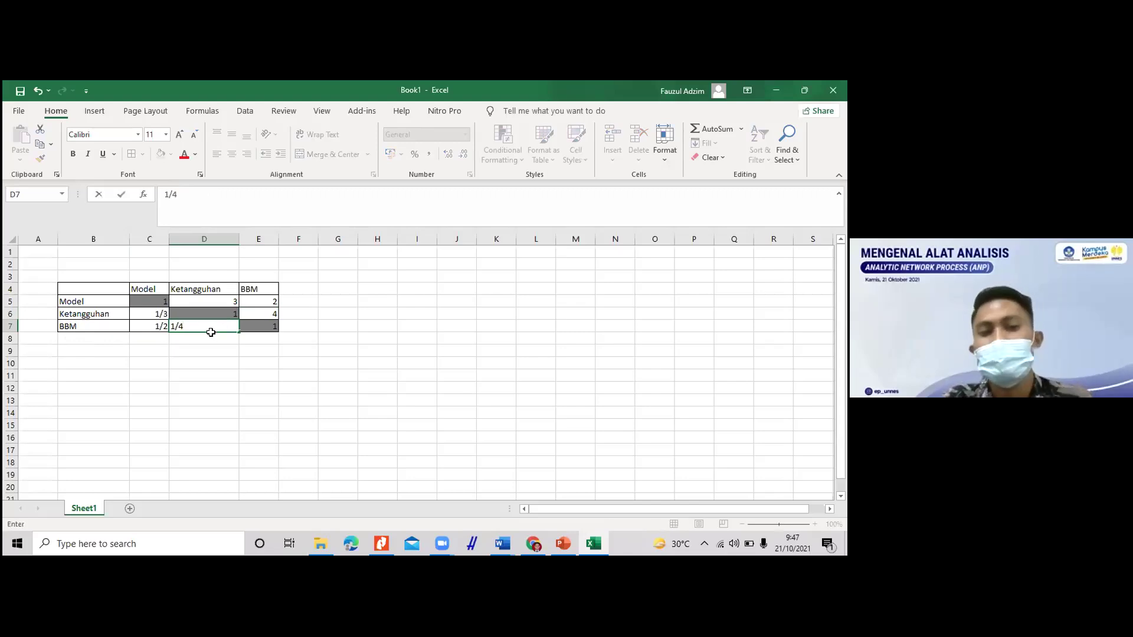
{"action": "key", "text": "Return"}
{"action": "left_click", "coordinate": [220, 322]}
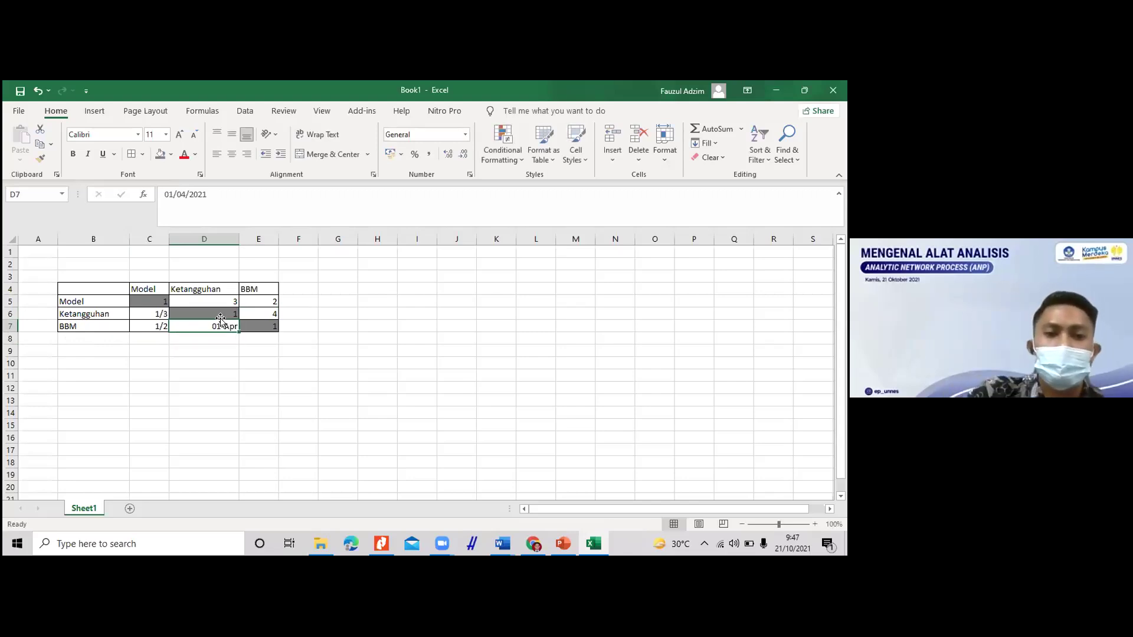
{"action": "left_click", "coordinate": [465, 134]}
{"action": "left_click", "coordinate": [439, 392]}
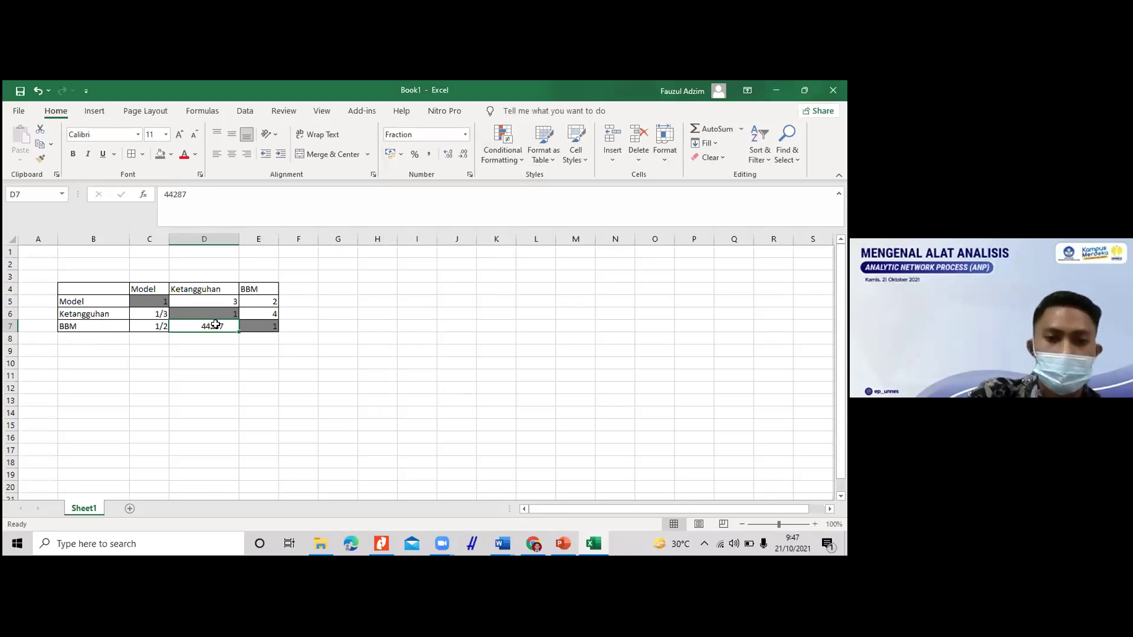
{"action": "type", "text": "1/4"}
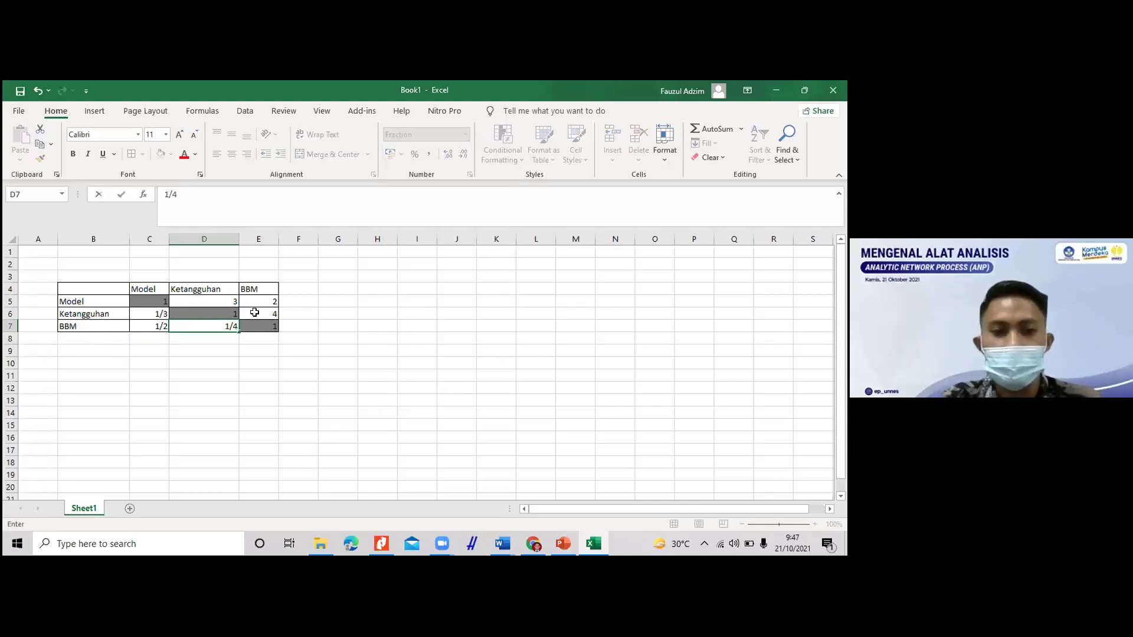
{"action": "left_click", "coordinate": [254, 312]}
{"action": "left_click", "coordinate": [232, 351]}
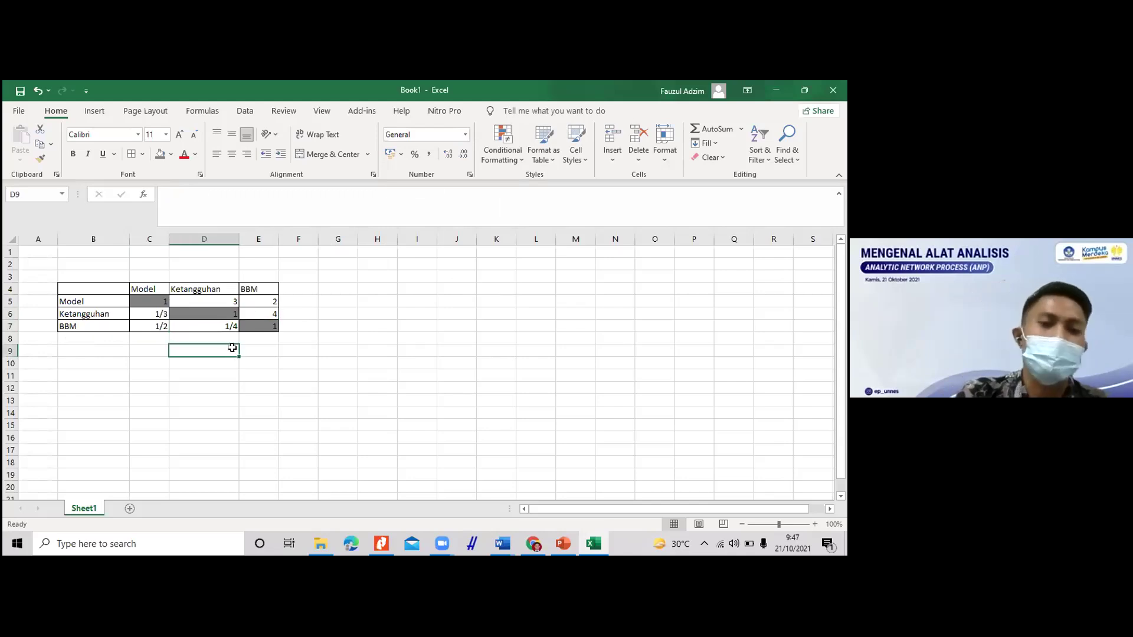
Step: Compare the completed Excel matrix with the criteria matrix on the PROSEDUR ANP slide in PowerPoint, then return to Excel
{"action": "left_click", "coordinate": [179, 328]}
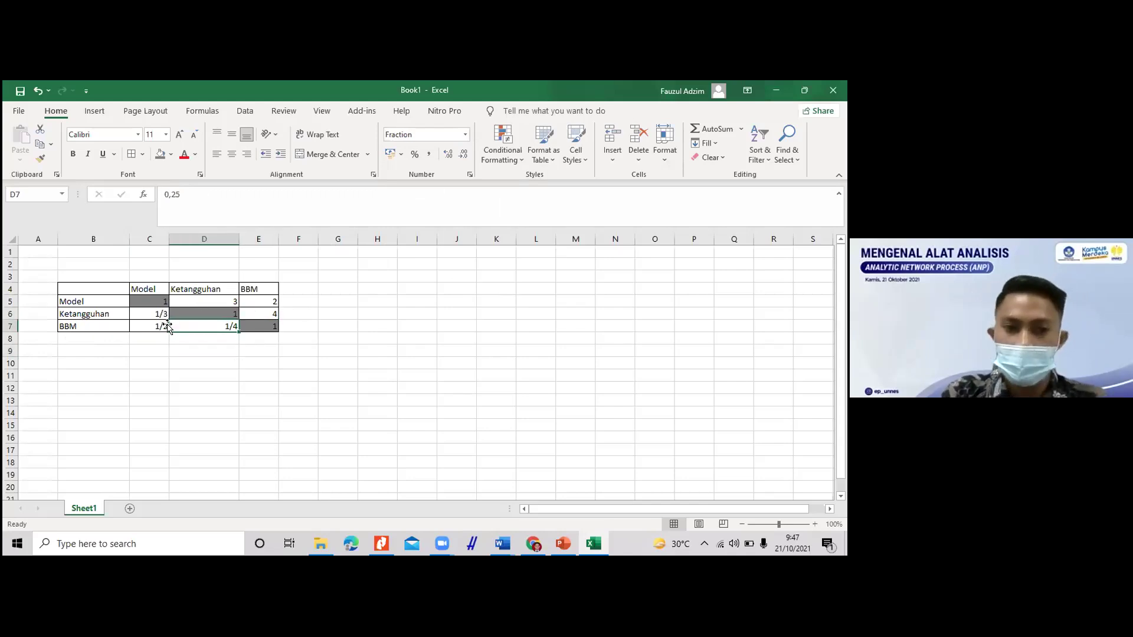
{"action": "left_click_drag", "start_coordinate": [106, 289], "coordinate": [252, 326]}
{"action": "left_click", "coordinate": [412, 423]}
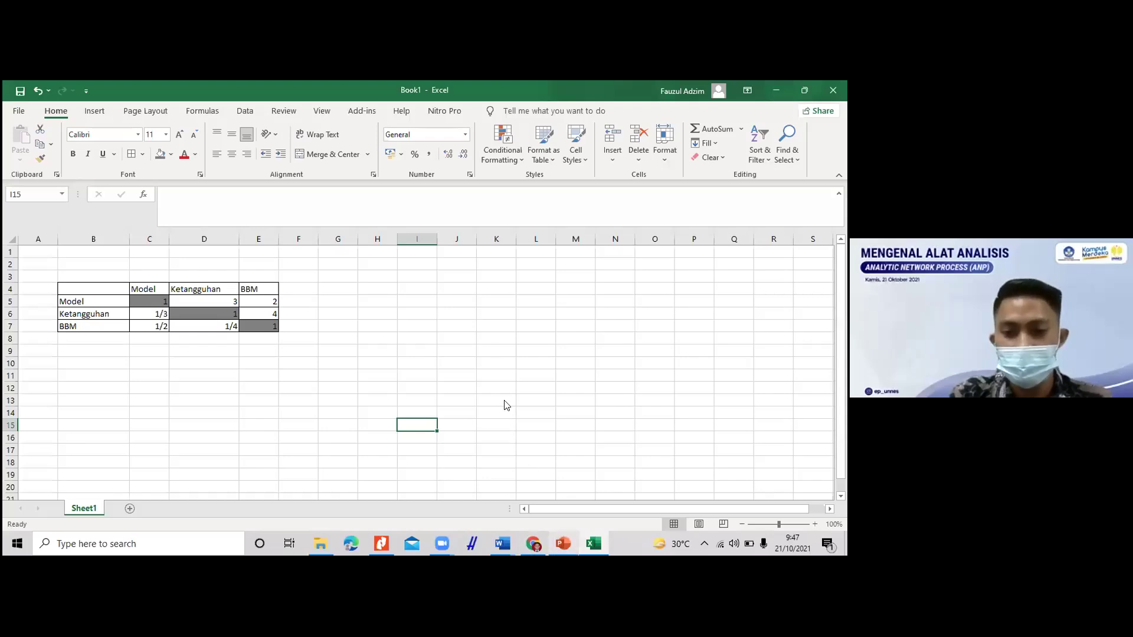
{"action": "key", "text": "alt+Tab"}
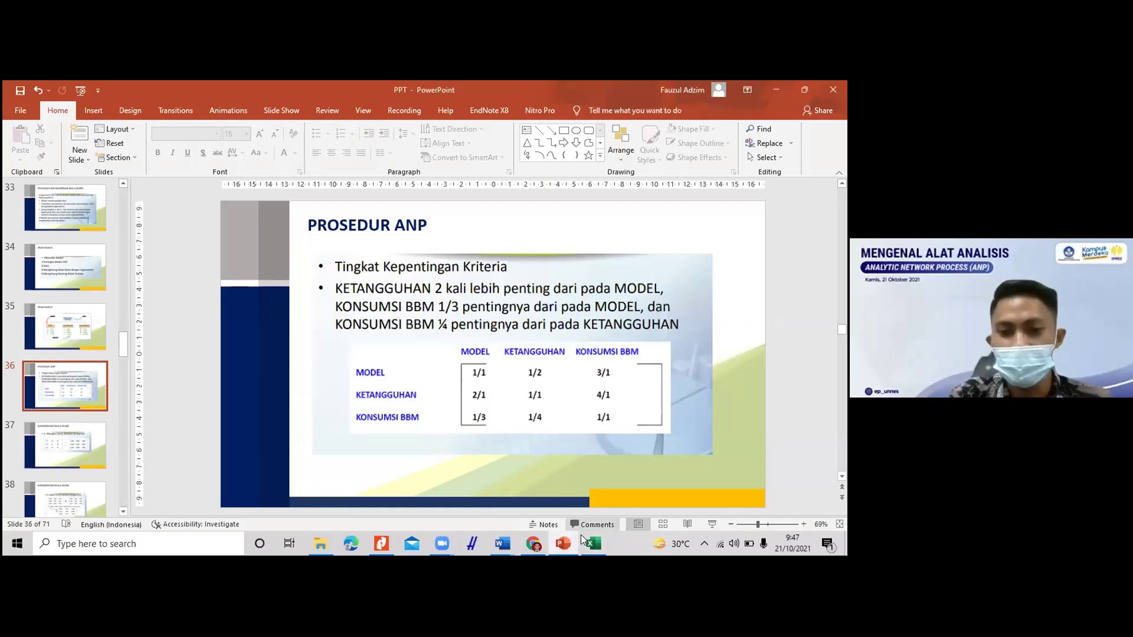
{"action": "mouse_move", "coordinate": [593, 556]}
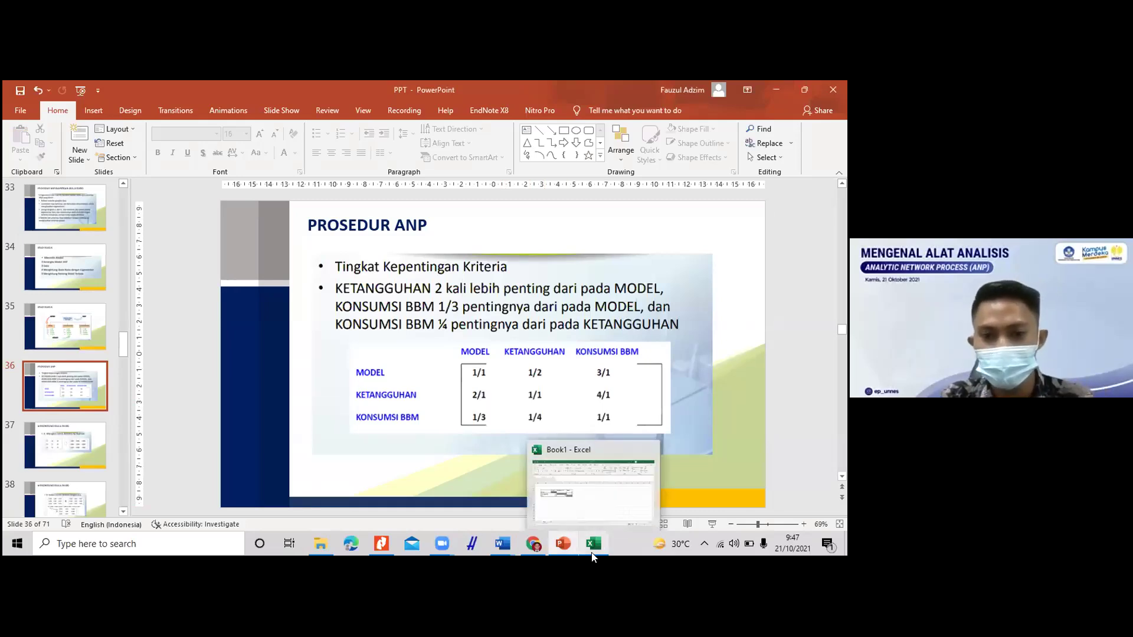
{"action": "left_click", "coordinate": [593, 551]}
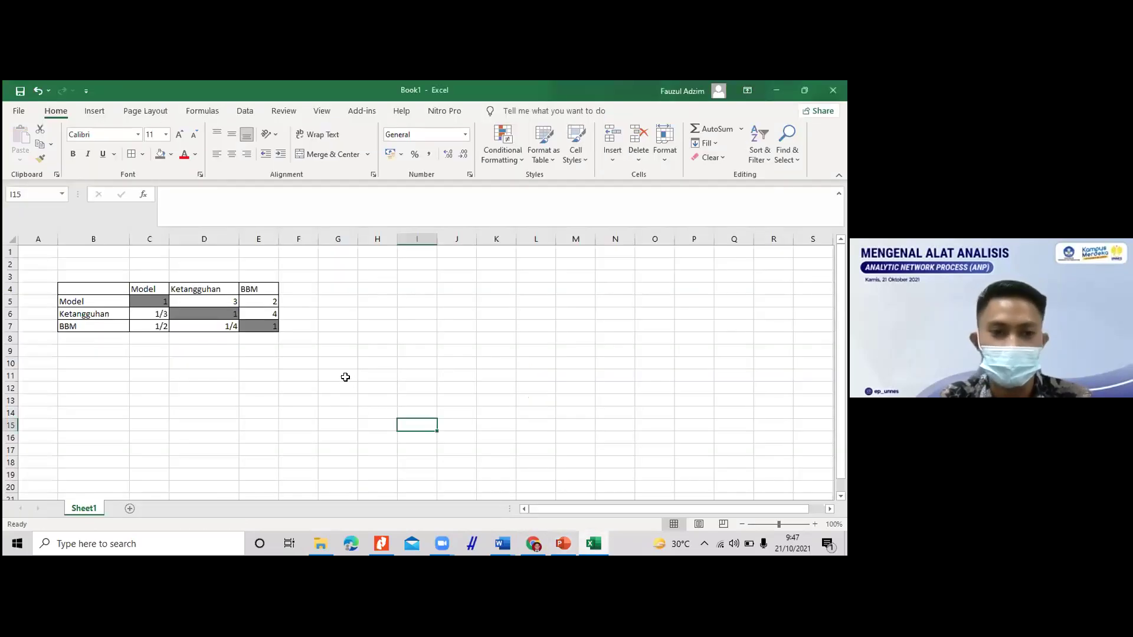
Step: Format the matrix values in C5:E7 as Fraction and set the Model–Ketangguhan cell D5 to 1/2
{"action": "left_click", "coordinate": [218, 299]}
{"action": "type", "text": "1/2"}
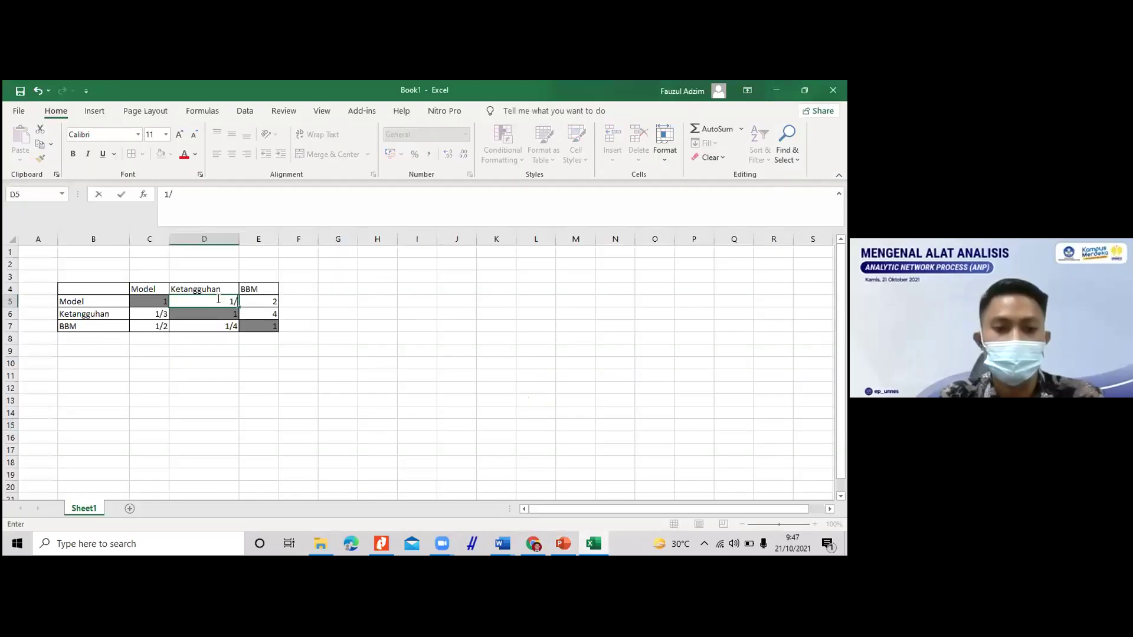
{"action": "left_click", "coordinate": [256, 301]}
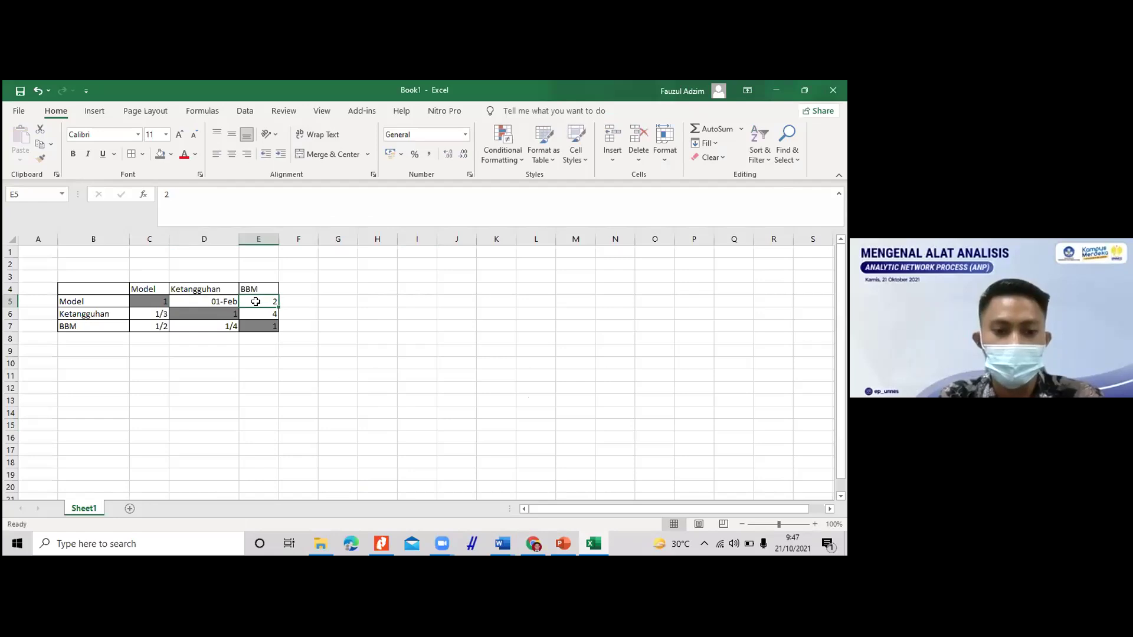
{"action": "left_click_drag", "start_coordinate": [161, 301], "coordinate": [262, 327]}
{"action": "left_click", "coordinate": [465, 135]}
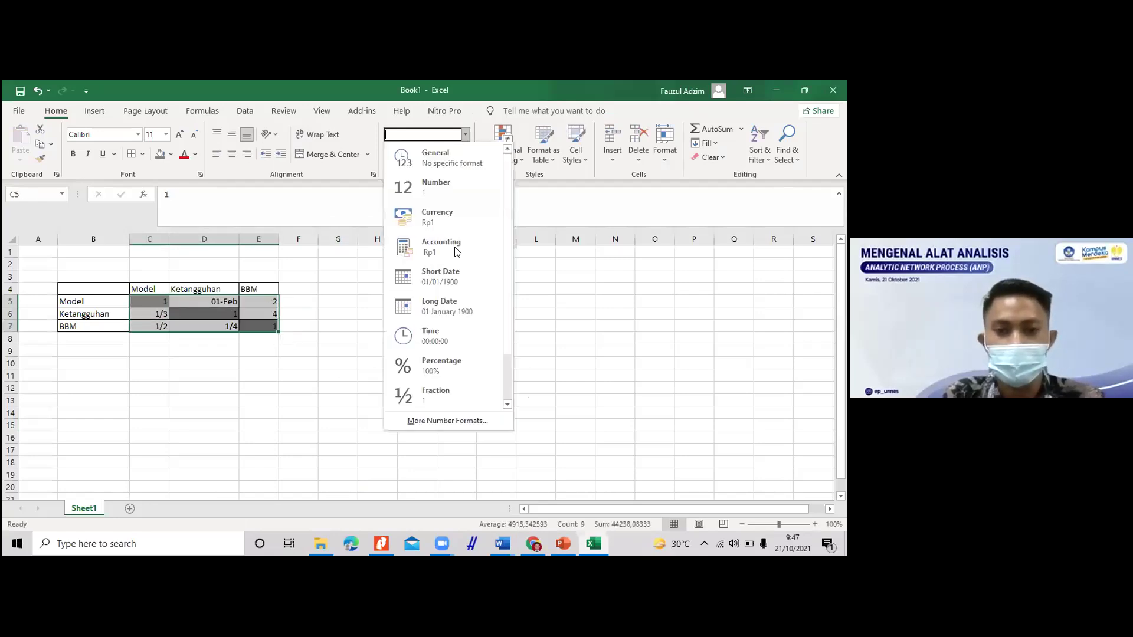
{"action": "left_click", "coordinate": [438, 398]}
{"action": "key", "text": "Right"}
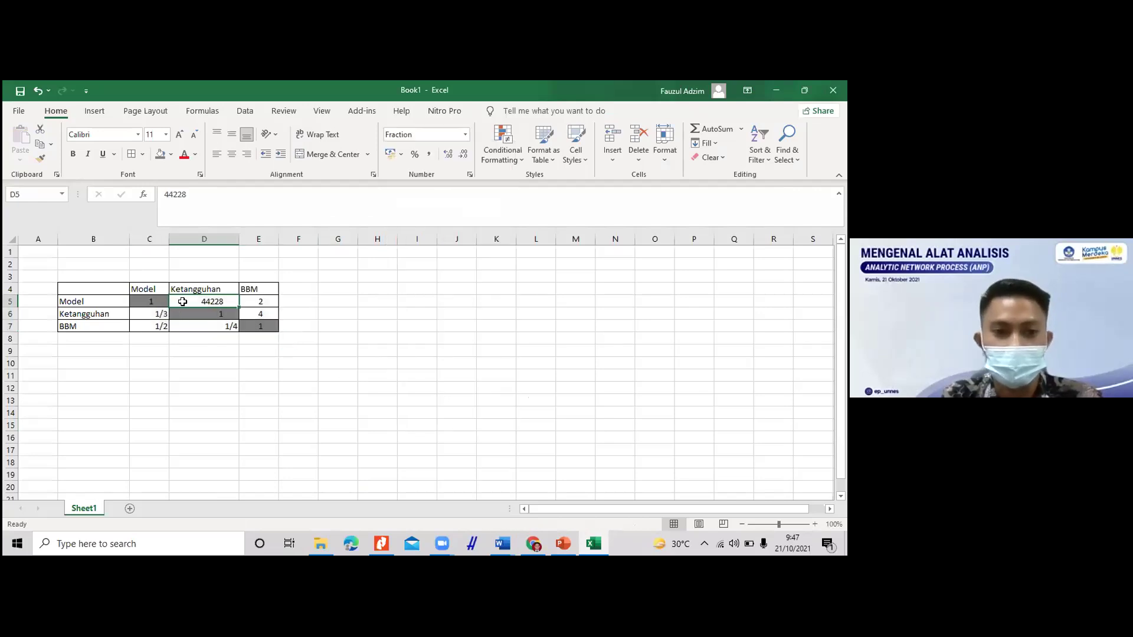
{"action": "left_click", "coordinate": [265, 313]}
{"action": "left_click", "coordinate": [263, 301]}
{"action": "left_click", "coordinate": [225, 303]}
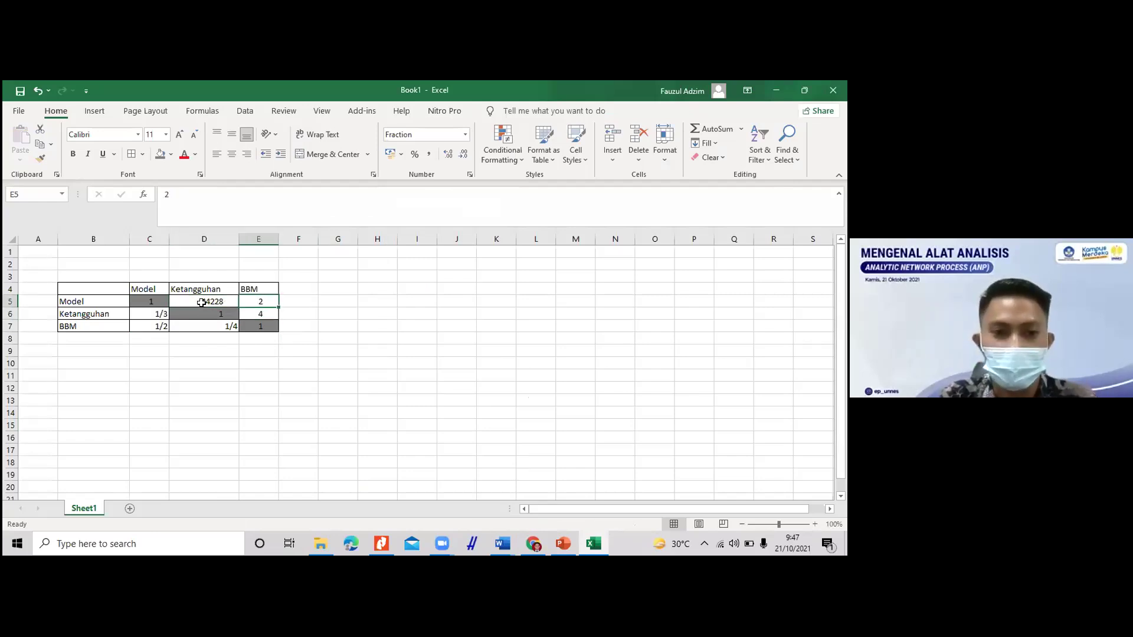
{"action": "type", "text": "1/2"}
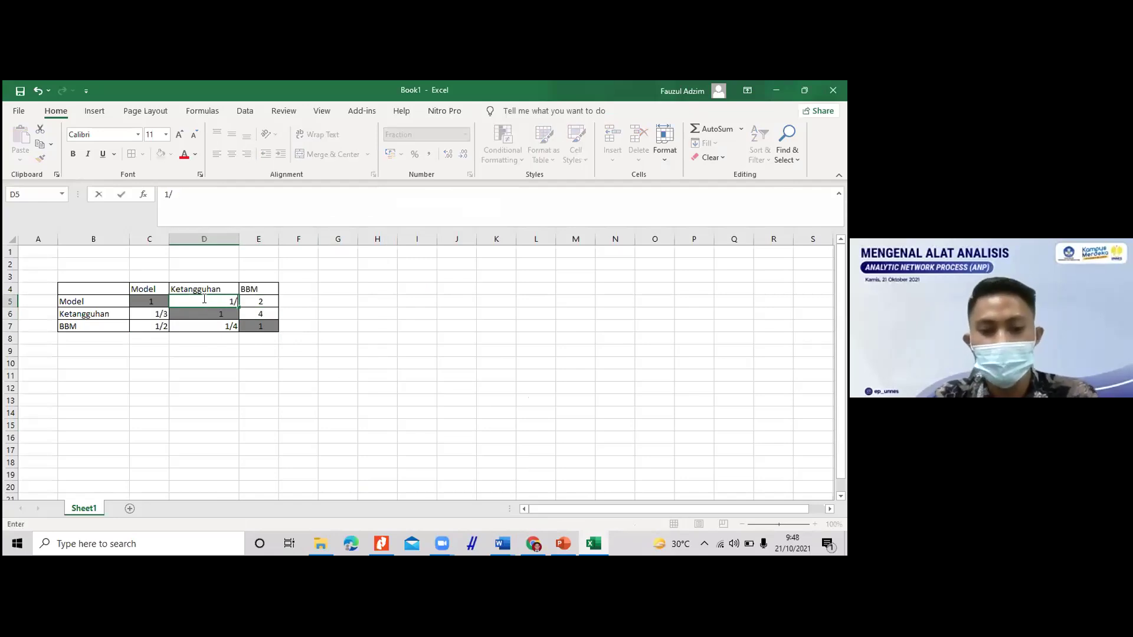
Step: Set the Model–BBM cell E5 to 3/1, checking the value against the PROSEDUR ANP slide in PowerPoint
{"action": "left_click", "coordinate": [256, 302]}
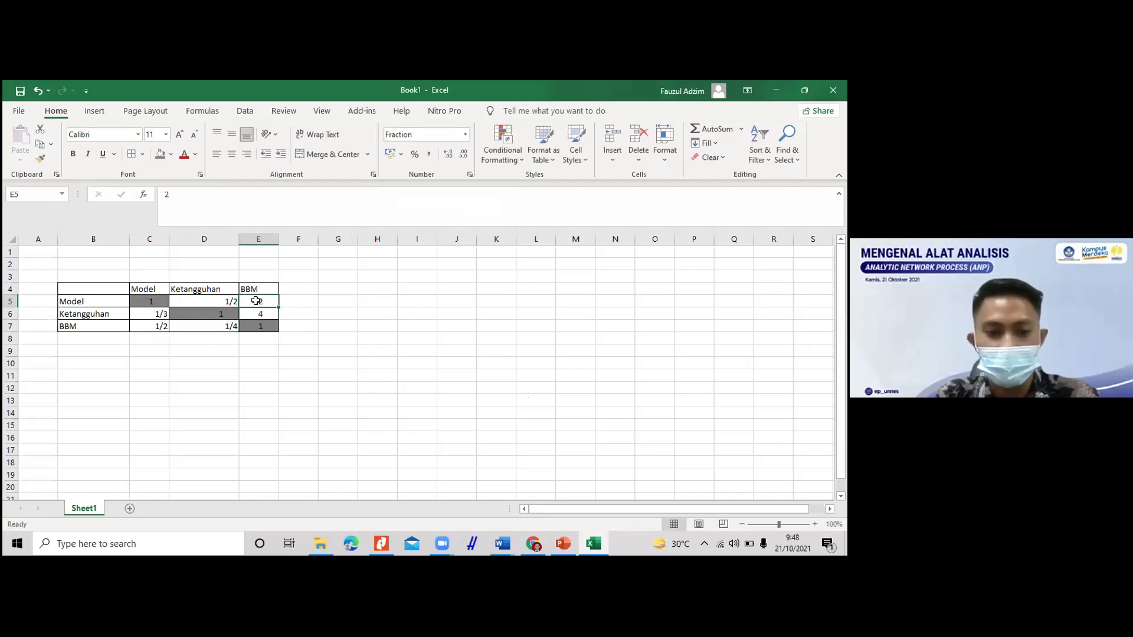
{"action": "type", "text": "3/"}
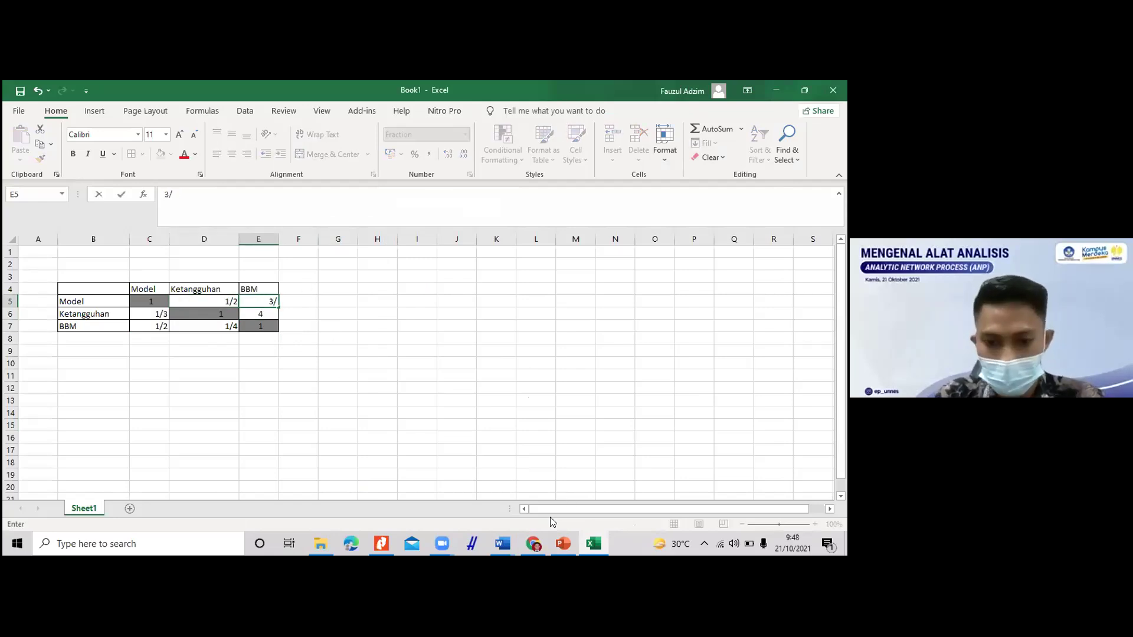
{"action": "left_click", "coordinate": [566, 545]}
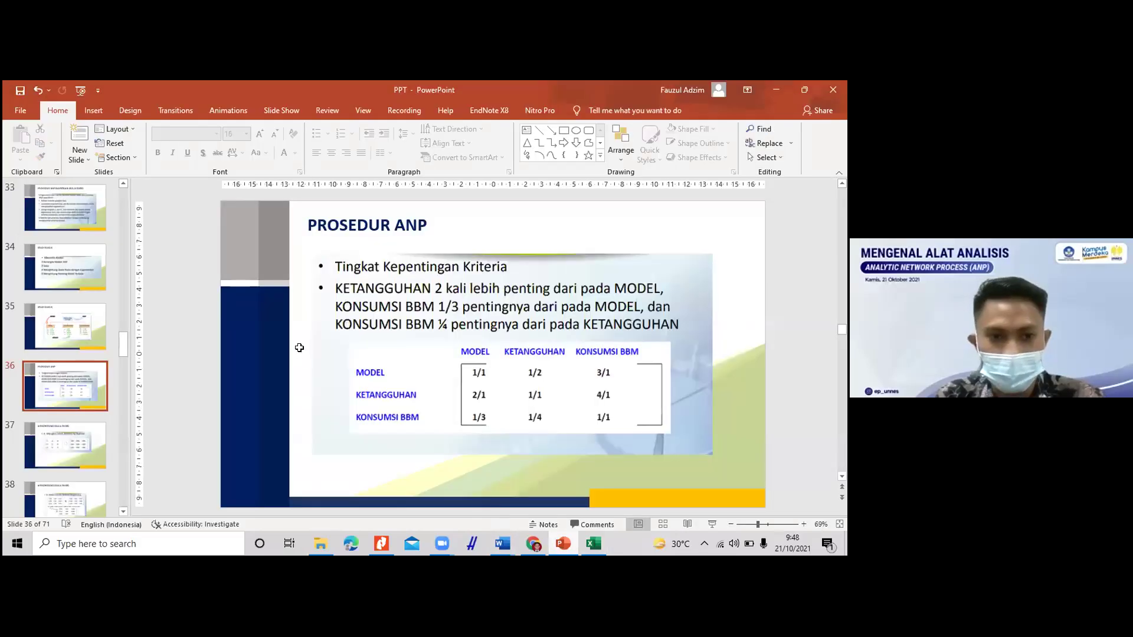
{"action": "key", "text": "alt+Tab"}
{"action": "type", "text": "1"}
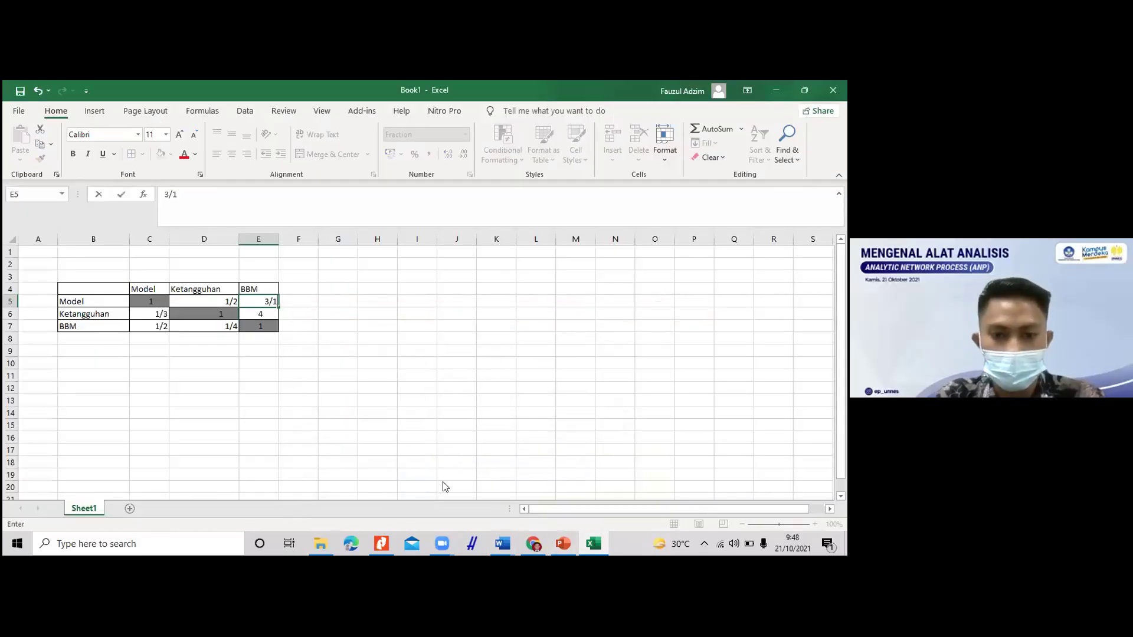
Step: Look up the Ketangguhan–Konsumsi BBM value on the PowerPoint slide and enter 4/1 in E6 of the Excel matrix
{"action": "left_click", "coordinate": [563, 547]}
{"action": "key", "text": "alt+Tab"}
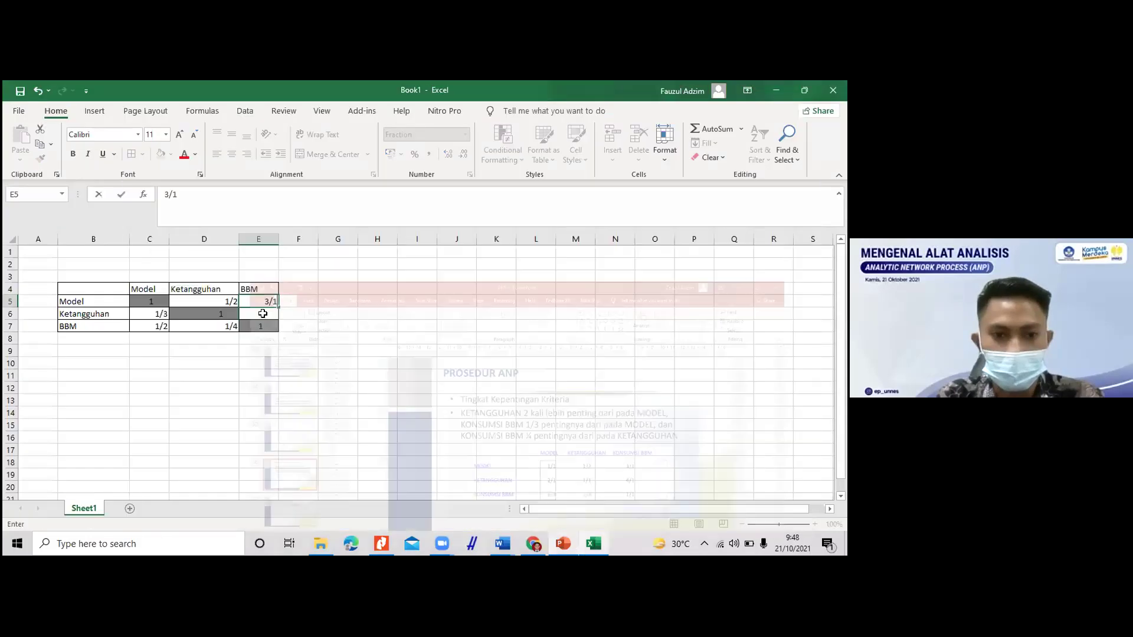
{"action": "left_click", "coordinate": [263, 313]}
{"action": "type", "text": "4/1"}
{"action": "left_click", "coordinate": [213, 302]}
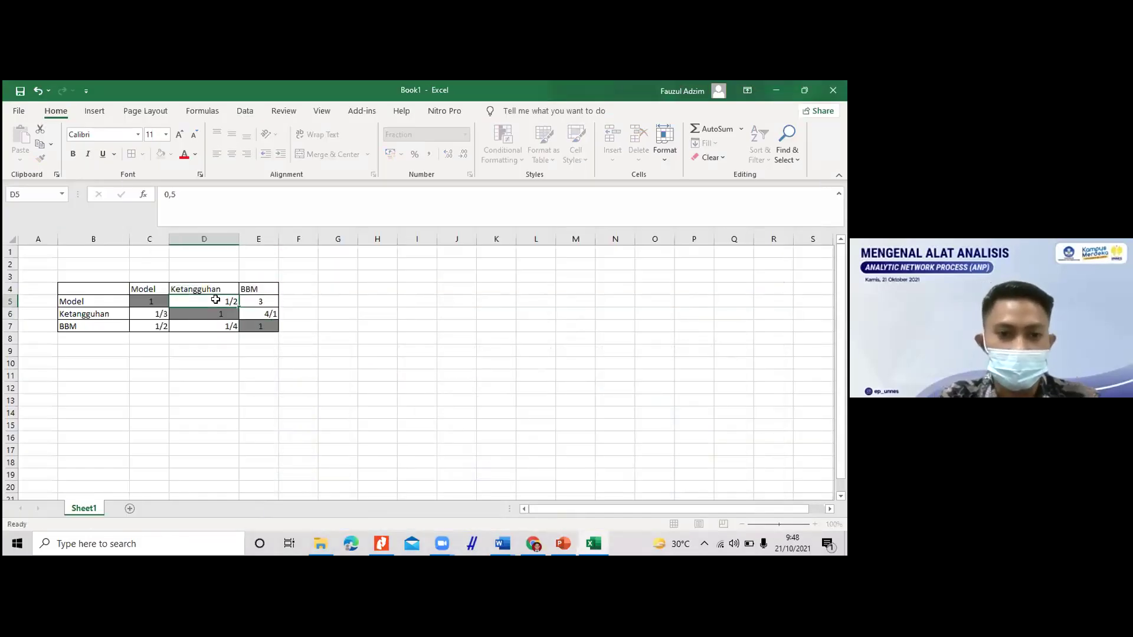
{"action": "left_click", "coordinate": [142, 315]}
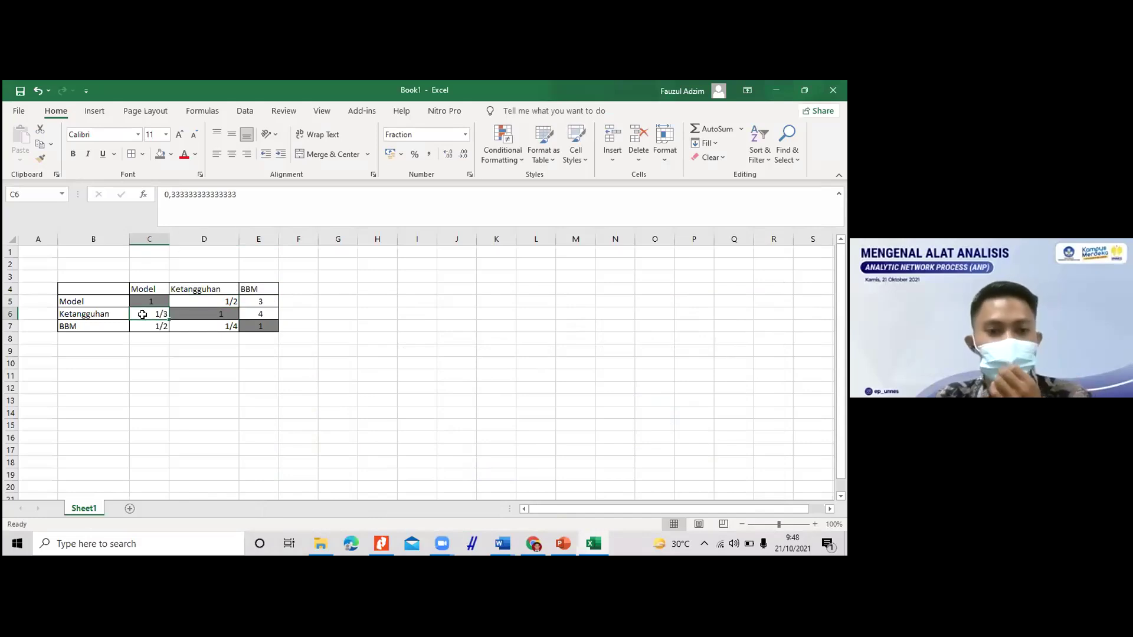
Step: Set the Ketangguhan–Model cell C6 to 2 and the BBM–Model cell C7 to 1/3, checking the values against the PowerPoint slide
{"action": "type", "text": "2"}
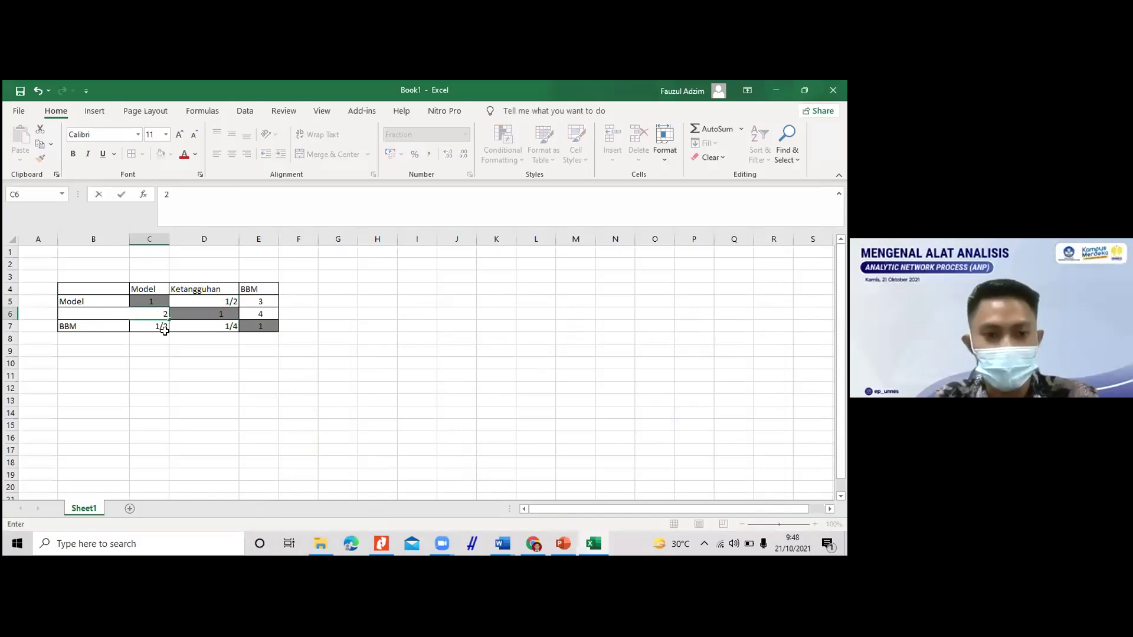
{"action": "left_click", "coordinate": [151, 329]}
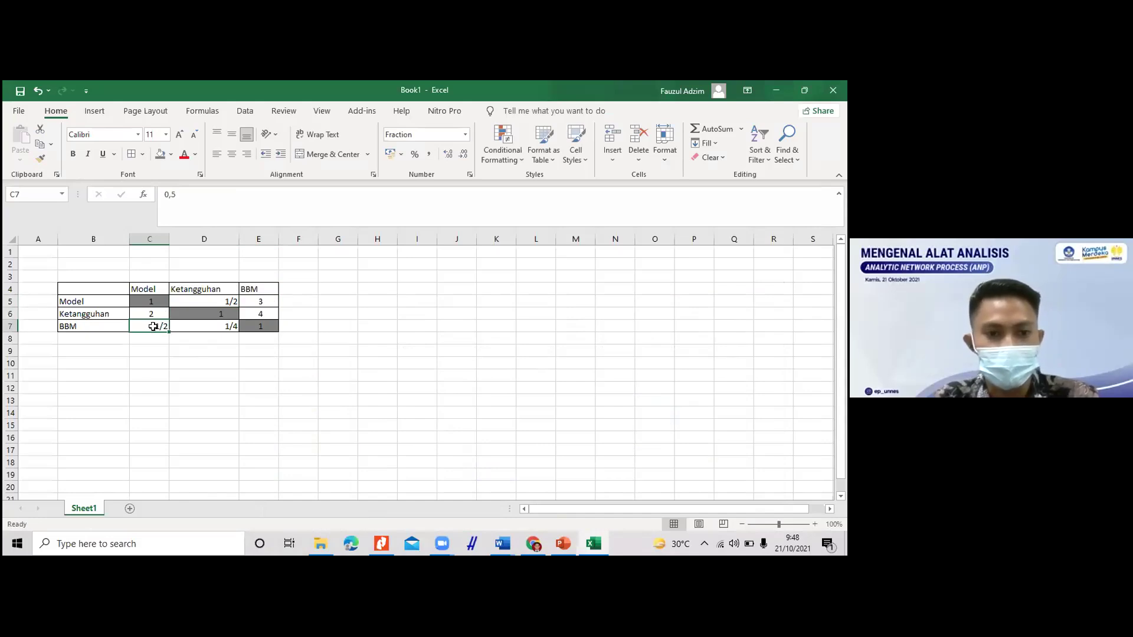
{"action": "type", "text": "1/3"}
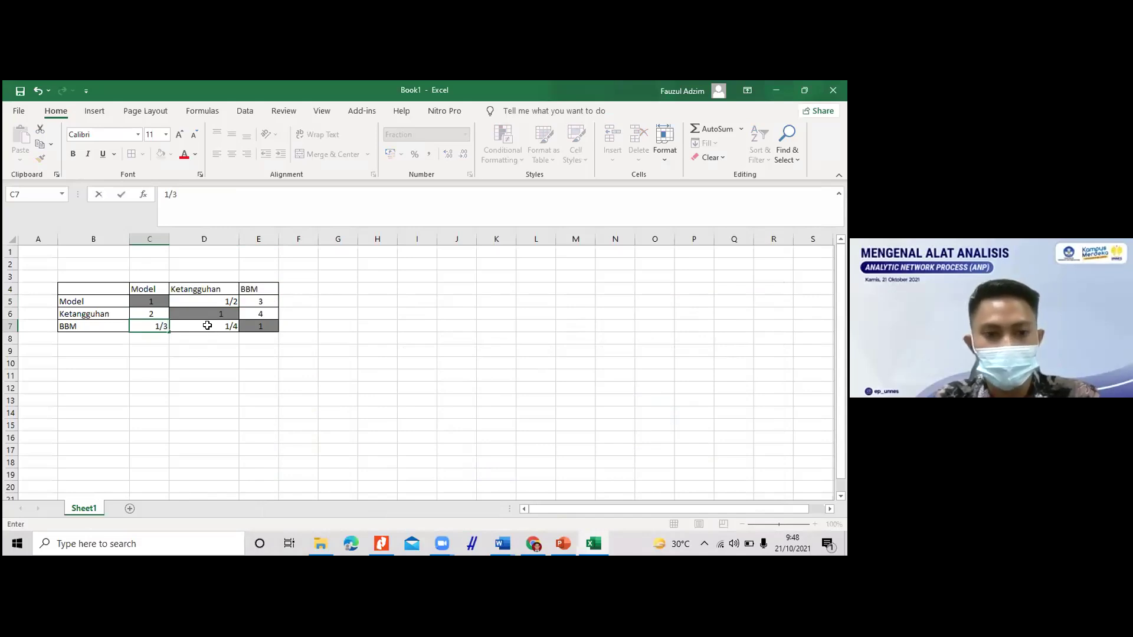
{"action": "left_click", "coordinate": [207, 324]}
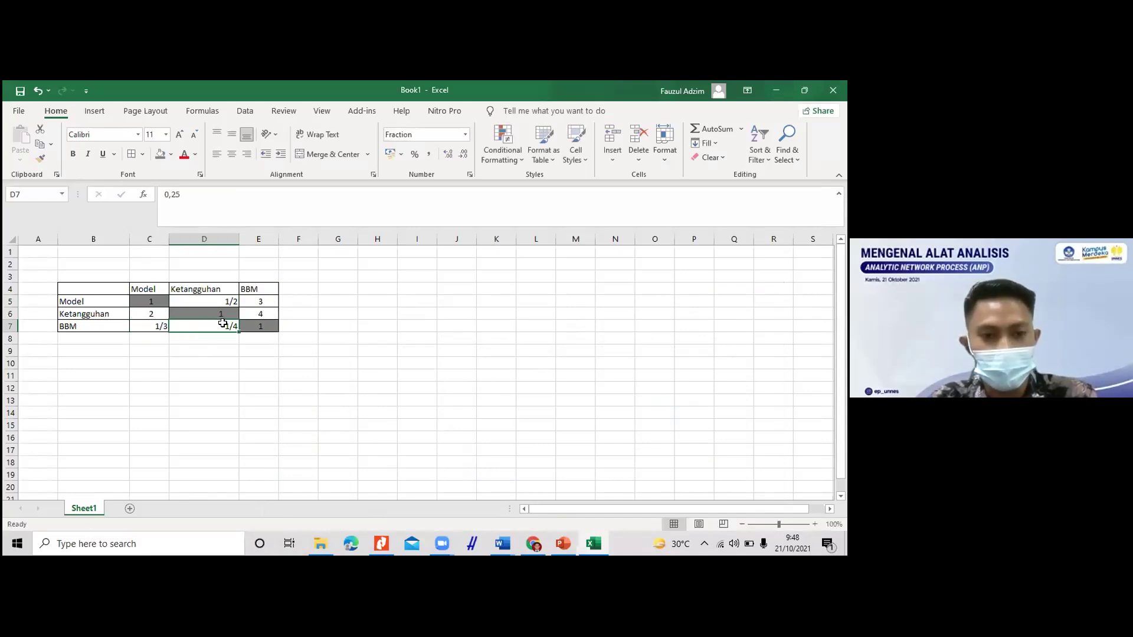
{"action": "left_click", "coordinate": [563, 544]}
{"action": "left_click", "coordinate": [564, 544]}
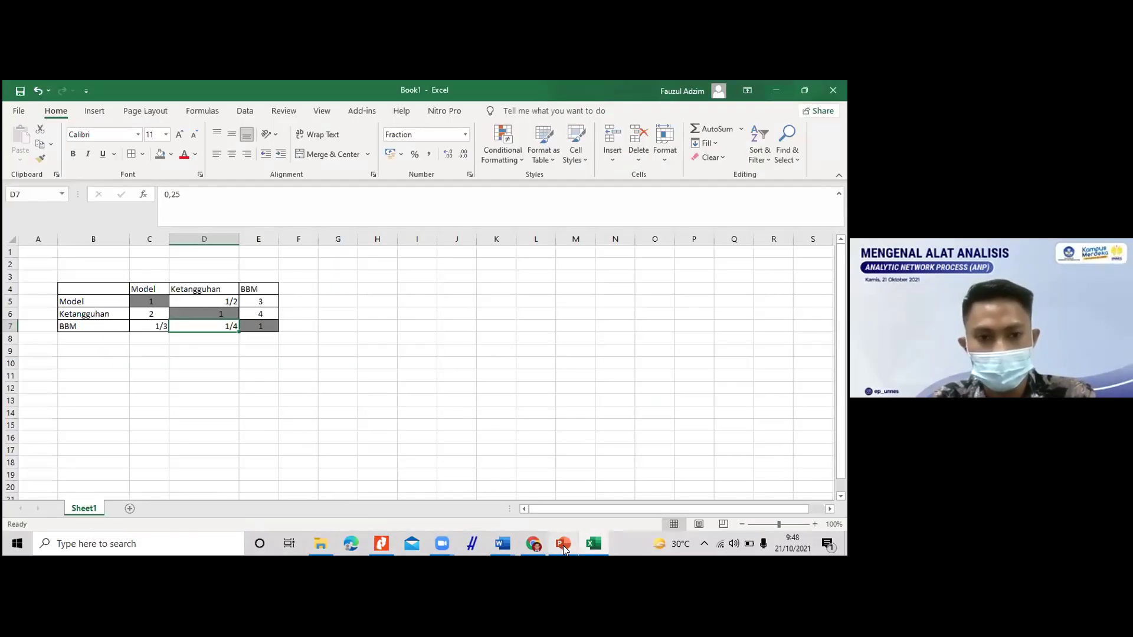
{"action": "left_click", "coordinate": [207, 314]}
{"action": "key", "text": "Left"}
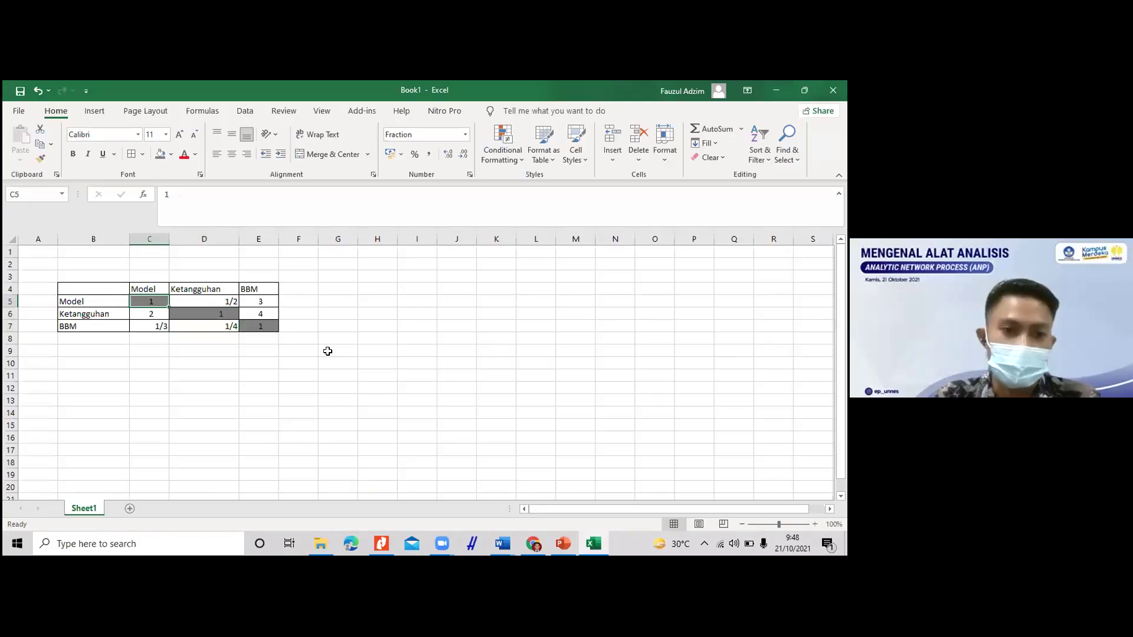
{"action": "key", "text": "Left"}
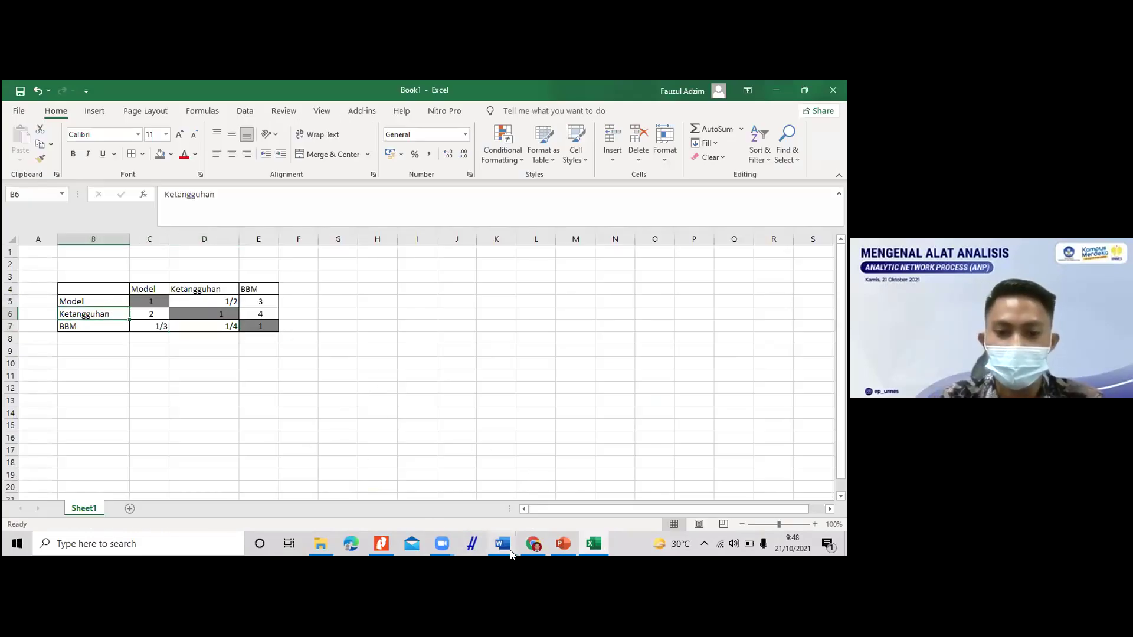
{"action": "mouse_move", "coordinate": [503, 543]}
{"action": "left_click", "coordinate": [264, 363]}
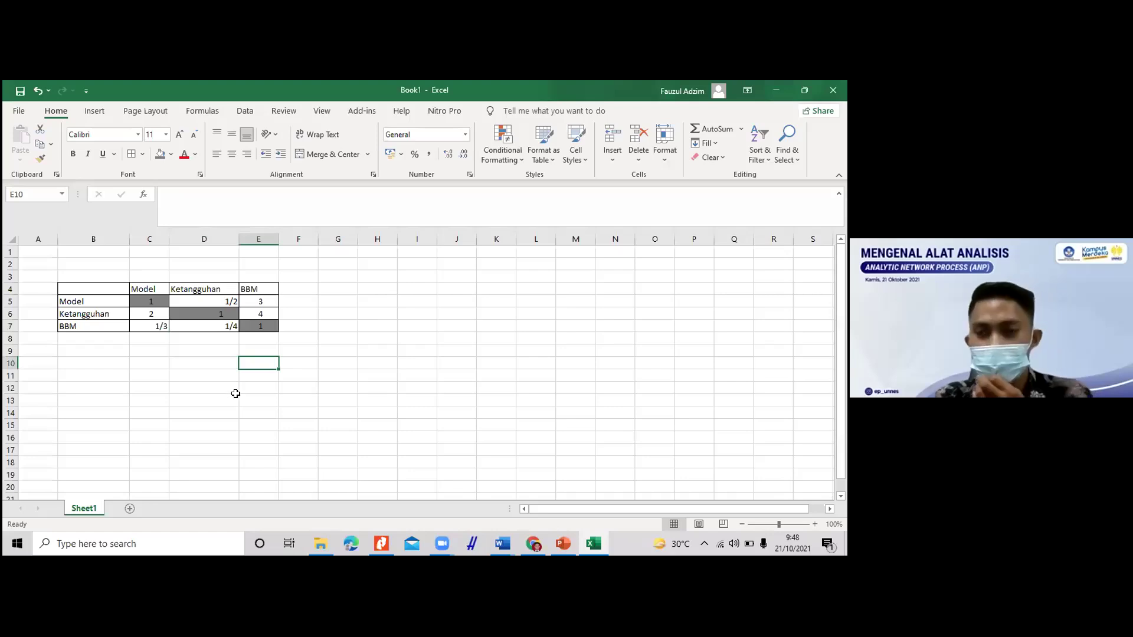
{"action": "left_click", "coordinate": [317, 299]}
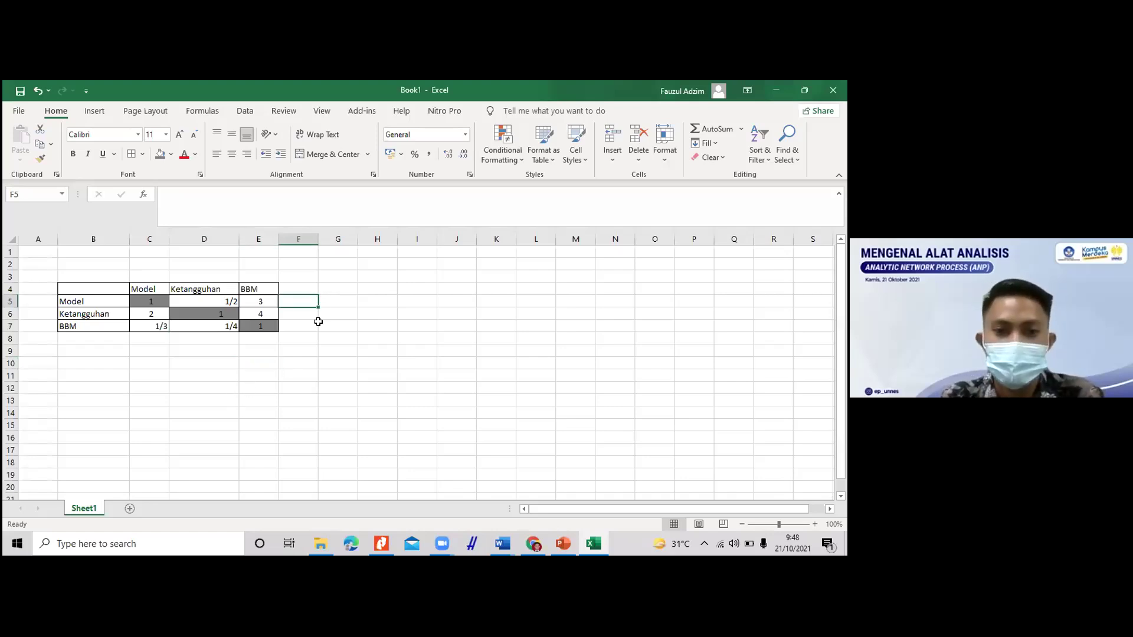
{"action": "left_click", "coordinate": [338, 338]}
{"action": "left_click", "coordinate": [172, 386]}
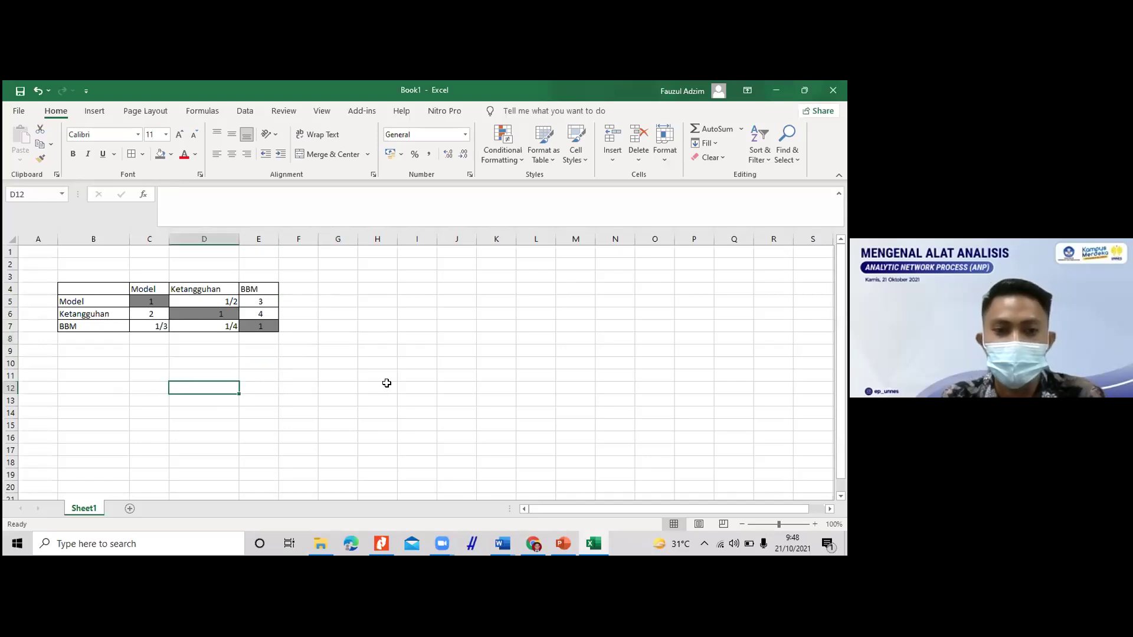
{"action": "left_click", "coordinate": [398, 375]}
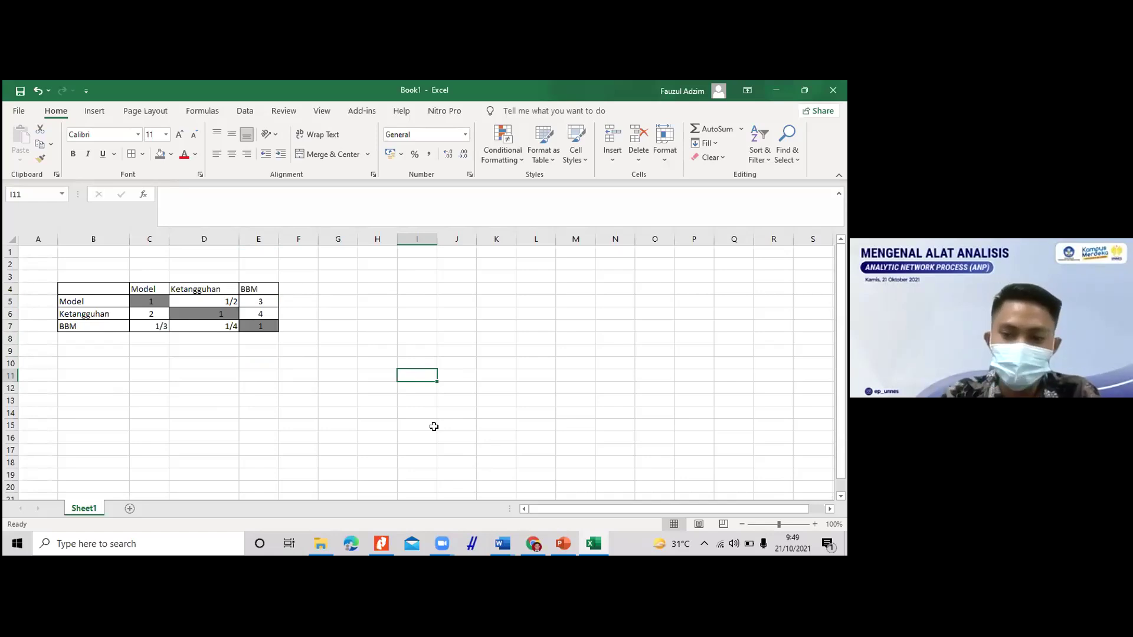
{"action": "left_click", "coordinate": [167, 314]}
{"action": "left_click", "coordinate": [199, 334]}
{"action": "left_click", "coordinate": [162, 329]}
{"action": "left_click", "coordinate": [218, 326]}
{"action": "left_click", "coordinate": [347, 286]}
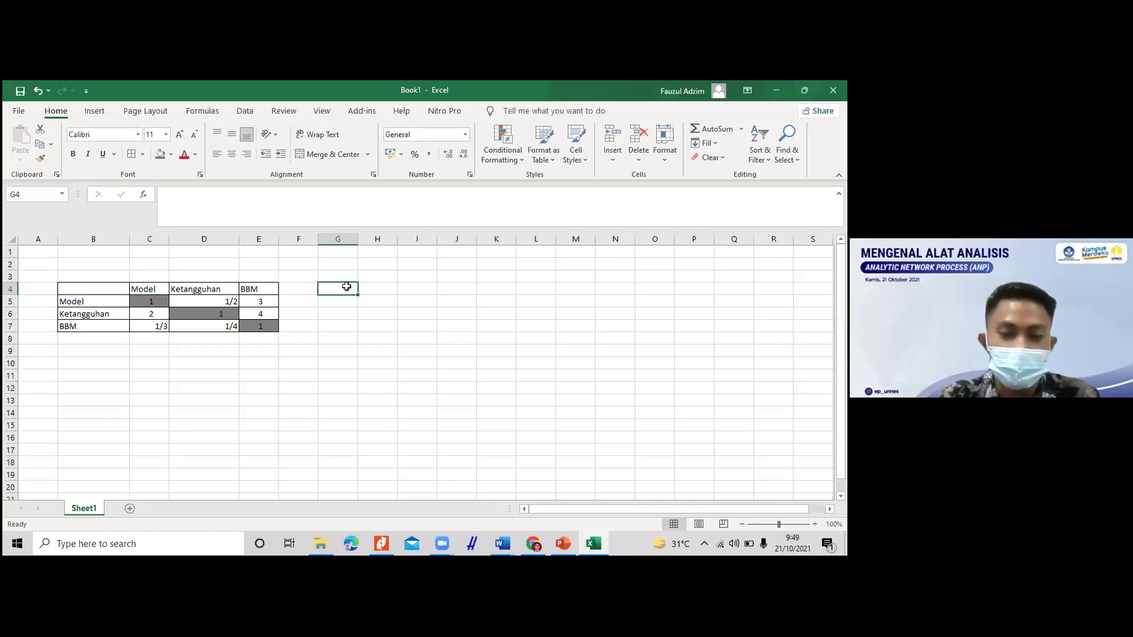
Step: Switch to PowerPoint and review the PROSEDUR ANP matrix and the MENGHITUNG SKALA RASIO slides on decimal conversion and matrix multiplication
{"action": "left_click", "coordinate": [525, 545]}
{"action": "left_click", "coordinate": [565, 545]}
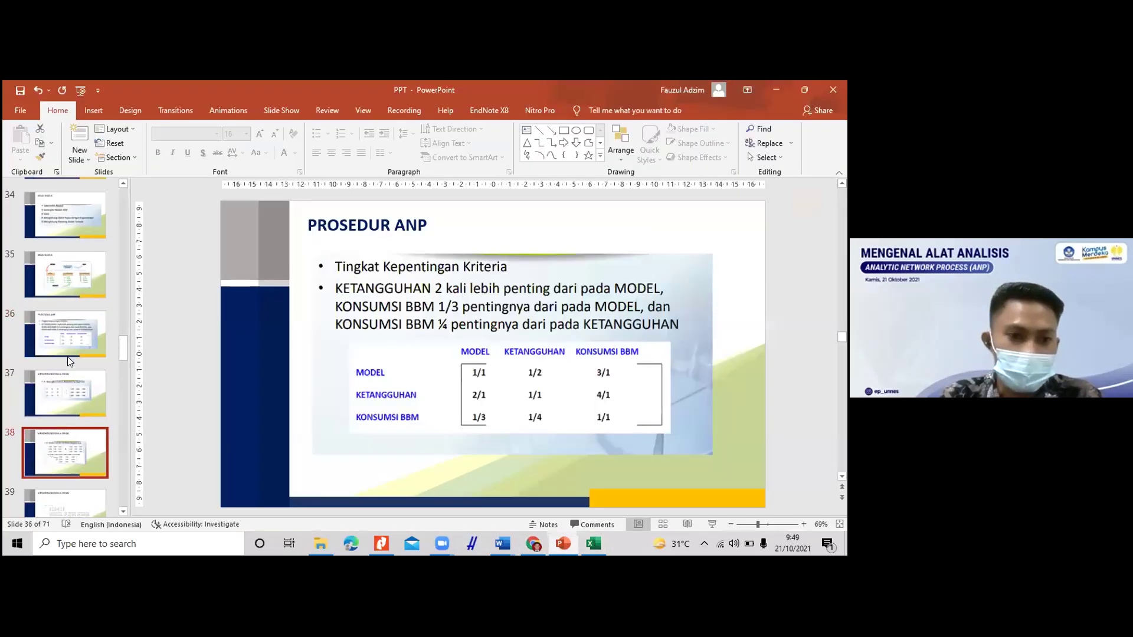
{"action": "left_click", "coordinate": [76, 335]}
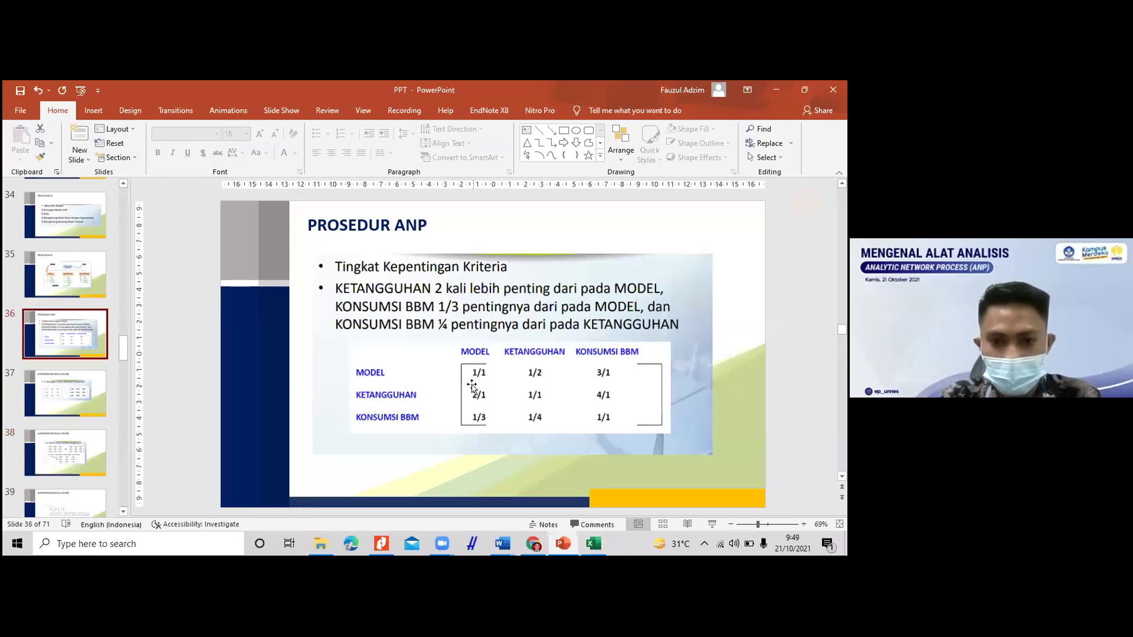
{"action": "left_click", "coordinate": [57, 403]}
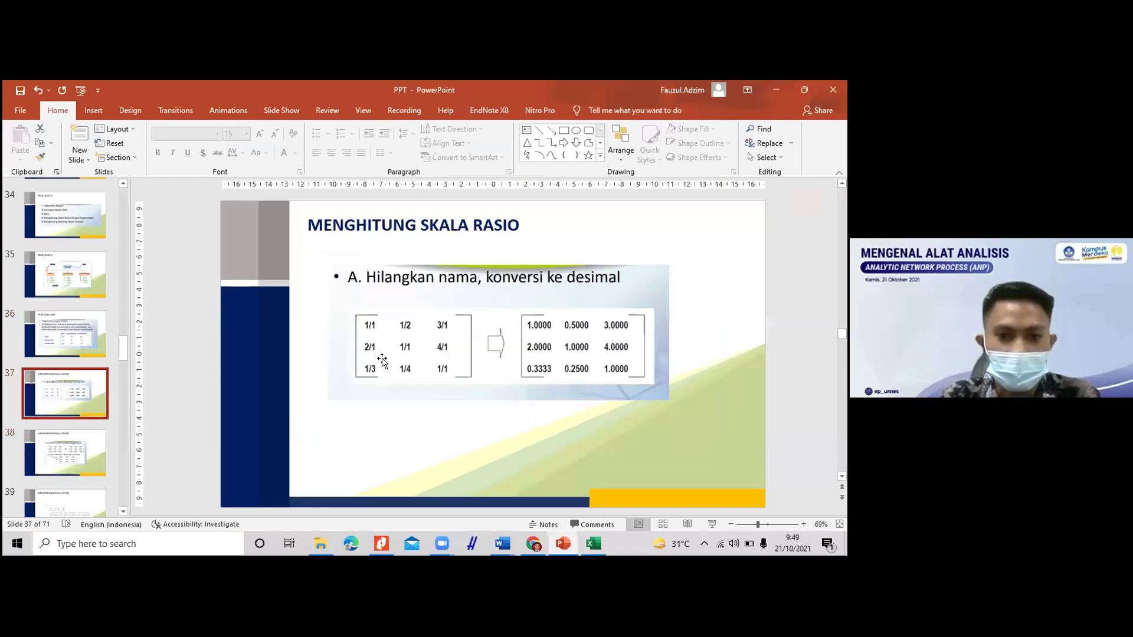
{"action": "left_click", "coordinate": [84, 353]}
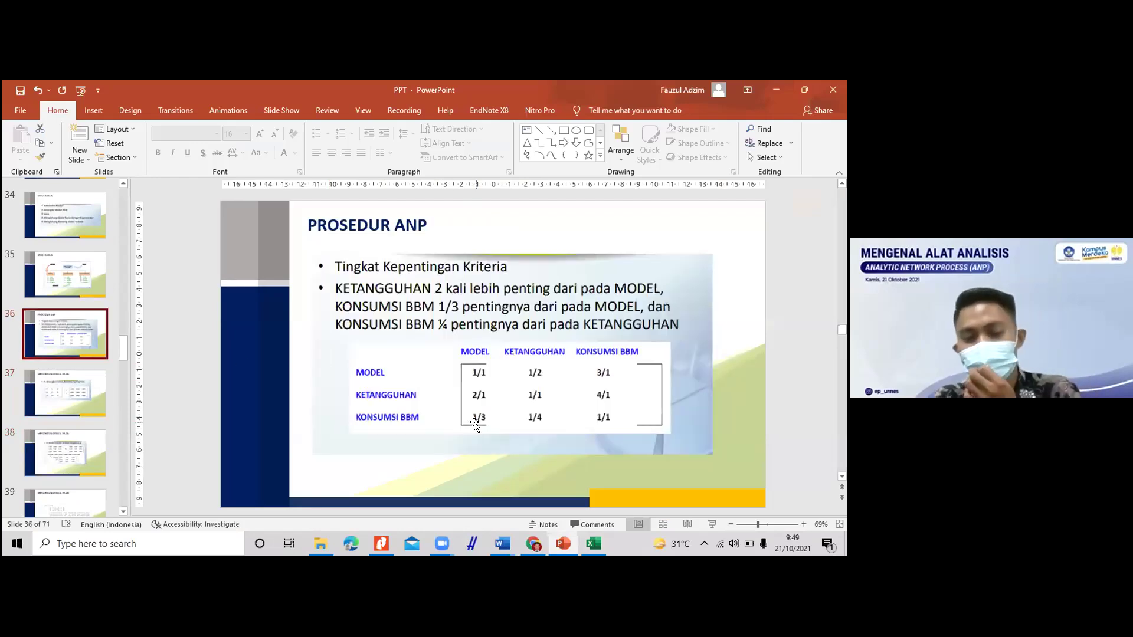
{"action": "left_click", "coordinate": [66, 466]}
{"action": "scroll", "coordinate": [78, 456], "scroll_direction": "down", "scroll_amount": 1}
{"action": "left_click", "coordinate": [81, 461]}
{"action": "scroll", "coordinate": [81, 461], "scroll_direction": "down", "scroll_amount": 1}
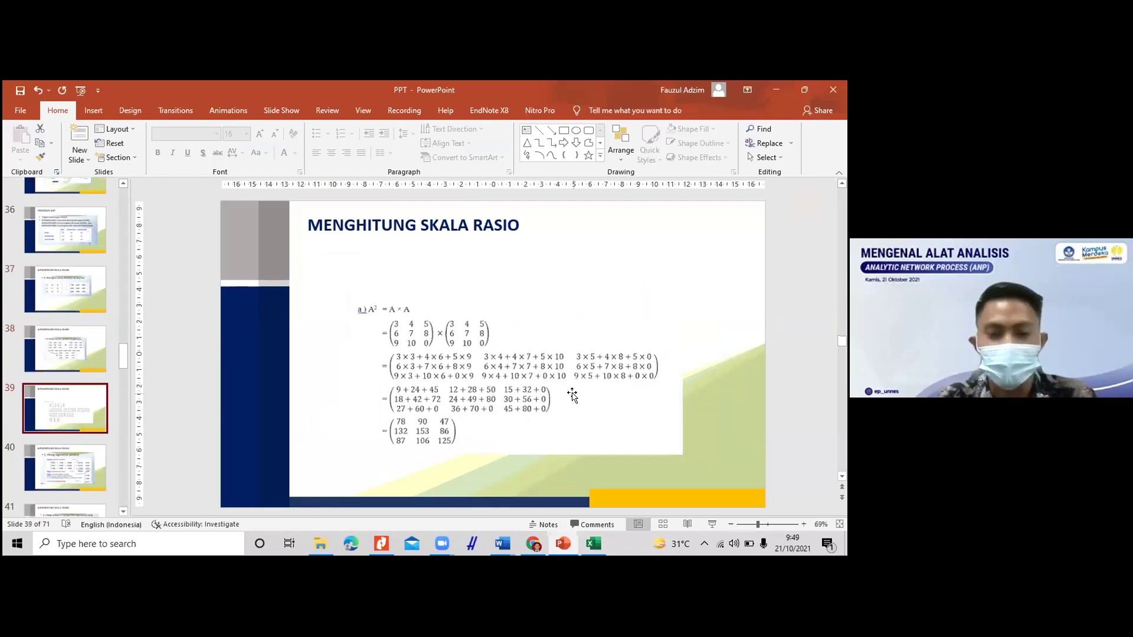
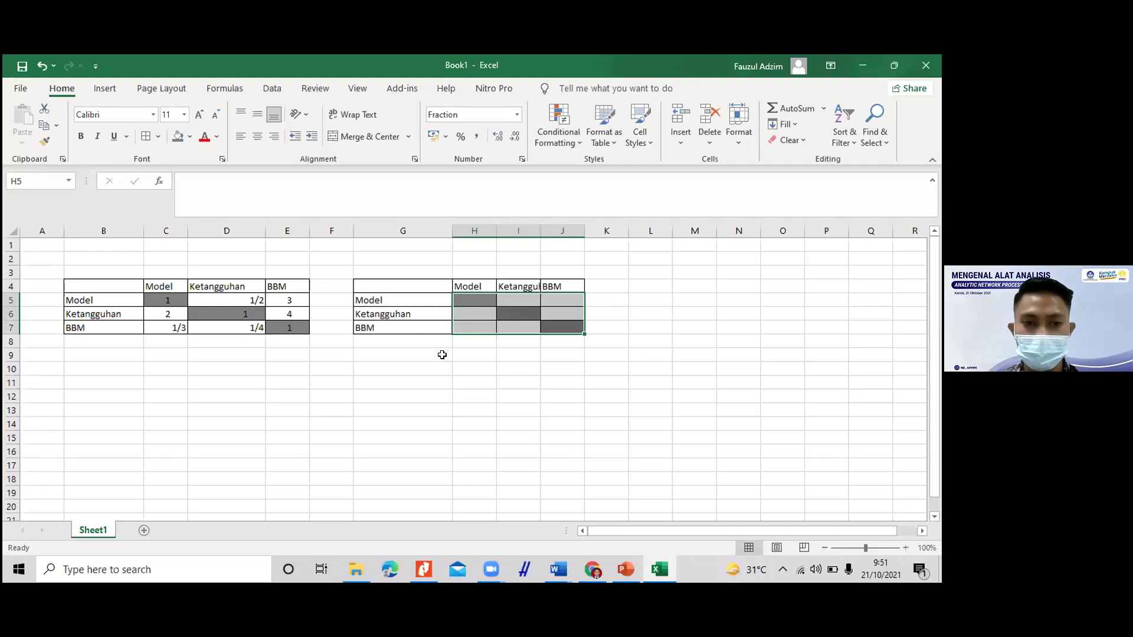
{"action": "left_click", "coordinate": [443, 355]}
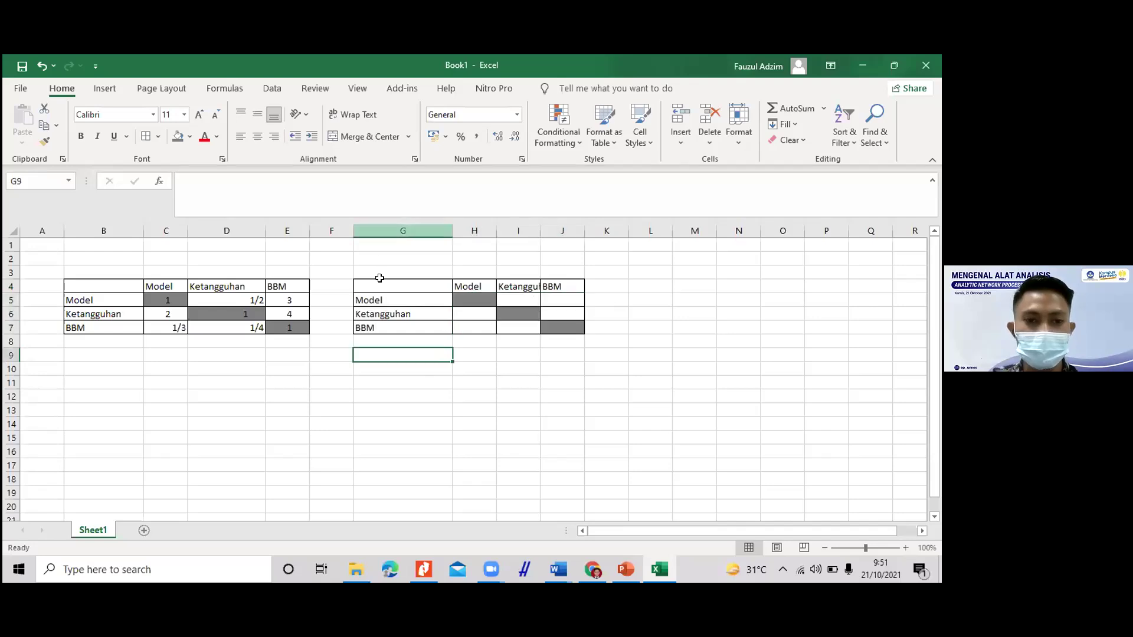
{"action": "left_click", "coordinate": [412, 231]}
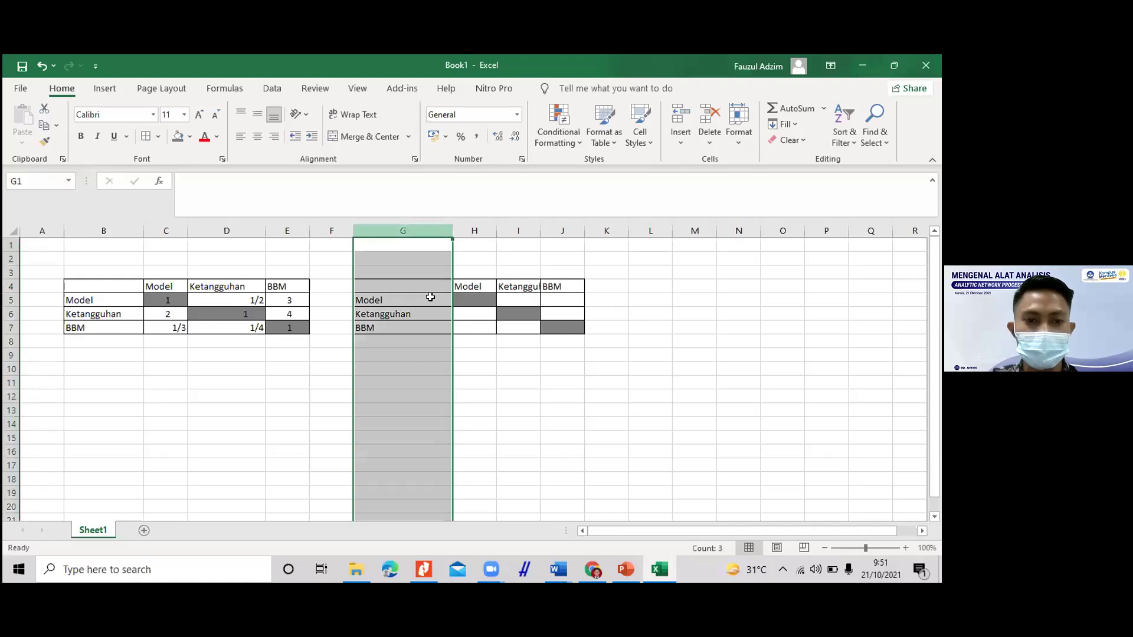
{"action": "key", "text": "Down"}
{"action": "key", "text": "Down"}
{"action": "key", "text": "Down"}
{"action": "key", "text": "Down"}
{"action": "key", "text": "Down"}
{"action": "key", "text": "Down"}
{"action": "key", "text": "Down"}
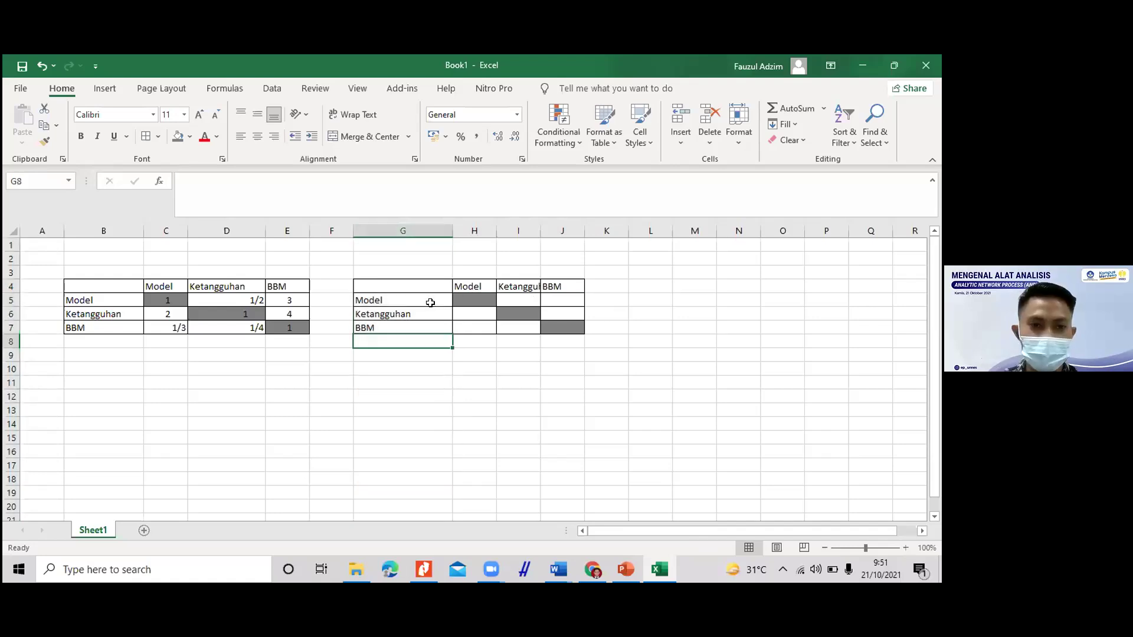
{"action": "key", "text": "ctrl+space"}
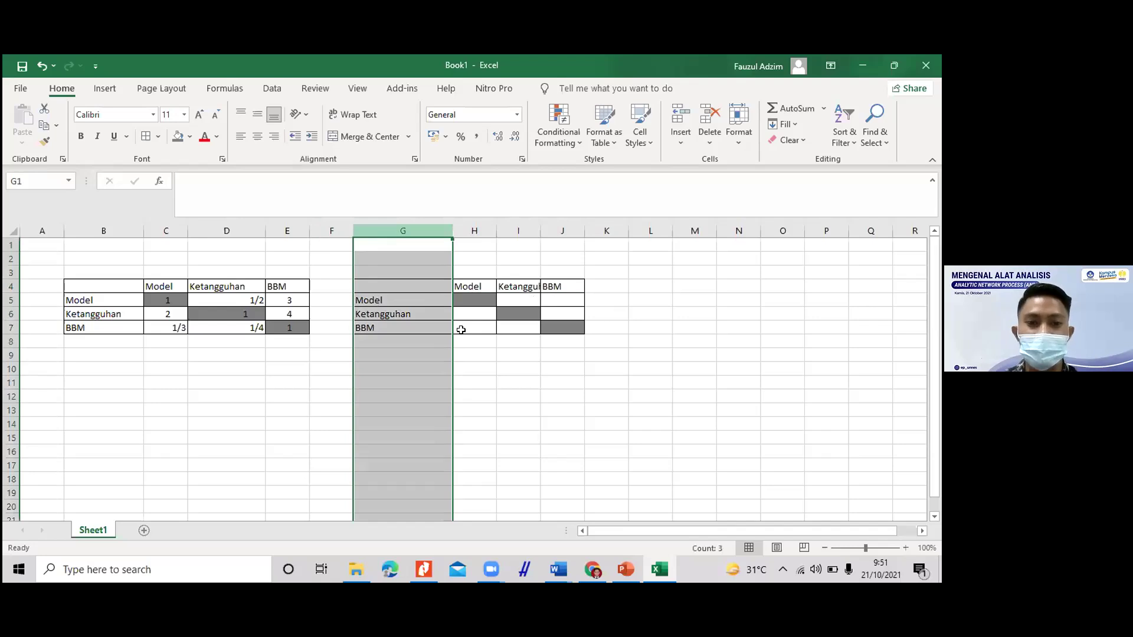
{"action": "left_click", "coordinate": [384, 313]}
{"action": "left_click", "coordinate": [508, 304]}
{"action": "key", "text": "Up"}
{"action": "key", "text": "Left"}
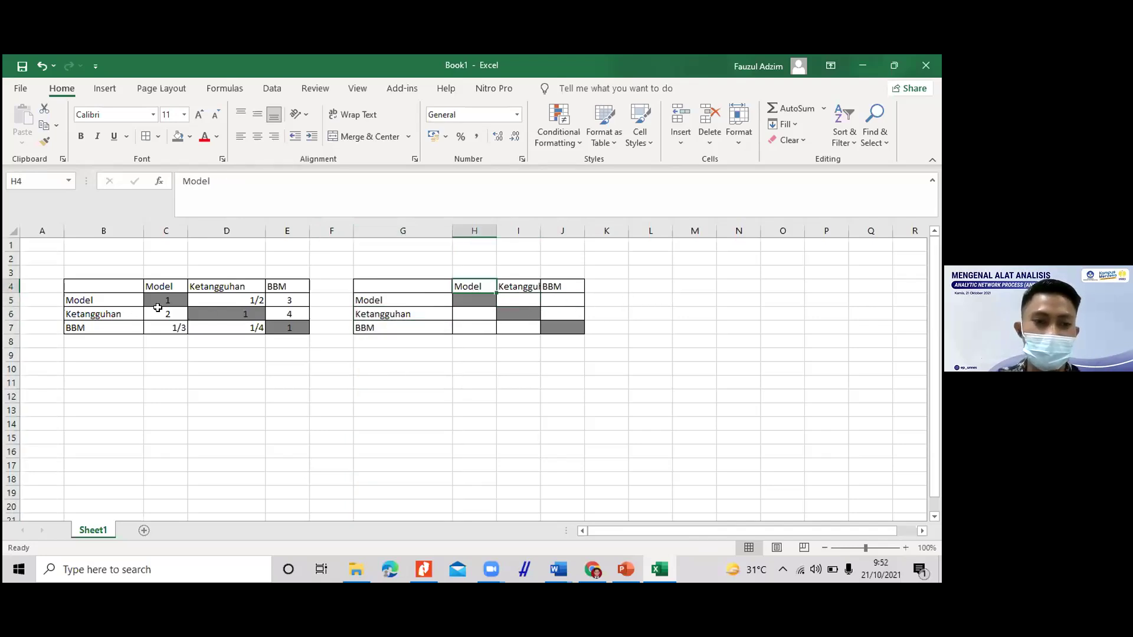
{"action": "key", "text": "Down"}
{"action": "key", "text": "Left"}
{"action": "key", "text": "Left"}
{"action": "key", "text": "Left"}
{"action": "key", "text": "Left"}
Step: Enter 1 in the Model–Model cell H5 and 0,5 in the Model–Ketangguhan cell I5 of the second matrix
{"action": "left_click", "coordinate": [473, 302]}
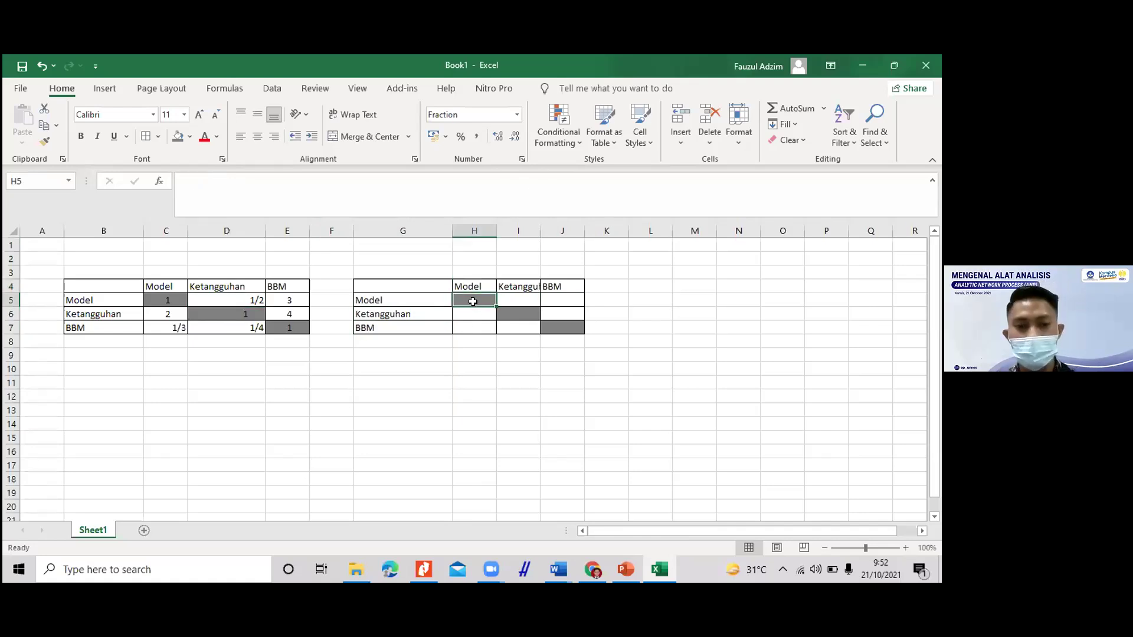
{"action": "type", "text": "1"}
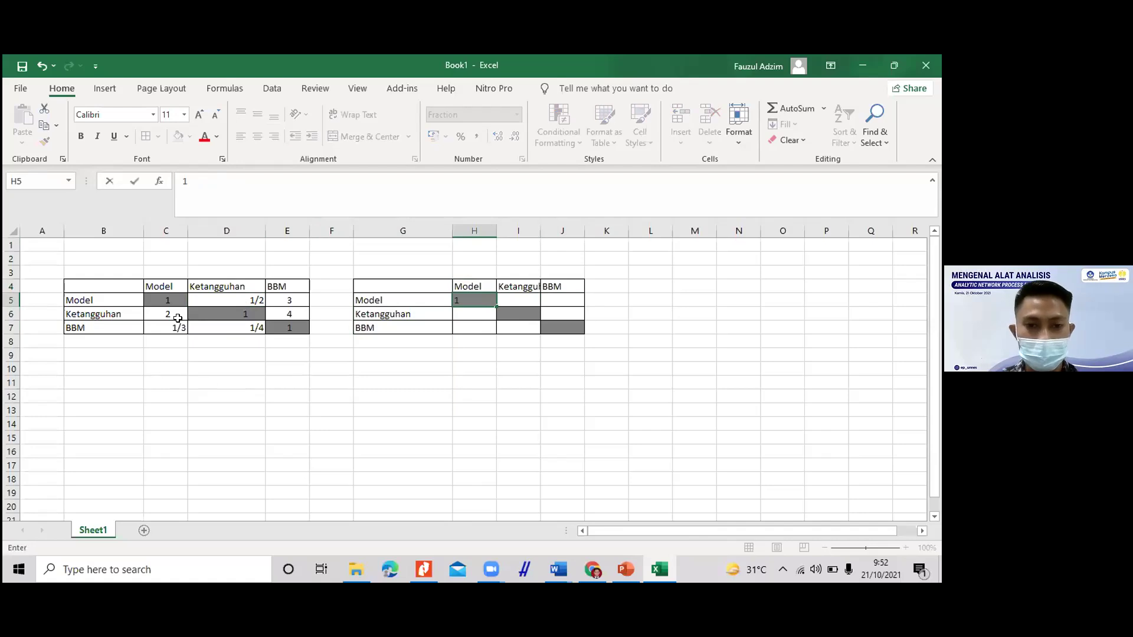
{"action": "left_click", "coordinate": [527, 301]}
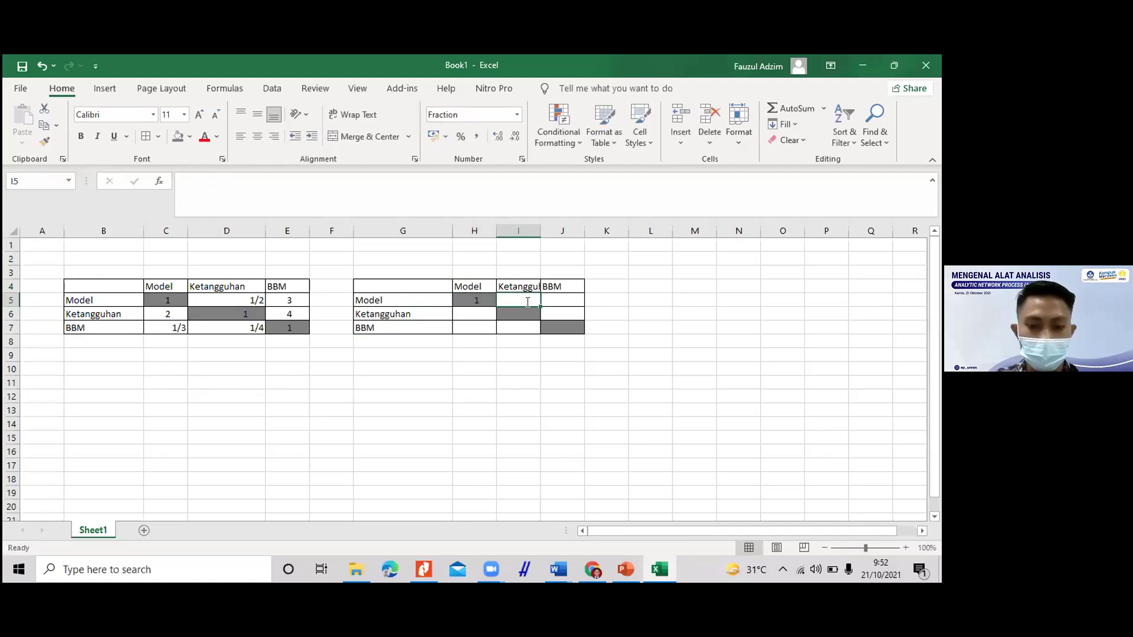
{"action": "type", "text": "0,5"}
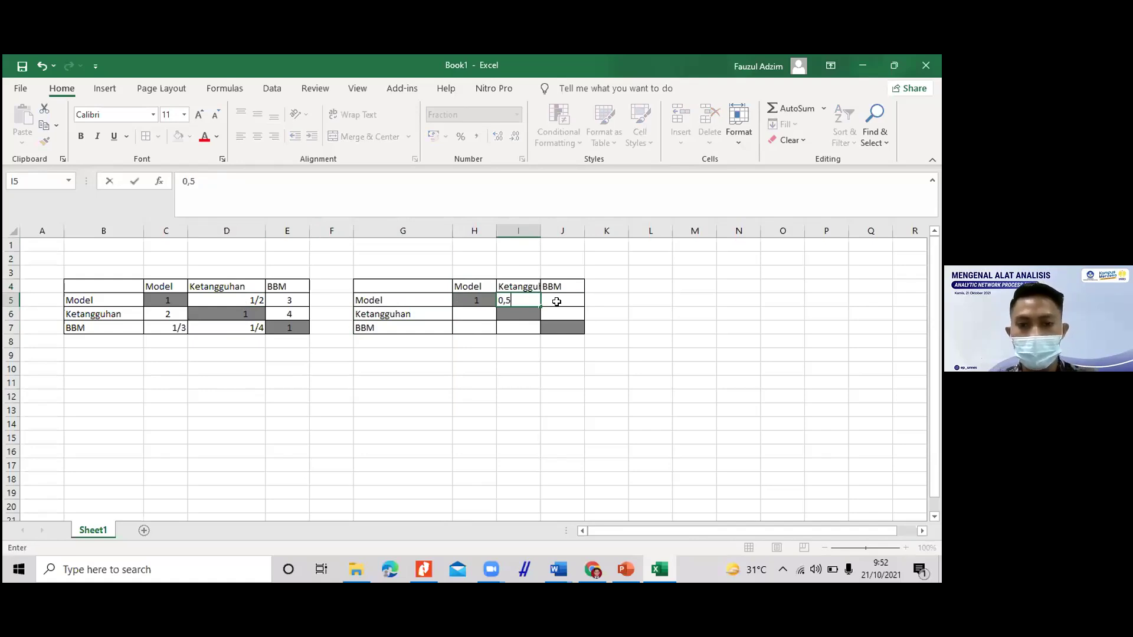
{"action": "left_click", "coordinate": [556, 302]}
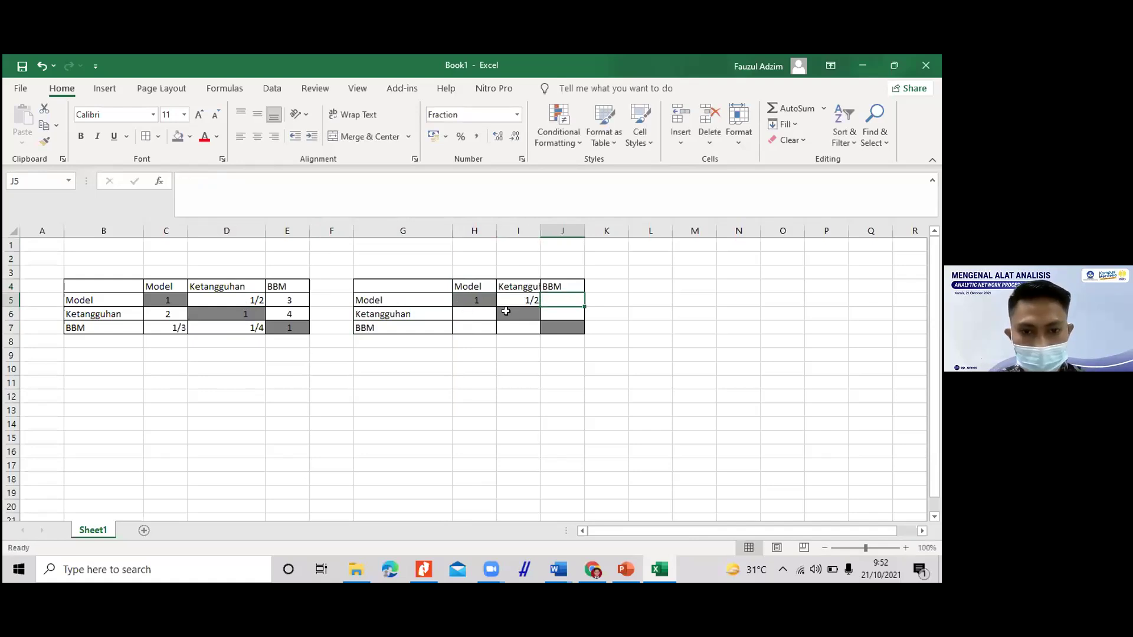
Step: Set the number format of the second matrix's value range H5:J7 to General
{"action": "left_click_drag", "start_coordinate": [476, 301], "coordinate": [560, 328]}
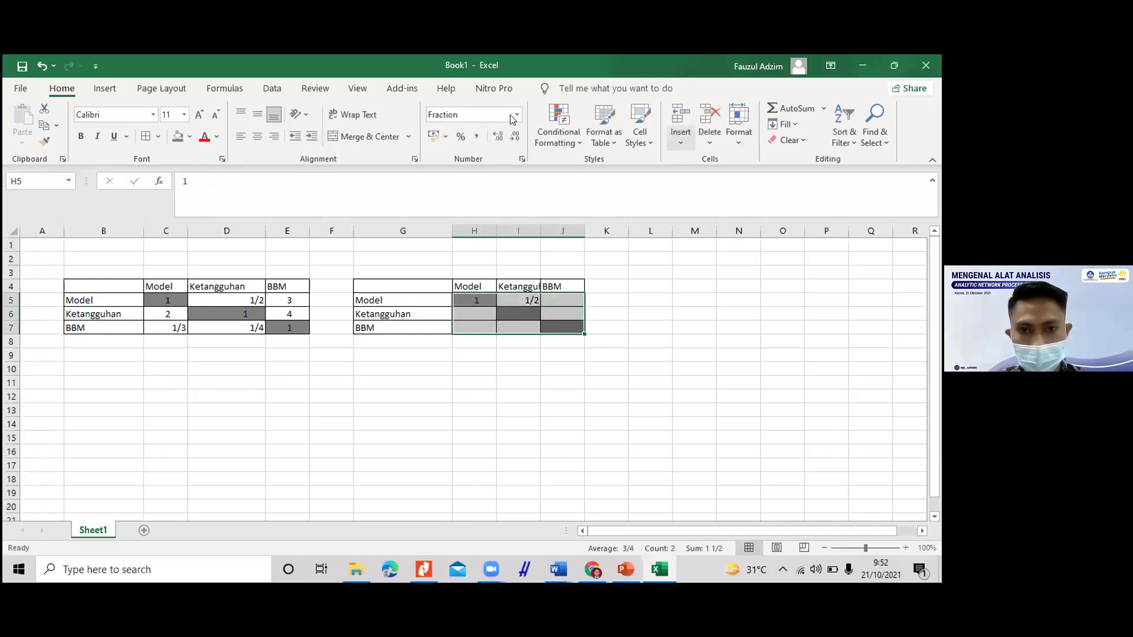
{"action": "left_click", "coordinate": [515, 118]}
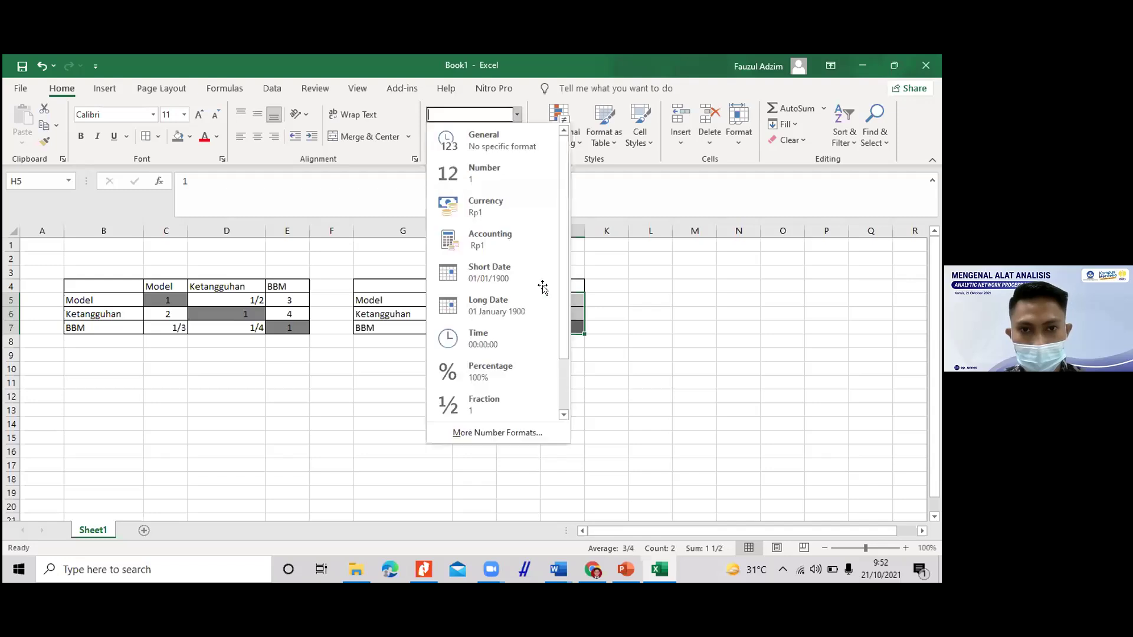
{"action": "left_click", "coordinate": [549, 301]}
Step: Enter 3 in the Model–BBM cell J5 and fill the Ketangguhan row H6:J6 with 2, 1 and 4
{"action": "left_click", "coordinate": [549, 301]}
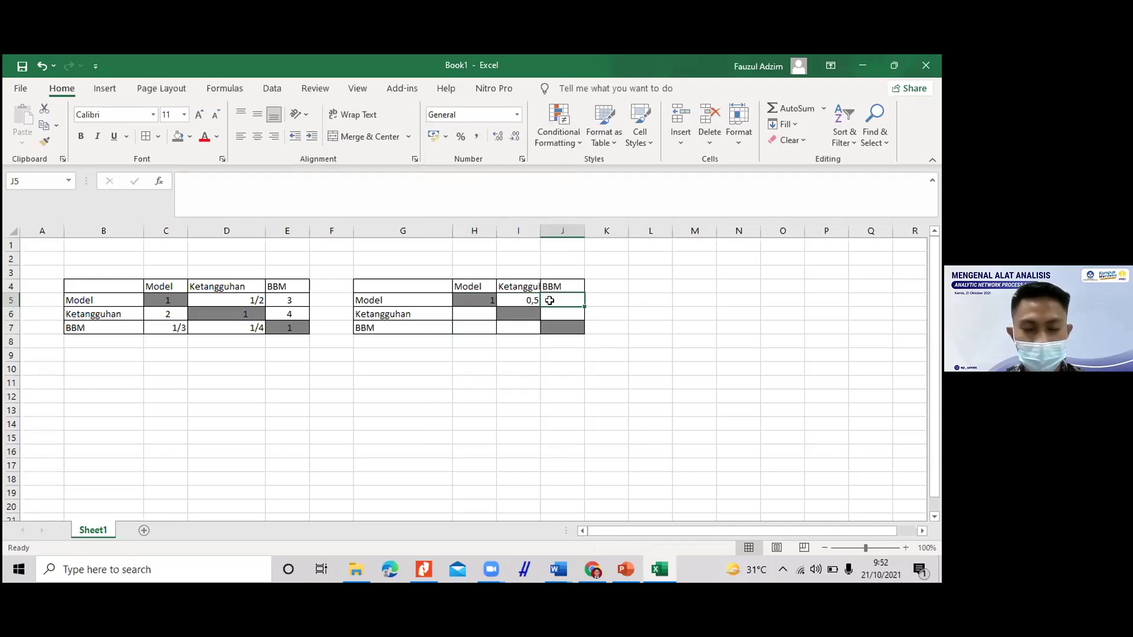
{"action": "type", "text": "3"}
{"action": "left_click", "coordinate": [485, 322]}
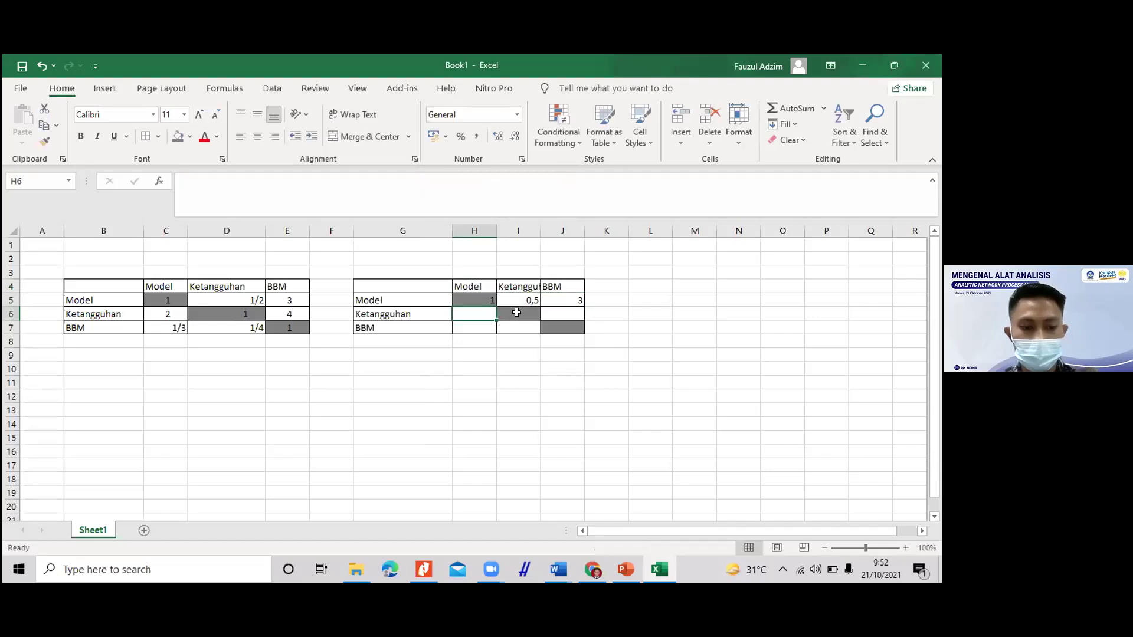
{"action": "type", "text": "2"}
{"action": "left_click", "coordinate": [527, 319]}
{"action": "type", "text": "1"}
{"action": "key", "text": "Tab"}
{"action": "type", "text": "4"}
{"action": "key", "text": "Return"}
Step: Enter 1 in the BBM–BBM cell J7 and 0,33 in the BBM–Model cell H7 of the second matrix
{"action": "type", "text": "1"}
{"action": "left_click", "coordinate": [478, 332]}
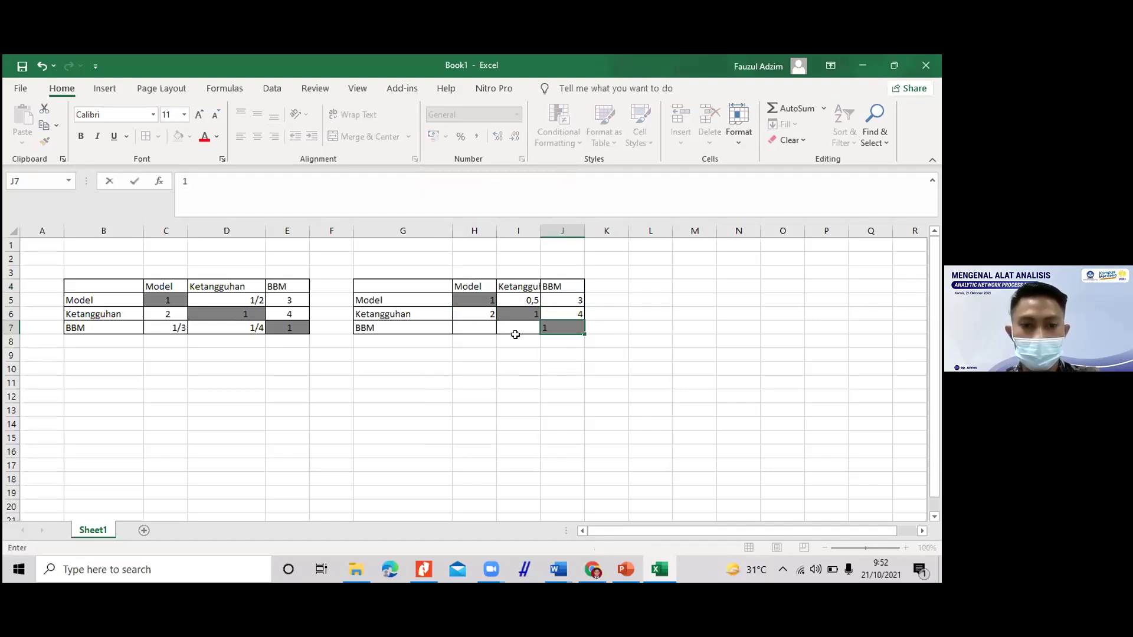
{"action": "type", "text": "0,33"}
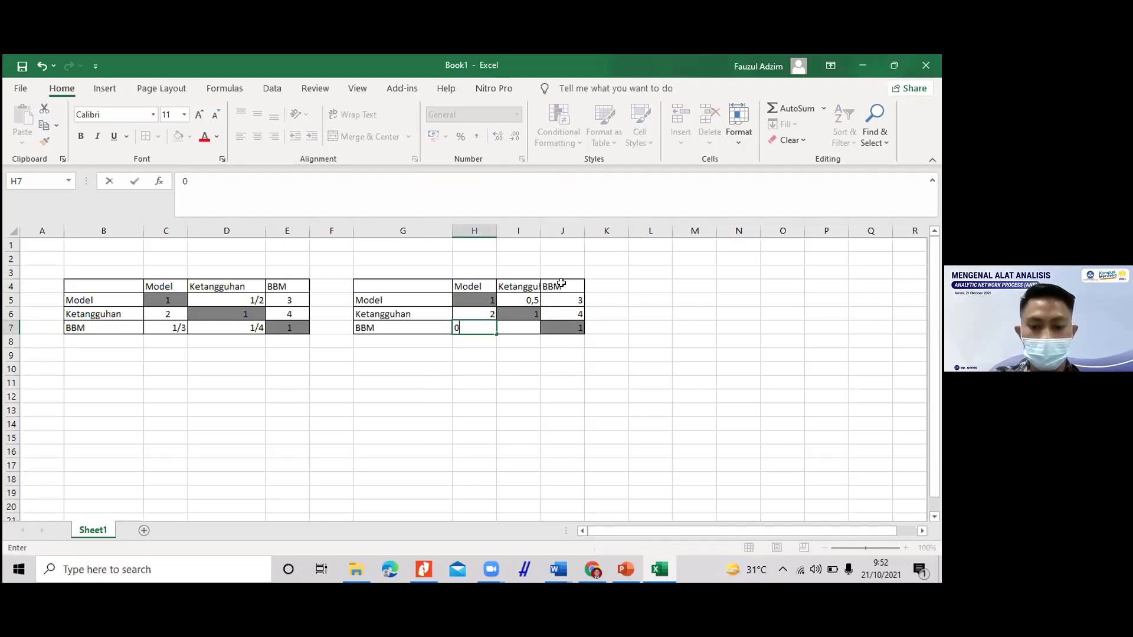
{"action": "left_click", "coordinate": [525, 328]}
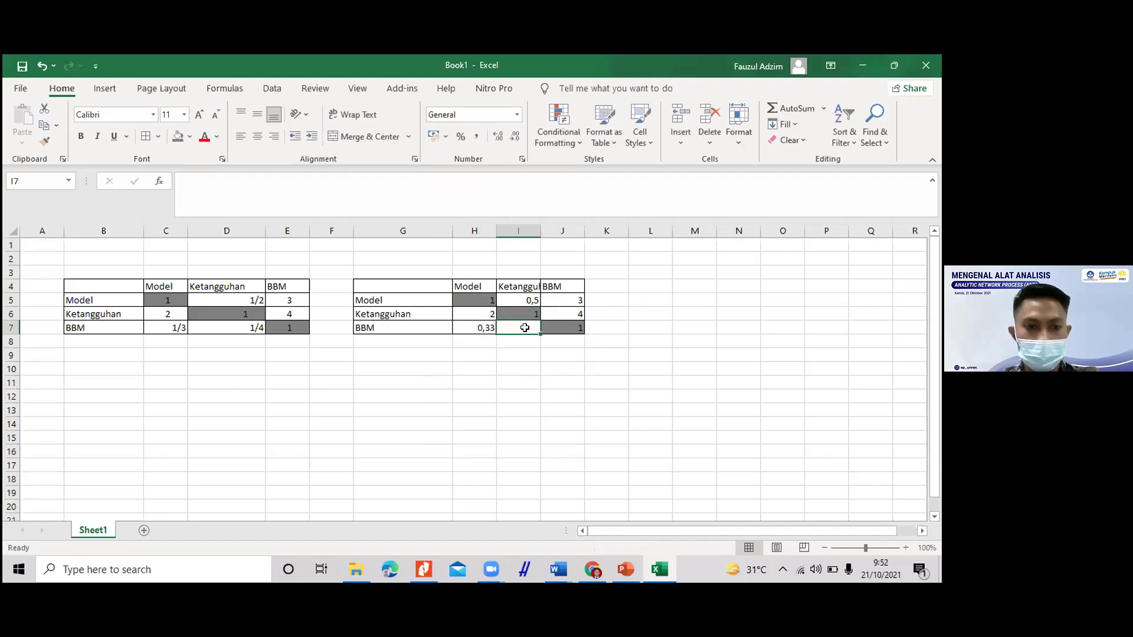
Step: Enter 0,25 in the BBM–Ketangguhan cell I7 of the second matrix
{"action": "type", "text": "0,24"}
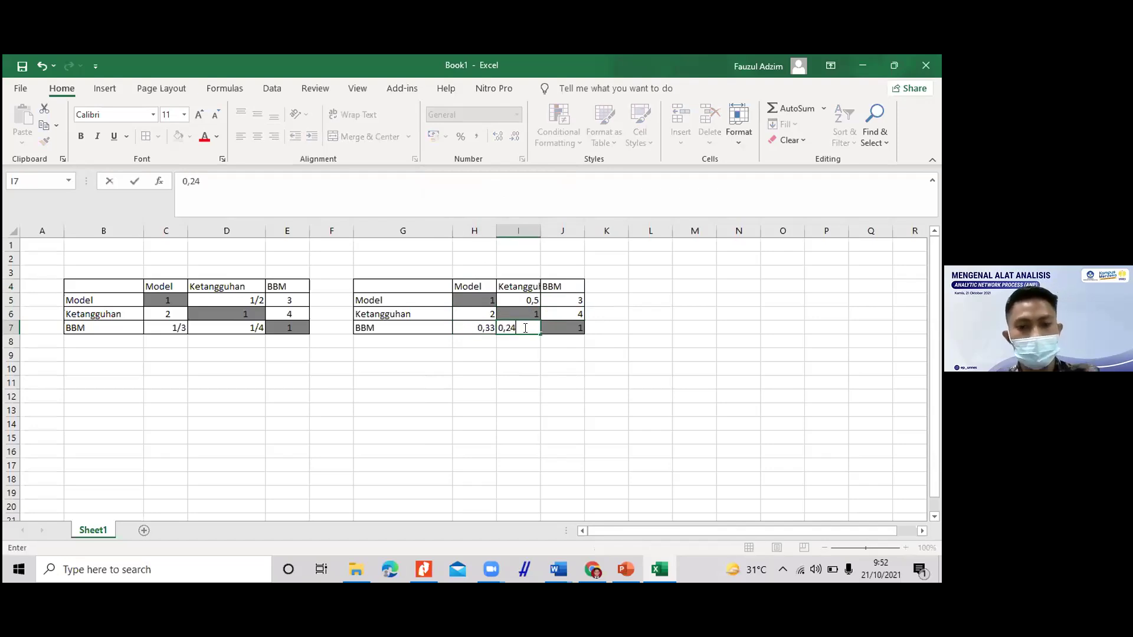
{"action": "key", "text": "BackSpace"}
{"action": "type", "text": "5"}
{"action": "left_click", "coordinate": [561, 354]}
{"action": "left_click", "coordinate": [563, 300]}
{"action": "left_click_drag", "start_coordinate": [484, 301], "coordinate": [563, 329]}
{"action": "left_click", "coordinate": [646, 287]}
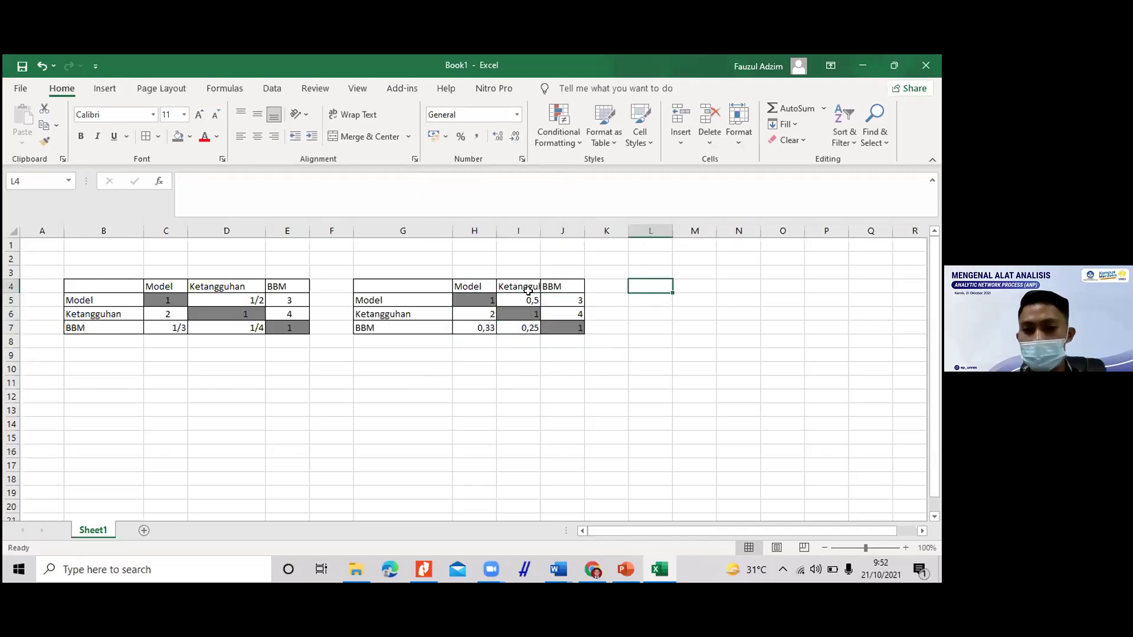
Step: Copy the second matrix G4:J7 to a third matrix starting at L4 and fill the copy with yellow
{"action": "left_click_drag", "start_coordinate": [403, 285], "coordinate": [558, 331]}
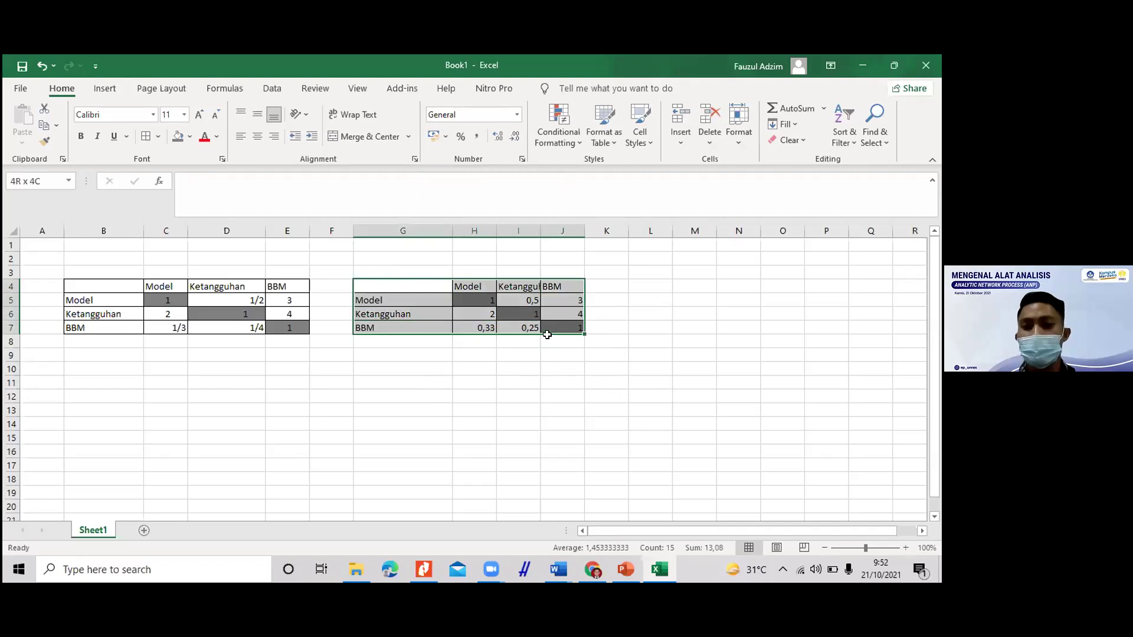
{"action": "key", "text": "ctrl+c"}
{"action": "left_click", "coordinate": [645, 285]}
{"action": "key", "text": "ctrl+v"}
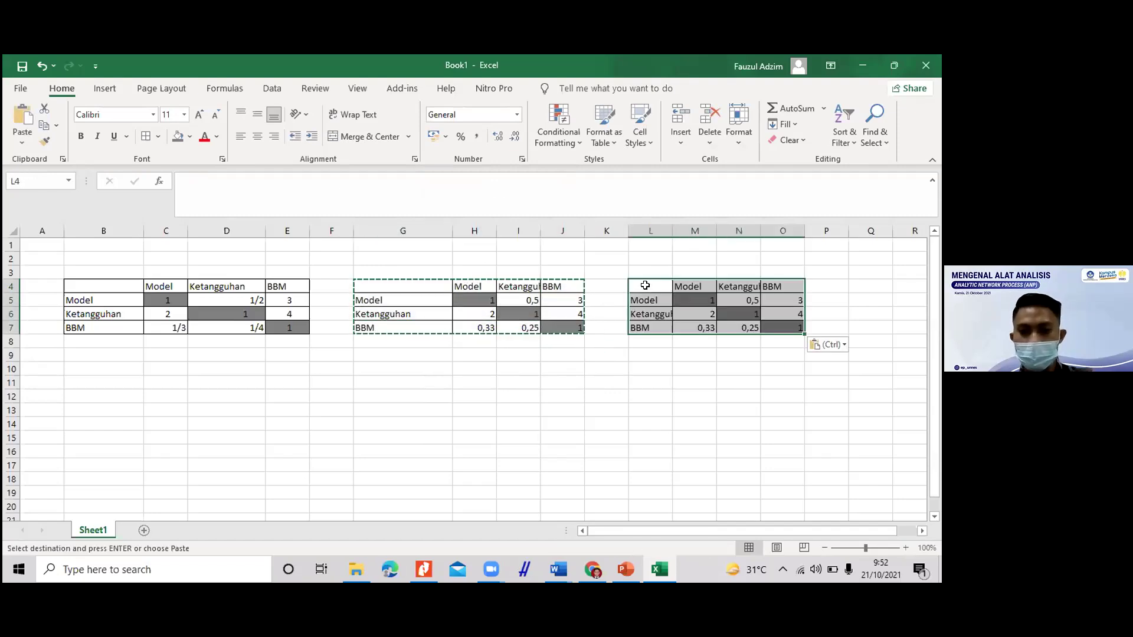
{"action": "left_click", "coordinate": [190, 137]}
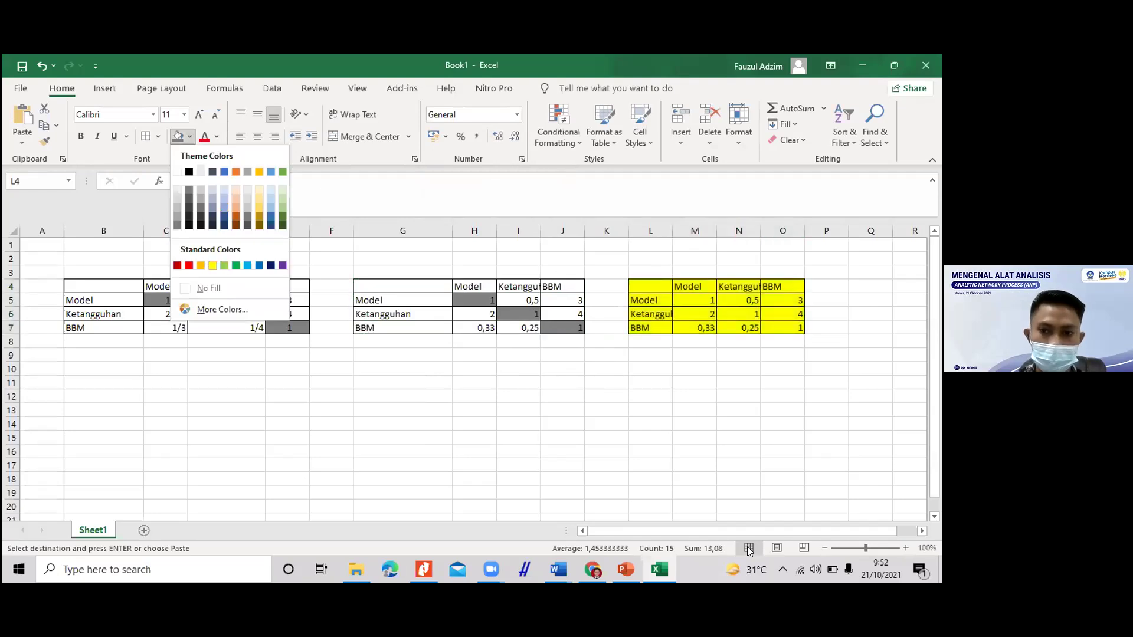
{"action": "left_click", "coordinate": [206, 262]}
Step: Clear the values in M5:O7 of the yellow matrix and widen column L to fit the Ketangguhan label
{"action": "left_click", "coordinate": [703, 312]}
{"action": "left_click_drag", "start_coordinate": [712, 302], "coordinate": [765, 326]}
{"action": "key", "text": "Delete"}
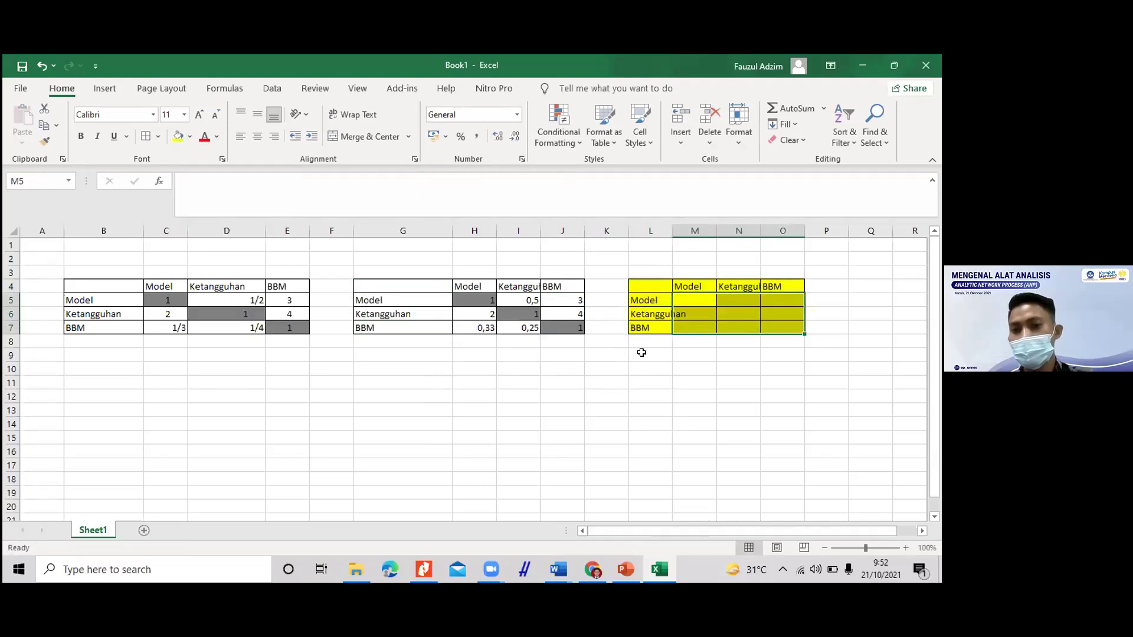
{"action": "left_click_drag", "start_coordinate": [672, 231], "coordinate": [693, 231]}
{"action": "left_click", "coordinate": [711, 297]}
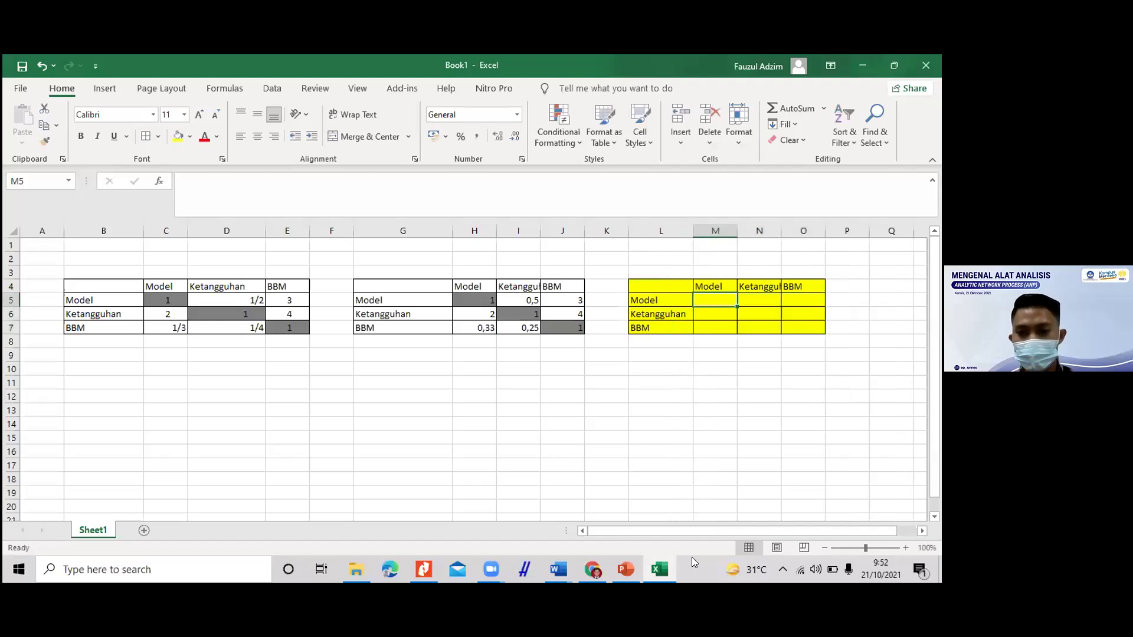
Step: Start an MMULT formula across the value range M5:O7 of the yellow matrix
{"action": "left_click_drag", "start_coordinate": [732, 529], "coordinate": [802, 517]}
{"action": "left_click_drag", "start_coordinate": [662, 299], "coordinate": [747, 322]}
{"action": "type", "text": "="}
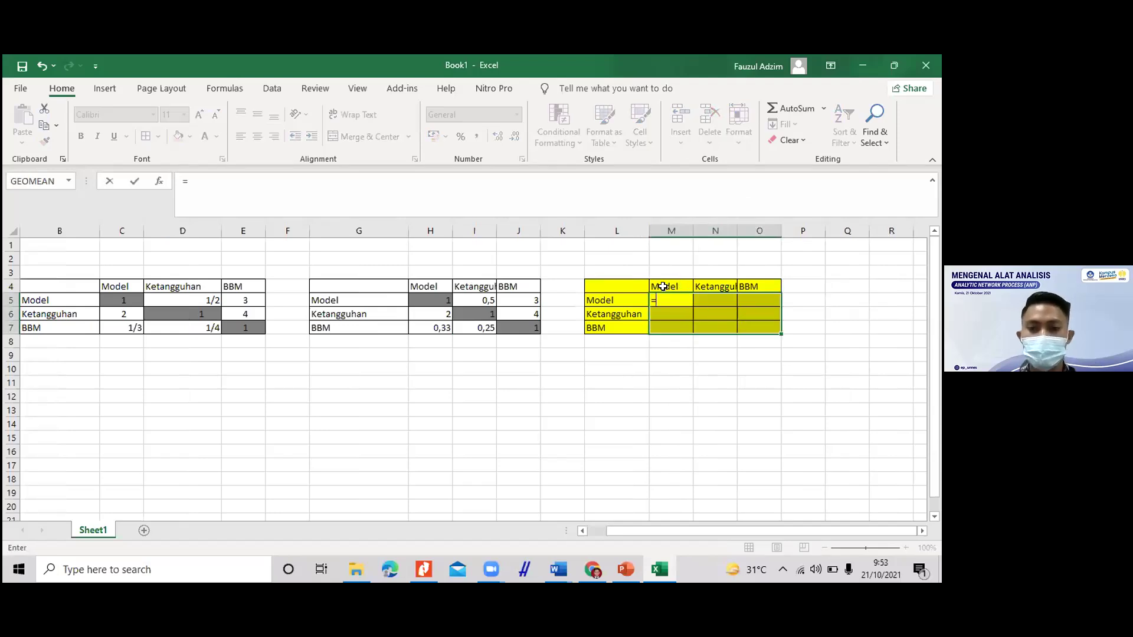
{"action": "type", "text": "m"}
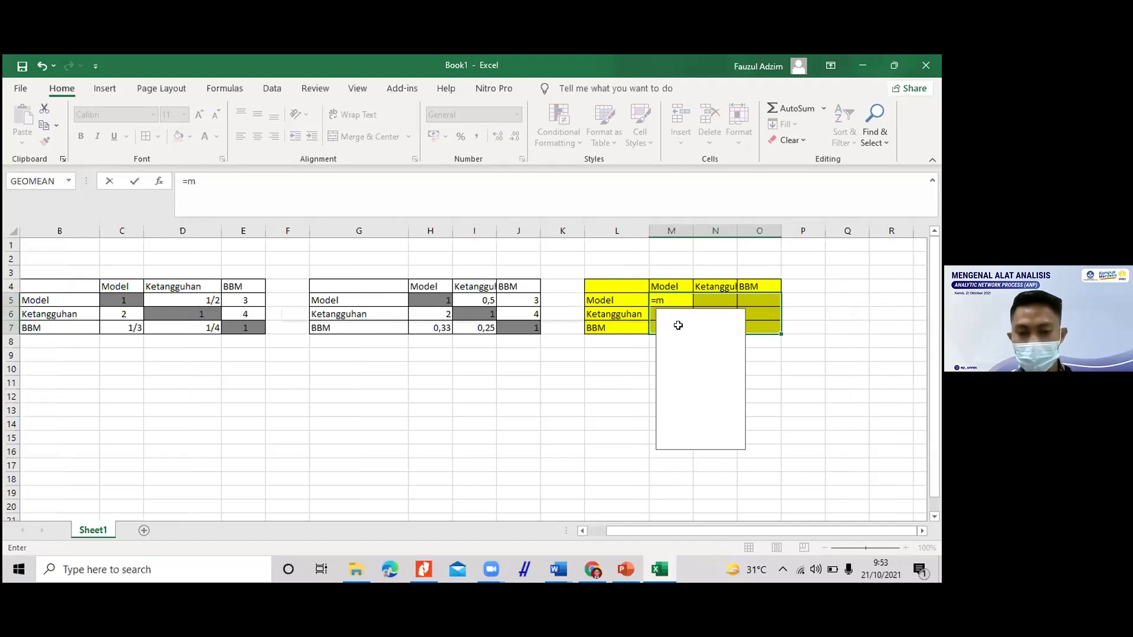
{"action": "type", "text": "mm"}
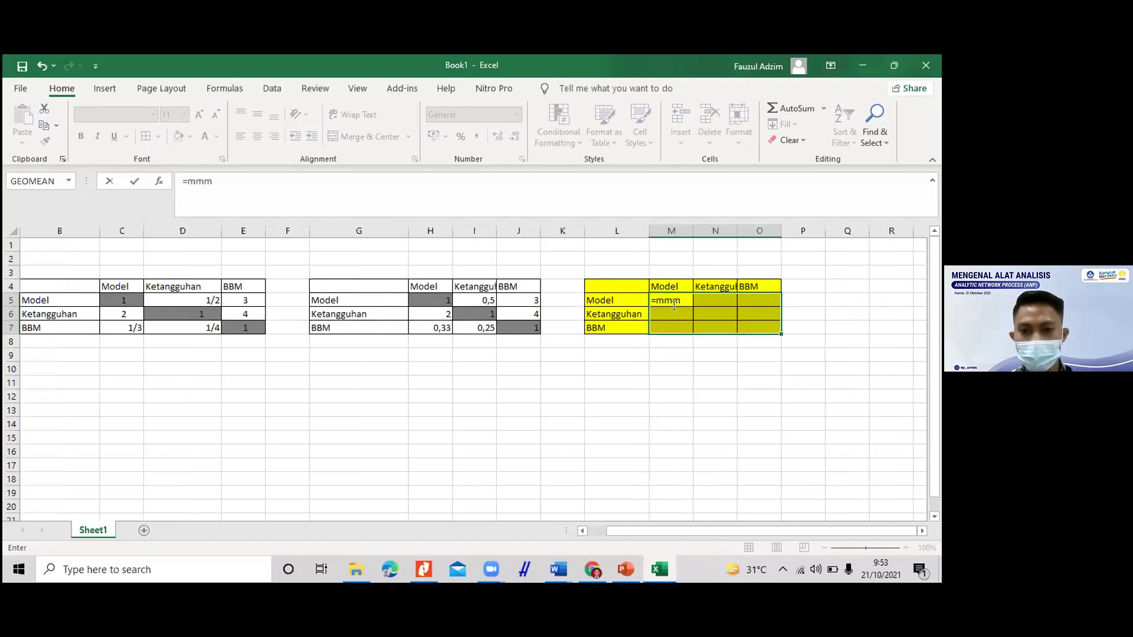
{"action": "key", "text": "BackSpace"}
{"action": "key", "text": "BackSpace"}
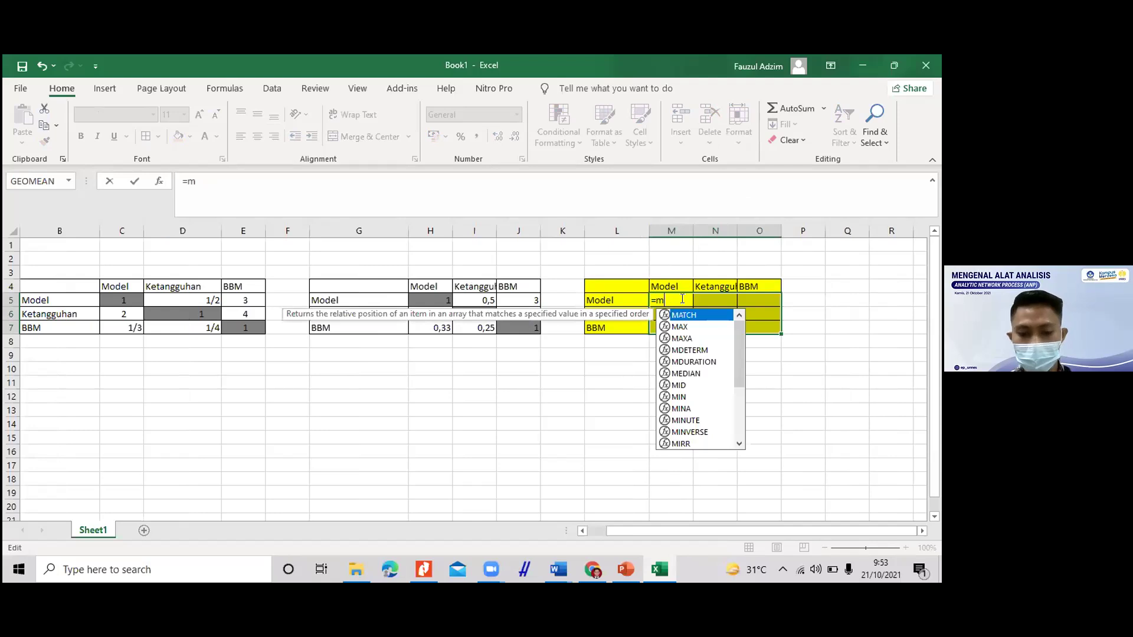
{"action": "type", "text": "mu"}
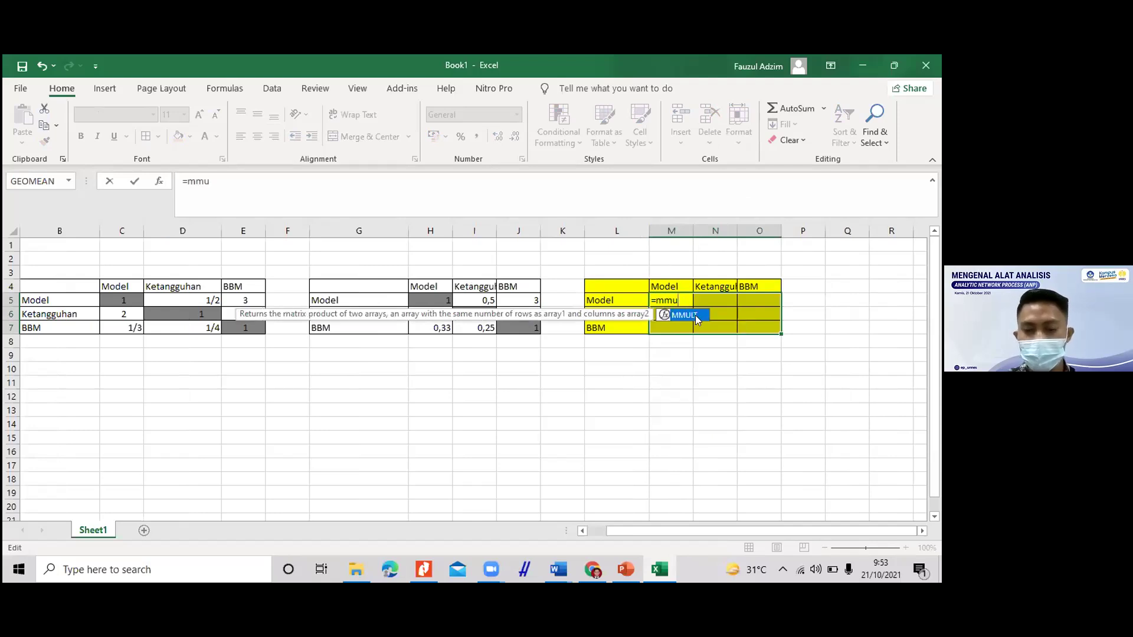
{"action": "double_click", "coordinate": [697, 319]}
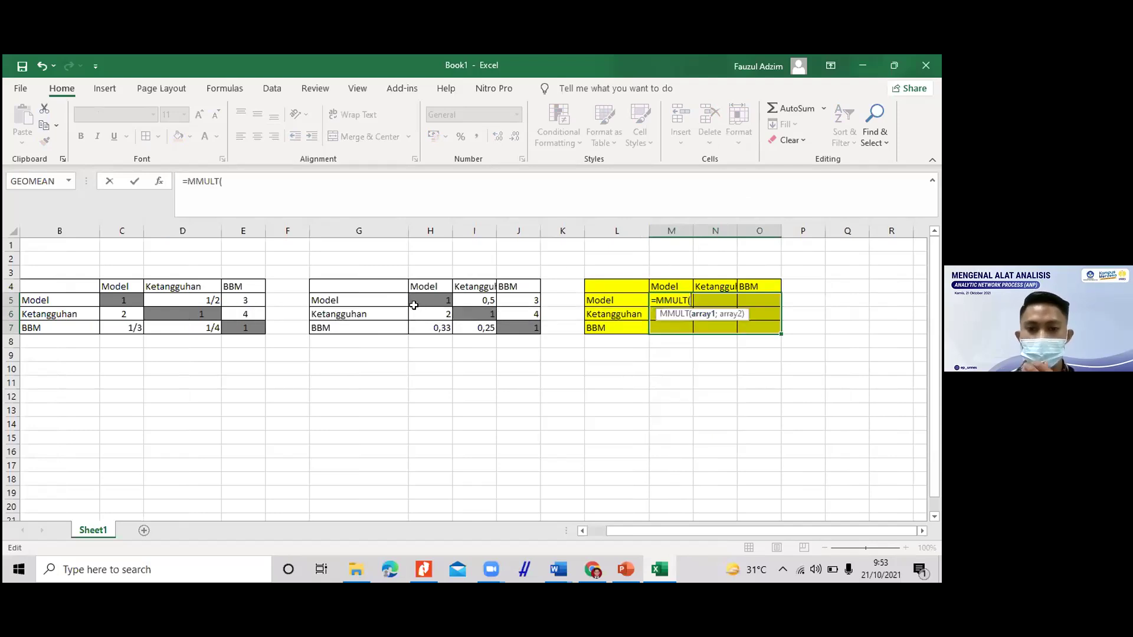
{"action": "left_click_drag", "start_coordinate": [430, 293], "coordinate": [519, 315]}
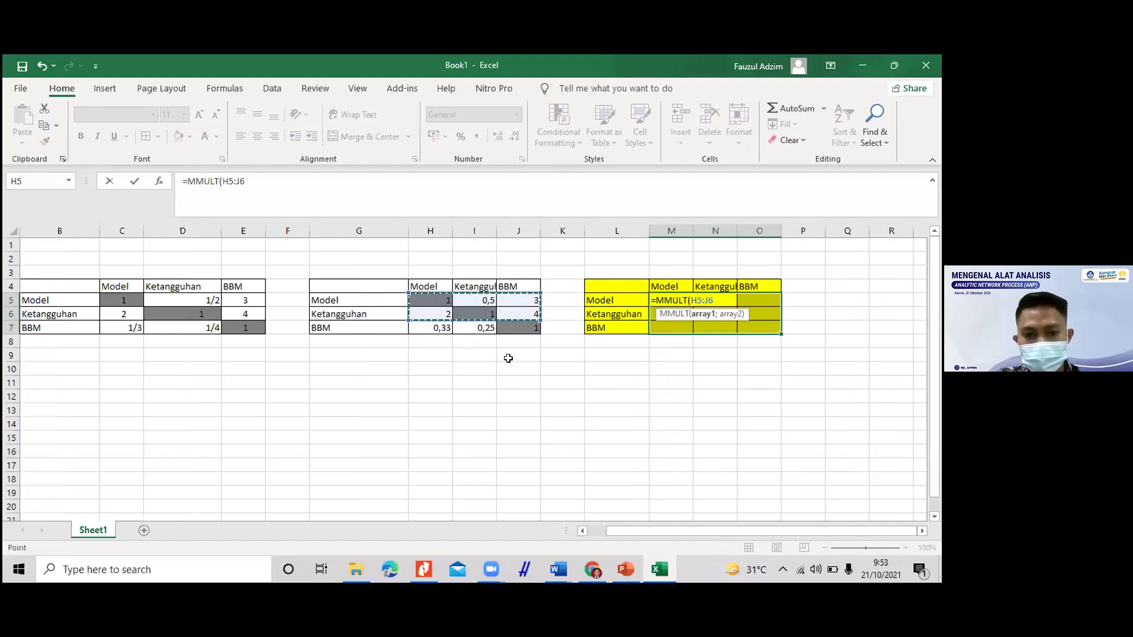
{"action": "key", "text": "BackSpace"}
{"action": "key", "text": "BackSpace"}
{"action": "key", "text": "BackSpace"}
{"action": "key", "text": "BackSpace"}
{"action": "key", "text": "BackSpace"}
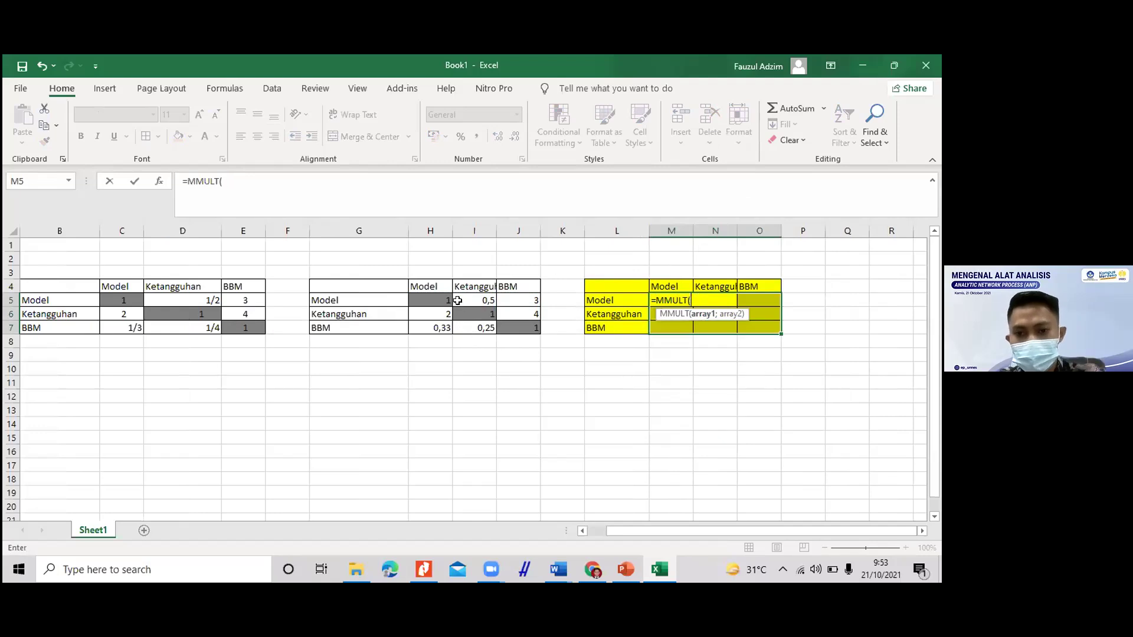
Step: Complete the formula as =MMULT(H5:J7; H5:J7) and enter it as an array formula over M5:O7
{"action": "left_click_drag", "start_coordinate": [432, 296], "coordinate": [504, 319]}
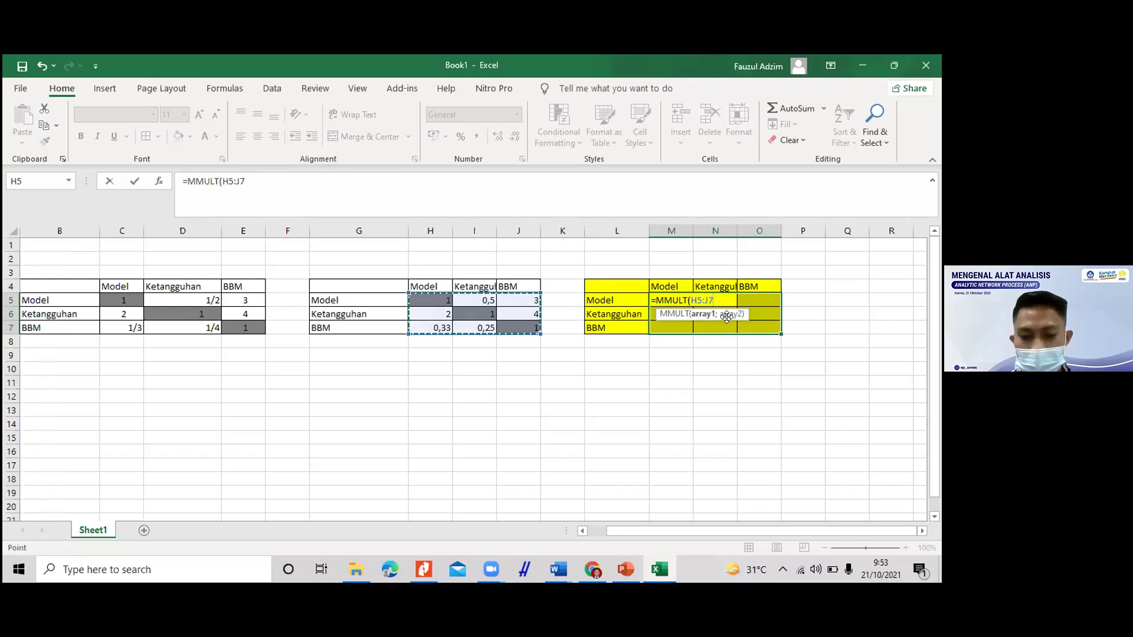
{"action": "type", "text": ";"}
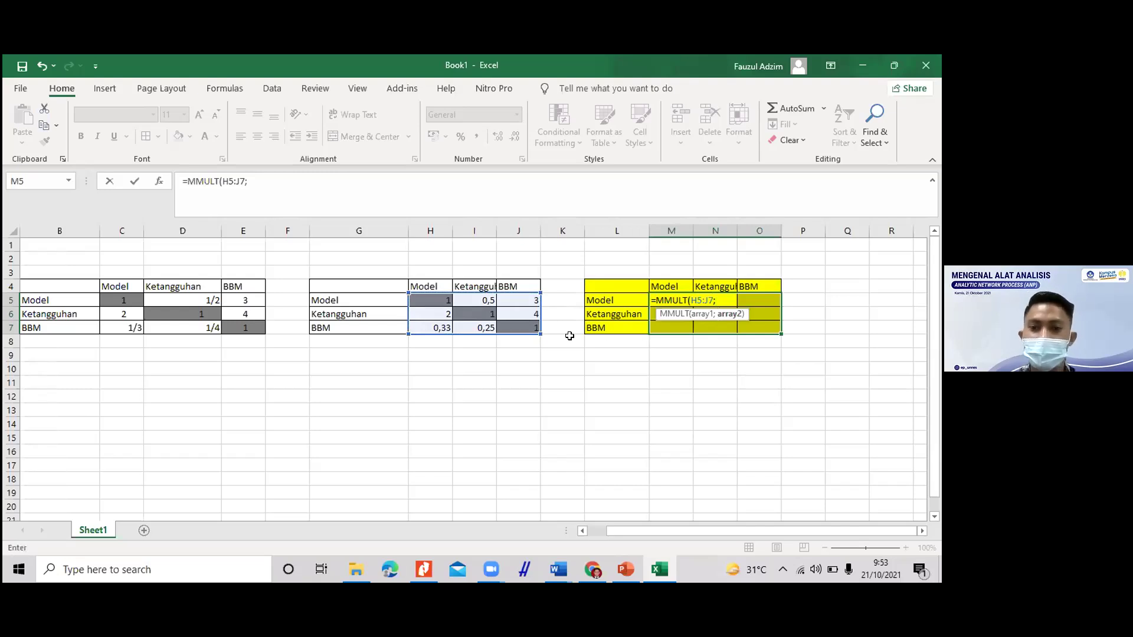
{"action": "left_click_drag", "start_coordinate": [424, 296], "coordinate": [528, 329]}
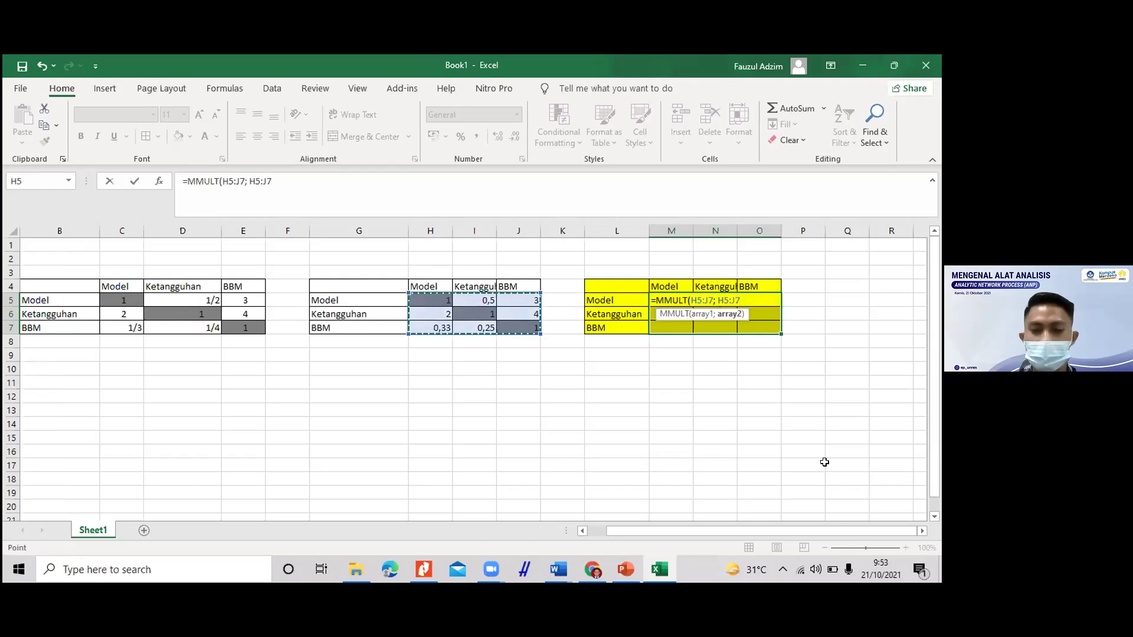
{"action": "type", "text": ")"}
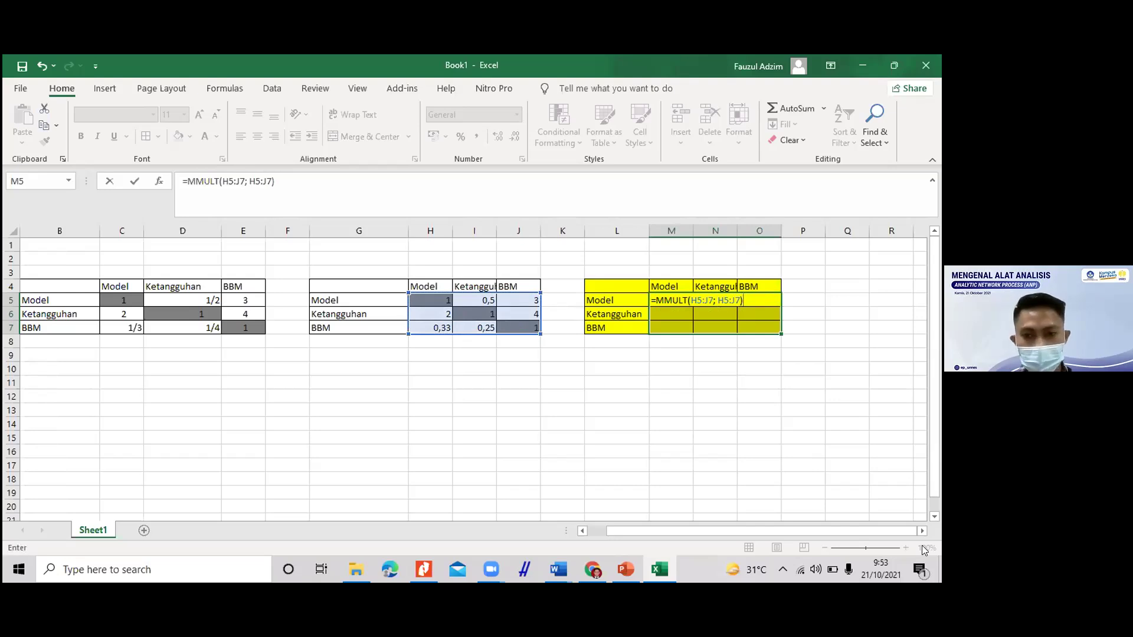
{"action": "key", "text": "ctrl+shift+Return"}
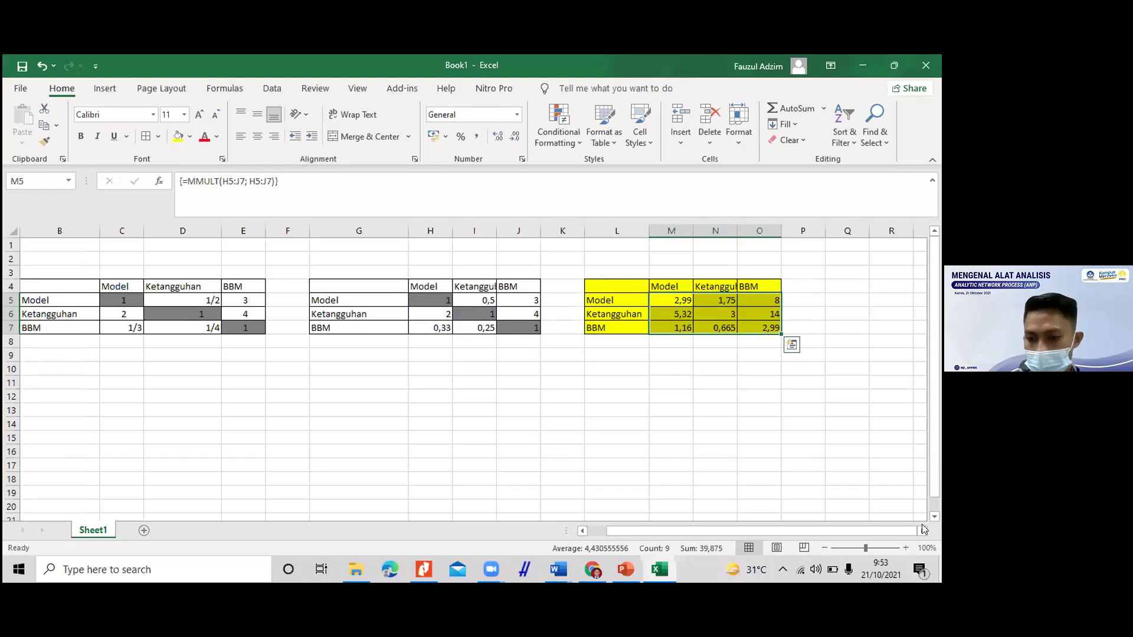
Step: Check the array formula in the Ketangguhan row cells of the yellow matrix
{"action": "scroll", "coordinate": [909, 529], "scroll_direction": "right", "scroll_amount": 4}
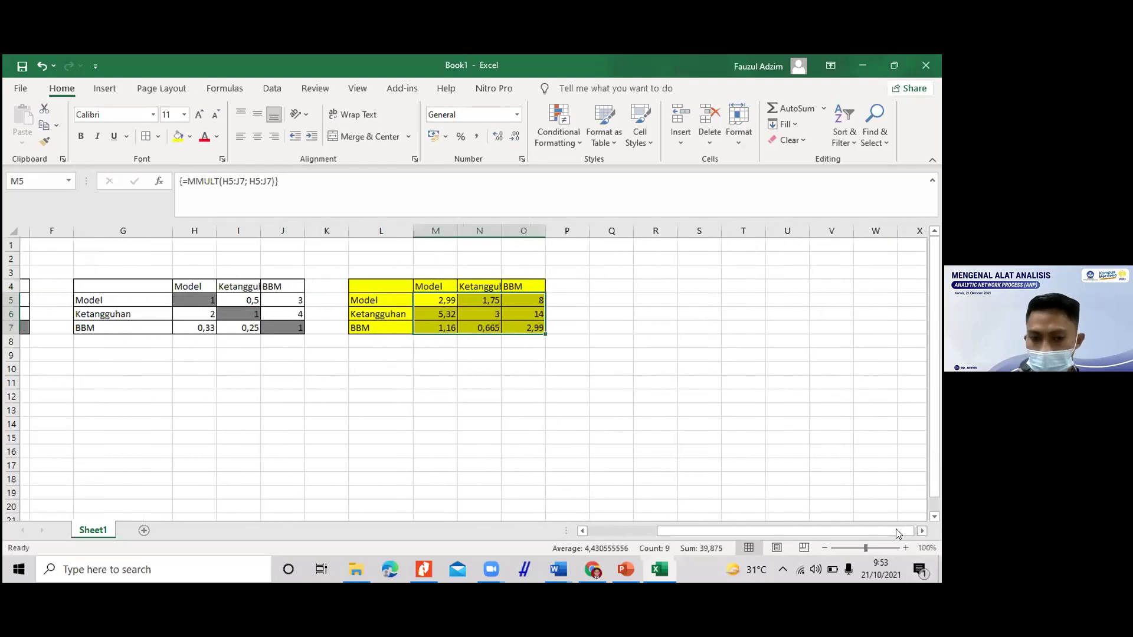
{"action": "left_click", "coordinate": [430, 315]}
{"action": "left_click", "coordinate": [472, 337]}
{"action": "left_click", "coordinate": [472, 314]}
{"action": "left_click", "coordinate": [520, 314]}
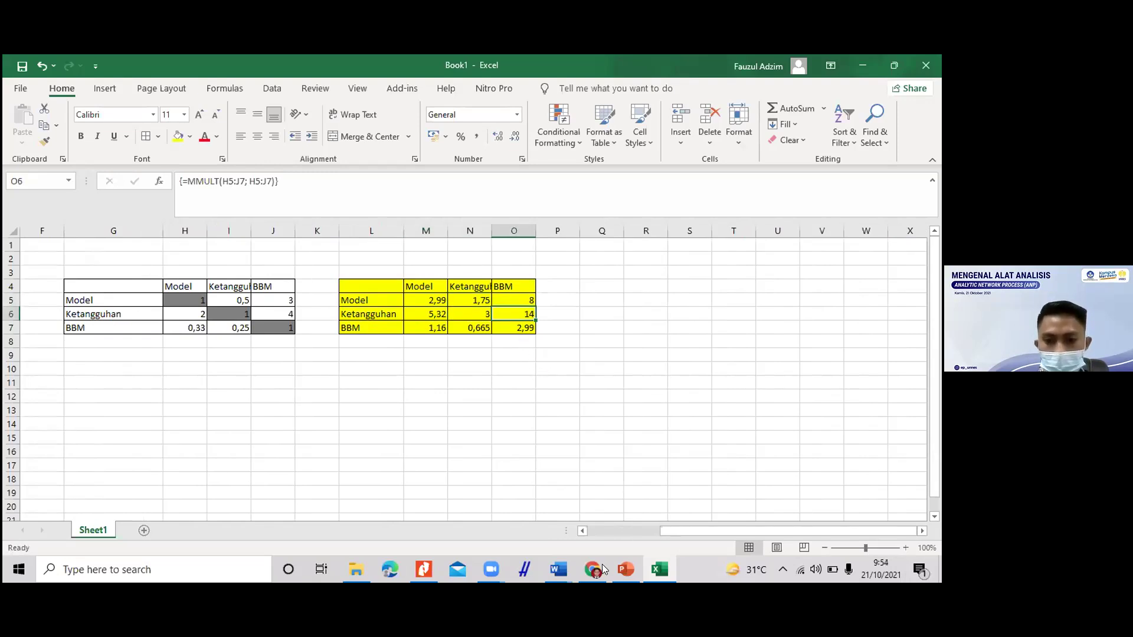
Step: Review the MENGHITUNG SKALA RASIO slides in PowerPoint and return to the yellow matrix in the Excel workbook Book1
{"action": "left_click", "coordinate": [626, 569]}
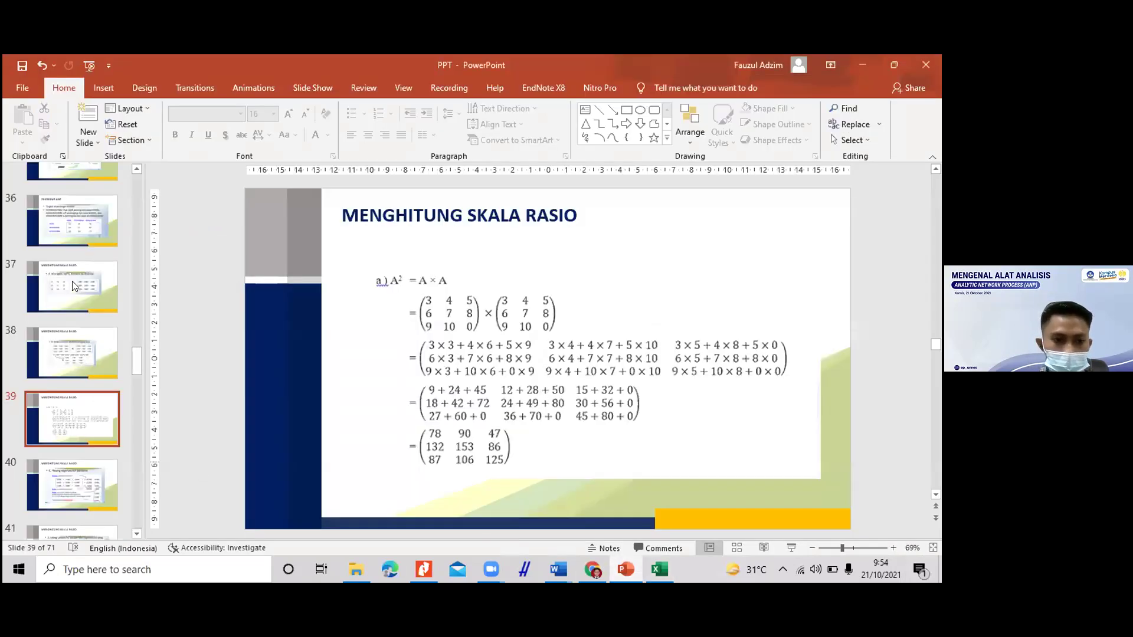
{"action": "key", "text": "Up"}
{"action": "key", "text": "Up"}
{"action": "key", "text": "Down"}
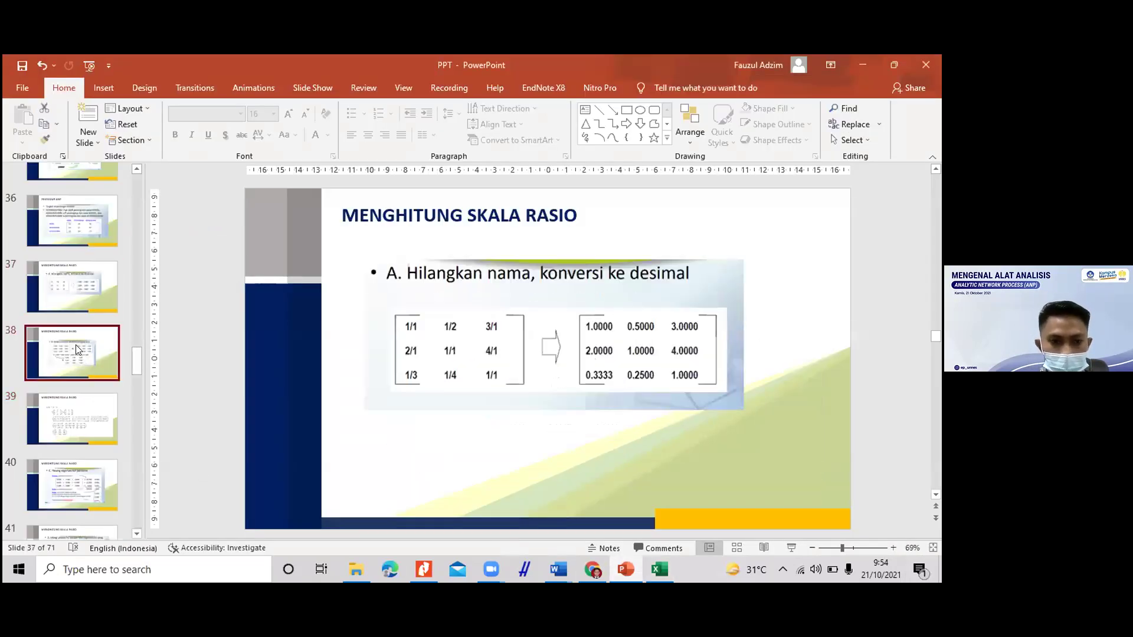
{"action": "left_click", "coordinate": [646, 573]}
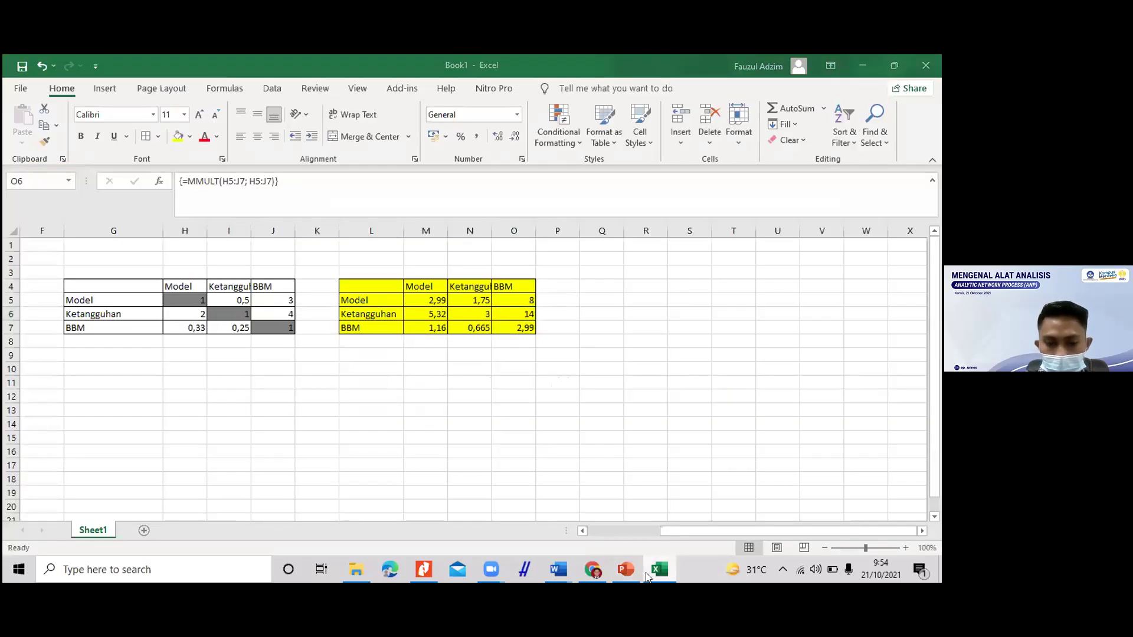
{"action": "left_click", "coordinate": [646, 575]}
{"action": "key", "text": "alt+Tab"}
{"action": "left_click", "coordinate": [425, 397]}
{"action": "left_click", "coordinate": [439, 299]}
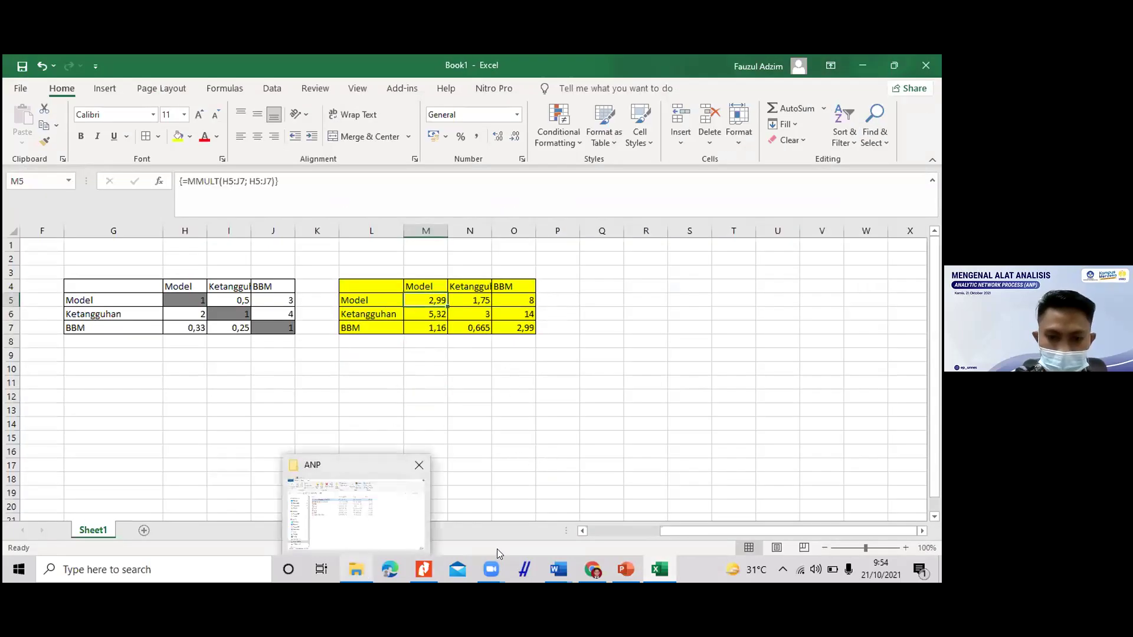
Step: Open the ANP EP workbook from the folder Pelatihan ANP, EP UNNES on Local Disk (D:) in File Explorer
{"action": "left_click", "coordinate": [322, 534]}
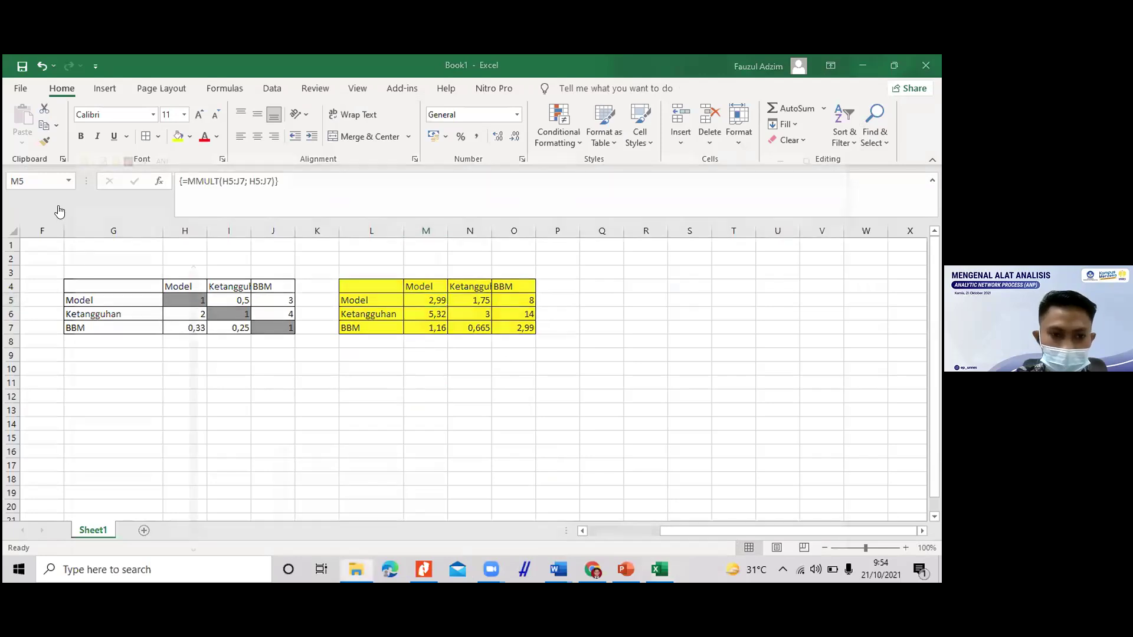
{"action": "left_click", "coordinate": [21, 169]}
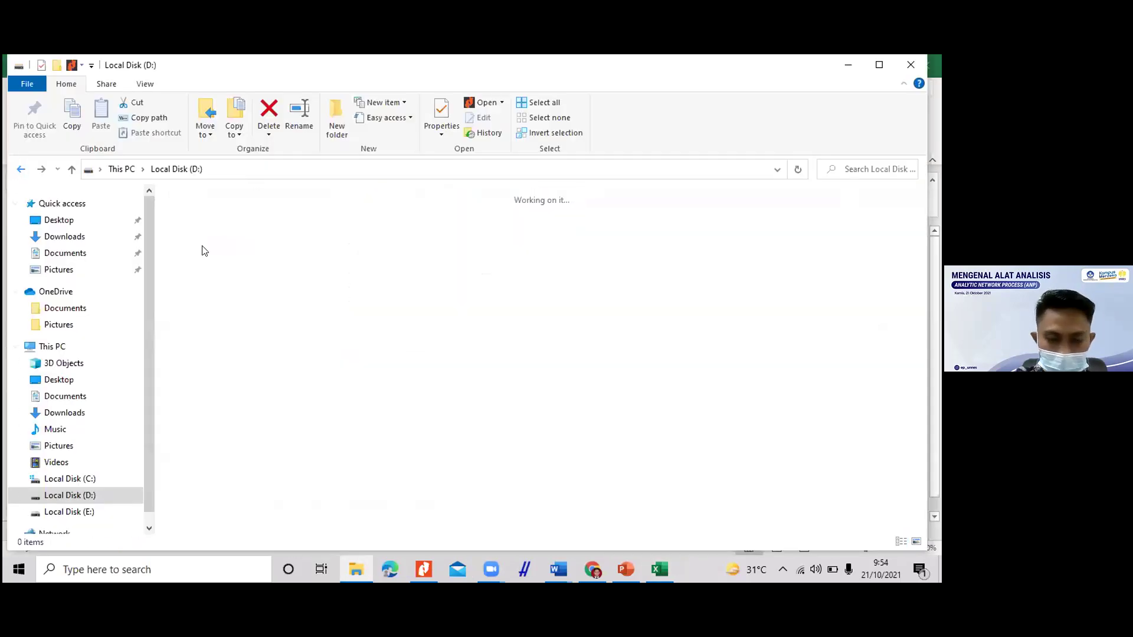
{"action": "double_click", "coordinate": [425, 251]}
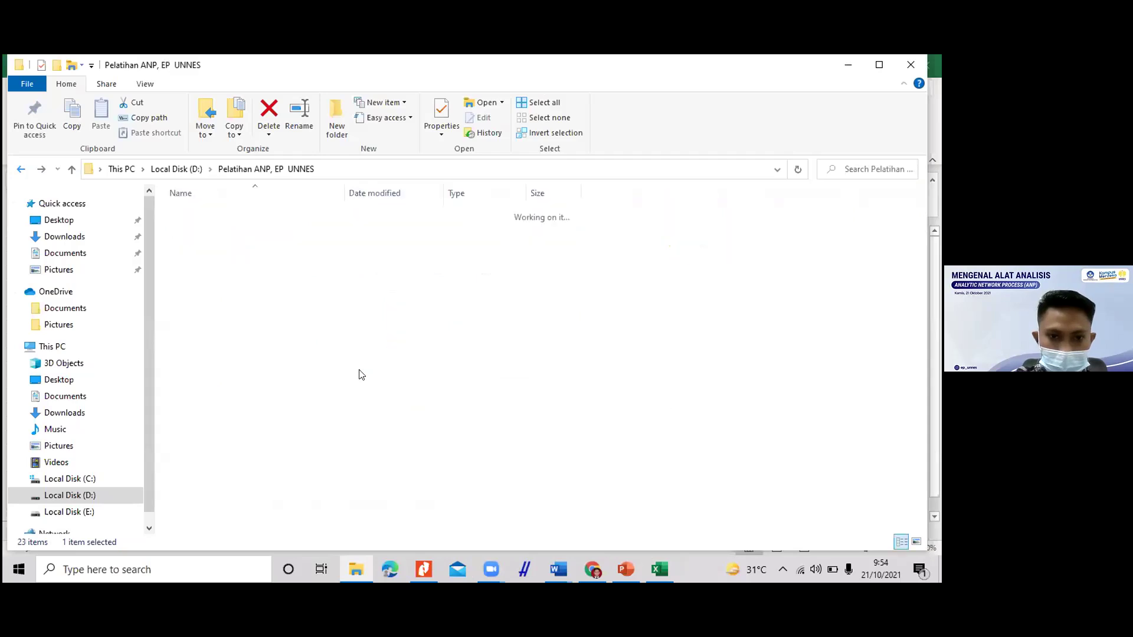
{"action": "left_click", "coordinate": [230, 230]}
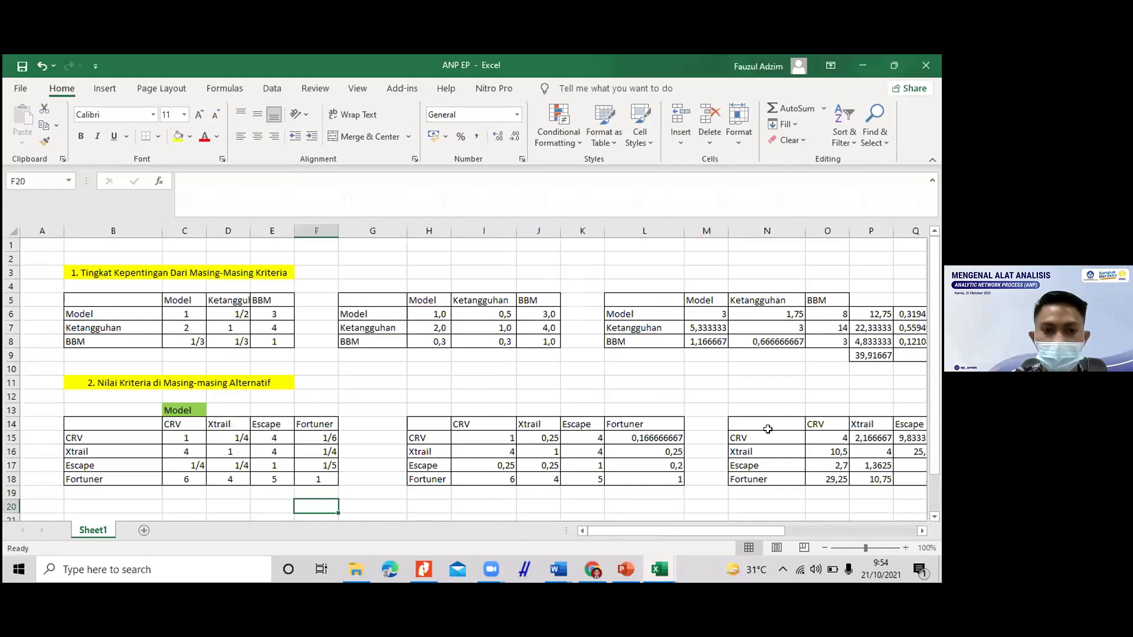
Step: Examine the criteria comparison matrix, its decimal version and the multiplied matrix L5:O8 in the ANP EP workbook
{"action": "scroll", "coordinate": [714, 535], "scroll_direction": "right", "scroll_amount": 2}
{"action": "scroll", "coordinate": [708, 536], "scroll_direction": "left", "scroll_amount": 2}
{"action": "left_click", "coordinate": [174, 341]}
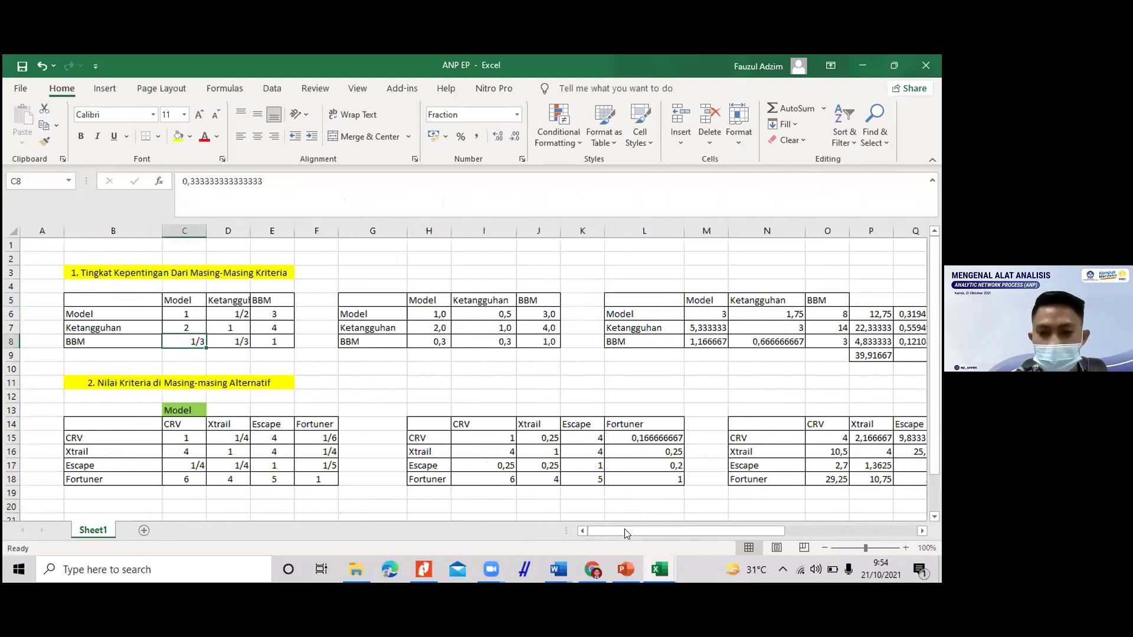
{"action": "left_click", "coordinate": [178, 325]}
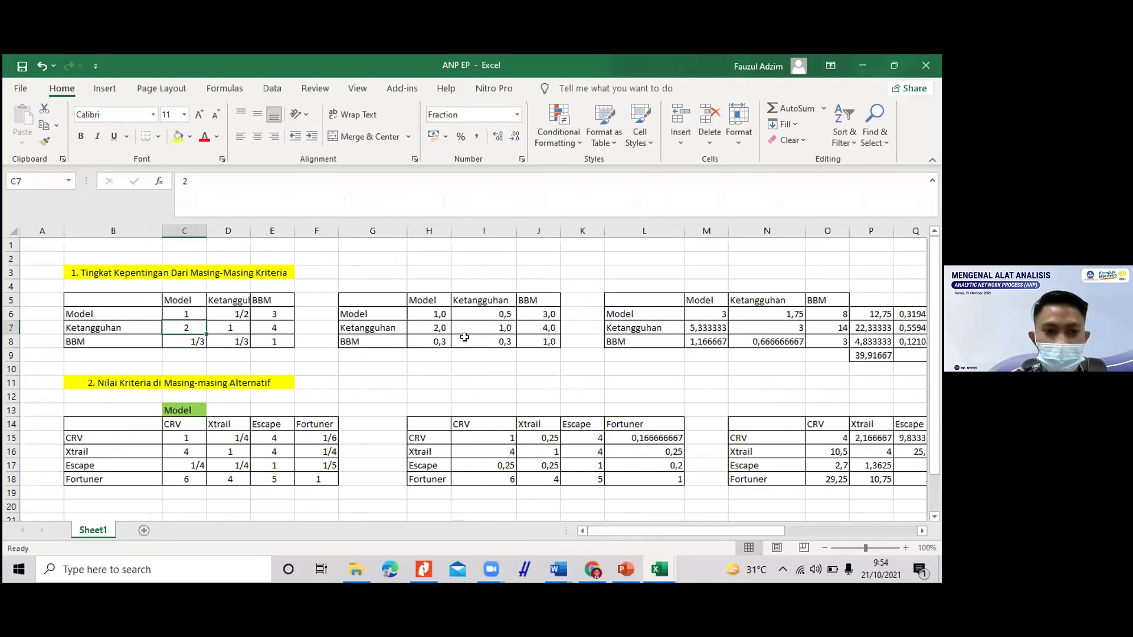
{"action": "left_click", "coordinate": [478, 323]}
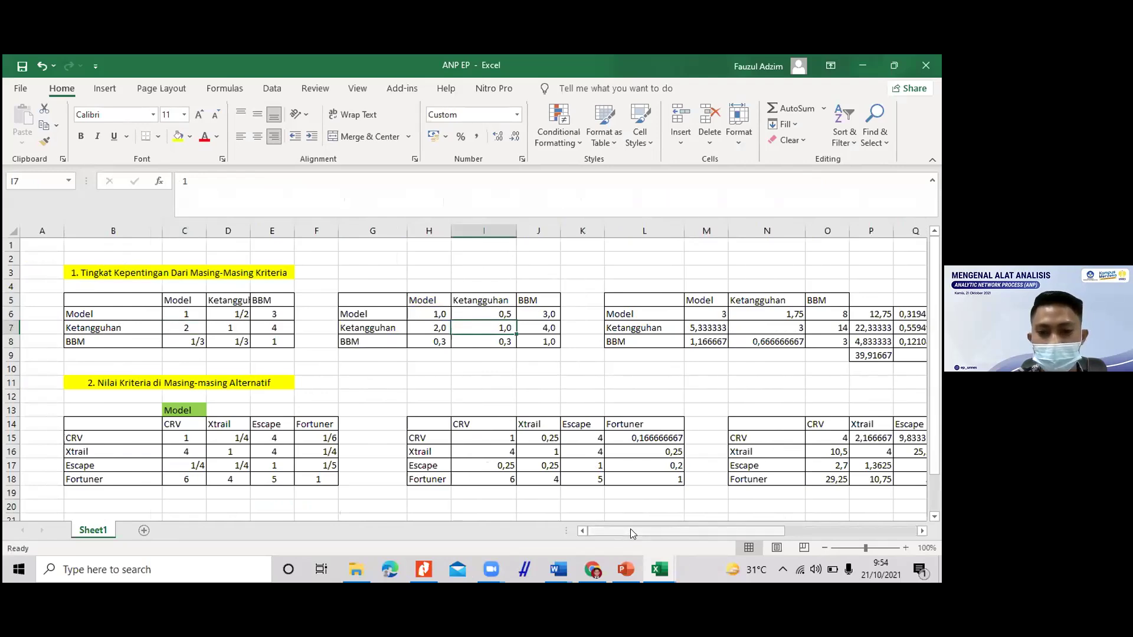
{"action": "scroll", "coordinate": [662, 531], "scroll_direction": "right", "scroll_amount": 1}
{"action": "scroll", "coordinate": [662, 531], "scroll_direction": "right", "scroll_amount": 3}
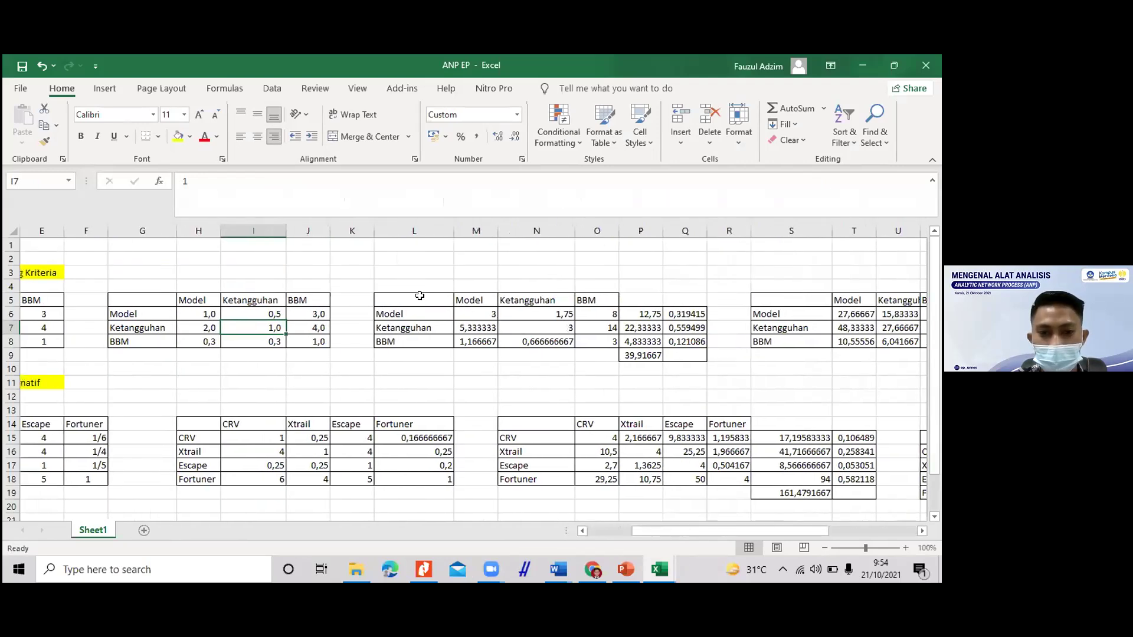
{"action": "left_click_drag", "start_coordinate": [419, 296], "coordinate": [596, 341]}
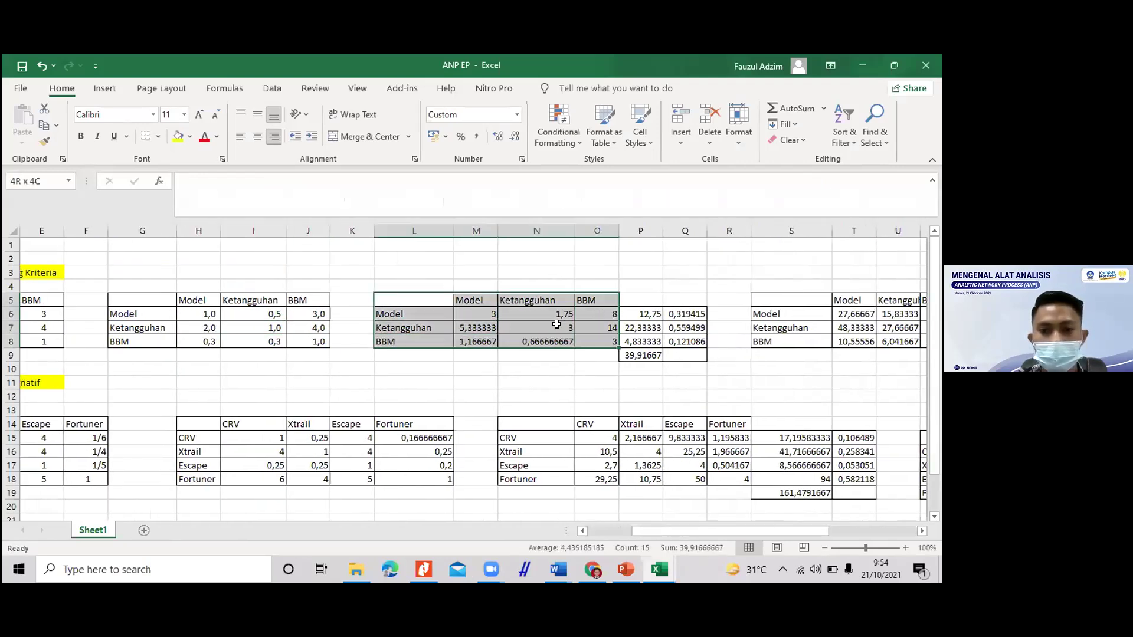
Step: Fill the multiplied criteria matrix L5:O8 with yellow and copy it
{"action": "left_click", "coordinate": [177, 136]}
{"action": "left_click", "coordinate": [543, 329]}
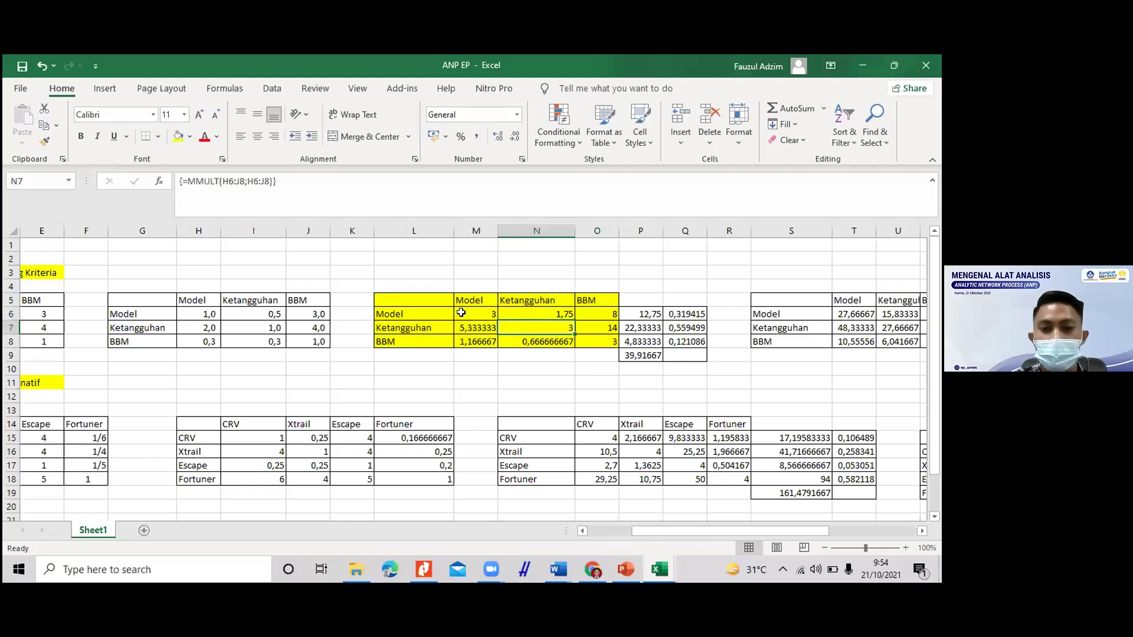
{"action": "left_click_drag", "start_coordinate": [438, 302], "coordinate": [571, 348]}
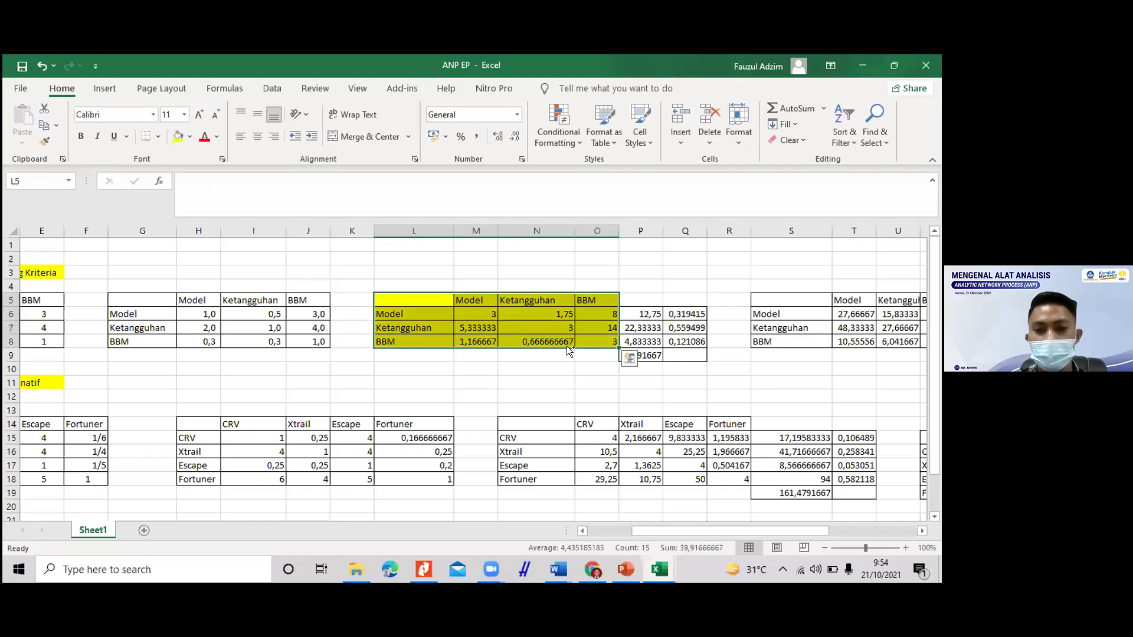
{"action": "key", "text": "ctrl+c"}
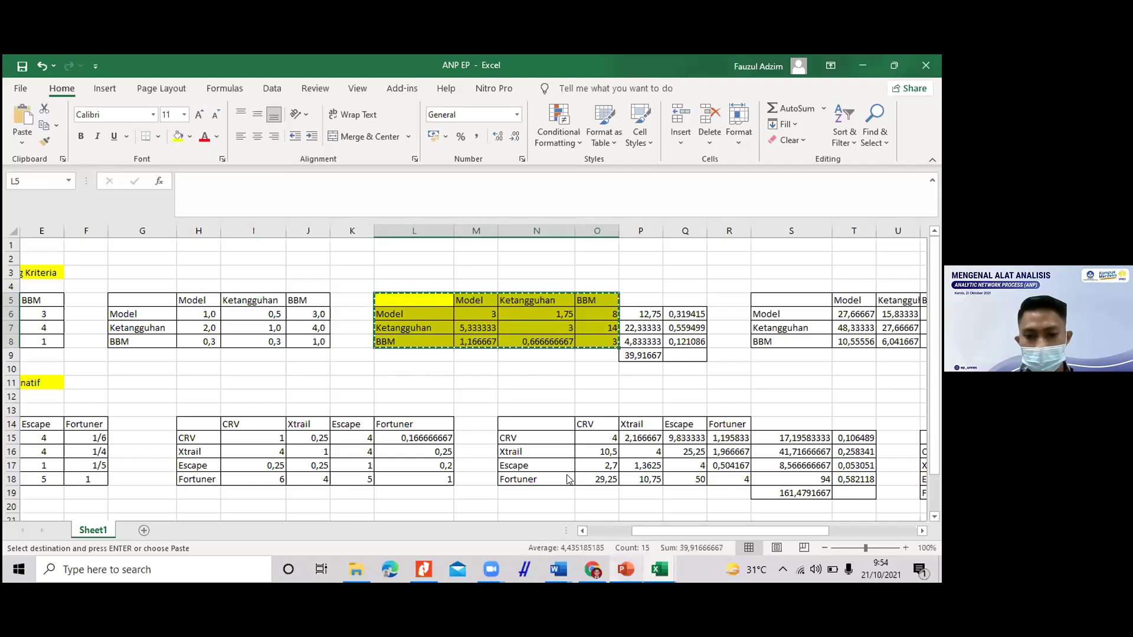
Step: Switch to PowerPoint and paste the copied matrix onto slide 38, placing it below the result matrix of the squaring example
{"action": "key", "text": "alt+Tab"}
{"action": "key", "text": "Up"}
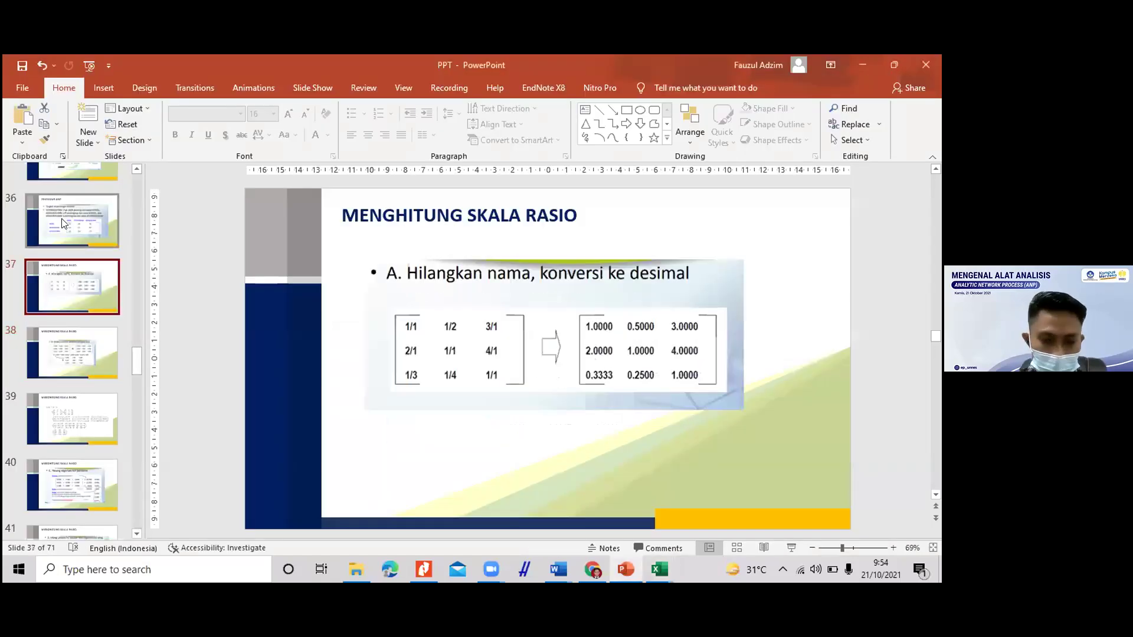
{"action": "left_click", "coordinate": [73, 348]}
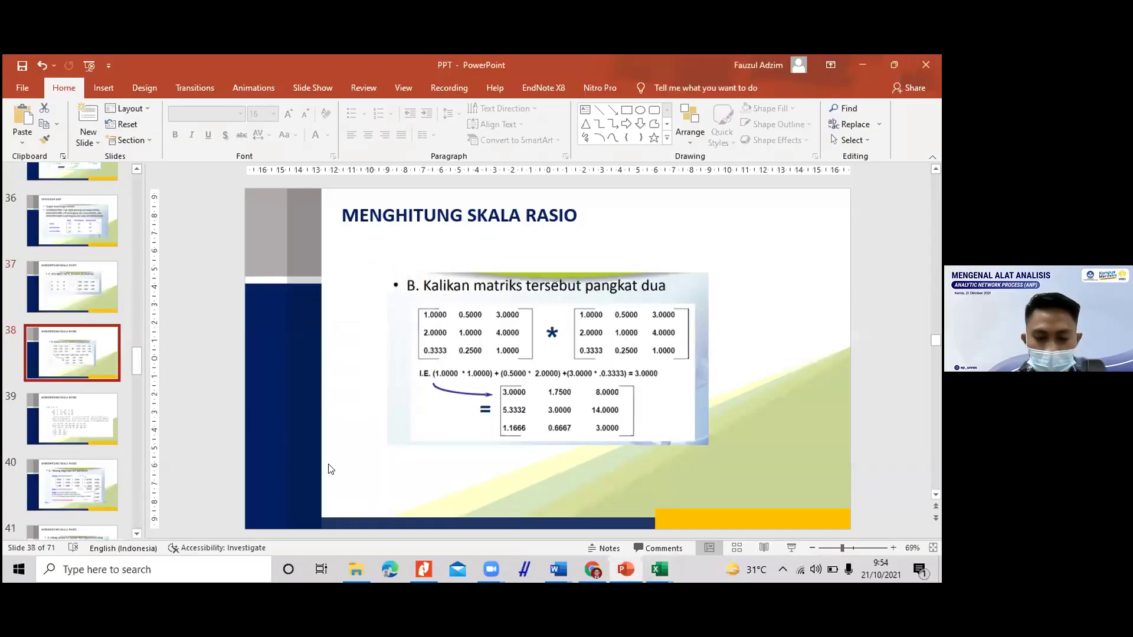
{"action": "key", "text": "ctrl+v"}
{"action": "left_click_drag", "start_coordinate": [531, 360], "coordinate": [557, 488]}
{"action": "left_click", "coordinate": [712, 88]}
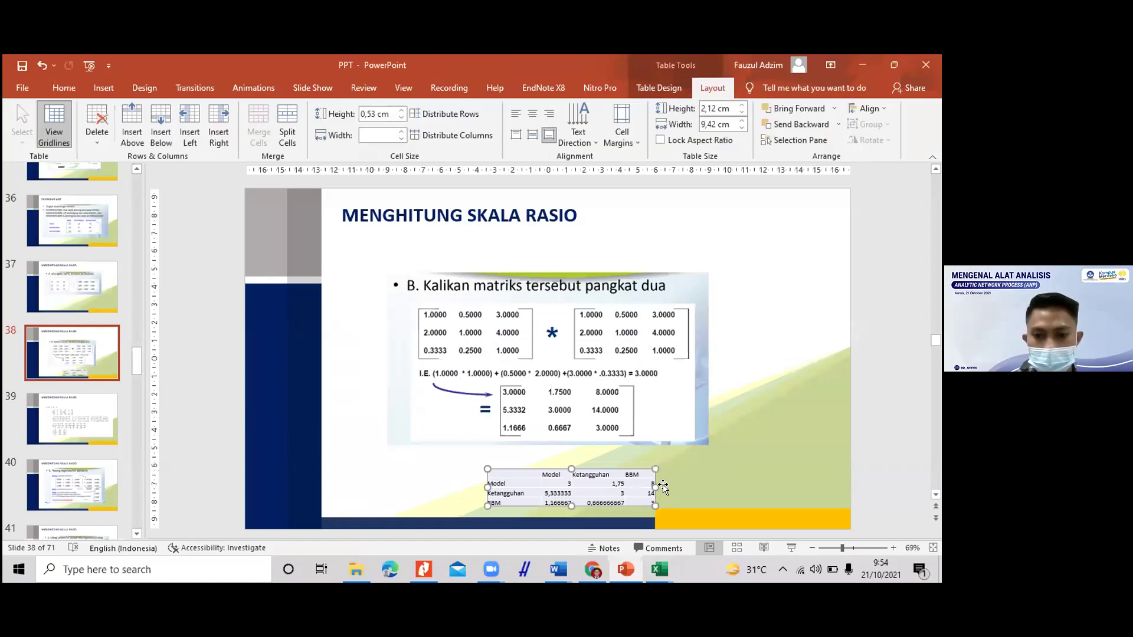
Step: Widen the pasted table to about 10,65 cm and shade its cells orange
{"action": "left_click_drag", "start_coordinate": [655, 486], "coordinate": [677, 486]}
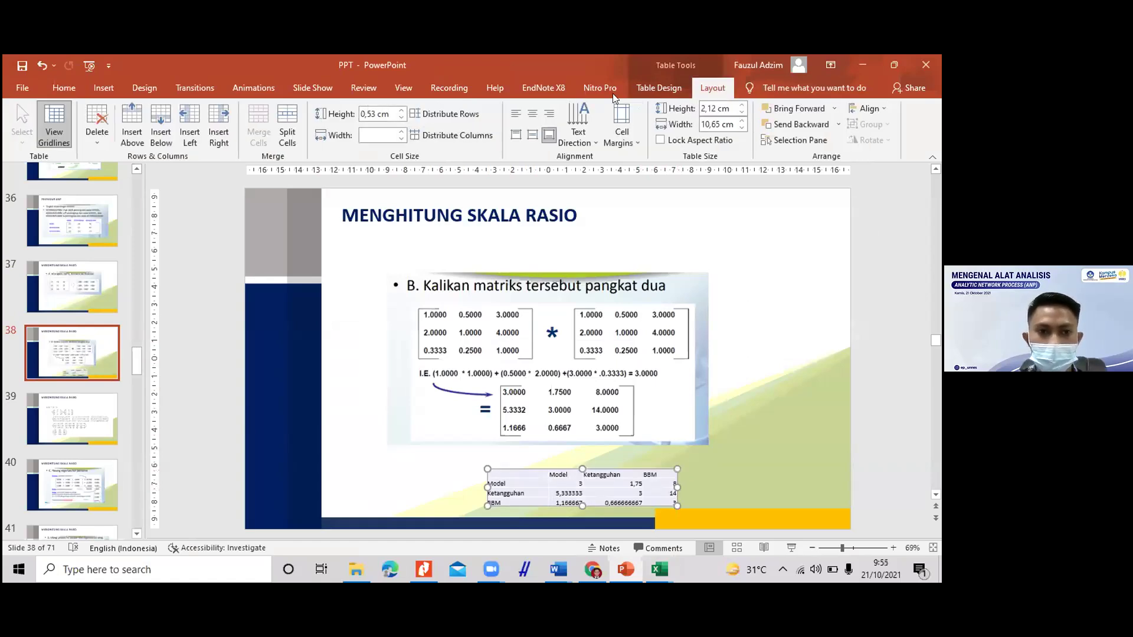
{"action": "left_click", "coordinate": [659, 88]}
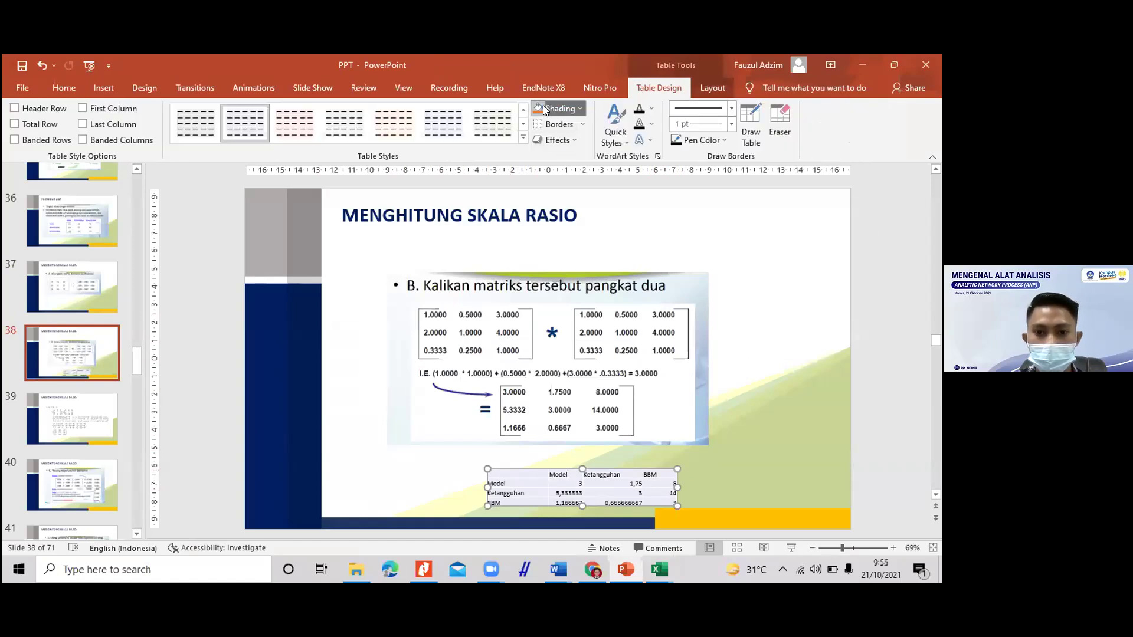
{"action": "left_click", "coordinate": [543, 105]}
{"action": "left_click", "coordinate": [596, 136]}
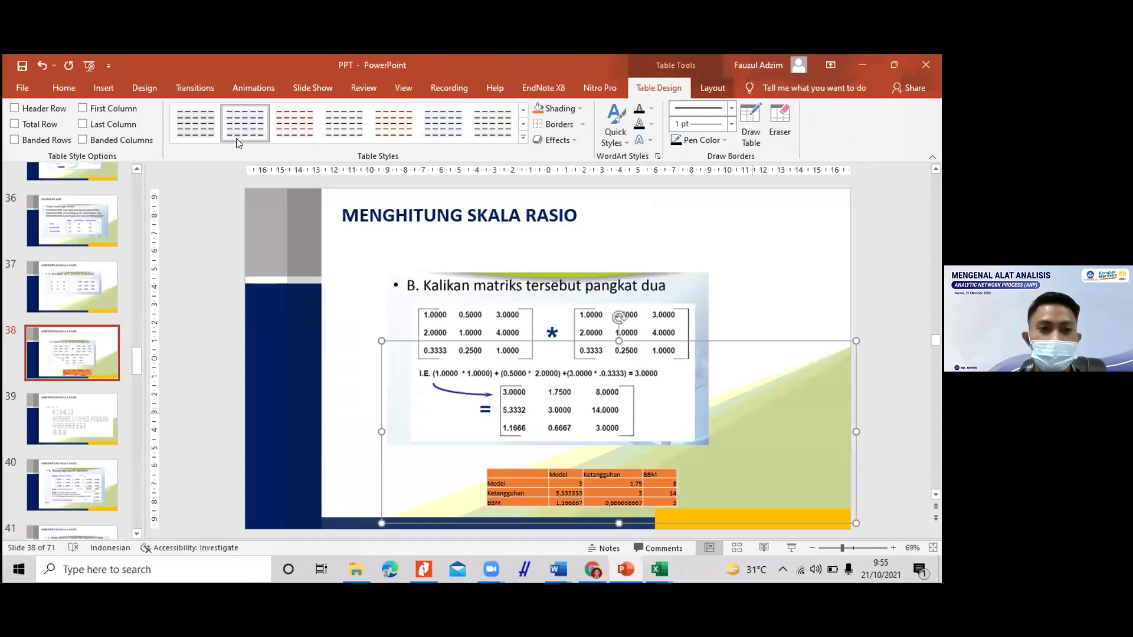
Step: Draw an ellipse about 3,53 cm high and 9,66 cm wide over the slide's result matrix and open its outline colour choices
{"action": "left_click", "coordinate": [103, 87]}
{"action": "left_click", "coordinate": [224, 124]}
{"action": "left_click", "coordinate": [272, 171]}
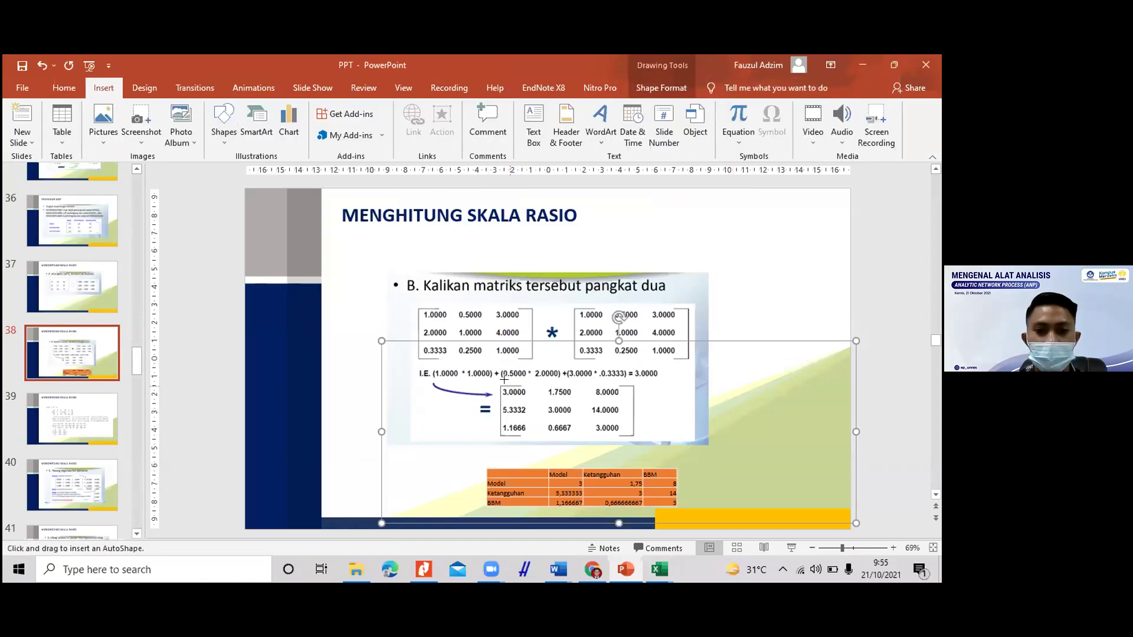
{"action": "left_click_drag", "start_coordinate": [655, 439], "coordinate": [488, 383]}
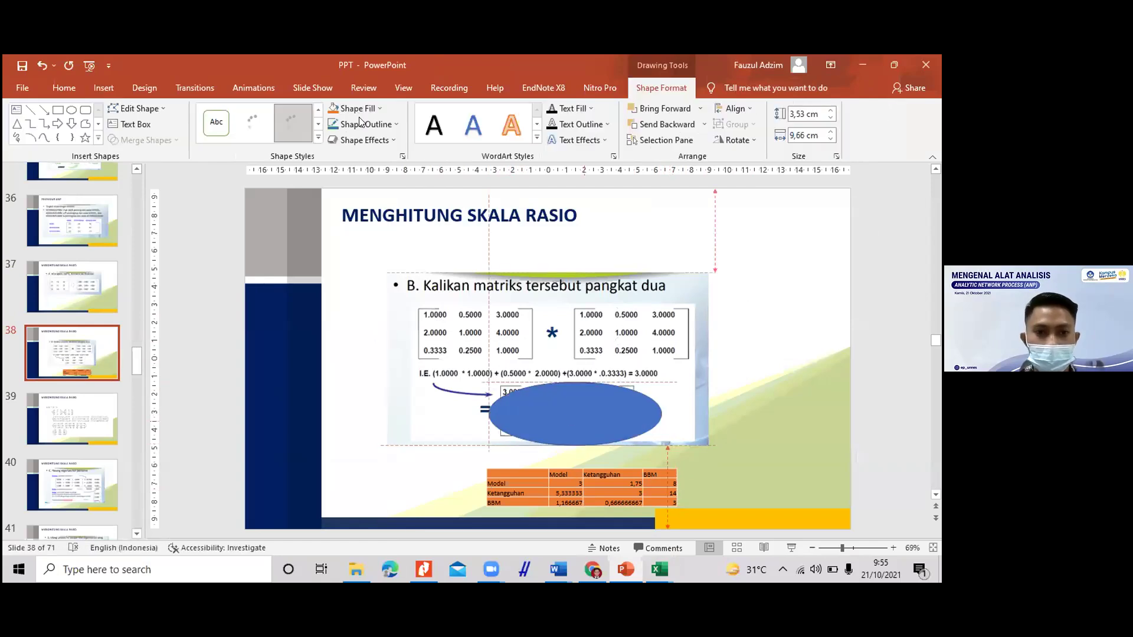
{"action": "left_click", "coordinate": [361, 123]}
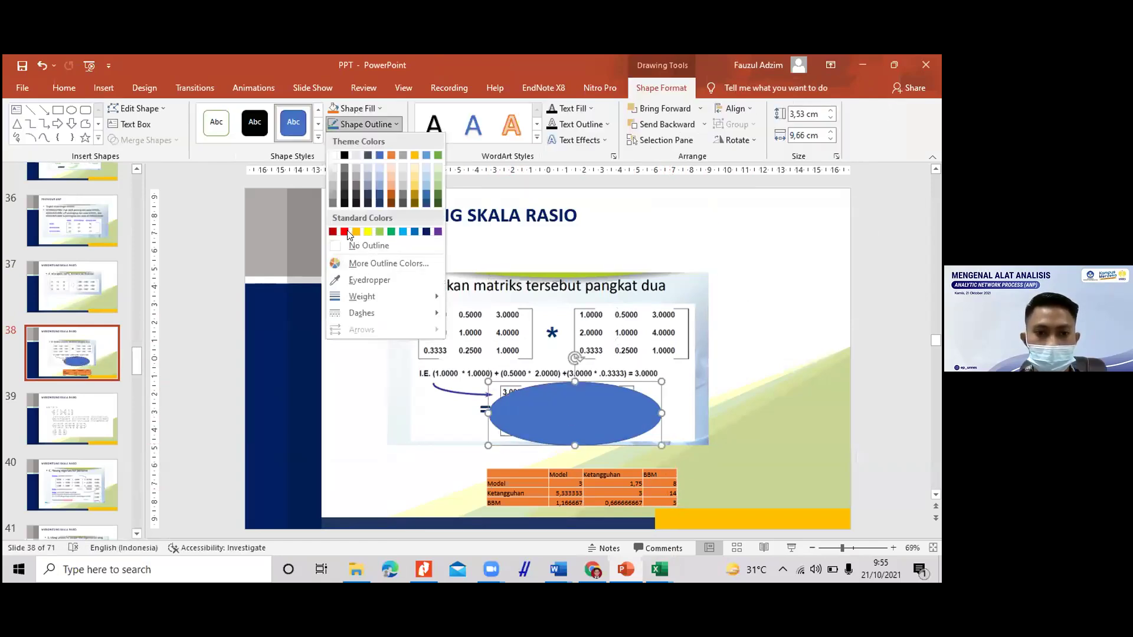
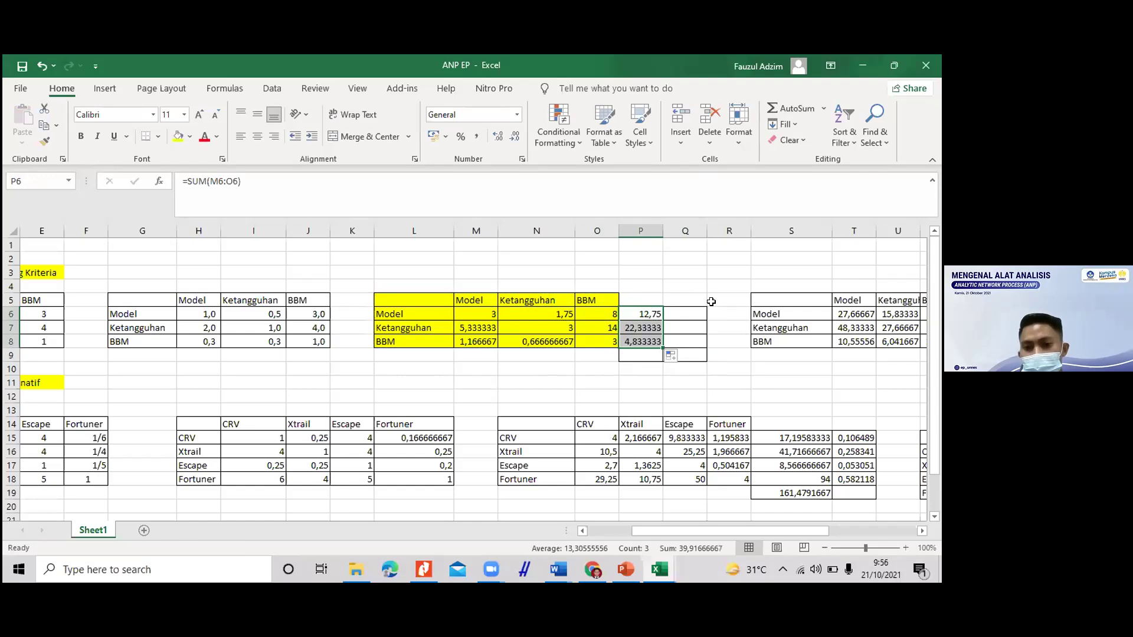
Step: Total the row sums P6:P8 in cell P9 with =SUM(P6:P8)
{"action": "left_click", "coordinate": [636, 355]}
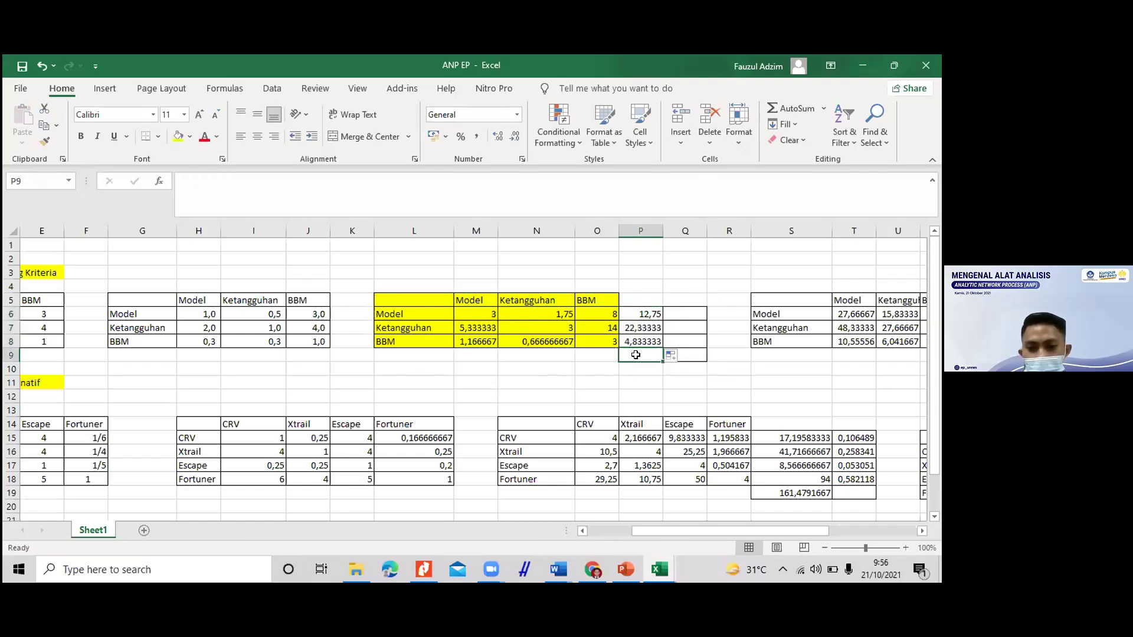
{"action": "type", "text": "=sum"}
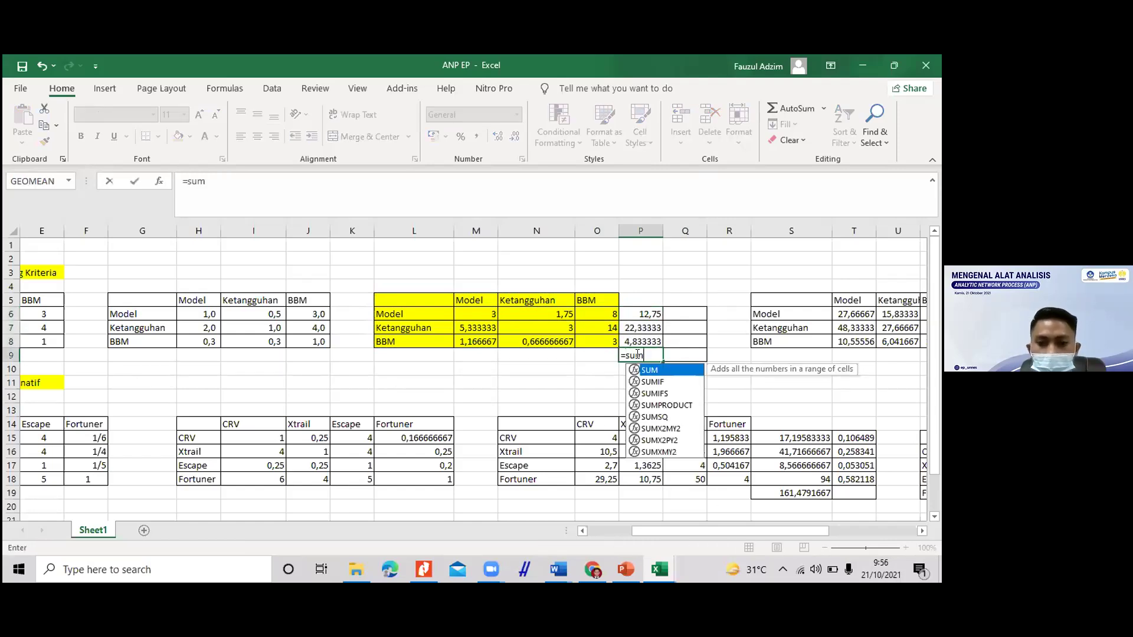
{"action": "key", "text": "Tab"}
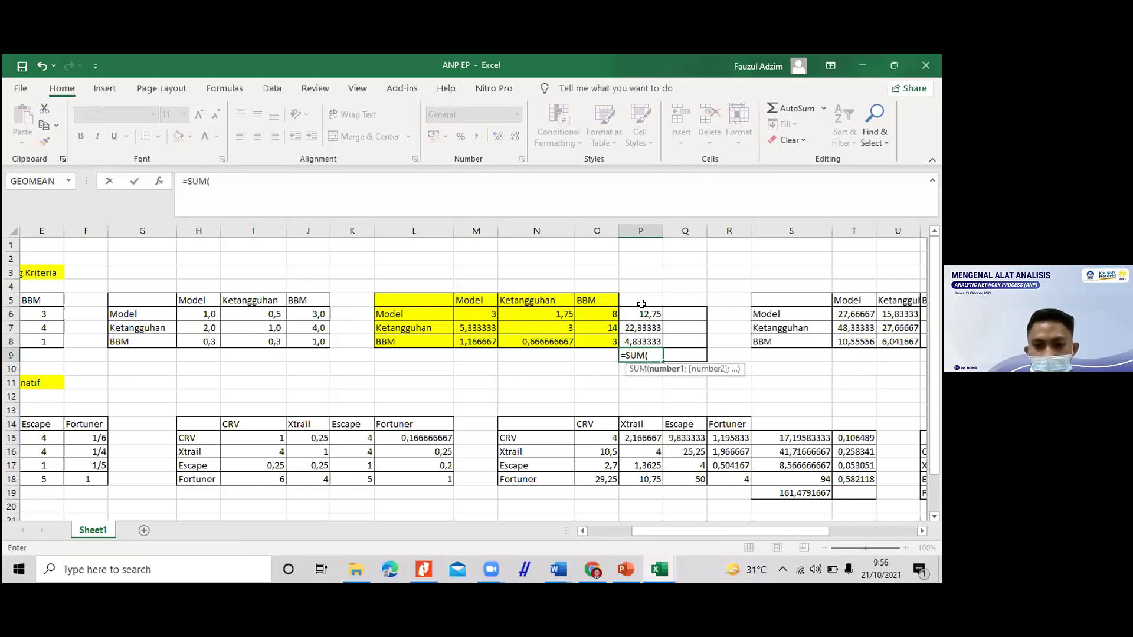
{"action": "left_click_drag", "start_coordinate": [645, 311], "coordinate": [647, 340]}
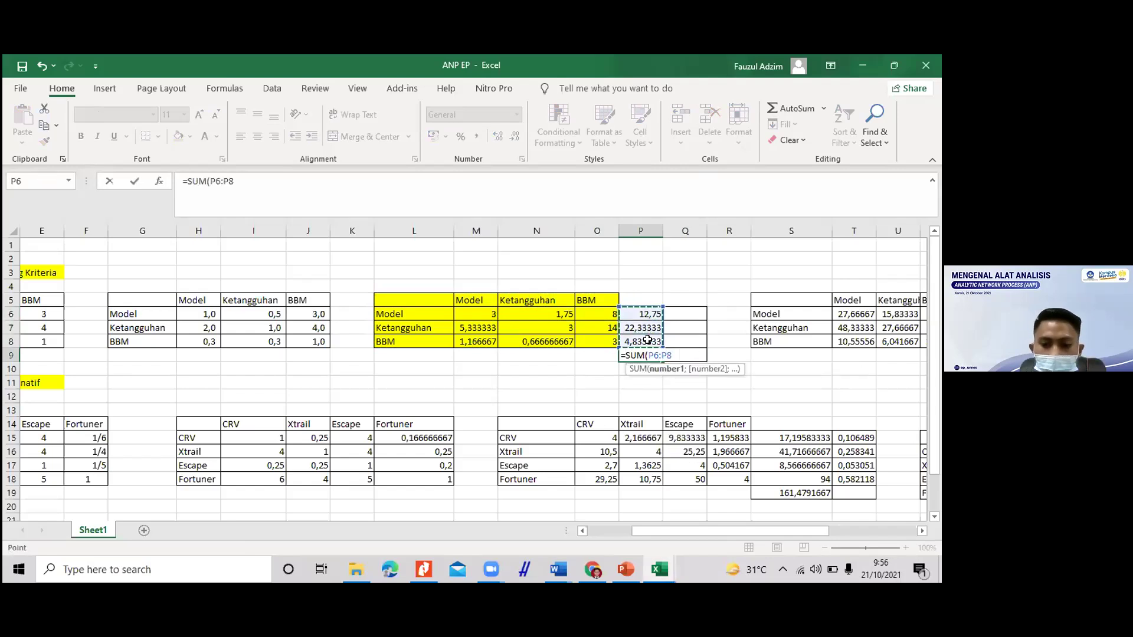
{"action": "type", "text": ")"}
{"action": "key", "text": "Return"}
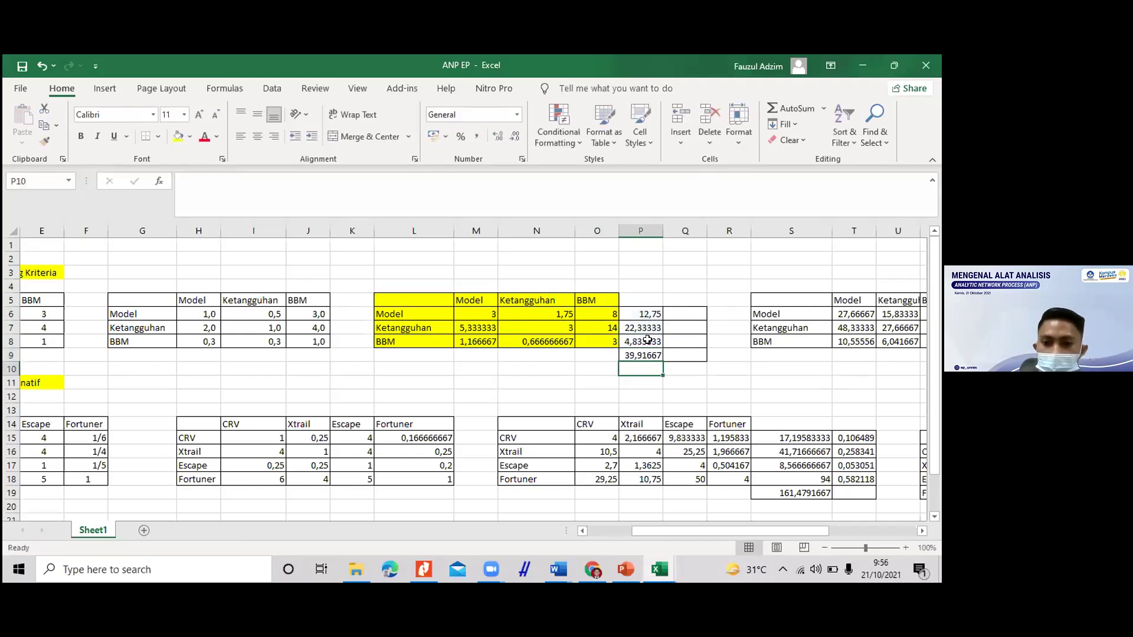
{"action": "key", "text": "Up"}
Step: Normalise the Model row sum in cell Q6 with the formula =P6/$P$9, using an absolute reference to the total
{"action": "left_click", "coordinate": [674, 308]}
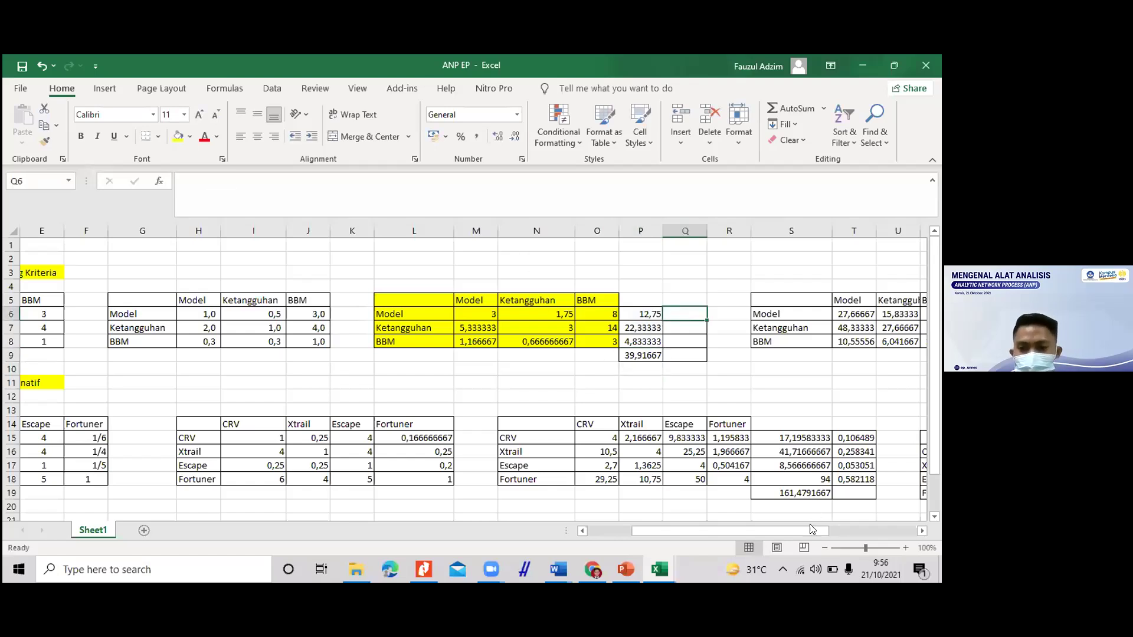
{"action": "left_click_drag", "start_coordinate": [816, 535], "coordinate": [851, 548]}
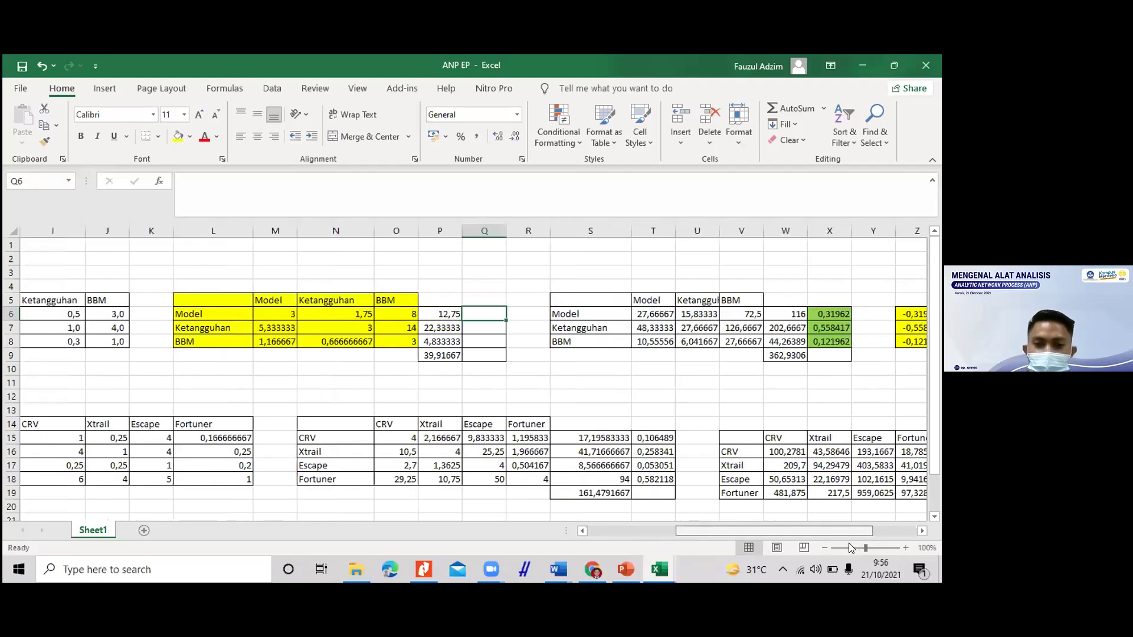
{"action": "scroll", "coordinate": [842, 545], "scroll_direction": "left", "scroll_amount": 2}
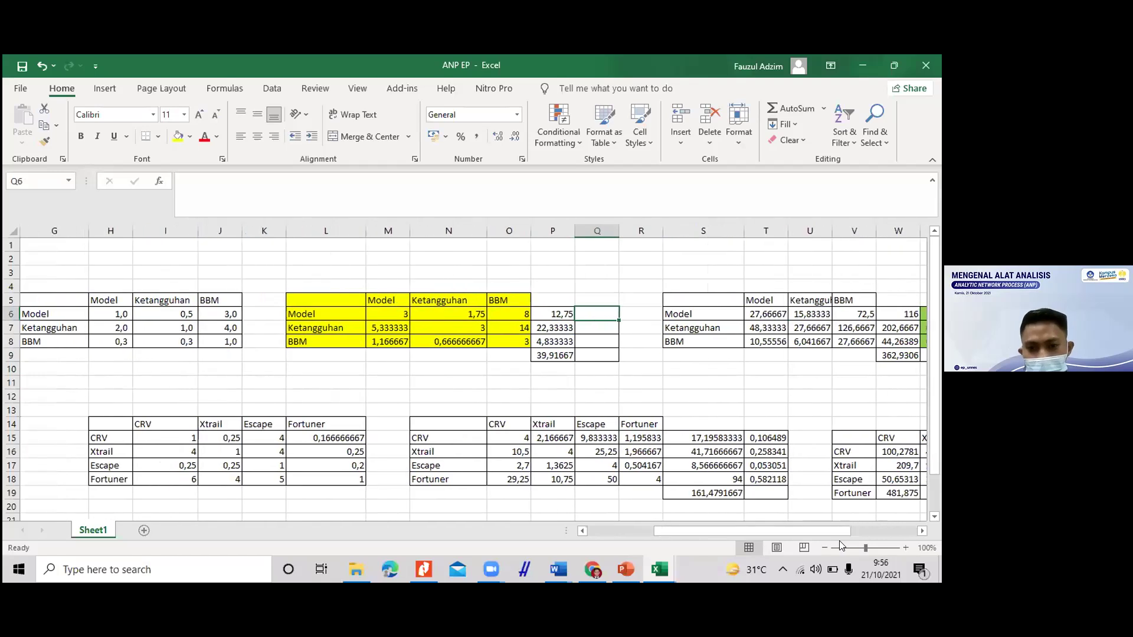
{"action": "type", "text": "="}
{"action": "left_click", "coordinate": [549, 316]}
{"action": "type", "text": "/"}
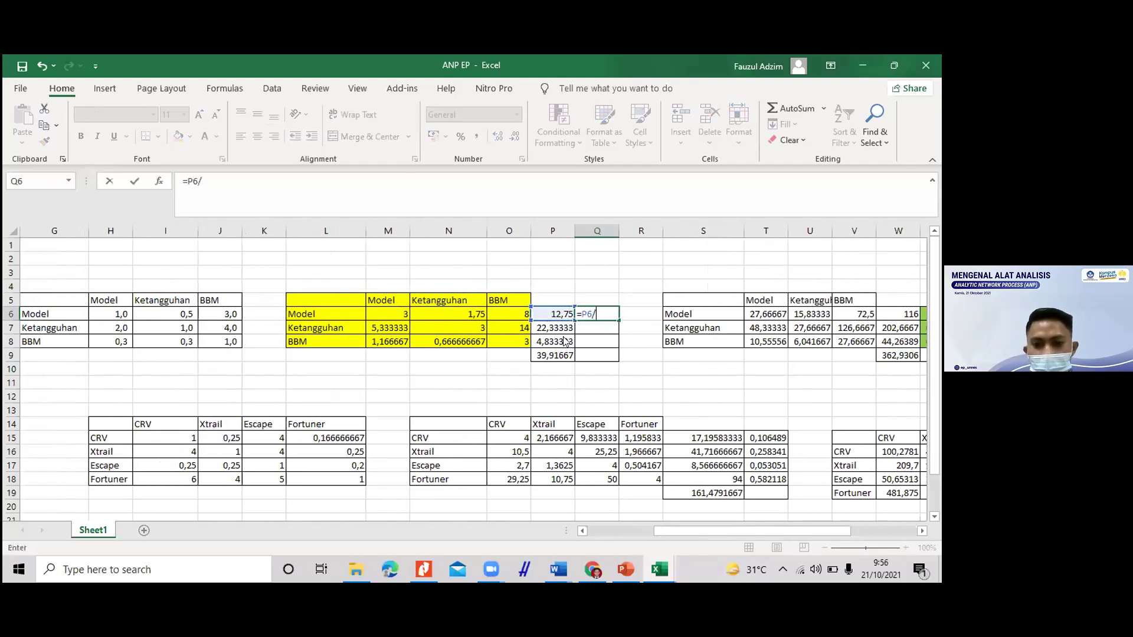
{"action": "left_click", "coordinate": [560, 356]}
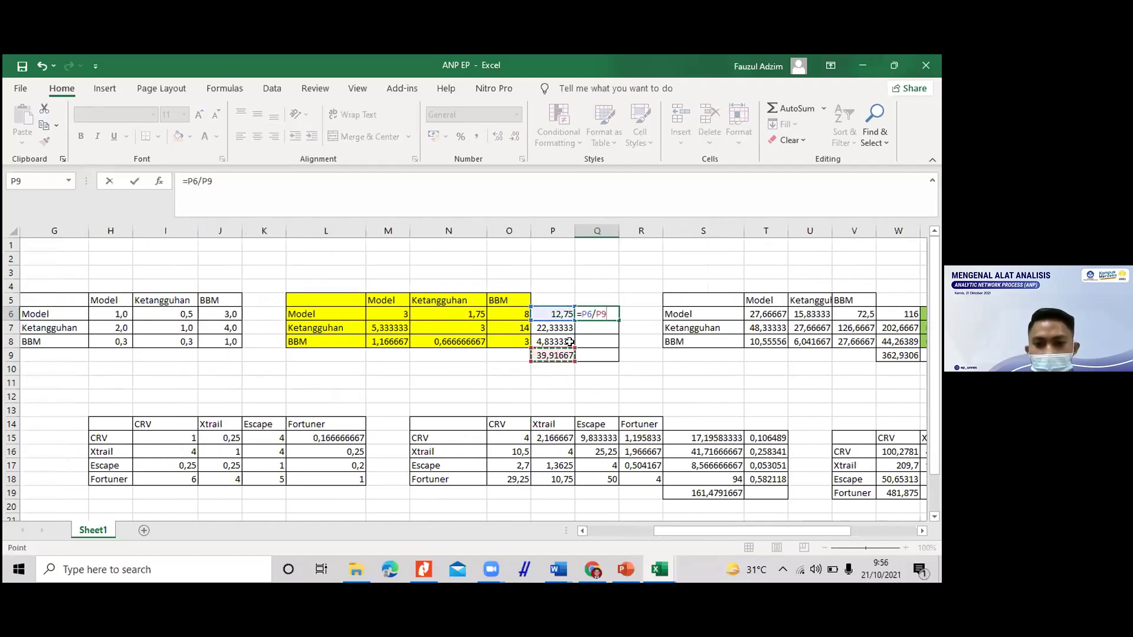
{"action": "left_click", "coordinate": [609, 308]}
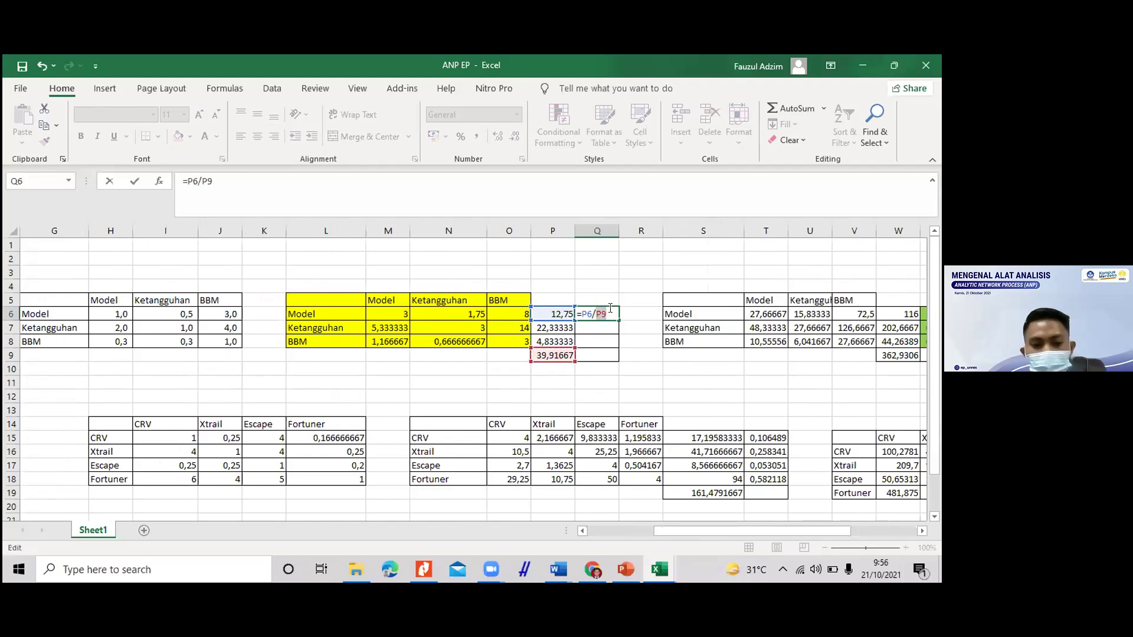
{"action": "key", "text": "F4"}
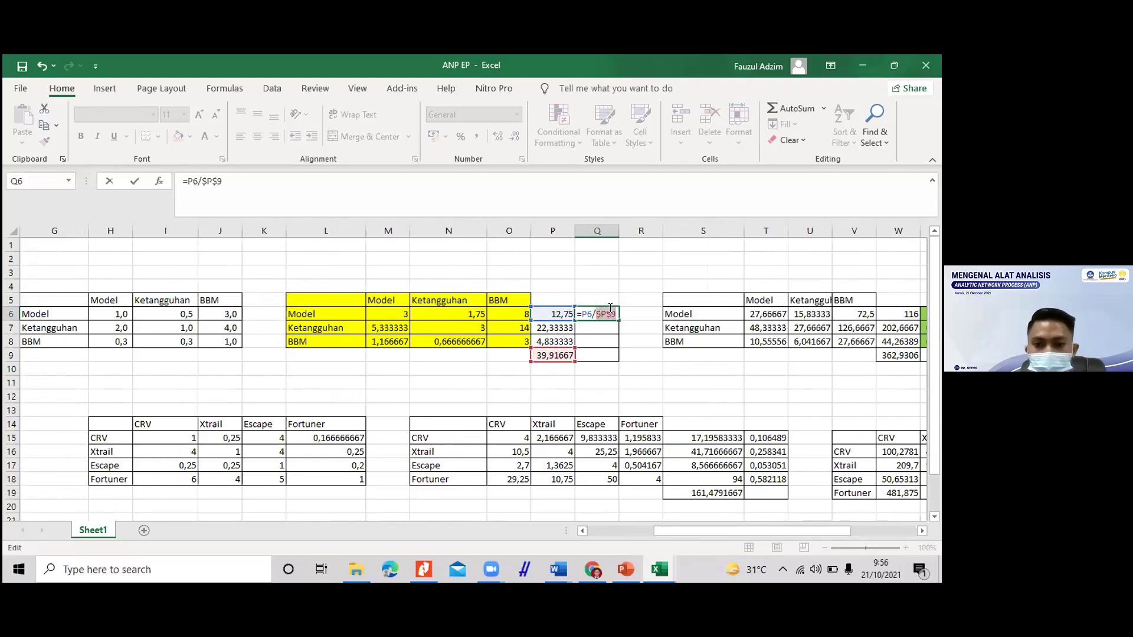
{"action": "key", "text": "Return"}
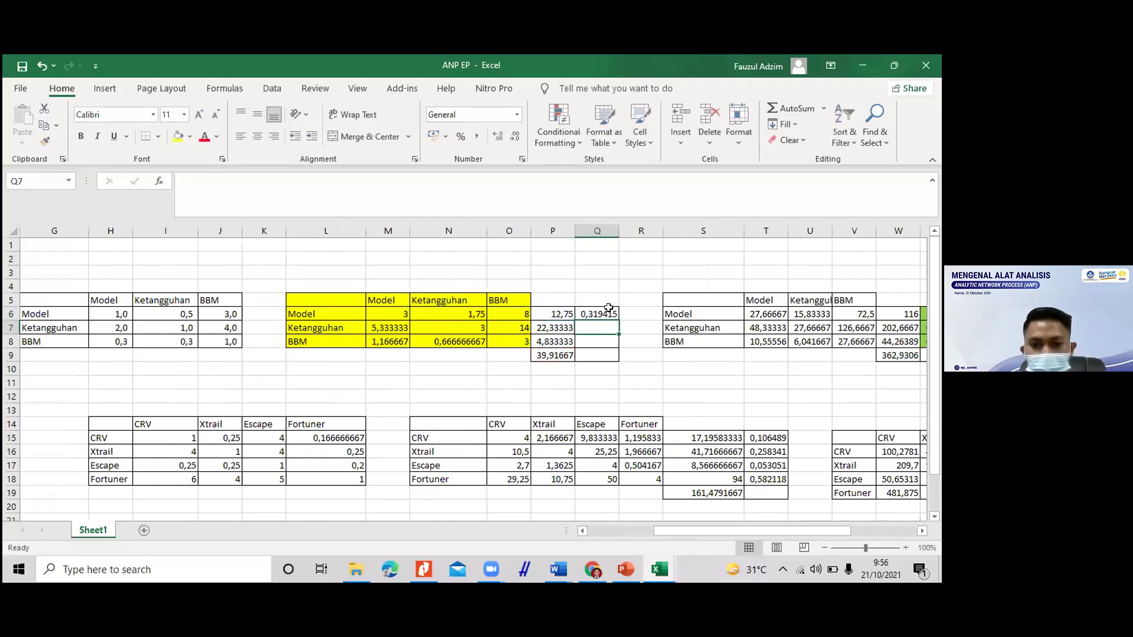
Step: Copy the normalising formula from Q6 down to Q8 for Ketangguhan and BBM
{"action": "left_click", "coordinate": [609, 313]}
{"action": "left_click_drag", "start_coordinate": [618, 320], "coordinate": [613, 345]}
{"action": "left_click", "coordinate": [613, 332]}
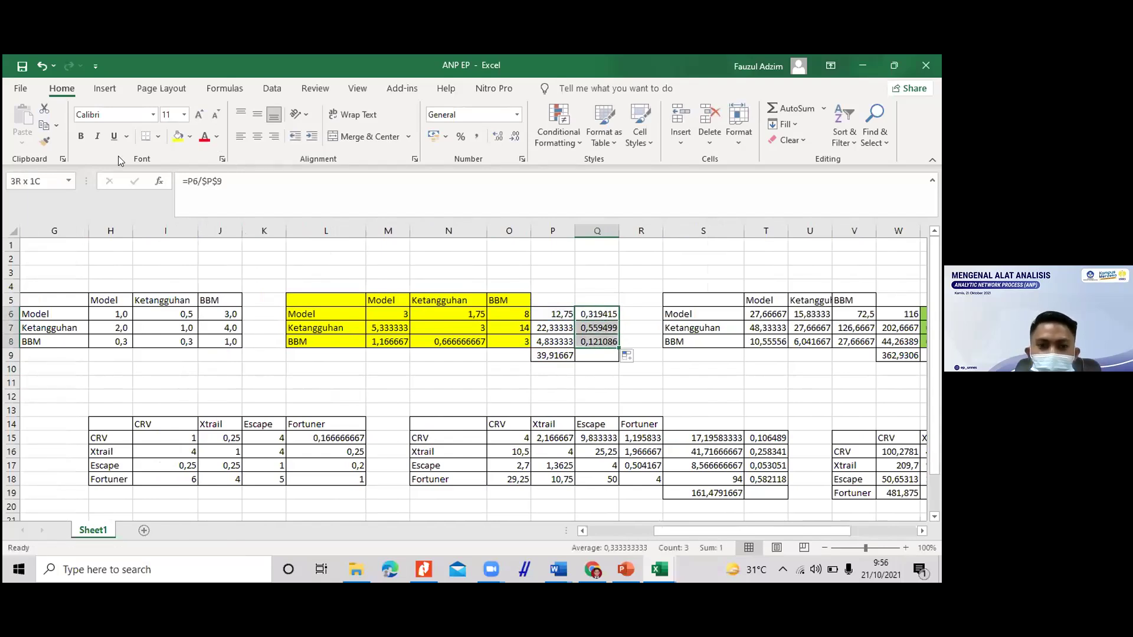
Step: Fill the normalised weights Q6:Q8 with light green
{"action": "left_click", "coordinate": [191, 137]}
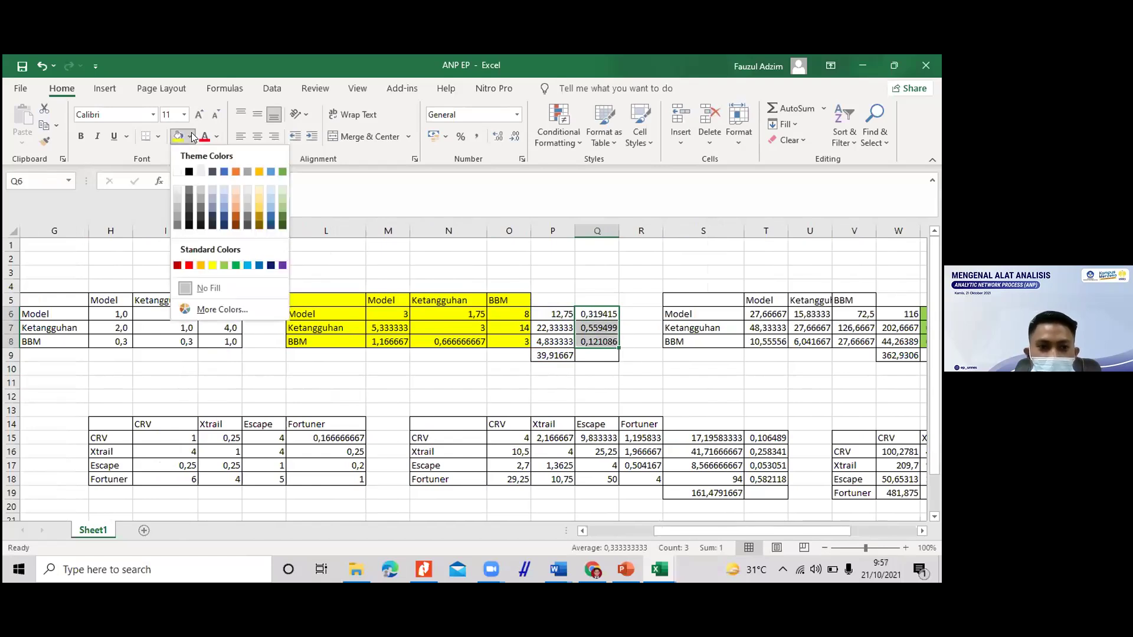
{"action": "left_click", "coordinate": [212, 265]}
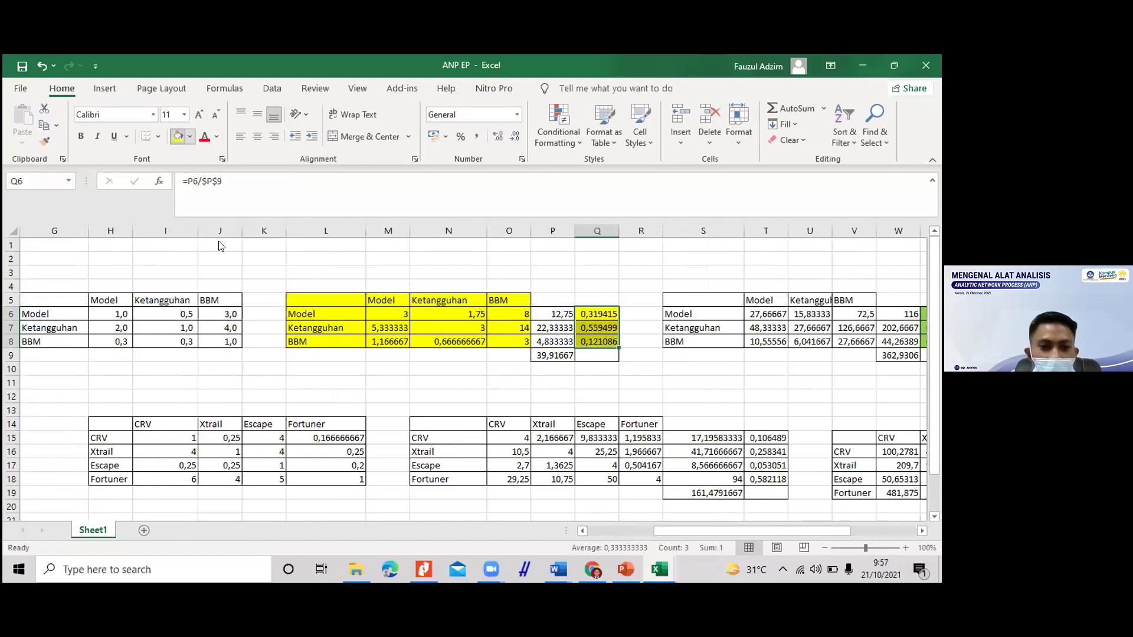
{"action": "left_click", "coordinate": [191, 140]}
{"action": "left_click", "coordinate": [224, 265]}
Step: Review the Model, Ketangguhan and BBM rows of the yellow matrix against their normalised weights in Q6:Q8
{"action": "left_click", "coordinate": [331, 327]}
{"action": "left_click", "coordinate": [334, 316]}
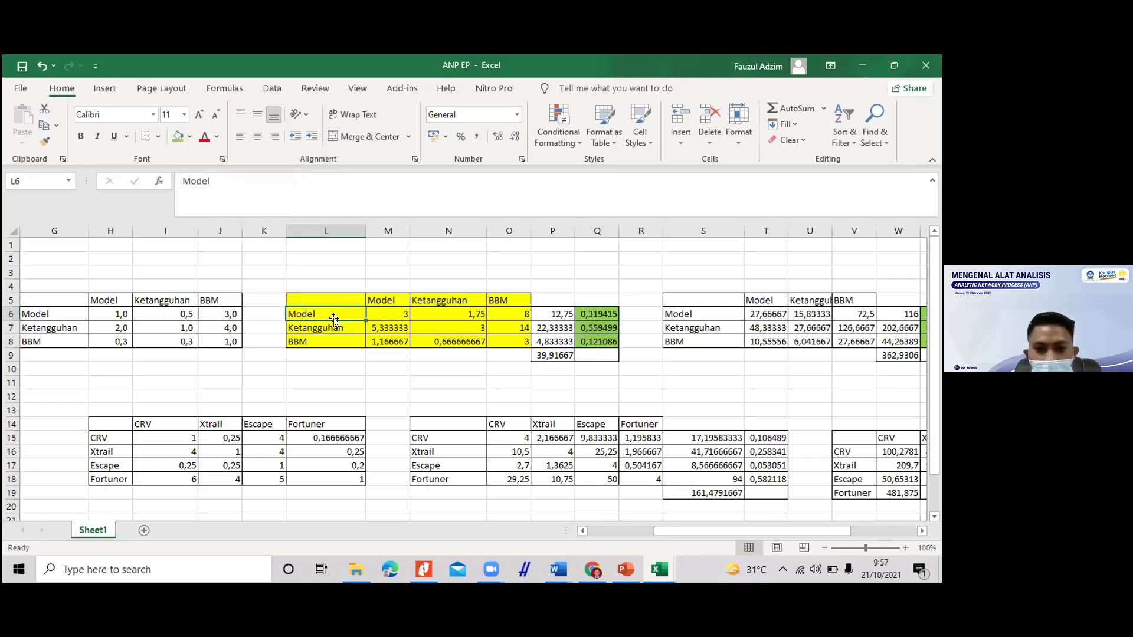
{"action": "key", "text": "Down"}
{"action": "key", "text": "Down"}
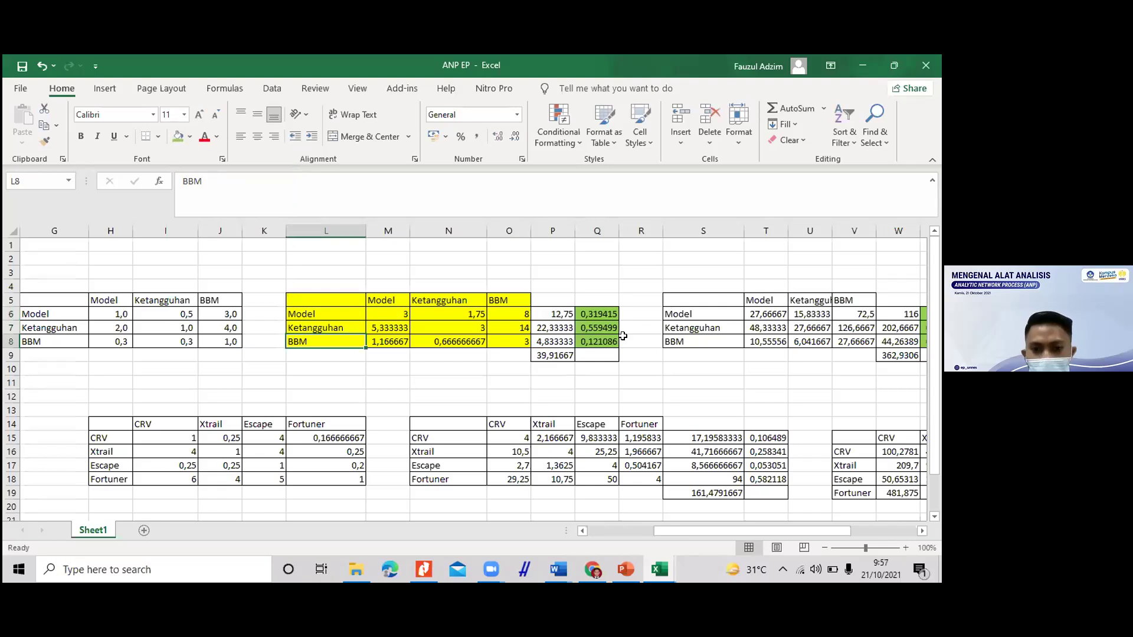
{"action": "left_click", "coordinate": [589, 334]}
{"action": "key", "text": "Up"}
{"action": "key", "text": "Up"}
Step: Compare the first multiplied matrix M6:O8 with the second squared matrix and its weights in T6:X8
{"action": "left_click_drag", "start_coordinate": [726, 529], "coordinate": [756, 530]}
{"action": "scroll", "coordinate": [479, 356], "scroll_direction": "right", "scroll_amount": 1}
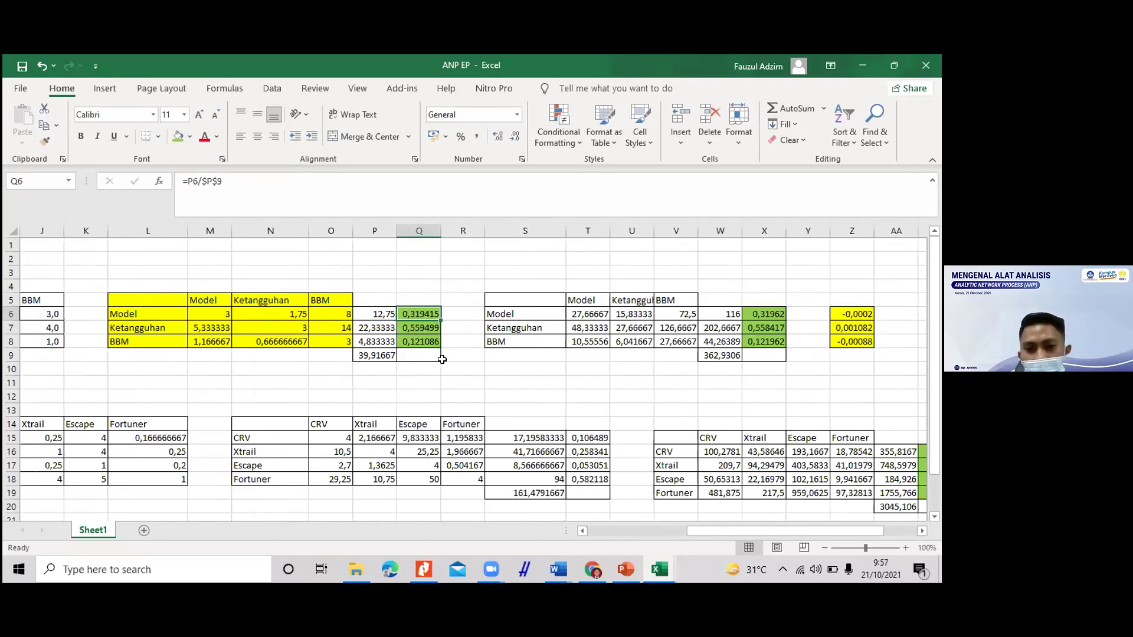
{"action": "left_click", "coordinate": [180, 326]}
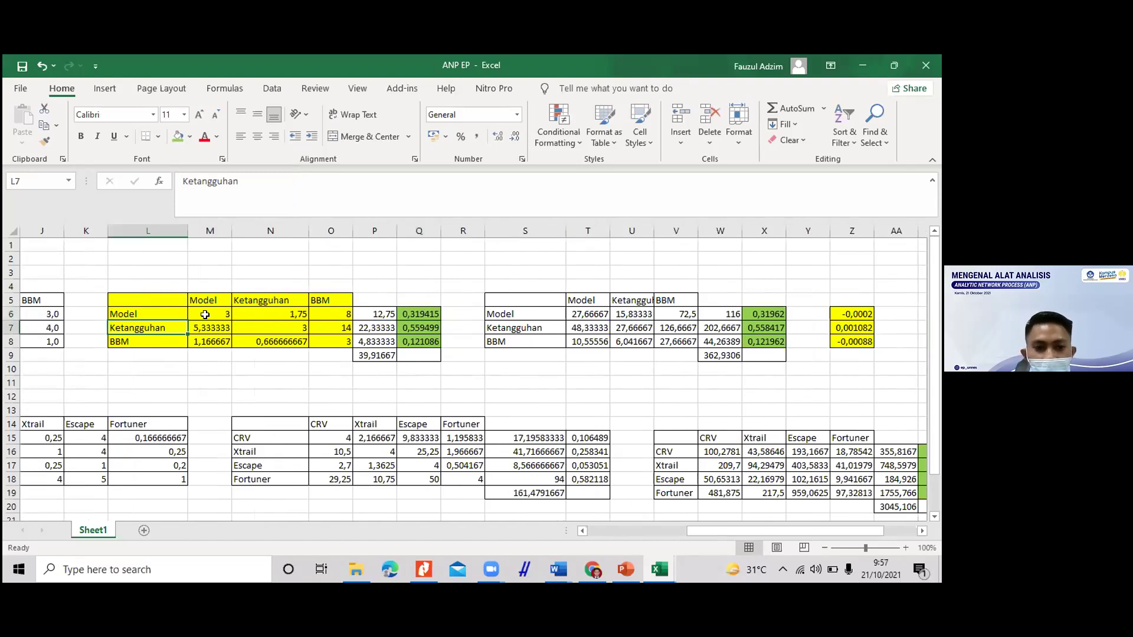
{"action": "left_click", "coordinate": [218, 315]}
{"action": "left_click_drag", "start_coordinate": [218, 315], "coordinate": [347, 341]}
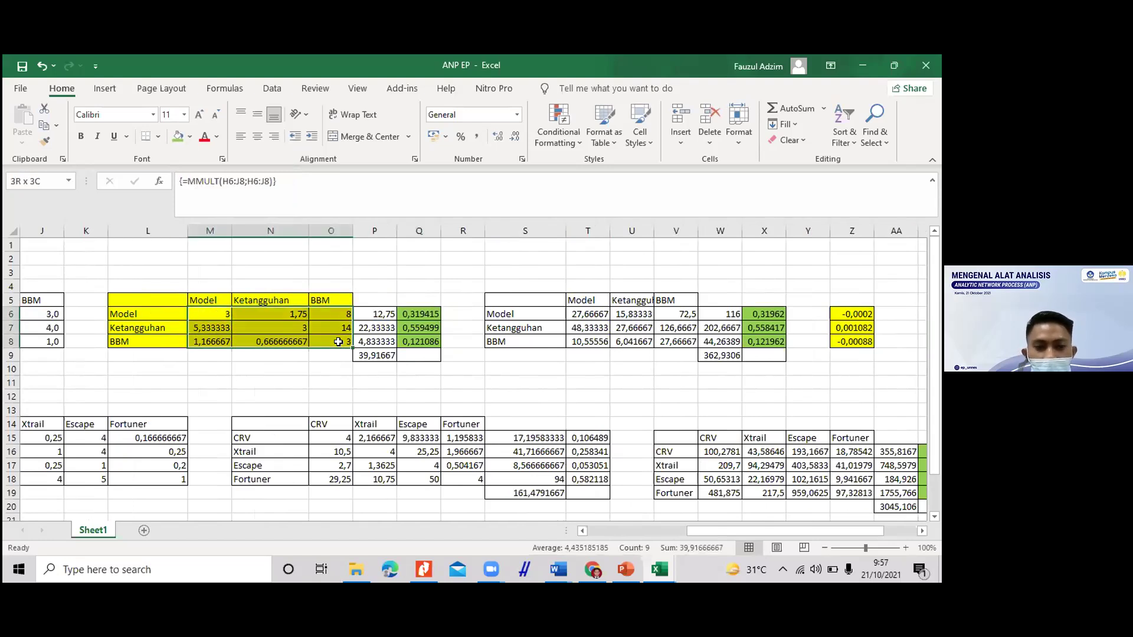
{"action": "left_click", "coordinate": [444, 422]}
{"action": "left_click_drag", "start_coordinate": [574, 314], "coordinate": [747, 341]}
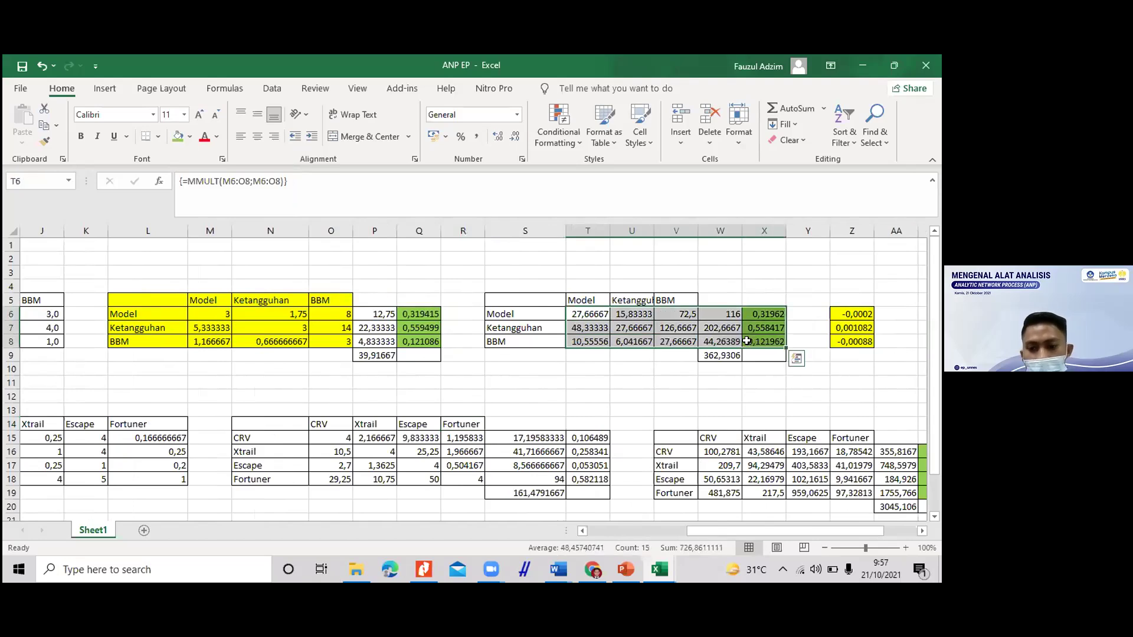
Step: Clear the second squared matrix with its row sums and weights in T6:X8, and the total in W9
{"action": "key", "text": "Delete"}
{"action": "left_click", "coordinate": [721, 356]}
{"action": "key", "text": "Delete"}
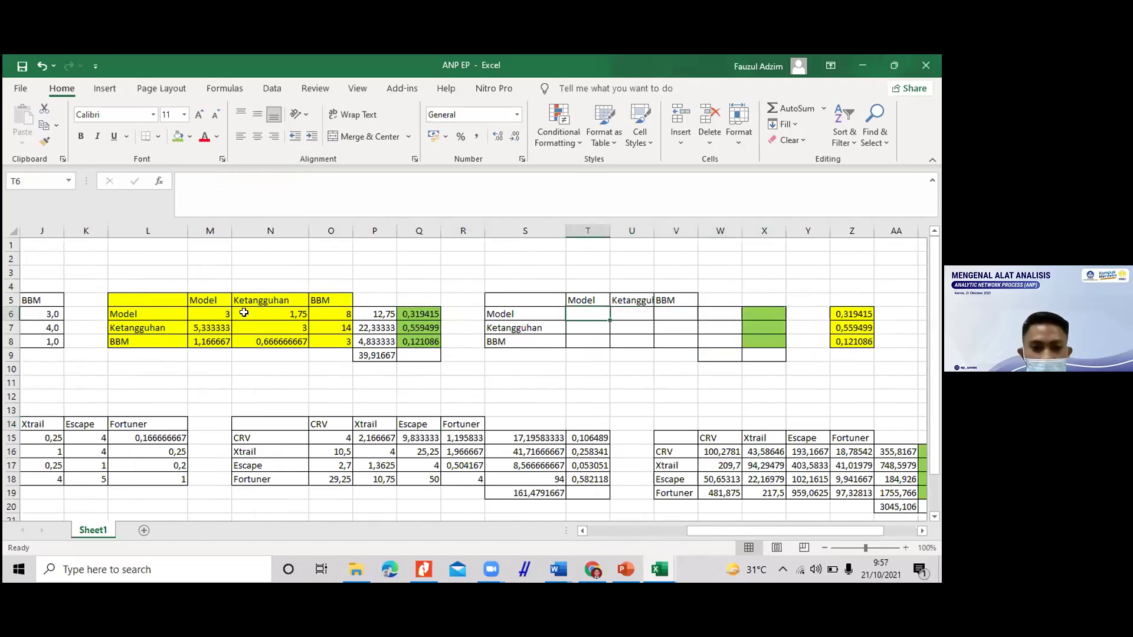
Step: Enter the array formula =MMULT(M6:O8; M6:O8) across T6:V8 and fill the resulting matrix with red
{"action": "left_click", "coordinate": [248, 327]}
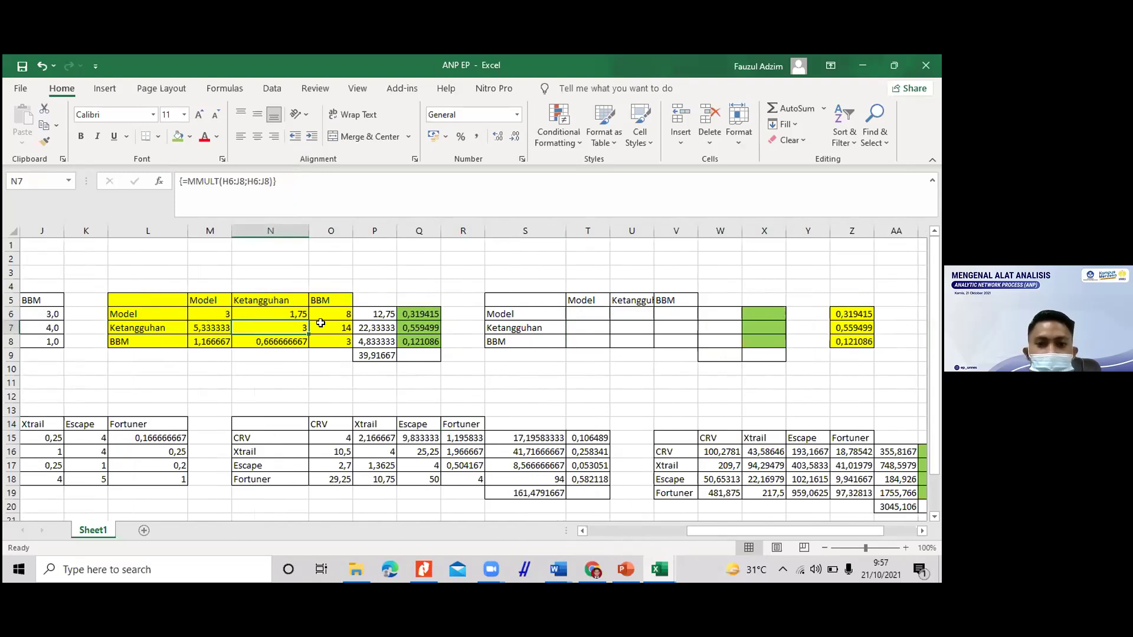
{"action": "left_click", "coordinate": [592, 316]}
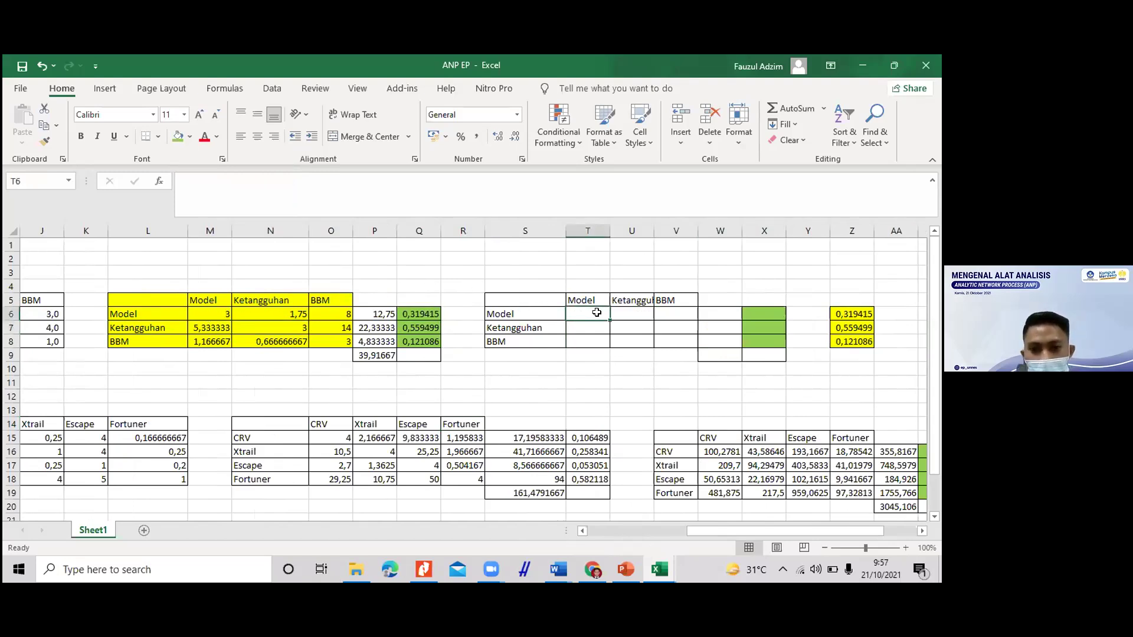
{"action": "left_click_drag", "start_coordinate": [593, 318], "coordinate": [669, 336]}
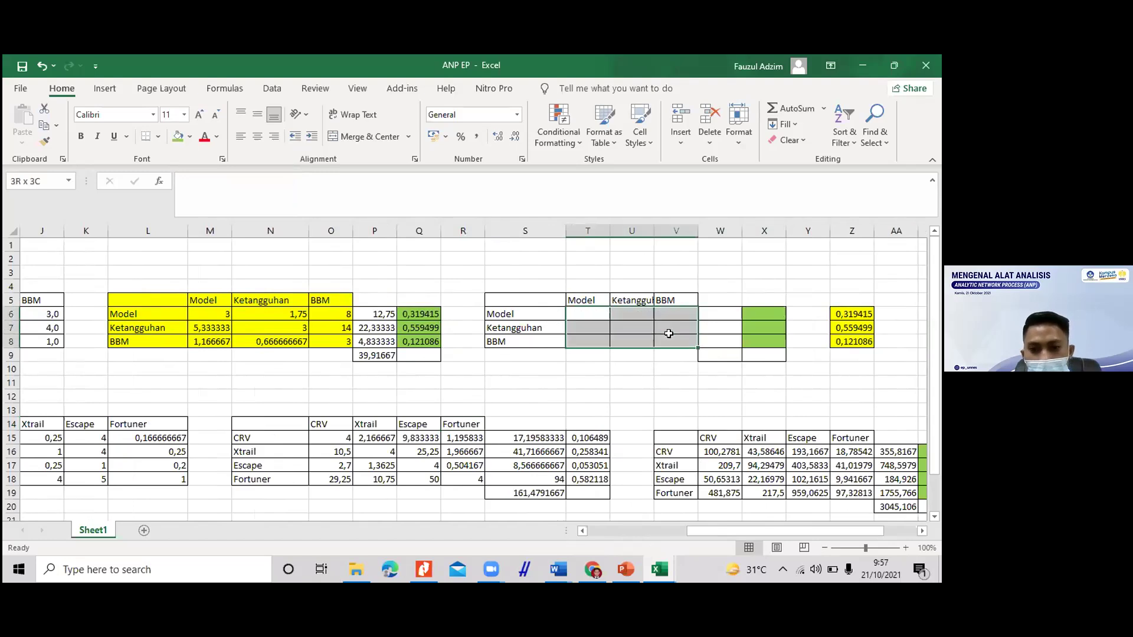
{"action": "type", "text": "=mmu"}
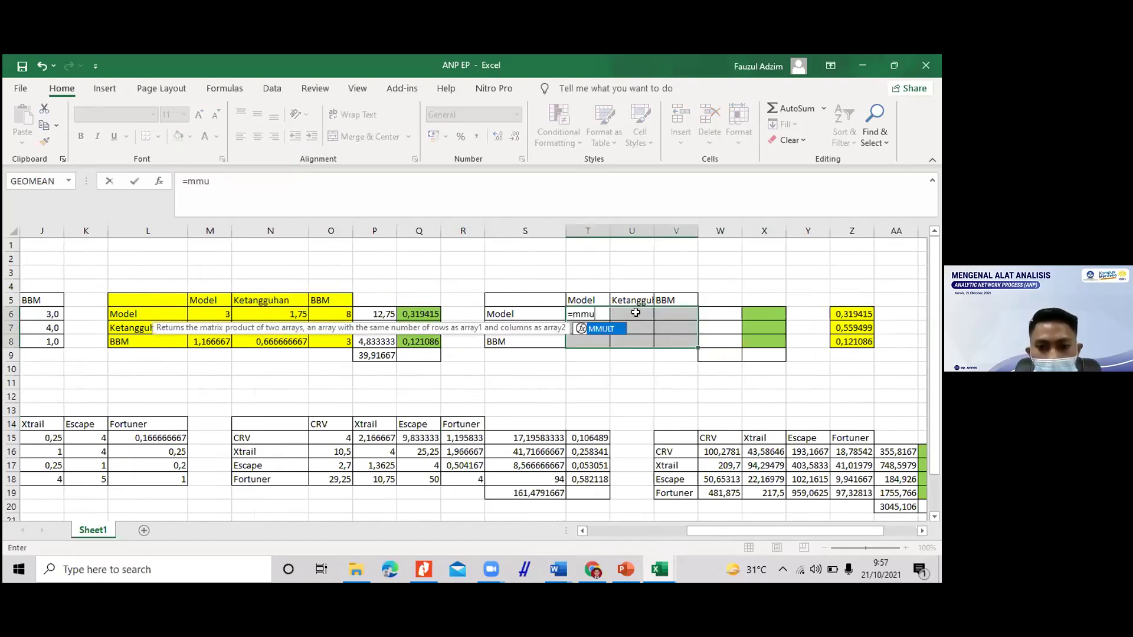
{"action": "double_click", "coordinate": [596, 331]}
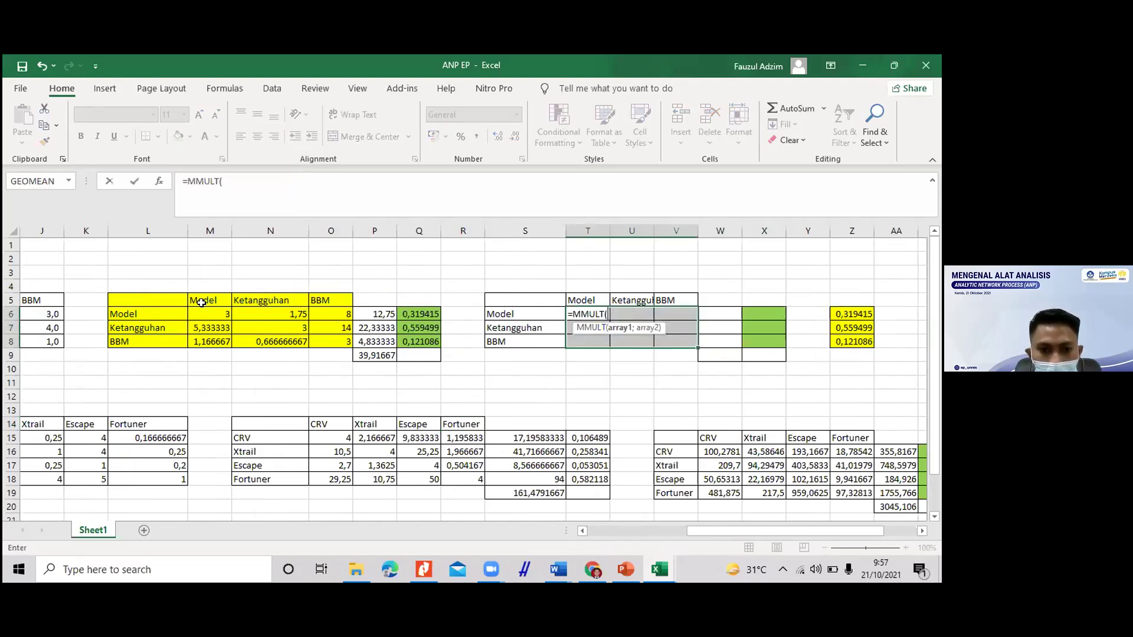
{"action": "left_click_drag", "start_coordinate": [209, 311], "coordinate": [328, 344]}
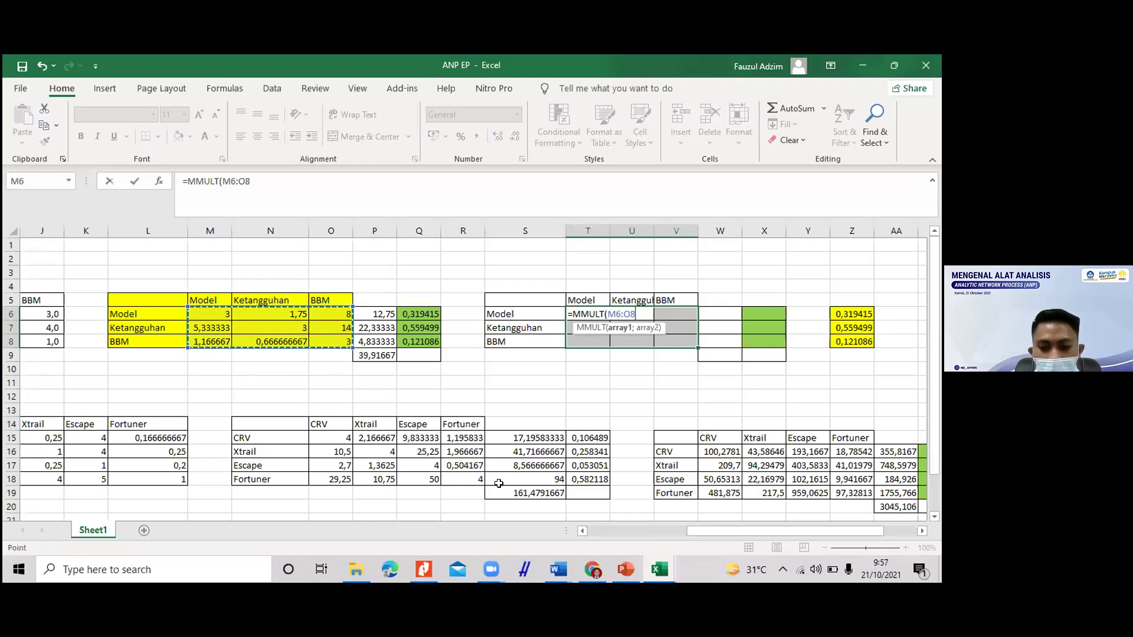
{"action": "type", "text": ";"}
{"action": "left_click_drag", "start_coordinate": [230, 316], "coordinate": [328, 343]}
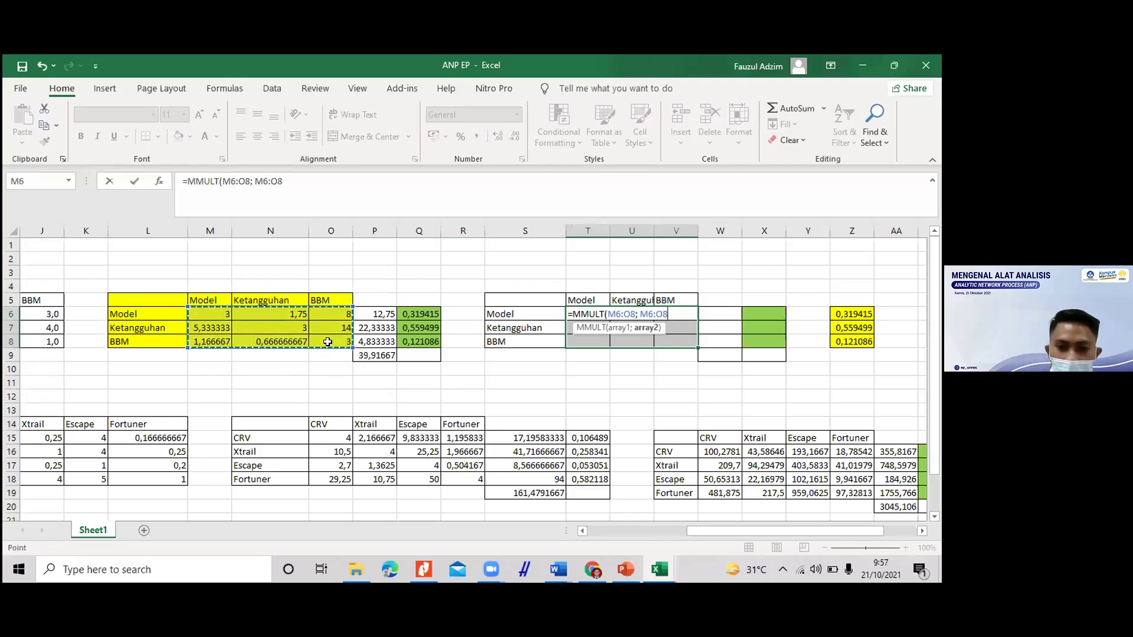
{"action": "type", "text": ")"}
{"action": "key", "text": "ctrl+shift+Return"}
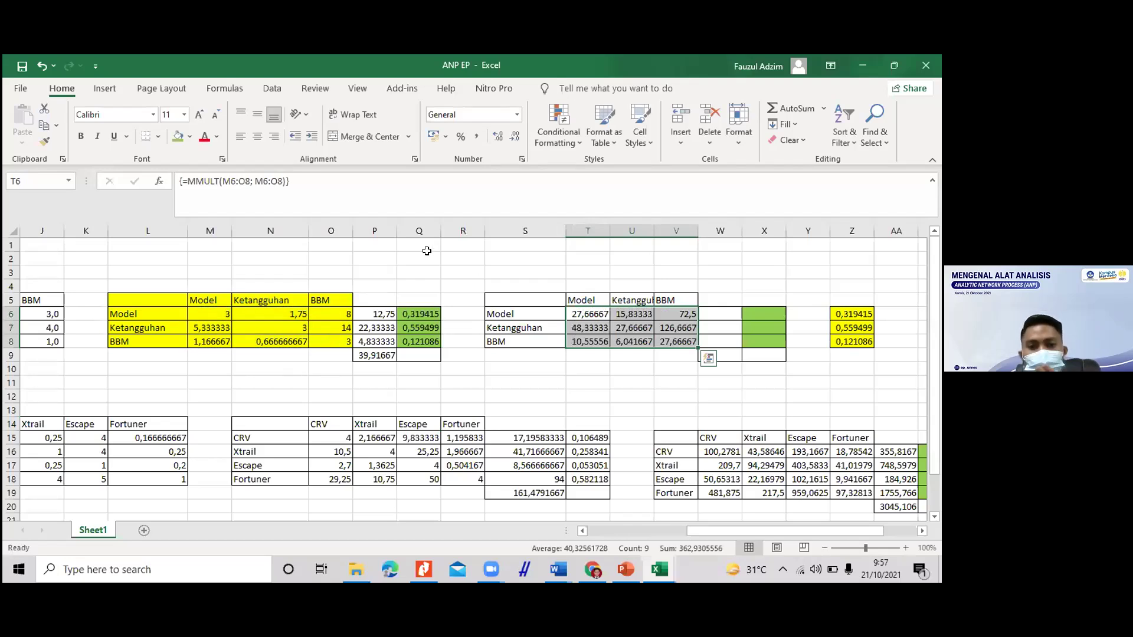
{"action": "left_click", "coordinate": [189, 136]}
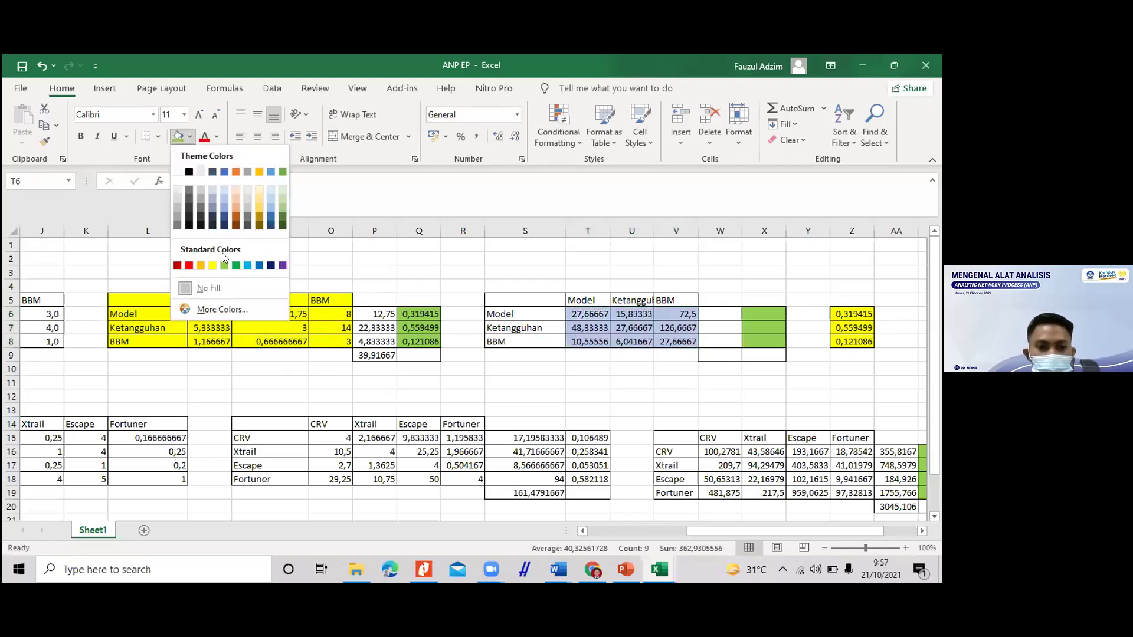
{"action": "left_click", "coordinate": [189, 265]}
Step: Sum the Model row T6:V6 in W6 and copy the formula down to W8 for Ketangguhan and BBM
{"action": "left_click", "coordinate": [707, 310]}
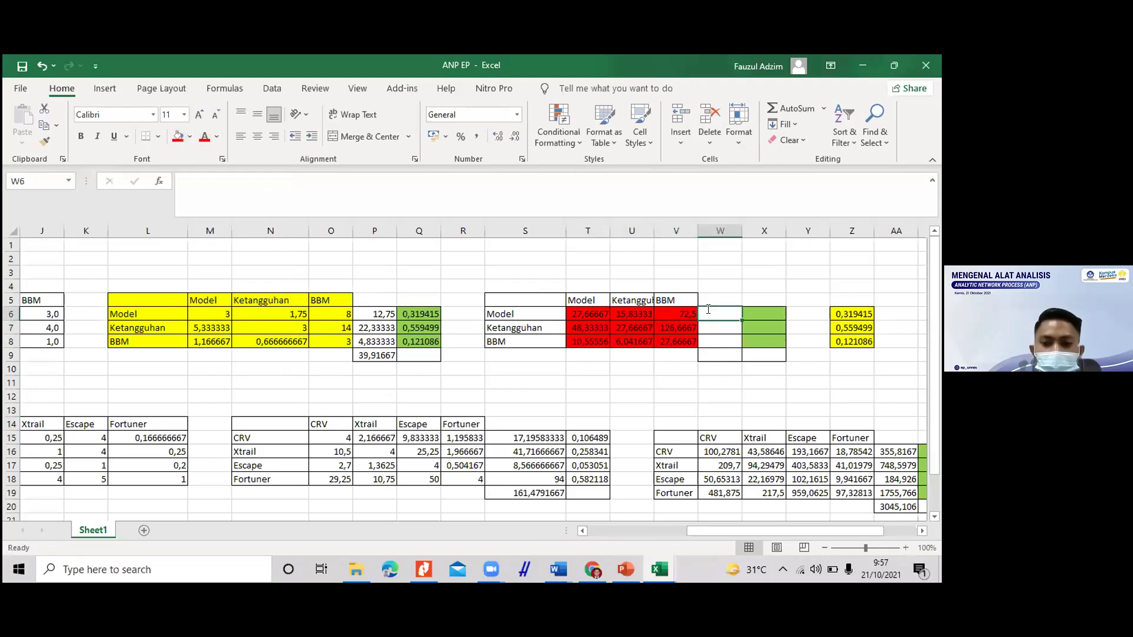
{"action": "type", "text": "=sum"}
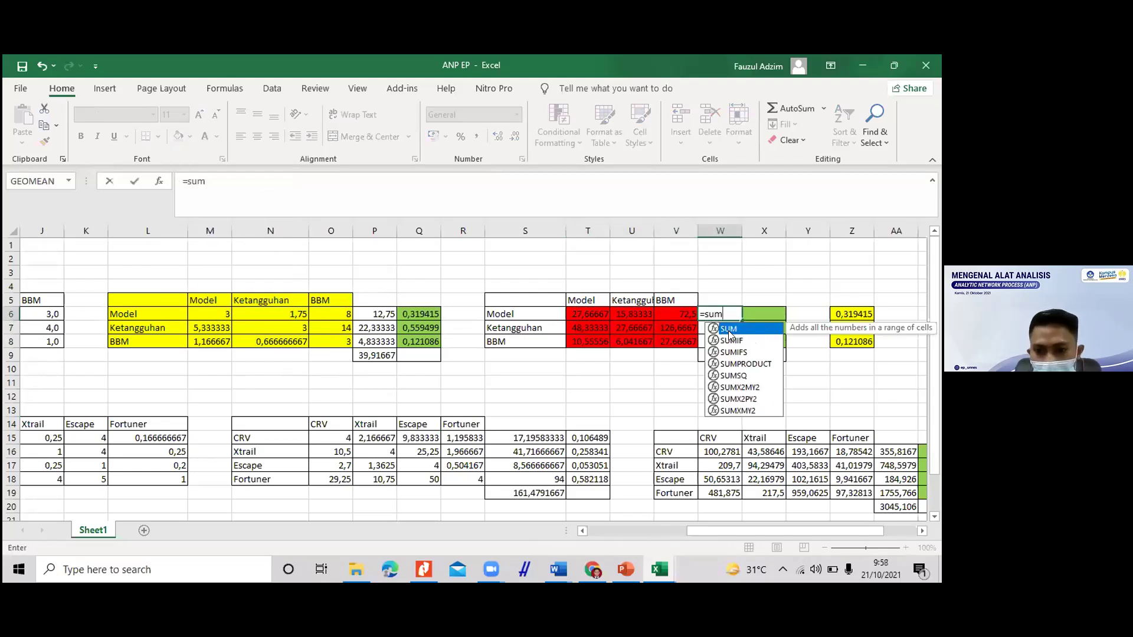
{"action": "double_click", "coordinate": [725, 329]}
{"action": "left_click_drag", "start_coordinate": [581, 312], "coordinate": [661, 301]}
{"action": "key", "text": "BackSpace"}
{"action": "key", "text": "BackSpace"}
{"action": "key", "text": "BackSpace"}
{"action": "key", "text": "BackSpace"}
{"action": "key", "text": "BackSpace"}
{"action": "left_click_drag", "start_coordinate": [603, 313], "coordinate": [658, 308]}
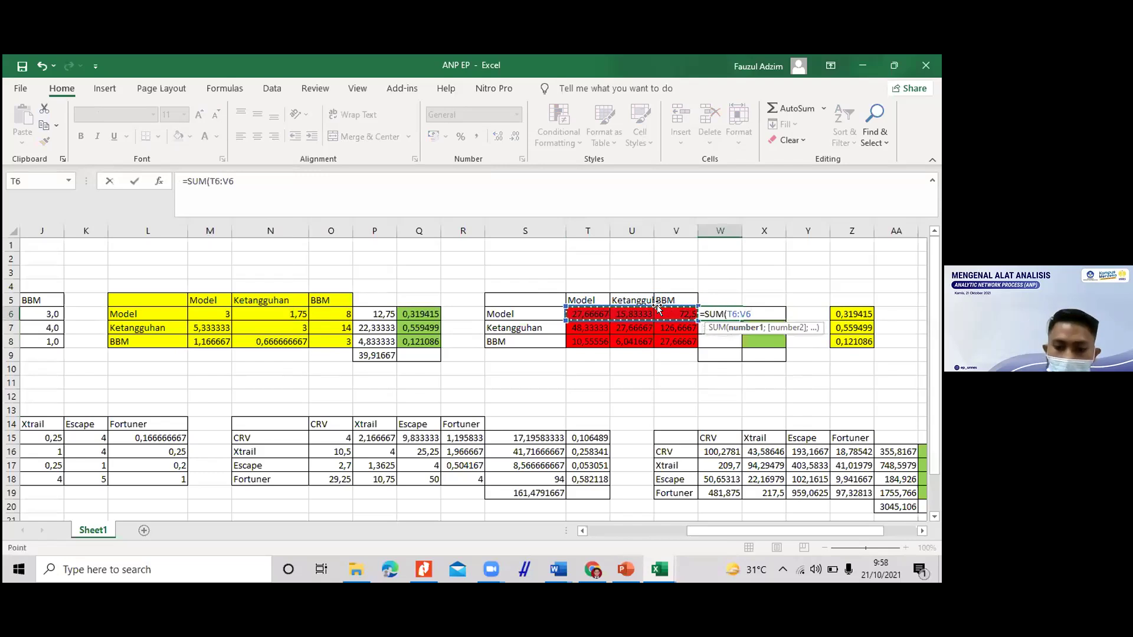
{"action": "key", "text": "Return"}
{"action": "left_click", "coordinate": [728, 314]}
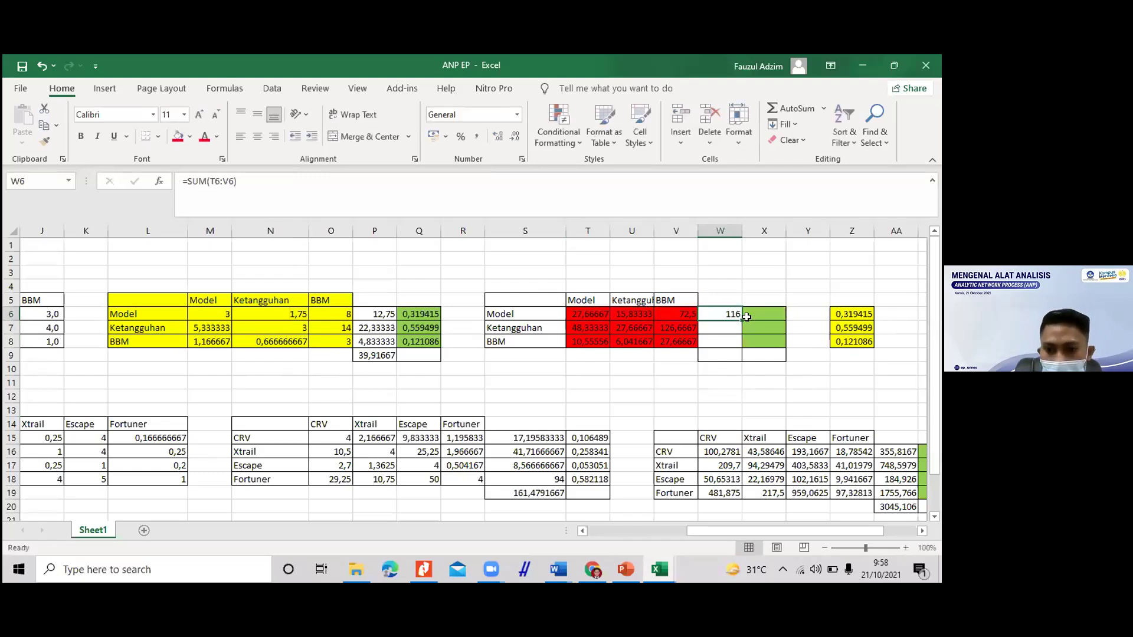
{"action": "left_click_drag", "start_coordinate": [747, 317], "coordinate": [714, 354]}
Step: Total the row sums W6:W8 in W9 with SUM
{"action": "left_click", "coordinate": [714, 356]}
{"action": "type", "text": "=su"}
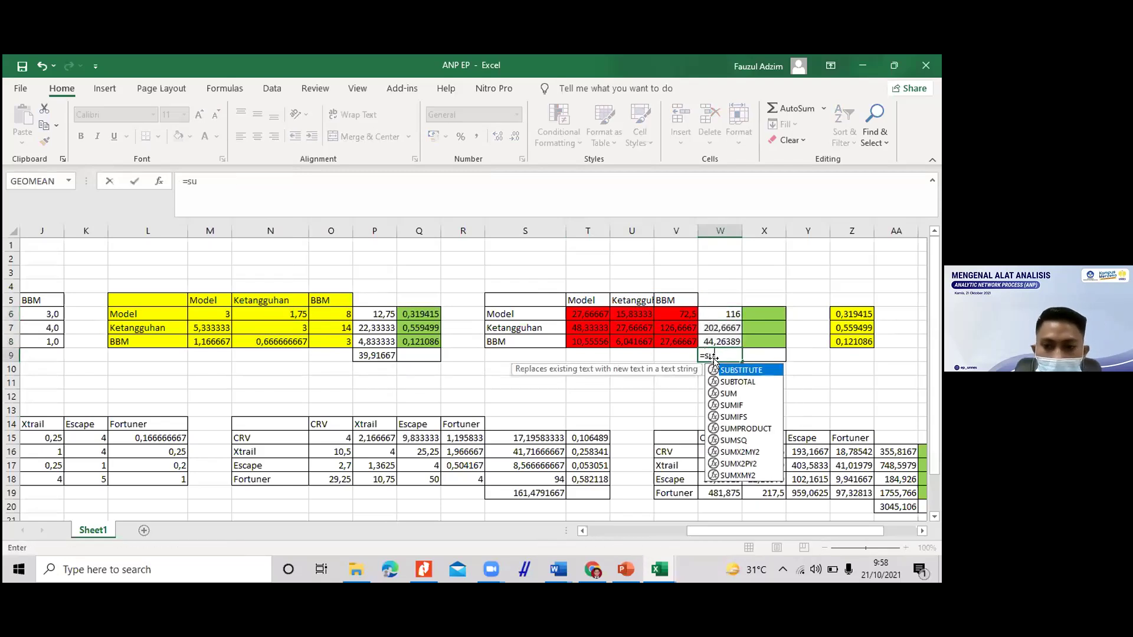
{"action": "type", "text": "m"}
{"action": "double_click", "coordinate": [735, 372]}
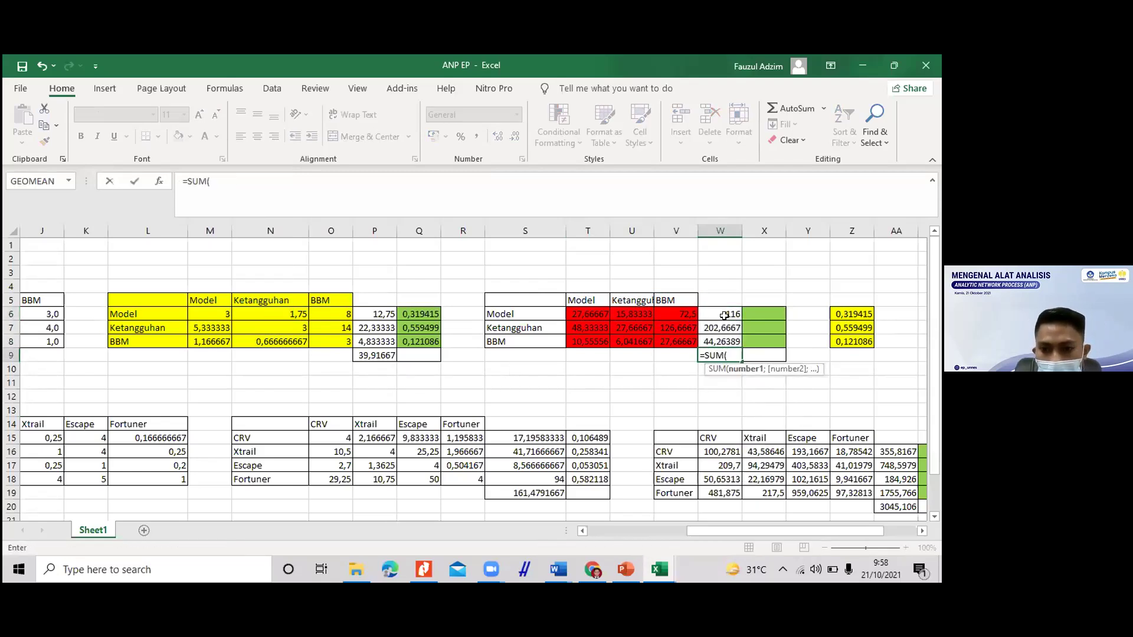
{"action": "left_click_drag", "start_coordinate": [724, 316], "coordinate": [728, 337]}
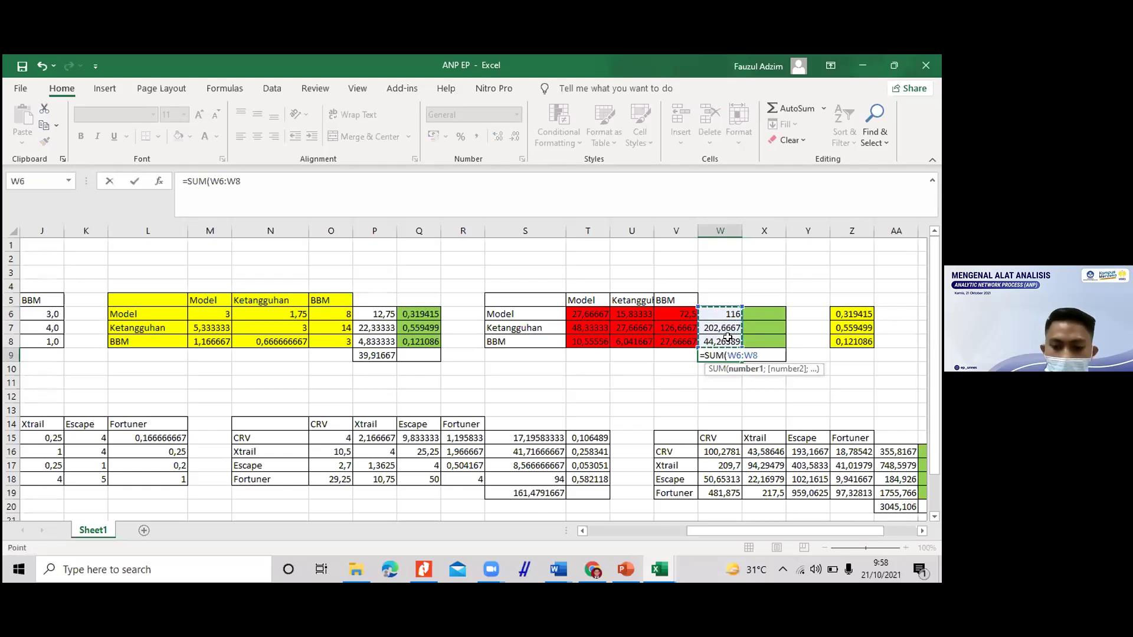
{"action": "key", "text": "Return"}
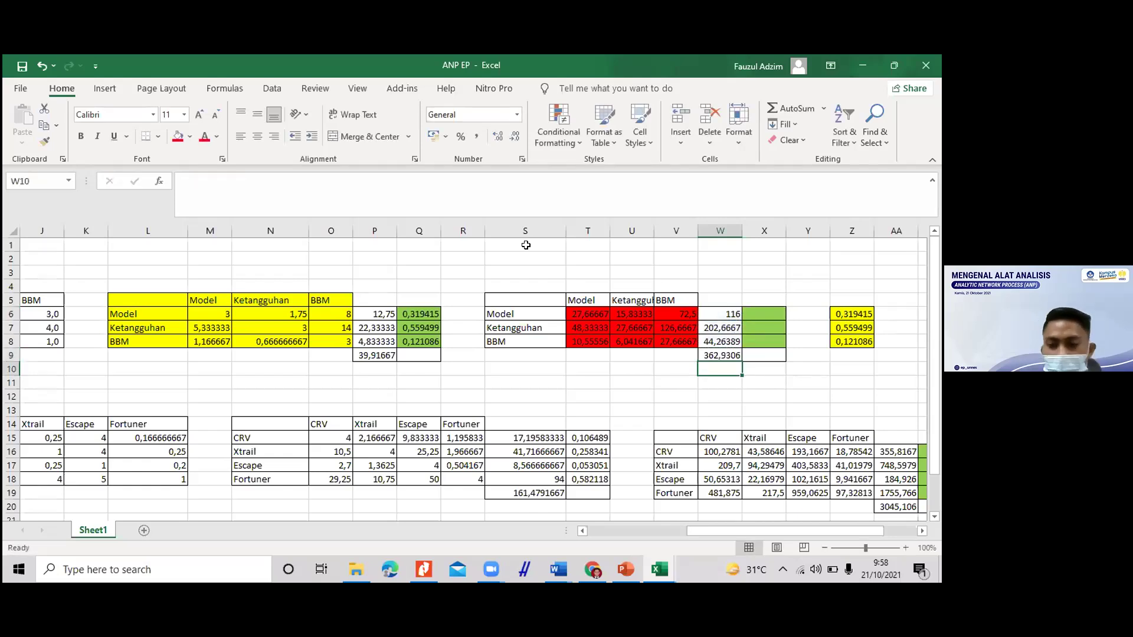
Step: Normalise the row sums by entering =W6/$W$9 in X6 and copying it down to X8
{"action": "left_click", "coordinate": [772, 314]}
{"action": "type", "text": "="}
{"action": "left_click", "coordinate": [738, 314]}
{"action": "type", "text": "/"}
{"action": "left_click", "coordinate": [724, 357]}
{"action": "left_click", "coordinate": [778, 313]}
{"action": "key", "text": "F4"}
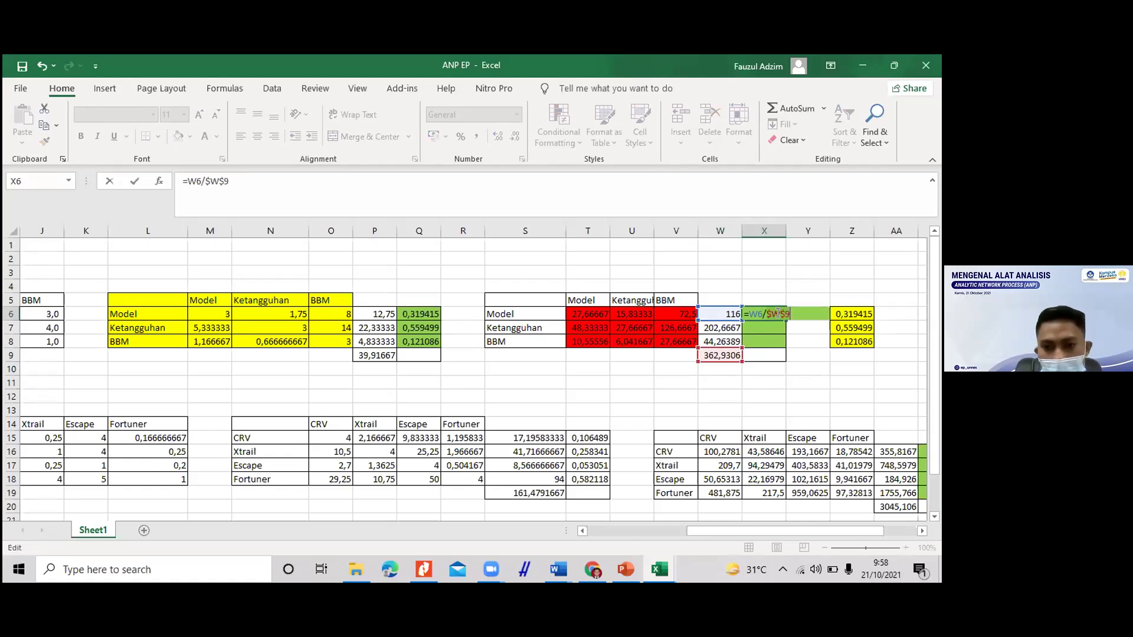
{"action": "key", "text": "Return"}
{"action": "left_click", "coordinate": [779, 315]}
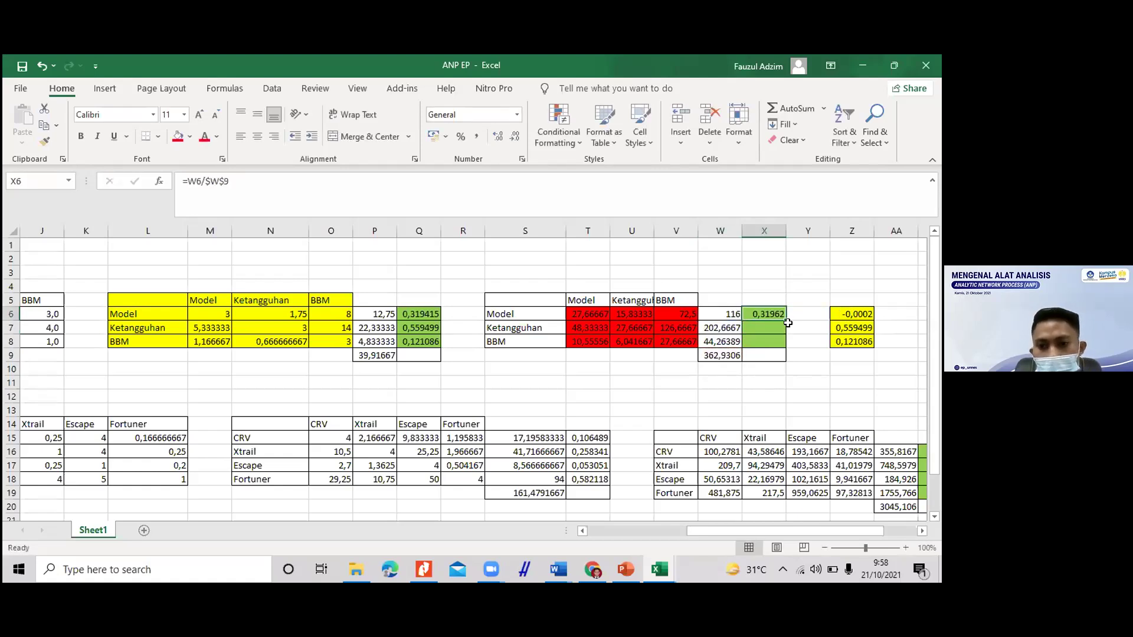
{"action": "left_click_drag", "start_coordinate": [782, 319], "coordinate": [782, 348]}
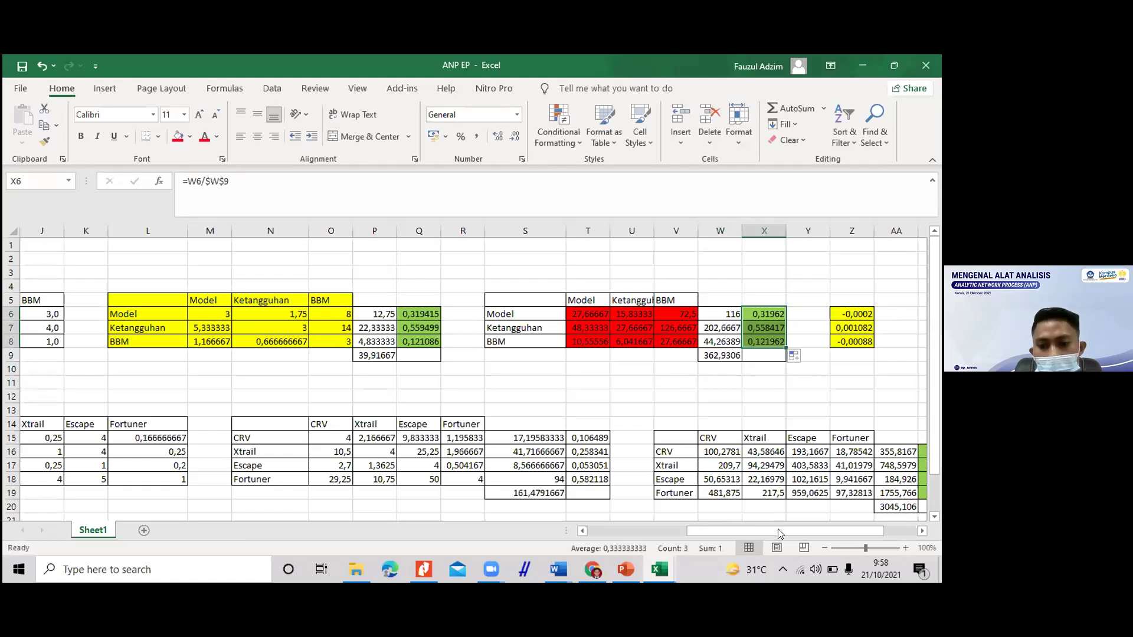
Step: Fill the second iteration's weights X6:X8 with red and the first iteration's weights Q6:Q8 with yellow
{"action": "left_click_drag", "start_coordinate": [777, 531], "coordinate": [810, 537]}
{"action": "scroll", "coordinate": [812, 519], "scroll_direction": "right", "scroll_amount": 3}
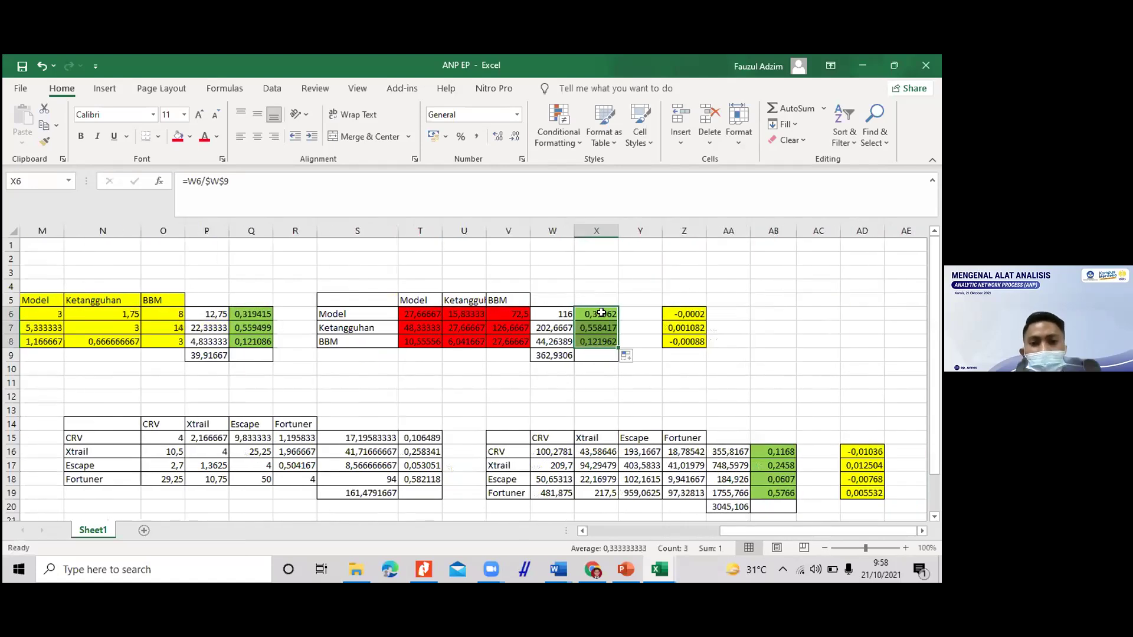
{"action": "left_click", "coordinate": [178, 137]}
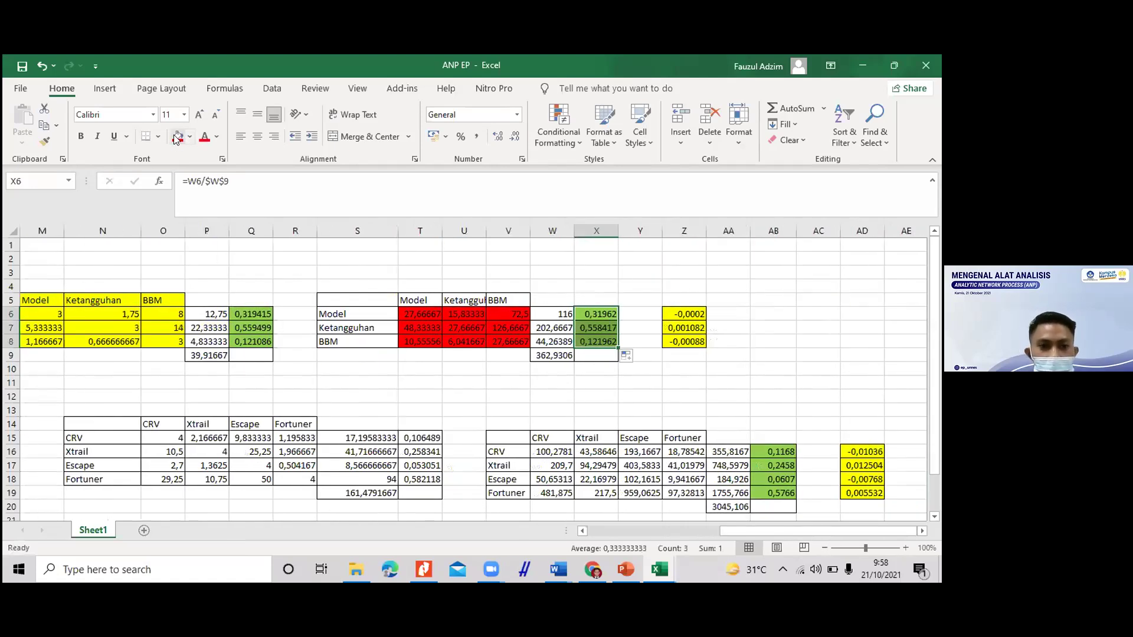
{"action": "left_click_drag", "start_coordinate": [259, 315], "coordinate": [250, 342]}
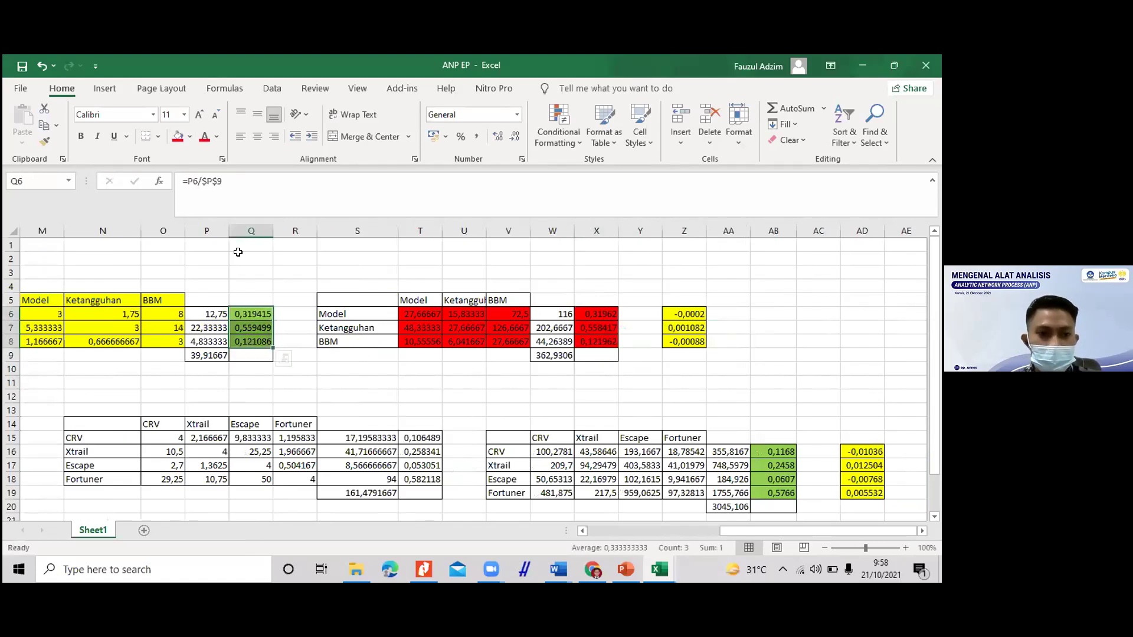
{"action": "left_click", "coordinate": [189, 142]}
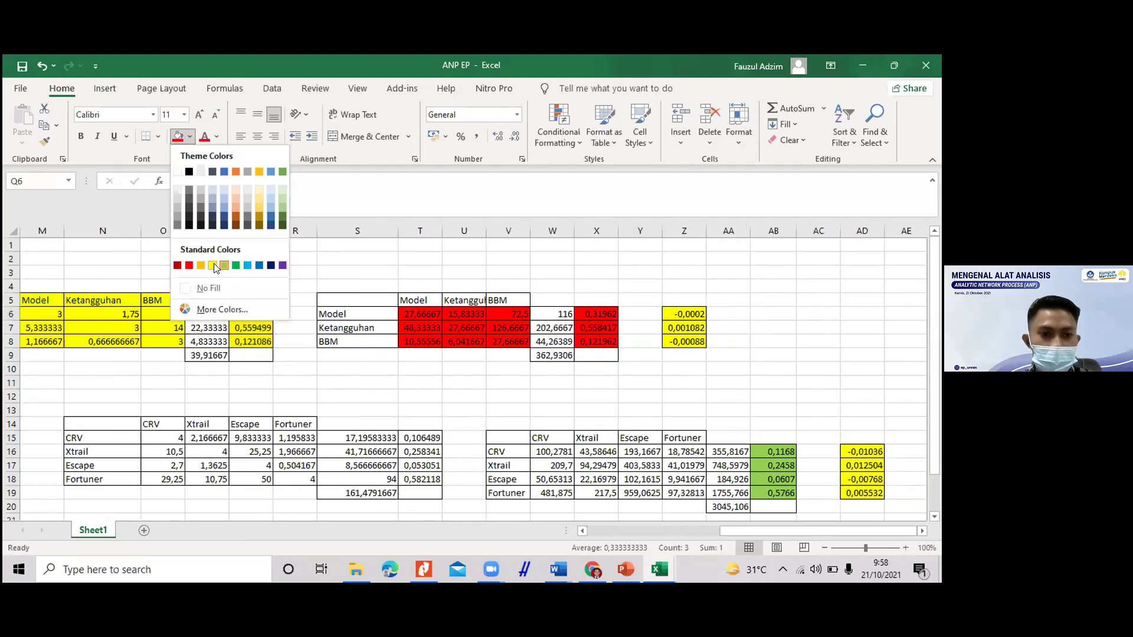
{"action": "left_click", "coordinate": [212, 265]}
Step: Clear the old weight differences in Z6:Z8 and fill the cells with light green
{"action": "left_click_drag", "start_coordinate": [687, 315], "coordinate": [688, 340]}
{"action": "key", "text": "Delete"}
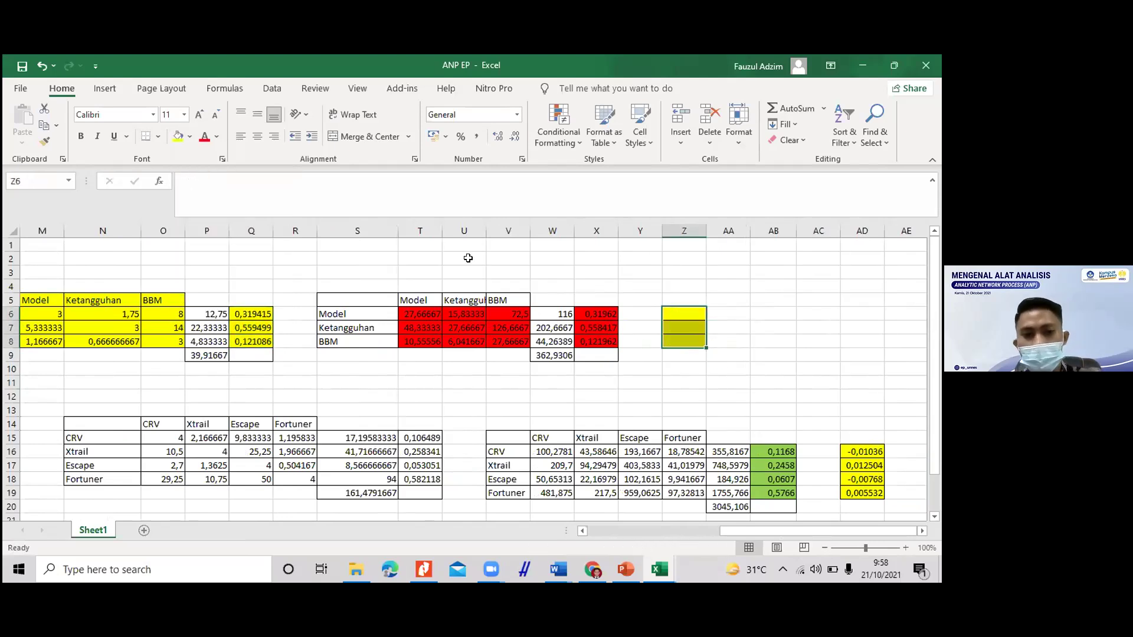
{"action": "left_click", "coordinate": [189, 136]}
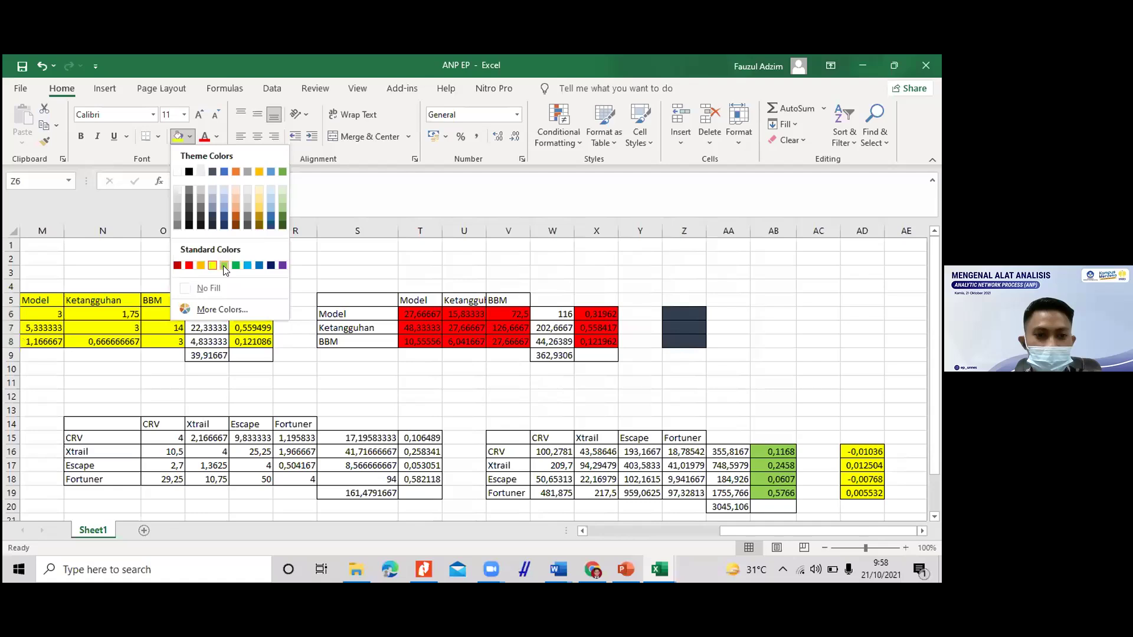
{"action": "left_click", "coordinate": [225, 266]}
Step: Calculate the weight differences between the two iterations in Z6:Z8 with =Q6-X6
{"action": "type", "text": "="}
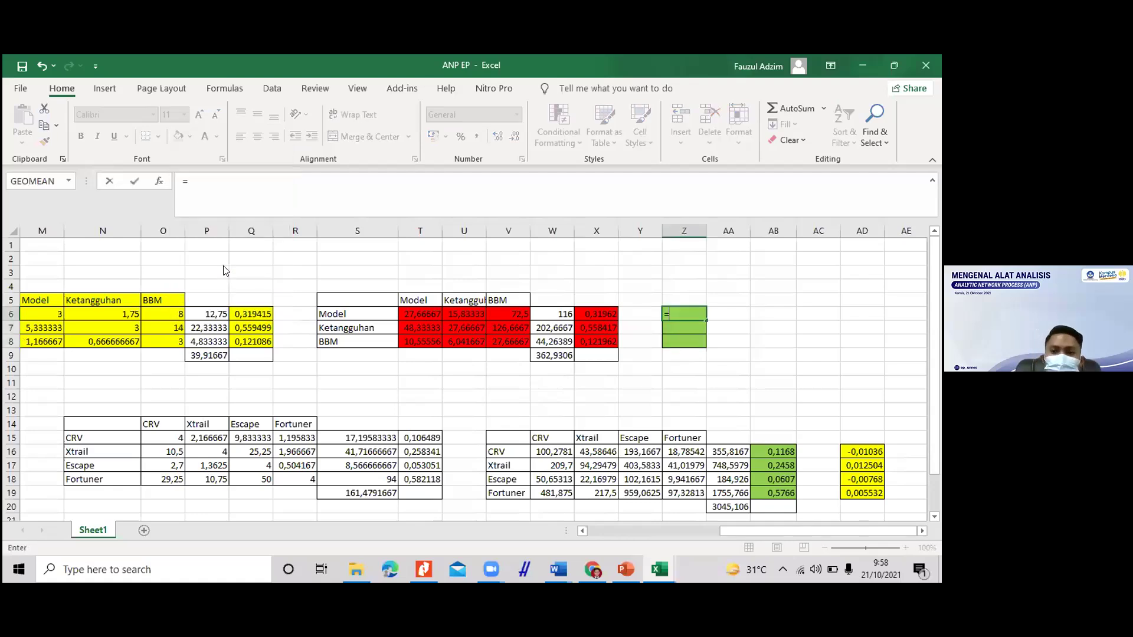
{"action": "type", "text": "Q6-X6"}
{"action": "key", "text": "ctrl+Return"}
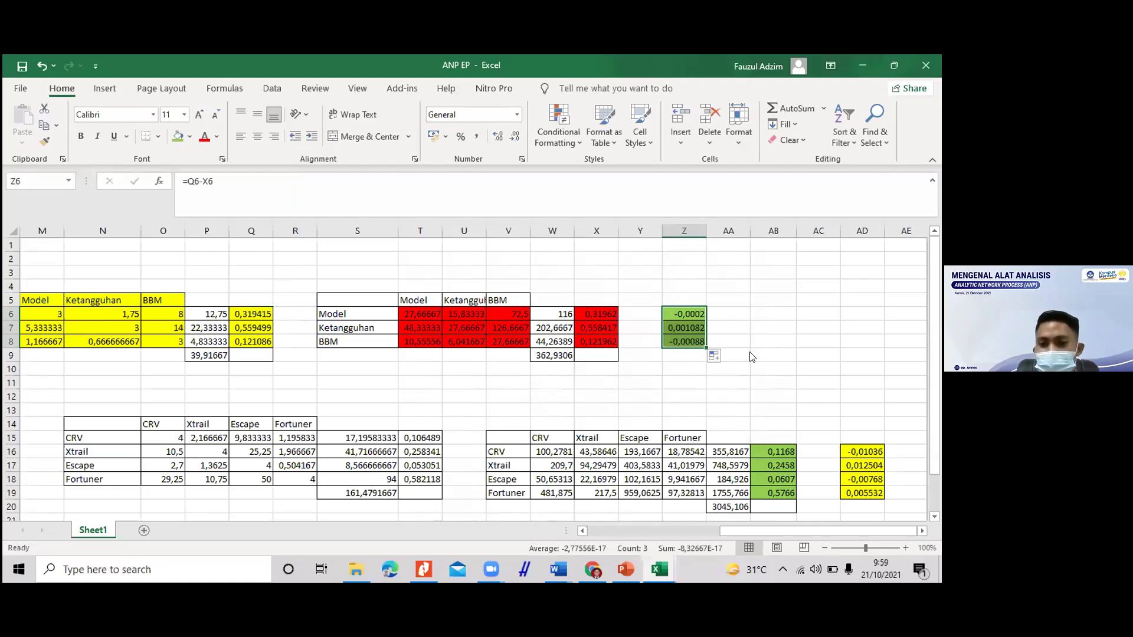
Step: Review the Model, Ketangguhan and BBM differences in Z6:Z8 alongside the red squared matrix T6:V8
{"action": "left_click", "coordinate": [680, 313]}
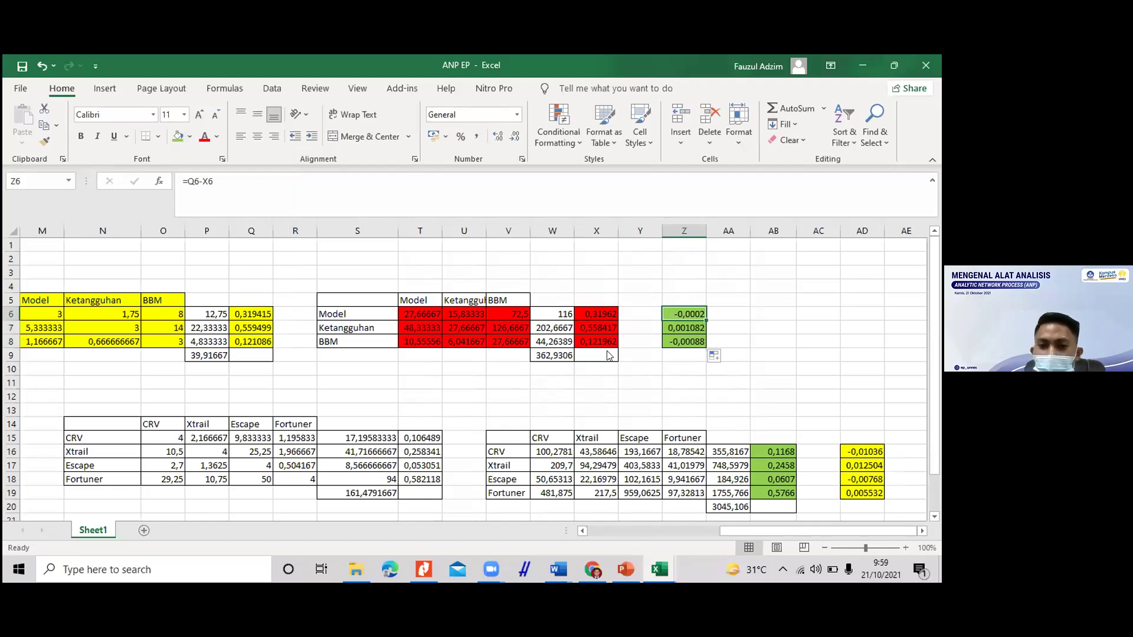
{"action": "left_click_drag", "start_coordinate": [415, 317], "coordinate": [502, 345]}
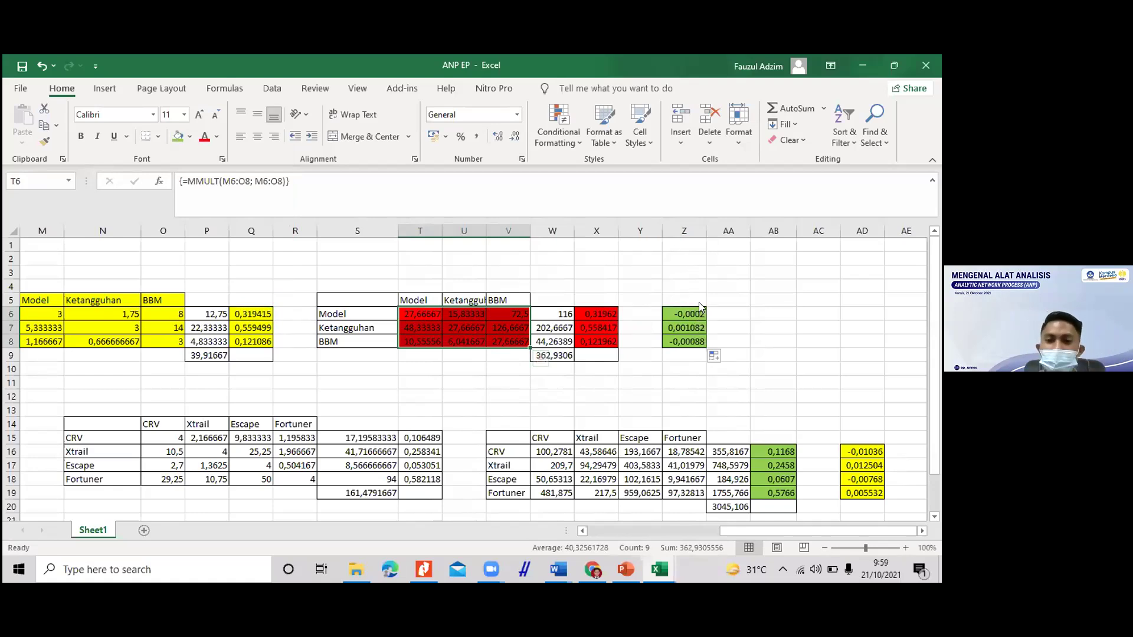
{"action": "left_click_drag", "start_coordinate": [700, 314], "coordinate": [700, 342]}
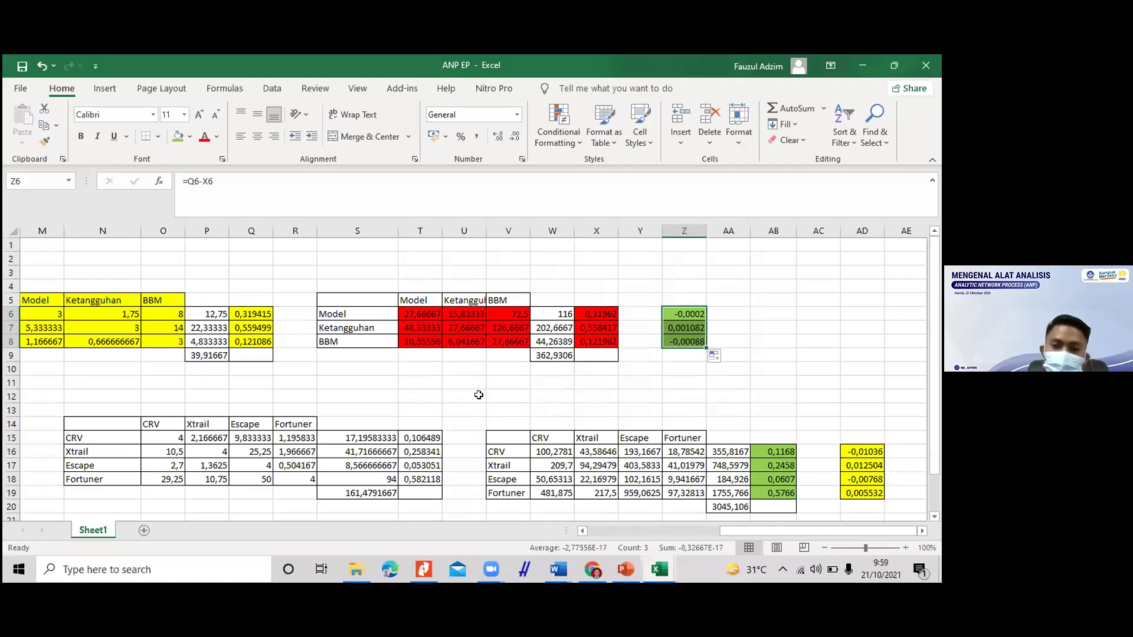
{"action": "left_click", "coordinate": [681, 327]}
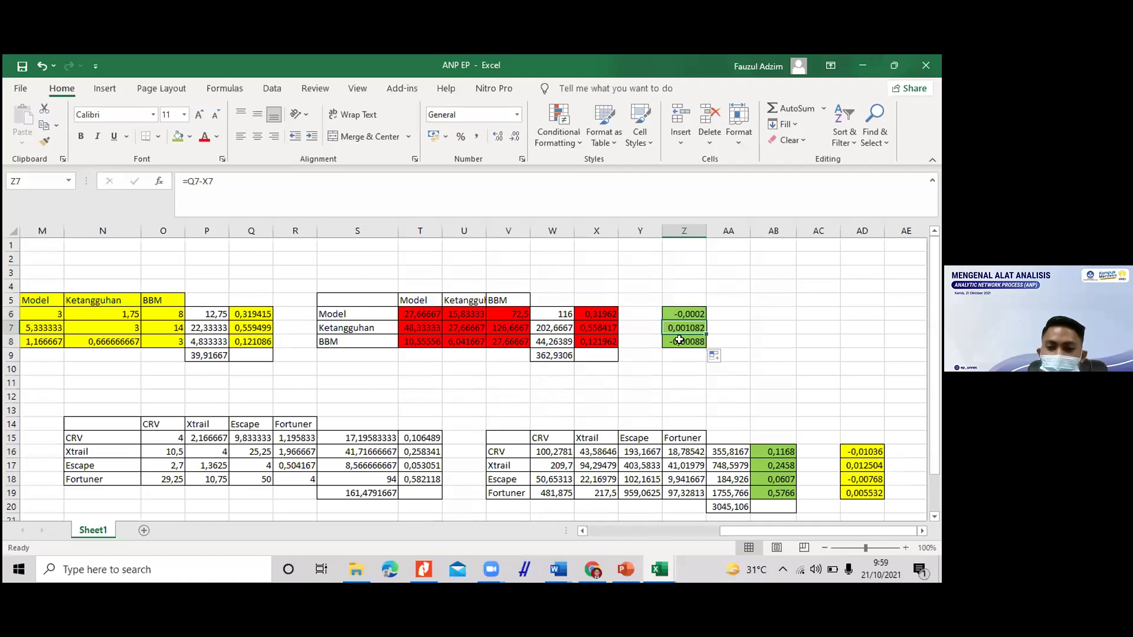
{"action": "left_click", "coordinate": [339, 325]}
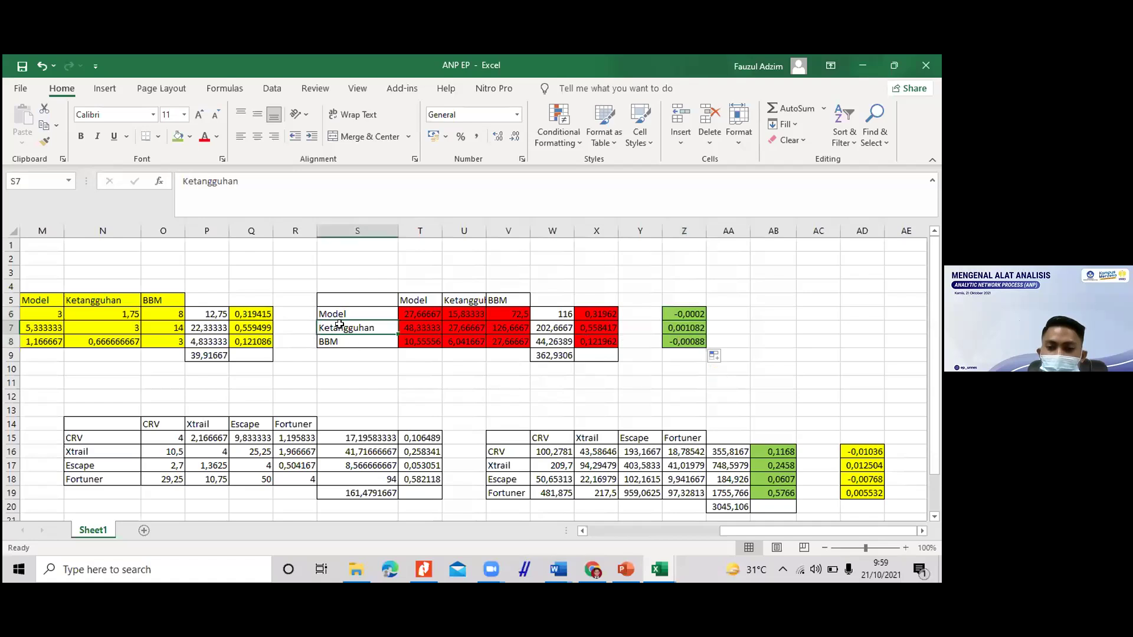
{"action": "left_click", "coordinate": [684, 341]}
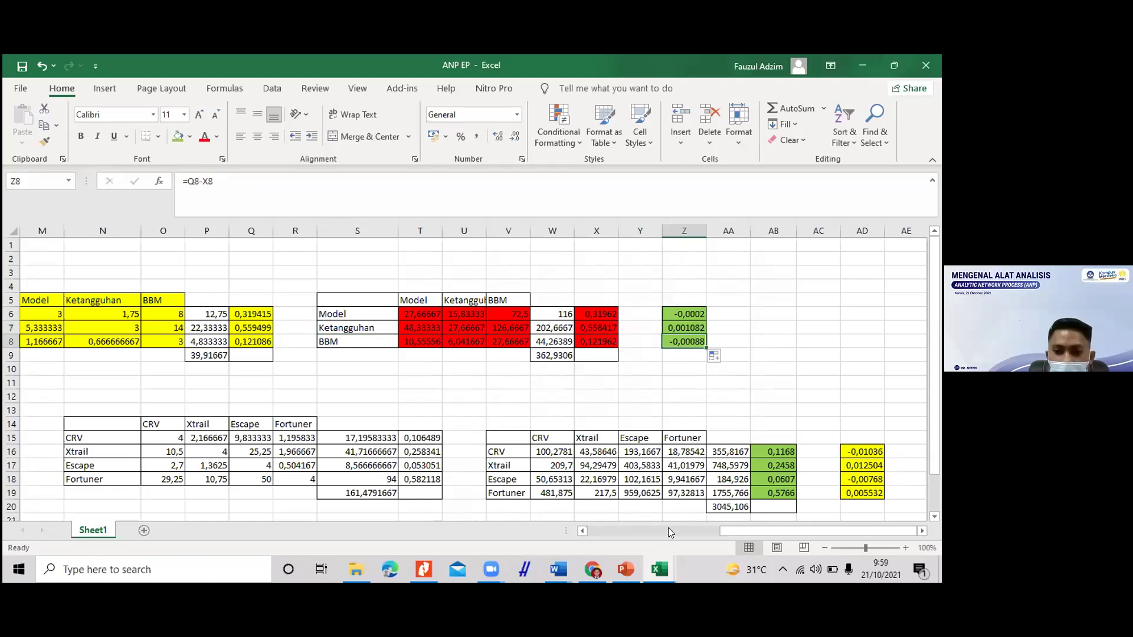
Step: Review the iteration weight differences in Z6:Z8 against the original criteria matrix and the first and second squared matrices
{"action": "left_click_drag", "start_coordinate": [684, 314], "coordinate": [679, 349]}
{"action": "scroll", "coordinate": [678, 348], "scroll_direction": "left", "scroll_amount": 4}
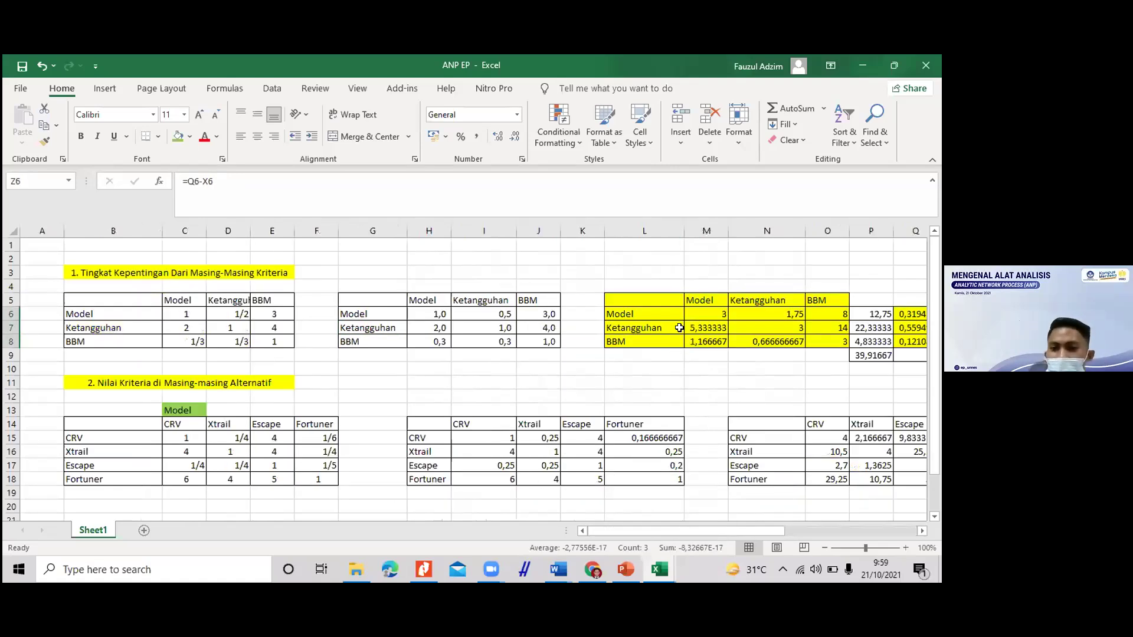
{"action": "scroll", "coordinate": [679, 328], "scroll_direction": "right", "scroll_amount": 4}
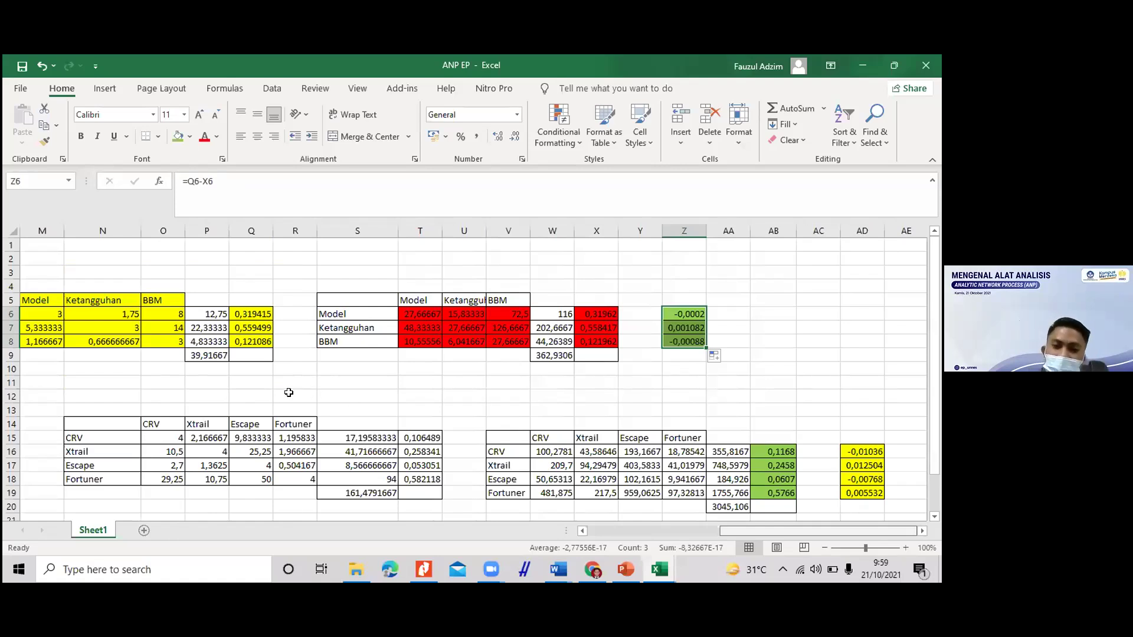
{"action": "left_click", "coordinate": [302, 373]}
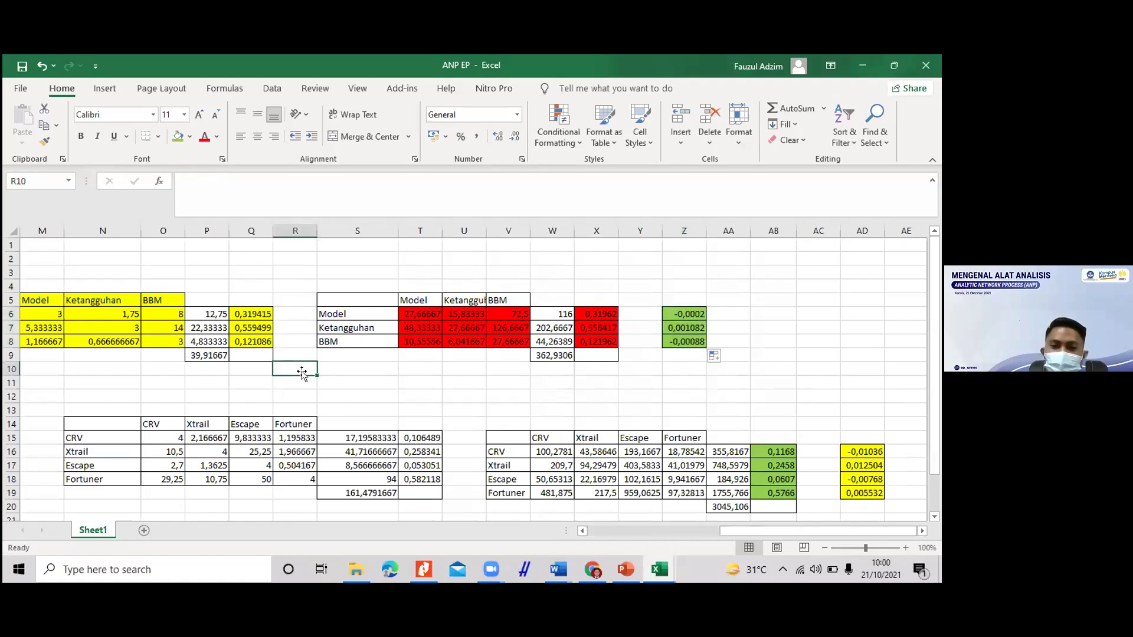
{"action": "left_click", "coordinate": [420, 367]}
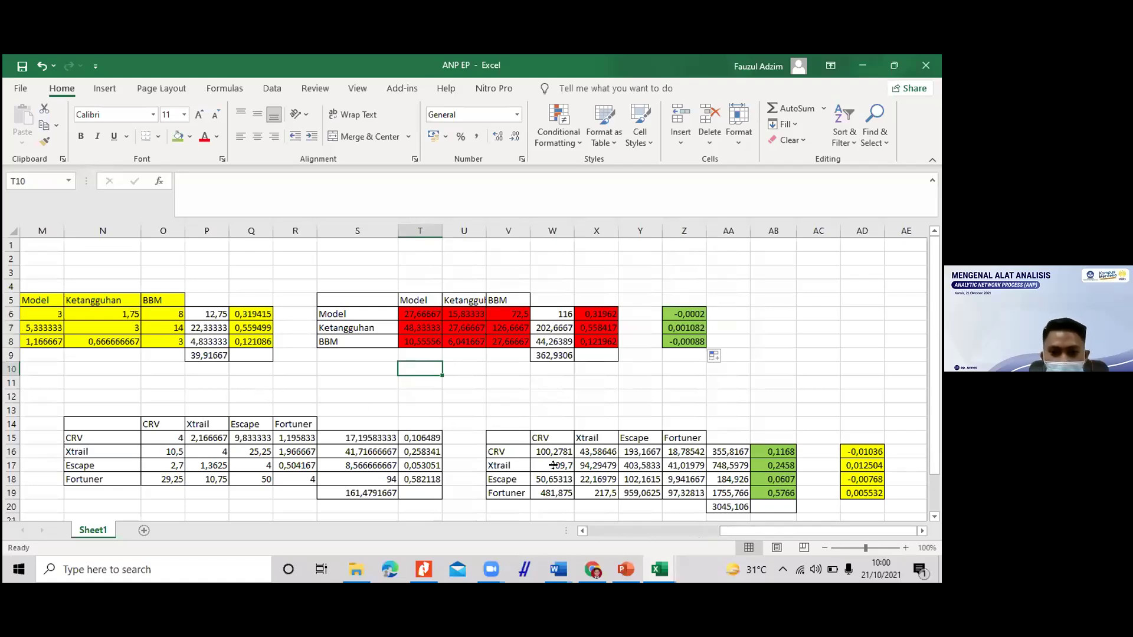
{"action": "scroll", "coordinate": [554, 470], "scroll_direction": "left", "scroll_amount": 2}
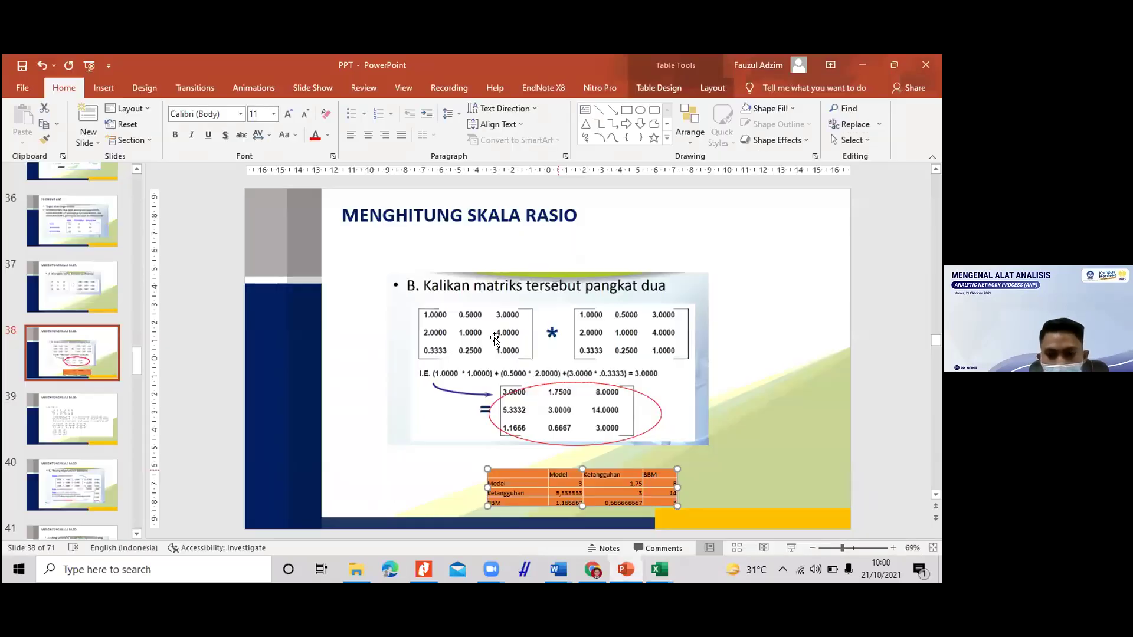
Step: Switch to the PowerPoint presentation and show slide 40 on computing the first eigenvector
{"action": "key", "text": "alt+Tab"}
{"action": "scroll", "coordinate": [495, 337], "scroll_direction": "down", "scroll_amount": 2}
{"action": "left_click", "coordinate": [495, 338]}
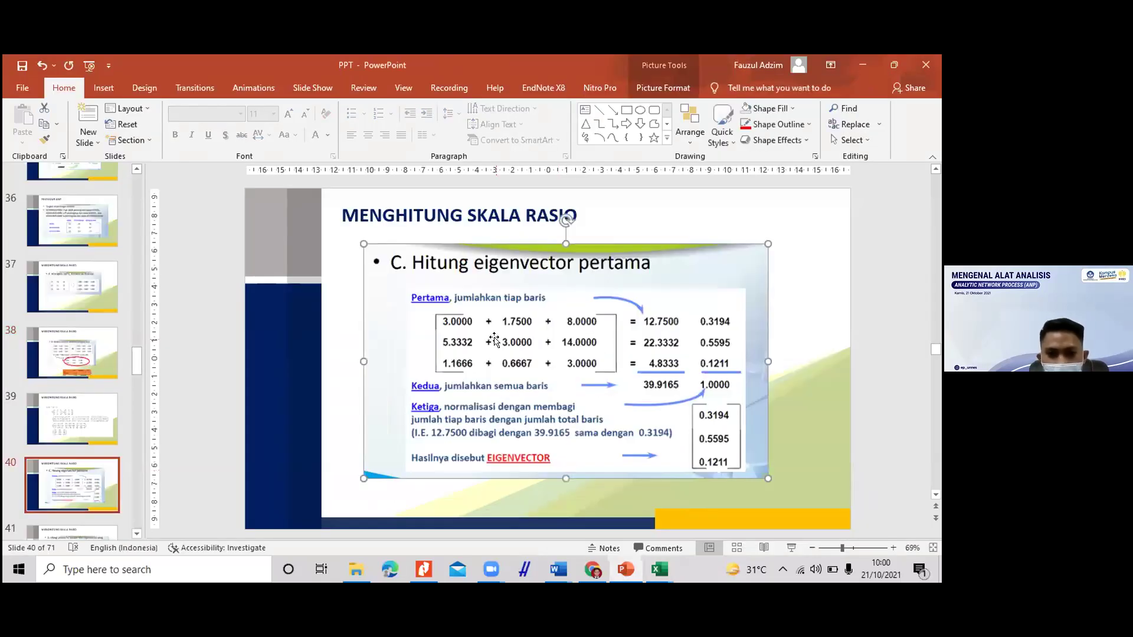
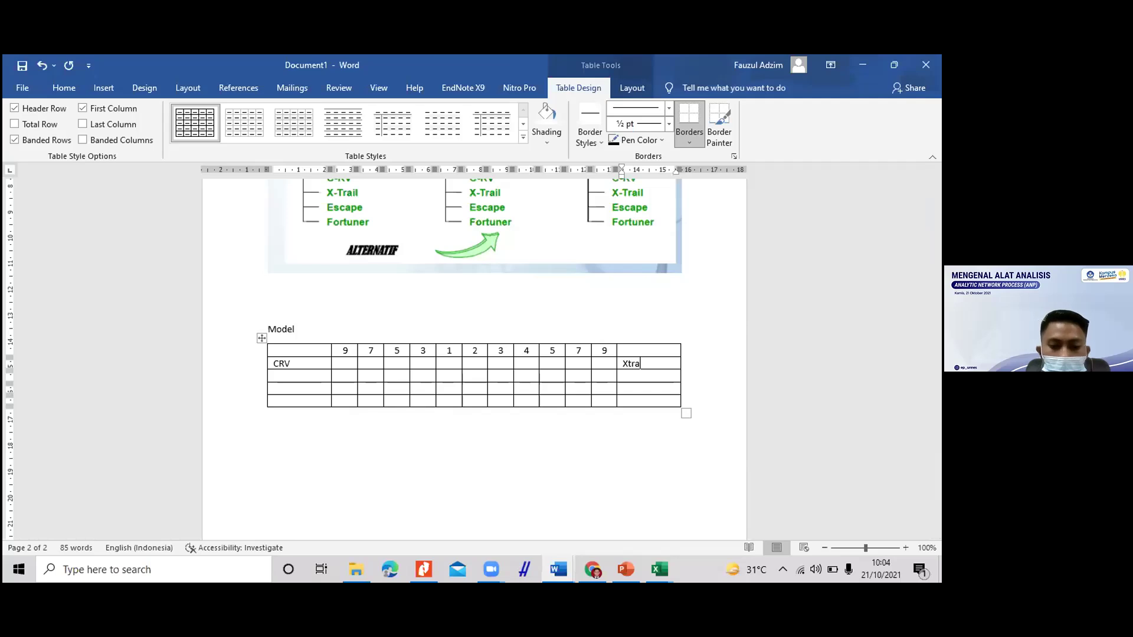
Step: Complete the Xtrail entry in the Model table's first comparison row and enter CRV versus Escape in the second
{"action": "type", "text": "l"}
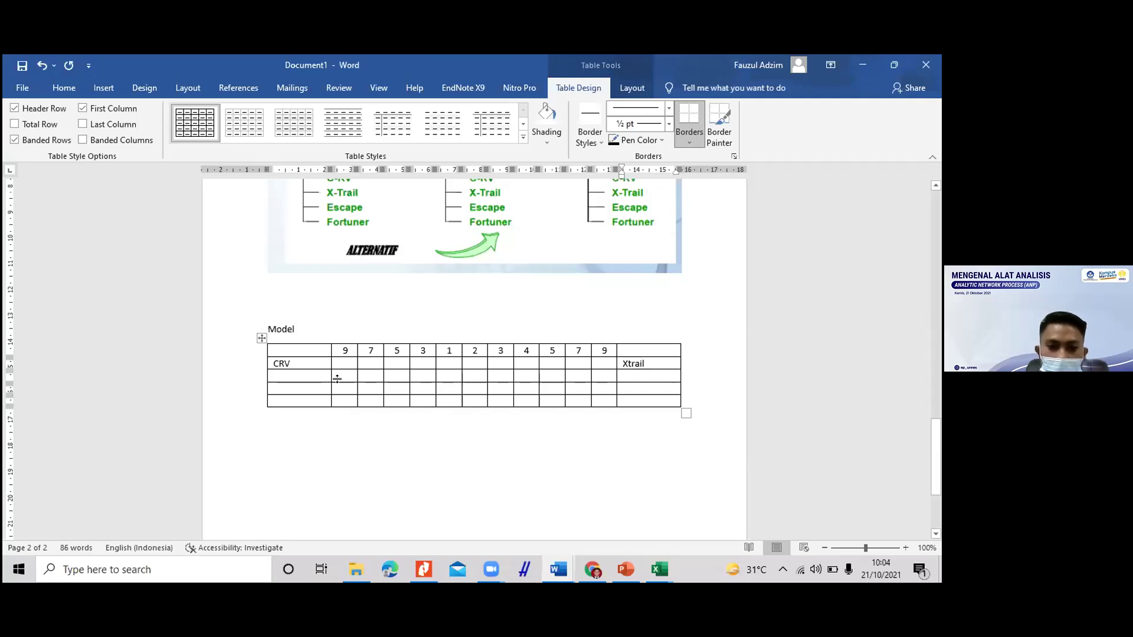
{"action": "left_click", "coordinate": [313, 376]}
{"action": "type", "text": "CRV"}
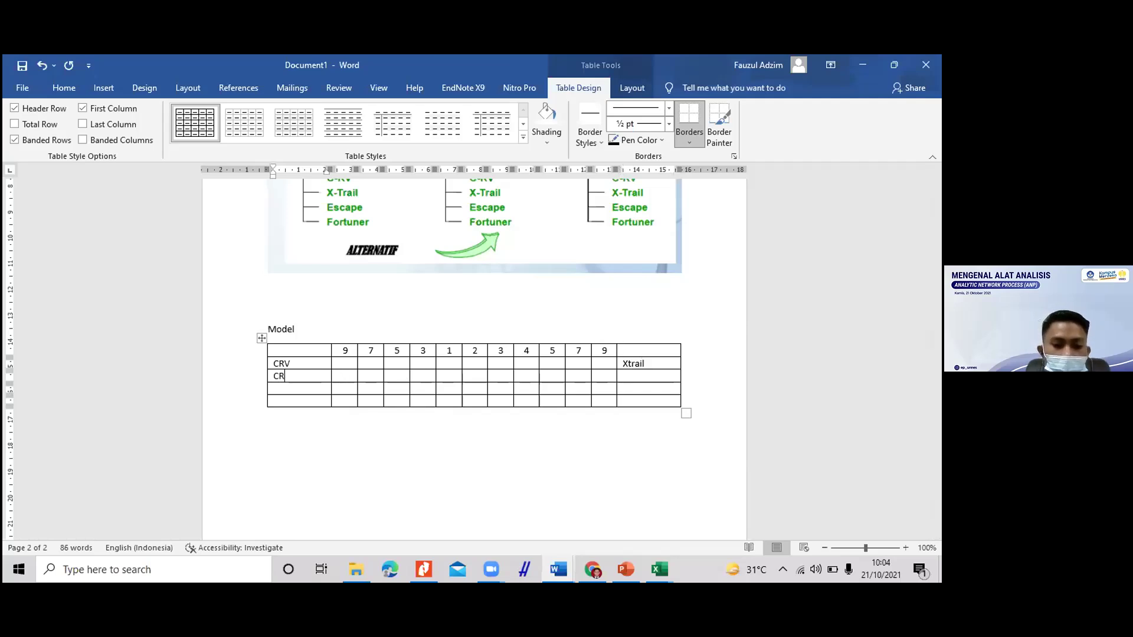
{"action": "left_click", "coordinate": [639, 376]}
{"action": "scroll", "coordinate": [639, 376], "scroll_direction": "up", "scroll_amount": 3}
{"action": "scroll", "coordinate": [420, 427], "scroll_direction": "down", "scroll_amount": 1}
{"action": "scroll", "coordinate": [625, 490], "scroll_direction": "down", "scroll_amount": 1}
{"action": "type", "text": "Escape"}
Step: Enter CRV versus Fortuner as the third comparison pair in the Model table
{"action": "left_click", "coordinate": [296, 449]}
{"action": "type", "text": "CRV"}
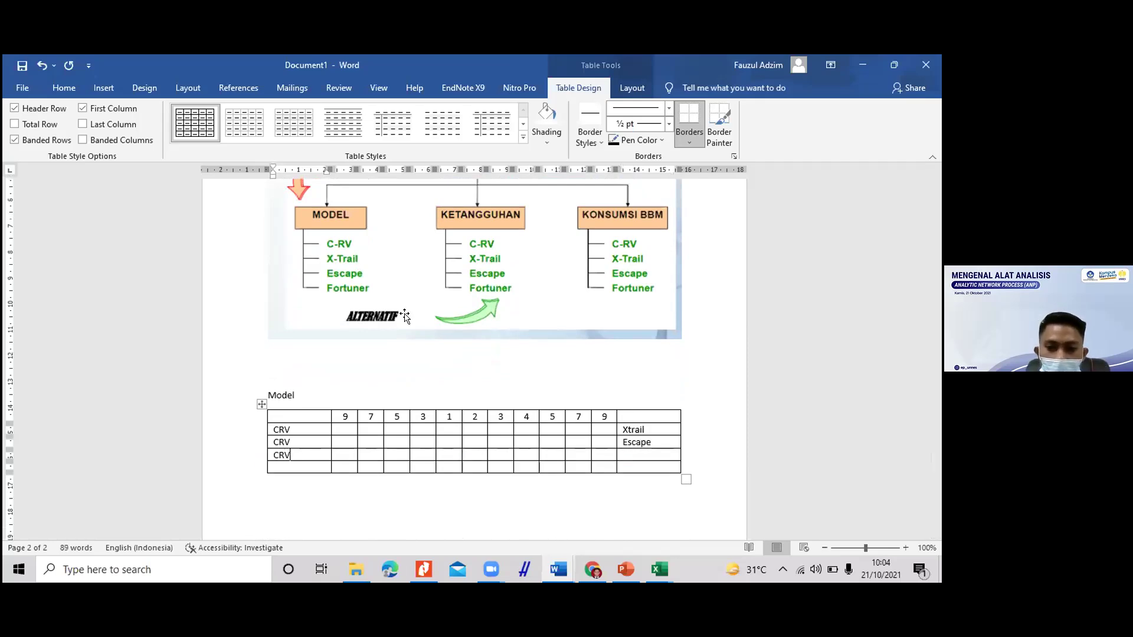
{"action": "scroll", "coordinate": [405, 318], "scroll_direction": "up", "scroll_amount": 3}
{"action": "scroll", "coordinate": [628, 452], "scroll_direction": "down", "scroll_amount": 3}
{"action": "left_click", "coordinate": [628, 454]}
{"action": "type", "text": "Fortuner"}
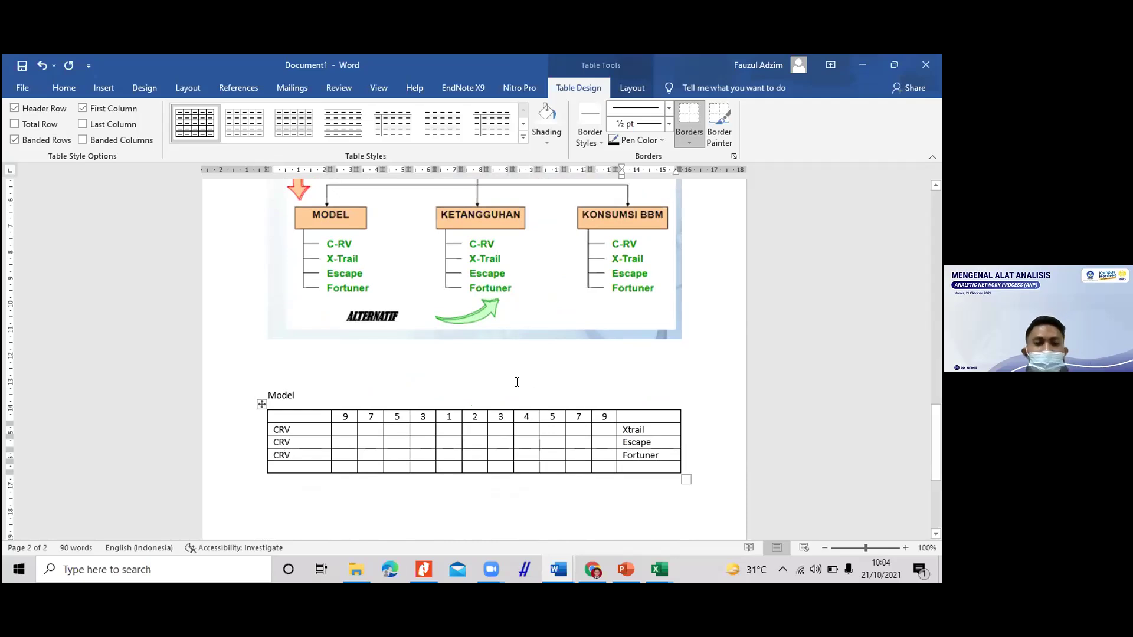
Step: Enter Xtrail versus Escape as the fourth comparison pair in the Model table
{"action": "scroll", "coordinate": [516, 384], "scroll_direction": "up", "scroll_amount": 4}
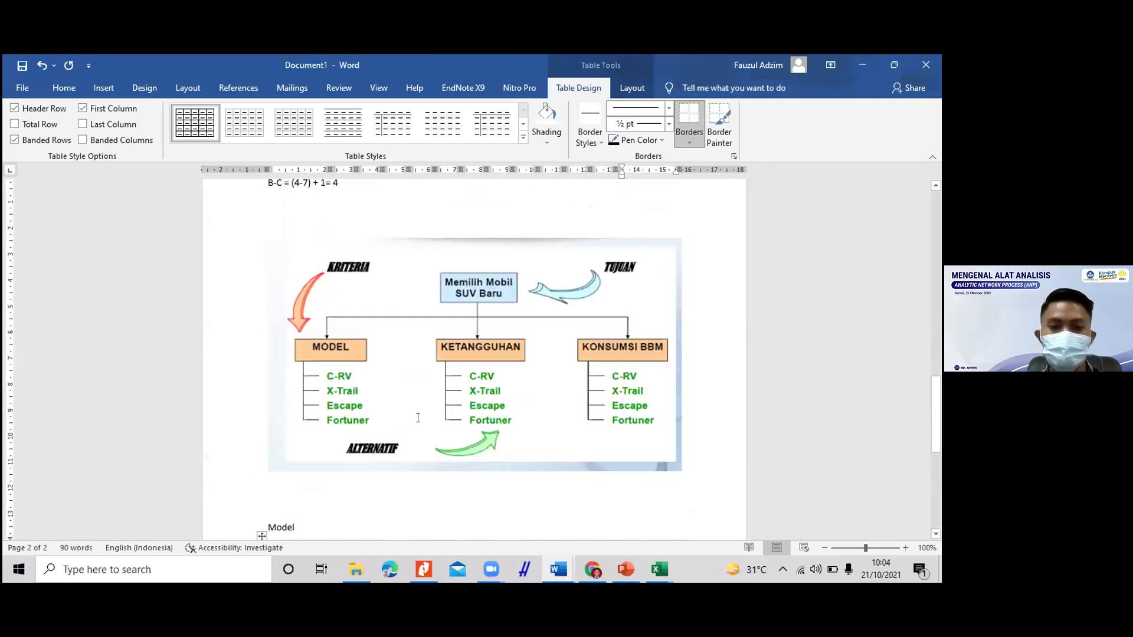
{"action": "scroll", "coordinate": [343, 466], "scroll_direction": "down", "scroll_amount": 3}
{"action": "left_click", "coordinate": [297, 501]}
{"action": "type", "text": "Xtrail"}
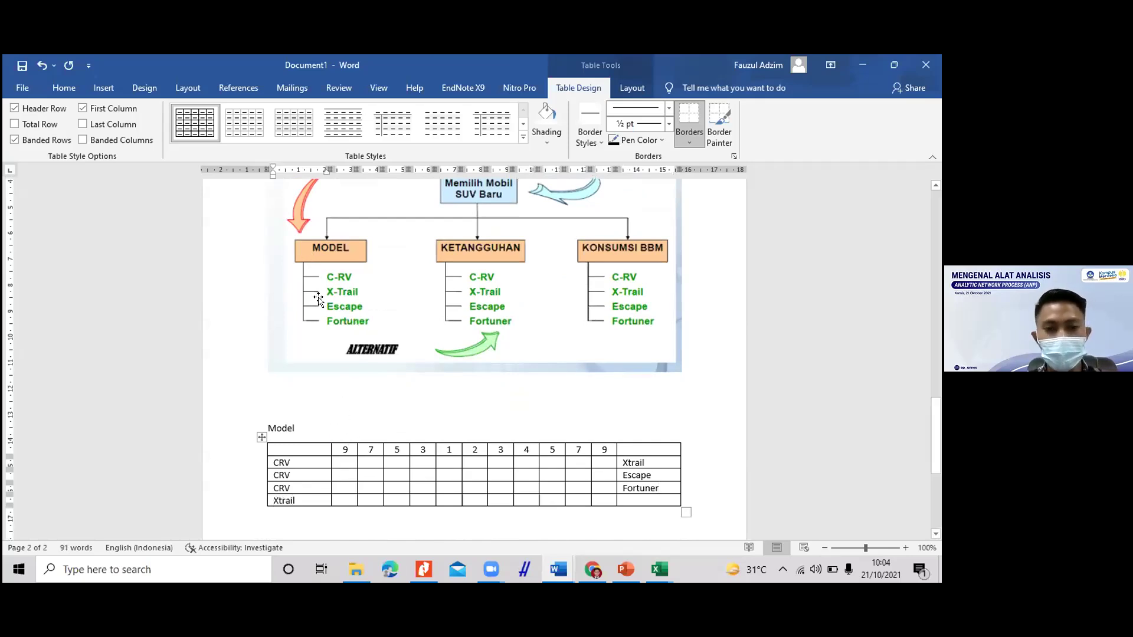
{"action": "left_click", "coordinate": [654, 498]}
{"action": "type", "text": "Escape"}
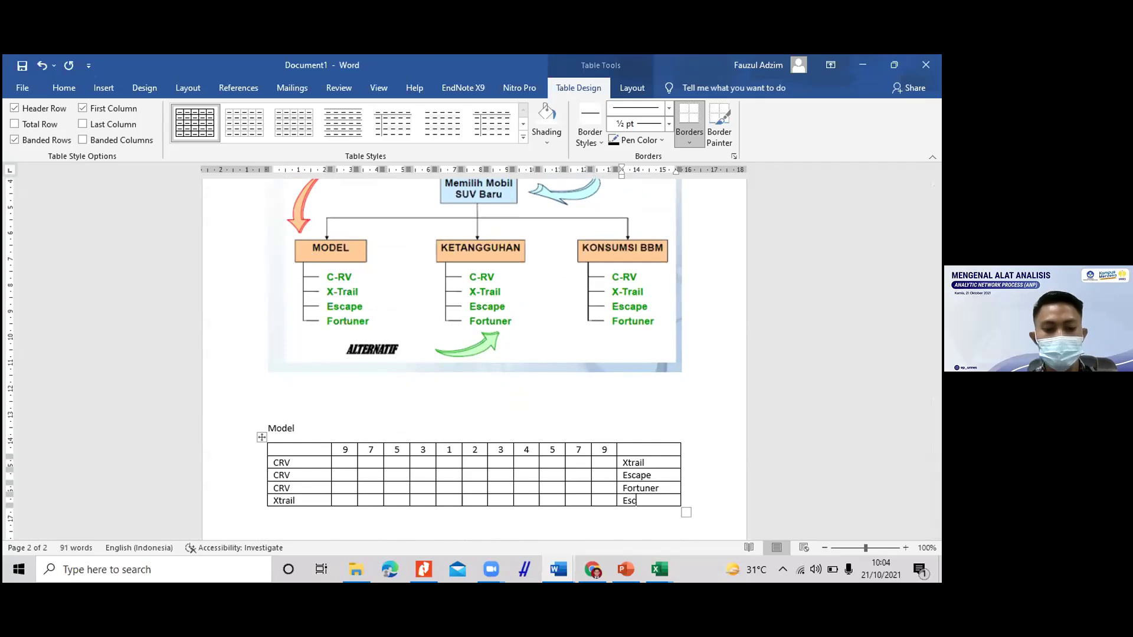
Step: Insert four rows below the Model table's last row and enter Xtrail versus Fortuner in the first new row
{"action": "left_click", "coordinate": [644, 86]}
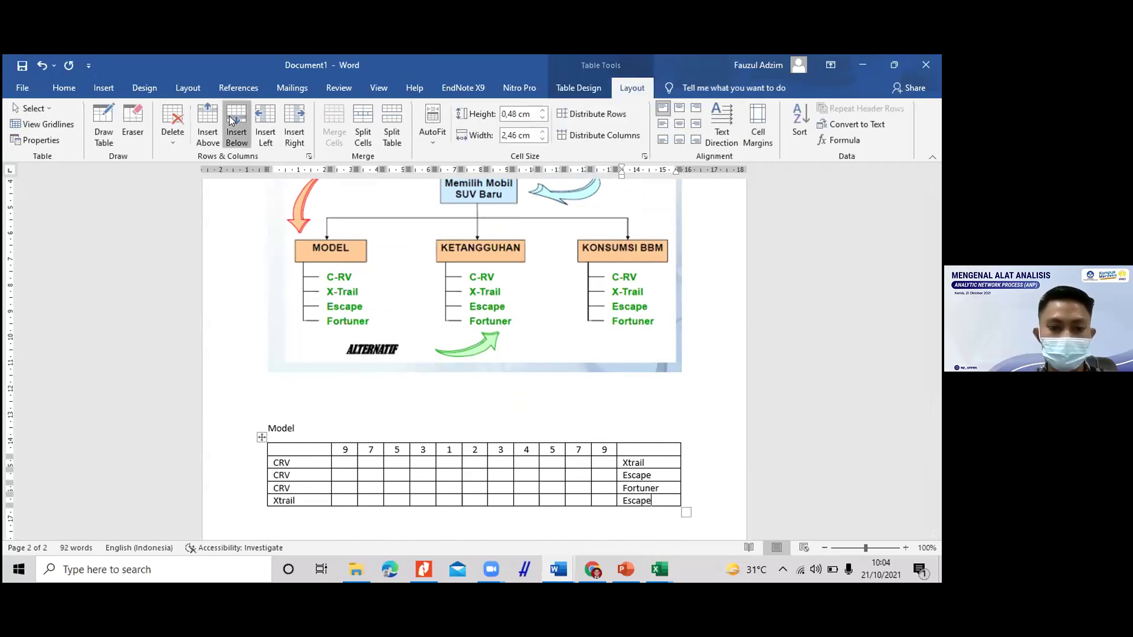
{"action": "left_click", "coordinate": [229, 116]}
{"action": "left_click", "coordinate": [290, 512]}
{"action": "type", "text": "Xtrail"}
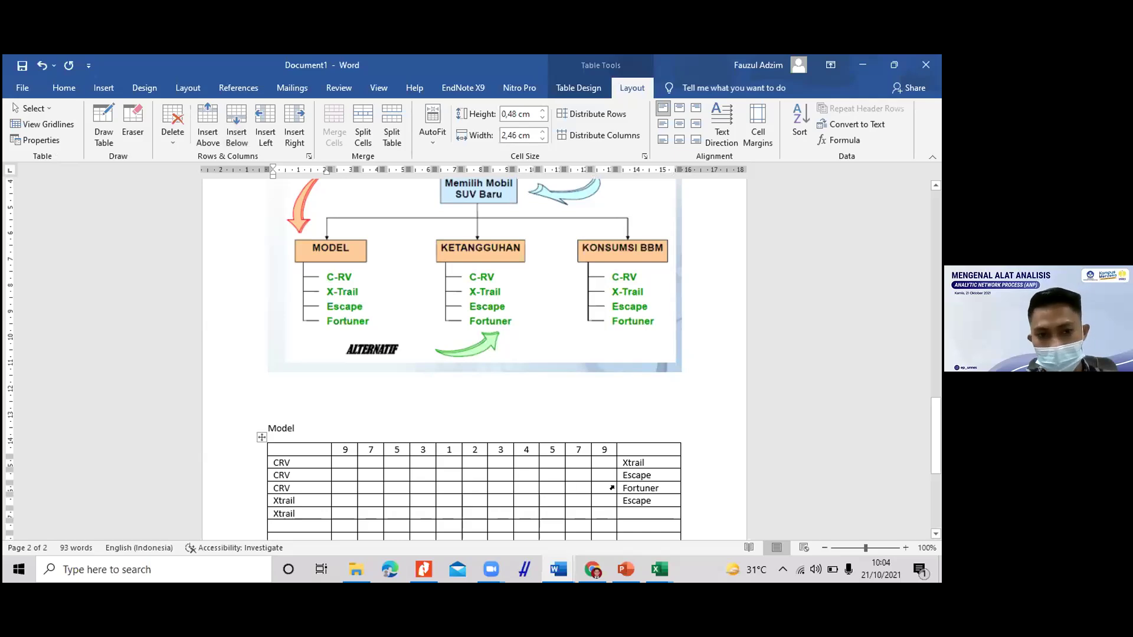
{"action": "left_click", "coordinate": [644, 509]}
{"action": "type", "text": "Fortuner"}
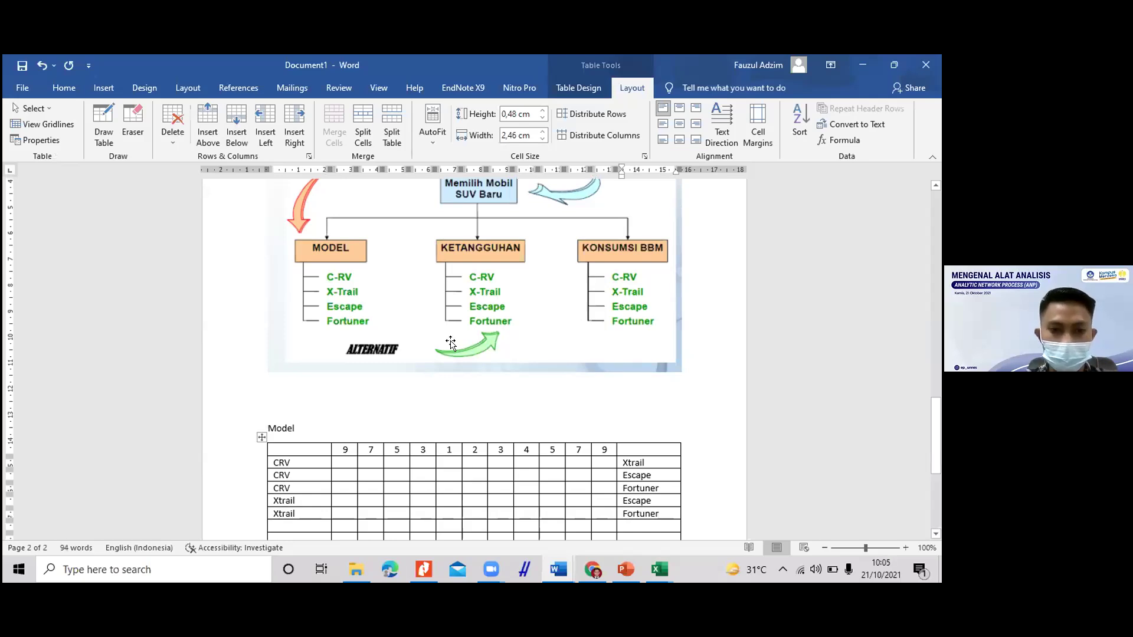
Step: Enter Escape versus Fortuner as the sixth comparison pair in the Model table
{"action": "left_click", "coordinate": [287, 523]}
{"action": "type", "text": "Escape"}
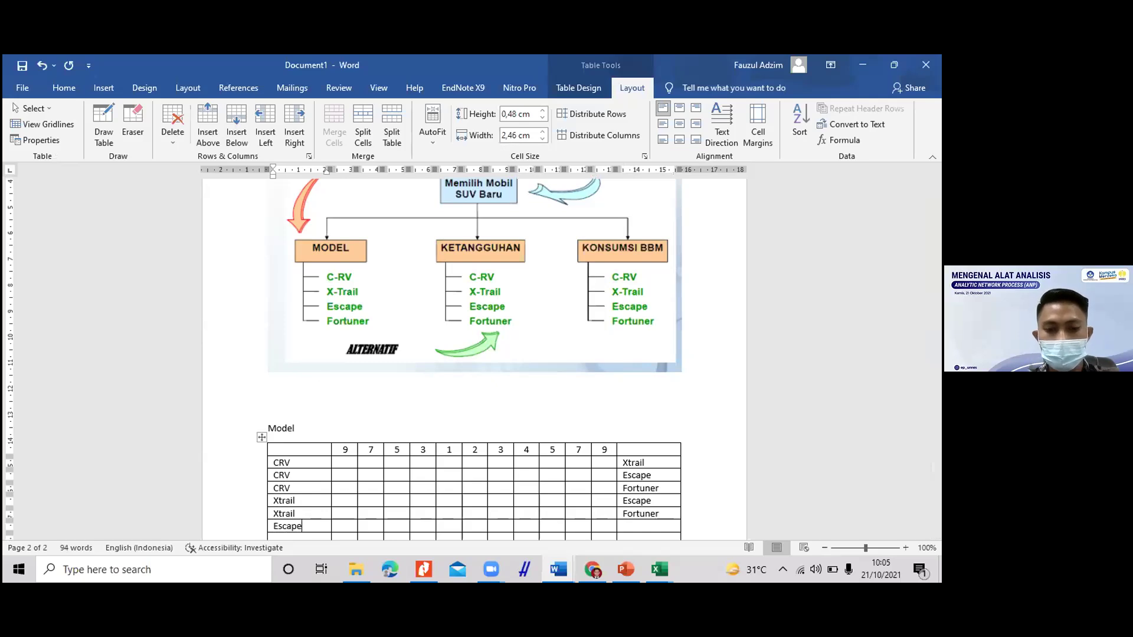
{"action": "left_click", "coordinate": [623, 524]}
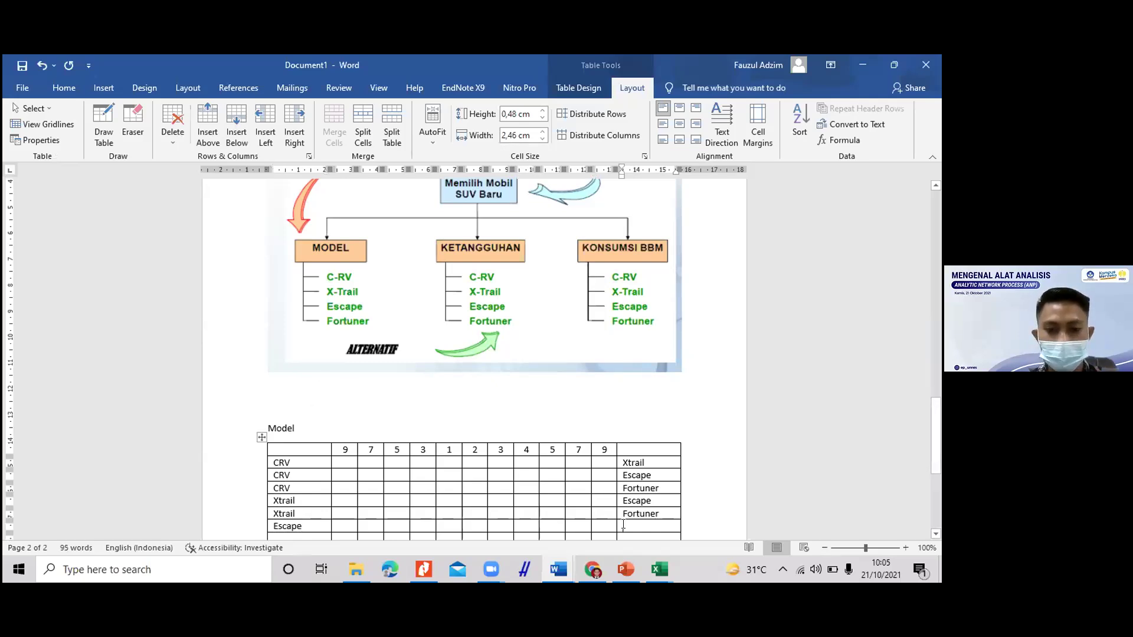
{"action": "type", "text": "F"}
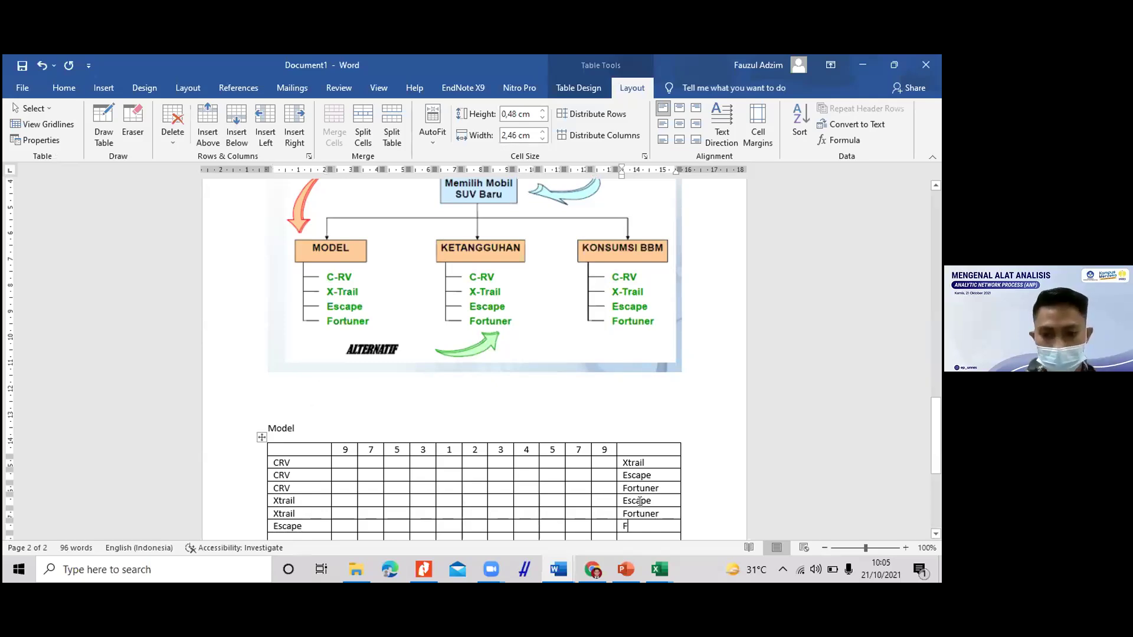
{"action": "type", "text": "ortuer"}
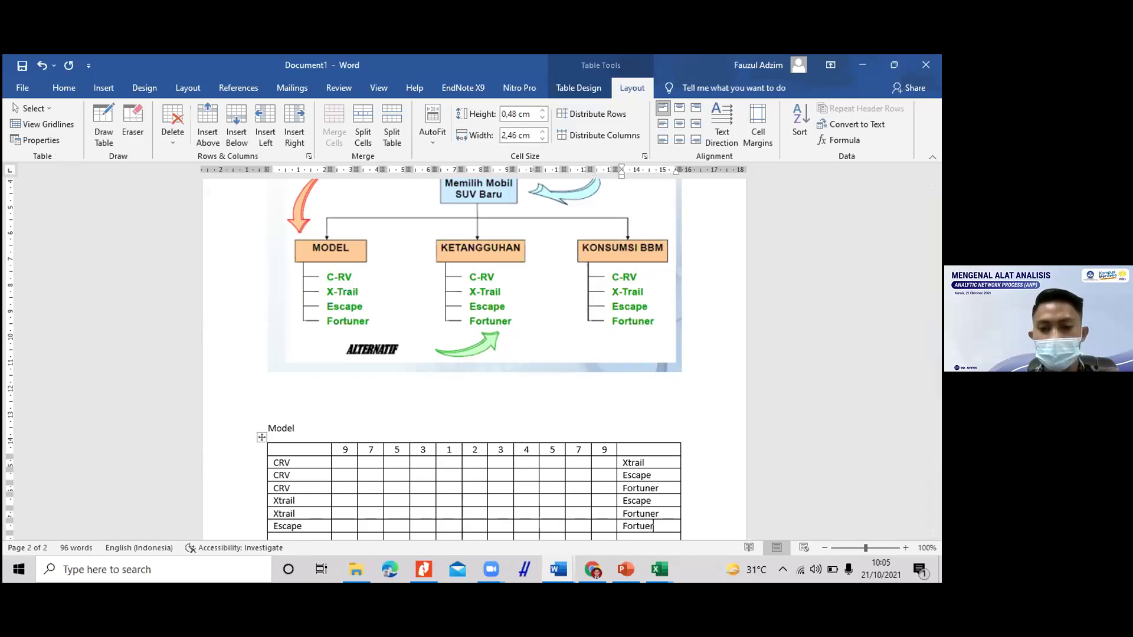
{"action": "key", "text": "BackSpace"}
{"action": "key", "text": "BackSpace"}
{"action": "type", "text": "ner"}
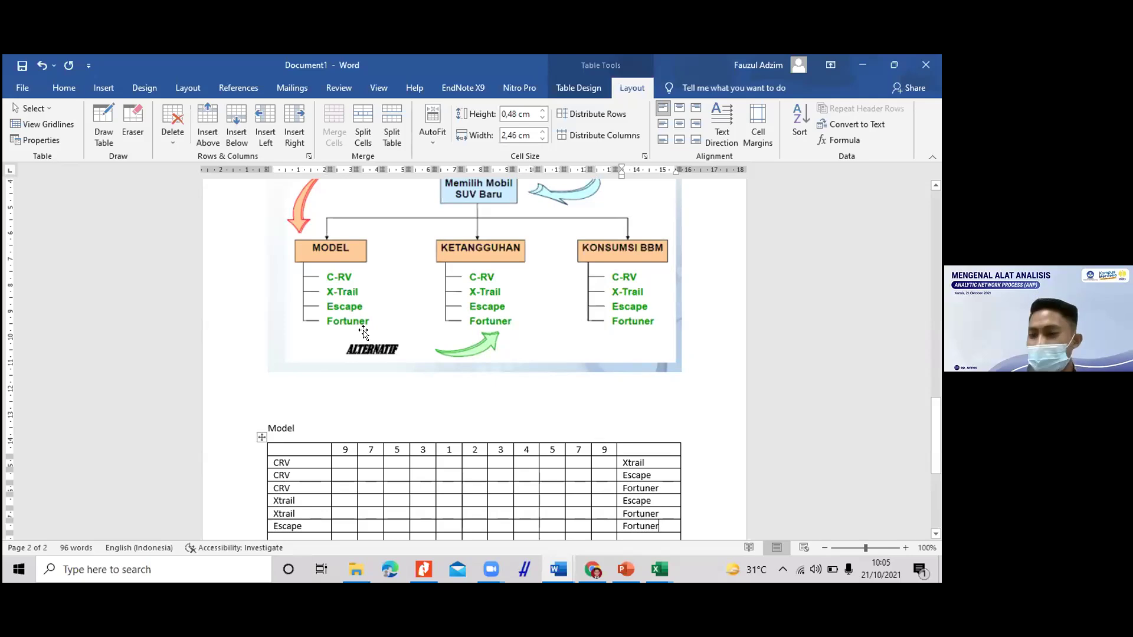
Step: Switch to the ANP EP workbook in Excel and look up the CRV–Xtrail value in the Model comparison matrix
{"action": "scroll", "coordinate": [586, 488], "scroll_direction": "down", "scroll_amount": 1}
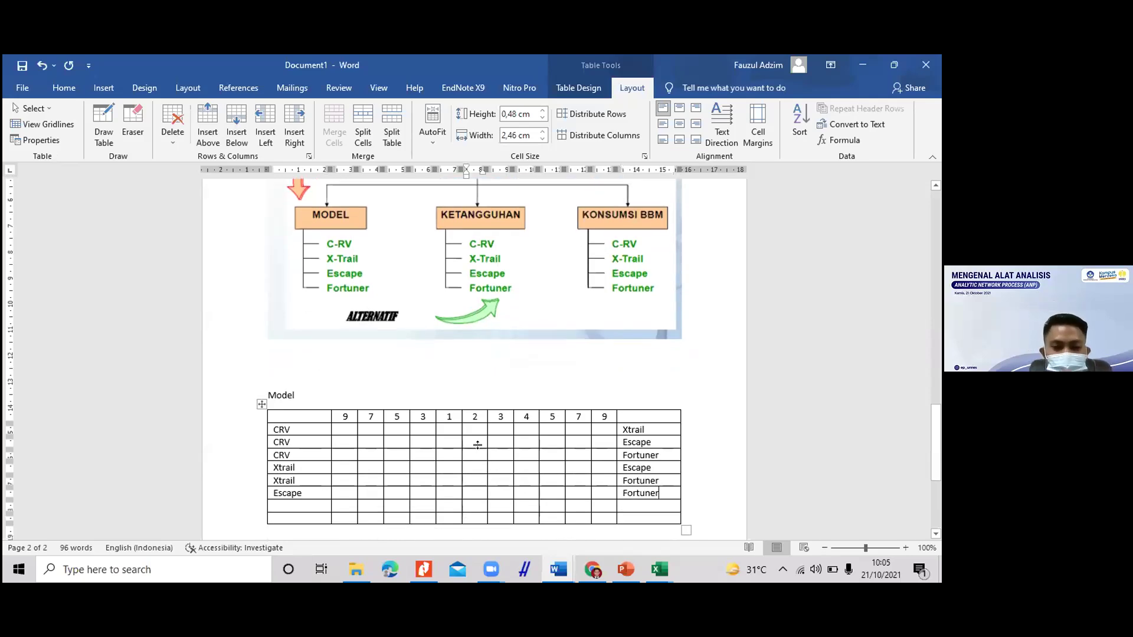
{"action": "left_click", "coordinate": [472, 424]}
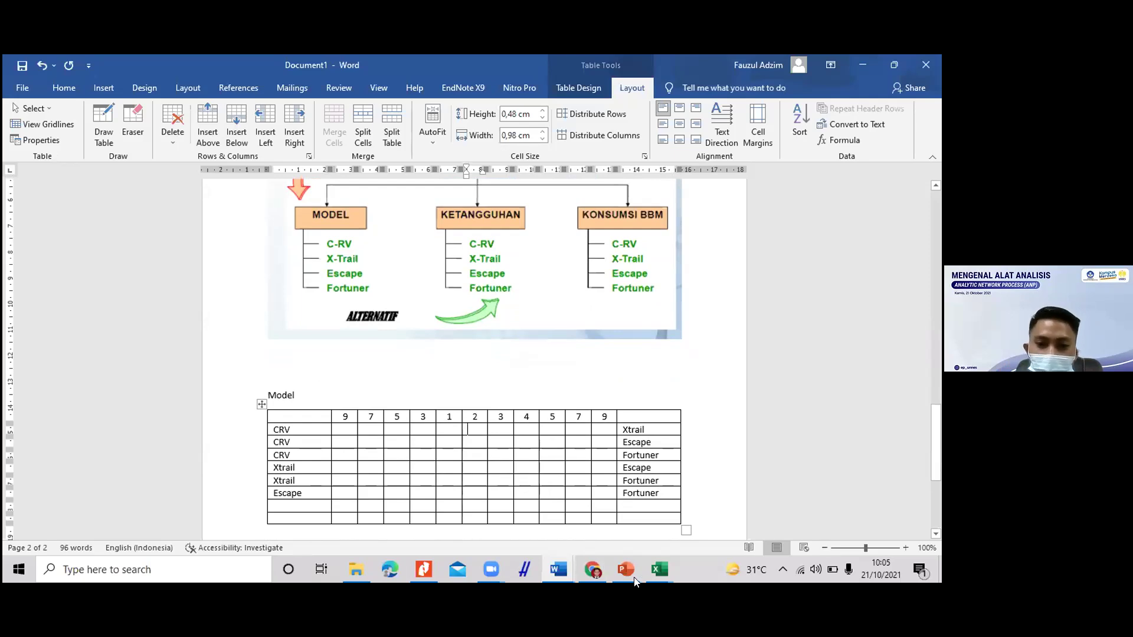
{"action": "mouse_move", "coordinate": [649, 579]}
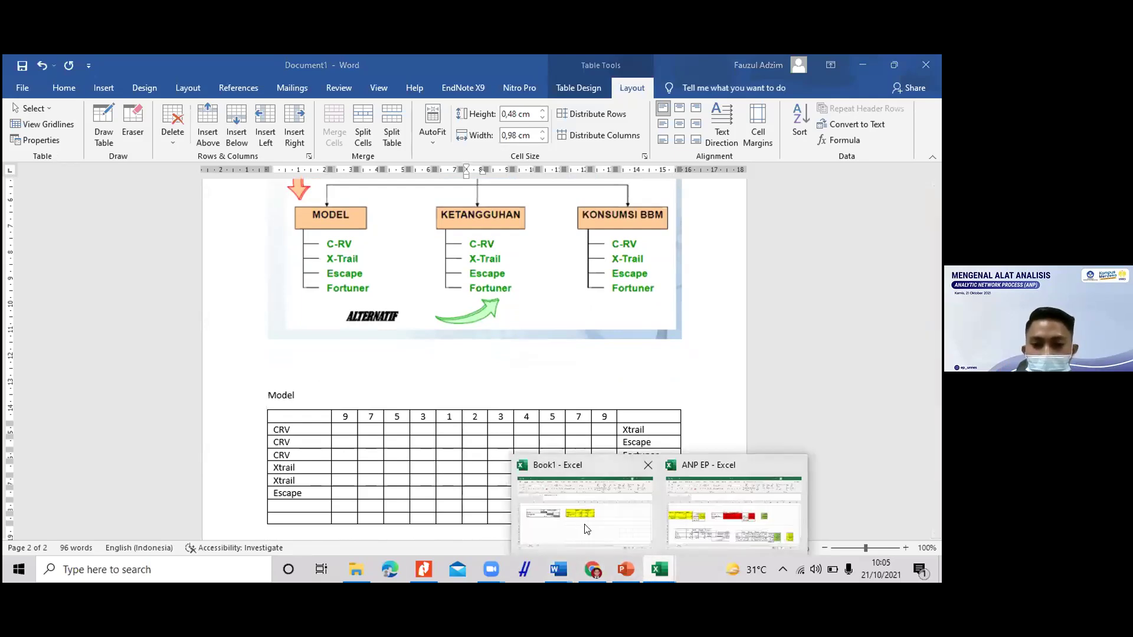
{"action": "left_click", "coordinate": [733, 513]}
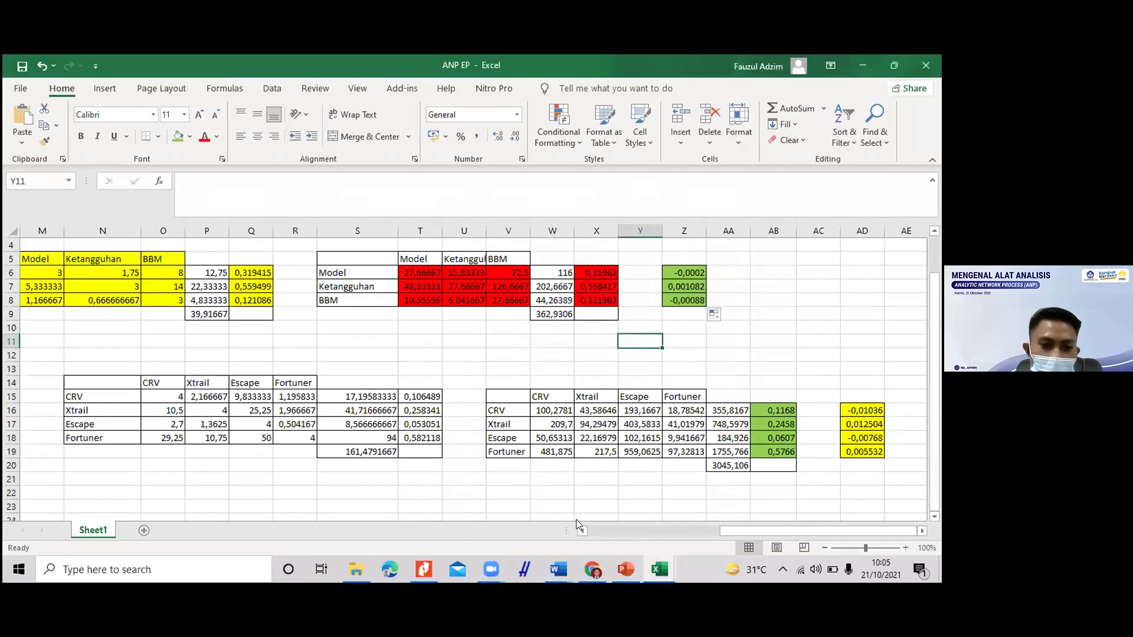
{"action": "scroll", "coordinate": [676, 520], "scroll_direction": "left", "scroll_amount": 10}
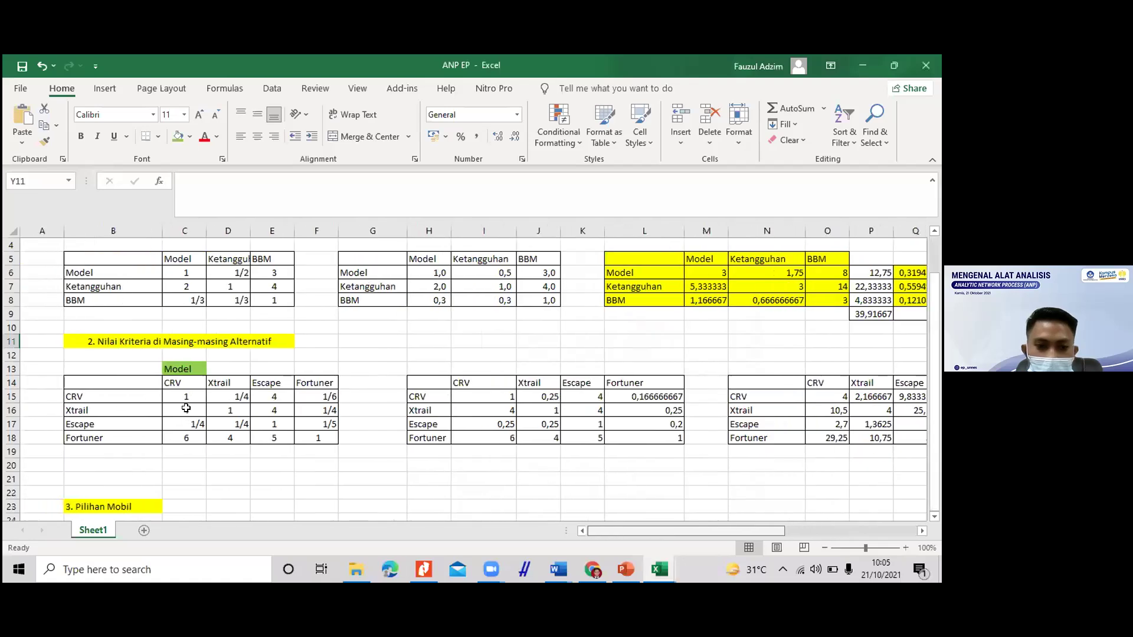
{"action": "left_click", "coordinate": [193, 396]}
{"action": "left_click", "coordinate": [234, 396]}
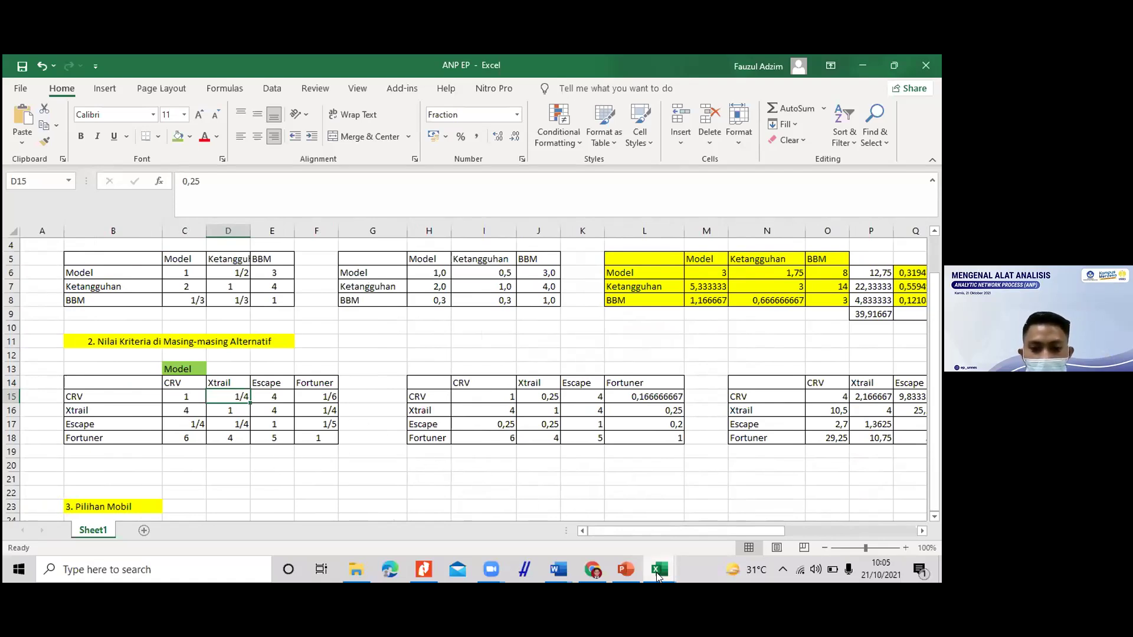
Step: Switch to Document1 in Word and mark the CRV versus Xtrail row with x under 4 on the Xtrail side
{"action": "mouse_move", "coordinate": [558, 570]}
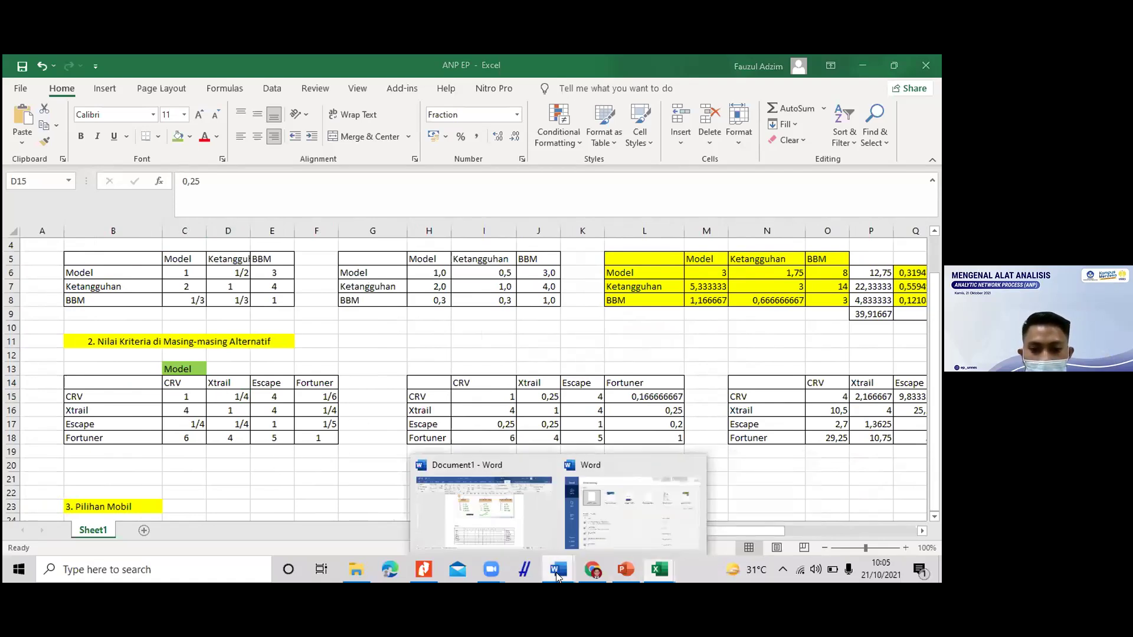
{"action": "left_click", "coordinate": [493, 528]}
{"action": "left_click", "coordinate": [518, 429]}
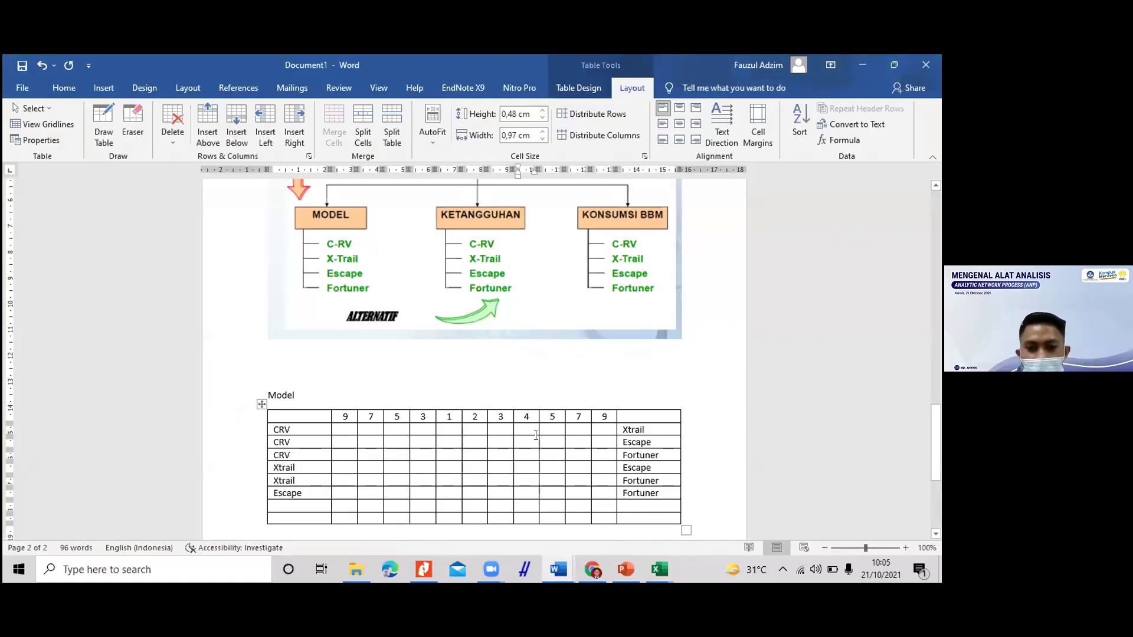
{"action": "type", "text": "x"}
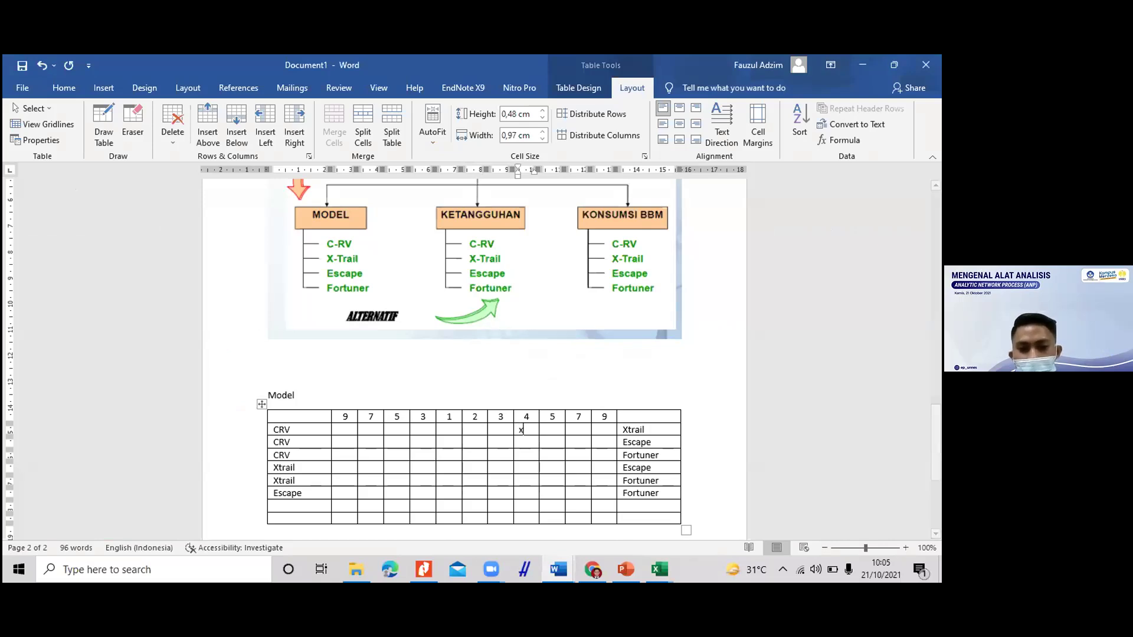
Step: Check the CRV row of the Model comparison matrix in the ANP EP workbook and return to Document1 in Word
{"action": "mouse_move", "coordinate": [660, 570]}
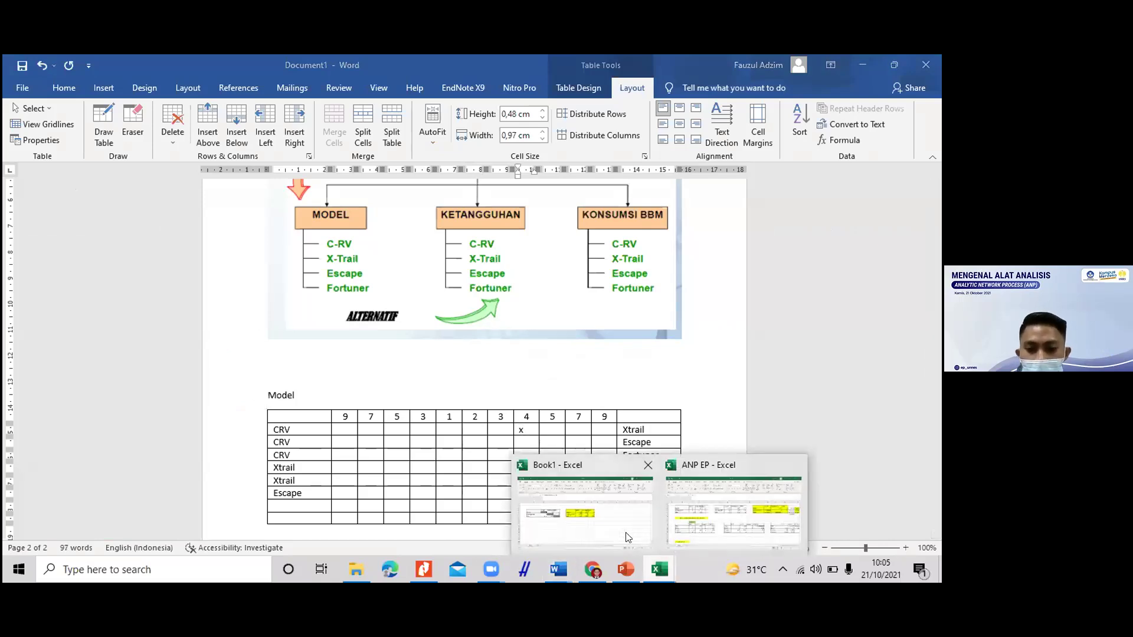
{"action": "left_click", "coordinate": [648, 466]}
{"action": "key", "text": "ctrl+Tab"}
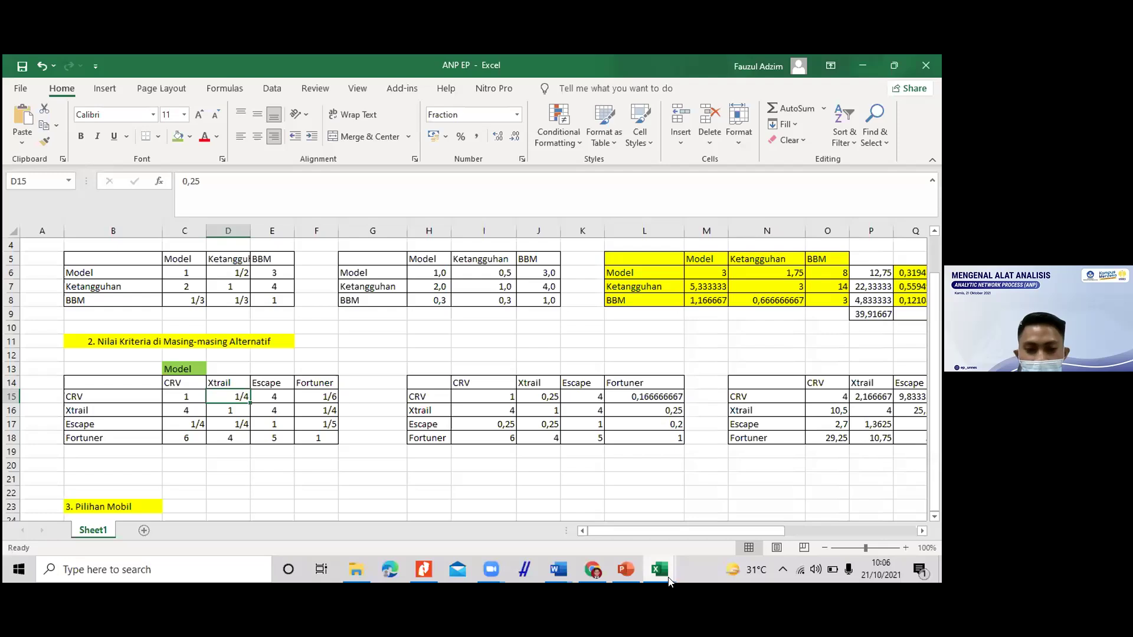
{"action": "mouse_move", "coordinate": [558, 570]}
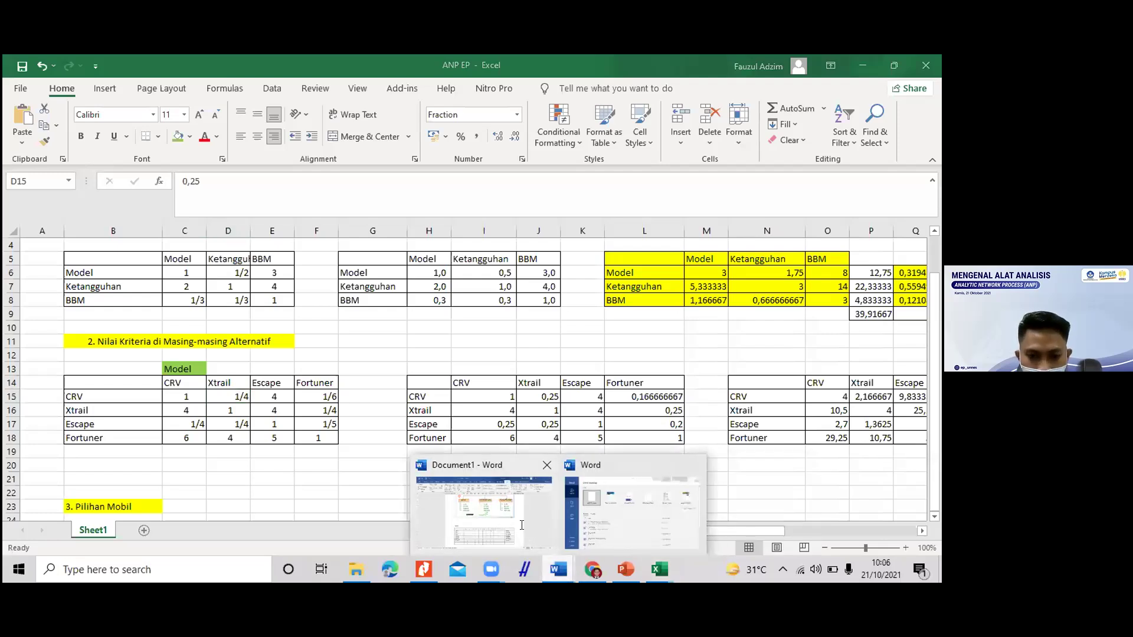
{"action": "left_click", "coordinate": [522, 526]}
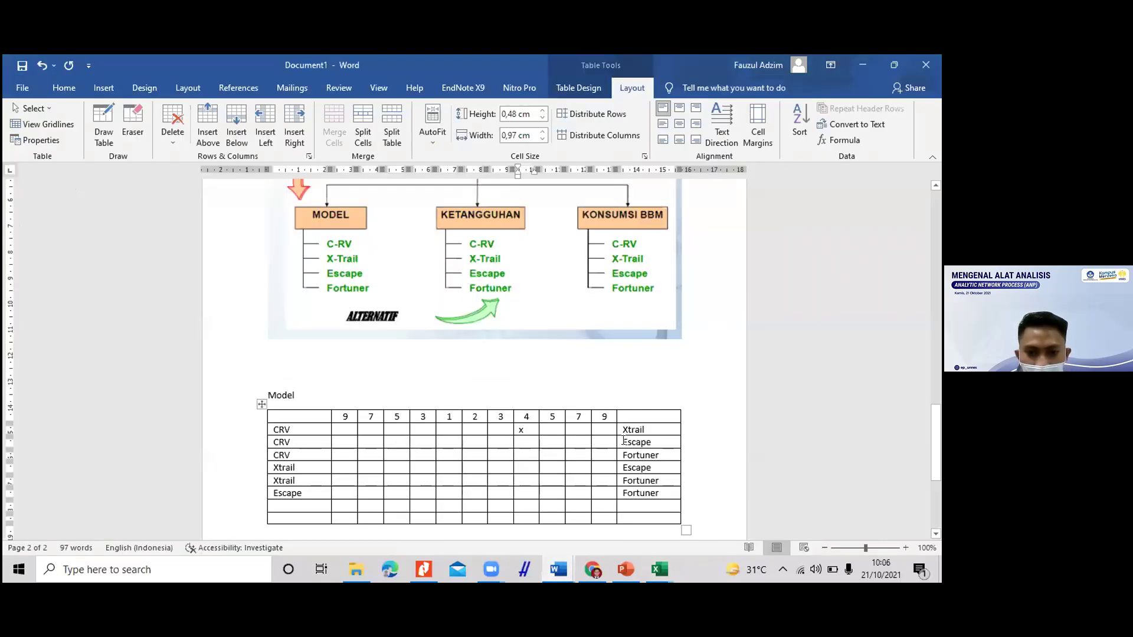
Step: Insert a scale column headed 4 between 5 and 3 on the CRV side of the Model questionnaire table
{"action": "left_click", "coordinate": [421, 418]}
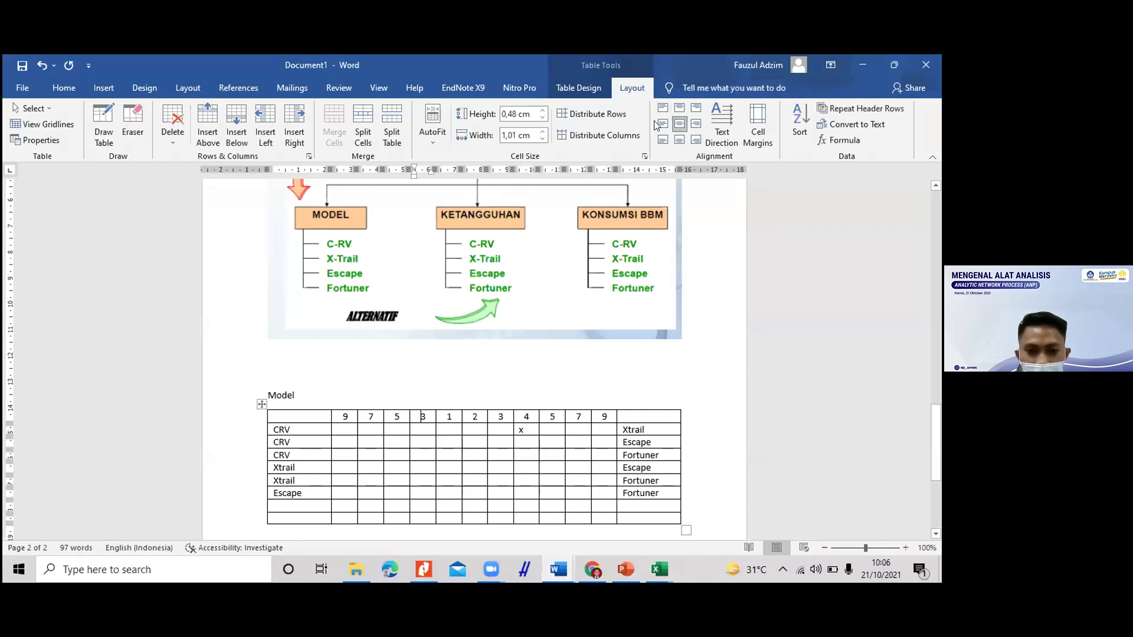
{"action": "left_click", "coordinate": [253, 118]}
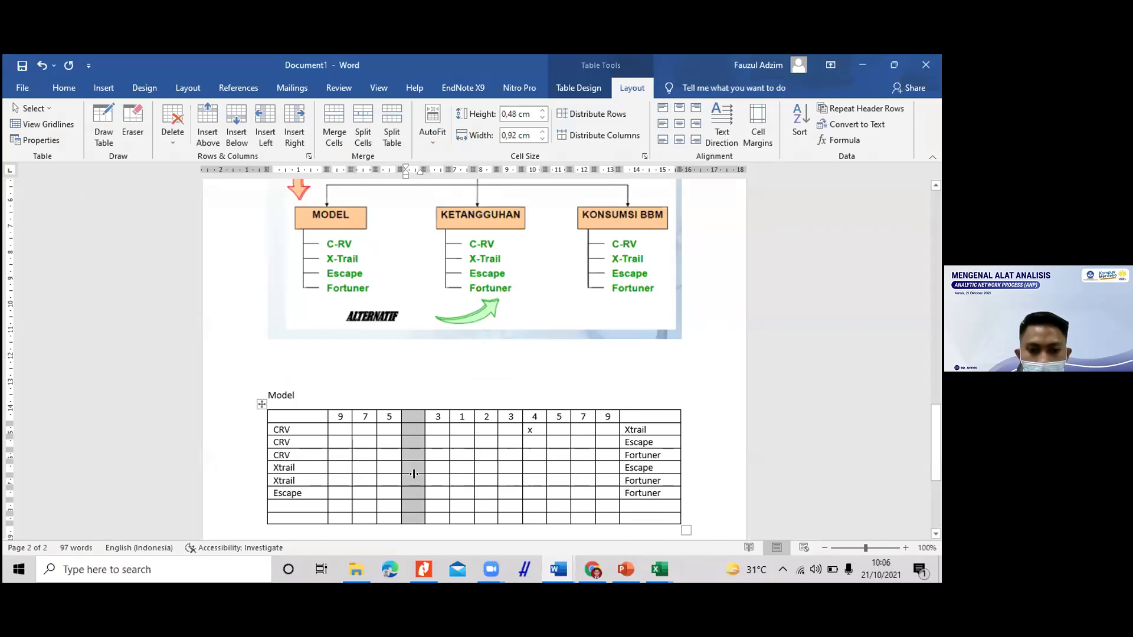
{"action": "left_click", "coordinate": [412, 417]}
{"action": "type", "text": "4"}
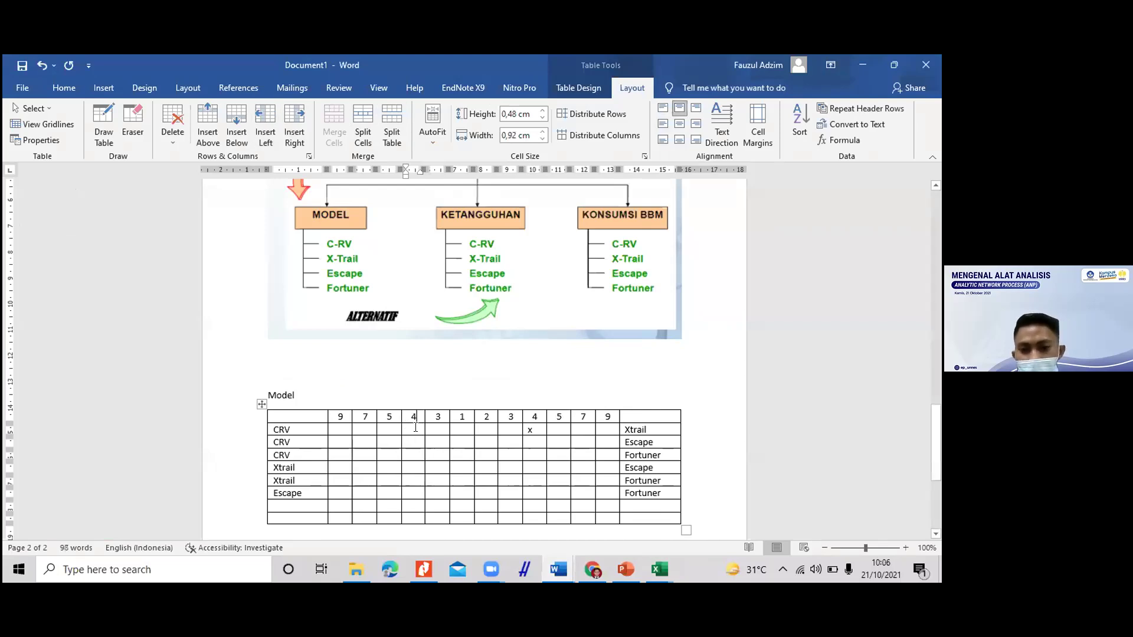
Step: Mark the CRV versus Escape row with x under 4 on the CRV side
{"action": "left_click", "coordinate": [415, 429]}
{"action": "type", "text": "4"}
{"action": "key", "text": "BackSpace"}
{"action": "type", "text": "x"}
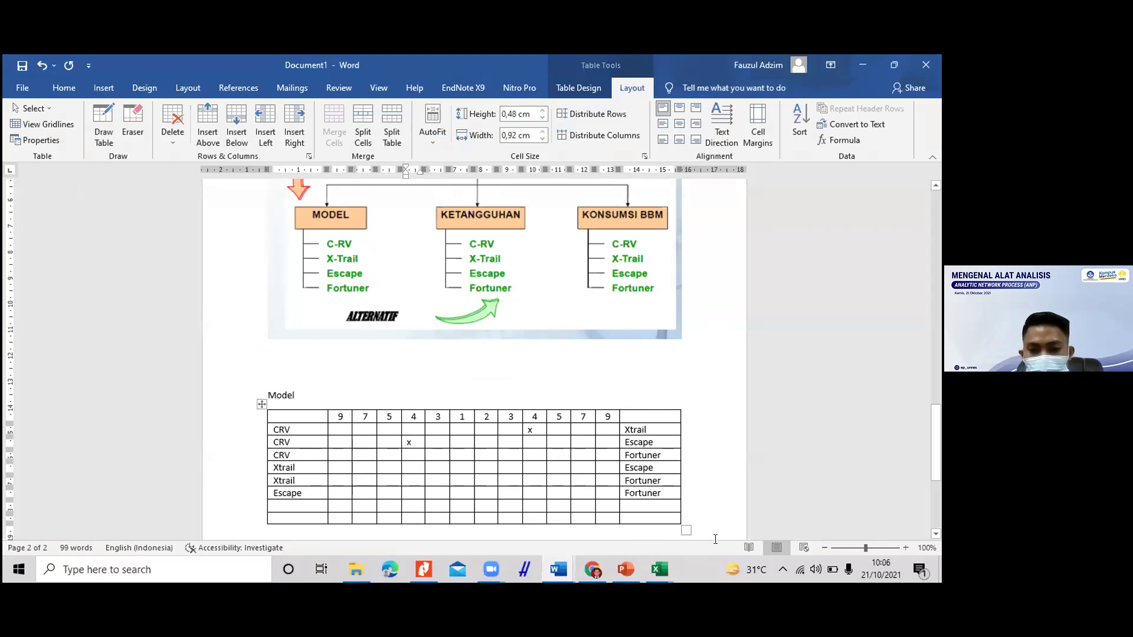
Step: Look up the CRV–Fortuner value in the Model matrix of the ANP EP workbook in Excel and return to Document1 in Word
{"action": "left_click", "coordinate": [675, 578]}
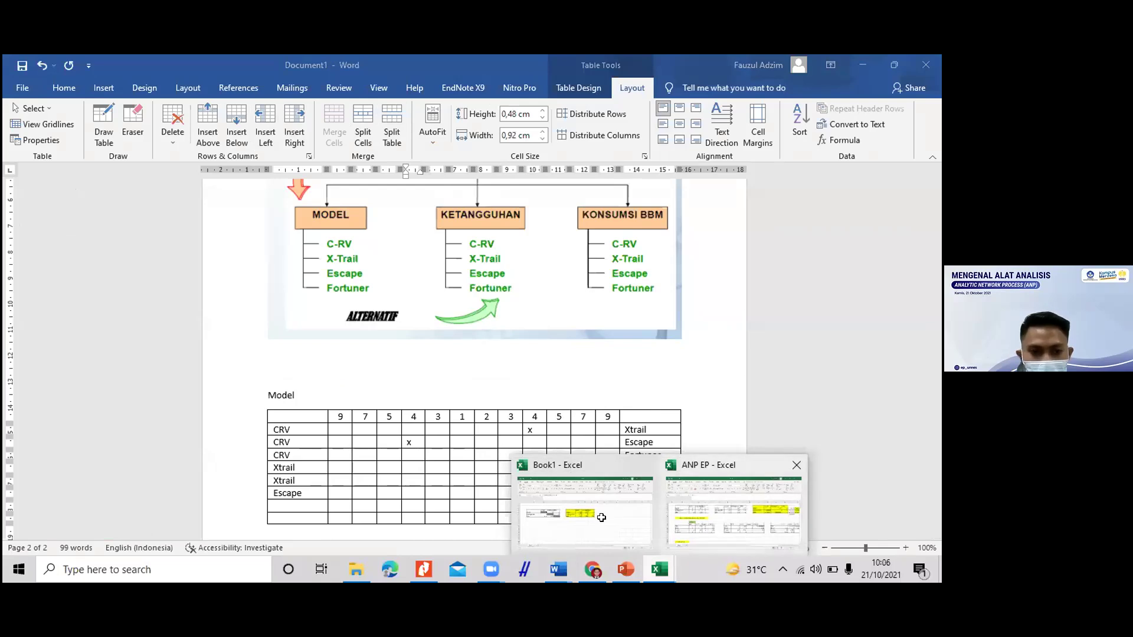
{"action": "left_click", "coordinate": [686, 543]}
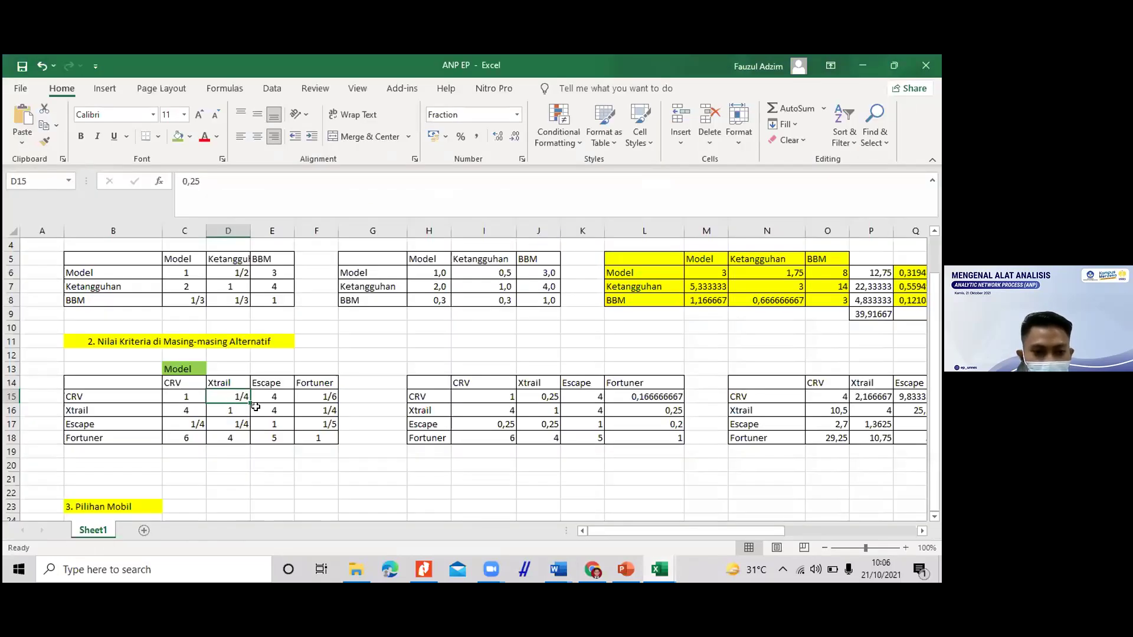
{"action": "left_click", "coordinate": [327, 395]}
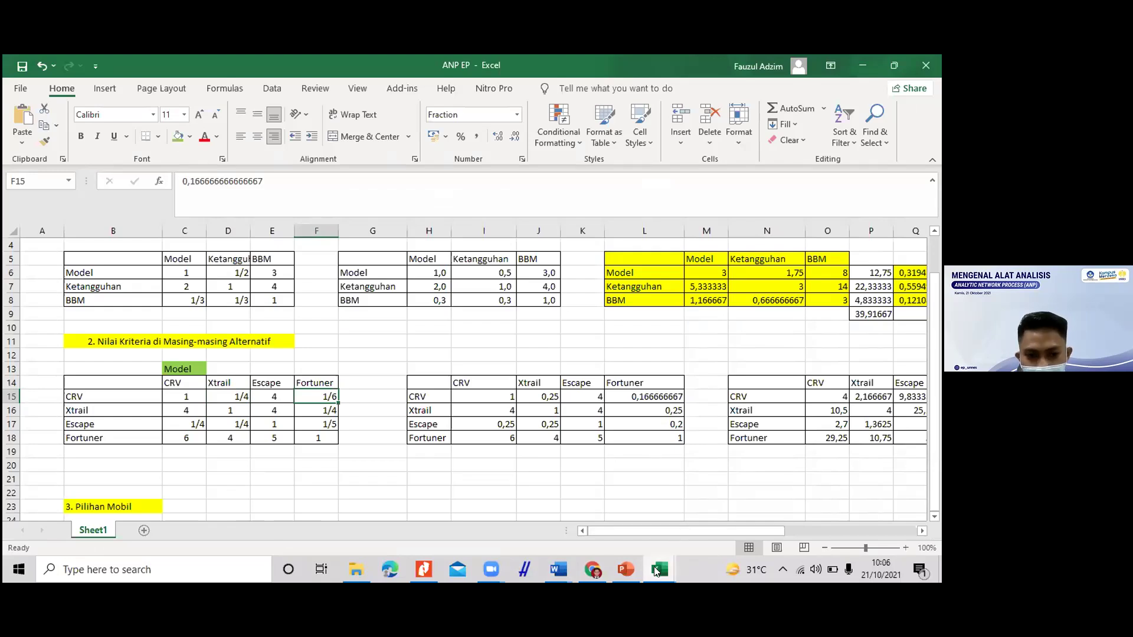
{"action": "mouse_move", "coordinate": [557, 568]}
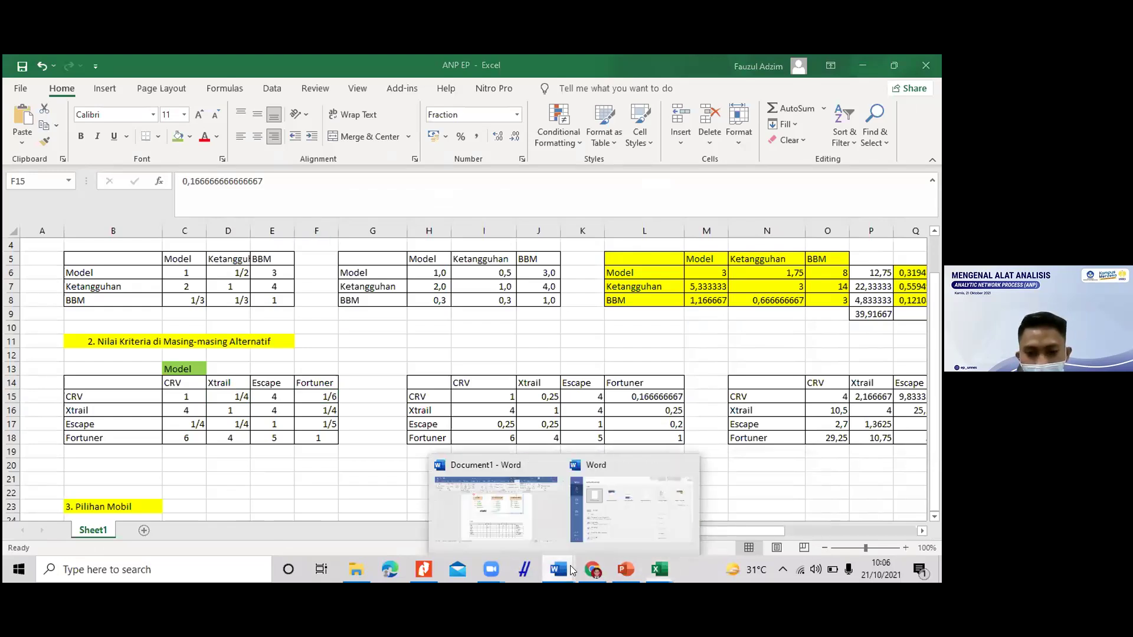
{"action": "left_click", "coordinate": [542, 530]}
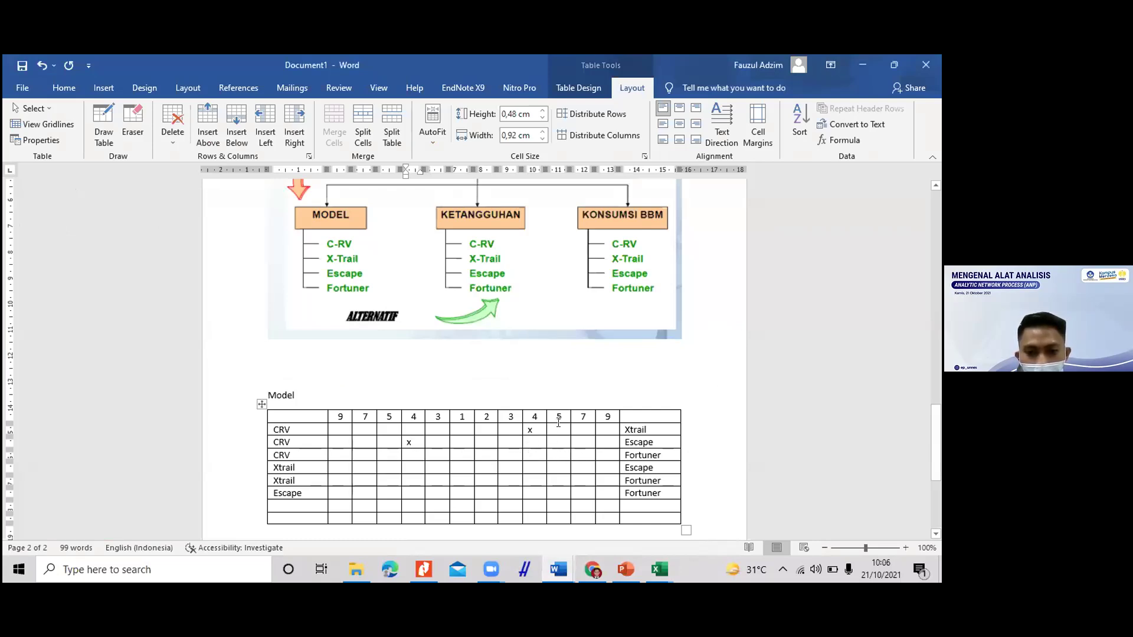
Step: Insert a scale column headed 6 between 5 and 7 on the Fortuner side of the Model questionnaire table
{"action": "left_click", "coordinate": [580, 416]}
{"action": "left_click", "coordinate": [264, 123]}
{"action": "left_click", "coordinate": [562, 421]}
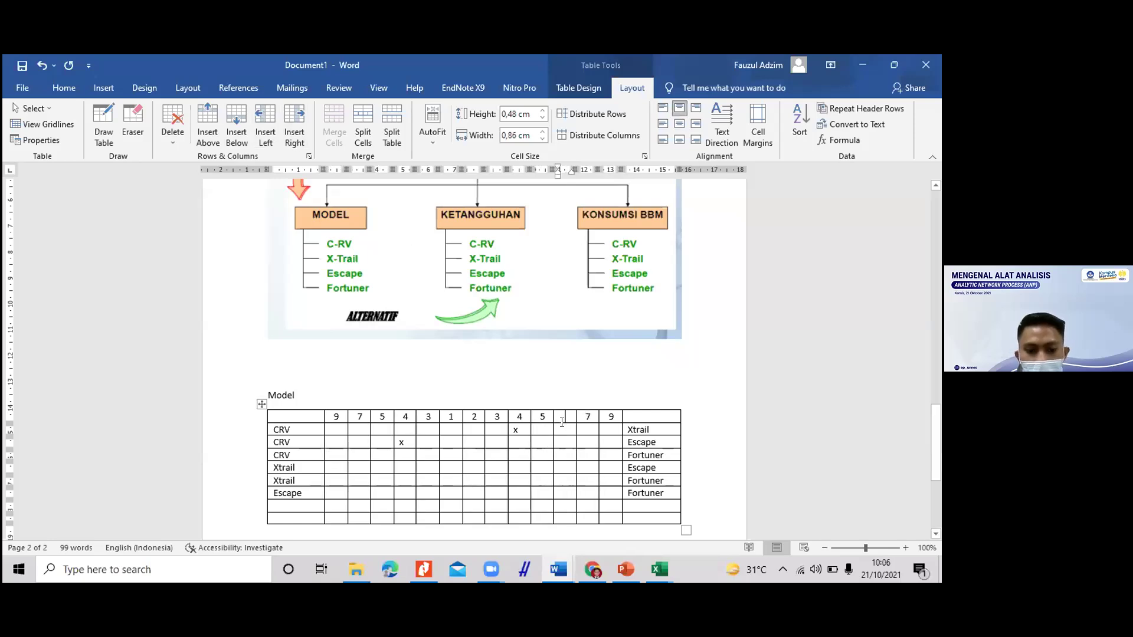
{"action": "type", "text": "6"}
Step: Mark the CRV versus Fortuner row with x under 6 on the Fortuner side
{"action": "left_click", "coordinate": [564, 452]}
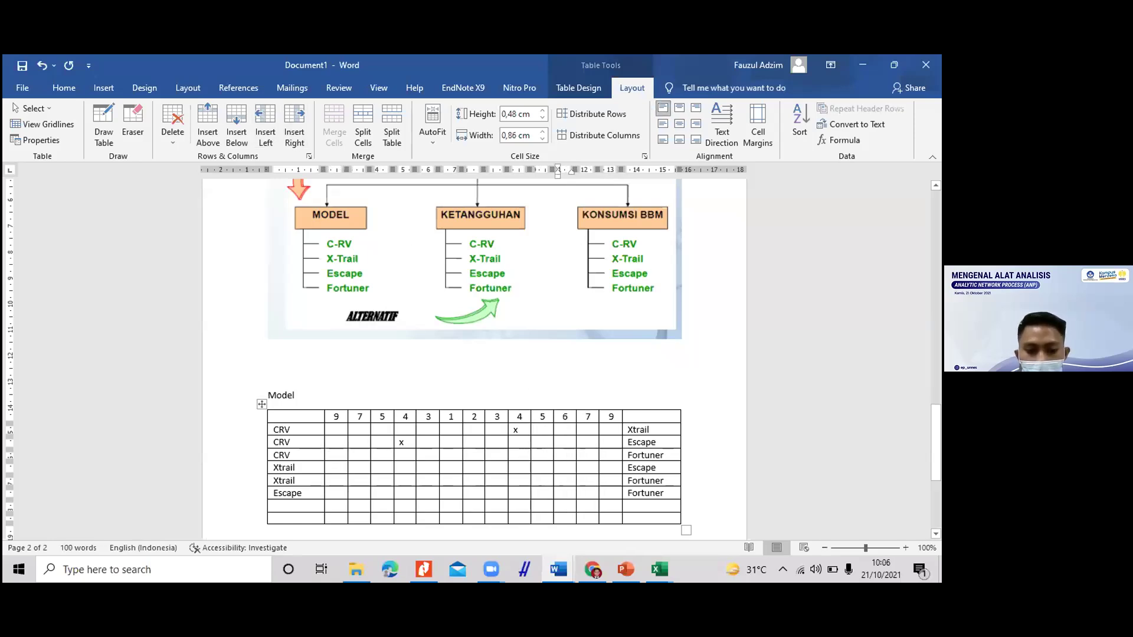
{"action": "type", "text": "x"}
{"action": "left_click", "coordinate": [426, 442]}
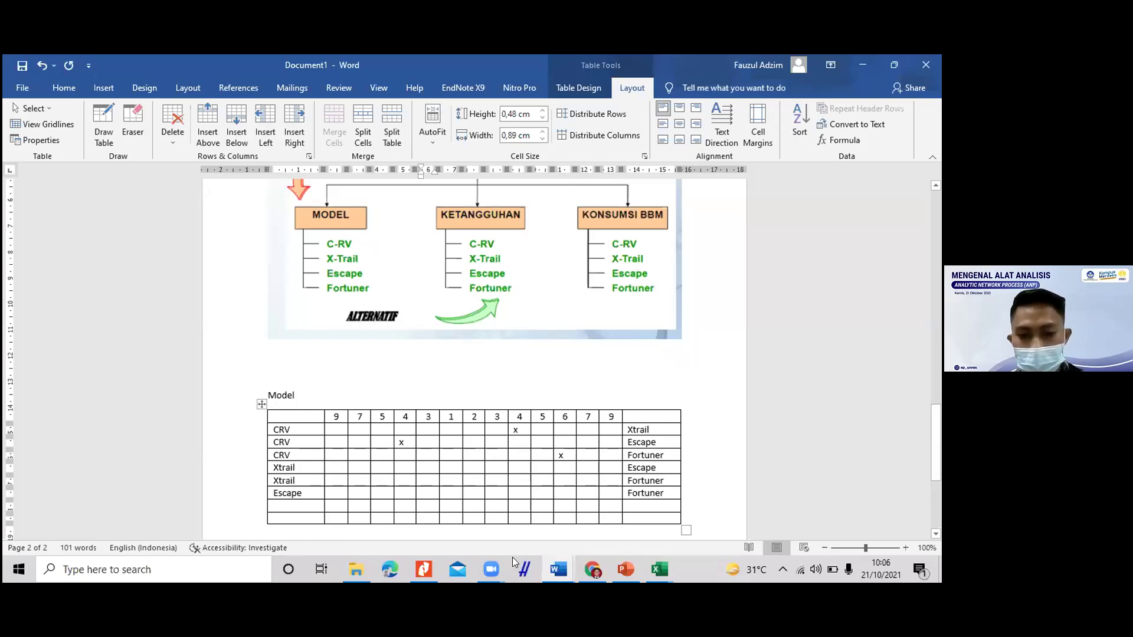
Step: Switch to the ANP EP workbook in Excel and fill D15:F15, E16:F16 and F17, above the Model matrix diagonal, with green
{"action": "mouse_move", "coordinate": [659, 569]}
{"action": "left_click", "coordinate": [770, 501]}
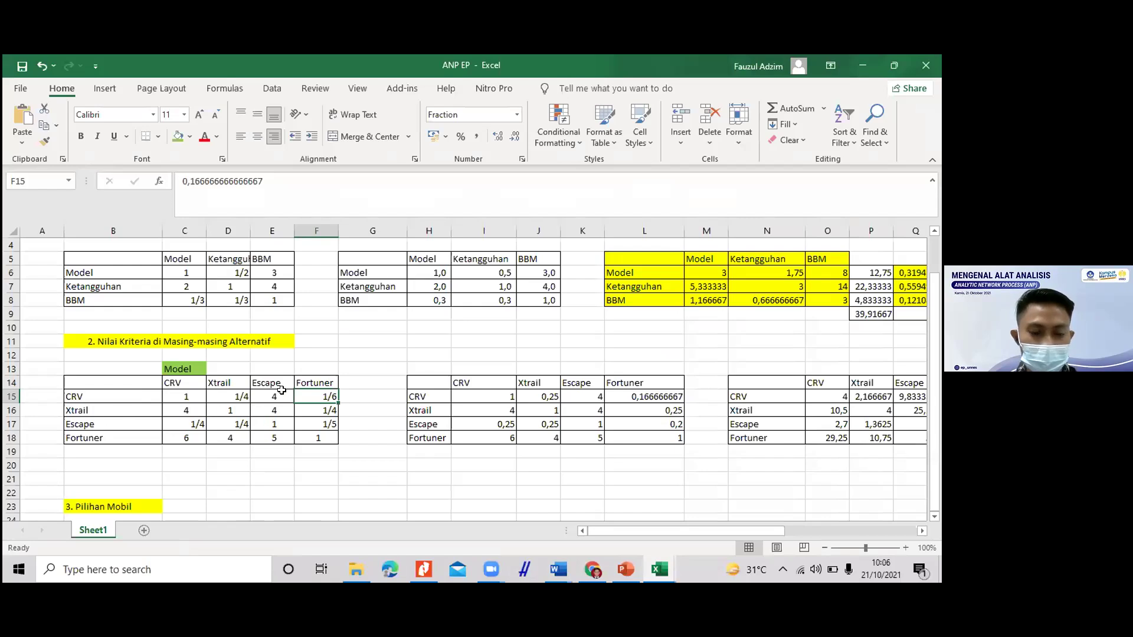
{"action": "left_click", "coordinate": [275, 410]}
{"action": "left_click_drag", "start_coordinate": [266, 396], "coordinate": [305, 403]}
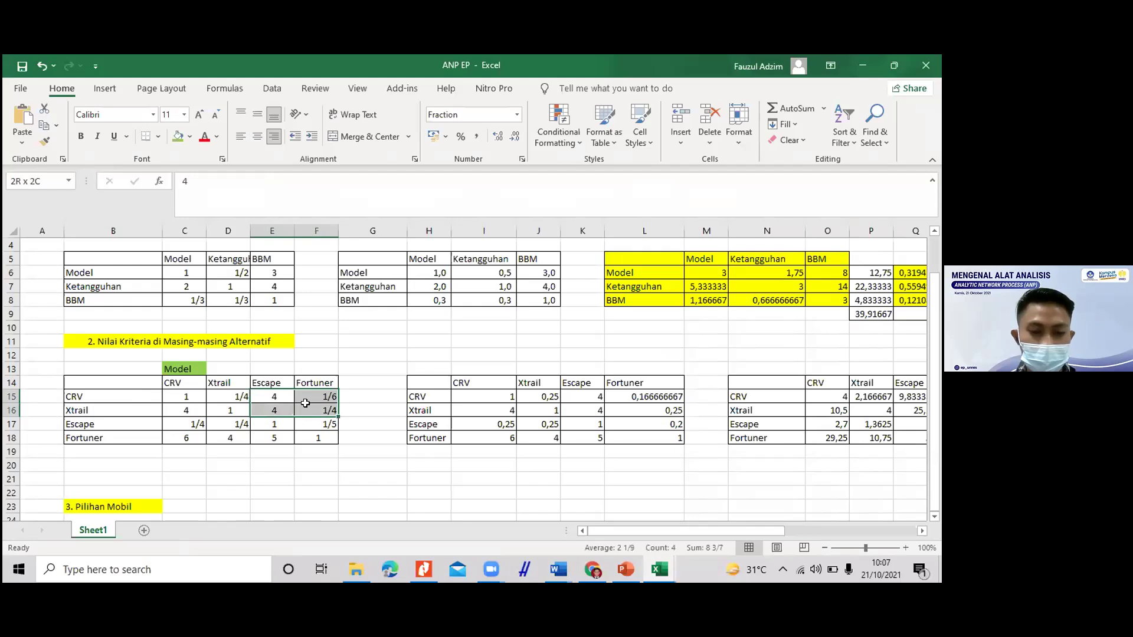
{"action": "left_click_drag", "start_coordinate": [237, 395], "coordinate": [313, 410]}
{"action": "left_click", "coordinate": [178, 136]}
{"action": "left_click", "coordinate": [177, 136]}
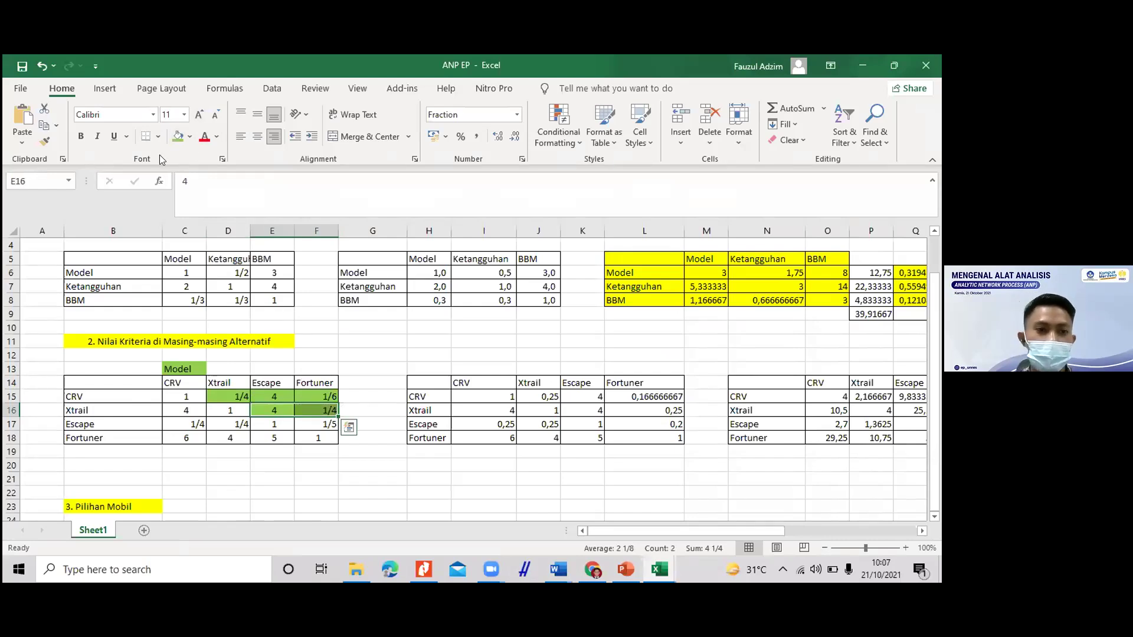
{"action": "left_click", "coordinate": [317, 424]}
{"action": "left_click", "coordinate": [177, 136]}
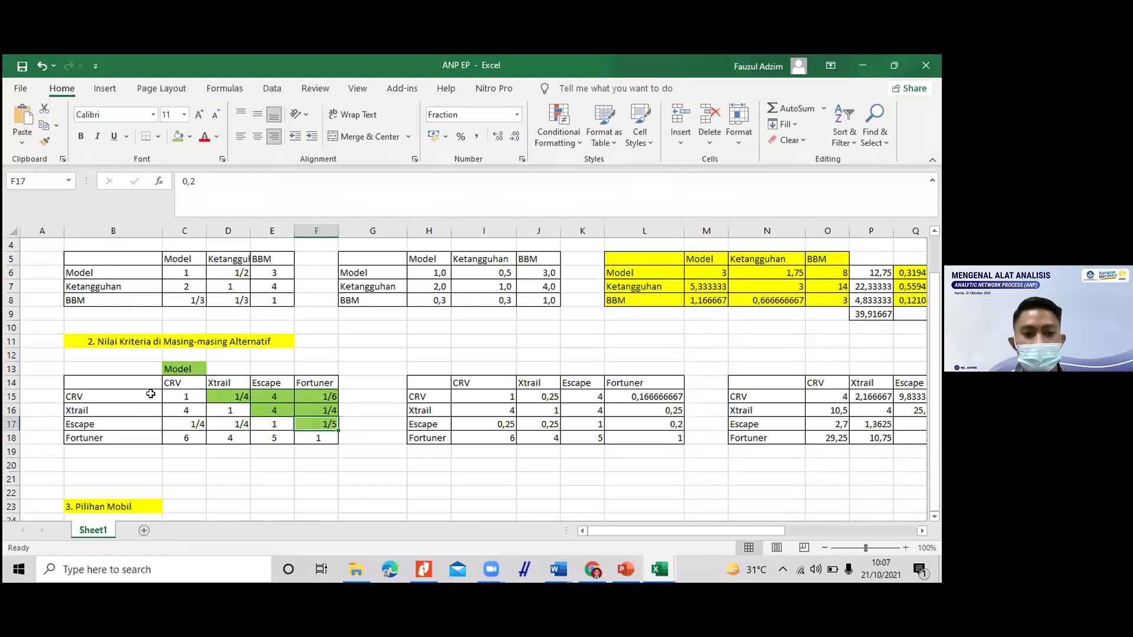
Step: Check the Xtrail–Escape value, switch to Document1 in Word and mark that row with x under 4 on the Xtrail side
{"action": "left_click", "coordinate": [279, 409]}
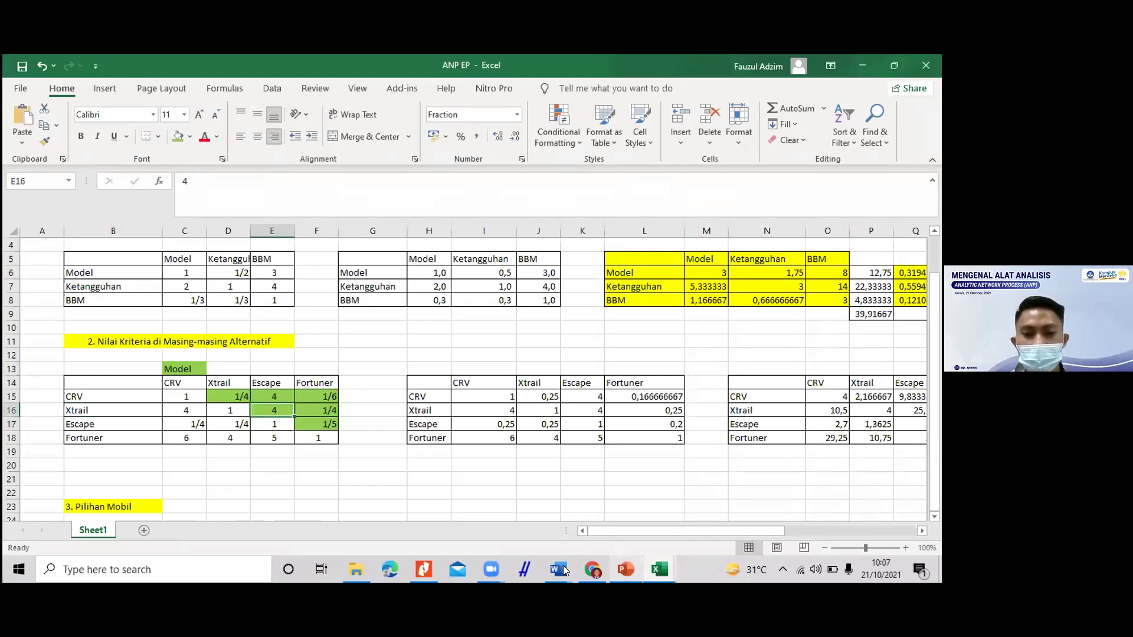
{"action": "mouse_move", "coordinate": [565, 570]}
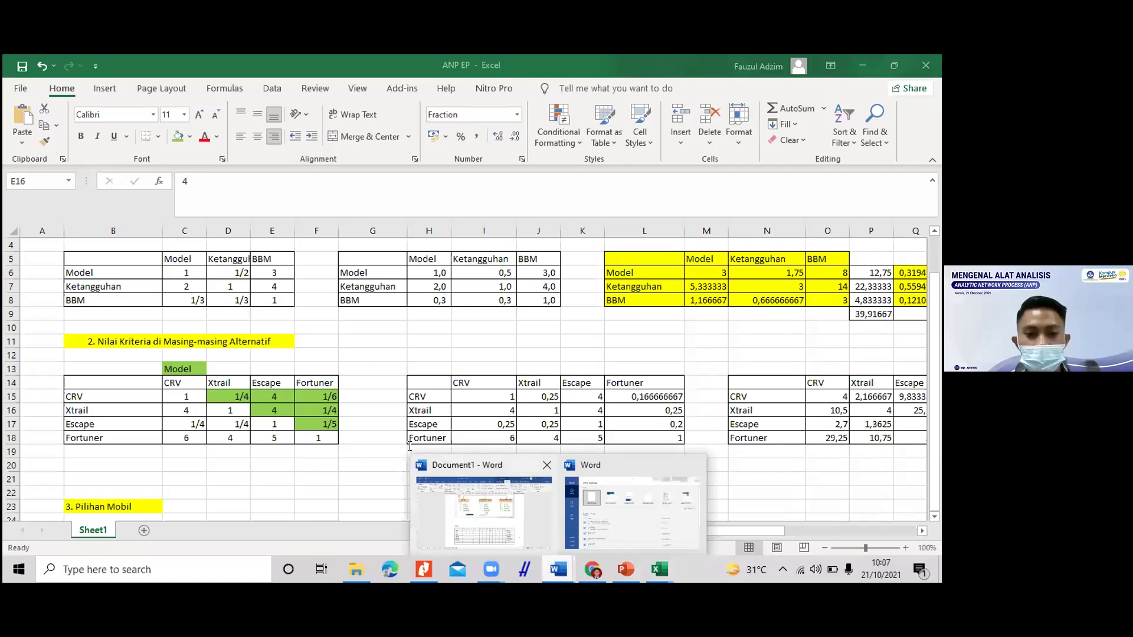
{"action": "left_click", "coordinate": [411, 467]}
{"action": "left_click", "coordinate": [408, 468]}
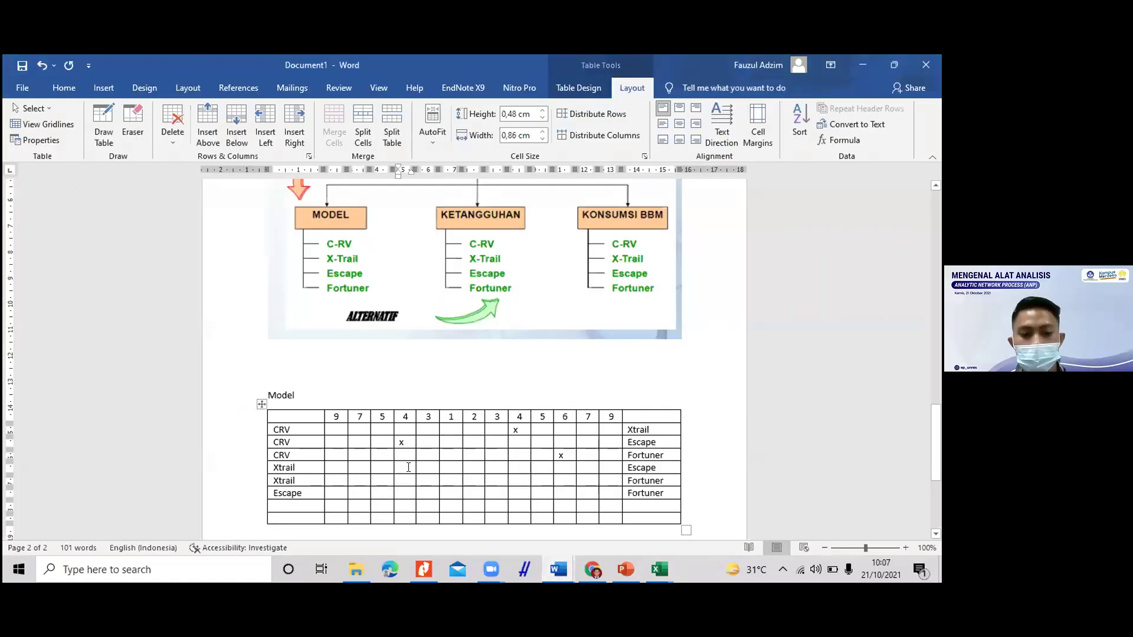
Step: Switch to the ANP EP workbook in Excel and copy the Model comparison matrix B13:F18 with its heading
{"action": "mouse_move", "coordinate": [664, 576]}
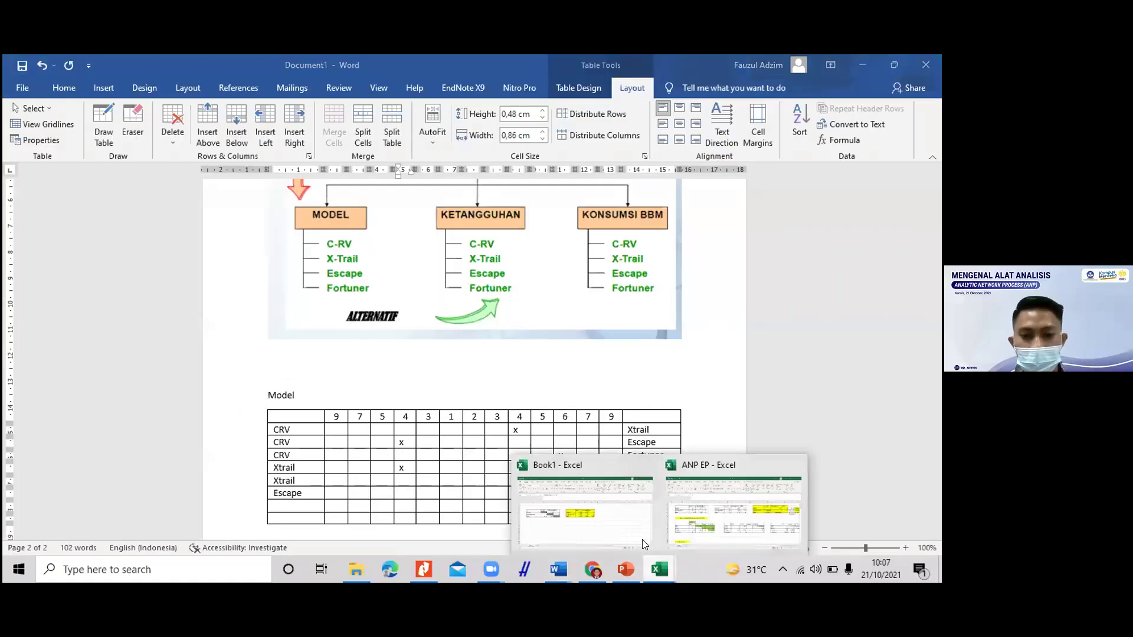
{"action": "left_click", "coordinate": [533, 517]}
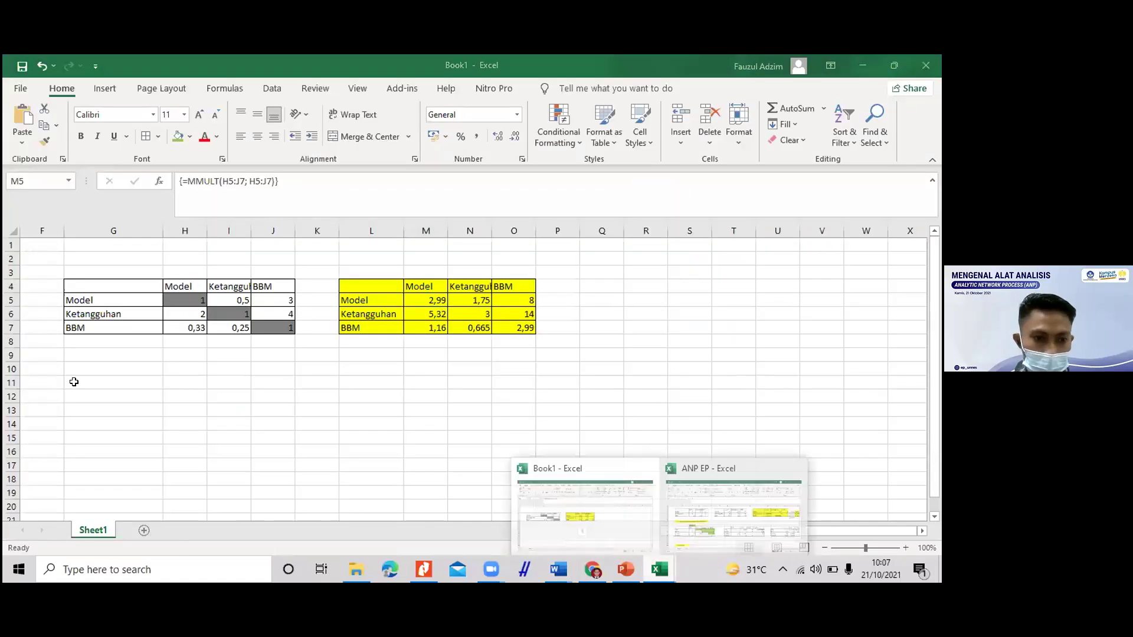
{"action": "key", "text": "ctrl+Tab"}
{"action": "left_click_drag", "start_coordinate": [112, 369], "coordinate": [318, 438]}
{"action": "key", "text": "ctrl+c"}
Step: Switch to Document1 in Word and paste the copied matrix above the Model questionnaire, with blank lines around it
{"action": "mouse_move", "coordinate": [551, 573]}
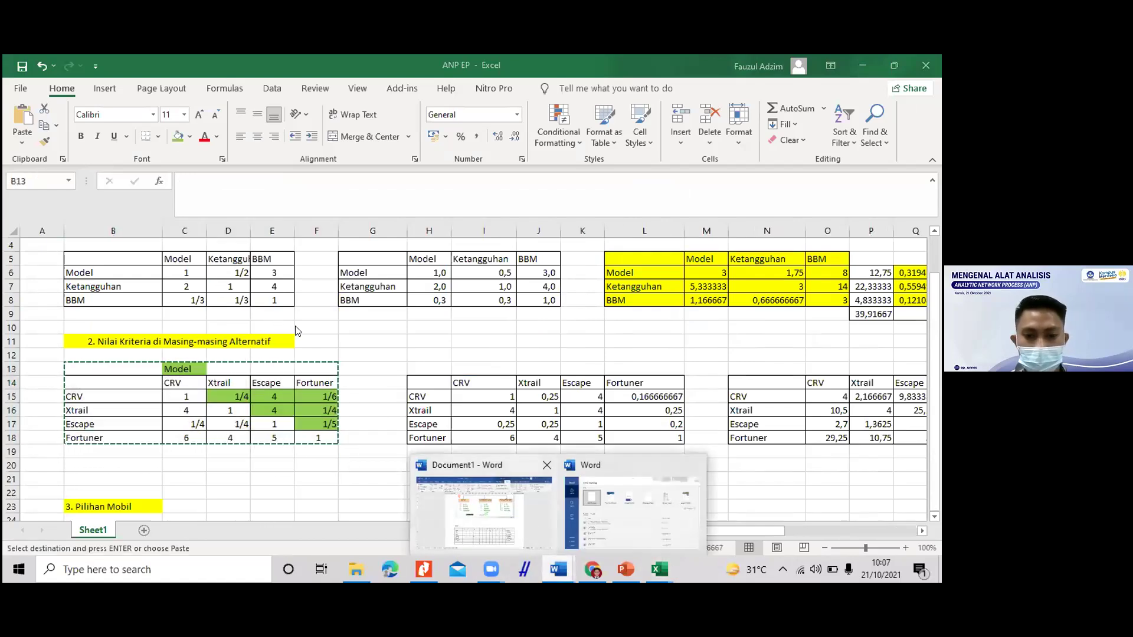
{"action": "left_click", "coordinate": [484, 510]}
{"action": "scroll", "coordinate": [291, 324], "scroll_direction": "down", "scroll_amount": 2}
{"action": "left_click", "coordinate": [291, 390]}
{"action": "key", "text": "Return"}
{"action": "key", "text": "Return"}
{"action": "key", "text": "Return"}
{"action": "key", "text": "ctrl+v"}
{"action": "scroll", "coordinate": [476, 486], "scroll_direction": "down", "scroll_amount": 3}
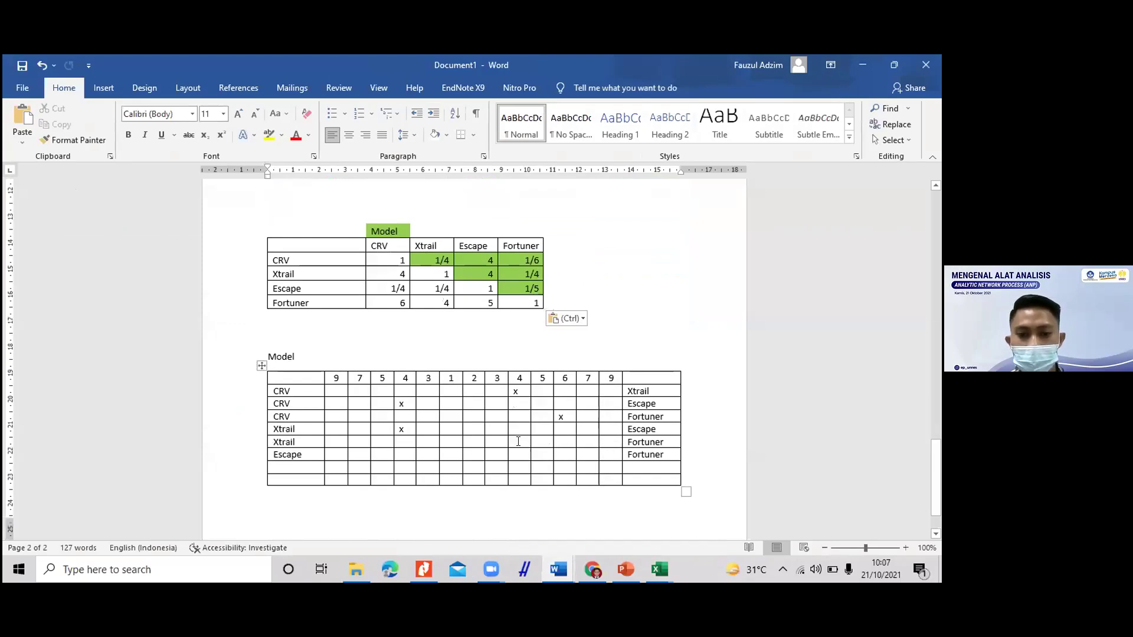
Step: Mark Xtrail versus Fortuner with x under 4 and Escape versus Fortuner with x under 5, both on the Fortuner side
{"action": "left_click", "coordinate": [517, 438]}
{"action": "type", "text": "x"}
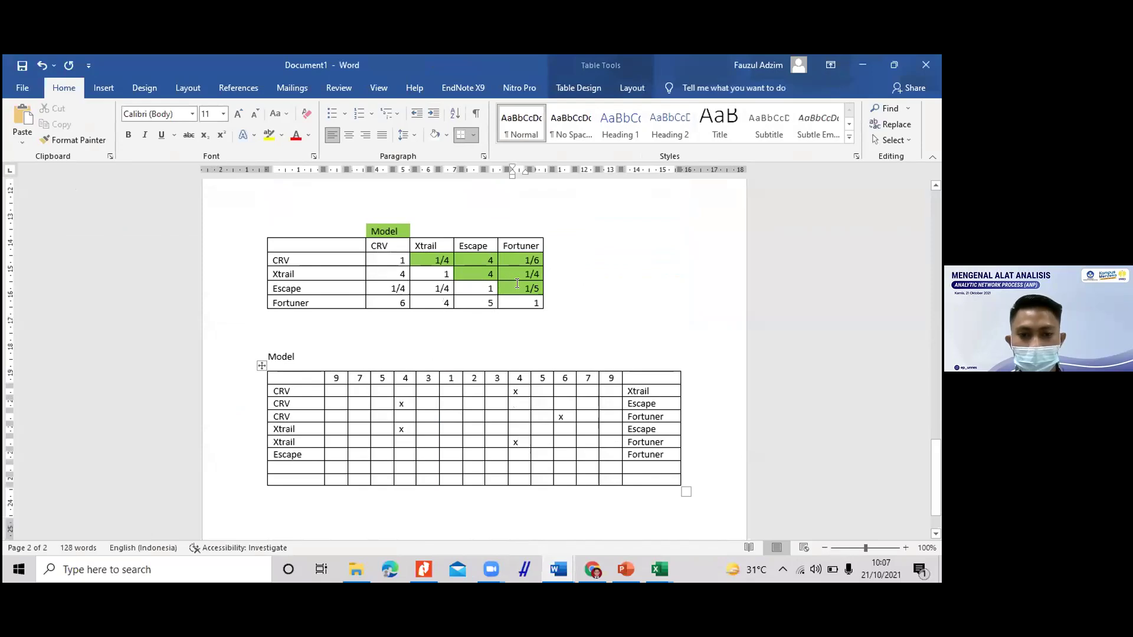
{"action": "left_click", "coordinate": [542, 450]}
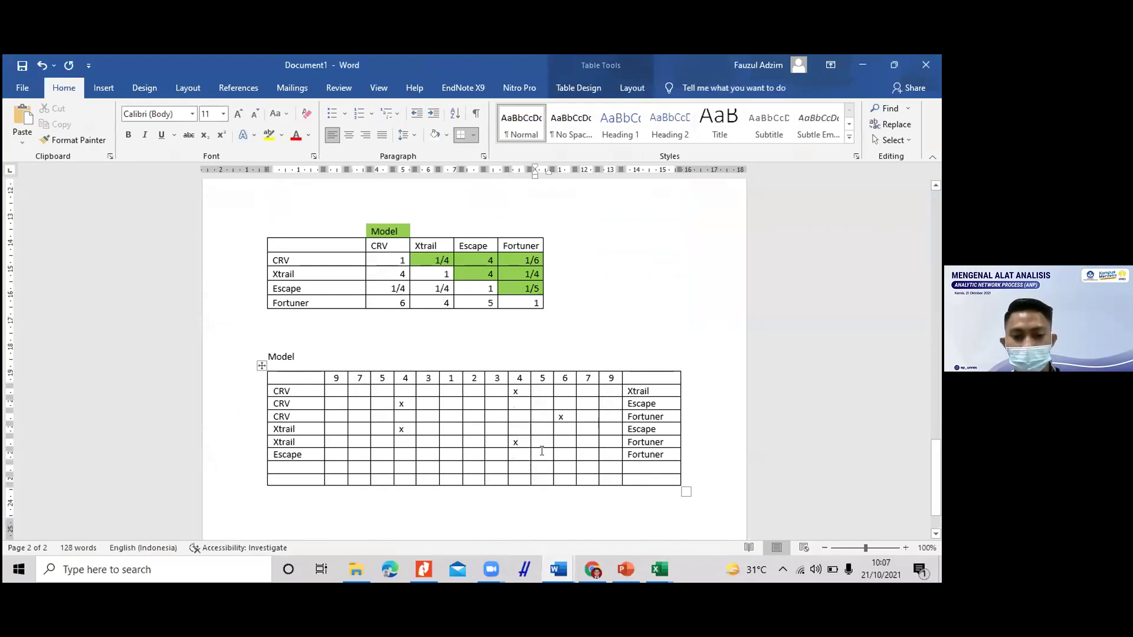
{"action": "type", "text": "x"}
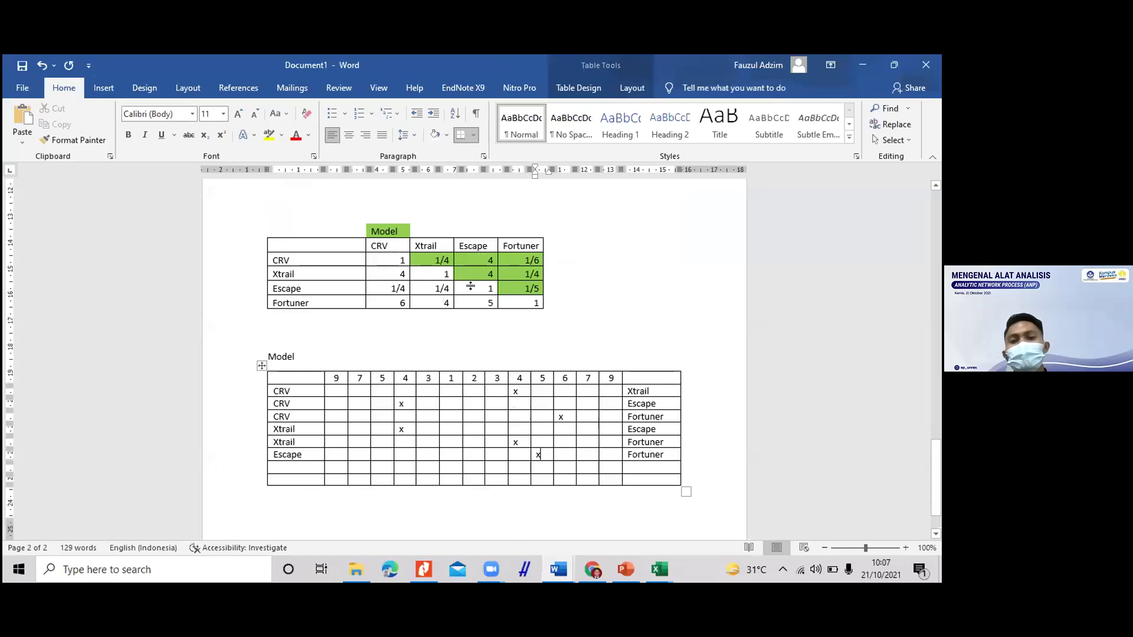
Step: Shade the Xtrail, Escape and Fortuner cells of the CRV column orange in the pasted Model matrix
{"action": "scroll", "coordinate": [507, 348], "scroll_direction": "up", "scroll_amount": 2}
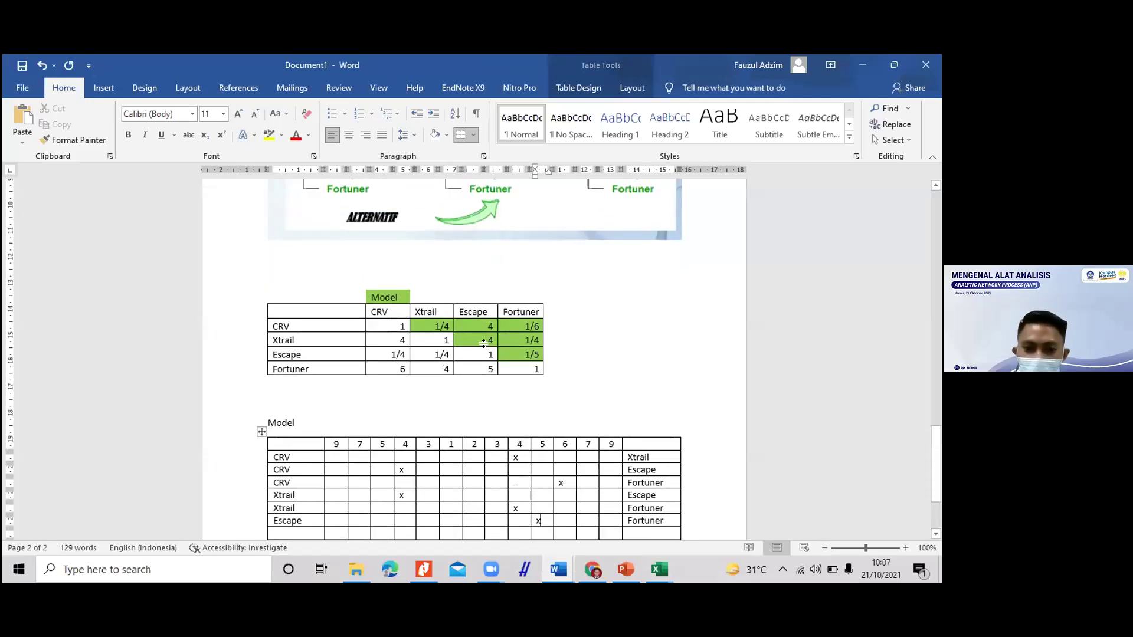
{"action": "left_click", "coordinate": [435, 325]}
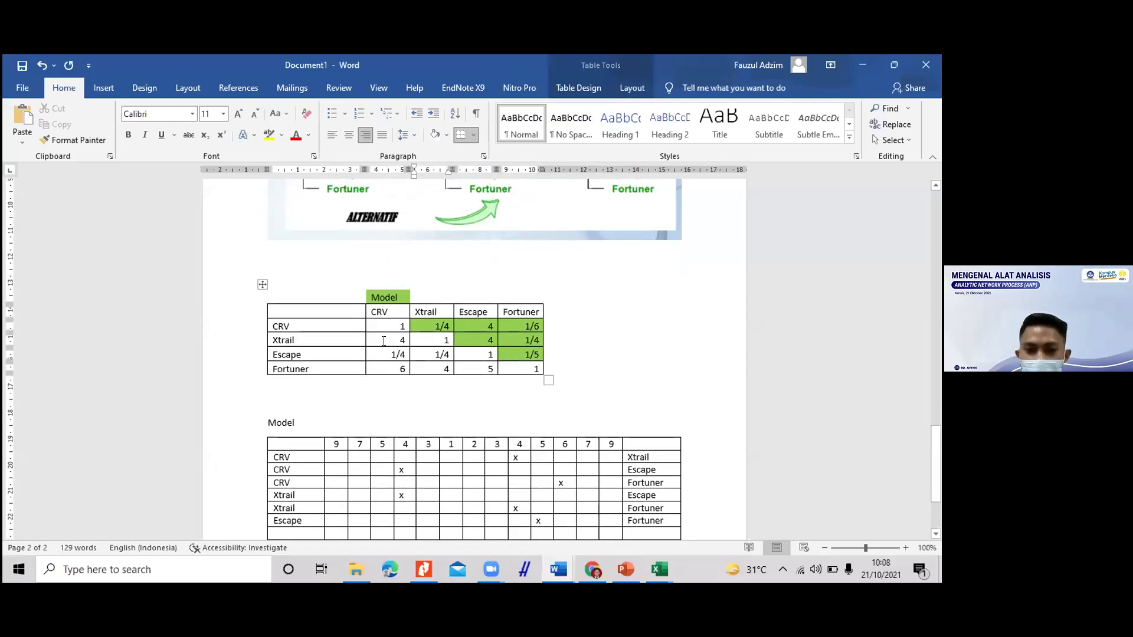
{"action": "left_click_drag", "start_coordinate": [385, 340], "coordinate": [401, 371]}
{"action": "left_click", "coordinate": [401, 369]}
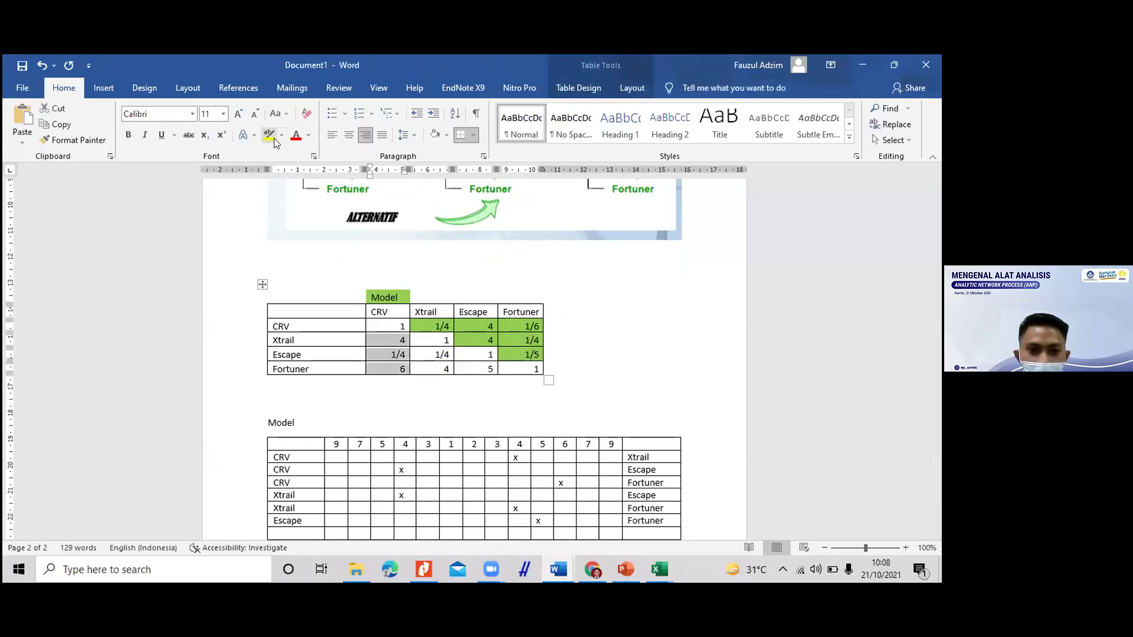
{"action": "left_click", "coordinate": [578, 88]}
{"action": "left_click", "coordinate": [546, 139]}
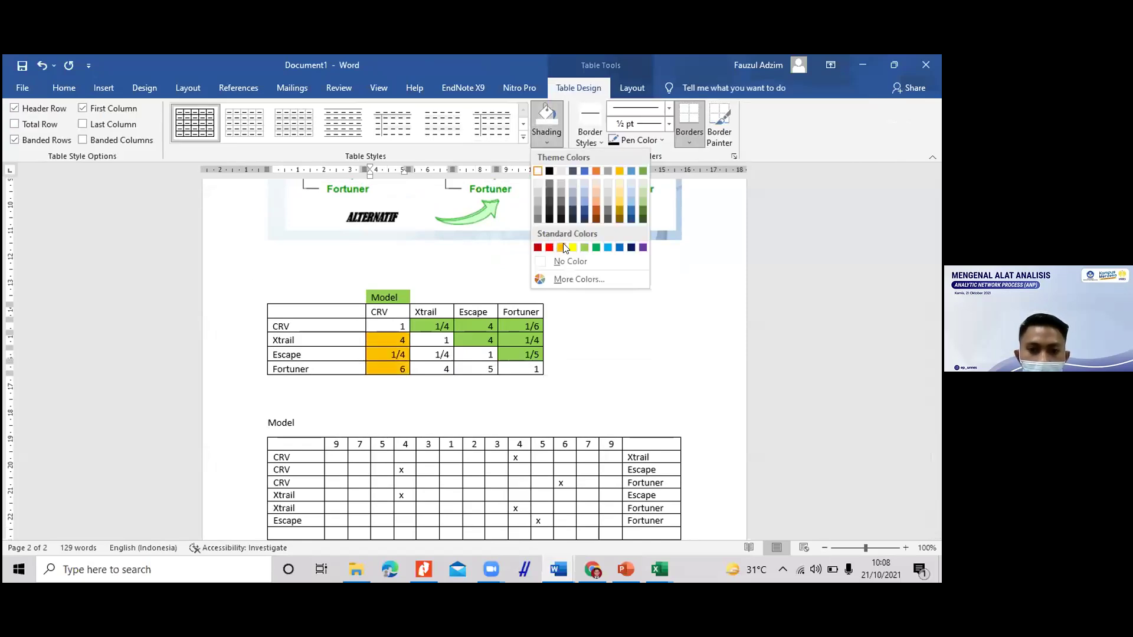
{"action": "left_click", "coordinate": [566, 248]}
Step: Shade the Xtrail column from Xtrail to Fortuner and the Escape column from Escape to Fortuner orange in the pasted matrix
{"action": "left_click_drag", "start_coordinate": [437, 340], "coordinate": [437, 369]}
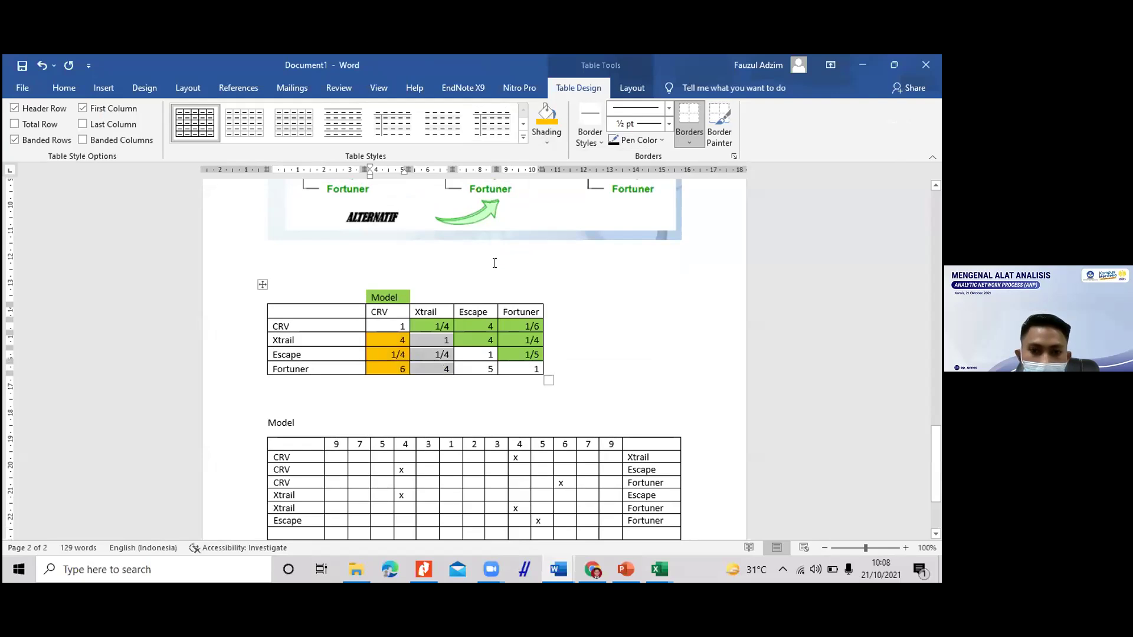
{"action": "left_click", "coordinate": [546, 116]}
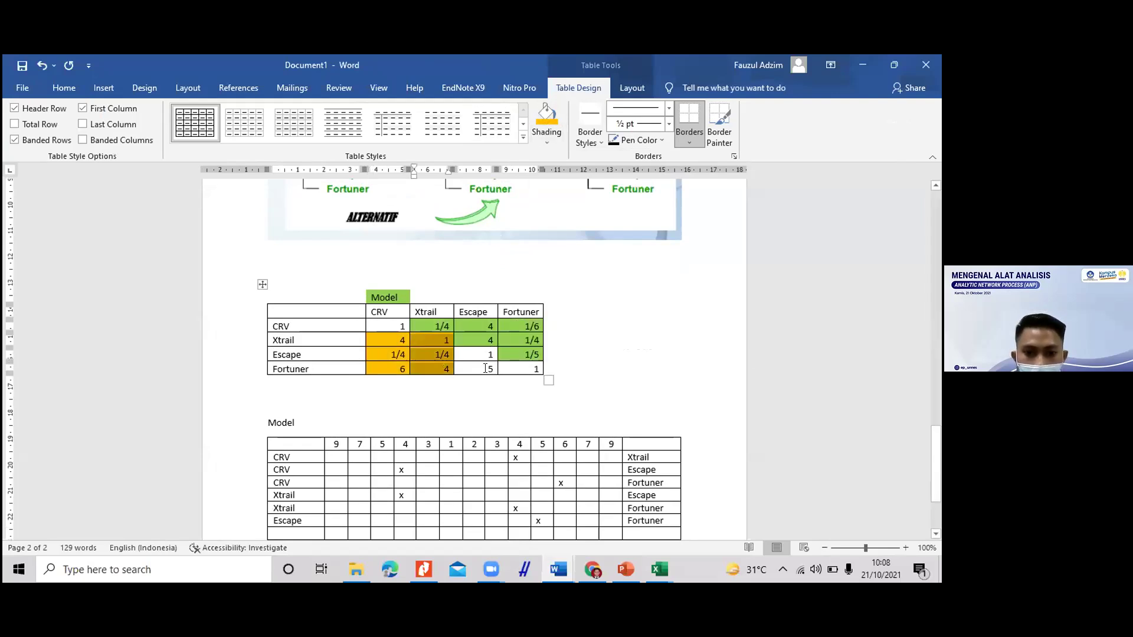
{"action": "left_click_drag", "start_coordinate": [486, 358], "coordinate": [488, 369]}
{"action": "left_click", "coordinate": [546, 115]}
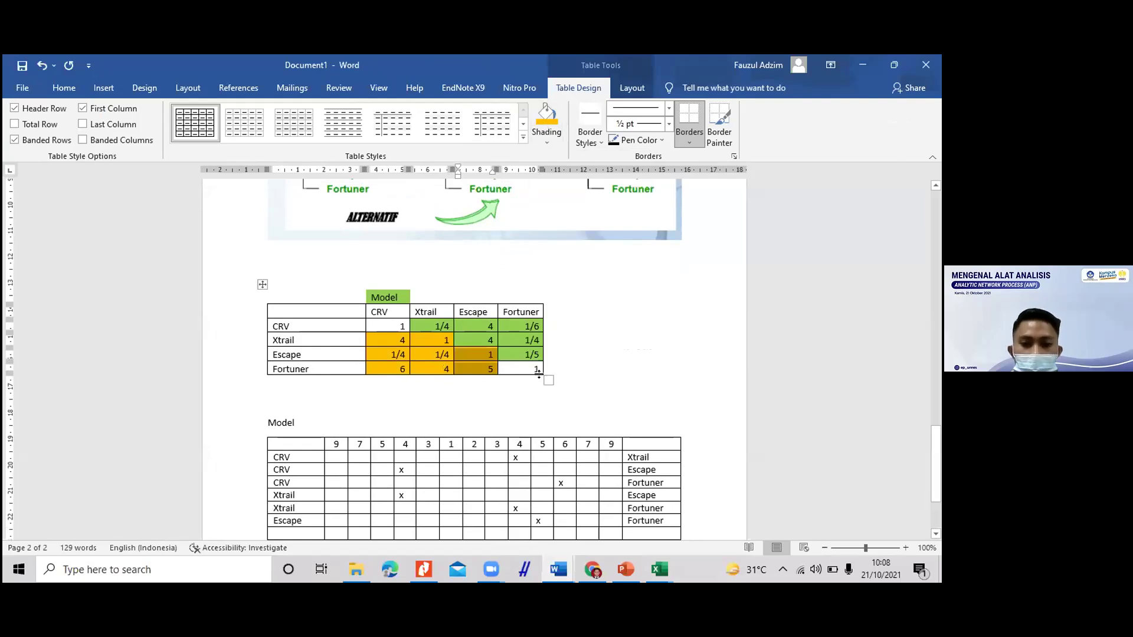
Step: Remove the orange shading from the diagonal Xtrail–Xtrail and Escape–Escape cells of the pasted Model matrix
{"action": "left_click", "coordinate": [399, 340]}
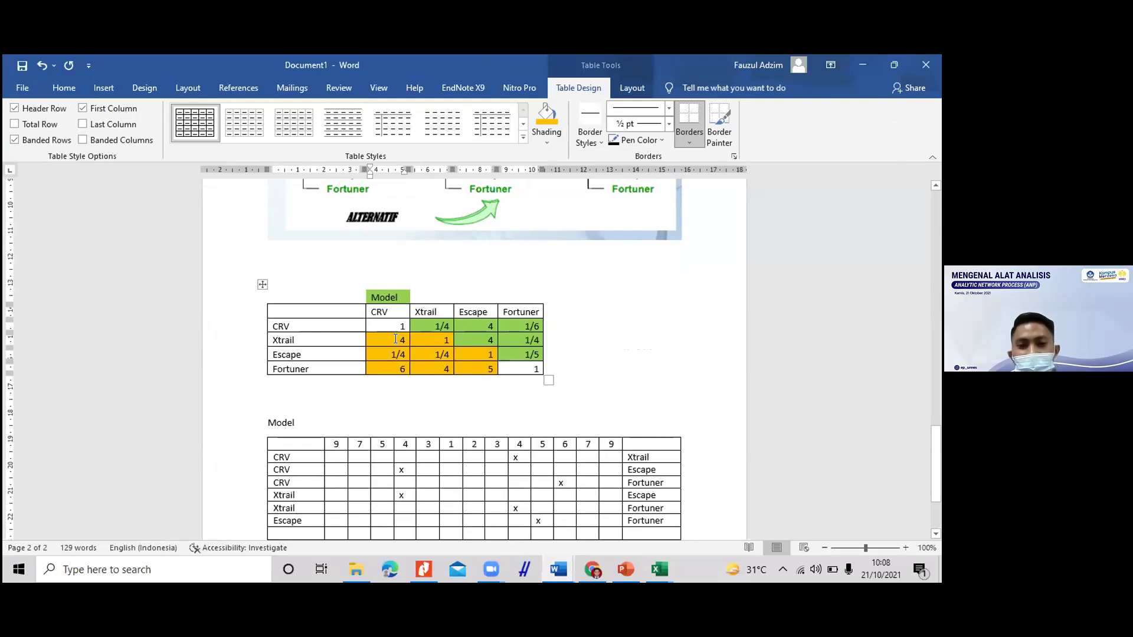
{"action": "left_click", "coordinate": [433, 336]}
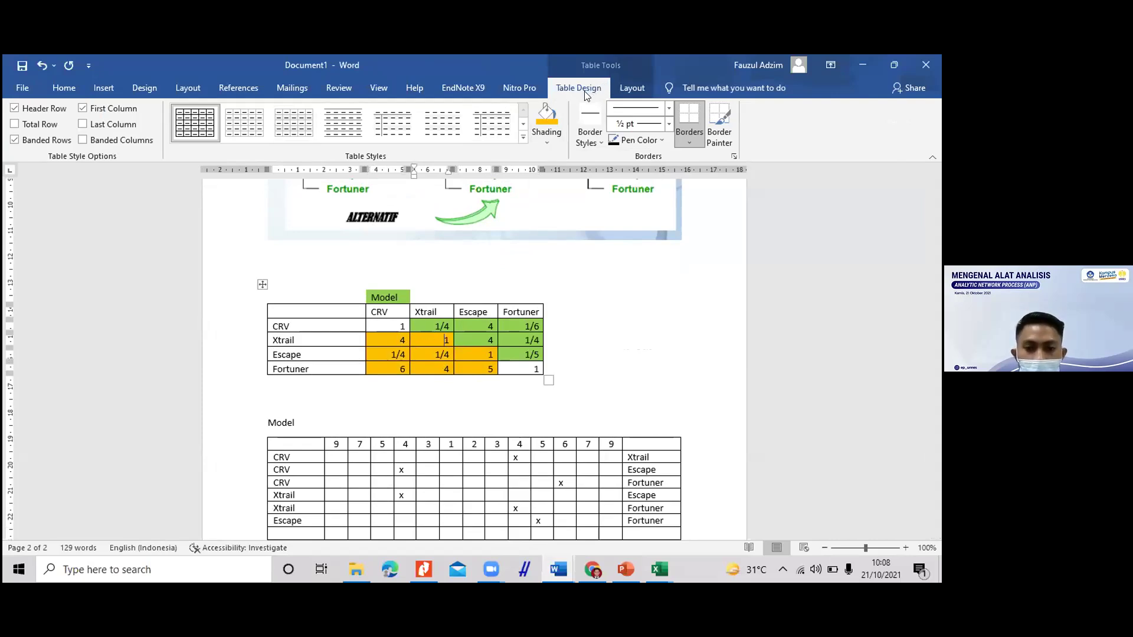
{"action": "left_click", "coordinate": [547, 139]}
{"action": "left_click", "coordinate": [538, 171]}
{"action": "key", "text": "Right"}
{"action": "key", "text": "Right"}
{"action": "key", "text": "Down"}
{"action": "left_click", "coordinate": [546, 115]}
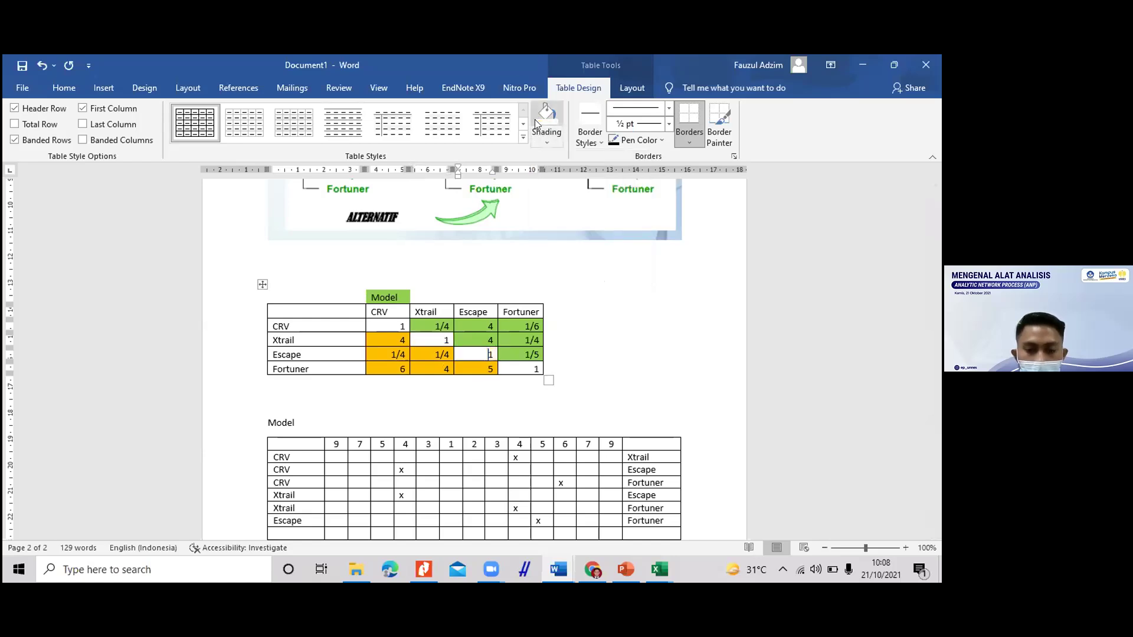
{"action": "left_click", "coordinate": [578, 347]}
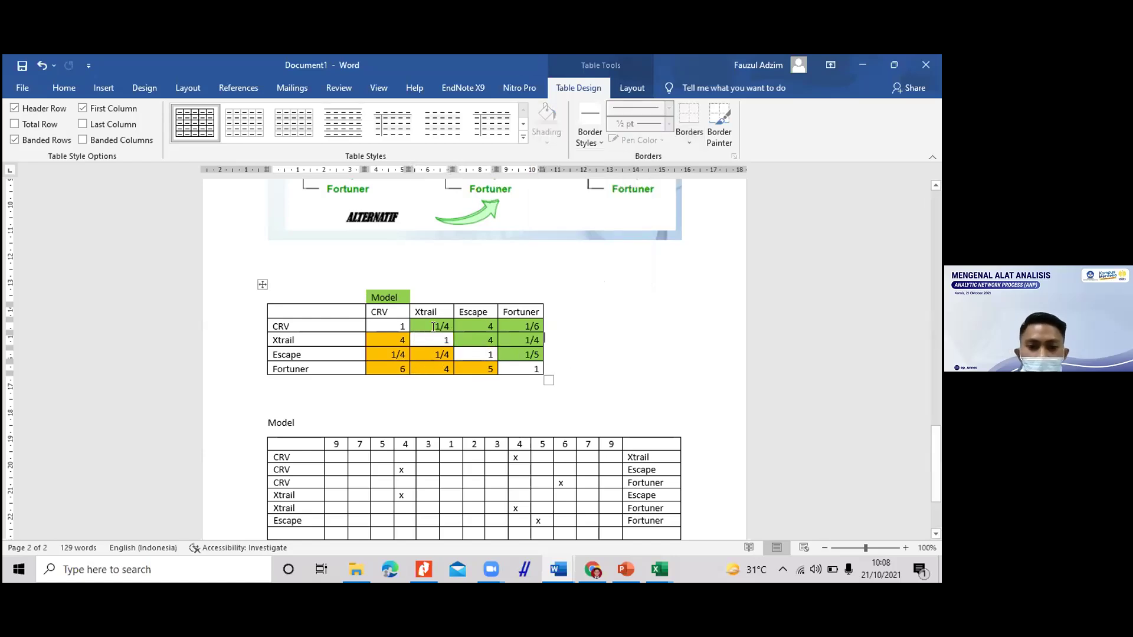
Step: Compare the green values above the diagonal of the pasted Model matrix with their orange reciprocal values below it
{"action": "left_click", "coordinate": [401, 337]}
{"action": "left_click", "coordinate": [480, 327]}
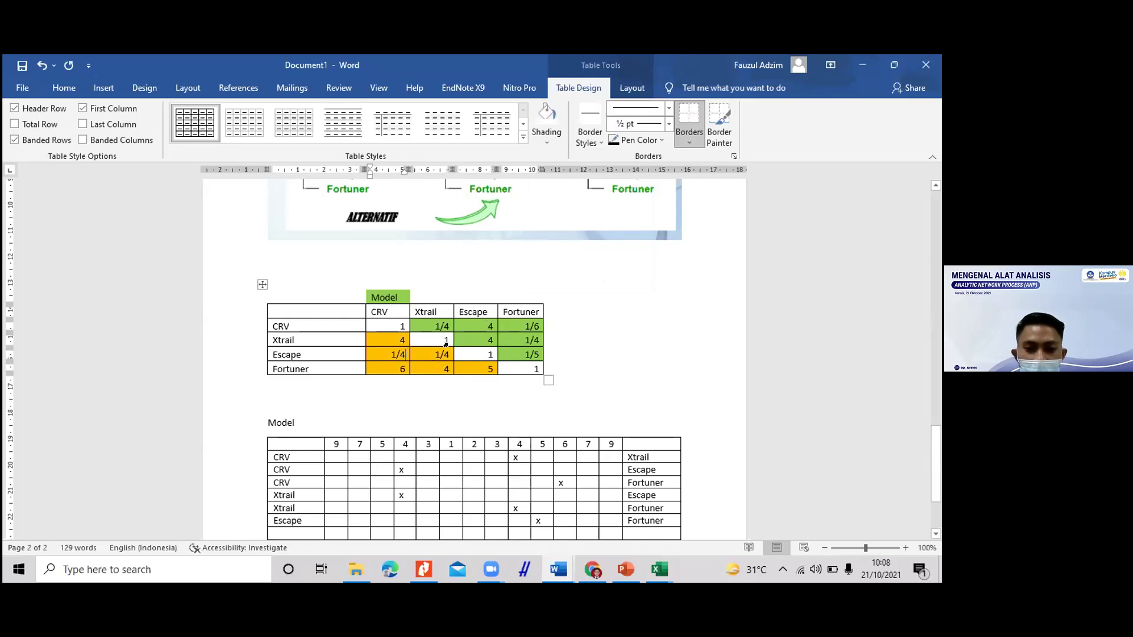
{"action": "left_click", "coordinate": [492, 337]}
{"action": "left_click", "coordinate": [444, 351]}
{"action": "left_click", "coordinate": [529, 323]}
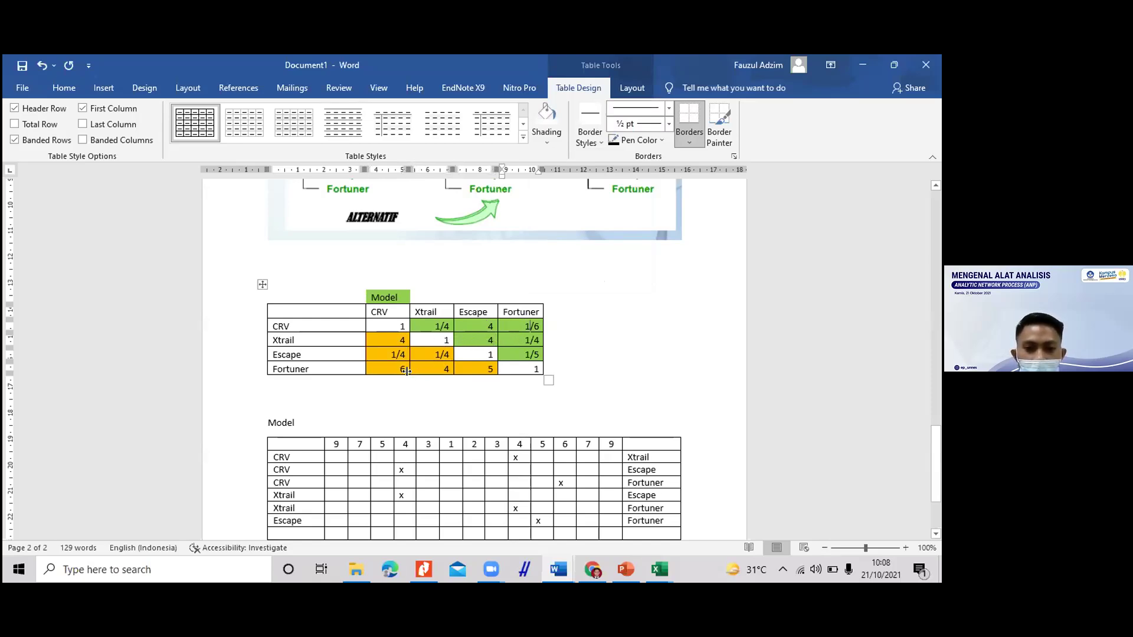
{"action": "left_click", "coordinate": [450, 366]}
{"action": "left_click", "coordinate": [477, 363]}
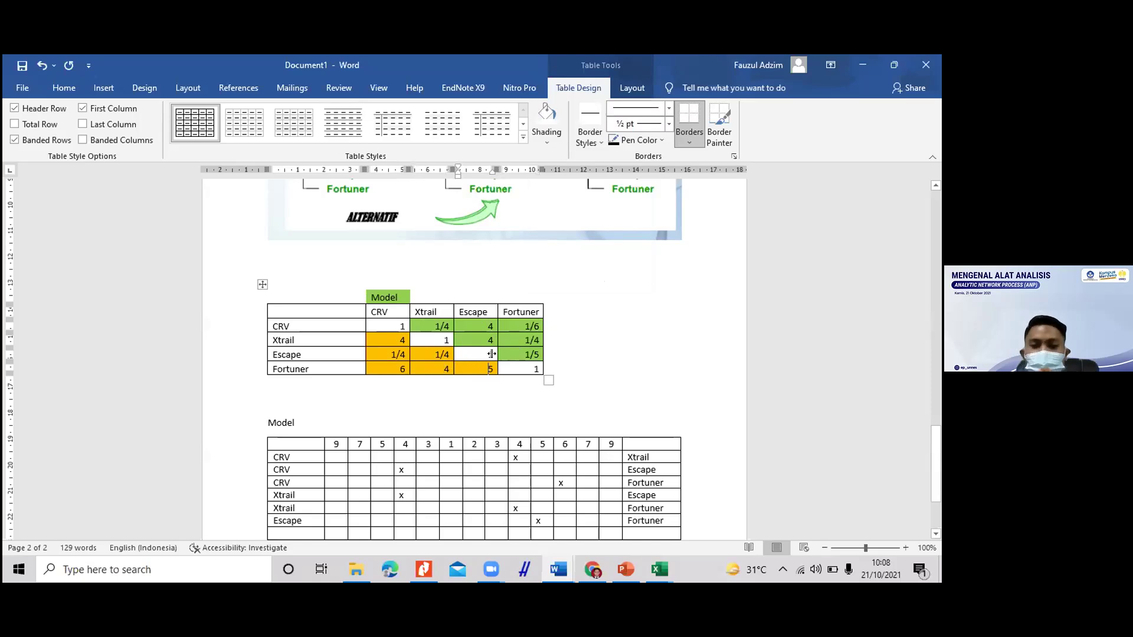
Step: Switch to the ANP EP workbook to review the Model matrix in B13:F18, and to PowerPoint for the STUDI KASUS slide
{"action": "left_click", "coordinate": [657, 566]}
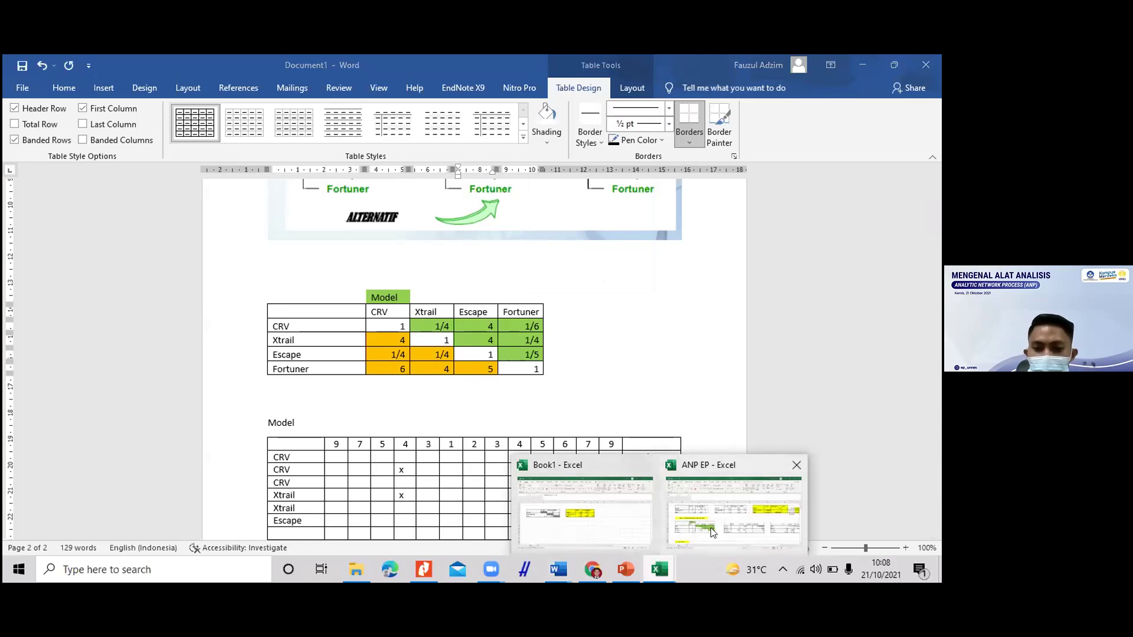
{"action": "left_click", "coordinate": [733, 511]}
{"action": "left_click_drag", "start_coordinate": [70, 369], "coordinate": [331, 440]}
{"action": "key", "text": "ctrl+c"}
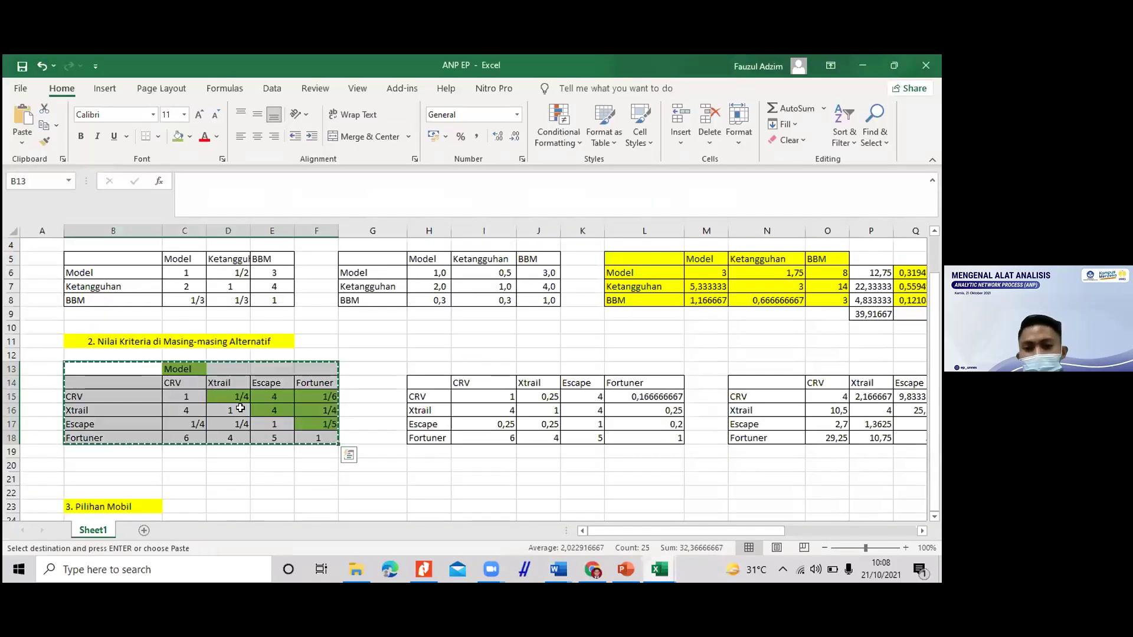
{"action": "left_click", "coordinate": [373, 314]}
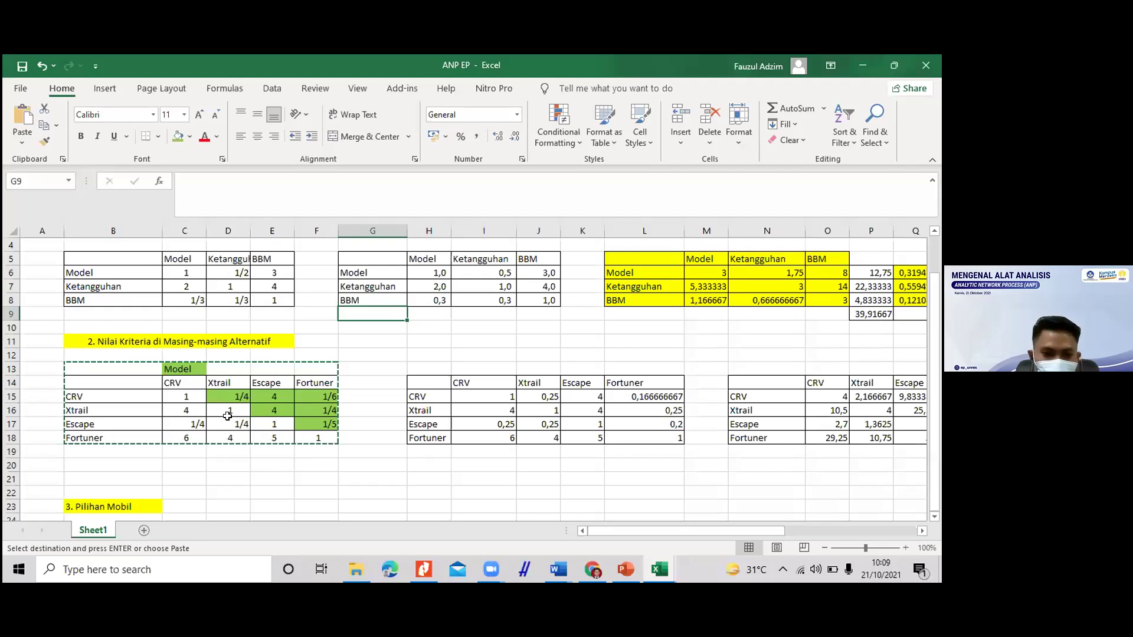
{"action": "left_click", "coordinate": [625, 569]}
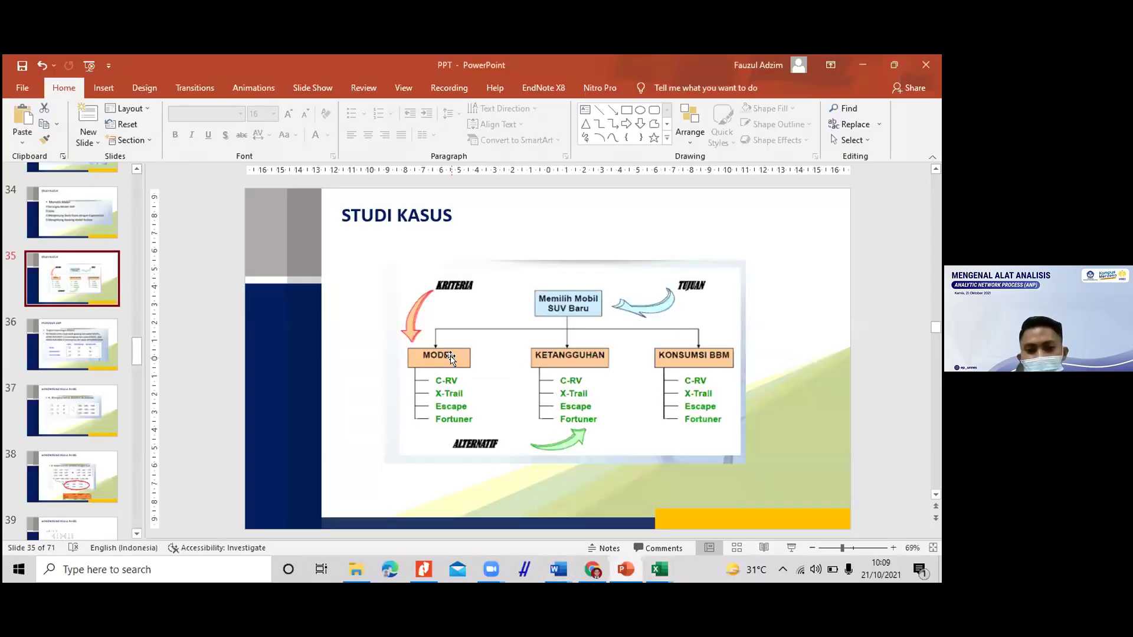
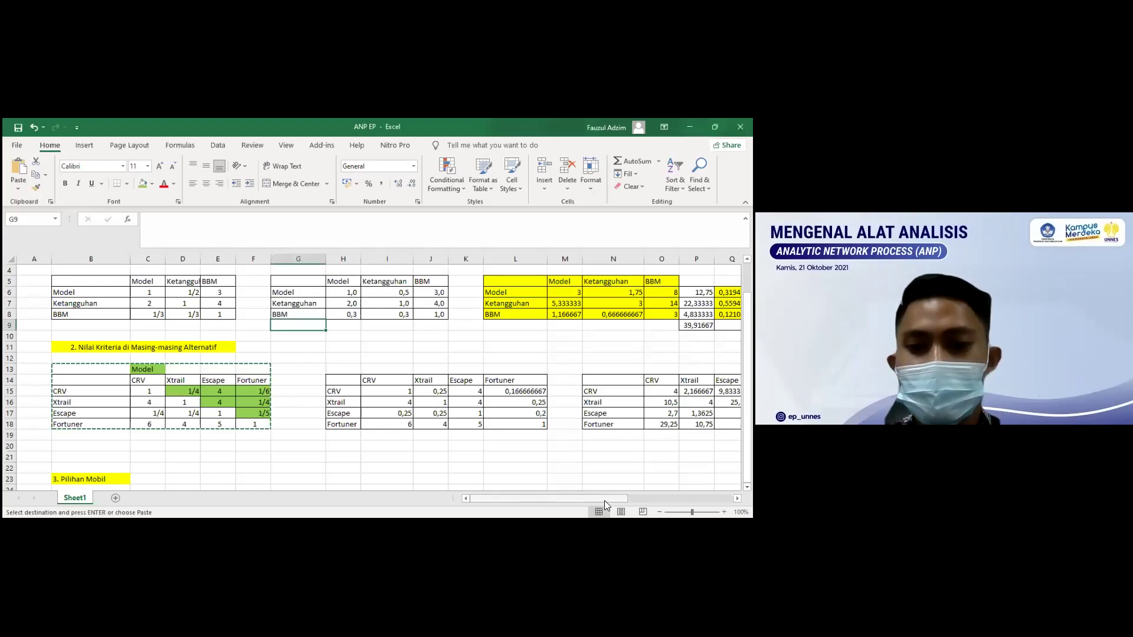
Step: Examine the criteria comparison matrix in B5:E8 and the green CRV row values of the Model matrix in the ANP EP workbook
{"action": "scroll", "coordinate": [604, 501], "scroll_direction": "right", "scroll_amount": 3}
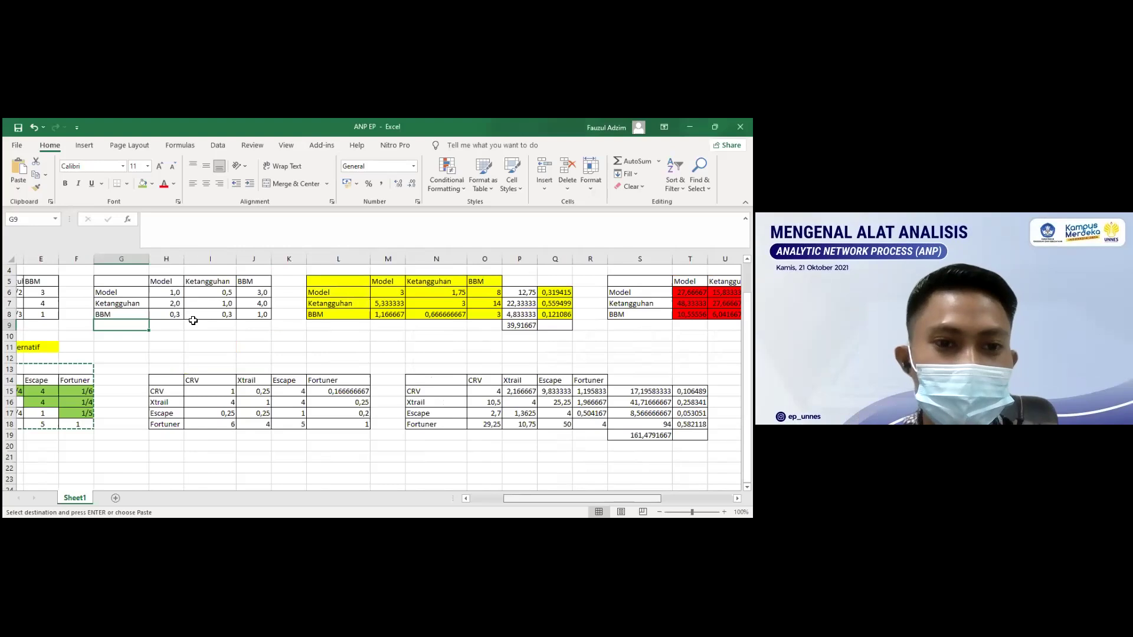
{"action": "scroll", "coordinate": [204, 317], "scroll_direction": "left", "scroll_amount": 3}
{"action": "left_click_drag", "start_coordinate": [91, 281], "coordinate": [207, 309]}
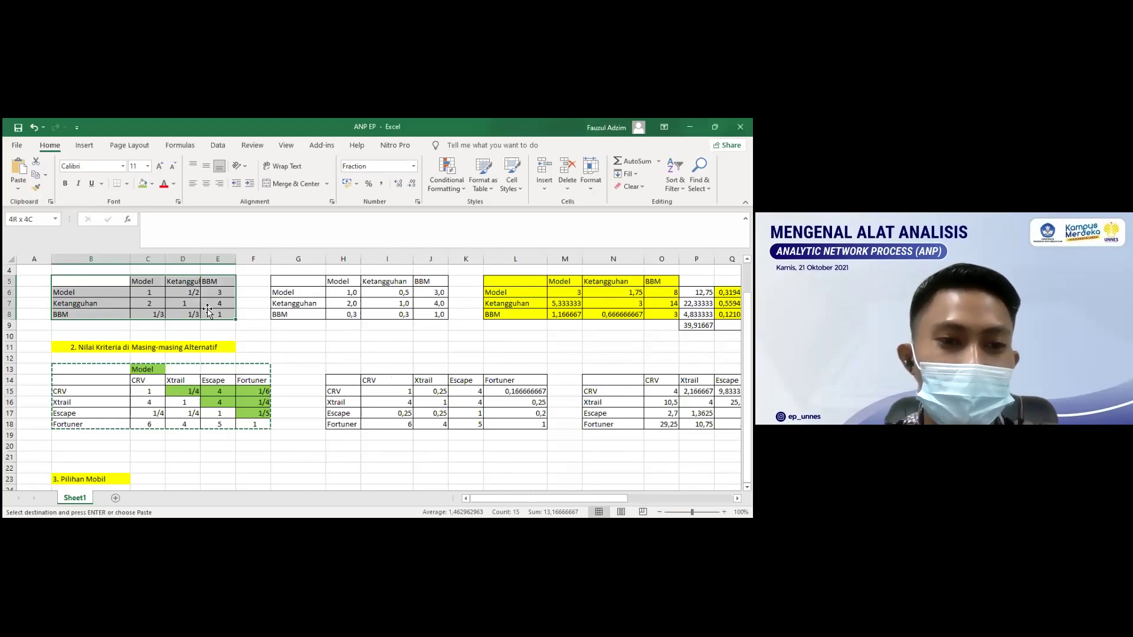
{"action": "left_click_drag", "start_coordinate": [207, 312], "coordinate": [209, 304]}
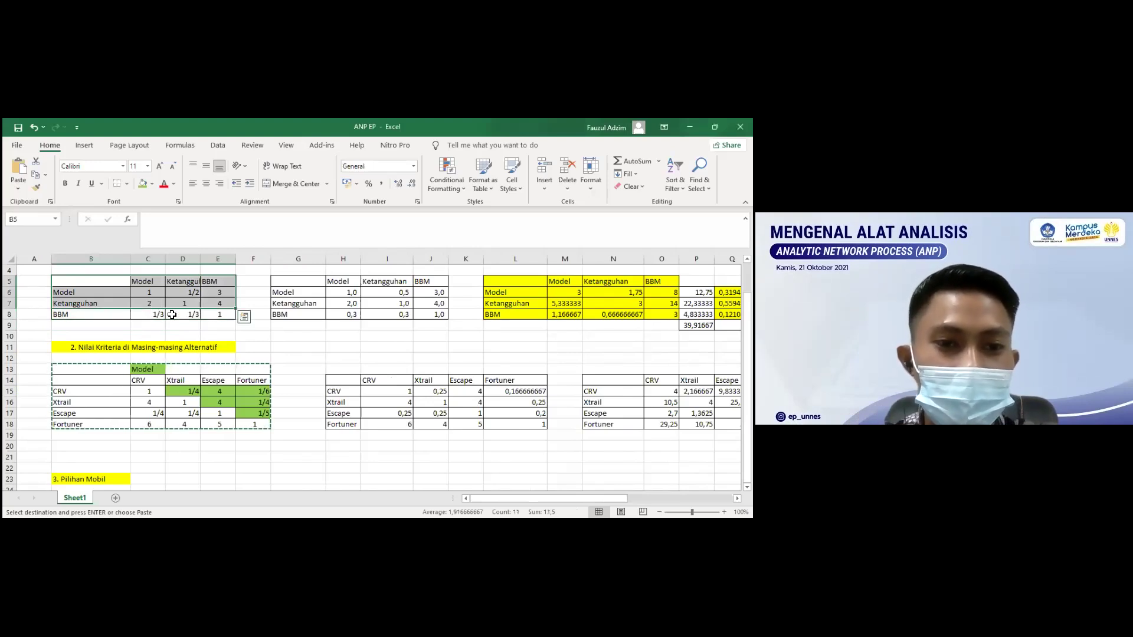
{"action": "left_click", "coordinate": [163, 302]}
{"action": "left_click", "coordinate": [181, 392]}
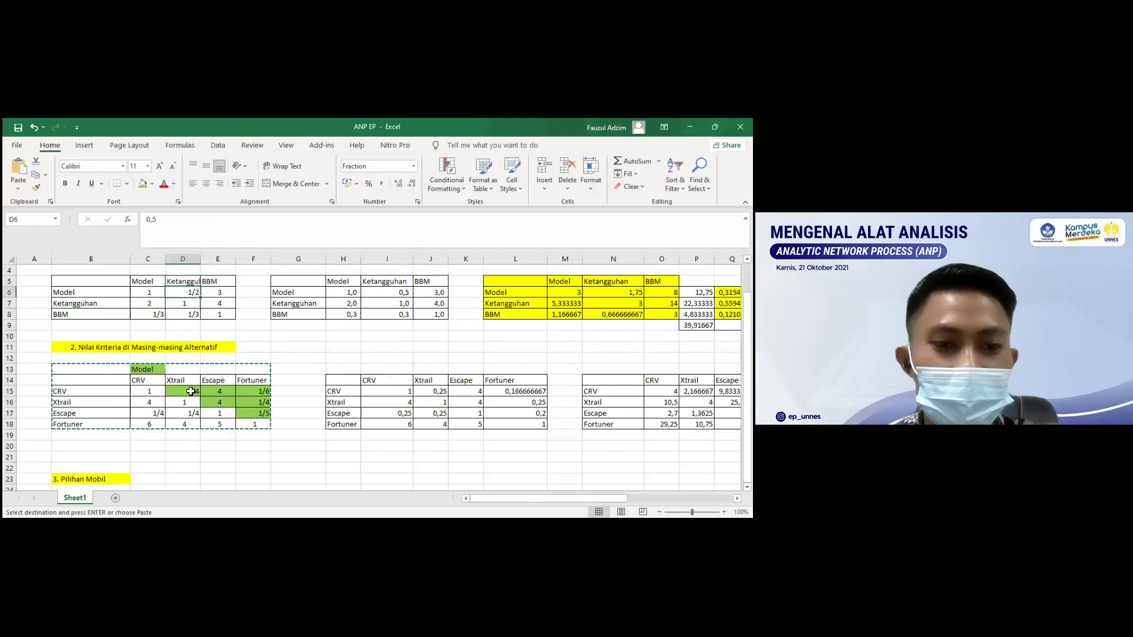
{"action": "left_click", "coordinate": [217, 392], "text": "shift"}
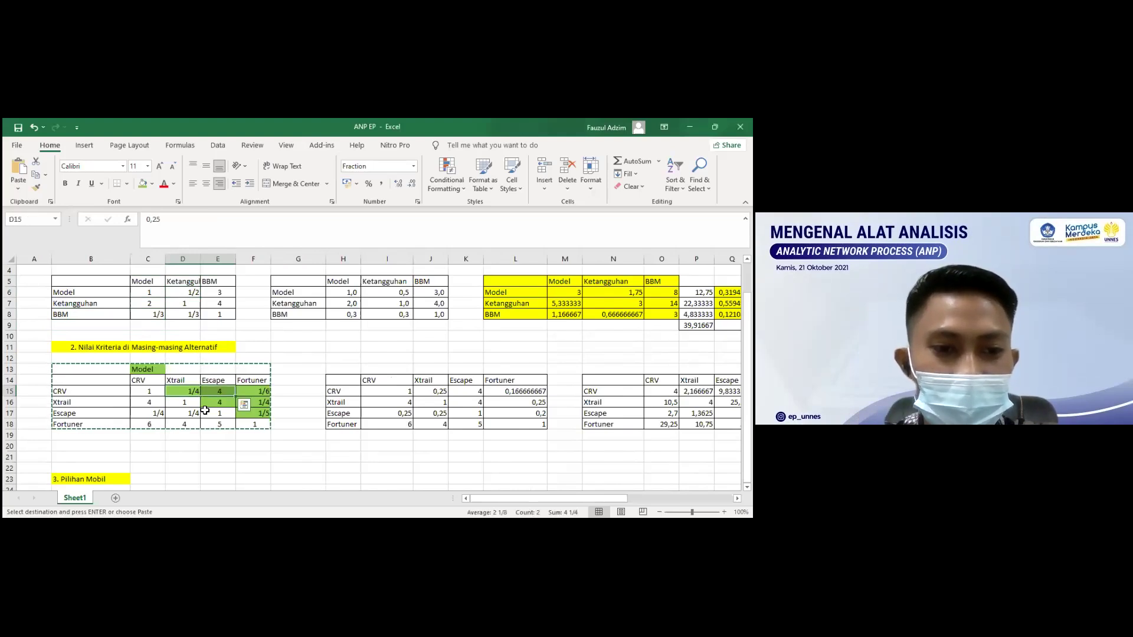
{"action": "left_click", "coordinate": [218, 393]}
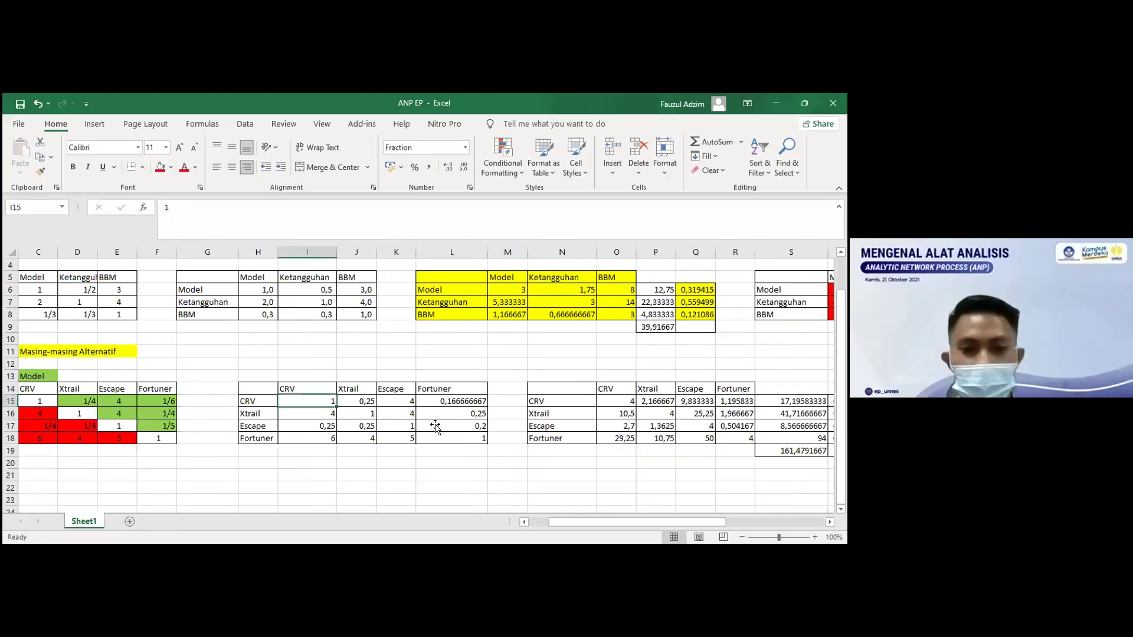
Step: Compare the decimal version of the Model matrix in I15:L18 with the fraction matrix and the decimal criteria matrix
{"action": "left_click", "coordinate": [435, 426], "text": "shift"}
{"action": "left_click", "coordinate": [259, 290]}
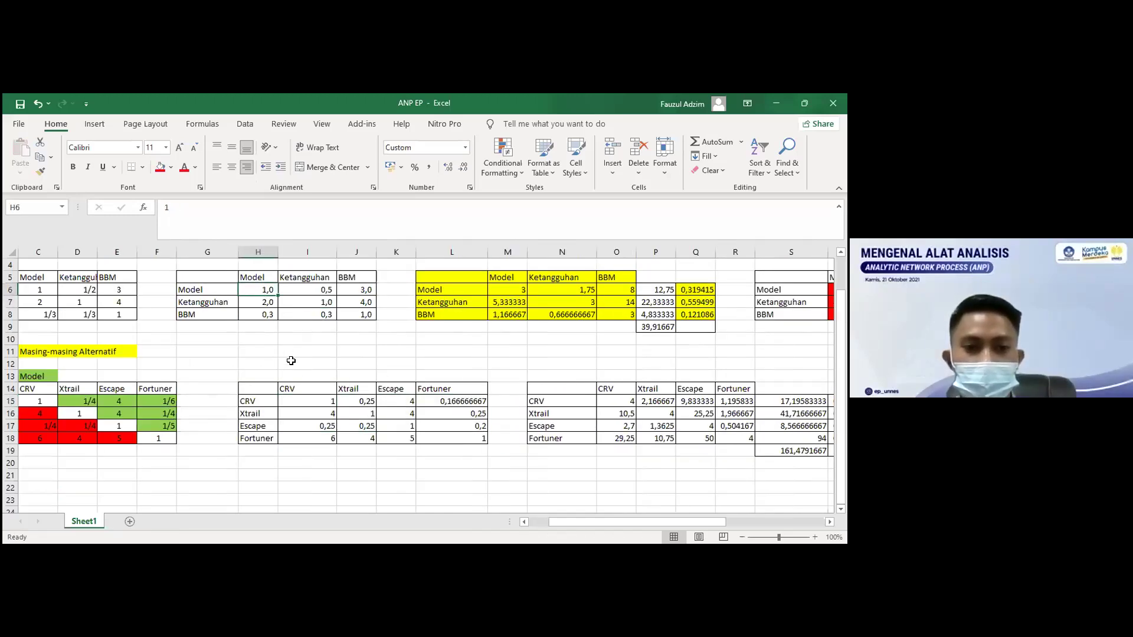
{"action": "left_click", "coordinate": [312, 401]}
{"action": "left_click", "coordinate": [455, 438], "text": "shift"}
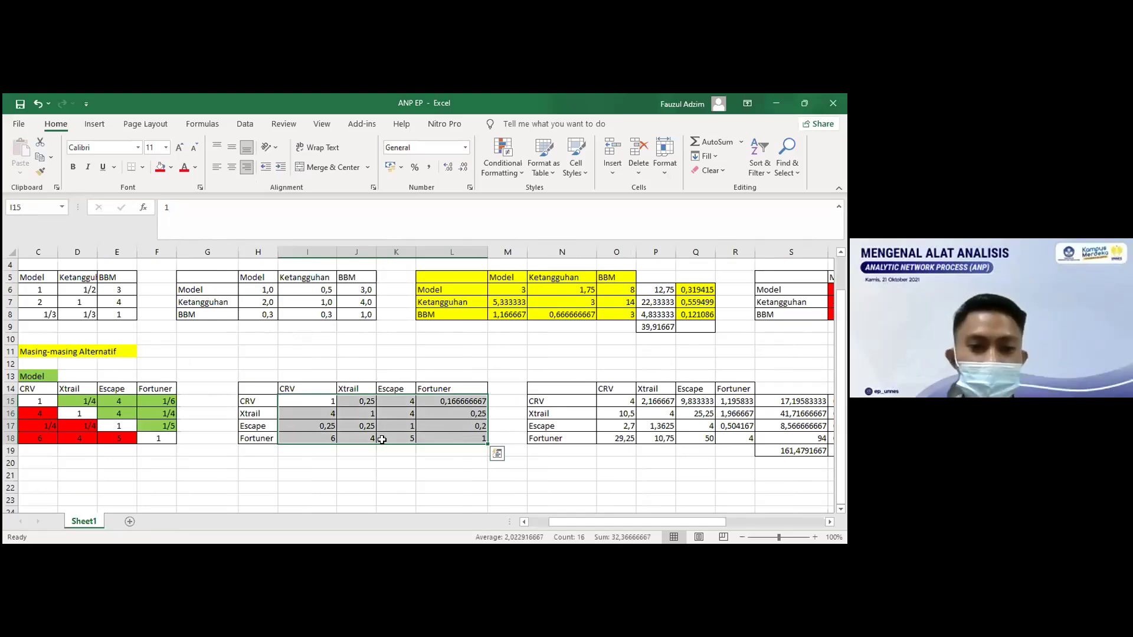
{"action": "left_click", "coordinate": [138, 420]}
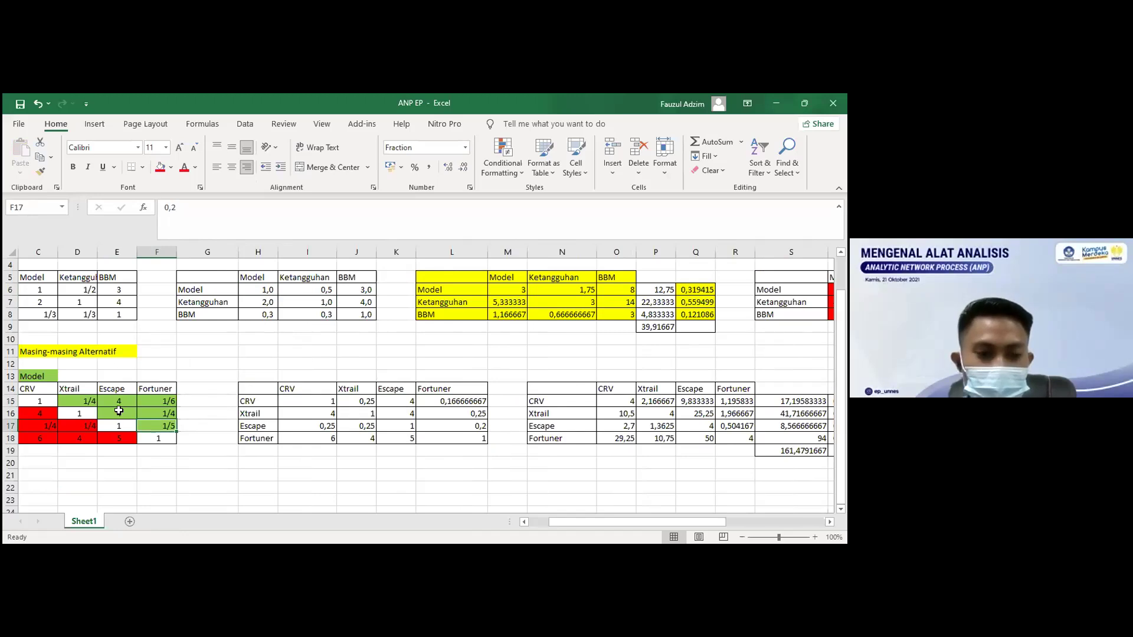
{"action": "left_click", "coordinate": [310, 400]}
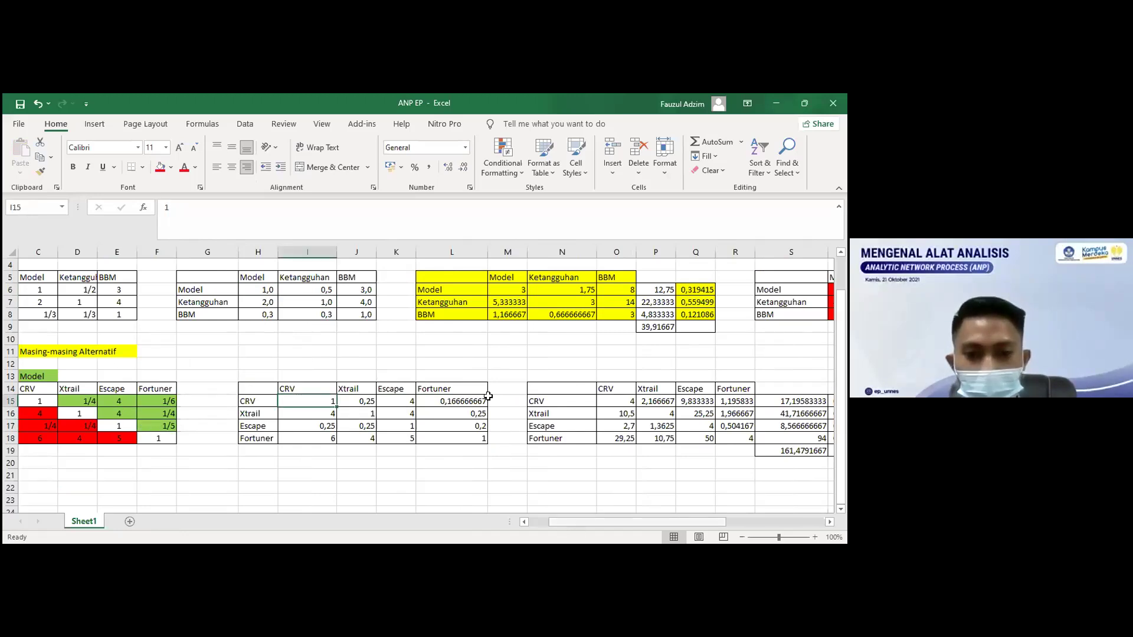
Step: Shade the first multiplied alternatives matrix in O15:R18 yellow
{"action": "scroll", "coordinate": [601, 431], "scroll_direction": "right", "scroll_amount": 3}
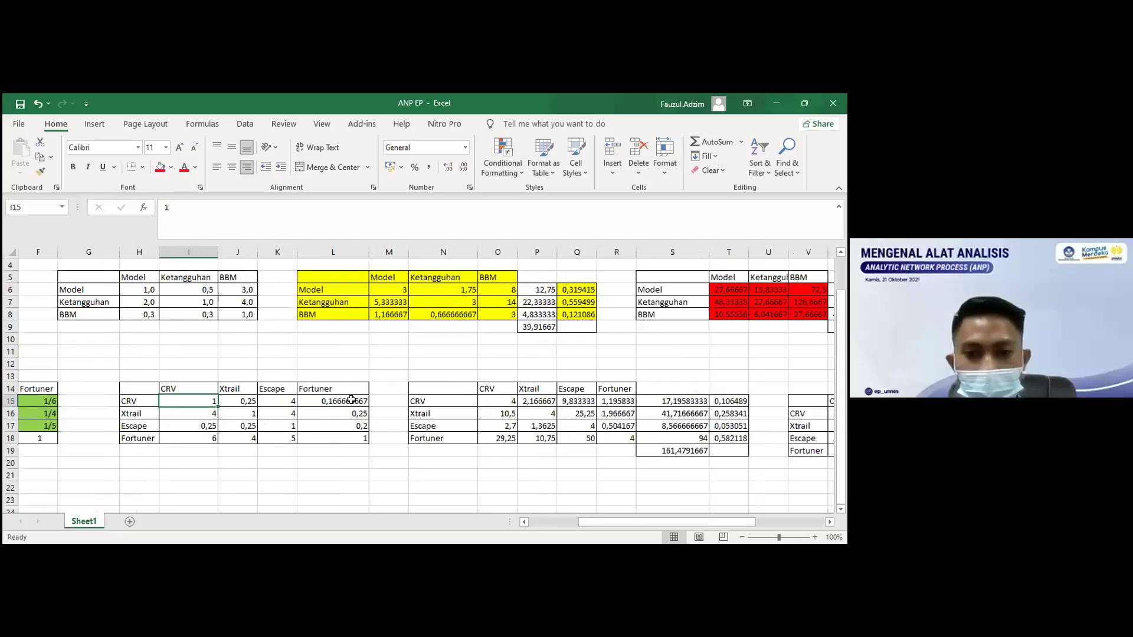
{"action": "left_click_drag", "start_coordinate": [508, 401], "coordinate": [617, 438]}
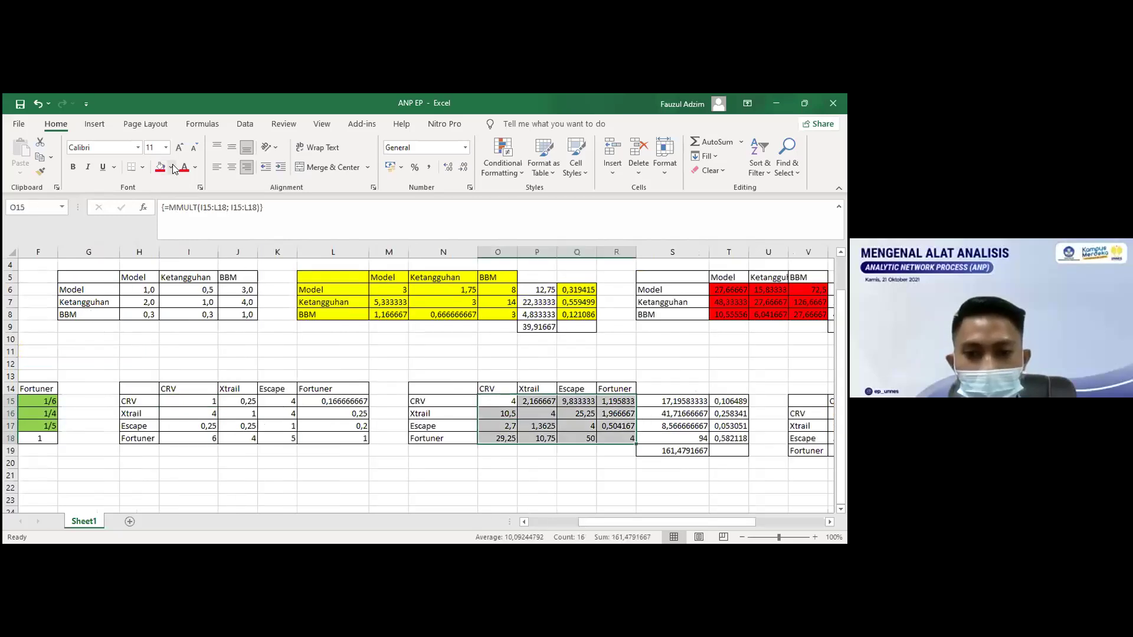
{"action": "left_click", "coordinate": [190, 287]}
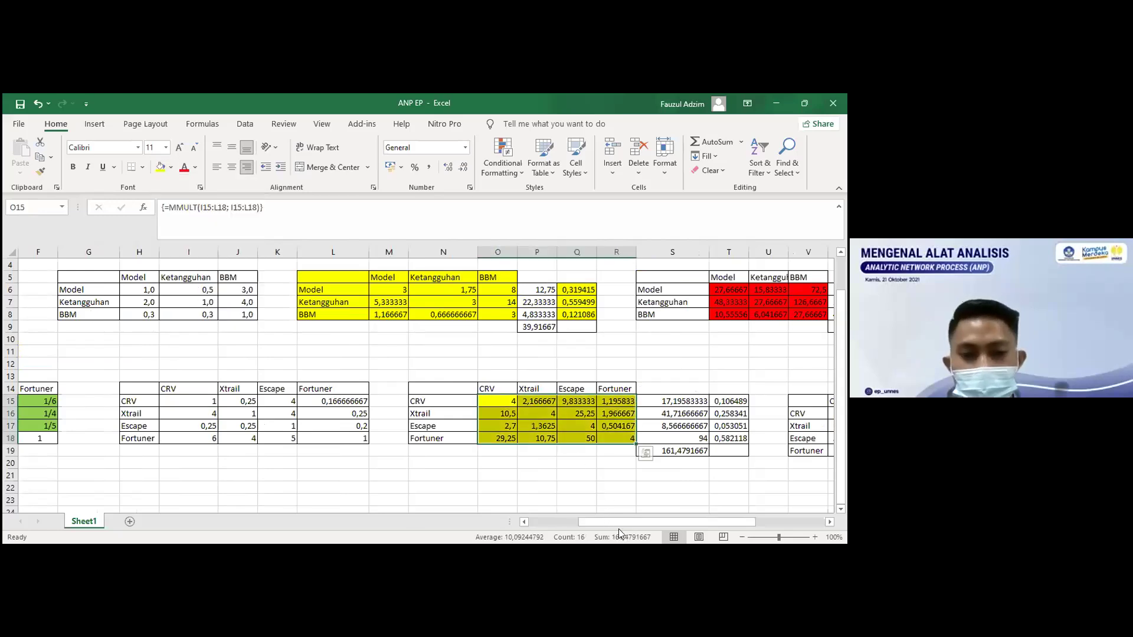
{"action": "key", "text": "Down"}
{"action": "key", "text": "Right"}
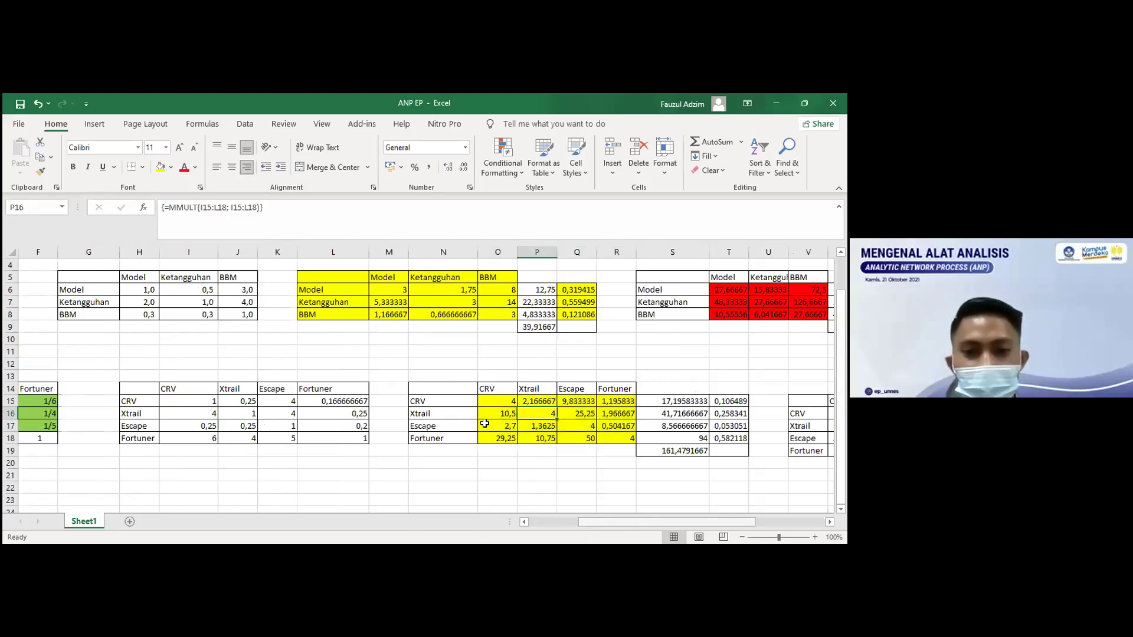
Step: Examine the normalized weights of the four cars in T15:T18
{"action": "scroll", "coordinate": [485, 423], "scroll_direction": "right", "scroll_amount": 2}
{"action": "key", "text": "Right"}
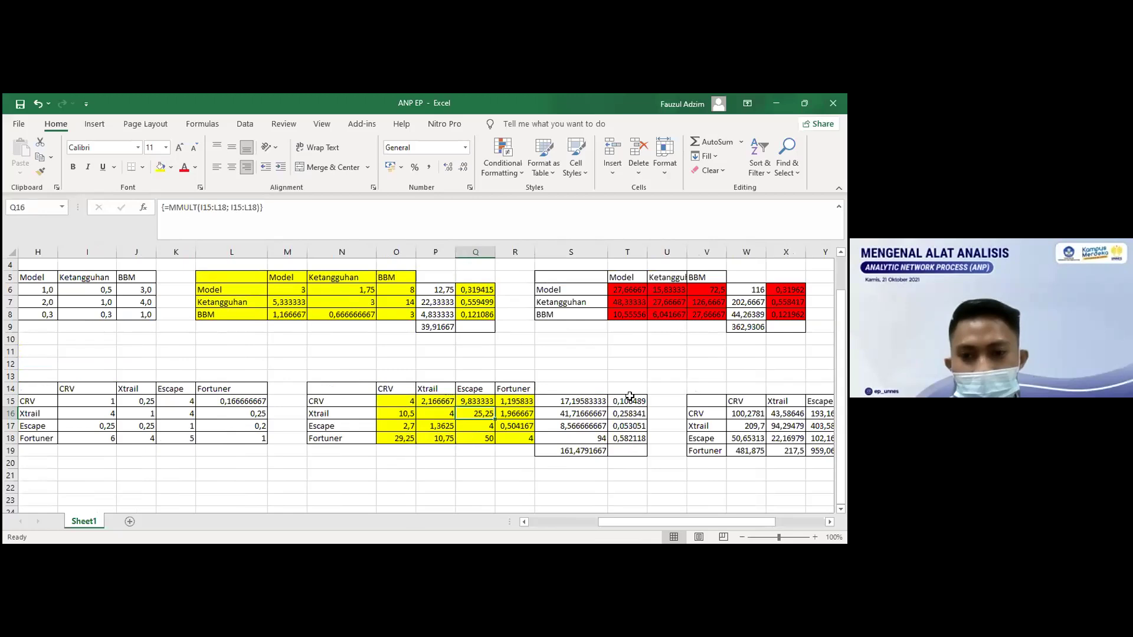
{"action": "left_click", "coordinate": [629, 400]}
{"action": "left_click_drag", "start_coordinate": [635, 429], "coordinate": [624, 433]}
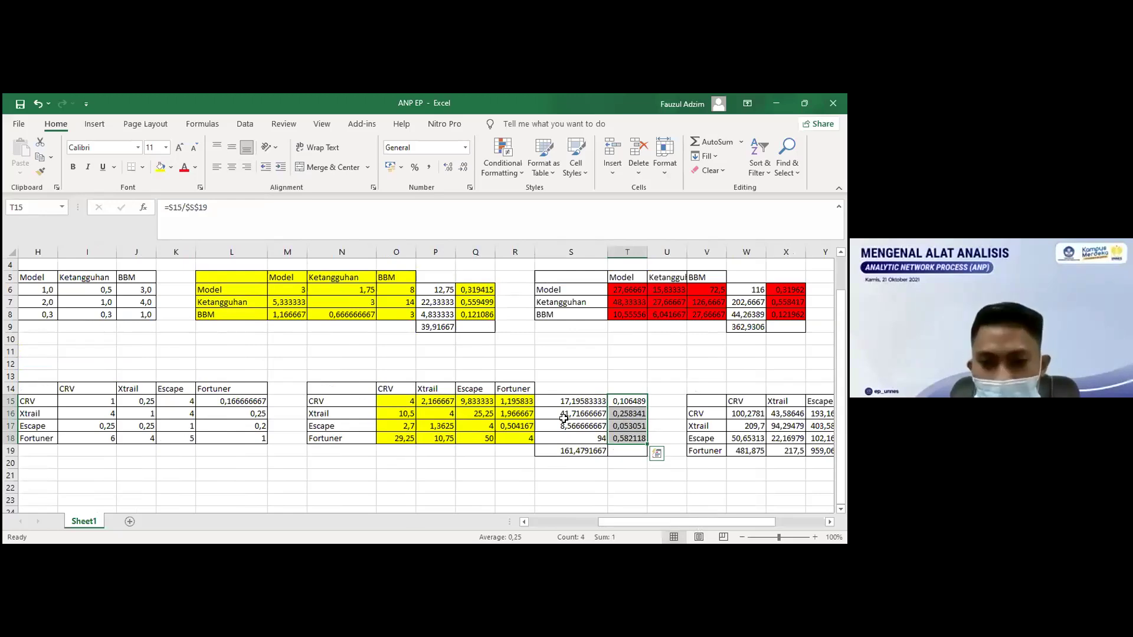
Step: Shade the second multiplied alternatives matrix in W16:Z19 red
{"action": "scroll", "coordinate": [564, 419], "scroll_direction": "right", "scroll_amount": 3}
{"action": "scroll", "coordinate": [222, 406], "scroll_direction": "right", "scroll_amount": 1}
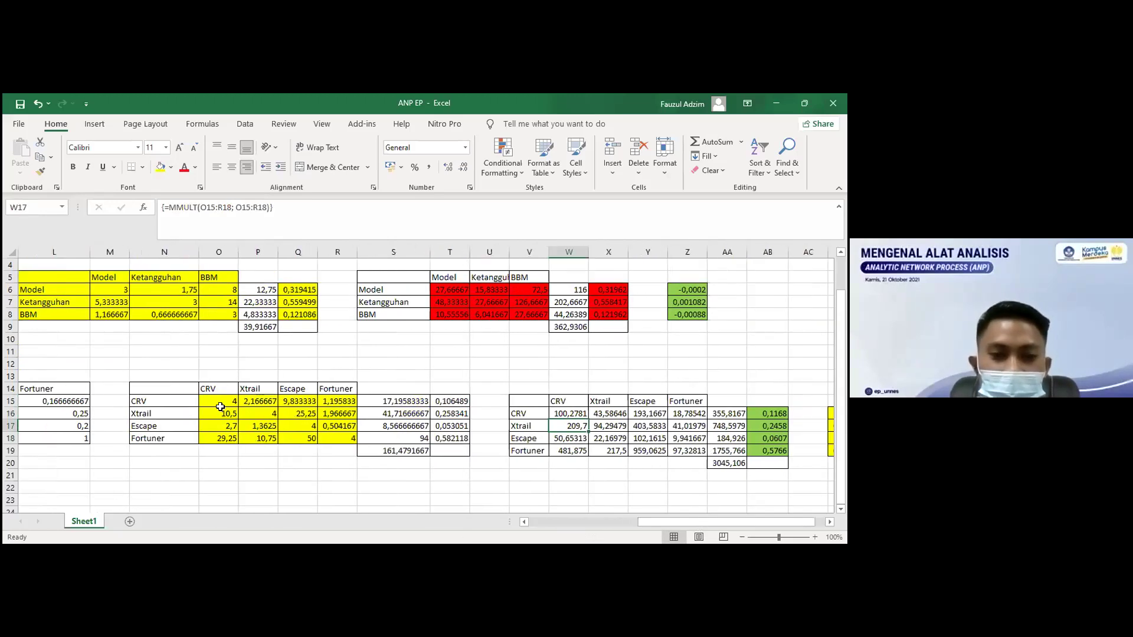
{"action": "left_click", "coordinate": [224, 397]}
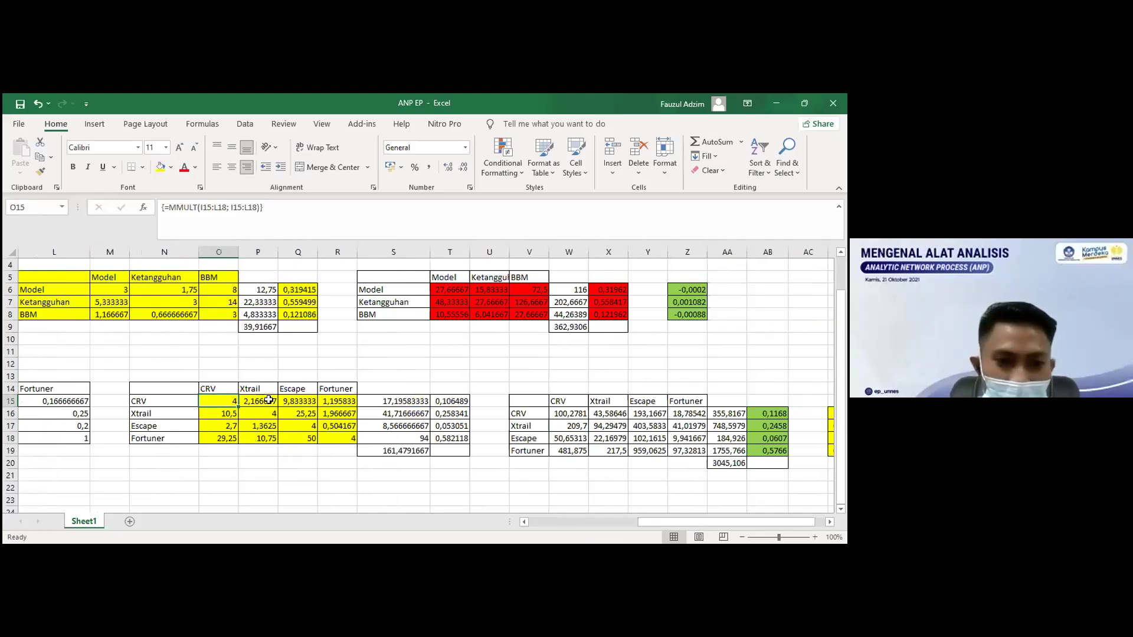
{"action": "left_click_drag", "start_coordinate": [573, 411], "coordinate": [669, 451]}
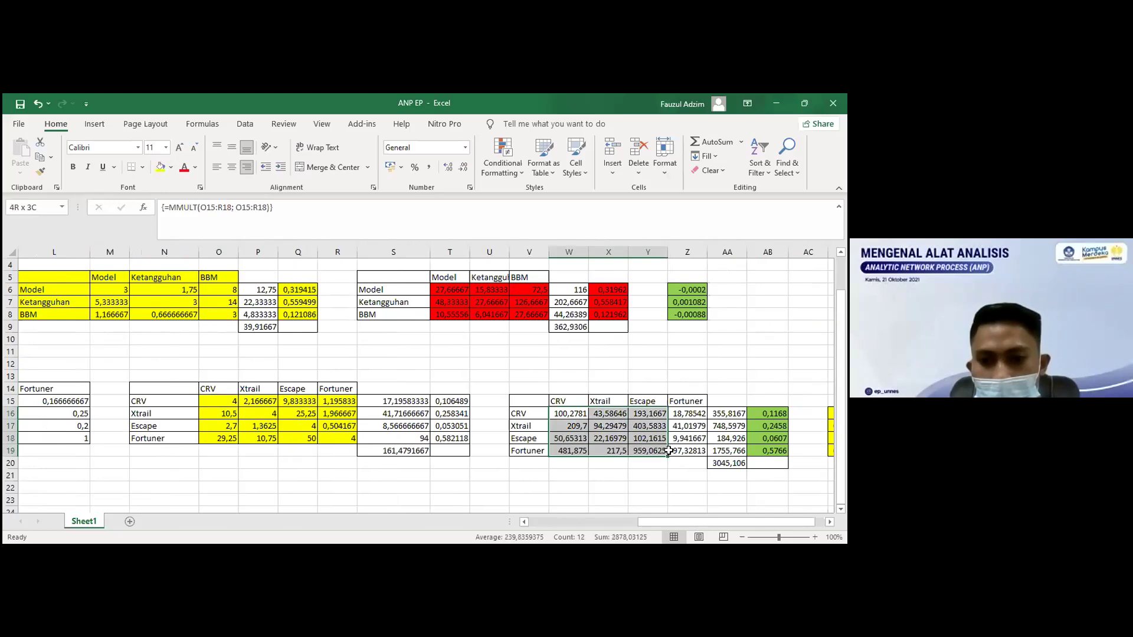
{"action": "left_click", "coordinate": [173, 170]}
{"action": "left_click", "coordinate": [170, 283]}
{"action": "left_click", "coordinate": [776, 413]}
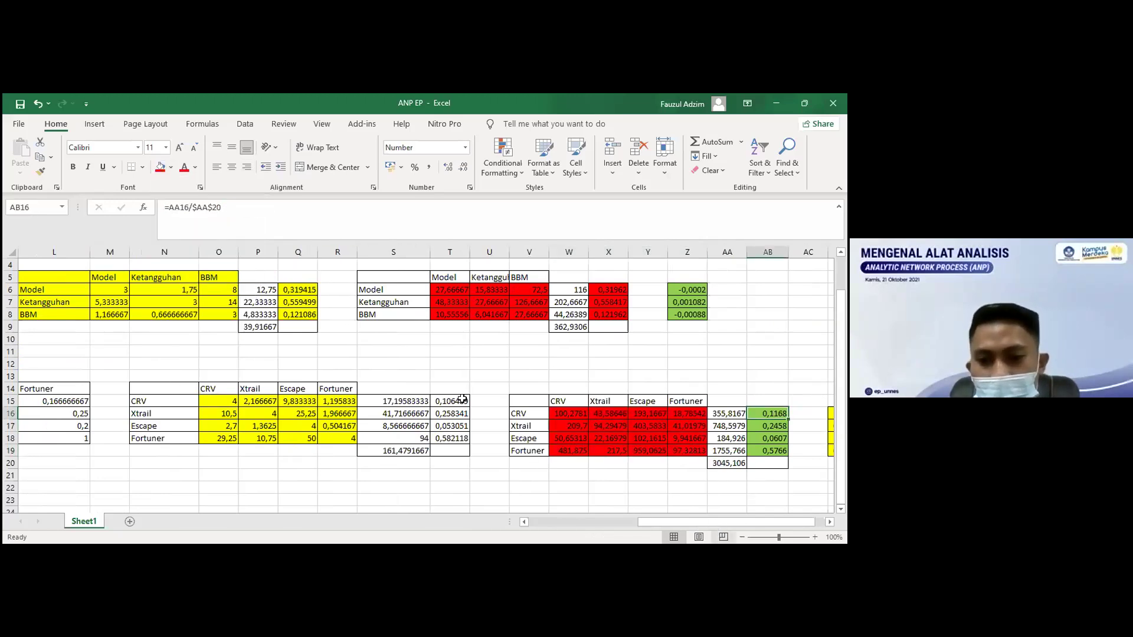
Step: Shade the normalized weights in T15:T18 yellow, keeping their font color black
{"action": "left_click_drag", "start_coordinate": [457, 400], "coordinate": [453, 438]}
{"action": "left_click", "coordinate": [195, 167]}
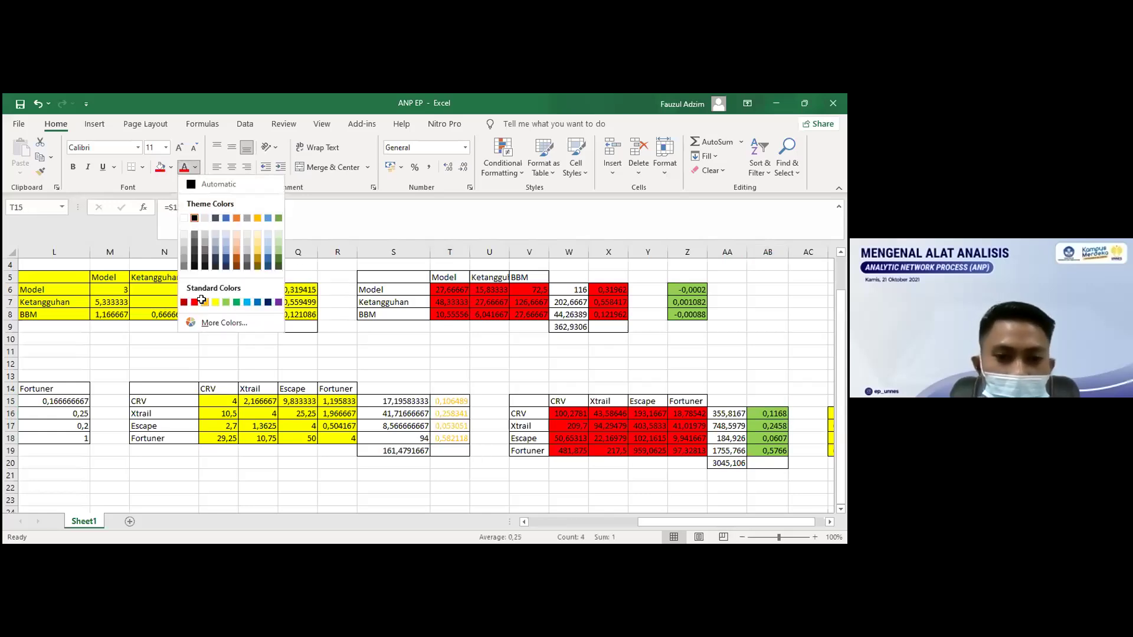
{"action": "left_click", "coordinate": [171, 170]}
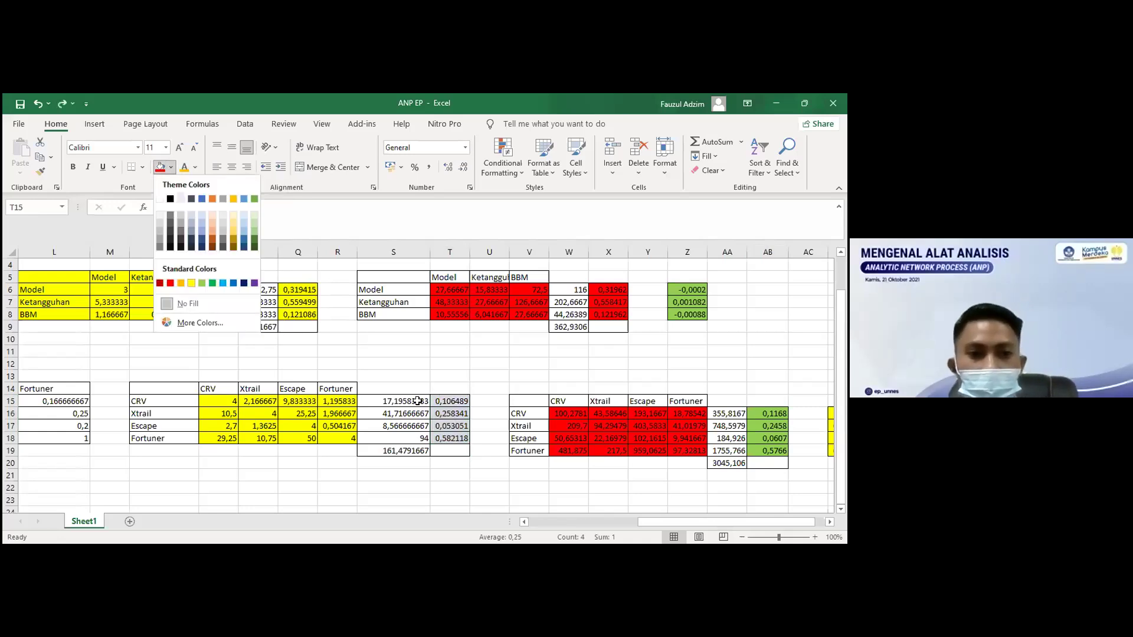
{"action": "key", "text": "Return"}
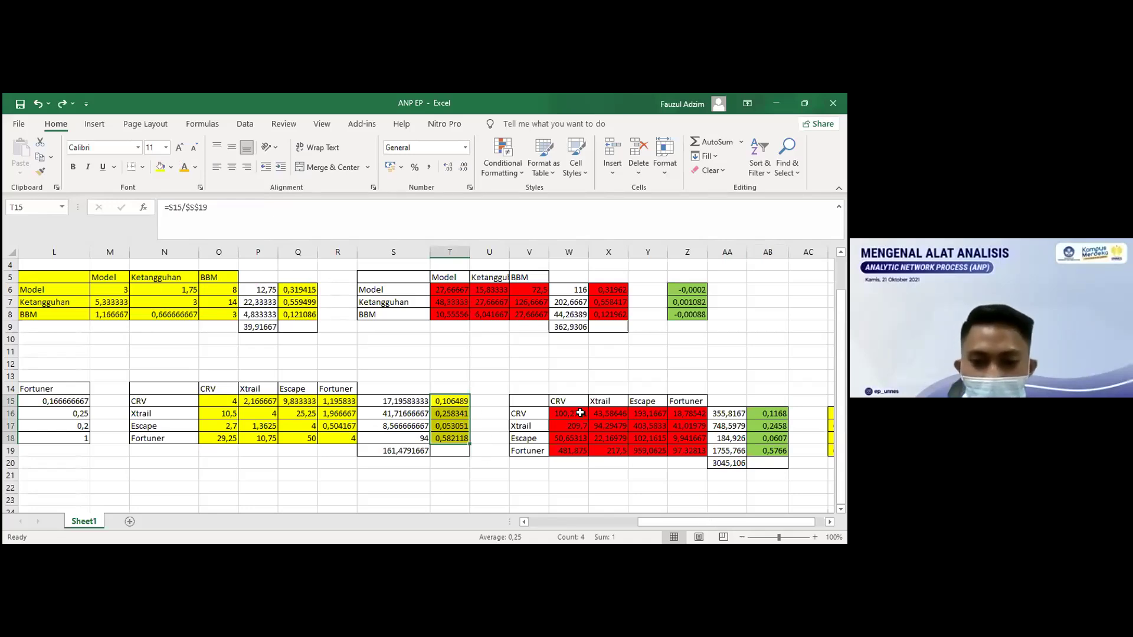
Step: Examine the weight-difference formulas in AD16:AD17 and the matrix multiplication formula in W16:X16
{"action": "left_click", "coordinate": [768, 427]}
{"action": "scroll", "coordinate": [773, 422], "scroll_direction": "right", "scroll_amount": 1}
{"action": "left_click", "coordinate": [779, 416]}
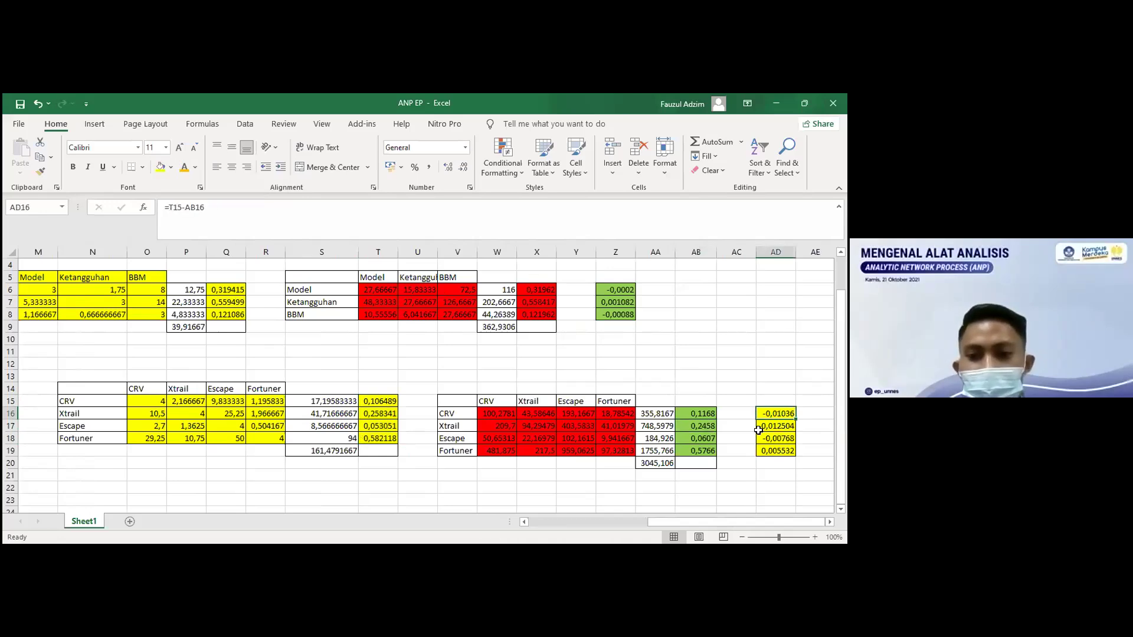
{"action": "left_click", "coordinate": [780, 426]}
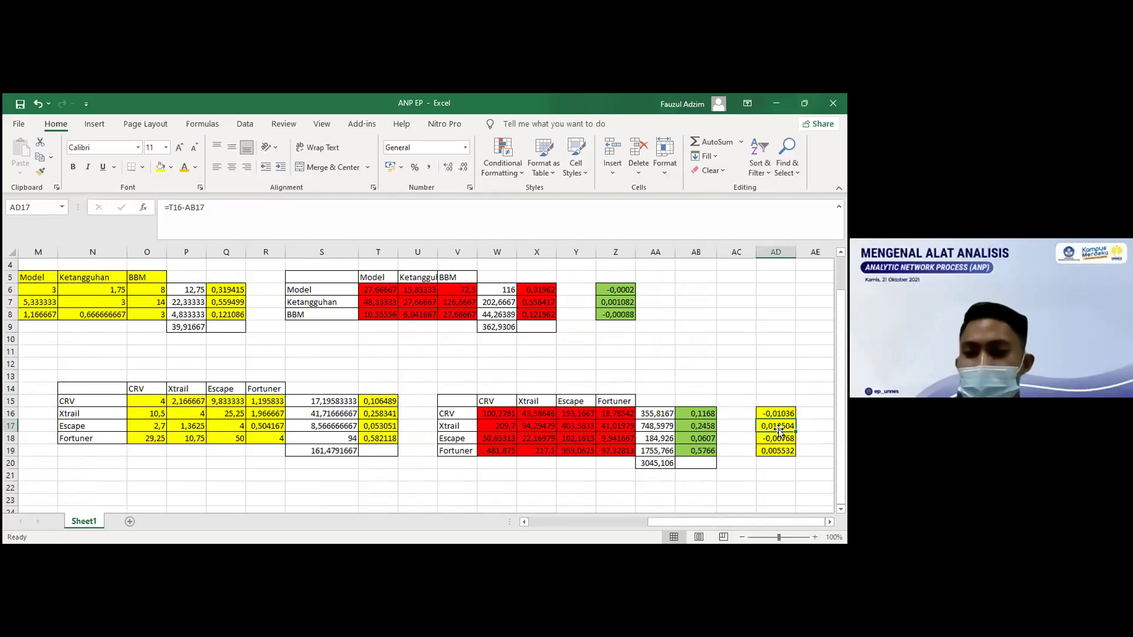
{"action": "left_click", "coordinate": [521, 412]}
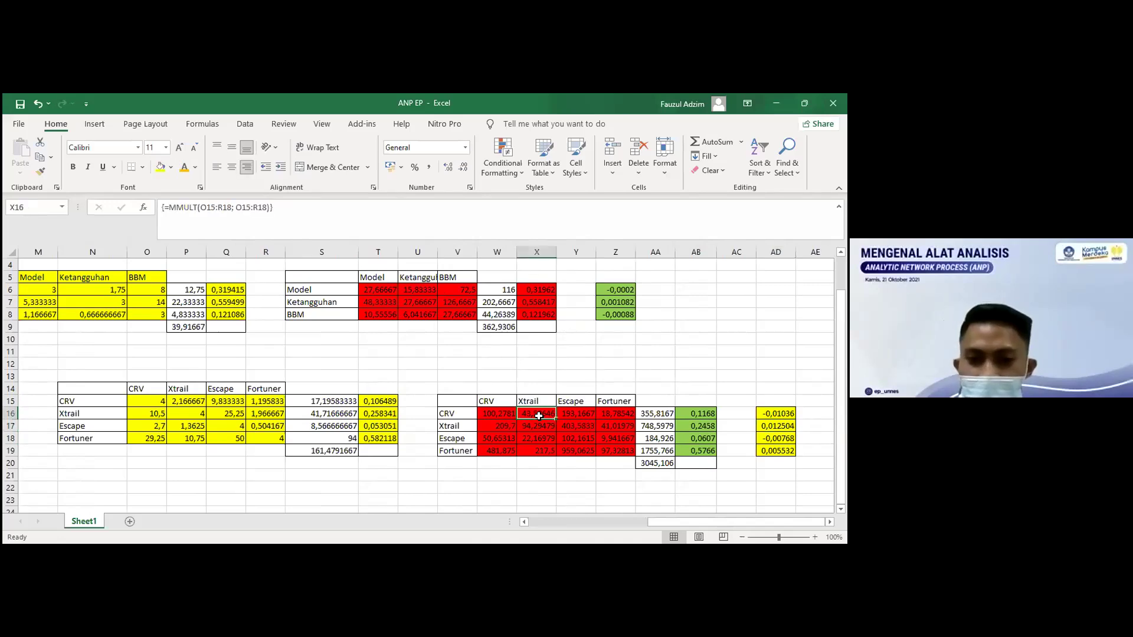
{"action": "key", "text": "Left"}
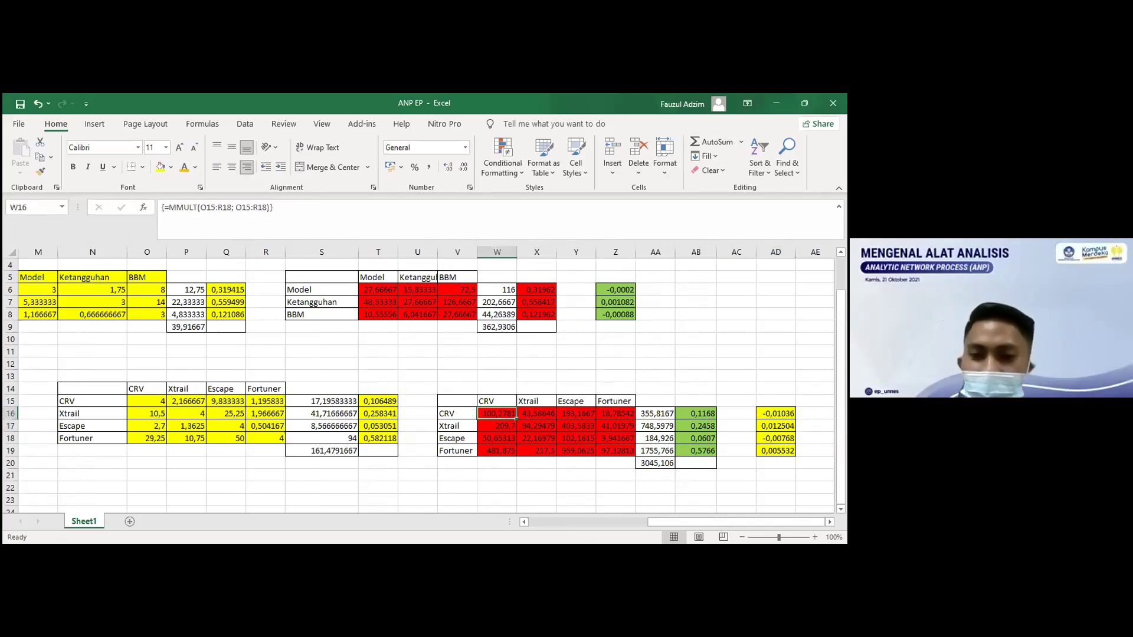
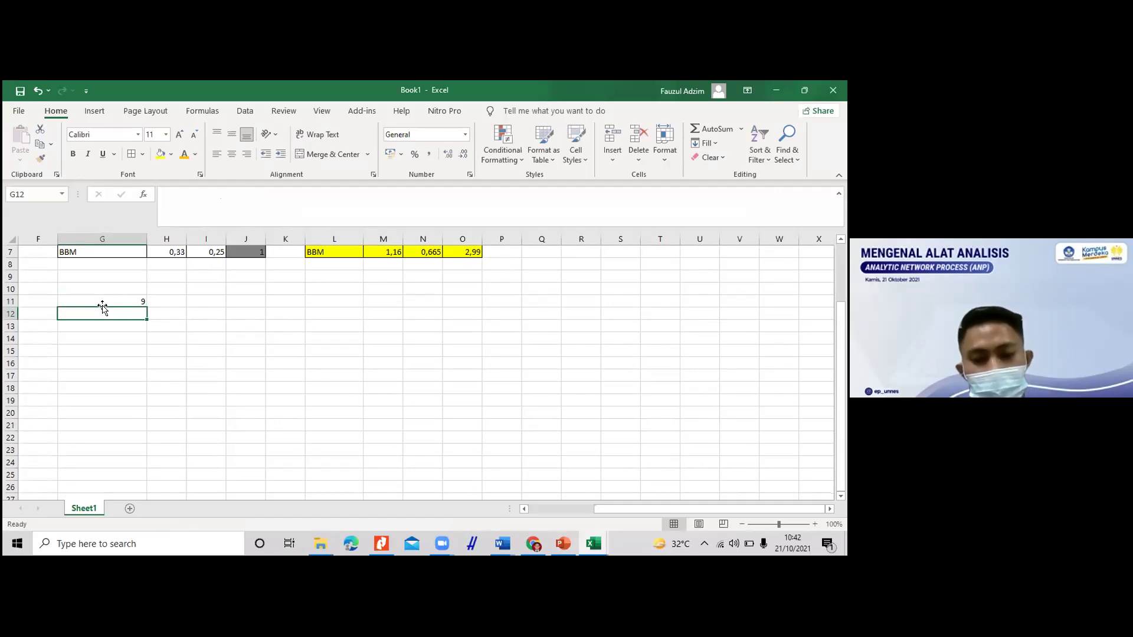
Step: Enter the sample values 8, 2, 5 and 6 in cells G12:G15
{"action": "type", "text": "8"}
{"action": "key", "text": "Return"}
{"action": "type", "text": "2"}
{"action": "key", "text": "Return"}
{"action": "type", "text": "5"}
{"action": "key", "text": "Return"}
{"action": "type", "text": "6"}
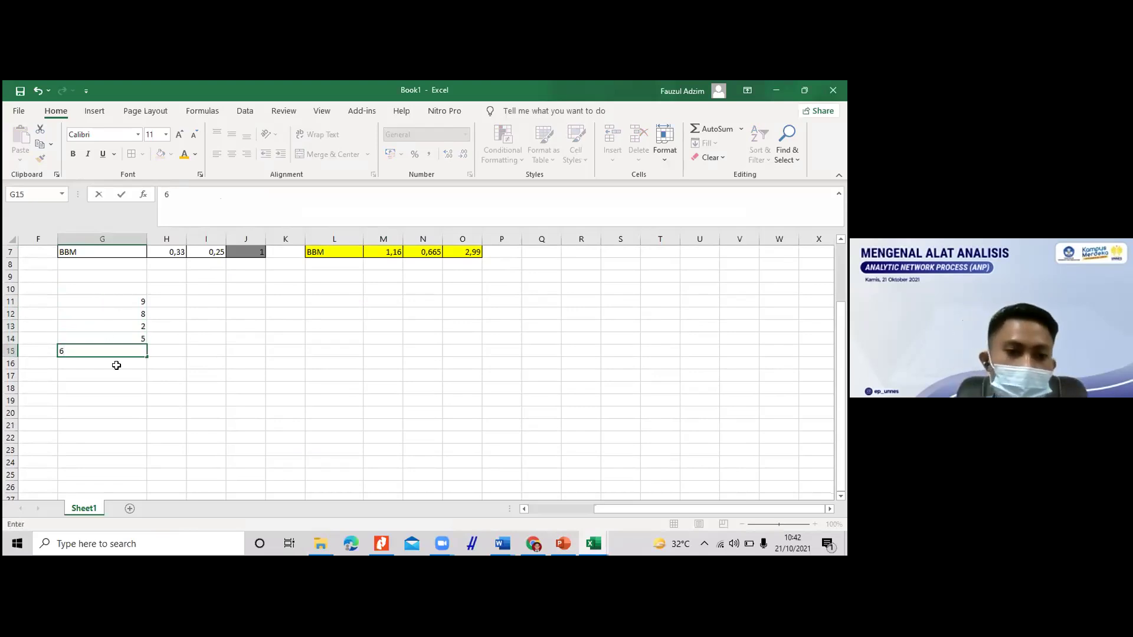
{"action": "key", "text": "Return"}
Step: Calculate the arithmetic mean of G11:G15 in G16 with AVERAGE and label it Aritmatik in F16
{"action": "type", "text": "=avera"}
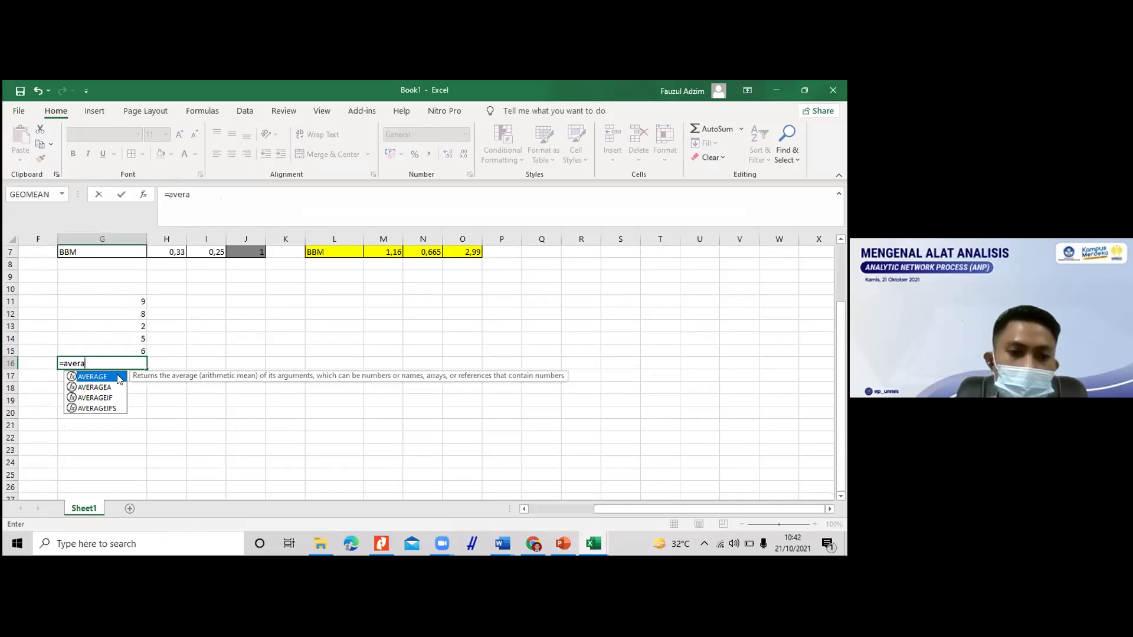
{"action": "double_click", "coordinate": [120, 378]}
{"action": "left_click_drag", "start_coordinate": [128, 303], "coordinate": [135, 353]}
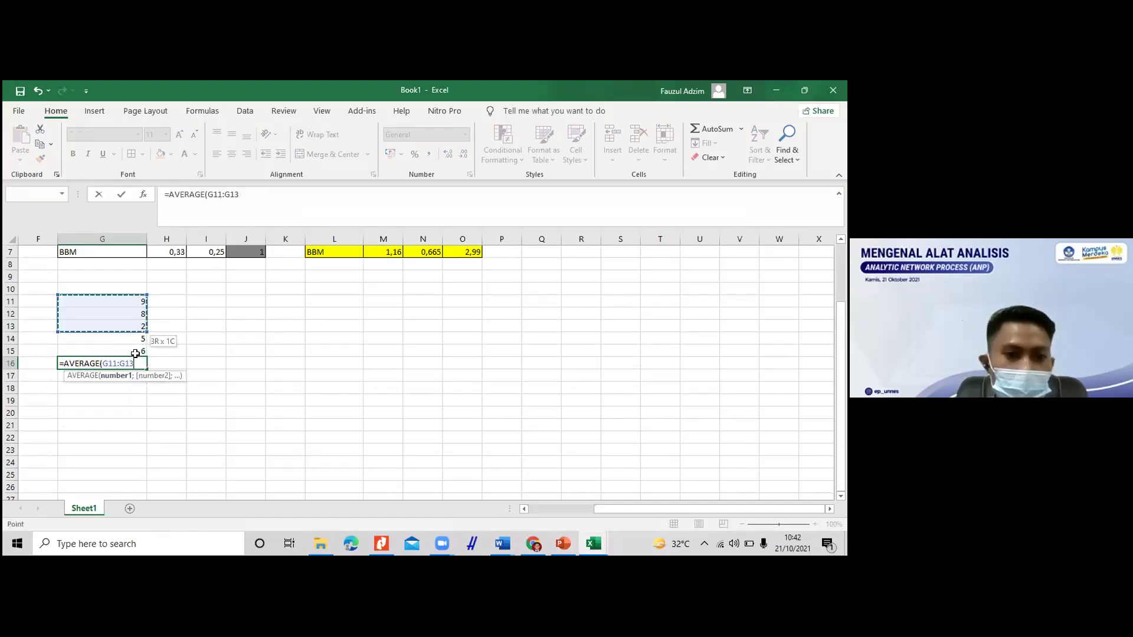
{"action": "key", "text": "Return"}
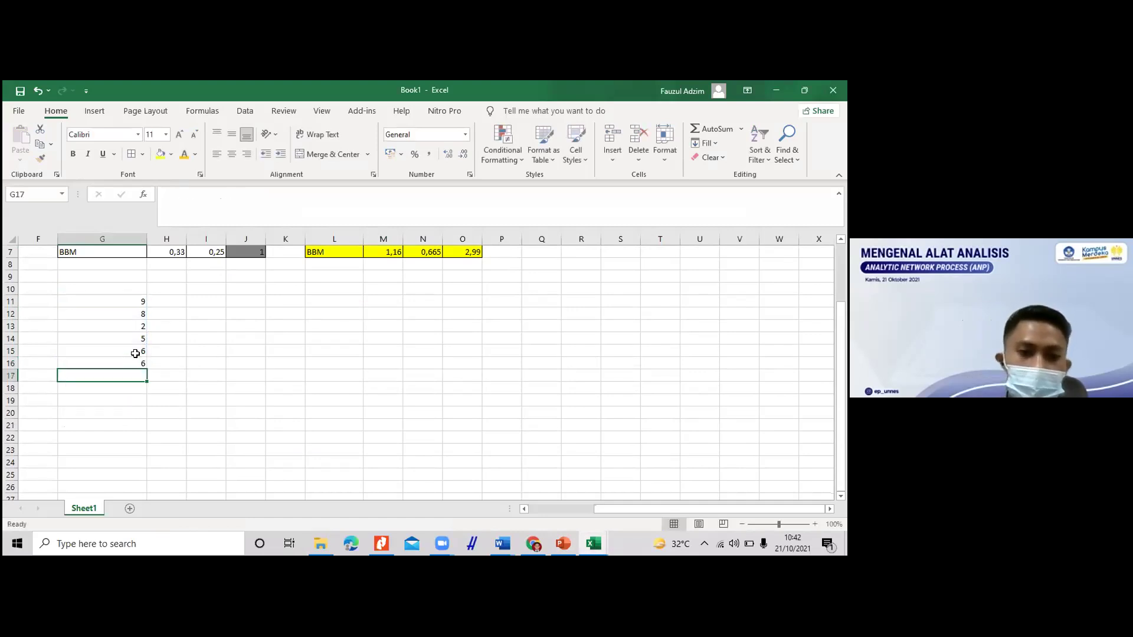
{"action": "left_click", "coordinate": [136, 362]}
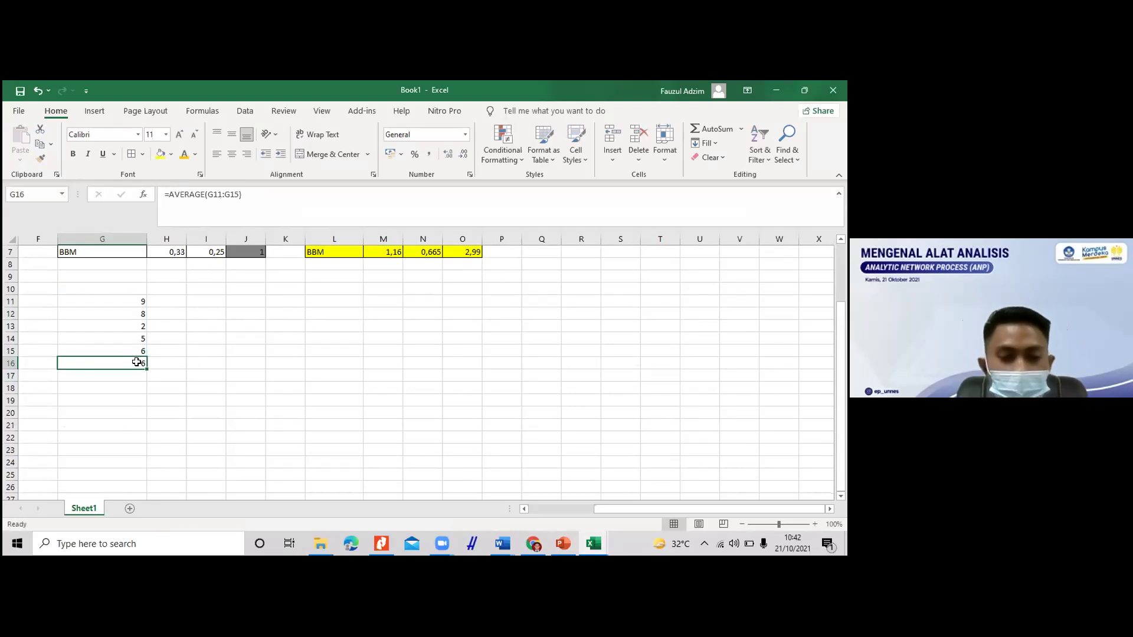
{"action": "left_click", "coordinate": [48, 367]}
{"action": "type", "text": "Art"}
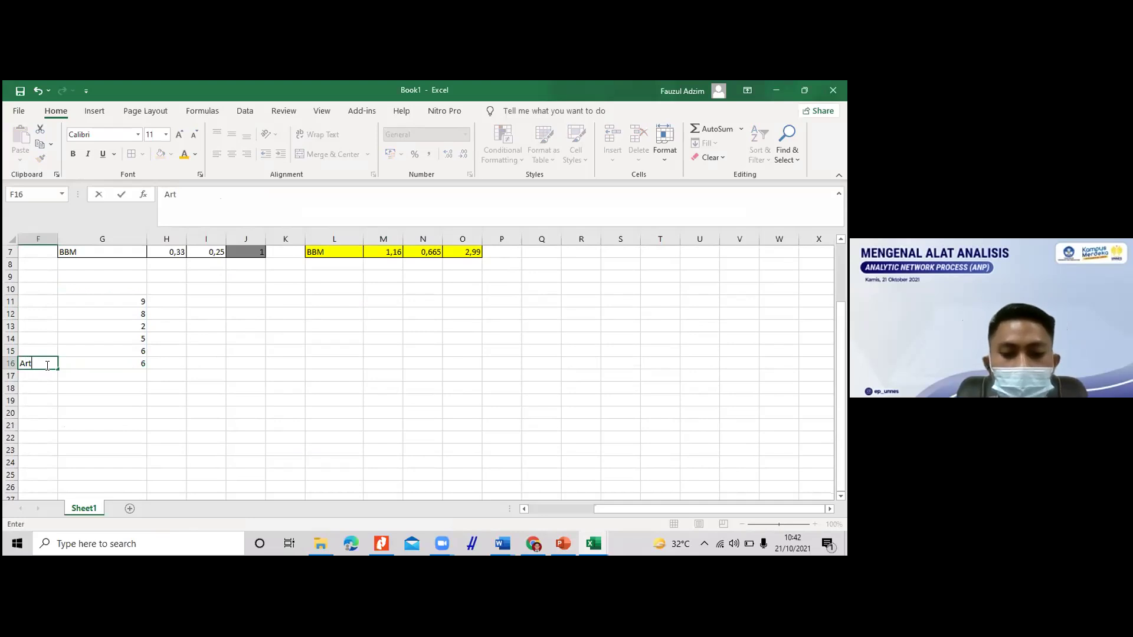
{"action": "type", "text": "itmatik"}
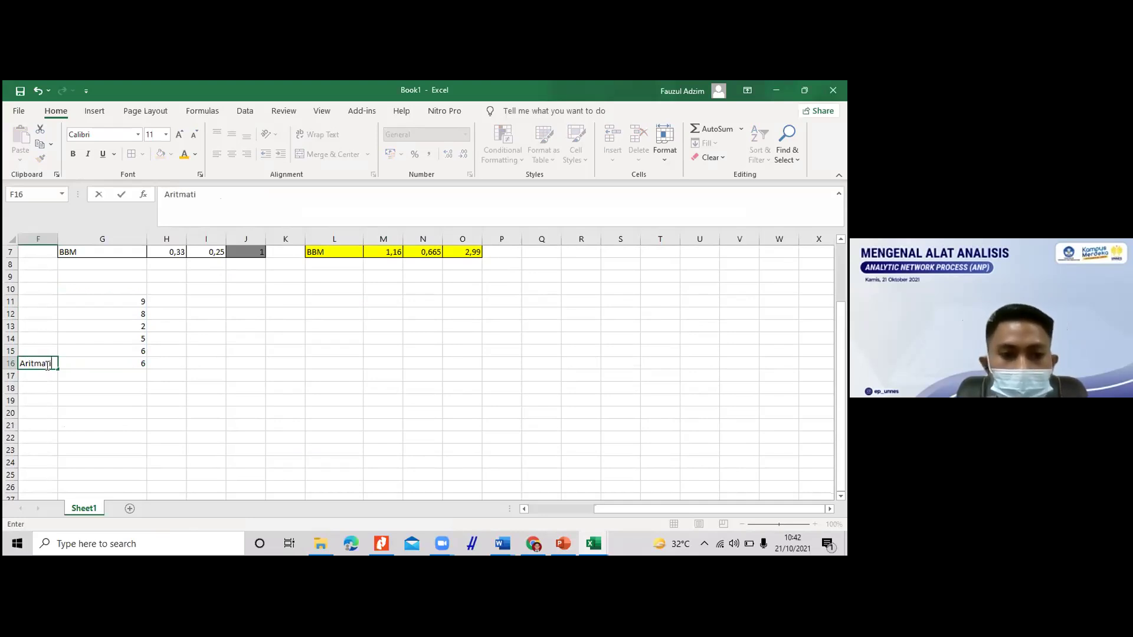
Step: Calculate the geometric mean in G17 with GEOMEAN over the range G11:G16
{"action": "left_click", "coordinate": [115, 370]}
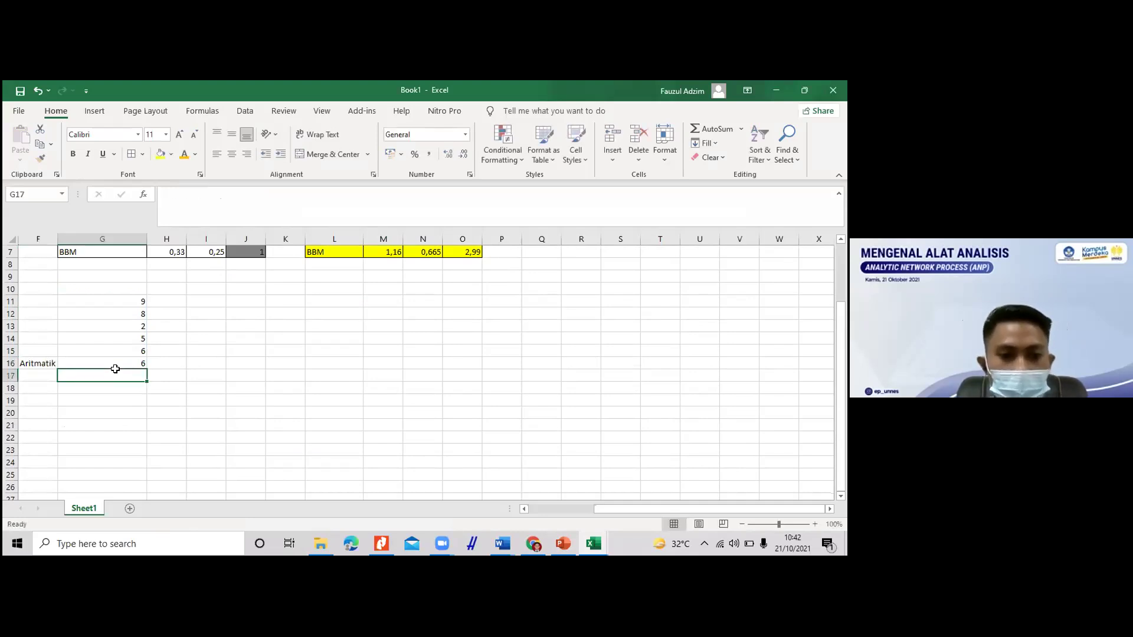
{"action": "type", "text": "=ge"}
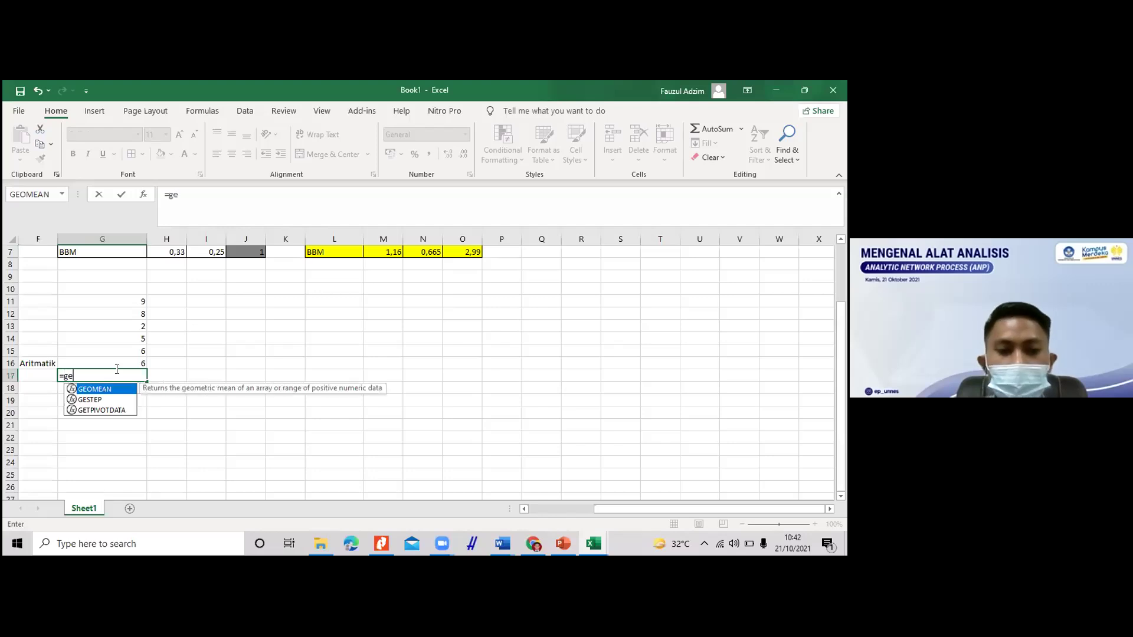
{"action": "type", "text": "o"}
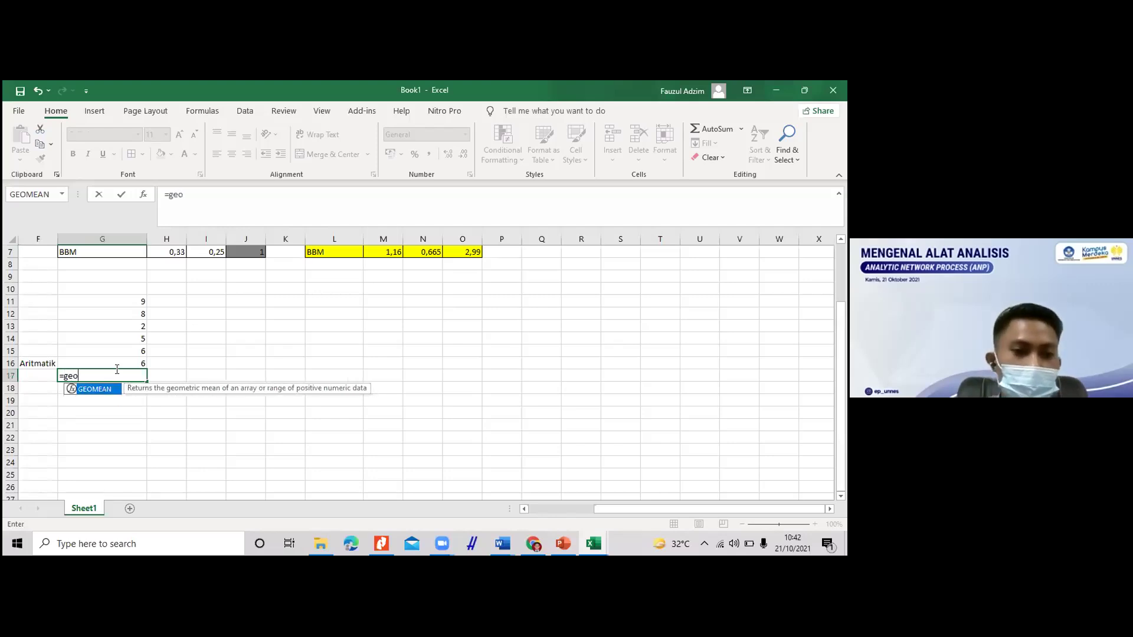
{"action": "double_click", "coordinate": [100, 387]}
{"action": "left_click_drag", "start_coordinate": [135, 303], "coordinate": [137, 360]}
{"action": "type", "text": ")"}
{"action": "key", "text": "Return"}
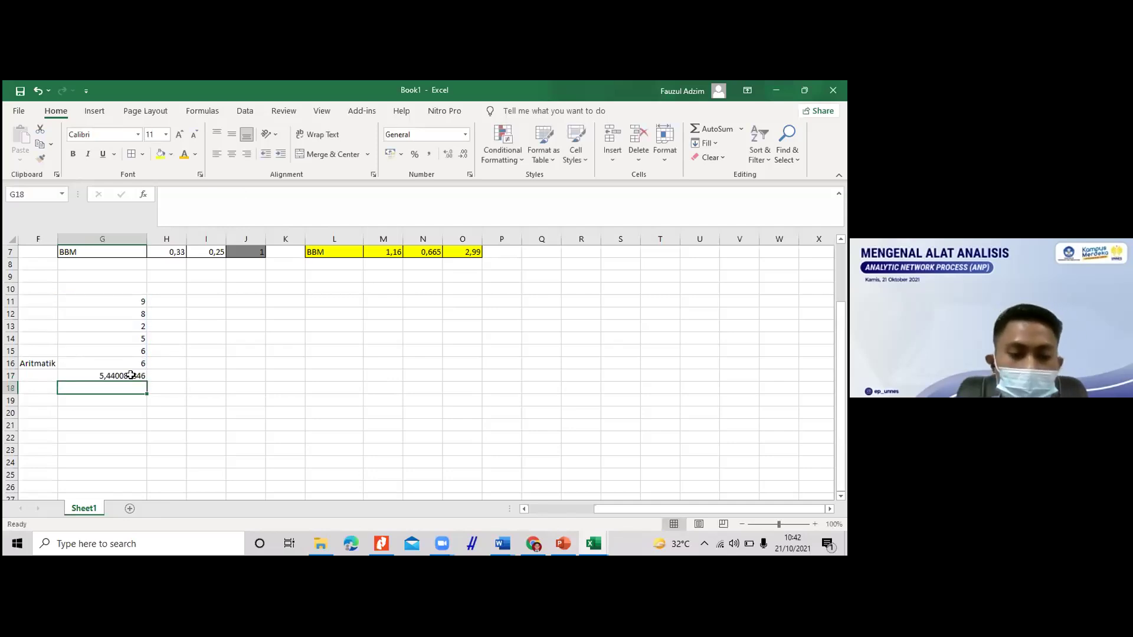
Step: Label the geometric mean row Geo in F17 and the row below it Har in F18
{"action": "left_click", "coordinate": [42, 376]}
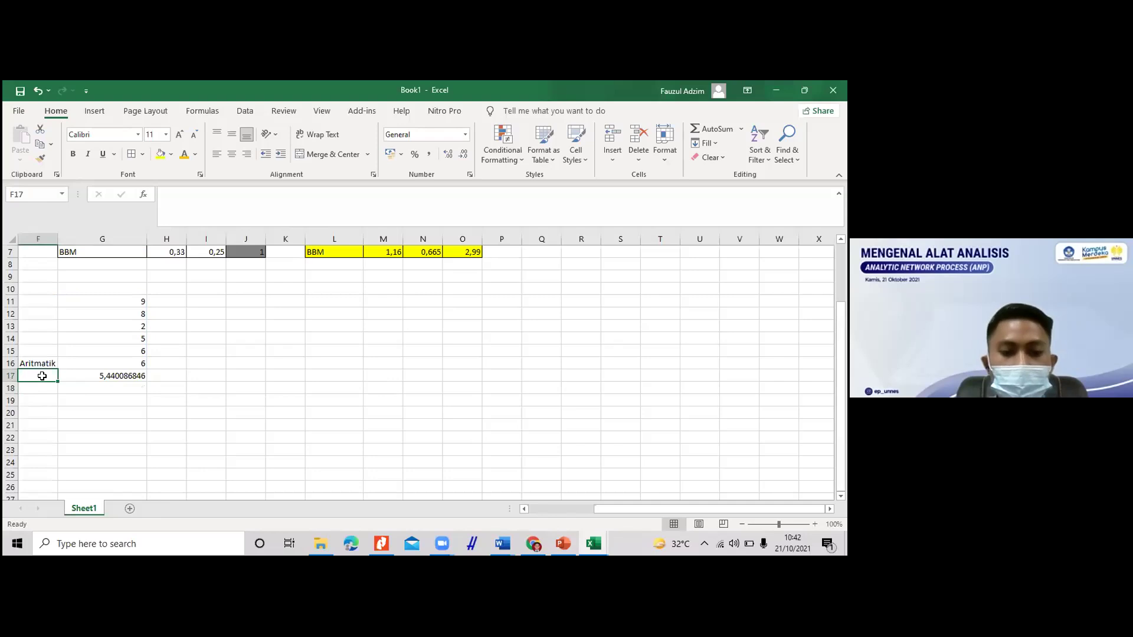
{"action": "type", "text": "Geo"}
{"action": "key", "text": "Return"}
{"action": "type", "text": "Har"}
{"action": "left_click", "coordinate": [84, 384]}
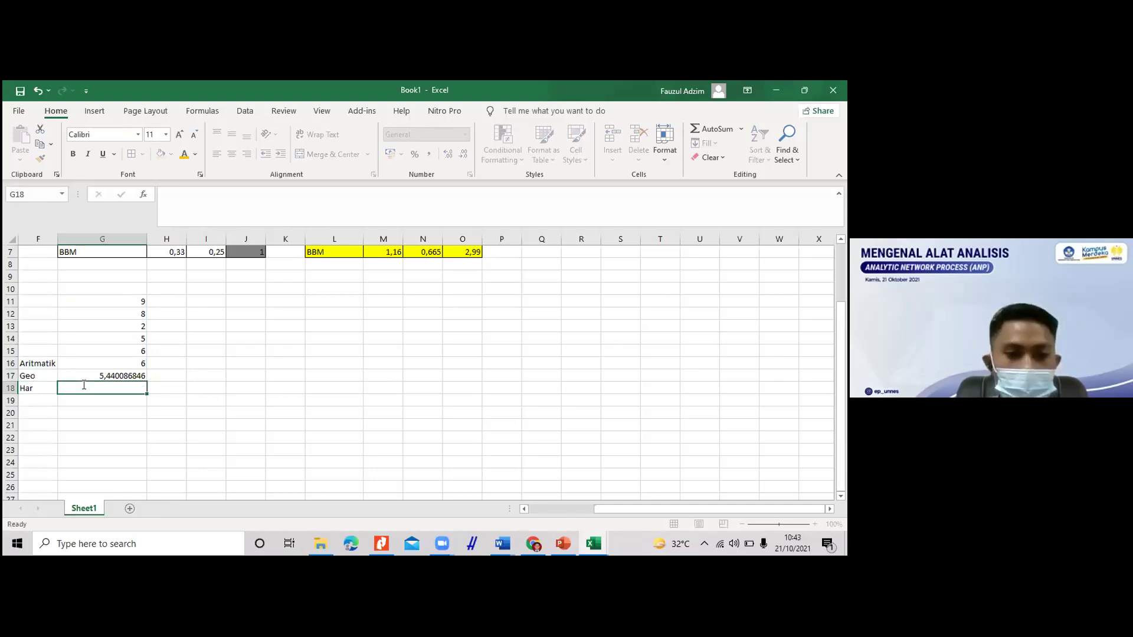
{"action": "type", "text": "="}
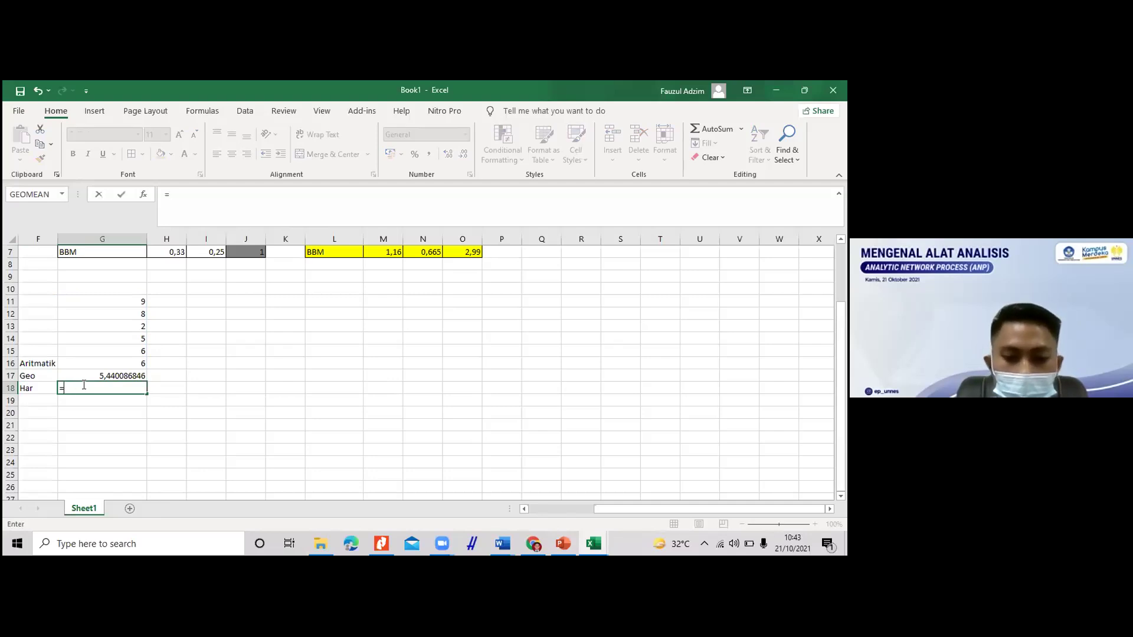
{"action": "type", "text": "har"}
{"action": "key", "text": "Return"}
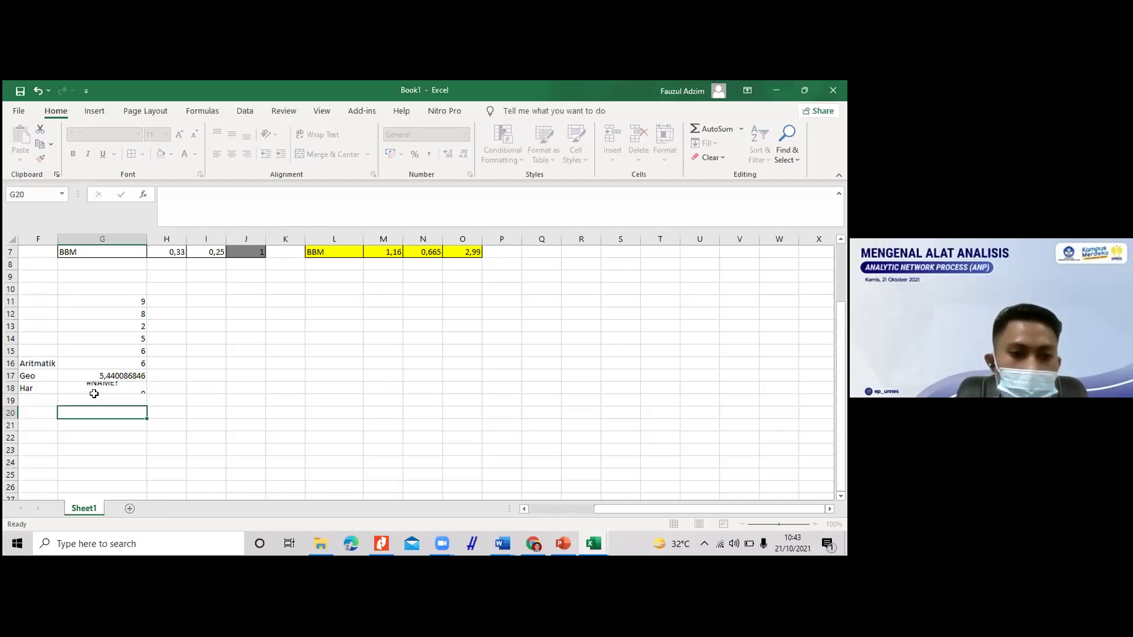
Step: Calculate the harmonic mean of G11:G15 in G18 with the HARMEAN function
{"action": "left_click", "coordinate": [93, 385]}
{"action": "type", "text": "[ha"}
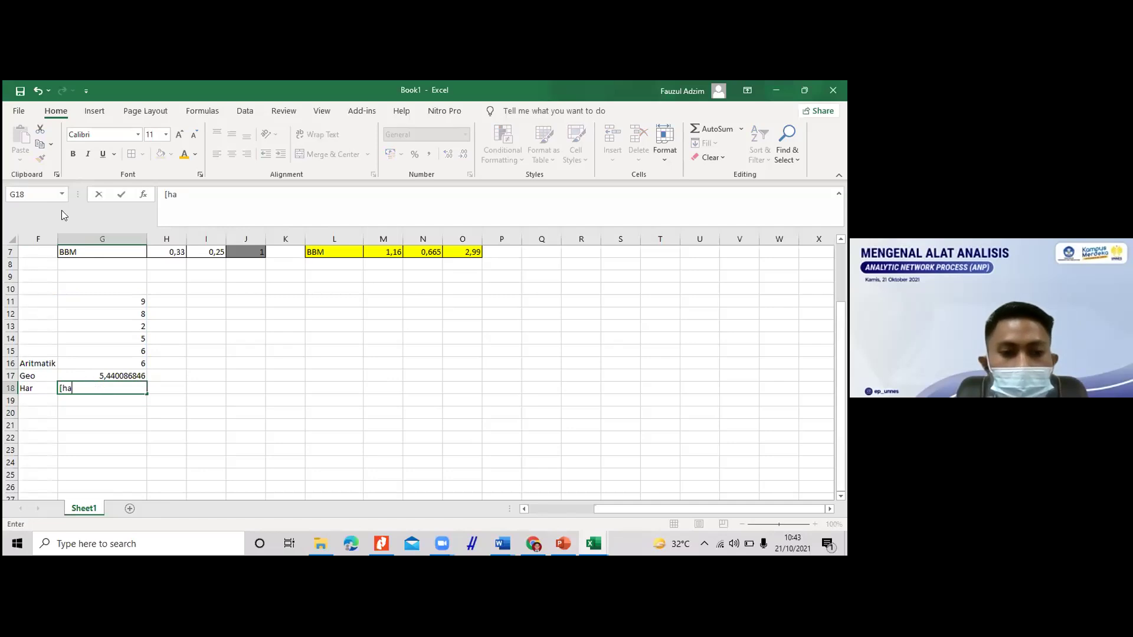
{"action": "key", "text": "BackSpace"}
{"action": "key", "text": "BackSpace"}
{"action": "key", "text": "BackSpace"}
{"action": "type", "text": "=har"}
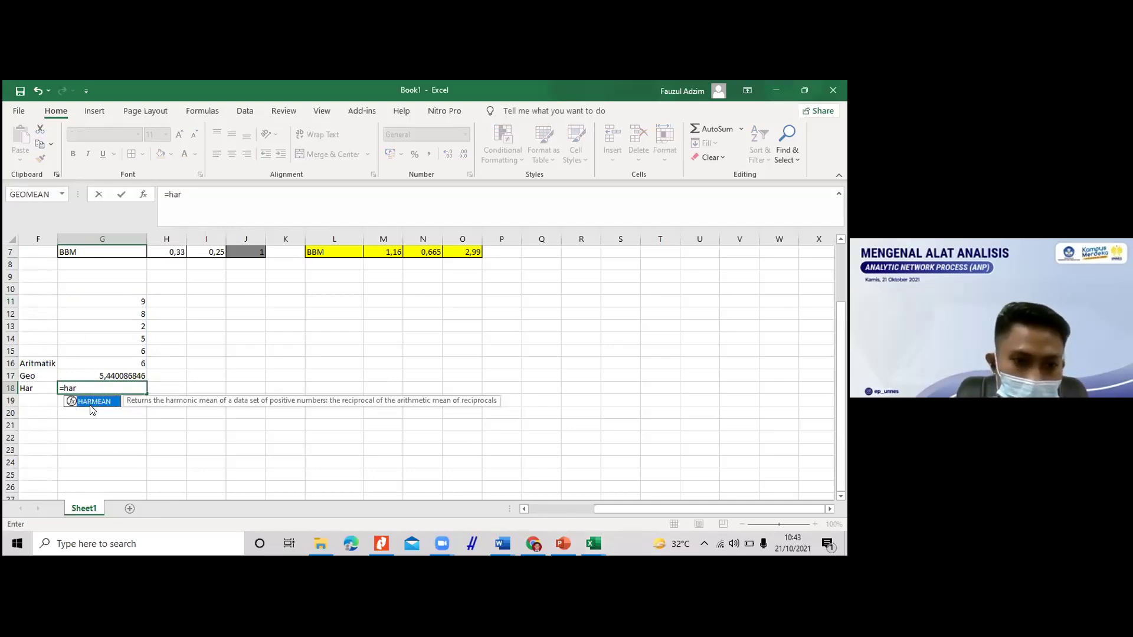
{"action": "double_click", "coordinate": [93, 402]}
{"action": "left_click_drag", "start_coordinate": [134, 297], "coordinate": [129, 351]}
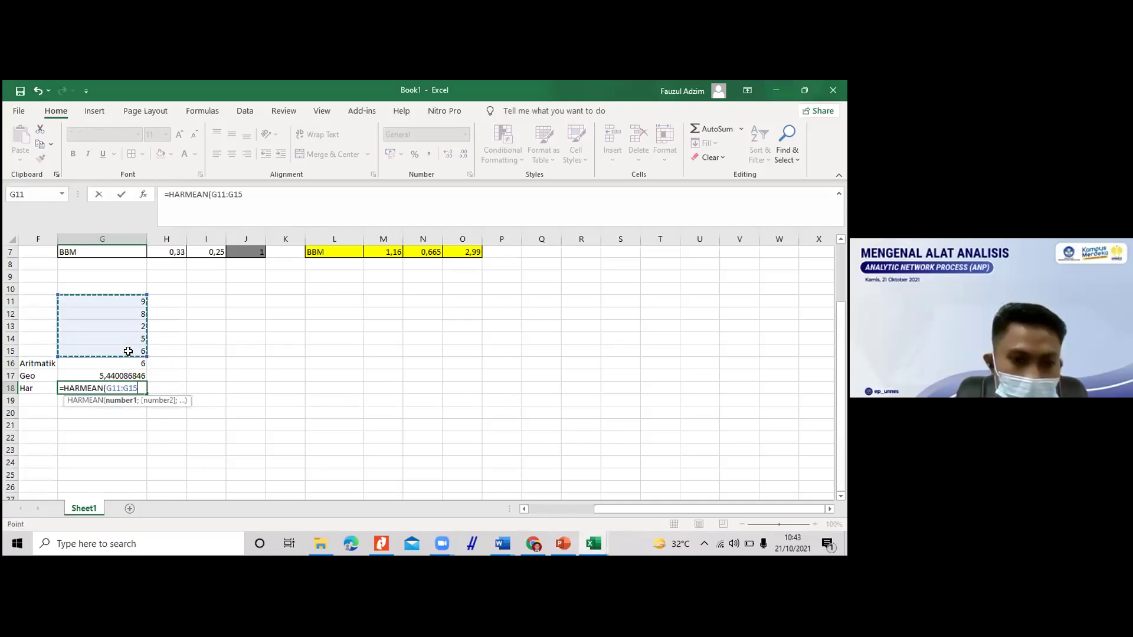
{"action": "type", "text": ")"}
{"action": "key", "text": "Return"}
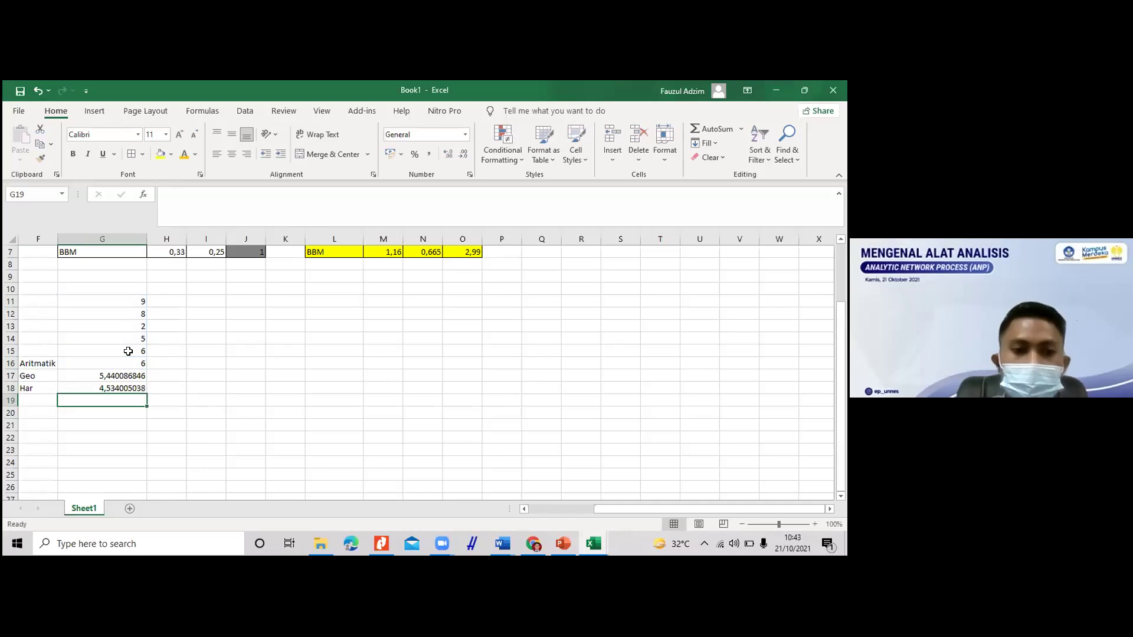
{"action": "left_click", "coordinate": [129, 376]}
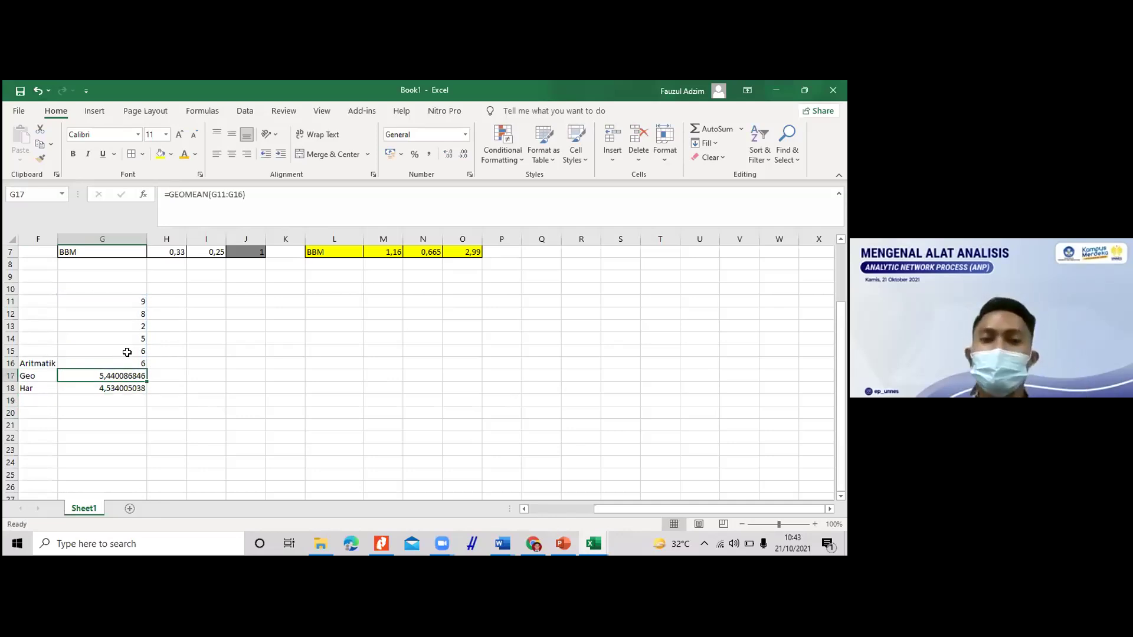
{"action": "left_click", "coordinate": [51, 376]}
{"action": "left_click", "coordinate": [289, 361]}
{"action": "left_click", "coordinate": [367, 348]}
{"action": "left_click", "coordinate": [369, 303]}
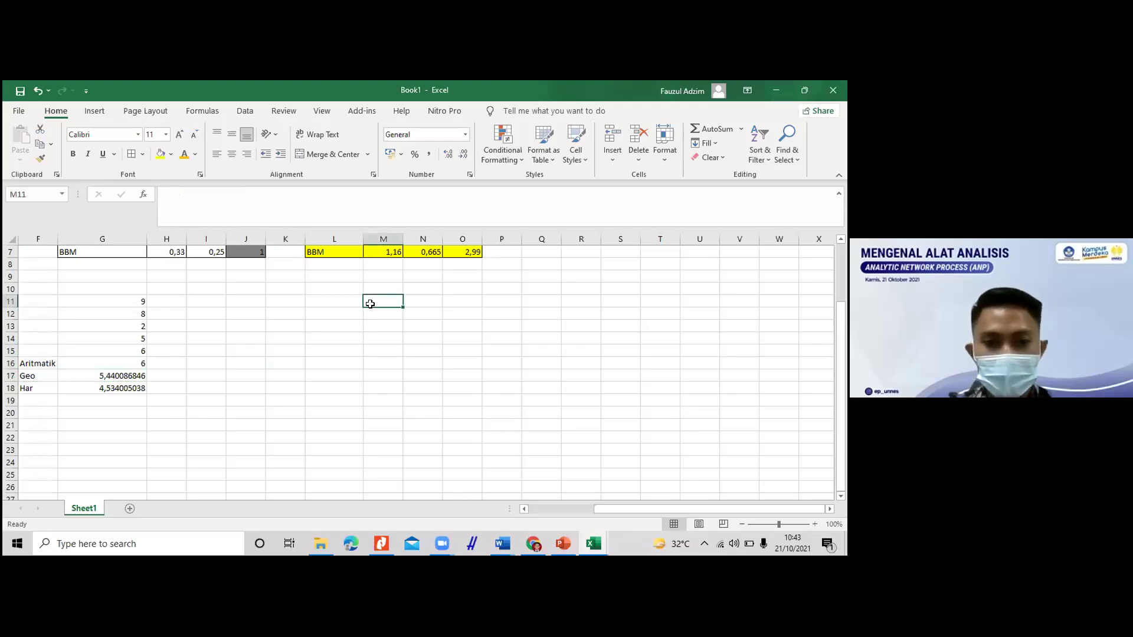
{"action": "scroll", "coordinate": [94, 512], "scroll_direction": "down", "scroll_amount": 1}
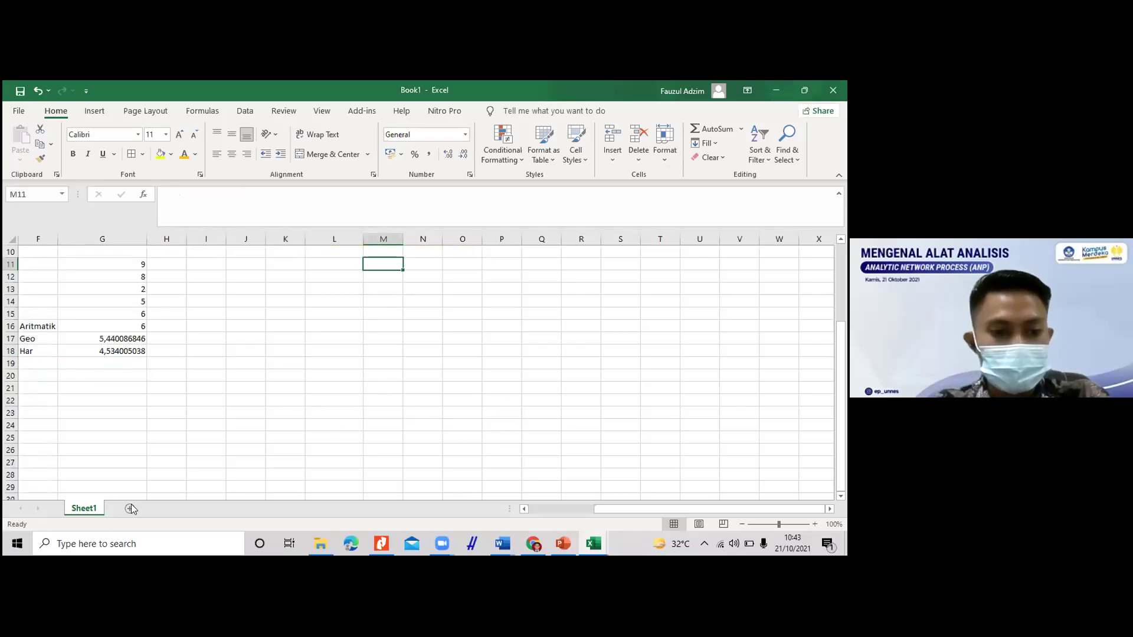
Step: Add a new blank worksheet to the workbook for another example
{"action": "left_click", "coordinate": [130, 508]}
{"action": "left_click", "coordinate": [52, 277]}
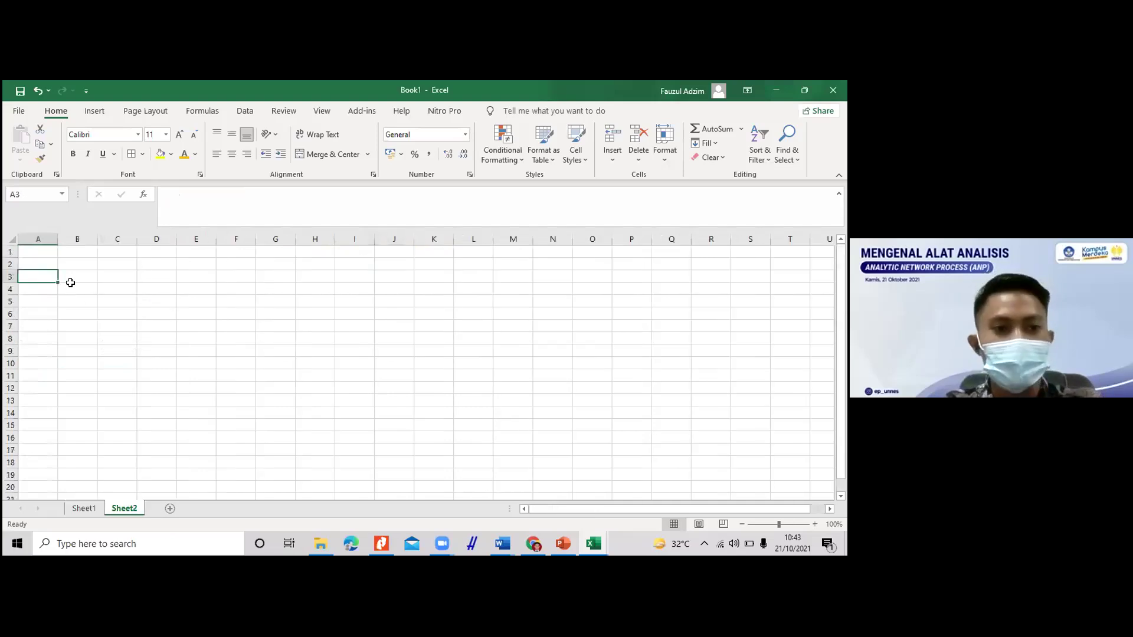
{"action": "left_click", "coordinate": [42, 288]}
{"action": "left_click", "coordinate": [71, 288]}
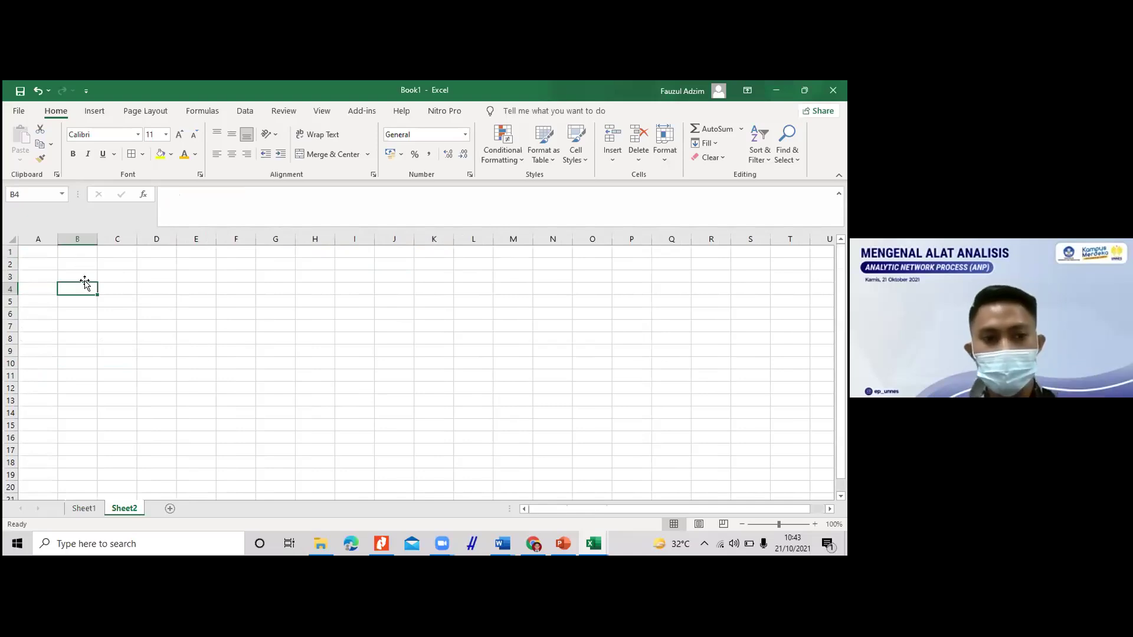
Step: Enter the heading "Mengembangkan Usaha UMKM Mannisan Carica" in cell B3
{"action": "left_click", "coordinate": [83, 275]}
{"action": "type", "text": "Menge"}
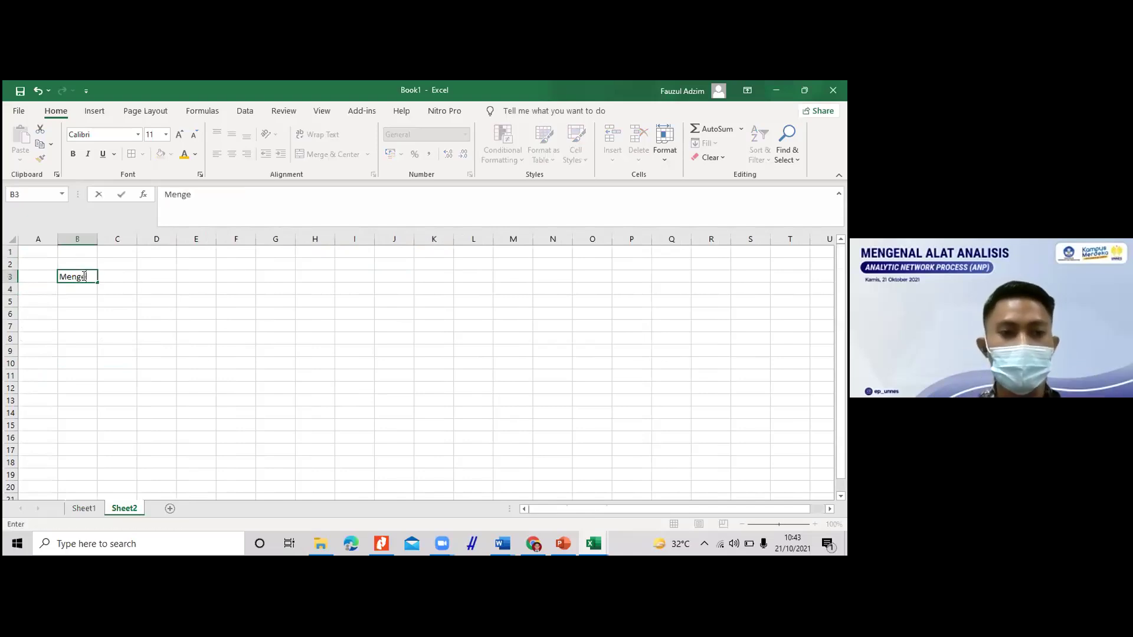
{"action": "type", "text": "mbangkan"}
{"action": "key", "text": "BackSpace"}
{"action": "key", "text": "BackSpace"}
{"action": "type", "text": "kan"}
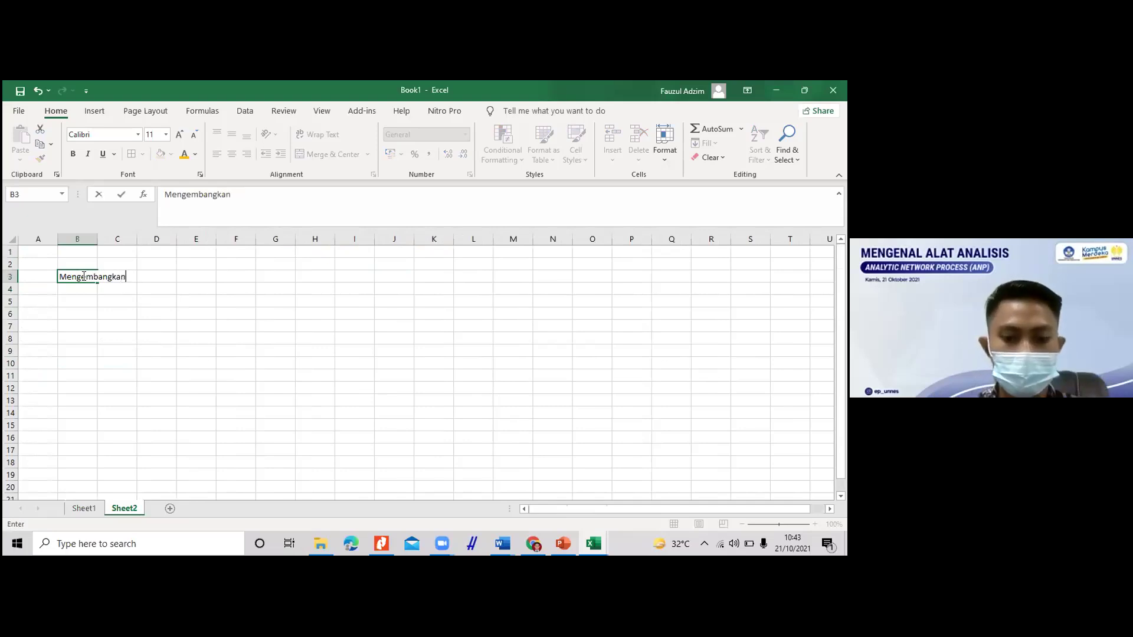
{"action": "type", "text": " Usaha UMKM "}
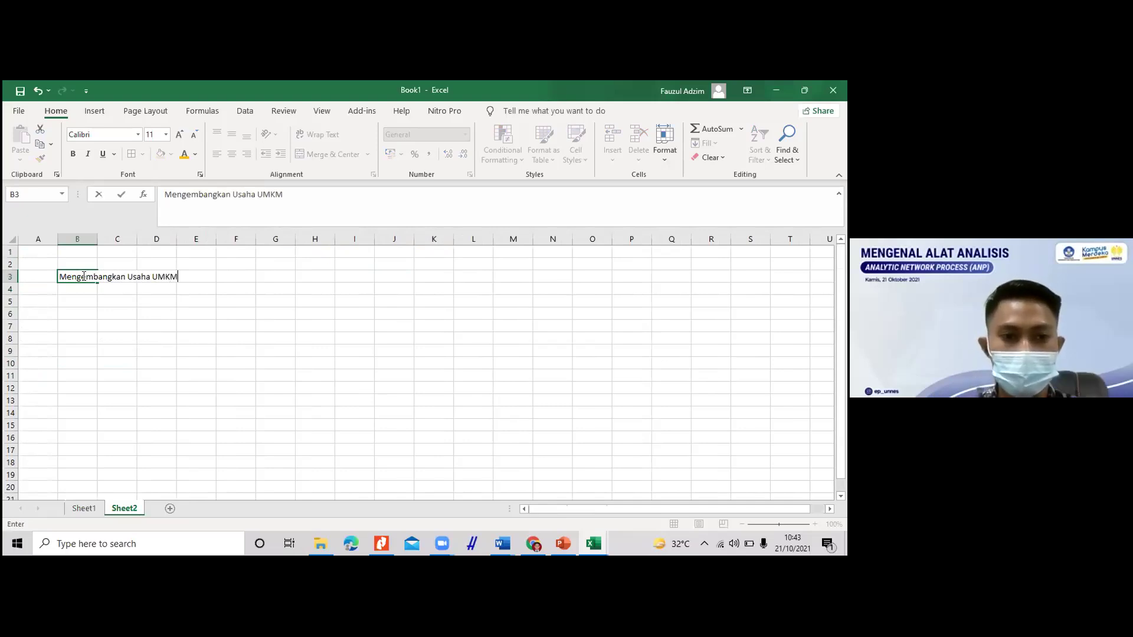
{"action": "type", "text": "di"}
{"action": "key", "text": "BackSpace"}
{"action": "key", "text": "BackSpace"}
{"action": "type", "text": "Olahan"}
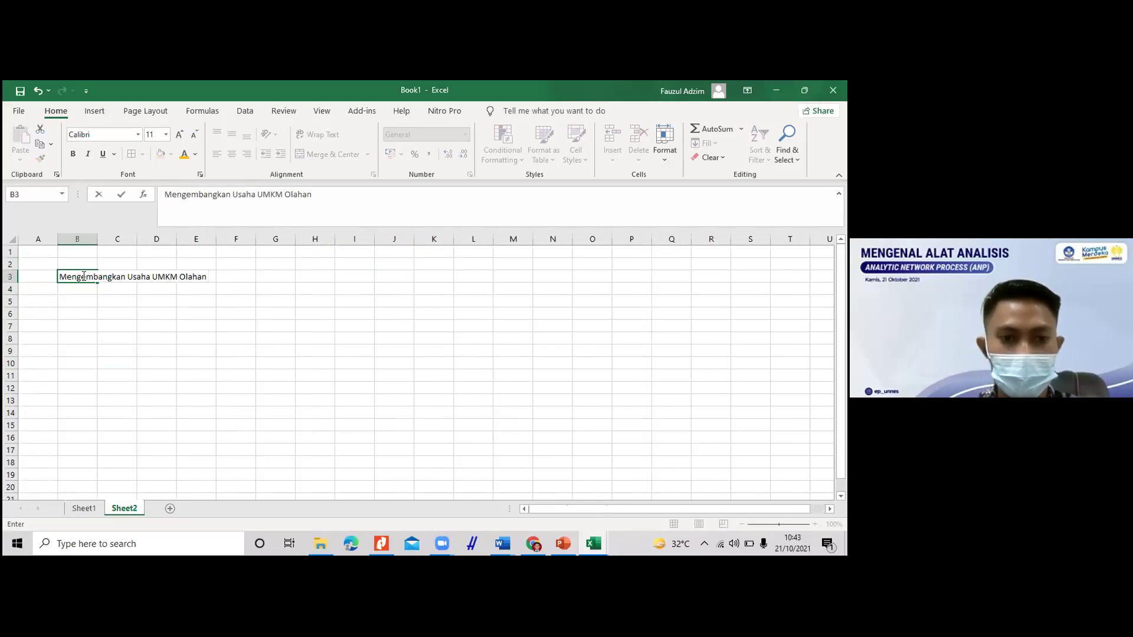
{"action": "key", "text": "BackSpace"}
{"action": "key", "text": "BackSpace"}
{"action": "key", "text": "BackSpace"}
{"action": "key", "text": "BackSpace"}
{"action": "key", "text": "BackSpace"}
{"action": "key", "text": "BackSpace"}
{"action": "type", "text": "Man"}
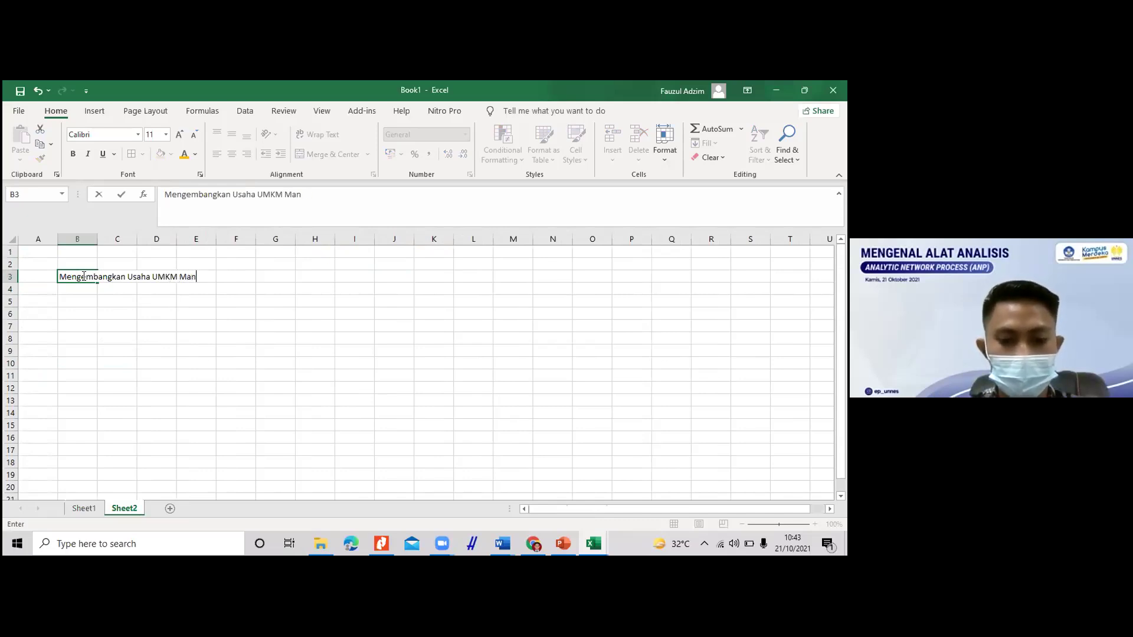
{"action": "type", "text": "nisan Carica"}
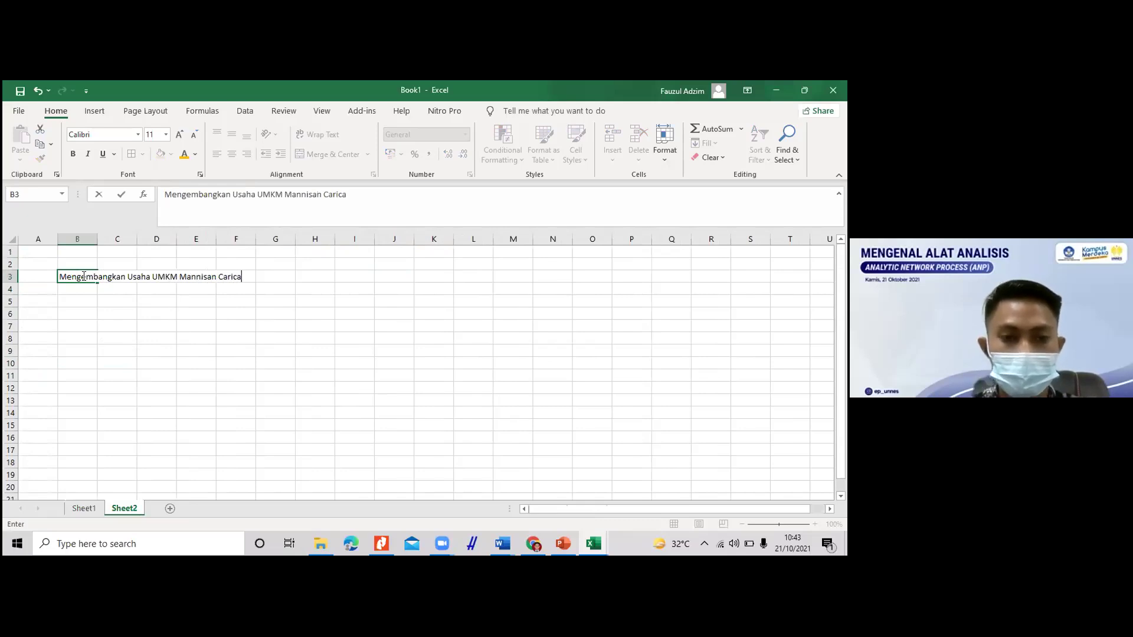
Step: List Modal, SDM and Pemasaran beneath the heading in cells B5:B7
{"action": "left_click", "coordinate": [73, 298]}
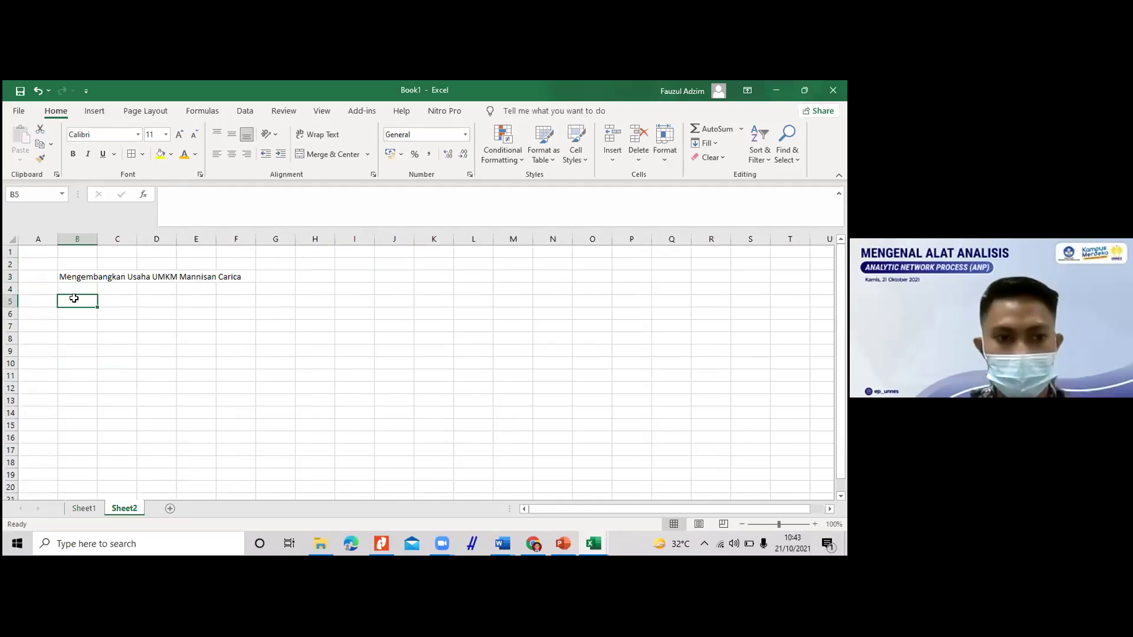
{"action": "type", "text": "Modal"}
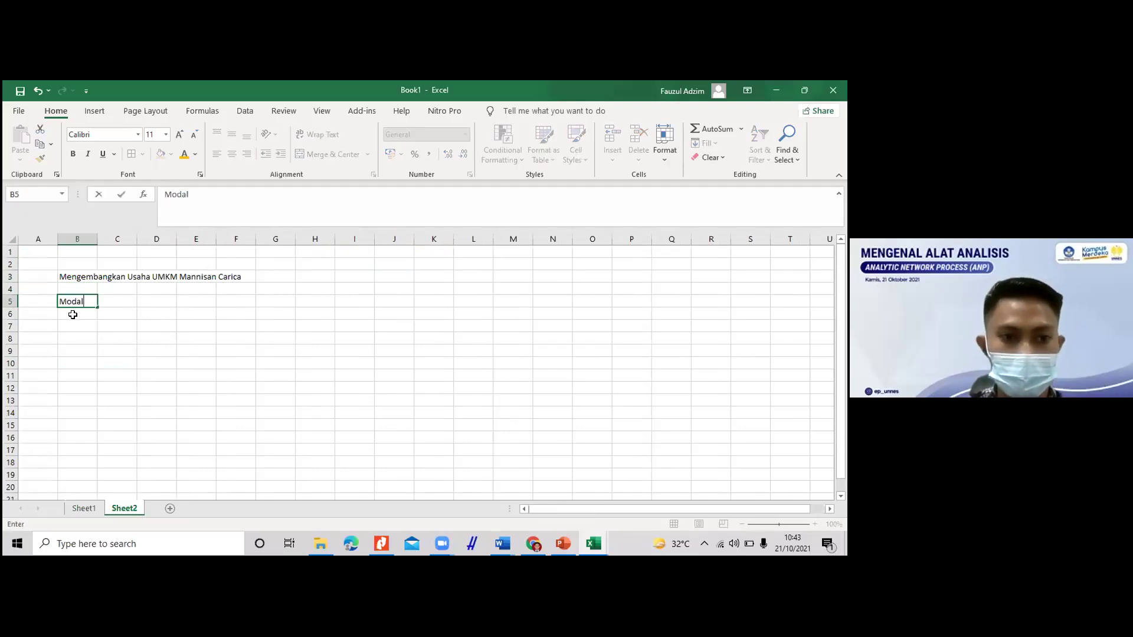
{"action": "left_click", "coordinate": [73, 315]}
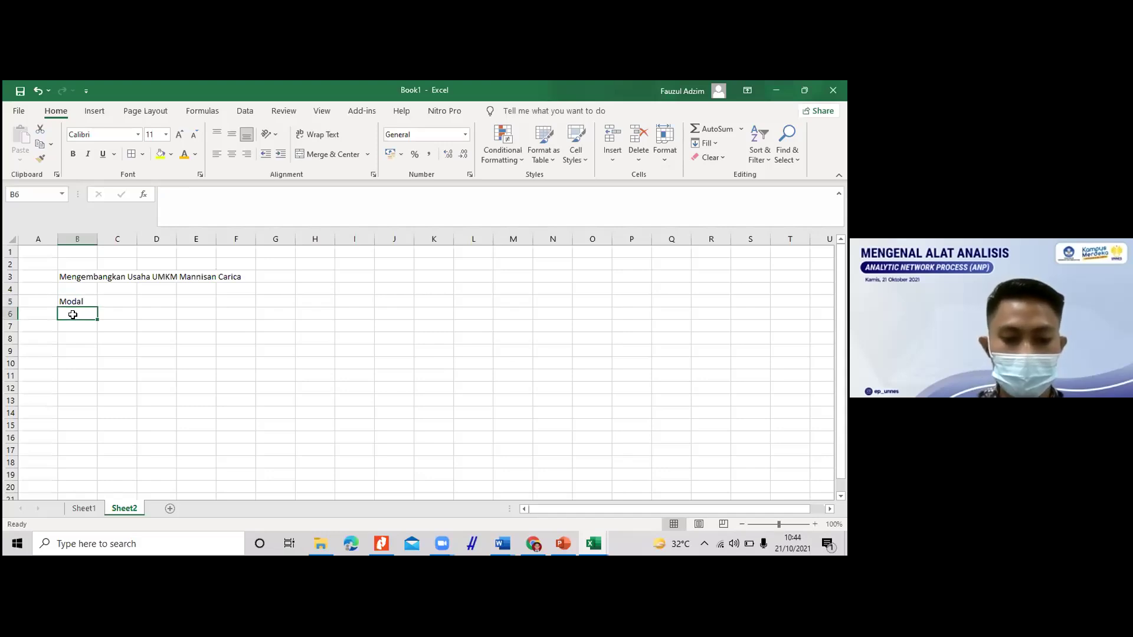
{"action": "type", "text": "SDM"}
{"action": "left_click", "coordinate": [73, 325]}
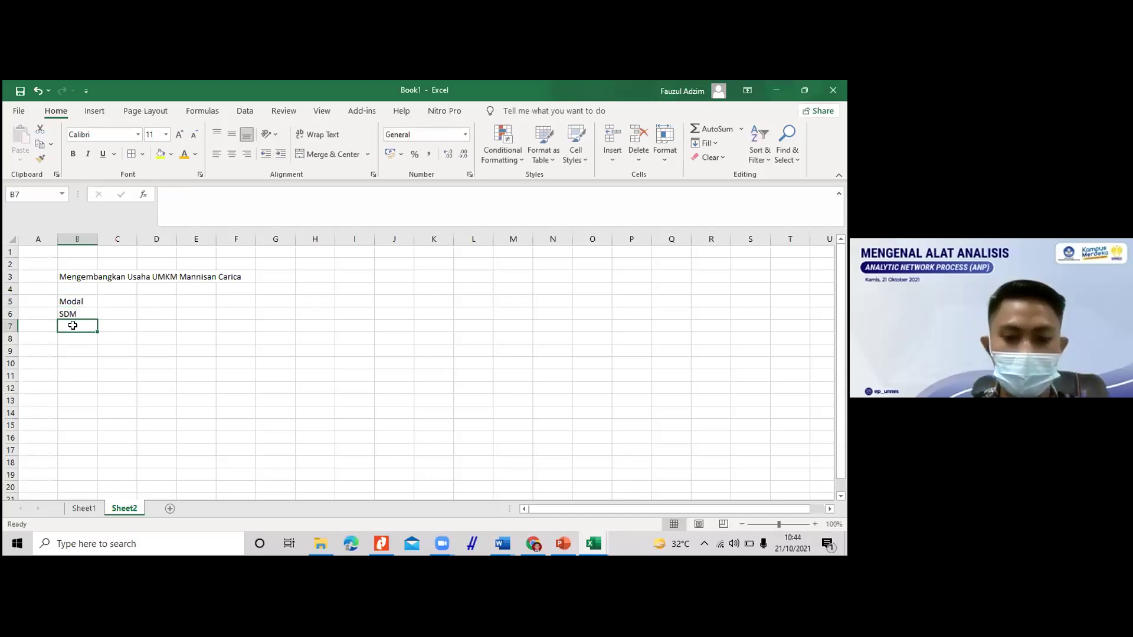
{"action": "type", "text": "Pemasaran"}
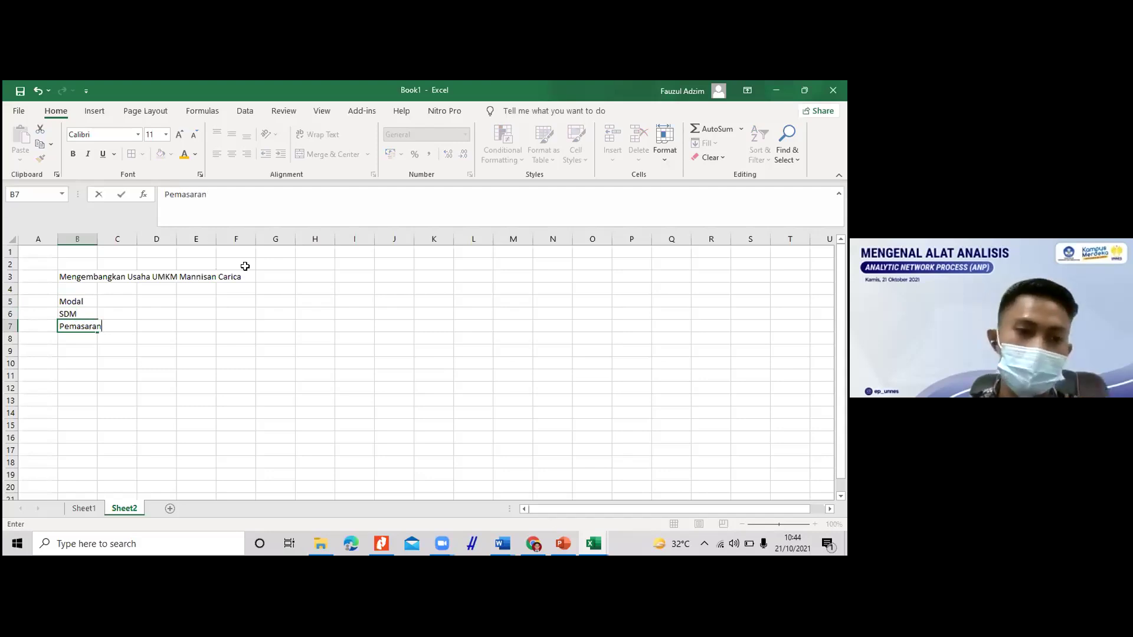
Step: Commit the Pemasaran entry in B7 and widen column B to fit its labels
{"action": "key", "text": "Tab"}
{"action": "key", "text": "Tab"}
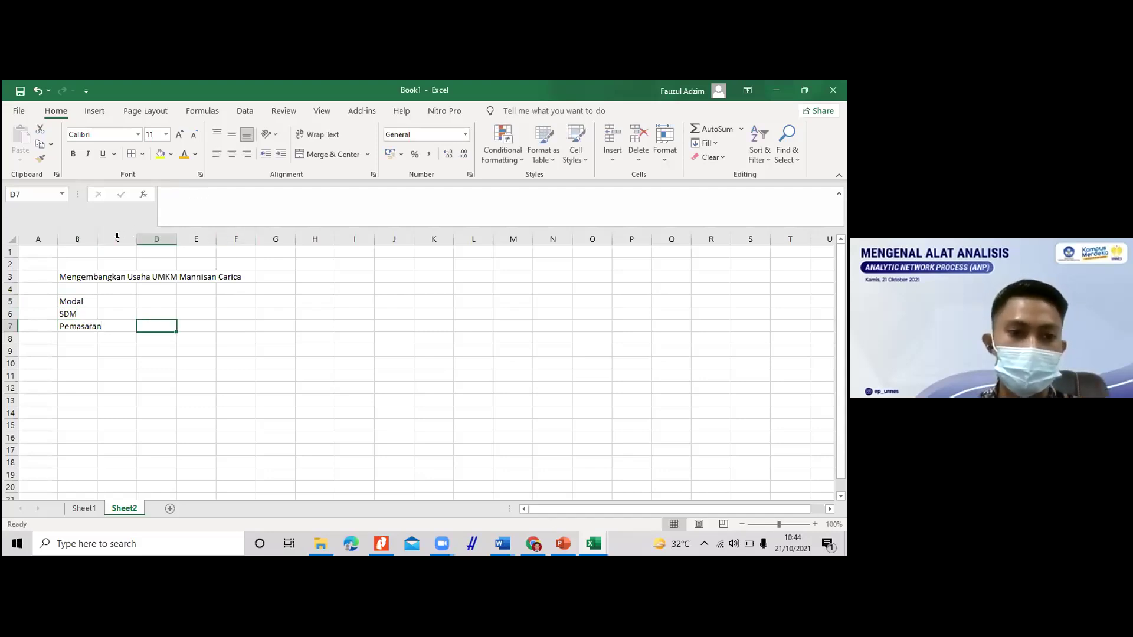
{"action": "left_click", "coordinate": [79, 238]}
{"action": "left_click_drag", "start_coordinate": [97, 239], "coordinate": [119, 254]}
{"action": "left_click", "coordinate": [142, 327]}
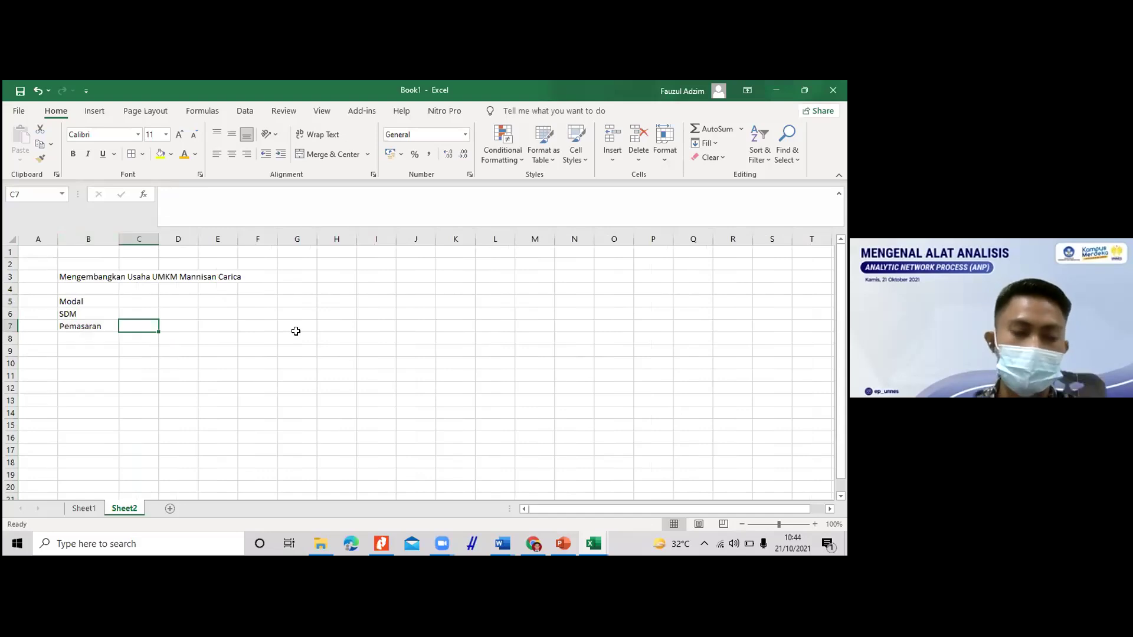
Step: Insert a blank row above row 4, between the title and the criteria list
{"action": "left_click", "coordinate": [145, 302]}
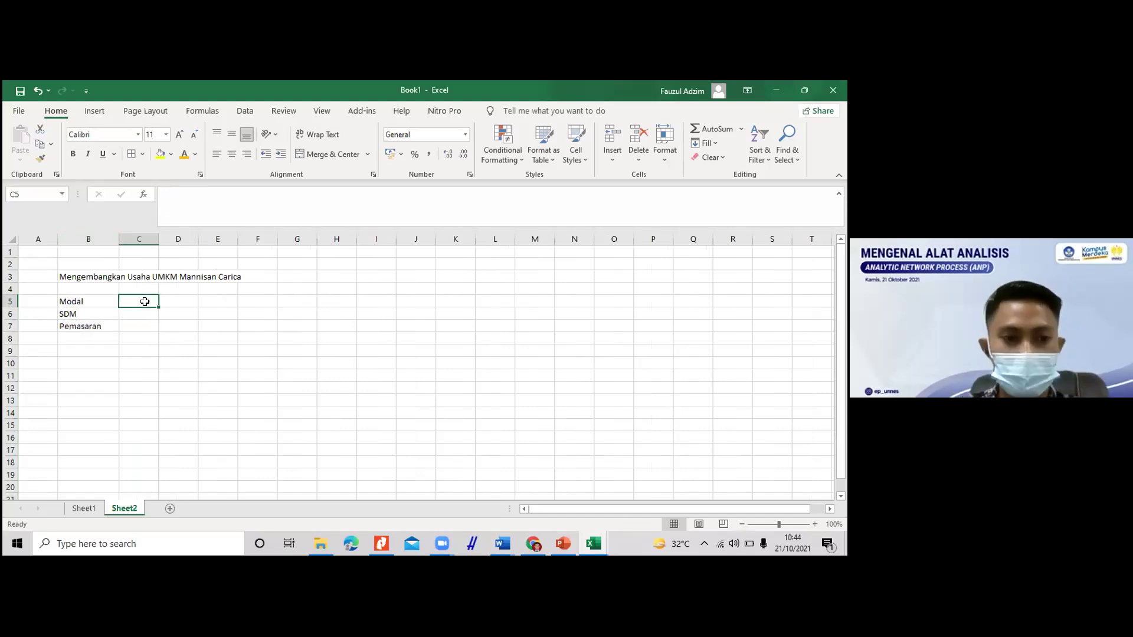
{"action": "left_click", "coordinate": [11, 289]}
{"action": "right_click", "coordinate": [18, 289]}
{"action": "left_click", "coordinate": [44, 392]}
Step: Enter the column headings Key 1, Key 2 and Key 3 in cells C4 to E4
{"action": "left_click", "coordinate": [122, 293]}
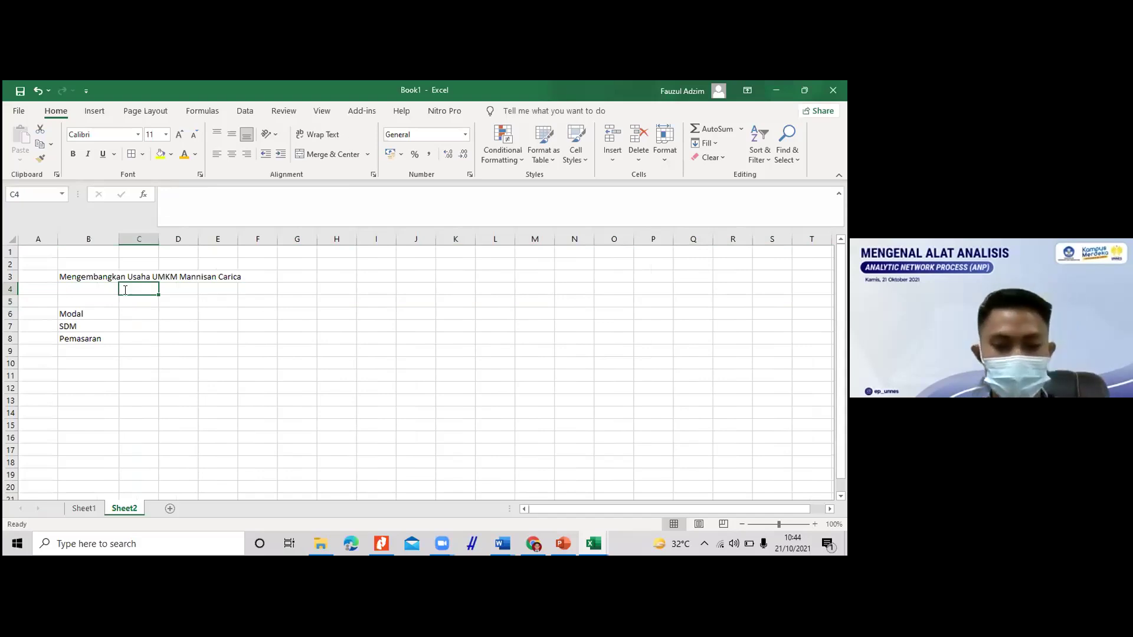
{"action": "type", "text": "Key 1"}
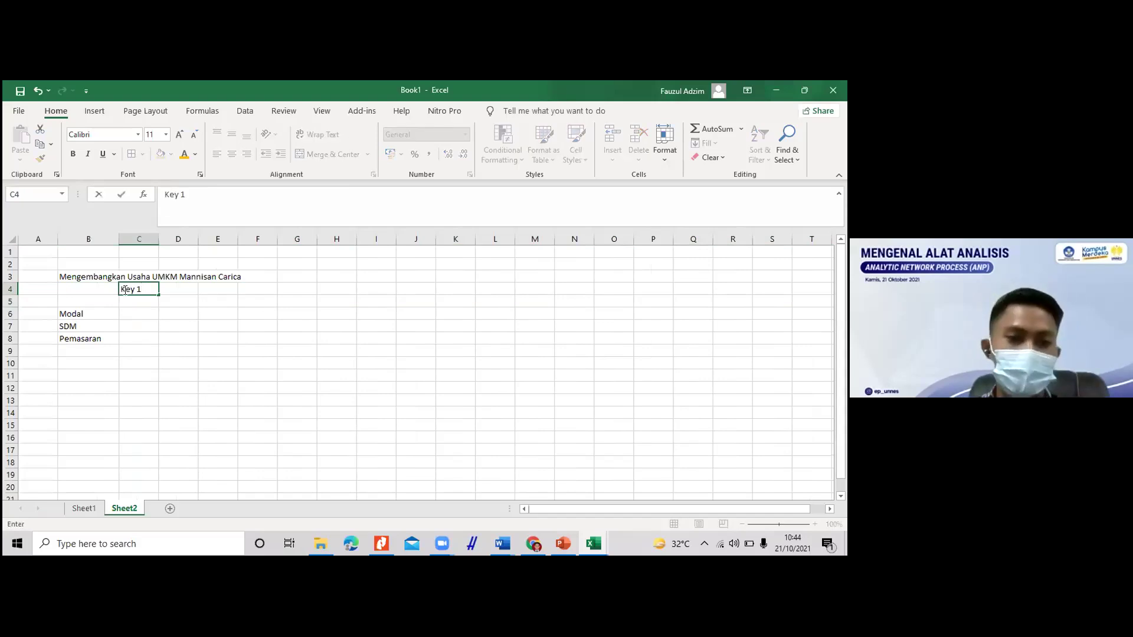
{"action": "left_click", "coordinate": [179, 288]}
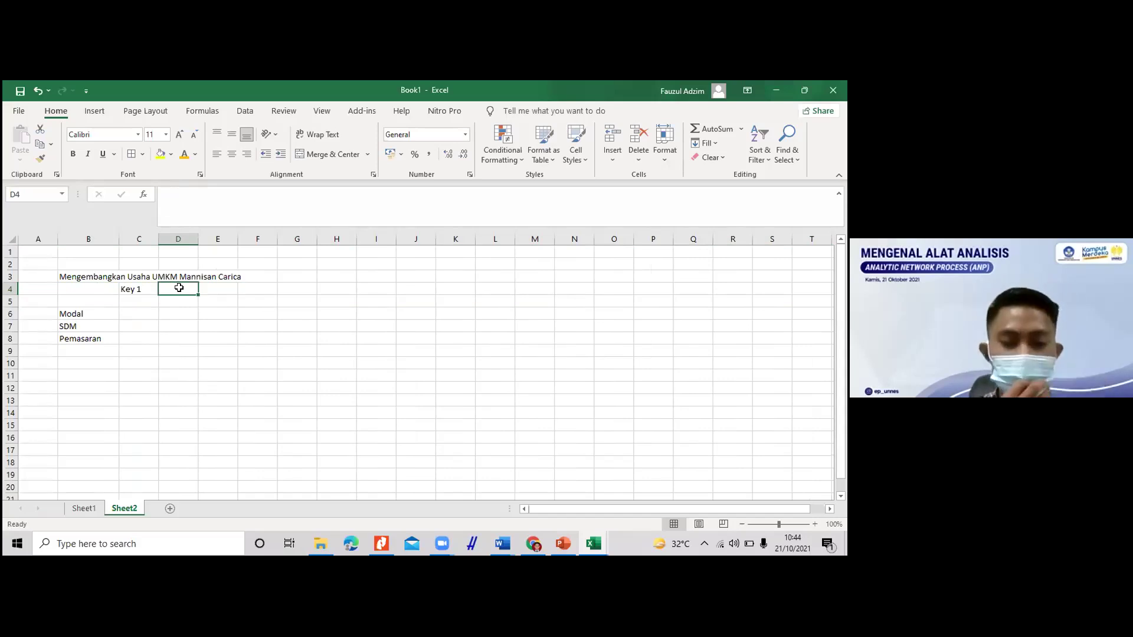
{"action": "type", "text": "Key"}
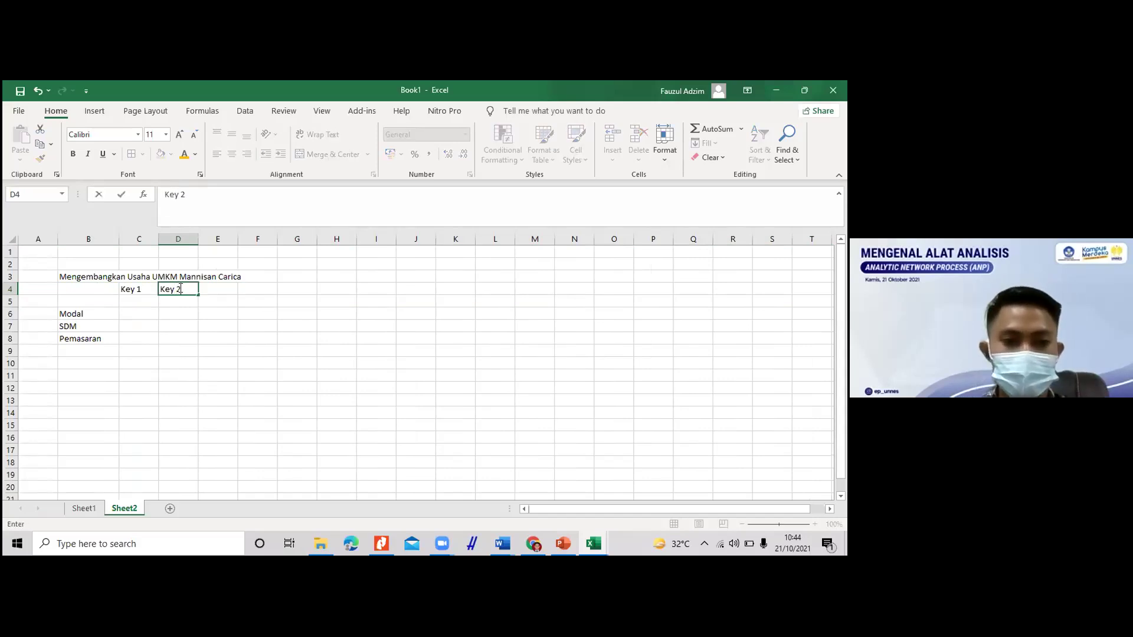
{"action": "type", "text": " 2"}
{"action": "left_click", "coordinate": [217, 288]}
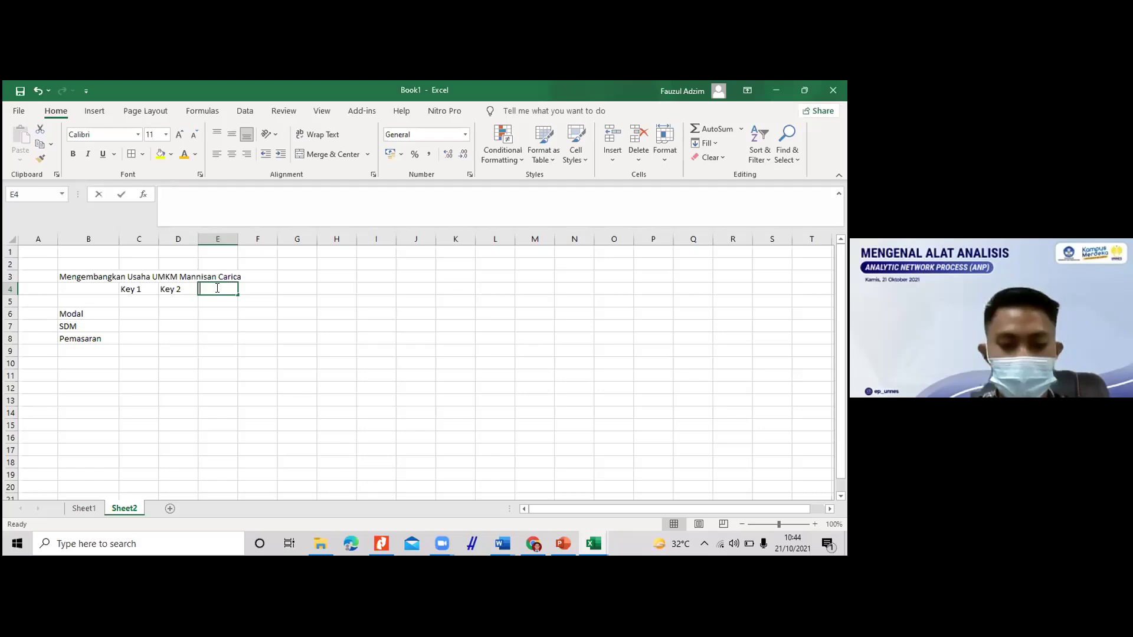
{"action": "type", "text": "Key 3"}
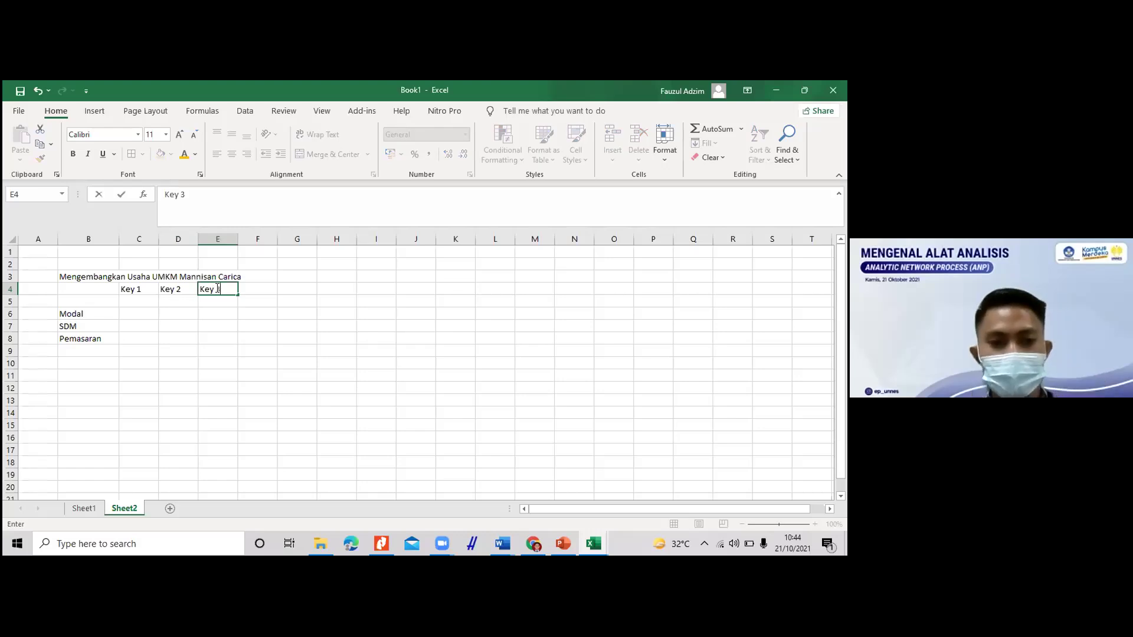
Step: Continue the column headings with Key 4, Key 5 and Key 6 in cells F4 to H4
{"action": "left_click", "coordinate": [265, 285]}
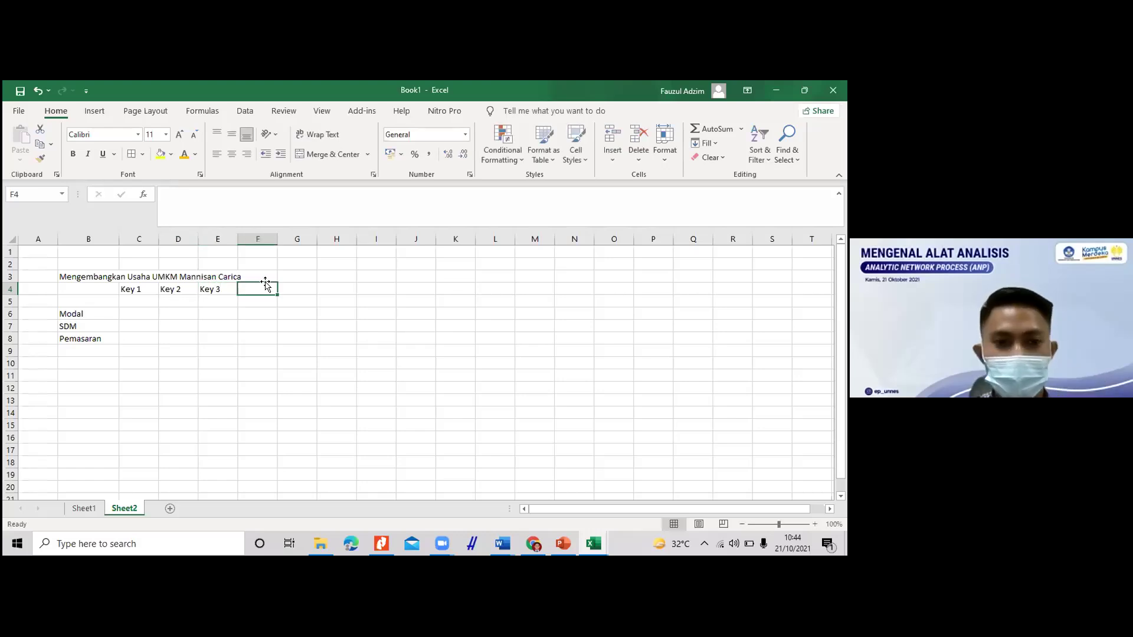
{"action": "type", "text": "Key"}
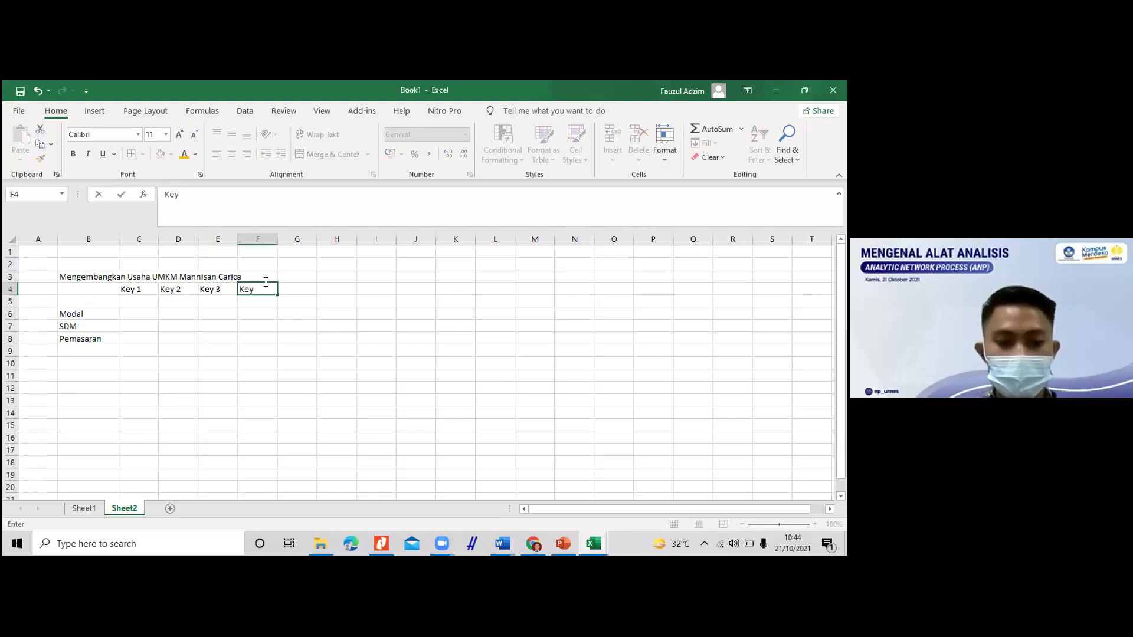
{"action": "type", "text": " 4"}
{"action": "left_click", "coordinate": [288, 286]}
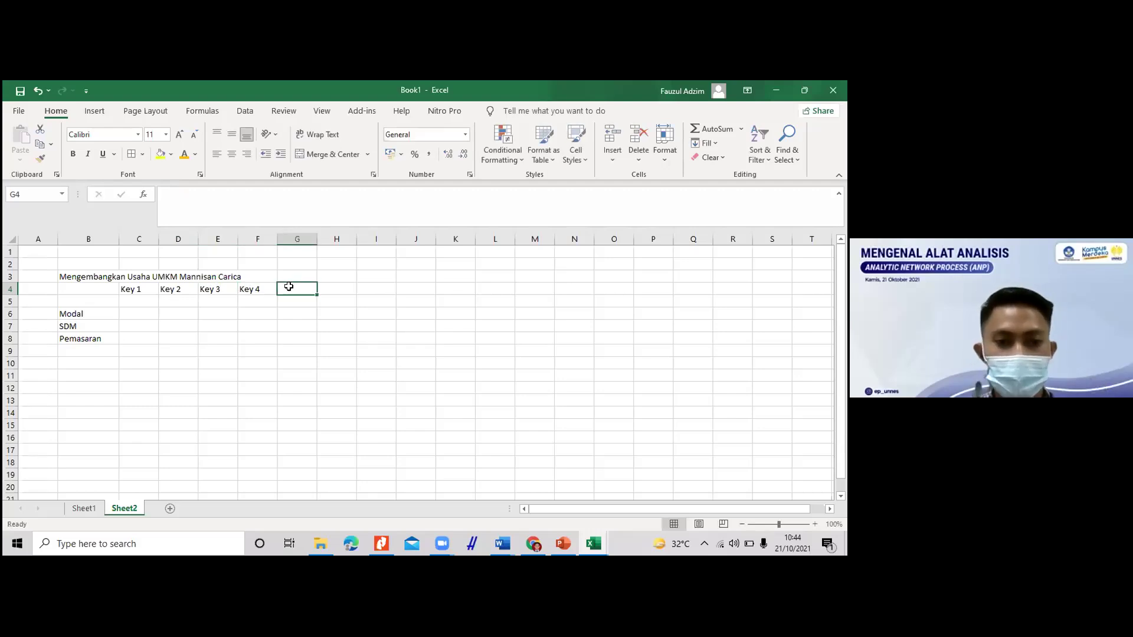
{"action": "type", "text": "Key 5"}
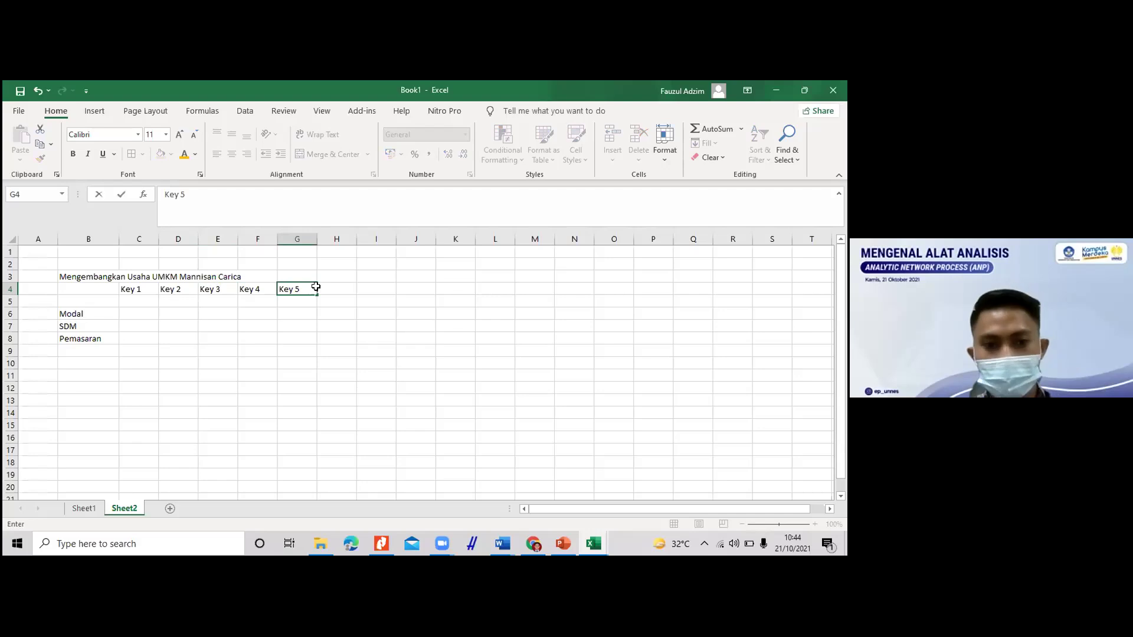
{"action": "left_click", "coordinate": [332, 287]}
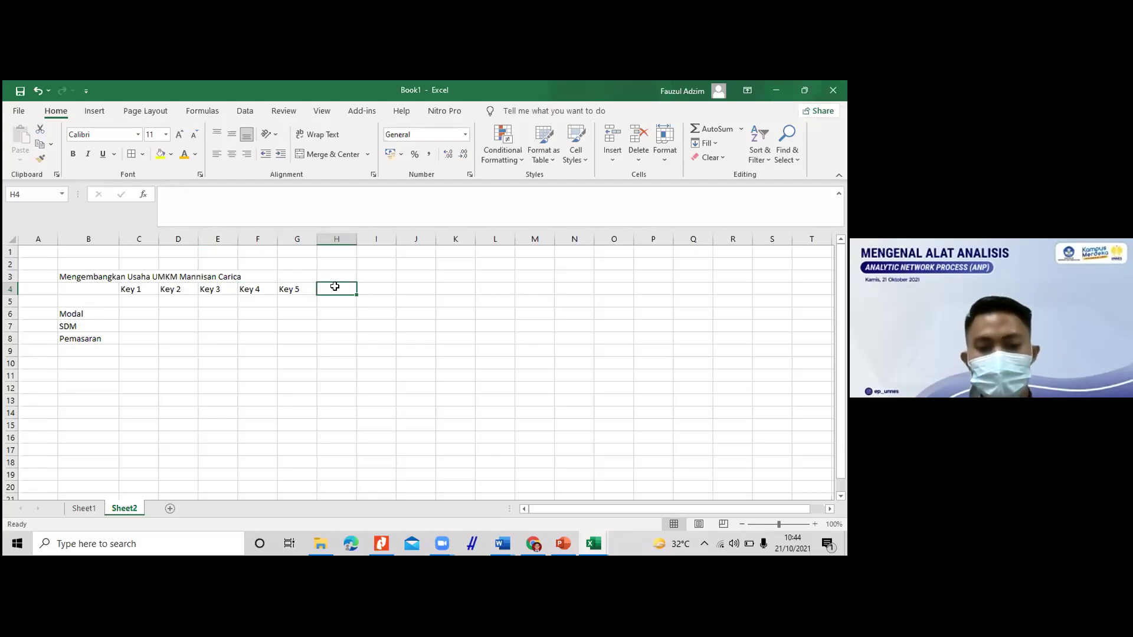
{"action": "type", "text": "Key"}
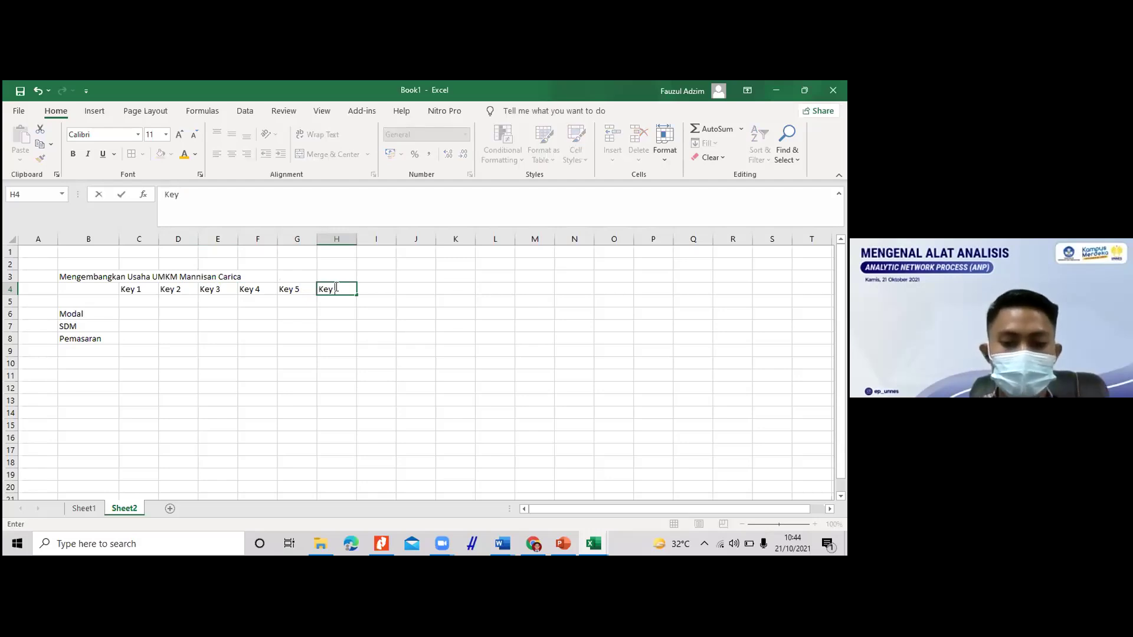
{"action": "left_click", "coordinate": [198, 308]}
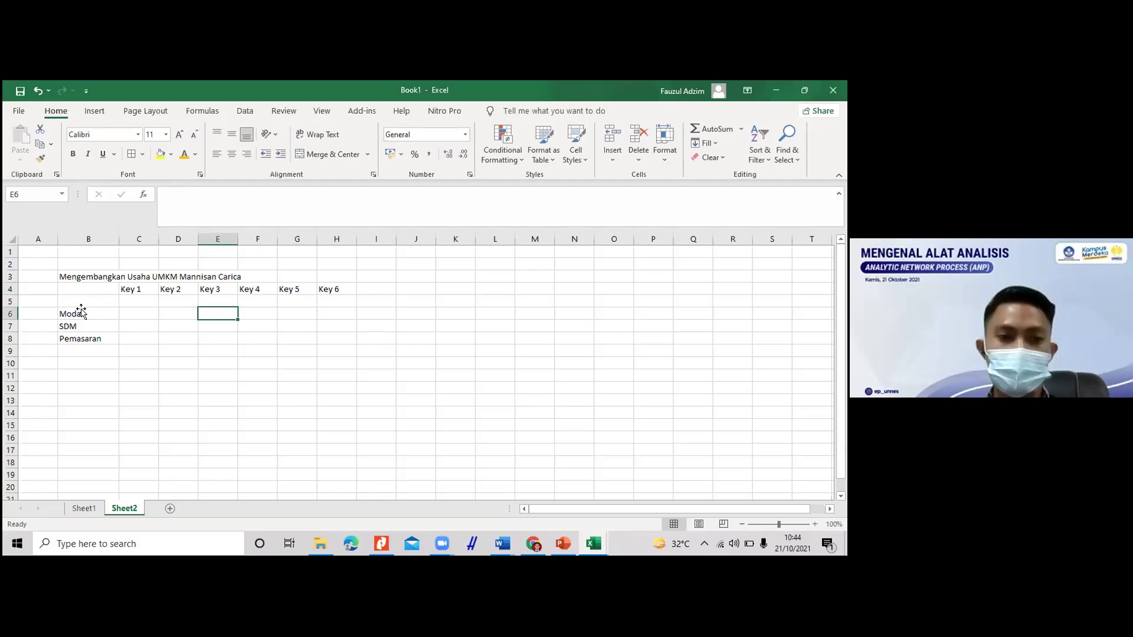
Step: Move the labels Modal, SDM and Pemasaran from B6:B8 down to B11:B13
{"action": "left_click", "coordinate": [81, 304]}
{"action": "left_click_drag", "start_coordinate": [85, 312], "coordinate": [93, 338]}
{"action": "key", "text": "ctrl+c"}
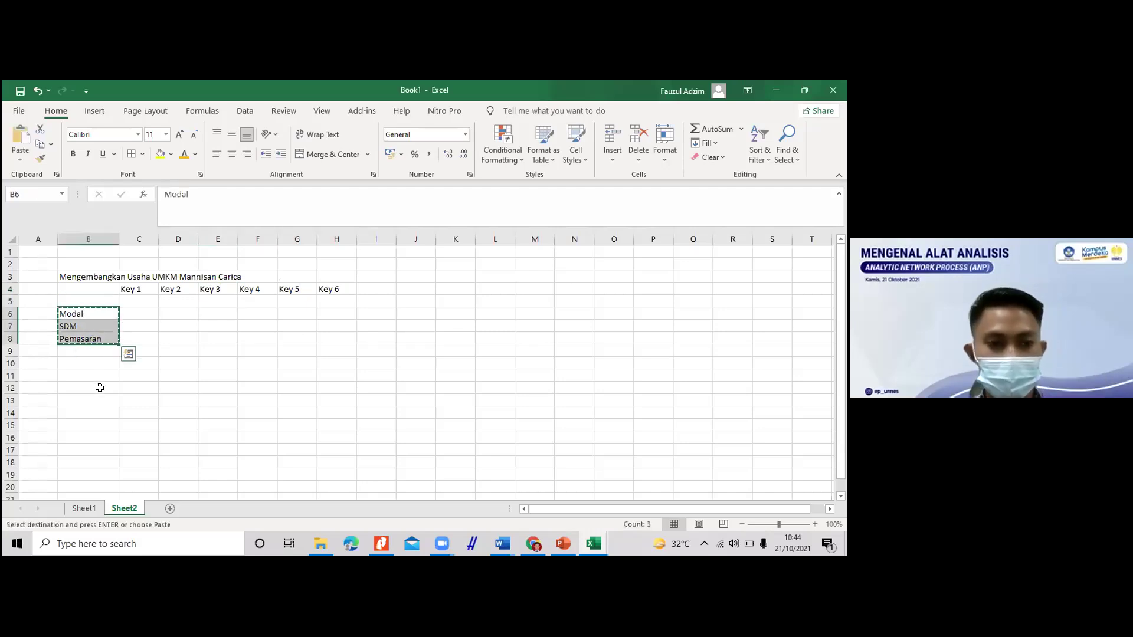
{"action": "left_click", "coordinate": [96, 378]}
{"action": "key", "text": "ctrl+v"}
{"action": "left_click", "coordinate": [122, 325]}
{"action": "left_click", "coordinate": [121, 305]}
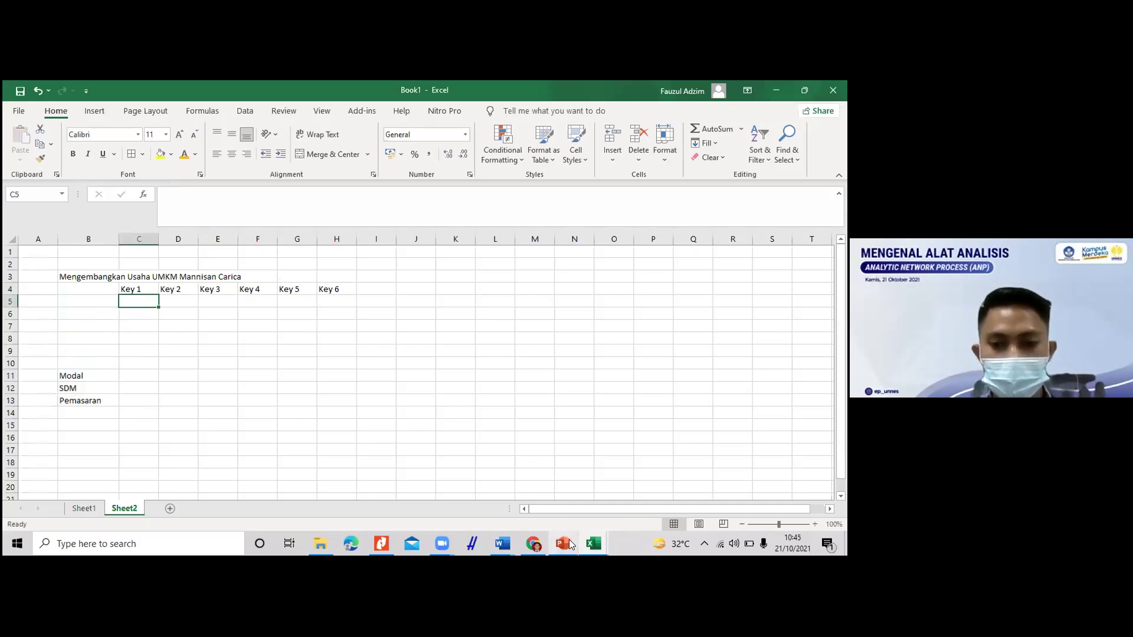
Step: Switch to Document1 in Word and locate the Kuesioner Pertama comparison table
{"action": "left_click", "coordinate": [501, 545]}
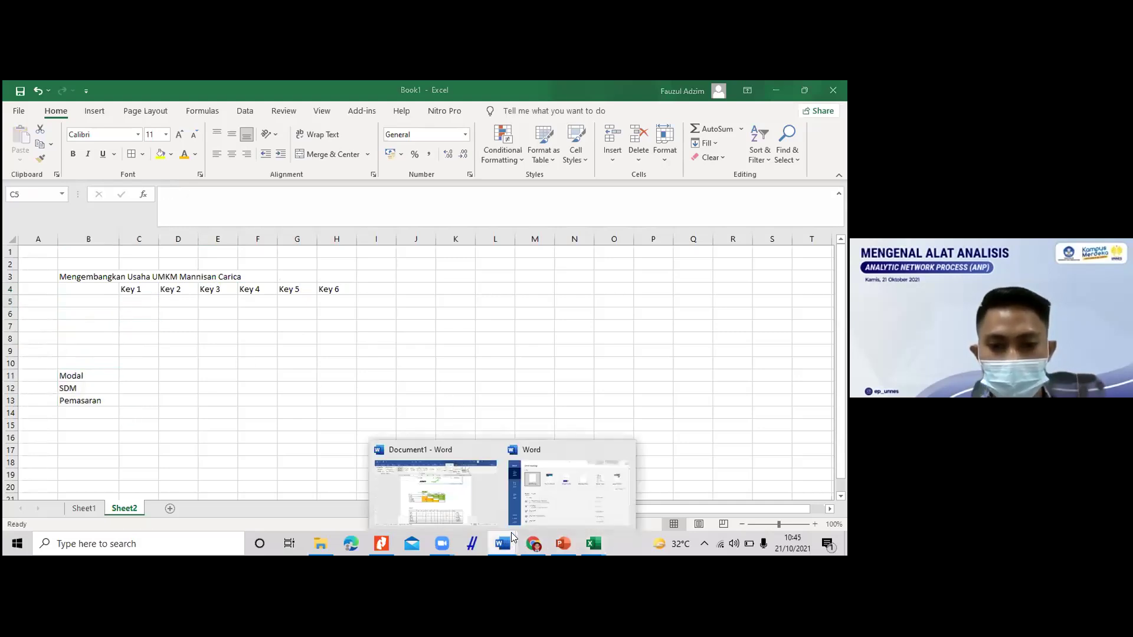
{"action": "left_click", "coordinate": [467, 505]}
{"action": "scroll", "coordinate": [432, 425], "scroll_direction": "up", "scroll_amount": 10}
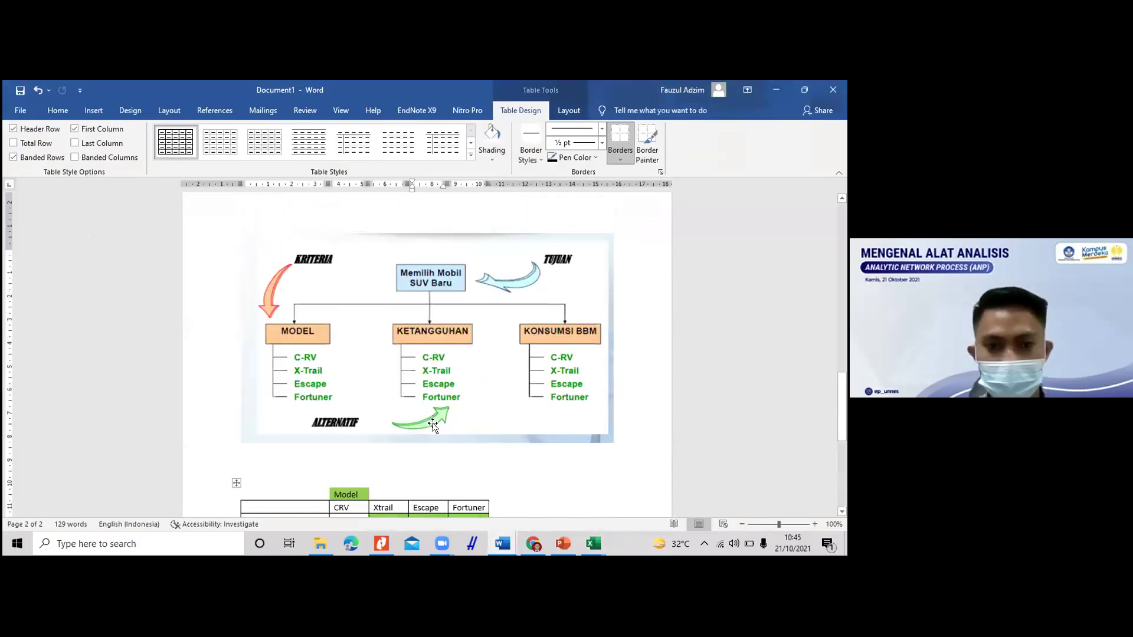
{"action": "scroll", "coordinate": [449, 460], "scroll_direction": "down", "scroll_amount": 14}
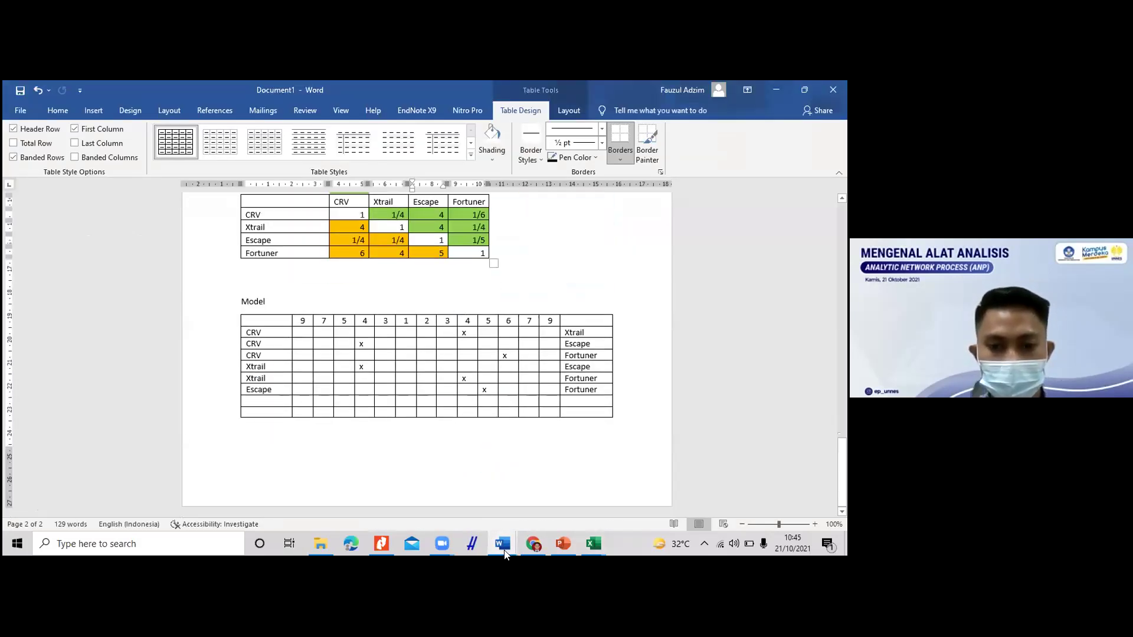
{"action": "left_click", "coordinate": [377, 428]}
{"action": "scroll", "coordinate": [335, 358], "scroll_direction": "up", "scroll_amount": 6}
{"action": "scroll", "coordinate": [336, 358], "scroll_direction": "up", "scroll_amount": 6}
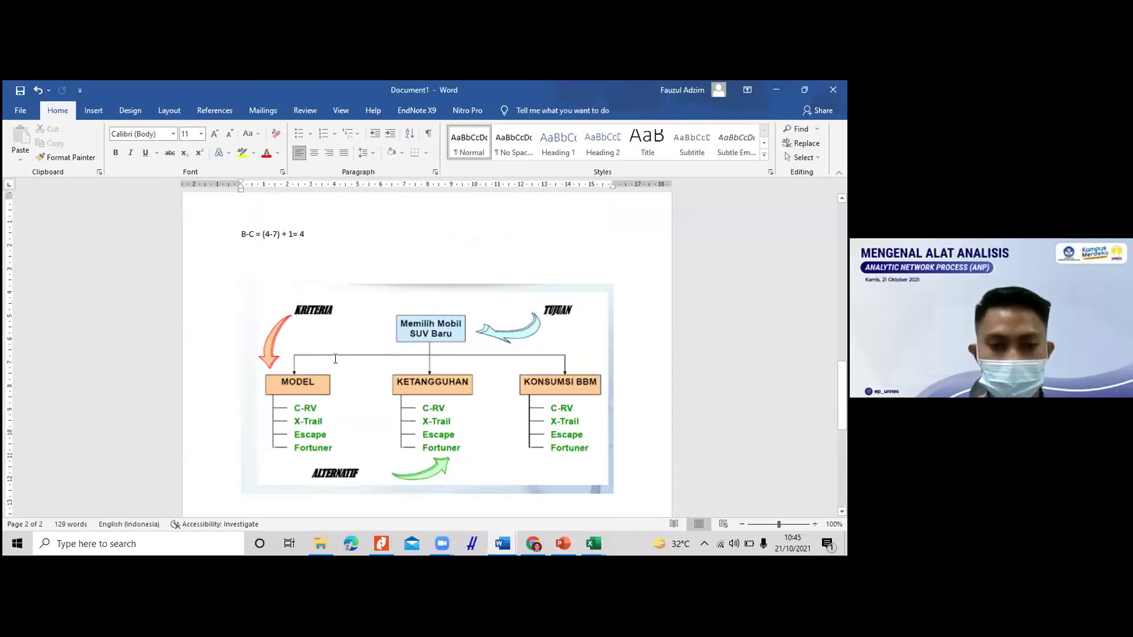
{"action": "scroll", "coordinate": [355, 389], "scroll_direction": "up", "scroll_amount": 3}
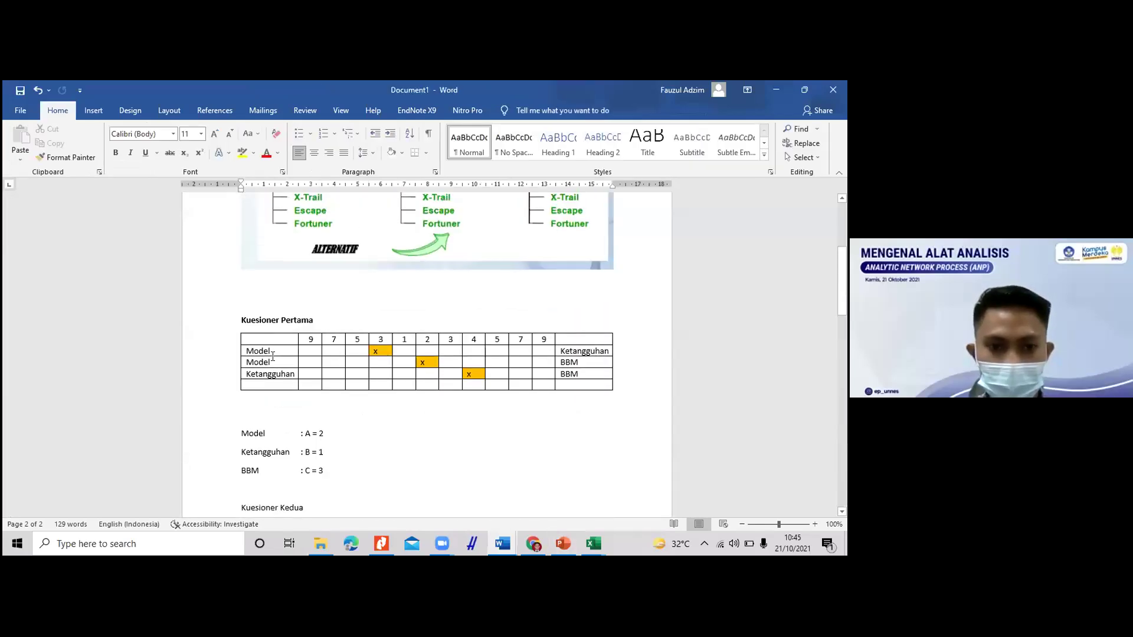
Step: Replace the first-column labels of the Kuesioner Pertama table with Modal, Modal and SDM
{"action": "double_click", "coordinate": [250, 350]}
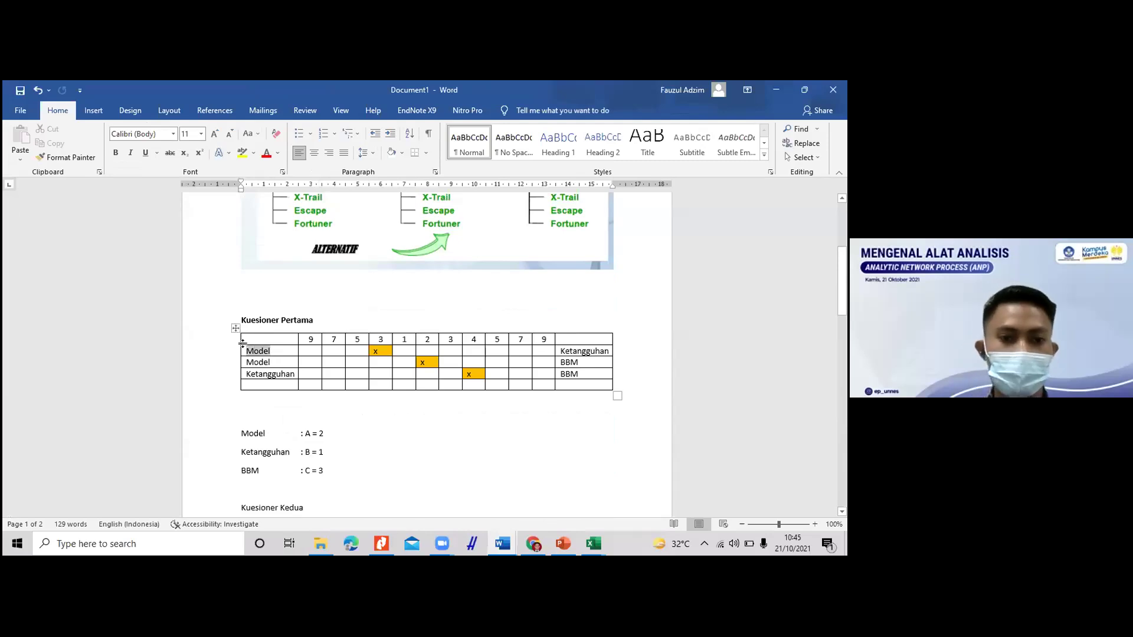
{"action": "type", "text": "Modal"}
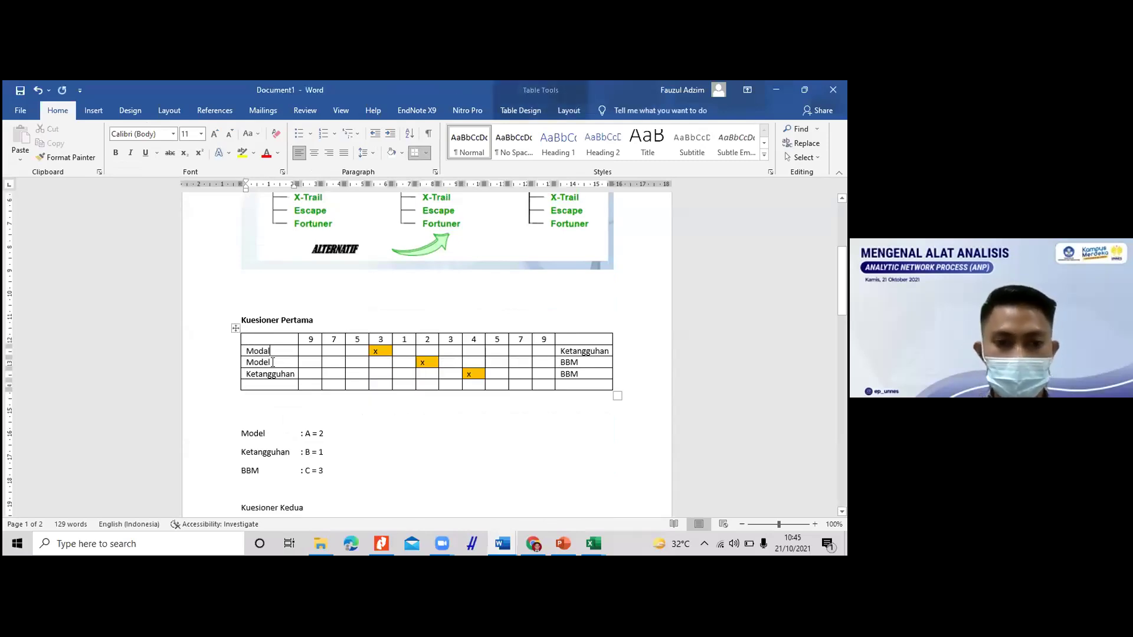
{"action": "left_click", "coordinate": [234, 363]}
{"action": "type", "text": "SDM"}
{"action": "key", "text": "BackSpace"}
{"action": "key", "text": "BackSpace"}
{"action": "key", "text": "BackSpace"}
{"action": "type", "text": "Mod"}
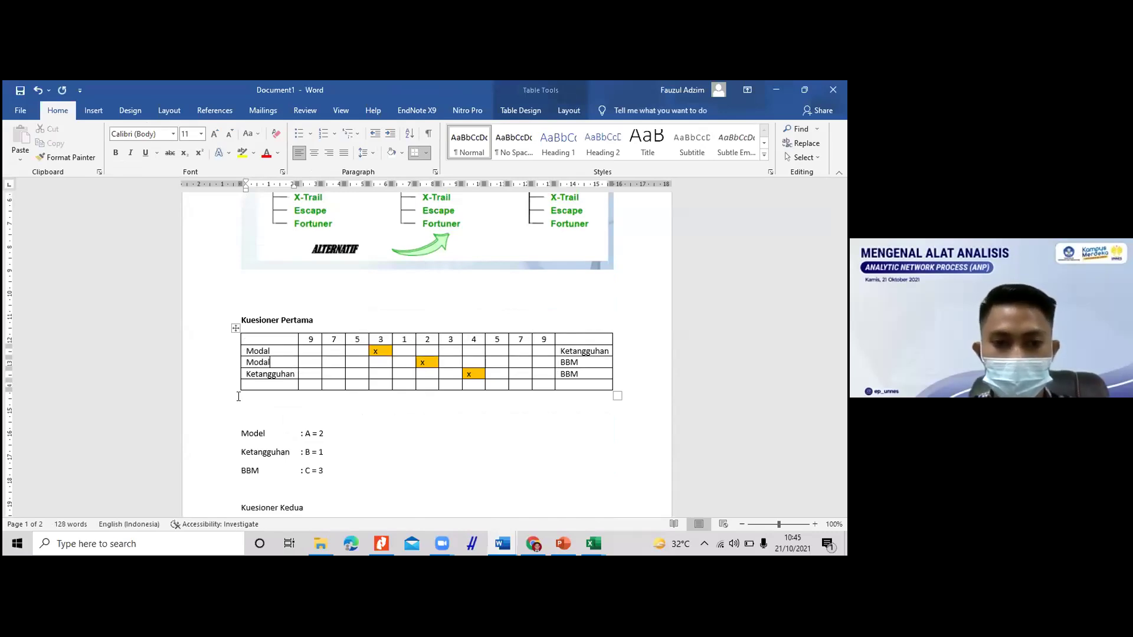
{"action": "left_click", "coordinate": [232, 371]}
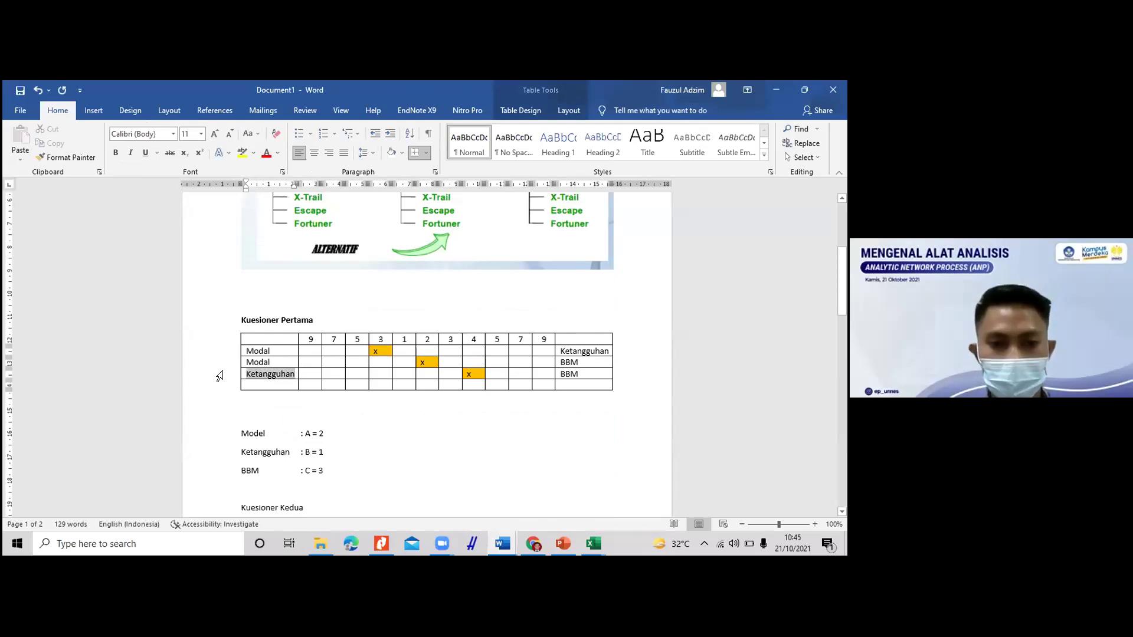
{"action": "type", "text": "SDM"}
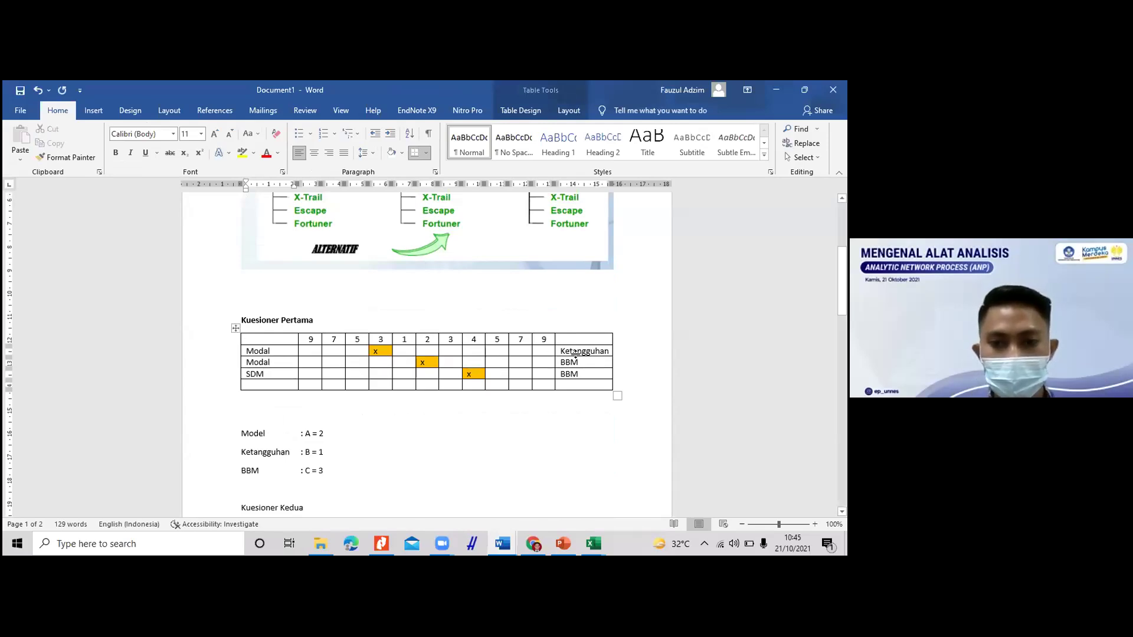
Step: Replace Ketangguhan in the last column of the table's first comparison row with SDM
{"action": "double_click", "coordinate": [616, 353]}
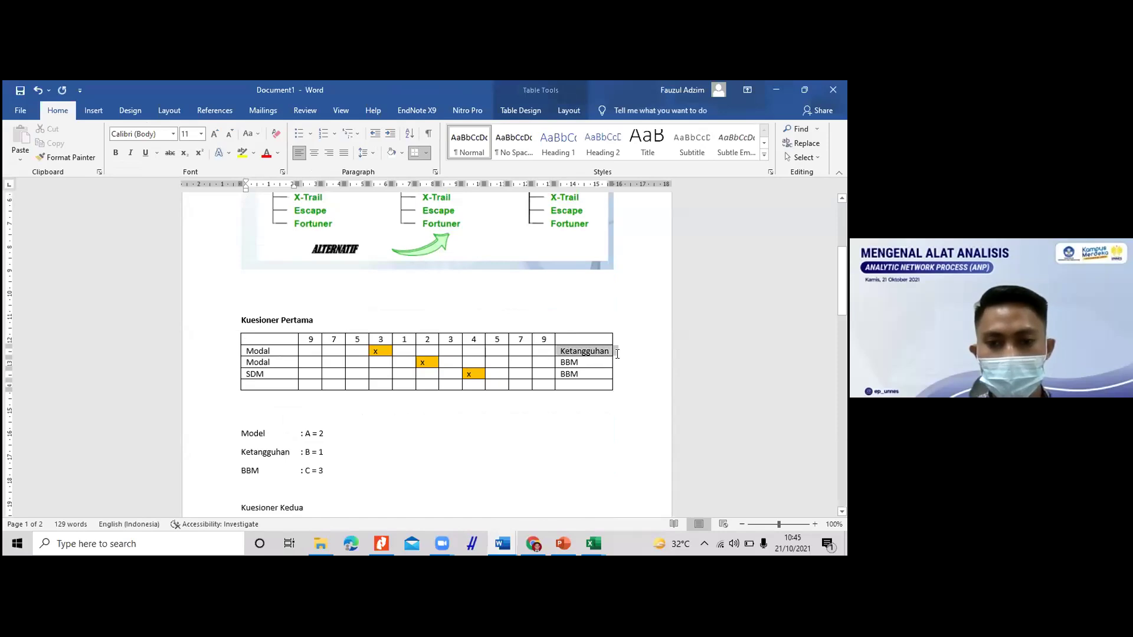
{"action": "left_click", "coordinate": [569, 347]}
{"action": "left_click_drag", "start_coordinate": [560, 351], "coordinate": [607, 351]}
{"action": "type", "text": "h"}
{"action": "key", "text": "BackSpace"}
{"action": "type", "text": "SDM"}
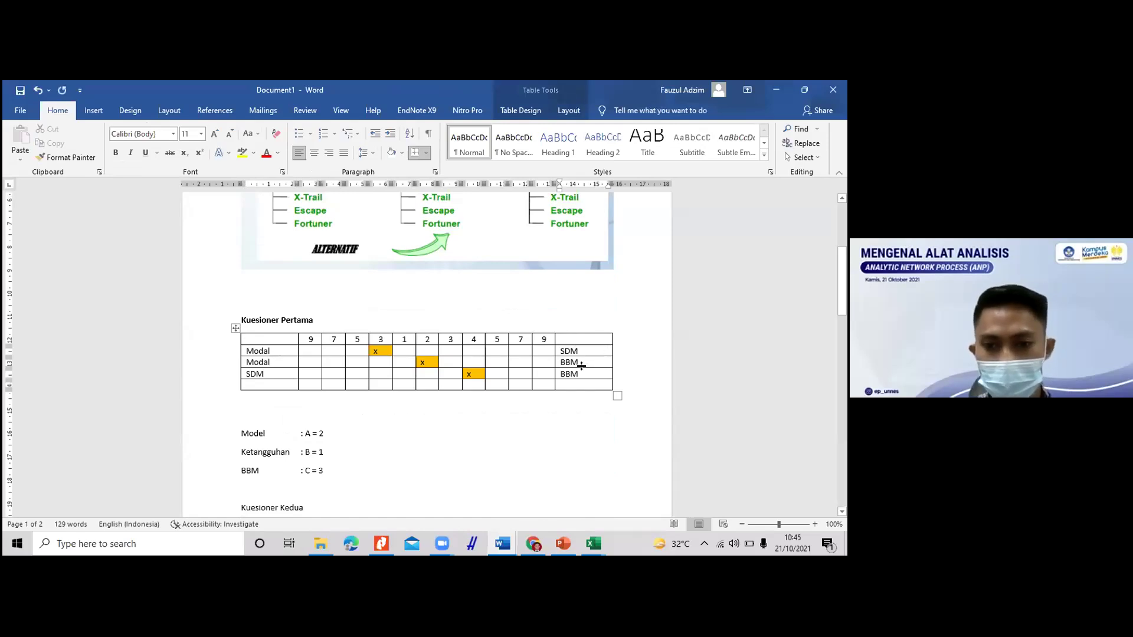
Step: Replace both BBM entries in the last column of the Kuesioner Pertama table with Pemasaran
{"action": "triple_click", "coordinate": [582, 361]}
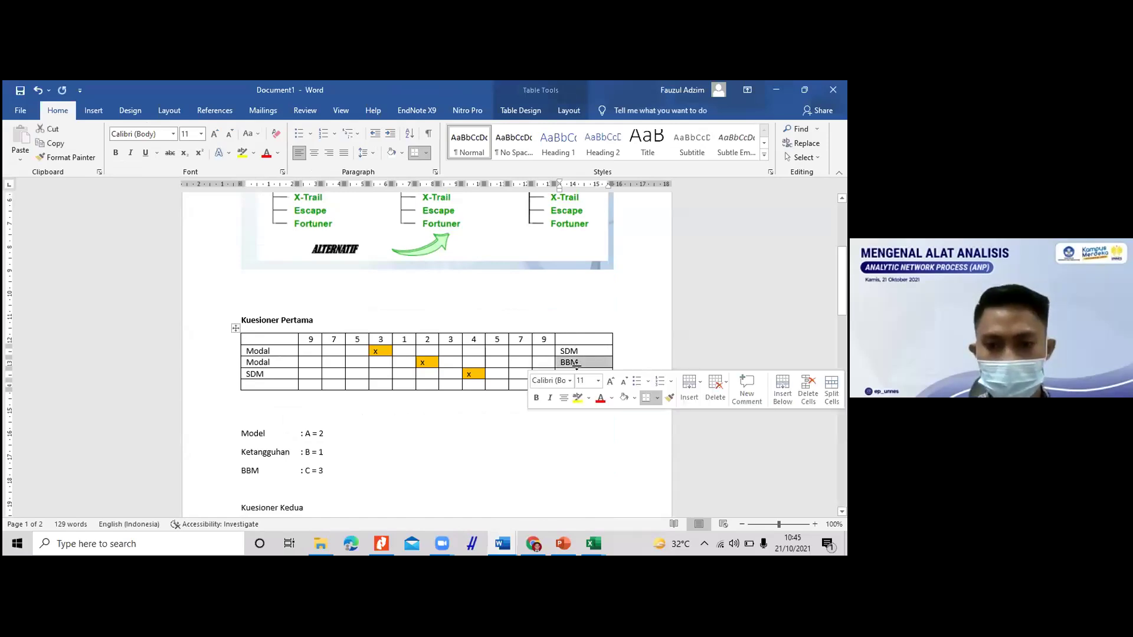
{"action": "left_click", "coordinate": [582, 362]}
{"action": "type", "text": "Pemasaran"}
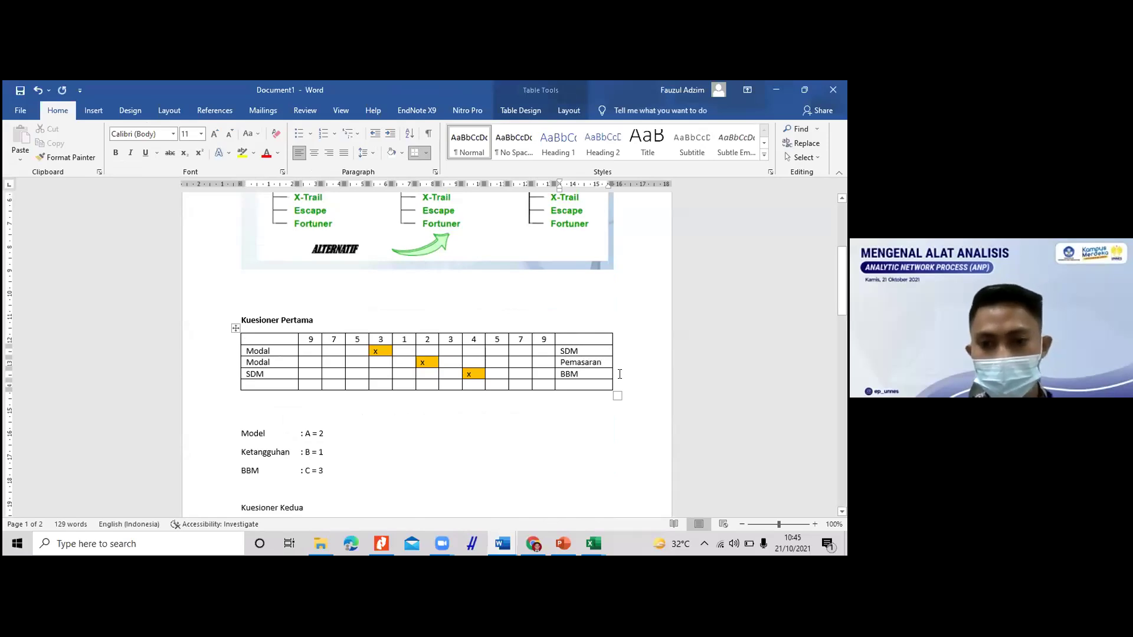
{"action": "left_click", "coordinate": [587, 373]}
{"action": "key", "text": "BackSpace"}
{"action": "key", "text": "BackSpace"}
{"action": "key", "text": "BackSpace"}
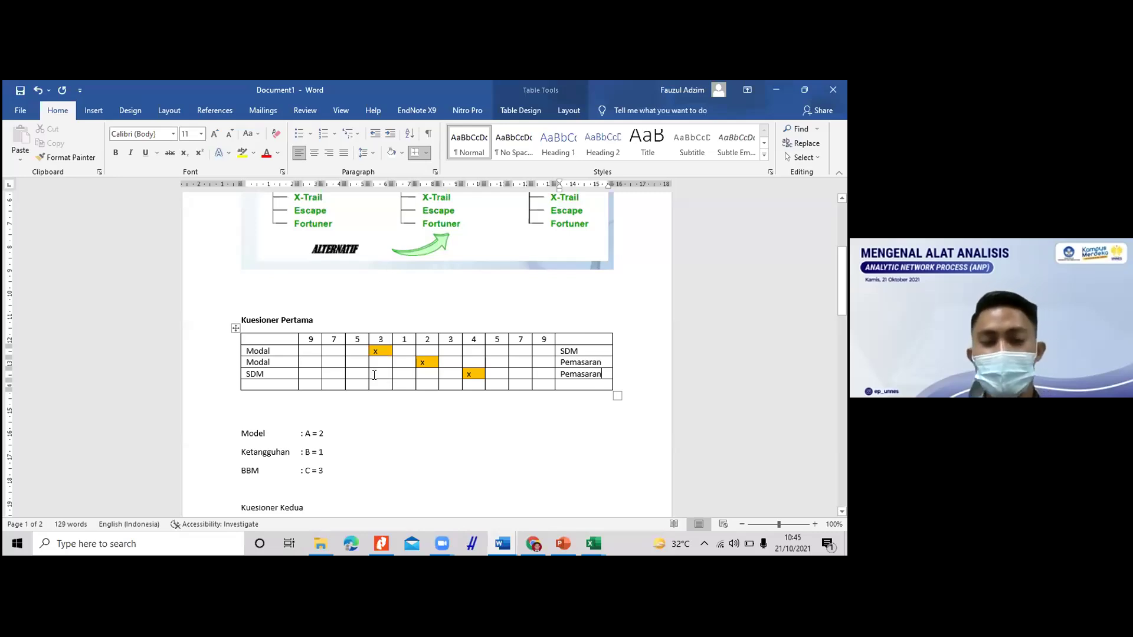
Step: Insert the word Keyperson into the table heading so it reads Kuesioner Keyperson Pertama
{"action": "left_click", "coordinate": [315, 322]}
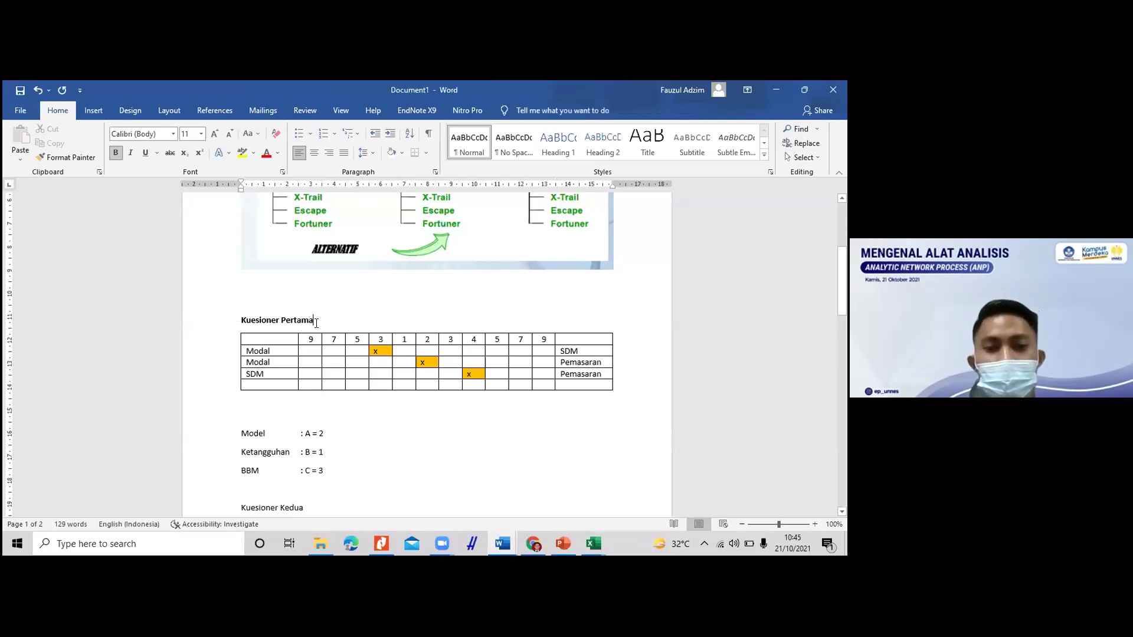
{"action": "type", "text": "Keyperson"}
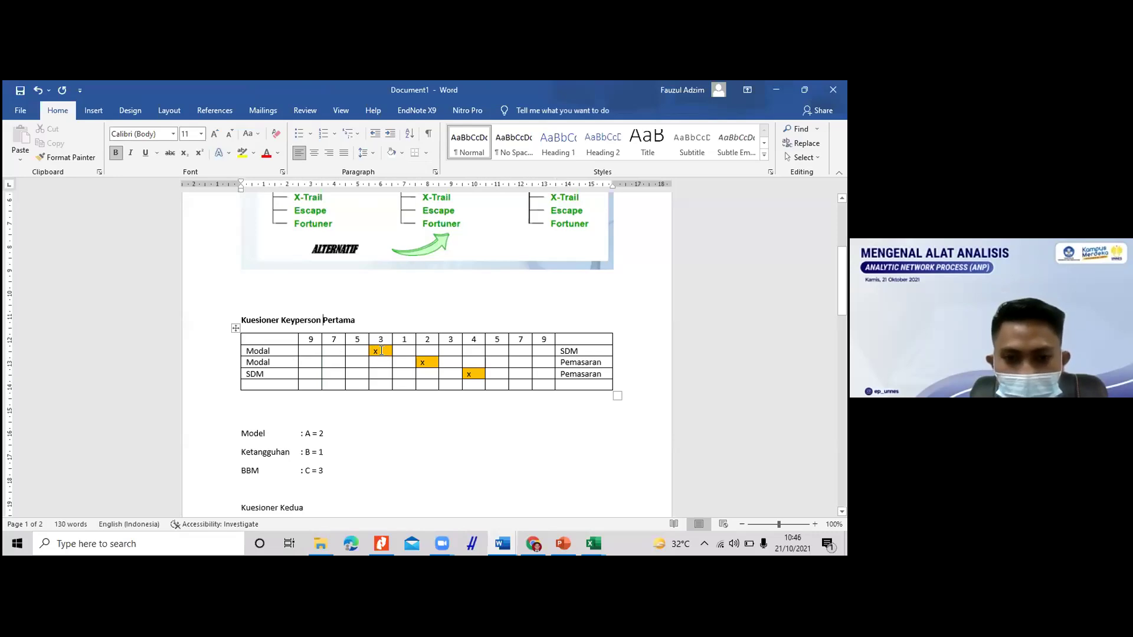
Step: Switch to the Excel sheet and enter 3 as the first Key 1 value, in cell C5
{"action": "left_click", "coordinate": [381, 351]}
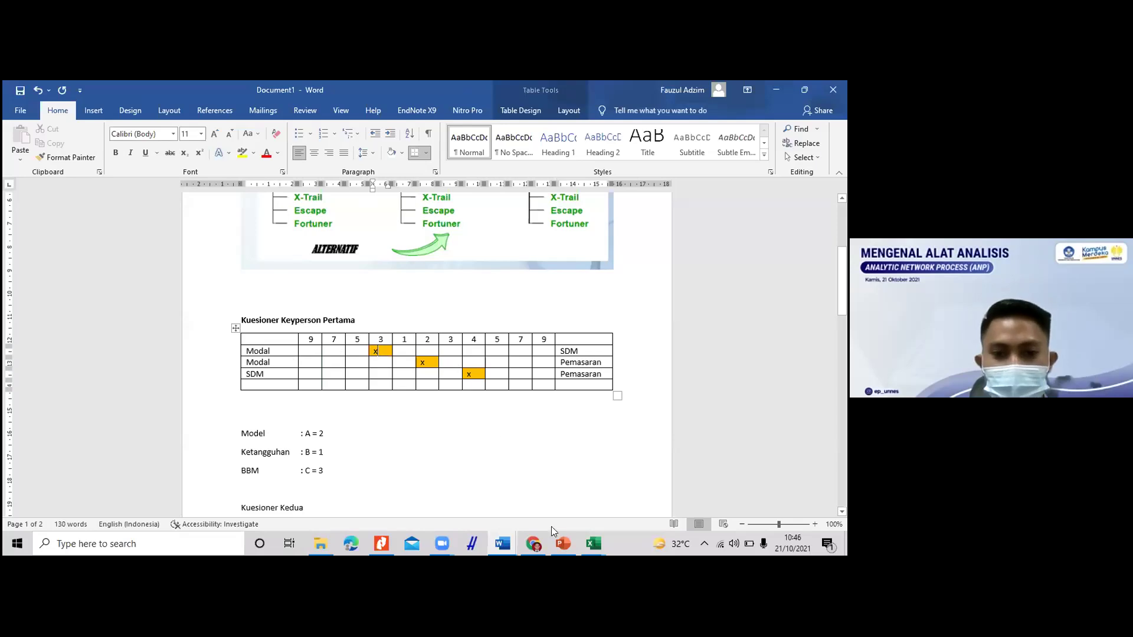
{"action": "left_click", "coordinate": [594, 544]}
{"action": "left_click", "coordinate": [523, 488]}
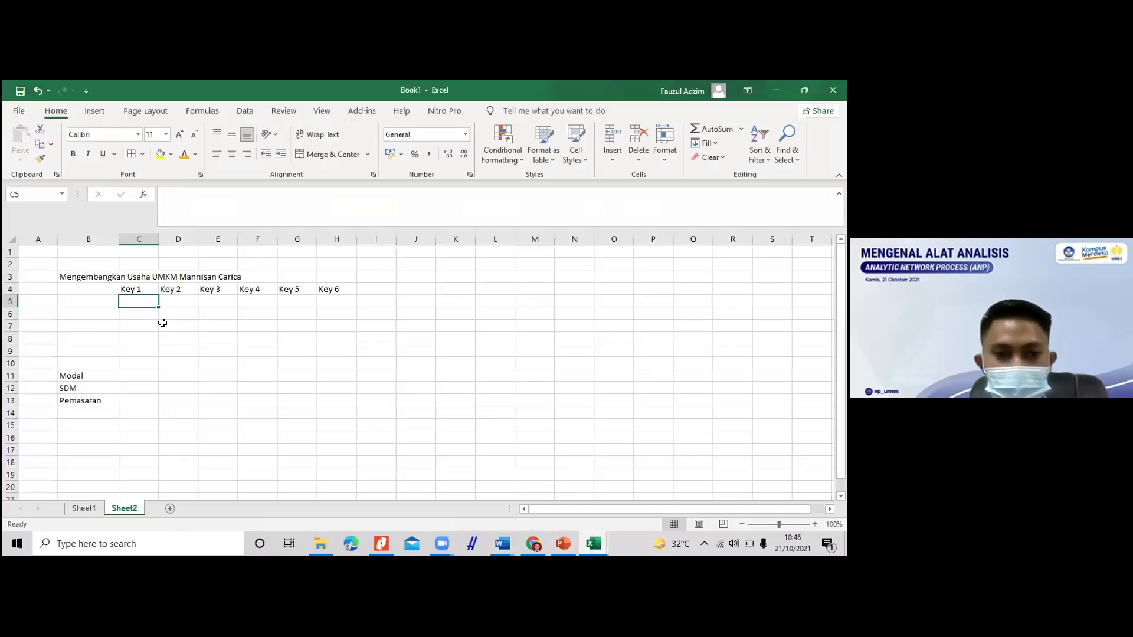
{"action": "type", "text": "3"}
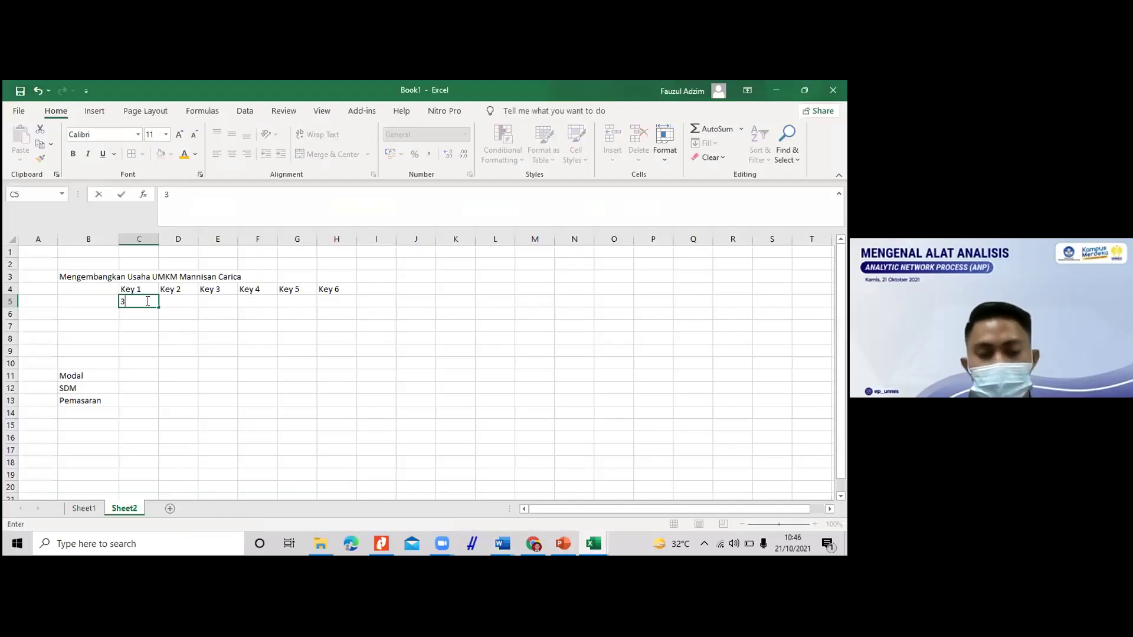
Step: Apply the Fraction number format to the Key 1 to Key 6 value range C5:H7
{"action": "left_click_drag", "start_coordinate": [141, 304], "coordinate": [329, 323]}
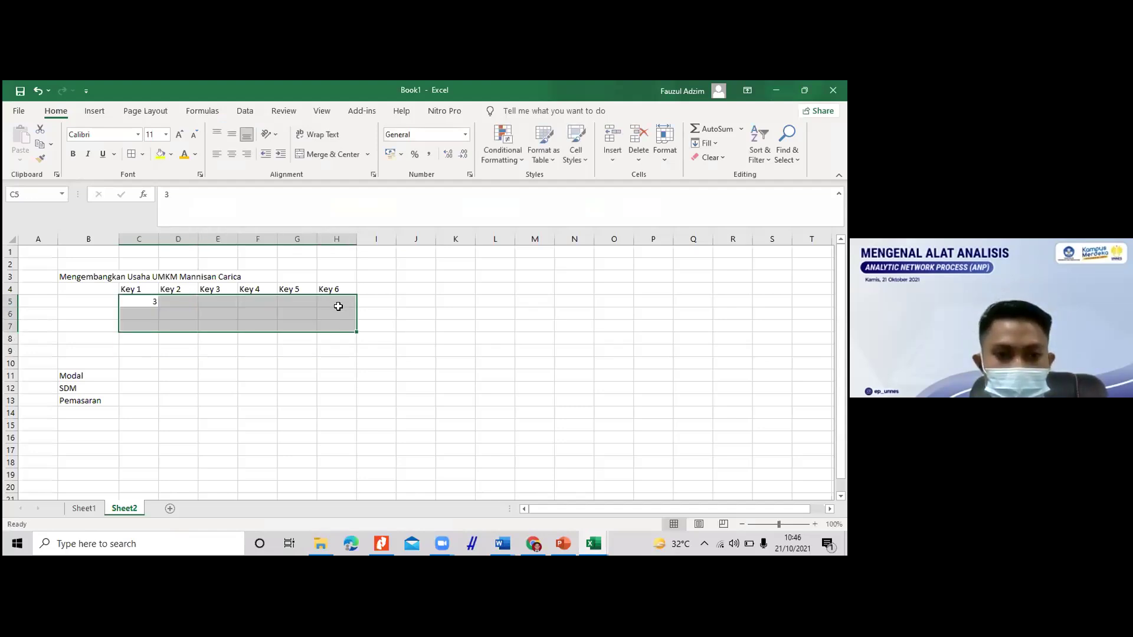
{"action": "left_click", "coordinate": [465, 135]}
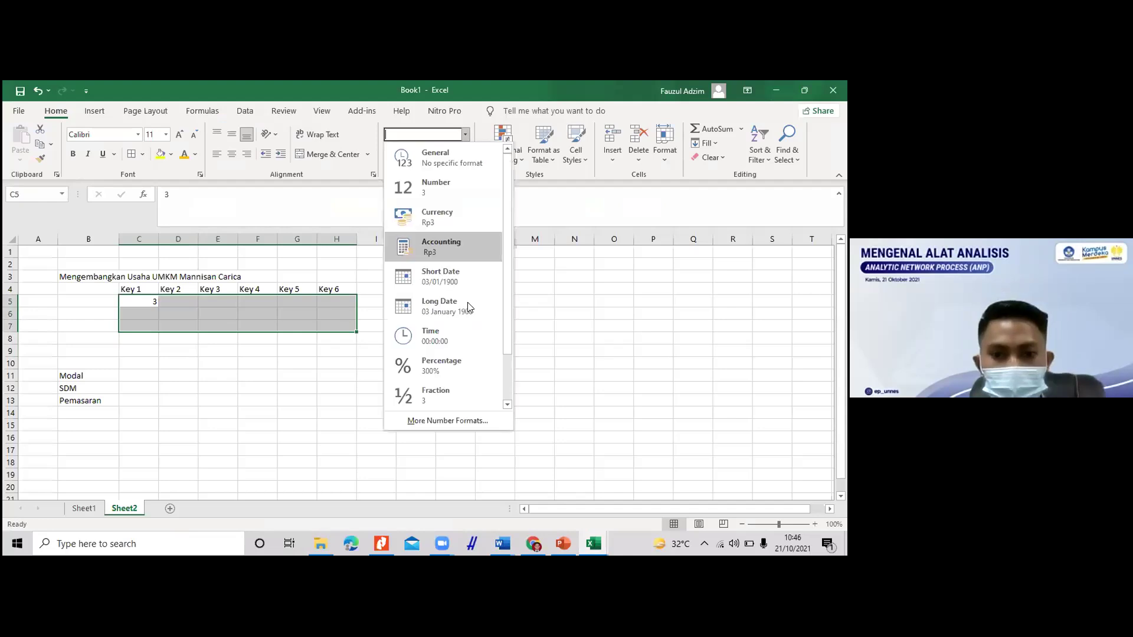
{"action": "left_click", "coordinate": [449, 394]}
{"action": "left_click", "coordinate": [147, 313]}
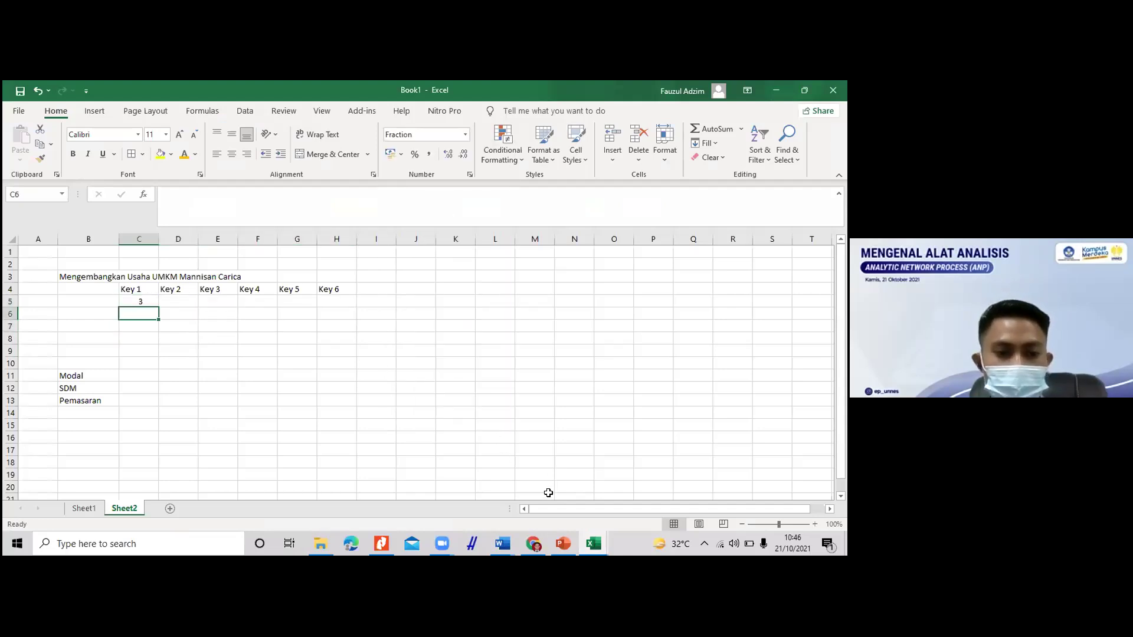
Step: Check the second comparison in the Word questionnaire, then return to Excel and enter 1/2 in cell C6 under Key 1
{"action": "mouse_move", "coordinate": [511, 547]}
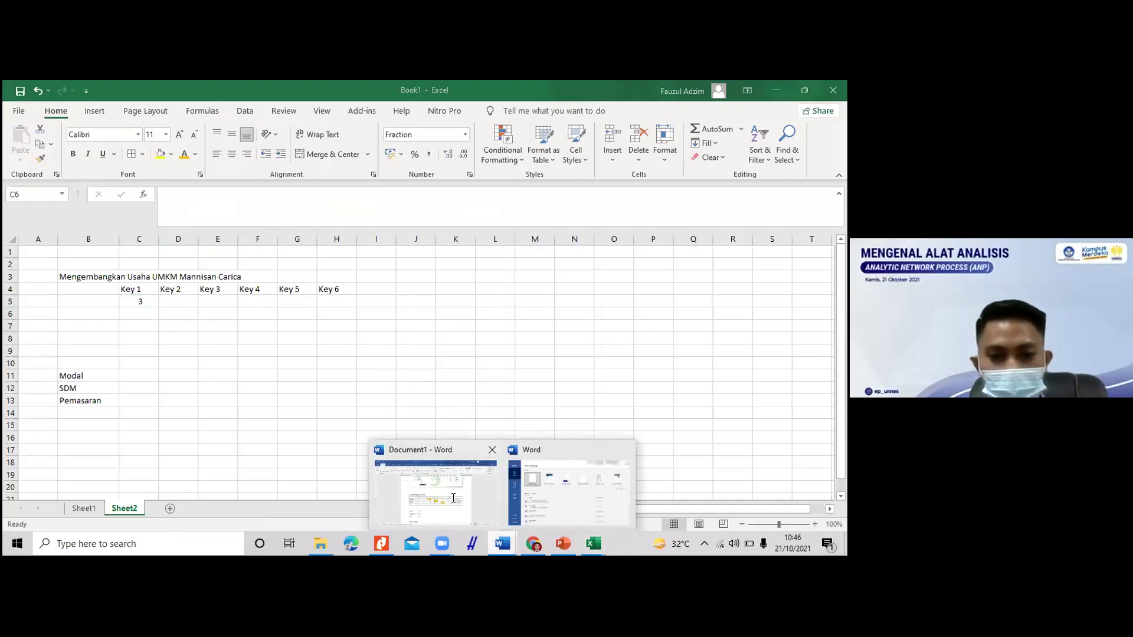
{"action": "left_click", "coordinate": [492, 451]}
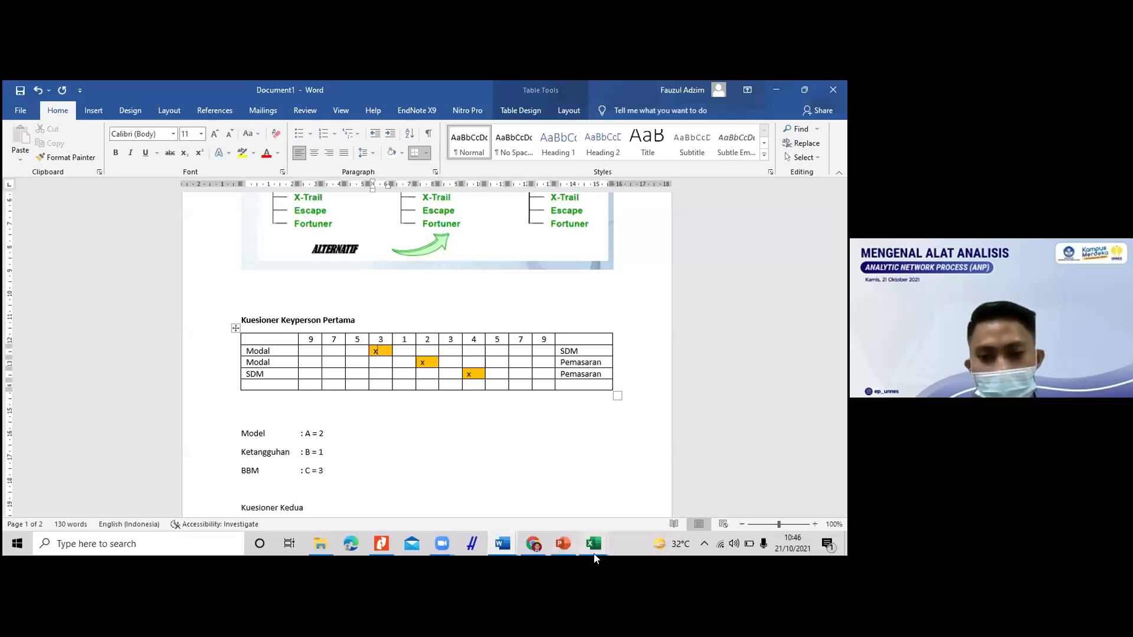
{"action": "mouse_move", "coordinate": [593, 545]}
{"action": "left_click", "coordinate": [550, 500]}
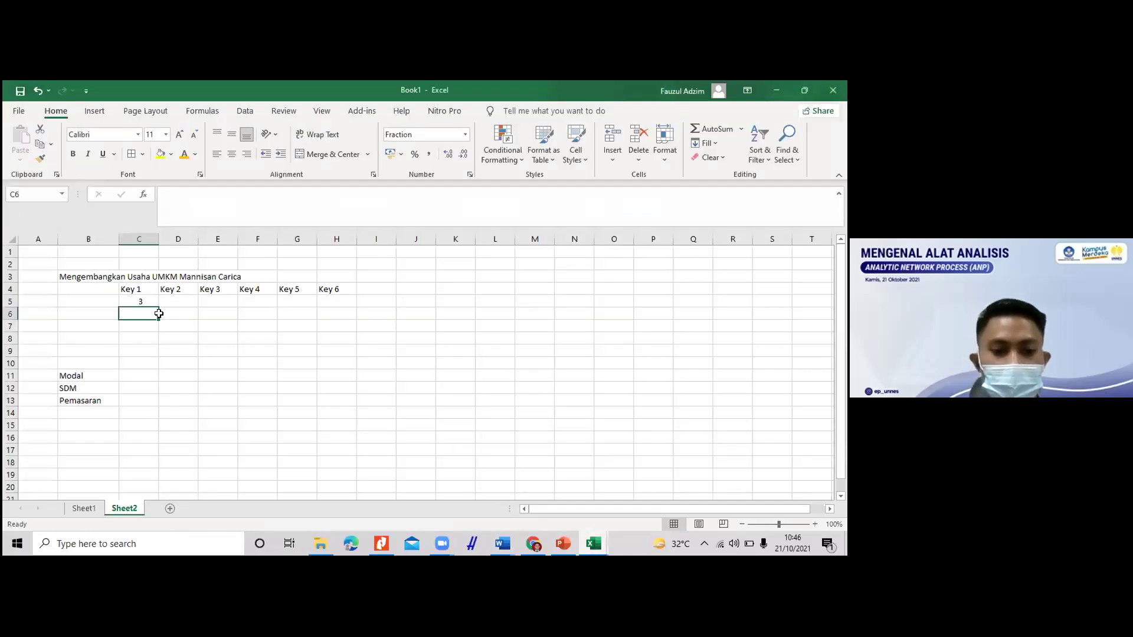
{"action": "type", "text": "1/2"}
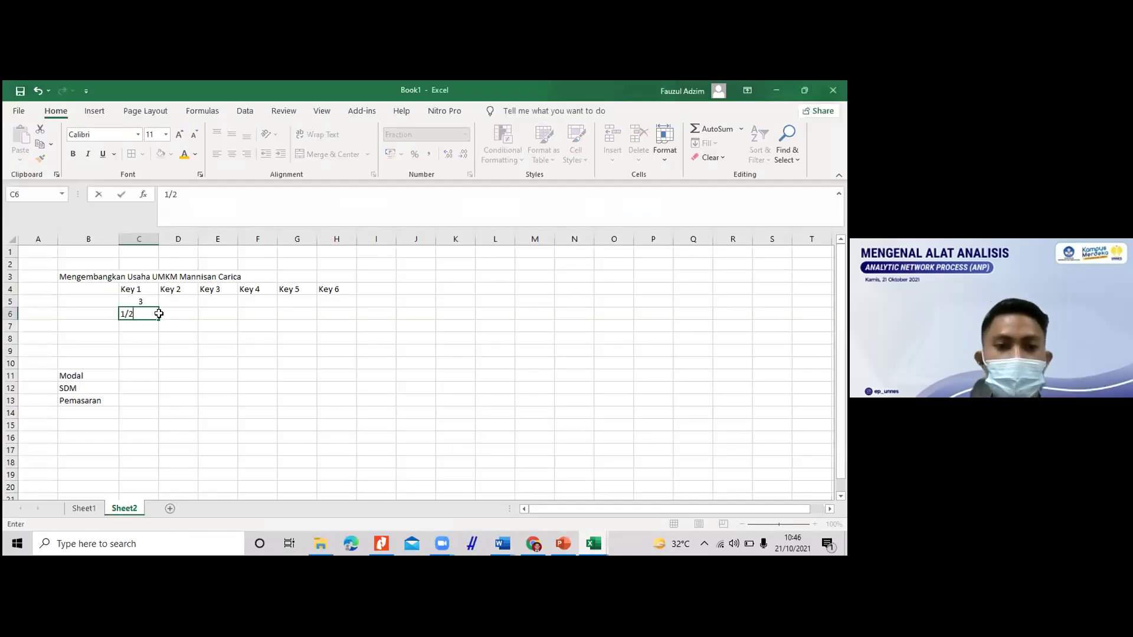
{"action": "key", "text": "Return"}
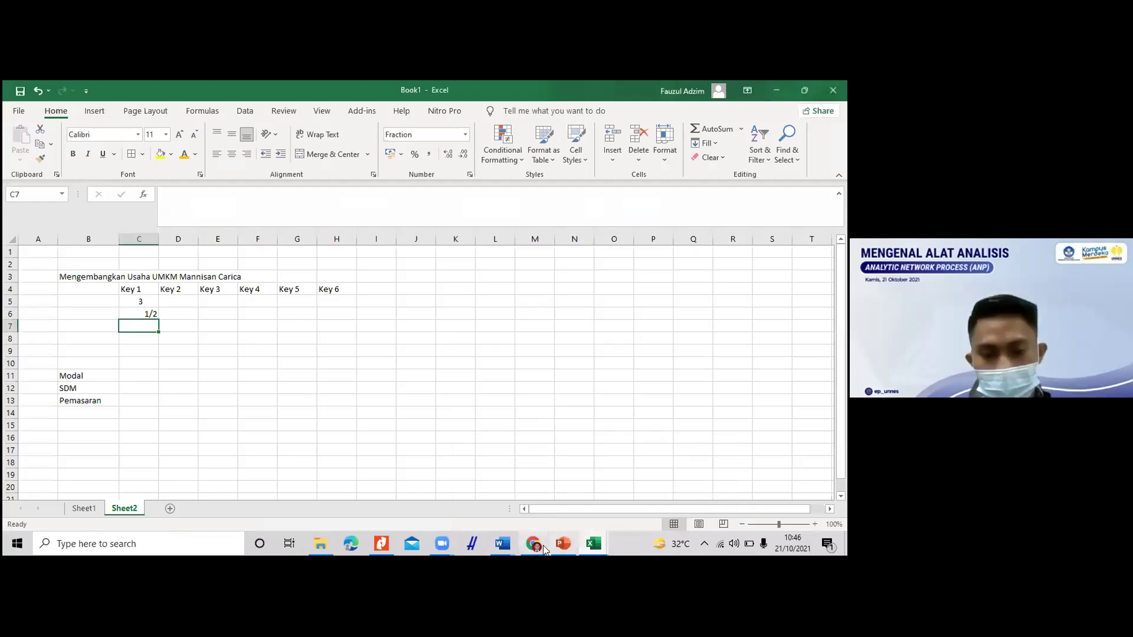
Step: Check the SDM–Pemasaran comparison in the Word questionnaire, then return to Excel and enter 1/4 in cell C7 under Key 1
{"action": "left_click", "coordinate": [502, 544]}
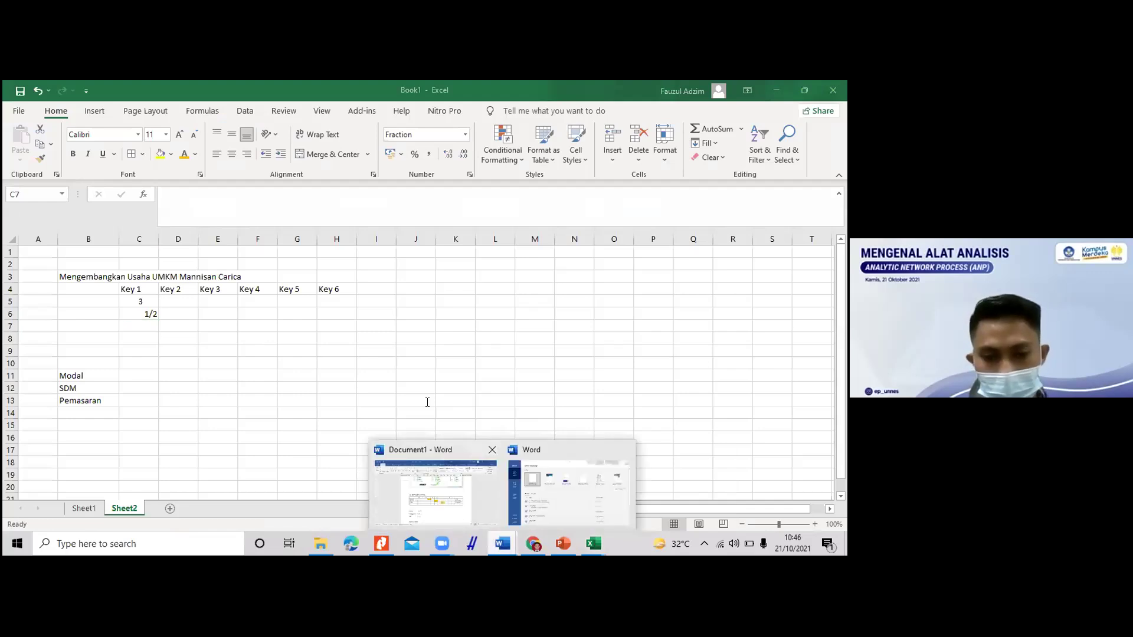
{"action": "left_click", "coordinate": [436, 490]}
{"action": "left_click", "coordinate": [470, 373]}
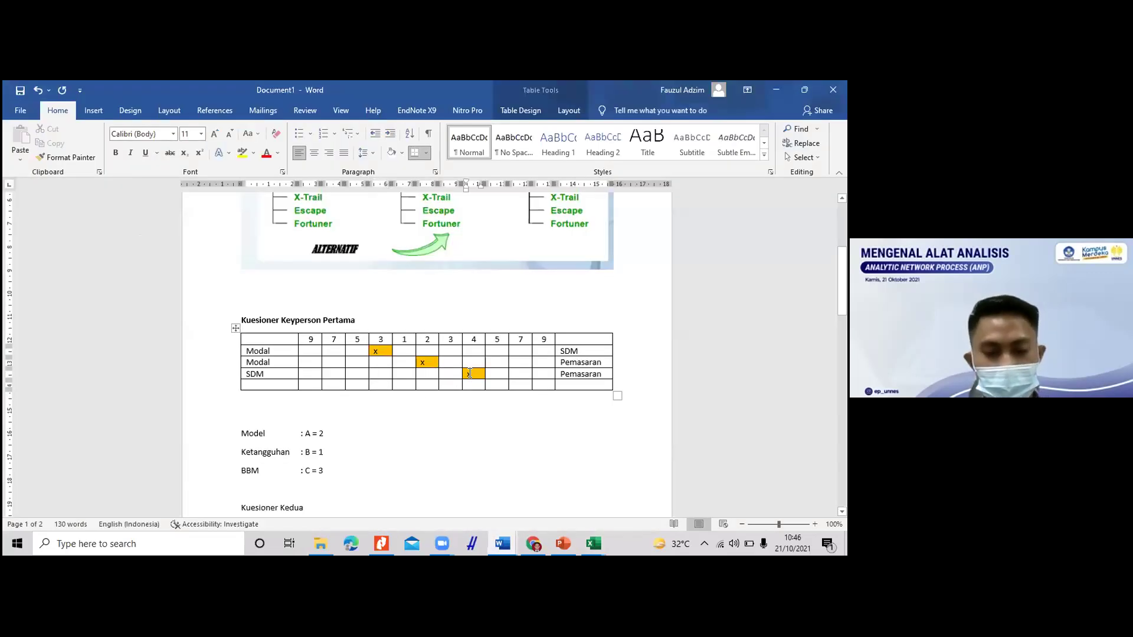
{"action": "left_click", "coordinate": [593, 543]}
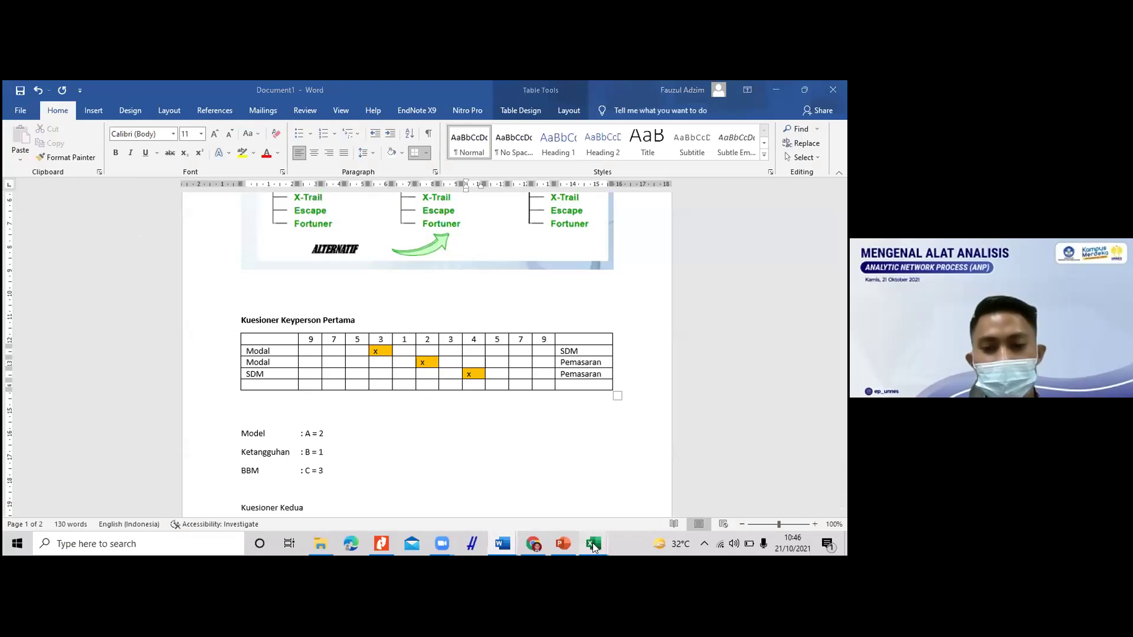
{"action": "left_click", "coordinate": [554, 499]}
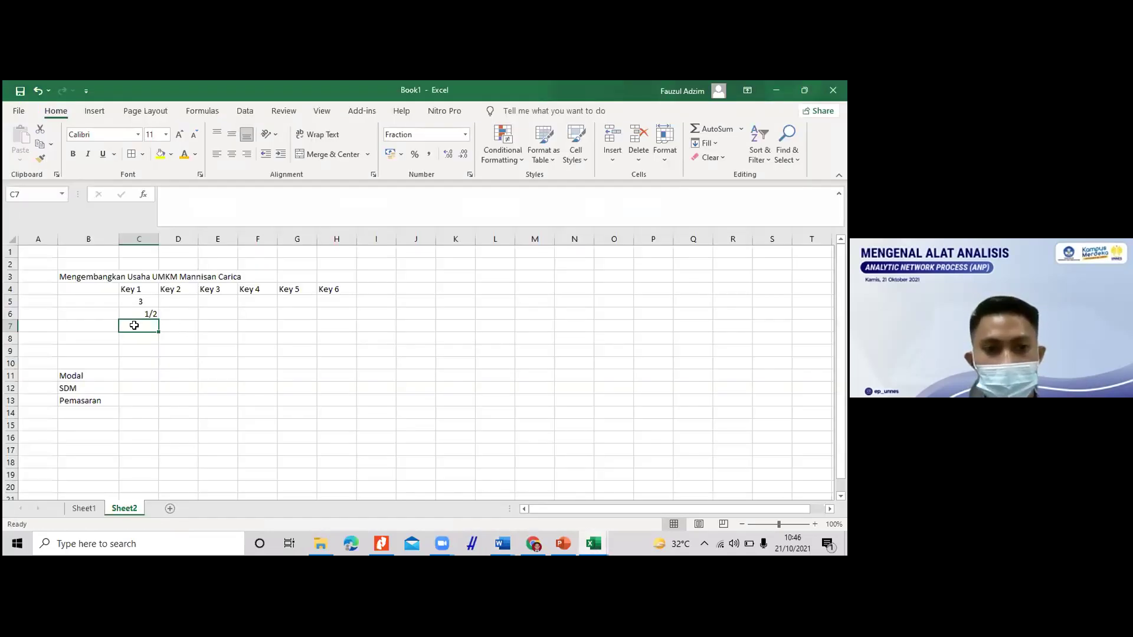
{"action": "type", "text": "1/4"}
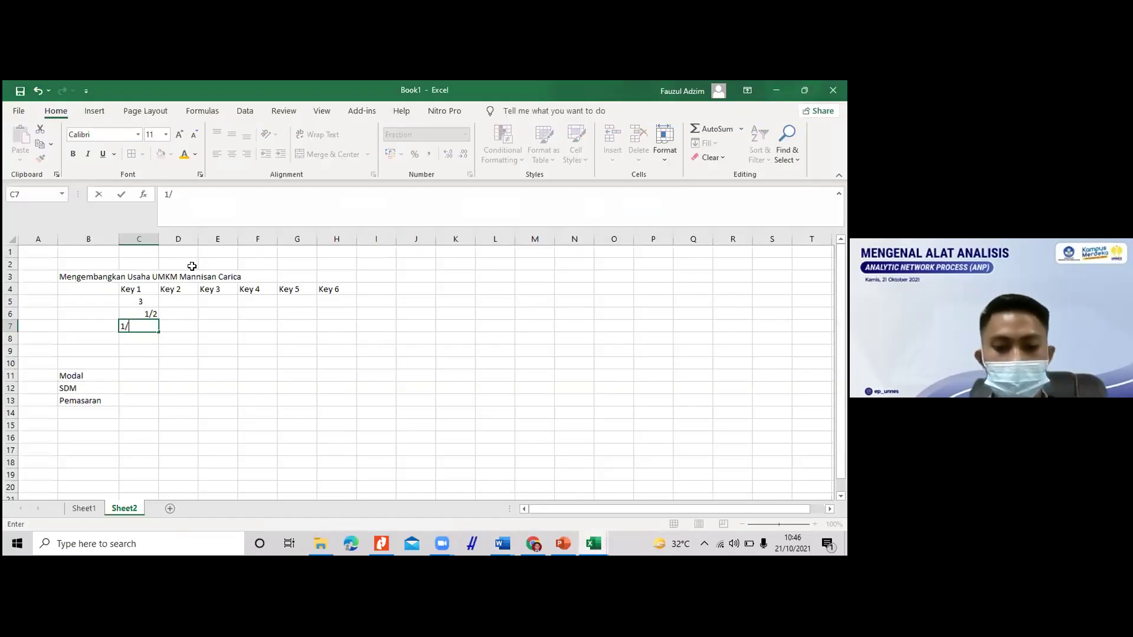
{"action": "left_click", "coordinate": [175, 323]}
{"action": "left_click", "coordinate": [143, 300]}
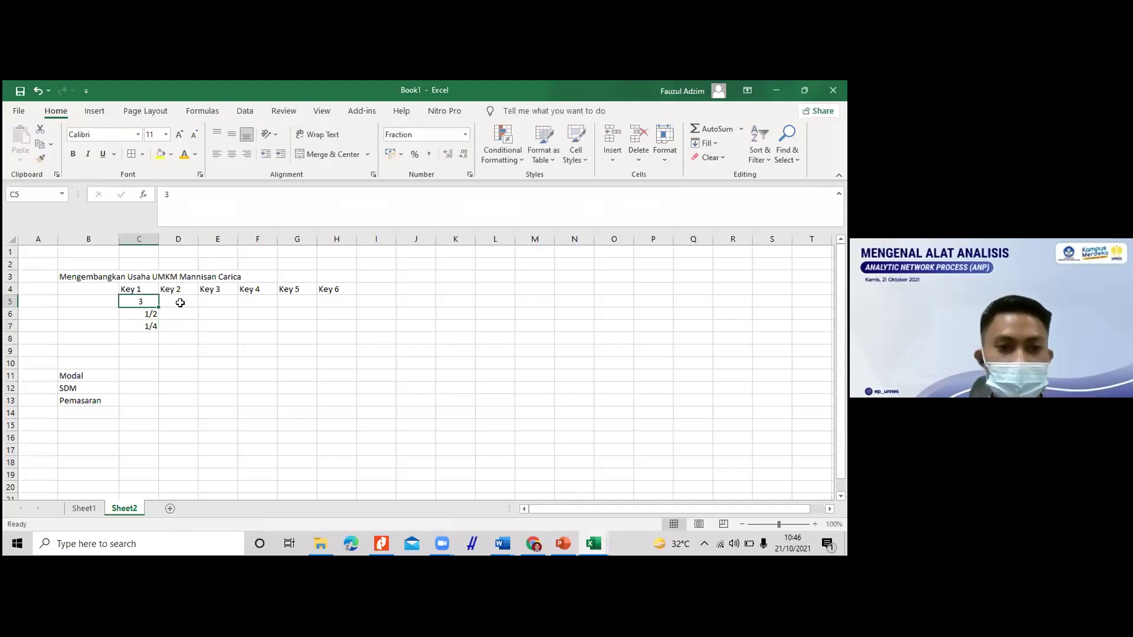
{"action": "left_click", "coordinate": [180, 302]}
{"action": "left_click", "coordinate": [148, 301]}
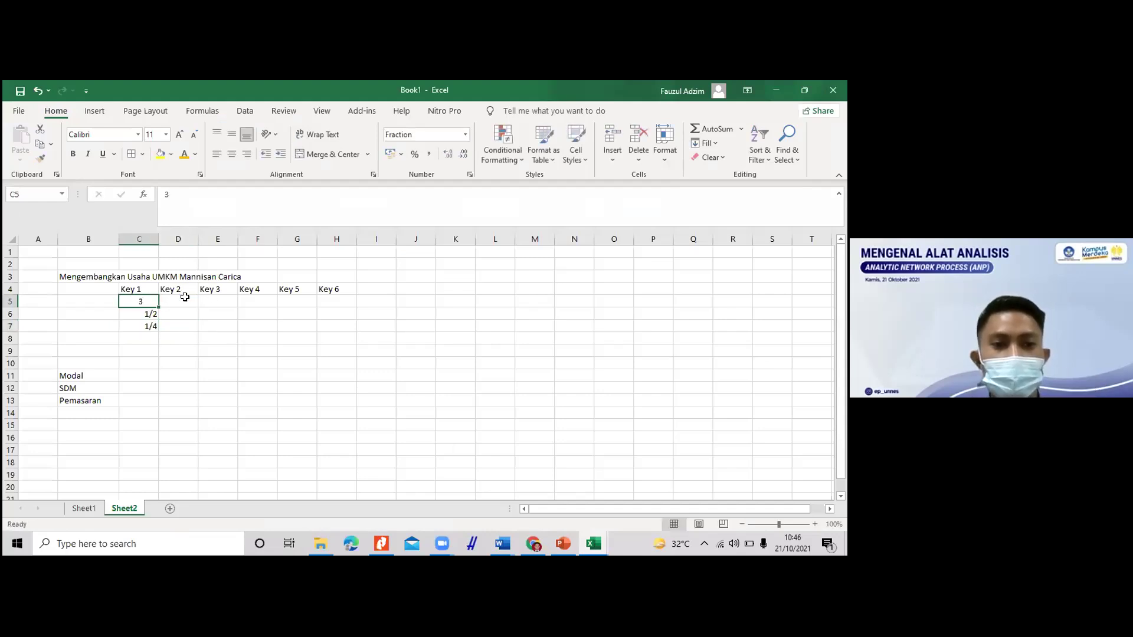
{"action": "left_click", "coordinate": [184, 298]}
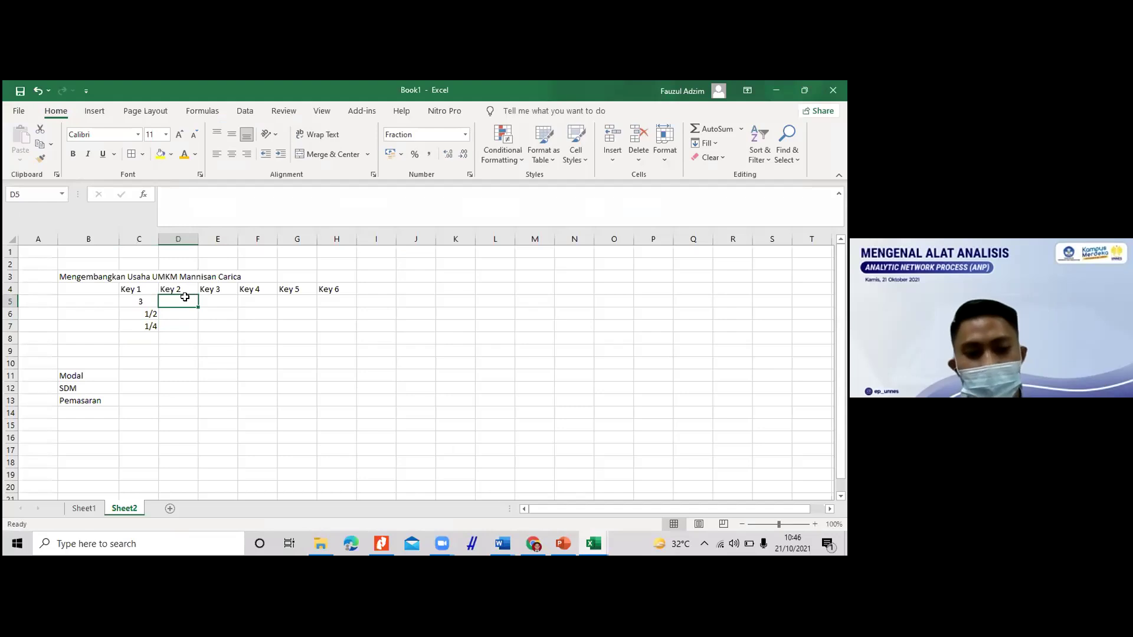
{"action": "left_click", "coordinate": [147, 326]}
{"action": "left_click", "coordinate": [146, 313]}
{"action": "left_click", "coordinate": [149, 301]}
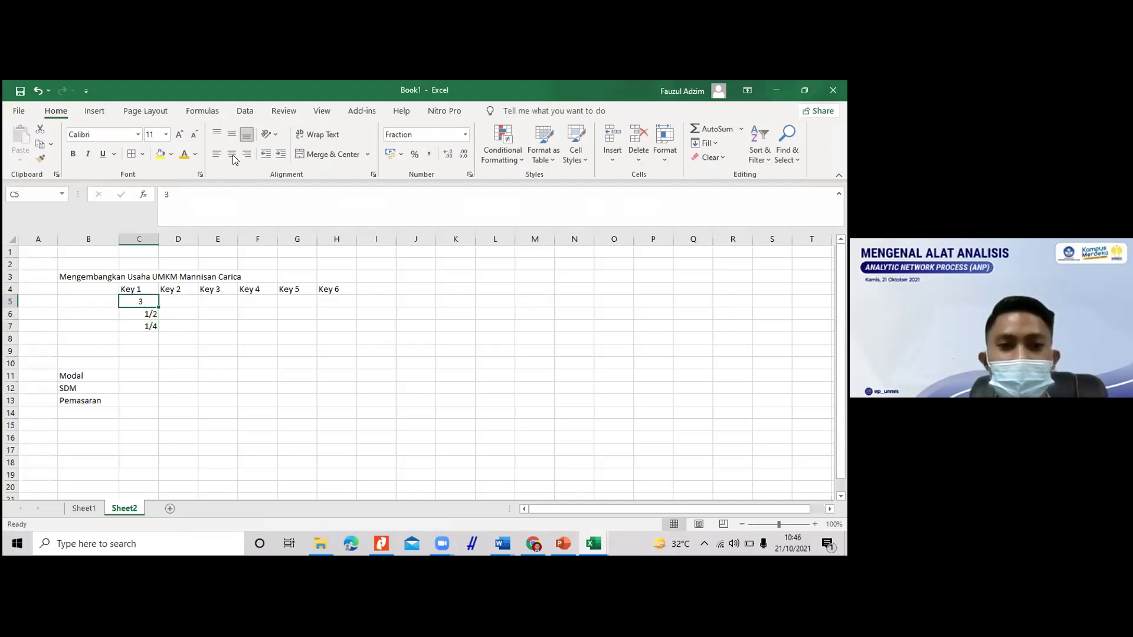
Step: Fill the Key 2 column in cells D5 to D7 with the values 3, 5 and 7
{"action": "left_click", "coordinate": [171, 302]}
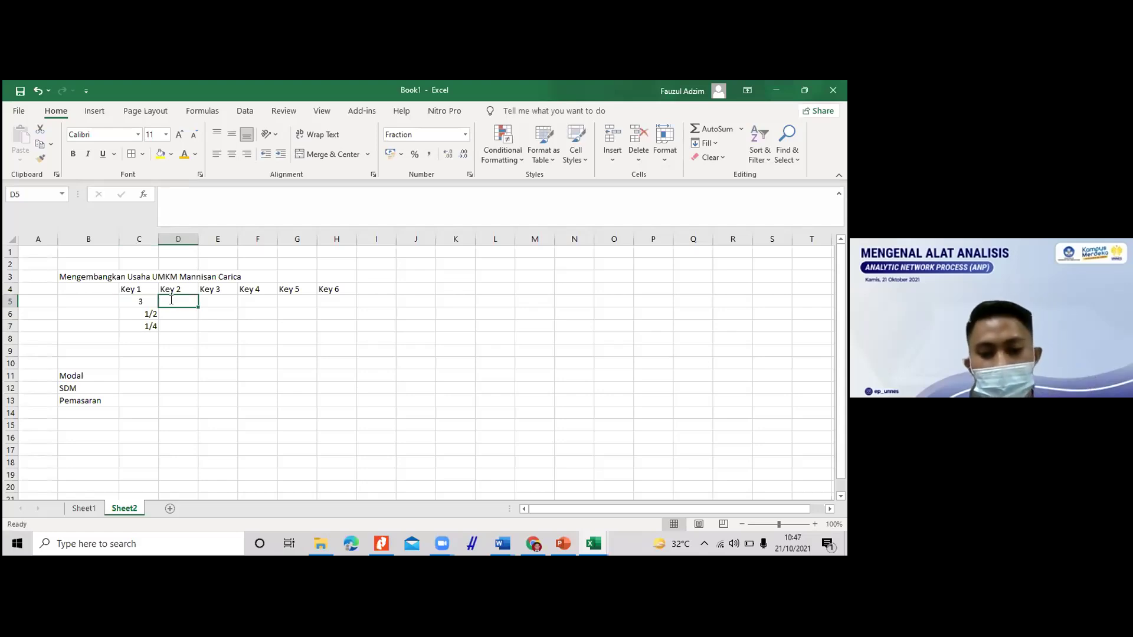
{"action": "type", "text": "3"}
{"action": "key", "text": "Return"}
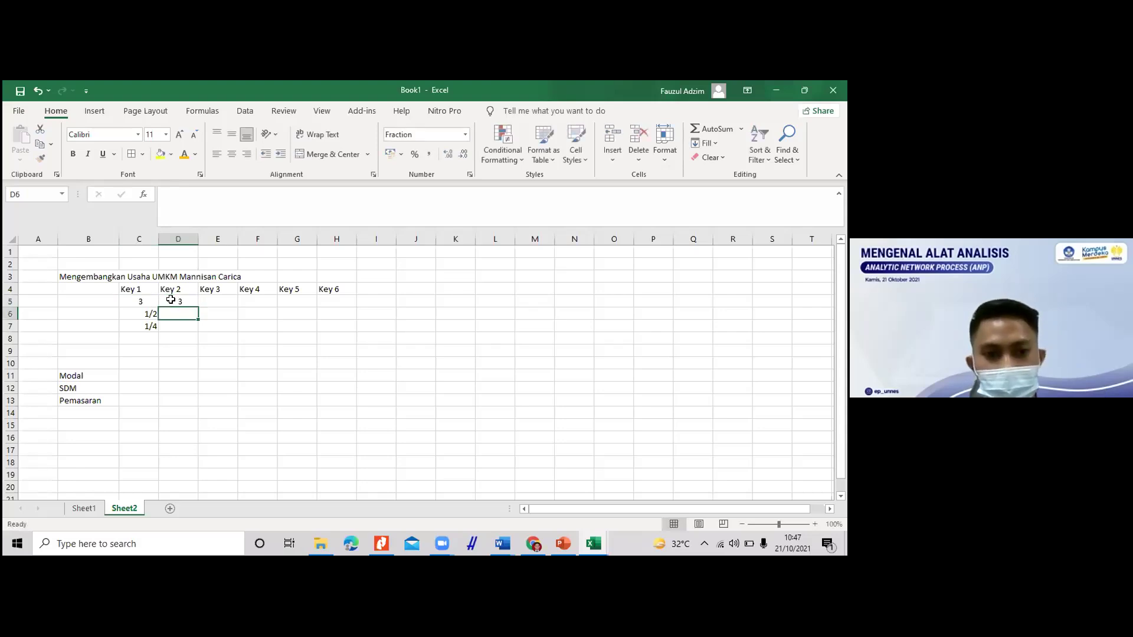
{"action": "type", "text": "5"}
{"action": "key", "text": "Return"}
{"action": "type", "text": "7"}
{"action": "key", "text": "Tab"}
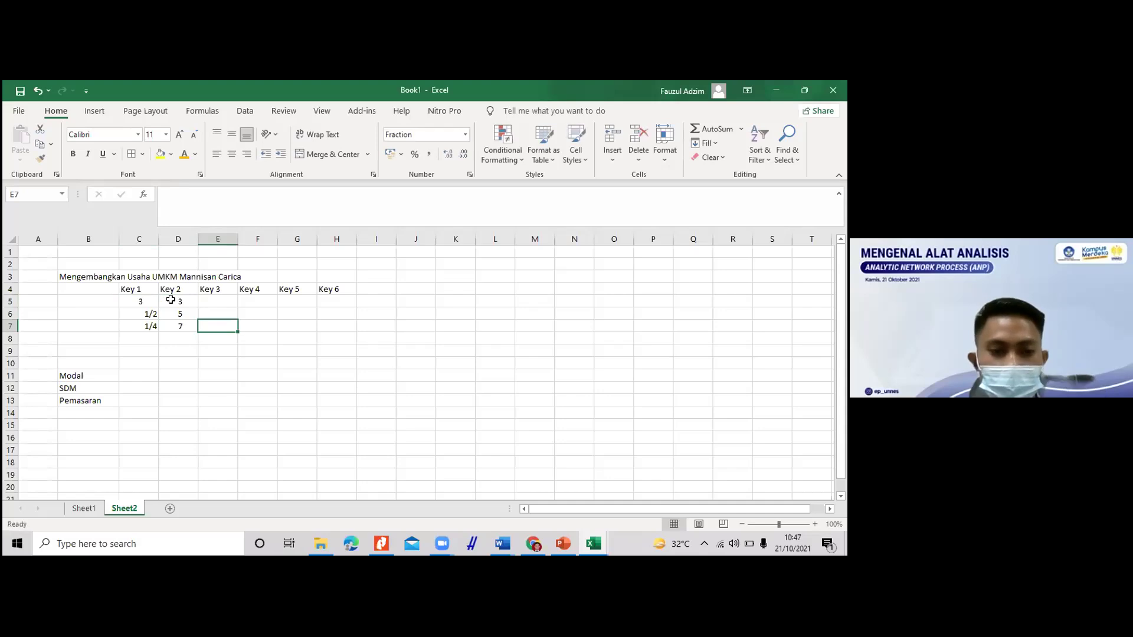
{"action": "left_click", "coordinate": [143, 311]}
{"action": "left_click", "coordinate": [502, 543]}
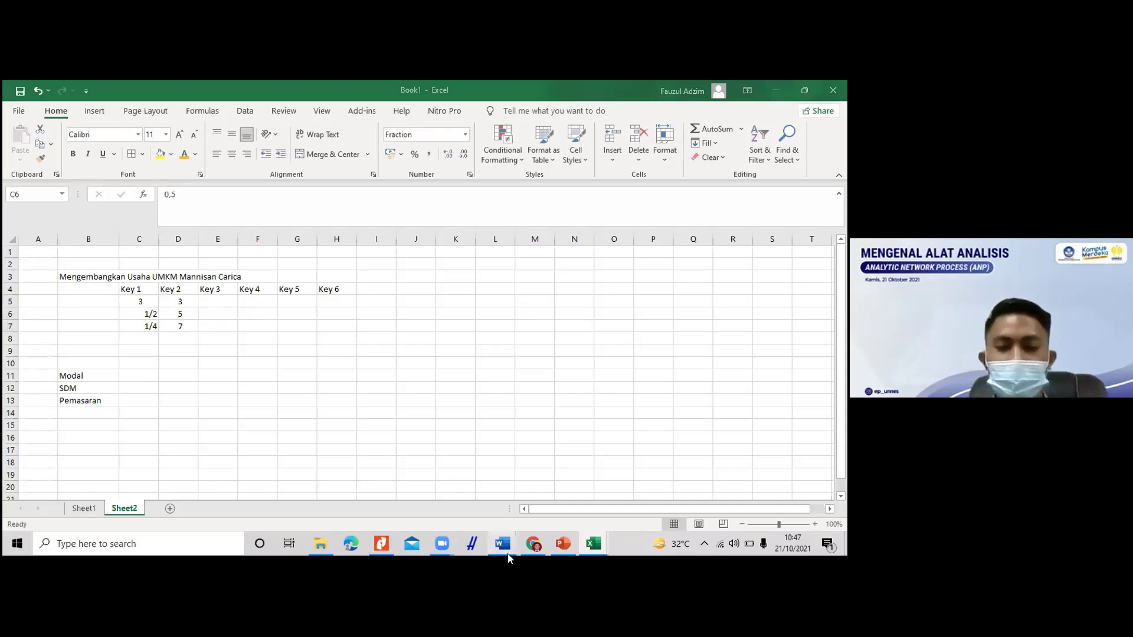
{"action": "left_click", "coordinate": [467, 497]}
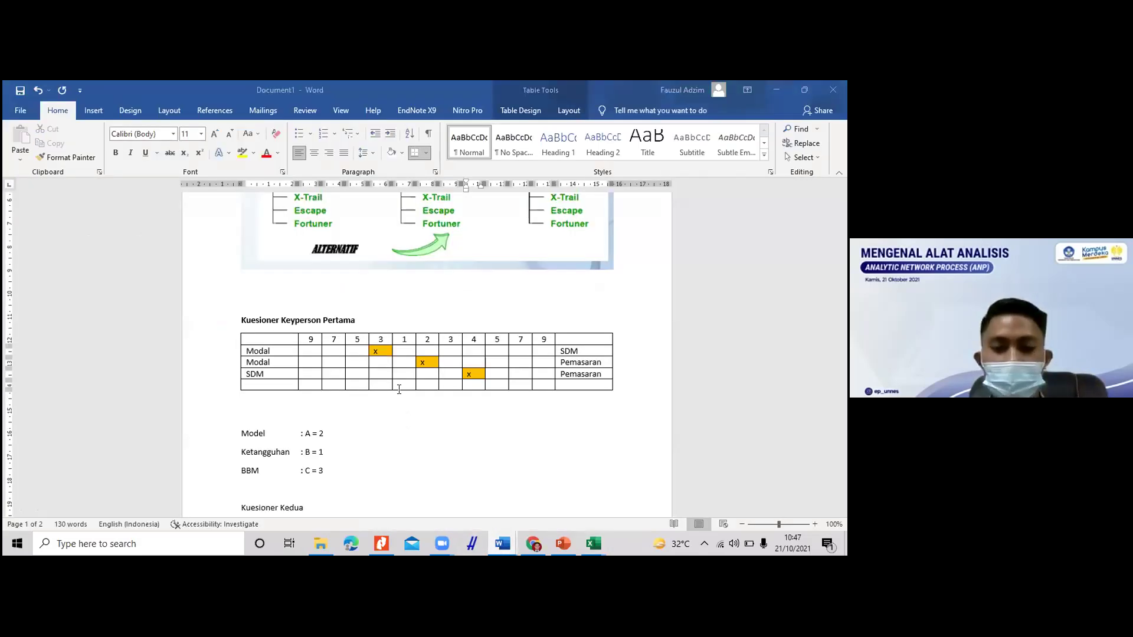
{"action": "left_click", "coordinate": [593, 543]}
{"action": "left_click", "coordinate": [558, 505]}
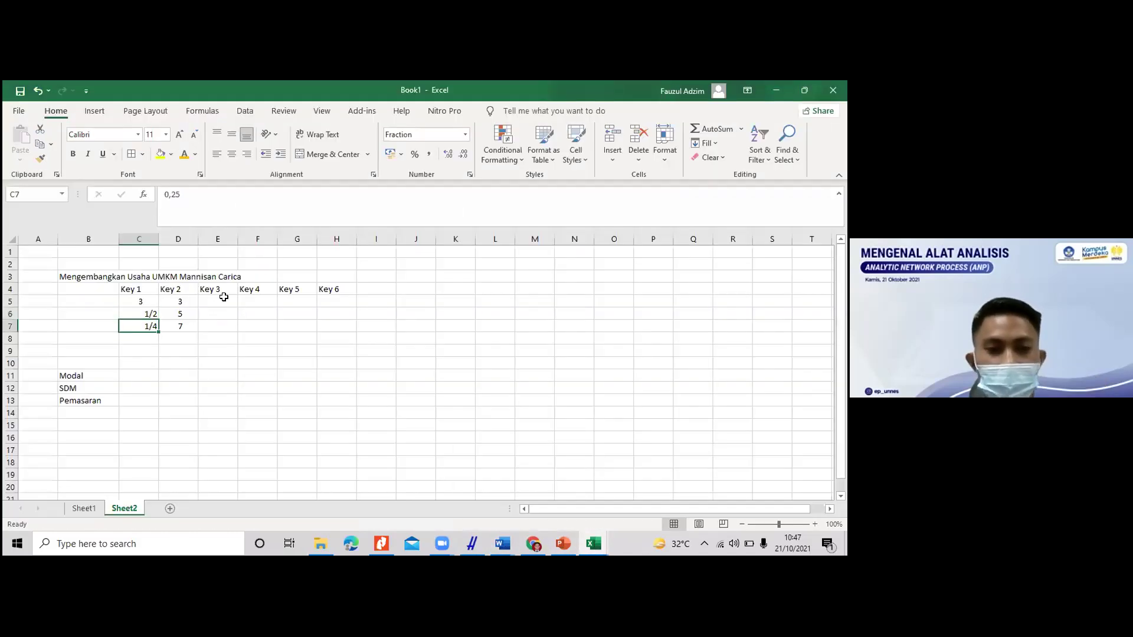
Step: Fill the Key 3 column in cells E5 to E7 with the values 2, 4 and 1/4
{"action": "left_click", "coordinate": [224, 299]}
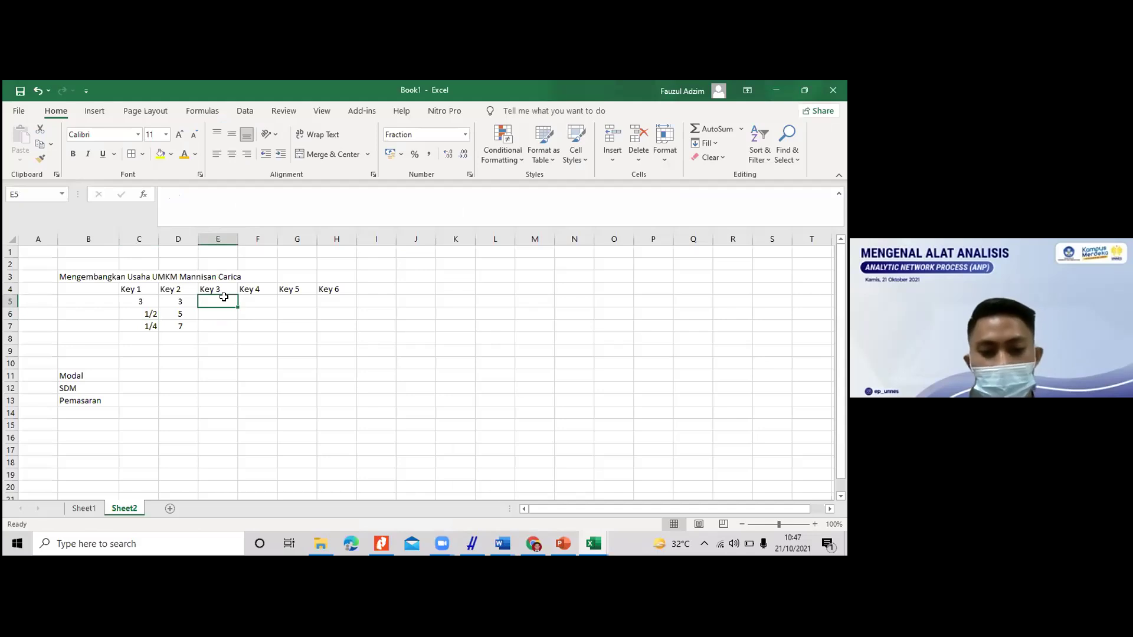
{"action": "type", "text": "2"}
{"action": "key", "text": "Return"}
{"action": "type", "text": "4"}
{"action": "key", "text": "Return"}
{"action": "type", "text": "1/4"}
{"action": "key", "text": "Tab"}
Step: Fill the Key 4 column in cells F5 to F7 with the values 1/3, 2 and 3
{"action": "key", "text": "Up"}
{"action": "key", "text": "Up"}
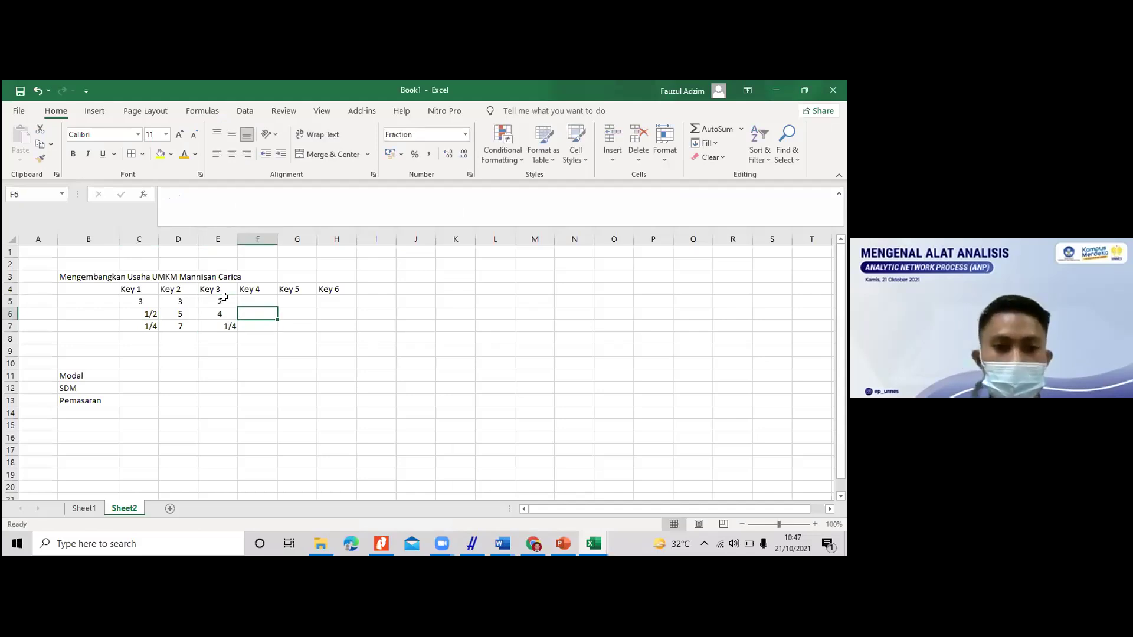
{"action": "type", "text": "1"}
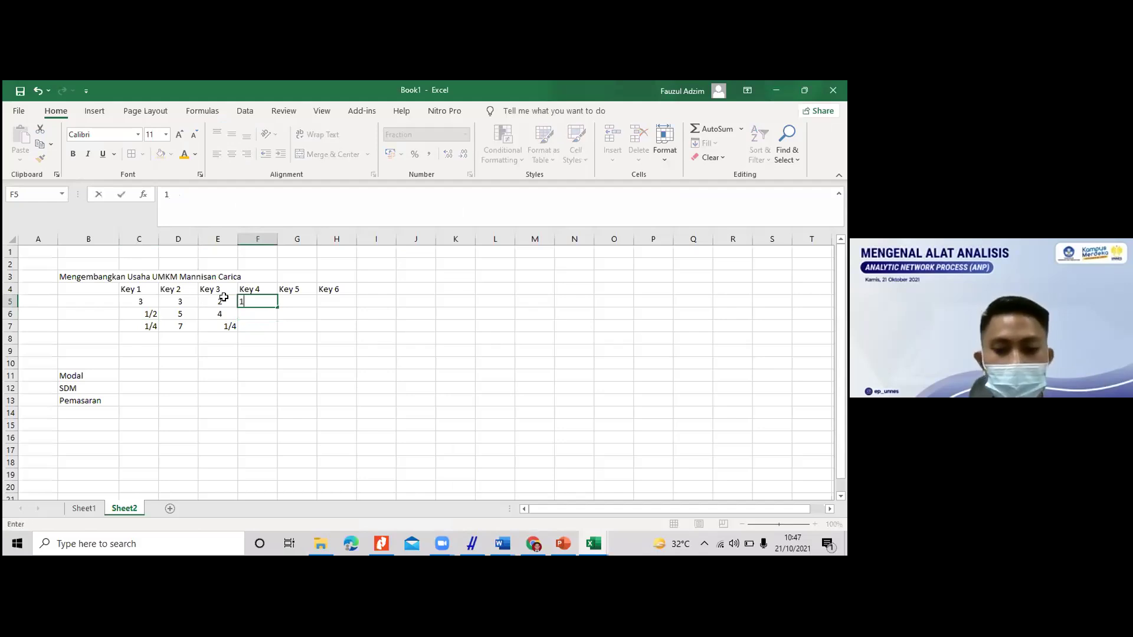
{"action": "type", "text": "/3"}
{"action": "key", "text": "Return"}
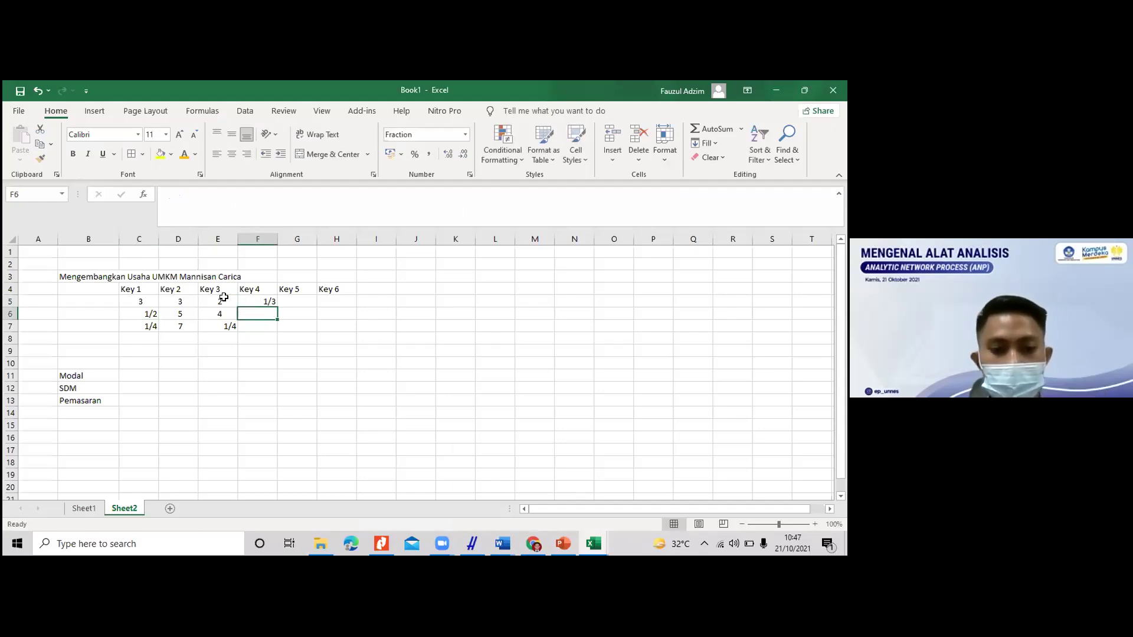
{"action": "type", "text": "2"}
{"action": "key", "text": "Return"}
{"action": "type", "text": "3"}
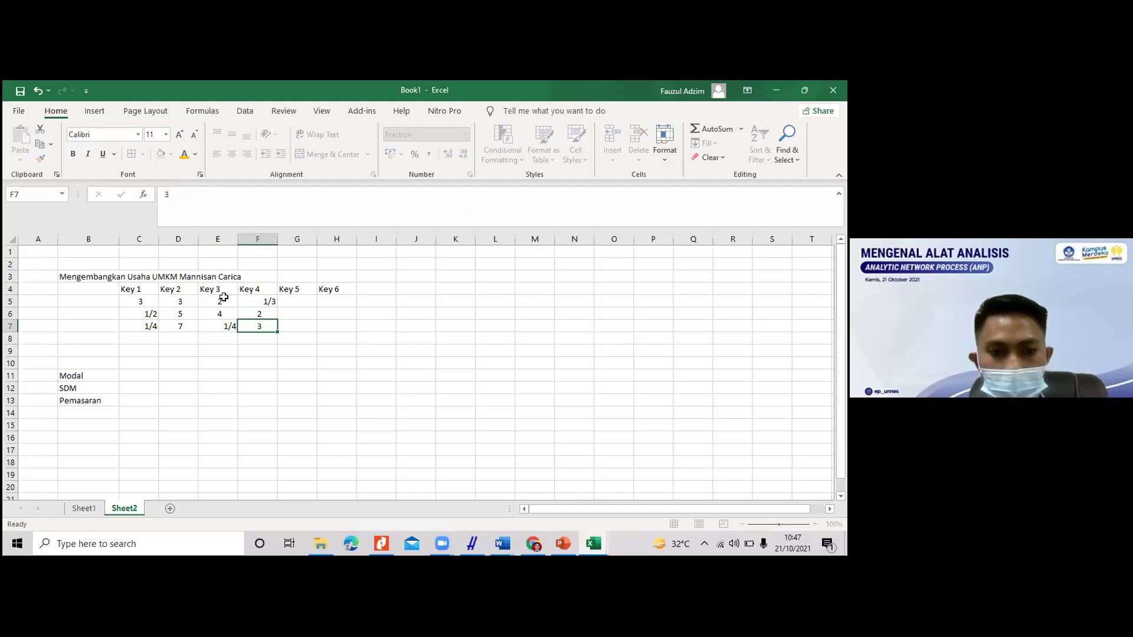
{"action": "key", "text": "Tab"}
Step: Fill the Key 5 column in cells G5 to G7 with the values 4, 5 and 1/3
{"action": "key", "text": "Up"}
{"action": "key", "text": "Up"}
{"action": "type", "text": "4"}
{"action": "key", "text": "Return"}
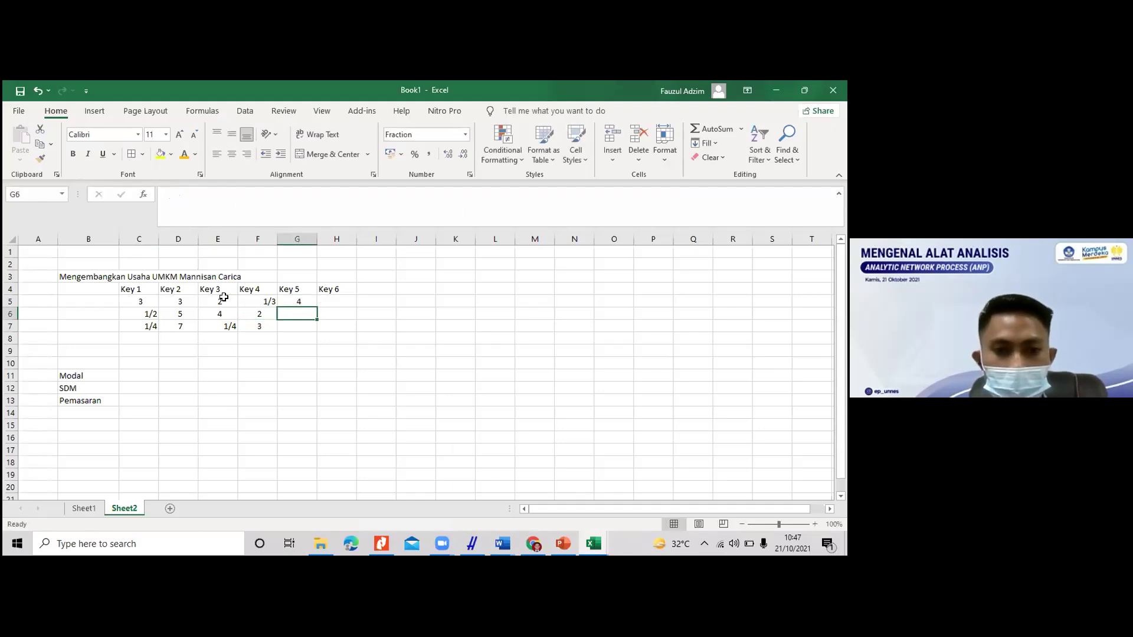
{"action": "type", "text": "5"}
{"action": "key", "text": "Return"}
{"action": "type", "text": "1/3"}
{"action": "key", "text": "Tab"}
Step: Fill the Key 6 column in cells H5 to H7 with the values 1, 2 and 1/2
{"action": "key", "text": "Up"}
{"action": "key", "text": "Up"}
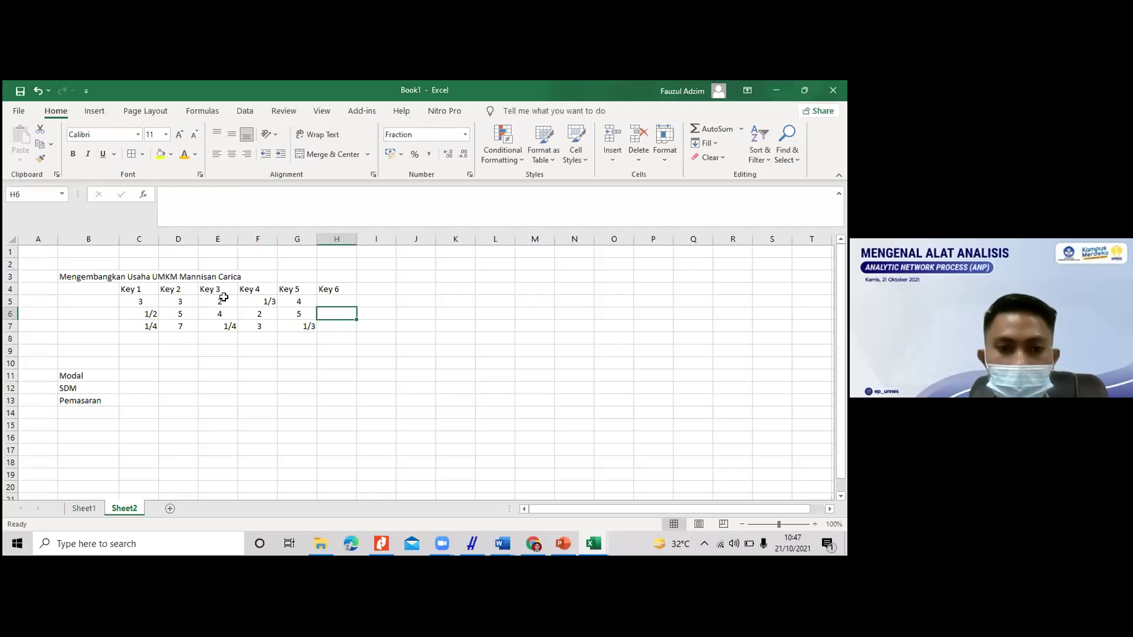
{"action": "type", "text": "1"}
{"action": "key", "text": "Return"}
{"action": "type", "text": "2"}
{"action": "key", "text": "Return"}
{"action": "type", "text": "1"}
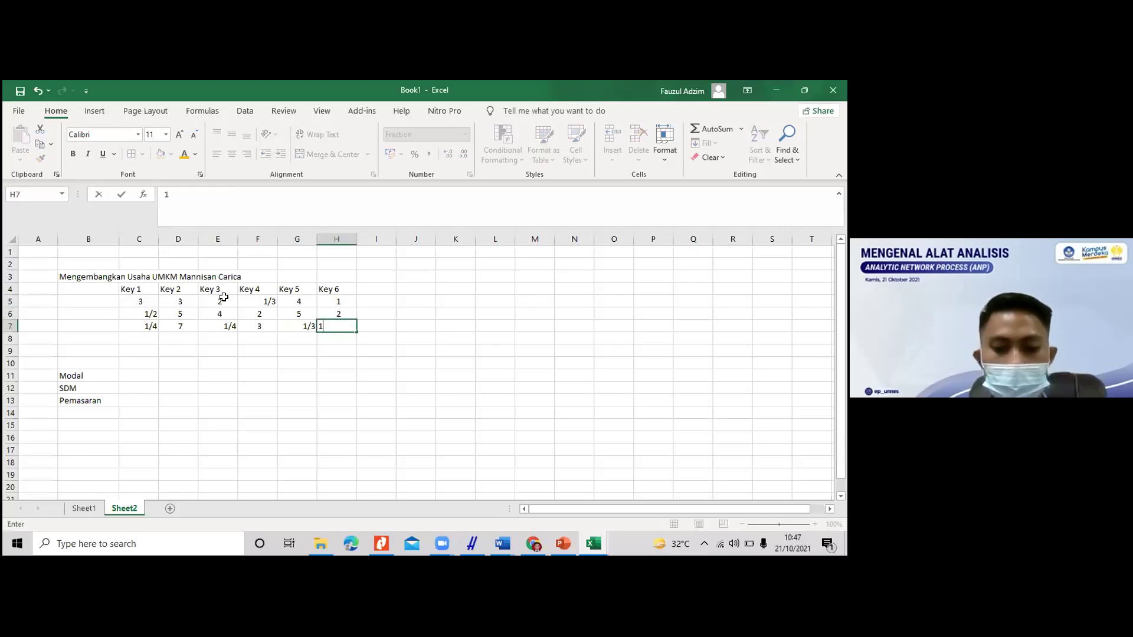
{"action": "left_click", "coordinate": [362, 301]}
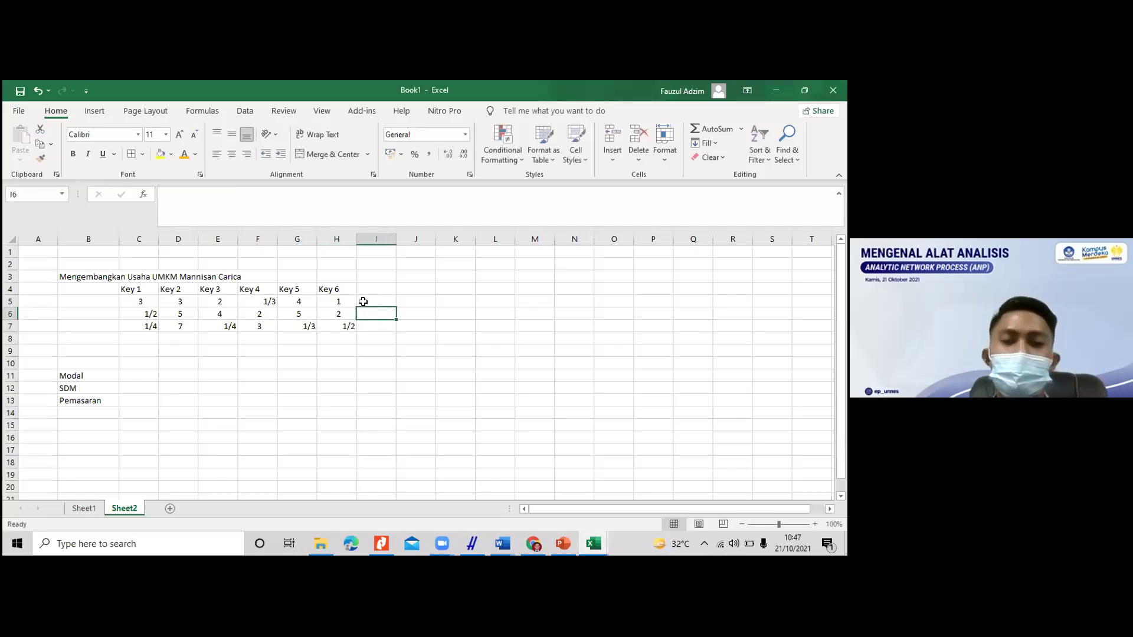
Step: Widen the Key 6 column (column H) slightly
{"action": "left_click", "coordinate": [379, 289]}
{"action": "left_click_drag", "start_coordinate": [356, 239], "coordinate": [366, 239]}
{"action": "left_click_drag", "start_coordinate": [362, 305], "coordinate": [362, 304]}
{"action": "left_click", "coordinate": [362, 303]}
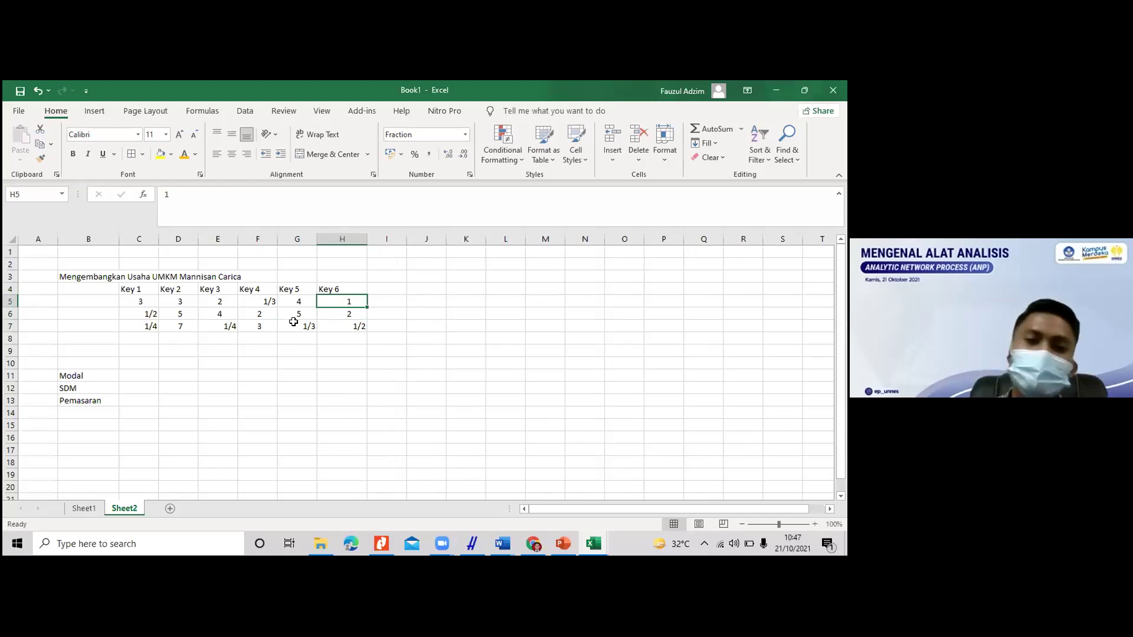
{"action": "left_click_drag", "start_coordinate": [366, 239], "coordinate": [362, 239]}
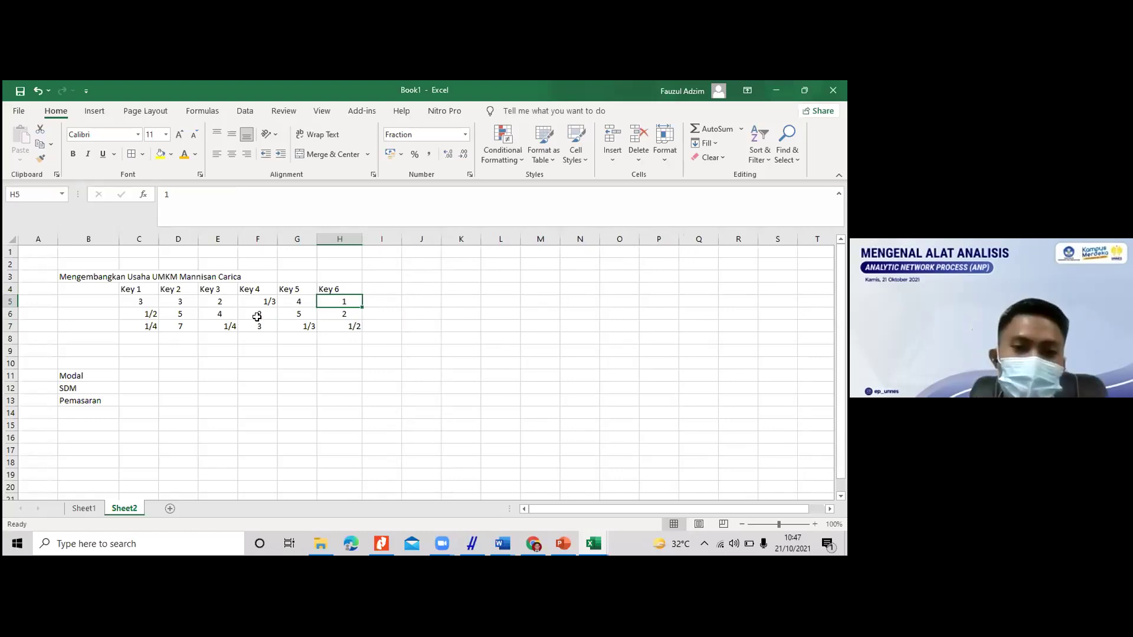
Step: Add the header Geomean in cell I4, beside the Key 6 header
{"action": "key", "text": "Left"}
{"action": "key", "text": "Left"}
{"action": "left_click", "coordinate": [389, 298]}
{"action": "left_click", "coordinate": [388, 285]}
{"action": "type", "text": "Geom"}
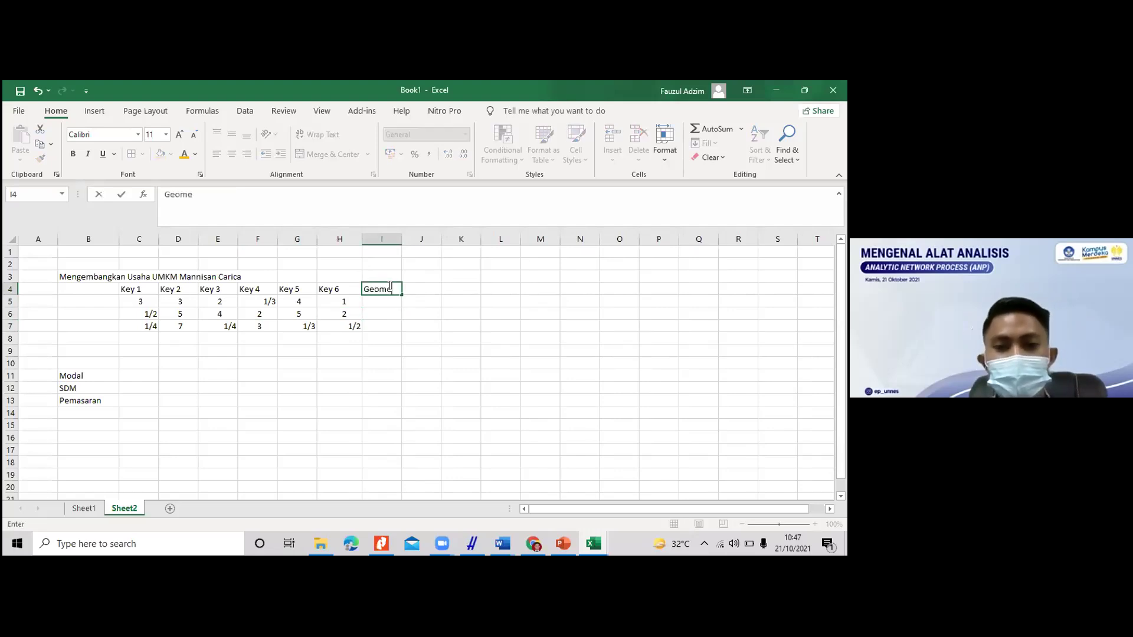
{"action": "key", "text": "Return"}
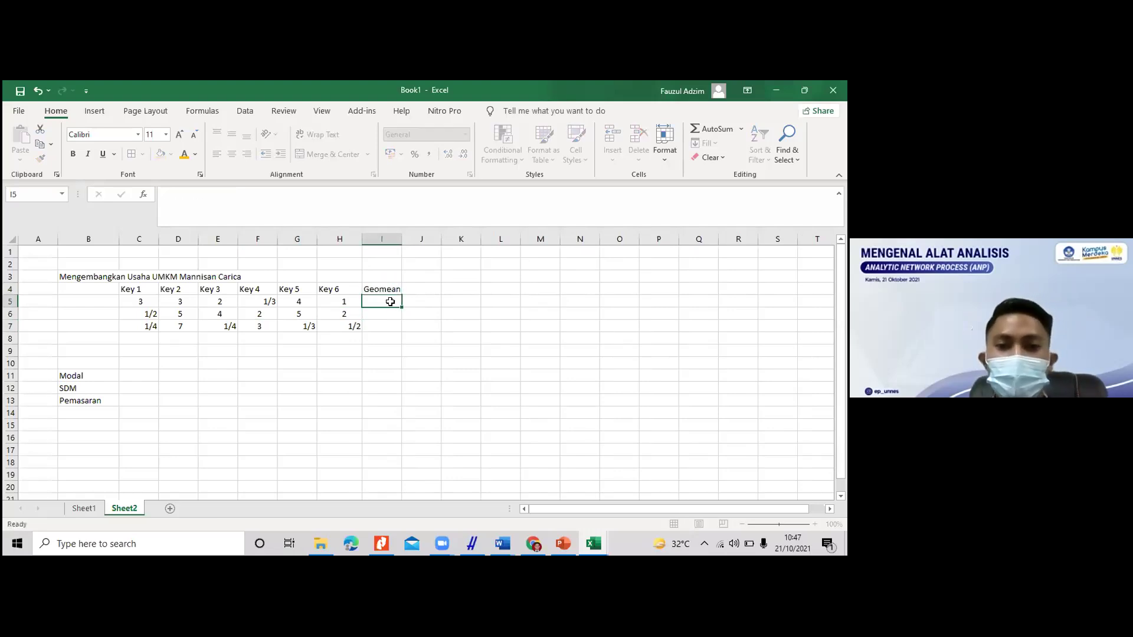
Step: Calculate the geometric mean of the six key persons' first judgments in I5 with =GEOMEAN(C5:H5)
{"action": "type", "text": "="}
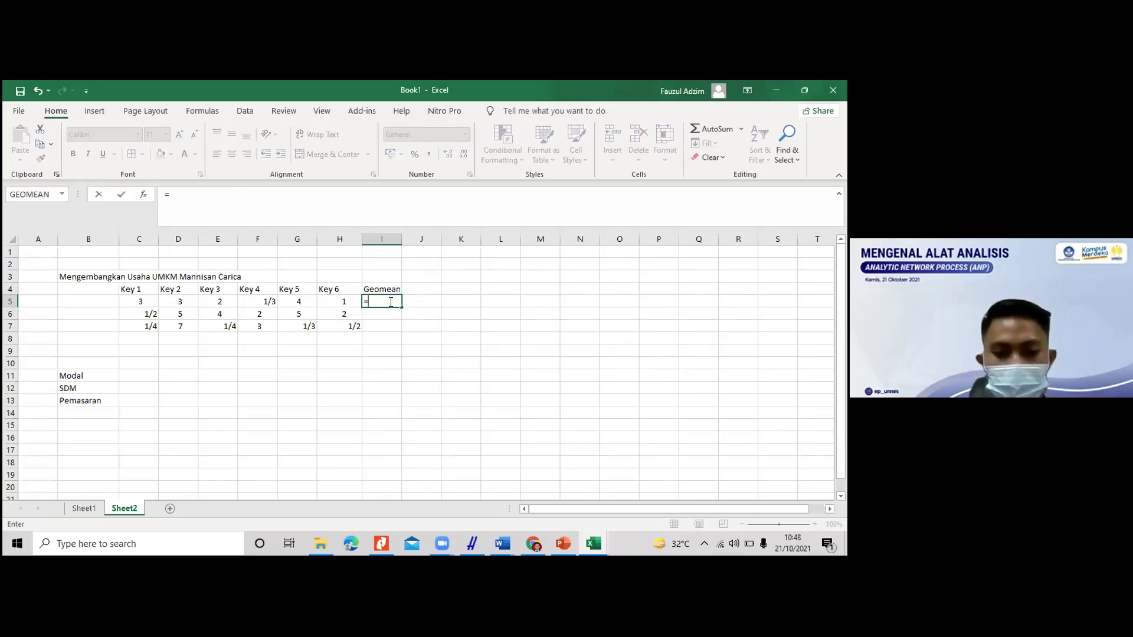
{"action": "type", "text": "geome"}
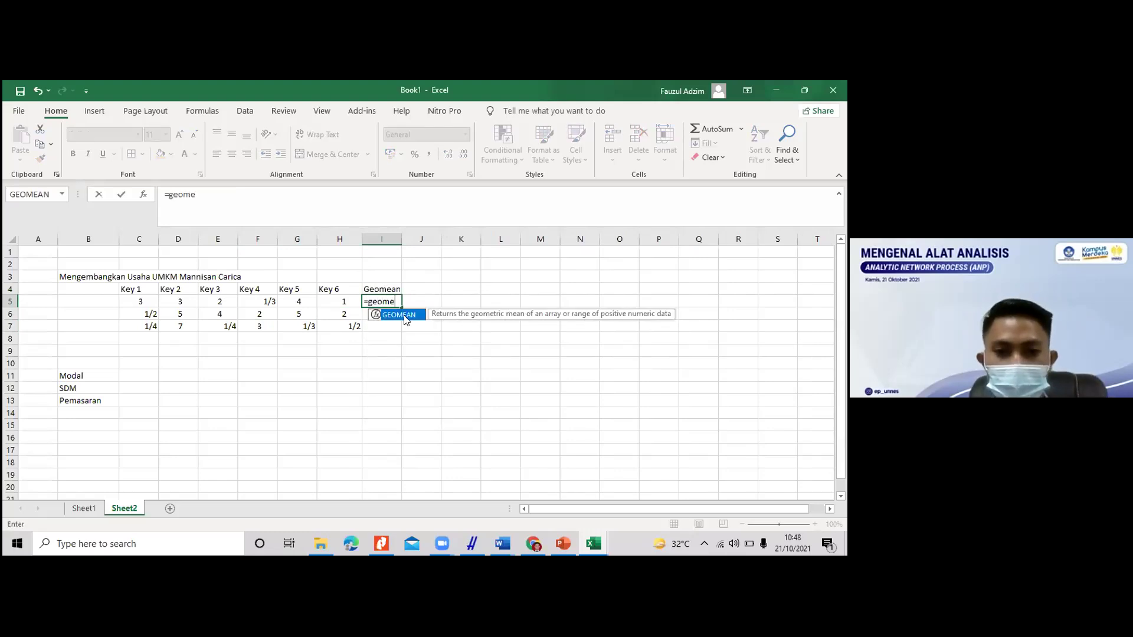
{"action": "key", "text": "Tab"}
{"action": "left_click_drag", "start_coordinate": [143, 300], "coordinate": [340, 302]}
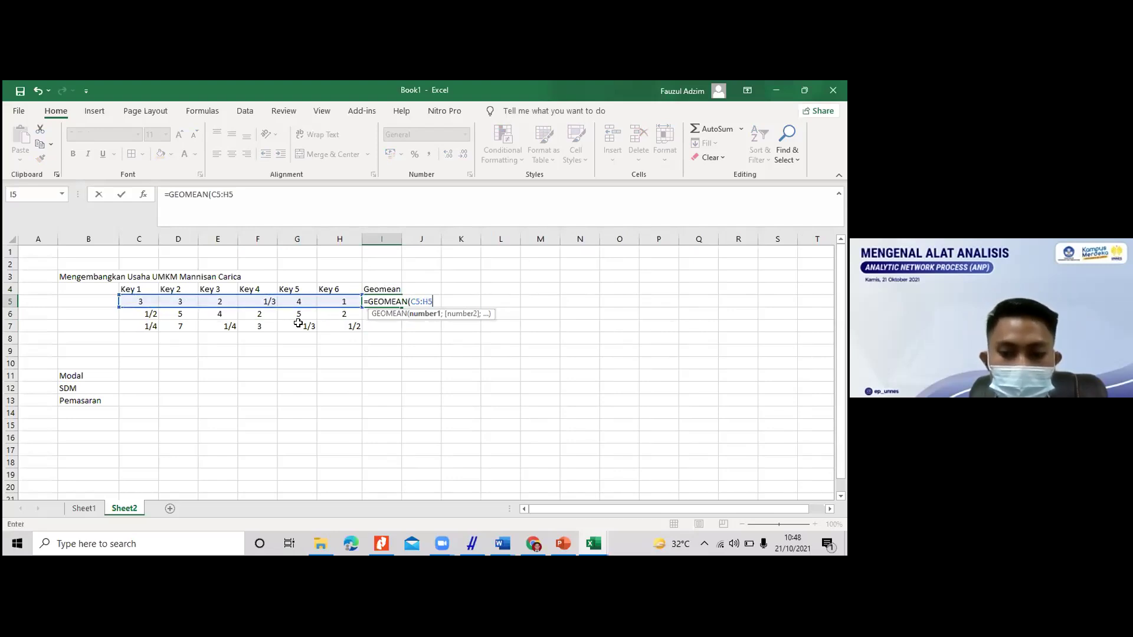
{"action": "key", "text": "Return"}
Step: Format the geometric mean in I5 as a Fraction and fill its formula down to I7
{"action": "left_click", "coordinate": [384, 301]}
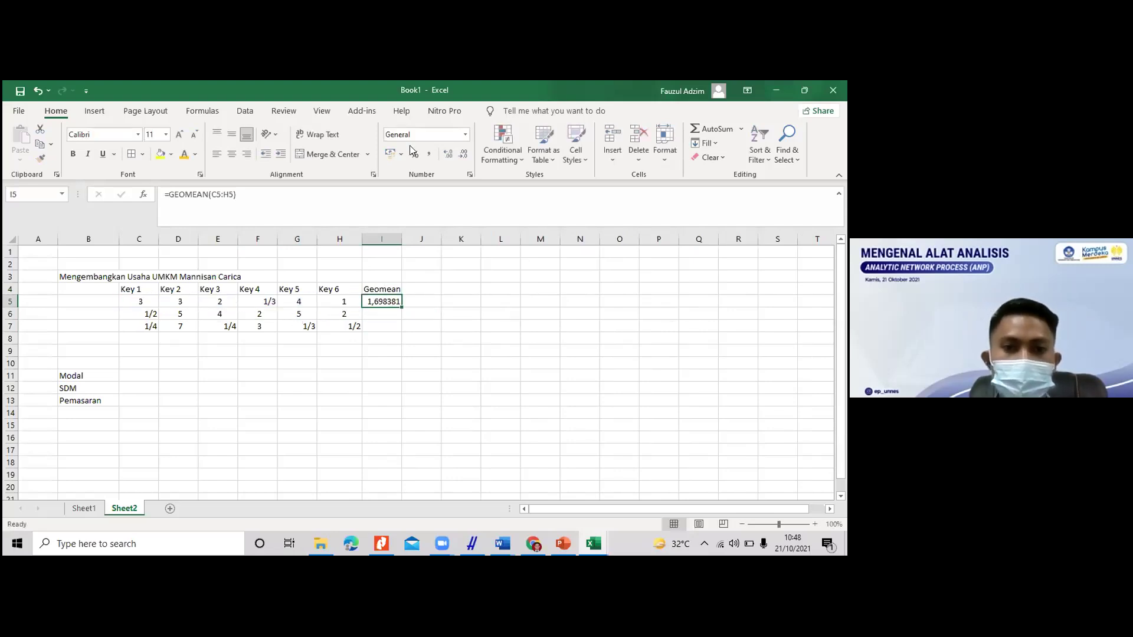
{"action": "left_click", "coordinate": [465, 134]}
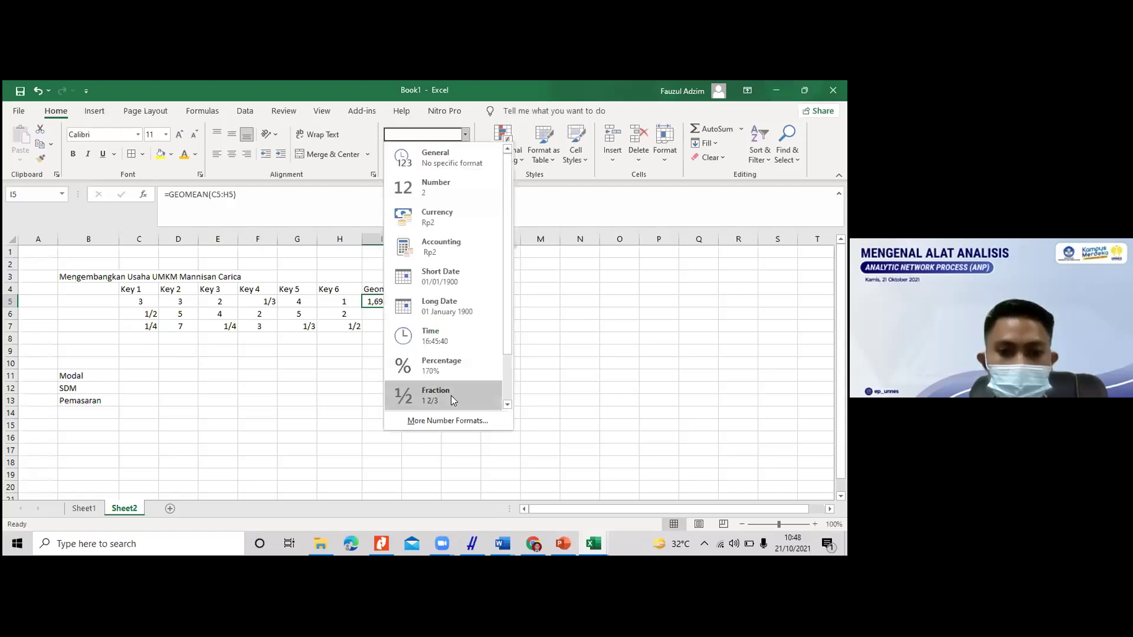
{"action": "left_click", "coordinate": [451, 395]}
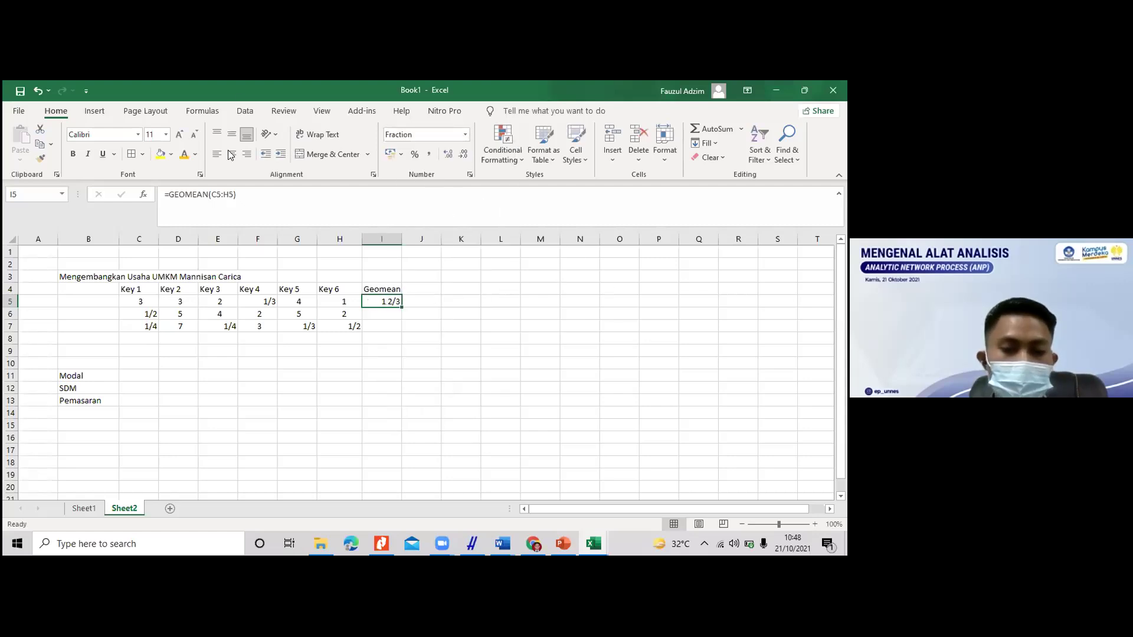
{"action": "scroll", "coordinate": [384, 326], "scroll_direction": "down", "scroll_amount": 1}
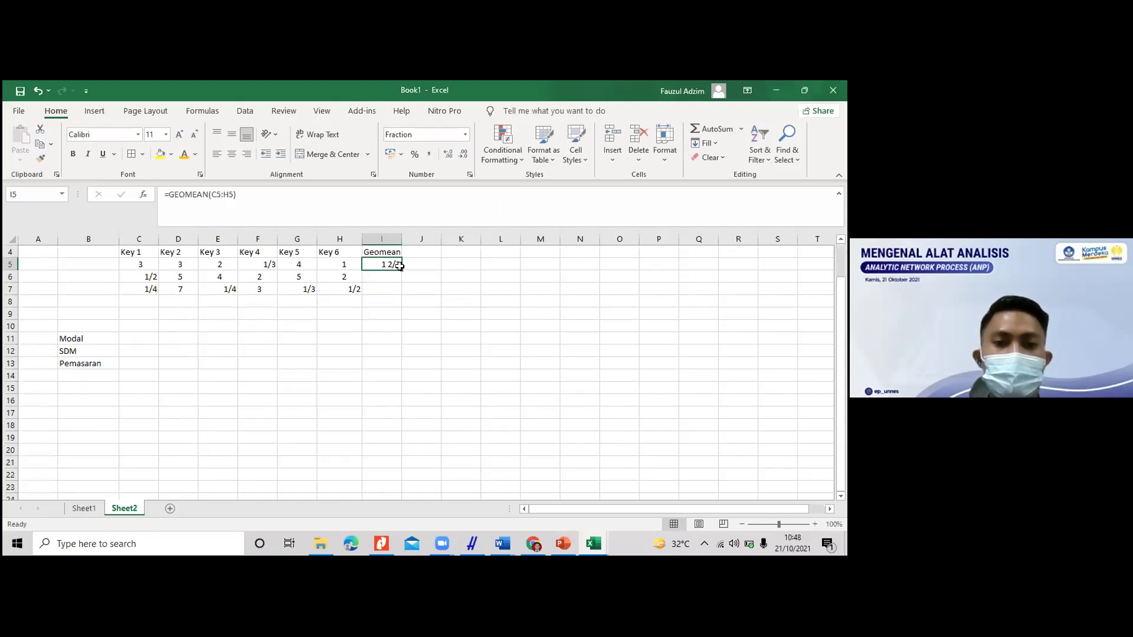
{"action": "left_click_drag", "start_coordinate": [406, 269], "coordinate": [405, 290]}
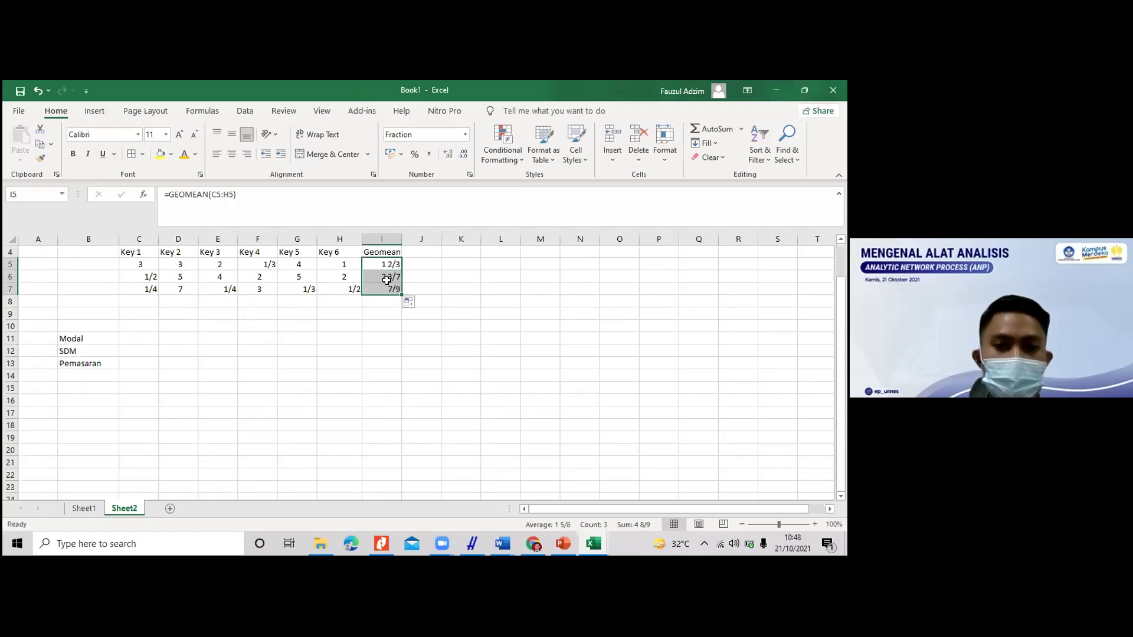
{"action": "left_click", "coordinate": [387, 288]}
{"action": "scroll", "coordinate": [389, 290], "scroll_direction": "up", "scroll_amount": 1}
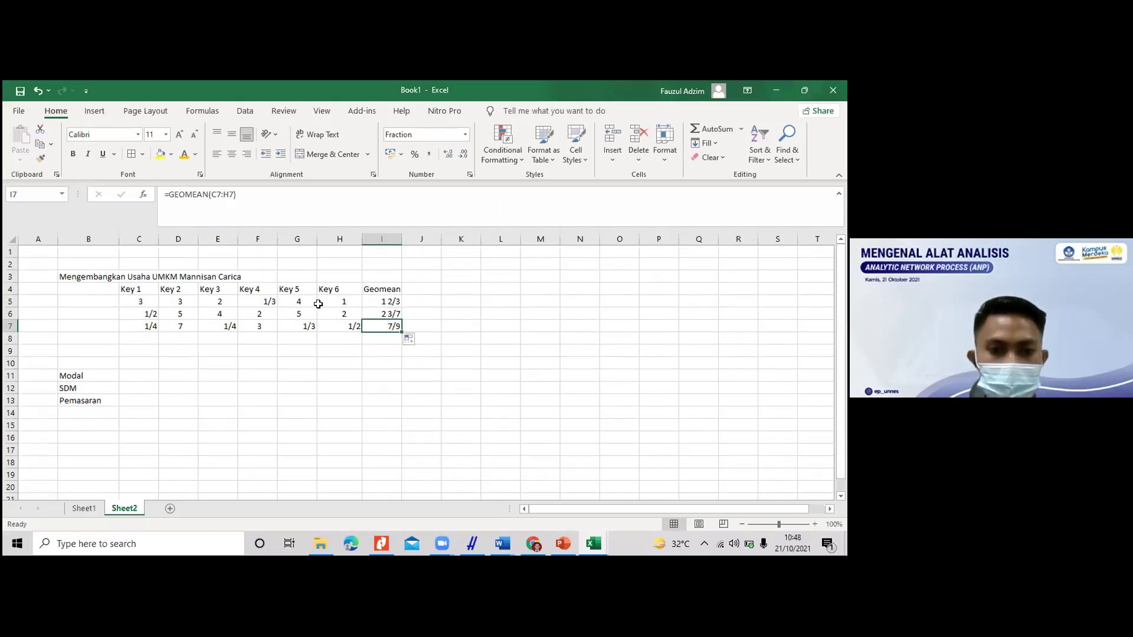
Step: Examine the key persons' judgments together with the Geomean column
{"action": "left_click", "coordinate": [332, 303]}
{"action": "left_click", "coordinate": [182, 317]}
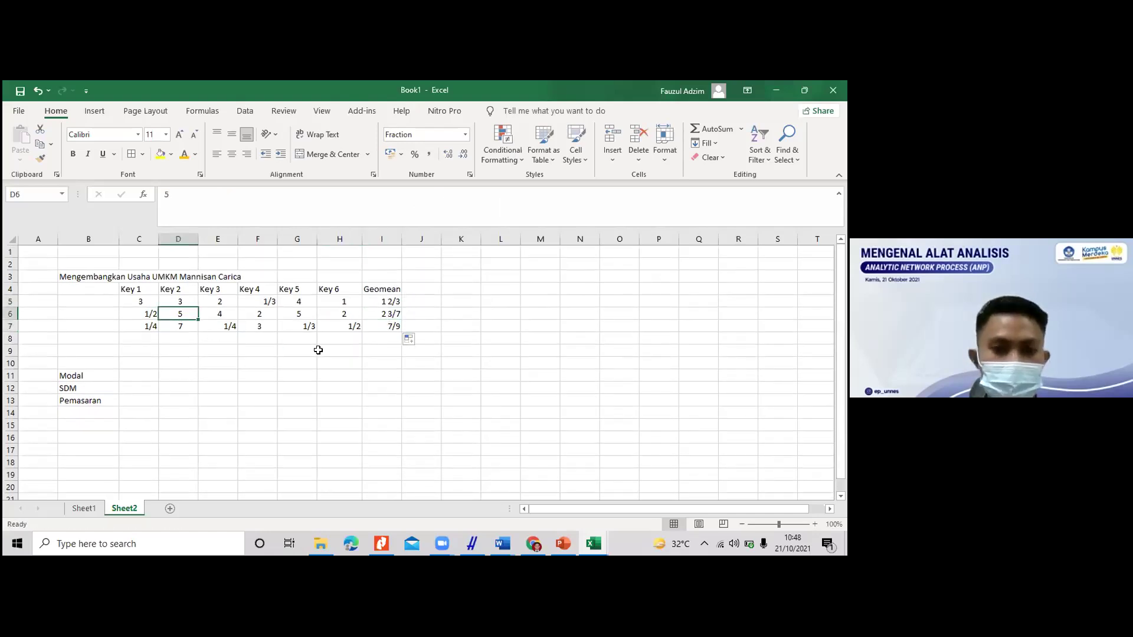
{"action": "left_click", "coordinate": [366, 316]}
{"action": "left_click_drag", "start_coordinate": [378, 290], "coordinate": [391, 328]}
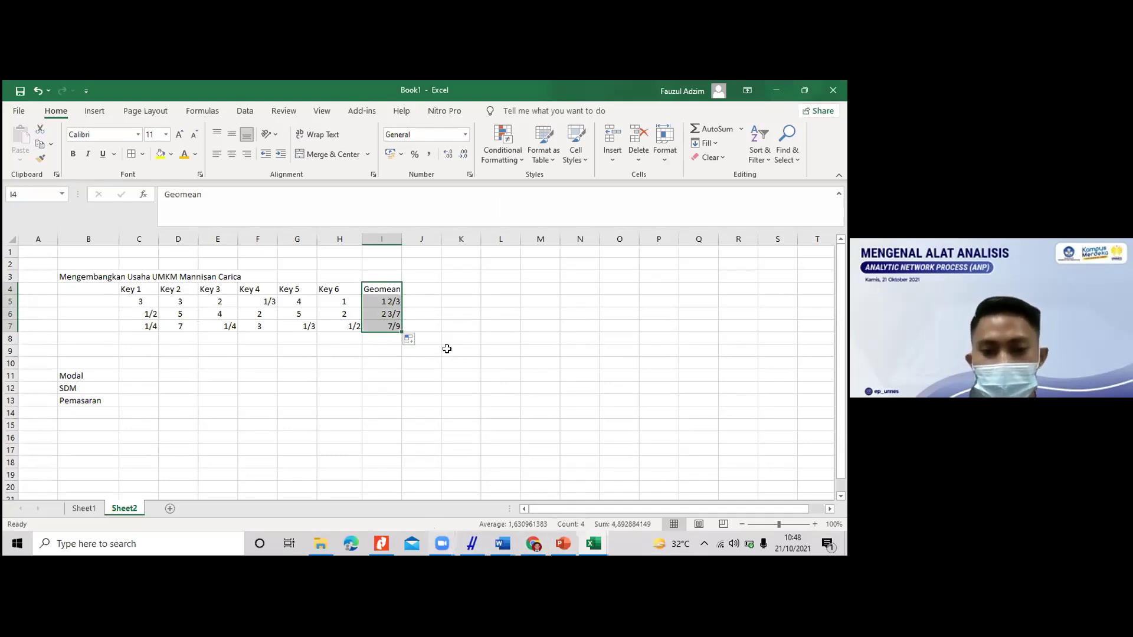
{"action": "scroll", "coordinate": [444, 350], "scroll_direction": "down", "scroll_amount": 4}
{"action": "scroll", "coordinate": [444, 350], "scroll_direction": "up", "scroll_amount": 4}
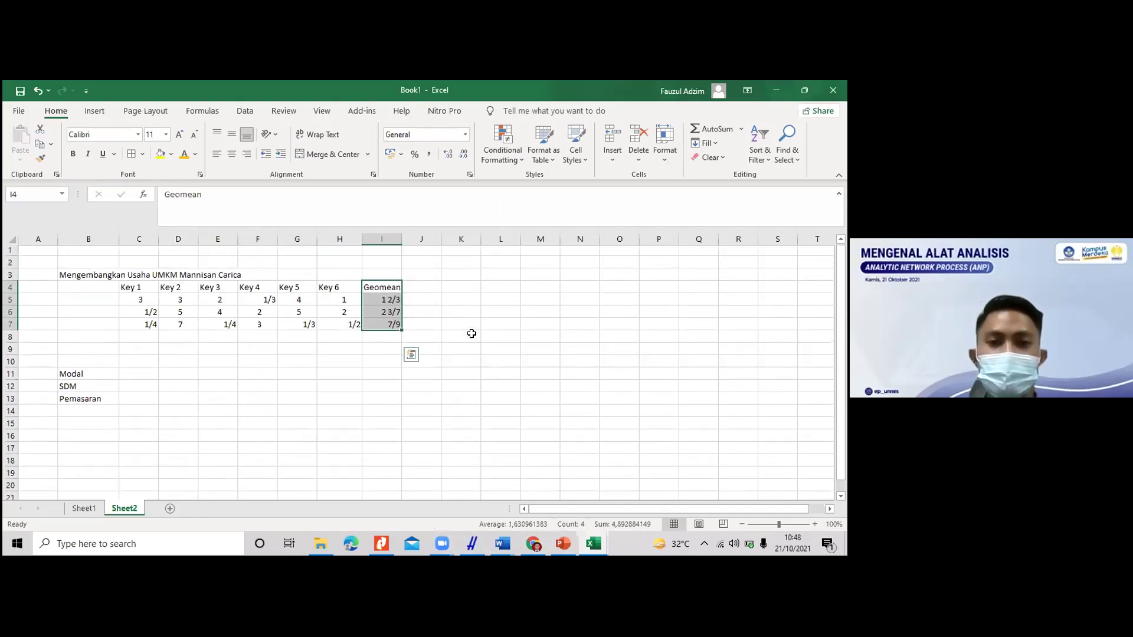
{"action": "left_click", "coordinate": [472, 334]}
{"action": "left_click", "coordinate": [223, 304]}
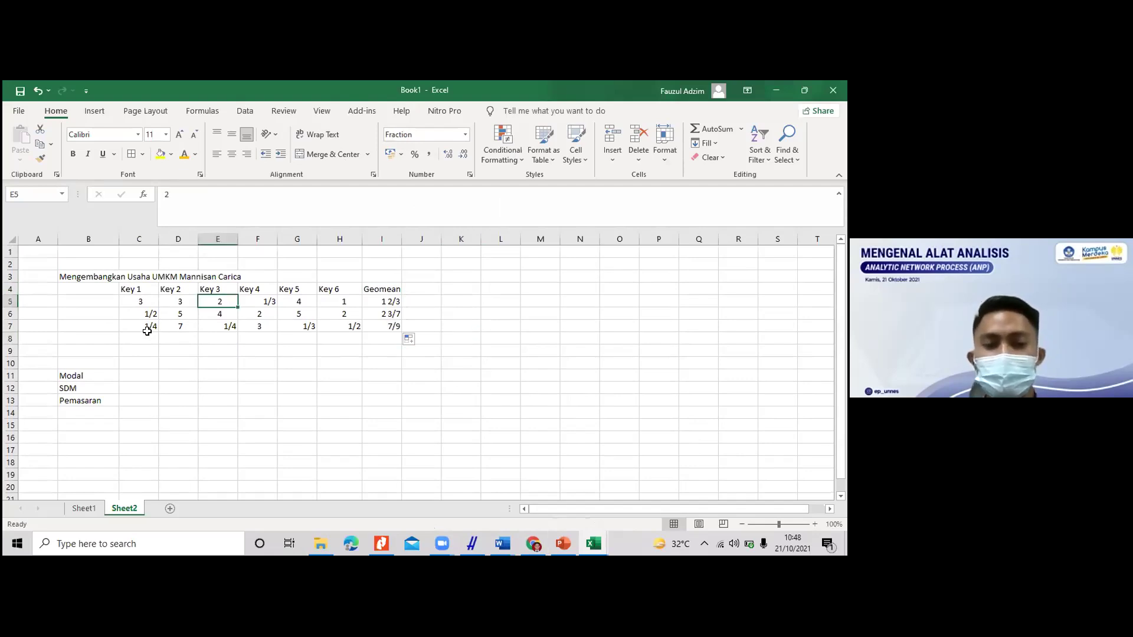
{"action": "left_click_drag", "start_coordinate": [133, 291], "coordinate": [328, 326]}
{"action": "left_click", "coordinate": [219, 388]}
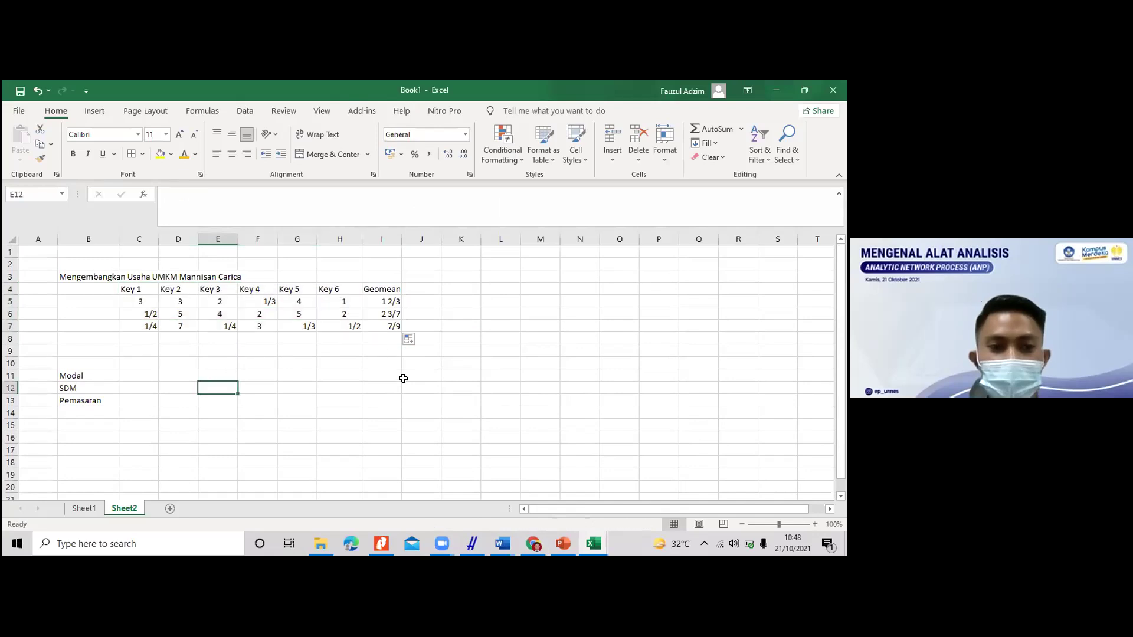
{"action": "scroll", "coordinate": [477, 517], "scroll_direction": "down", "scroll_amount": 1}
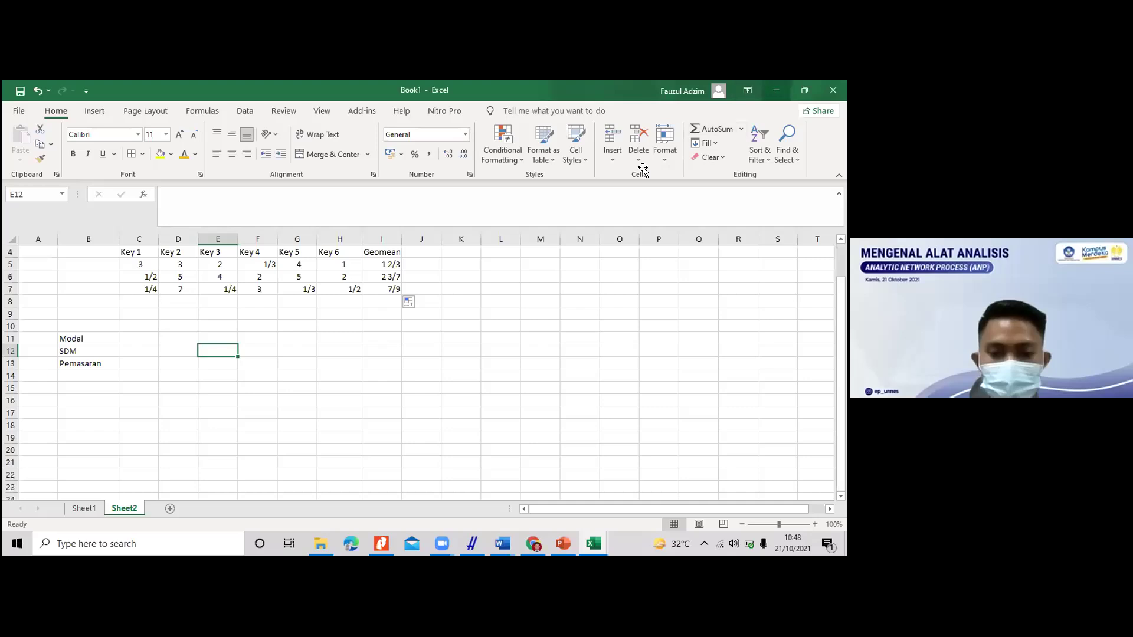
Step: Switch to File Explorer, open the ANP EP SuperDecisions model from the Pelatihan ANP, EP UNNES folder, and dismiss the Tips window
{"action": "left_click", "coordinate": [776, 89]}
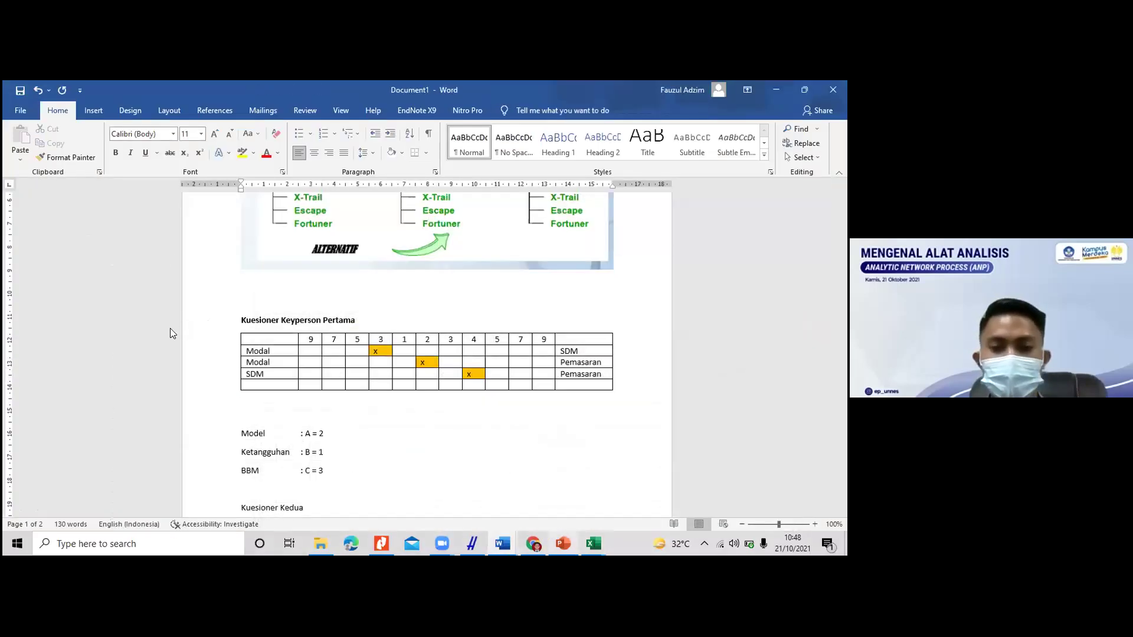
{"action": "key", "text": "alt+Tab"}
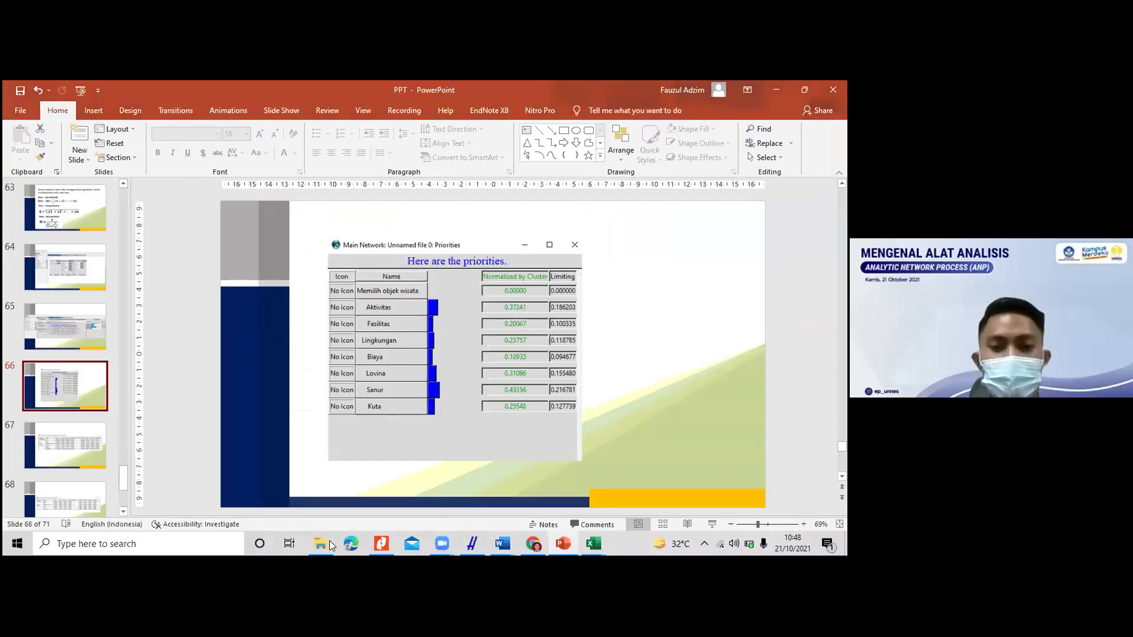
{"action": "key", "text": "alt+Tab"}
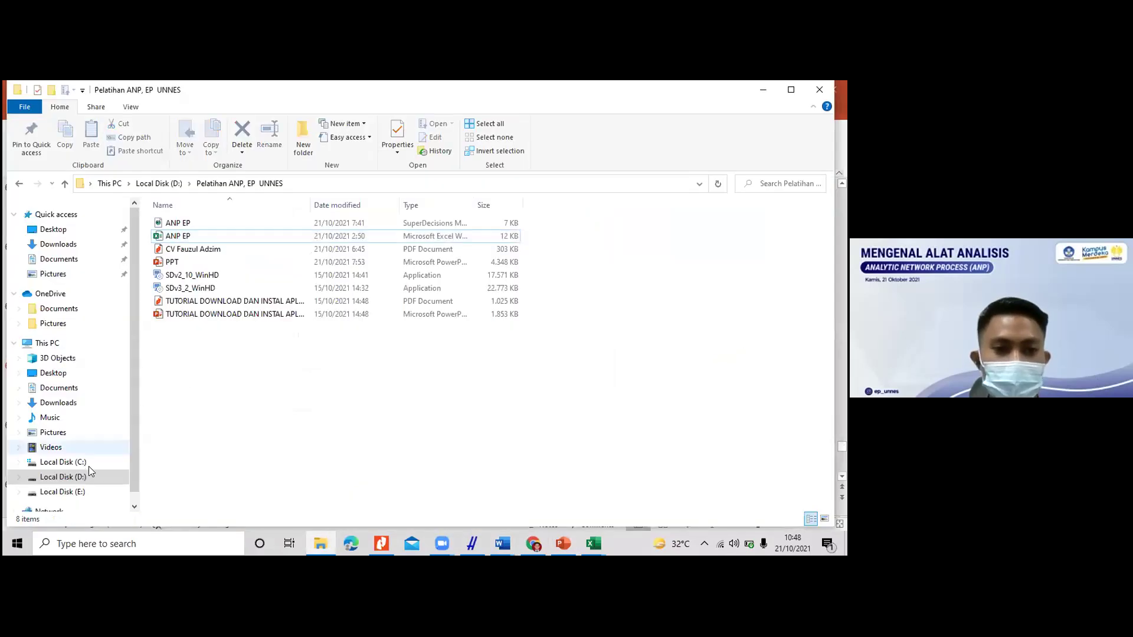
{"action": "key", "text": "Up"}
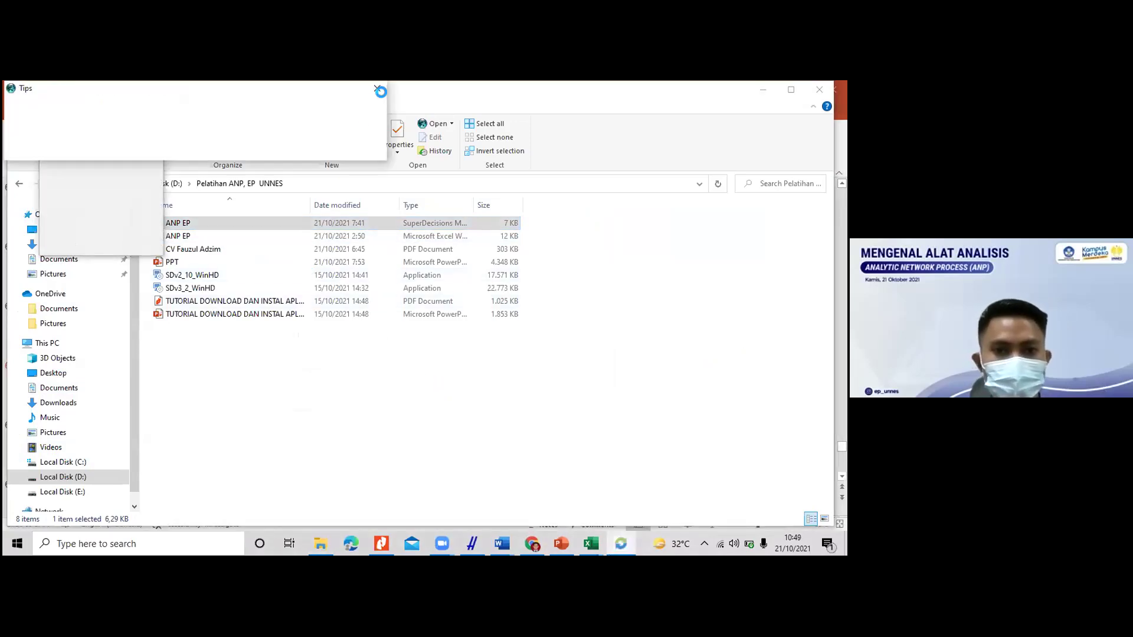
{"action": "left_click", "coordinate": [377, 91]}
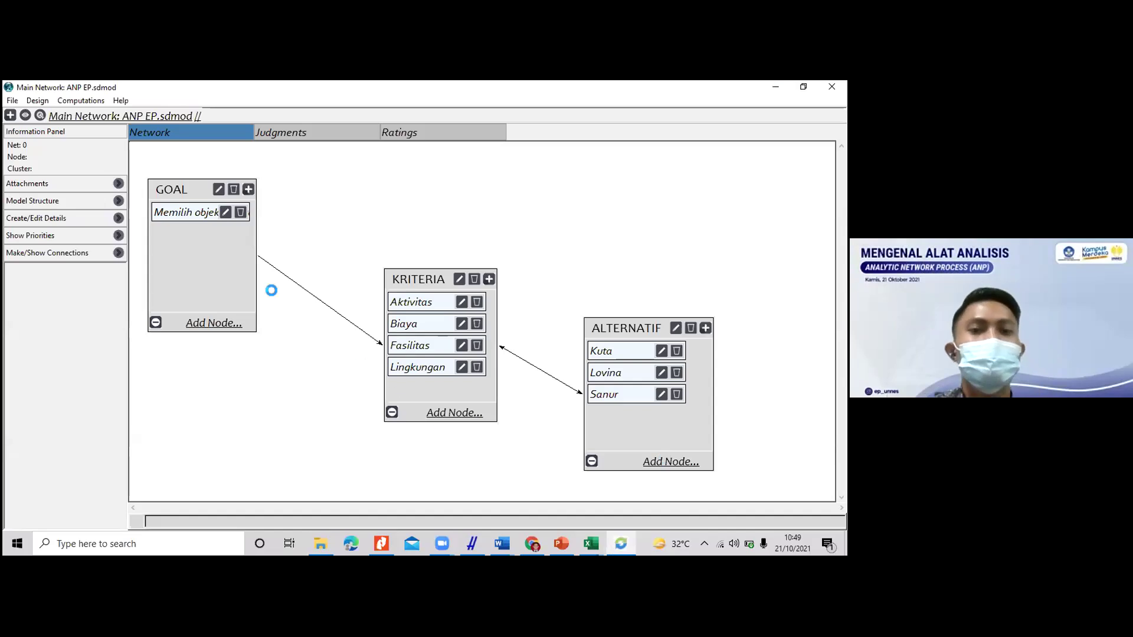
Step: Start a new SuperDecisions model with the file name ANP 2 in the Pelatihan ANP, EP UNNES folder on Local Disk (D:)
{"action": "left_click", "coordinate": [12, 101]}
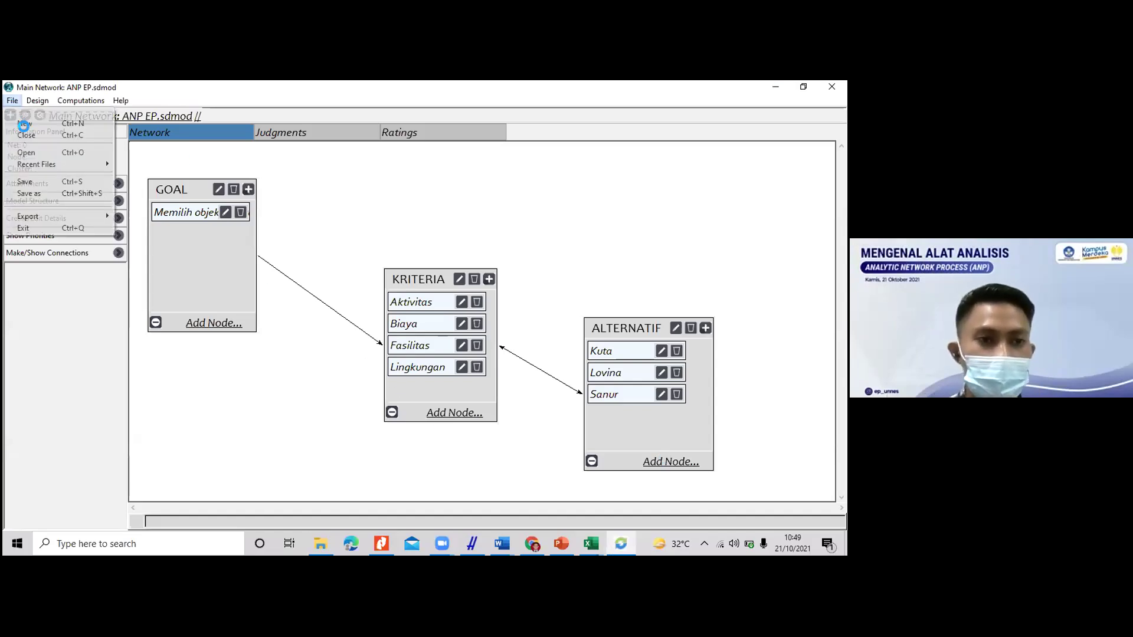
{"action": "left_click", "coordinate": [92, 167]}
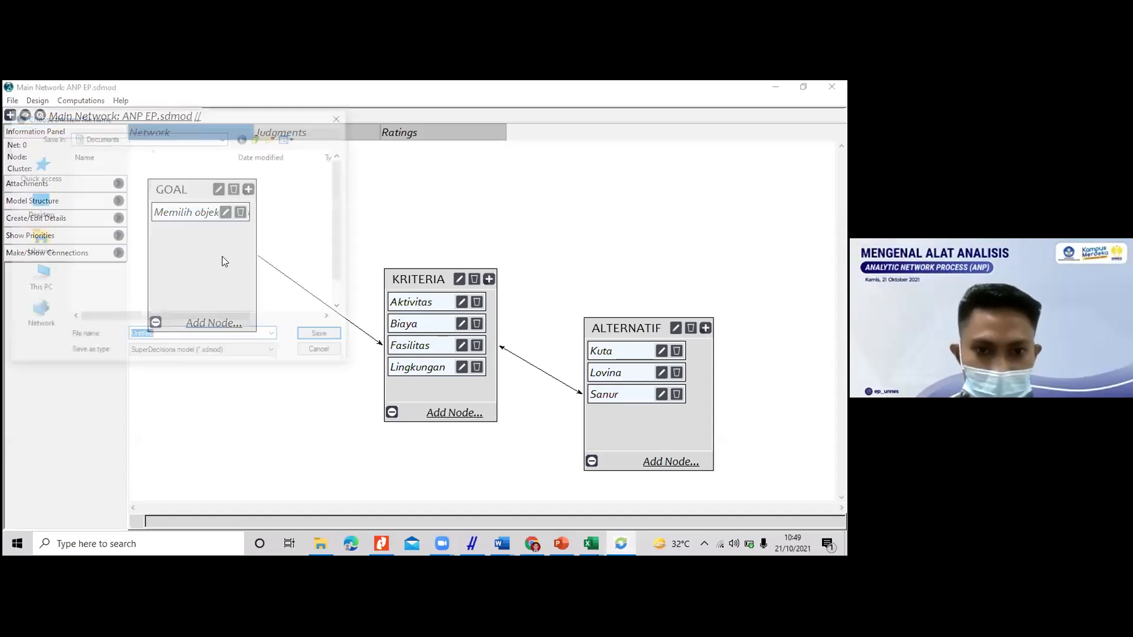
{"action": "left_click", "coordinate": [43, 292]}
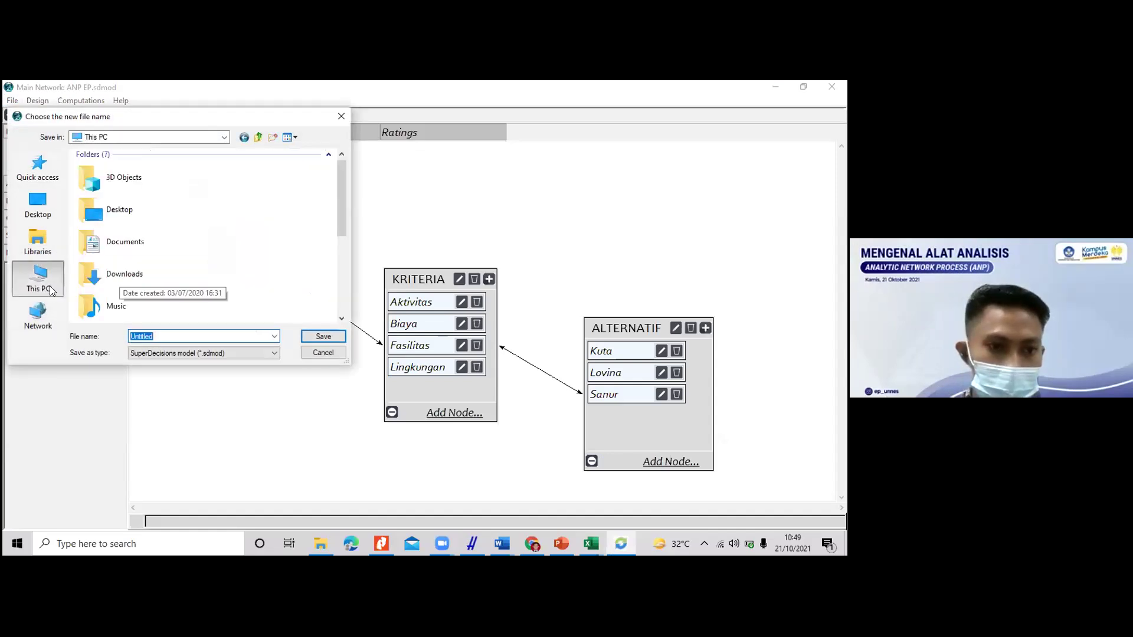
{"action": "scroll", "coordinate": [203, 246], "scroll_direction": "down", "scroll_amount": 3}
{"action": "left_click", "coordinate": [158, 265]}
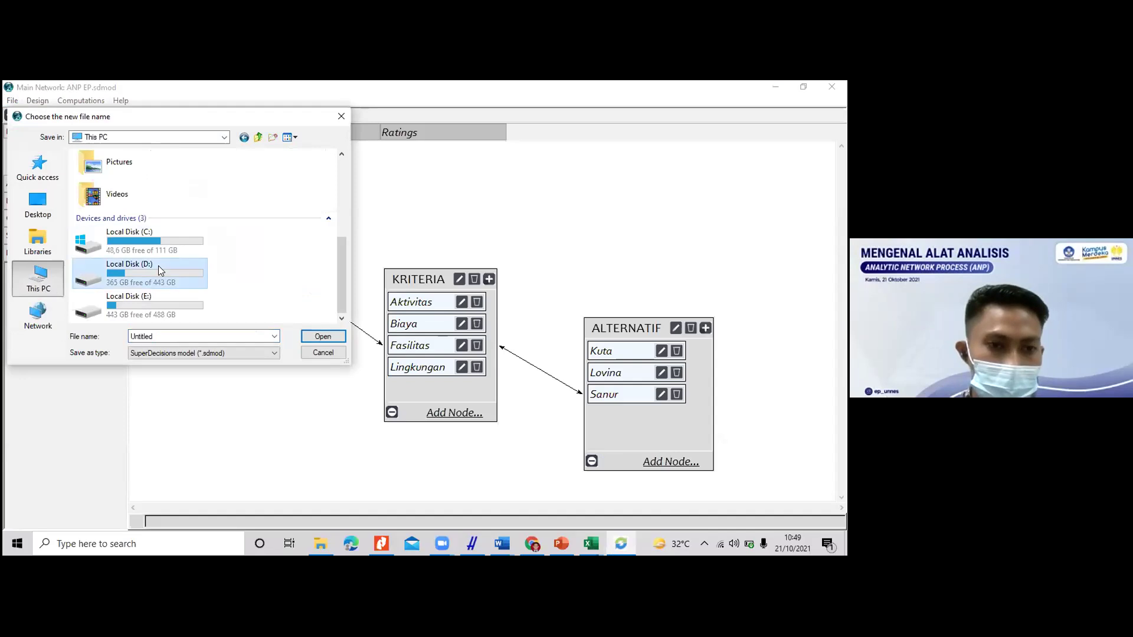
{"action": "double_click", "coordinate": [164, 264]}
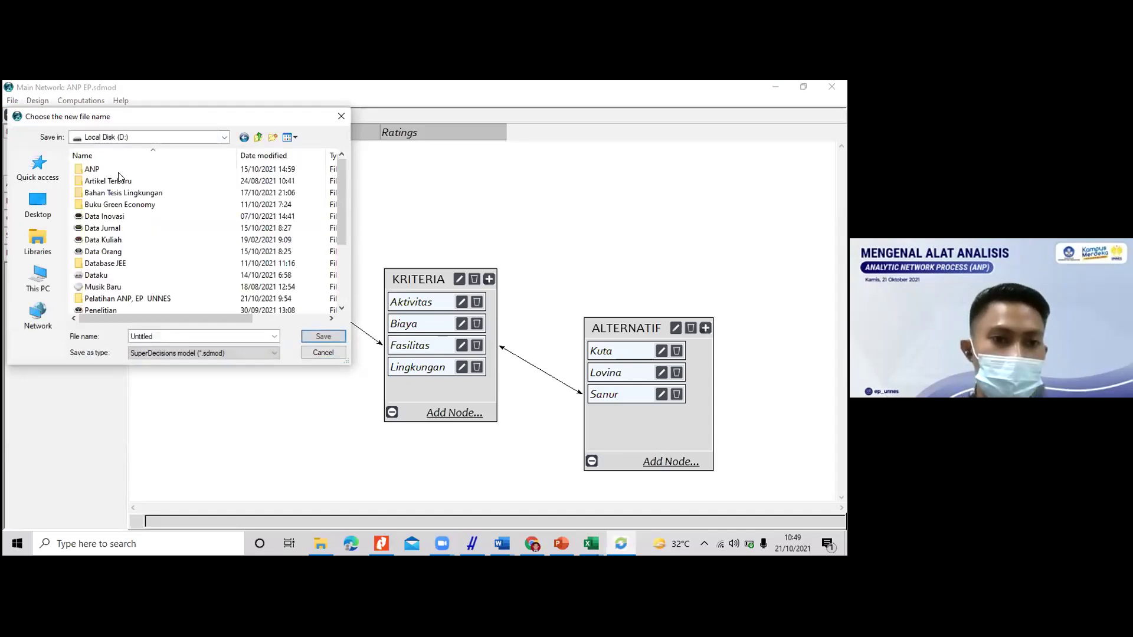
{"action": "scroll", "coordinate": [129, 236], "scroll_direction": "down", "scroll_amount": 2}
{"action": "left_click", "coordinate": [130, 228]}
{"action": "key", "text": "Return"}
{"action": "double_click", "coordinate": [156, 337]}
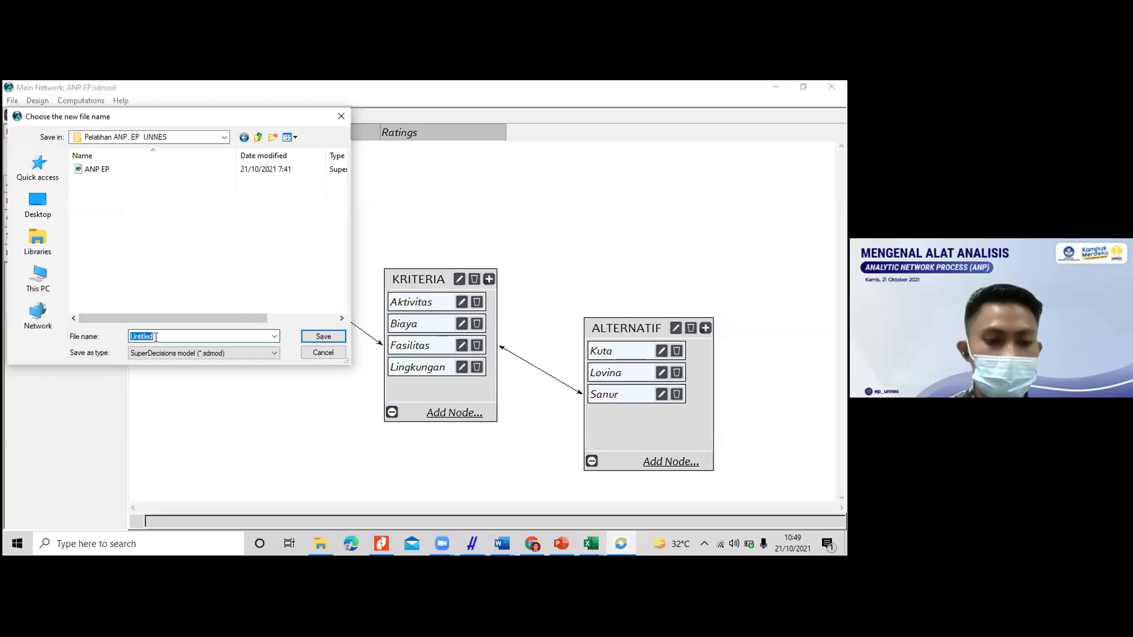
{"action": "type", "text": "ANP 2"}
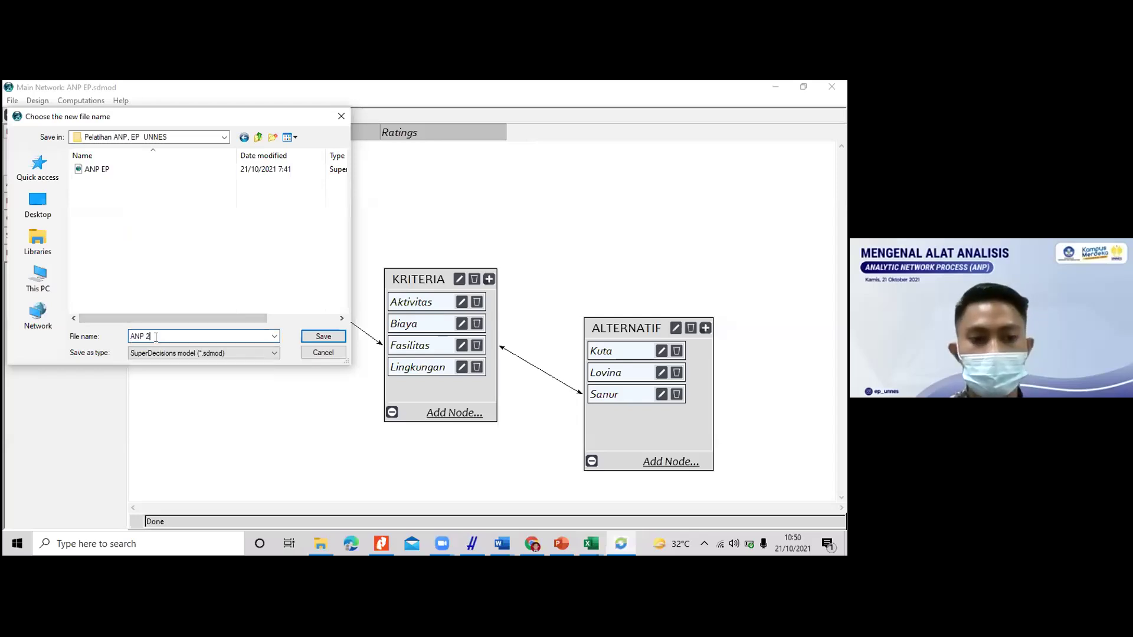
{"action": "key", "text": "Return"}
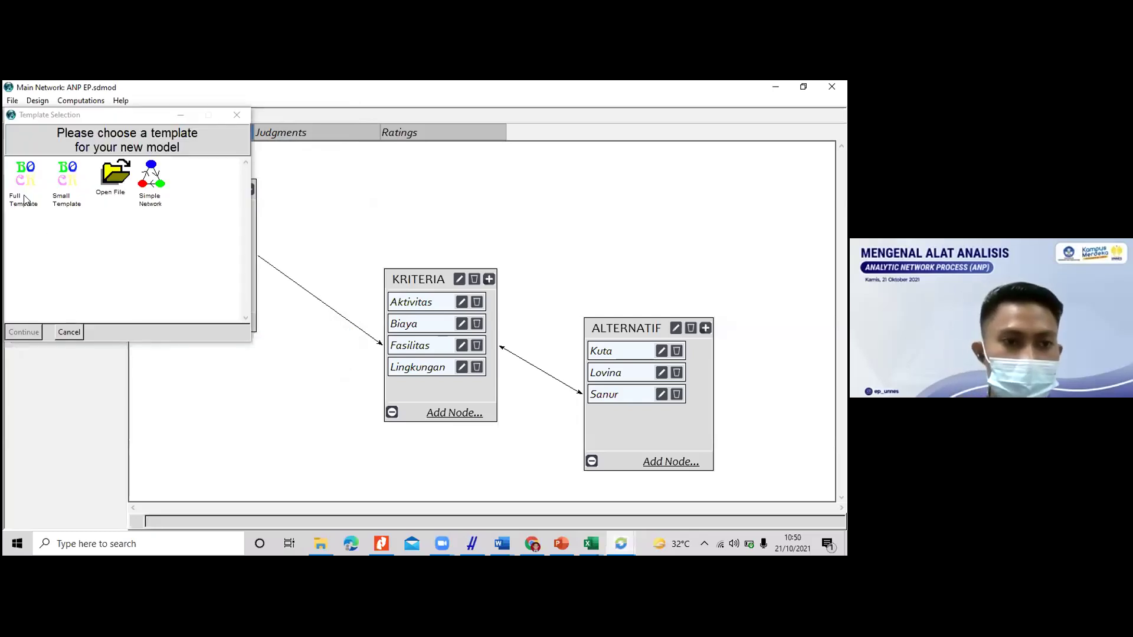
{"action": "left_click", "coordinate": [26, 192]}
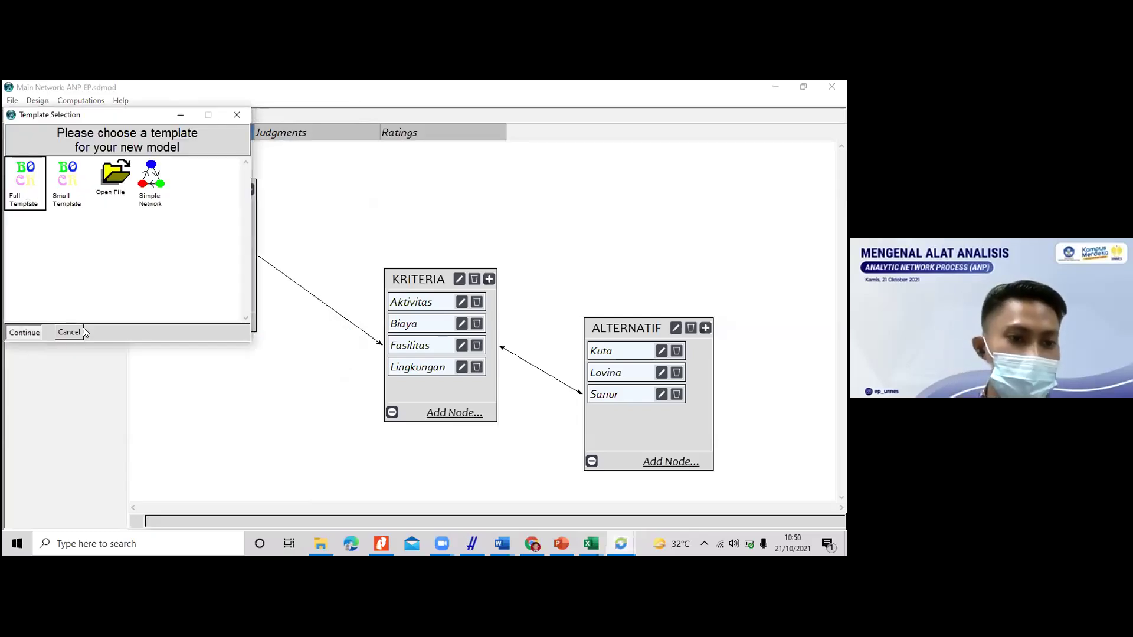
{"action": "double_click", "coordinate": [27, 183]}
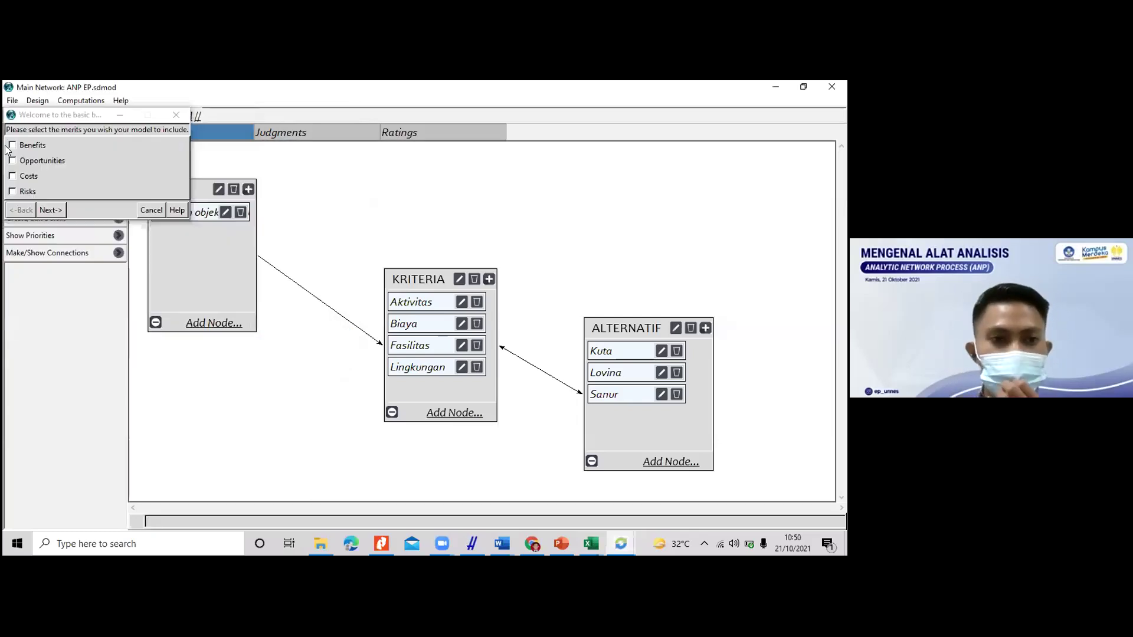
{"action": "left_click", "coordinate": [177, 116]}
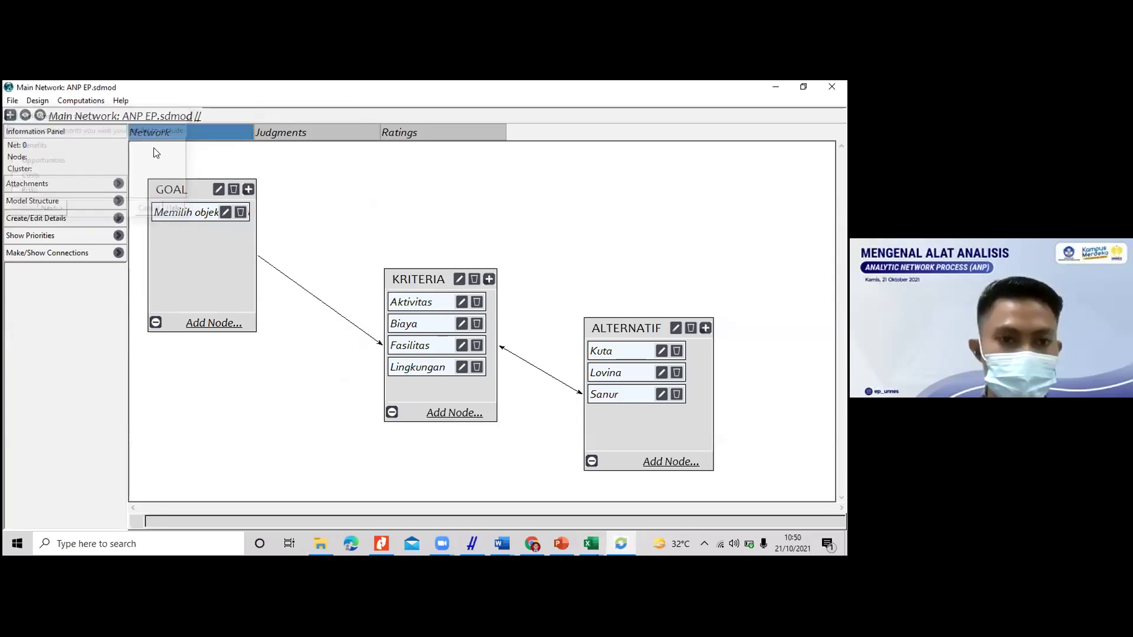
Step: Exit SuperDecisions with the ANP EP model and minimize the open File Explorer and Word windows to reach the desktop
{"action": "left_click", "coordinate": [832, 87]}
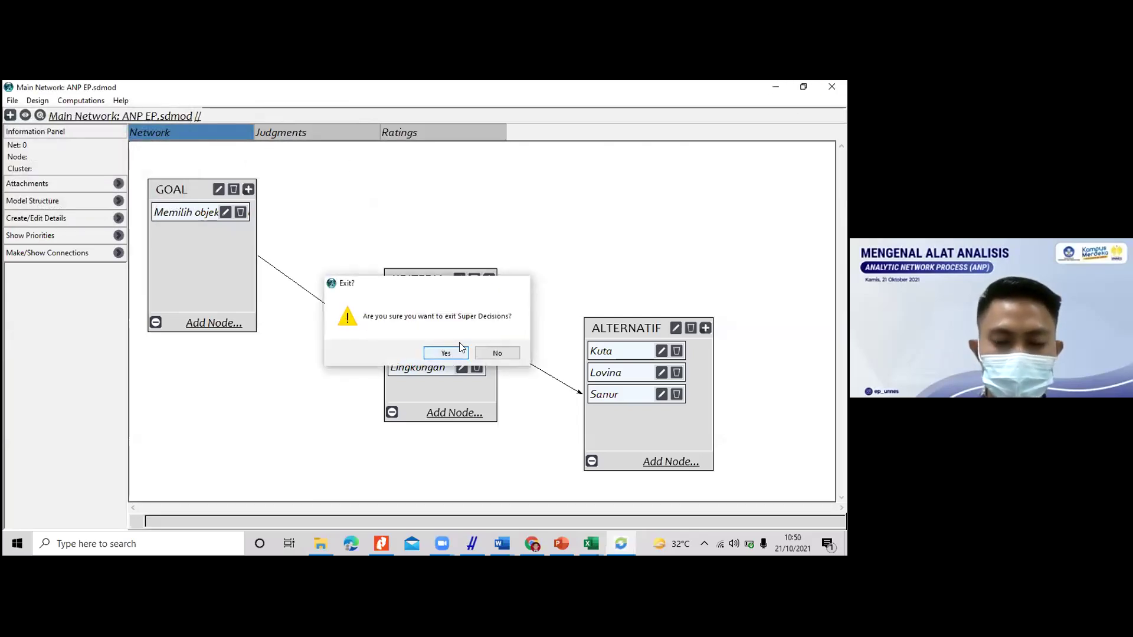
{"action": "key", "text": "Return"}
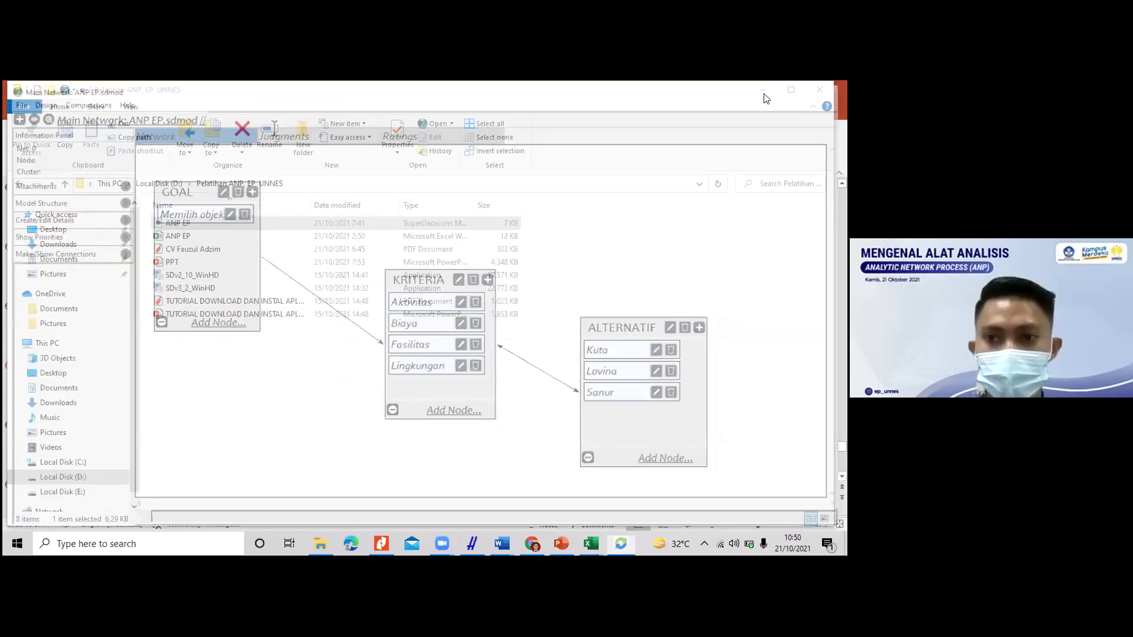
{"action": "left_click", "coordinate": [765, 93]}
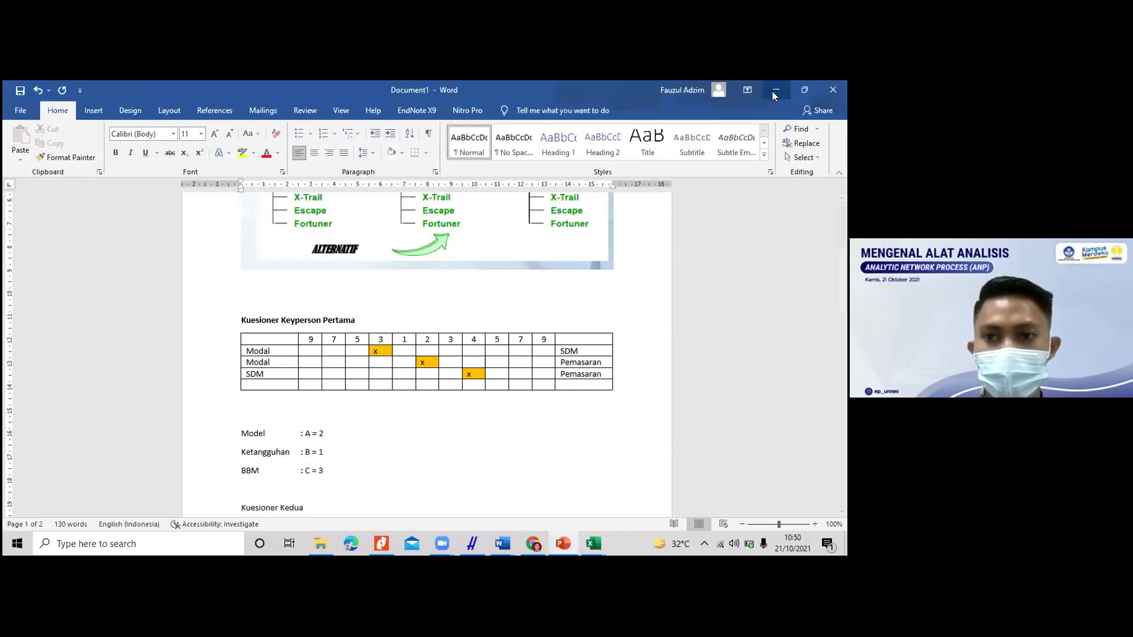
{"action": "left_click", "coordinate": [774, 93]}
{"action": "left_click", "coordinate": [774, 90]}
{"action": "left_click", "coordinate": [772, 91]}
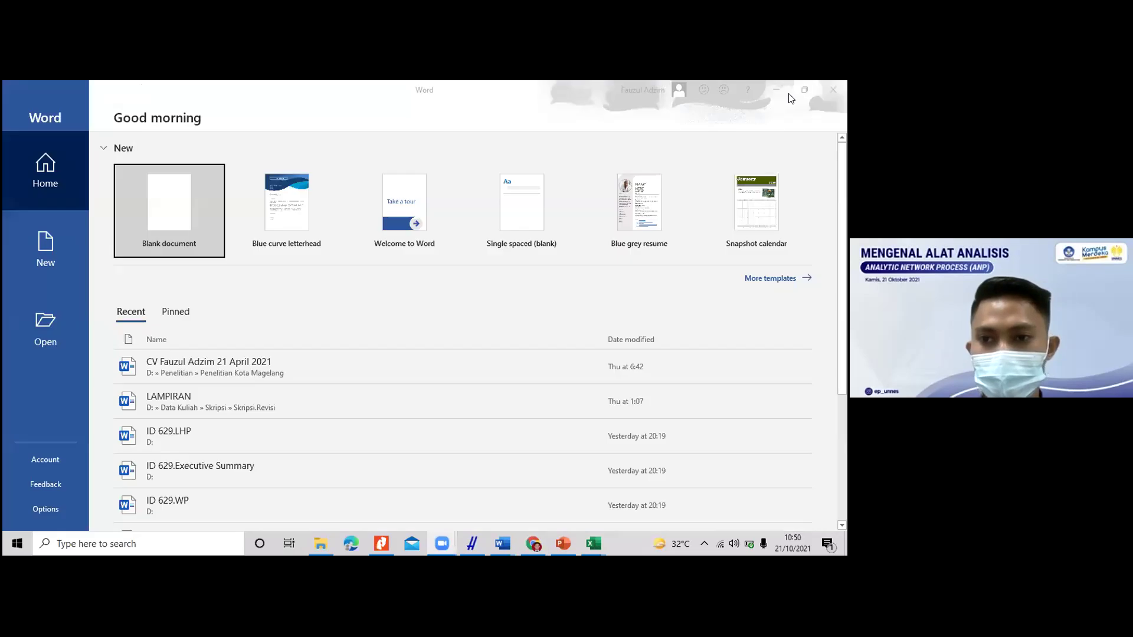
{"action": "left_click", "coordinate": [776, 90]}
{"action": "left_click", "coordinate": [790, 90]}
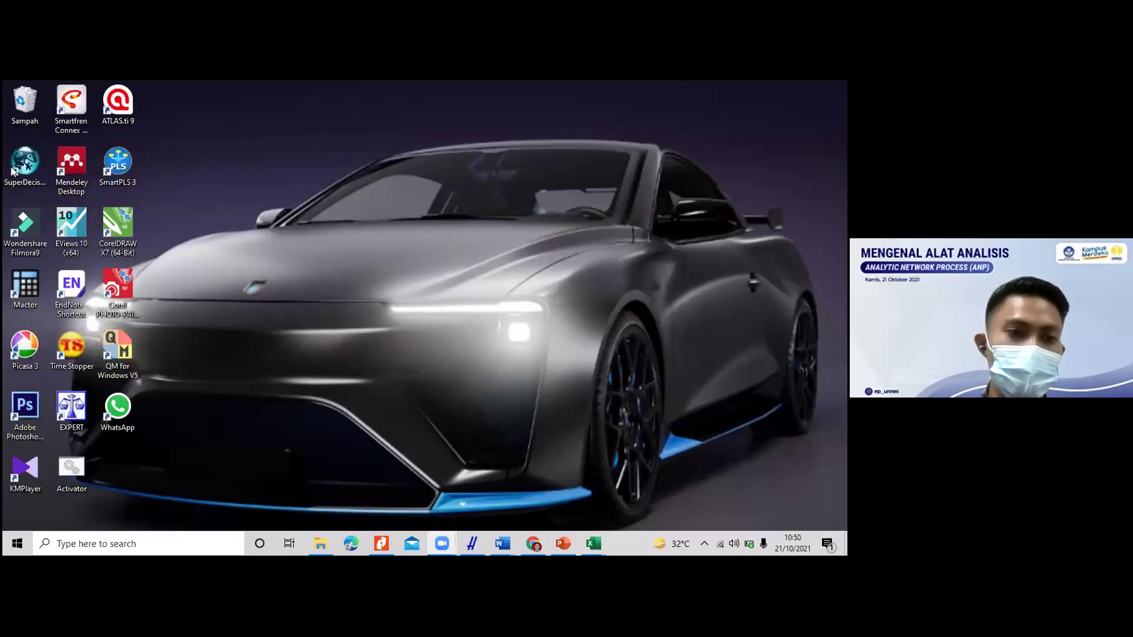
Step: Launch SuperDecisions from the desktop, dismiss the Tips window and maximize the main window
{"action": "left_click", "coordinate": [13, 171]}
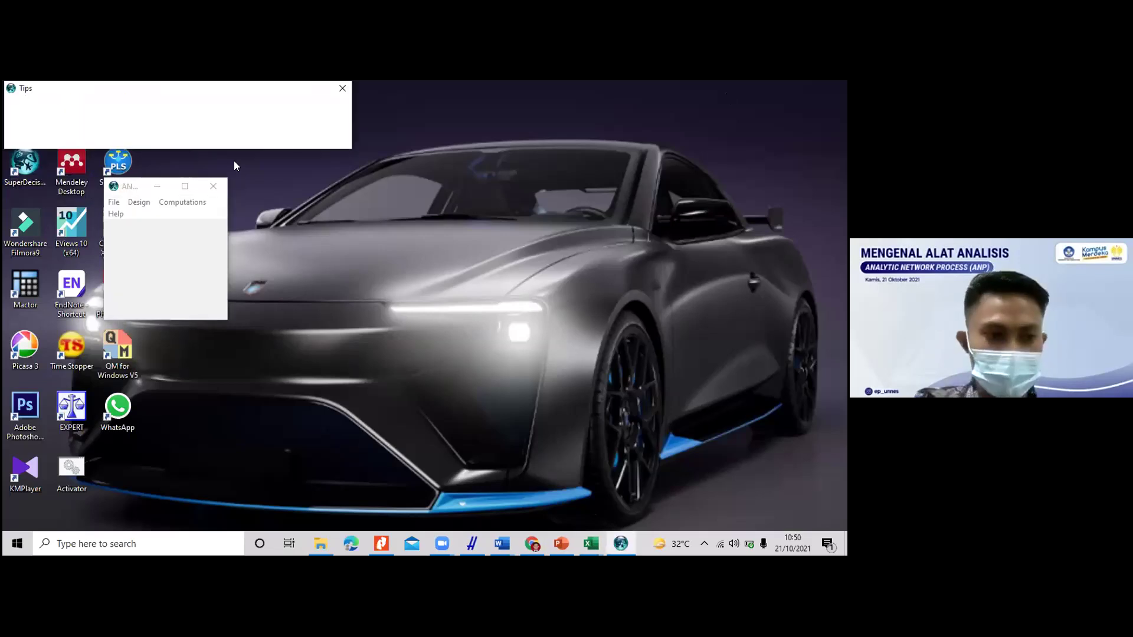
{"action": "left_click", "coordinate": [343, 88]}
{"action": "left_click", "coordinate": [357, 186]}
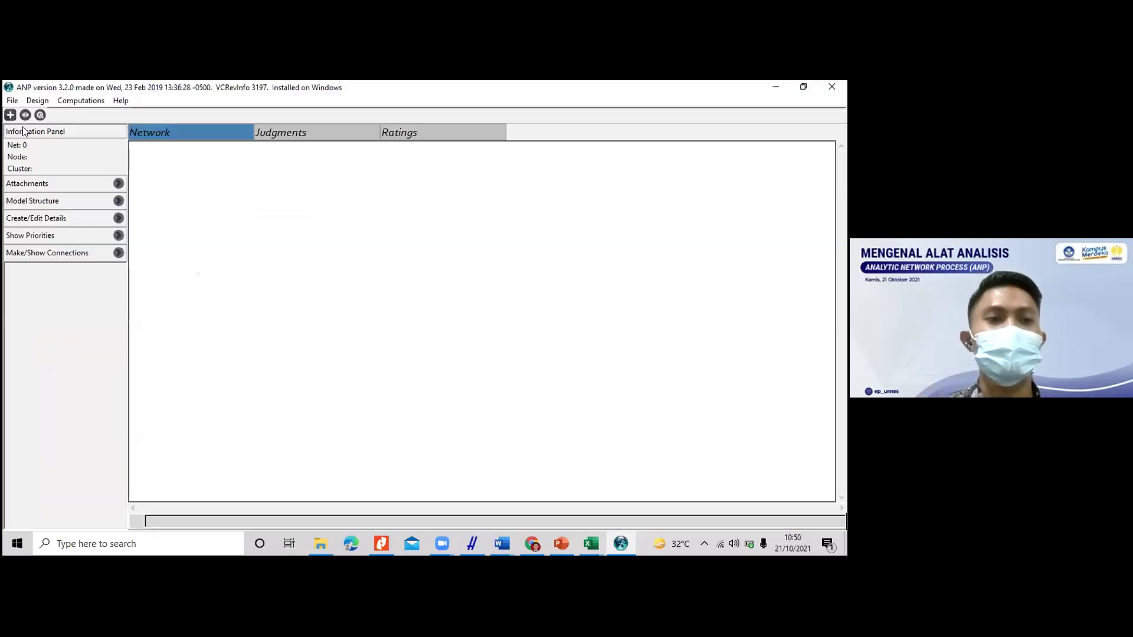
Step: Start a new model with the file name ANP EP 2 in the Pelatihan ANP, EP UNNES folder on Local Disk (D:)
{"action": "left_click", "coordinate": [6, 101]}
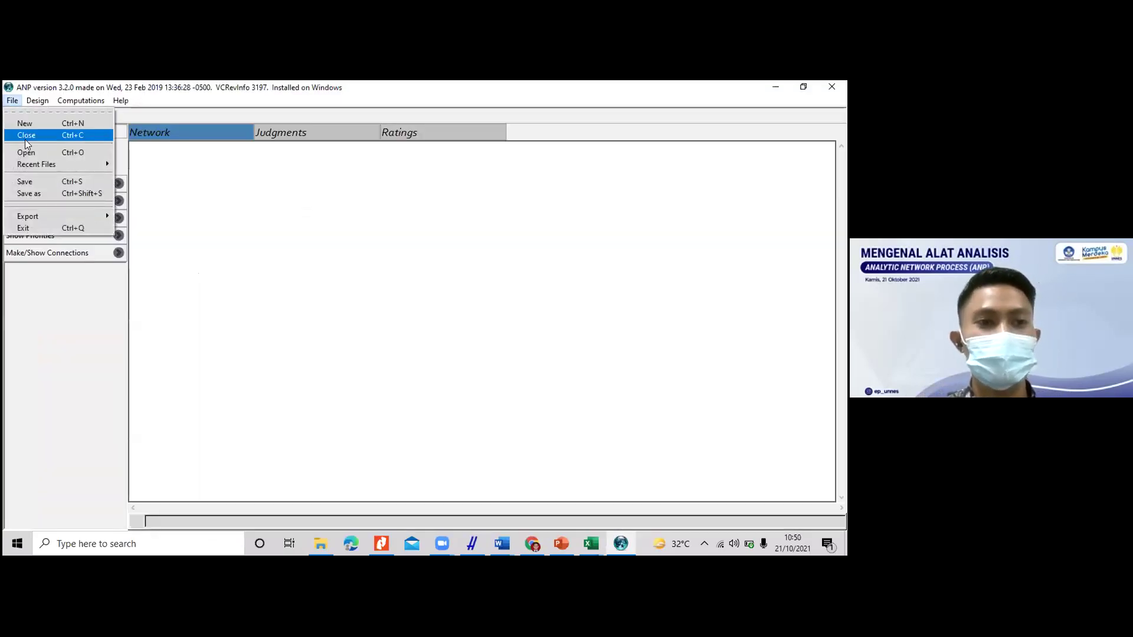
{"action": "left_click", "coordinate": [17, 123]}
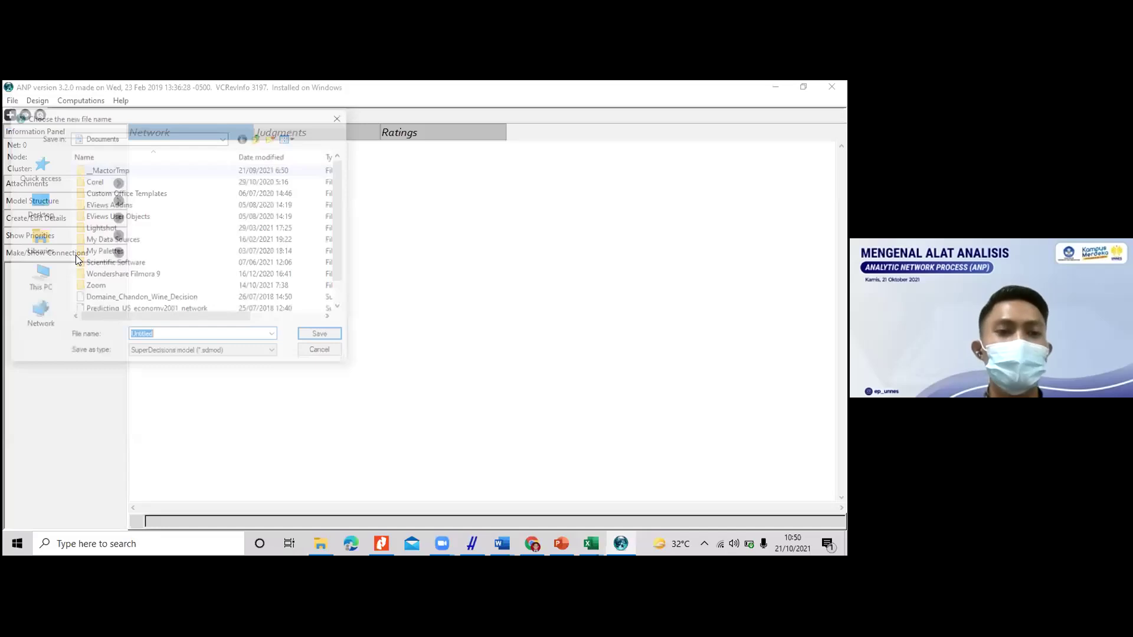
{"action": "left_click", "coordinate": [44, 286]}
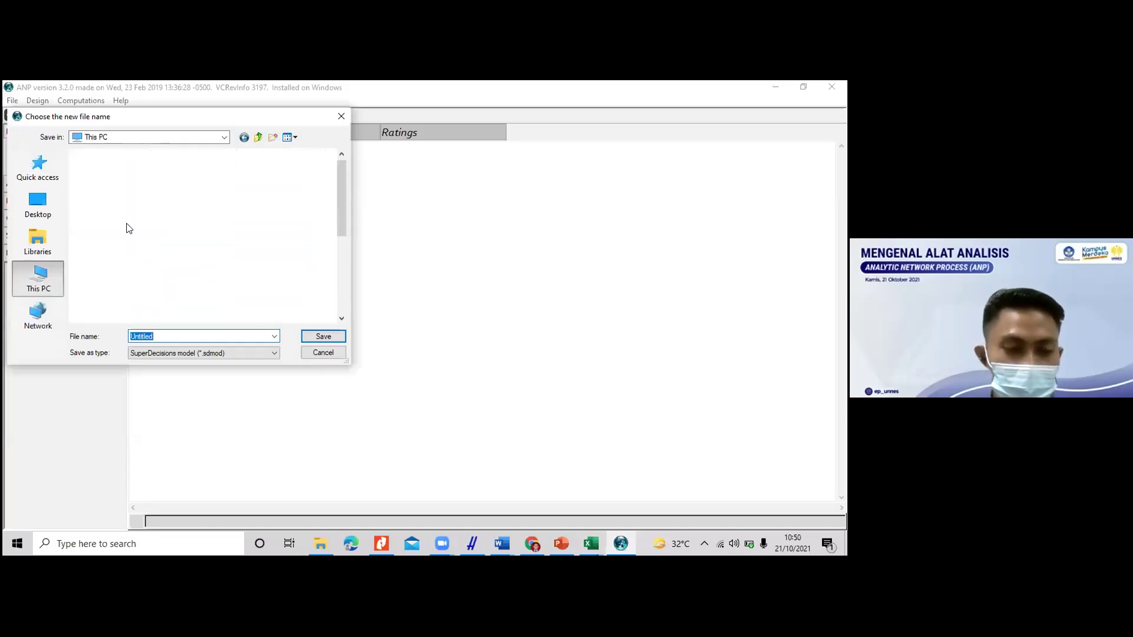
{"action": "scroll", "coordinate": [141, 273], "scroll_direction": "down", "scroll_amount": 3}
{"action": "double_click", "coordinate": [144, 273]}
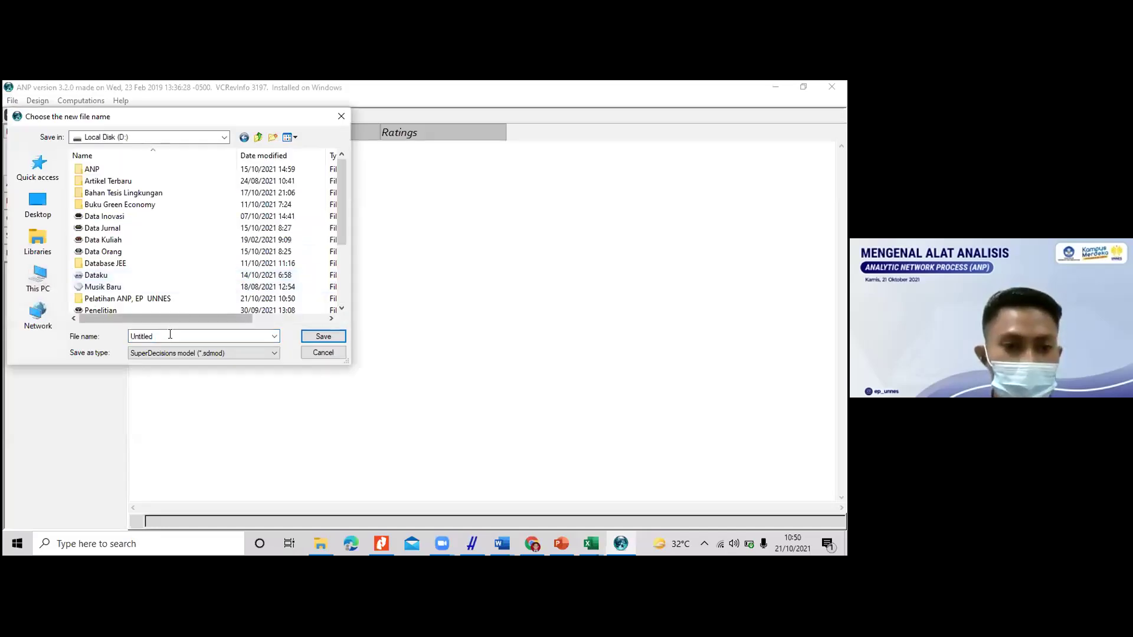
{"action": "double_click", "coordinate": [131, 299]}
{"action": "double_click", "coordinate": [156, 334]}
{"action": "type", "text": "ANP EP 2"}
{"action": "key", "text": "Return"}
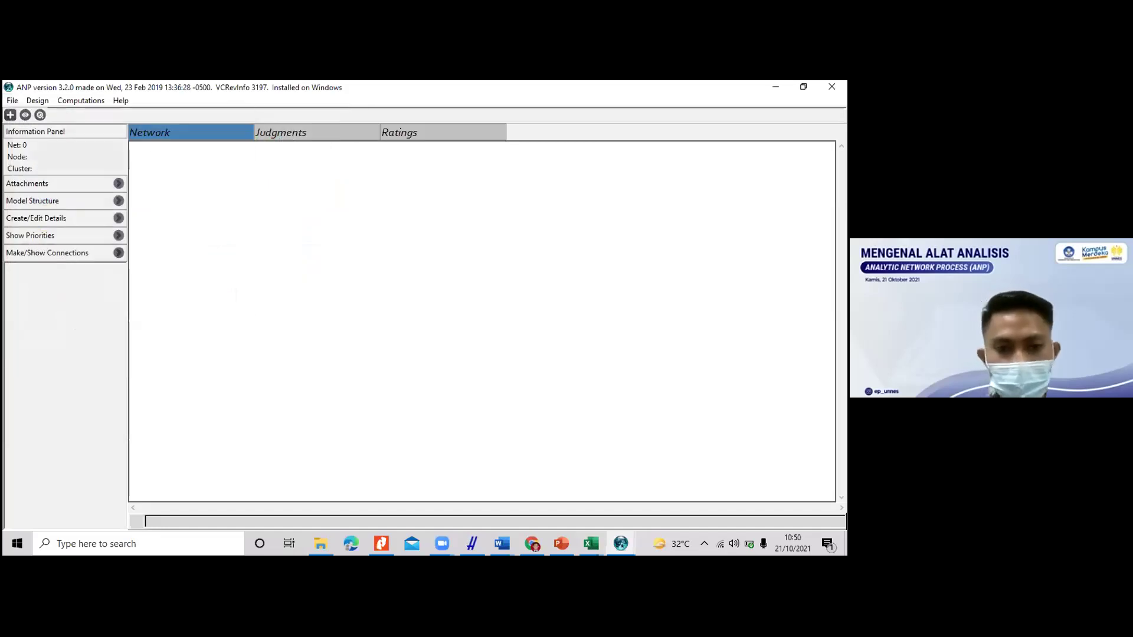
Step: Cancel the model-building wizard without including any merits, leaving the new network empty
{"action": "left_click", "coordinate": [17, 189]}
{"action": "left_click", "coordinate": [24, 332]}
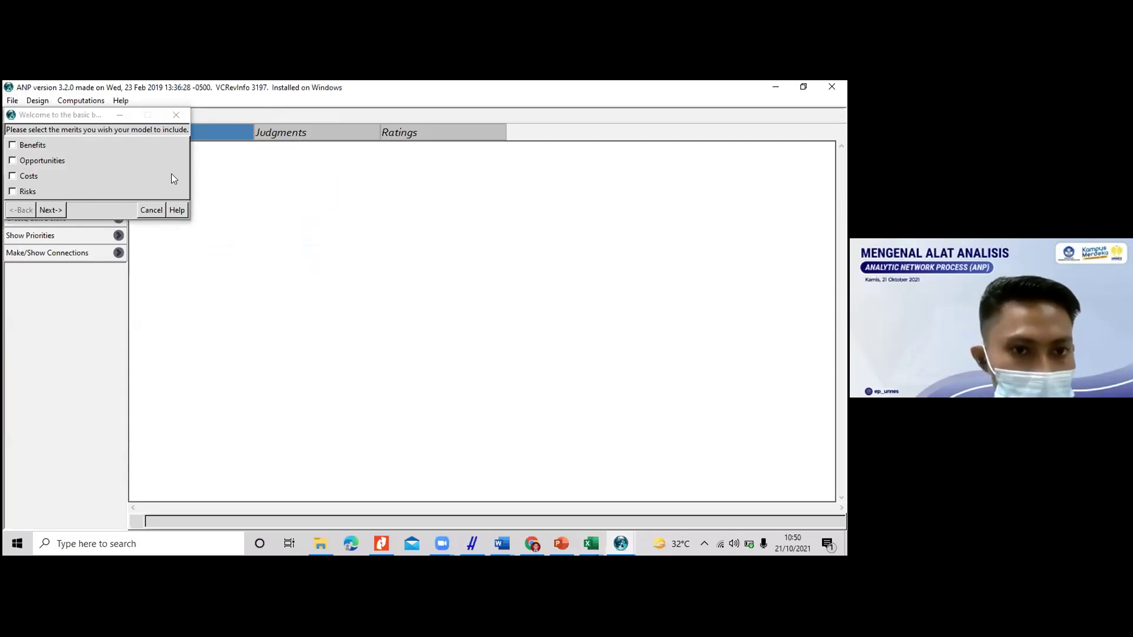
{"action": "left_click", "coordinate": [151, 210]}
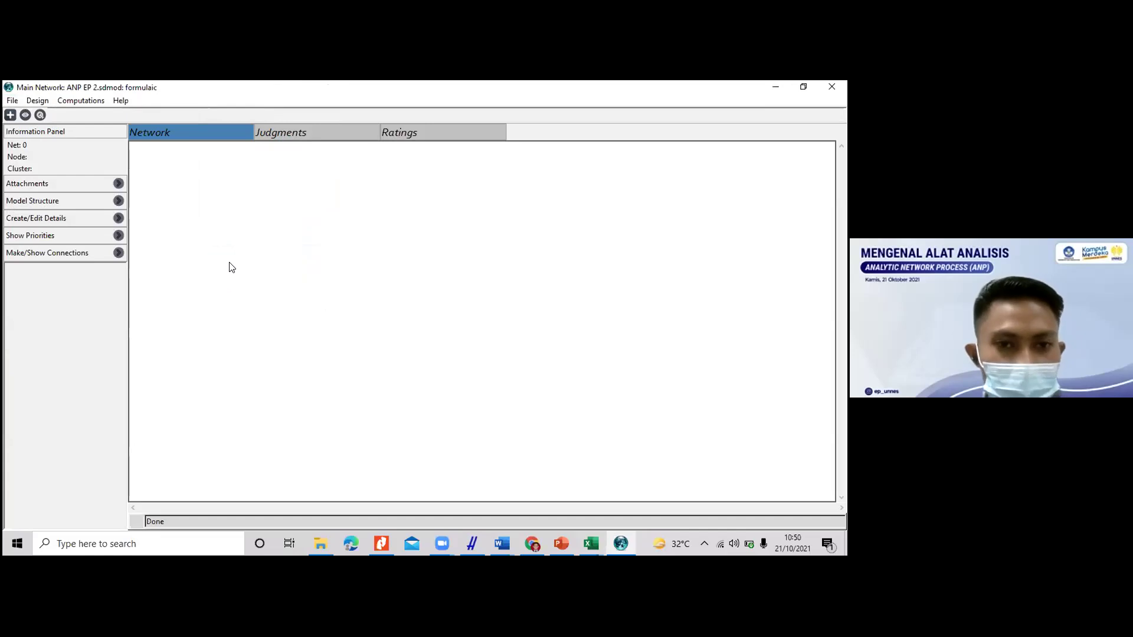
{"action": "left_click", "coordinate": [13, 100]}
{"action": "left_click", "coordinate": [159, 177]}
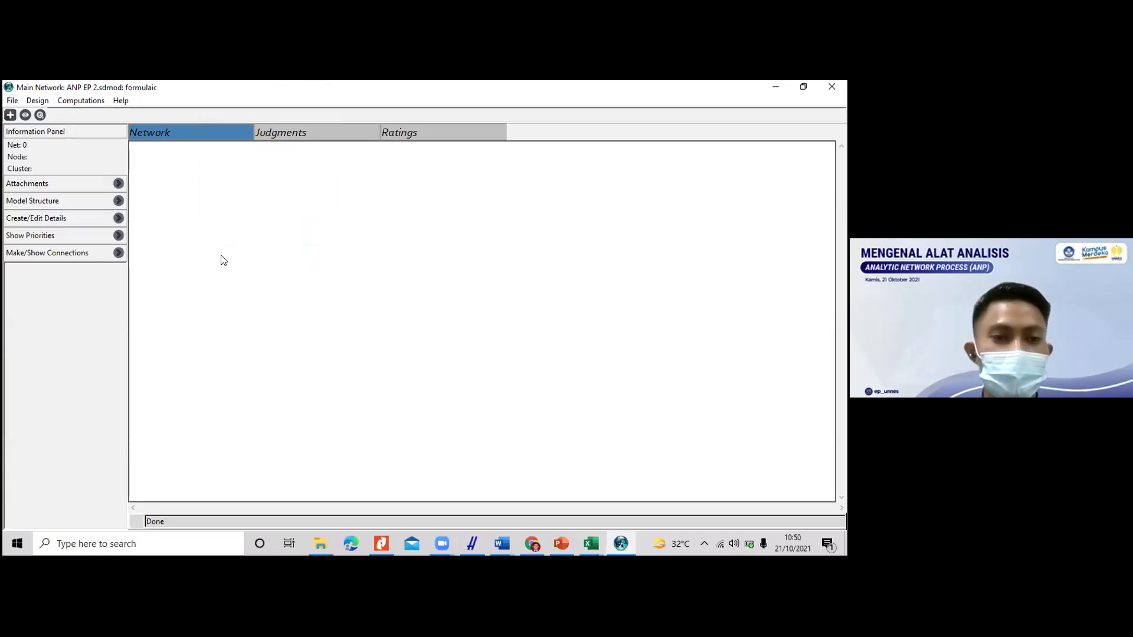
Step: Create a cluster named GOAL and place it in the upper-left area of the network
{"action": "left_click", "coordinate": [11, 115]}
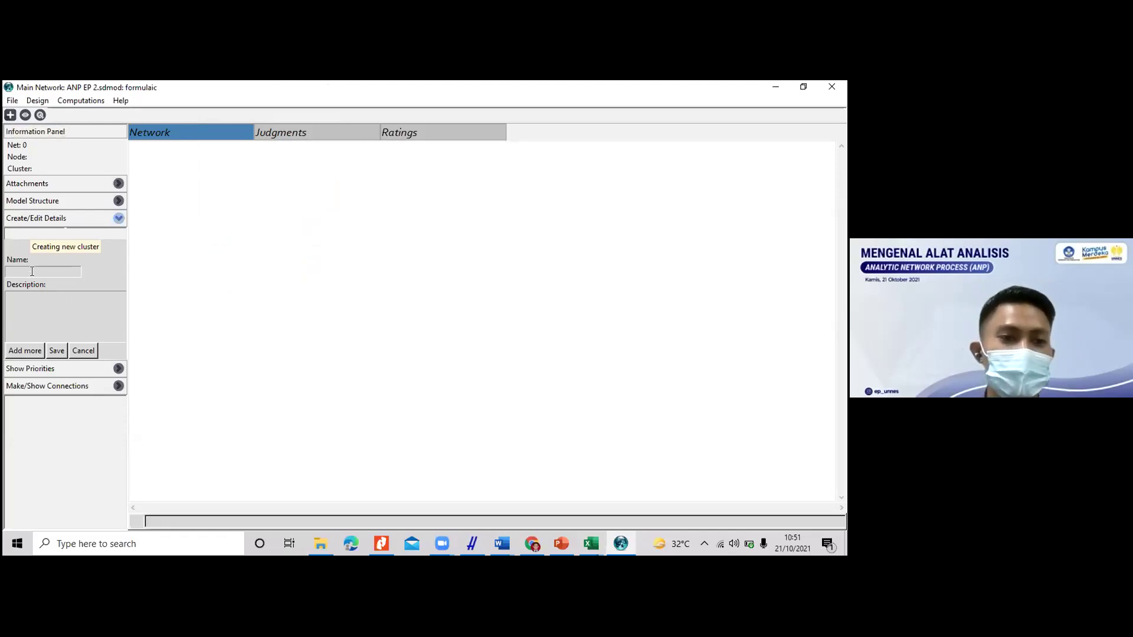
{"action": "type", "text": "GOAL"}
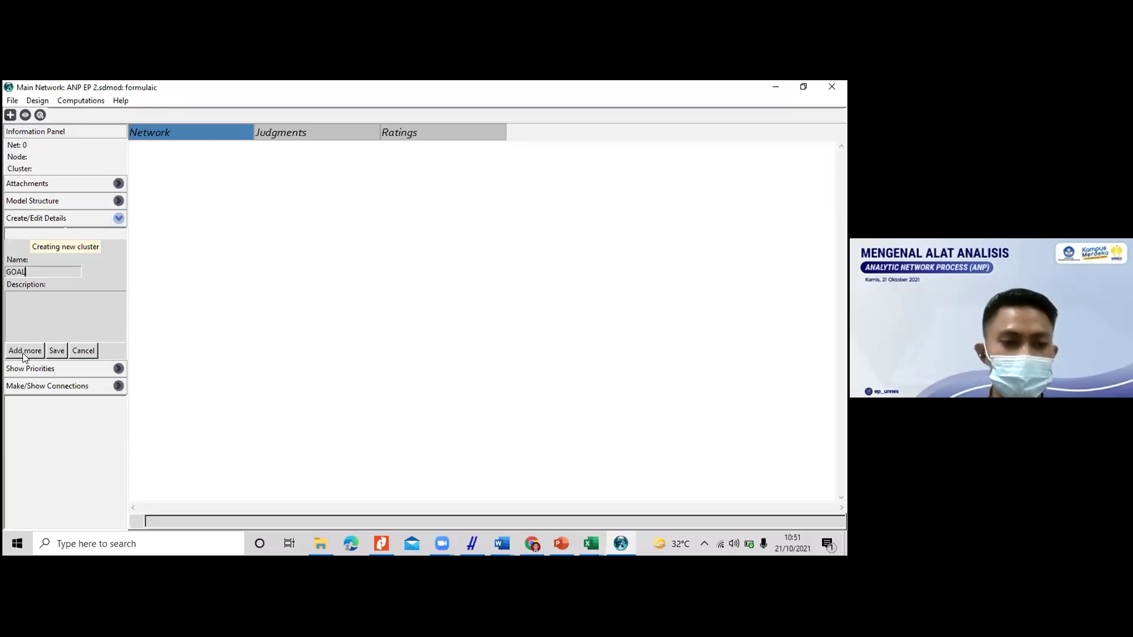
{"action": "left_click", "coordinate": [57, 351]}
{"action": "left_click_drag", "start_coordinate": [184, 255], "coordinate": [216, 246]}
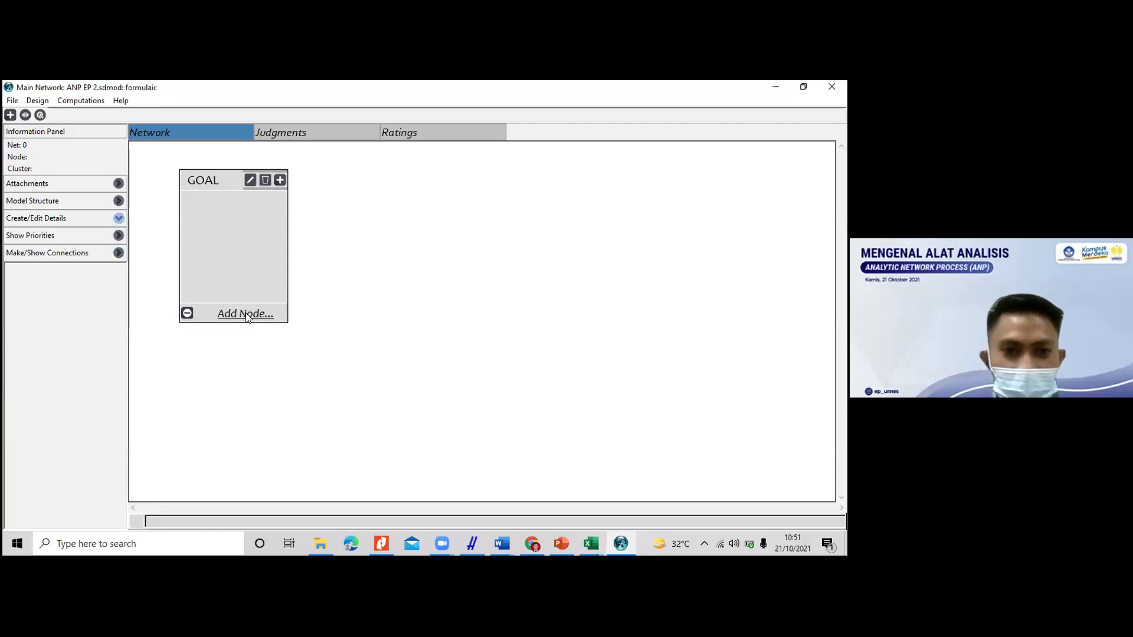
Step: Add a node named Prioritas Strategi Pengembangan UMKM Manisan Carica to the GOAL cluster
{"action": "left_click", "coordinate": [231, 244]}
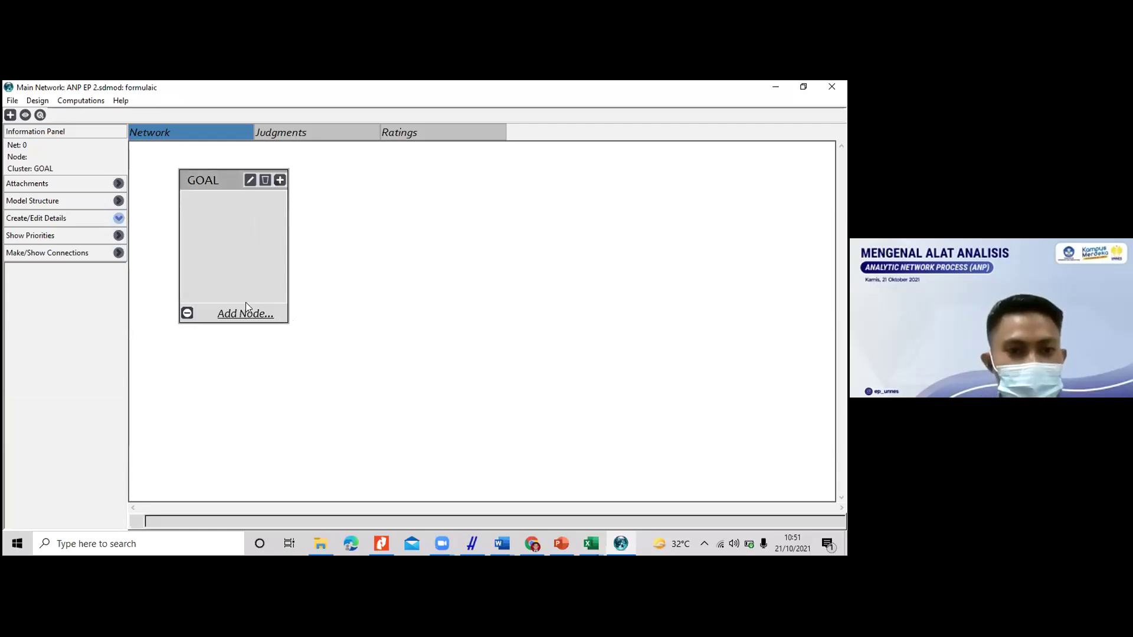
{"action": "left_click", "coordinate": [249, 314]}
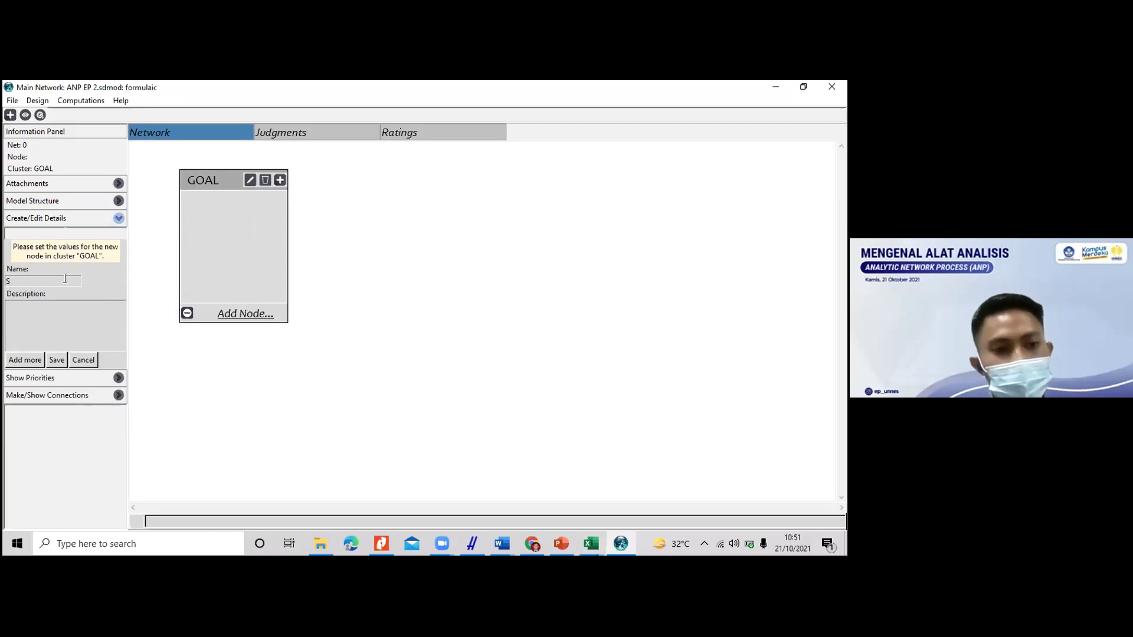
{"action": "type", "text": "P"}
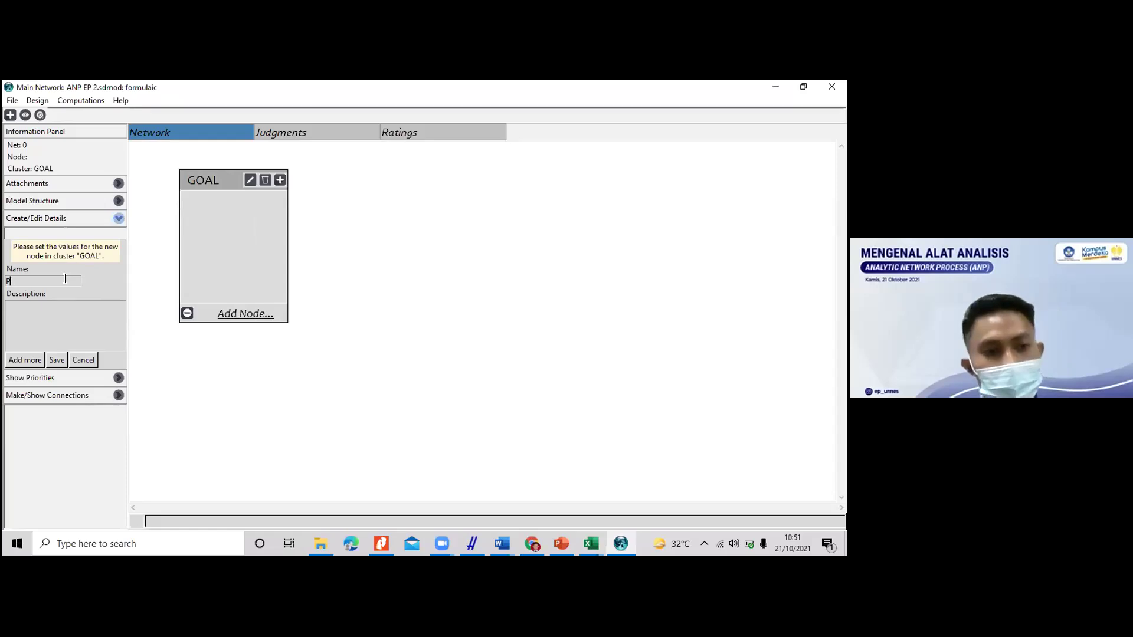
{"action": "type", "text": "rieo"}
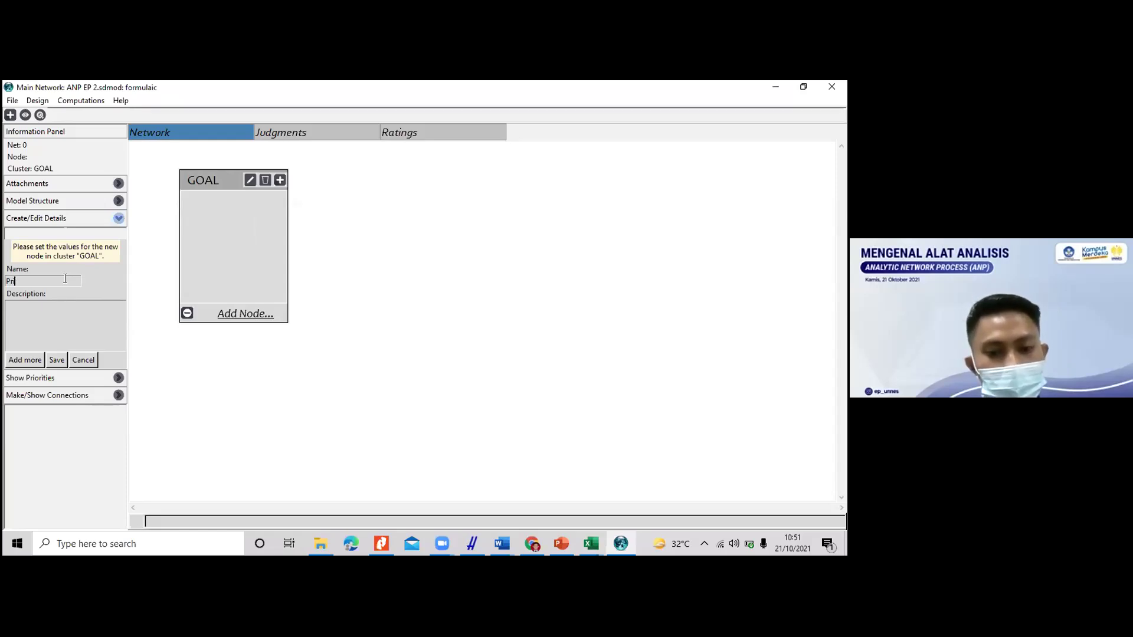
{"action": "key", "text": "BackSpace"}
{"action": "type", "text": "ritas"}
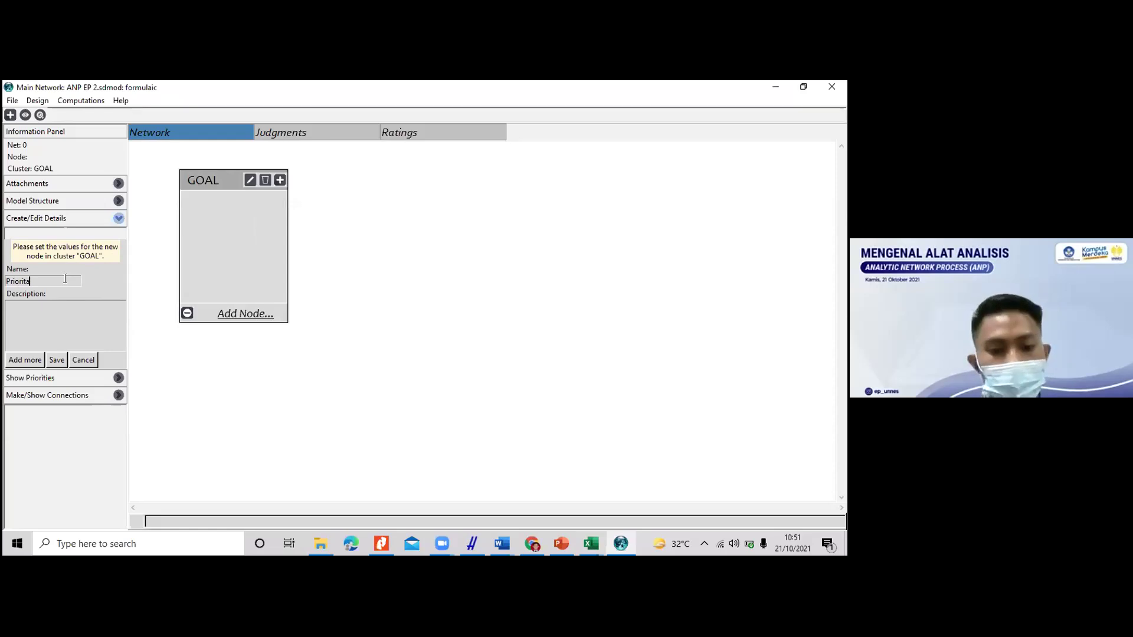
{"action": "type", "text": " Strategi Penge"}
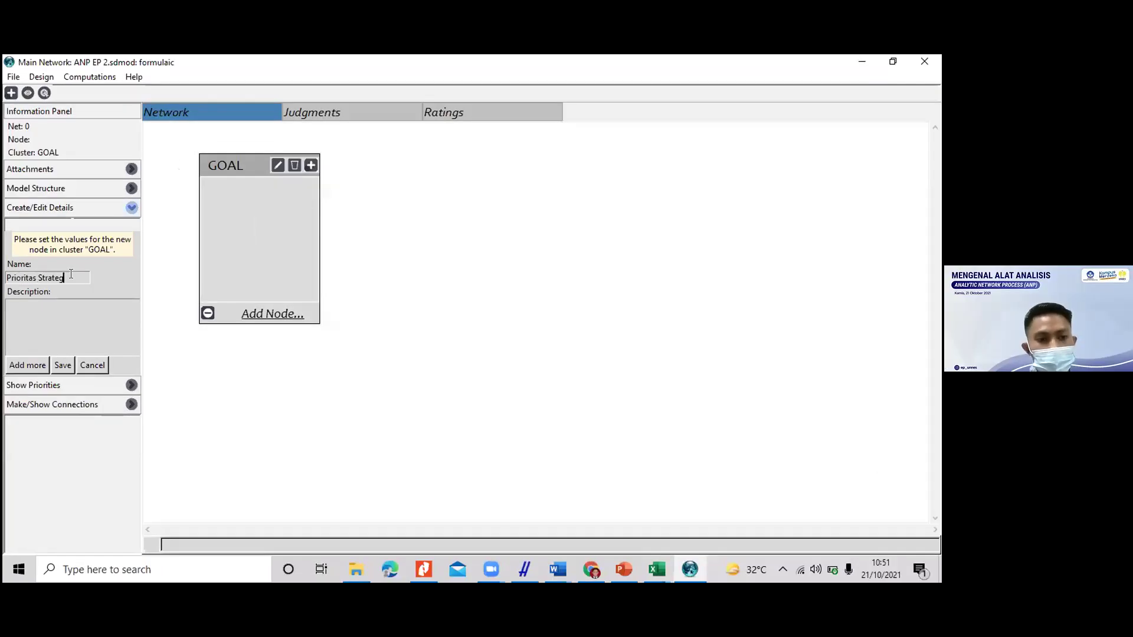
{"action": "type", "text": "mbangan"}
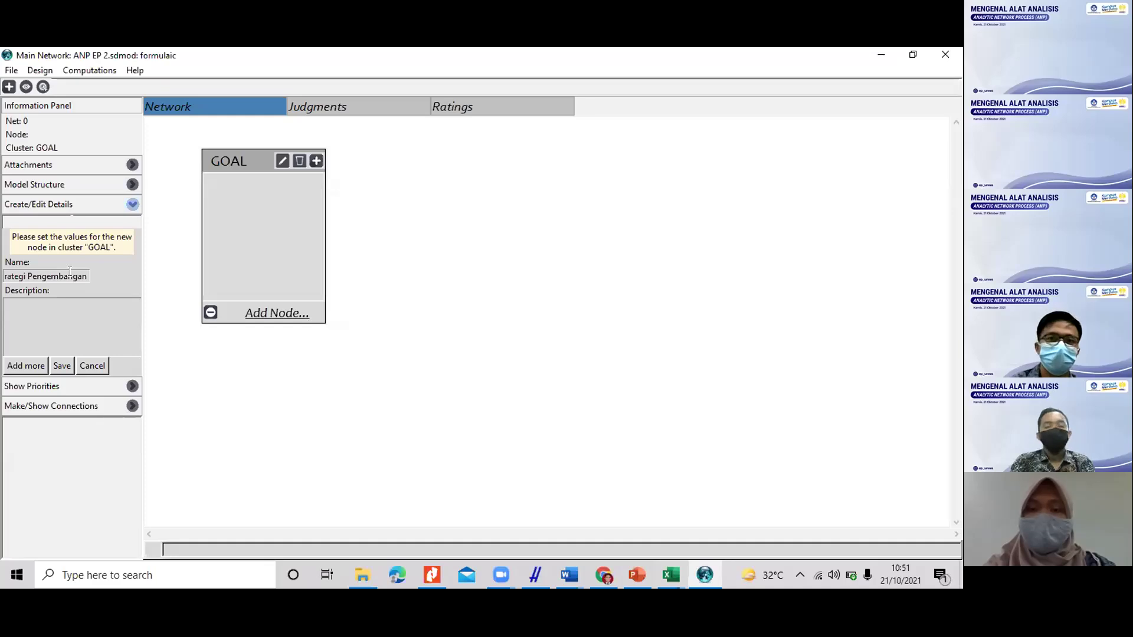
{"action": "type", "text": " UMKM Manisan Car"}
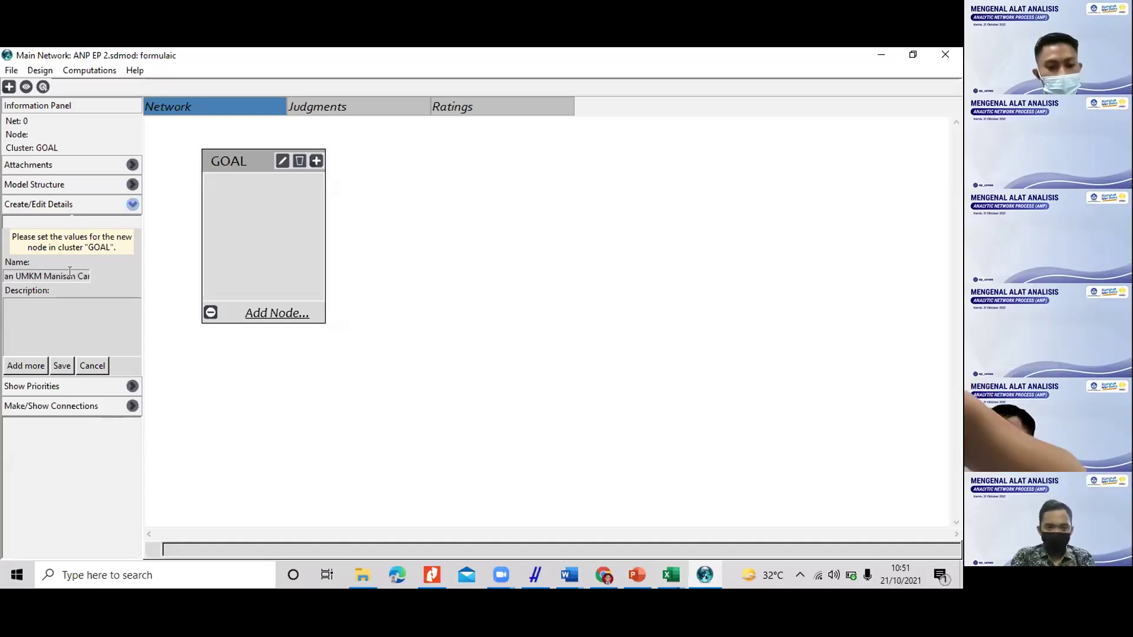
{"action": "type", "text": "ica"}
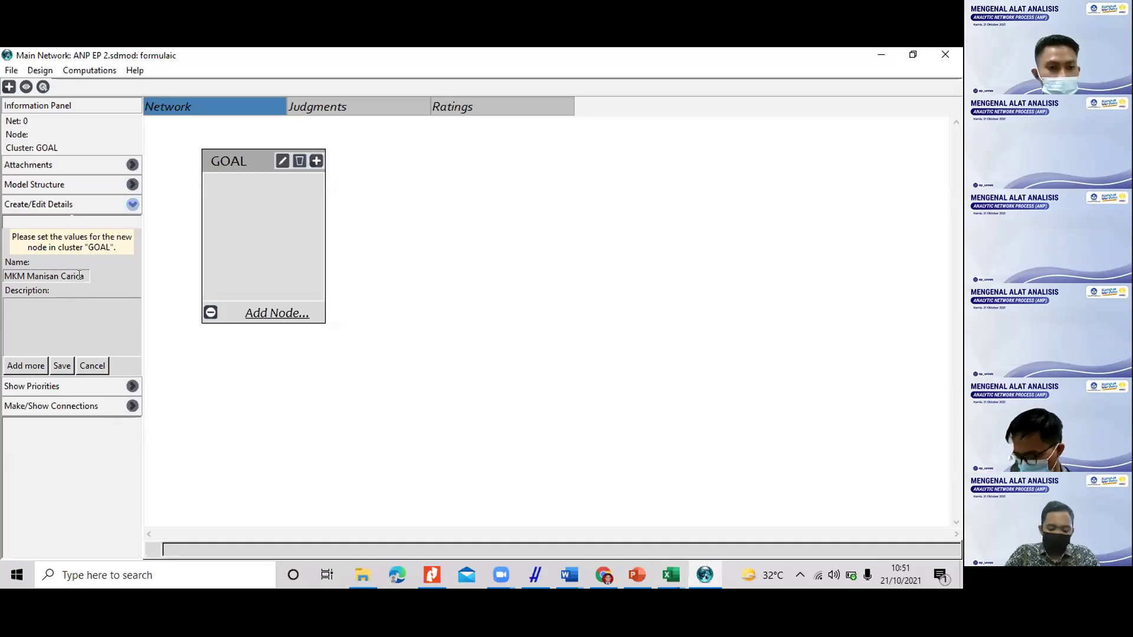
{"action": "left_click_drag", "start_coordinate": [80, 270], "coordinate": [3, 276]}
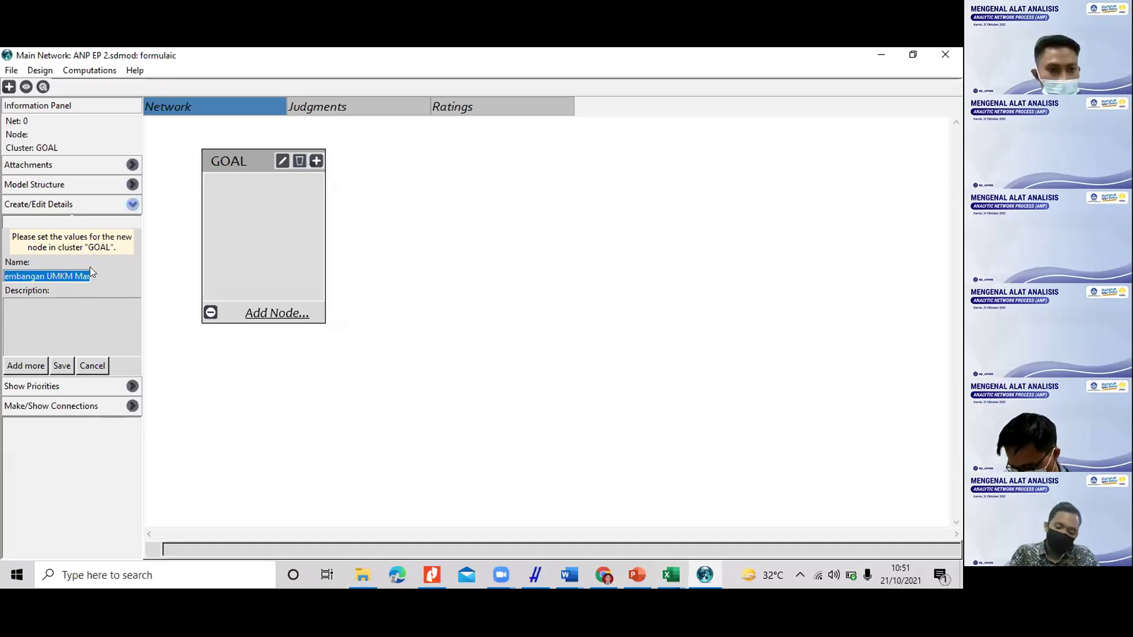
{"action": "left_click", "coordinate": [65, 276]}
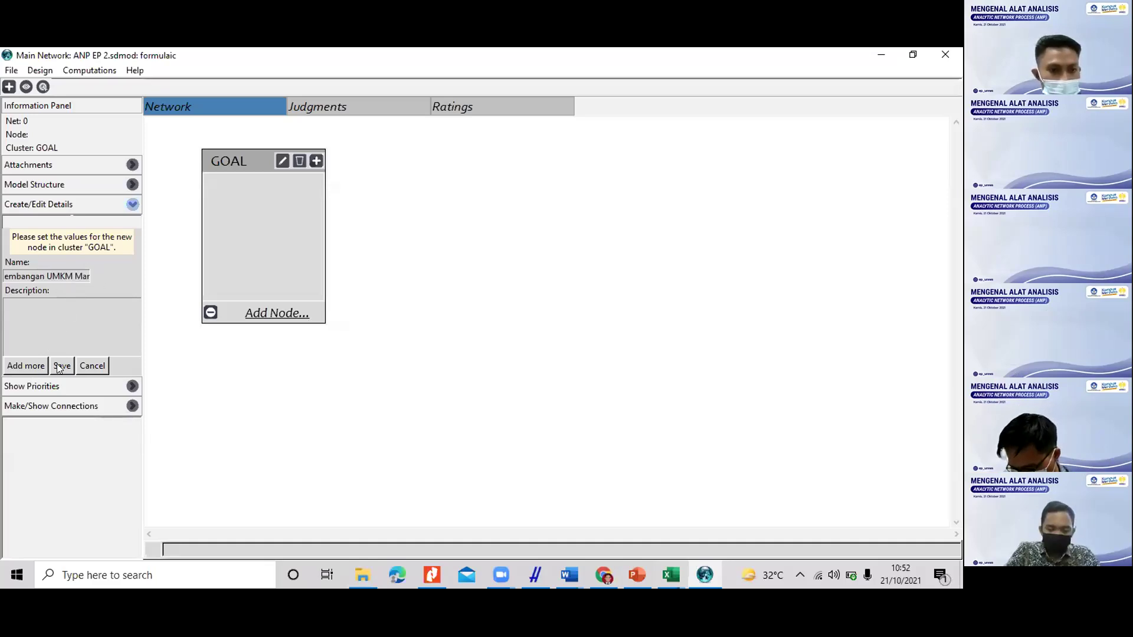
{"action": "left_click", "coordinate": [62, 365]}
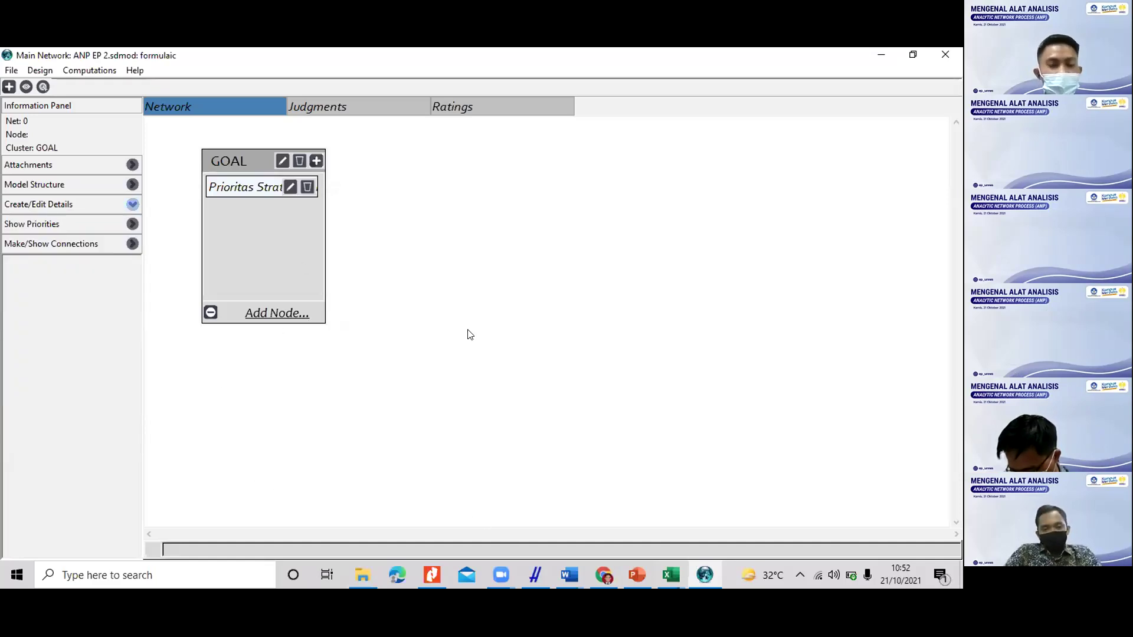
Step: Create a cluster named KRITERIA and move it below and to the right of the GOAL cluster
{"action": "left_click", "coordinate": [9, 86]}
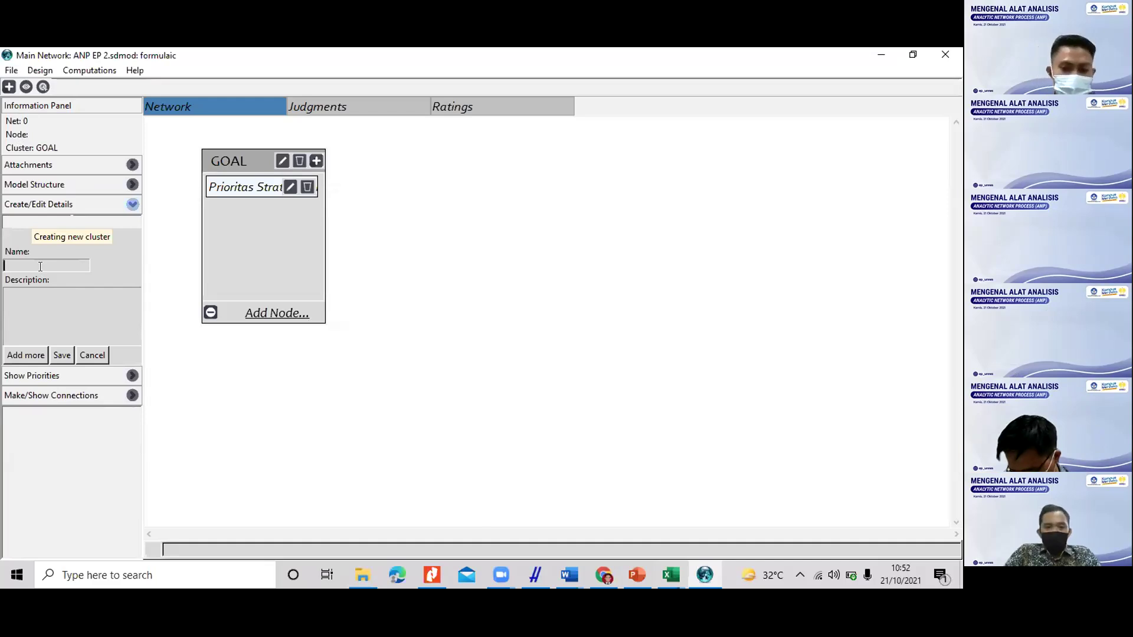
{"action": "type", "text": "KRITERIA"}
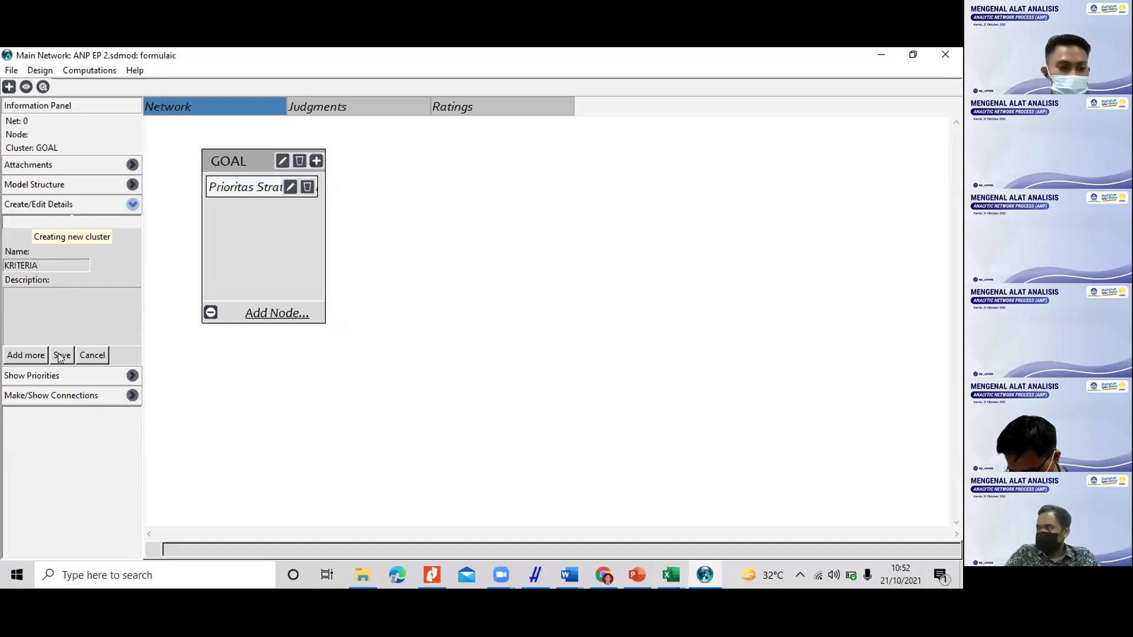
{"action": "left_click", "coordinate": [34, 354]}
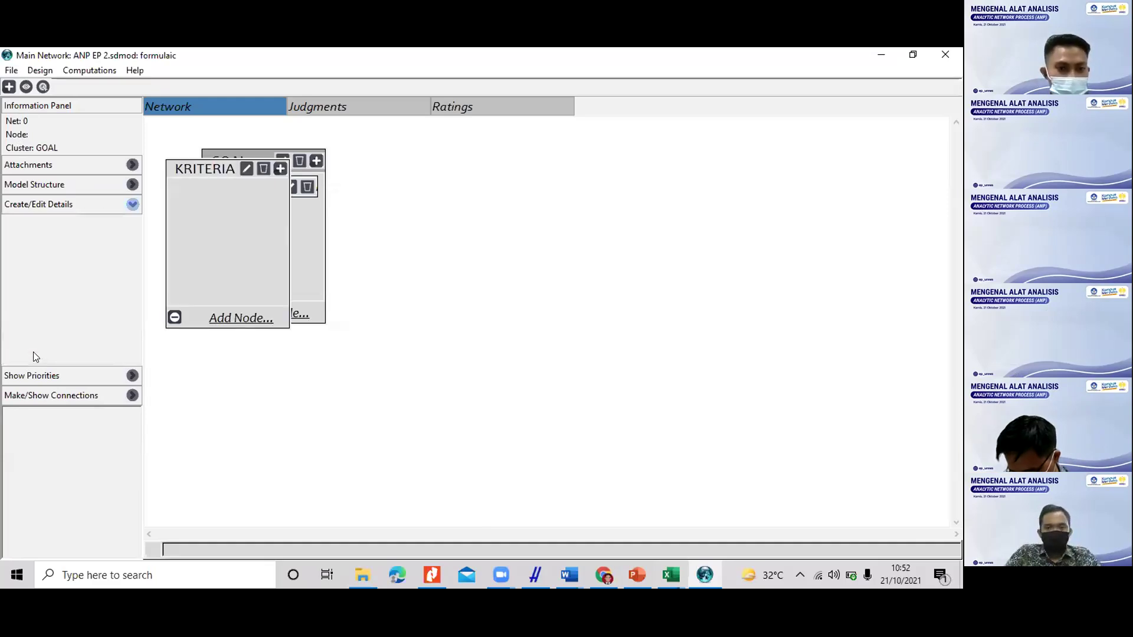
{"action": "left_click", "coordinate": [169, 199]}
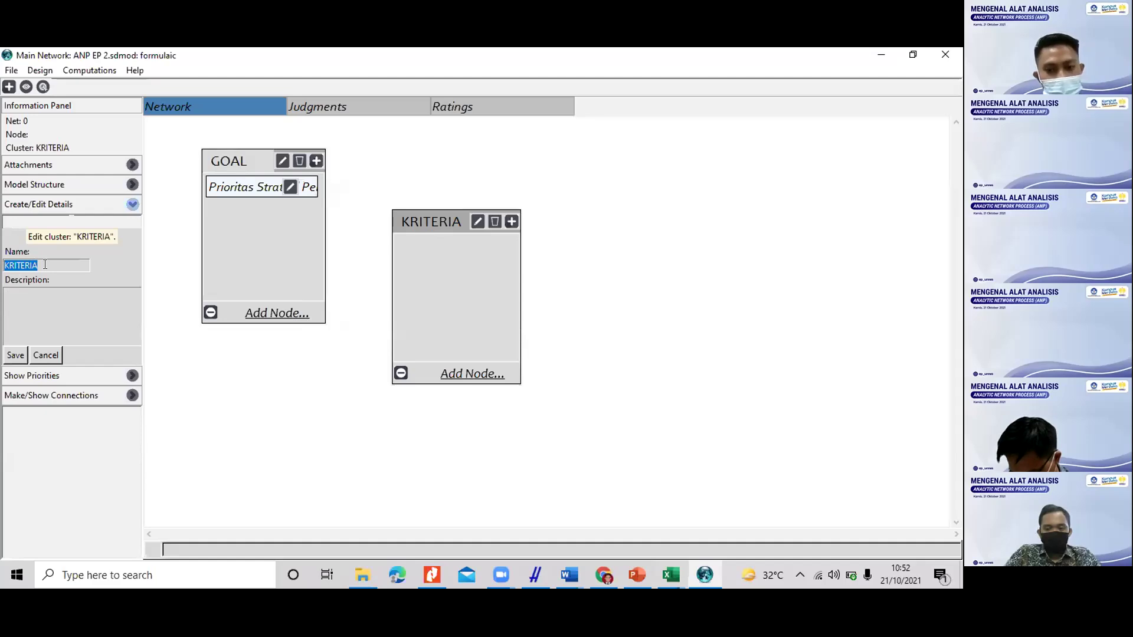
Step: Create a cluster named SUB KRITERIA and place it to the right of the KRITERIA cluster, slightly lower
{"action": "type", "text": "SU"}
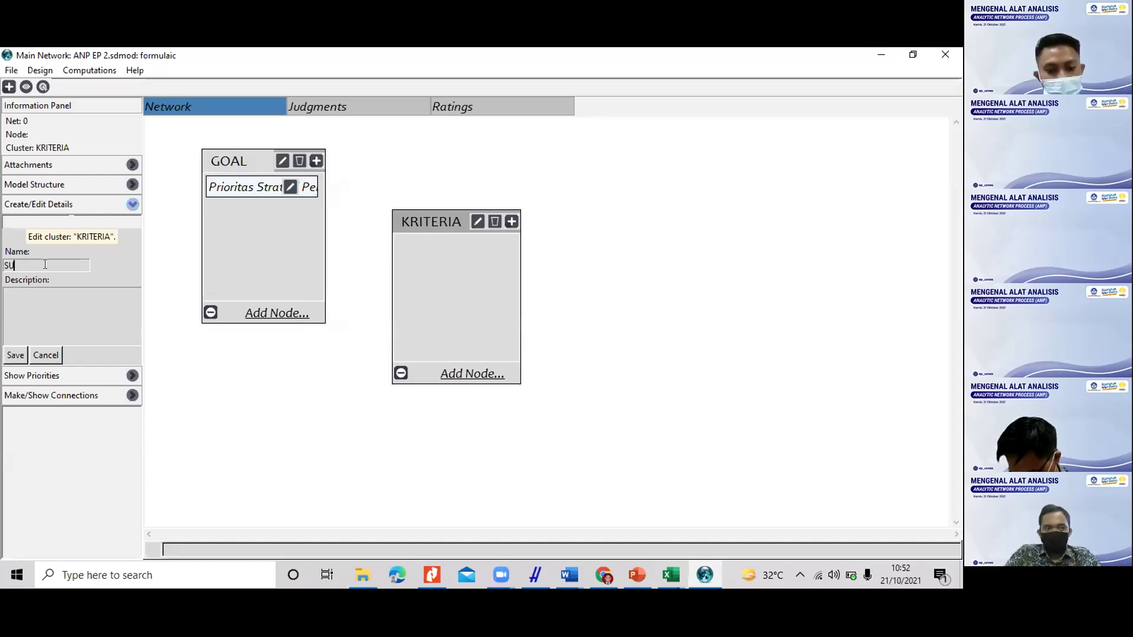
{"action": "type", "text": "B KRITERIA"}
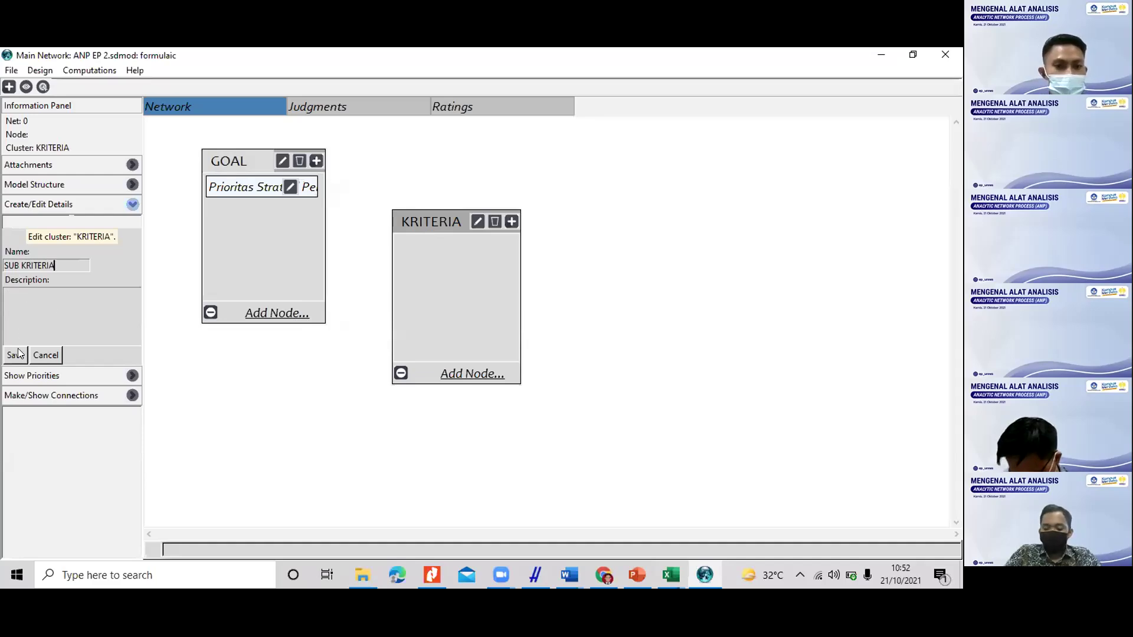
{"action": "left_click", "coordinate": [47, 356]}
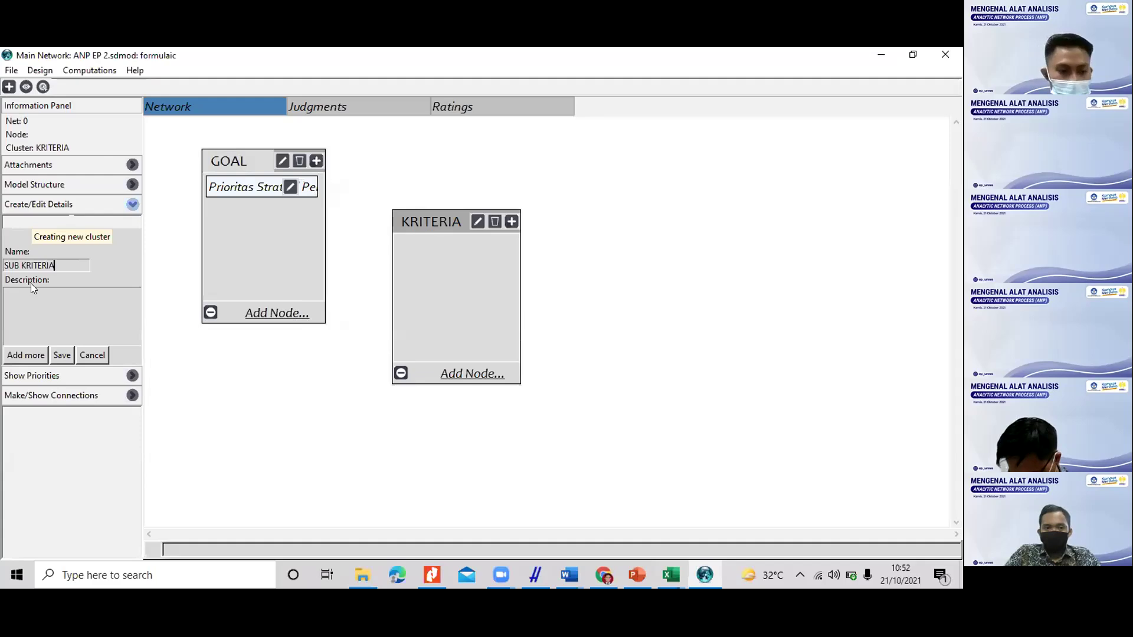
{"action": "left_click", "coordinate": [61, 355]}
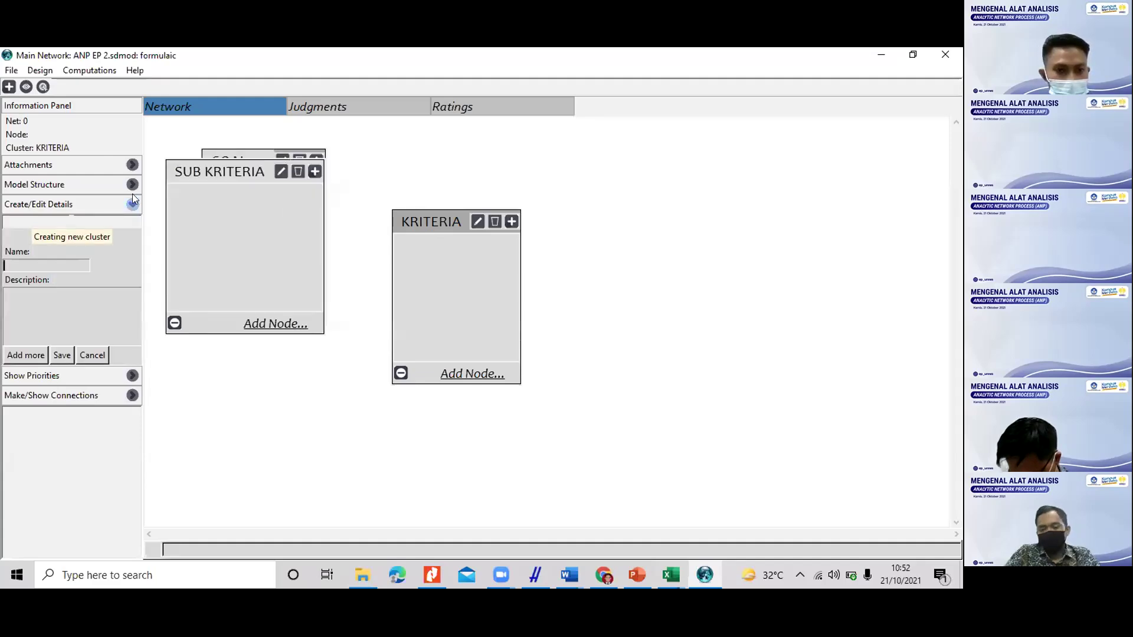
{"action": "left_click_drag", "start_coordinate": [647, 243], "coordinate": [644, 238]}
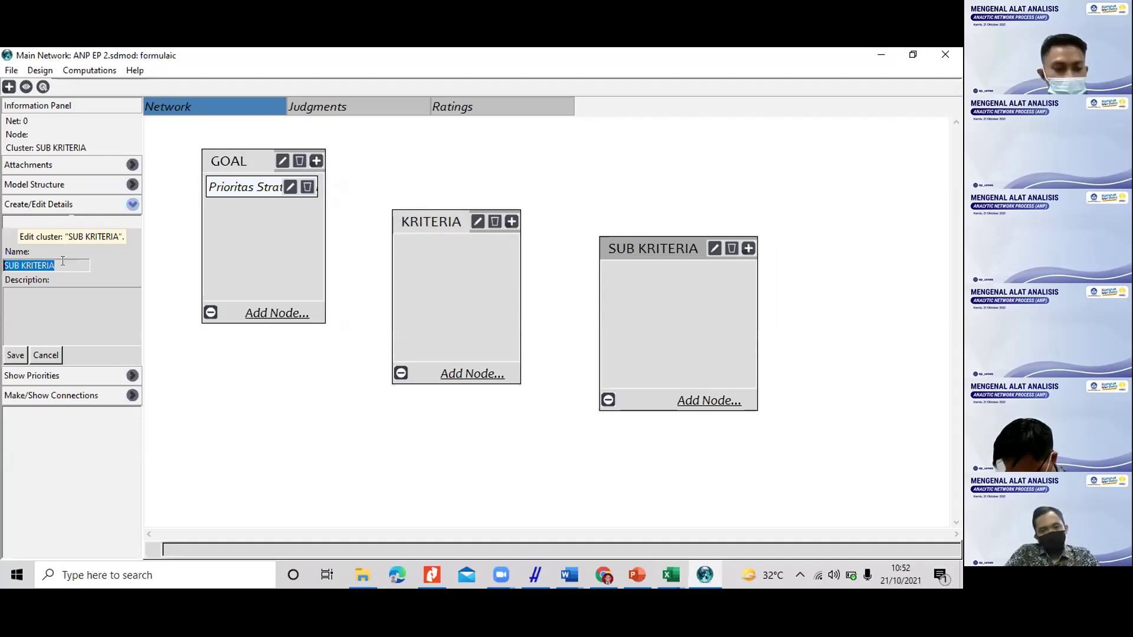
Step: Rename the SUB KRITERIA cluster as ALTERNATIF and move it farther right in the network
{"action": "type", "text": "ALTERNATIF"}
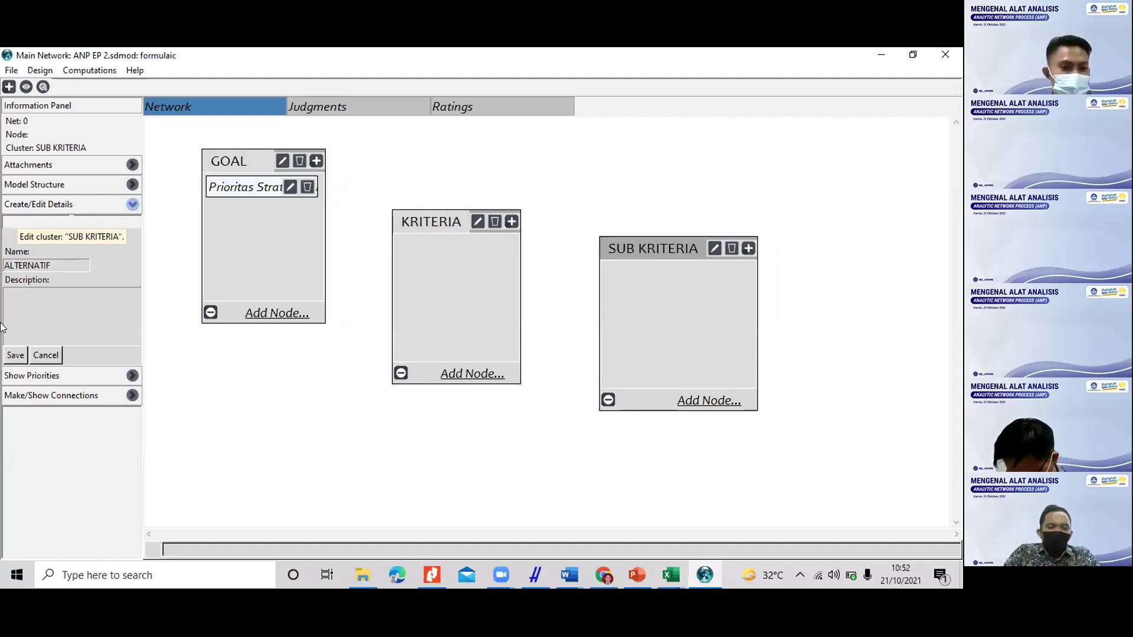
{"action": "left_click", "coordinate": [16, 355]}
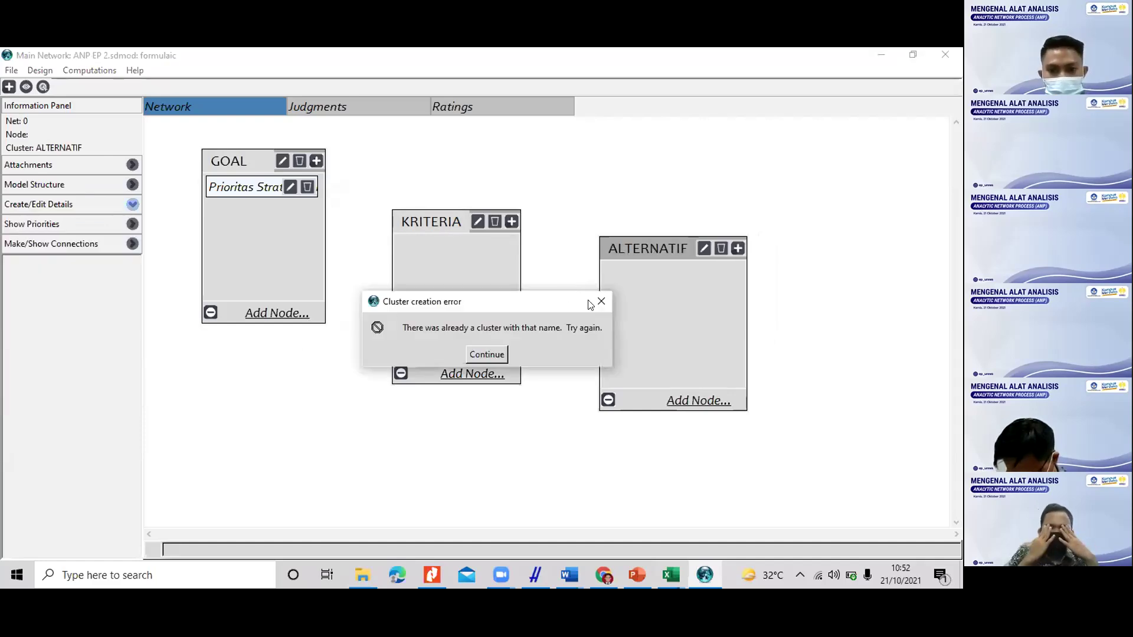
{"action": "key", "text": "Return"}
{"action": "left_click_drag", "start_coordinate": [664, 243], "coordinate": [814, 249]}
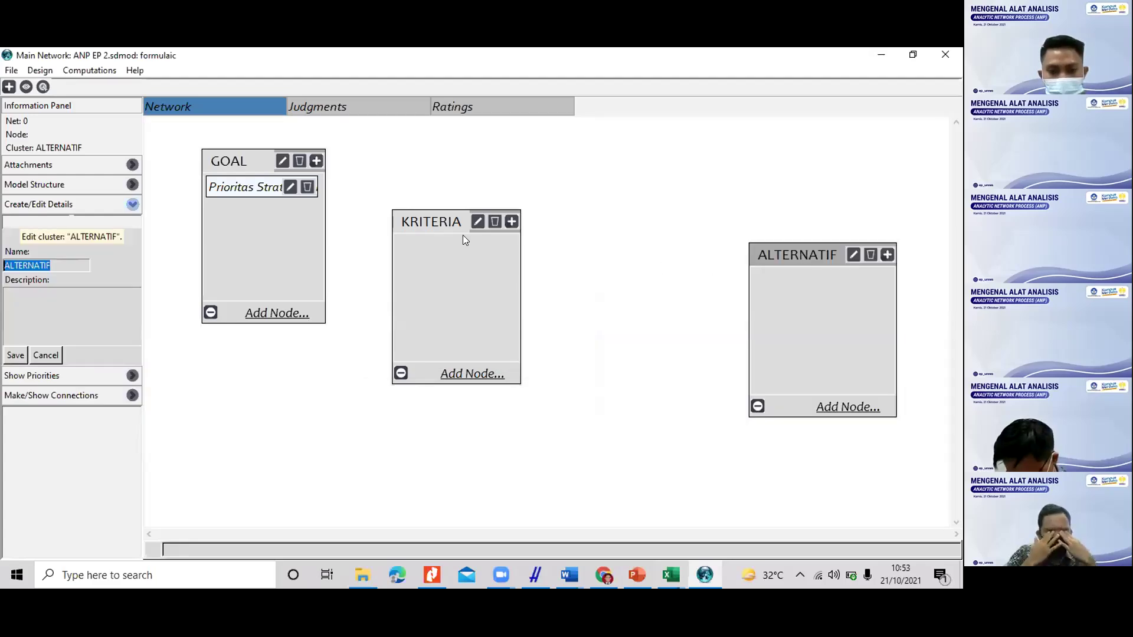
Step: Create a new cluster named SUB KRITERIA and place it between the KRITERIA and ALTERNATIF clusters
{"action": "left_click", "coordinate": [43, 356]}
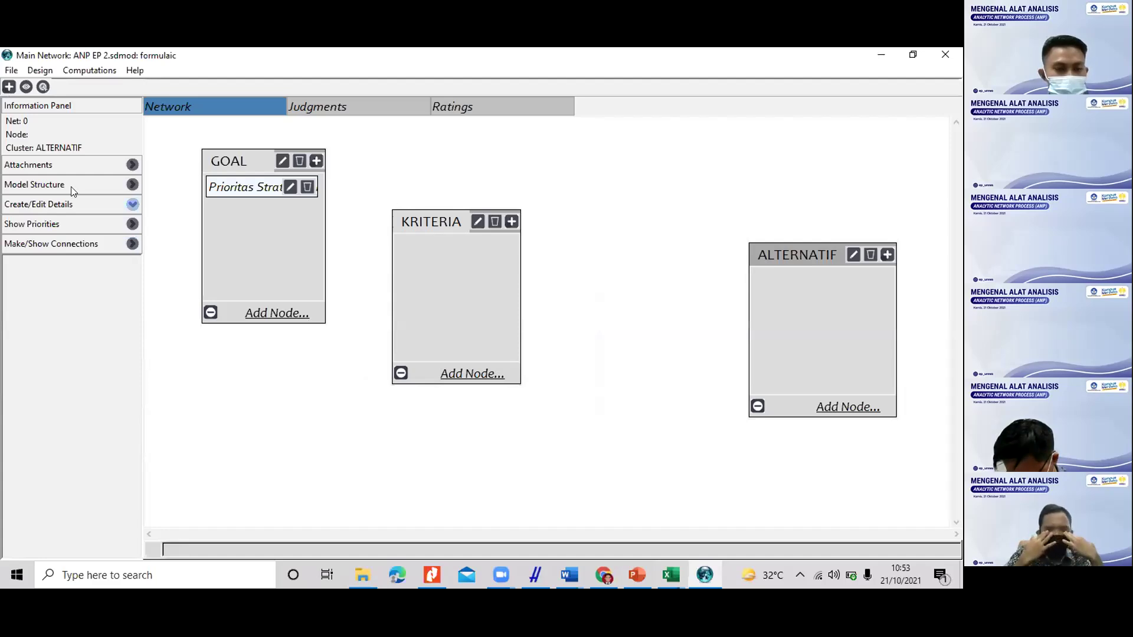
{"action": "left_click", "coordinate": [59, 204]}
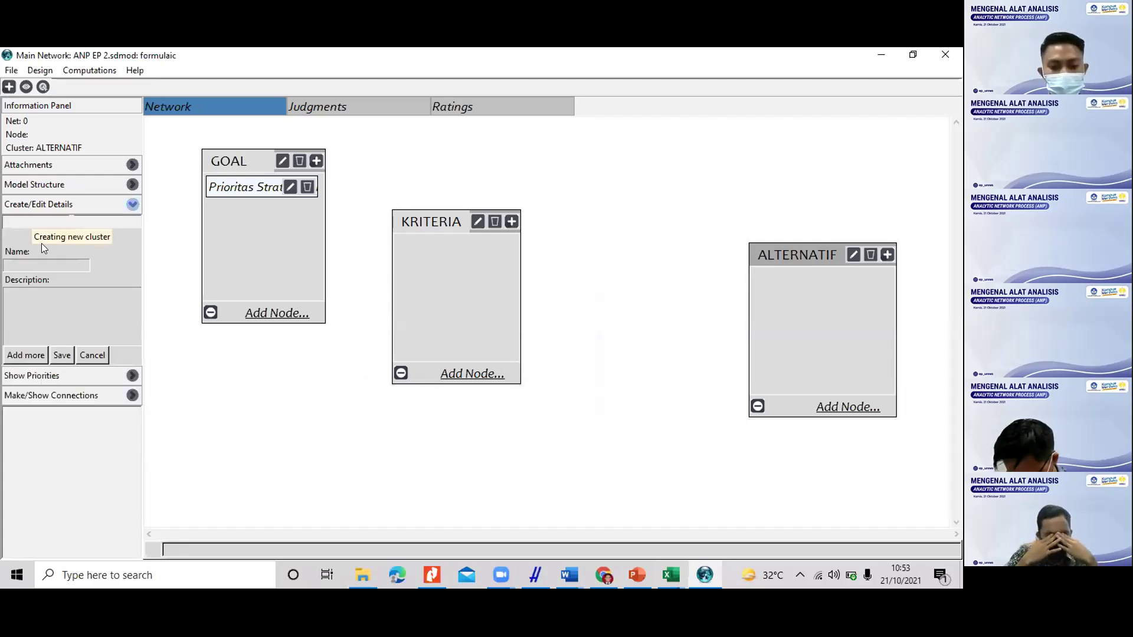
{"action": "type", "text": "SUB KRITERIA"}
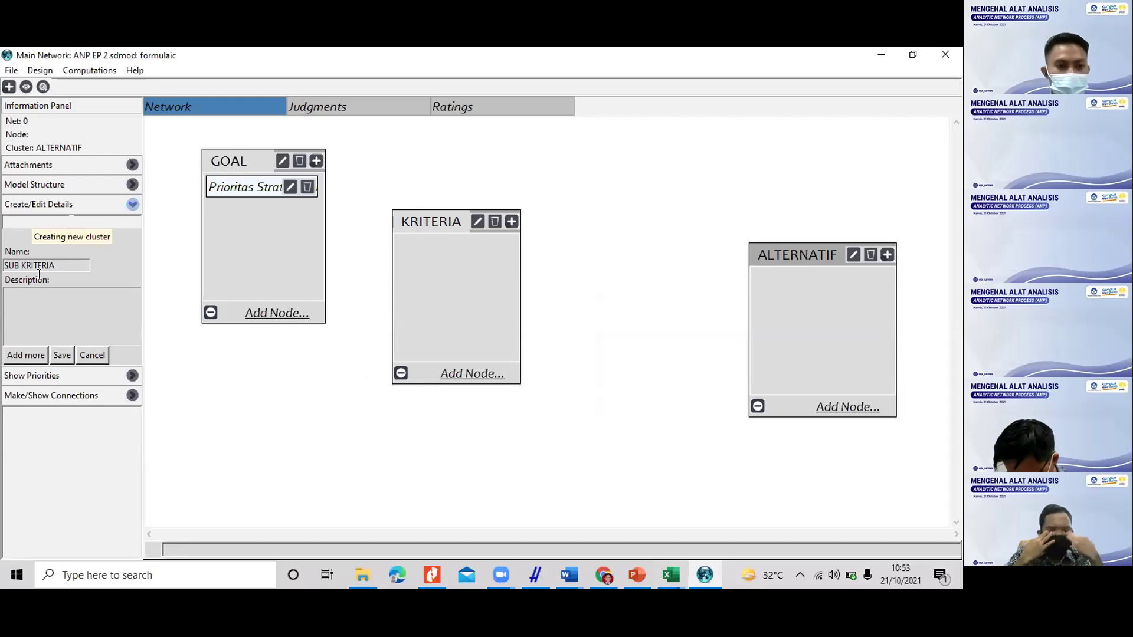
{"action": "left_click", "coordinate": [62, 356]}
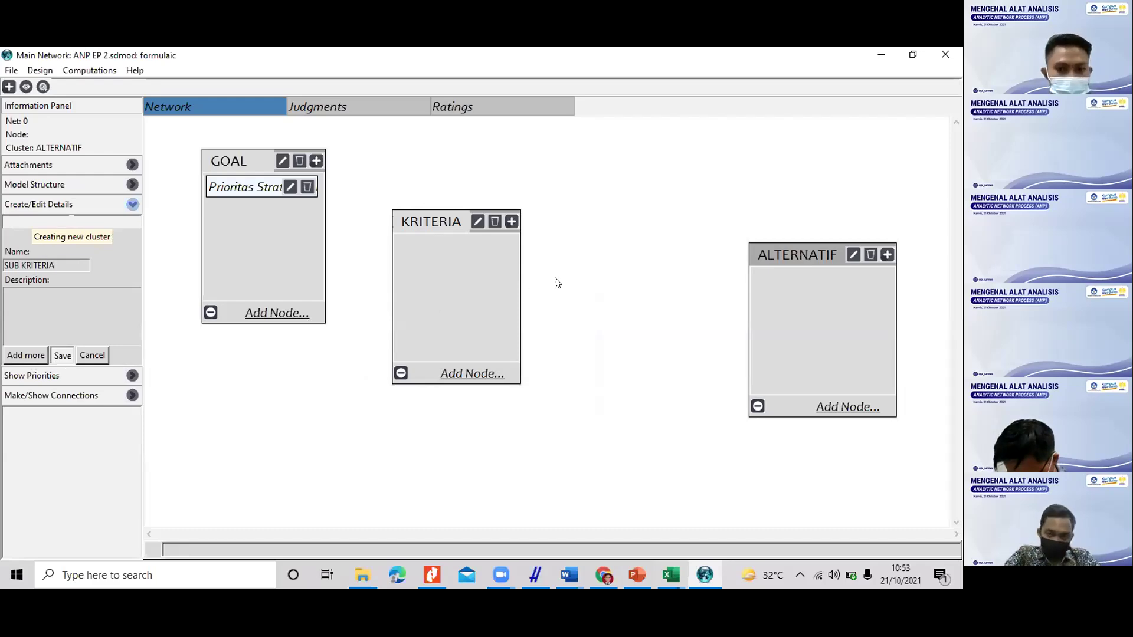
{"action": "left_click_drag", "start_coordinate": [440, 232], "coordinate": [613, 294]}
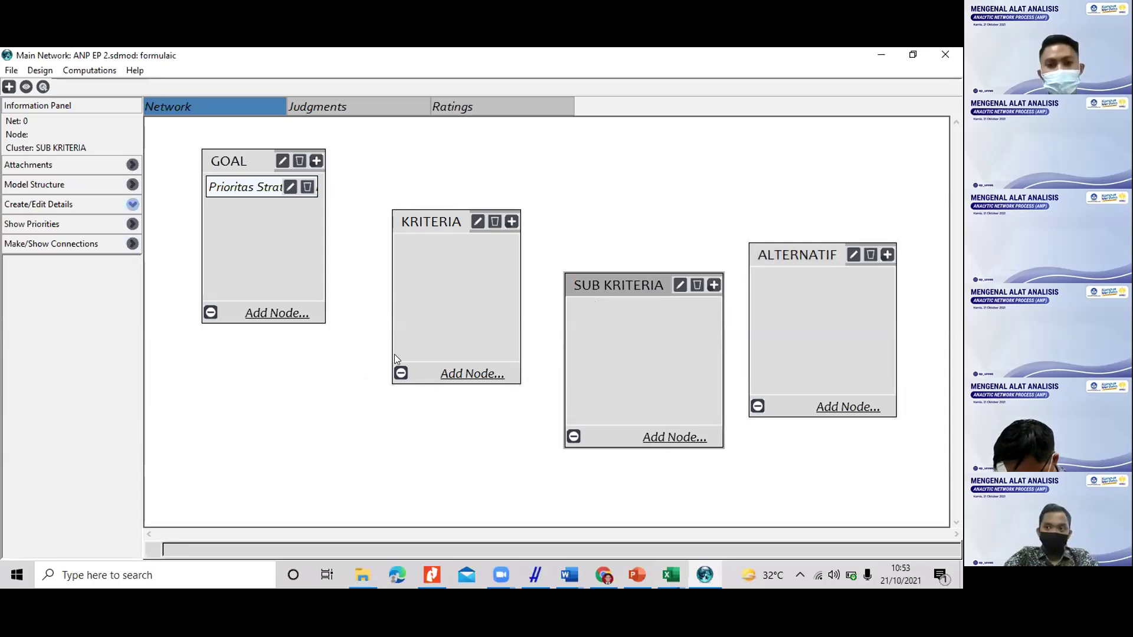
Step: Collapse the KRITERIA, GOAL, SUB KRITERIA and ALTERNATIF clusters to their title boxes
{"action": "left_click", "coordinate": [402, 373]}
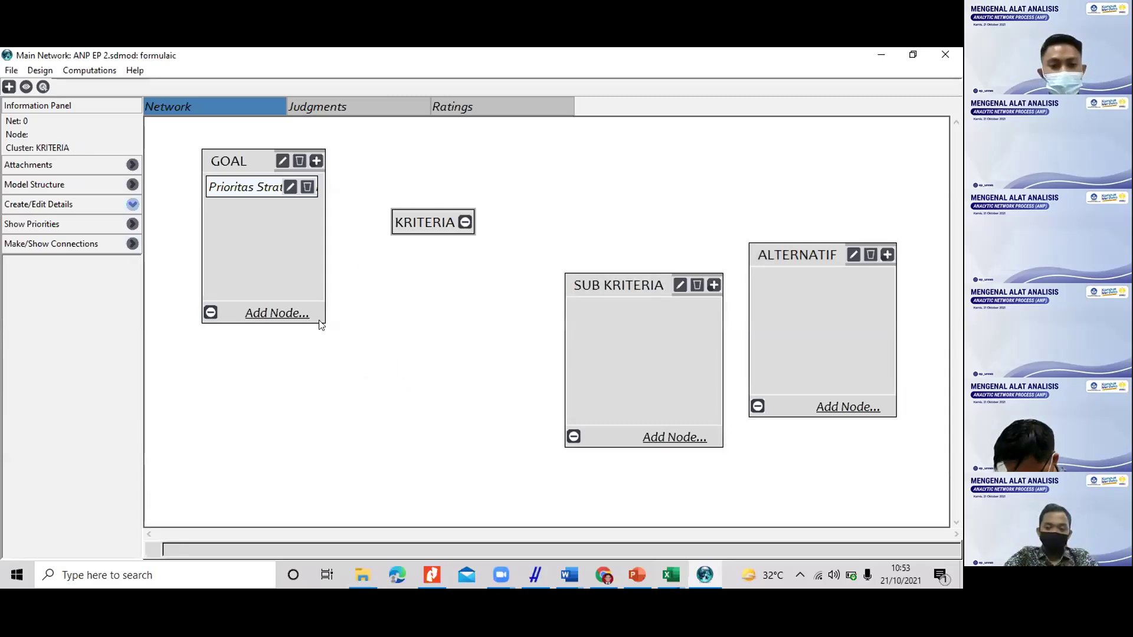
{"action": "left_click", "coordinate": [210, 313]}
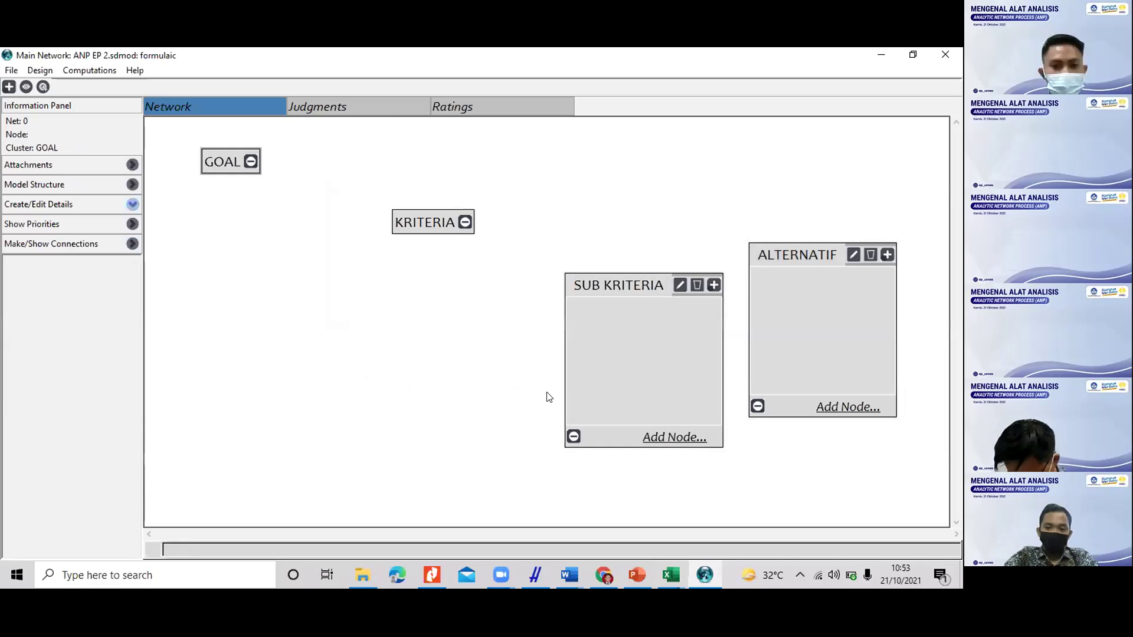
{"action": "left_click", "coordinate": [574, 436]}
{"action": "left_click", "coordinate": [758, 407]}
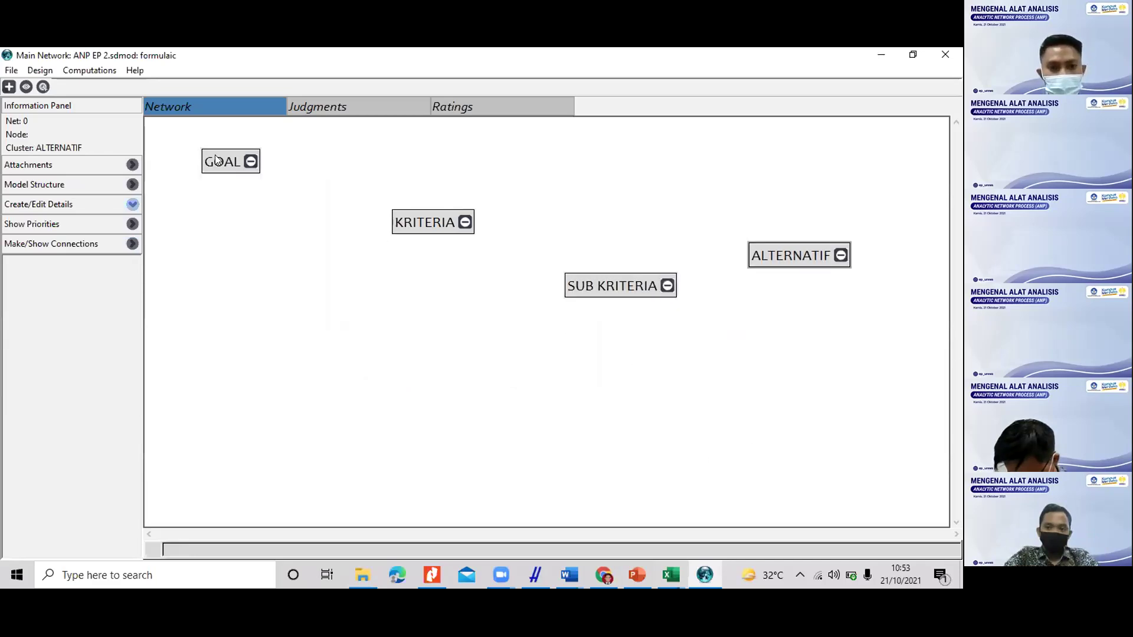
Step: Arrange the collapsed clusters in a vertical column in the order GOAL, KRITERIA, SUB KRITERIA, ALTERNATIF
{"action": "left_click_drag", "start_coordinate": [222, 161], "coordinate": [428, 165]}
{"action": "left_click_drag", "start_coordinate": [601, 289], "coordinate": [437, 286]}
{"action": "left_click", "coordinate": [774, 256]}
{"action": "left_click_drag", "start_coordinate": [534, 340], "coordinate": [468, 440]}
{"action": "left_click_drag", "start_coordinate": [457, 287], "coordinate": [449, 341]}
{"action": "left_click_drag", "start_coordinate": [431, 230], "coordinate": [453, 277]}
{"action": "key", "text": "Tab"}
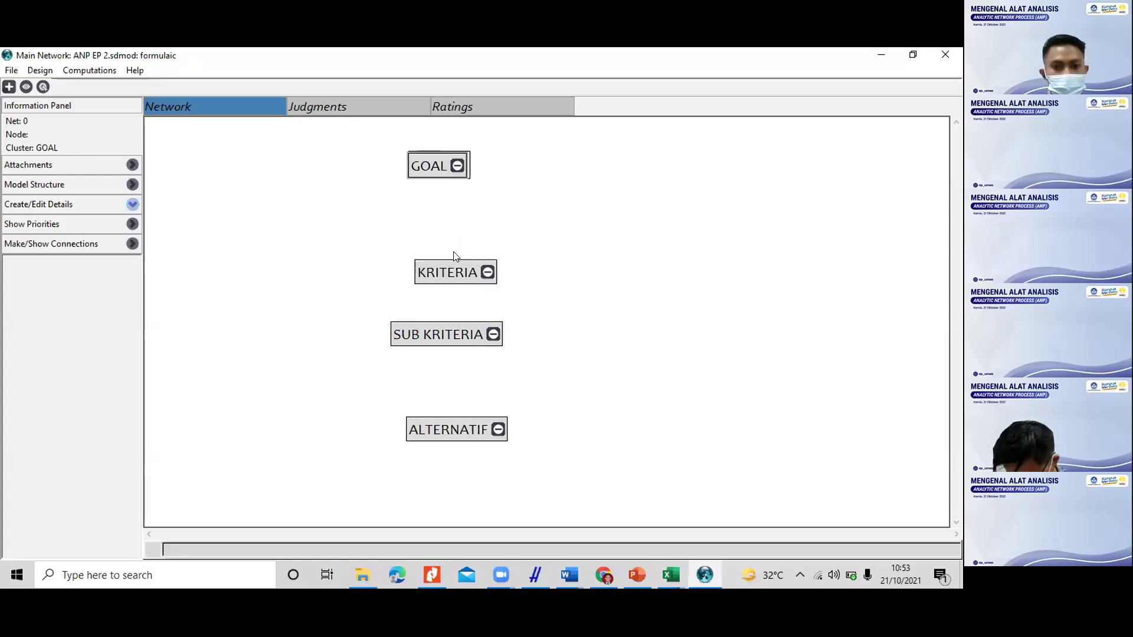
Step: Expand the GOAL cluster and move it up to the upper edge of the network area
{"action": "key", "text": "Return"}
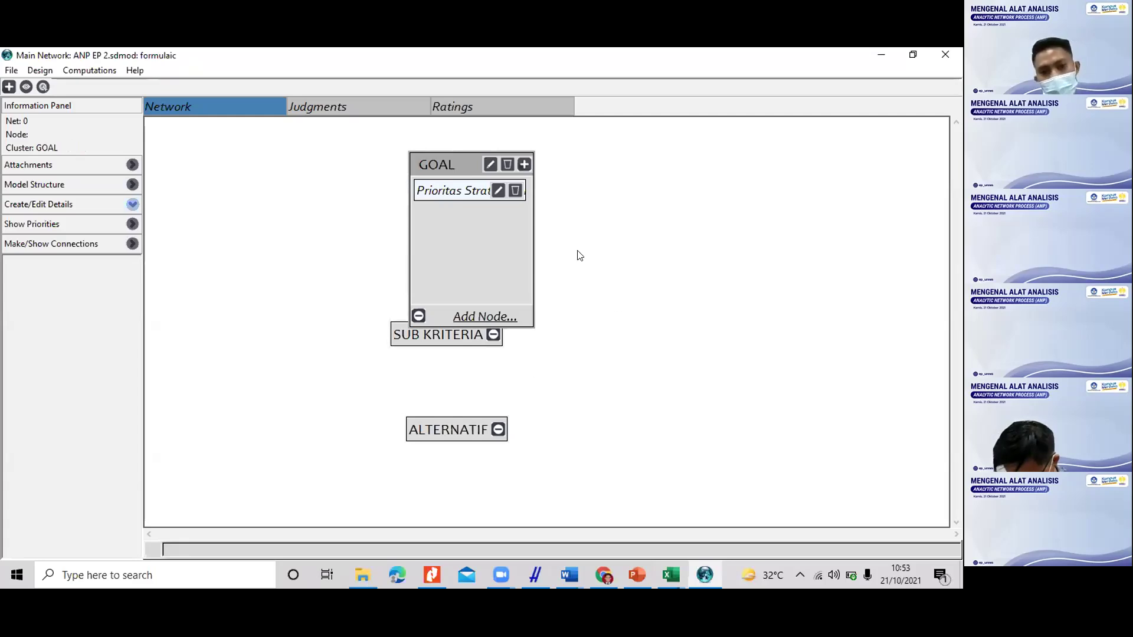
{"action": "left_click_drag", "start_coordinate": [458, 160], "coordinate": [447, 132]}
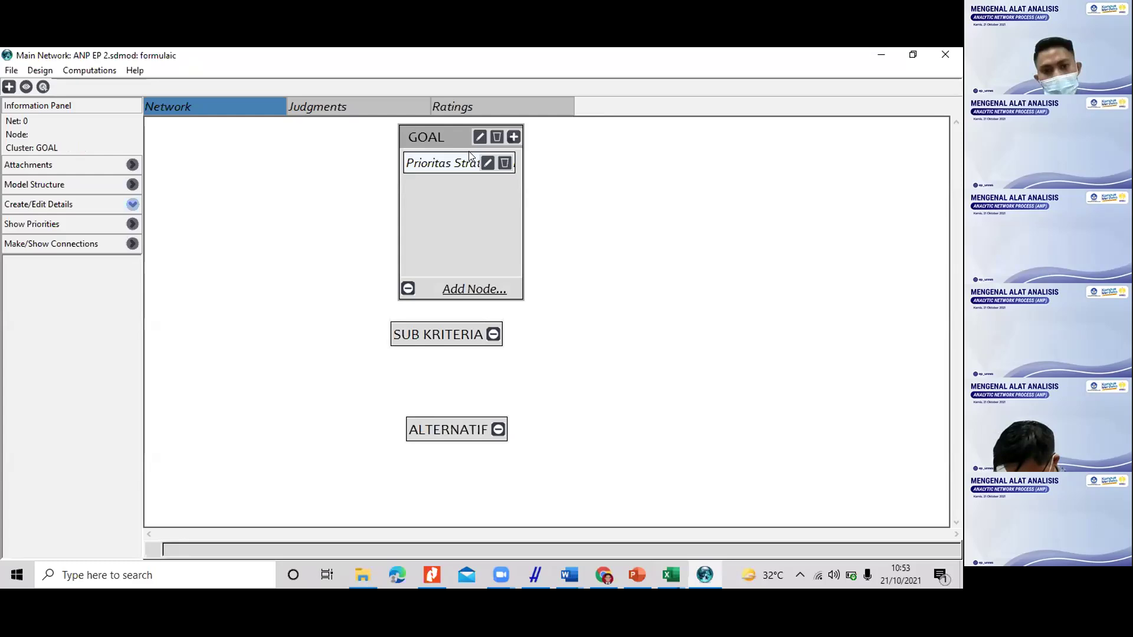
{"action": "left_click", "coordinate": [7, 55]}
{"action": "left_click", "coordinate": [324, 149]}
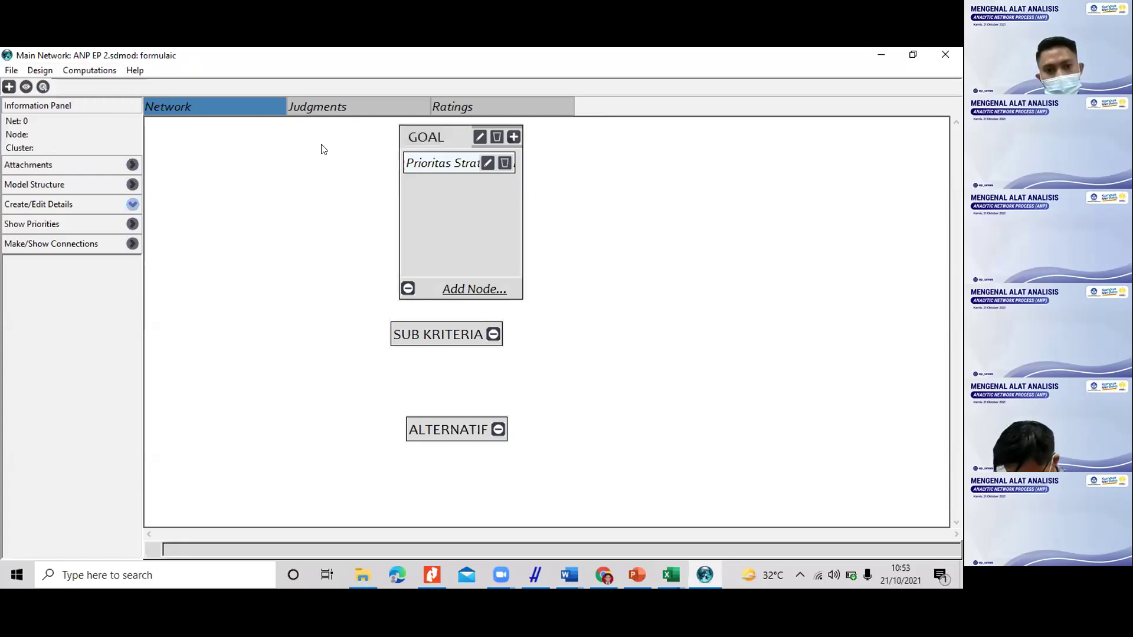
Step: Rename the node in the GOAL cluster as Prioritas Pengembangan Eco-tourism
{"action": "left_click", "coordinate": [486, 162]}
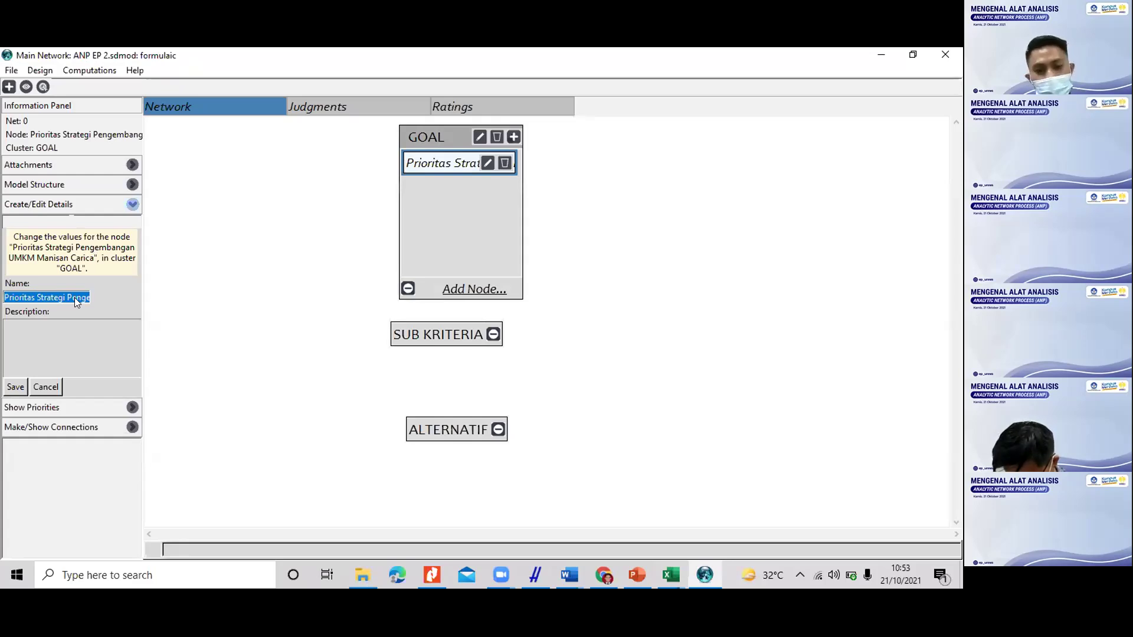
{"action": "key", "text": "BackSpace"}
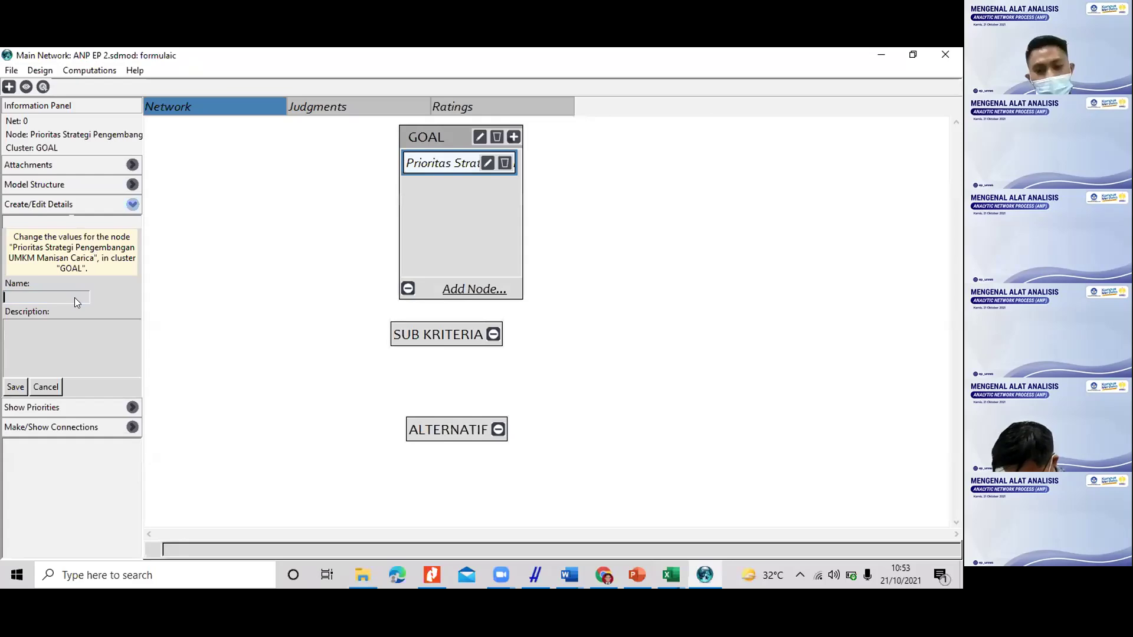
{"action": "type", "text": "pRI"}
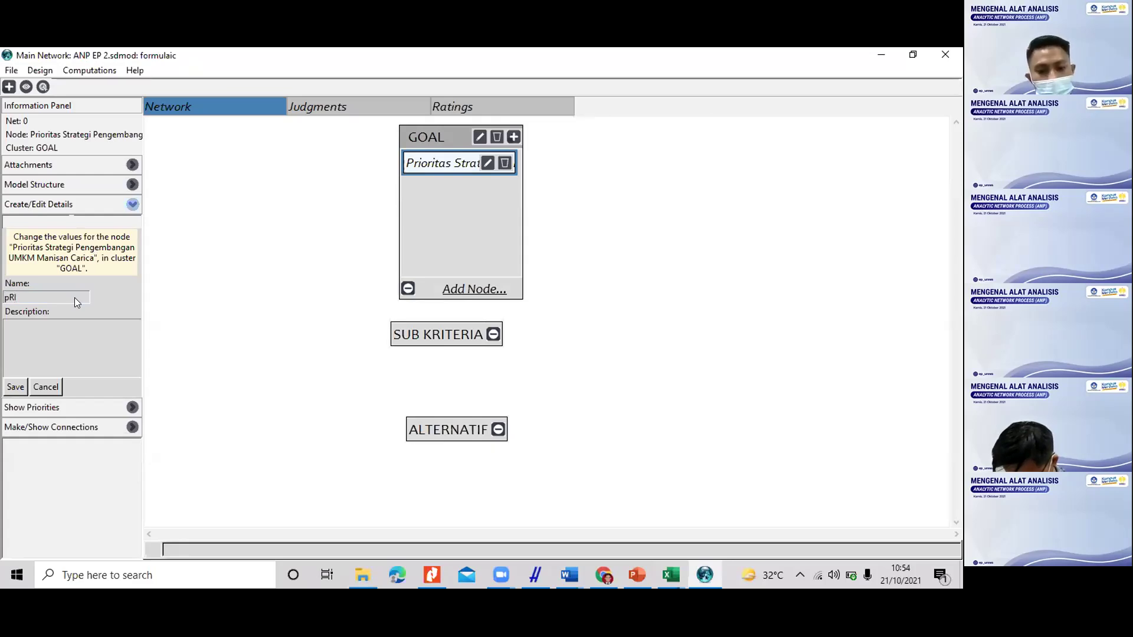
{"action": "key", "text": "BackSpace"}
{"action": "key", "text": "BackSpace"}
{"action": "key", "text": "BackSpace"}
{"action": "type", "text": "Prioritas"}
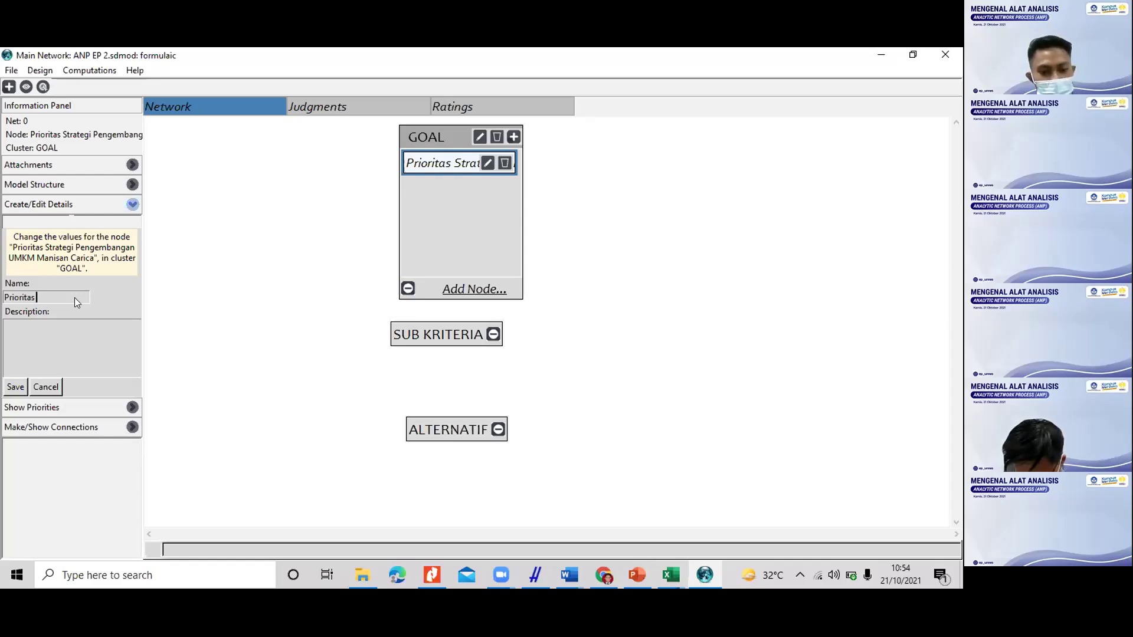
{"action": "type", "text": "Pengembangan Pari"}
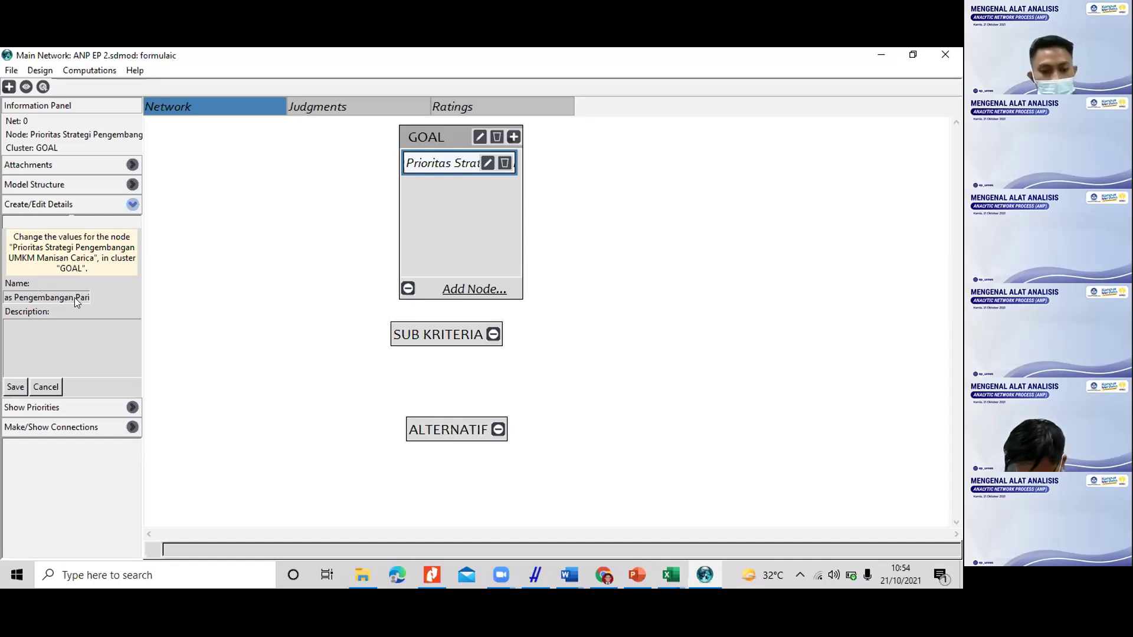
{"action": "type", "text": "wisata"}
{"action": "key", "text": "BackSpace"}
{"action": "key", "text": "BackSpace"}
{"action": "key", "text": "BackSpace"}
{"action": "key", "text": "BackSpace"}
{"action": "key", "text": "BackSpace"}
{"action": "key", "text": "BackSpace"}
{"action": "key", "text": "BackSpace"}
{"action": "key", "text": "BackSpace"}
{"action": "key", "text": "BackSpace"}
{"action": "key", "text": "BackSpace"}
{"action": "type", "text": "Eco-"}
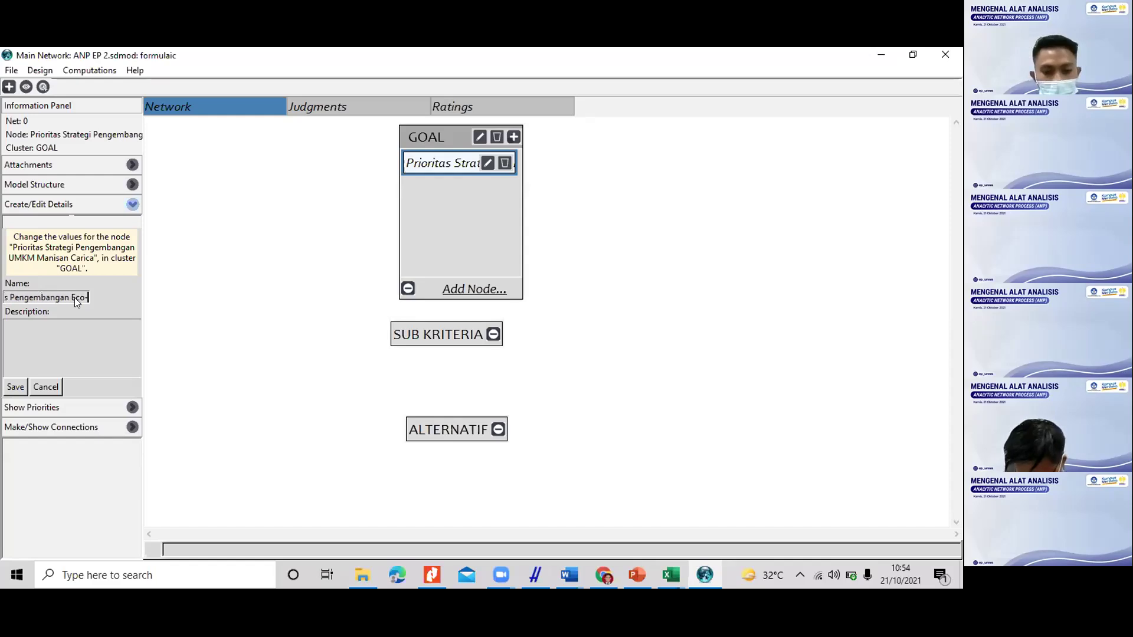
{"action": "type", "text": "tour"}
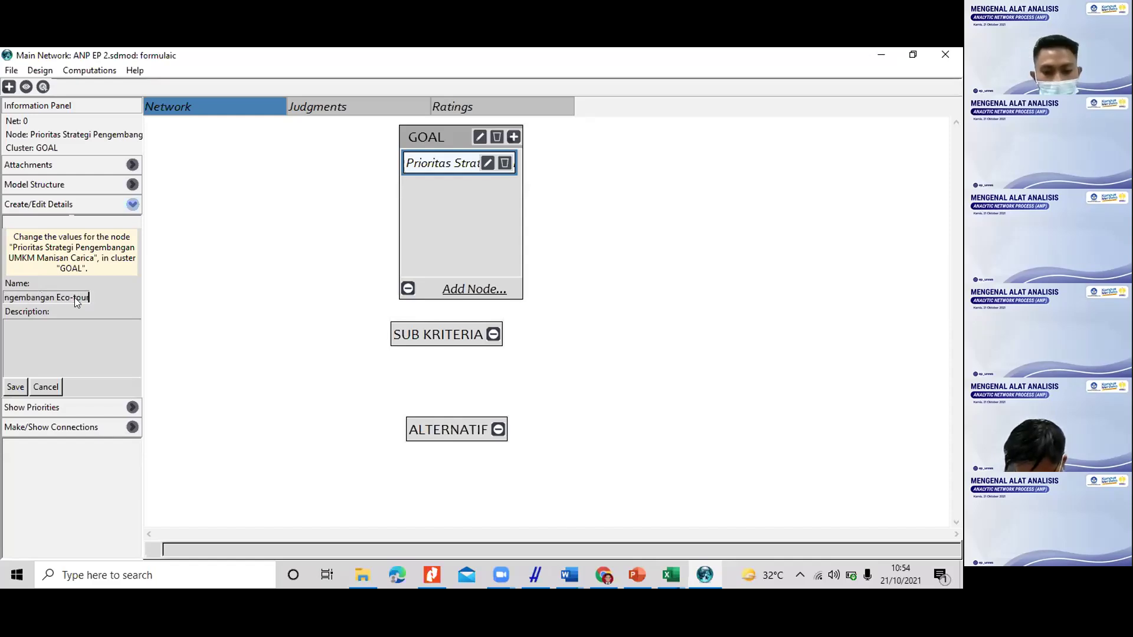
{"action": "type", "text": "ism"}
{"action": "left_click", "coordinate": [16, 388]}
Step: Collapse the GOAL cluster and realign KRITERIA, SUB KRITERIA and ALTERNATIF in a column beneath it
{"action": "left_click_drag", "start_coordinate": [454, 272], "coordinate": [423, 218]}
{"action": "left_click", "coordinate": [419, 272]}
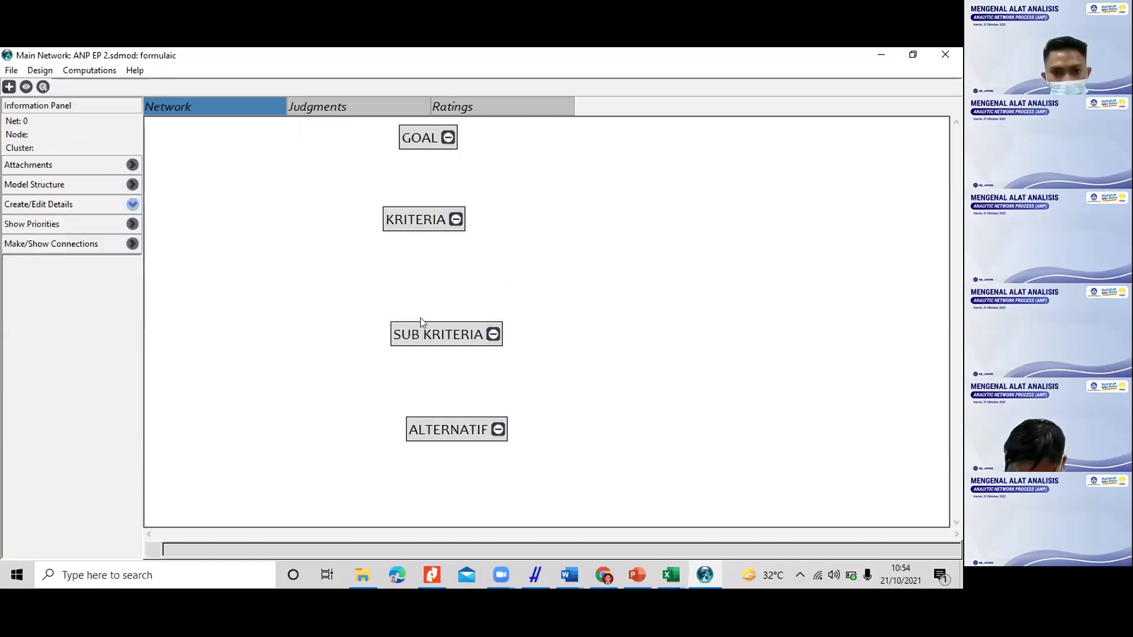
{"action": "left_click", "coordinate": [427, 342]}
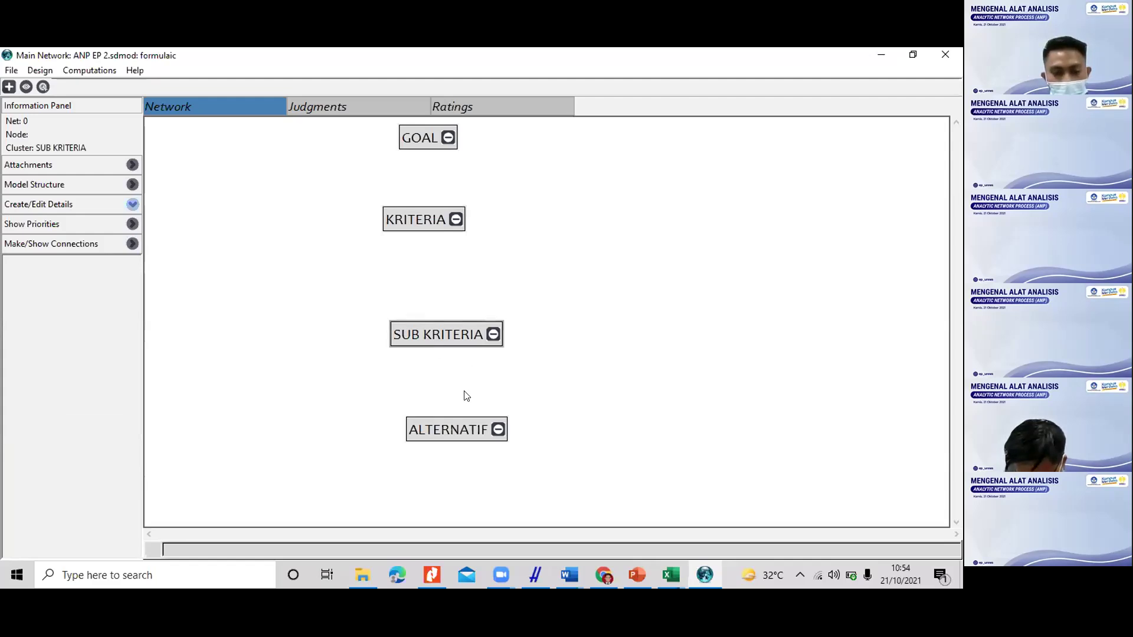
{"action": "left_click_drag", "start_coordinate": [452, 333], "coordinate": [420, 296]}
{"action": "left_click_drag", "start_coordinate": [452, 333], "coordinate": [432, 306]}
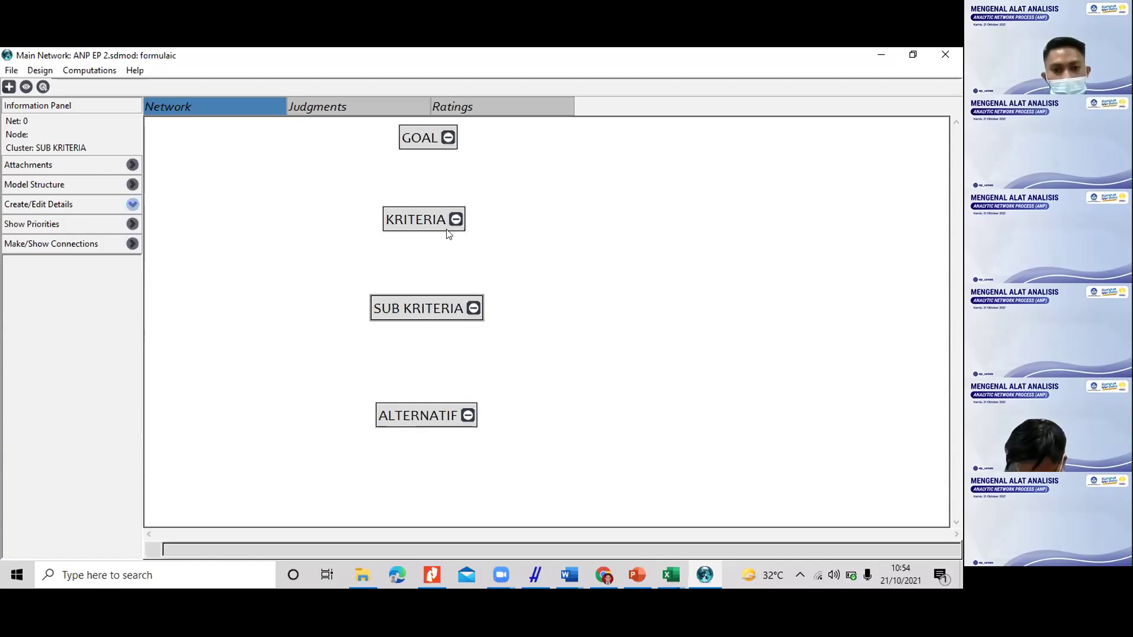
Step: Add the nodes Lingkungan, Ekonomi and Sosial to the KRITERIA cluster and collapse it
{"action": "left_click", "coordinate": [447, 230]}
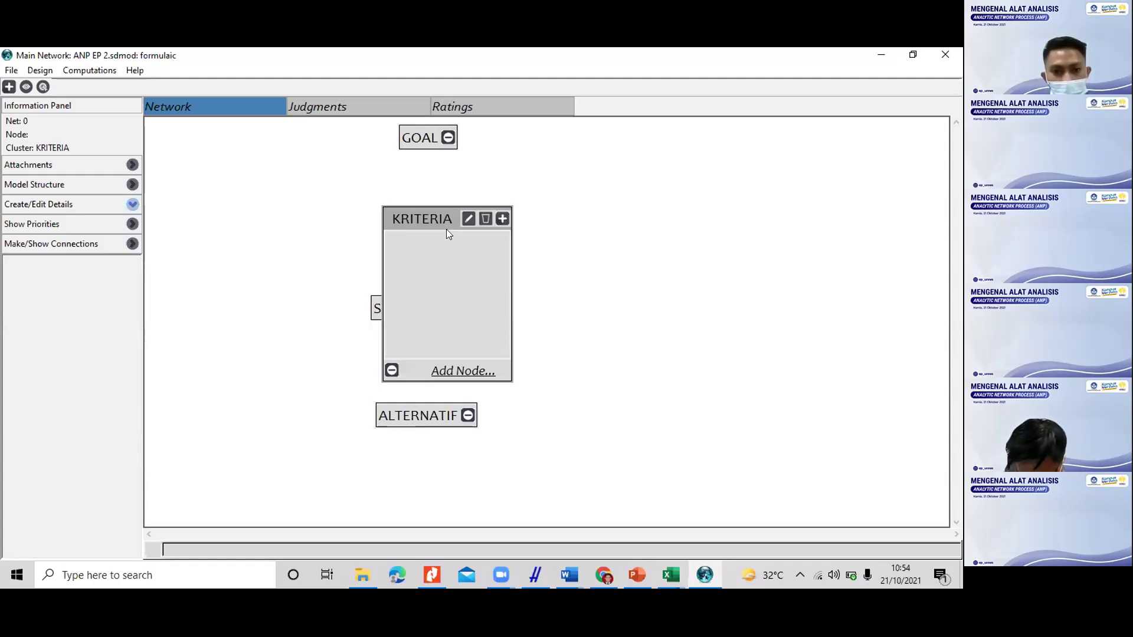
{"action": "left_click", "coordinate": [459, 369]}
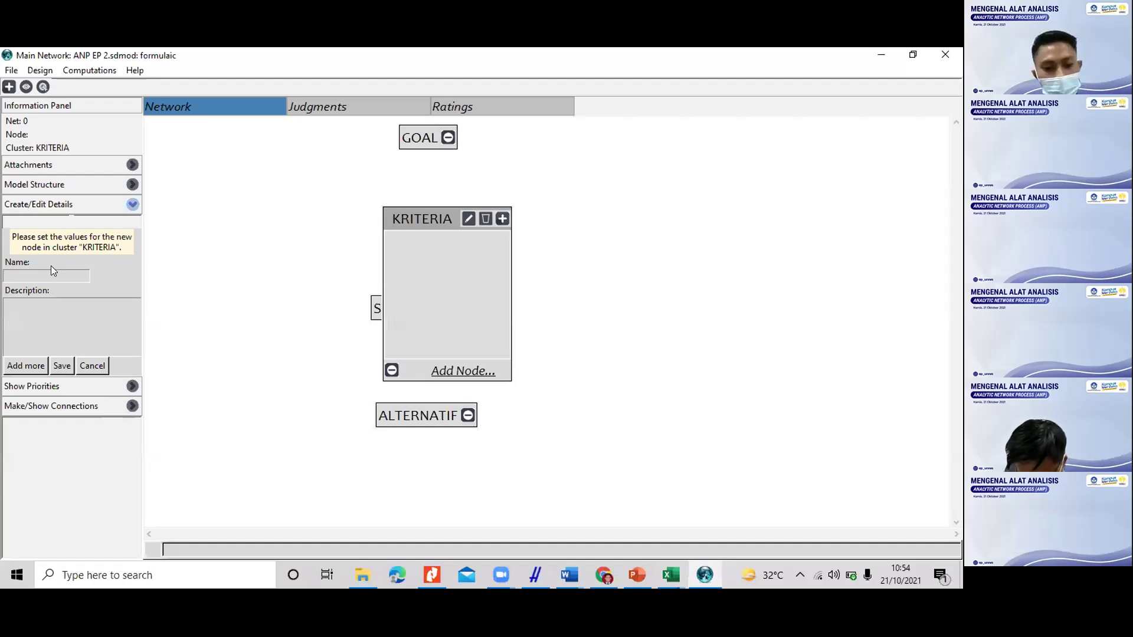
{"action": "type", "text": "Lingkungan"}
{"action": "left_click", "coordinate": [9, 366]}
{"action": "type", "text": "Ekonomi"}
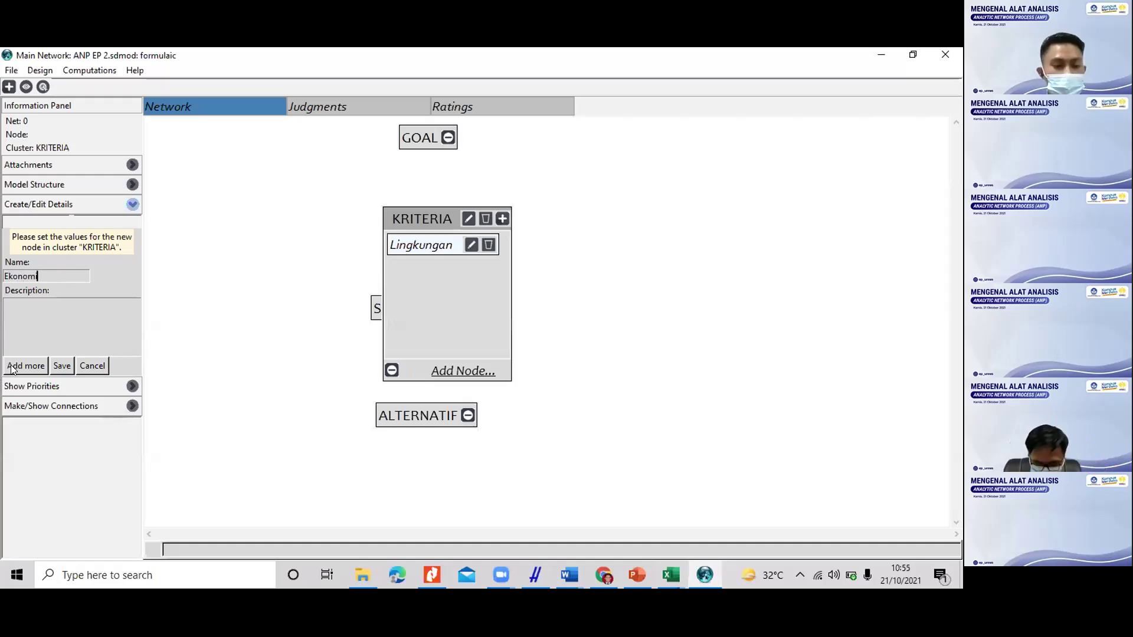
{"action": "left_click", "coordinate": [11, 366]}
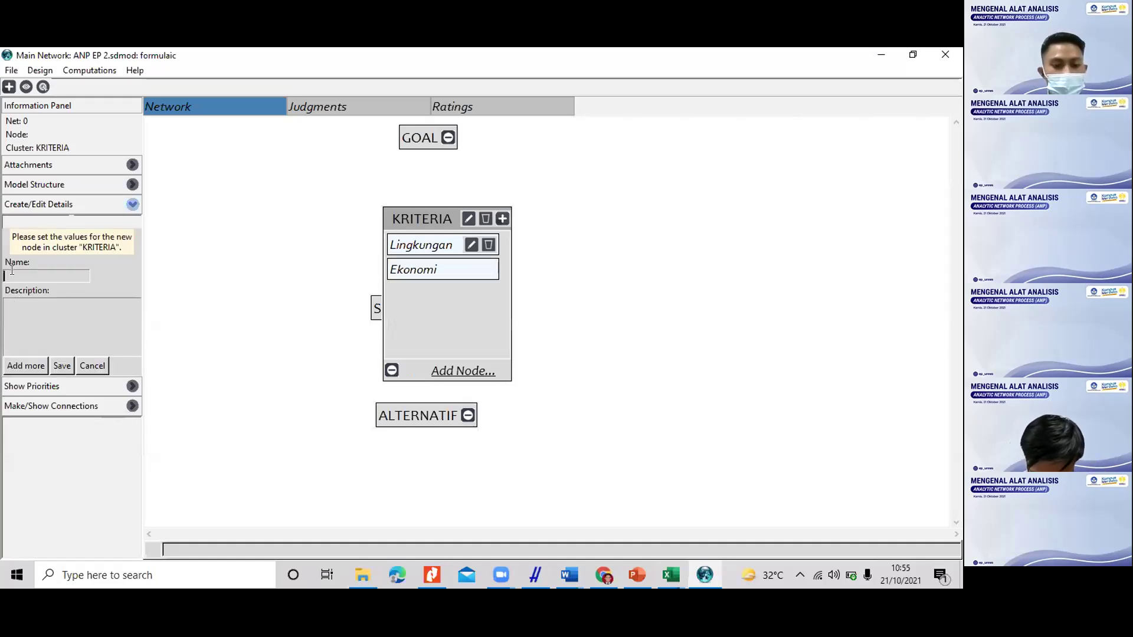
{"action": "type", "text": "Sosial"}
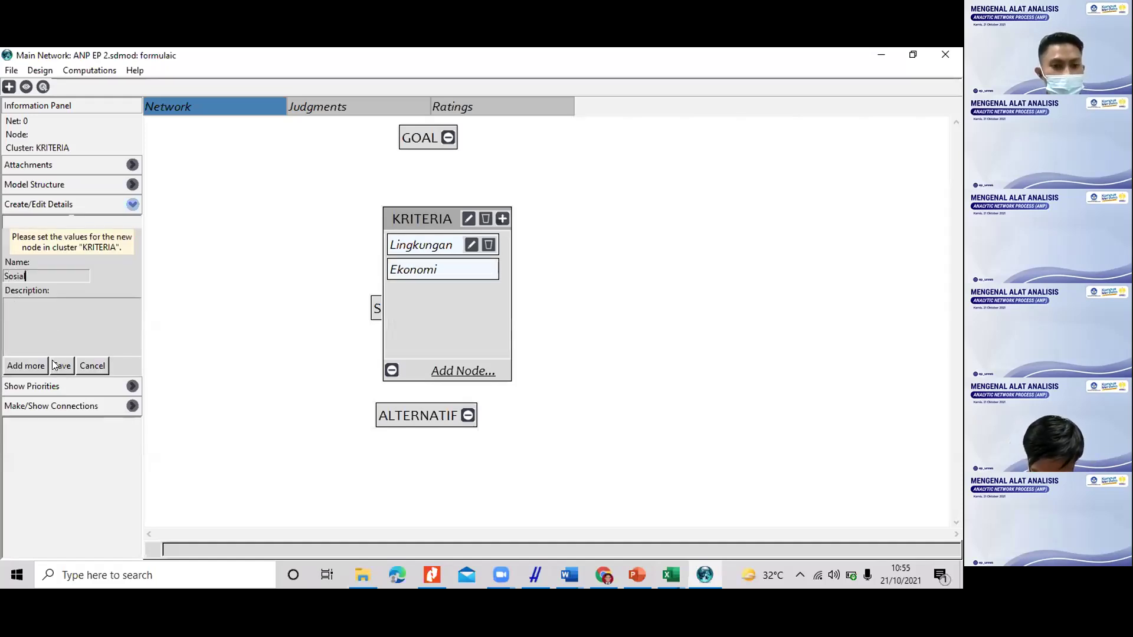
{"action": "left_click", "coordinate": [56, 366]}
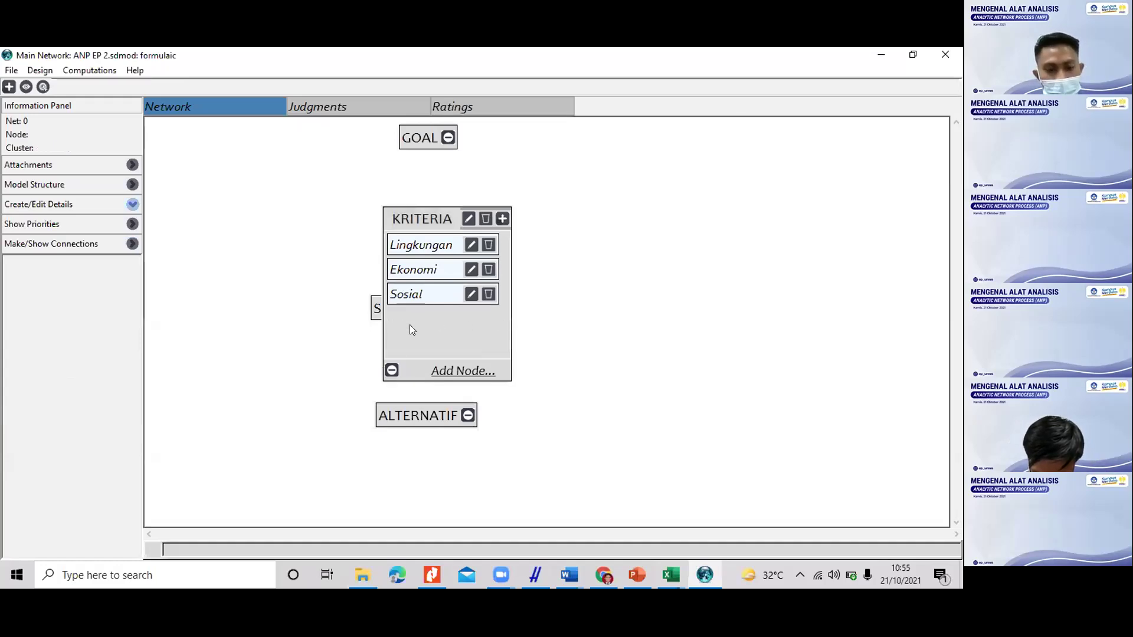
{"action": "left_click", "coordinate": [392, 371]}
Step: Move the SUB KRITERIA cluster to the lower left of KRITERIA, rename it lingkungan and collapse it
{"action": "left_click", "coordinate": [473, 308]}
{"action": "left_click_drag", "start_coordinate": [435, 302], "coordinate": [306, 239]}
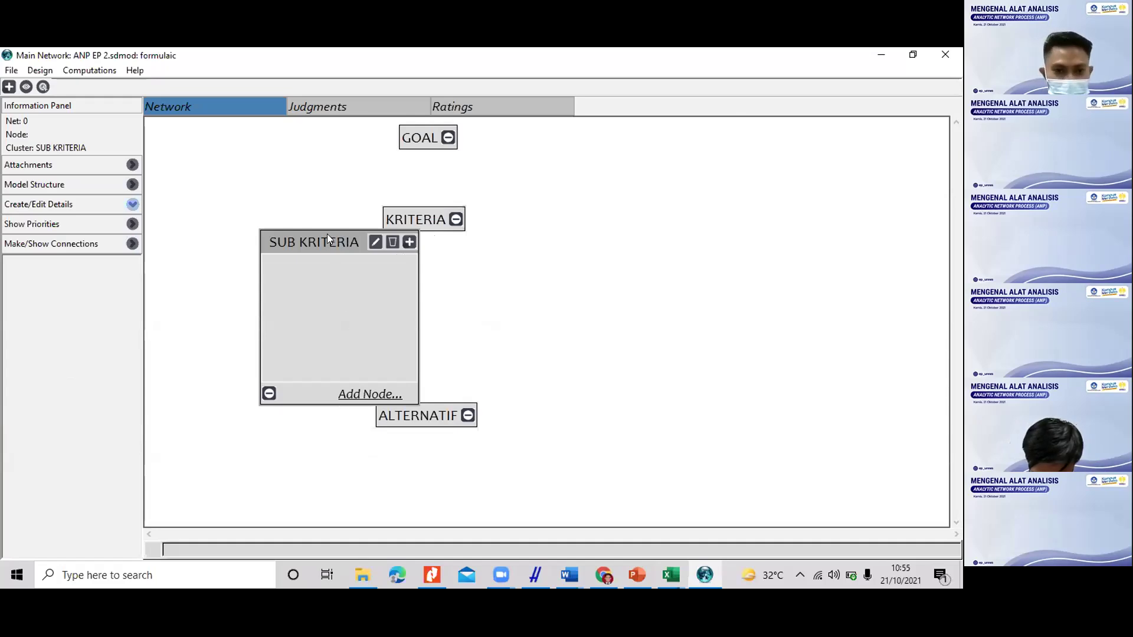
{"action": "left_click", "coordinate": [372, 244]}
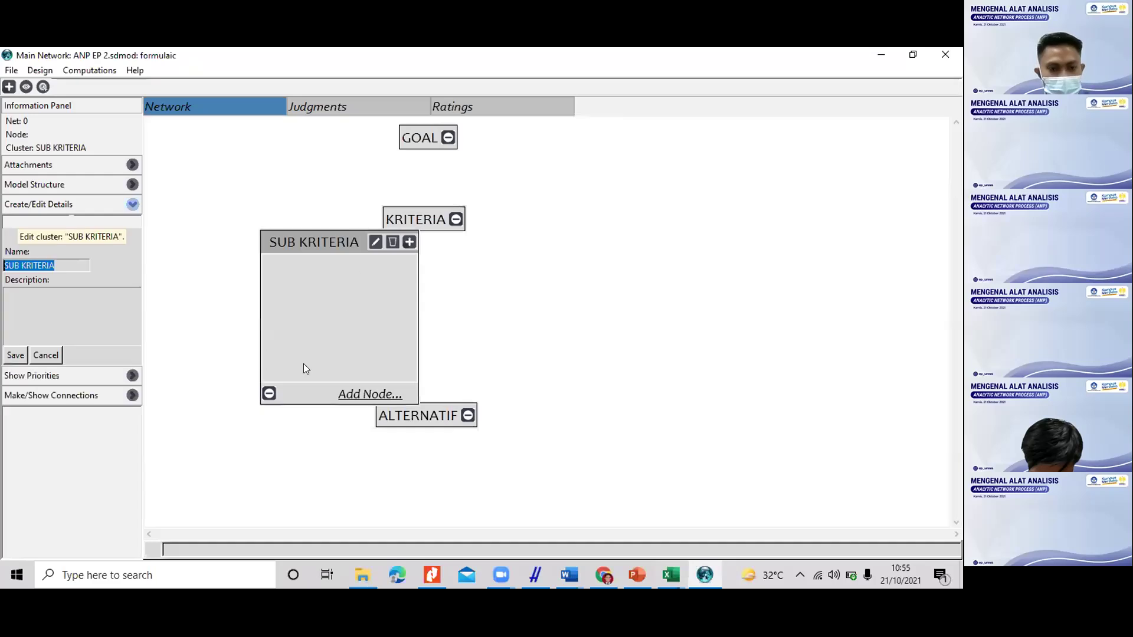
{"action": "type", "text": "ling"}
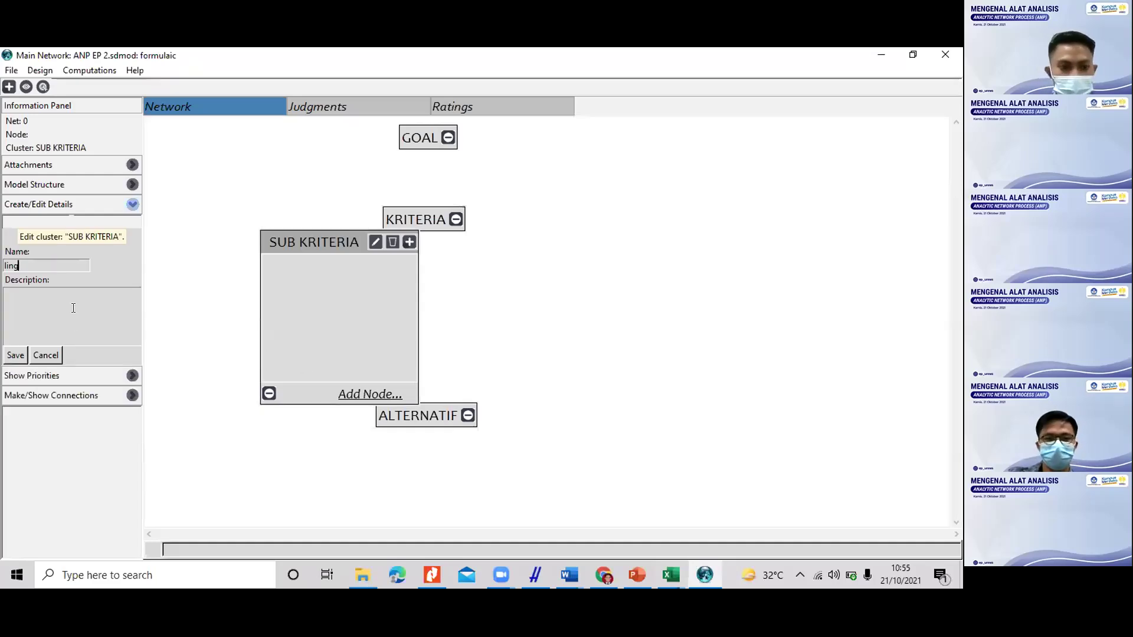
{"action": "type", "text": "kungan"}
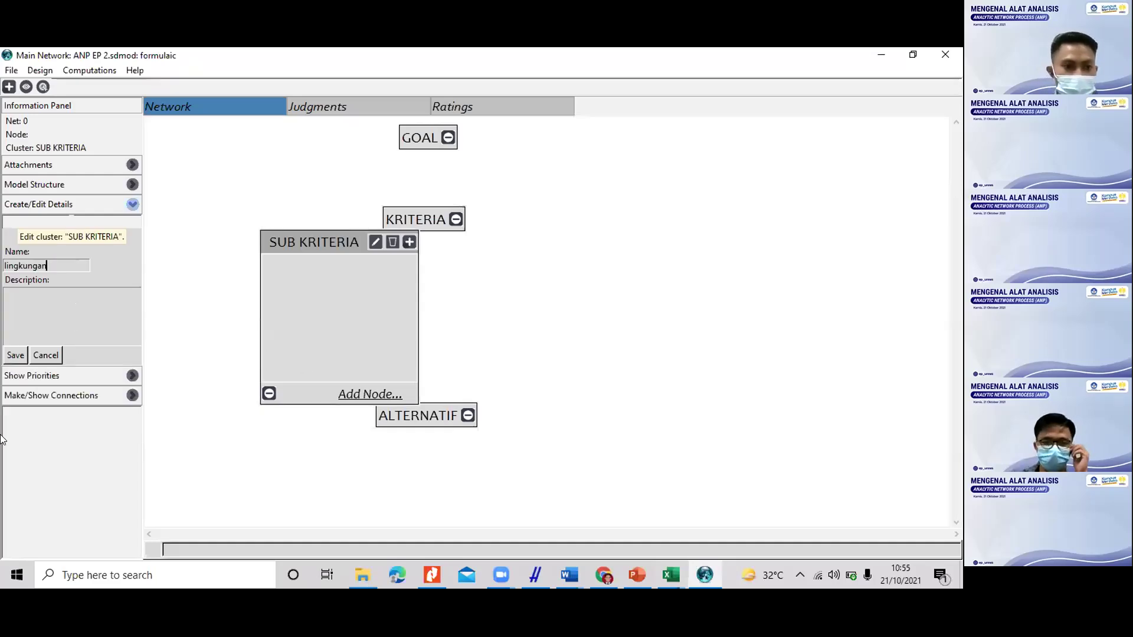
{"action": "left_click", "coordinate": [15, 354]}
{"action": "left_click", "coordinate": [269, 394]}
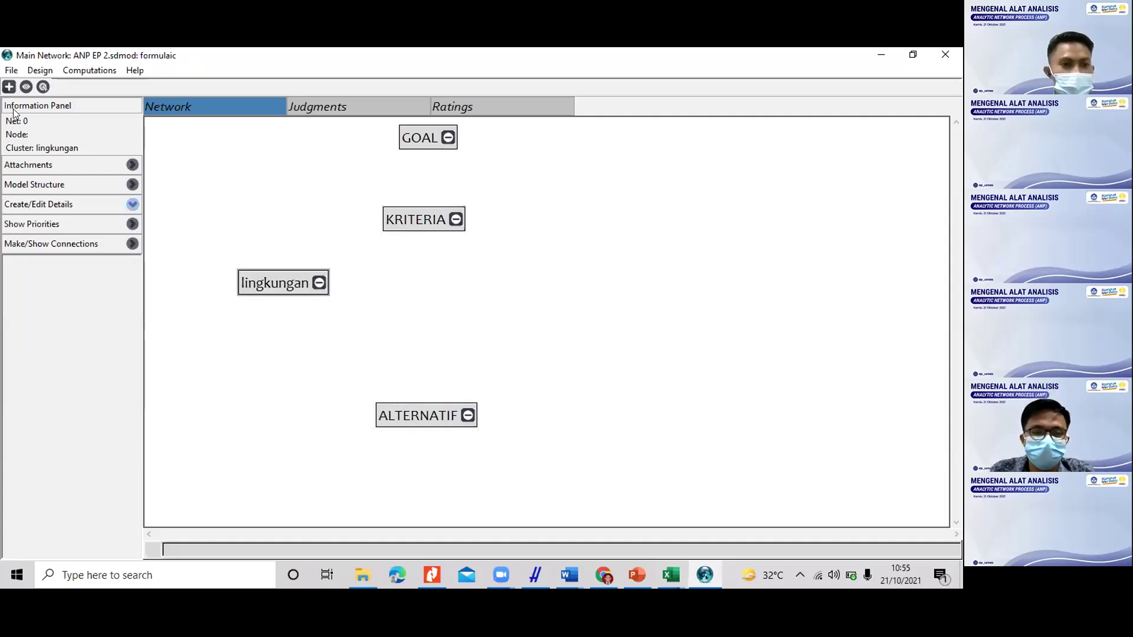
Step: Create two new clusters named ekonomi and sosial
{"action": "left_click", "coordinate": [10, 86]}
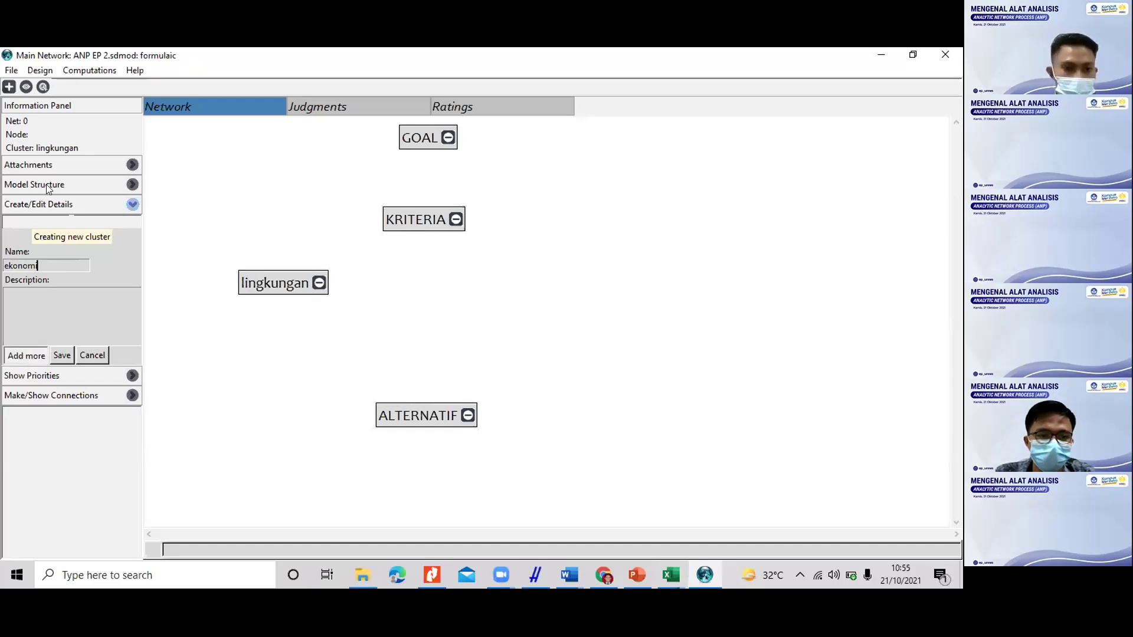
{"action": "key", "text": "Return"}
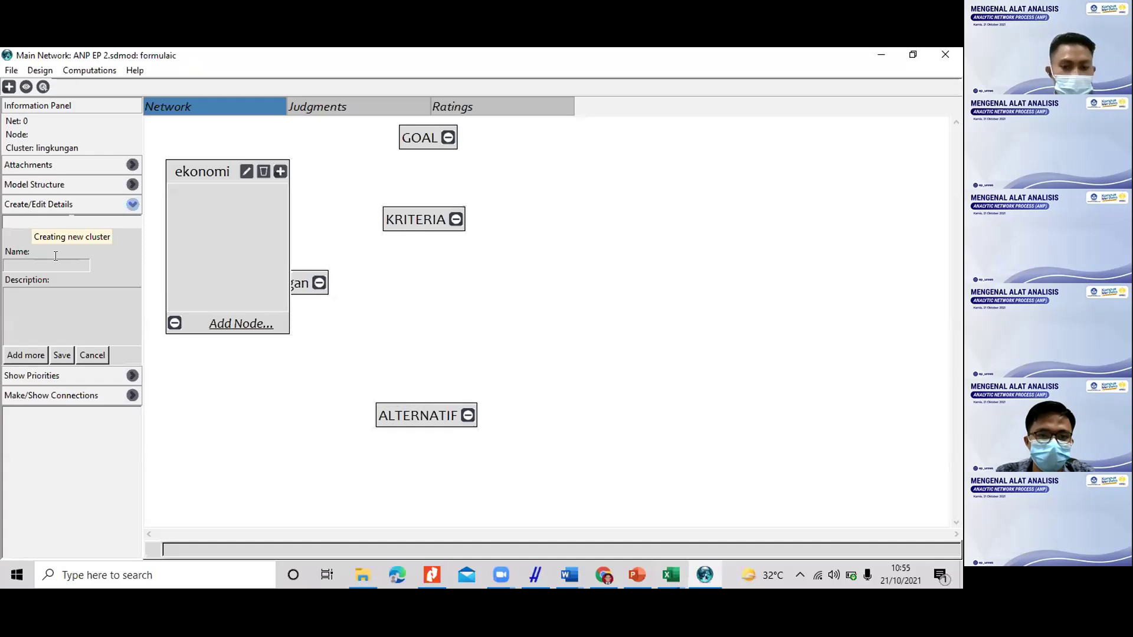
{"action": "type", "text": "sosial"}
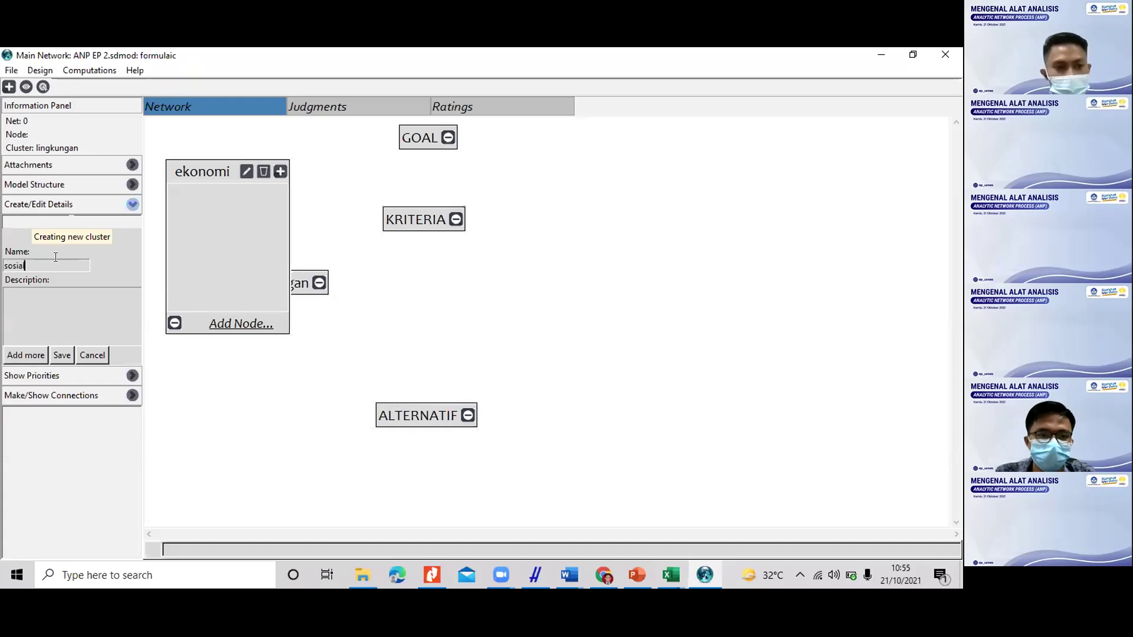
{"action": "left_click", "coordinate": [28, 354]}
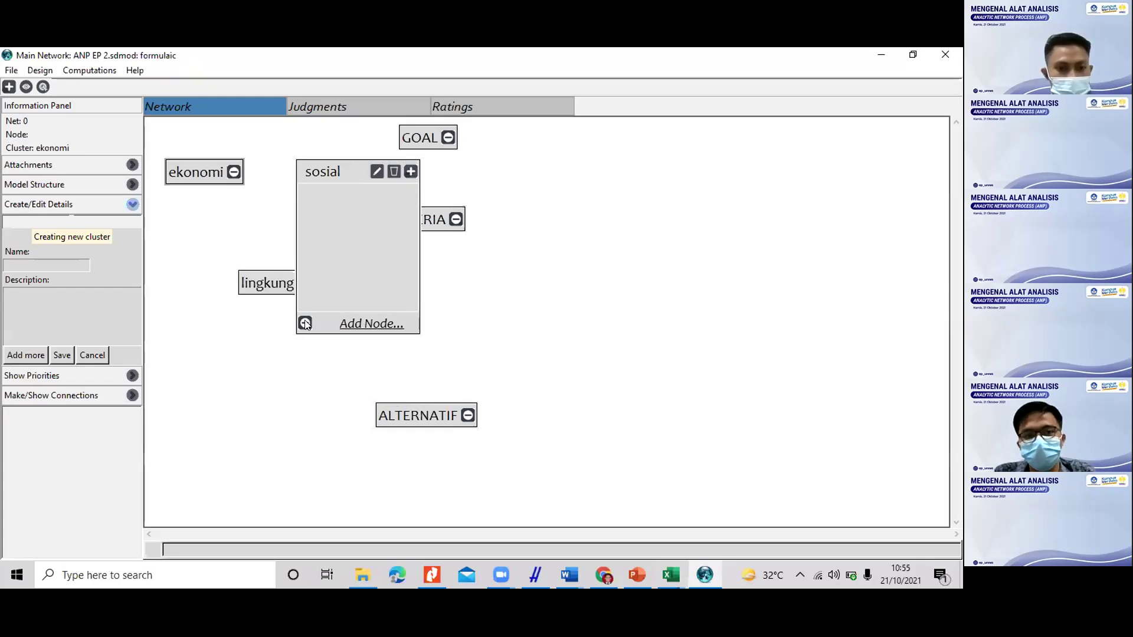
Step: Arrange the collapsed ekonomi and sosial clusters beside lingkungan in a row beneath KRITERIA
{"action": "left_click_drag", "start_coordinate": [197, 171], "coordinate": [398, 284]}
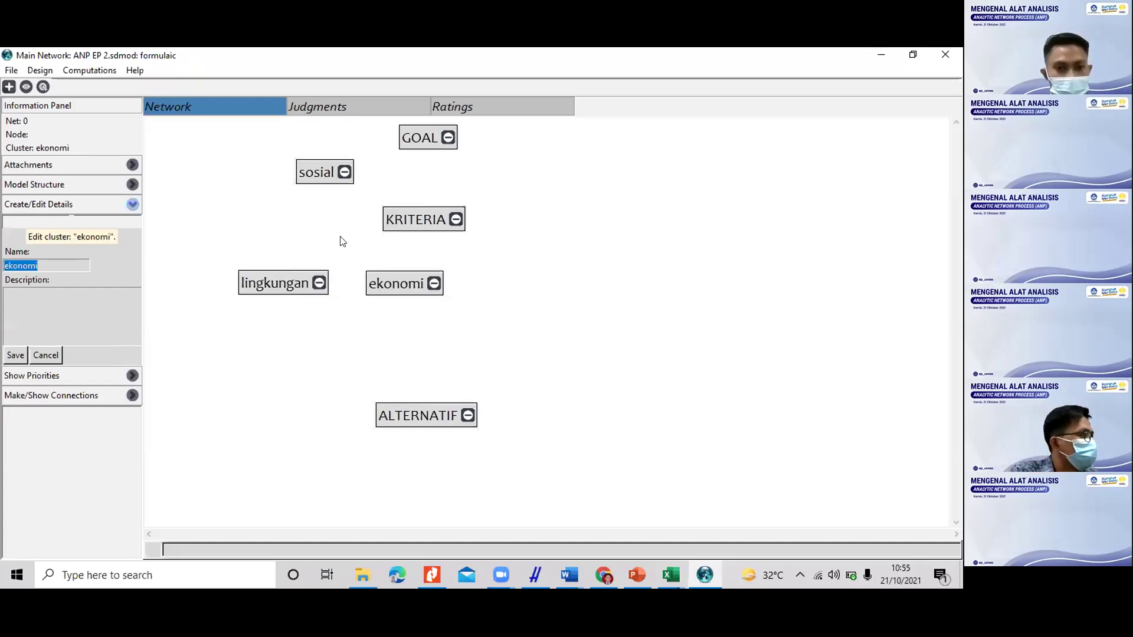
{"action": "left_click_drag", "start_coordinate": [322, 171], "coordinate": [532, 284]}
{"action": "left_click_drag", "start_coordinate": [397, 269], "coordinate": [425, 263]}
Step: Add the nodes Keanekaragaman hayati, sumber air and pemandangan to the lingkungan cluster and collapse it
{"action": "left_click", "coordinate": [318, 283]}
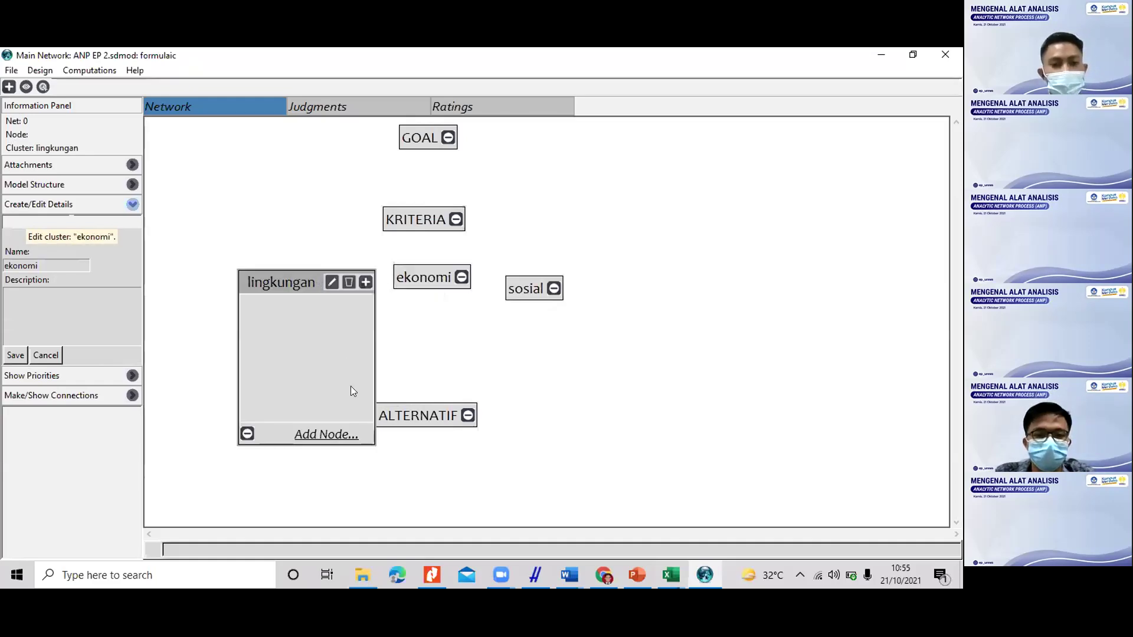
{"action": "left_click", "coordinate": [326, 434]}
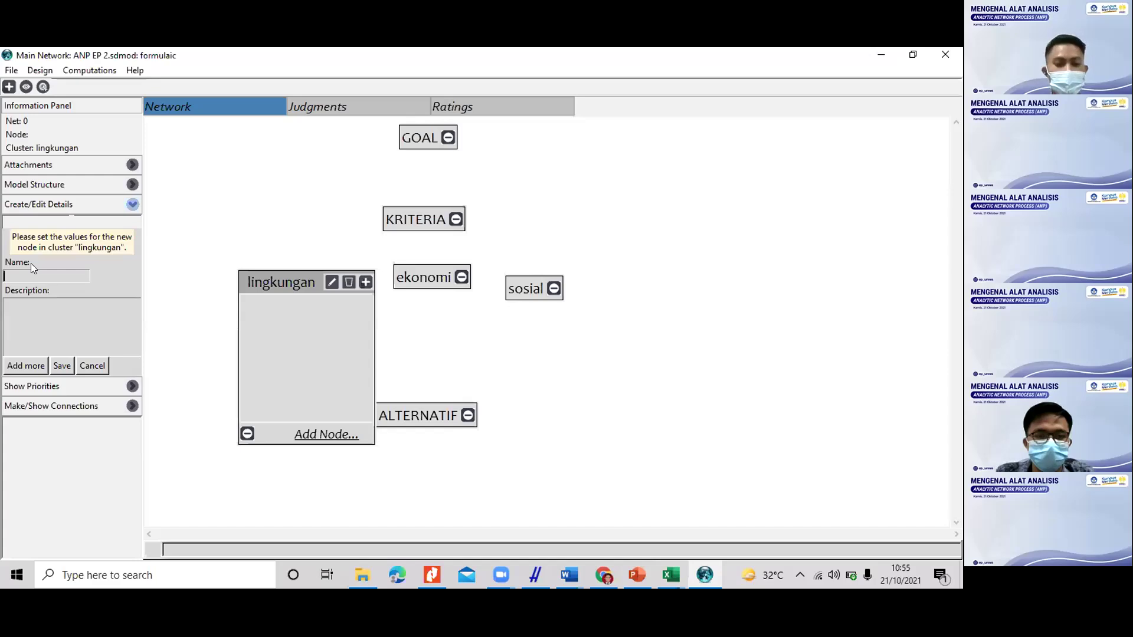
{"action": "type", "text": "Keanekaragaman"}
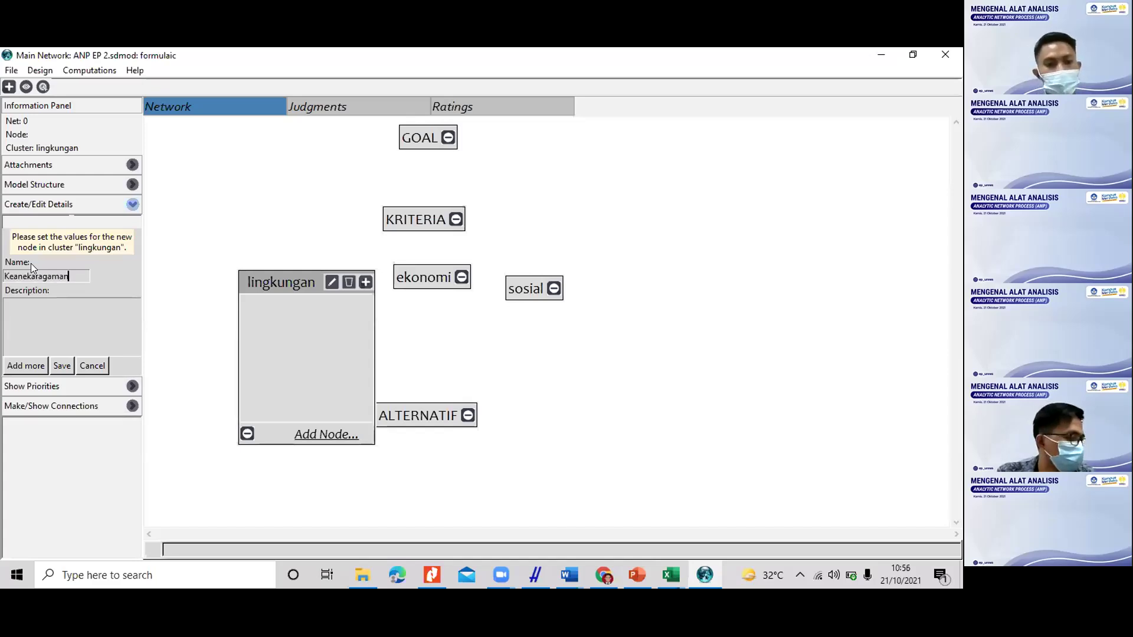
{"action": "type", "text": " hayati"}
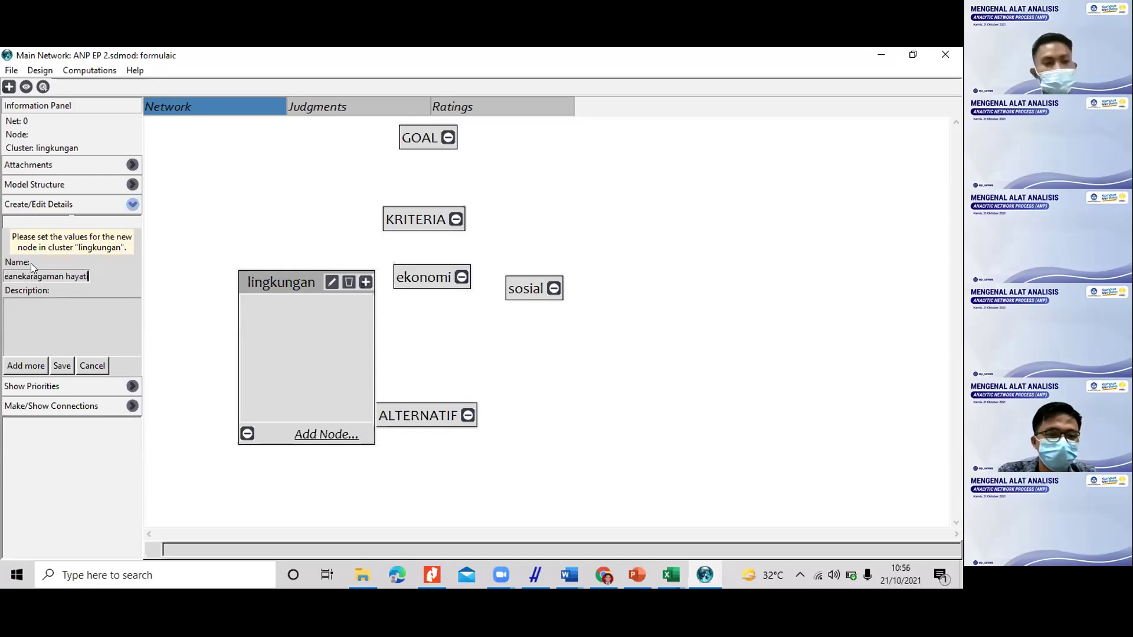
{"action": "left_click", "coordinate": [62, 366]}
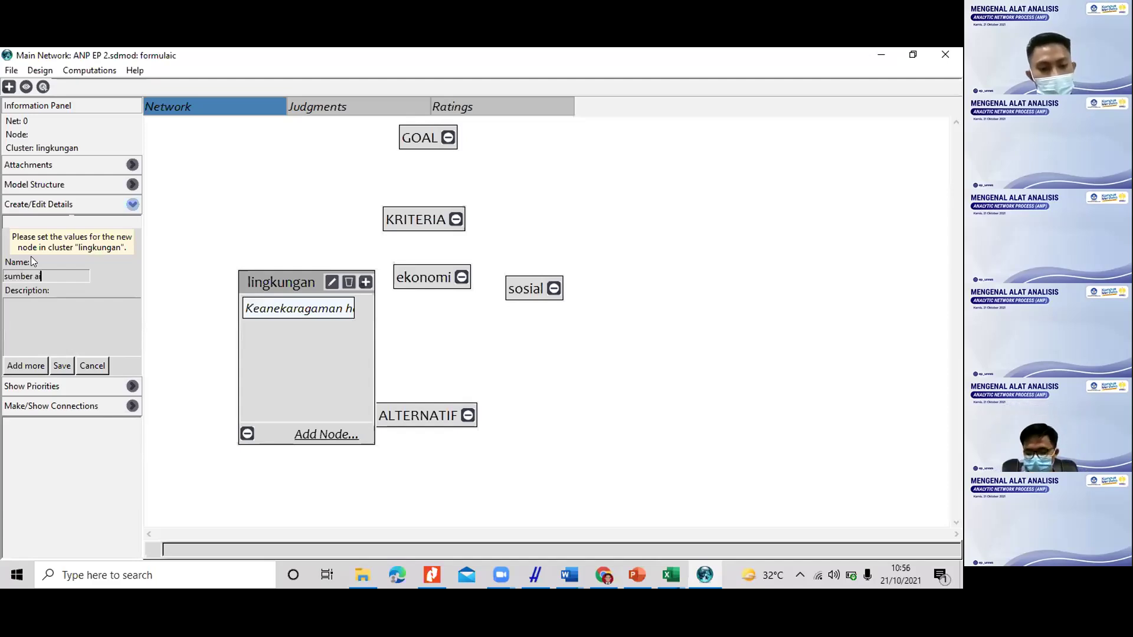
{"action": "left_click", "coordinate": [30, 366]}
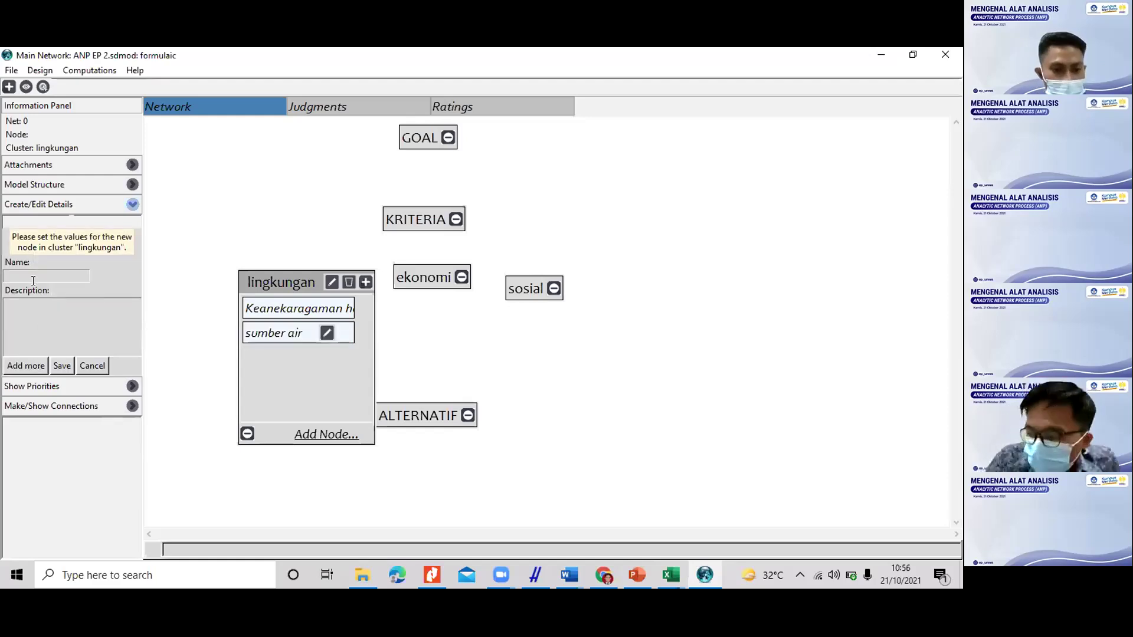
{"action": "type", "text": "pemandangan"}
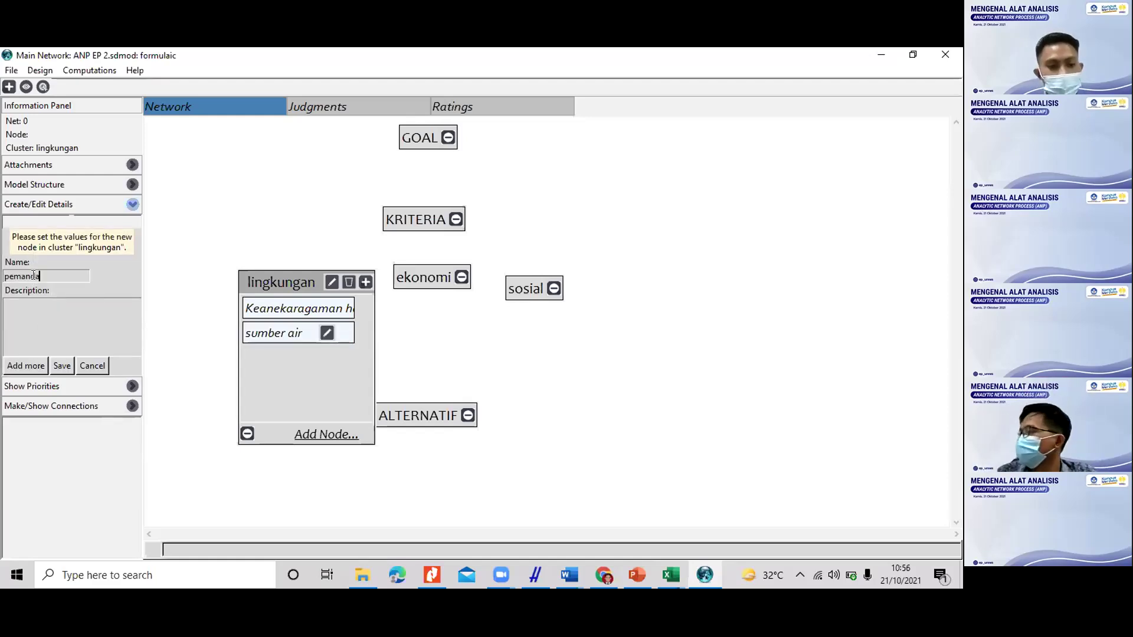
{"action": "left_click", "coordinate": [59, 365]}
{"action": "left_click", "coordinate": [490, 361]}
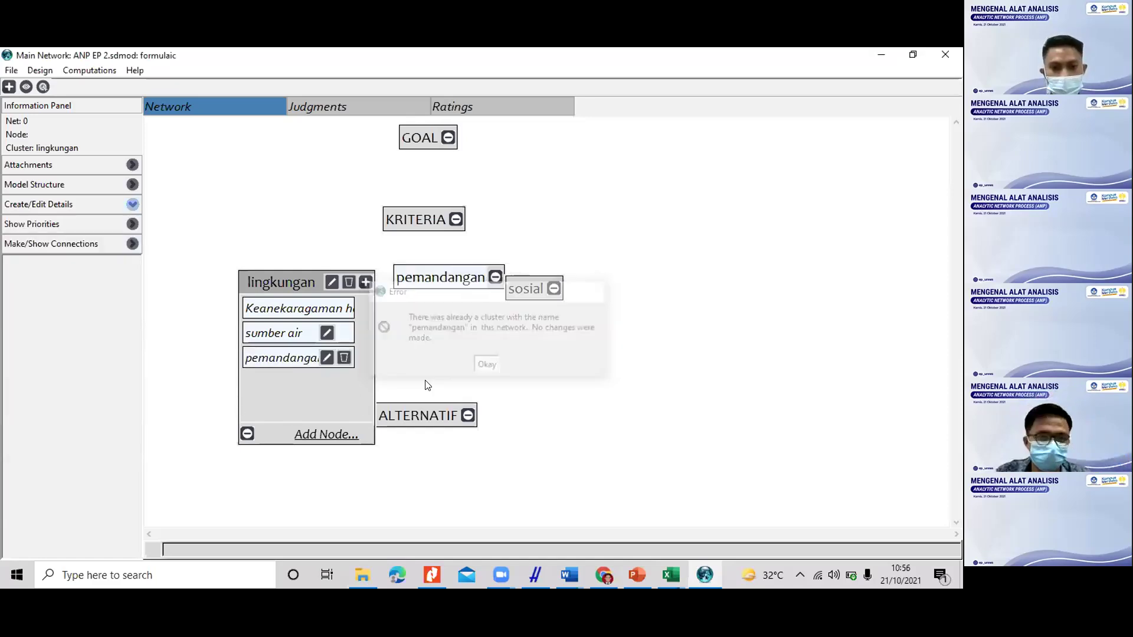
{"action": "left_click", "coordinate": [247, 433]}
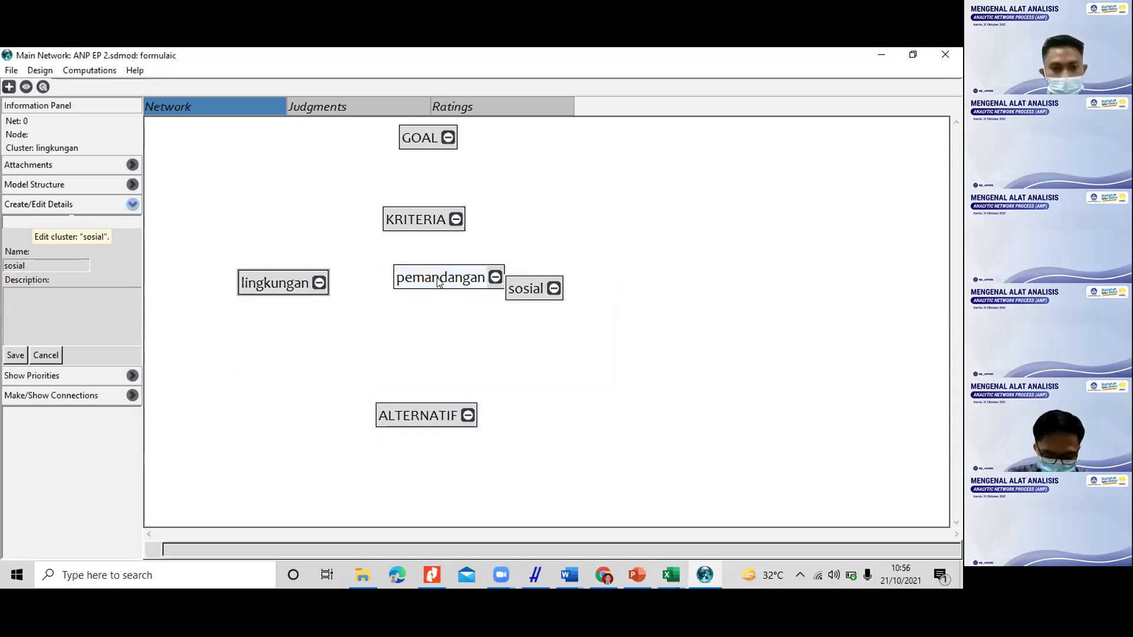
Step: Rename the misnamed pemandangan cluster as ekonomi and collapse both it and lingkungan
{"action": "left_click", "coordinate": [457, 277]}
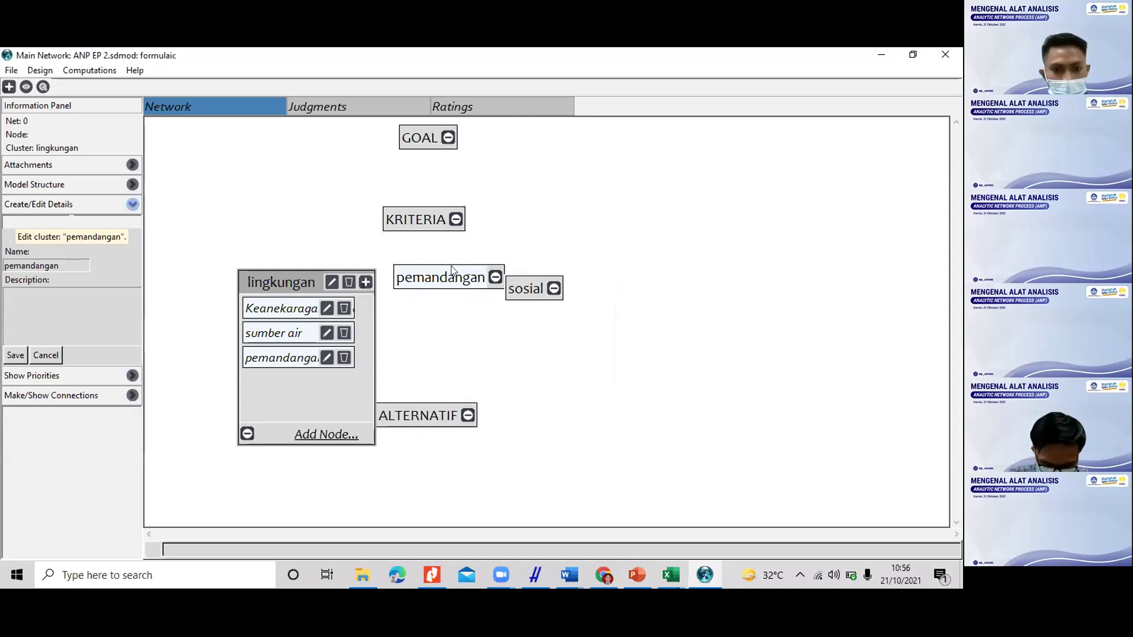
{"action": "left_click", "coordinate": [494, 277]}
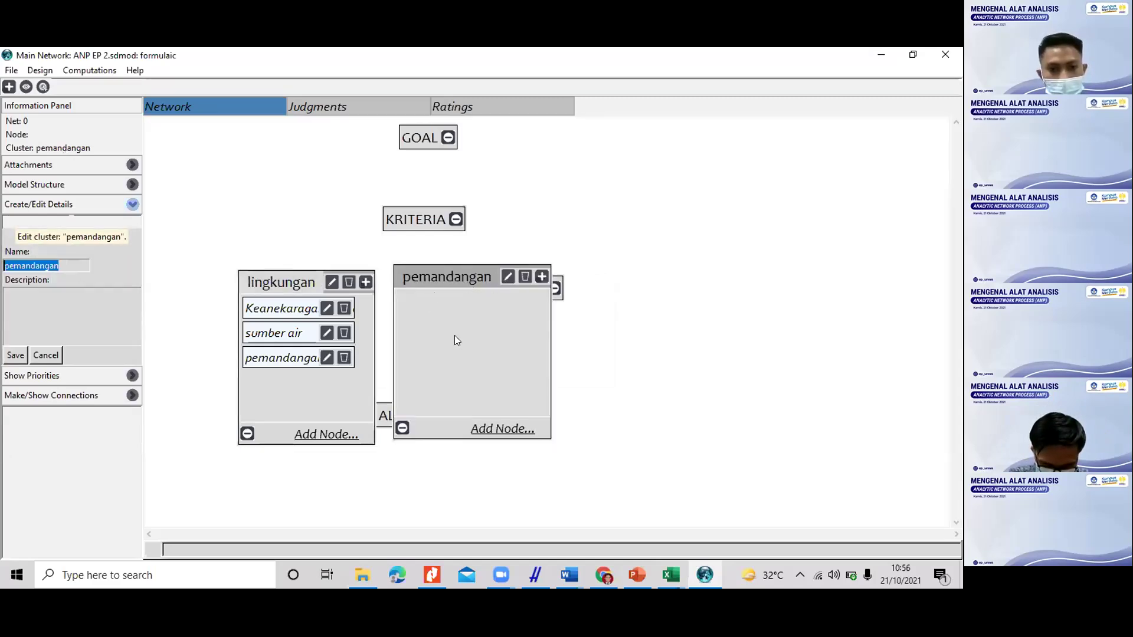
{"action": "type", "text": "ekon"}
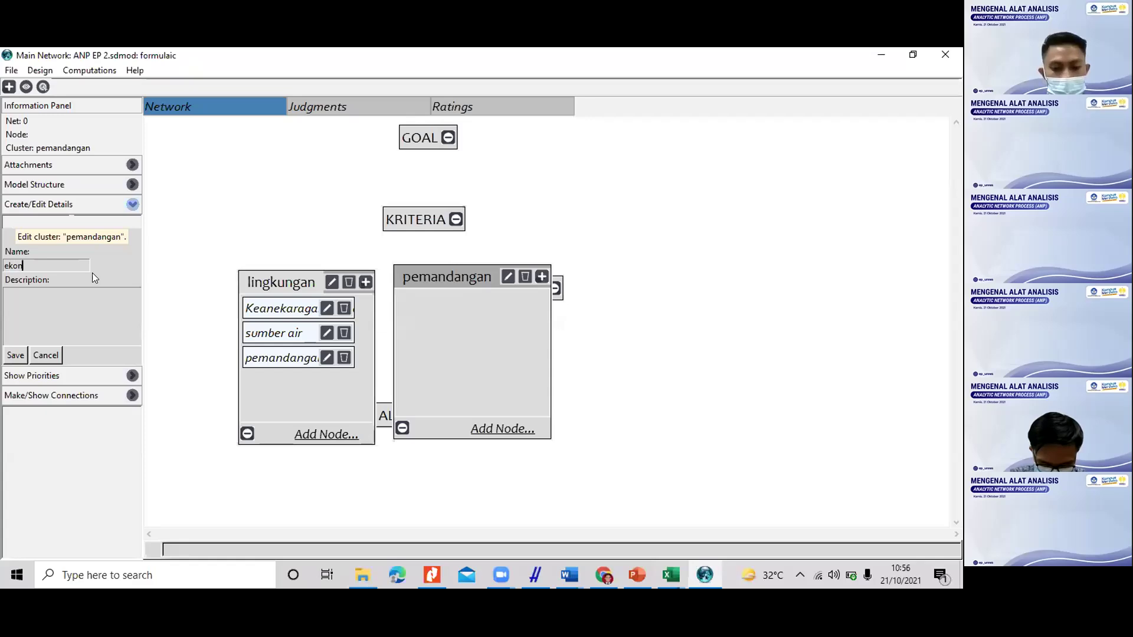
{"action": "type", "text": "omi"}
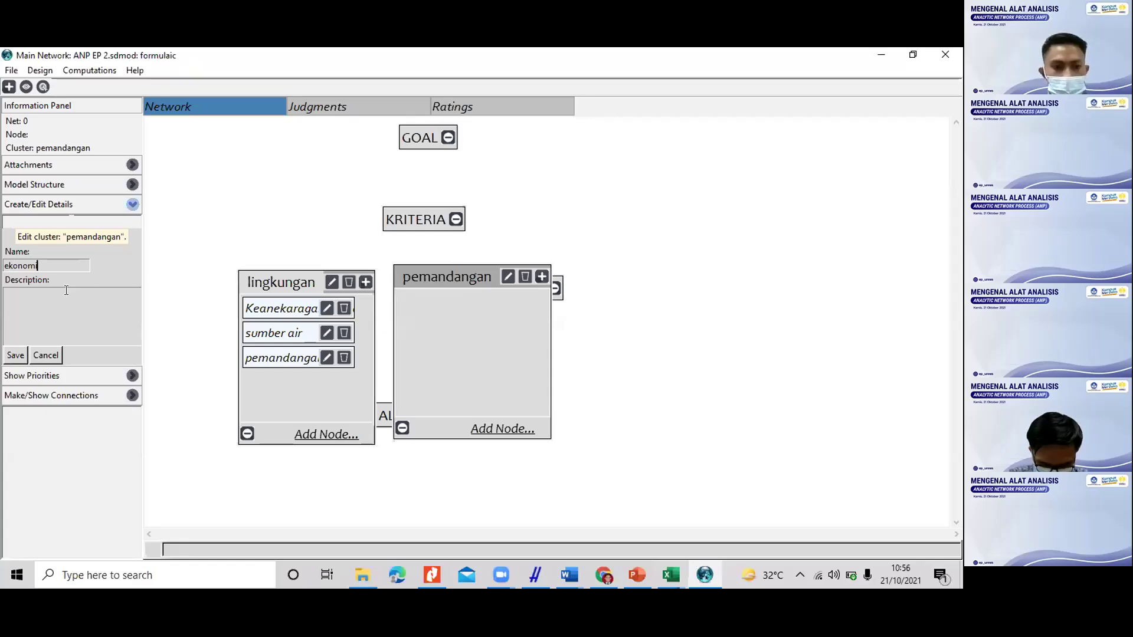
{"action": "left_click", "coordinate": [16, 355]}
{"action": "left_click", "coordinate": [486, 360]}
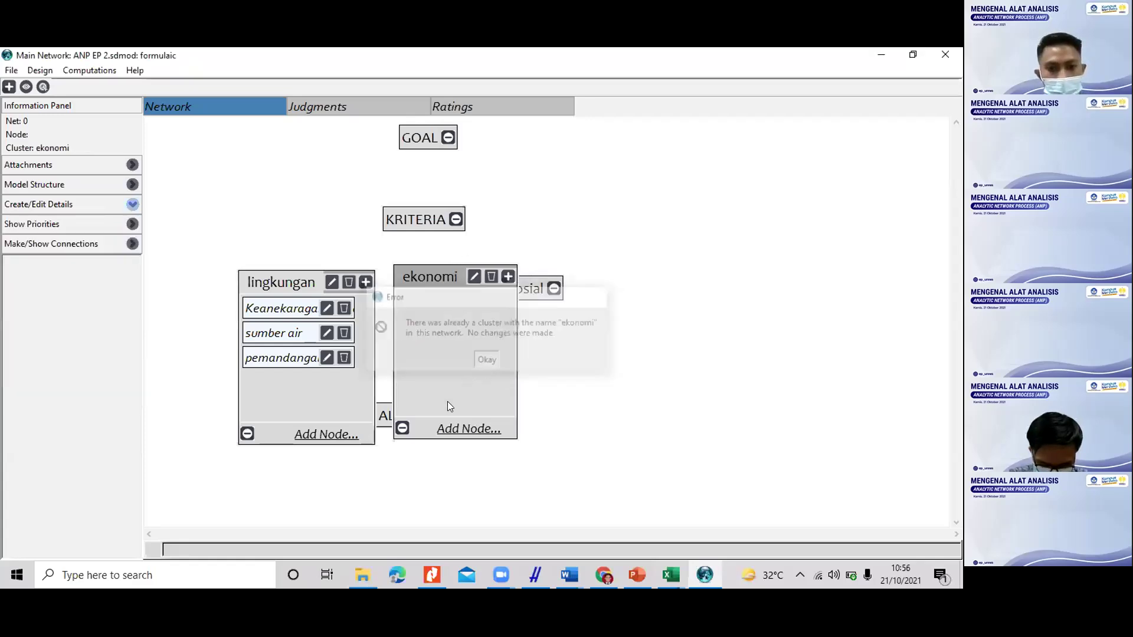
{"action": "left_click", "coordinate": [406, 426]}
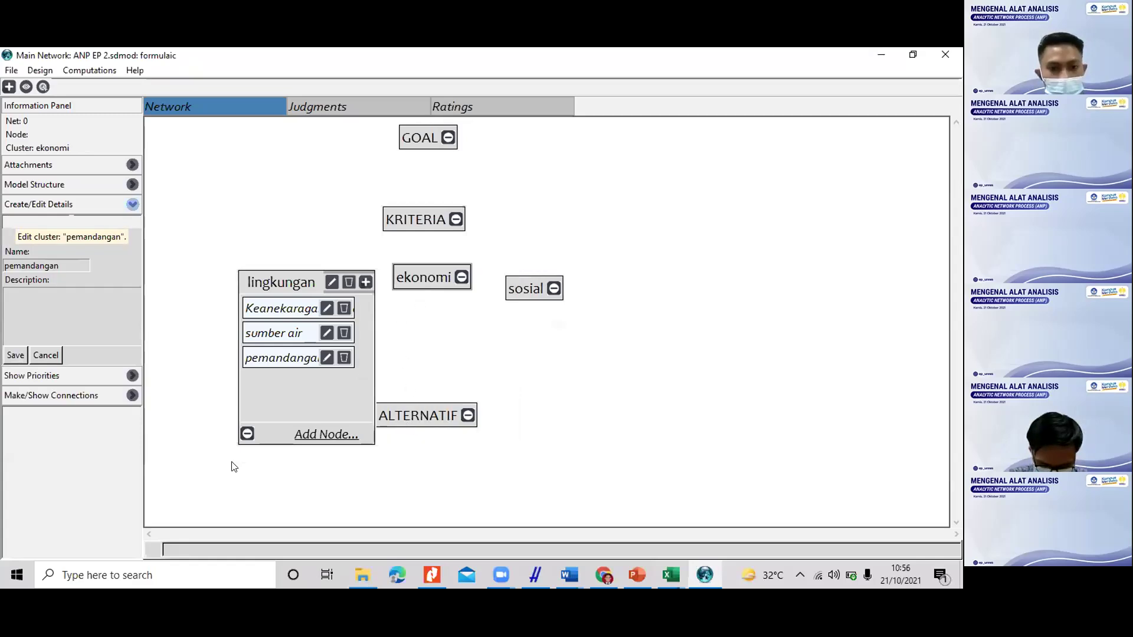
{"action": "left_click", "coordinate": [247, 434]}
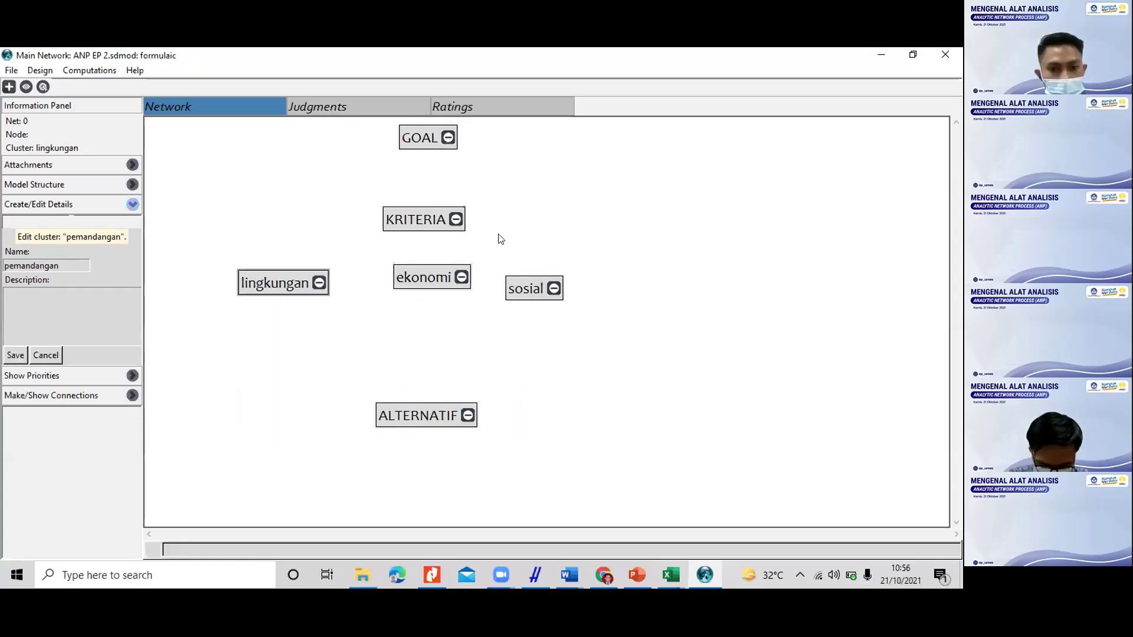
Step: Add the nodes valuasi ekonomi and potensi usaha to the ekonomi cluster and collapse it
{"action": "left_click", "coordinate": [463, 276]}
{"action": "left_click", "coordinate": [482, 429]}
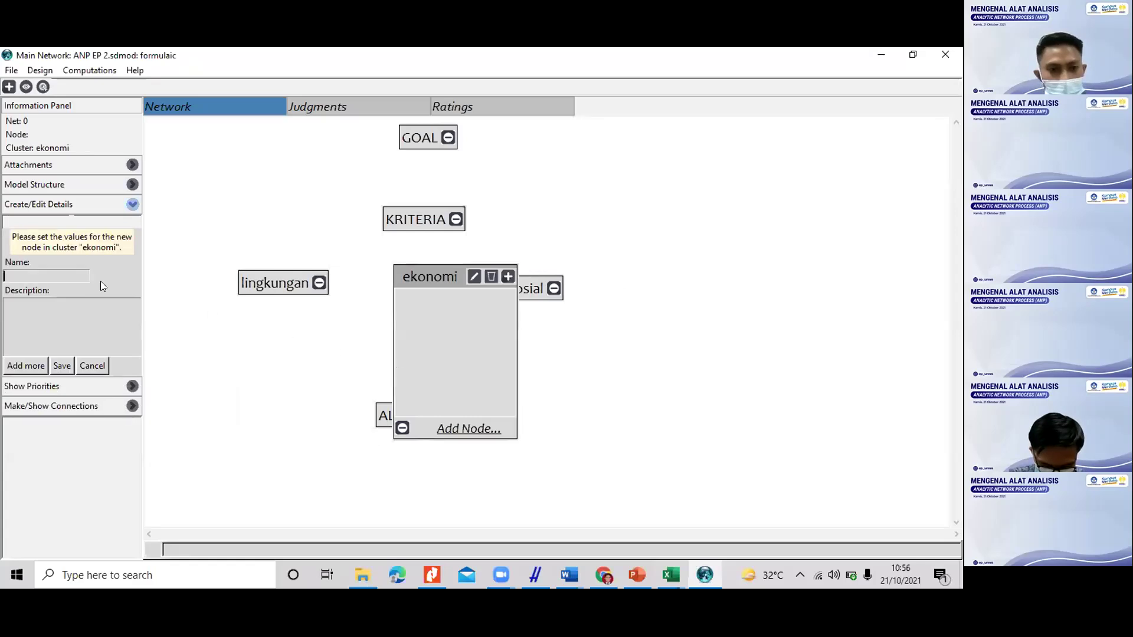
{"action": "left_click", "coordinate": [10, 273]}
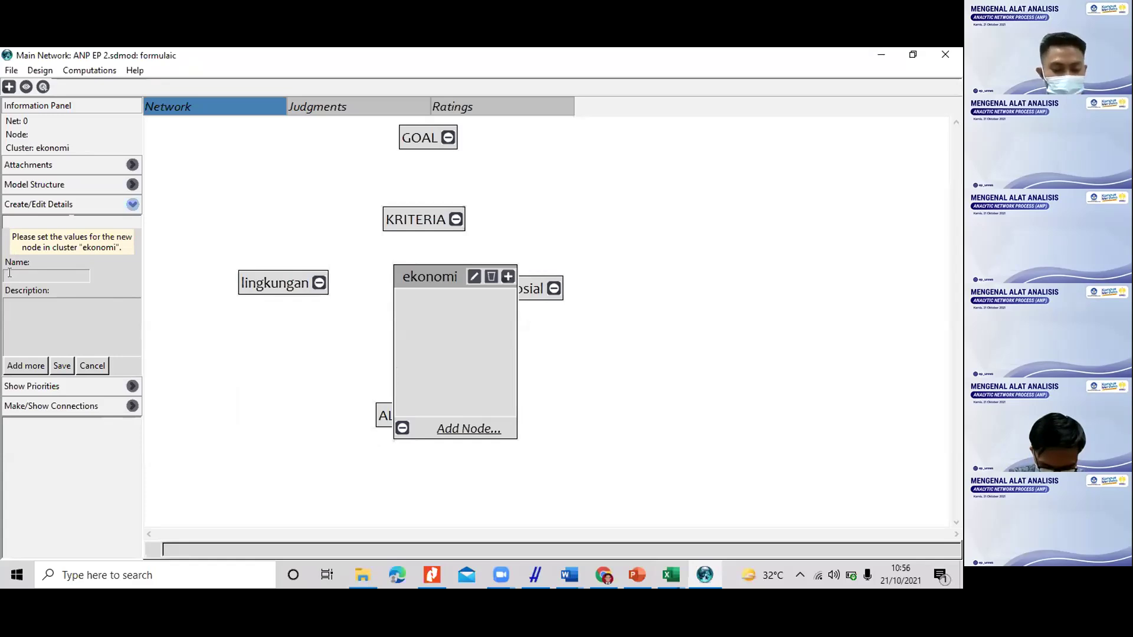
{"action": "type", "text": "evaluasi"}
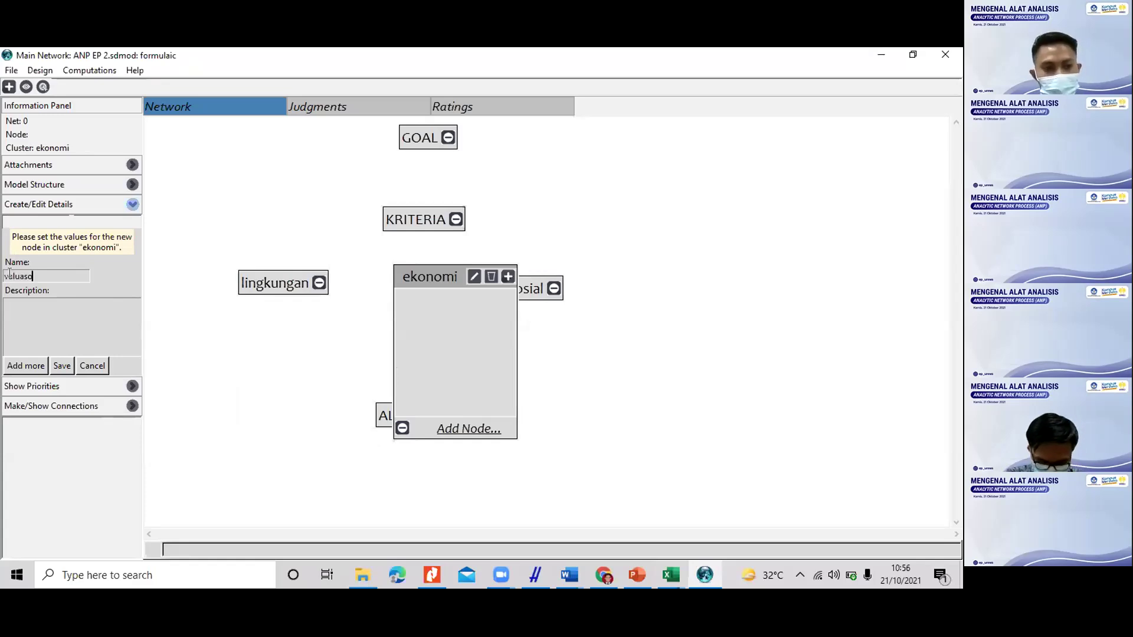
{"action": "type", "text": " ekonomi"}
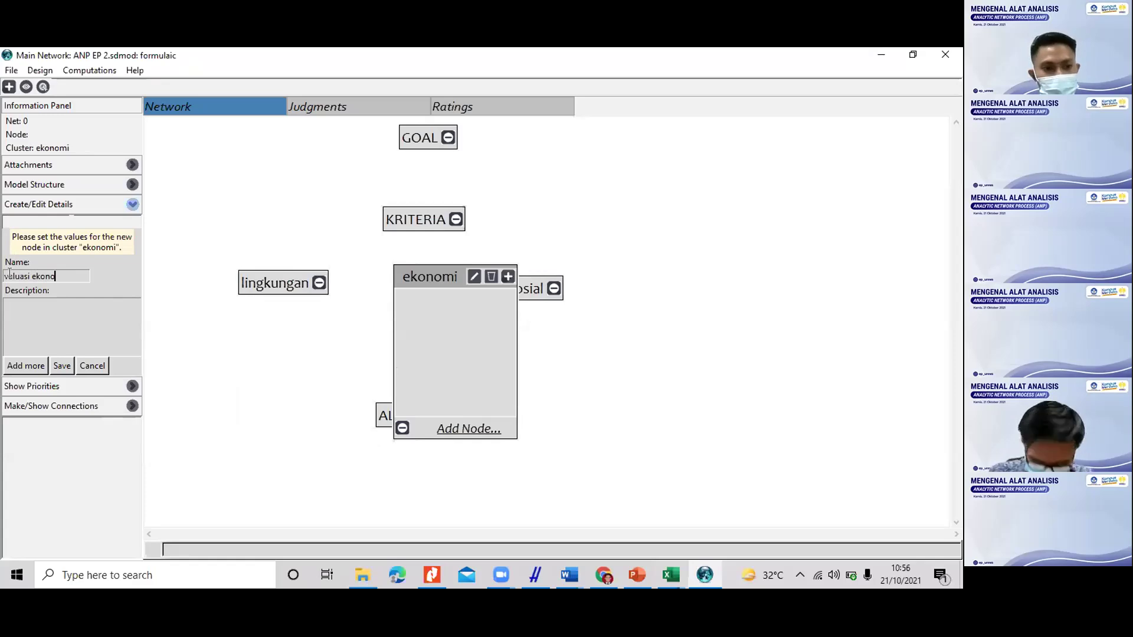
{"action": "left_click", "coordinate": [30, 365]}
{"action": "type", "text": "potensi usaha"}
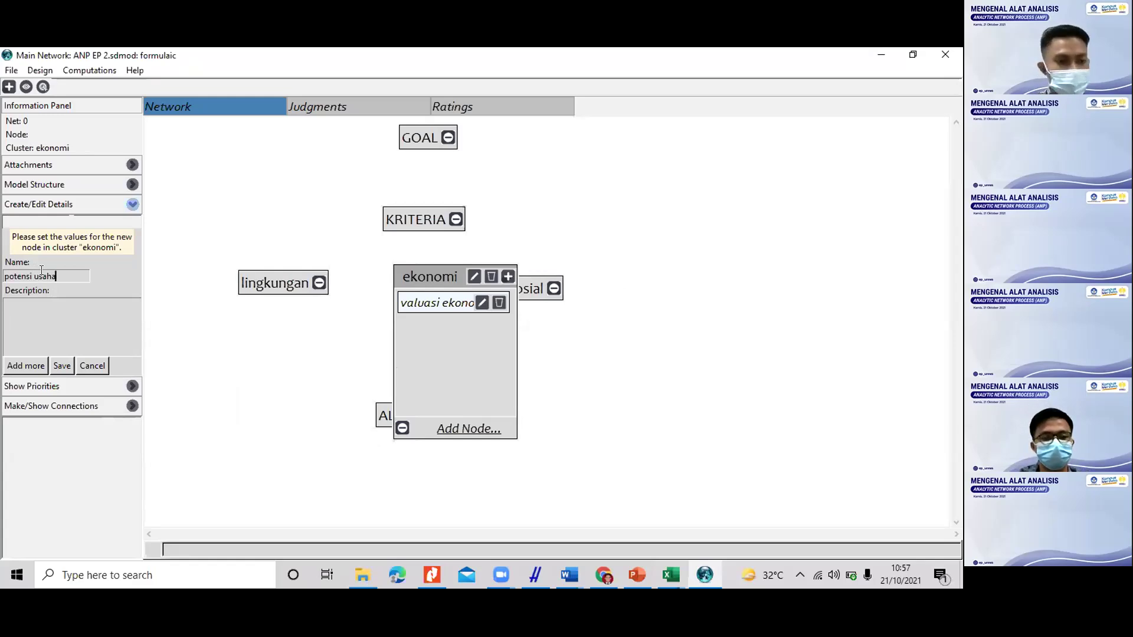
{"action": "left_click", "coordinate": [16, 365]}
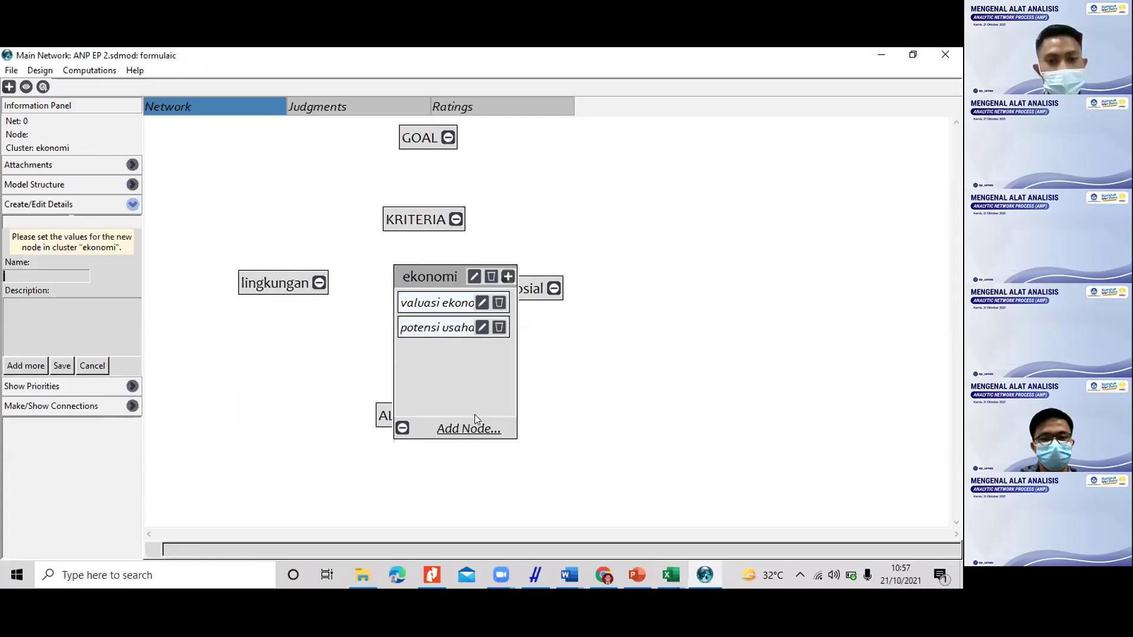
{"action": "left_click", "coordinate": [406, 427]}
Step: Expand the lingkungan and ekonomi clusters to review their nodes, and collapse both again
{"action": "left_click", "coordinate": [319, 284]}
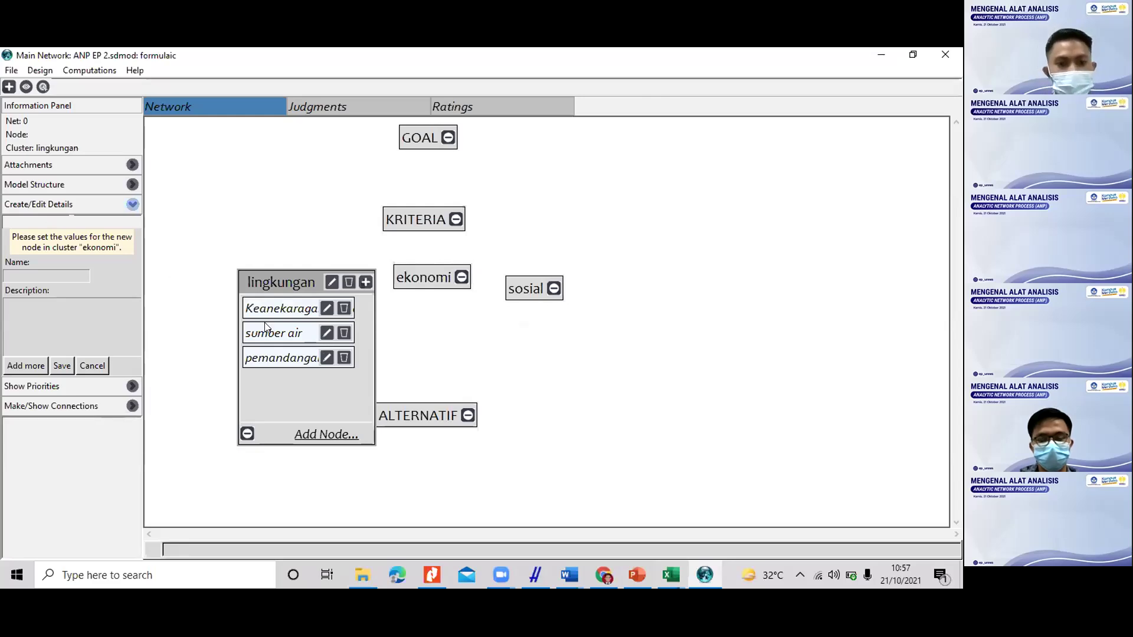
{"action": "left_click", "coordinate": [461, 276]}
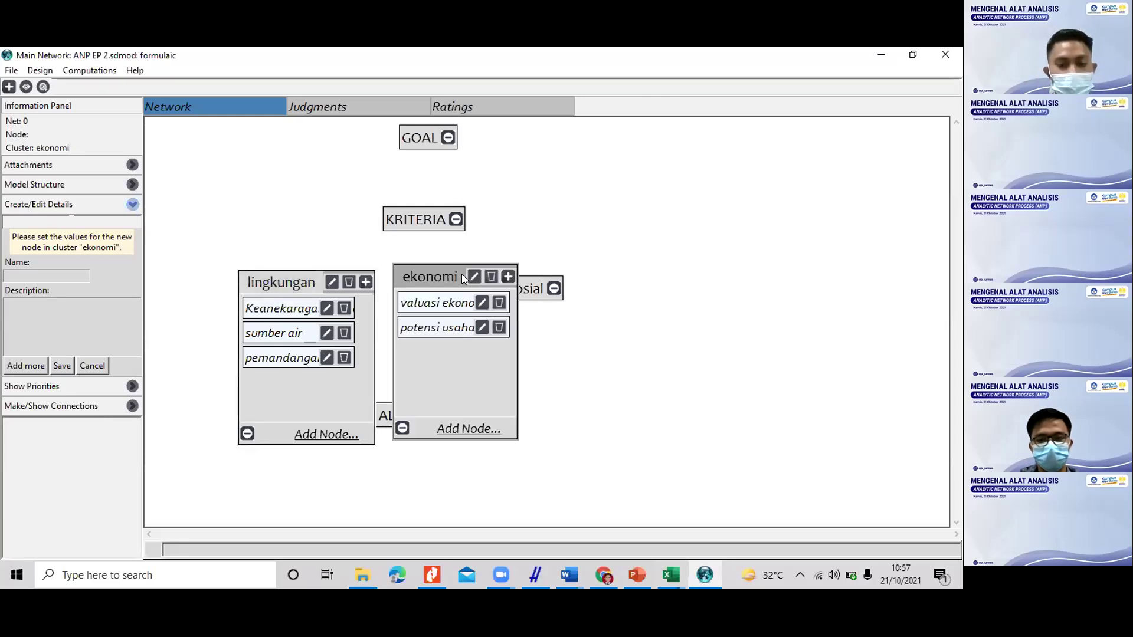
{"action": "left_click", "coordinate": [425, 365]}
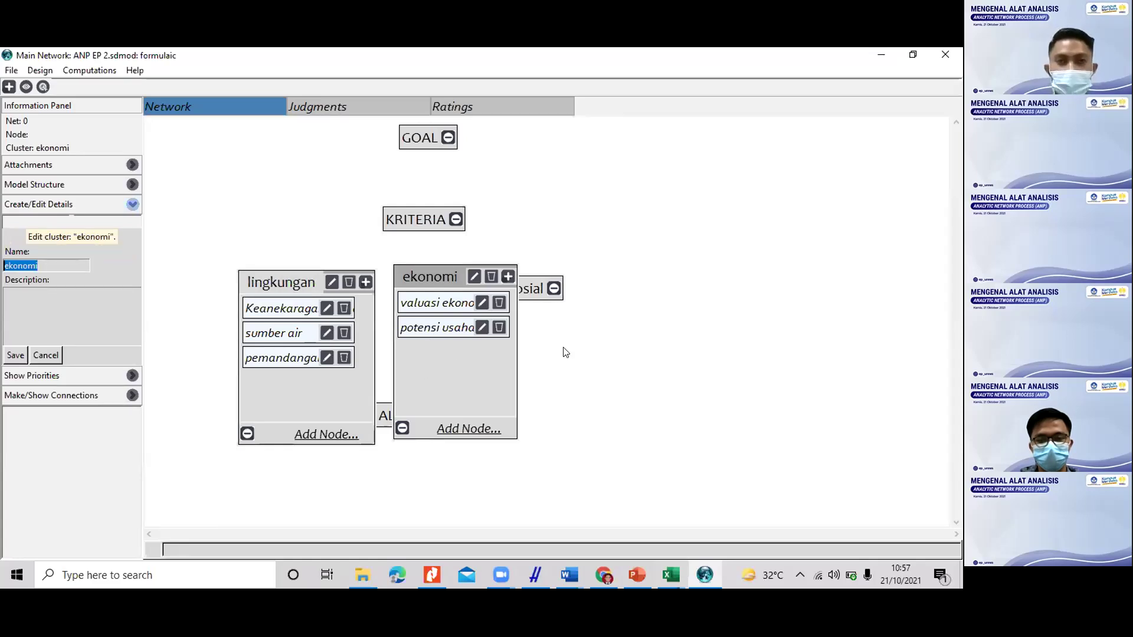
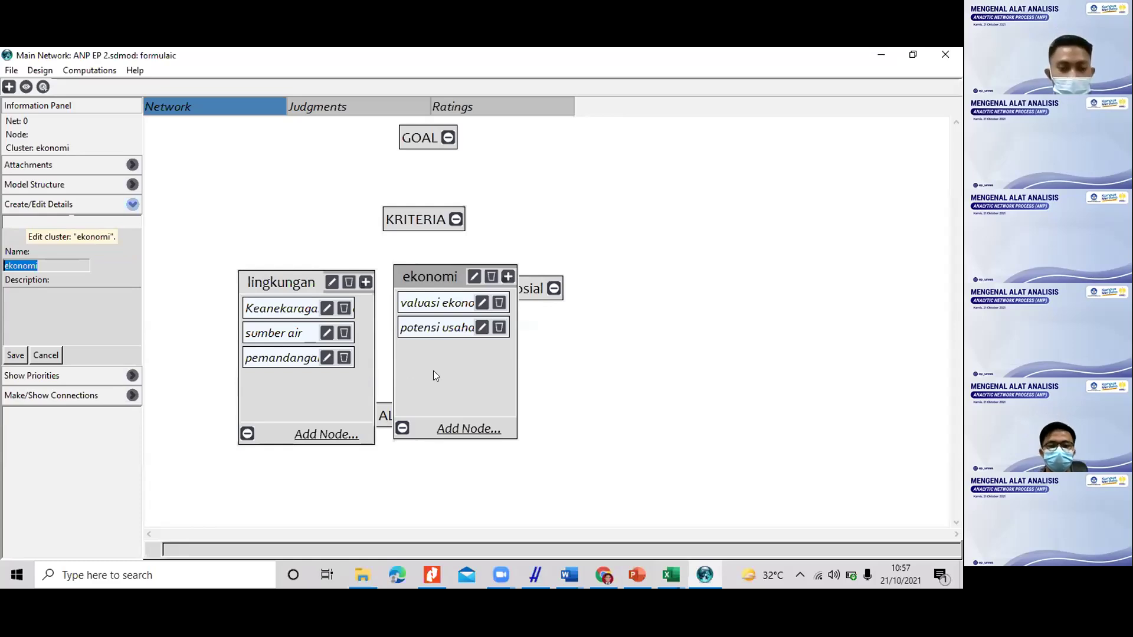
{"action": "left_click", "coordinate": [402, 429]}
{"action": "left_click", "coordinate": [248, 434]}
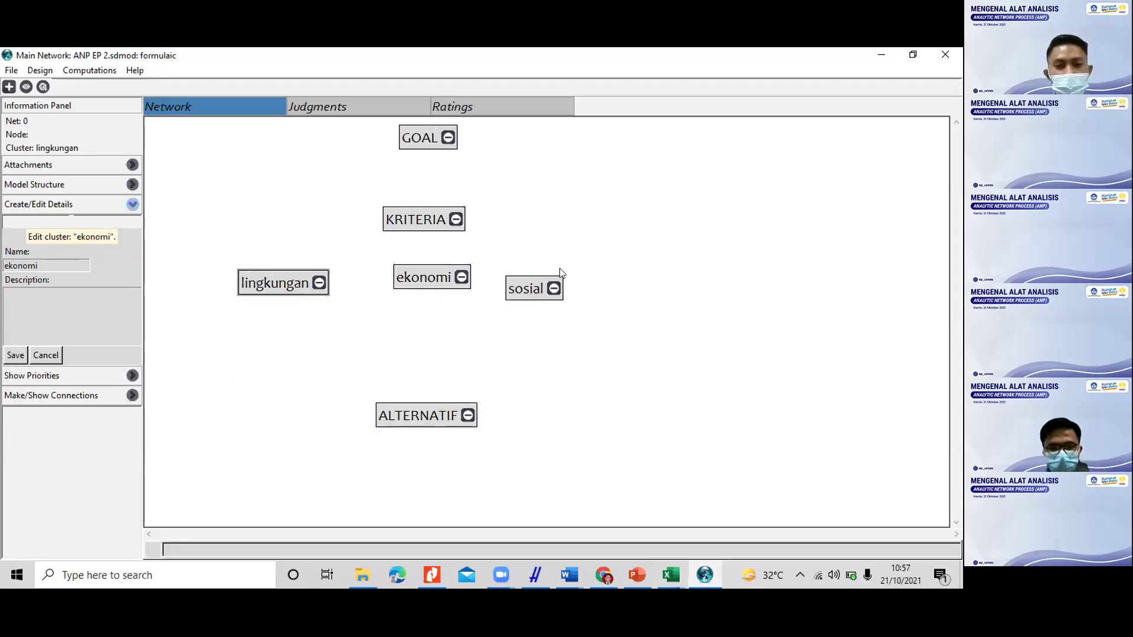
Step: Shift the sosial cluster slightly away from ekonomi and add the nodes support masyarakat and budaya to it
{"action": "left_click_drag", "start_coordinate": [536, 291], "coordinate": [552, 286]}
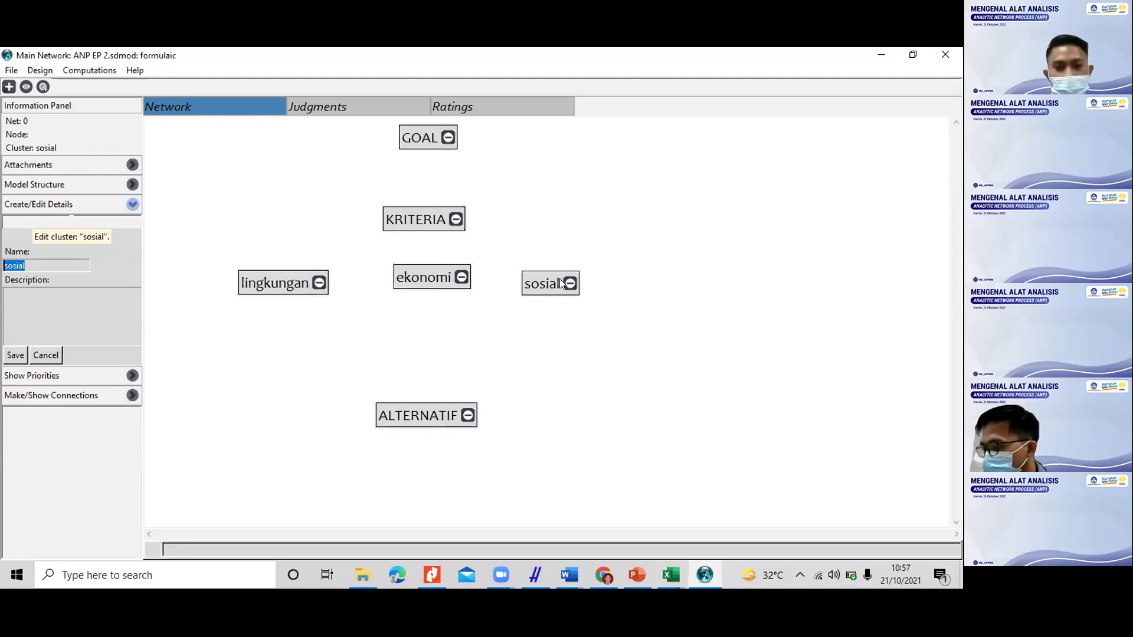
{"action": "left_click", "coordinate": [568, 283]}
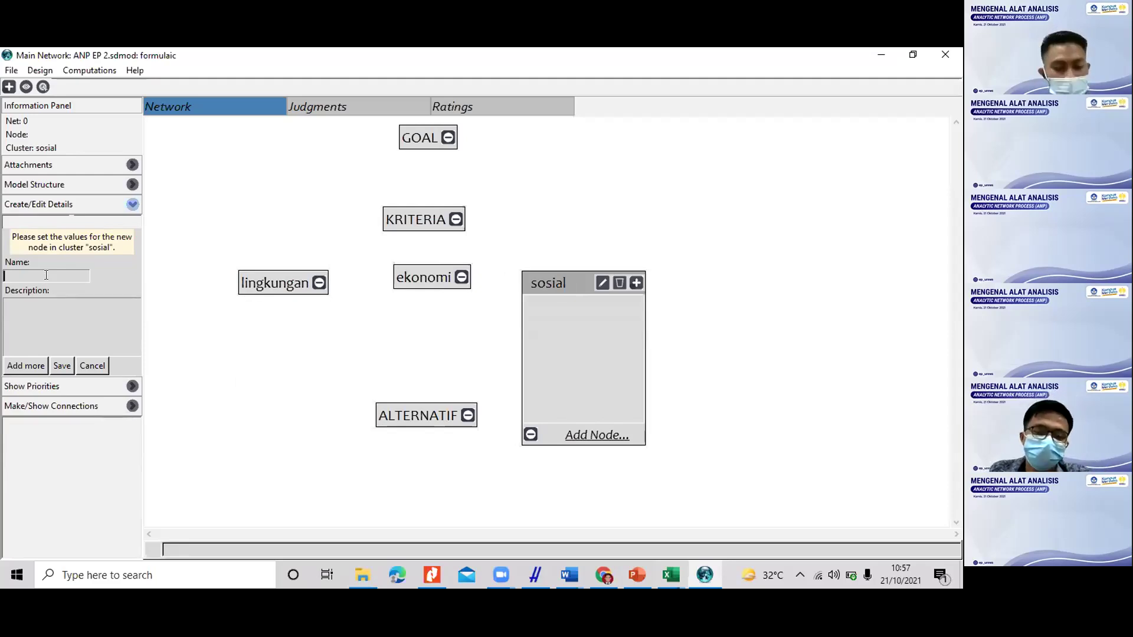
{"action": "type", "text": "pport masyarakat"}
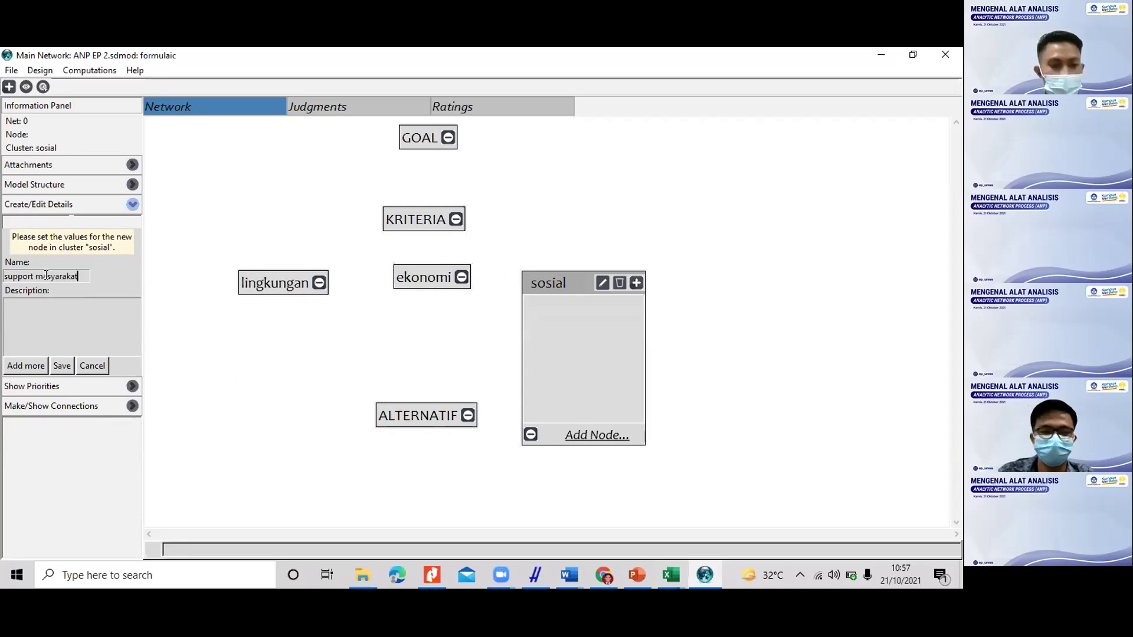
{"action": "left_click", "coordinate": [27, 365]}
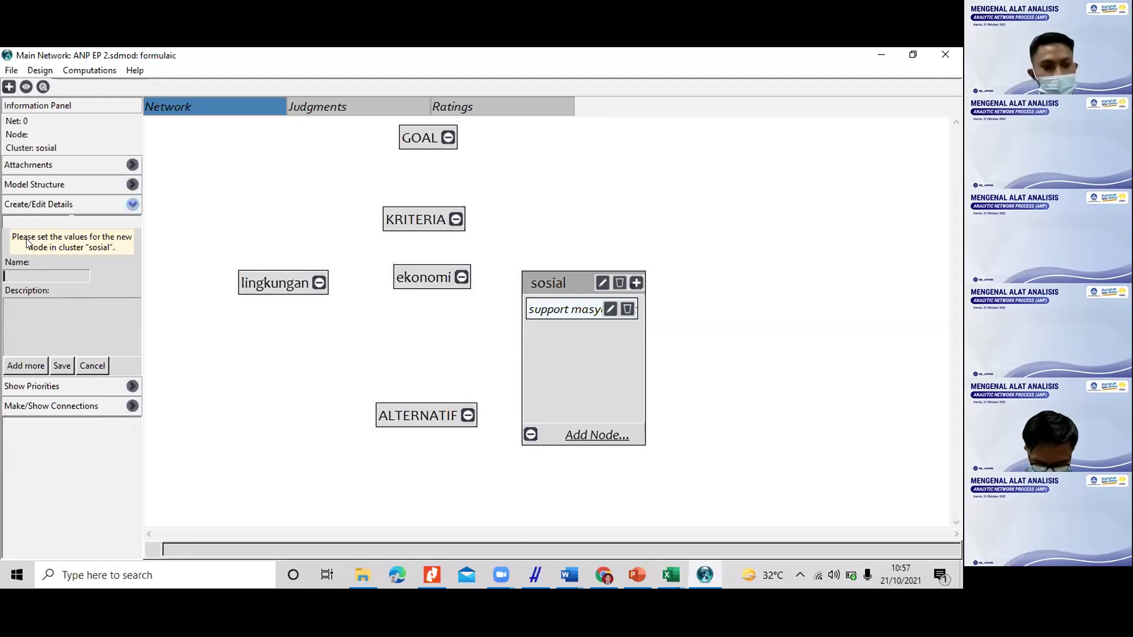
{"action": "type", "text": "budaya"}
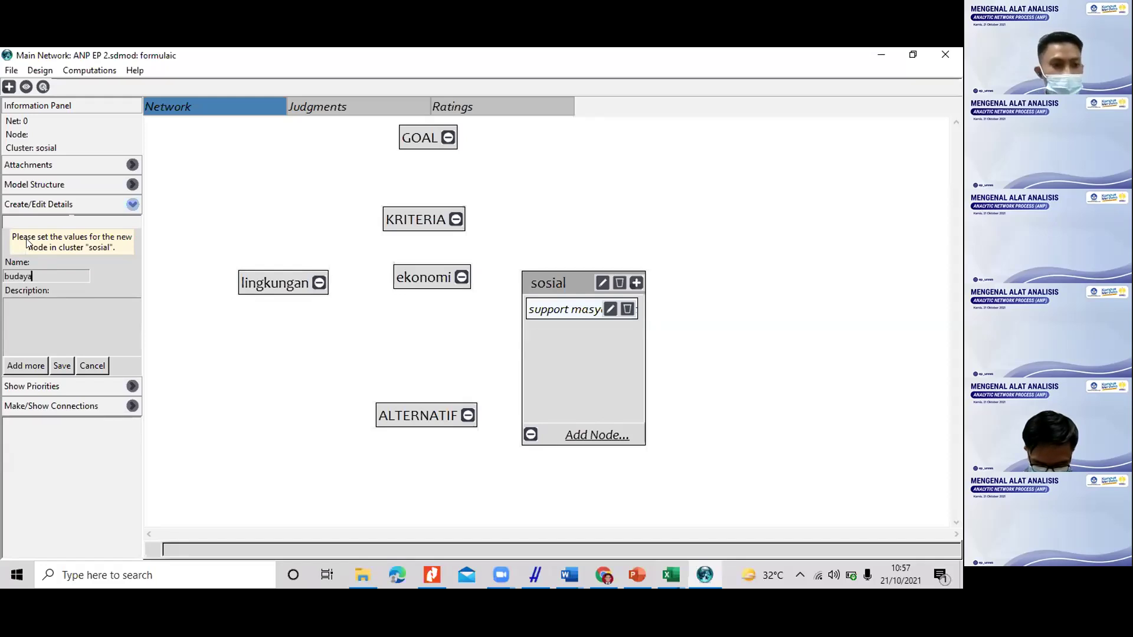
{"action": "left_click", "coordinate": [59, 365]}
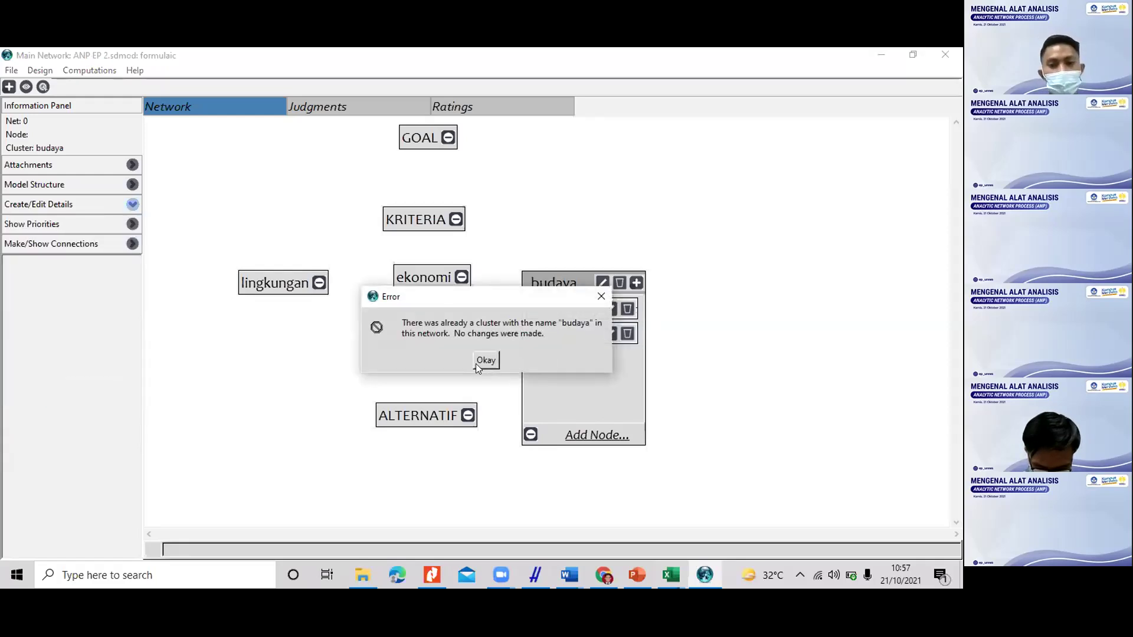
{"action": "left_click", "coordinate": [477, 363]}
{"action": "left_click", "coordinate": [531, 435]}
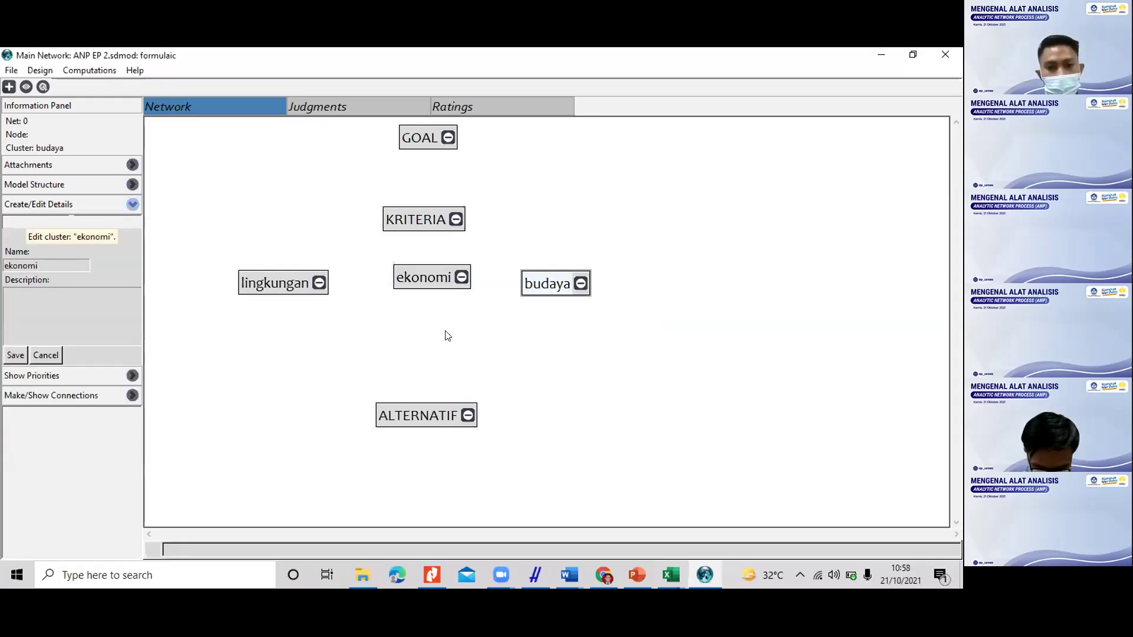
Step: Rename the misnamed budaya cluster as sosial and collapse it
{"action": "left_click", "coordinate": [581, 283]}
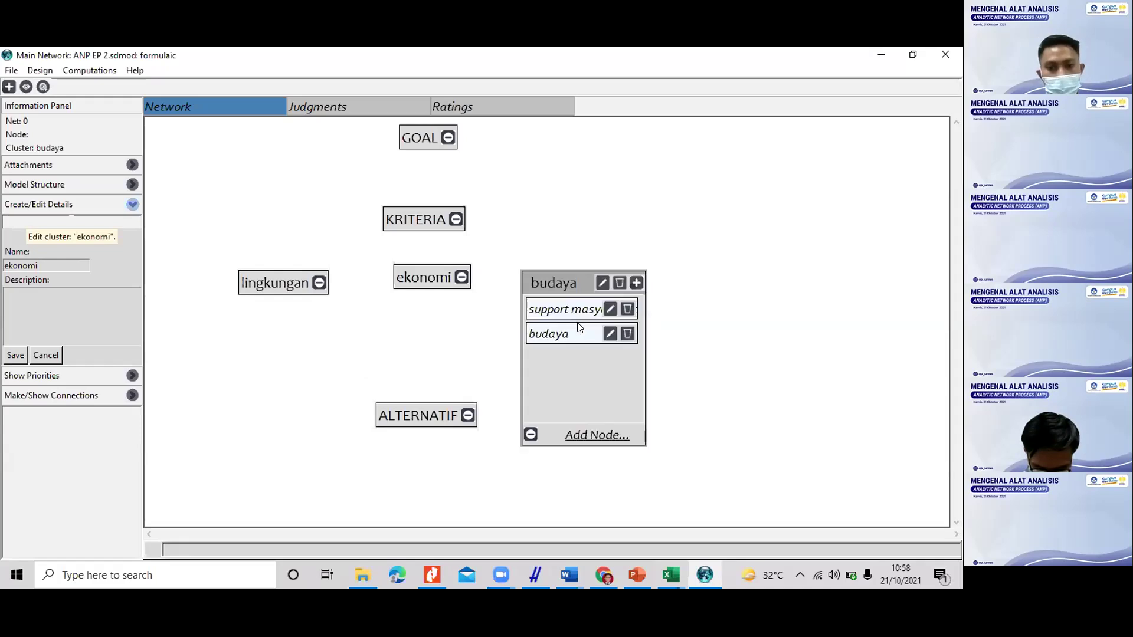
{"action": "left_click", "coordinate": [602, 283]}
{"action": "type", "text": "sosial"}
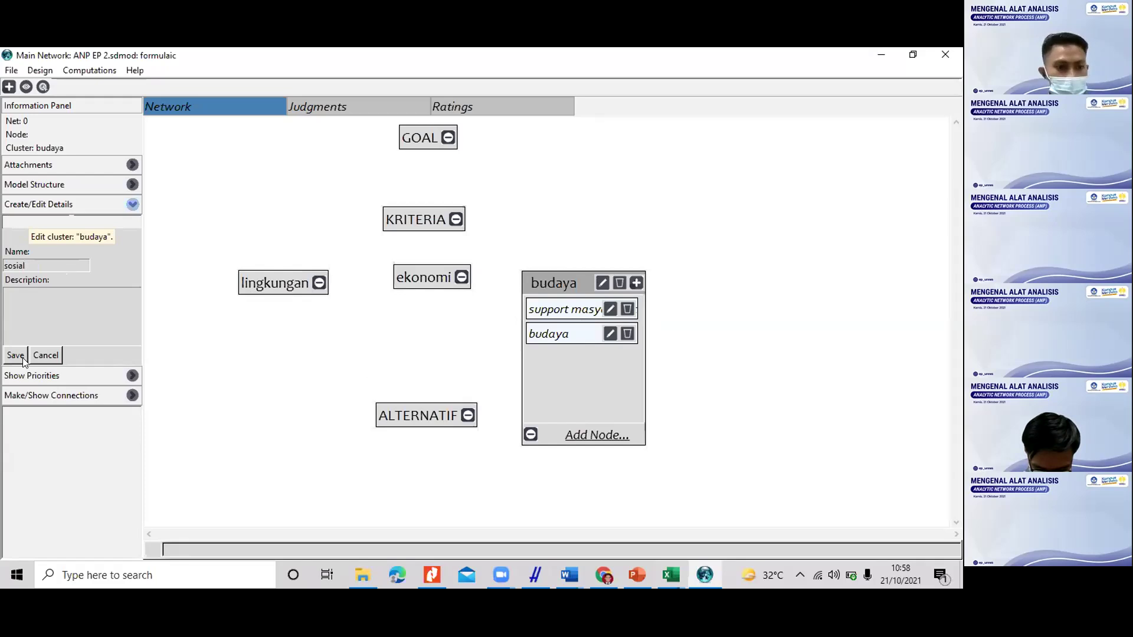
{"action": "left_click", "coordinate": [24, 356]}
{"action": "left_click", "coordinate": [484, 359]}
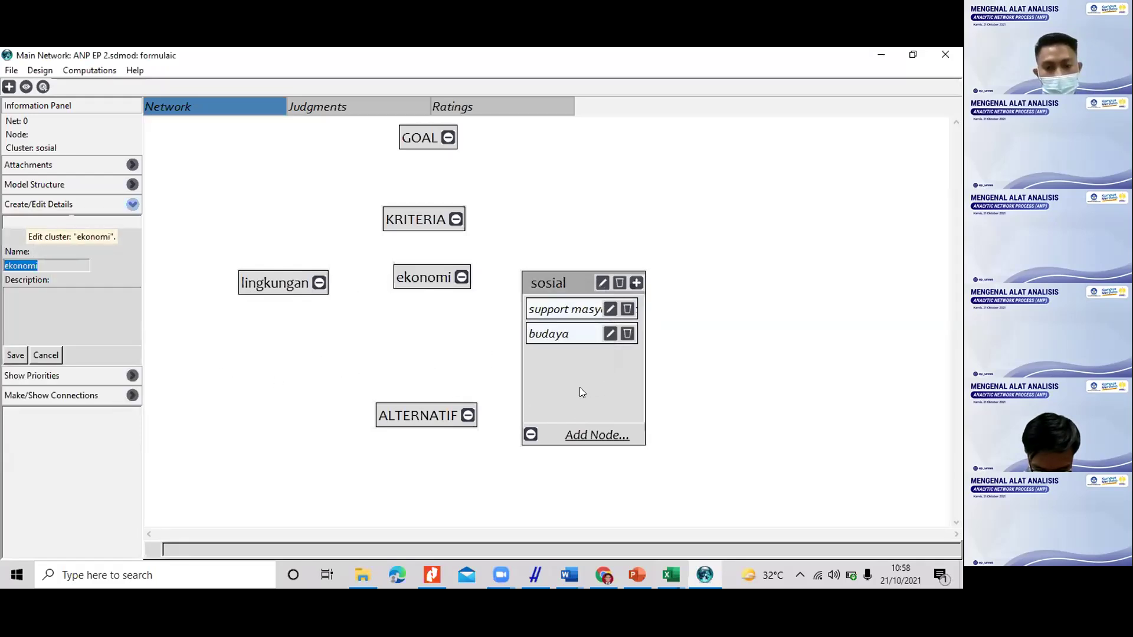
{"action": "left_click", "coordinate": [531, 435]}
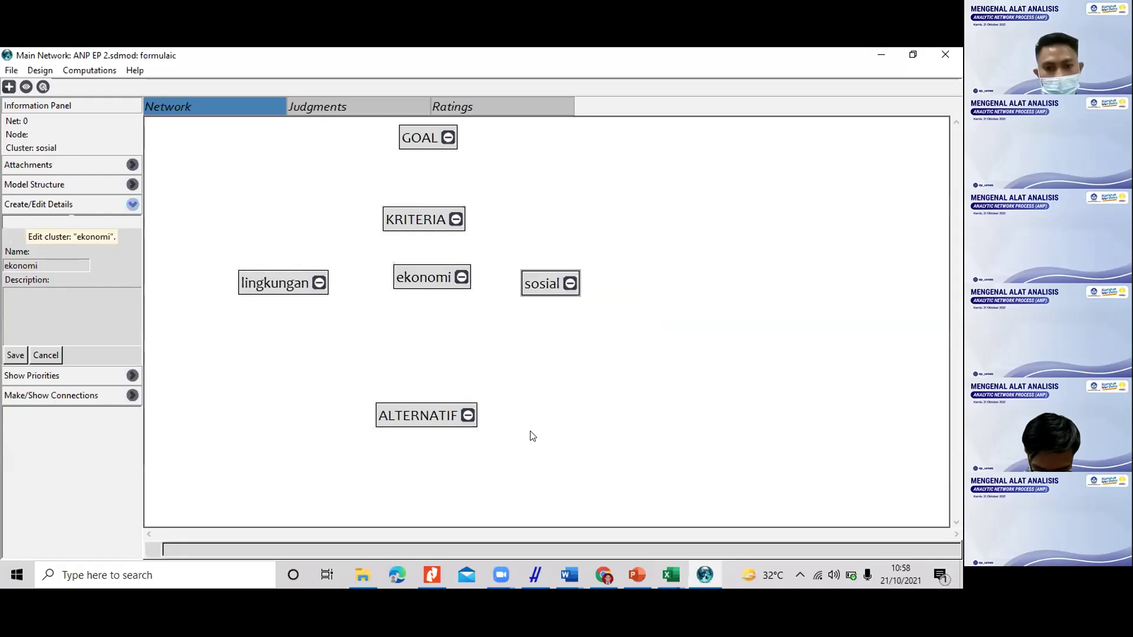
Step: Expand the ekonomi, lingkungan and sosial clusters to check their nodes, and collapse all three
{"action": "left_click", "coordinate": [462, 278]}
{"action": "left_click", "coordinate": [319, 282]}
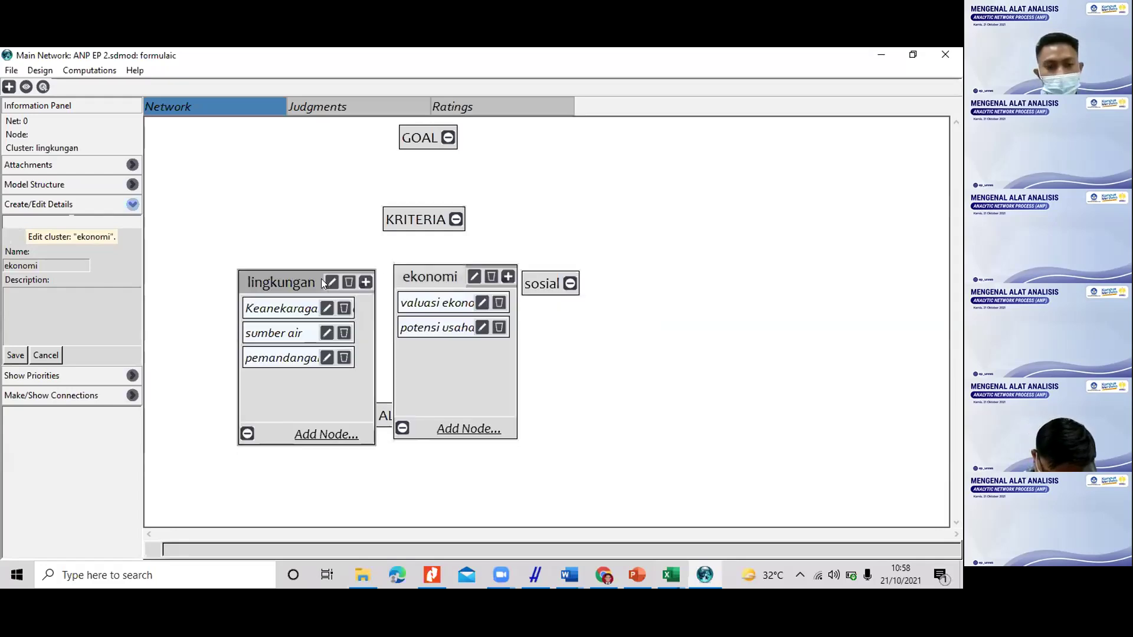
{"action": "left_click", "coordinate": [572, 284]}
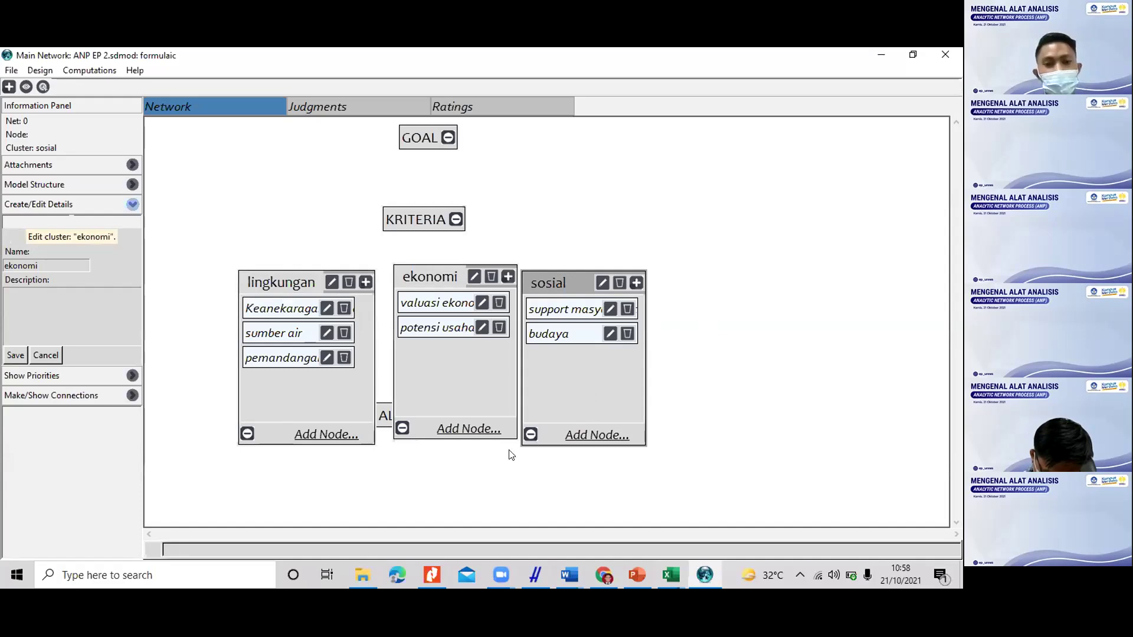
{"action": "left_click", "coordinate": [403, 428]}
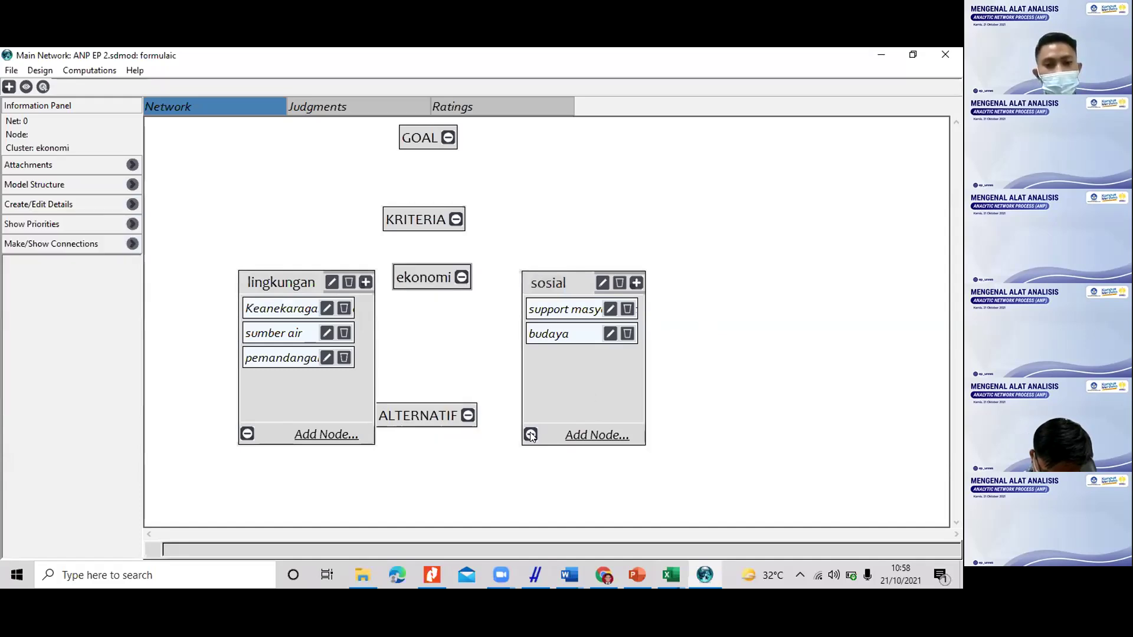
{"action": "left_click", "coordinate": [530, 435]}
{"action": "left_click", "coordinate": [247, 434]}
Step: Expand the ALTERNATIF cluster and move it up beneath ekonomi, checking the node in GOAL
{"action": "left_click", "coordinate": [468, 415]}
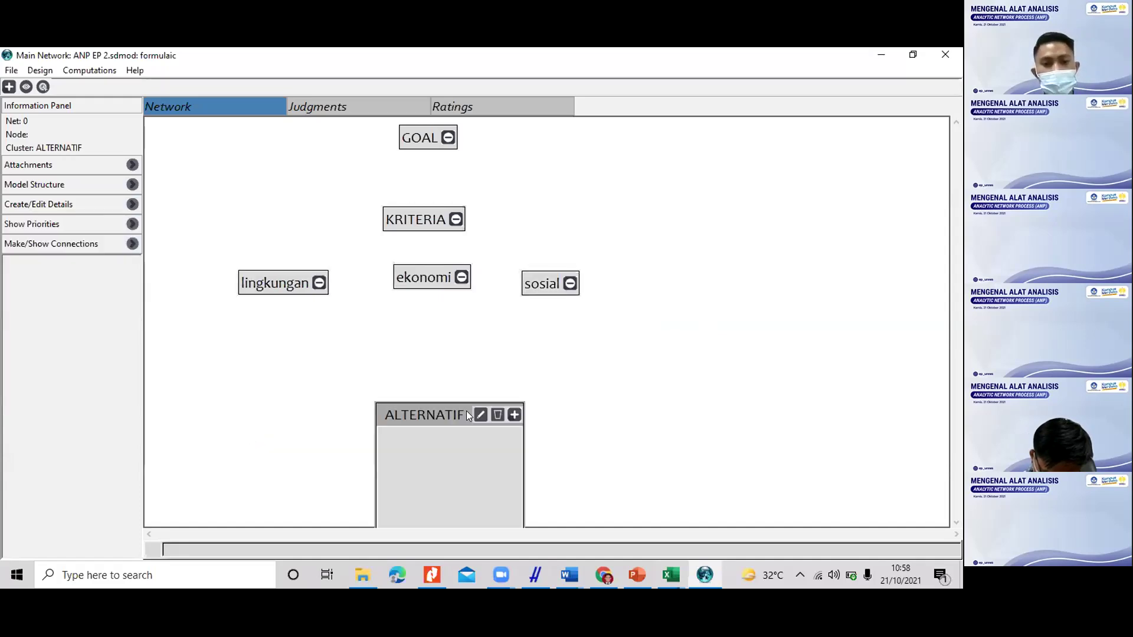
{"action": "left_click_drag", "start_coordinate": [468, 416], "coordinate": [436, 362]}
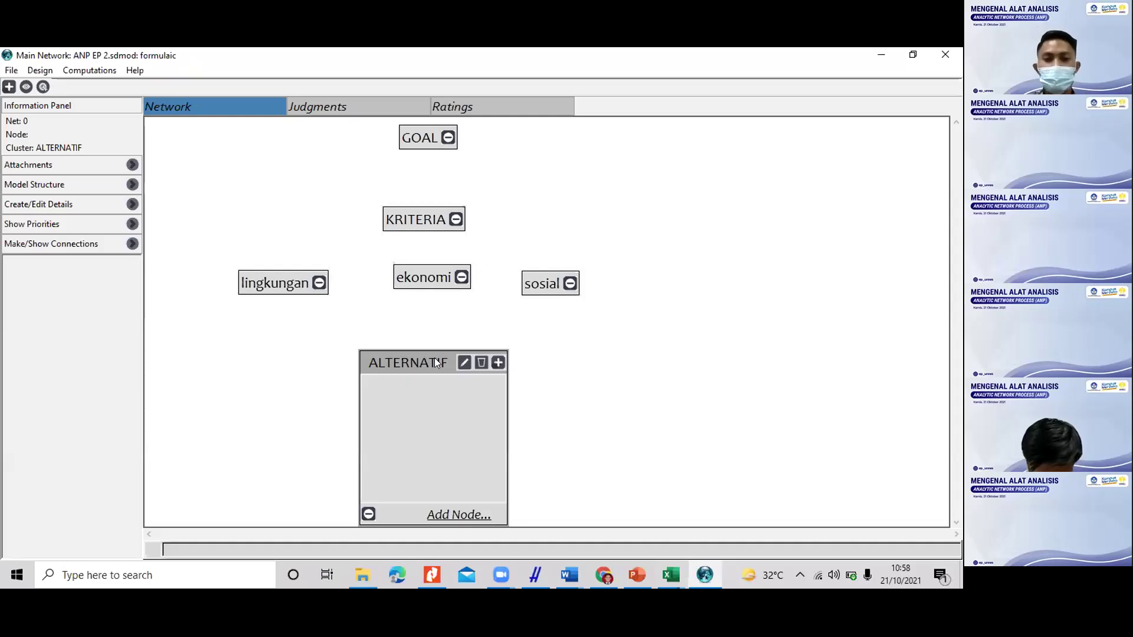
{"action": "left_click", "coordinate": [447, 139]}
{"action": "left_click", "coordinate": [447, 138]}
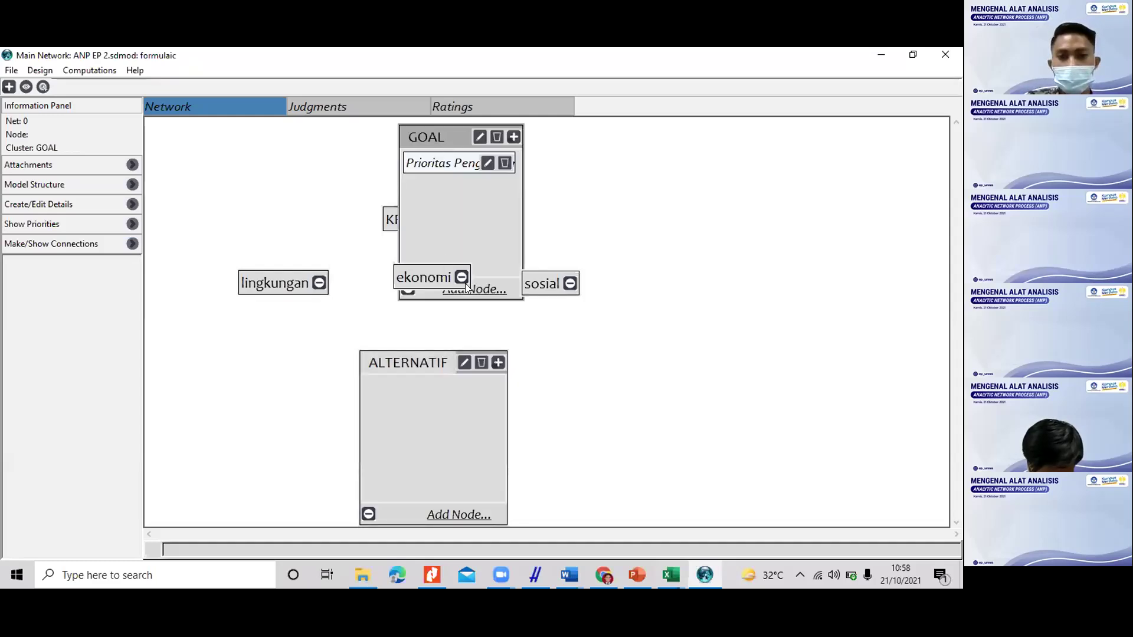
{"action": "left_click", "coordinate": [407, 290]}
{"action": "mouse_move", "coordinate": [431, 345]}
{"action": "left_mouse_down"}
{"action": "mouse_move", "coordinate": [405, 352]}
{"action": "mouse_move", "coordinate": [417, 349]}
{"action": "left_mouse_up"}
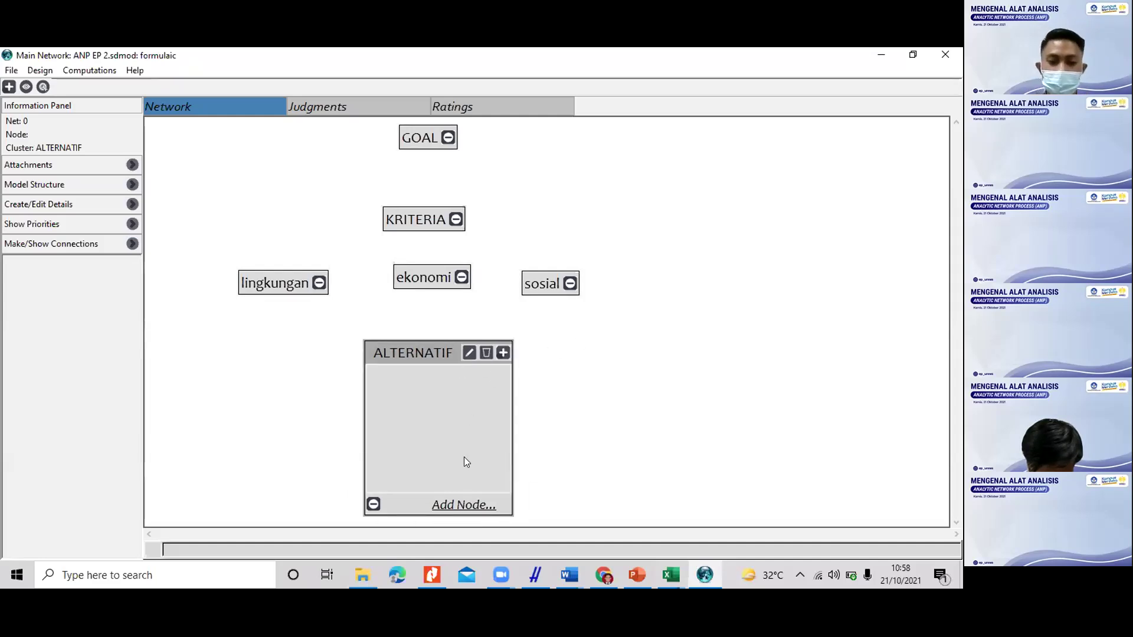
Step: Add the nodes Kandri and Nongkosawit to the ALTERNATIF cluster
{"action": "left_click", "coordinate": [470, 505]}
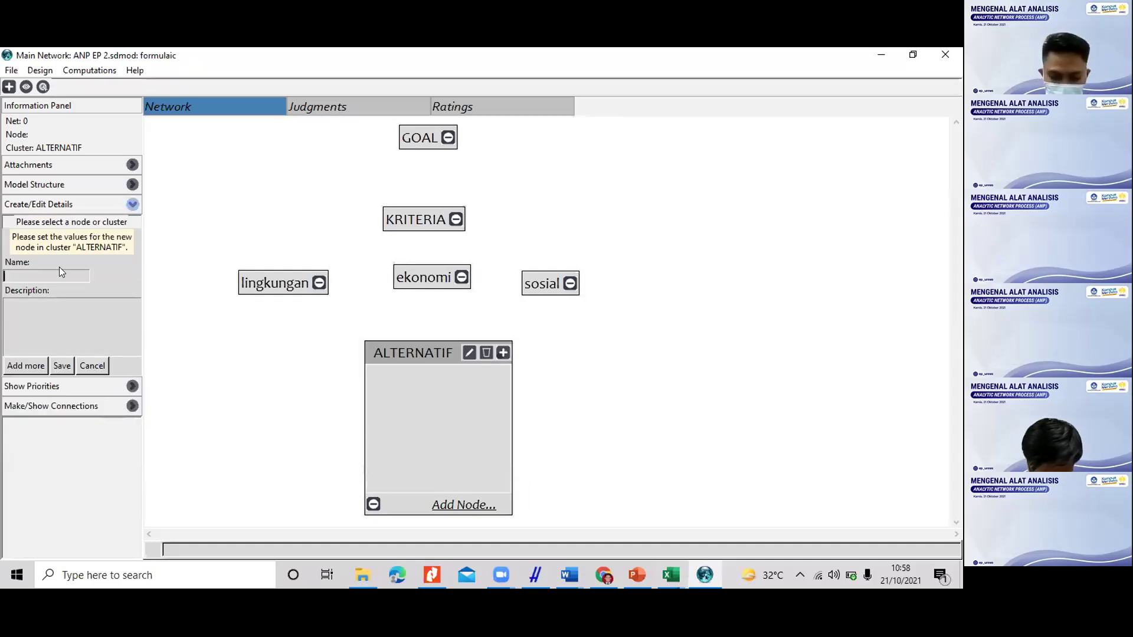
{"action": "type", "text": "Kandri"}
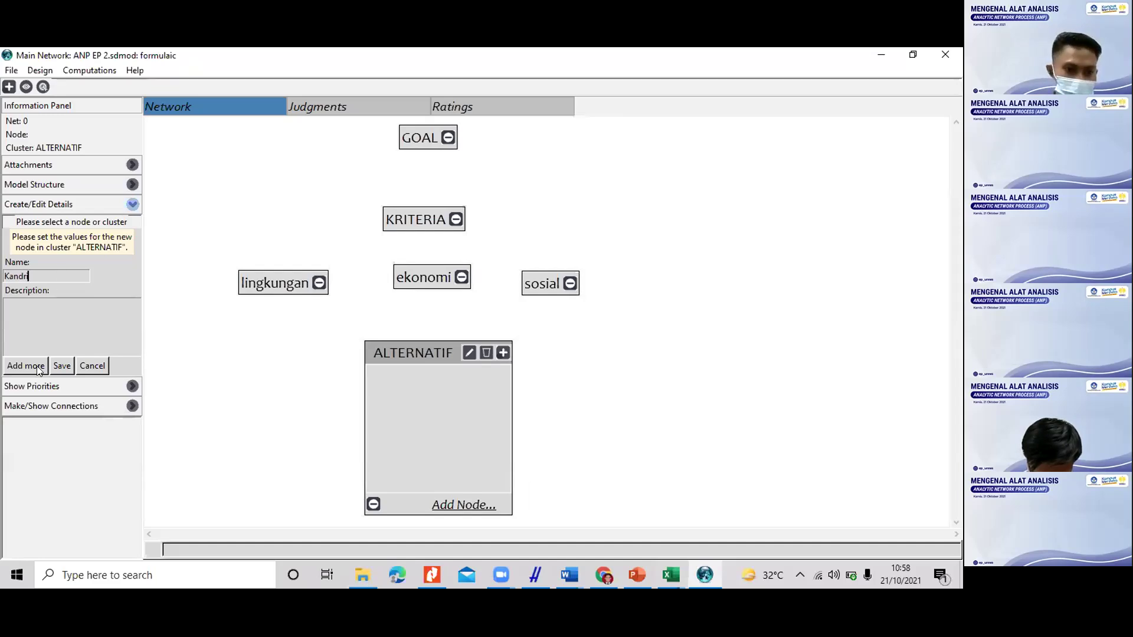
{"action": "left_click", "coordinate": [39, 366]}
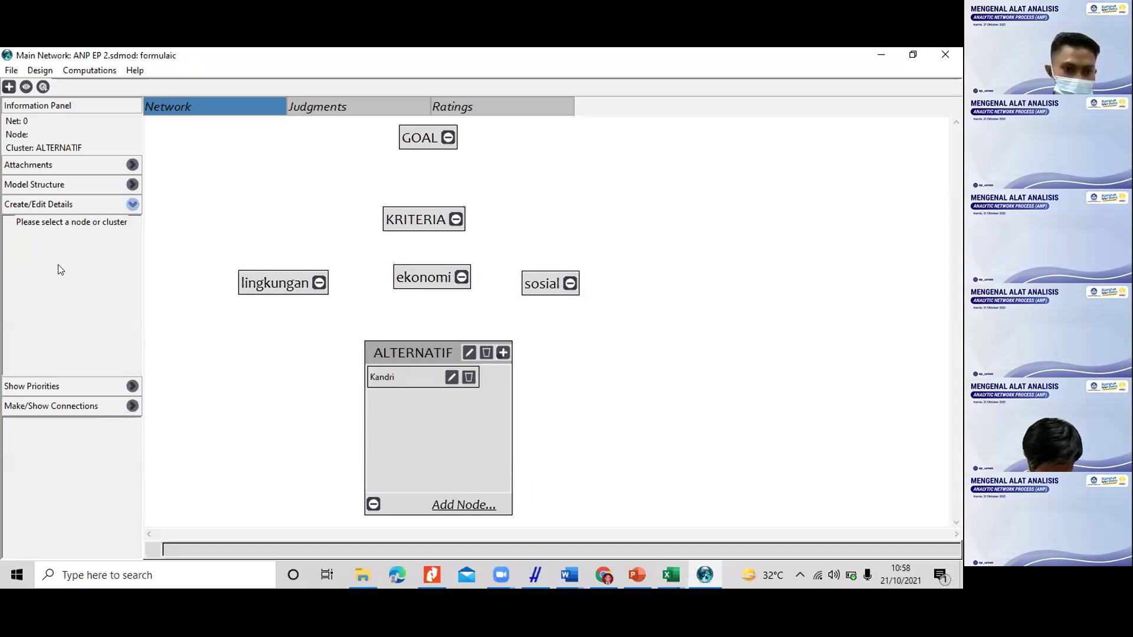
{"action": "type", "text": "No"}
{"action": "key", "text": "BackSpace"}
{"action": "key", "text": "BackSpace"}
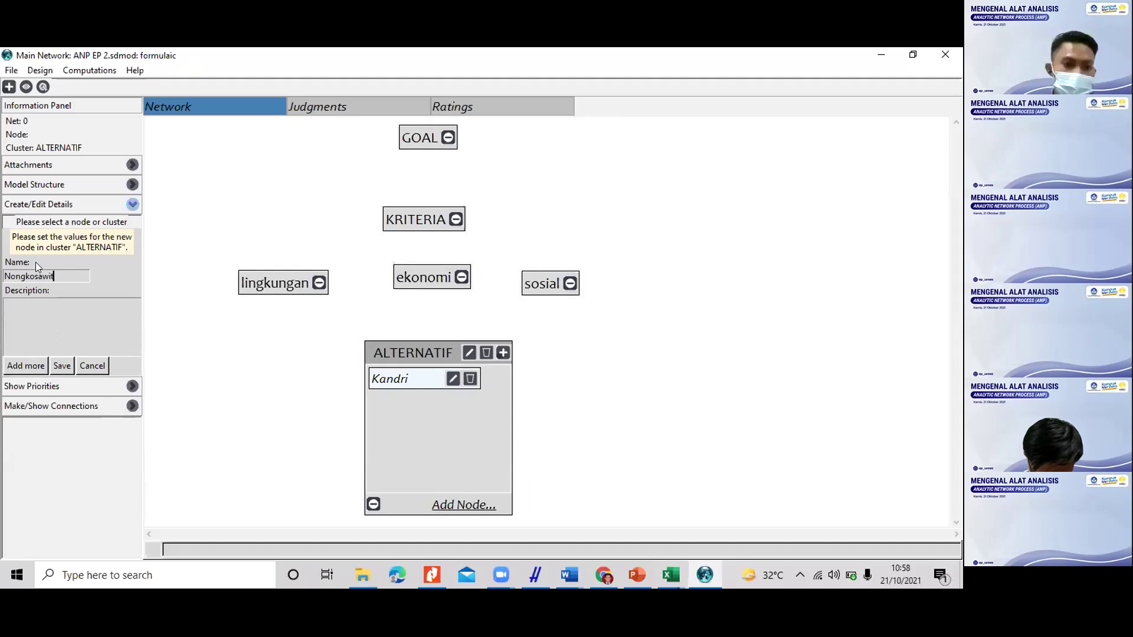
{"action": "left_click", "coordinate": [33, 365]}
Step: Add the node sukorejo to the ALTERNATIF cluster and collapse the cluster
{"action": "type", "text": "M\\"}
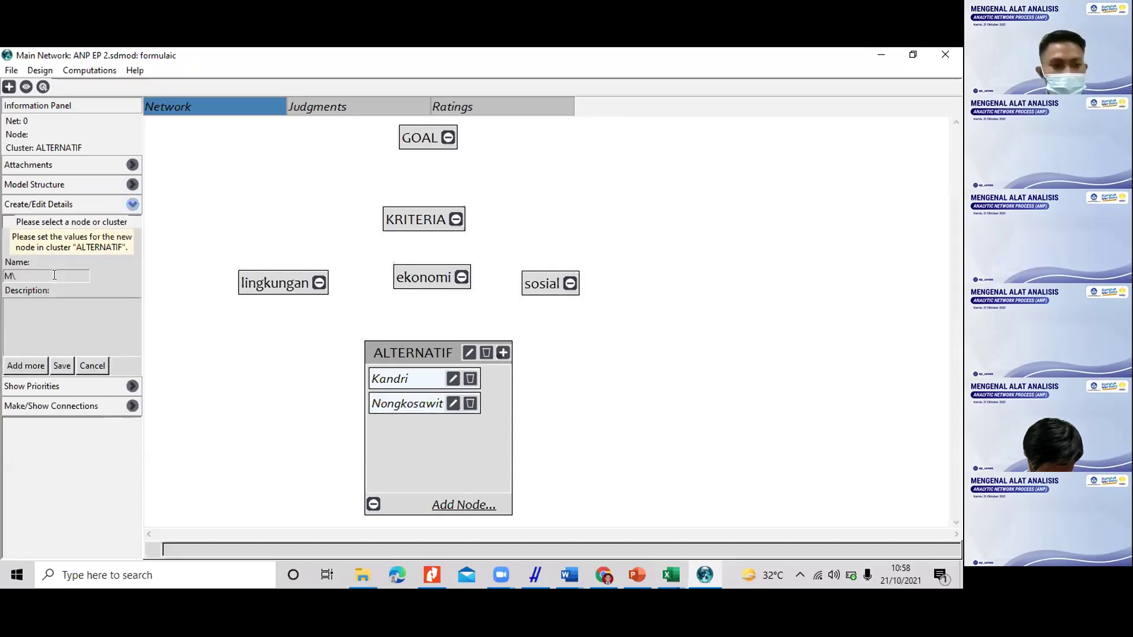
{"action": "key", "text": "BackSpace"}
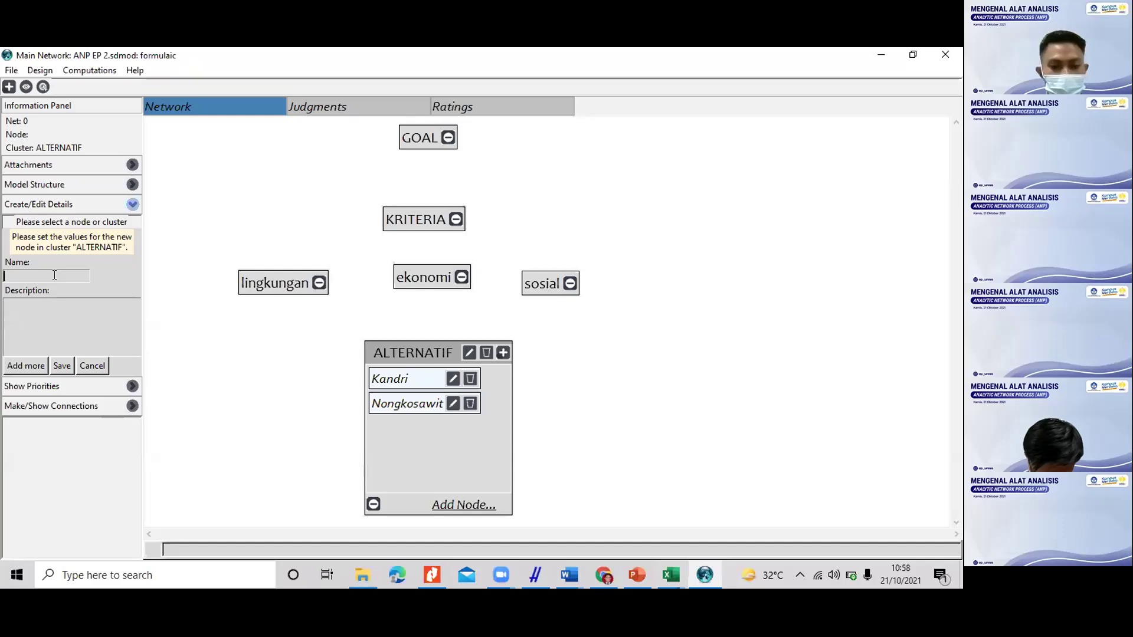
{"action": "type", "text": "S"}
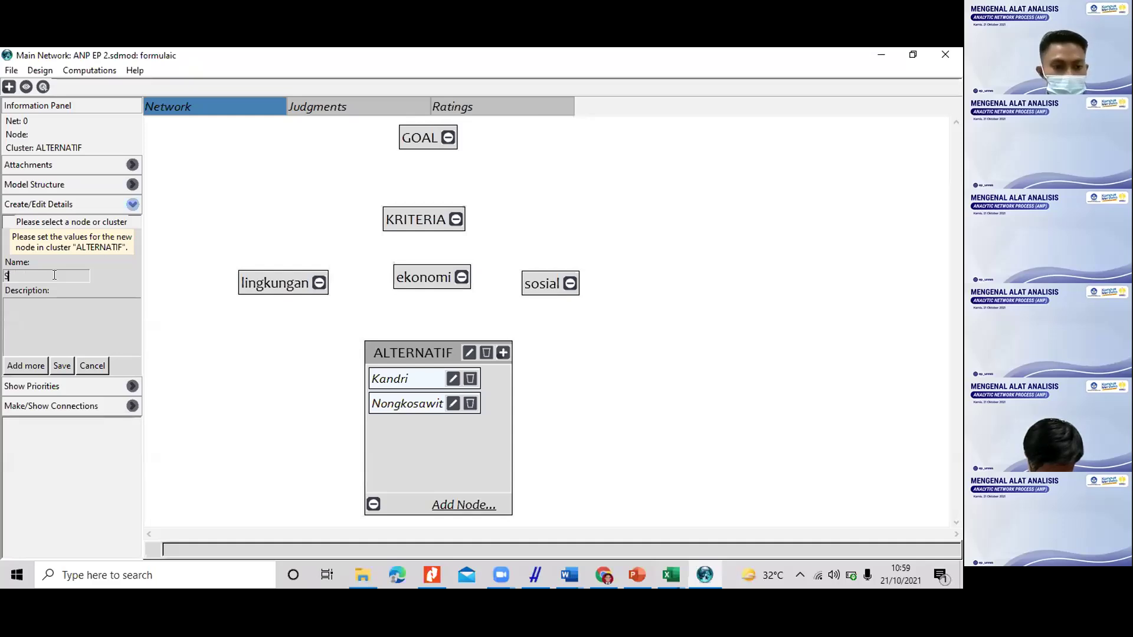
{"action": "type", "text": "usukorejo"}
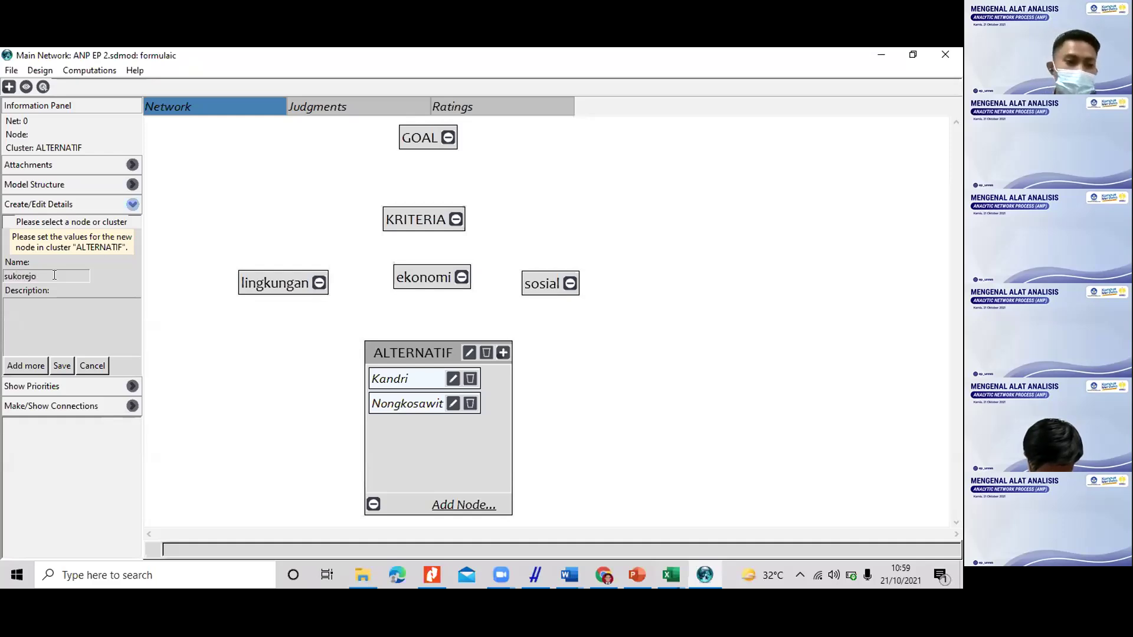
{"action": "left_click", "coordinate": [26, 366]}
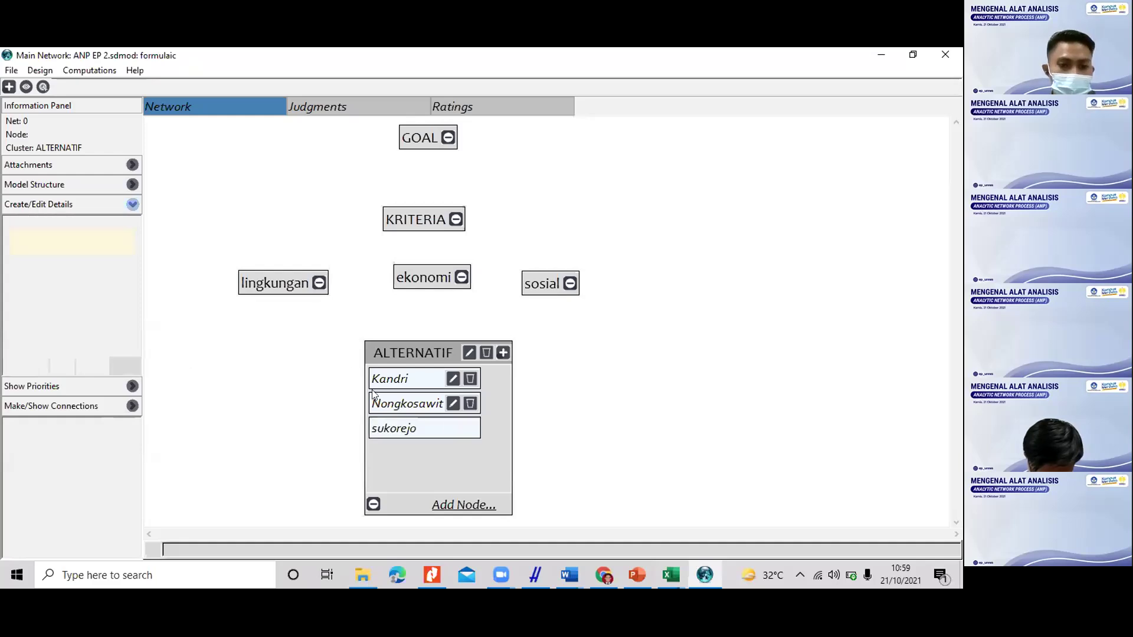
{"action": "left_click", "coordinate": [372, 504]}
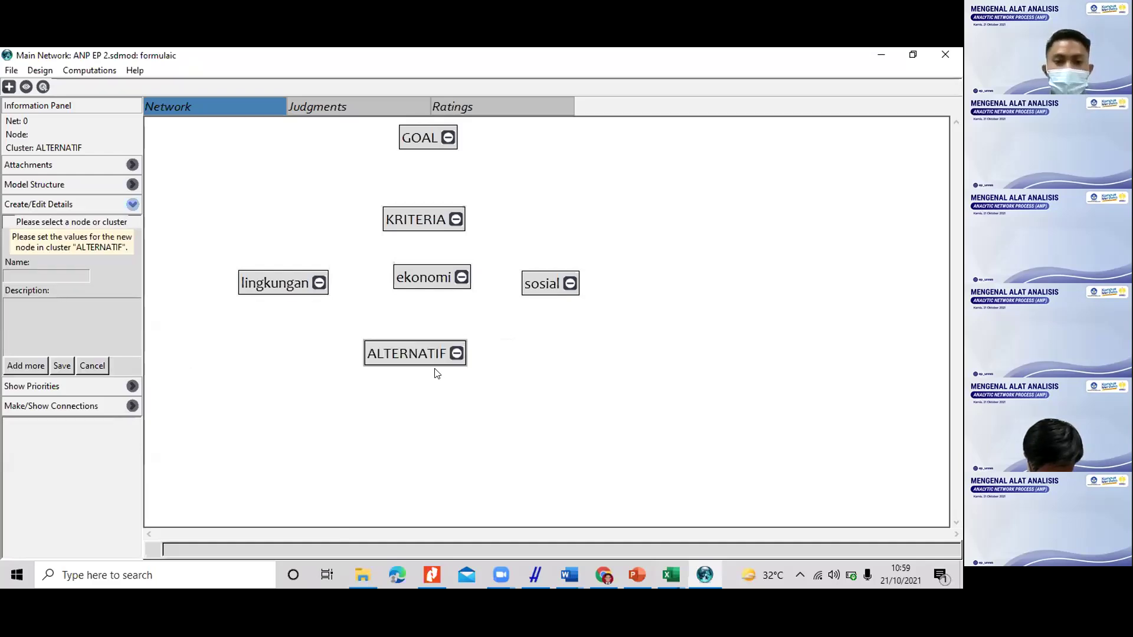
Step: Reposition the collapsed ALTERNATIF, ekonomi and GOAL clusters so they line up roughly in a column with KRITERIA
{"action": "left_click_drag", "start_coordinate": [413, 358], "coordinate": [428, 363]}
{"action": "left_click_drag", "start_coordinate": [424, 278], "coordinate": [405, 281]}
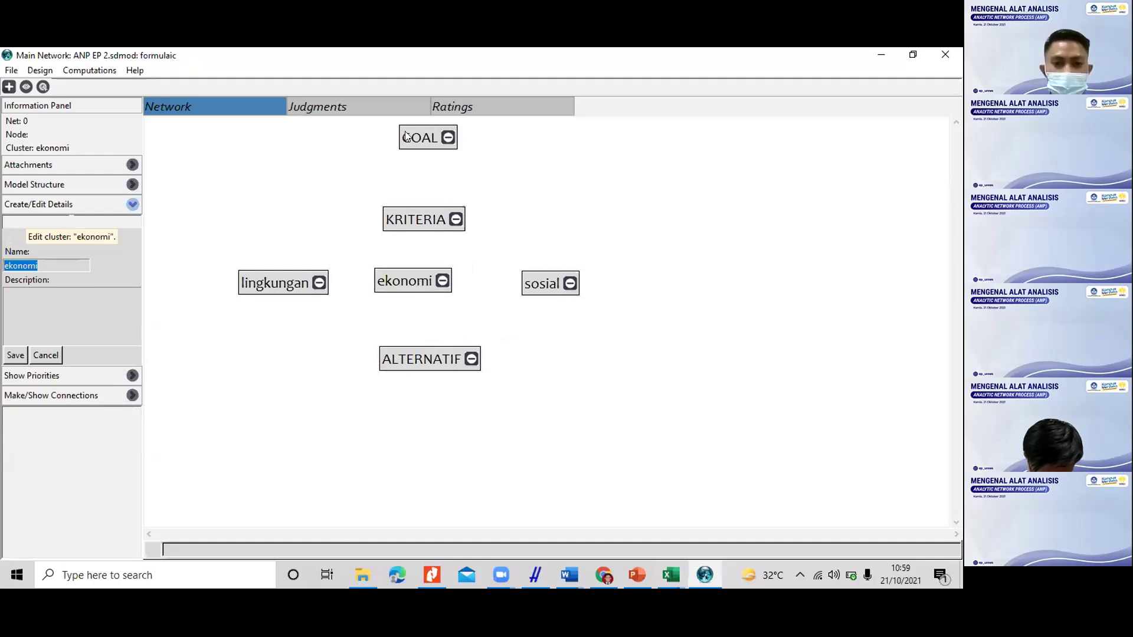
{"action": "left_click_drag", "start_coordinate": [406, 136], "coordinate": [391, 139]}
{"action": "left_click", "coordinate": [422, 257]}
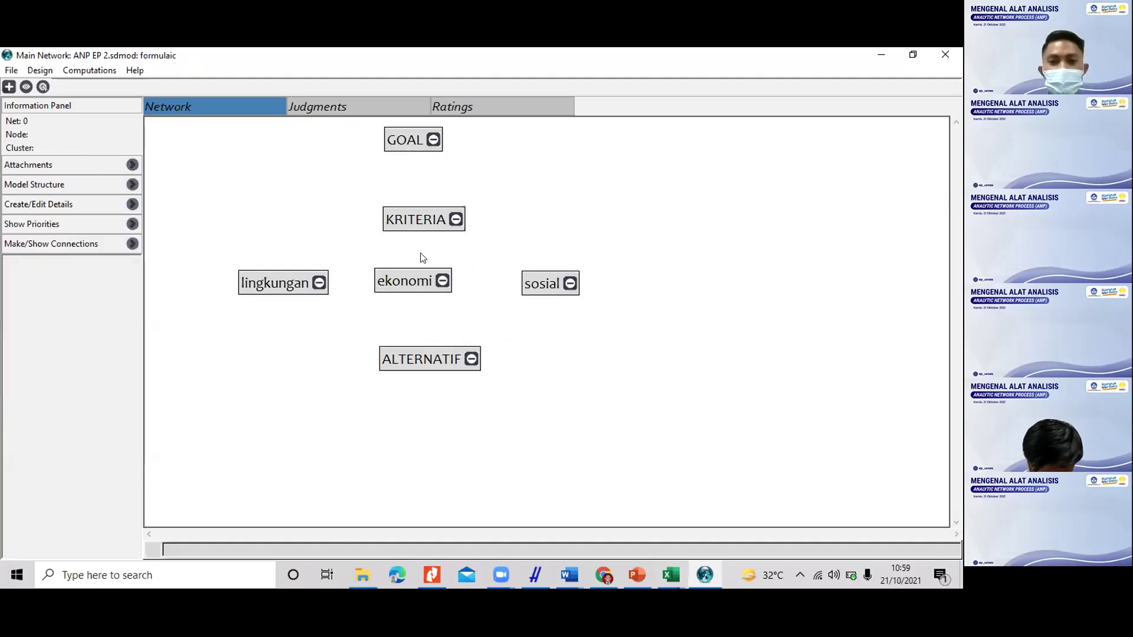
{"action": "left_click_drag", "start_coordinate": [411, 282], "coordinate": [415, 283]}
{"action": "left_click_drag", "start_coordinate": [423, 354], "coordinate": [417, 365]}
{"action": "left_click", "coordinate": [426, 342]}
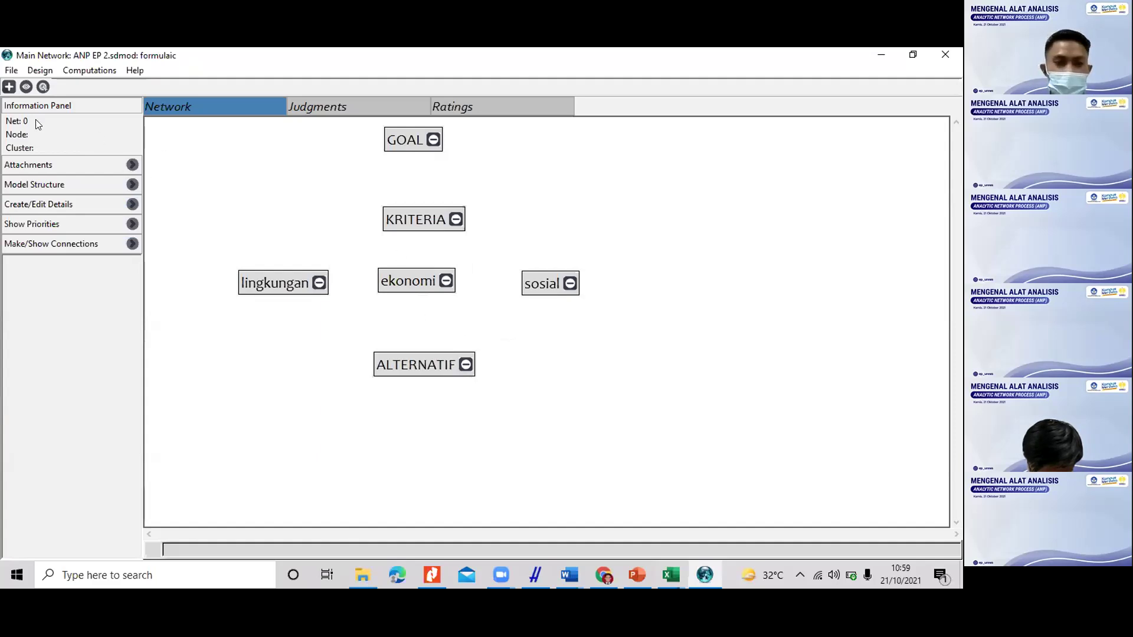
Step: Expand GOAL, move it clear of KRITERIA, and connect its priority node to the Lingkungan, Ekonomi and Sosial criteria
{"action": "left_click", "coordinate": [433, 141]}
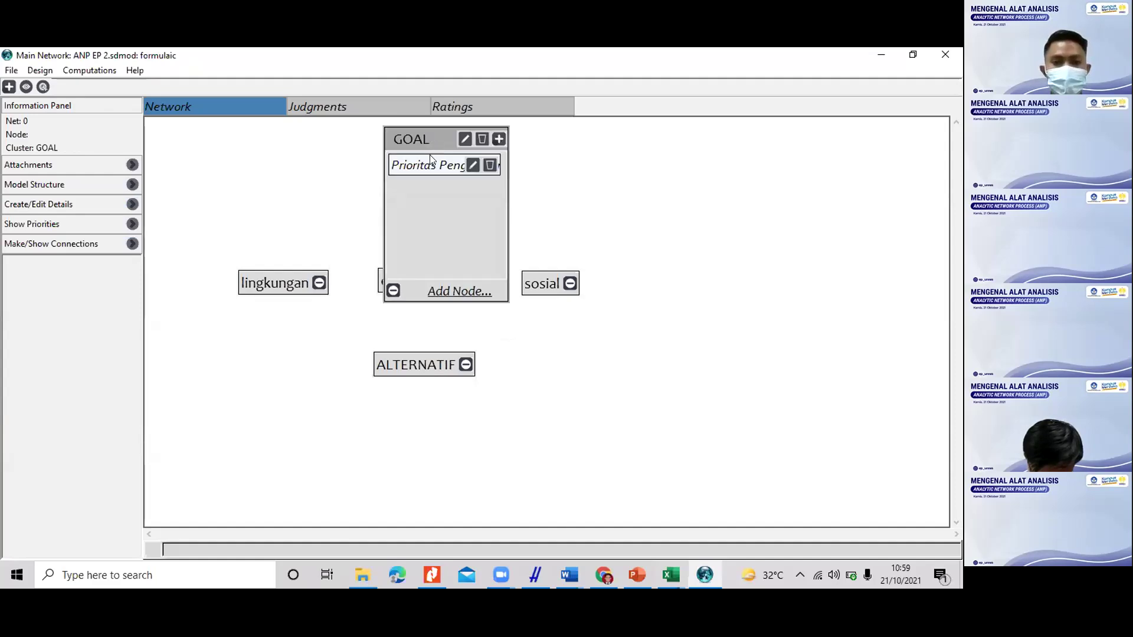
{"action": "left_click_drag", "start_coordinate": [417, 131], "coordinate": [528, 142]}
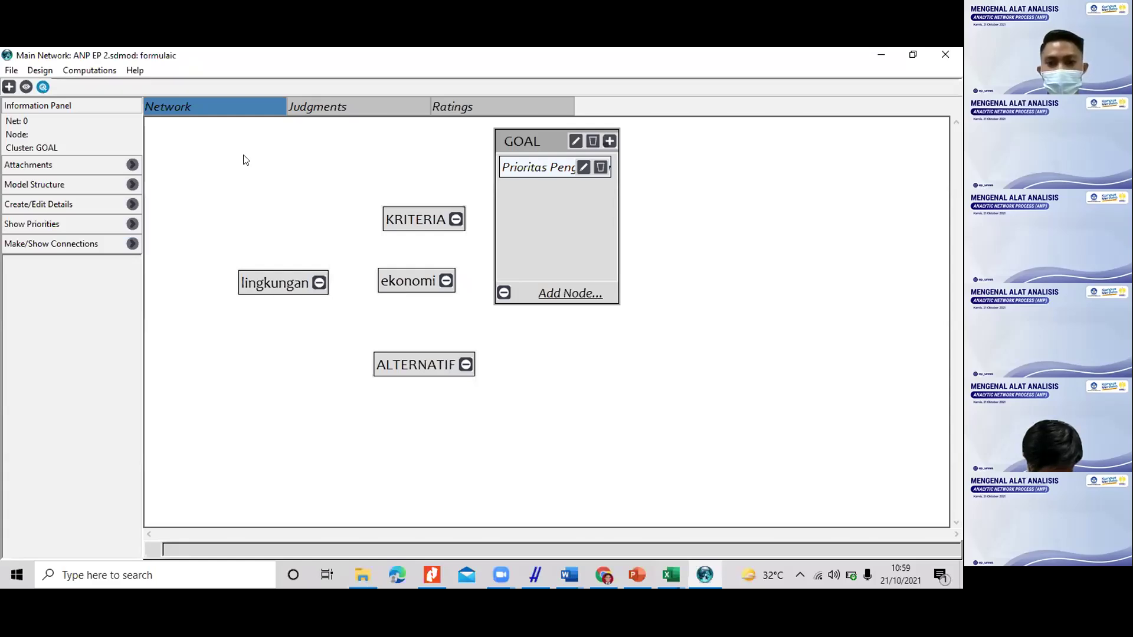
{"action": "key", "text": "Tab"}
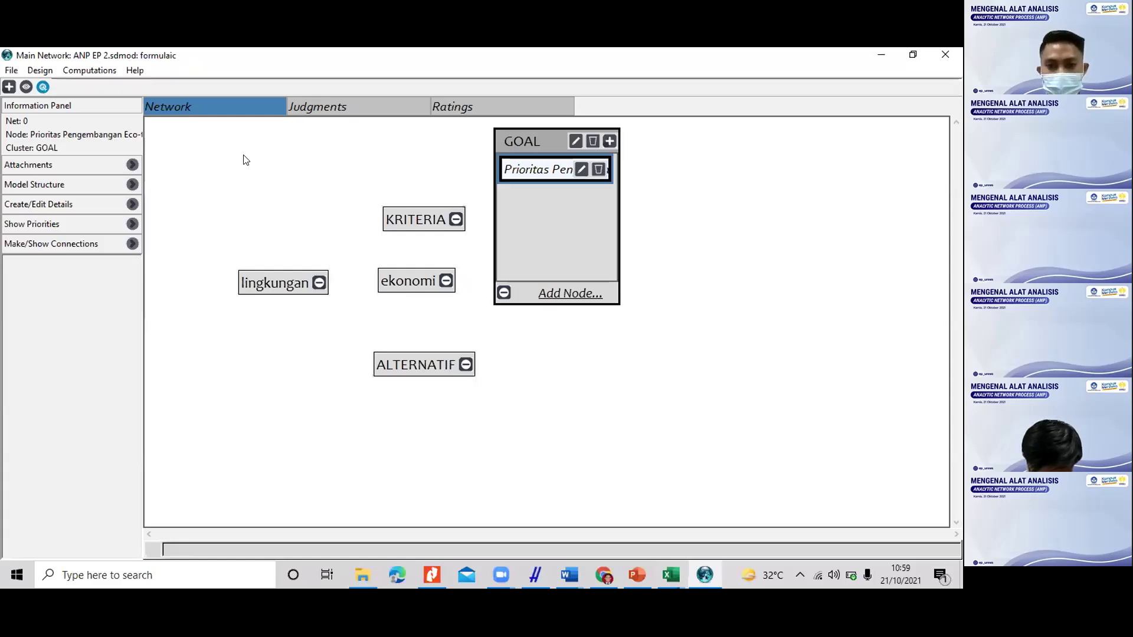
{"action": "left_click", "coordinate": [456, 220]}
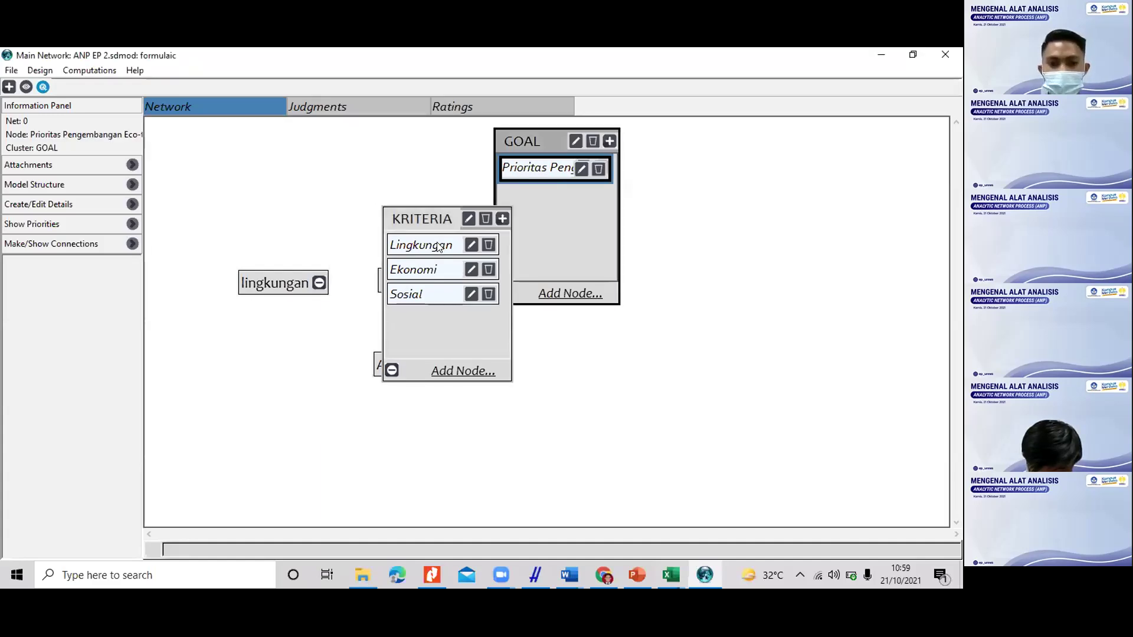
{"action": "left_click", "coordinate": [439, 252], "text": "shift"}
{"action": "left_click", "coordinate": [432, 268], "text": "shift"}
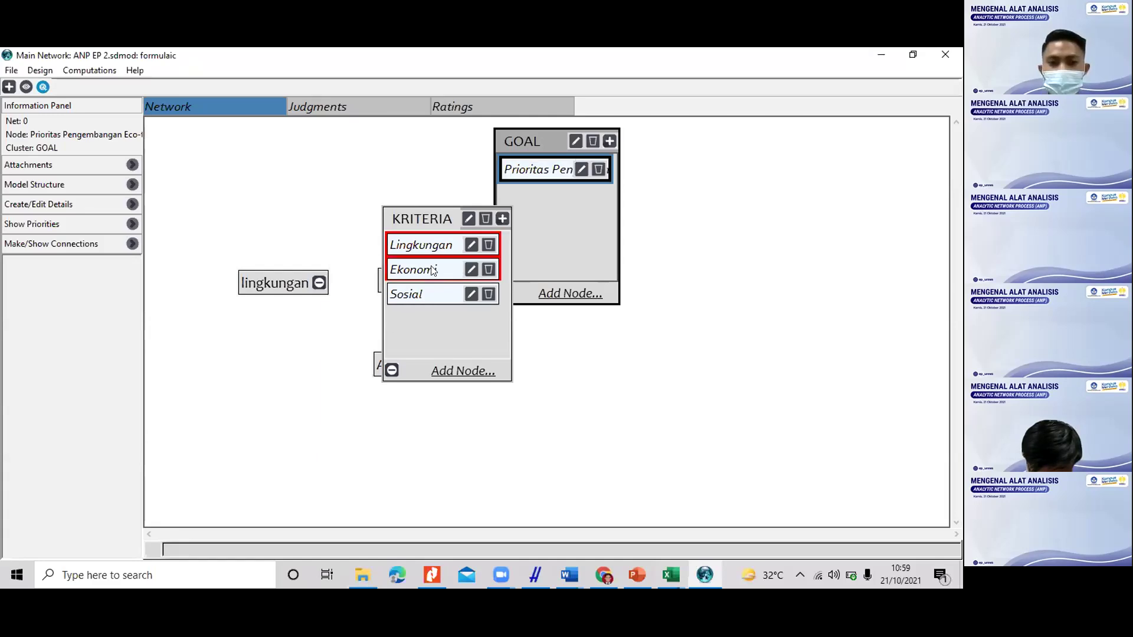
{"action": "left_click", "coordinate": [435, 290], "text": "shift"}
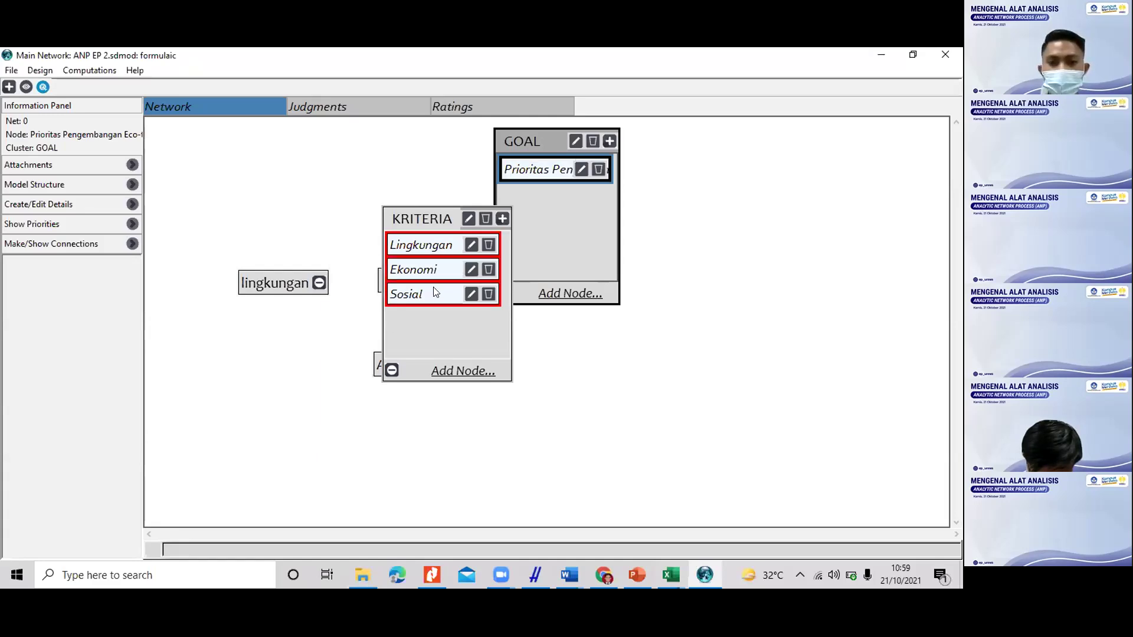
Step: Collapse the KRITERIA and GOAL clusters and move GOAL back above KRITERIA
{"action": "left_click", "coordinate": [392, 370]}
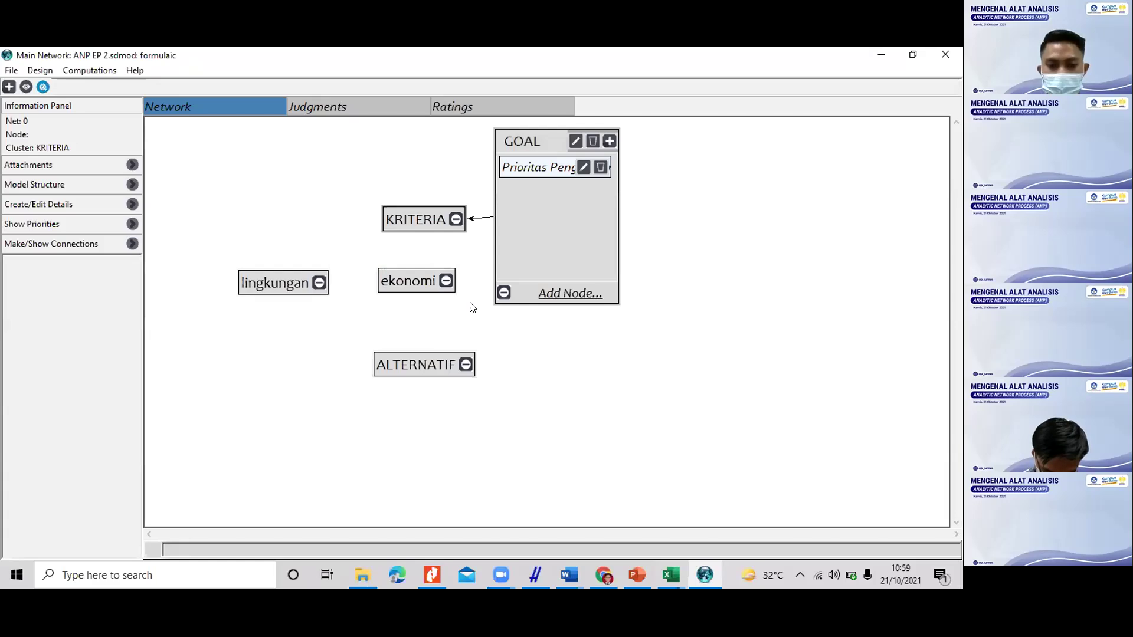
{"action": "left_click", "coordinate": [504, 293]}
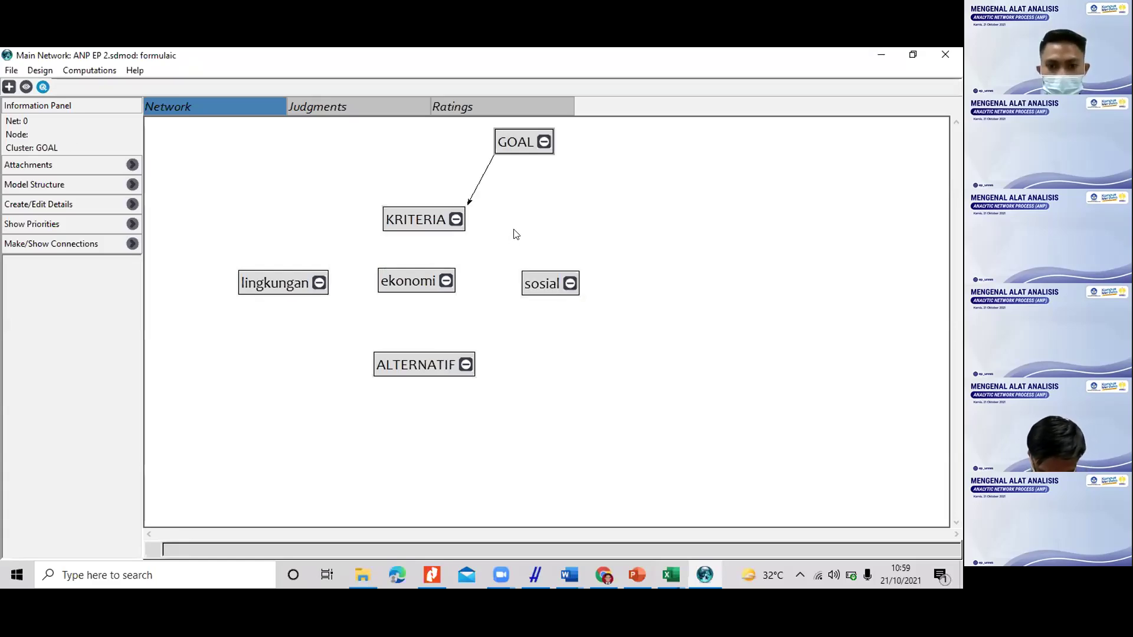
{"action": "left_click_drag", "start_coordinate": [525, 145], "coordinate": [446, 136]}
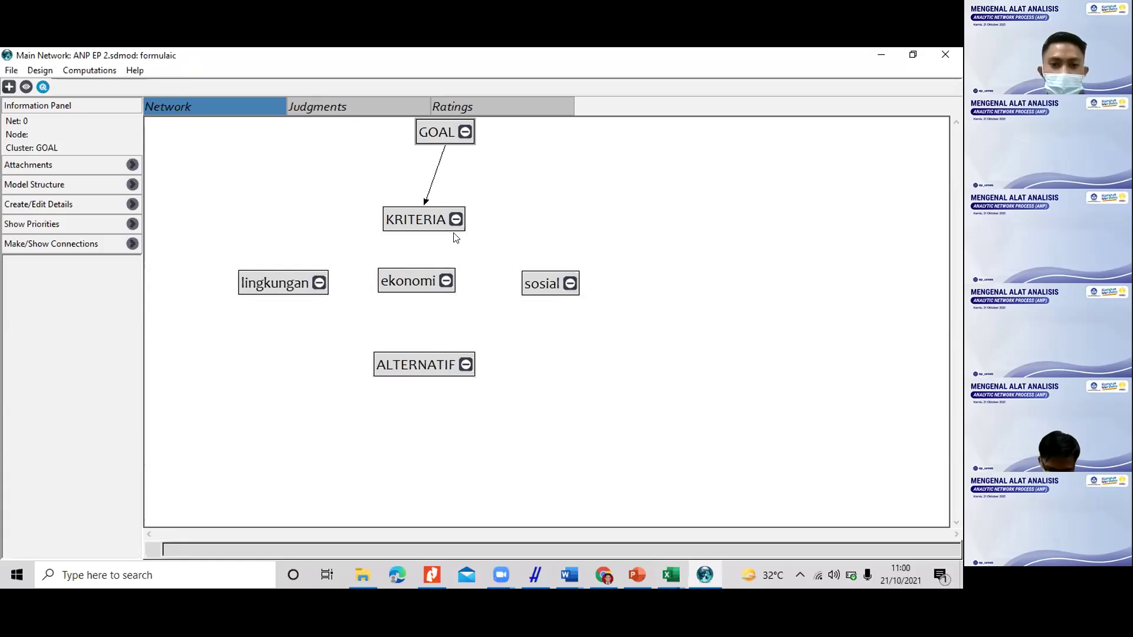
Step: Connect the Lingkungan criterion in KRITERIA to all three nodes of the lingkungan cluster, and collapse that cluster
{"action": "left_click", "coordinate": [318, 284]}
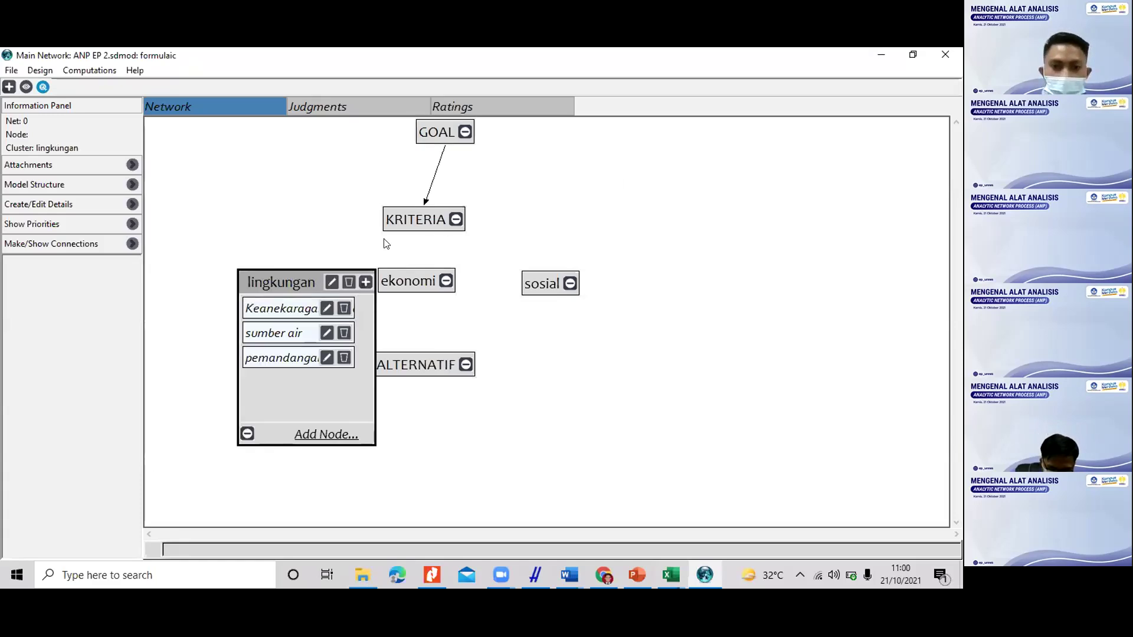
{"action": "left_click", "coordinate": [416, 220]}
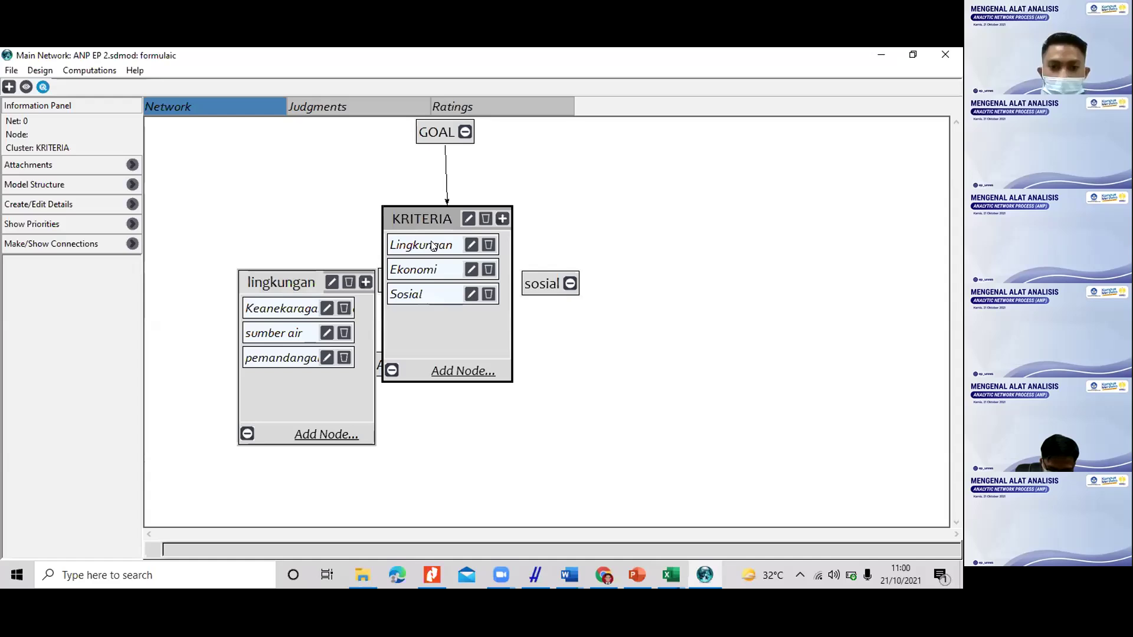
{"action": "left_click", "coordinate": [433, 246]}
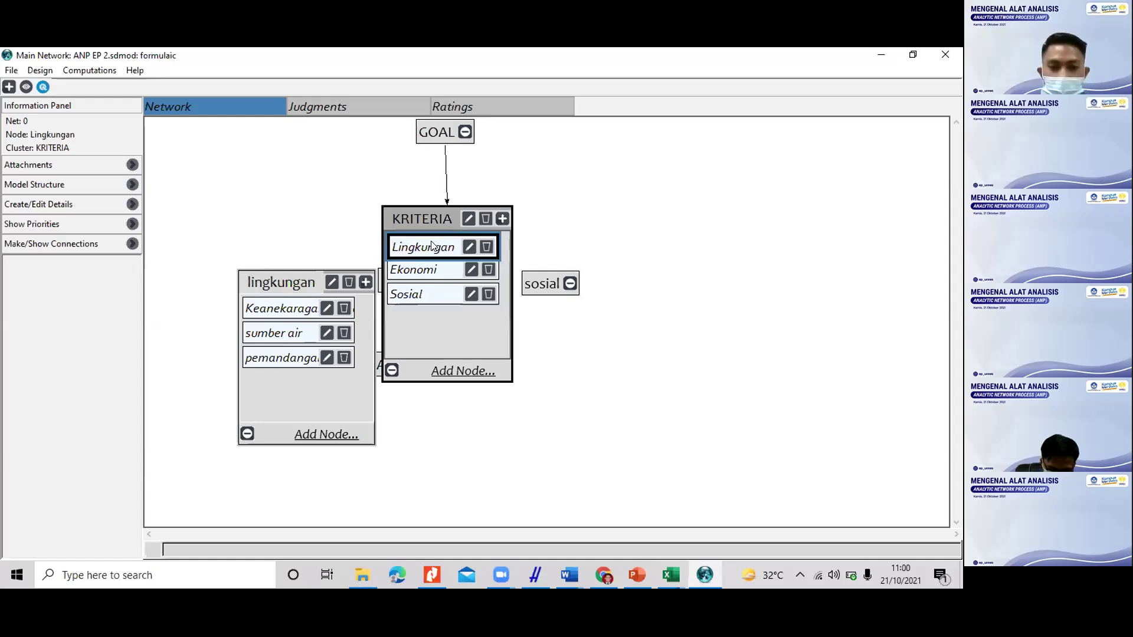
{"action": "left_click", "coordinate": [281, 313]}
{"action": "left_click", "coordinate": [283, 339]}
{"action": "left_click", "coordinate": [294, 359]}
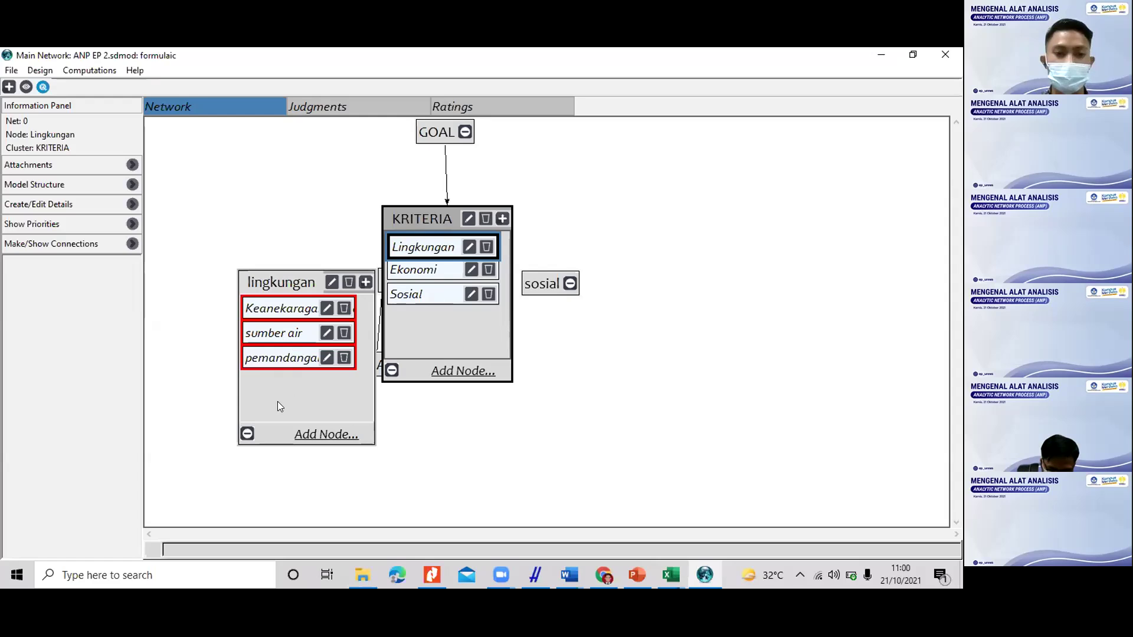
{"action": "left_click", "coordinate": [247, 434]}
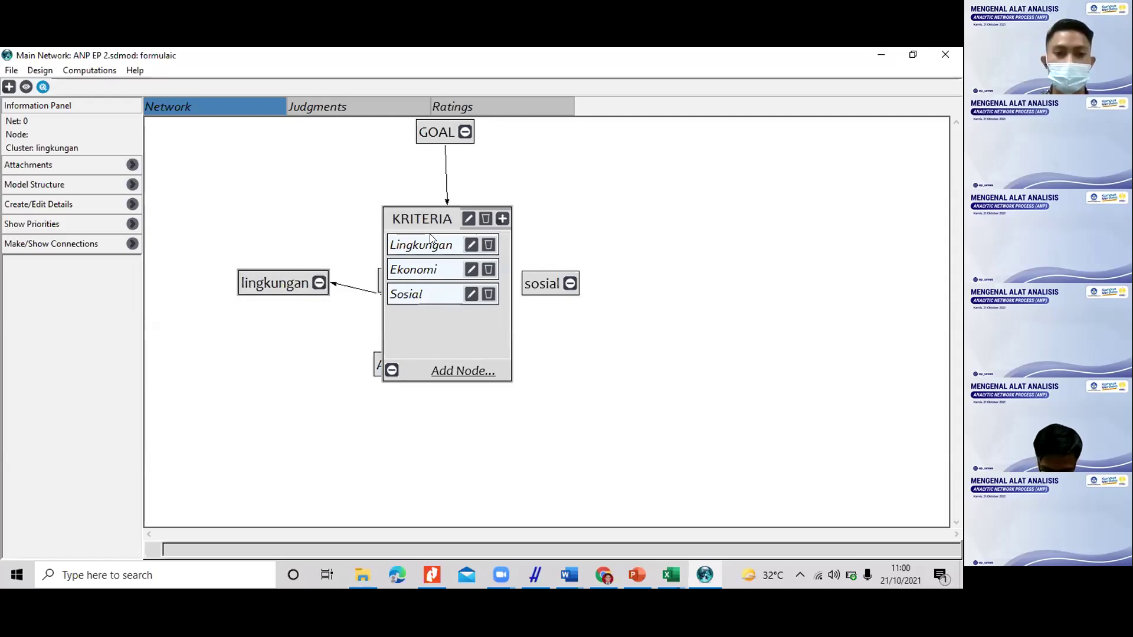
Step: Move KRITERIA aside, connect its Ekonomi criterion to the nodes of the ekonomi cluster, and collapse ekonomi
{"action": "left_click_drag", "start_coordinate": [432, 233], "coordinate": [520, 221]}
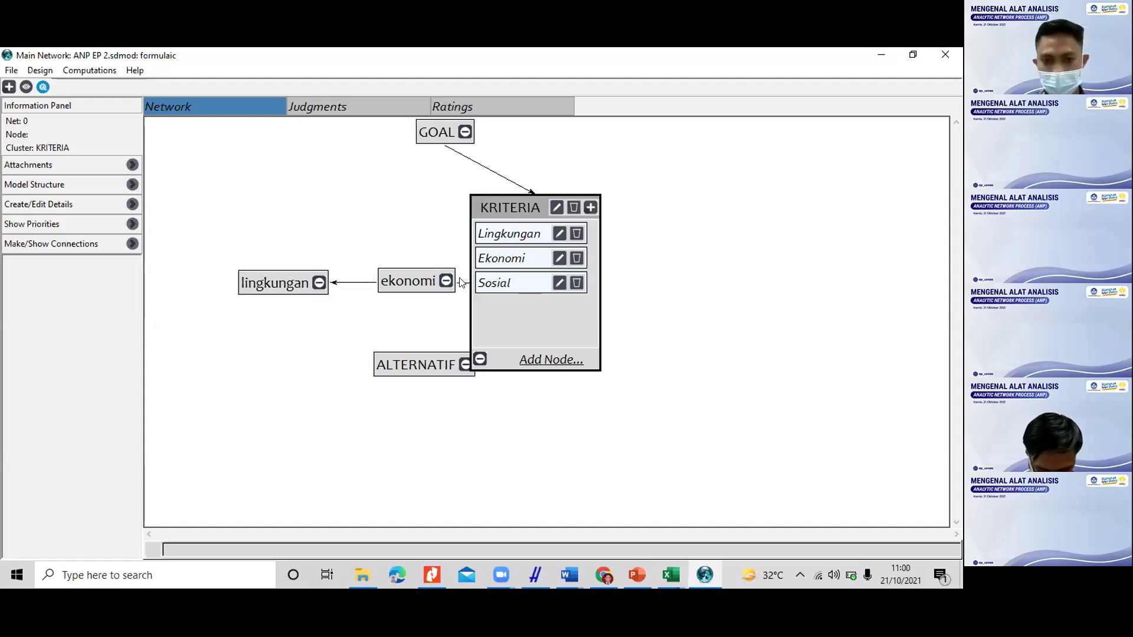
{"action": "left_click", "coordinate": [447, 282]}
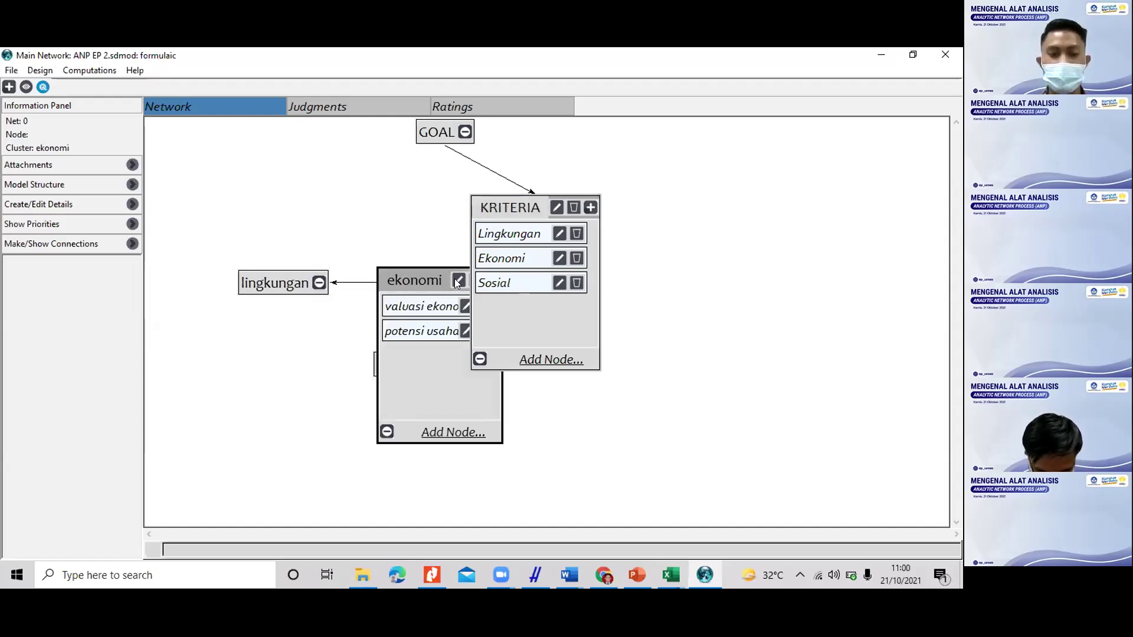
{"action": "left_click", "coordinate": [485, 258]}
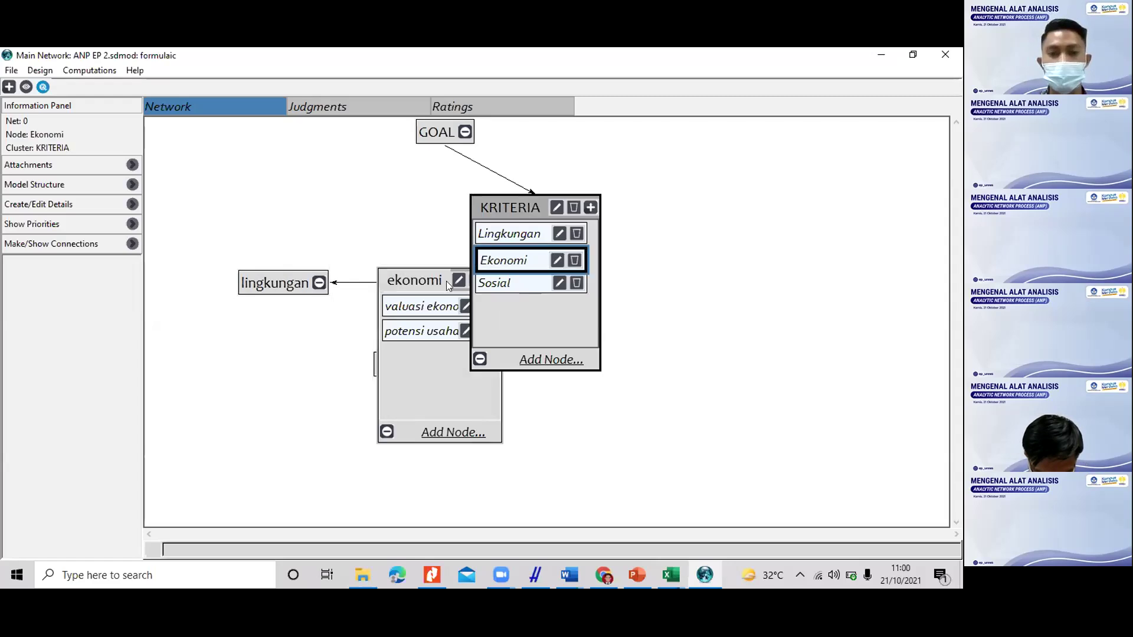
{"action": "left_click", "coordinate": [387, 428]}
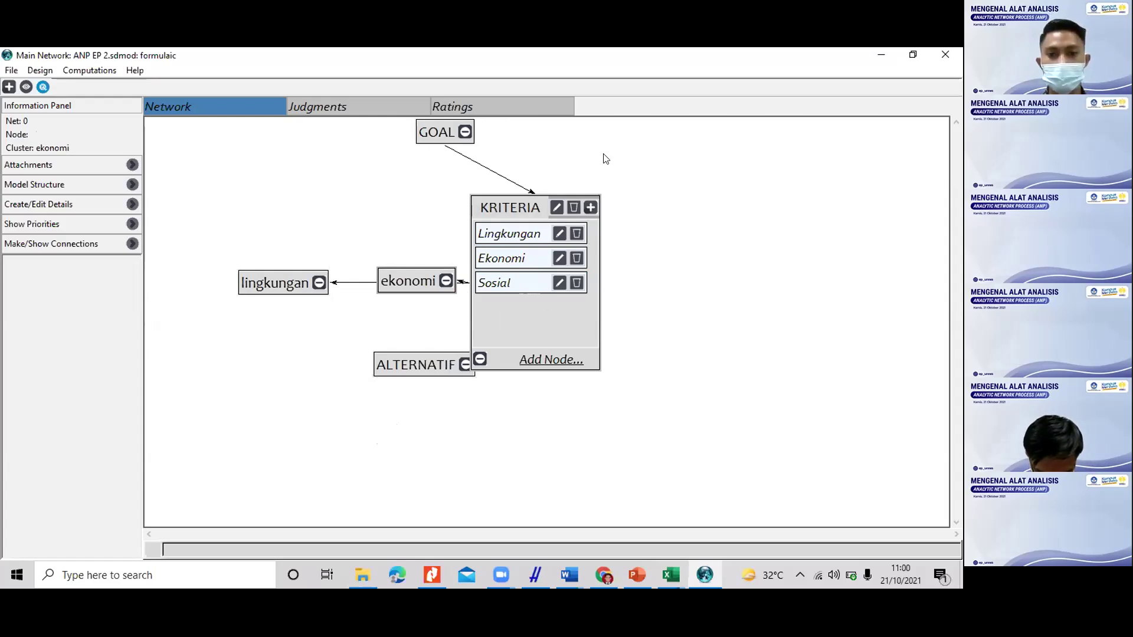
Step: Move KRITERIA back beneath GOAL and connect its Sosial criterion to support masyarakat and budaya in the sosial cluster
{"action": "left_click_drag", "start_coordinate": [534, 204], "coordinate": [437, 207]}
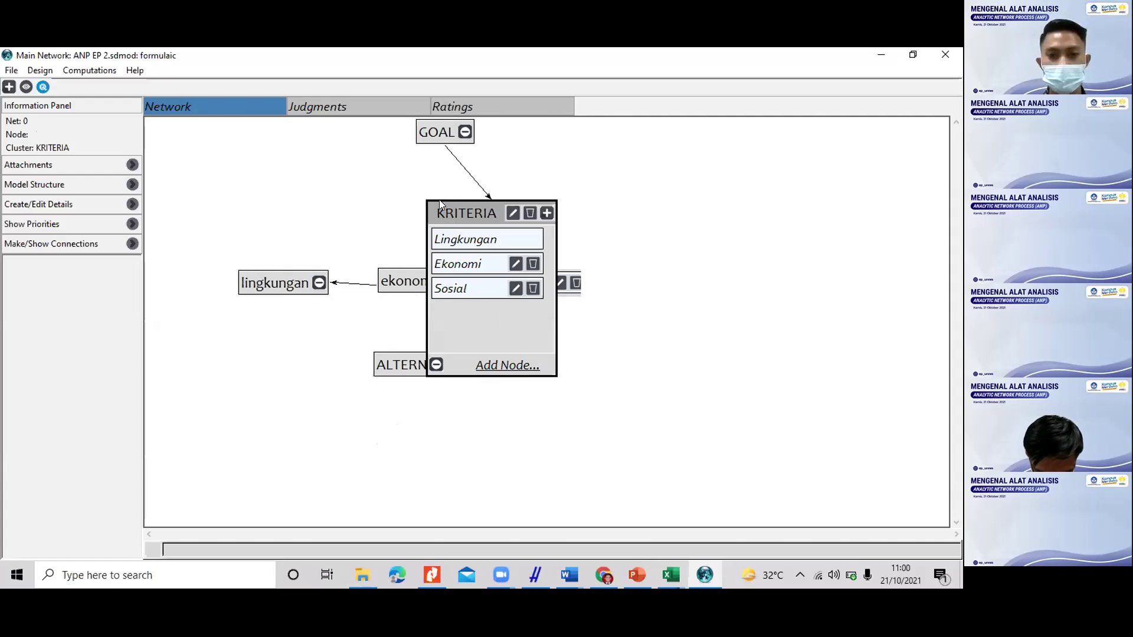
{"action": "left_click", "coordinate": [431, 287]}
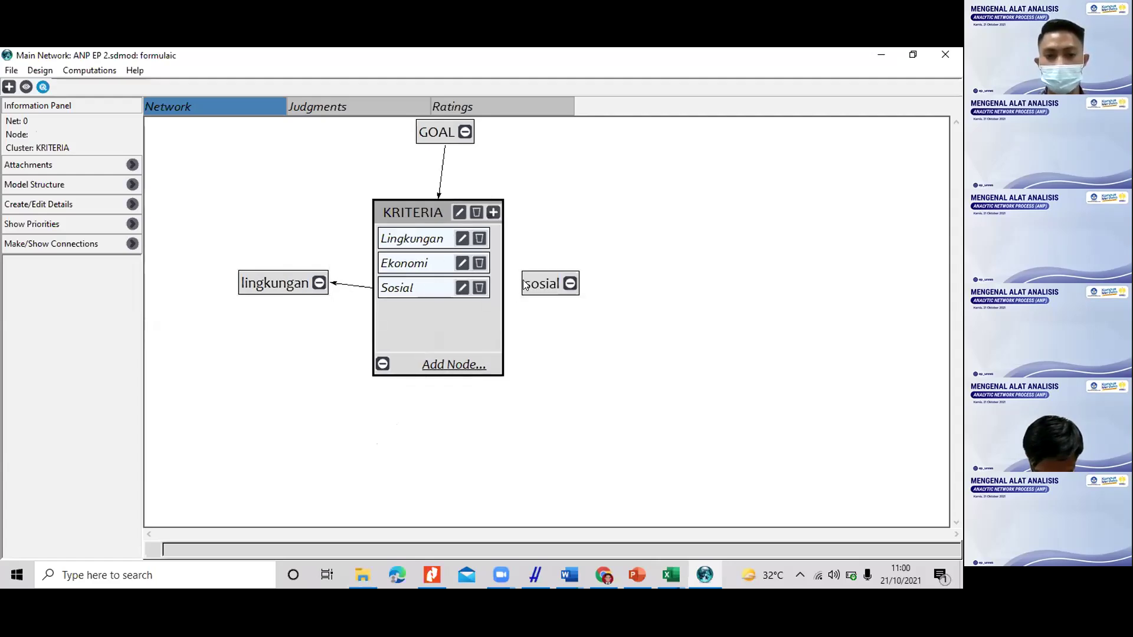
{"action": "left_click", "coordinate": [562, 289]}
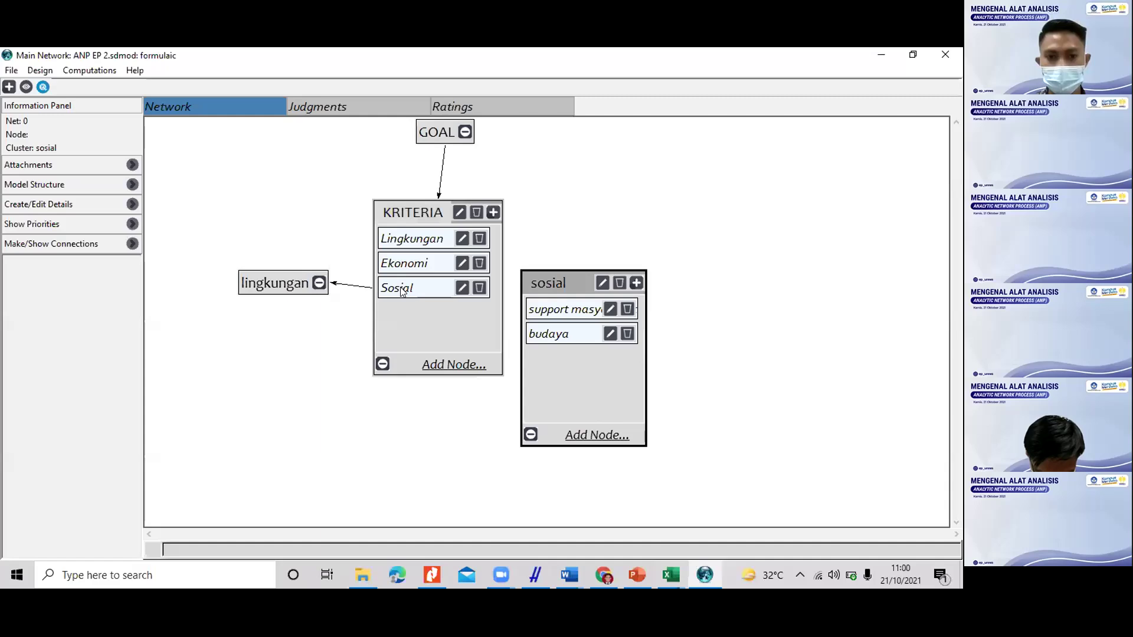
{"action": "left_click", "coordinate": [402, 291]}
{"action": "left_click", "coordinate": [546, 308]}
{"action": "left_click", "coordinate": [554, 337]}
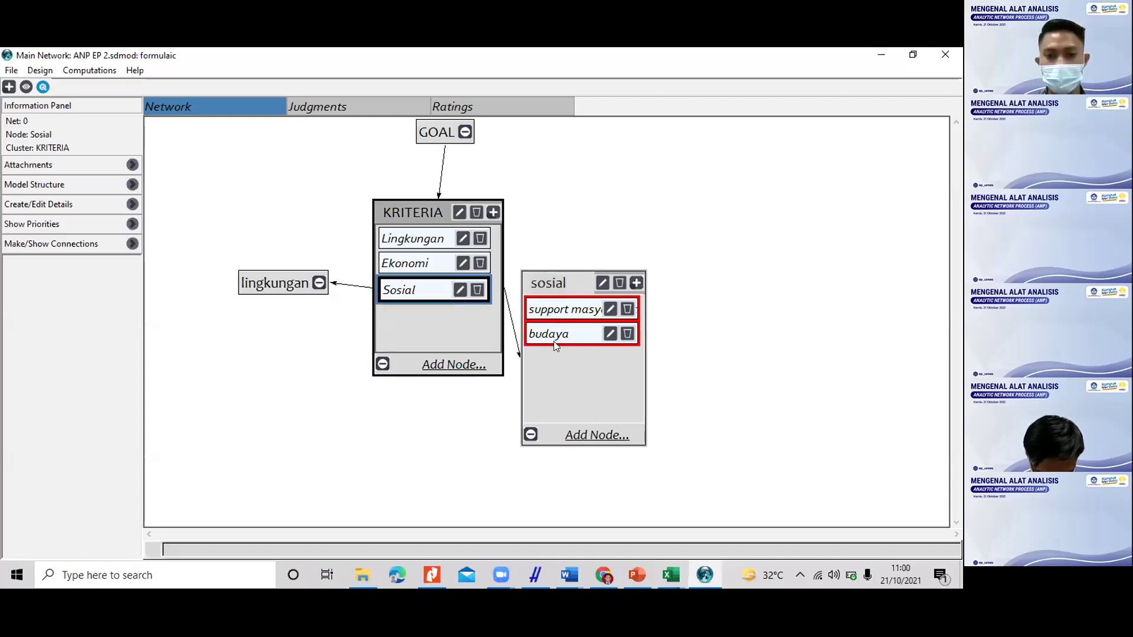
Step: Collapse the sosial and KRITERIA clusters, and connect Keanekaragaman hayati in lingkungan to Kandri, Nongkosawit and sukorejo in ALTERNATIF
{"action": "left_click", "coordinate": [530, 435]}
{"action": "left_click", "coordinate": [383, 364]}
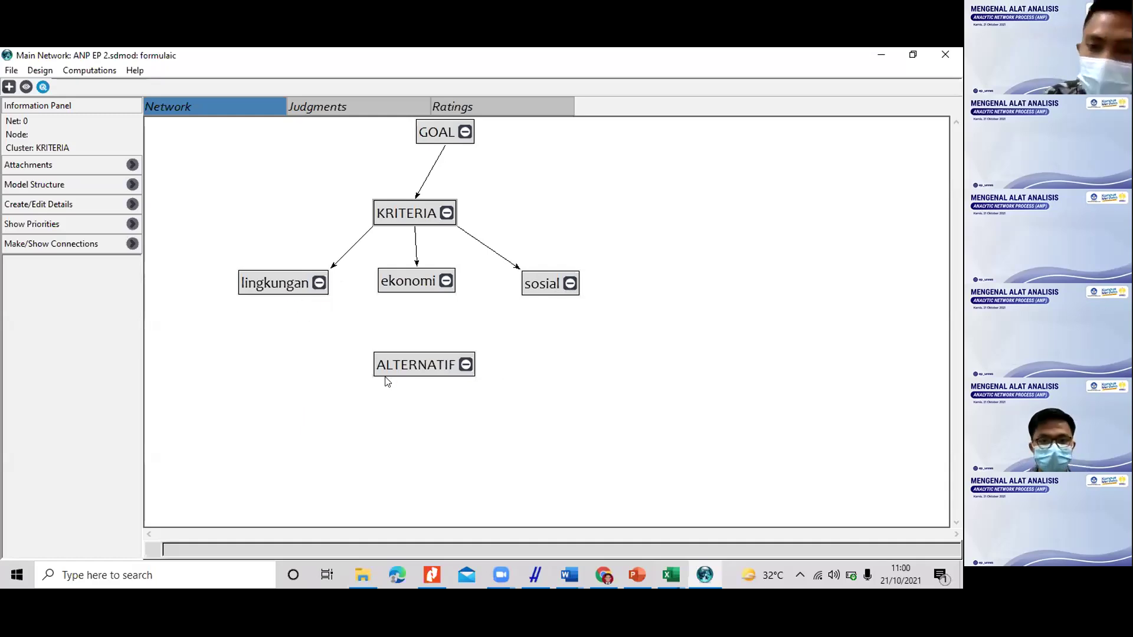
{"action": "left_click", "coordinate": [319, 284]}
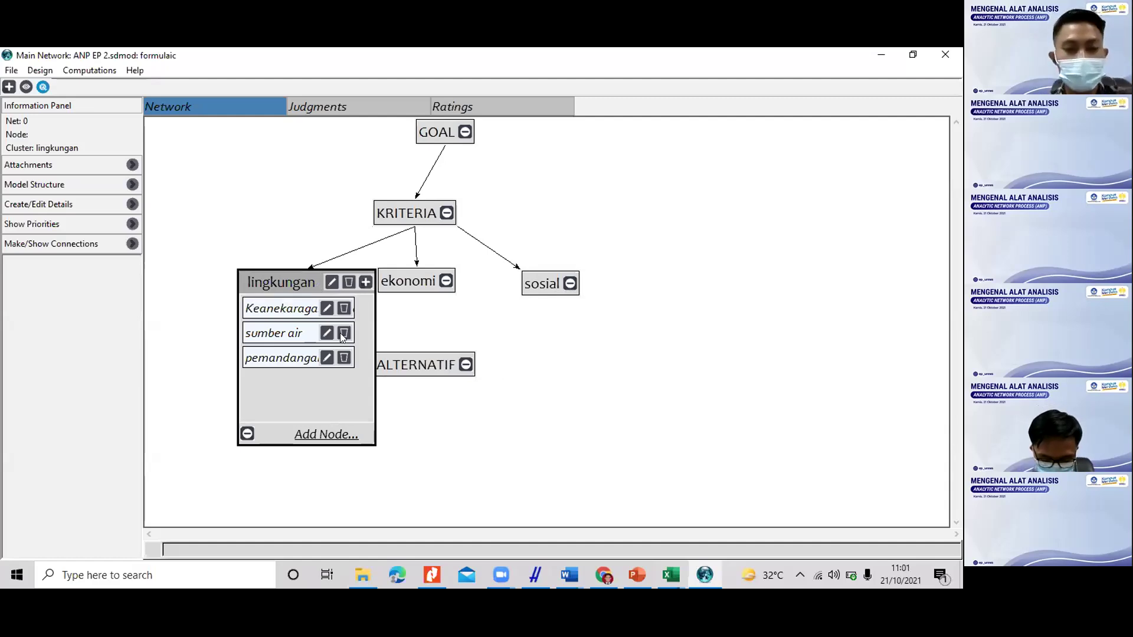
{"action": "left_click", "coordinate": [465, 366]}
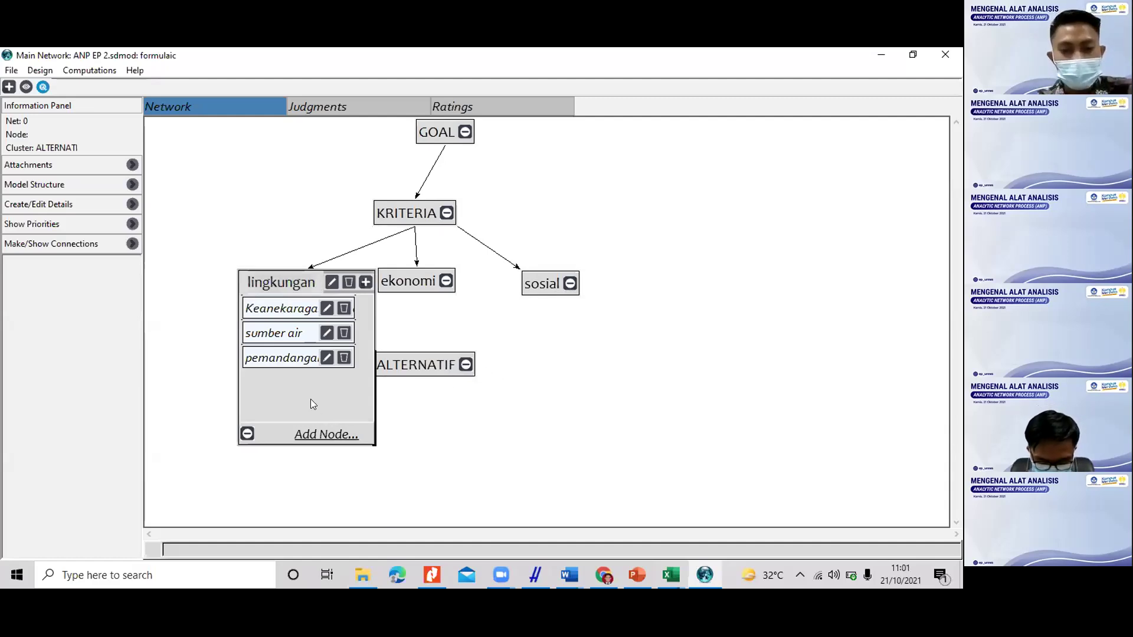
{"action": "left_click", "coordinate": [280, 314]}
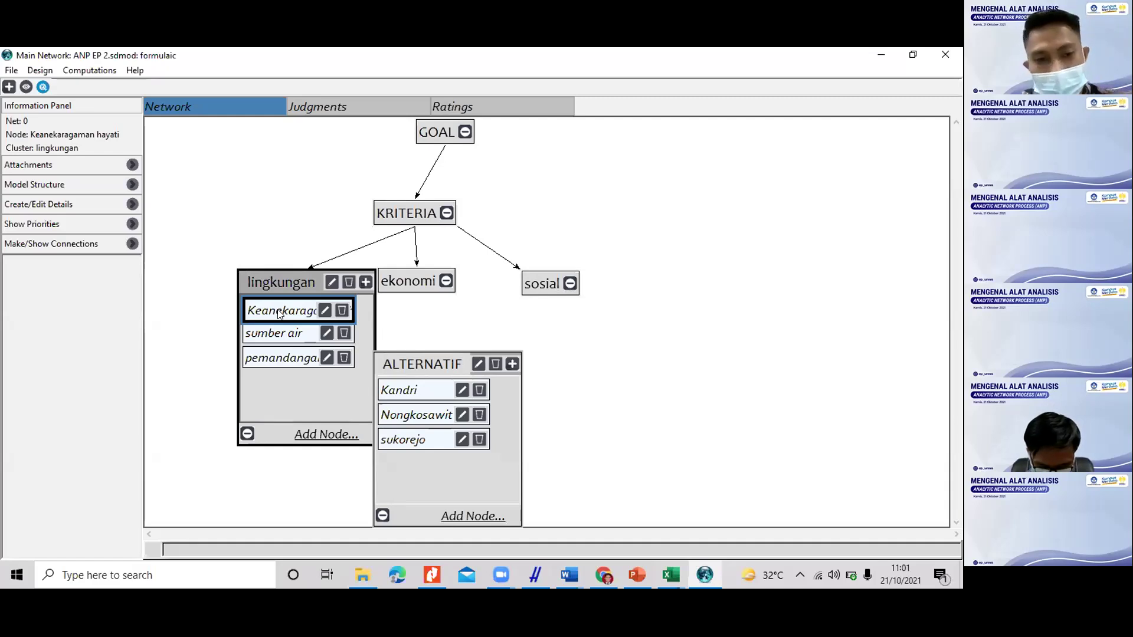
{"action": "left_click", "coordinate": [413, 391]}
{"action": "left_click", "coordinate": [428, 414]}
{"action": "left_click", "coordinate": [421, 442]}
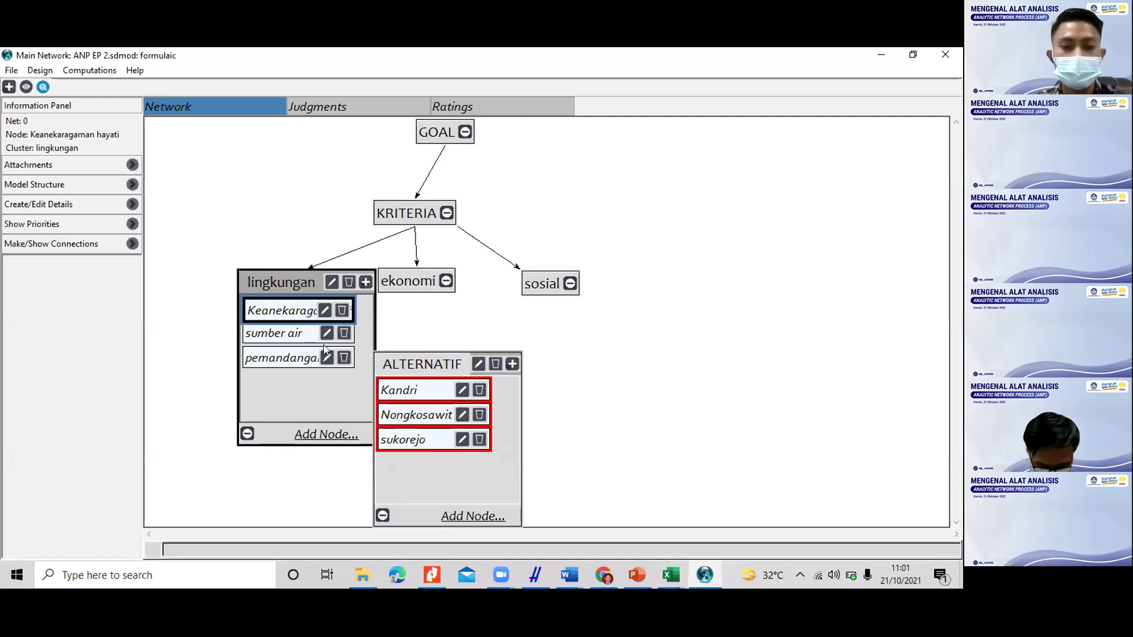
Step: Connect sumber air and pemandangan in lingkungan to all three ALTERNATIF nodes, and collapse both clusters
{"action": "left_click", "coordinate": [286, 336]}
{"action": "left_click", "coordinate": [404, 392]}
{"action": "left_click", "coordinate": [412, 416]}
{"action": "left_click", "coordinate": [413, 439]}
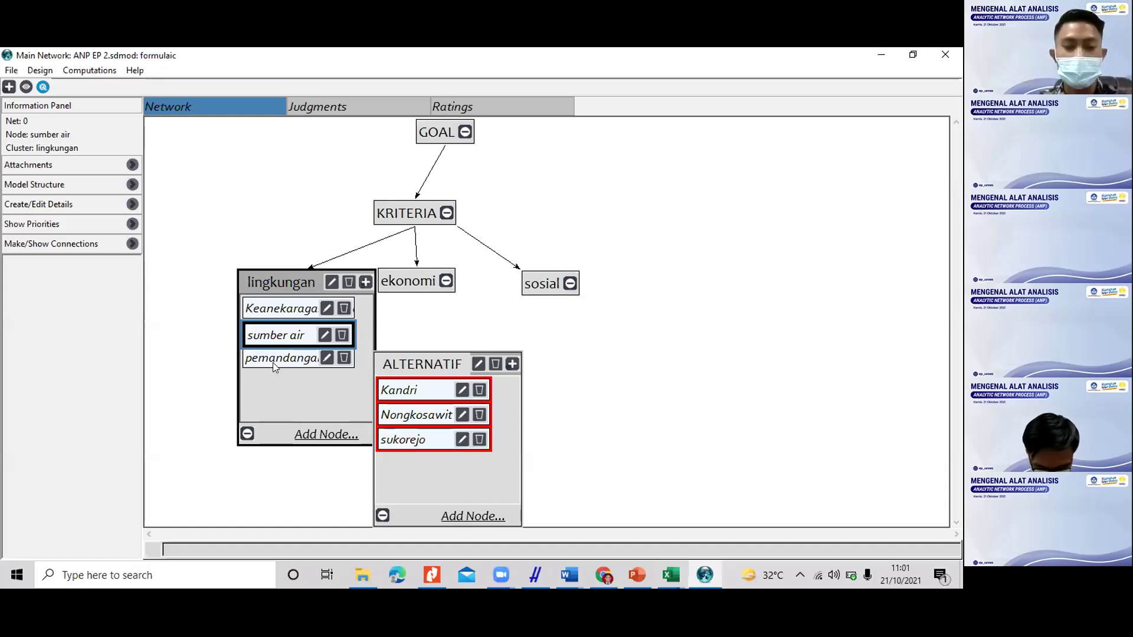
{"action": "left_click", "coordinate": [274, 364]}
{"action": "left_click", "coordinate": [433, 391]}
{"action": "left_click", "coordinate": [438, 413]}
{"action": "left_click", "coordinate": [442, 437]}
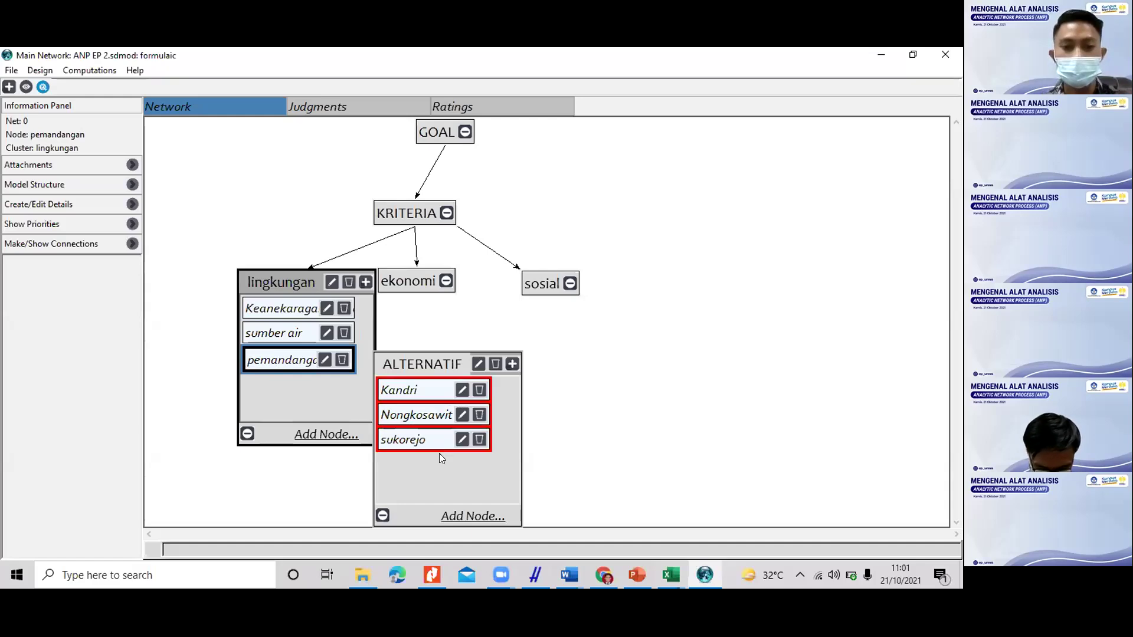
{"action": "left_click", "coordinate": [244, 437]}
{"action": "left_click", "coordinate": [246, 435]}
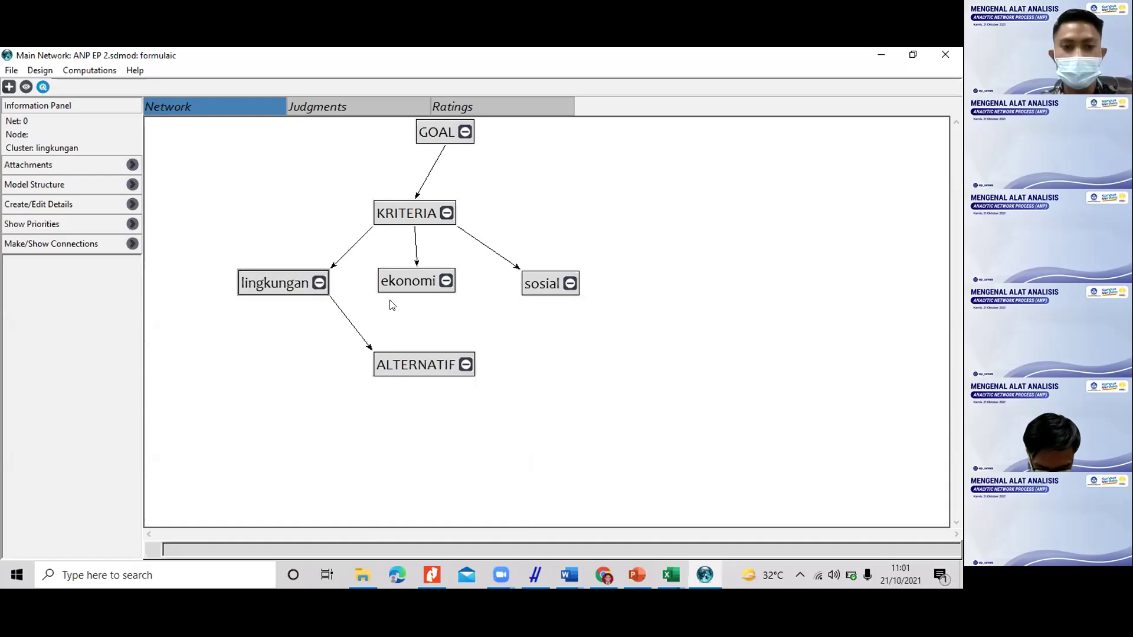
Step: Move the expanded ekonomi cluster aside and connect its valuasi ekonomi node to Kandri, Nongkosawit and sukorejo in ALTERNATIF
{"action": "left_click", "coordinate": [445, 283]}
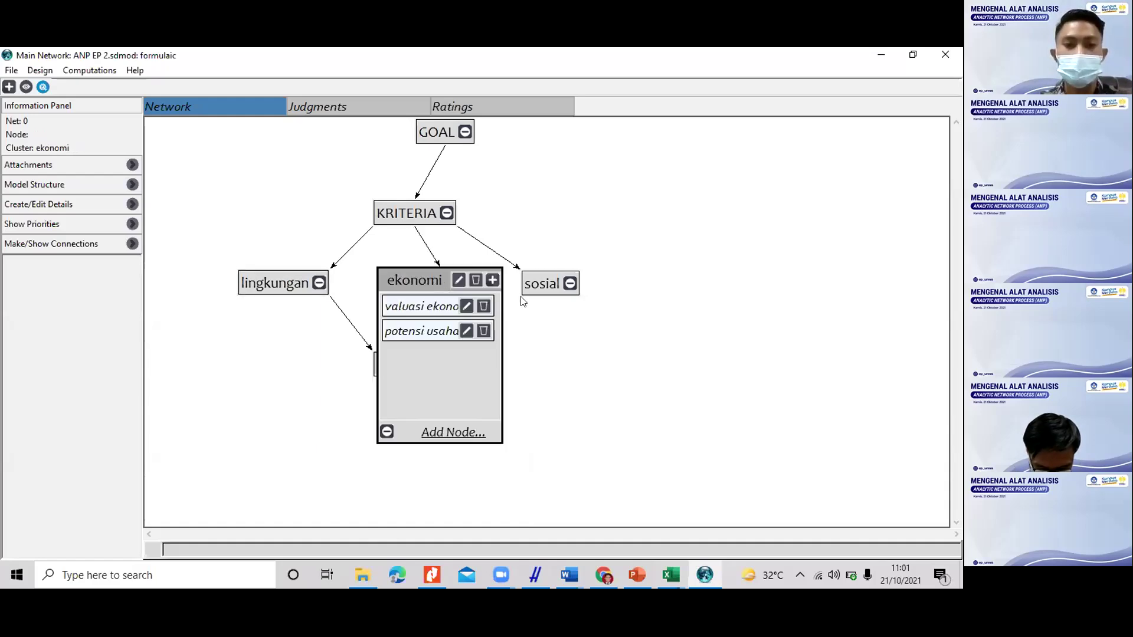
{"action": "left_click_drag", "start_coordinate": [465, 324], "coordinate": [555, 349]}
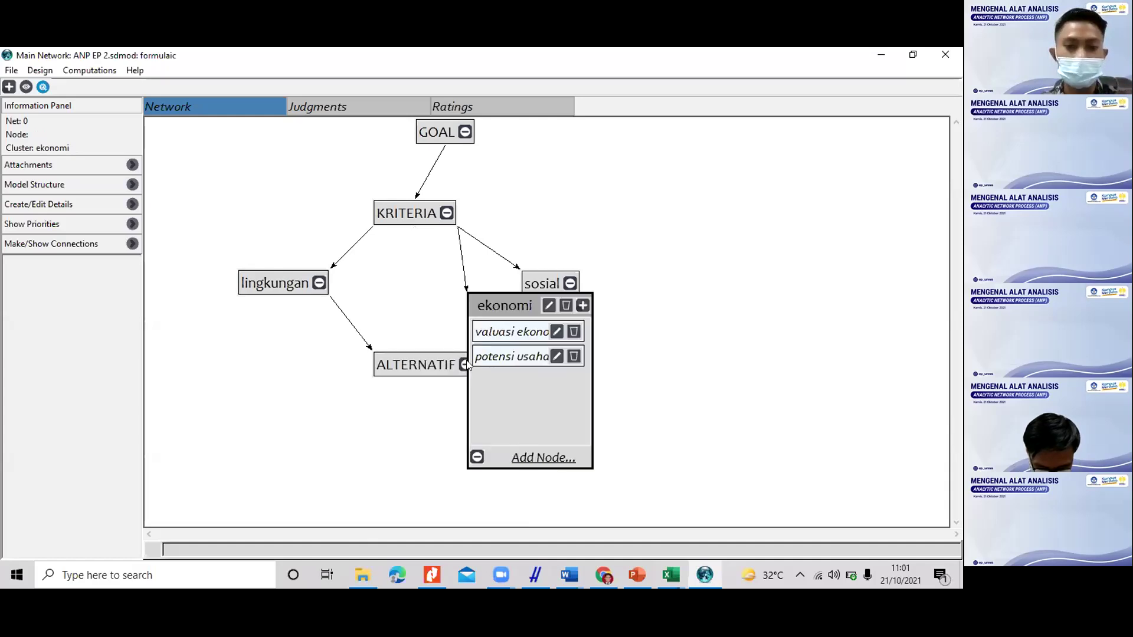
{"action": "left_click", "coordinate": [465, 365]}
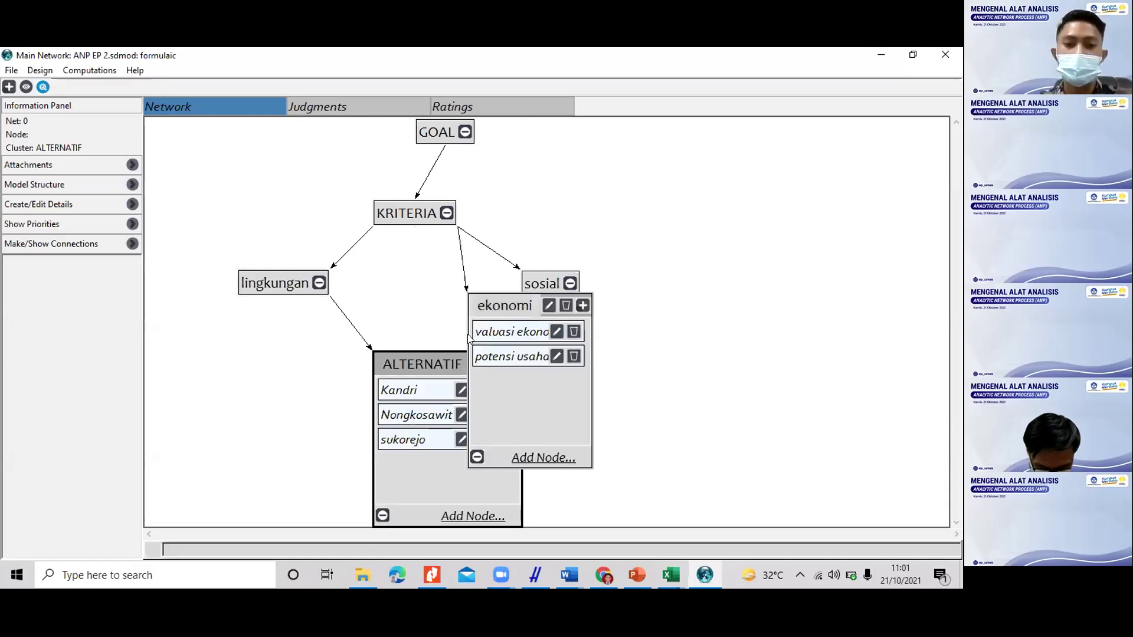
{"action": "left_click", "coordinate": [512, 337]}
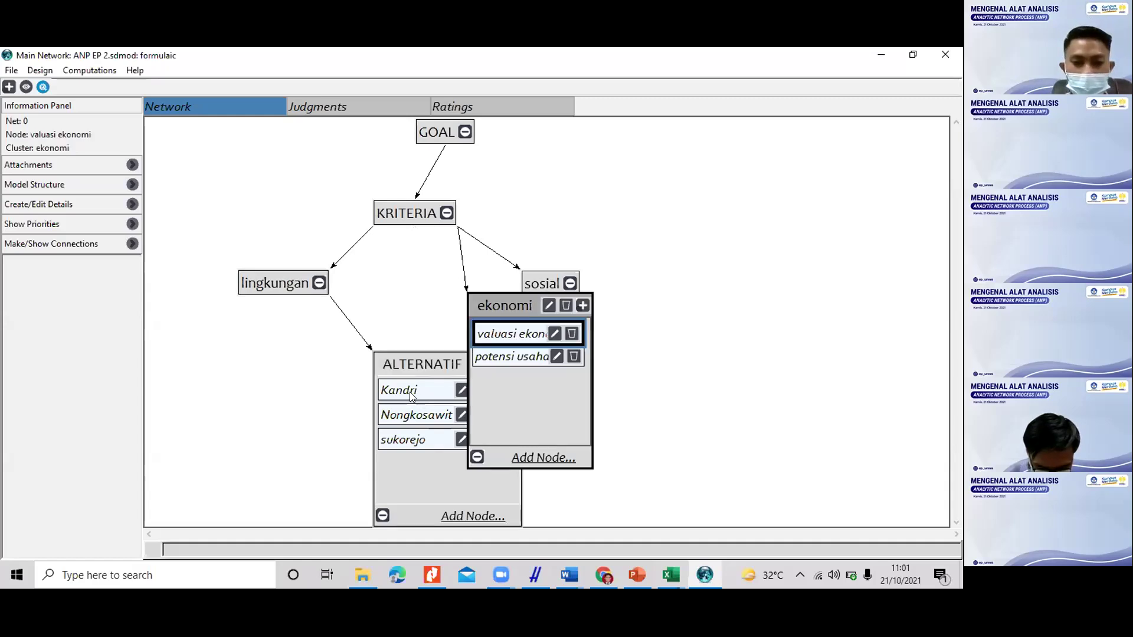
{"action": "left_click", "coordinate": [413, 415]}
{"action": "left_click", "coordinate": [404, 441]}
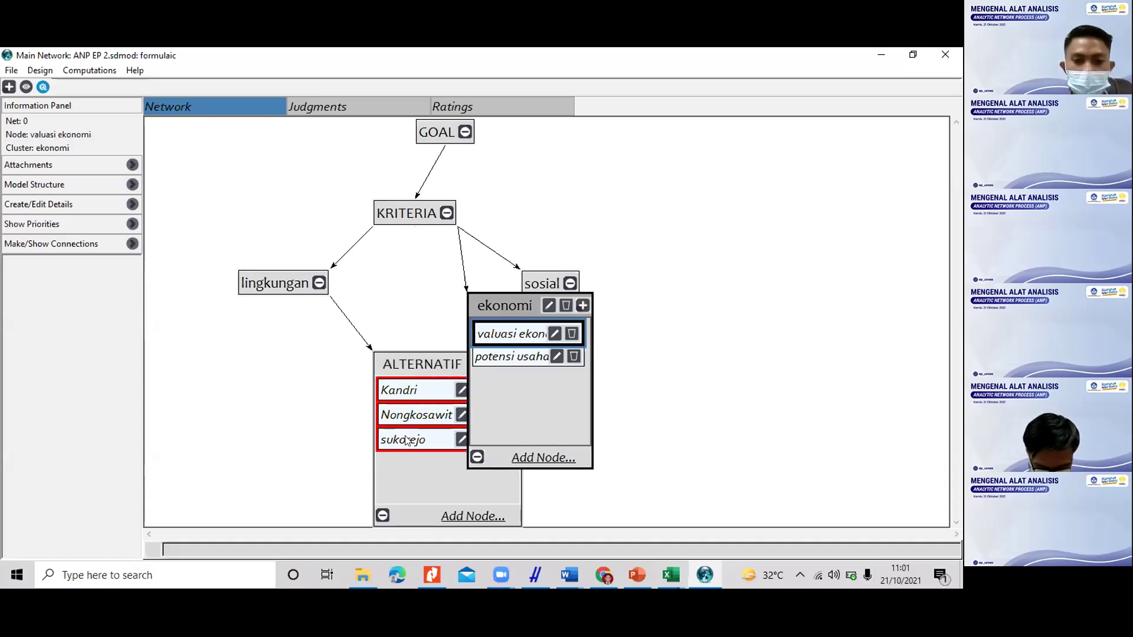
Step: Connect potensi usaha to all three ALTERNATIF nodes, and move the collapsed ekonomi cluster back between lingkungan and sosial
{"action": "left_click", "coordinate": [501, 360]}
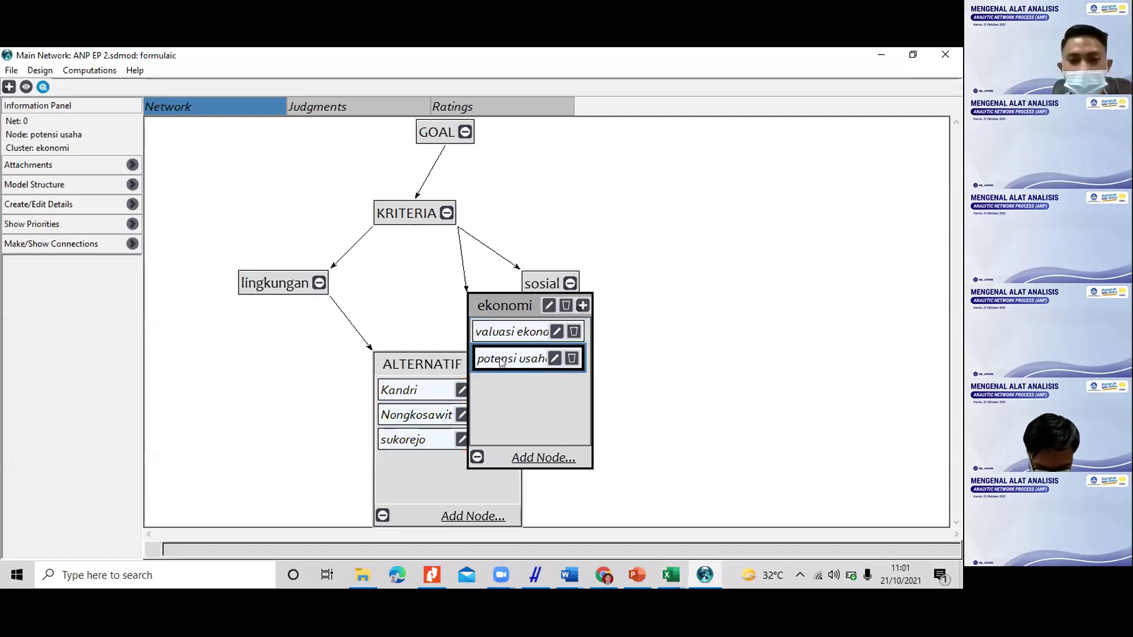
{"action": "left_click", "coordinate": [421, 391]}
{"action": "left_click", "coordinate": [417, 416]}
{"action": "left_click", "coordinate": [409, 442]}
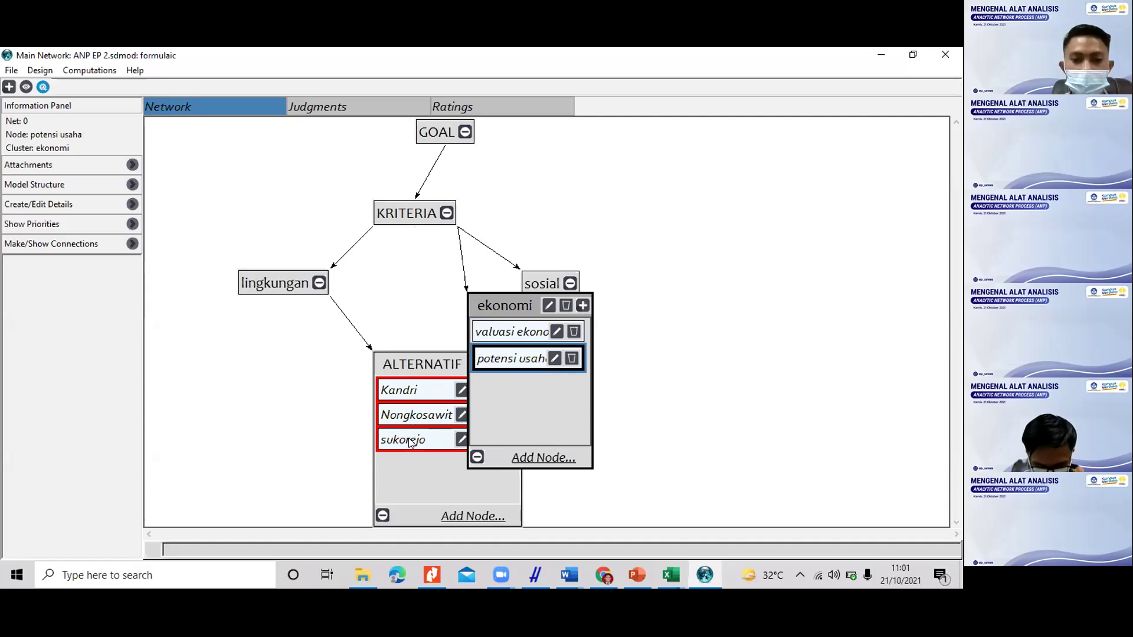
{"action": "left_click", "coordinate": [477, 456]}
{"action": "left_click_drag", "start_coordinate": [487, 306], "coordinate": [406, 290]}
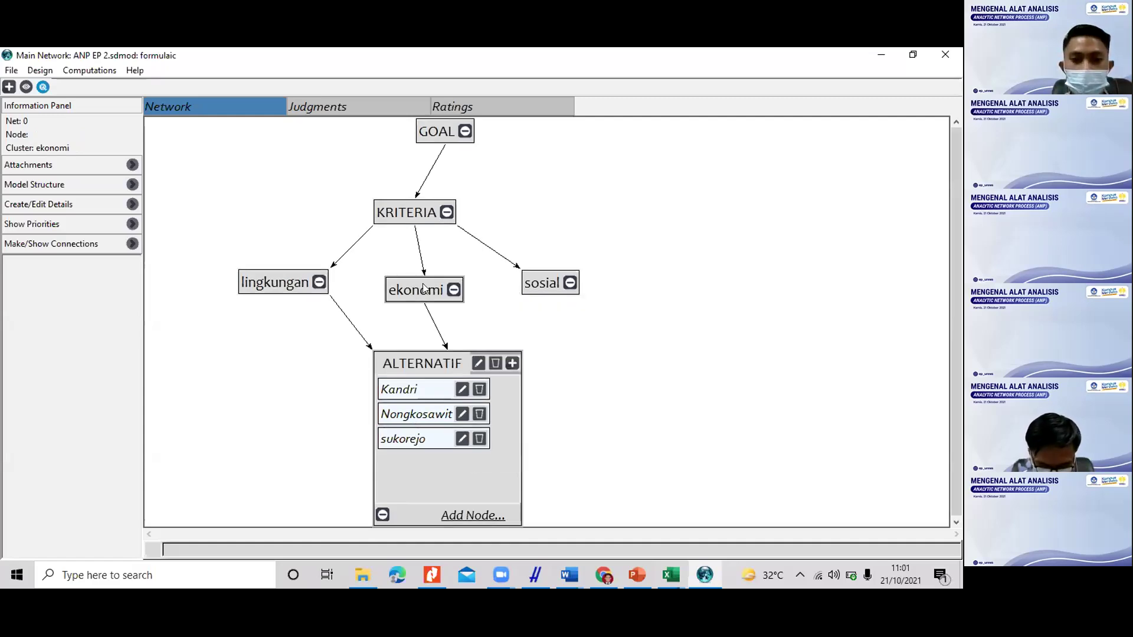
Step: Connect support masyarakat in the sosial cluster to Kandri, Nongkosawit and sukorejo in ALTERNATIF
{"action": "left_click", "coordinate": [569, 283]}
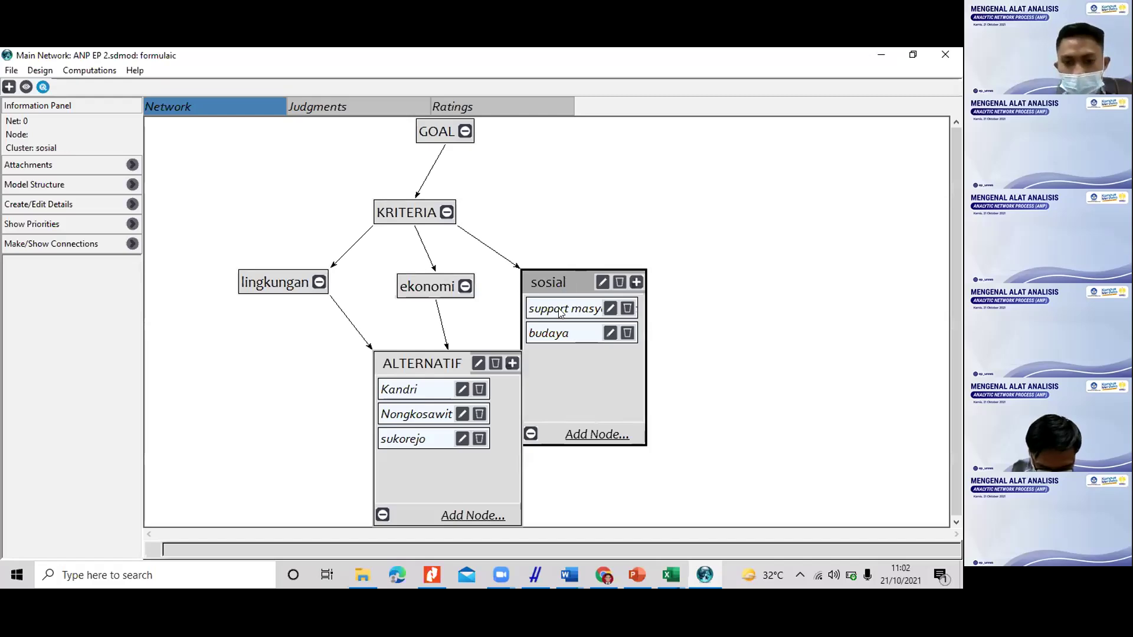
{"action": "left_click", "coordinate": [560, 311]}
{"action": "left_click", "coordinate": [418, 391]}
{"action": "left_click", "coordinate": [420, 415]}
{"action": "left_click", "coordinate": [435, 437]}
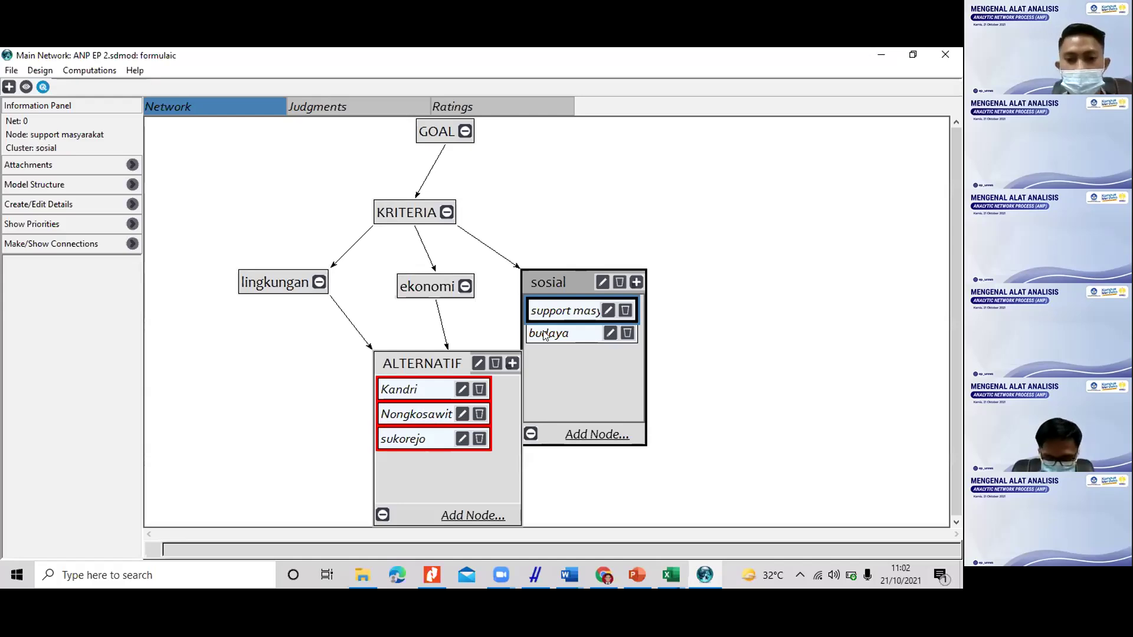
Step: Connect budaya in sosial to the three ALTERNATIF nodes, and collapse the sosial and ALTERNATIF clusters
{"action": "key", "text": "Down"}
{"action": "left_click", "coordinate": [392, 394]}
{"action": "left_click", "coordinate": [400, 415]}
{"action": "left_click", "coordinate": [405, 439]}
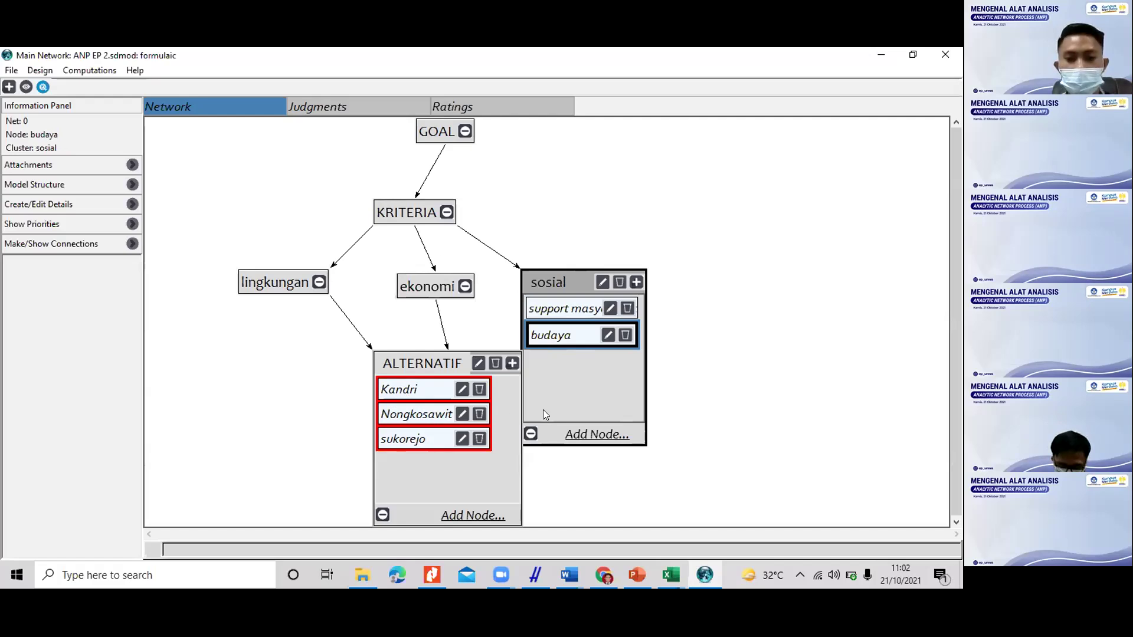
{"action": "left_click", "coordinate": [530, 434]}
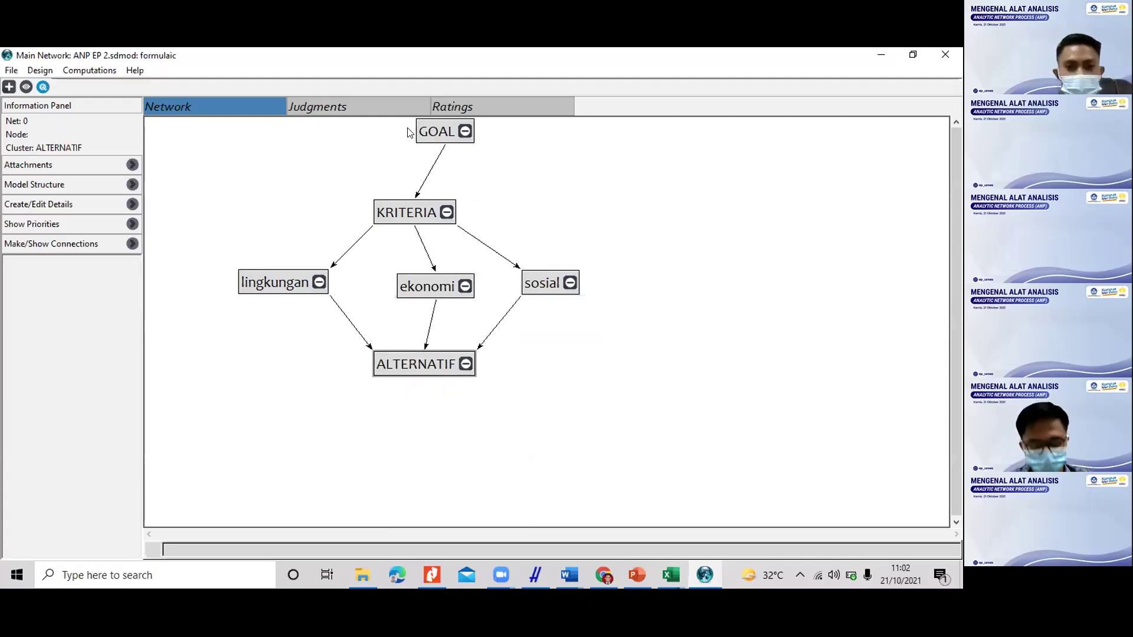
Step: Align the GOAL, ekonomi and ALTERNATIF clusters vertically with KRITERIA
{"action": "left_click_drag", "start_coordinate": [407, 131], "coordinate": [406, 131]}
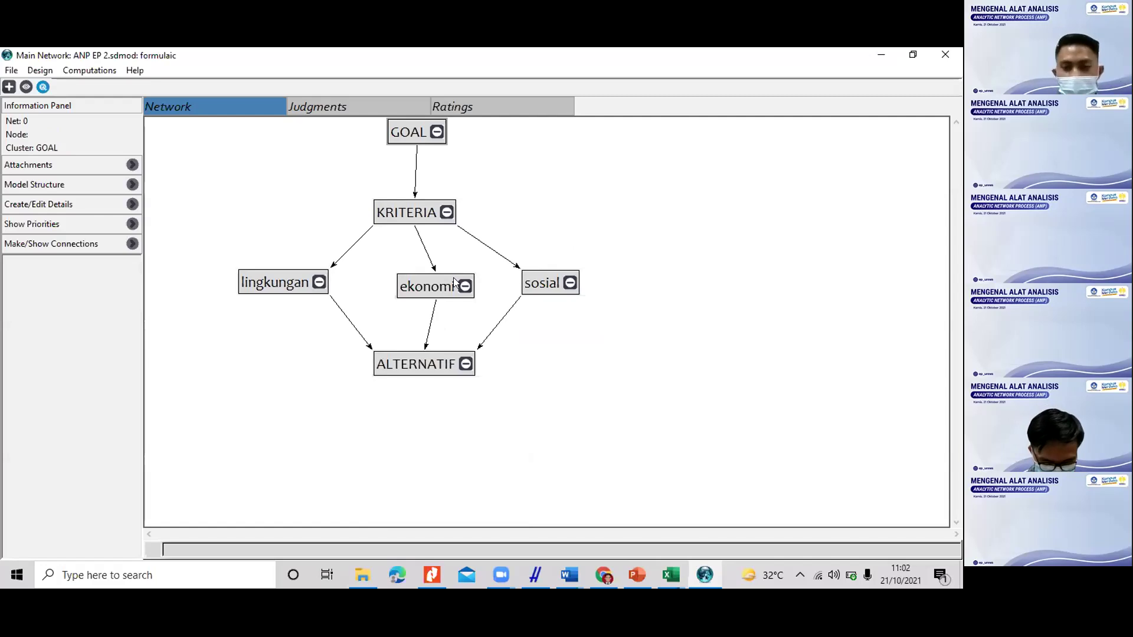
{"action": "left_click_drag", "start_coordinate": [436, 288], "coordinate": [412, 287]}
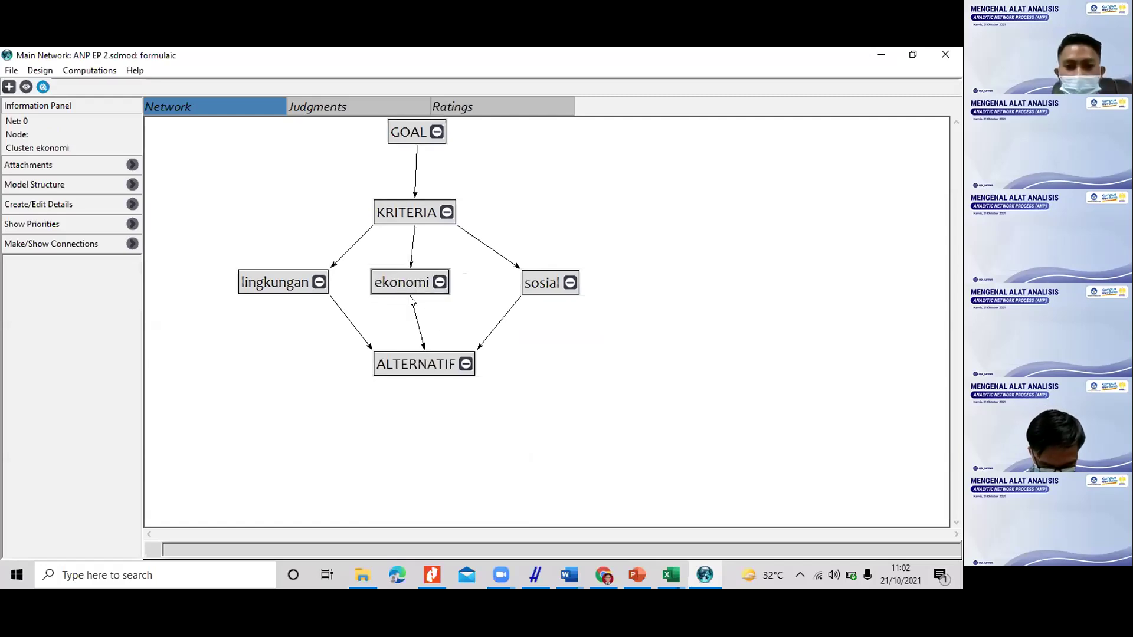
{"action": "left_click_drag", "start_coordinate": [438, 361], "coordinate": [433, 373]}
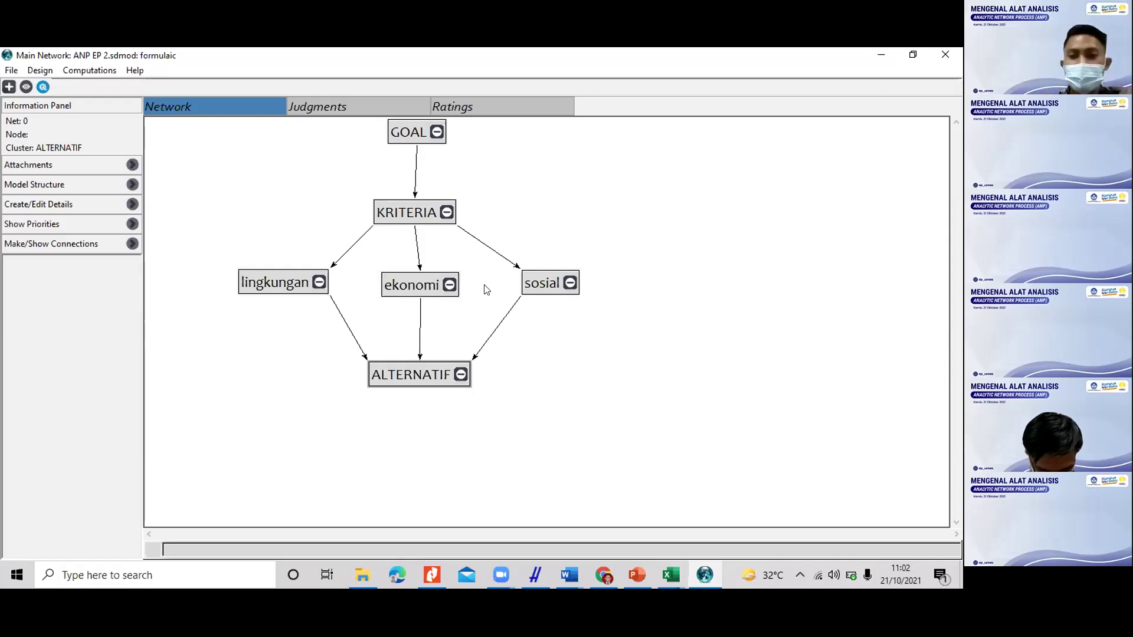
Step: Connect the Kandri alternative back to Keanekaragaman hayati, sumber air and pemandangan in the lingkungan cluster
{"action": "left_click", "coordinate": [462, 376]}
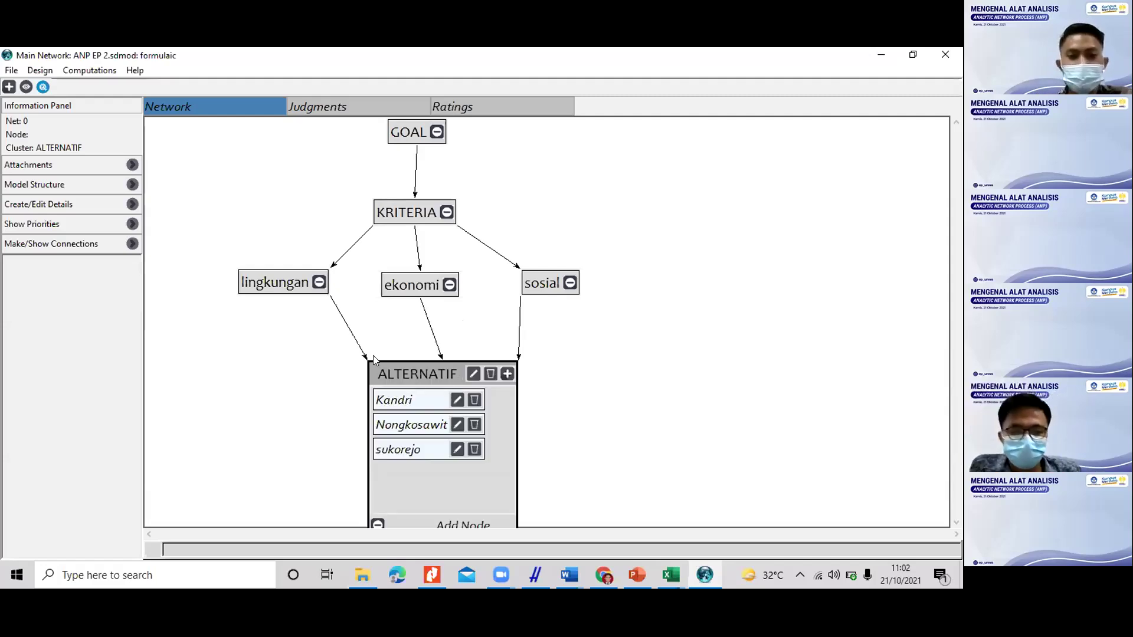
{"action": "left_click", "coordinate": [418, 402]}
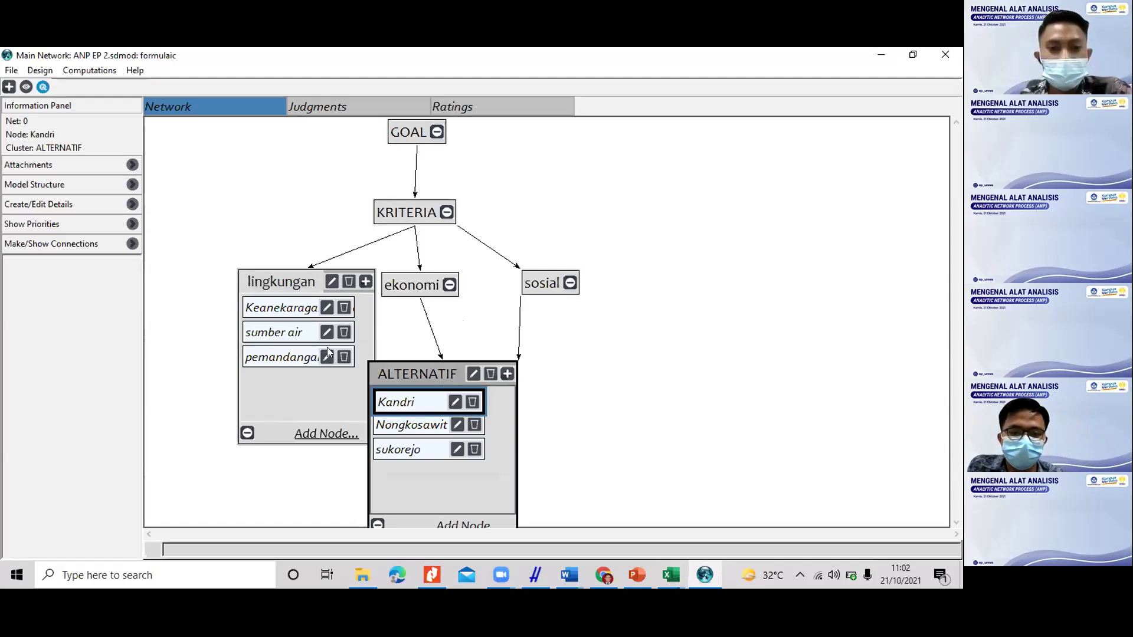
{"action": "left_click", "coordinate": [263, 307], "text": "shift"}
{"action": "left_click", "coordinate": [284, 334], "text": "shift"}
{"action": "left_click", "coordinate": [279, 358], "text": "shift"}
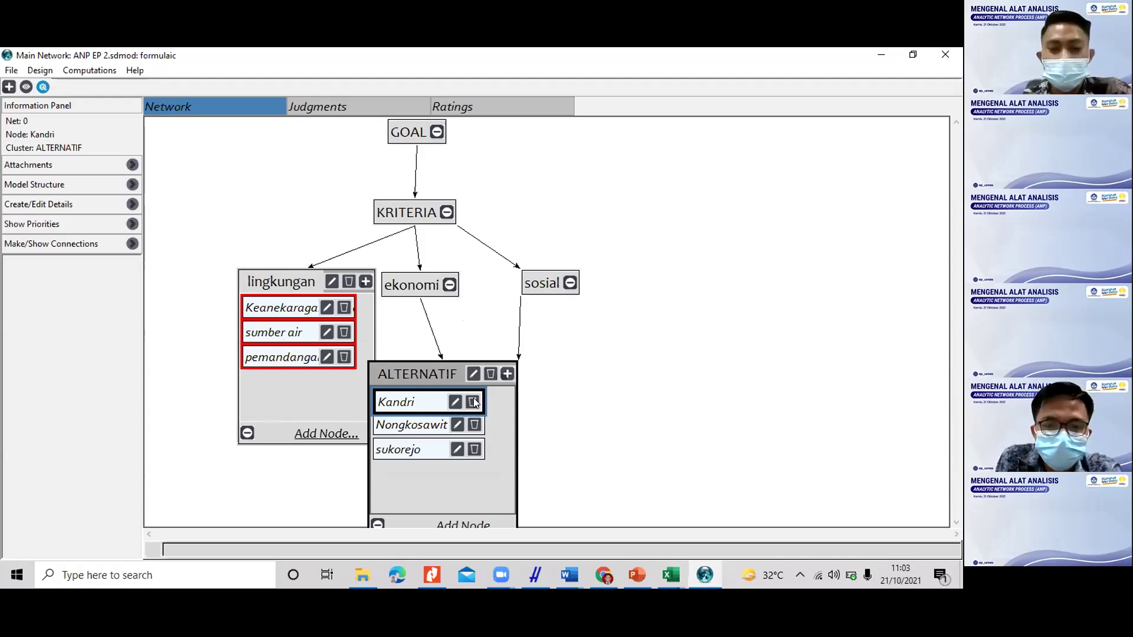
Step: Connect the Nongkosawit alternative to all three nodes of the lingkungan cluster
{"action": "left_click", "coordinate": [403, 426]}
{"action": "left_click", "coordinate": [251, 306]}
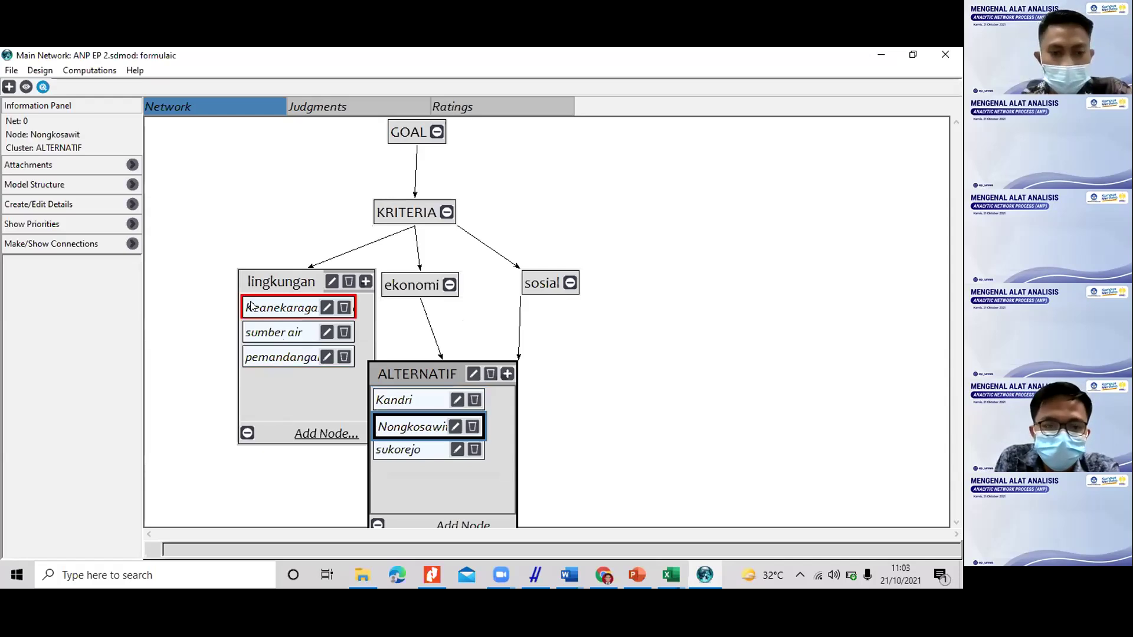
{"action": "left_click", "coordinate": [270, 335]}
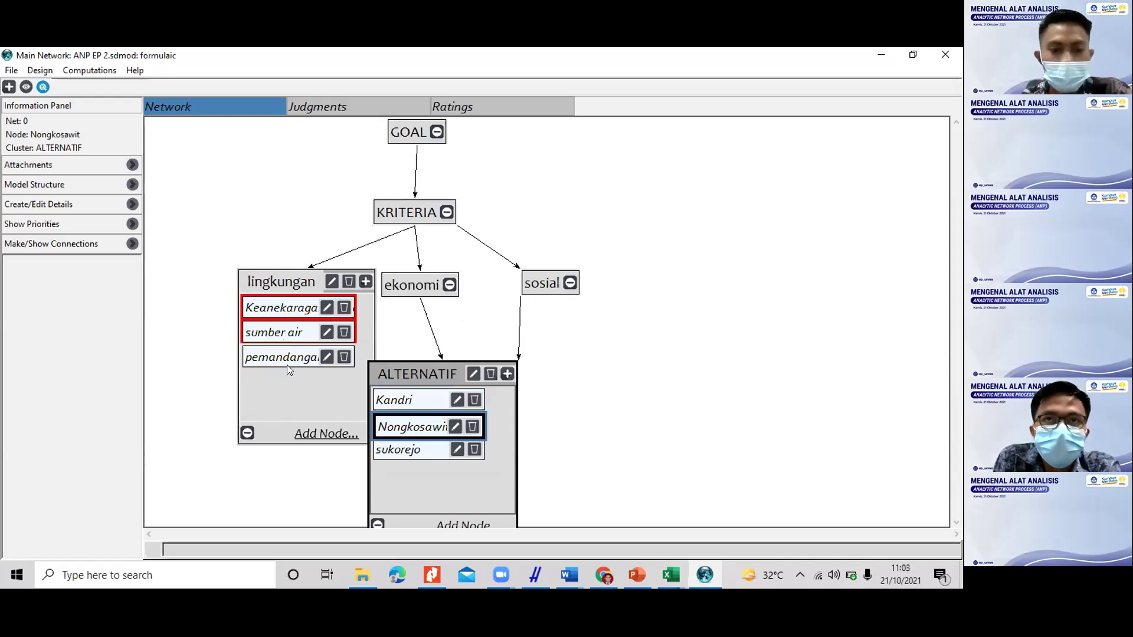
{"action": "left_click", "coordinate": [288, 363]}
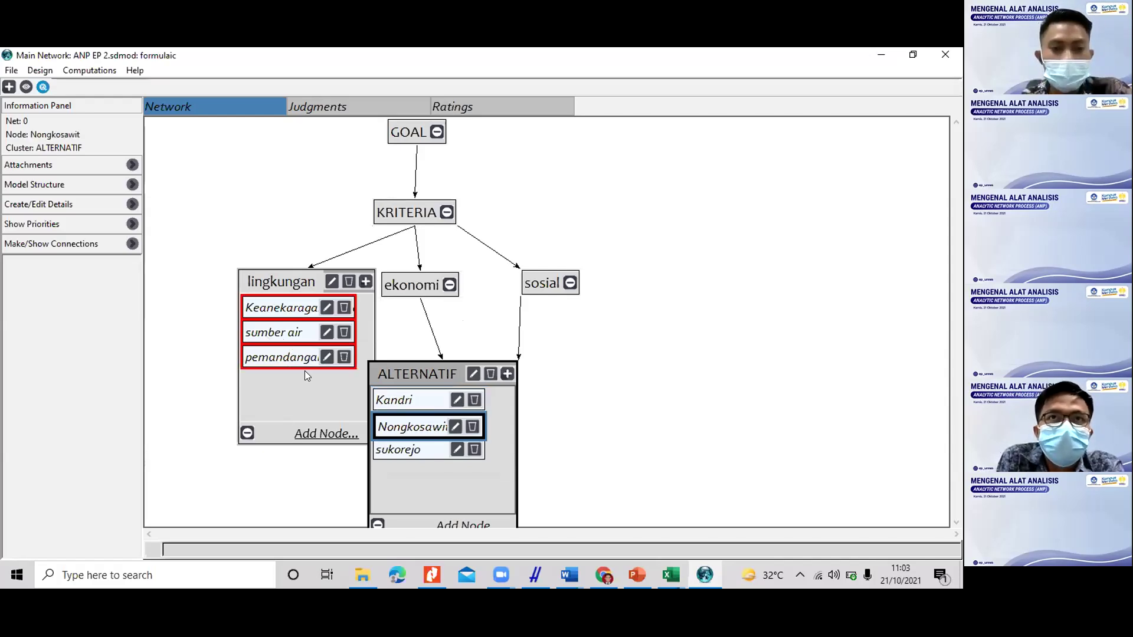
Step: Connect the sukorejo alternative to all three lingkungan nodes, and collapse the ALTERNATIF and lingkungan clusters
{"action": "left_click", "coordinate": [411, 450]}
{"action": "left_click", "coordinate": [256, 309]}
{"action": "left_click", "coordinate": [268, 335]}
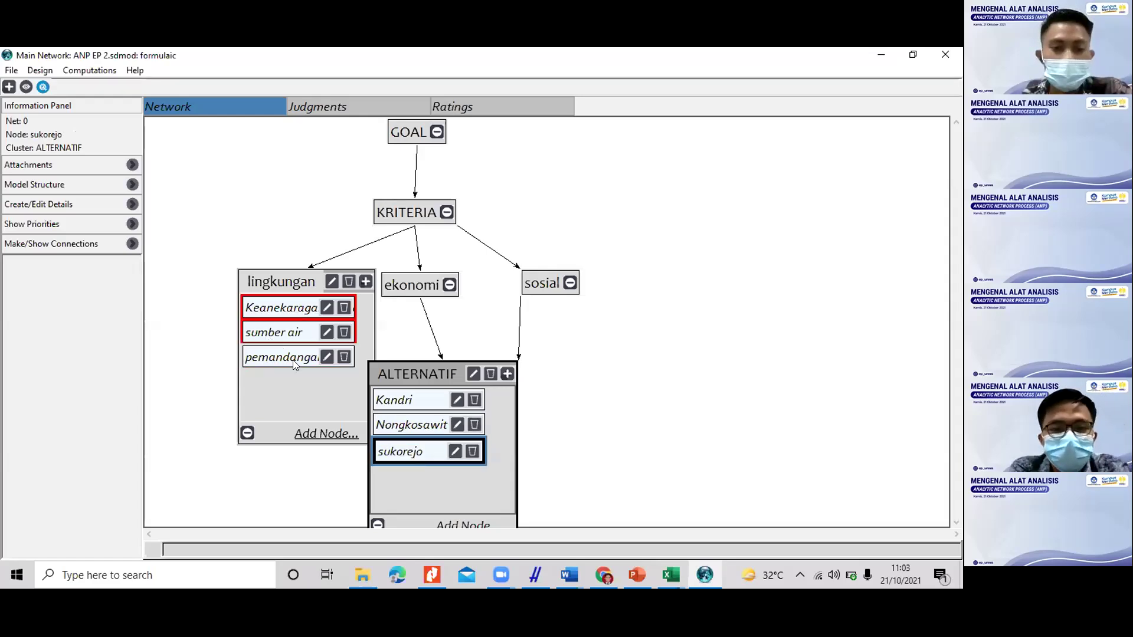
{"action": "left_click", "coordinate": [293, 363]}
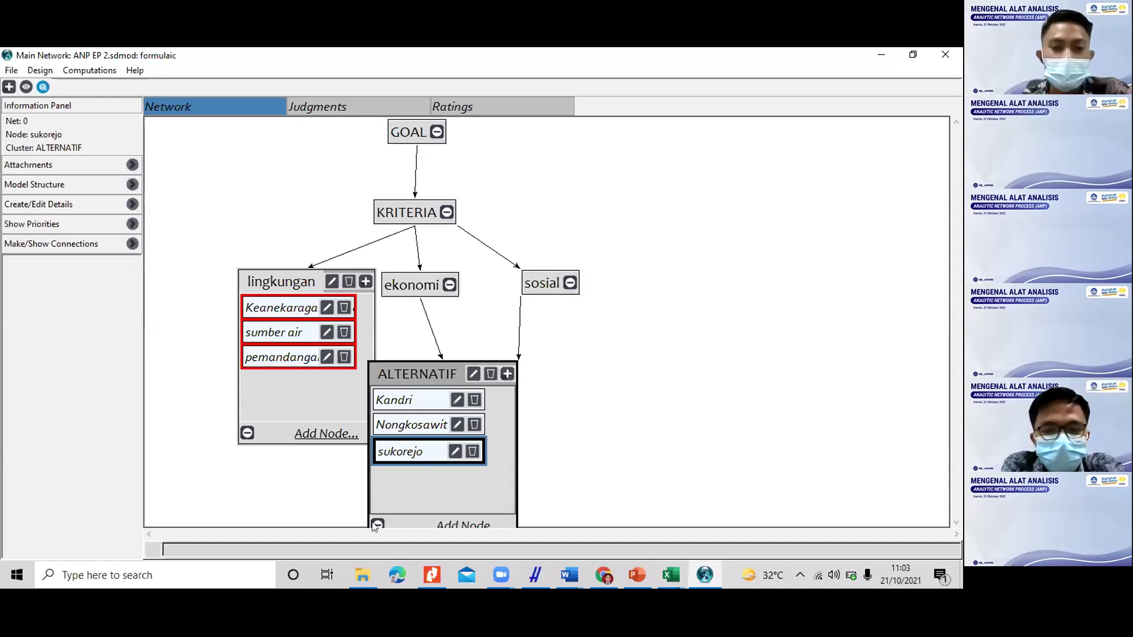
{"action": "left_click", "coordinate": [247, 433]}
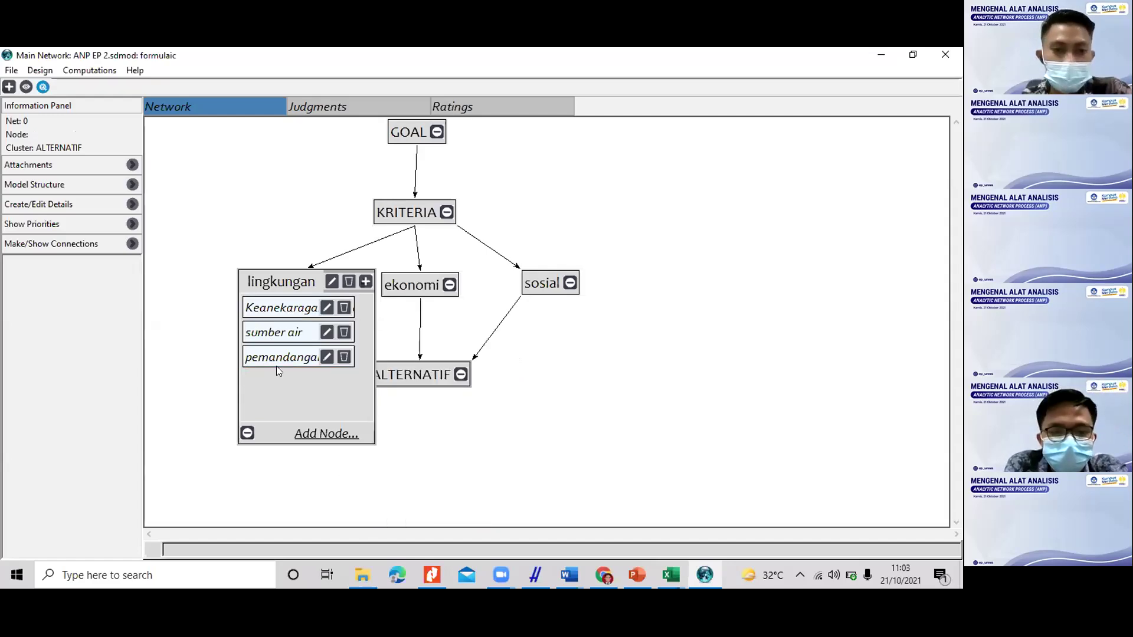
Step: Move the expanded ekonomi cluster clear of ALTERNATIF and connect the Kandri alternative to both ekonomi nodes
{"action": "left_click", "coordinate": [449, 285]}
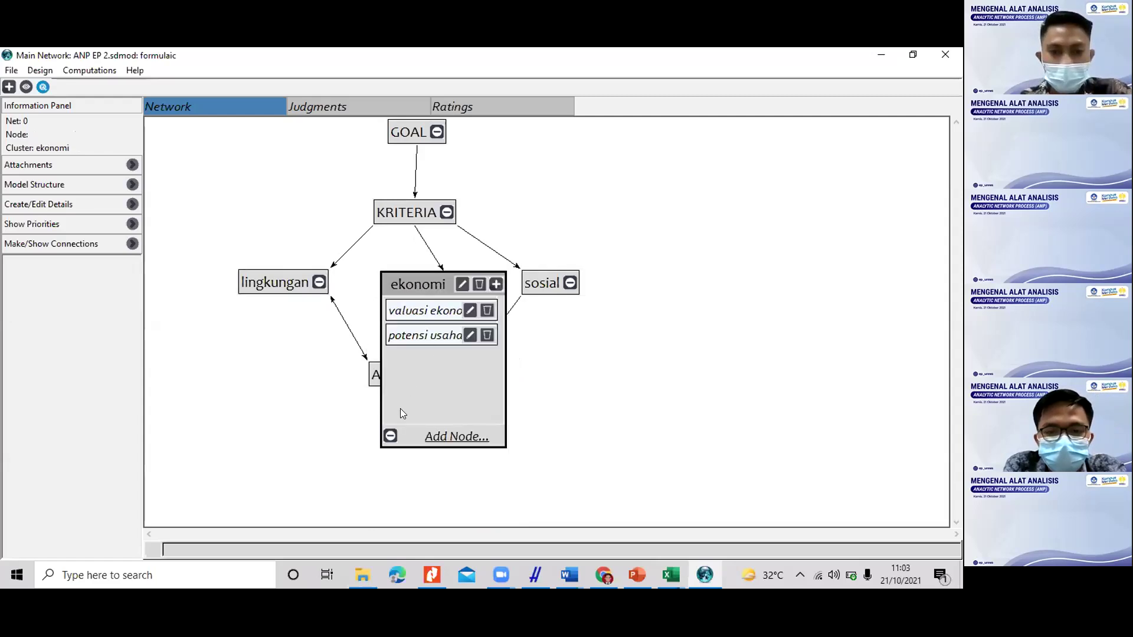
{"action": "left_click", "coordinate": [347, 337]}
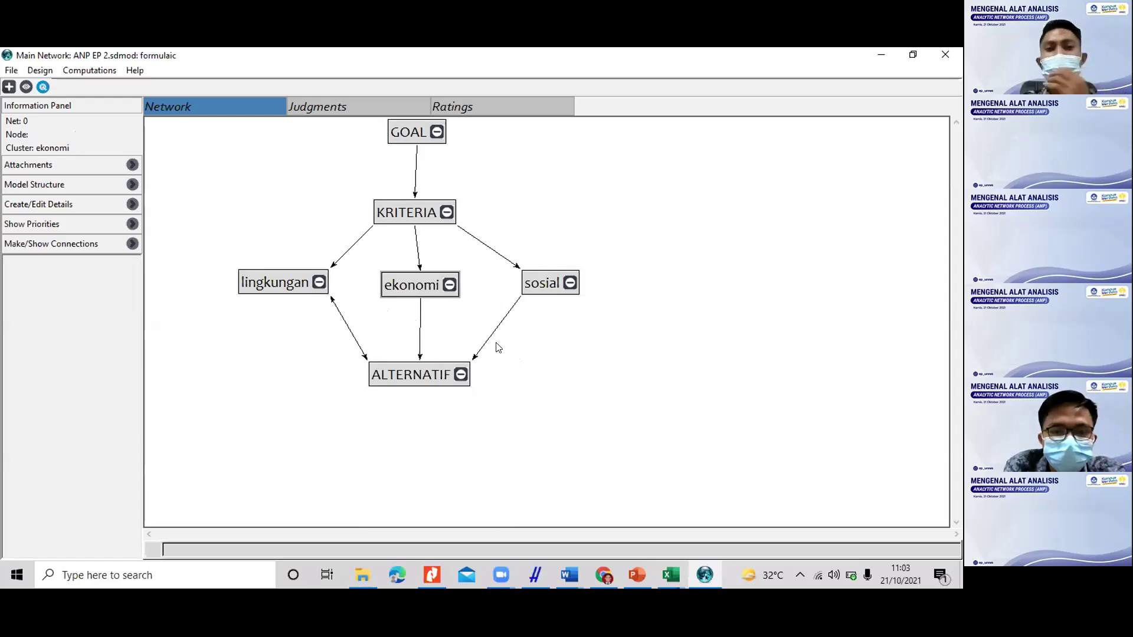
{"action": "left_click", "coordinate": [452, 285]}
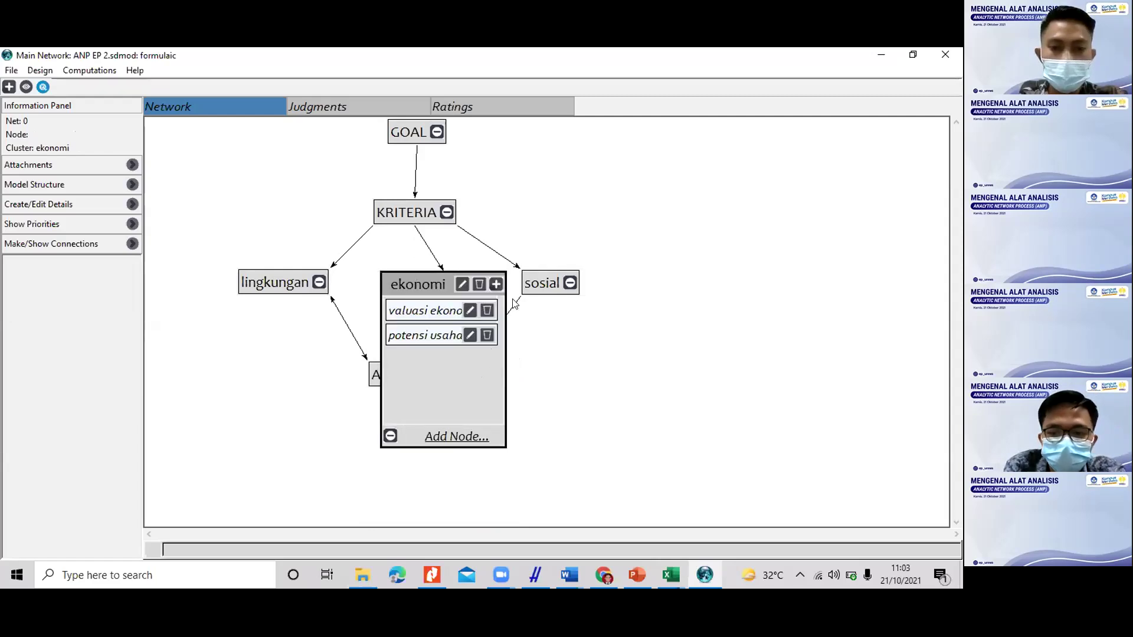
{"action": "left_click_drag", "start_coordinate": [484, 356], "coordinate": [632, 389]}
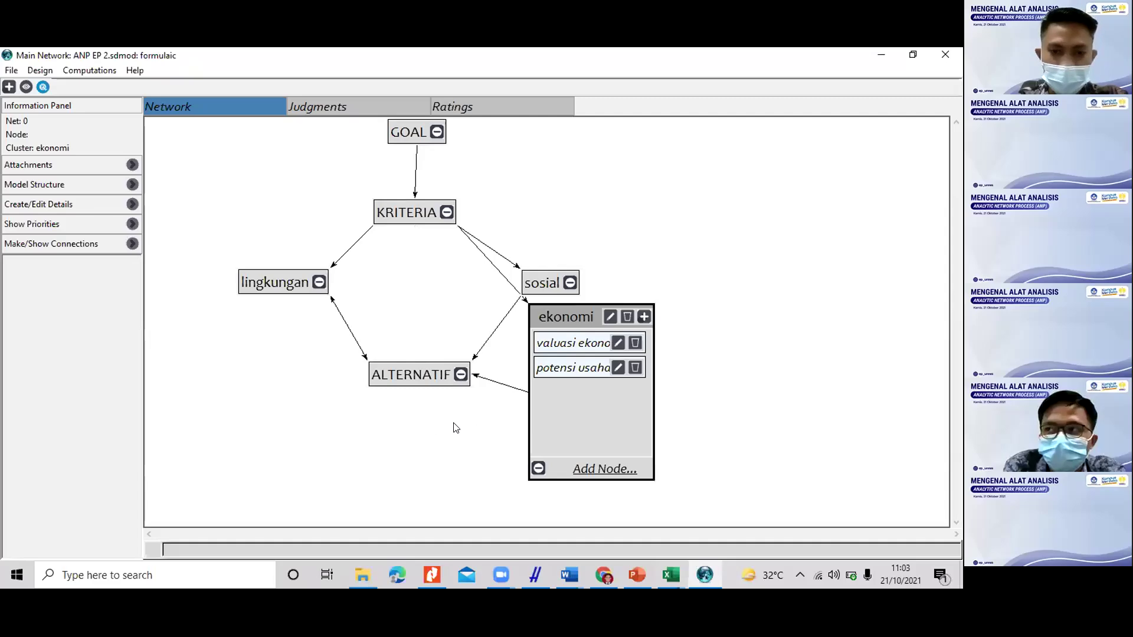
{"action": "left_click", "coordinate": [440, 375]}
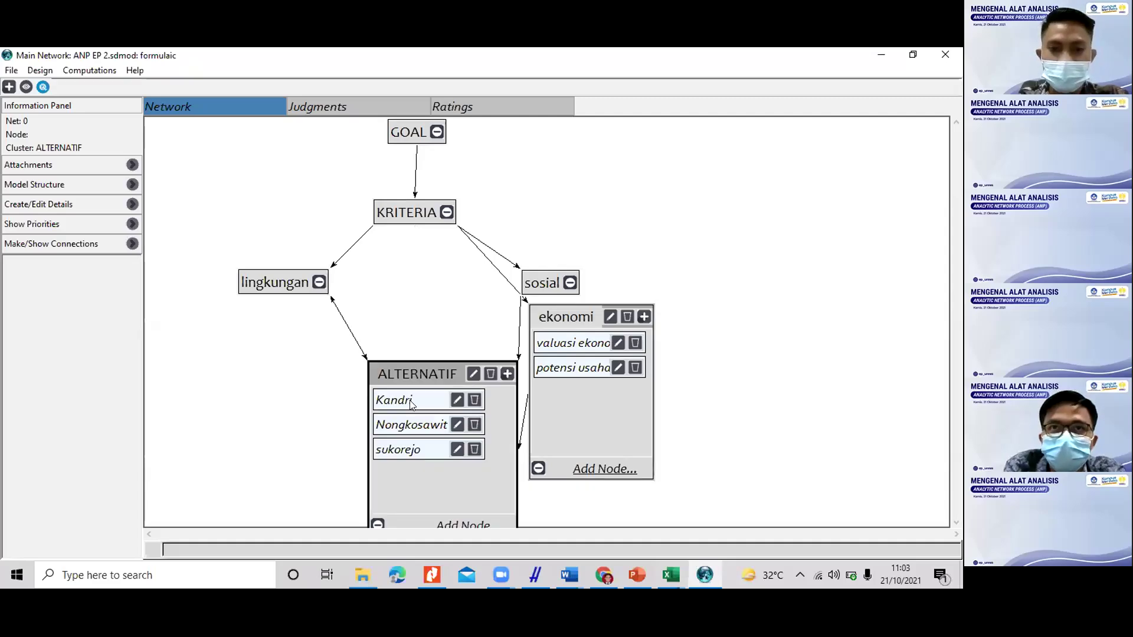
{"action": "left_click", "coordinate": [411, 404]}
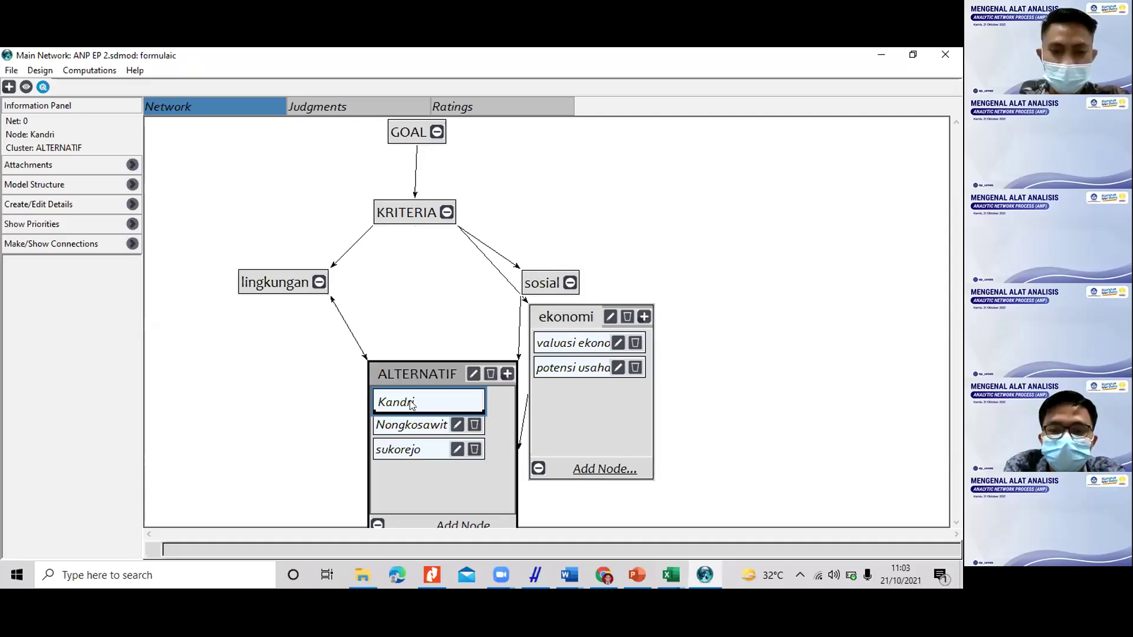
{"action": "left_click", "coordinate": [566, 345], "text": "shift"}
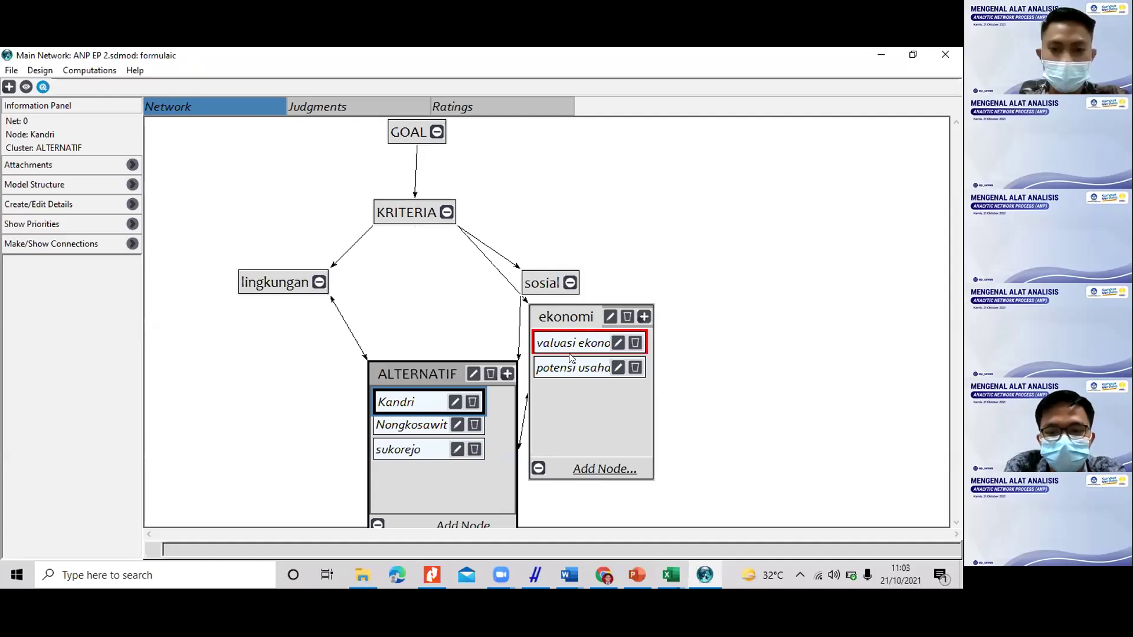
{"action": "left_click", "coordinate": [573, 369], "text": "shift"}
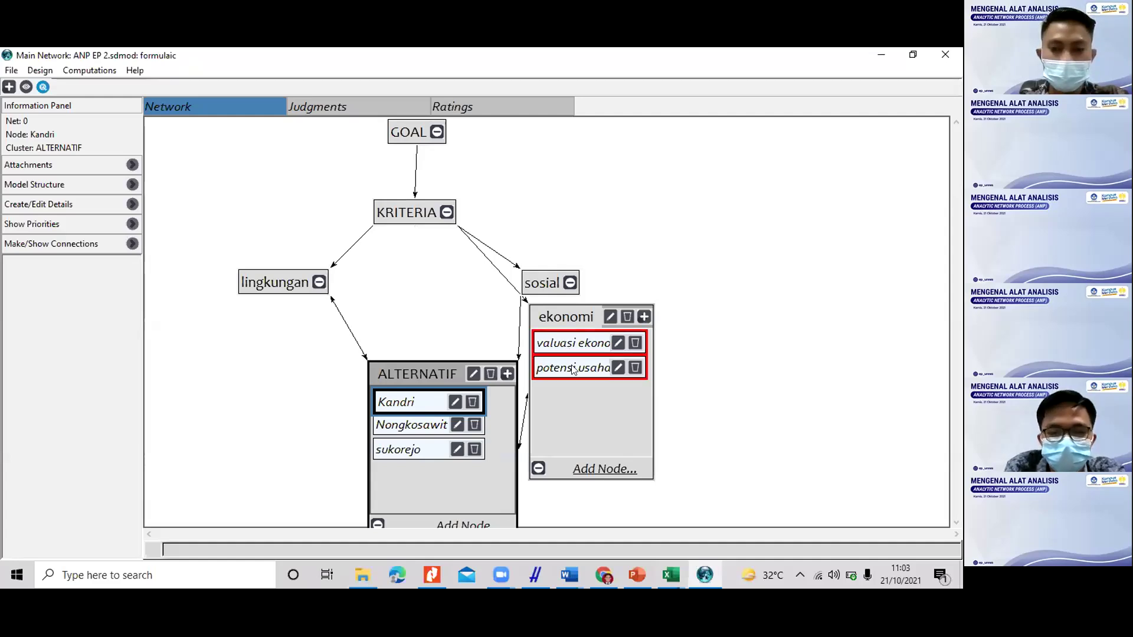
Step: Try to connect the Nongkosawit alternative to the nodes of the ekonomi cluster
{"action": "left_click", "coordinate": [406, 426]}
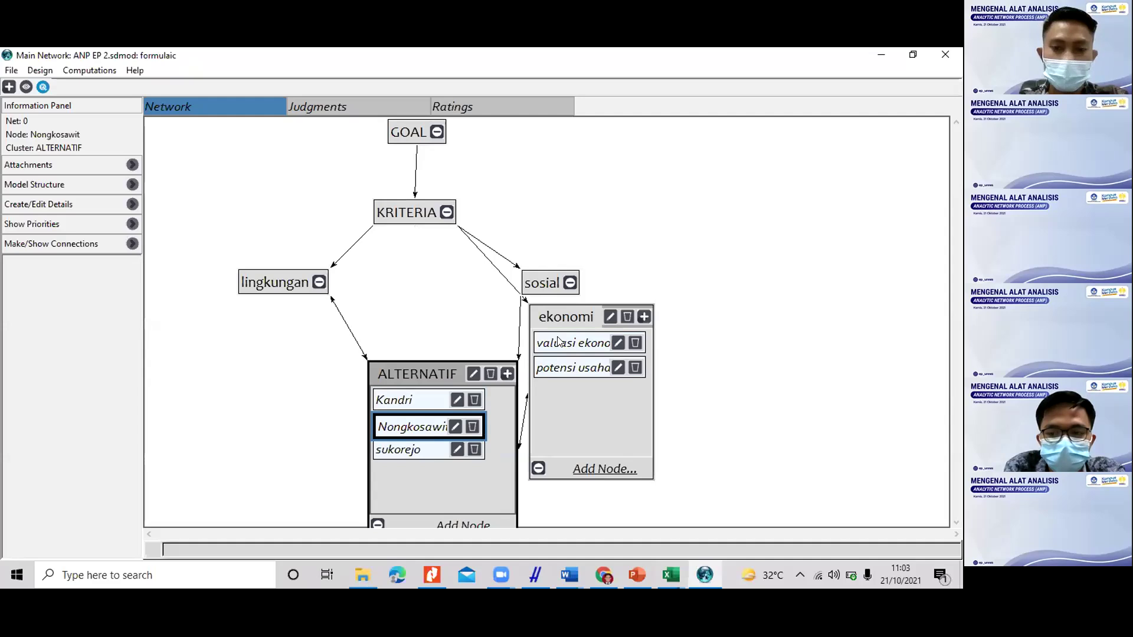
{"action": "left_click", "coordinate": [558, 341]}
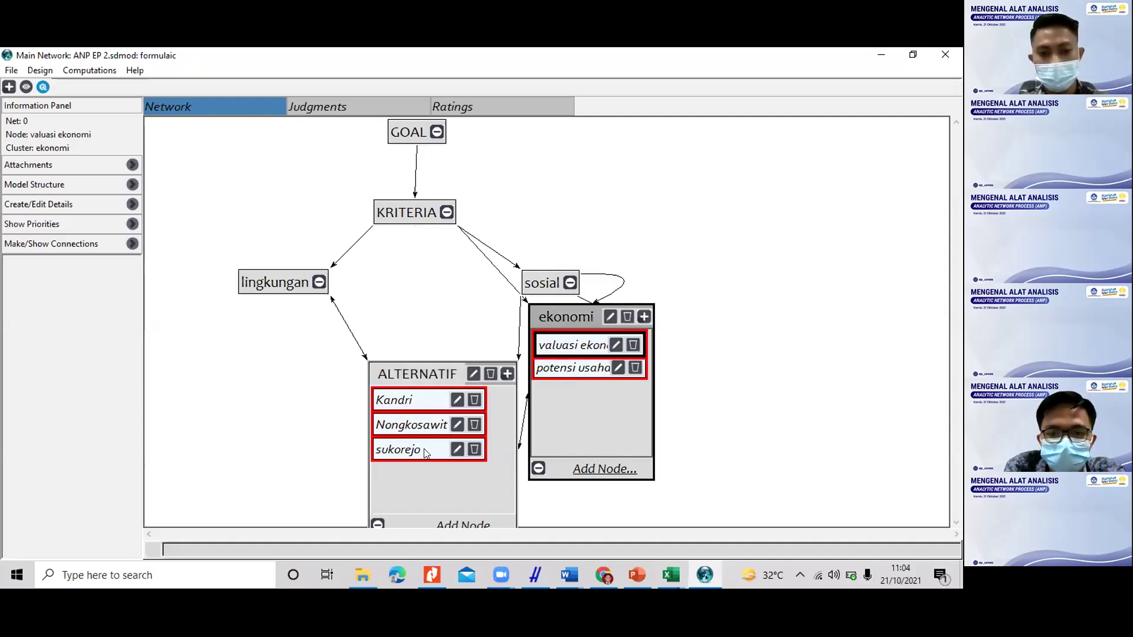
{"action": "left_click", "coordinate": [447, 338]}
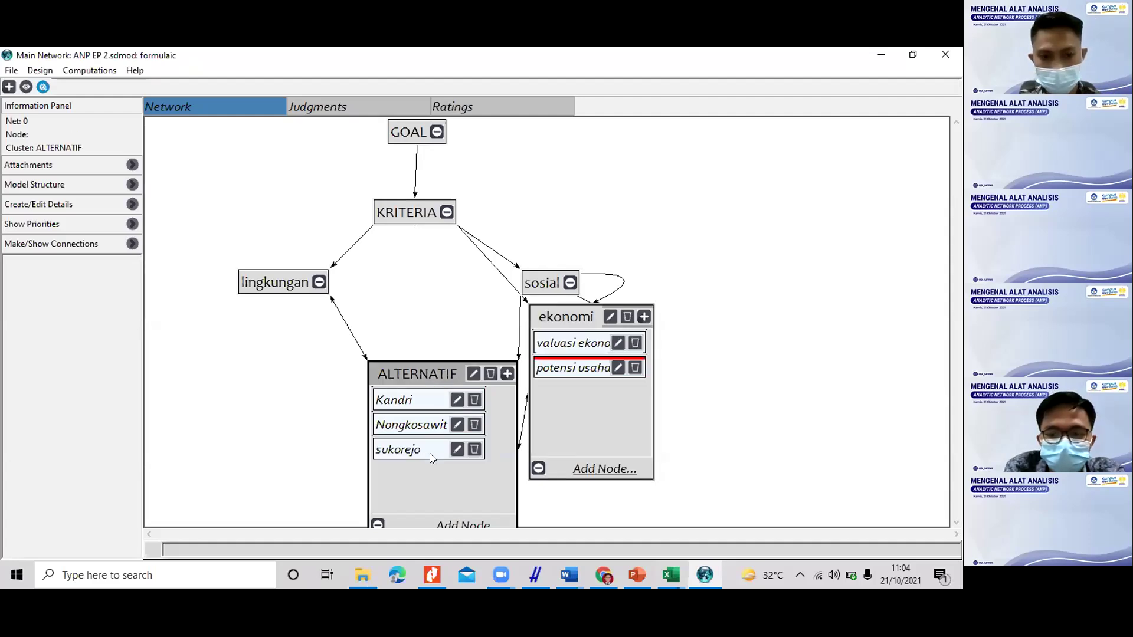
Step: Connect the sukorejo alternative to both ekonomi nodes and clear the valuasi ekonomi node's links within its own cluster
{"action": "left_click", "coordinate": [429, 454]}
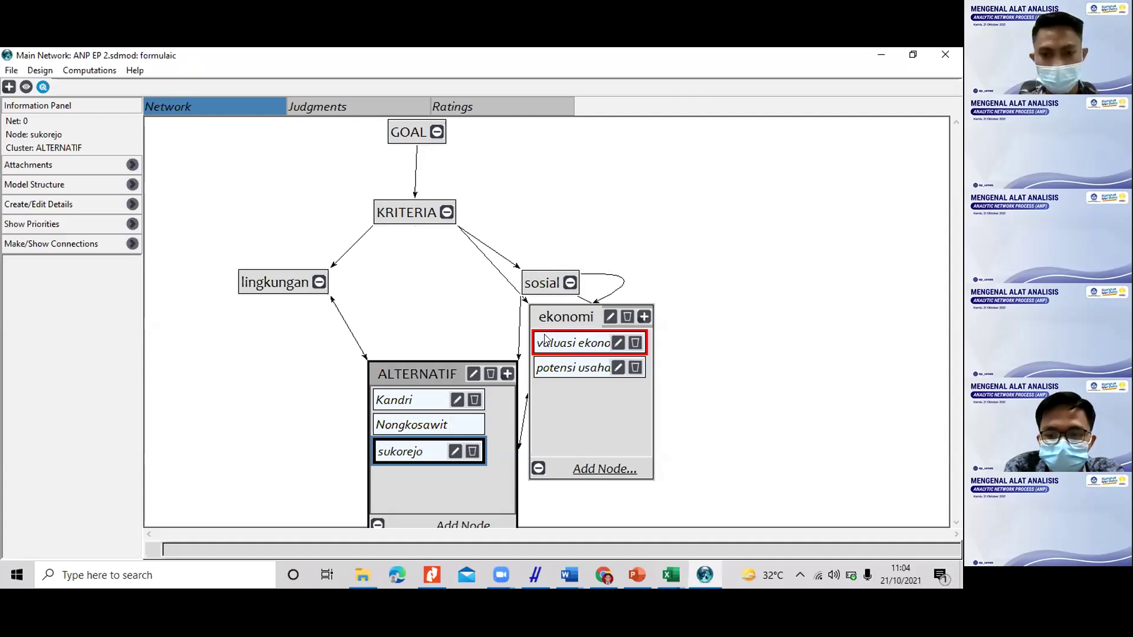
{"action": "left_click", "coordinate": [560, 367]}
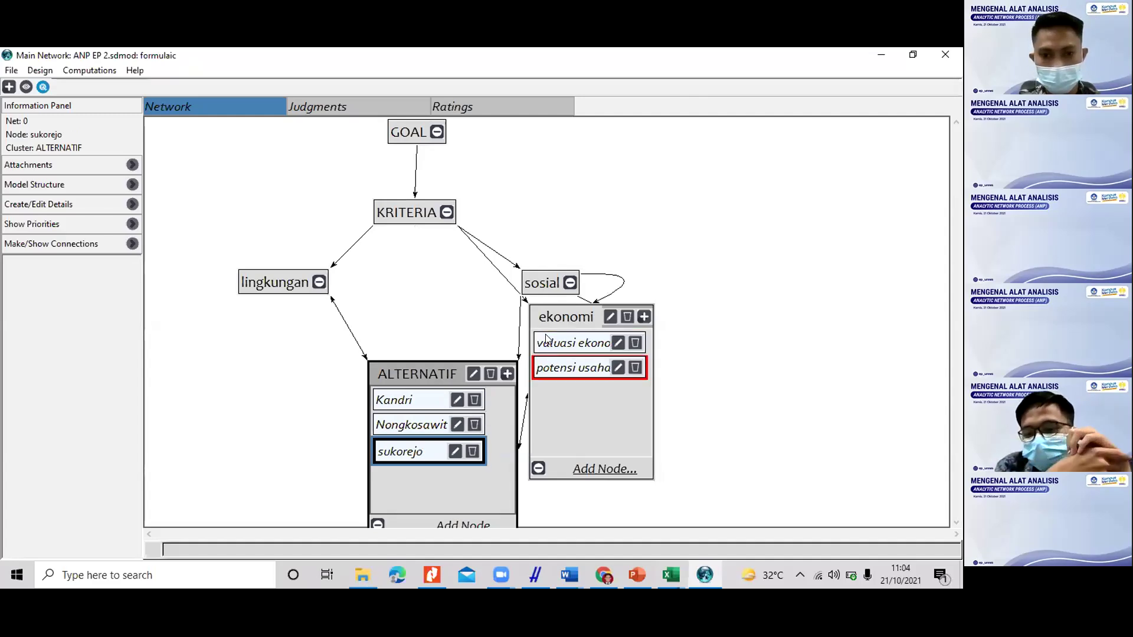
{"action": "left_click", "coordinate": [546, 341]}
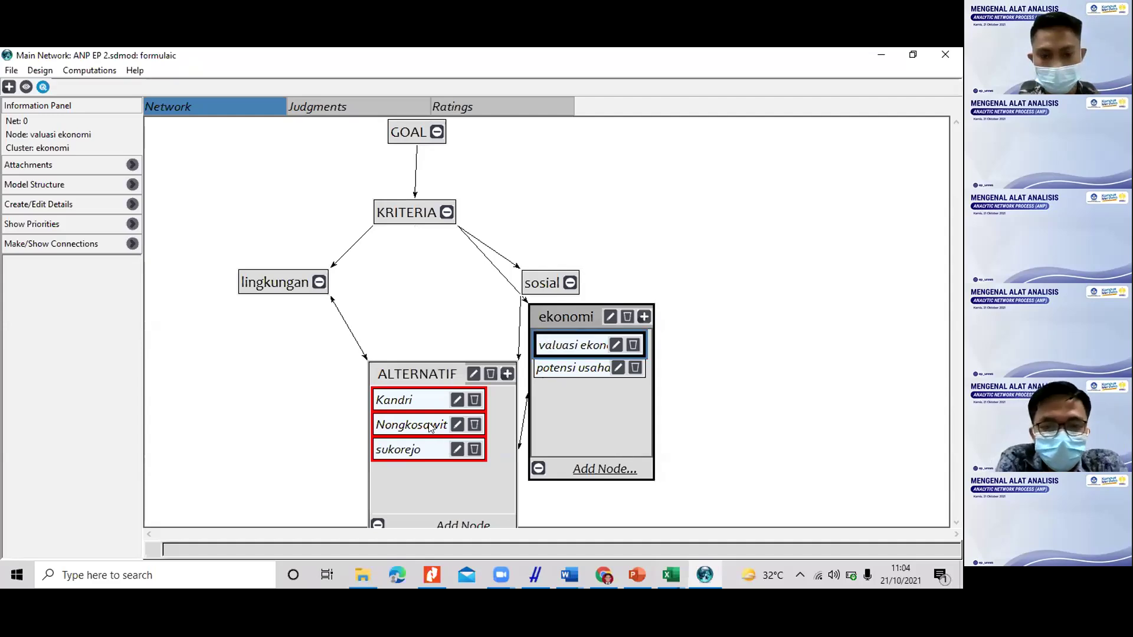
{"action": "left_click", "coordinate": [418, 455]}
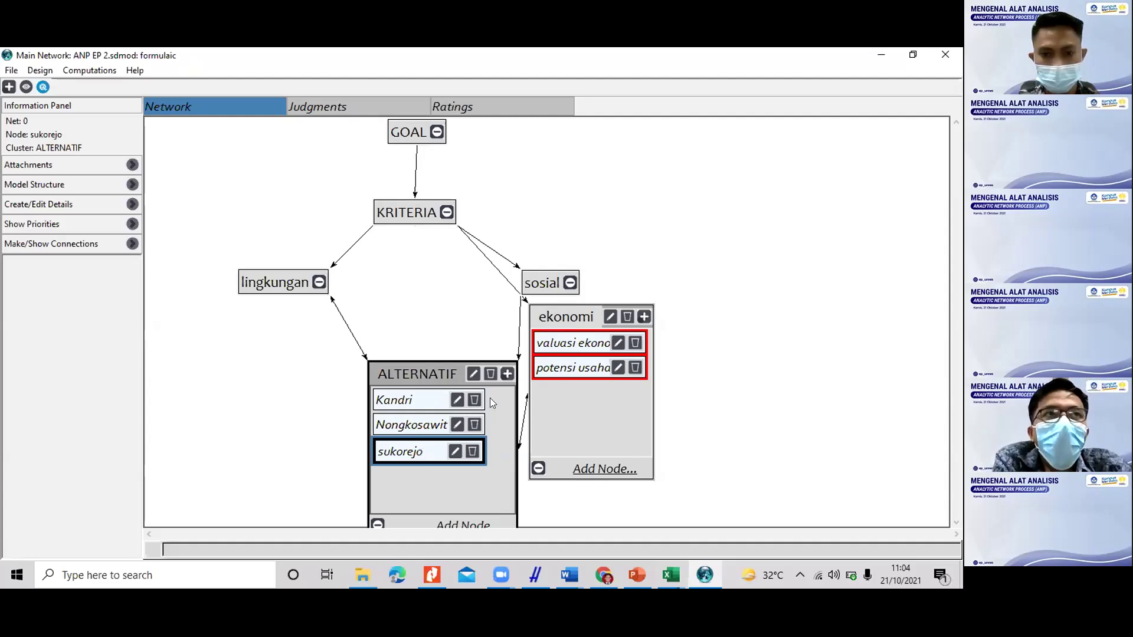
Step: Connect the Nongkosawit alternative to both ekonomi nodes, check the Kandri and sukorejo links, and collapse the ekonomi cluster
{"action": "left_click", "coordinate": [435, 427]}
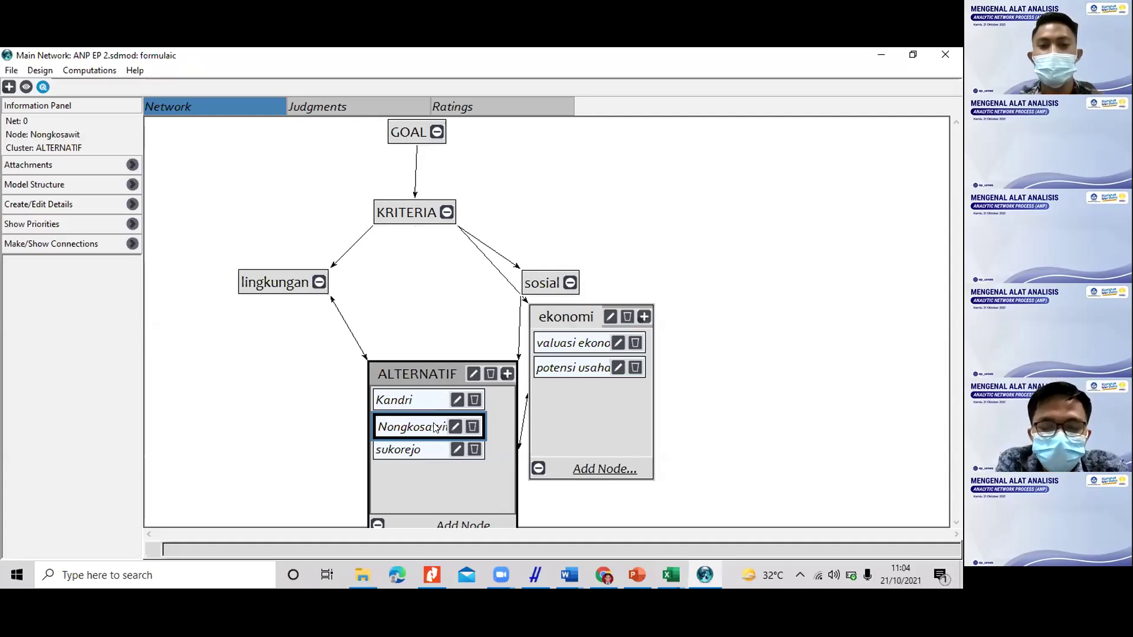
{"action": "left_click", "coordinate": [413, 401]}
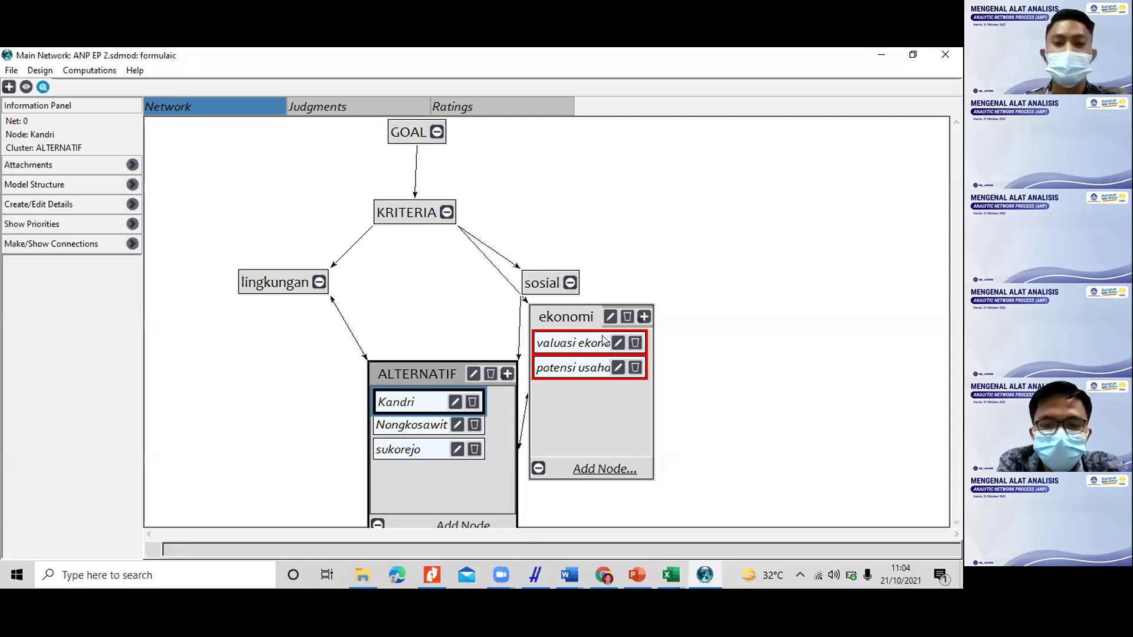
{"action": "left_click", "coordinate": [447, 417]}
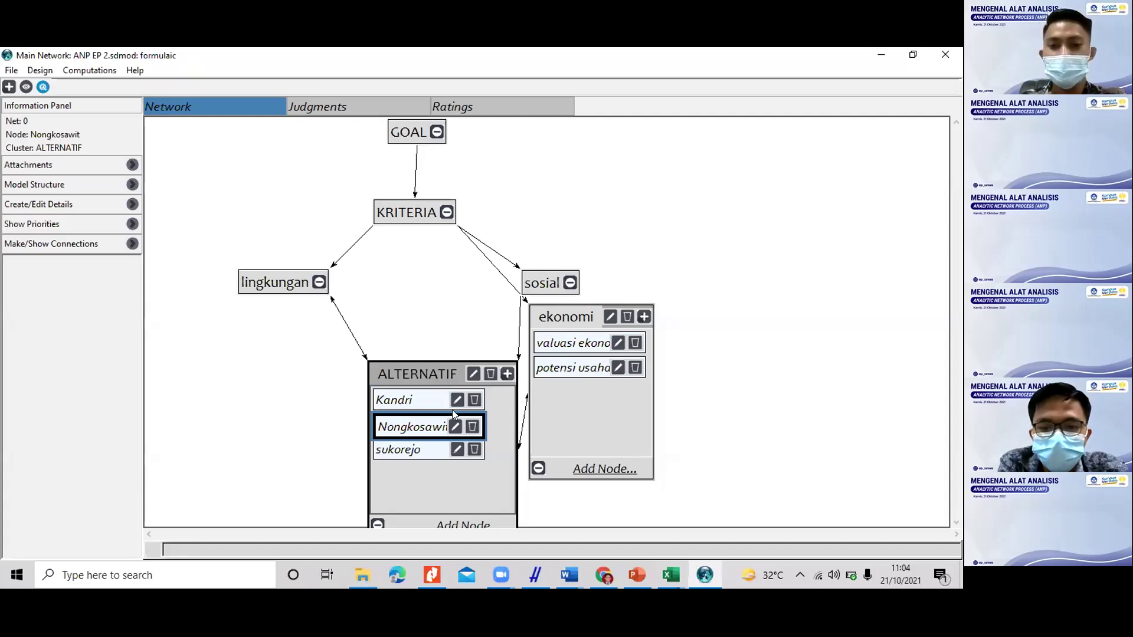
{"action": "left_click", "coordinate": [544, 349], "text": "shift"}
{"action": "left_click", "coordinate": [547, 366], "text": "shift"}
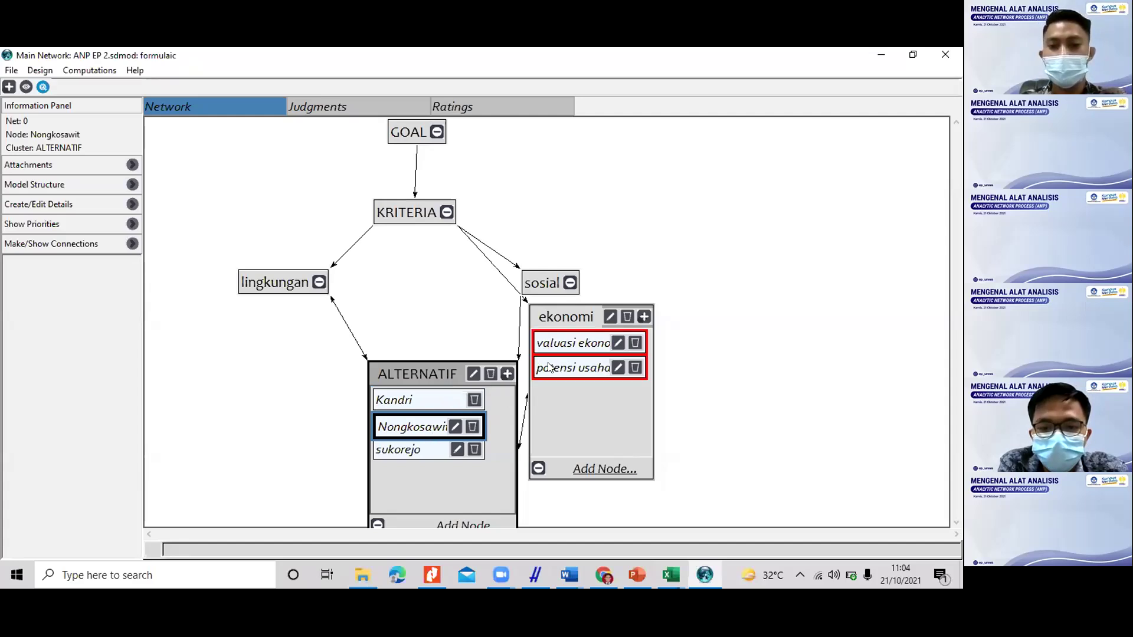
{"action": "left_click", "coordinate": [389, 454]}
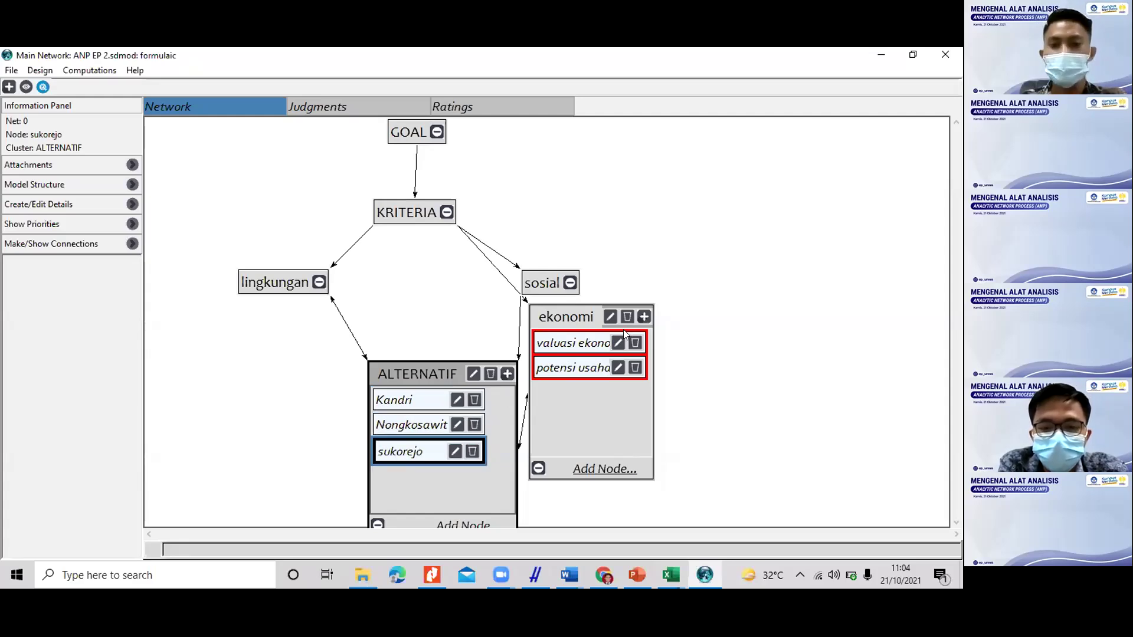
{"action": "left_click", "coordinate": [540, 469]}
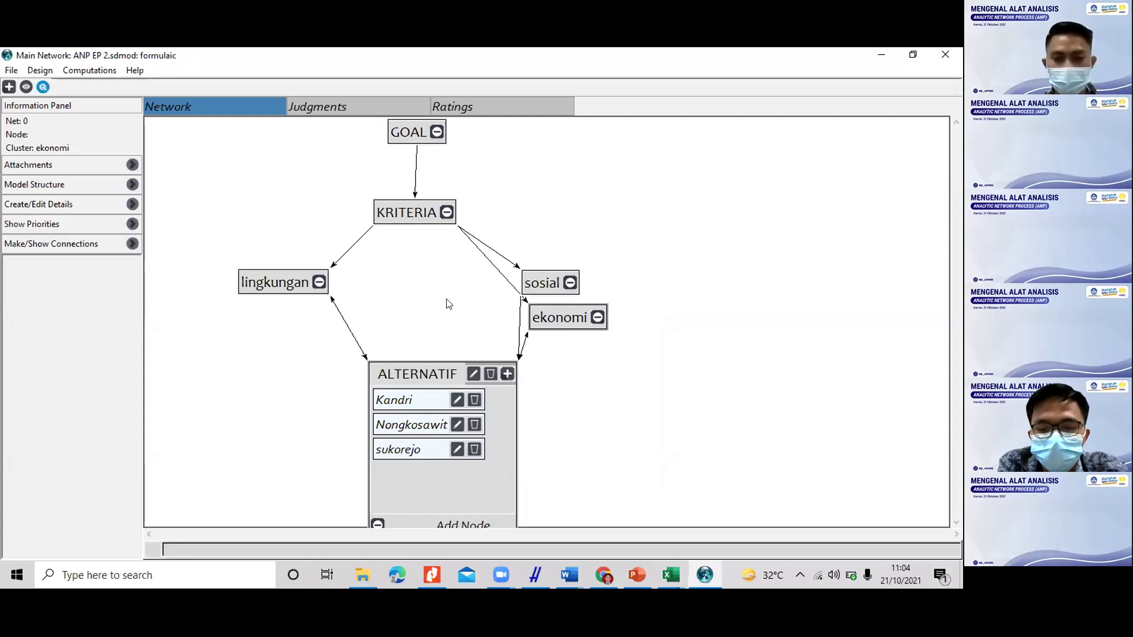
Step: Move the ekonomi cluster back between lingkungan and sosial, and expand the sosial cluster to show its nodes
{"action": "left_click", "coordinate": [411, 282]}
{"action": "left_click", "coordinate": [569, 281]}
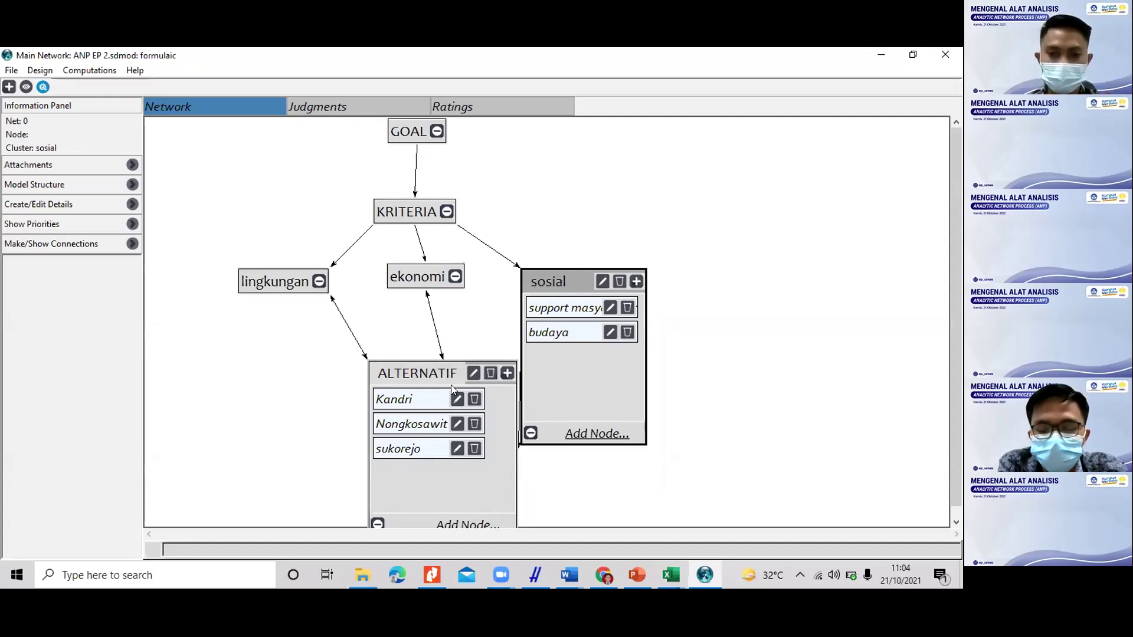
{"action": "left_click", "coordinate": [405, 403]}
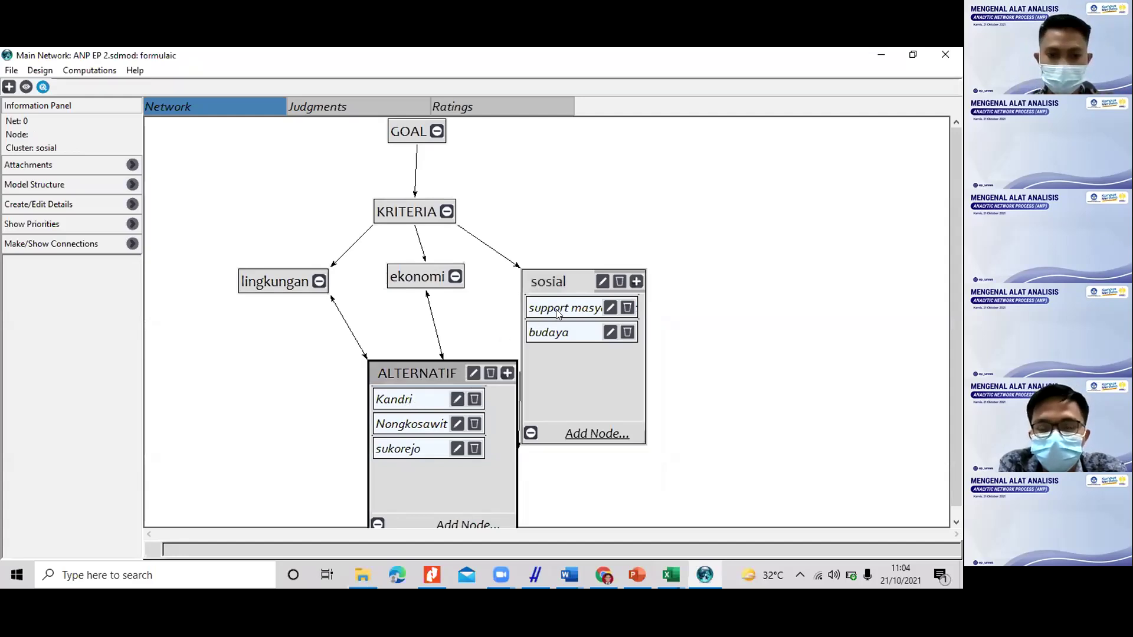
Step: Connect the Nongkosawit and sukorejo alternatives to both sosial nodes, and collapse the sosial and ALTERNATIF clusters
{"action": "left_click", "coordinate": [413, 426]}
{"action": "left_click", "coordinate": [564, 308]}
{"action": "left_click", "coordinate": [550, 335]}
{"action": "left_click", "coordinate": [423, 449]}
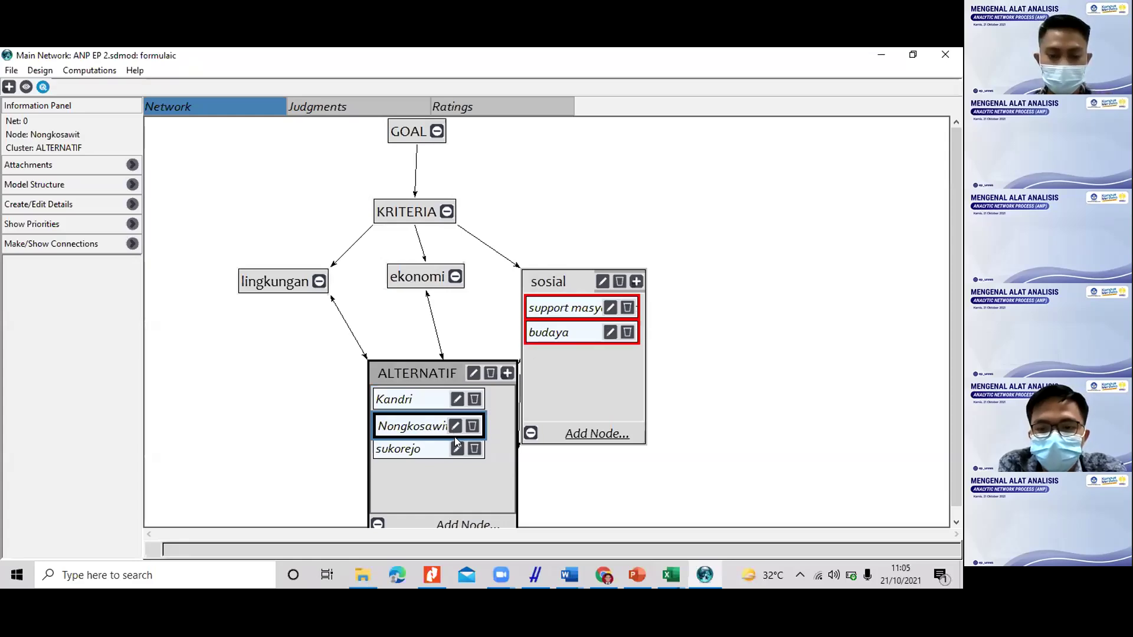
{"action": "left_click", "coordinate": [564, 308]}
{"action": "left_click", "coordinate": [567, 333]}
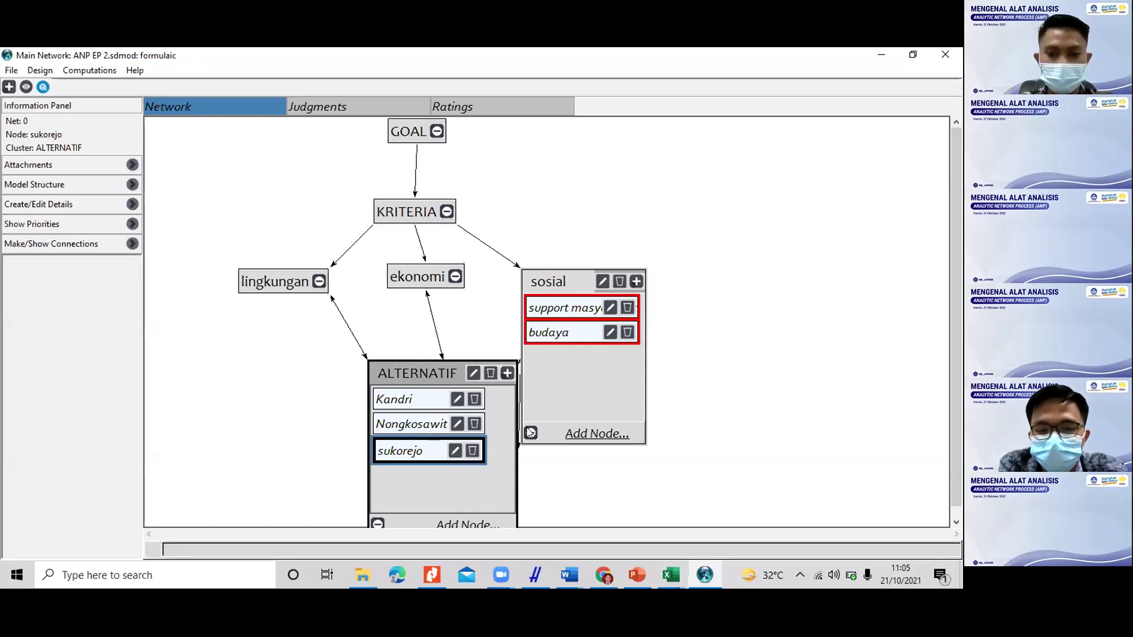
{"action": "left_click", "coordinate": [379, 524]}
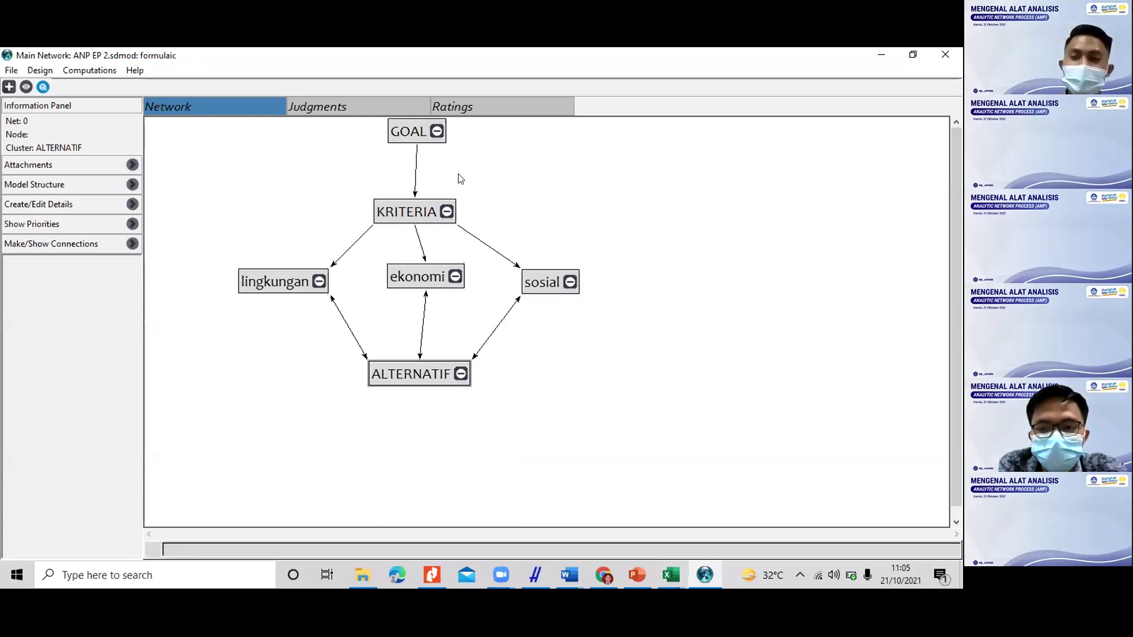
Step: Expand the KRITERIA cluster, reposition it closer beneath GOAL, and collapse it again
{"action": "left_click", "coordinate": [448, 211]}
{"action": "left_click_drag", "start_coordinate": [424, 212], "coordinate": [271, 161]}
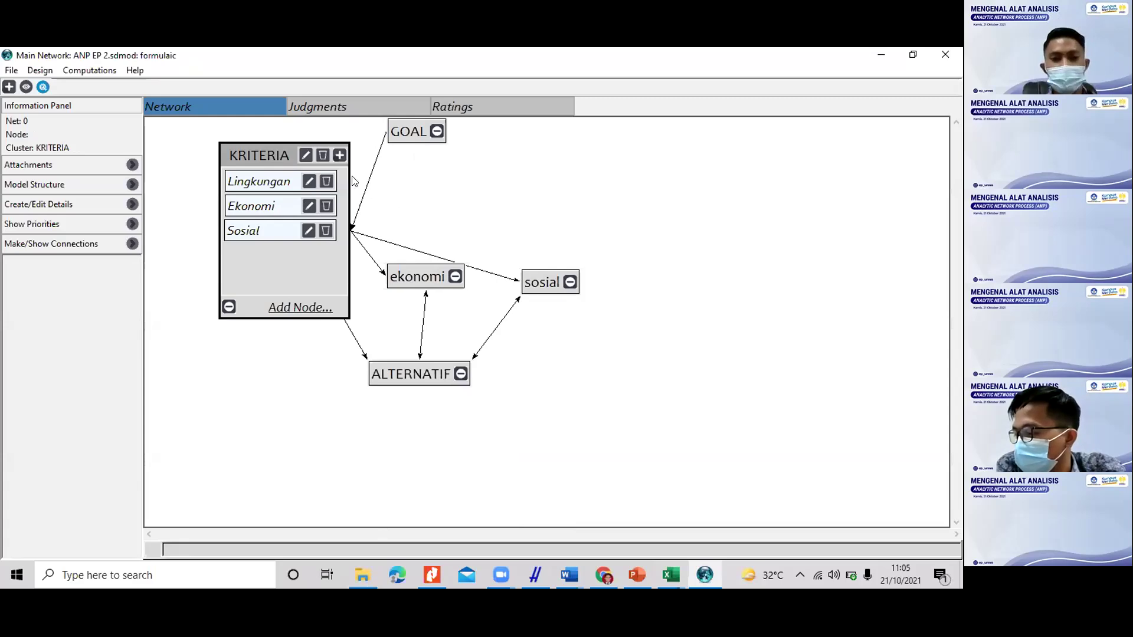
{"action": "left_click_drag", "start_coordinate": [442, 179], "coordinate": [443, 178]}
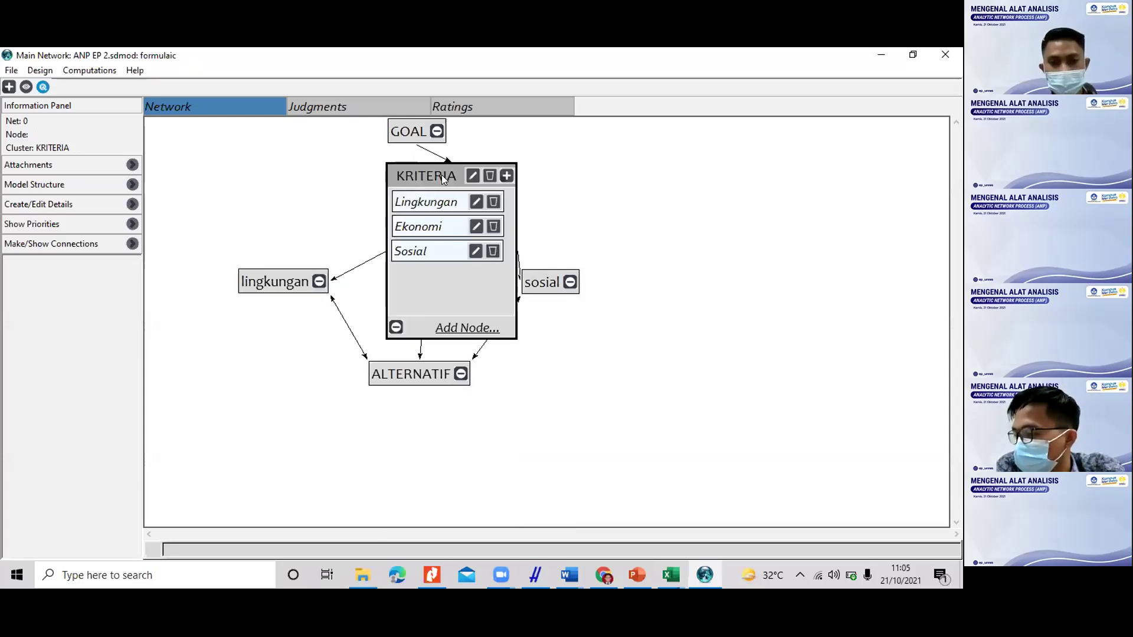
{"action": "left_click", "coordinate": [395, 325]}
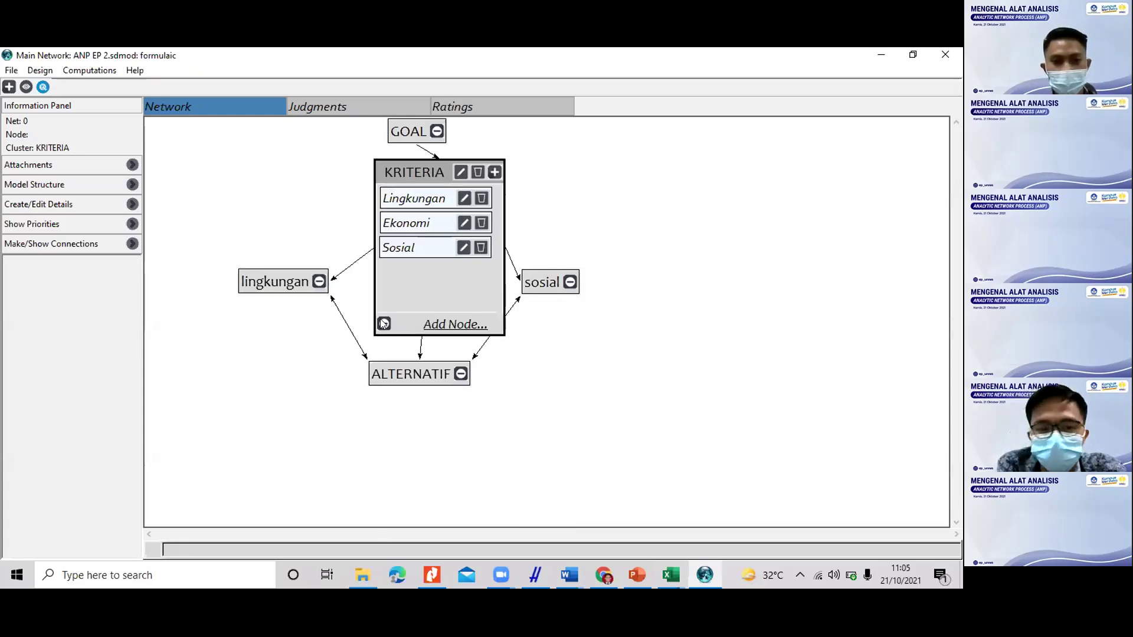
Step: Switch to PowerPoint, present the MEMBUAT MODEL example network on slide 58, and return to SuperDecisions
{"action": "left_click", "coordinate": [633, 572]}
{"action": "scroll", "coordinate": [61, 335], "scroll_direction": "up", "scroll_amount": 5}
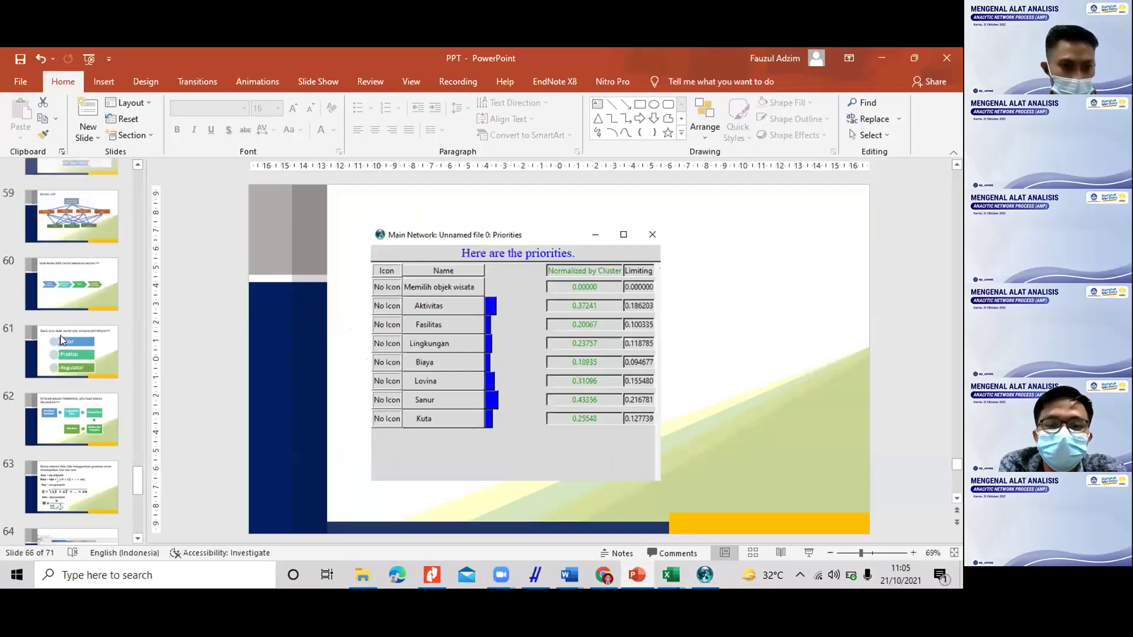
{"action": "left_click", "coordinate": [67, 323]}
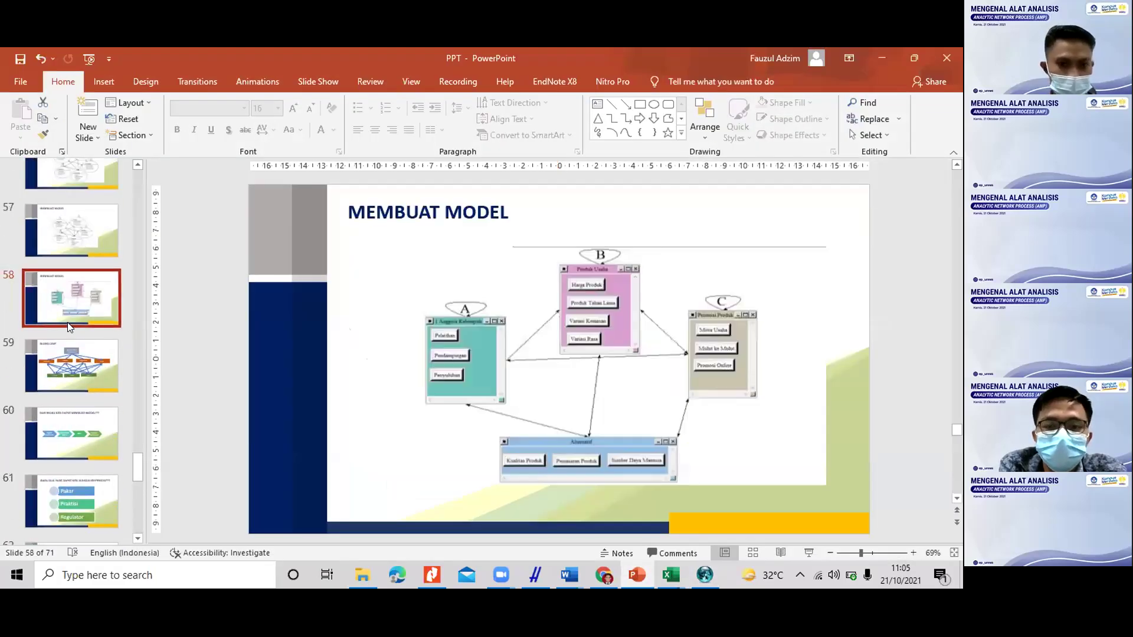
{"action": "left_click", "coordinate": [809, 553]}
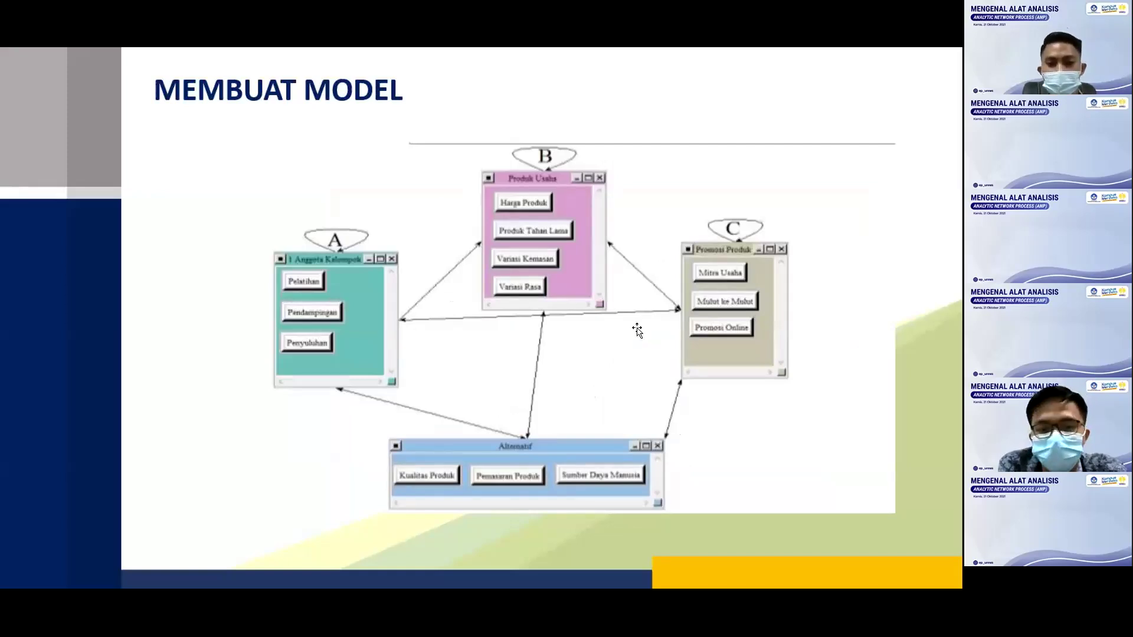
{"action": "key", "text": "Escape"}
{"action": "left_click", "coordinate": [705, 575]}
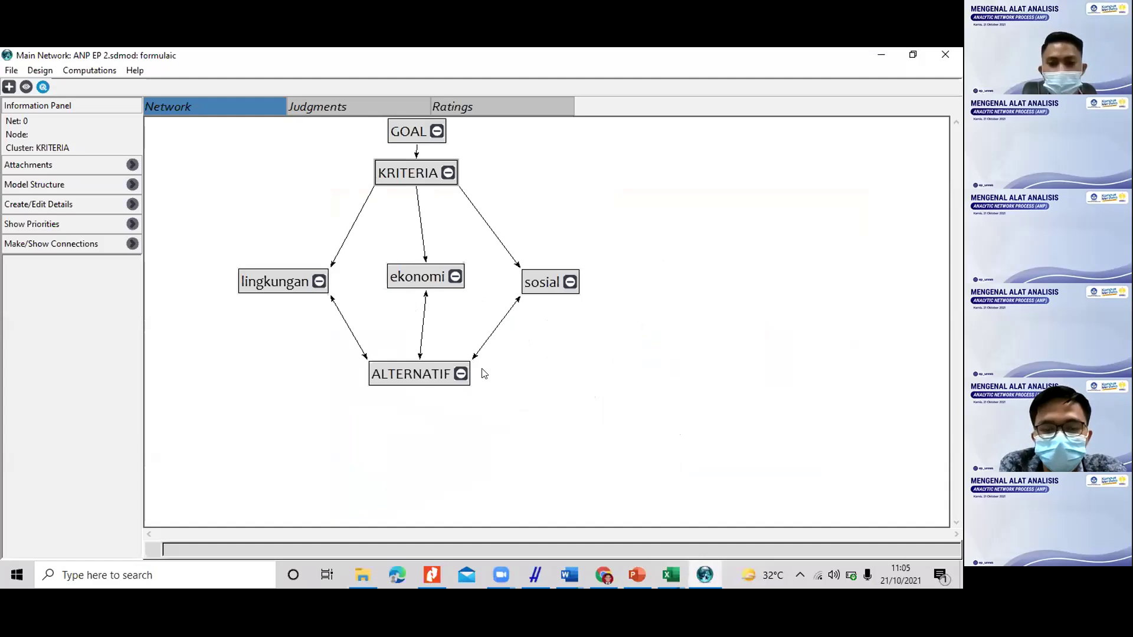
Step: Spread the clusters apart: ALTERNATIF below lingkungan, sosial to the lower right, KRITERIA above it, and ekonomi in the middle
{"action": "left_click_drag", "start_coordinate": [431, 379], "coordinate": [304, 464]}
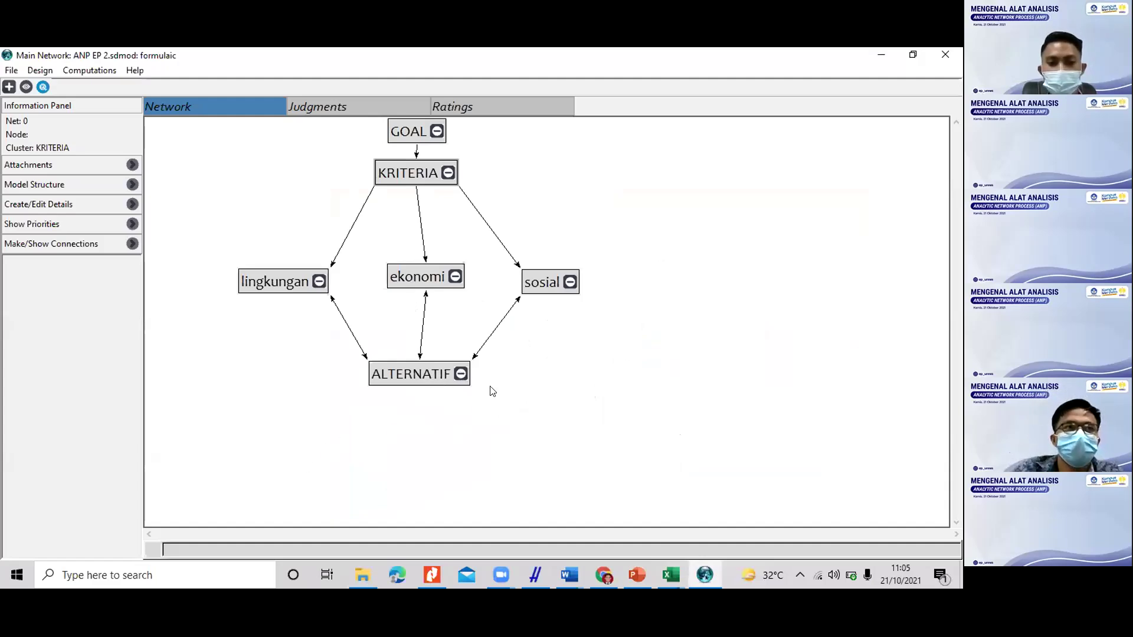
{"action": "left_click_drag", "start_coordinate": [549, 282], "coordinate": [719, 383]}
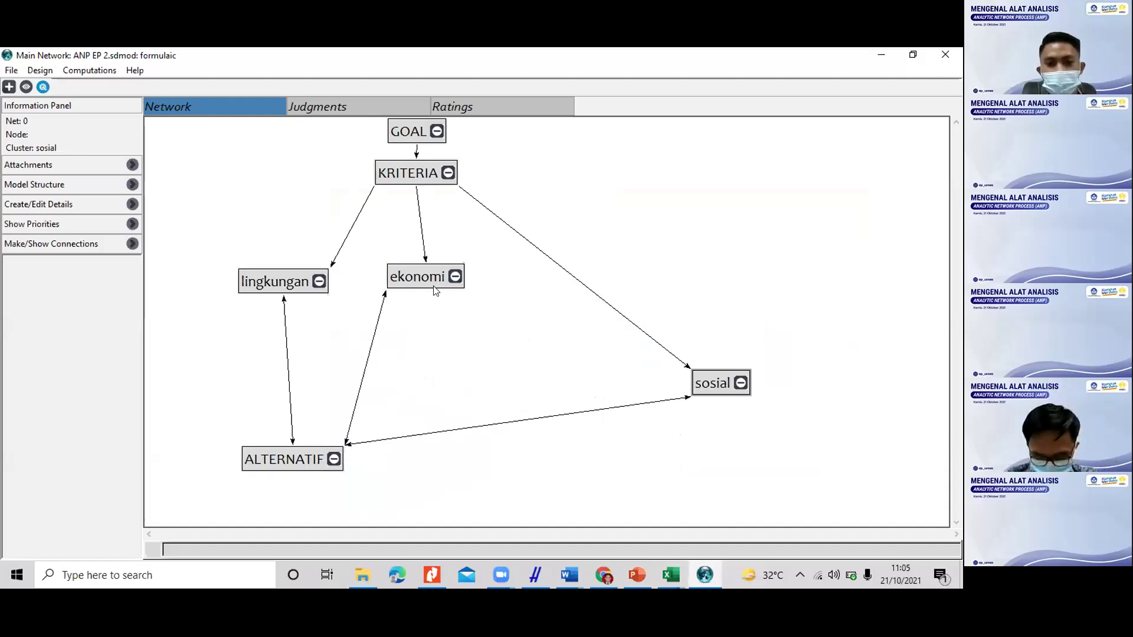
{"action": "left_click_drag", "start_coordinate": [659, 179], "coordinate": [660, 179]}
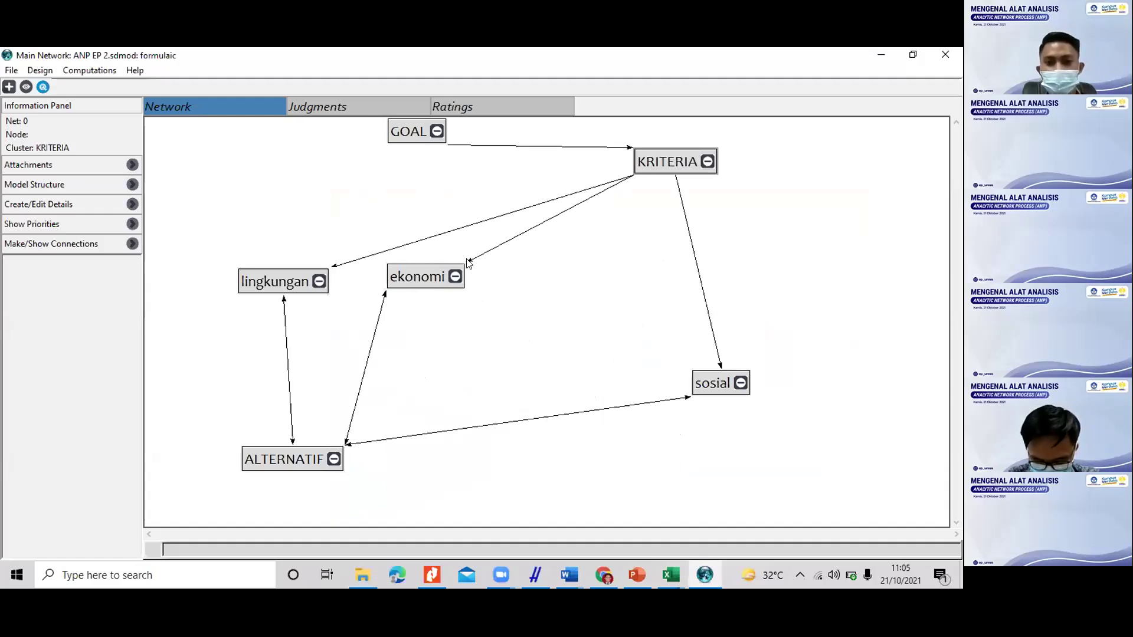
{"action": "left_click_drag", "start_coordinate": [425, 278], "coordinate": [549, 310]}
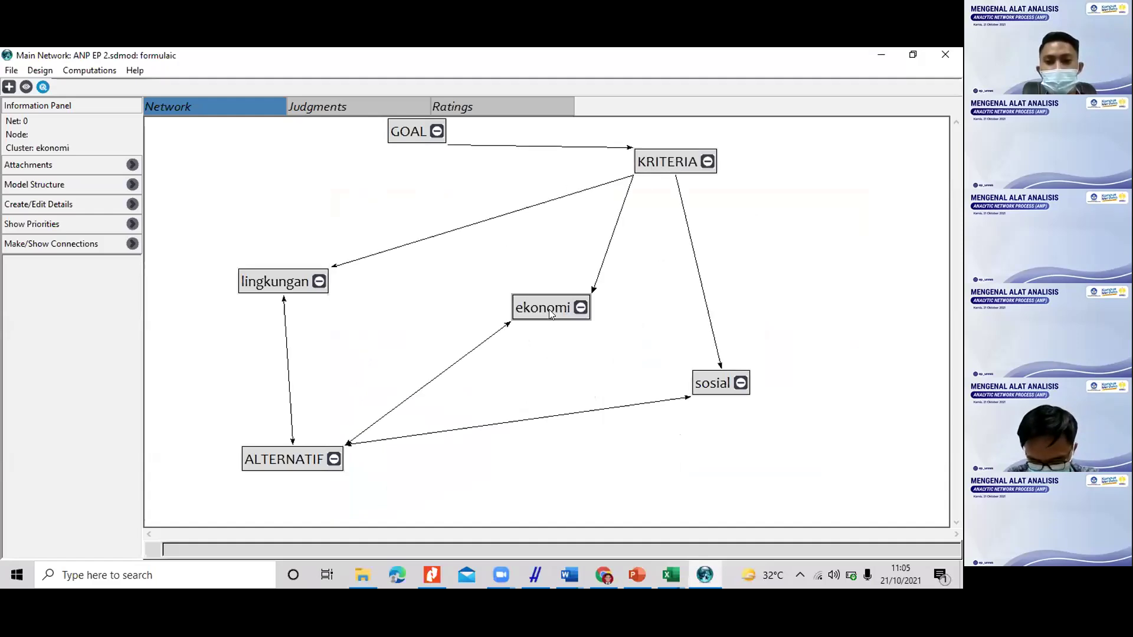
Step: Expand the lingkungan, ALTERNATIF, ekonomi, sosial, KRITERIA and GOAL clusters to show their nodes
{"action": "left_click", "coordinate": [317, 283]}
{"action": "left_click", "coordinate": [346, 447]}
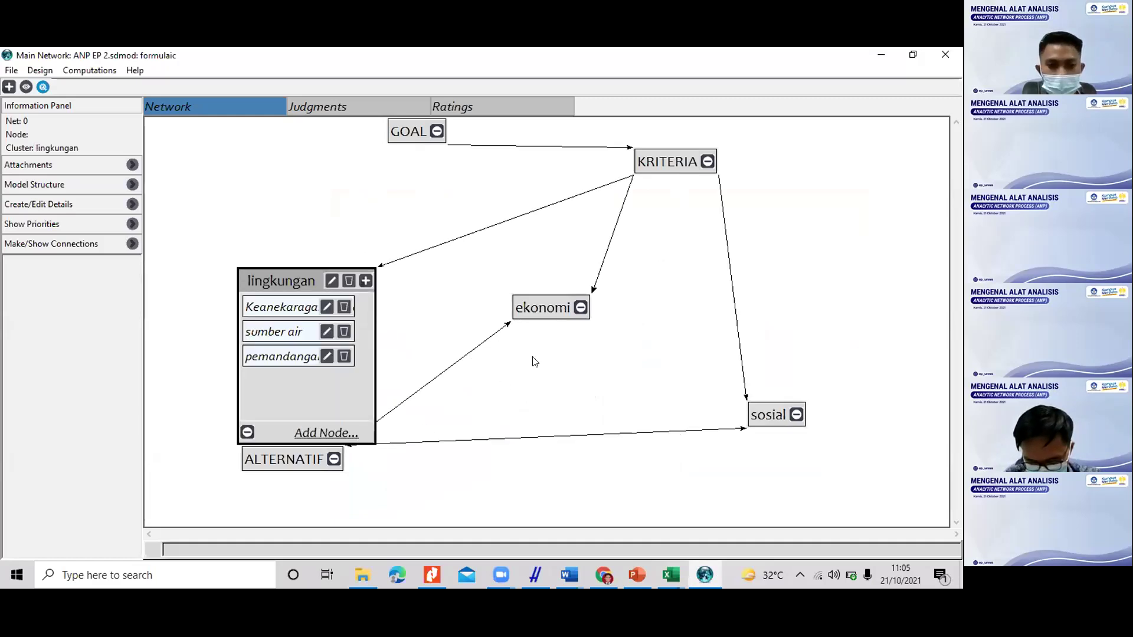
{"action": "left_click", "coordinate": [581, 309]}
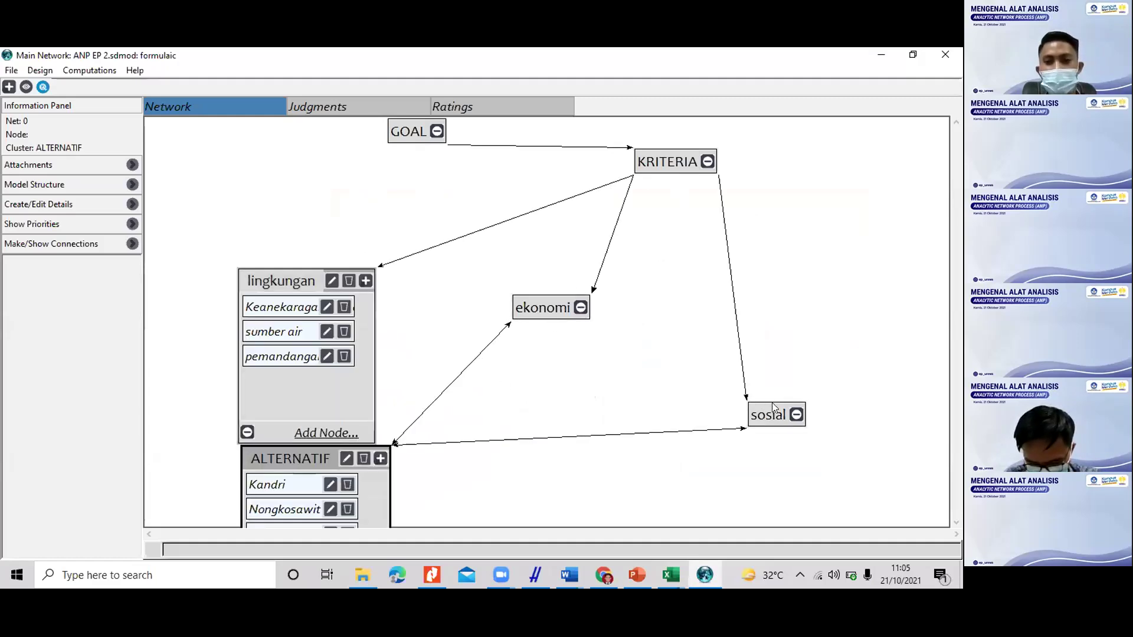
{"action": "left_click", "coordinate": [773, 413]}
{"action": "left_click", "coordinate": [672, 161]}
{"action": "left_click", "coordinate": [413, 131]}
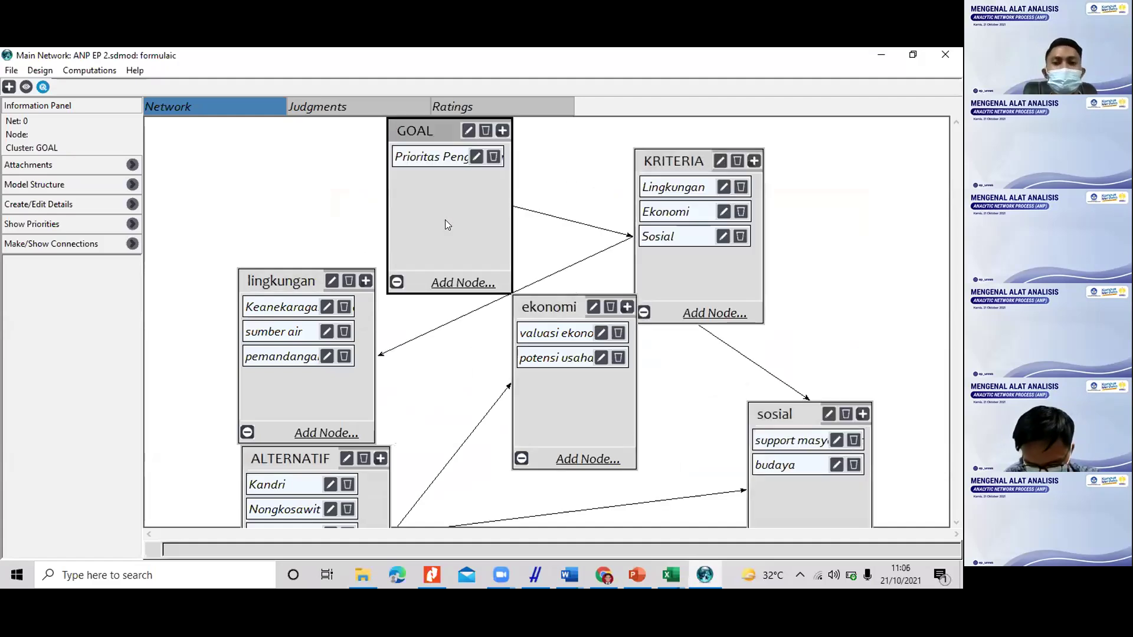
{"action": "left_click", "coordinate": [338, 275]}
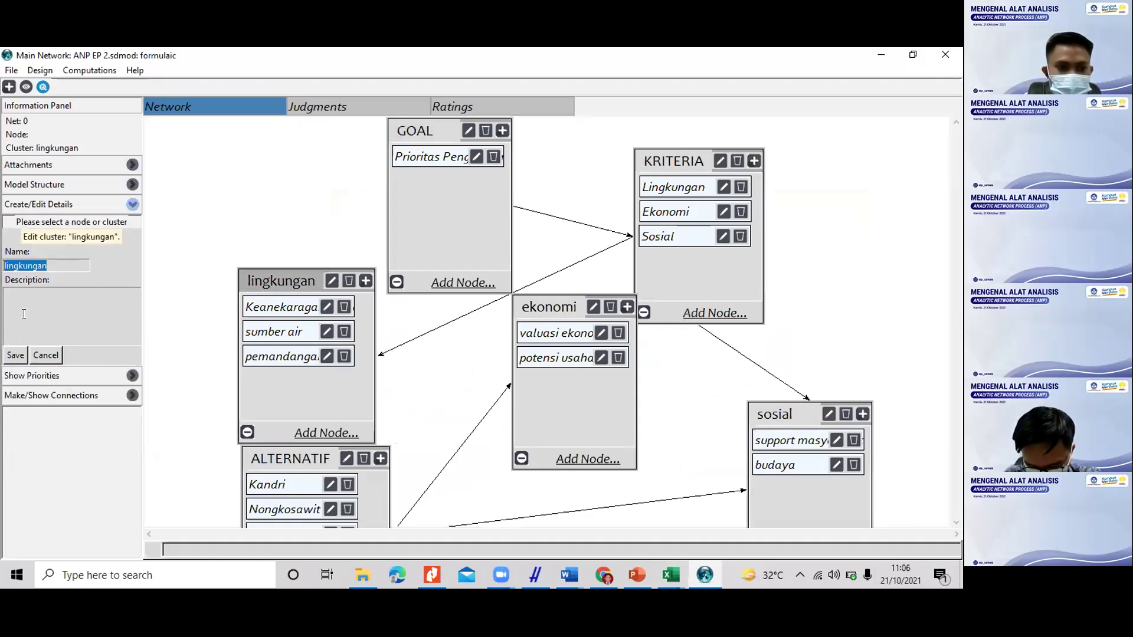
{"action": "left_click", "coordinate": [49, 206]}
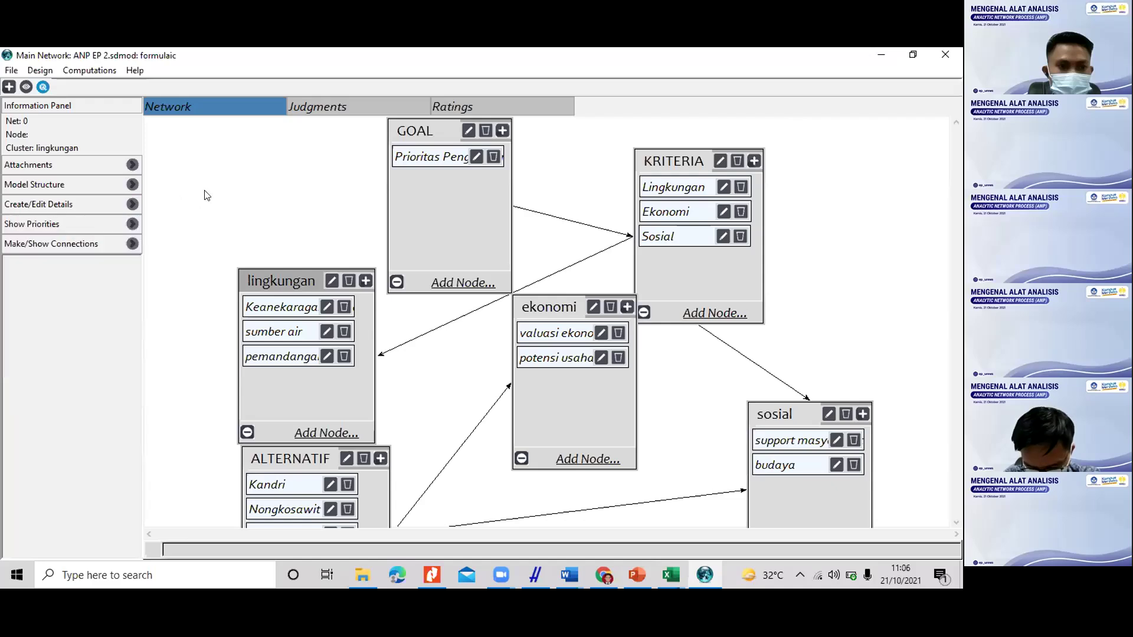
{"action": "left_click", "coordinate": [297, 127]}
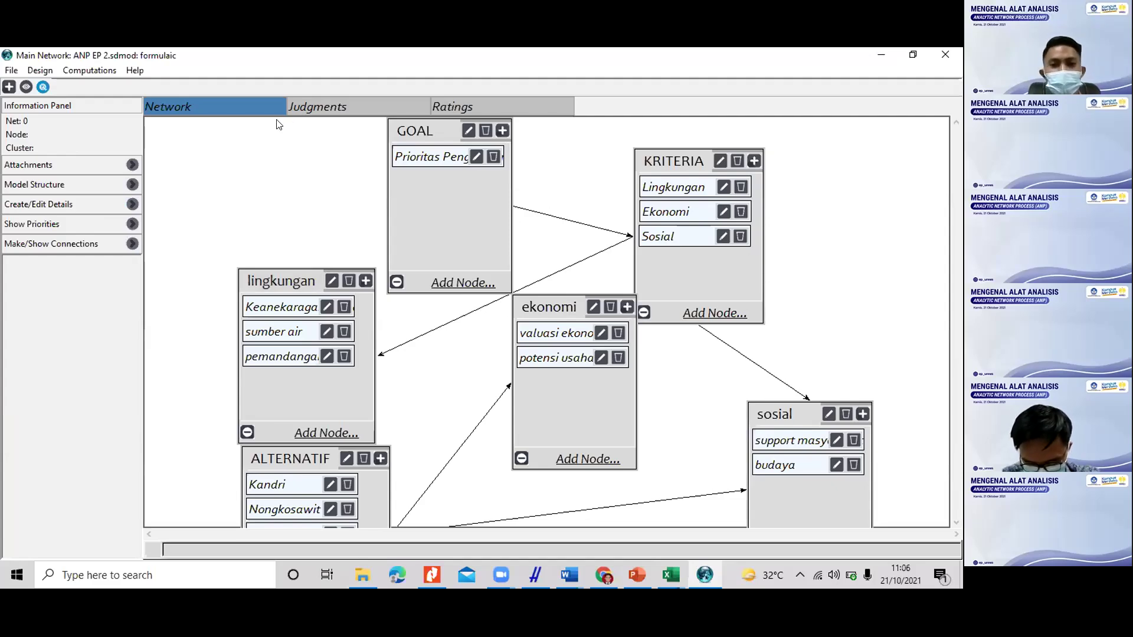
Step: Open the judgments questionnaire for the Prioritas Pengembangan Eco-tourism node with the KRITERIA cluster, and mark that comparison as completed
{"action": "left_click", "coordinate": [307, 108]}
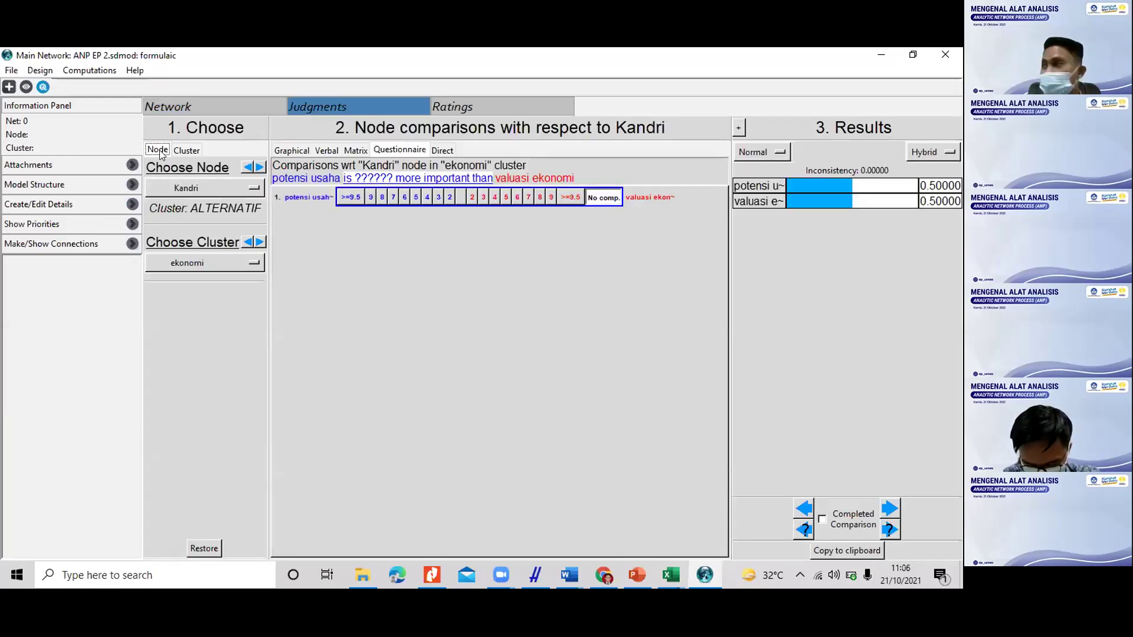
{"action": "left_click", "coordinate": [196, 190]}
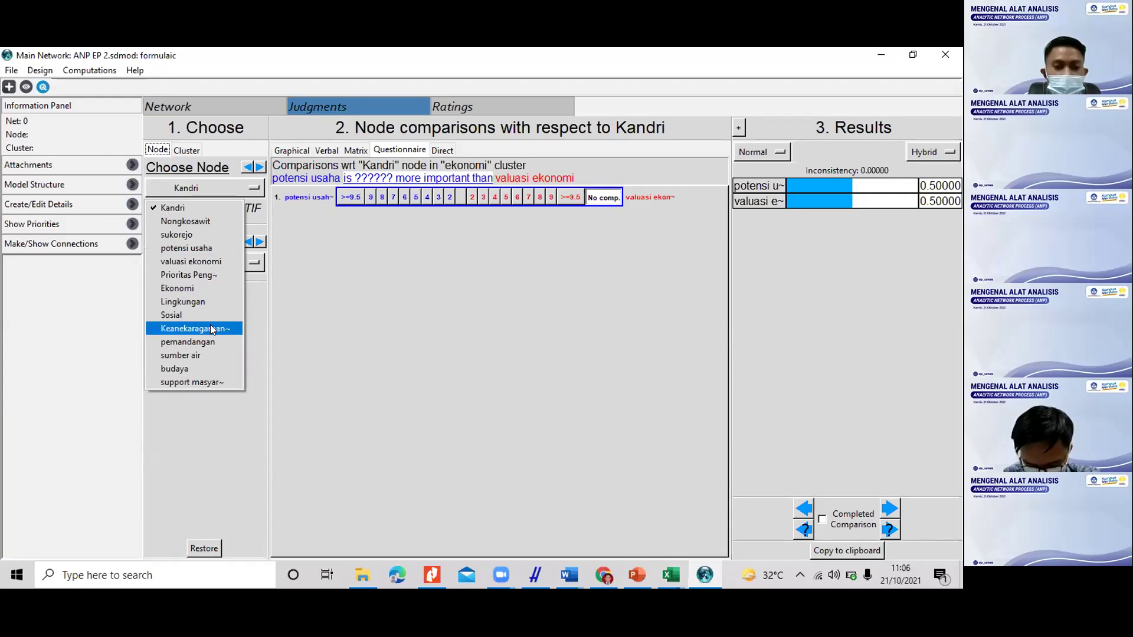
{"action": "left_click", "coordinate": [198, 275]}
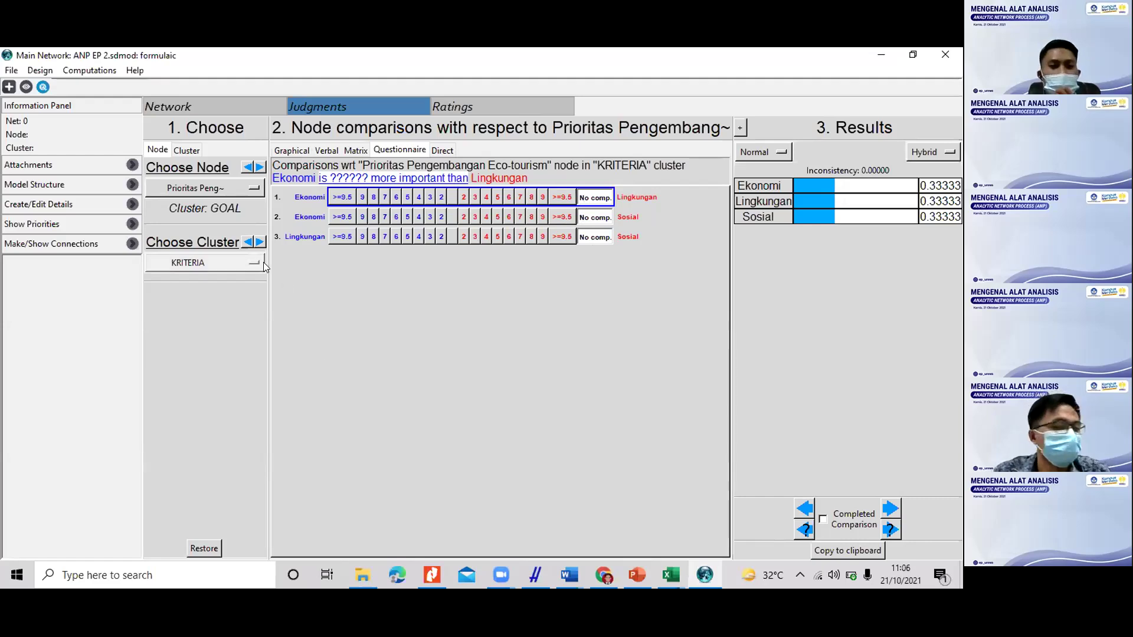
{"action": "left_click", "coordinate": [218, 263]}
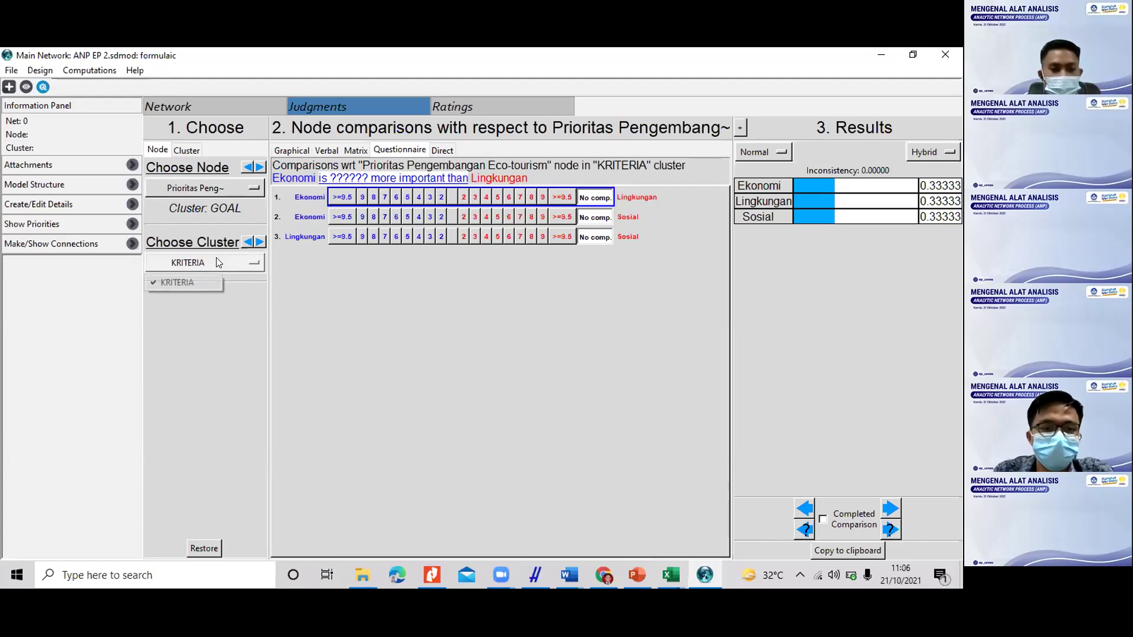
{"action": "left_click", "coordinate": [592, 359]}
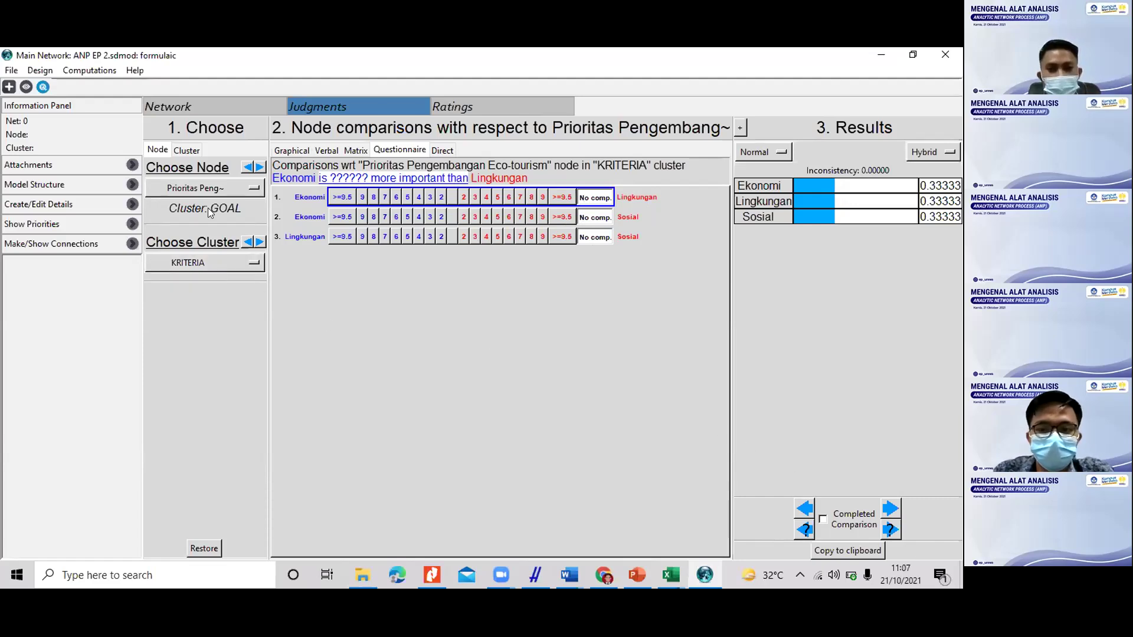
{"action": "left_click", "coordinate": [819, 518]}
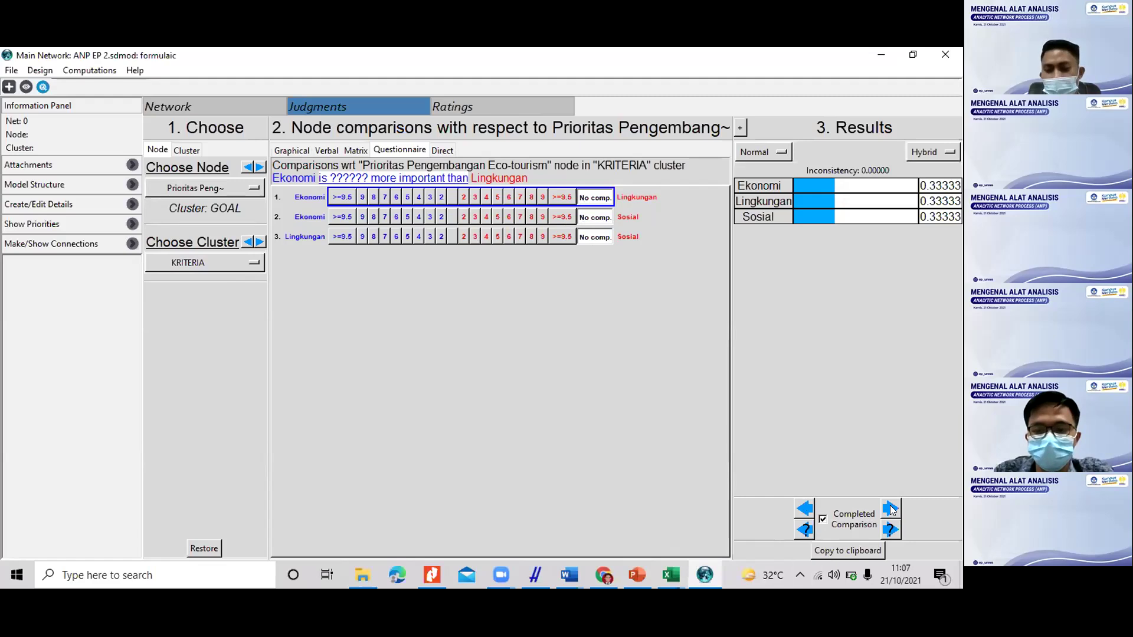
Step: Go through the following comparison questionnaires for Ekonomi, Lingkungan, Sosial and Keanekaragaman hayati, dismissing the low battery notice
{"action": "left_click", "coordinate": [891, 509]}
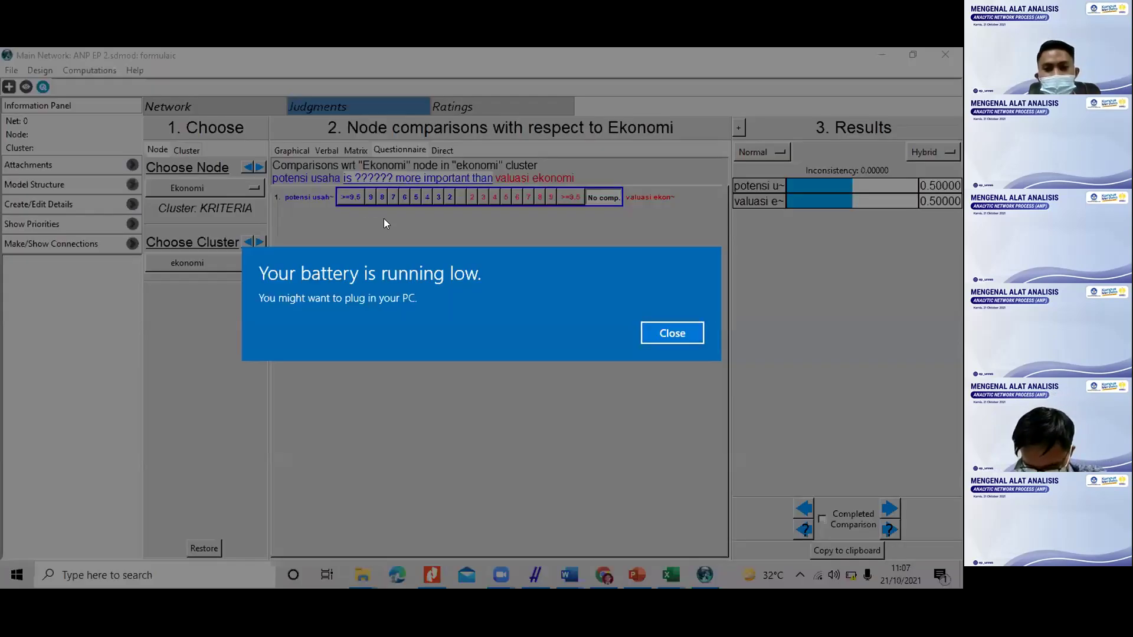
{"action": "left_click", "coordinate": [659, 333]}
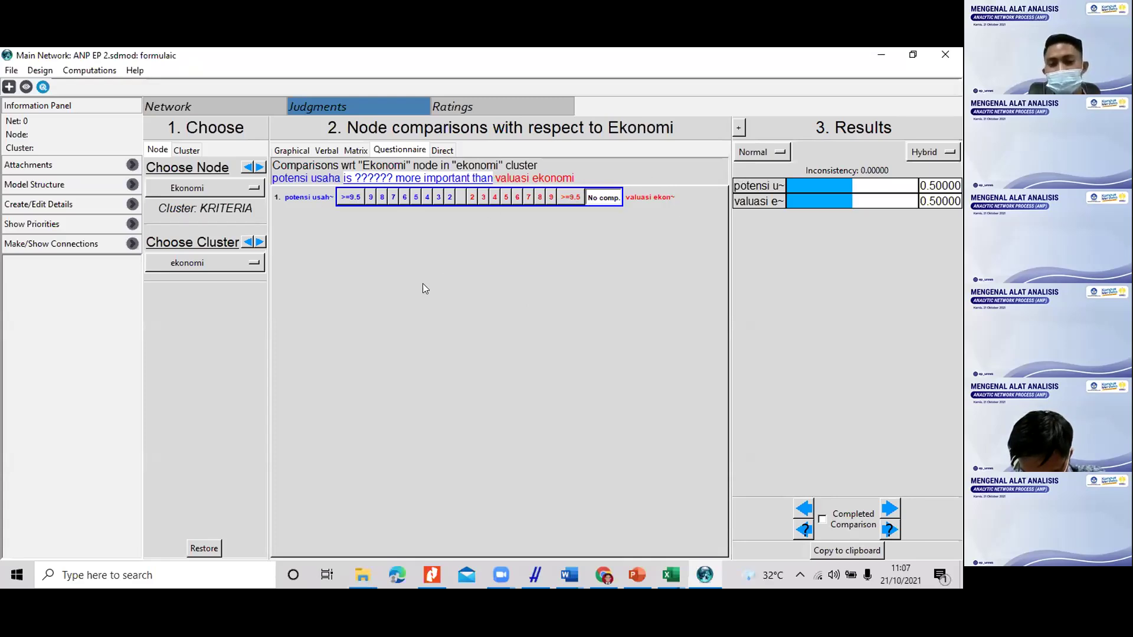
{"action": "left_click", "coordinate": [890, 509]}
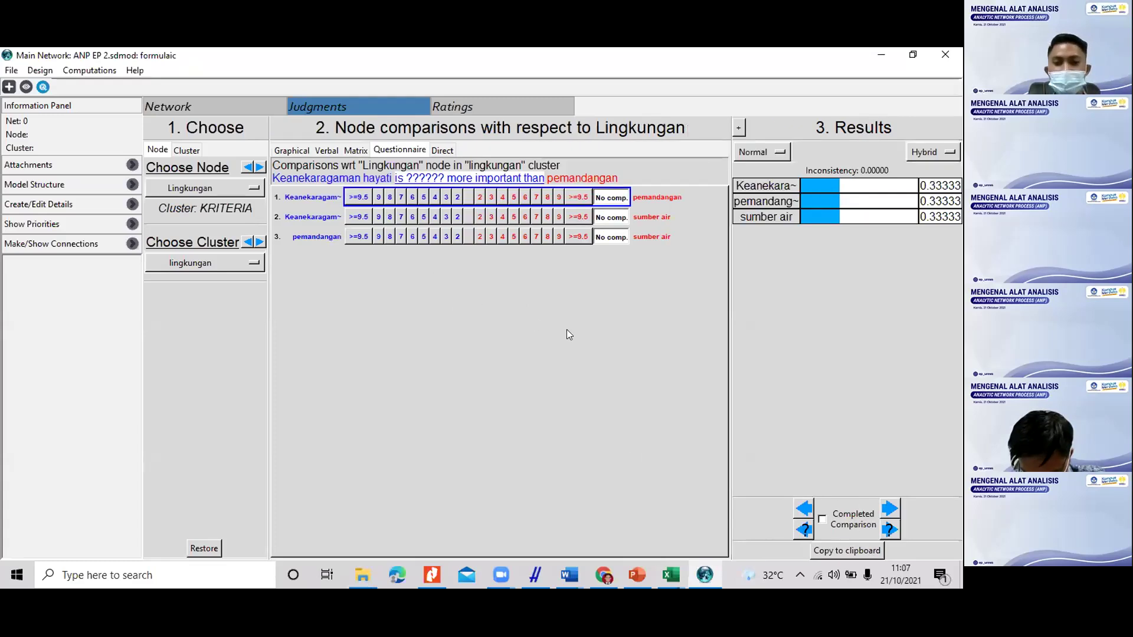
{"action": "left_click", "coordinate": [889, 509]}
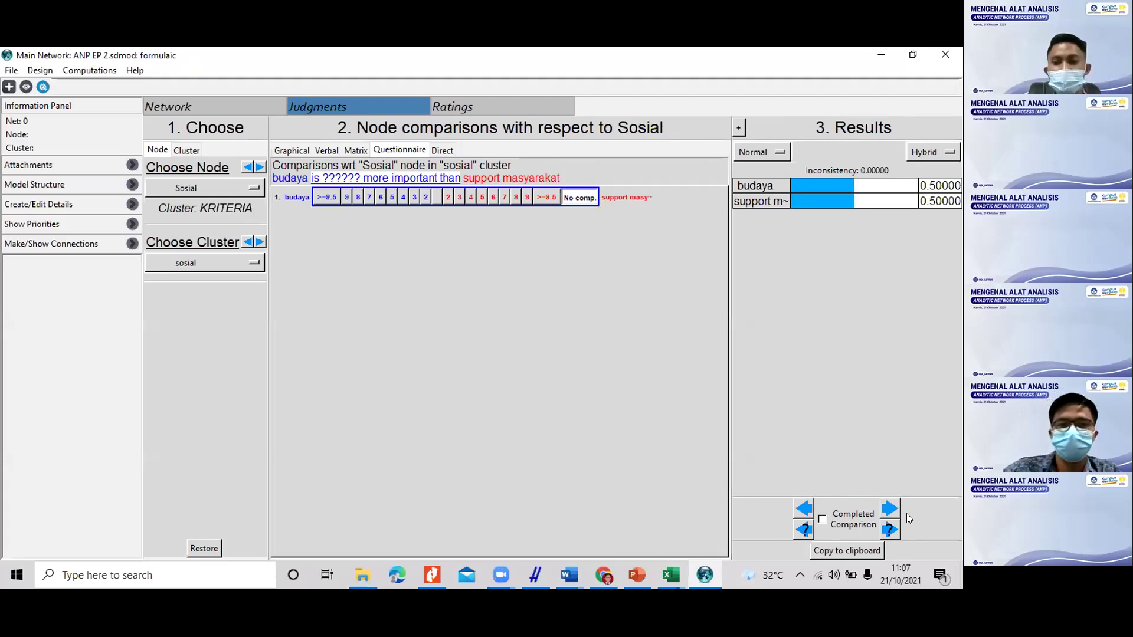
{"action": "left_click", "coordinate": [898, 511]}
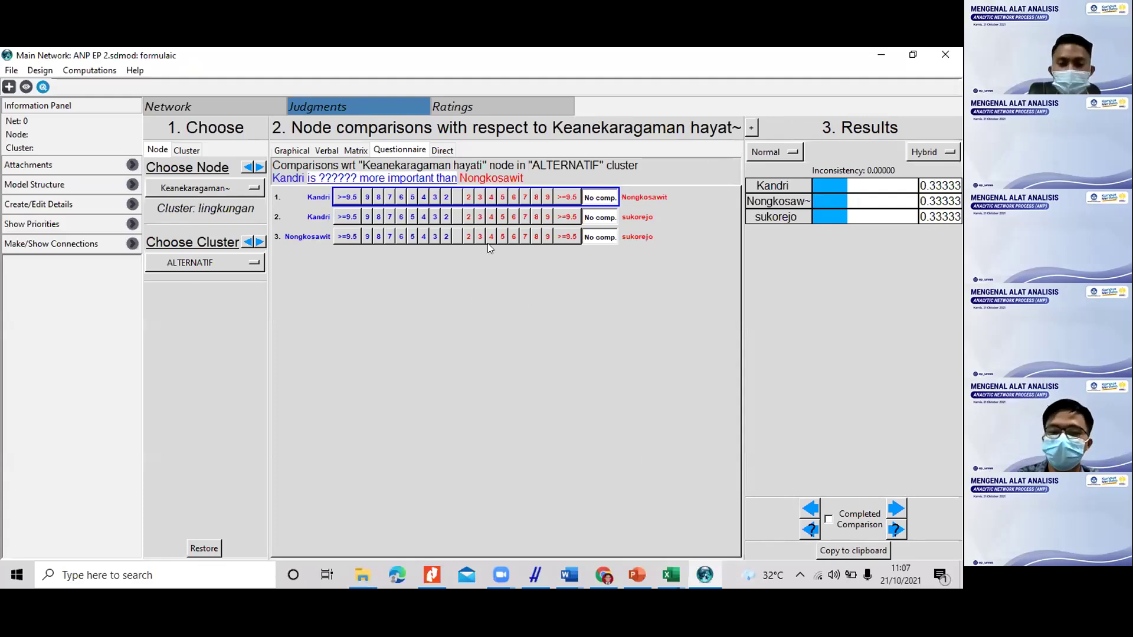
{"action": "left_click", "coordinate": [498, 566]}
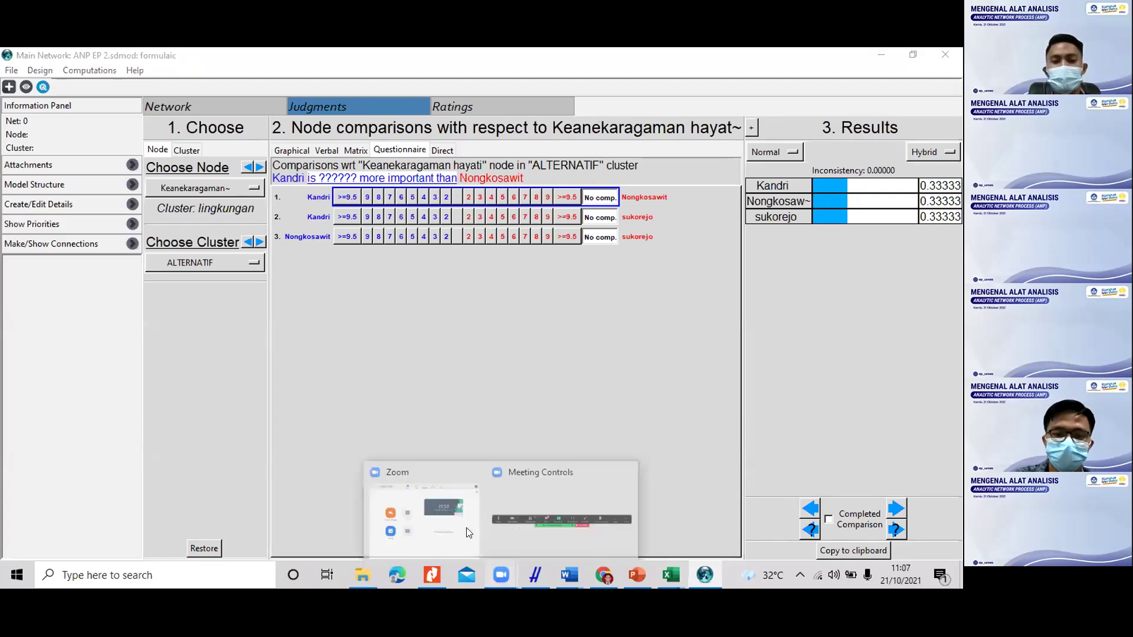
{"action": "left_click", "coordinate": [489, 362]}
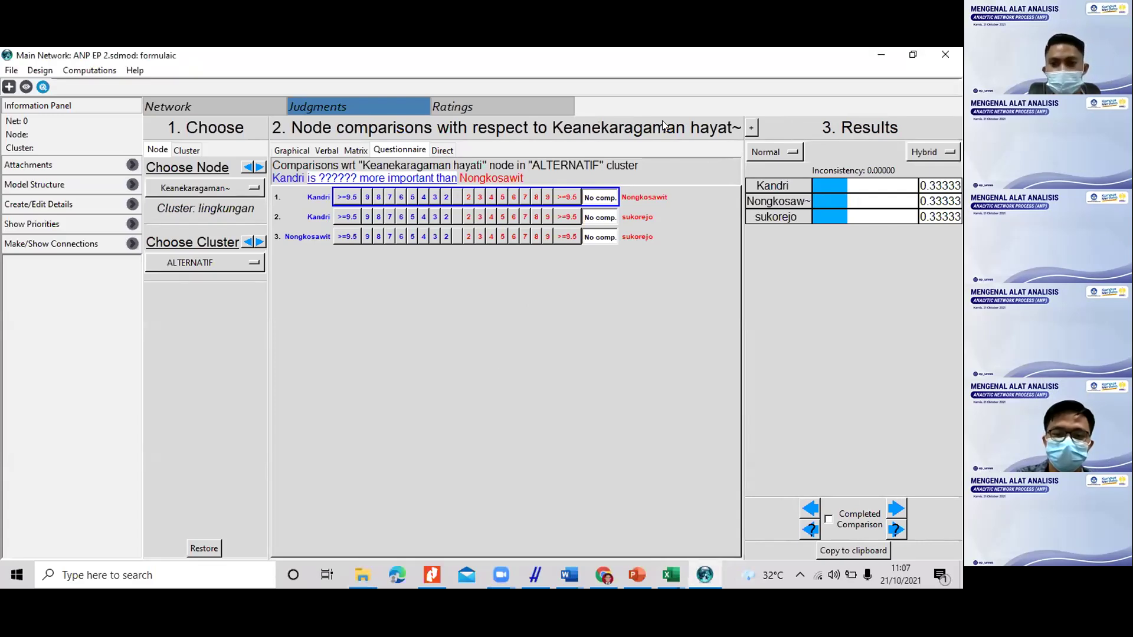
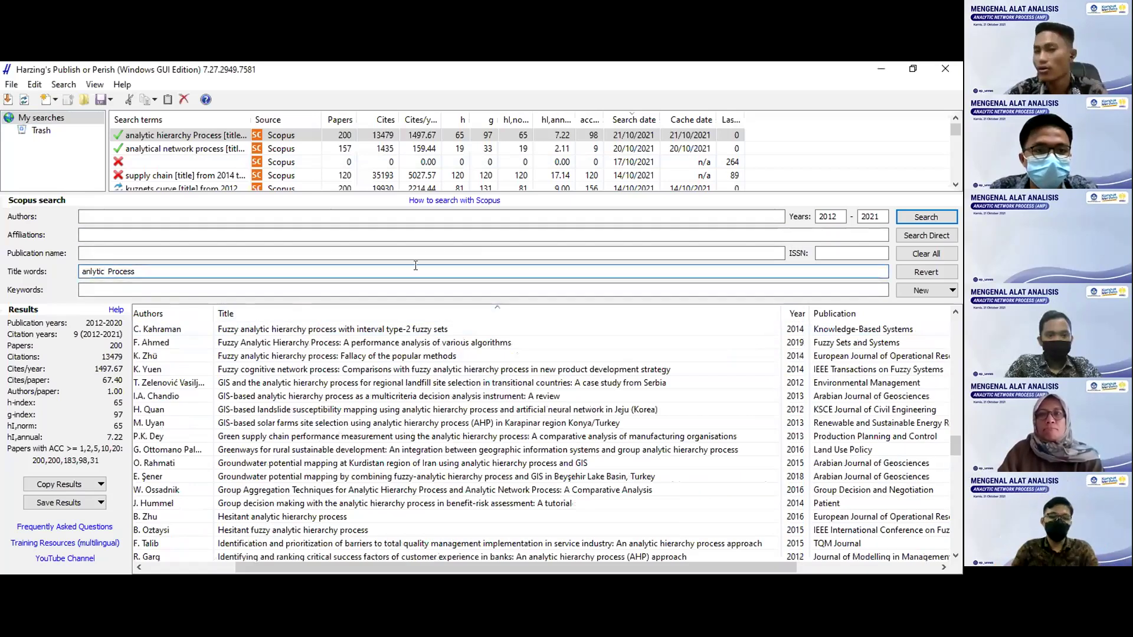
Step: In Publish or Perish, create a blank Web of Science search and view the finance search in the Trash
{"action": "left_click", "coordinate": [52, 130]}
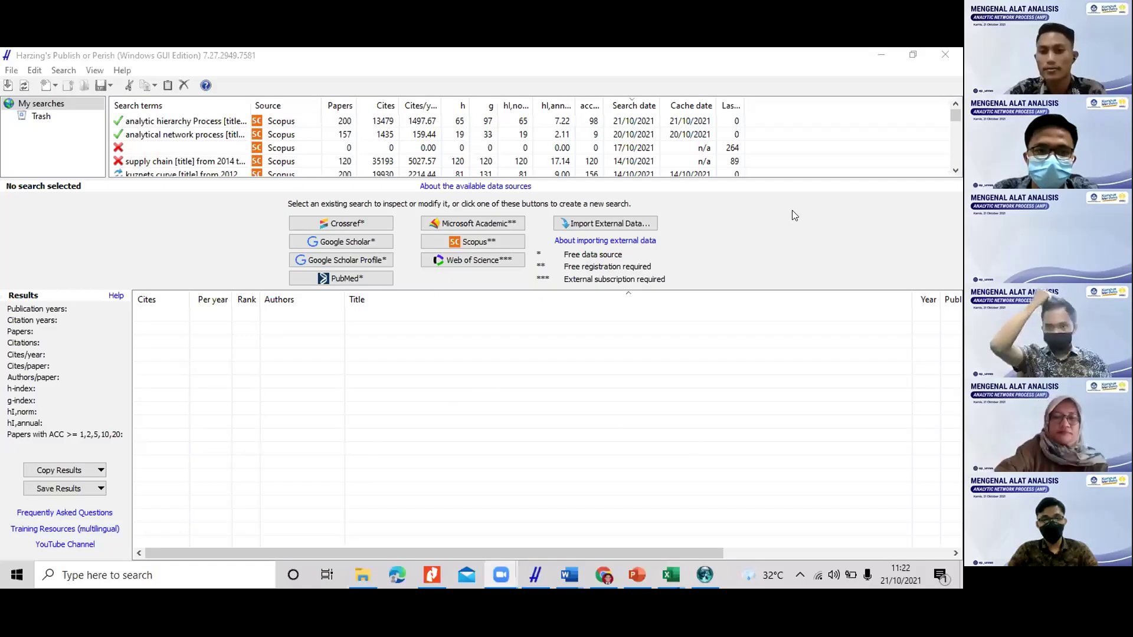
{"action": "left_click", "coordinate": [475, 260]}
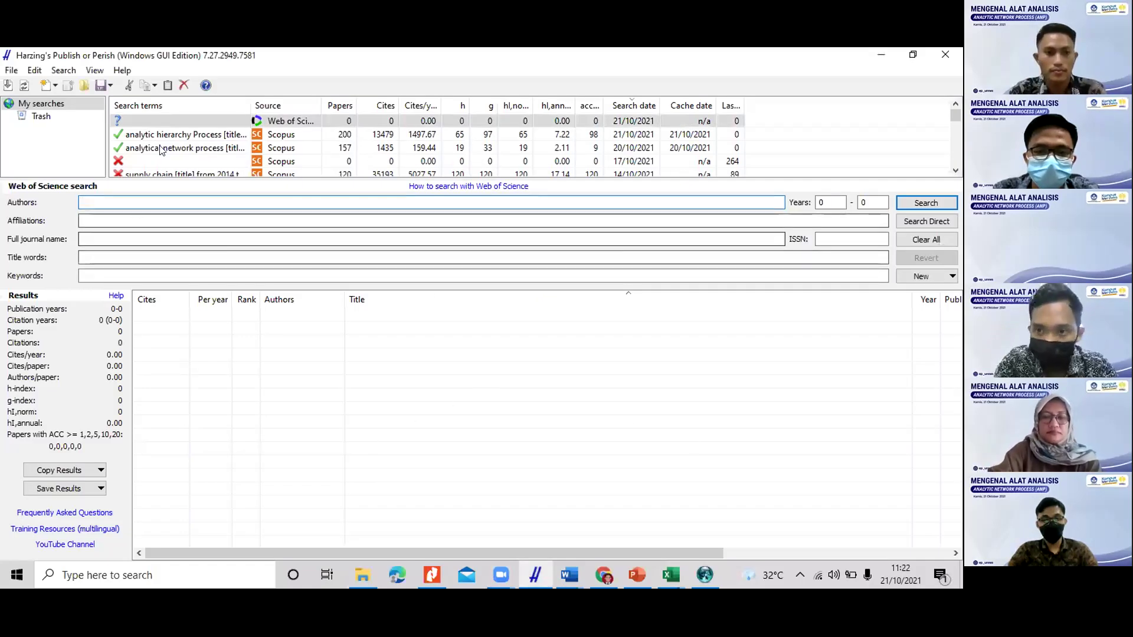
{"action": "left_click", "coordinate": [42, 116]}
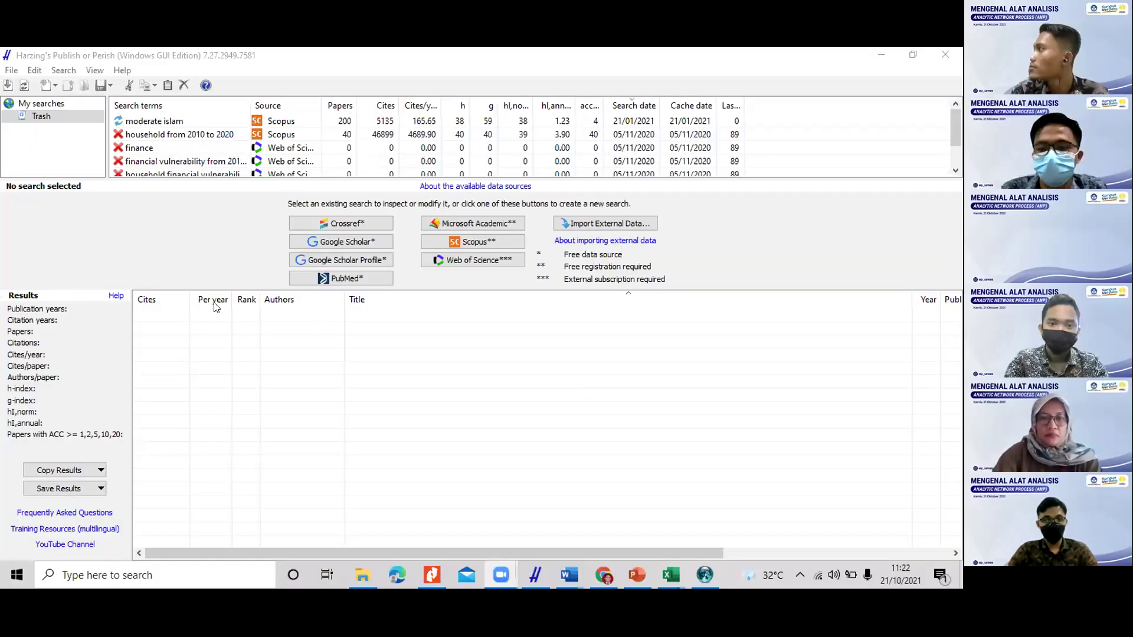
{"action": "left_click", "coordinate": [455, 240]}
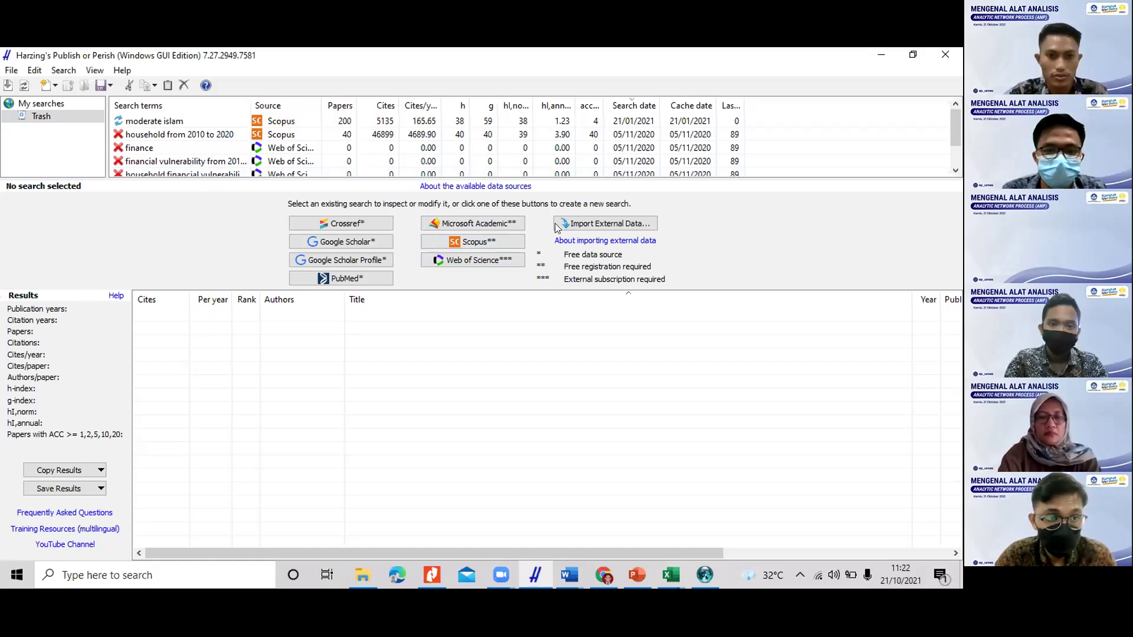
{"action": "left_click", "coordinate": [378, 148]}
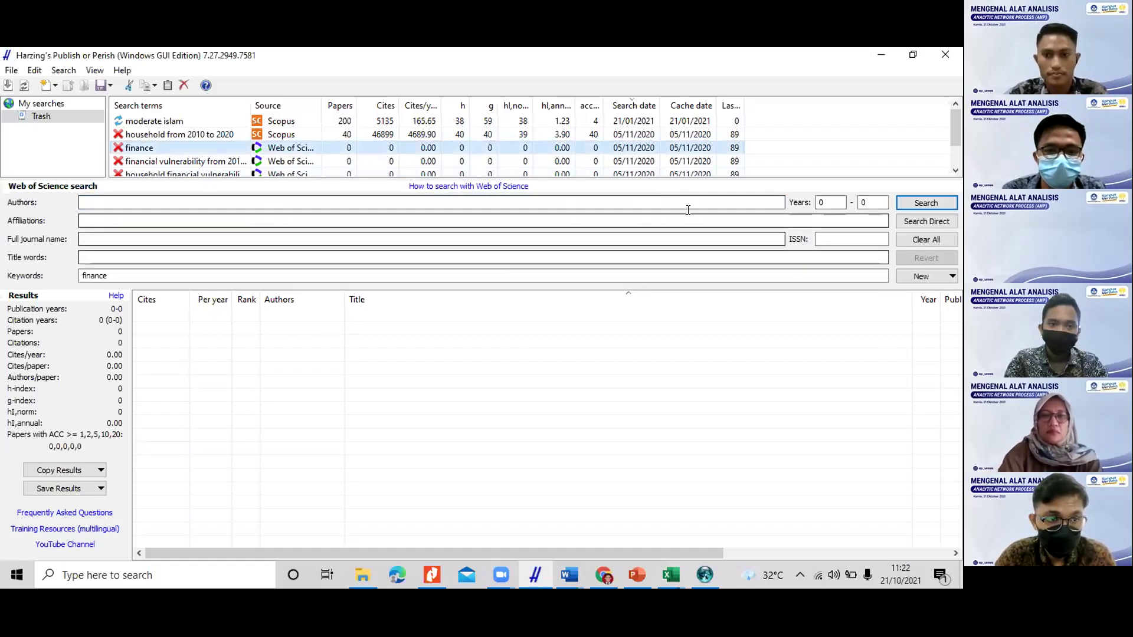
Step: In the Scopus search for household from 2010 to 2020, clear the keyword and set the title words to "analytic hierarchy Process"
{"action": "left_click", "coordinate": [176, 135]}
{"action": "double_click", "coordinate": [149, 281]}
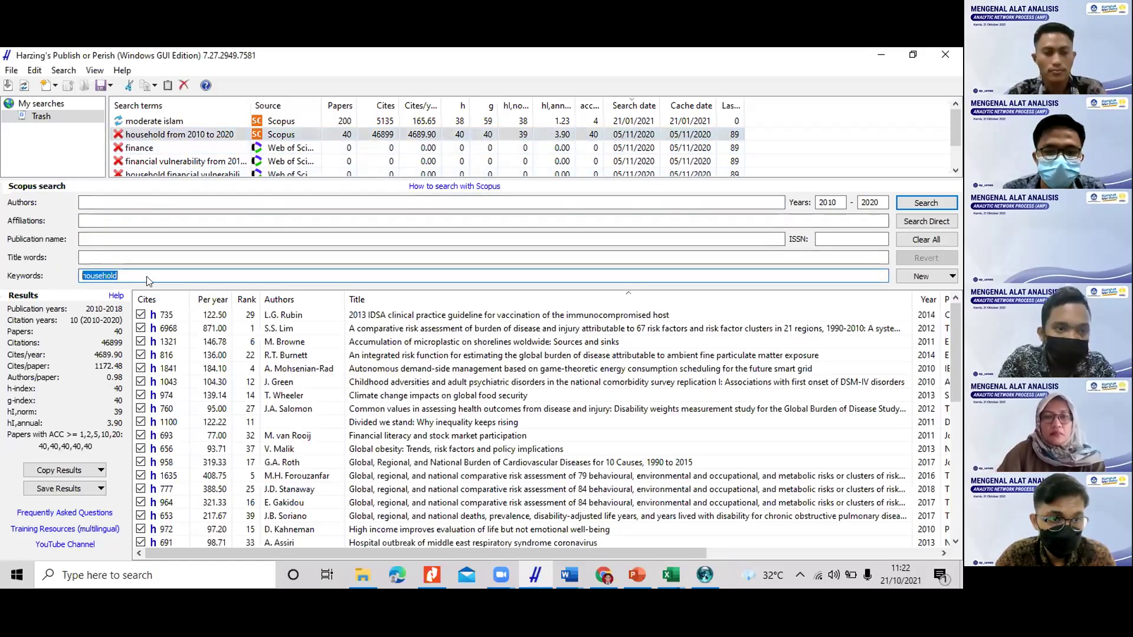
{"action": "key", "text": "BackSpace"}
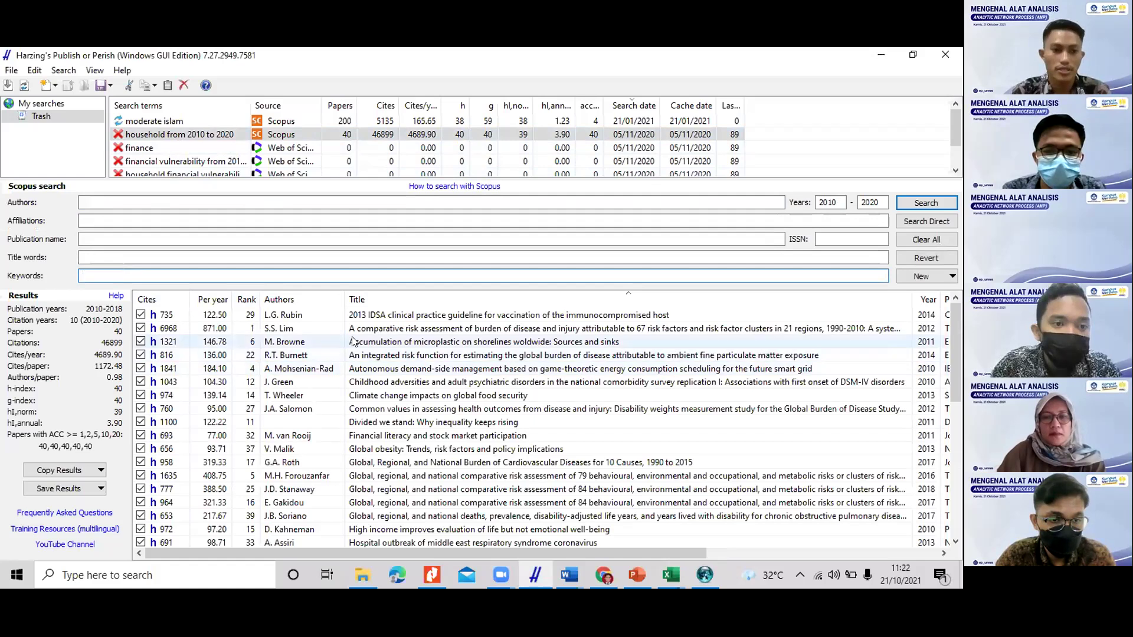
{"action": "left_click", "coordinate": [188, 256]}
{"action": "type", "text": "a"}
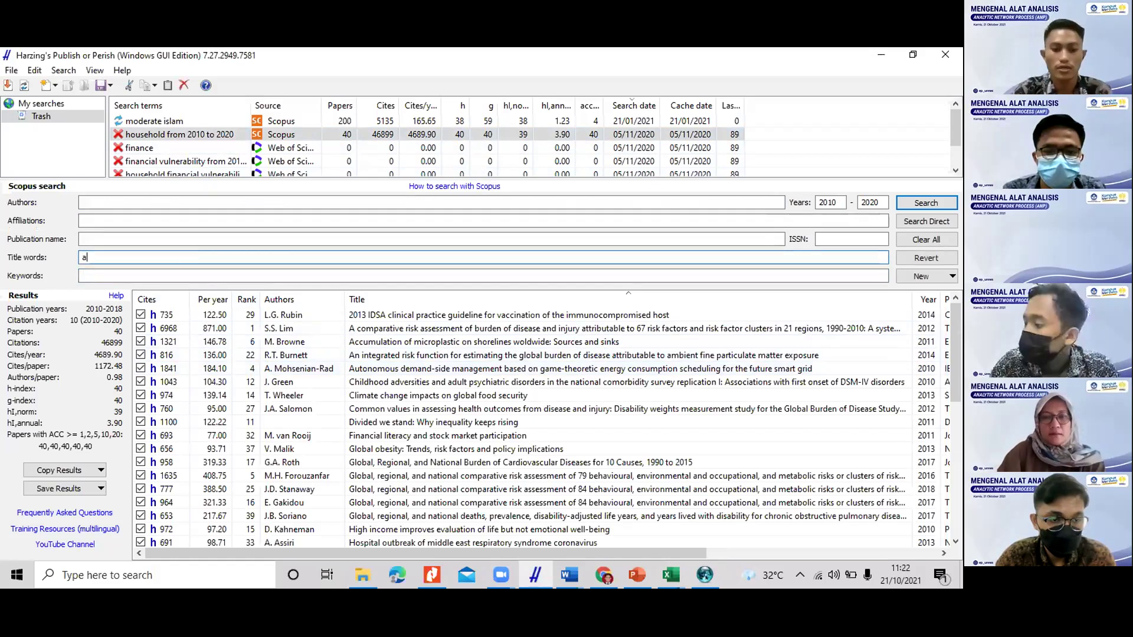
{"action": "type", "text": "nalytic h"}
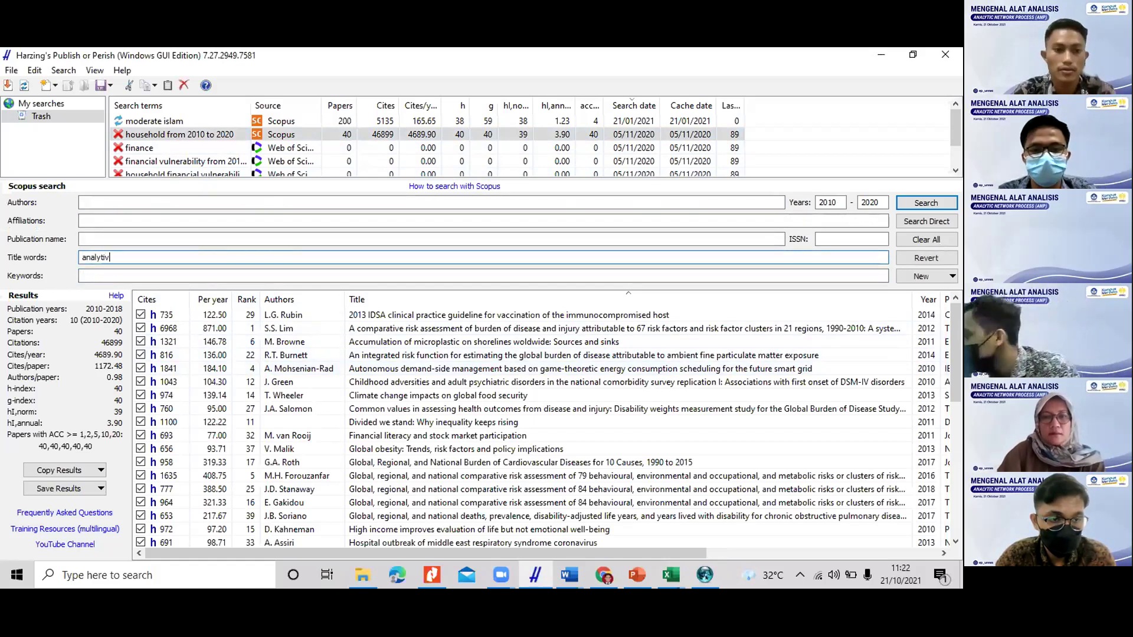
{"action": "type", "text": "iera"}
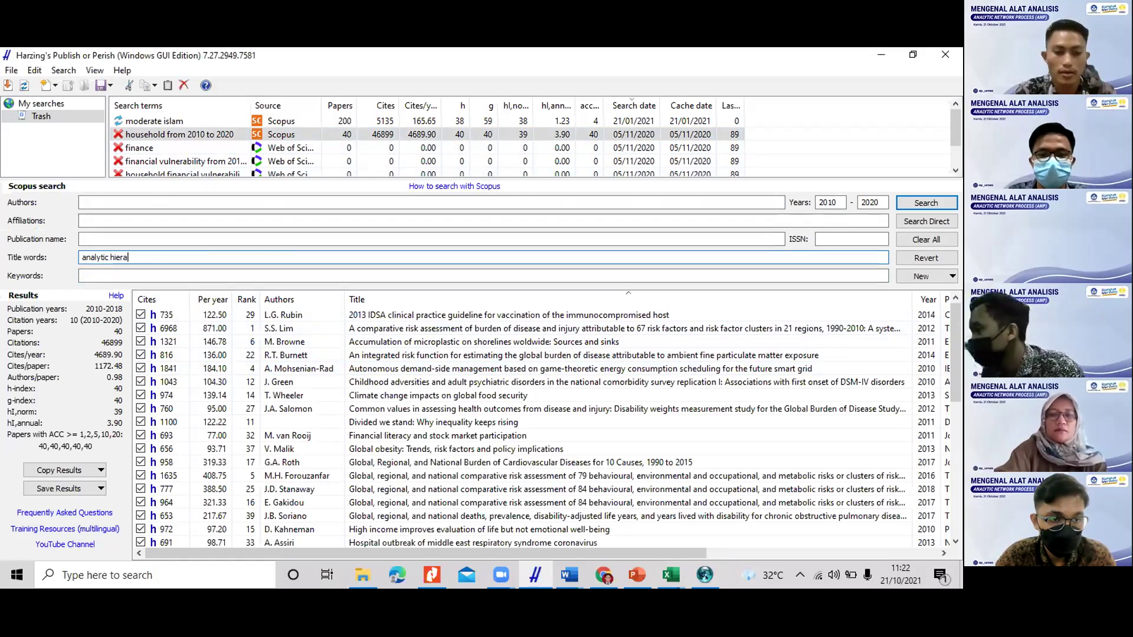
{"action": "type", "text": "rchy Process"}
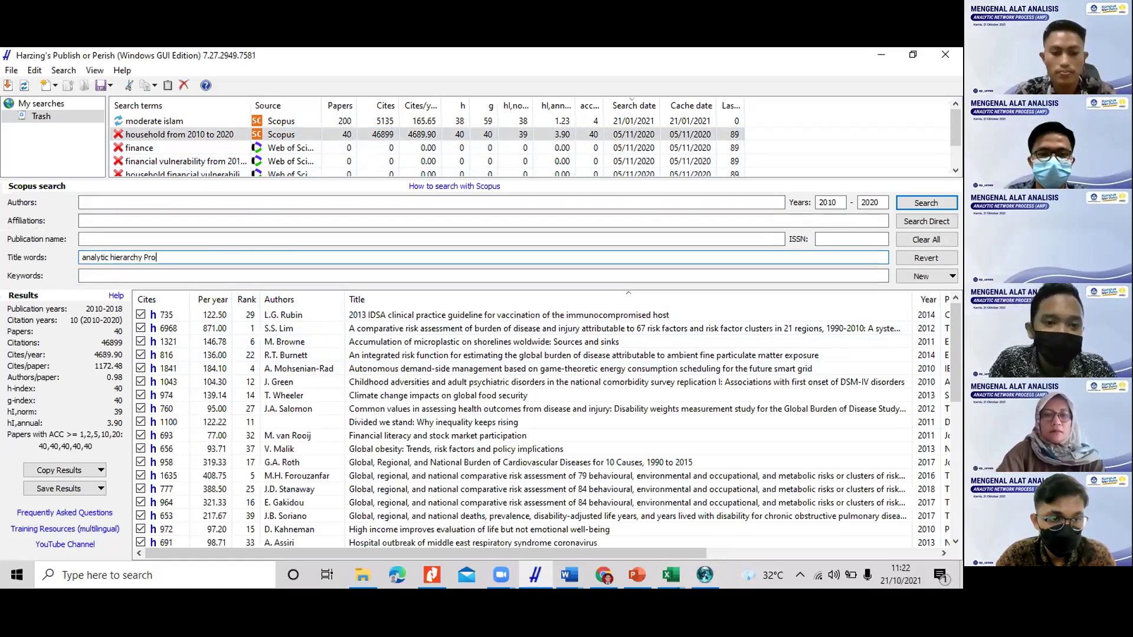
Step: Set the end year of the Scopus search to 2021 and run the search
{"action": "double_click", "coordinate": [870, 202]}
{"action": "type", "text": "2021"}
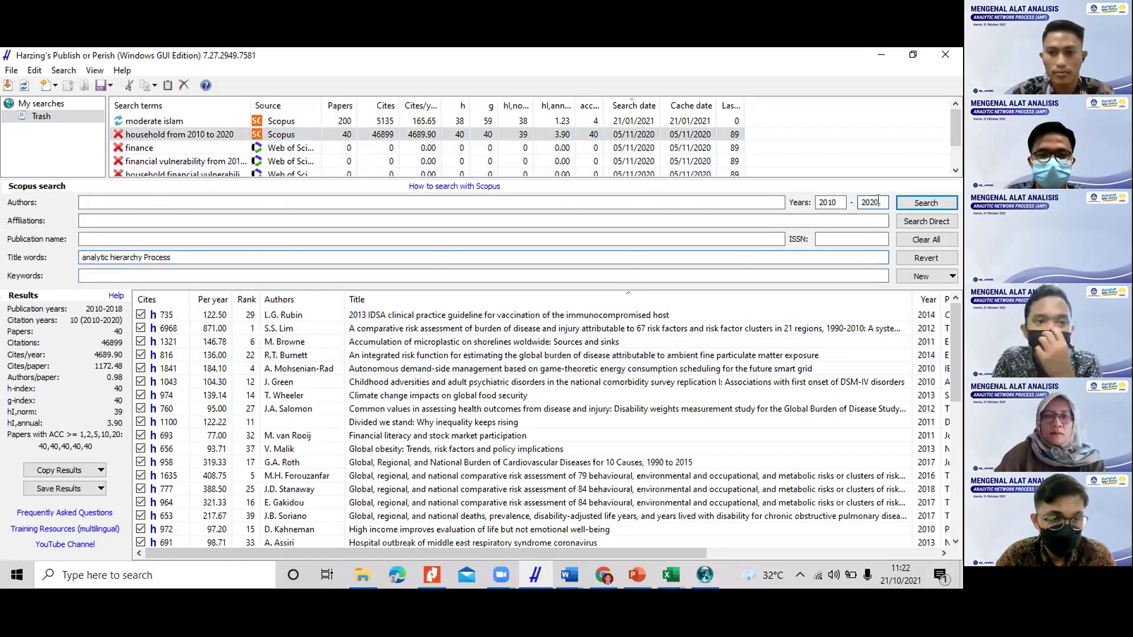
{"action": "left_click", "coordinate": [937, 205]}
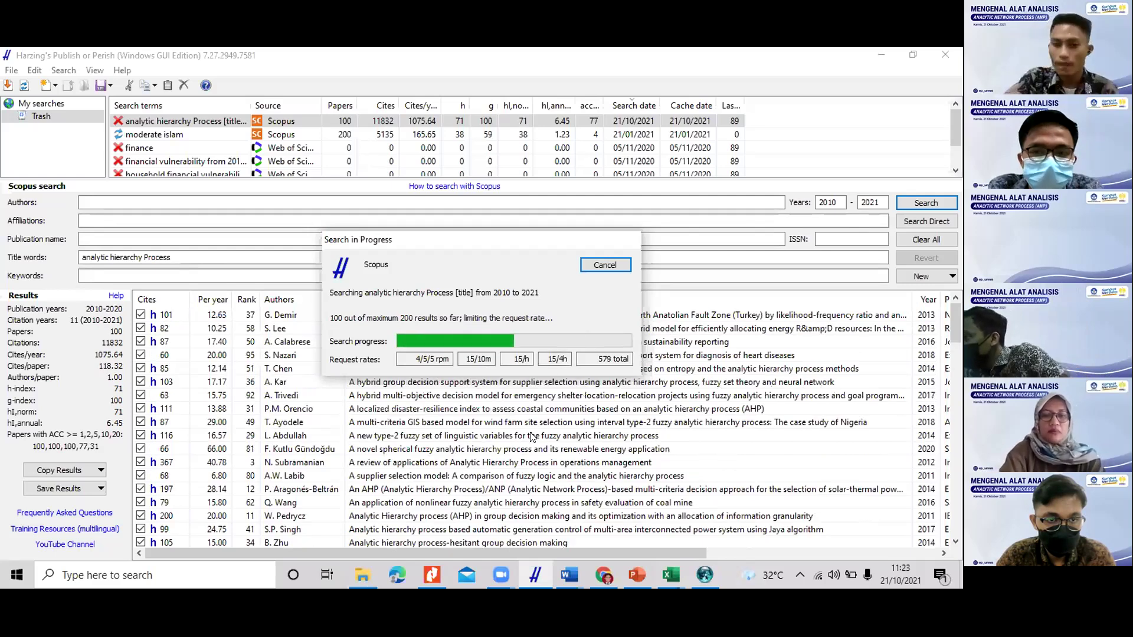
Step: Stop the running Scopus search and sort the papers retrieved so far by year, newest first
{"action": "left_click", "coordinate": [603, 265]}
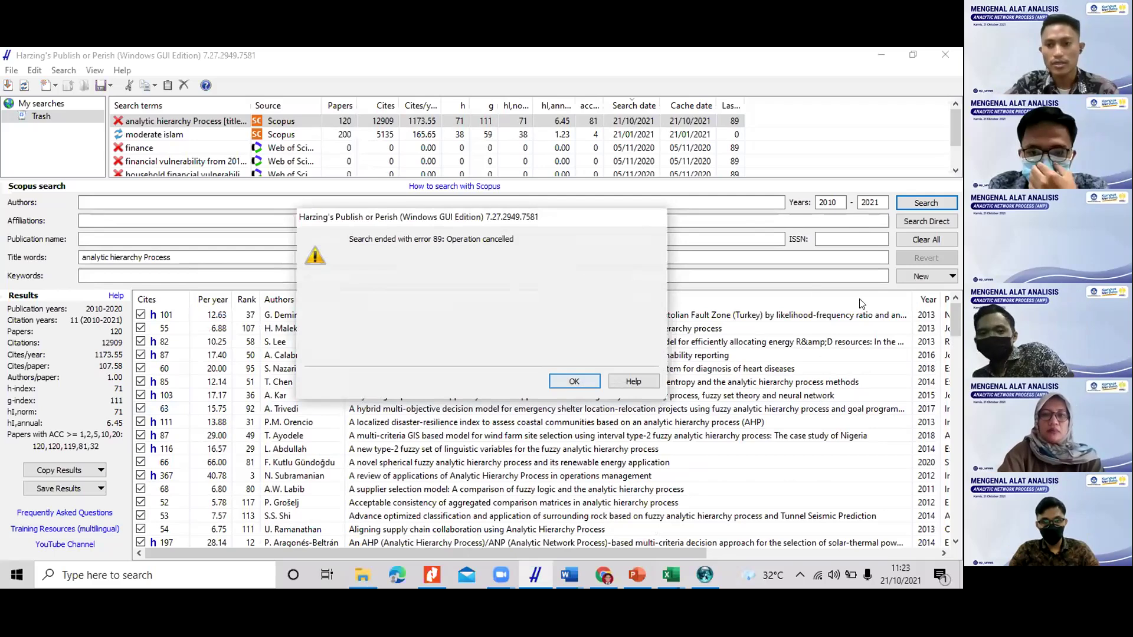
{"action": "key", "text": "Return"}
{"action": "left_click", "coordinate": [927, 299]}
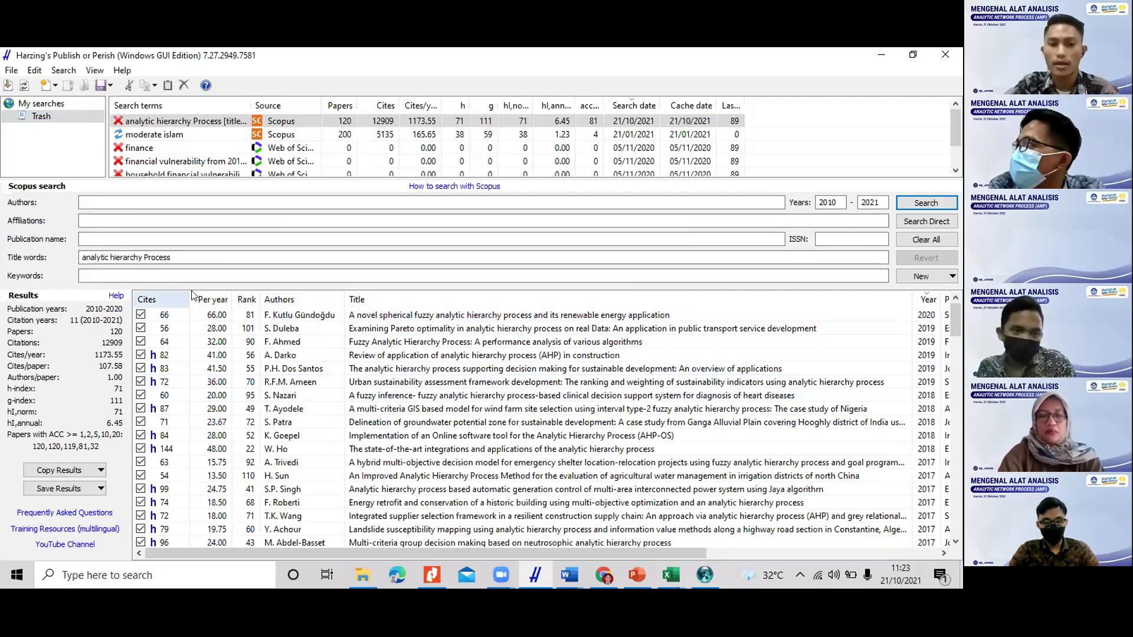
Step: Change the title words to "analytic network Process" and run the Scopus search again
{"action": "left_click", "coordinate": [144, 254]}
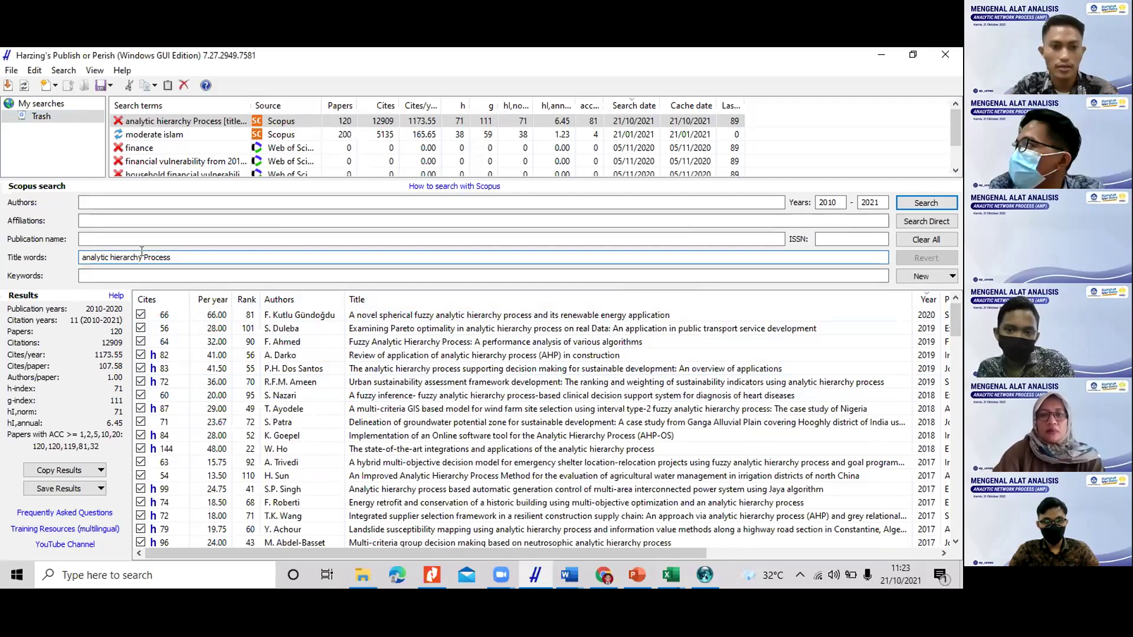
{"action": "left_click_drag", "start_coordinate": [131, 245], "coordinate": [108, 248]}
{"action": "type", "text": "network"}
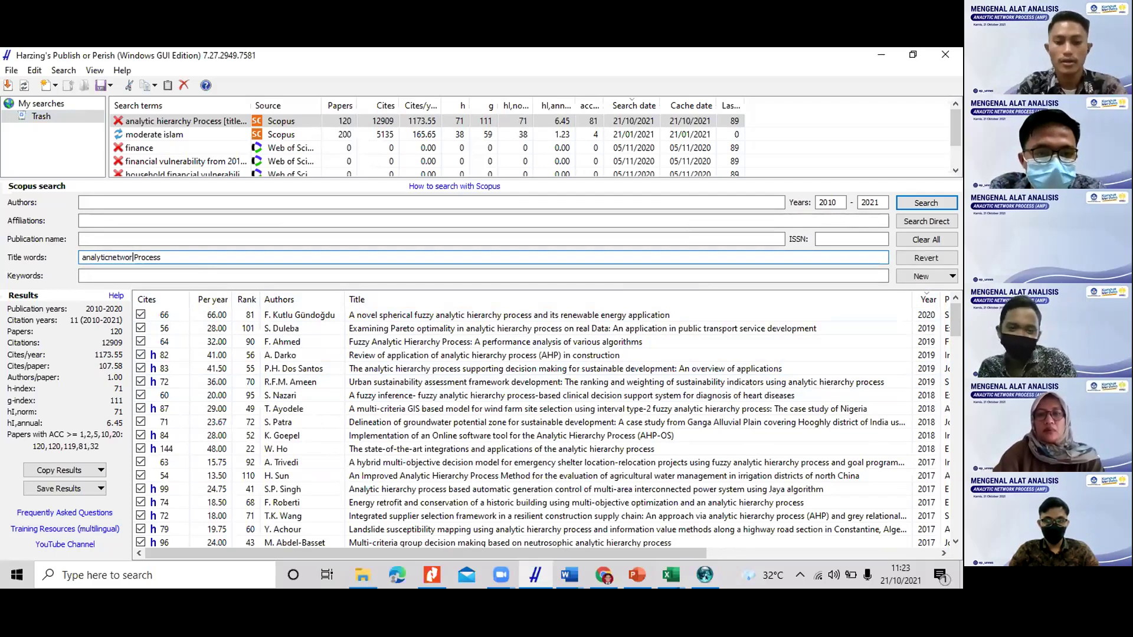
{"action": "left_click", "coordinate": [108, 257]}
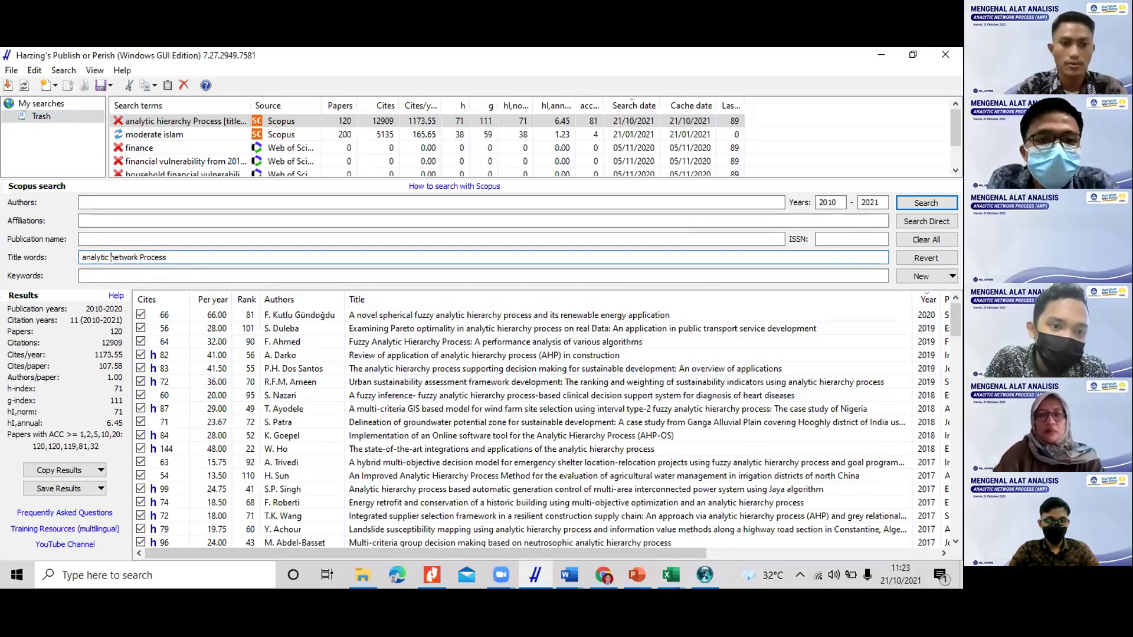
{"action": "key", "text": "Return"}
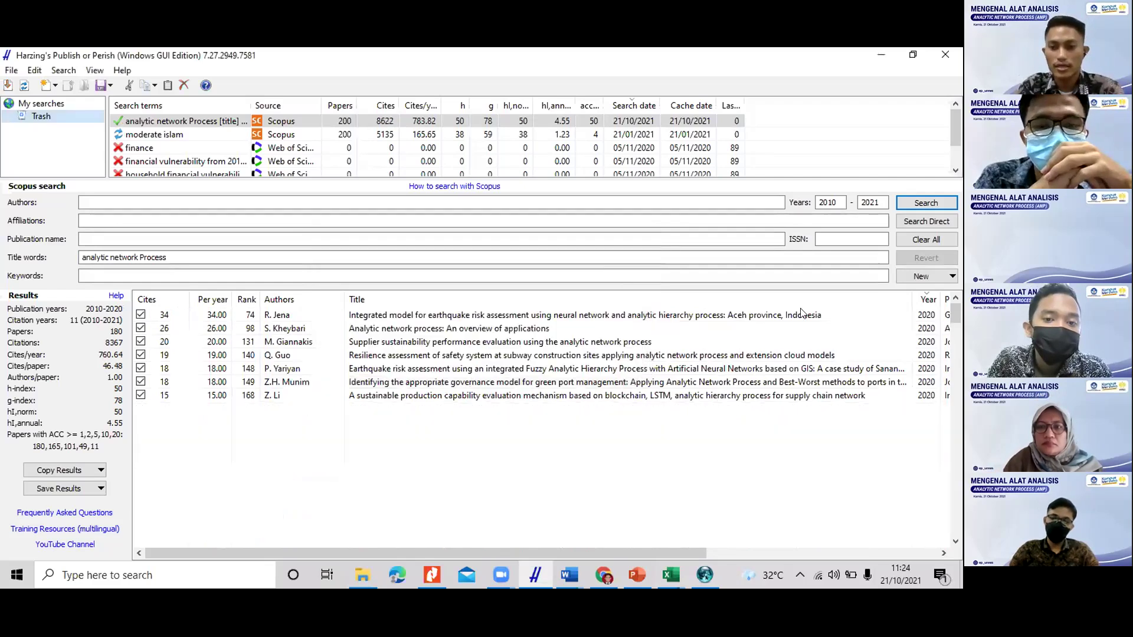
Step: Sort the analytic network process papers by year, newest first, and browse the titles through the whole list
{"action": "left_click", "coordinate": [922, 295]}
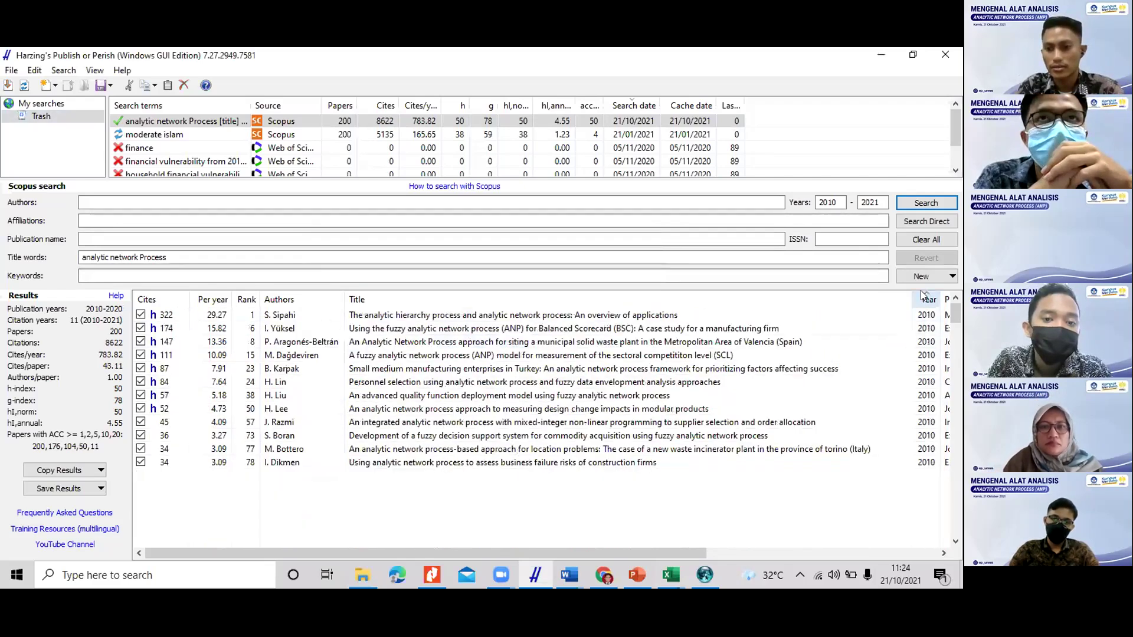
{"action": "left_click", "coordinate": [924, 297]}
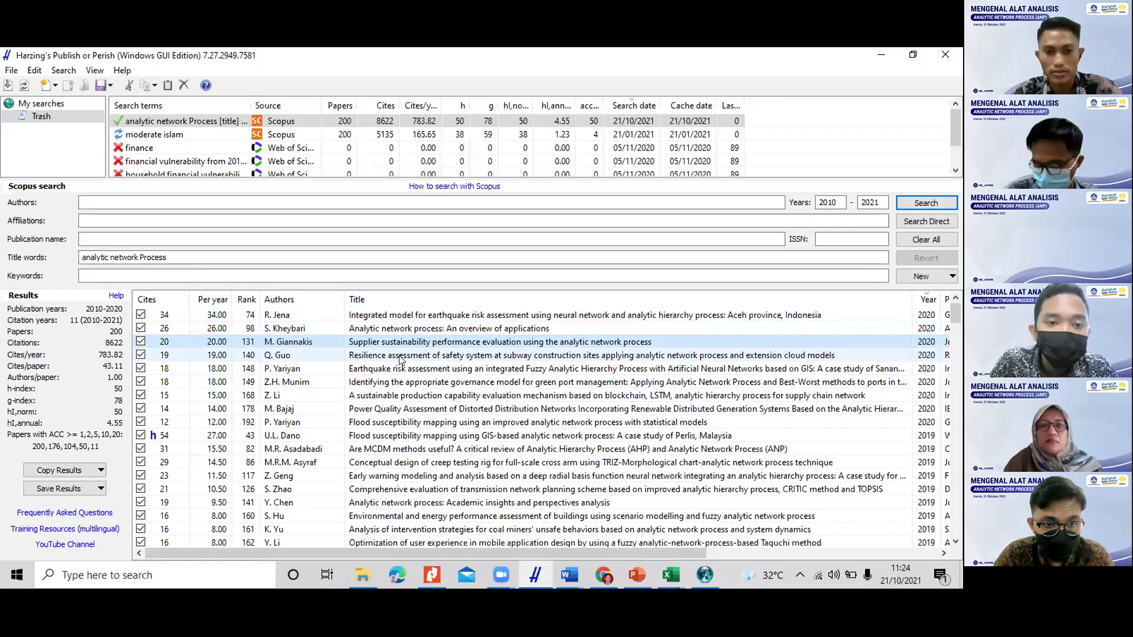
{"action": "left_click", "coordinate": [446, 355]}
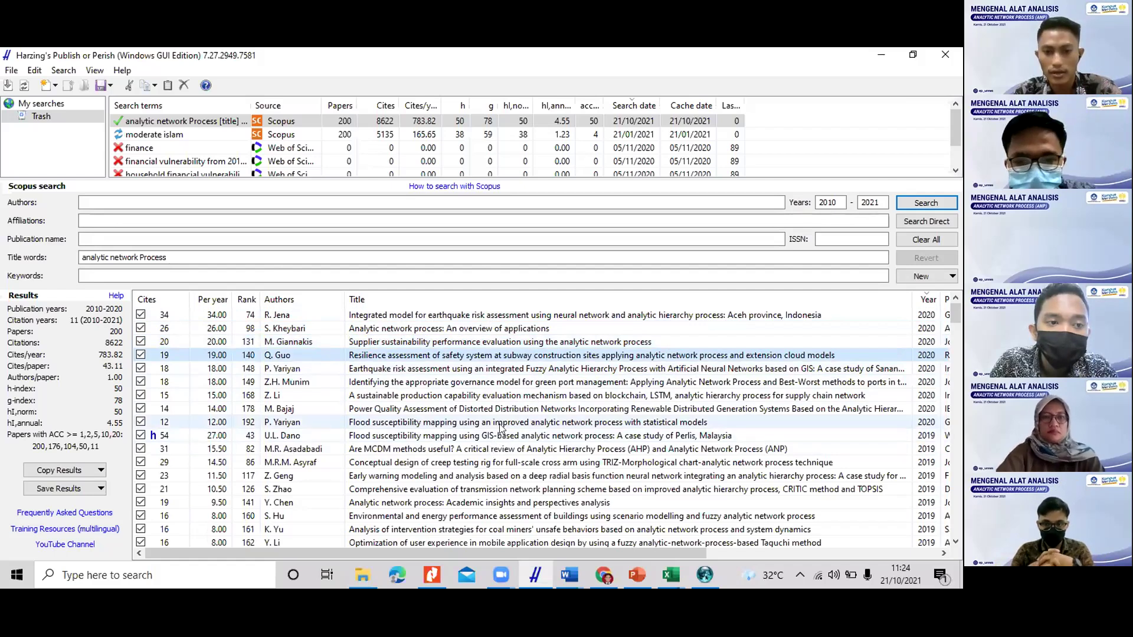
{"action": "scroll", "coordinate": [500, 427], "scroll_direction": "down", "scroll_amount": 5}
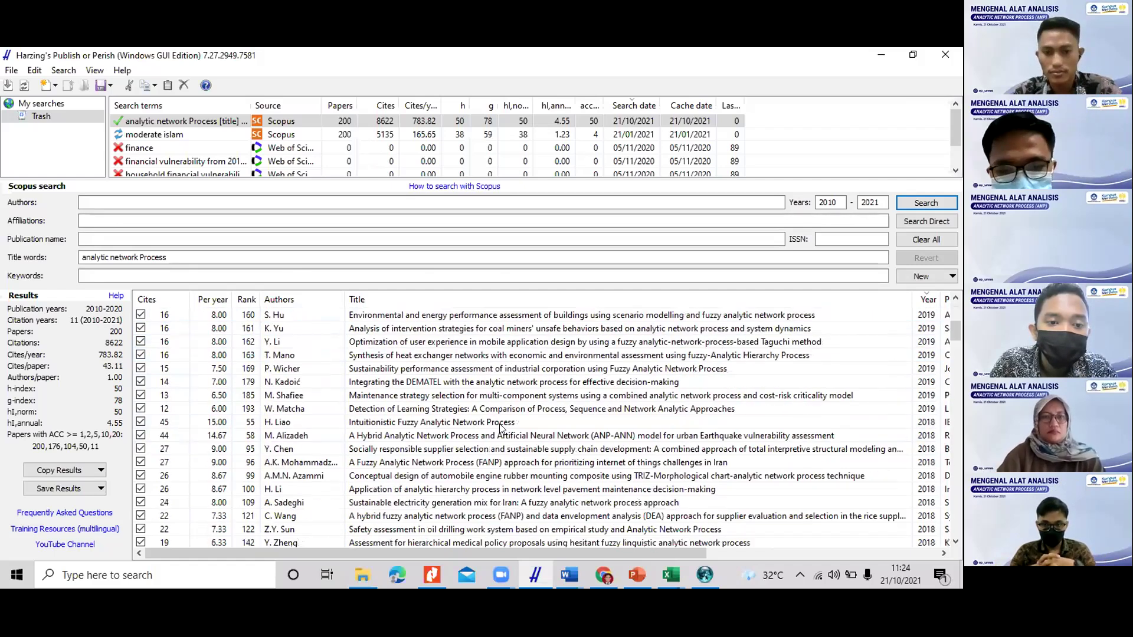
{"action": "scroll", "coordinate": [501, 427], "scroll_direction": "down", "scroll_amount": 2}
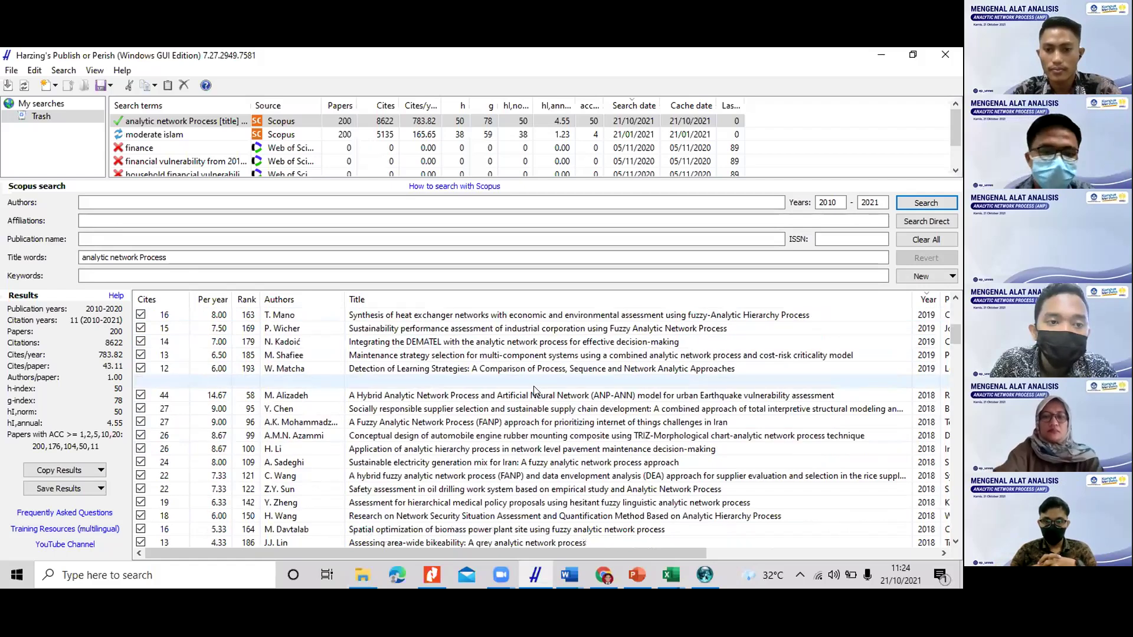
{"action": "scroll", "coordinate": [534, 389], "scroll_direction": "down", "scroll_amount": 3}
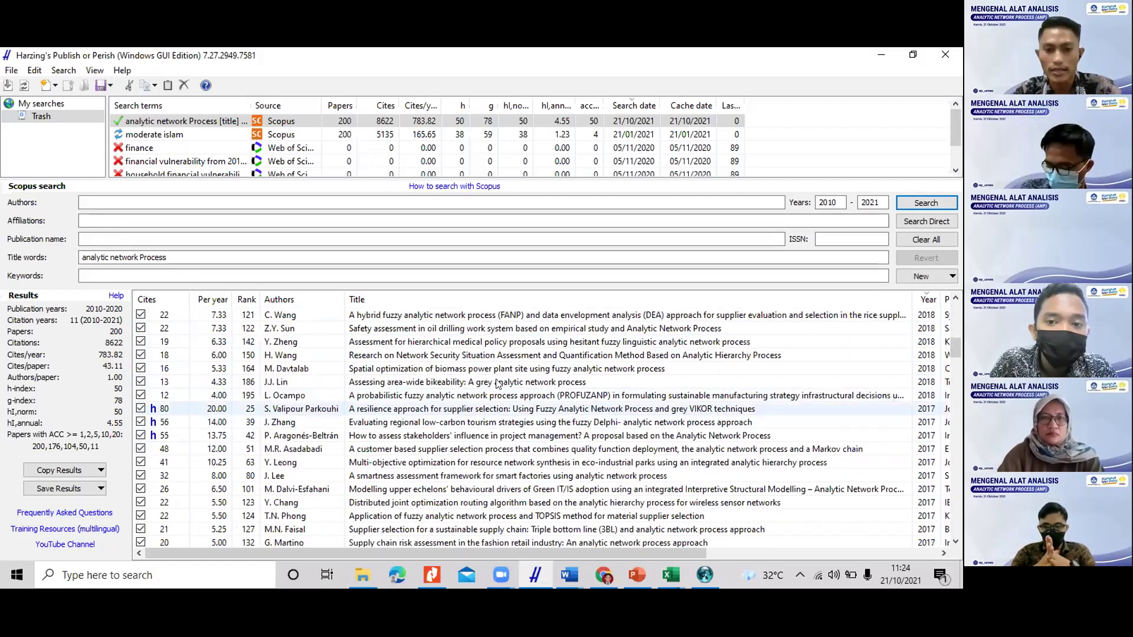
{"action": "scroll", "coordinate": [548, 498], "scroll_direction": "down", "scroll_amount": 20}
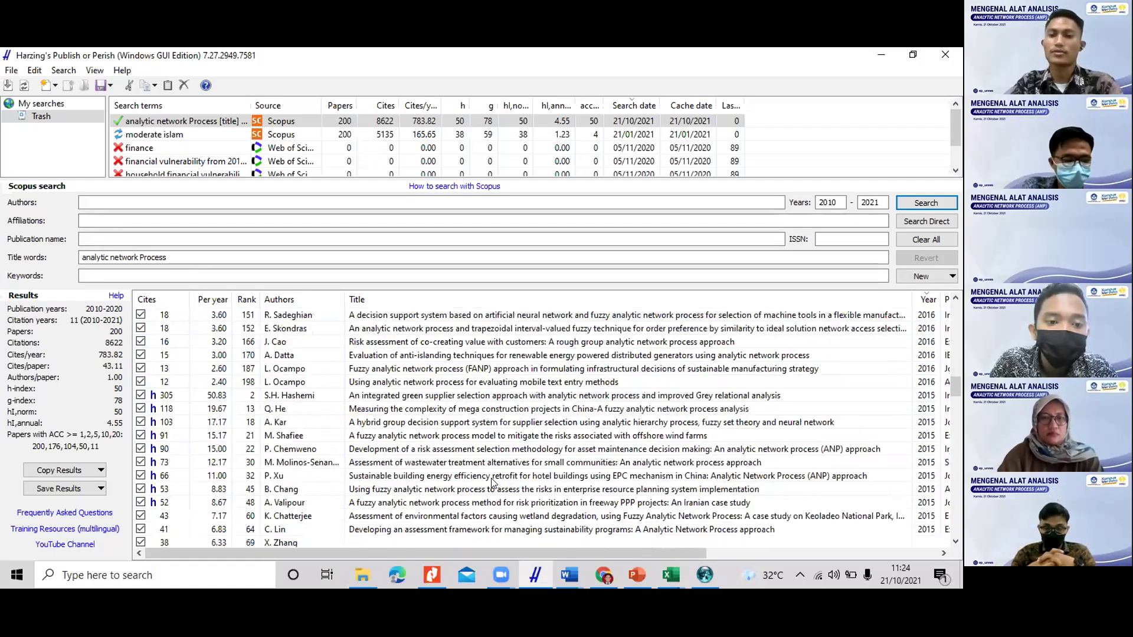
{"action": "scroll", "coordinate": [492, 481], "scroll_direction": "down", "scroll_amount": 20}
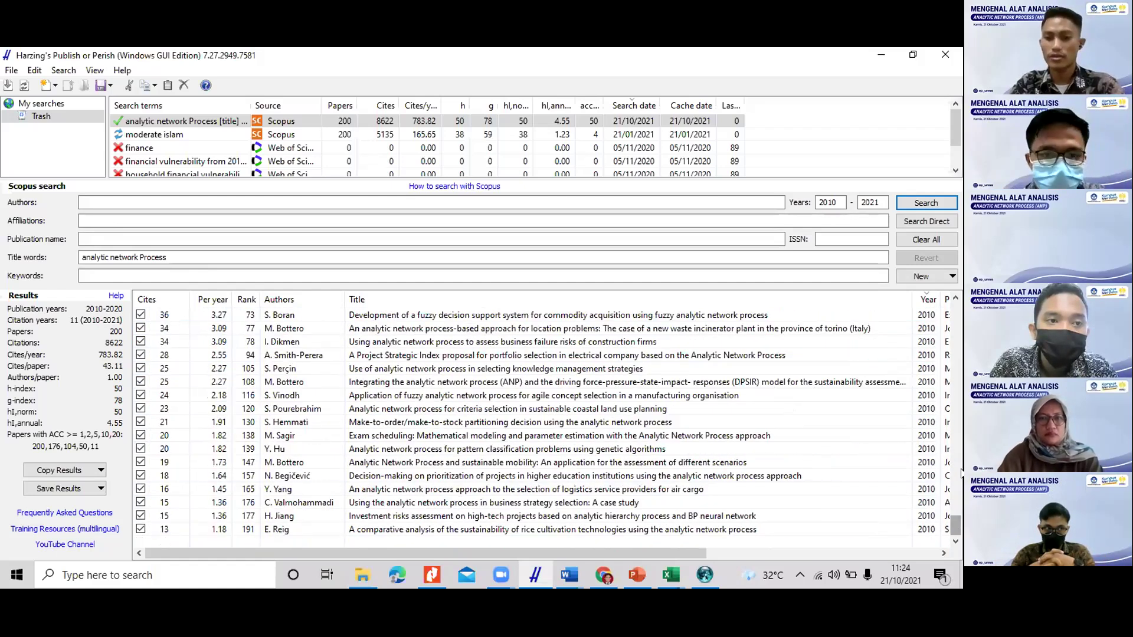
{"action": "scroll", "coordinate": [396, 356], "scroll_direction": "up", "scroll_amount": 20}
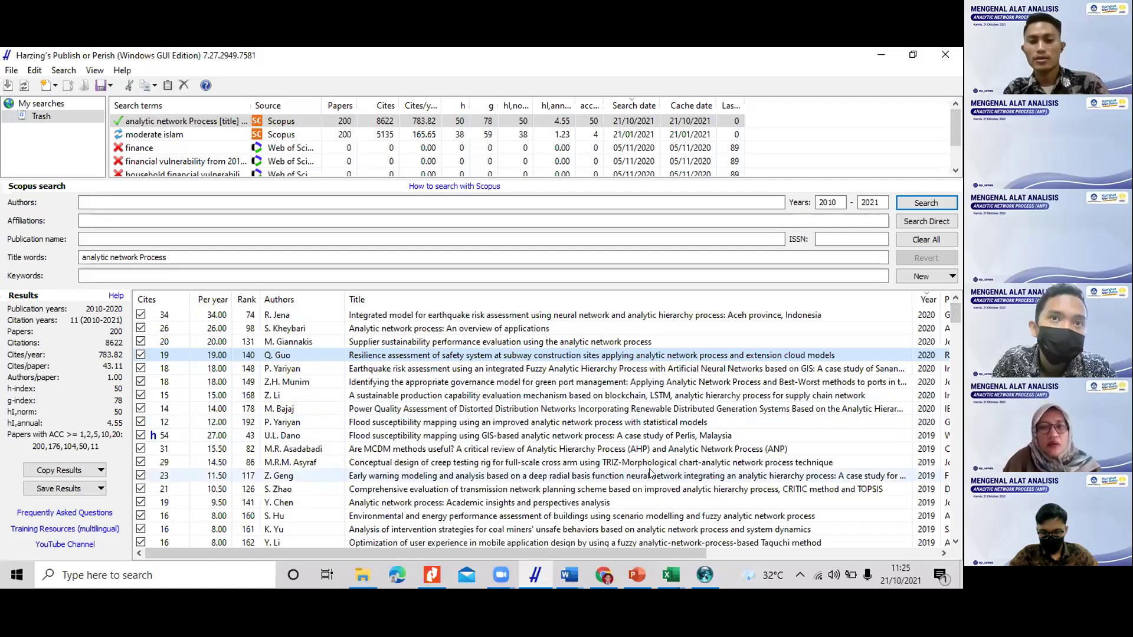
{"action": "scroll", "coordinate": [693, 401], "scroll_direction": "down", "scroll_amount": 6}
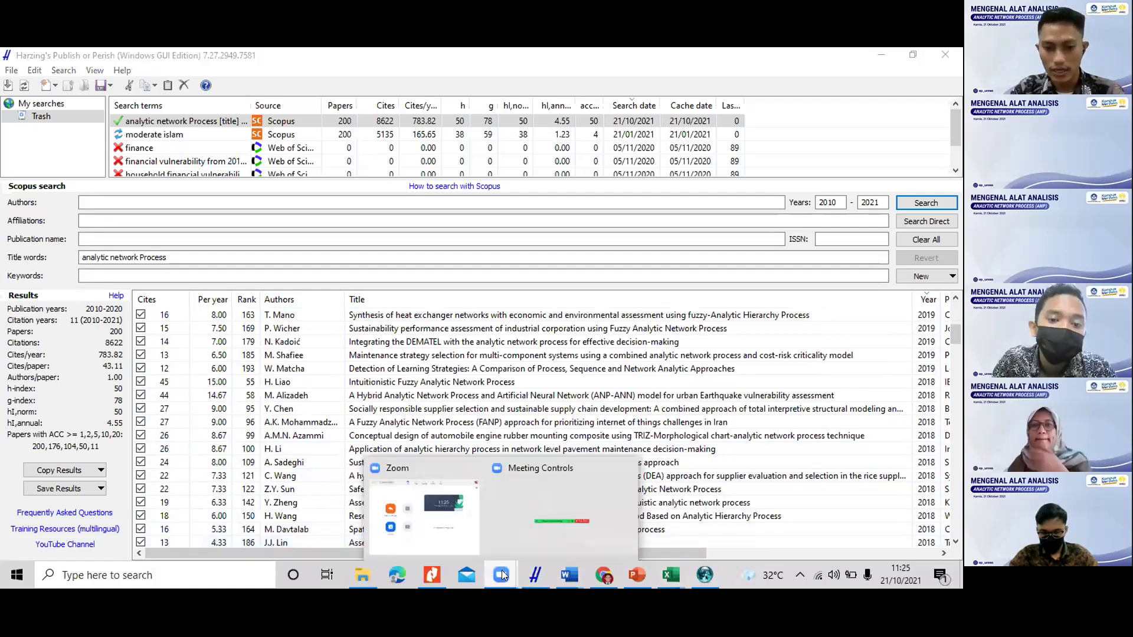
{"action": "left_click", "coordinate": [501, 539]}
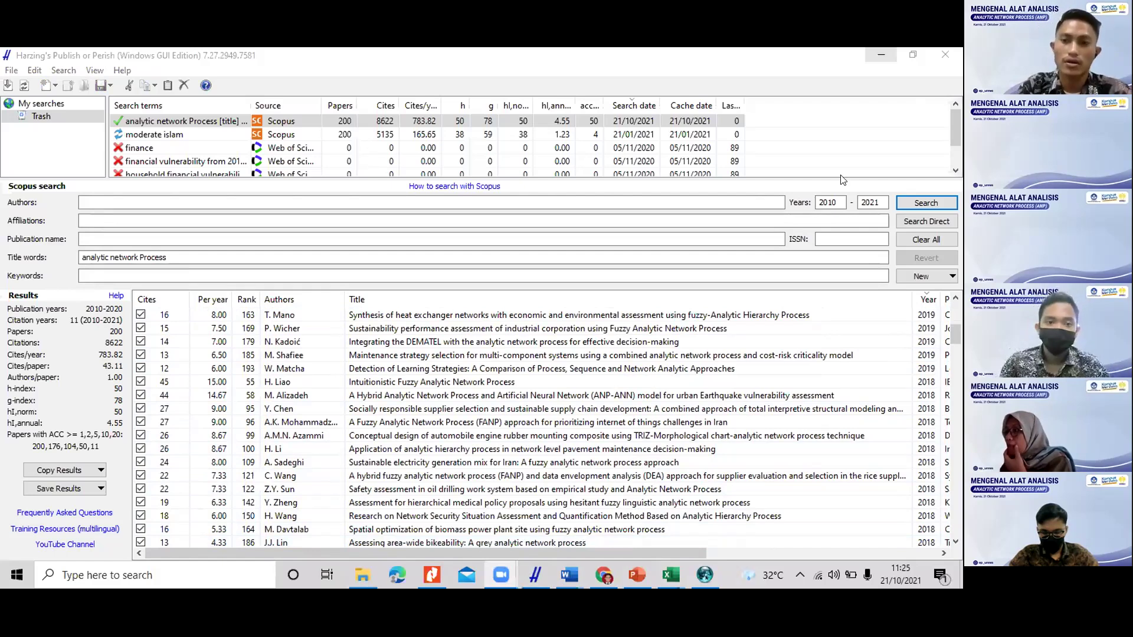
{"action": "key", "text": "alt+Tab"}
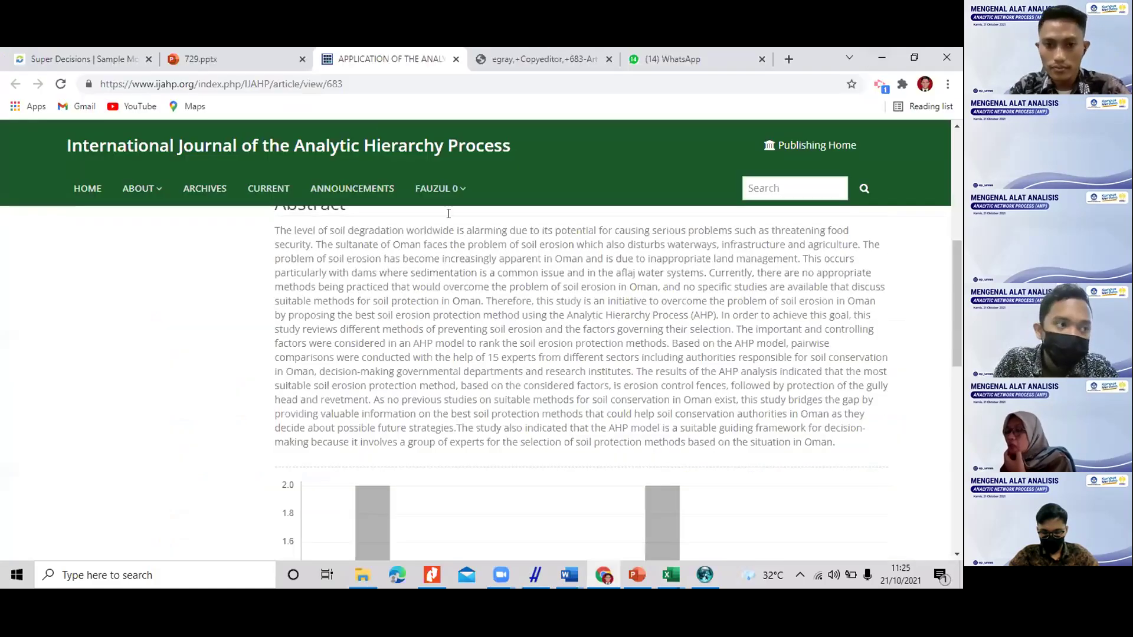
{"action": "left_click", "coordinate": [503, 574]}
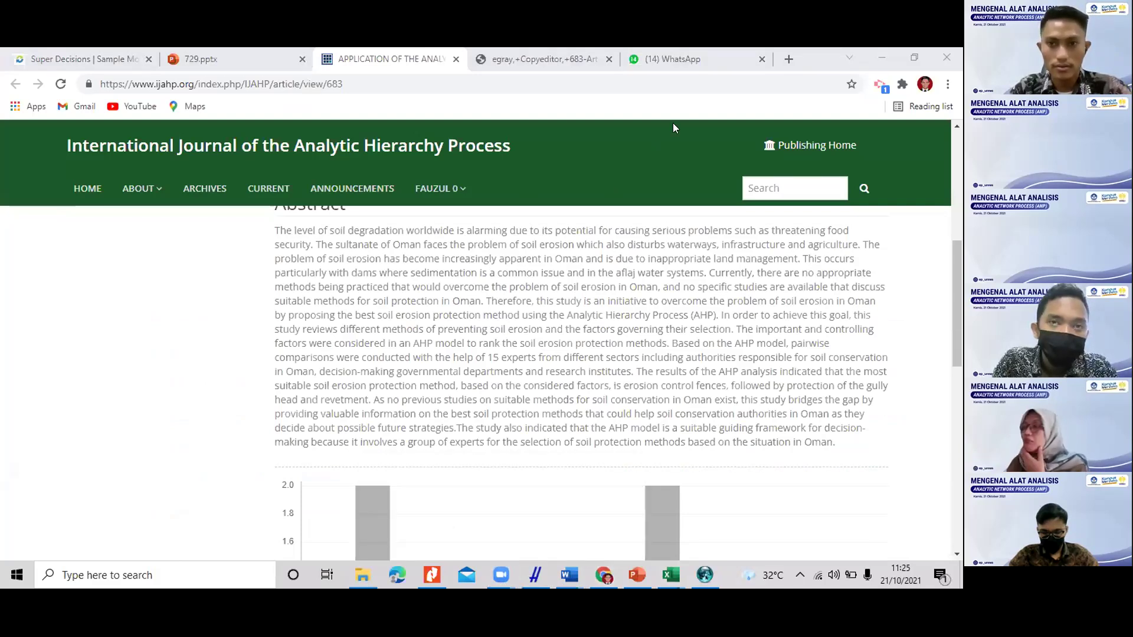
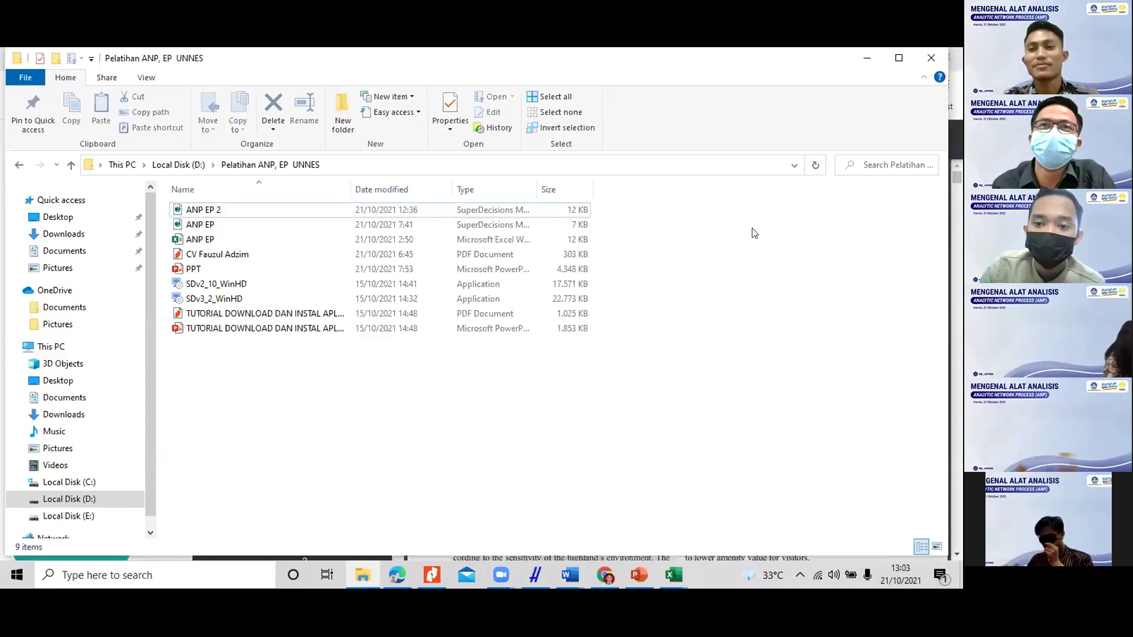
Step: Clear the open windows off the desktop, launch Super Decisions and dismiss its startup tips
{"action": "left_click", "coordinate": [899, 57]}
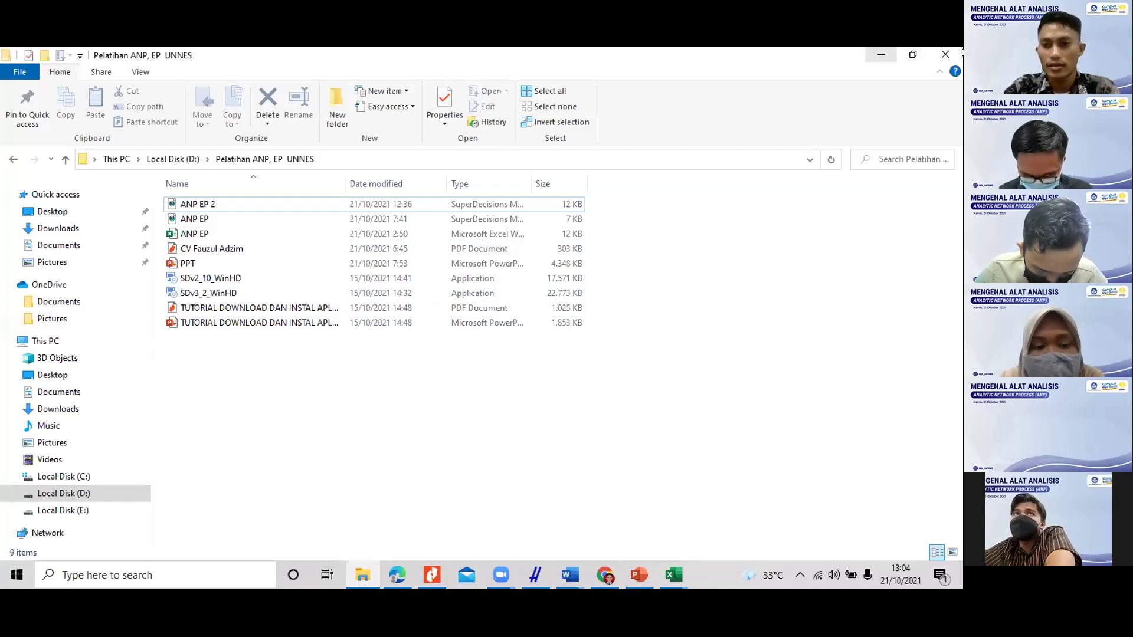
{"action": "key", "text": "alt+Tab"}
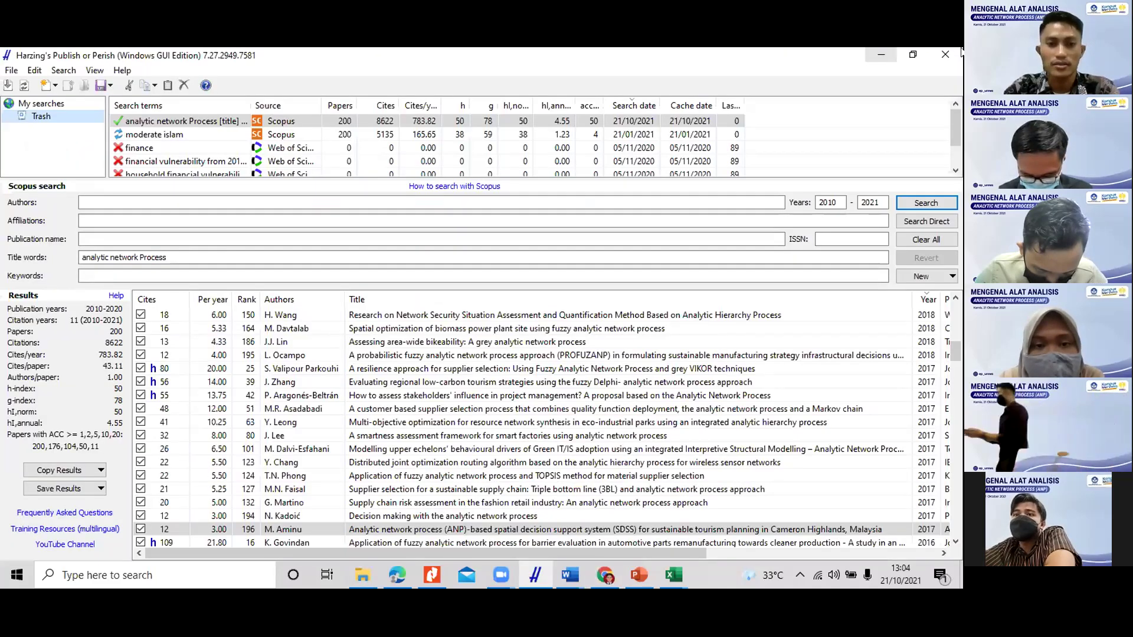
{"action": "key", "text": "super+Down"}
{"action": "key", "text": "super+Down"}
{"action": "key", "text": "super+Down"}
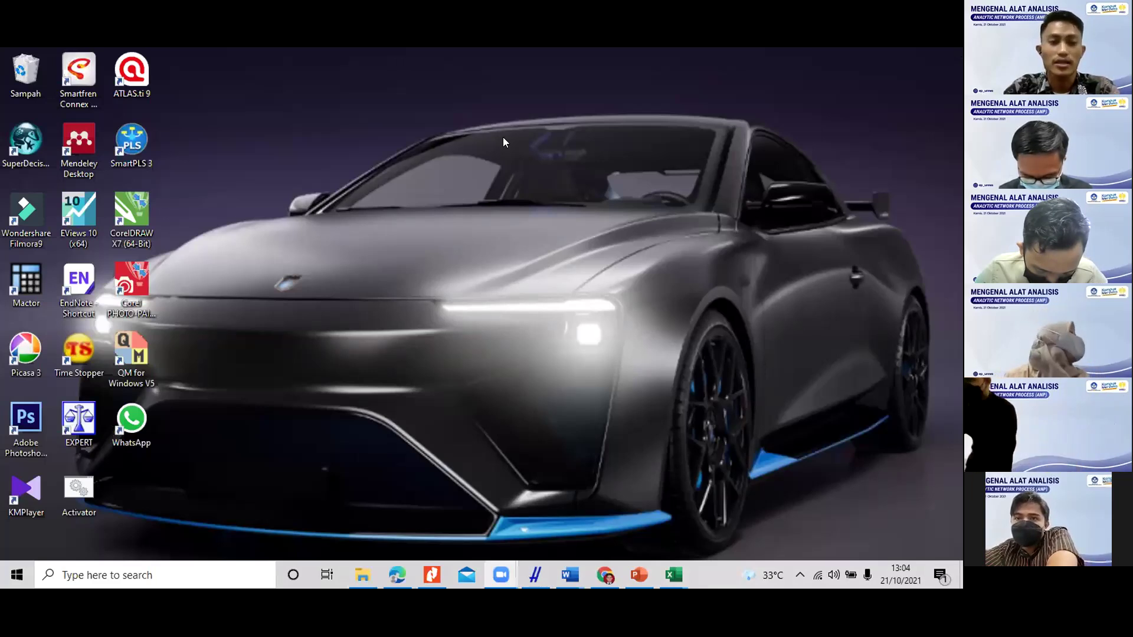
{"action": "left_click", "coordinate": [48, 149]}
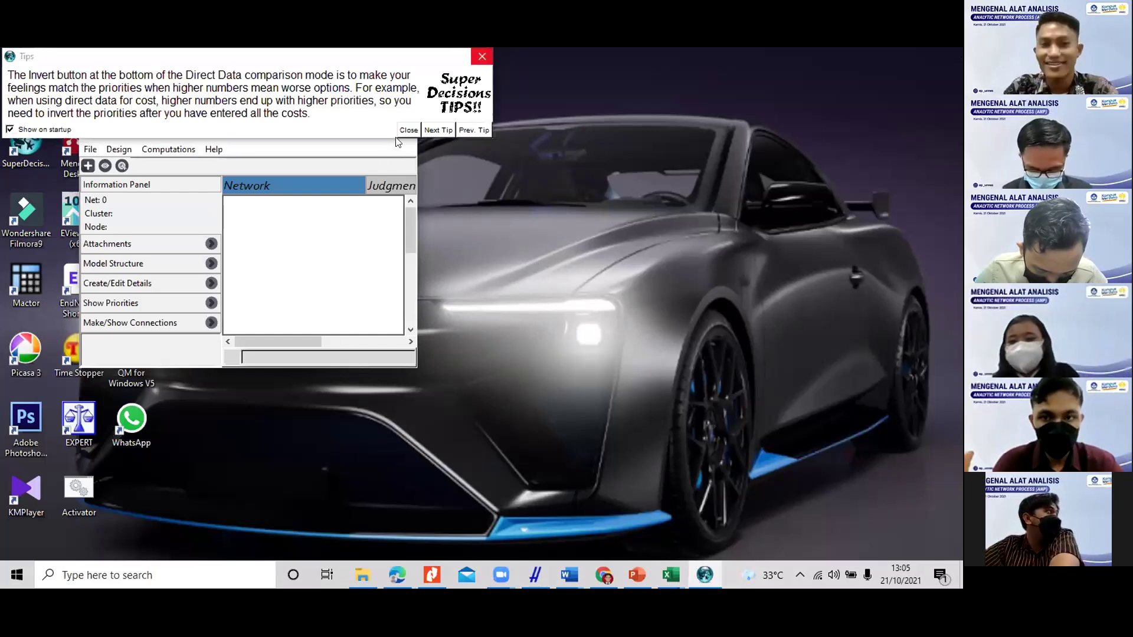
{"action": "left_click", "coordinate": [482, 56]}
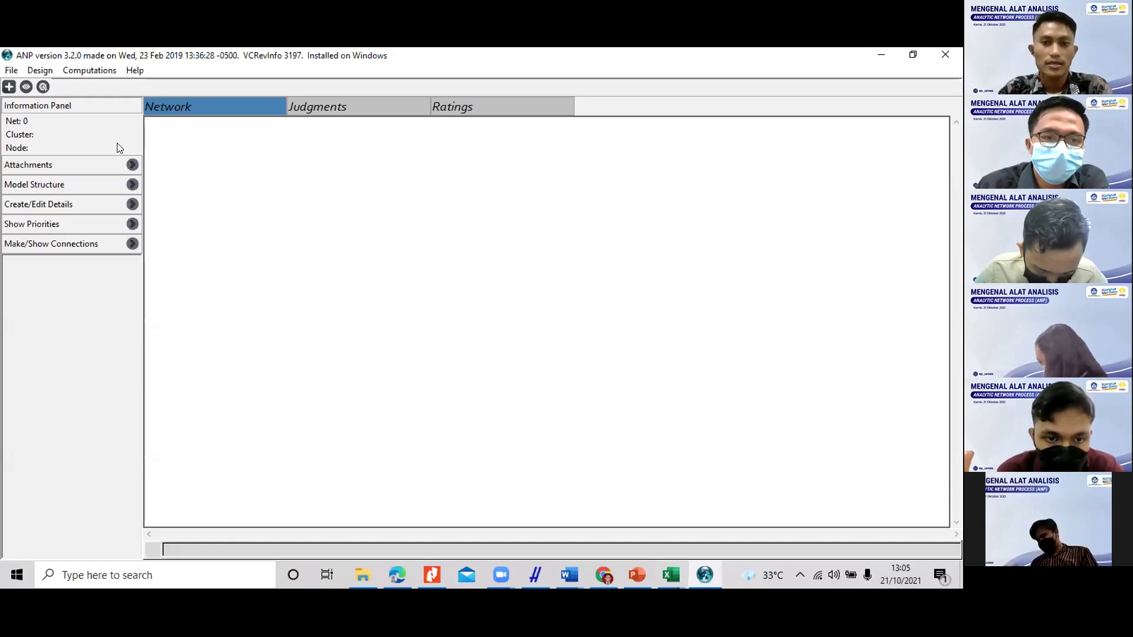
Step: Open the Predicting_US_economy2001_network sample model from the 3_ANP_models folder
{"action": "left_click", "coordinate": [135, 71]}
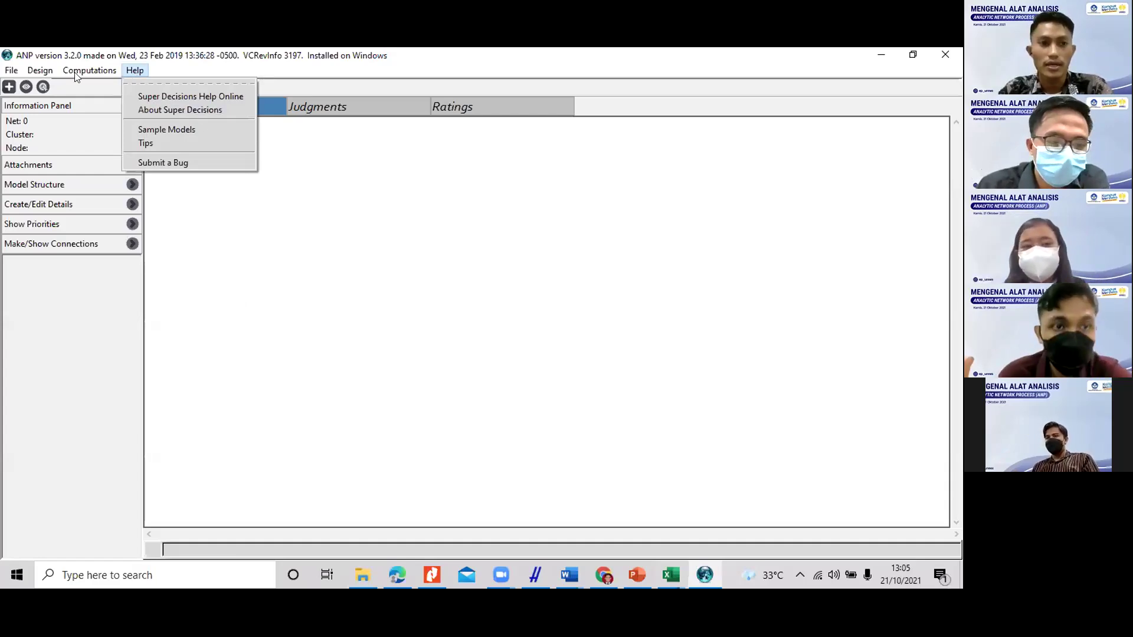
{"action": "mouse_move", "coordinate": [18, 74]}
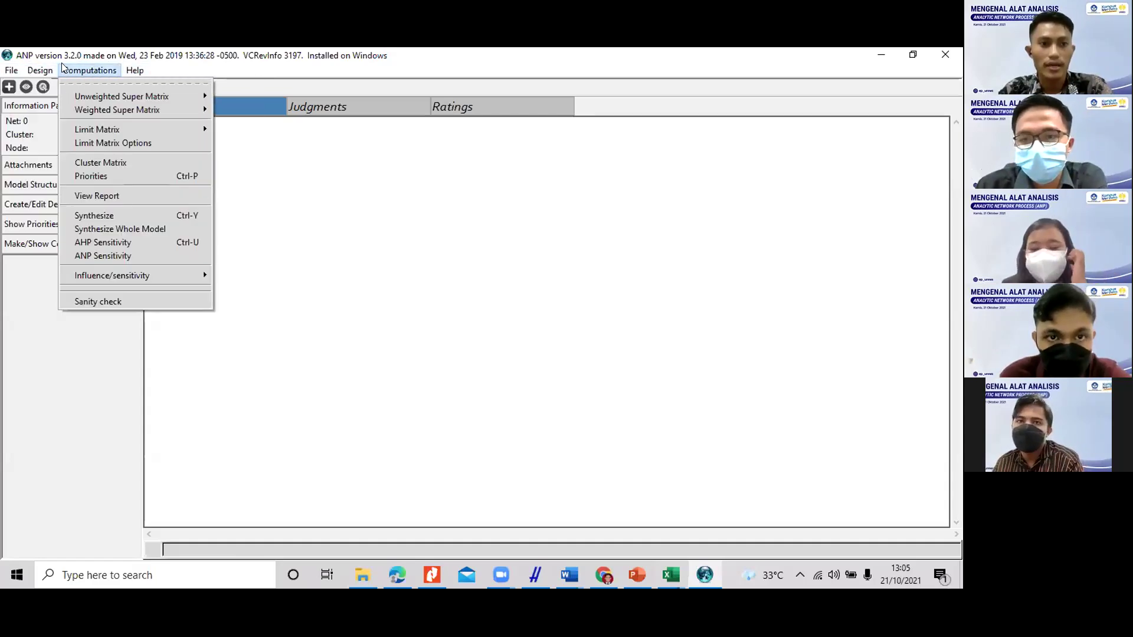
{"action": "mouse_move", "coordinate": [101, 76]}
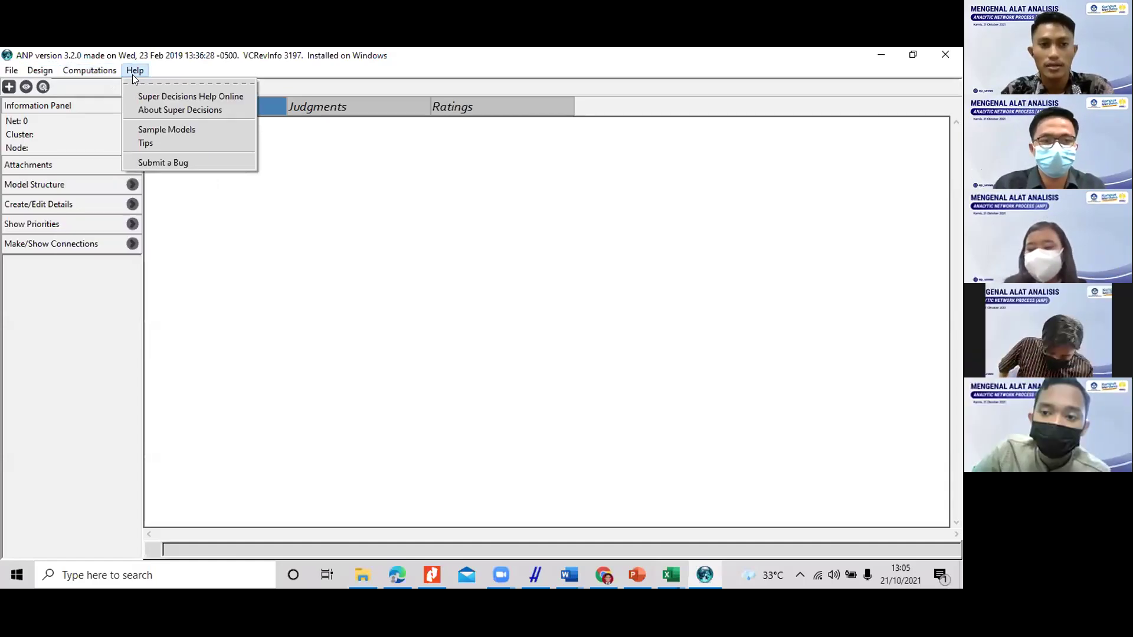
{"action": "left_click", "coordinate": [151, 123]}
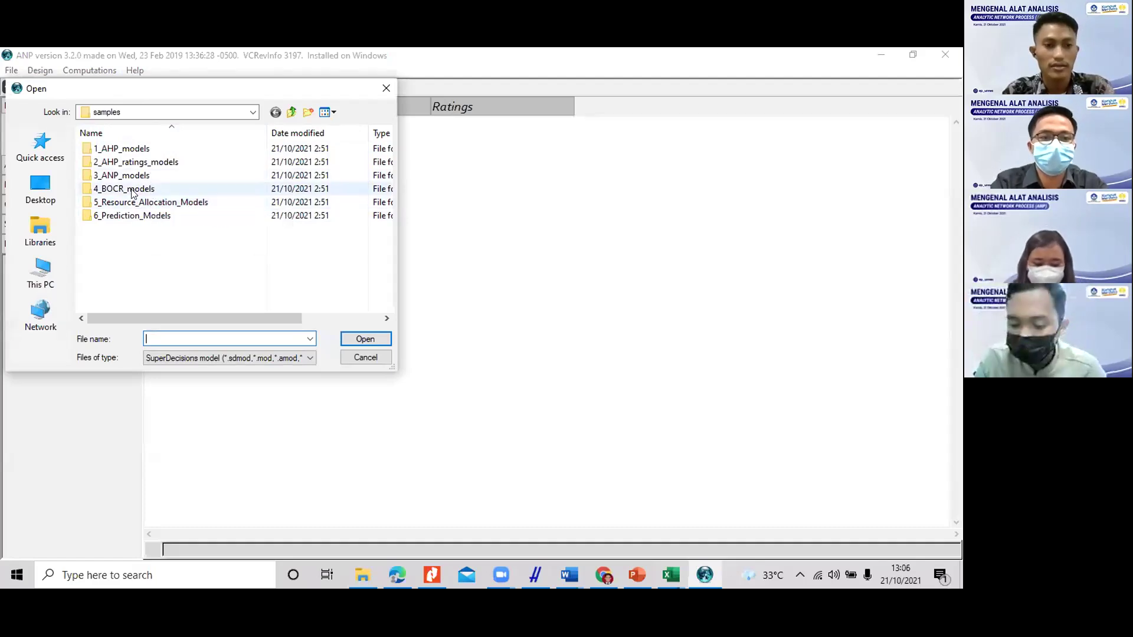
{"action": "double_click", "coordinate": [130, 181]}
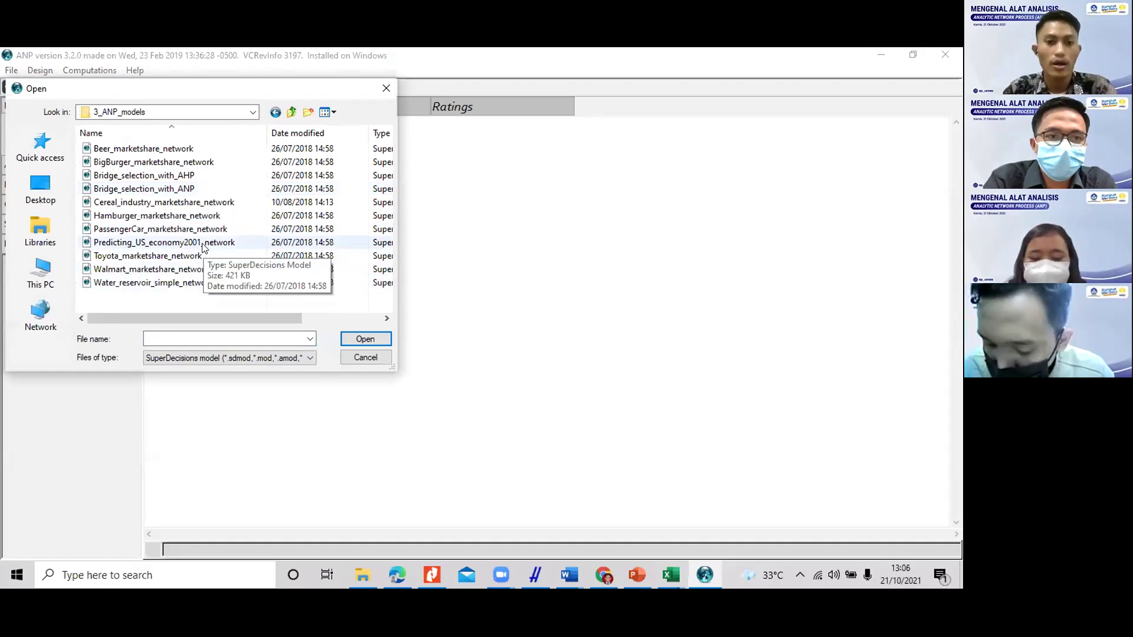
{"action": "scroll", "coordinate": [203, 248], "scroll_direction": "right", "scroll_amount": 1}
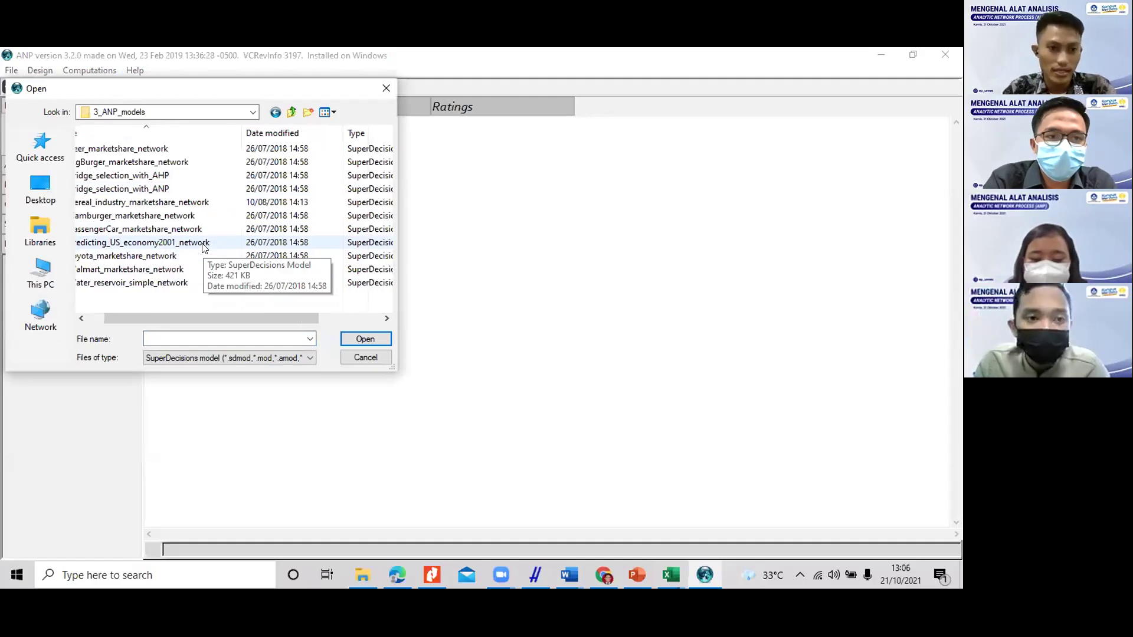
{"action": "scroll", "coordinate": [202, 248], "scroll_direction": "left", "scroll_amount": 1}
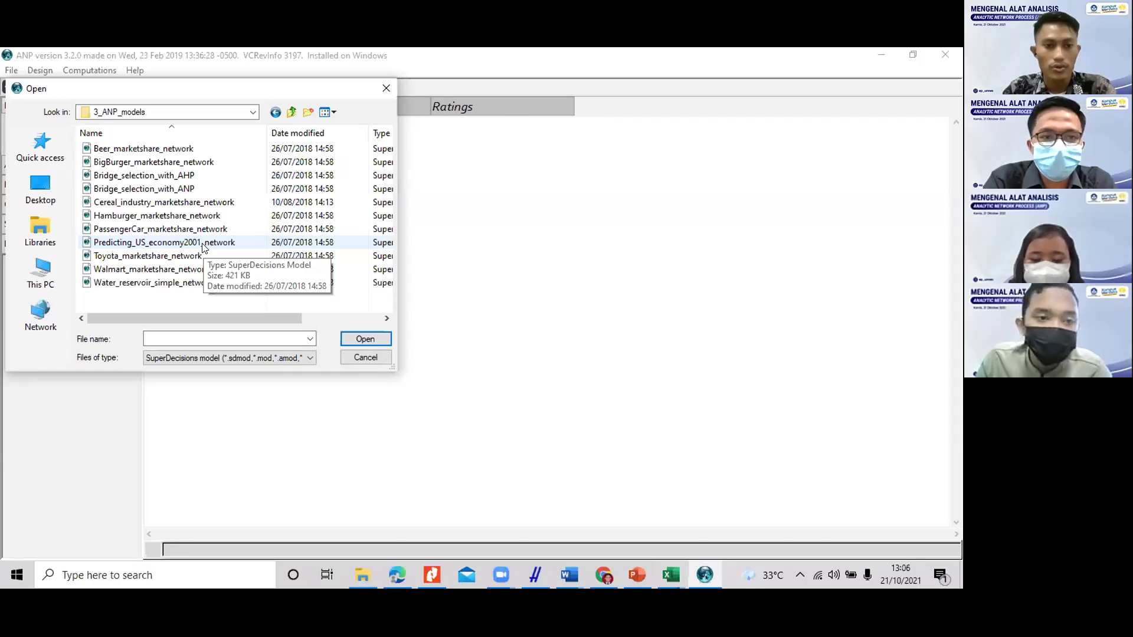
{"action": "left_click", "coordinate": [202, 245]}
{"action": "left_click", "coordinate": [368, 339]}
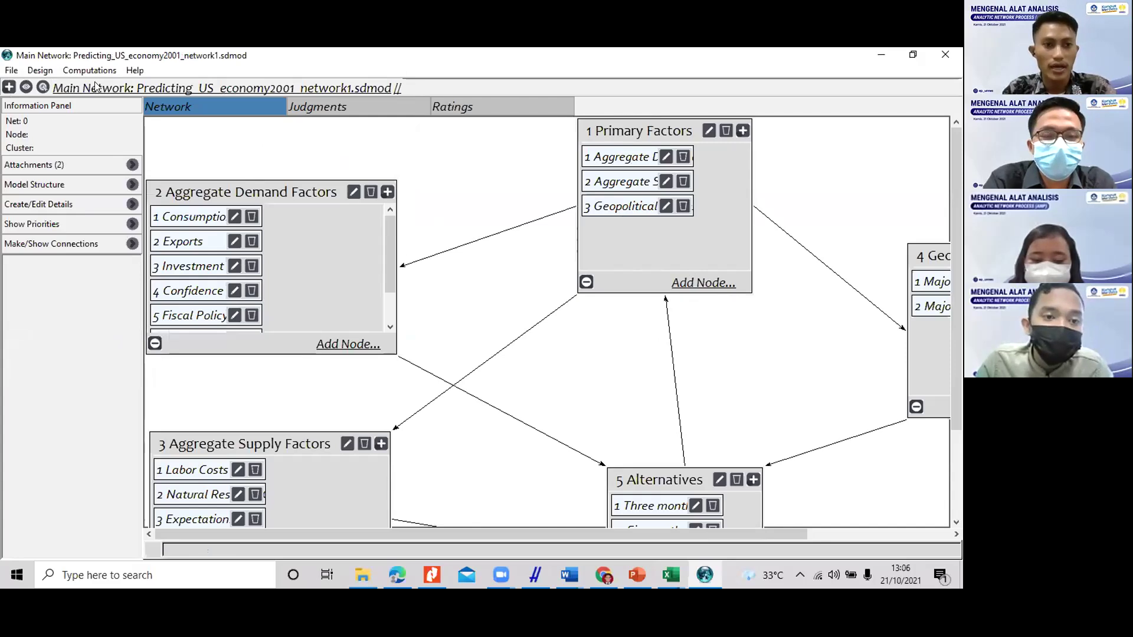
Step: Hide the information panel and look over the economy network's clusters, from Primary Factors to Alternatives
{"action": "left_click", "coordinate": [26, 88]}
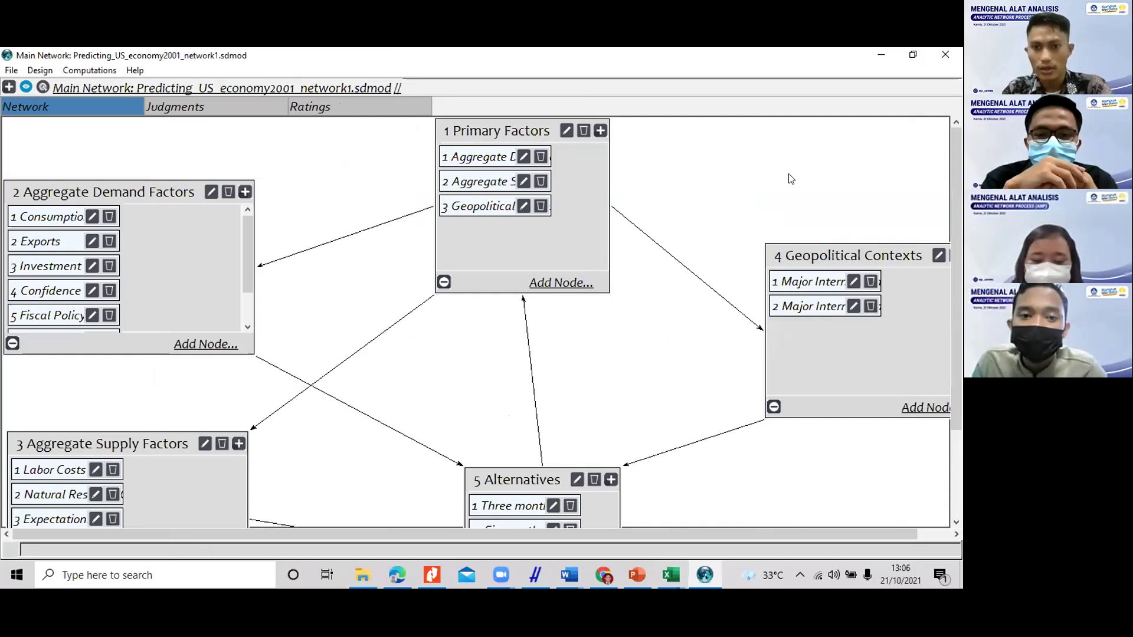
{"action": "left_click", "coordinate": [957, 438]}
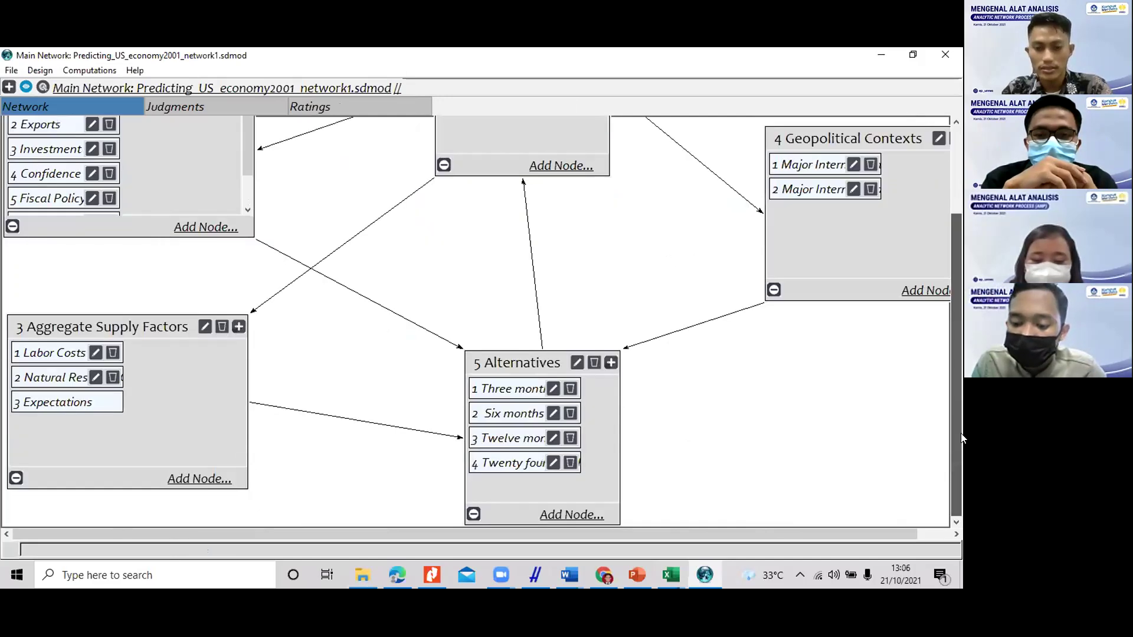
{"action": "left_click_drag", "start_coordinate": [953, 368], "coordinate": [961, 235]}
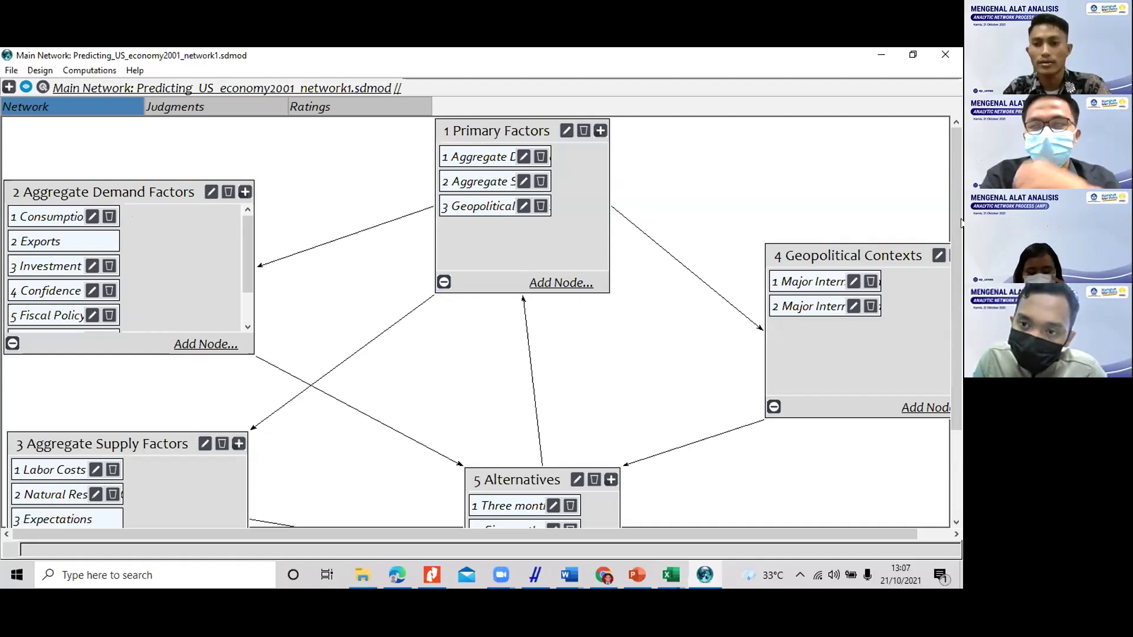
{"action": "left_click_drag", "start_coordinate": [952, 377], "coordinate": [960, 486]}
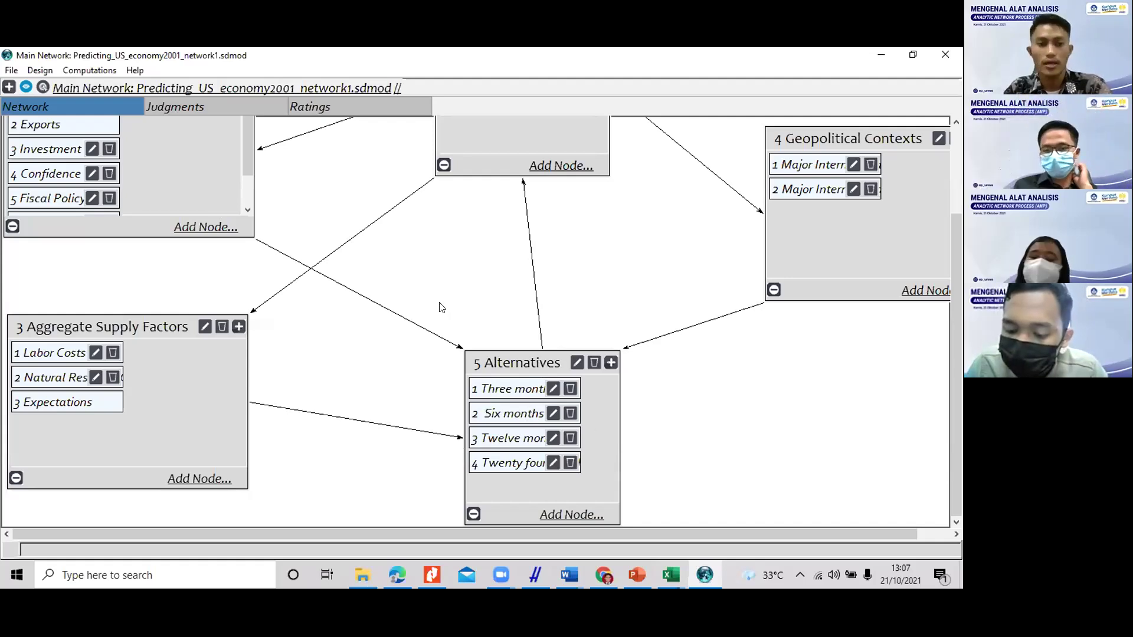
Step: Open the Relocation_of_corporate_headquarters sample model from the 4_BOCR_models folder and view its network up to the Goal cluster
{"action": "left_click", "coordinate": [138, 73]}
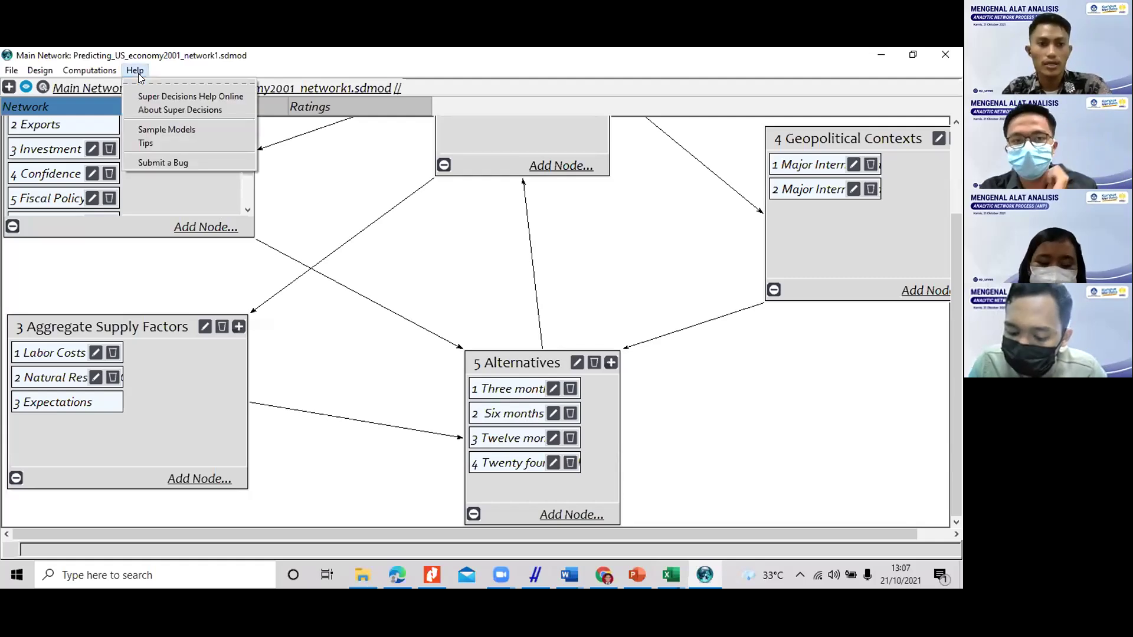
{"action": "left_click", "coordinate": [175, 128]}
{"action": "double_click", "coordinate": [171, 190]}
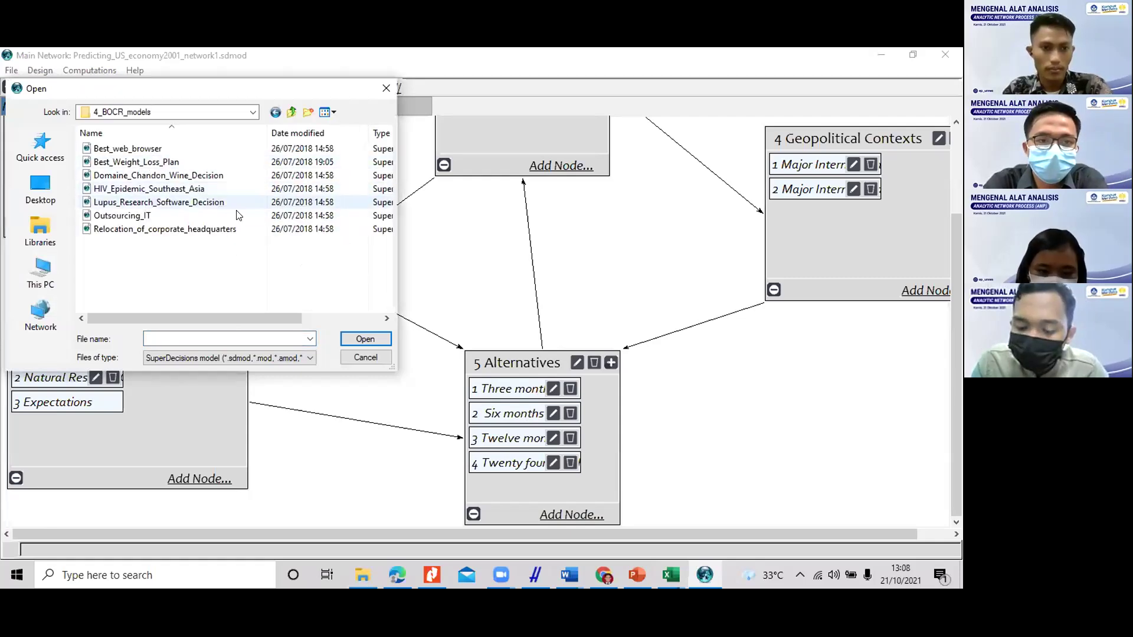
{"action": "left_click", "coordinate": [245, 229]}
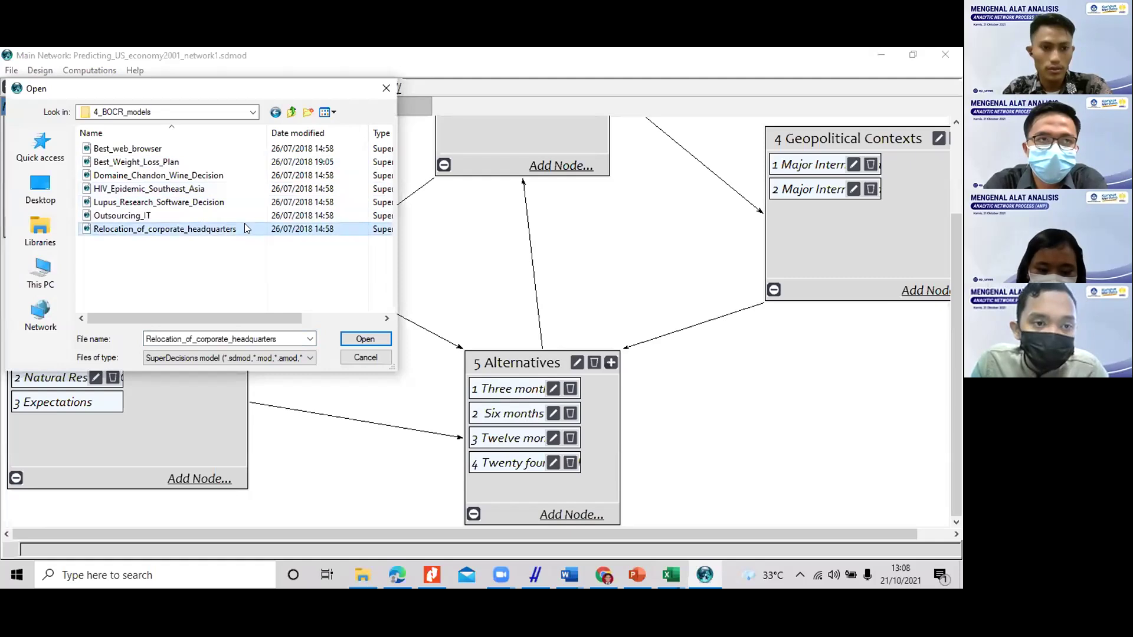
{"action": "left_click", "coordinate": [358, 337]}
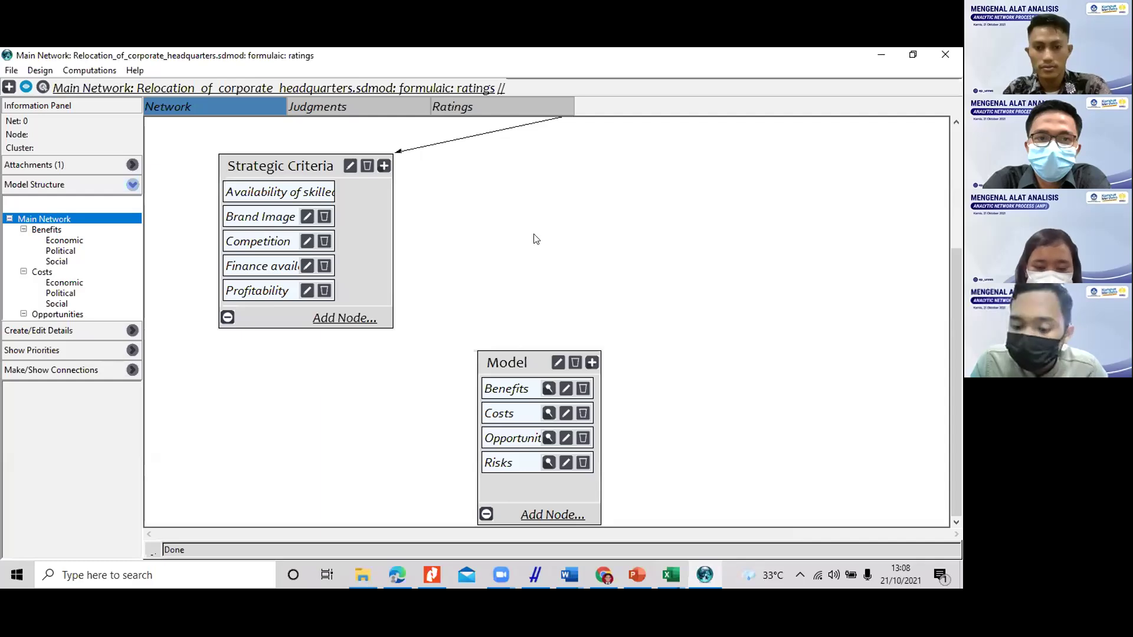
{"action": "left_click", "coordinate": [960, 201]}
{"action": "left_click_drag", "start_coordinate": [961, 233], "coordinate": [961, 200]}
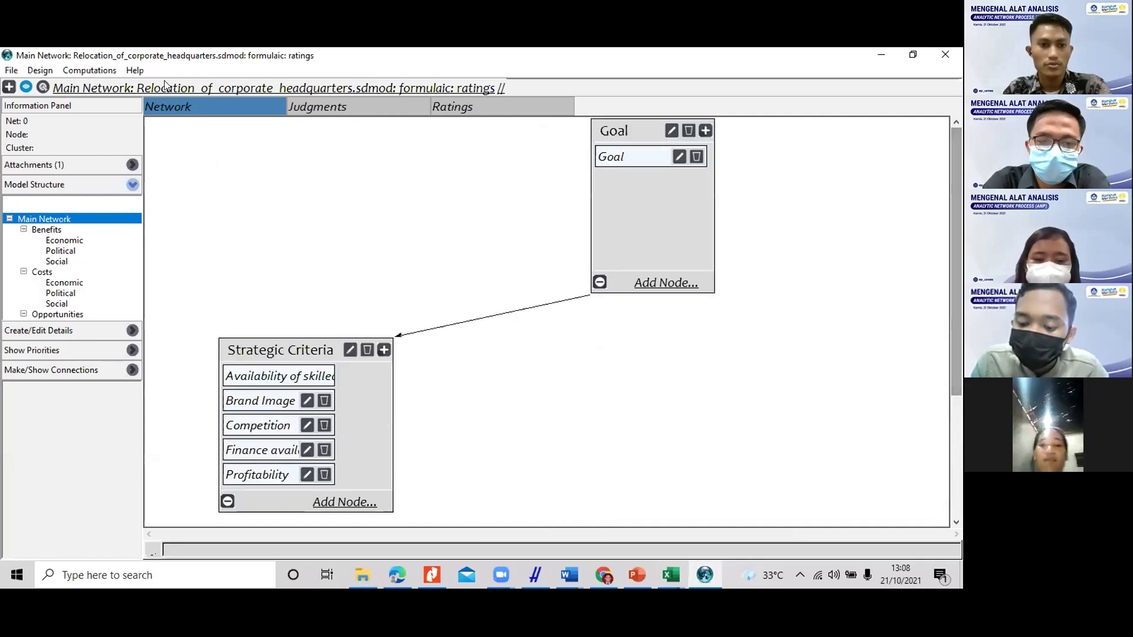
Step: Open the Outsourcing_IT sample model from the 4_BOCR_models folder
{"action": "left_click", "coordinate": [132, 70]}
{"action": "left_click", "coordinate": [177, 130]}
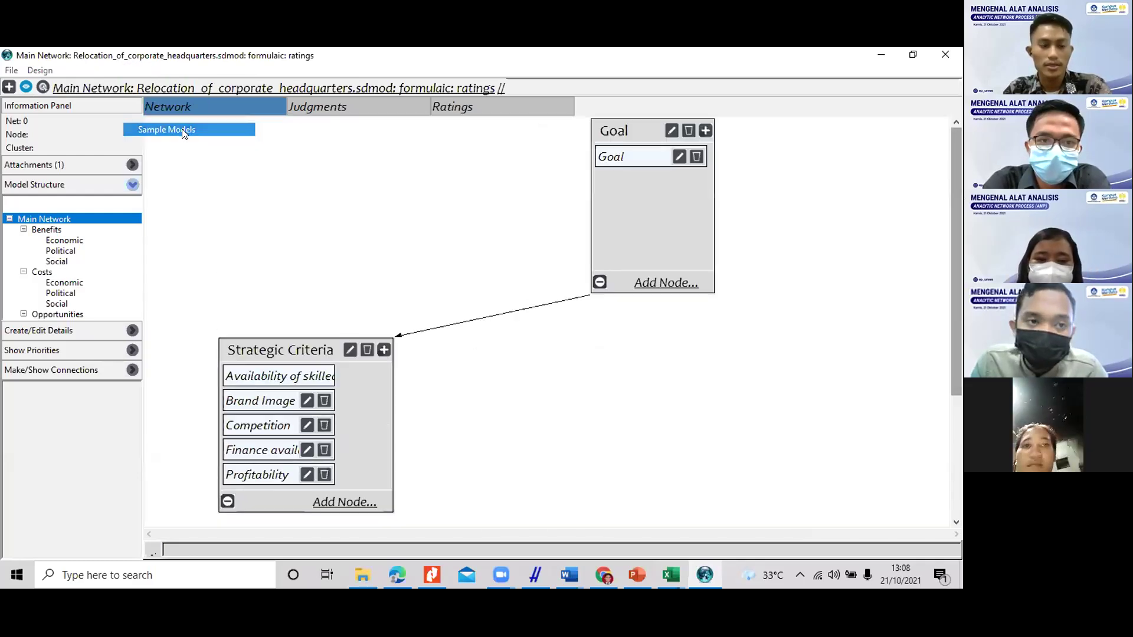
{"action": "double_click", "coordinate": [150, 189]}
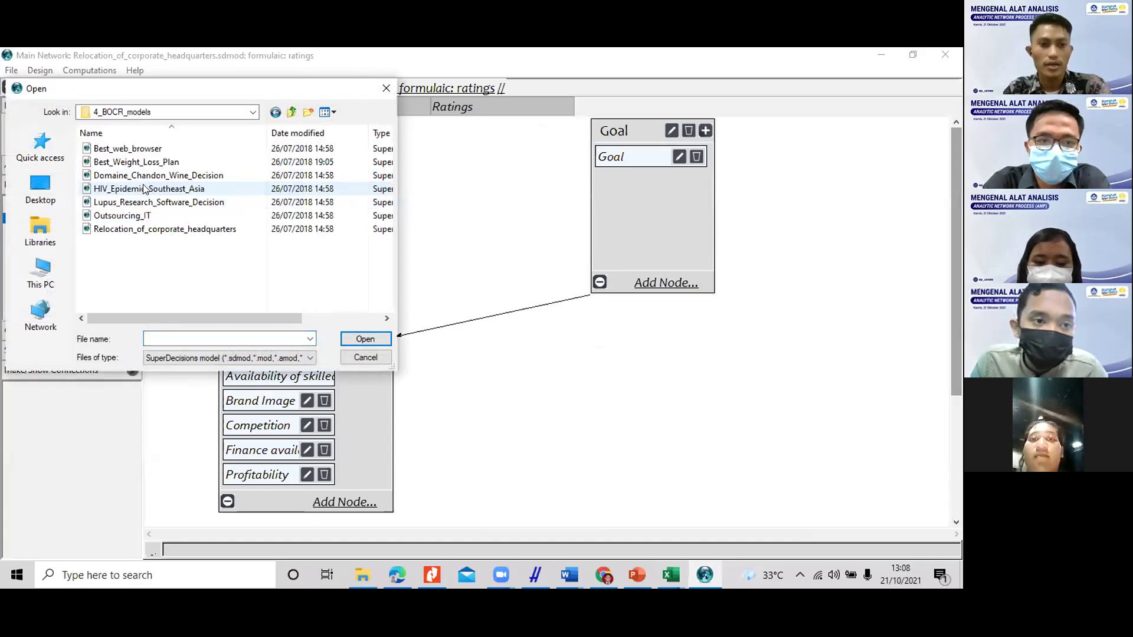
{"action": "left_click", "coordinate": [152, 214]}
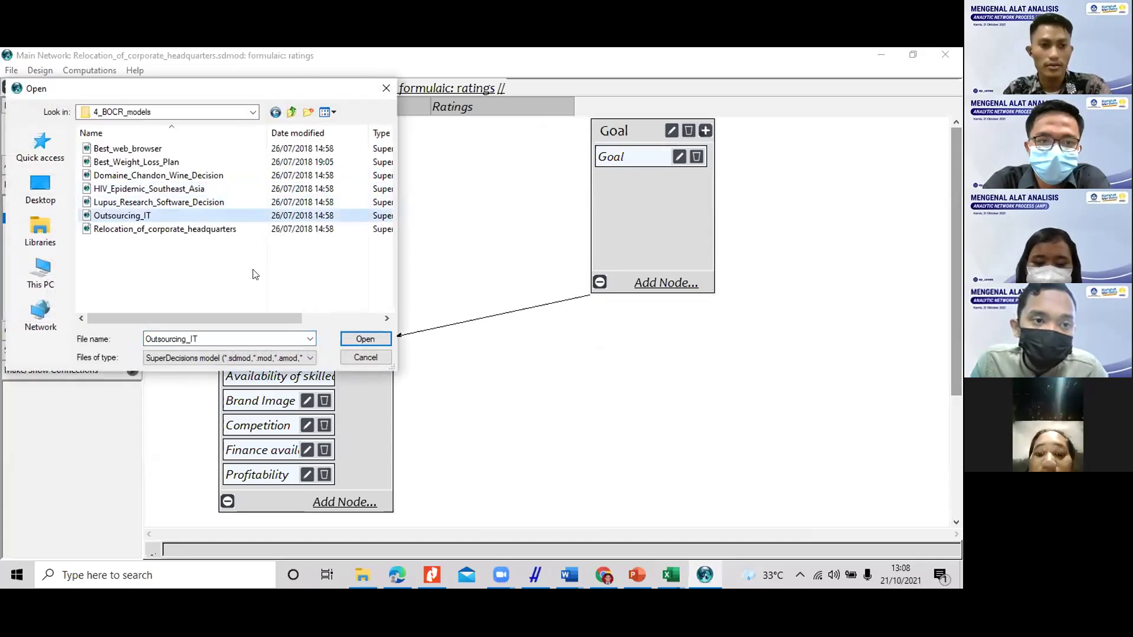
{"action": "left_click", "coordinate": [356, 338]}
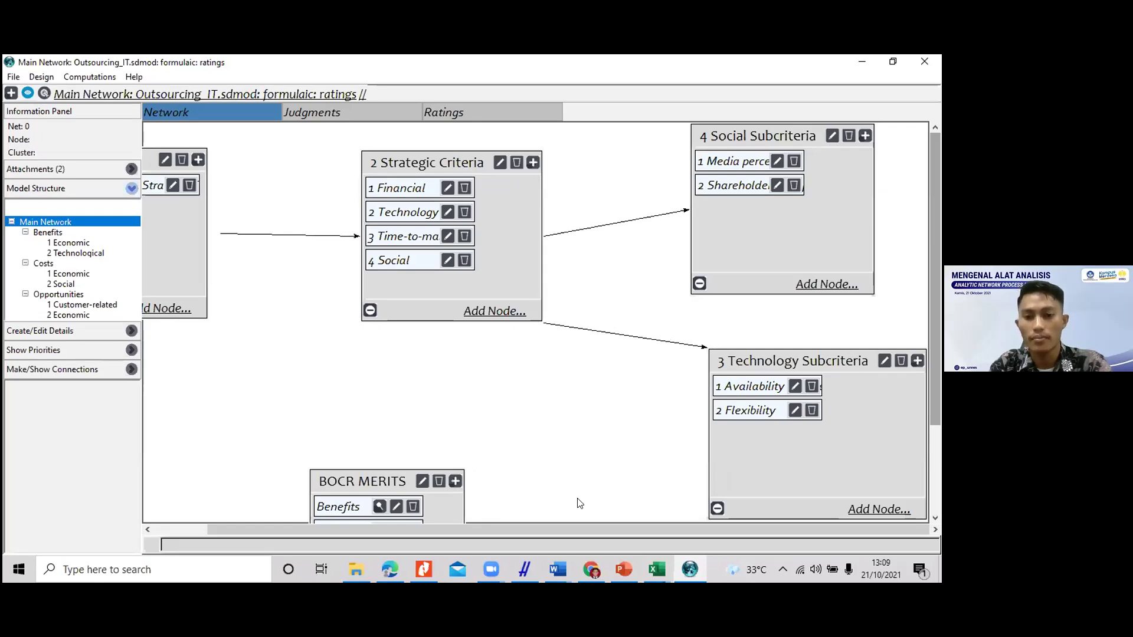
Step: Switch to Chrome and open the Library Genesis website in a new tab, looking it up as libgen
{"action": "left_click", "coordinate": [592, 573]}
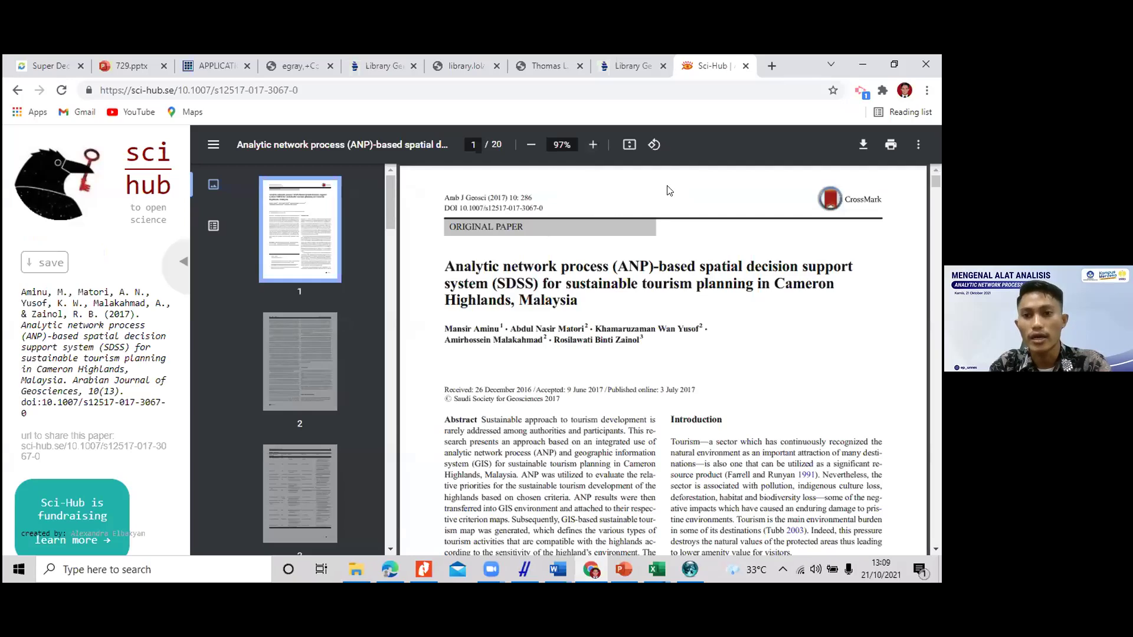
{"action": "key", "text": "ctrl+t"}
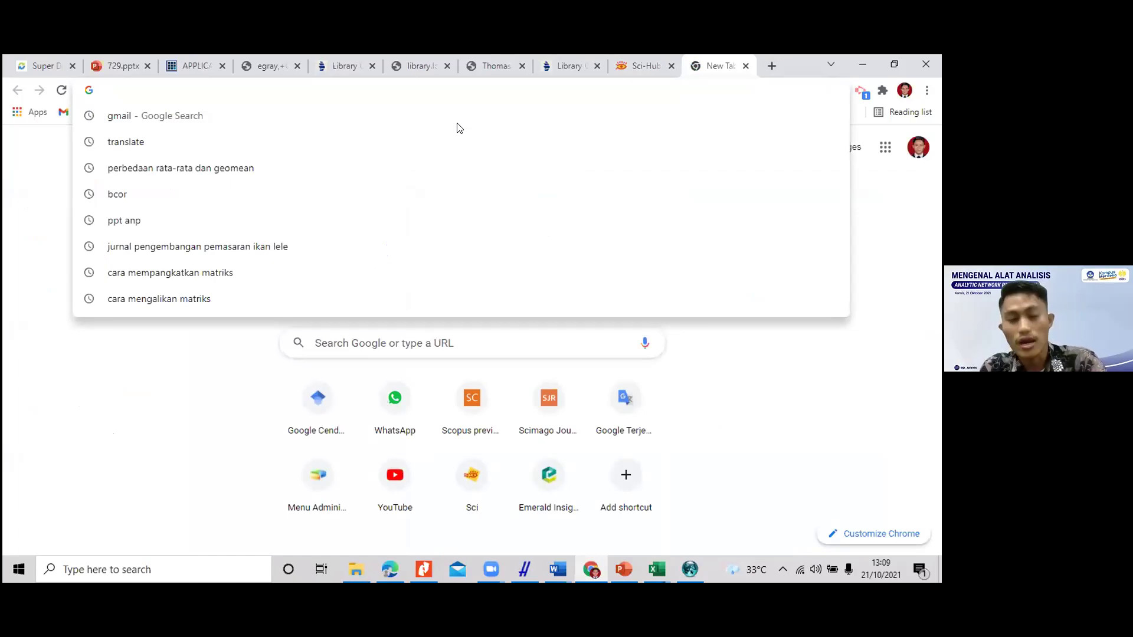
{"action": "type", "text": "lib"}
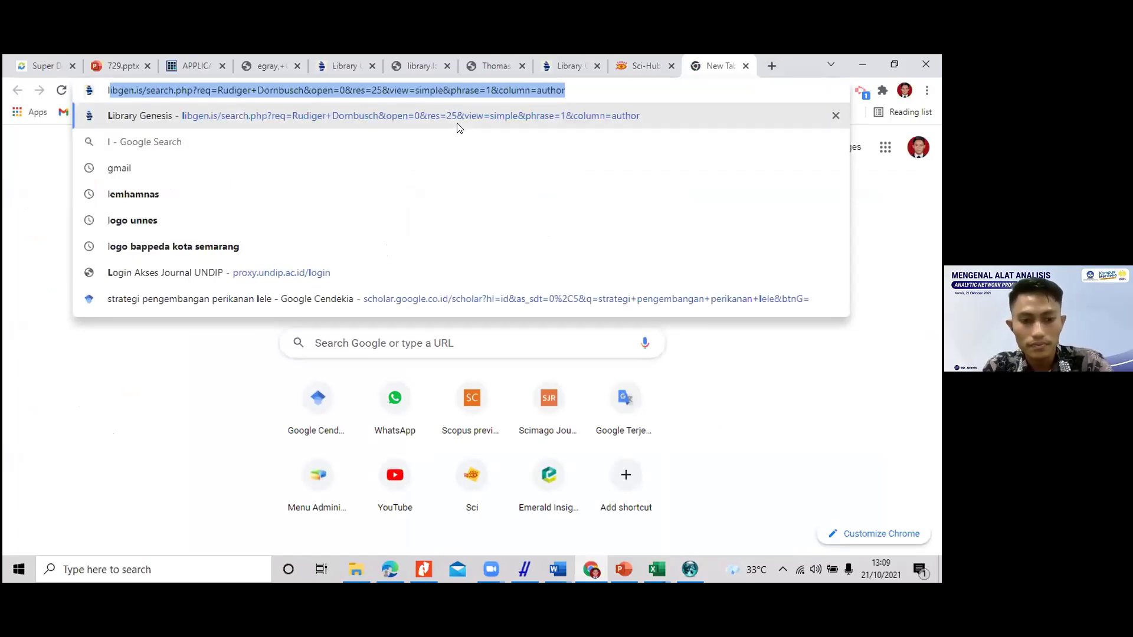
{"action": "type", "text": "gen"}
{"action": "key", "text": "BackSpace"}
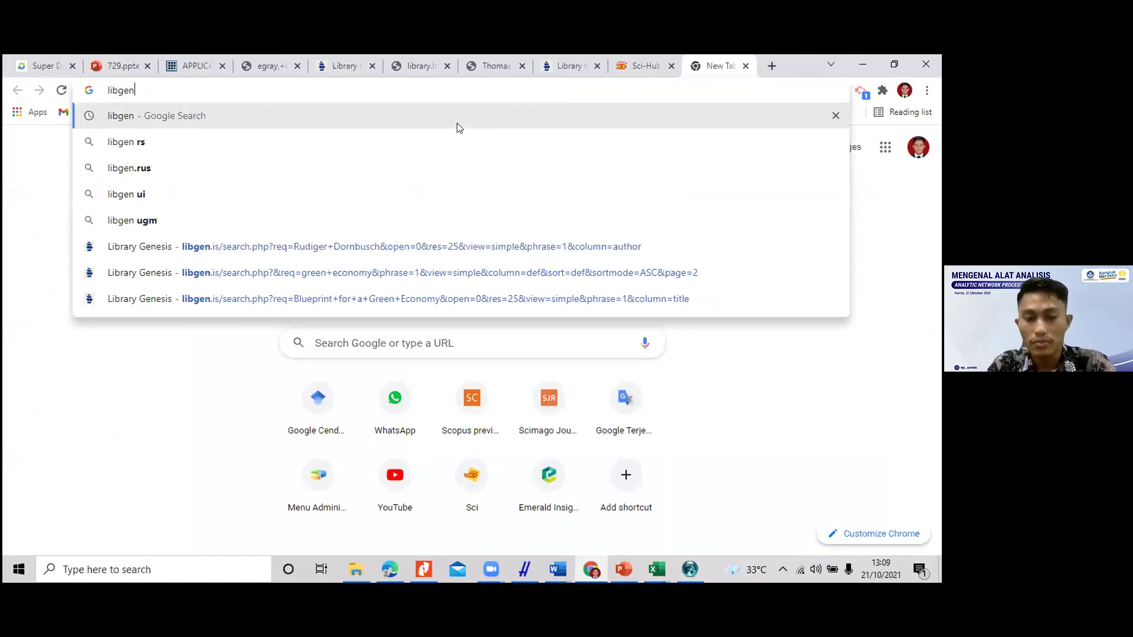
{"action": "key", "text": "Return"}
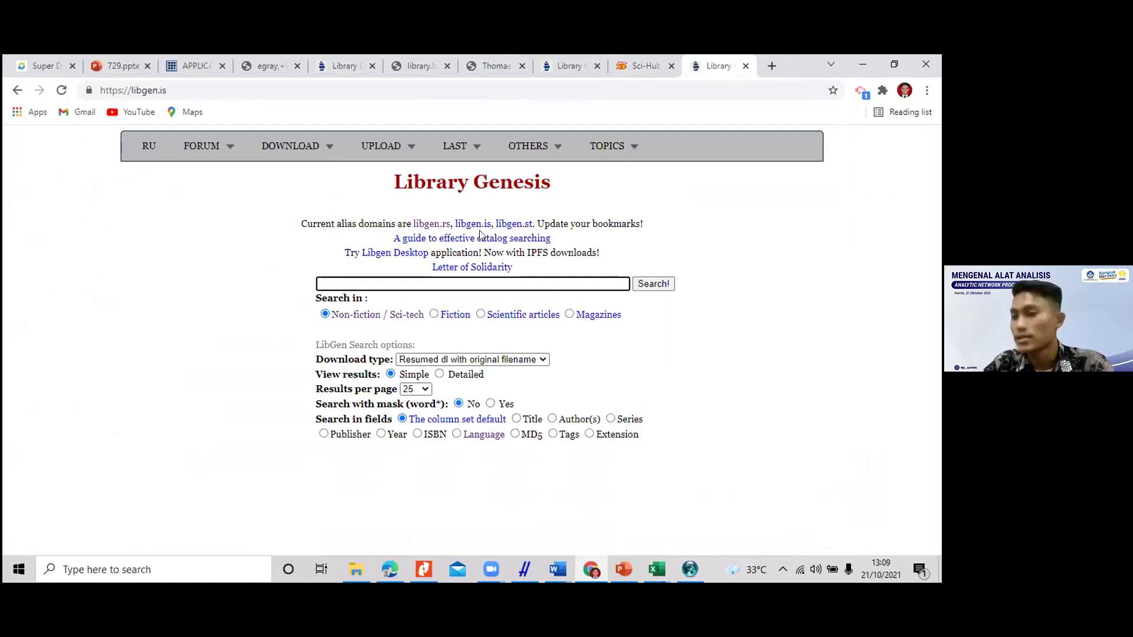
Step: Search Library Genesis for saaty and look over the listed books and their publication years
{"action": "left_click", "coordinate": [405, 285]}
{"action": "type", "text": "saaty"}
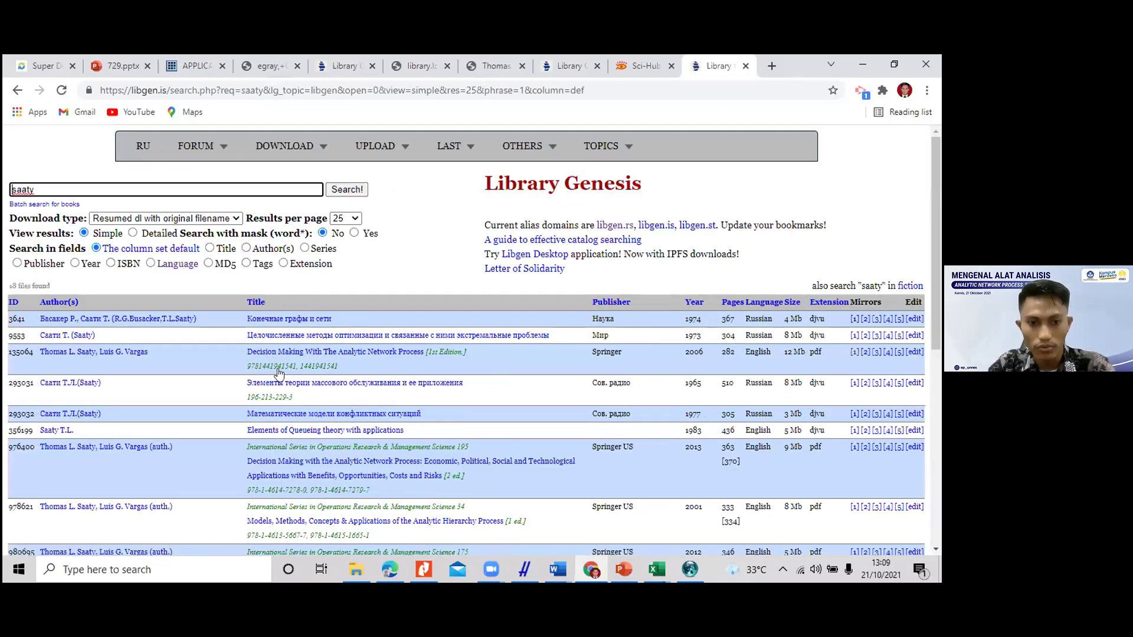
{"action": "scroll", "coordinate": [282, 352], "scroll_direction": "down", "scroll_amount": 1}
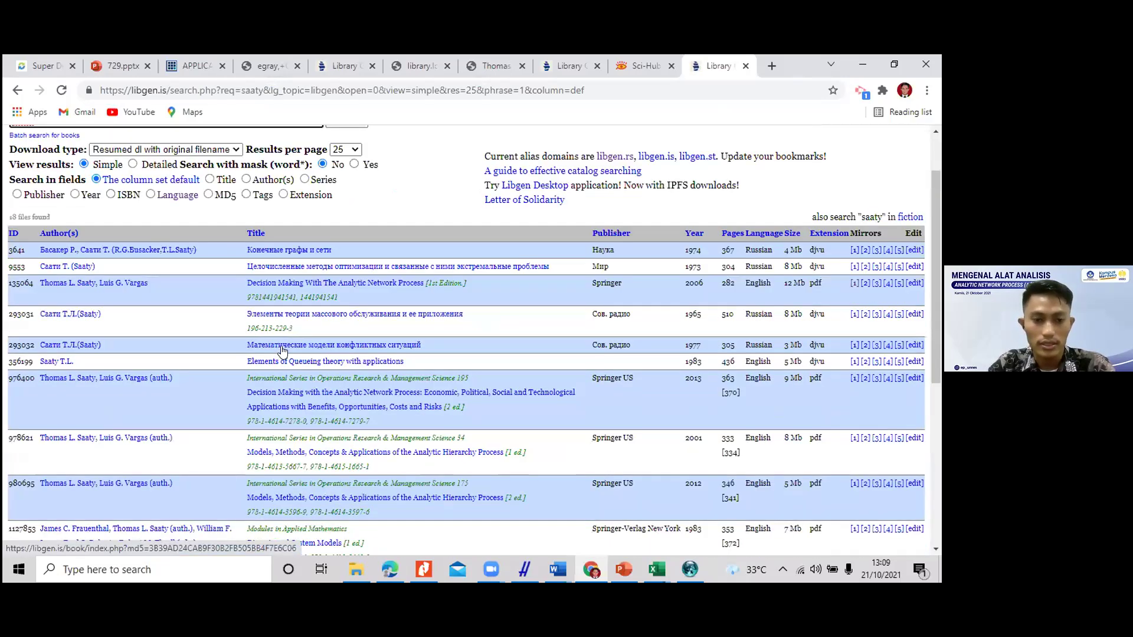
{"action": "scroll", "coordinate": [282, 352], "scroll_direction": "down", "scroll_amount": 5}
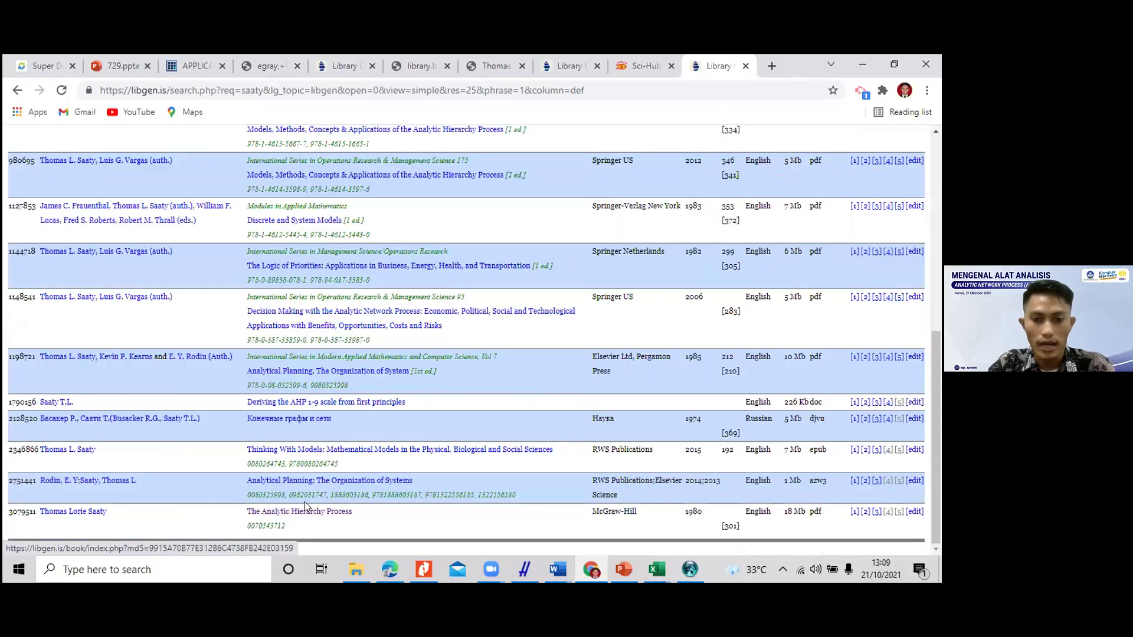
{"action": "double_click", "coordinate": [694, 517]}
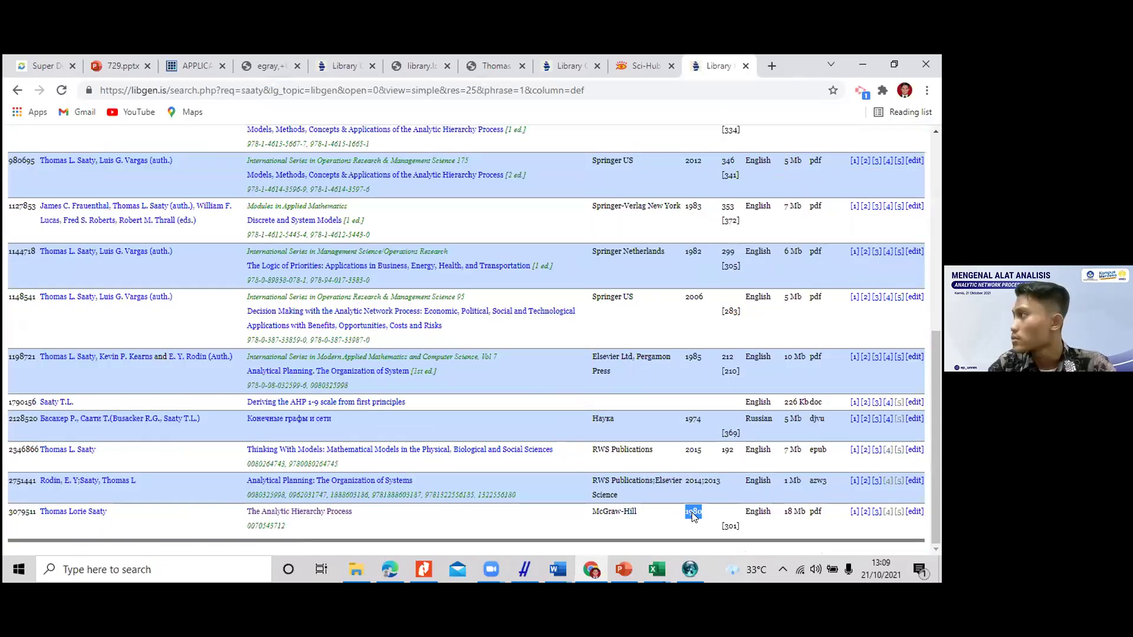
{"action": "scroll", "coordinate": [323, 350], "scroll_direction": "up", "scroll_amount": 7}
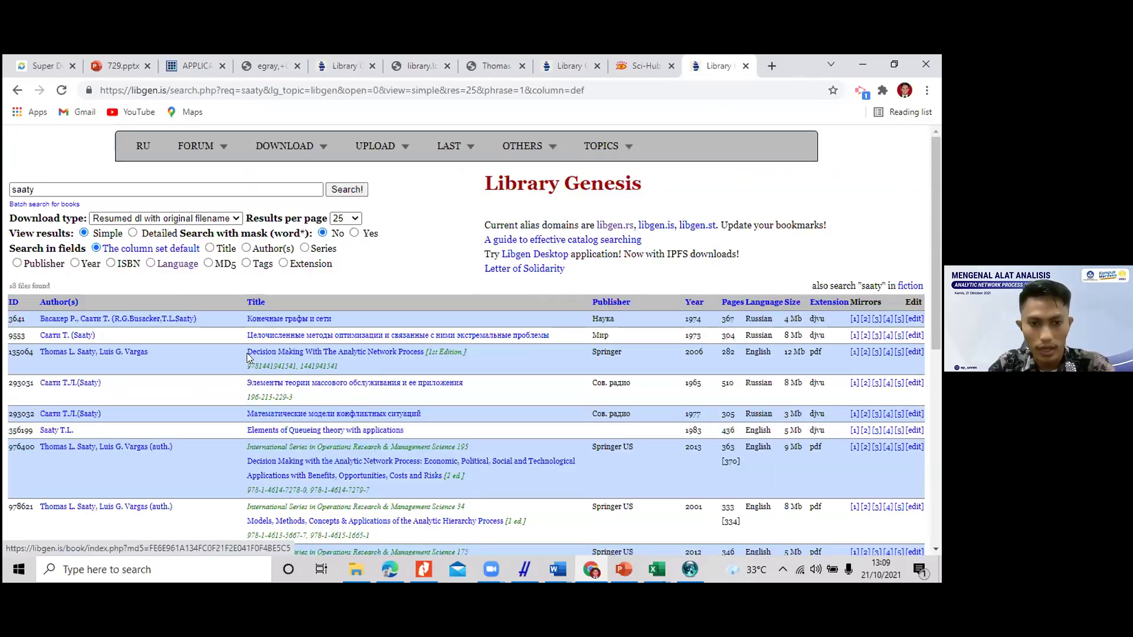
{"action": "left_click_drag", "start_coordinate": [694, 352], "coordinate": [704, 352]}
{"action": "left_click", "coordinate": [692, 334]}
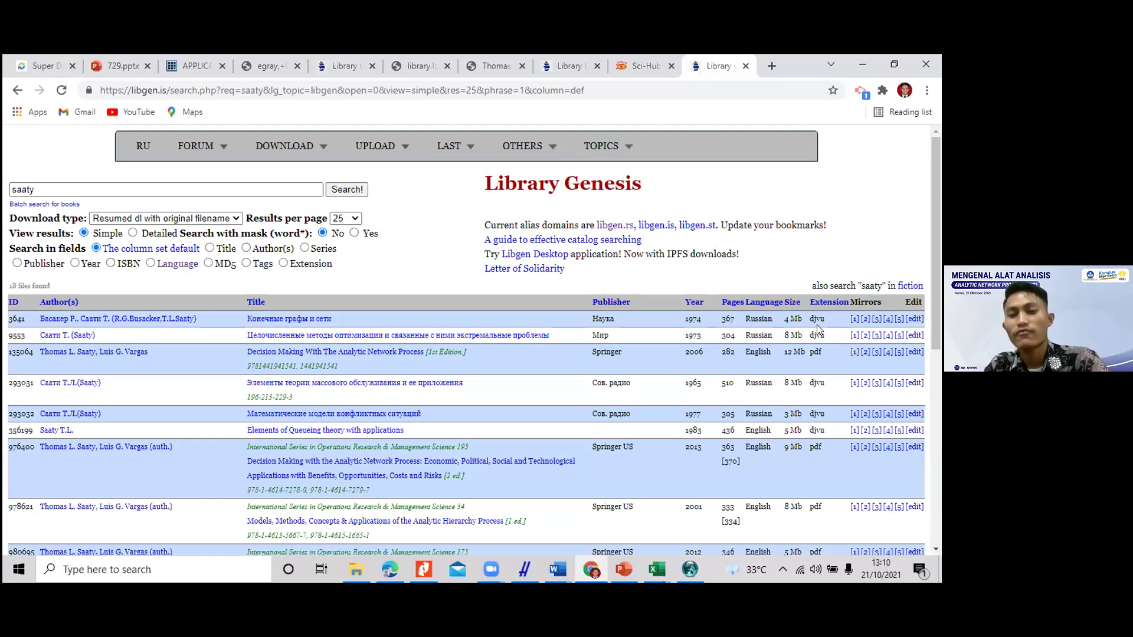
Step: Open the first mirror of the 2006 book Decision Making With The Analytic Network Process in a new tab and download its PDF
{"action": "left_click_drag", "start_coordinate": [939, 310], "coordinate": [940, 359]}
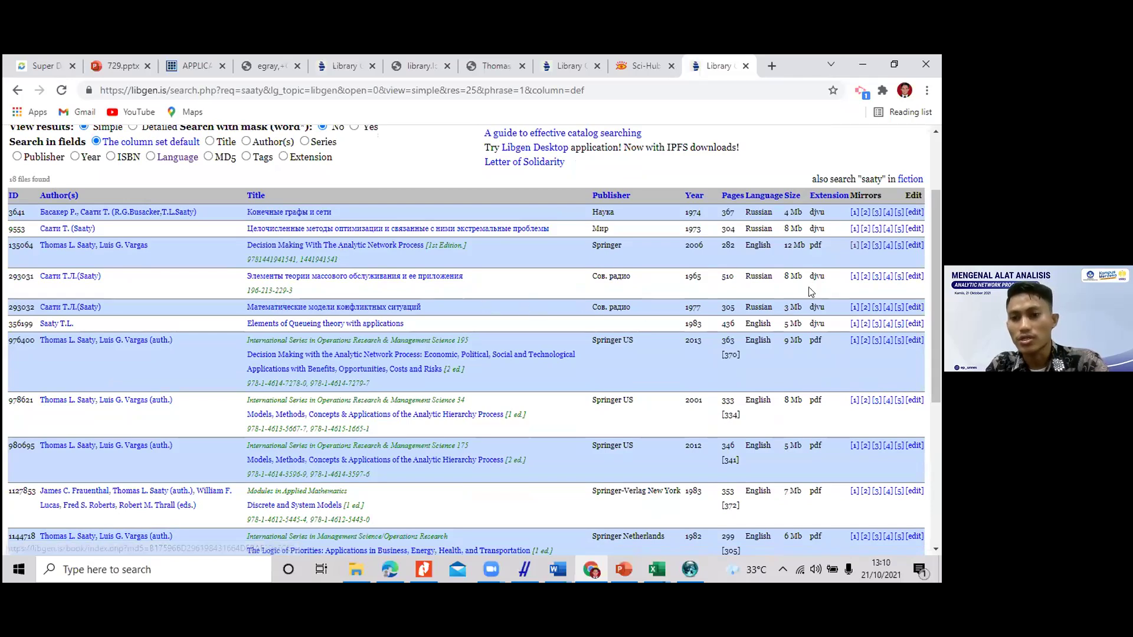
{"action": "right_click", "coordinate": [854, 246]}
{"action": "left_click", "coordinate": [847, 256]}
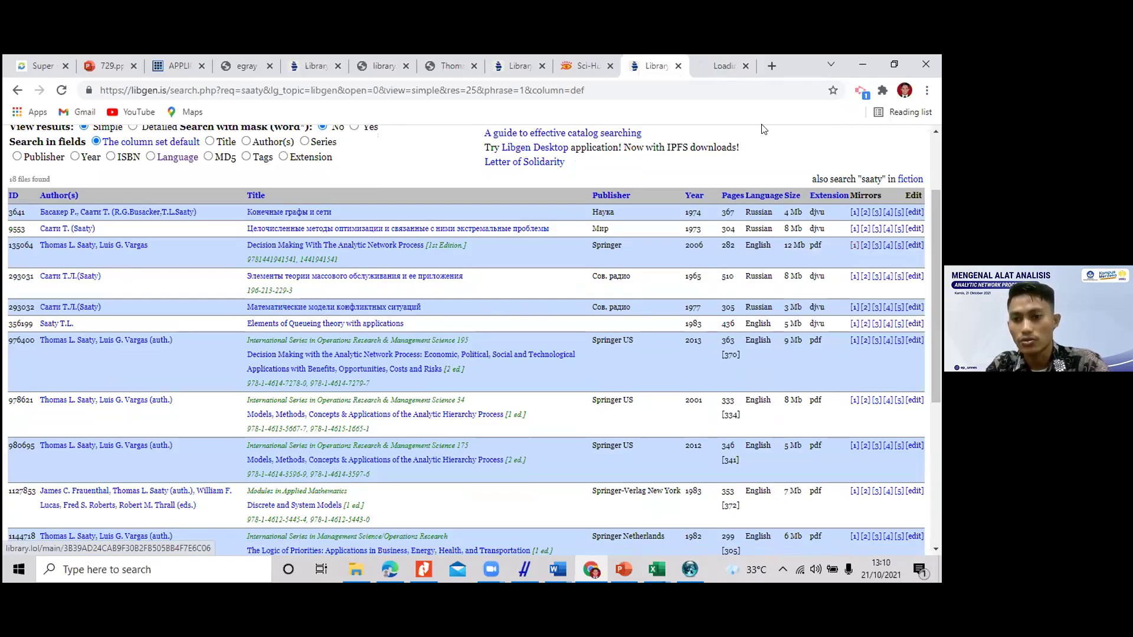
{"action": "left_click", "coordinate": [717, 58]}
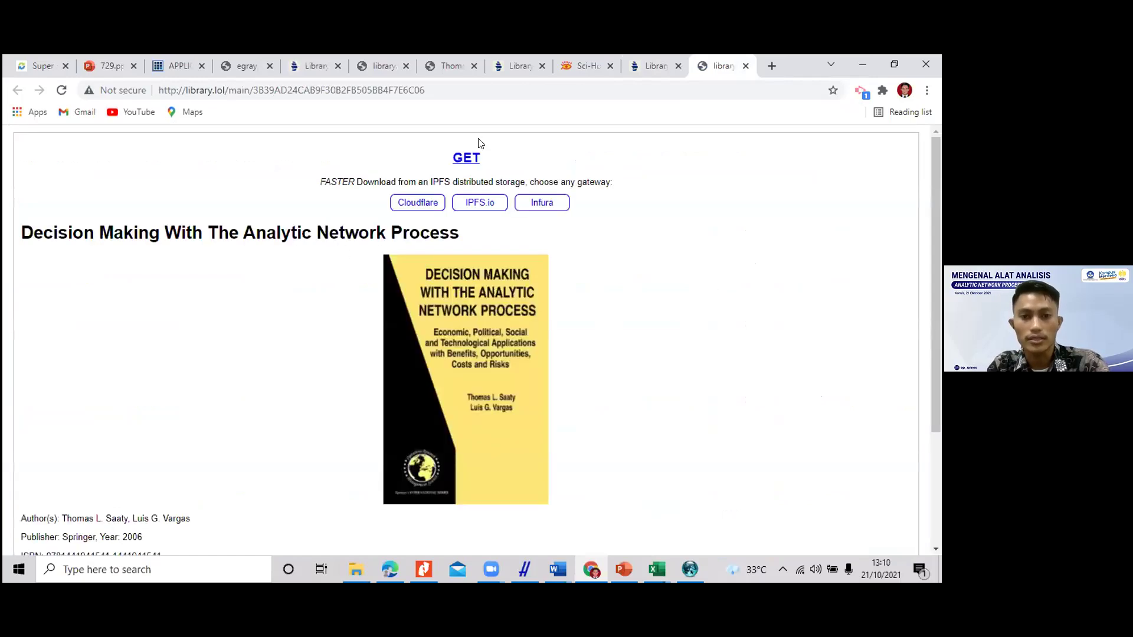
{"action": "left_click", "coordinate": [474, 158]}
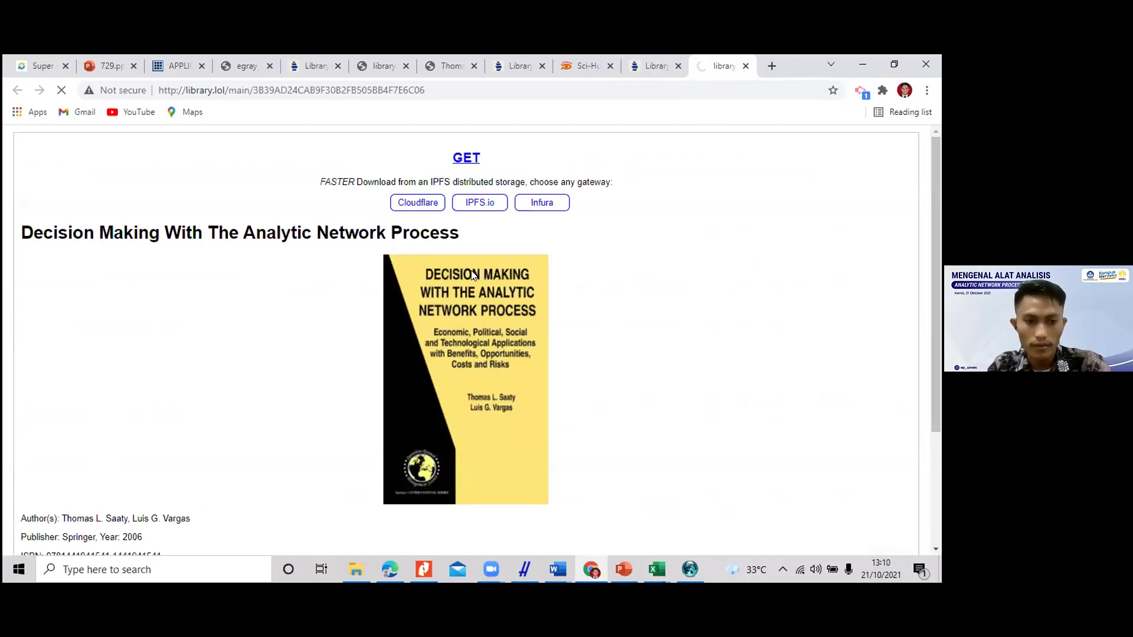
{"action": "scroll", "coordinate": [600, 204], "scroll_direction": "down", "scroll_amount": 1}
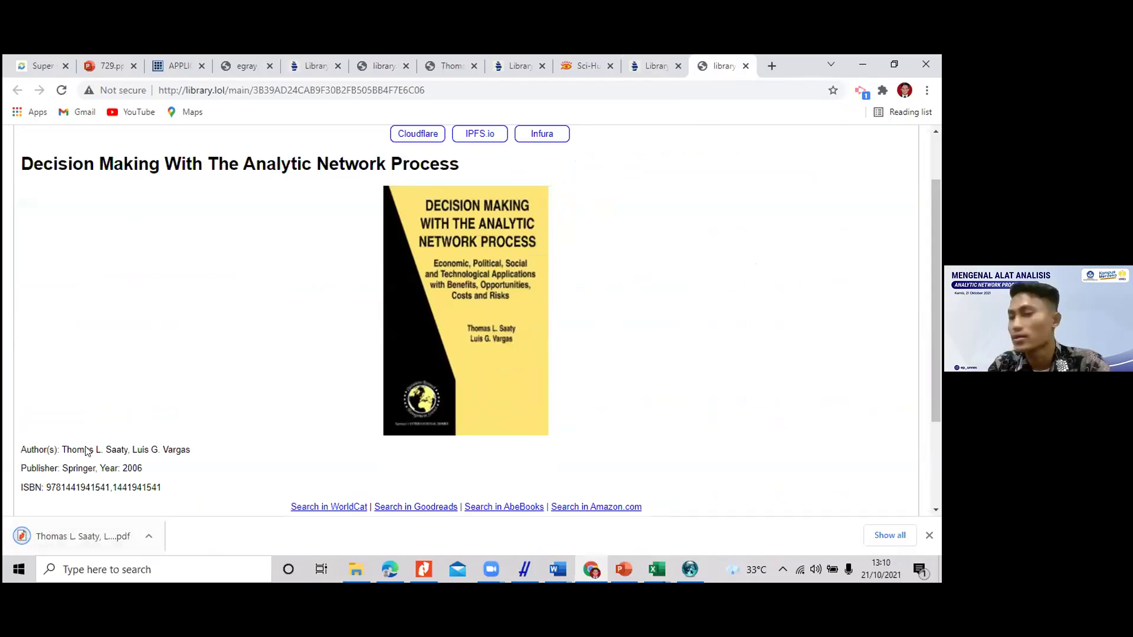
Step: Return to the saaty search results to look over the other books, and open the downloaded book PDF
{"action": "left_click", "coordinate": [654, 66]}
{"action": "scroll", "coordinate": [483, 331], "scroll_direction": "down", "scroll_amount": 1}
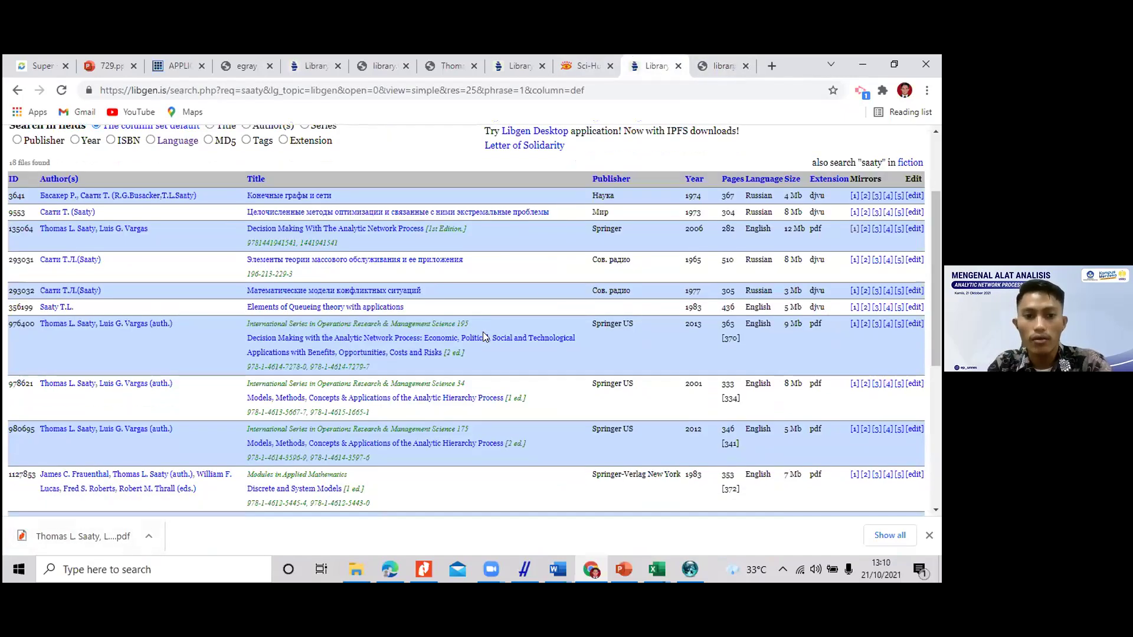
{"action": "scroll", "coordinate": [537, 375], "scroll_direction": "down", "scroll_amount": 5}
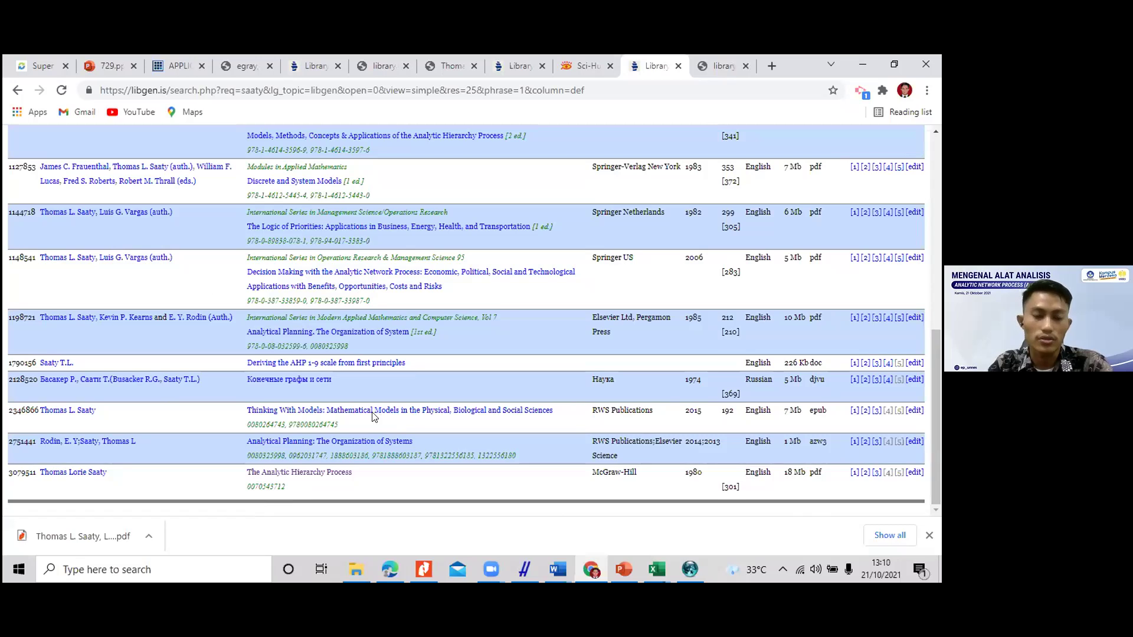
{"action": "scroll", "coordinate": [293, 317], "scroll_direction": "up", "scroll_amount": 10}
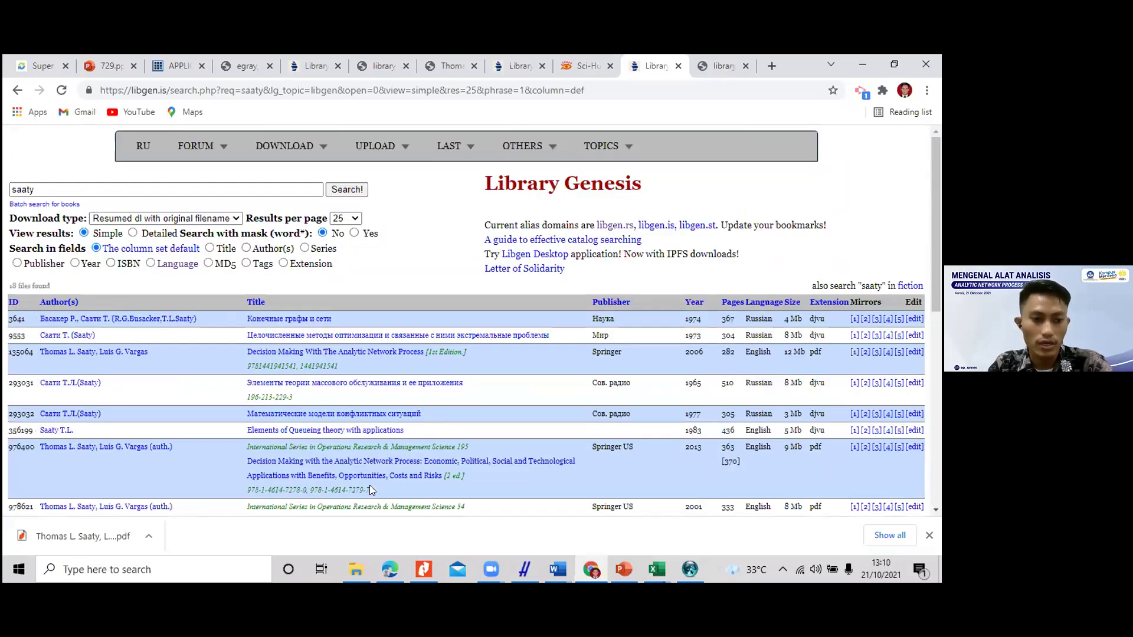
{"action": "left_click", "coordinate": [95, 537]}
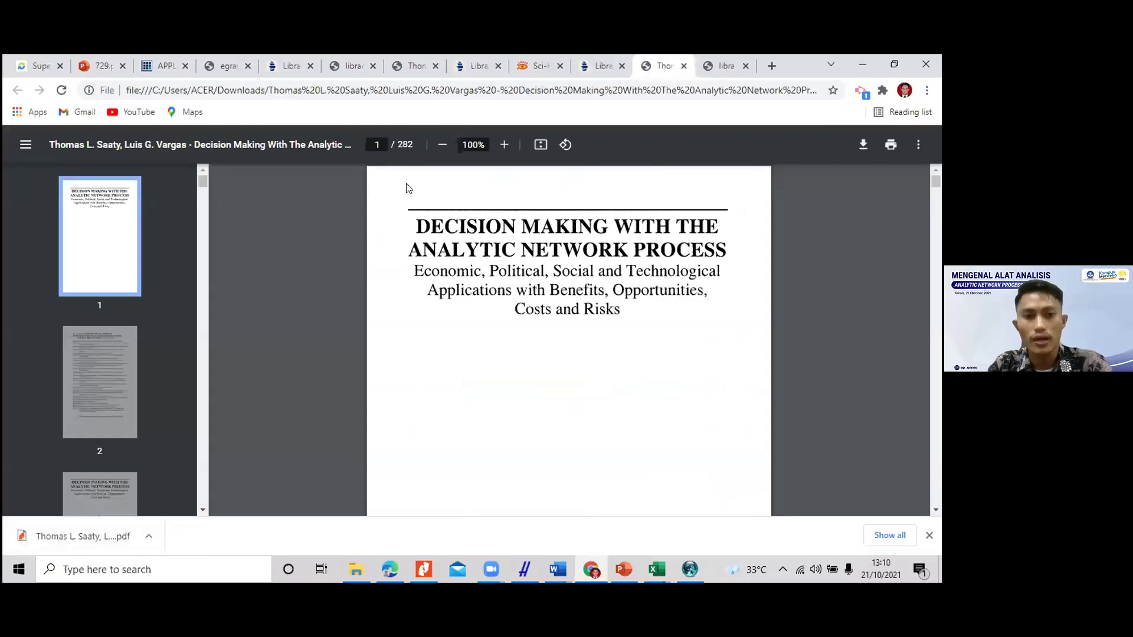
Step: Go to the table of contents on page 7 of the book PDF
{"action": "left_click", "coordinate": [93, 385]}
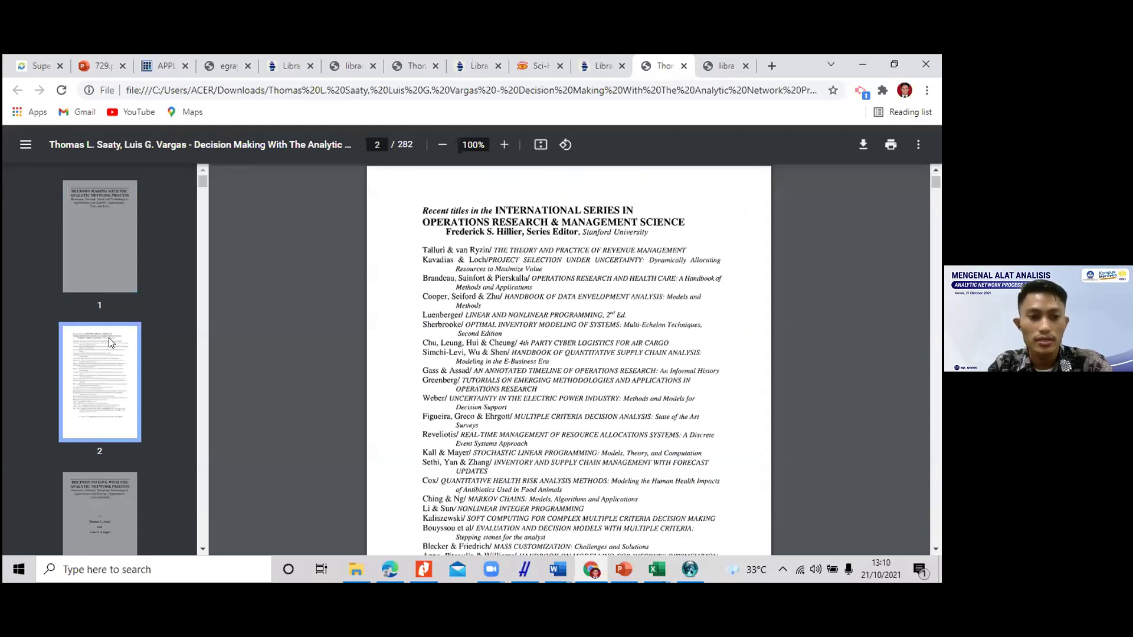
{"action": "scroll", "coordinate": [108, 337], "scroll_direction": "down", "scroll_amount": 3}
{"action": "left_click", "coordinate": [119, 337]}
{"action": "scroll", "coordinate": [119, 344], "scroll_direction": "down", "scroll_amount": 2}
{"action": "left_click", "coordinate": [119, 344]}
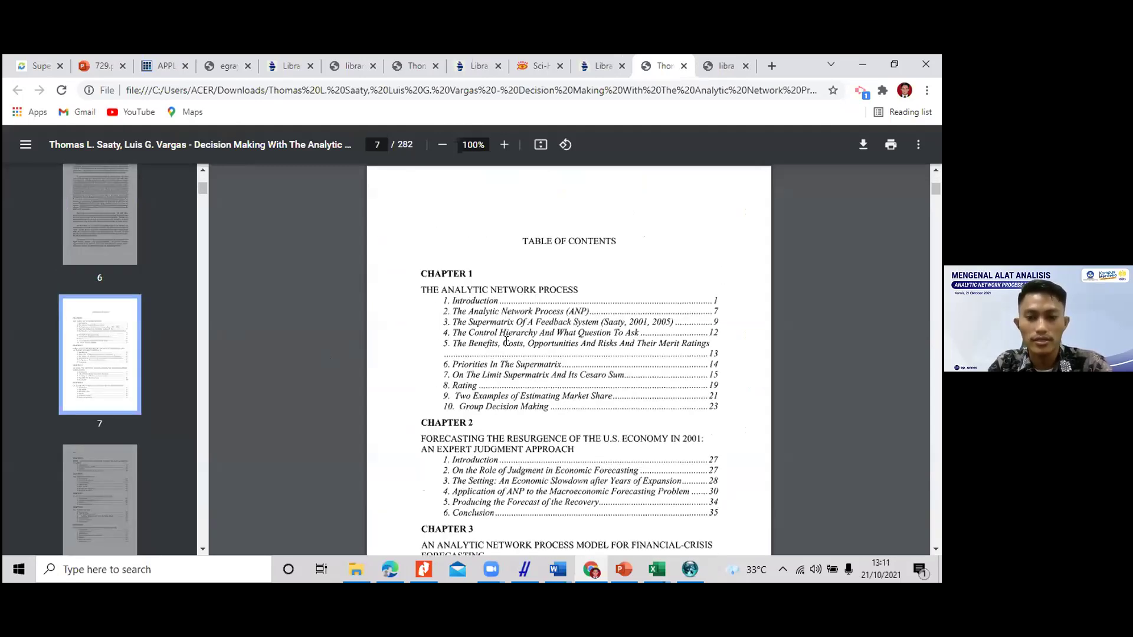
Step: Examine the book's table of contents from Chapter 1 to Chapter 13, and go back up to the introductory text on page 5
{"action": "scroll", "coordinate": [506, 342], "scroll_direction": "down", "scroll_amount": 1}
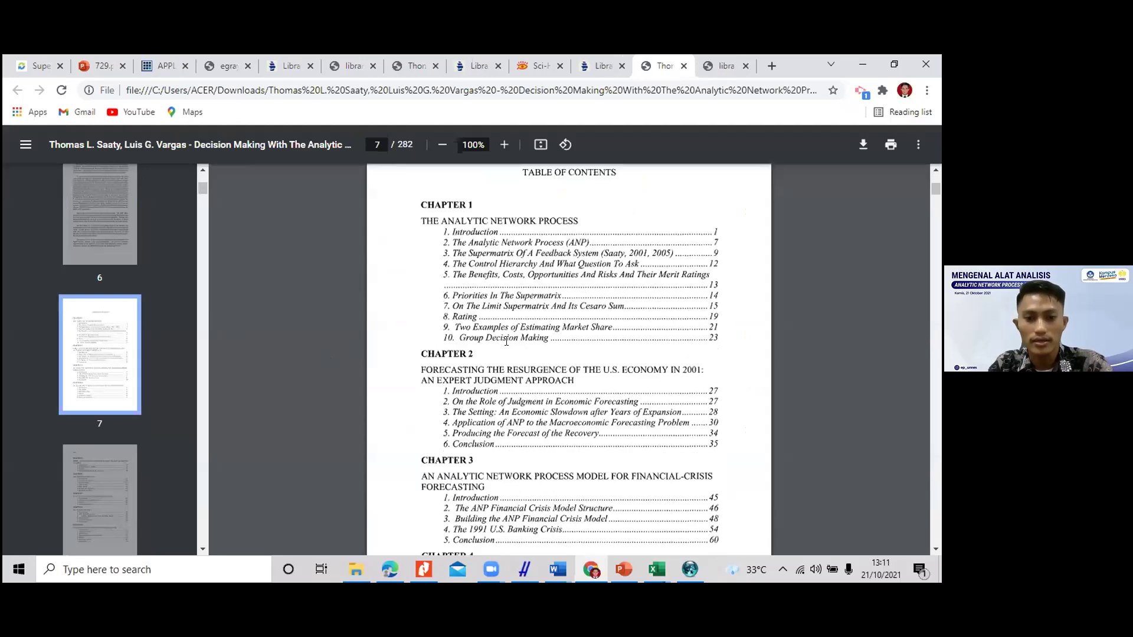
{"action": "scroll", "coordinate": [506, 341], "scroll_direction": "down", "scroll_amount": 4}
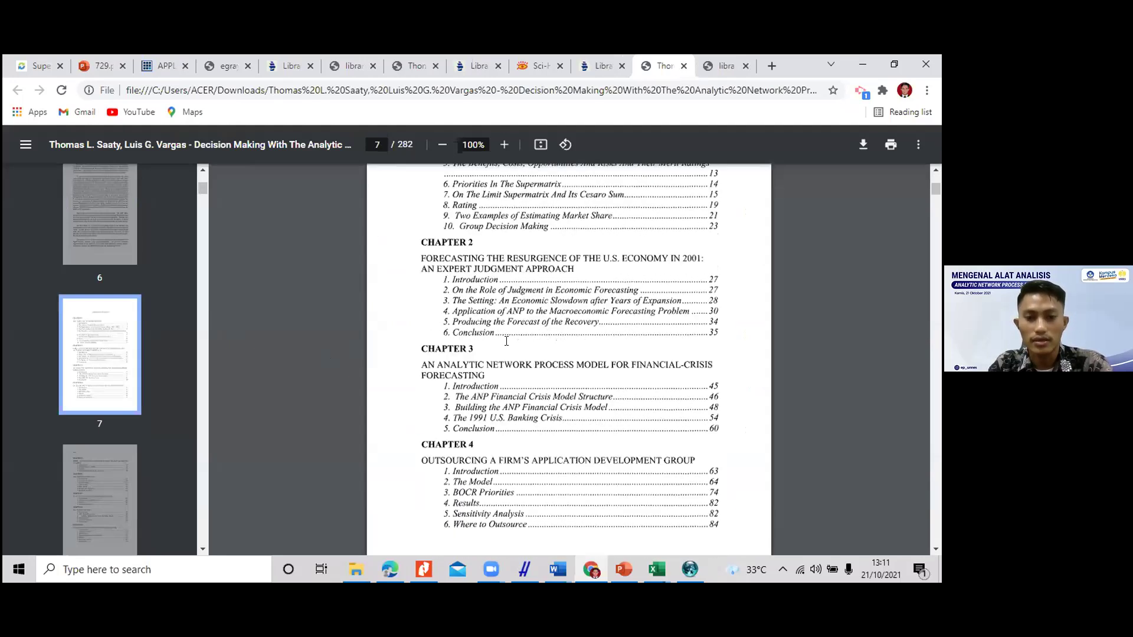
{"action": "scroll", "coordinate": [507, 341], "scroll_direction": "down", "scroll_amount": 15}
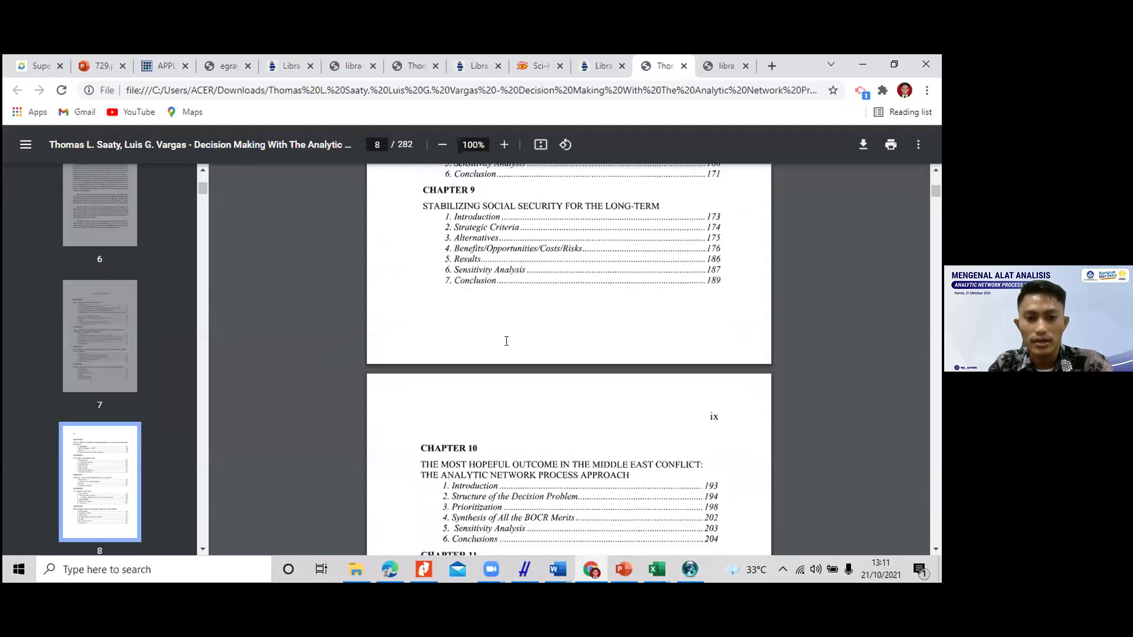
{"action": "scroll", "coordinate": [506, 341], "scroll_direction": "down", "scroll_amount": 1}
{"action": "scroll", "coordinate": [506, 341], "scroll_direction": "up", "scroll_amount": 5}
{"action": "scroll", "coordinate": [507, 341], "scroll_direction": "down", "scroll_amount": 5}
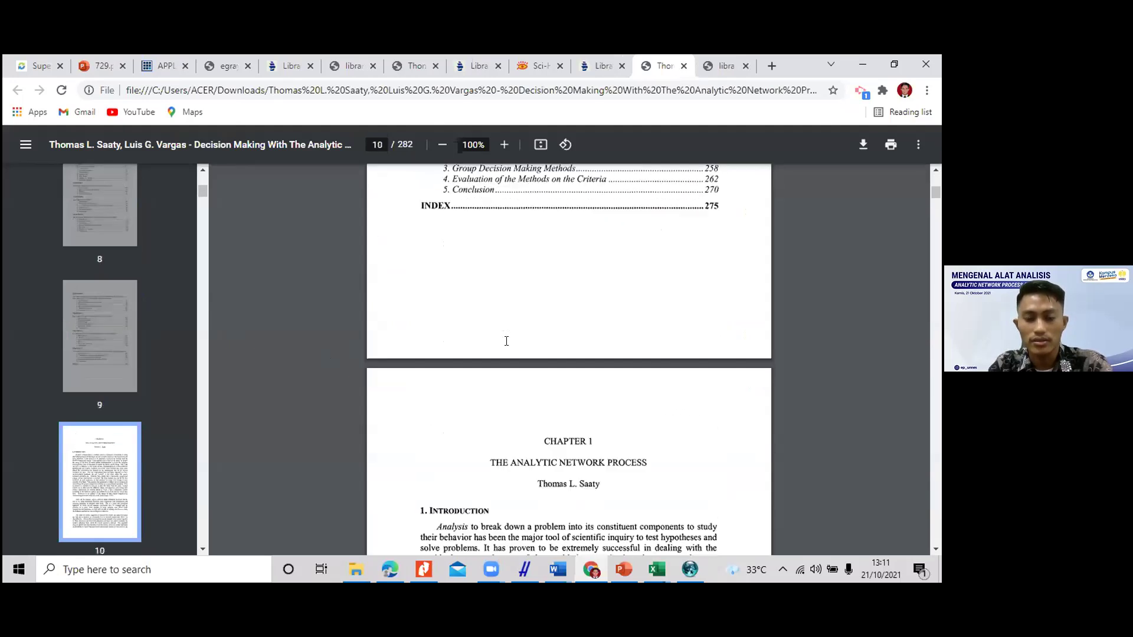
{"action": "scroll", "coordinate": [537, 362], "scroll_direction": "up", "scroll_amount": 5}
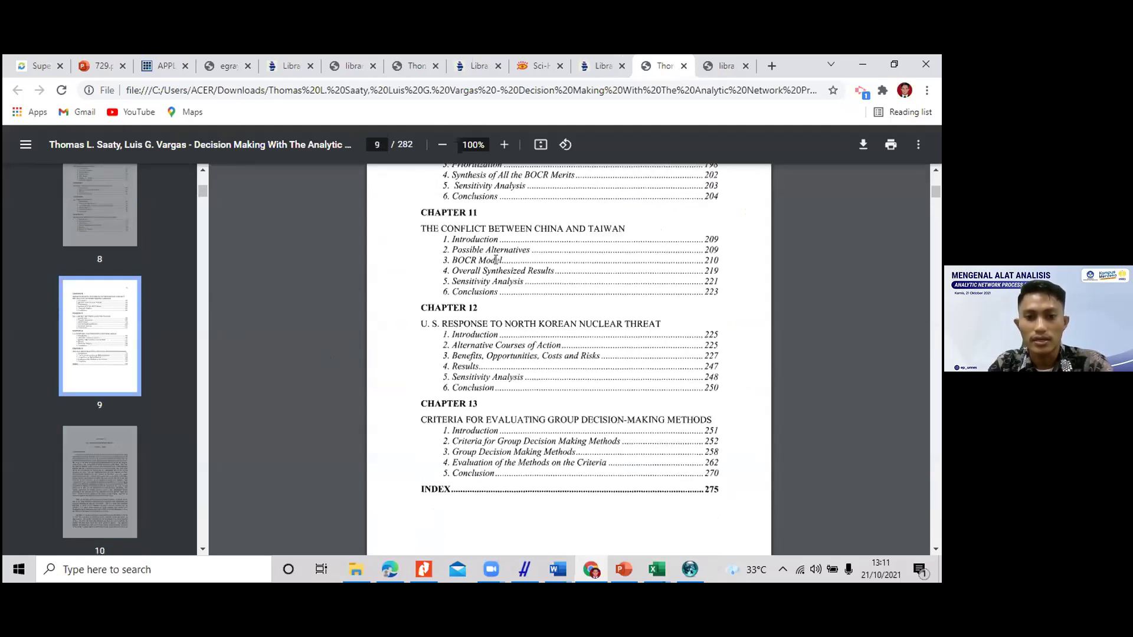
{"action": "scroll", "coordinate": [495, 259], "scroll_direction": "up", "scroll_amount": 2}
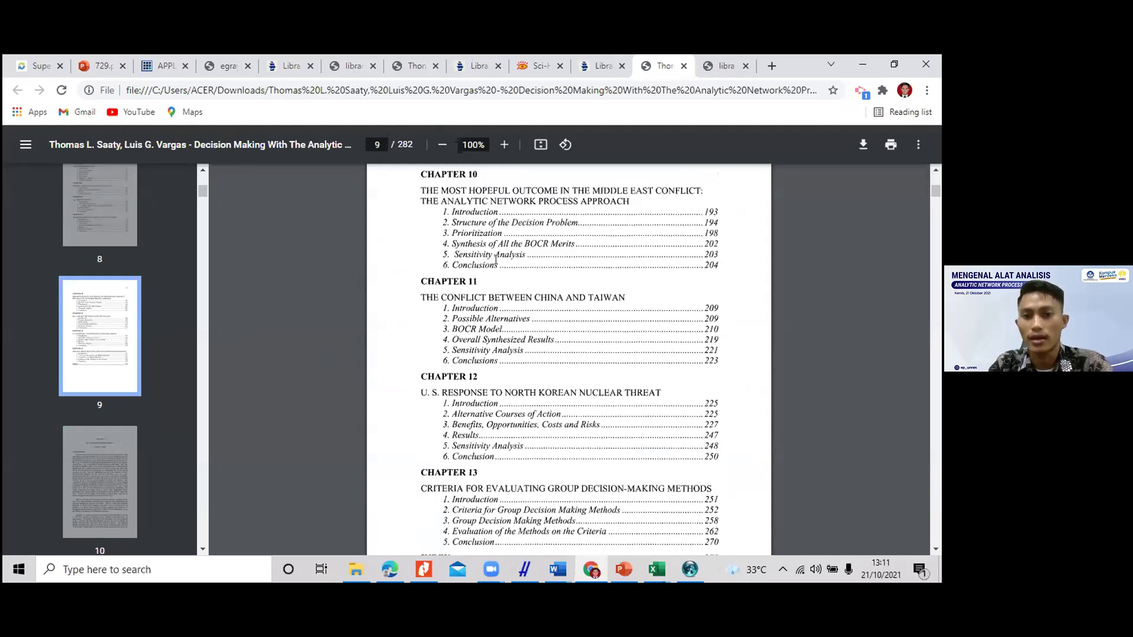
{"action": "scroll", "coordinate": [496, 260], "scroll_direction": "up", "scroll_amount": 9}
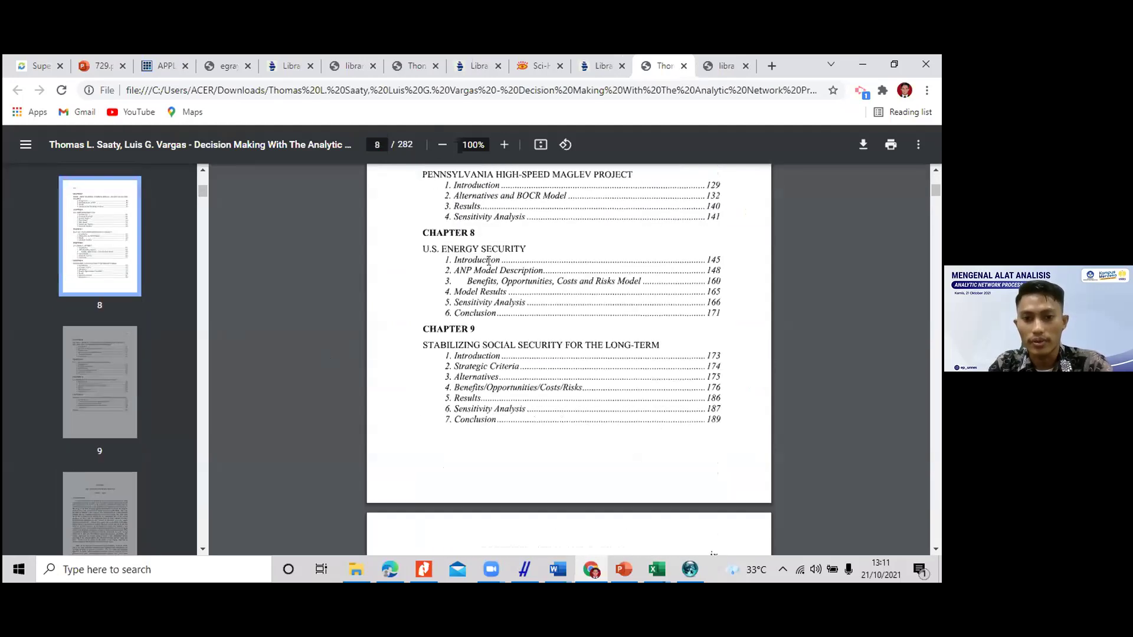
{"action": "scroll", "coordinate": [489, 260], "scroll_direction": "up", "scroll_amount": 2}
{"action": "scroll", "coordinate": [489, 260], "scroll_direction": "up", "scroll_amount": 16}
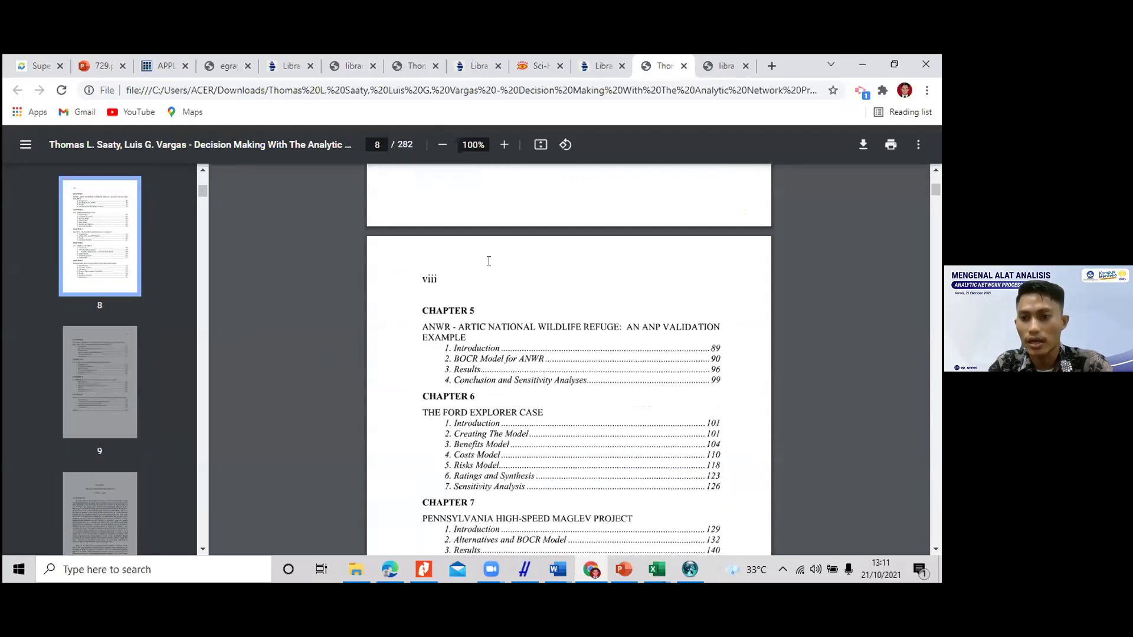
{"action": "scroll", "coordinate": [475, 289], "scroll_direction": "up", "scroll_amount": 8}
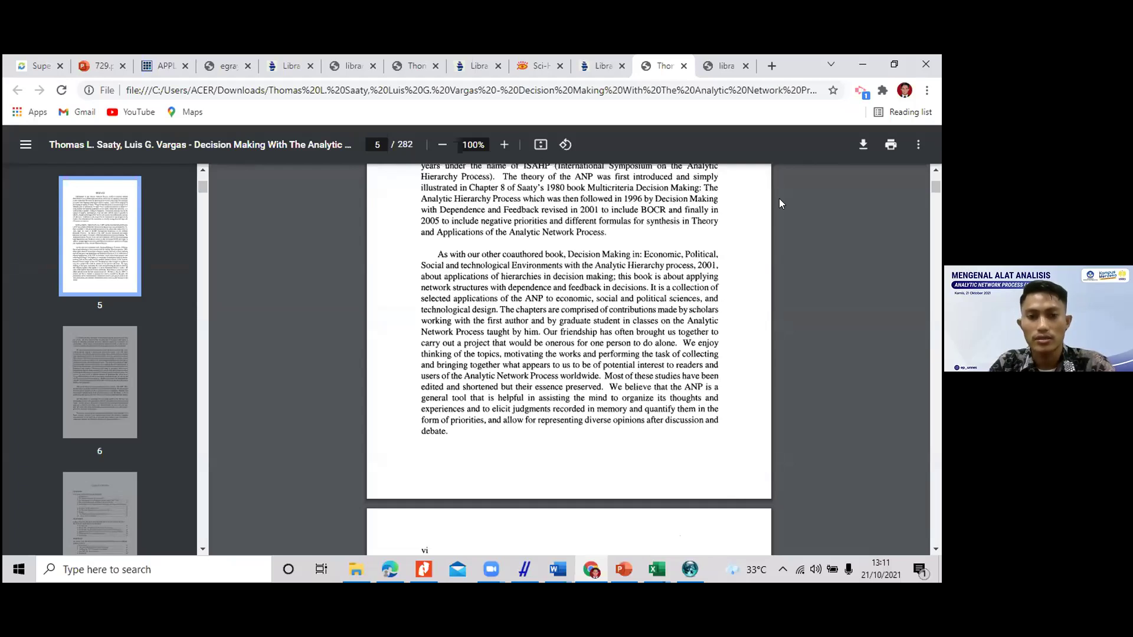
Step: Open Google Scholar in a new browser tab and search it for analisis ANP
{"action": "key", "text": "ctrl+t"}
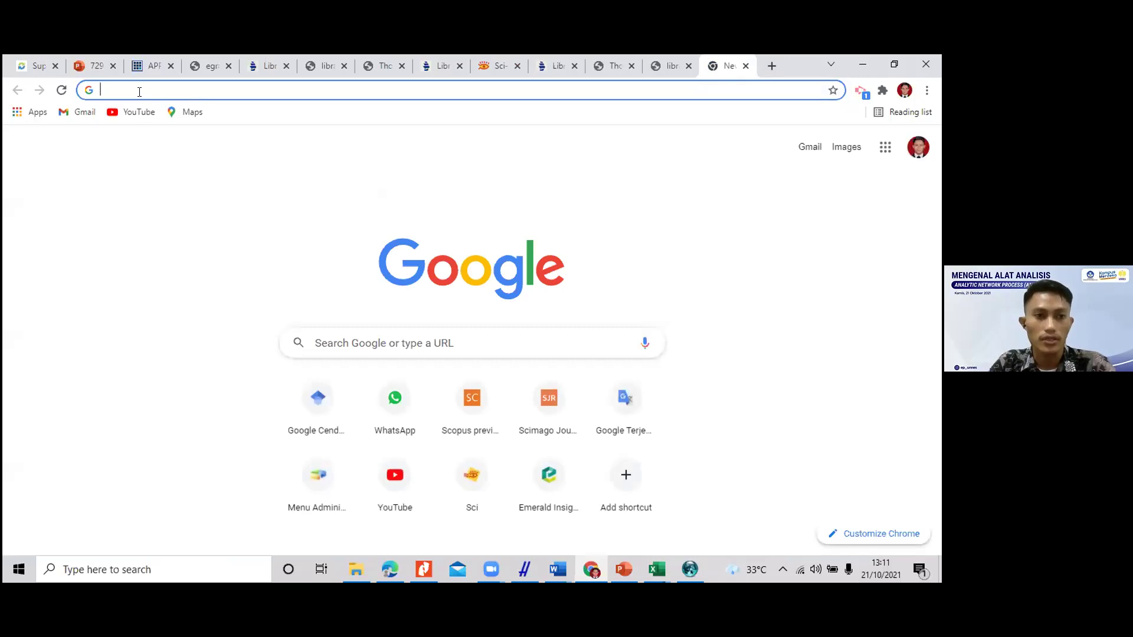
{"action": "left_click", "coordinate": [139, 90]}
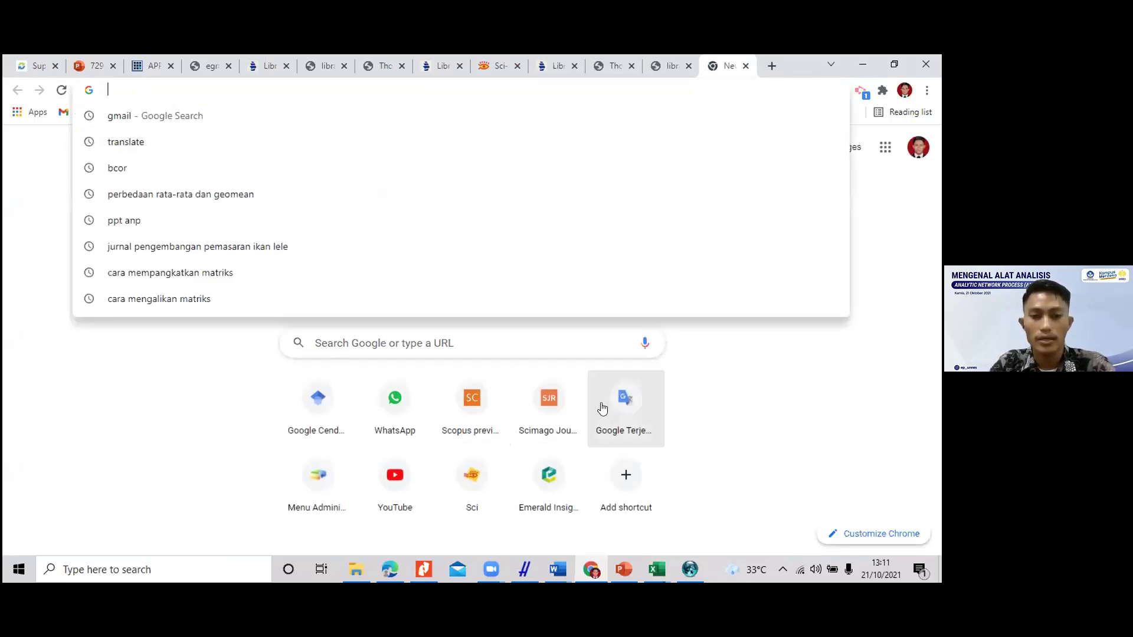
{"action": "left_click", "coordinate": [341, 415]}
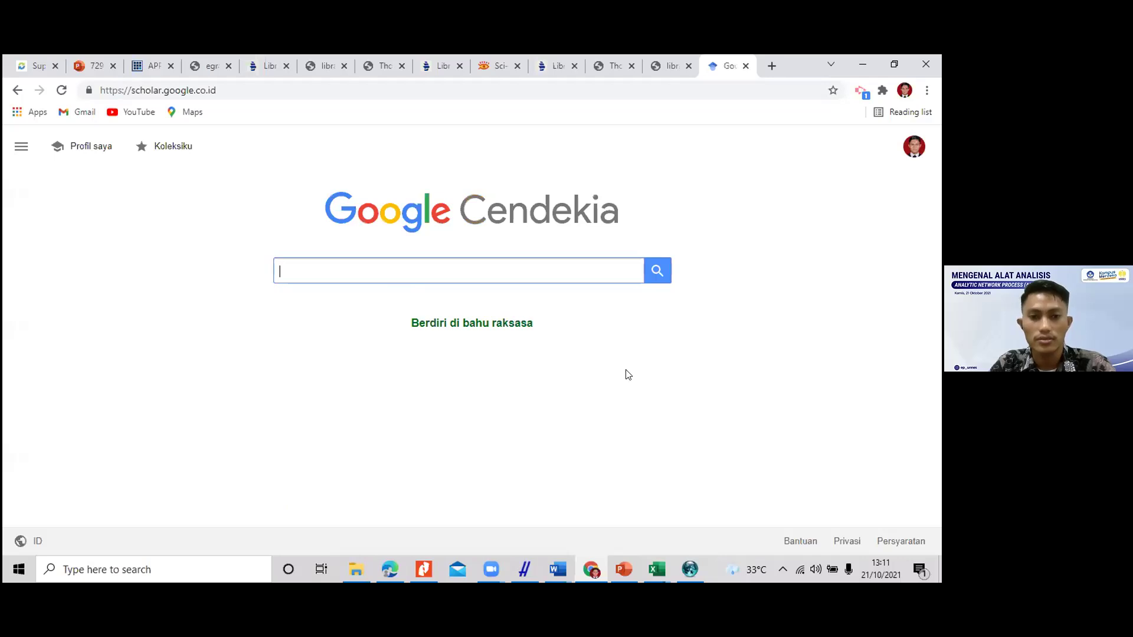
{"action": "left_click", "coordinate": [348, 256]}
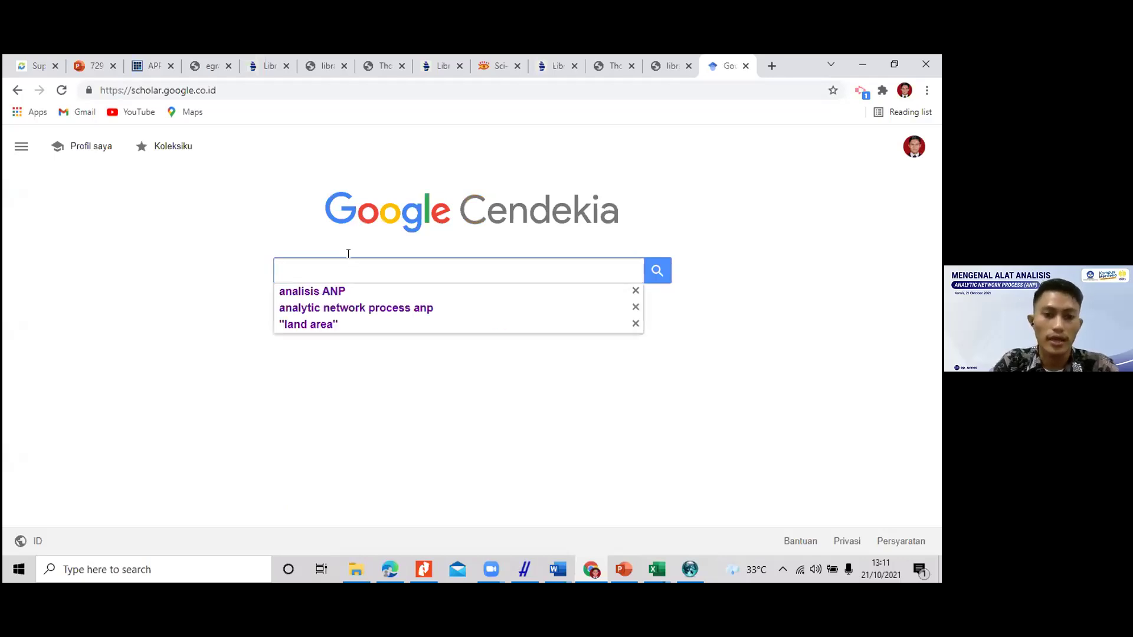
{"action": "left_click", "coordinate": [349, 292]}
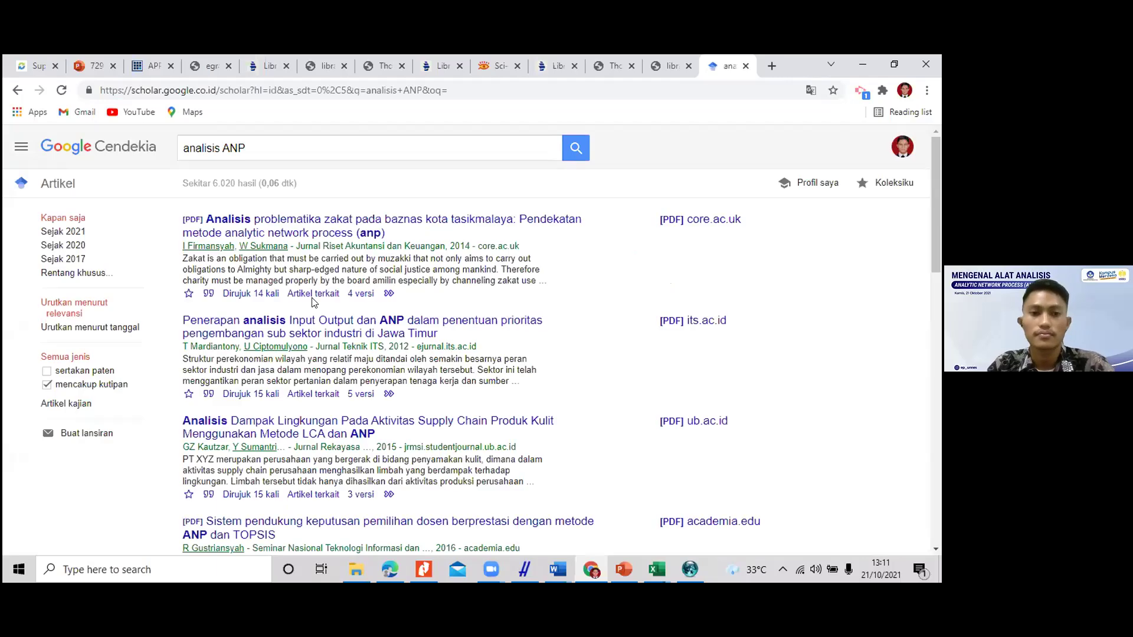
Step: Look over the analisis ANP results on Google Scholar, and refine the search to analisis ANP umkm
{"action": "scroll", "coordinate": [536, 296], "scroll_direction": "down", "scroll_amount": 2}
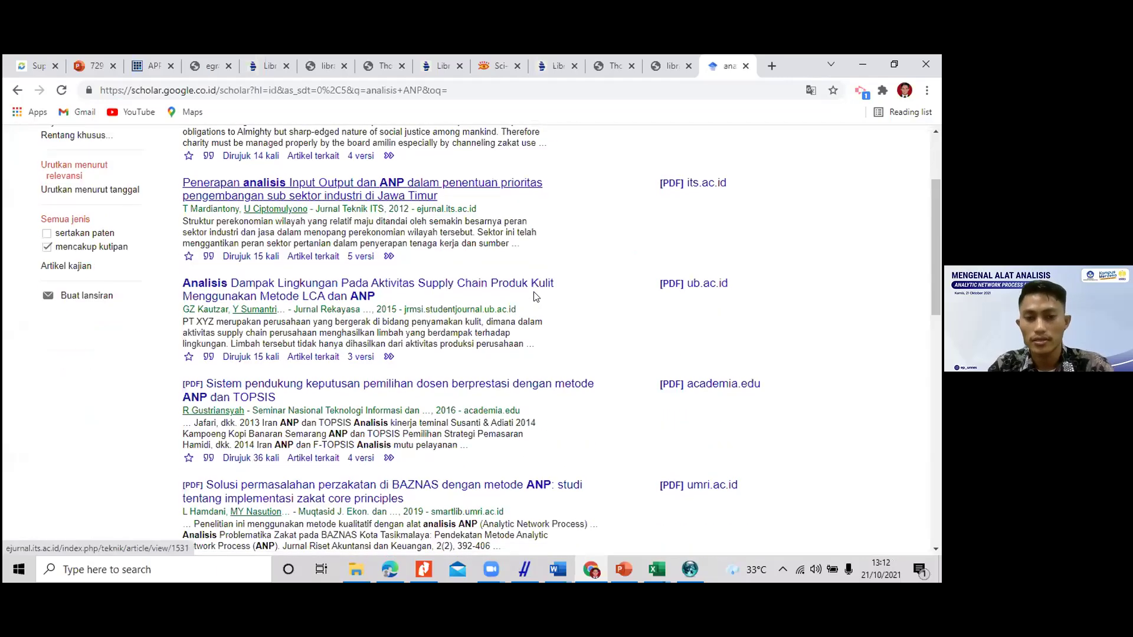
{"action": "scroll", "coordinate": [536, 296], "scroll_direction": "down", "scroll_amount": 2}
{"action": "scroll", "coordinate": [536, 296], "scroll_direction": "up", "scroll_amount": 2}
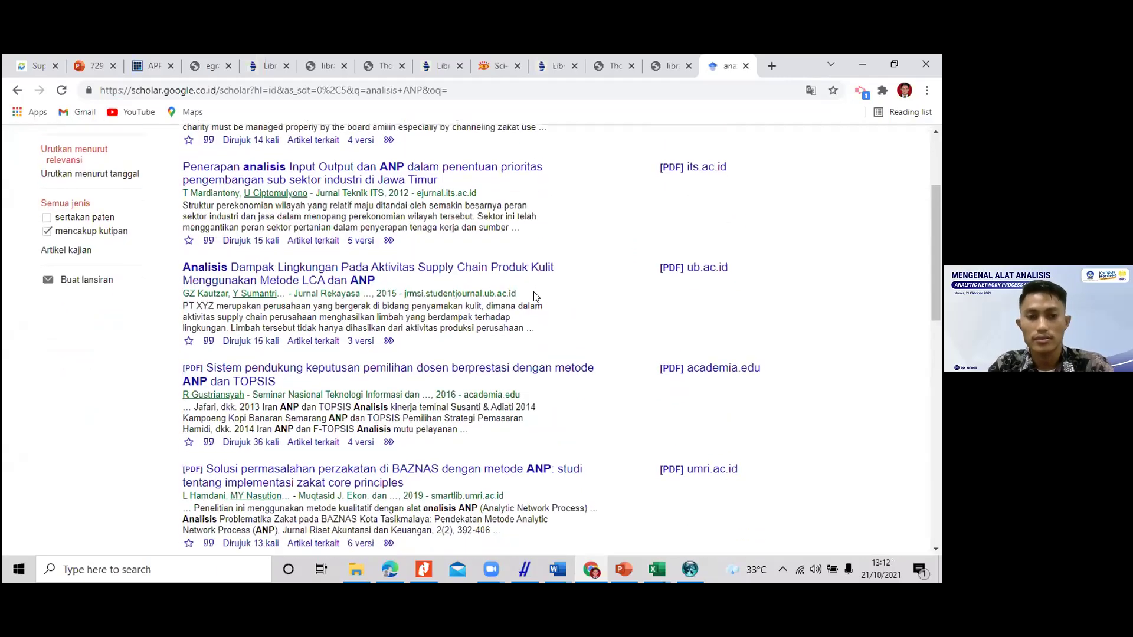
{"action": "scroll", "coordinate": [398, 241], "scroll_direction": "down", "scroll_amount": 4}
{"action": "scroll", "coordinate": [399, 241], "scroll_direction": "up", "scroll_amount": 8}
{"action": "left_click", "coordinate": [276, 147]}
{"action": "left_click", "coordinate": [276, 148]}
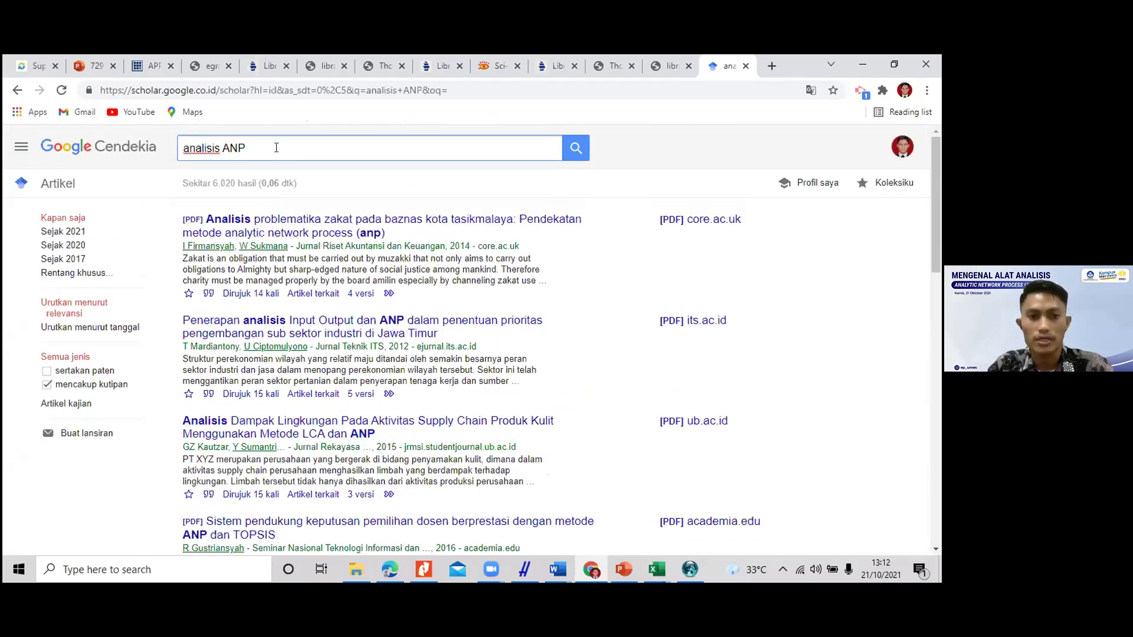
{"action": "type", "text": "umkm"}
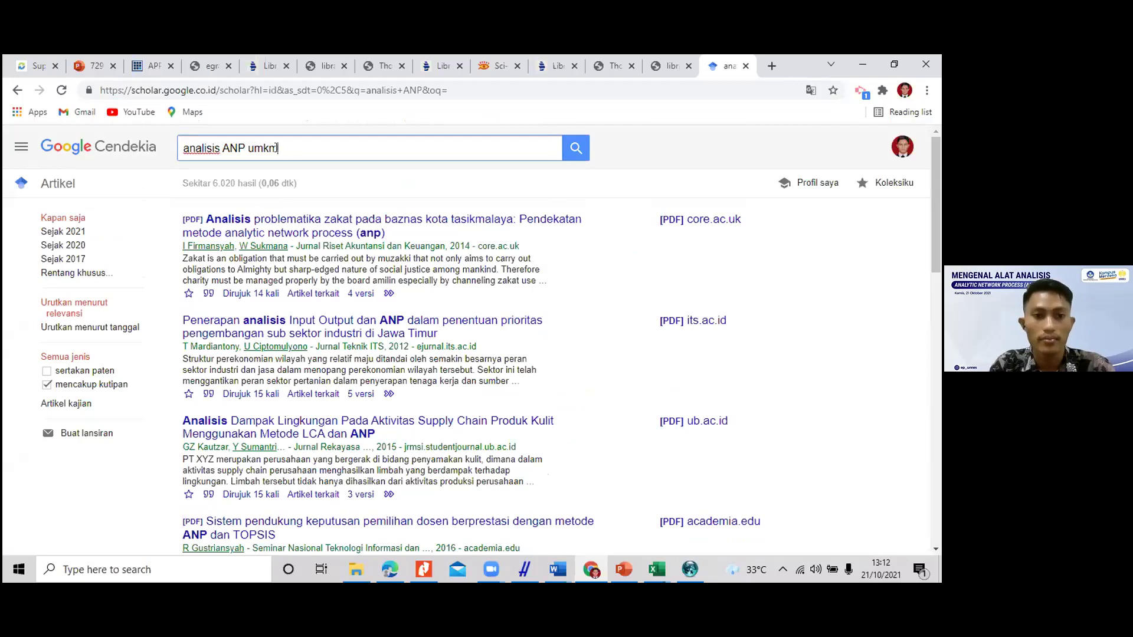
{"action": "key", "text": "Return"}
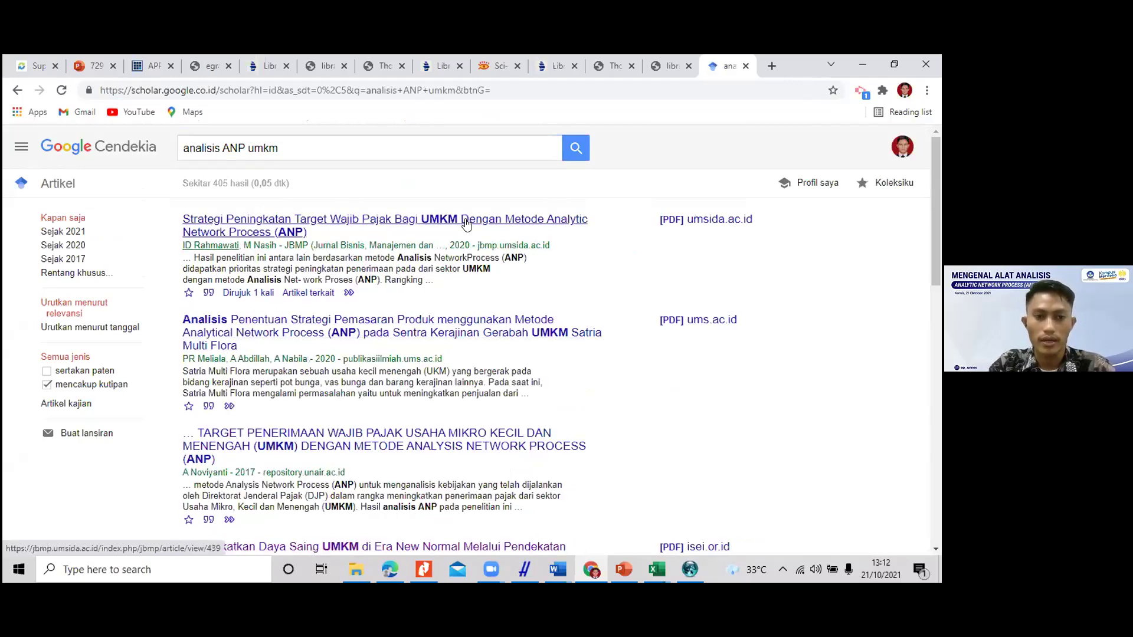
Step: Open the article Strategi Peningkatan Target Wajib Pajak Bagi UMKM Dengan Metode Analytic Network Process (ANP) in a new browser tab and switch to it
{"action": "right_click", "coordinate": [466, 223]}
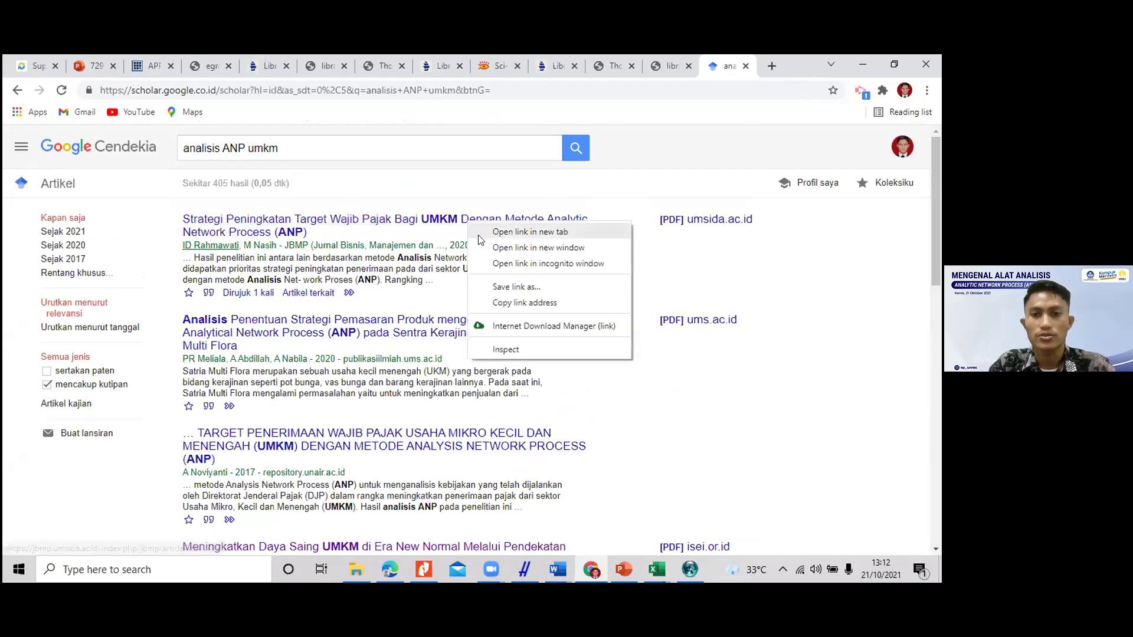
{"action": "left_click", "coordinate": [502, 230]}
{"action": "left_click", "coordinate": [731, 66]}
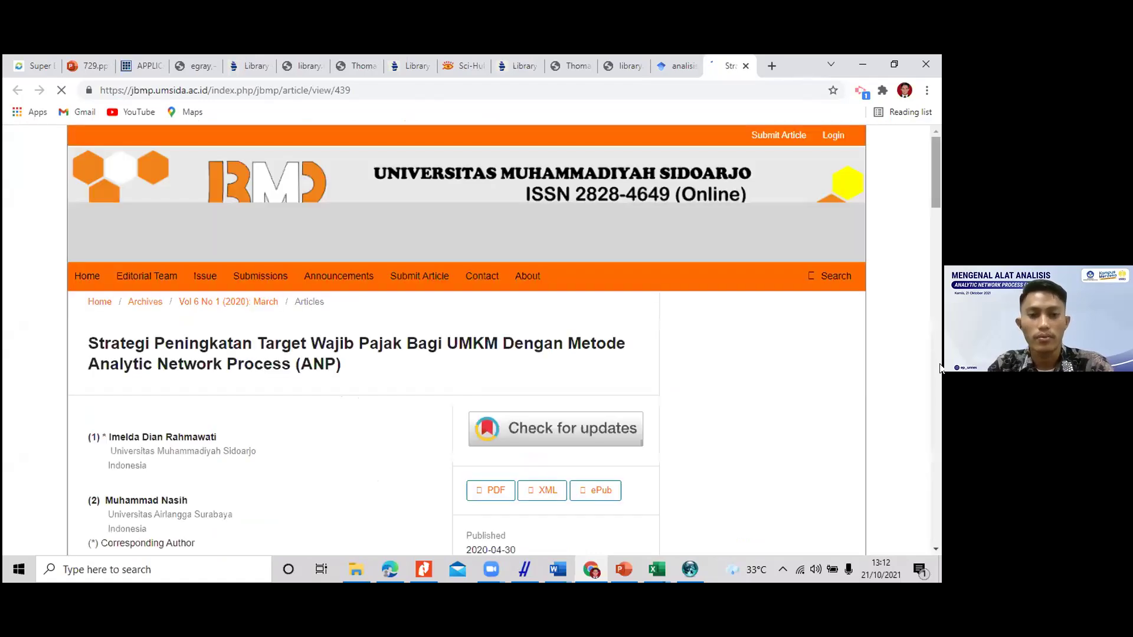
Step: Examine the article page's abstract, author biographies and references
{"action": "scroll", "coordinate": [826, 199], "scroll_direction": "down", "scroll_amount": 10}
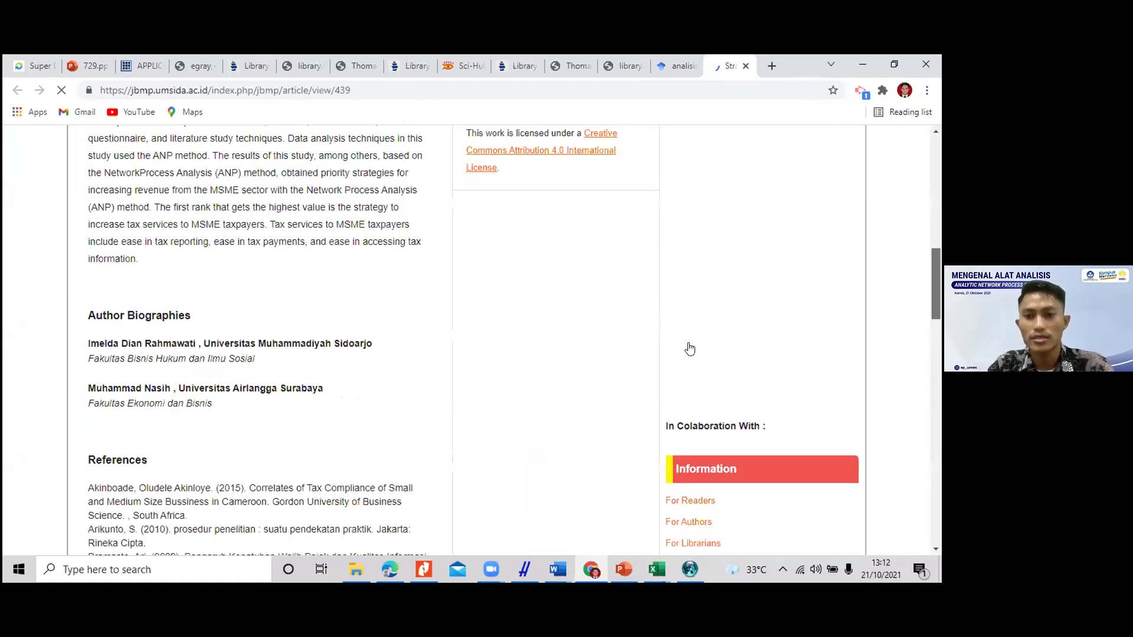
{"action": "scroll", "coordinate": [768, 331], "scroll_direction": "down", "scroll_amount": 5}
{"action": "scroll", "coordinate": [885, 306], "scroll_direction": "up", "scroll_amount": 20}
{"action": "scroll", "coordinate": [932, 285], "scroll_direction": "down", "scroll_amount": 2}
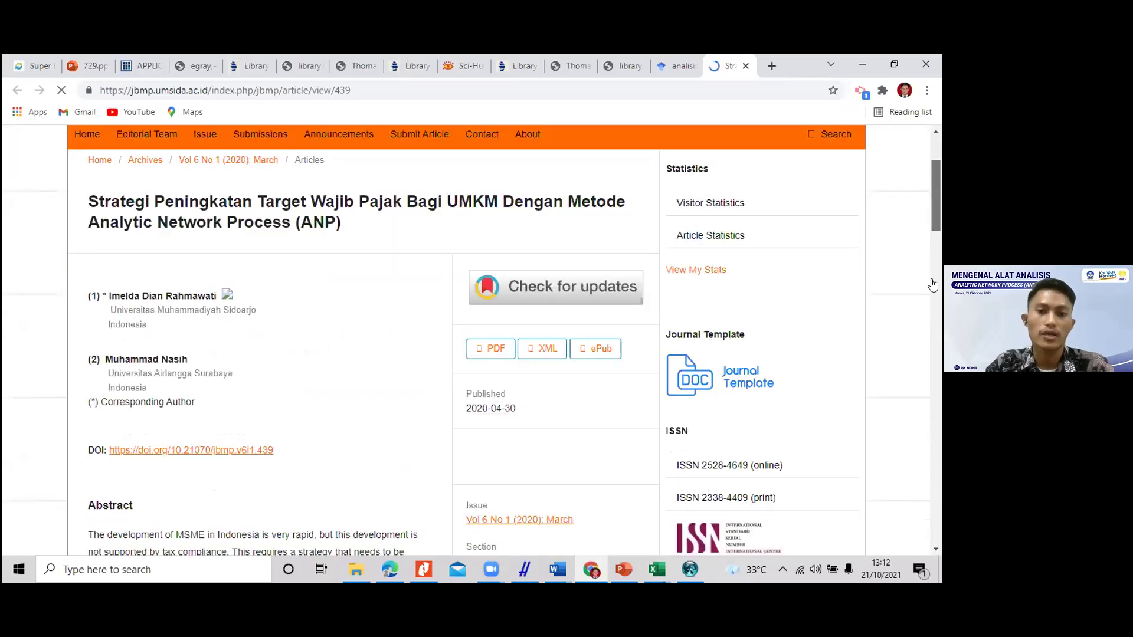
{"action": "scroll", "coordinate": [853, 295], "scroll_direction": "down", "scroll_amount": 7}
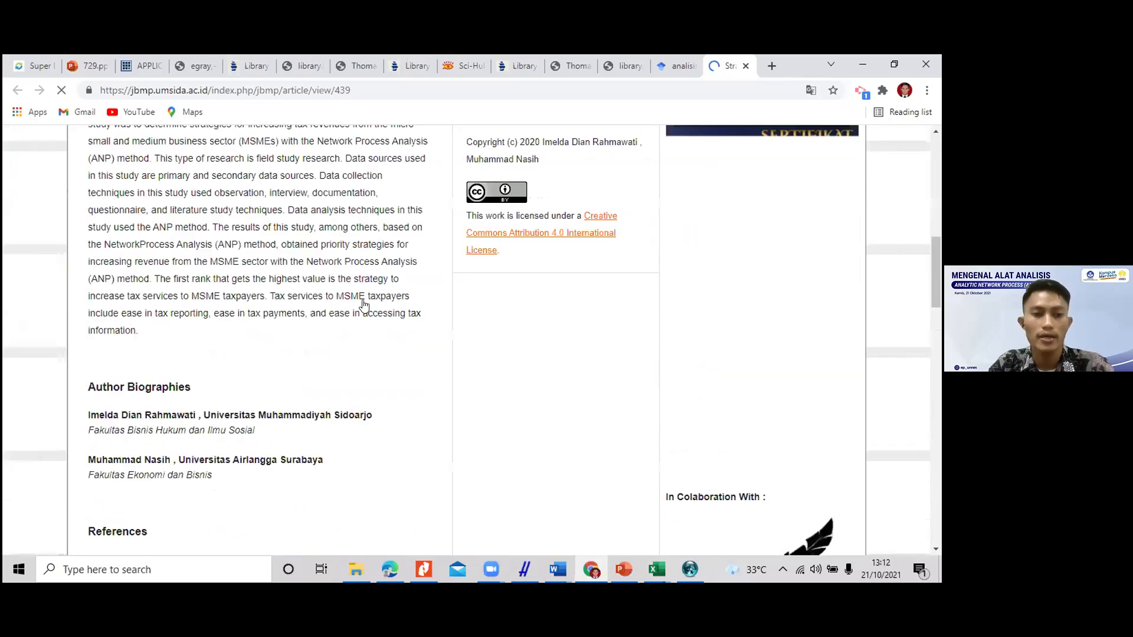
{"action": "scroll", "coordinate": [277, 336], "scroll_direction": "down", "scroll_amount": 3}
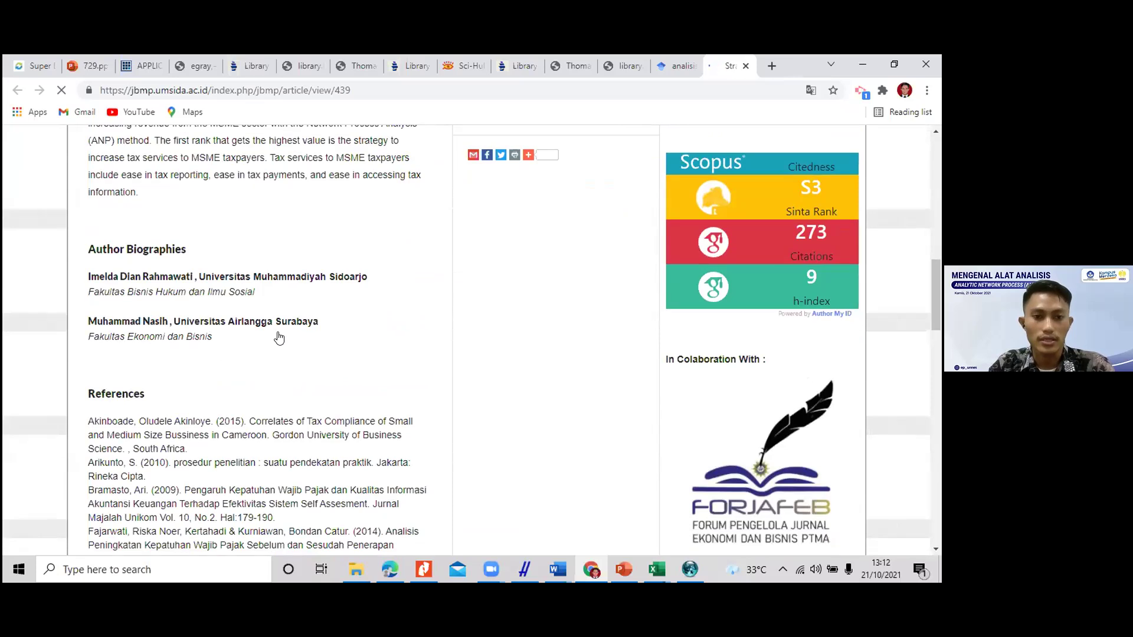
{"action": "scroll", "coordinate": [279, 338], "scroll_direction": "down", "scroll_amount": 6}
{"action": "scroll", "coordinate": [366, 290], "scroll_direction": "up", "scroll_amount": 12}
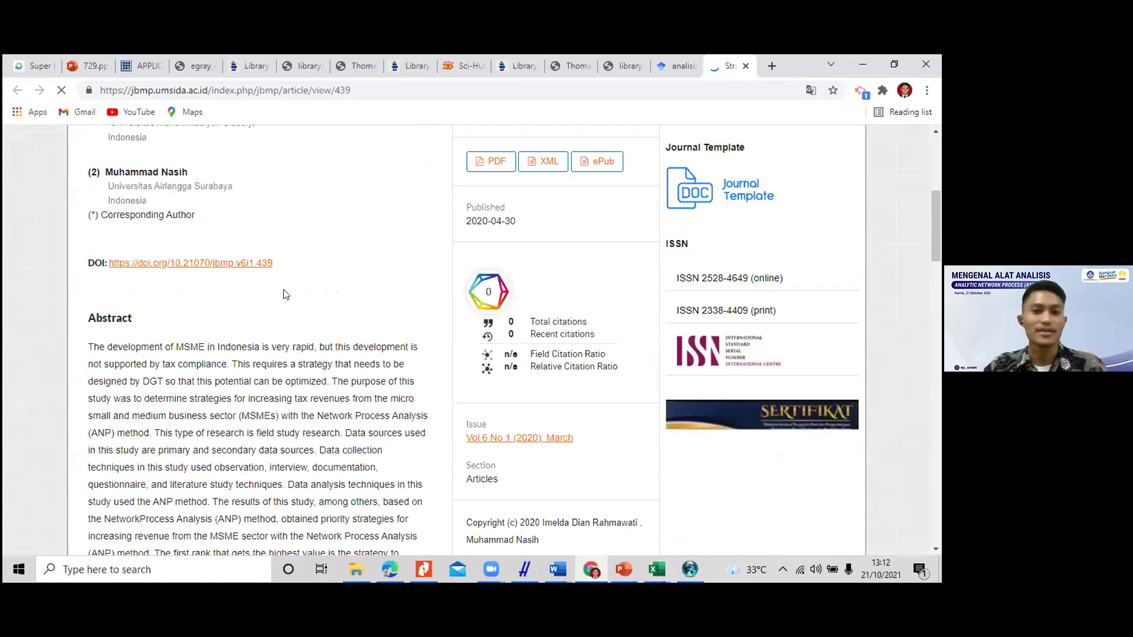
Step: Open the PDF version of the article on increasing the UMKM taxpayer target
{"action": "scroll", "coordinate": [538, 311], "scroll_direction": "up", "scroll_amount": 4}
{"action": "scroll", "coordinate": [498, 303], "scroll_direction": "up", "scroll_amount": 1}
{"action": "scroll", "coordinate": [496, 301], "scroll_direction": "down", "scroll_amount": 2}
{"action": "left_click", "coordinate": [494, 309]}
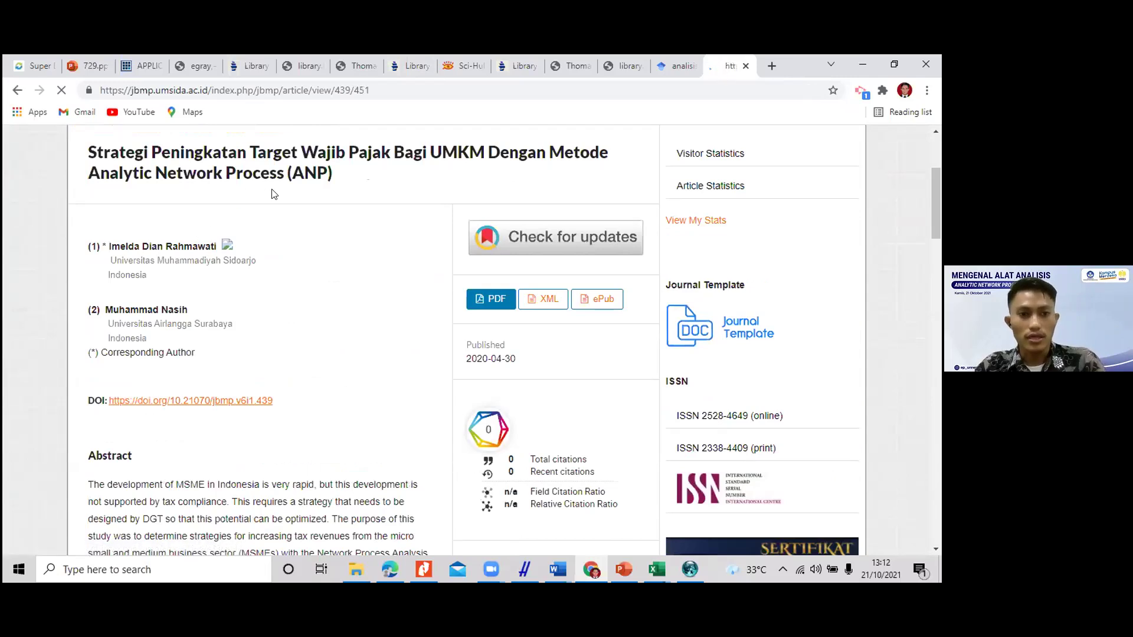
Step: From the Scholar results, open the article on Satria Multi Flora's product marketing strategy in a new tab, and view its PDF
{"action": "left_click", "coordinate": [680, 57]}
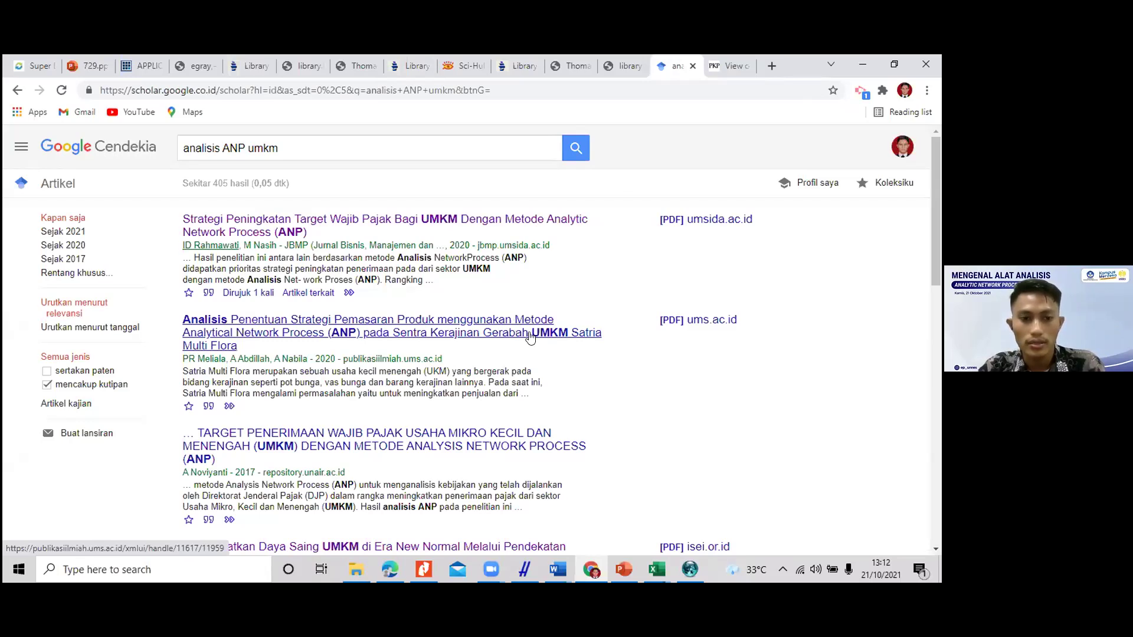
{"action": "right_click", "coordinate": [530, 338]}
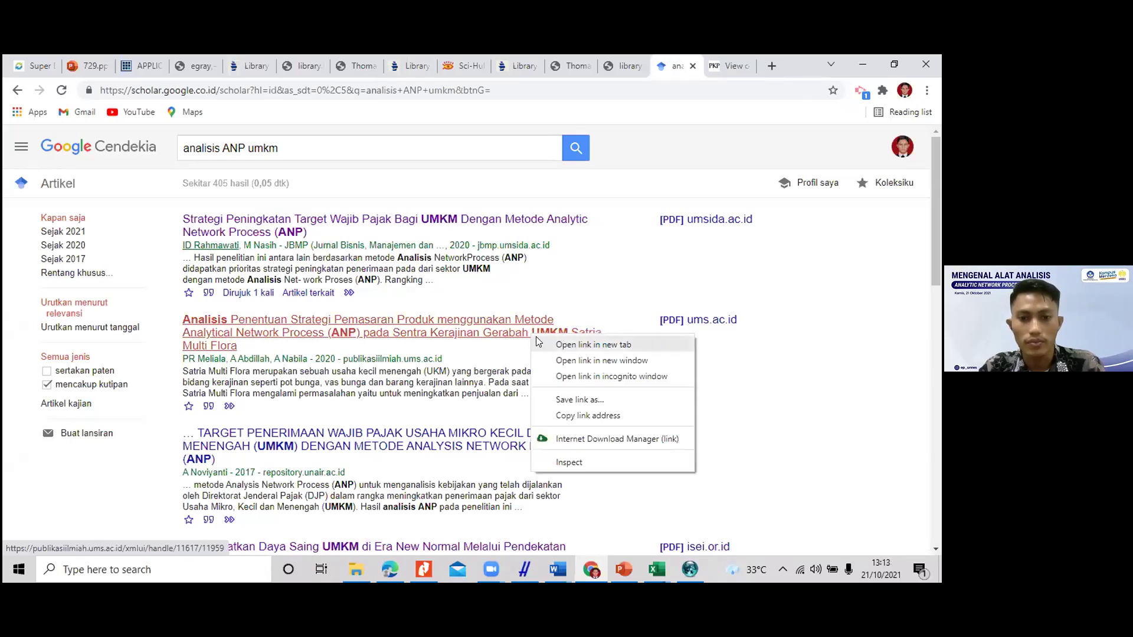
{"action": "left_click", "coordinate": [566, 345]}
{"action": "left_click", "coordinate": [738, 63]}
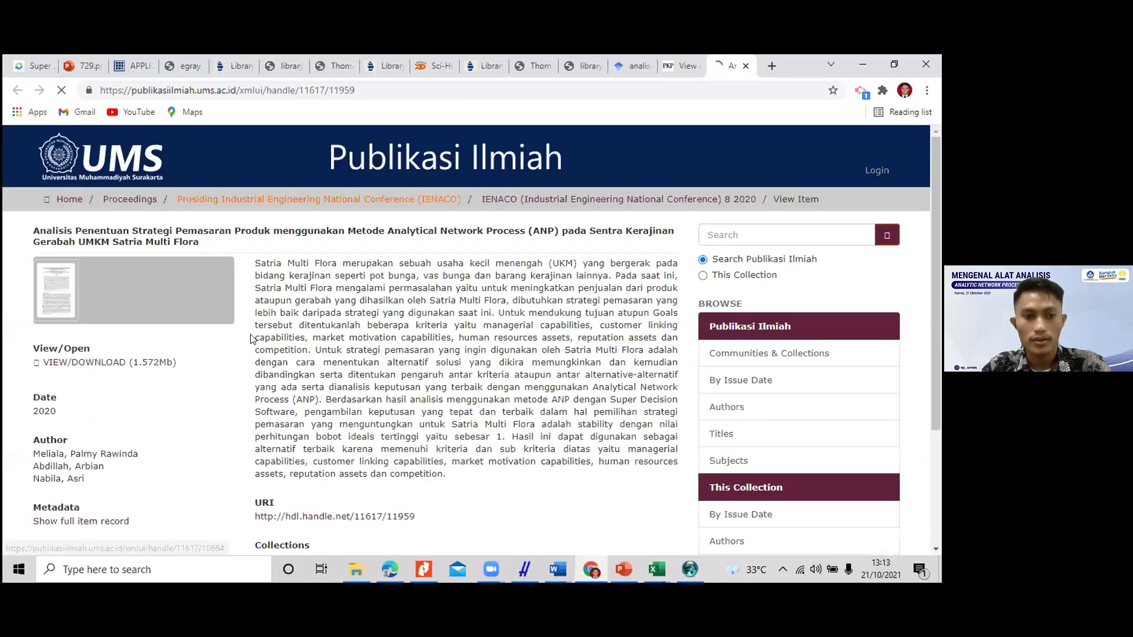
{"action": "scroll", "coordinate": [102, 243], "scroll_direction": "down", "scroll_amount": 2}
{"action": "left_click", "coordinate": [94, 227]}
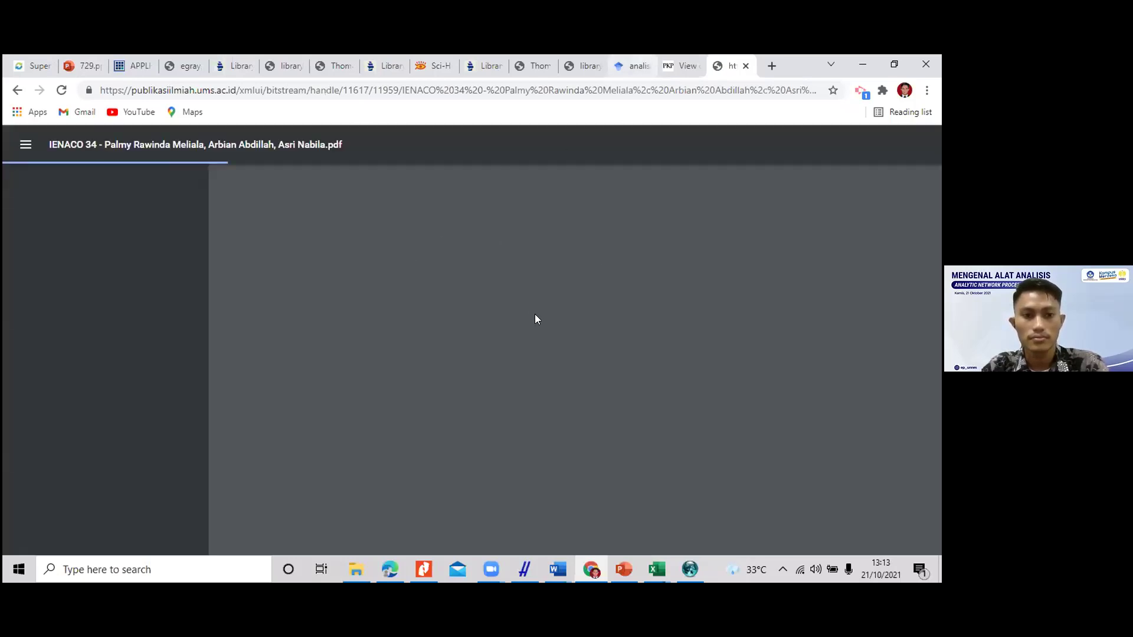
Step: Return to the UMKM taxpayer article's PDF and examine its abstract, the rating scale in Table 1 and the network structure in Figure 2
{"action": "left_click", "coordinate": [680, 59]}
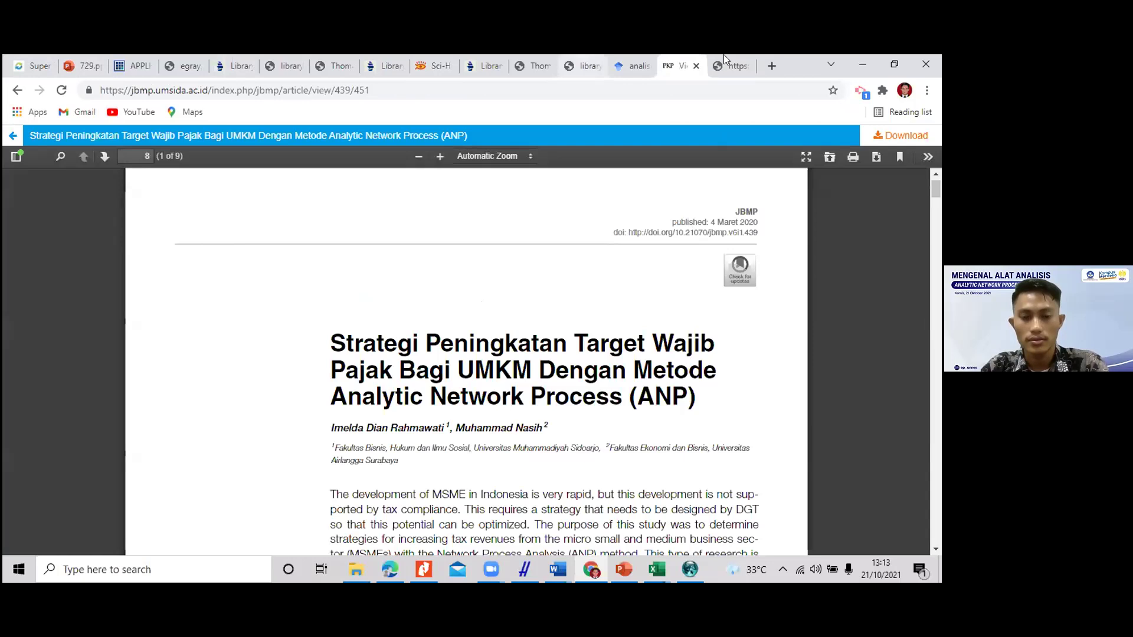
{"action": "key", "text": "Down"}
{"action": "key", "text": "Down"}
{"action": "key", "text": "Down"}
{"action": "key", "text": "Down"}
{"action": "key", "text": "Down"}
{"action": "key", "text": "Down"}
{"action": "scroll", "coordinate": [593, 354], "scroll_direction": "down", "scroll_amount": 1}
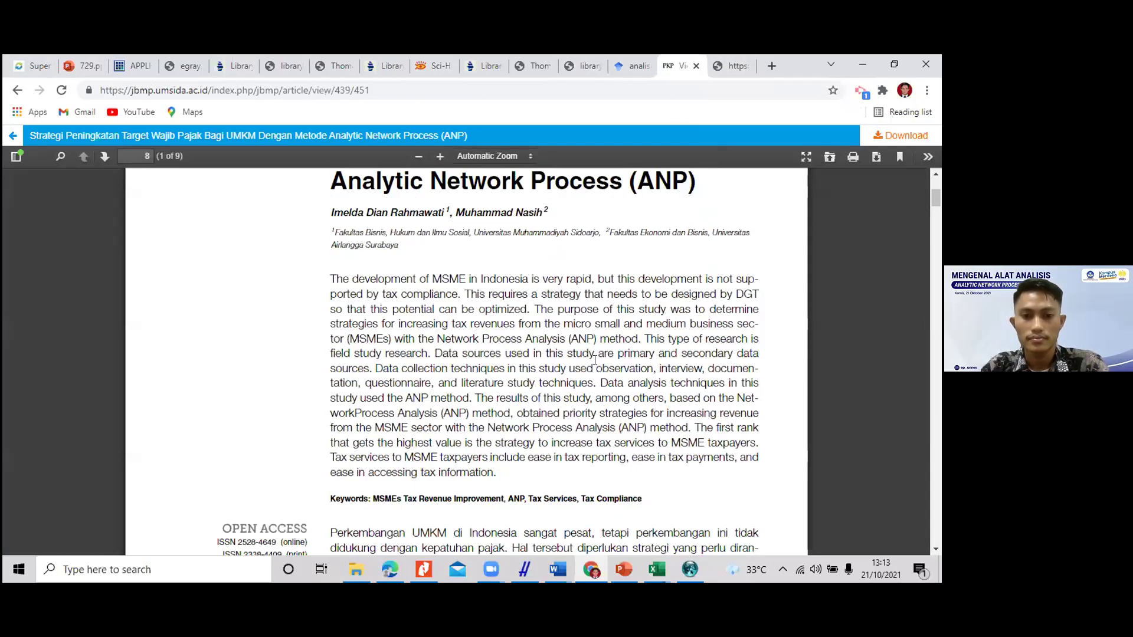
{"action": "scroll", "coordinate": [521, 259], "scroll_direction": "down", "scroll_amount": 20}
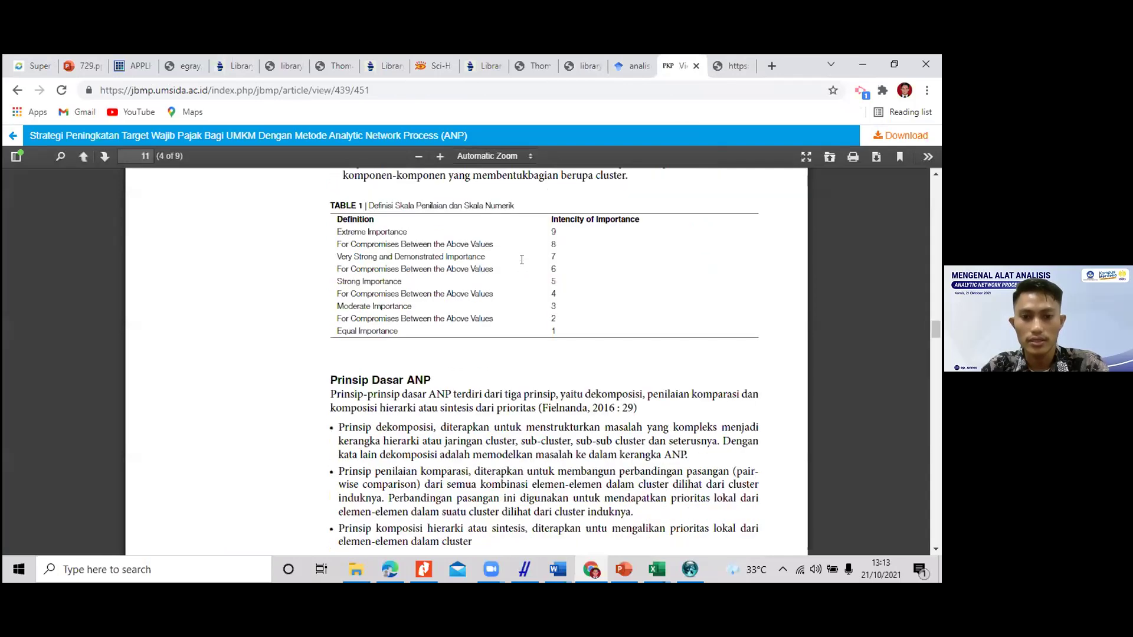
{"action": "scroll", "coordinate": [523, 261], "scroll_direction": "down", "scroll_amount": 8}
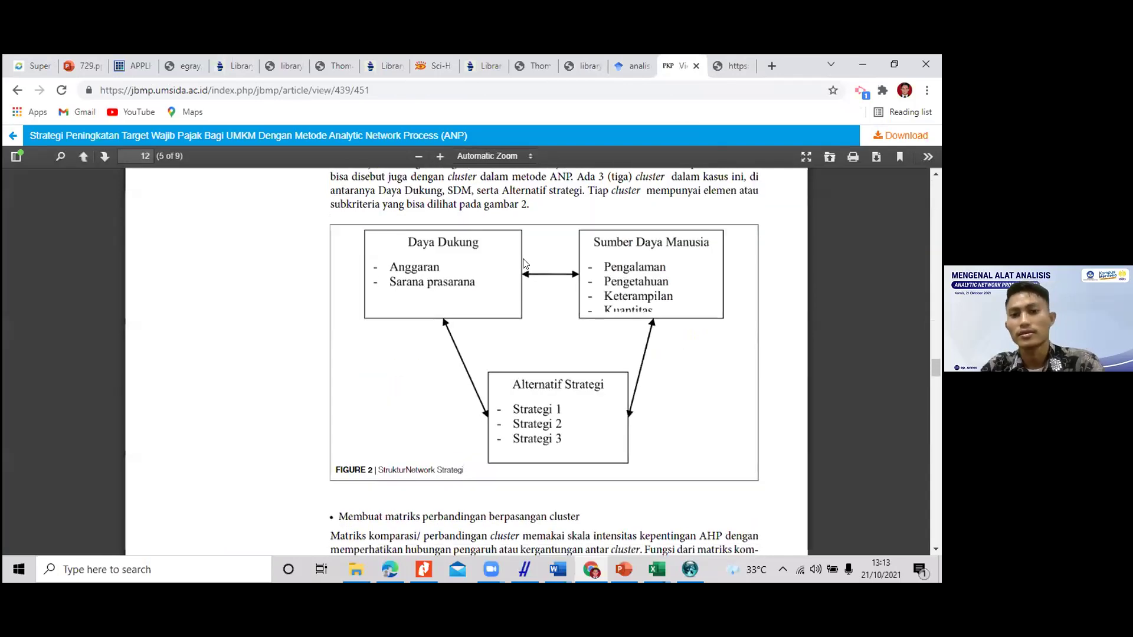
{"action": "scroll", "coordinate": [523, 264], "scroll_direction": "down", "scroll_amount": 1}
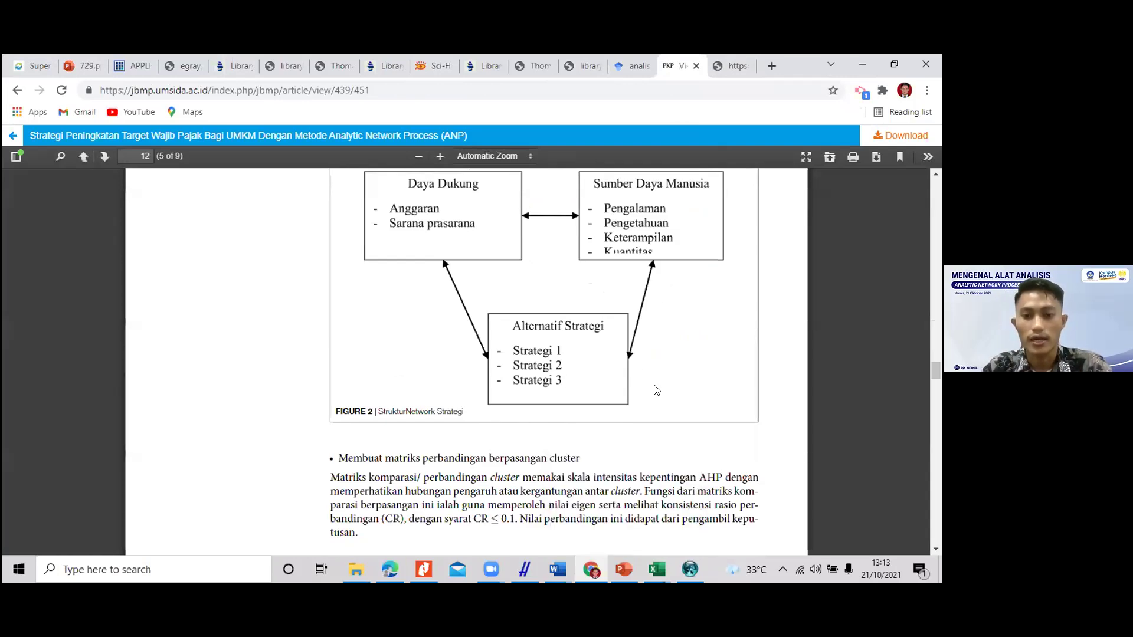
Step: Return to the Scholar results and open the article Analisis Masalah dan Solusi Prioritas Pengembangan UMKM in a new tab
{"action": "key", "text": "ctrl+Tab"}
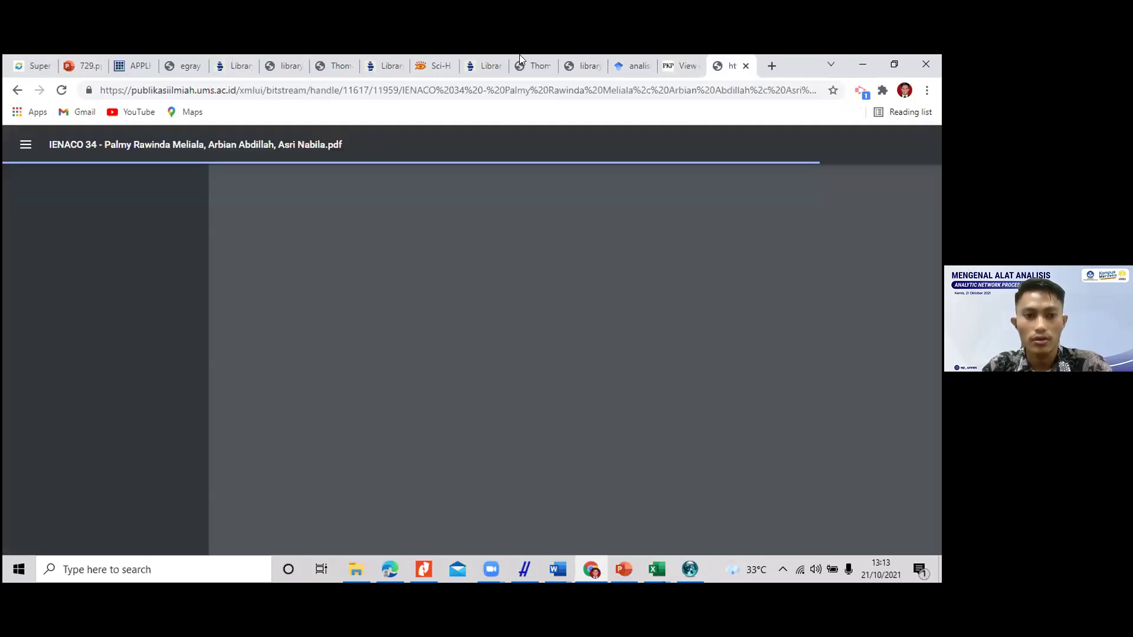
{"action": "left_click", "coordinate": [626, 65]}
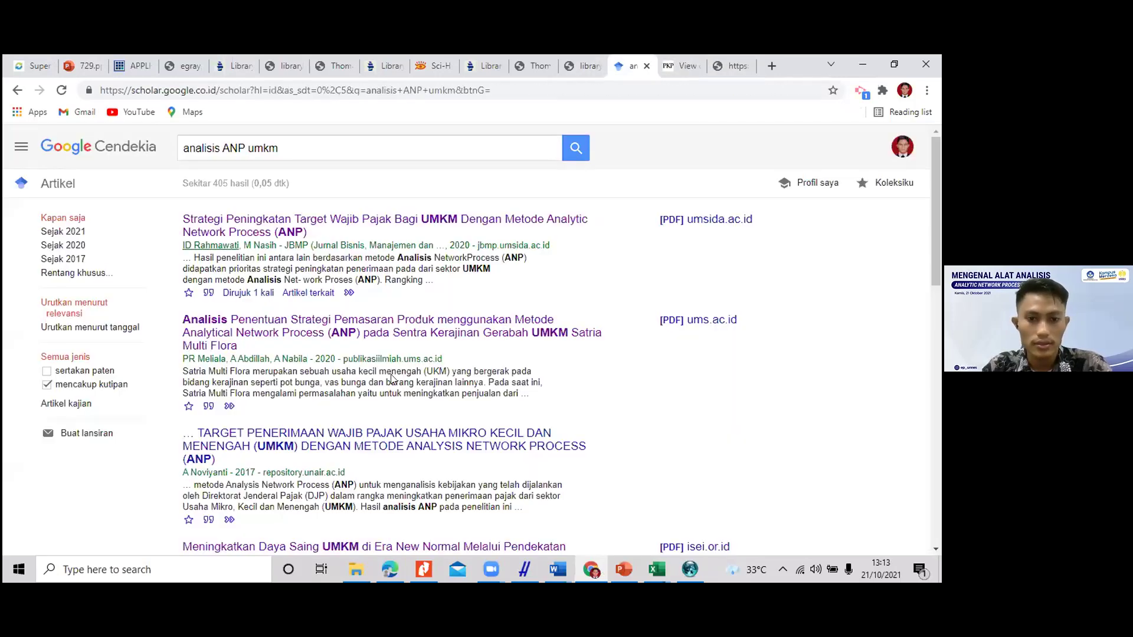
{"action": "scroll", "coordinate": [391, 379], "scroll_direction": "down", "scroll_amount": 7}
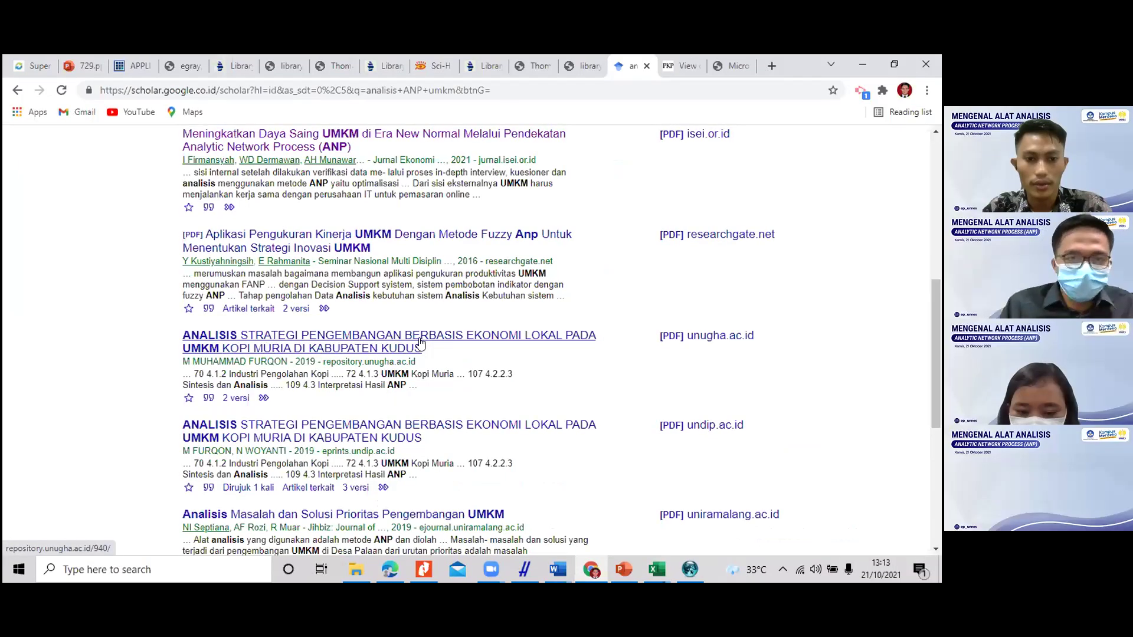
{"action": "scroll", "coordinate": [420, 342], "scroll_direction": "down", "scroll_amount": 1}
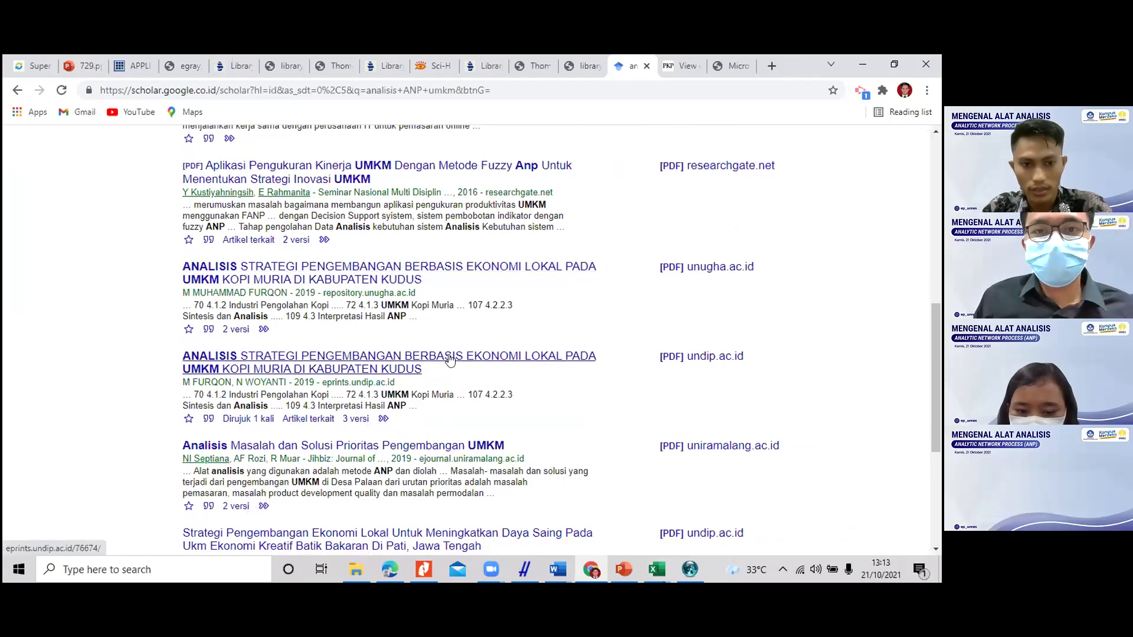
{"action": "scroll", "coordinate": [450, 359], "scroll_direction": "down", "scroll_amount": 1}
{"action": "scroll", "coordinate": [449, 354], "scroll_direction": "down", "scroll_amount": 2}
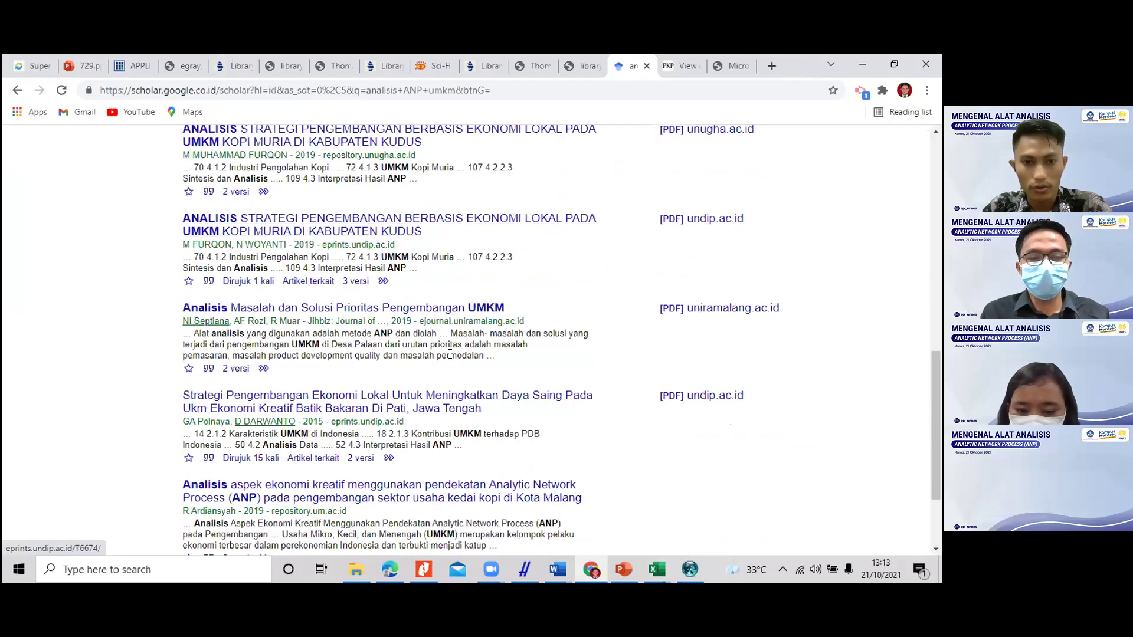
{"action": "right_click", "coordinate": [433, 307]}
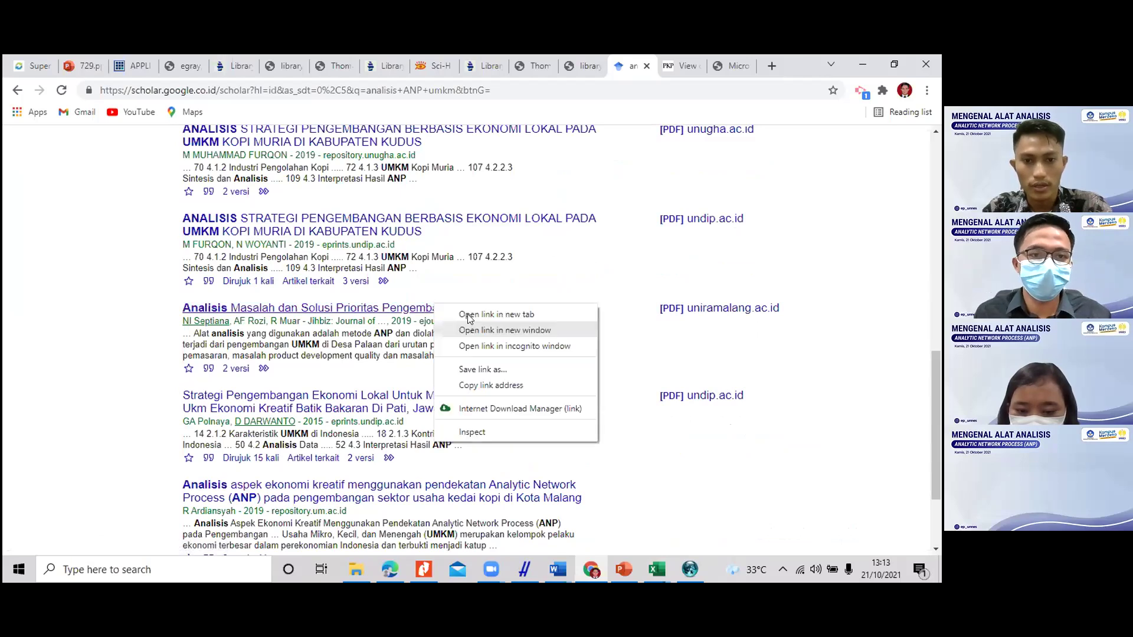
{"action": "key", "text": "Return"}
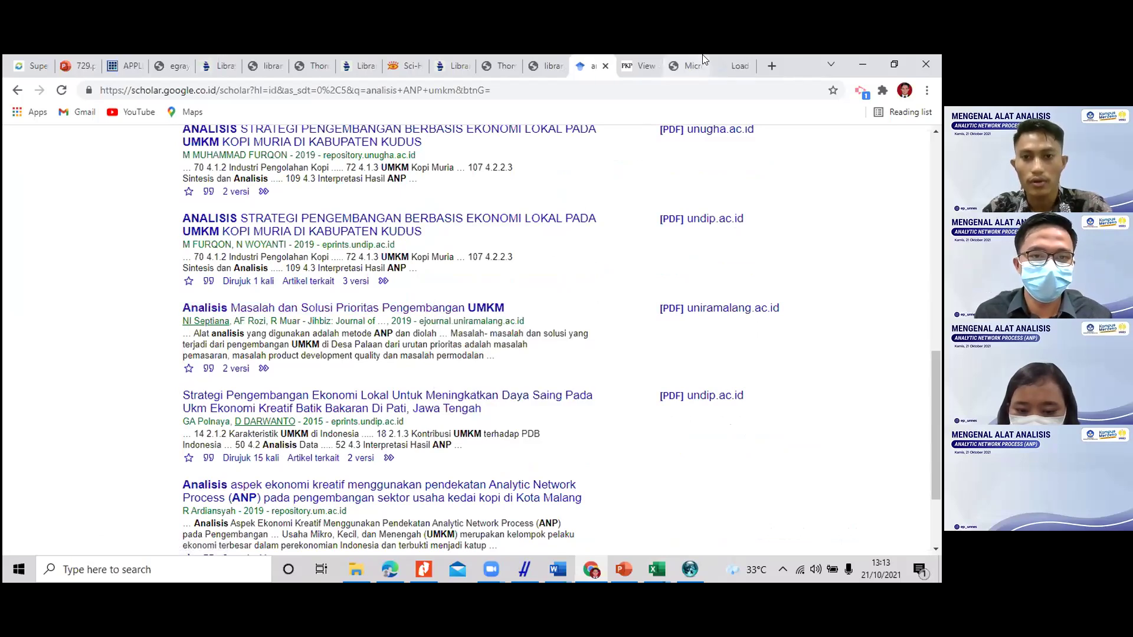
{"action": "key", "text": "ctrl+9"}
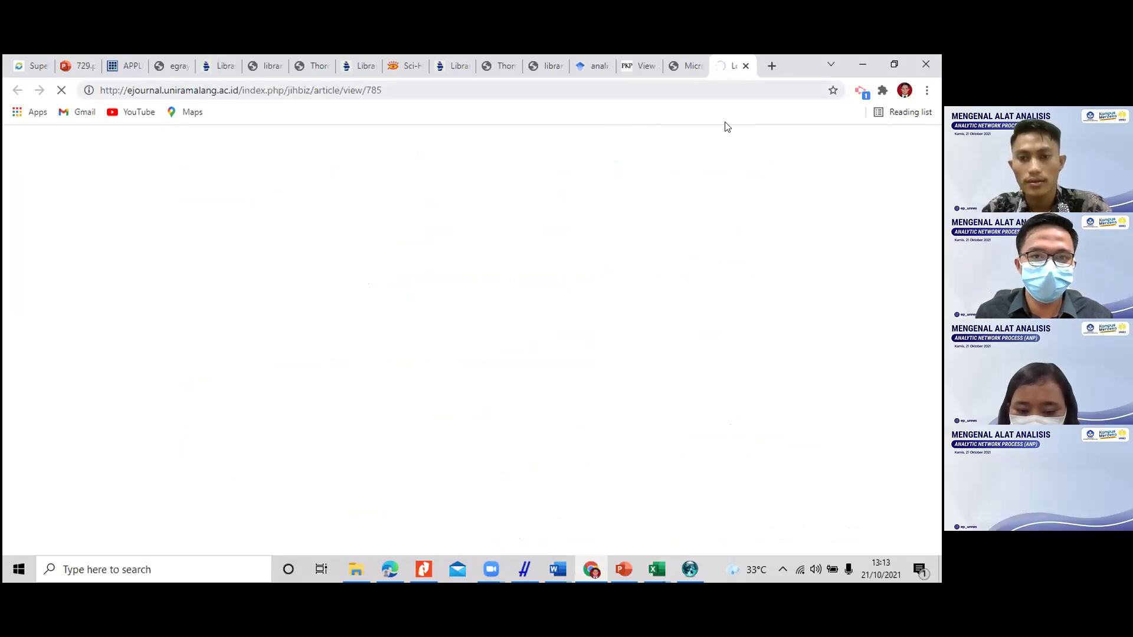
Step: Examine the Satria Multi Flora article PDF from its abstract through the methodology to the structural ANP model in Gambar 3 on page 5
{"action": "left_click", "coordinate": [709, 59]}
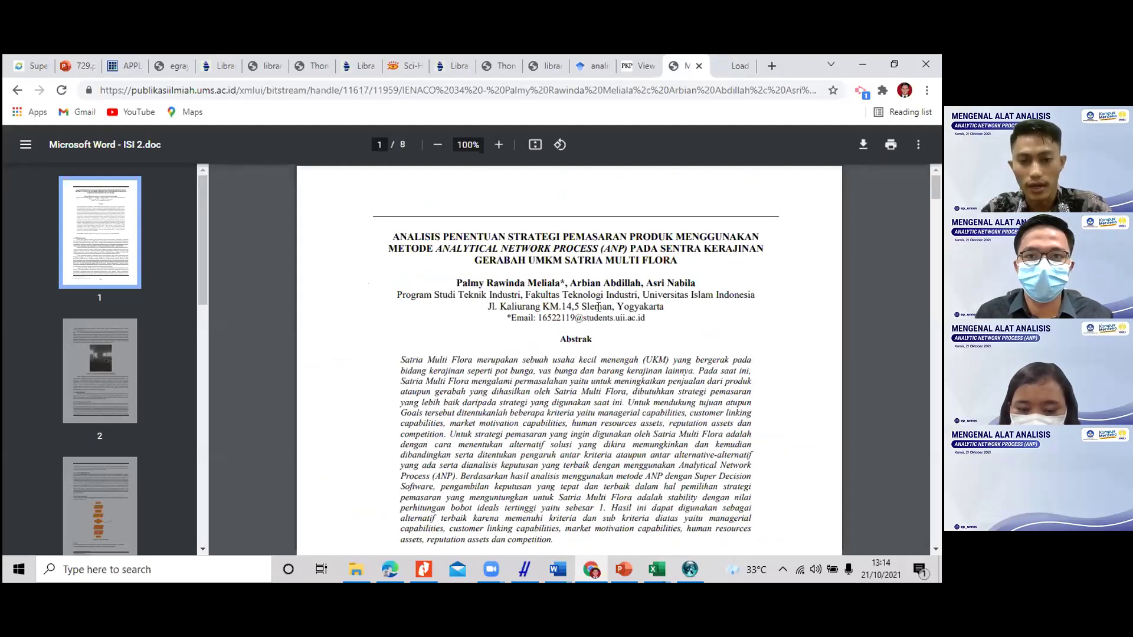
{"action": "scroll", "coordinate": [598, 307], "scroll_direction": "down", "scroll_amount": 20}
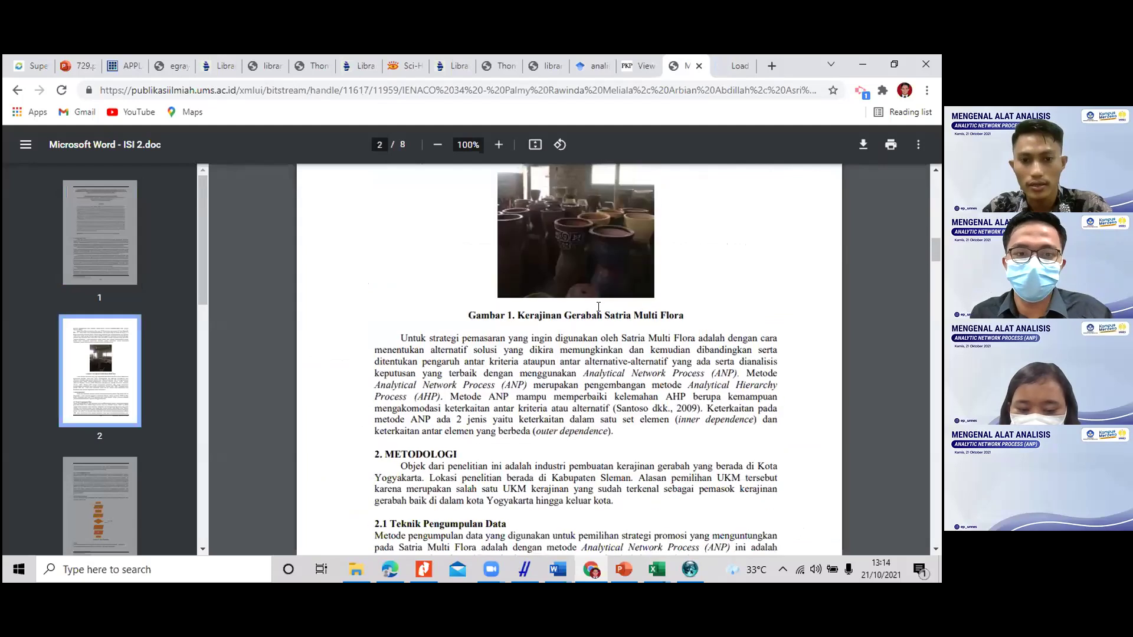
{"action": "scroll", "coordinate": [580, 252], "scroll_direction": "down", "scroll_amount": 15}
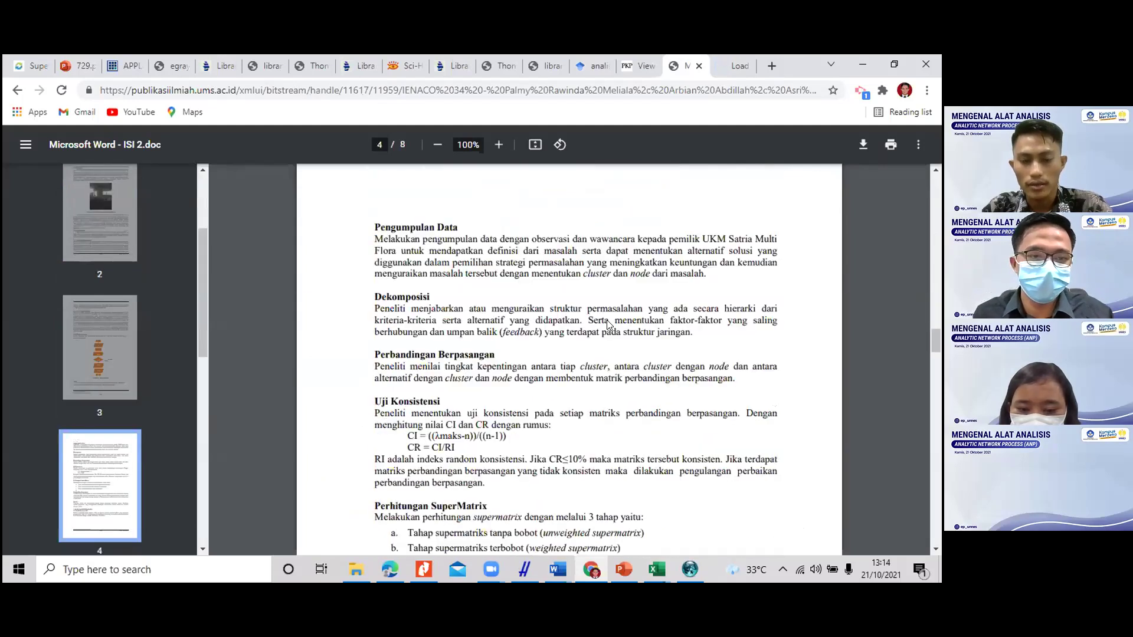
{"action": "scroll", "coordinate": [609, 324], "scroll_direction": "down", "scroll_amount": 6}
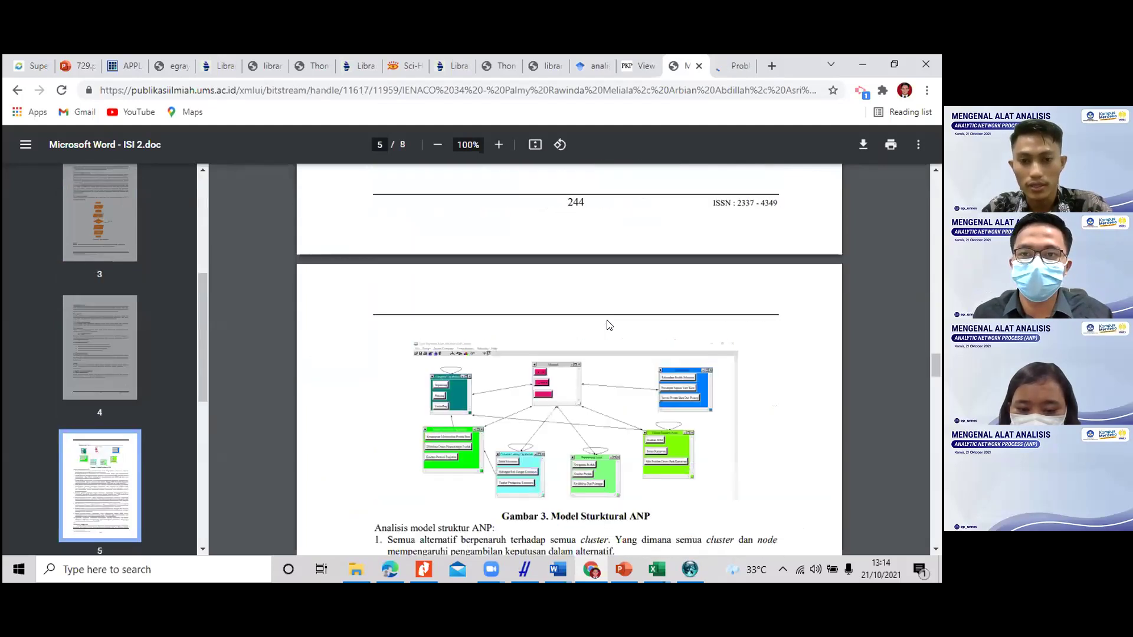
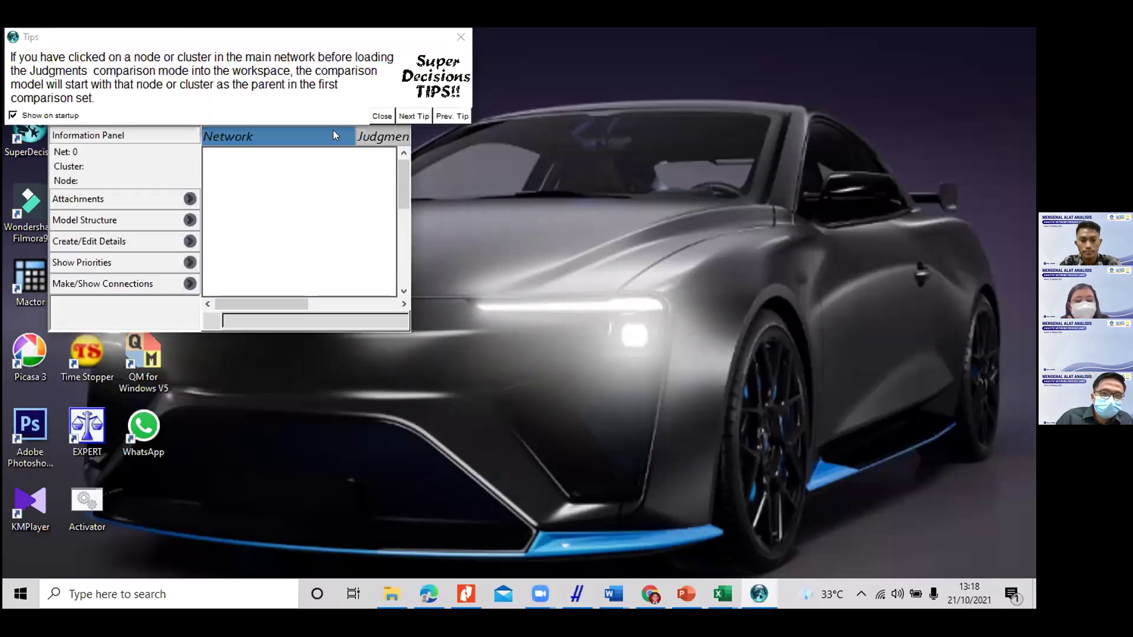
Step: Dismiss the startup tips and create a cluster named TUJUAN in the empty network
{"action": "left_click", "coordinate": [382, 115]}
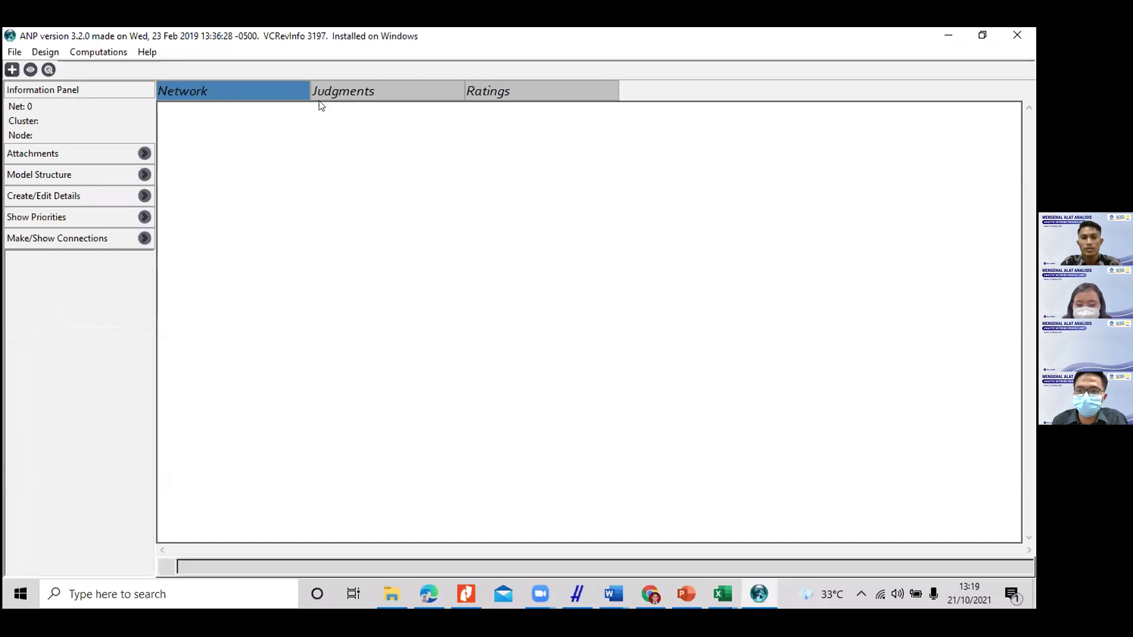
{"action": "left_click", "coordinate": [200, 106]}
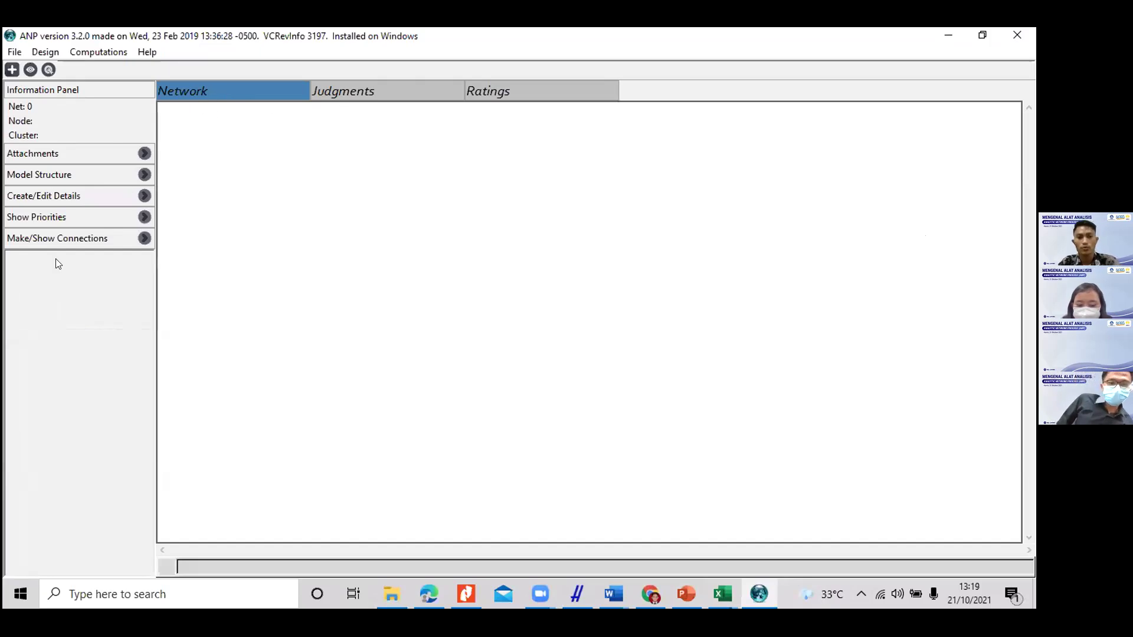
{"action": "left_click", "coordinate": [12, 69]}
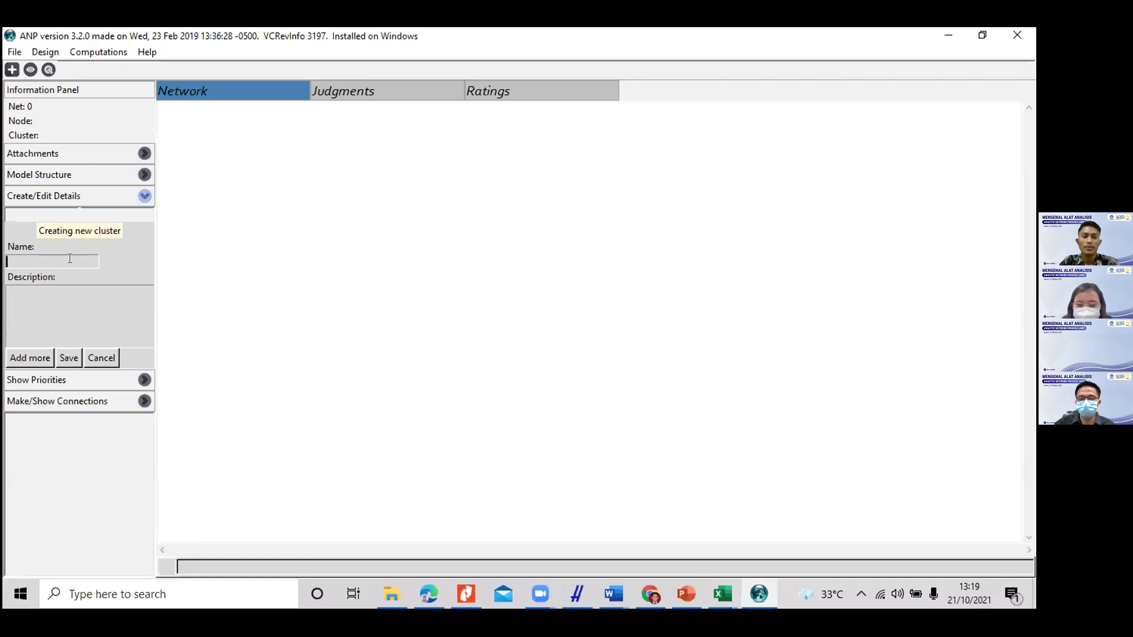
{"action": "type", "text": "tu"}
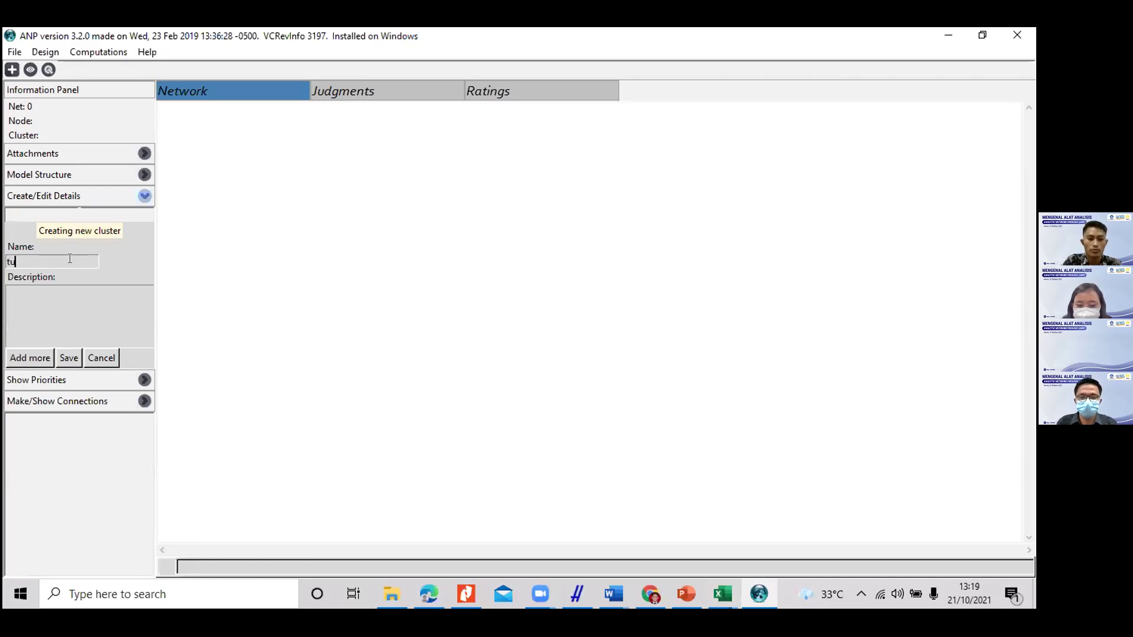
{"action": "type", "text": "TUJUAN"}
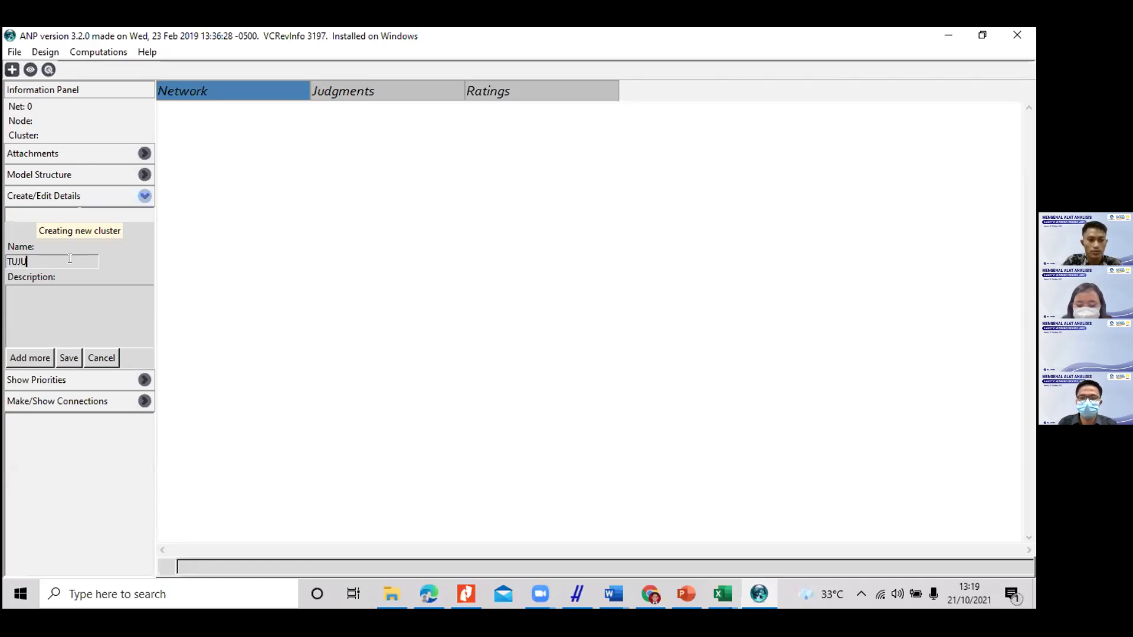
{"action": "left_click", "coordinate": [44, 361]}
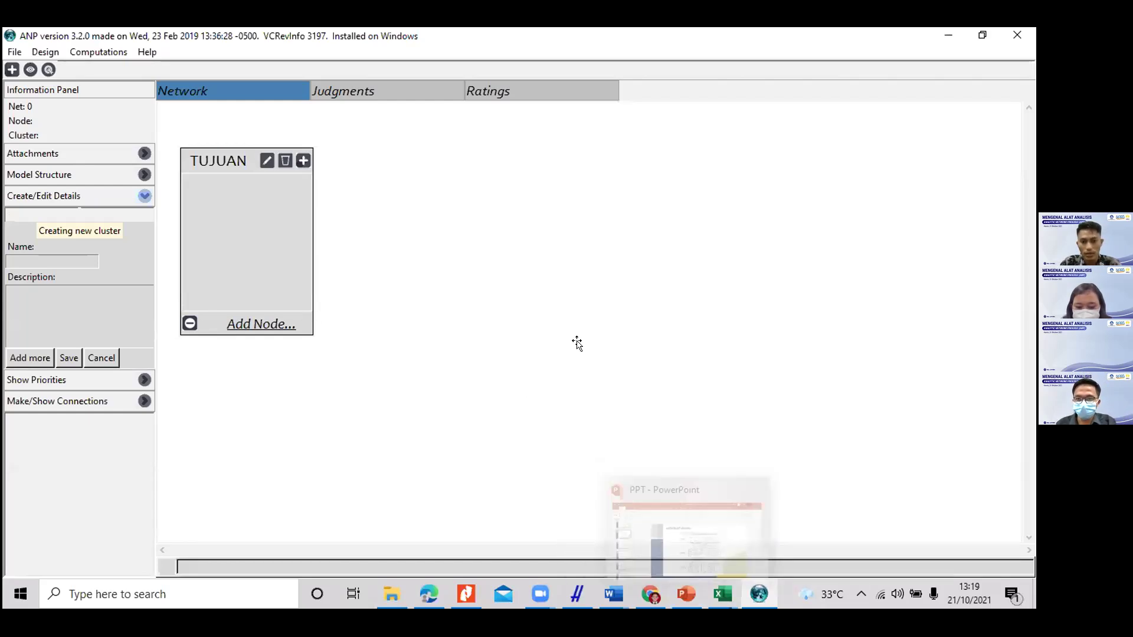
Step: Check the MEMBUAT MODEL slide in PowerPoint, return to Super Decisions and add a cluster named FAKTOR
{"action": "key", "text": "alt+Tab"}
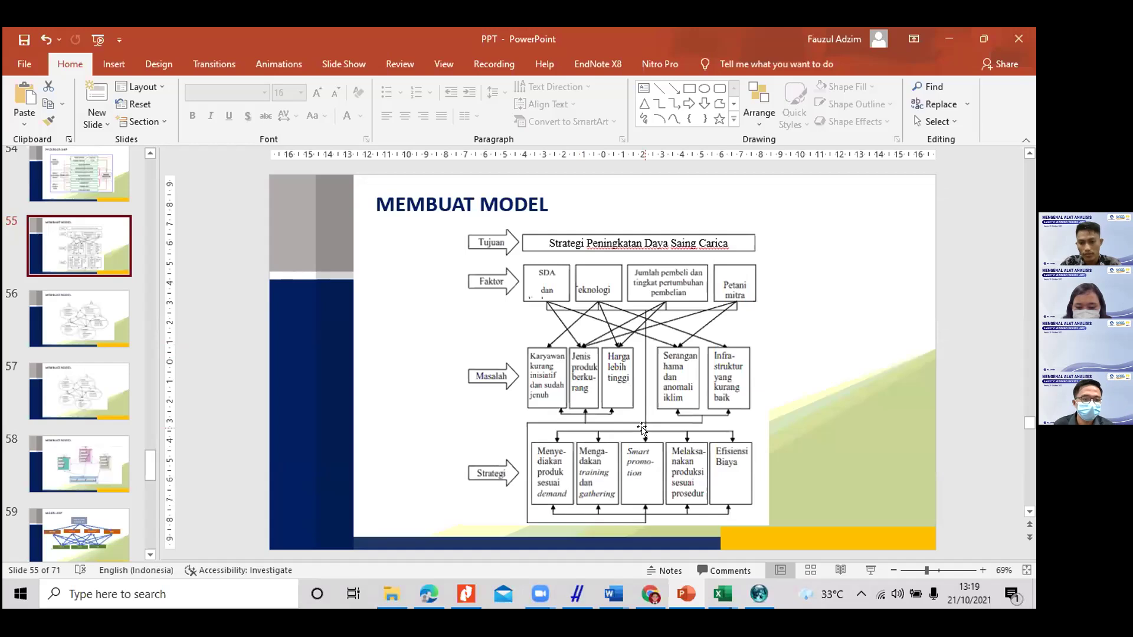
{"action": "key", "text": "alt+Tab"}
{"action": "type", "text": "FAKTOR"}
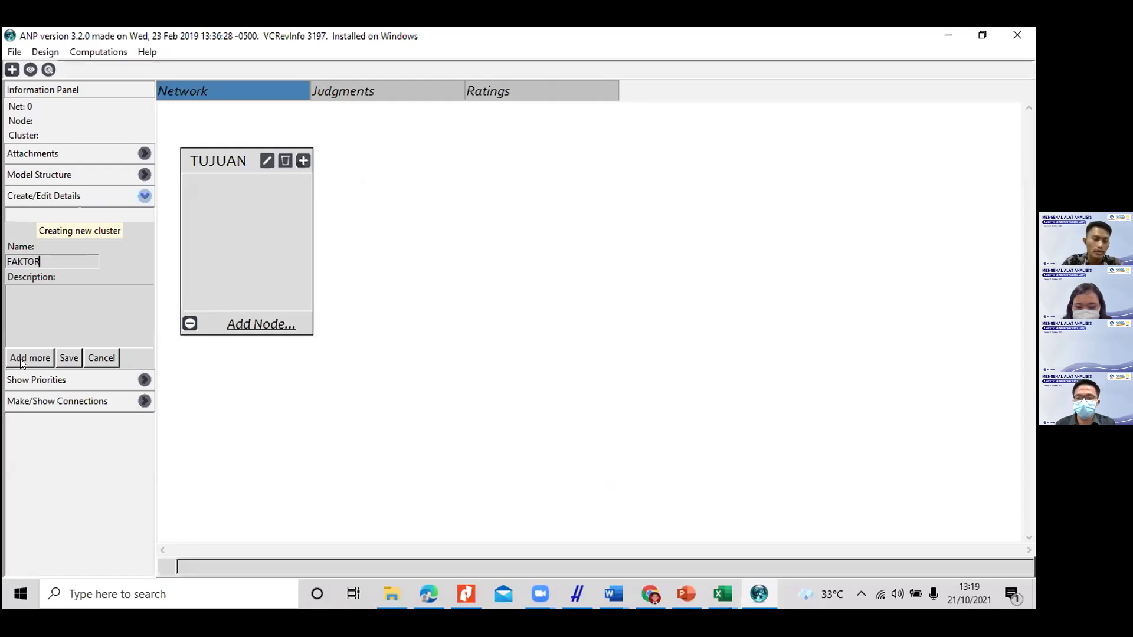
{"action": "left_click", "coordinate": [68, 357]}
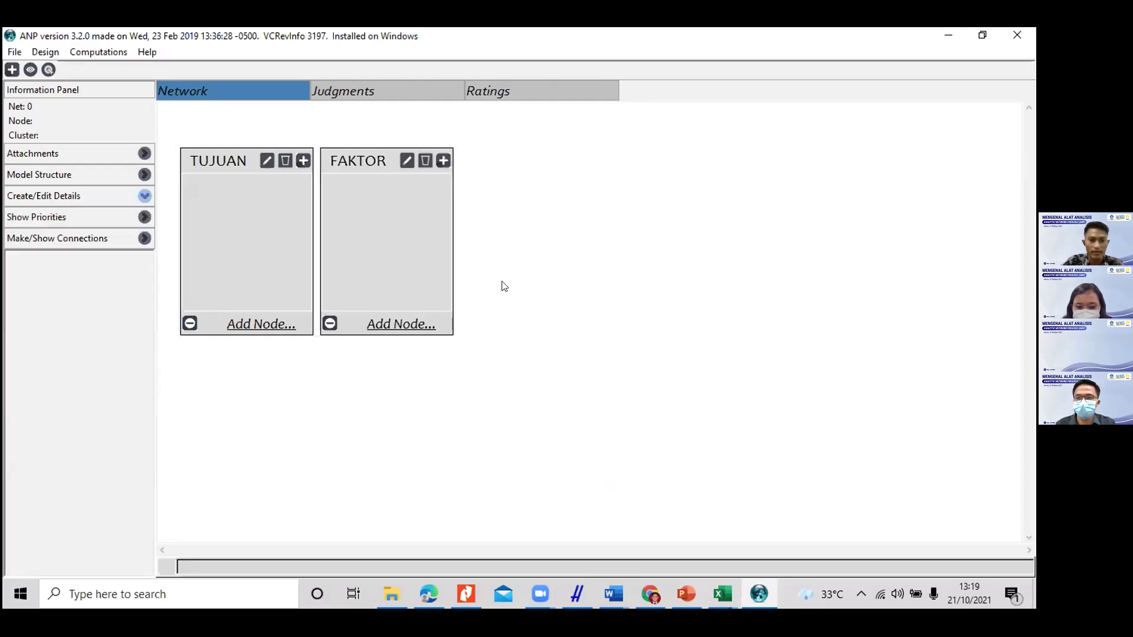
Step: Create two more clusters named MASALAH and STARTEGI, consulting the model slide in PowerPoint for the cluster names
{"action": "left_click", "coordinate": [13, 68]}
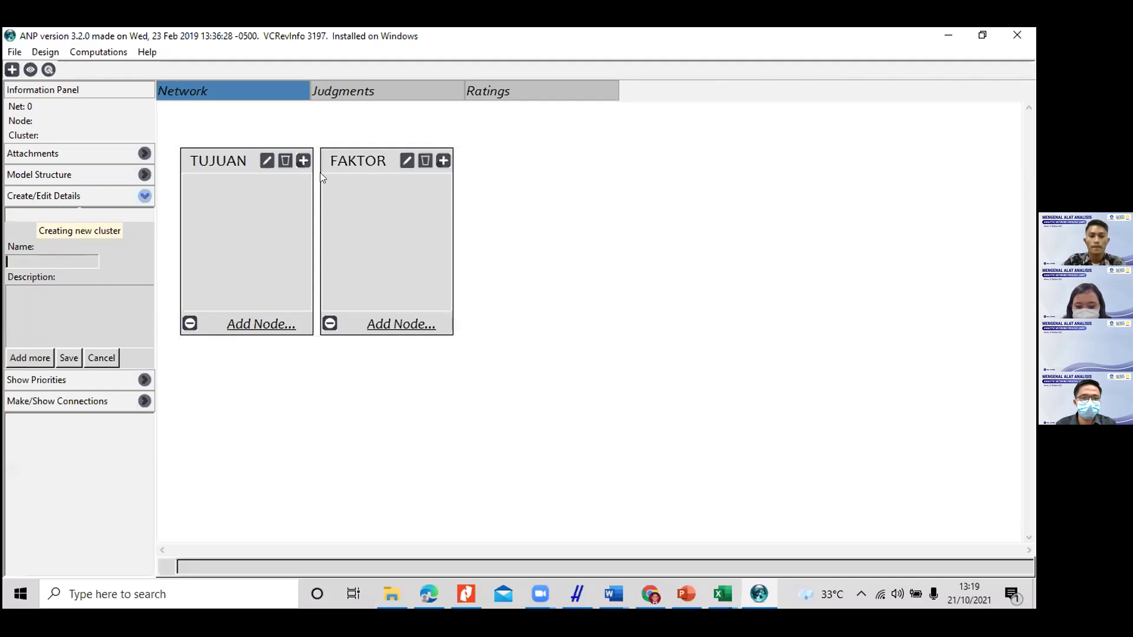
{"action": "left_click", "coordinate": [686, 594]}
{"action": "left_click", "coordinate": [687, 594]}
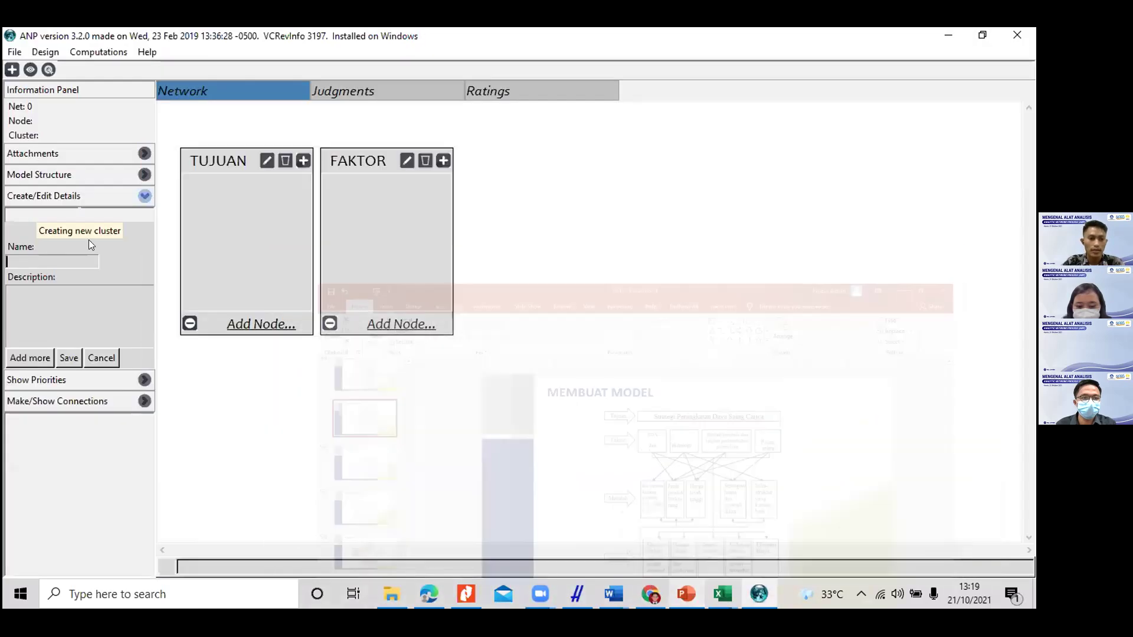
{"action": "type", "text": "MASALAH"}
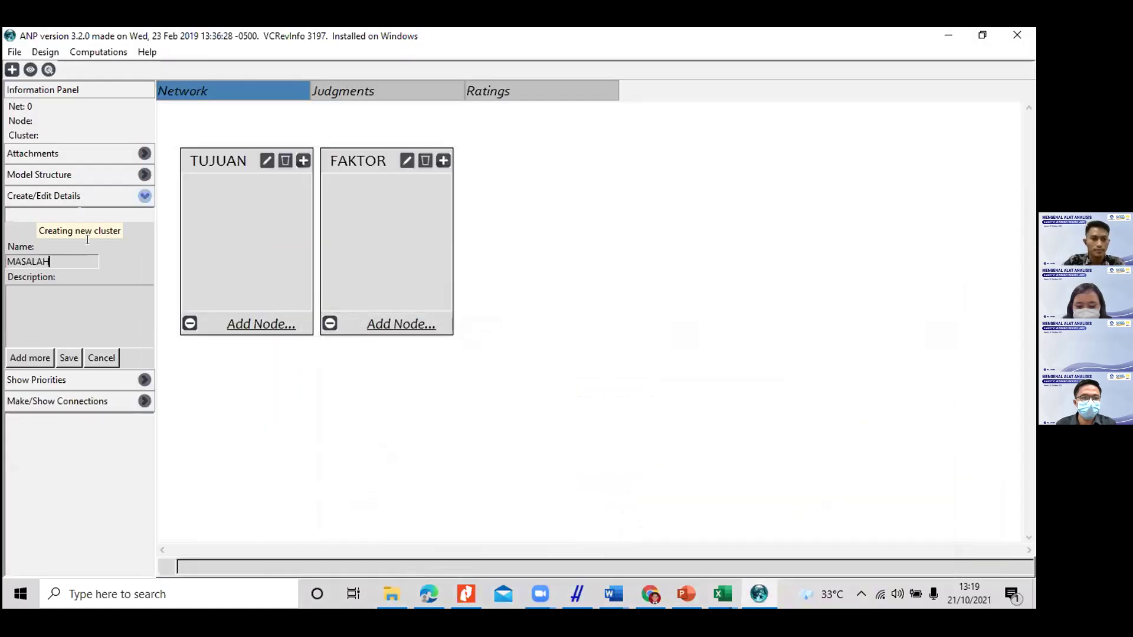
{"action": "key", "text": "Return"}
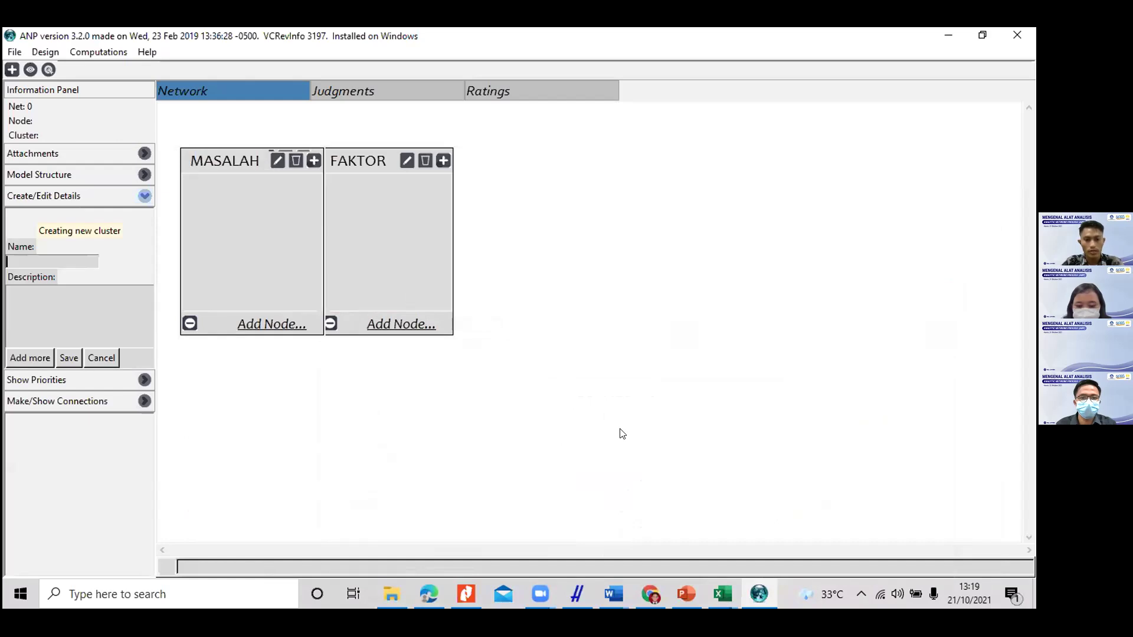
{"action": "type", "text": "STARTEGI"}
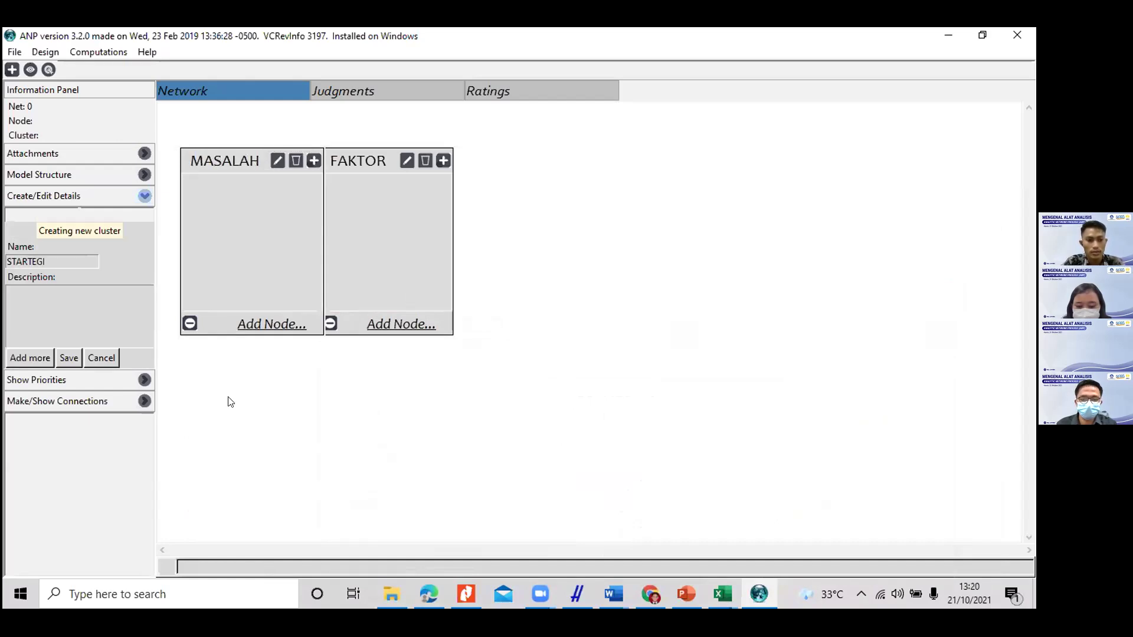
{"action": "left_click", "coordinate": [69, 358]}
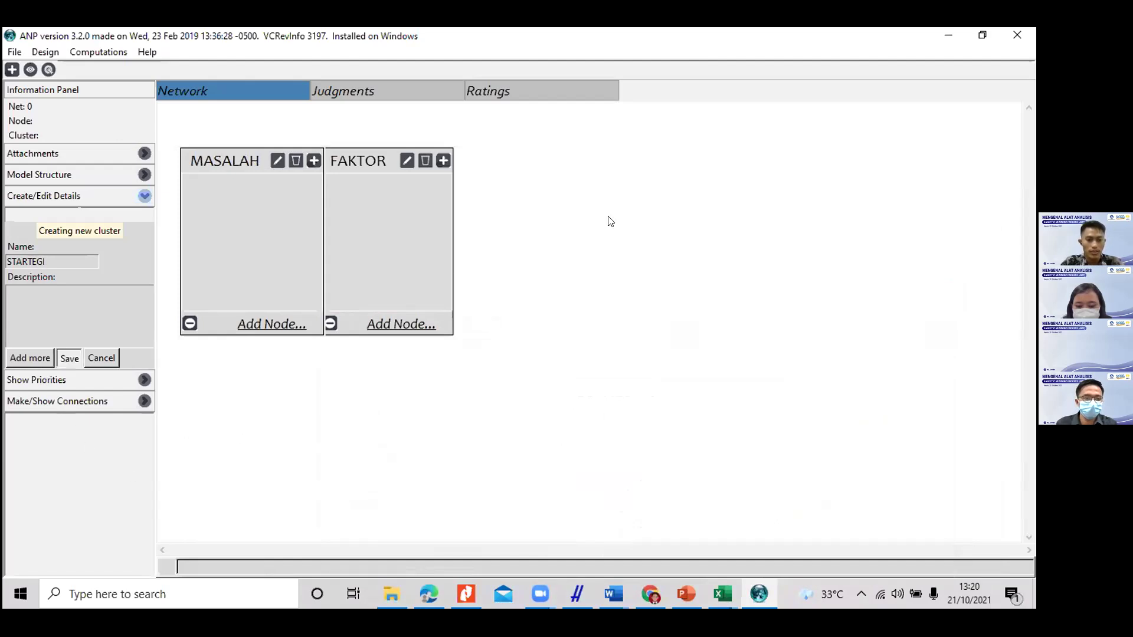
Step: Arrange the clusters in a spaced-out row in the order TUJUAN, FAKTOR, STARTEGI, MASALAH
{"action": "left_click_drag", "start_coordinate": [346, 155], "coordinate": [410, 148]}
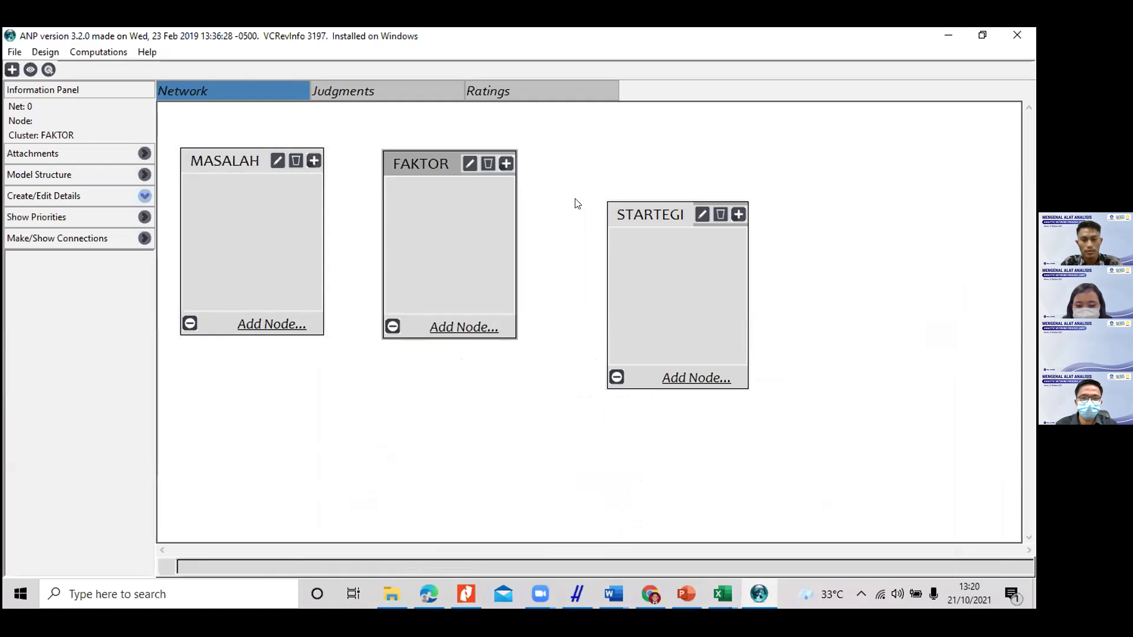
{"action": "left_click_drag", "start_coordinate": [610, 203], "coordinate": [583, 182]}
{"action": "left_click_drag", "start_coordinate": [304, 176], "coordinate": [916, 184]}
{"action": "left_click_drag", "start_coordinate": [410, 164], "coordinate": [405, 159]}
{"action": "left_click_drag", "start_coordinate": [604, 193], "coordinate": [578, 161]}
{"action": "left_click_drag", "start_coordinate": [815, 171], "coordinate": [775, 167]}
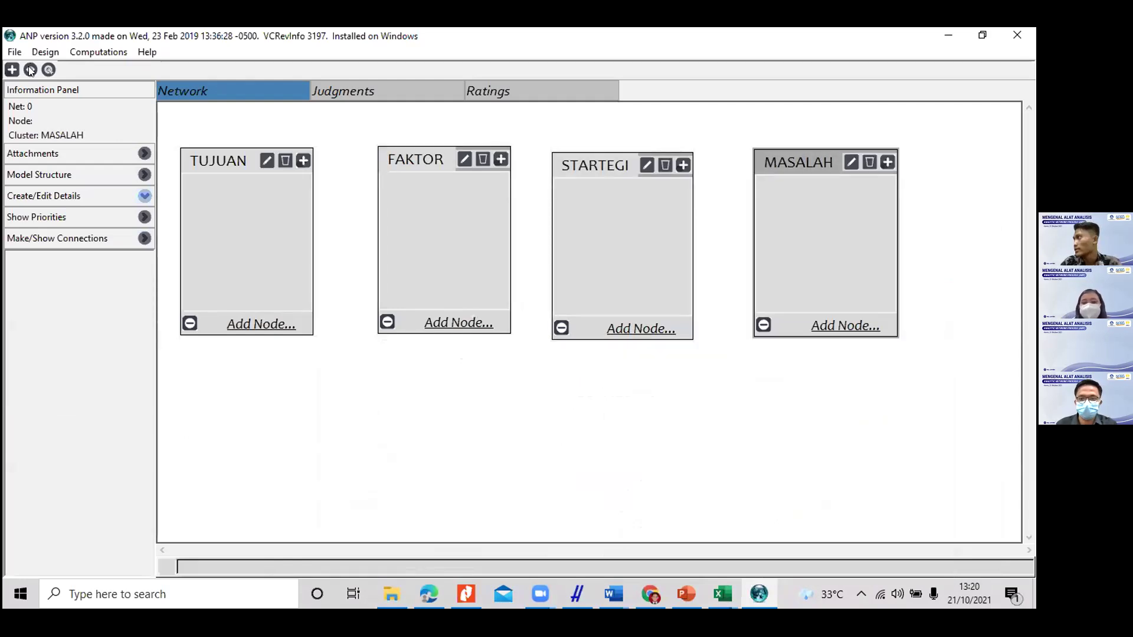
Step: Hide the information panel and check which commands are available for the STARTEGI cluster
{"action": "left_click", "coordinate": [30, 69]}
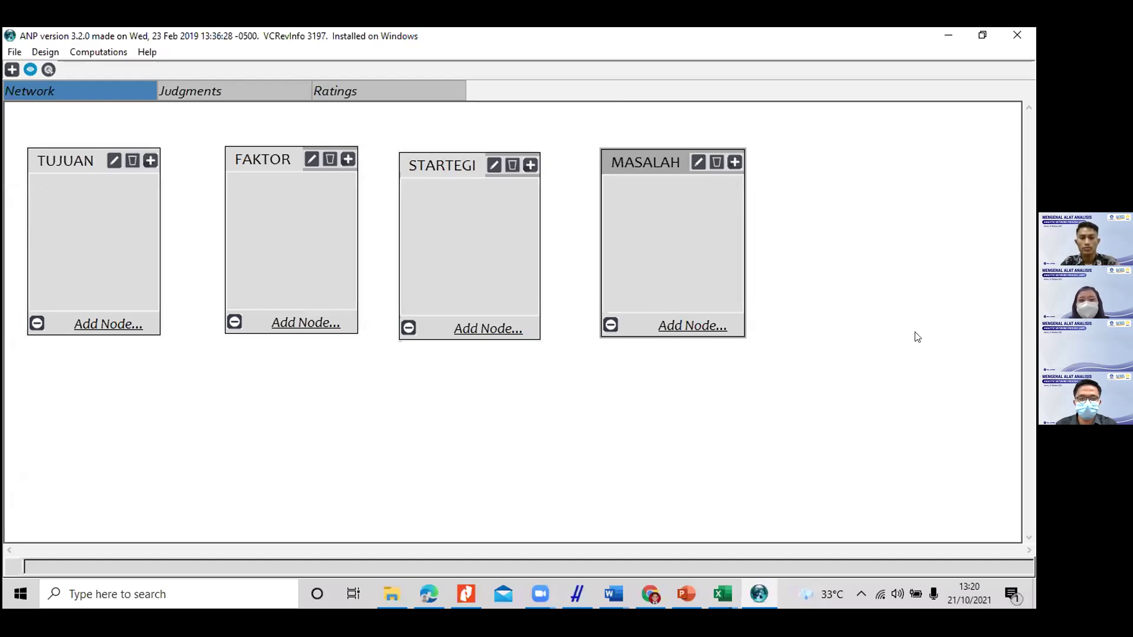
{"action": "left_click", "coordinate": [476, 269]}
{"action": "right_click", "coordinate": [477, 261]}
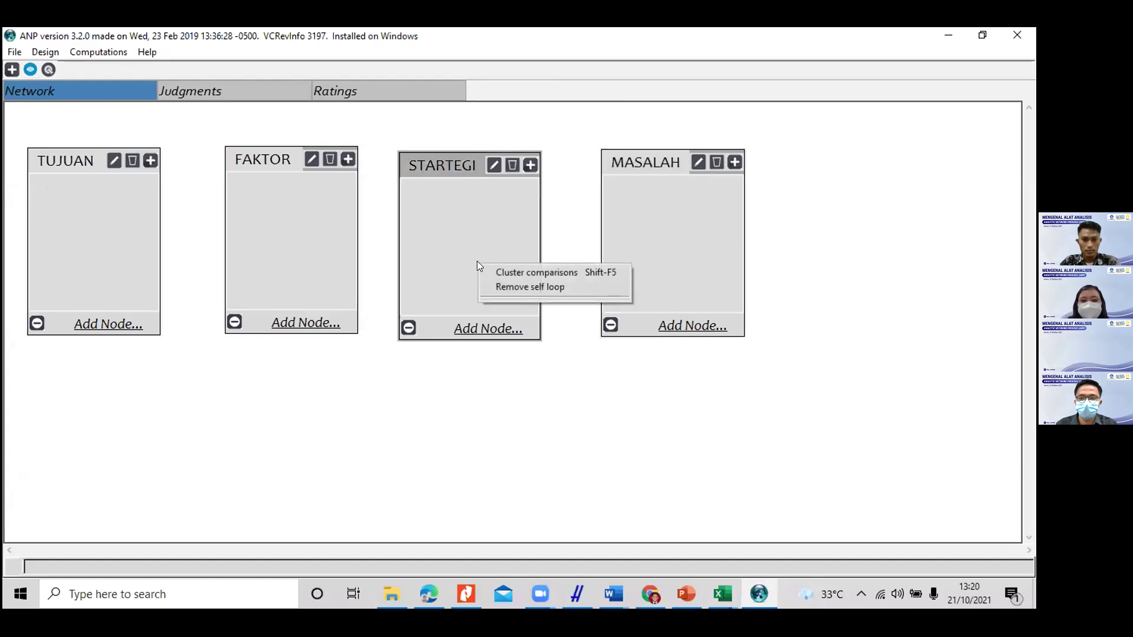
{"action": "left_click", "coordinate": [403, 394]}
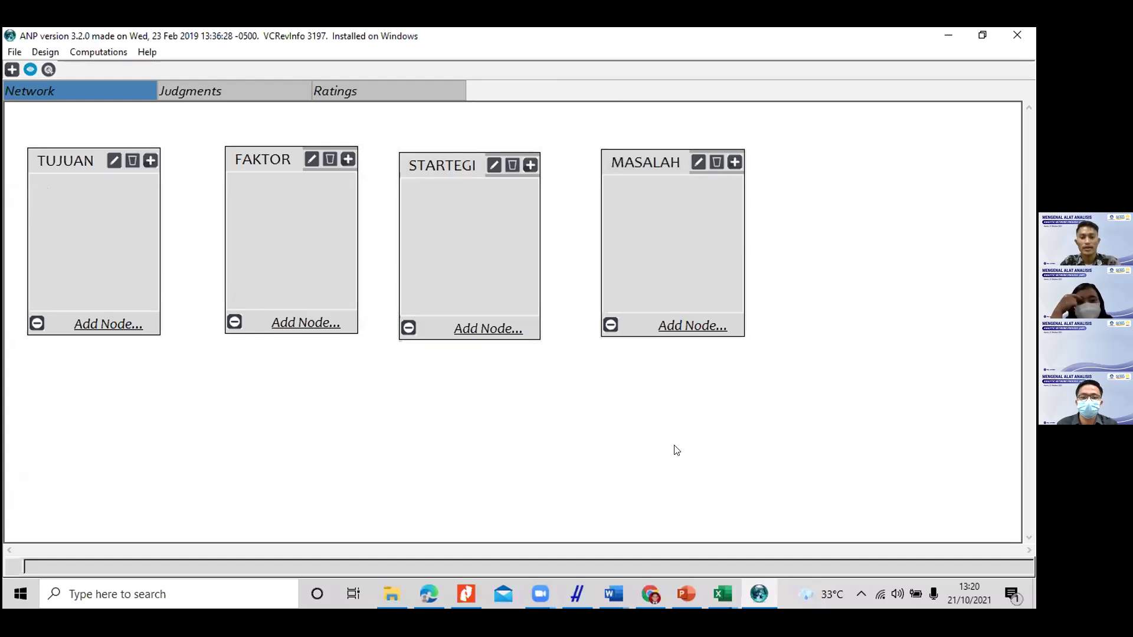
Step: Copy the goal text Strategi Peningkatan Daya Saing Carica from the PowerPoint slide and add it as a node in the TUJUAN cluster
{"action": "left_click", "coordinate": [684, 594]}
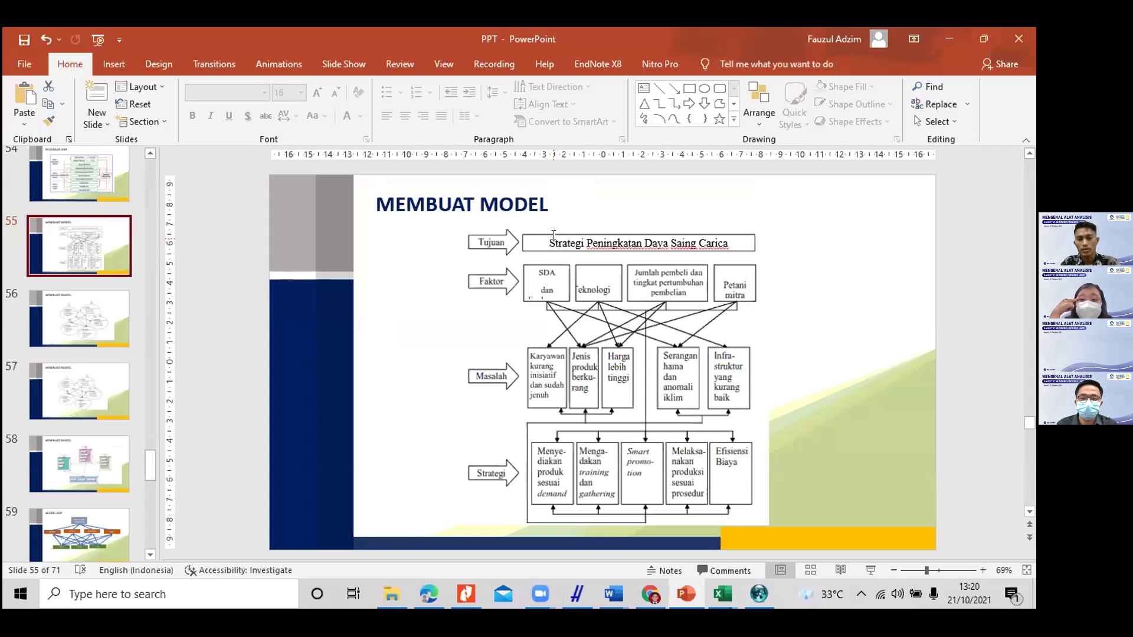
{"action": "left_click_drag", "start_coordinate": [548, 239], "coordinate": [713, 241]}
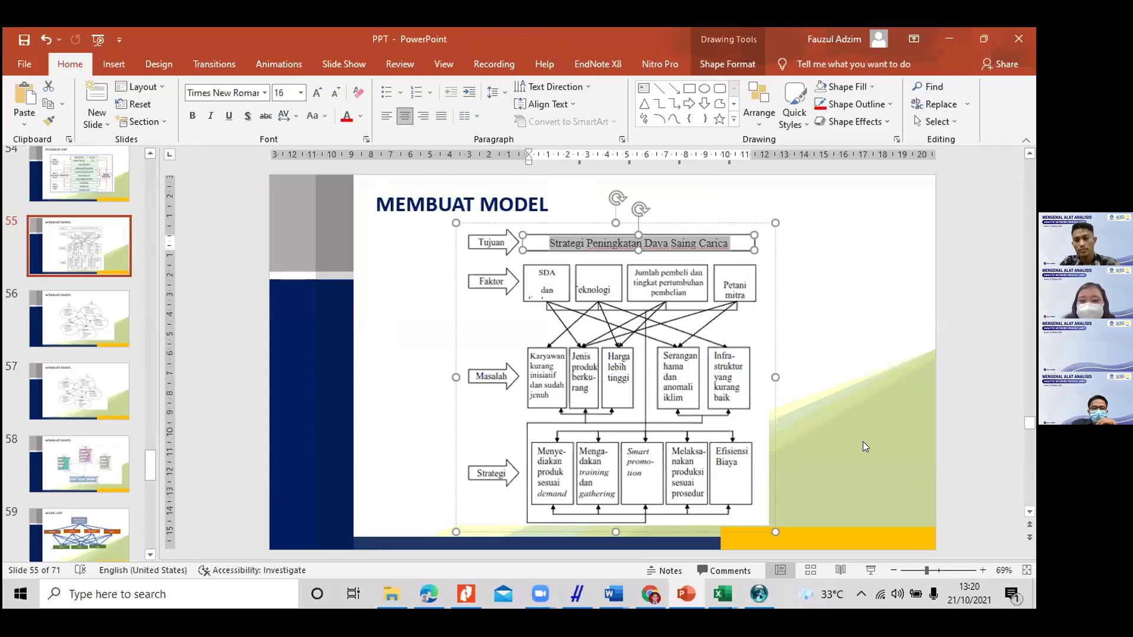
{"action": "left_click", "coordinate": [749, 596]}
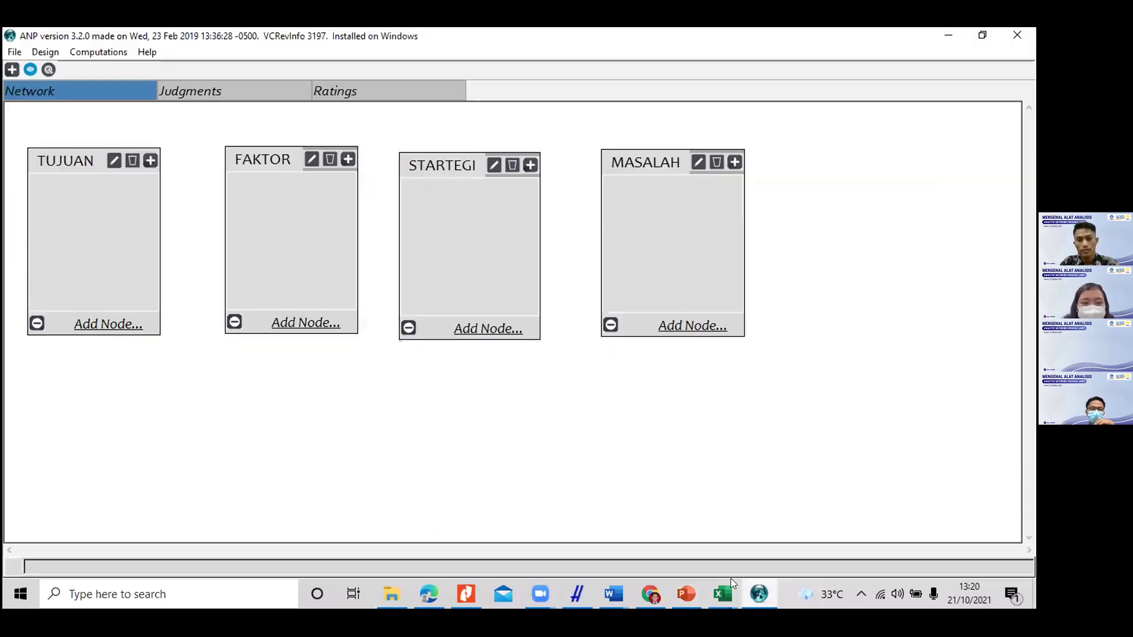
{"action": "left_click", "coordinate": [101, 217]}
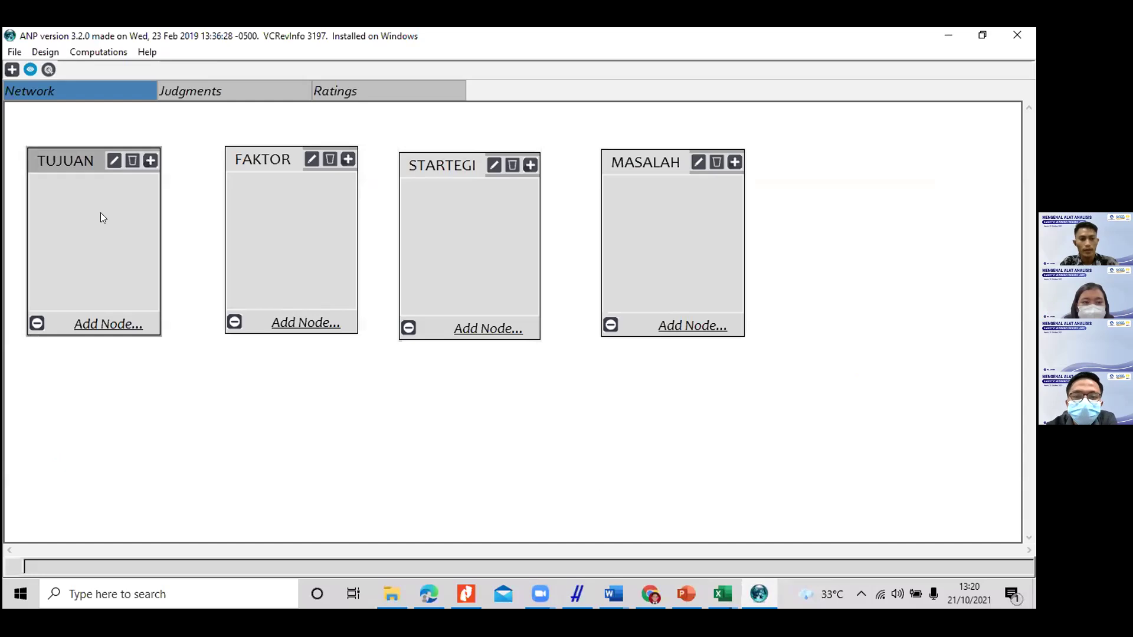
{"action": "left_click", "coordinate": [88, 316]}
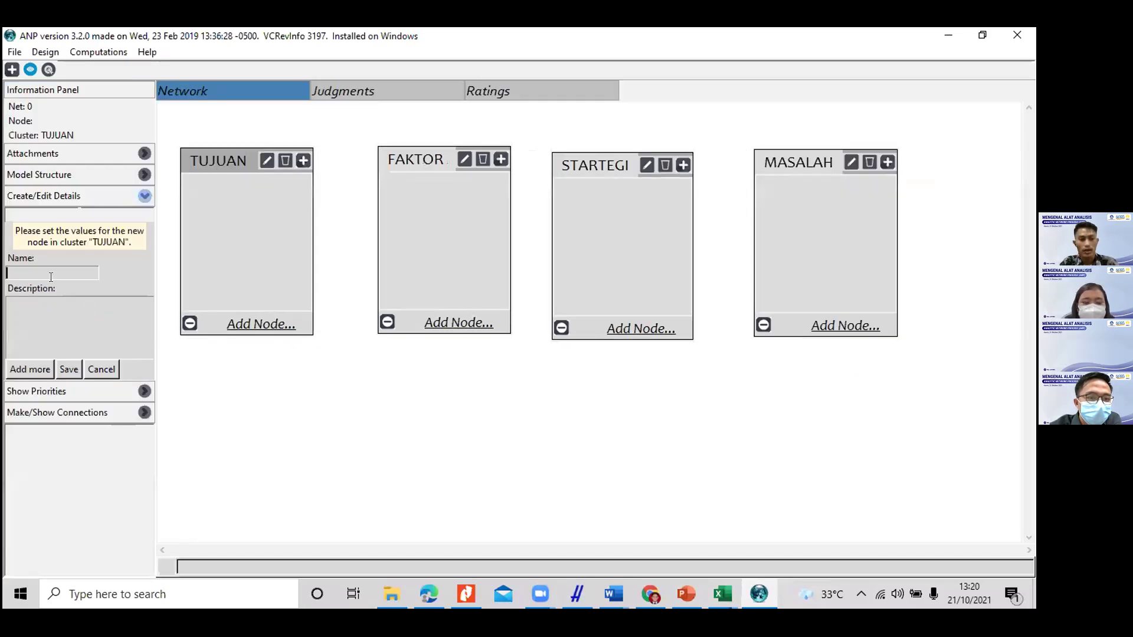
{"action": "key", "text": "ctrl+v"}
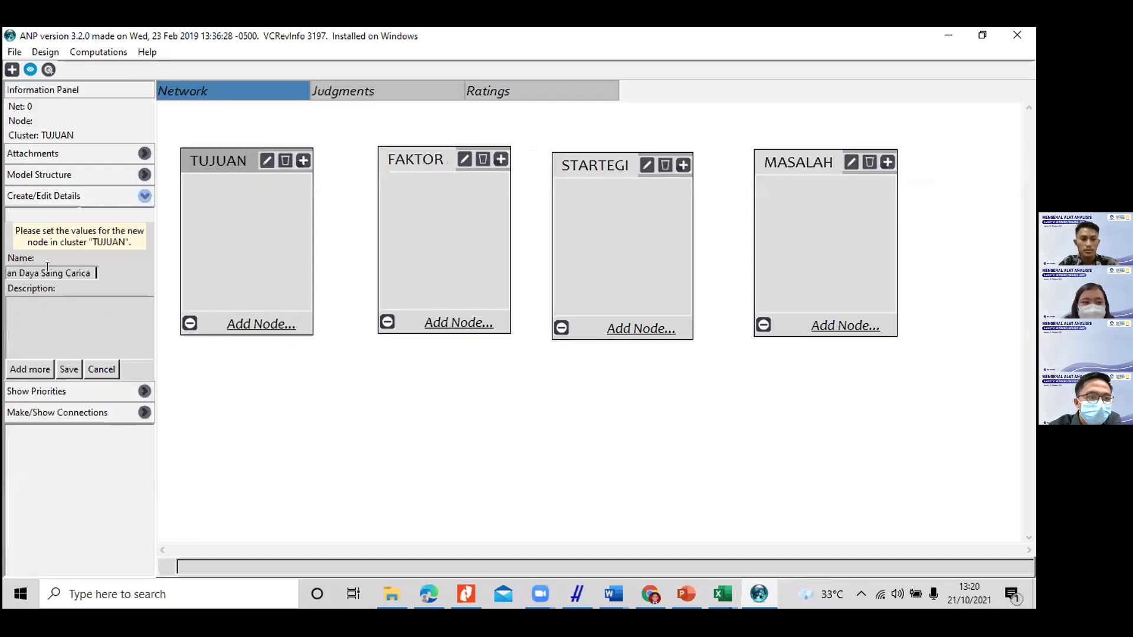
{"action": "left_click", "coordinate": [52, 371]}
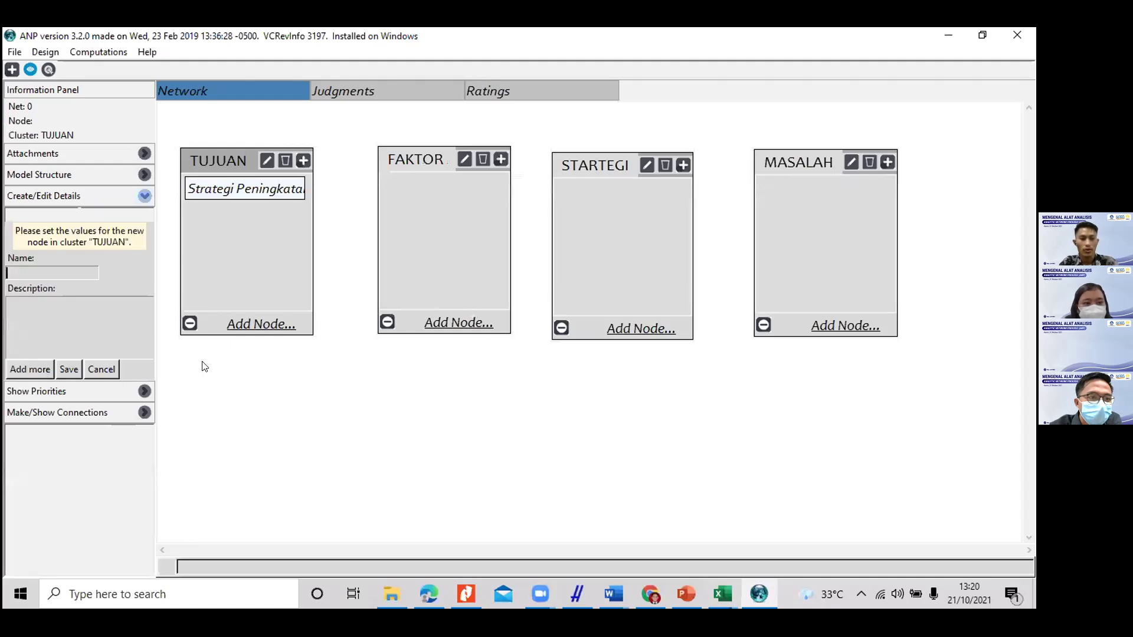
{"action": "left_click", "coordinate": [103, 367]}
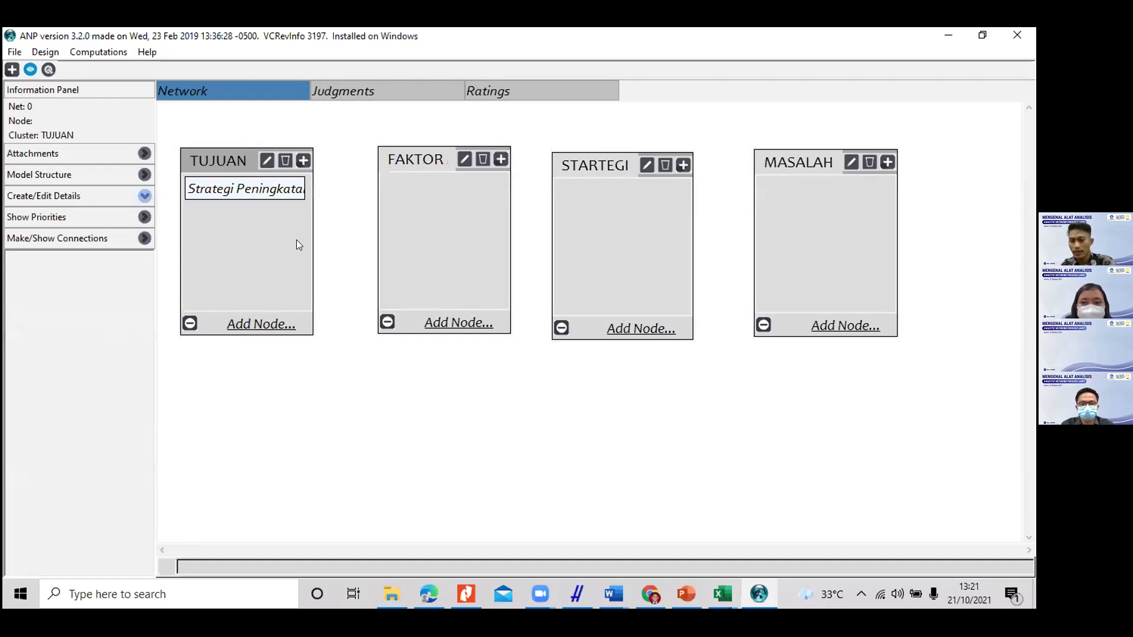
Step: Iconize the TUJUAN cluster and move the FAKTOR cluster closer to it
{"action": "left_click", "coordinate": [229, 190]}
{"action": "left_click", "coordinate": [262, 253]}
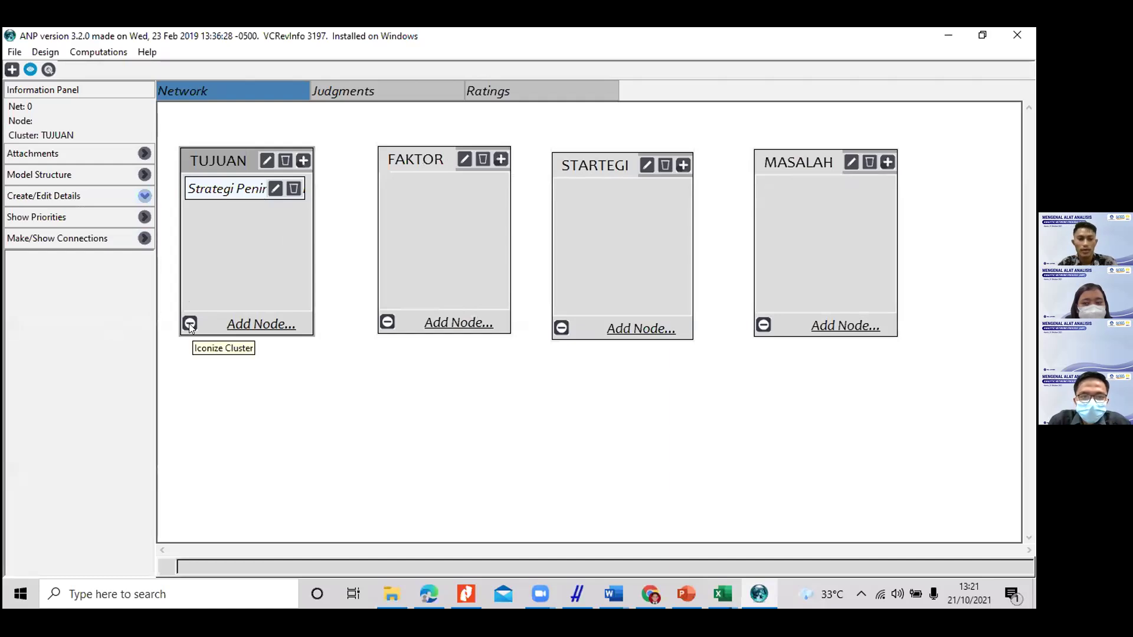
{"action": "left_click", "coordinate": [189, 324]}
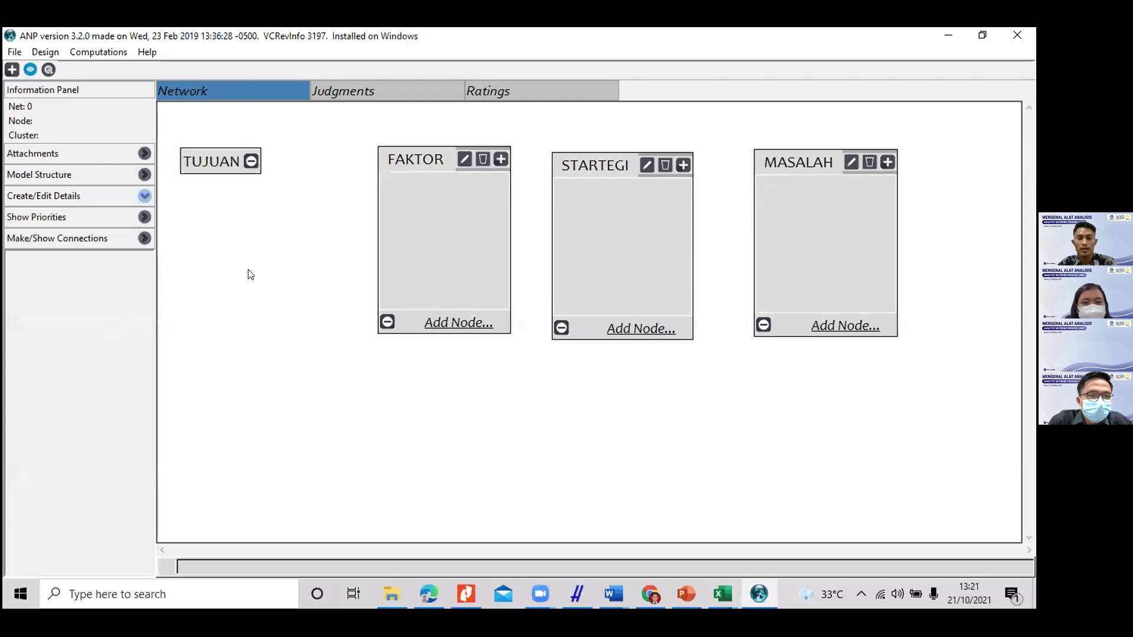
{"action": "left_click_drag", "start_coordinate": [431, 163], "coordinate": [382, 167]}
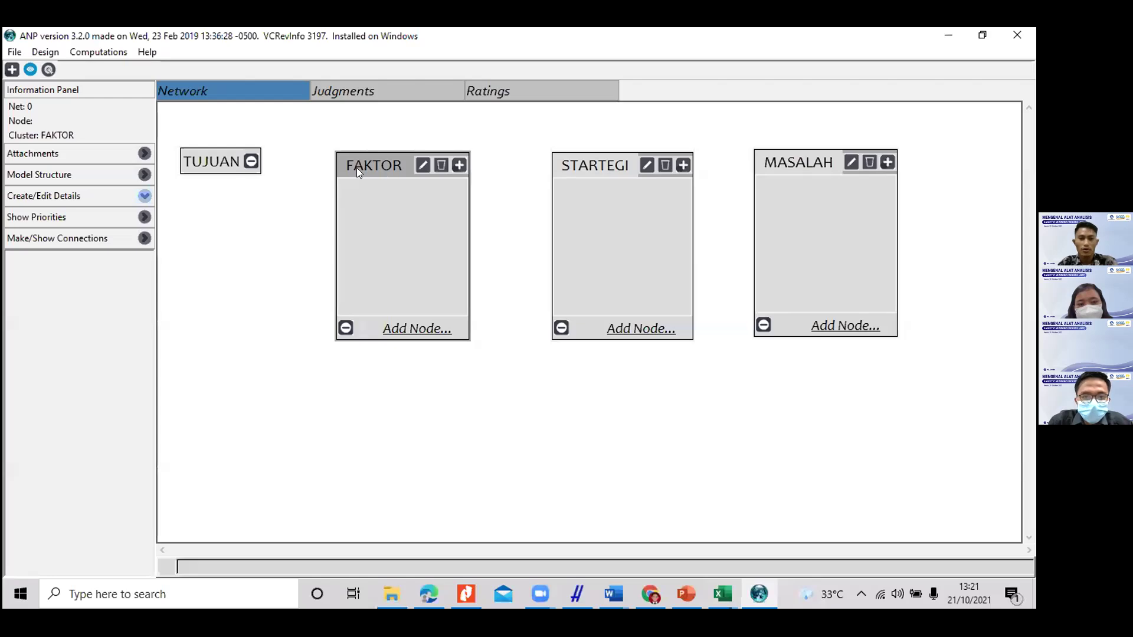
Step: Check the Faktor row on the PowerPoint model slide and add the node SDA & Lingkungan to the FAKTOR cluster in Super Decisions
{"action": "left_click", "coordinate": [684, 596]}
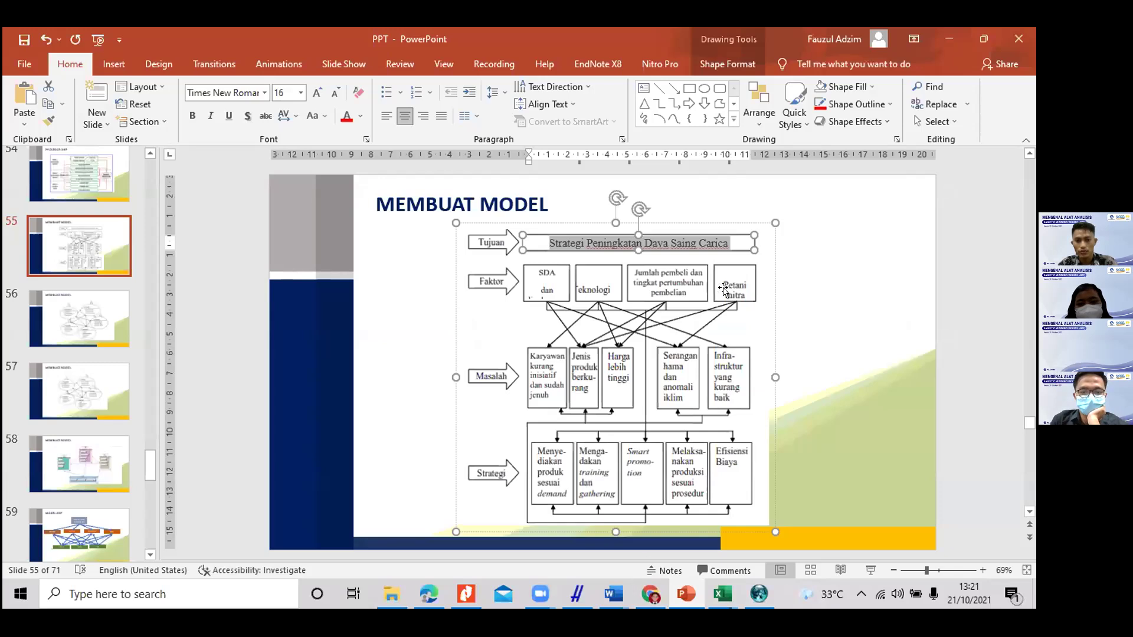
{"action": "left_click", "coordinate": [807, 330]}
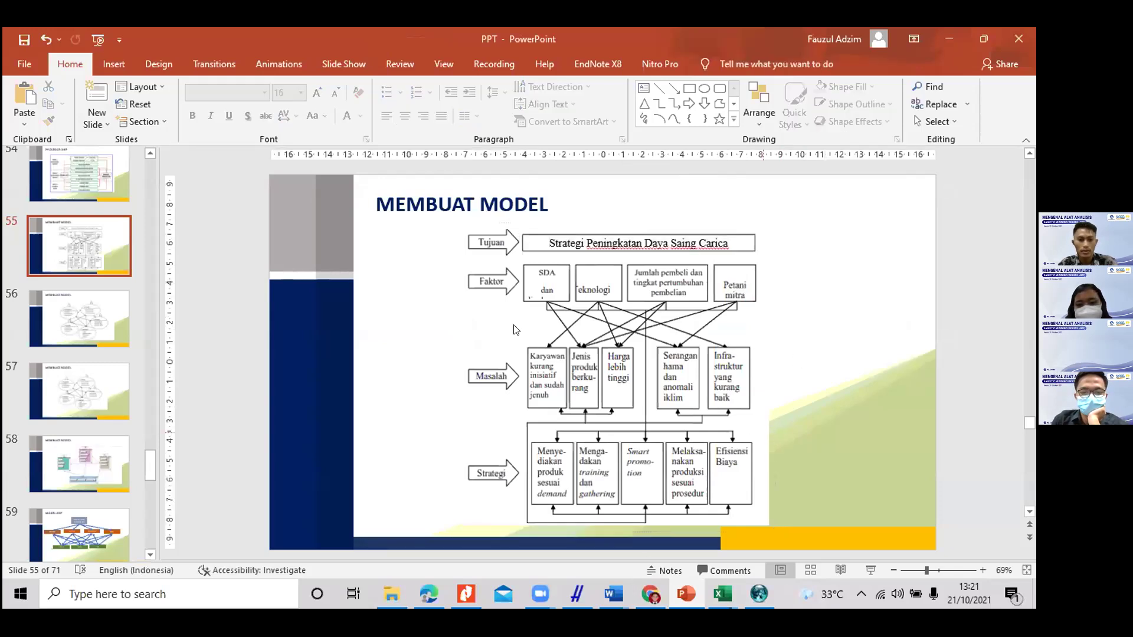
{"action": "key", "text": "alt+Tab"}
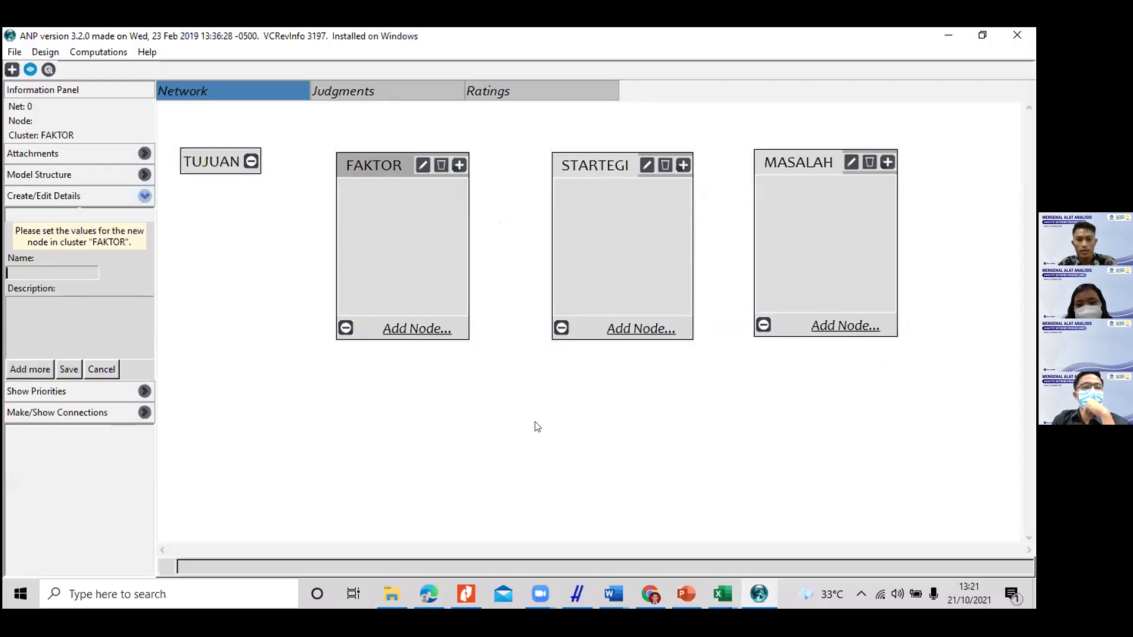
{"action": "left_click", "coordinate": [686, 595]}
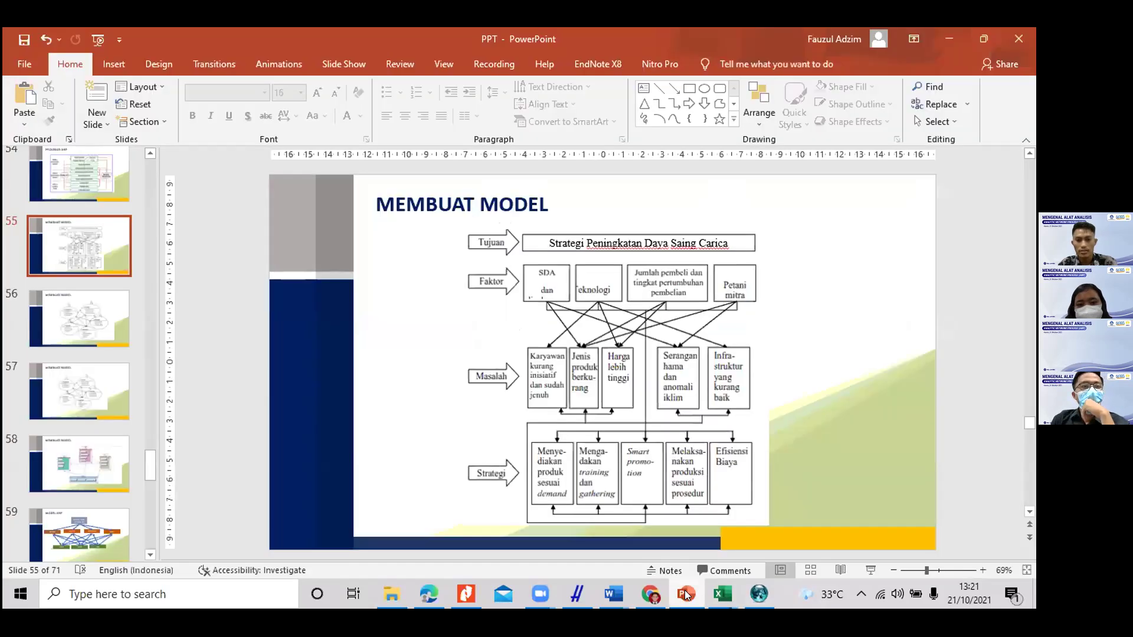
{"action": "key", "text": "alt+Tab"}
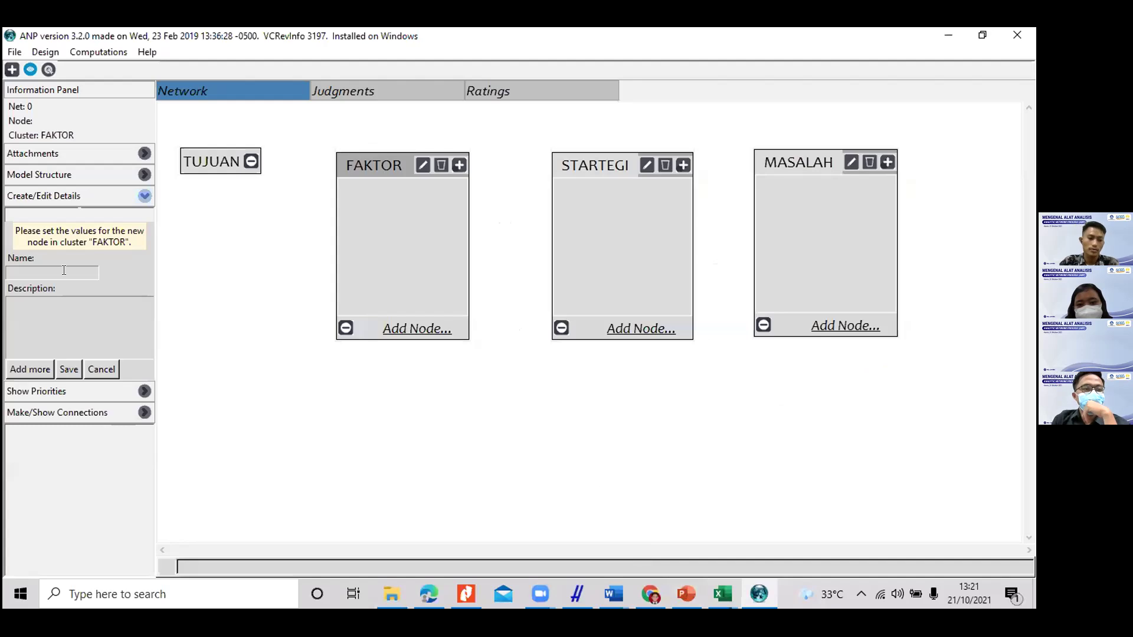
{"action": "type", "text": "SDA & Lingkunga"}
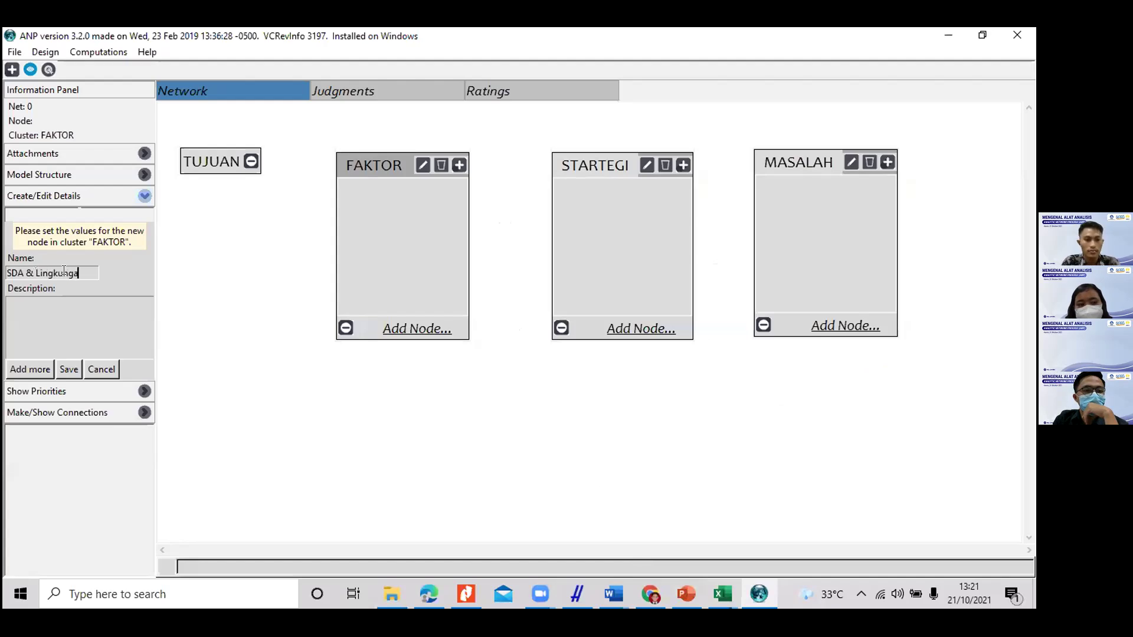
{"action": "type", "text": "n"}
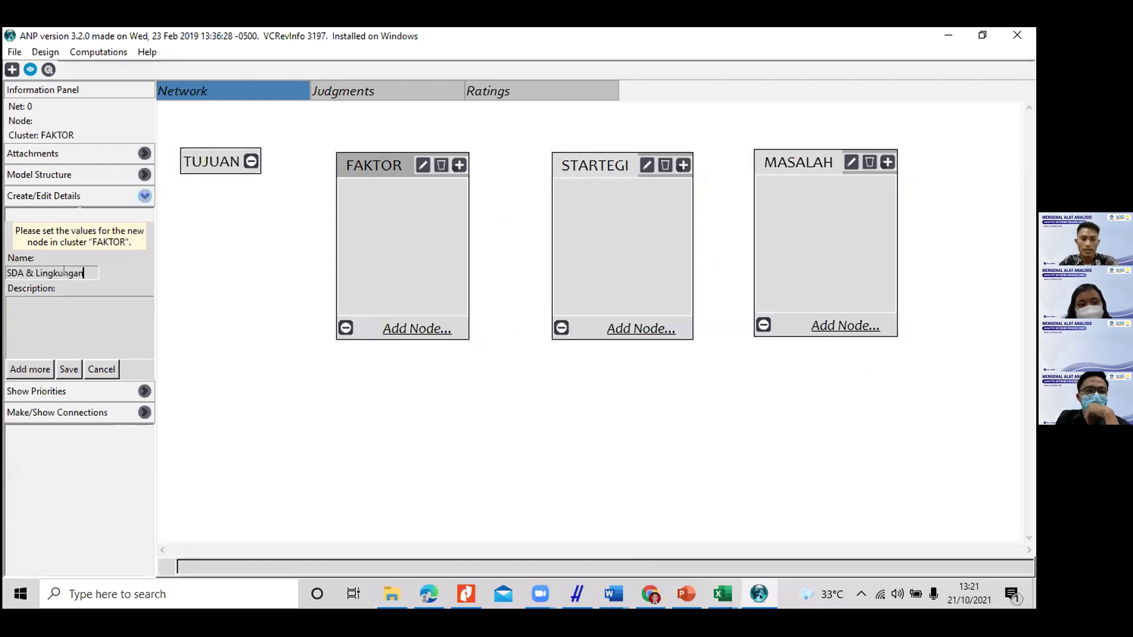
{"action": "left_click", "coordinate": [33, 369]}
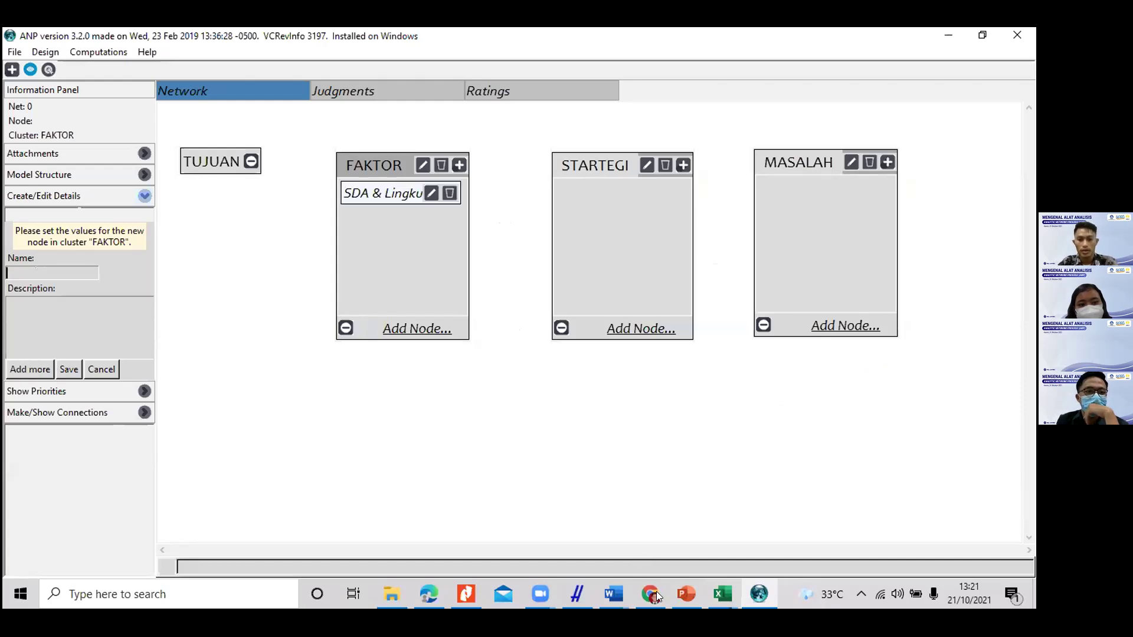
Step: Consult the model slide for the second factor and save it as the node Teknologi in the FAKTOR cluster
{"action": "left_click", "coordinate": [694, 599]}
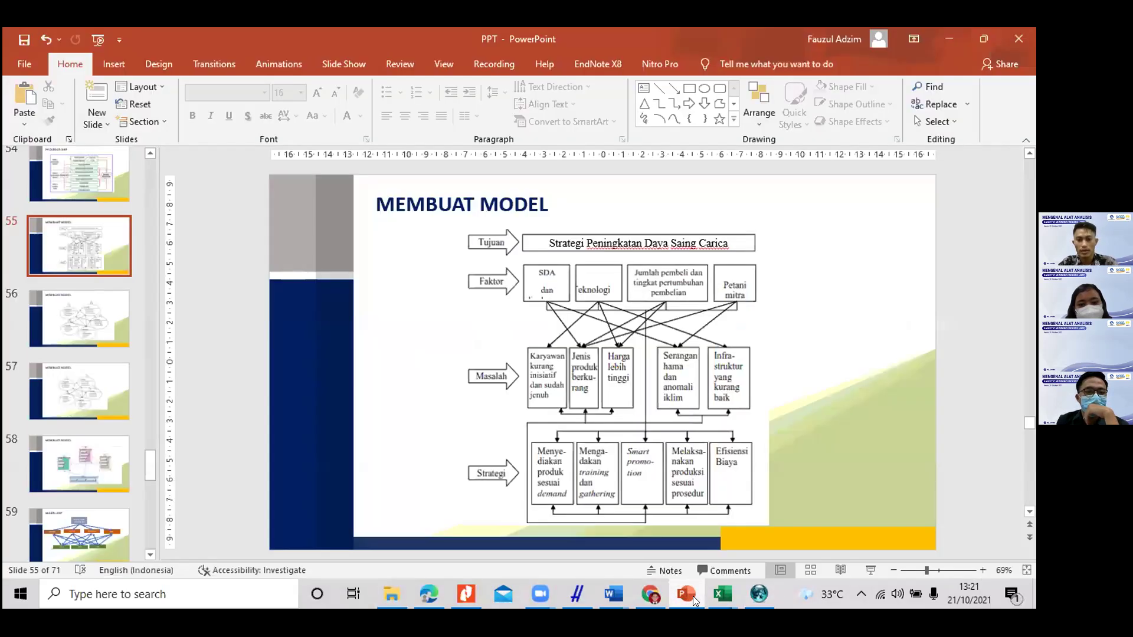
{"action": "left_click", "coordinate": [694, 599]}
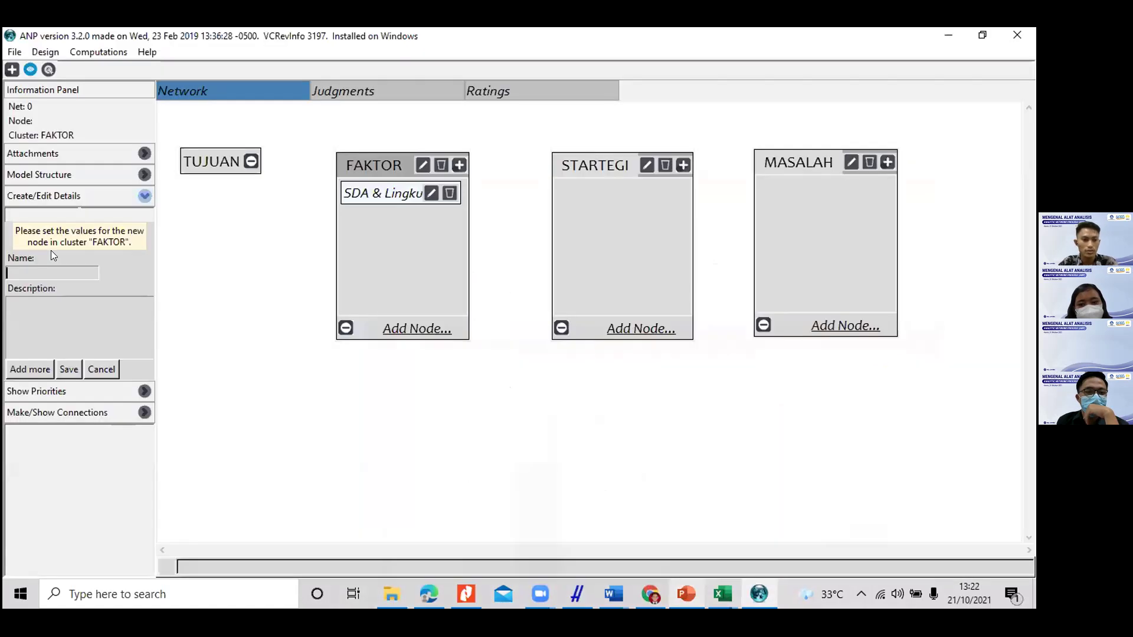
{"action": "type", "text": "Teknologi"}
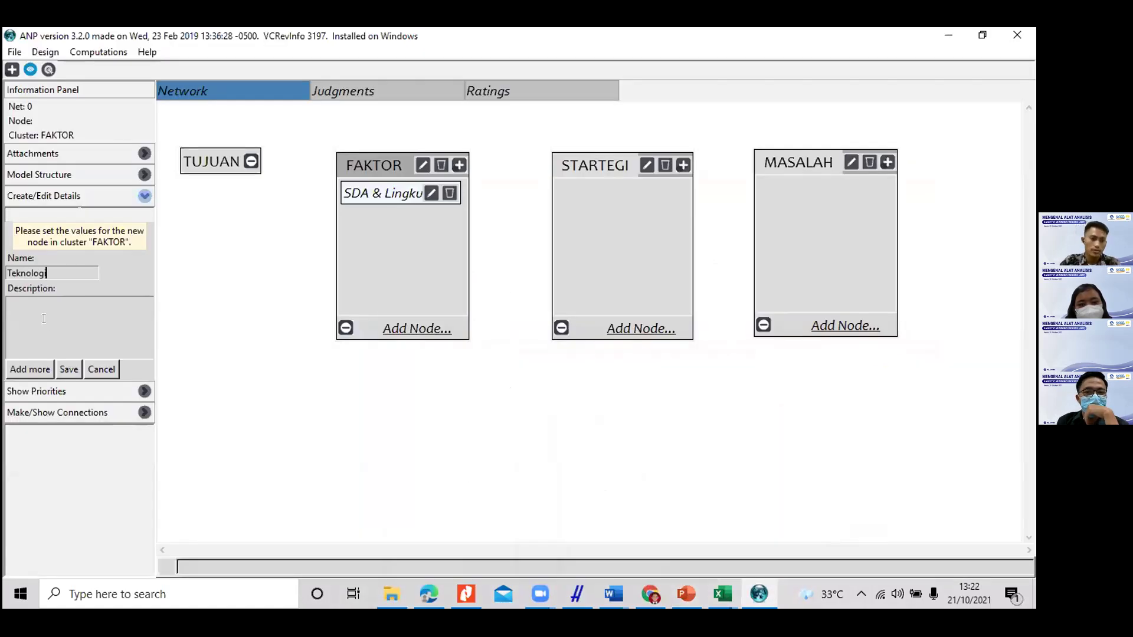
{"action": "left_click", "coordinate": [68, 369]}
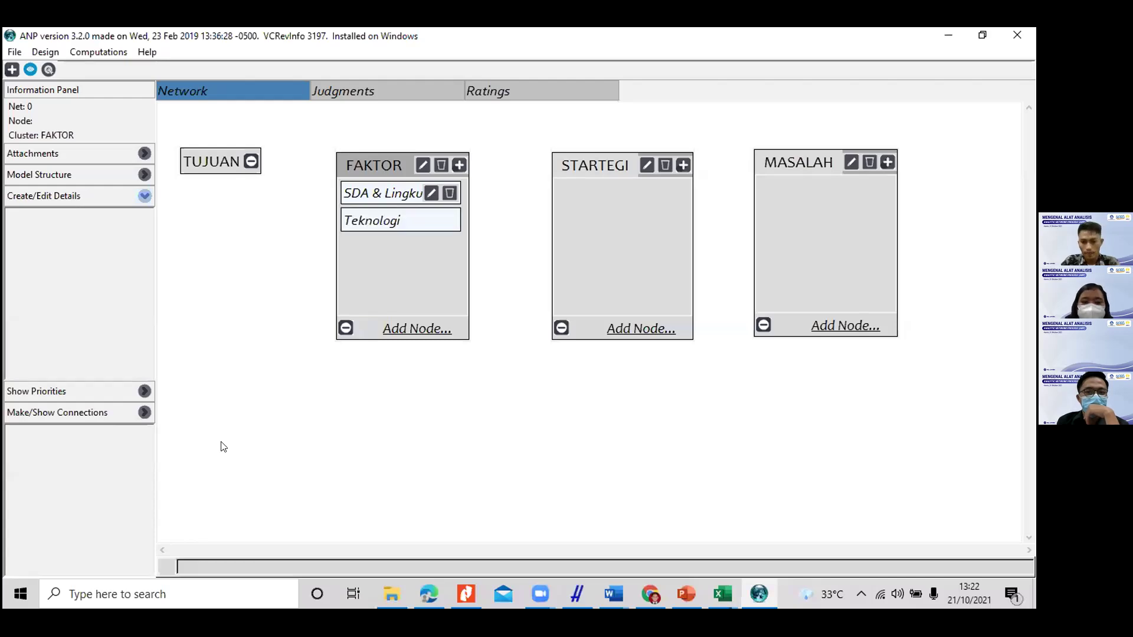
Step: Consult the model slide for the third factor and add the node Jumlah dan Pertumbuhan Pembelian to the FAKTOR cluster
{"action": "left_click", "coordinate": [653, 601]}
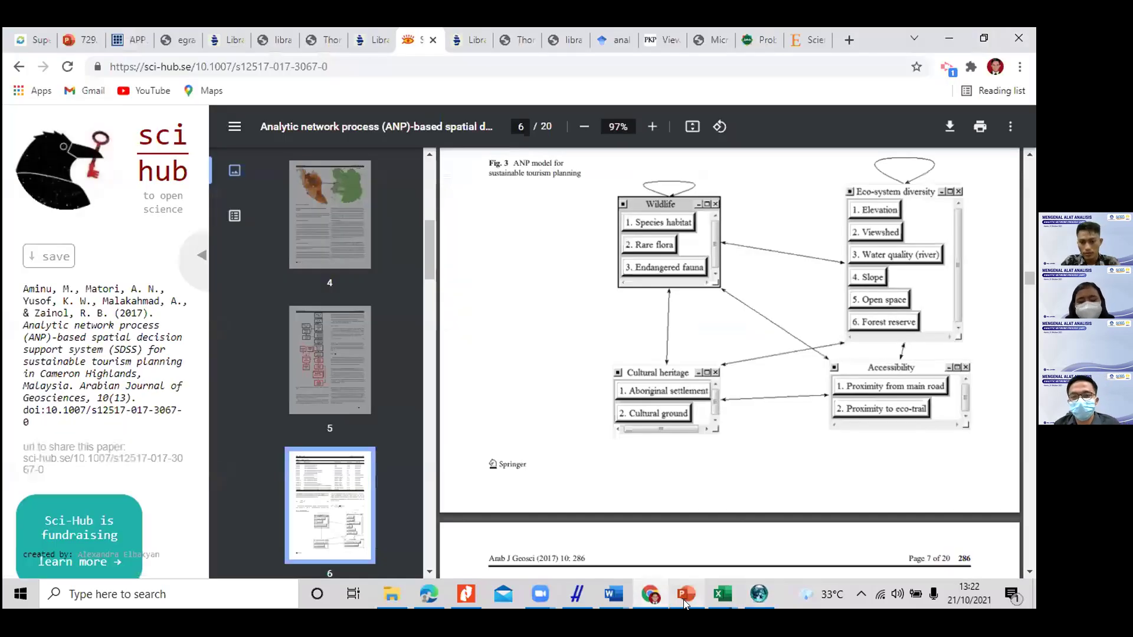
{"action": "left_click", "coordinate": [685, 602]}
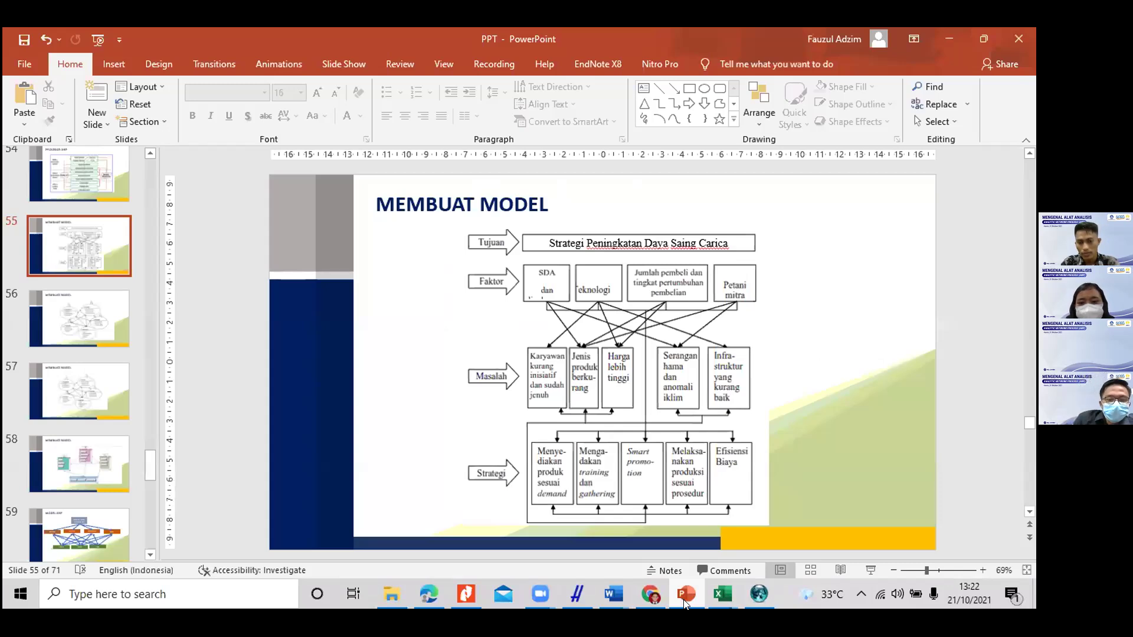
{"action": "left_click", "coordinate": [684, 602]}
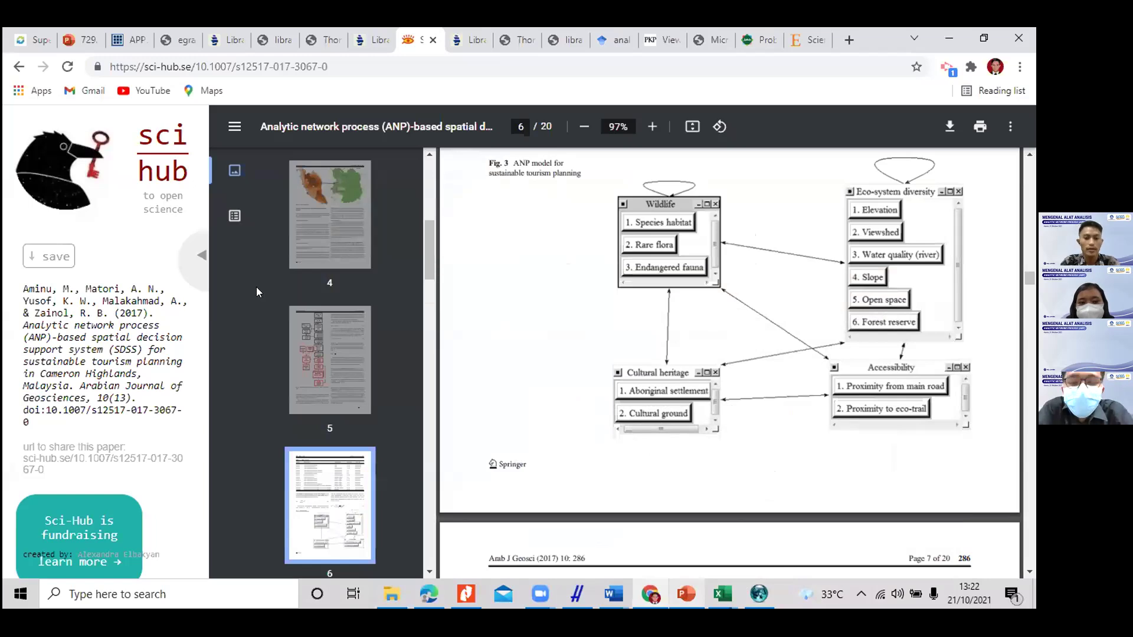
{"action": "key", "text": "alt+Tab"}
{"action": "type", "text": "dan pPertumbuhan"}
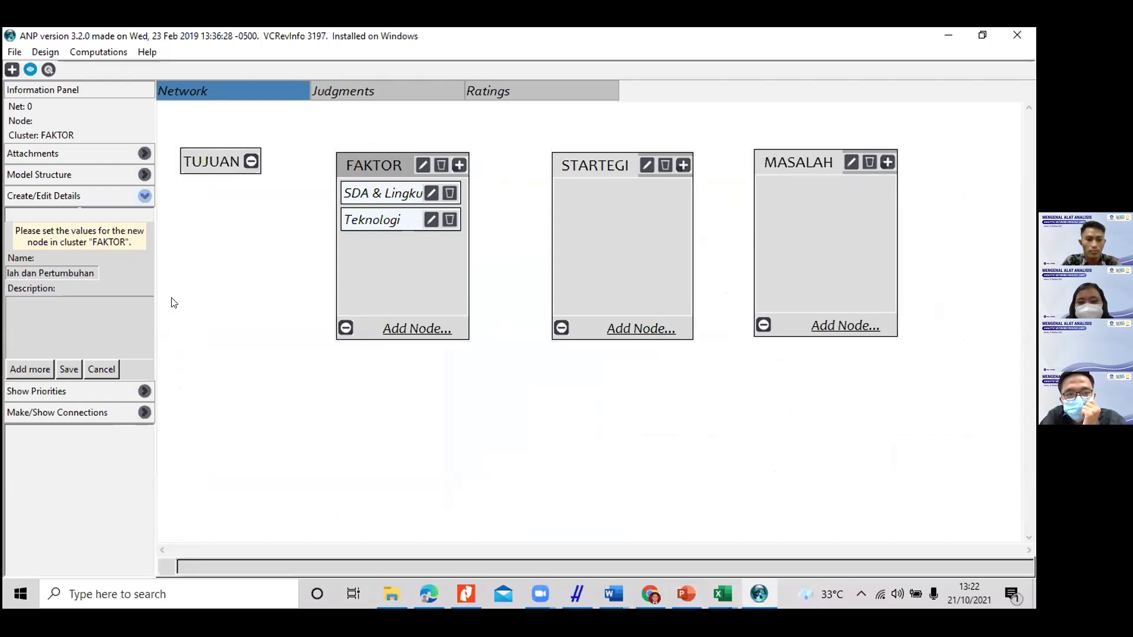
{"action": "type", "text": " Pembelian"}
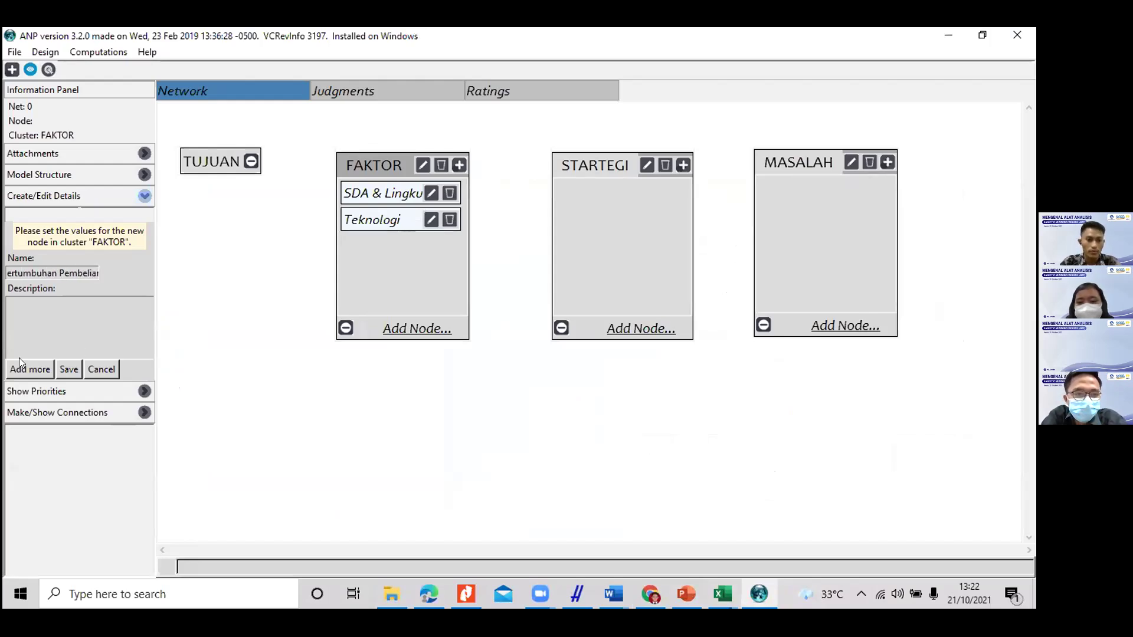
{"action": "left_click", "coordinate": [22, 365]}
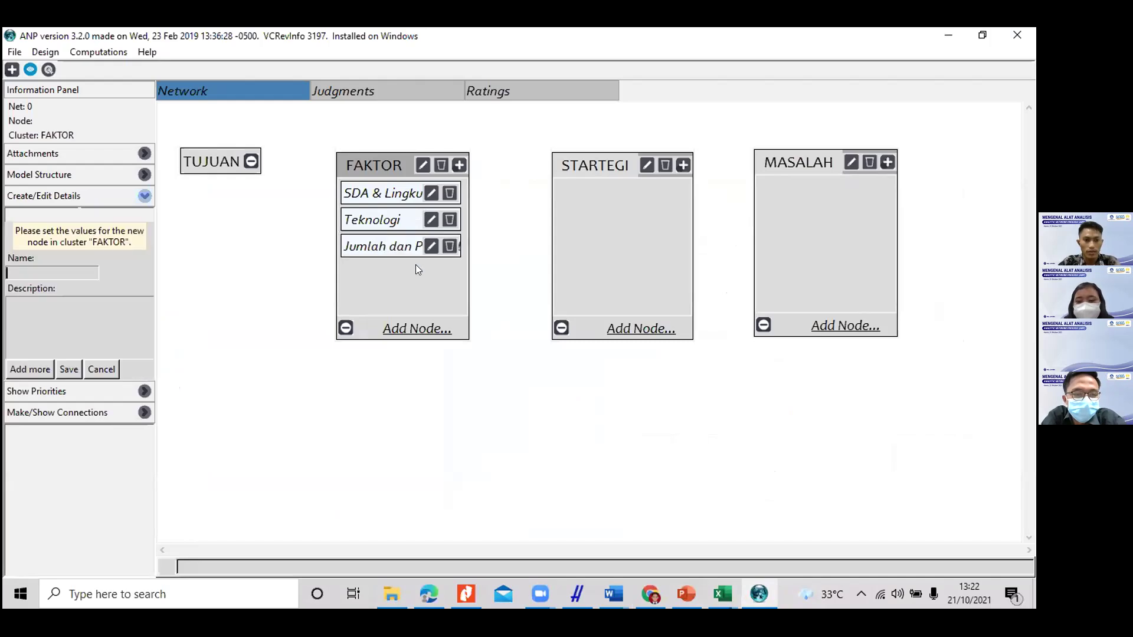
Step: Add the last factor from the model slide, Petani Mitra, to the FAKTOR cluster and close the new-node form
{"action": "left_click", "coordinate": [682, 587]}
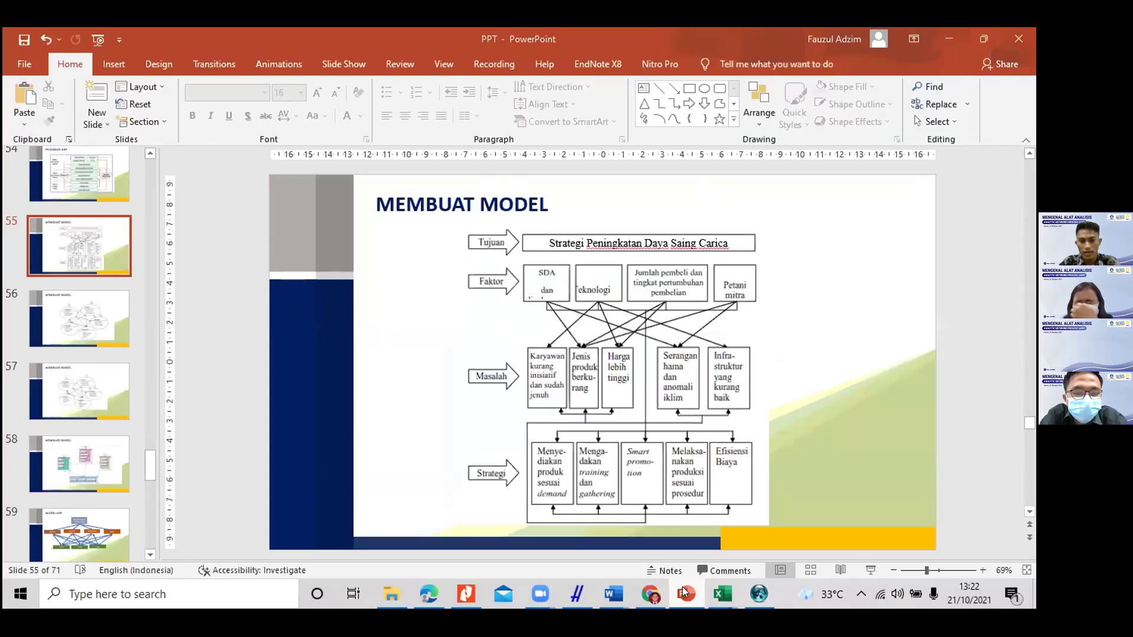
{"action": "left_click", "coordinate": [682, 586]}
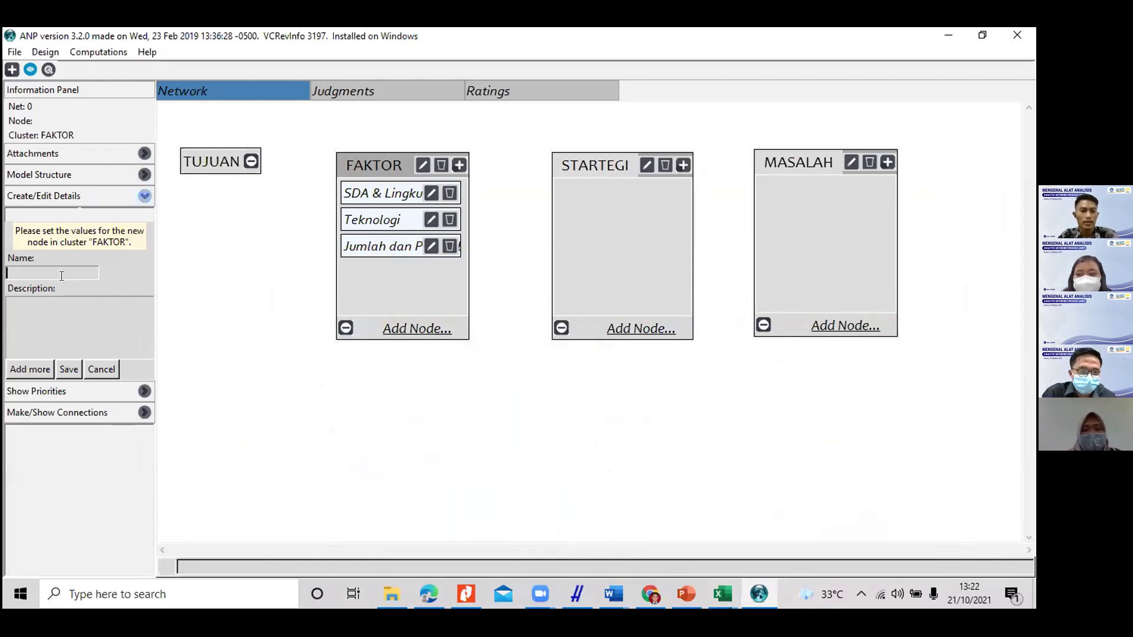
{"action": "type", "text": "Petani Mitra"}
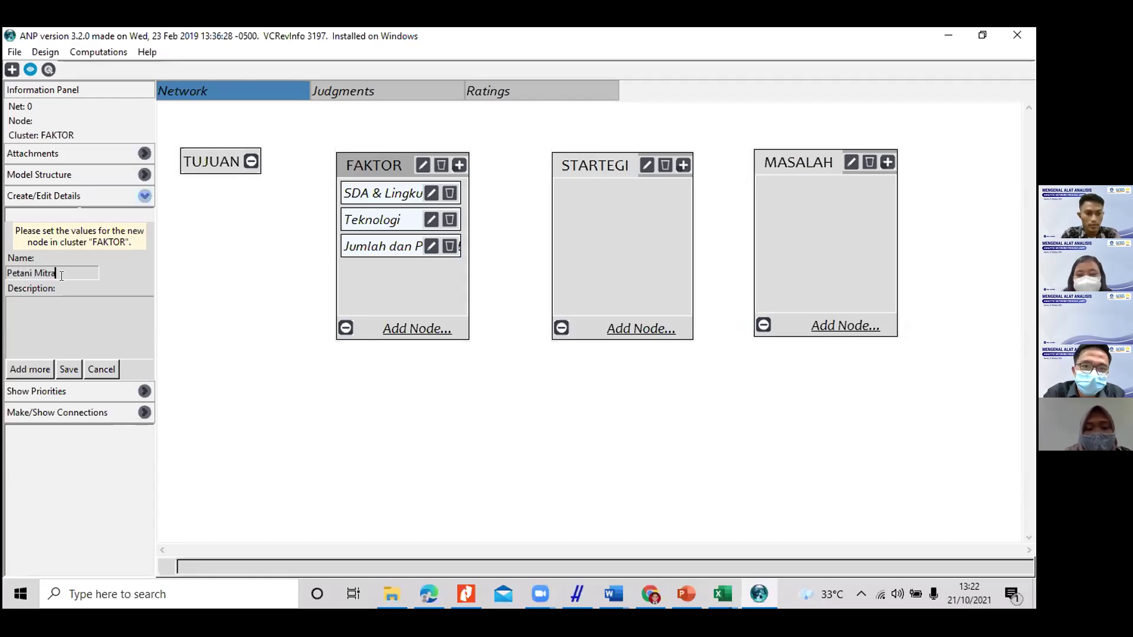
{"action": "left_click", "coordinate": [26, 370]}
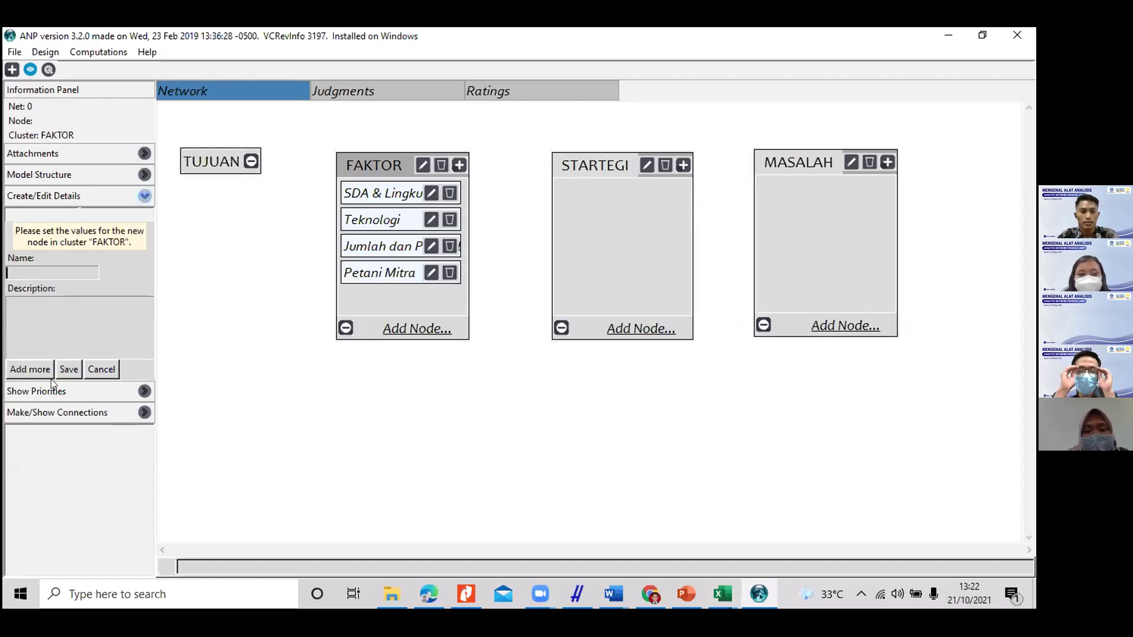
{"action": "left_click", "coordinate": [103, 372]}
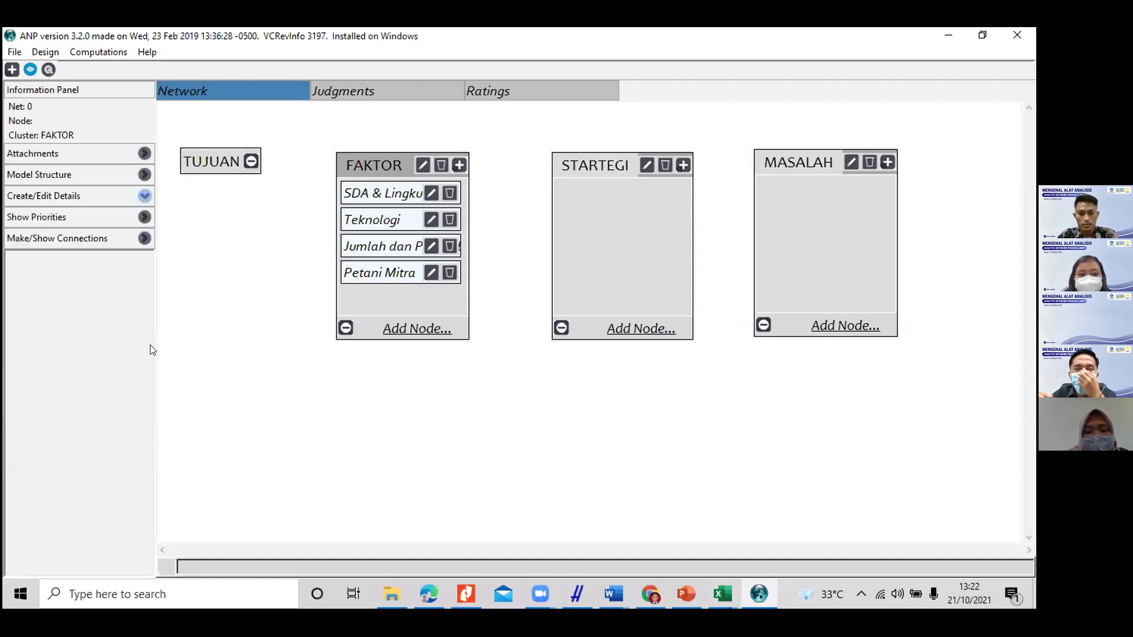
Step: Iconize the FAKTOR cluster and move the STARTEGI cluster slightly closer to it
{"action": "left_click", "coordinate": [346, 328]}
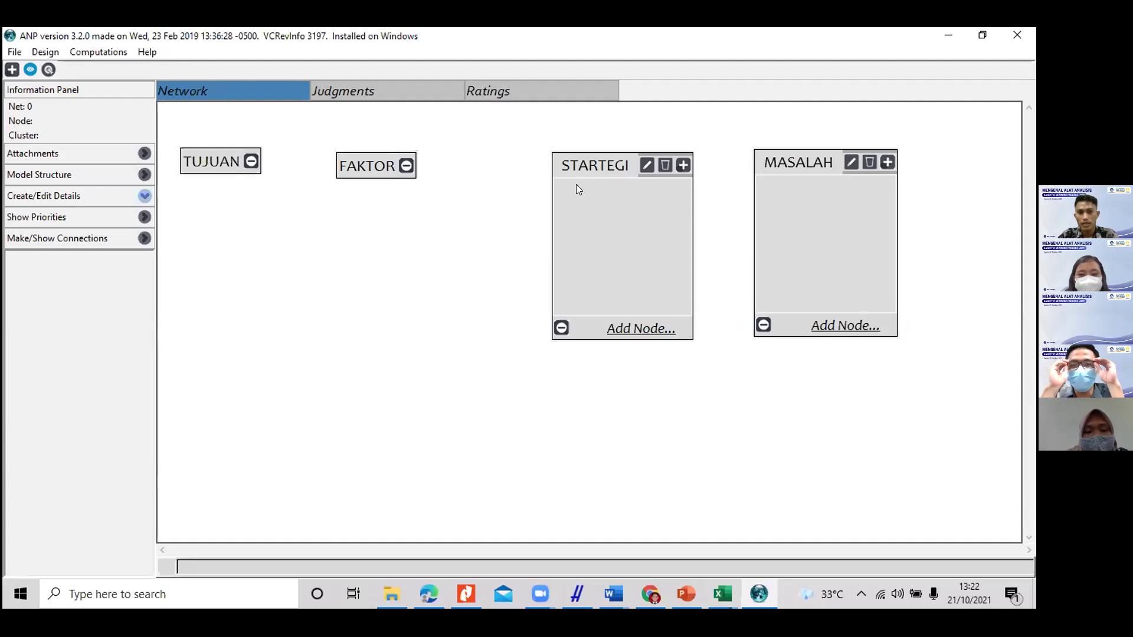
{"action": "left_click_drag", "start_coordinate": [608, 172], "coordinate": [589, 174]}
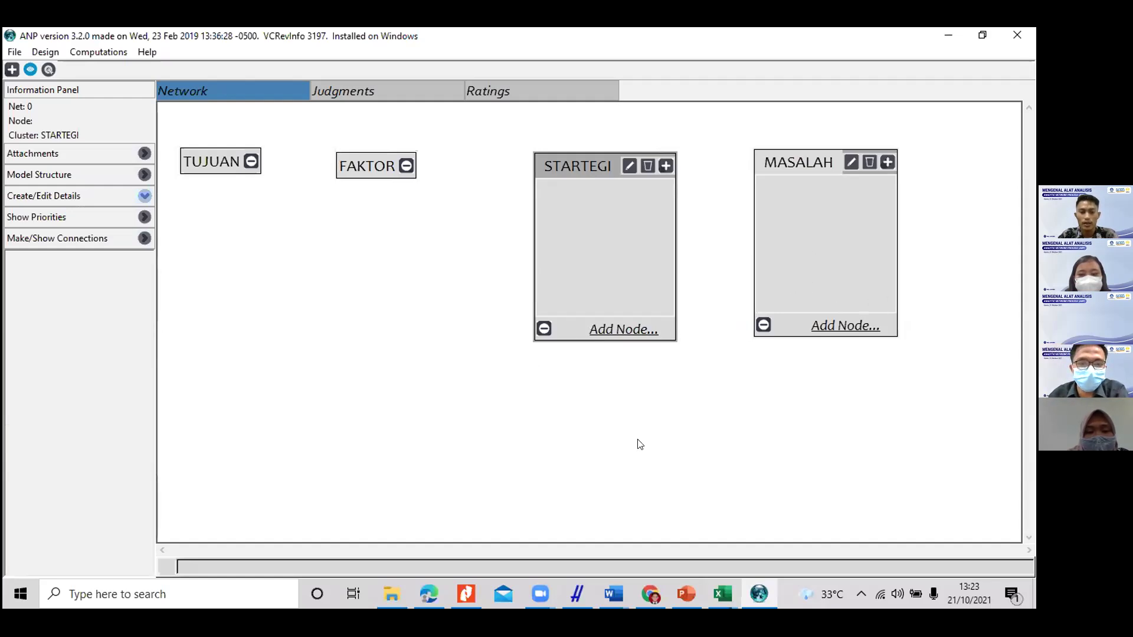
Step: Review on the PowerPoint model slide how Faktor, Masalah and Strategi are ordered and linked, then return to Super Decisions
{"action": "left_click", "coordinate": [687, 595]}
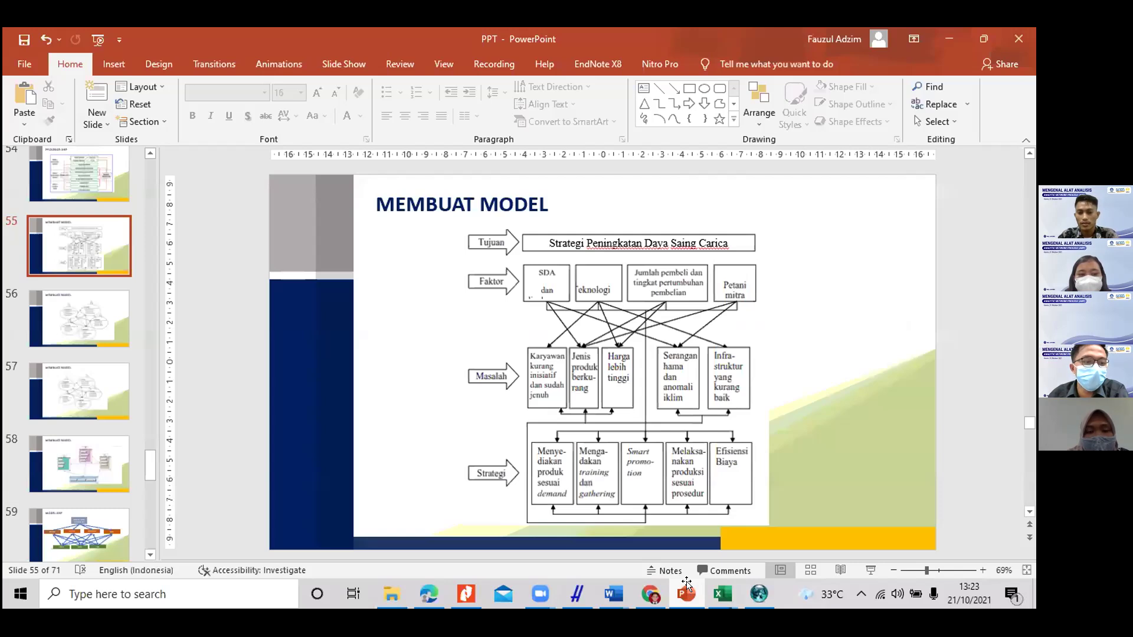
{"action": "scroll", "coordinate": [658, 334], "scroll_direction": "down", "scroll_amount": 1}
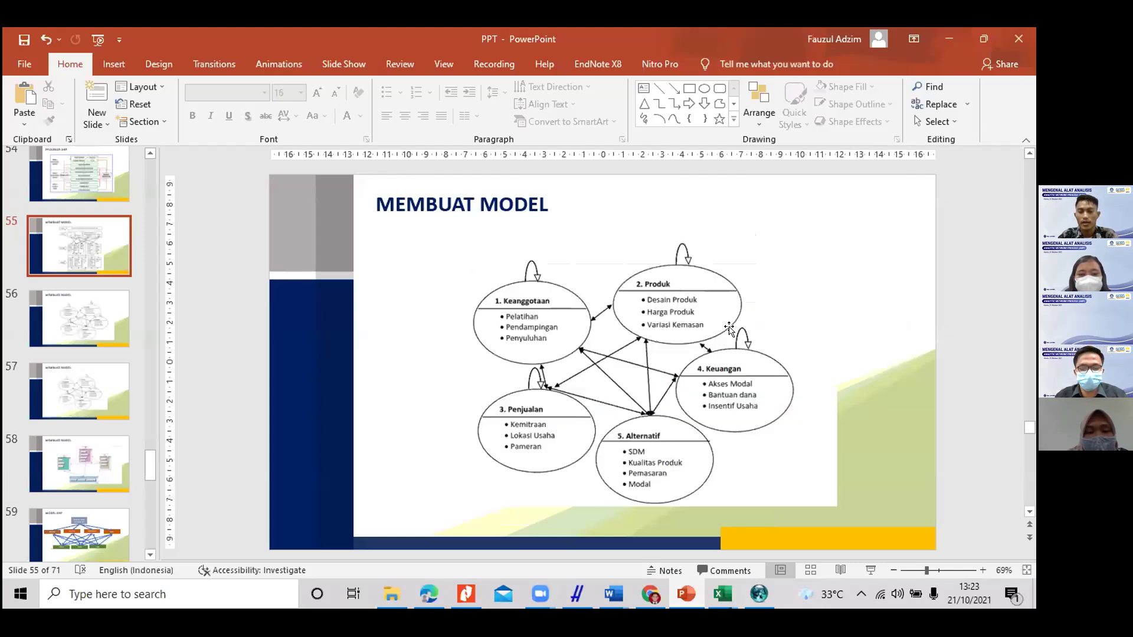
{"action": "left_click", "coordinate": [438, 278]}
{"action": "scroll", "coordinate": [764, 363], "scroll_direction": "up", "scroll_amount": 1}
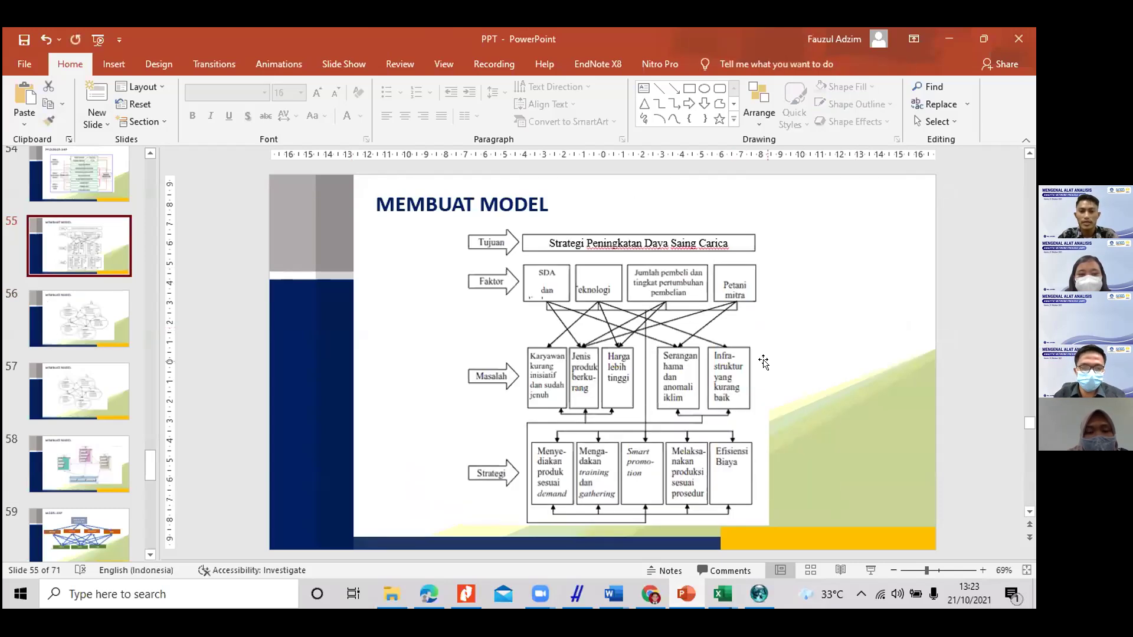
{"action": "left_click", "coordinate": [730, 349]}
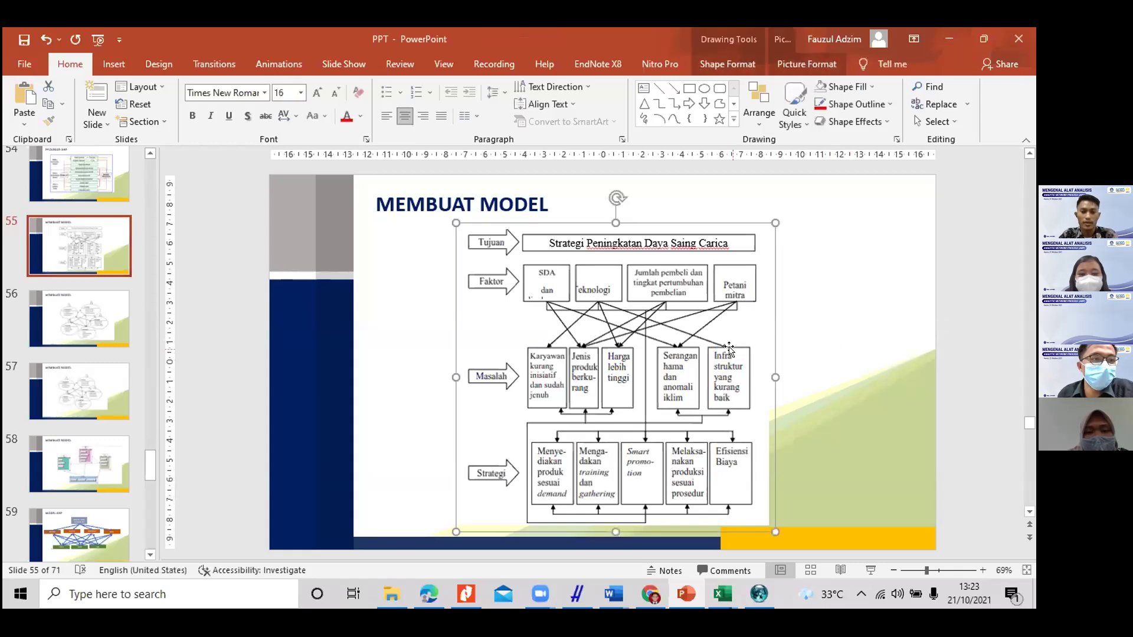
{"action": "left_click", "coordinate": [870, 325]}
{"action": "left_click", "coordinate": [715, 319]}
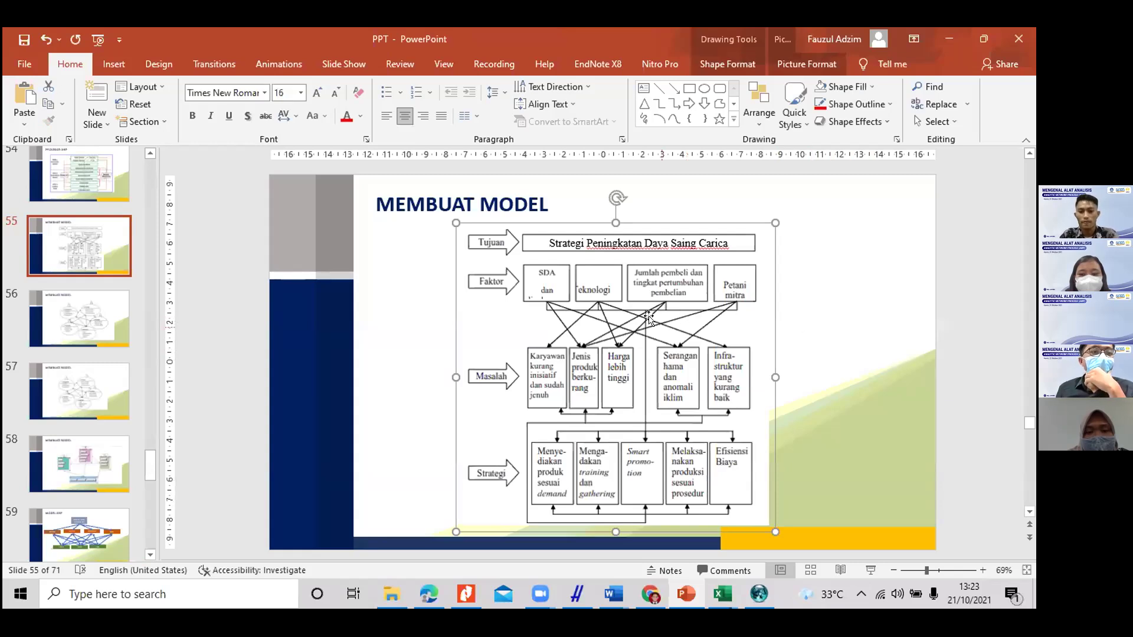
{"action": "left_click", "coordinate": [787, 288]}
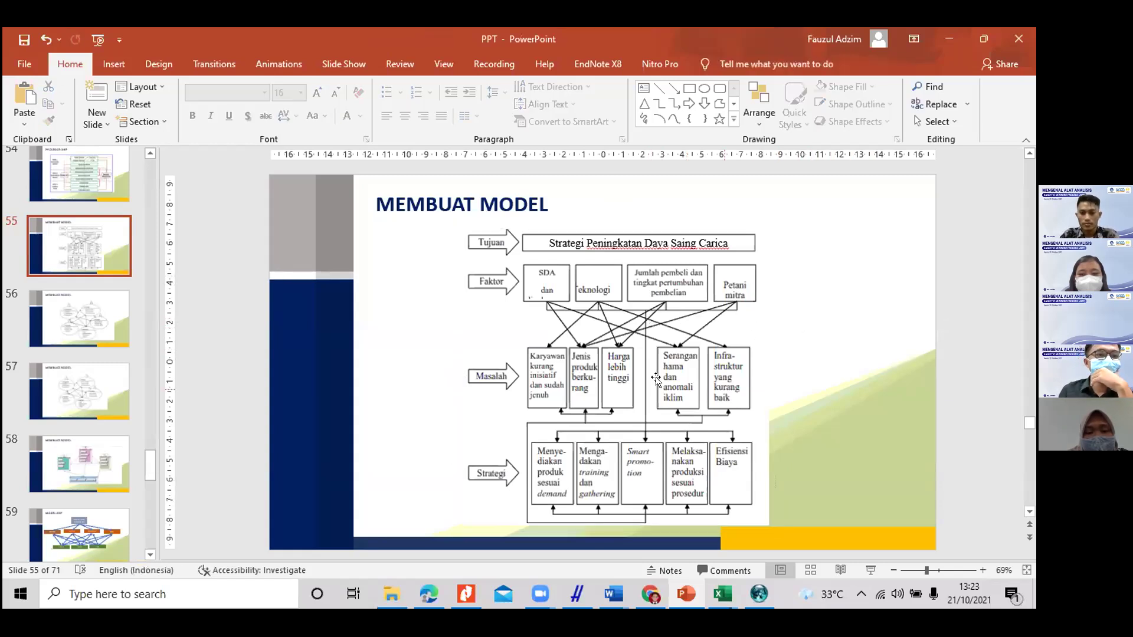
{"action": "left_click", "coordinate": [748, 603]}
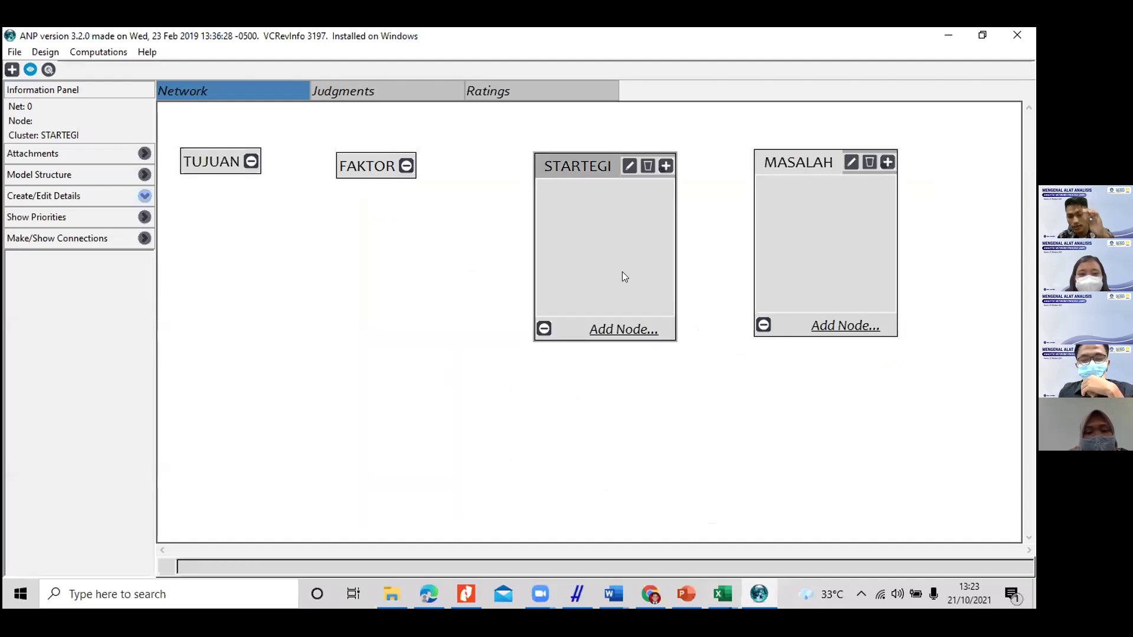
{"action": "left_click", "coordinate": [624, 329]}
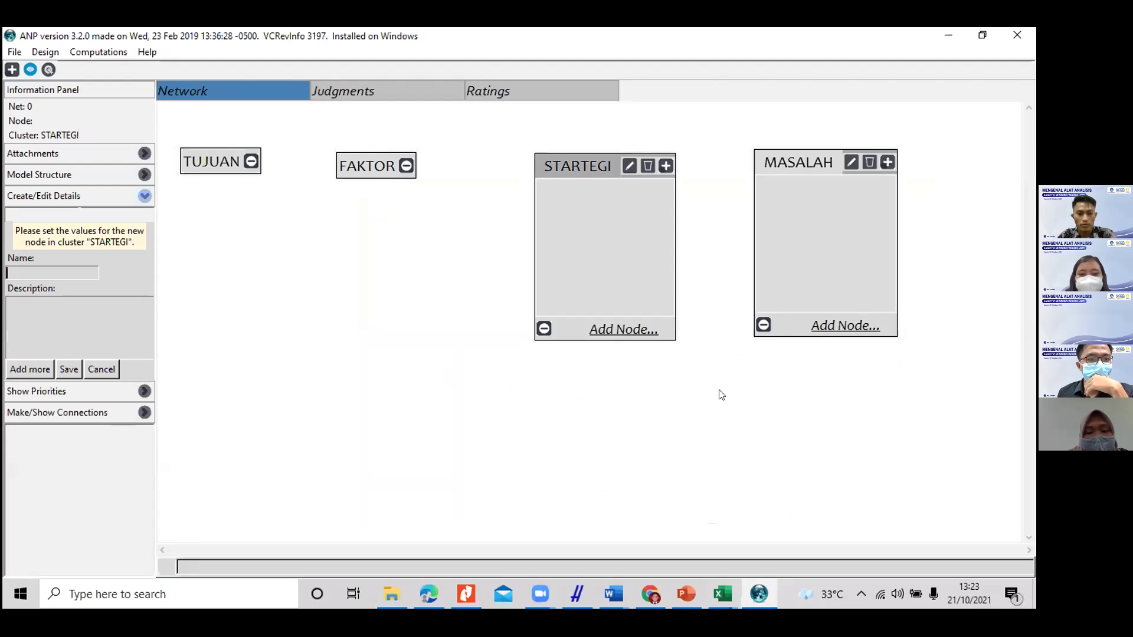
{"action": "left_click", "coordinate": [682, 598]}
{"action": "left_click", "coordinate": [681, 597]}
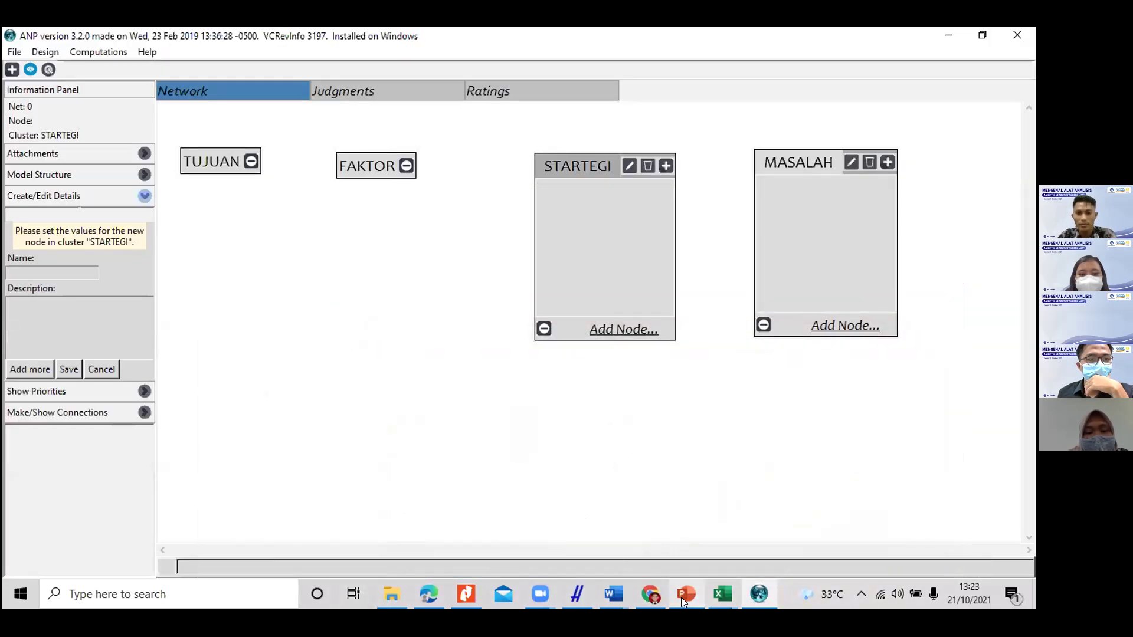
Step: Swap the MASALAH and STARTEGI clusters so that MASALAH follows FAKTOR and STARTEGI comes last, and cancel the open cluster edit
{"action": "left_click_drag", "start_coordinate": [575, 162], "coordinate": [919, 150]}
{"action": "left_click_drag", "start_coordinate": [763, 155], "coordinate": [520, 185]}
{"action": "left_click_drag", "start_coordinate": [905, 168], "coordinate": [795, 181]}
{"action": "left_click", "coordinate": [58, 359]}
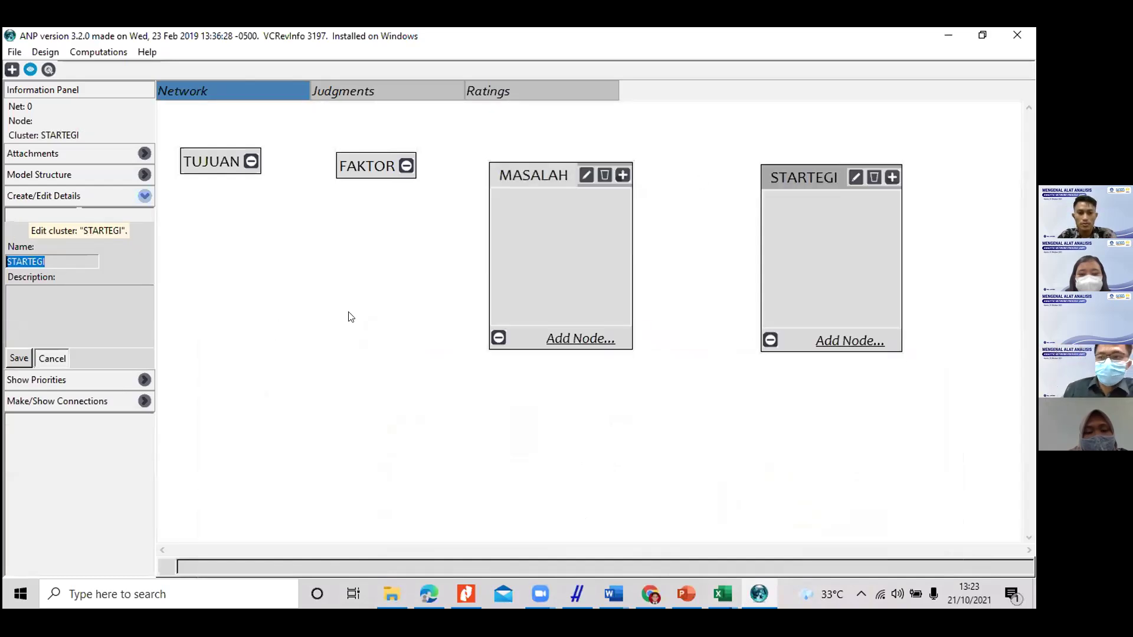
Step: Check the PowerPoint model slide and add the first problem node, Minimnya inisiatif karyawan, to the MASALAH cluster, keeping the new-node form open
{"action": "left_click", "coordinate": [553, 343]}
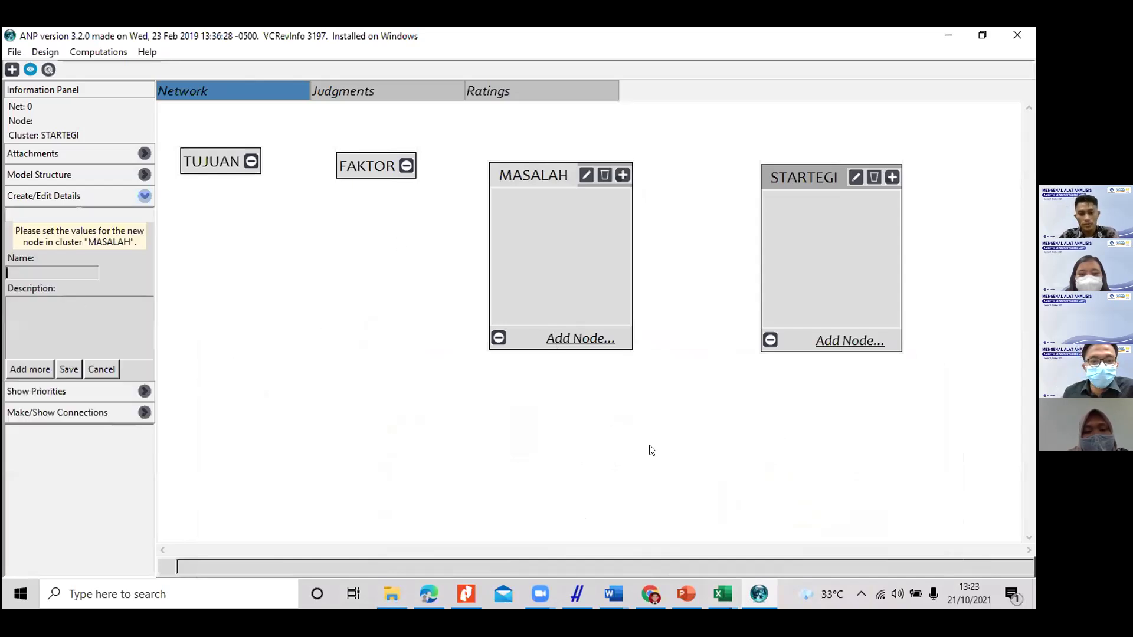
{"action": "left_click", "coordinate": [686, 595]}
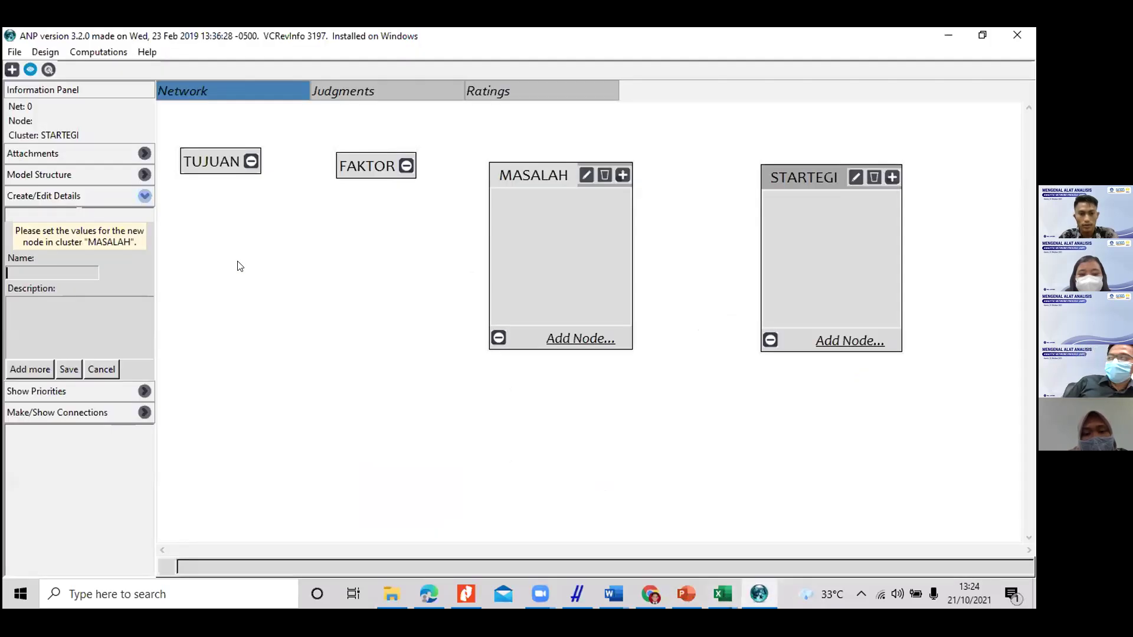
{"action": "left_click", "coordinate": [759, 594]}
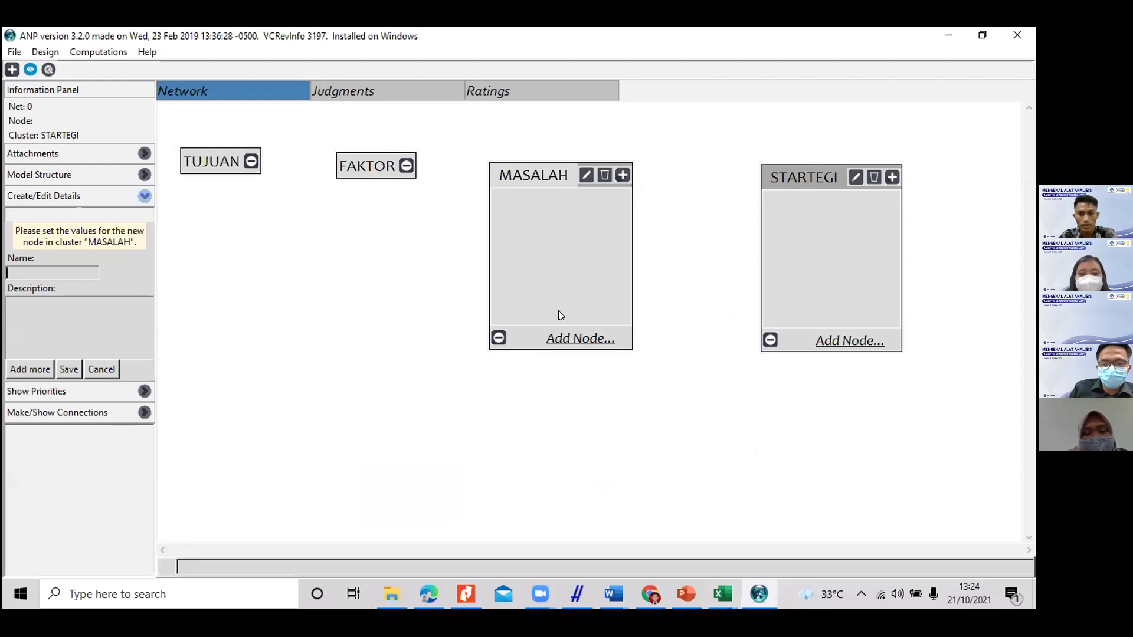
{"action": "type", "text": "Mr"}
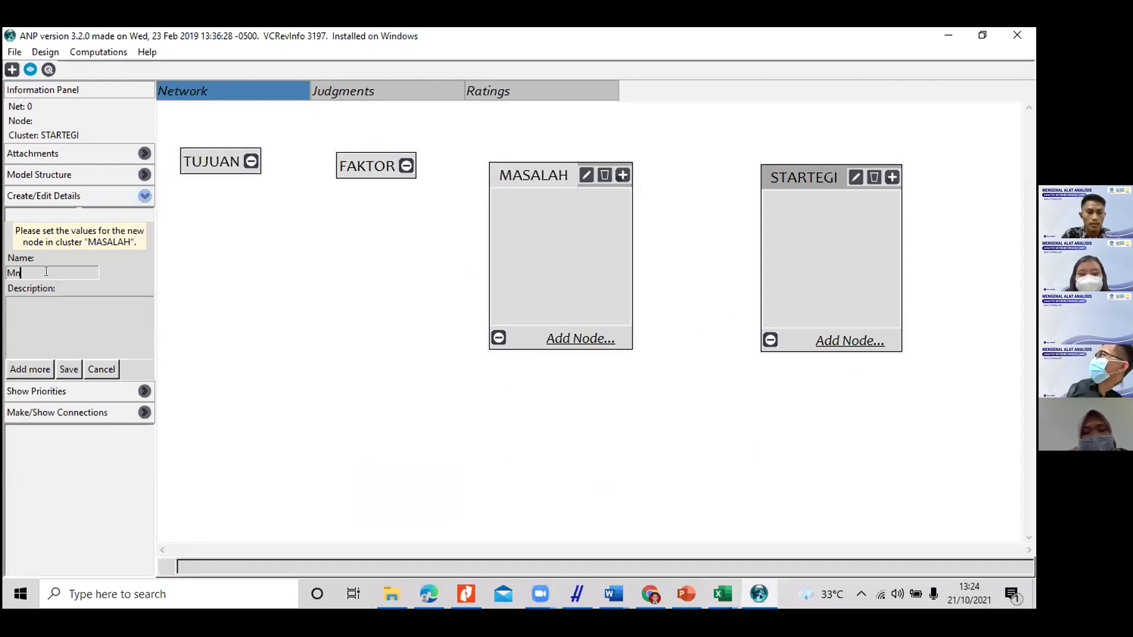
{"action": "key", "text": "BackSpace"}
{"action": "type", "text": "i"}
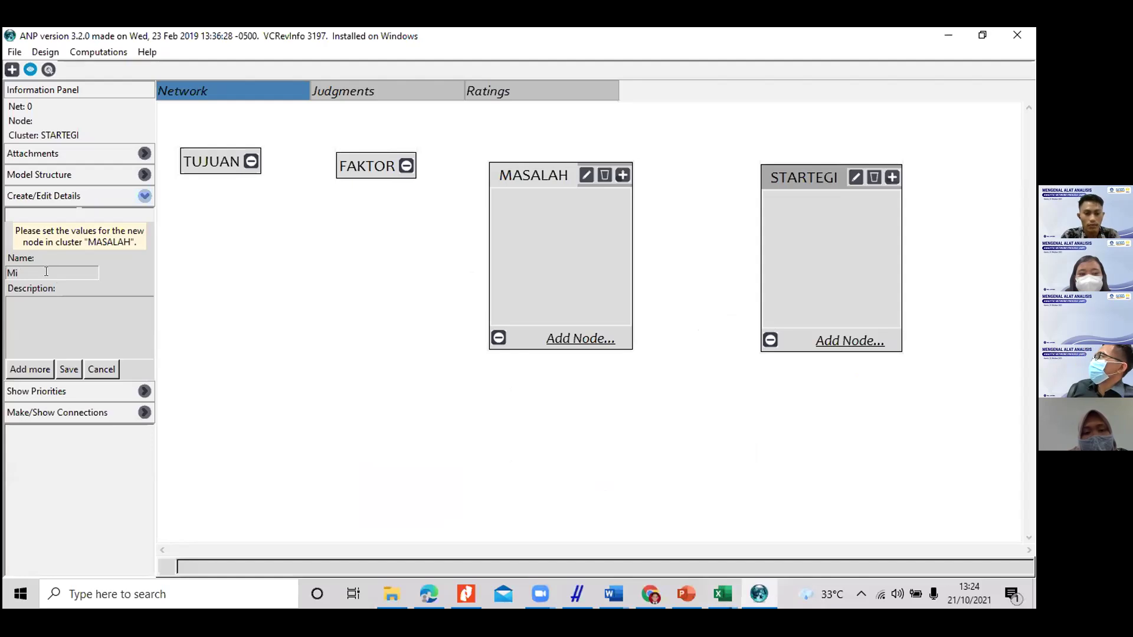
{"action": "type", "text": "nimnya inis"}
{"action": "key", "text": "BackSpace"}
{"action": "type", "text": "nisiatif"}
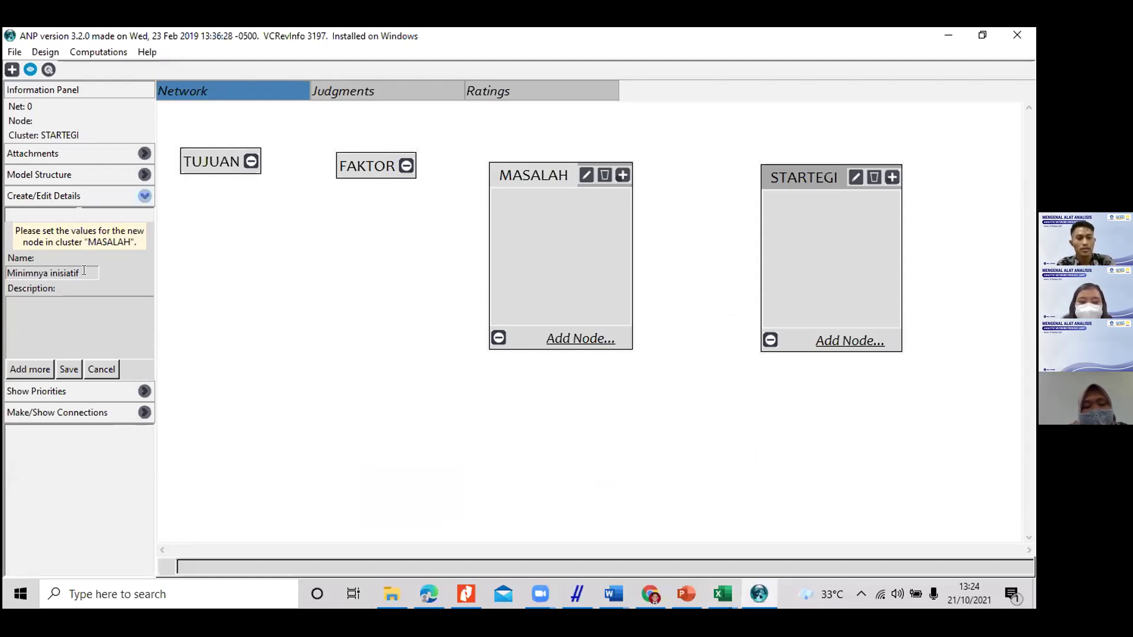
{"action": "type", "text": "dary"}
{"action": "type", "text": "awan"}
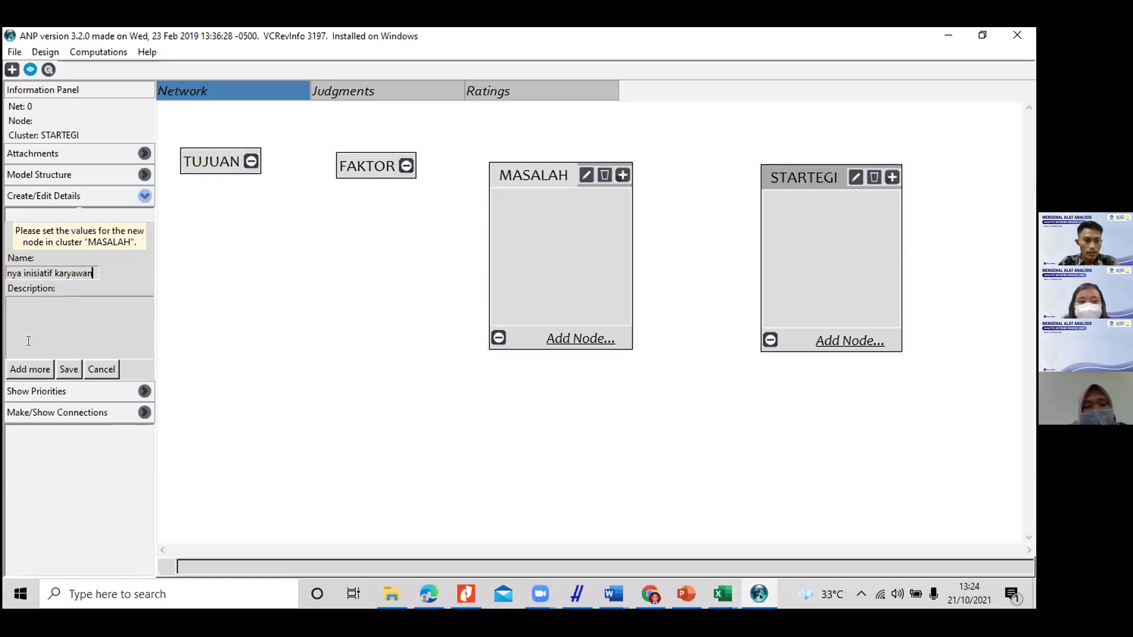
{"action": "left_click", "coordinate": [31, 370]}
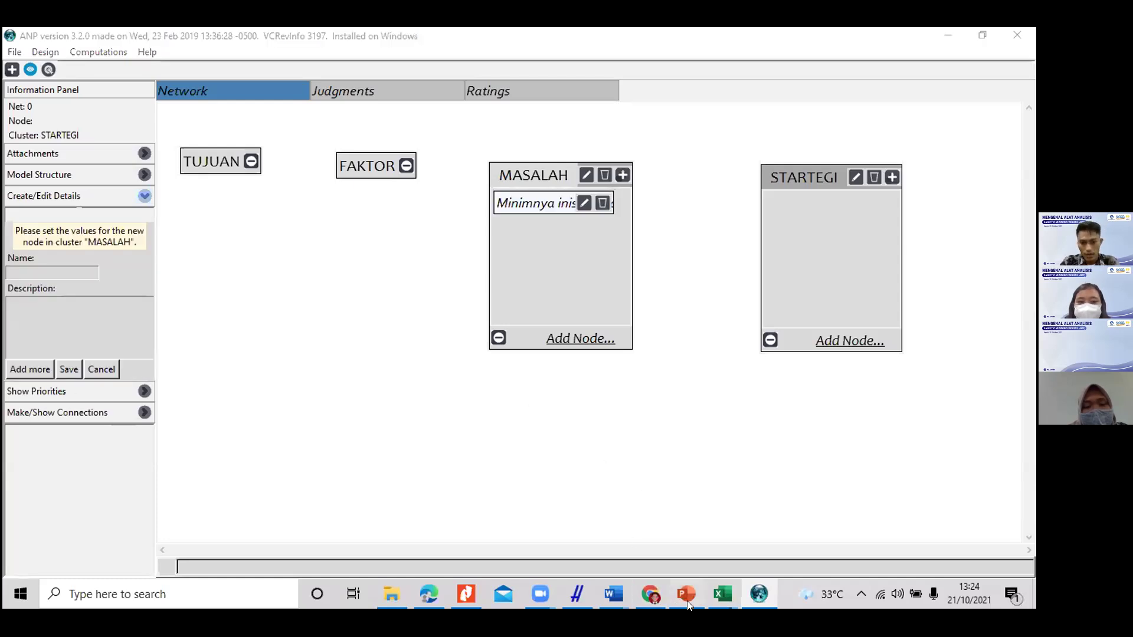
Step: Consult the model slide again and add the node Minimnya varian produk to the MASALAH cluster
{"action": "left_click", "coordinate": [686, 599]}
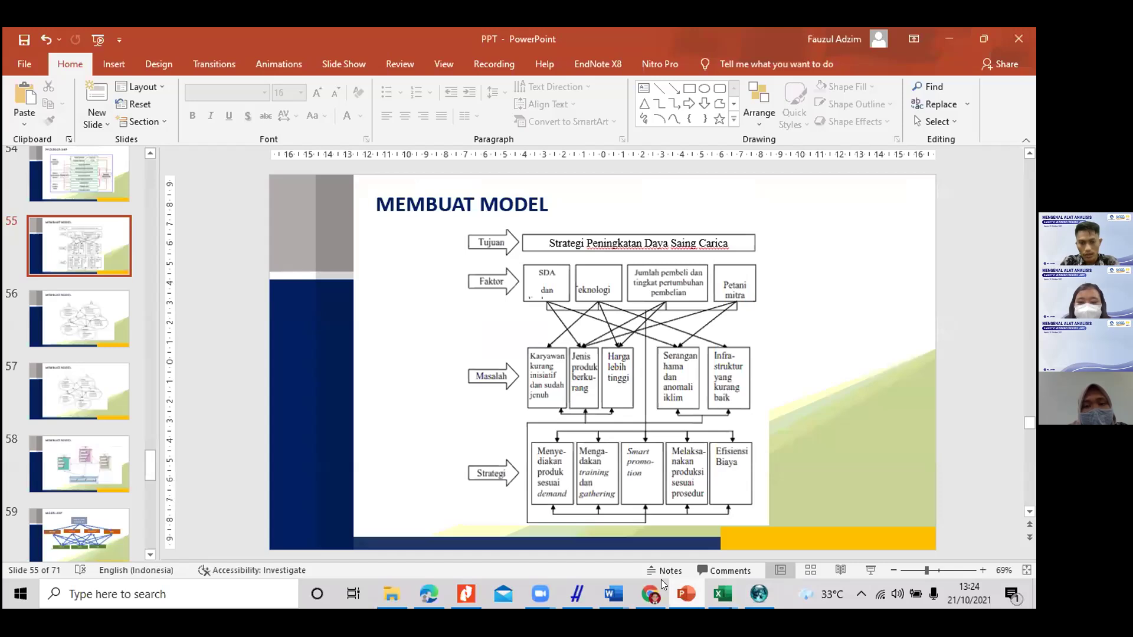
{"action": "key", "text": "alt+Tab"}
{"action": "left_click", "coordinate": [32, 270]}
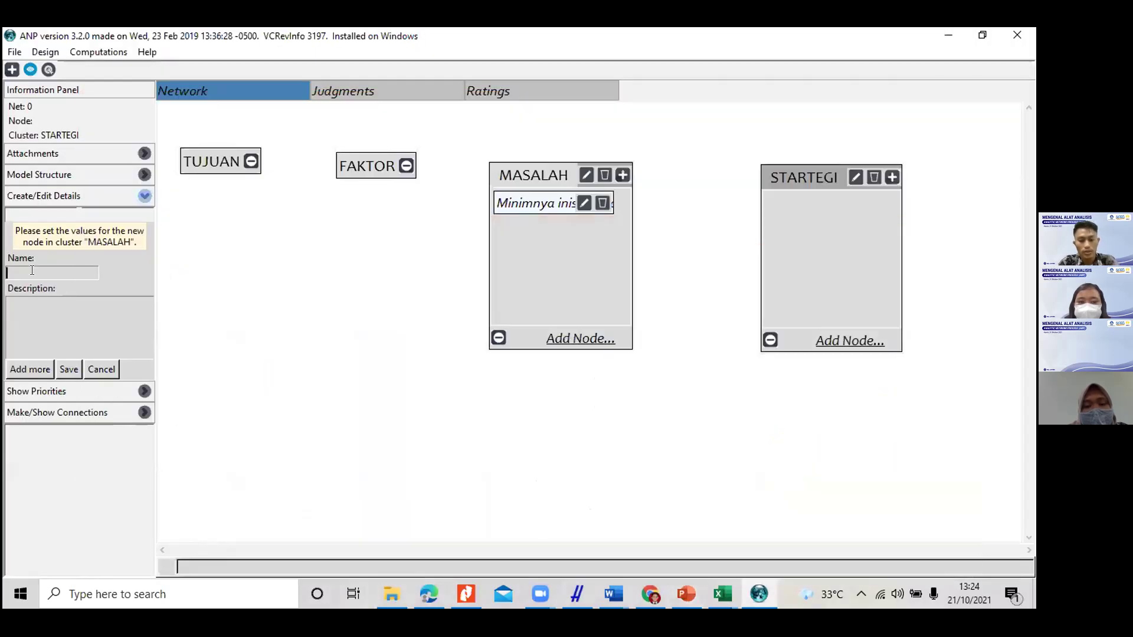
{"action": "type", "text": "Minimny"}
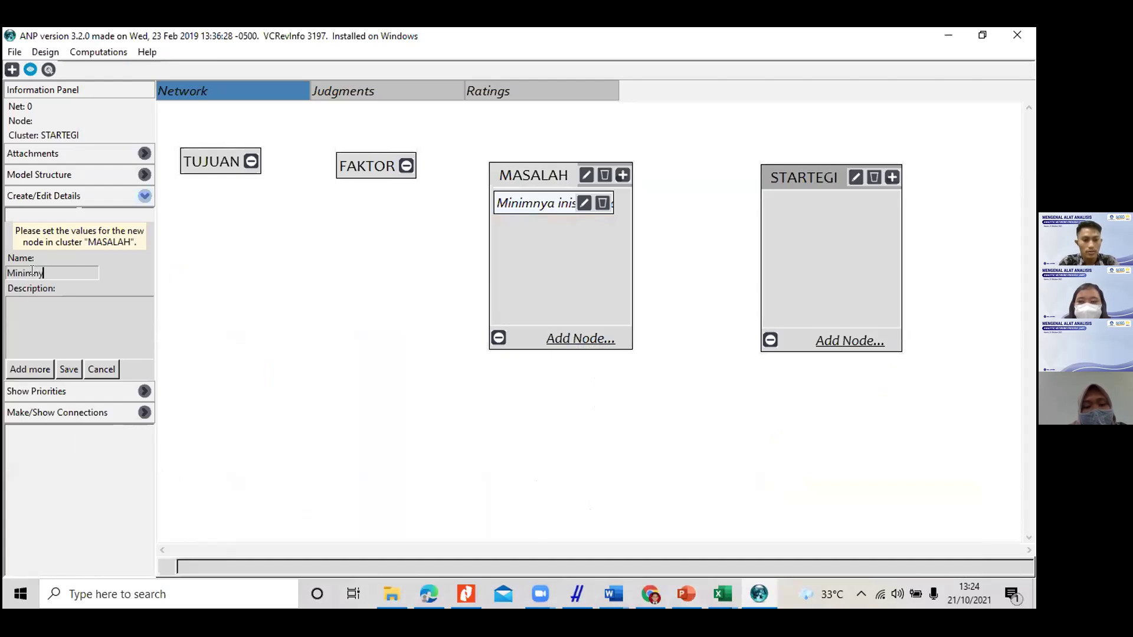
{"action": "type", "text": "a varian"}
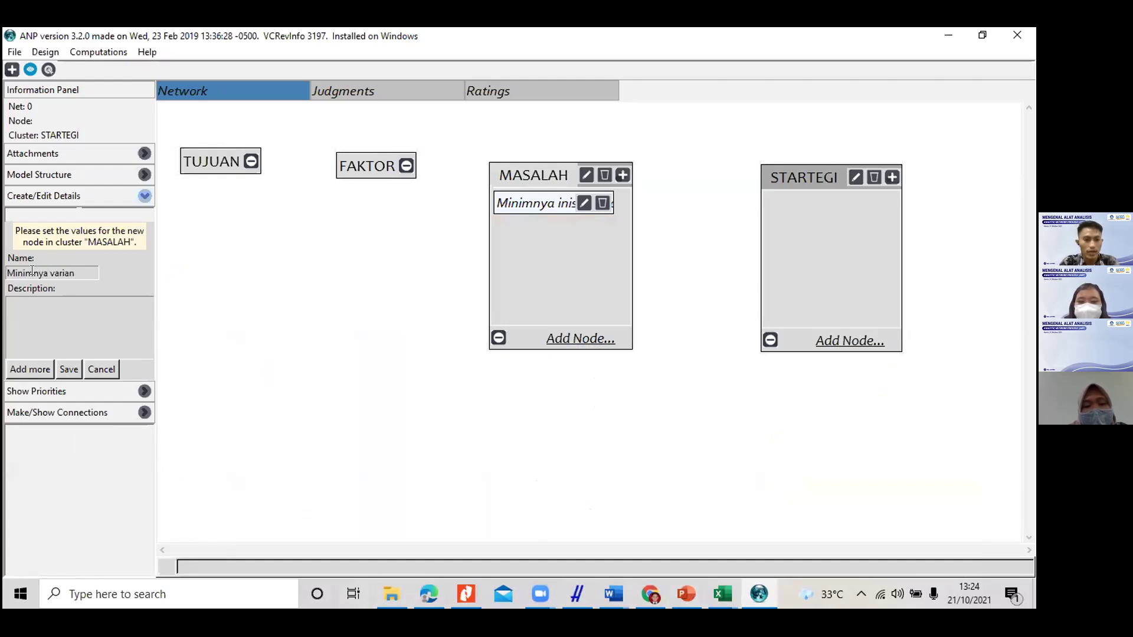
{"action": "type", "text": " produk"}
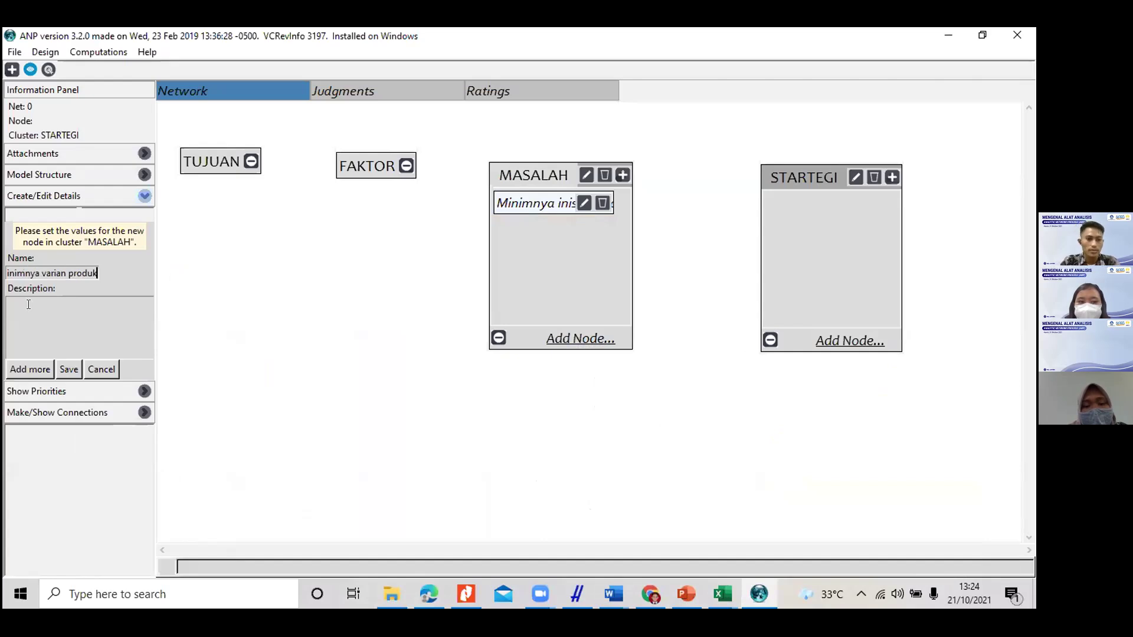
{"action": "left_click", "coordinate": [30, 369]}
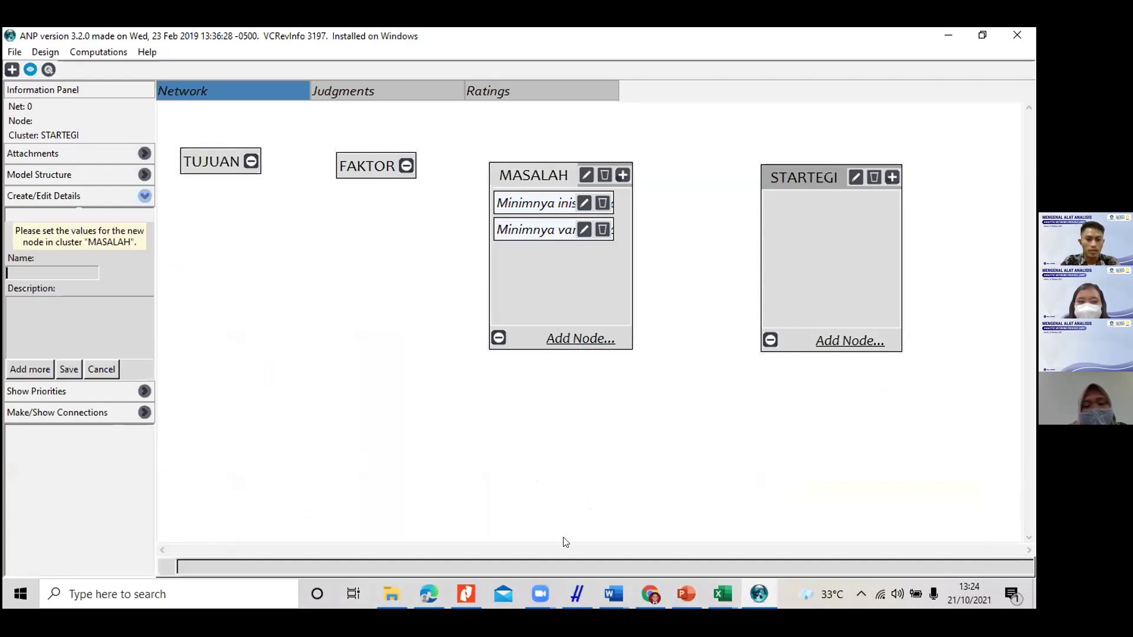
Step: Look up the third problem on the model slide and add it to the MASALAH cluster as Harga lebih tinggi
{"action": "left_click", "coordinate": [684, 596]}
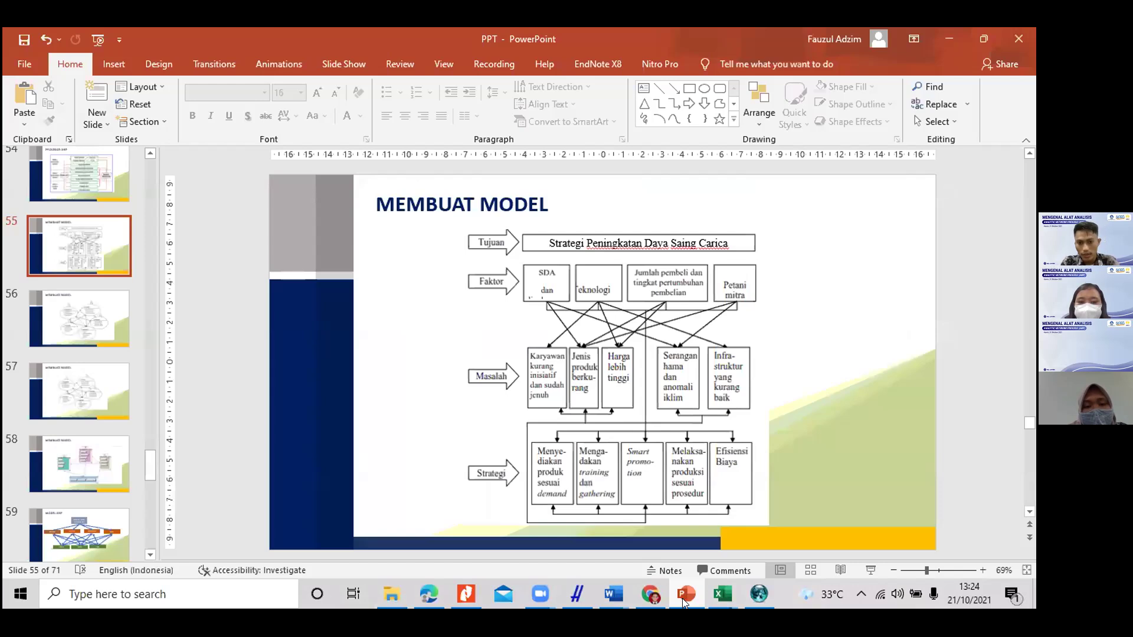
{"action": "left_click", "coordinate": [685, 596]}
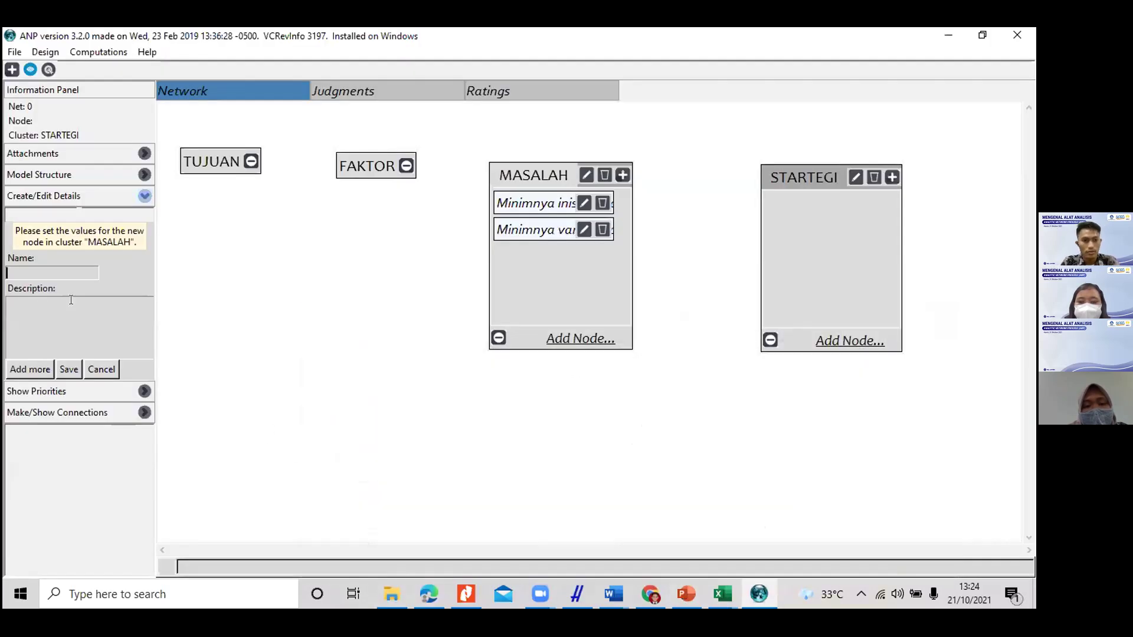
{"action": "type", "text": "Harga"}
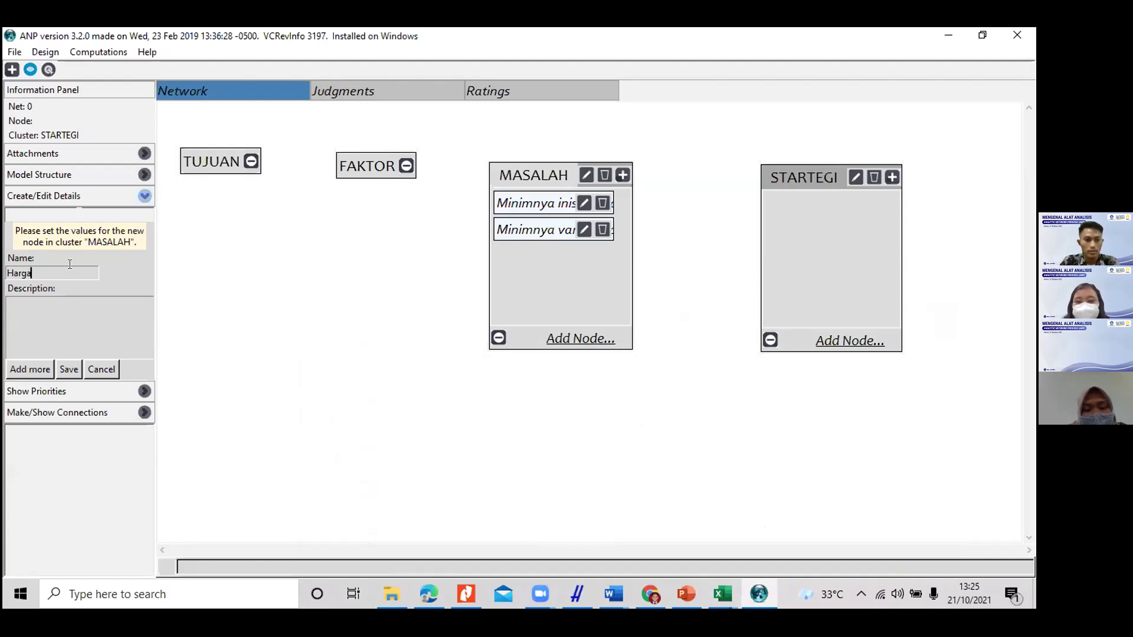
{"action": "type", "text": " lebih tinggi"}
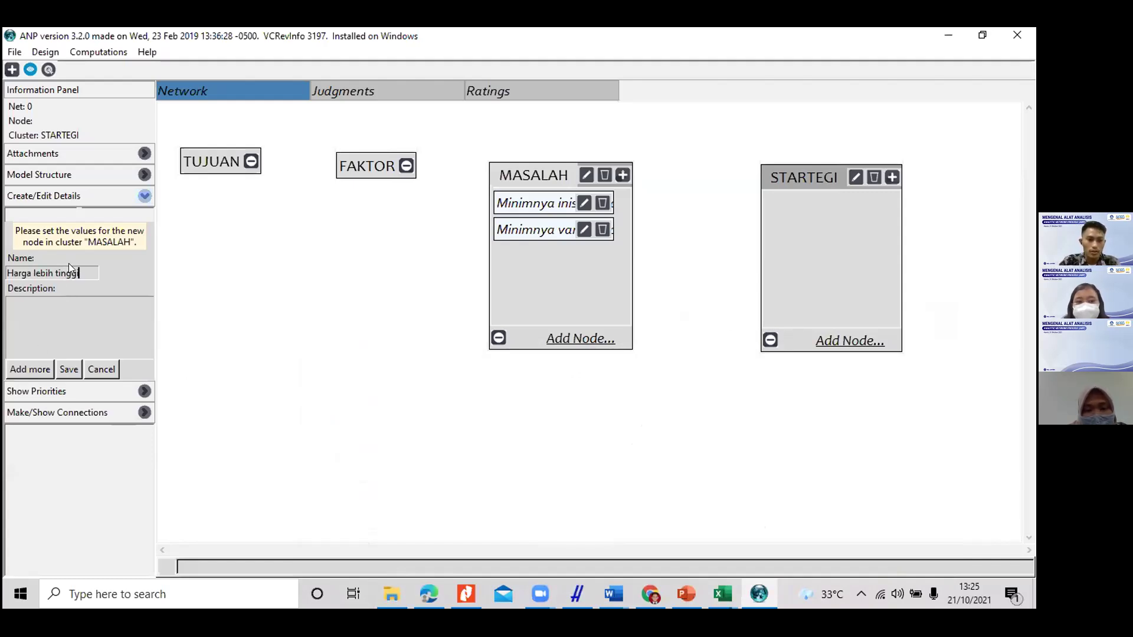
{"action": "left_click", "coordinate": [40, 368]}
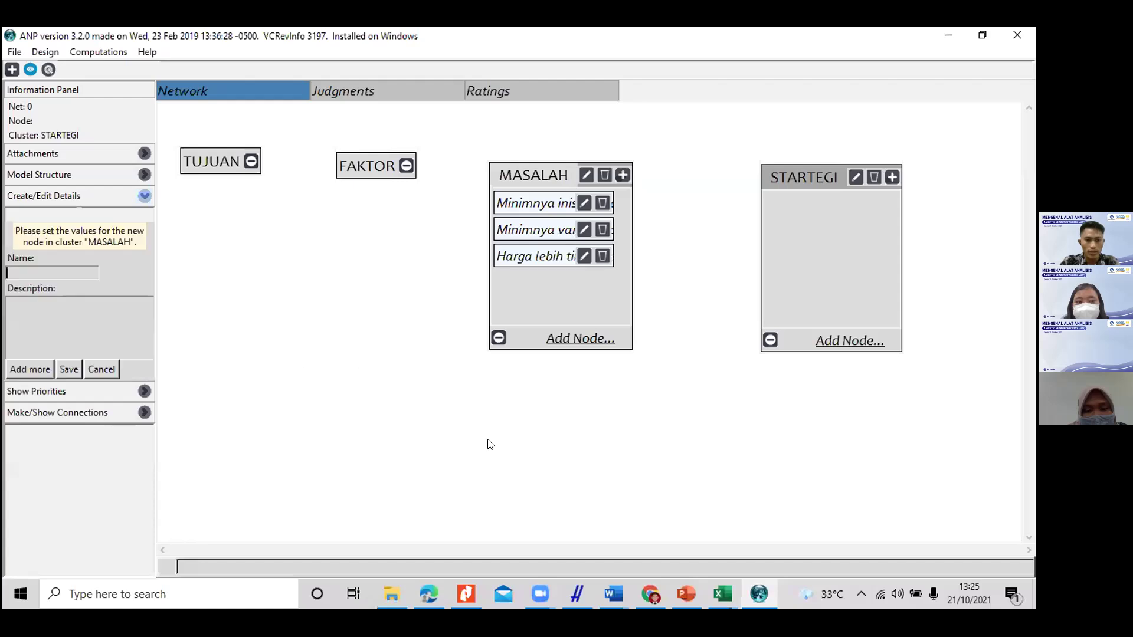
Step: Look up the fourth problem on the model slide and add it to the MASALAH cluster as serangan hama dan iklim
{"action": "left_click", "coordinate": [672, 585]}
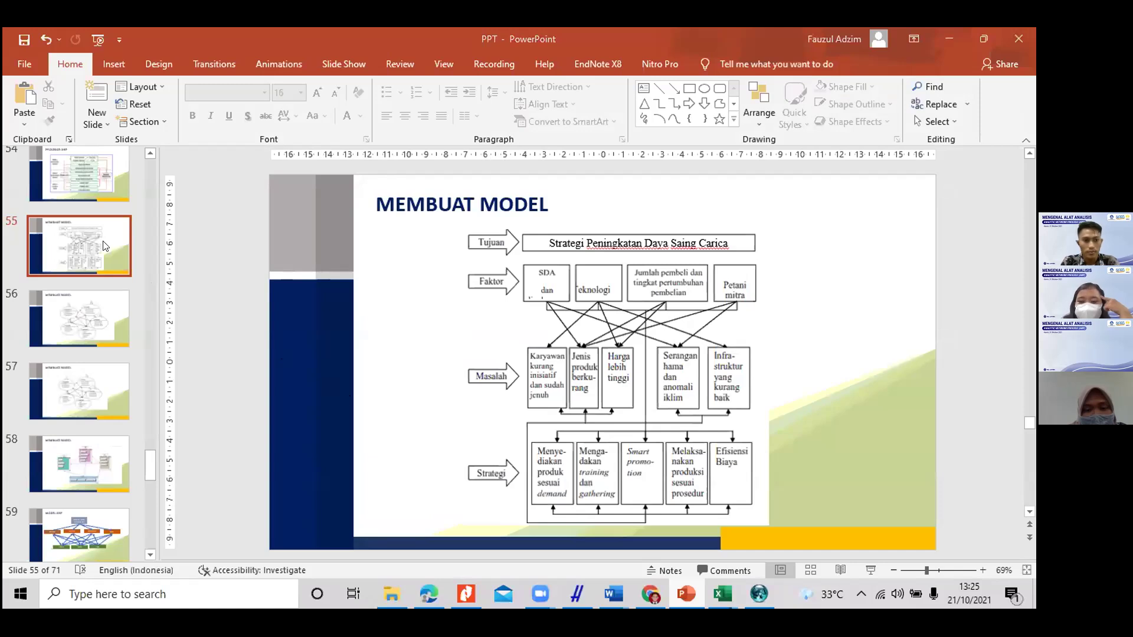
{"action": "key", "text": "alt+Tab"}
{"action": "left_click", "coordinate": [88, 268]}
{"action": "type", "text": "seranga"}
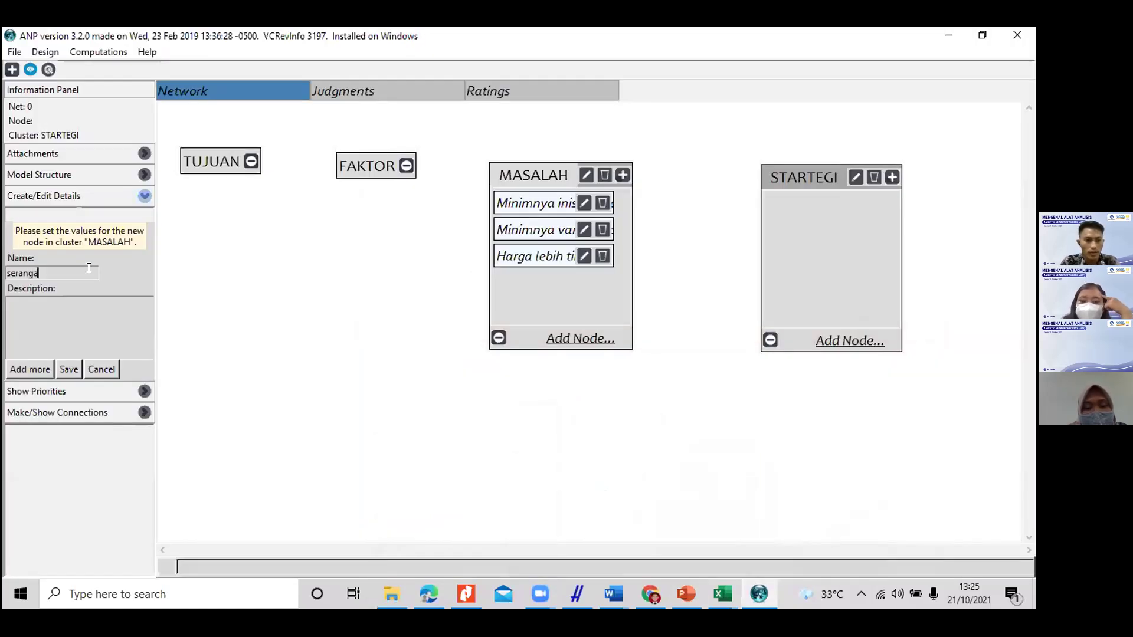
{"action": "type", "text": "n hama dan iklim"}
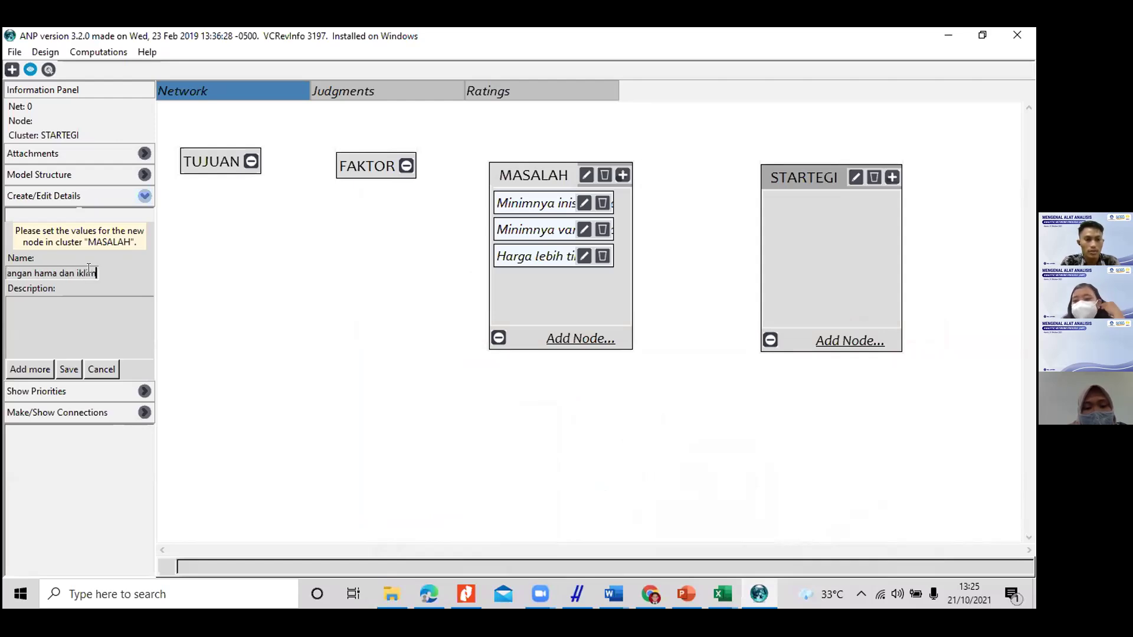
{"action": "left_click", "coordinate": [42, 374]}
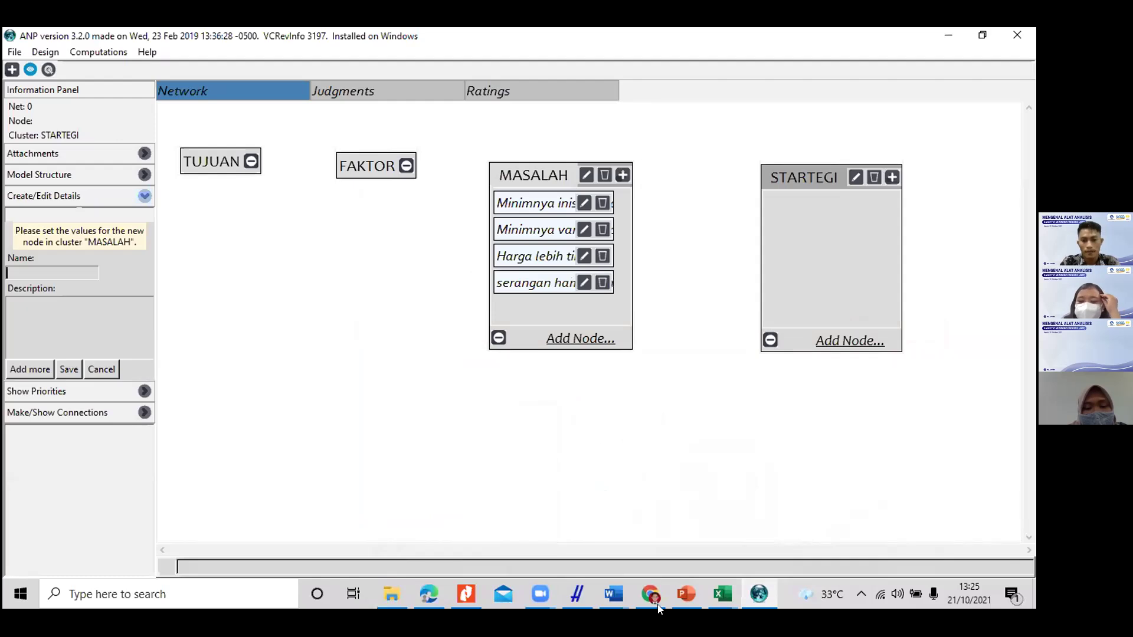
Step: Add the last problem from the model slide to the MASALAH cluster as Infrastruktur kurang and close the new-node form
{"action": "left_click", "coordinate": [679, 608]}
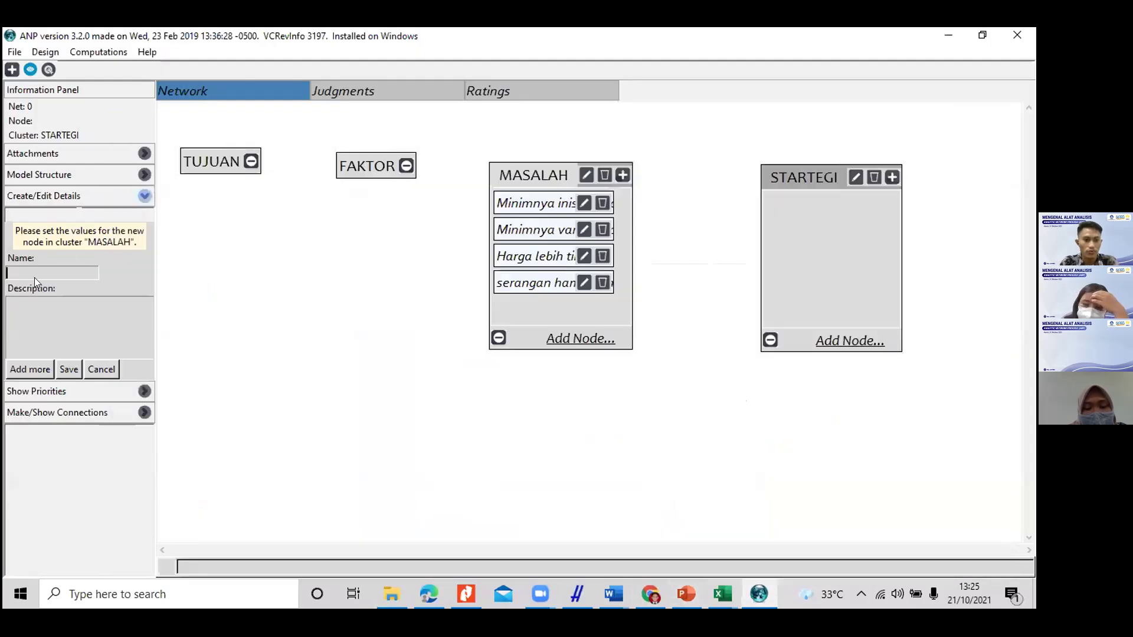
{"action": "type", "text": "fras"}
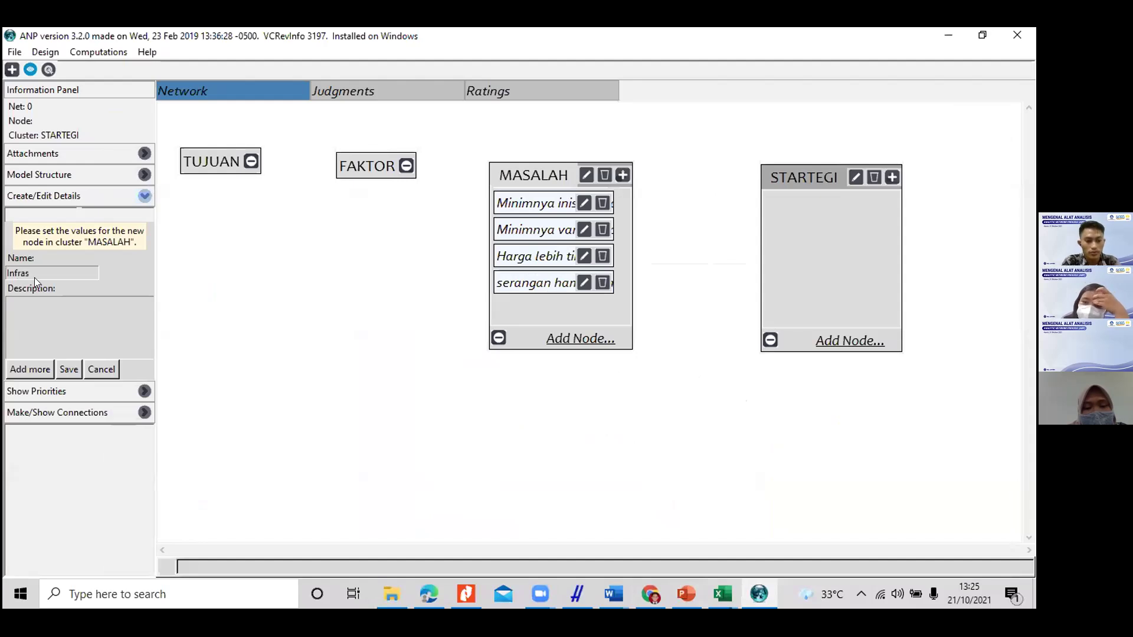
{"action": "type", "text": "truktur kuran"}
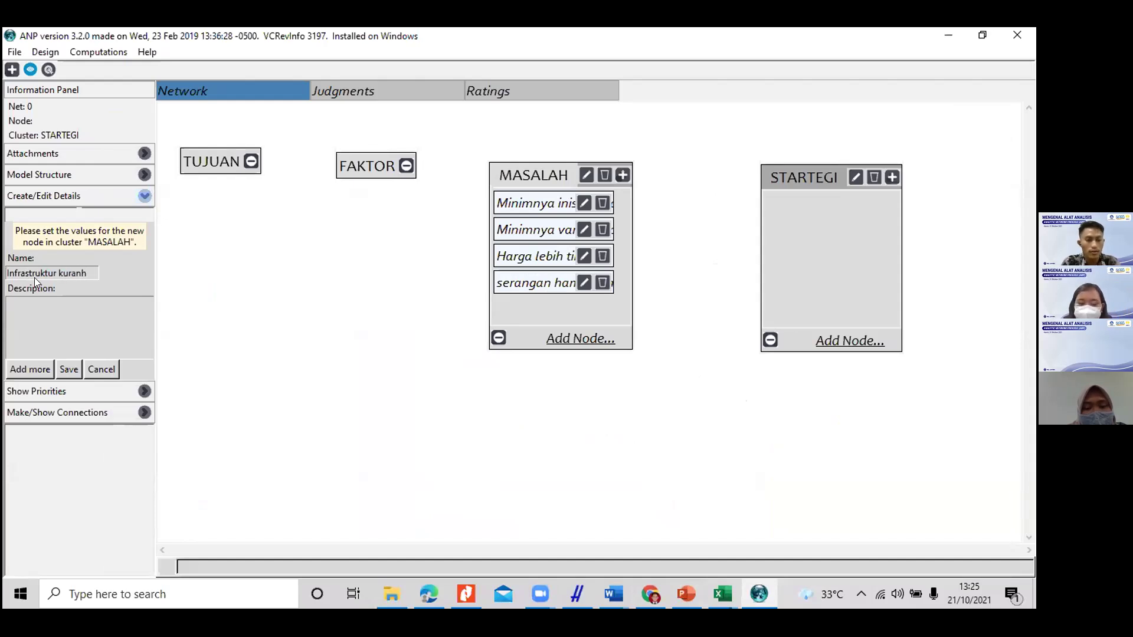
{"action": "type", "text": "g"}
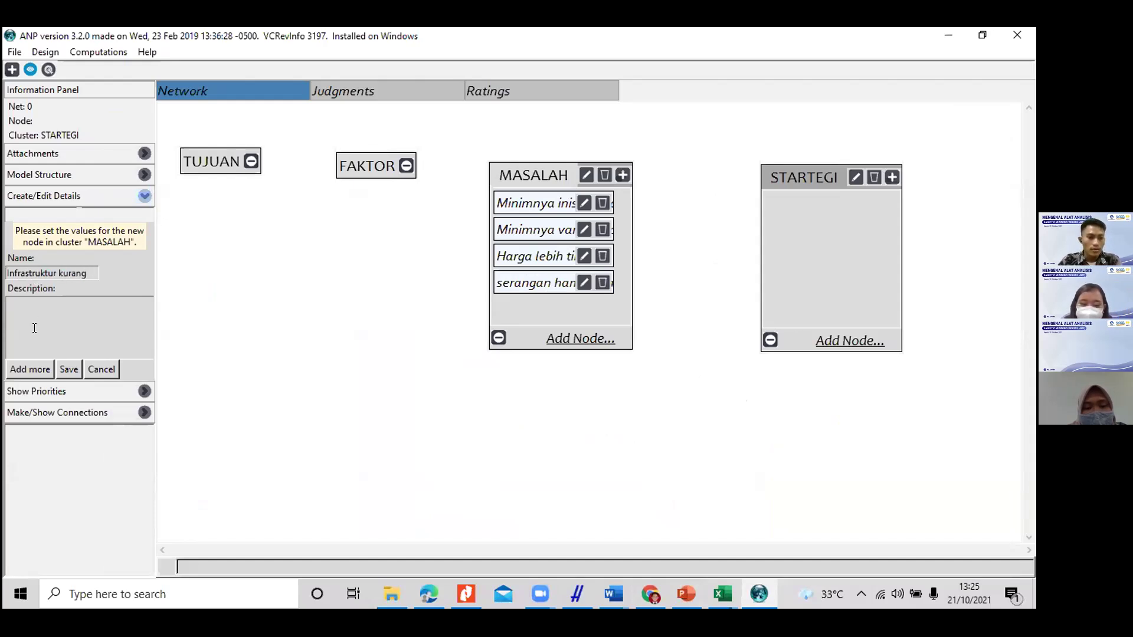
{"action": "left_click", "coordinate": [21, 373]}
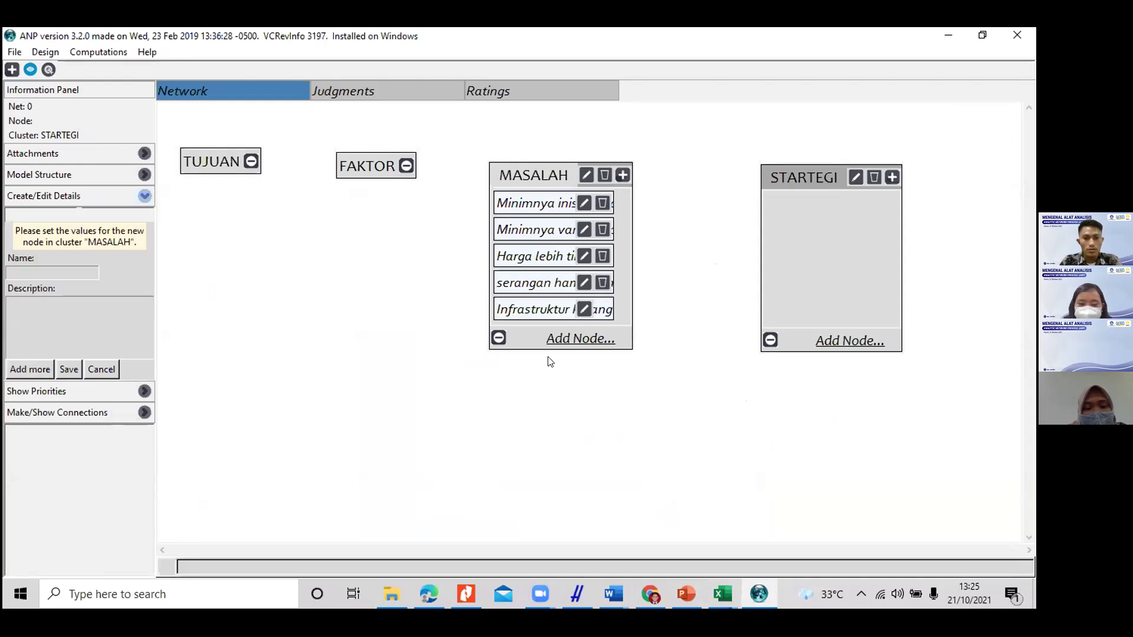
{"action": "left_click", "coordinate": [105, 372]}
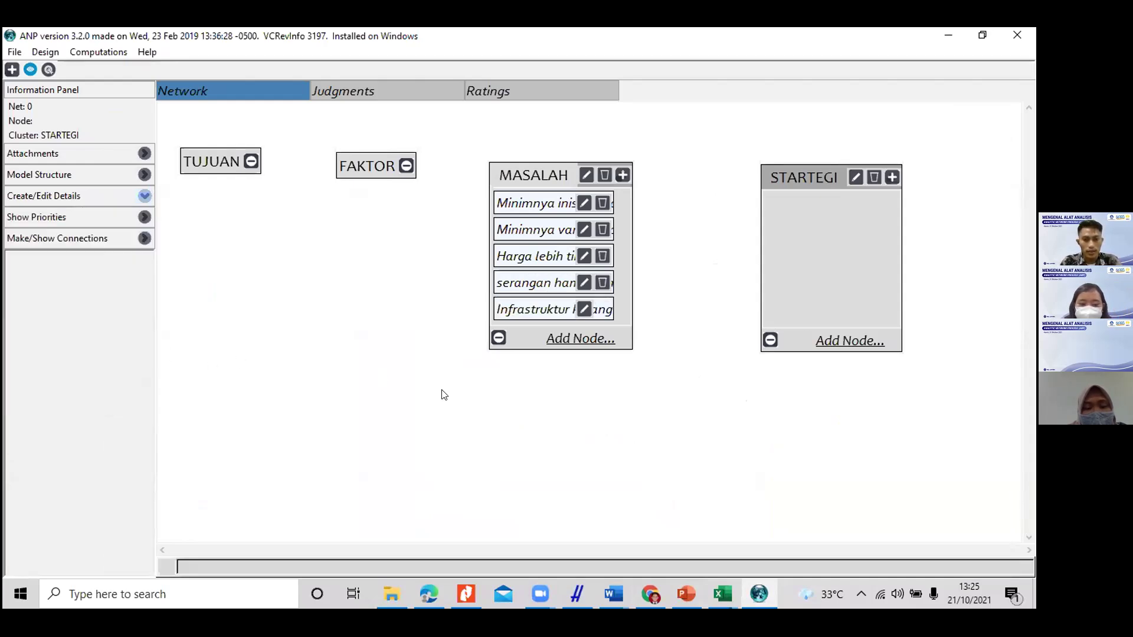
Step: Iconize the MASALAH cluster, move STARTEGI closer to it, and align MASALAH with the TUJUAN and FAKTOR clusters
{"action": "left_click", "coordinate": [499, 338]}
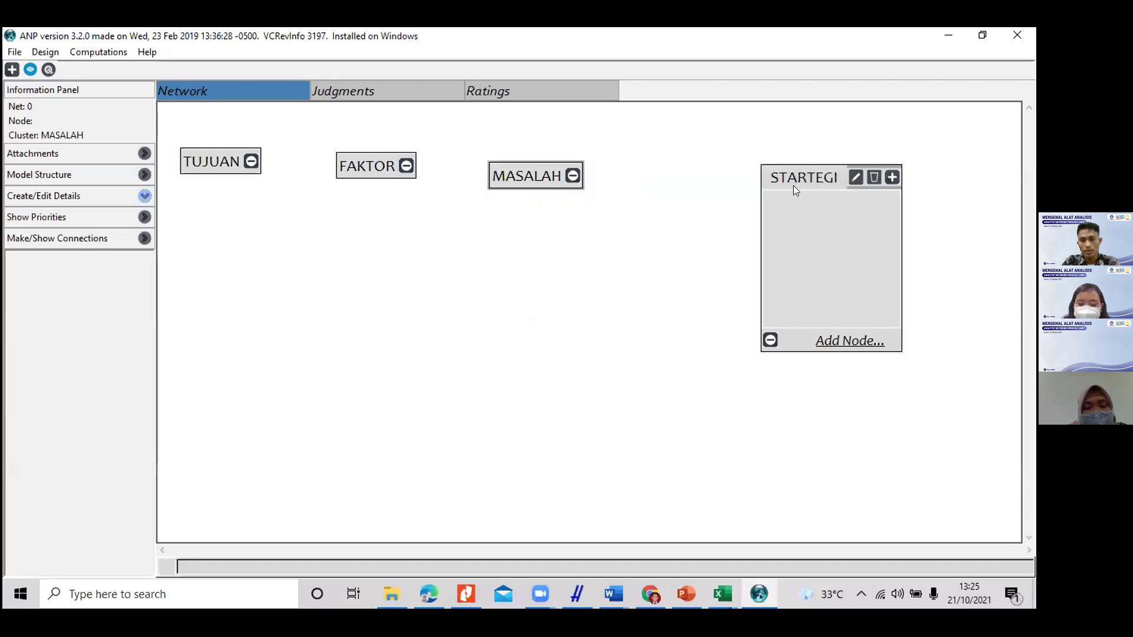
{"action": "left_click_drag", "start_coordinate": [794, 185], "coordinate": [685, 173]}
{"action": "left_click_drag", "start_coordinate": [531, 176], "coordinate": [540, 163]}
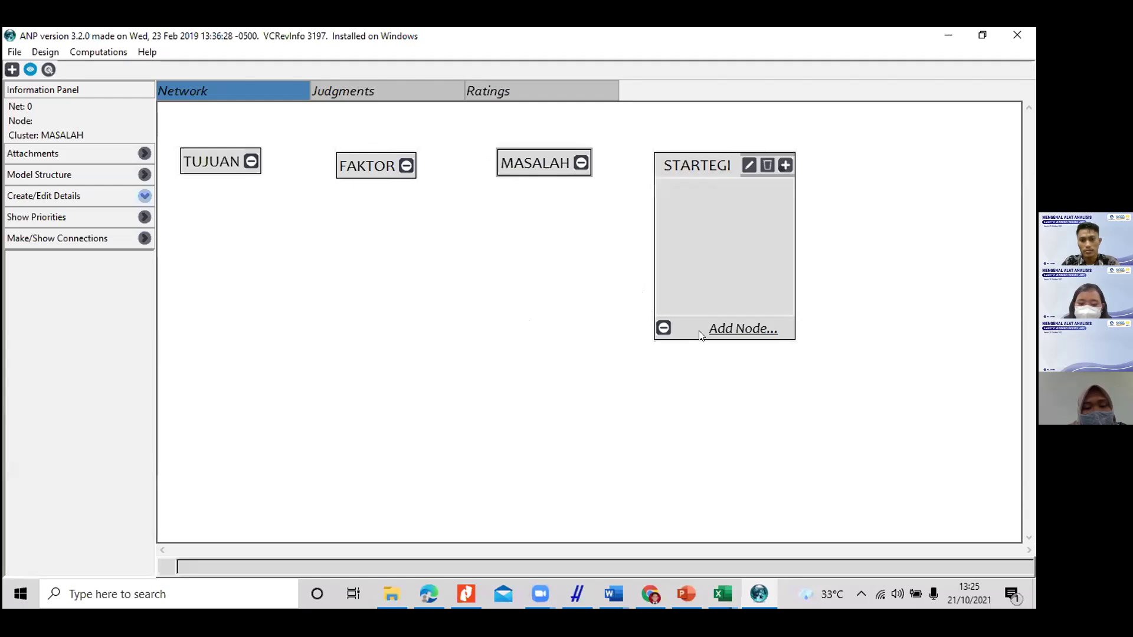
Step: Start a new node in the STARTEGI cluster and switch to PowerPoint to check the Strategi row of the model slide
{"action": "left_click", "coordinate": [732, 334]}
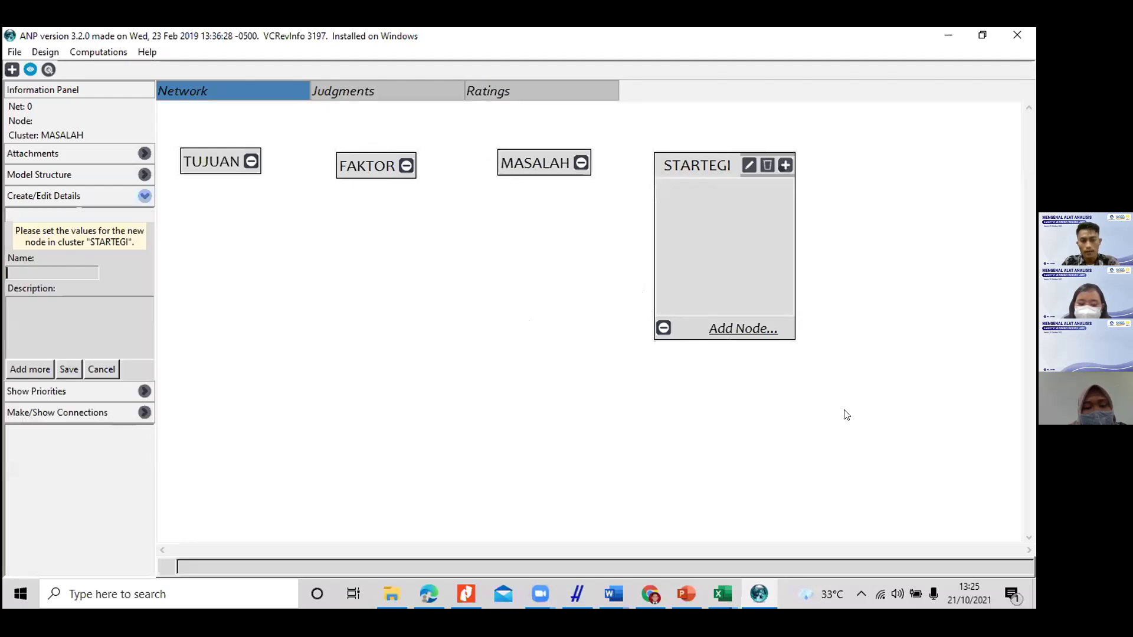
{"action": "left_click", "coordinate": [683, 605]}
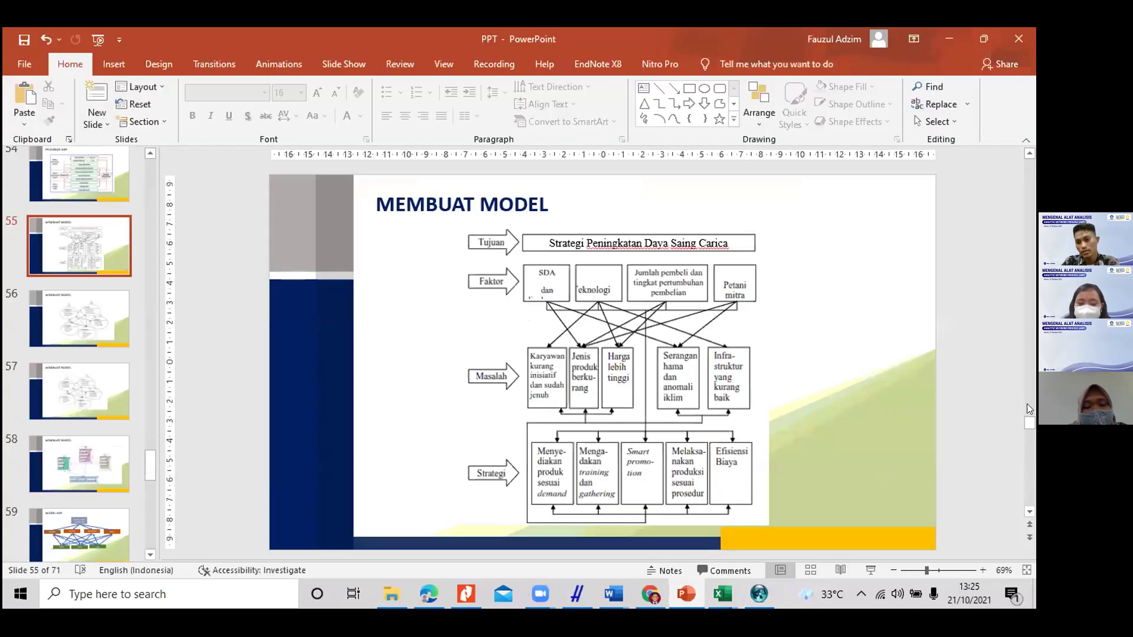
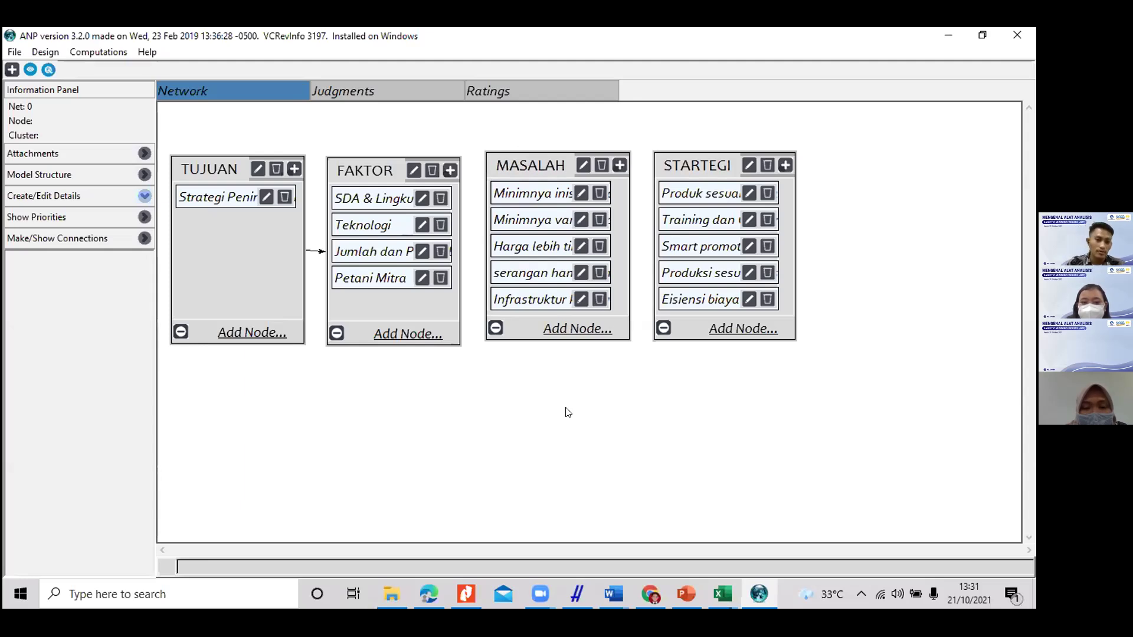
Step: Select the SDA & Lingkungan factor and check its links to the problems on the PowerPoint model slide
{"action": "left_click", "coordinate": [355, 205]}
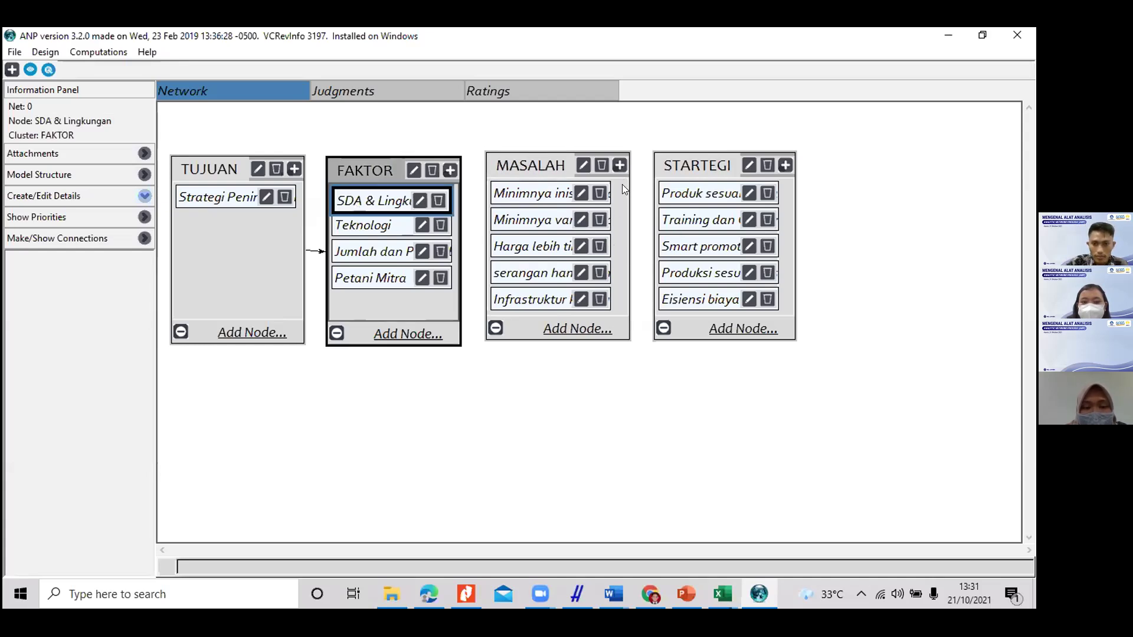
{"action": "left_click", "coordinate": [687, 602]}
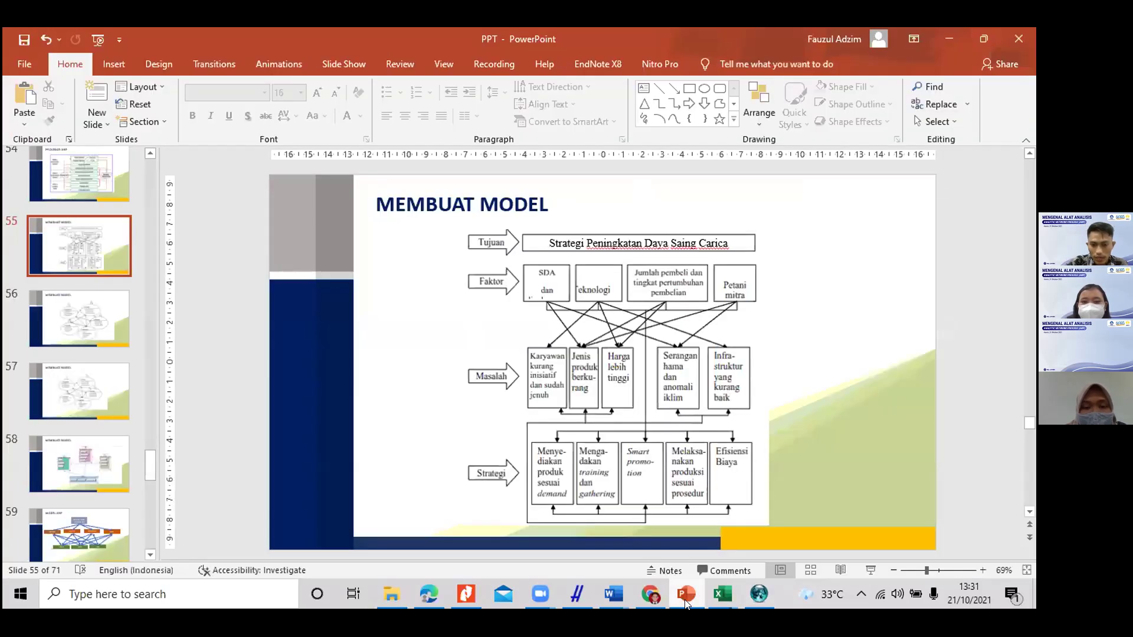
{"action": "left_click", "coordinate": [686, 602]}
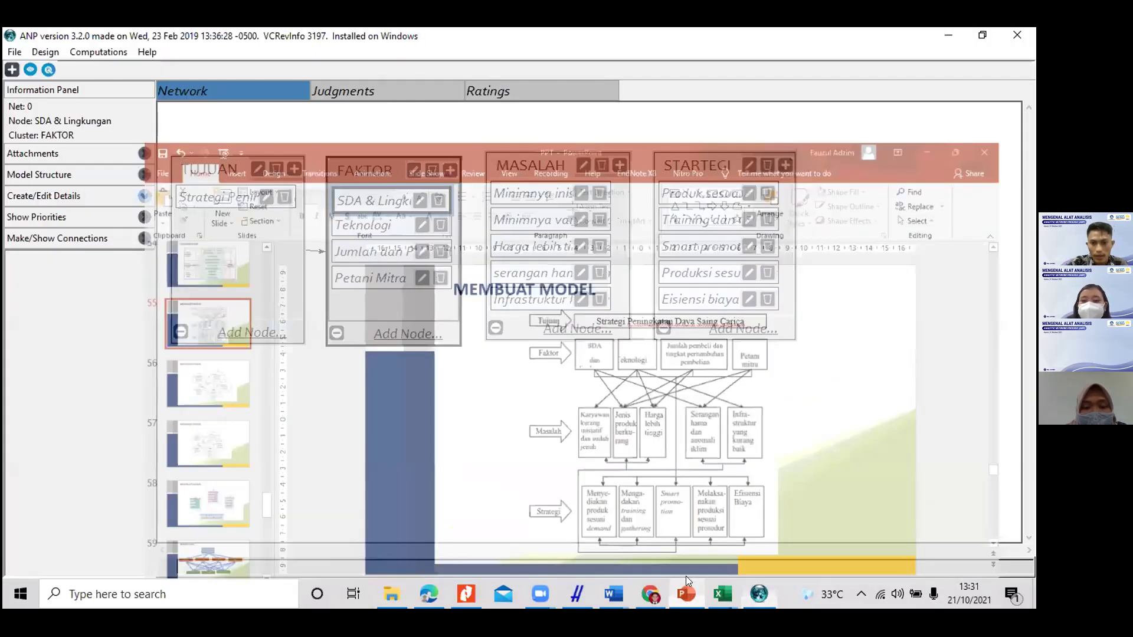
{"action": "left_click", "coordinate": [566, 334]}
{"action": "left_click", "coordinate": [600, 273]}
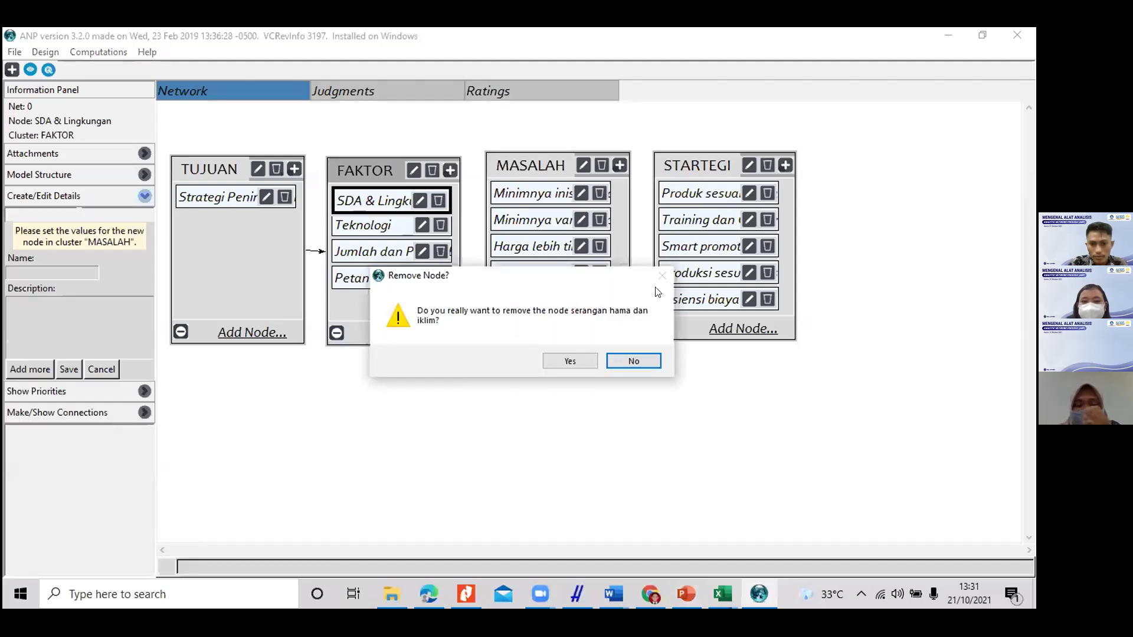
{"action": "left_click", "coordinate": [627, 358]}
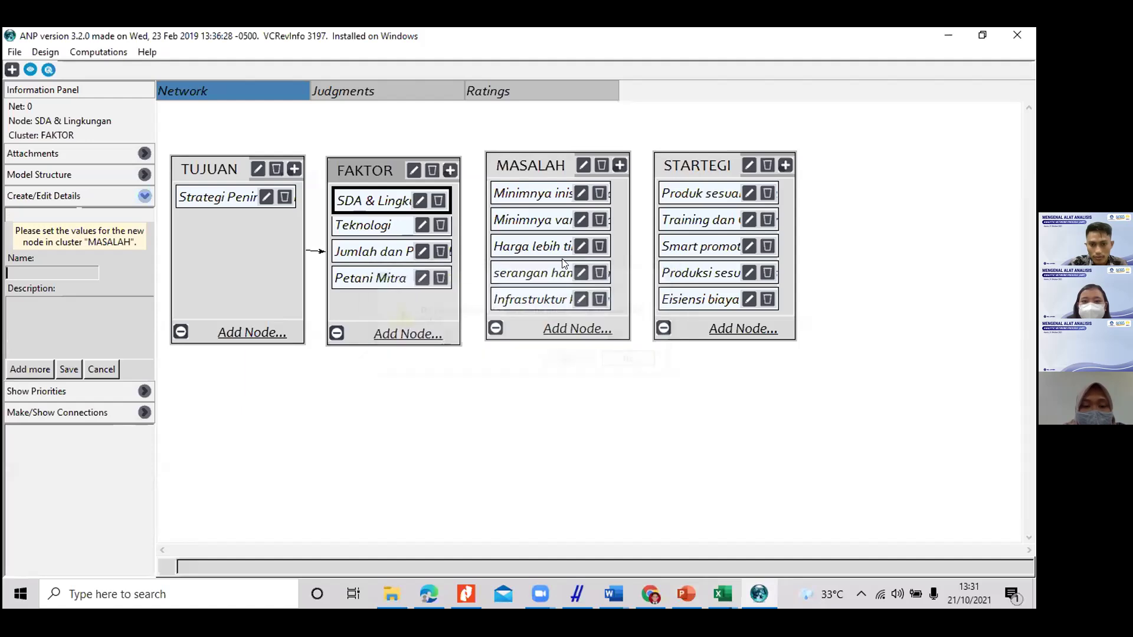
{"action": "left_click", "coordinate": [522, 331]}
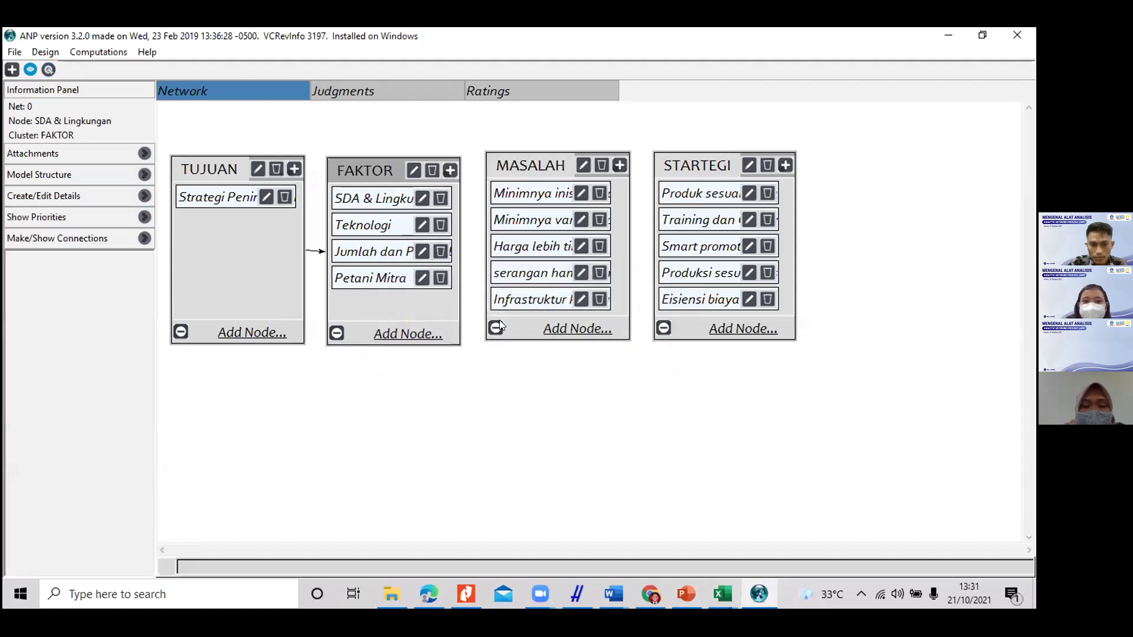
Step: Go through the nodes of the MASALAH cluster to compare them with the problems on the model slide
{"action": "left_click", "coordinate": [544, 245]}
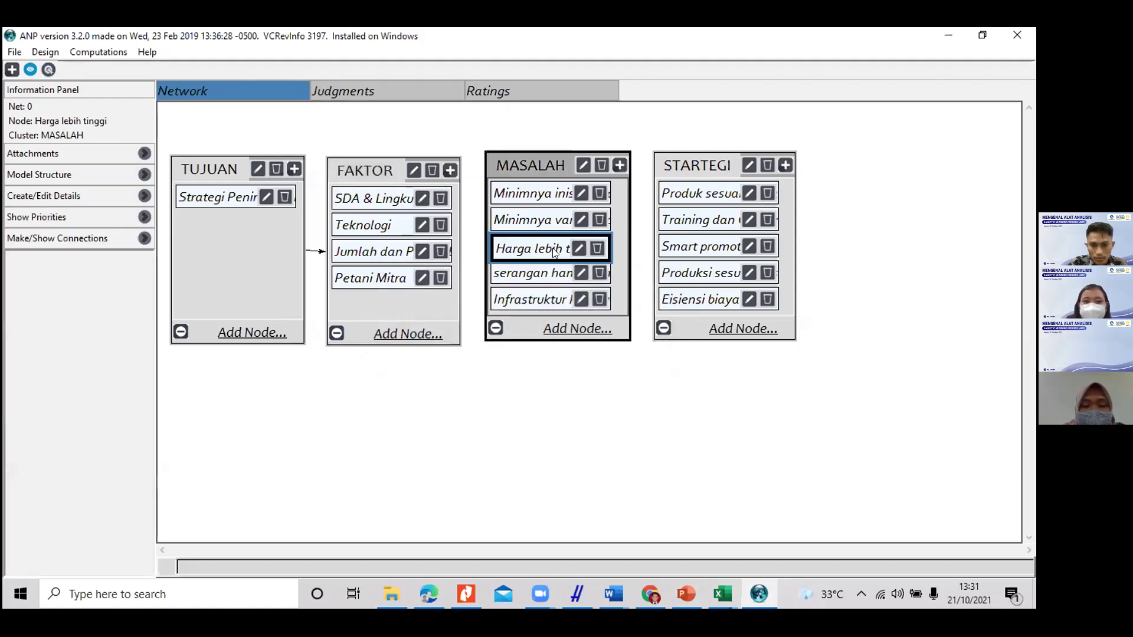
{"action": "left_click", "coordinate": [539, 221]}
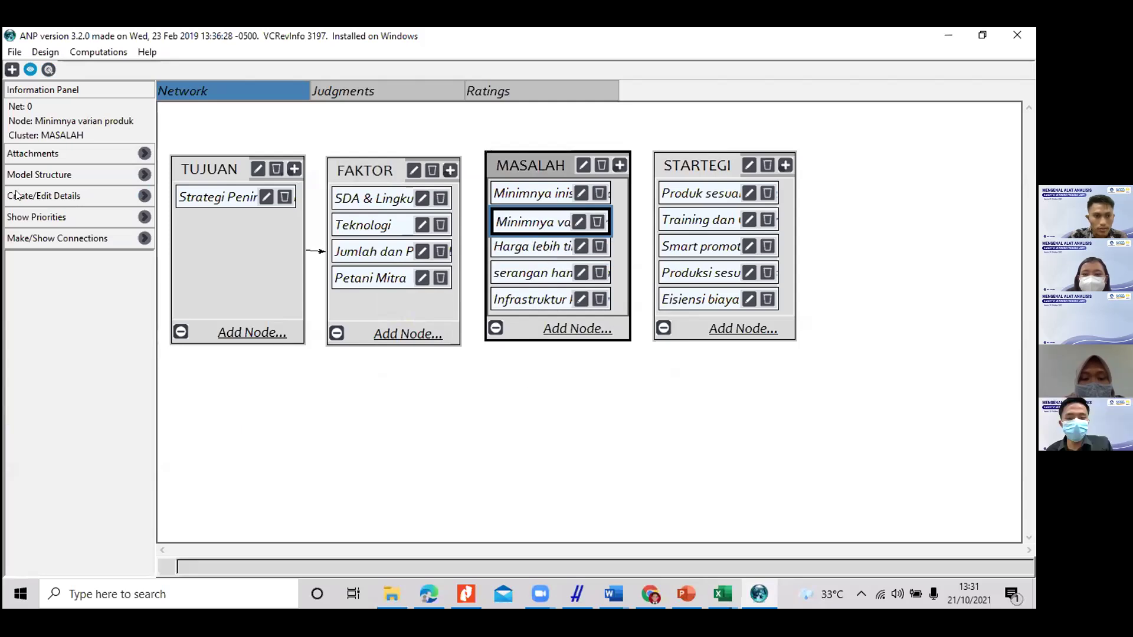
{"action": "left_click", "coordinate": [9, 552]}
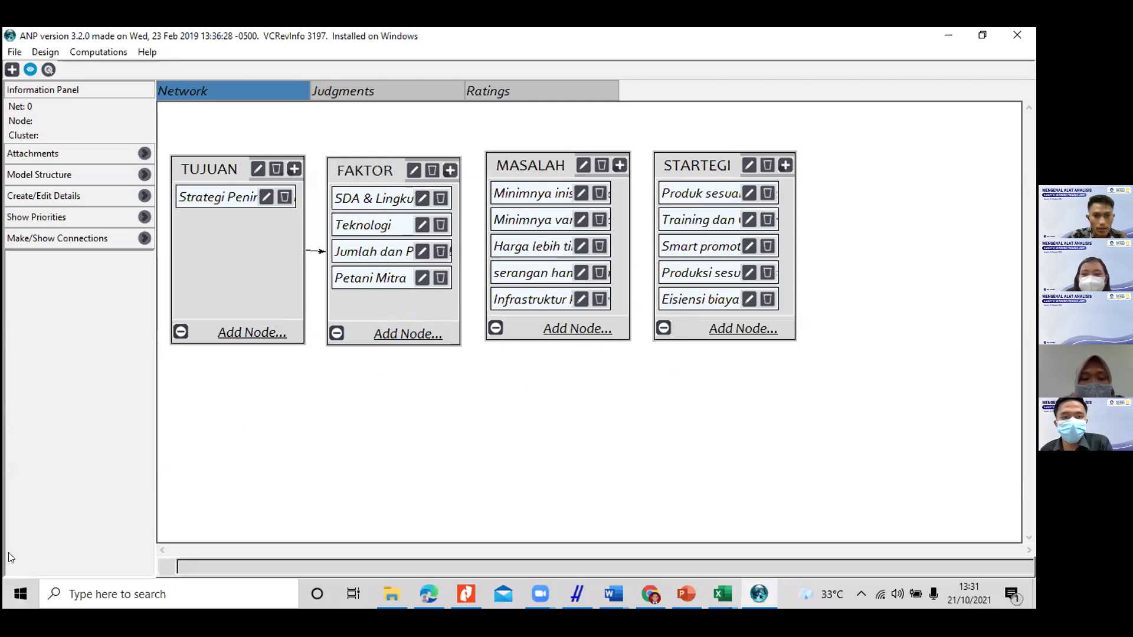
{"action": "left_click", "coordinate": [576, 163]}
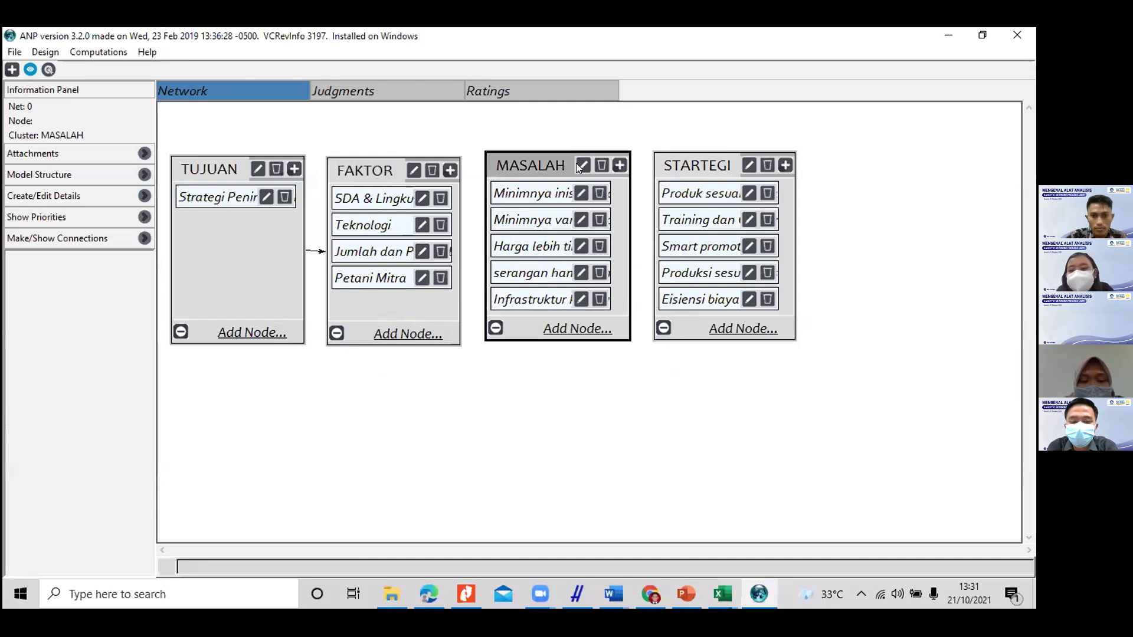
{"action": "left_click", "coordinate": [576, 163]}
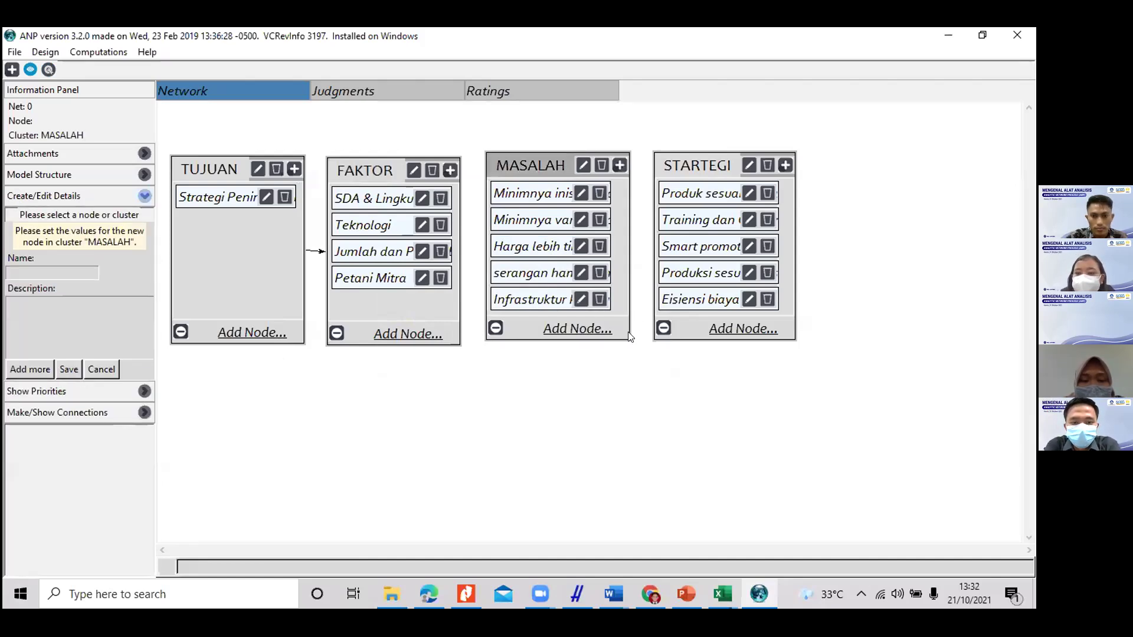
{"action": "left_click", "coordinate": [554, 298]}
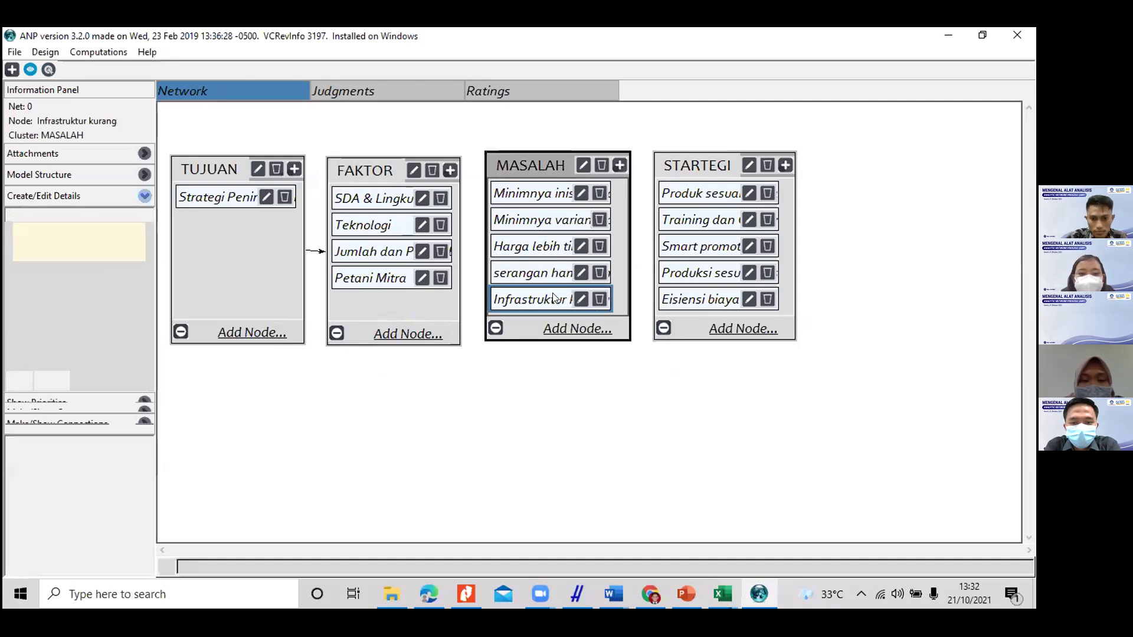
{"action": "left_click", "coordinate": [539, 275]}
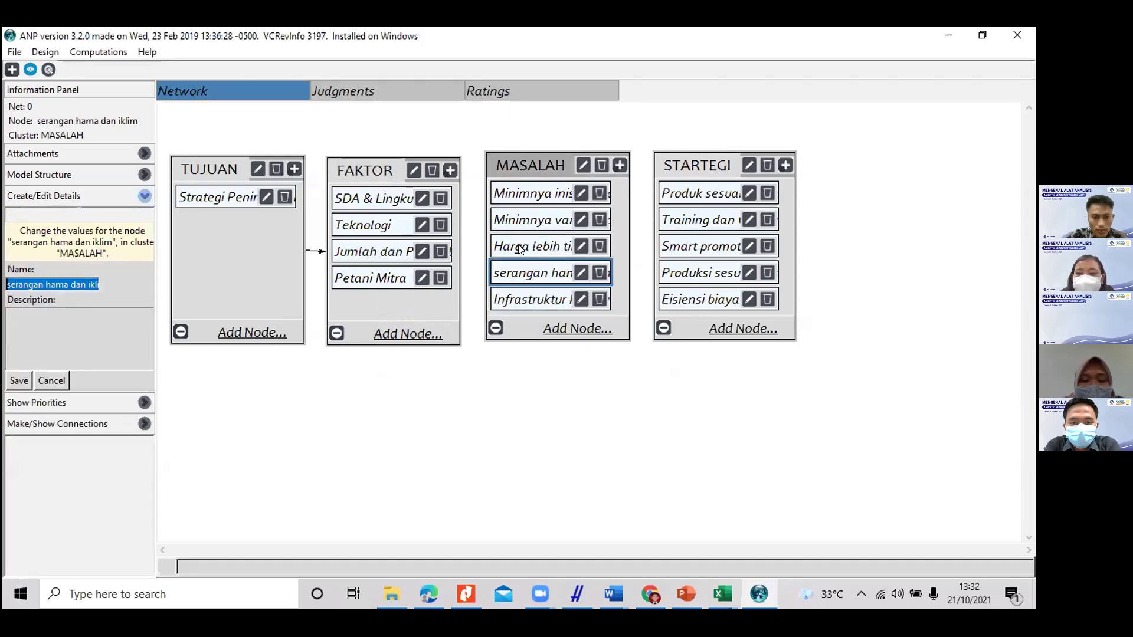
{"action": "left_click", "coordinate": [520, 244]}
{"action": "left_click", "coordinate": [520, 217]}
{"action": "left_click", "coordinate": [535, 195]}
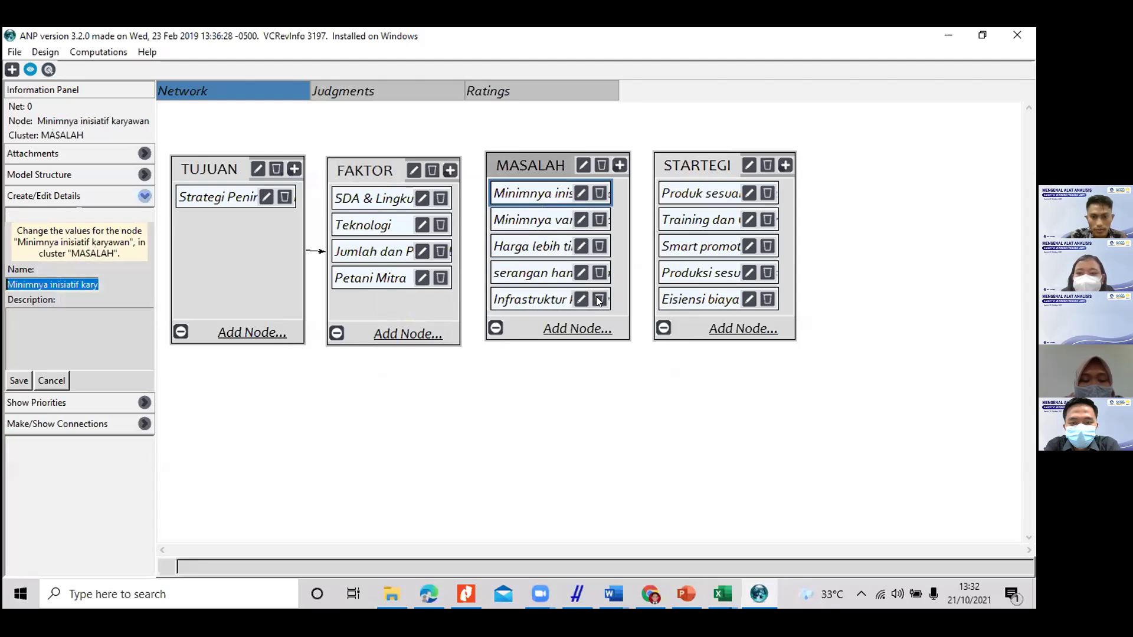
Step: Add a node named produk yang berkurang to the MASALAH cluster and check it at the end of the node list
{"action": "left_click", "coordinate": [346, 337]}
{"action": "type", "text": "pro"}
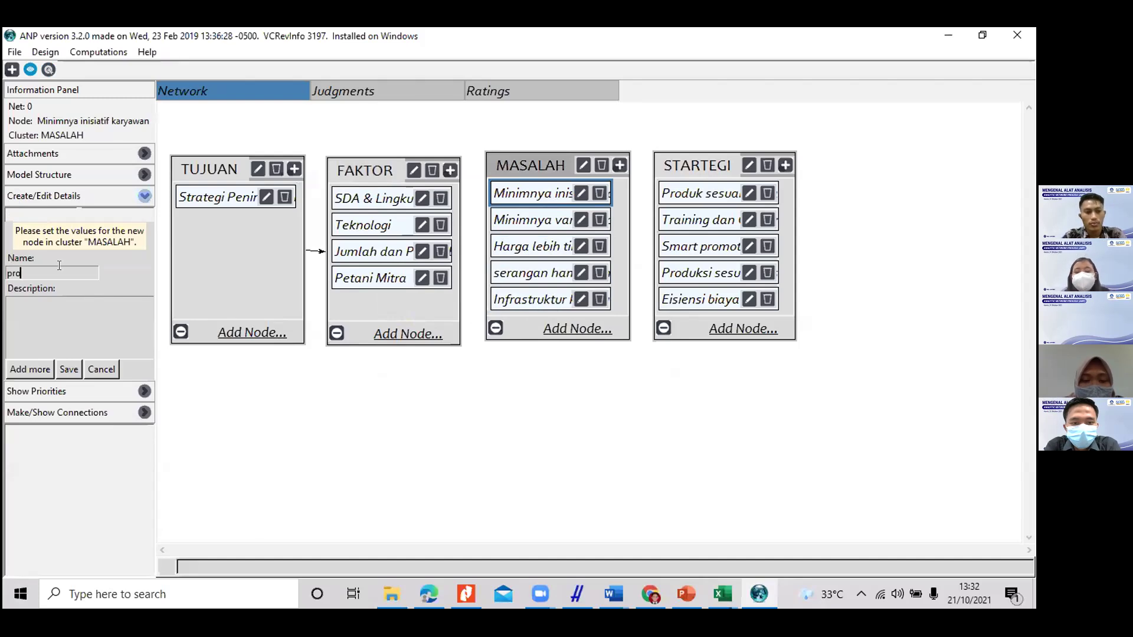
{"action": "type", "text": "duk yang"}
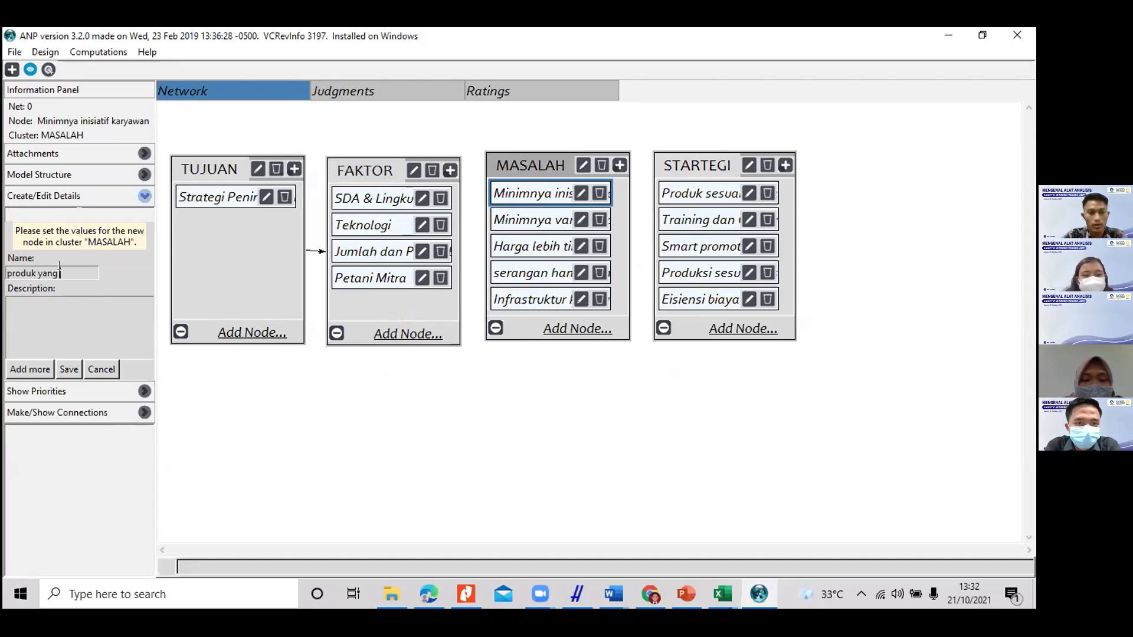
{"action": "type", "text": " berkurang"}
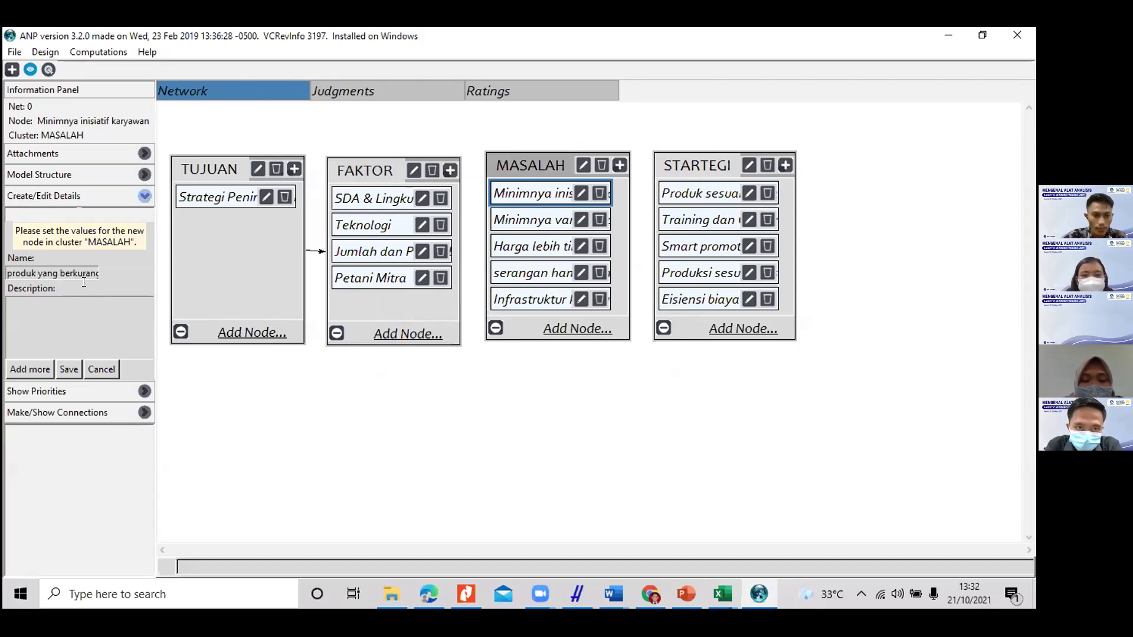
{"action": "key", "text": "Return"}
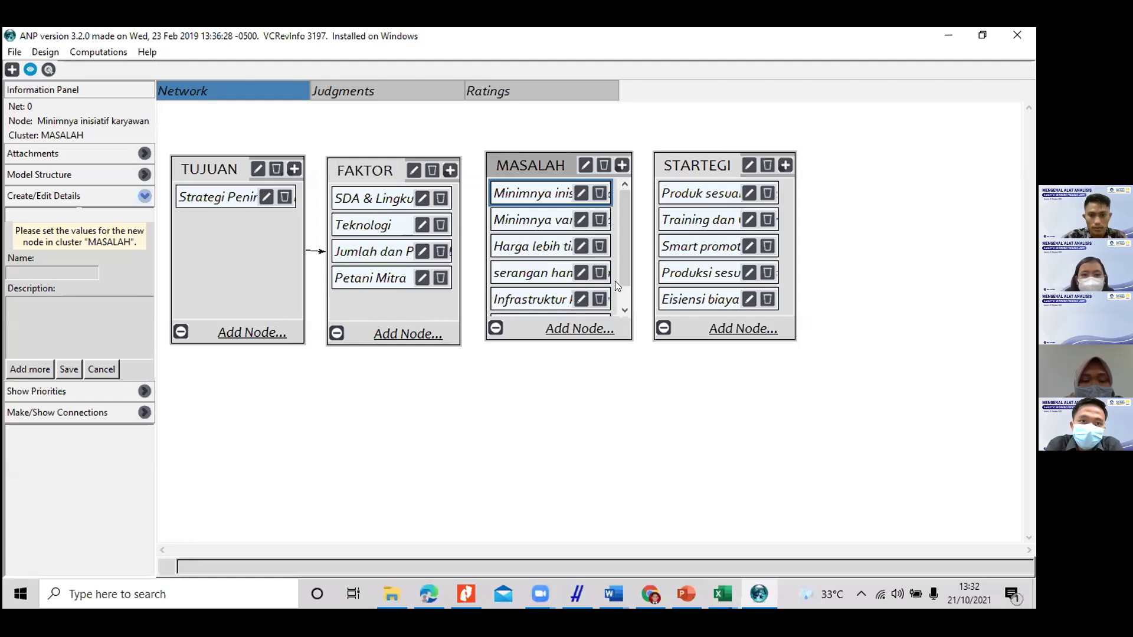
{"action": "scroll", "coordinate": [614, 280], "scroll_direction": "down", "scroll_amount": 2}
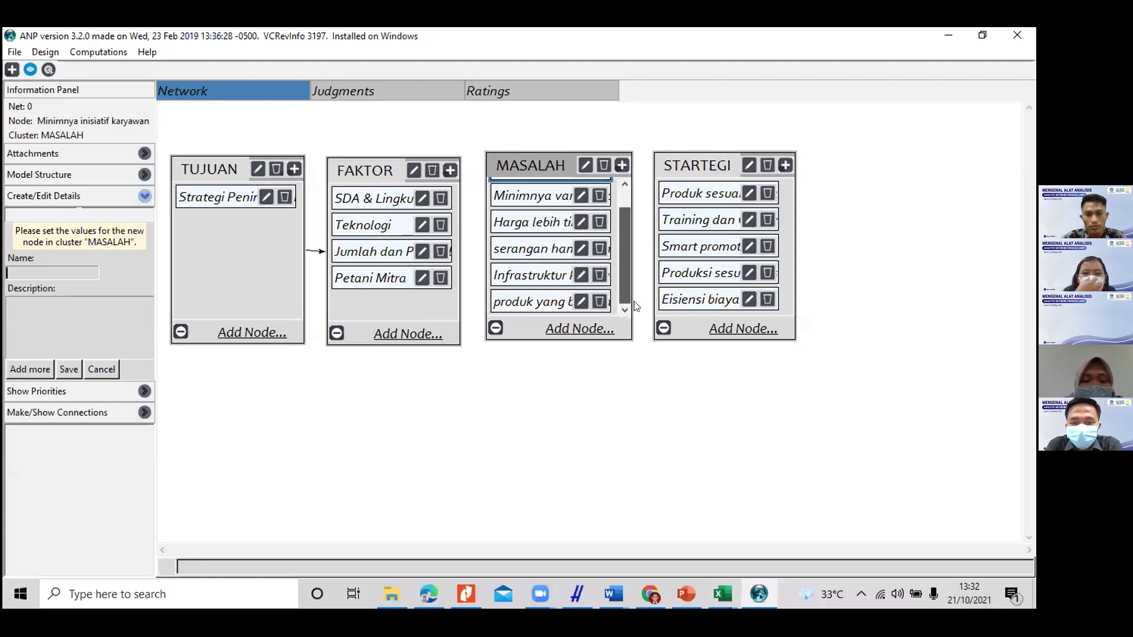
{"action": "scroll", "coordinate": [628, 288], "scroll_direction": "up", "scroll_amount": 1}
{"action": "scroll", "coordinate": [631, 289], "scroll_direction": "down", "scroll_amount": 1}
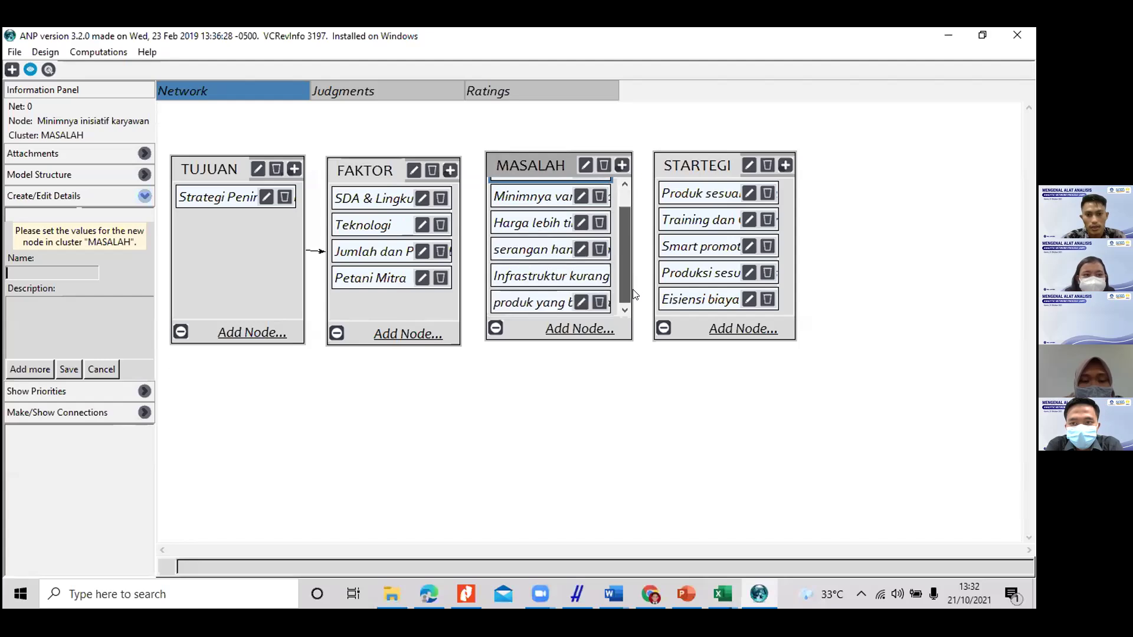
{"action": "left_click", "coordinate": [382, 201]}
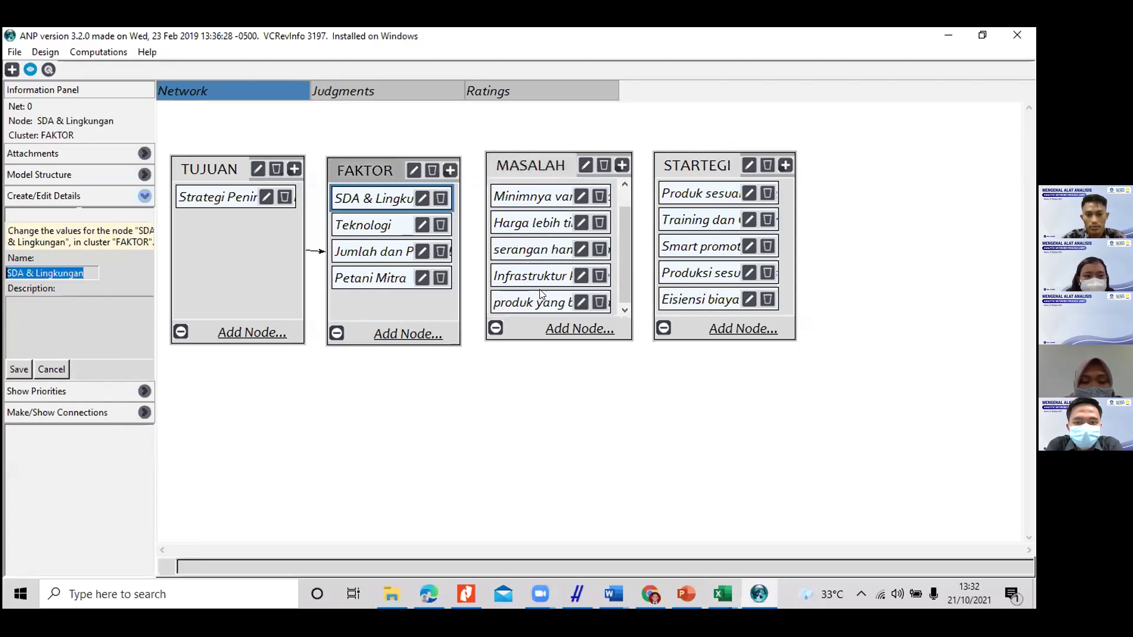
{"action": "left_click", "coordinate": [367, 201]}
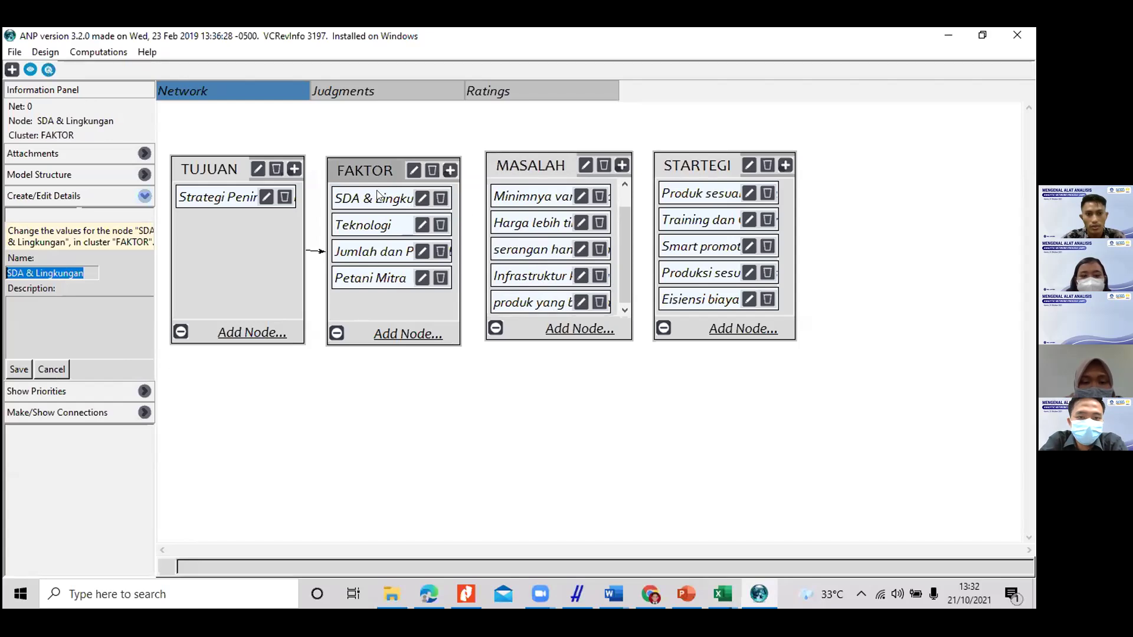
{"action": "left_click", "coordinate": [432, 198]}
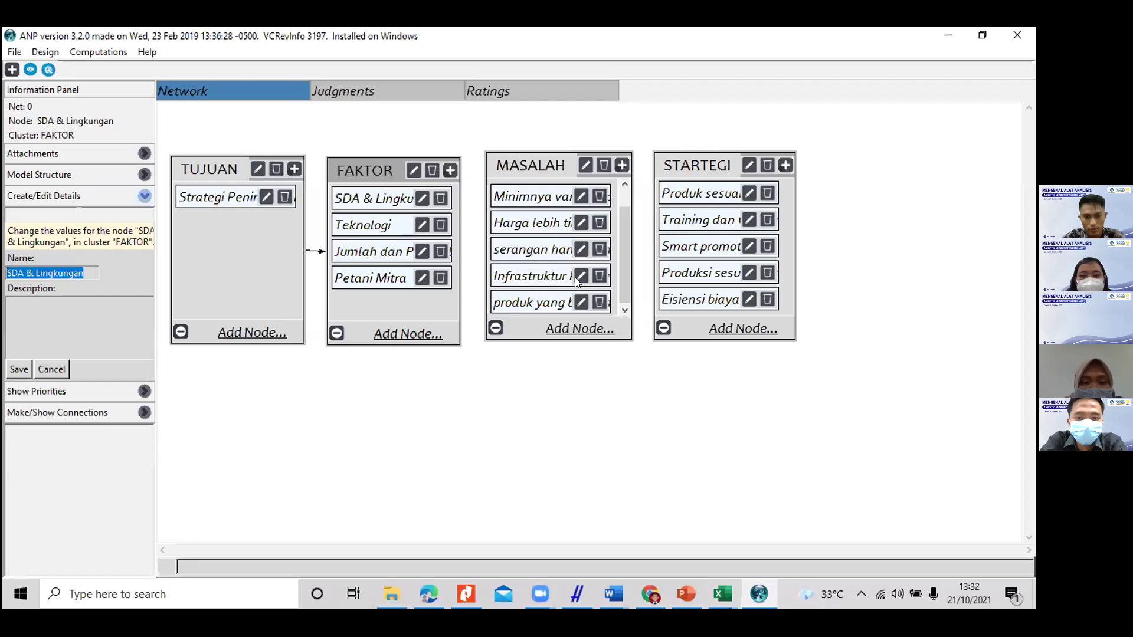
{"action": "scroll", "coordinate": [631, 270], "scroll_direction": "up", "scroll_amount": 1}
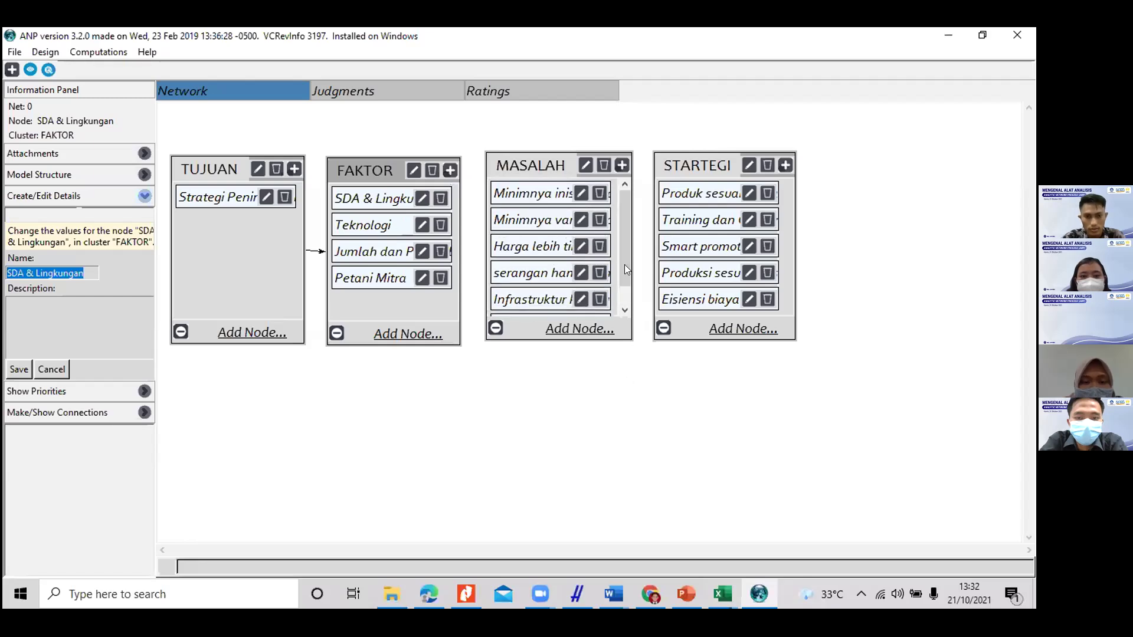
{"action": "left_click", "coordinate": [346, 204]}
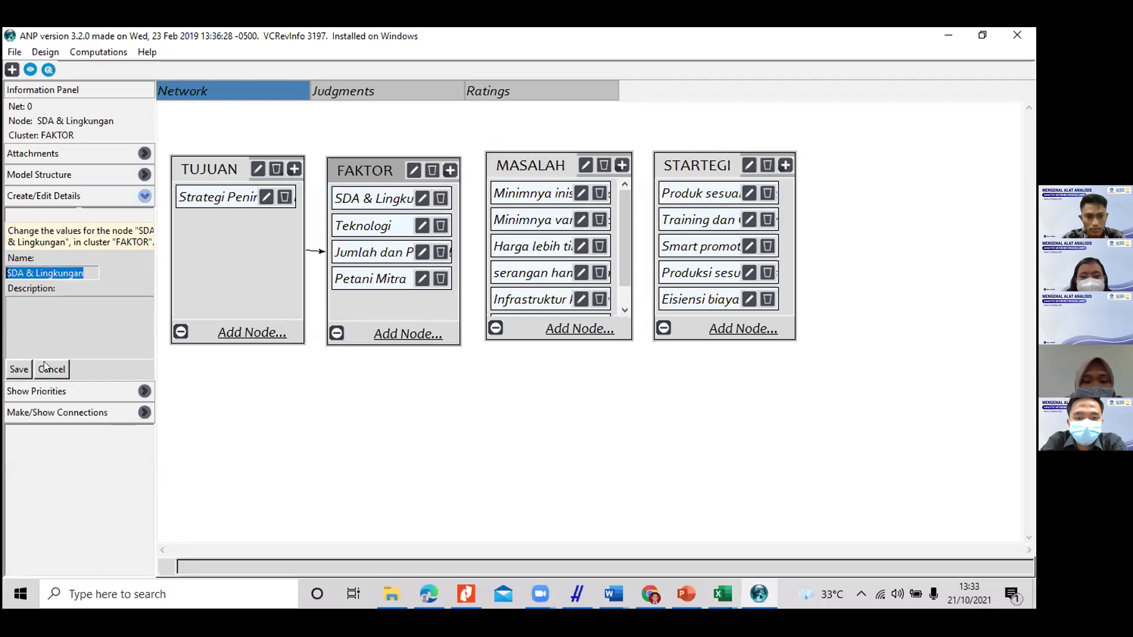
{"action": "left_click", "coordinate": [167, 367]}
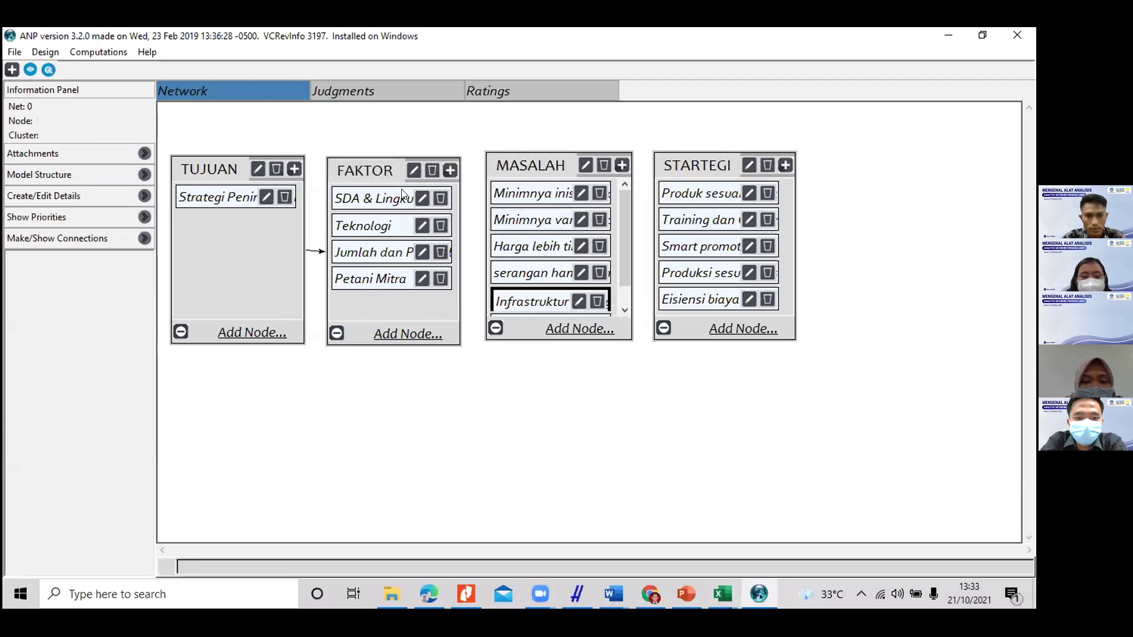
Step: Connect the SDA & Lingkungan factor to the MASALAH nodes serangan hama dan iklim and produk yang berkurang
{"action": "left_click", "coordinate": [371, 204]}
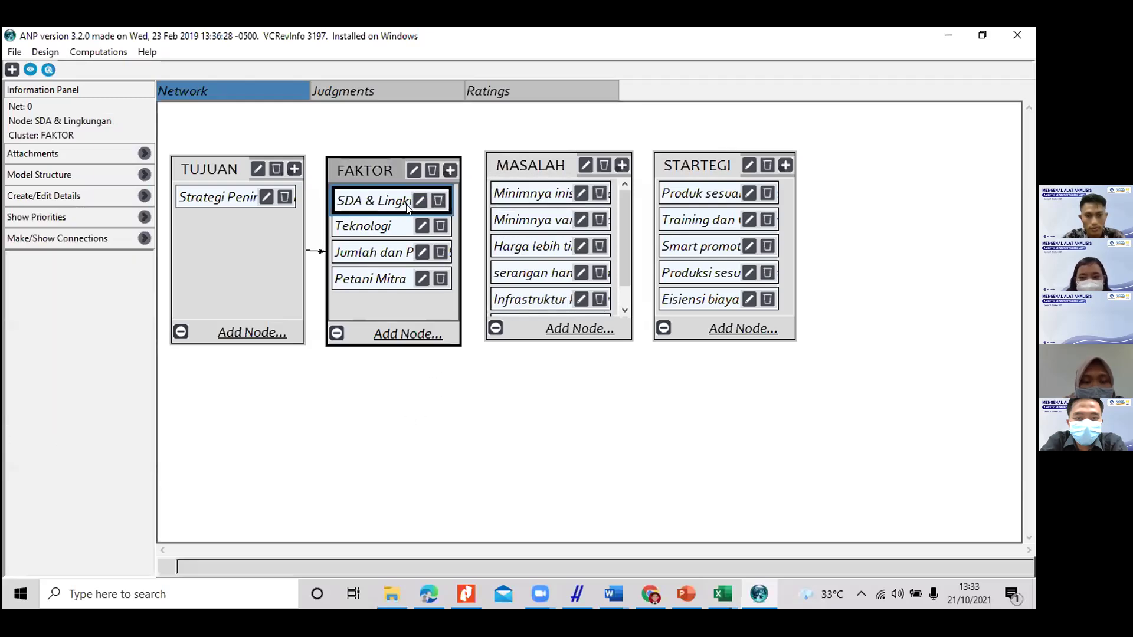
{"action": "left_click", "coordinate": [532, 277], "text": "shift"}
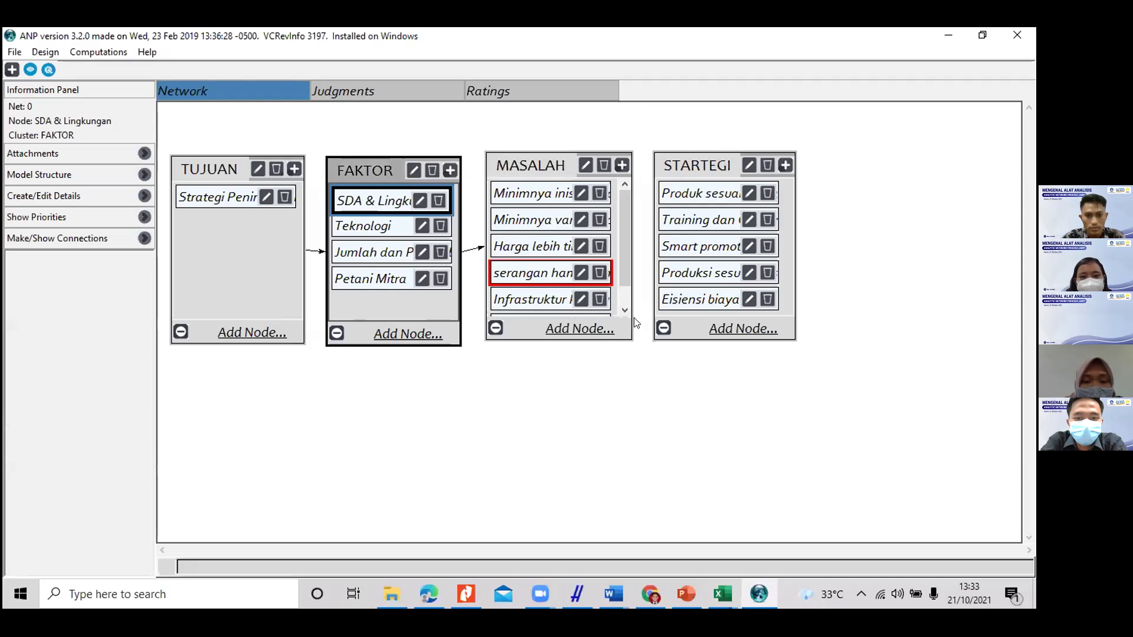
{"action": "scroll", "coordinate": [625, 283], "scroll_direction": "down", "scroll_amount": 1}
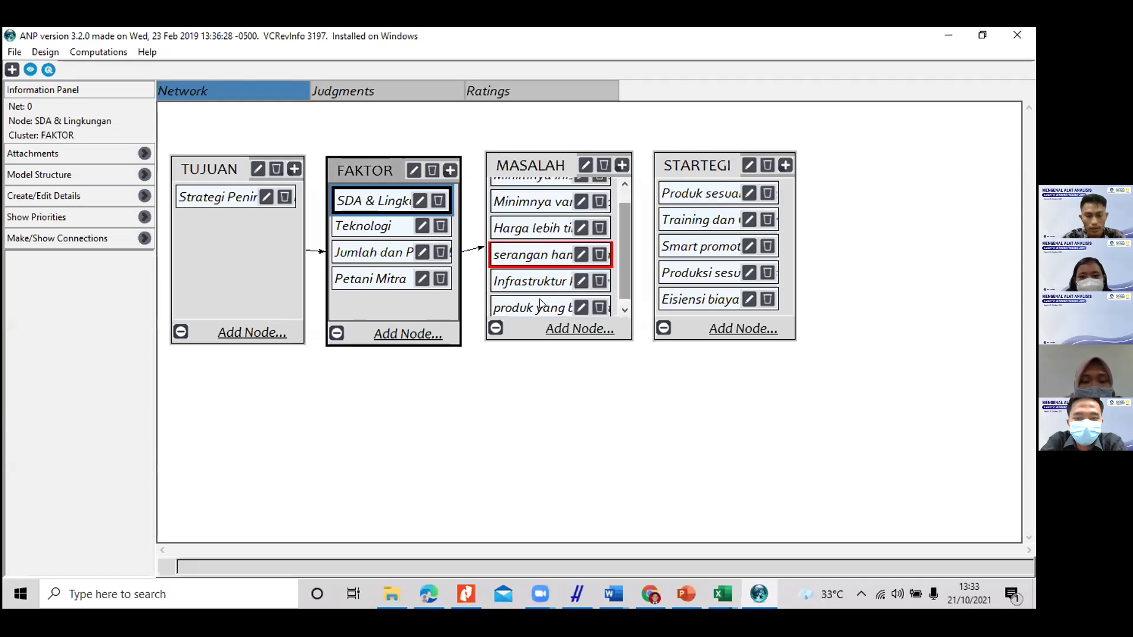
{"action": "left_click", "coordinate": [539, 305], "text": "shift"}
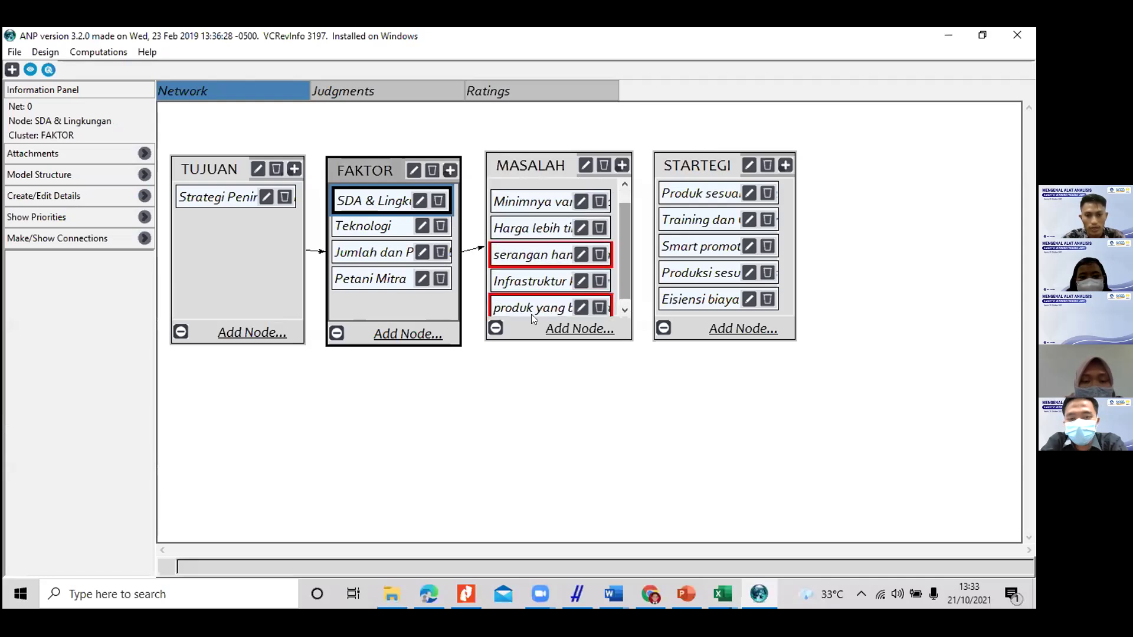
{"action": "left_click", "coordinate": [361, 203]}
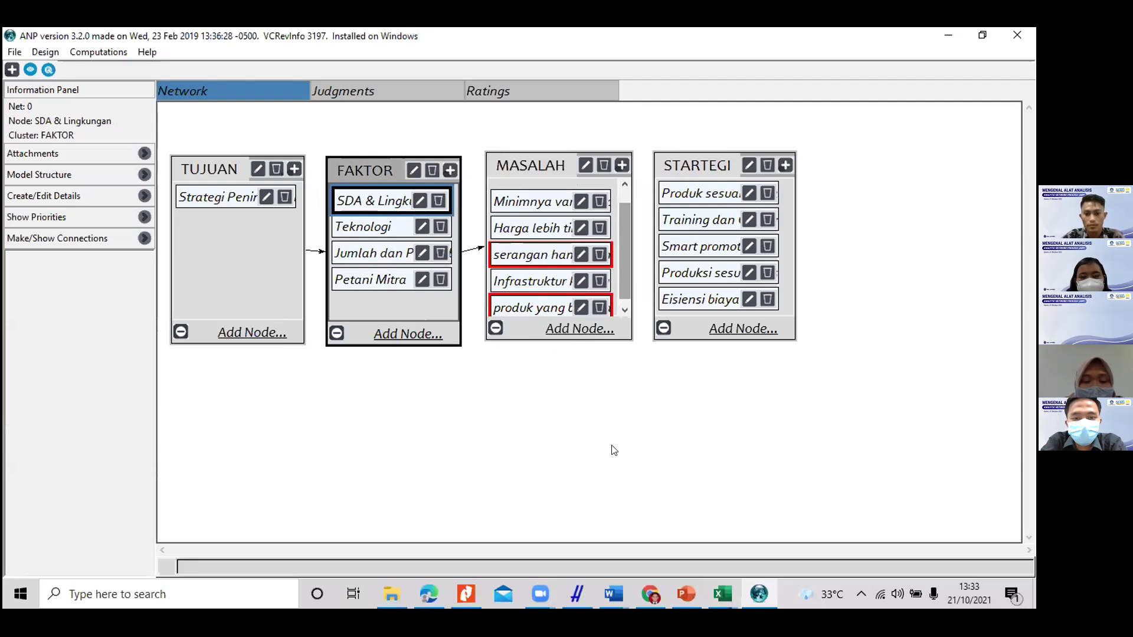
Step: Connect the Teknologi factor to the MASALAH nodes on Minimnya inisiatif, Harga lebih tinggi and Infrastruktur, checking the PowerPoint model slide
{"action": "left_click", "coordinate": [676, 599]}
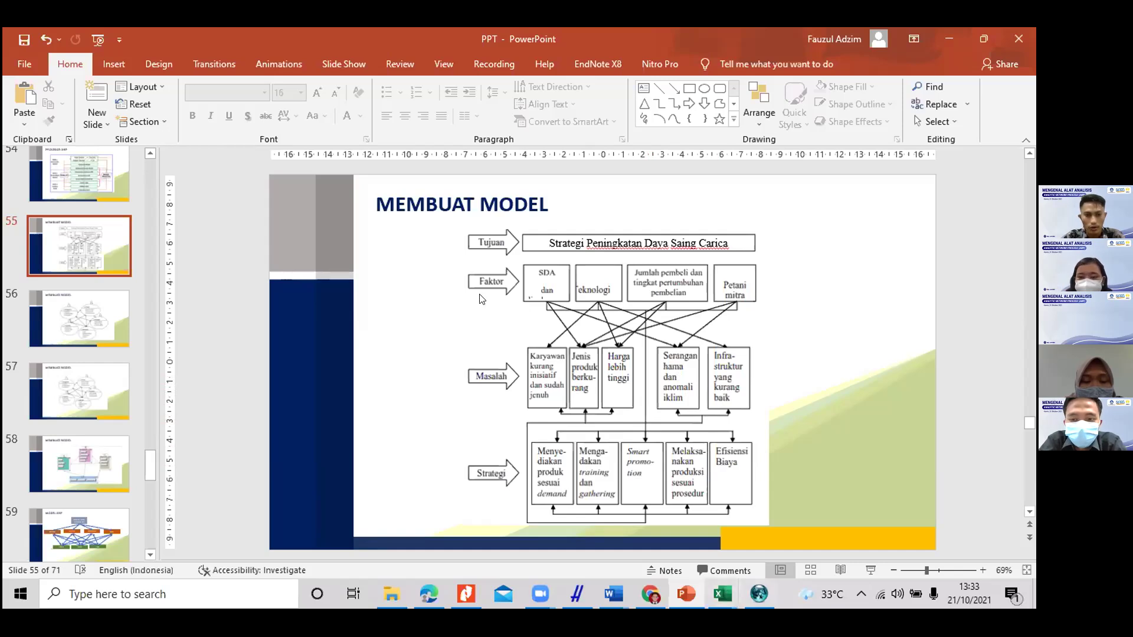
{"action": "key", "text": "alt+Tab"}
{"action": "left_click", "coordinate": [378, 223]}
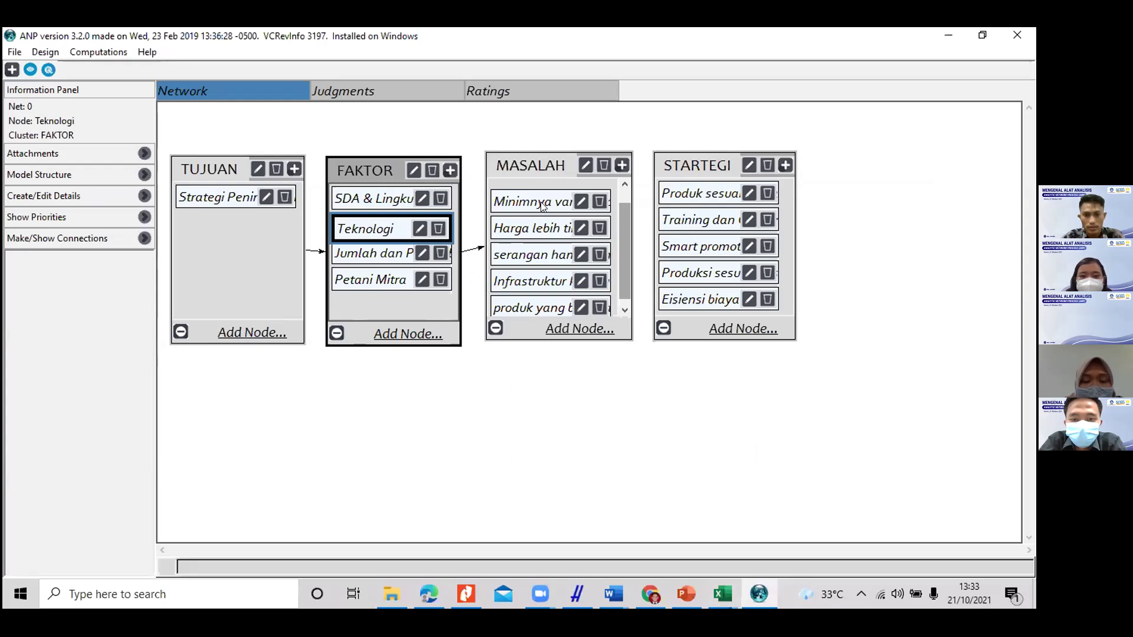
{"action": "left_click_drag", "start_coordinate": [622, 245], "coordinate": [624, 233]}
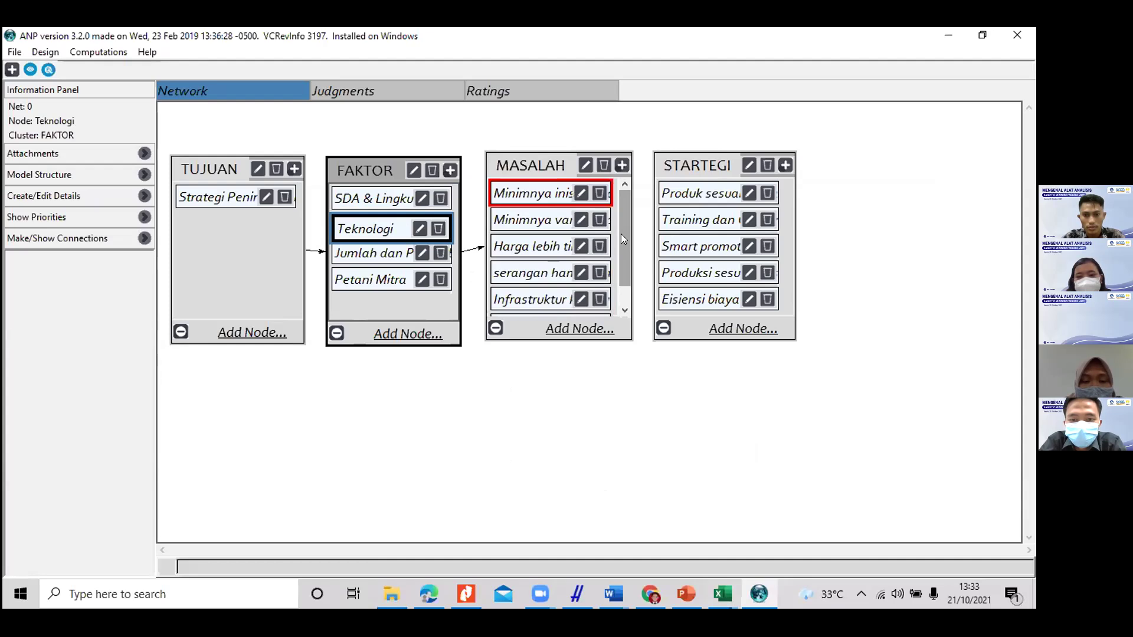
{"action": "left_click_drag", "start_coordinate": [621, 234], "coordinate": [632, 283]}
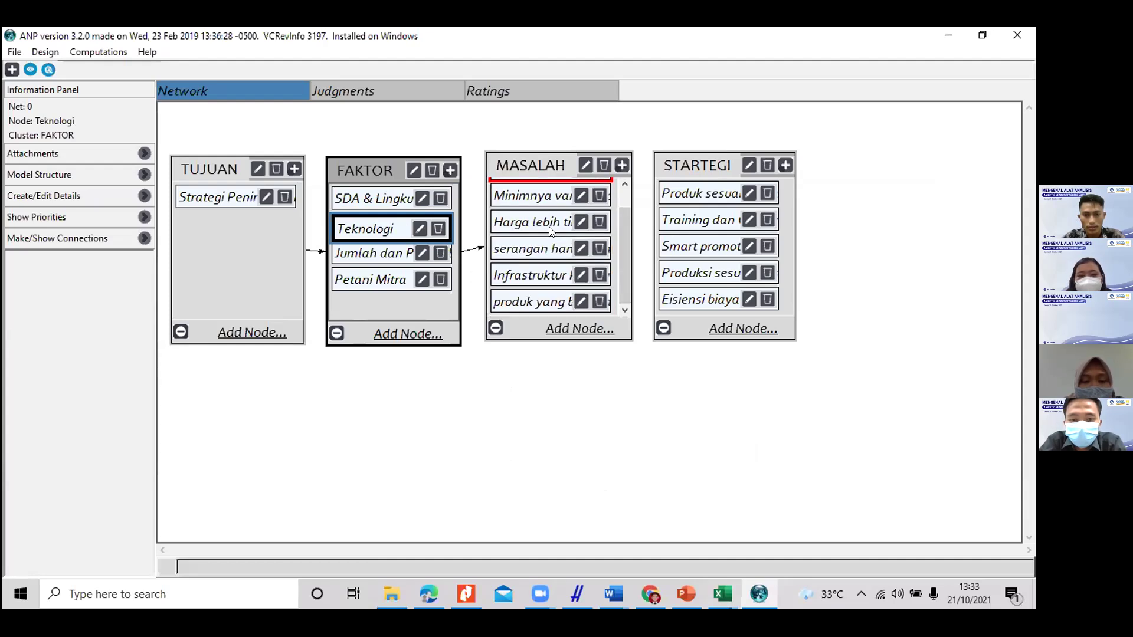
{"action": "left_click", "coordinate": [684, 595]}
{"action": "key", "text": "alt+Tab"}
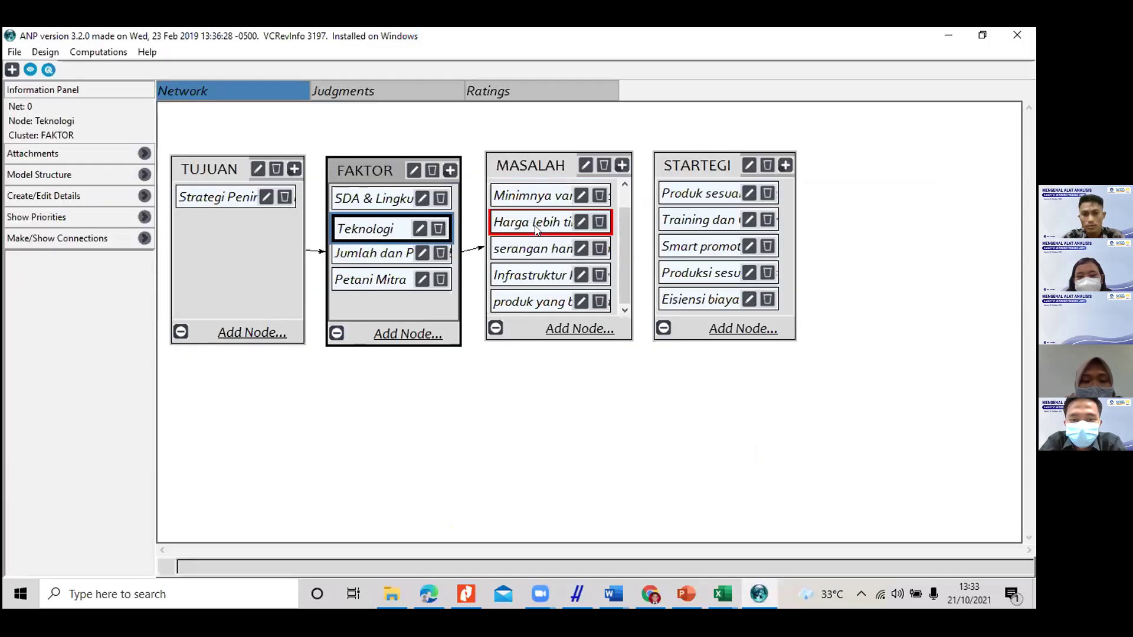
{"action": "left_click", "coordinate": [527, 275]}
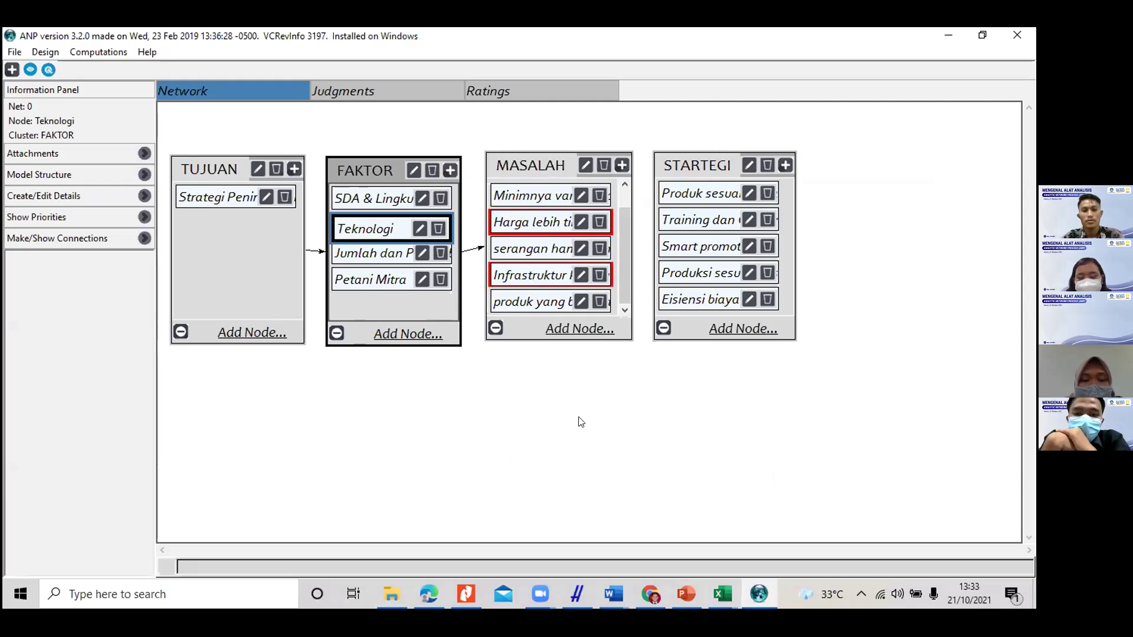
Step: Select the Jumlah dan Pertumbuhan factor and check its links to the problems on the PowerPoint model slide
{"action": "left_click", "coordinate": [369, 263]}
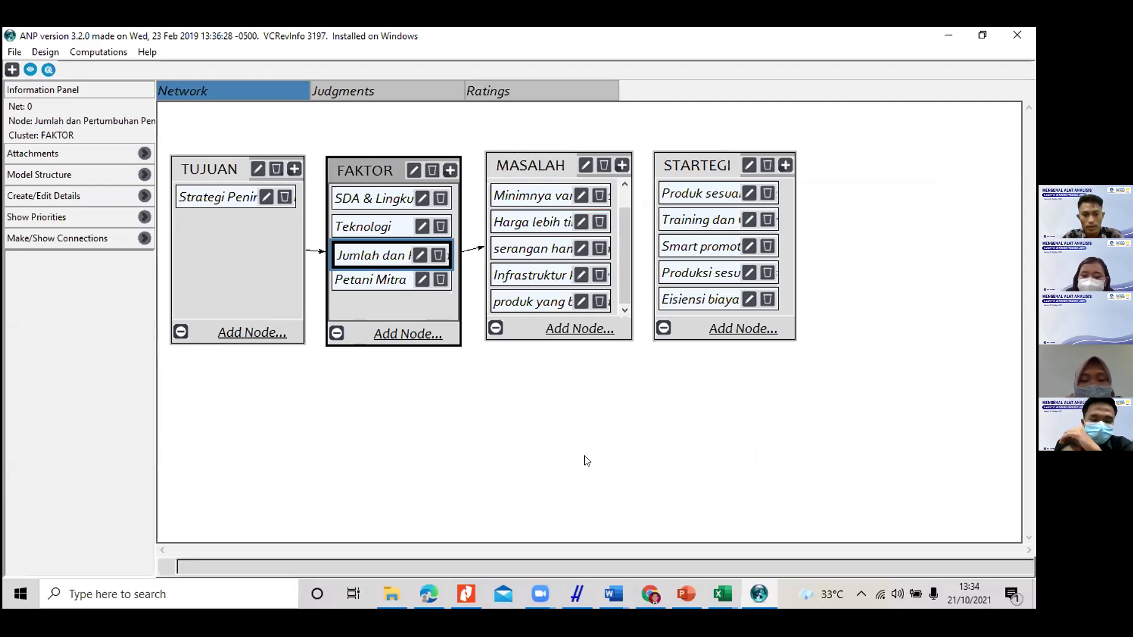
{"action": "left_click", "coordinate": [675, 605]}
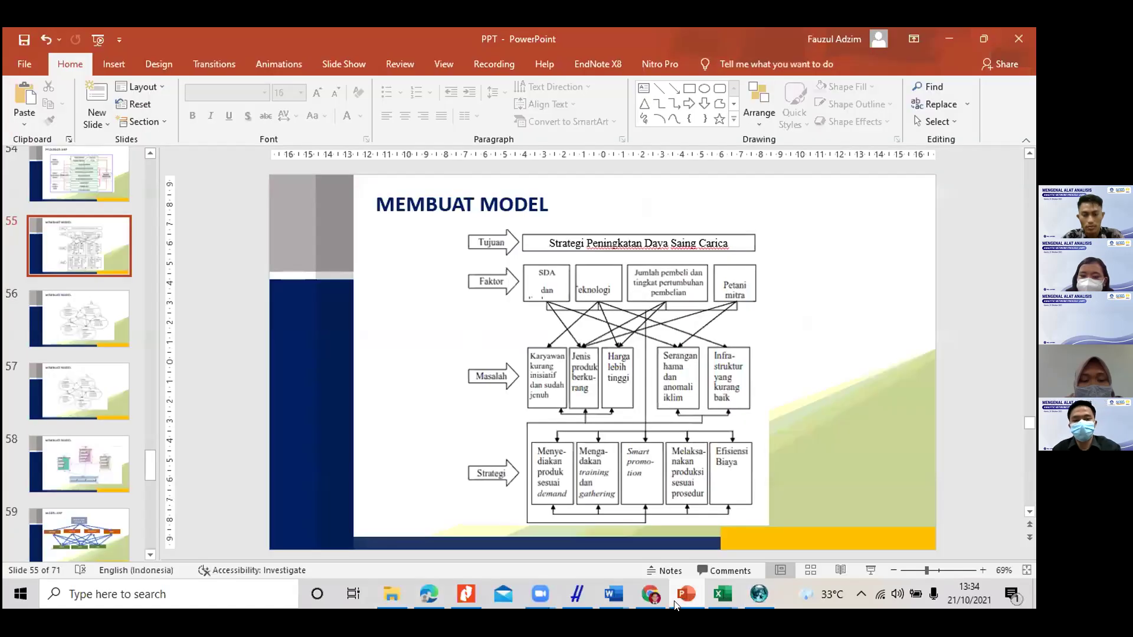
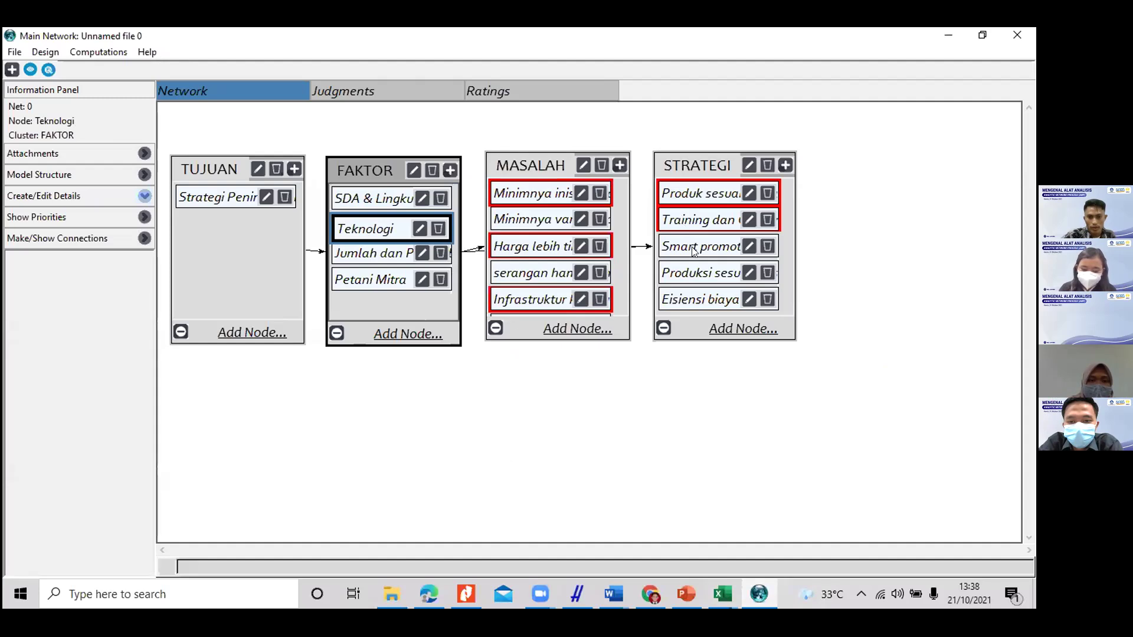
Step: Complete the Teknologi factor's connections to the STRATEGI cluster with Smart promotion, Produksi sesuai prosedure and Eisiensi biaya
{"action": "left_click", "coordinate": [697, 274]}
{"action": "left_click", "coordinate": [704, 299]}
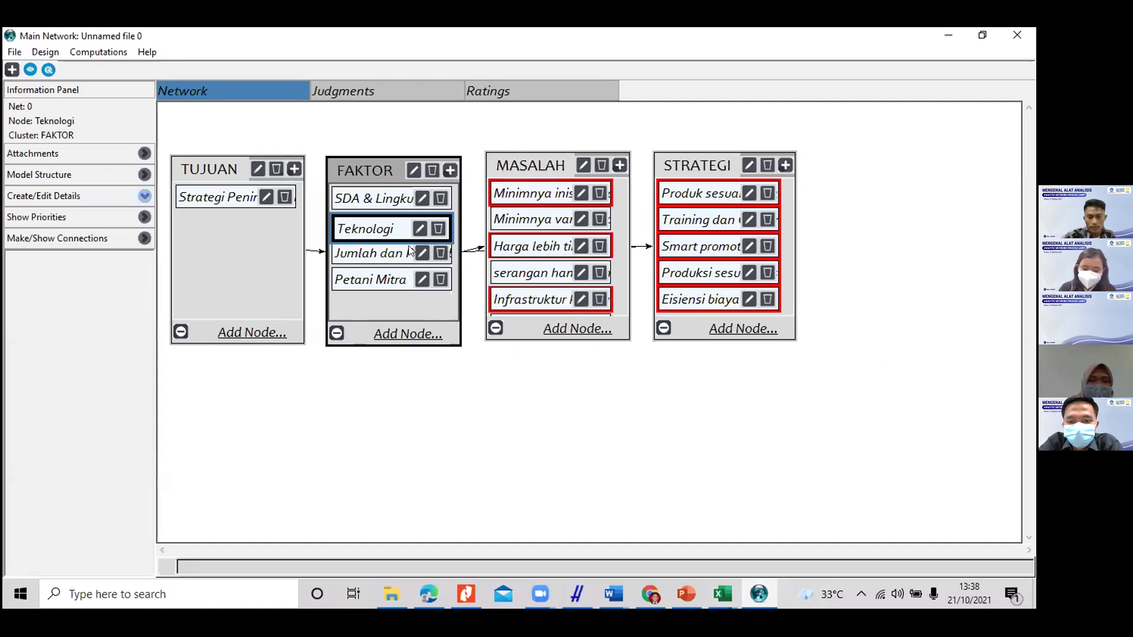
Step: Connect the Jumlah dan Pertumbuhan factor to all five nodes of the STRATEGI cluster
{"action": "left_click", "coordinate": [381, 260]}
{"action": "left_click", "coordinate": [695, 192]}
{"action": "left_click", "coordinate": [688, 220]}
{"action": "left_click", "coordinate": [690, 246]}
{"action": "left_click", "coordinate": [691, 272]}
{"action": "left_click", "coordinate": [695, 299]}
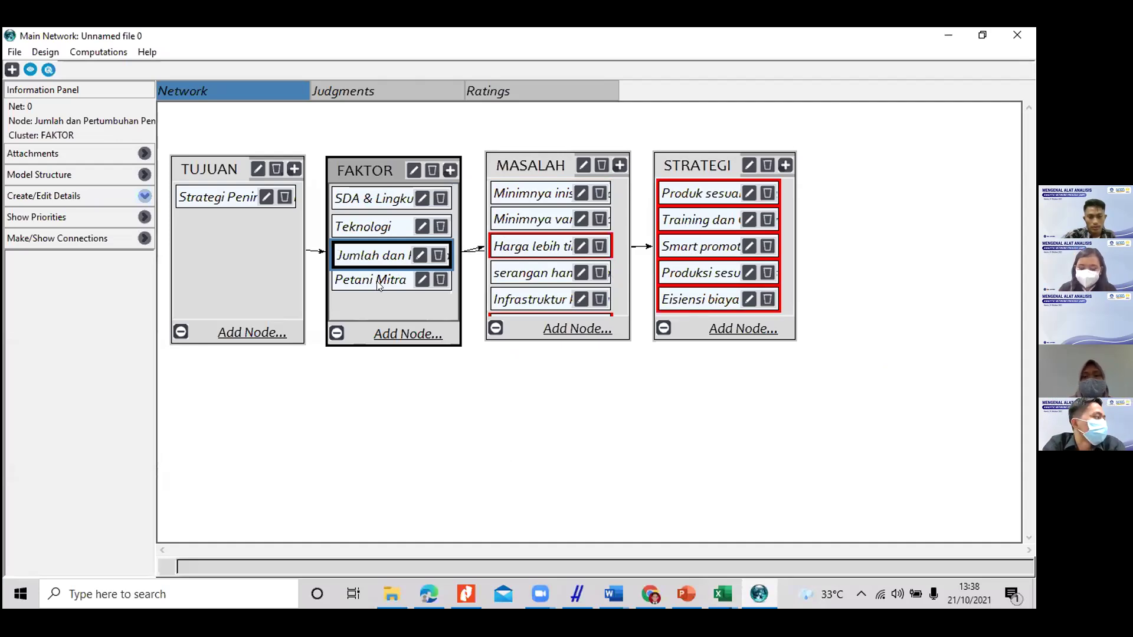
Step: Connect the Petani Mitra factor to all five nodes of the STRATEGI cluster
{"action": "key", "text": "Down"}
{"action": "left_click", "coordinate": [715, 194]}
{"action": "left_click", "coordinate": [712, 222]}
{"action": "left_click", "coordinate": [709, 248]}
{"action": "left_click", "coordinate": [708, 273]}
{"action": "left_click", "coordinate": [709, 298]}
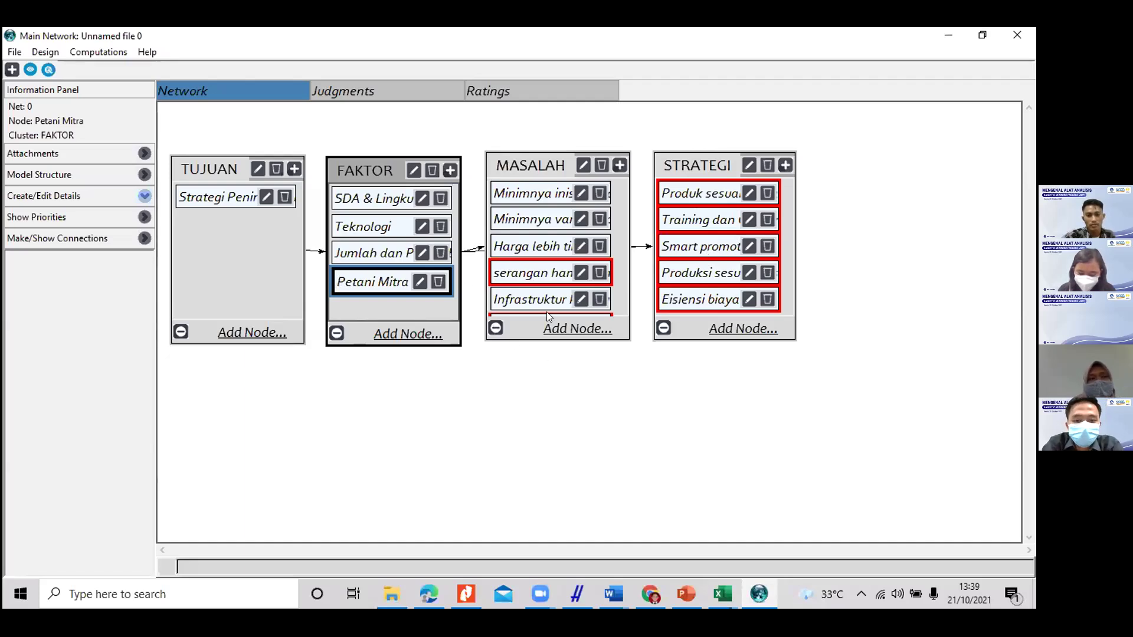
Step: Rearrange the network by moving the MASALAH cluster below and between FAKTOR and STRATEGI, and TUJUAN below and left of FAKTOR
{"action": "left_click_drag", "start_coordinate": [543, 195], "coordinate": [532, 395]}
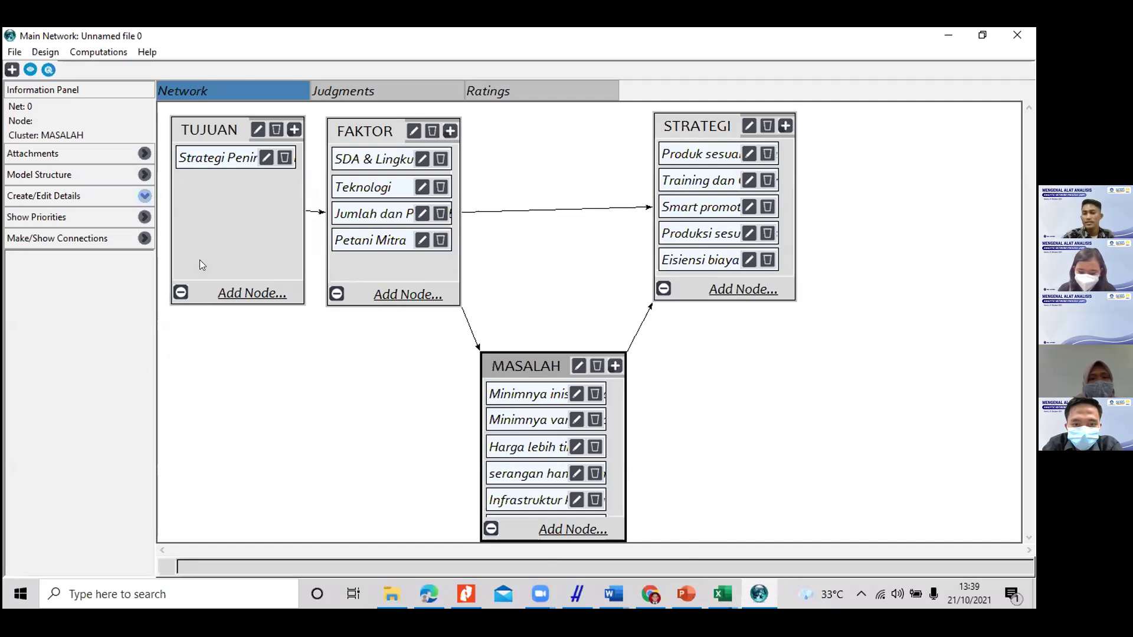
{"action": "left_click_drag", "start_coordinate": [219, 157], "coordinate": [257, 374]}
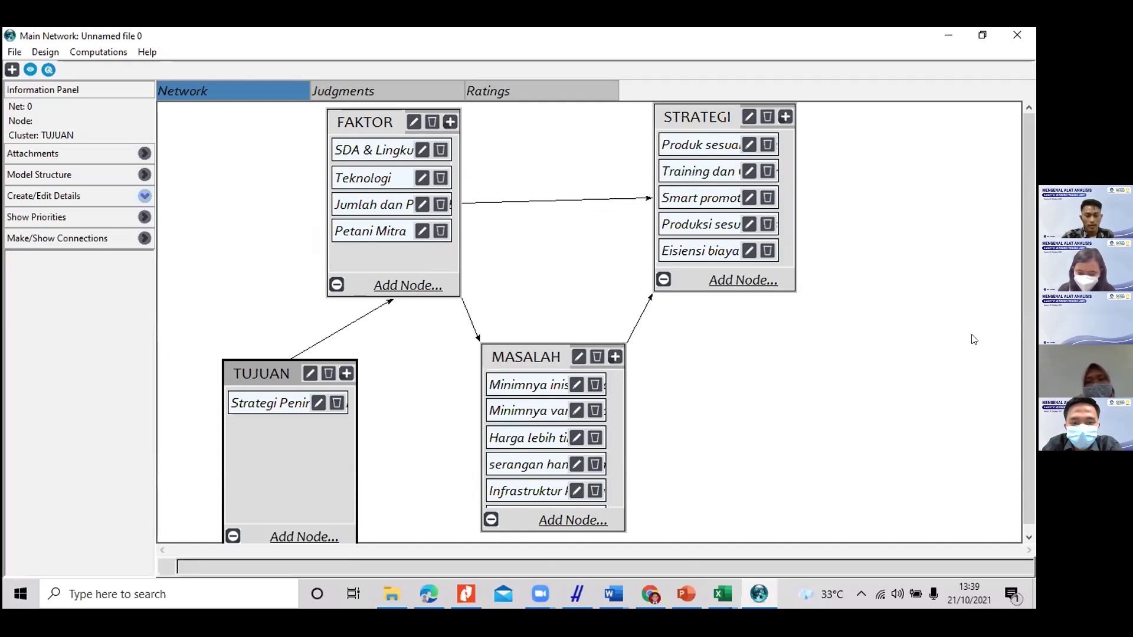
{"action": "left_click", "coordinate": [760, 400]}
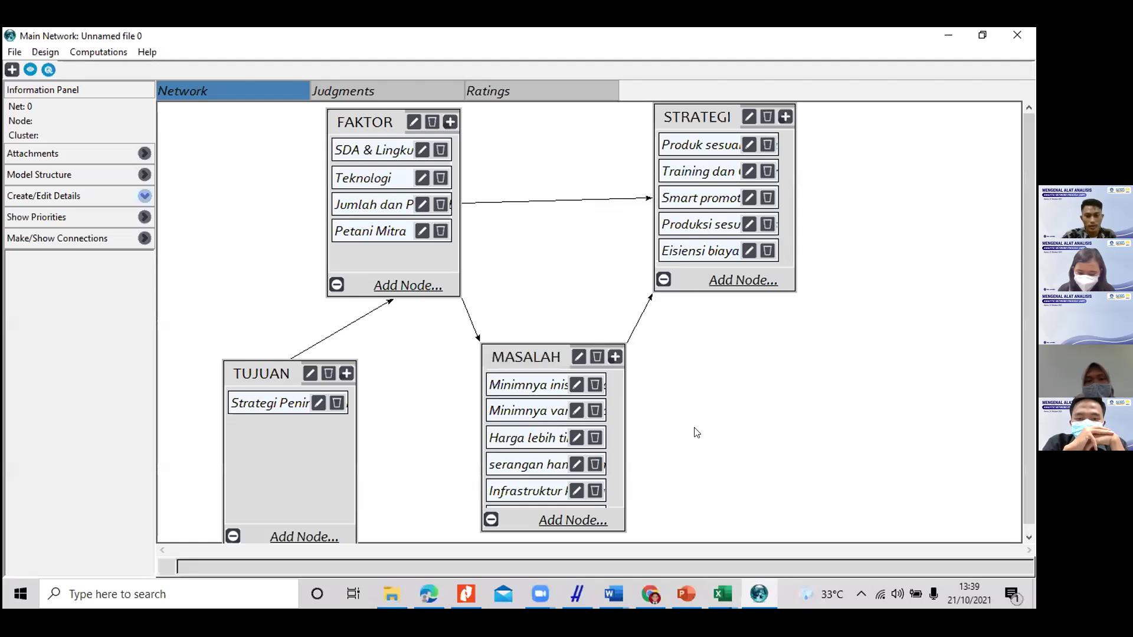
Step: Check the strategy links on the PowerPoint model slide and try to connect Produk sesuai demand to the first five MASALAH nodes
{"action": "left_click", "coordinate": [695, 597]}
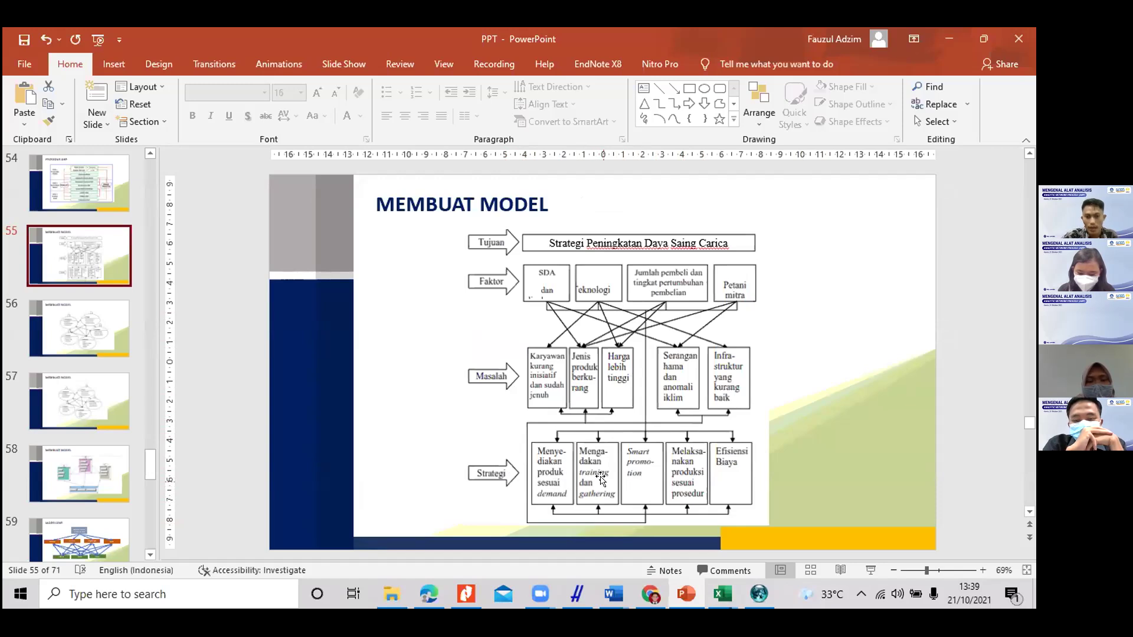
{"action": "left_click", "coordinate": [760, 595]}
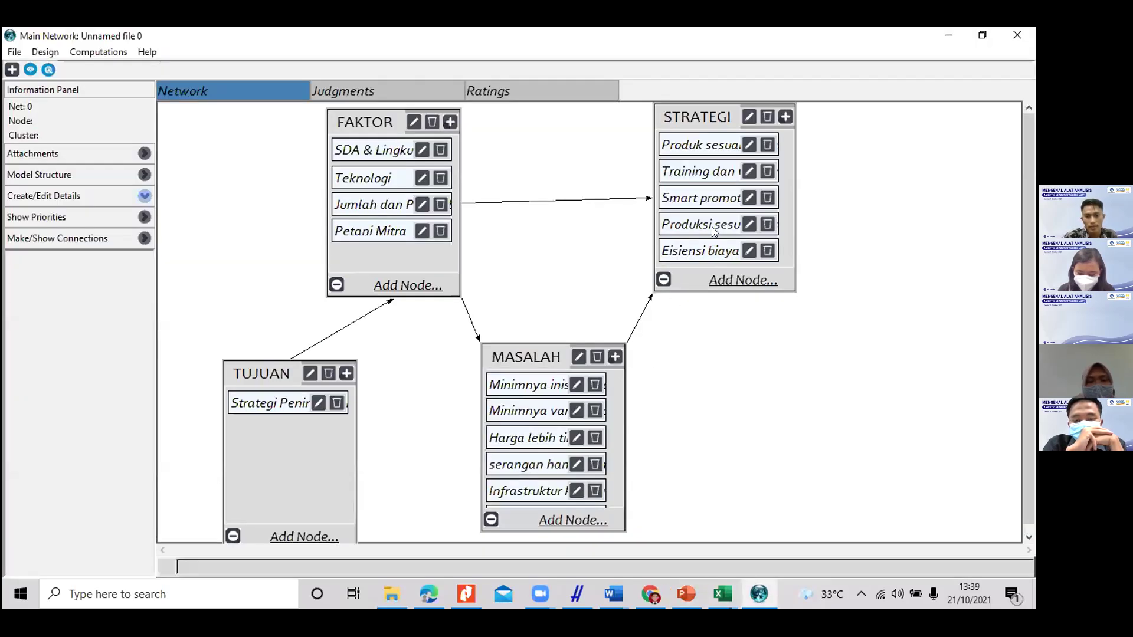
{"action": "left_click", "coordinate": [710, 152]}
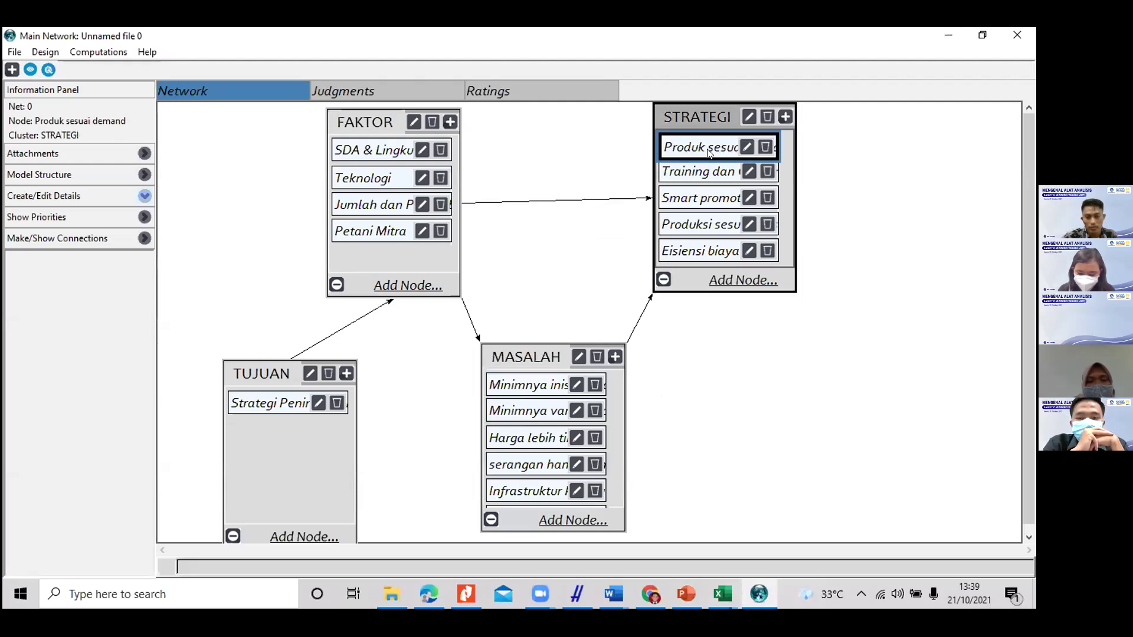
{"action": "left_click", "coordinate": [539, 385], "text": "shift"}
{"action": "left_click", "coordinate": [540, 412], "text": "shift"}
{"action": "left_click", "coordinate": [540, 440], "text": "shift"}
{"action": "left_click", "coordinate": [560, 472], "text": "shift"}
{"action": "left_click", "coordinate": [554, 485], "text": "shift"}
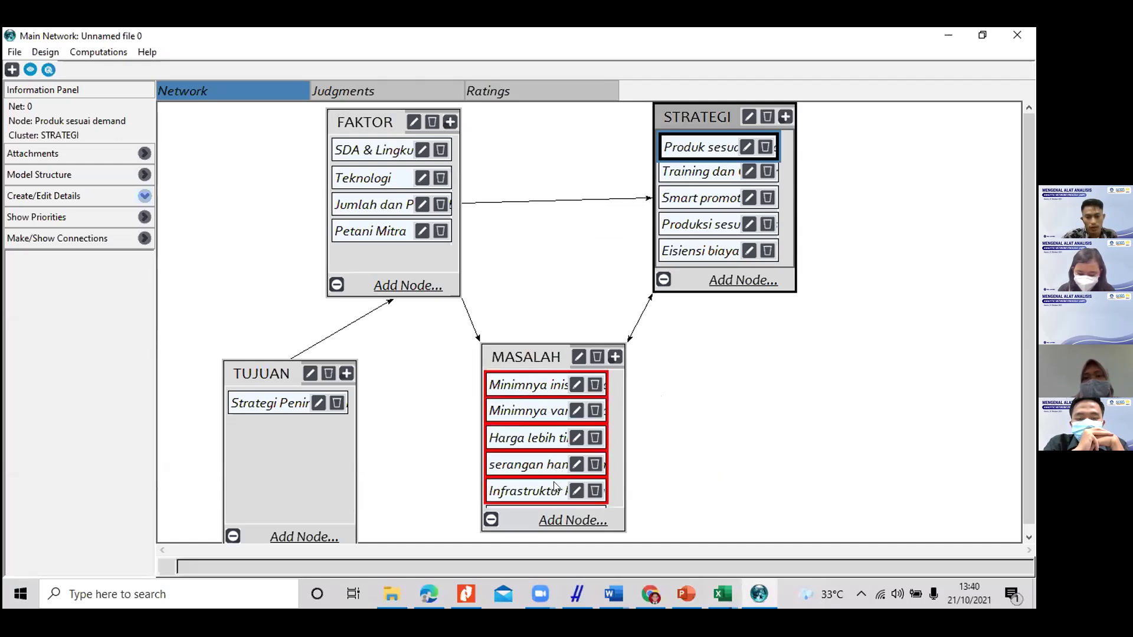
{"action": "left_click", "coordinate": [675, 408]}
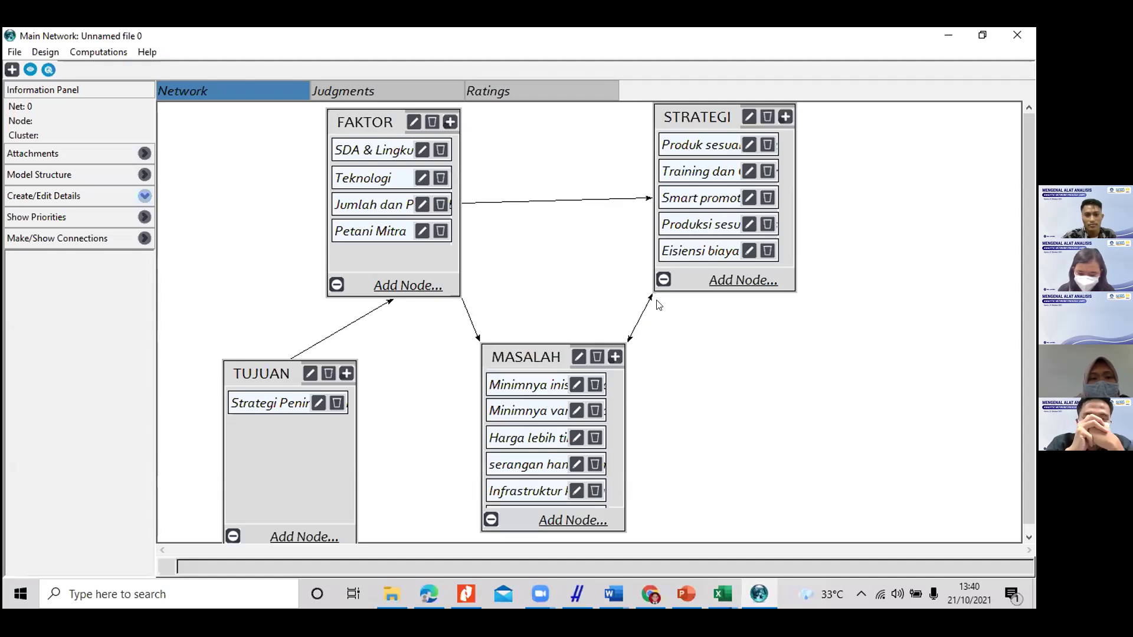
Step: Connect the Produk sesuai demand strategy to all six nodes of the MASALAH cluster
{"action": "left_click", "coordinate": [687, 155]}
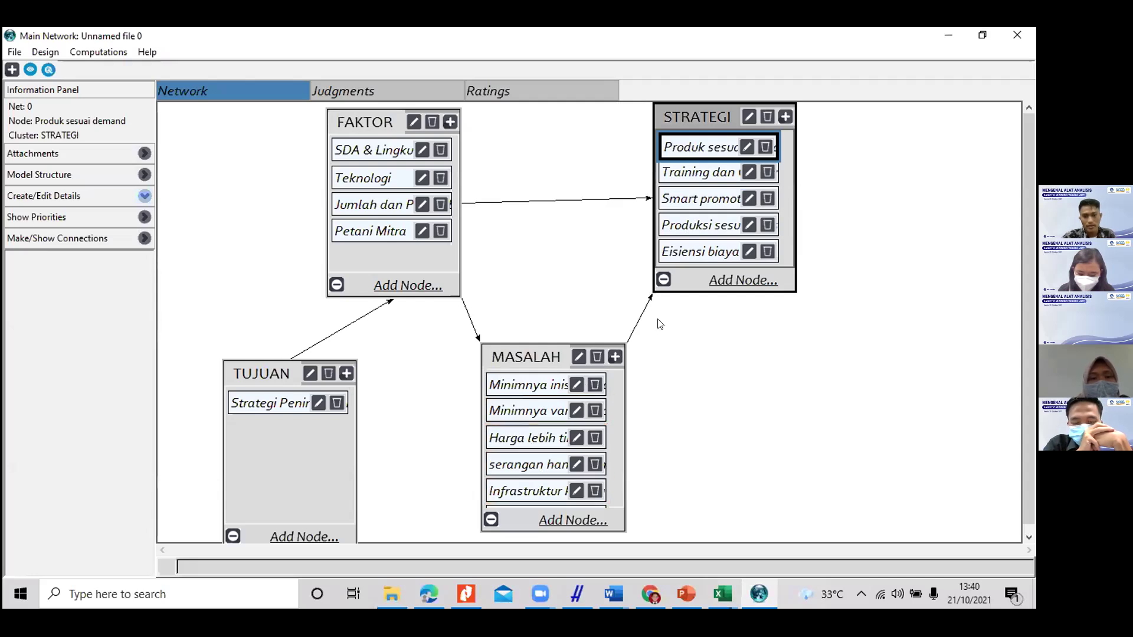
{"action": "left_click", "coordinate": [635, 338]}
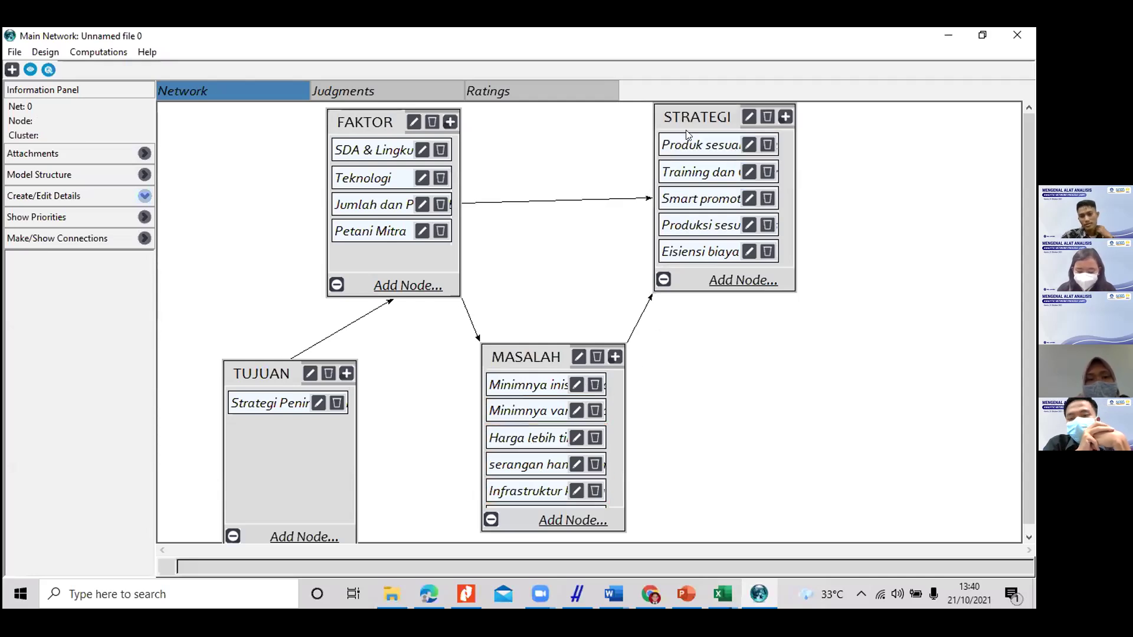
{"action": "left_click", "coordinate": [694, 151]}
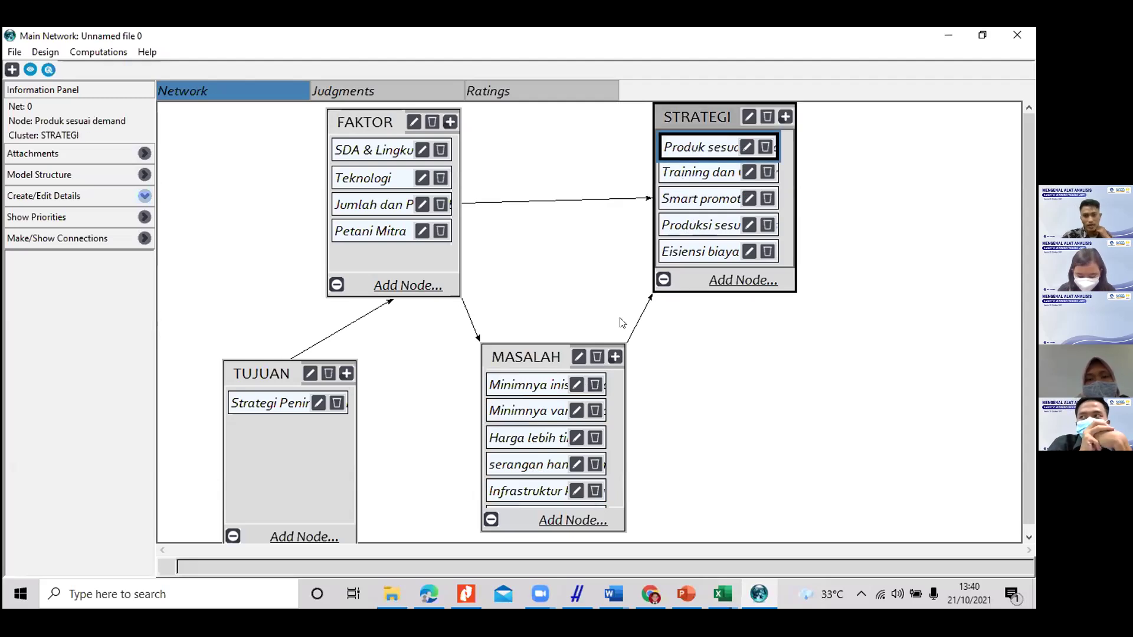
{"action": "left_click", "coordinate": [530, 389], "text": "shift"}
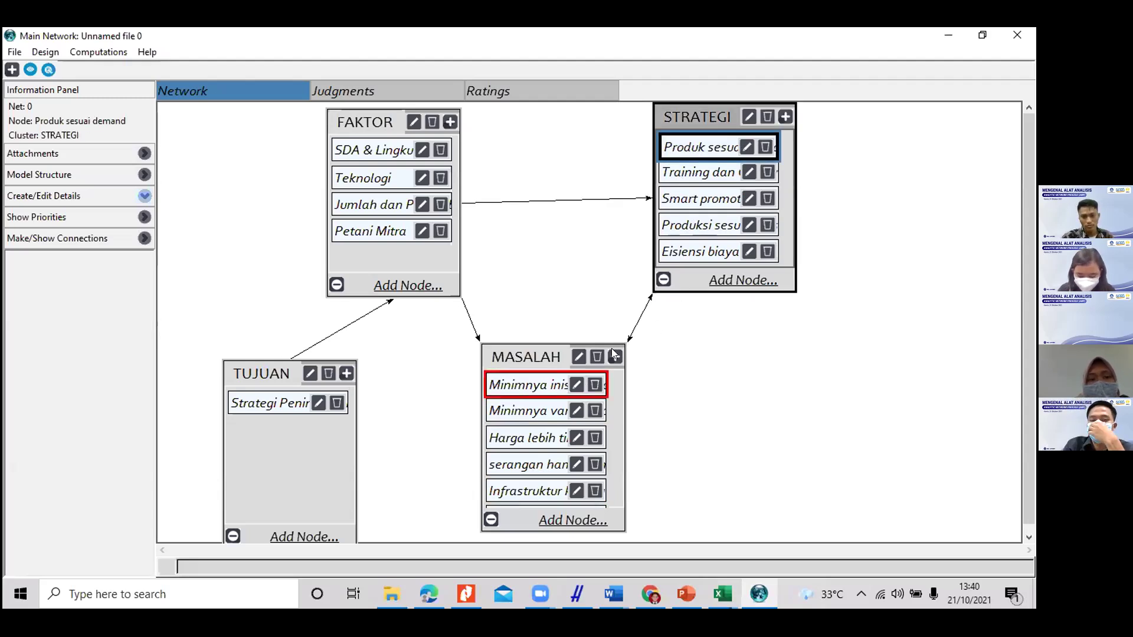
{"action": "left_click", "coordinate": [529, 410], "text": "shift"}
{"action": "left_click", "coordinate": [538, 439], "text": "shift"}
{"action": "left_click", "coordinate": [537, 465], "text": "shift"}
{"action": "left_click", "coordinate": [531, 492], "text": "shift"}
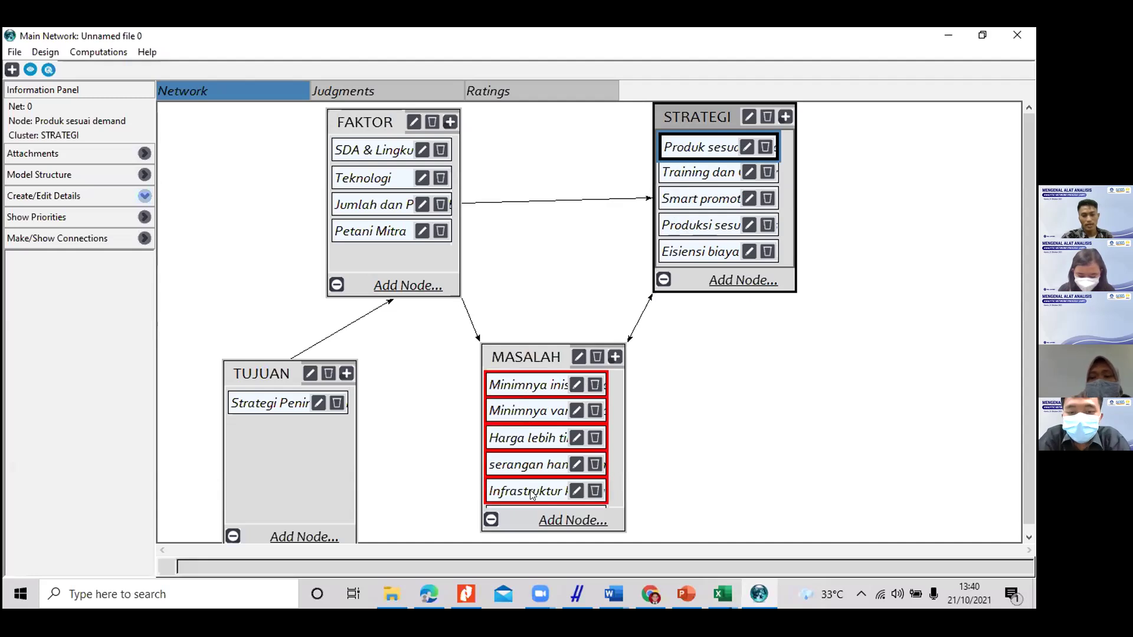
{"action": "left_click", "coordinate": [598, 505], "text": "shift"}
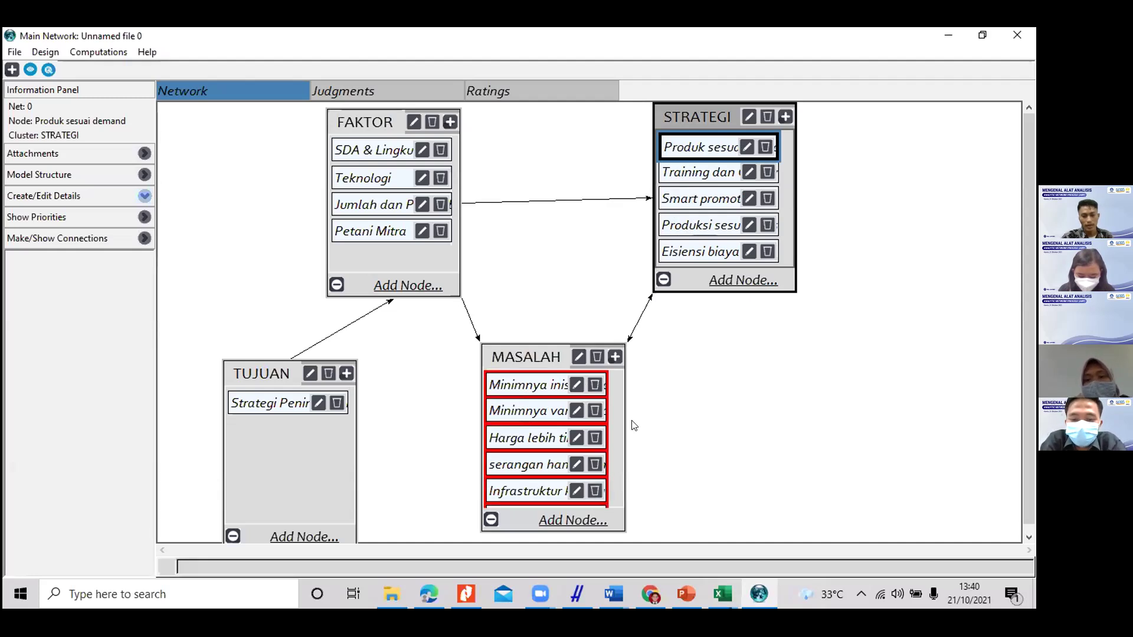
Step: Connect the Training dan Gathering strategy to the first five nodes of the MASALAH cluster
{"action": "left_click", "coordinate": [696, 175]}
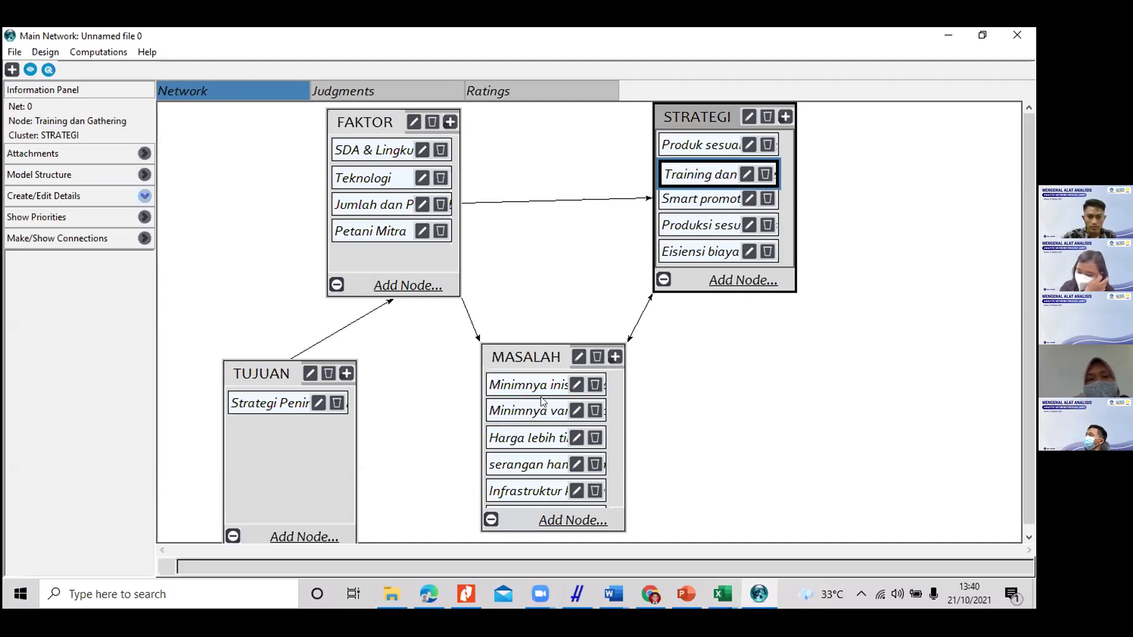
{"action": "left_click", "coordinate": [620, 428]}
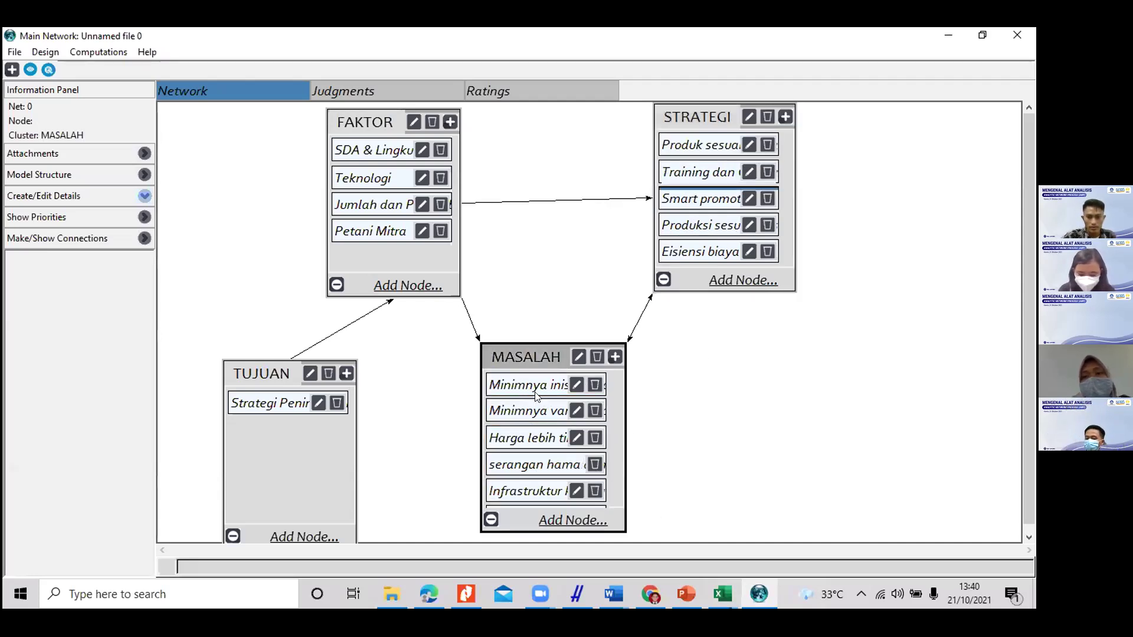
{"action": "left_click", "coordinate": [696, 172]}
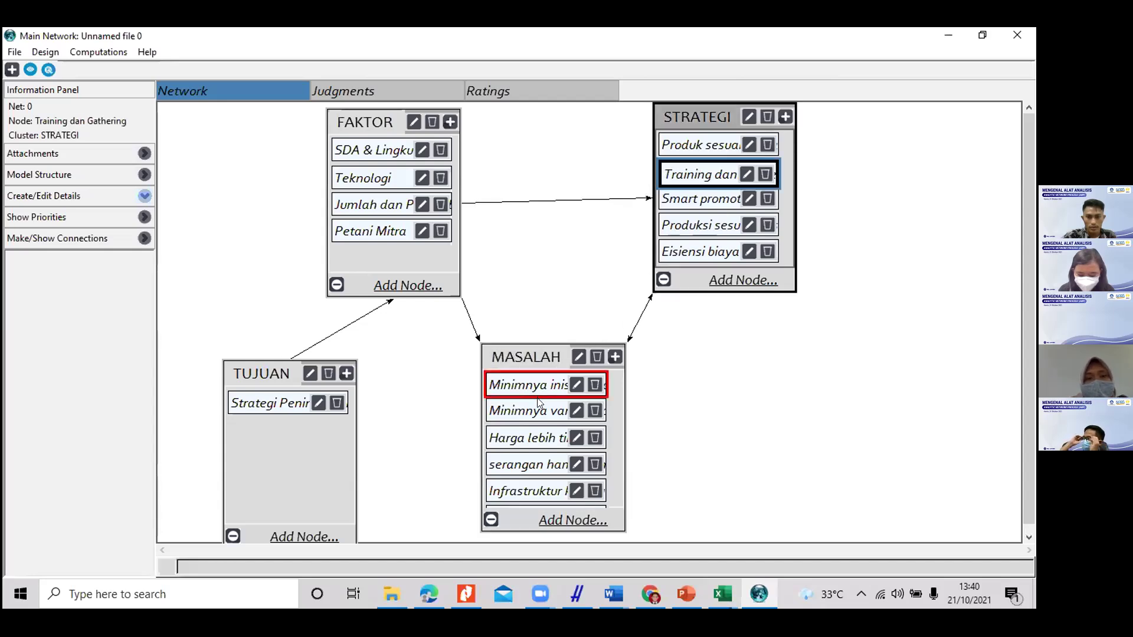
{"action": "left_click", "coordinate": [512, 439]}
{"action": "left_click", "coordinate": [518, 466]}
{"action": "left_click", "coordinate": [531, 489]}
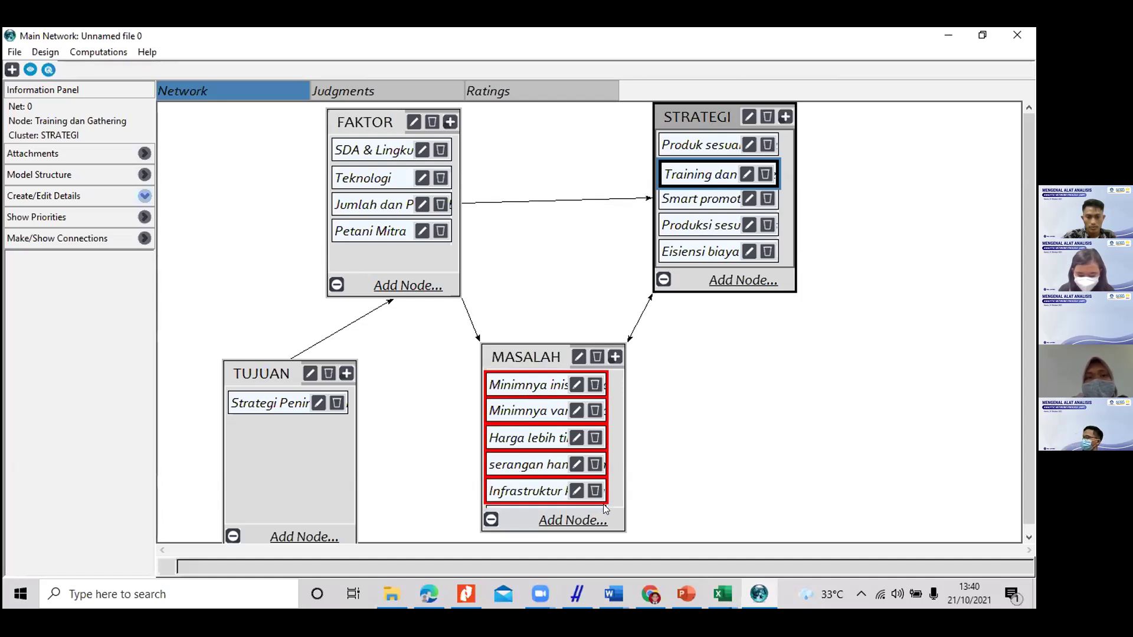
Step: Connect the Smart promotion strategy to the first five nodes of the MASALAH cluster
{"action": "left_click", "coordinate": [702, 198]}
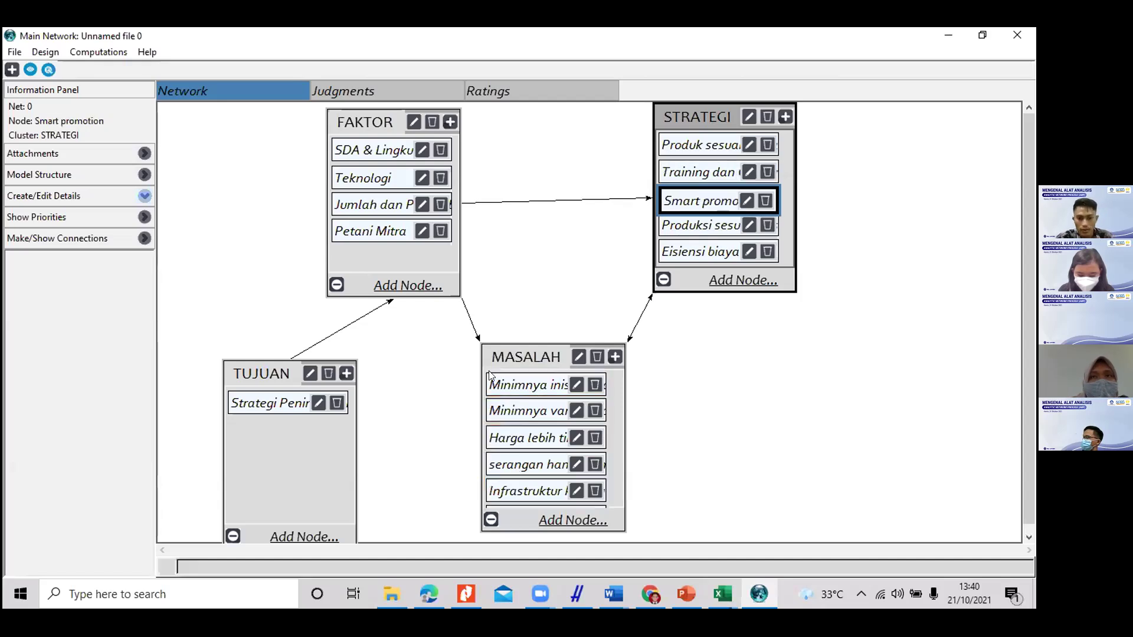
{"action": "left_click", "coordinate": [531, 386]}
{"action": "left_click", "coordinate": [534, 412]}
{"action": "left_click", "coordinate": [539, 439]}
{"action": "left_click", "coordinate": [541, 466]}
{"action": "left_click", "coordinate": [538, 490]}
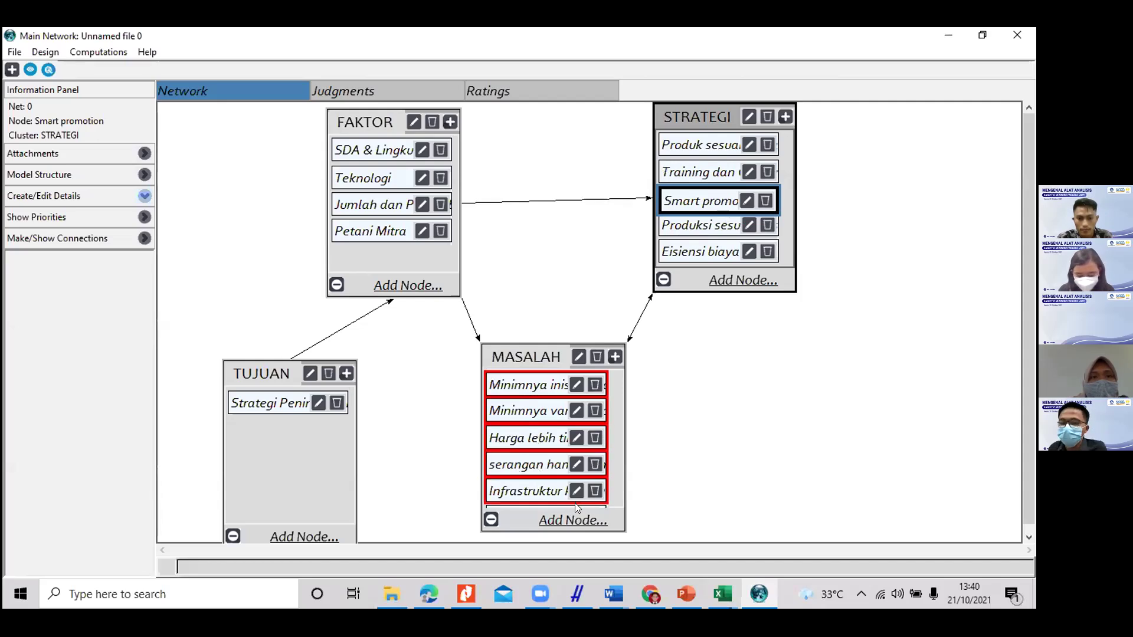
Step: Connect the Produksi sesuai prosedure strategy to the first five nodes of the MASALAH cluster
{"action": "left_click", "coordinate": [701, 226]}
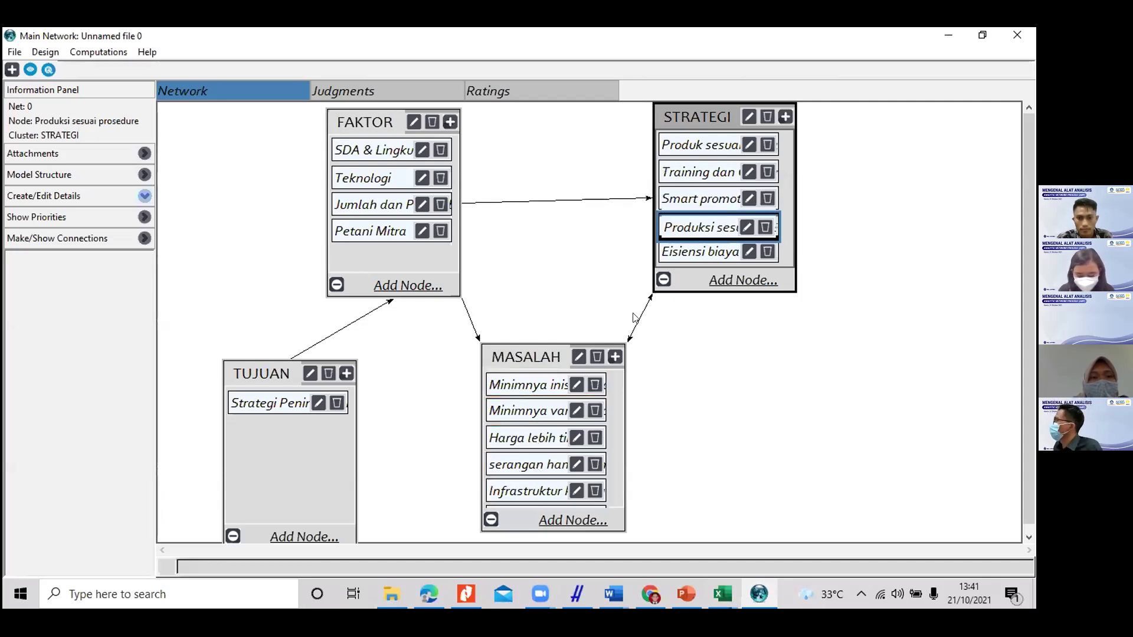
{"action": "left_click", "coordinate": [555, 385]}
{"action": "left_click", "coordinate": [558, 411]}
{"action": "left_click", "coordinate": [561, 438]}
{"action": "left_click", "coordinate": [564, 468]}
{"action": "left_click", "coordinate": [556, 491]}
Step: Connect the Eisiensi biaya strategy to all six nodes of the MASALAH cluster and clear the selection
{"action": "left_click", "coordinate": [679, 253]}
{"action": "left_click", "coordinate": [531, 385]}
{"action": "left_click", "coordinate": [534, 411]}
{"action": "left_click", "coordinate": [536, 443]}
{"action": "left_click", "coordinate": [532, 465]}
{"action": "left_click", "coordinate": [540, 492]}
{"action": "left_click", "coordinate": [584, 505]}
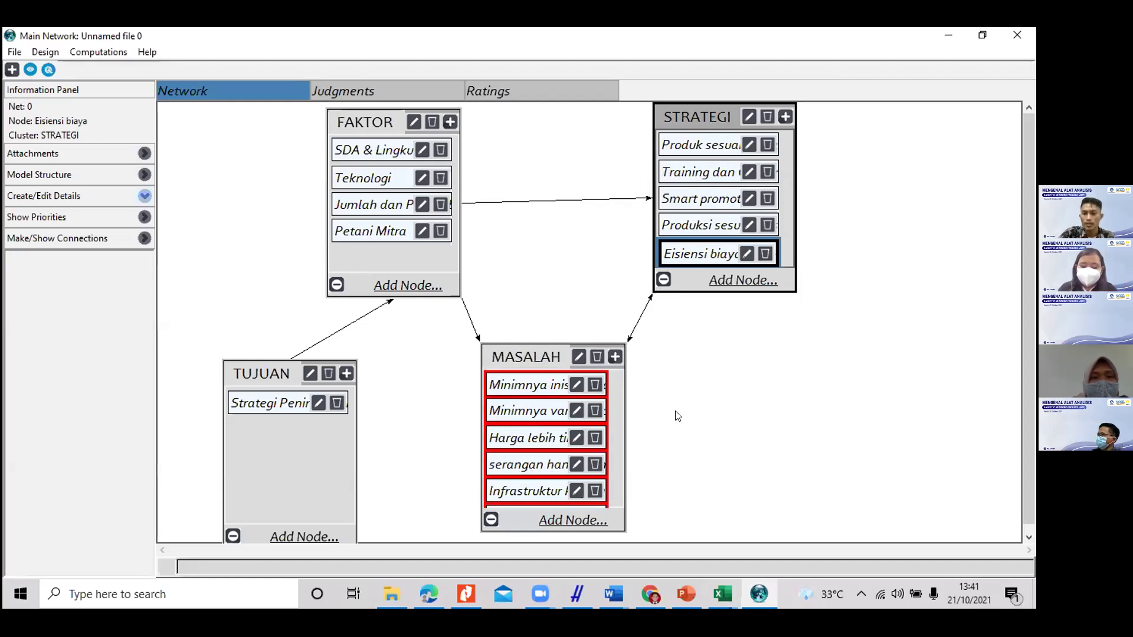
{"action": "left_click", "coordinate": [563, 269]}
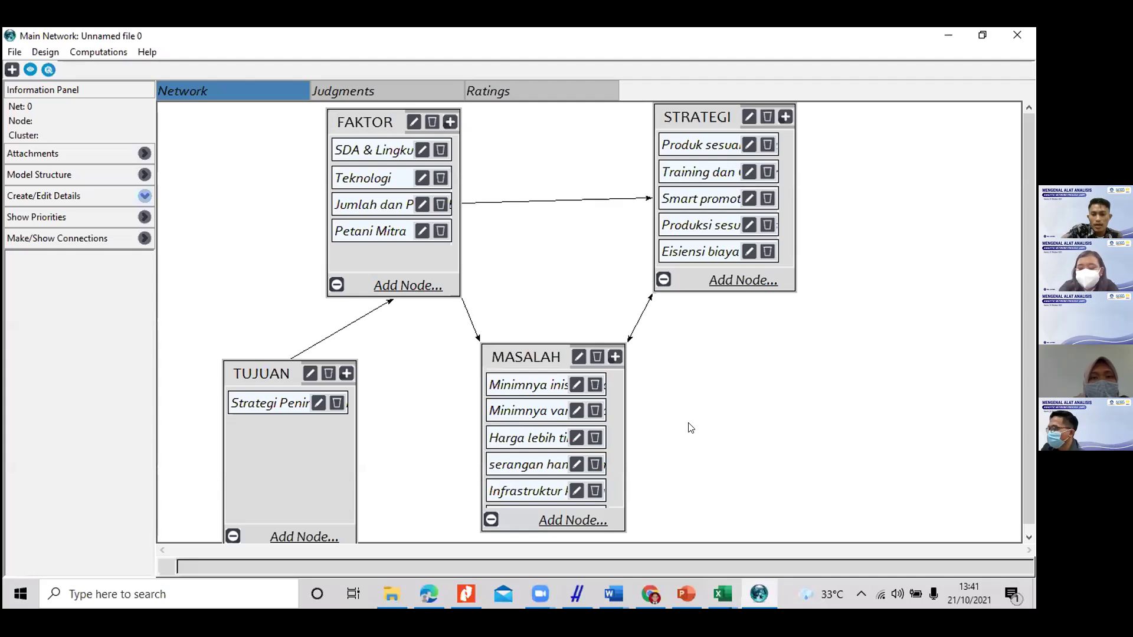
Step: Compare the cluster connections in the Super Decisions network with the MEMBUAT MODEL slide in PowerPoint
{"action": "left_click", "coordinate": [681, 589]}
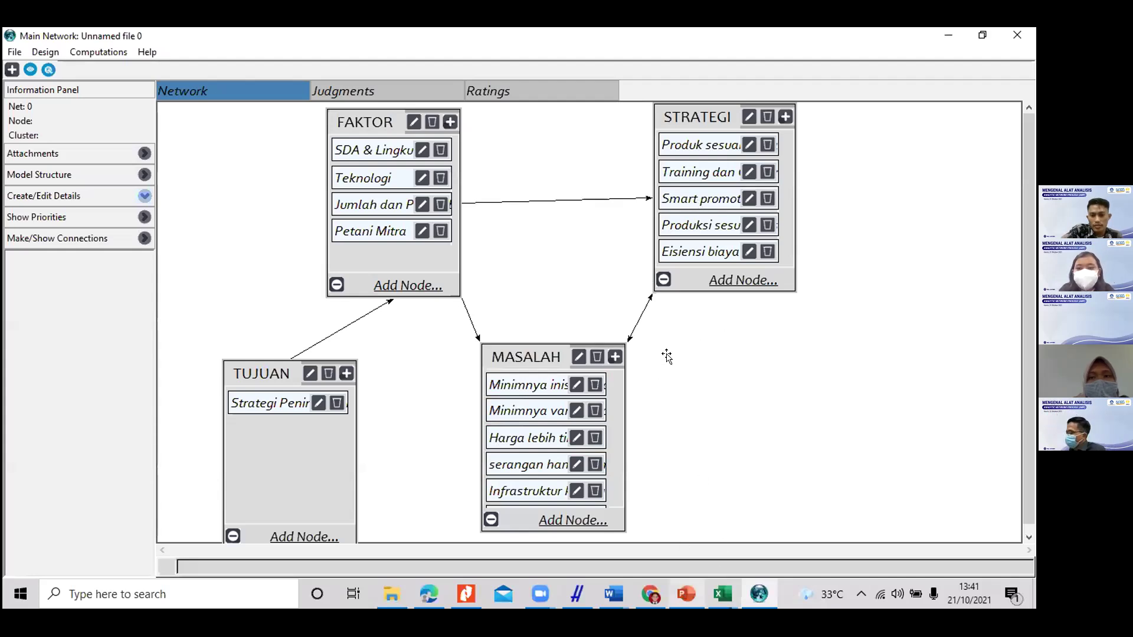
{"action": "left_click", "coordinate": [720, 314]}
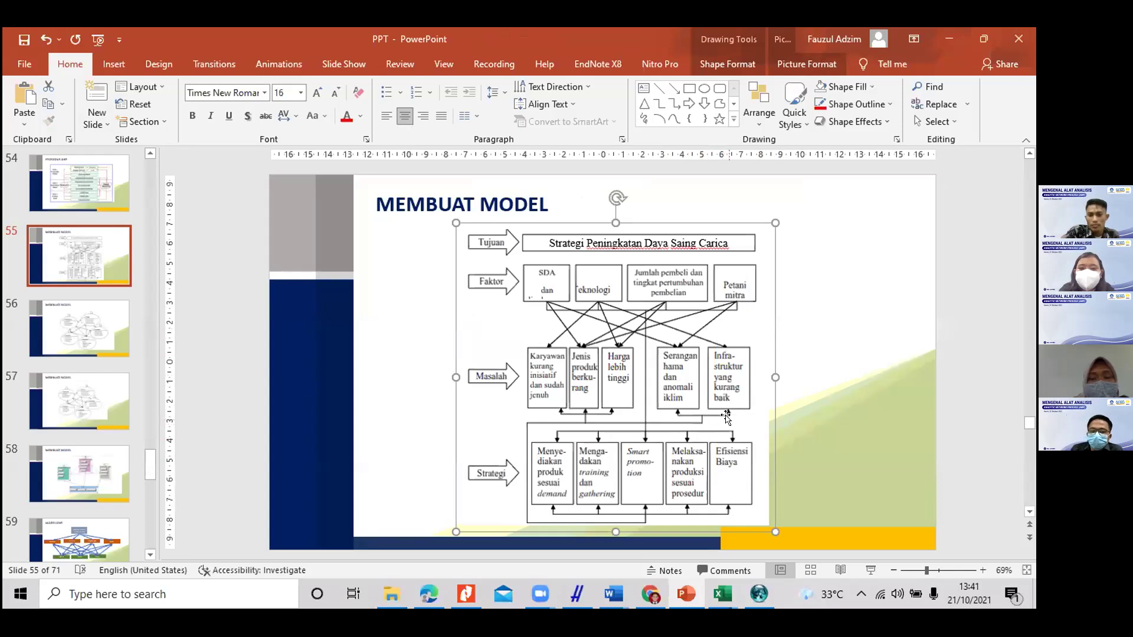
{"action": "left_click", "coordinate": [796, 329]}
{"action": "left_click", "coordinate": [679, 302]}
{"action": "left_click", "coordinate": [796, 299]}
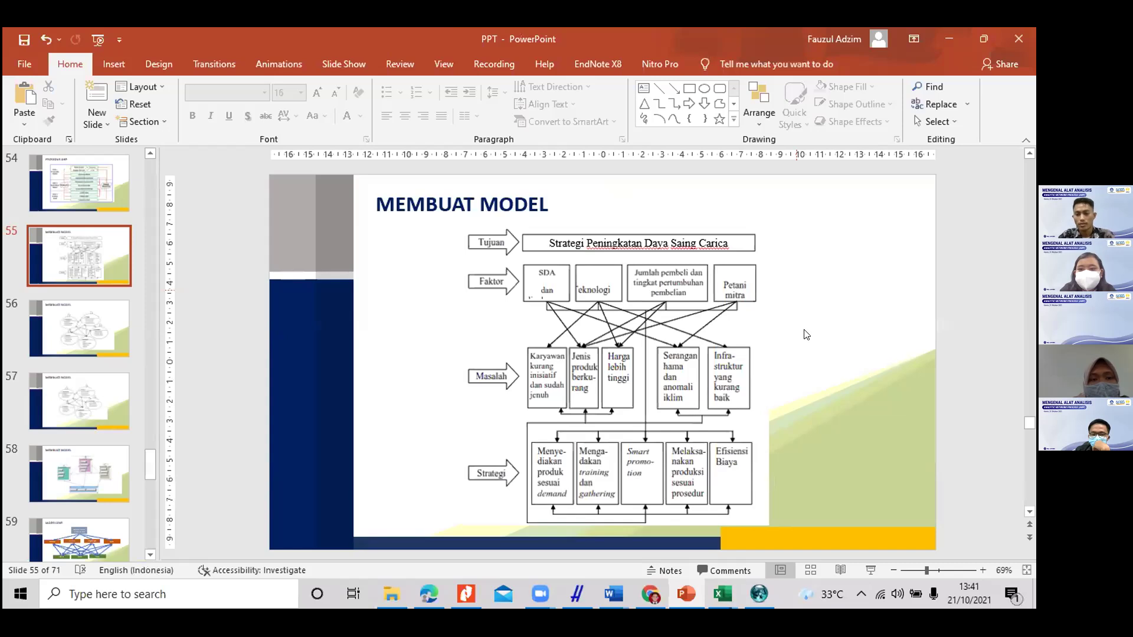
{"action": "left_click", "coordinate": [761, 594]}
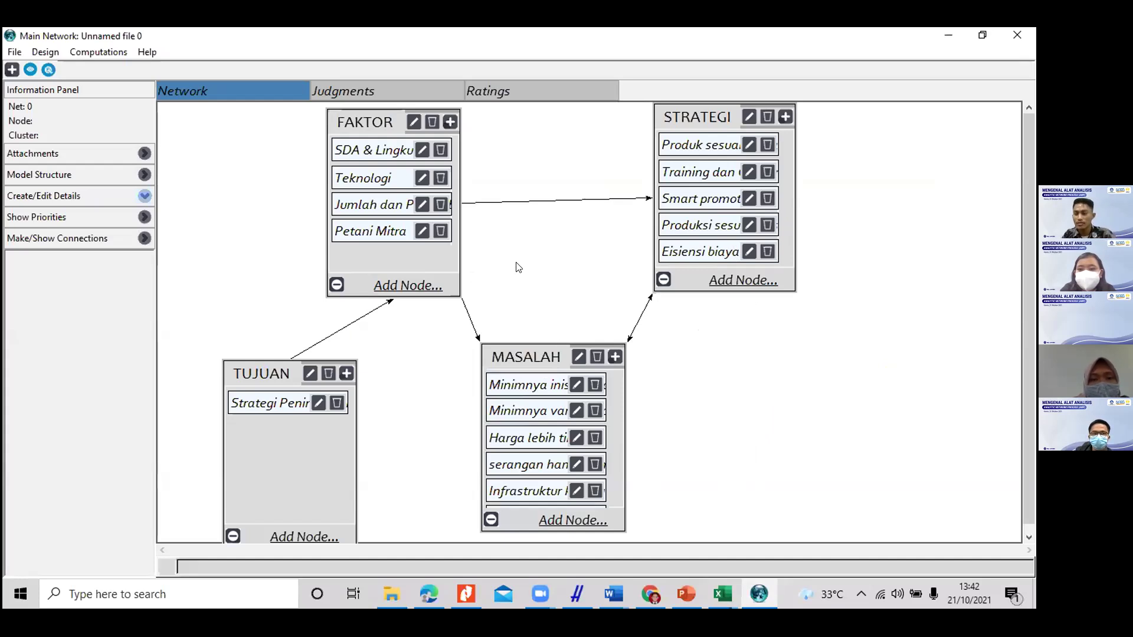
{"action": "left_click", "coordinate": [680, 588]}
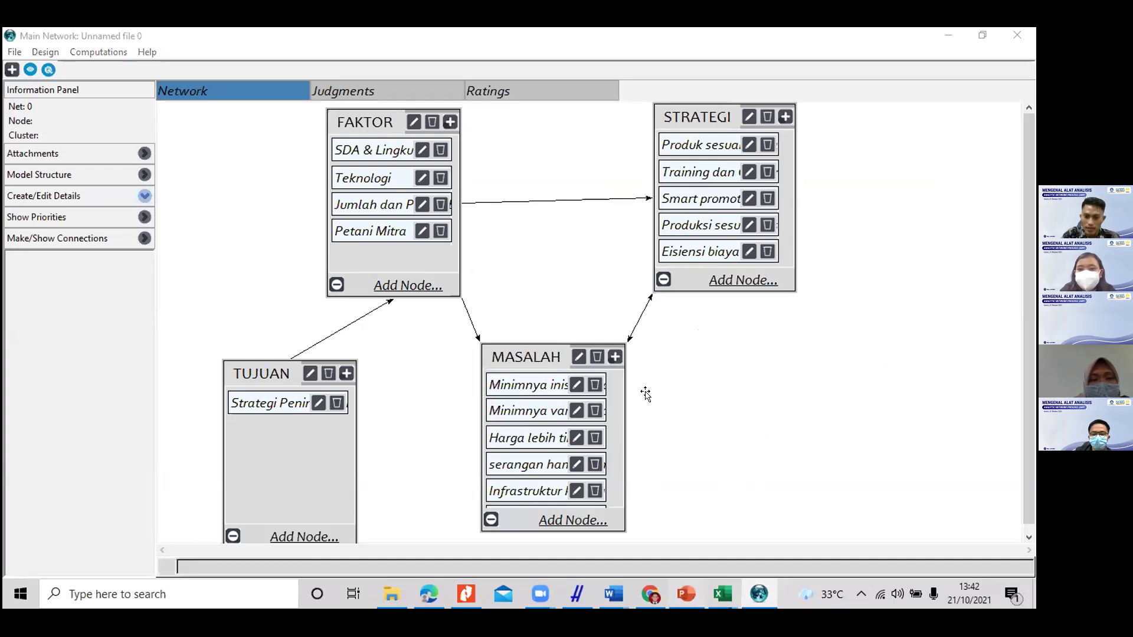
{"action": "left_click", "coordinate": [713, 324]}
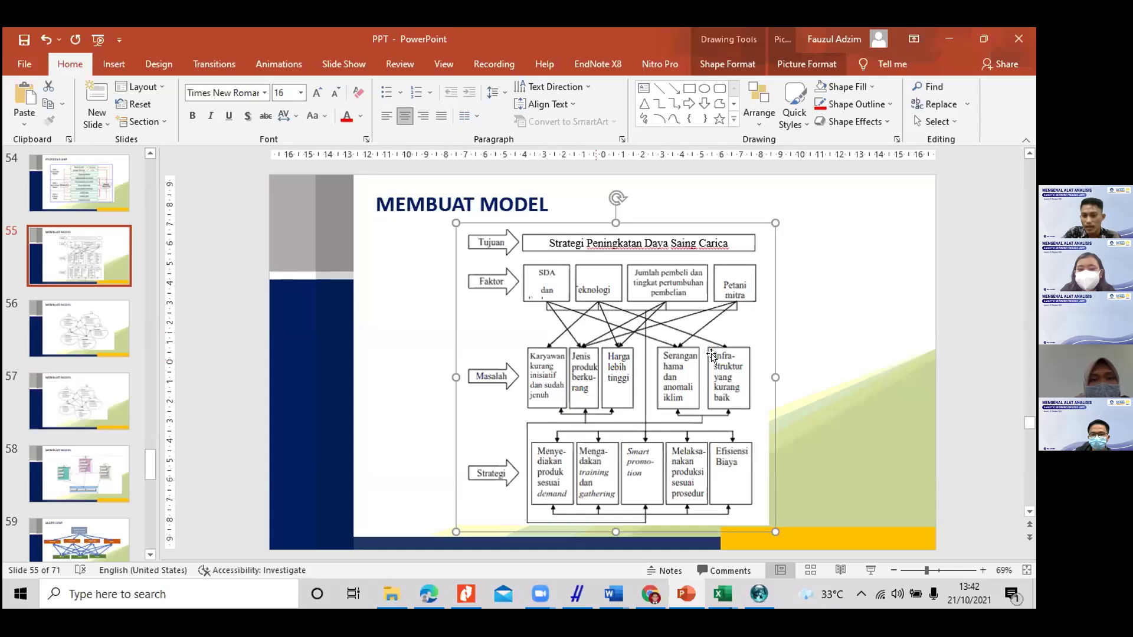
{"action": "left_click", "coordinate": [766, 594]}
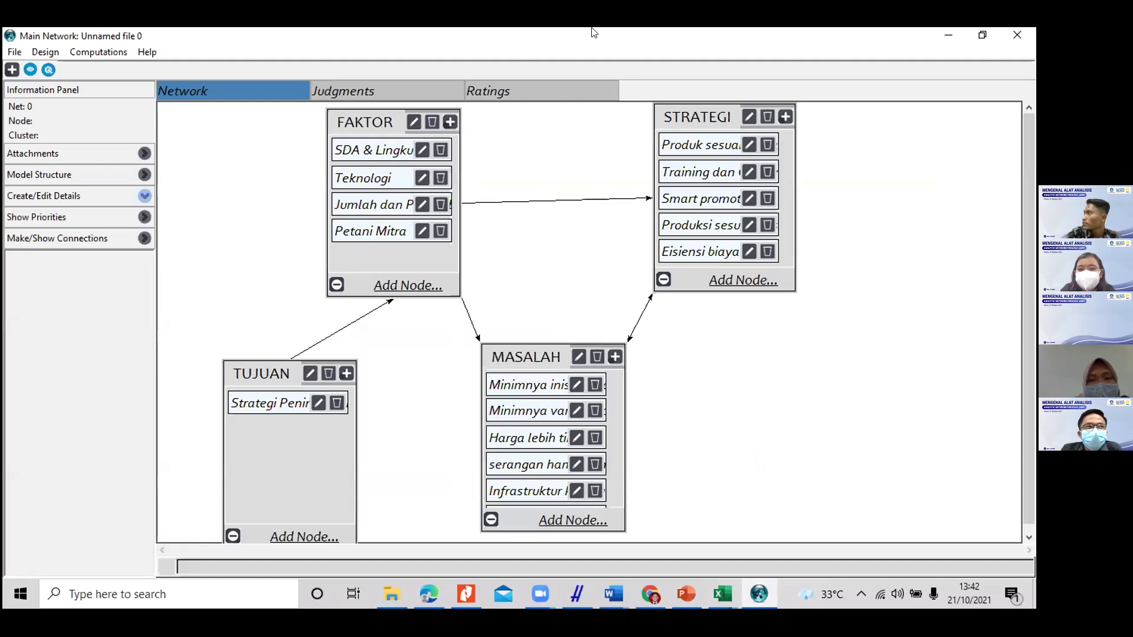
{"action": "left_click", "coordinate": [663, 280]}
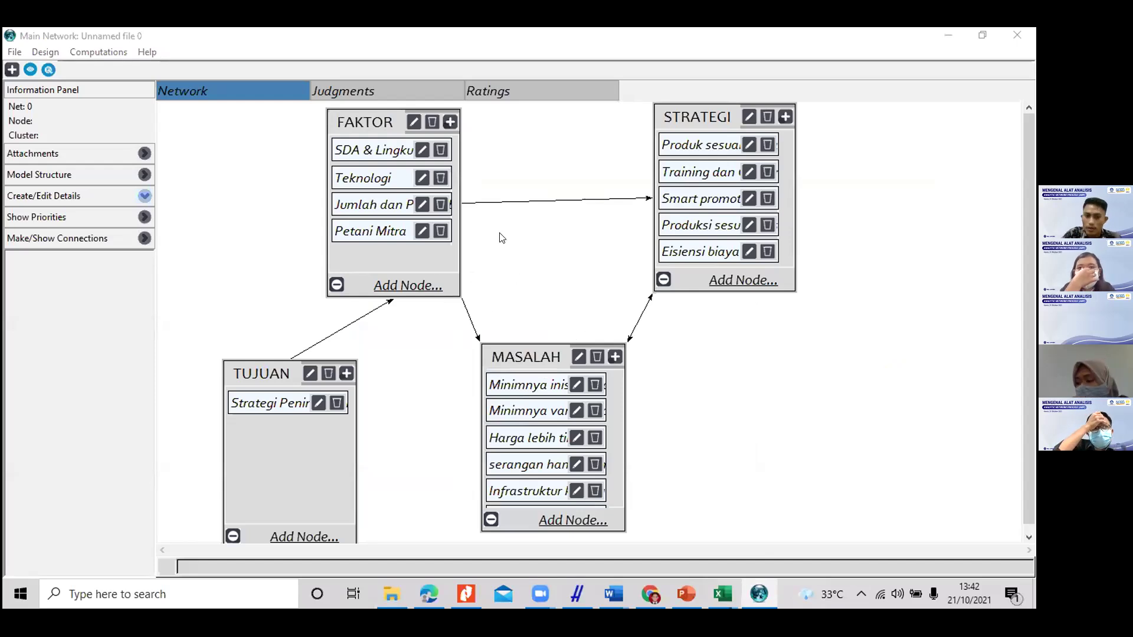
Step: Open the node comparison questionnaire for the Strategi Peningkatan Daya Saing Carica node against the FAKTOR cluster
{"action": "left_click", "coordinate": [378, 104]}
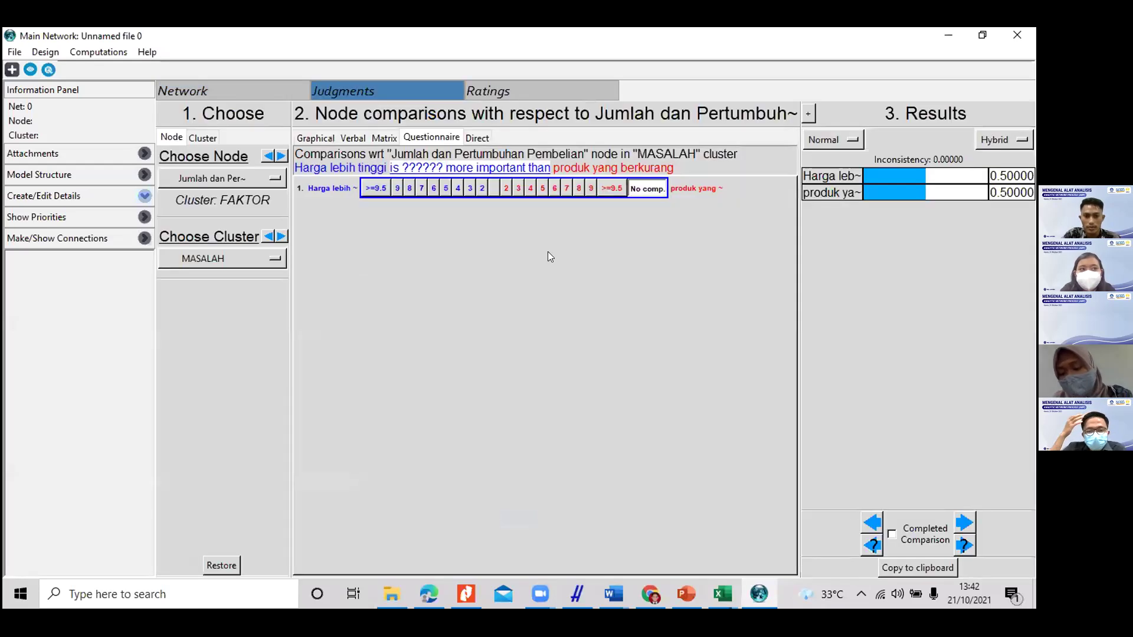
{"action": "left_click", "coordinate": [174, 140]}
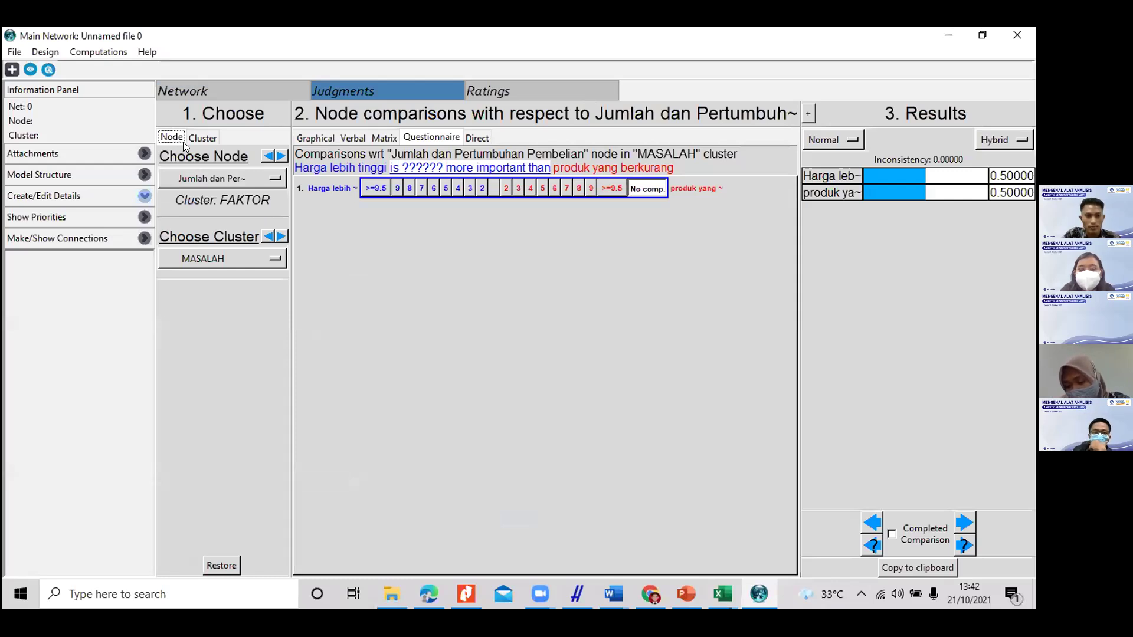
{"action": "left_click", "coordinate": [205, 180]}
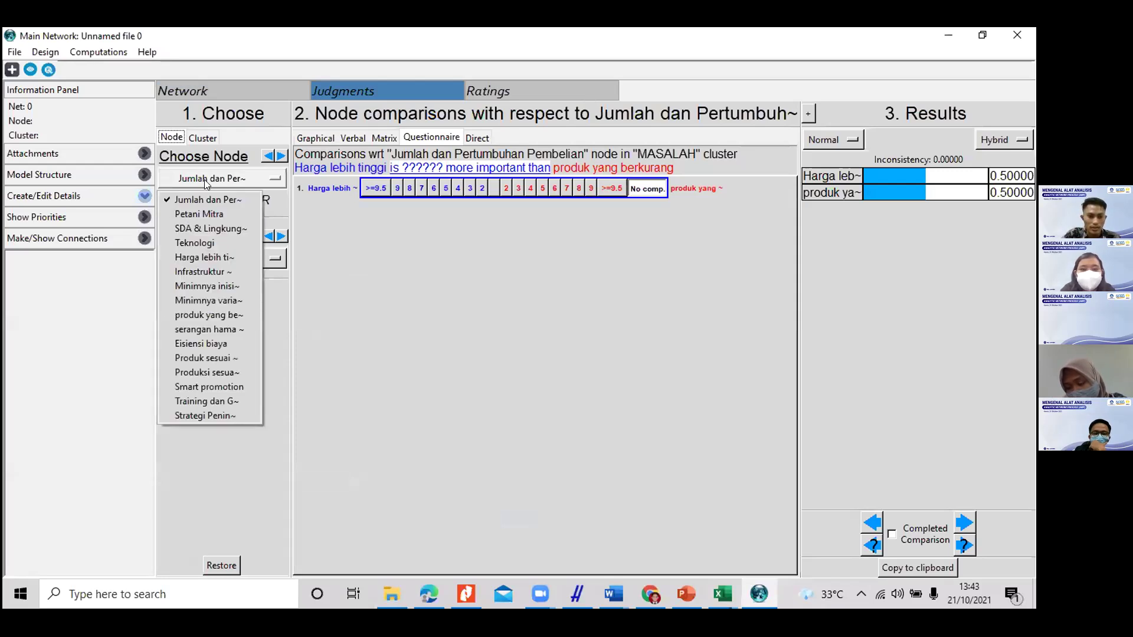
{"action": "left_click", "coordinate": [224, 416]}
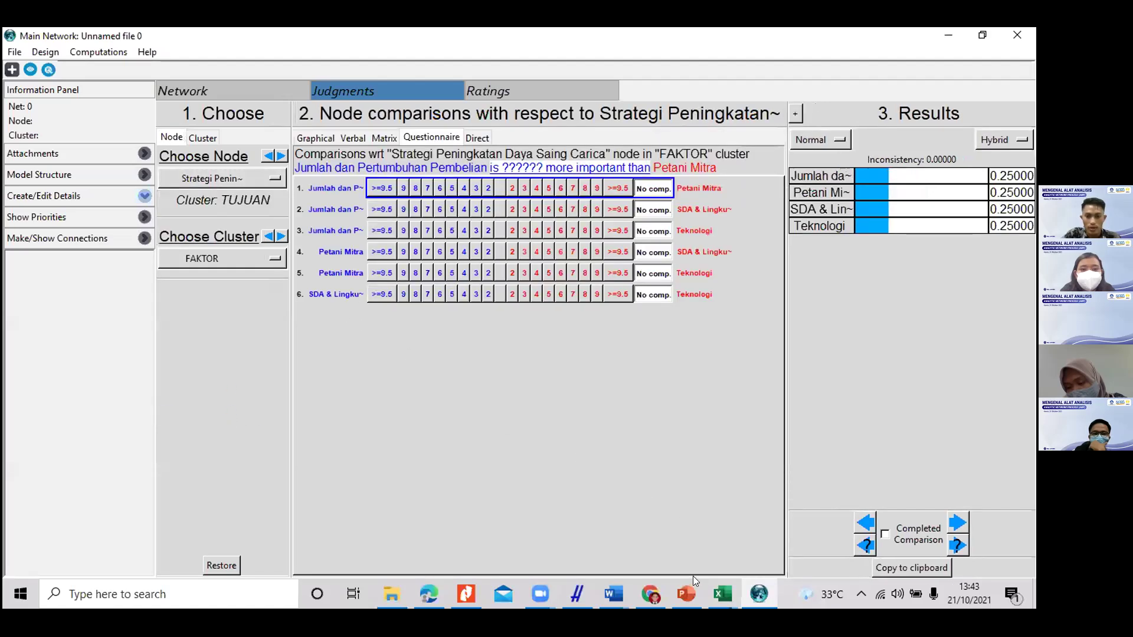
{"action": "left_click", "coordinate": [685, 593]}
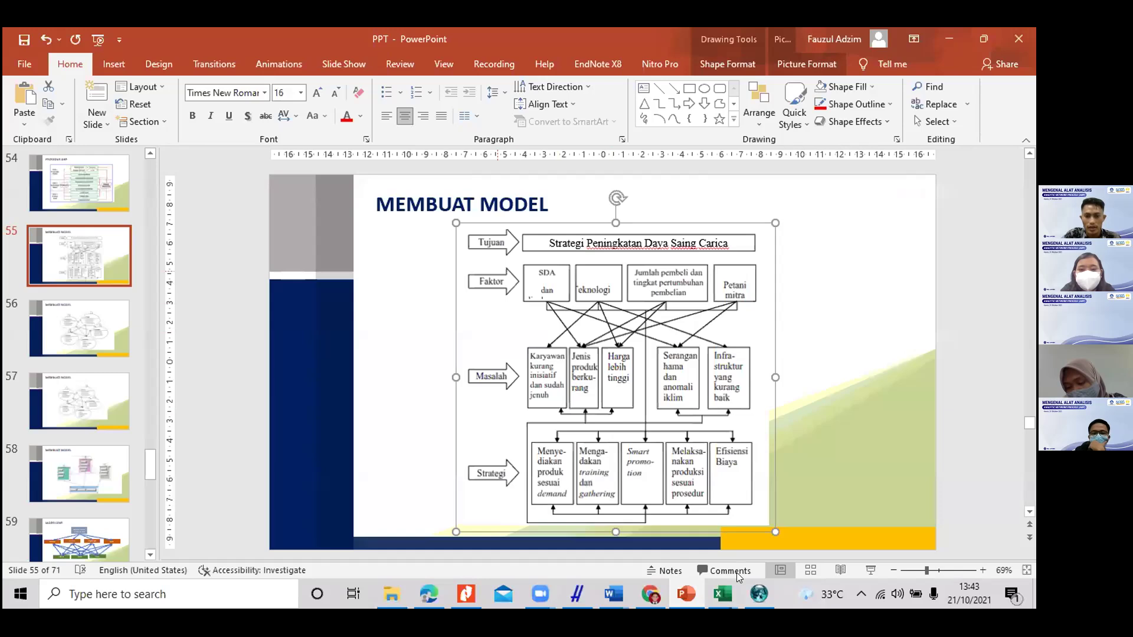
{"action": "left_click", "coordinate": [761, 606]}
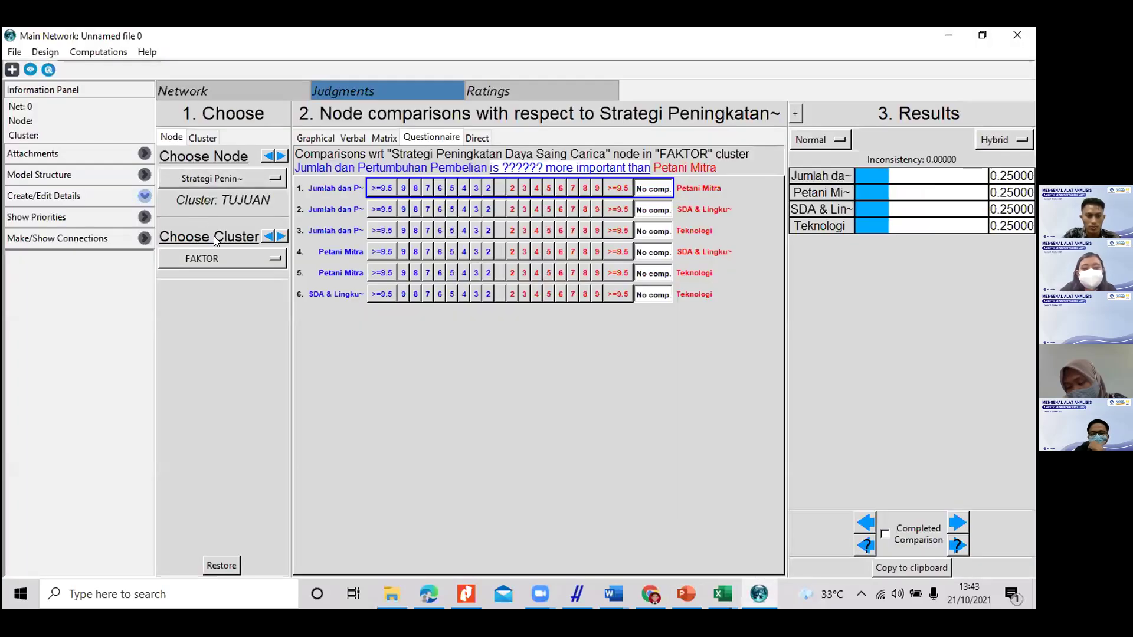
{"action": "left_click", "coordinate": [223, 254]}
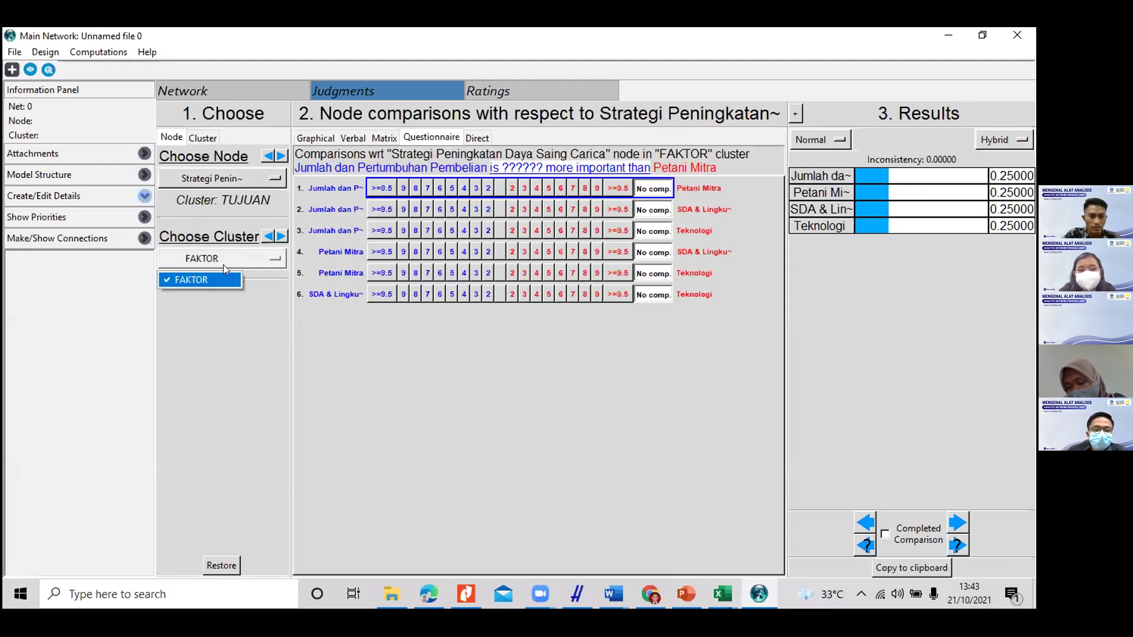
{"action": "left_click", "coordinate": [221, 278]}
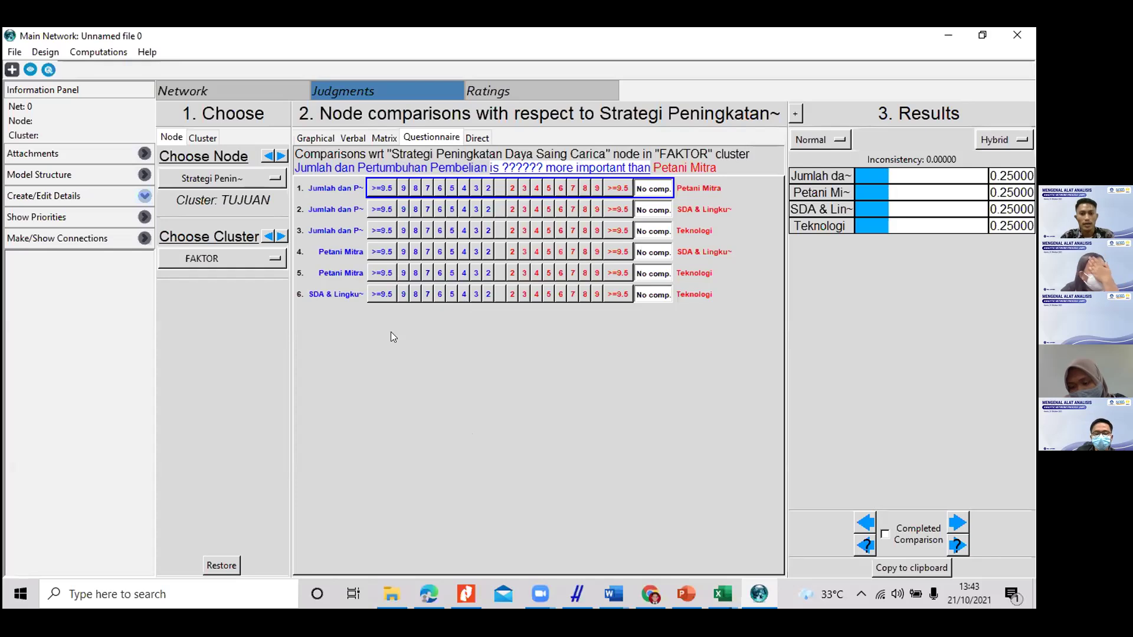
Step: Switch to the Word questionnaire document and make the Kuesioner Kedua heading bold
{"action": "left_click", "coordinate": [614, 595]}
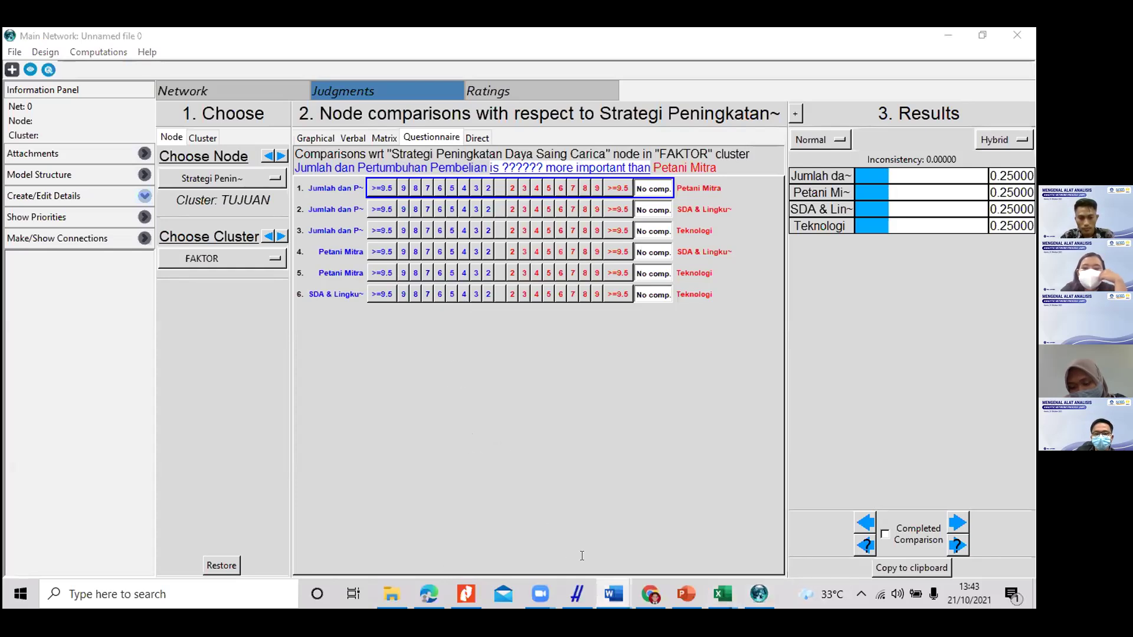
{"action": "scroll", "coordinate": [375, 374], "scroll_direction": "up", "scroll_amount": 8}
{"action": "scroll", "coordinate": [379, 374], "scroll_direction": "down", "scroll_amount": 10}
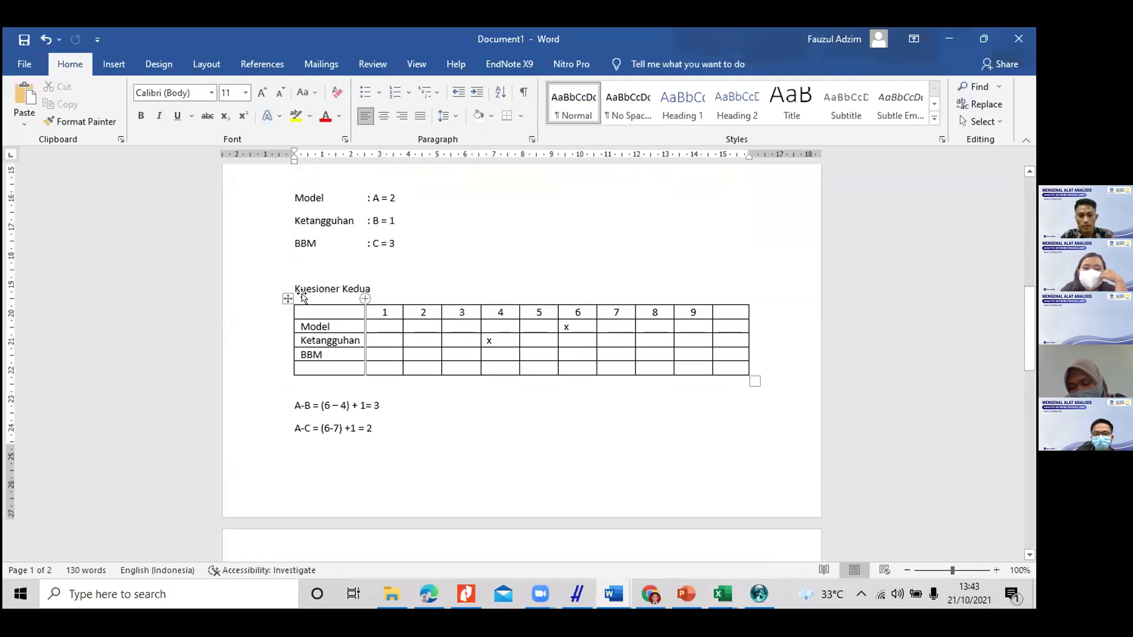
{"action": "left_click_drag", "start_coordinate": [296, 288], "coordinate": [375, 289]}
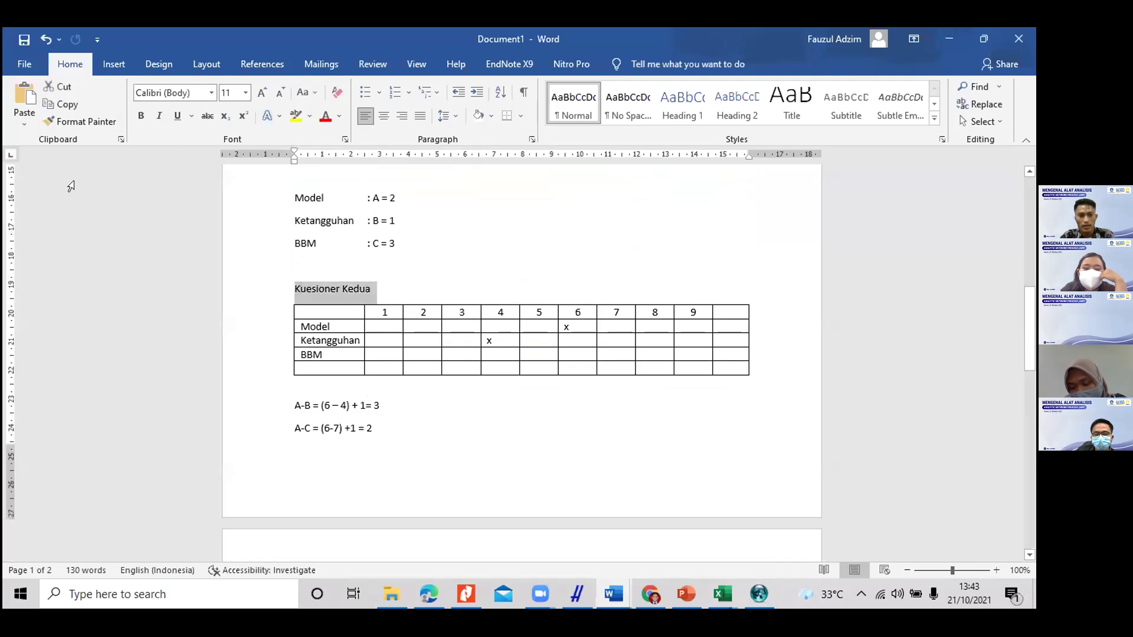
{"action": "left_click", "coordinate": [141, 115]}
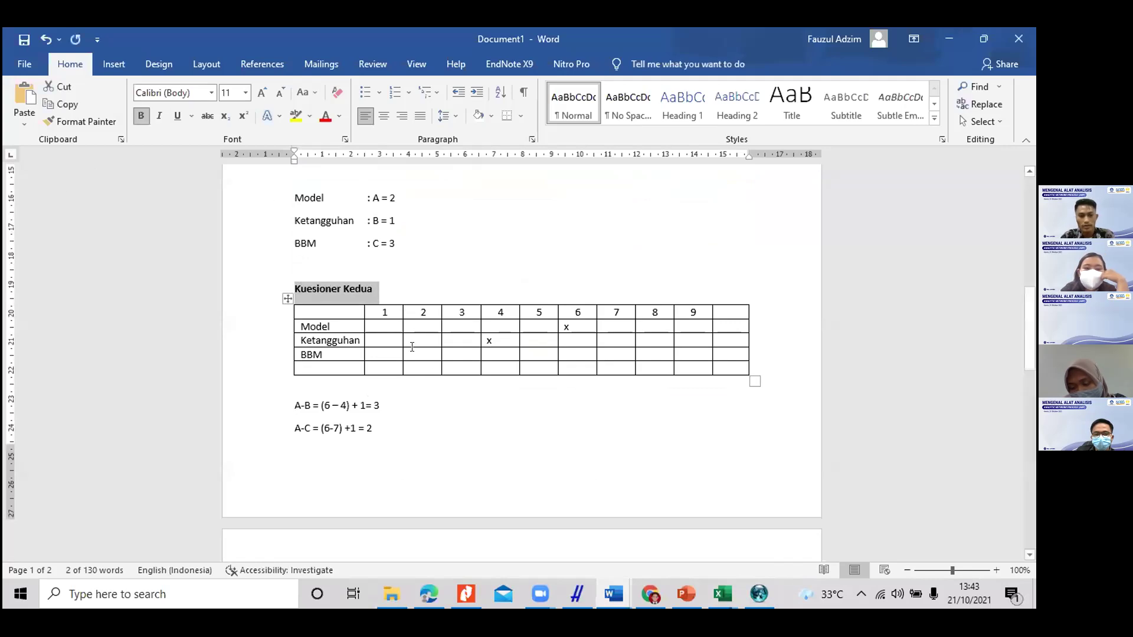
{"action": "left_click", "coordinate": [378, 289]}
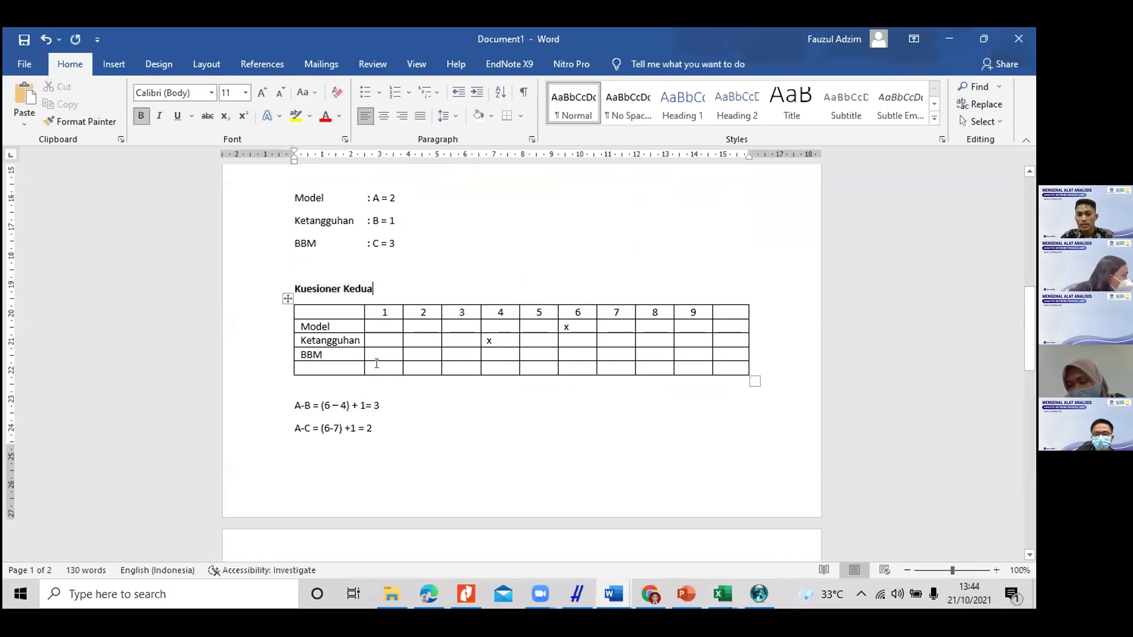
Step: Examine the Kuesioner Kedua table and its A-B and A-C calculations alongside the Kuesioner Keyperson Pertama table
{"action": "left_click", "coordinate": [408, 356]}
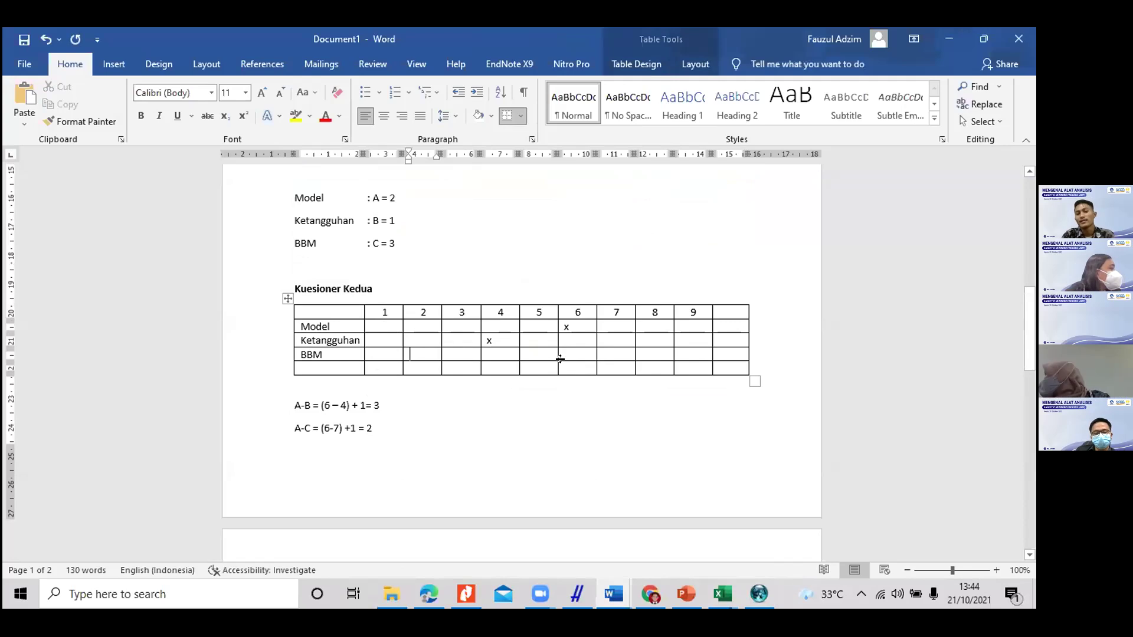
{"action": "left_click", "coordinate": [564, 355]}
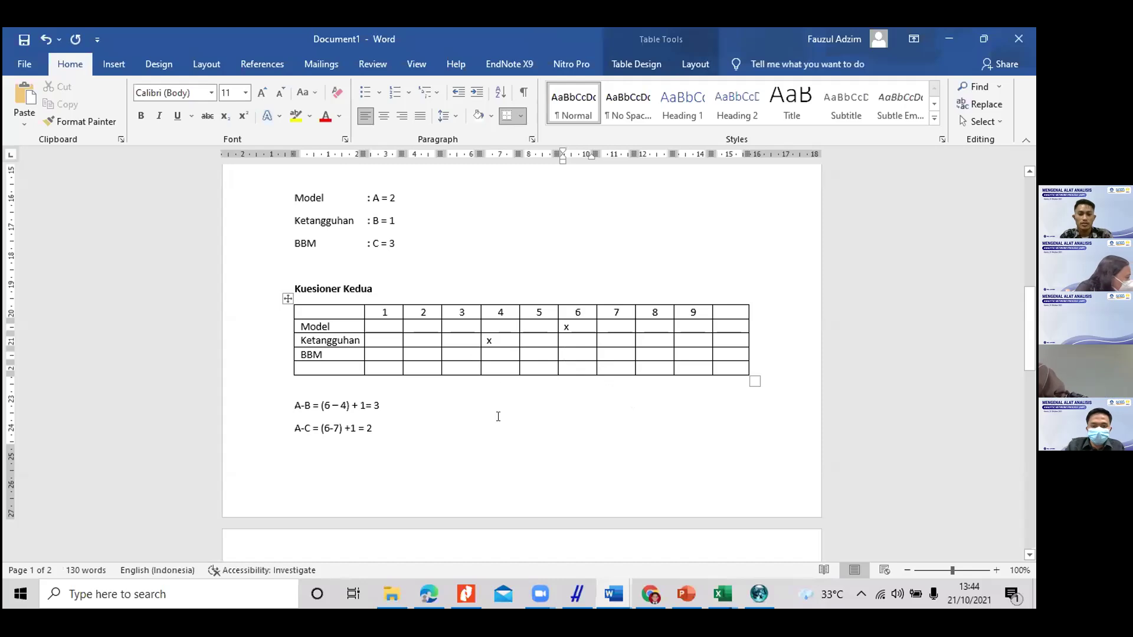
{"action": "left_click_drag", "start_coordinate": [371, 437], "coordinate": [313, 431]}
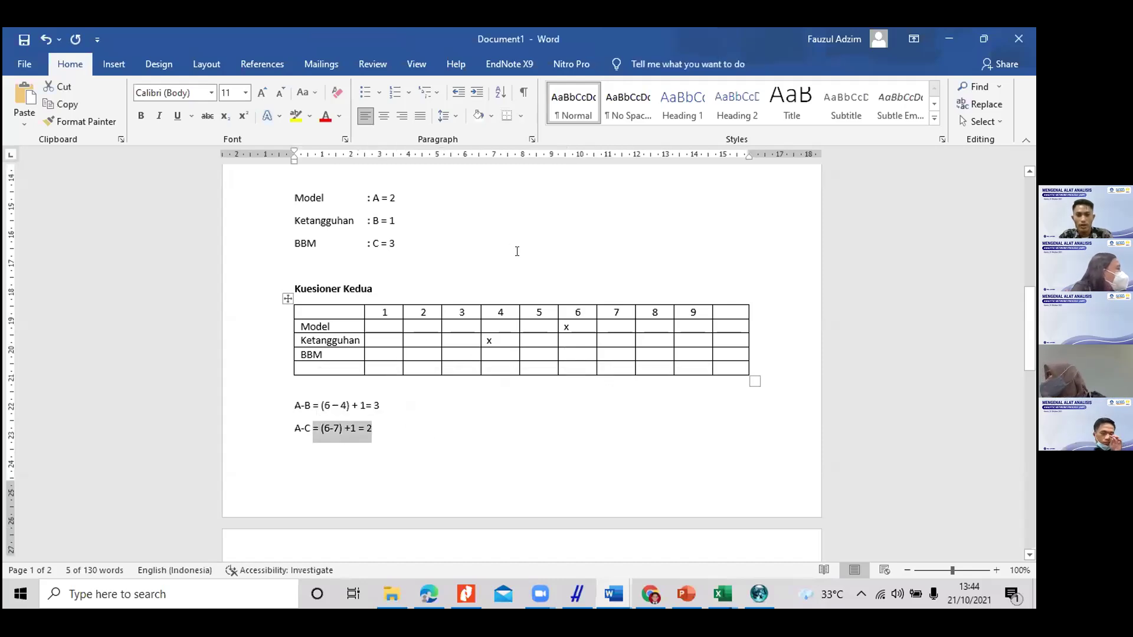
{"action": "scroll", "coordinate": [259, 367], "scroll_direction": "up", "scroll_amount": 5}
{"action": "left_click", "coordinate": [486, 364]}
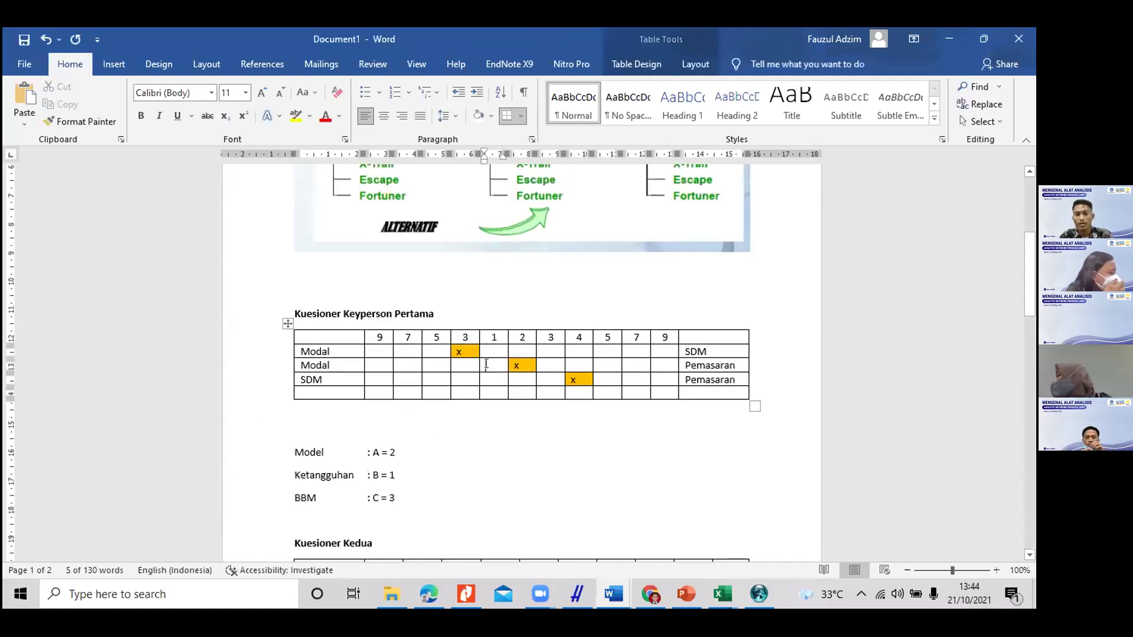
{"action": "left_click", "coordinate": [496, 349]}
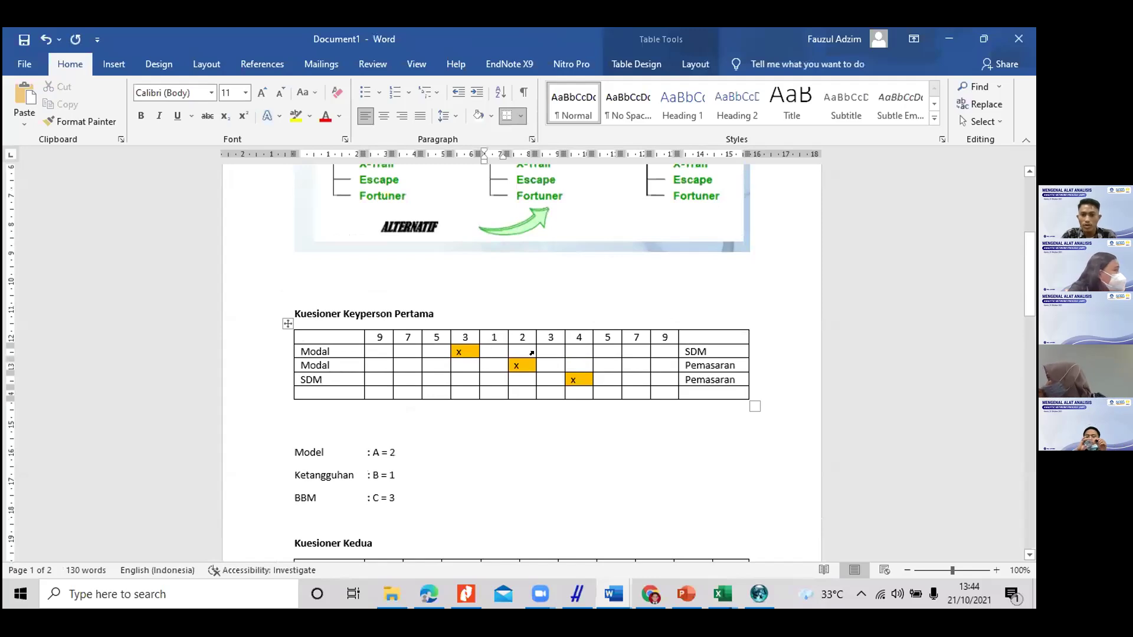
{"action": "left_click", "coordinate": [599, 365]}
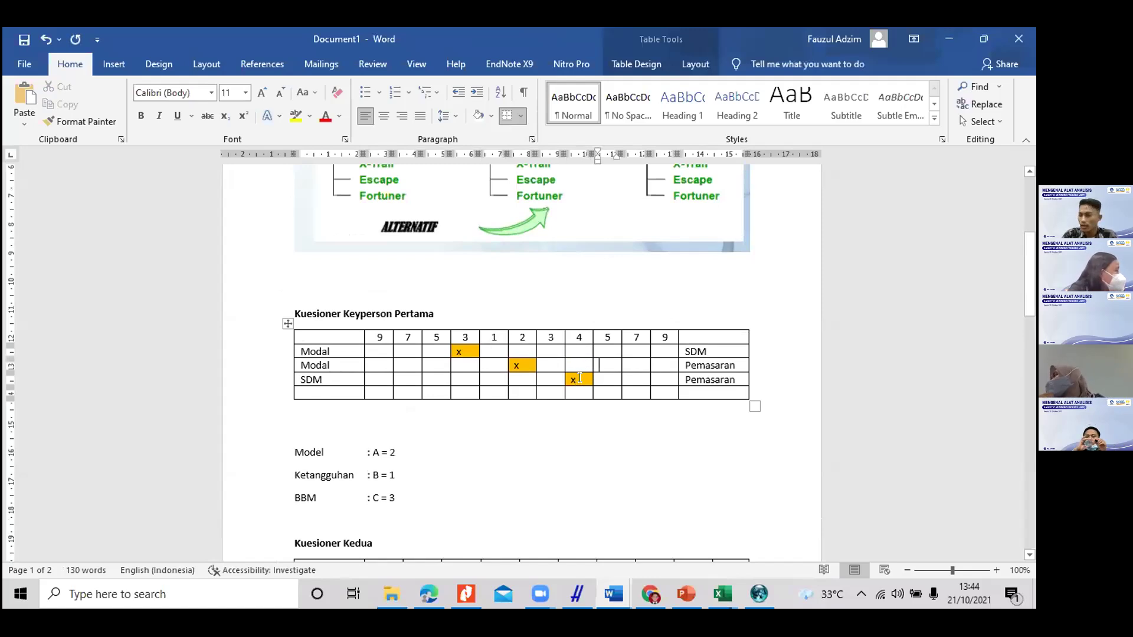
{"action": "scroll", "coordinate": [313, 420], "scroll_direction": "down", "scroll_amount": 5}
{"action": "scroll", "coordinate": [312, 420], "scroll_direction": "down", "scroll_amount": 3}
{"action": "left_click_drag", "start_coordinate": [298, 284], "coordinate": [399, 425]}
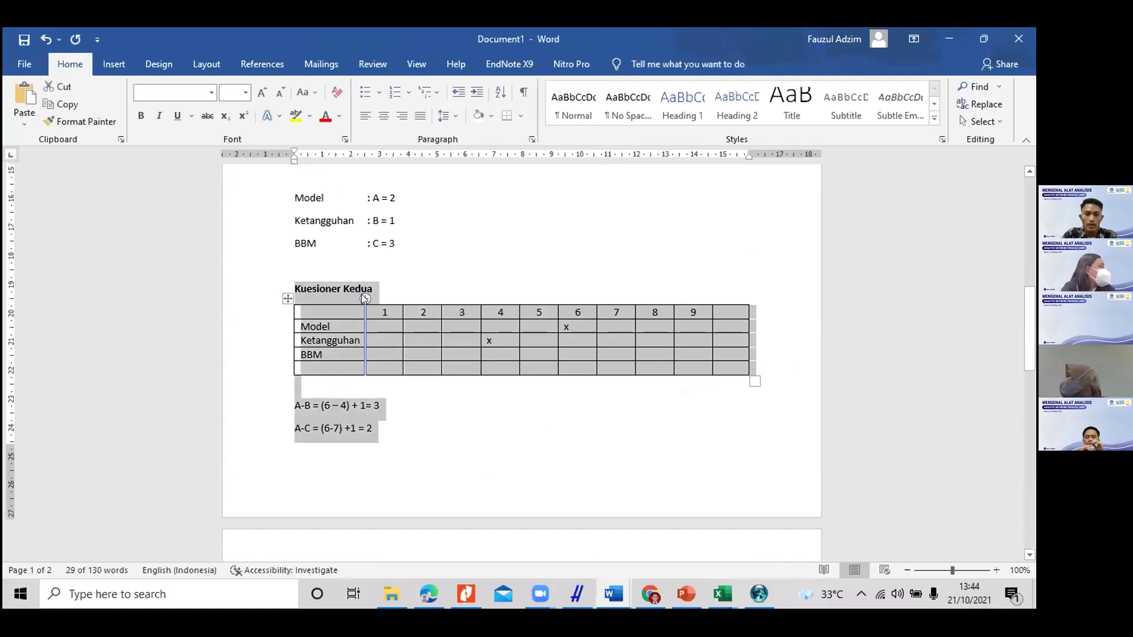
{"action": "key", "text": "ctrl+z"}
{"action": "key", "text": "ctrl+y"}
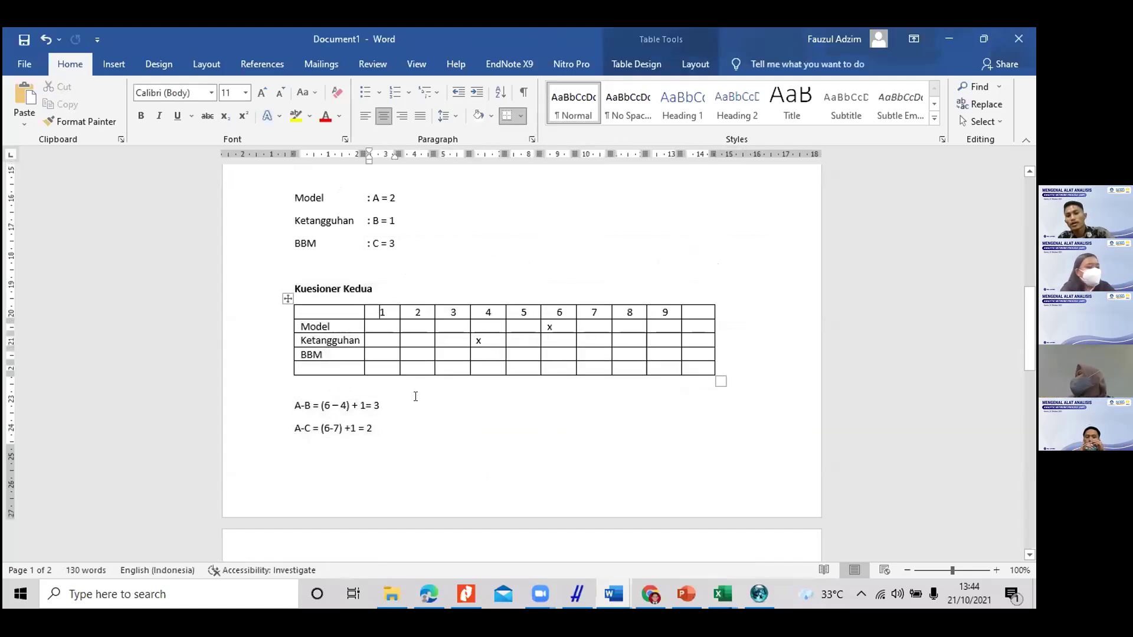
{"action": "left_click", "coordinate": [400, 447]}
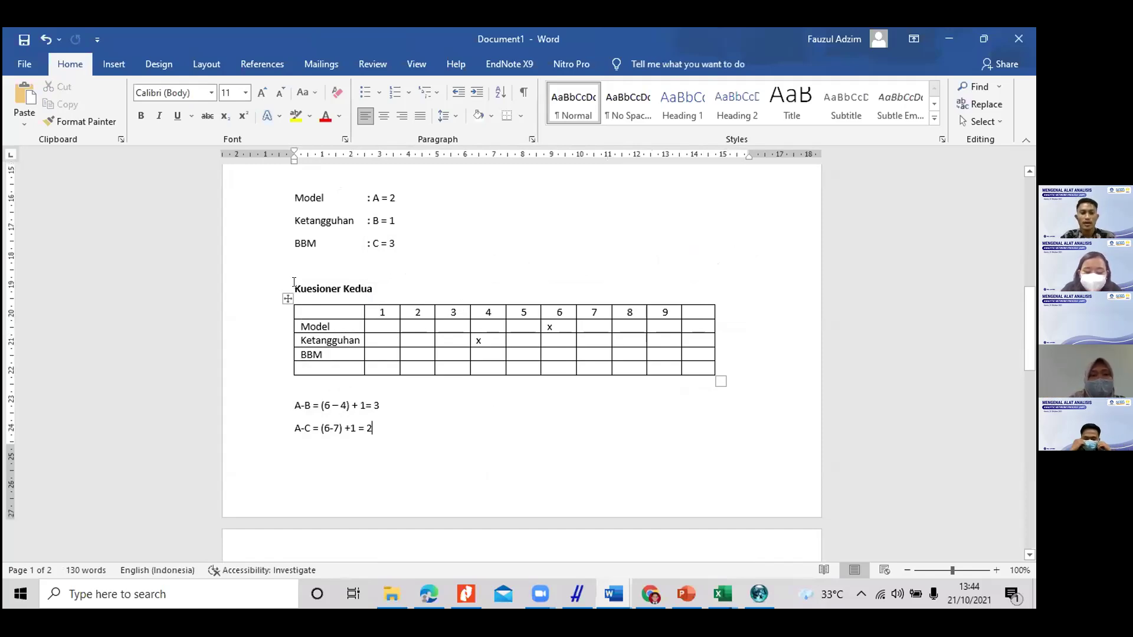
Step: Copy the Kuesioner Keyperson Pertama table from Document1 into a new blank Word document
{"action": "left_click_drag", "start_coordinate": [292, 285], "coordinate": [395, 407]}
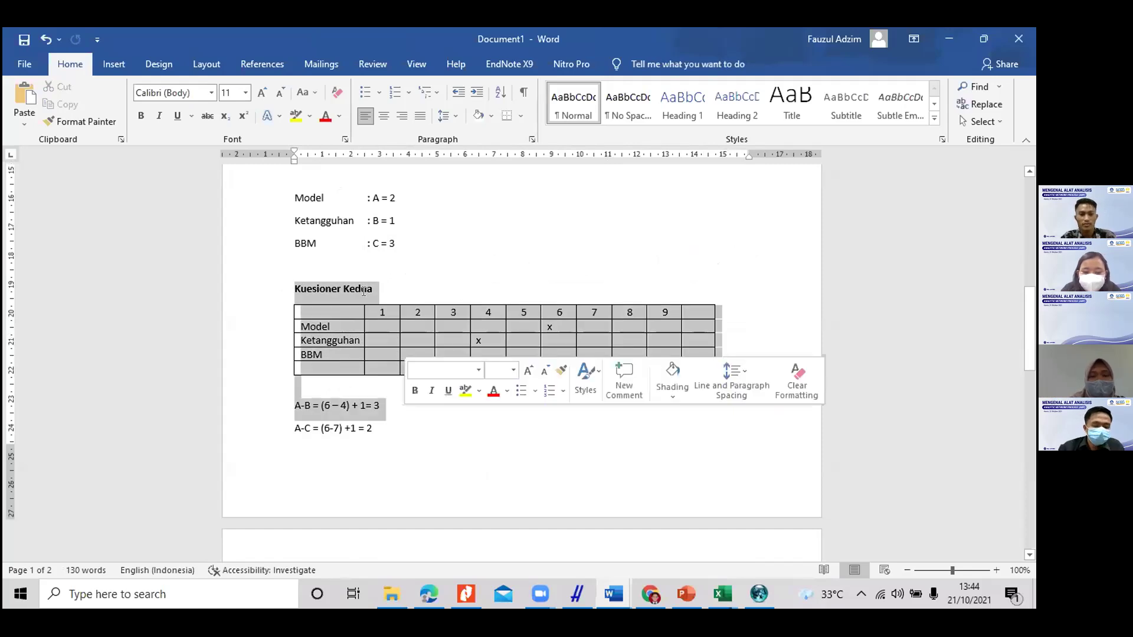
{"action": "scroll", "coordinate": [378, 263], "scroll_direction": "up", "scroll_amount": 3}
{"action": "scroll", "coordinate": [378, 263], "scroll_direction": "up", "scroll_amount": 1}
{"action": "left_click", "coordinate": [393, 264]}
{"action": "scroll", "coordinate": [354, 266], "scroll_direction": "up", "scroll_amount": 3}
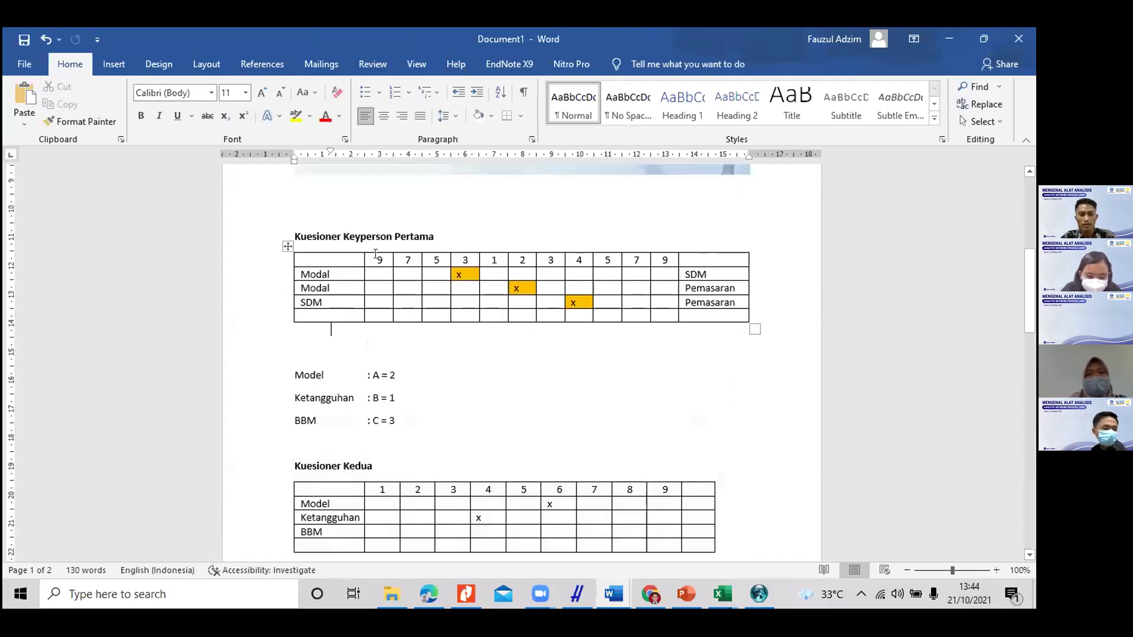
{"action": "left_click", "coordinate": [302, 265]}
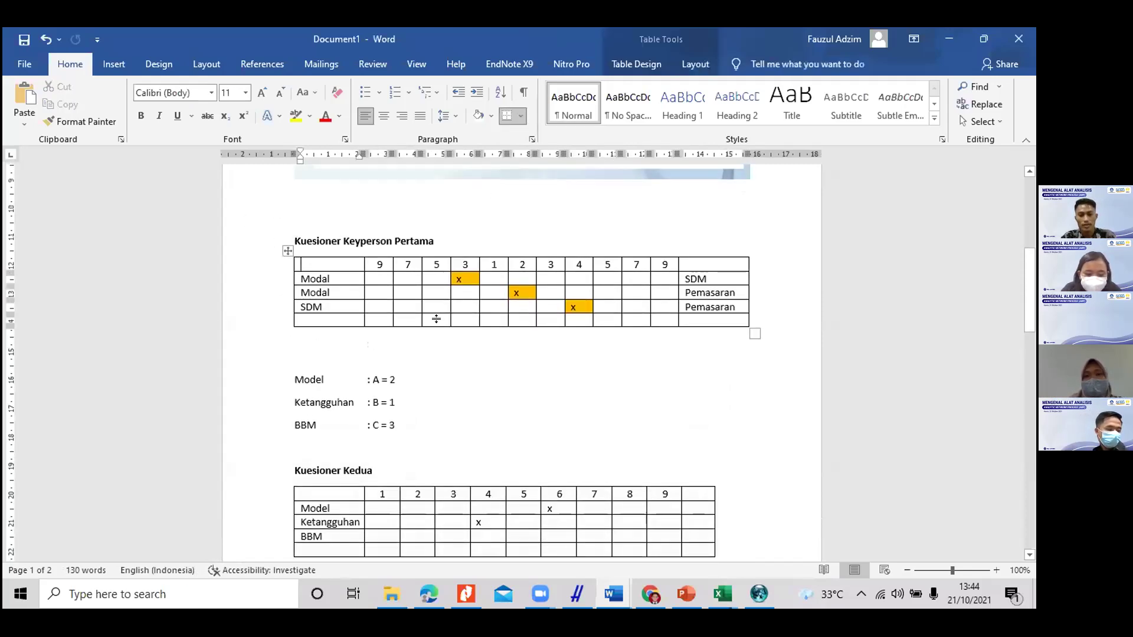
{"action": "scroll", "coordinate": [283, 320], "scroll_direction": "up", "scroll_amount": 2}
{"action": "left_click", "coordinate": [283, 321]}
{"action": "key", "text": "ctrl+c"}
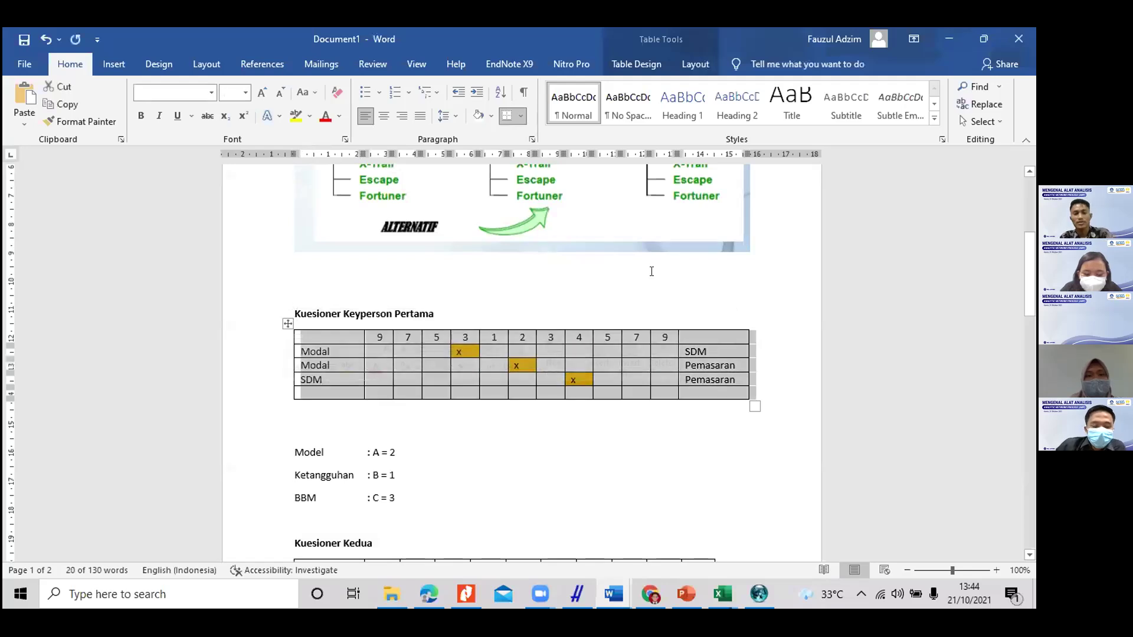
{"action": "left_click", "coordinate": [624, 599]}
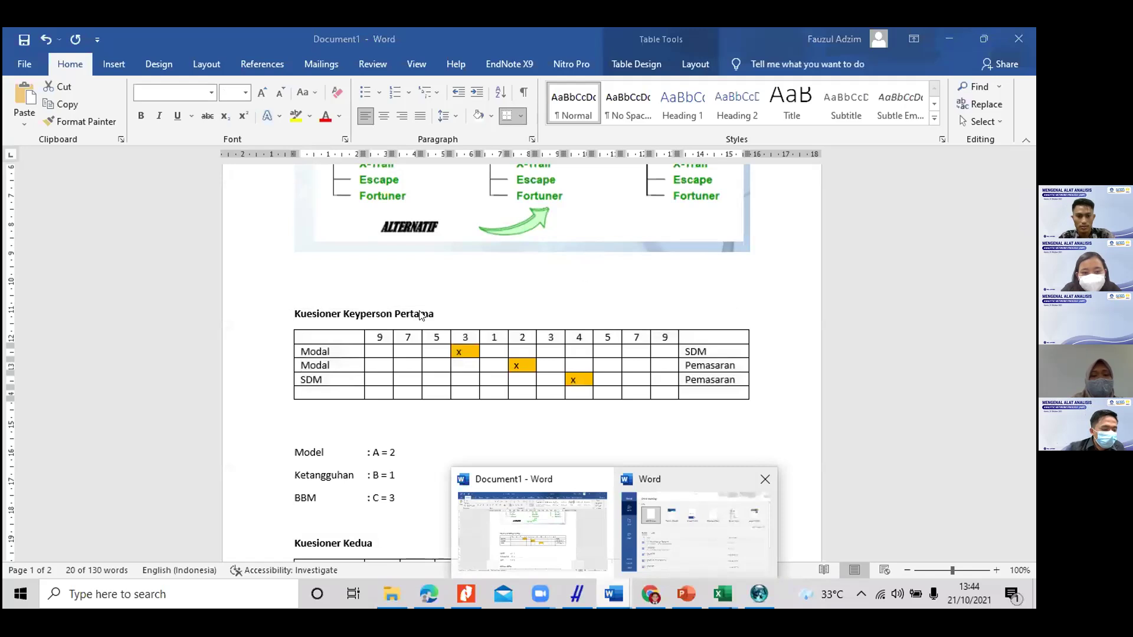
{"action": "left_click", "coordinate": [635, 506]}
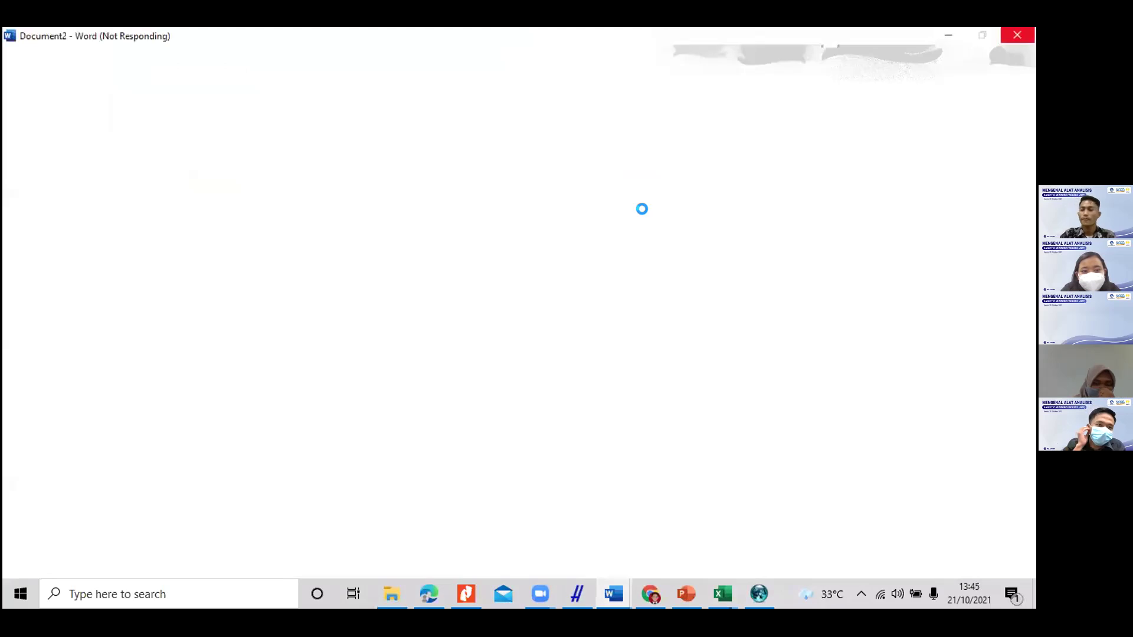
{"action": "key", "text": "ctrl+v"}
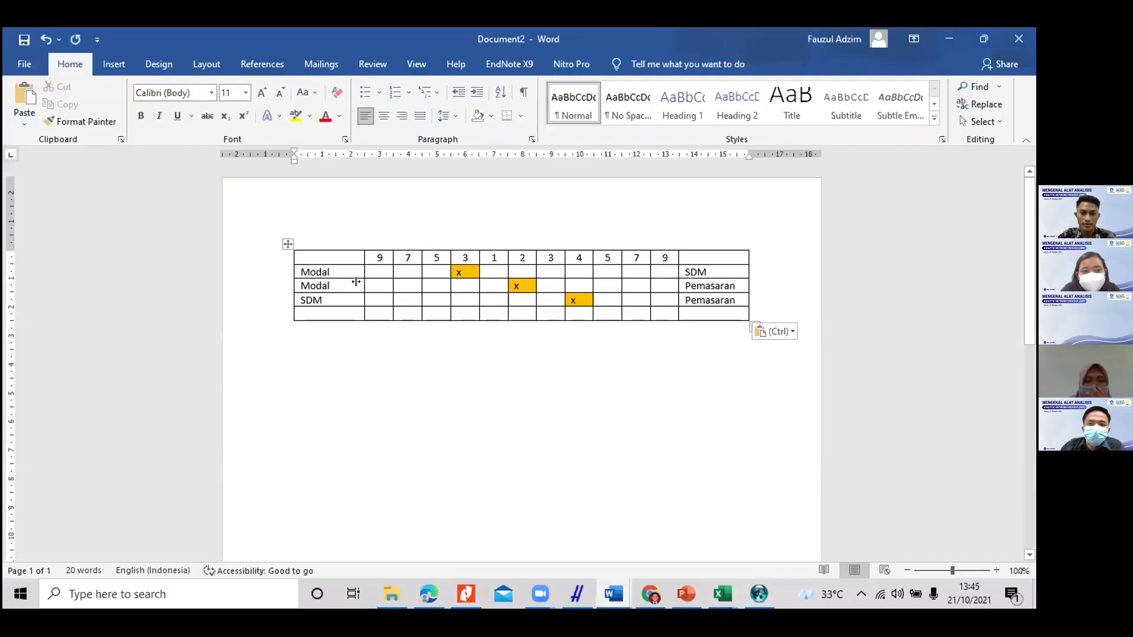
Step: Clear all text from the rows below the number header in the pasted table
{"action": "left_click_drag", "start_coordinate": [326, 270], "coordinate": [678, 303]}
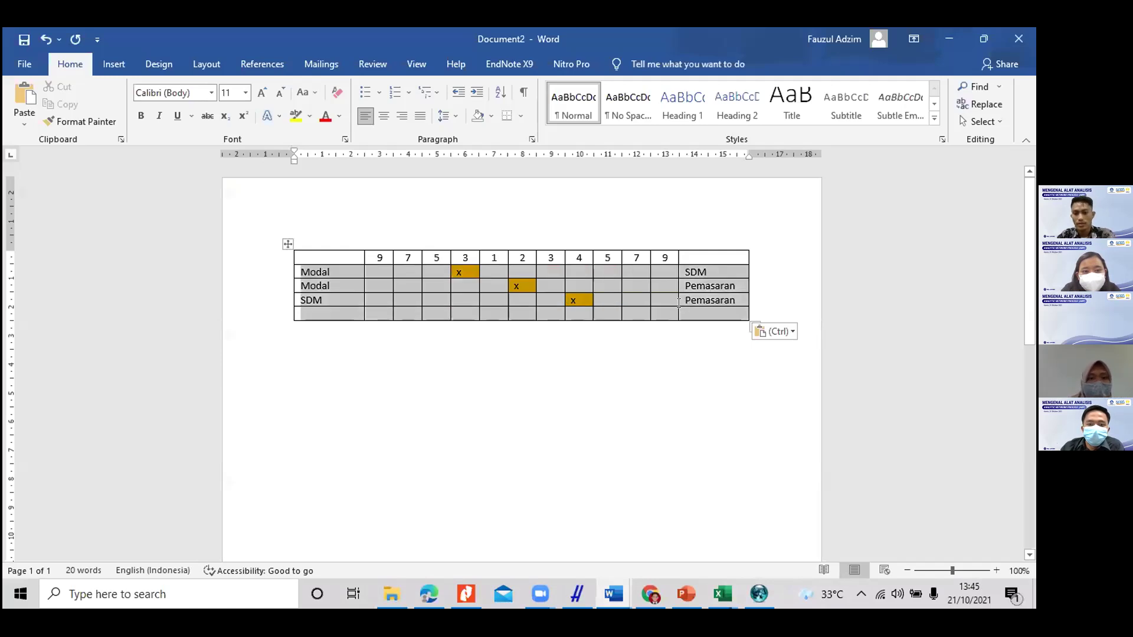
{"action": "key", "text": "Delete"}
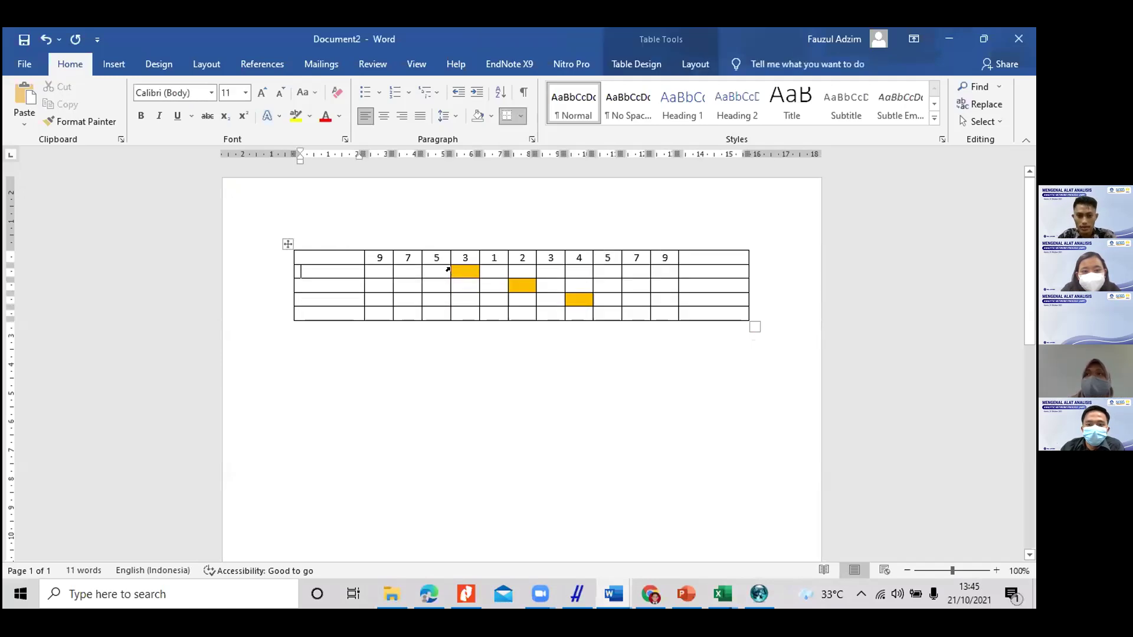
{"action": "left_click_drag", "start_coordinate": [435, 271], "coordinate": [634, 313]}
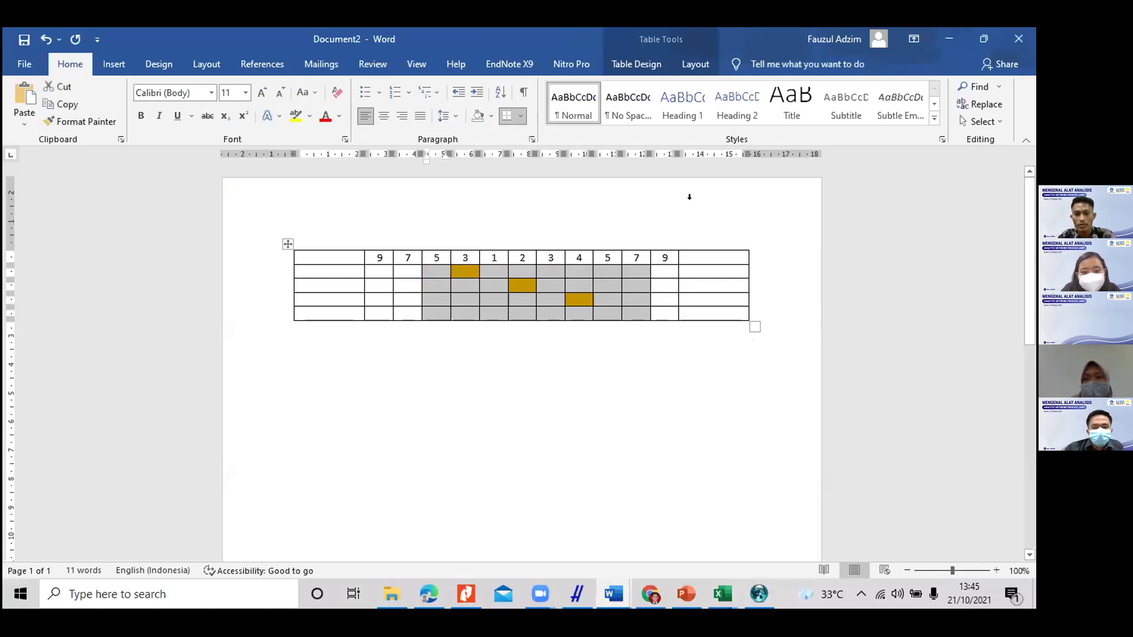
{"action": "left_click", "coordinate": [530, 287]}
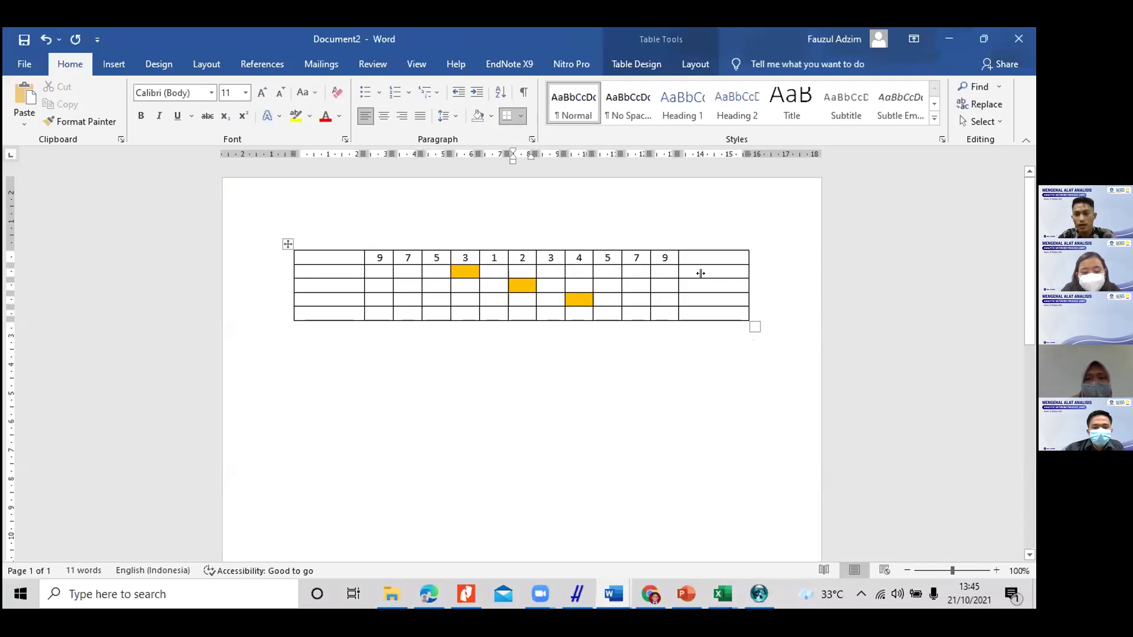
{"action": "left_click", "coordinate": [637, 256]}
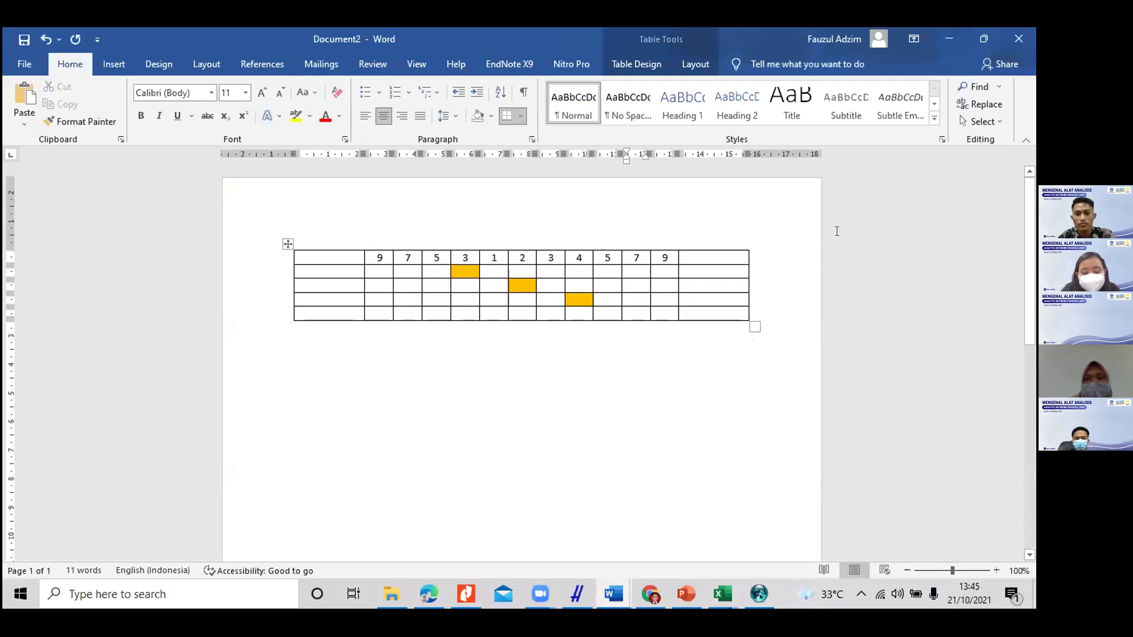
{"action": "left_click", "coordinate": [581, 255]}
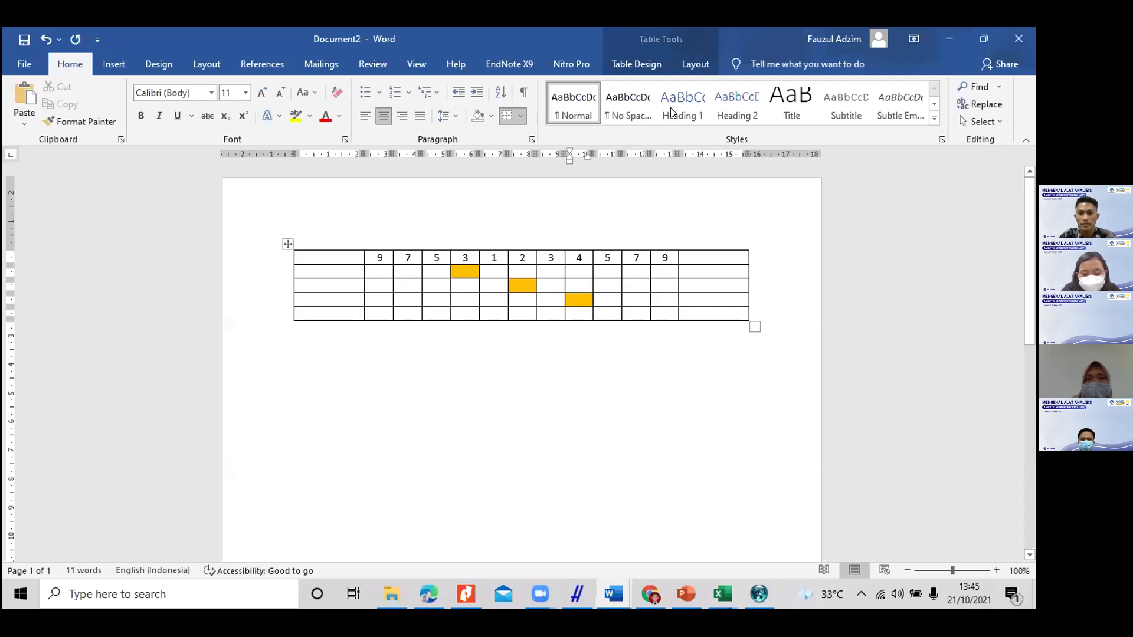
{"action": "left_click", "coordinate": [714, 247]}
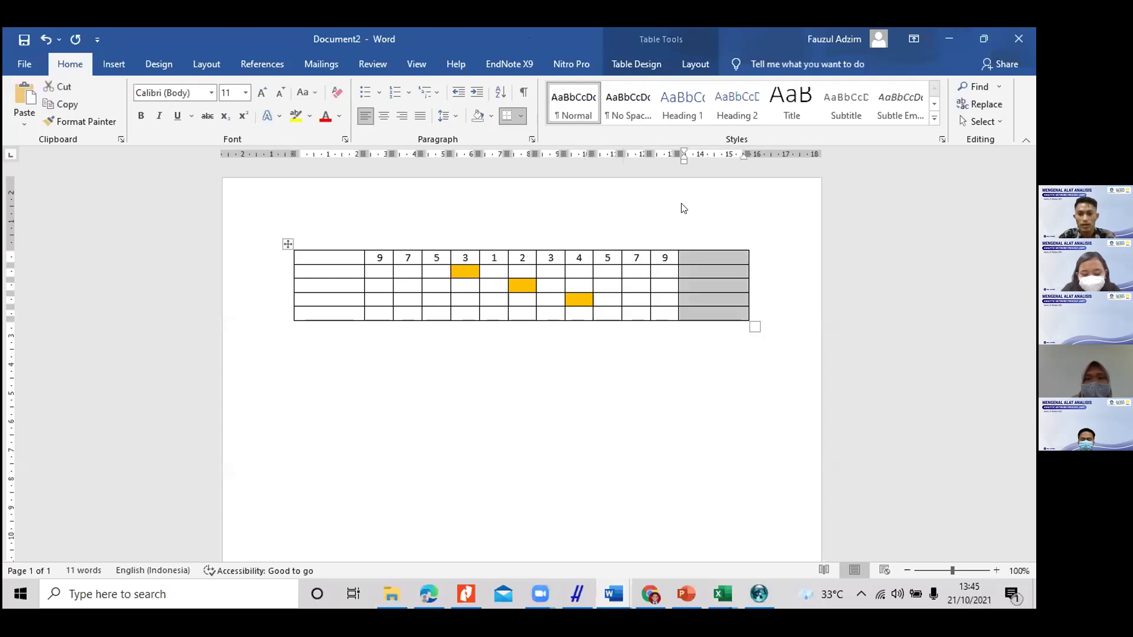
{"action": "left_click", "coordinate": [720, 270]}
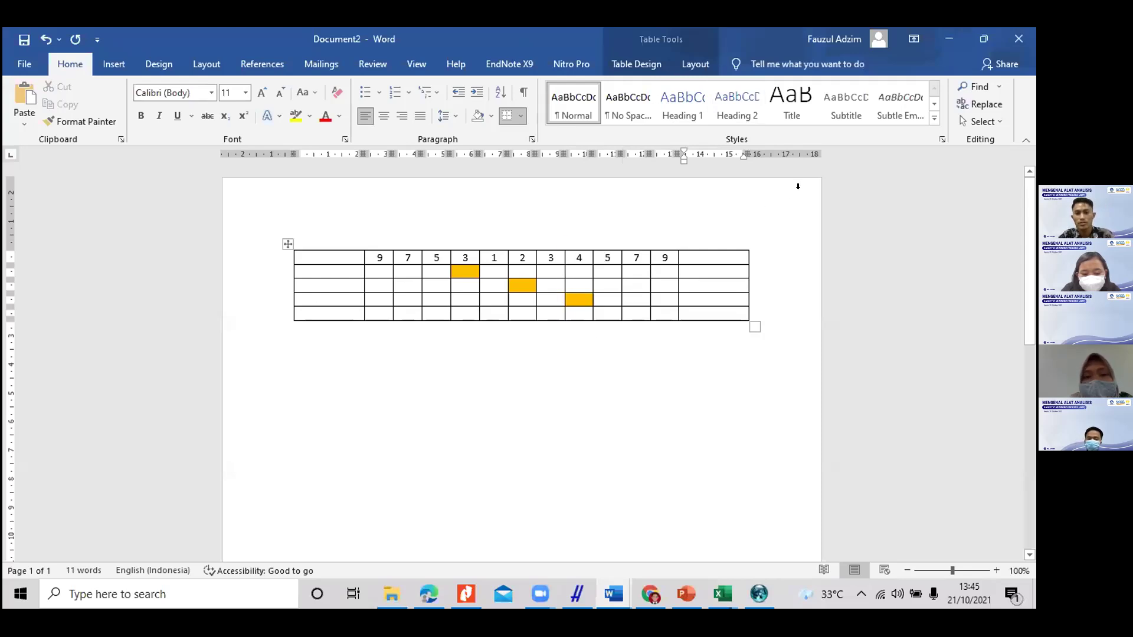
{"action": "left_click", "coordinate": [714, 247]}
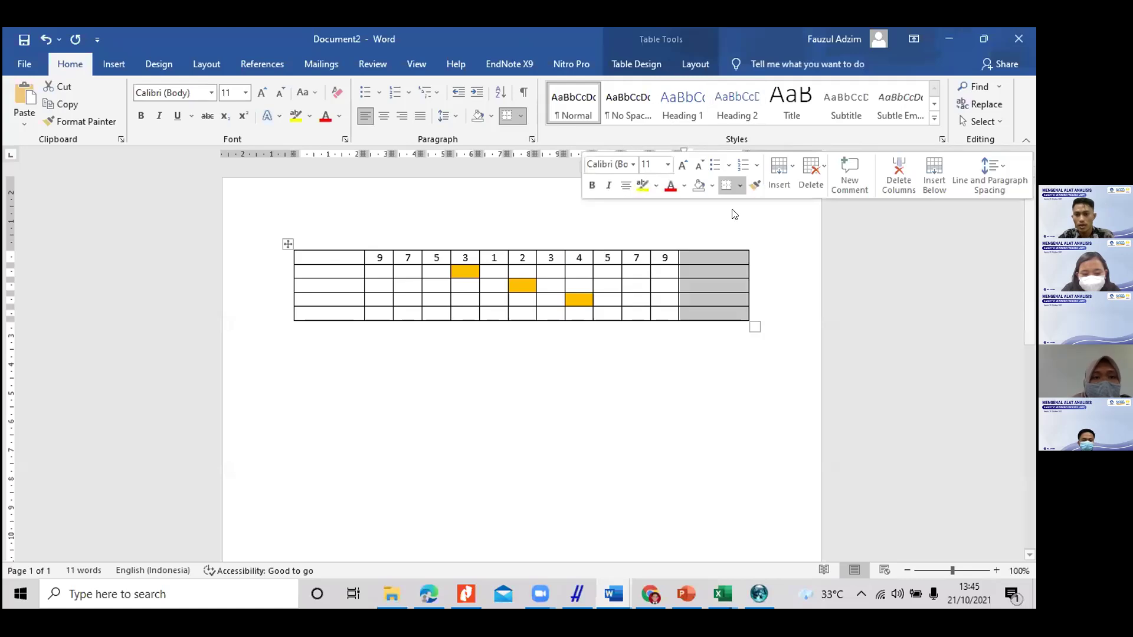
{"action": "left_click", "coordinate": [723, 286]}
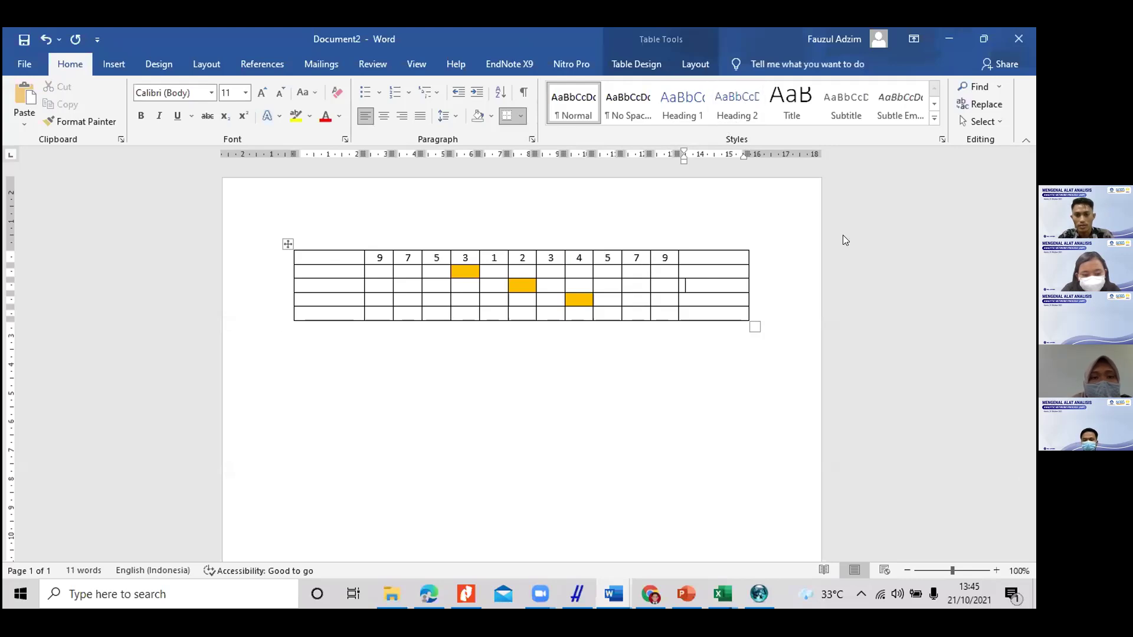
Step: Delete the column headed 4 from the comparison table
{"action": "left_click", "coordinate": [580, 262]}
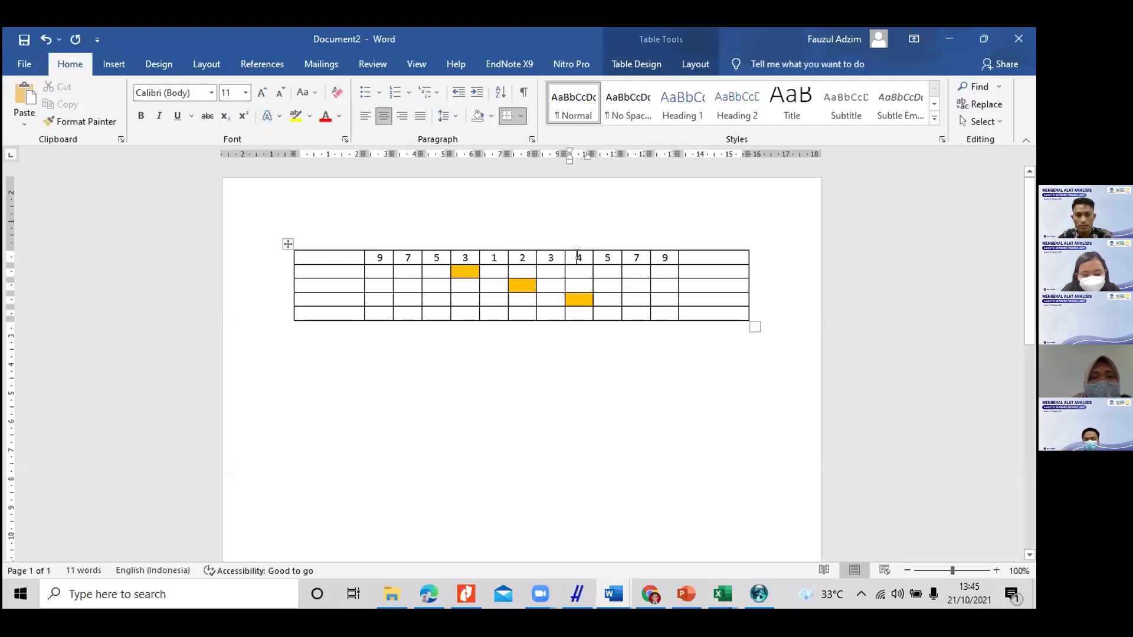
{"action": "right_click", "coordinate": [578, 258]}
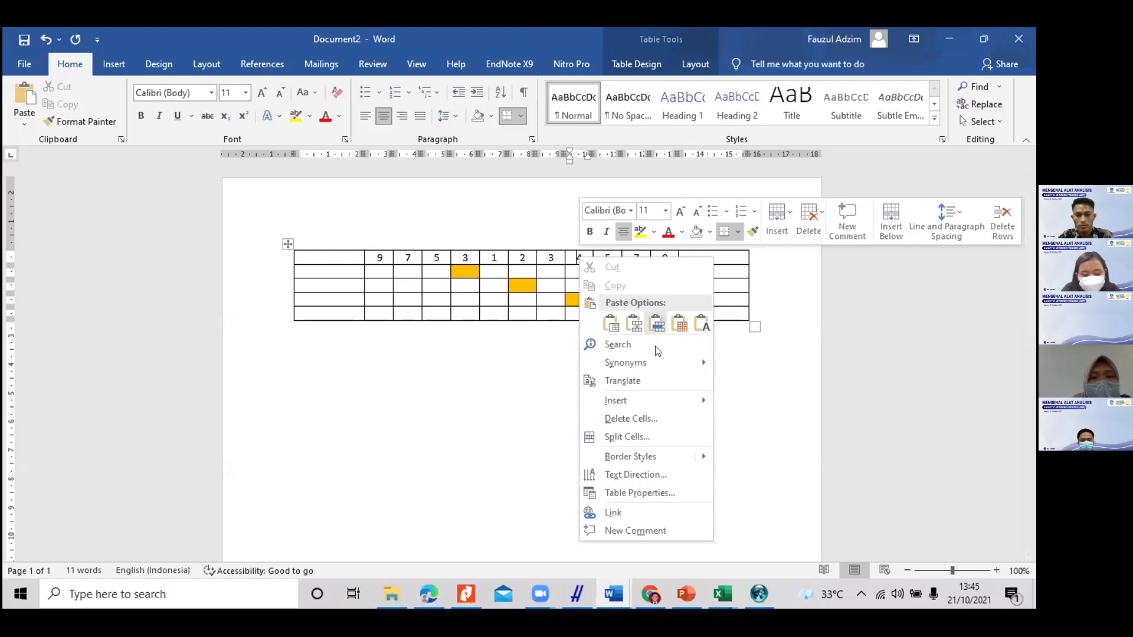
{"action": "left_click", "coordinate": [646, 71]}
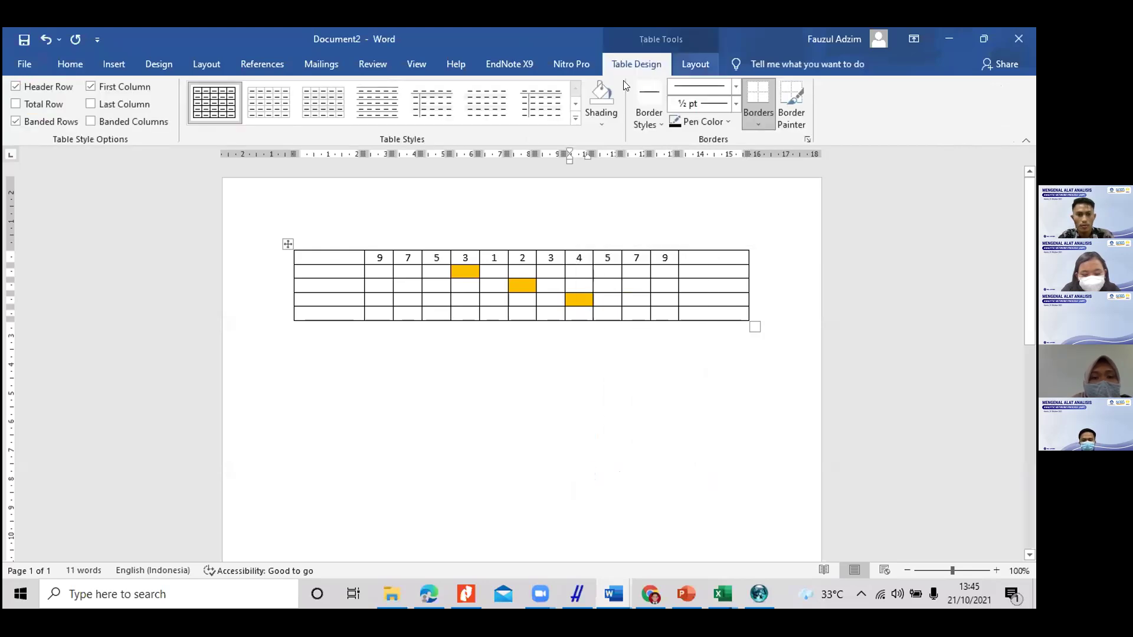
{"action": "left_click", "coordinate": [695, 64]}
{"action": "left_click", "coordinate": [189, 106]}
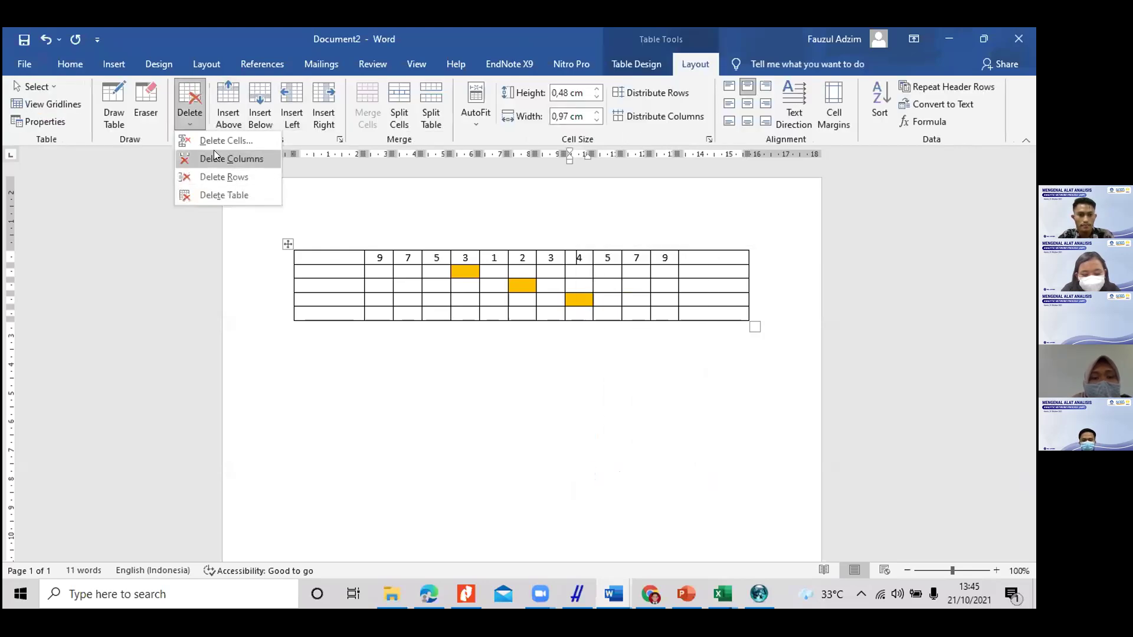
{"action": "left_click", "coordinate": [214, 155]}
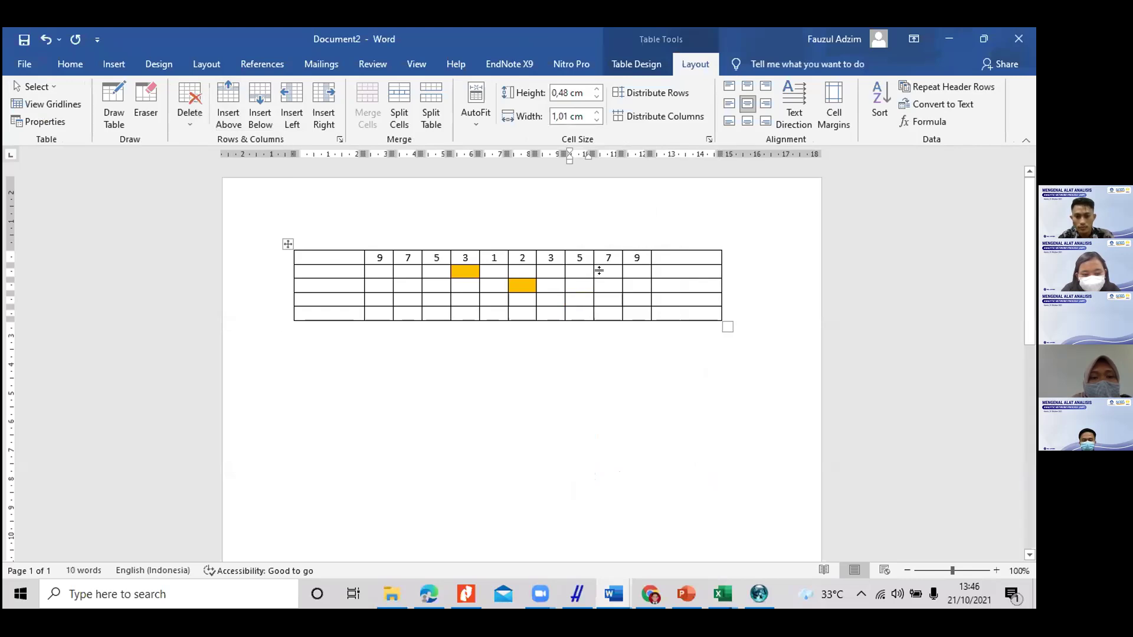
Step: Delete the column headed 2 so the table keeps only the odd scale values
{"action": "left_click", "coordinate": [408, 274]}
{"action": "left_click", "coordinate": [522, 272]}
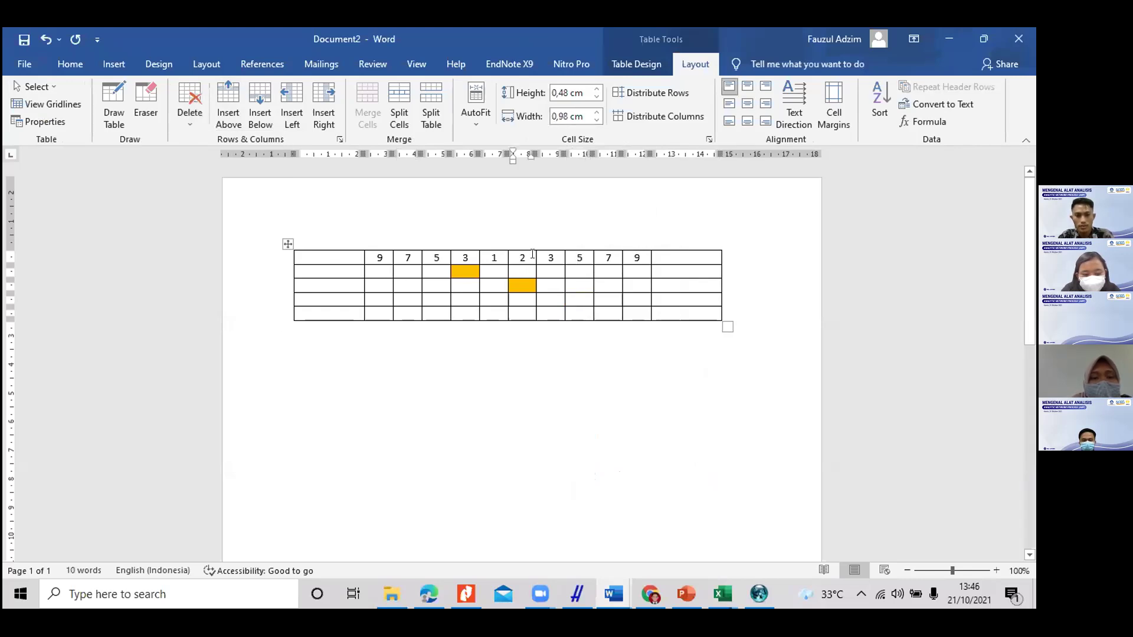
{"action": "left_click", "coordinate": [533, 254]}
{"action": "left_click", "coordinate": [513, 243]}
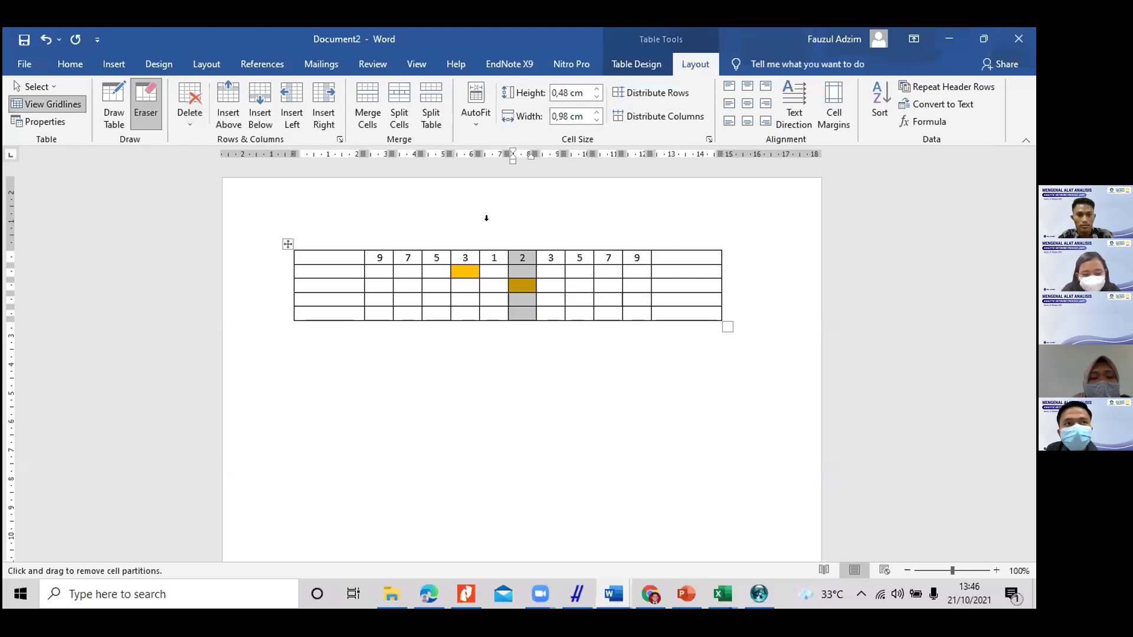
{"action": "key", "text": "alt+j"}
{"action": "key", "text": "l"}
{"action": "key", "text": "d"}
{"action": "left_click", "coordinate": [215, 163]}
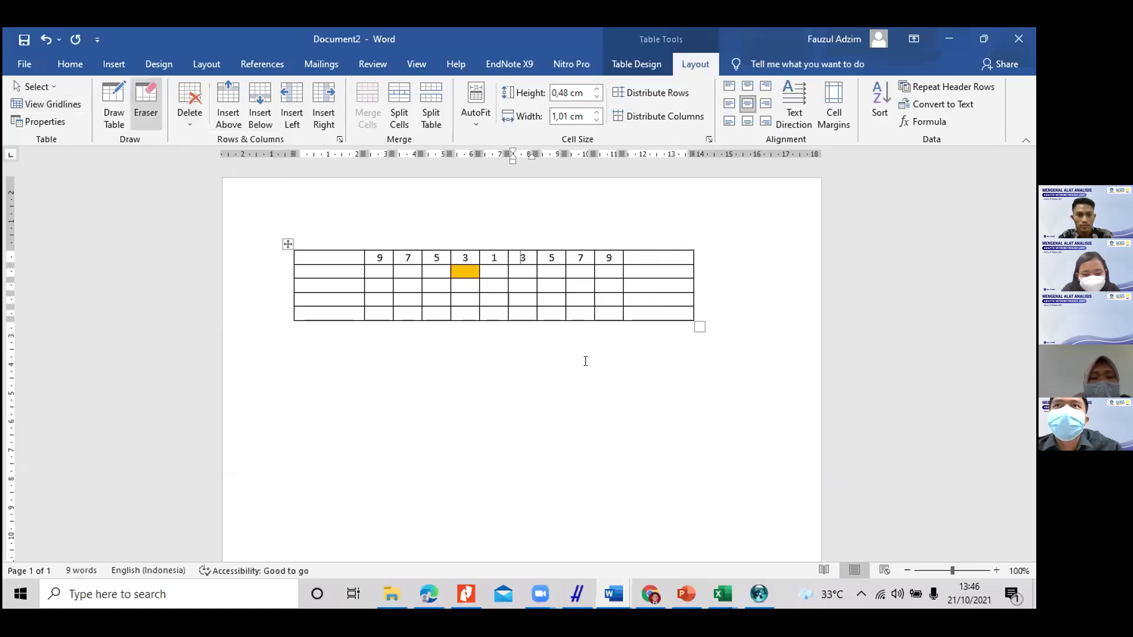
Step: Move the comparison table down the page to leave room for a heading above it
{"action": "left_click", "coordinate": [400, 299]}
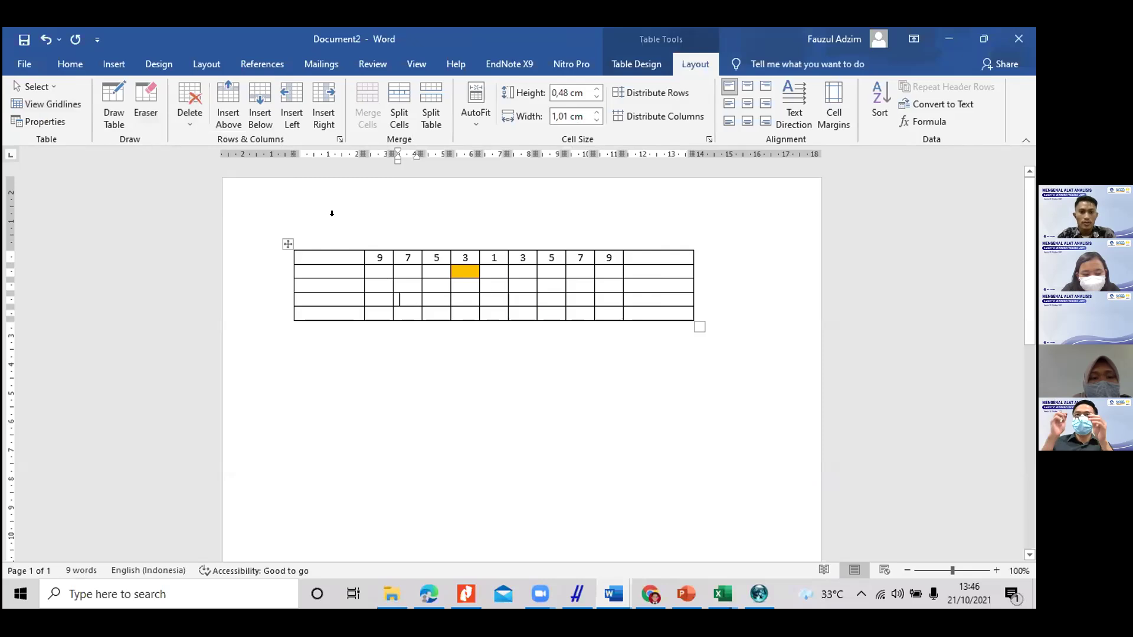
{"action": "left_click", "coordinate": [333, 235]}
{"action": "left_click_drag", "start_coordinate": [287, 243], "coordinate": [287, 307]}
Step: Enter the heading "Perbandingan Antar Kriteria Faktor" above the comparison table
{"action": "left_click", "coordinate": [300, 264]}
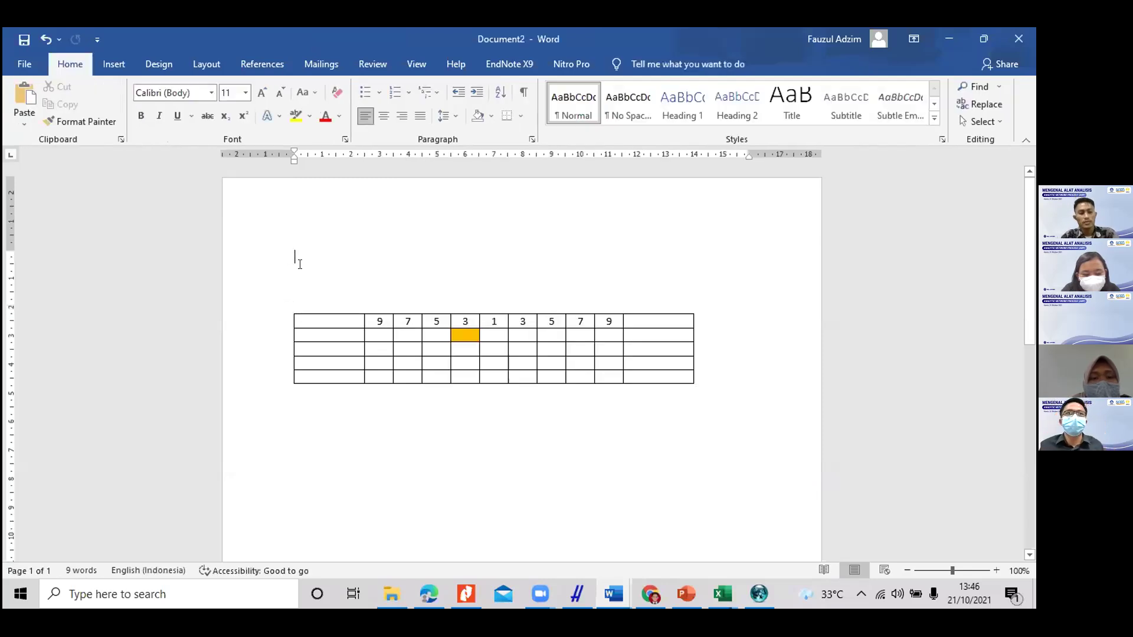
{"action": "type", "text": "("}
{"action": "key", "text": "BackSpace"}
{"action": "type", "text": "pERBANDI"}
{"action": "key", "text": "BackSpace"}
{"action": "key", "text": "BackSpace"}
{"action": "key", "text": "BackSpace"}
{"action": "key", "text": "BackSpace"}
{"action": "key", "text": "BackSpace"}
{"action": "key", "text": "BackSpace"}
{"action": "key", "text": "BackSpace"}
{"action": "key", "text": "BackSpace"}
{"action": "type", "text": "Perbandingan "}
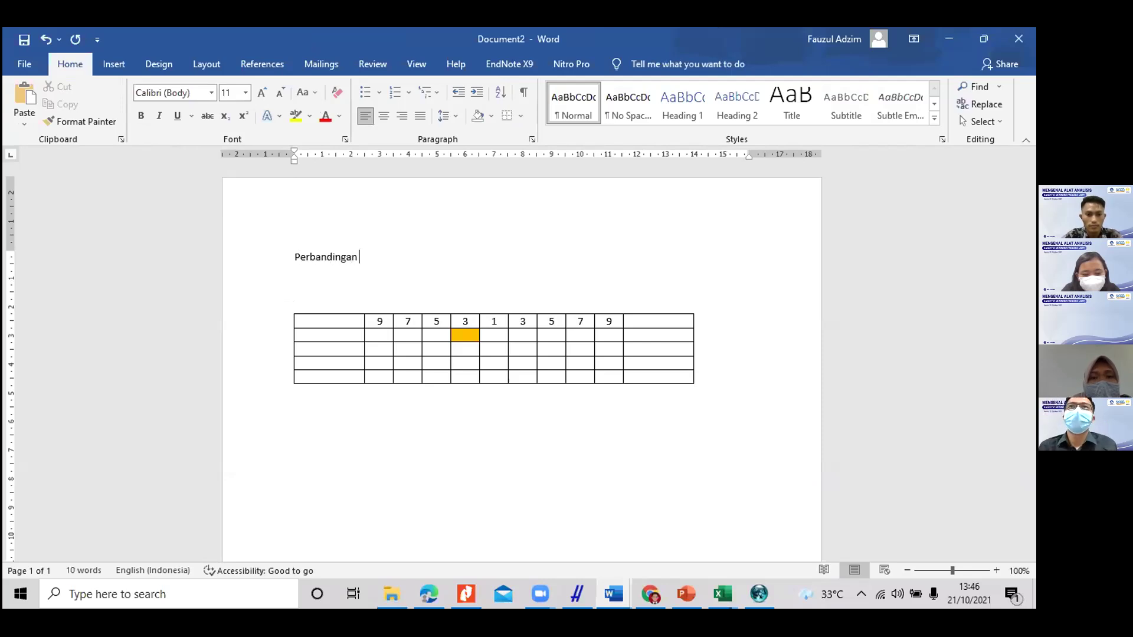
{"action": "type", "text": "Antar Kriteria Fak"}
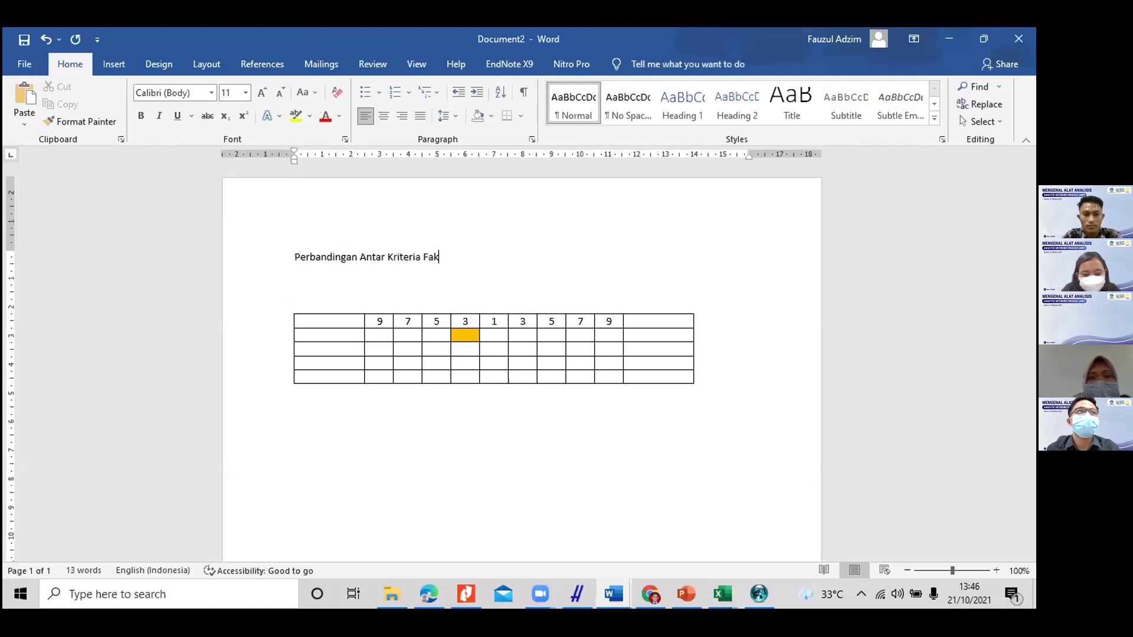
{"action": "key", "text": "BackSpace"}
{"action": "type", "text": "ktor"}
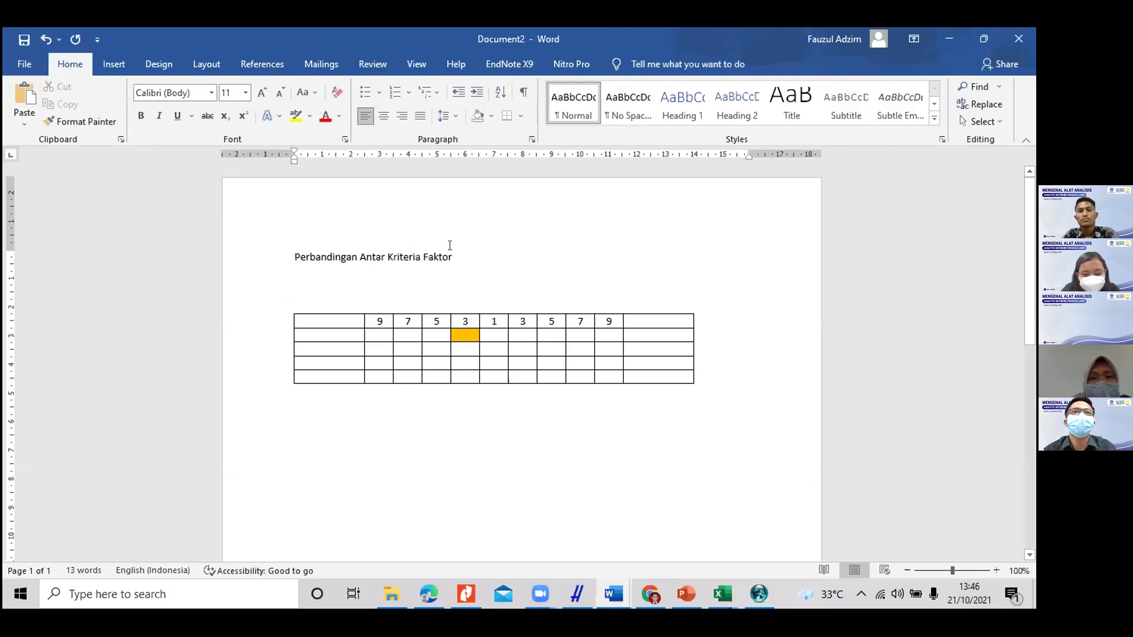
Step: Replace "Kriteria Faktor" in the heading with "Elemen dalam cluster faktor" and move the table up directly beneath it
{"action": "left_click_drag", "start_coordinate": [448, 251], "coordinate": [387, 255]}
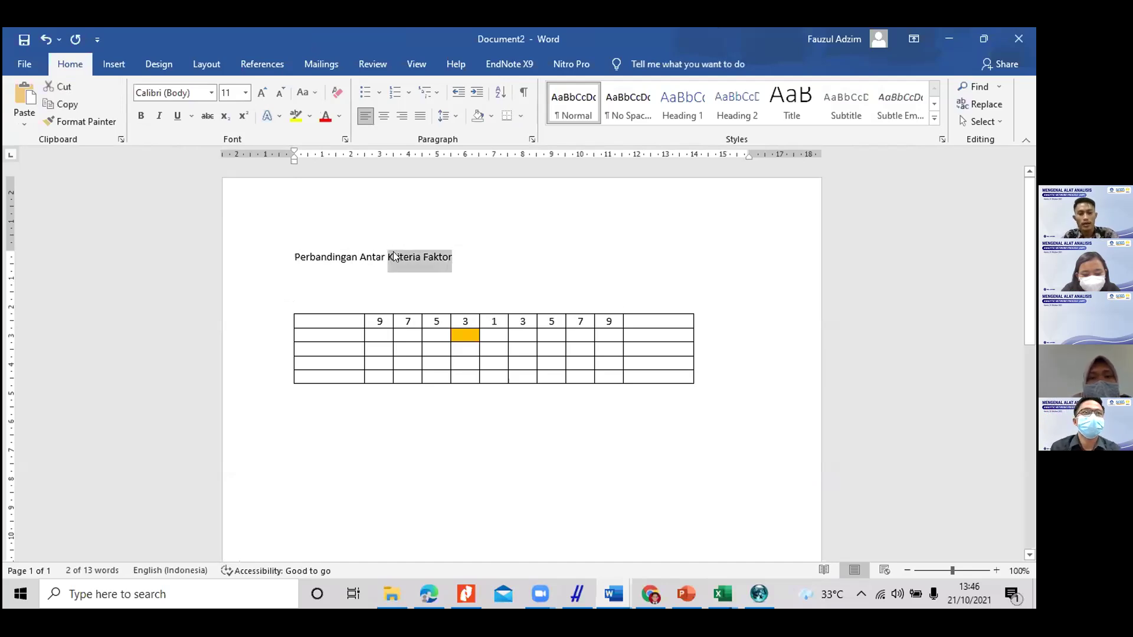
{"action": "type", "text": "Elemen dalam clus"}
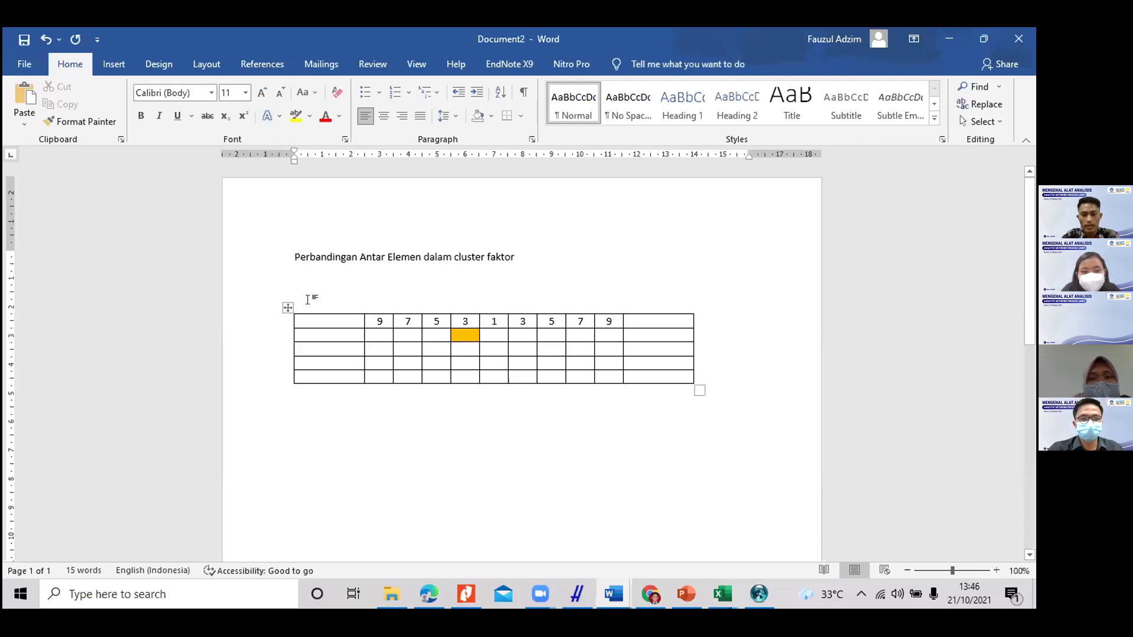
{"action": "left_click_drag", "start_coordinate": [288, 308], "coordinate": [287, 277]}
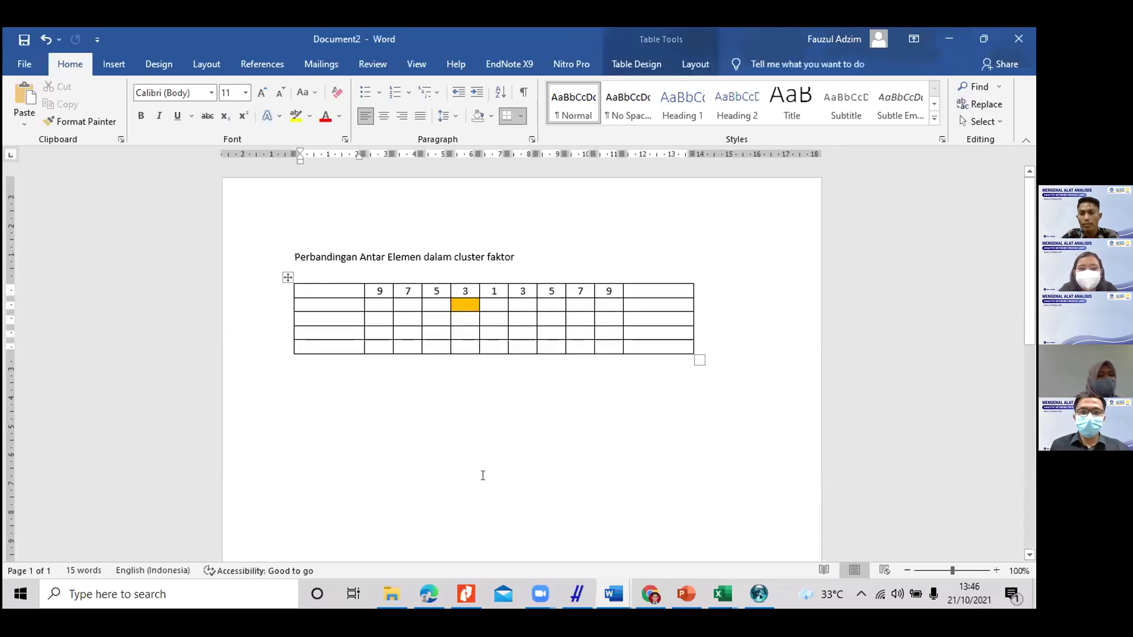
Step: Check the Faktor elements on the MEMBUAT MODEL slide in PowerPoint and in the Super Decisions FAKTOR comparison questionnaire
{"action": "left_click", "coordinate": [759, 594]}
{"action": "left_click", "coordinate": [687, 594]}
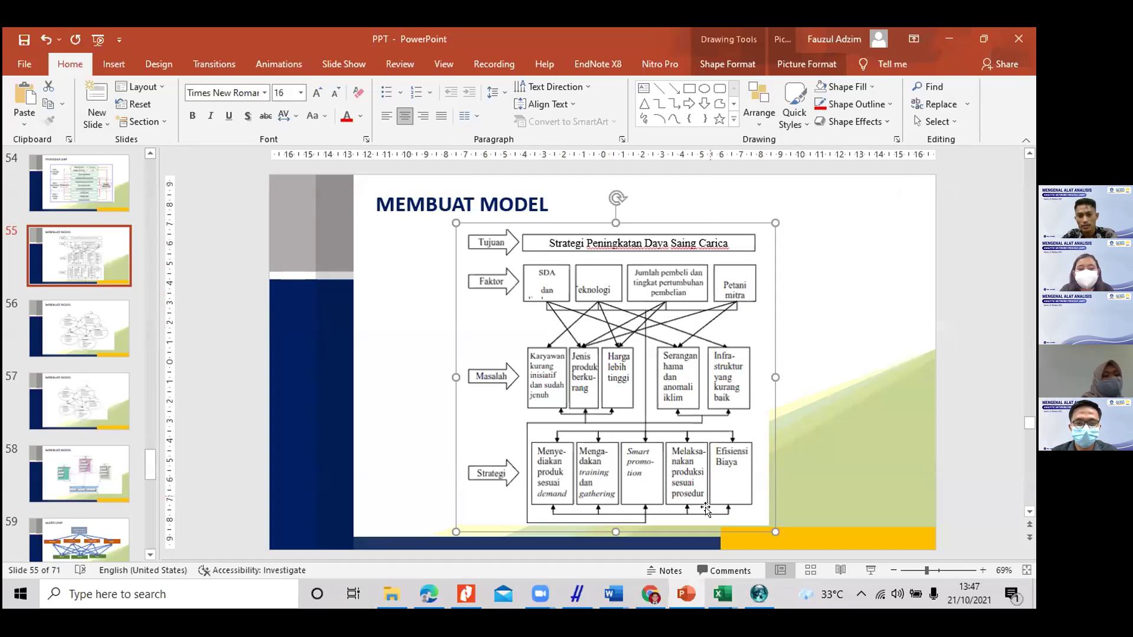
{"action": "left_click", "coordinate": [755, 605]}
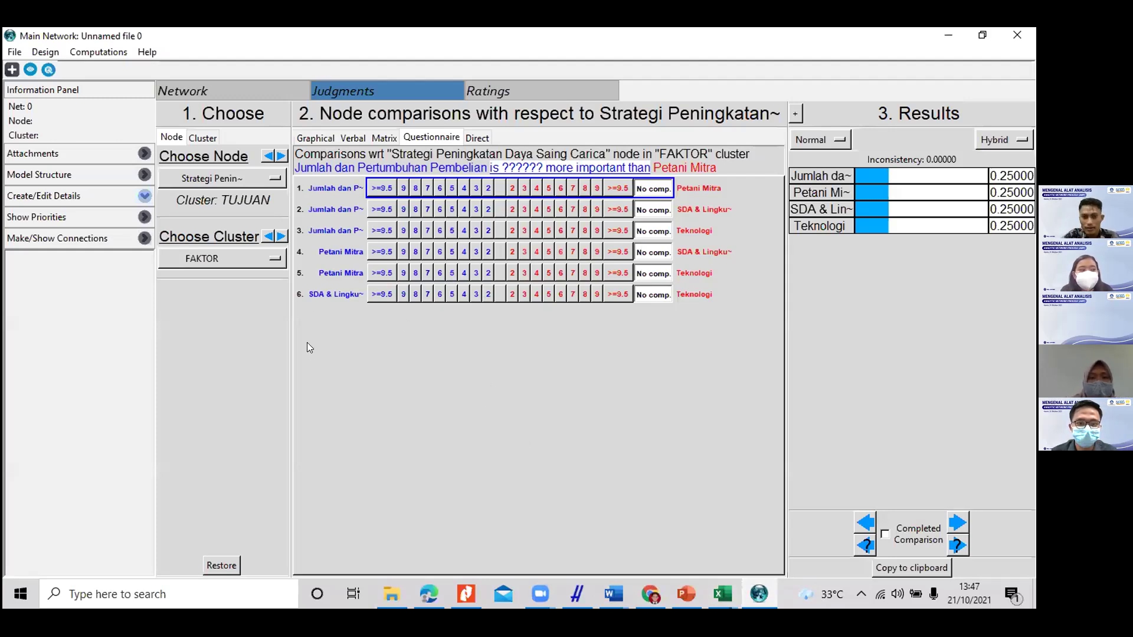
Step: Switch to Document2 in Word and shade the comparison table's first column light blue and its last column red
{"action": "left_click", "coordinate": [613, 593]}
{"action": "left_click", "coordinate": [628, 500]}
{"action": "left_click_drag", "start_coordinate": [303, 291], "coordinate": [319, 346]}
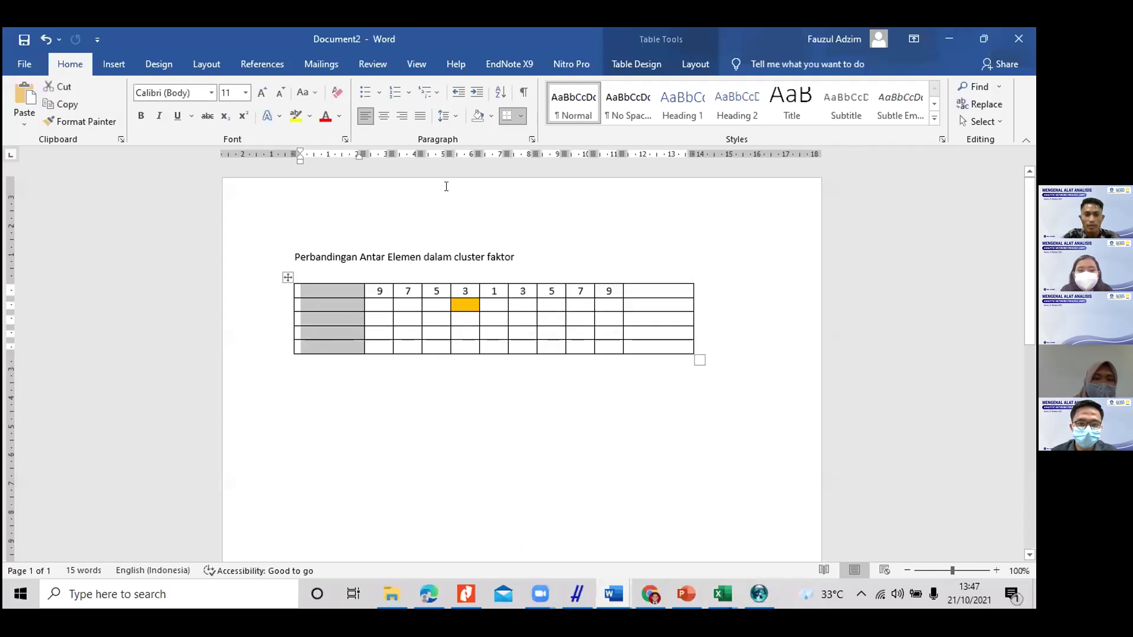
{"action": "left_click", "coordinate": [655, 61]}
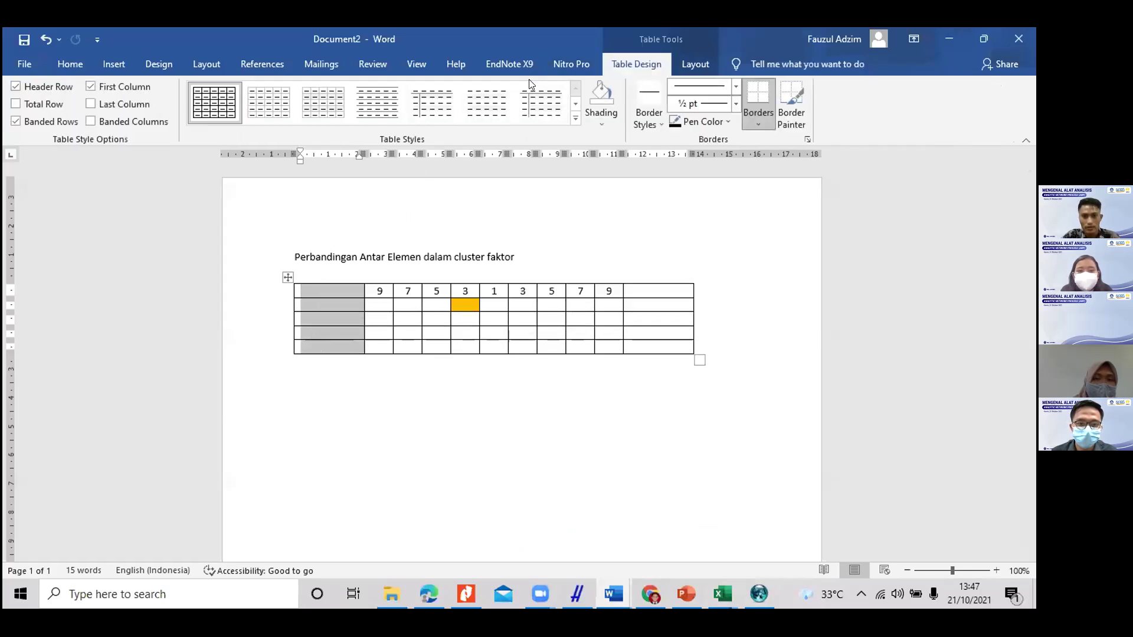
{"action": "left_click", "coordinate": [601, 116]}
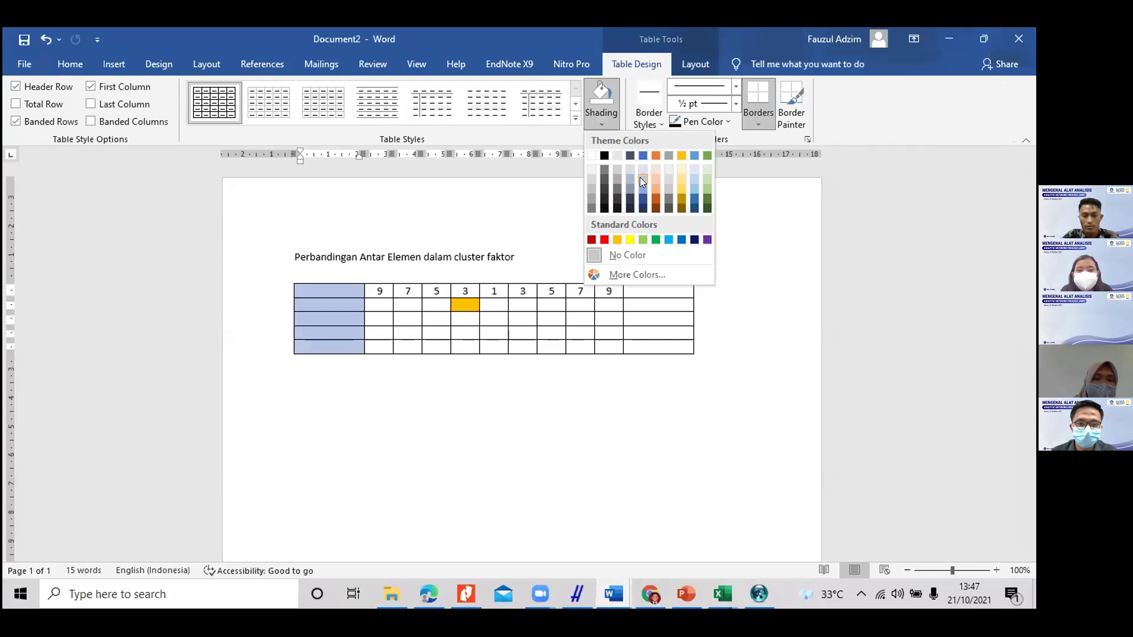
{"action": "left_click", "coordinate": [639, 177]}
{"action": "left_click_drag", "start_coordinate": [643, 319], "coordinate": [643, 354]}
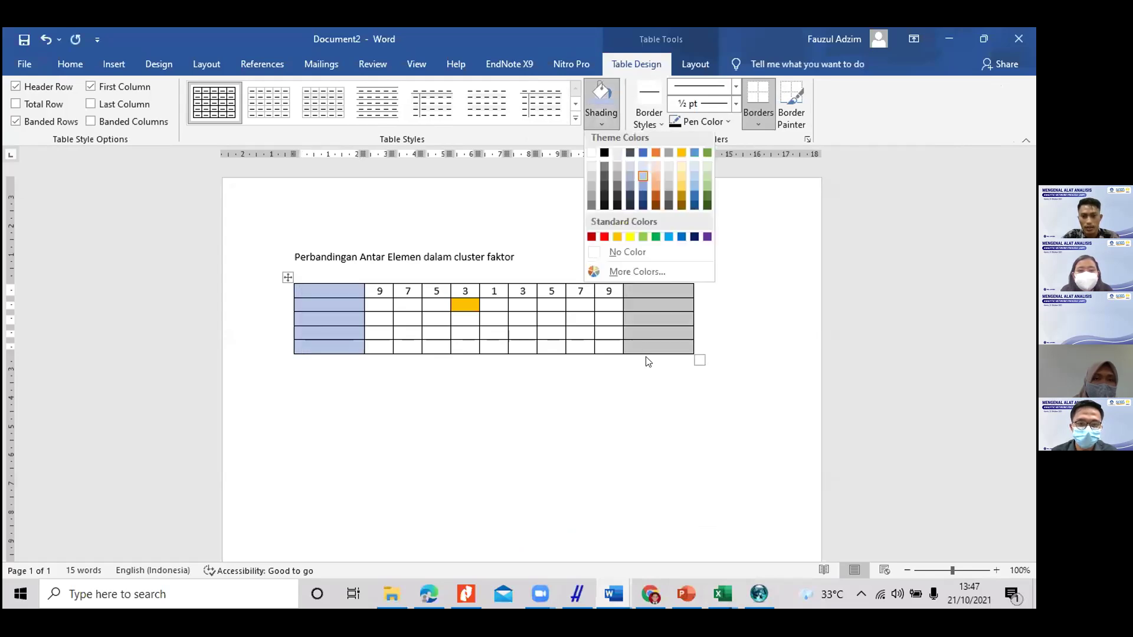
{"action": "left_click", "coordinate": [605, 237]}
Step: Remove the orange shading from the cell beneath the first 3 in the comparison table
{"action": "left_click", "coordinate": [456, 300]}
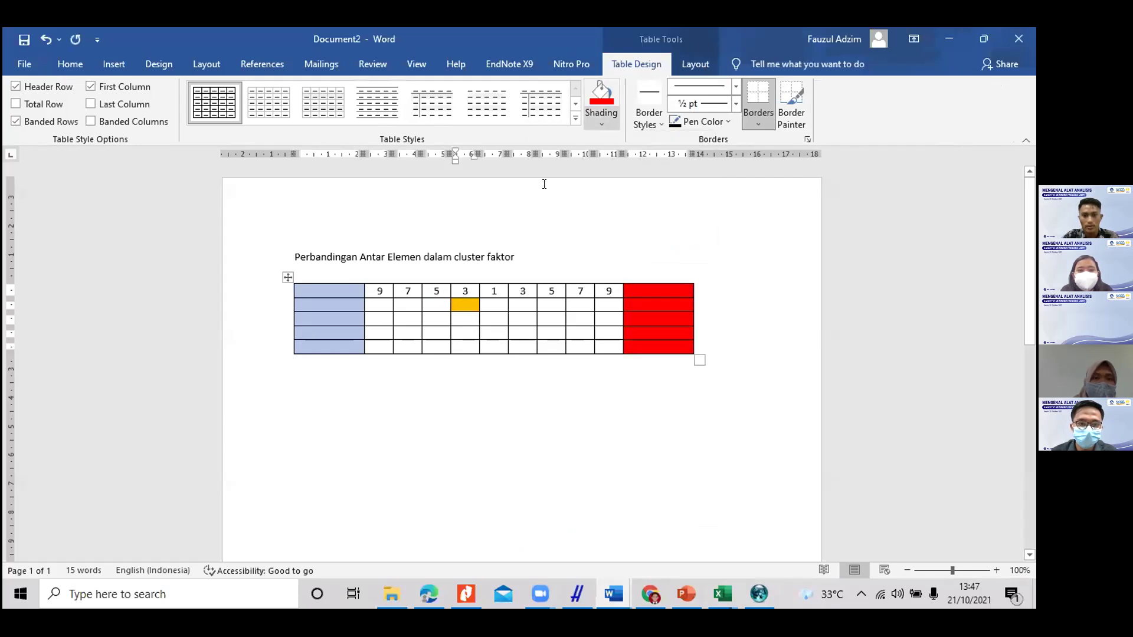
{"action": "left_click", "coordinate": [601, 124]}
{"action": "left_click", "coordinate": [614, 257]}
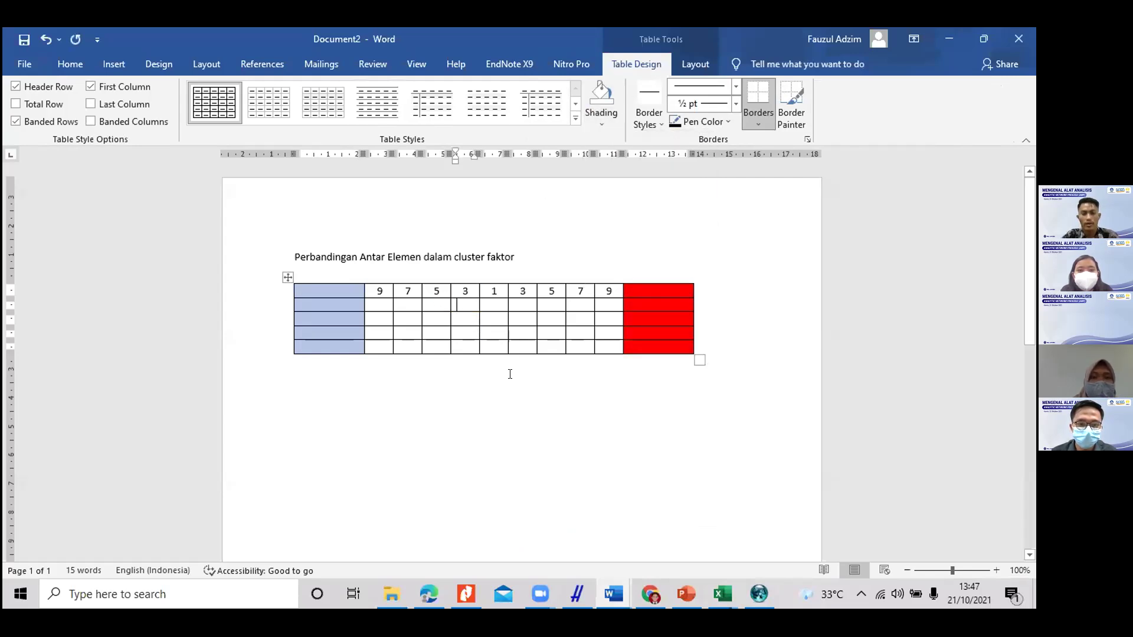
{"action": "left_click", "coordinate": [493, 301]}
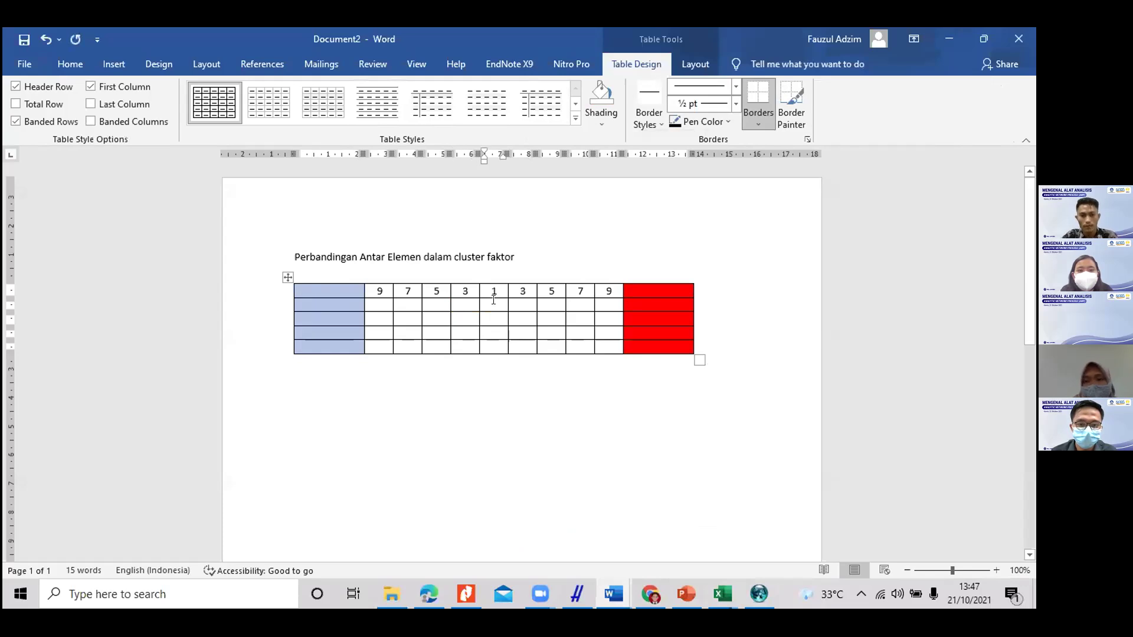
{"action": "left_click", "coordinate": [584, 331]}
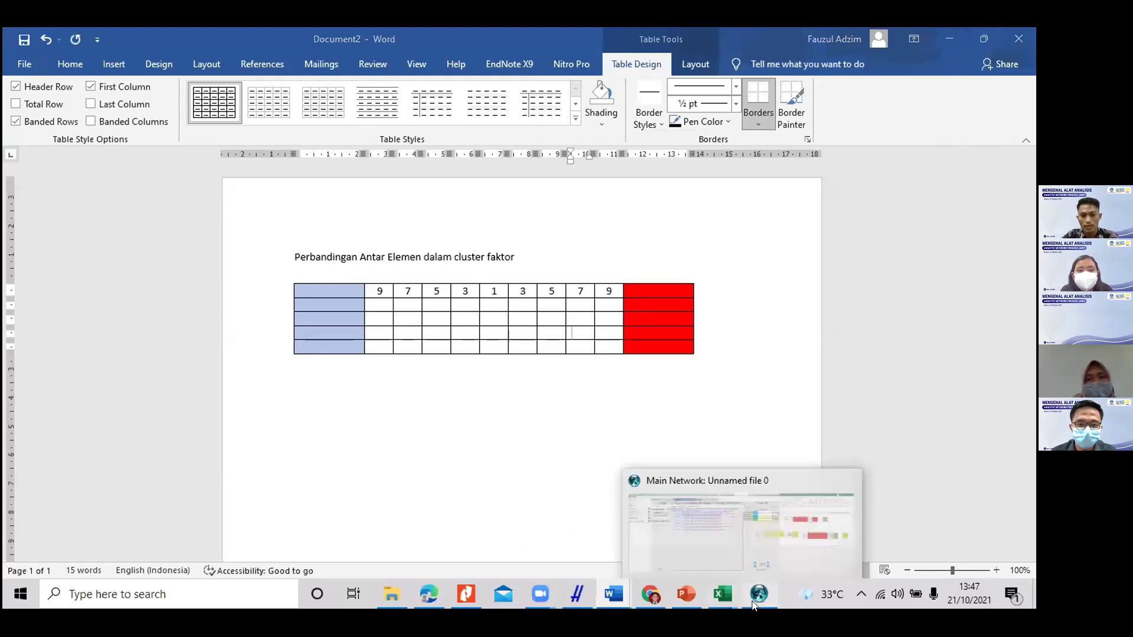
Step: Check the element names in Super Decisions and PowerPoint, and enter "Jumlah dan pertumbuhan pembelian" in the blue column's first row below the header
{"action": "left_click", "coordinate": [754, 602]}
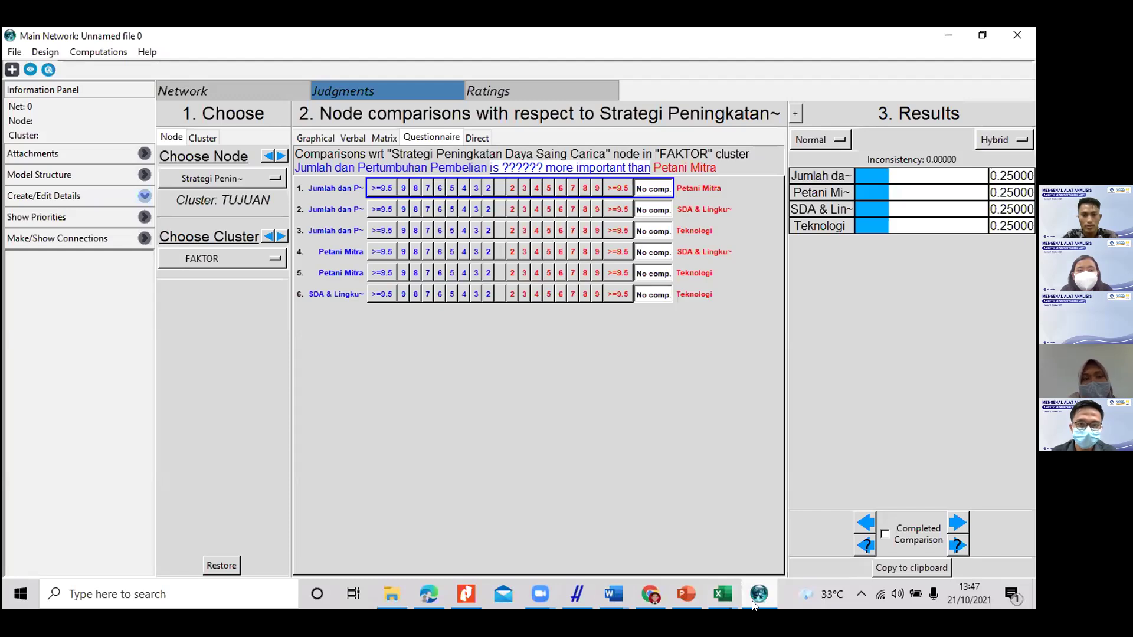
{"action": "left_click", "coordinate": [696, 596]}
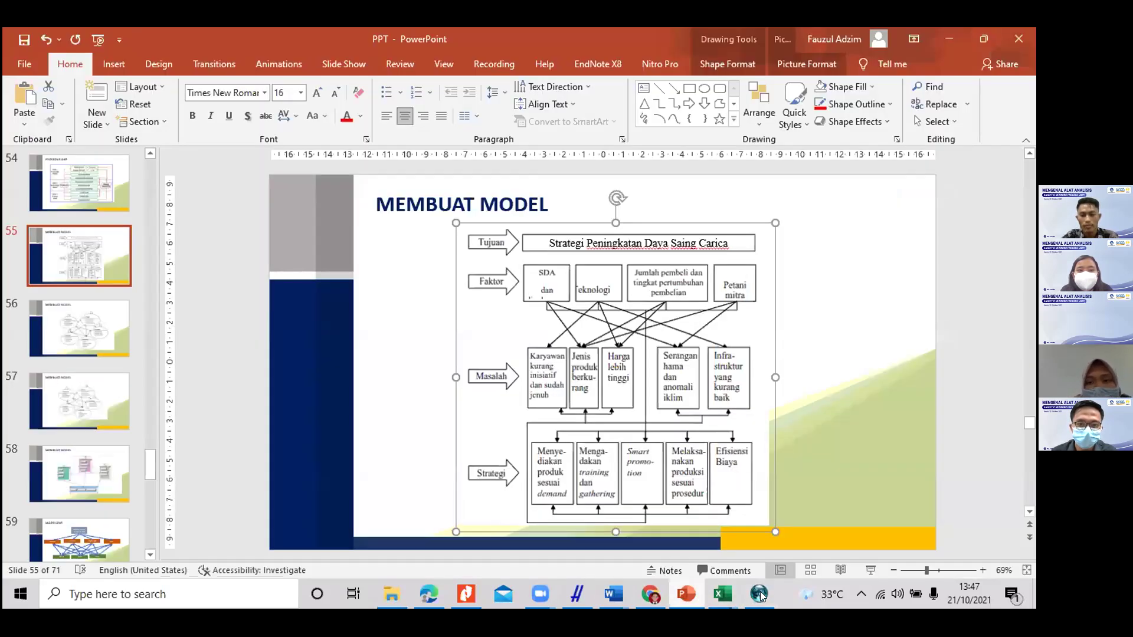
{"action": "mouse_move", "coordinate": [629, 596]}
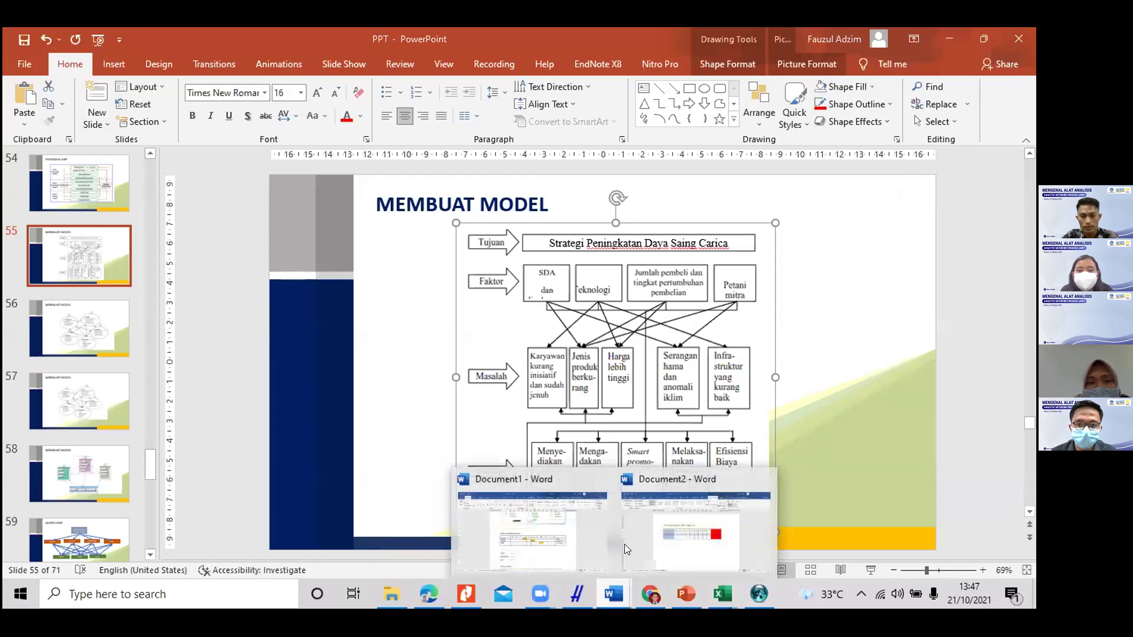
{"action": "left_click", "coordinate": [624, 544]}
{"action": "left_click", "coordinate": [360, 305]}
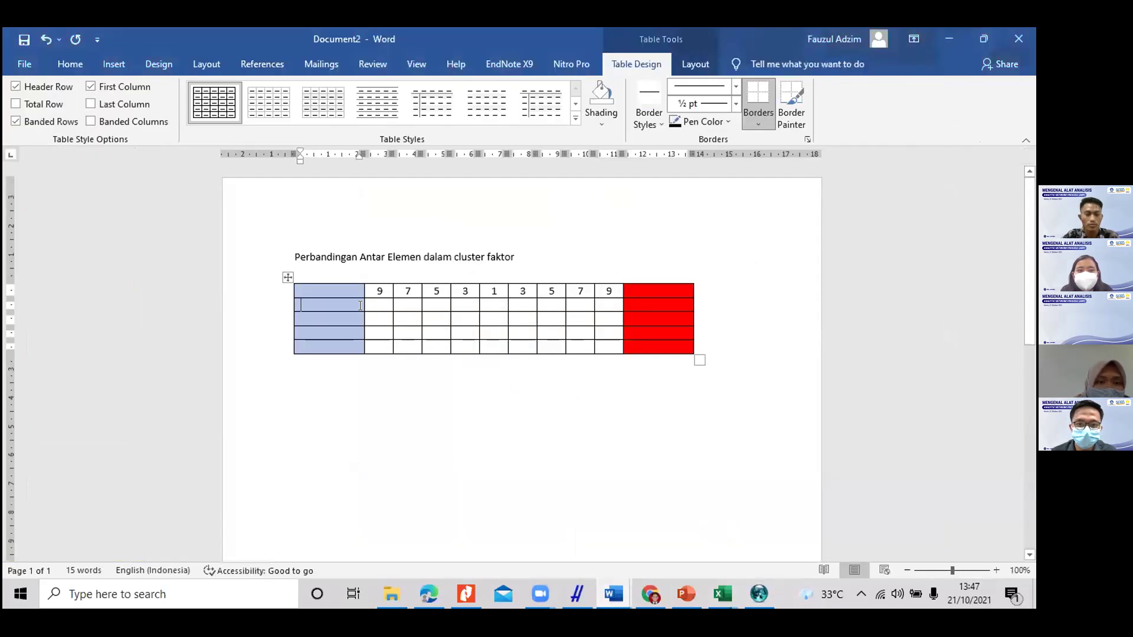
{"action": "type", "text": "Jumlah da"}
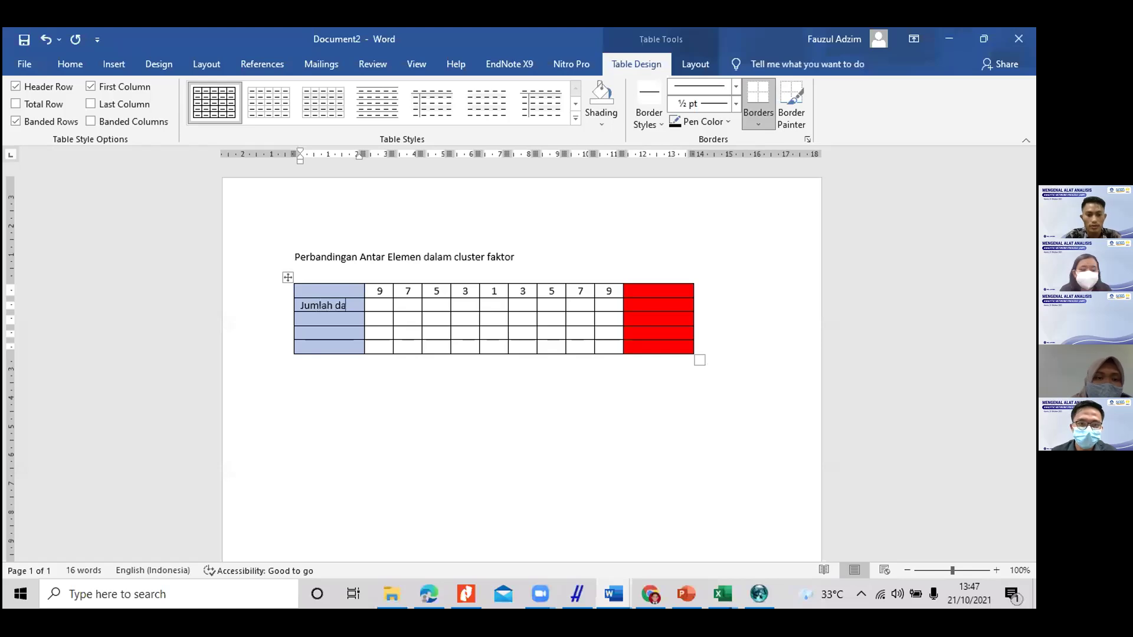
{"action": "type", "text": "n pertumbuhan pemebel"}
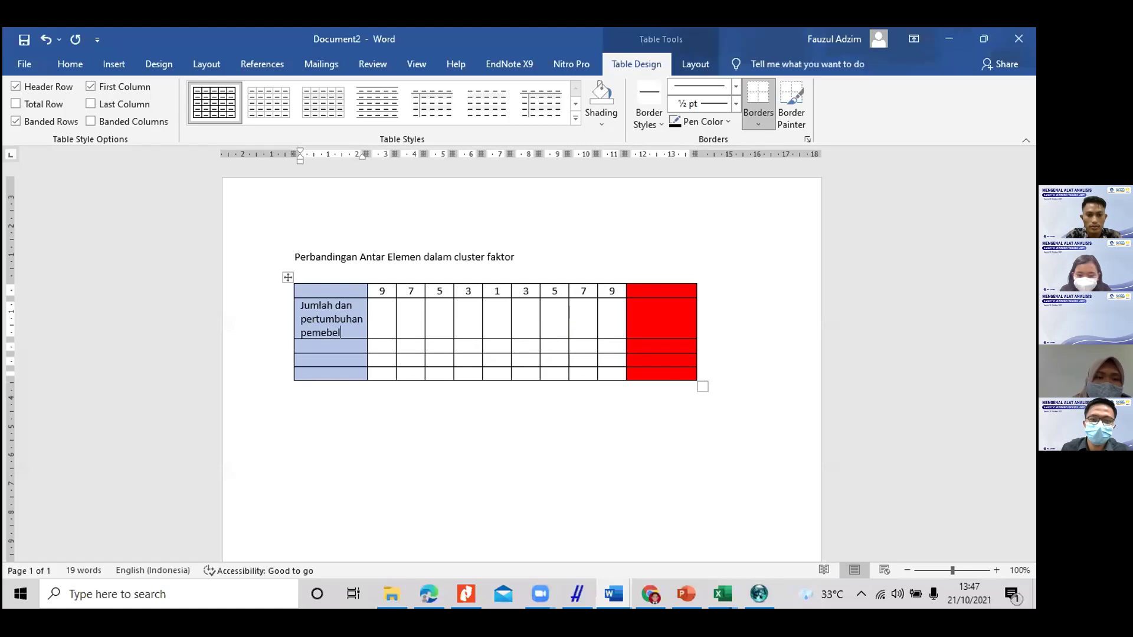
{"action": "key", "text": "BackSpace"}
{"action": "key", "text": "BackSpace"}
{"action": "key", "text": "BackSpace"}
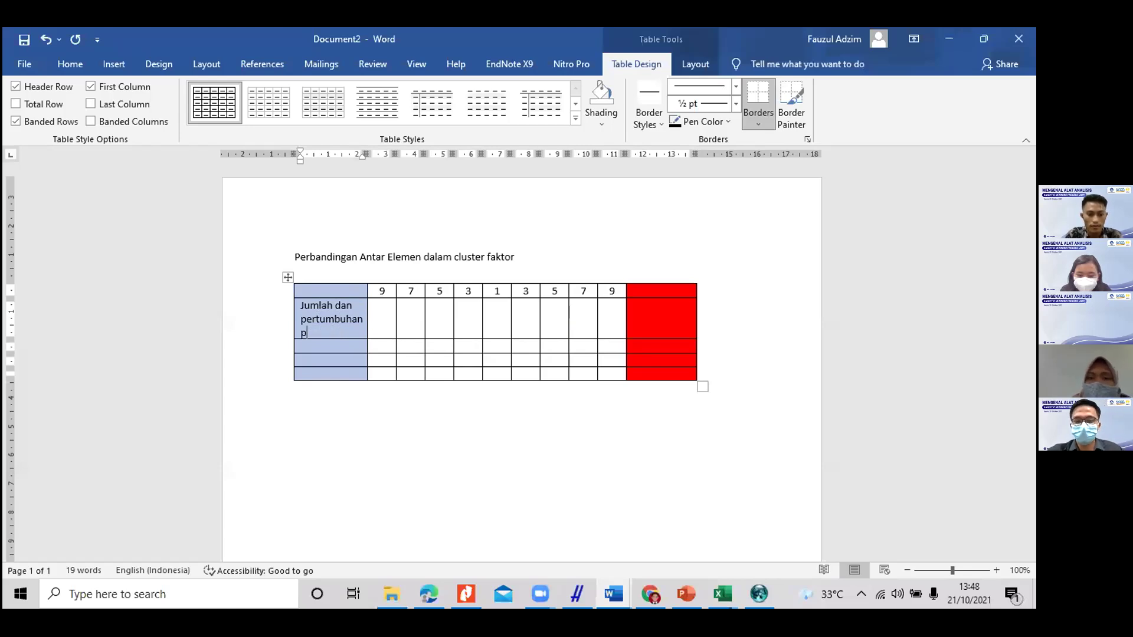
{"action": "type", "text": "elian"}
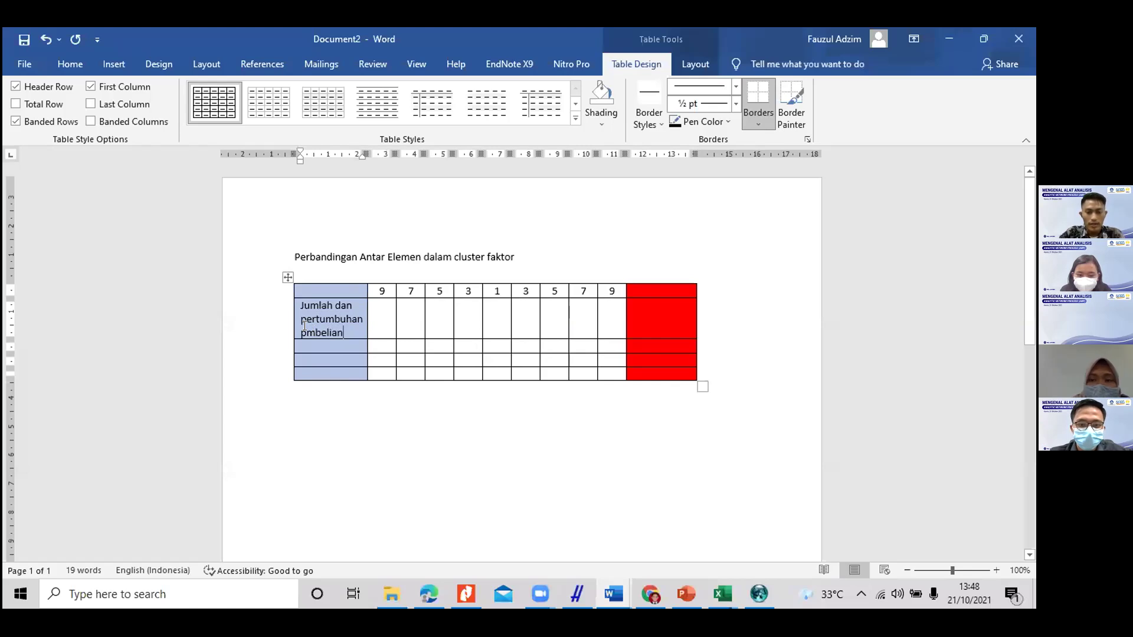
{"action": "type", "text": "e"}
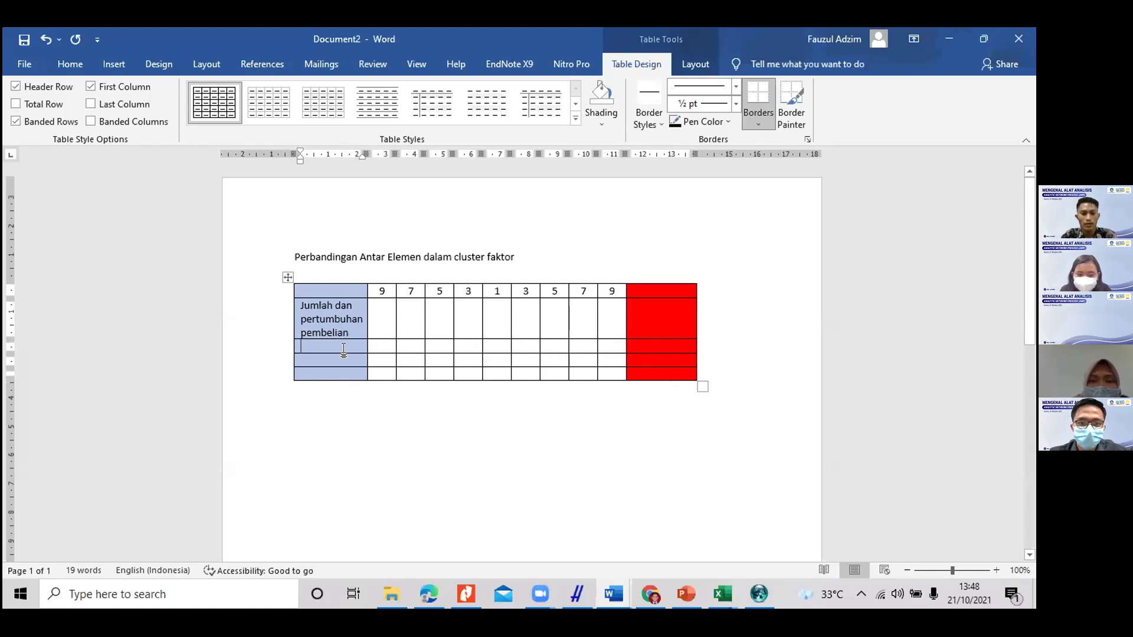
Step: Check the FAKTOR pairs in Super Decisions and copy "Jumlah dan pertumbuhan pembelian" into the next two blue cells of the Word table
{"action": "left_click", "coordinate": [759, 594]}
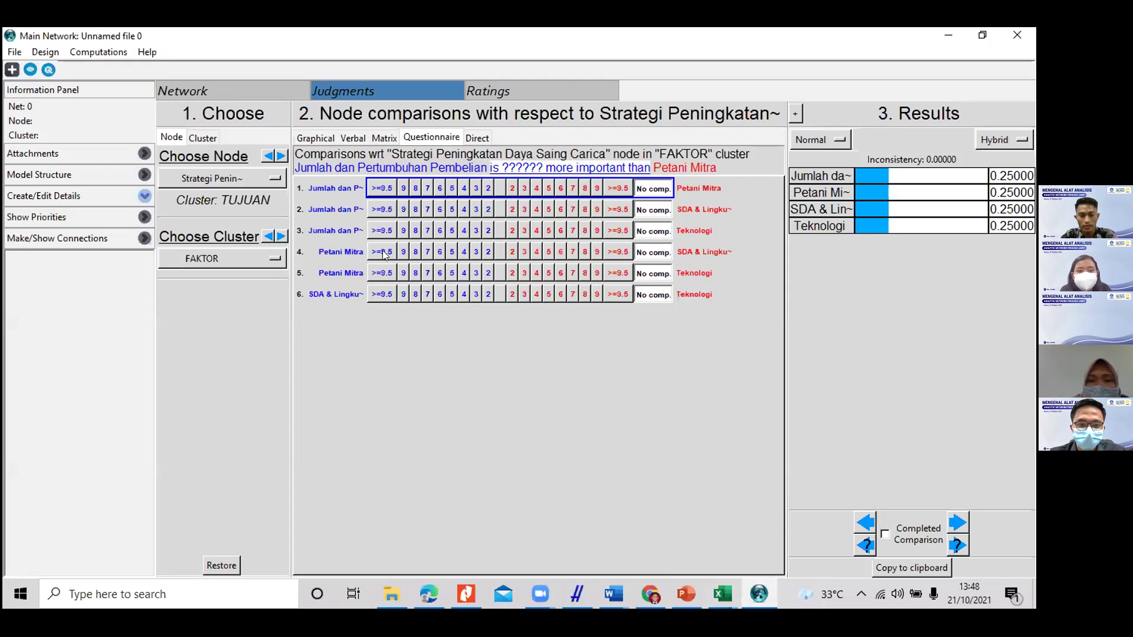
{"action": "left_click", "coordinate": [614, 593]}
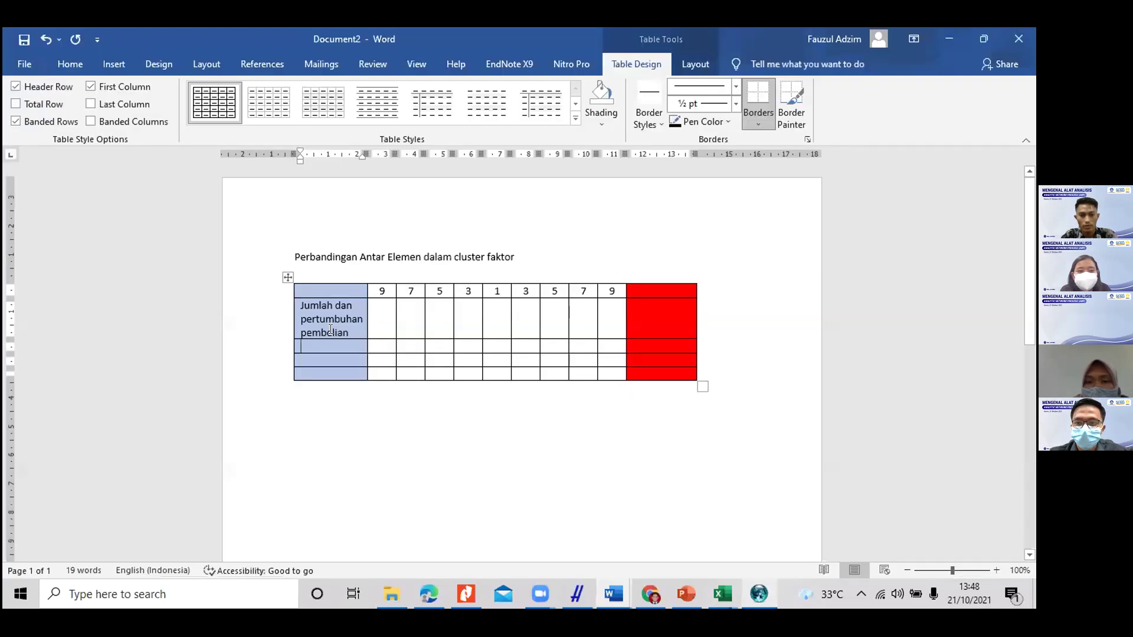
{"action": "triple_click", "coordinate": [338, 329]}
{"action": "key", "text": "ctrl+c"}
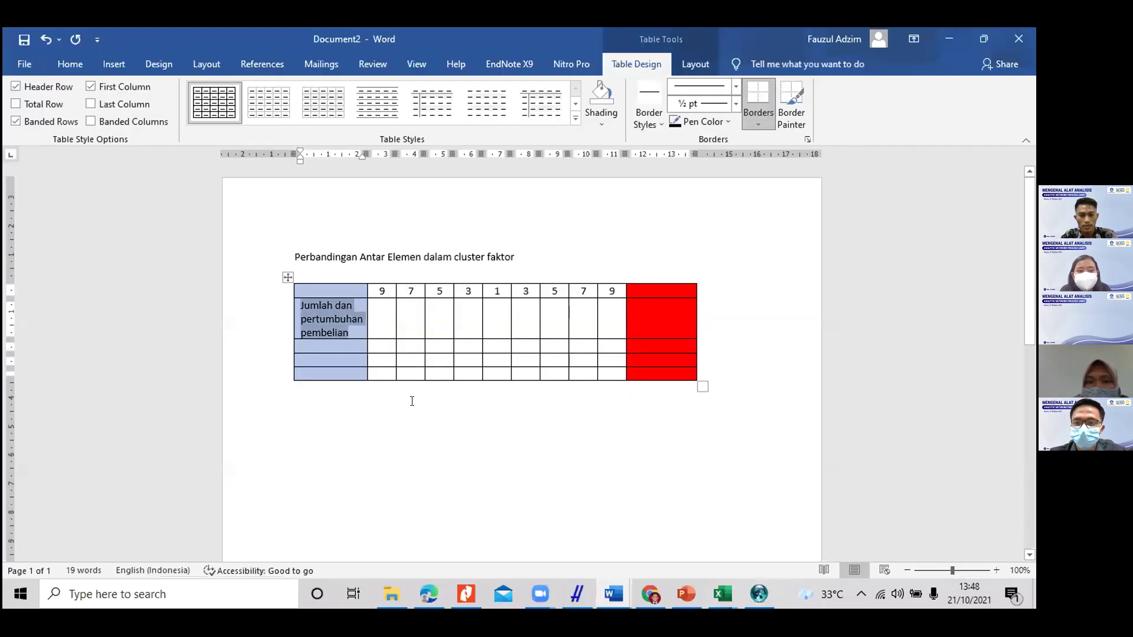
{"action": "left_click_drag", "start_coordinate": [329, 349], "coordinate": [330, 362]}
{"action": "key", "text": "ctrl+v"}
{"action": "scroll", "coordinate": [722, 497], "scroll_direction": "down", "scroll_amount": 3}
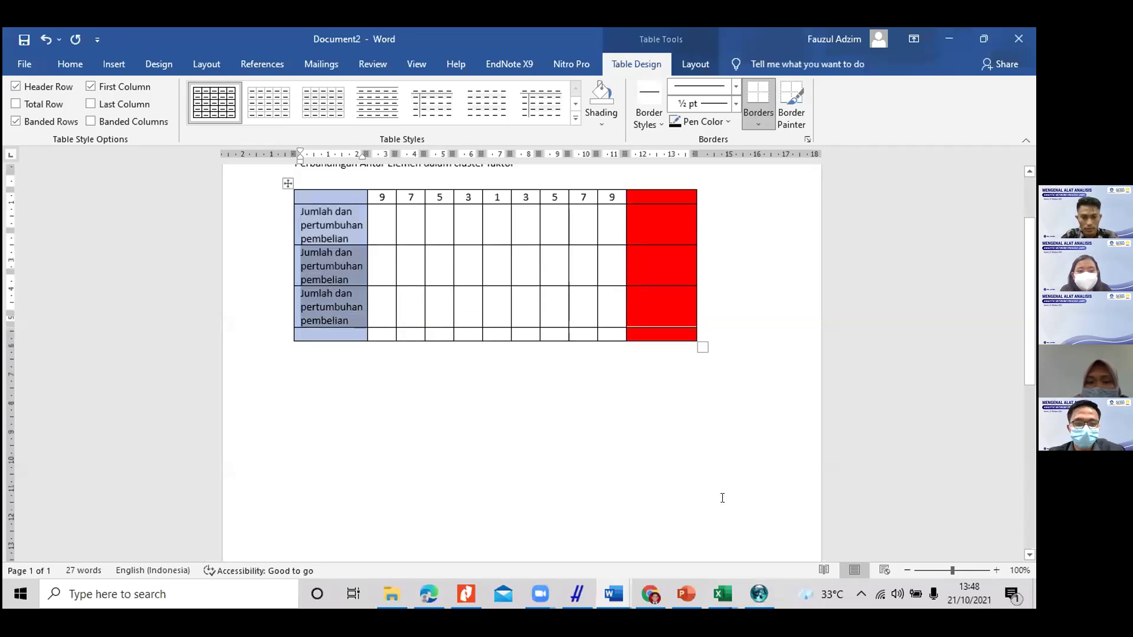
Step: Compare the table with the Super Decisions questionnaire and add two empty rows at the end of the Word table
{"action": "left_click", "coordinate": [759, 594]}
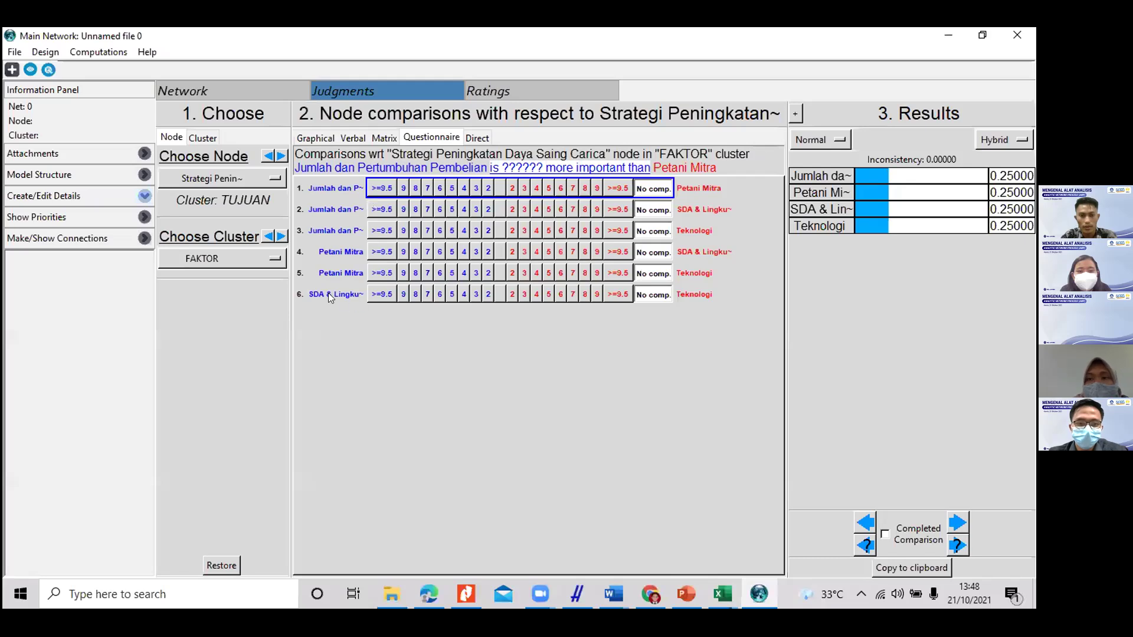
{"action": "left_click", "coordinate": [613, 594]}
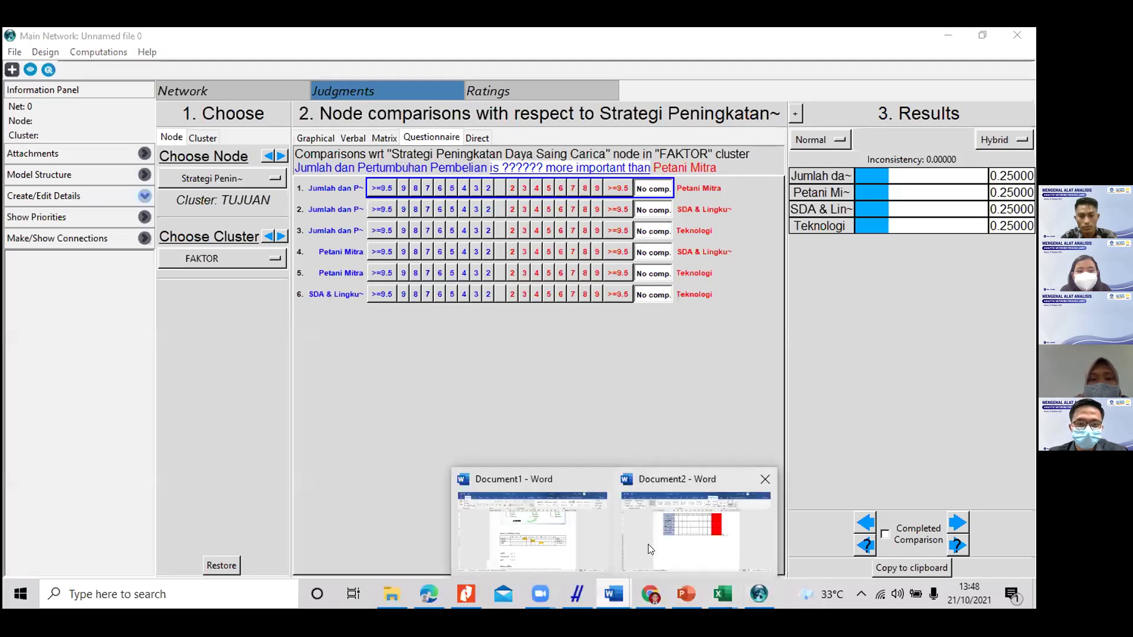
{"action": "left_click", "coordinate": [648, 544]}
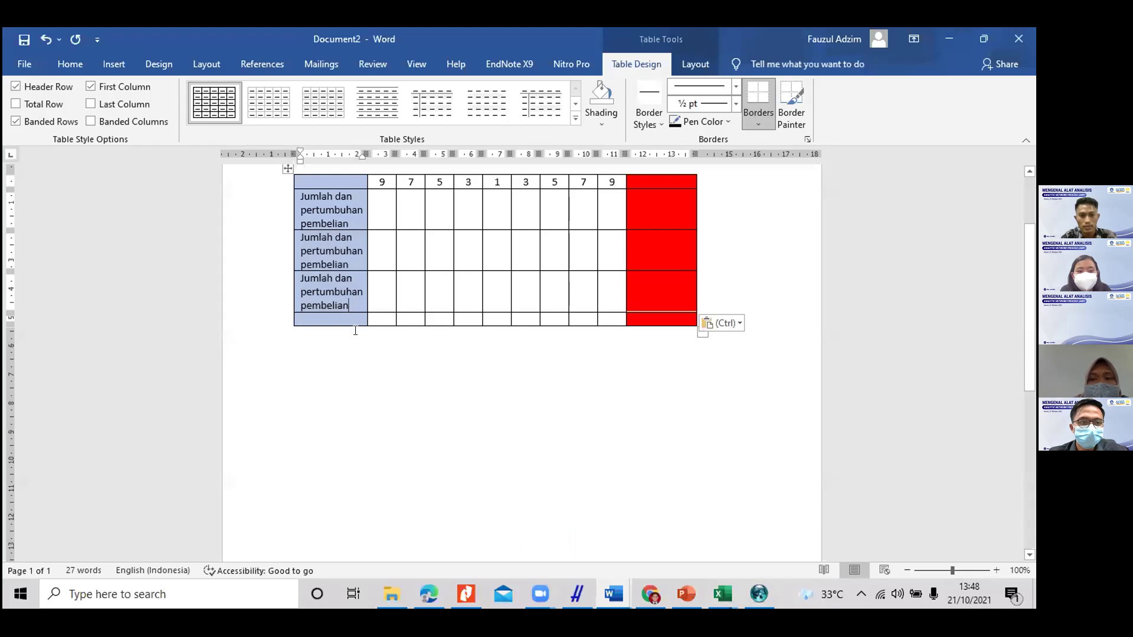
{"action": "left_click", "coordinate": [342, 323]}
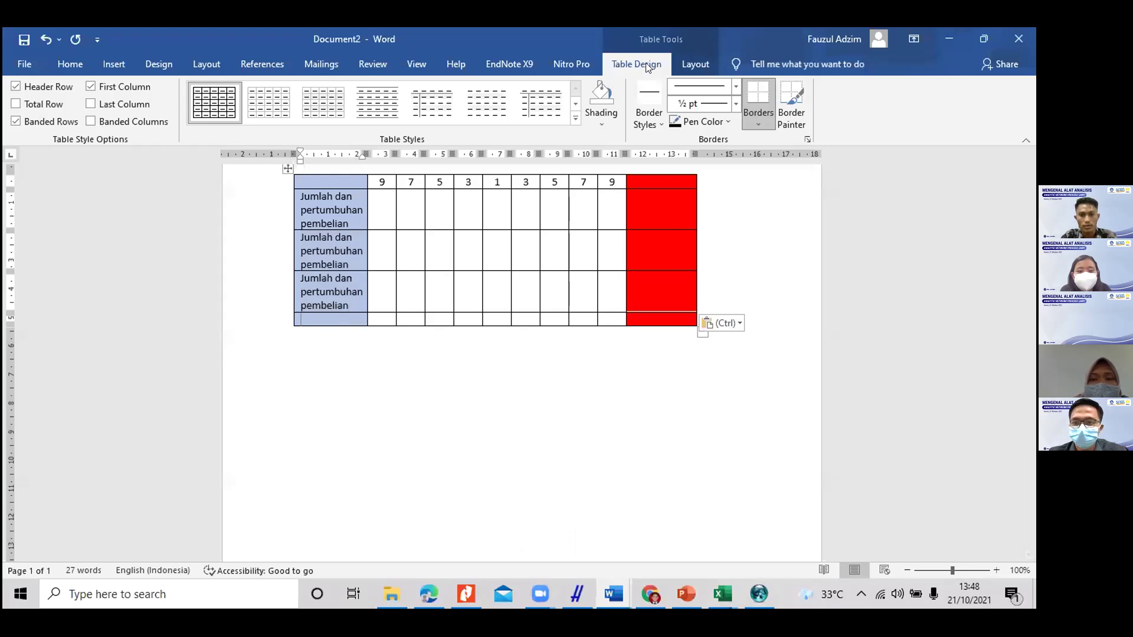
{"action": "left_click", "coordinate": [691, 65]}
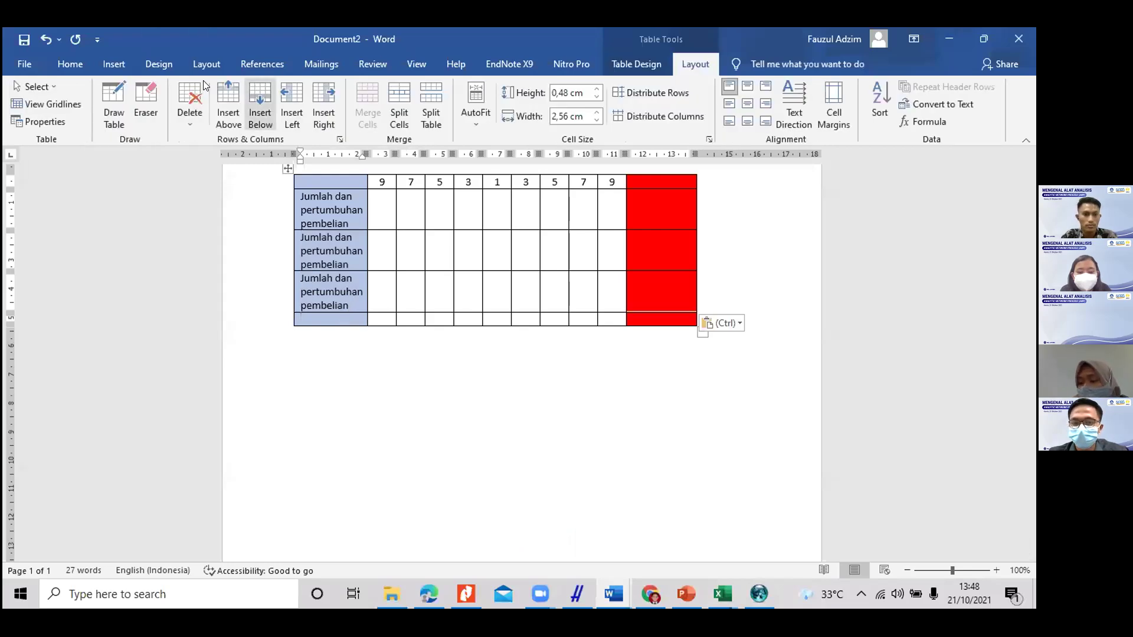
{"action": "left_click", "coordinate": [260, 103]}
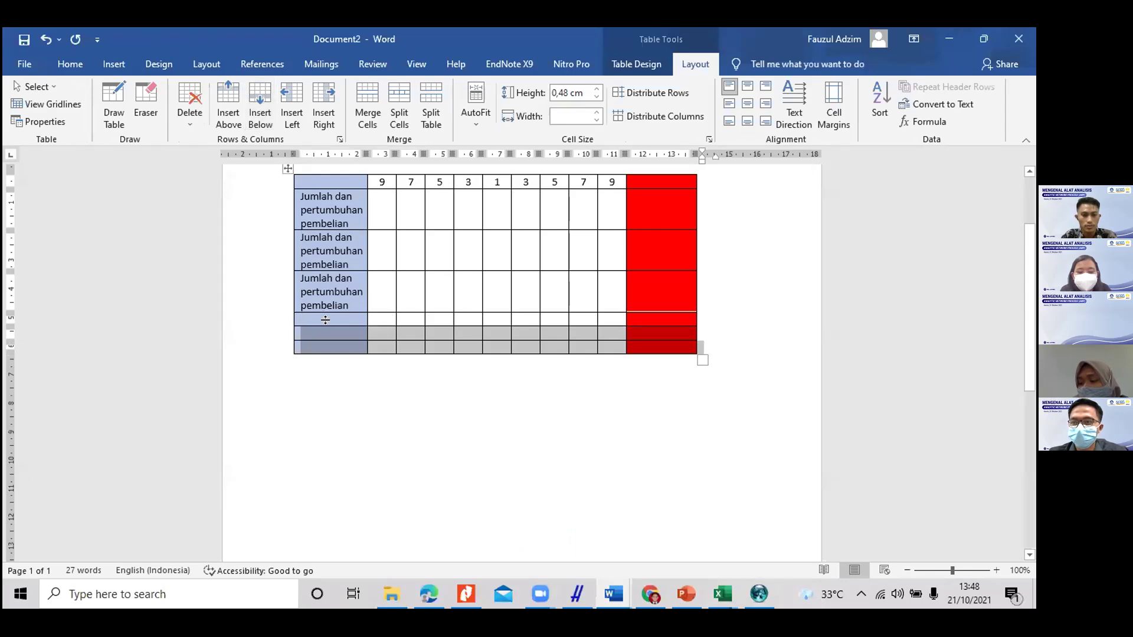
Step: Fill the remaining blue cells with "Petani Mitra" in two rows and "SDA & Lingkungan" in the last row
{"action": "left_click", "coordinate": [759, 596]}
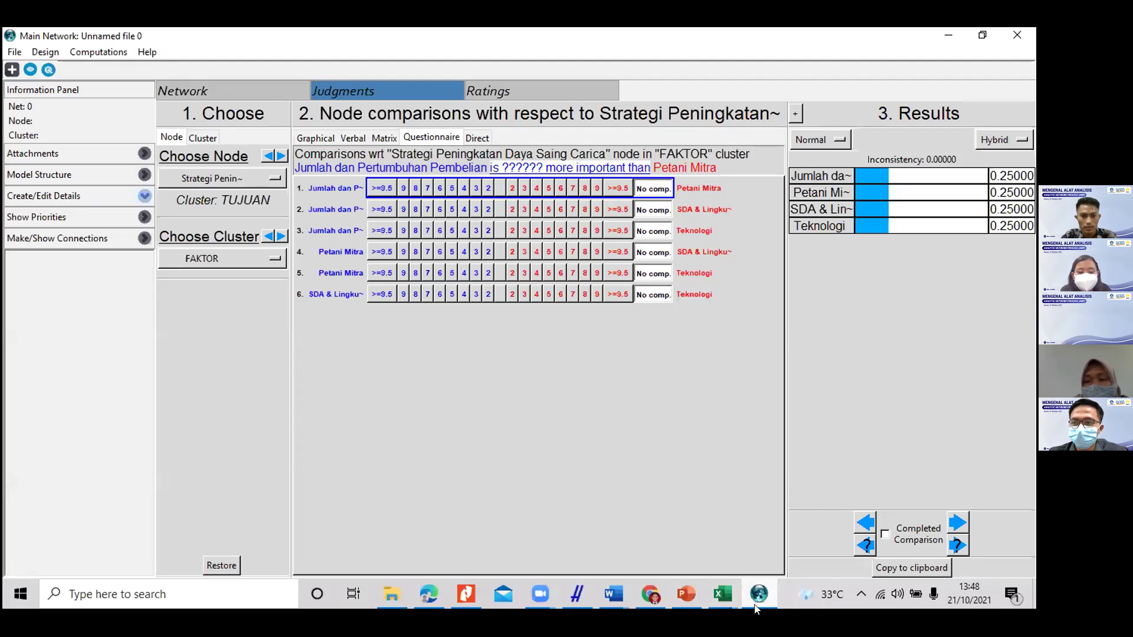
{"action": "left_click", "coordinate": [755, 610]}
{"action": "left_click", "coordinate": [315, 318]}
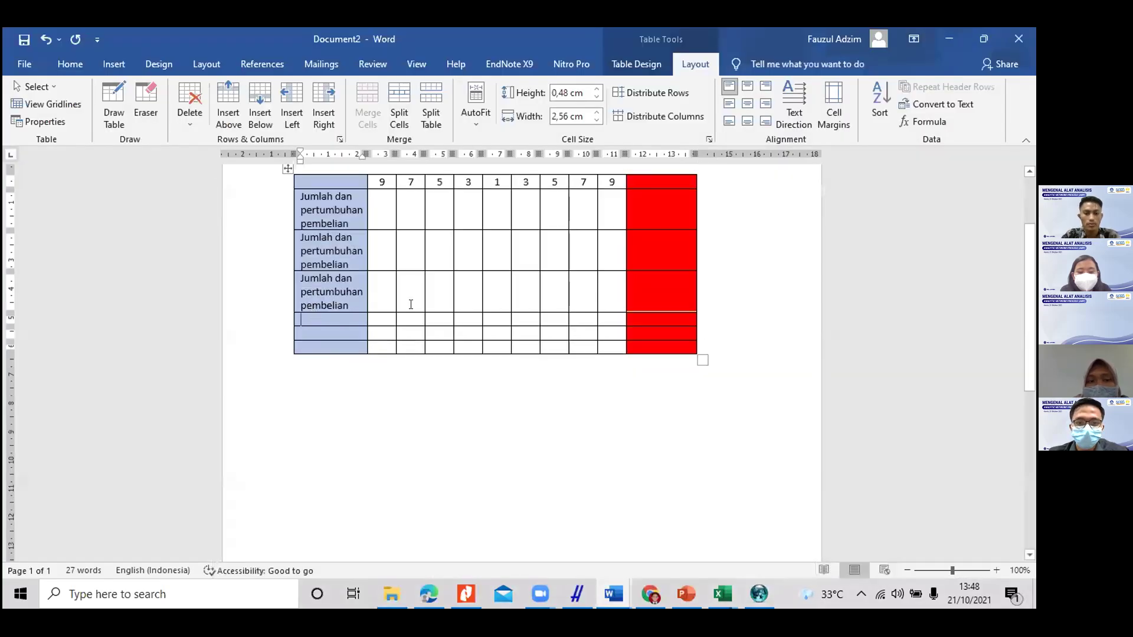
{"action": "type", "text": "Petani Mitra"}
{"action": "left_click", "coordinate": [350, 329]}
{"action": "type", "text": "Petani Mitra"}
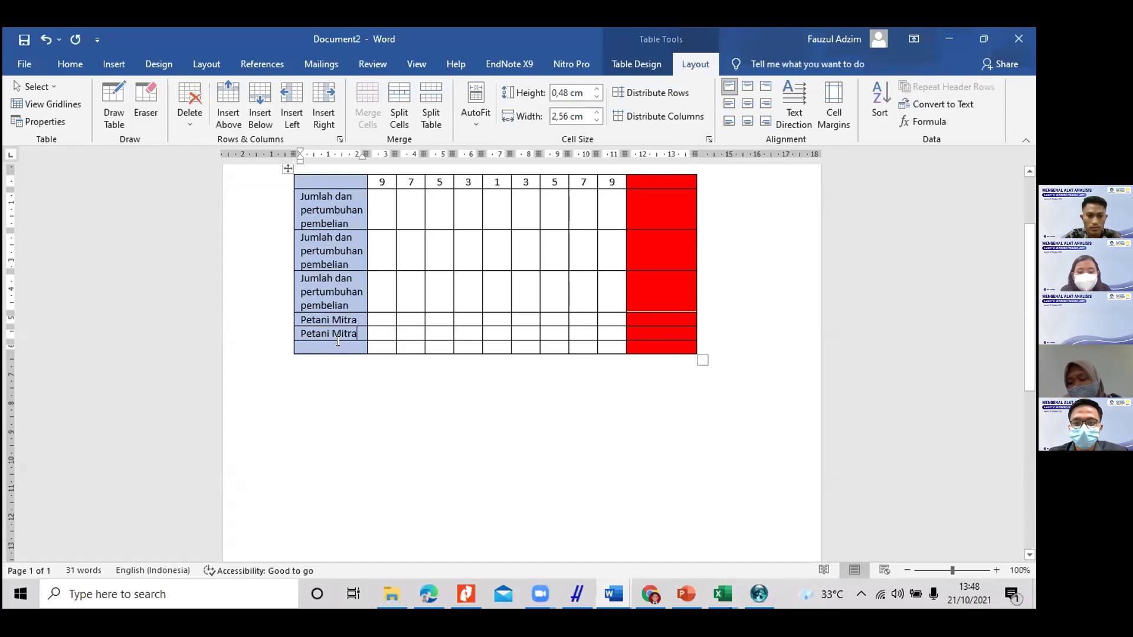
{"action": "type", "text": "SDA & "}
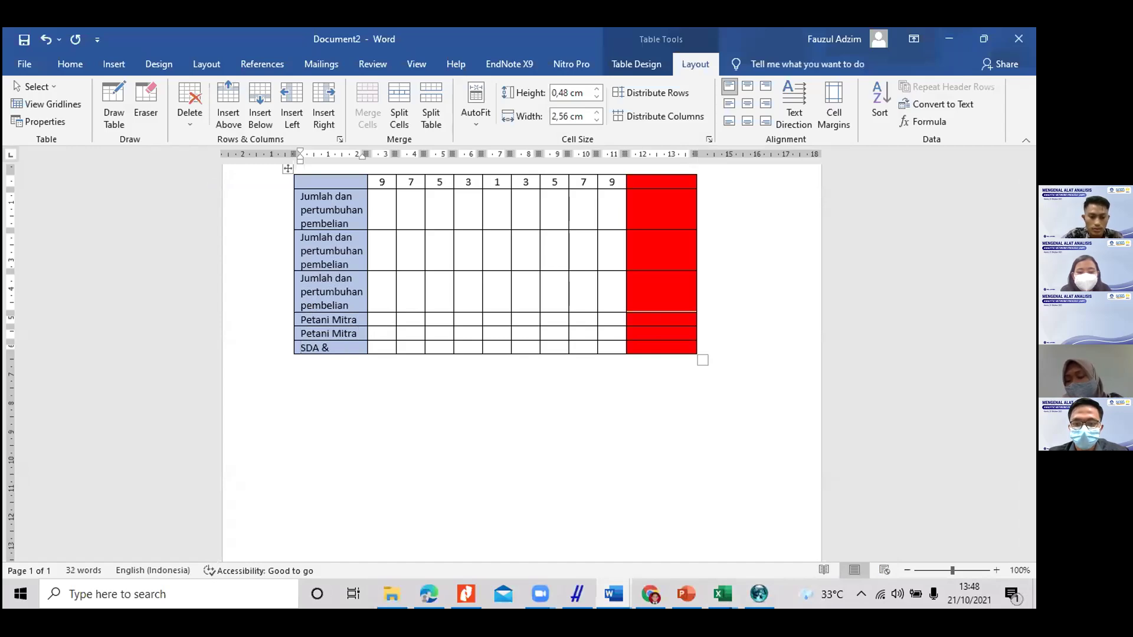
{"action": "type", "text": "Lingkungan"}
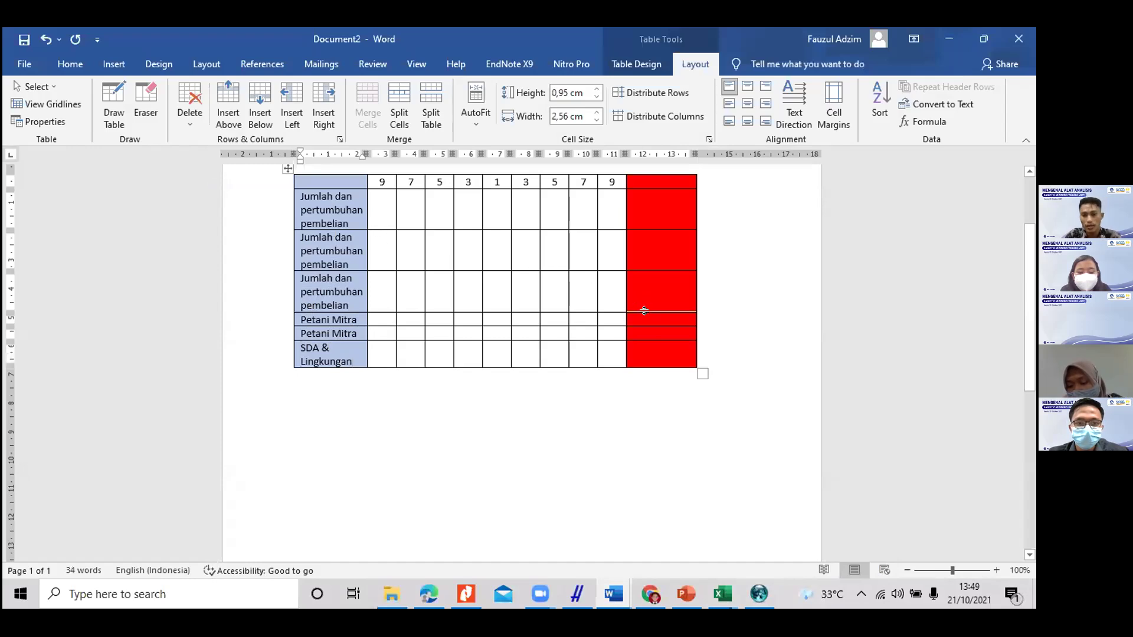
Step: Examine the FAKTOR comparison pairs in Super Decisions and the Faktor elements on the MEMBUAT MODEL slide in PowerPoint
{"action": "left_click", "coordinate": [649, 285]}
{"action": "left_click", "coordinate": [757, 597]}
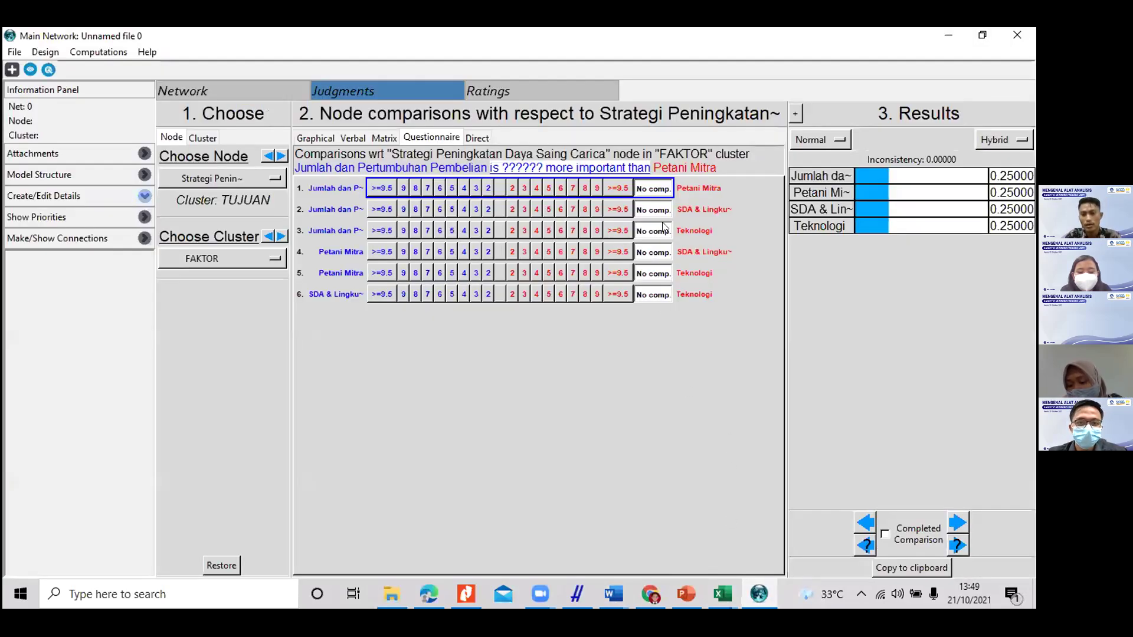
{"action": "mouse_move", "coordinate": [675, 591]}
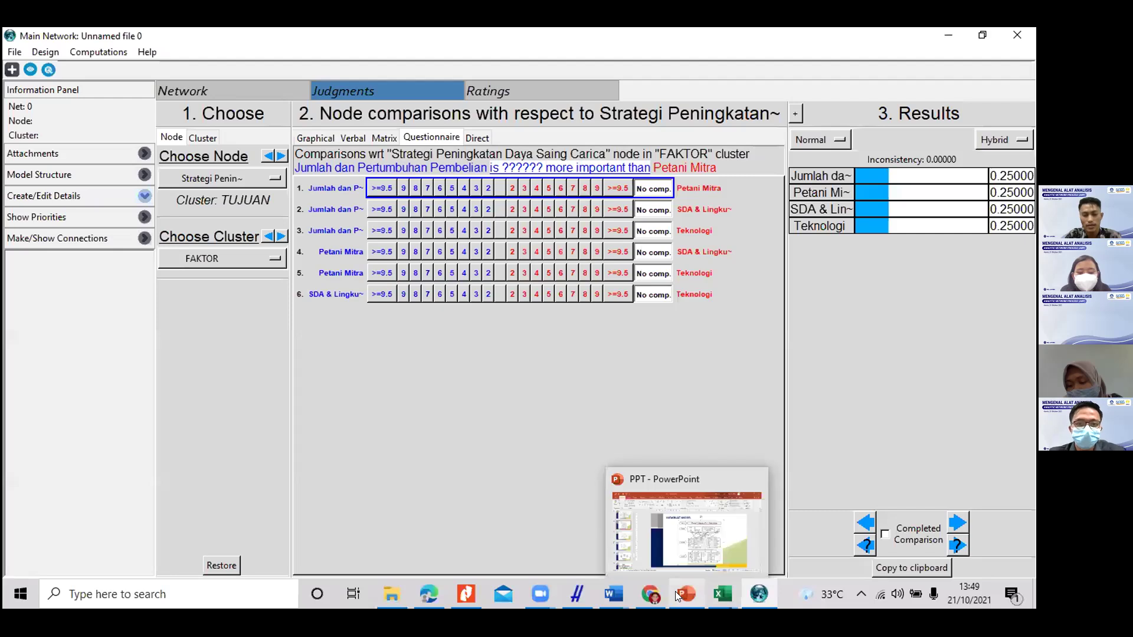
{"action": "left_click", "coordinate": [675, 549]}
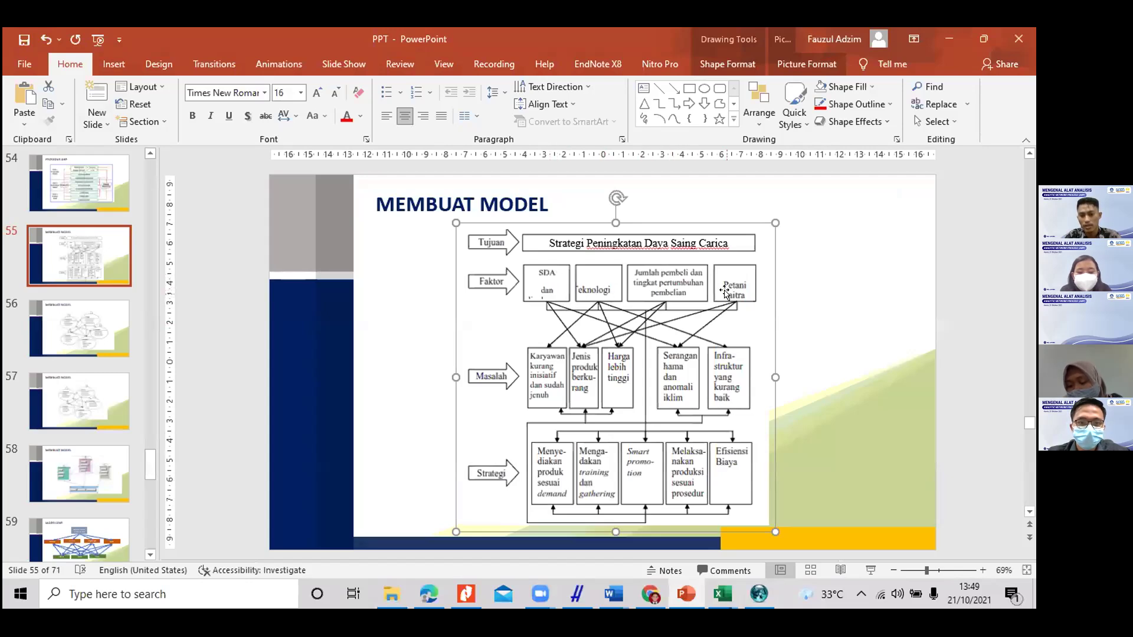
{"action": "left_click", "coordinate": [590, 283]}
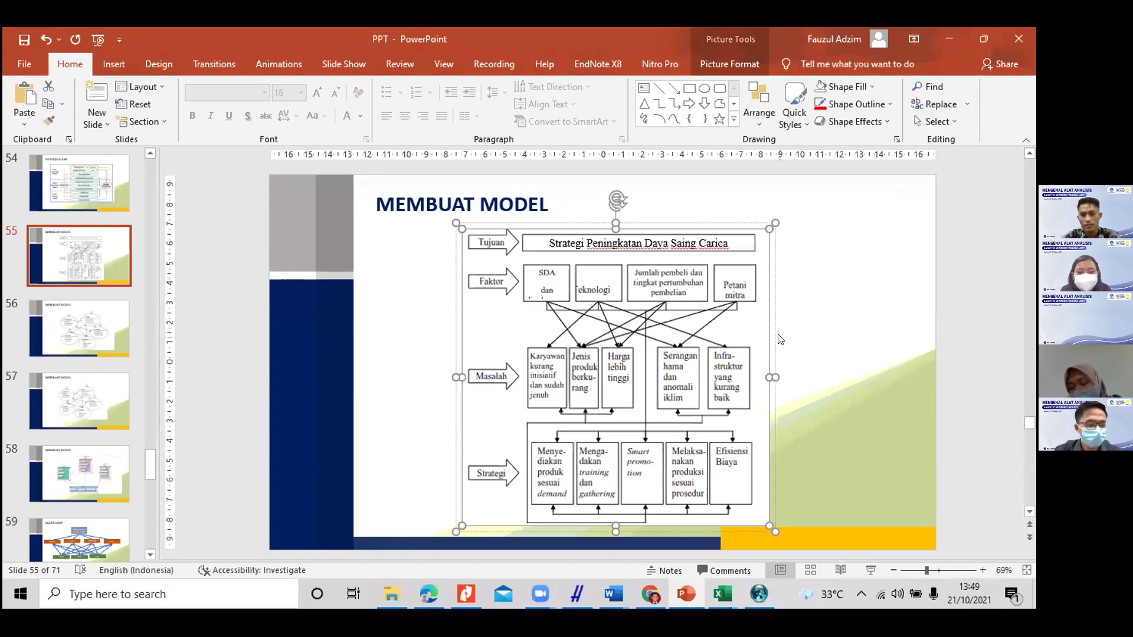
{"action": "left_click", "coordinate": [761, 606]}
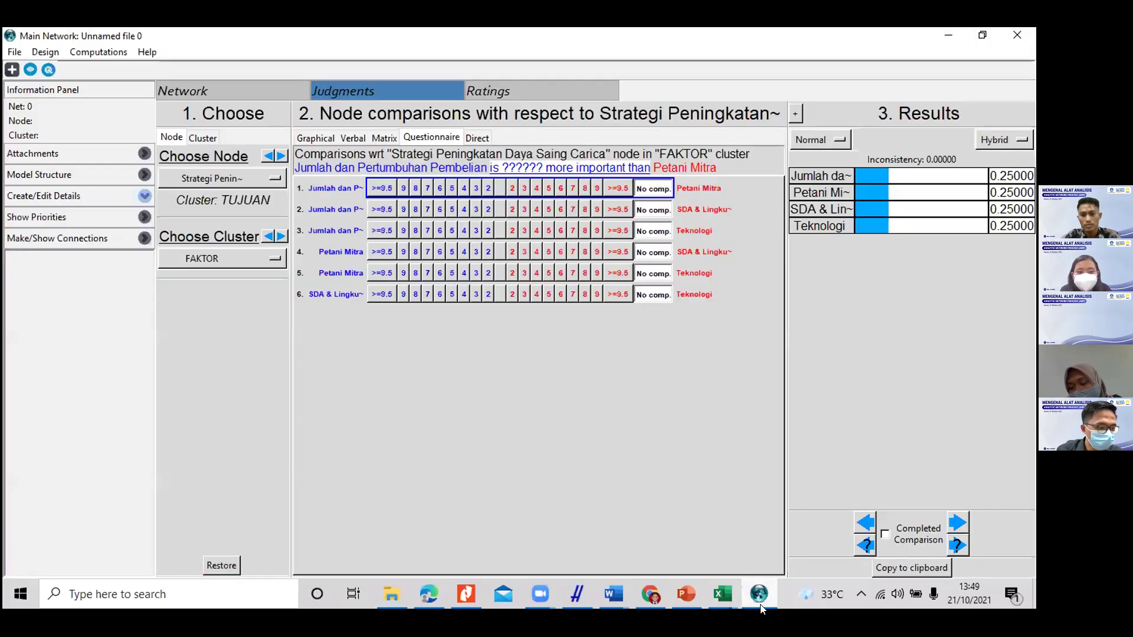
{"action": "left_click", "coordinate": [759, 594]}
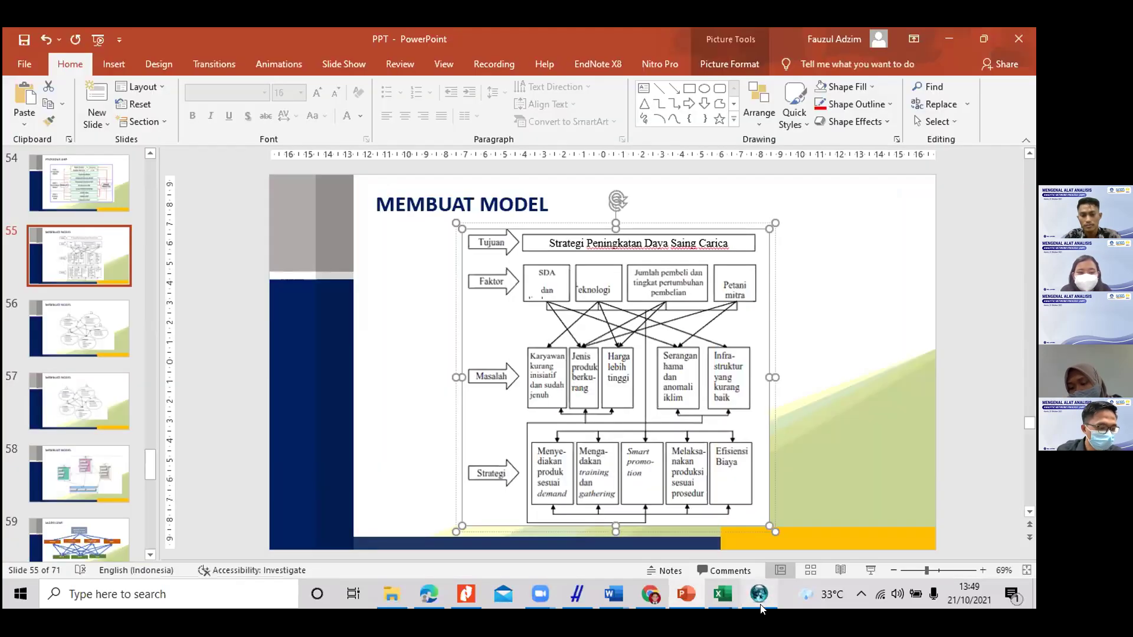
{"action": "left_click", "coordinate": [760, 594]}
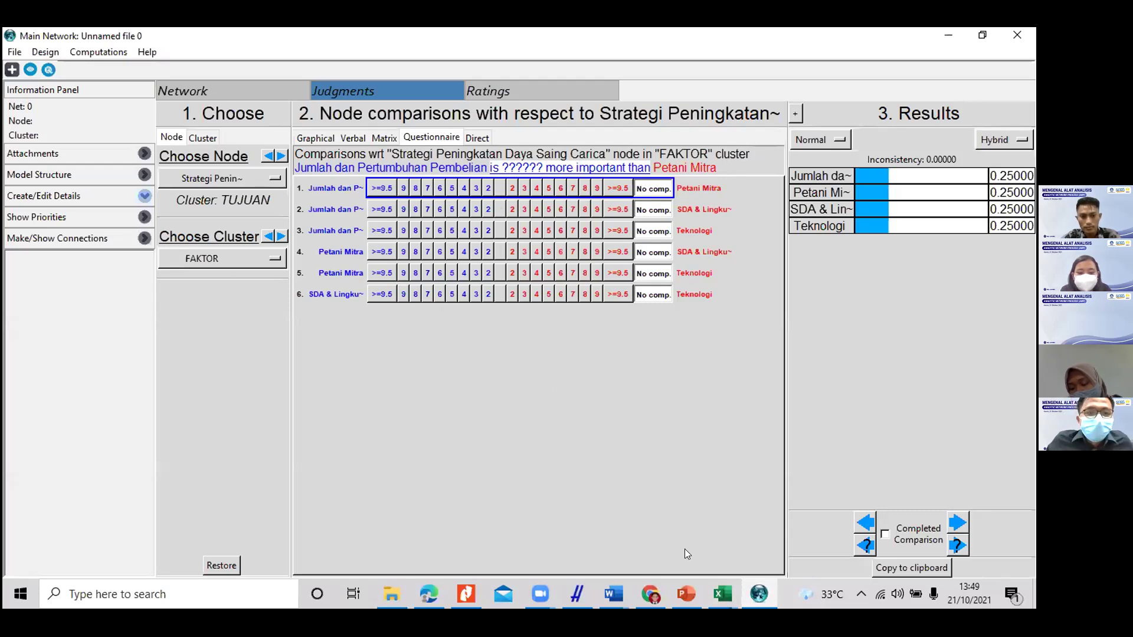
Step: Switch to Document2 in Word and enter "Petani Mitra" in the red column's first row below the header
{"action": "mouse_move", "coordinate": [623, 586]}
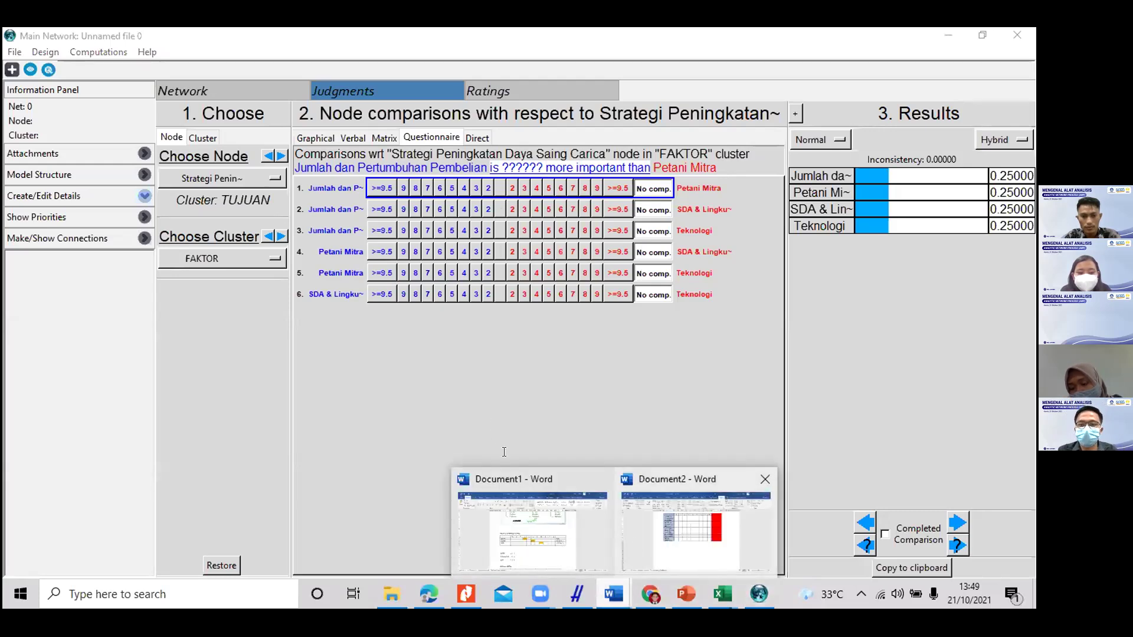
{"action": "left_click", "coordinate": [696, 528]}
{"action": "key", "text": "alt+Tab"}
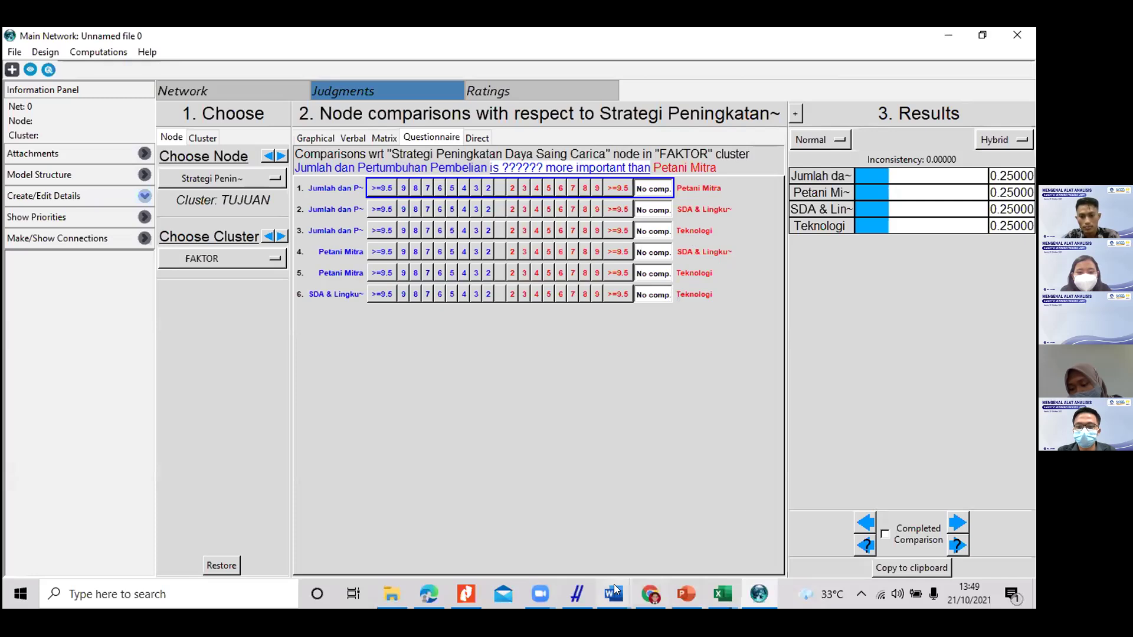
{"action": "mouse_move", "coordinate": [614, 593]}
{"action": "left_click", "coordinate": [687, 546]}
{"action": "left_click", "coordinate": [662, 203]}
{"action": "type", "text": "Petani Mitra"}
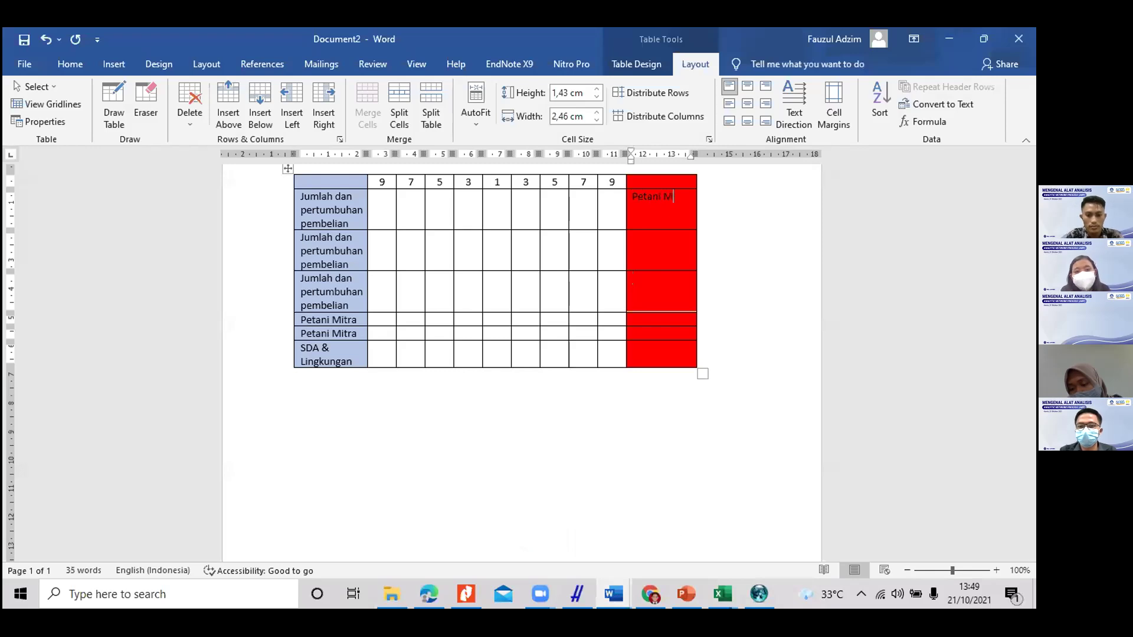
Step: Check the second FAKTOR pair in Super Decisions and copy "SDA & Lingkungan" from the blue column into the second red cell below the header
{"action": "left_click", "coordinate": [757, 592]}
{"action": "key", "text": "alt+Tab"}
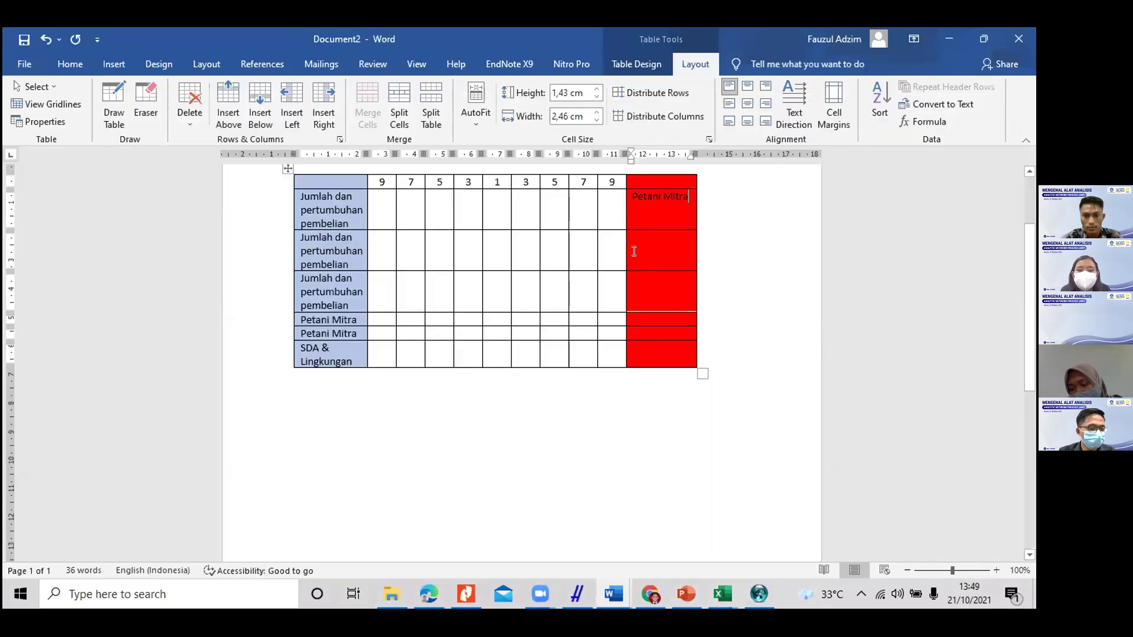
{"action": "triple_click", "coordinate": [319, 349]}
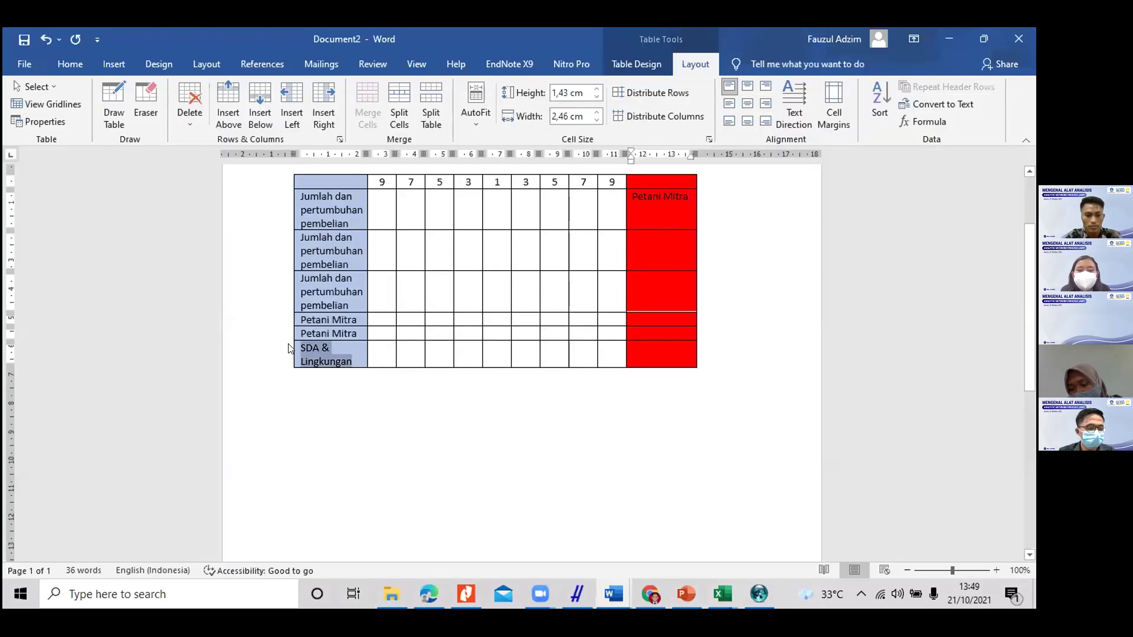
{"action": "key", "text": "ctrl+c"}
{"action": "left_click", "coordinate": [640, 260]}
{"action": "key", "text": "ctrl+v"}
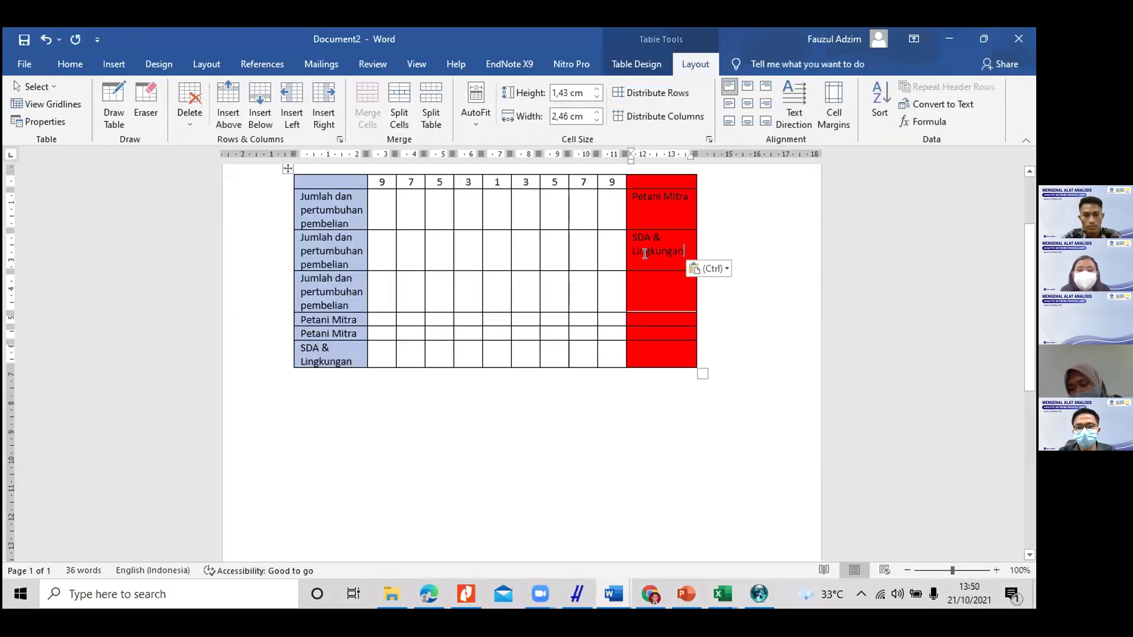
{"action": "key", "text": "ctrl"}
{"action": "key", "text": "Escape"}
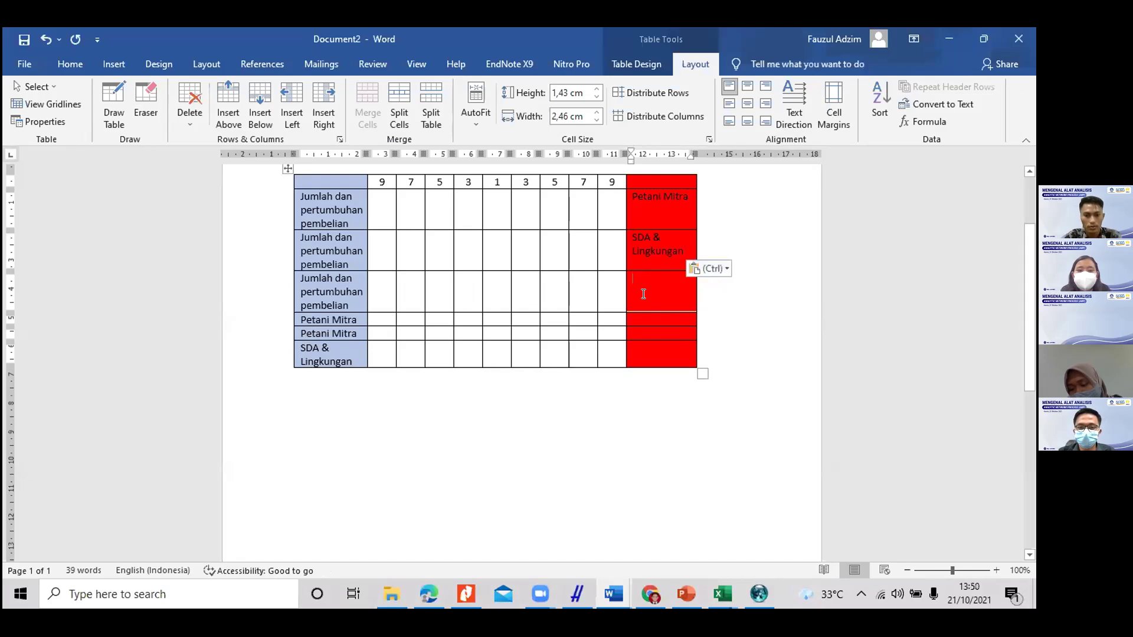
Step: Enter "Teknologi" in the third red cell below the header and paste "SDA & Lingkungan" into the fourth
{"action": "type", "text": "Tekn"}
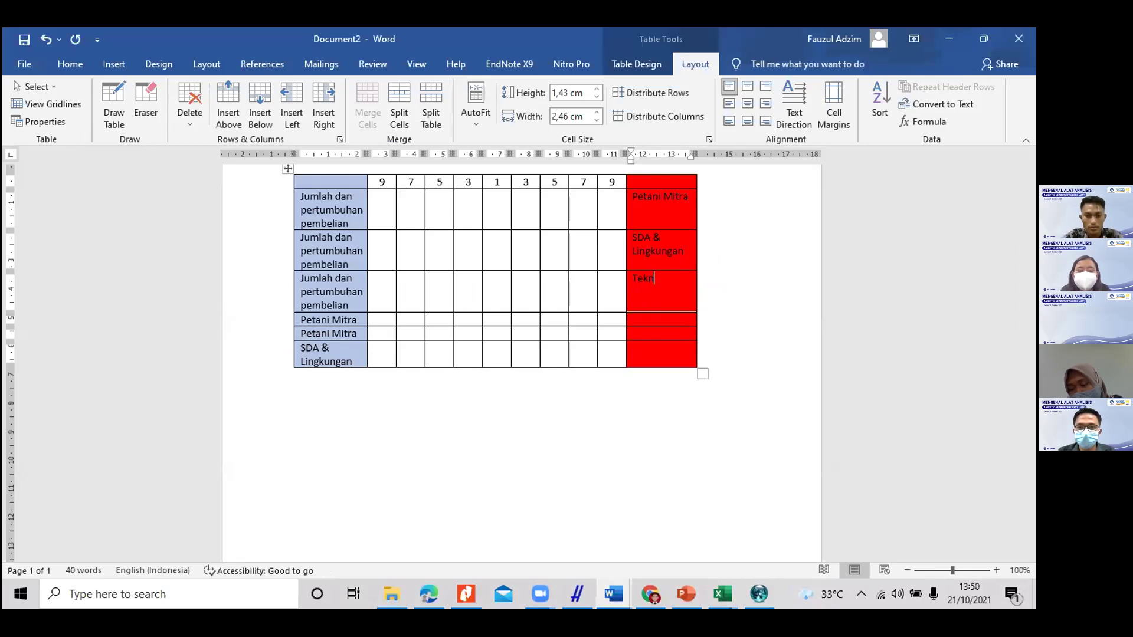
{"action": "type", "text": "ologi"}
{"action": "left_click", "coordinate": [637, 321]}
{"action": "key", "text": "ctrl+v"}
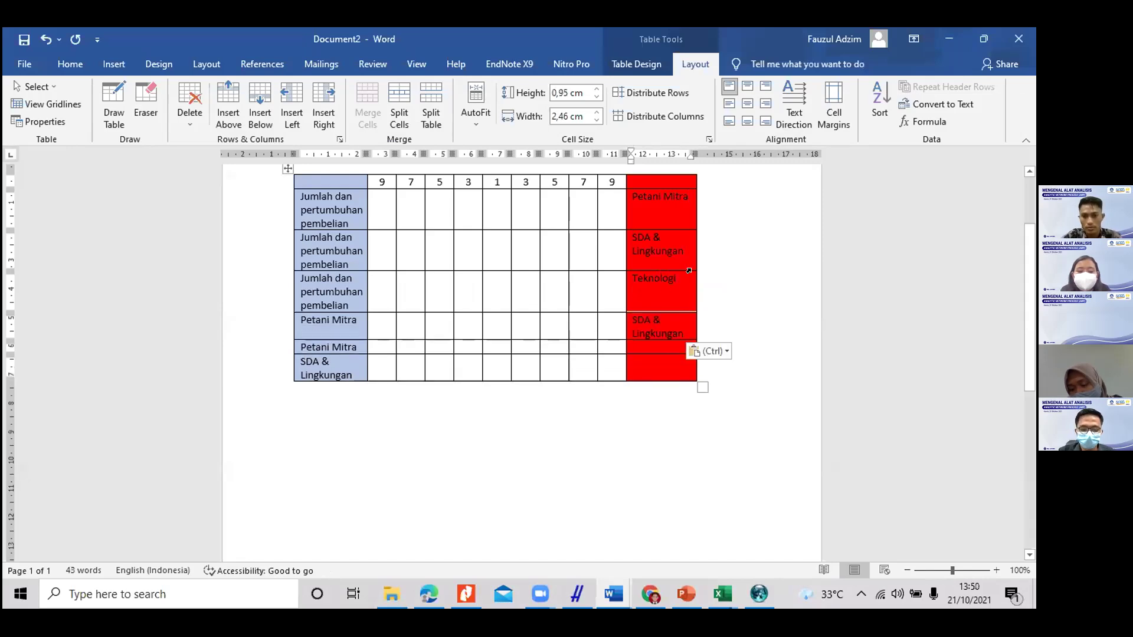
Step: Copy "Teknologi" into the last two red cells and switch to Super Decisions to compare the pairs
{"action": "left_click_drag", "start_coordinate": [677, 282], "coordinate": [639, 283]}
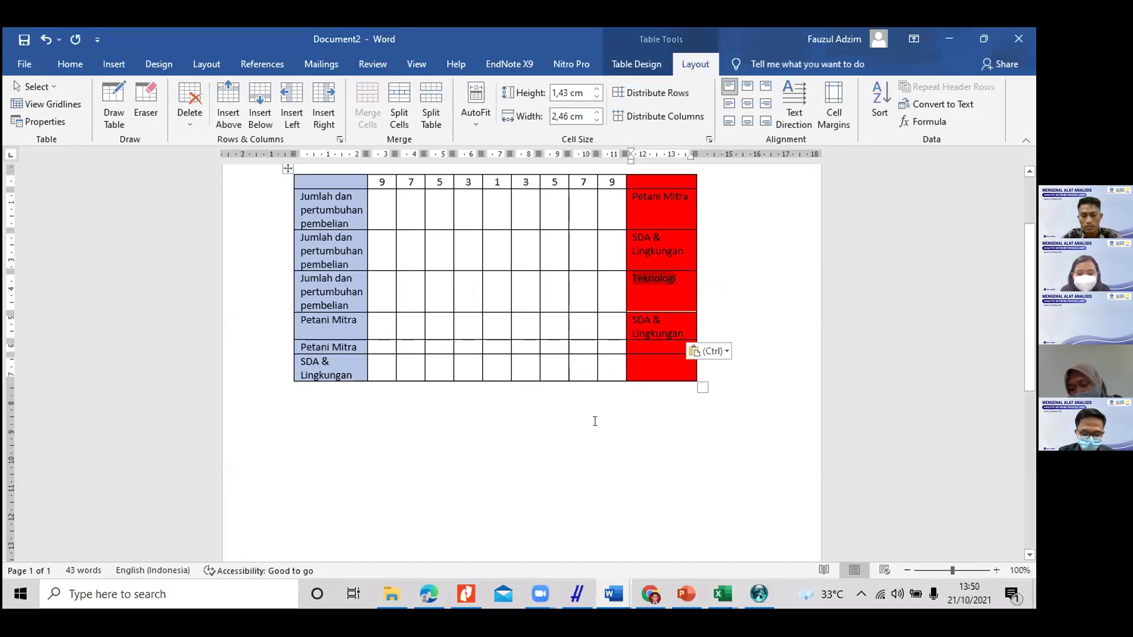
{"action": "key", "text": "ctrl+c"}
{"action": "left_click", "coordinate": [637, 348]}
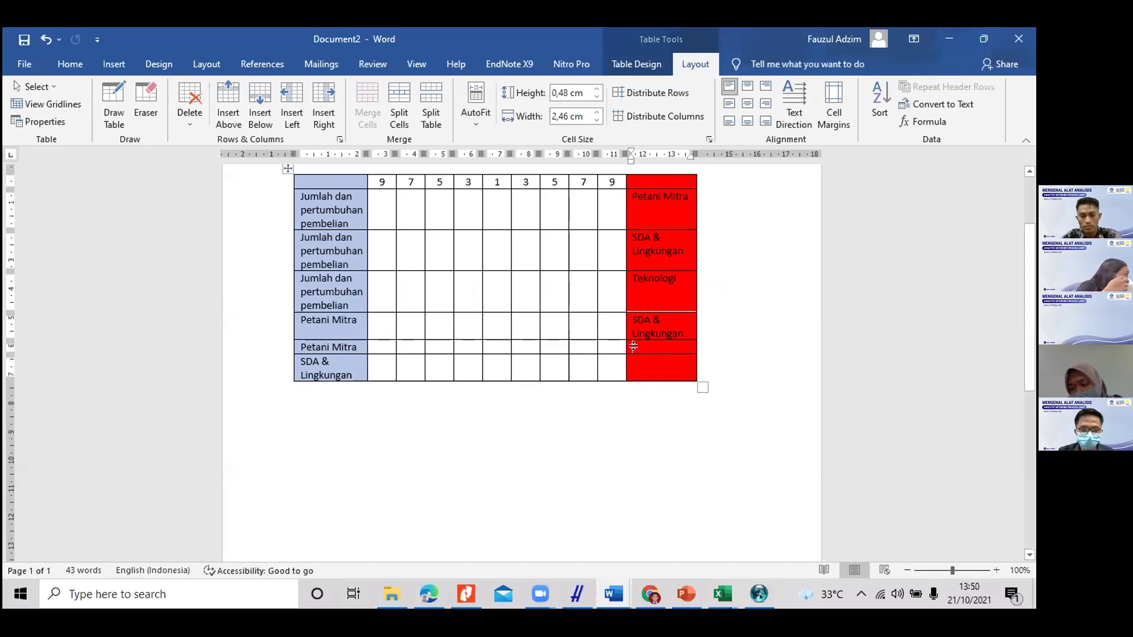
{"action": "key", "text": "ctrl+v"}
{"action": "left_click", "coordinate": [642, 363]}
{"action": "key", "text": "ctrl+v"}
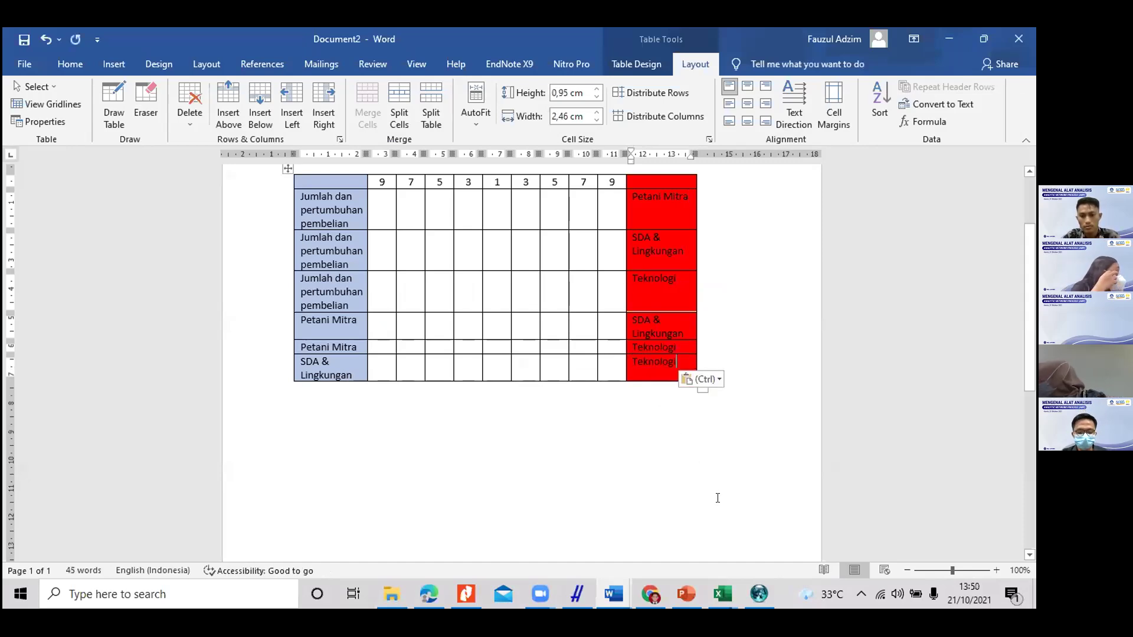
{"action": "left_click", "coordinate": [758, 592]}
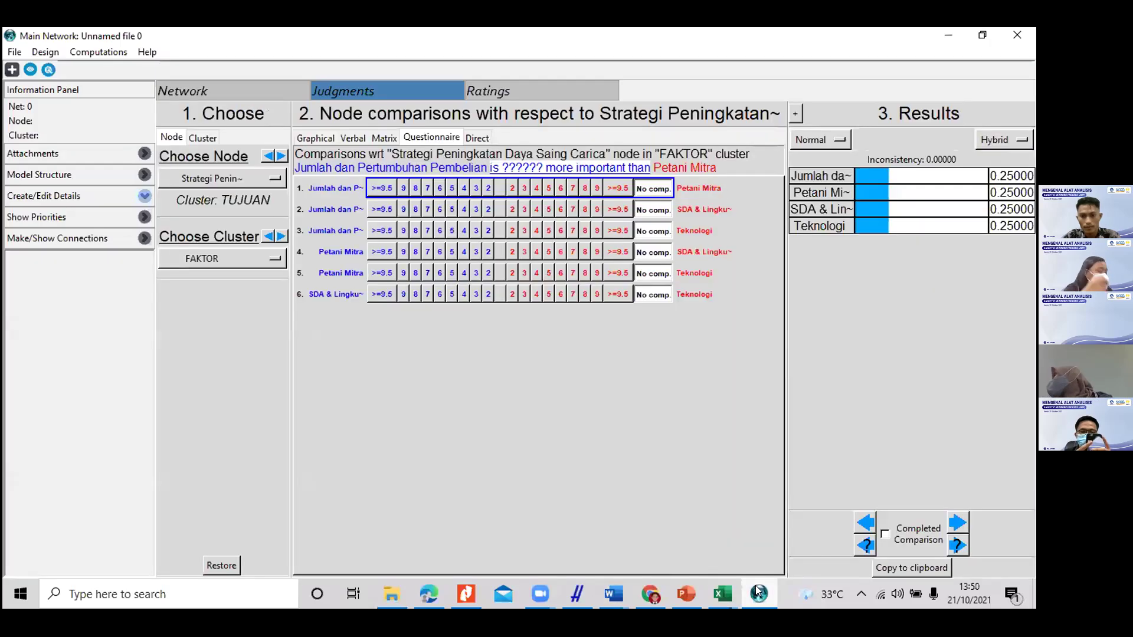
Step: Switch to Word and make the heading "Perbandingan Antar Elemen dalam cluster faktor" above the comparison table bold
{"action": "left_click", "coordinate": [758, 592]}
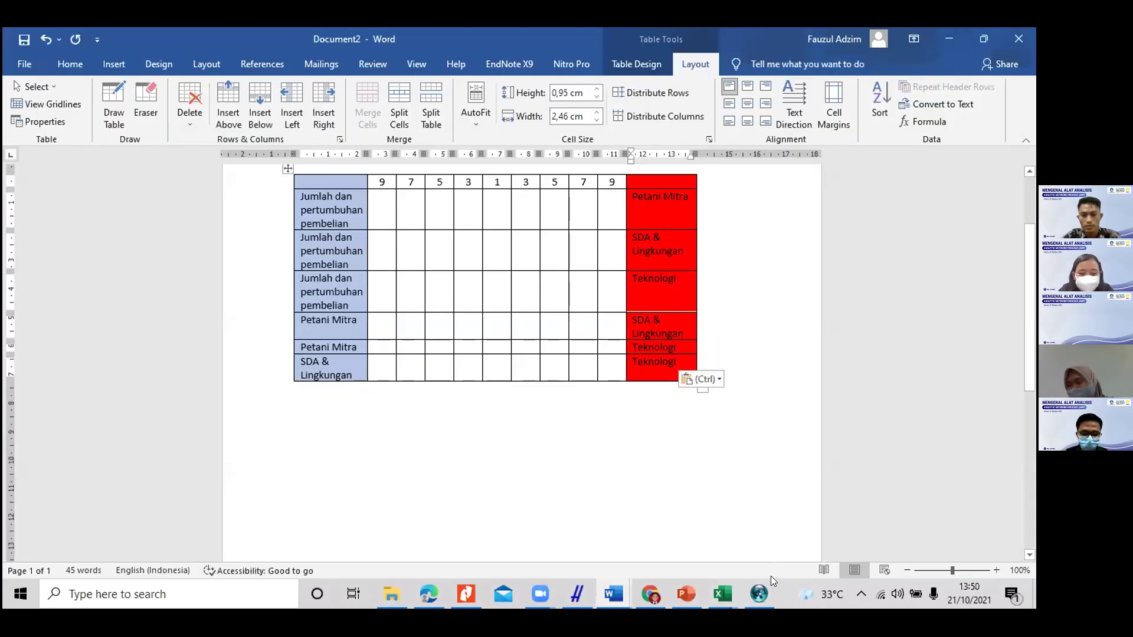
{"action": "left_click", "coordinate": [759, 593]}
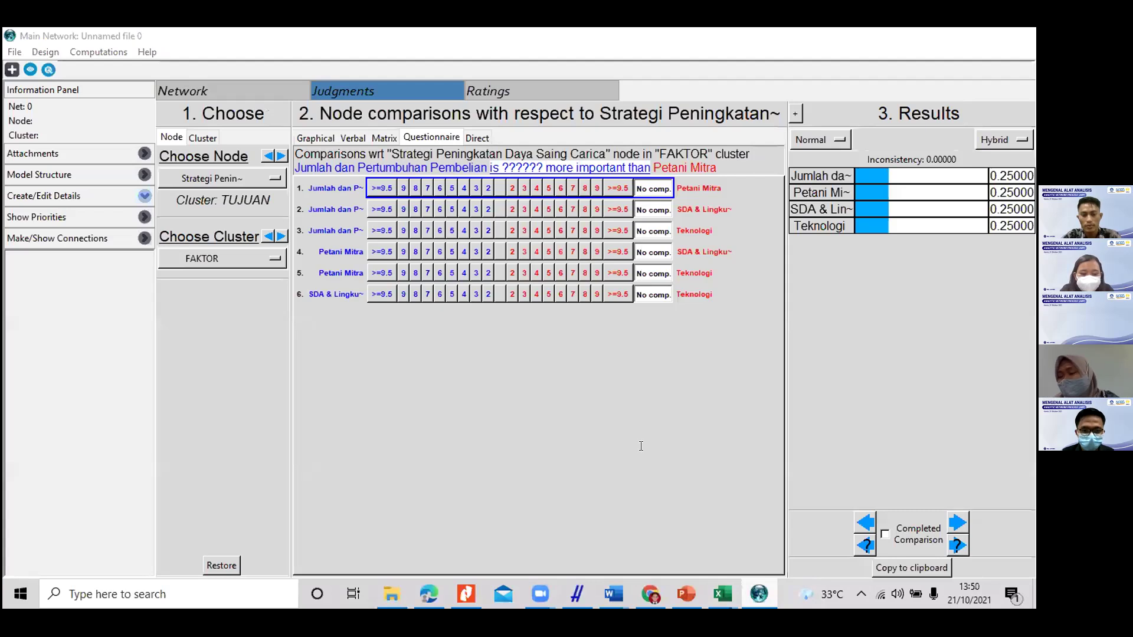
{"action": "left_click", "coordinate": [759, 594]}
{"action": "scroll", "coordinate": [449, 295], "scroll_direction": "up", "scroll_amount": 3}
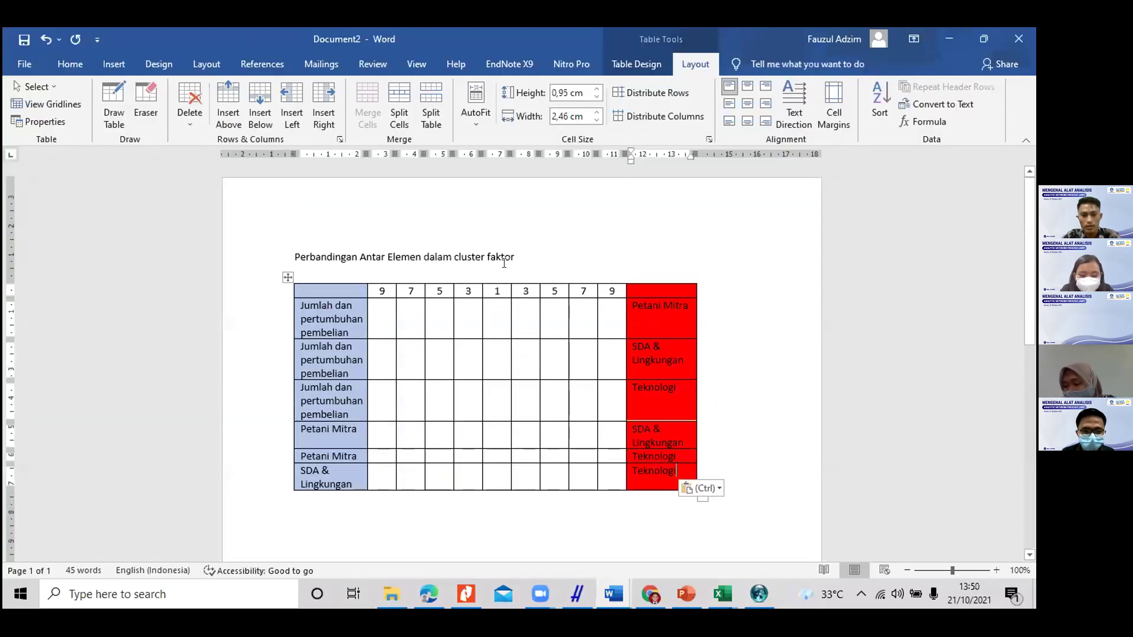
{"action": "left_click_drag", "start_coordinate": [516, 257], "coordinate": [253, 256]}
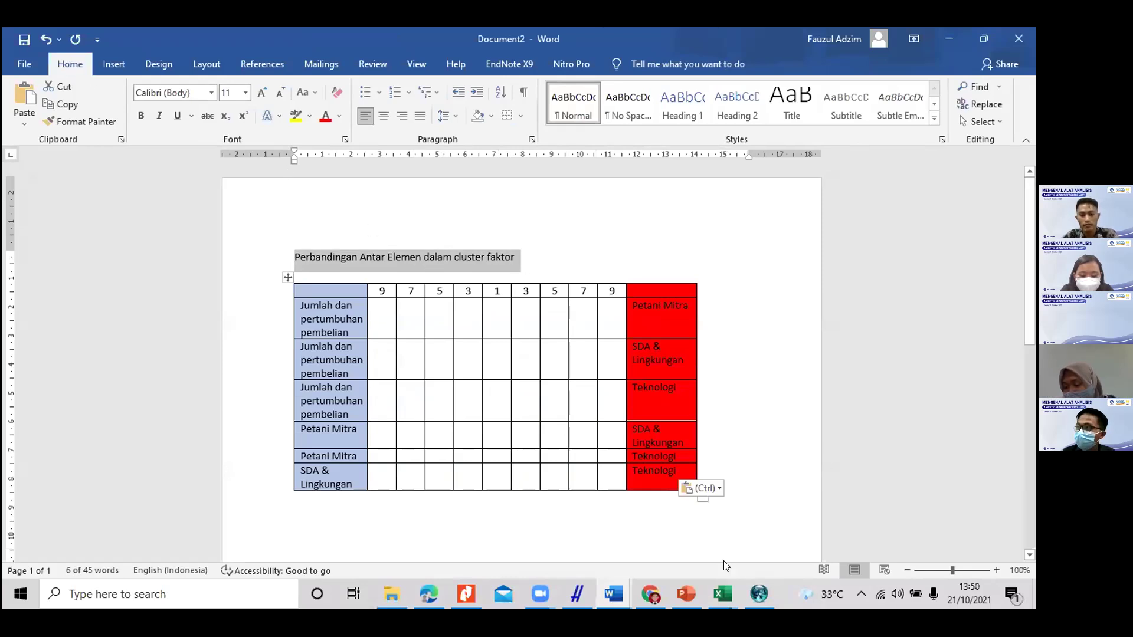
{"action": "key", "text": "alt+Tab"}
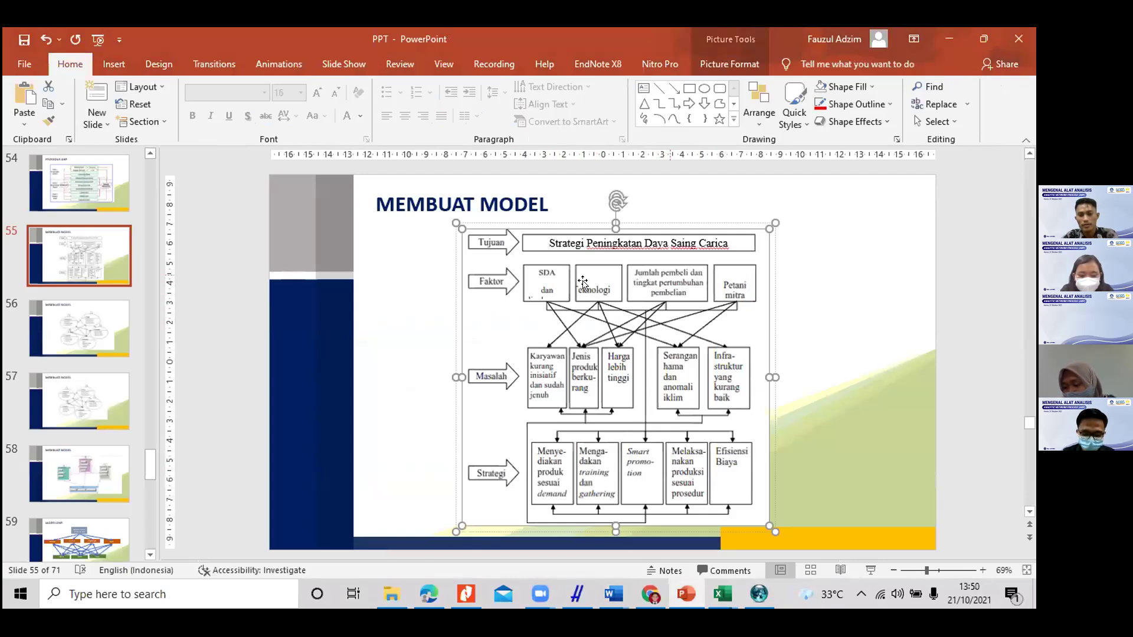
{"action": "key", "text": "alt+Tab"}
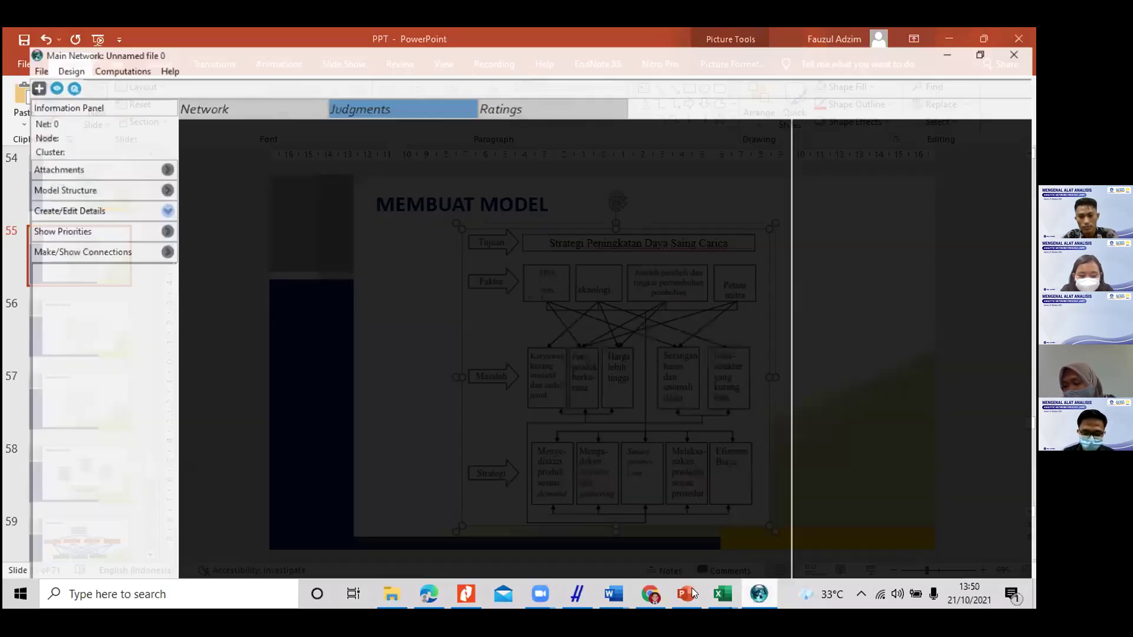
{"action": "mouse_move", "coordinate": [617, 593]}
{"action": "left_click", "coordinate": [630, 475]}
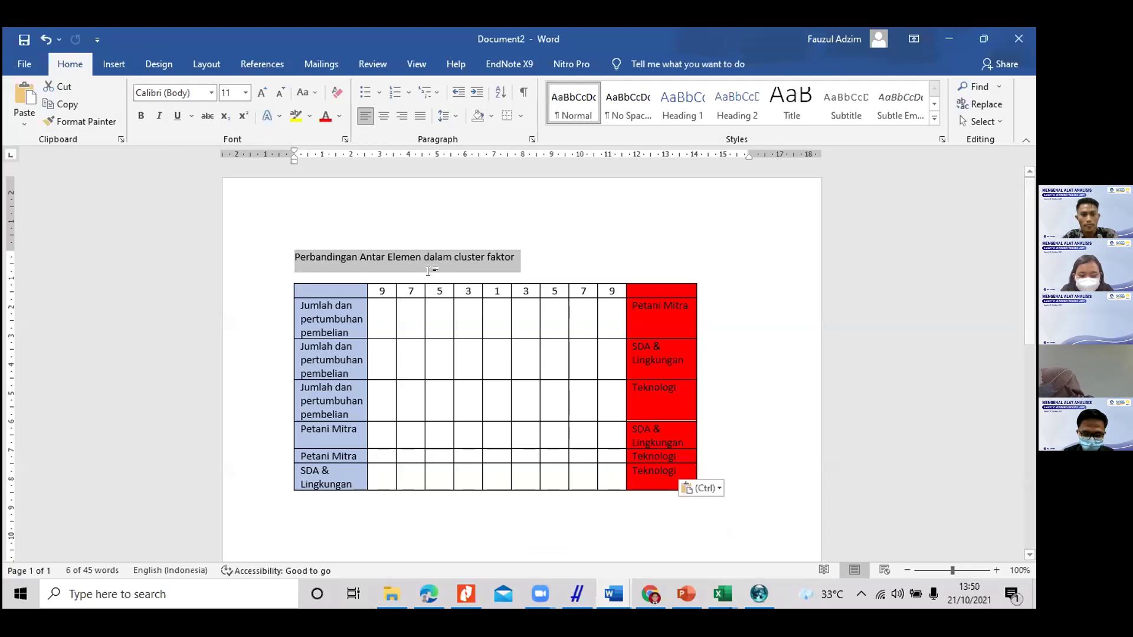
{"action": "left_click", "coordinate": [137, 120]}
{"action": "left_click", "coordinate": [137, 120]}
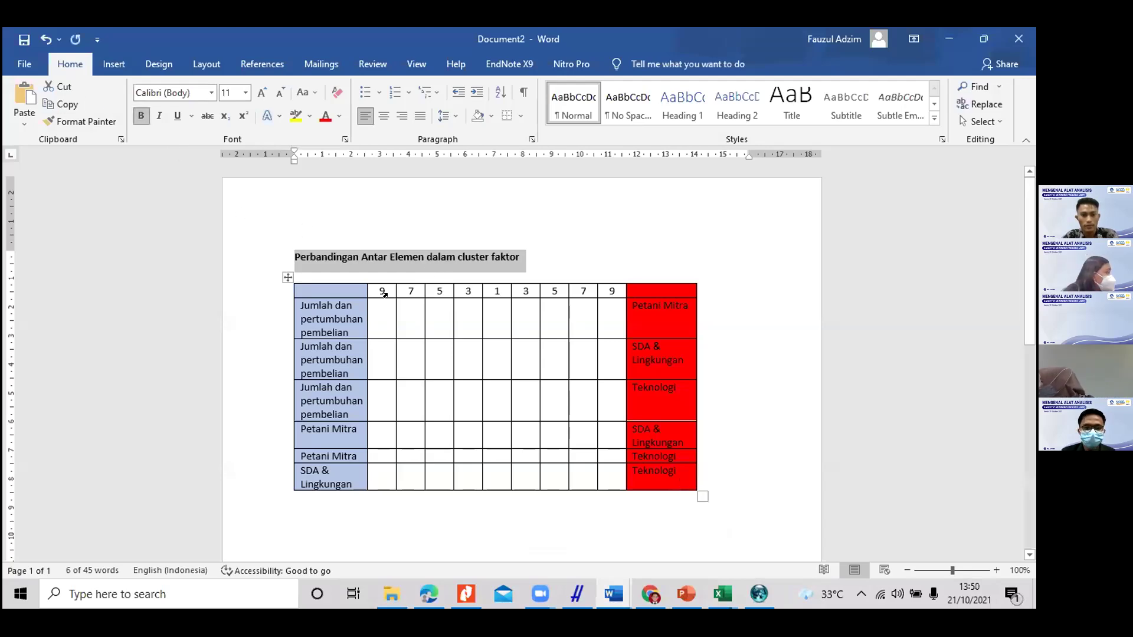
{"action": "left_click", "coordinate": [410, 294]}
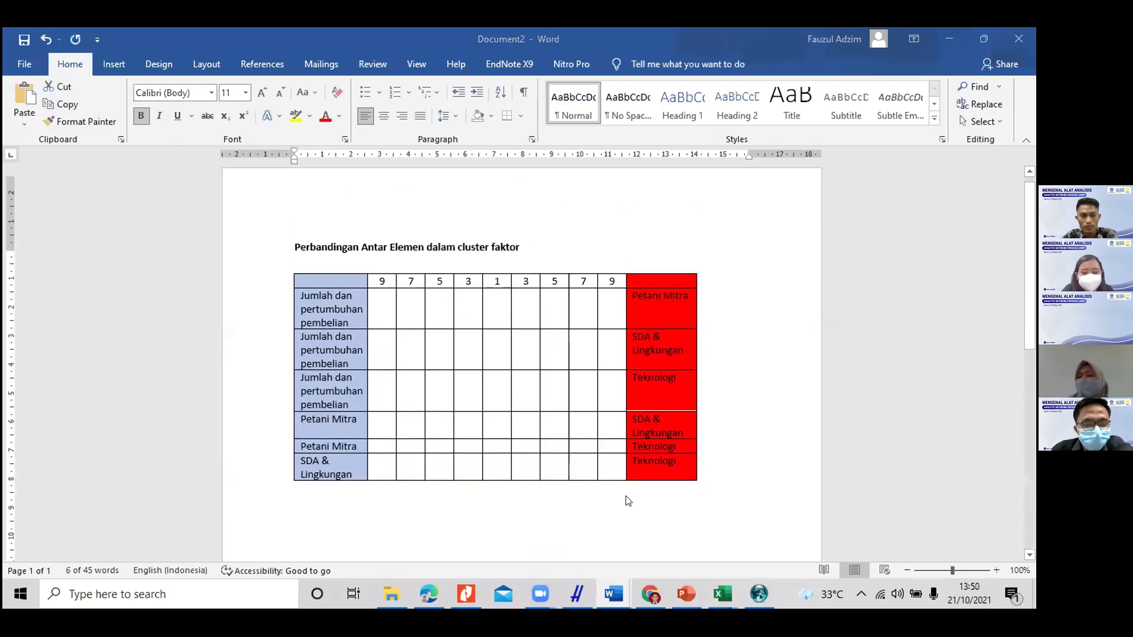
Step: Switch to Super Decisions and advance to the comparison set for Jumlah dan Pertumbuhan Pembelian in the MASALAH cluster
{"action": "key", "text": "alt+Tab"}
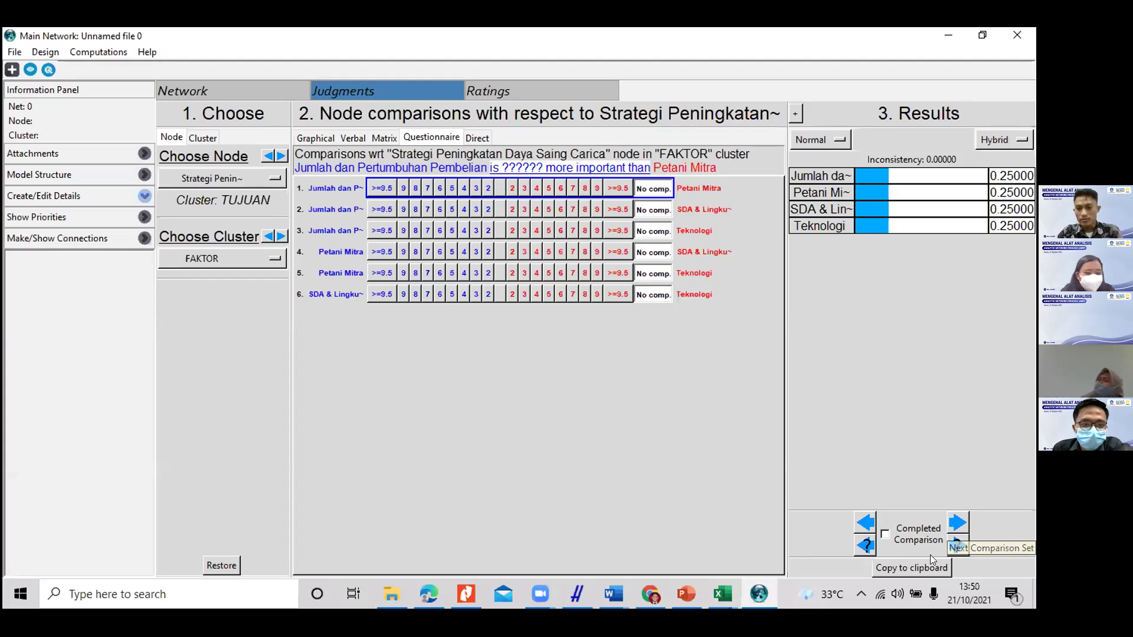
{"action": "left_click", "coordinate": [952, 523]}
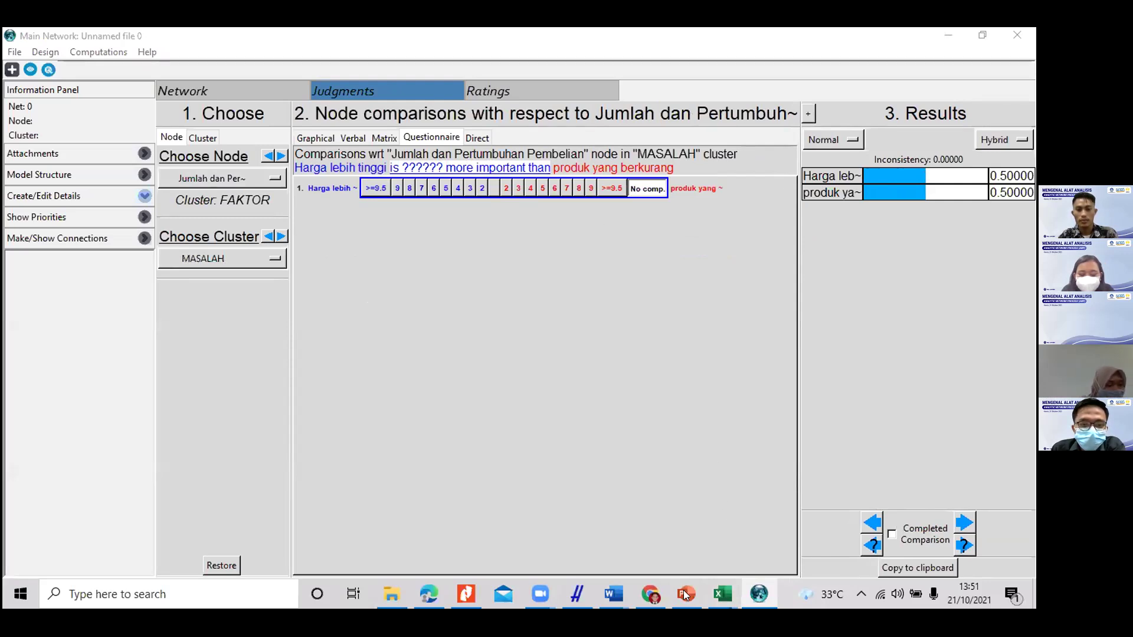
{"action": "mouse_move", "coordinate": [723, 594]}
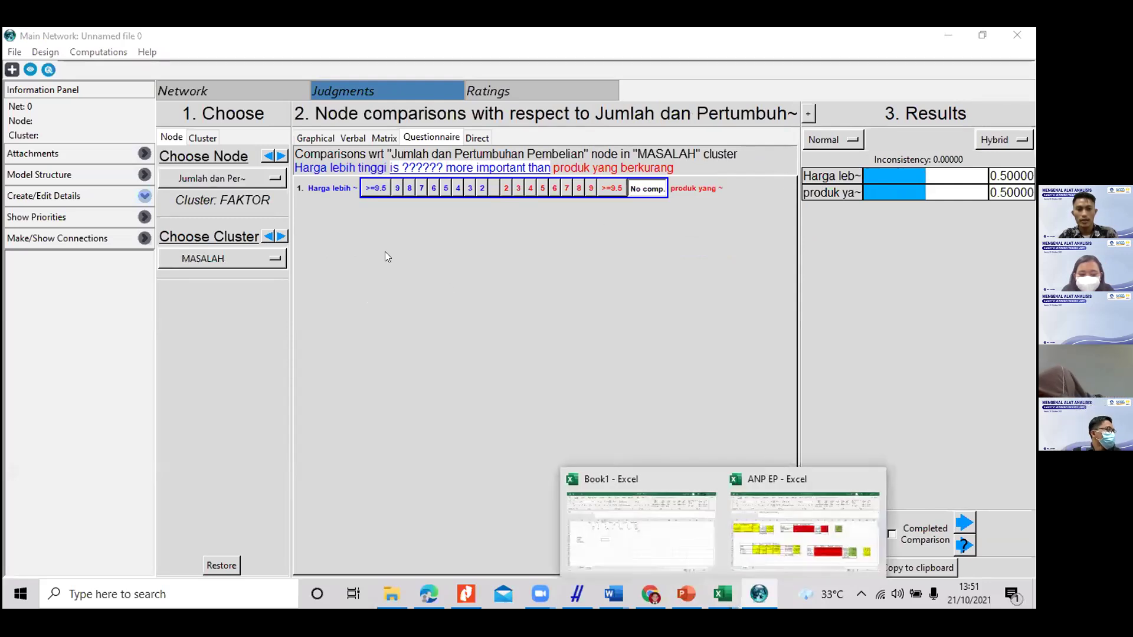
Step: Examine which nodes the Jumlah dan Pertumbuhan Pembelian factor connects to in the network, and return to its judgments
{"action": "left_click", "coordinate": [201, 93]}
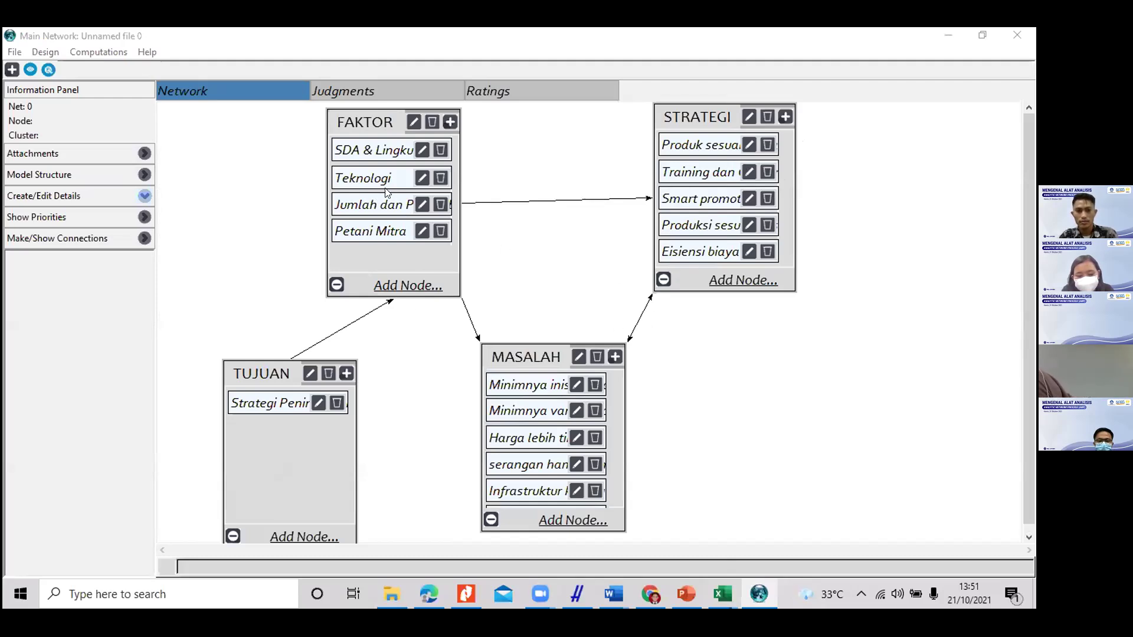
{"action": "left_click", "coordinate": [385, 206]}
{"action": "left_click", "coordinate": [385, 206]}
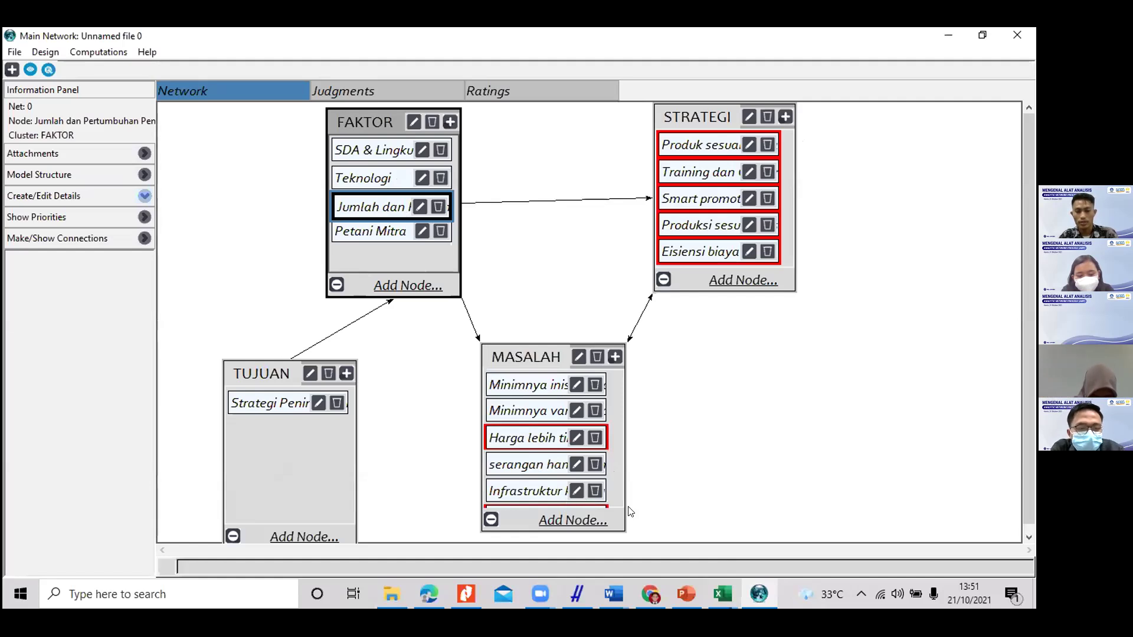
{"action": "left_click", "coordinate": [368, 89]}
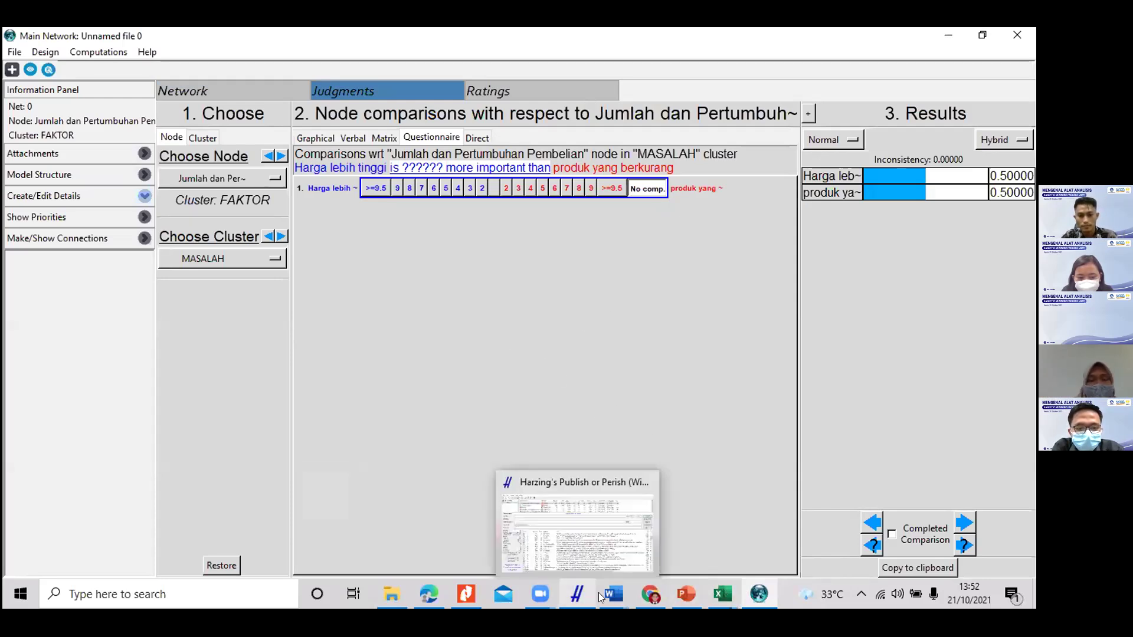
Step: Switch to Word and duplicate the bold "Perbandingan Antar Elemen dalam cluster faktor" heading below the comparison table
{"action": "mouse_move", "coordinate": [610, 599]}
{"action": "left_click", "coordinate": [696, 531]}
{"action": "triple_click", "coordinate": [522, 254]}
{"action": "key", "text": "ctrl+c"}
{"action": "scroll", "coordinate": [413, 354], "scroll_direction": "down", "scroll_amount": 2}
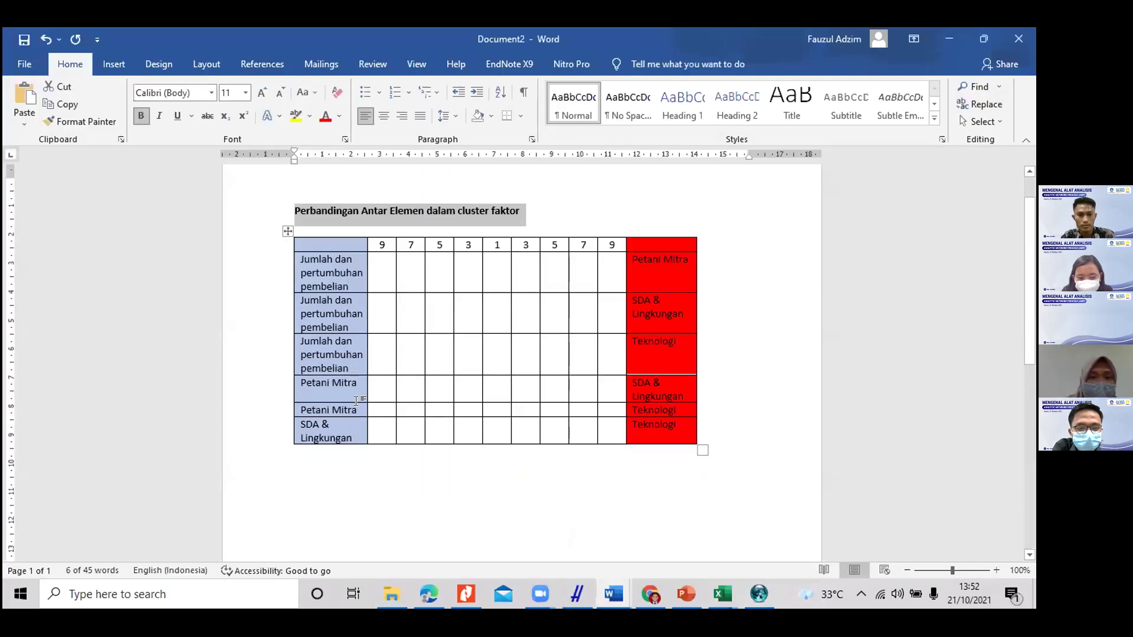
{"action": "left_click", "coordinate": [298, 462]}
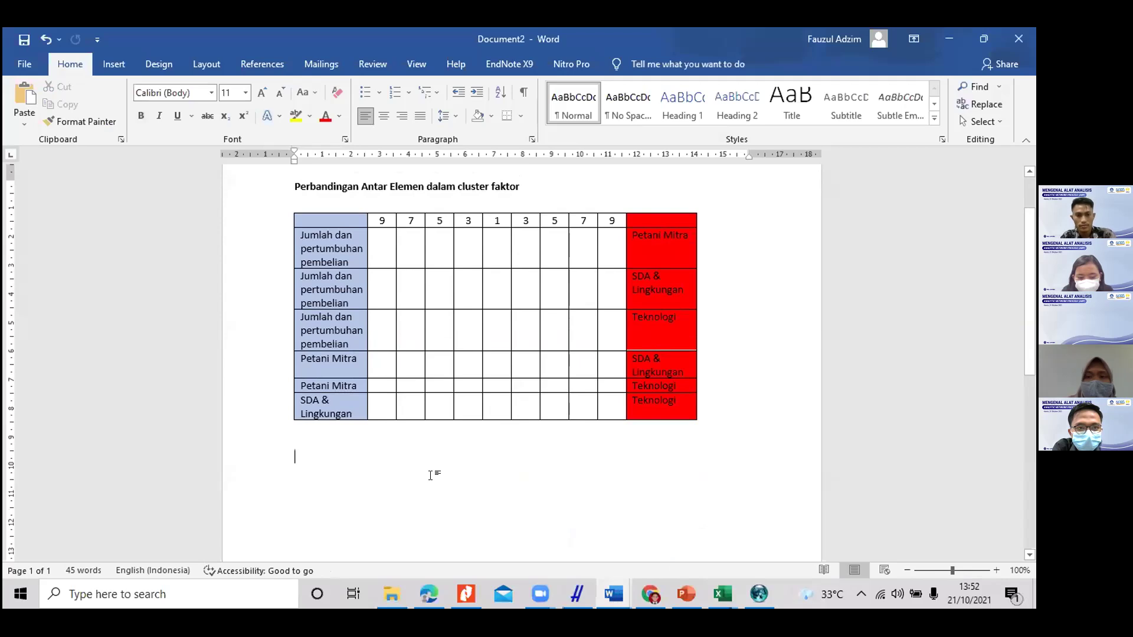
{"action": "key", "text": "ctrl+v"}
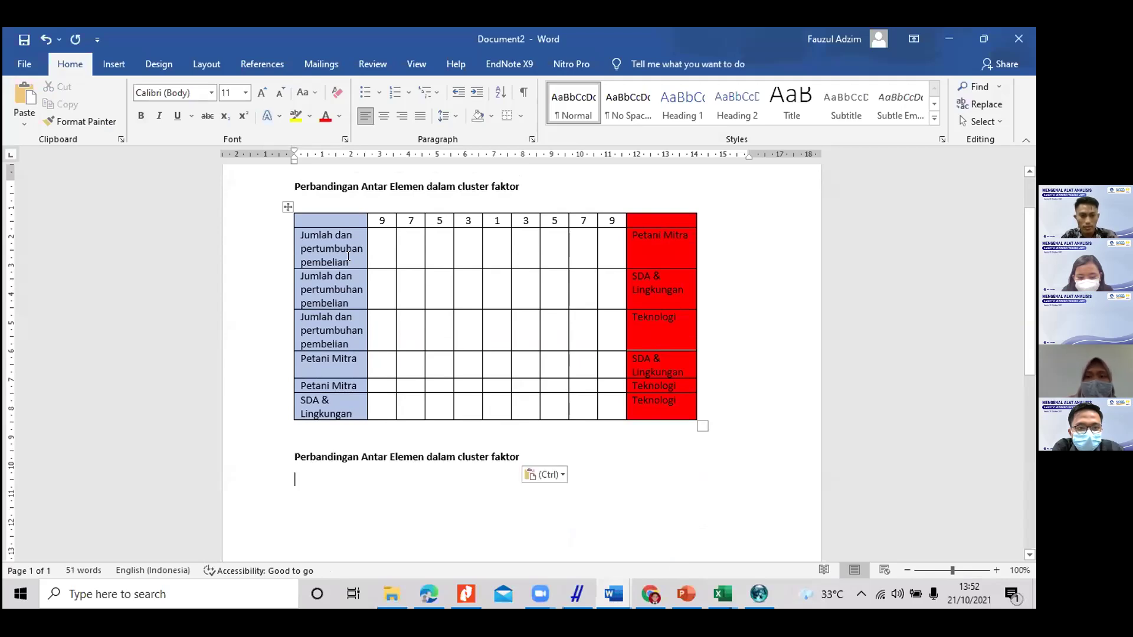
Step: Reword the heading below the table as "Perbandingan antar elemen masalah terhadap elemen faktor jumlah pertumbuhan pembelian"
{"action": "left_click_drag", "start_coordinate": [348, 256], "coordinate": [299, 228]}
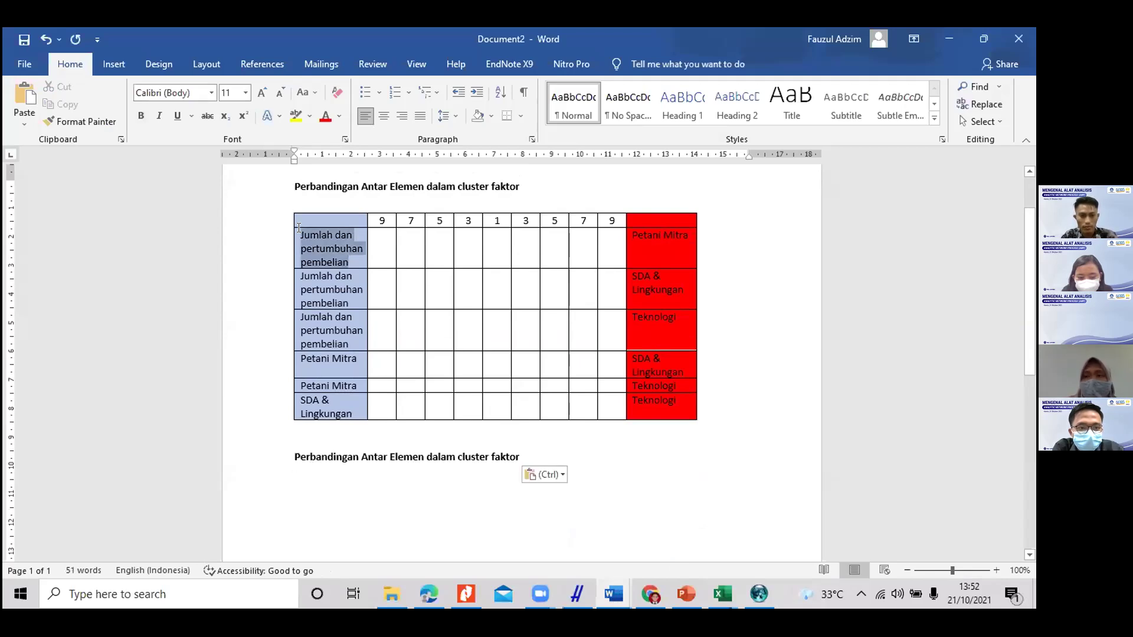
{"action": "left_click", "coordinate": [409, 464]}
{"action": "left_click_drag", "start_coordinate": [388, 458], "coordinate": [532, 452]}
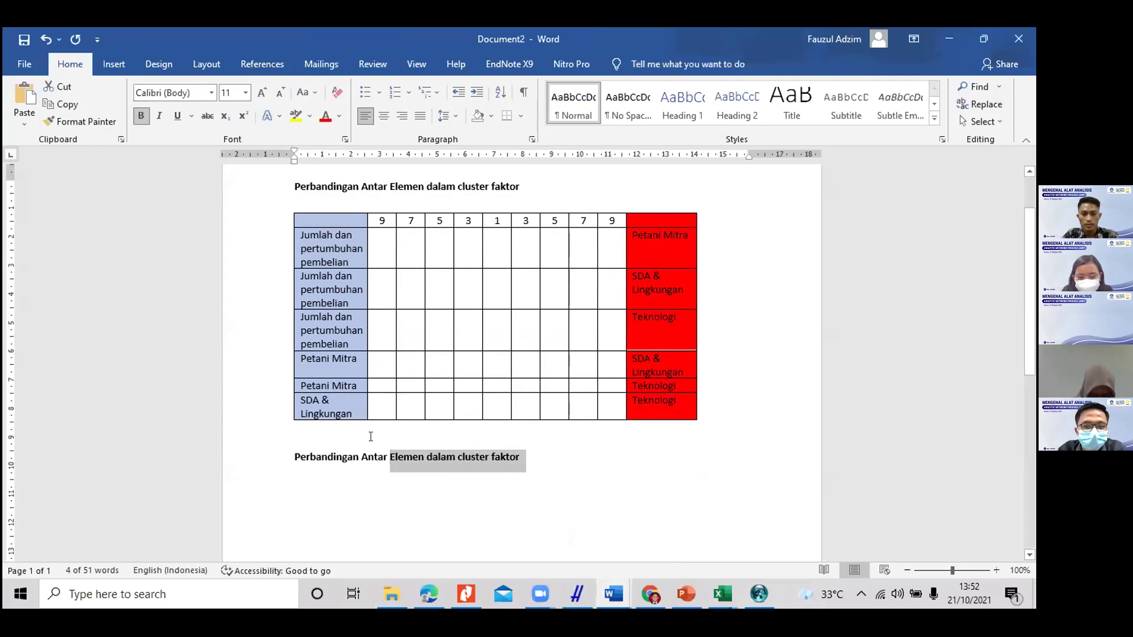
{"action": "left_click", "coordinate": [356, 457]}
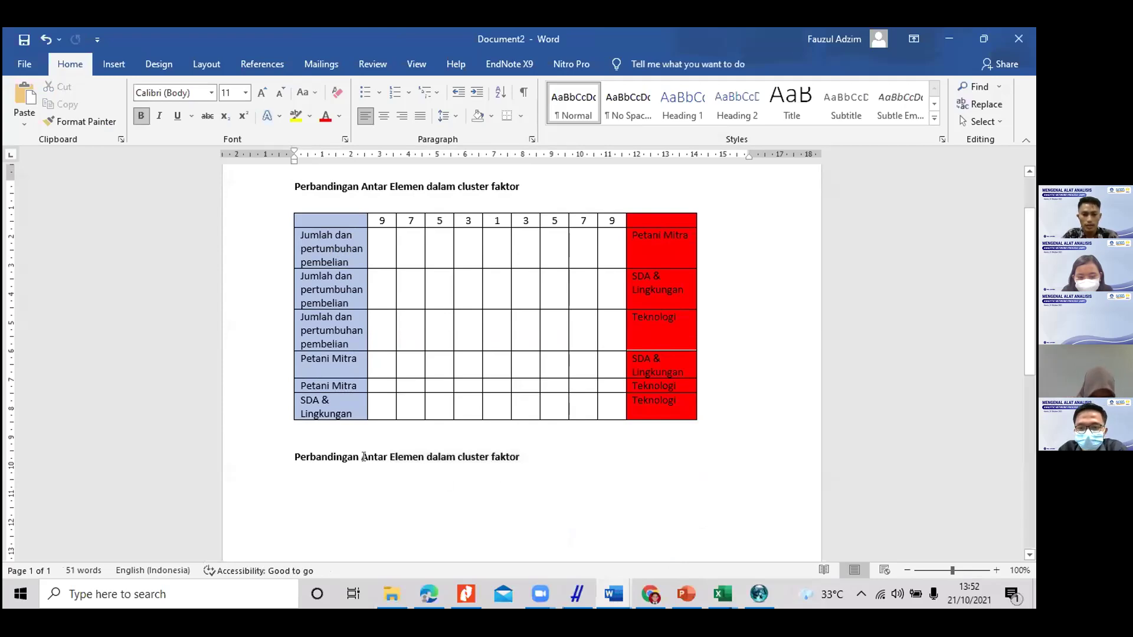
{"action": "left_click_drag", "start_coordinate": [360, 451], "coordinate": [579, 466]}
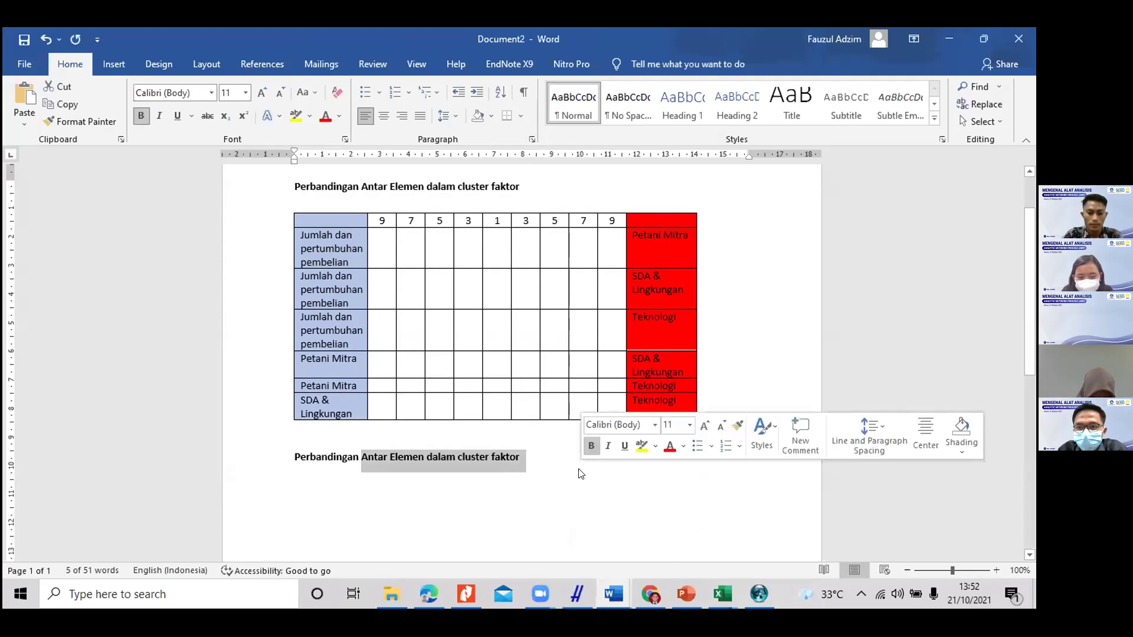
{"action": "type", "text": "antar elemen masalah terhadap"}
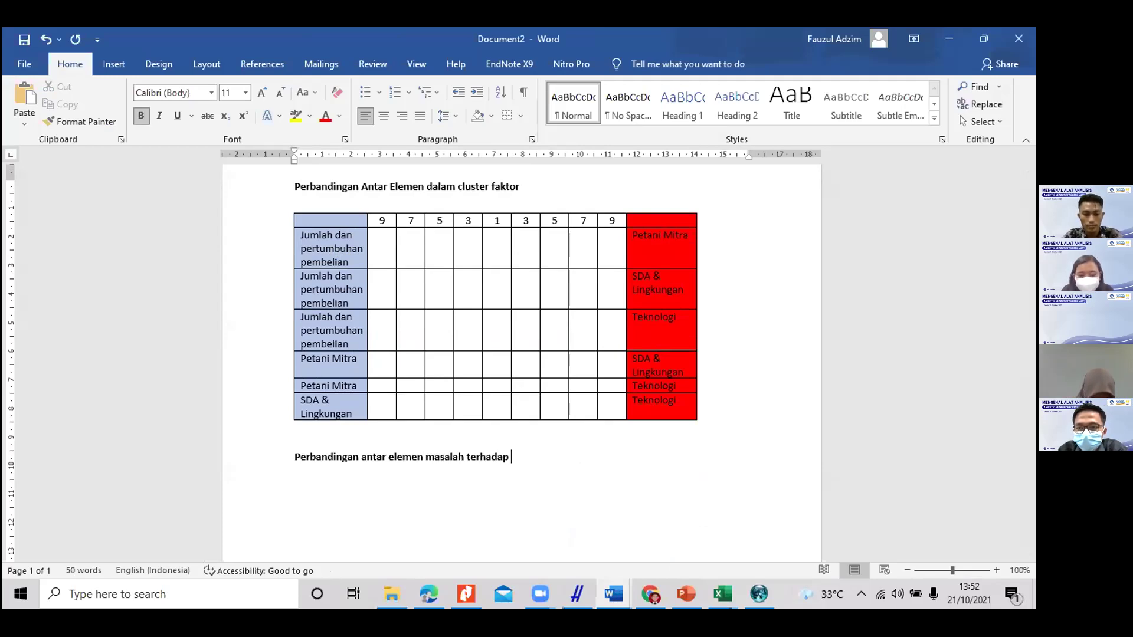
{"action": "type", "text": " elemen fakto"}
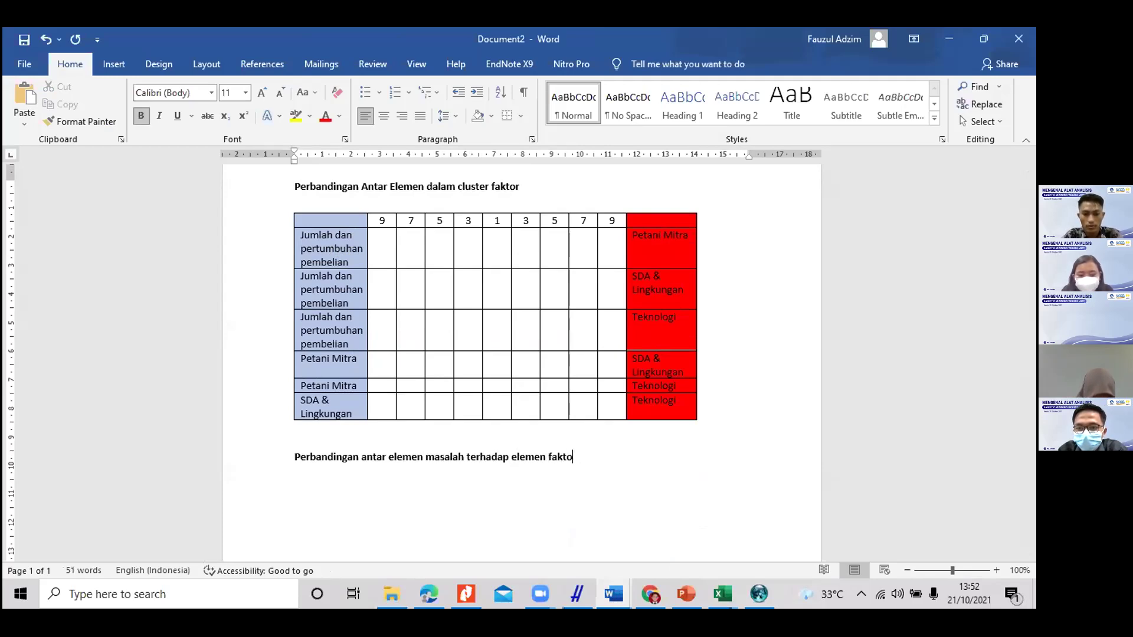
{"action": "type", "text": "r jumah"}
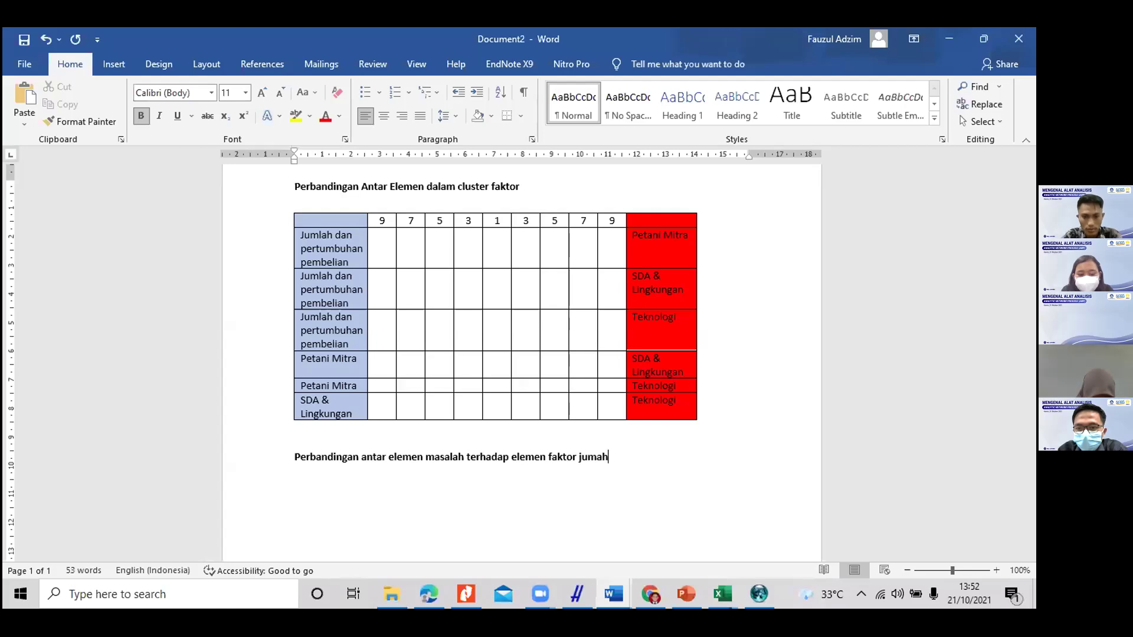
{"action": "type", "text": " per"}
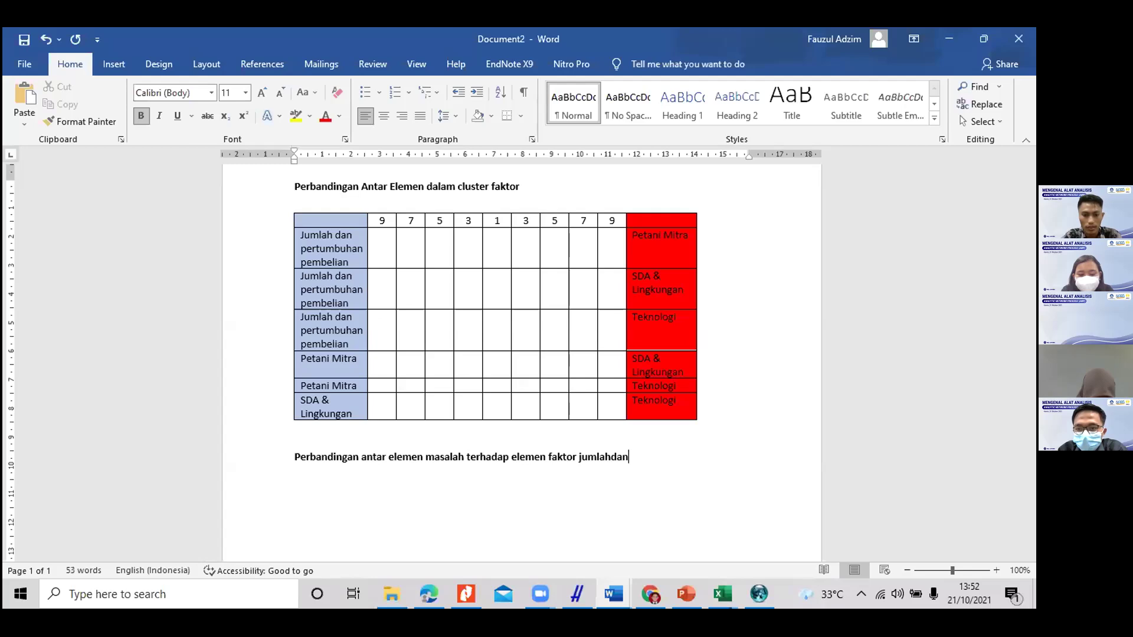
{"action": "type", "text": "per"}
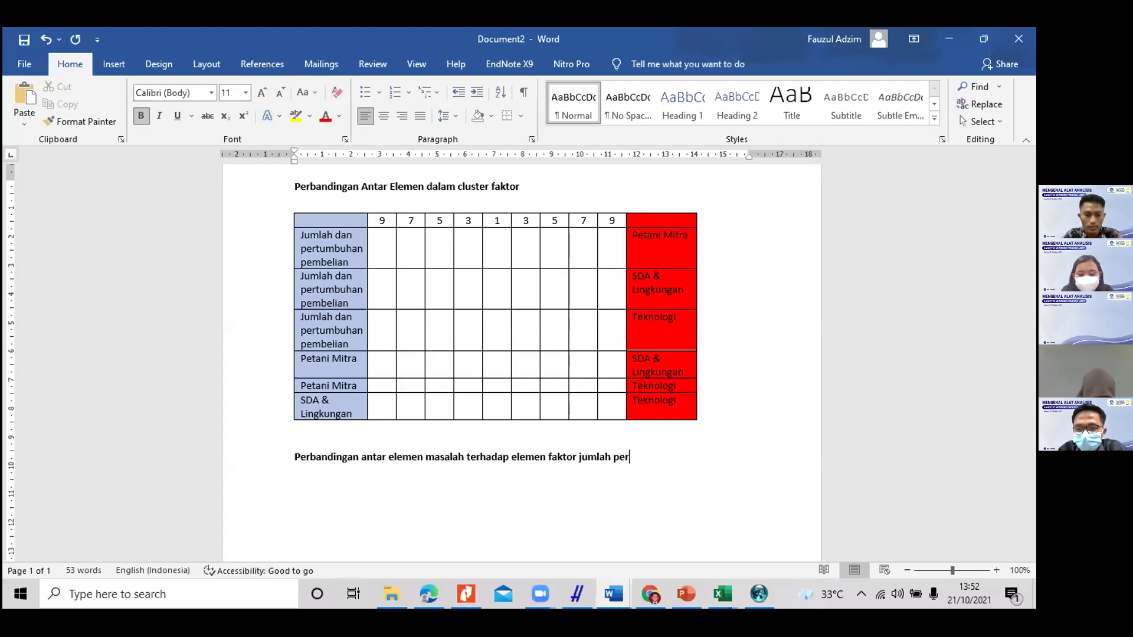
{"action": "type", "text": "tumbuhan pemeb"}
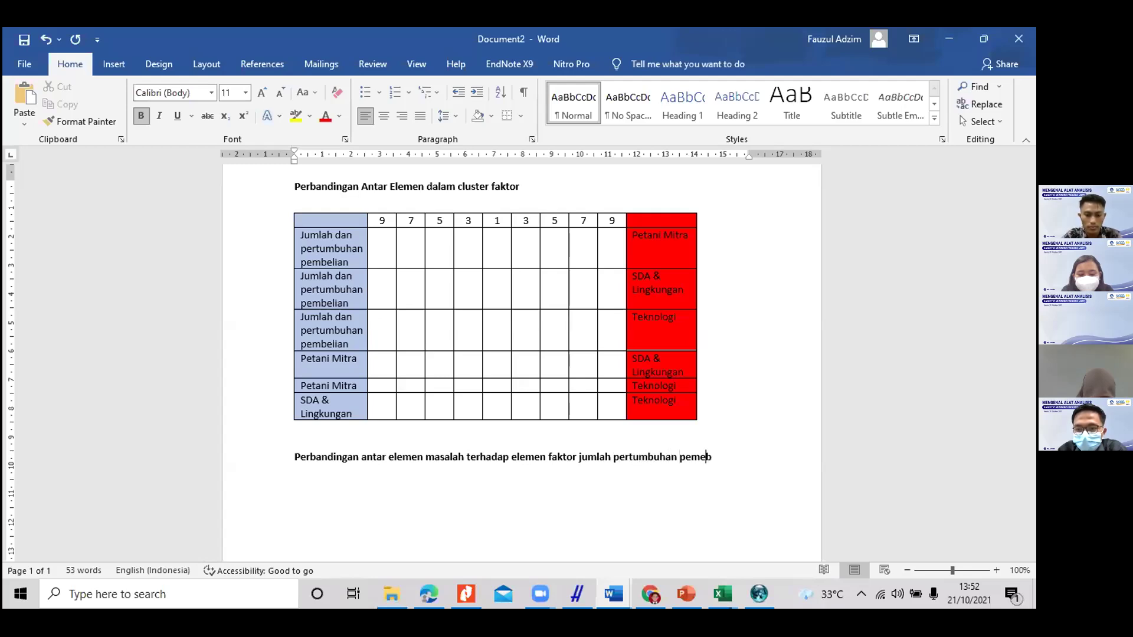
{"action": "key", "text": "BackSpace"}
{"action": "key", "text": "BackSpace"}
{"action": "type", "text": "pembelian"}
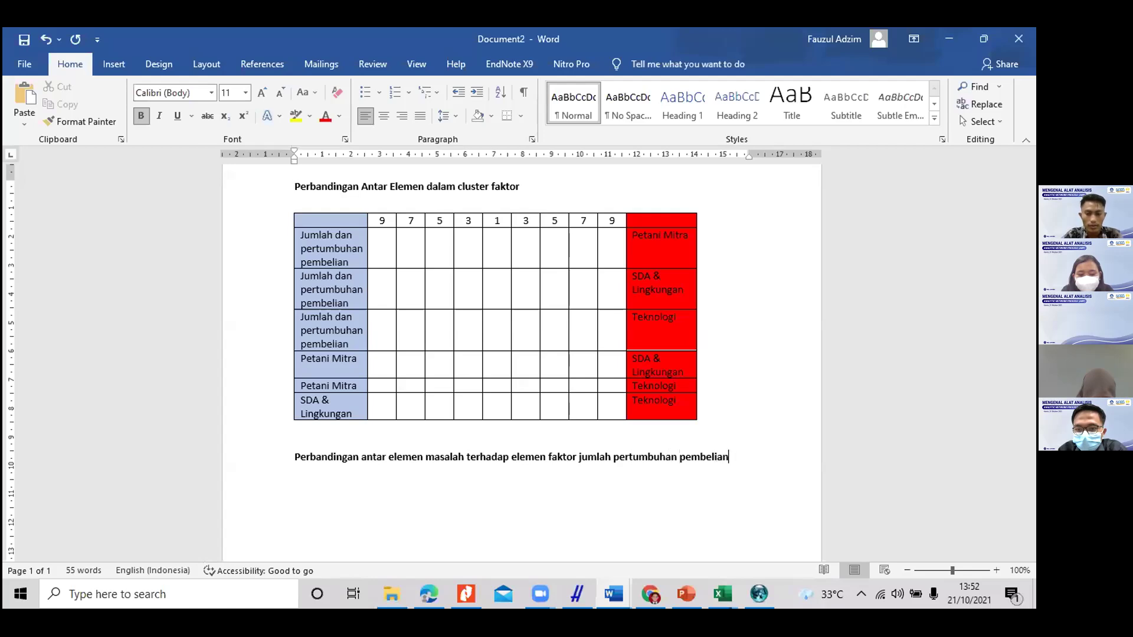
Step: Compare the MASALAH comparison set in Super Decisions with the heading below the Word table
{"action": "left_click", "coordinate": [770, 597]}
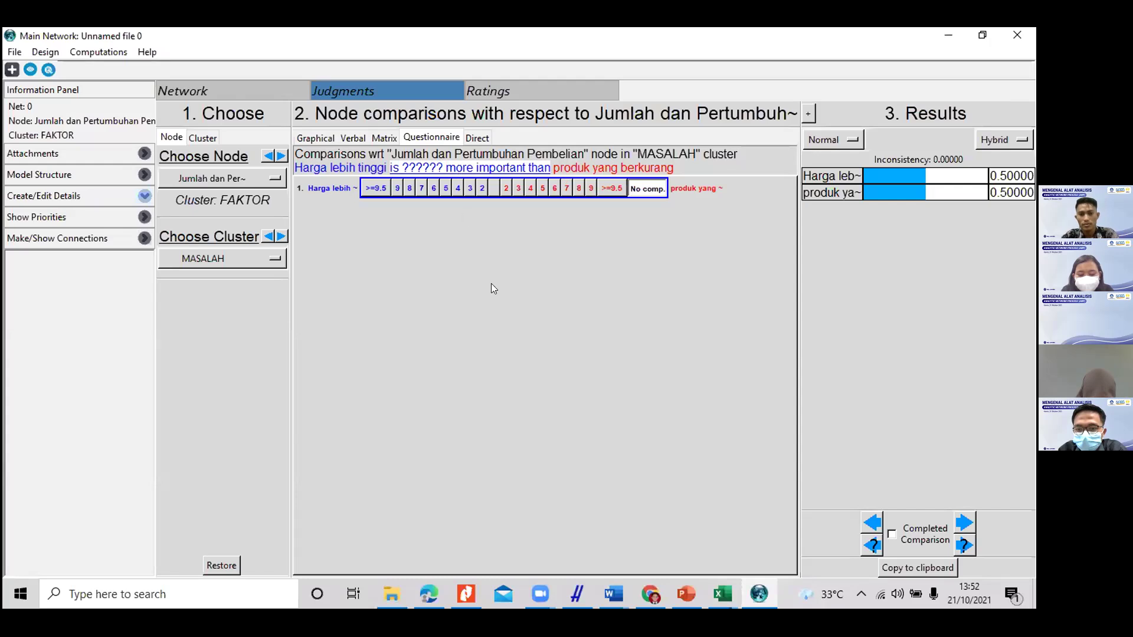
{"action": "left_click", "coordinate": [610, 593]}
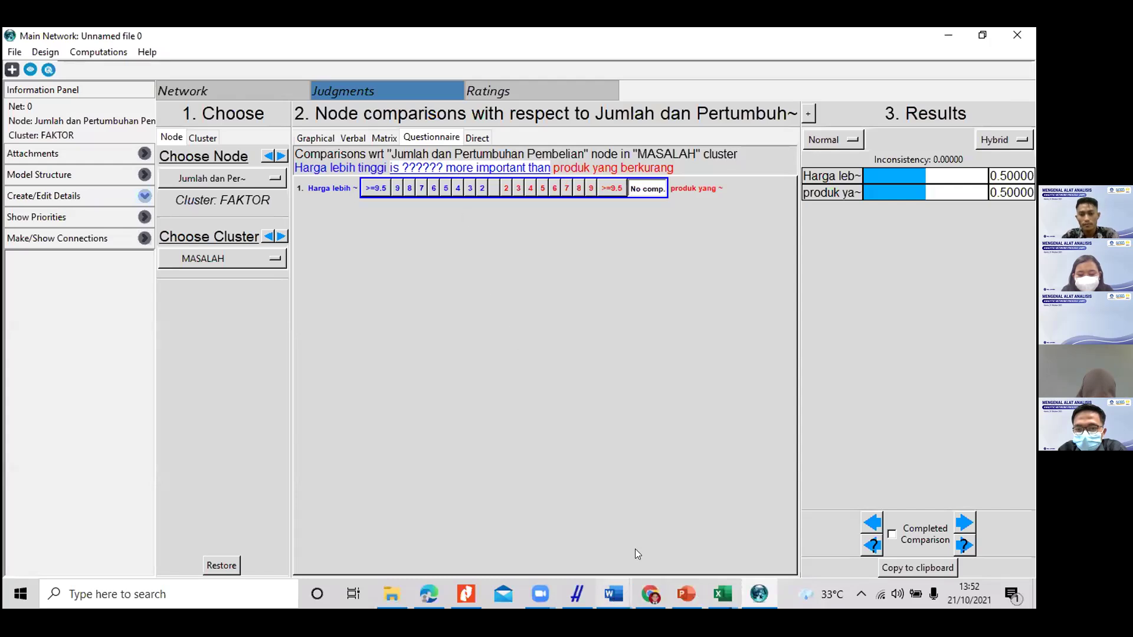
{"action": "left_click", "coordinate": [649, 532]}
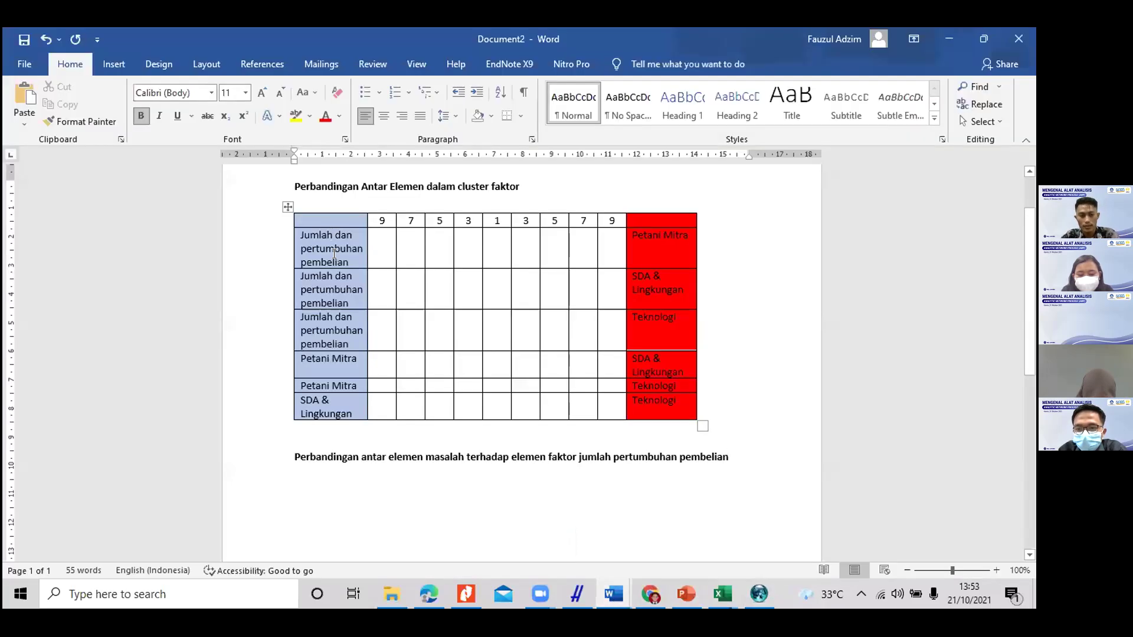
{"action": "left_click", "coordinate": [402, 459]}
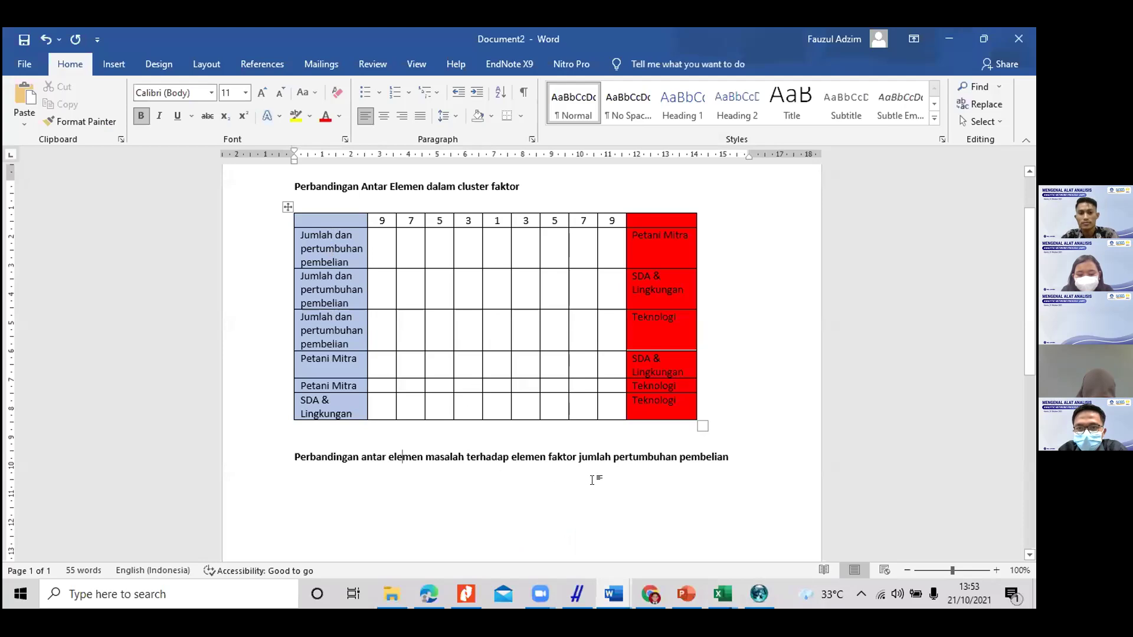
{"action": "left_click", "coordinate": [725, 458]}
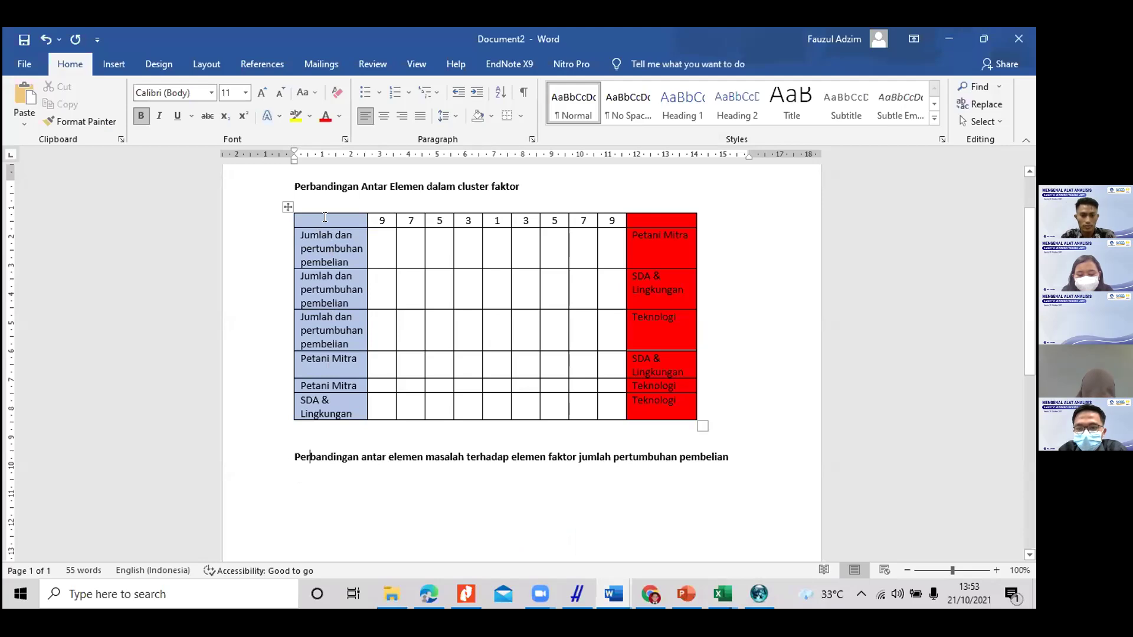
Step: Try to paste a copy of the comparison table below the second heading, and undo the misplaced paste
{"action": "left_click_drag", "start_coordinate": [324, 218], "coordinate": [654, 239]}
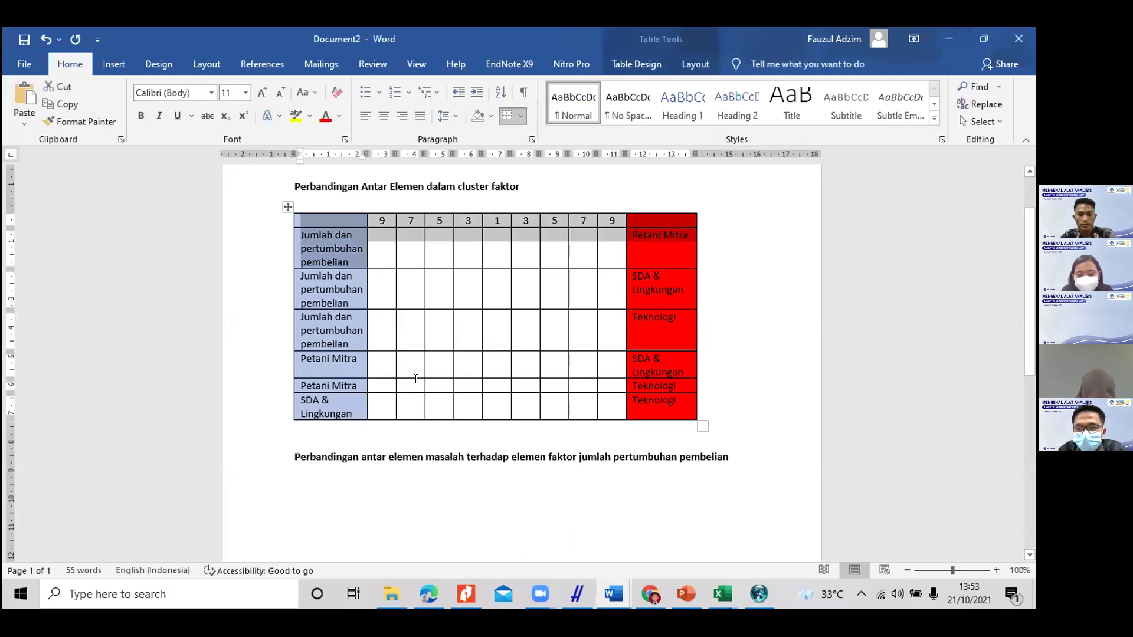
{"action": "left_click", "coordinate": [336, 494]}
{"action": "key", "text": "Return"}
{"action": "key", "text": "ctrl+v"}
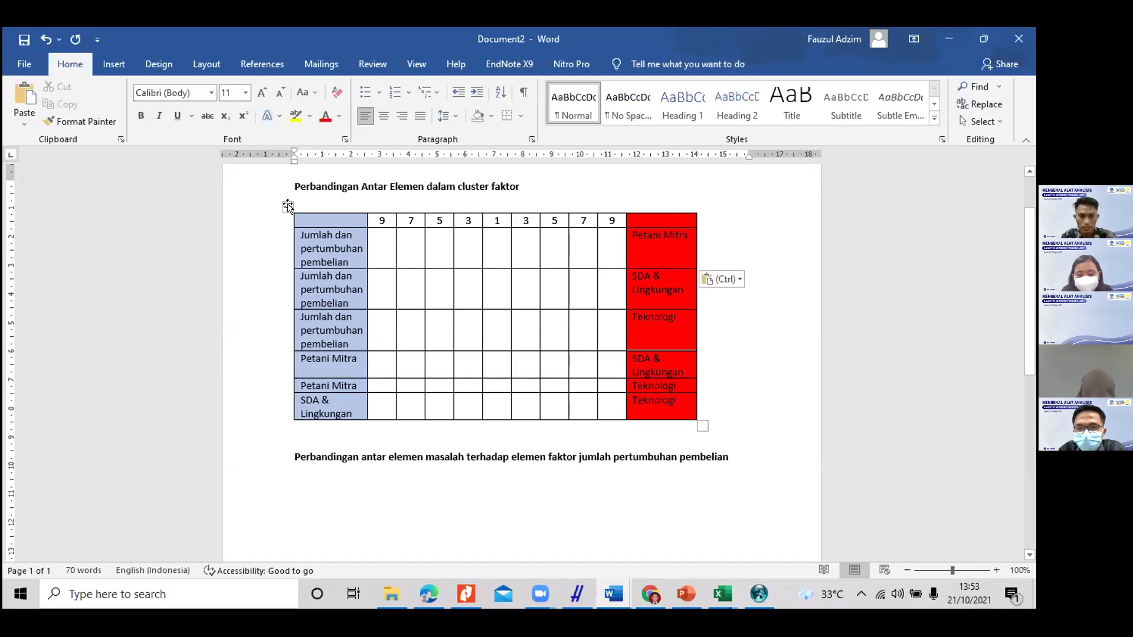
{"action": "left_click", "coordinate": [287, 205]}
{"action": "left_click", "coordinate": [300, 475]}
{"action": "key", "text": "ctrl+v"}
{"action": "scroll", "coordinate": [354, 384], "scroll_direction": "down", "scroll_amount": 4}
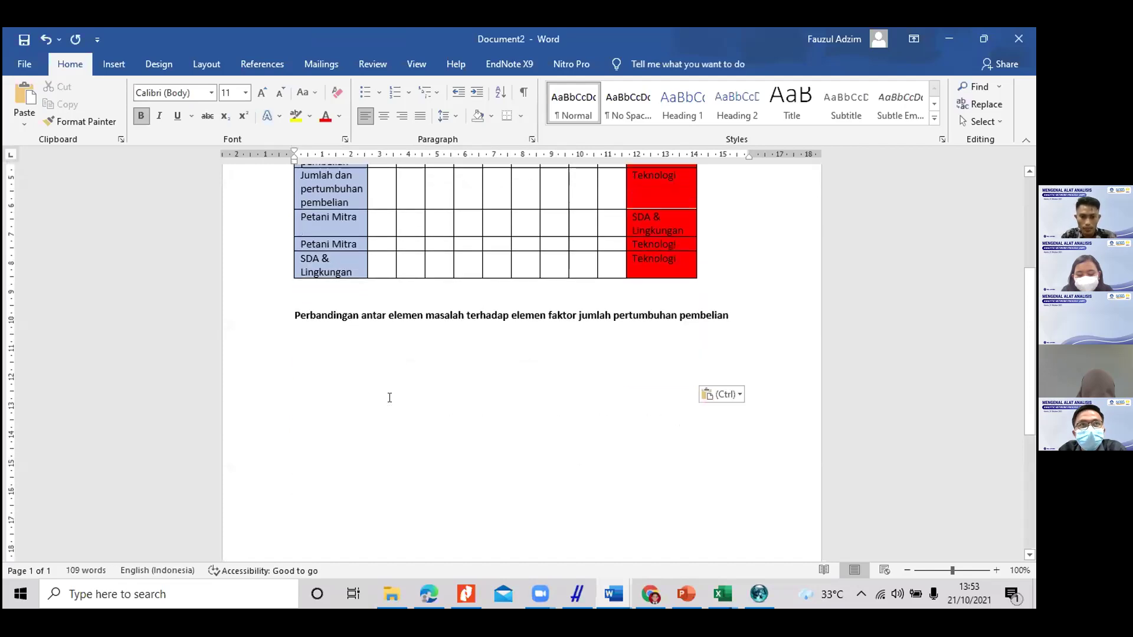
{"action": "right_click", "coordinate": [316, 365]}
{"action": "left_click", "coordinate": [371, 225]}
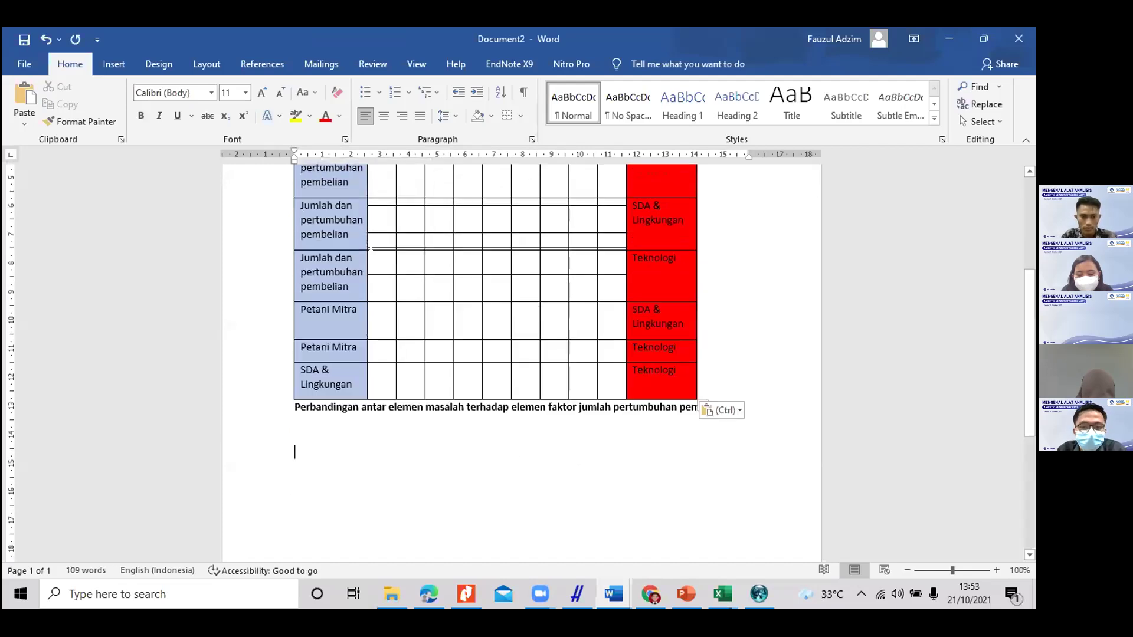
{"action": "scroll", "coordinate": [371, 247], "scroll_direction": "up", "scroll_amount": 5}
{"action": "scroll", "coordinate": [369, 410], "scroll_direction": "down", "scroll_amount": 6}
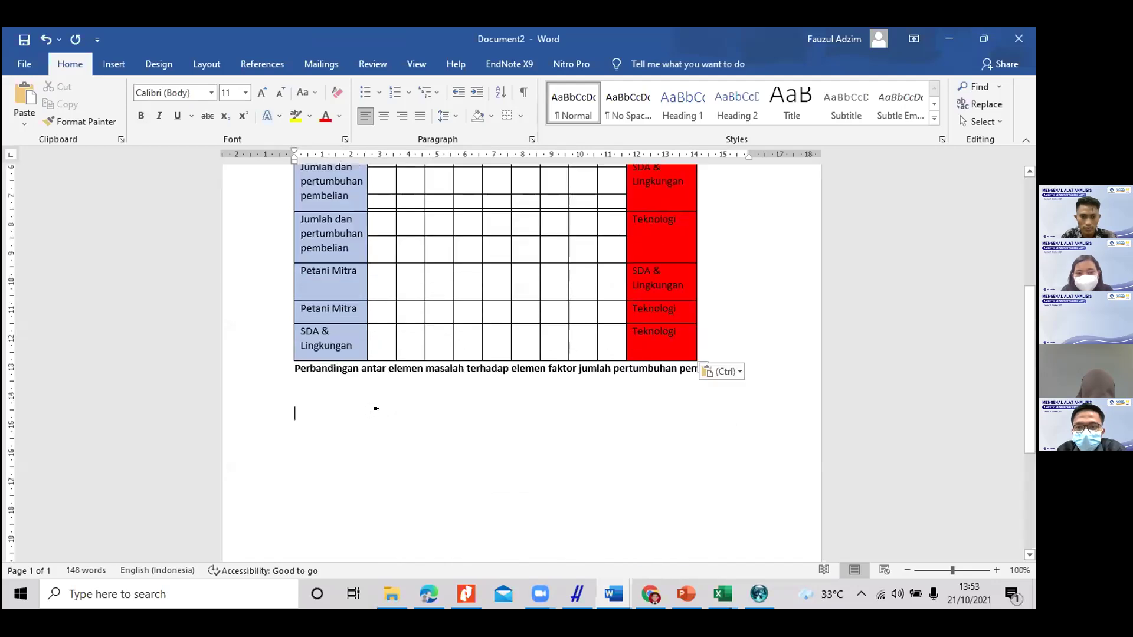
{"action": "key", "text": "ctrl+z"}
Step: Copy the number header row and first comparison row of the table, and paste them as a new table below the second heading
{"action": "scroll", "coordinate": [366, 390], "scroll_direction": "up", "scroll_amount": 5}
{"action": "left_click", "coordinate": [322, 267]}
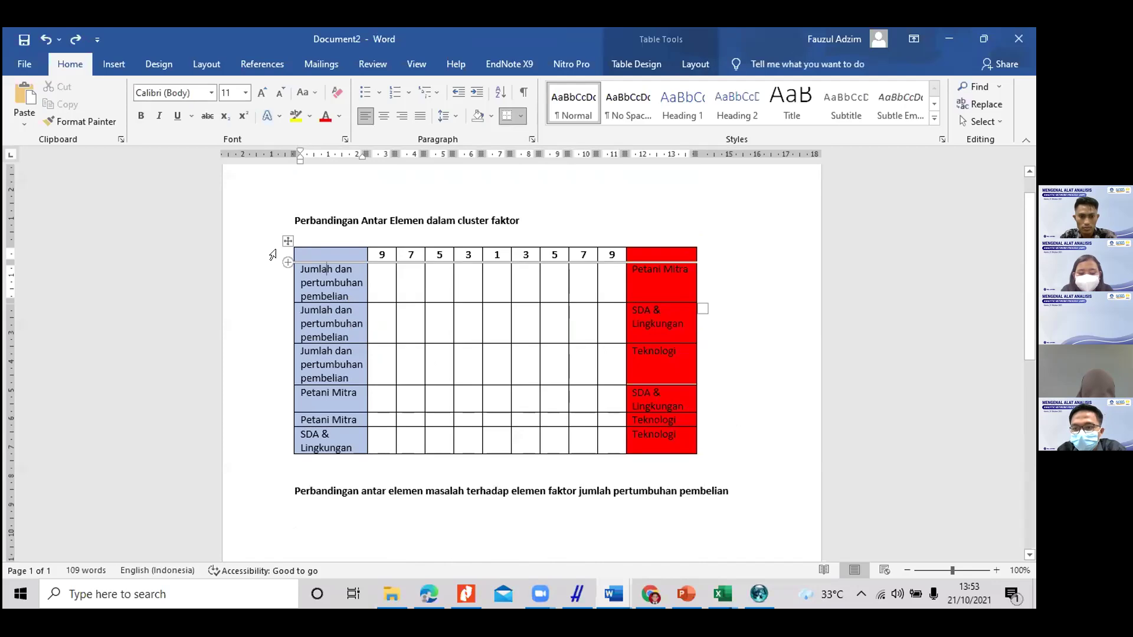
{"action": "left_click_drag", "start_coordinate": [303, 255], "coordinate": [357, 282]}
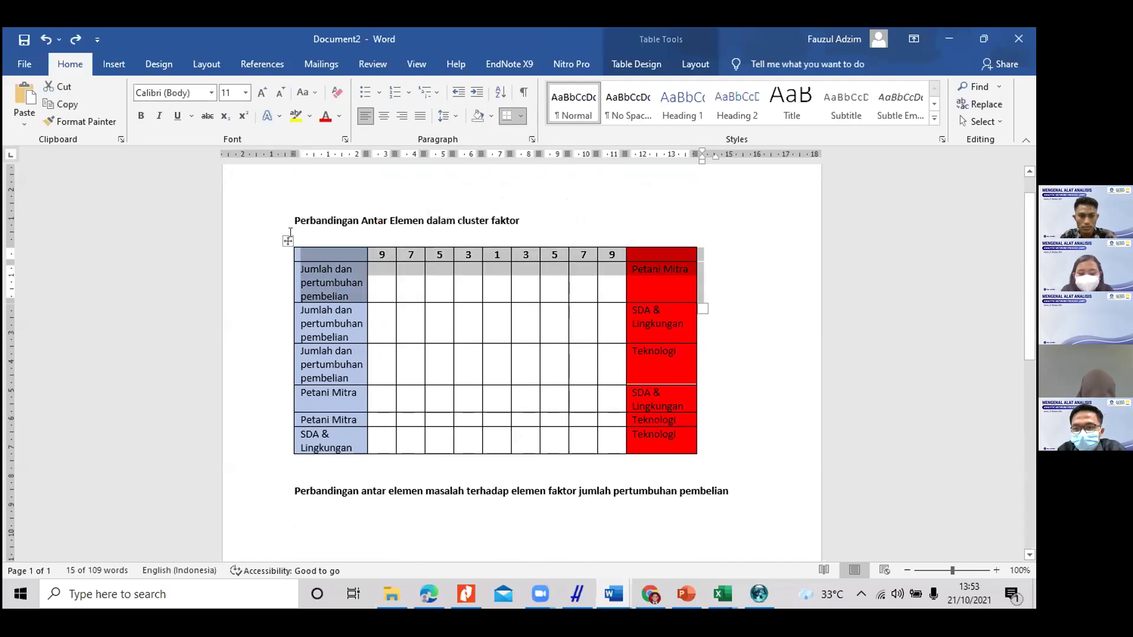
{"action": "left_click_drag", "start_coordinate": [284, 241], "coordinate": [385, 484]}
{"action": "scroll", "coordinate": [382, 432], "scroll_direction": "down", "scroll_amount": 4}
{"action": "left_click_drag", "start_coordinate": [385, 330], "coordinate": [292, 353]}
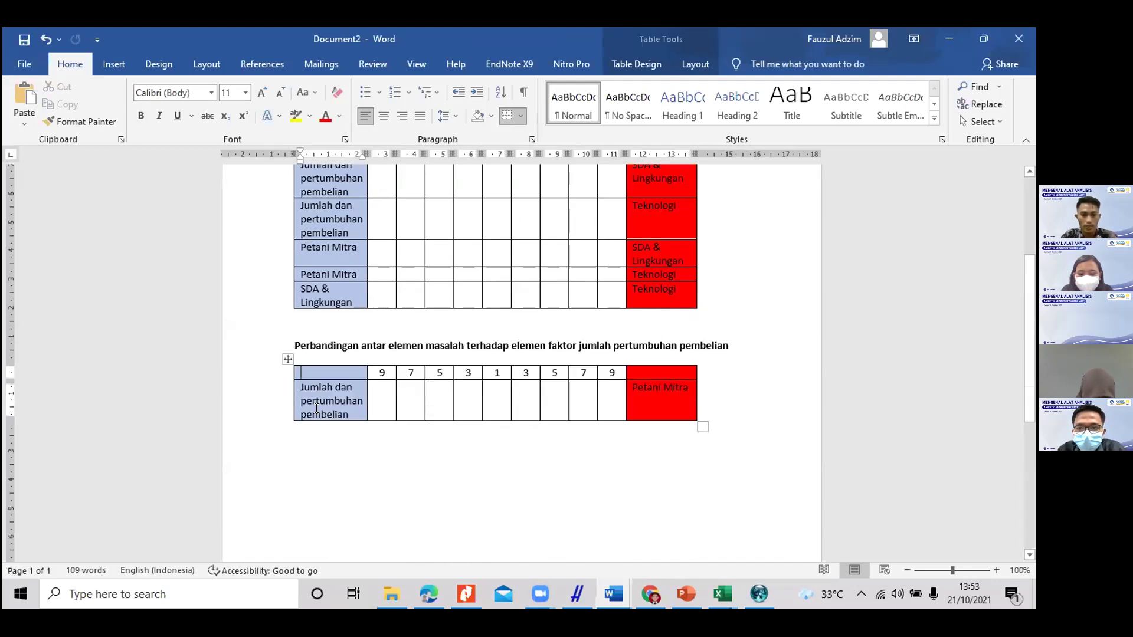
Step: Fill the new table's comparison row with the pair from Super Decisions: "Harga lebih tinggi" in blue and "Produk yang berkurang" in red
{"action": "left_click", "coordinate": [758, 595]}
{"action": "left_click", "coordinate": [767, 593]}
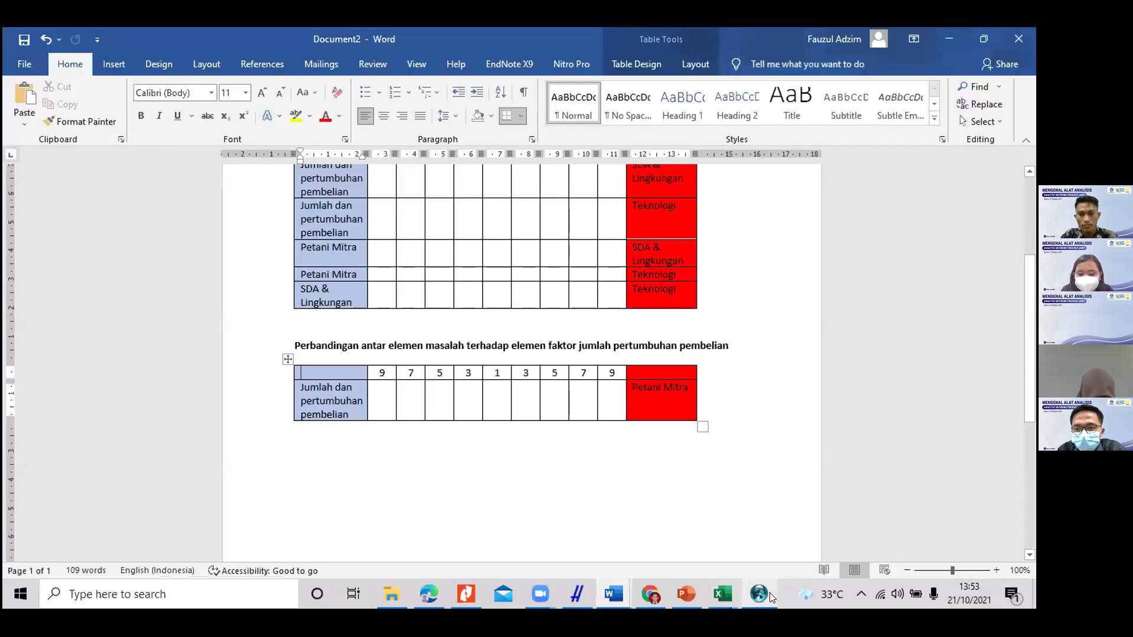
{"action": "left_click", "coordinate": [768, 592]}
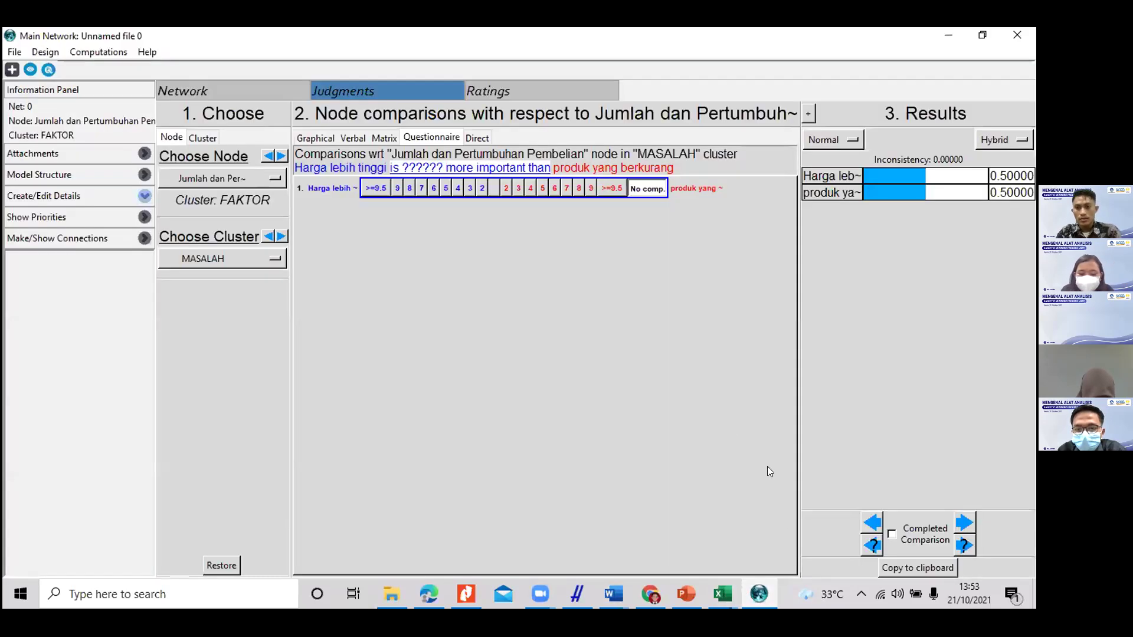
{"action": "left_click", "coordinate": [760, 596]}
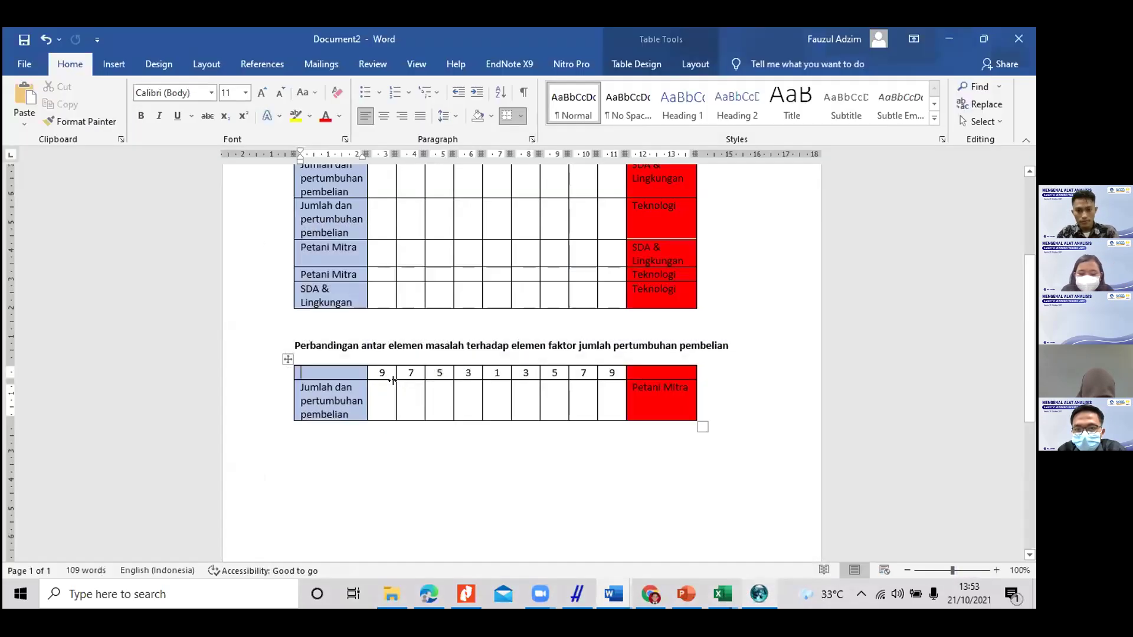
{"action": "triple_click", "coordinate": [322, 397]}
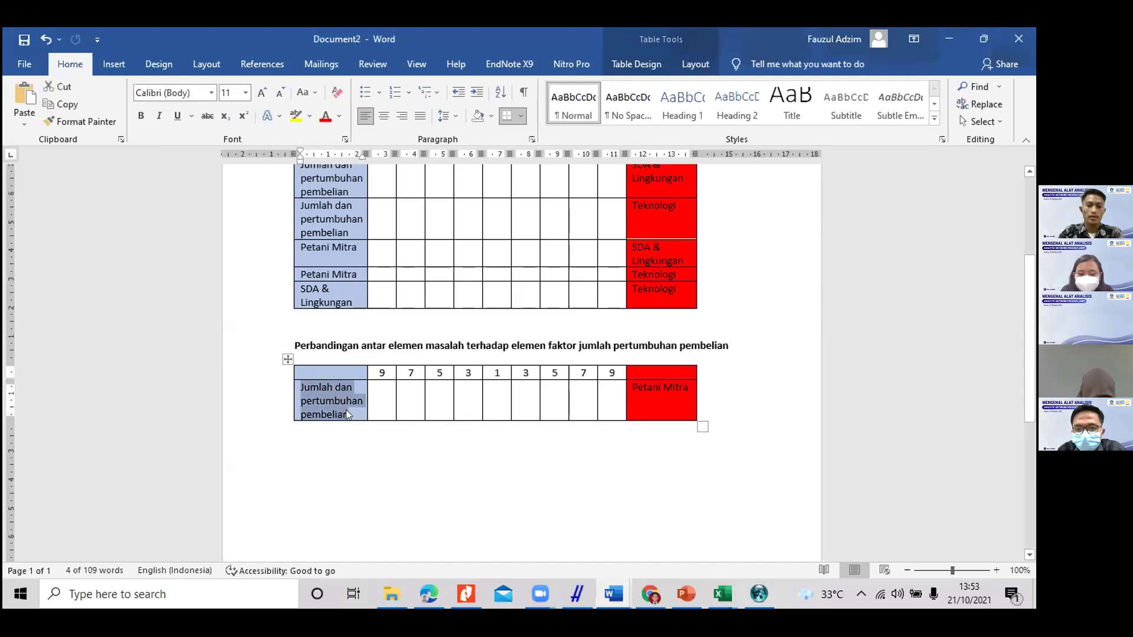
{"action": "type", "text": "Harga lebih"}
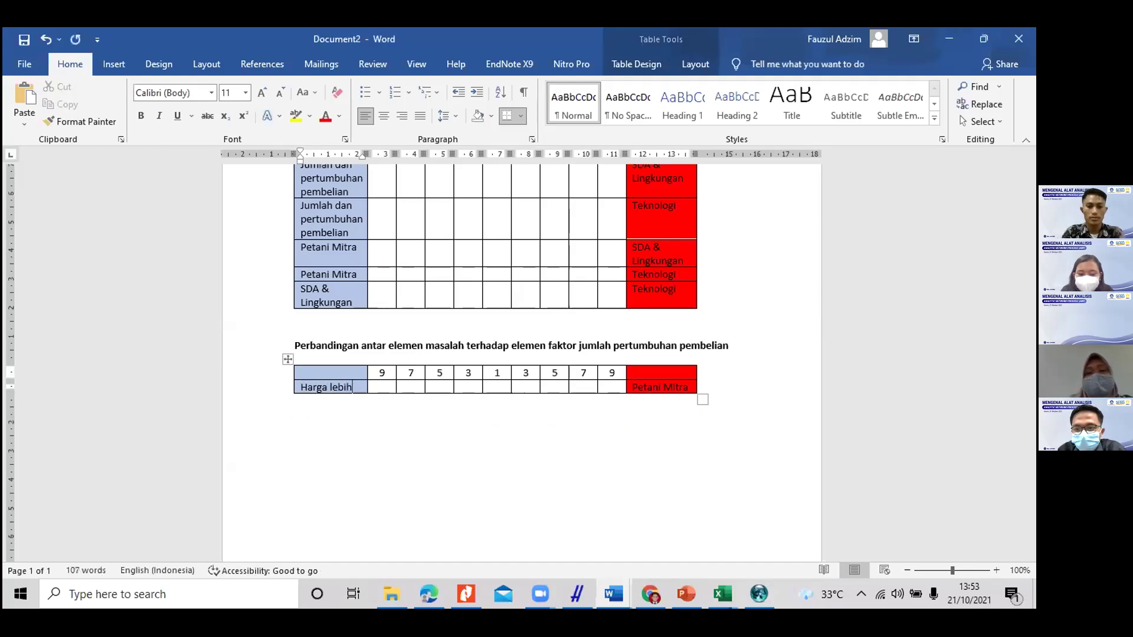
{"action": "type", "text": " tinggi"}
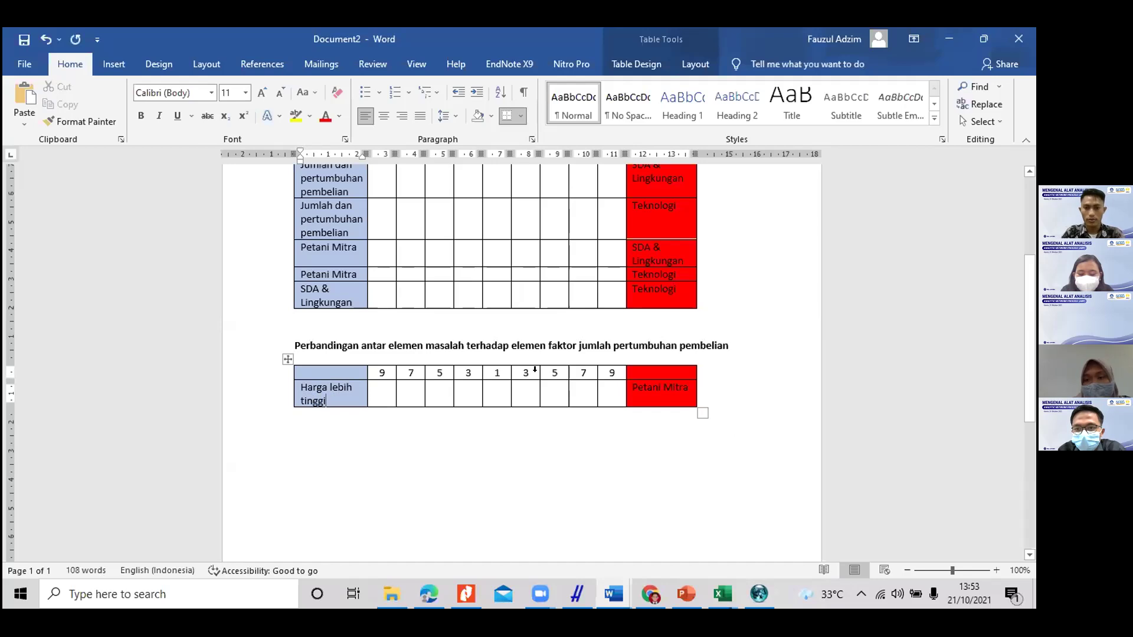
{"action": "triple_click", "coordinate": [655, 388]}
{"action": "type", "text": "Produk "}
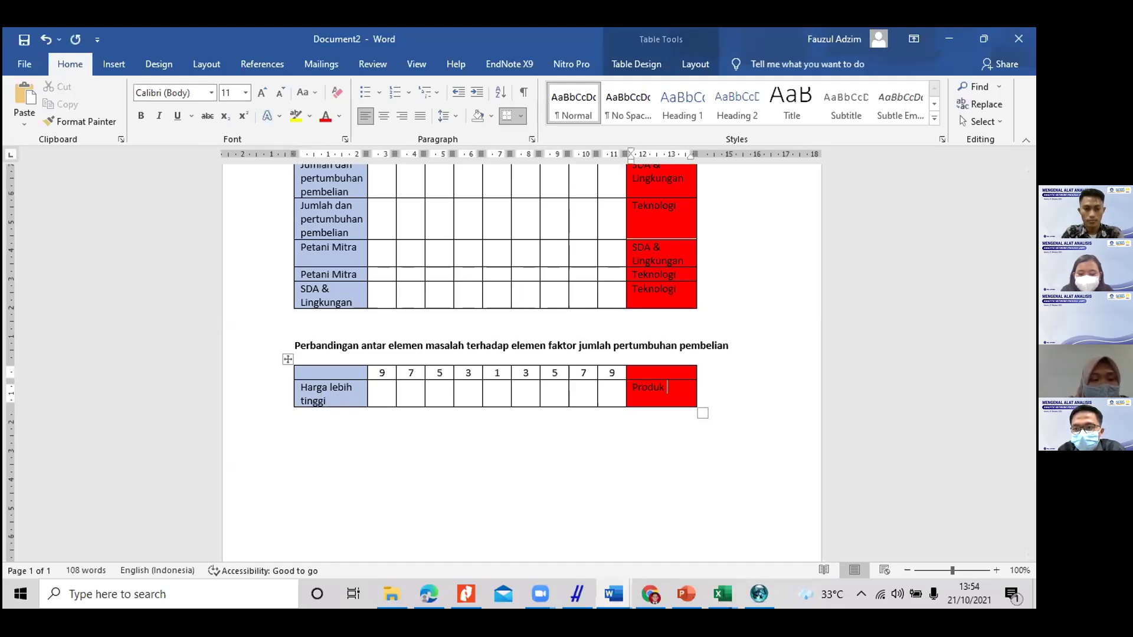
{"action": "type", "text": "yang ba"}
{"action": "key", "text": "BackSpace"}
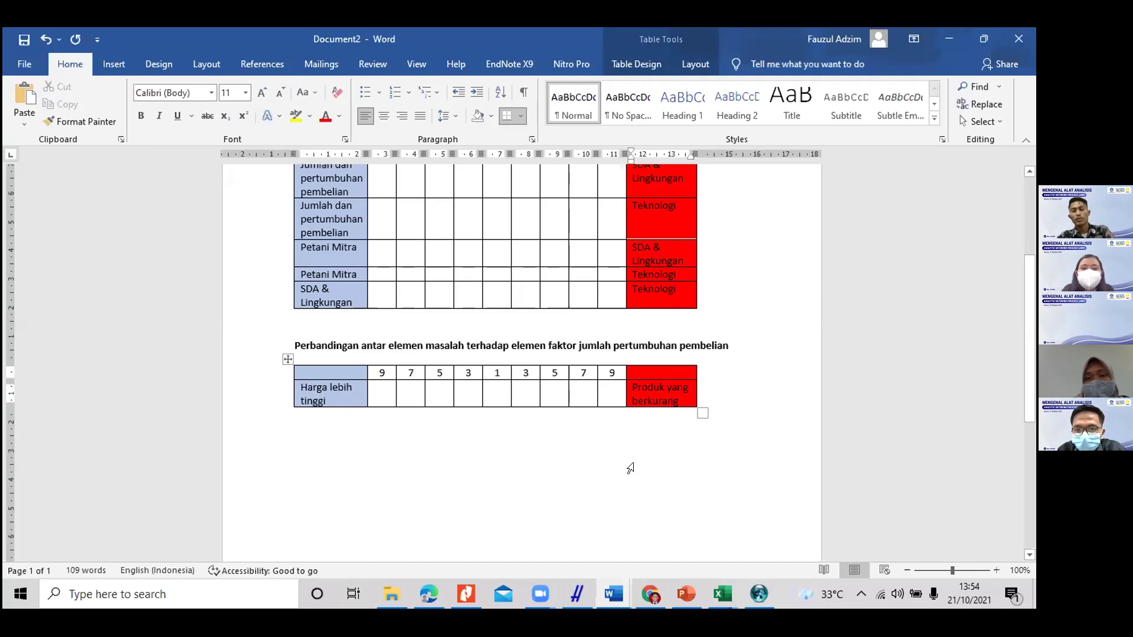
Step: Switch to Super Decisions, advance to the STRATEGI comparison set for Jumlah dan Pertumbuhan Pembelian, and check the node's connections in the network
{"action": "left_click", "coordinate": [759, 593]}
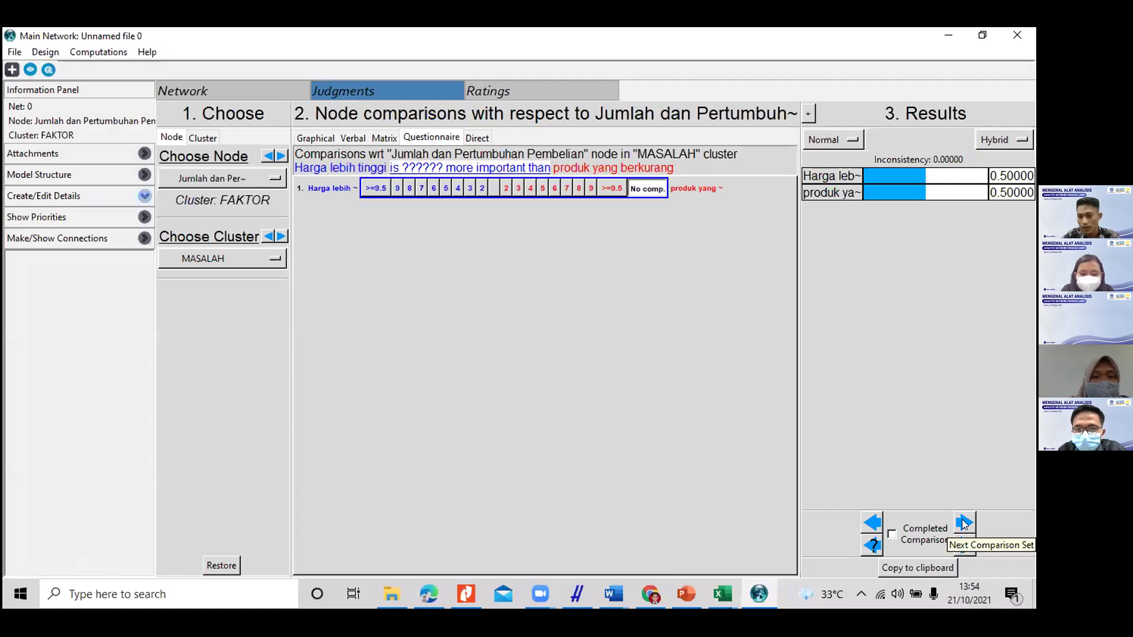
{"action": "left_click", "coordinate": [964, 524]}
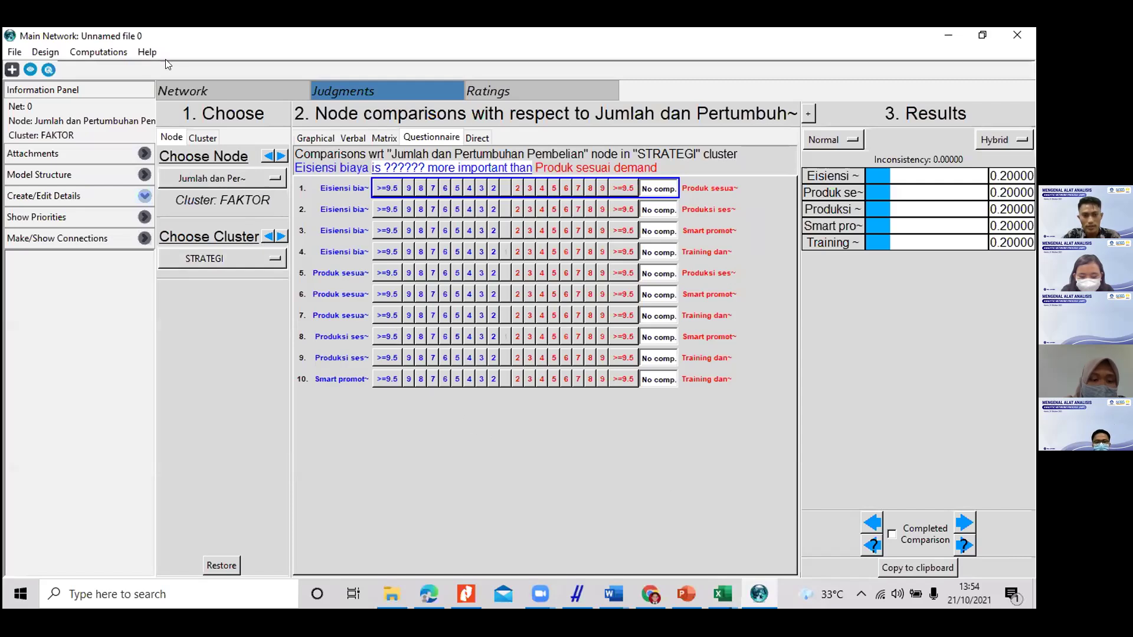
{"action": "left_click", "coordinate": [185, 92]}
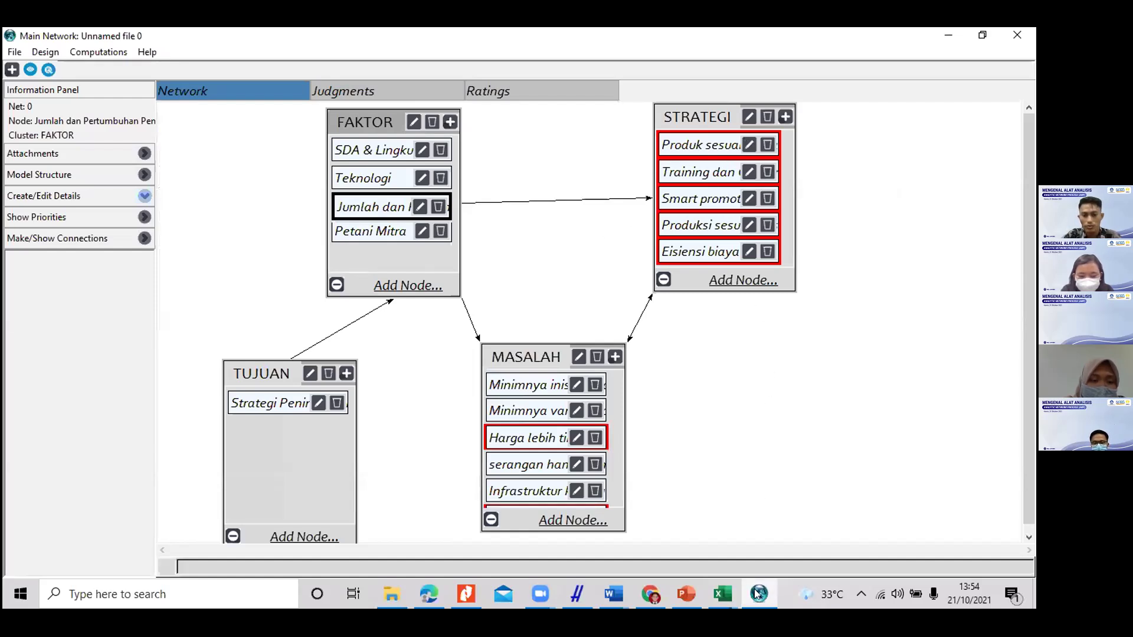
{"action": "key", "text": "super+Down"}
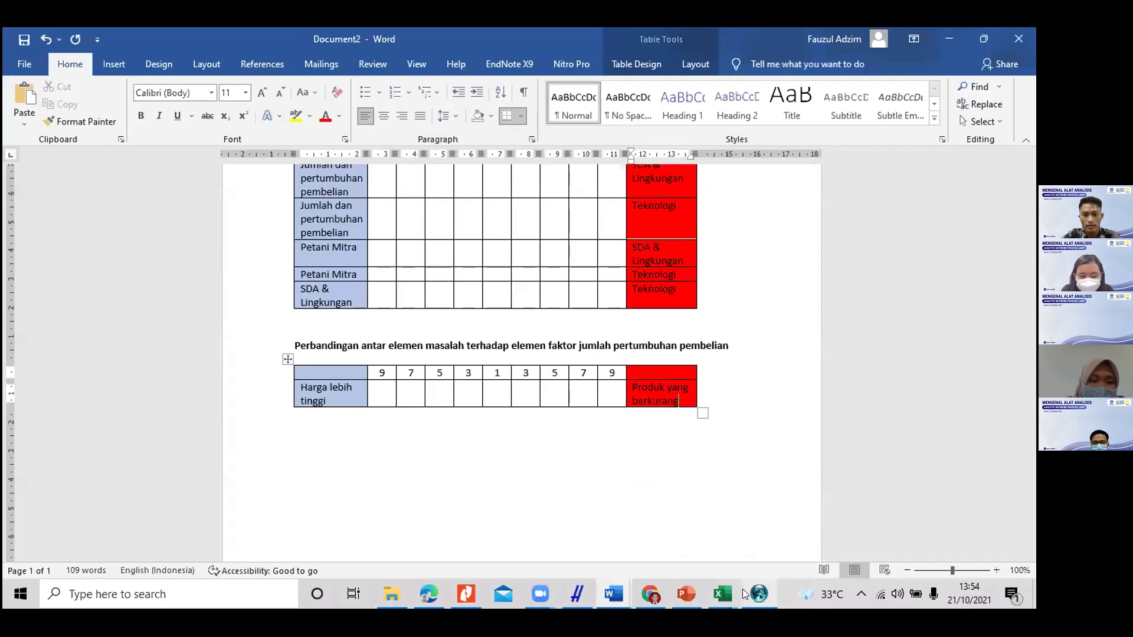
{"action": "key", "text": "alt+Tab"}
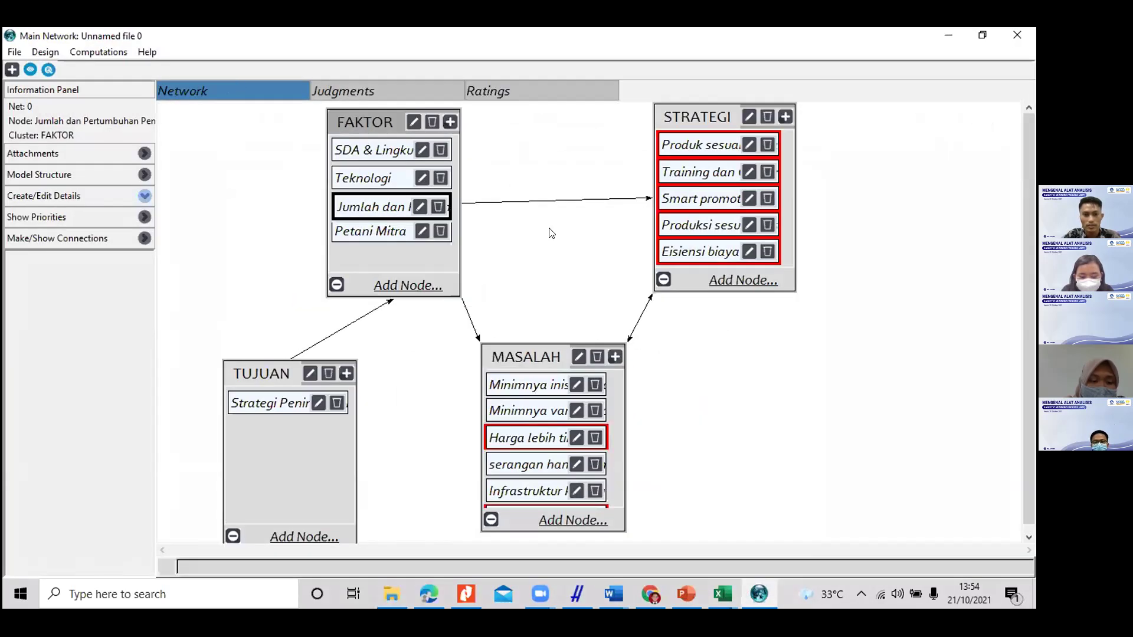
{"action": "left_click", "coordinate": [361, 96]}
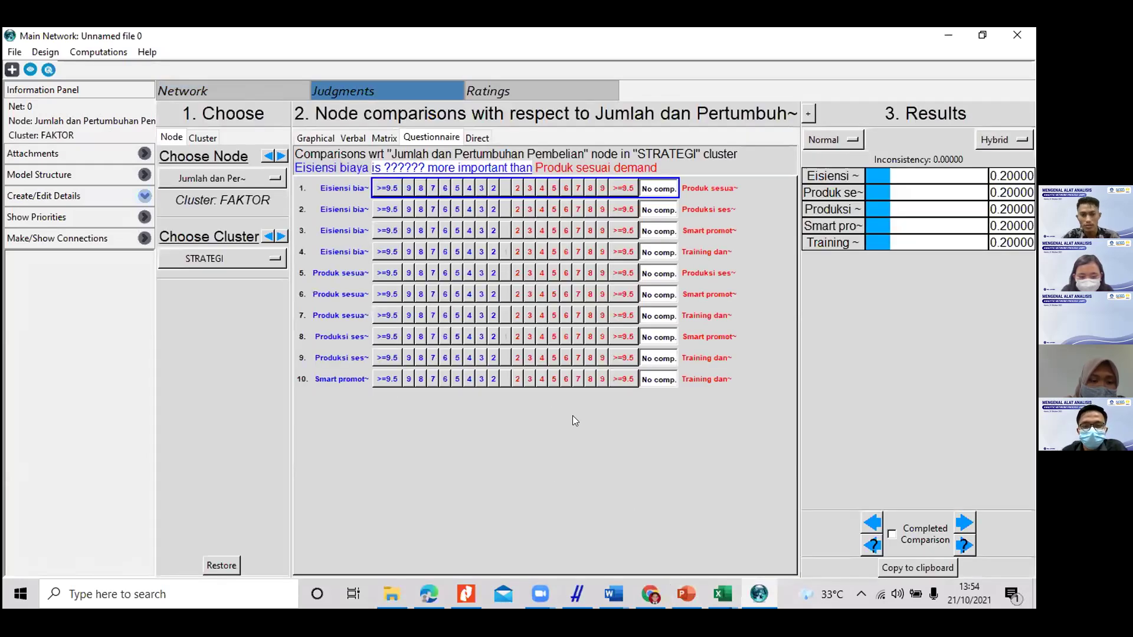
Step: Switch to Word and duplicate the heading "Perbandingan antar elemen masalah terhadap elemen faktor jumlah pertumbuhan pembelian" below the second table
{"action": "left_click", "coordinate": [612, 596]}
{"action": "left_click", "coordinate": [681, 519]}
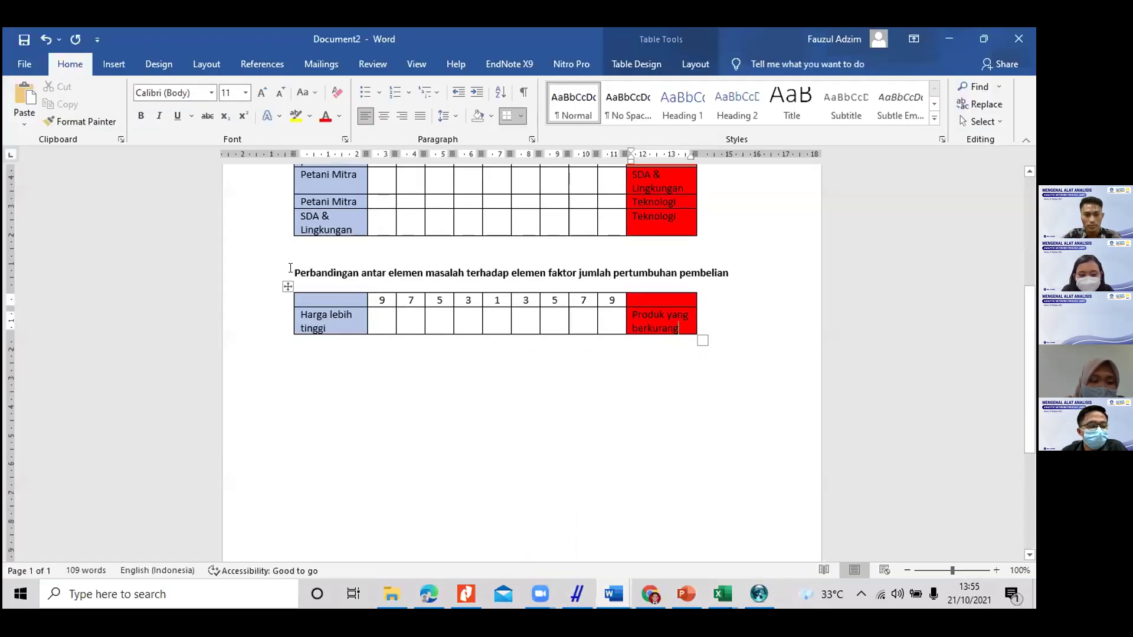
{"action": "scroll", "coordinate": [522, 366], "scroll_direction": "up", "scroll_amount": 7}
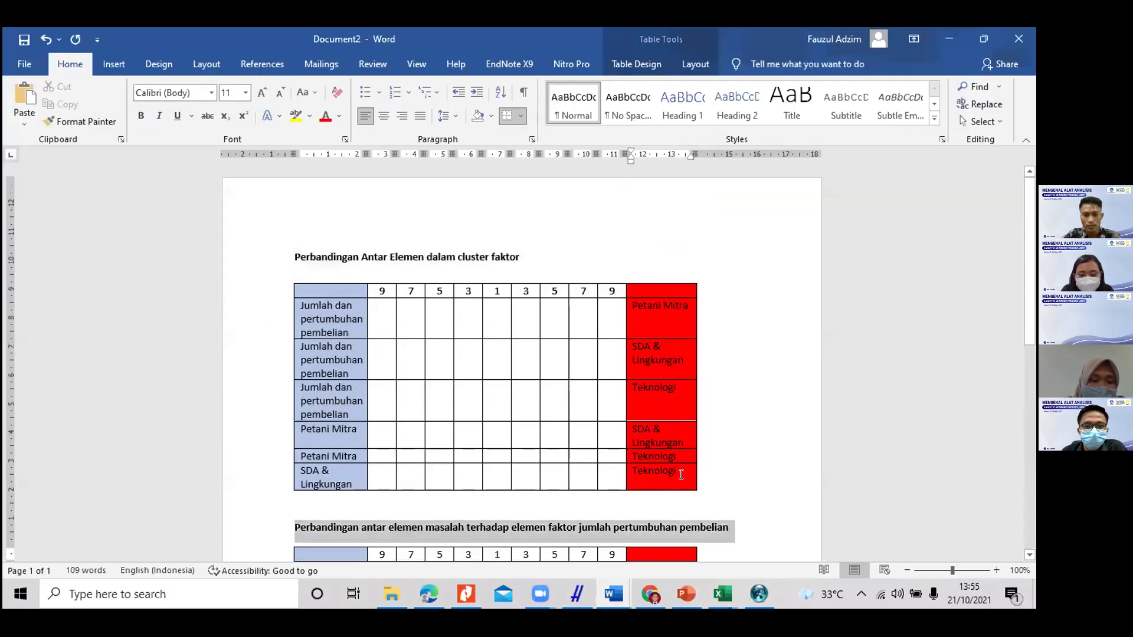
{"action": "scroll", "coordinate": [749, 322], "scroll_direction": "down", "scroll_amount": 10}
{"action": "triple_click", "coordinate": [738, 177]}
{"action": "key", "text": "ctrl+c"}
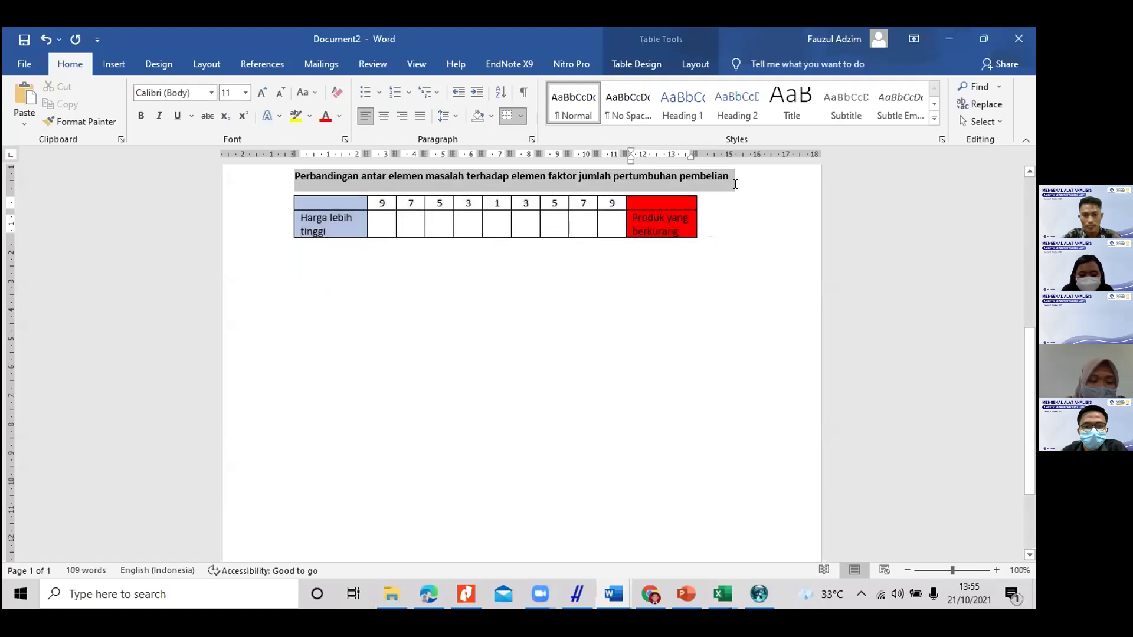
{"action": "right_click", "coordinate": [298, 269]}
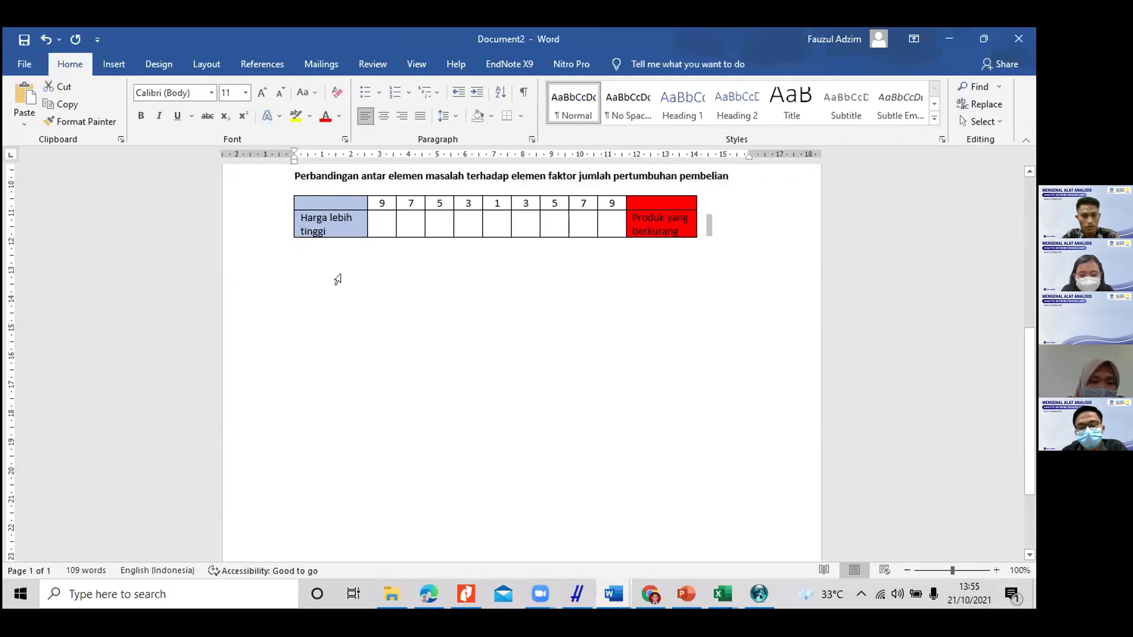
{"action": "key", "text": "ctrl+z"}
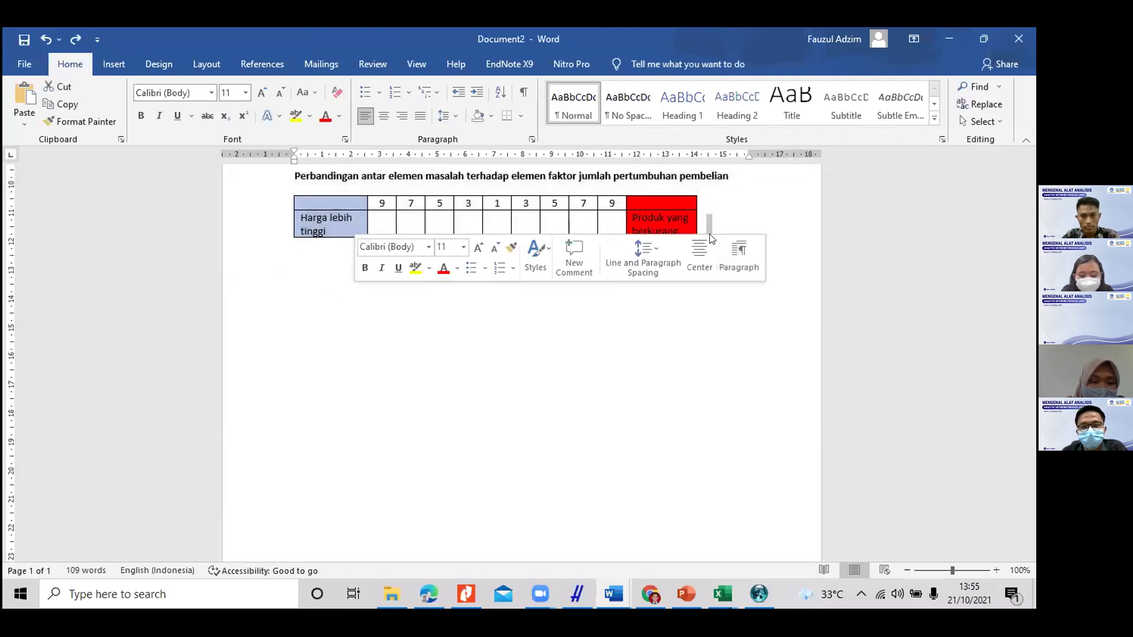
{"action": "left_click", "coordinate": [724, 234]}
{"action": "key", "text": "Down"}
{"action": "key", "text": "Return"}
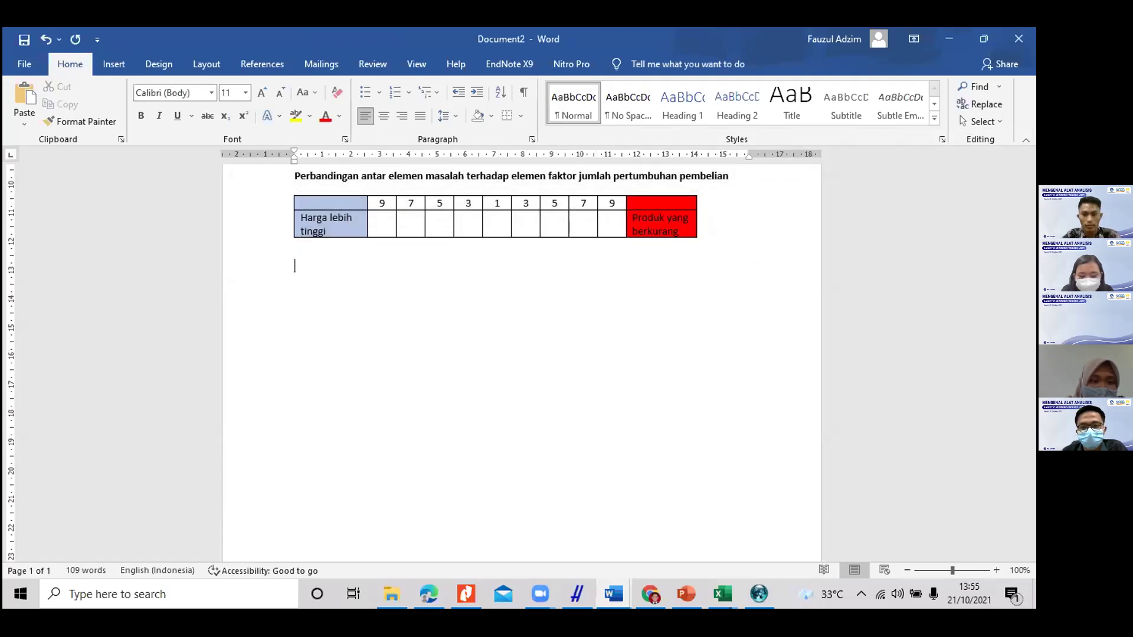
{"action": "key", "text": "ctrl+v"}
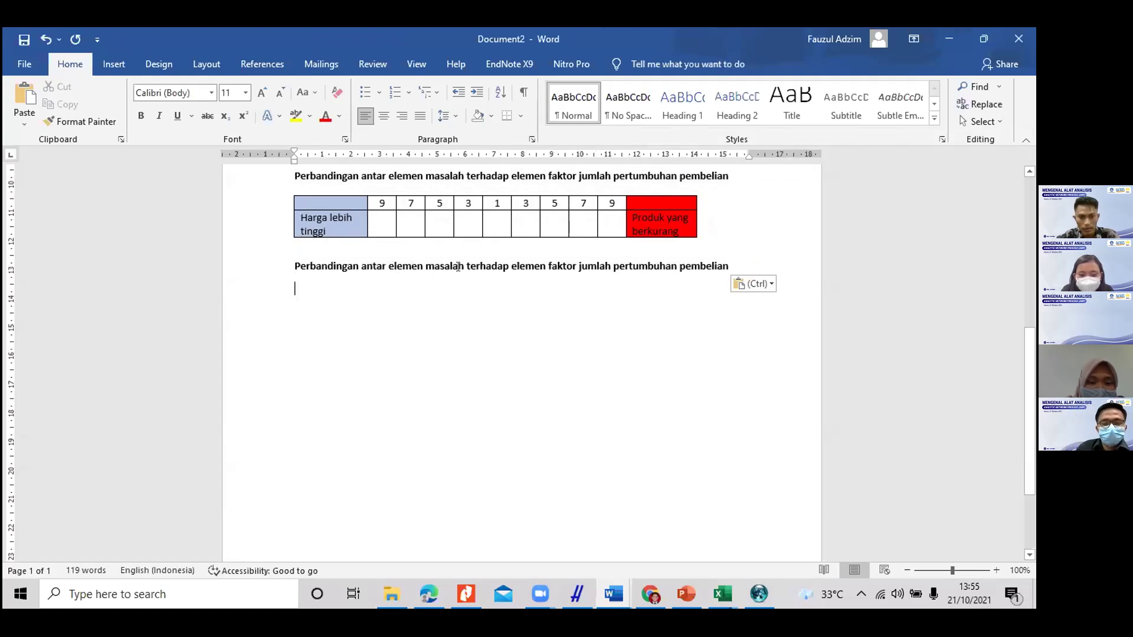
Step: Replace "masalah" with "strategi" in the duplicated heading below the second table
{"action": "left_click_drag", "start_coordinate": [460, 265], "coordinate": [424, 268]}
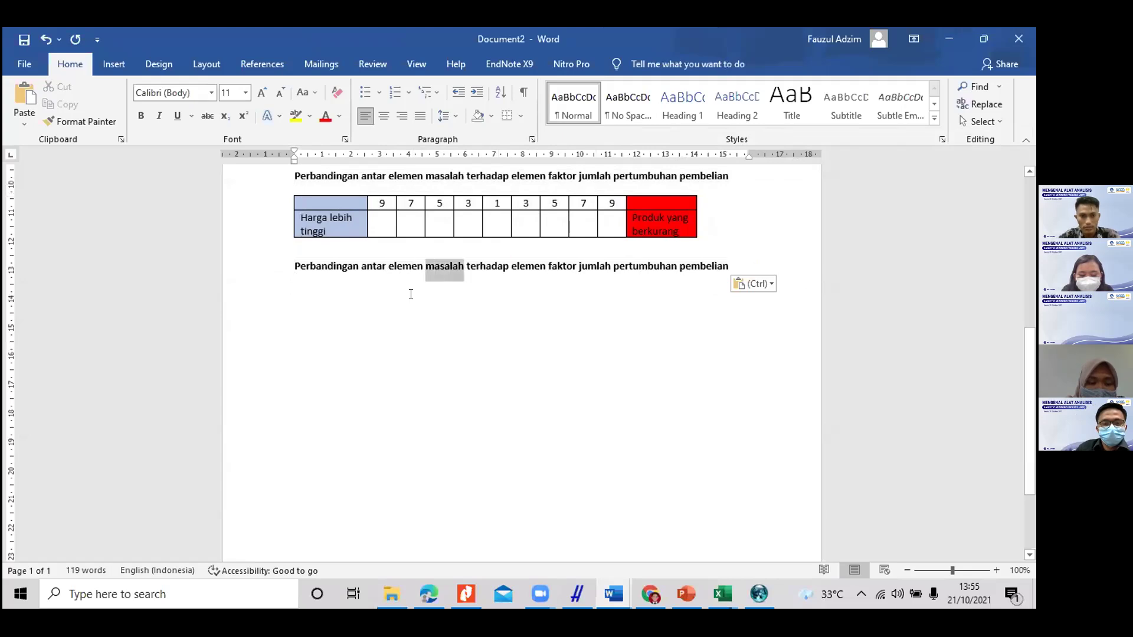
{"action": "type", "text": "strategi"}
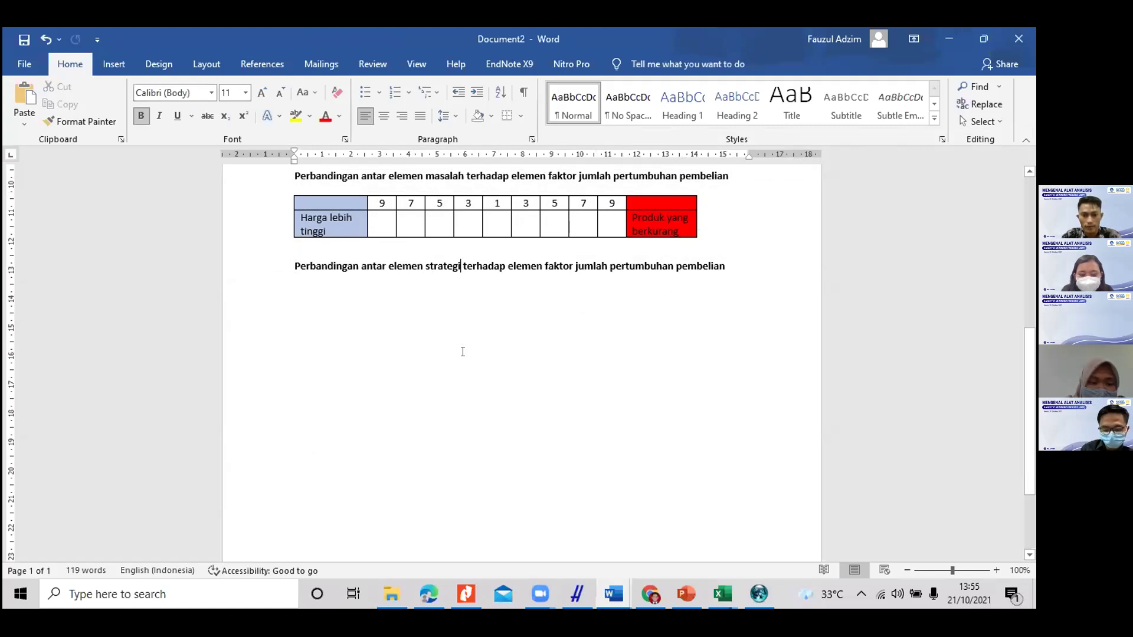
{"action": "scroll", "coordinate": [531, 360], "scroll_direction": "up", "scroll_amount": 2}
{"action": "left_click", "coordinate": [603, 368]}
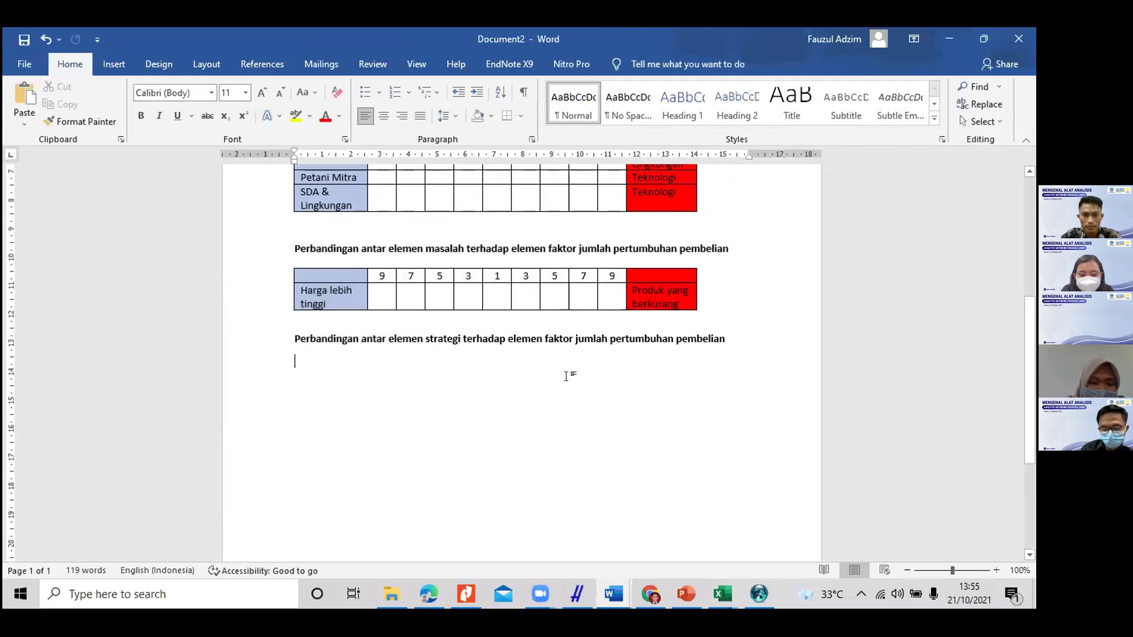
Step: Copy the whole comparison table of the faktor cluster and paste it for the strategi heading
{"action": "scroll", "coordinate": [413, 324], "scroll_direction": "up", "scroll_amount": 5}
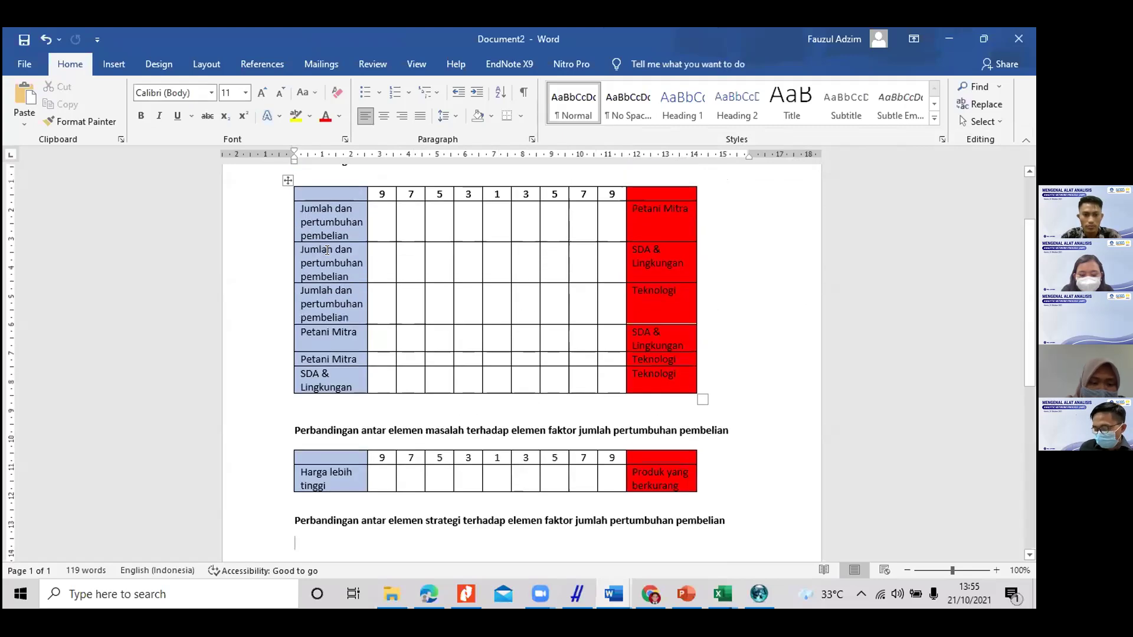
{"action": "left_click", "coordinate": [287, 180]}
{"action": "scroll", "coordinate": [338, 405], "scroll_direction": "down", "scroll_amount": 4}
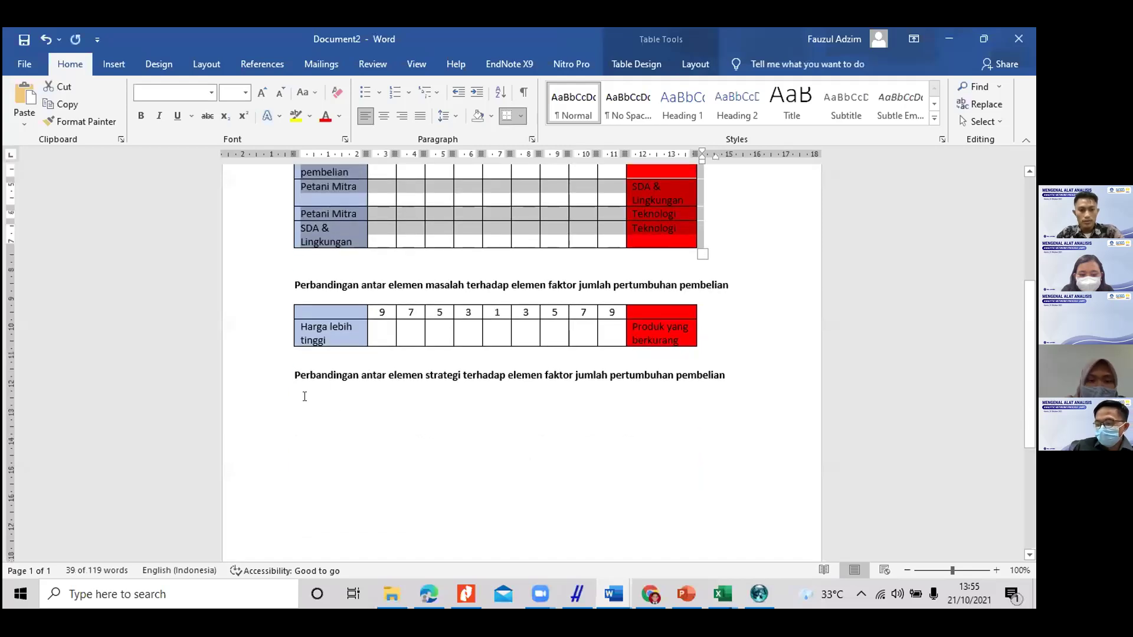
{"action": "left_click", "coordinate": [305, 396]}
{"action": "key", "text": "ctrl+v"}
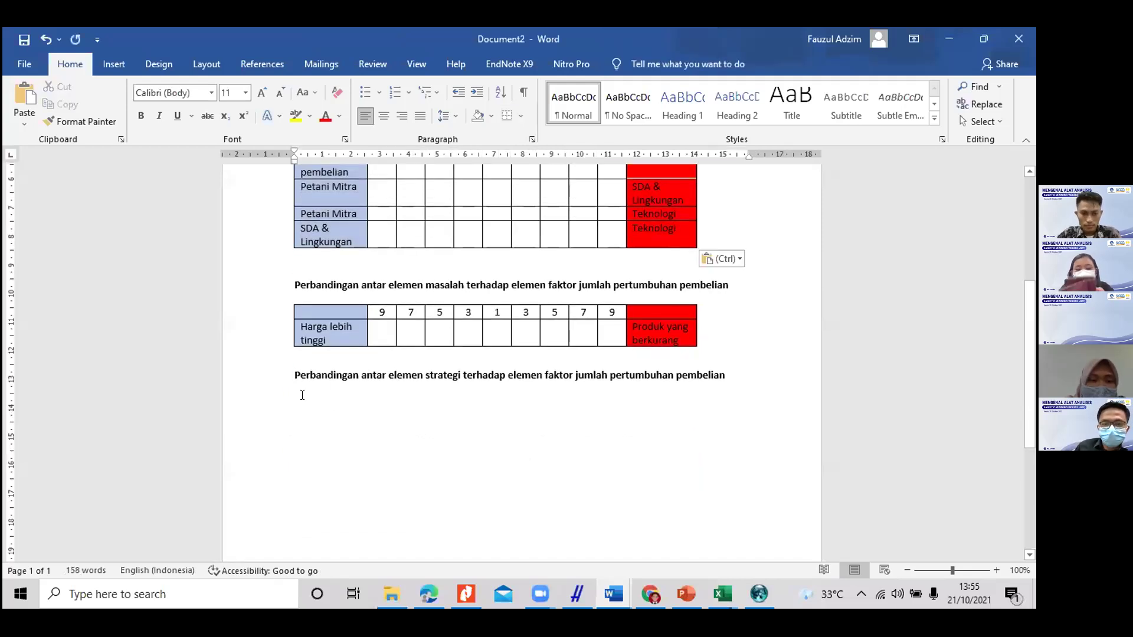
Step: Move the pasted table copy off the first table to the area below the strategi heading
{"action": "scroll", "coordinate": [303, 395], "scroll_direction": "up", "scroll_amount": 5}
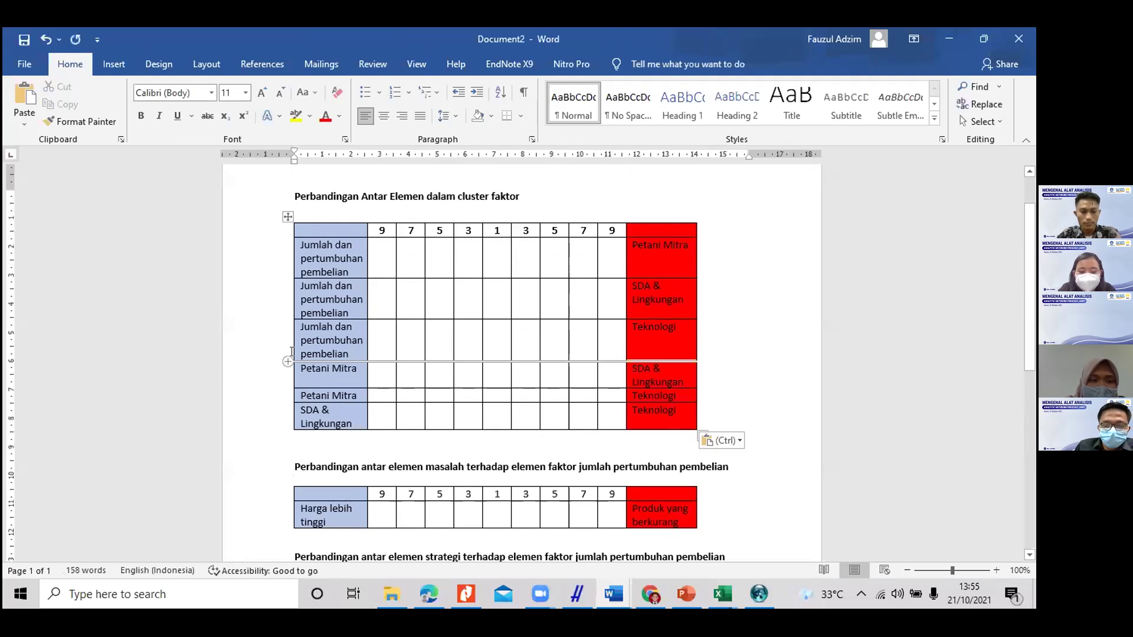
{"action": "key", "text": "ctrl+z"}
{"action": "key", "text": "ctrl+v"}
{"action": "left_click_drag", "start_coordinate": [282, 245], "coordinate": [322, 372]}
{"action": "scroll", "coordinate": [322, 372], "scroll_direction": "down", "scroll_amount": 5}
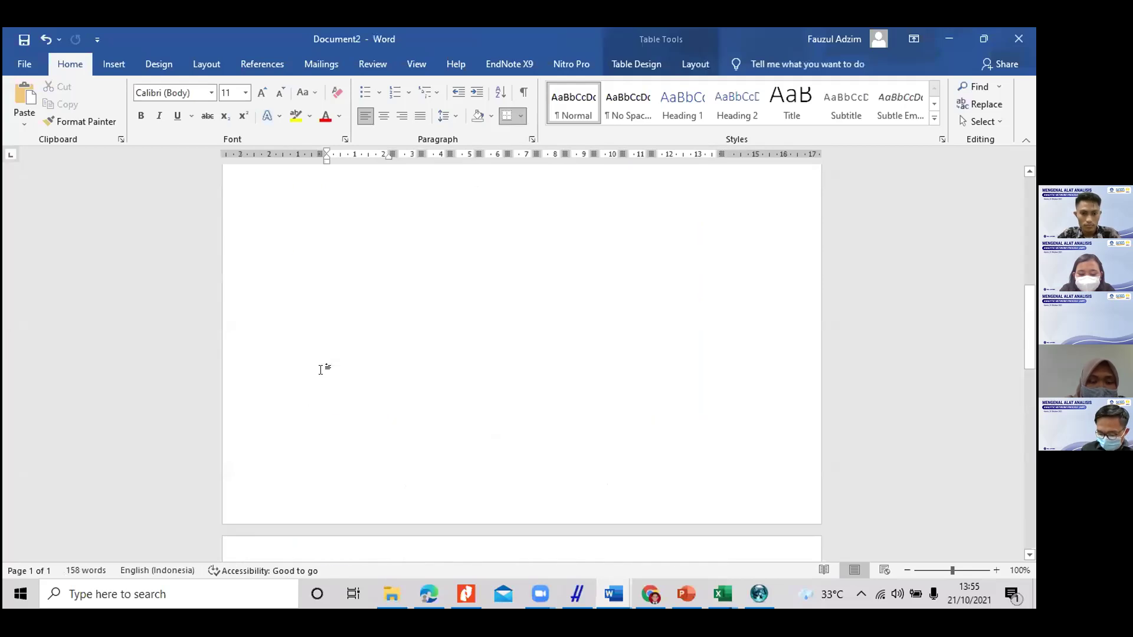
{"action": "scroll", "coordinate": [324, 375], "scroll_direction": "up", "scroll_amount": 4}
{"action": "scroll", "coordinate": [311, 436], "scroll_direction": "down", "scroll_amount": 1}
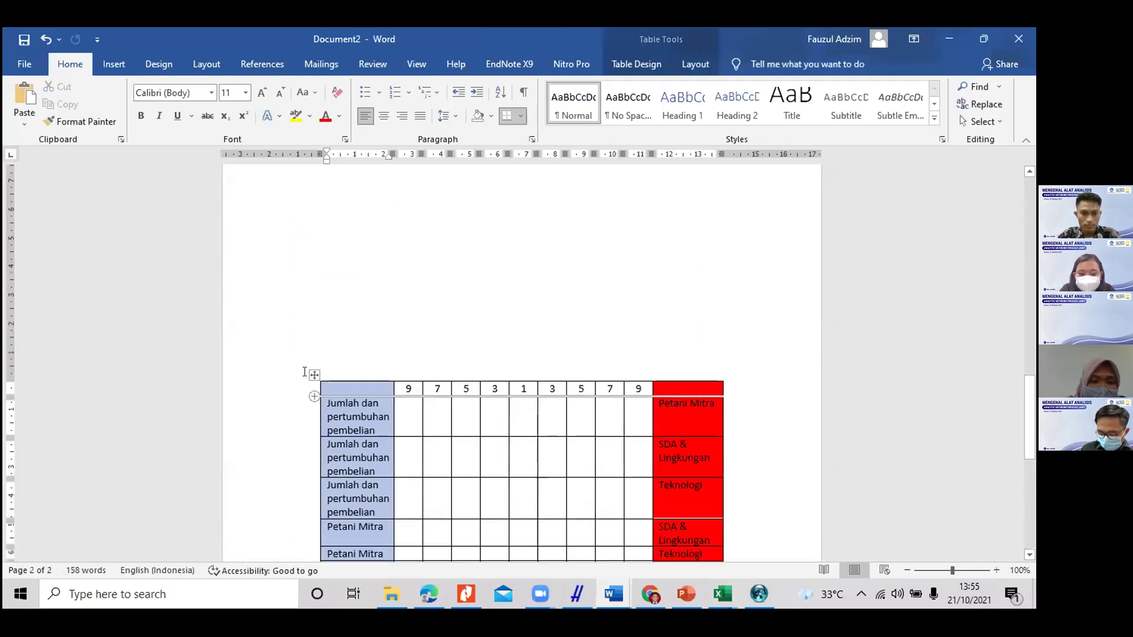
{"action": "left_click", "coordinate": [314, 376]}
{"action": "key", "text": "BackSpace"}
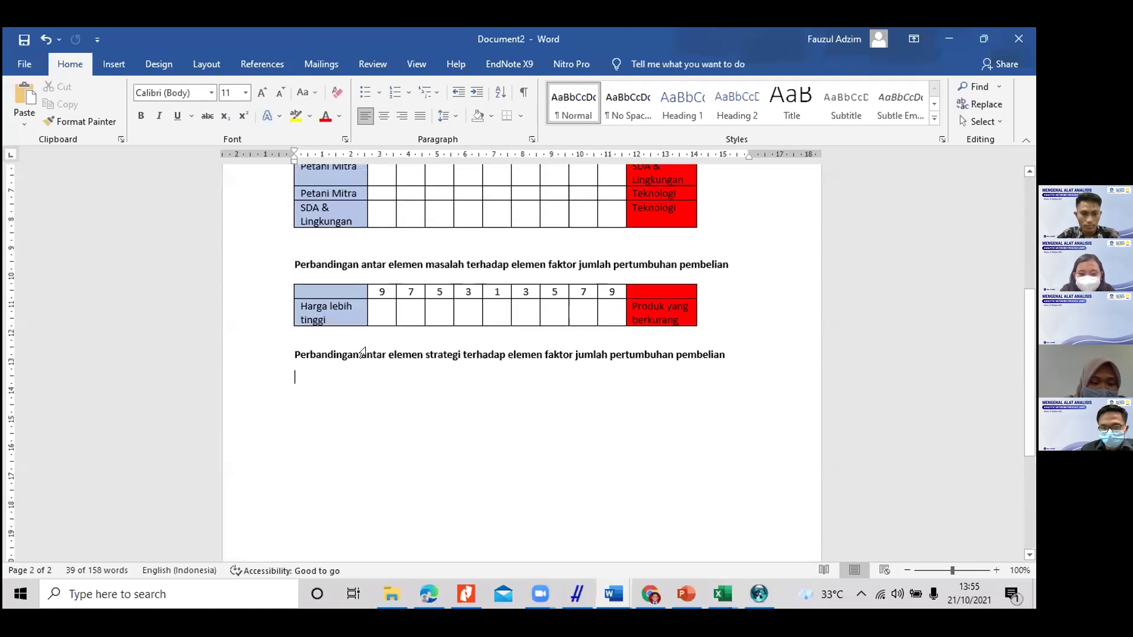
{"action": "left_click", "coordinate": [298, 418]}
{"action": "key", "text": "ctrl+z"}
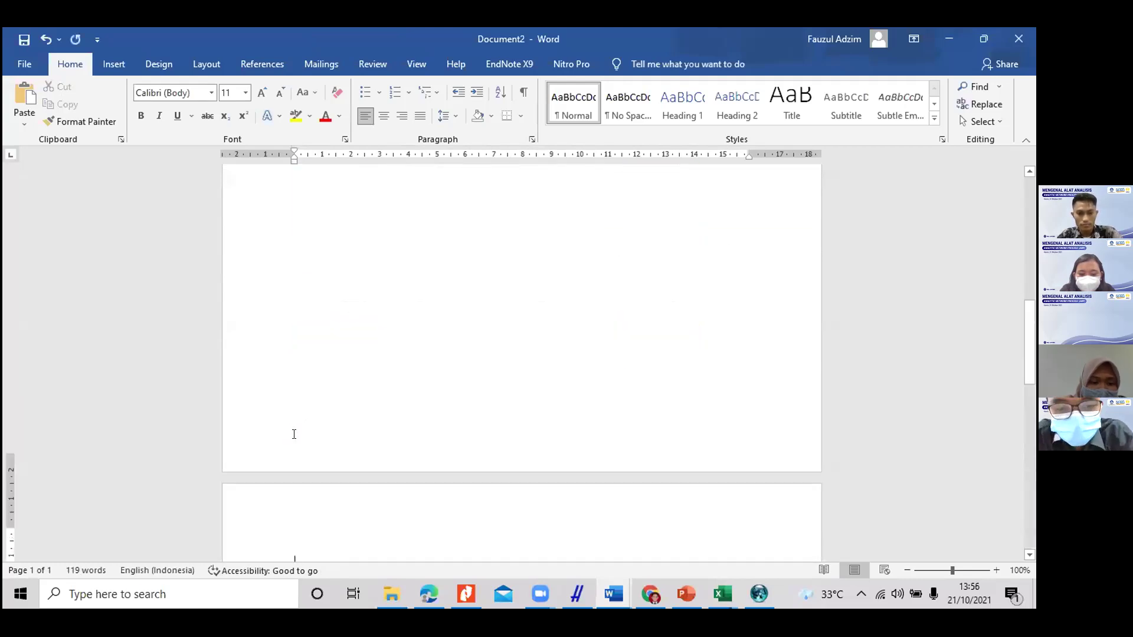
Step: Align the copied table directly under the strategi heading and clear the contents of all its comparison rows
{"action": "left_click_drag", "start_coordinate": [314, 460], "coordinate": [341, 197]}
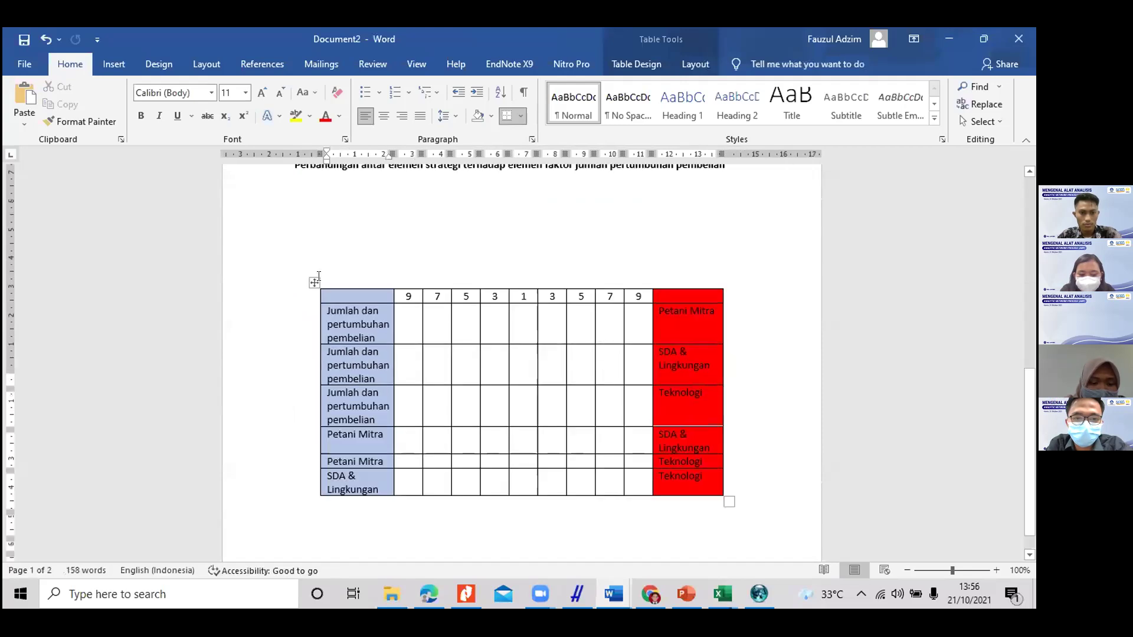
{"action": "left_click_drag", "start_coordinate": [311, 374], "coordinate": [288, 315]}
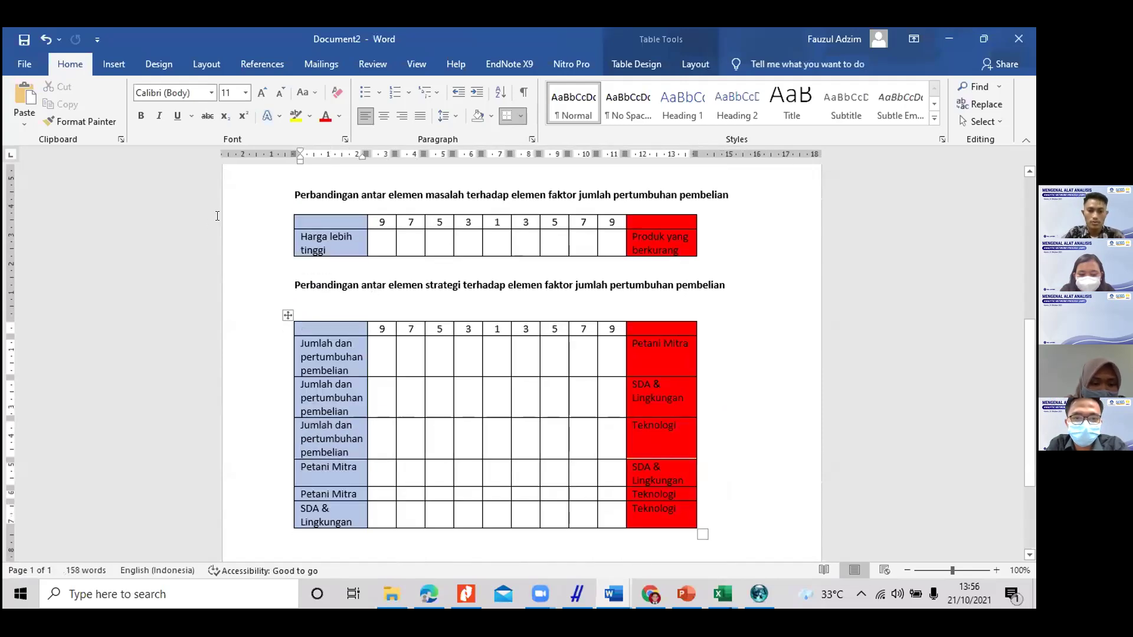
{"action": "left_click_drag", "start_coordinate": [340, 349], "coordinate": [661, 509]}
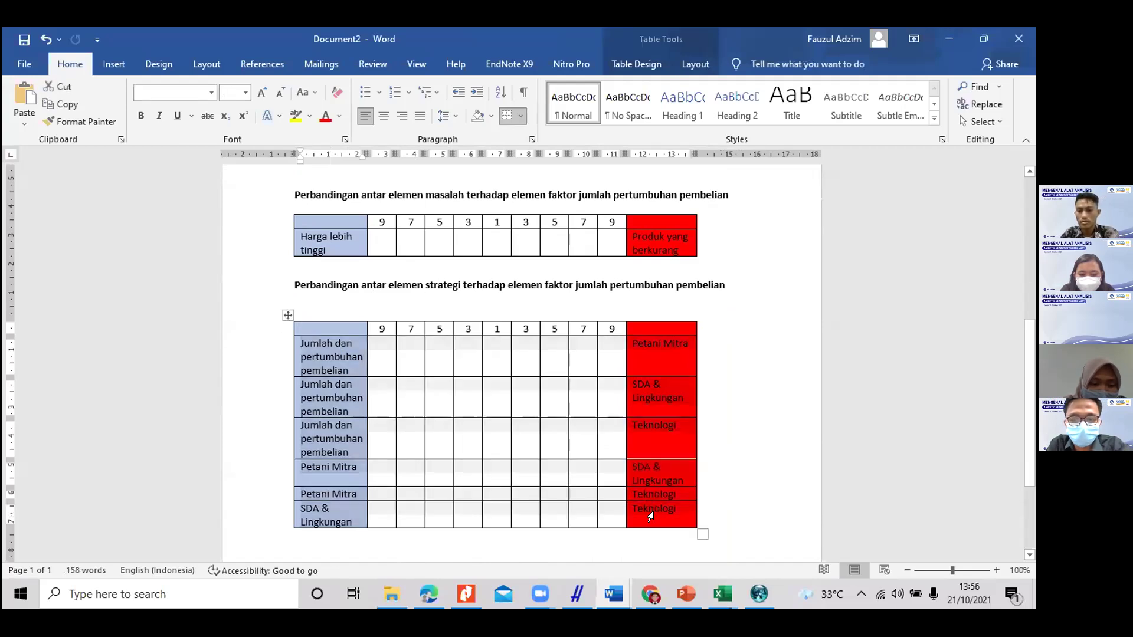
{"action": "key", "text": "BackSpace"}
Step: Insert four more rows at the end of the cleared strategi comparison table
{"action": "left_click", "coordinate": [354, 411]}
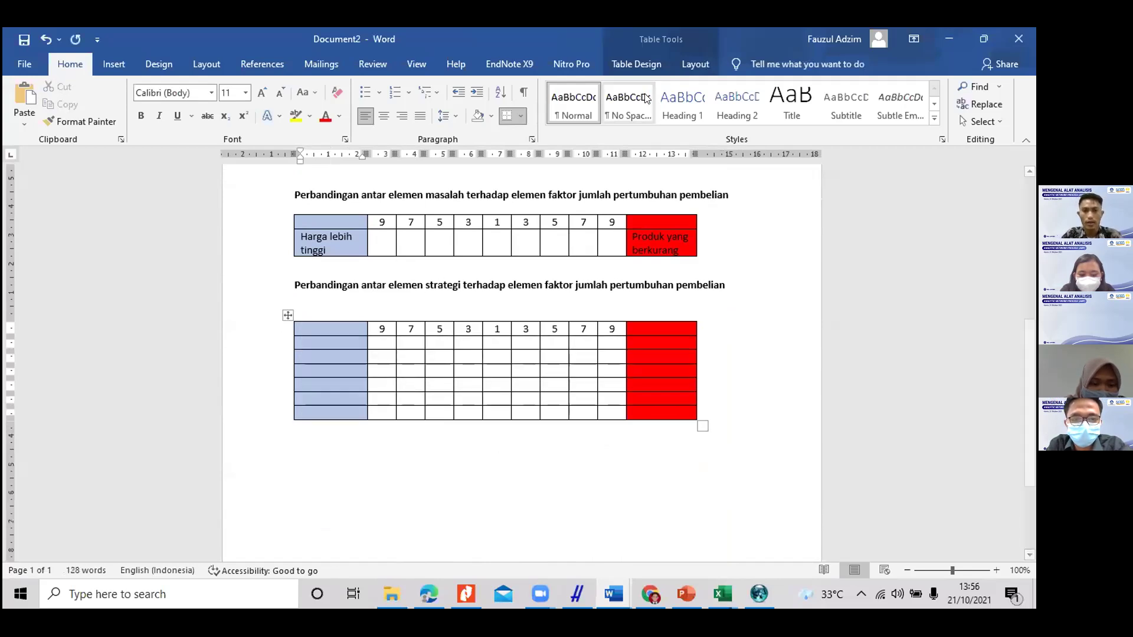
{"action": "left_click", "coordinate": [697, 66]}
{"action": "left_click", "coordinate": [269, 98]}
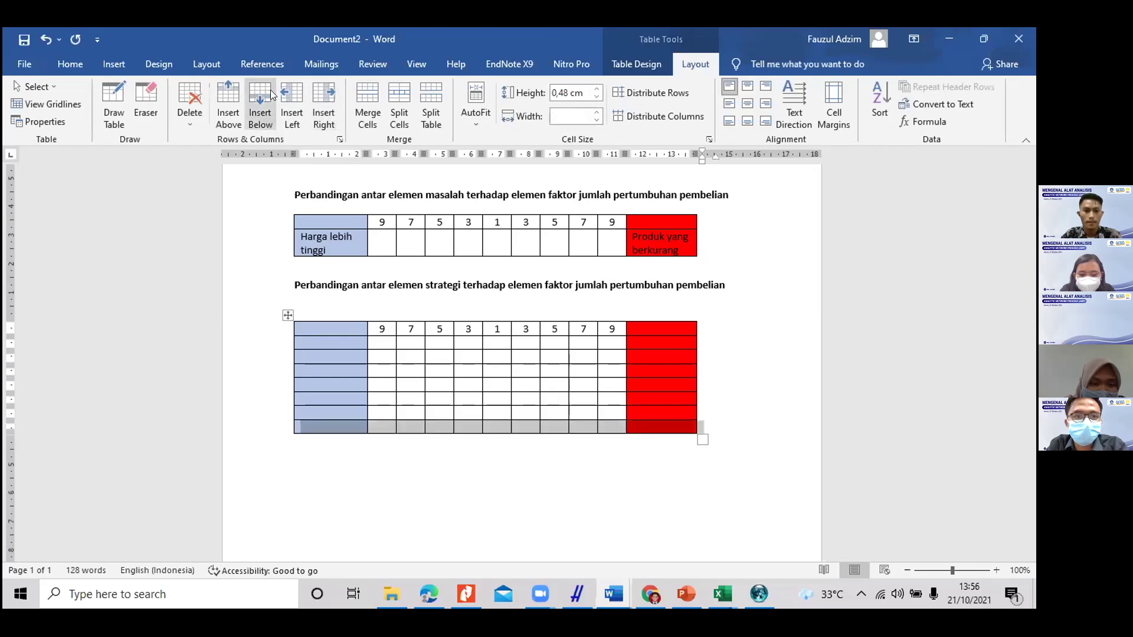
{"action": "left_click", "coordinate": [268, 97]}
{"action": "left_click", "coordinate": [269, 97]}
{"action": "left_click", "coordinate": [269, 97]}
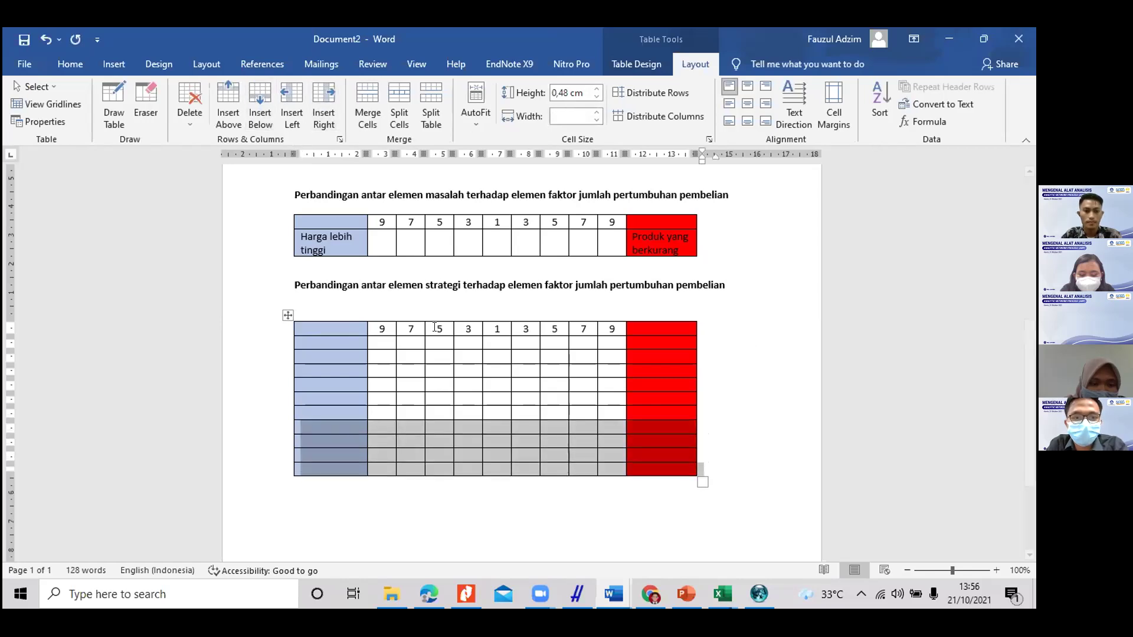
{"action": "left_click", "coordinate": [349, 379]}
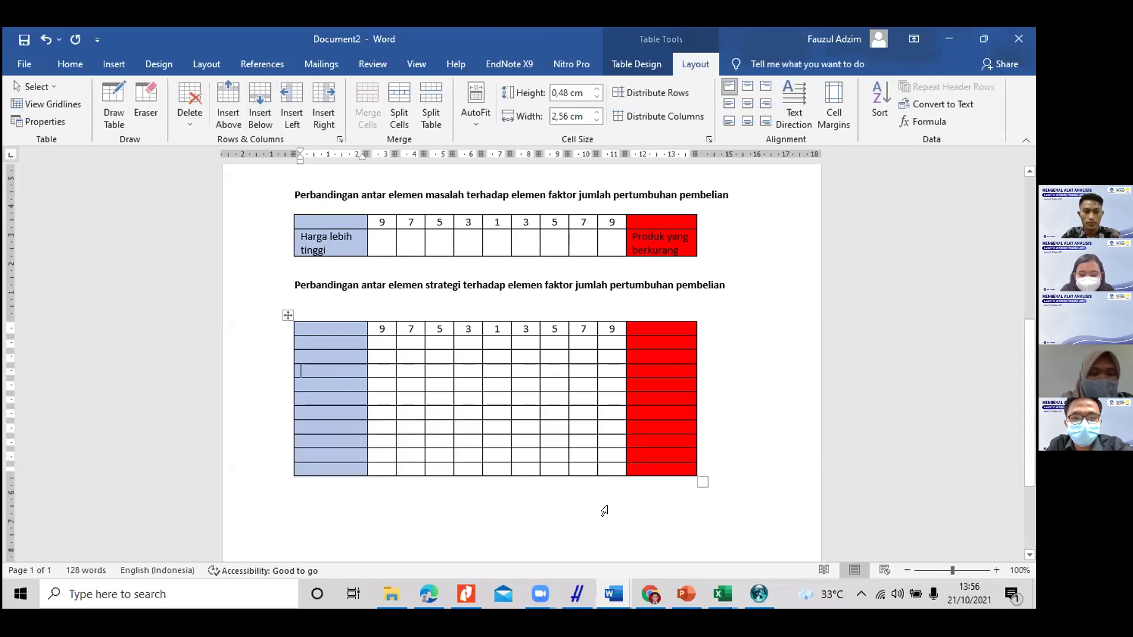
Step: Switch to Super Decisions and read the full element names of comparisons 8, 9 and 10 in the STRATEGI questionnaire
{"action": "left_click", "coordinate": [747, 593]}
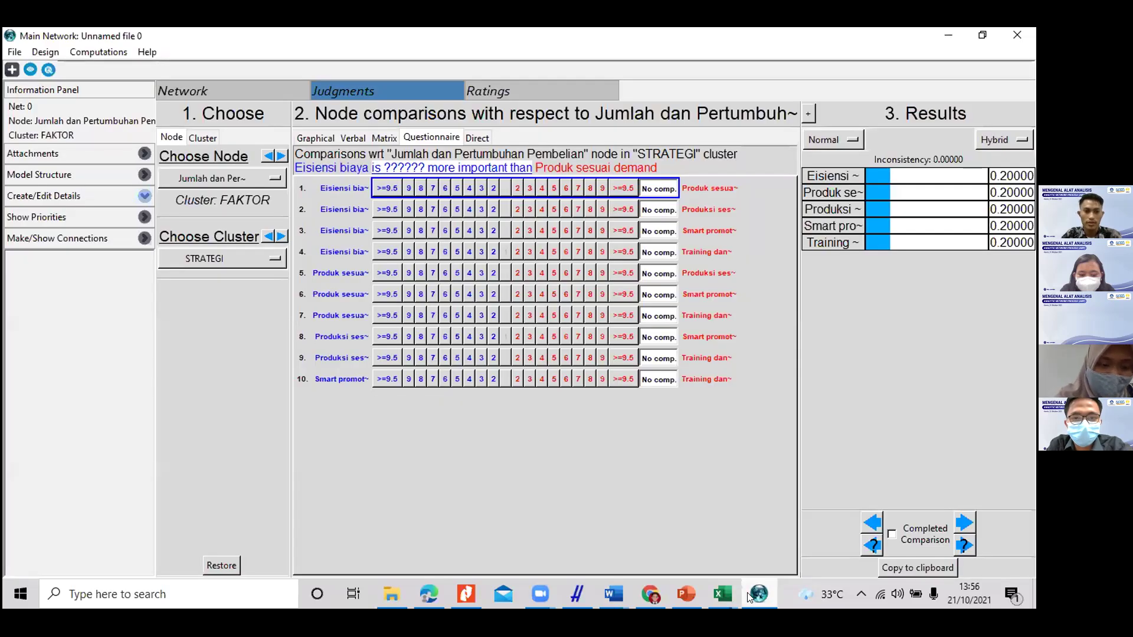
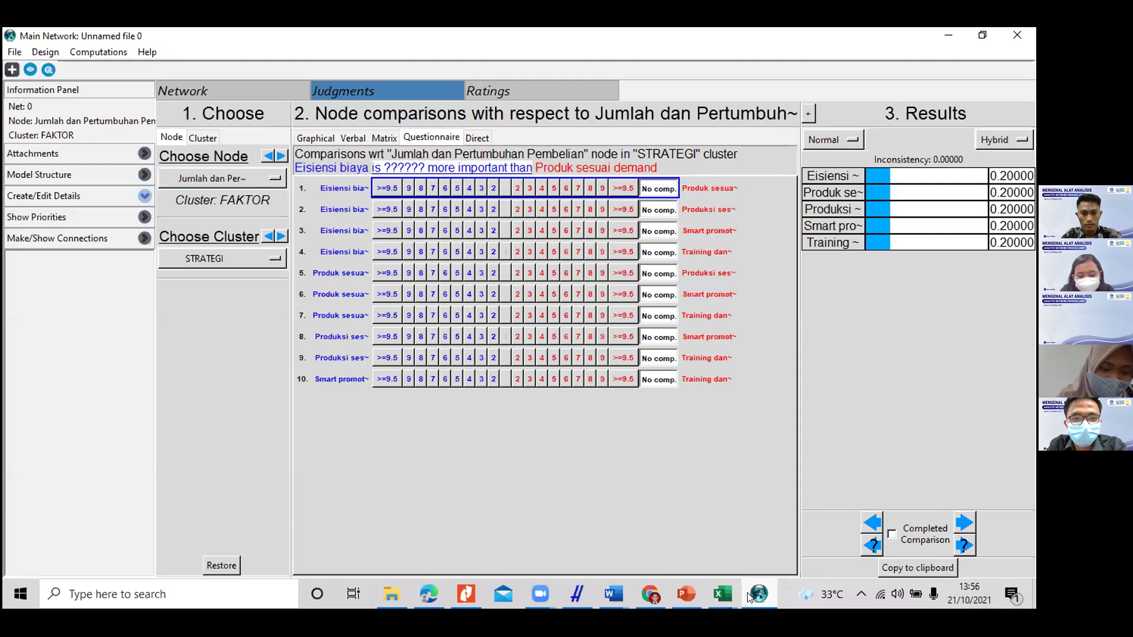
{"action": "left_click", "coordinate": [349, 337]}
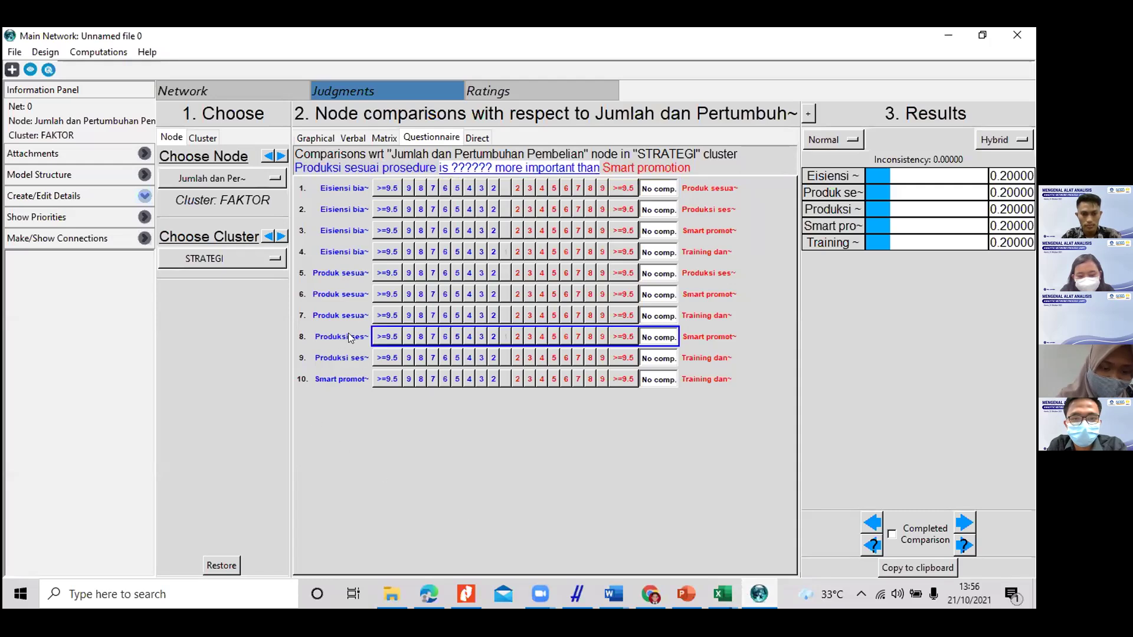
{"action": "left_click", "coordinate": [346, 358]}
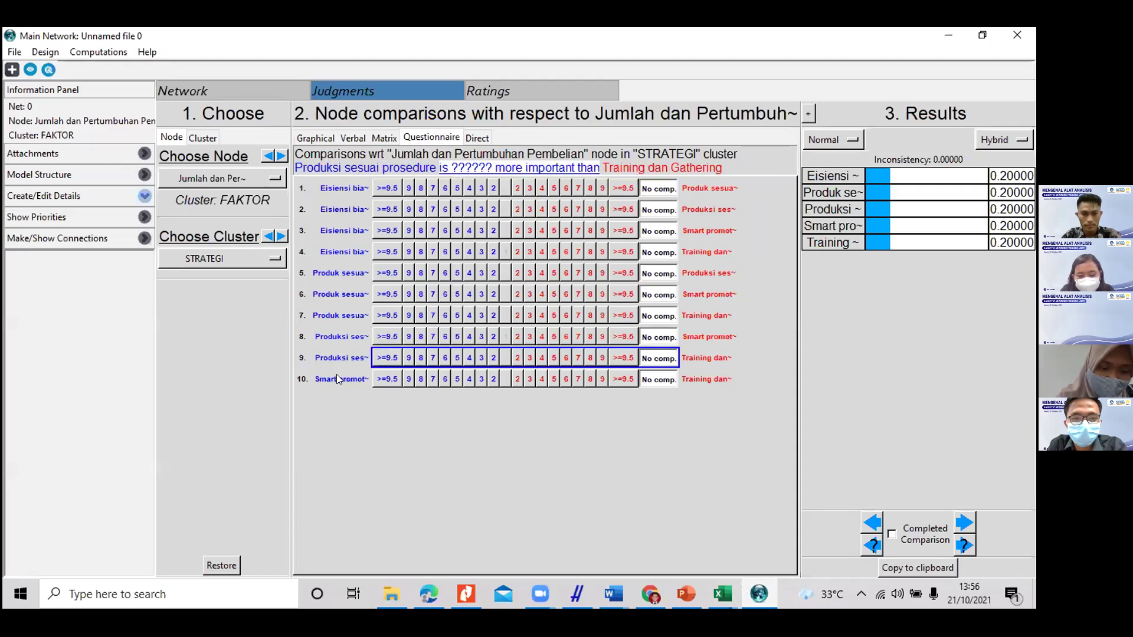
{"action": "left_click", "coordinate": [348, 379]}
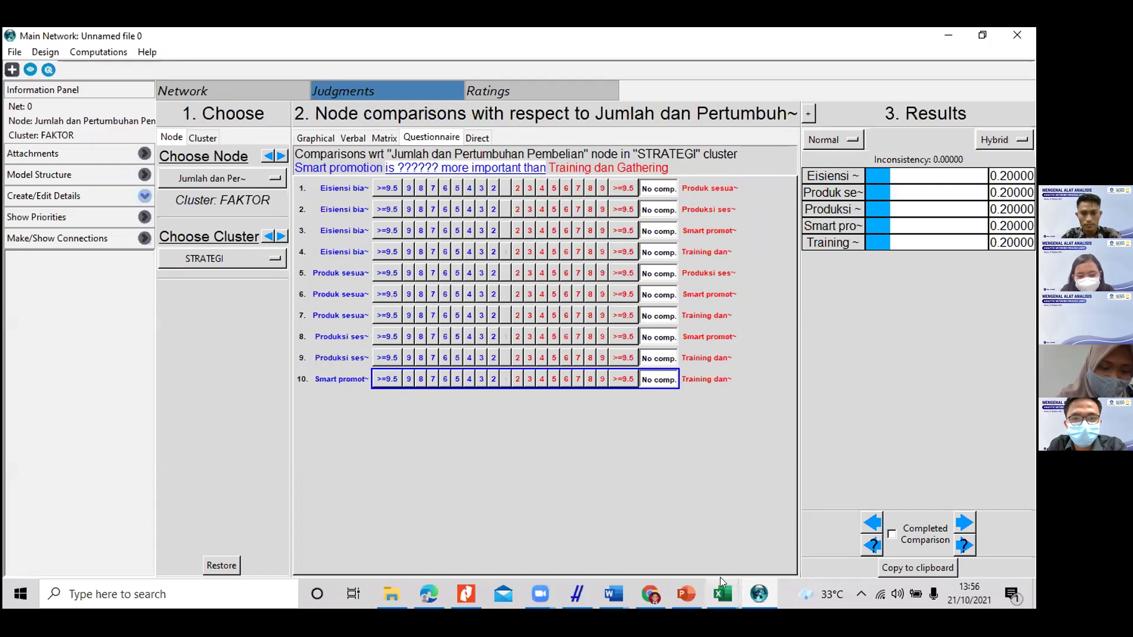
{"action": "left_click", "coordinate": [614, 594]}
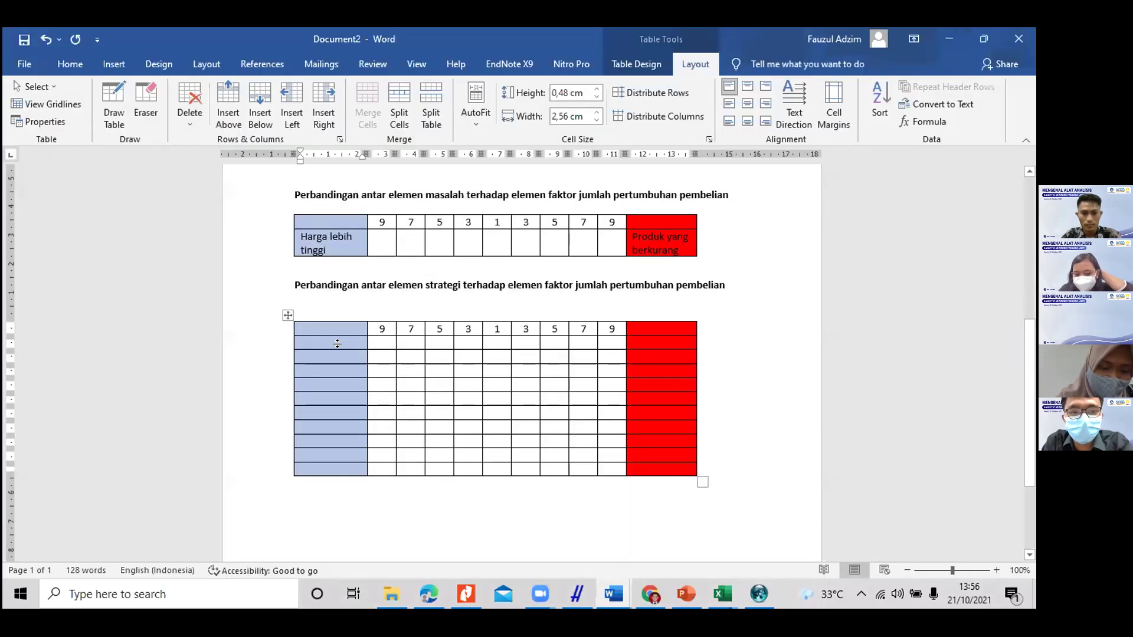
{"action": "left_click", "coordinate": [759, 594]}
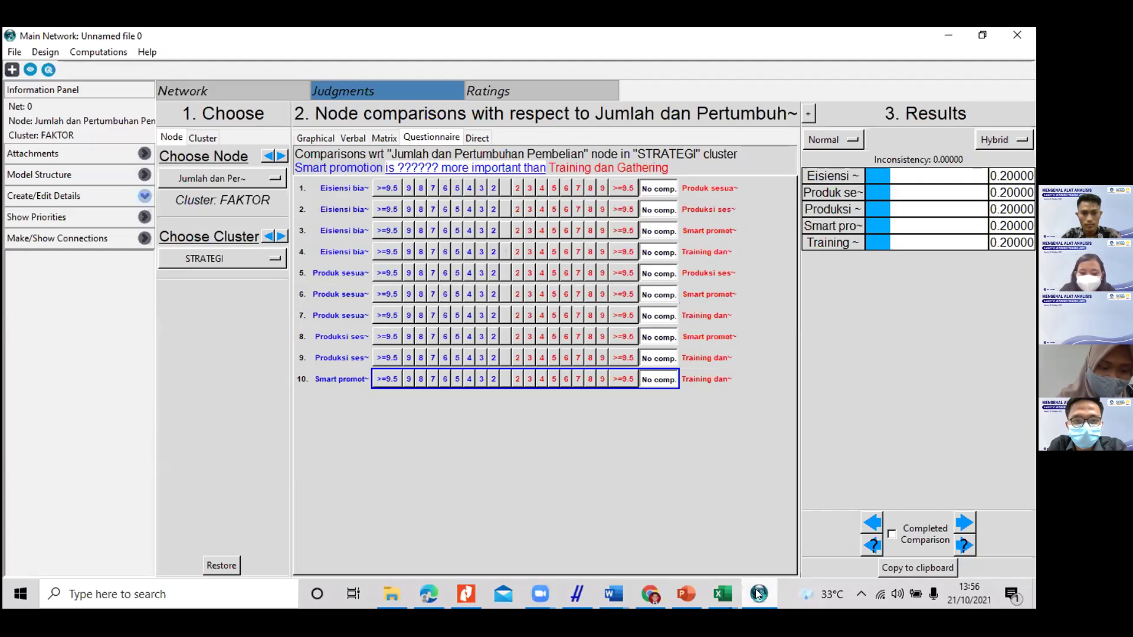
Step: Switch to Word and enter "Efisiensi Biaya" in the blue cell of the strategi table's first comparison row
{"action": "key", "text": "alt+Tab"}
{"action": "left_click", "coordinate": [338, 337]}
{"action": "type", "text": "Efisiensi Bi"}
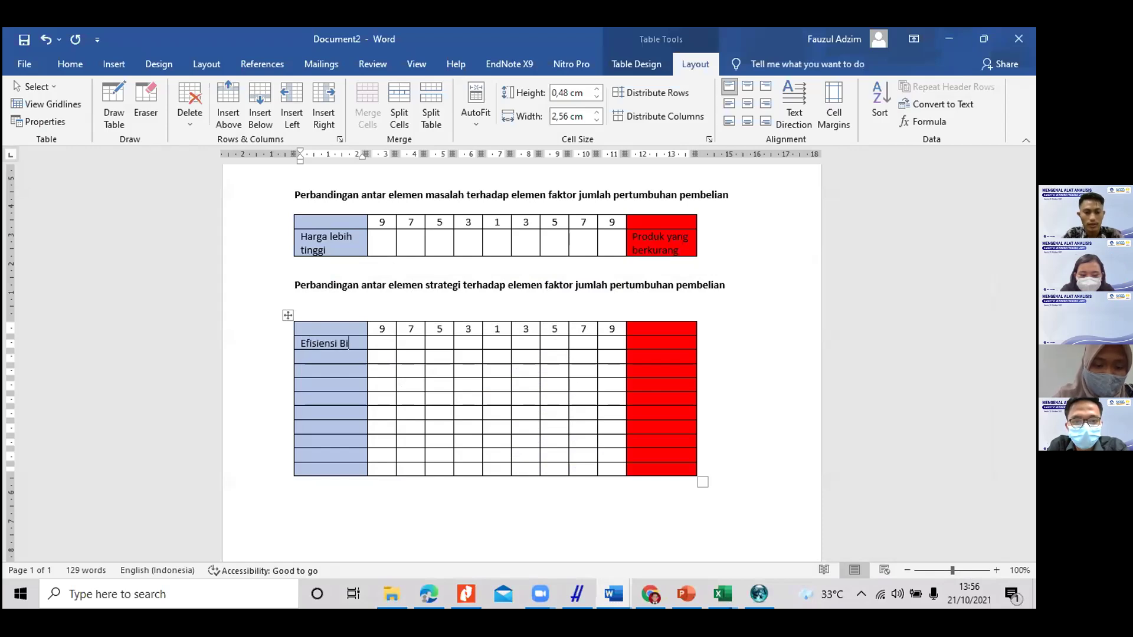
{"action": "type", "text": "aya"}
Step: Copy "Efisiensi Biaya" into the blue cells of the second, third and fourth comparison rows
{"action": "left_click_drag", "start_coordinate": [329, 354], "coordinate": [299, 342]}
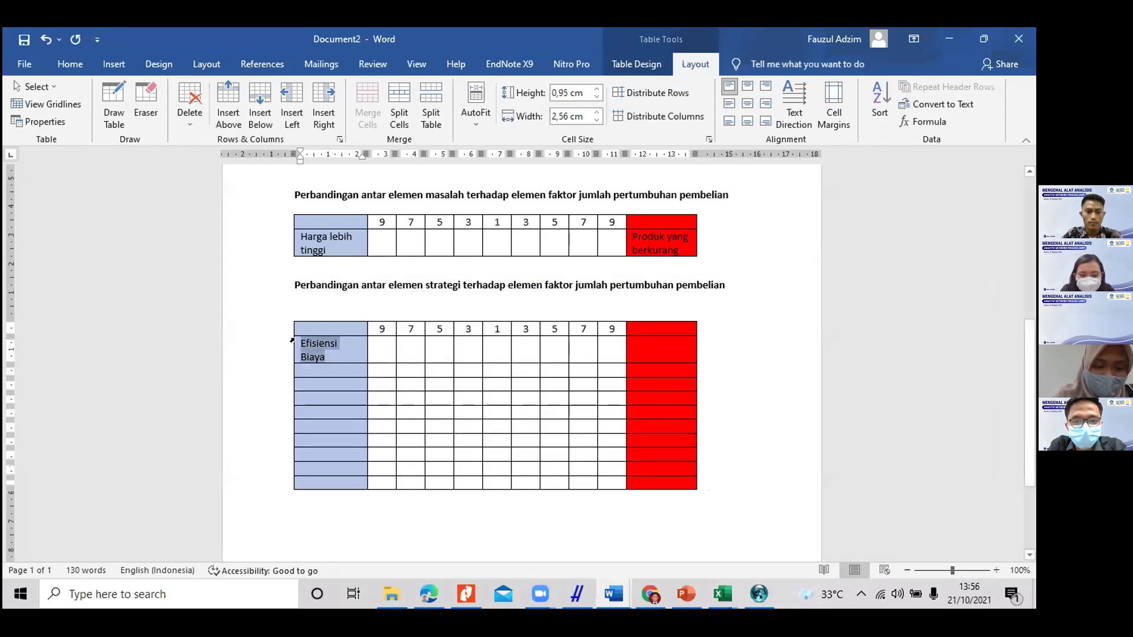
{"action": "key", "text": "ctrl+c"}
{"action": "left_click", "coordinate": [329, 367]}
{"action": "key", "text": "ctrl+v"}
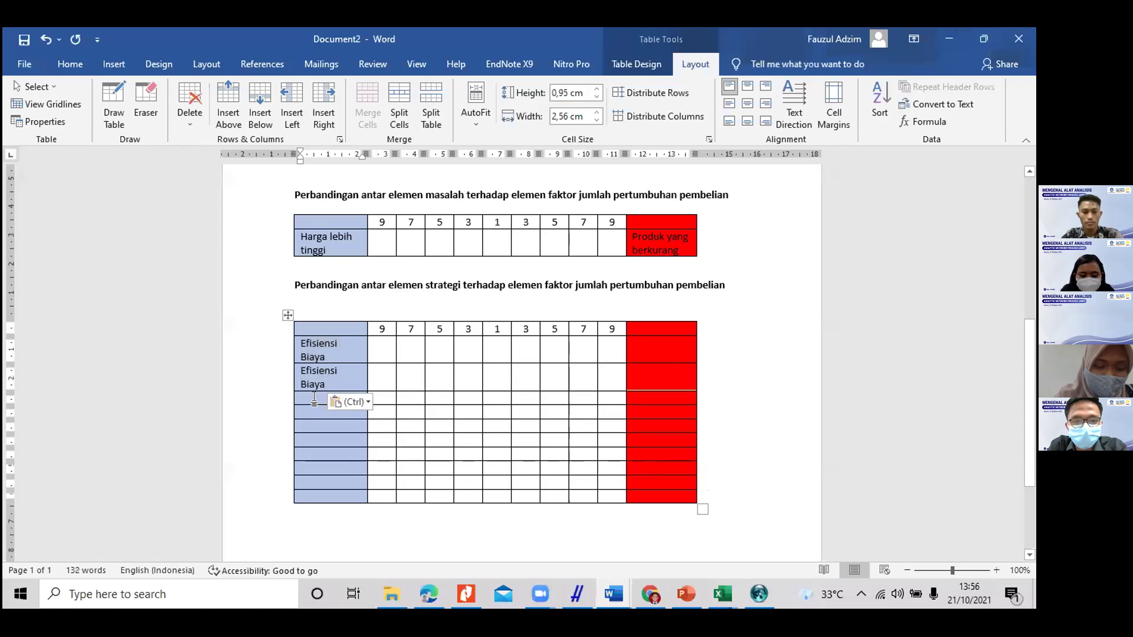
{"action": "left_click", "coordinate": [314, 400]}
{"action": "key", "text": "ctrl+v"}
{"action": "key", "text": "ctrl+v"}
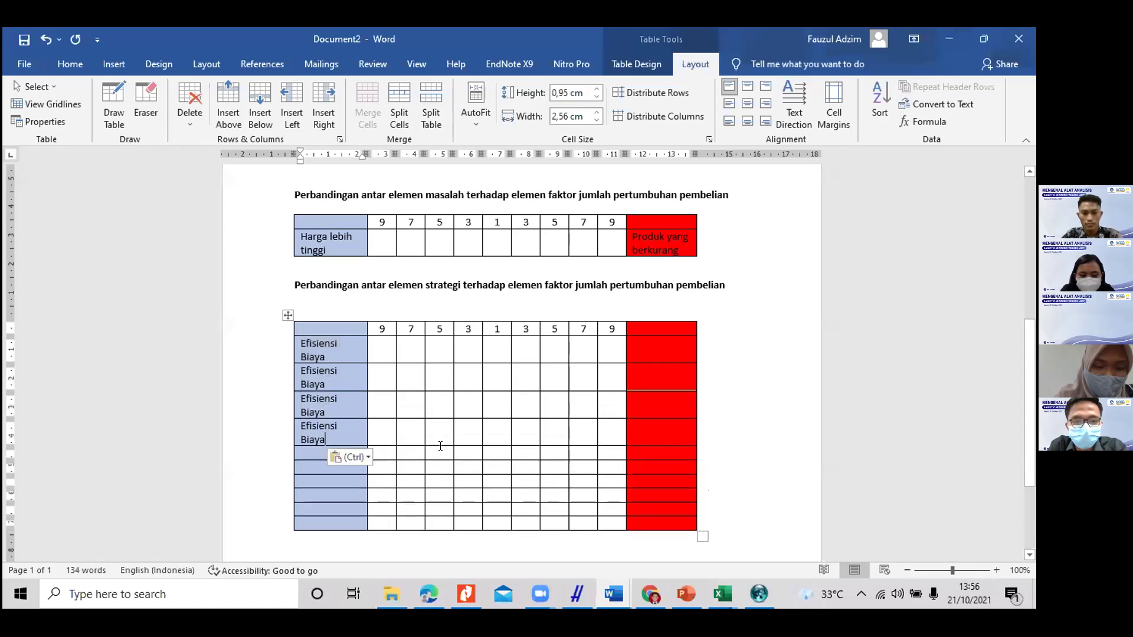
Step: Check the next blue element in Super Decisions and enter "Produk Sesuai demand" in the fifth comparison row in Word
{"action": "left_click", "coordinate": [745, 593]}
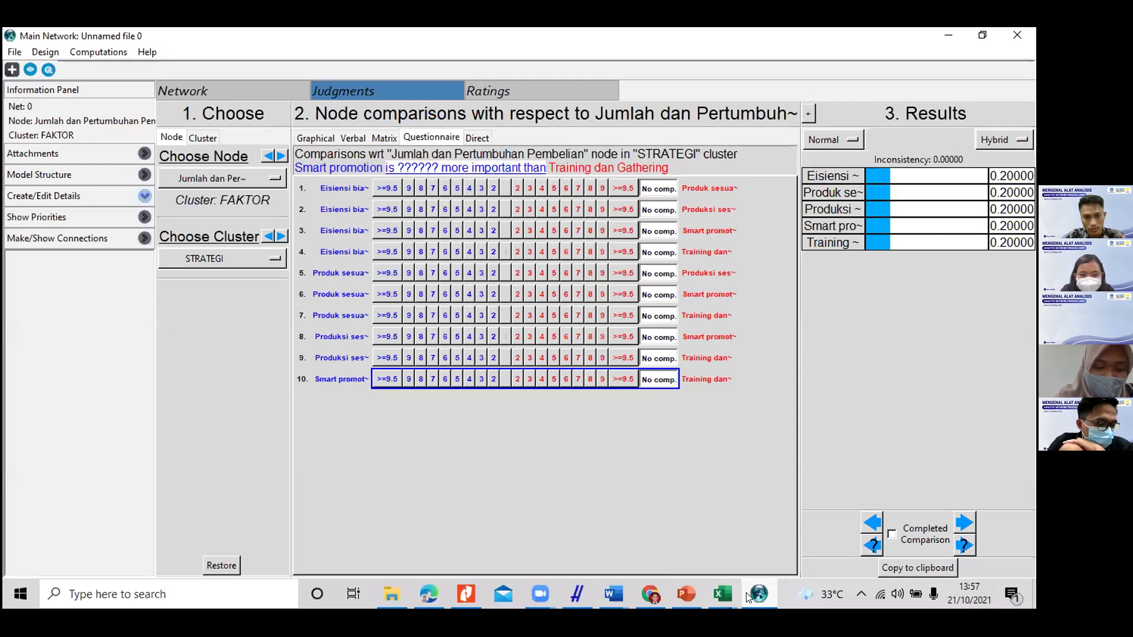
{"action": "left_click", "coordinate": [748, 597]}
{"action": "left_click", "coordinate": [613, 594]}
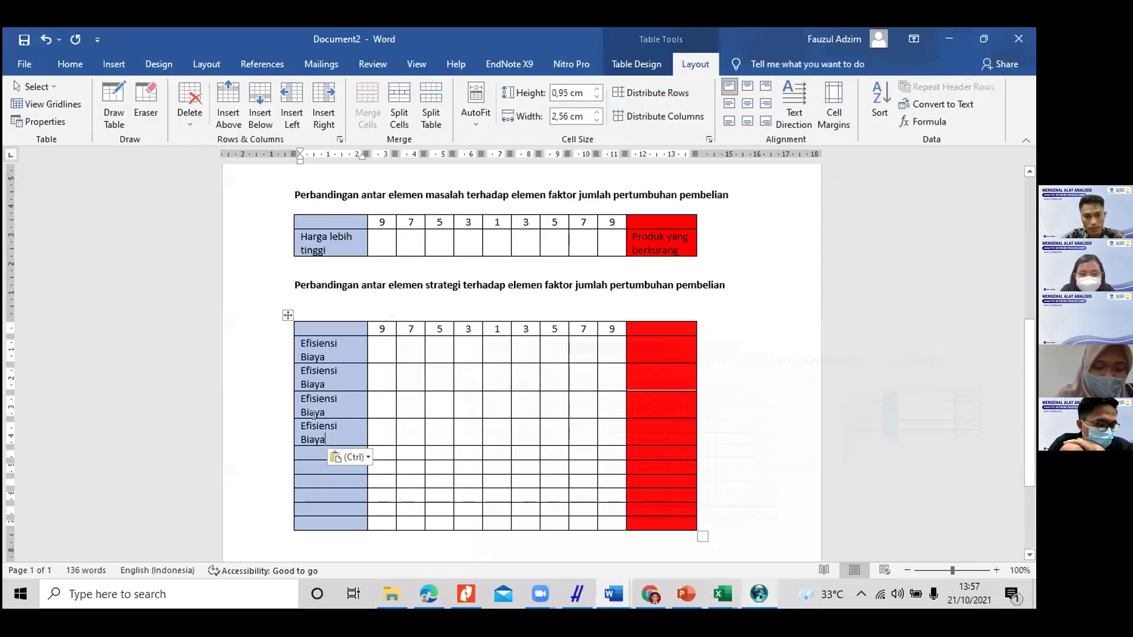
{"action": "scroll", "coordinate": [319, 424], "scroll_direction": "down", "scroll_amount": 1}
{"action": "type", "text": "Produk"}
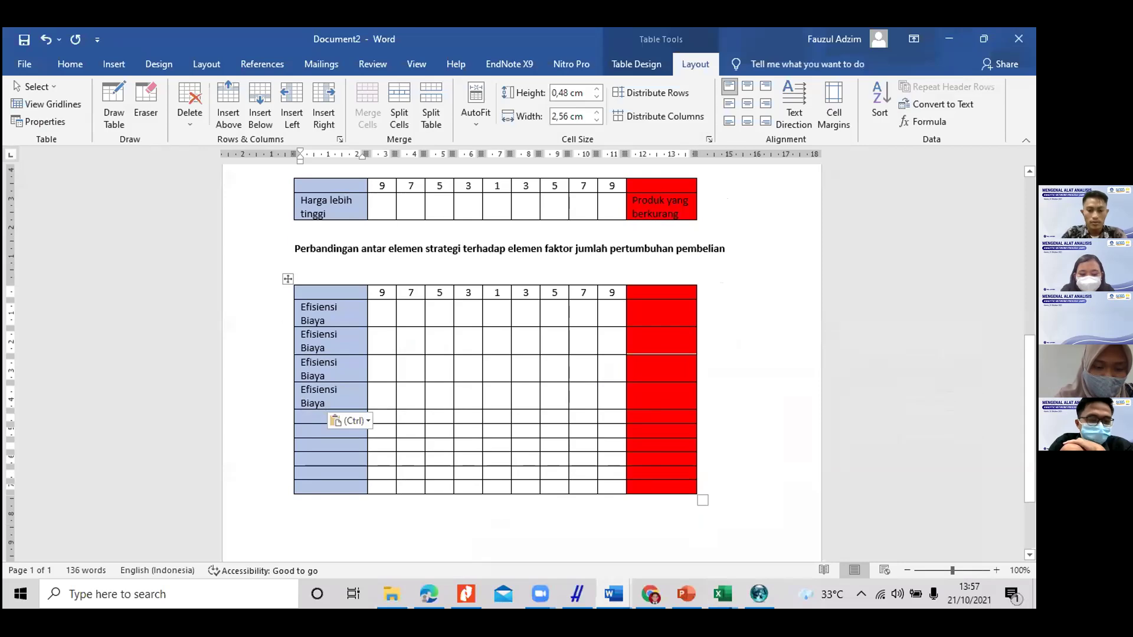
{"action": "type", "text": " Sesu"}
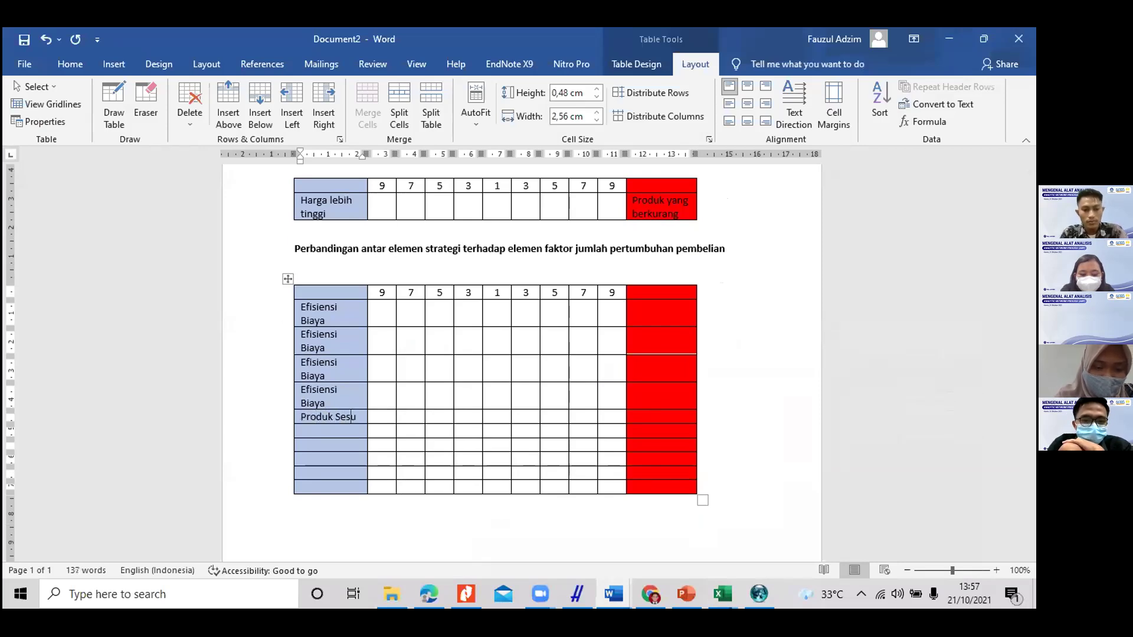
{"action": "type", "text": "ai demand"}
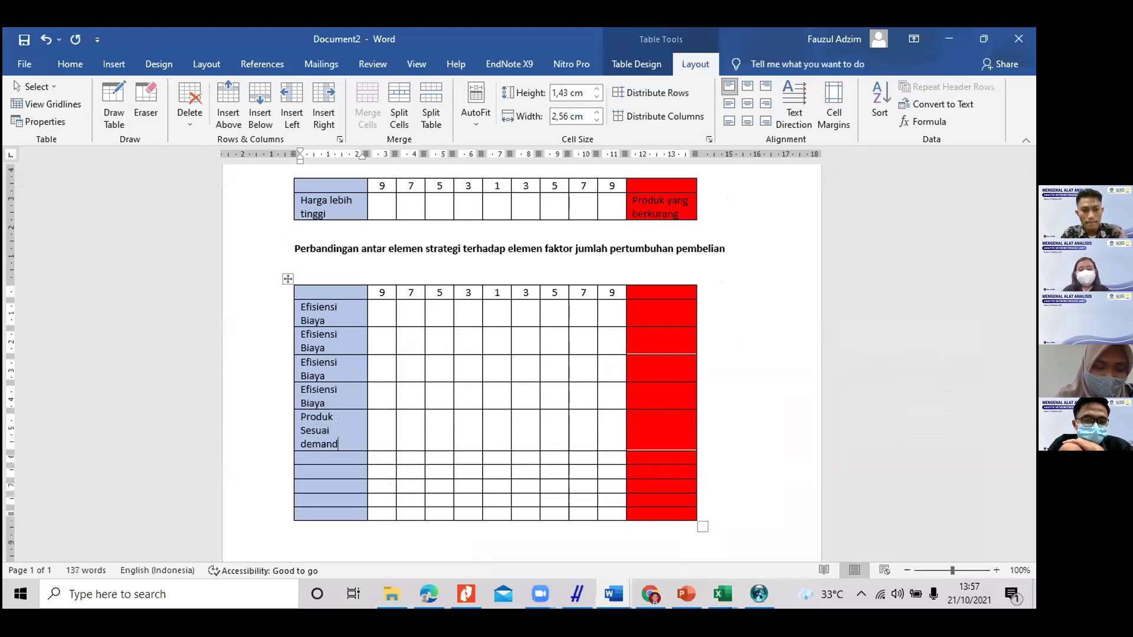
Step: Copy "Produk Sesuai demand" into the blue cells of the sixth to ninth comparison rows of the strategi table
{"action": "scroll", "coordinate": [334, 336], "scroll_direction": "down", "scroll_amount": 3}
{"action": "left_click_drag", "start_coordinate": [335, 336], "coordinate": [301, 305]}
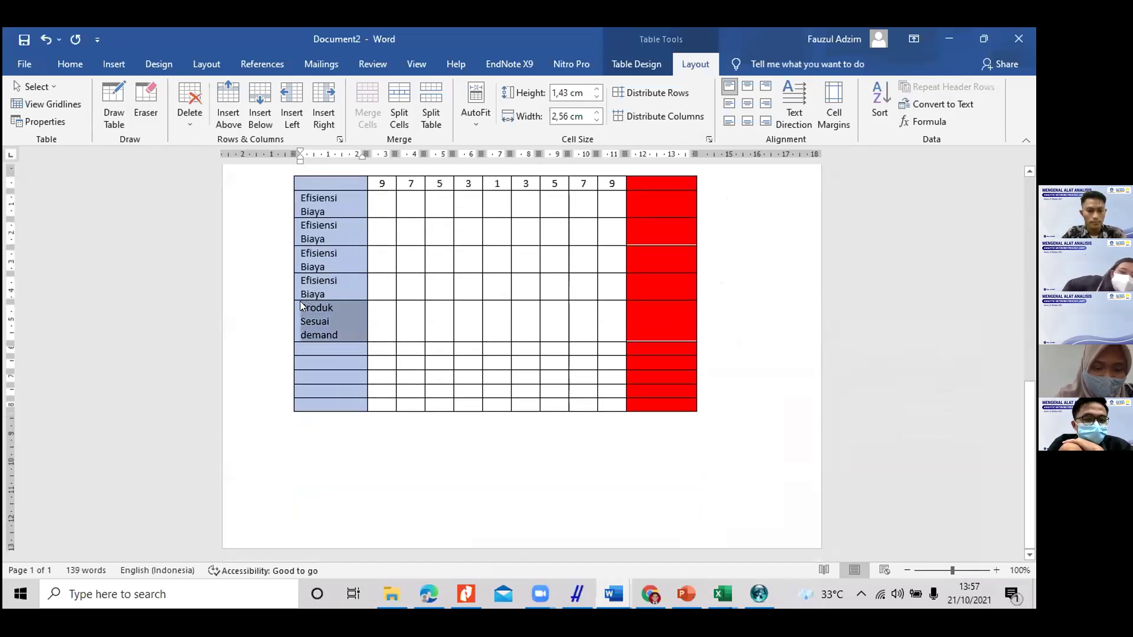
{"action": "left_click", "coordinate": [337, 350]}
{"action": "left_click_drag", "start_coordinate": [338, 352], "coordinate": [354, 391]}
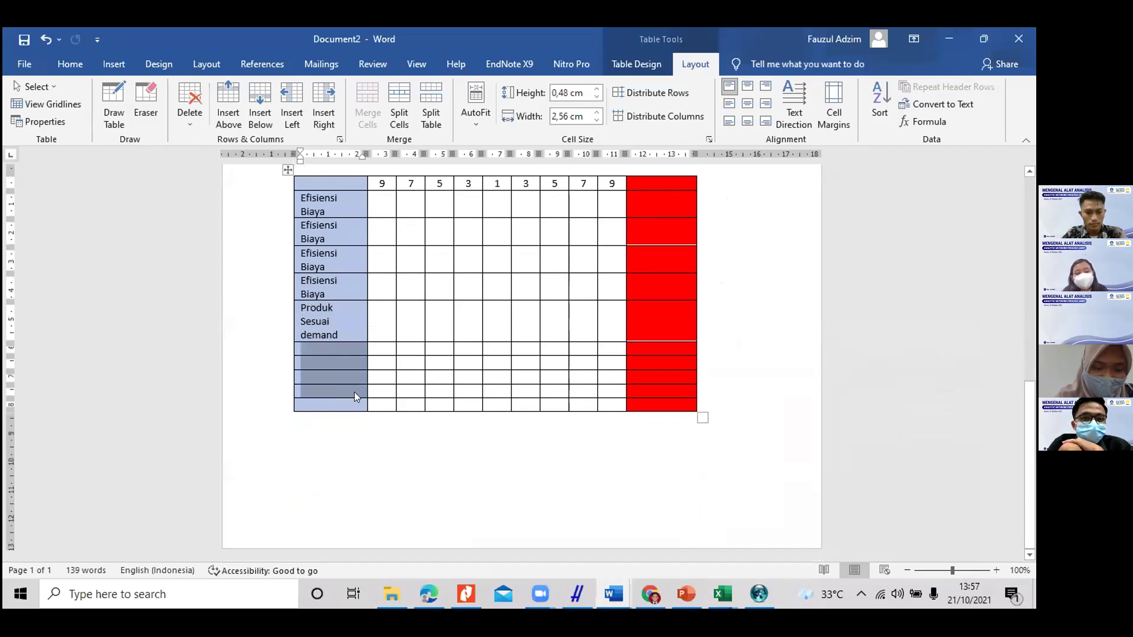
{"action": "key", "text": "ctrl+v"}
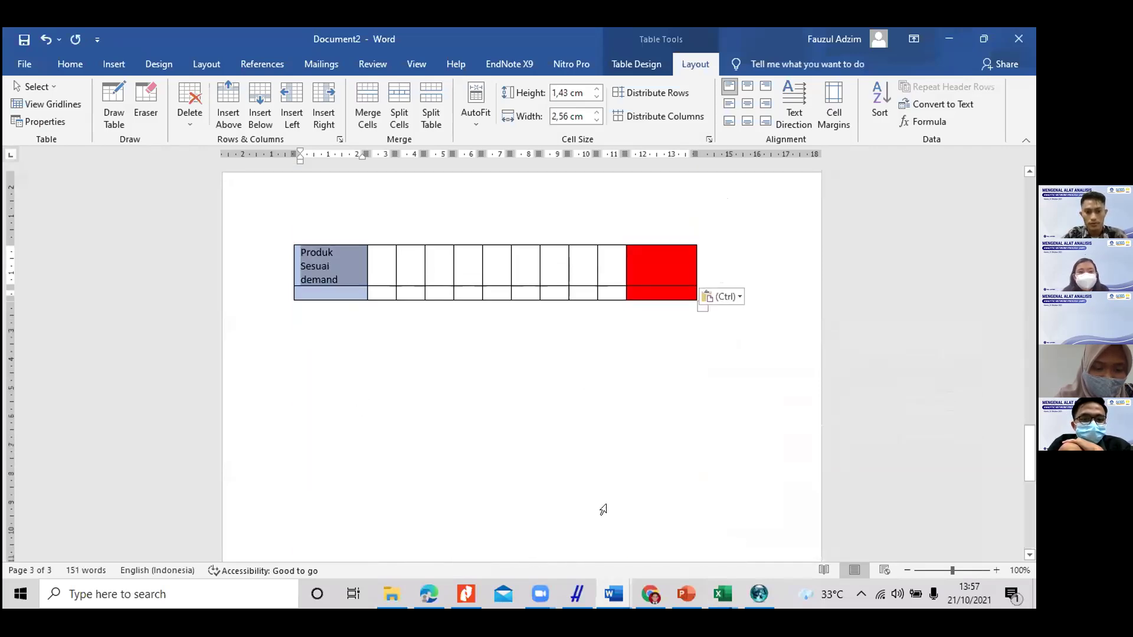
Step: Check comparison 10's blue element in Super Decisions and enter "Smart Promotion" in the blue cell of the last comparison row in Word
{"action": "left_click", "coordinate": [758, 593]}
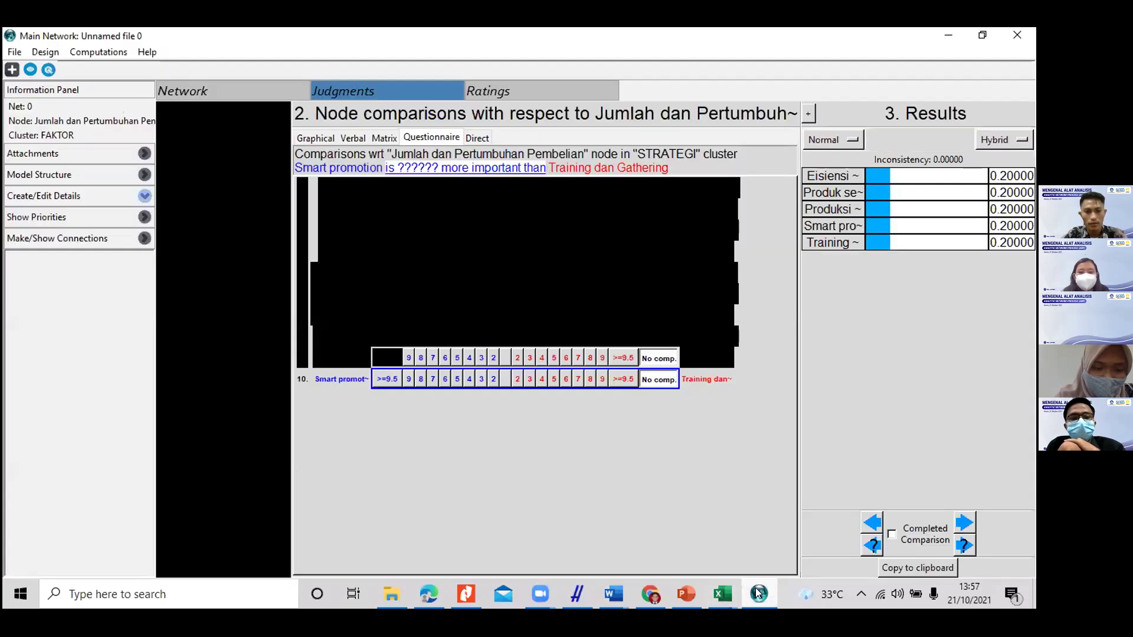
{"action": "left_click", "coordinate": [758, 593]}
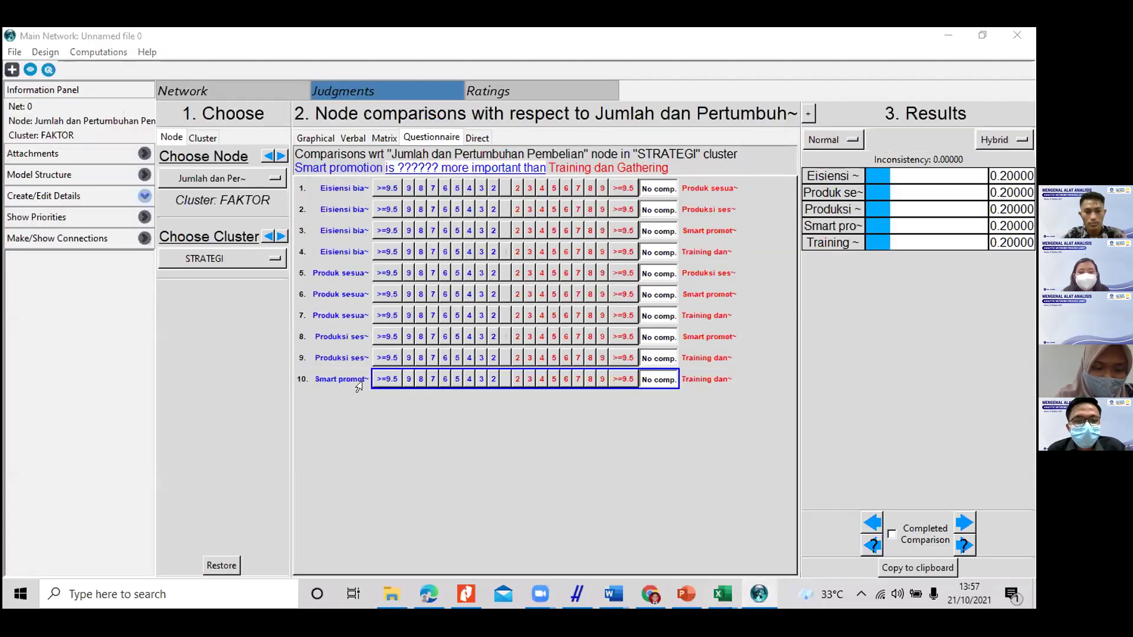
{"action": "left_click", "coordinate": [343, 292]}
{"action": "type", "text": "S"}
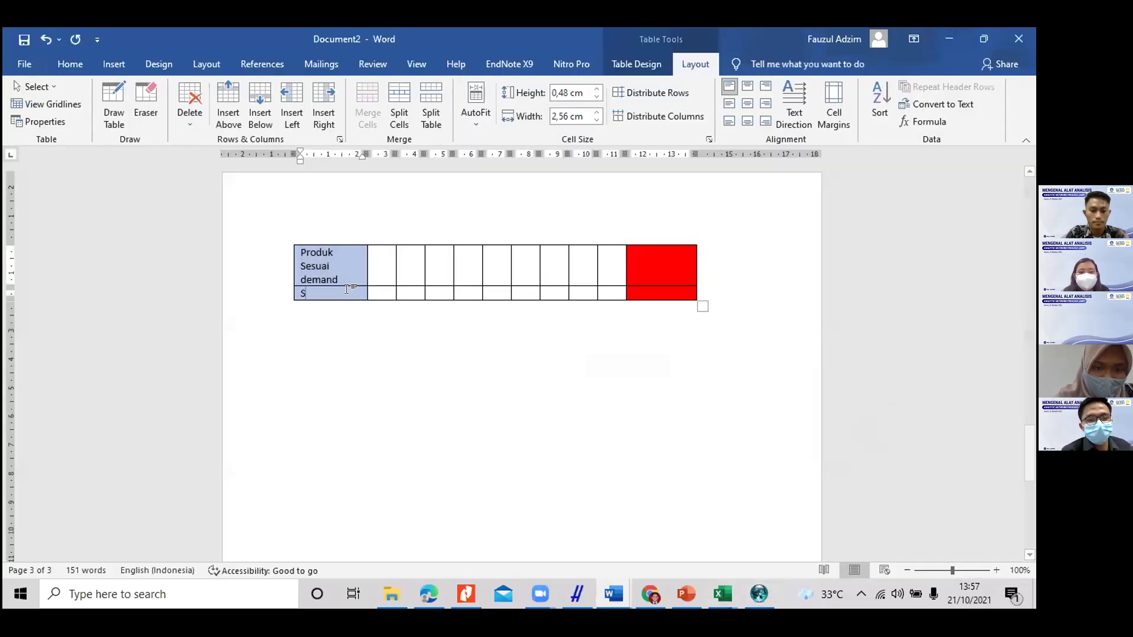
{"action": "type", "text": "mart Promo"}
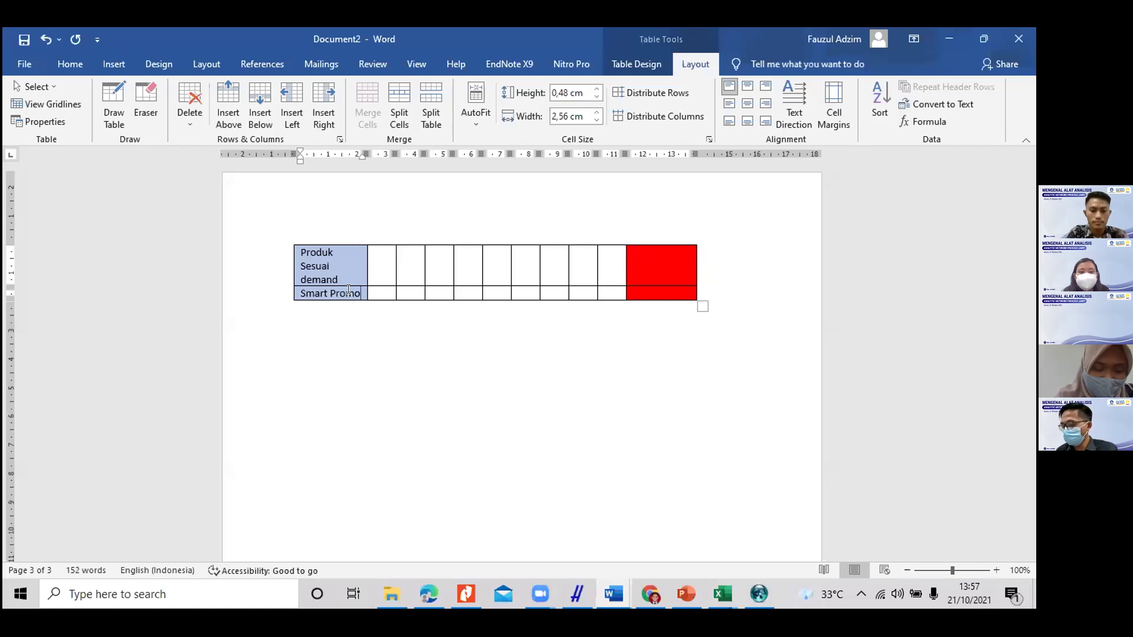
{"action": "type", "text": "tion"}
Step: Review the STRATEGI nodes in the Super Decisions network and the strategi elements on the MEMBUAT MODEL slide in PowerPoint
{"action": "scroll", "coordinate": [570, 303], "scroll_direction": "up", "scroll_amount": 5}
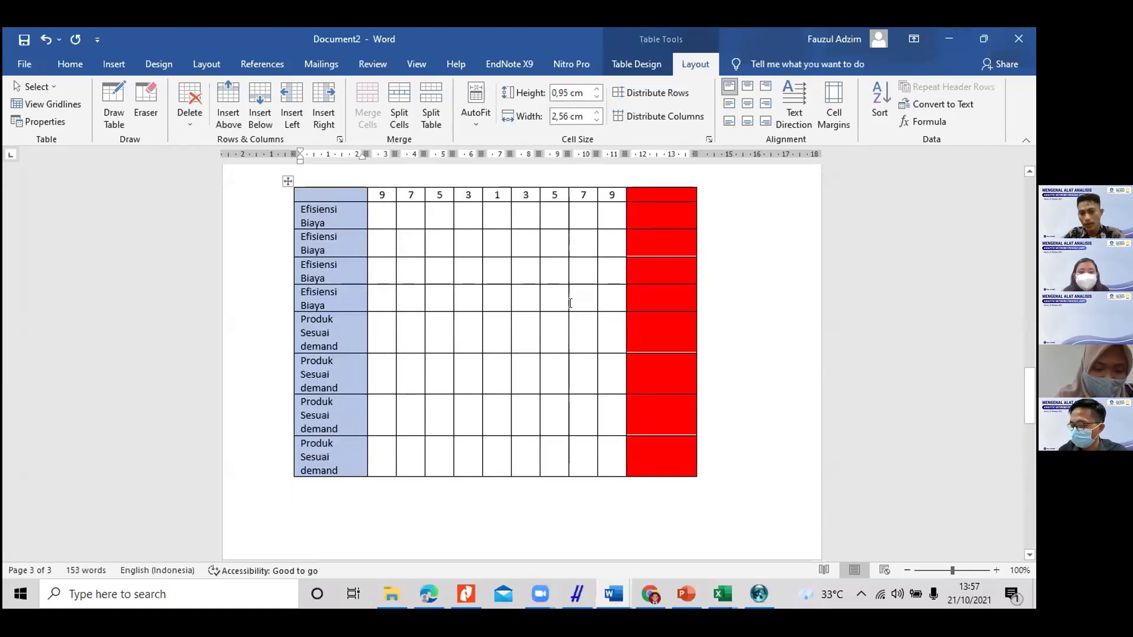
{"action": "scroll", "coordinate": [570, 303], "scroll_direction": "up", "scroll_amount": 3}
{"action": "left_click", "coordinate": [758, 593]}
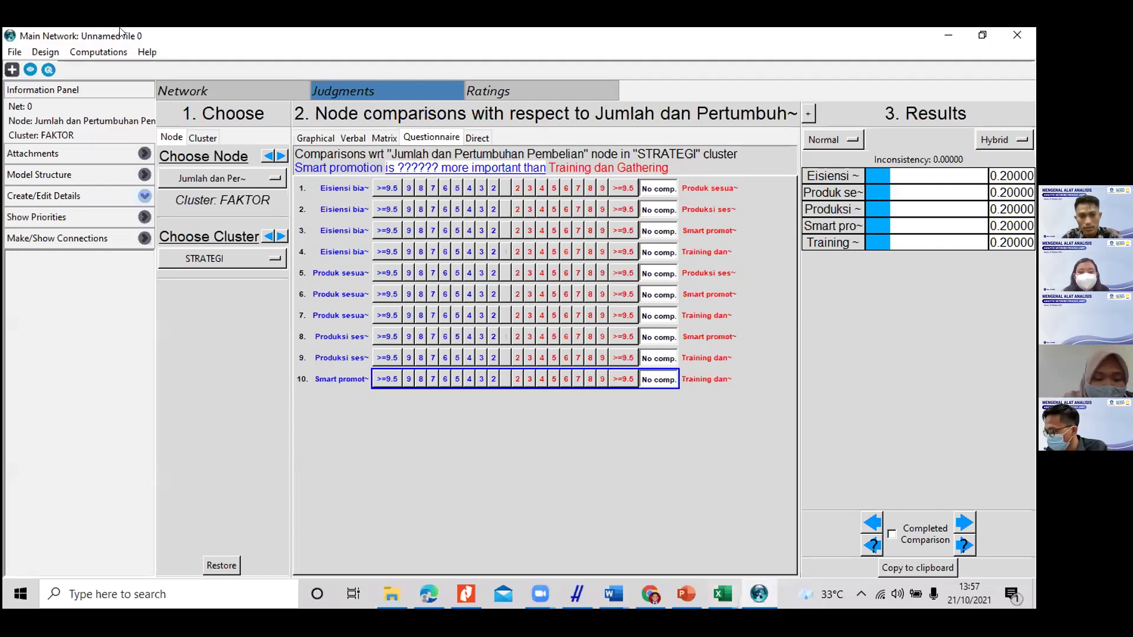
{"action": "left_click", "coordinate": [213, 89]}
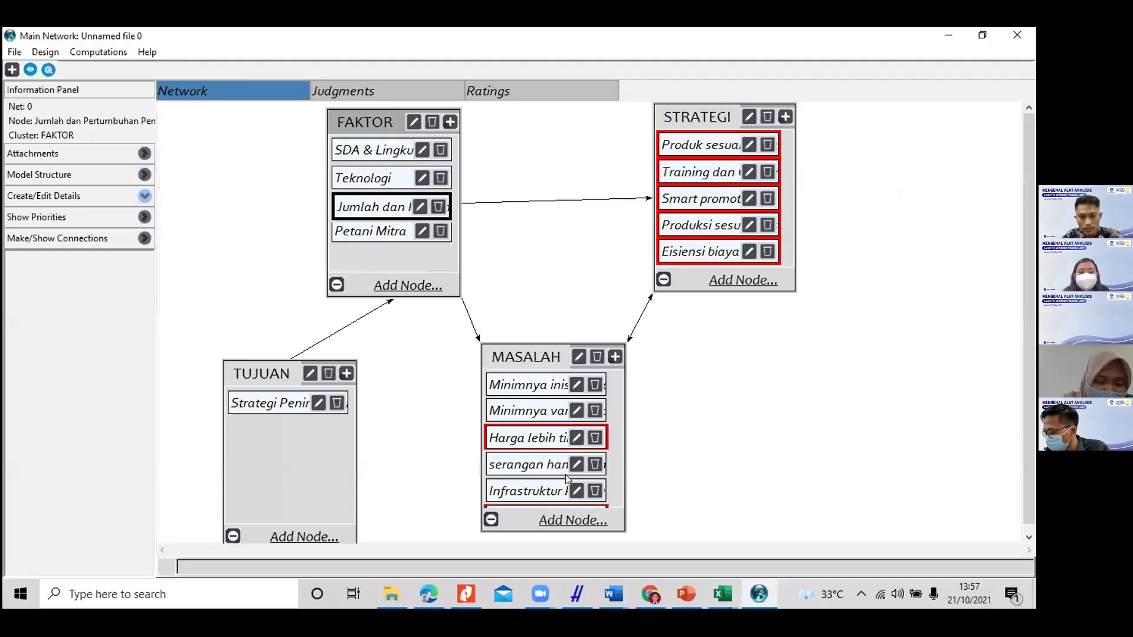
{"action": "key", "text": "alt+Tab"}
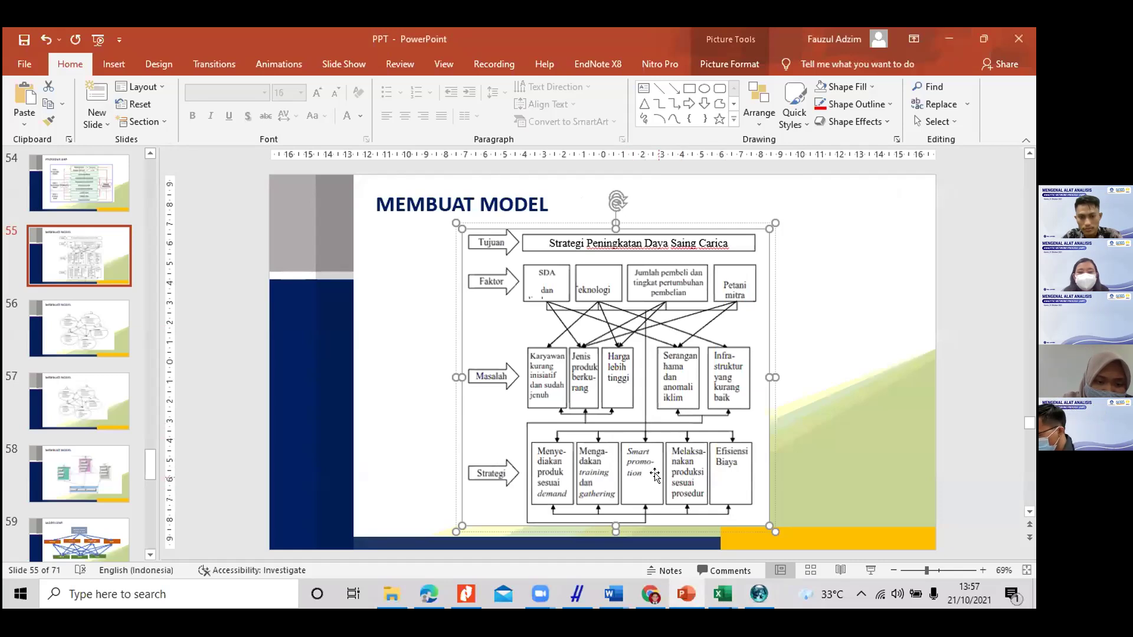
{"action": "scroll", "coordinate": [655, 475], "scroll_direction": "down", "scroll_amount": 1}
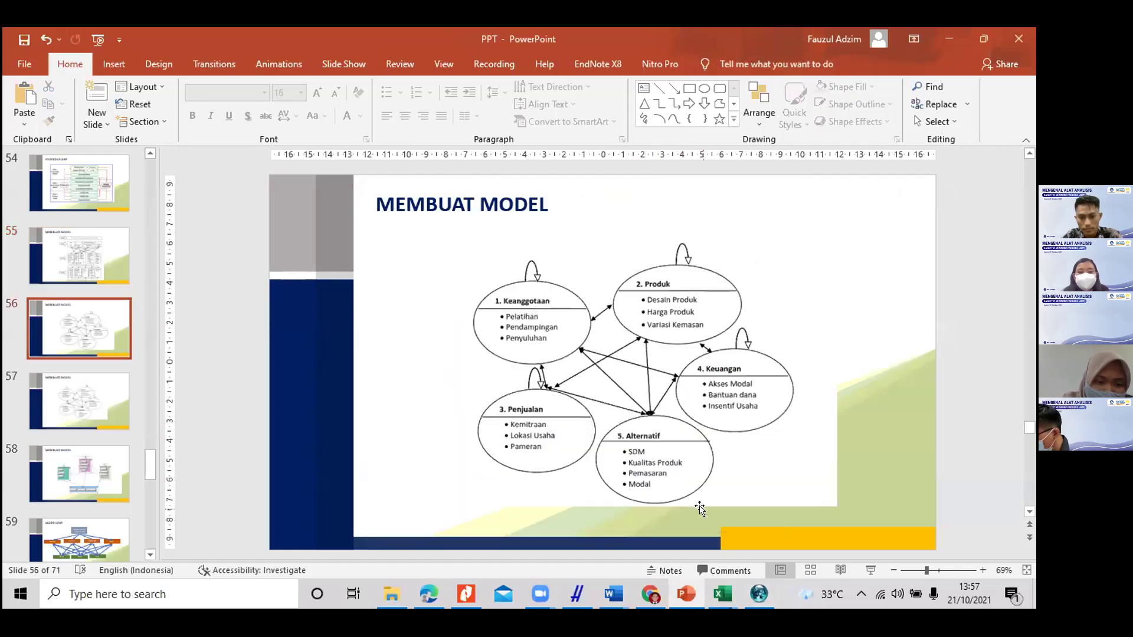
{"action": "scroll", "coordinate": [682, 485], "scroll_direction": "up", "scroll_amount": 1}
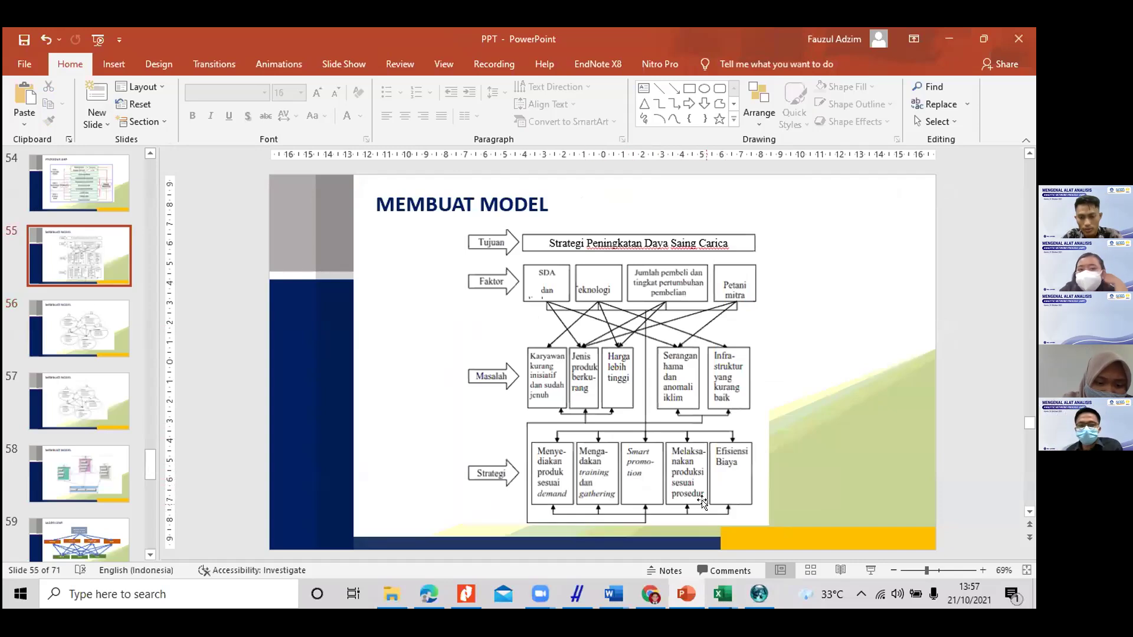
{"action": "left_click", "coordinate": [757, 590]}
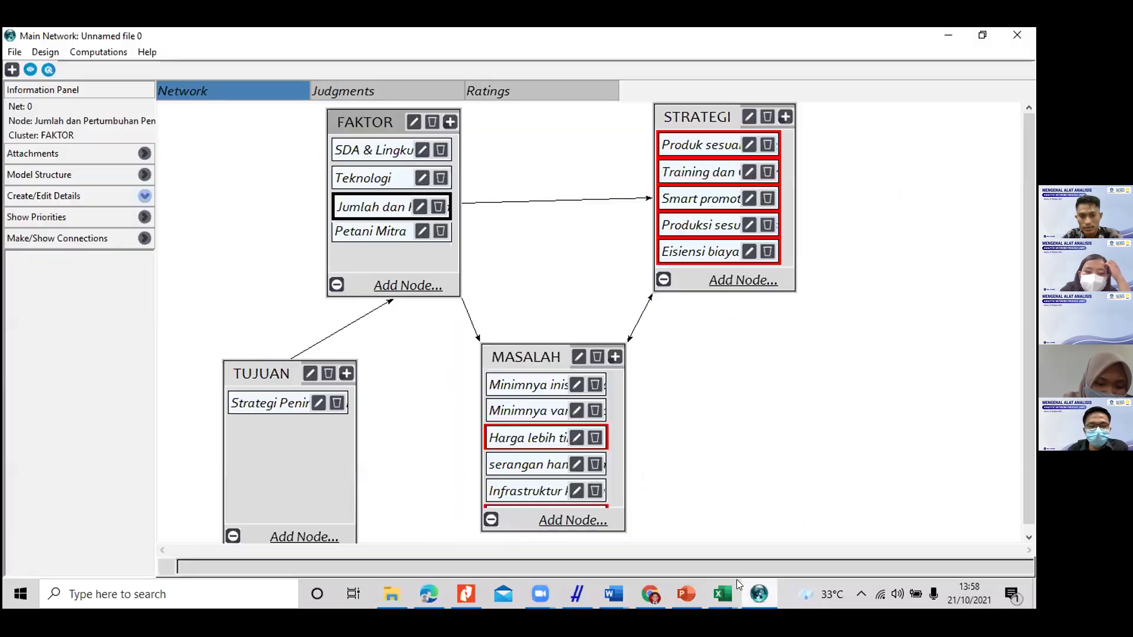
{"action": "left_click", "coordinate": [649, 595]}
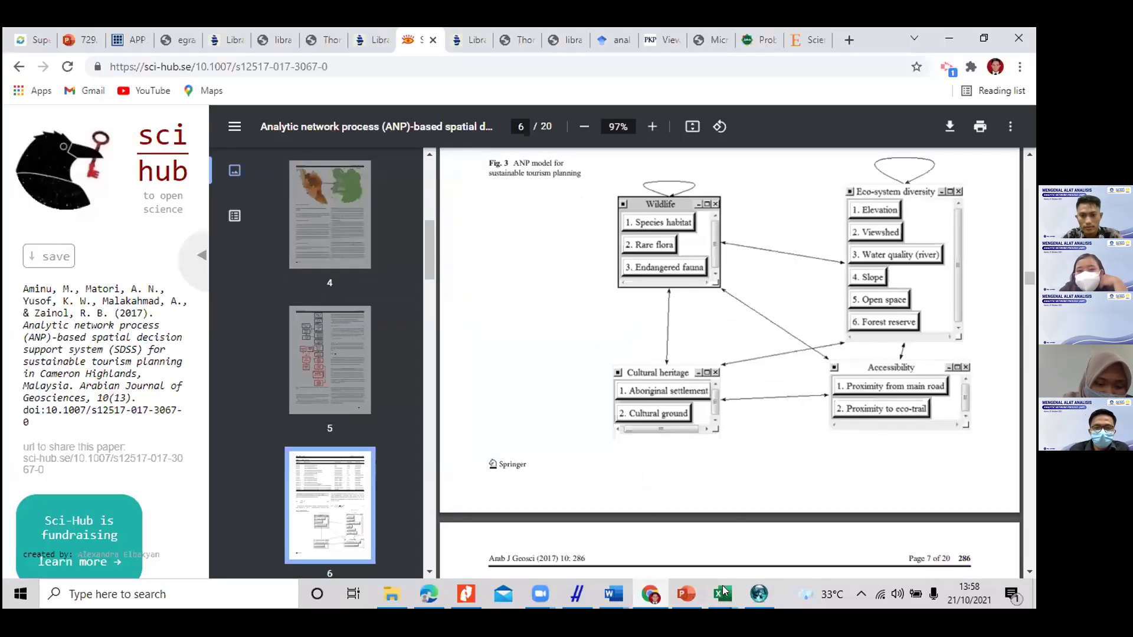
{"action": "left_click", "coordinate": [757, 593]}
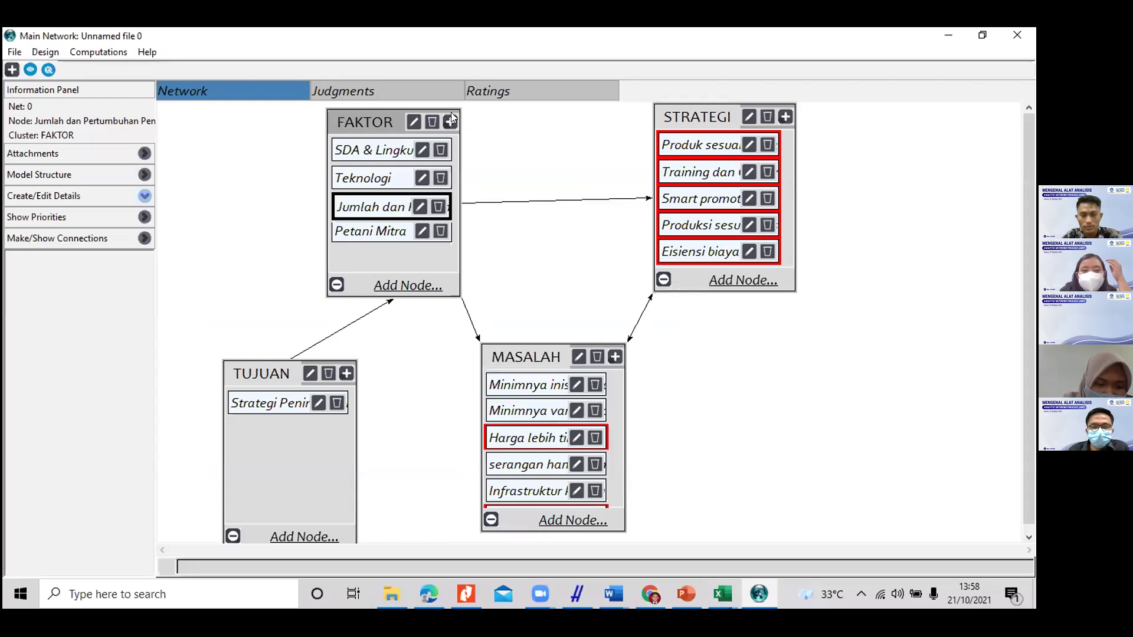
Step: Reopen the STRATEGI questionnaire in the Super Decisions judgments, dismiss the application error, and read comparison 2's full element names
{"action": "left_click", "coordinate": [404, 90]}
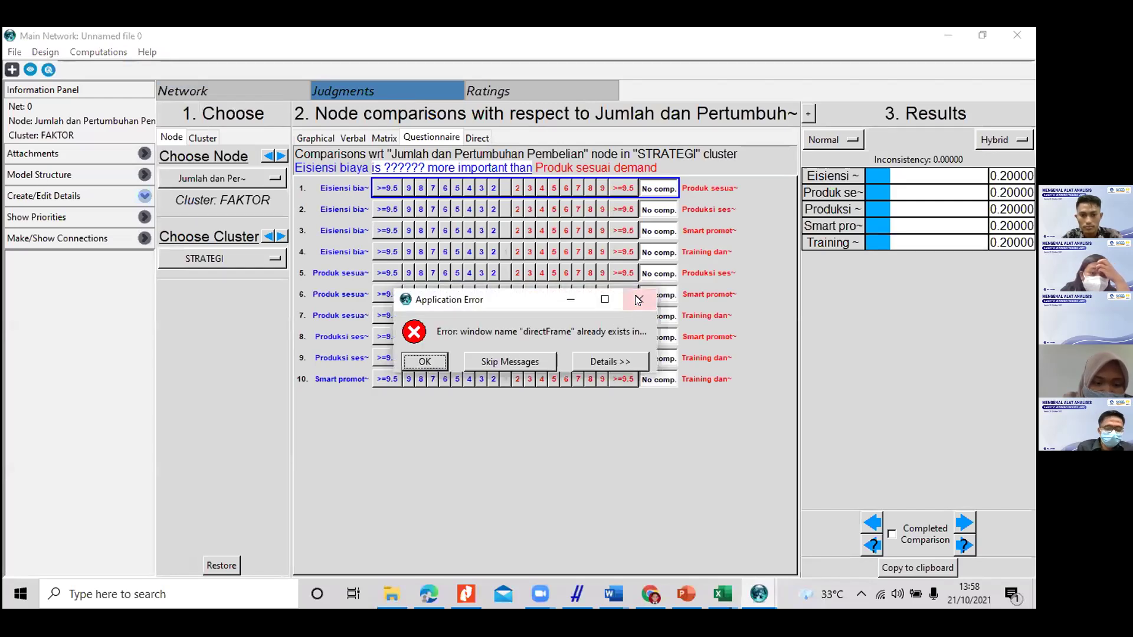
{"action": "left_click", "coordinate": [421, 364]}
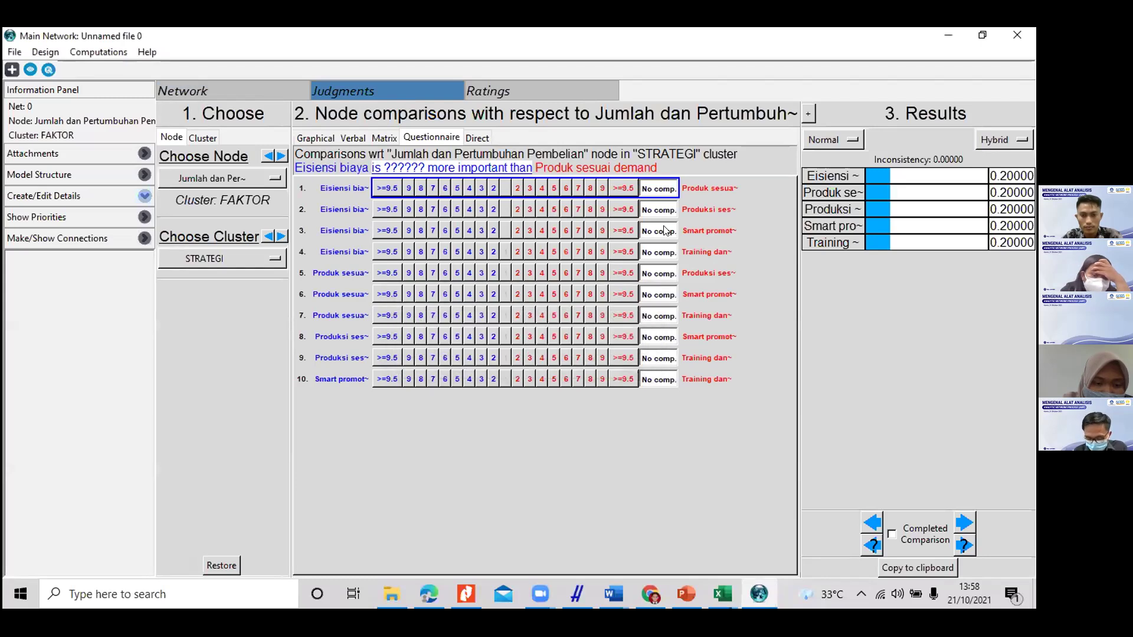
{"action": "left_click", "coordinate": [687, 210]}
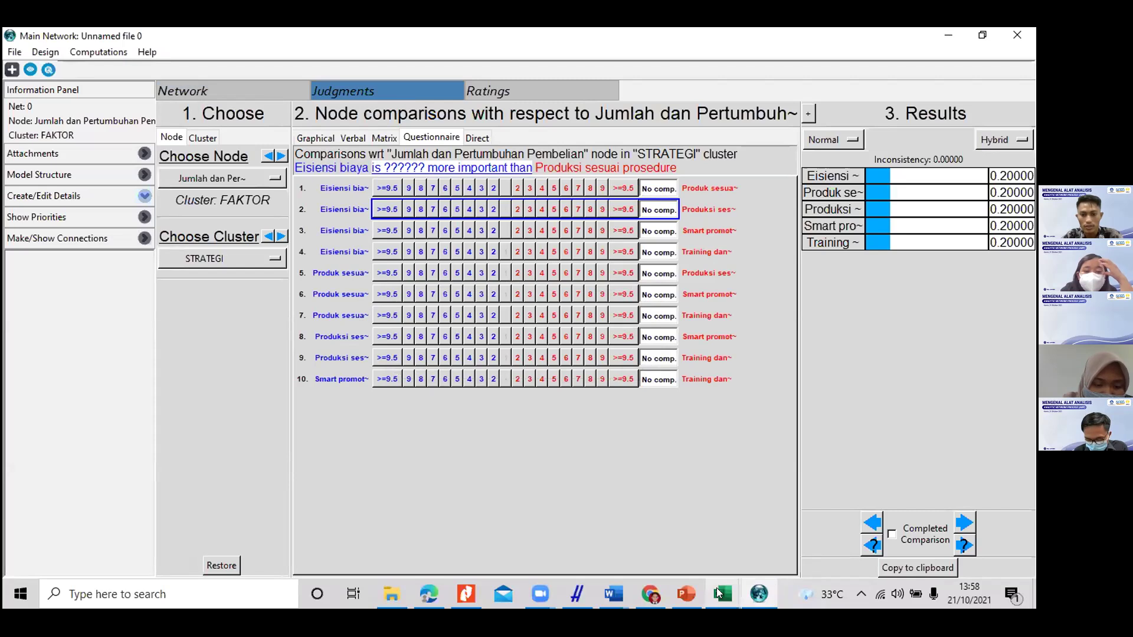
Step: Switch to Document2 in Word and replace the eighth comparison row's blue cell text with "Produksi sesuai prosedur"
{"action": "mouse_move", "coordinate": [613, 594]}
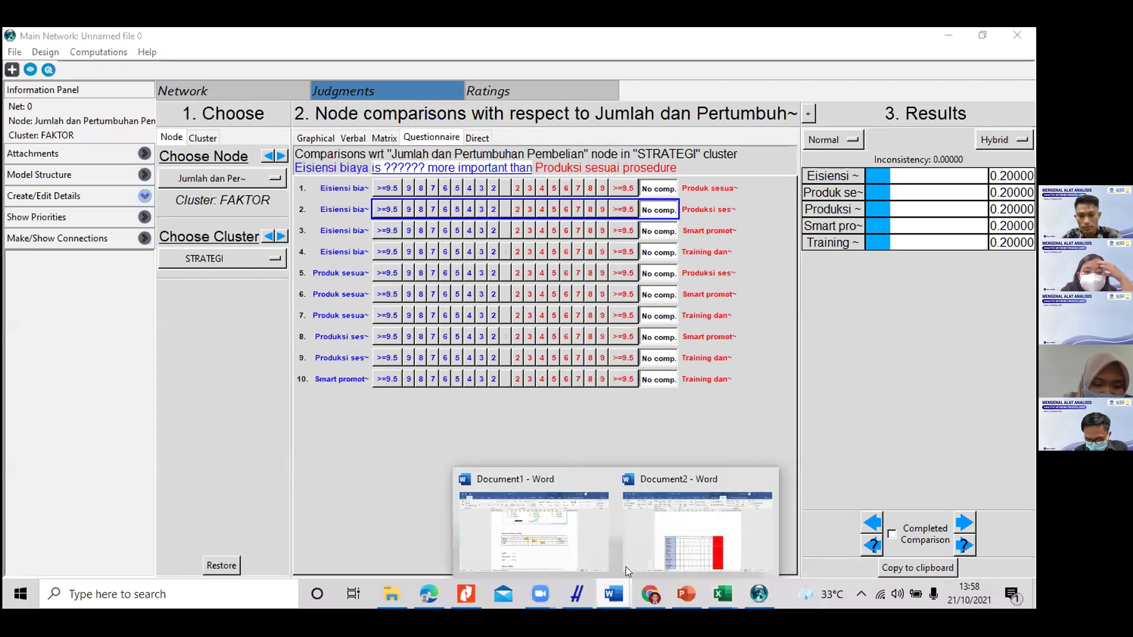
{"action": "left_click", "coordinate": [674, 540]}
{"action": "scroll", "coordinate": [329, 337], "scroll_direction": "down", "scroll_amount": 10}
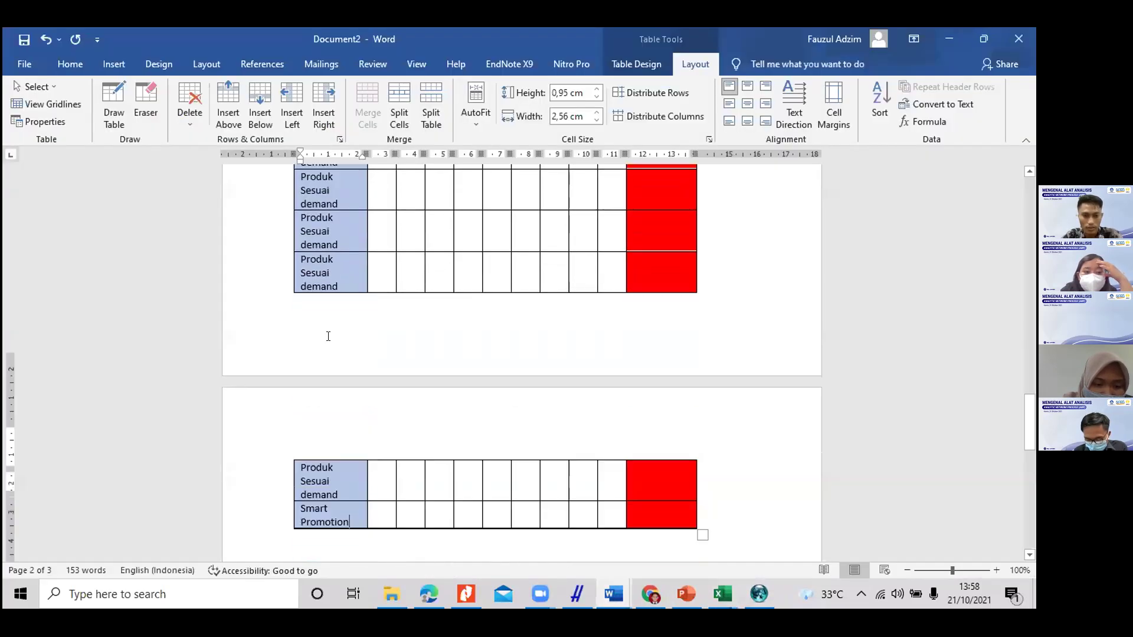
{"action": "scroll", "coordinate": [328, 336], "scroll_direction": "down", "scroll_amount": 1}
{"action": "left_click", "coordinate": [329, 228]}
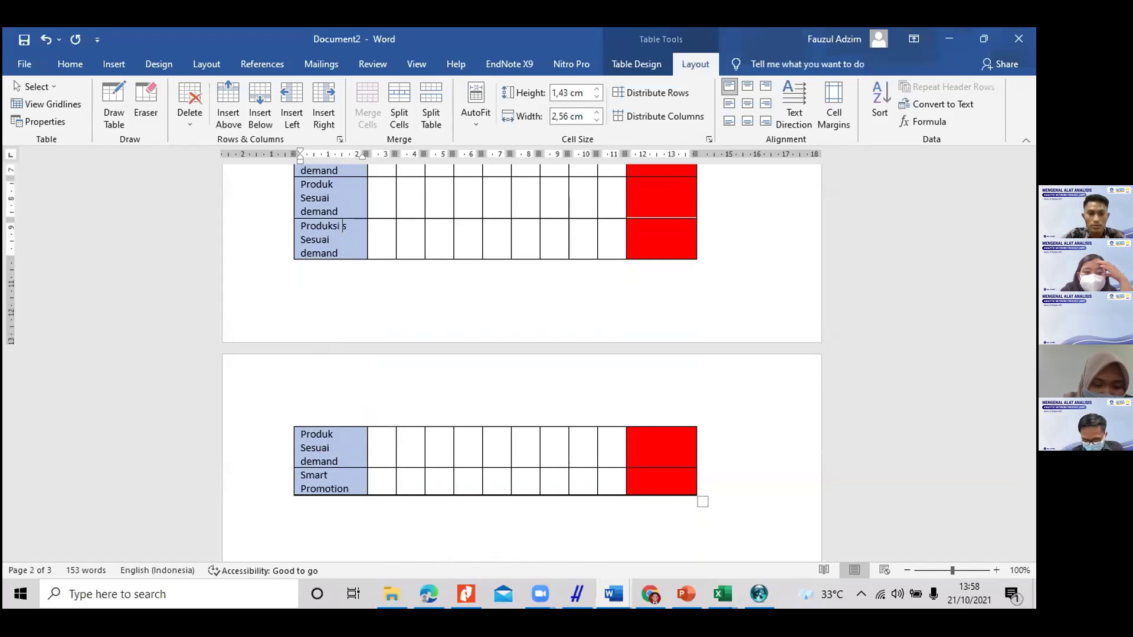
{"action": "type", "text": "si sesi"}
{"action": "key", "text": "BackSpace"}
{"action": "type", "text": "uai"}
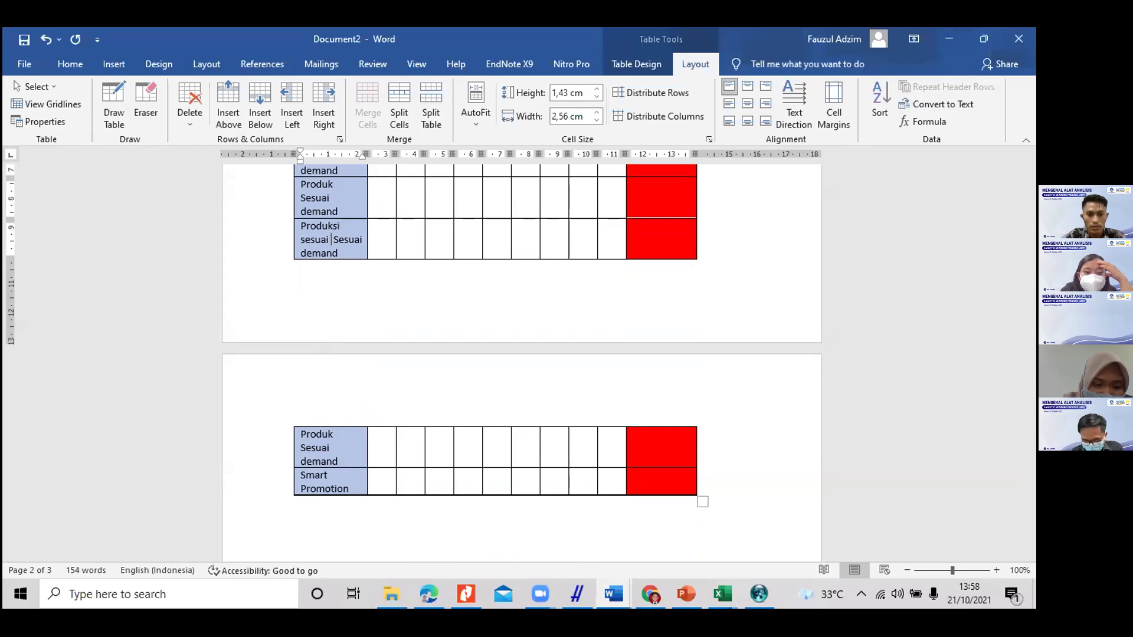
{"action": "type", "text": " prosedur"}
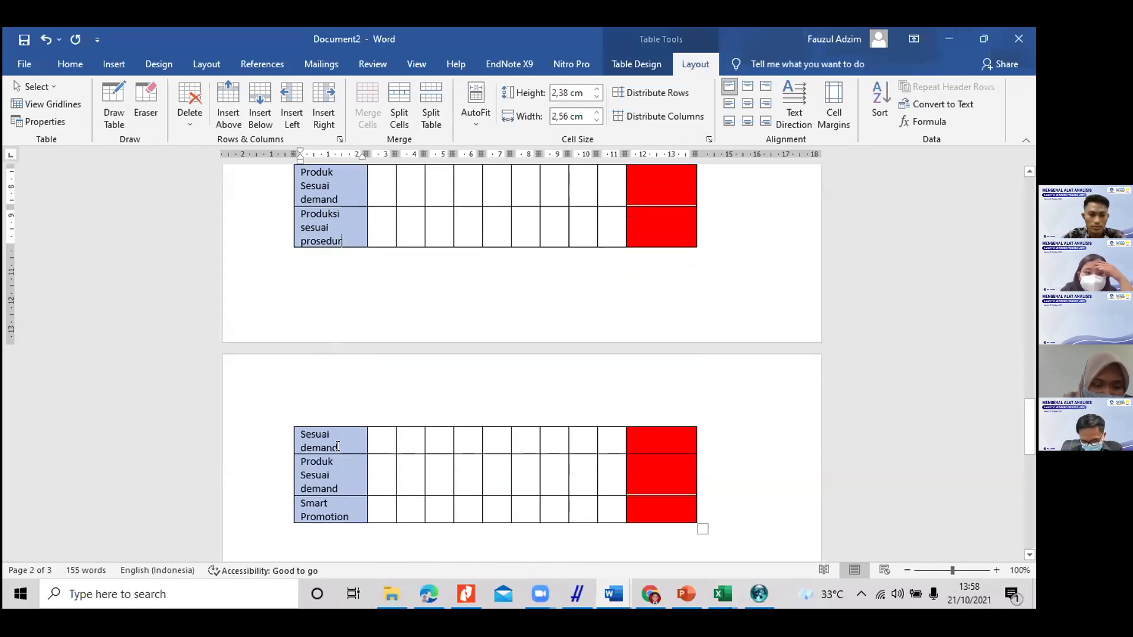
{"action": "left_click_drag", "start_coordinate": [353, 435], "coordinate": [299, 417]}
{"action": "key", "text": "BackSpace"}
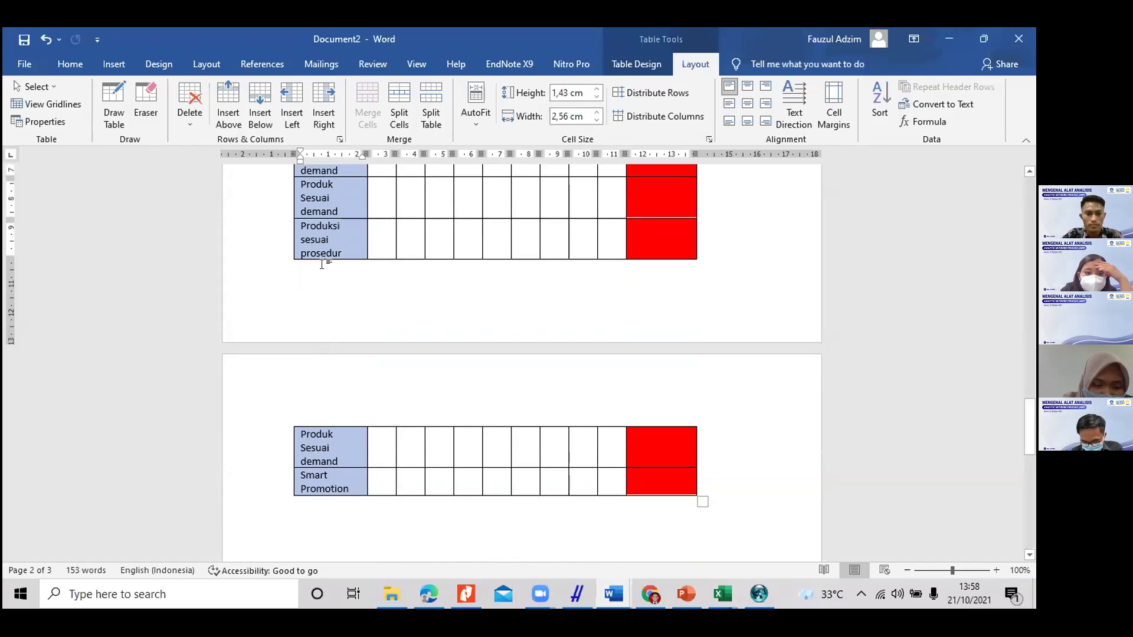
Step: Copy "Produksi sesuai prosedur" over the blue cell text of the ninth comparison row
{"action": "left_click", "coordinate": [301, 239], "text": "shift"}
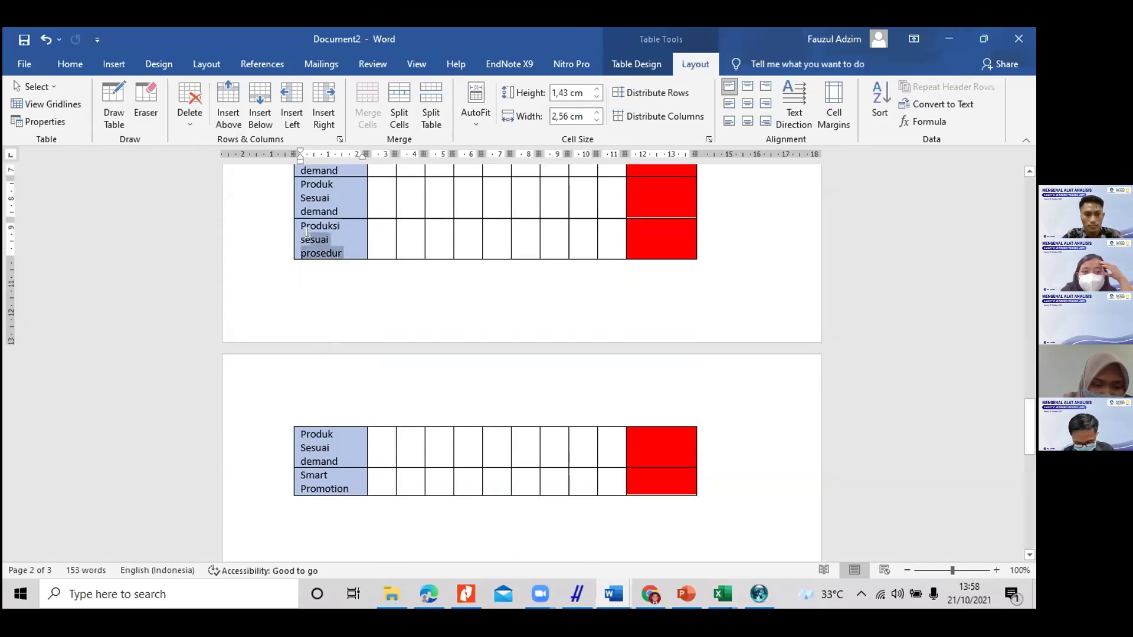
{"action": "left_click", "coordinate": [307, 228], "text": "shift"}
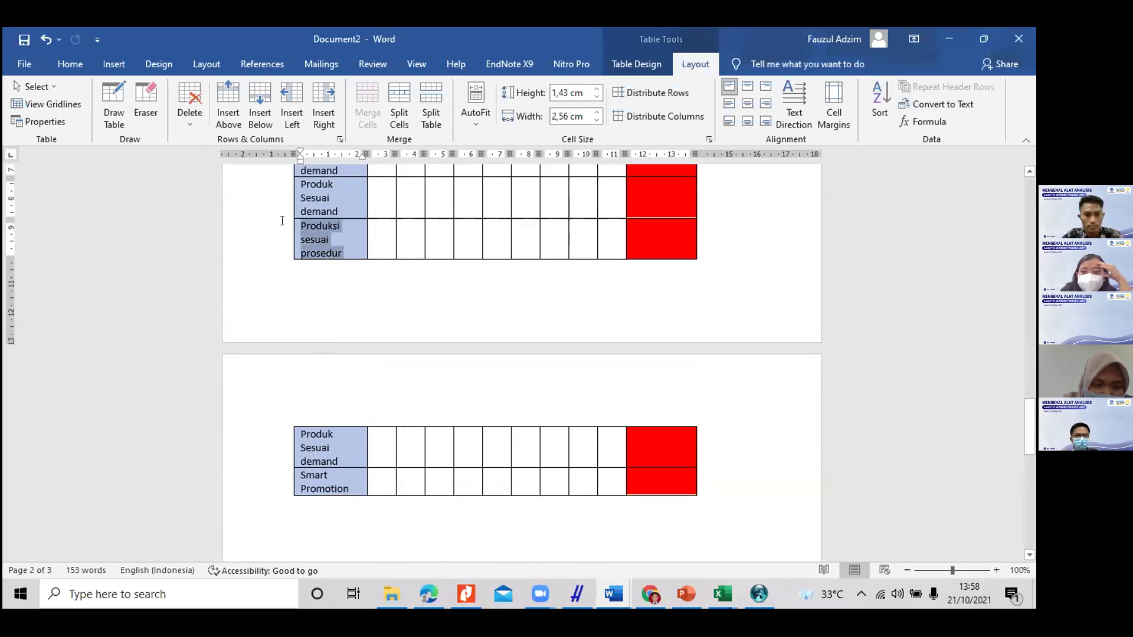
{"action": "left_click", "coordinate": [300, 434]}
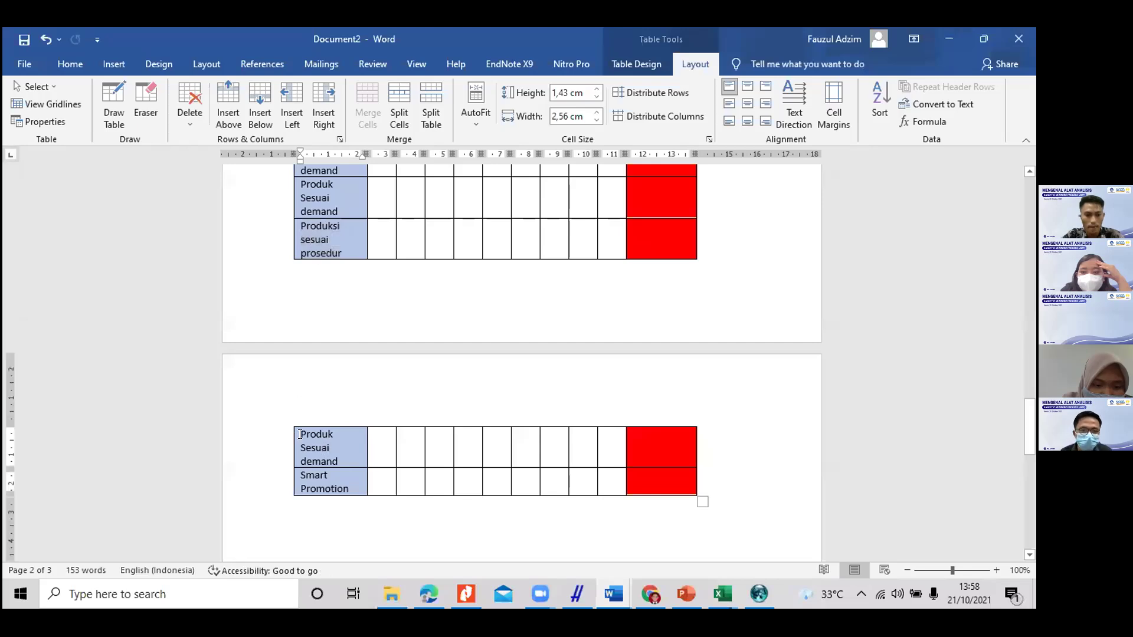
{"action": "triple_click", "coordinate": [330, 450]}
{"action": "type", "text": "Produksi sesuai prosedur"}
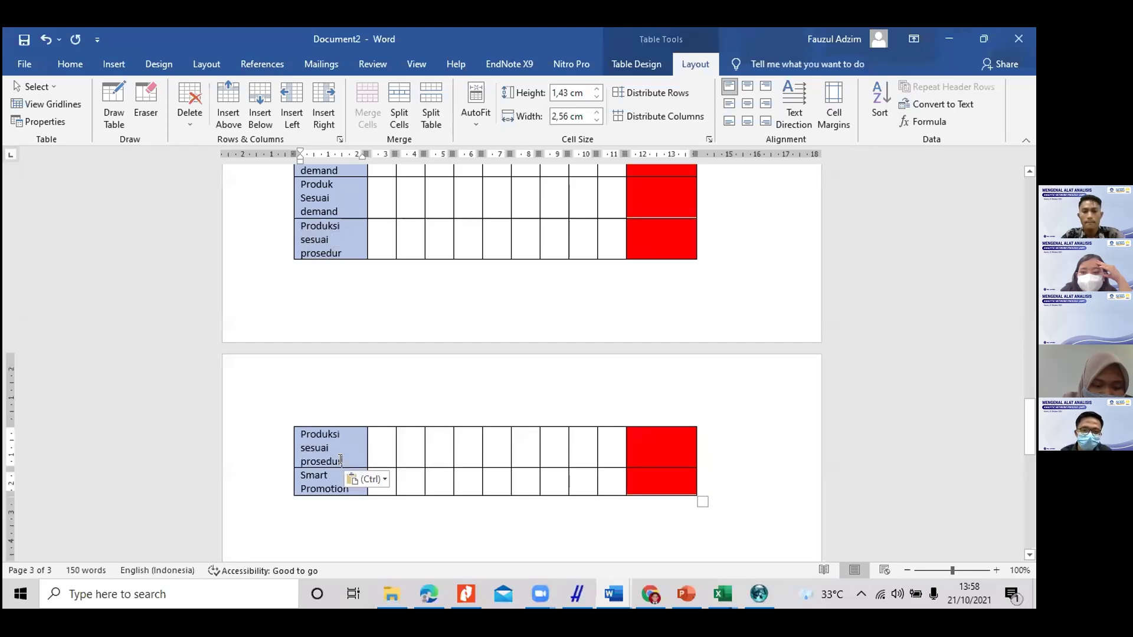
Step: Check the red elements in Super Decisions and copy "Produk Sesuai demand" into the first comparison row's red cell in Word
{"action": "scroll", "coordinate": [757, 439], "scroll_direction": "up", "scroll_amount": 8}
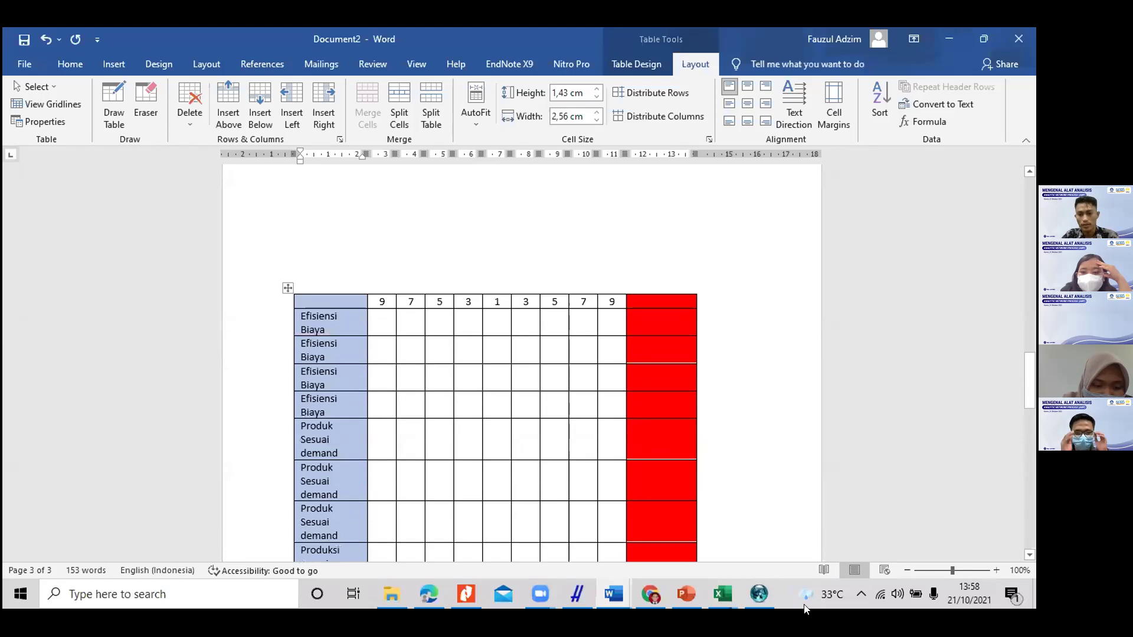
{"action": "left_click", "coordinate": [760, 594]}
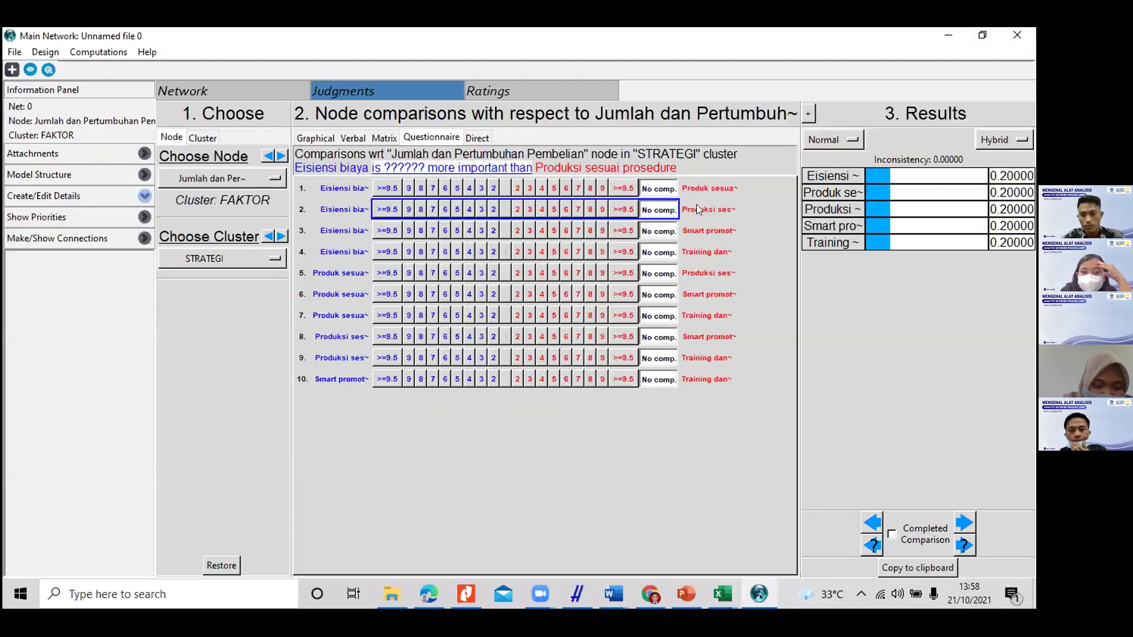
{"action": "left_click", "coordinate": [614, 594]}
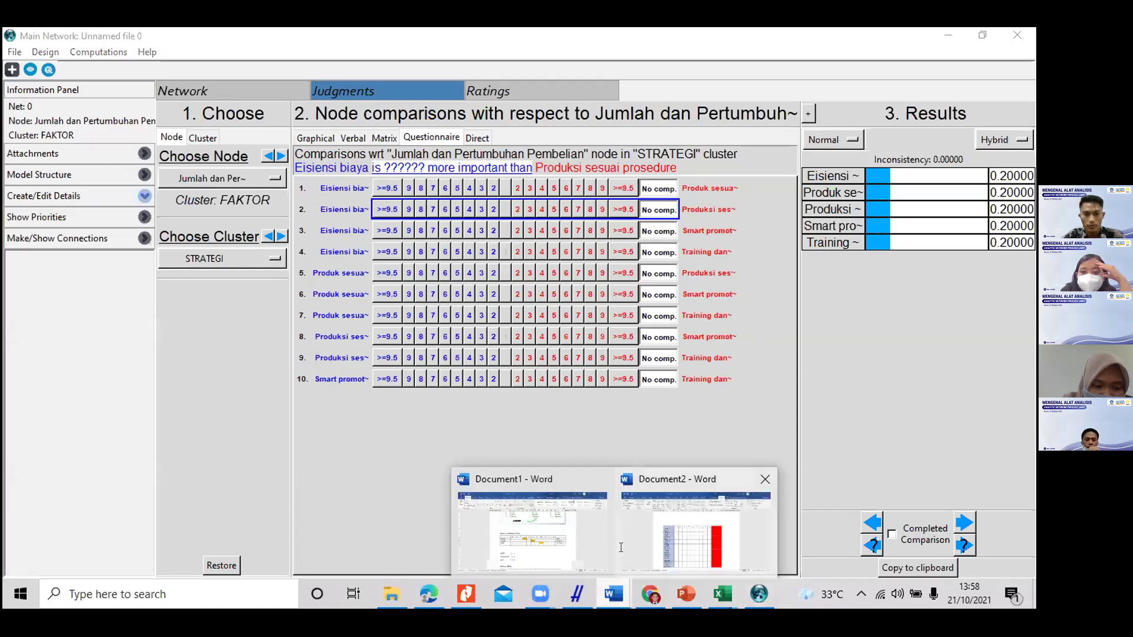
{"action": "left_click", "coordinate": [621, 547]}
{"action": "scroll", "coordinate": [335, 412], "scroll_direction": "down", "scroll_amount": 1}
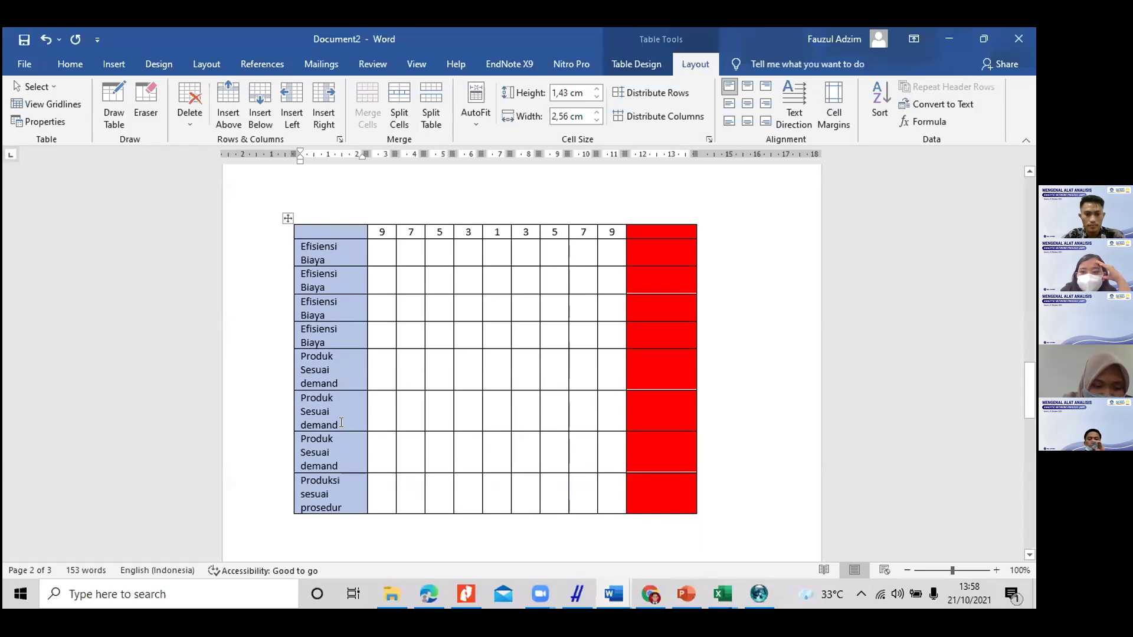
{"action": "triple_click", "coordinate": [348, 425]}
{"action": "key", "text": "ctrl+c"}
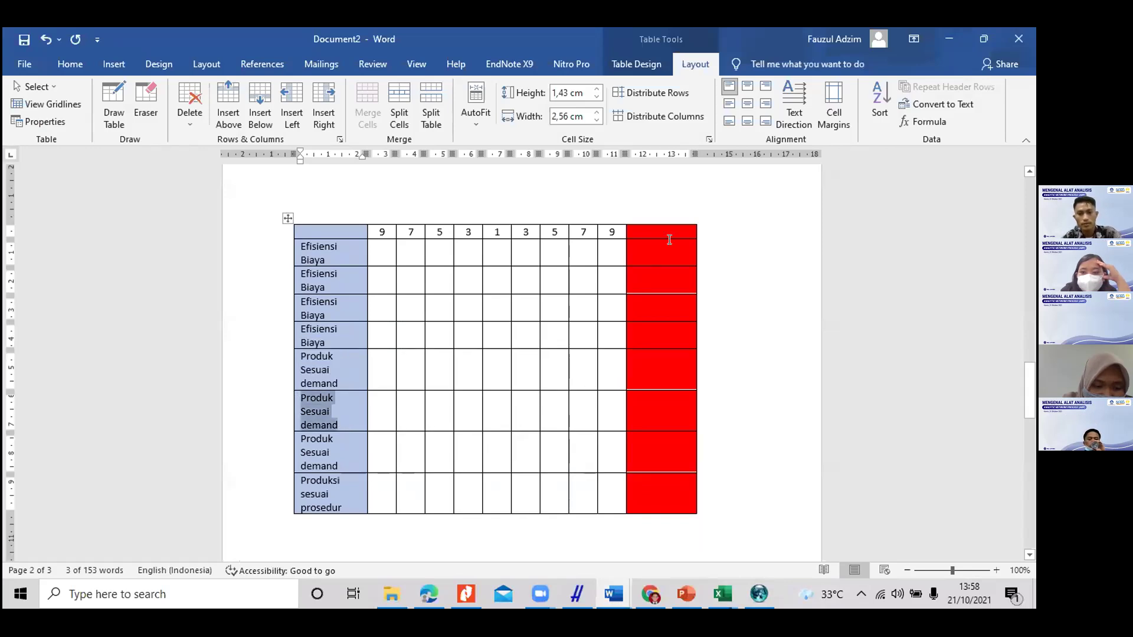
{"action": "left_click", "coordinate": [669, 251]}
{"action": "key", "text": "ctrl+v"}
{"action": "scroll", "coordinate": [328, 459], "scroll_direction": "down", "scroll_amount": 3}
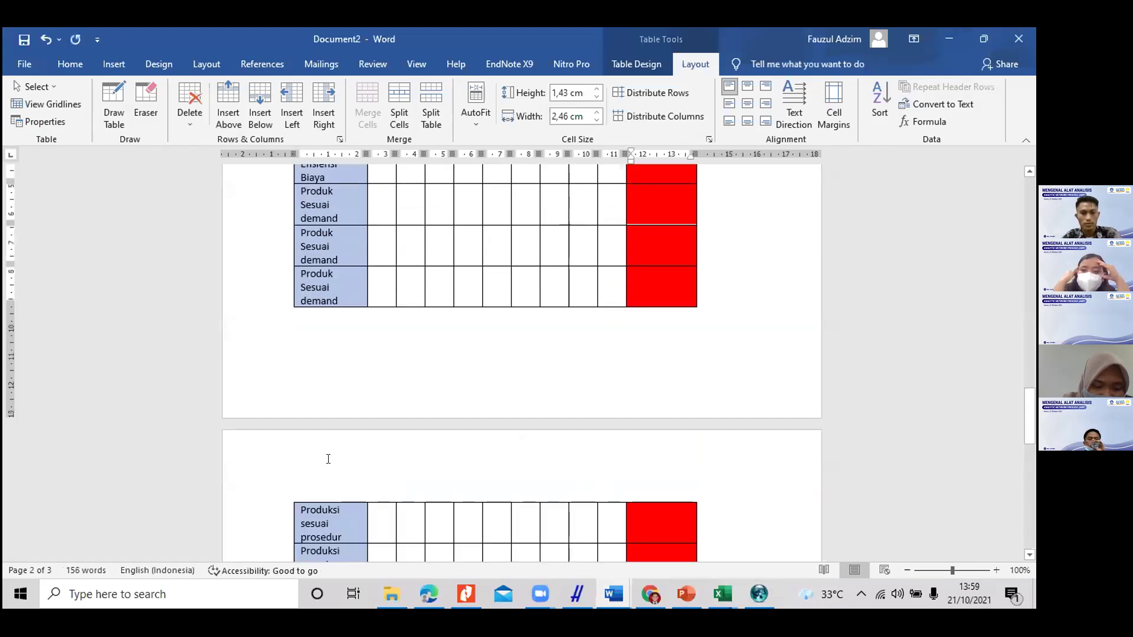
Step: Copy "Produksi sesuai prosedur" from the blue column into the second comparison row's red cell of the strategi table
{"action": "scroll", "coordinate": [328, 459], "scroll_direction": "down", "scroll_amount": 4}
{"action": "triple_click", "coordinate": [307, 352]}
{"action": "key", "text": "ctrl+c"}
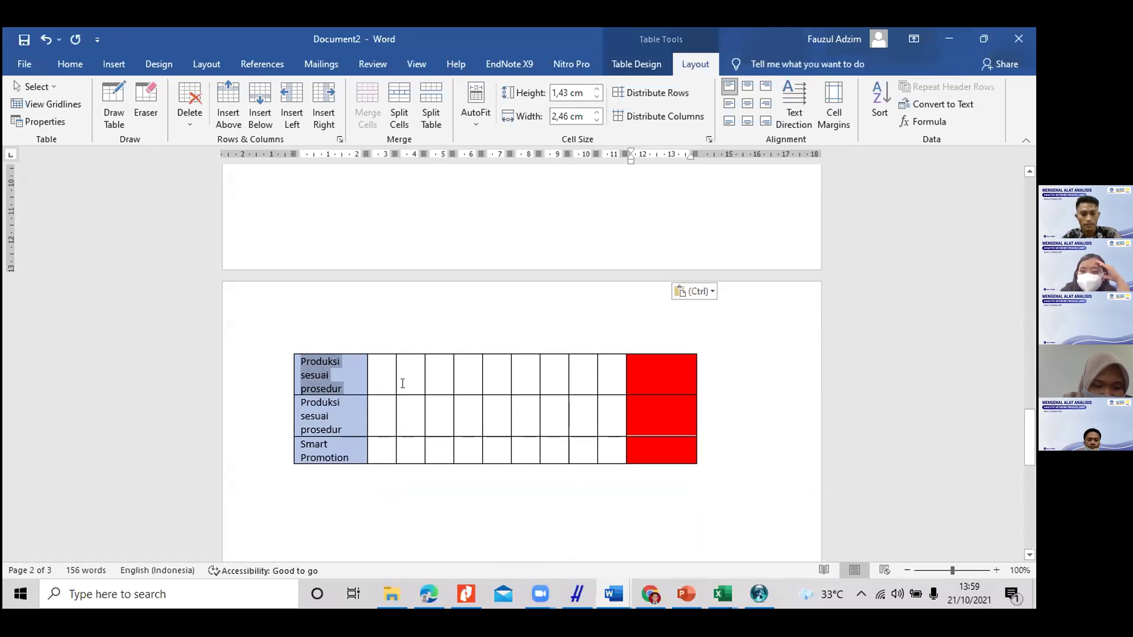
{"action": "scroll", "coordinate": [696, 392], "scroll_direction": "up", "scroll_amount": 7}
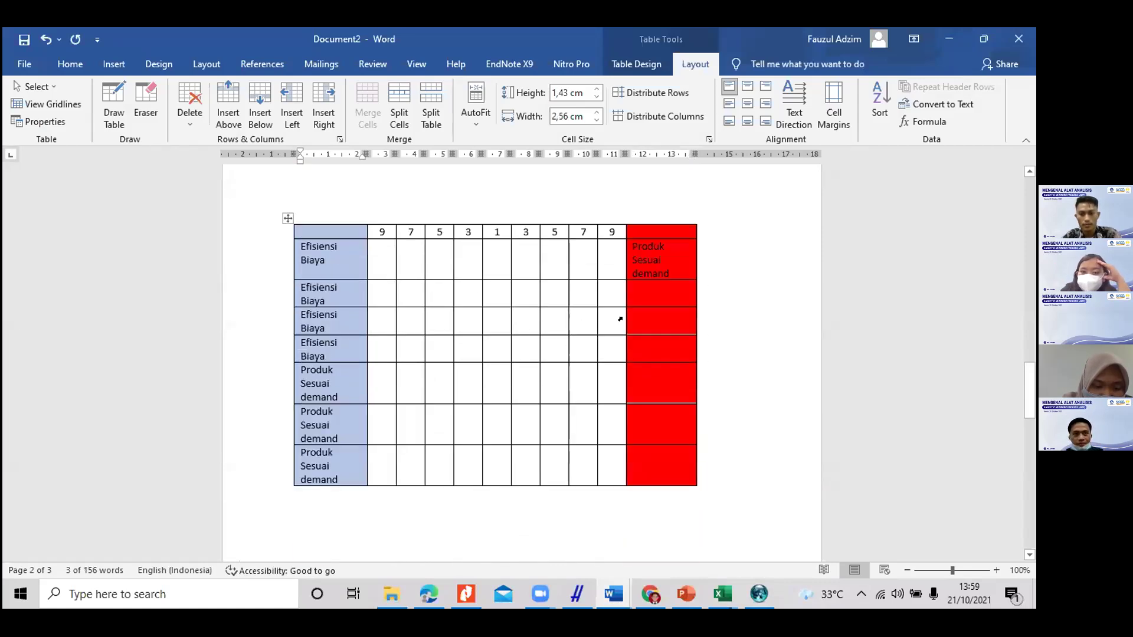
{"action": "left_click", "coordinate": [654, 304]}
{"action": "key", "text": "ctrl+v"}
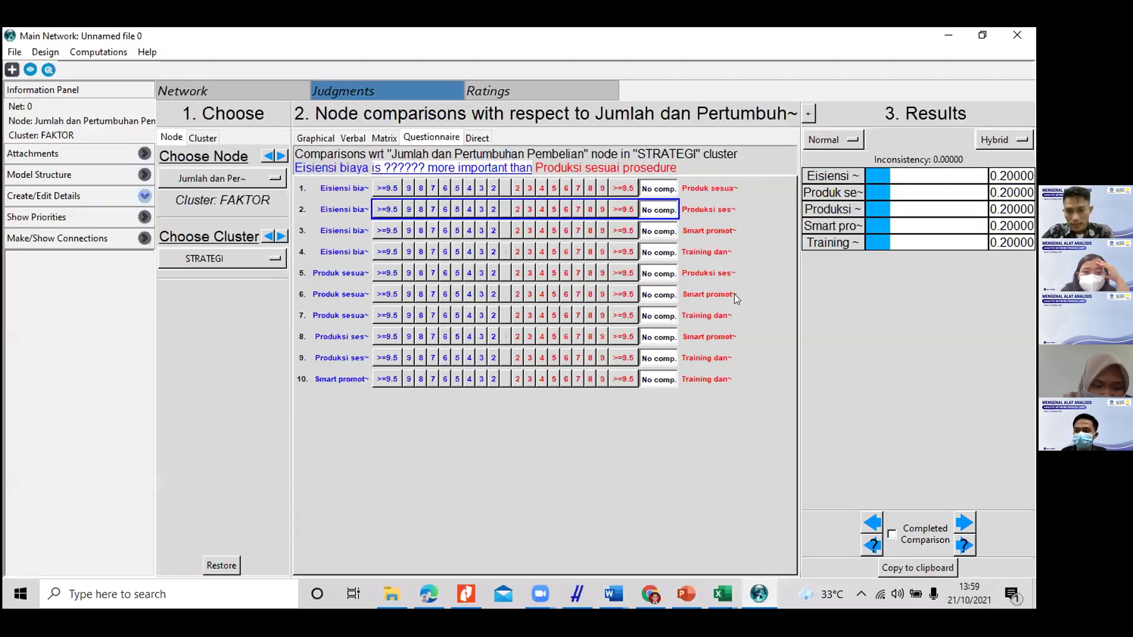
Step: Switch to Super Decisions, read the red elements of the STRATEGI comparisons, and return to Document2 in Word
{"action": "left_click", "coordinate": [759, 594]}
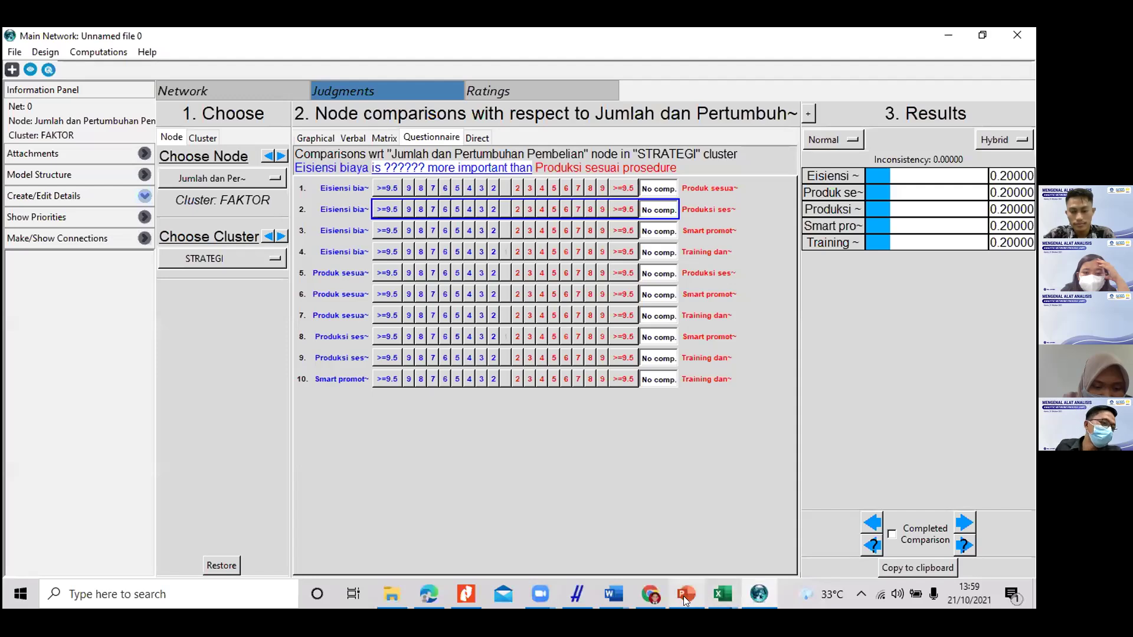
{"action": "mouse_move", "coordinate": [685, 599]}
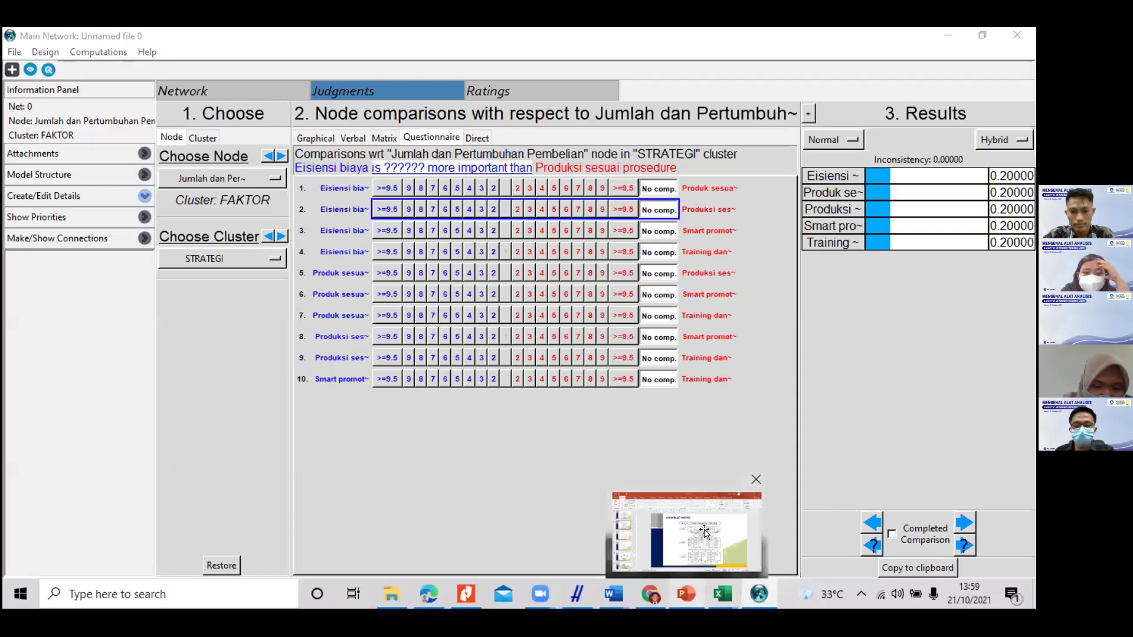
{"action": "left_click", "coordinate": [689, 520]}
{"action": "left_click", "coordinate": [758, 592]}
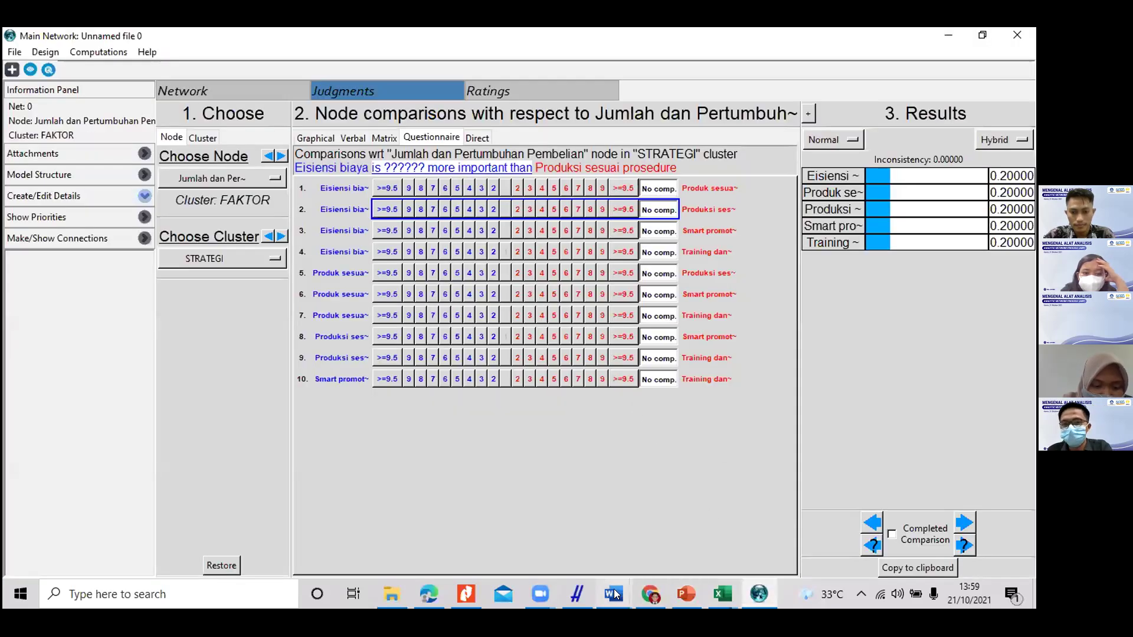
{"action": "mouse_move", "coordinate": [614, 594]}
{"action": "left_click", "coordinate": [644, 552]}
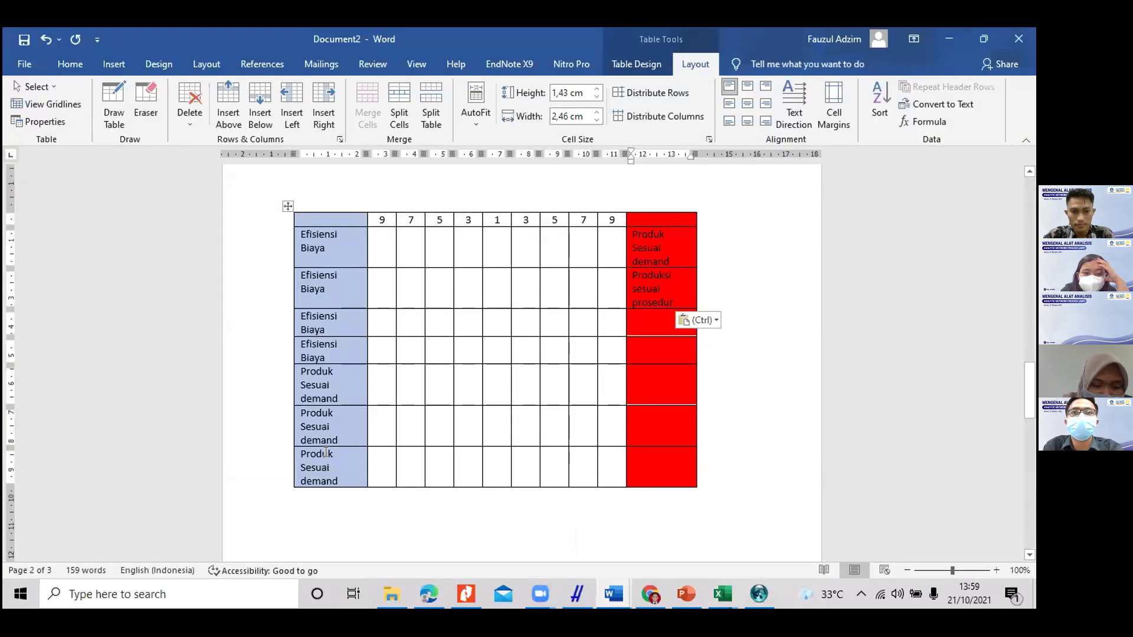
Step: Show the formatting marks, examine the layout between the comparison tables, and hide the marks again
{"action": "scroll", "coordinate": [354, 419], "scroll_direction": "up", "scroll_amount": 10}
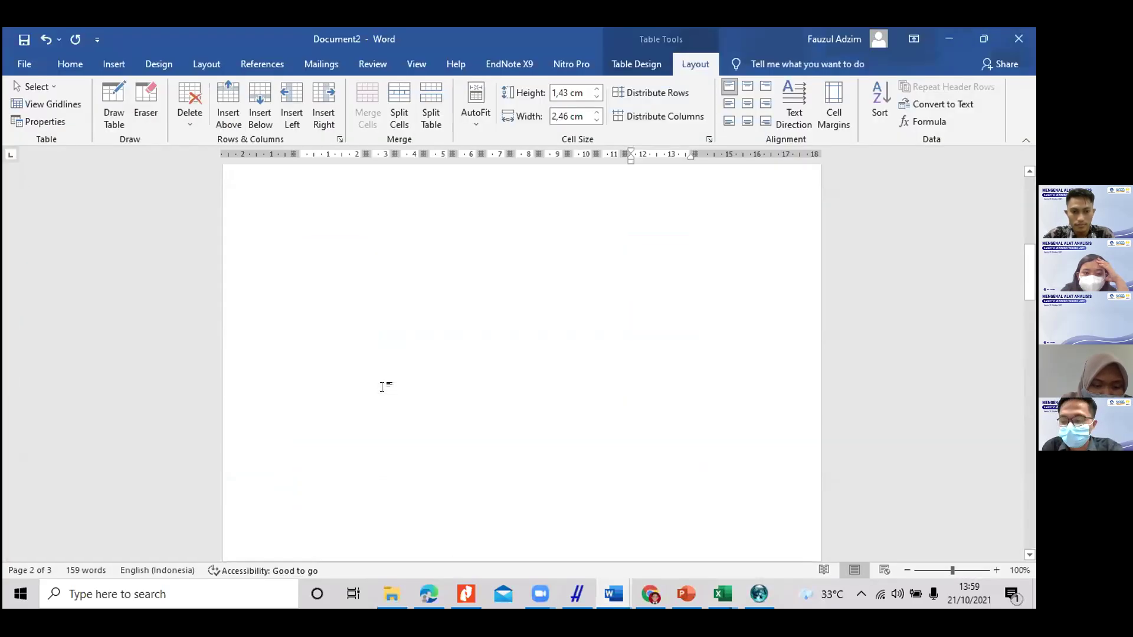
{"action": "scroll", "coordinate": [382, 387], "scroll_direction": "up", "scroll_amount": 10}
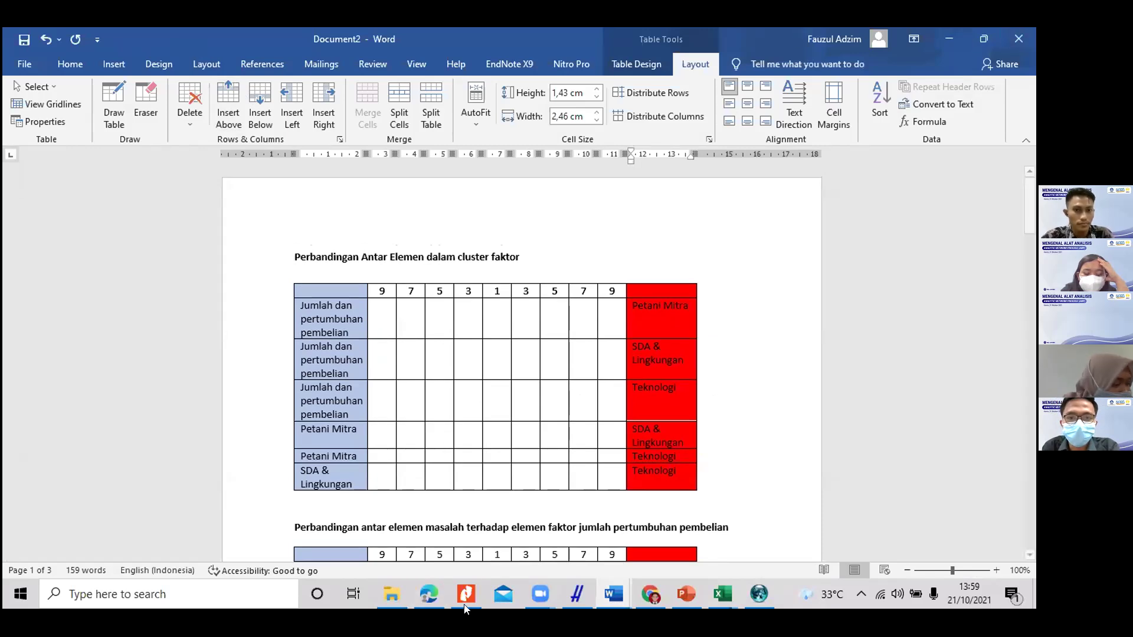
{"action": "left_click", "coordinate": [70, 63]}
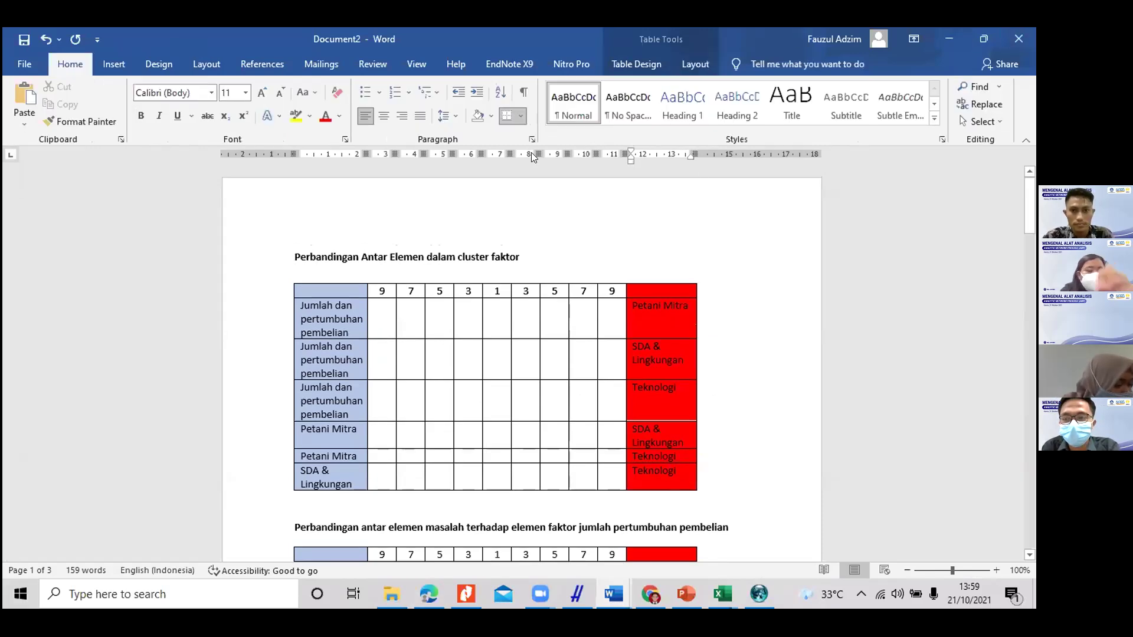
{"action": "left_click", "coordinate": [523, 92]}
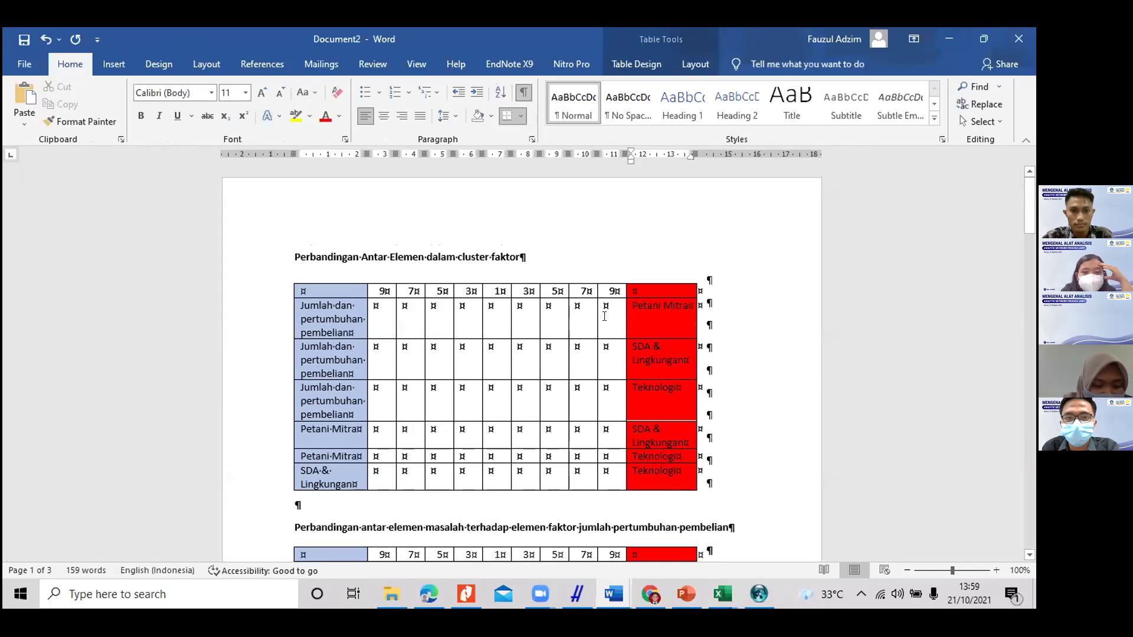
{"action": "scroll", "coordinate": [614, 366], "scroll_direction": "down", "scroll_amount": 15}
{"action": "scroll", "coordinate": [614, 366], "scroll_direction": "up", "scroll_amount": 6}
{"action": "left_click", "coordinate": [524, 92]}
{"action": "scroll", "coordinate": [535, 364], "scroll_direction": "down", "scroll_amount": 6}
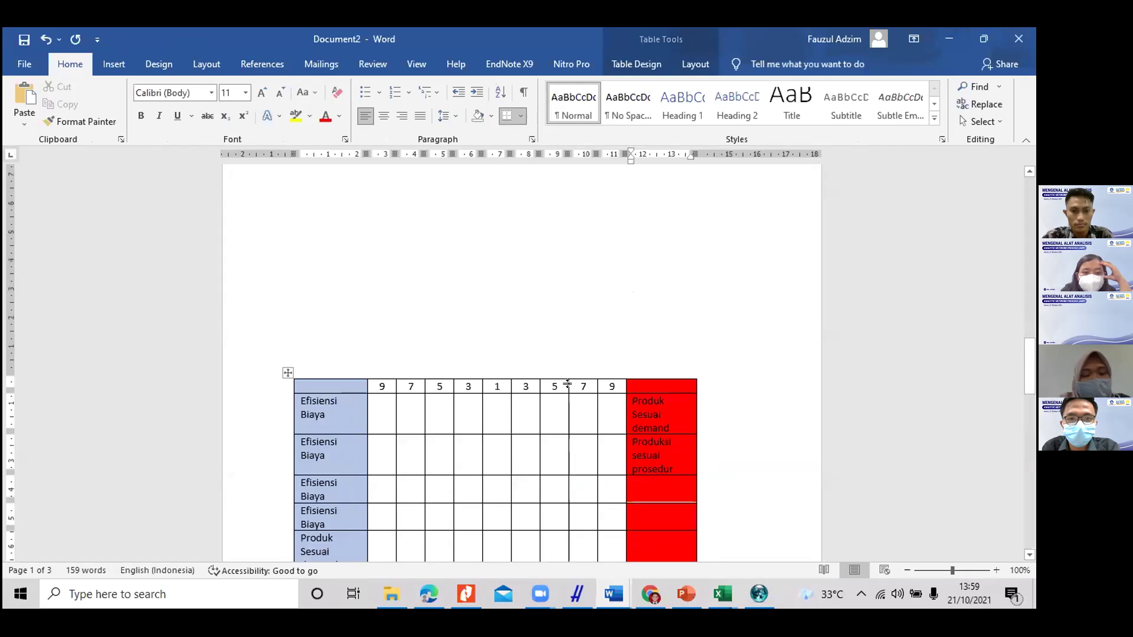
Step: Enter "Smart Promotion" and "Training and gathering" in the red cells of the third and fourth comparison rows
{"action": "left_click", "coordinate": [755, 605]}
{"action": "left_click", "coordinate": [614, 594]}
{"action": "type", "text": "Sma"}
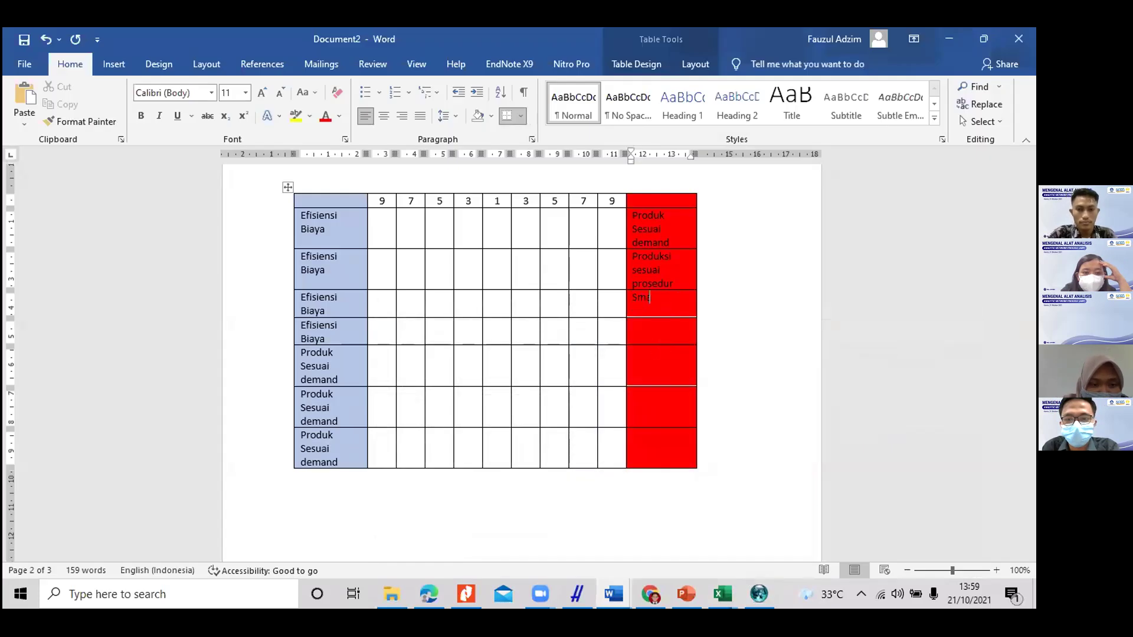
{"action": "type", "text": "rt Promotion"}
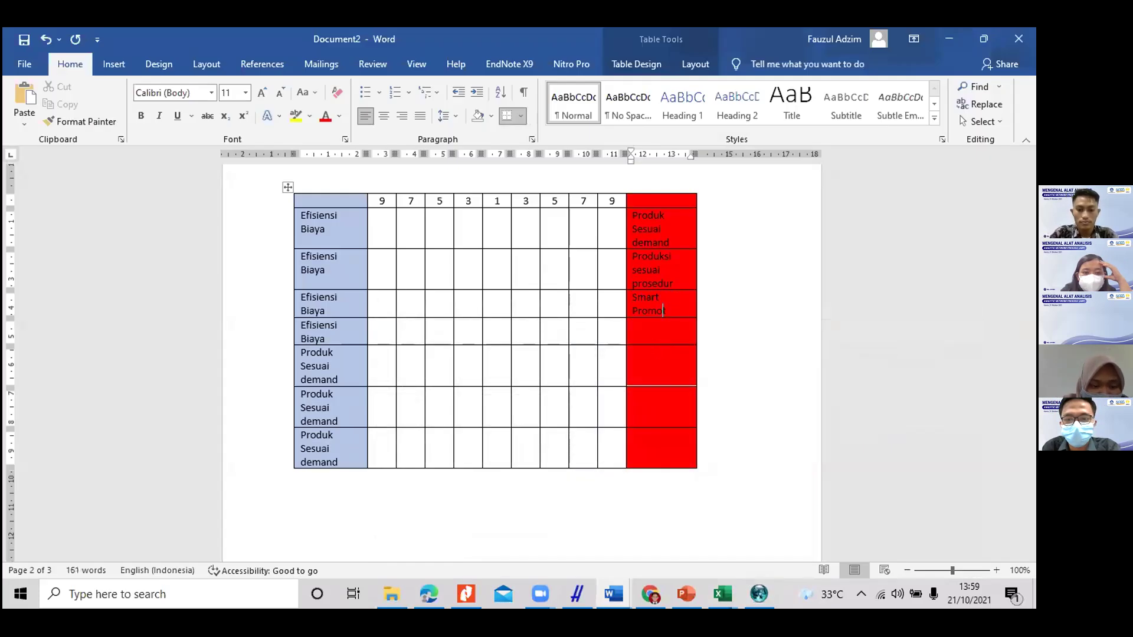
{"action": "left_click", "coordinate": [648, 333]}
{"action": "type", "text": "Training and gathering"}
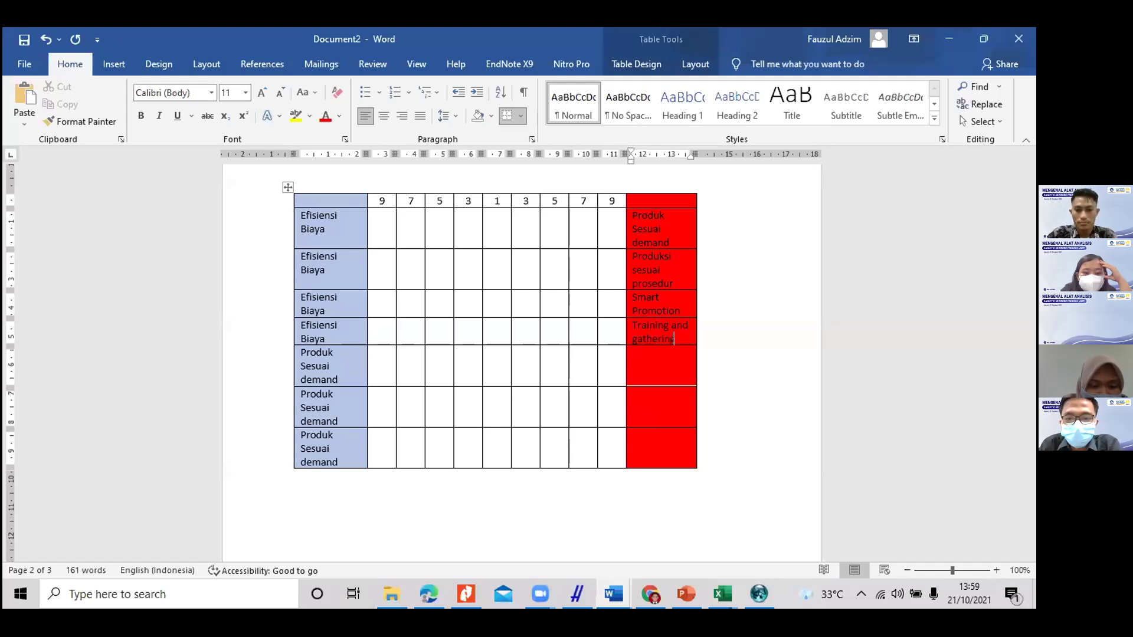
Step: Check the red elements in Super Decisions and copy the second to fourth rows' red cells into the fifth to seventh rows
{"action": "left_click", "coordinate": [760, 594]}
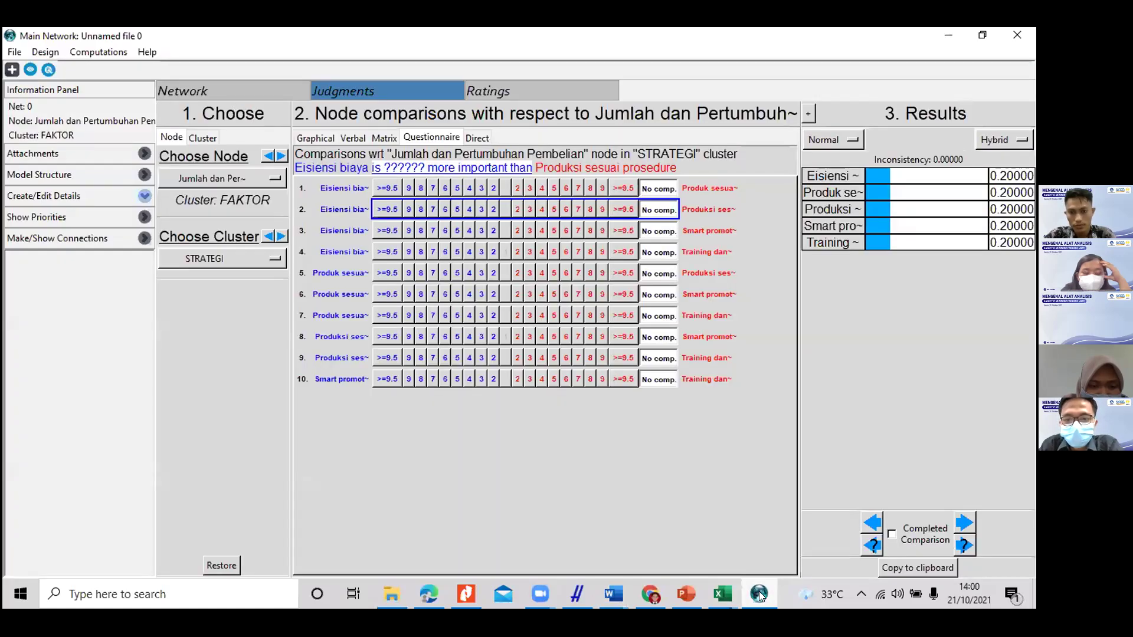
{"action": "left_click", "coordinate": [759, 592]}
{"action": "left_click_drag", "start_coordinate": [676, 284], "coordinate": [659, 344]}
{"action": "key", "text": "ctrl+c"}
{"action": "left_click", "coordinate": [640, 365]}
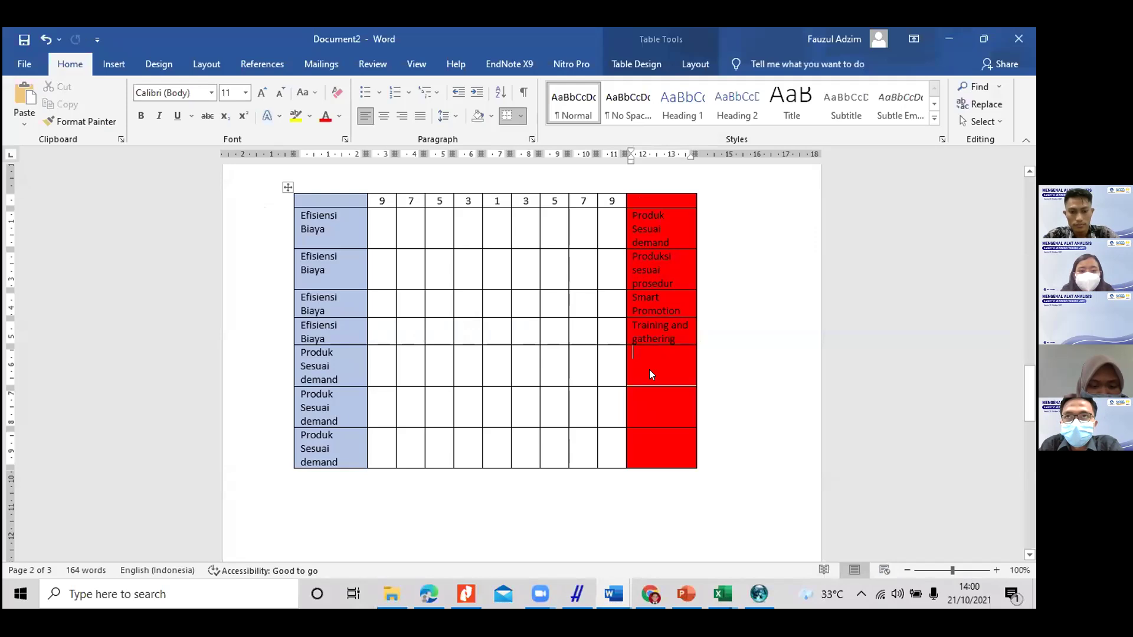
{"action": "key", "text": "ctrl+v"}
Step: Check Super Decisions for the remaining red elements and copy "Smart Promotion" into the eighth comparison row's red cell in Word
{"action": "scroll", "coordinate": [661, 378], "scroll_direction": "down", "scroll_amount": 6}
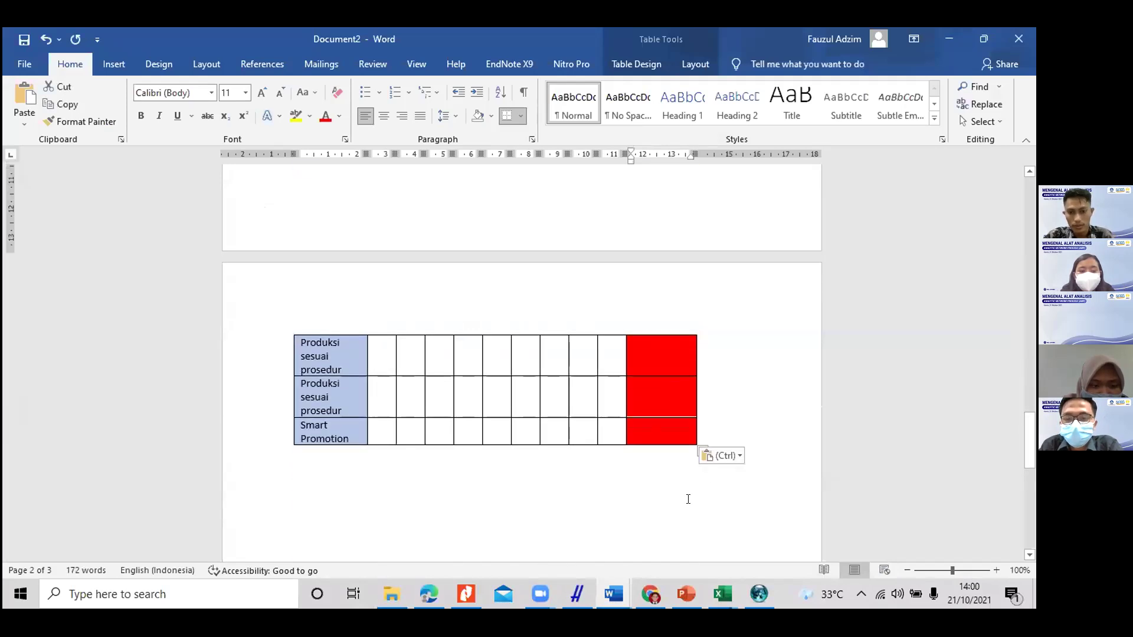
{"action": "left_click", "coordinate": [758, 593]}
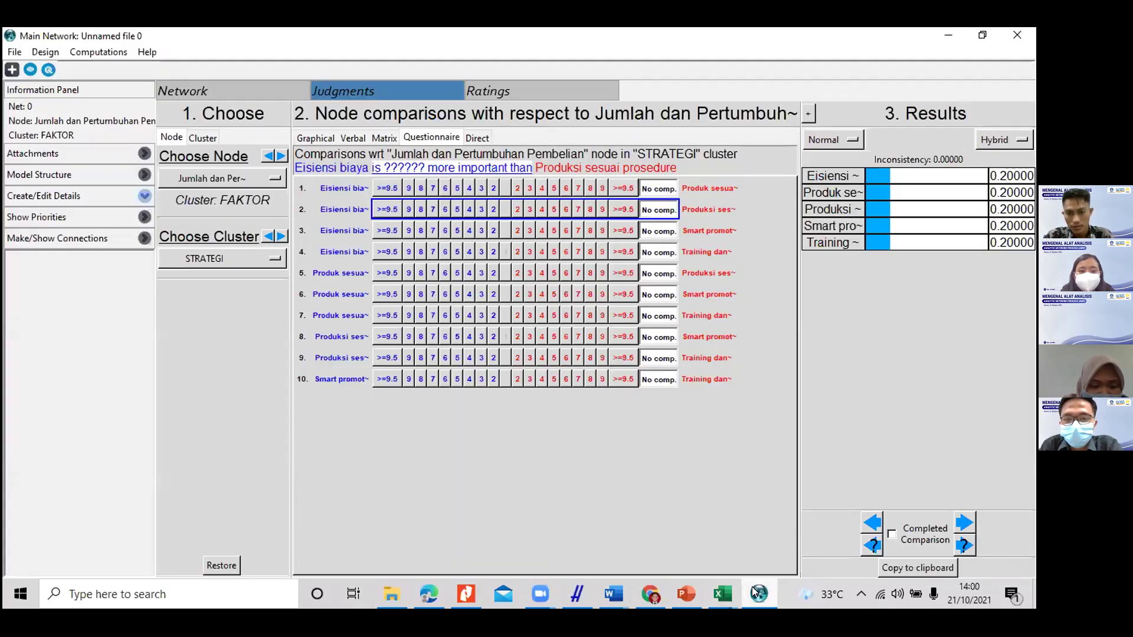
{"action": "left_click", "coordinate": [755, 593]}
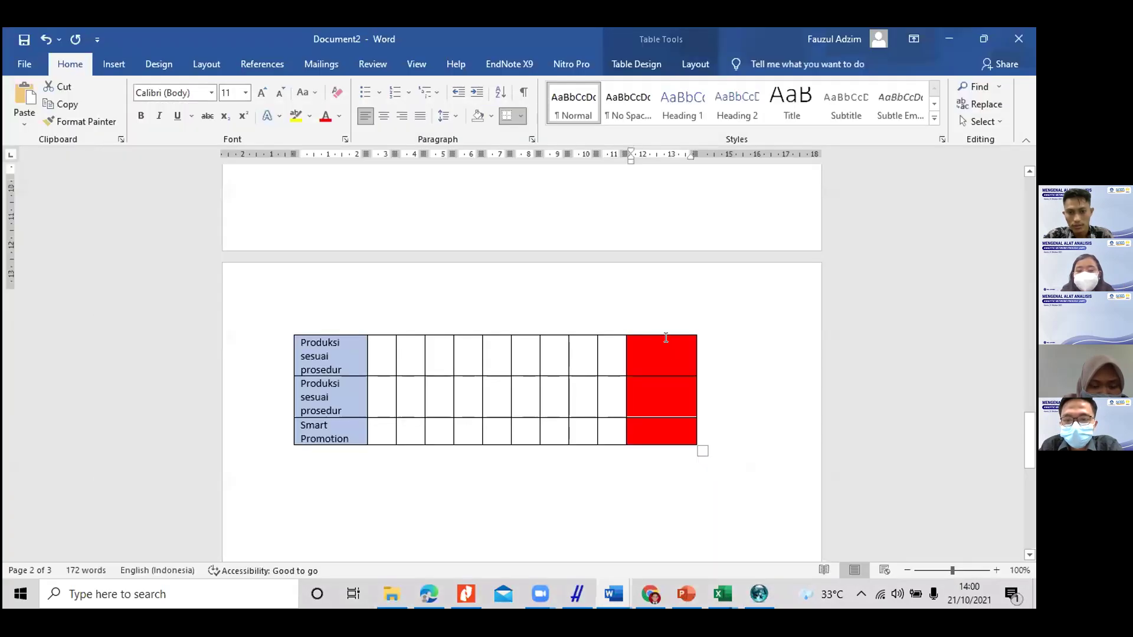
{"action": "scroll", "coordinate": [685, 303], "scroll_direction": "up", "scroll_amount": 5}
{"action": "left_click_drag", "start_coordinate": [685, 302], "coordinate": [630, 286]}
{"action": "left_click", "coordinate": [639, 287]}
{"action": "scroll", "coordinate": [638, 343], "scroll_direction": "down", "scroll_amount": 3}
{"action": "scroll", "coordinate": [653, 374], "scroll_direction": "down", "scroll_amount": 1}
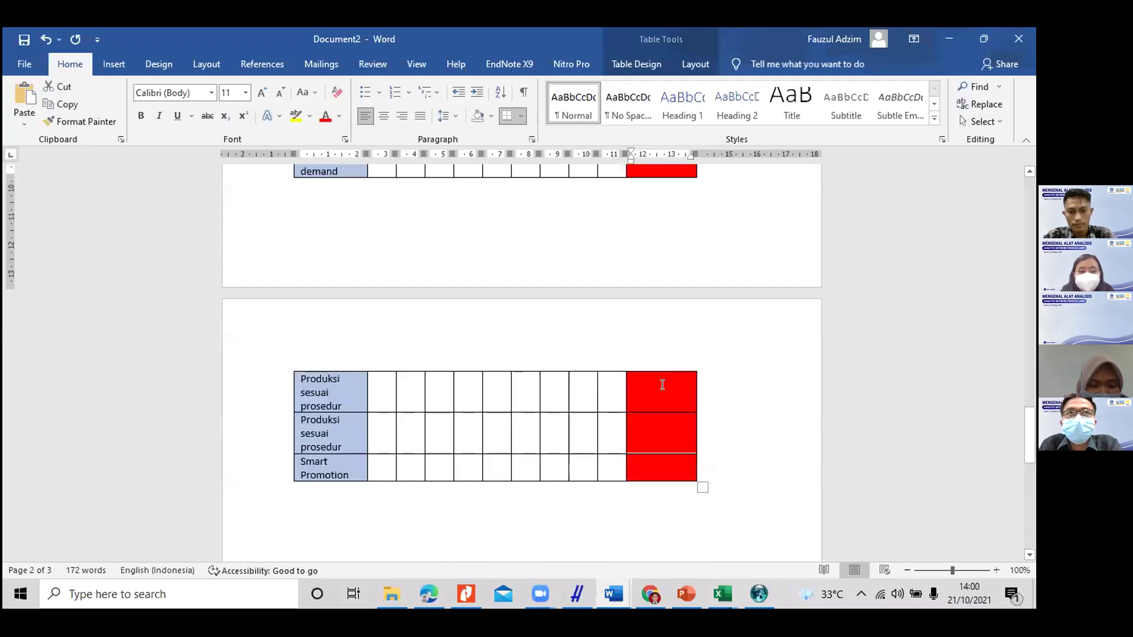
{"action": "left_click", "coordinate": [674, 397]}
{"action": "key", "text": "ctrl+v"}
Step: Copy "Training and gathering" into the red cells of the ninth and tenth comparison rows
{"action": "scroll", "coordinate": [686, 306], "scroll_direction": "up", "scroll_amount": 4}
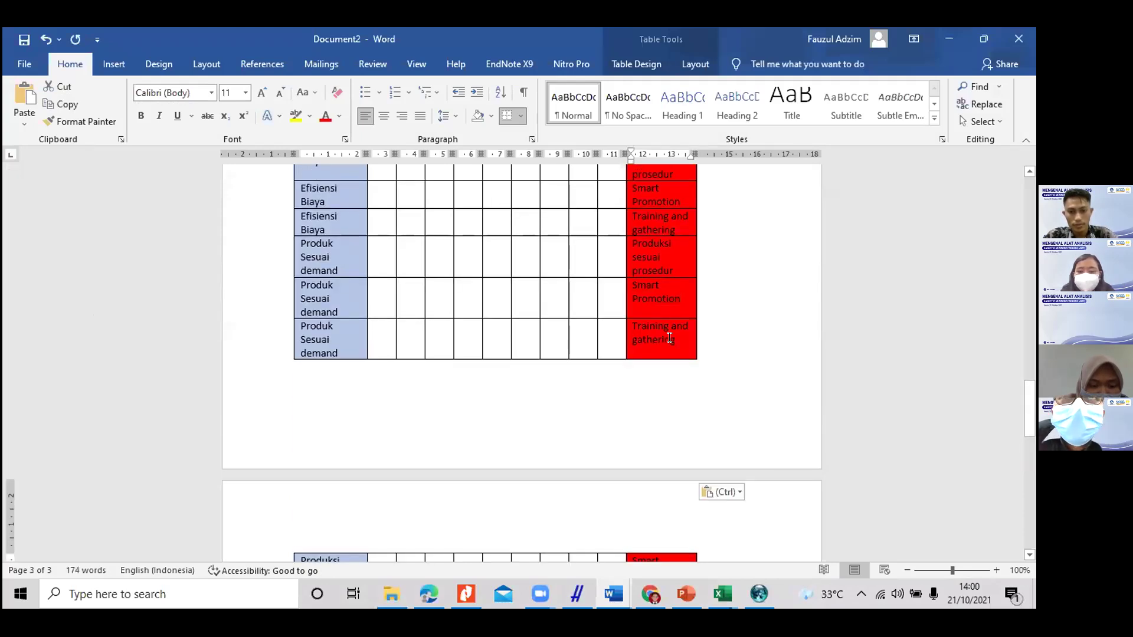
{"action": "triple_click", "coordinate": [667, 337]}
{"action": "key", "text": "ctrl+c"}
{"action": "scroll", "coordinate": [672, 370], "scroll_direction": "down", "scroll_amount": 5}
{"action": "left_click_drag", "start_coordinate": [660, 387], "coordinate": [675, 437]}
{"action": "key", "text": "ctrl+v"}
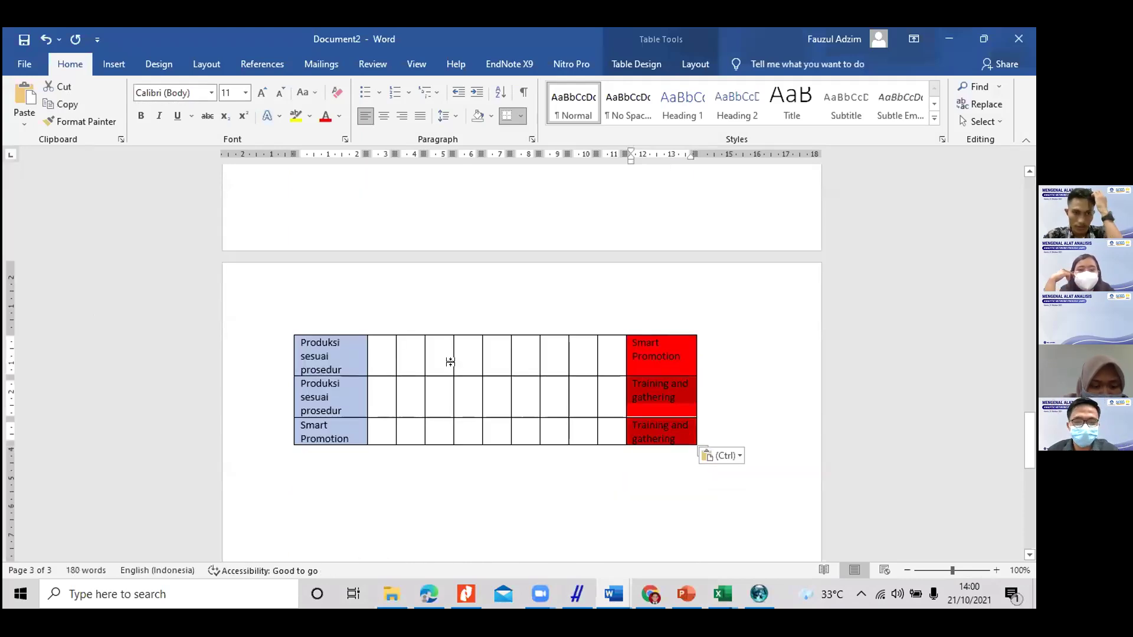
Step: Try to move the strategi table up to the first page below its heading, left-aligned with the other tables
{"action": "scroll", "coordinate": [451, 363], "scroll_direction": "up", "scroll_amount": 9}
{"action": "left_click_drag", "start_coordinate": [288, 406], "coordinate": [314, 236]}
{"action": "left_click_drag", "start_coordinate": [314, 452], "coordinate": [324, 303]}
{"action": "left_click_drag", "start_coordinate": [314, 451], "coordinate": [367, 229]}
{"action": "scroll", "coordinate": [369, 258], "scroll_direction": "up", "scroll_amount": 3}
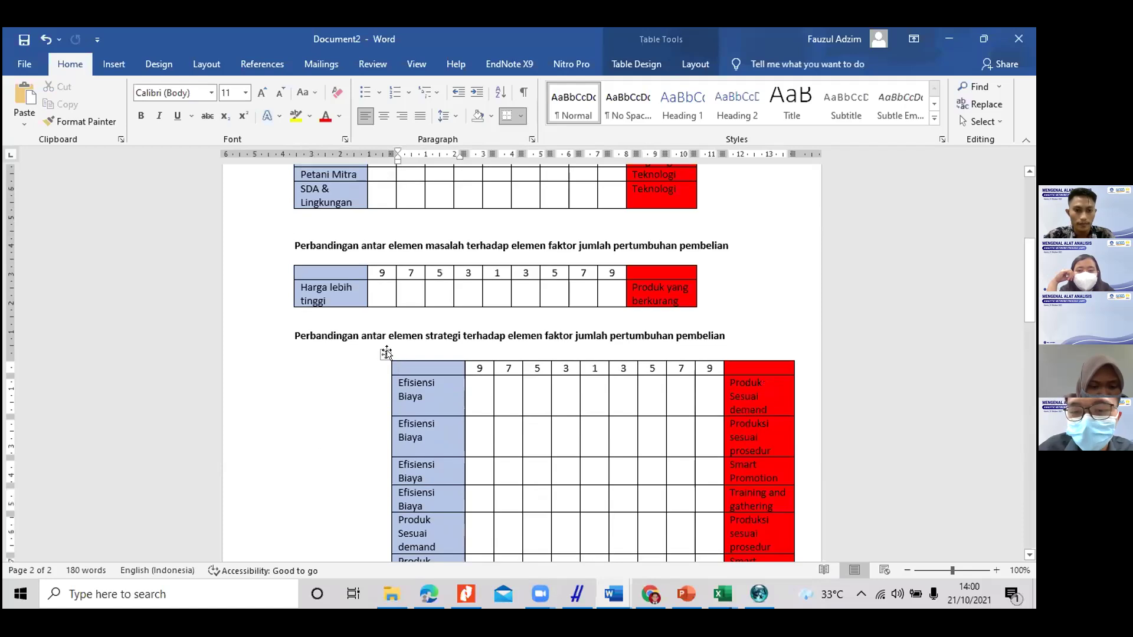
{"action": "left_click_drag", "start_coordinate": [385, 354], "coordinate": [287, 356]}
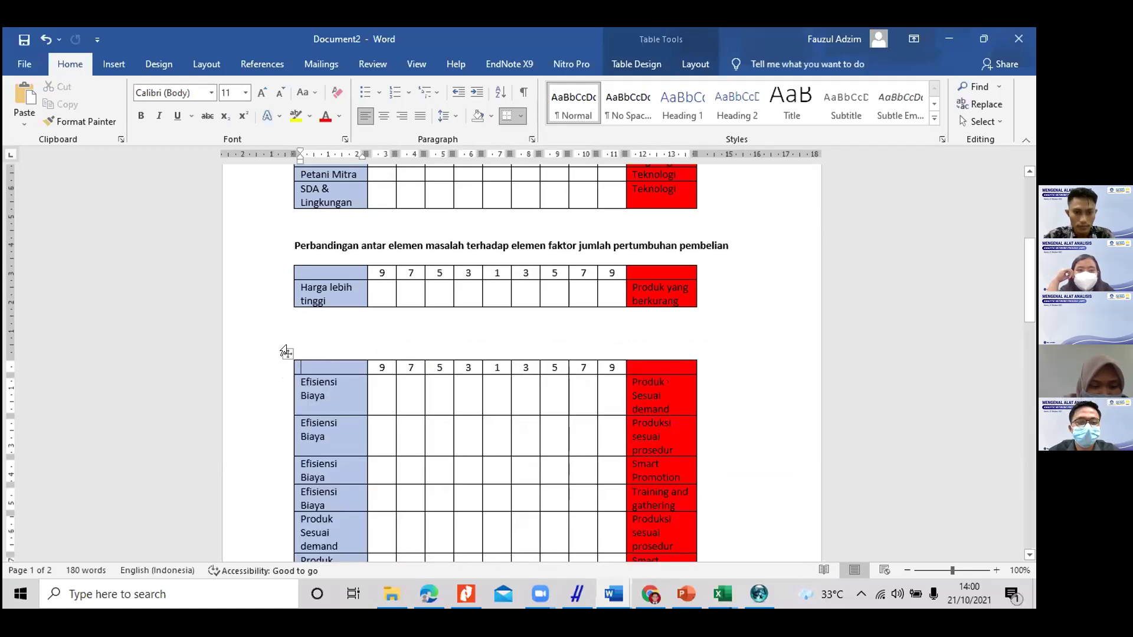
{"action": "left_click", "coordinate": [282, 371]}
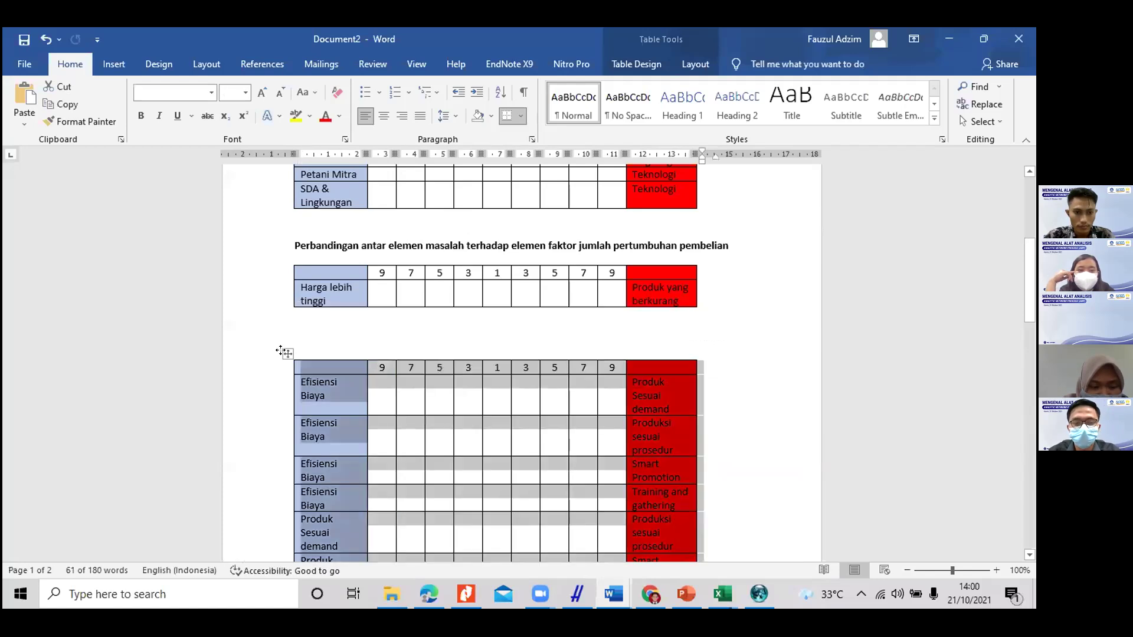
{"action": "left_click", "coordinate": [321, 349]}
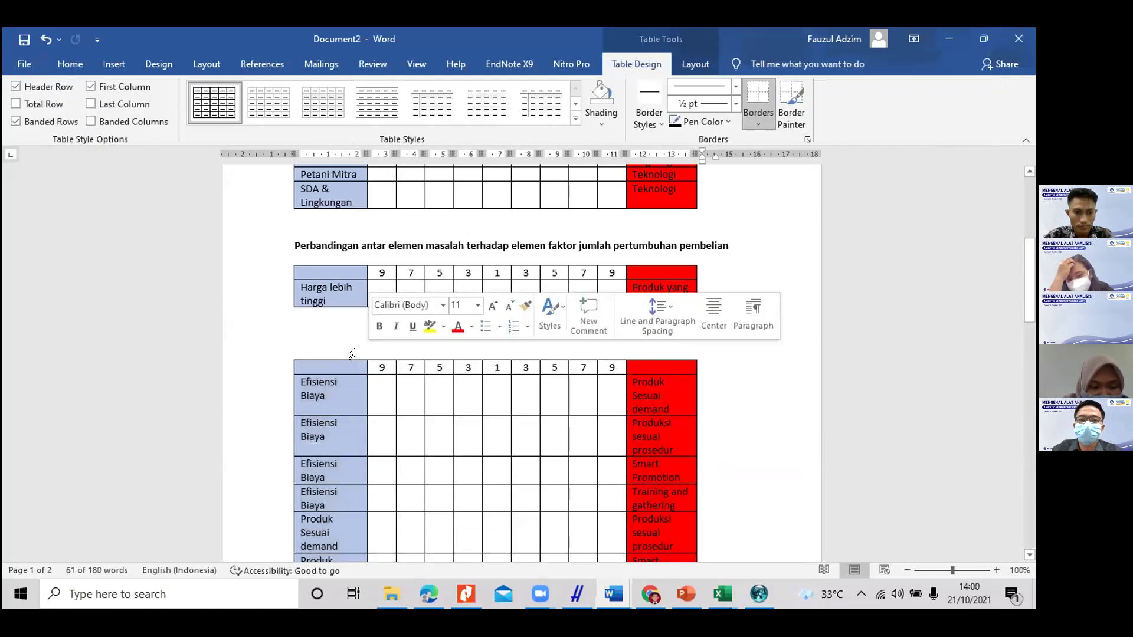
Step: Cut the displaced strategi comparison heading from the end of the document and paste it below the masalah table
{"action": "scroll", "coordinate": [436, 320], "scroll_direction": "down", "scroll_amount": 5}
{"action": "scroll", "coordinate": [437, 320], "scroll_direction": "down", "scroll_amount": 8}
{"action": "left_click_drag", "start_coordinate": [293, 366], "coordinate": [748, 367]}
{"action": "scroll", "coordinate": [402, 260], "scroll_direction": "up", "scroll_amount": 5}
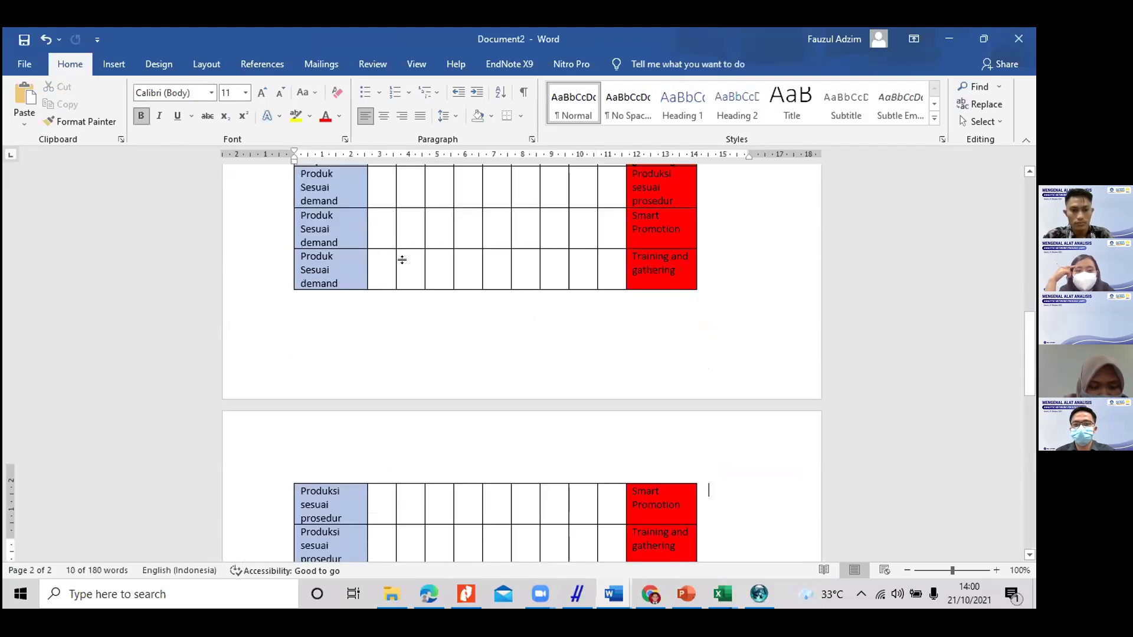
{"action": "key", "text": "Delete"}
{"action": "scroll", "coordinate": [402, 259], "scroll_direction": "up", "scroll_amount": 5}
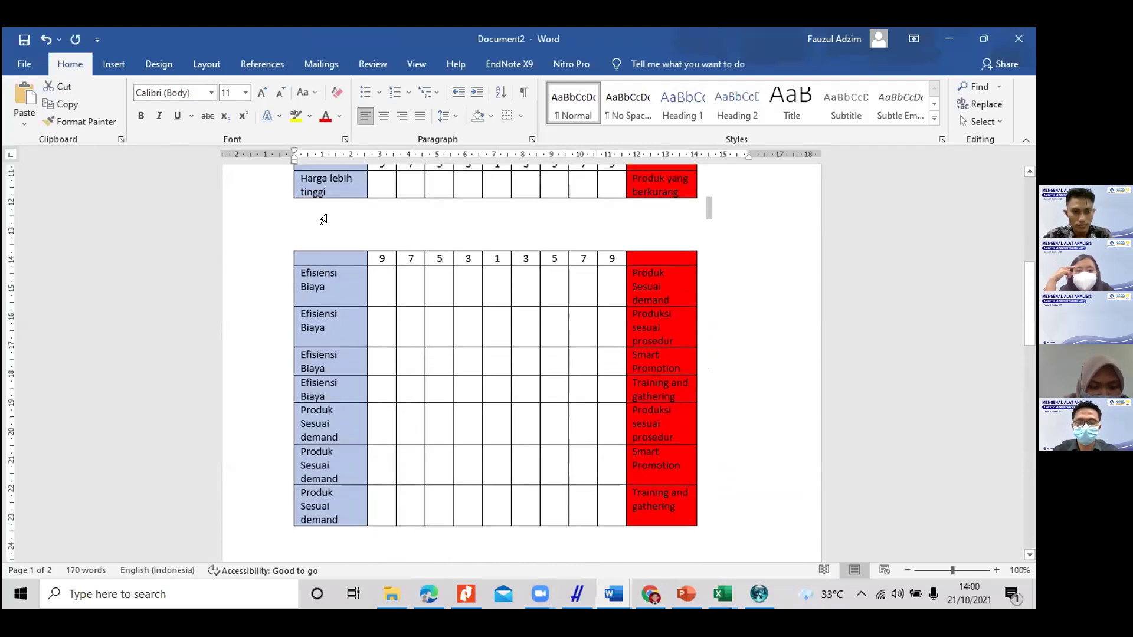
{"action": "scroll", "coordinate": [738, 242], "scroll_direction": "up", "scroll_amount": 2}
{"action": "left_click", "coordinate": [722, 270]}
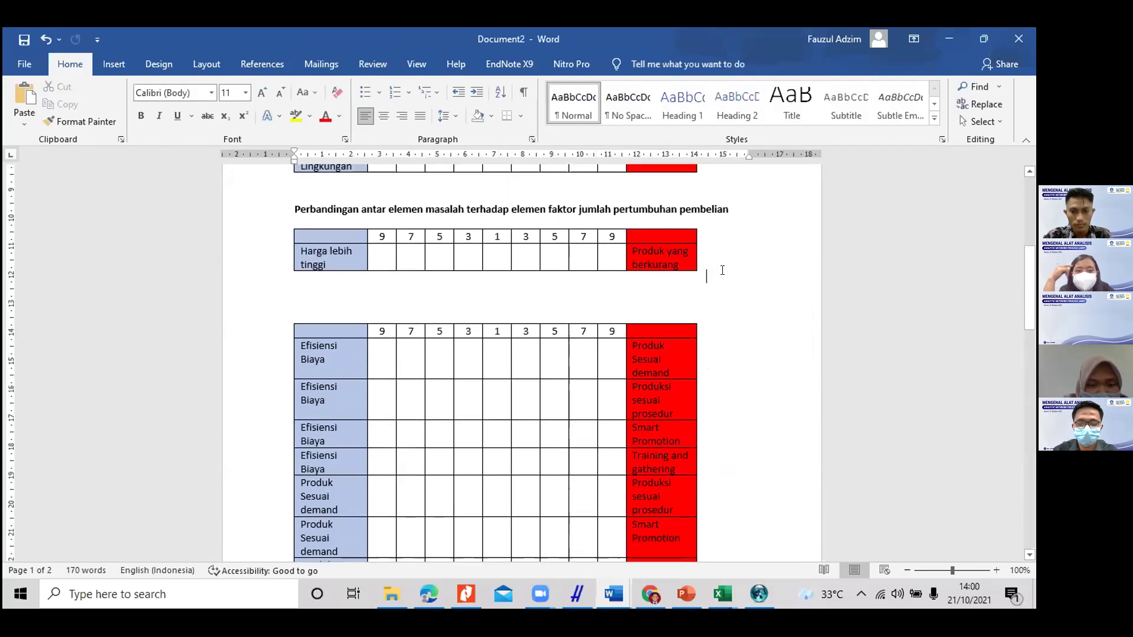
{"action": "key", "text": "ctrl+z"}
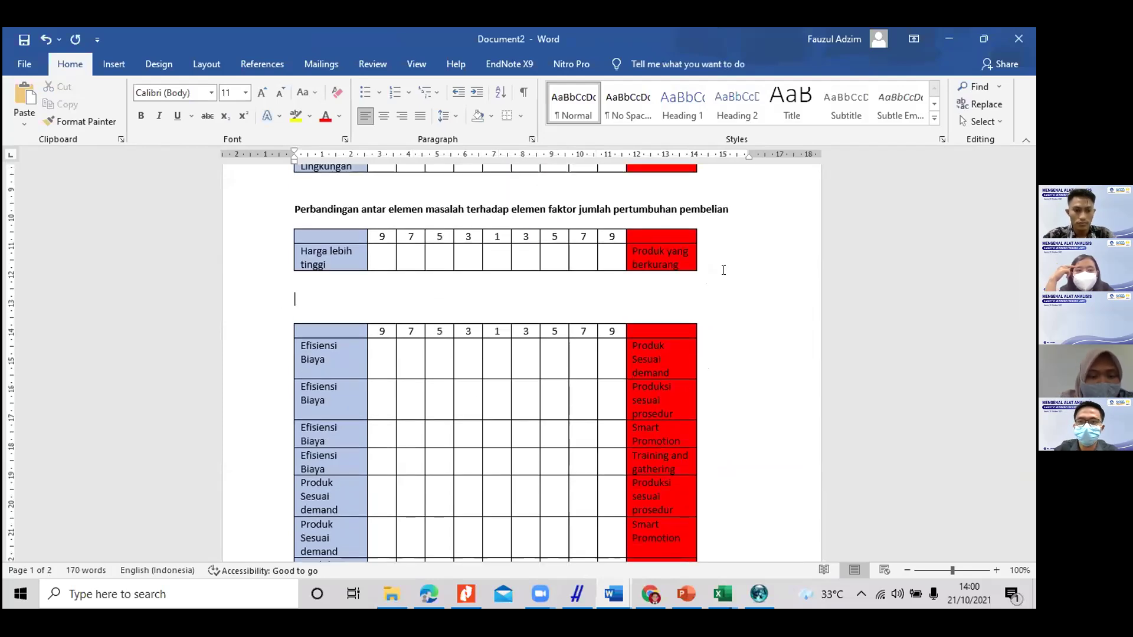
{"action": "key", "text": "ctrl+v"}
{"action": "scroll", "coordinate": [413, 313], "scroll_direction": "down", "scroll_amount": 1}
{"action": "left_click", "coordinate": [289, 283]}
{"action": "key", "text": "ctrl+v"}
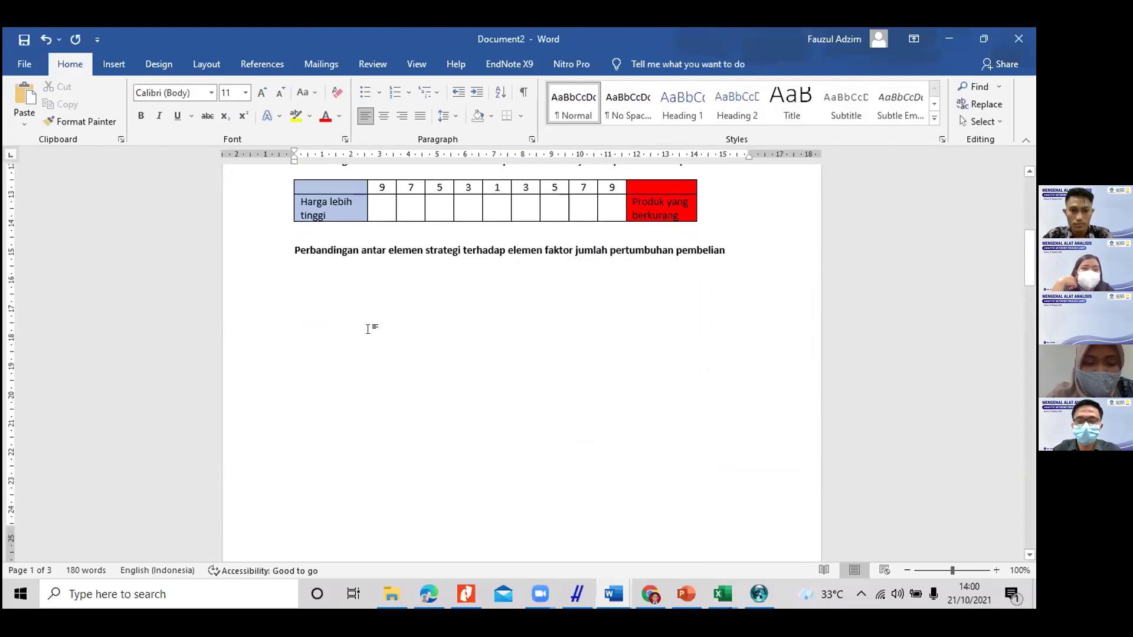
Step: Try to copy the whole strategi comparison table into a new blank document
{"action": "scroll", "coordinate": [348, 445], "scroll_direction": "down", "scroll_amount": 2}
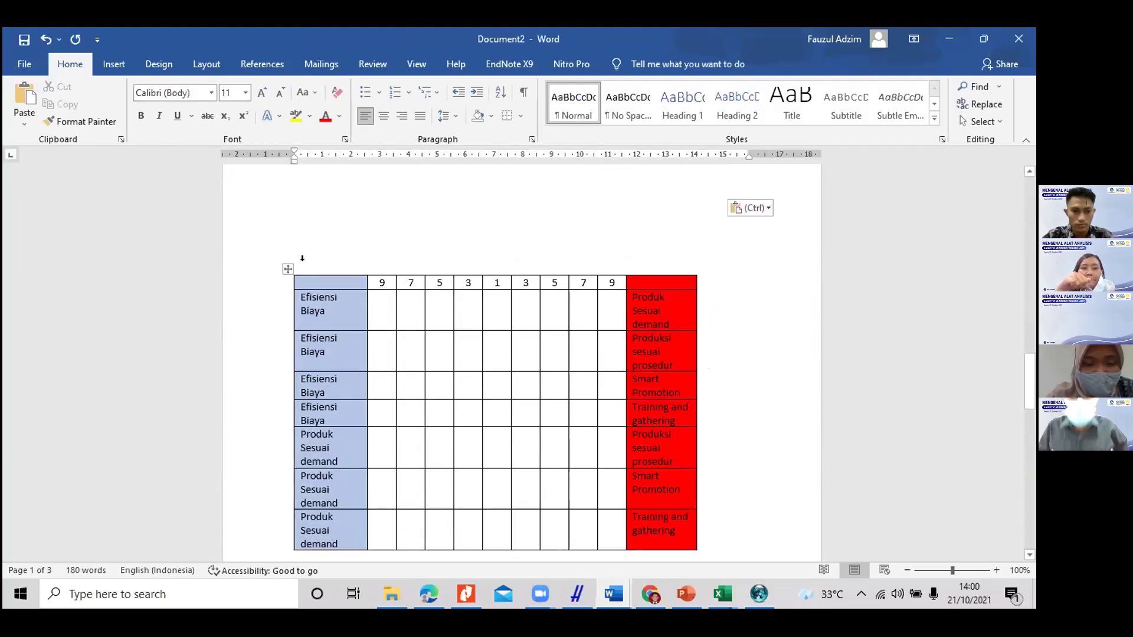
{"action": "left_click", "coordinate": [287, 269]}
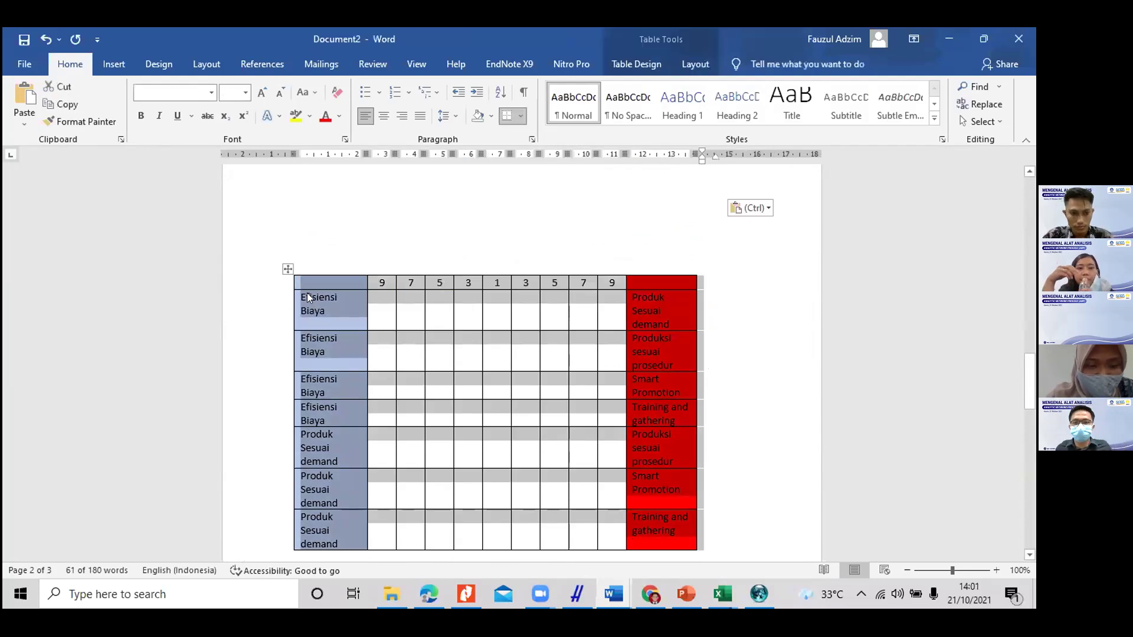
{"action": "key", "text": "ctrl+n"}
{"action": "key", "text": "ctrl+v"}
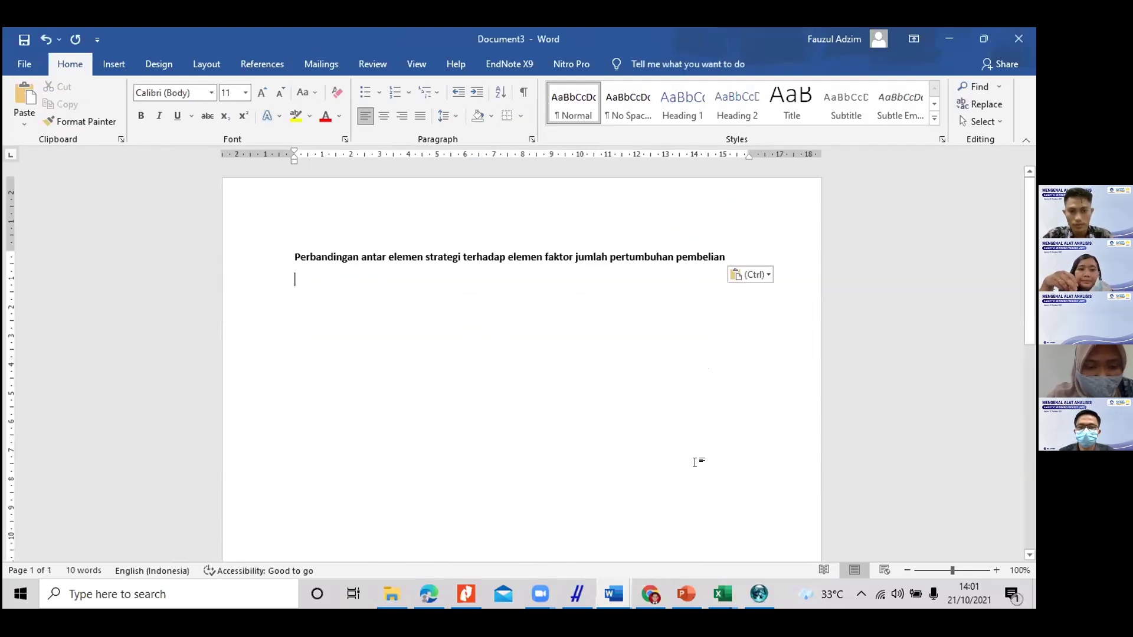
Step: Switch to Super Decisions and examine which MASALAH and STRATEGI nodes the Petani Mitra node connects to in the network
{"action": "left_click", "coordinate": [759, 593]}
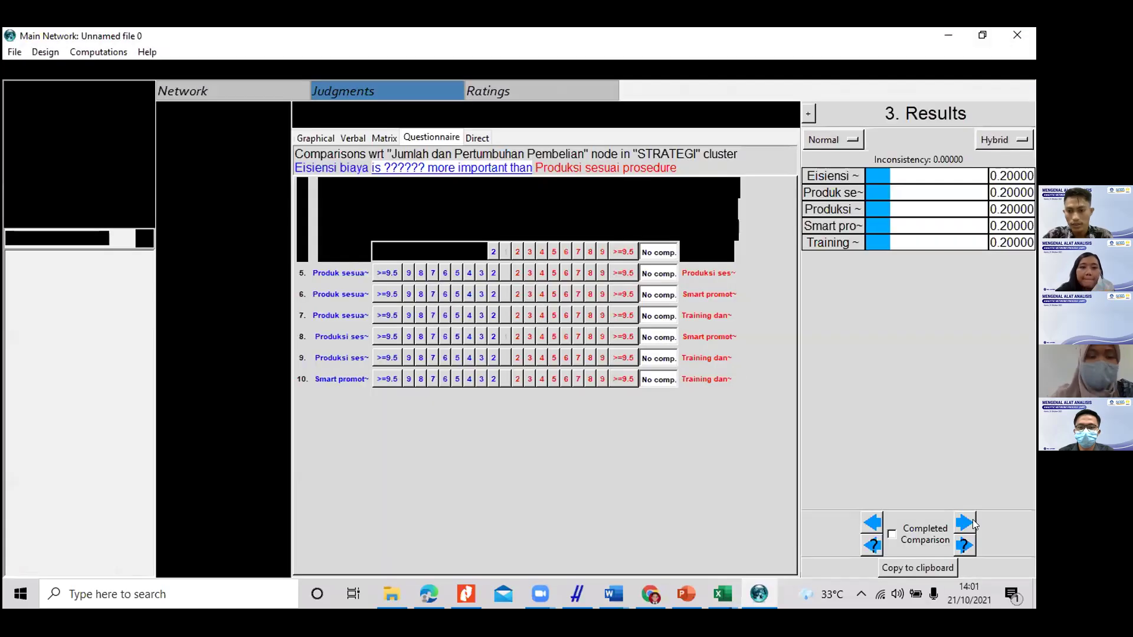
{"action": "left_click", "coordinate": [966, 521]}
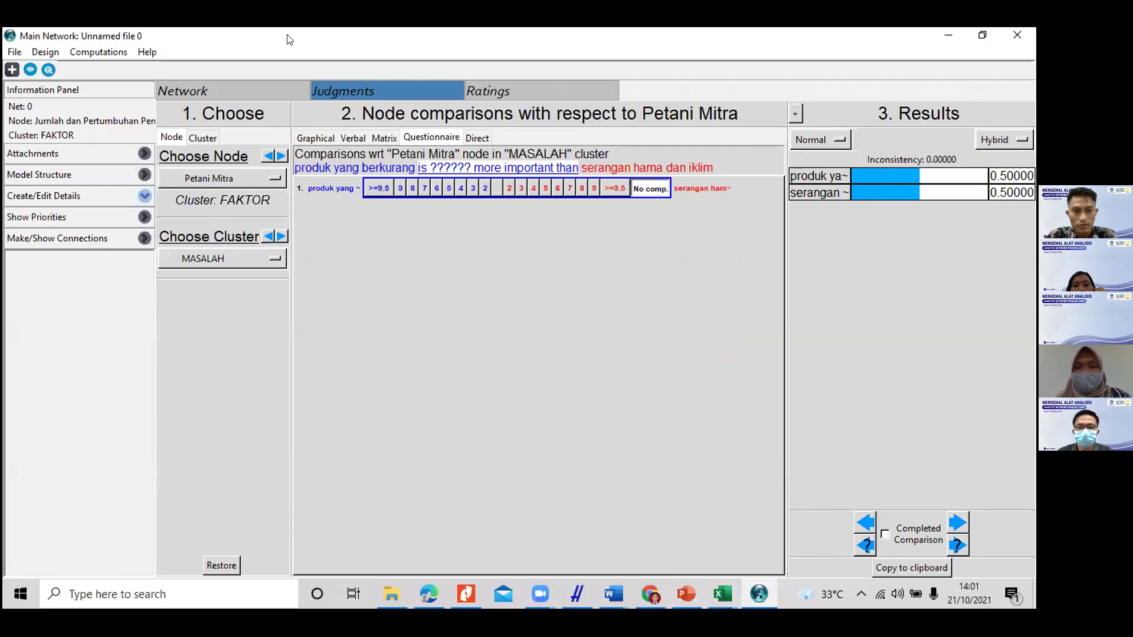
{"action": "left_click", "coordinate": [229, 93]}
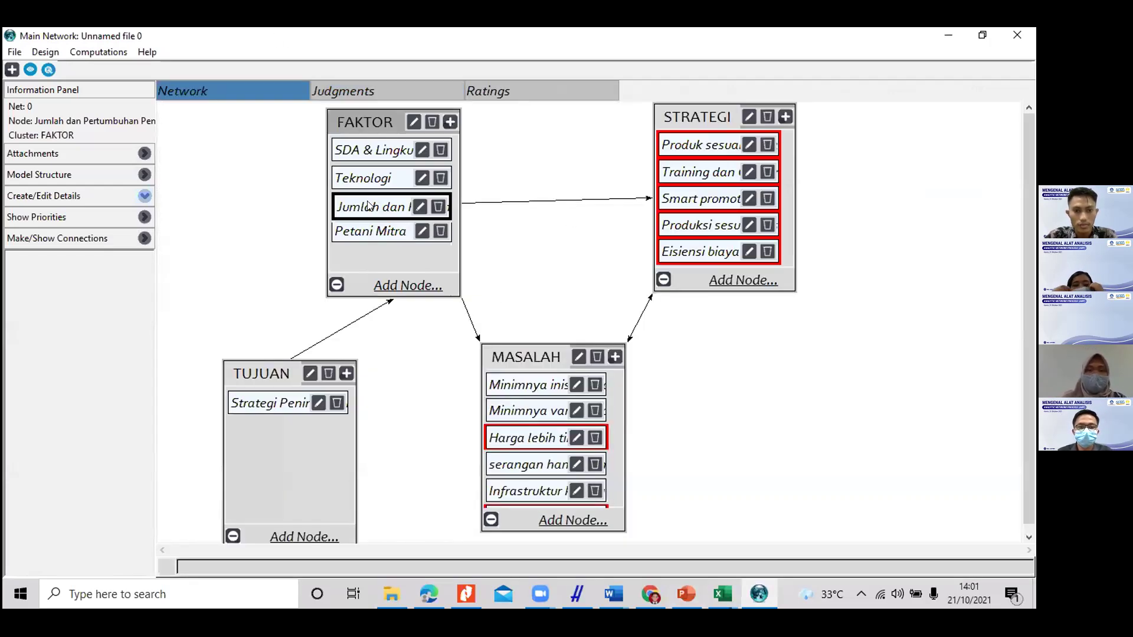
{"action": "left_click", "coordinate": [394, 233]}
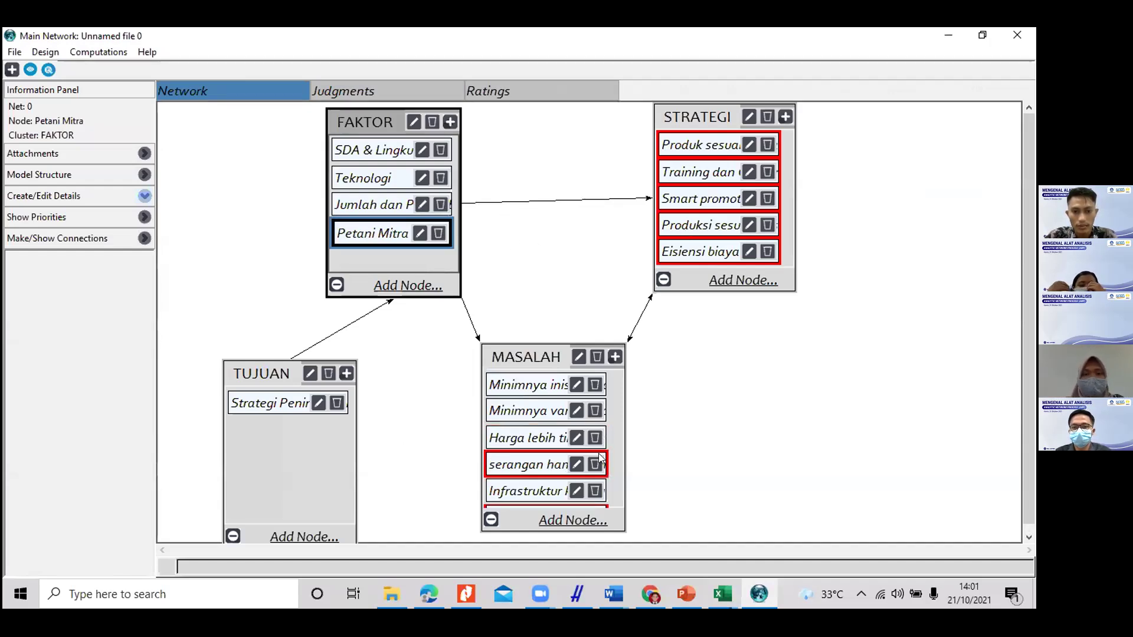
{"action": "left_click", "coordinate": [572, 505]}
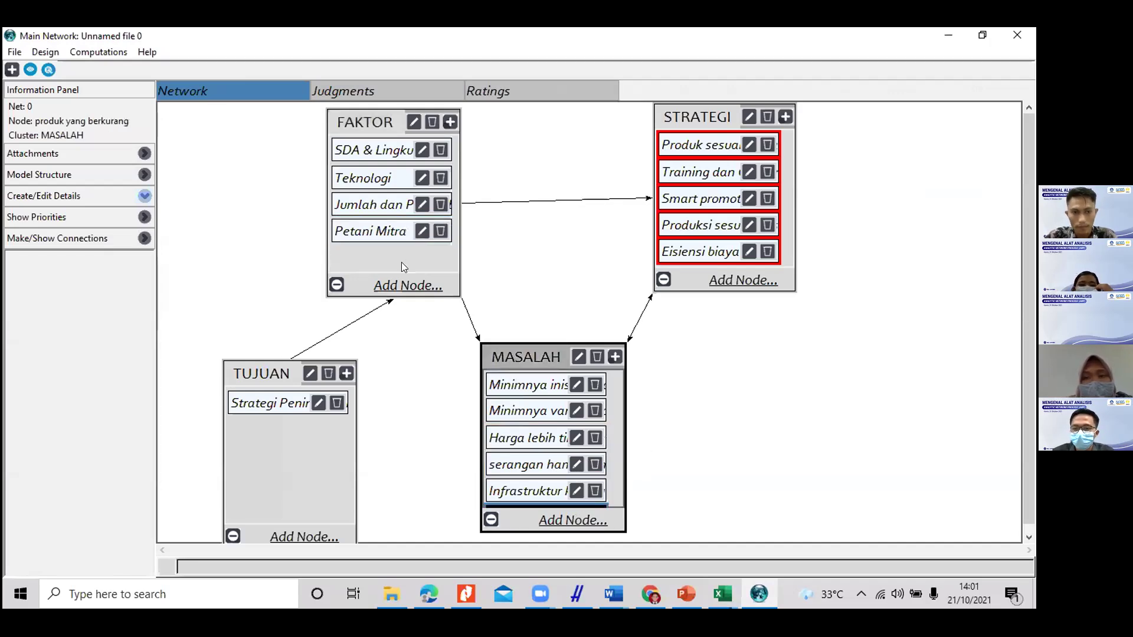
{"action": "left_click", "coordinate": [754, 583]}
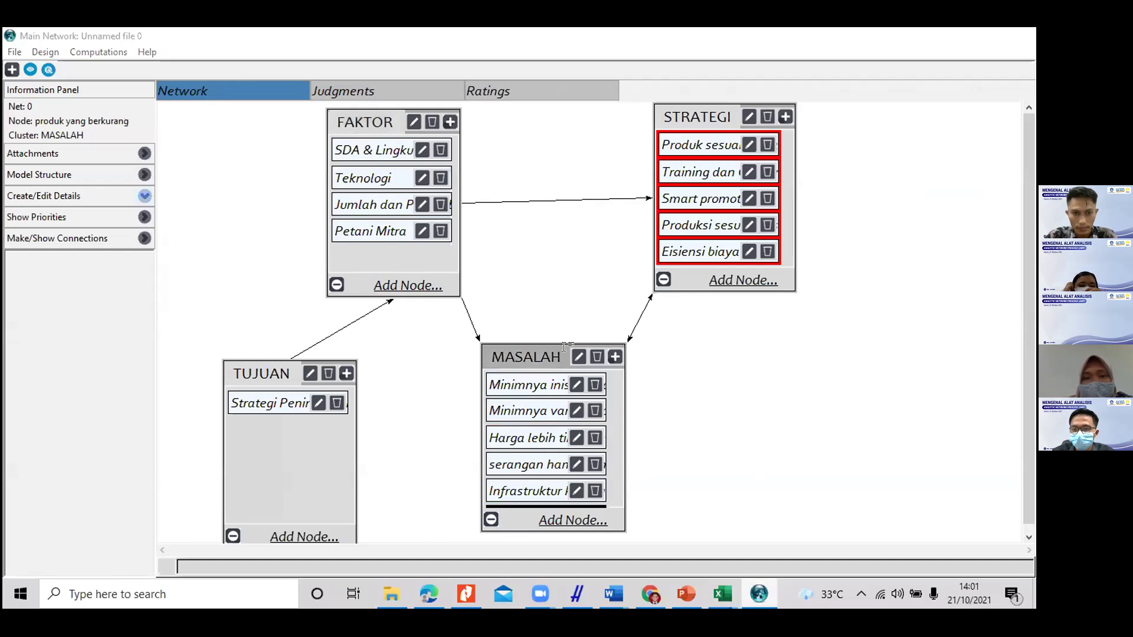
{"action": "left_click", "coordinate": [768, 590]}
{"action": "key", "text": "alt+Tab"}
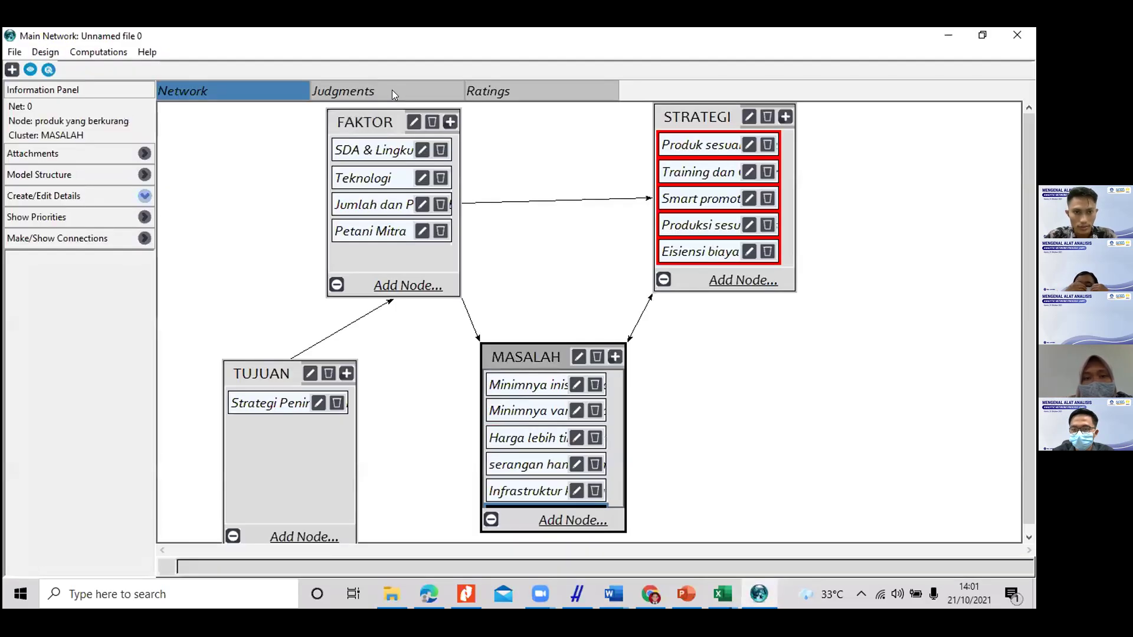
Step: Bring up the judgments questionnaire for the Petani Mitra node against the MASALAH cluster
{"action": "left_click", "coordinate": [385, 92]}
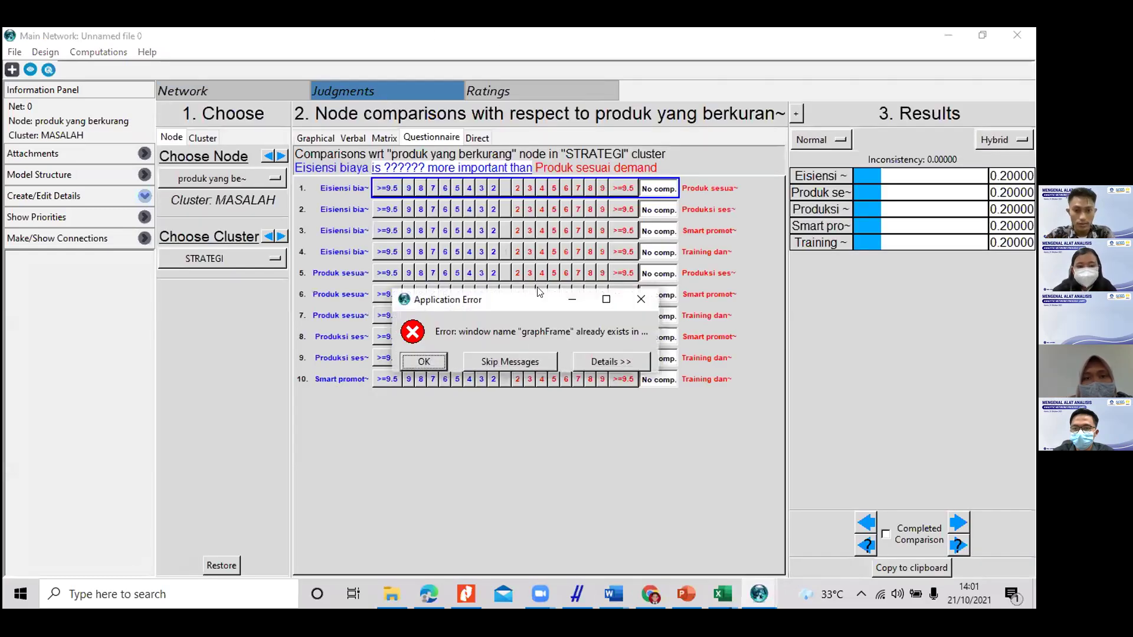
{"action": "left_click", "coordinate": [515, 363]}
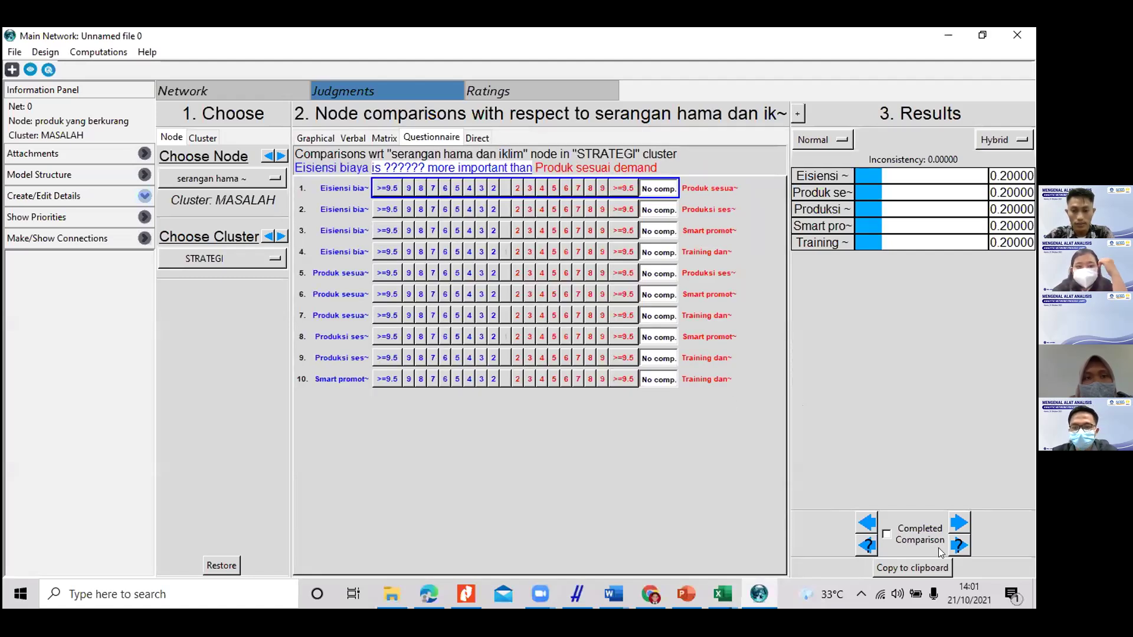
{"action": "left_click", "coordinate": [959, 523]}
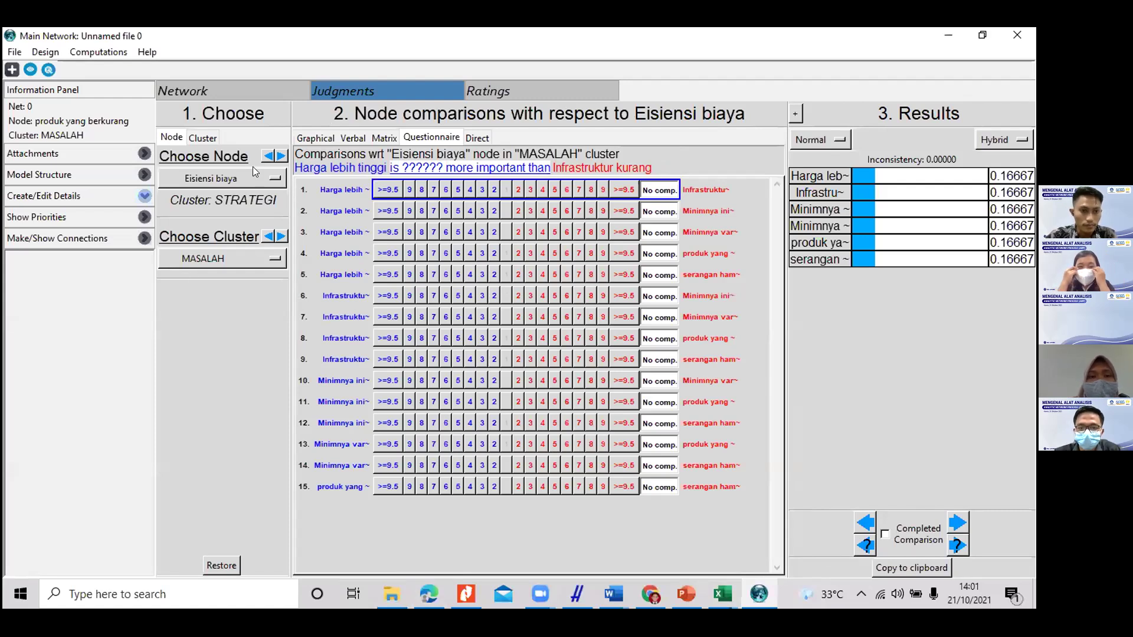
{"action": "left_click", "coordinate": [254, 171]}
{"action": "left_click", "coordinate": [236, 213]}
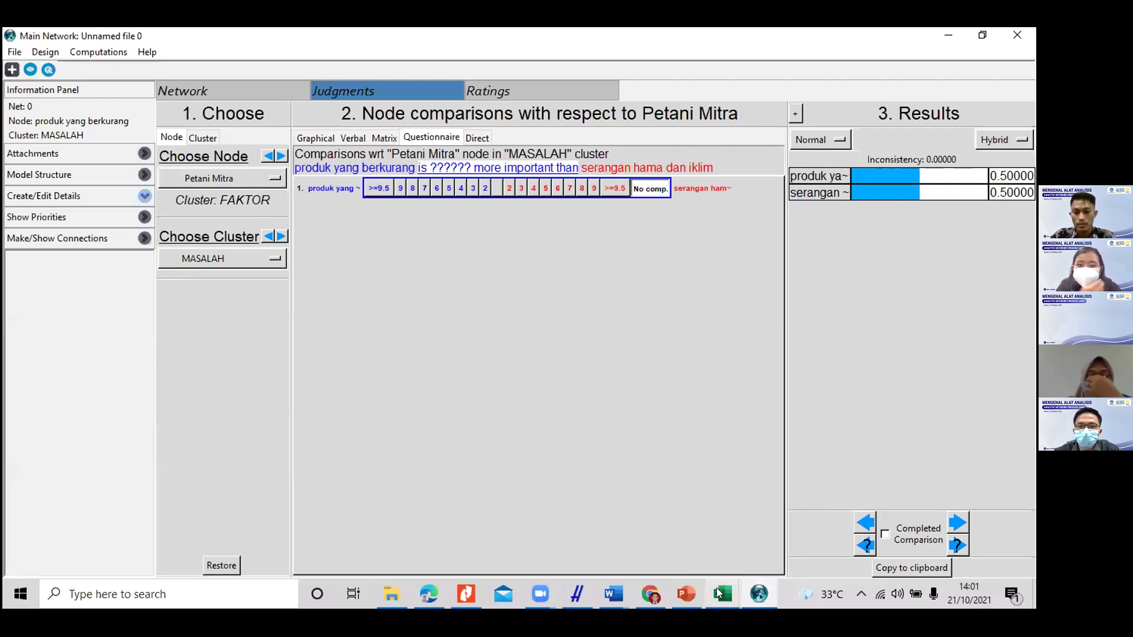
Step: Switch to Document2 in Word and copy the one-row masalah comparison table
{"action": "left_click", "coordinate": [619, 585]}
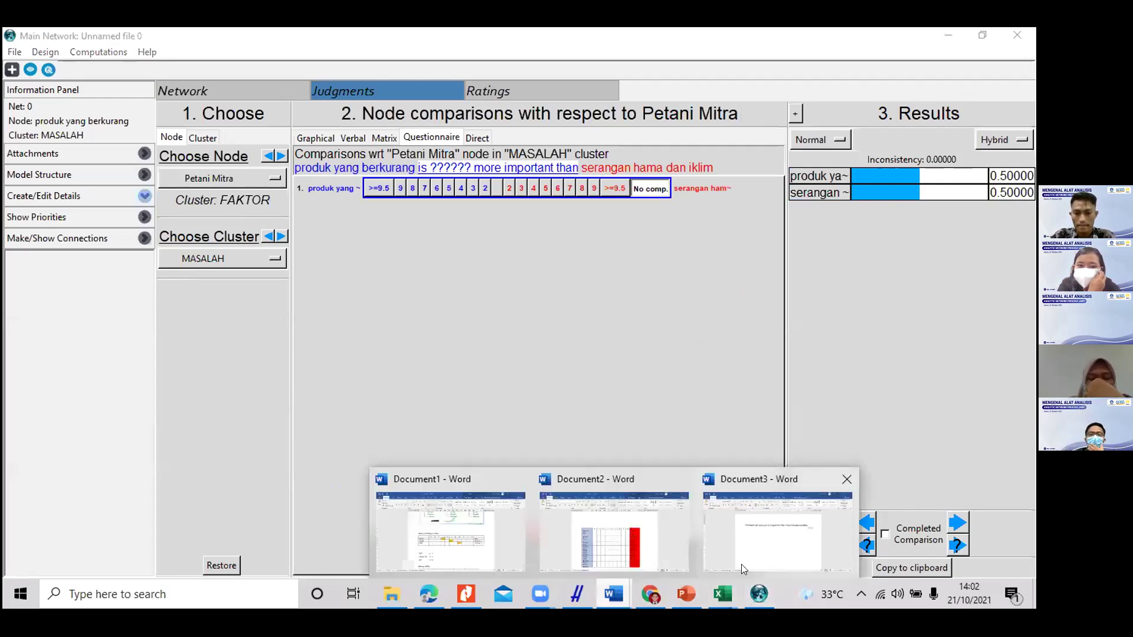
{"action": "left_click", "coordinate": [741, 563]}
{"action": "left_click", "coordinate": [653, 600]}
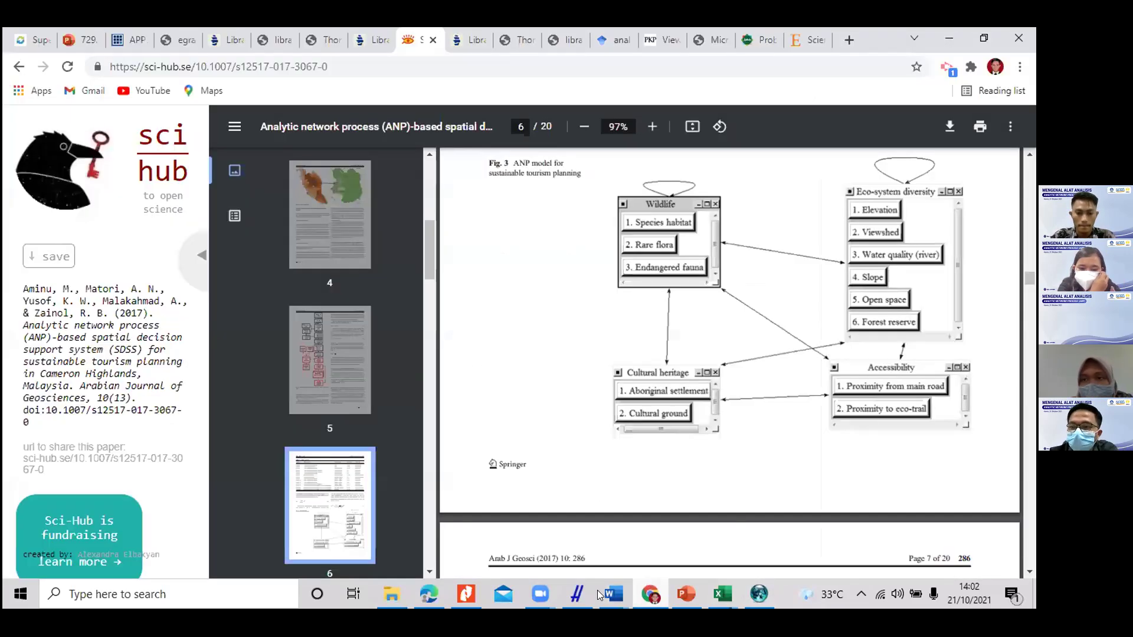
{"action": "mouse_move", "coordinate": [597, 590]}
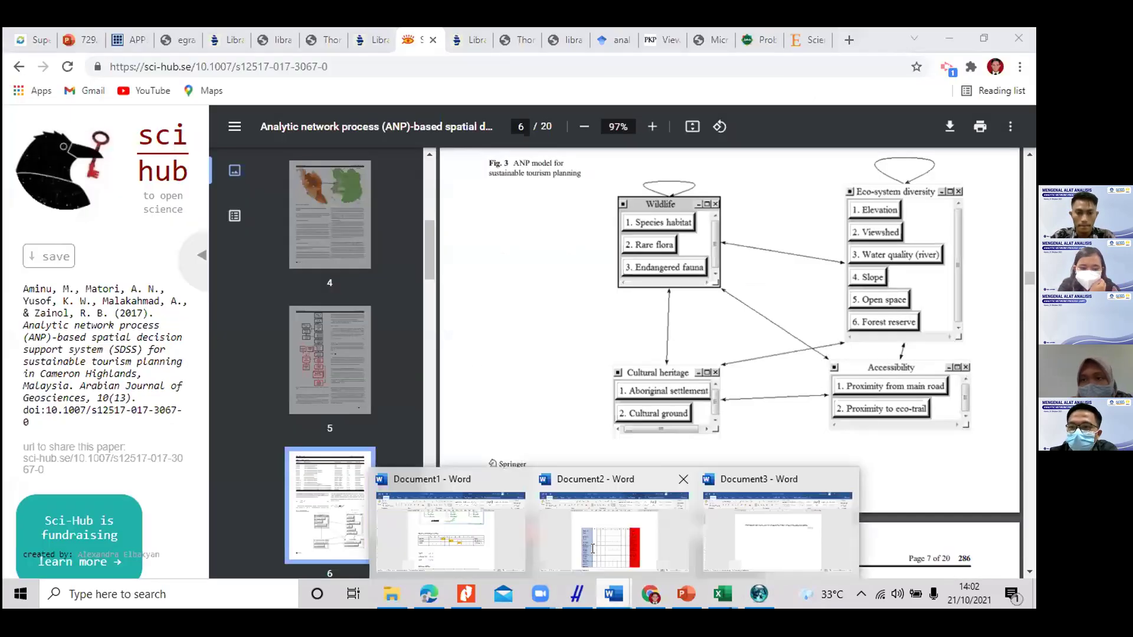
{"action": "left_click", "coordinate": [590, 551]}
{"action": "scroll", "coordinate": [412, 341], "scroll_direction": "up", "scroll_amount": 10}
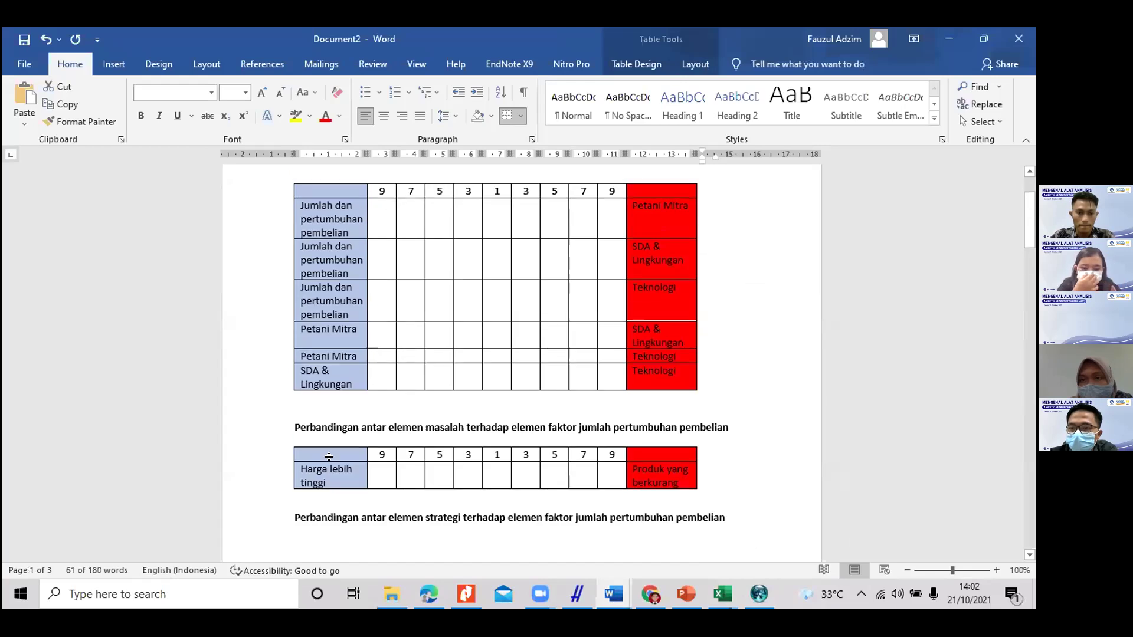
{"action": "left_click", "coordinate": [287, 438]}
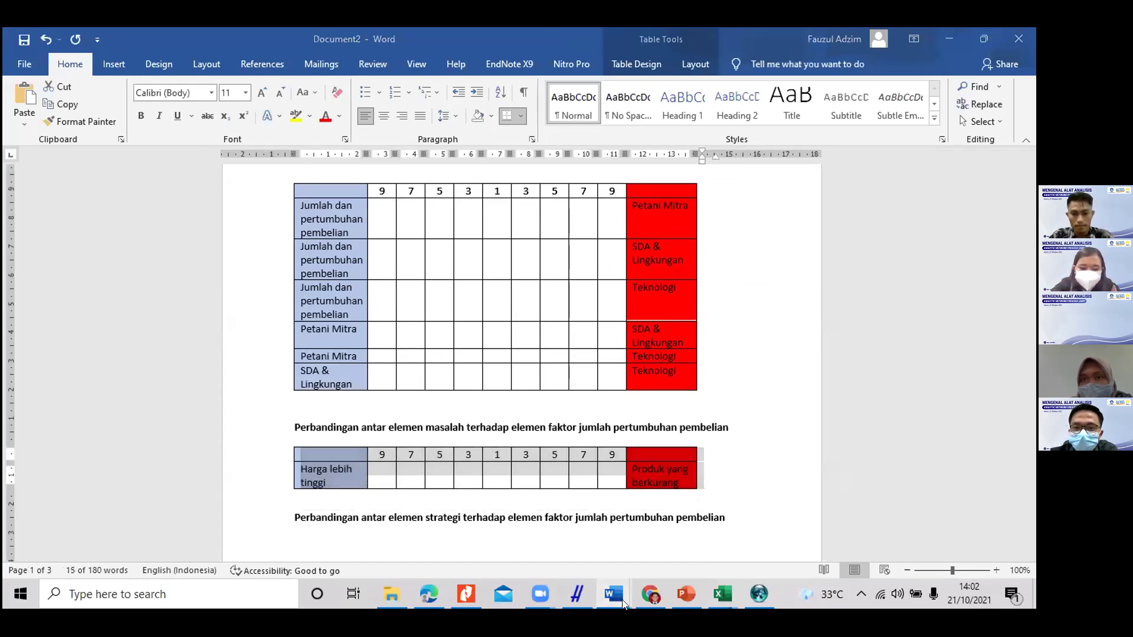
Step: Paste the copied masalah table below the heading in Document3 with merged formatting, and shift it slightly down the page
{"action": "left_click", "coordinate": [759, 552]}
{"action": "right_click", "coordinate": [300, 294]}
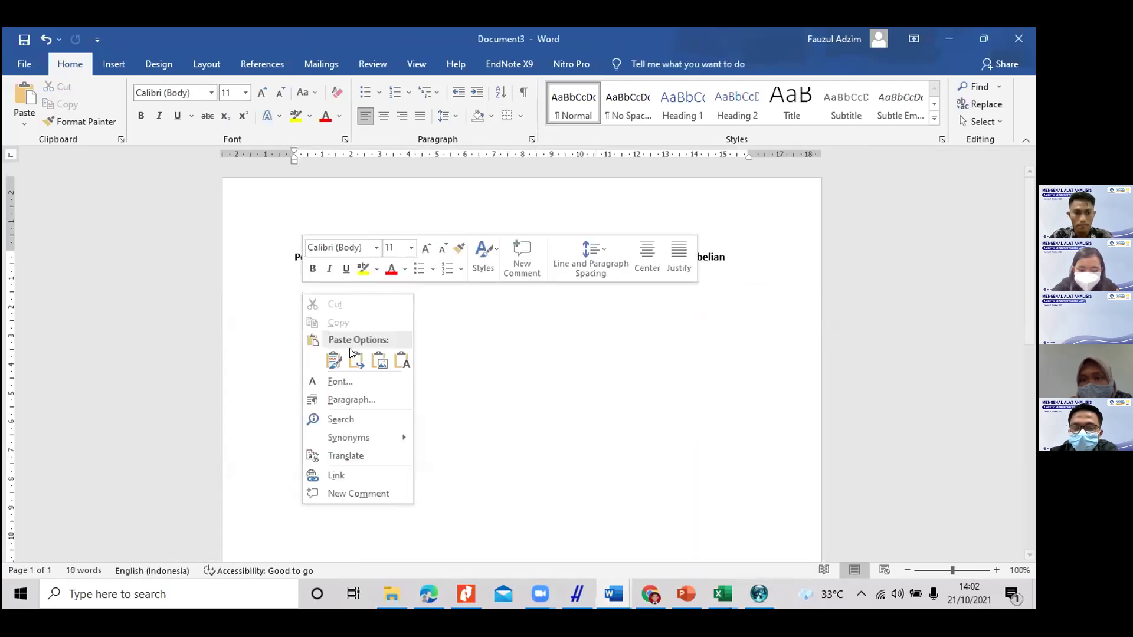
{"action": "left_click", "coordinate": [348, 363]}
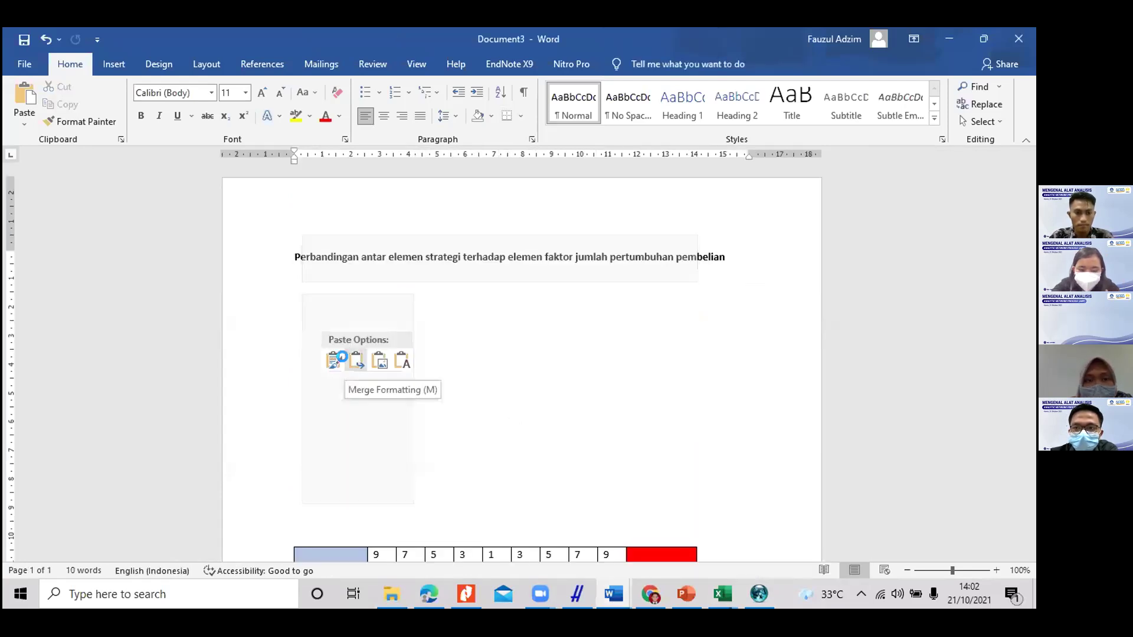
{"action": "scroll", "coordinate": [347, 360], "scroll_direction": "down", "scroll_amount": 5}
{"action": "key", "text": "ctrl"}
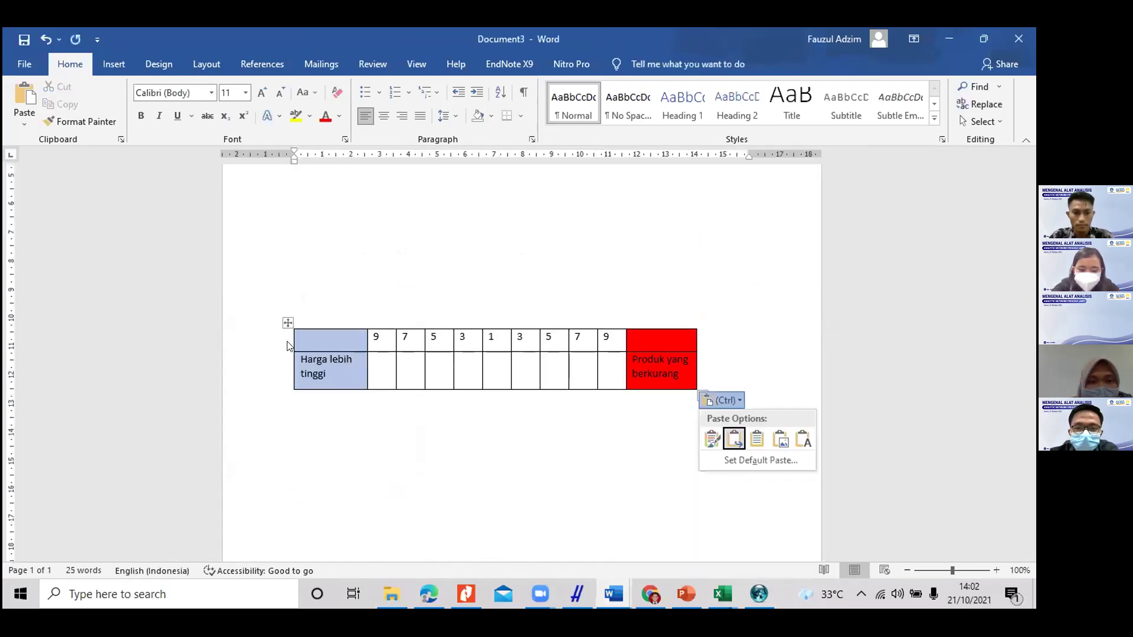
{"action": "key", "text": "Escape"}
{"action": "left_click", "coordinate": [286, 322]}
{"action": "left_click_drag", "start_coordinate": [286, 322], "coordinate": [288, 395]}
Step: Replace the text in the blue comparison cell of the pasted table with "Produk yang berkurang"
{"action": "left_click", "coordinate": [341, 428]}
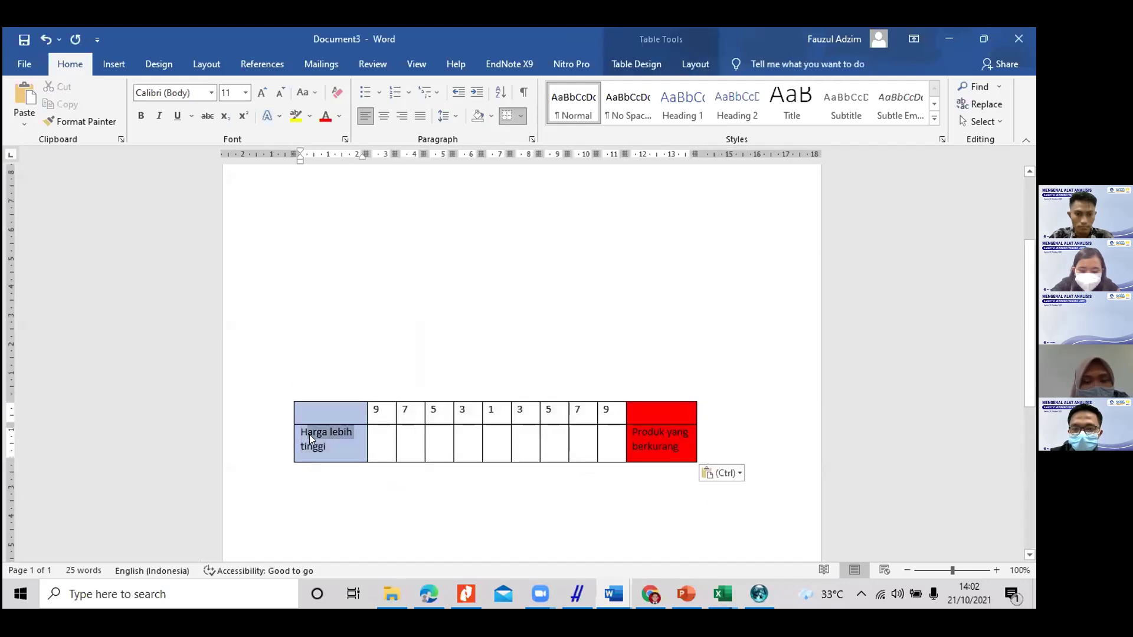
{"action": "left_click_drag", "start_coordinate": [351, 447], "coordinate": [288, 427]}
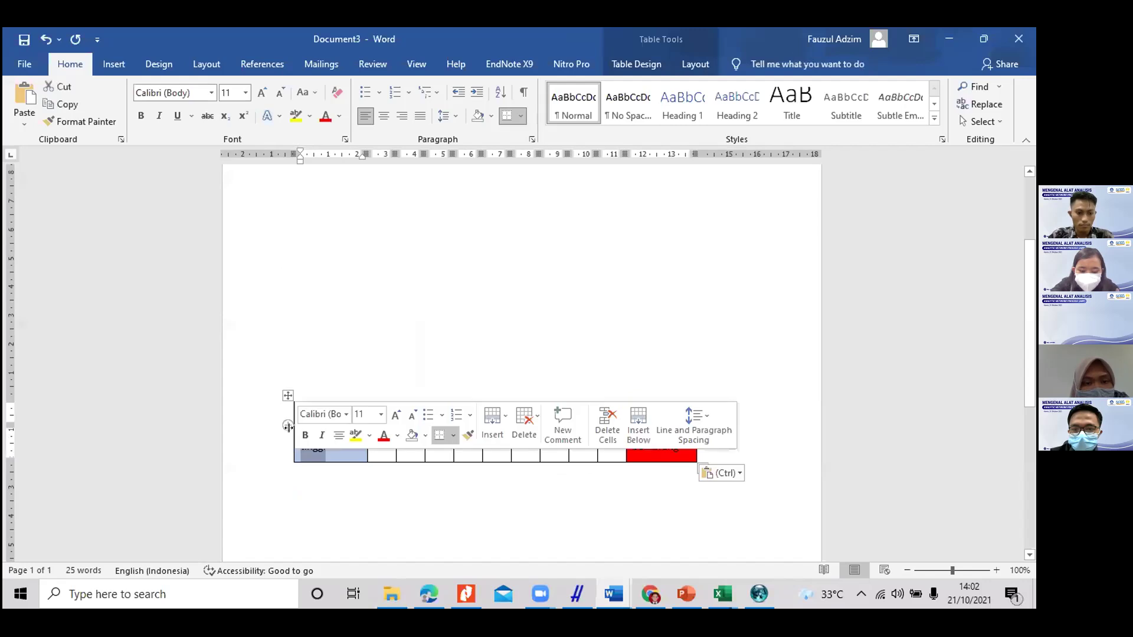
{"action": "type", "text": "Produk d"}
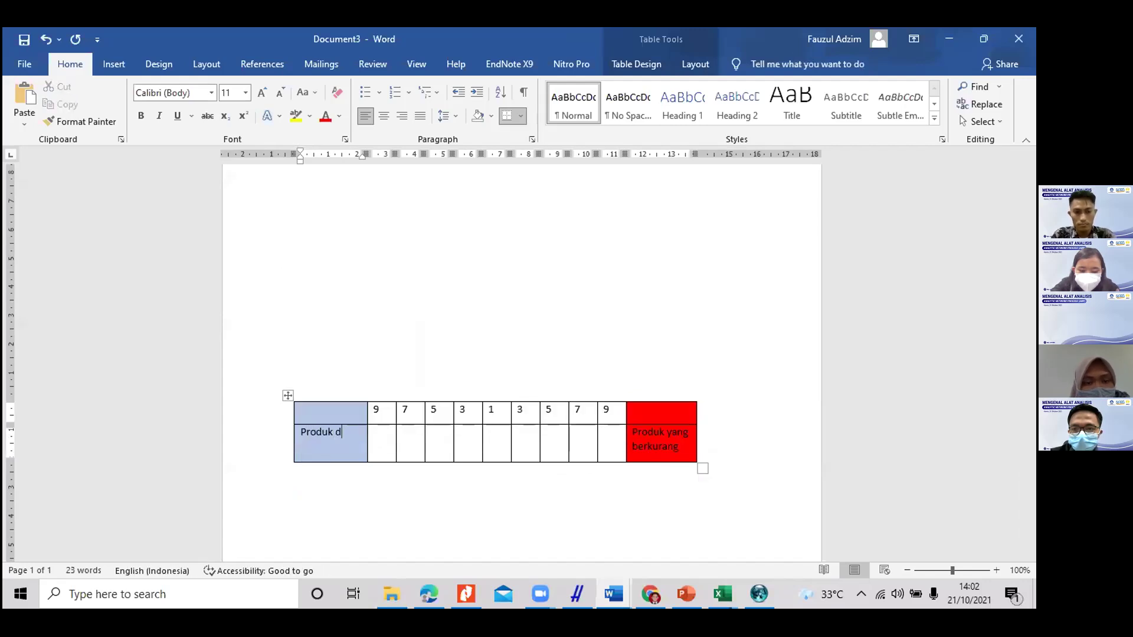
{"action": "key", "text": "BackSpace"}
{"action": "type", "text": "yang berkurang"}
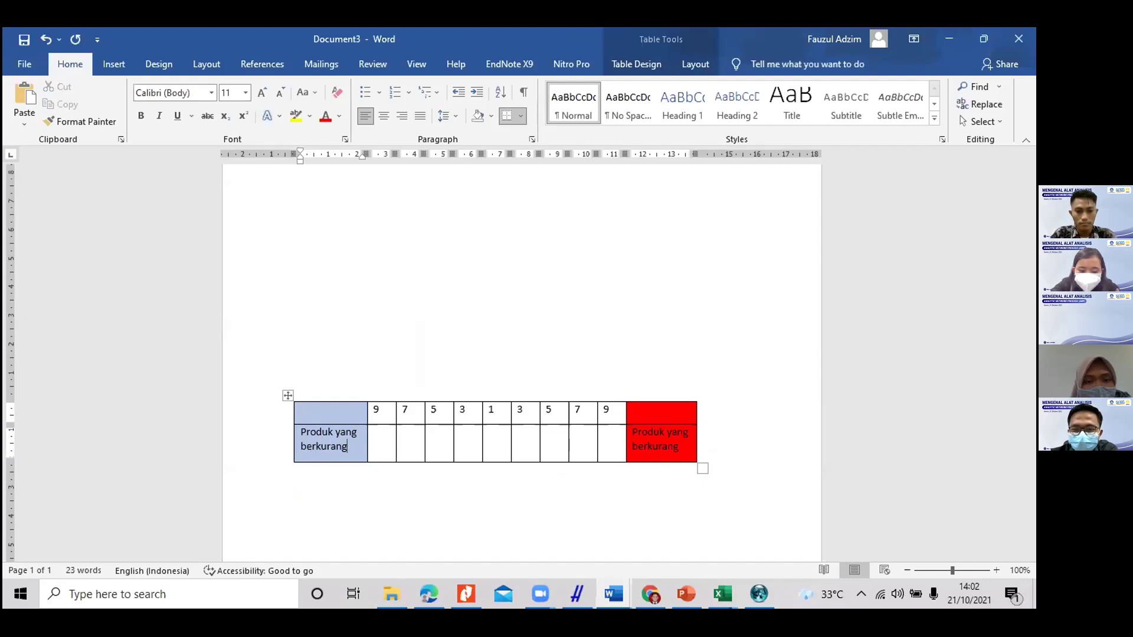
Step: Replace the text in the red comparison cell with "Serangan hama"
{"action": "left_click_drag", "start_coordinate": [669, 435], "coordinate": [632, 426]}
{"action": "type", "text": "Se"}
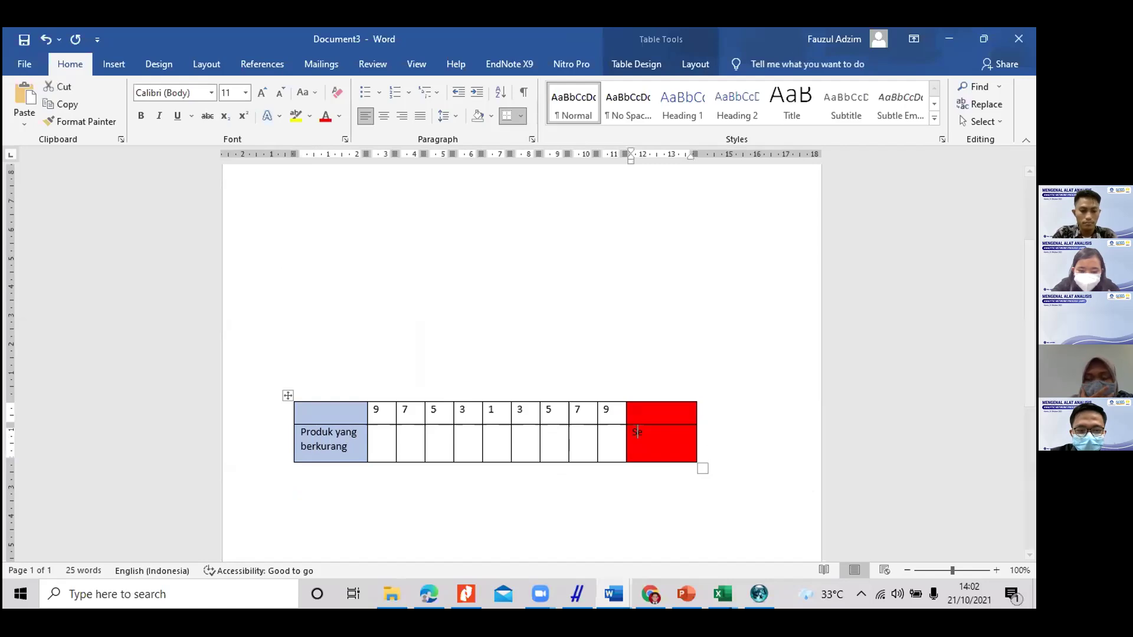
{"action": "type", "text": "rangan hama"}
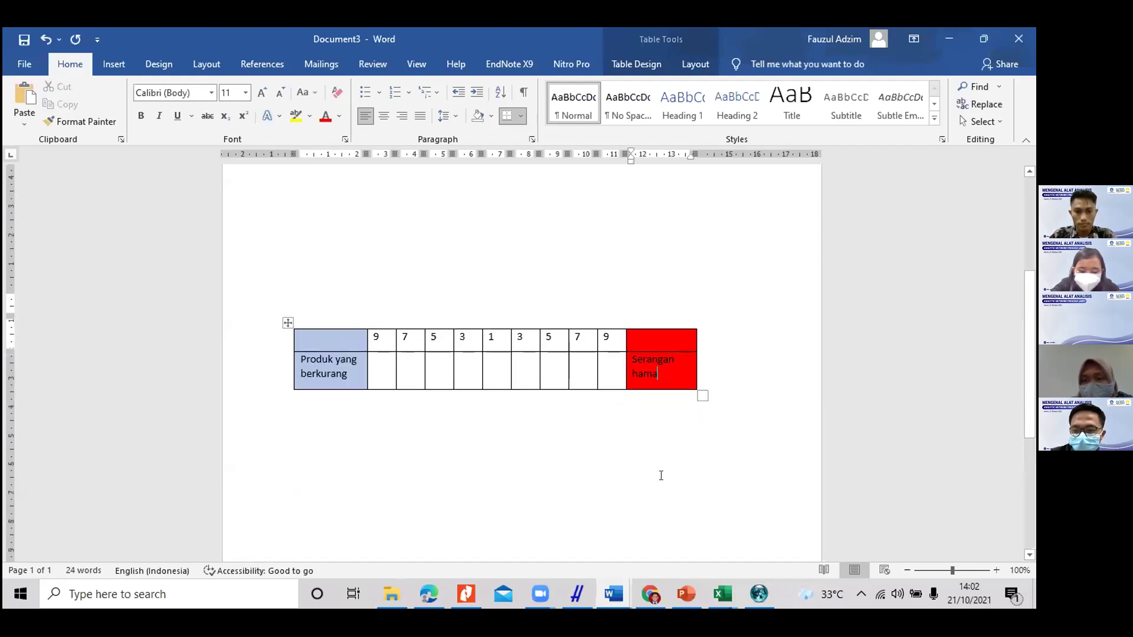
{"action": "scroll", "coordinate": [759, 343], "scroll_direction": "down", "scroll_amount": 4}
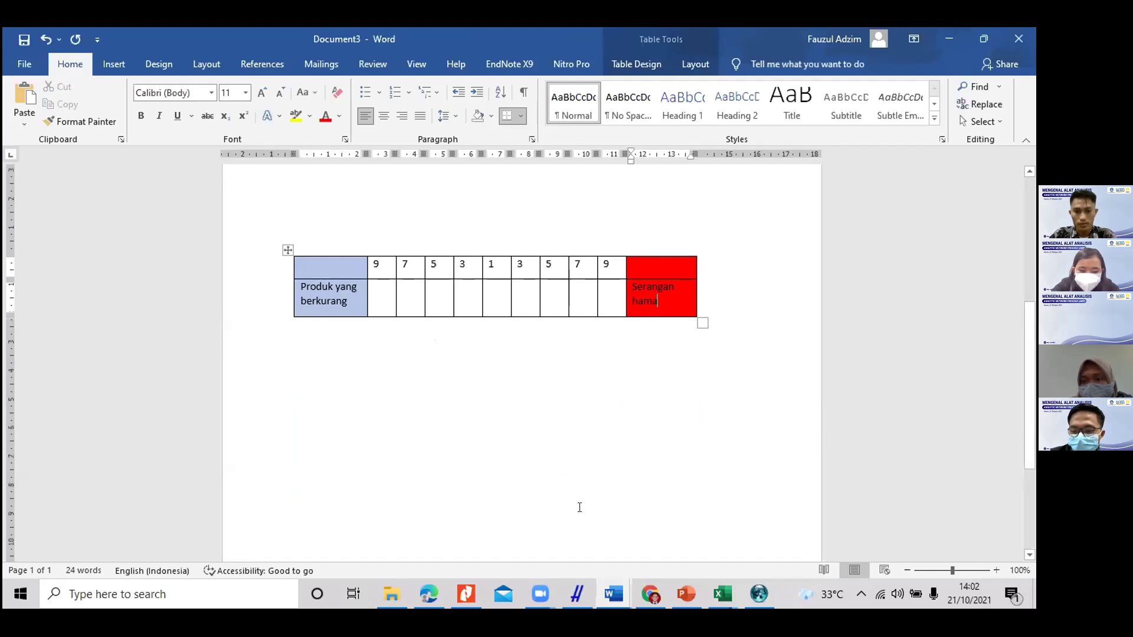
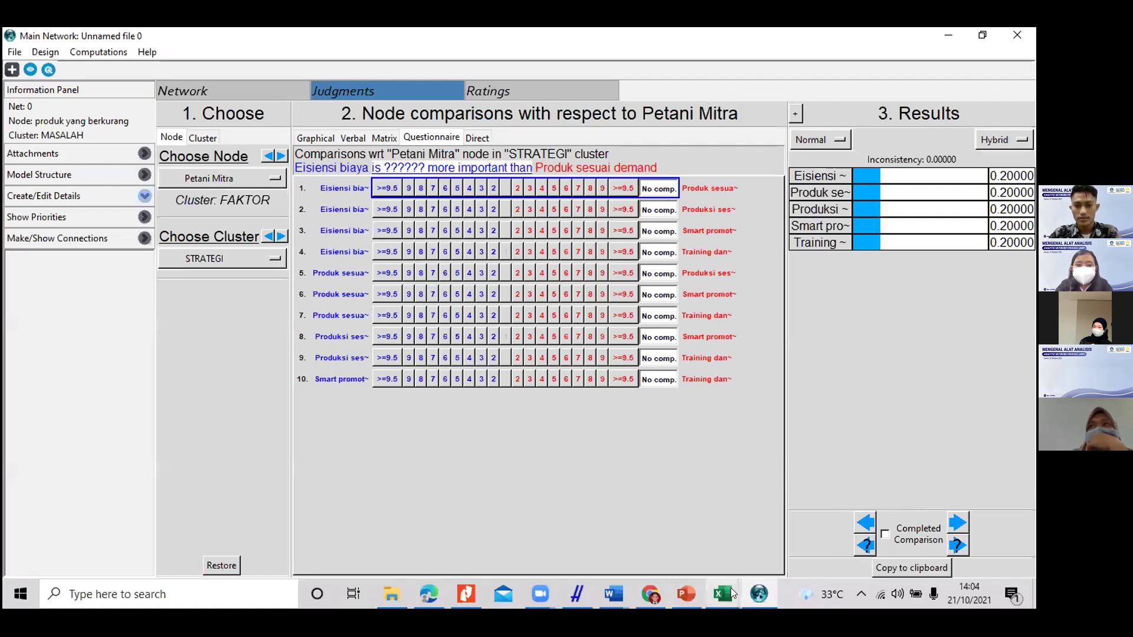
Step: Switch to Document2 in Word and review the masalah and cluster faktor comparison tables
{"action": "left_click", "coordinate": [609, 589]}
{"action": "left_click", "coordinate": [625, 537]}
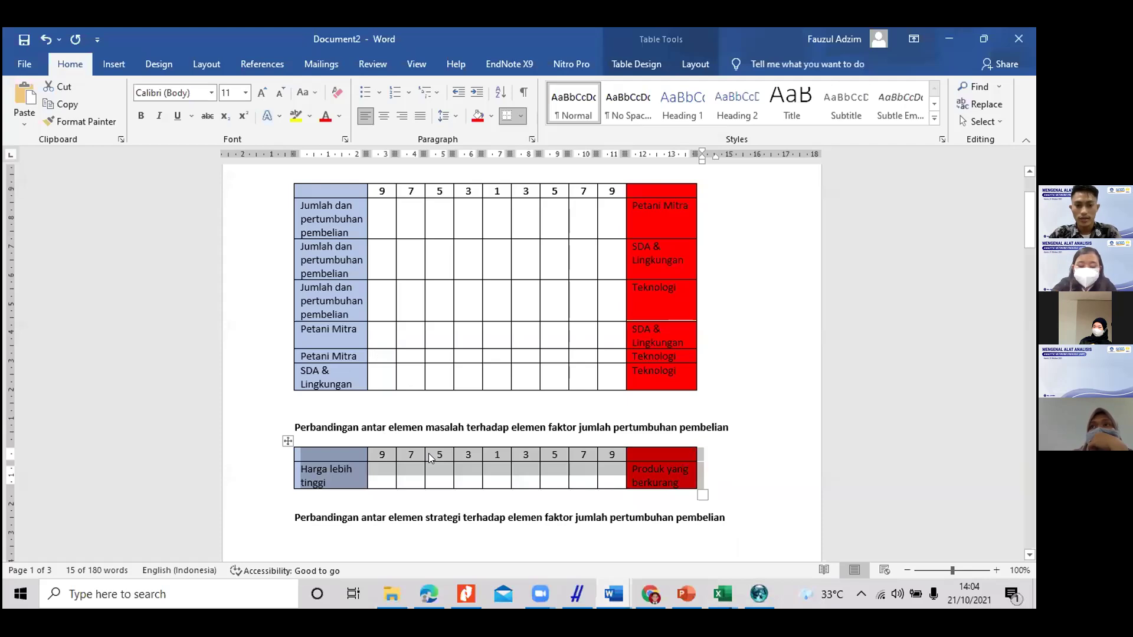
{"action": "scroll", "coordinate": [462, 476], "scroll_direction": "down", "scroll_amount": 1}
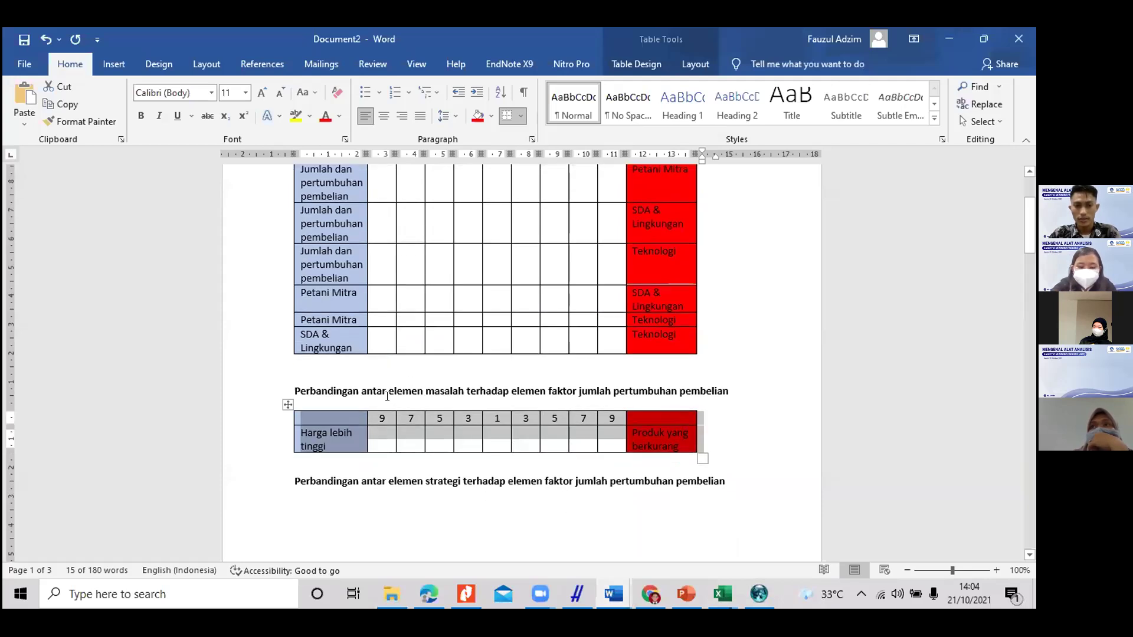
{"action": "scroll", "coordinate": [302, 305], "scroll_direction": "up", "scroll_amount": 4}
{"action": "left_click", "coordinate": [305, 293]}
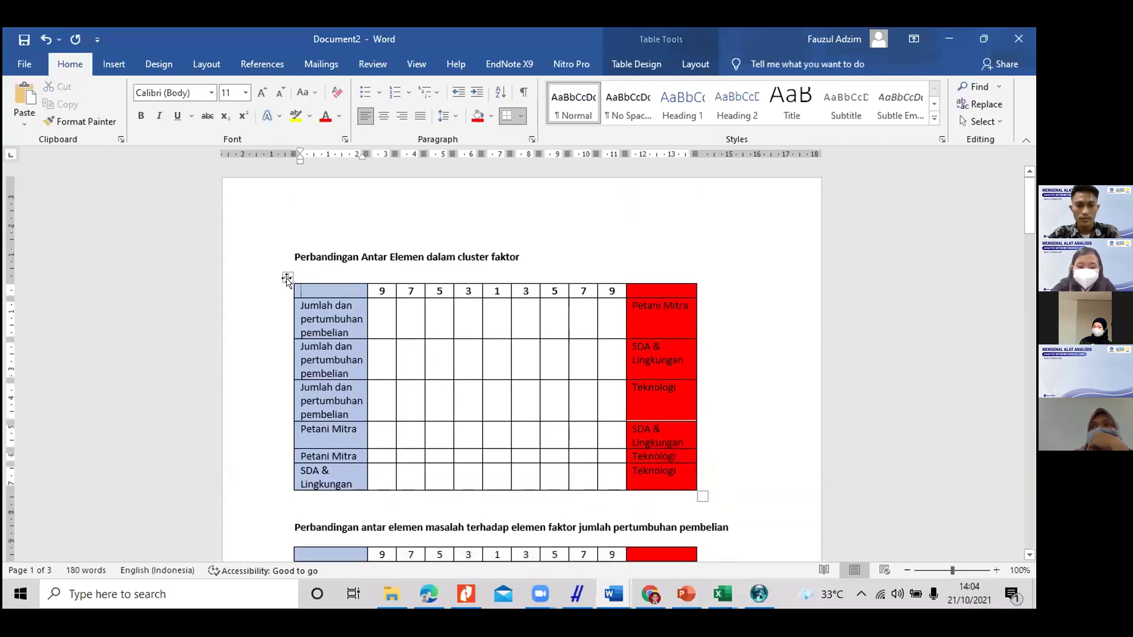
Step: Return to Document3 and paste a copy of the strategi comparison heading below the table, with a blank line between them
{"action": "mouse_move", "coordinate": [622, 600]}
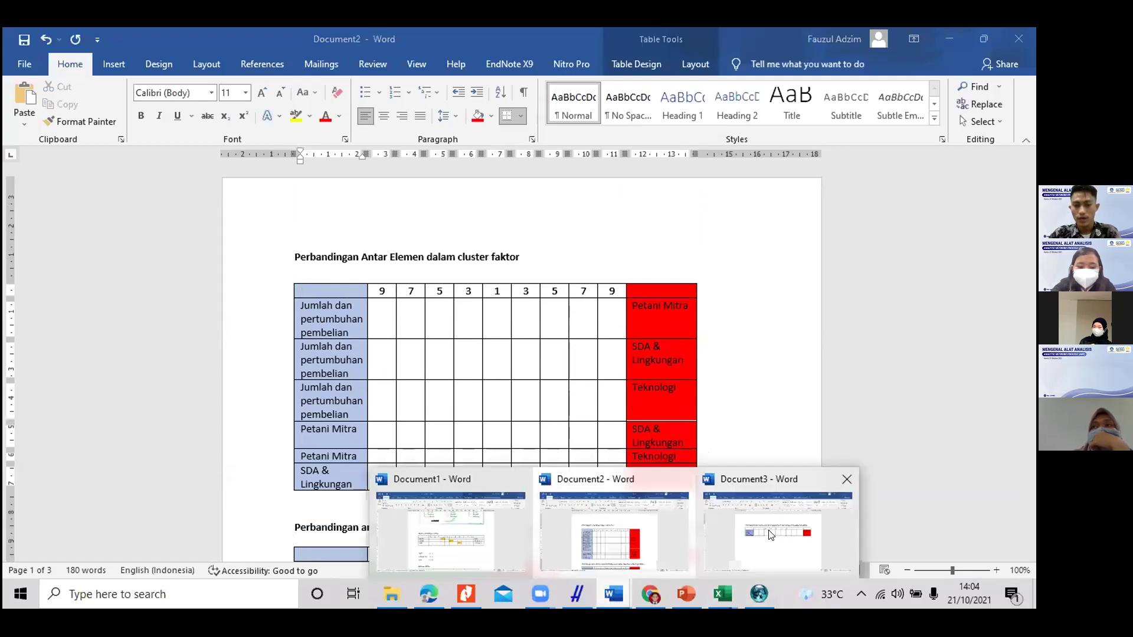
{"action": "left_click", "coordinate": [760, 542]}
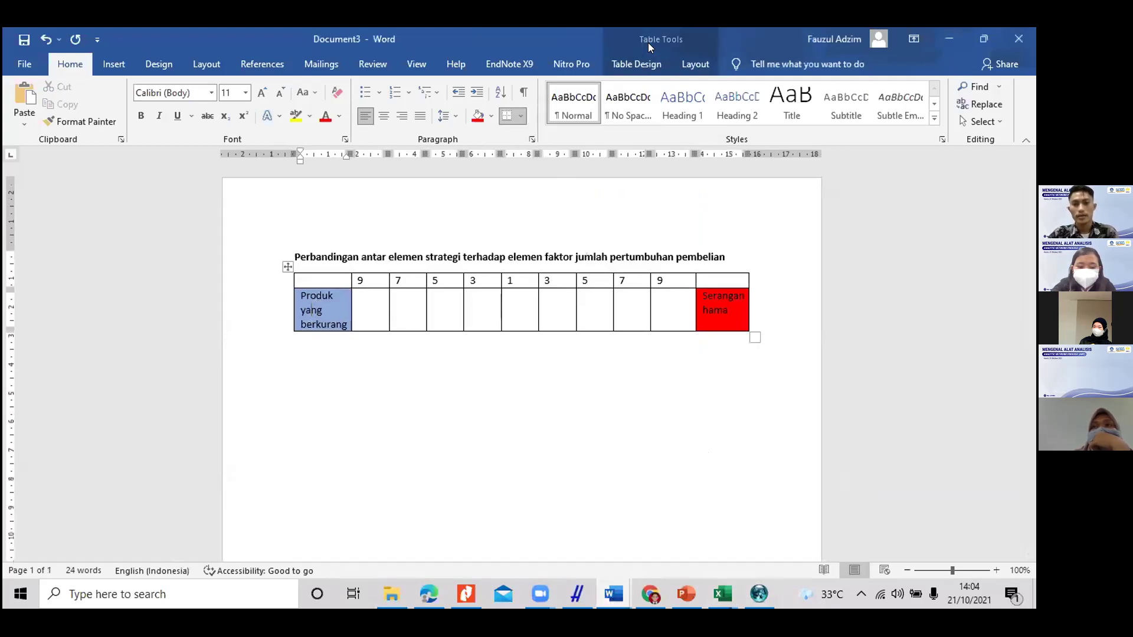
{"action": "left_click", "coordinate": [312, 375]}
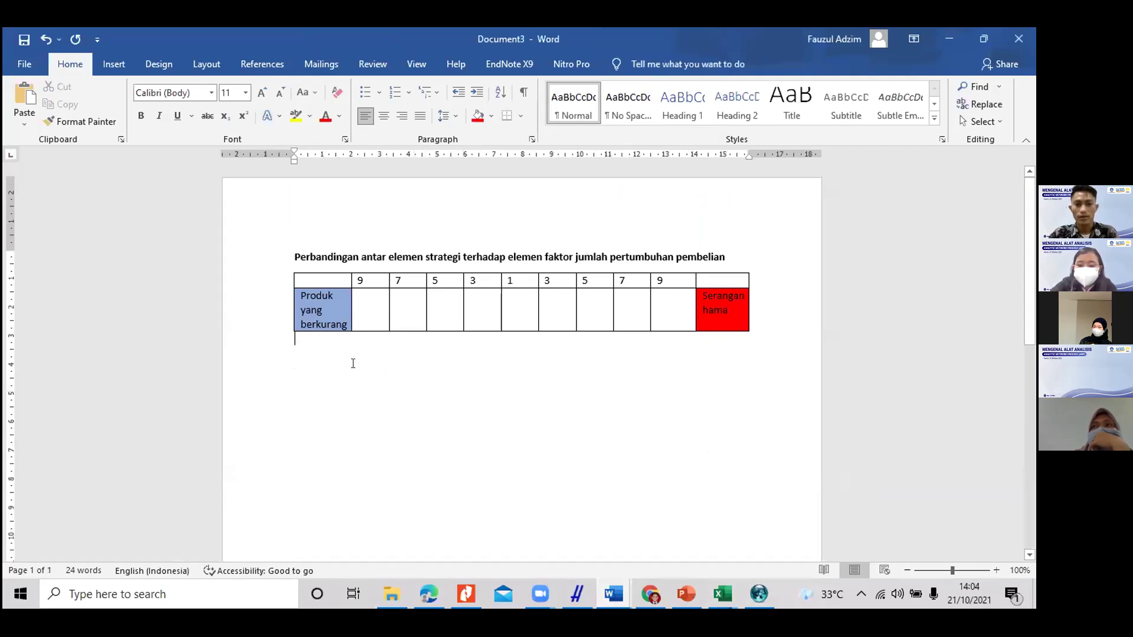
{"action": "key", "text": "Return"}
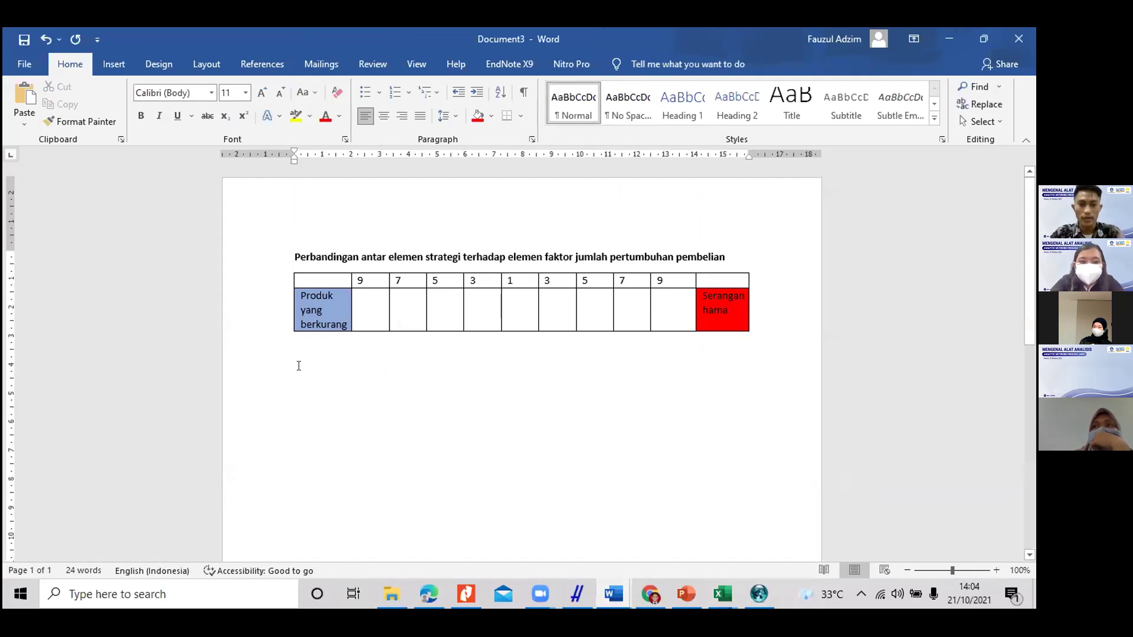
{"action": "left_click", "coordinate": [288, 267]}
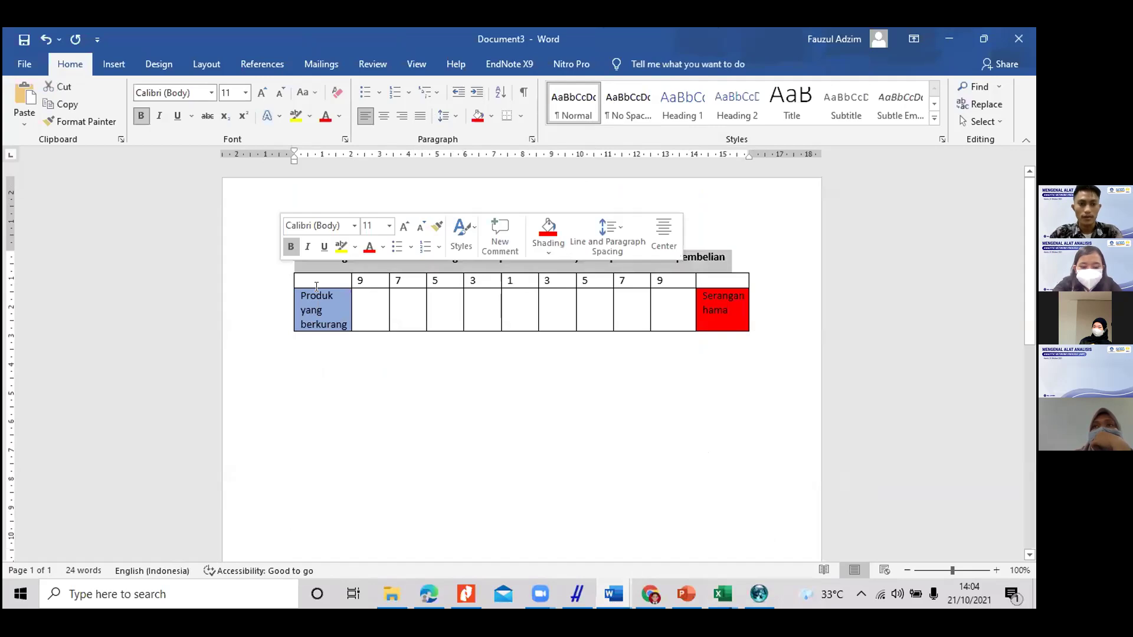
{"action": "left_click_drag", "start_coordinate": [291, 259], "coordinate": [739, 255]}
{"action": "key", "text": "ctrl+c"}
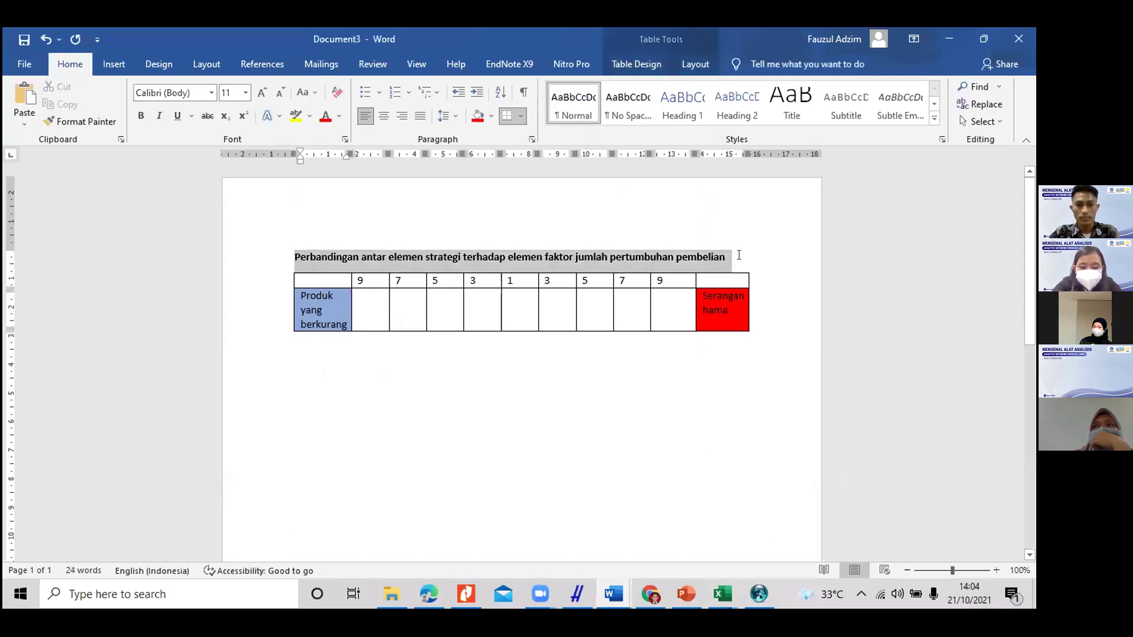
{"action": "double_click", "coordinate": [298, 361]}
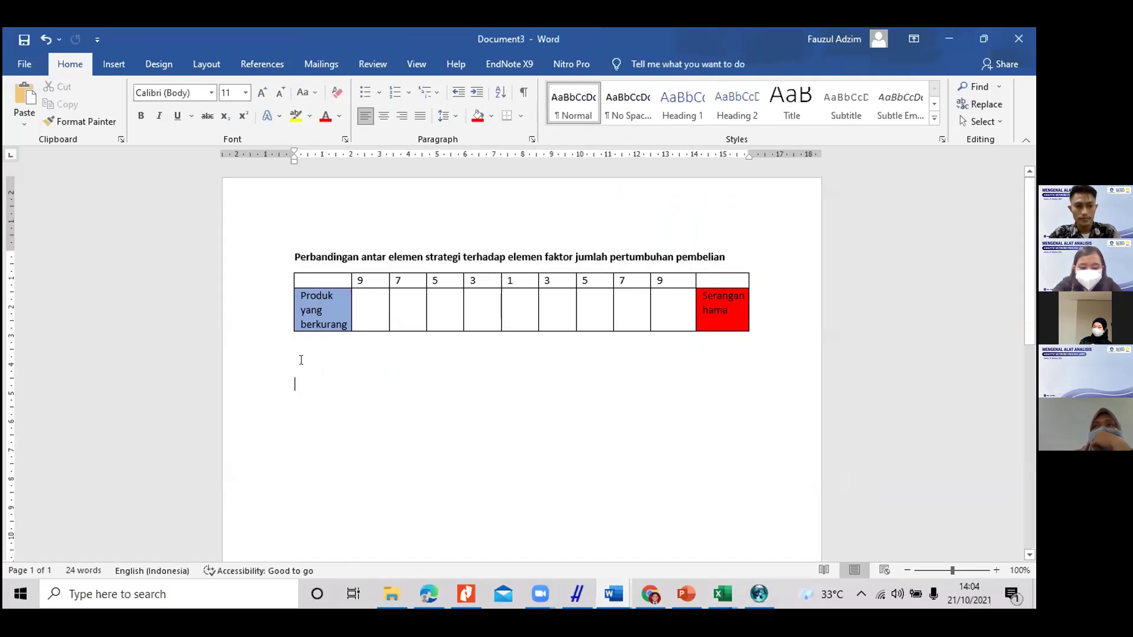
{"action": "key", "text": "ctrl+v"}
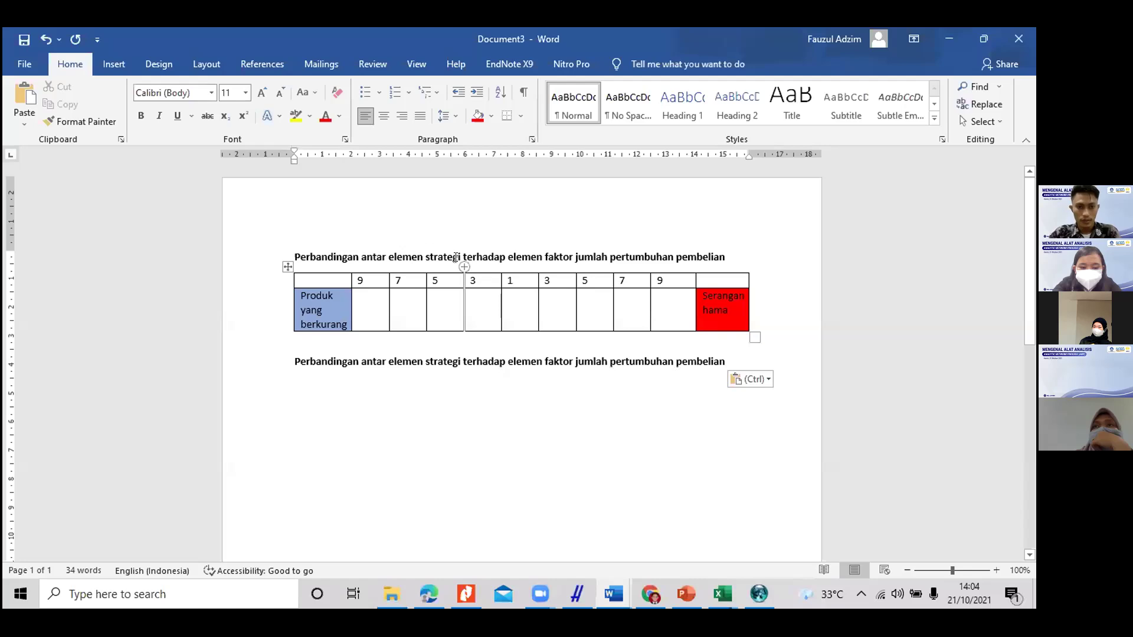
Step: Reword the first heading to read "Perbandingan antar elemen masalah terhadap elemen faktor petani mitra"
{"action": "left_click_drag", "start_coordinate": [458, 255], "coordinate": [425, 251]}
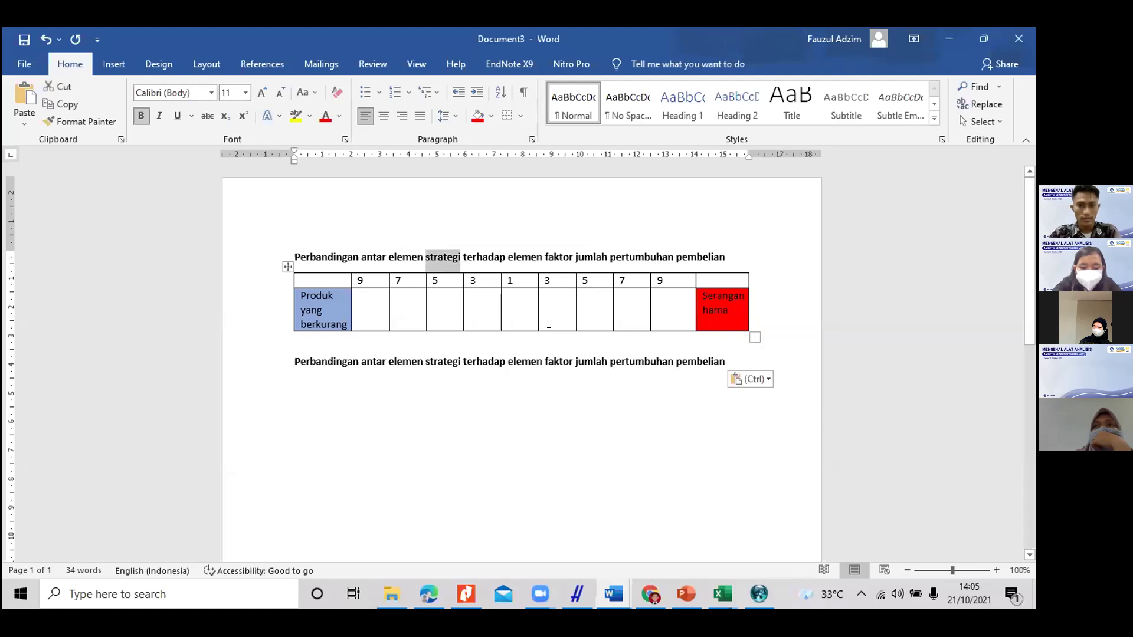
{"action": "type", "text": "masalah"}
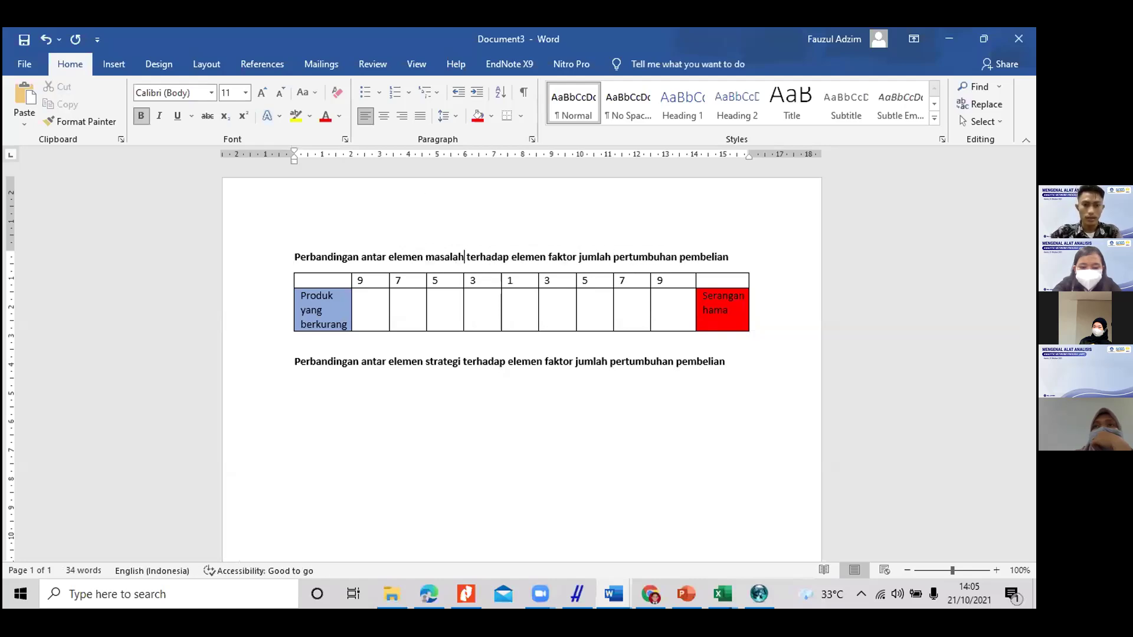
{"action": "left_click_drag", "start_coordinate": [579, 258], "coordinate": [730, 260]}
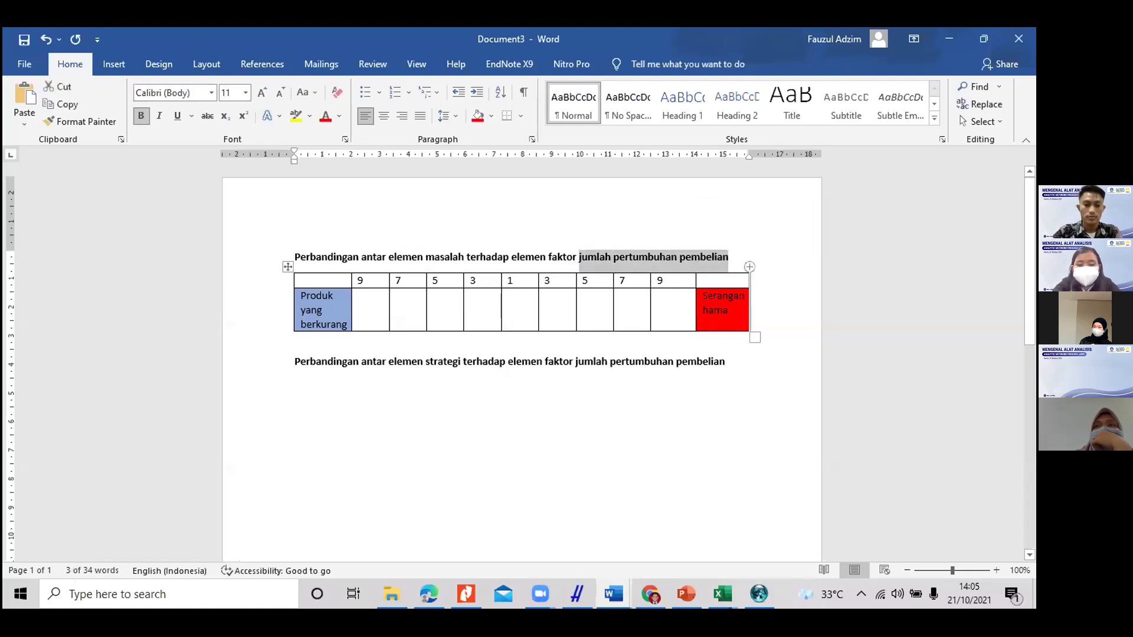
{"action": "type", "text": "peya"}
{"action": "type", "text": "tani"}
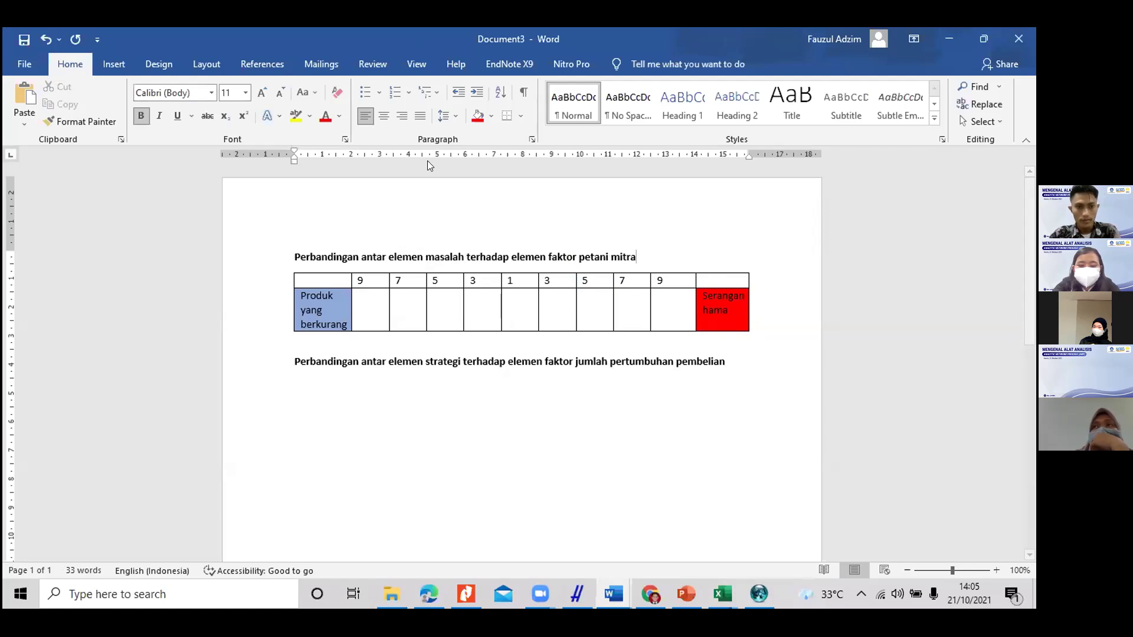
Step: Check the Petani Mitra strategi comparisons in Super Decisions, and change the factor in Document3's second heading to "petani mitra"
{"action": "key", "text": "alt+Tab"}
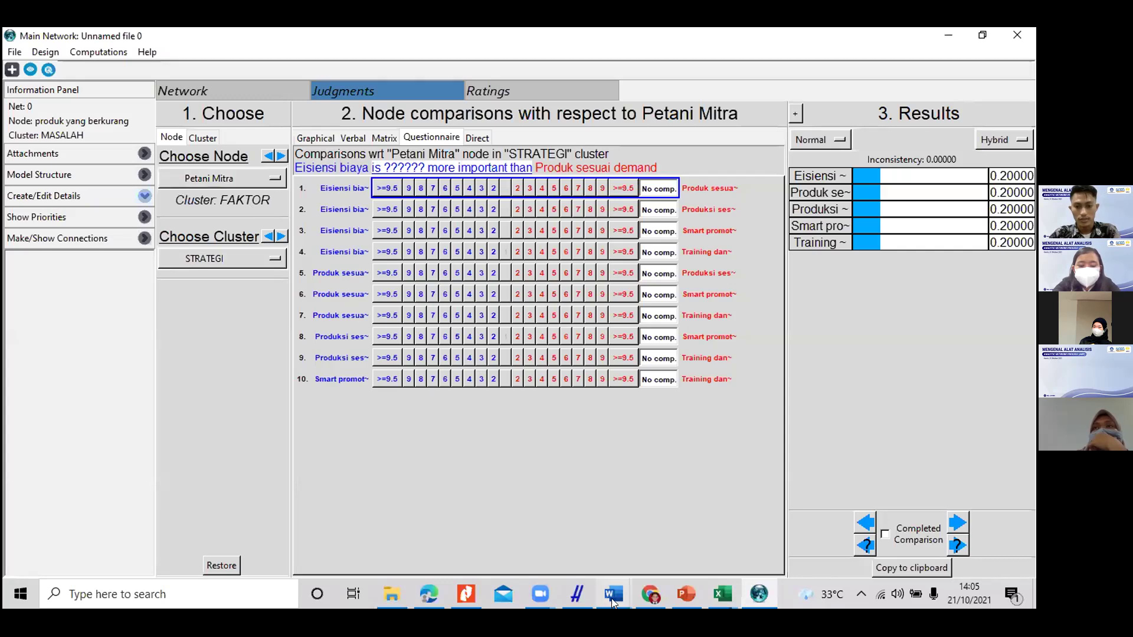
{"action": "mouse_move", "coordinate": [622, 589]}
{"action": "left_click", "coordinate": [779, 525]}
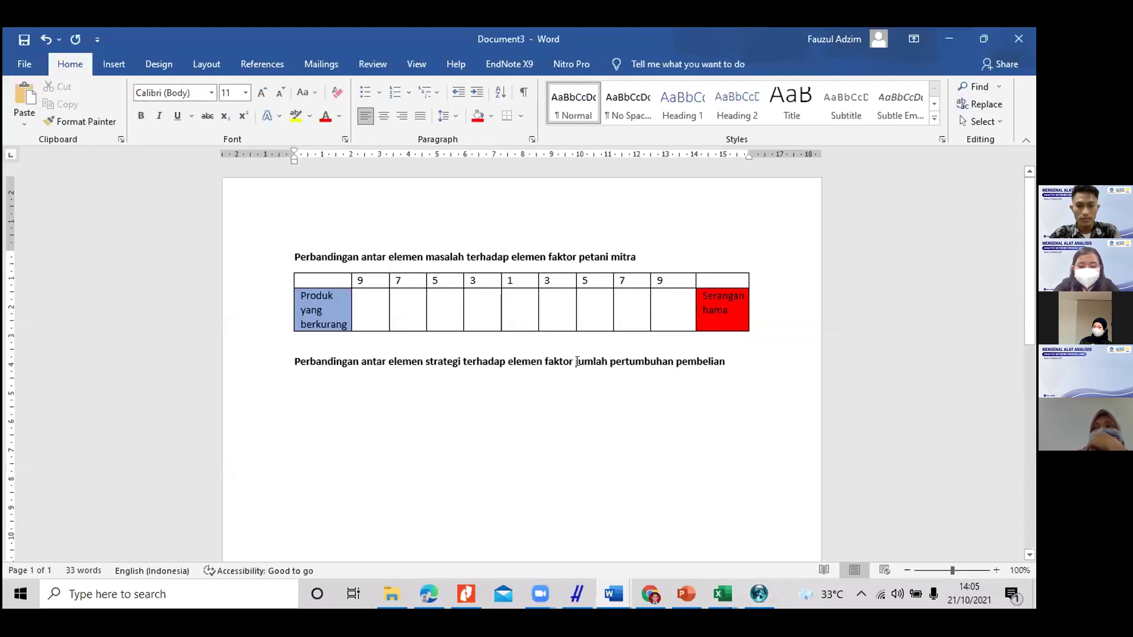
{"action": "left_click_drag", "start_coordinate": [570, 361], "coordinate": [732, 367]}
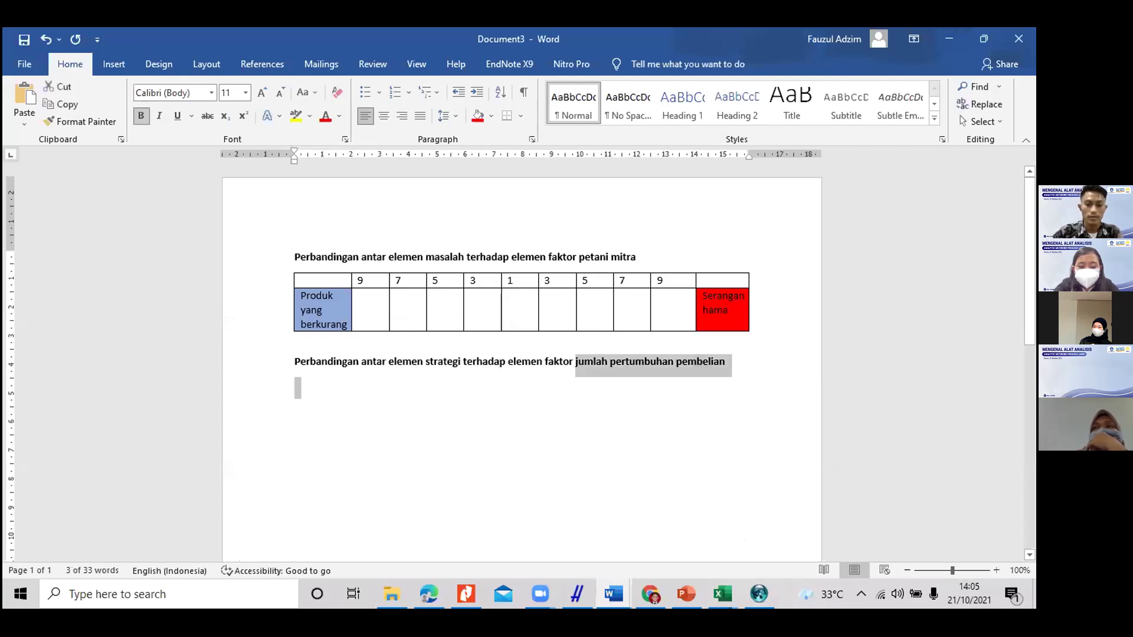
{"action": "type", "text": "petani my"}
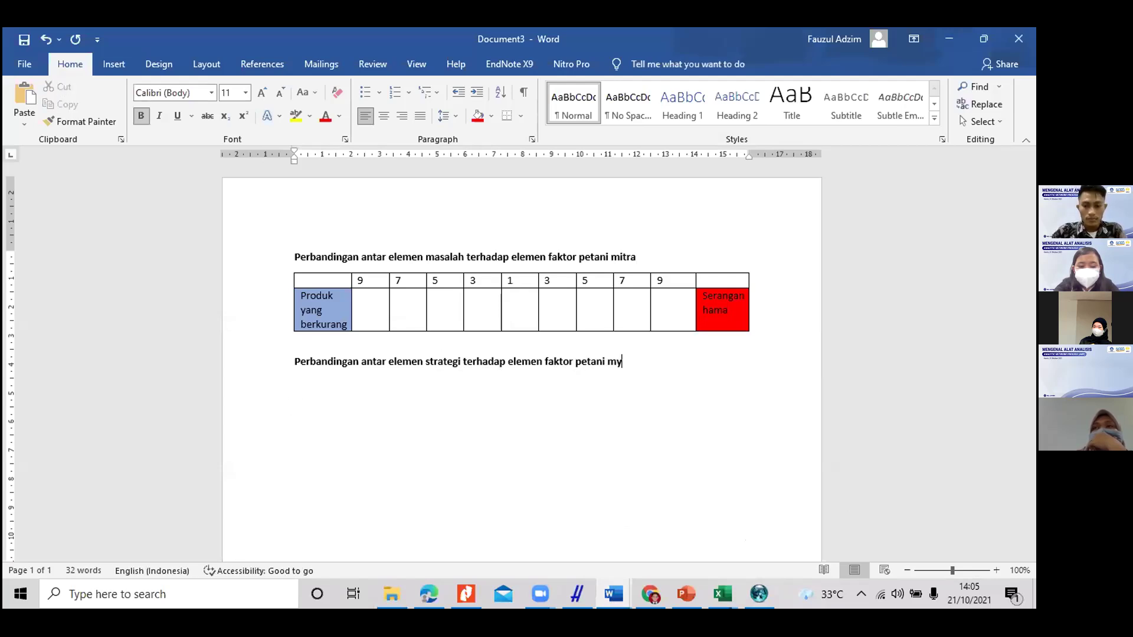
{"action": "key", "text": "BackSpace"}
{"action": "type", "text": "itra"}
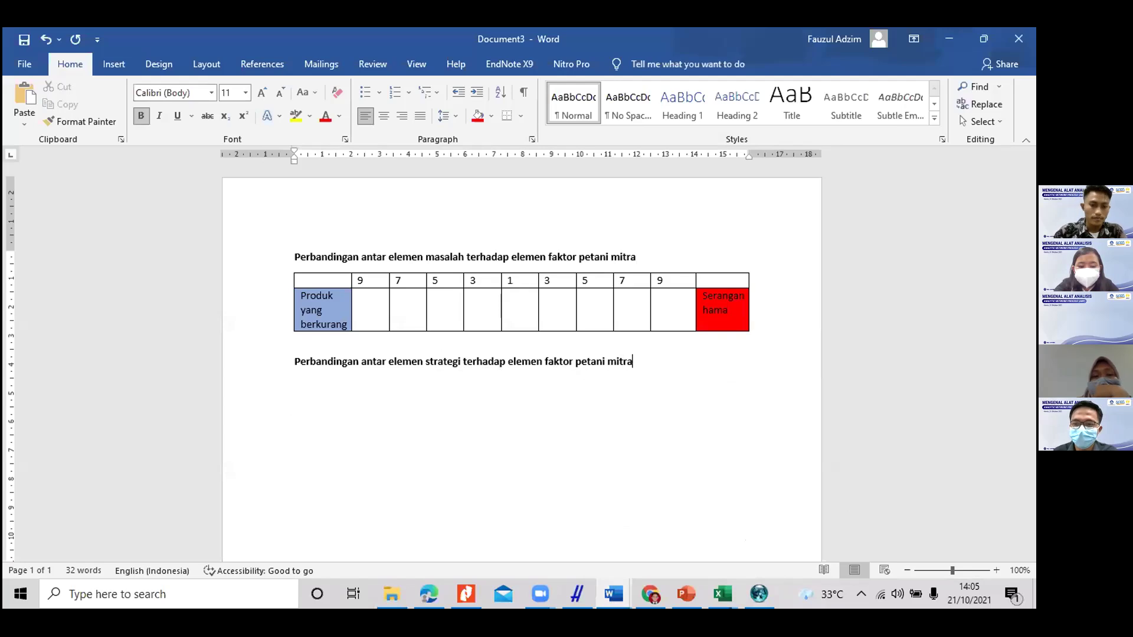
Step: Paste a copy of the masalah comparison table under the strategi heading
{"action": "left_click", "coordinate": [447, 361]}
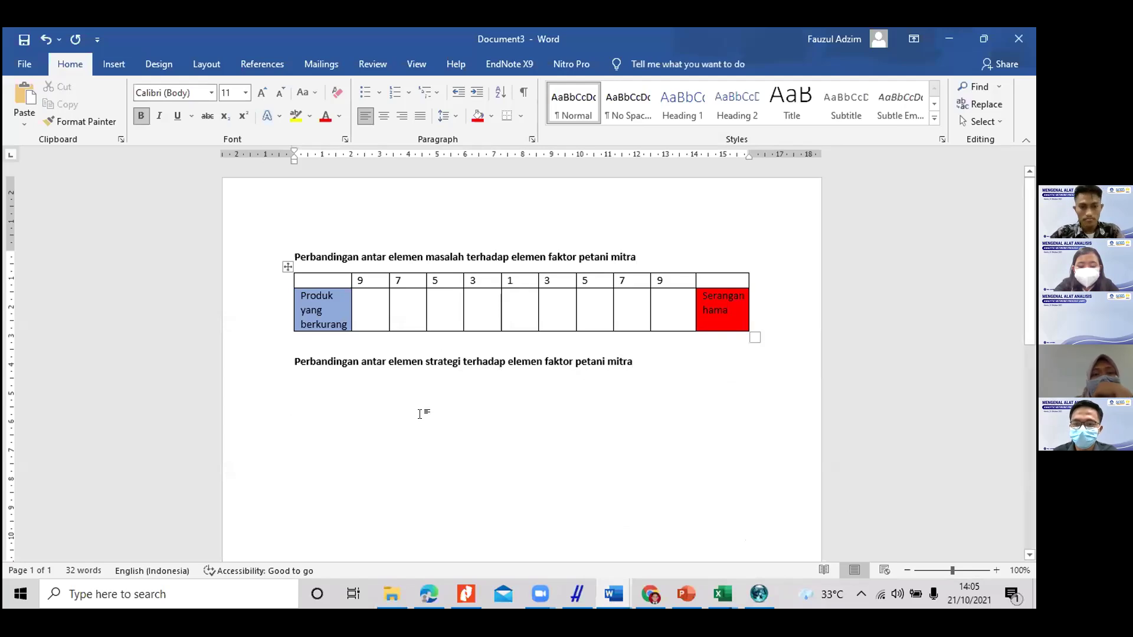
{"action": "left_click", "coordinate": [284, 266]}
{"action": "left_click", "coordinate": [311, 379]}
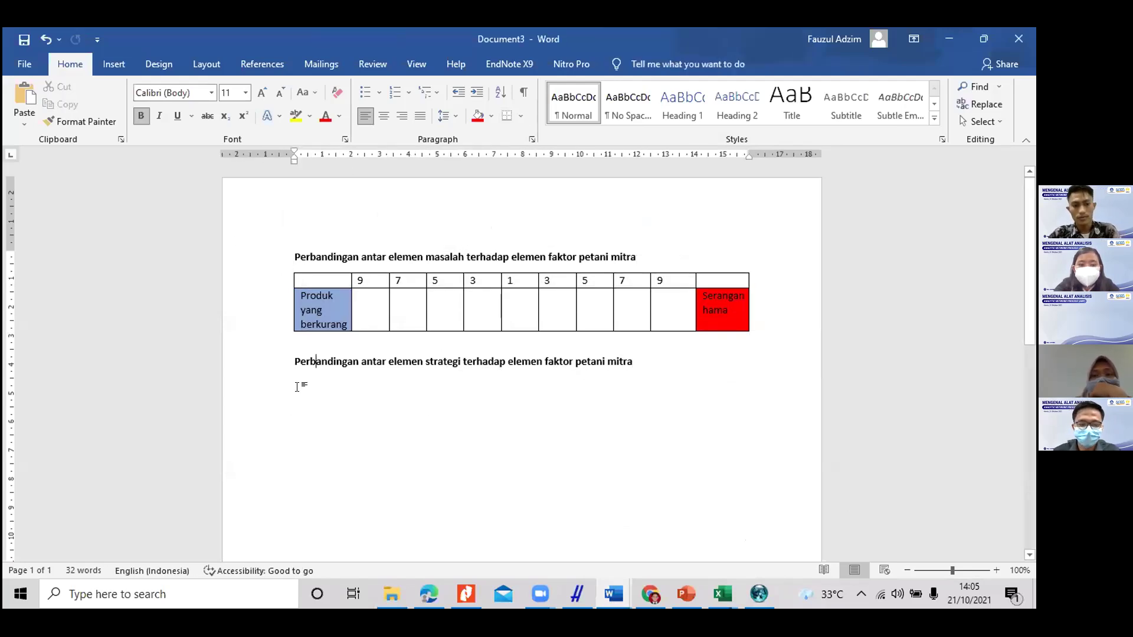
{"action": "left_click", "coordinate": [295, 386]}
{"action": "key", "text": "ctrl+v"}
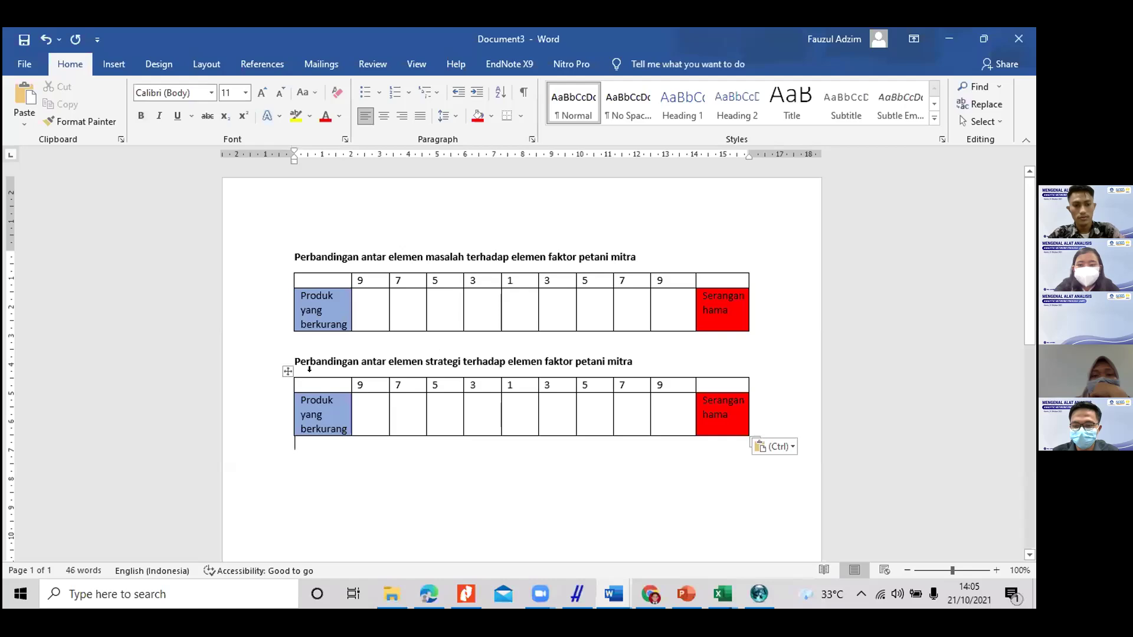
Step: Extend the strategi table to ten comparison rows and clear the text from its first comparison row
{"action": "left_click", "coordinate": [311, 400]}
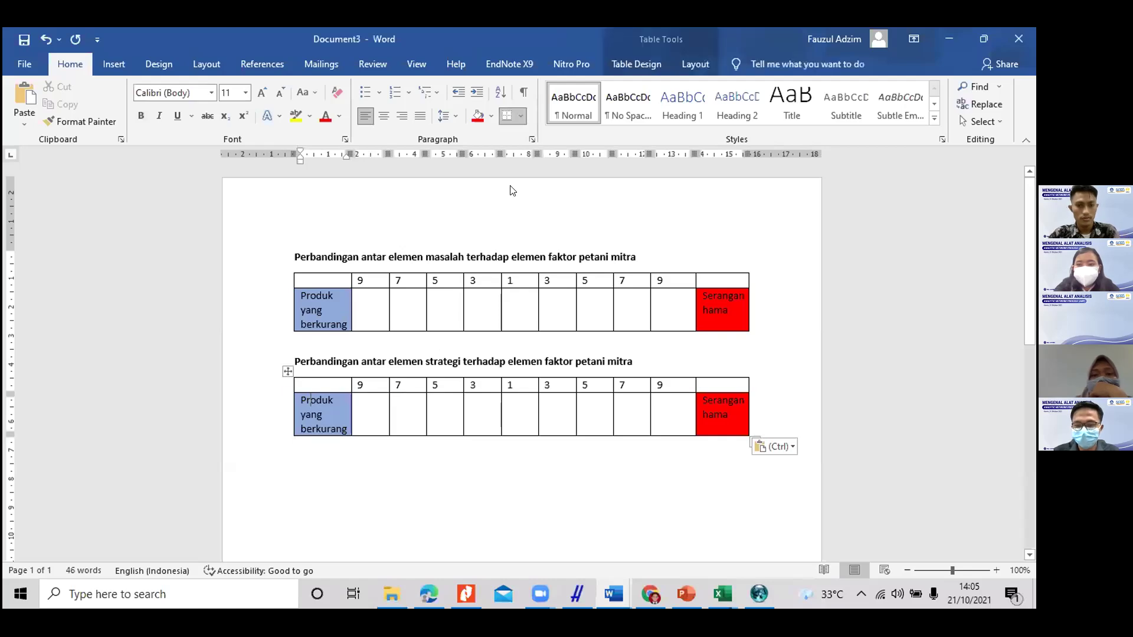
{"action": "left_click", "coordinate": [692, 65]}
{"action": "left_click", "coordinate": [265, 100]}
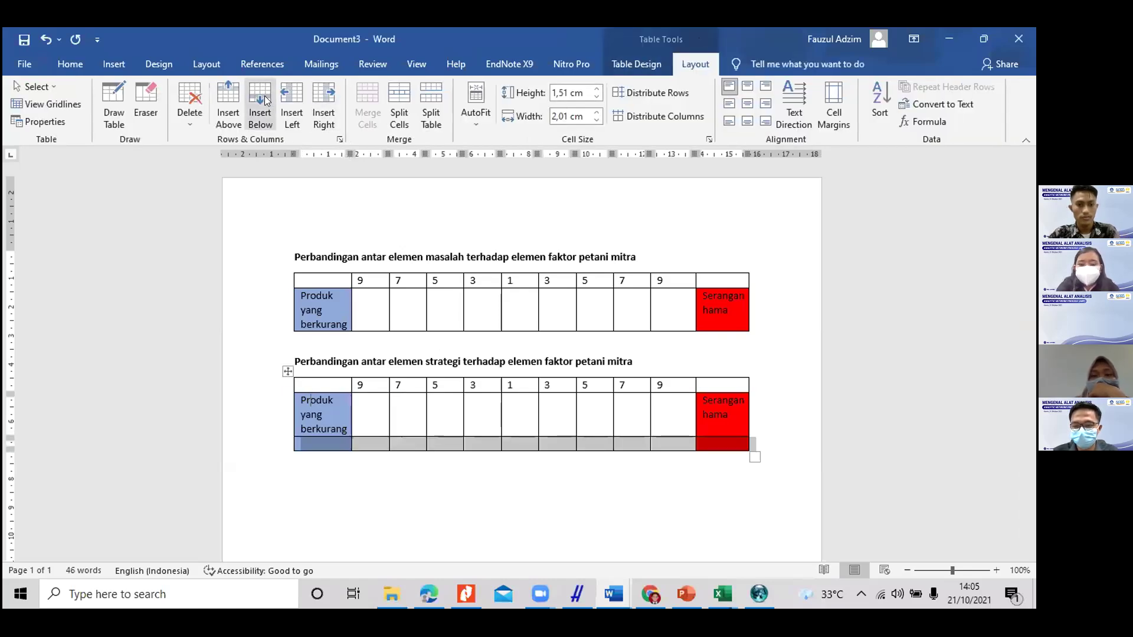
{"action": "left_click", "coordinate": [266, 101]}
{"action": "left_click", "coordinate": [268, 100]}
{"action": "left_click", "coordinate": [269, 101]}
{"action": "left_click", "coordinate": [268, 100]}
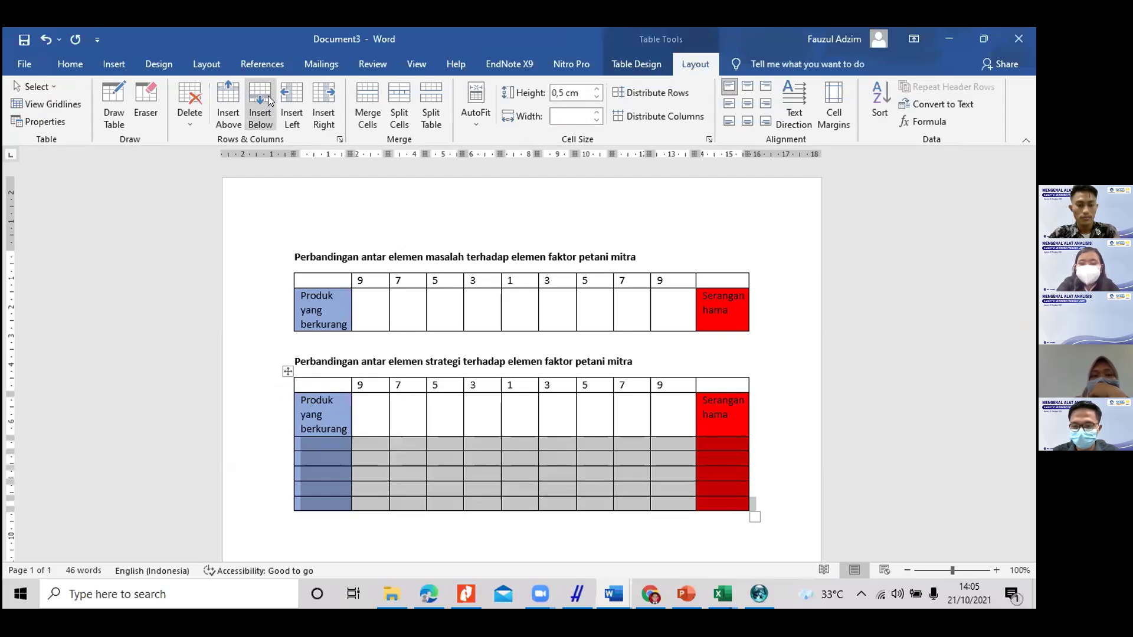
{"action": "left_click", "coordinate": [269, 100]}
{"action": "left_click", "coordinate": [269, 100]}
{"action": "left_click", "coordinate": [269, 100]}
{"action": "left_click_drag", "start_coordinate": [325, 414], "coordinate": [703, 416]}
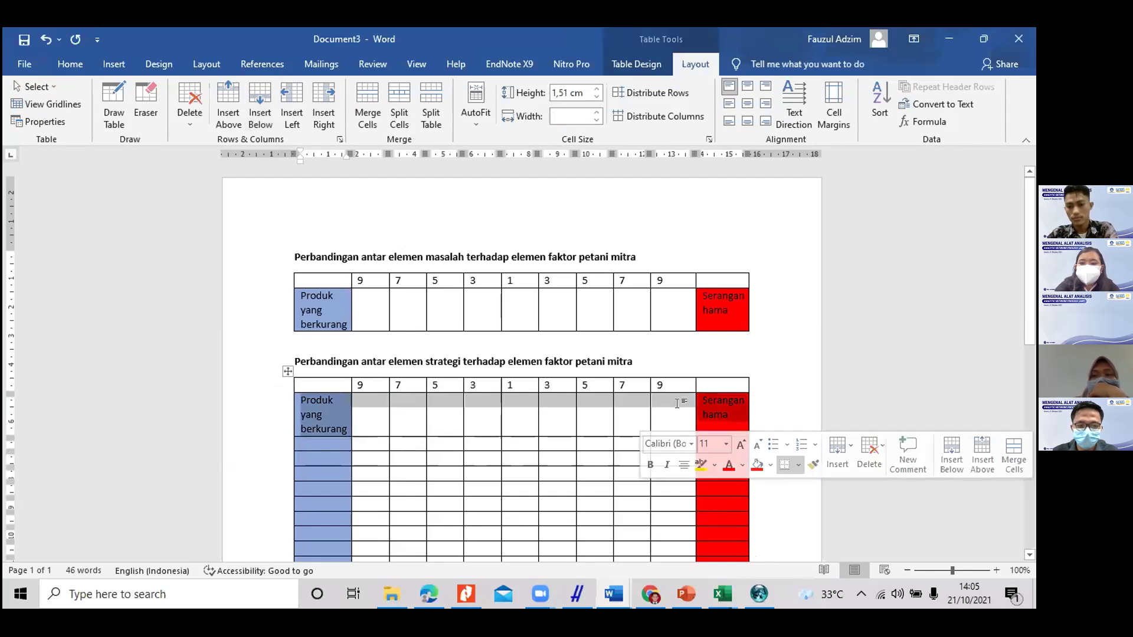
{"action": "key", "text": "Delete"}
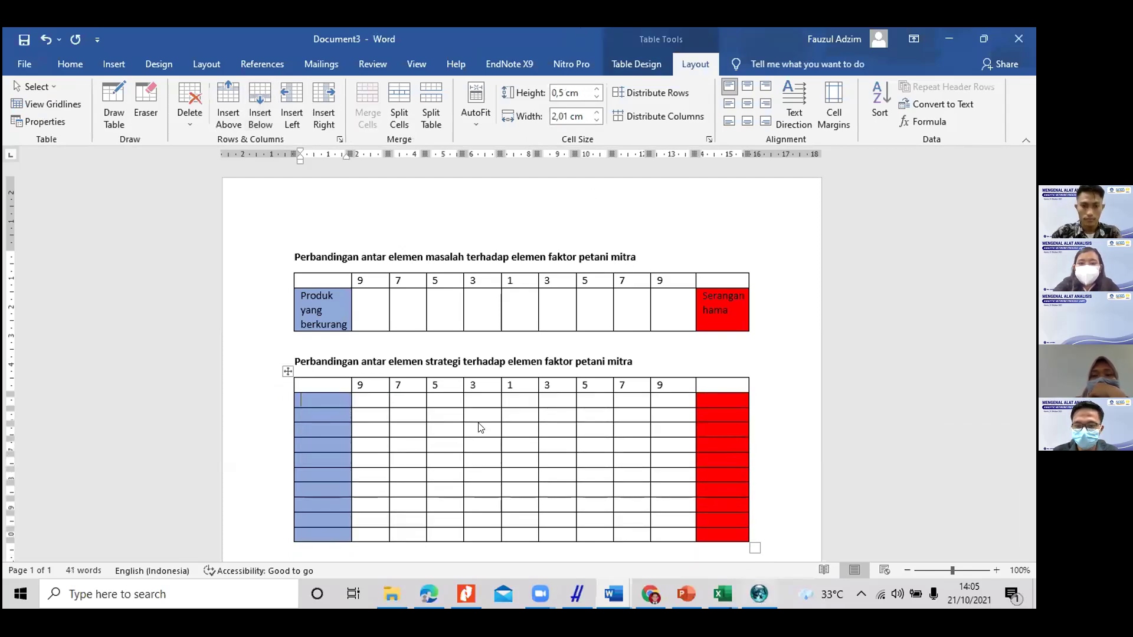
Step: Switch to Super Decisions and review the node comparisons after Petani Mitra, from SDA & Lingkungan and Teknologi through the MASALAH nodes
{"action": "key", "text": "alt+Tab"}
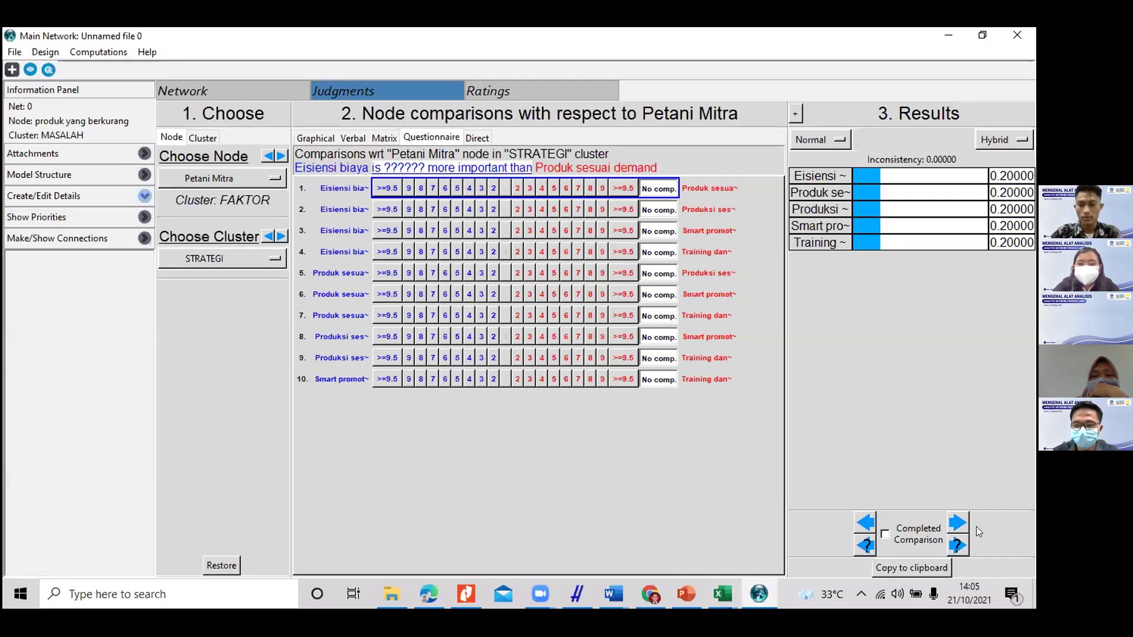
{"action": "left_click", "coordinate": [958, 523]}
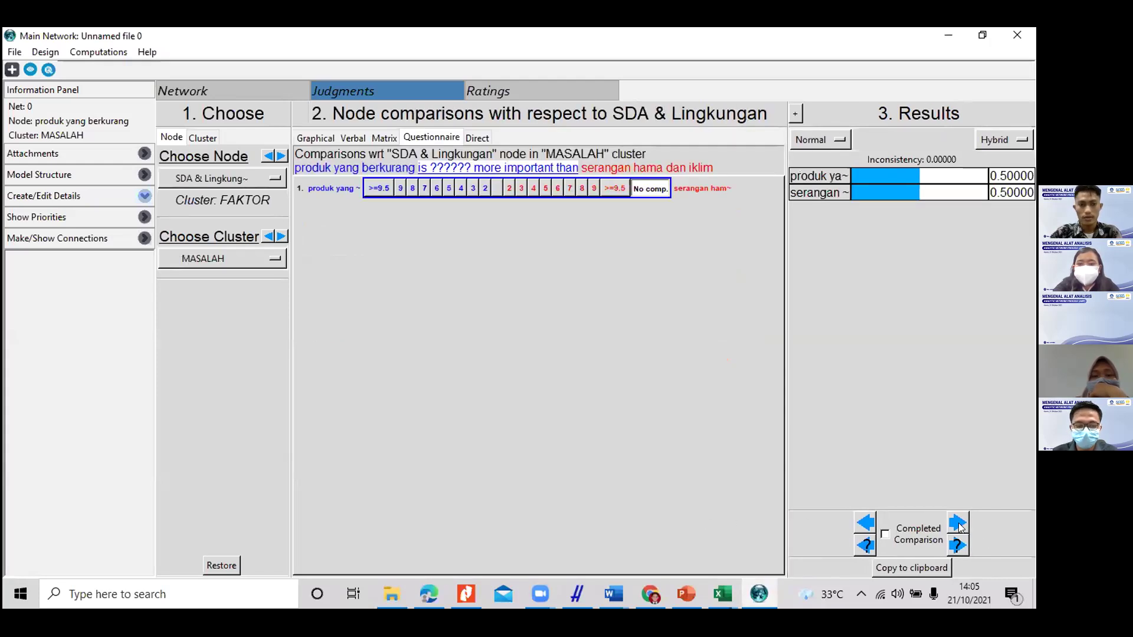
{"action": "left_click", "coordinate": [958, 524]}
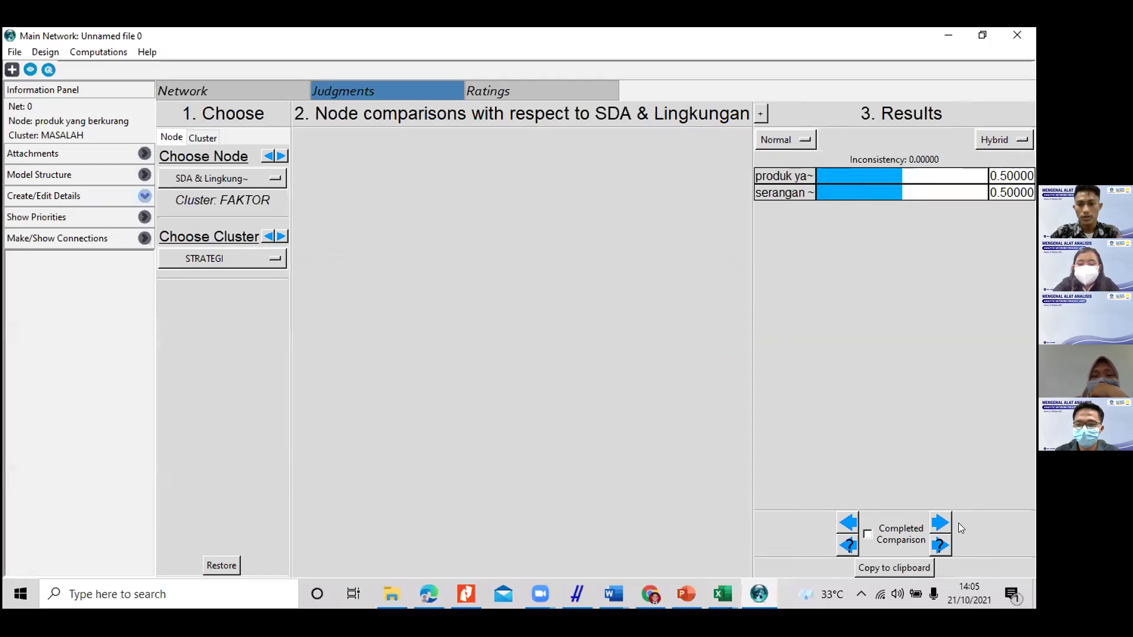
{"action": "left_click", "coordinate": [957, 524]}
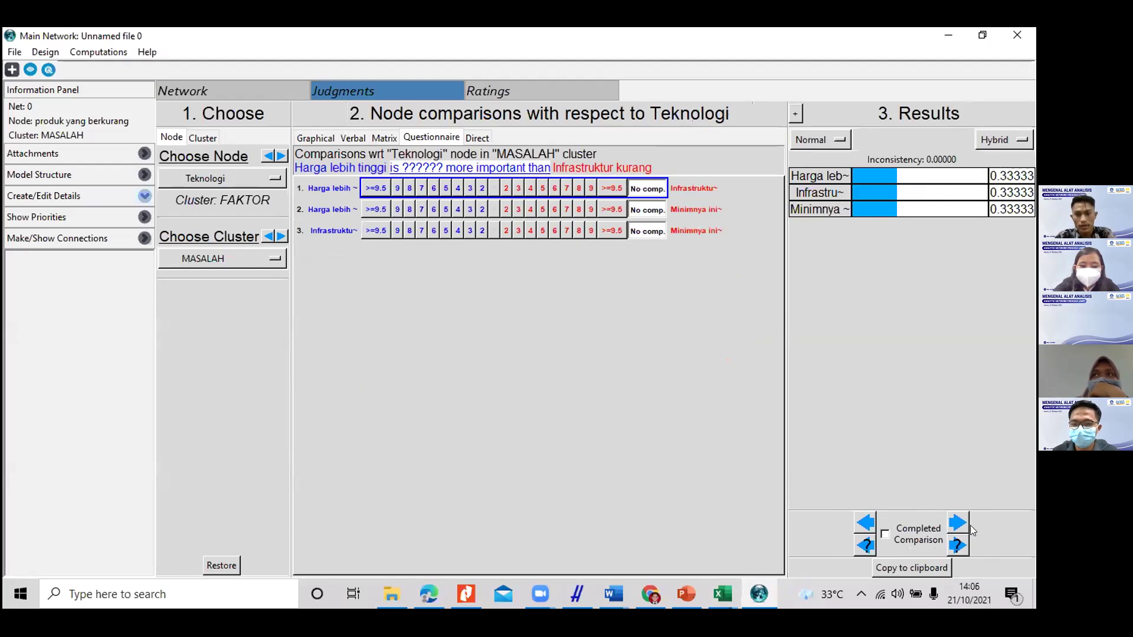
{"action": "left_click", "coordinate": [958, 524]}
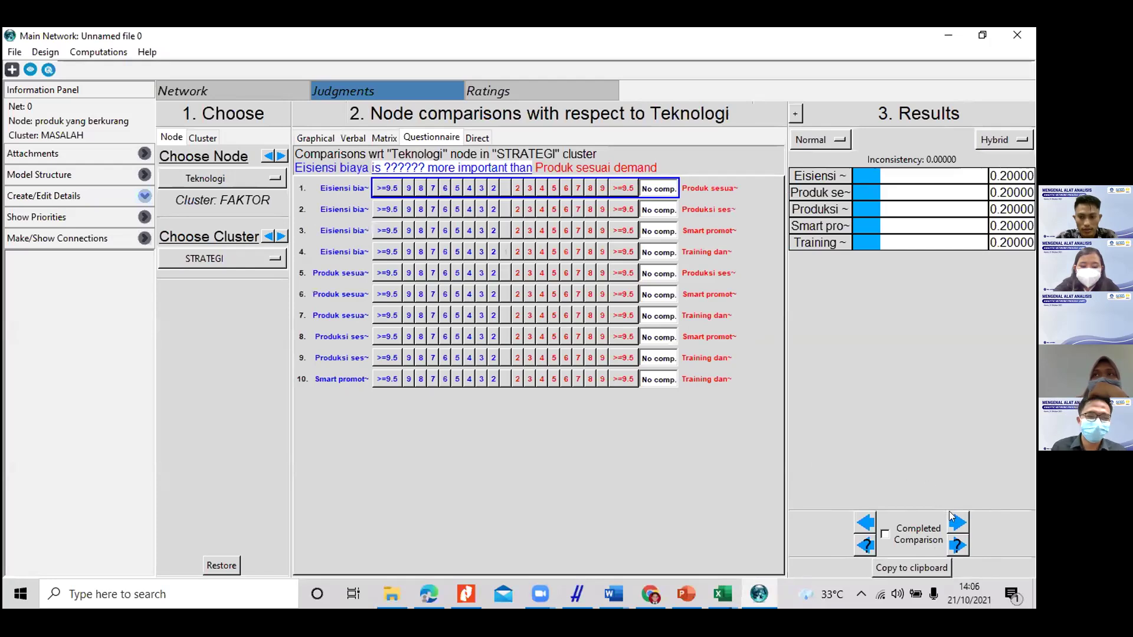
{"action": "left_click", "coordinate": [957, 522]}
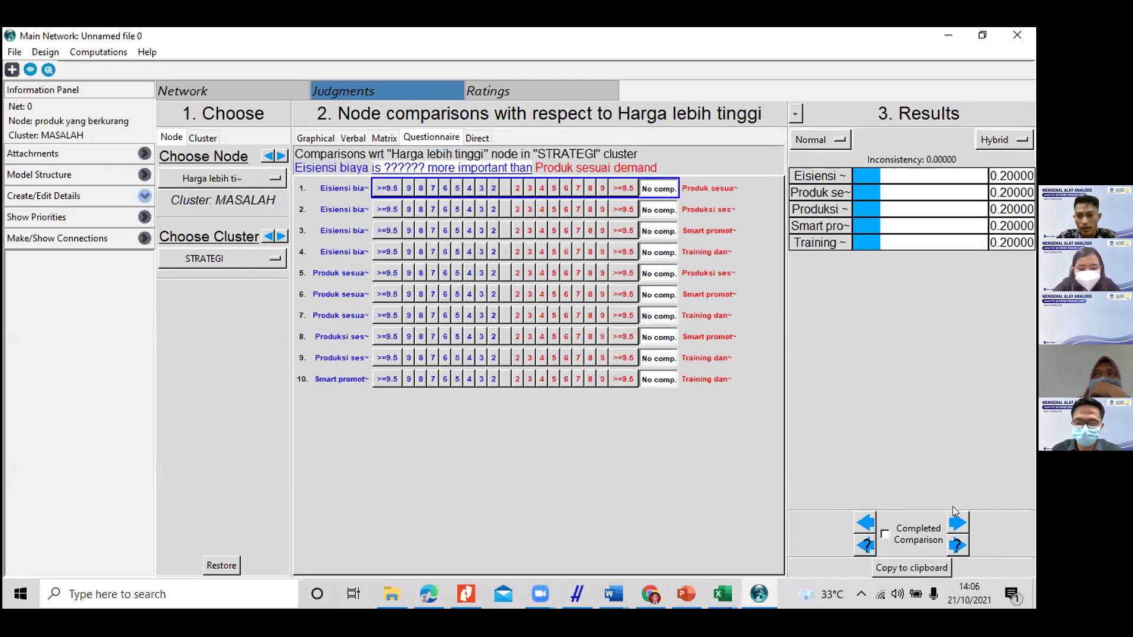
{"action": "left_click", "coordinate": [956, 521]}
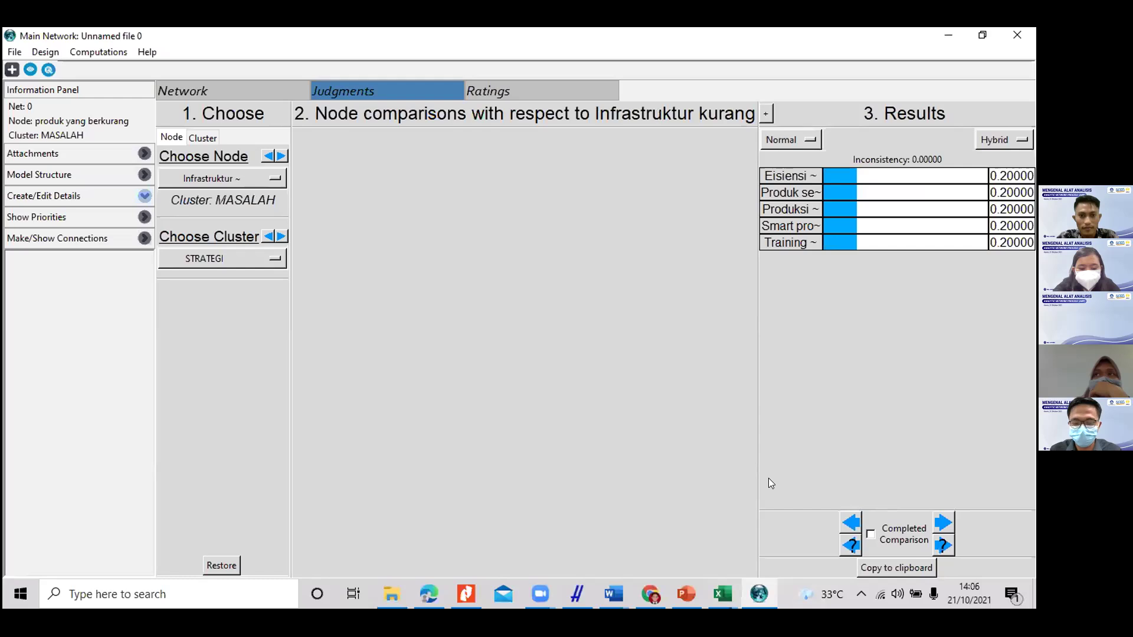
{"action": "left_click", "coordinate": [957, 521]}
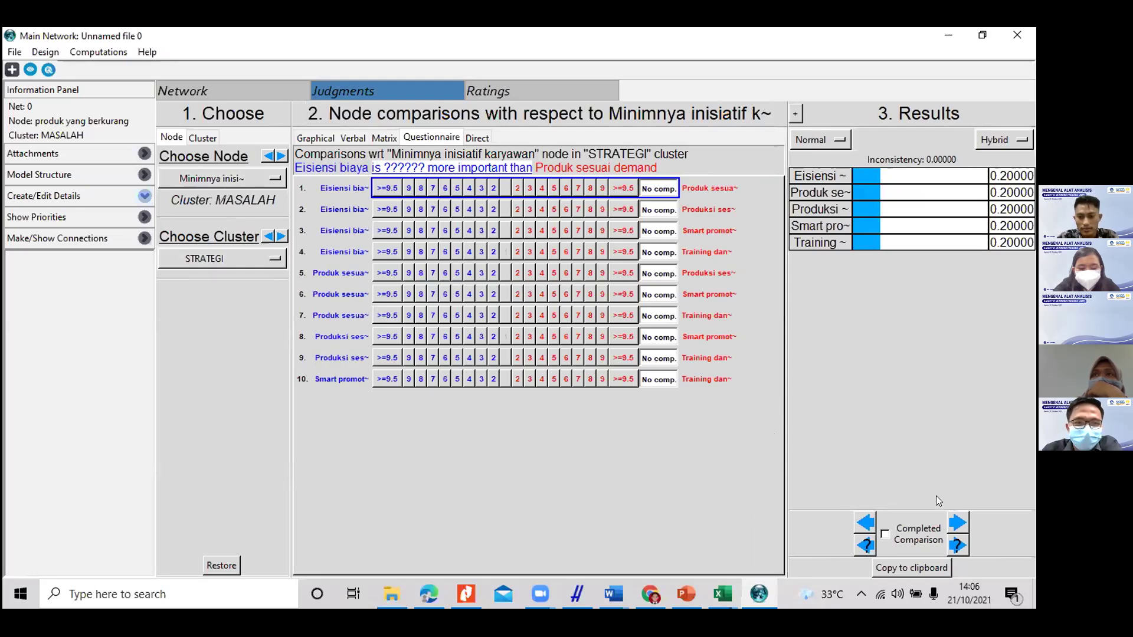
{"action": "left_click", "coordinate": [956, 524]}
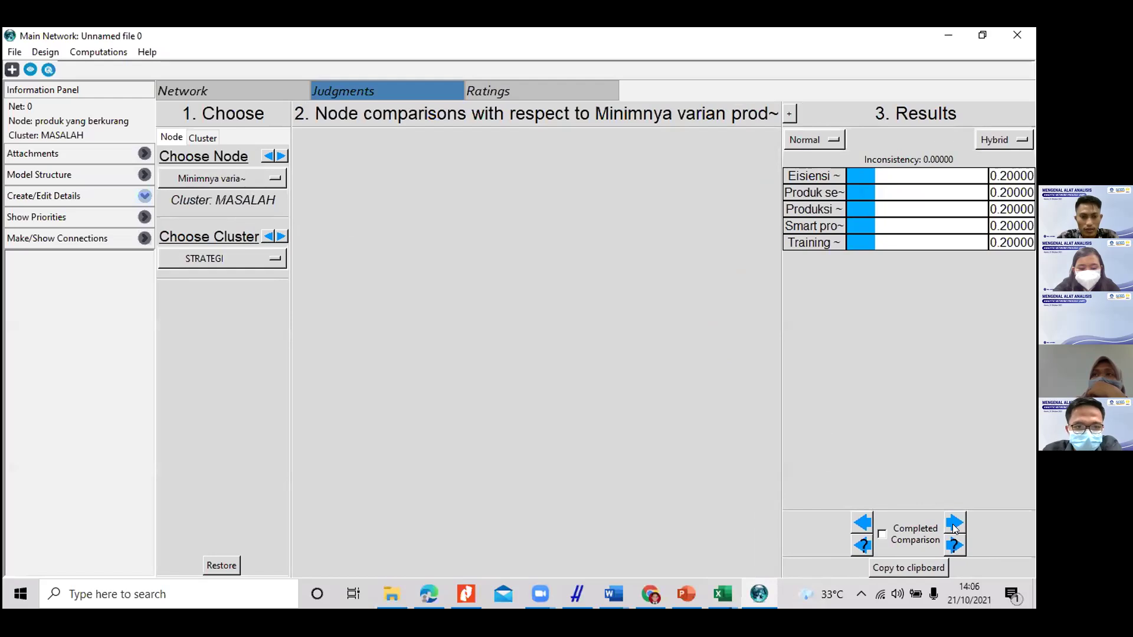
{"action": "left_click", "coordinate": [956, 524]}
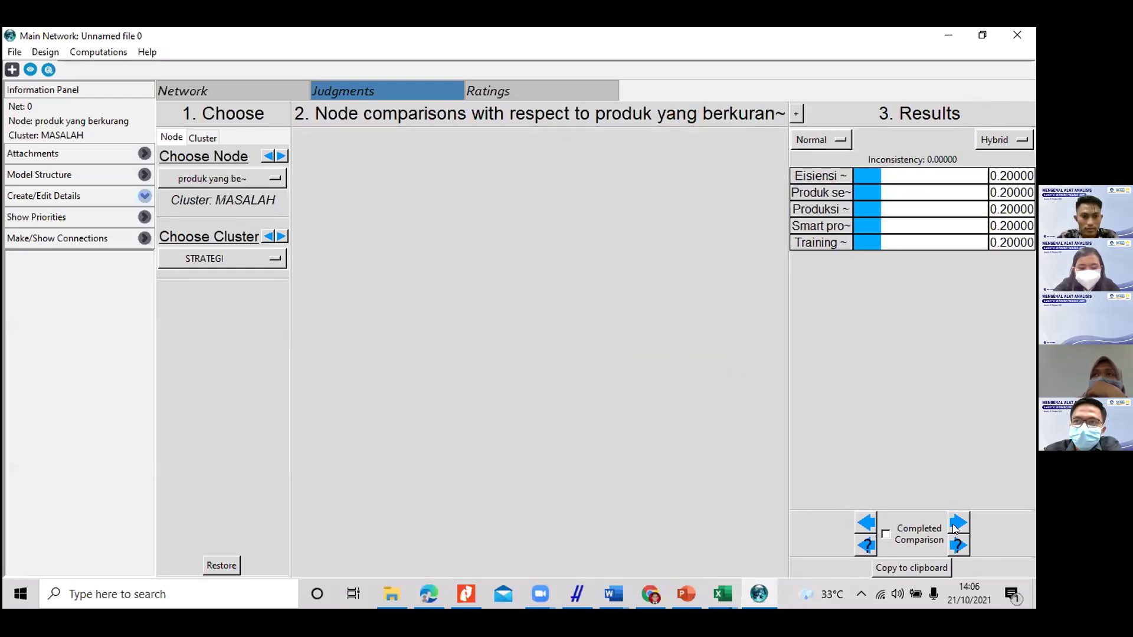
Step: Review the serangan hama dan iklim and Eisiensi biaya comparisons, checking them against the MEMBUAT MODEL slide in PowerPoint
{"action": "left_click", "coordinate": [956, 524]}
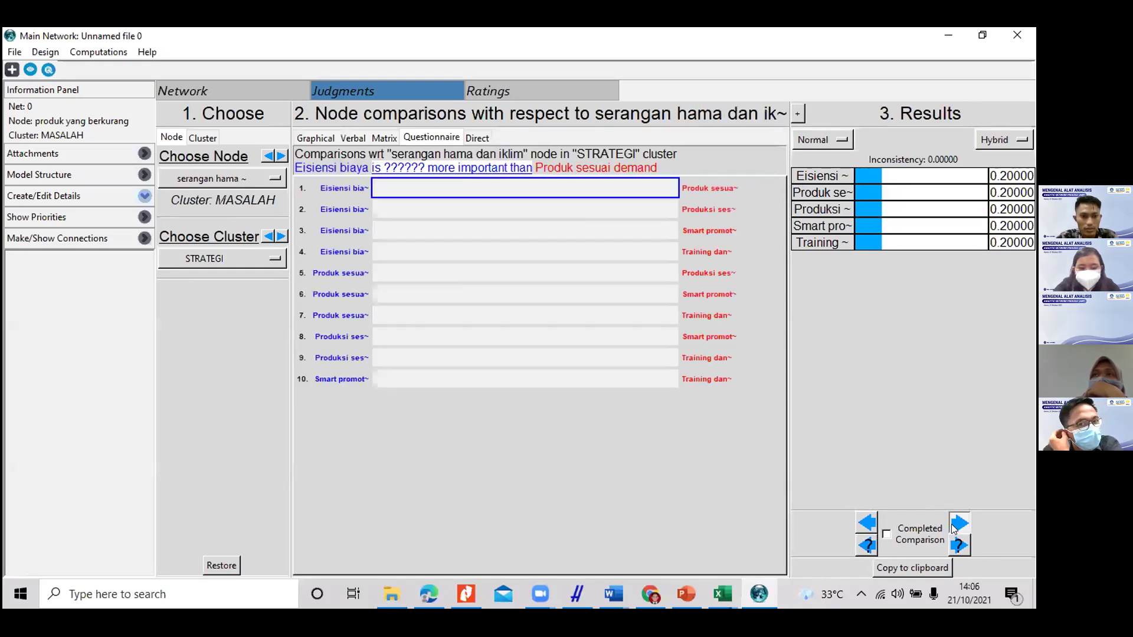
{"action": "left_click", "coordinate": [957, 526]}
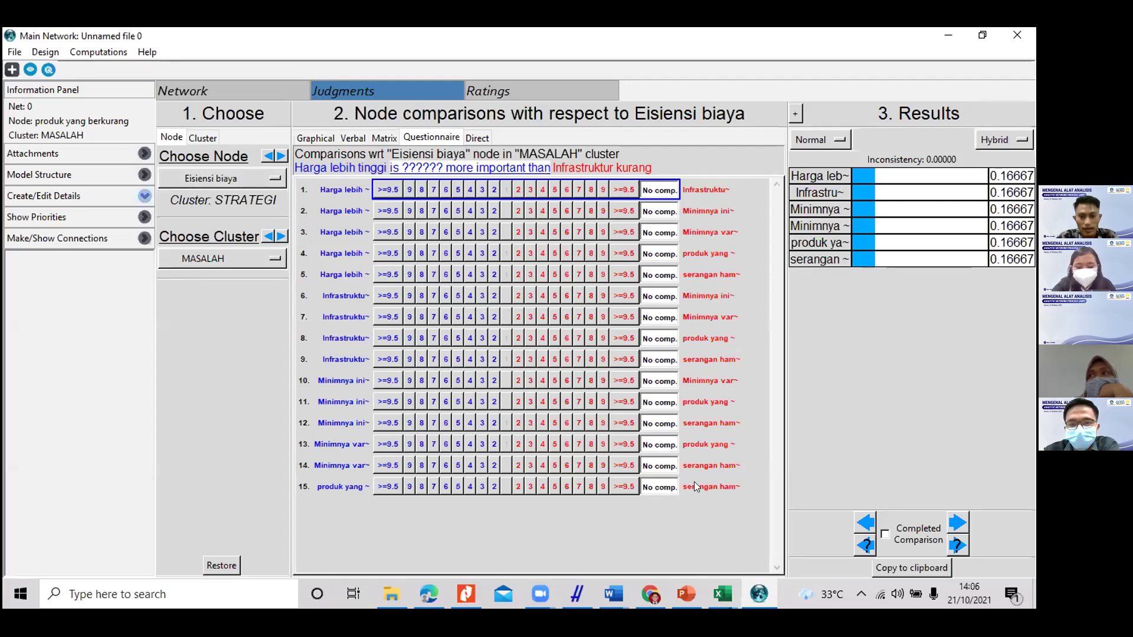
{"action": "left_click", "coordinate": [683, 587]}
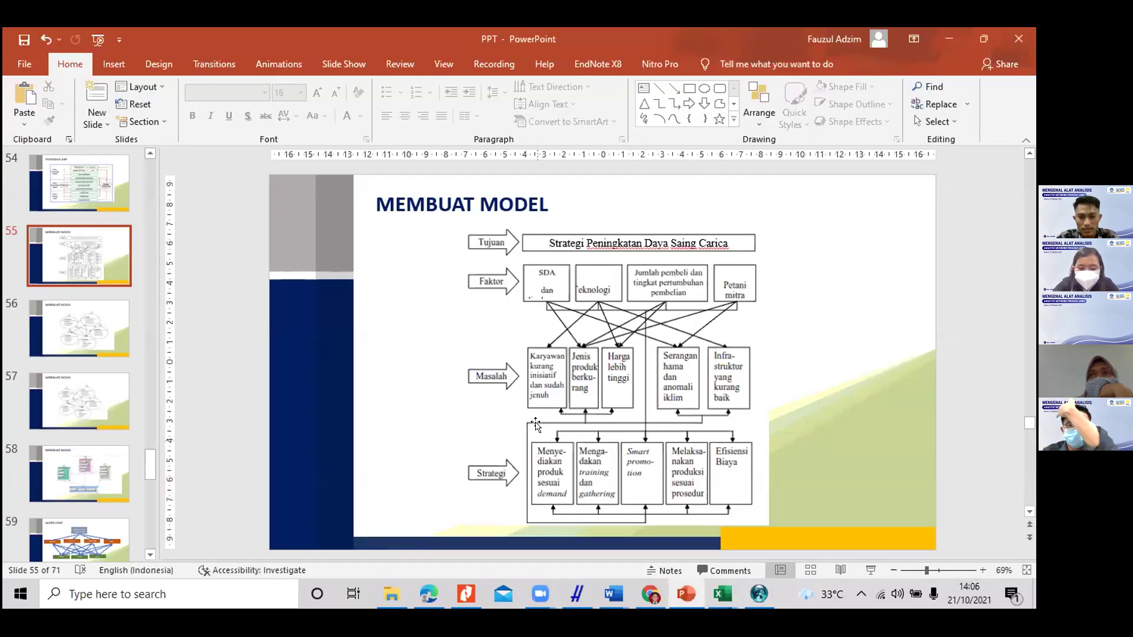
{"action": "key", "text": "alt+Tab"}
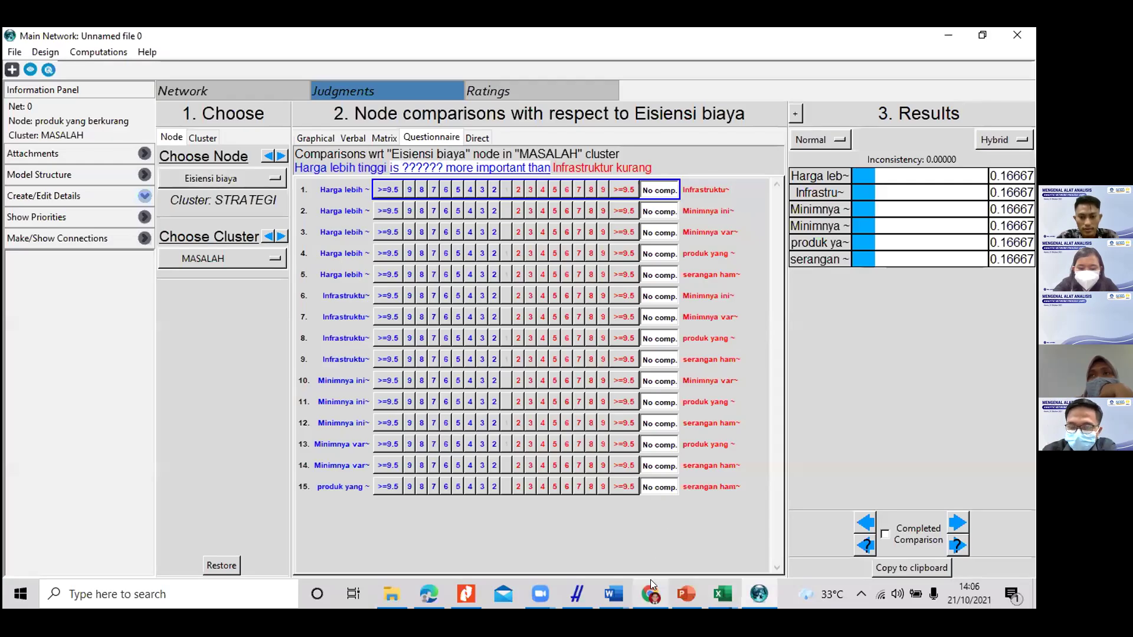
{"action": "key", "text": "alt+Tab"}
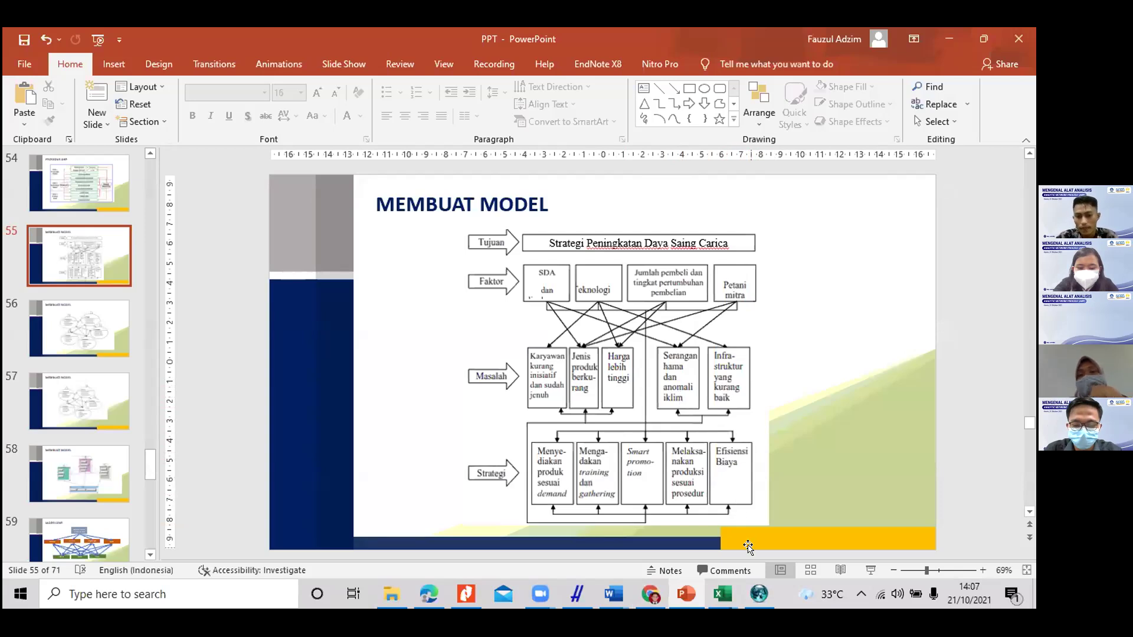
{"action": "left_click", "coordinate": [749, 594]}
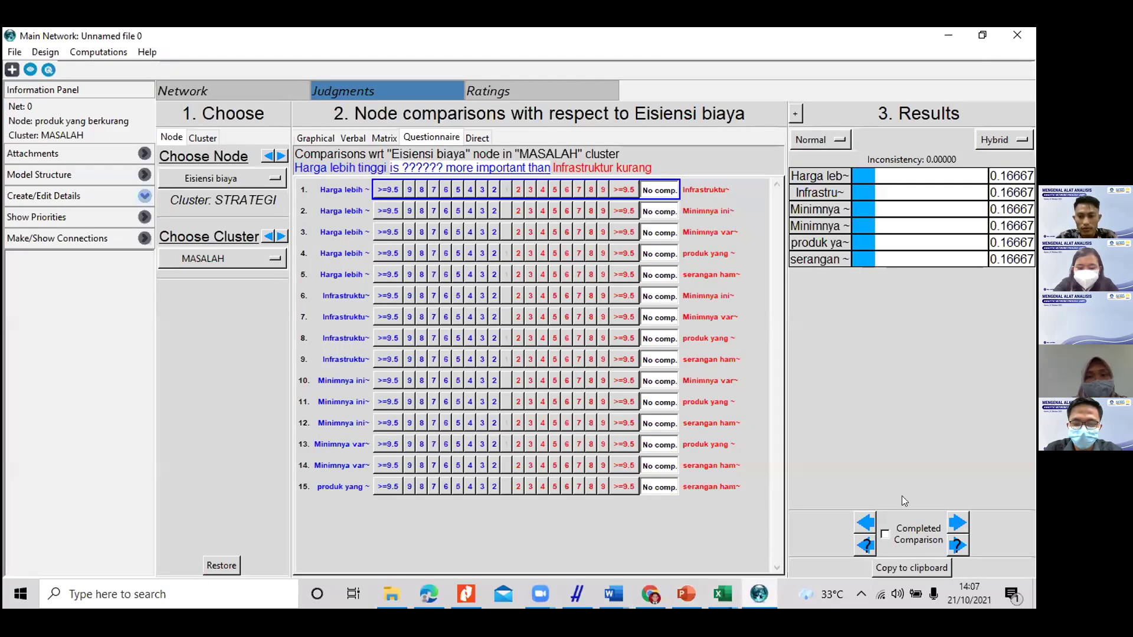
Step: Review the remaining STRATEGI node comparisons, from Produk sesuai demand through Training dan Gathering, to the Strategi Peningkatan Daya Saing Carica goal node
{"action": "left_click", "coordinate": [956, 522]}
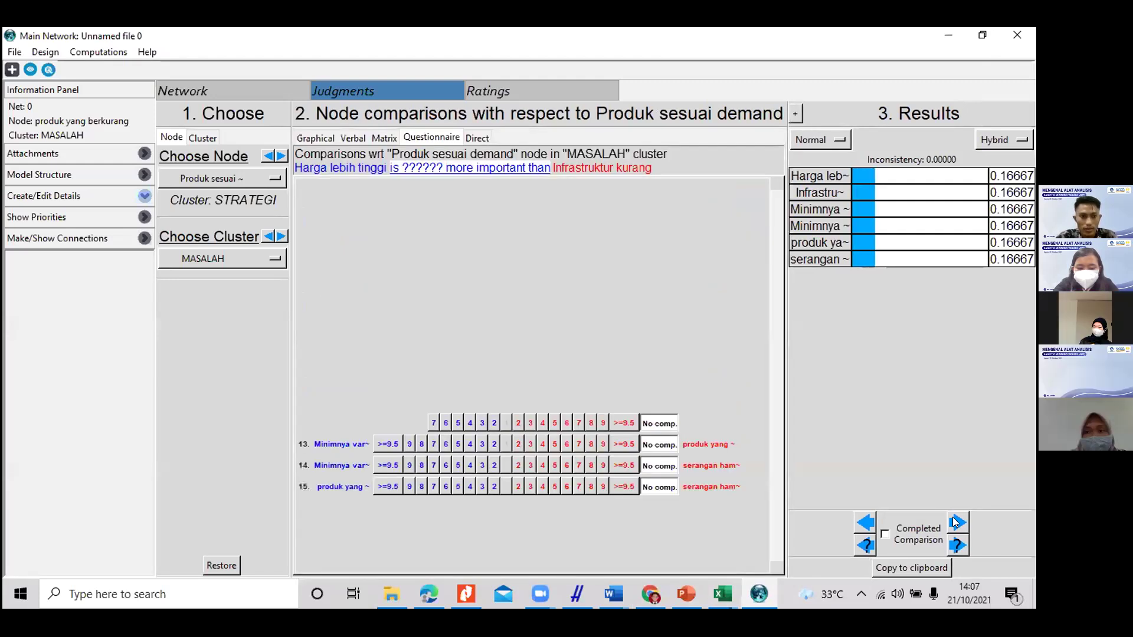
{"action": "left_click", "coordinate": [956, 522]}
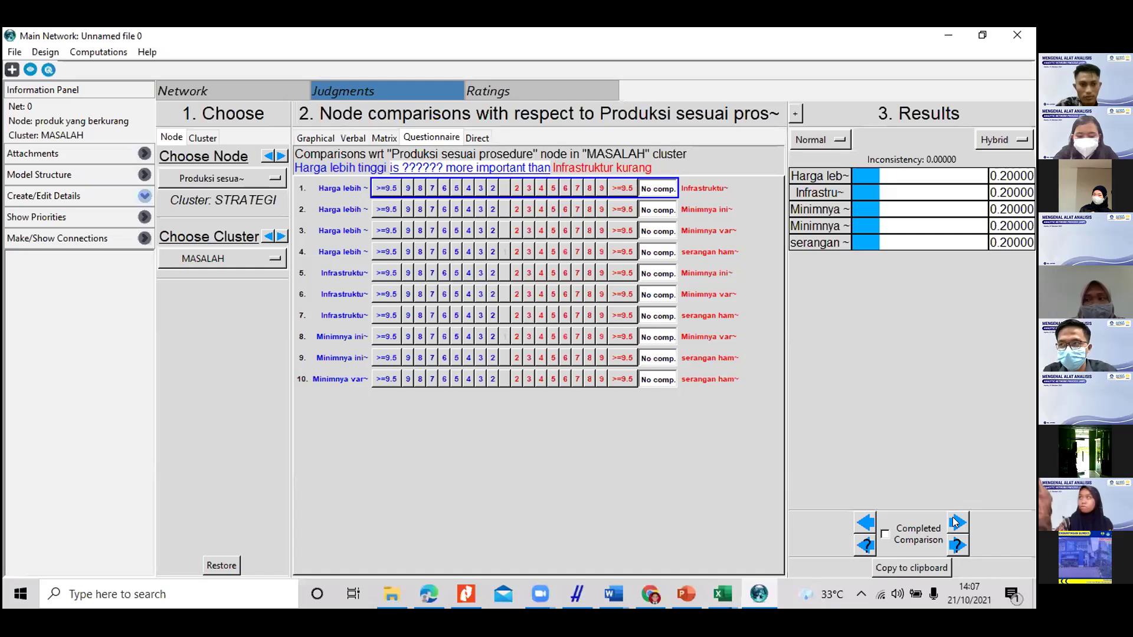
{"action": "left_click", "coordinate": [956, 522]}
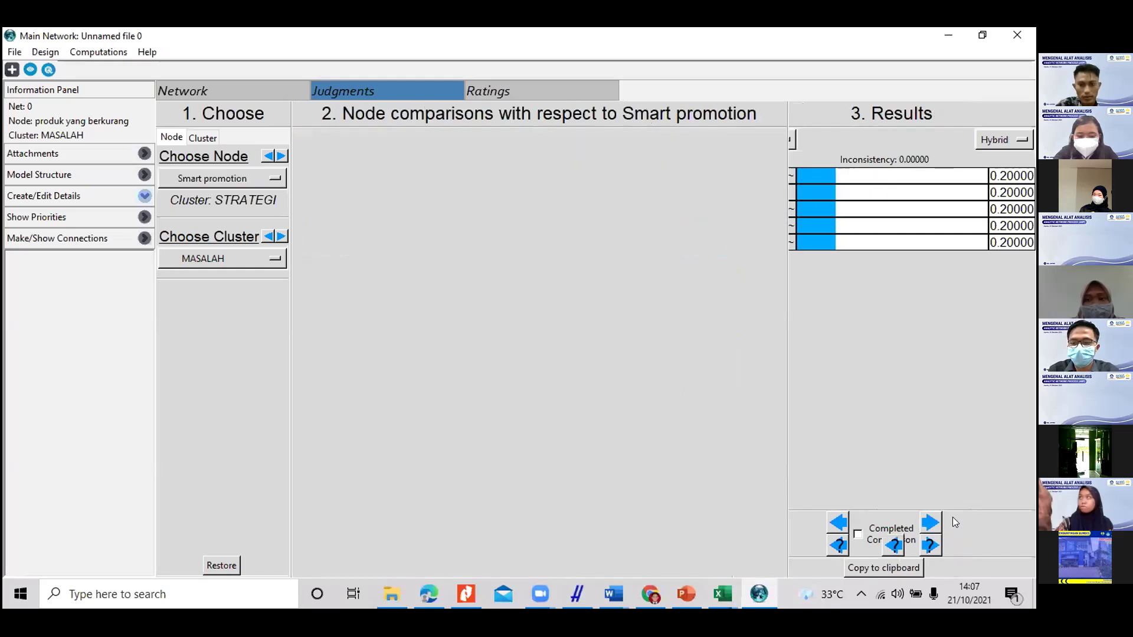
{"action": "left_click", "coordinate": [956, 522]}
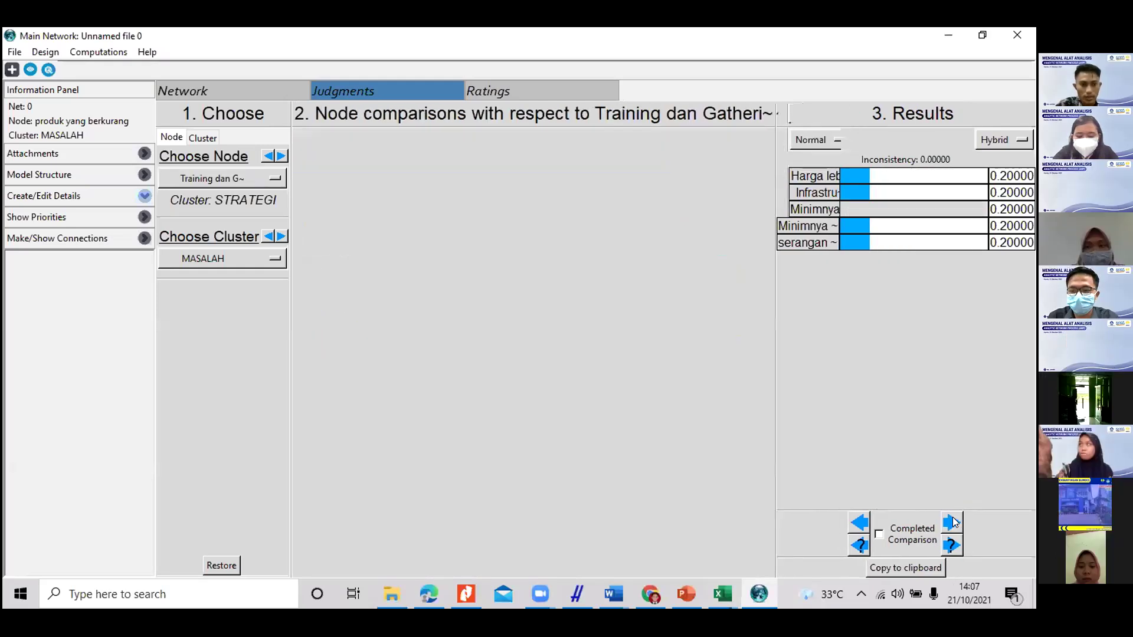
{"action": "left_click", "coordinate": [956, 522]}
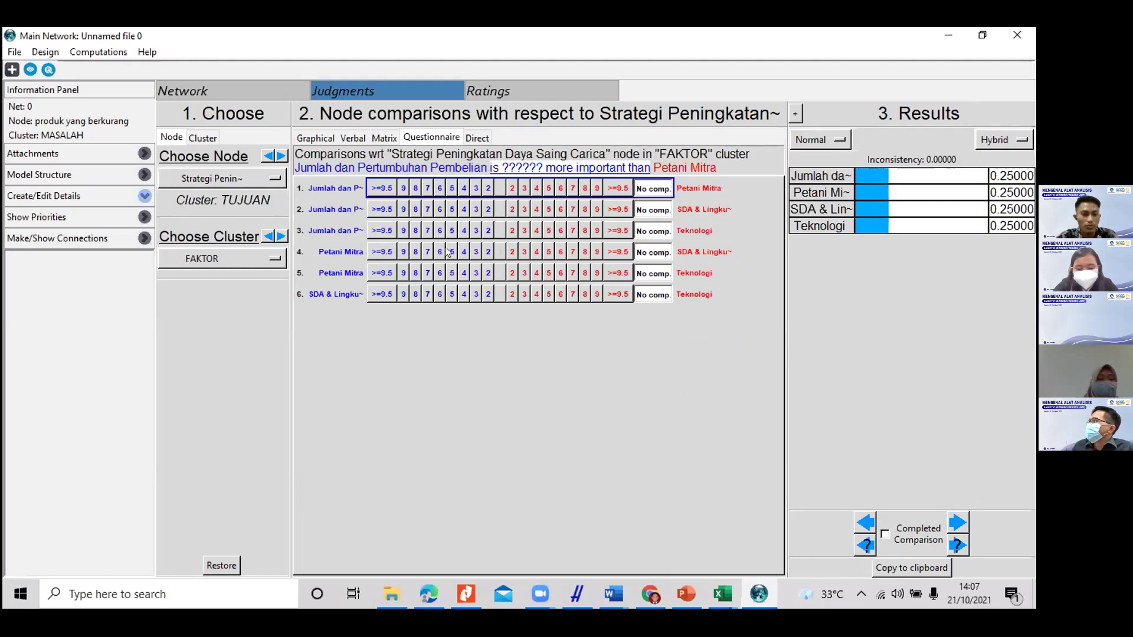
Step: Switch to Document2 in Word and review the faktor comparison table and the tables below it
{"action": "left_click", "coordinate": [626, 590]}
{"action": "left_click", "coordinate": [649, 547]}
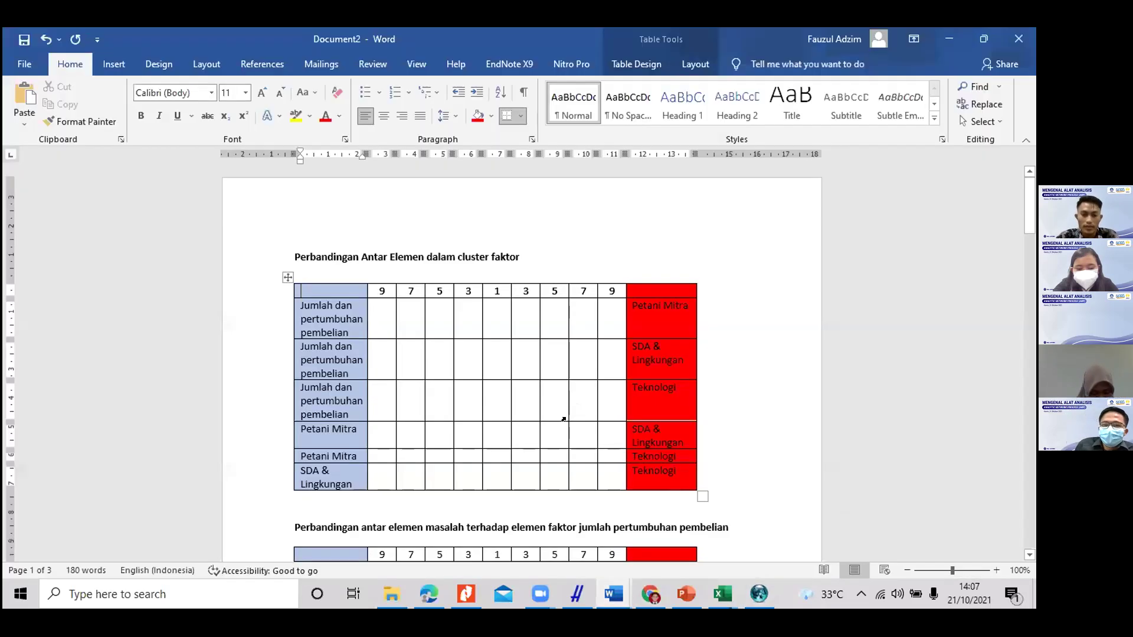
{"action": "scroll", "coordinate": [560, 437], "scroll_direction": "down", "scroll_amount": 3}
{"action": "scroll", "coordinate": [533, 417], "scroll_direction": "up", "scroll_amount": 8}
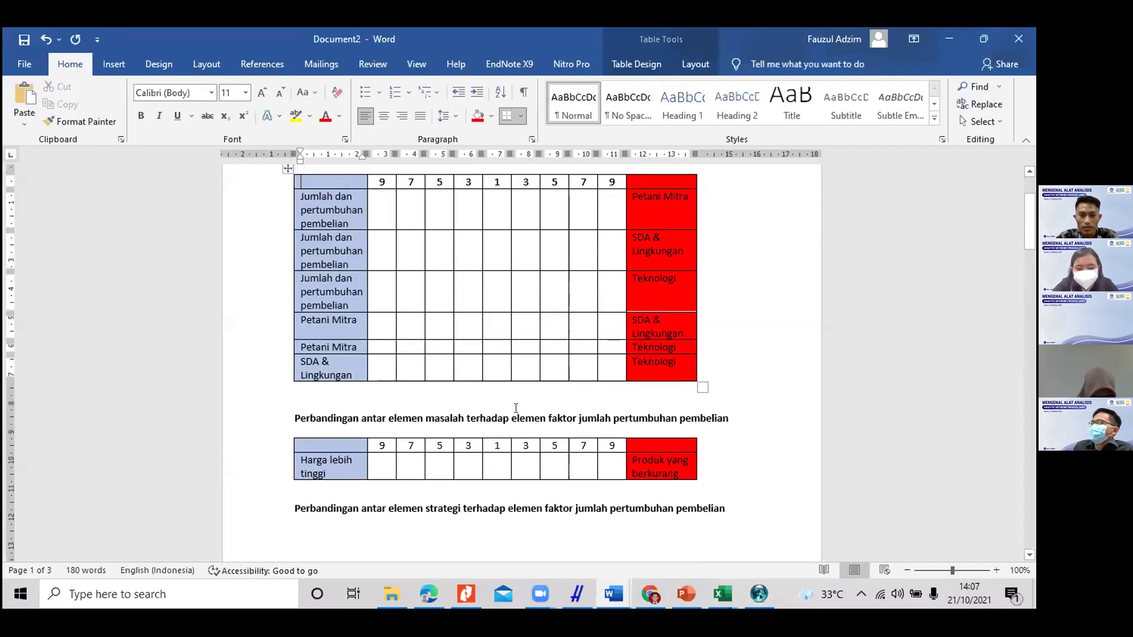
{"action": "scroll", "coordinate": [472, 360], "scroll_direction": "down", "scroll_amount": 4}
{"action": "scroll", "coordinate": [463, 331], "scroll_direction": "up", "scroll_amount": 3}
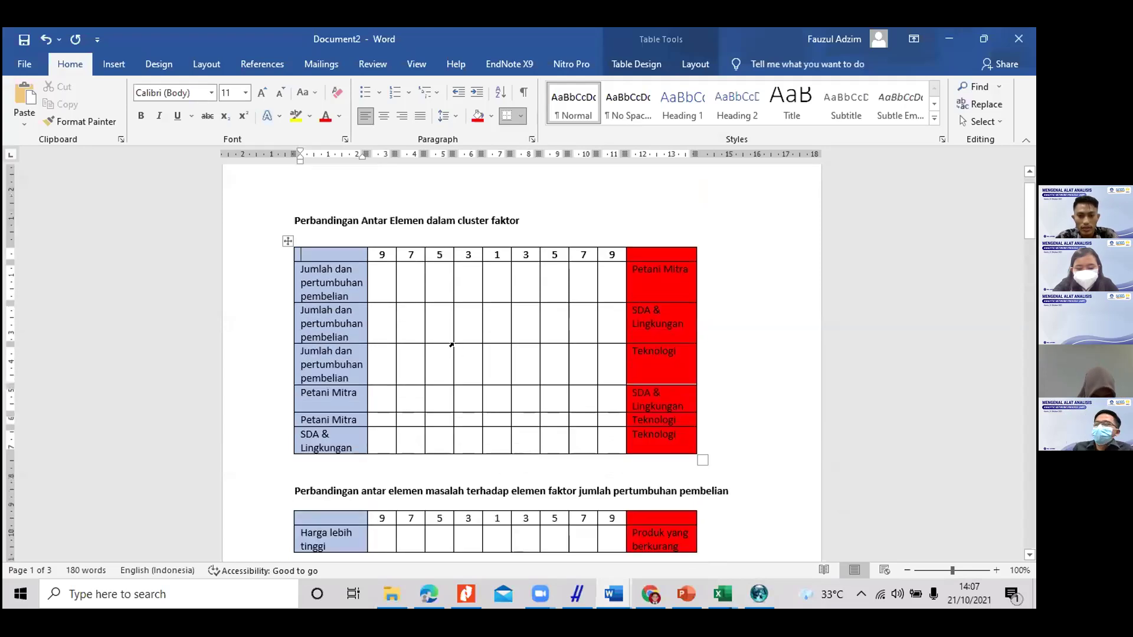
{"action": "left_click", "coordinate": [464, 326]}
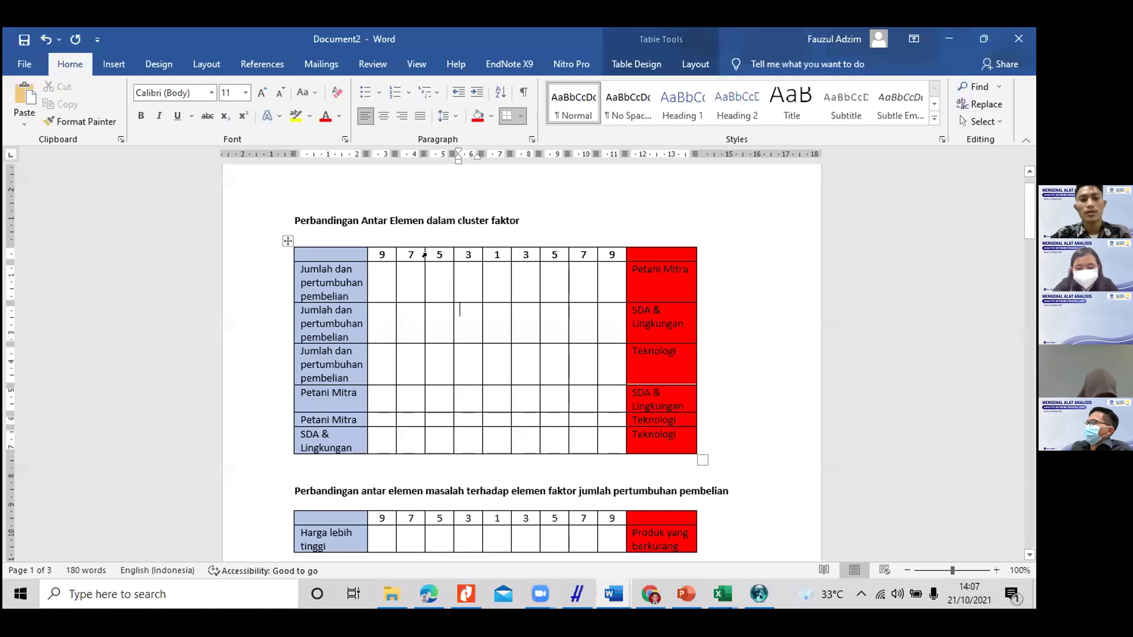
{"action": "left_click_drag", "start_coordinate": [289, 217], "coordinate": [519, 220]}
{"action": "left_click_drag", "start_coordinate": [407, 220], "coordinate": [295, 462]}
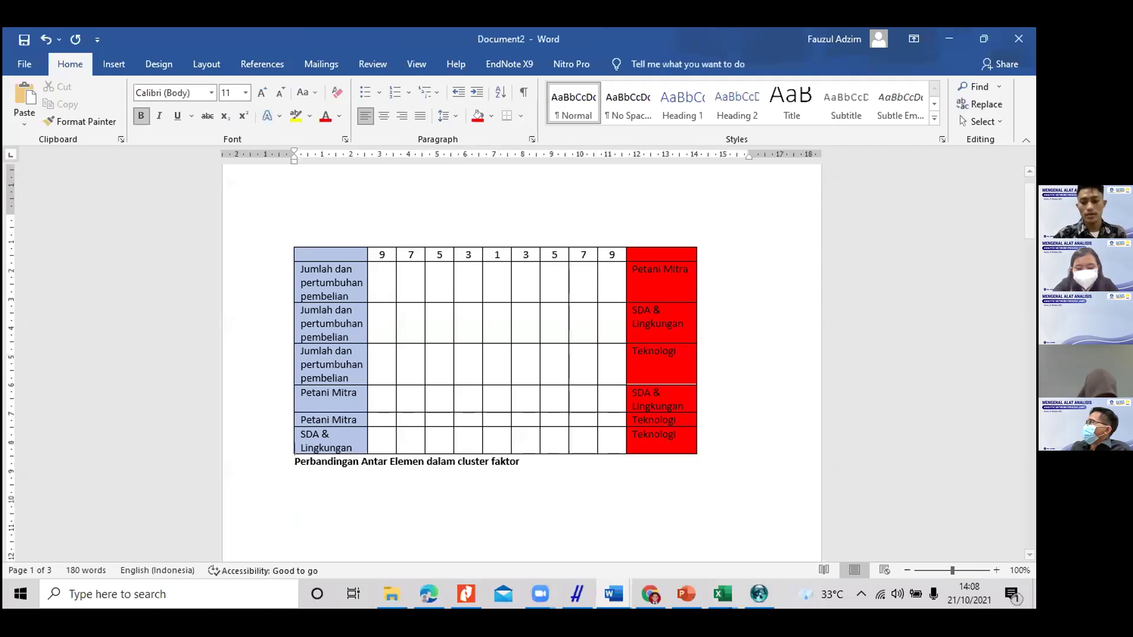
{"action": "key", "text": "ctrl+z"}
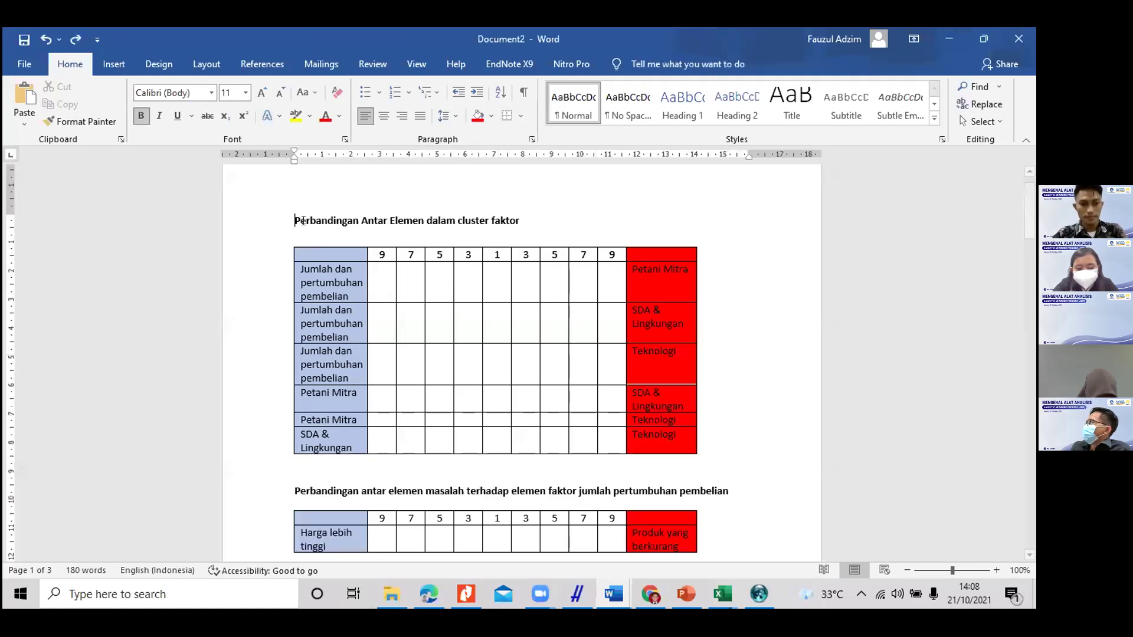
{"action": "left_click", "coordinate": [463, 279]}
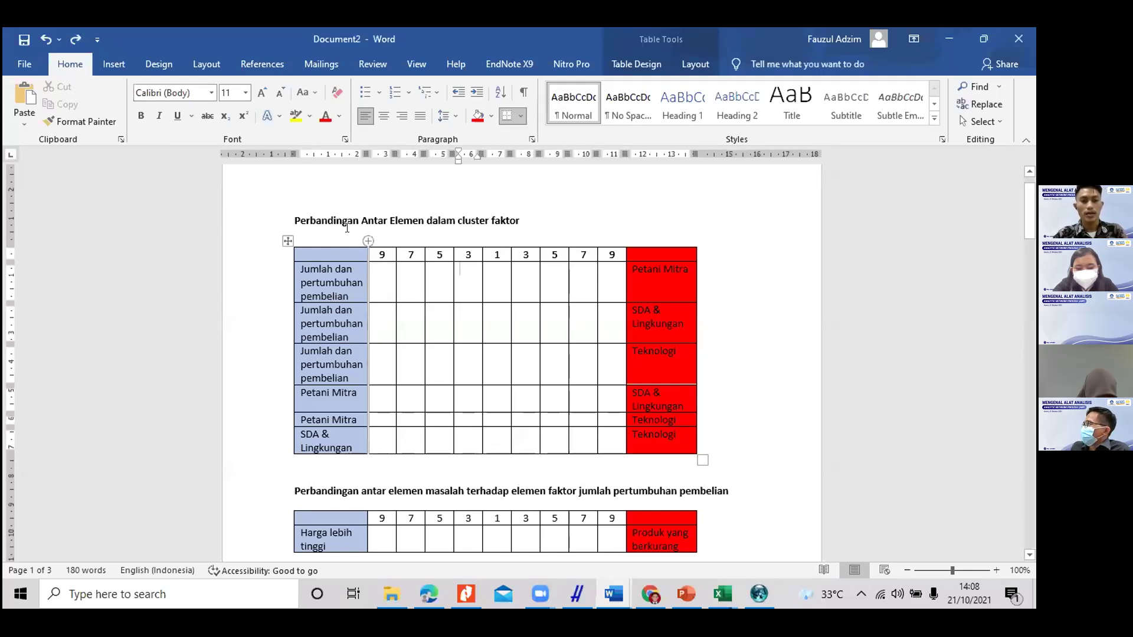
{"action": "key", "text": "ctrl+z"}
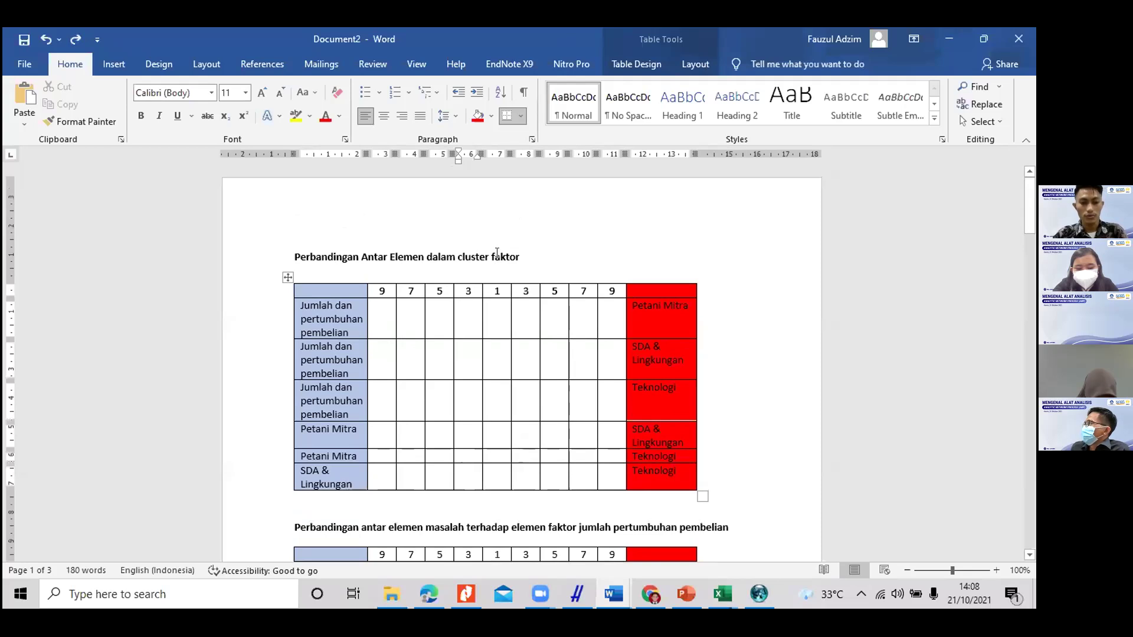
{"action": "key", "text": "ctrl+y"}
{"action": "scroll", "coordinate": [519, 271], "scroll_direction": "up", "scroll_amount": 3}
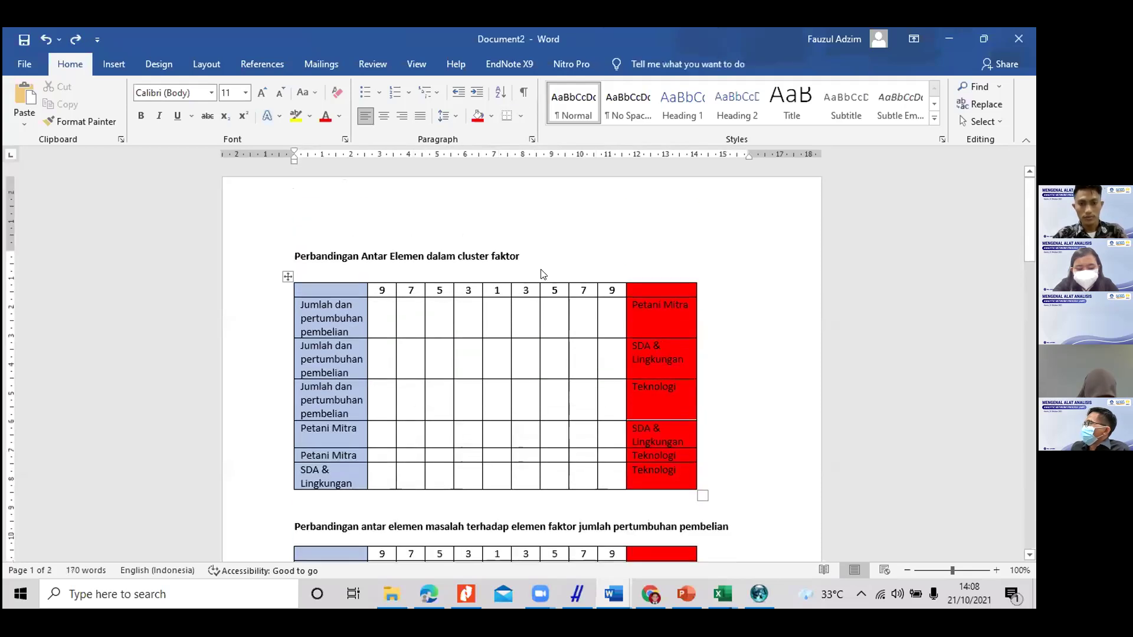
Step: Append "dalam peningkatan daya saing umkm carica" to the faktor comparison table's heading
{"action": "left_click", "coordinate": [542, 254]}
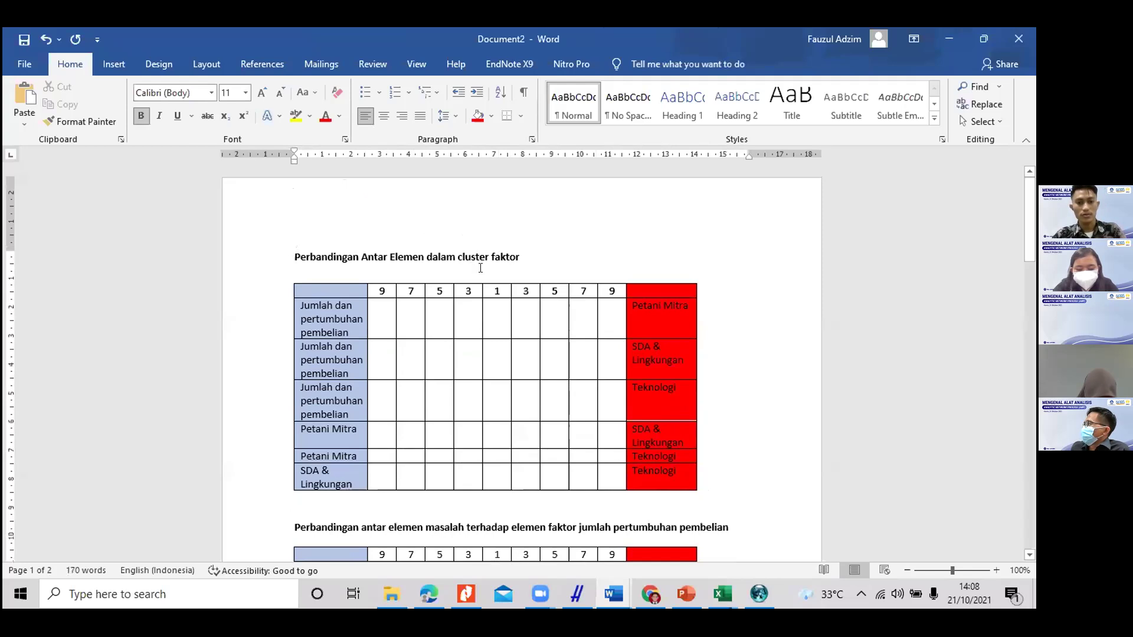
{"action": "type", "text": "un"}
{"action": "key", "text": "BackSpace"}
{"action": "key", "text": "BackSpace"}
{"action": "type", "text": "un"}
{"action": "key", "text": "BackSpace"}
{"action": "key", "text": "BackSpace"}
{"action": "type", "text": "dalam"}
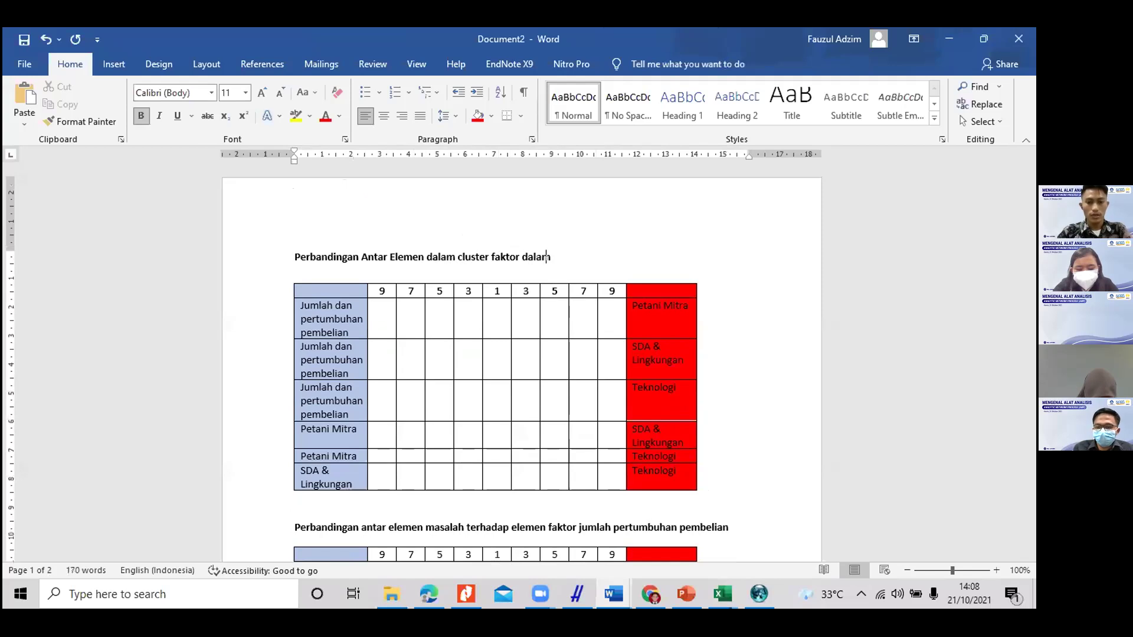
{"action": "type", "text": " peningkatan "}
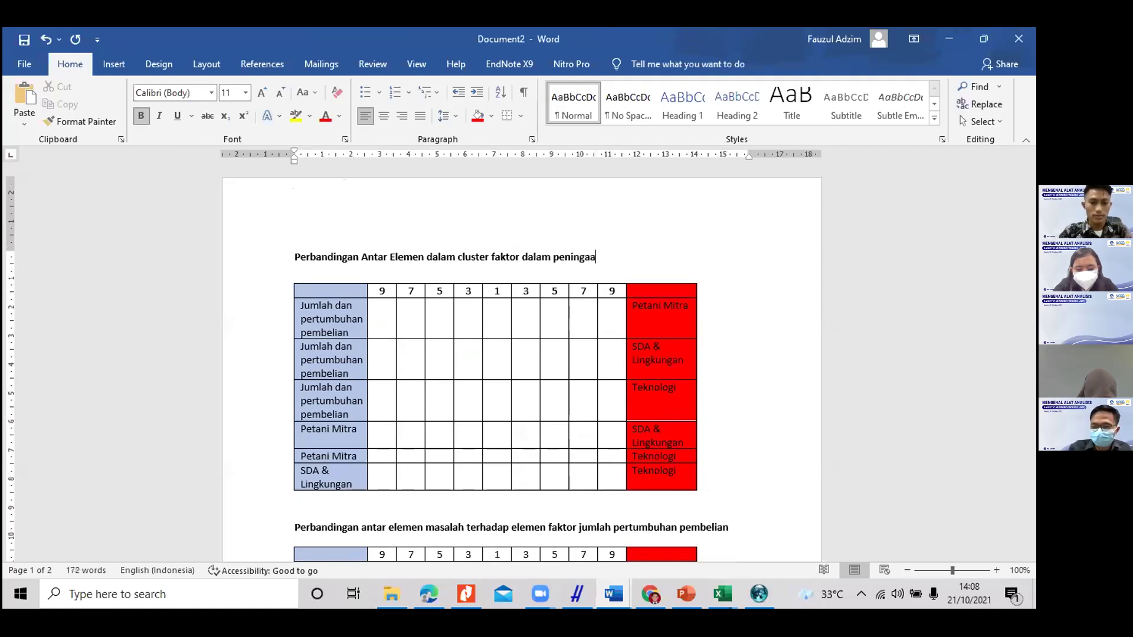
{"action": "type", "text": "da"}
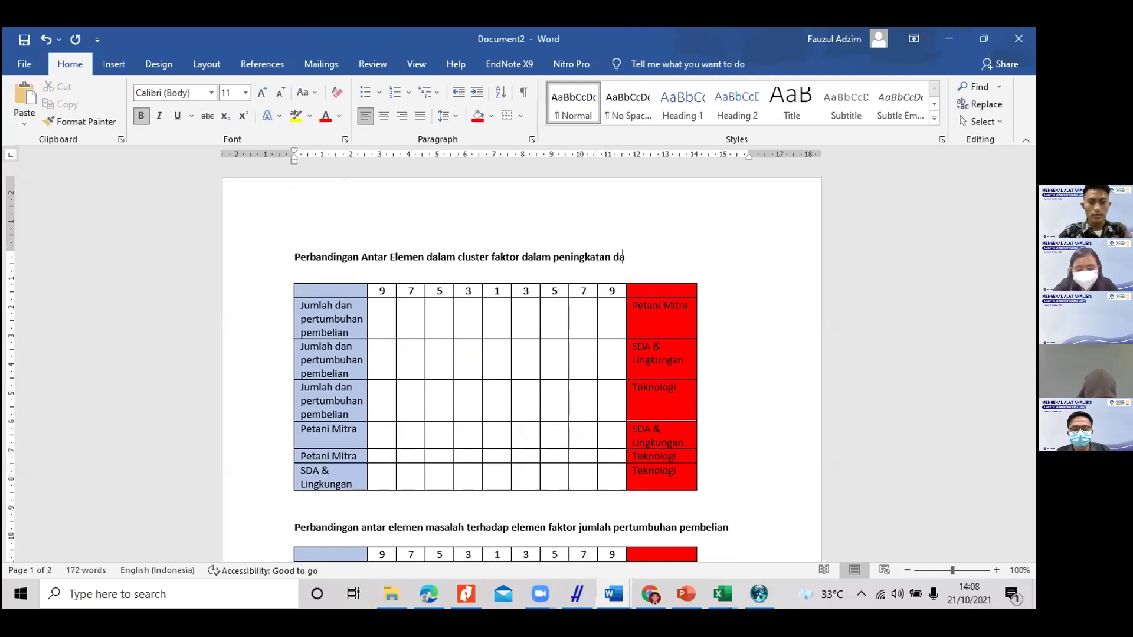
{"action": "type", "text": "ya saing umkm "}
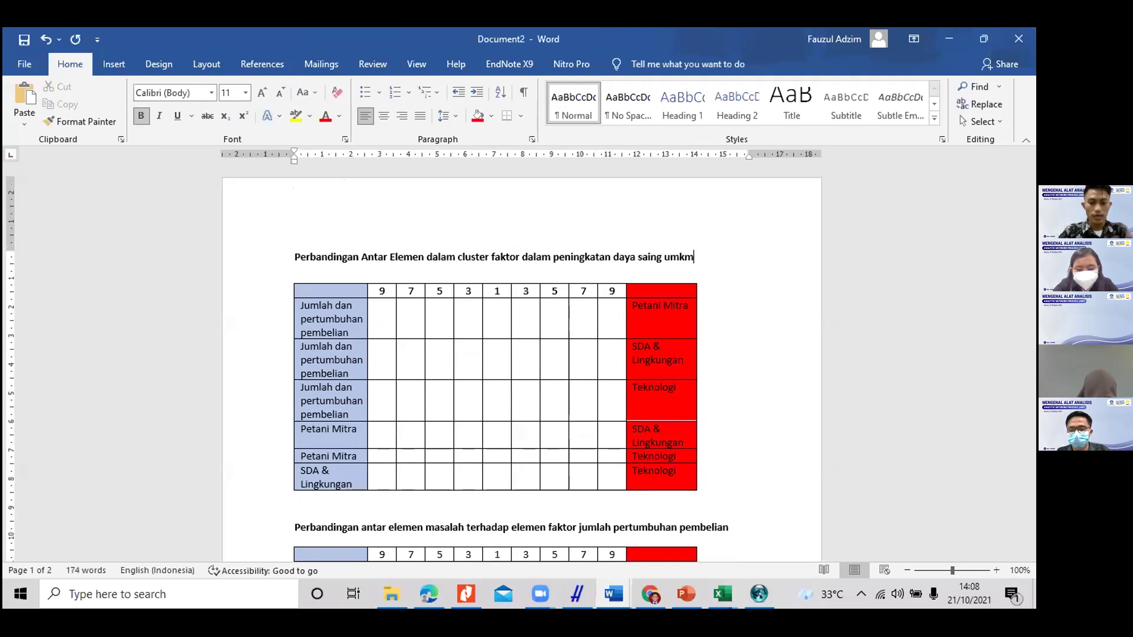
{"action": "type", "text": "carica"}
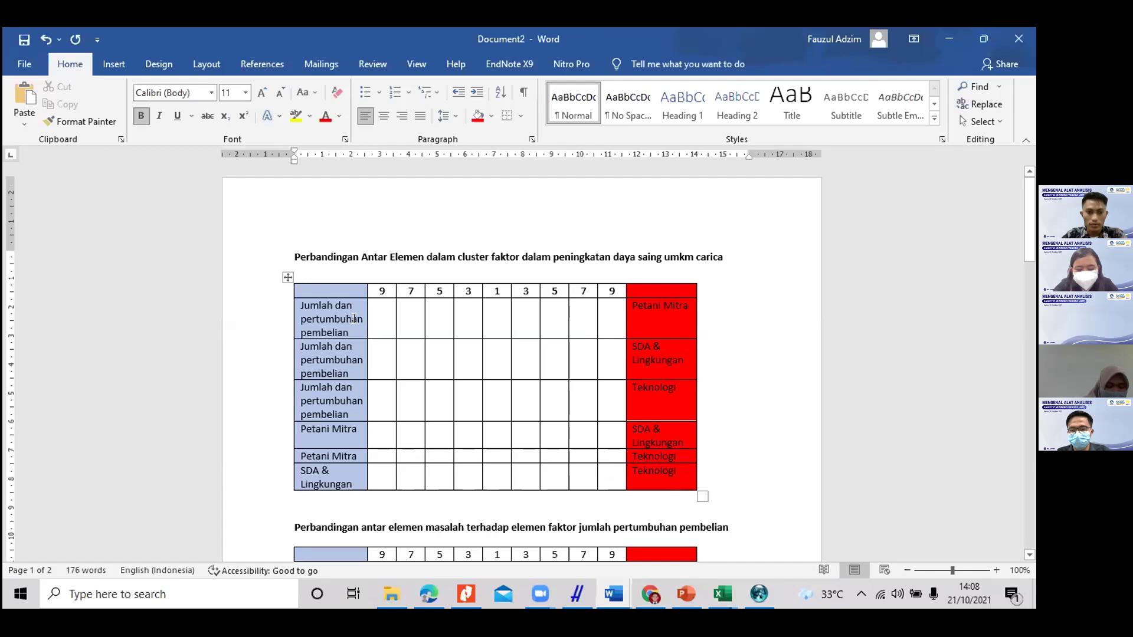
{"action": "left_click", "coordinate": [620, 326]}
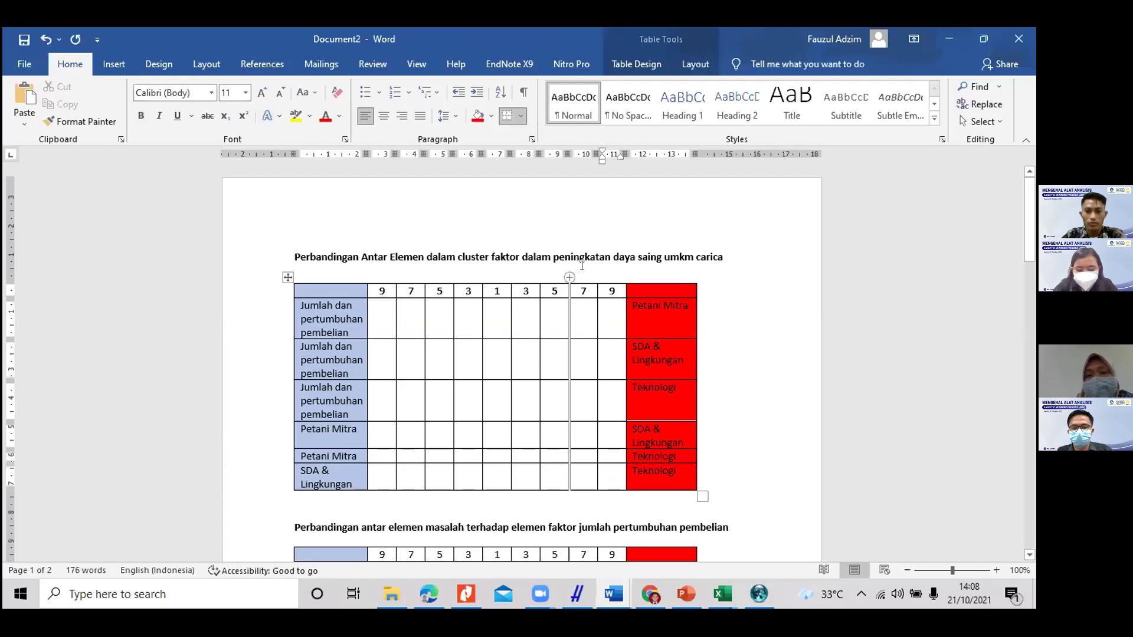
Step: Enter 3 in the first comparison row of the faktor table, under the 3 on the Petani Mitra side
{"action": "left_click", "coordinate": [543, 318]}
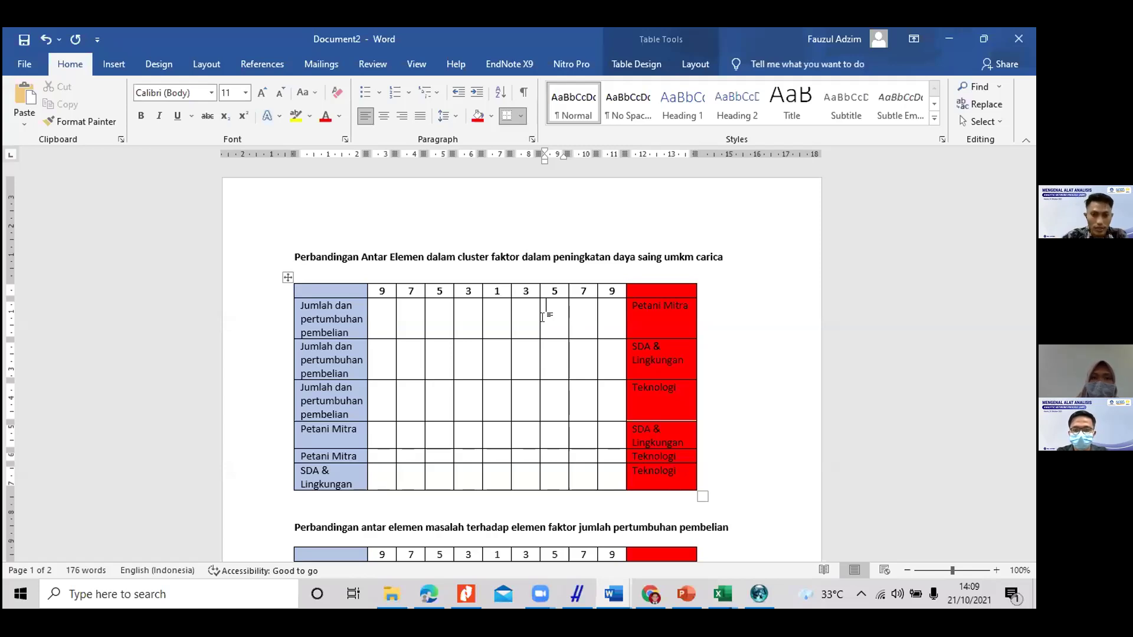
{"action": "left_click", "coordinate": [492, 317]}
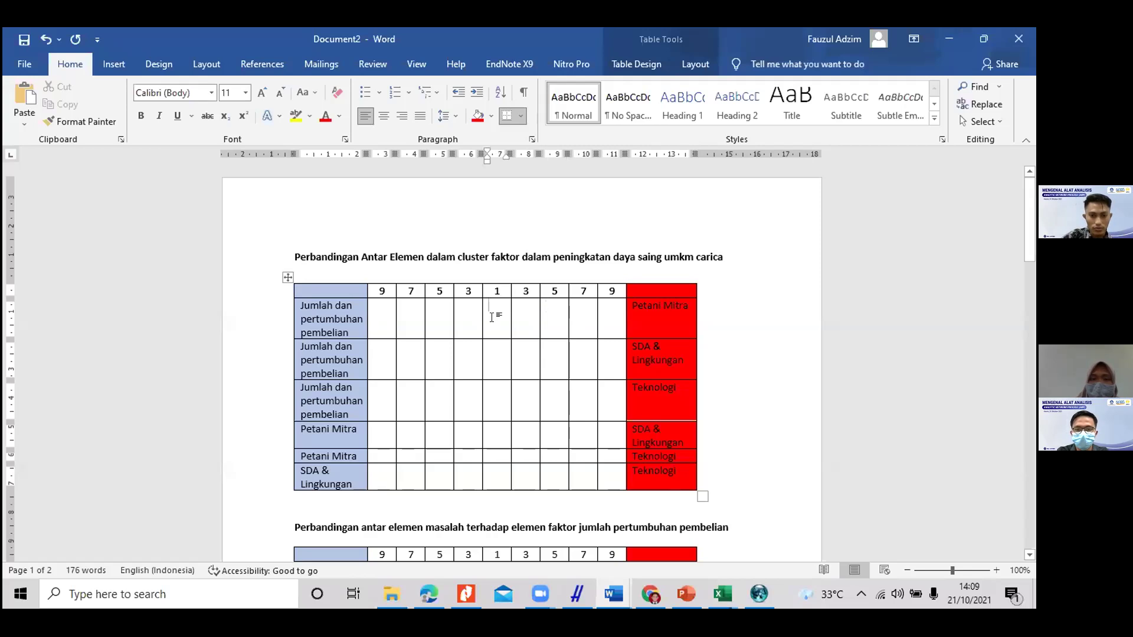
{"action": "left_click", "coordinate": [523, 318]}
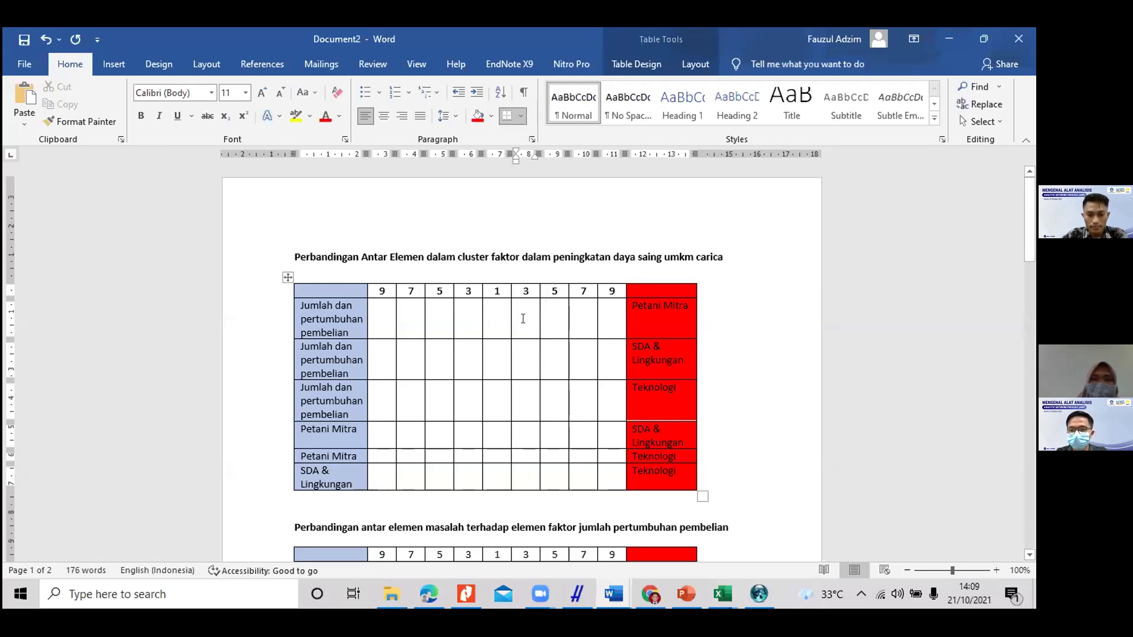
{"action": "type", "text": "3"}
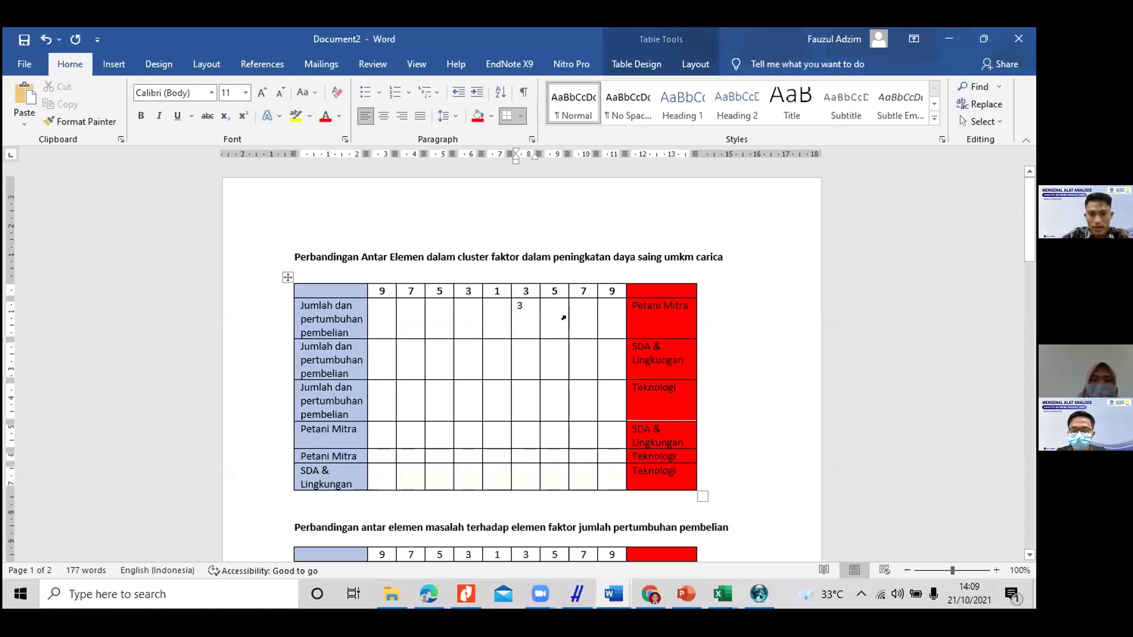
Step: Shade the 3, 5, 7 and 9 cells beside the red column light orange in all six faktor comparison rows
{"action": "left_click_drag", "start_coordinate": [525, 310], "coordinate": [608, 477]}
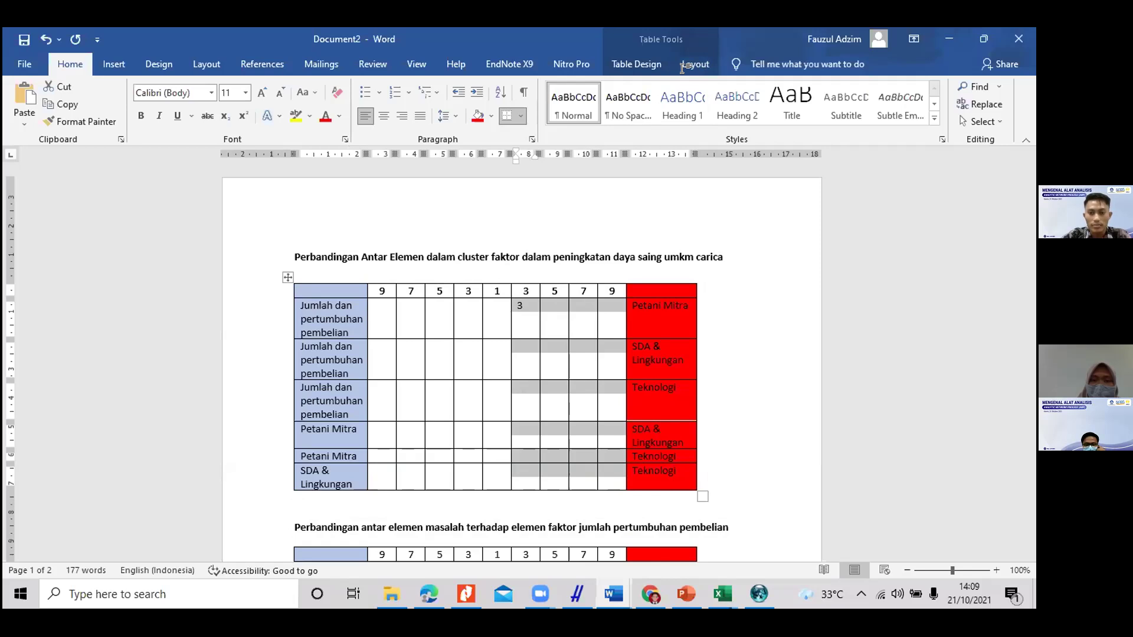
{"action": "left_click", "coordinate": [636, 64]}
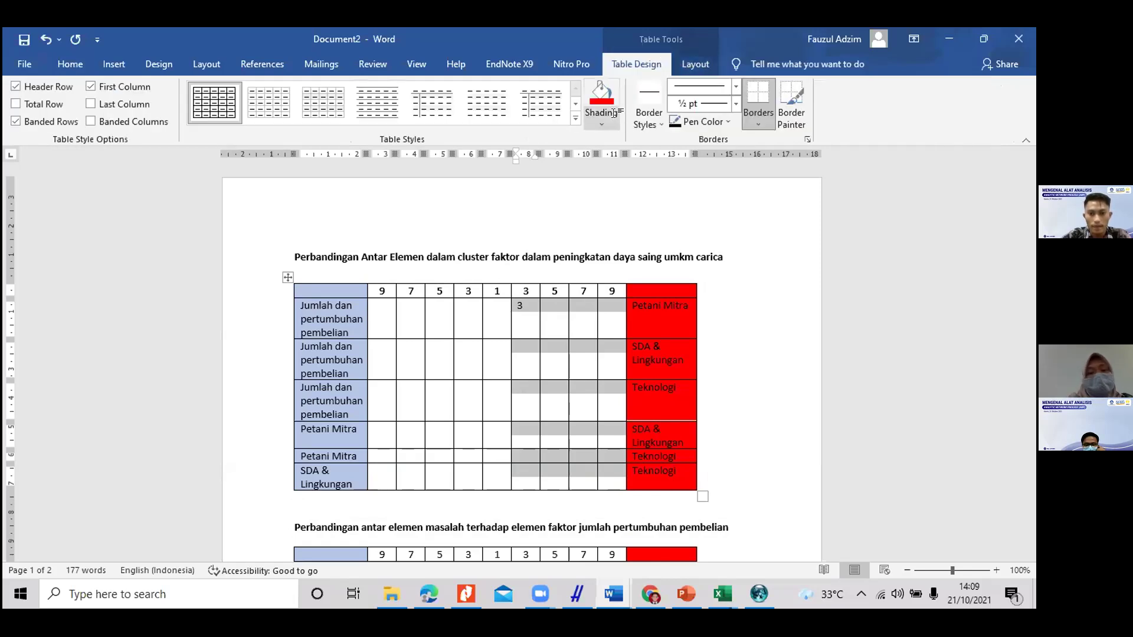
{"action": "key", "text": "alt+j"}
{"action": "key", "text": "t"}
{"action": "key", "text": "h"}
{"action": "key", "text": "Down"}
{"action": "key", "text": "Down"}
{"action": "key", "text": "Down"}
{"action": "key", "text": "Return"}
Step: Mark the orange cells with "x" under 3 in the first comparison row and under 5 in the second
{"action": "left_click", "coordinate": [535, 363]}
{"action": "left_click", "coordinate": [549, 348]}
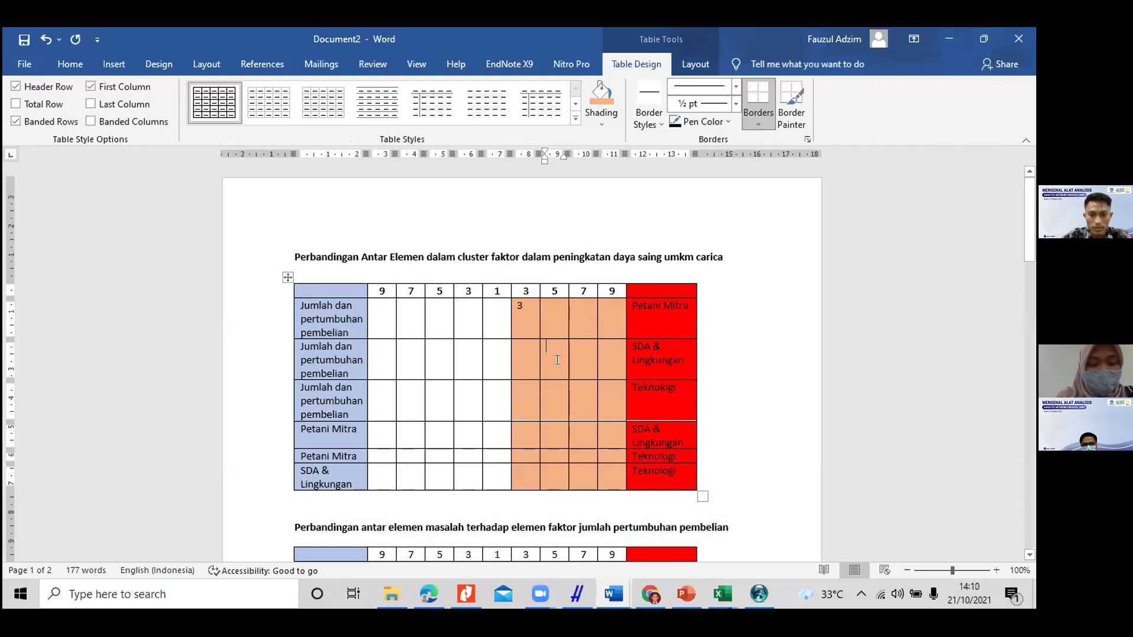
{"action": "key", "text": "Up"}
{"action": "key", "text": "shift+Tab"}
{"action": "type", "text": "xx"}
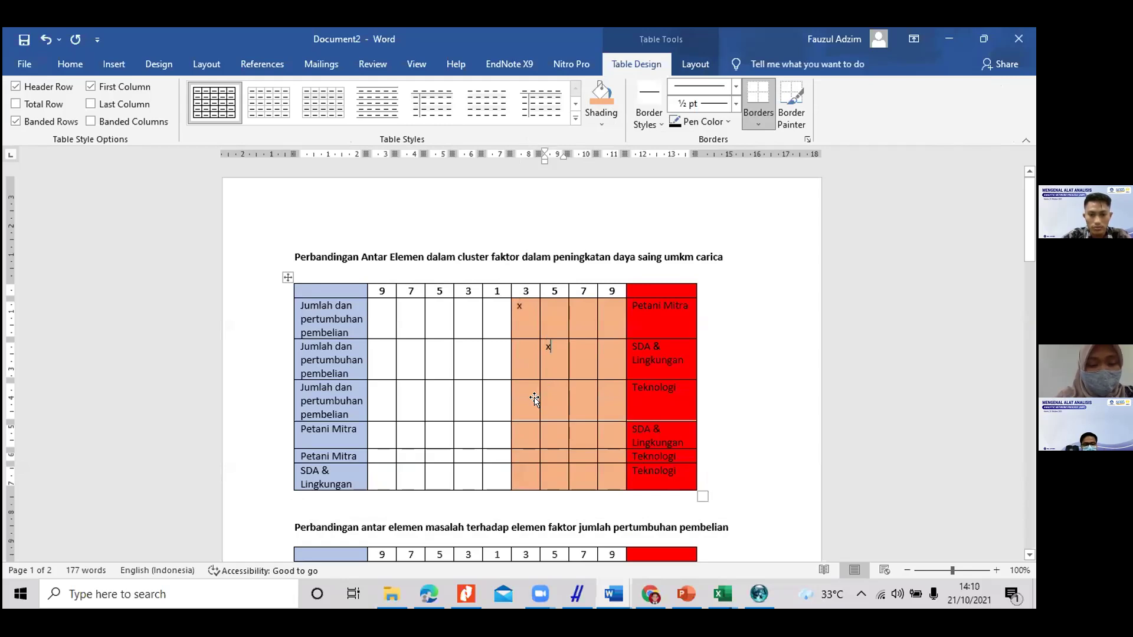
Step: Mark "x" under 1 in the faktor table's third comparison row and under 3 on the Petani Mitra side in the fourth
{"action": "key", "text": "Down"}
{"action": "key", "text": "shift+Tab"}
{"action": "key", "text": "shift+Tab"}
{"action": "type", "text": "x"}
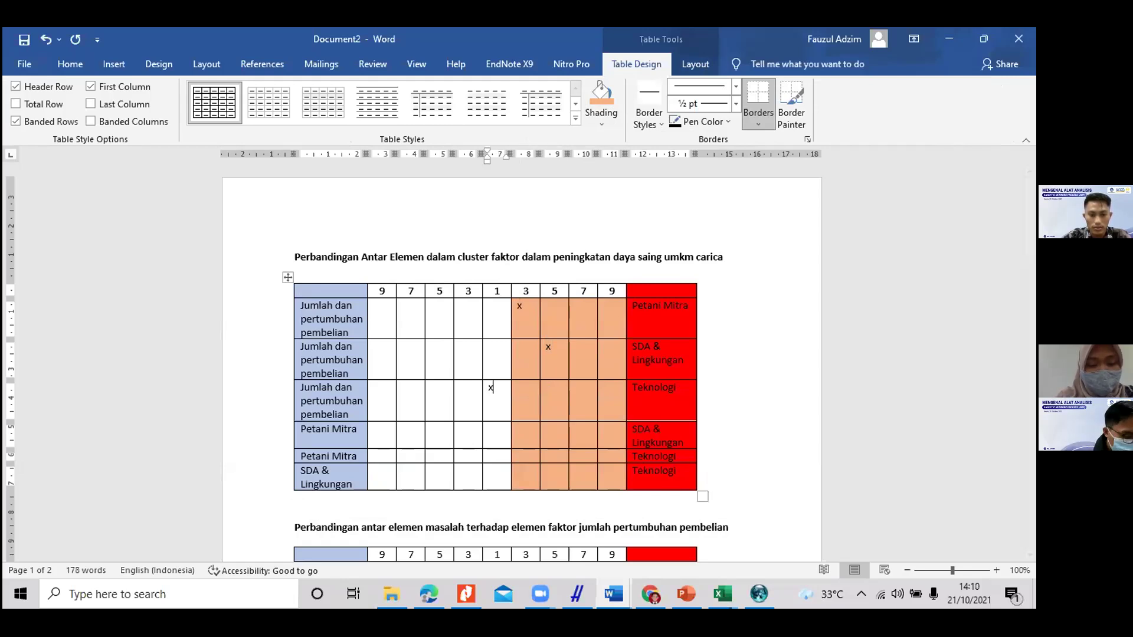
{"action": "key", "text": "Down"}
{"action": "key", "text": "shift+Tab"}
{"action": "type", "text": "x"}
Step: Mark "x" on the blue side under 5 in the fifth faktor comparison row and under 3 in the sixth
{"action": "key", "text": "Down"}
{"action": "key", "text": "shift+Tab"}
{"action": "type", "text": "x"}
{"action": "key", "text": "Down"}
{"action": "key", "text": "Tab"}
{"action": "type", "text": "x"}
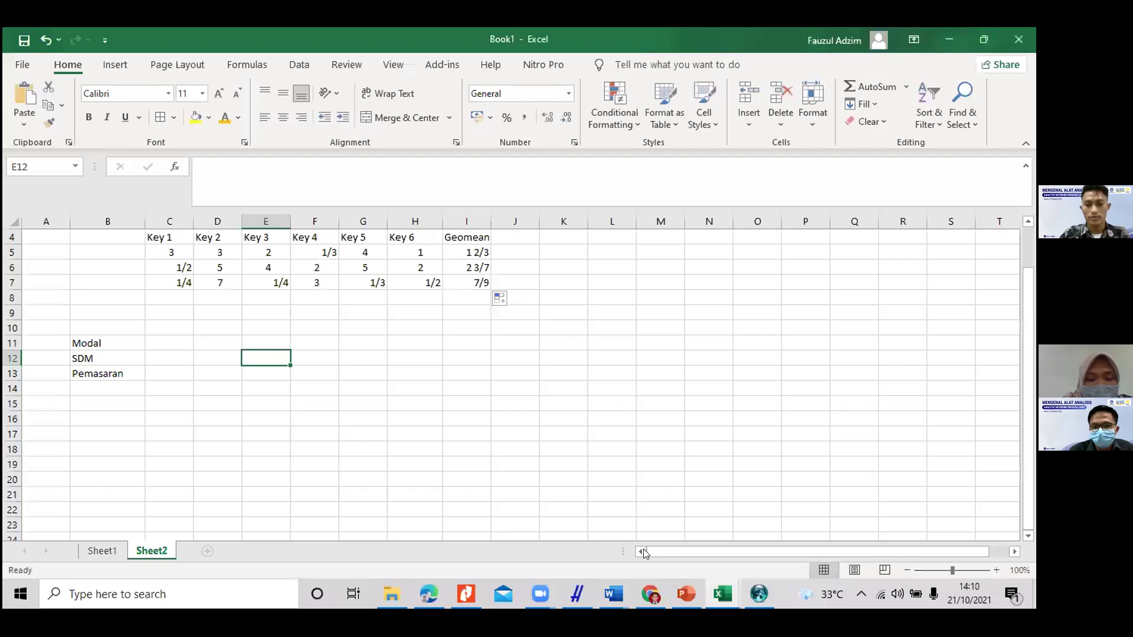
Step: In Excel's Book1, delete the Modal, SDM and Pemasaran labels below the key table on Sheet2
{"action": "scroll", "coordinate": [303, 252], "scroll_direction": "up", "scroll_amount": 1}
{"action": "left_click", "coordinate": [315, 373]}
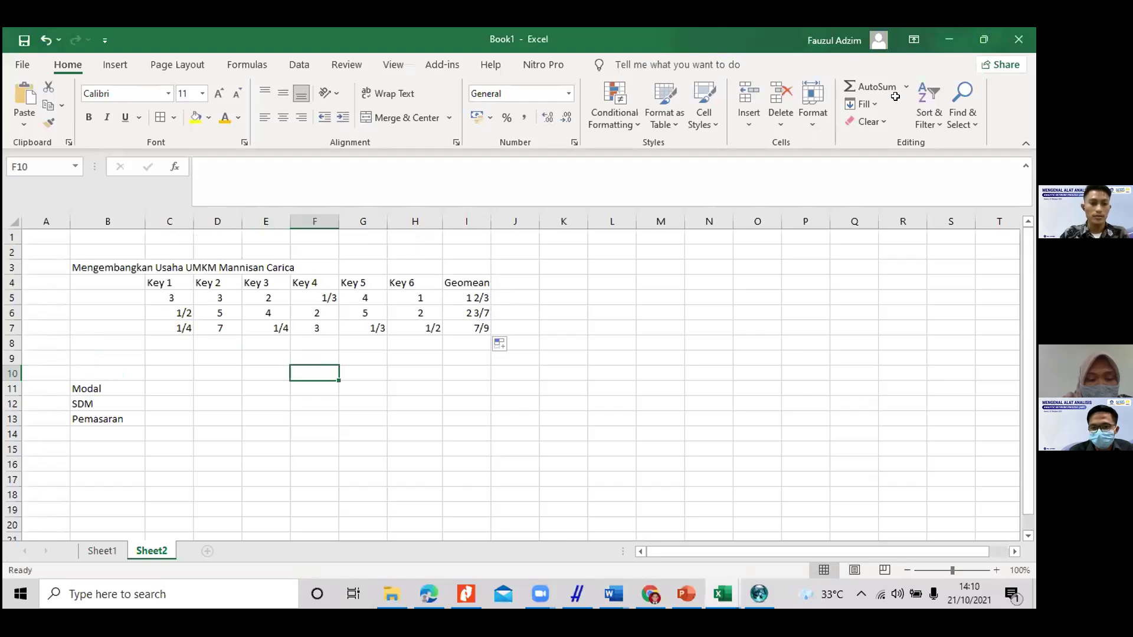
{"action": "left_click_drag", "start_coordinate": [106, 388], "coordinate": [112, 466]}
{"action": "key", "text": "Delete"}
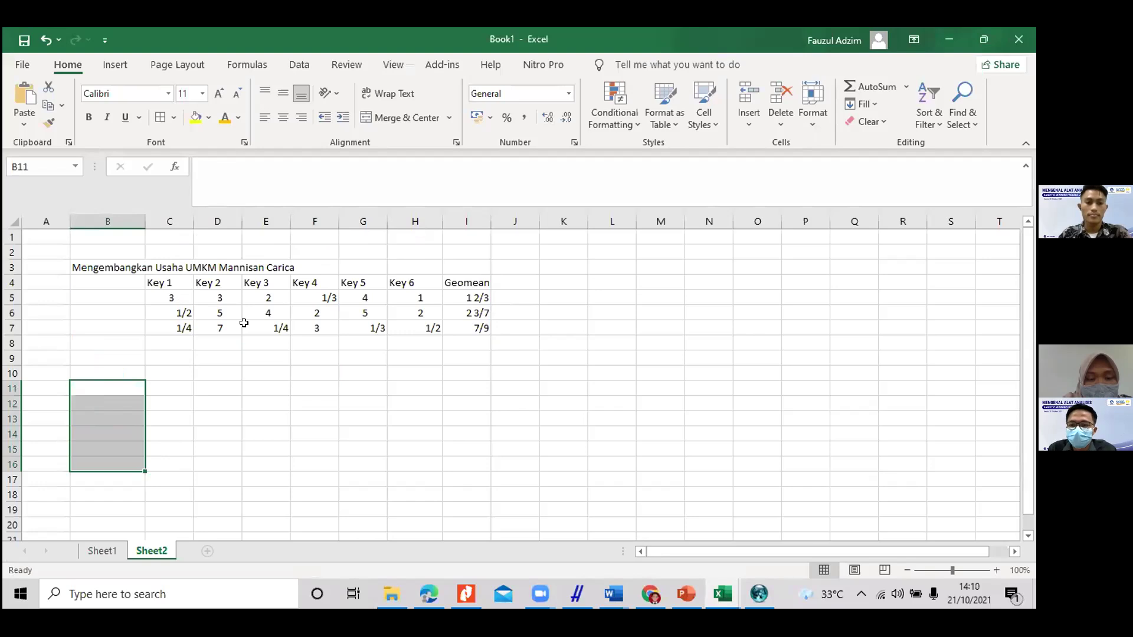
Step: Clear the Geomean formulas in I5:I7 and the old Key 1 to Key 6 values in C5:H7
{"action": "left_click_drag", "start_coordinate": [472, 298], "coordinate": [472, 322]}
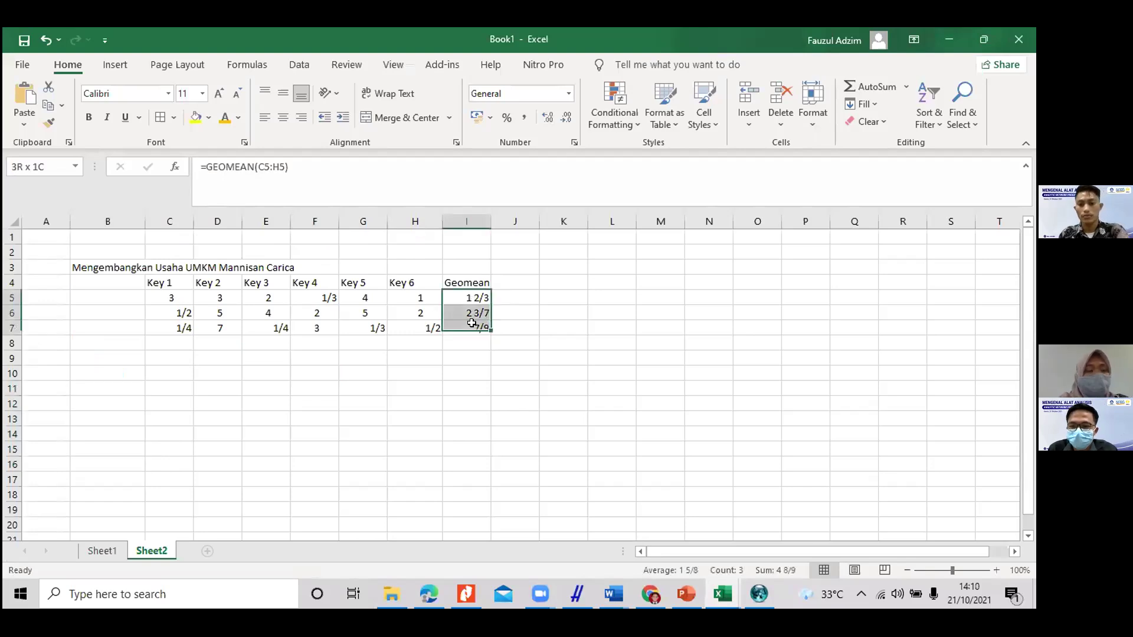
{"action": "key", "text": "Delete"}
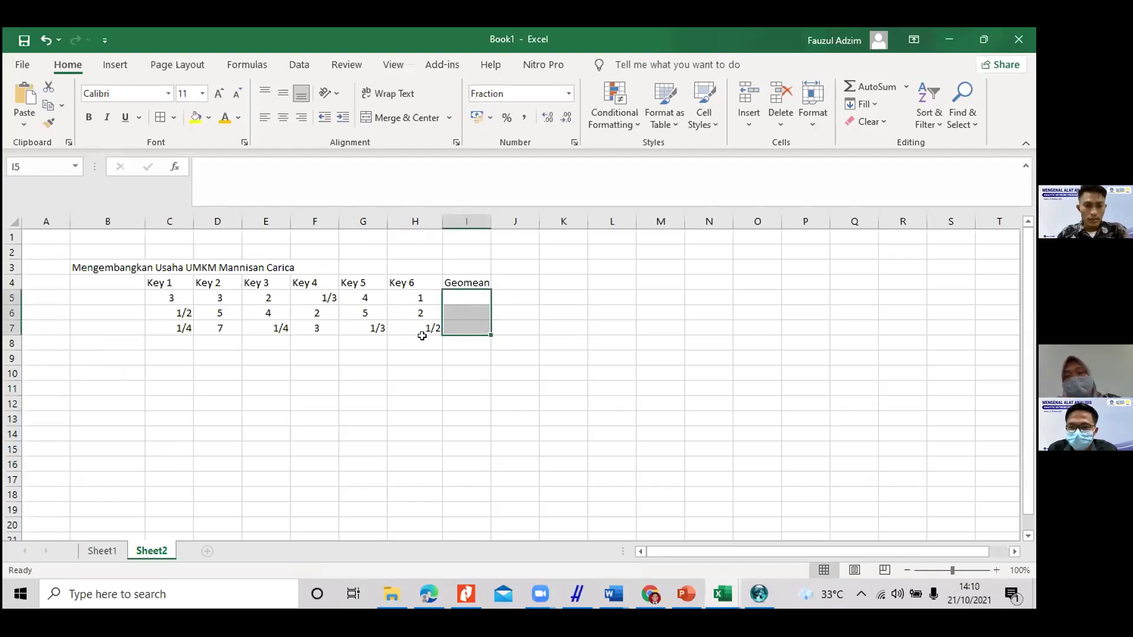
{"action": "left_click_drag", "start_coordinate": [171, 298], "coordinate": [218, 322]}
{"action": "left_click_drag", "start_coordinate": [422, 336], "coordinate": [422, 333]}
{"action": "key", "text": "Delete"}
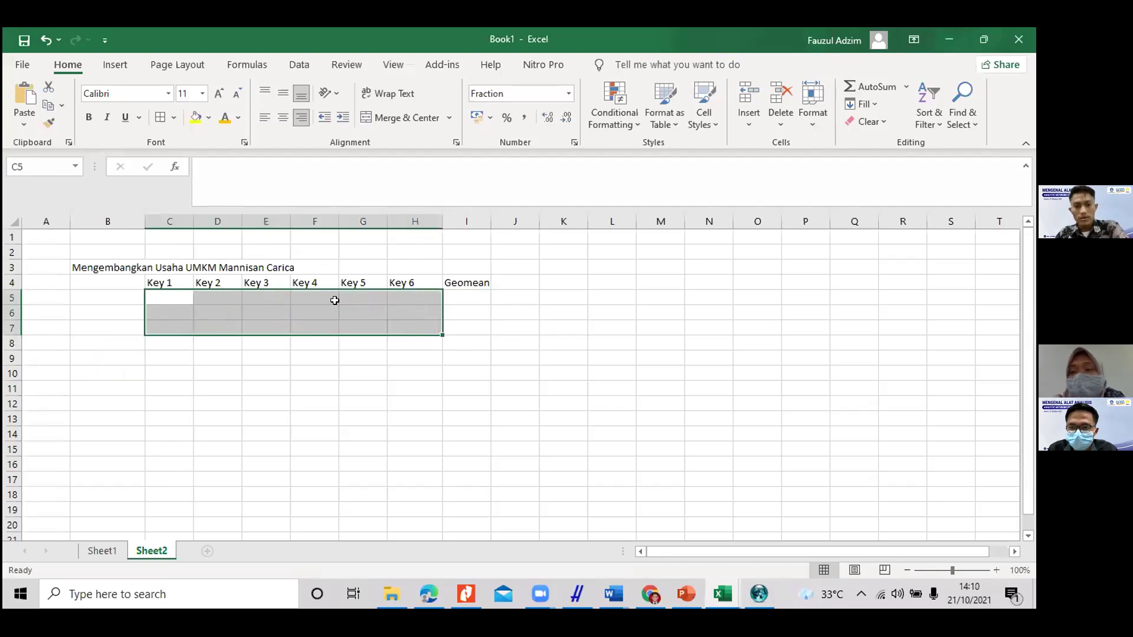
Step: Check the first faktor comparison in Word's Document2 and enter 1/3 in cell C5 of Book1 under Key 1
{"action": "left_click", "coordinate": [178, 299]}
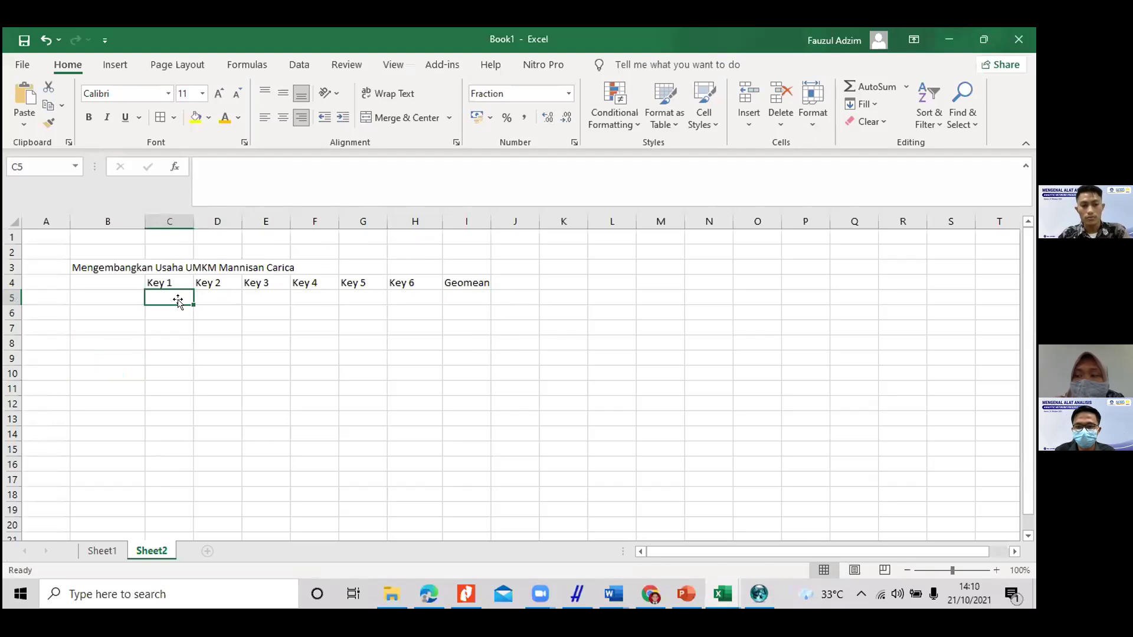
{"action": "left_click", "coordinate": [608, 600]}
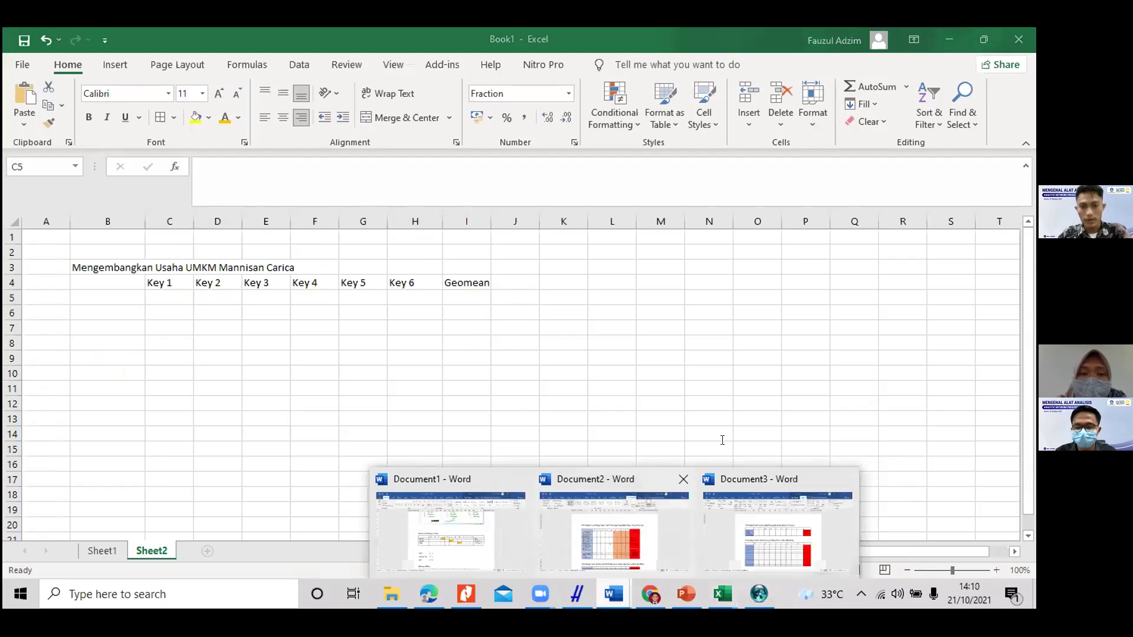
{"action": "left_click", "coordinate": [613, 531]}
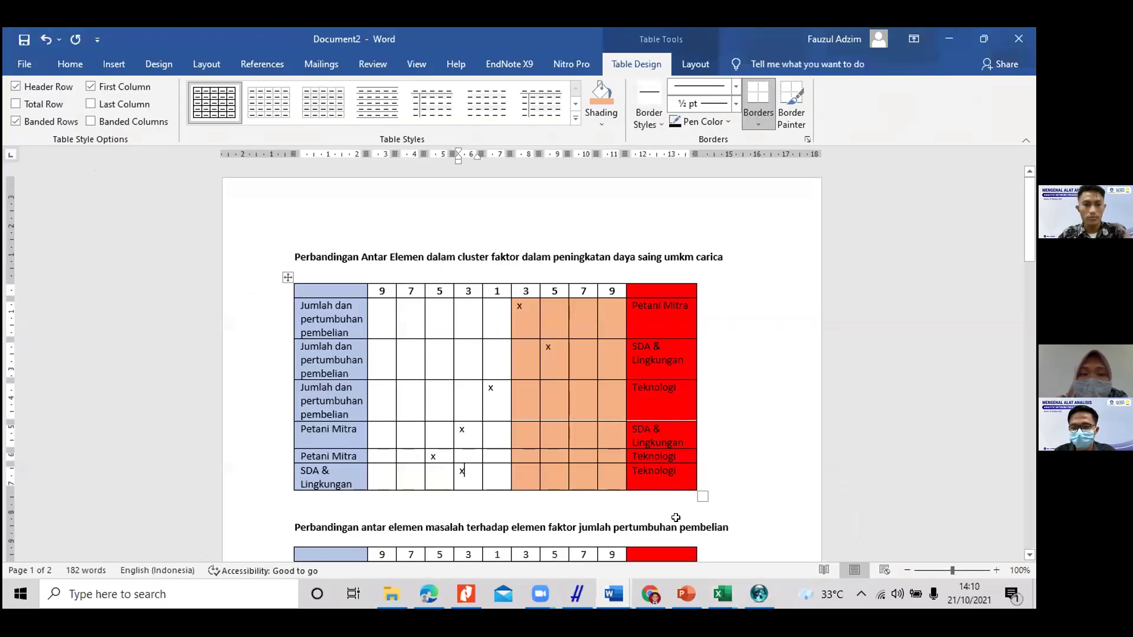
{"action": "key", "text": "alt+Tab"}
{"action": "type", "text": "1/3"}
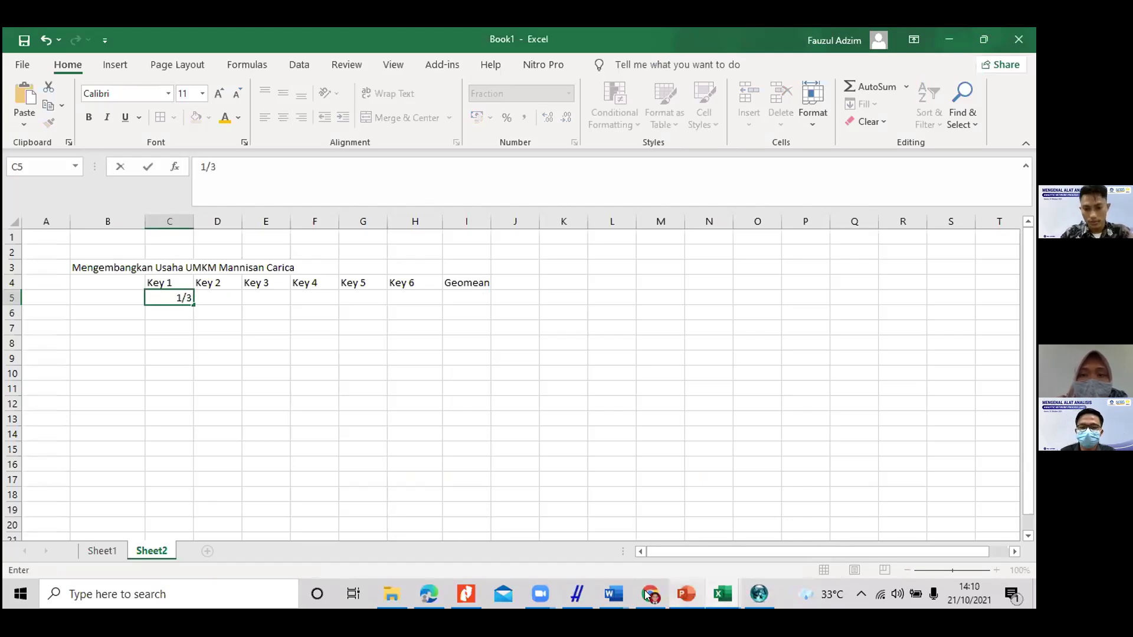
Step: Check the second faktor comparison in Word and enter 1/5 in cell C6 of Book1
{"action": "mouse_move", "coordinate": [611, 588]}
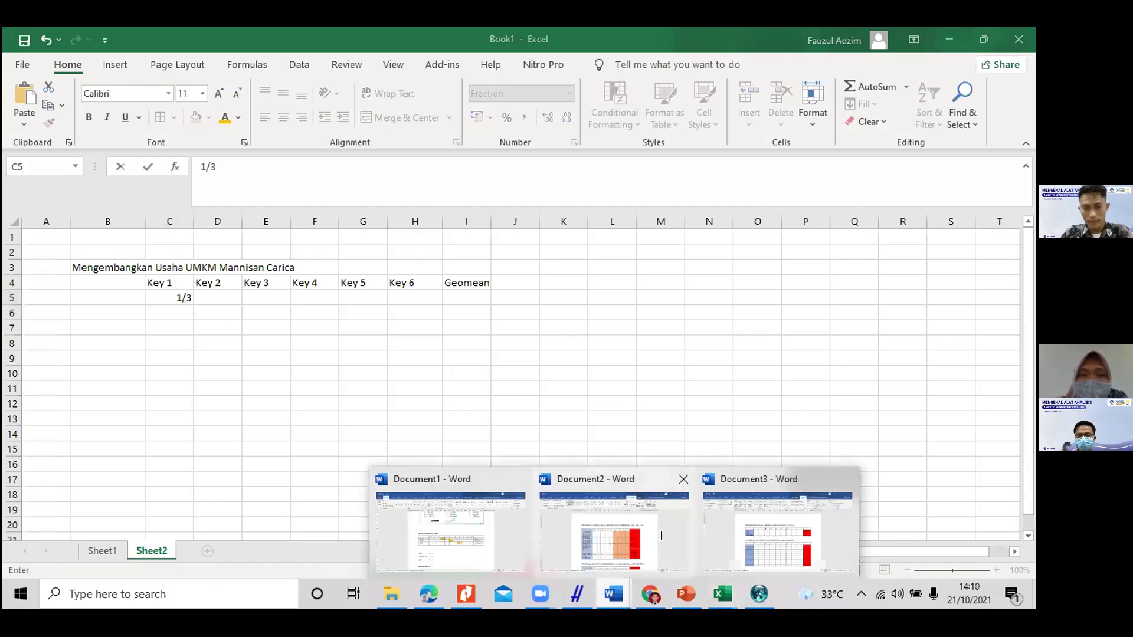
{"action": "left_click", "coordinate": [661, 535]}
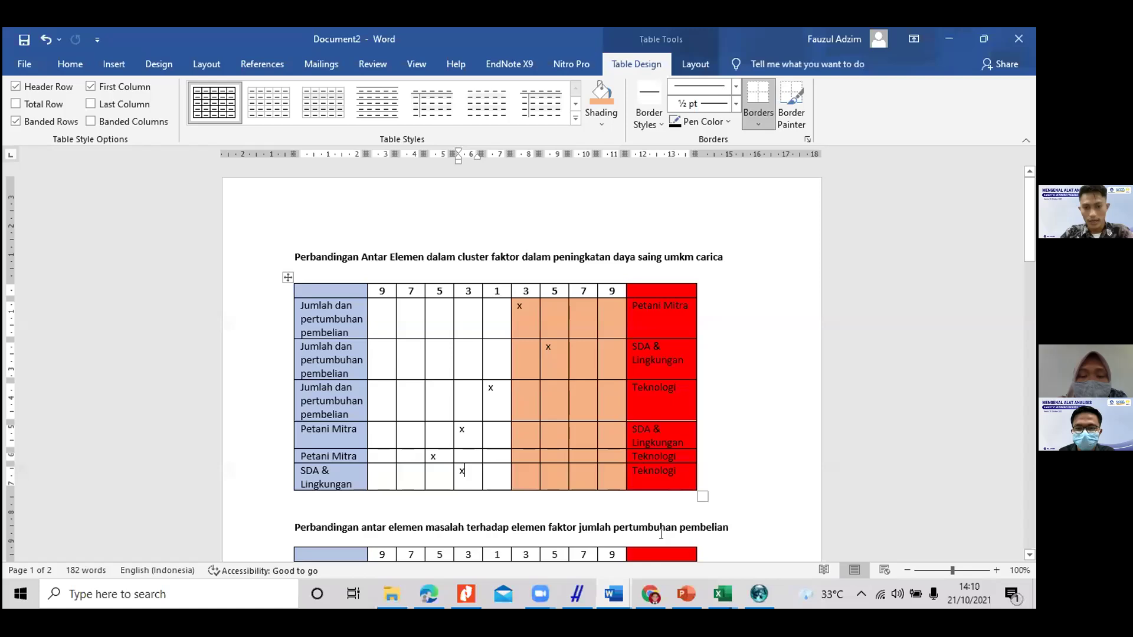
{"action": "left_click", "coordinate": [730, 605]}
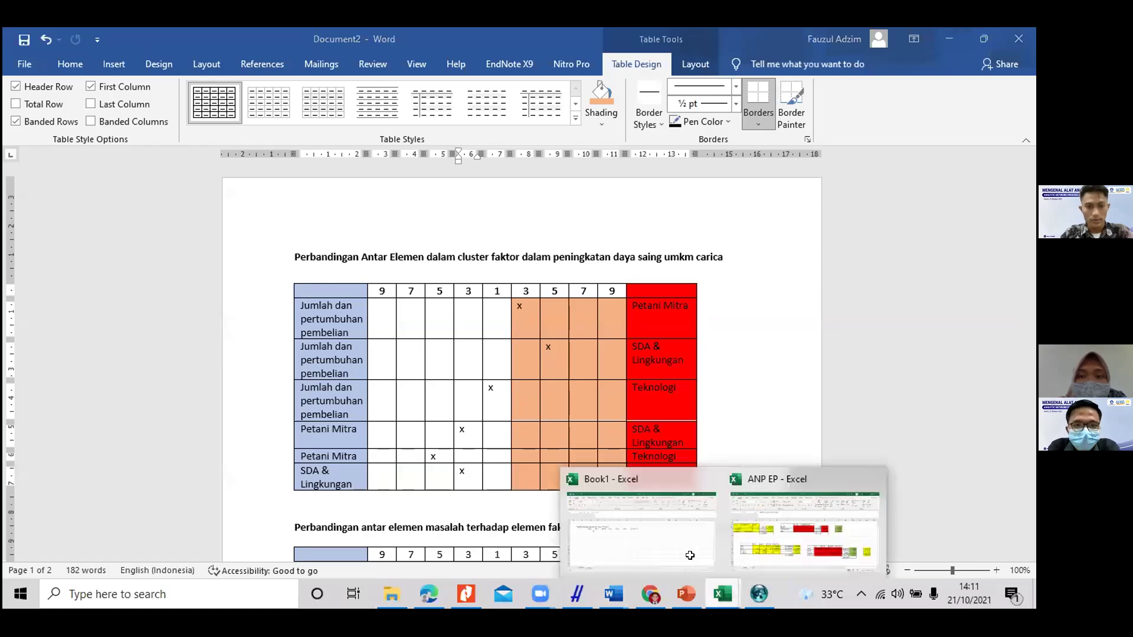
{"action": "key", "text": "alt+Tab"}
{"action": "type", "text": "1/5"}
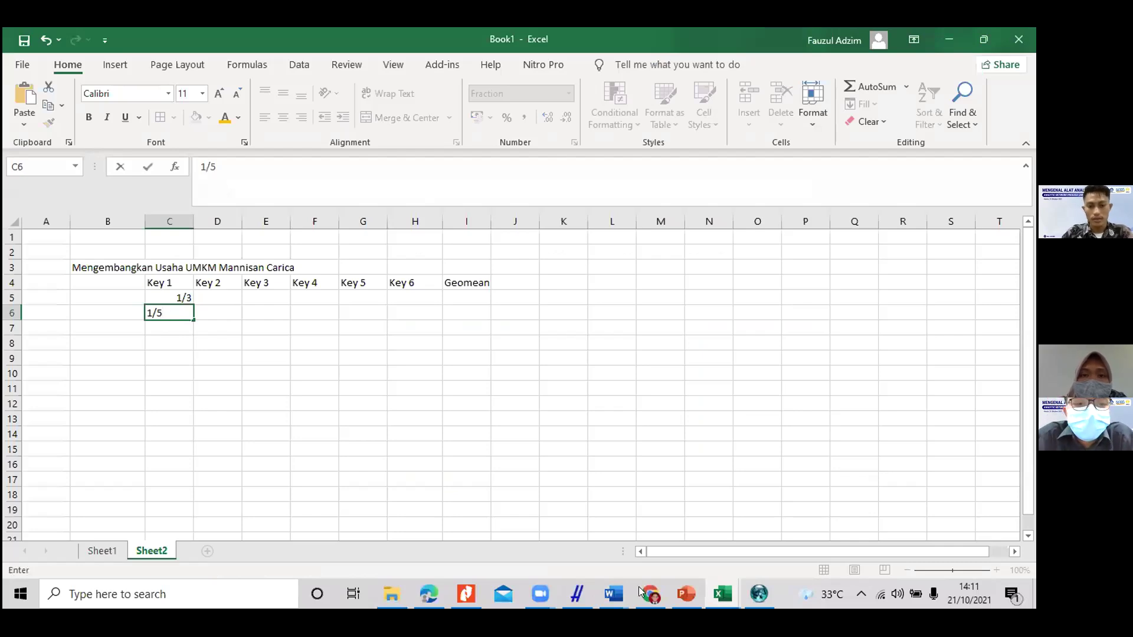
Step: Check the third faktor comparison in Word and enter 1 in cell C7 of Book1
{"action": "left_click", "coordinate": [622, 599]}
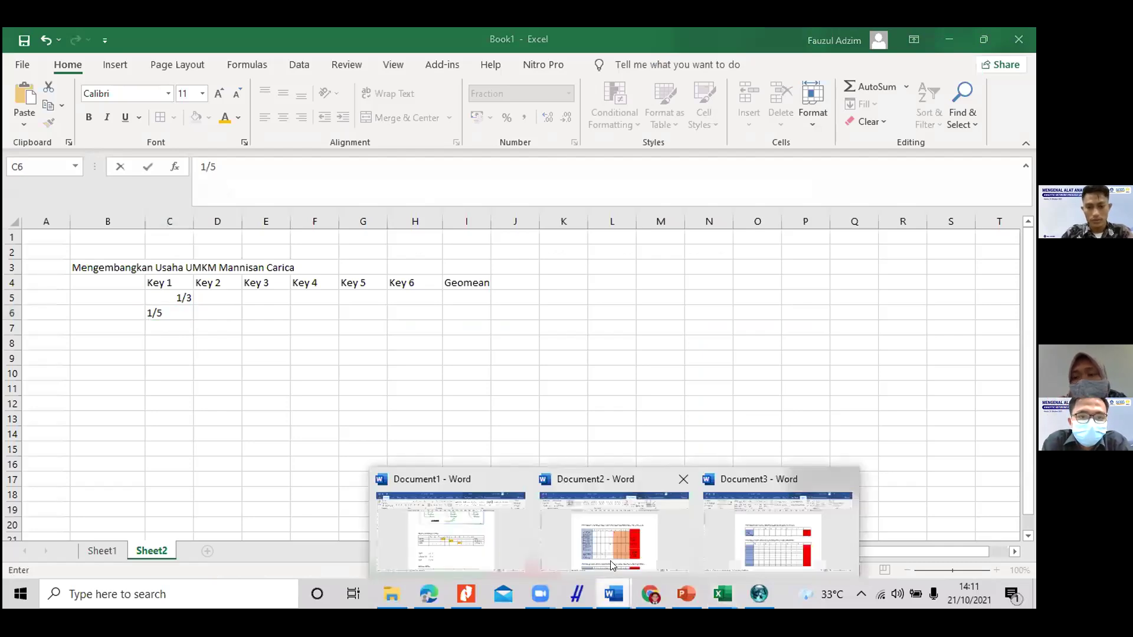
{"action": "left_click", "coordinate": [615, 519]}
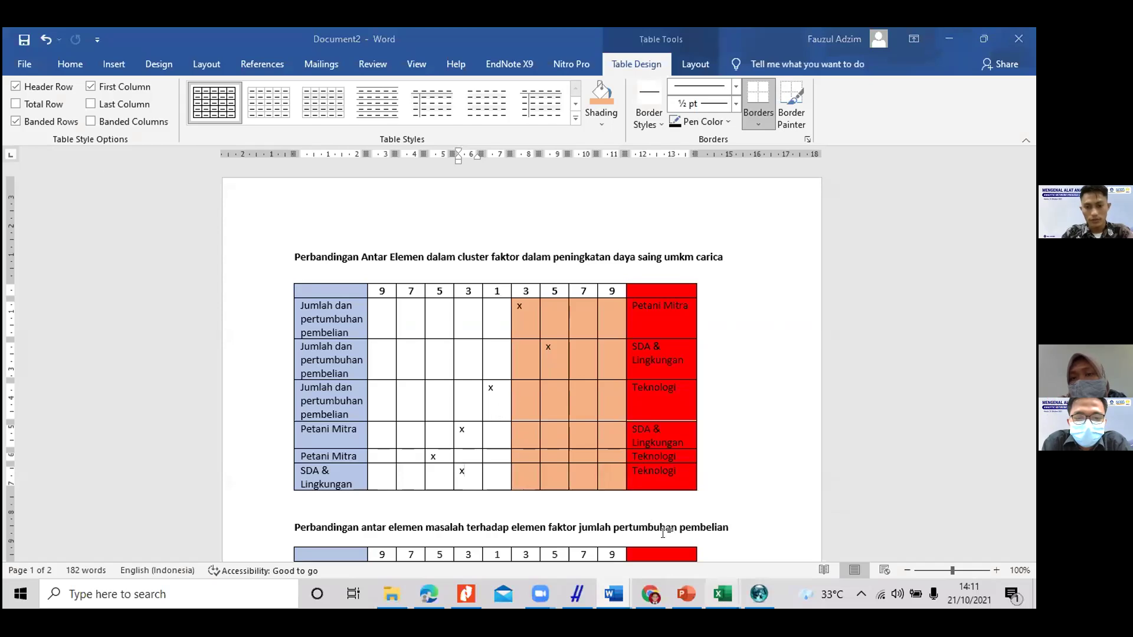
{"action": "left_click", "coordinate": [722, 594]}
{"action": "left_click", "coordinate": [640, 520]}
{"action": "type", "text": "1"}
Step: Review the last three faktor comparisons in Word and enter 3, 5 and 3 in cells C8:C10 of Book1
{"action": "left_click", "coordinate": [614, 594]}
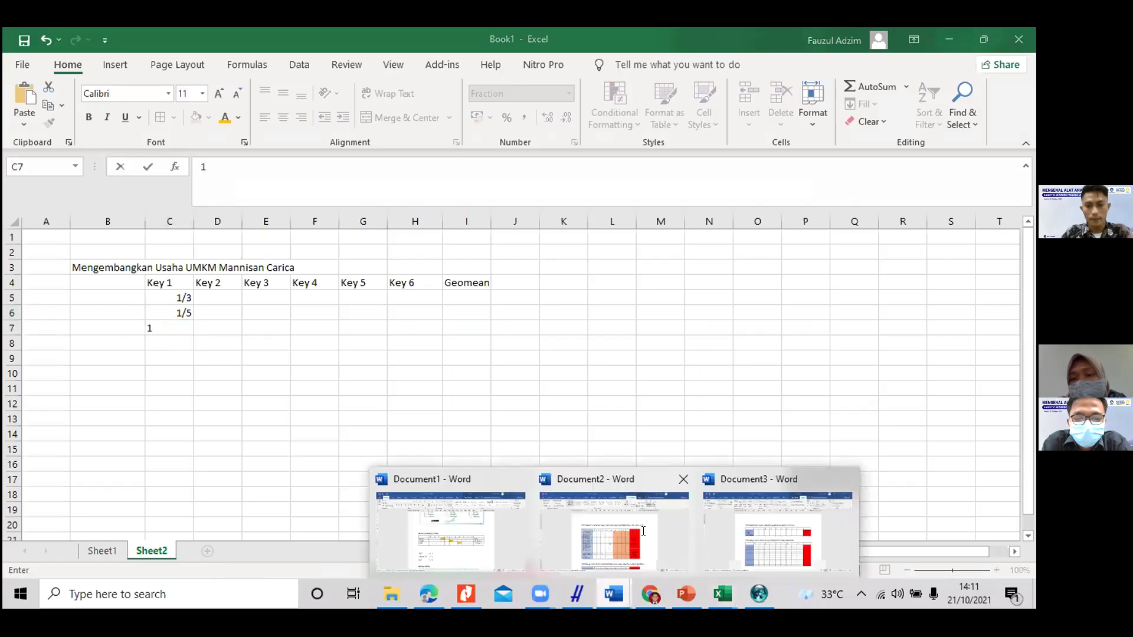
{"action": "left_click", "coordinate": [614, 528]}
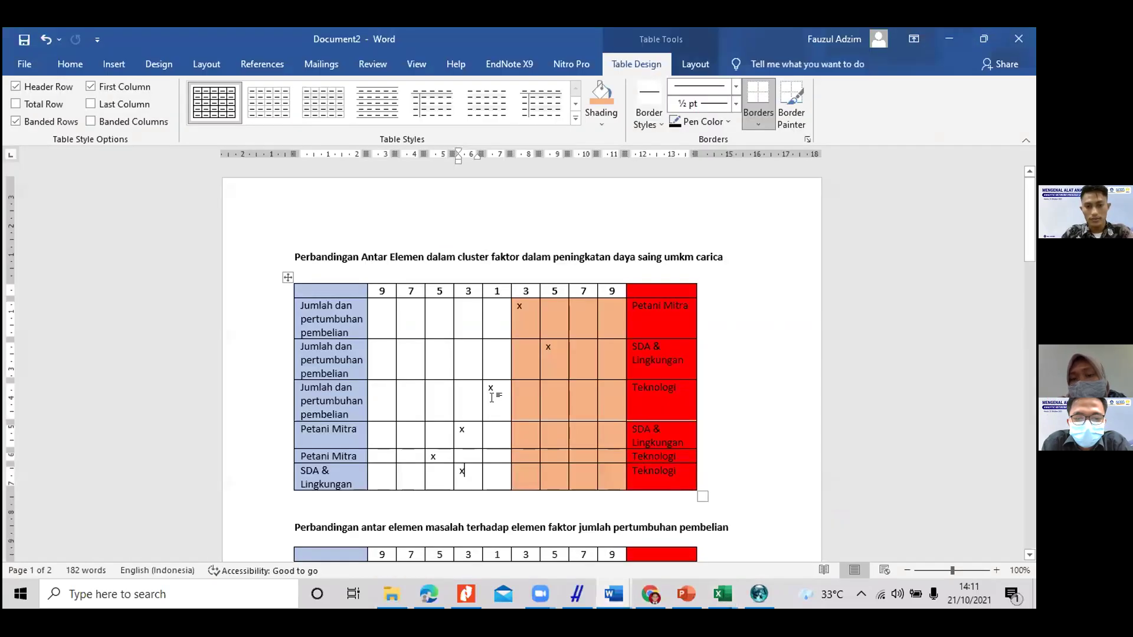
{"action": "left_click", "coordinate": [491, 397]}
{"action": "left_click", "coordinate": [461, 434]}
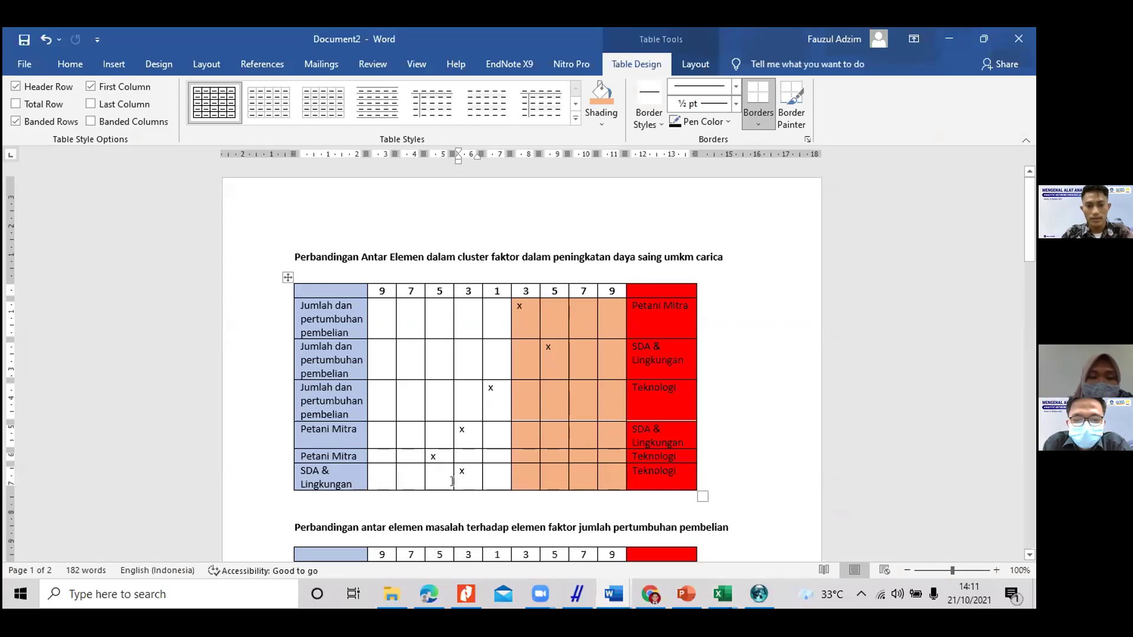
{"action": "mouse_move", "coordinate": [723, 595]}
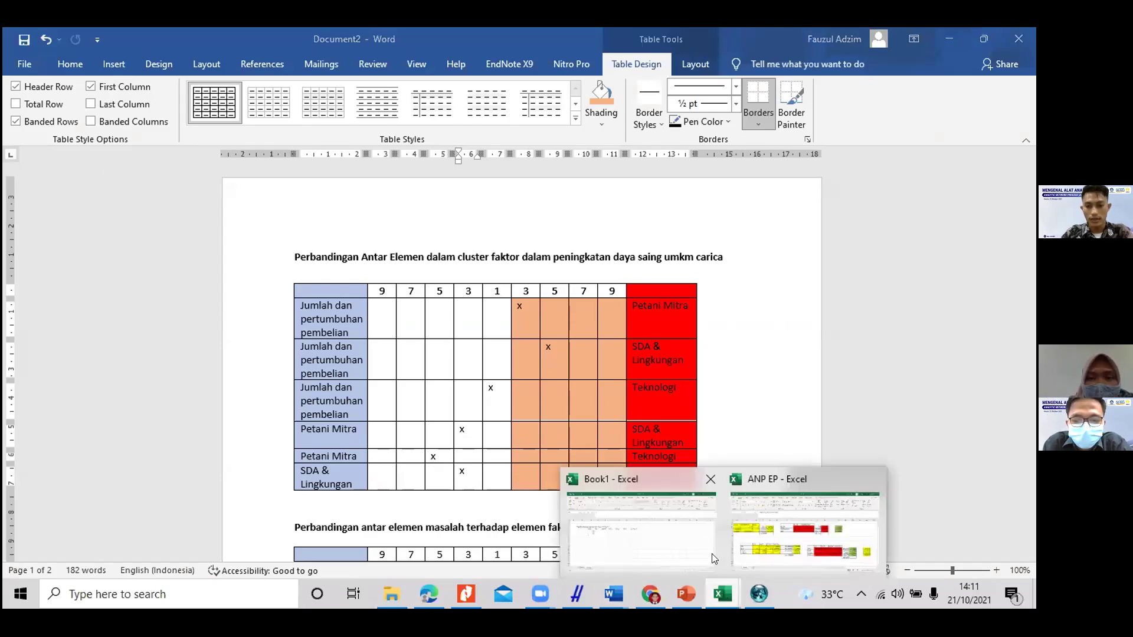
{"action": "left_click", "coordinate": [701, 544]}
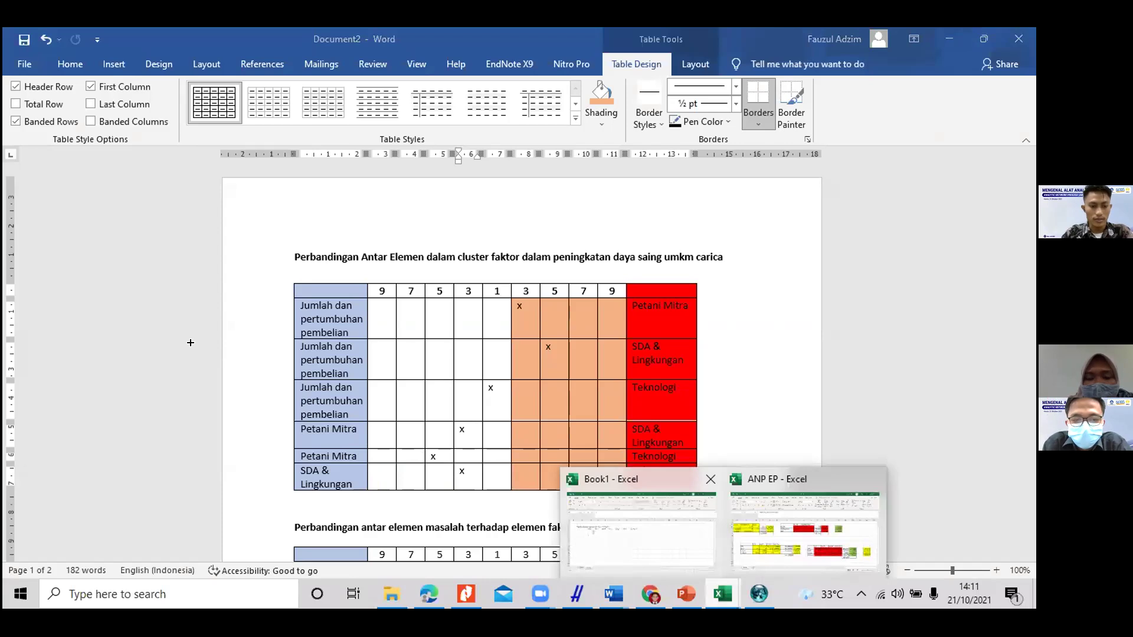
{"action": "type", "text": "1"}
{"action": "key", "text": "Return"}
{"action": "key", "text": "Return"}
{"action": "type", "text": "5"}
{"action": "key", "text": "Return"}
{"action": "type", "text": "3"}
{"action": "left_click", "coordinate": [203, 343]}
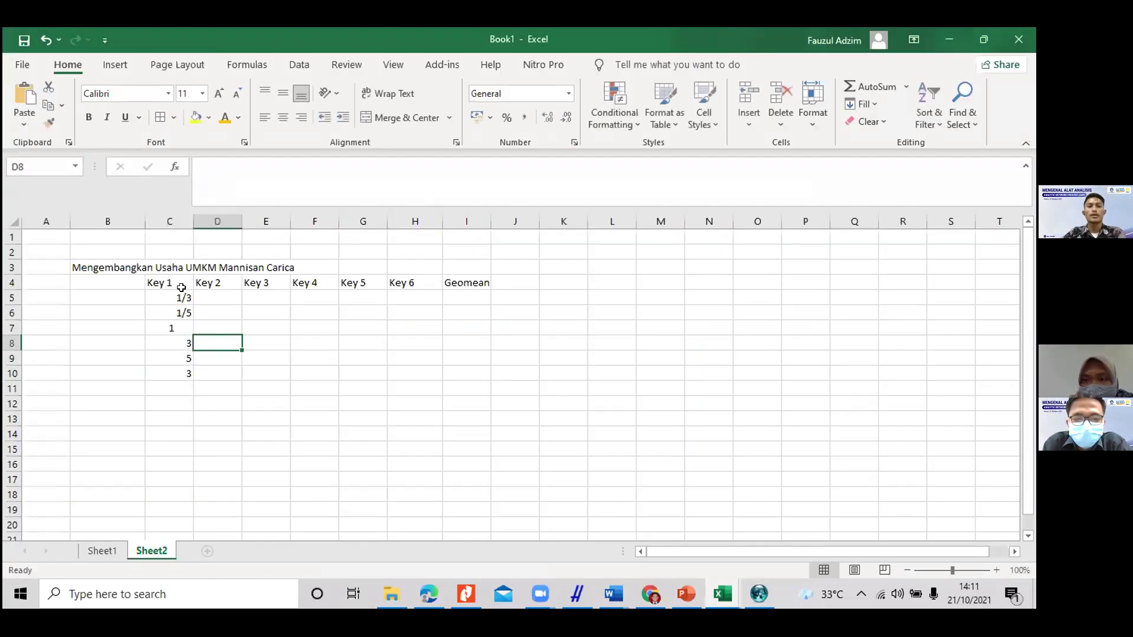
Step: Right-align the Key 1 values in C5:C10
{"action": "left_click_drag", "start_coordinate": [179, 297], "coordinate": [183, 374]}
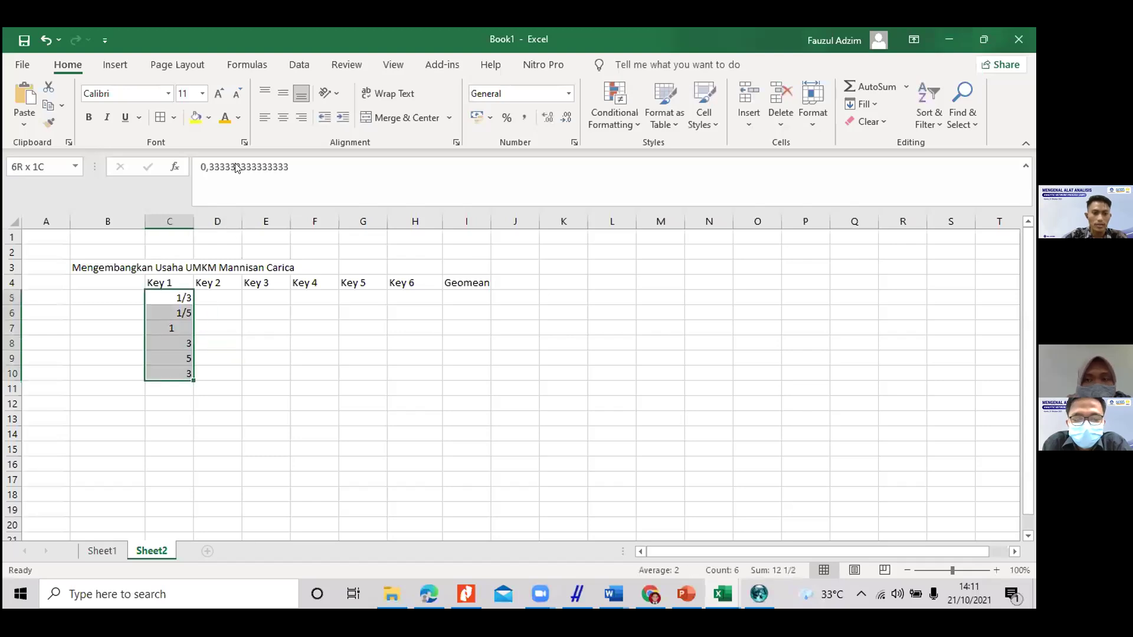
{"action": "left_click", "coordinate": [283, 119]}
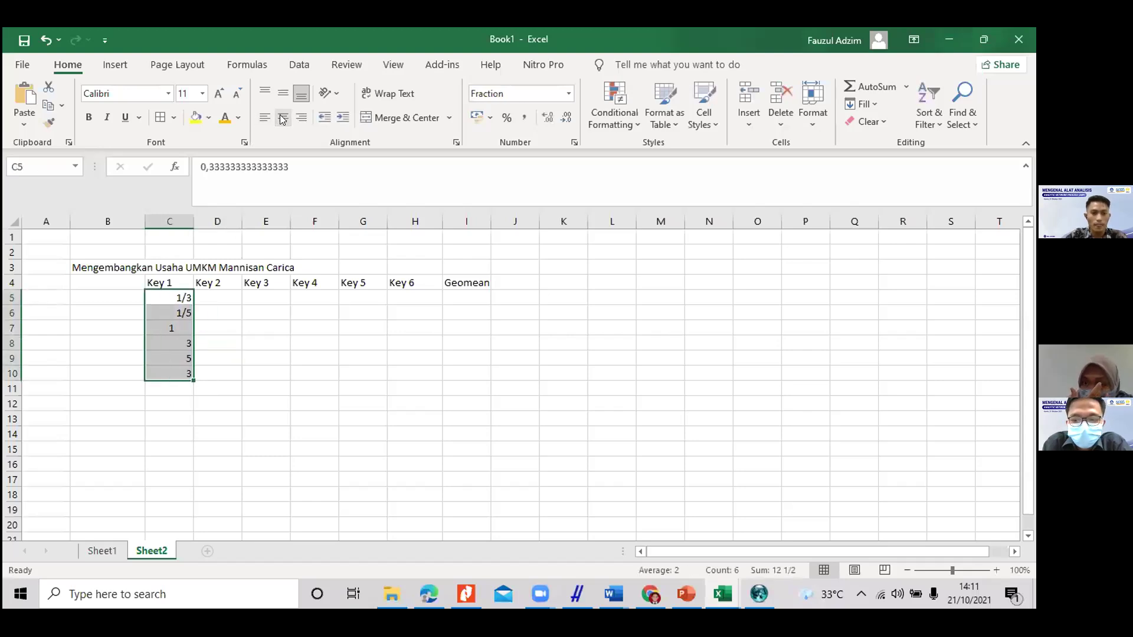
{"action": "left_click", "coordinate": [301, 118]}
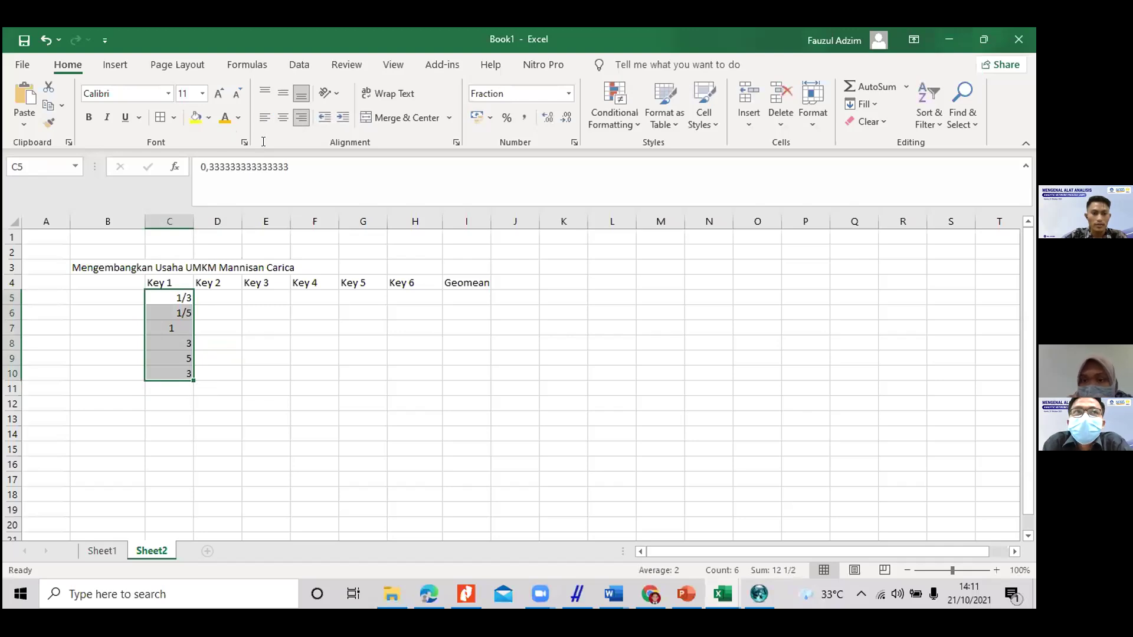
{"action": "left_click", "coordinate": [161, 325]}
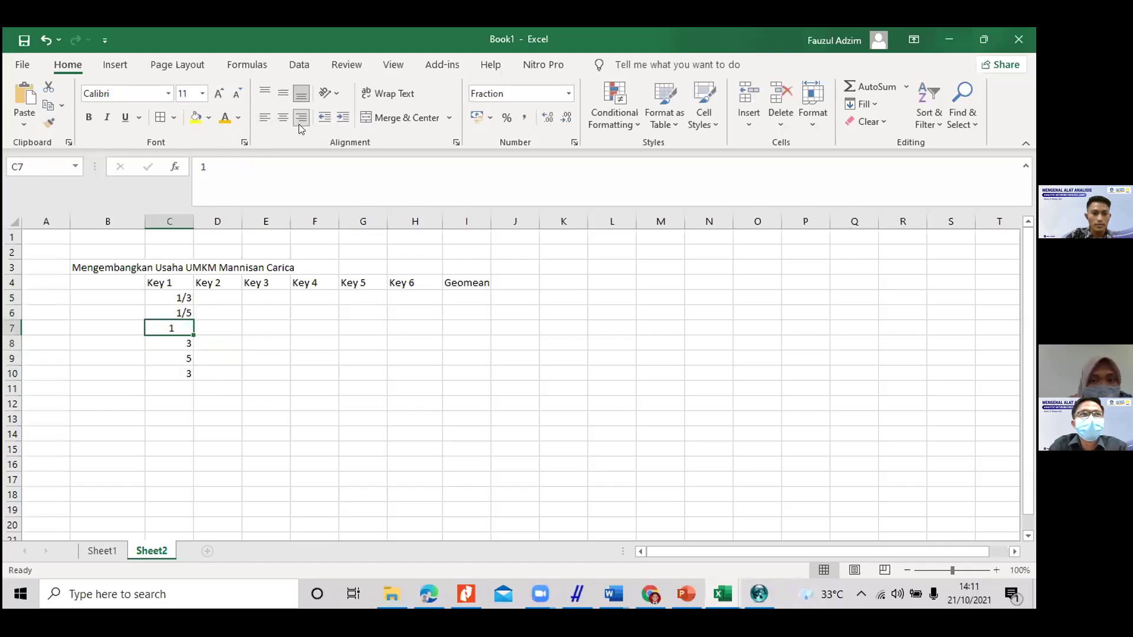
{"action": "left_click", "coordinate": [182, 397]}
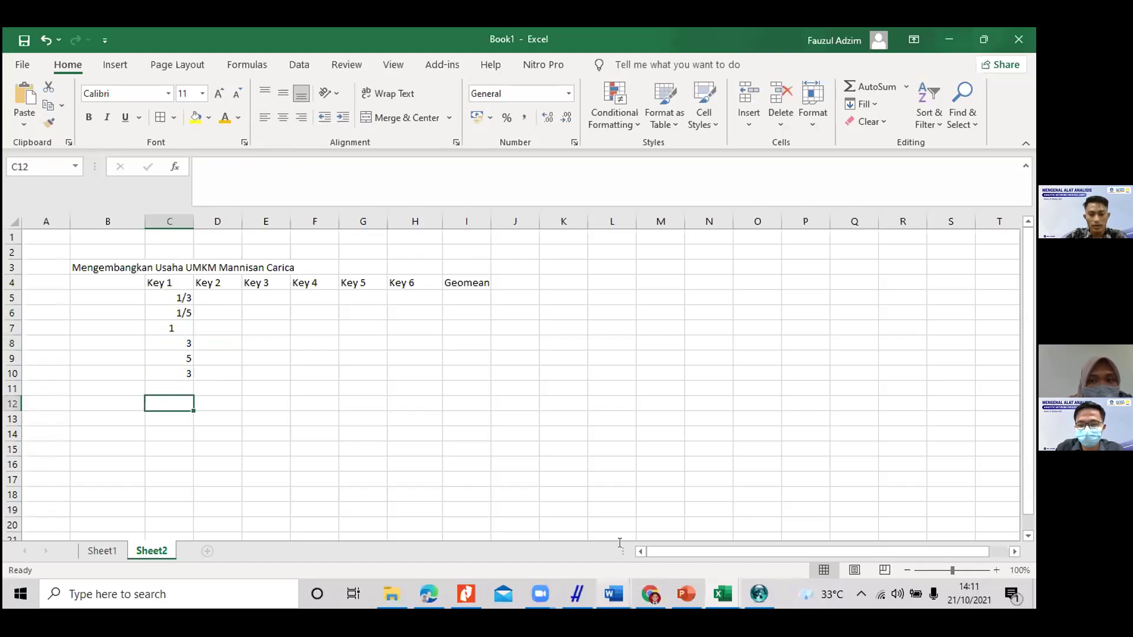
Step: In Word's Document2, mark "x" under 3 on the Harga lebih tinggi side of the masalah comparison table
{"action": "left_click", "coordinate": [614, 594]}
{"action": "left_click", "coordinate": [619, 520]}
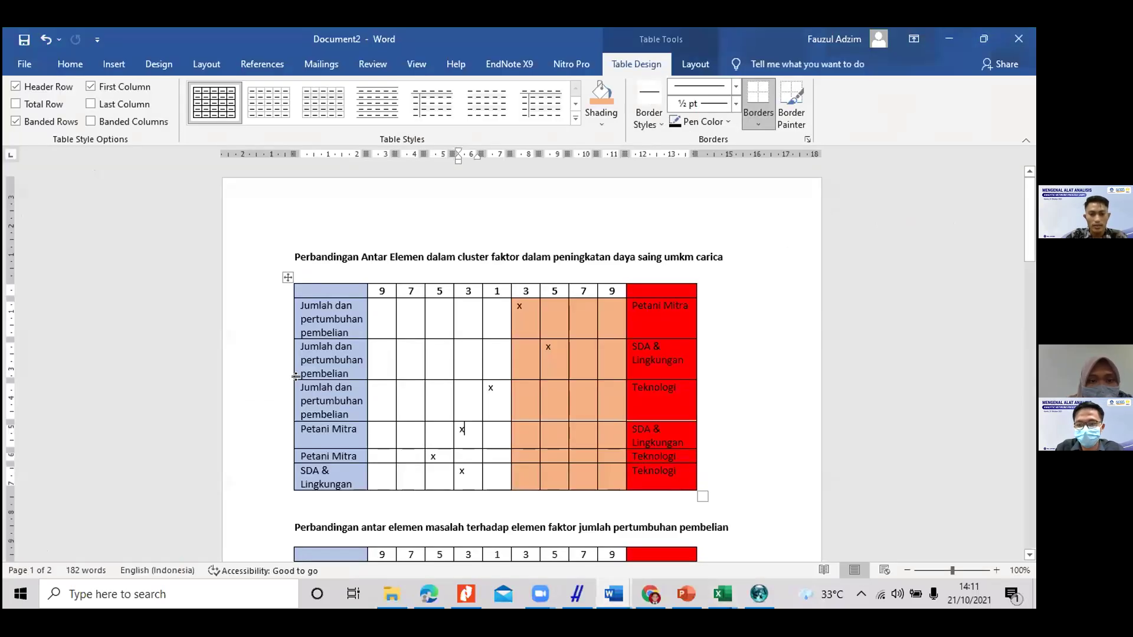
{"action": "scroll", "coordinate": [319, 372], "scroll_direction": "down", "scroll_amount": 5}
{"action": "left_click", "coordinate": [345, 367]}
{"action": "left_click", "coordinate": [501, 380], "text": "shift"}
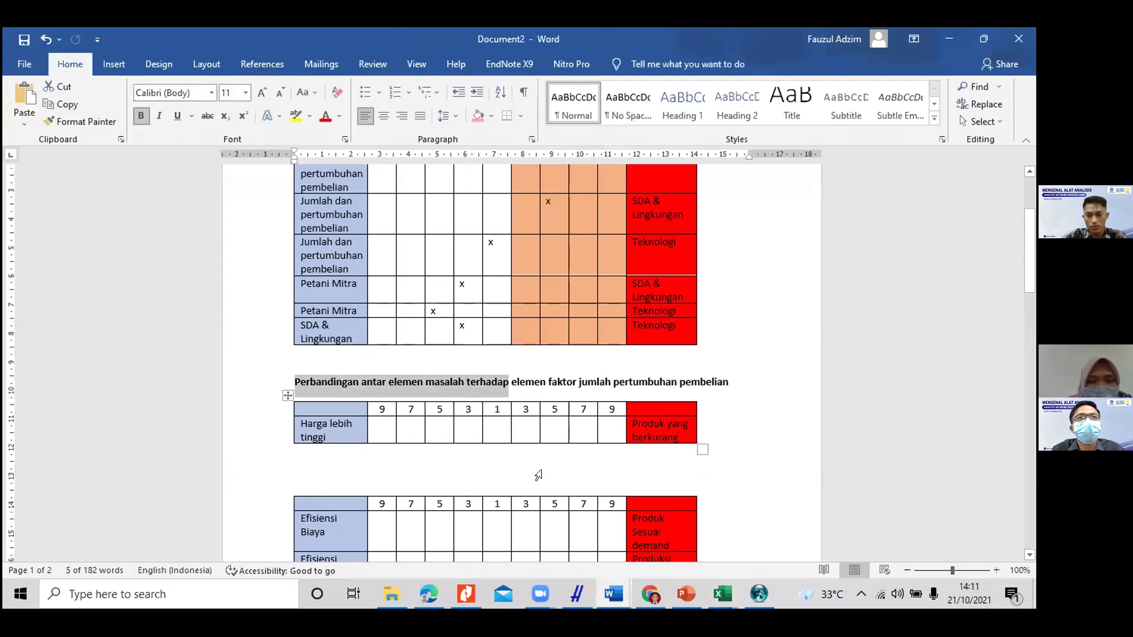
{"action": "left_click", "coordinate": [472, 432]}
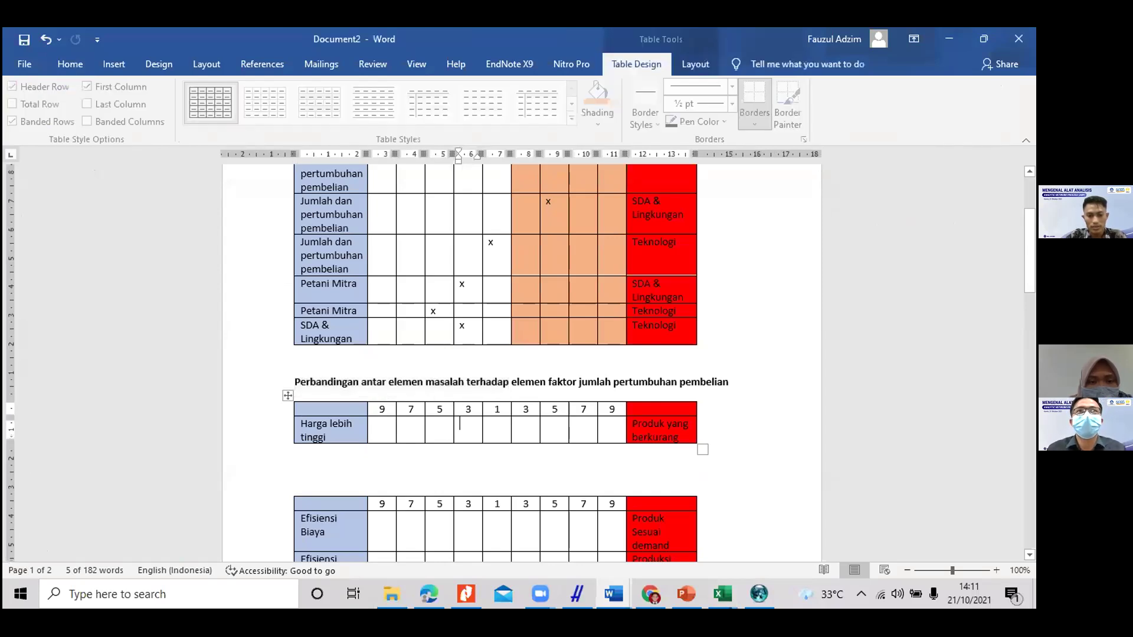
{"action": "type", "text": "x"}
Step: Back in Excel's Book1, copy the Key 1 to Key 6 and Geomean headers from row 4 to row 12, starting at C12
{"action": "left_click", "coordinate": [699, 593]}
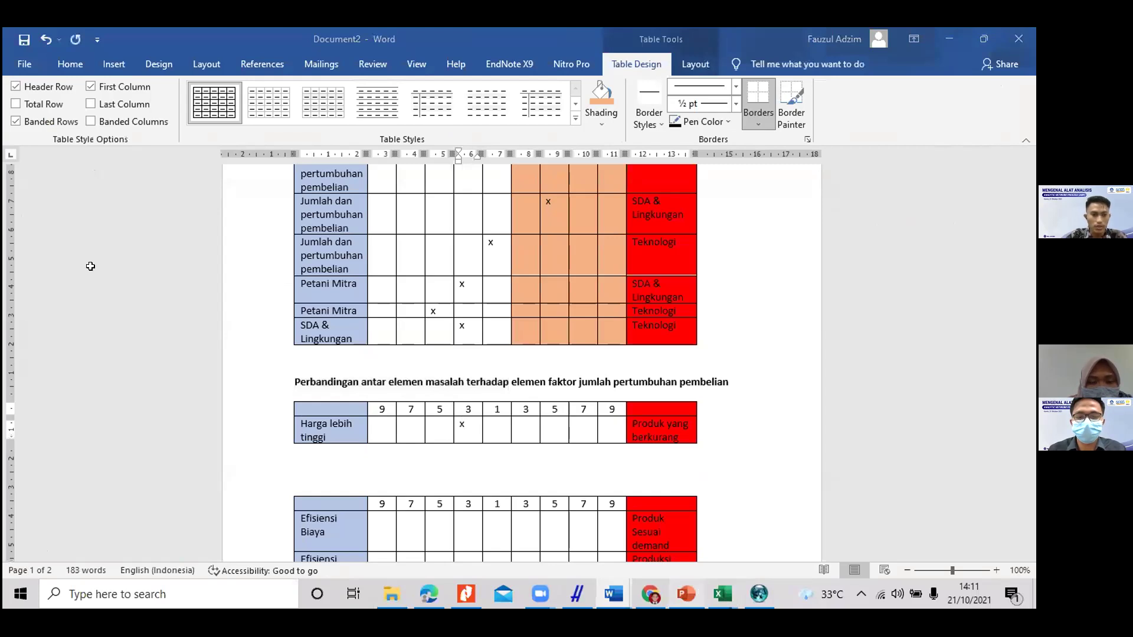
{"action": "key", "text": "alt+Tab"}
{"action": "left_click_drag", "start_coordinate": [177, 280], "coordinate": [468, 286]}
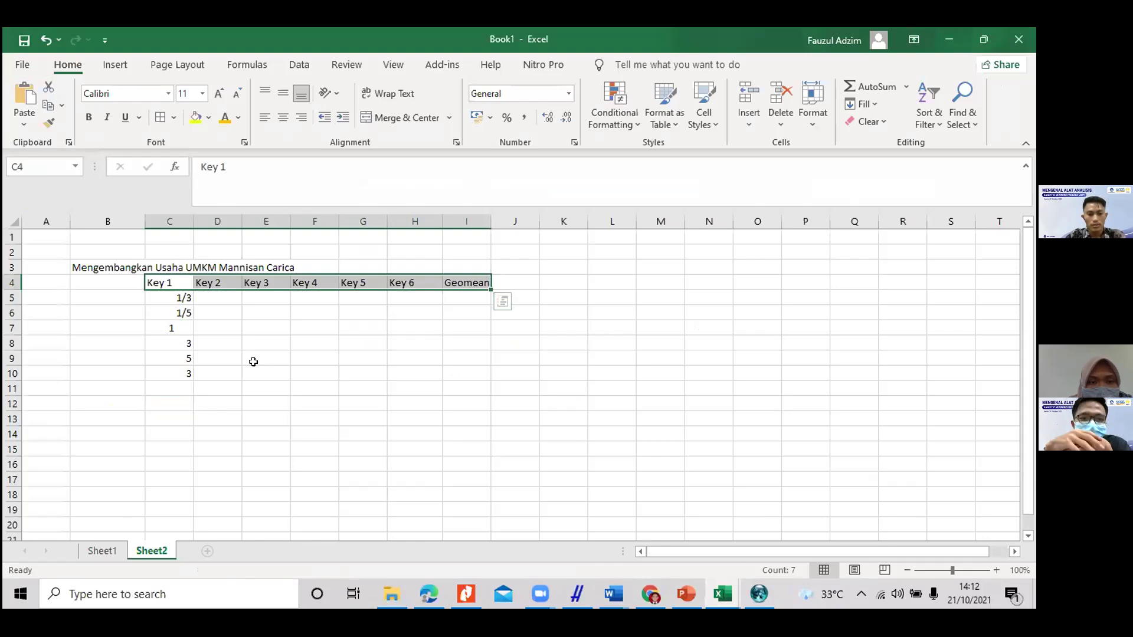
{"action": "key", "text": "ctrl+c"}
{"action": "left_click", "coordinate": [180, 404]}
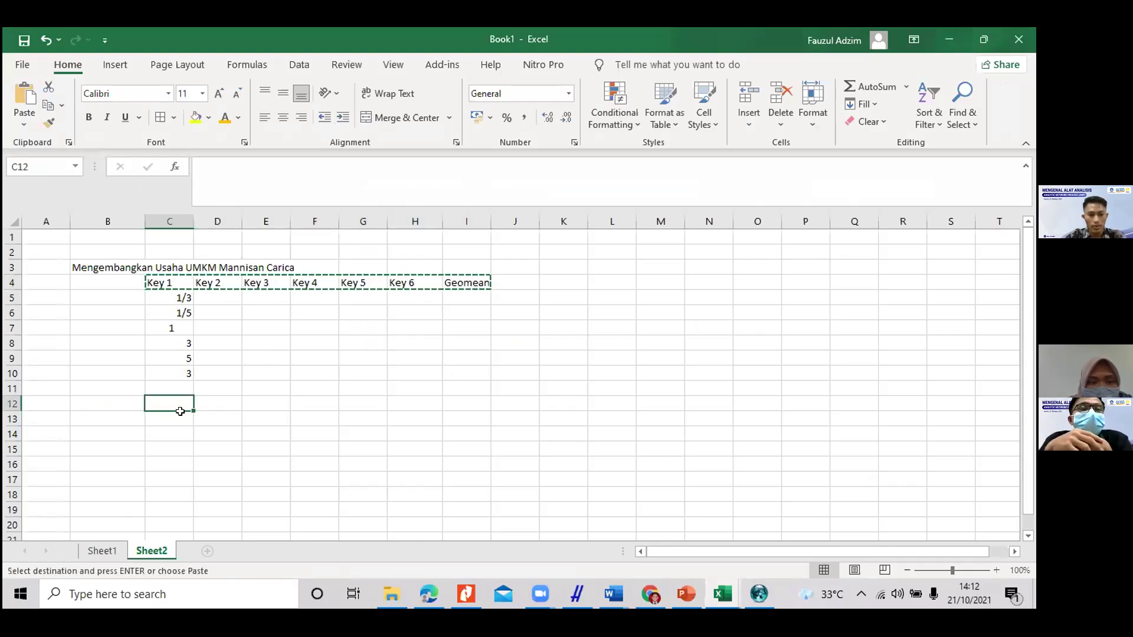
{"action": "key", "text": "ctrl+v"}
{"action": "left_click", "coordinate": [180, 417]}
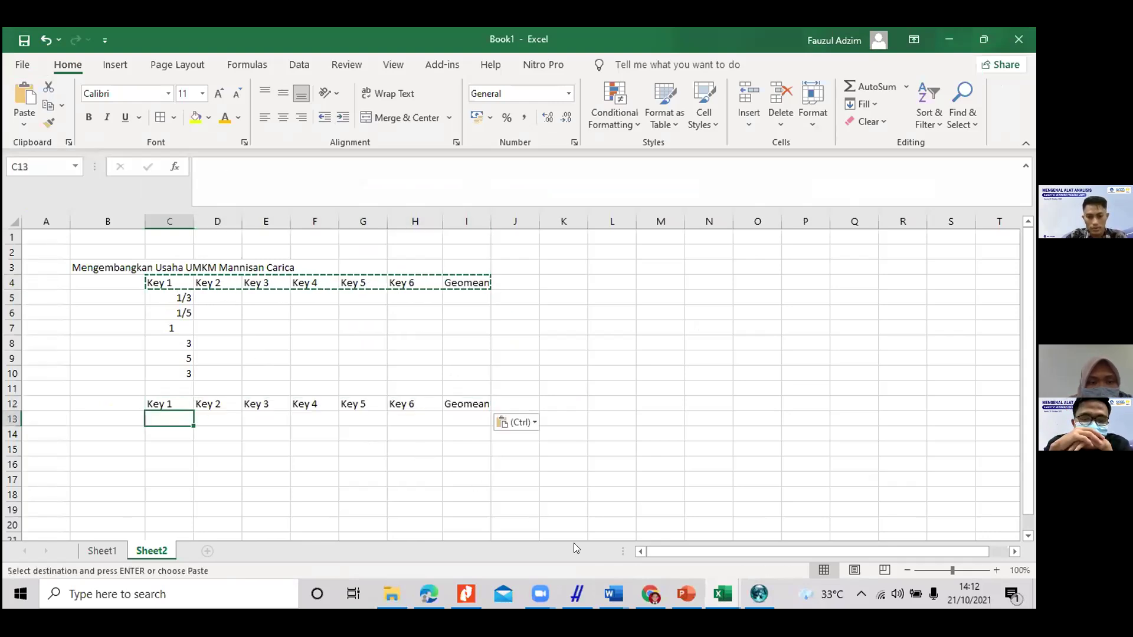
Step: Enter 3 in C13 and apply all borders to both Key tables, C4:I10 and C12:I13
{"action": "type", "text": "3"}
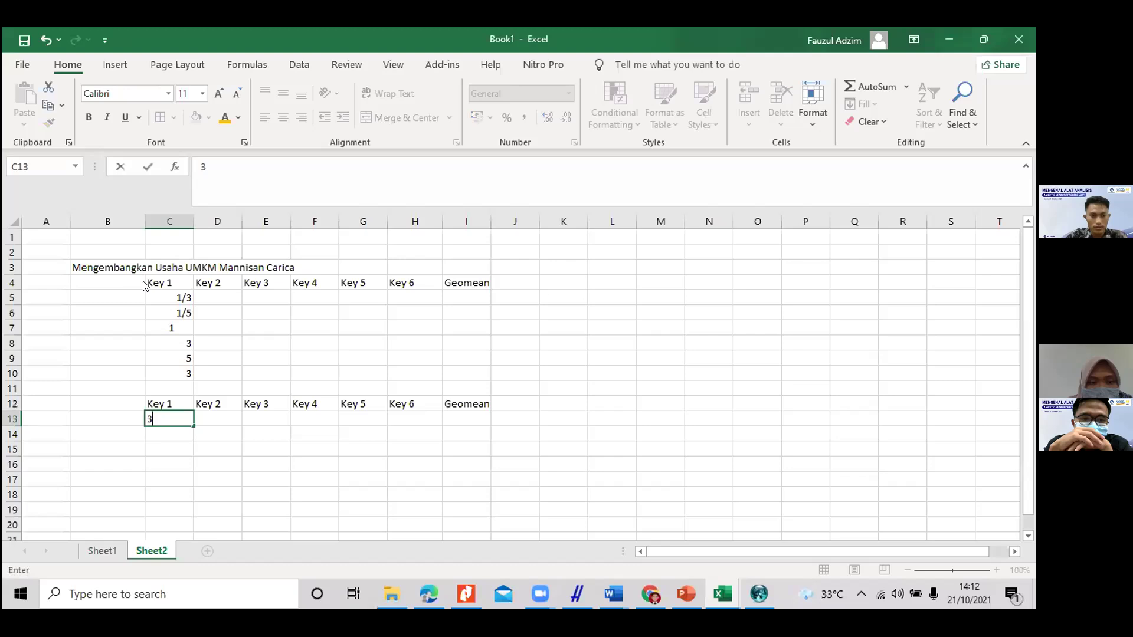
{"action": "left_click_drag", "start_coordinate": [160, 283], "coordinate": [466, 374]}
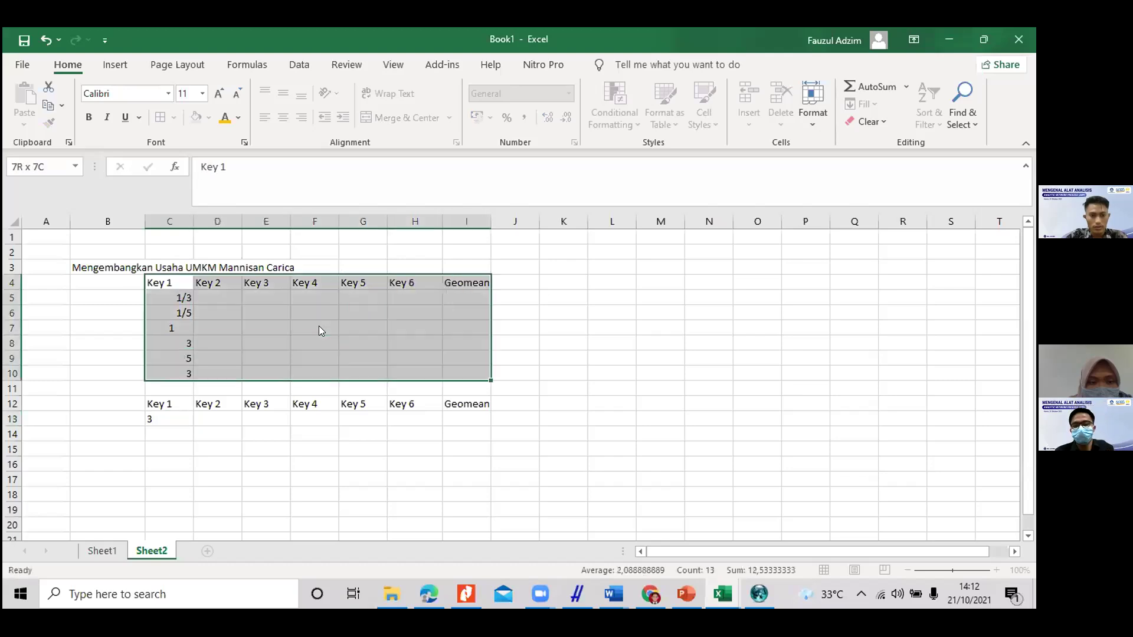
{"action": "left_click", "coordinate": [155, 118]}
{"action": "left_click_drag", "start_coordinate": [155, 404], "coordinate": [349, 413]}
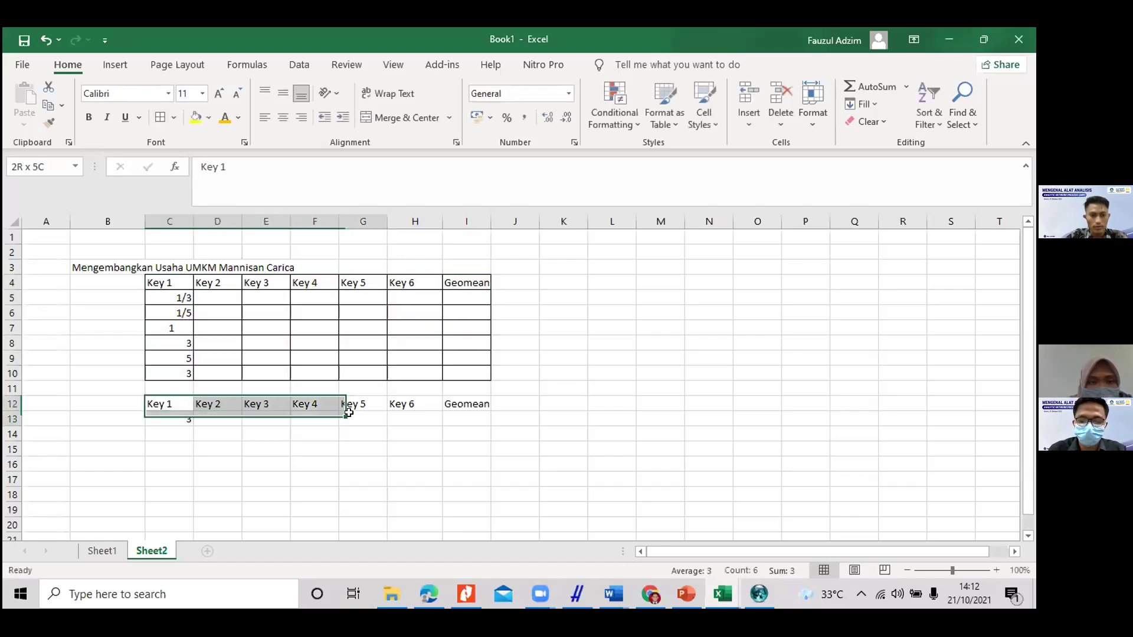
{"action": "left_click_drag", "start_coordinate": [418, 418], "coordinate": [495, 431]}
{"action": "left_click", "coordinate": [155, 118]}
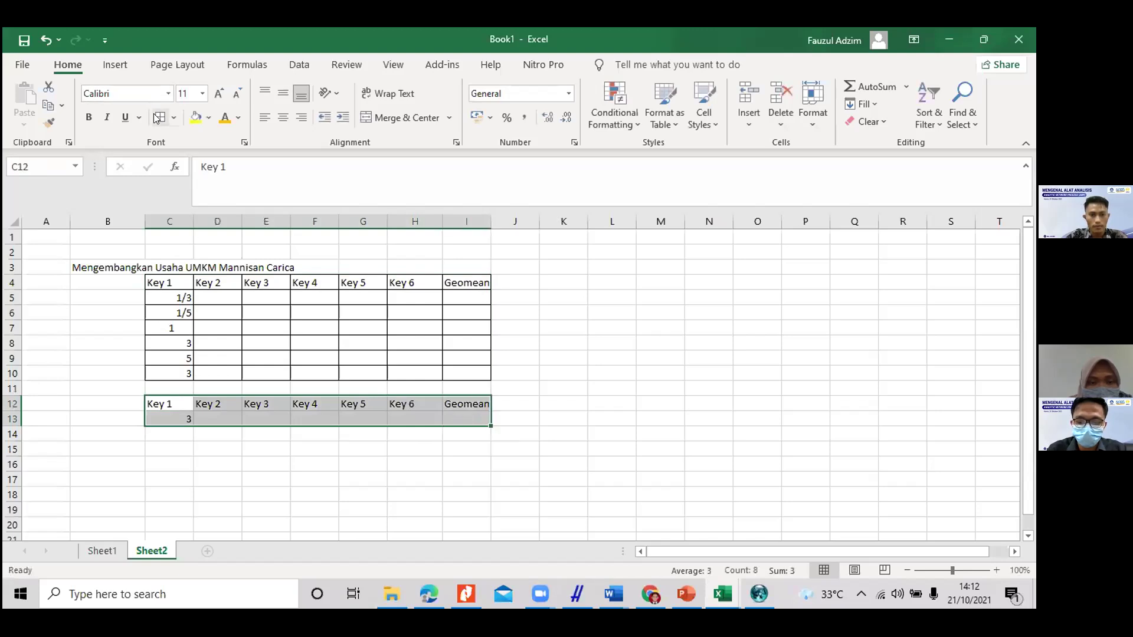
{"action": "left_click", "coordinate": [282, 336]}
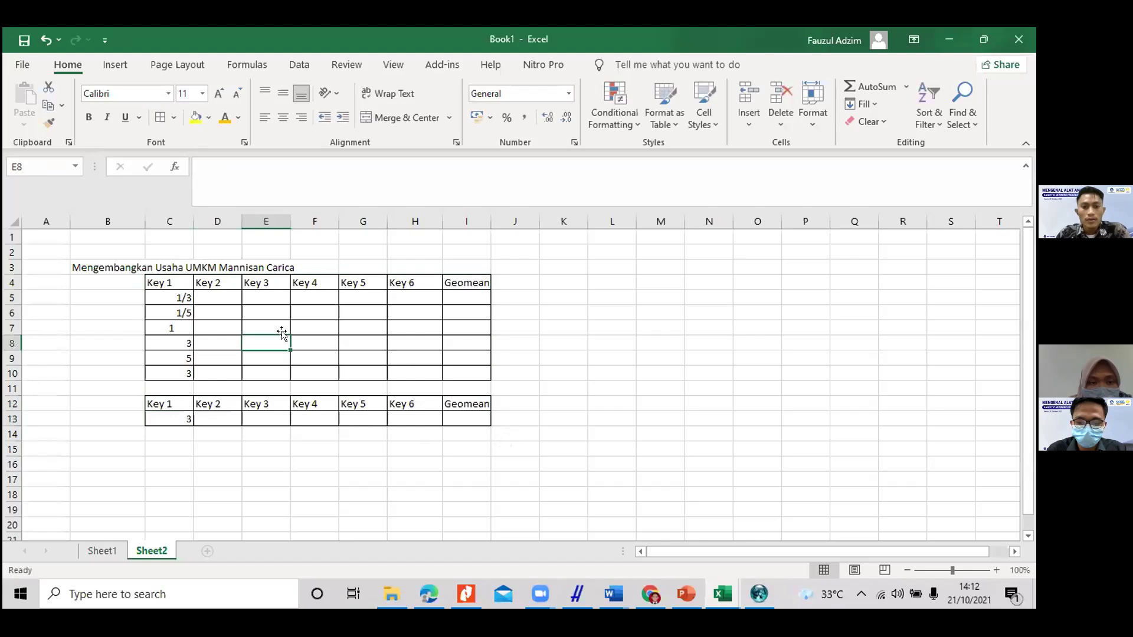
{"action": "left_click", "coordinate": [306, 339]}
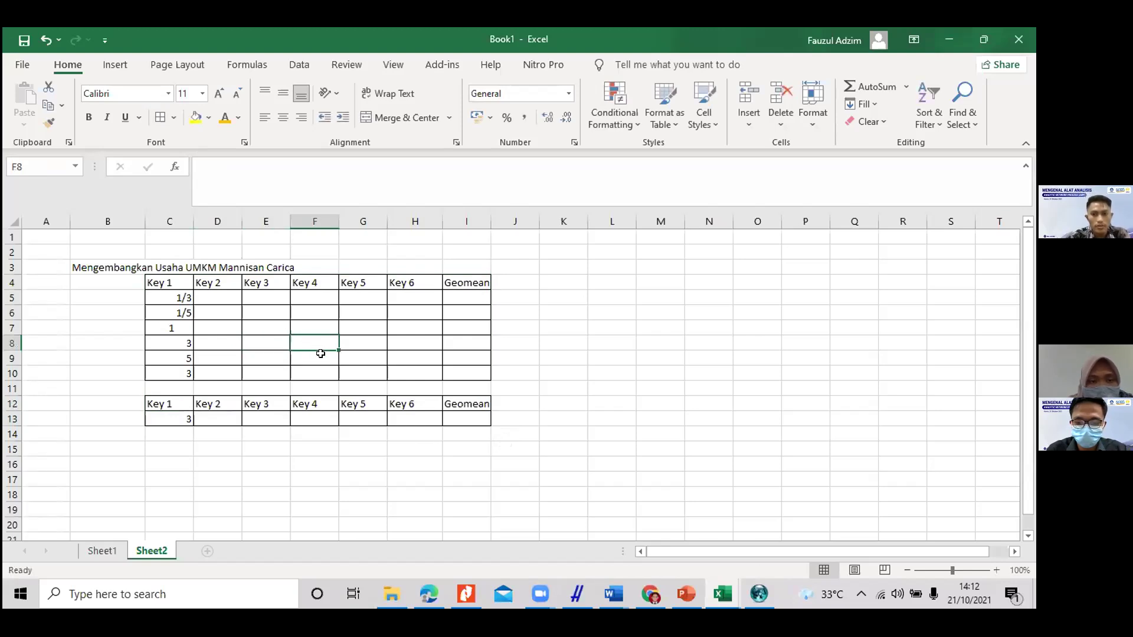
{"action": "left_click", "coordinate": [318, 357]}
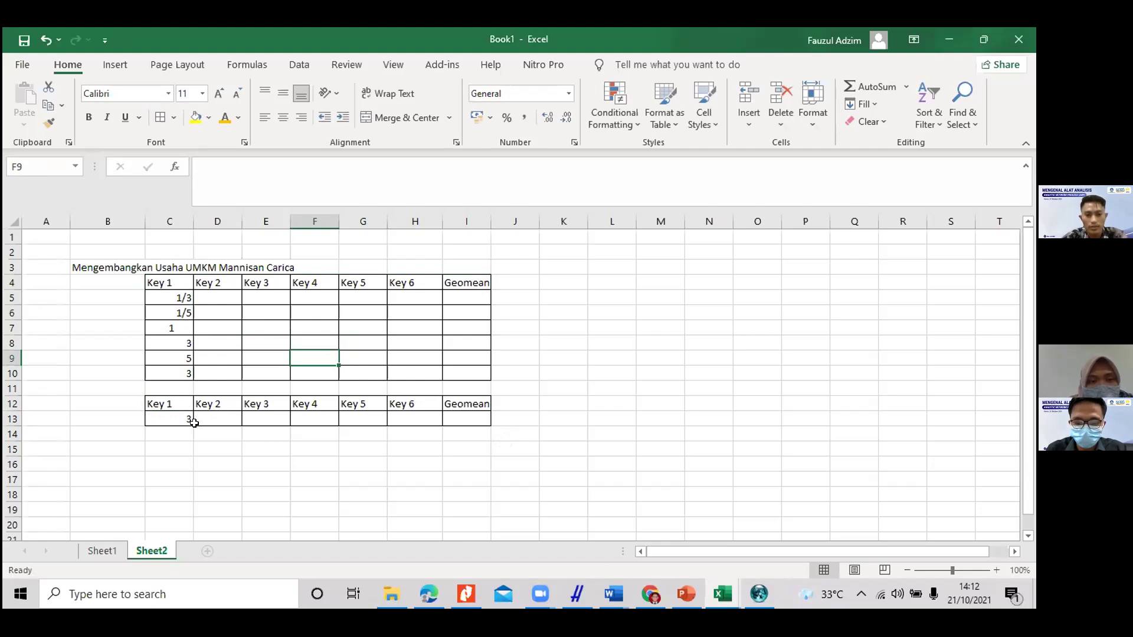
{"action": "left_click", "coordinate": [169, 449]}
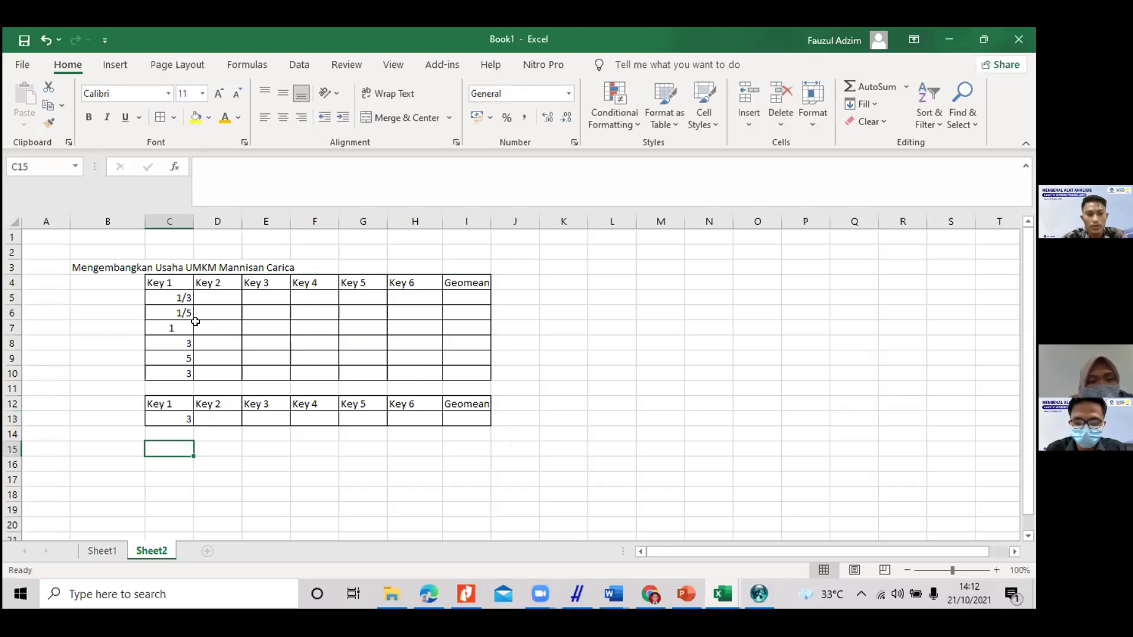
Step: In Word's Document2, clear the faktor comparison answers and mark "x" under 5 on the Jumlah dan pertumbuhan pembelian side against Petani Mitra
{"action": "left_click", "coordinate": [203, 299]}
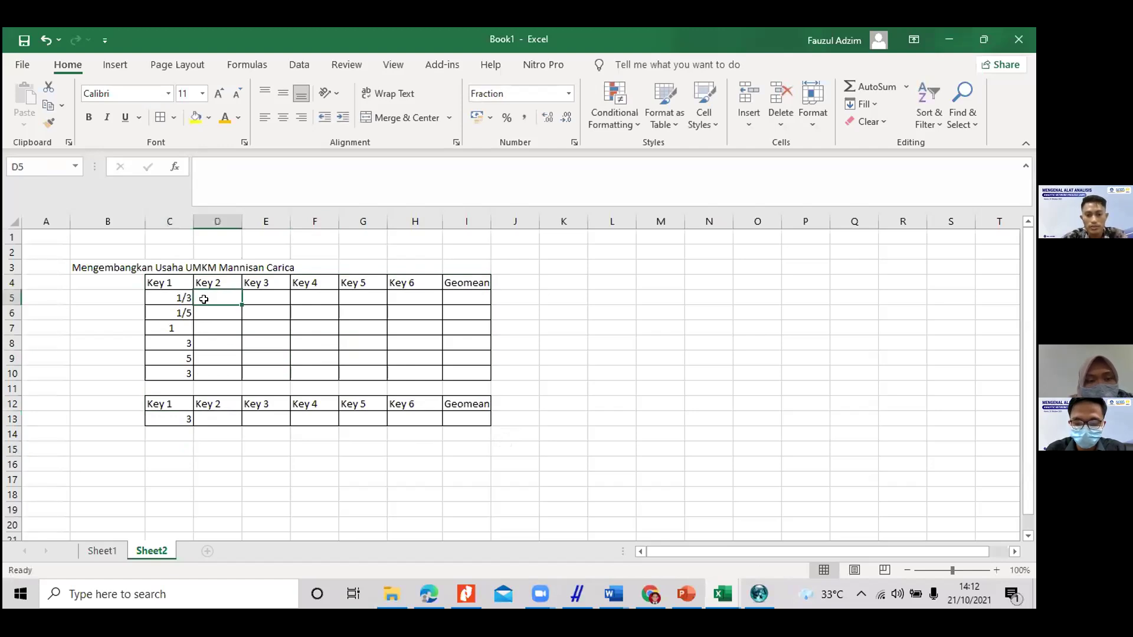
{"action": "key", "text": "super+7"}
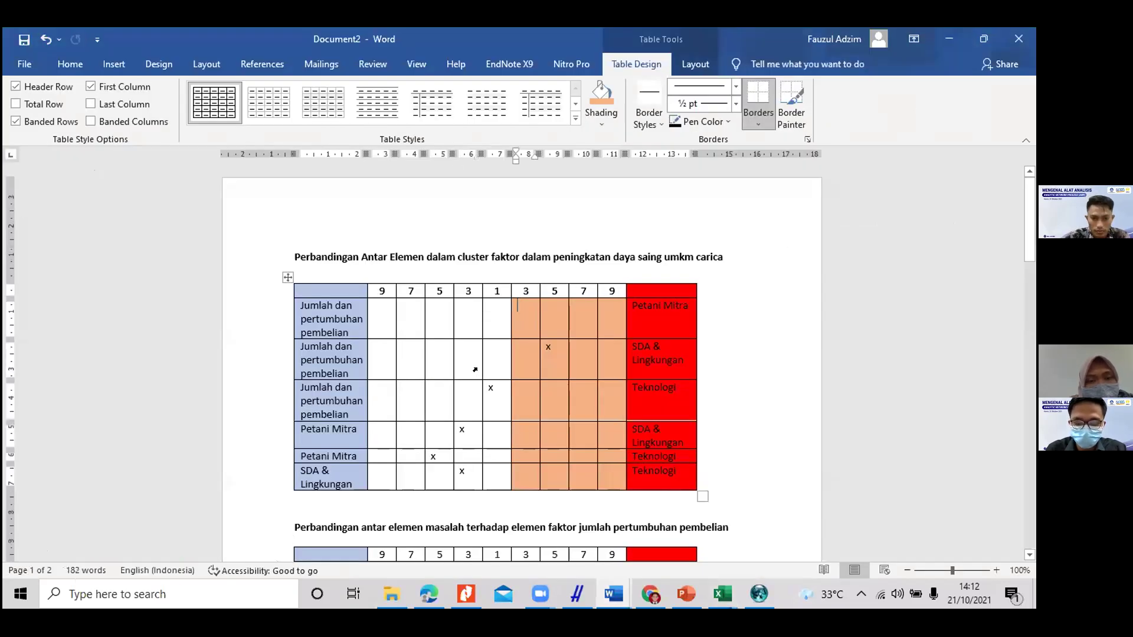
{"action": "left_click_drag", "start_coordinate": [411, 313], "coordinate": [593, 472]}
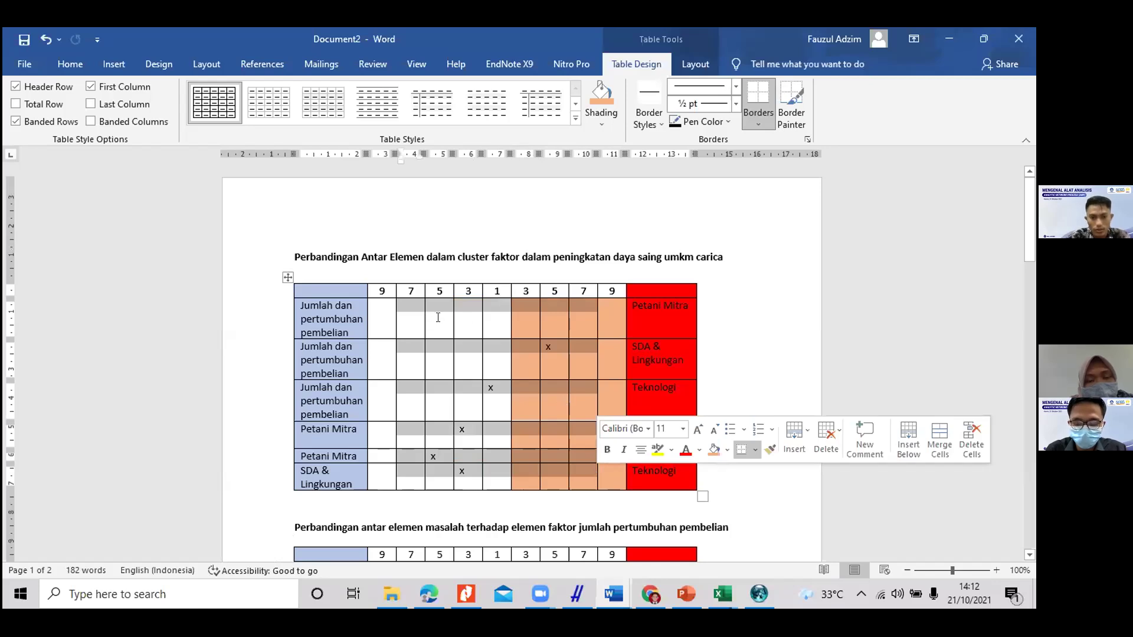
{"action": "key", "text": "ctrl+z"}
{"action": "key", "text": "ctrl+z"}
{"action": "key", "text": "ctrl+z"}
{"action": "key", "text": "ctrl+z"}
{"action": "key", "text": "ctrl+z"}
{"action": "key", "text": "ctrl+z"}
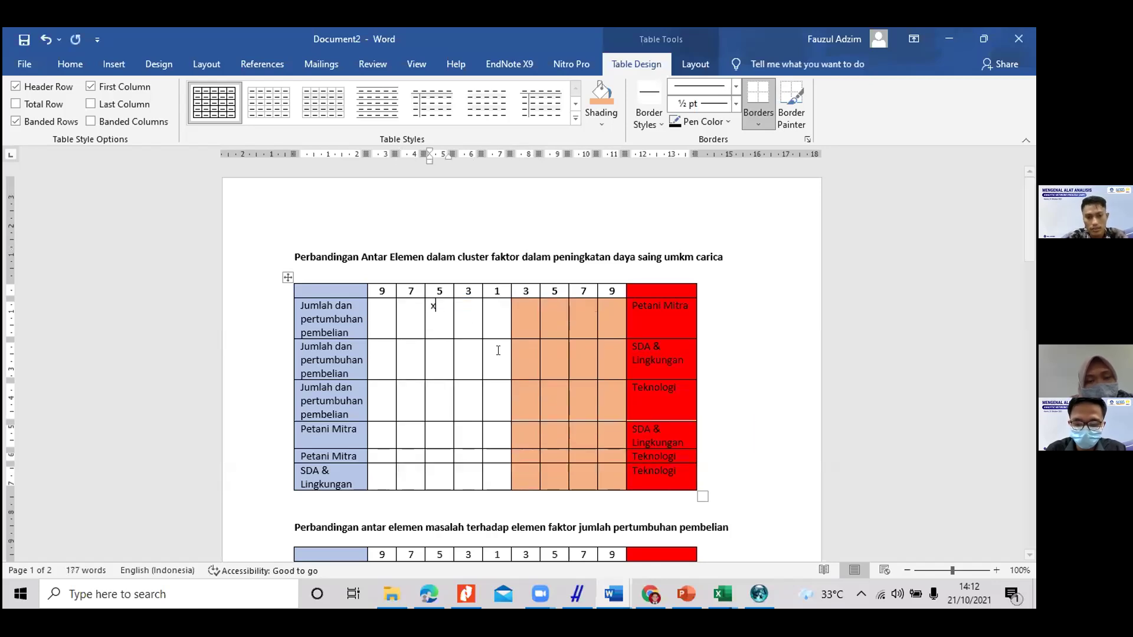
Step: Mark "x" under 3 for Jumlah dan pertumbuhan pembelian against SDA & Lingkungan and Teknologi, and put 1 under 1 for Petani Mitra against SDA & Lingkungan
{"action": "left_click", "coordinate": [461, 362]}
{"action": "type", "text": "x"}
{"action": "left_click", "coordinate": [476, 410]}
{"action": "type", "text": "x"}
{"action": "left_click", "coordinate": [499, 434]}
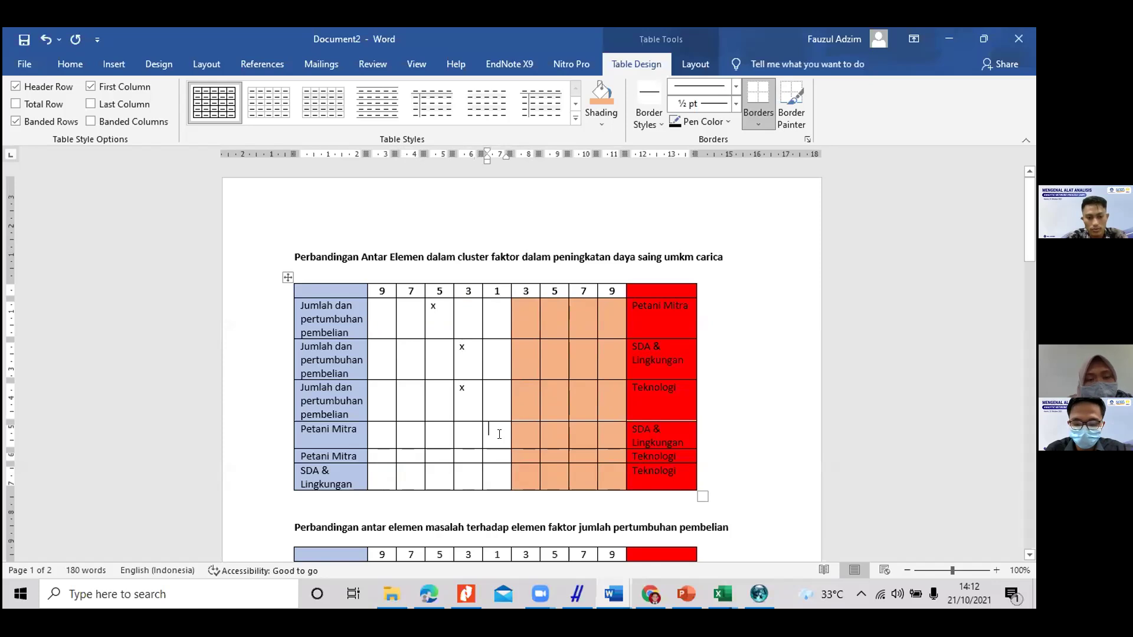
{"action": "type", "text": "1"}
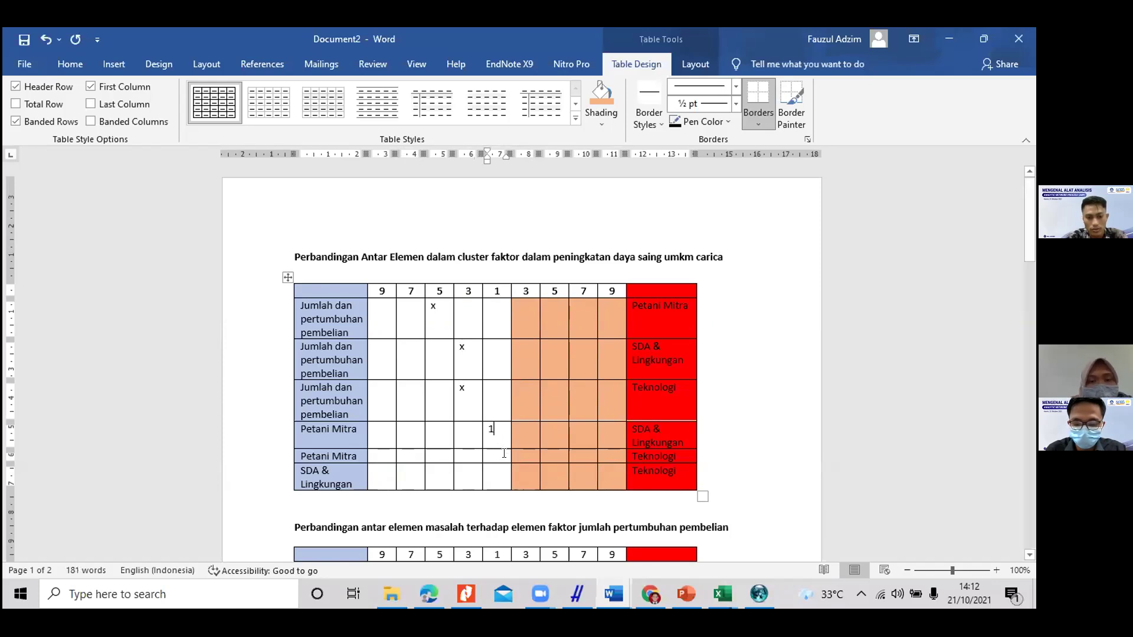
Step: On the Teknologi side, mark "x" under 3 against Petani Mitra and under 5 against SDA & Lingkungan
{"action": "left_click", "coordinate": [521, 452]}
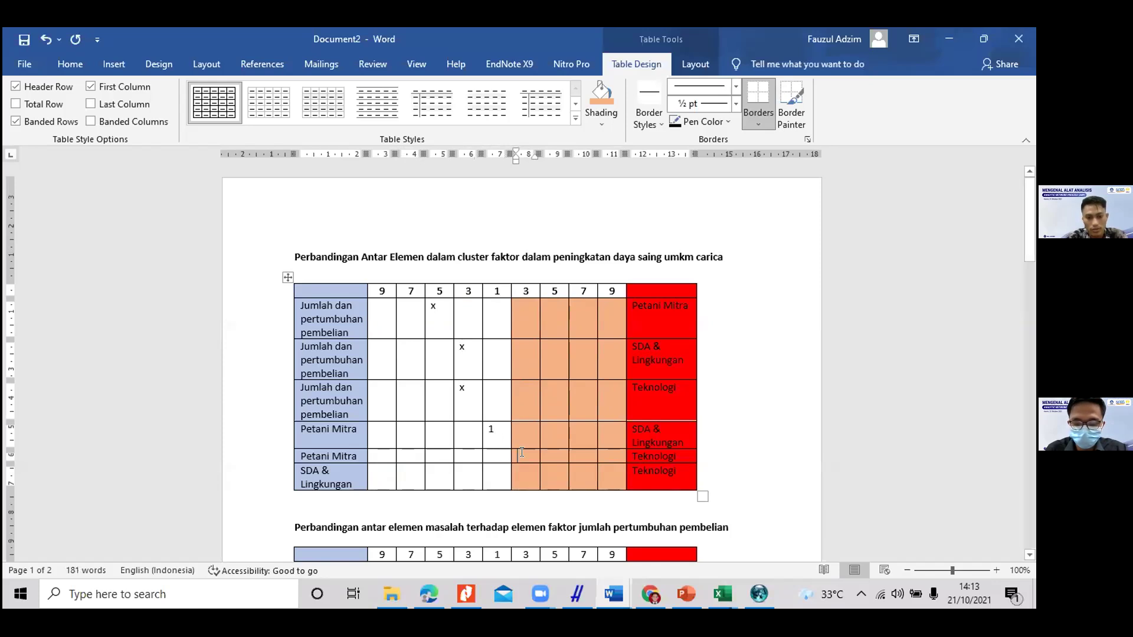
{"action": "type", "text": "x"}
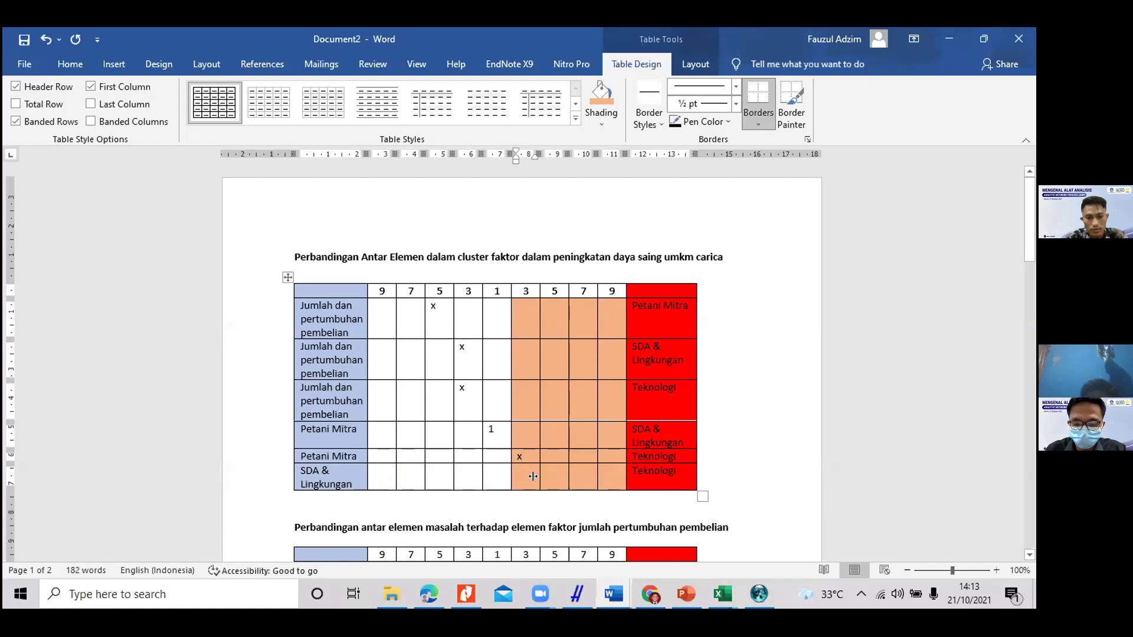
{"action": "key", "text": "Right"}
{"action": "key", "text": "Down"}
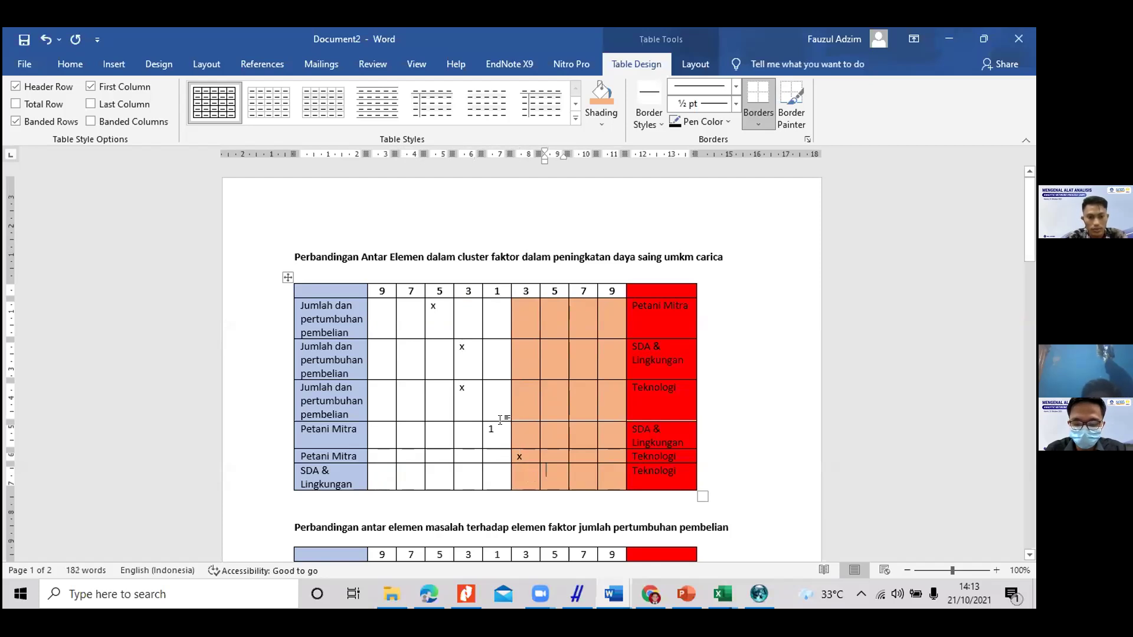
{"action": "type", "text": "x"}
{"action": "left_click_drag", "start_coordinate": [289, 478], "coordinate": [443, 305]}
{"action": "left_click", "coordinate": [443, 306]}
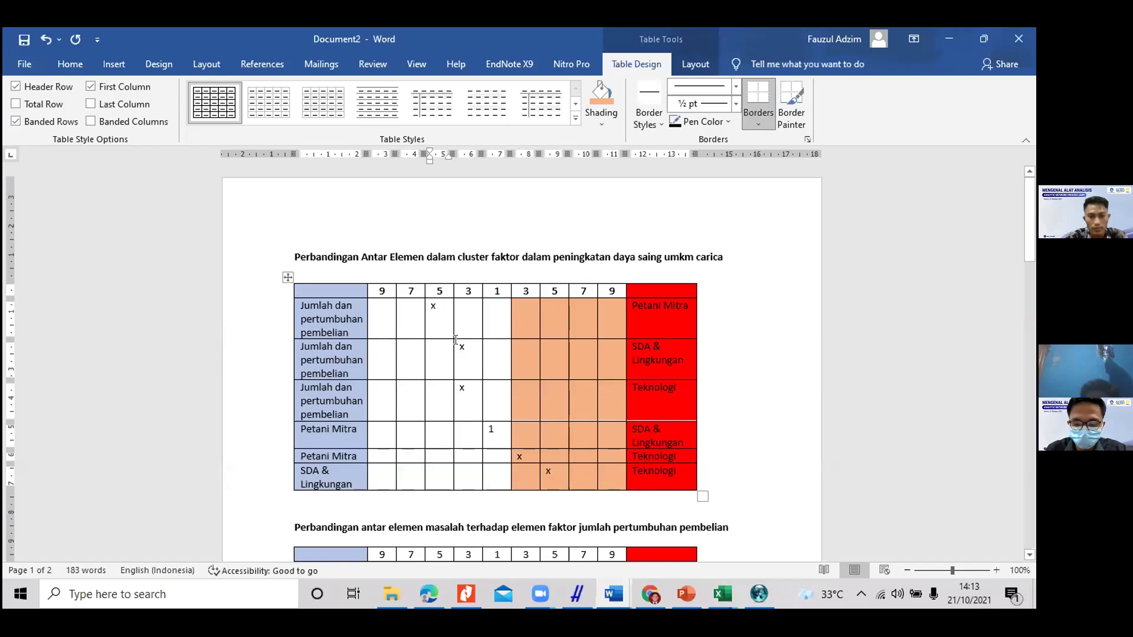
Step: Back in Excel's Book1, enter the Key 2 answers 5, 3 and 3 in D5:D7
{"action": "mouse_move", "coordinate": [711, 602]}
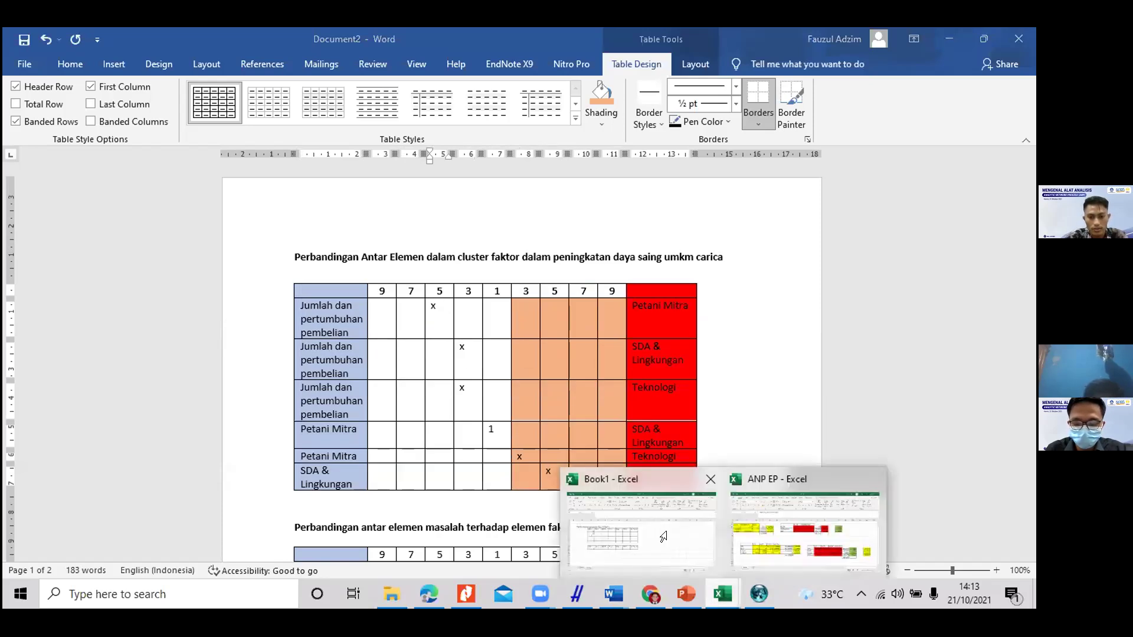
{"action": "left_click", "coordinate": [649, 519]}
{"action": "type", "text": "5"}
{"action": "key", "text": "Return"}
{"action": "type", "text": "3"}
{"action": "key", "text": "Return"}
{"action": "type", "text": "3"}
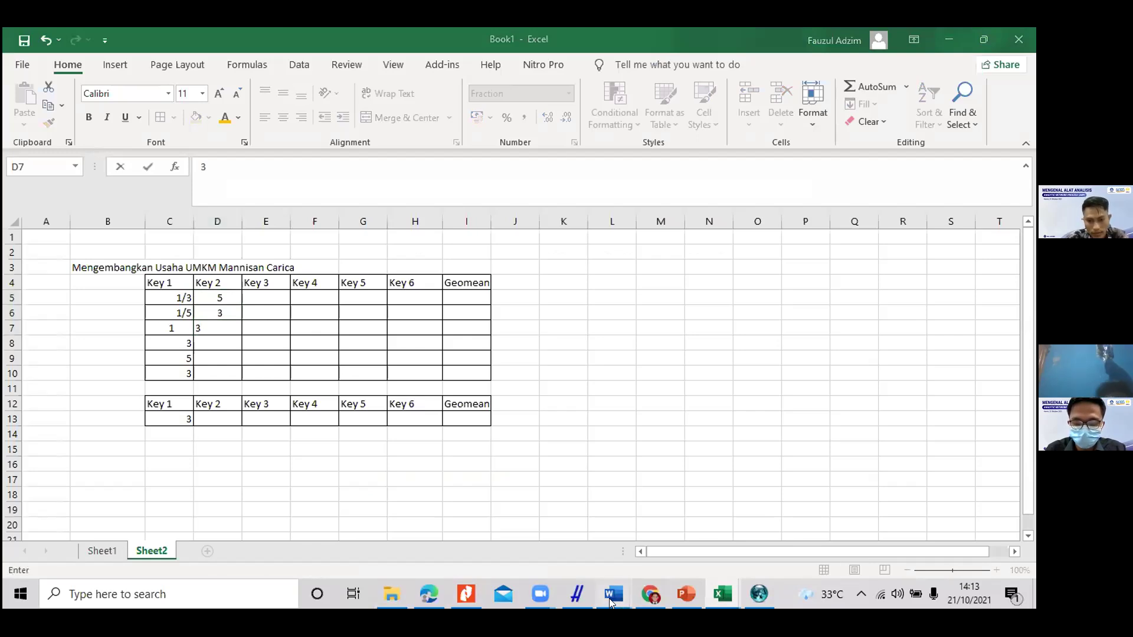
Step: Check the remaining Petani Mitra answers in Word's faktor table and enter 1 in D8 and 1/3 in D9 of Book1
{"action": "mouse_move", "coordinate": [610, 601]}
{"action": "left_click", "coordinate": [575, 520]}
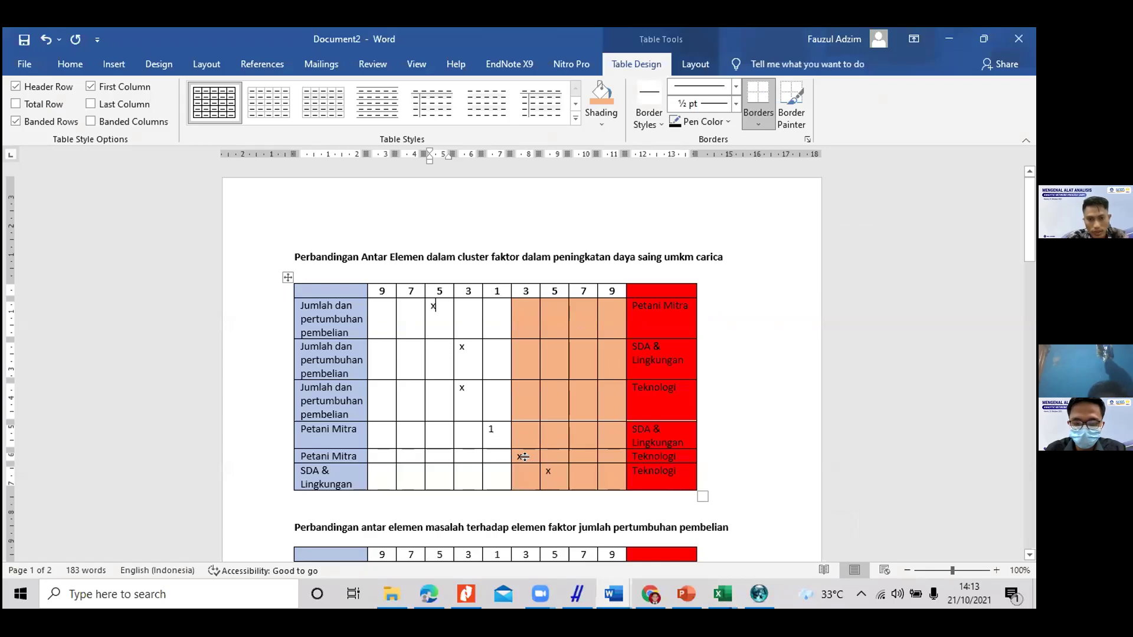
{"action": "mouse_move", "coordinate": [723, 594]}
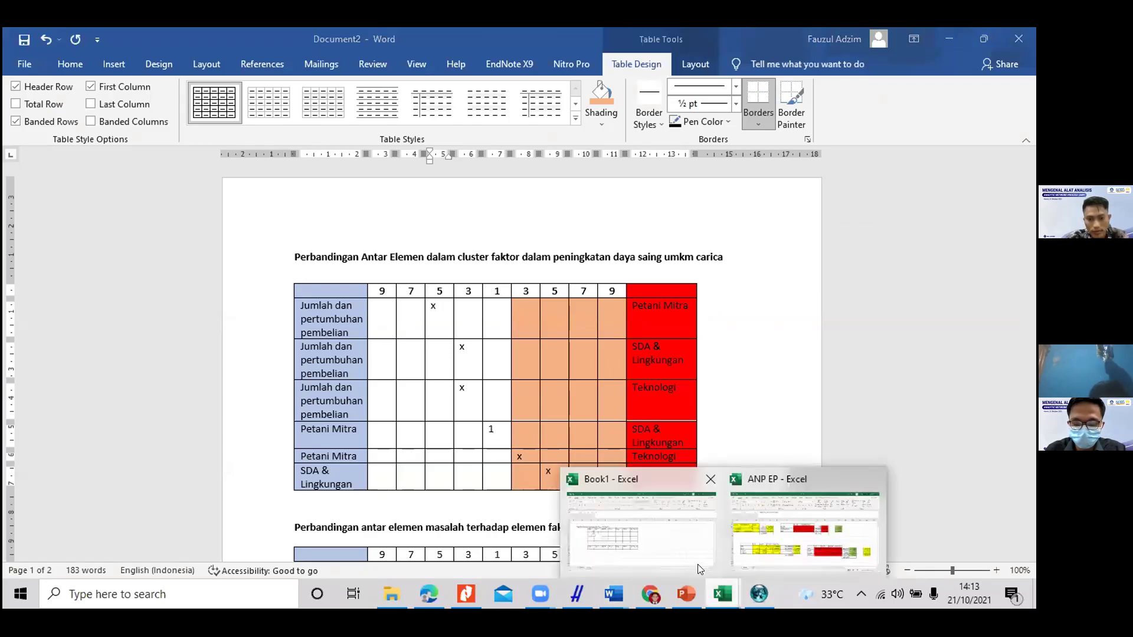
{"action": "left_click", "coordinate": [685, 550]}
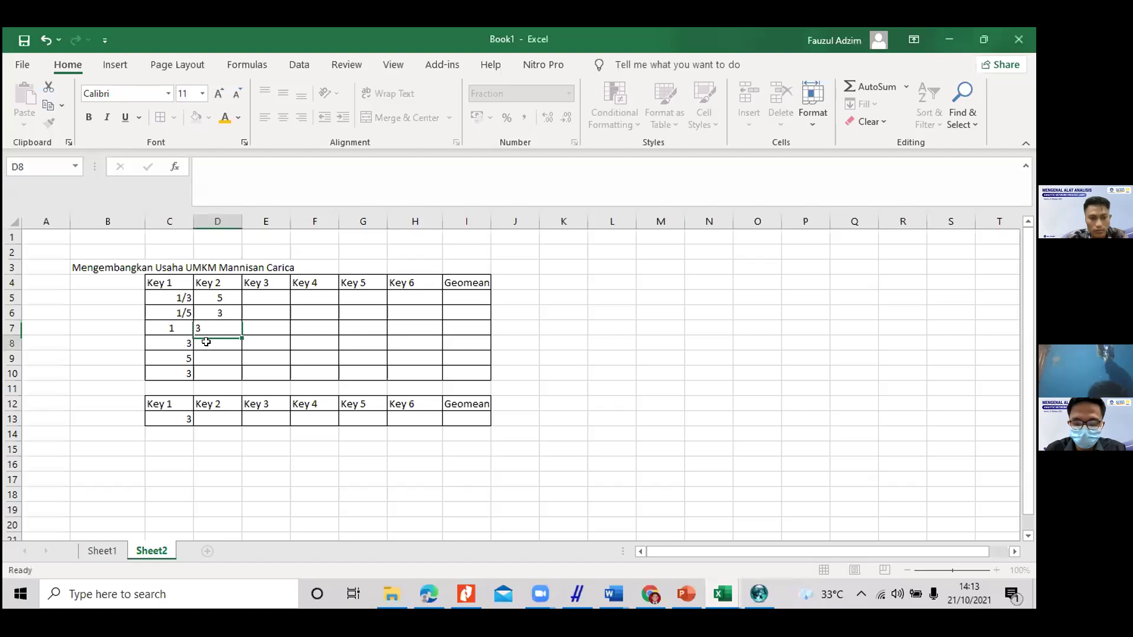
{"action": "type", "text": "1"}
{"action": "key", "text": "Return"}
{"action": "type", "text": "1/3"}
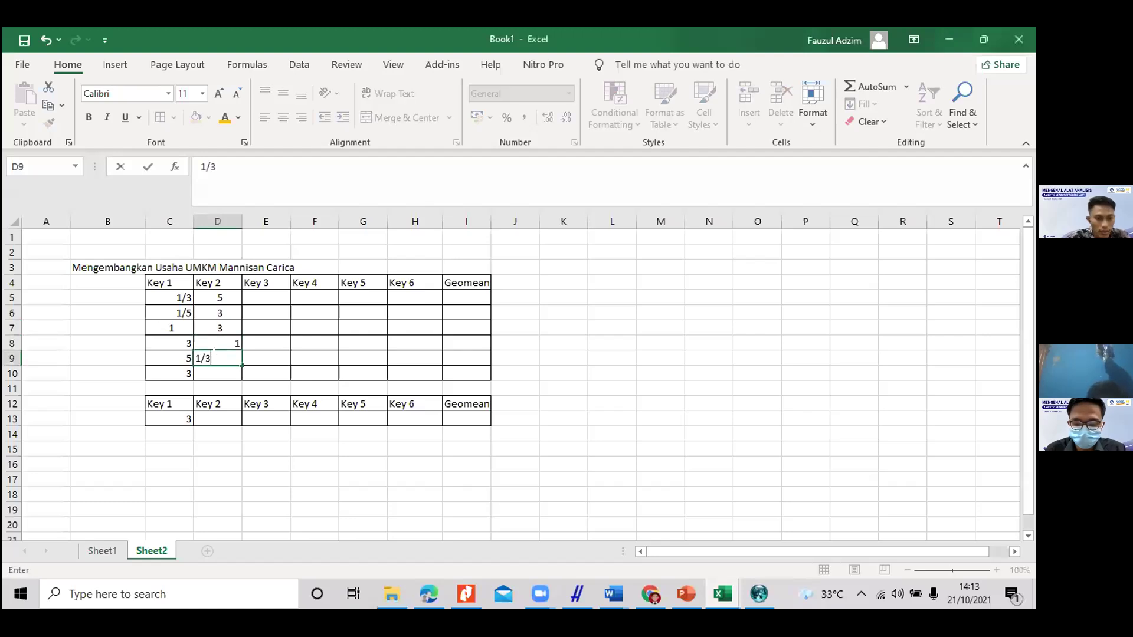
{"action": "key", "text": "ctrl+Return"}
Step: Format the answer range C5:I10 as Fraction
{"action": "left_click_drag", "start_coordinate": [177, 298], "coordinate": [466, 373]}
{"action": "left_click_drag", "start_coordinate": [159, 291], "coordinate": [422, 358]}
{"action": "left_click_drag", "start_coordinate": [182, 255], "coordinate": [467, 374]}
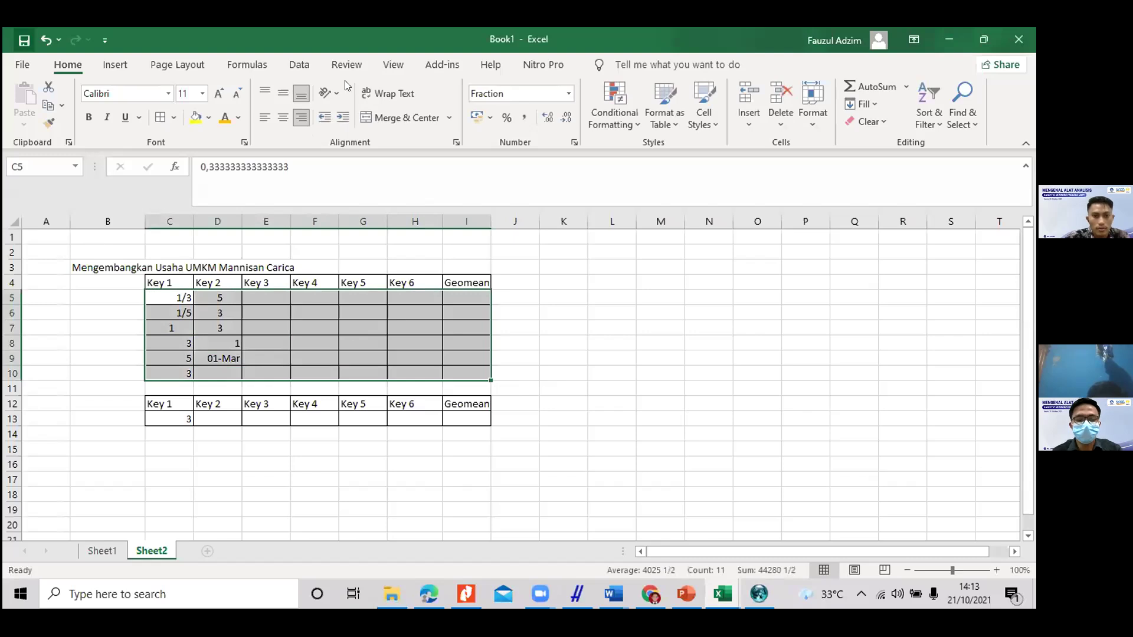
{"action": "left_click", "coordinate": [568, 93]}
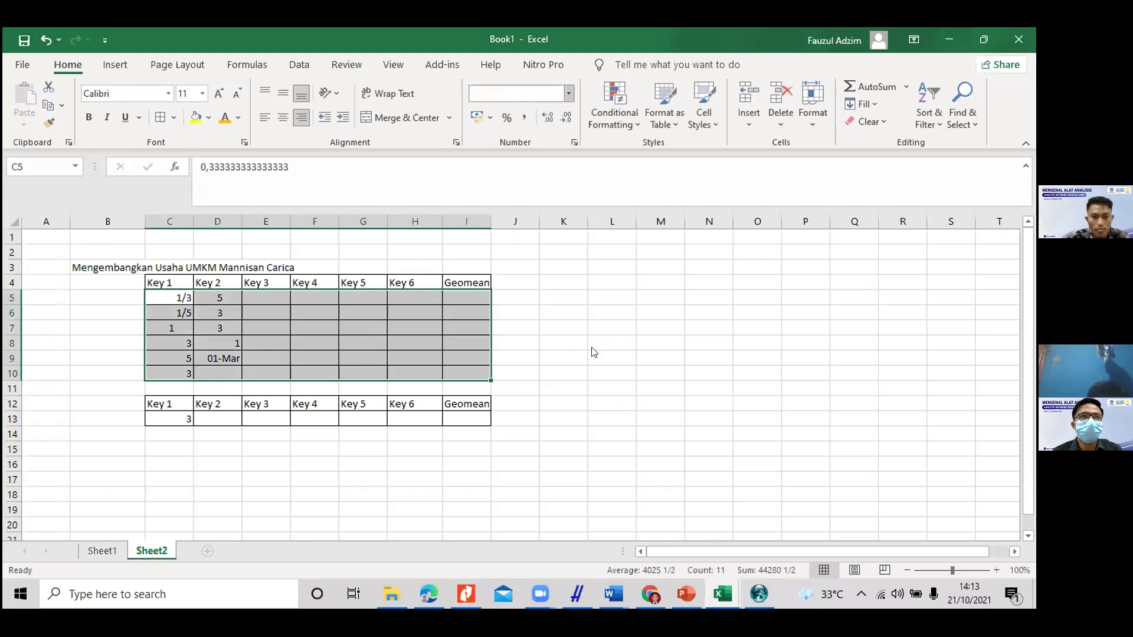
{"action": "key", "text": "Escape"}
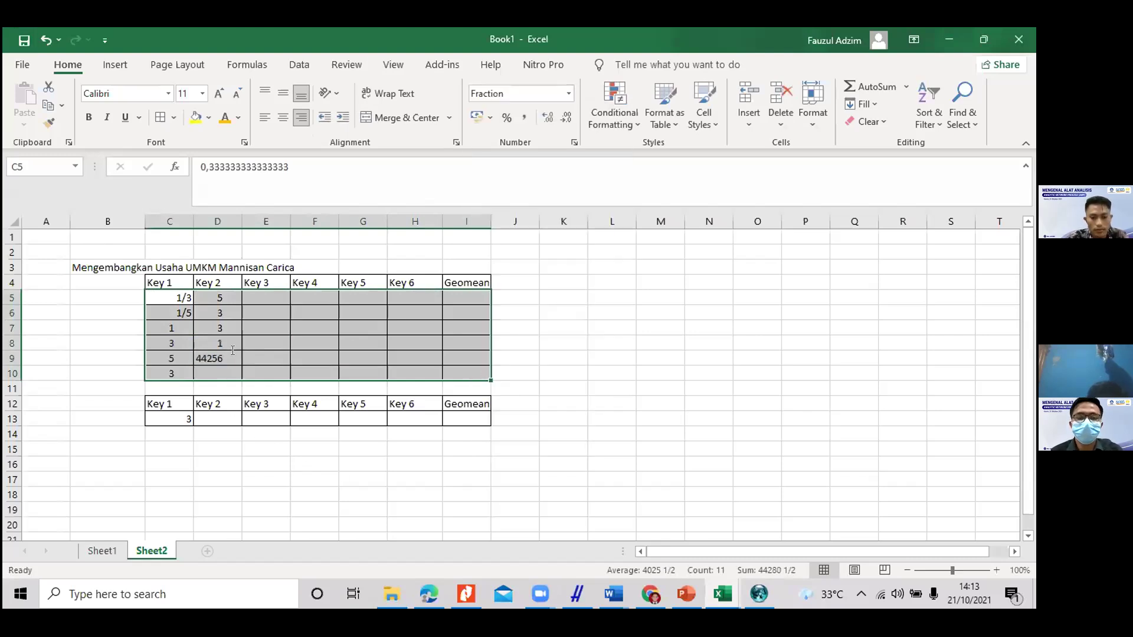
Step: Enter 1/3 in D9 and 1/5 in D10 to complete the Key 2 answers
{"action": "left_click", "coordinate": [233, 352]}
{"action": "type", "text": "1/3"}
{"action": "left_click", "coordinate": [231, 371]}
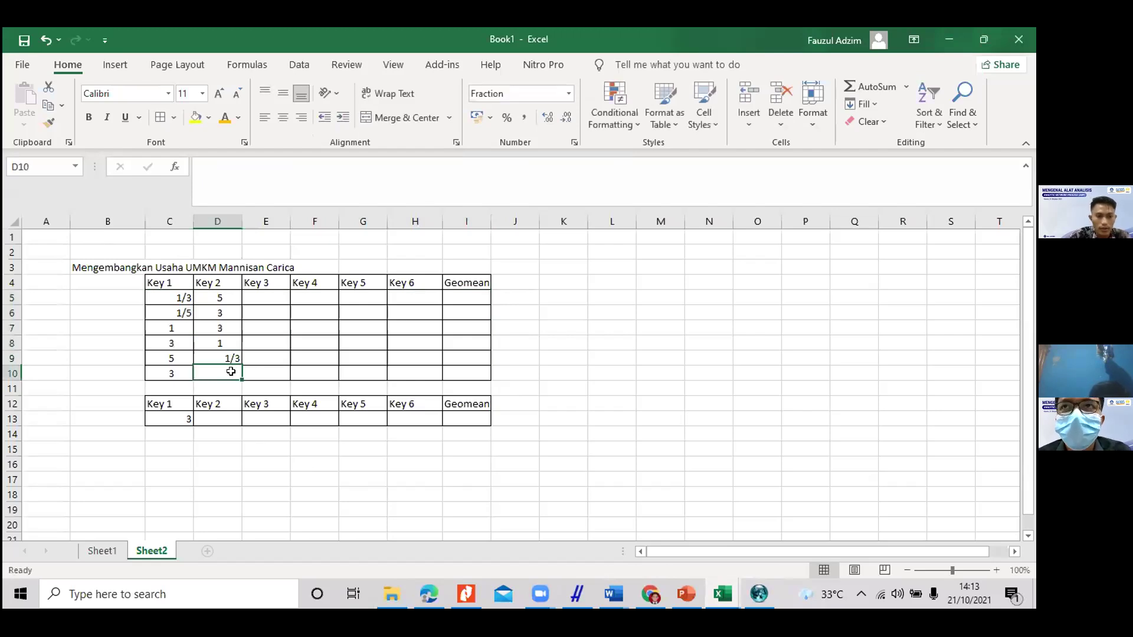
{"action": "type", "text": "1/"}
{"action": "type", "text": "5"}
{"action": "left_click", "coordinate": [207, 328]}
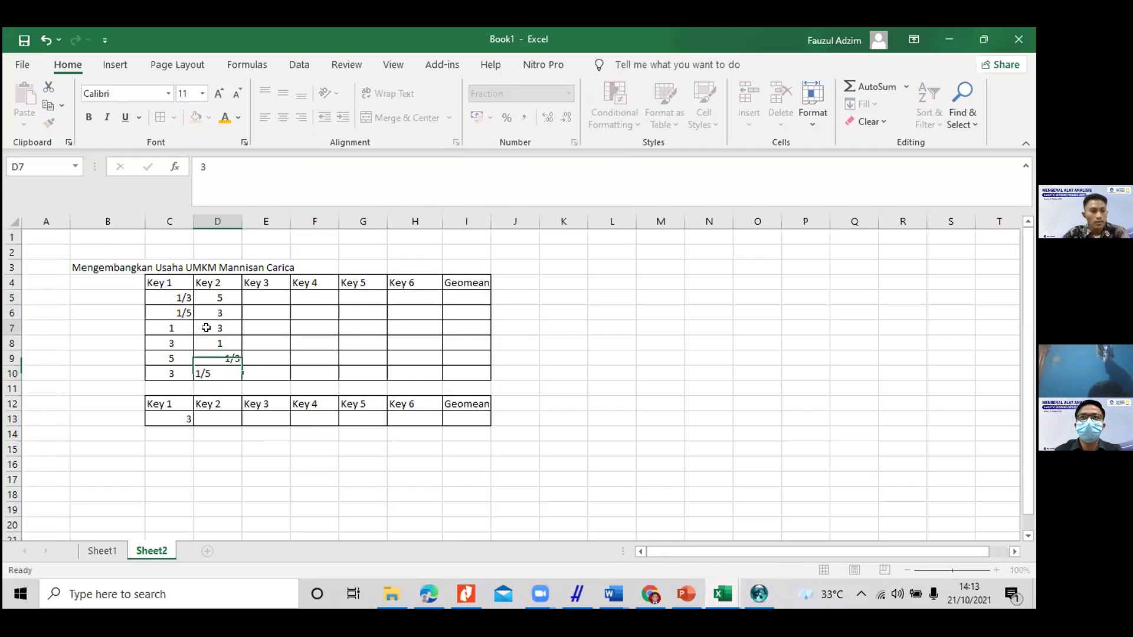
{"action": "left_click", "coordinate": [266, 331]}
{"action": "left_click", "coordinate": [270, 361]}
{"action": "left_click_drag", "start_coordinate": [220, 291], "coordinate": [230, 314]}
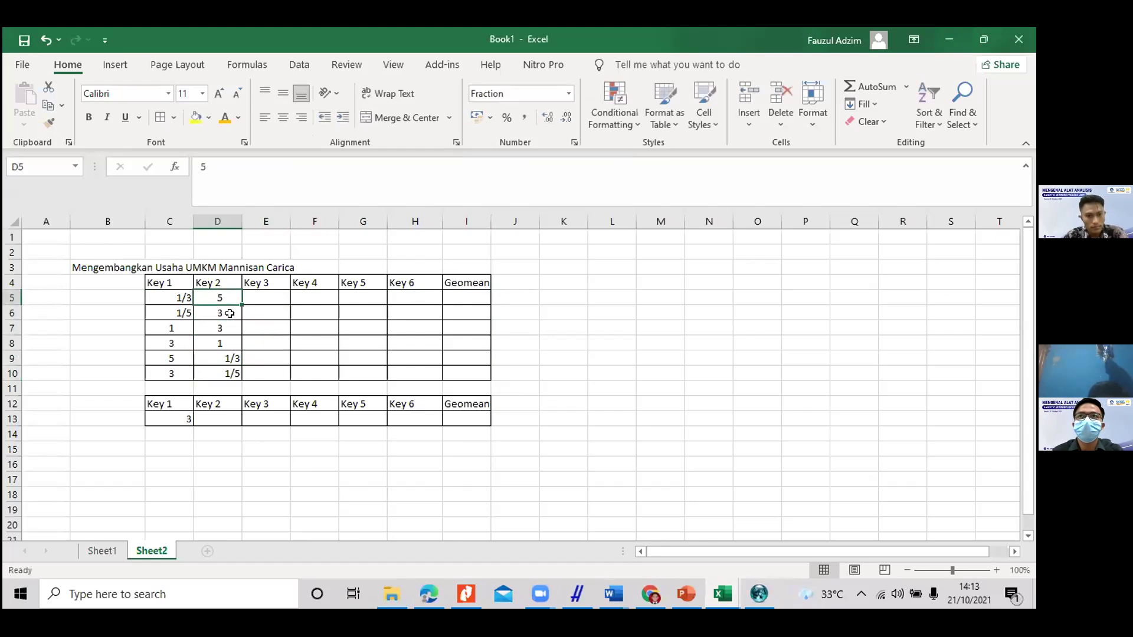
{"action": "left_click", "coordinate": [253, 338]}
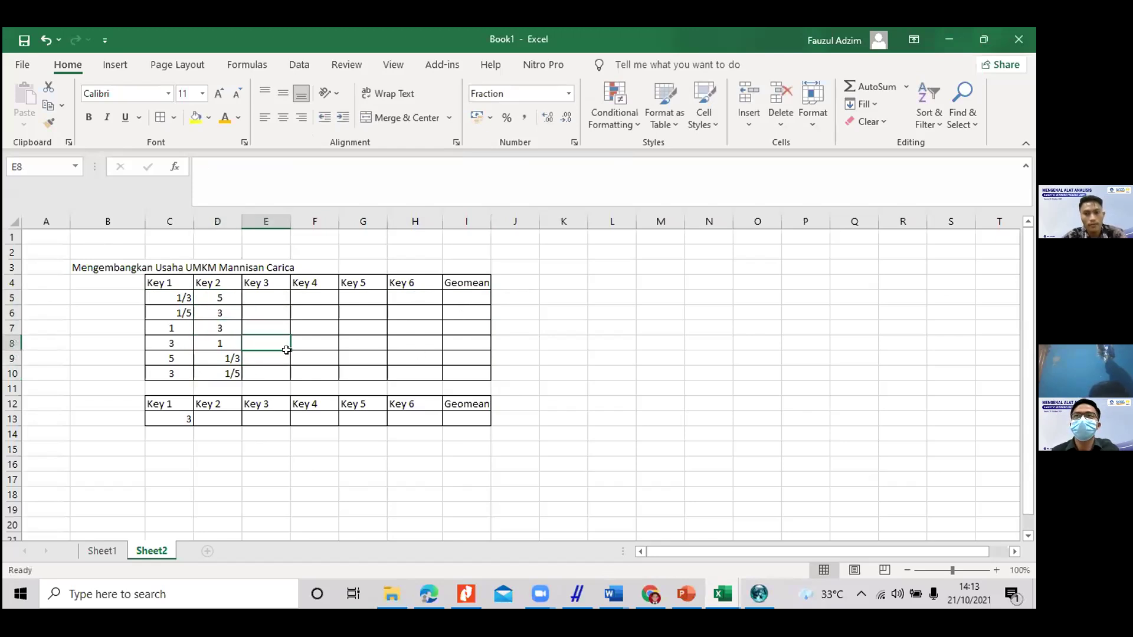
Step: Enter the Key 3 answers 3, 2 and 1/3 in E5:E7
{"action": "left_click", "coordinate": [266, 300]}
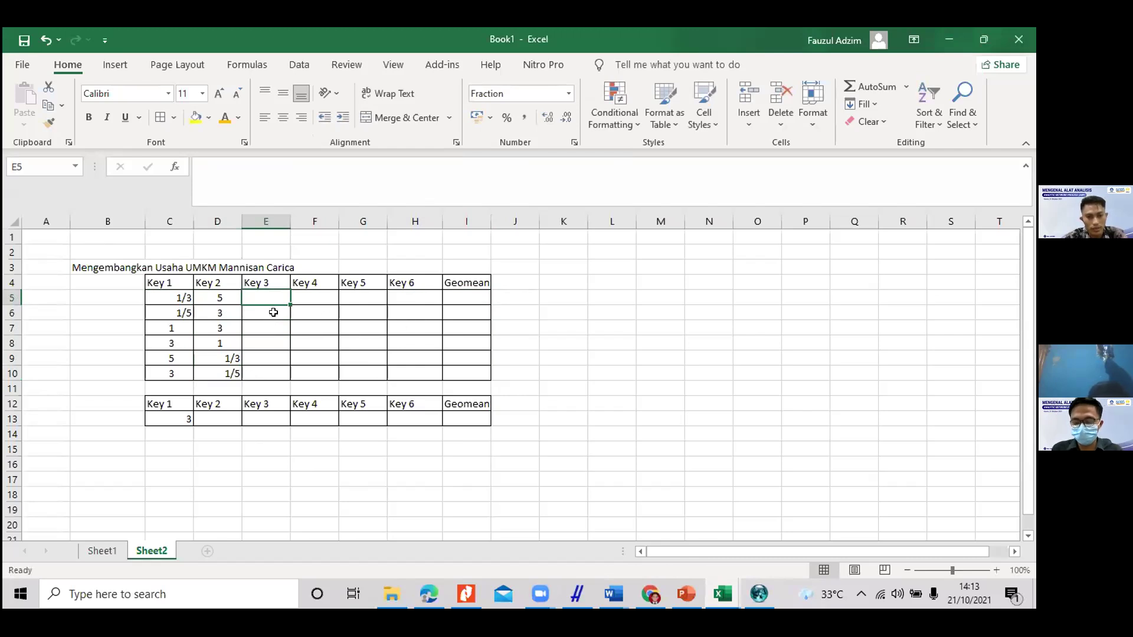
{"action": "type", "text": "3"}
{"action": "key", "text": "Return"}
{"action": "type", "text": "2"}
{"action": "key", "text": "Return"}
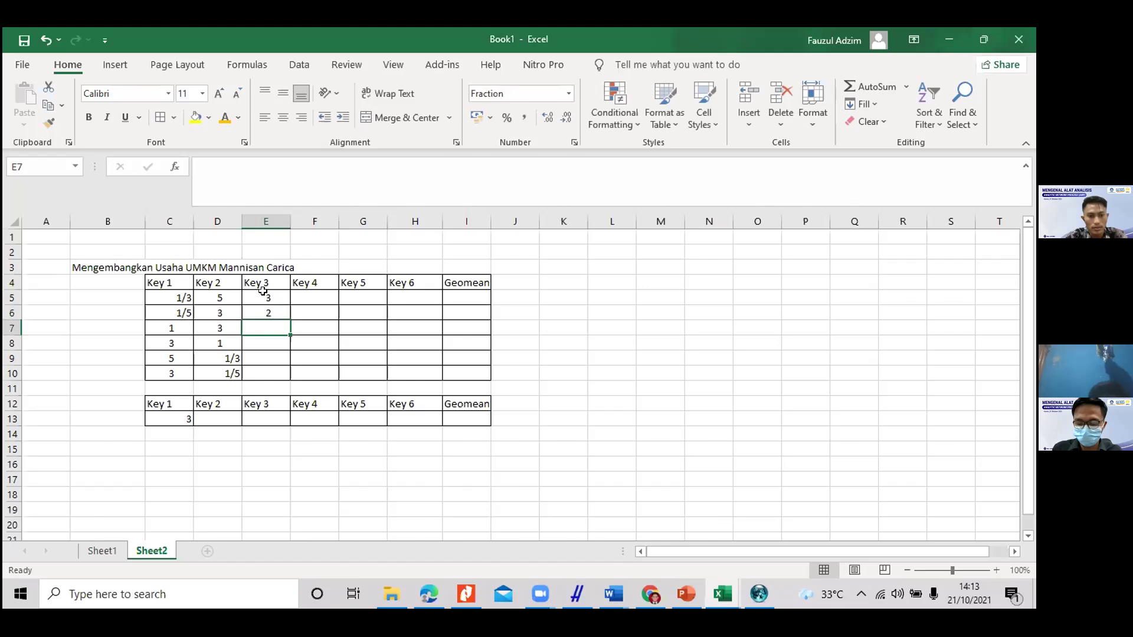
{"action": "type", "text": "1/3"}
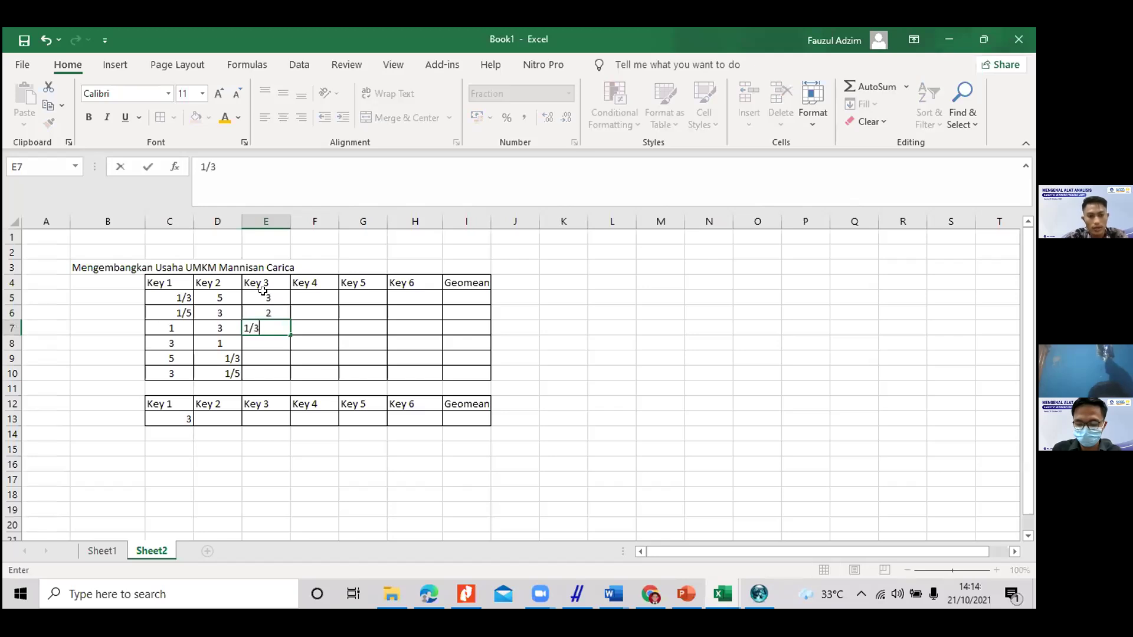
{"action": "key", "text": "Return"}
Step: Enter 1/4, 1/5 and 1/6 in E8:E10 as the remaining Key 3 answers
{"action": "type", "text": "1"}
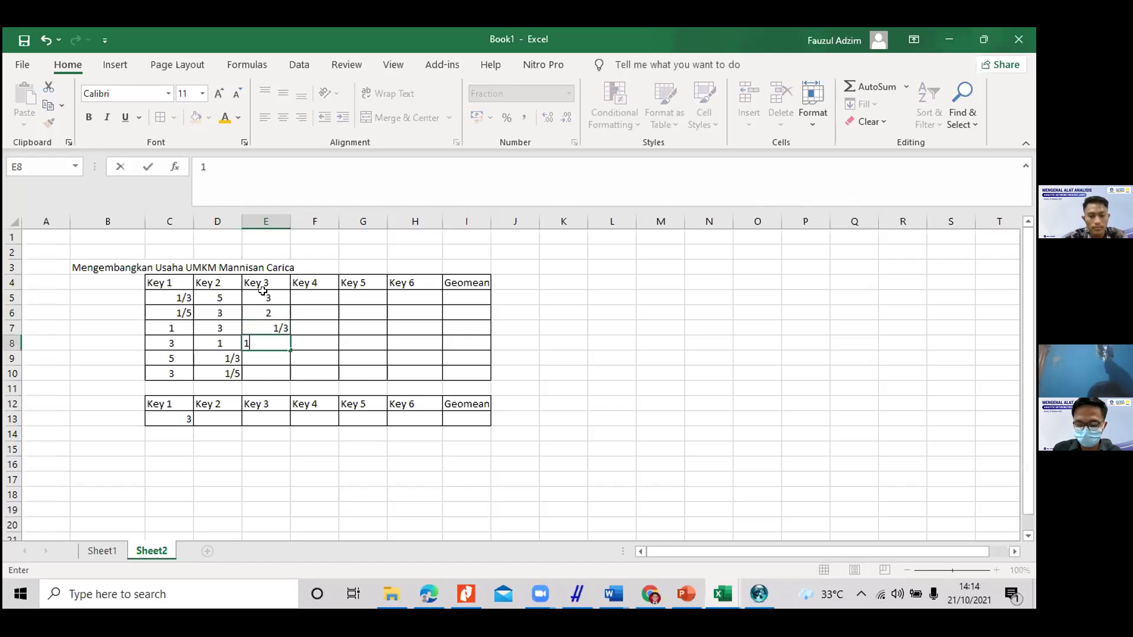
{"action": "type", "text": "/4"}
{"action": "key", "text": "Return"}
{"action": "type", "text": "1"}
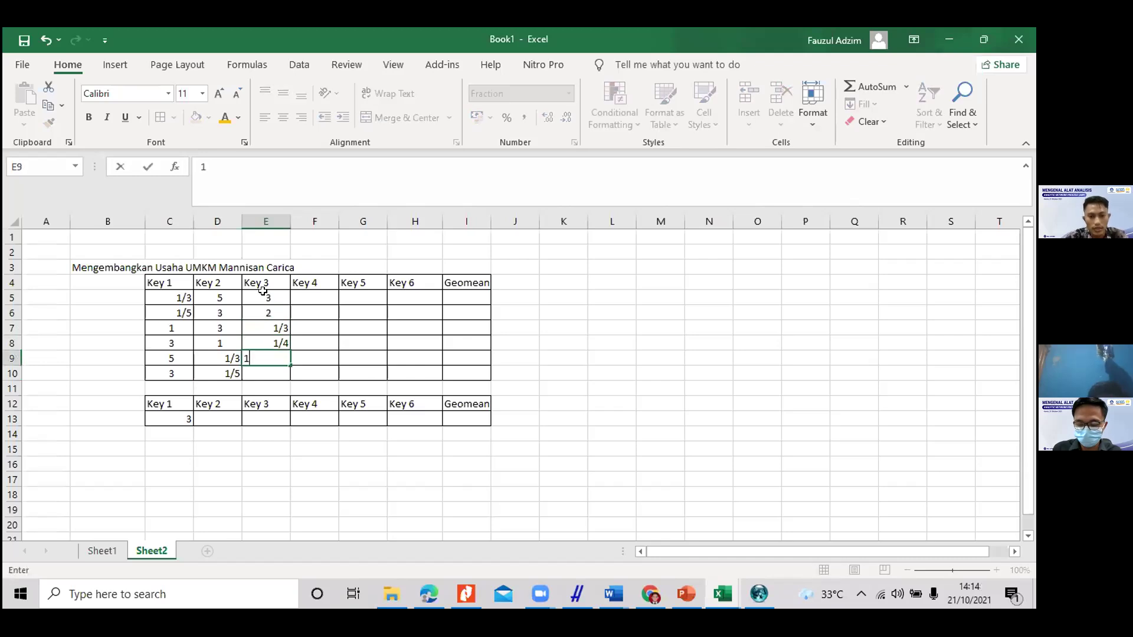
{"action": "type", "text": "/5"}
{"action": "key", "text": "Return"}
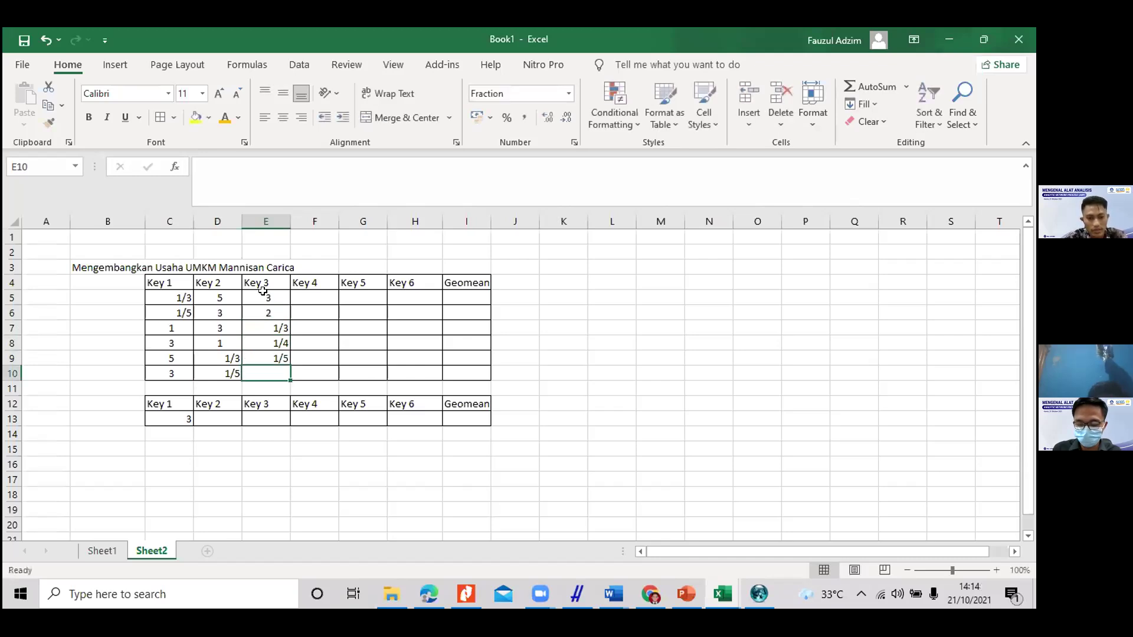
{"action": "type", "text": "1/4"}
{"action": "key", "text": "BackSpace"}
{"action": "type", "text": "5"}
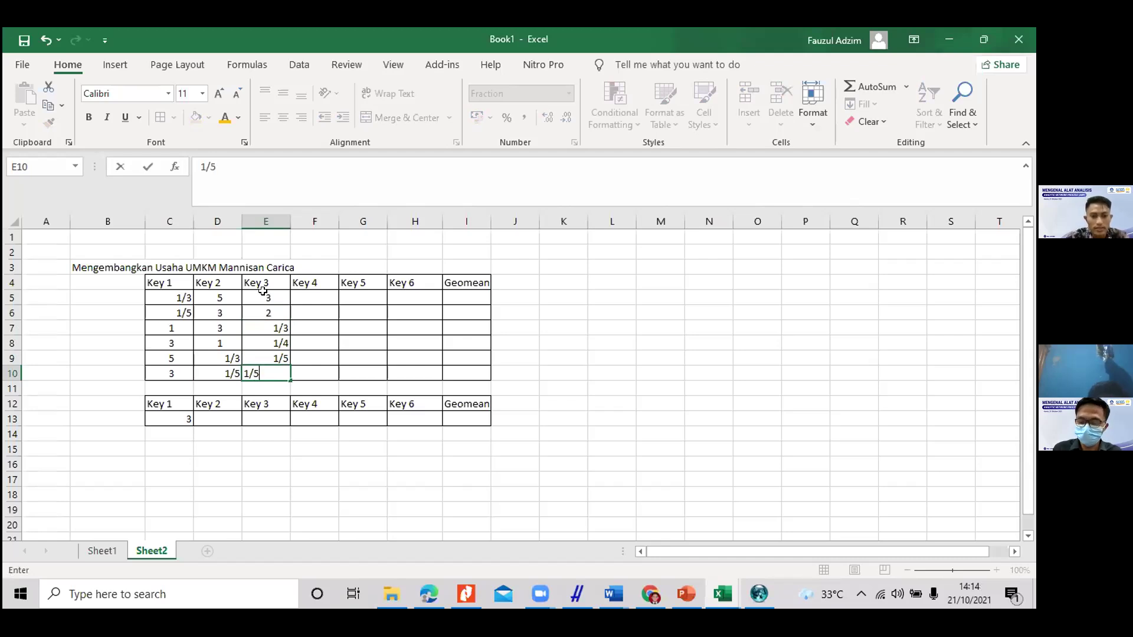
{"action": "type", "text": "6"}
{"action": "left_click", "coordinate": [298, 327]}
Step: Center the contents of the answer range C5:H10 horizontally
{"action": "left_click_drag", "start_coordinate": [168, 297], "coordinate": [422, 373]}
{"action": "left_click", "coordinate": [282, 118]}
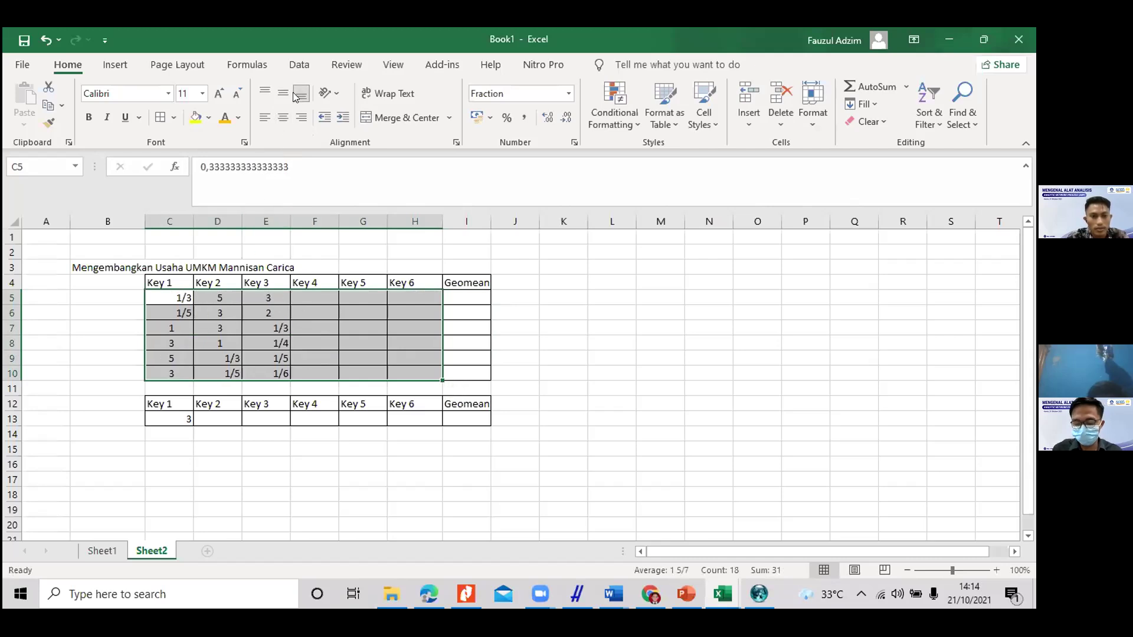
{"action": "left_click", "coordinate": [306, 296]}
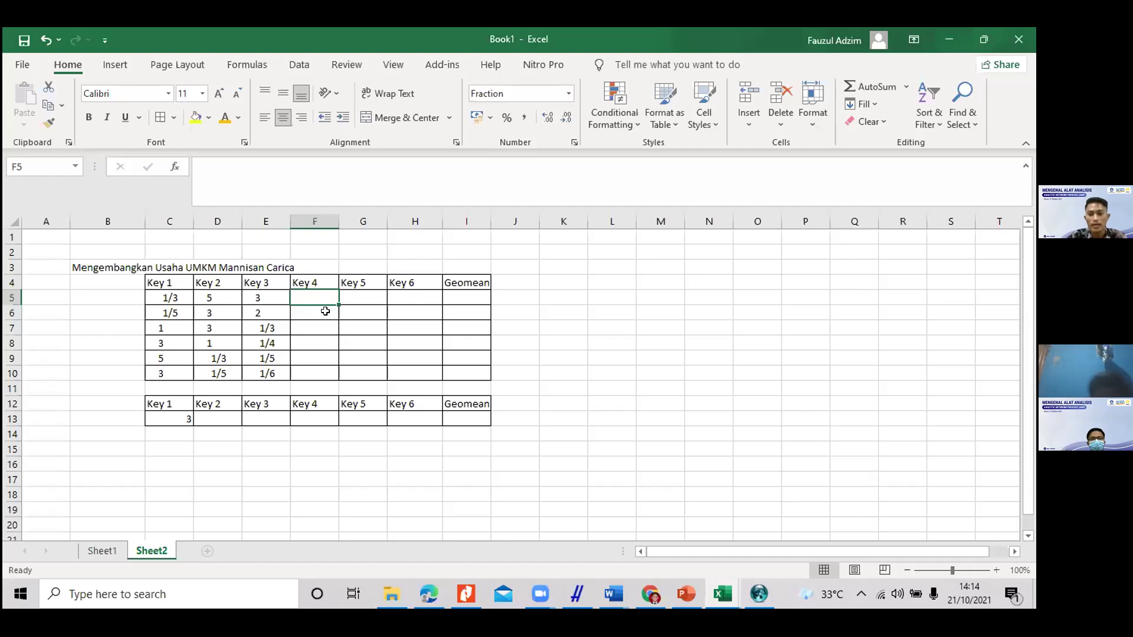
Step: Enter the Key 4 answers 2, 3, 1/4 and 5 in F5:F8
{"action": "left_click", "coordinate": [325, 311]}
{"action": "left_click", "coordinate": [316, 297]}
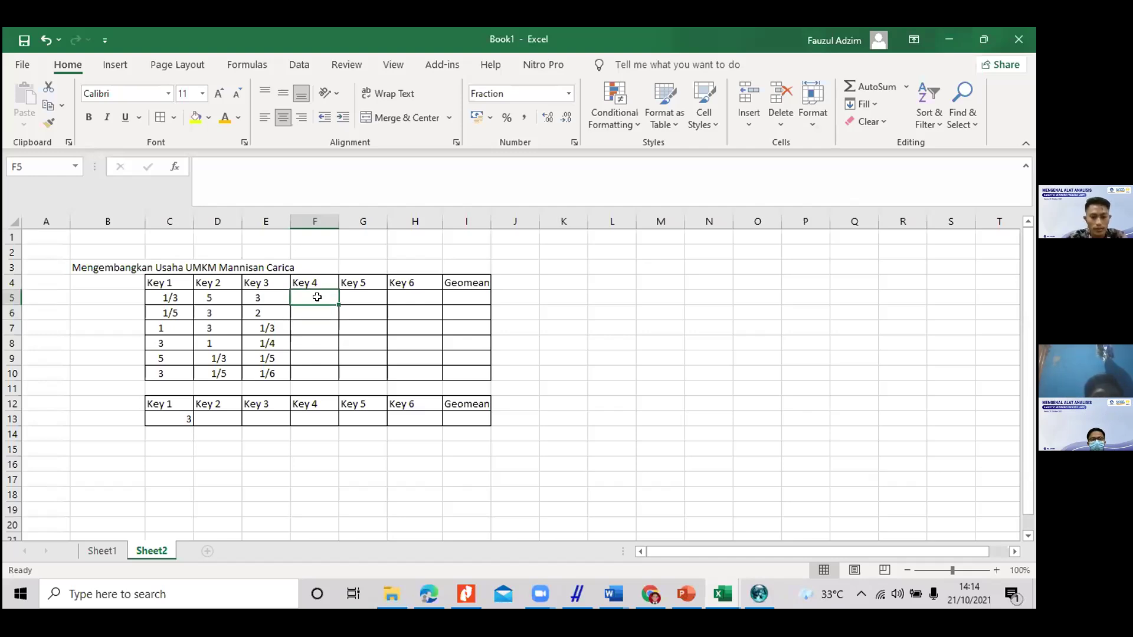
{"action": "type", "text": "2"}
{"action": "key", "text": "Return"}
{"action": "type", "text": "3"}
{"action": "key", "text": "Return"}
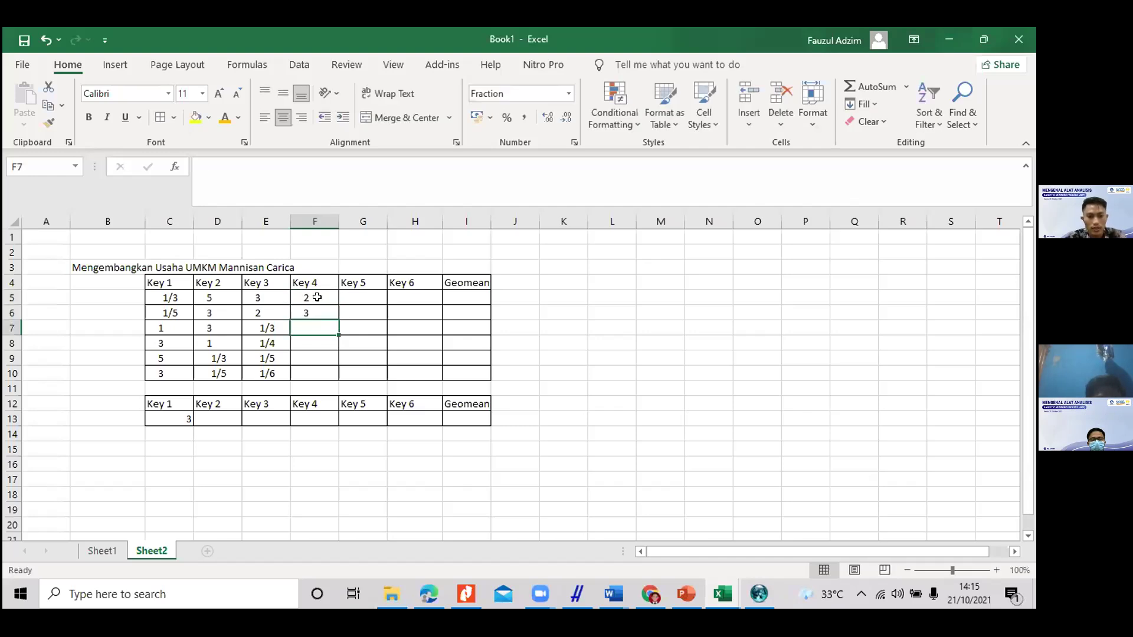
{"action": "type", "text": "1/4"}
{"action": "key", "text": "Return"}
{"action": "type", "text": "5"}
{"action": "key", "text": "Return"}
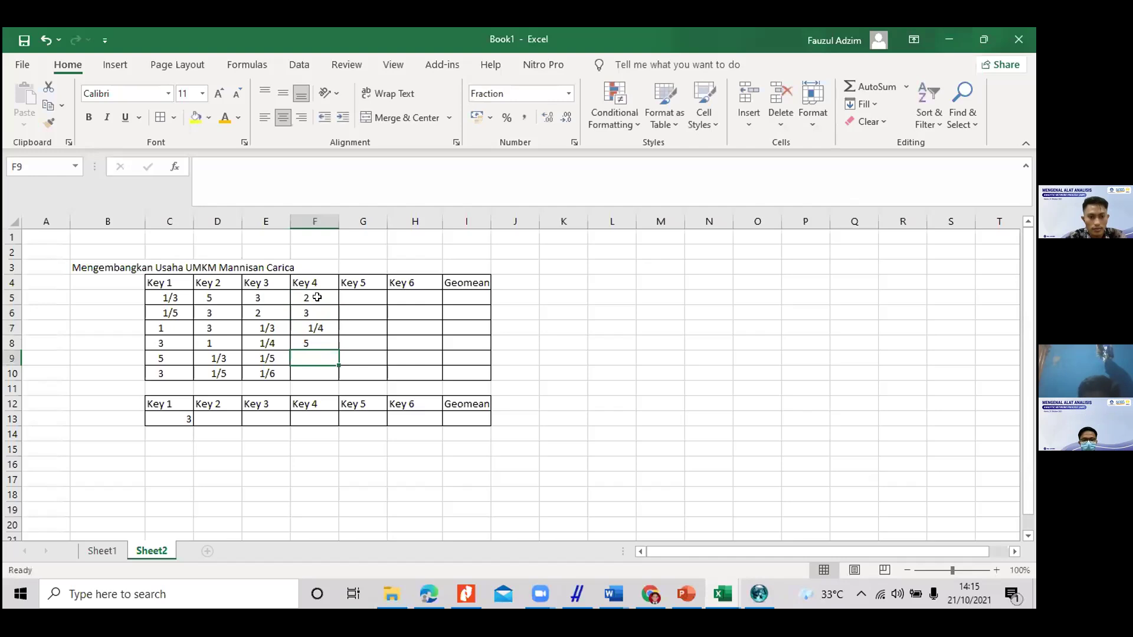
Step: Set the Key 4 answer in F7 and the Key 3 answer in E8 to 1/3
{"action": "left_click", "coordinate": [316, 327]}
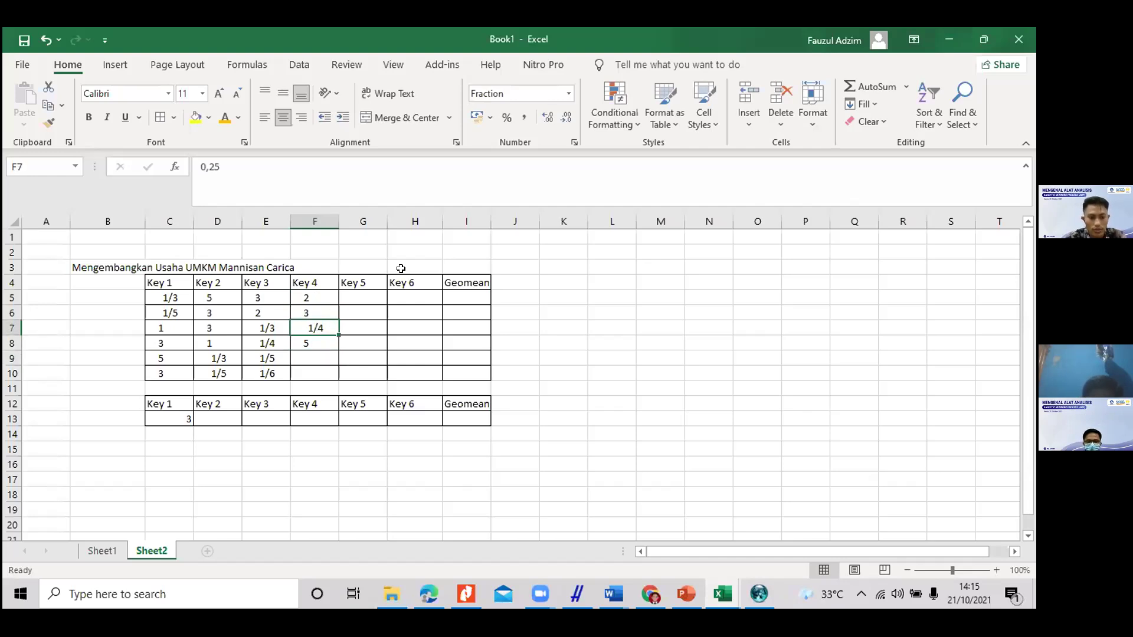
{"action": "type", "text": "1/3"}
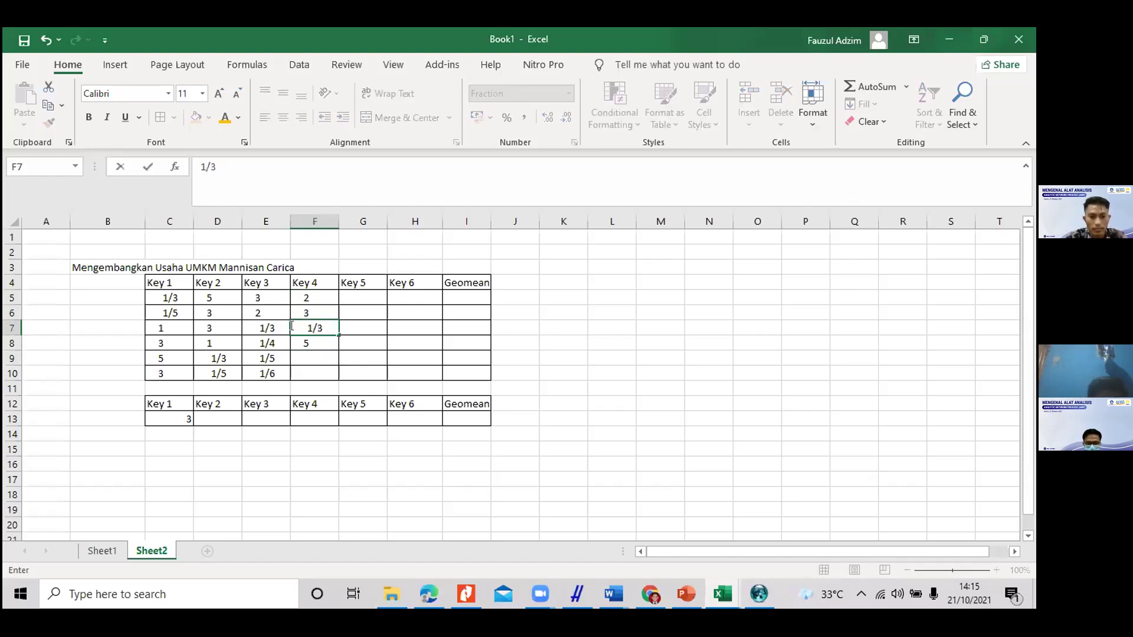
{"action": "left_click", "coordinate": [275, 339]}
{"action": "type", "text": "1/3"}
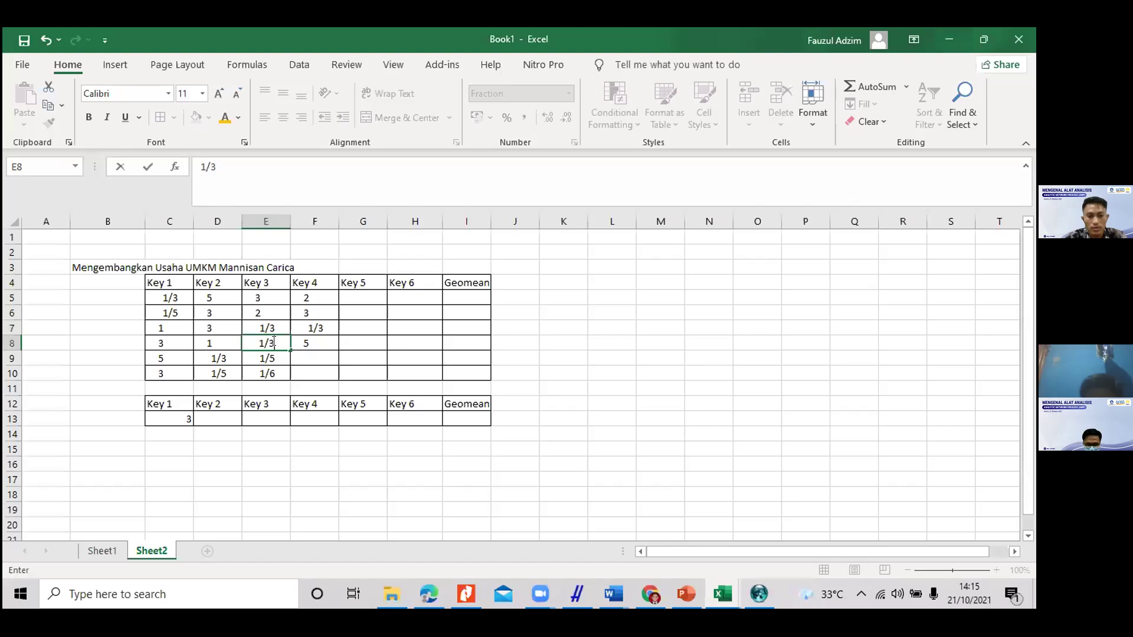
Step: Enter 1/3 in F9 and 5 in F10 to complete the Key 4 answers
{"action": "left_click", "coordinate": [315, 351]}
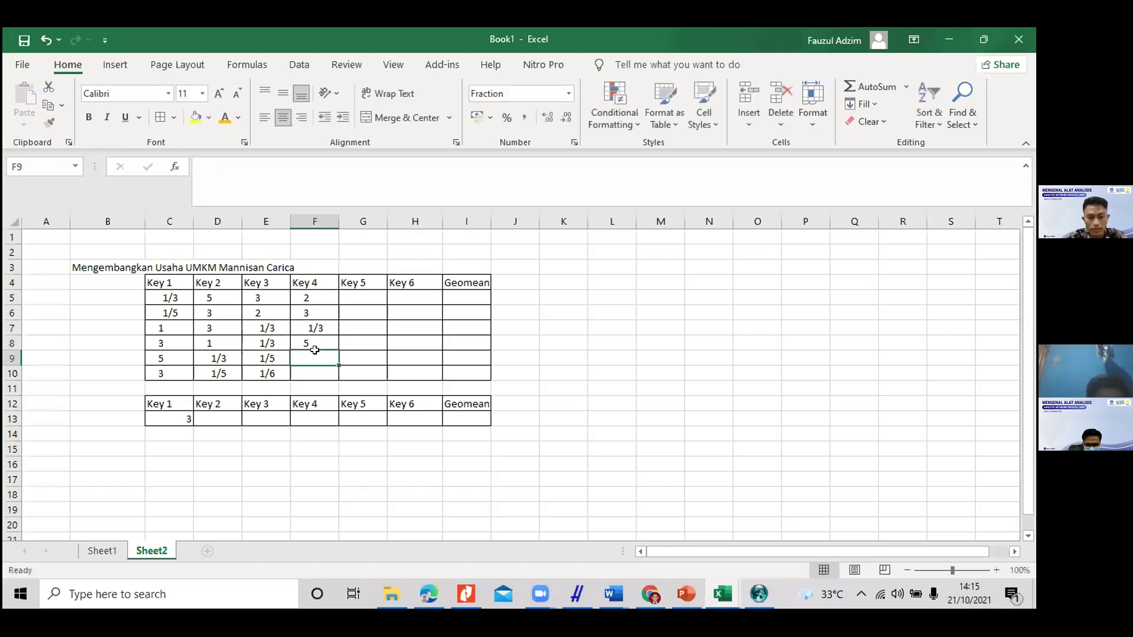
{"action": "type", "text": "1/3"}
{"action": "key", "text": "Return"}
{"action": "type", "text": "5"}
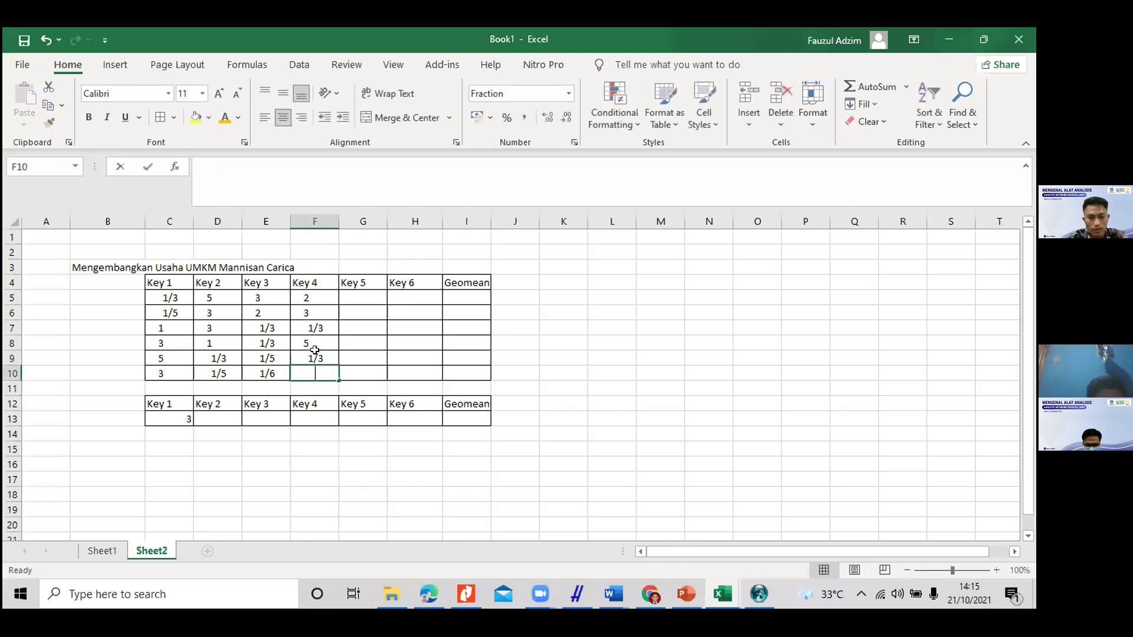
{"action": "key", "text": "Tab"}
Step: Begin the first Key 5 answer in G5 as a fraction with numerator 1
{"action": "key", "text": "Up"}
{"action": "key", "text": "Up"}
{"action": "key", "text": "Up"}
{"action": "key", "text": "Up"}
{"action": "key", "text": "Up"}
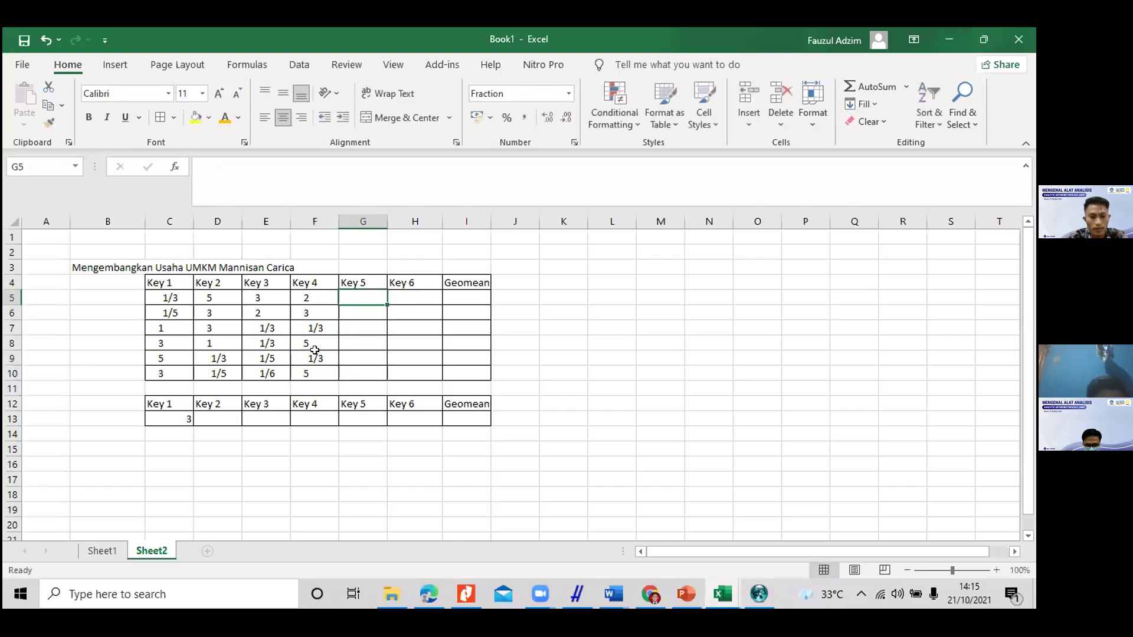
{"action": "type", "text": "1/"}
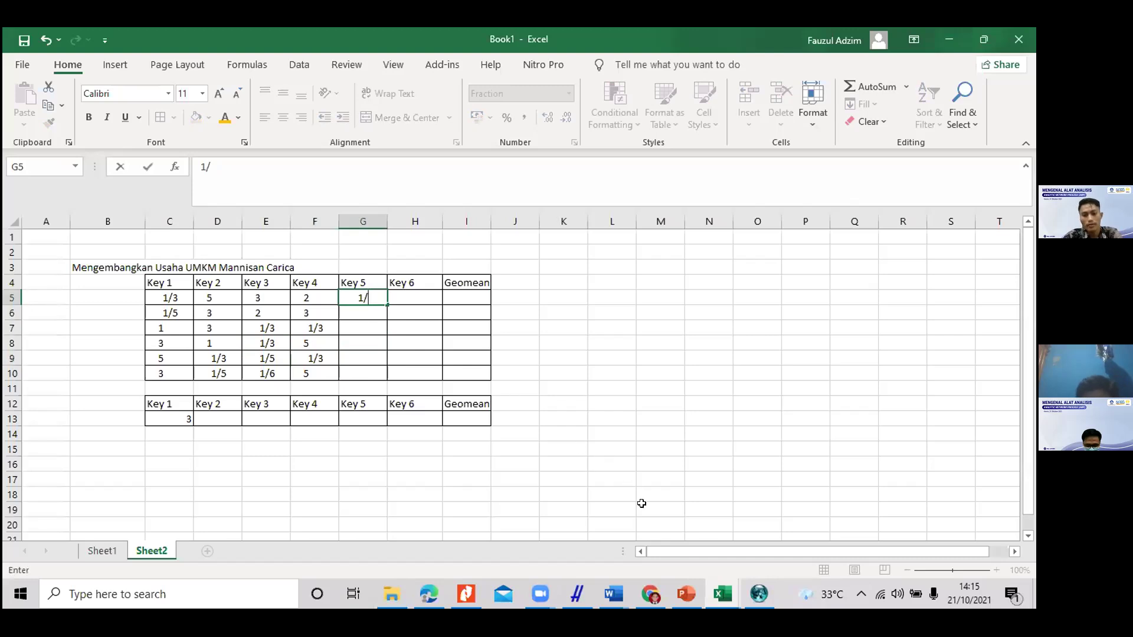
Step: Switch to Word's Document2 and examine the marked answers in the faktor and masalah comparison tables
{"action": "mouse_move", "coordinate": [721, 597]}
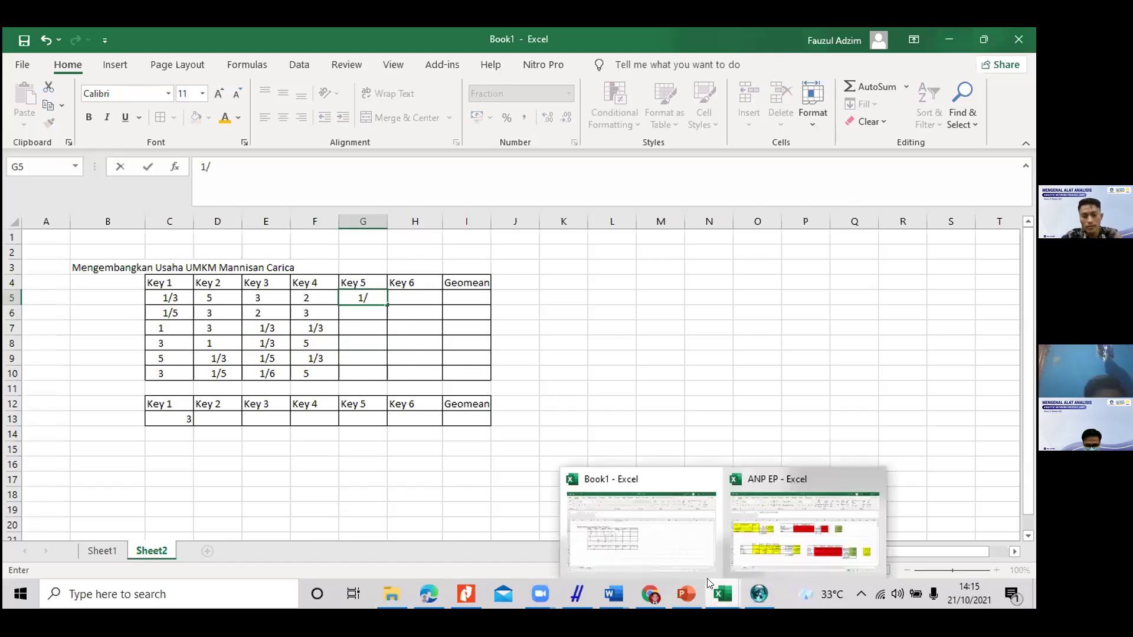
{"action": "left_click", "coordinate": [646, 542]}
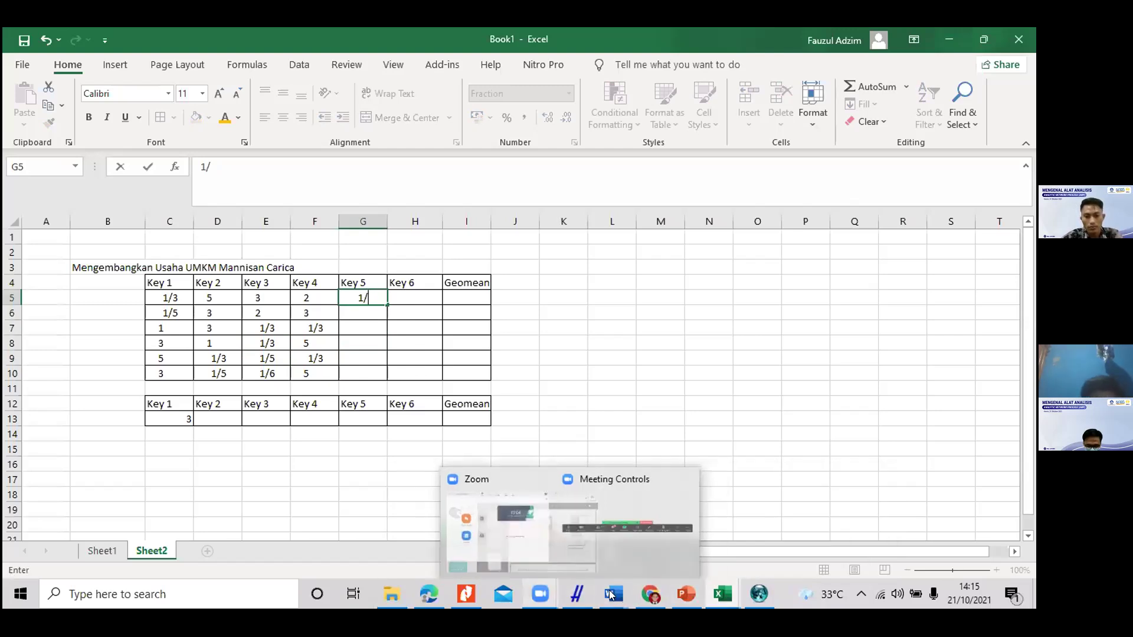
{"action": "mouse_move", "coordinate": [612, 595]}
{"action": "left_click", "coordinate": [625, 543]}
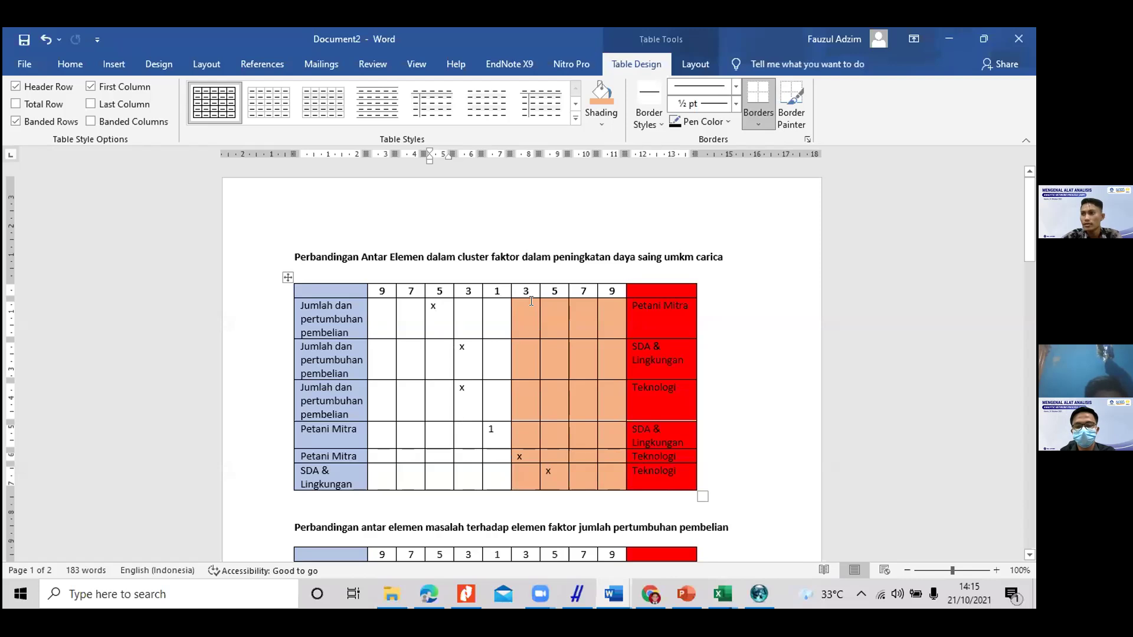
{"action": "left_click", "coordinate": [549, 361]}
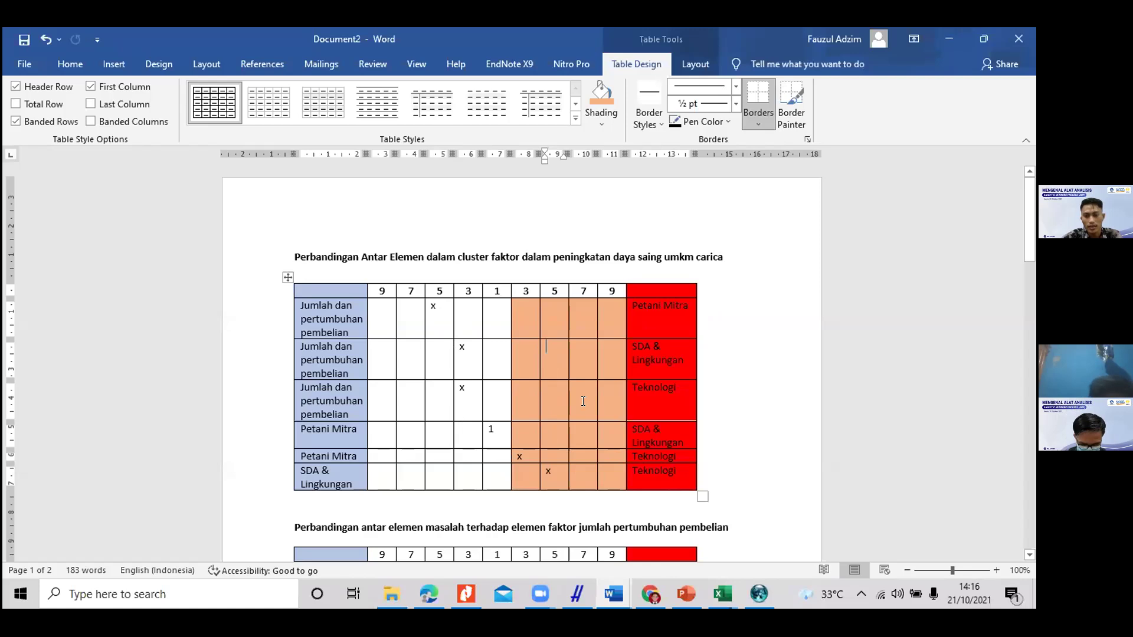
{"action": "scroll", "coordinate": [521, 398], "scroll_direction": "down", "scroll_amount": 2}
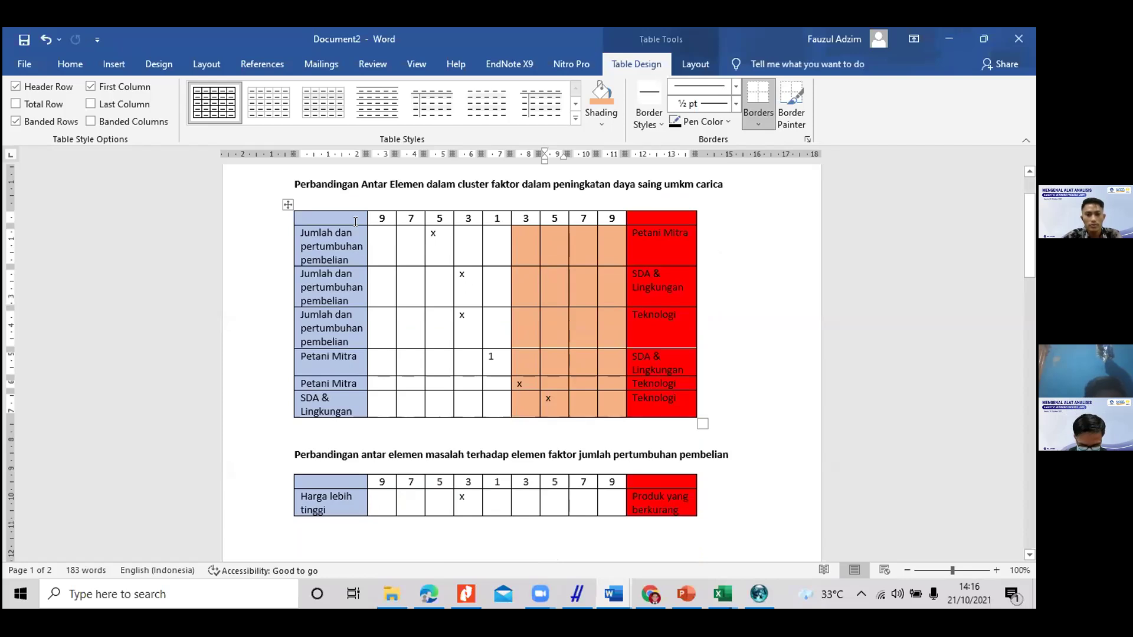
{"action": "left_click", "coordinate": [326, 196]}
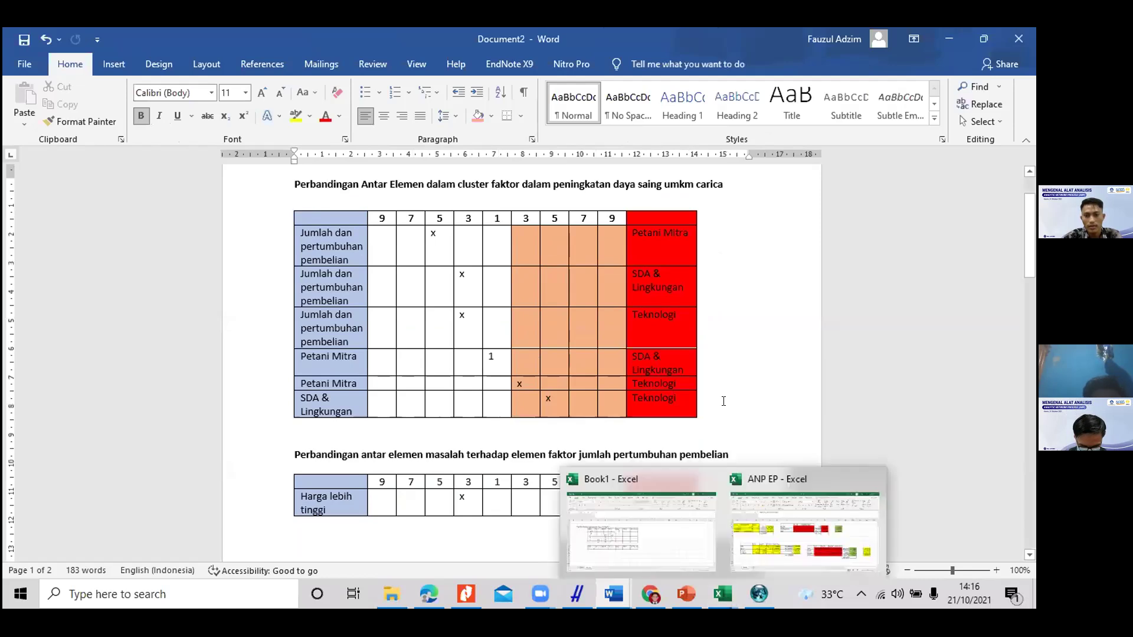
{"action": "left_click", "coordinate": [726, 293]}
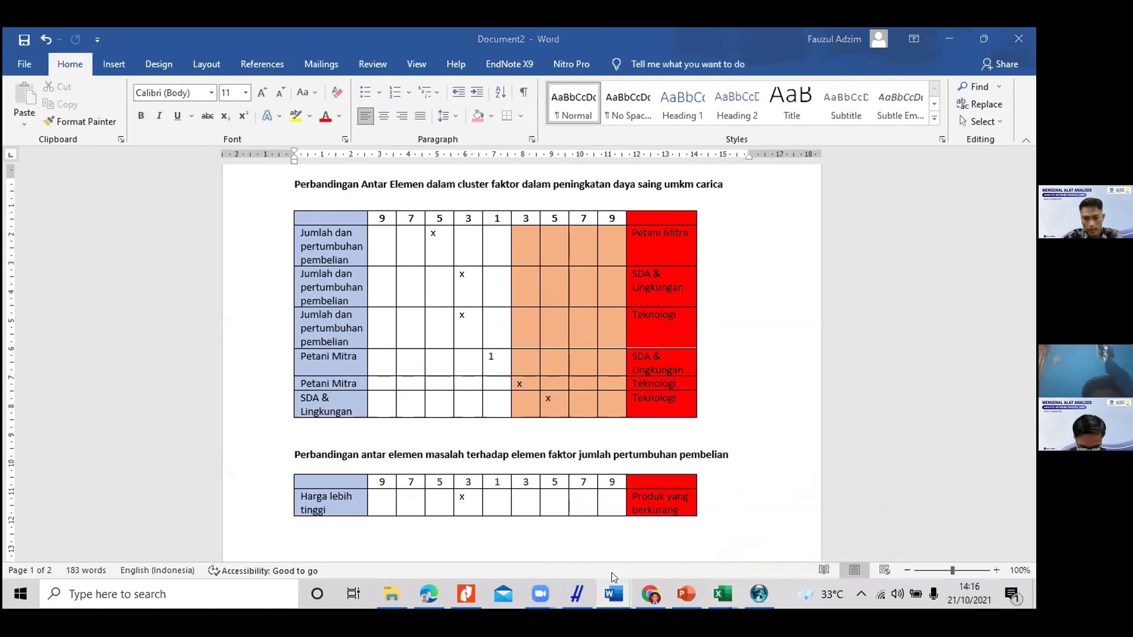
{"action": "mouse_move", "coordinate": [617, 590]}
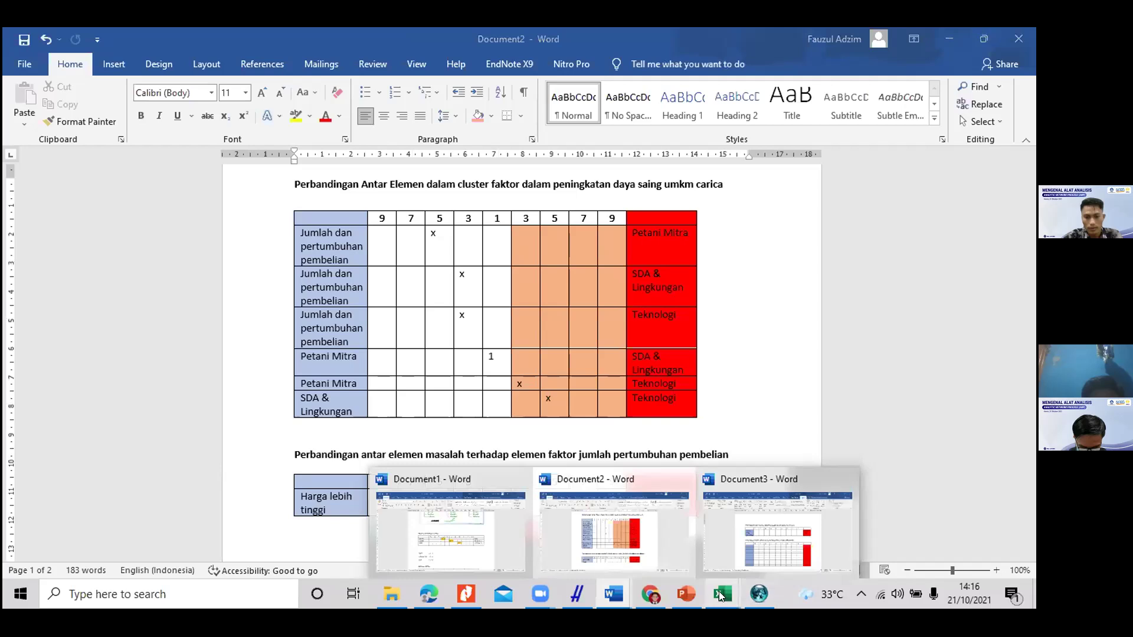
Step: Back in Excel's Book1, complete G5 as 1/5 and enter the Key 5 answers 3 and 1 in G6:G7
{"action": "mouse_move", "coordinate": [710, 580]}
{"action": "left_click", "coordinate": [577, 531]}
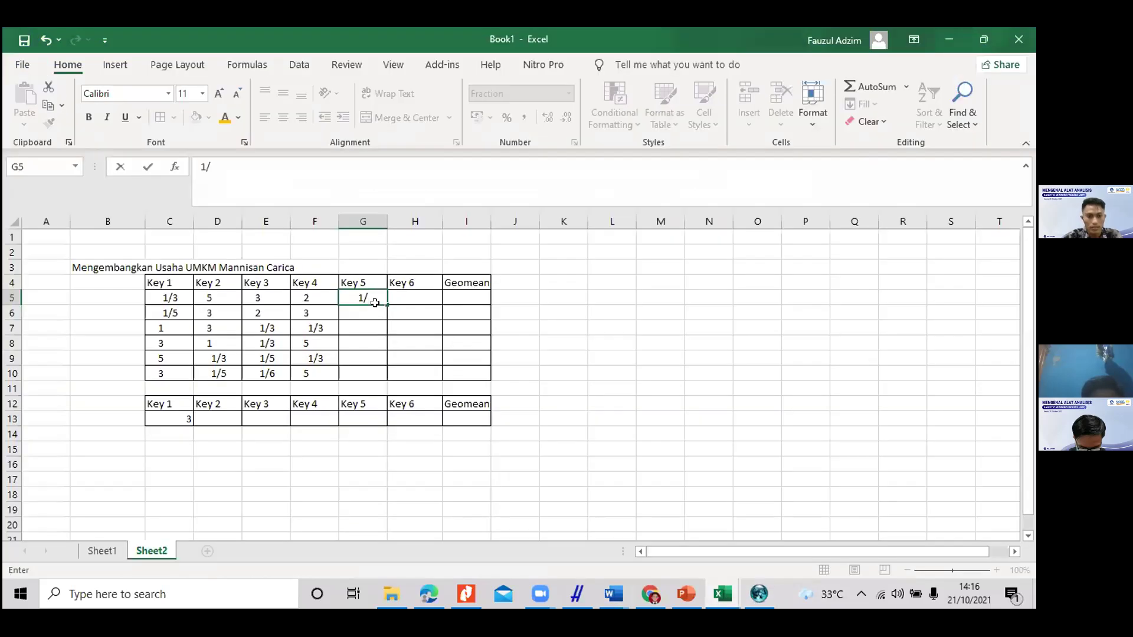
{"action": "type", "text": "5"}
{"action": "left_click", "coordinate": [372, 309]}
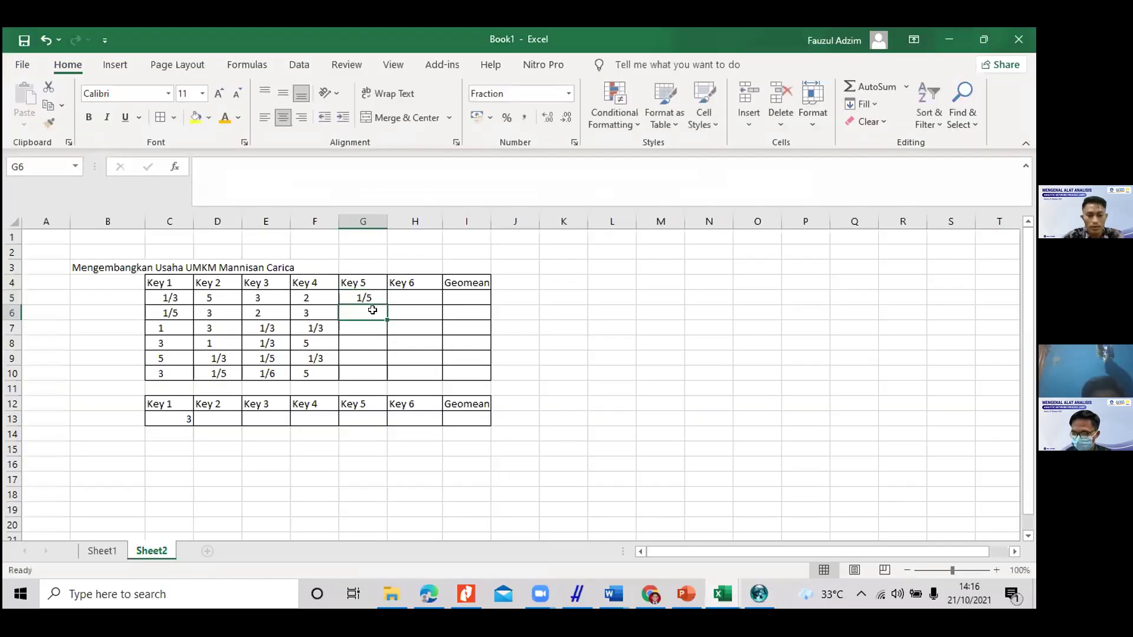
{"action": "type", "text": "3"}
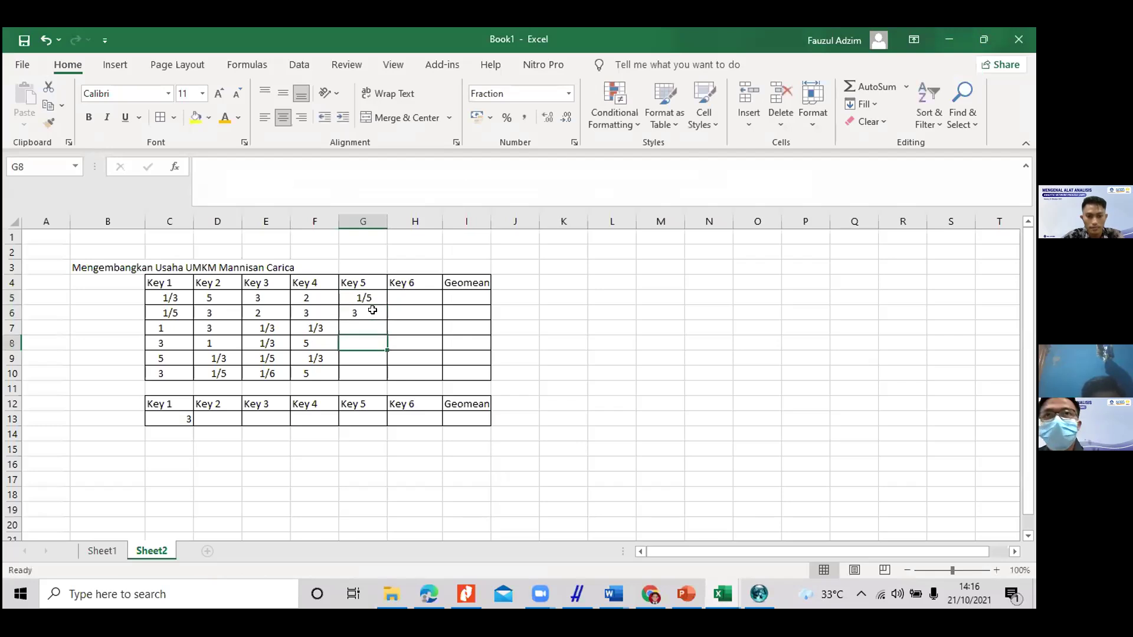
{"action": "key", "text": "Return"}
{"action": "type", "text": "1"}
{"action": "key", "text": "Return"}
Step: Enter 1, 1/3 and 3 in G8:G10 to complete the Key 5 answers
{"action": "type", "text": "1"}
{"action": "key", "text": "Return"}
{"action": "type", "text": "1/3"}
{"action": "key", "text": "Return"}
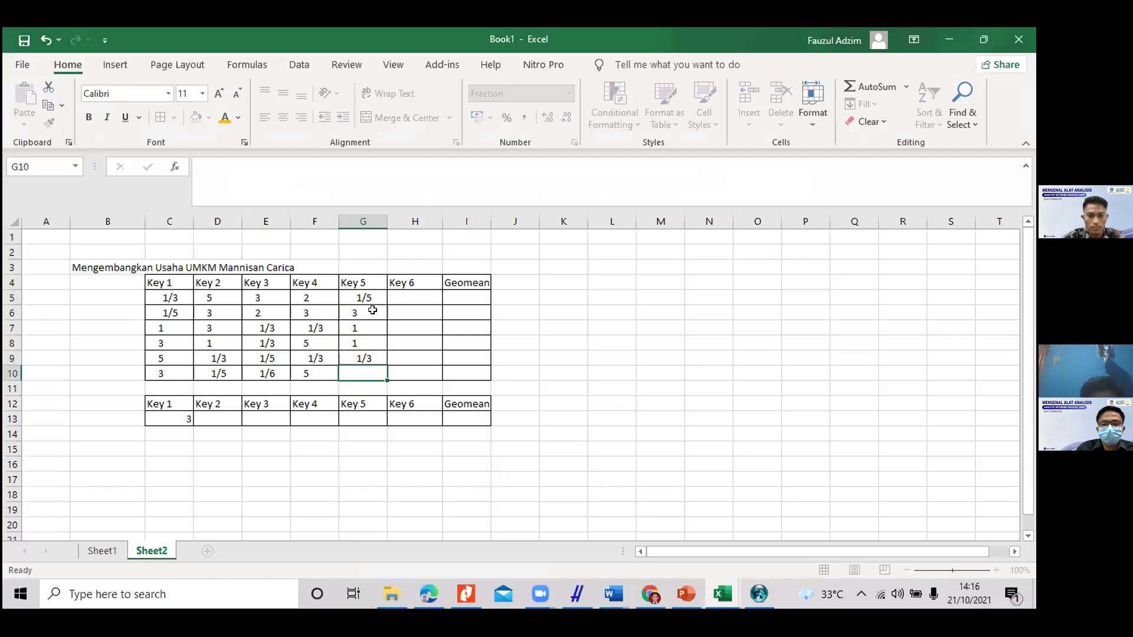
{"action": "type", "text": "3"}
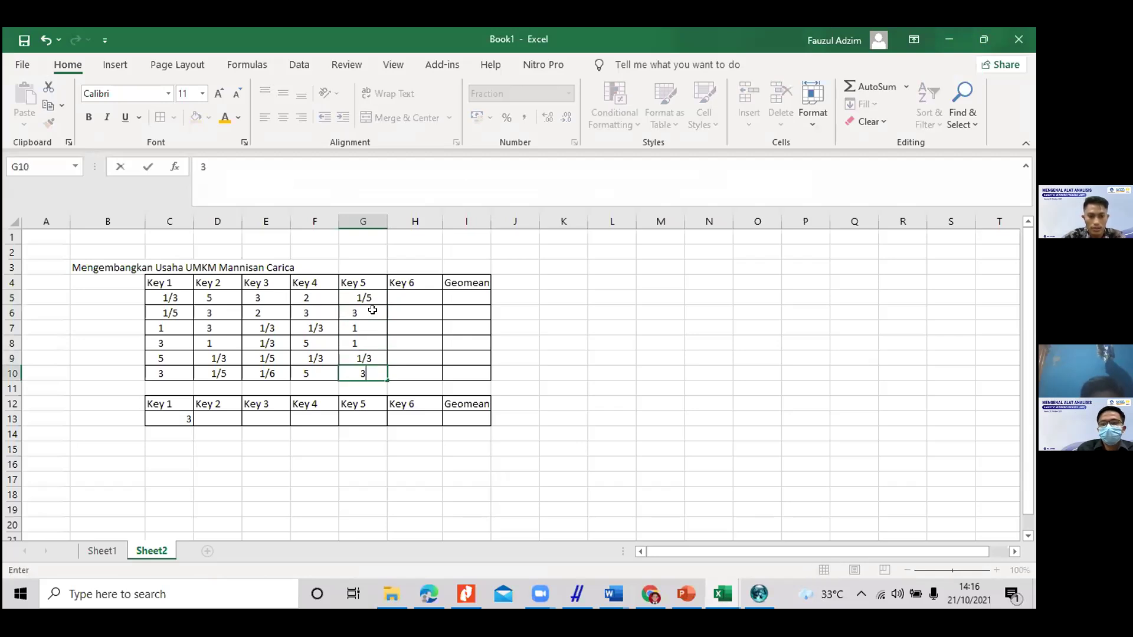
{"action": "key", "text": "Tab"}
Step: Enter the Key 6 answers 3, 3 and 1 in H5:H7
{"action": "key", "text": "Up"}
{"action": "key", "text": "Up"}
{"action": "key", "text": "Up"}
{"action": "key", "text": "Up"}
{"action": "key", "text": "Up"}
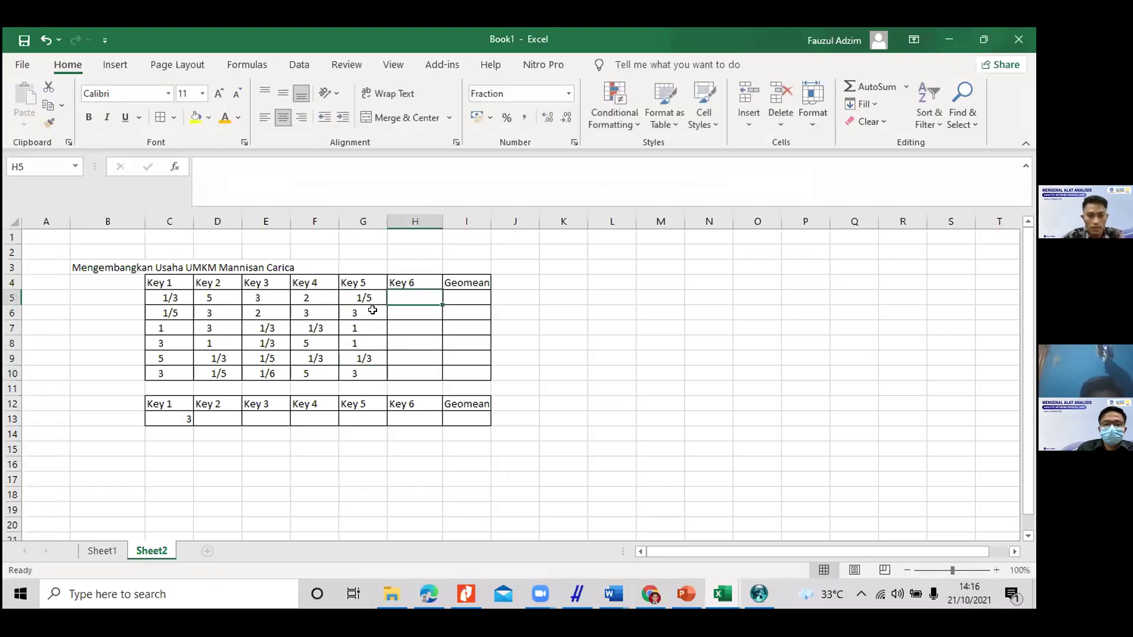
{"action": "type", "text": "3"}
{"action": "key", "text": "Return"}
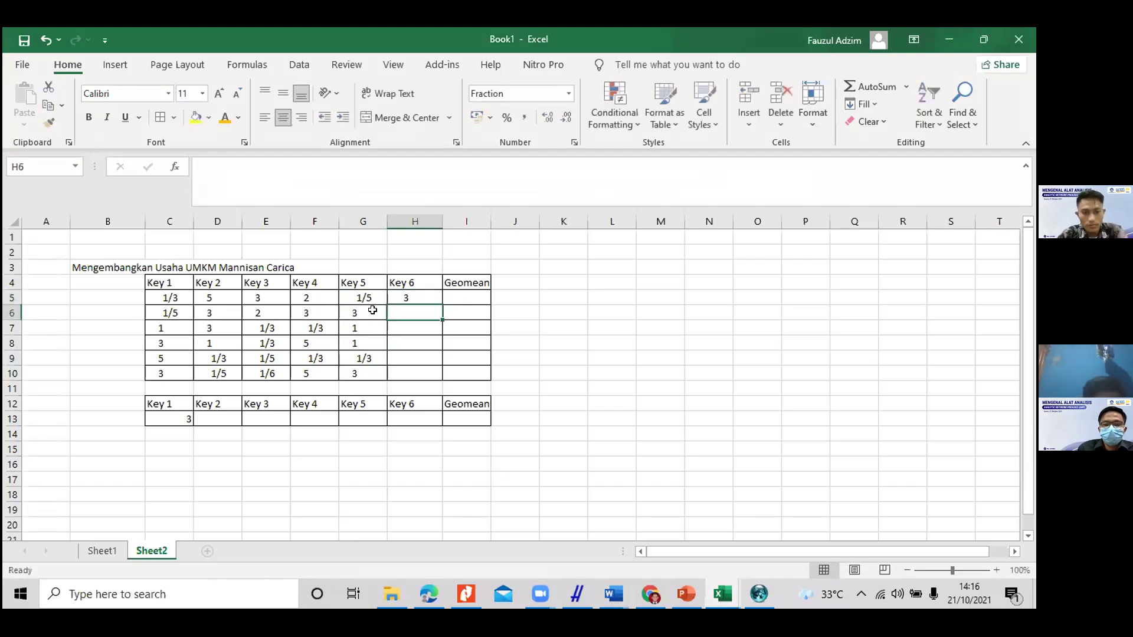
{"action": "key", "text": "Down"}
{"action": "type", "text": "1"}
{"action": "key", "text": "Return"}
{"action": "key", "text": "Up"}
{"action": "key", "text": "Up"}
{"action": "type", "text": "3"}
{"action": "key", "text": "Return"}
{"action": "key", "text": "Return"}
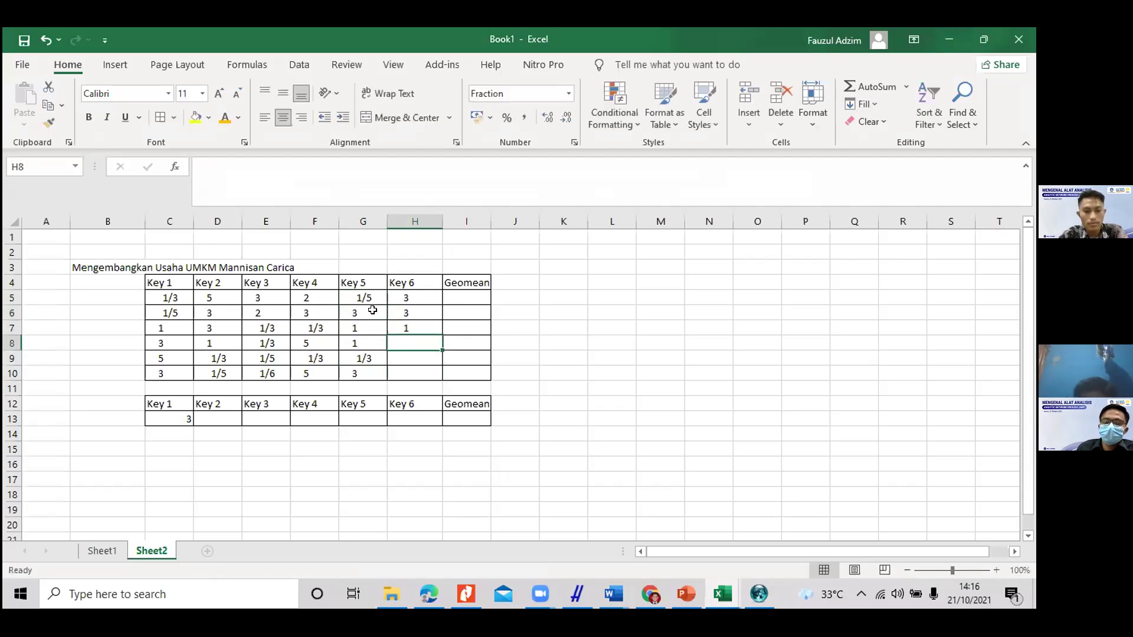
Step: Enter 5, 1/3 and 5 in H8:H10 to complete the Key 6 answers
{"action": "type", "text": "5"}
{"action": "key", "text": "Return"}
{"action": "type", "text": "1/3"}
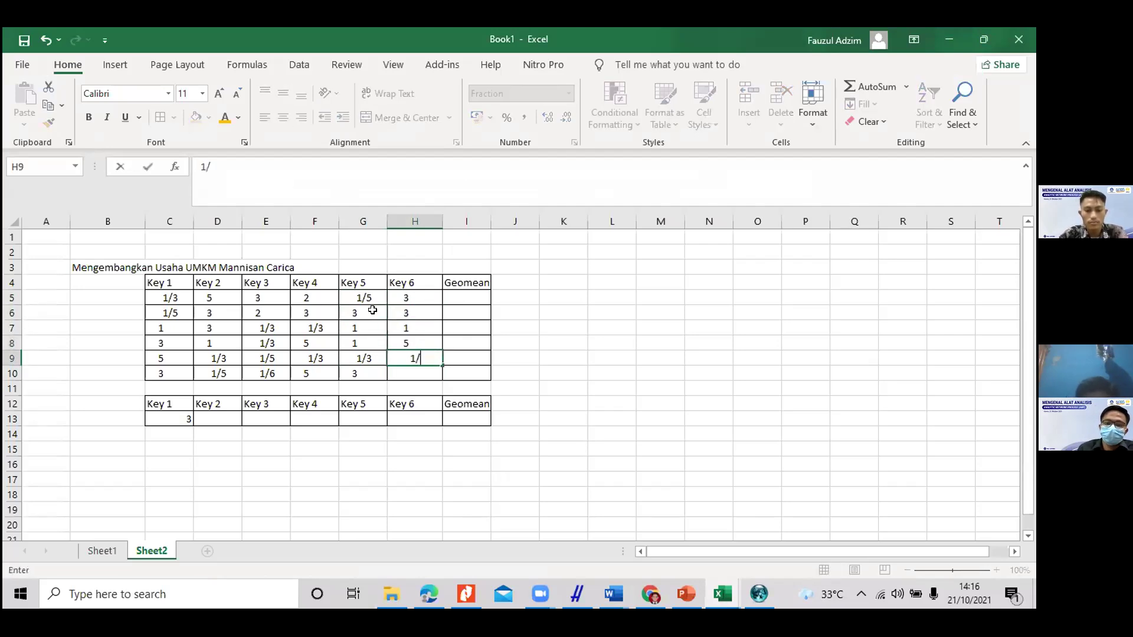
{"action": "key", "text": "Return"}
{"action": "type", "text": "5"}
{"action": "key", "text": "Tab"}
{"action": "key", "text": "Up"}
{"action": "key", "text": "Up"}
{"action": "key", "text": "Up"}
{"action": "key", "text": "Up"}
{"action": "key", "text": "Up"}
{"action": "key", "text": "Down"}
{"action": "key", "text": "Up"}
{"action": "key", "text": "Up"}
{"action": "left_click_drag", "start_coordinate": [179, 304], "coordinate": [413, 373]}
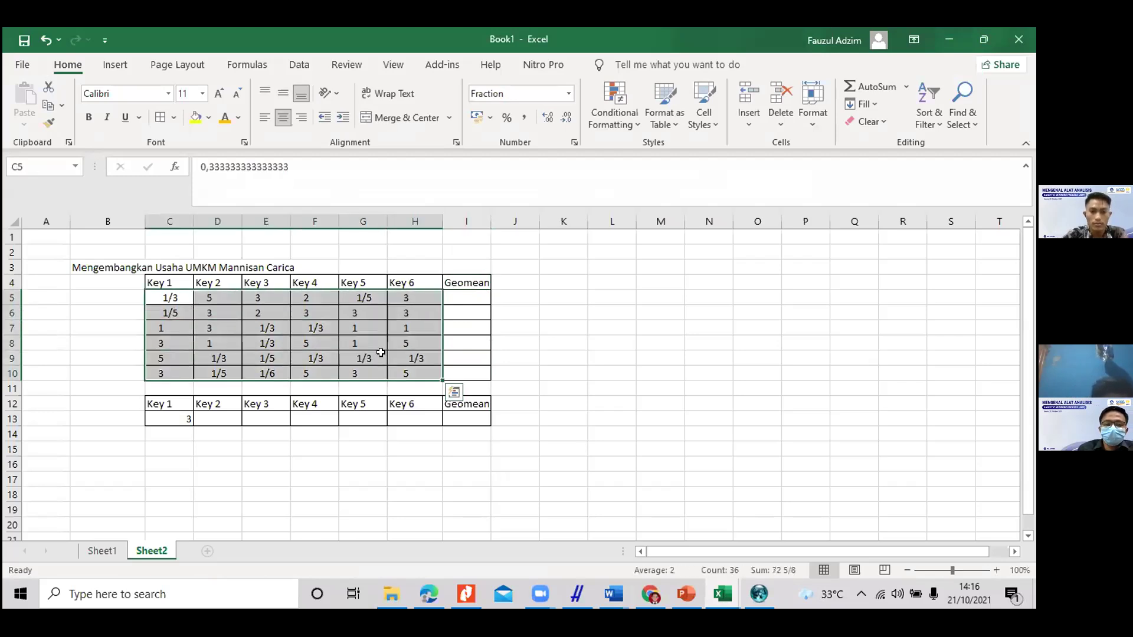
{"action": "left_click", "coordinate": [467, 294]}
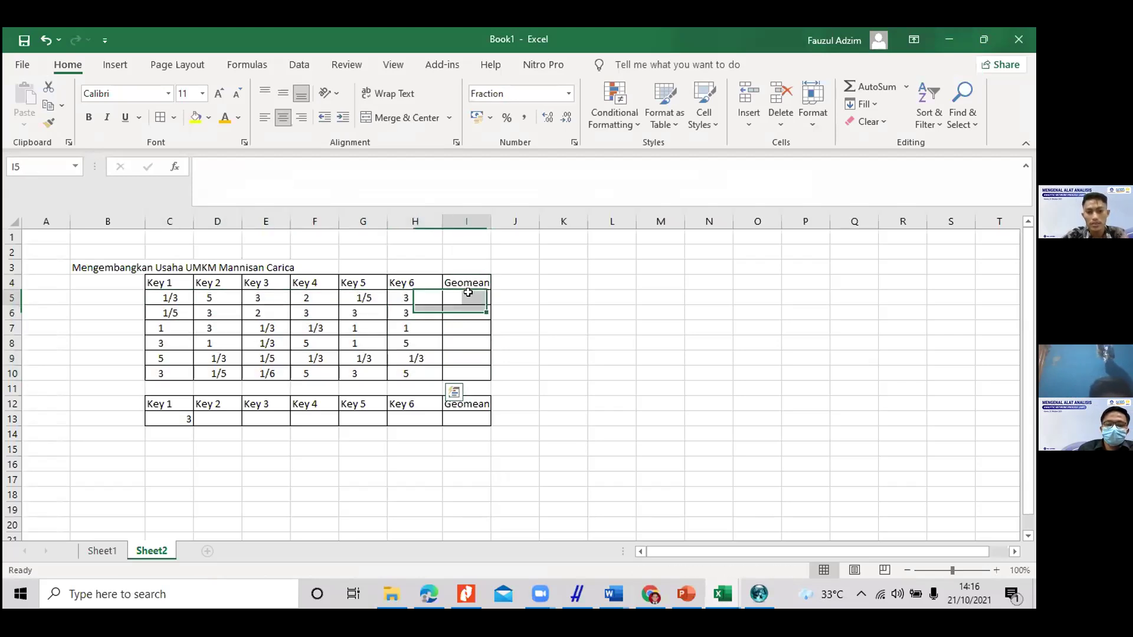
{"action": "left_click", "coordinate": [566, 284]}
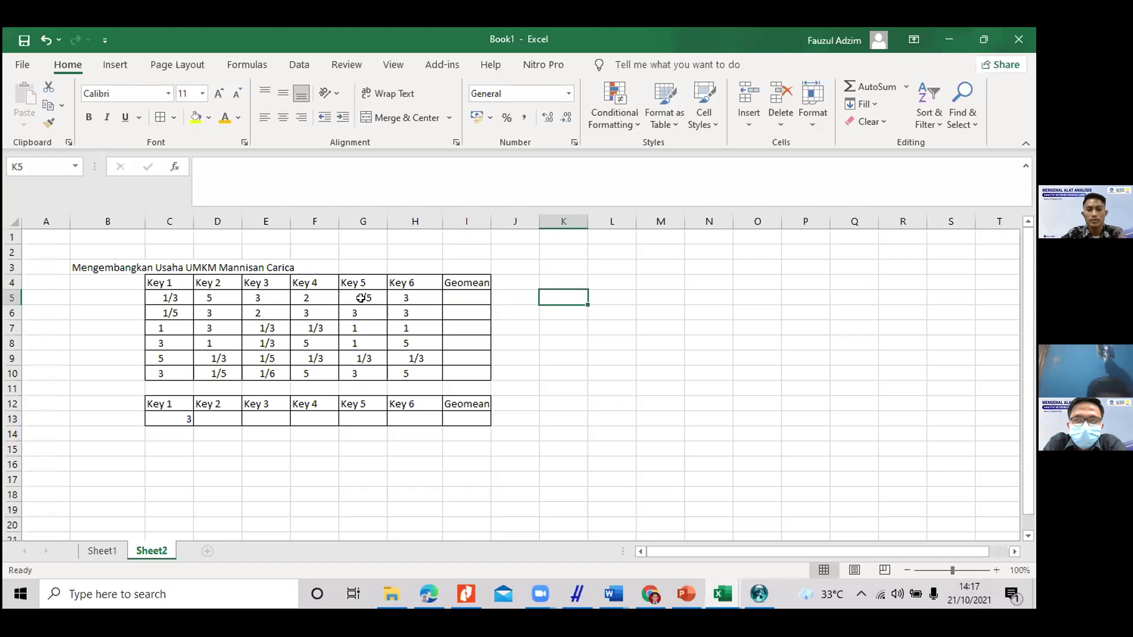
{"action": "left_click", "coordinate": [214, 297]}
{"action": "left_click", "coordinate": [215, 311]}
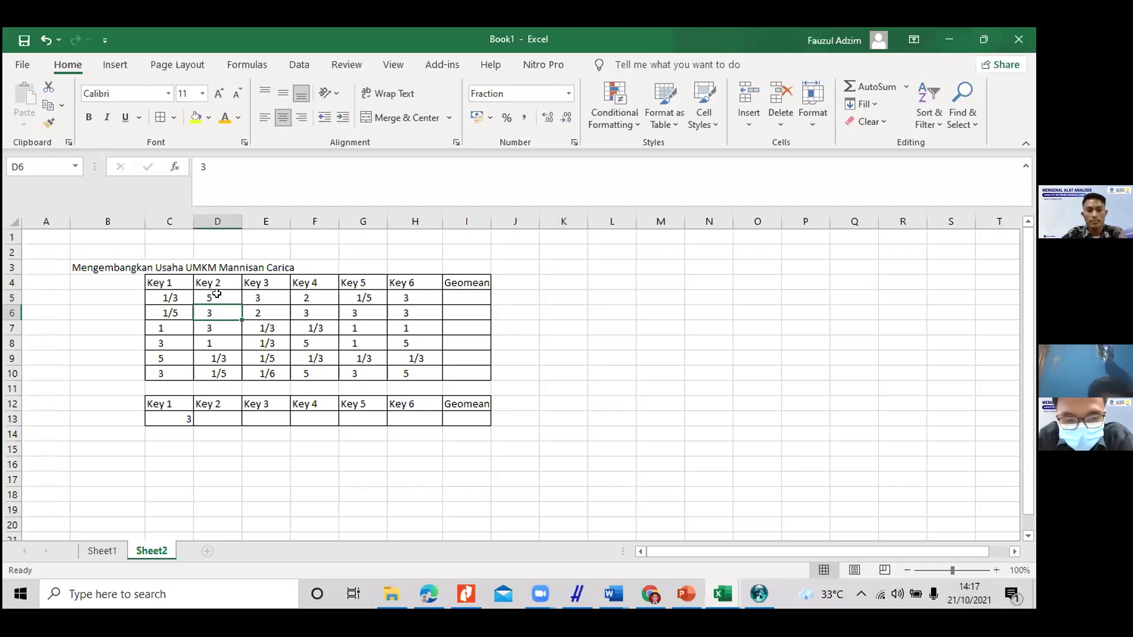
{"action": "key", "text": "Up"}
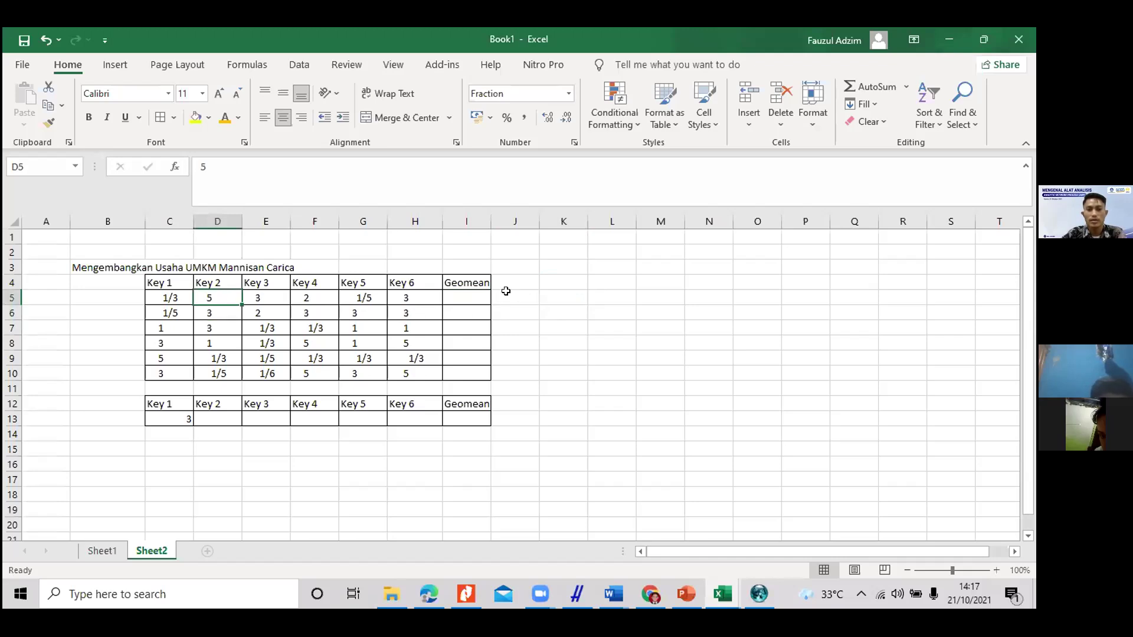
{"action": "left_click", "coordinate": [559, 295]}
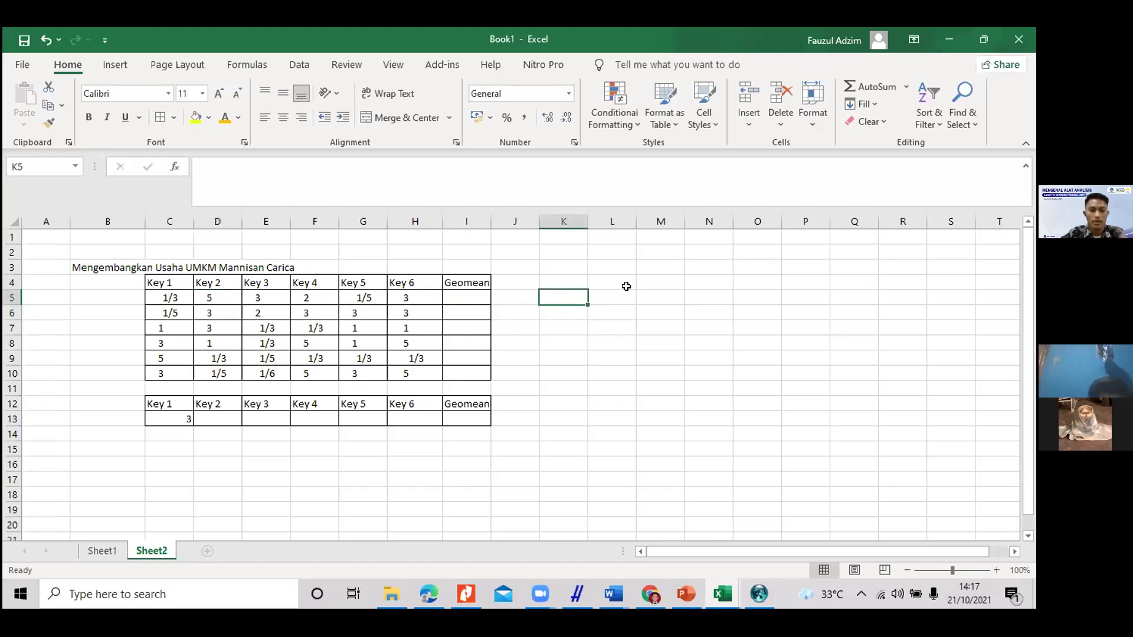
{"action": "type", "text": "="}
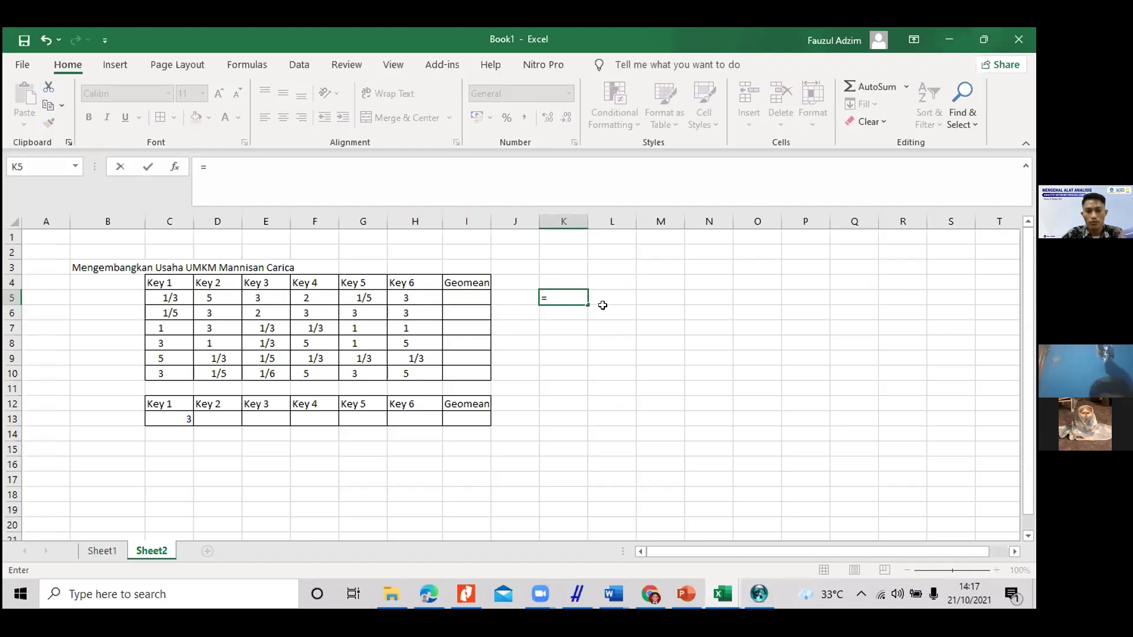
{"action": "key", "text": "Escape"}
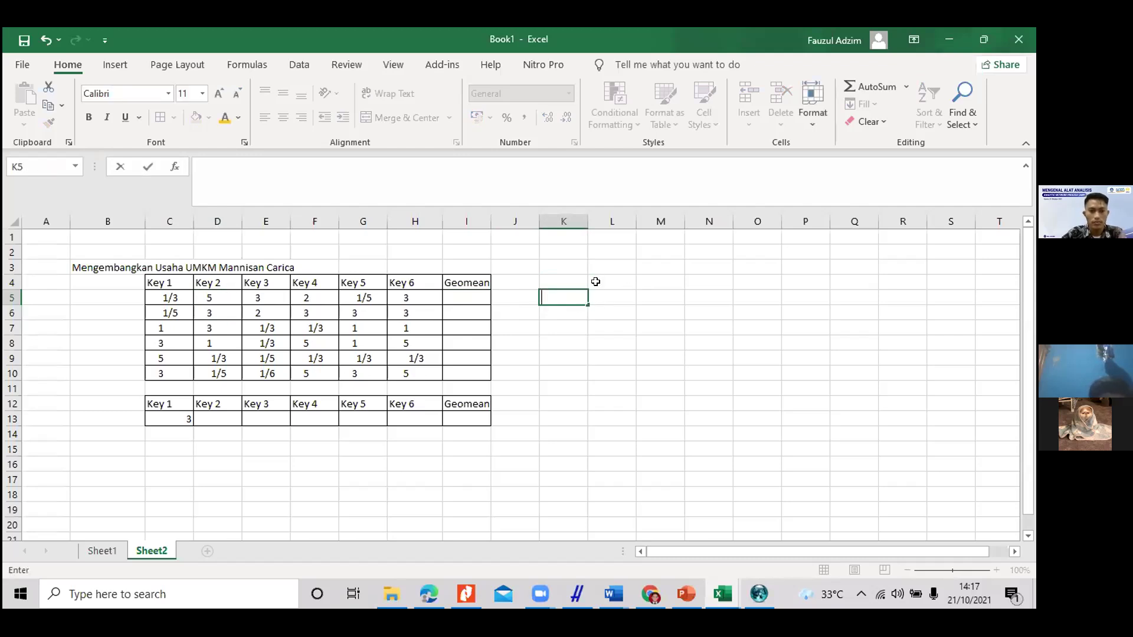
{"action": "key", "text": "Return"}
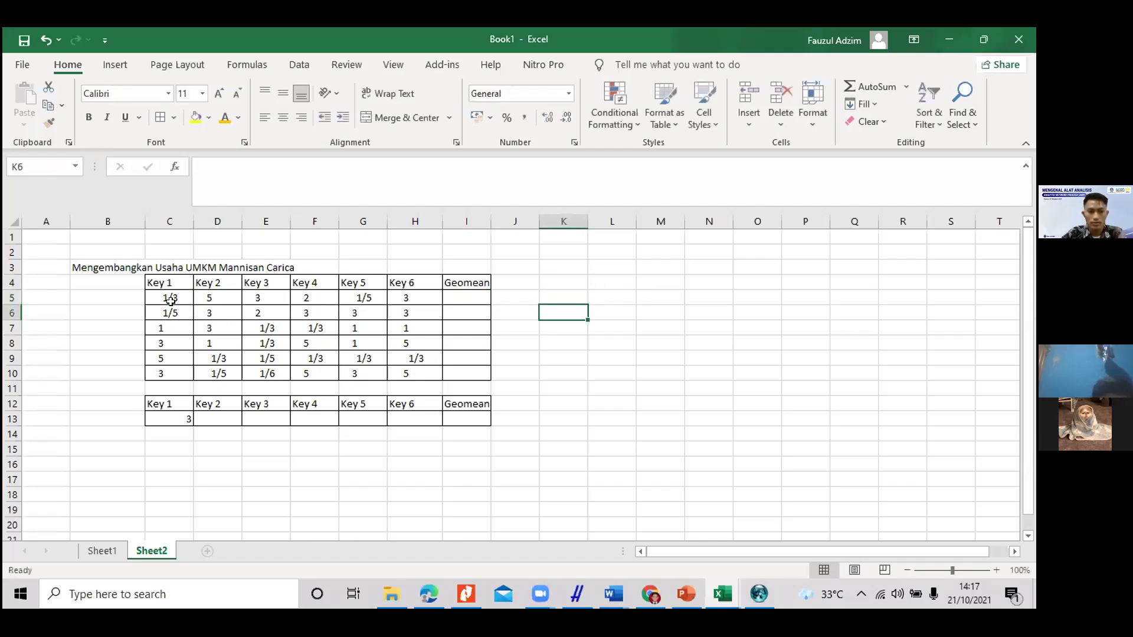
Step: Copy the whole Key 1 to Geomean answer table in C4:I10 and paste the duplicate starting at K4
{"action": "left_click_drag", "start_coordinate": [157, 278], "coordinate": [472, 375]}
{"action": "key", "text": "ctrl+c"}
{"action": "left_click", "coordinate": [554, 280]}
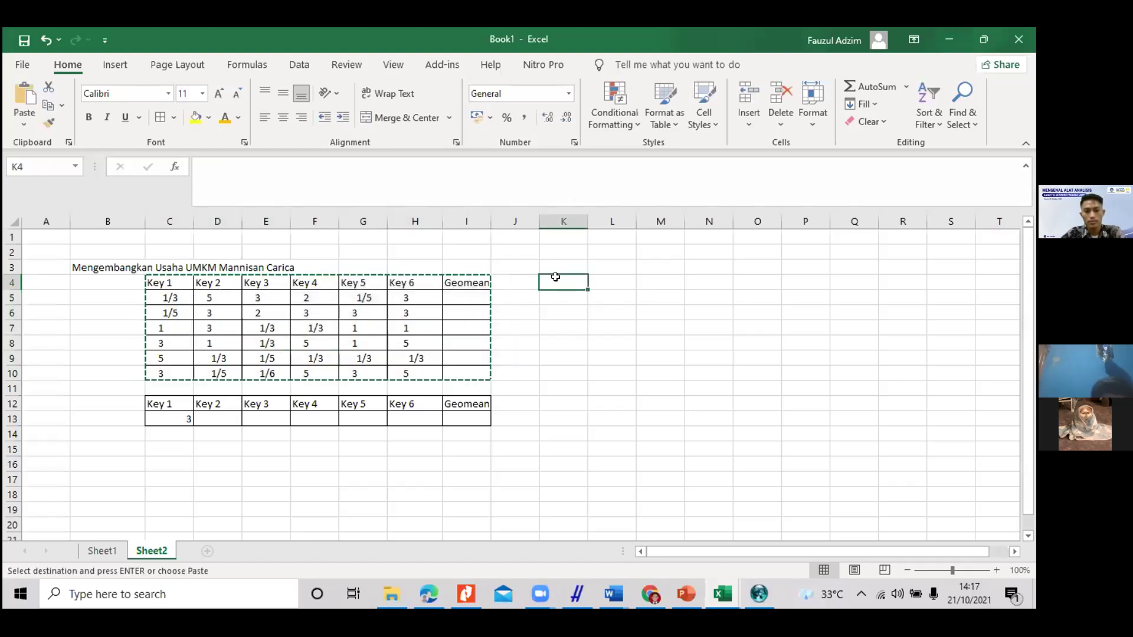
{"action": "key", "text": "ctrl+v"}
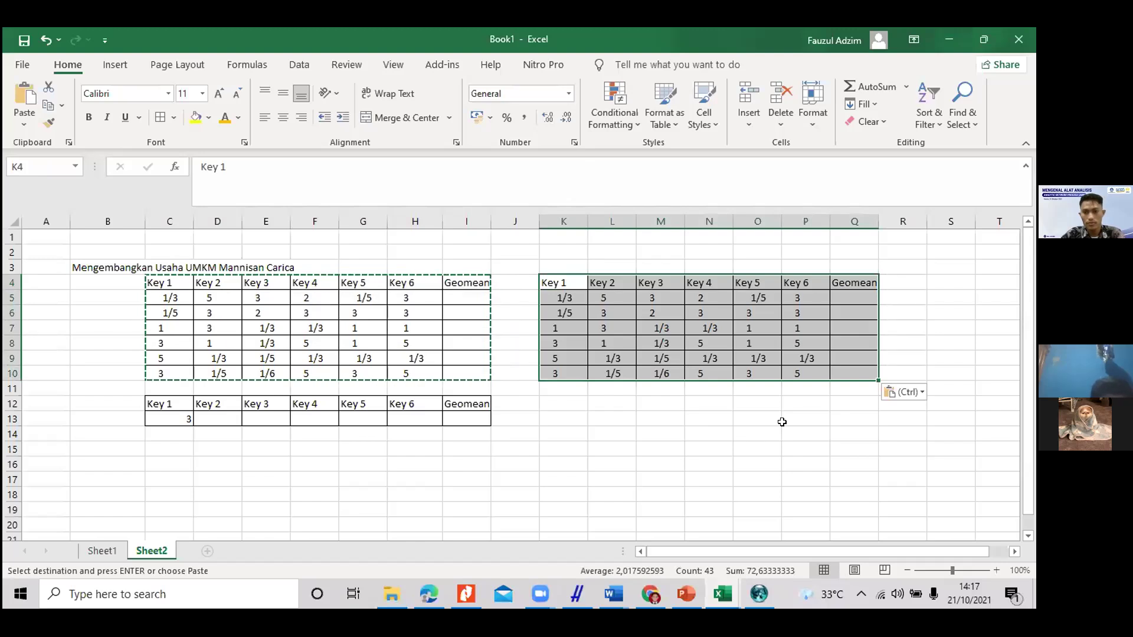
{"action": "key", "text": "Down"}
{"action": "key", "text": "Down"}
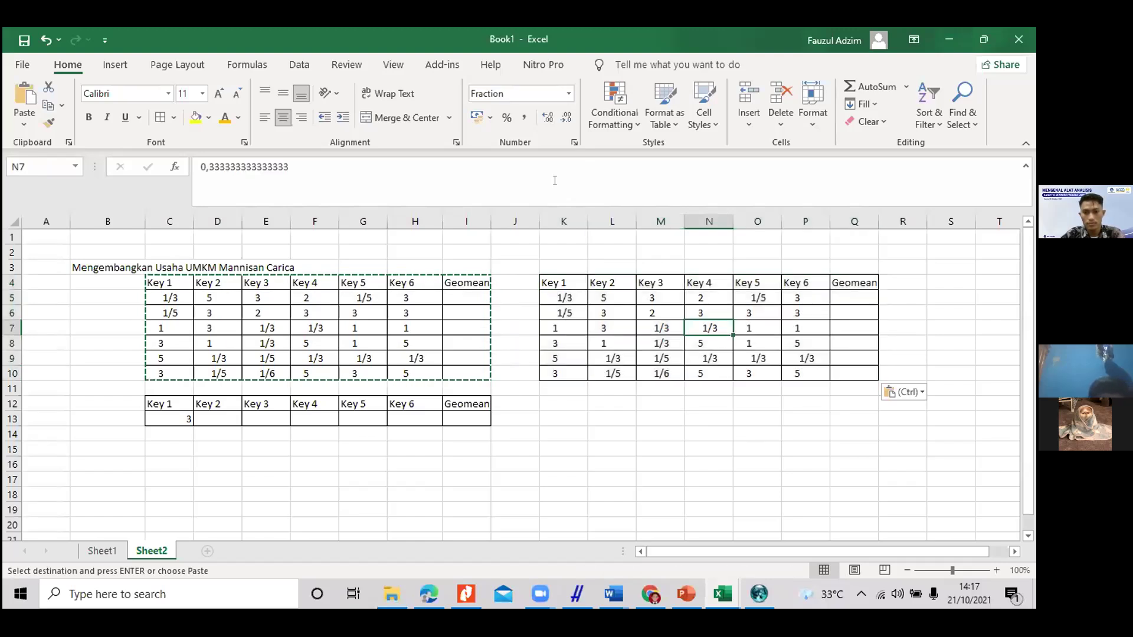
Step: Select the answers K5:P10 in the duplicated table and open the number format choices for them
{"action": "left_click", "coordinate": [563, 283]}
{"action": "left_click_drag", "start_coordinate": [567, 298], "coordinate": [806, 374]}
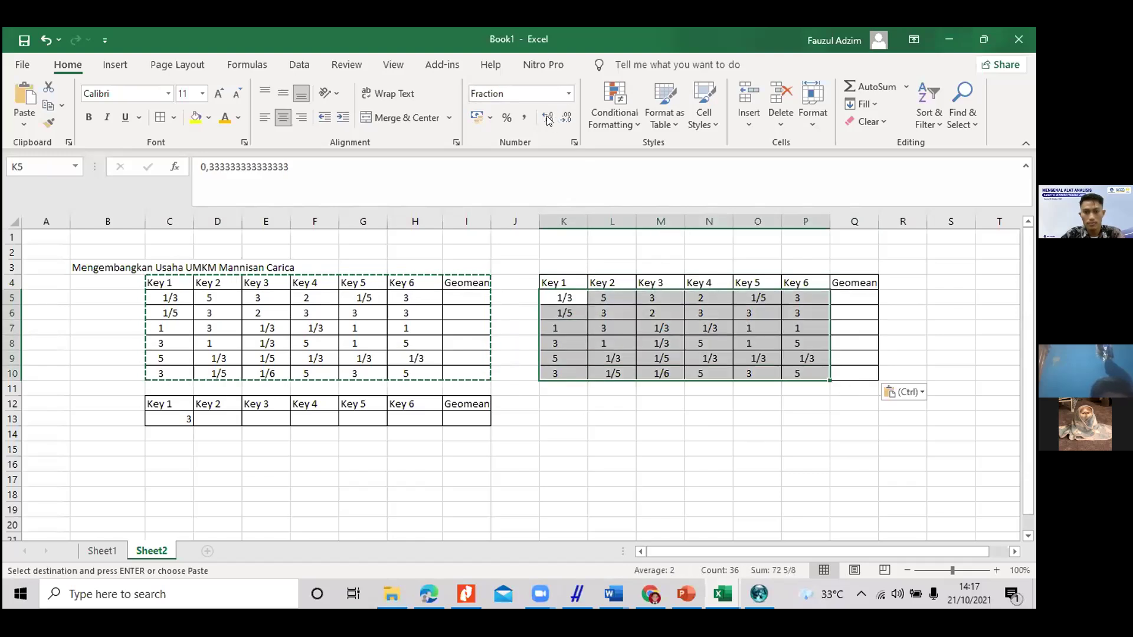
{"action": "double_click", "coordinate": [567, 95]}
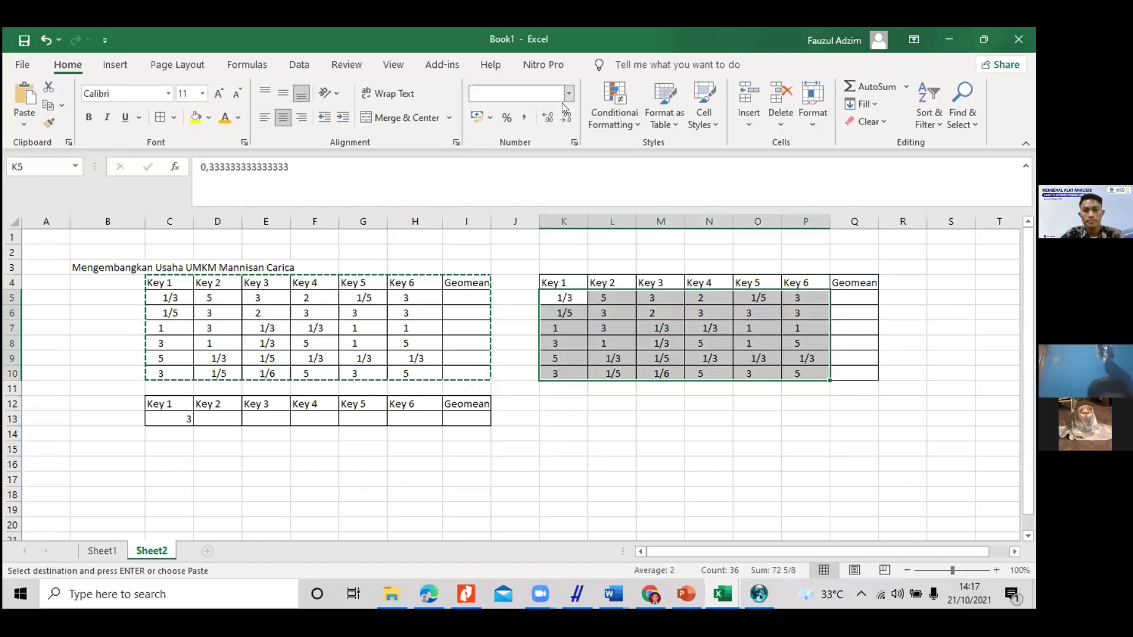
Step: Set the number format of the values in the copied table, K5:P10, to General
{"action": "key", "text": "Return"}
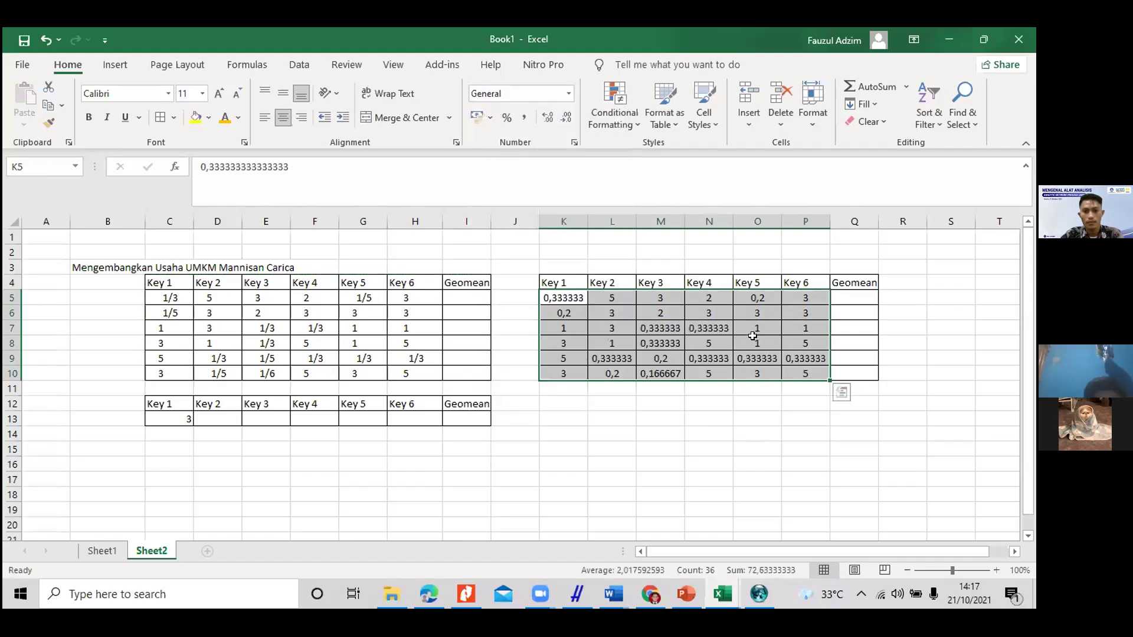
{"action": "left_click", "coordinate": [893, 301]}
{"action": "left_click", "coordinate": [849, 304]}
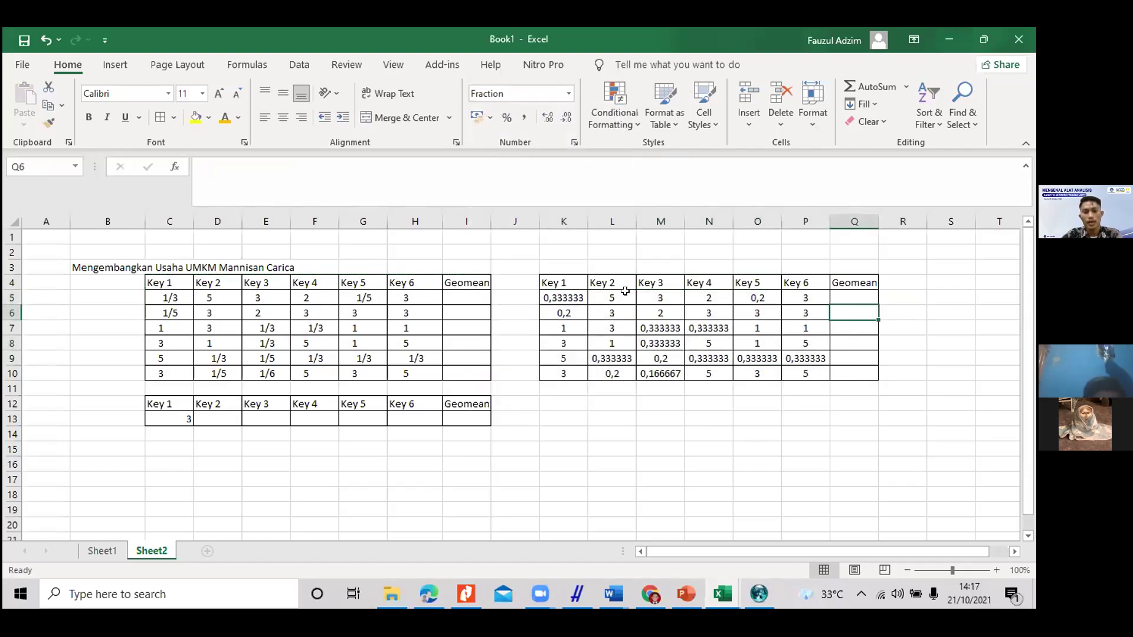
Step: Try to insert a minus sign before the 5 in cell L5
{"action": "left_click", "coordinate": [612, 293]}
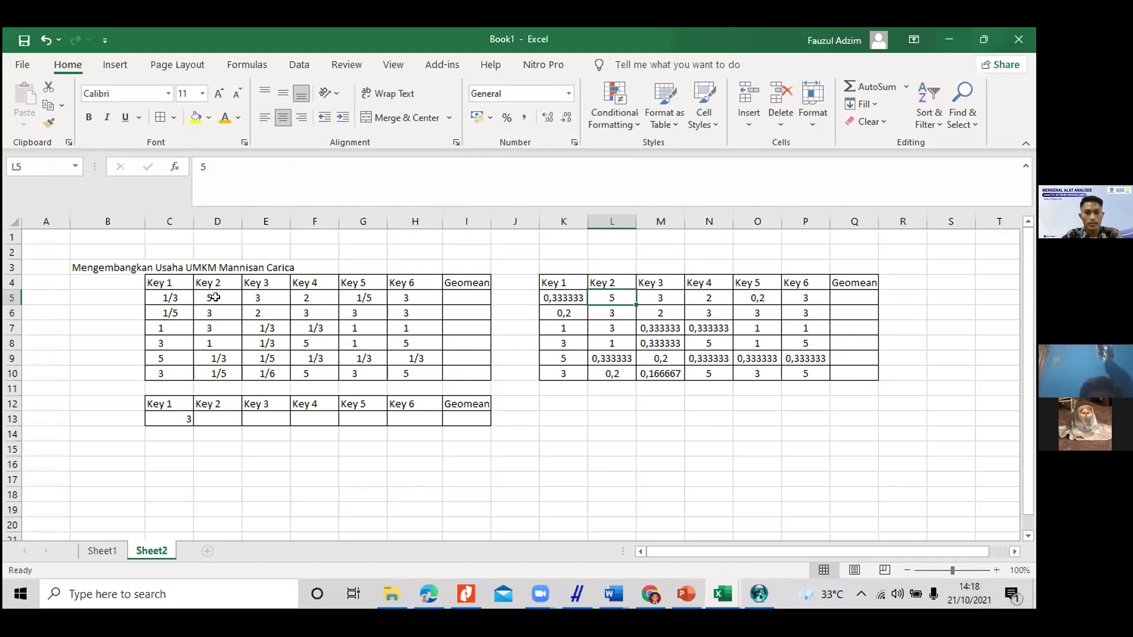
{"action": "double_click", "coordinate": [606, 292]}
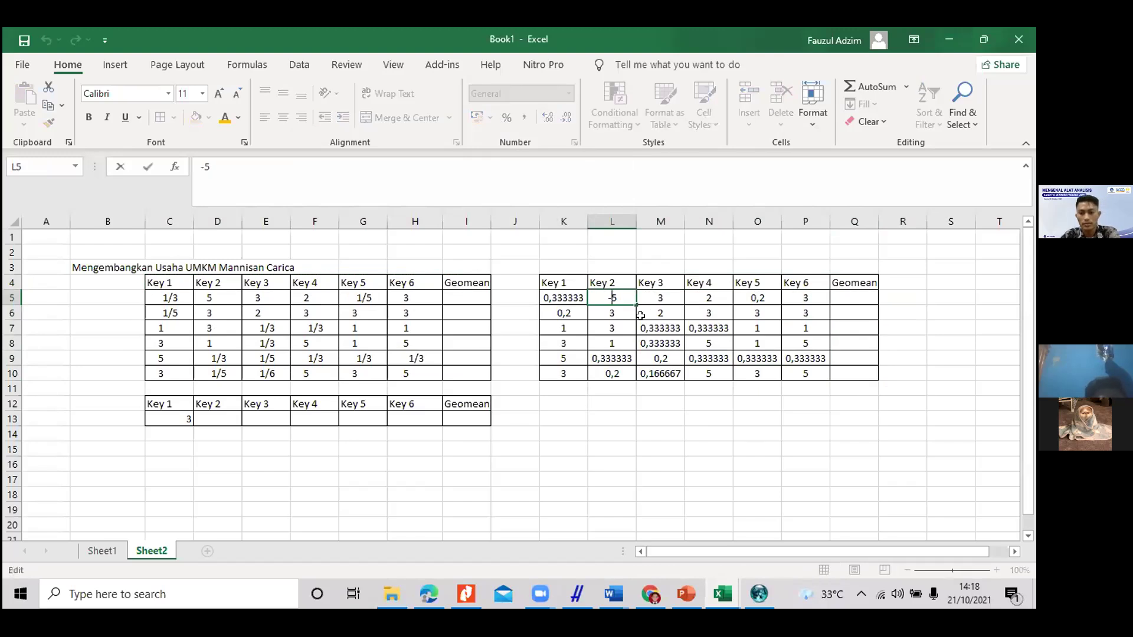
{"action": "type", "text": "-"}
{"action": "left_click", "coordinate": [604, 312]}
{"action": "key", "text": "BackSpace"}
{"action": "key", "text": "BackSpace"}
{"action": "left_click", "coordinate": [616, 317]}
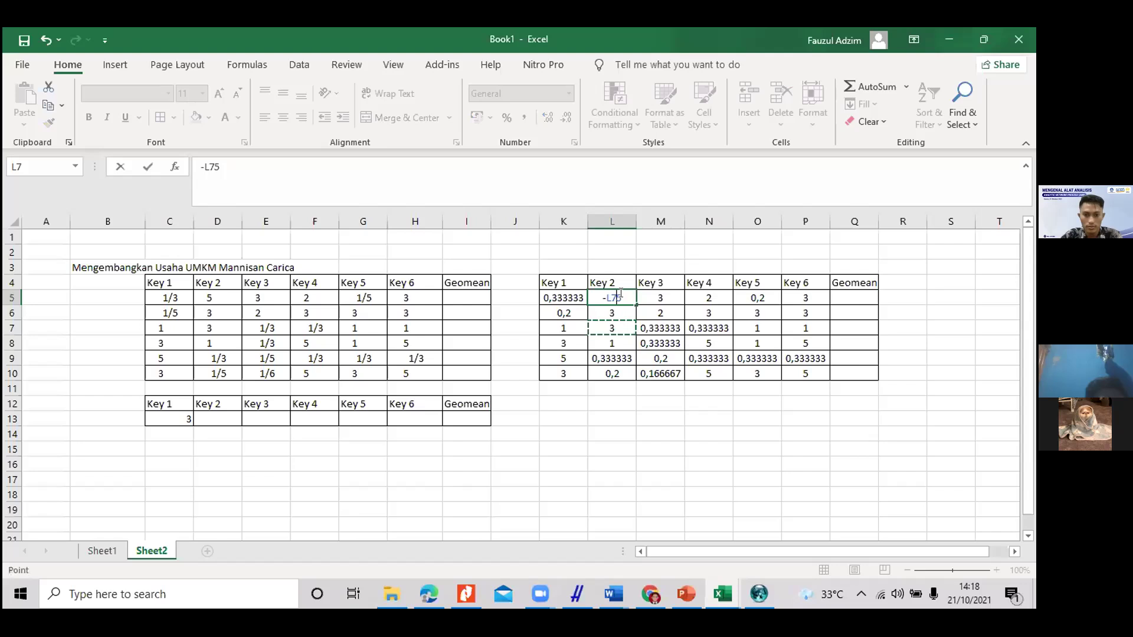
{"action": "key", "text": "BackSpace"}
{"action": "key", "text": "BackSpace"}
{"action": "key", "text": "BackSpace"}
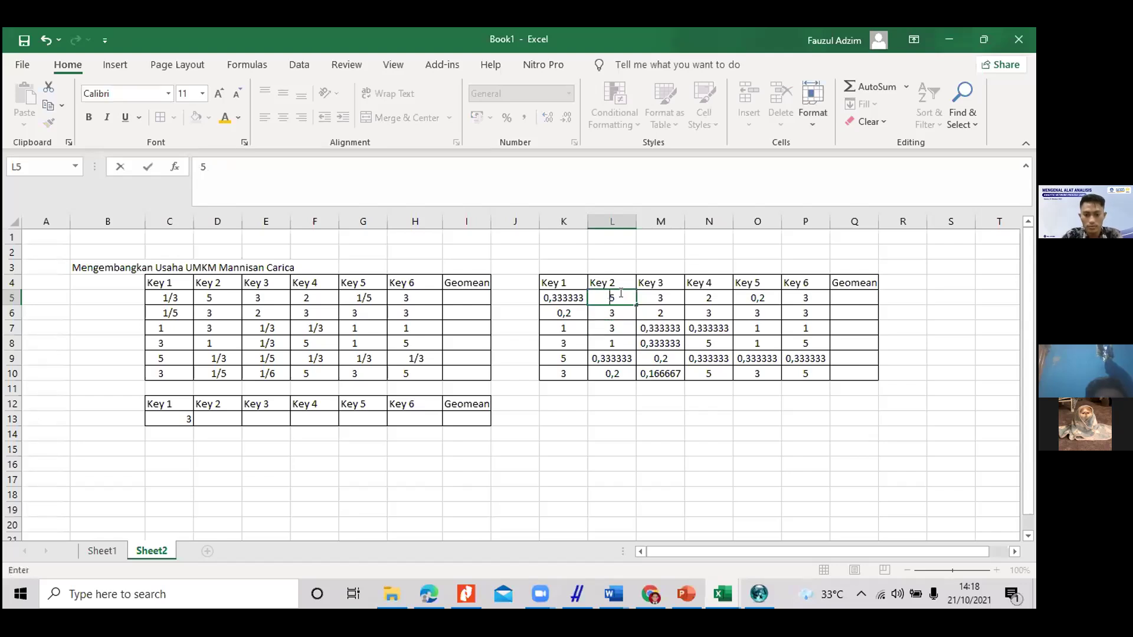
Step: Retry making the value in L5 negative with a minus sign in front of the 5
{"action": "type", "text": "-"}
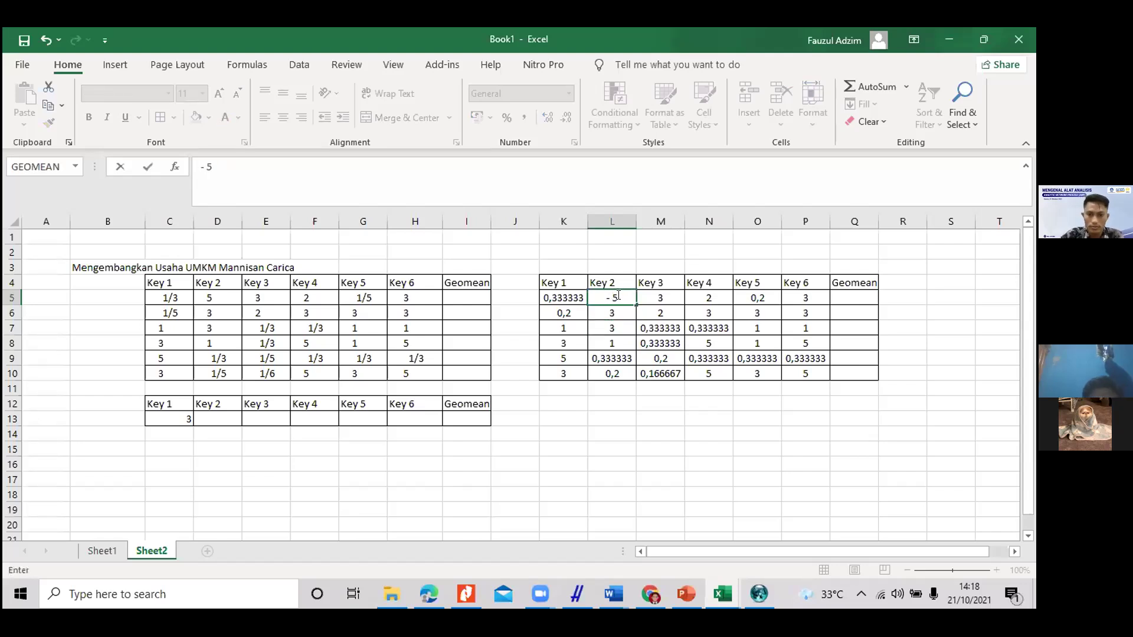
{"action": "left_click", "coordinate": [620, 298]}
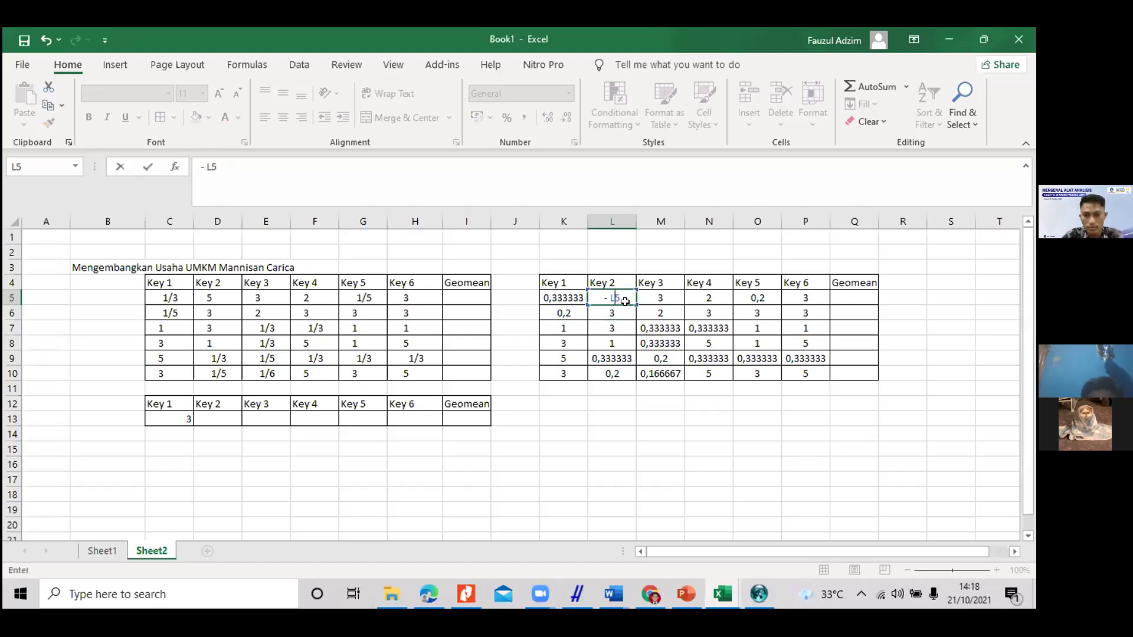
{"action": "key", "text": "BackSpace"}
{"action": "key", "text": "BackSpace"}
{"action": "key", "text": "BackSpace"}
{"action": "type", "text": "5"}
{"action": "left_click", "coordinate": [613, 327]}
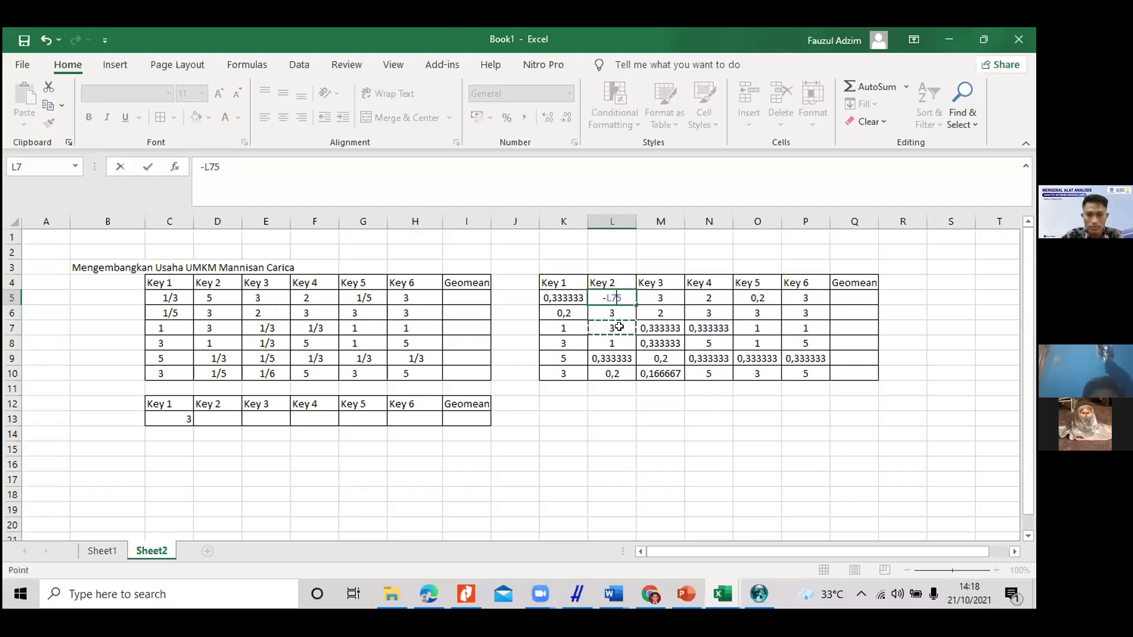
{"action": "key", "text": "BackSpace"}
{"action": "key", "text": "BackSpace"}
{"action": "key", "text": "BackSpace"}
{"action": "key", "text": "BackSpace"}
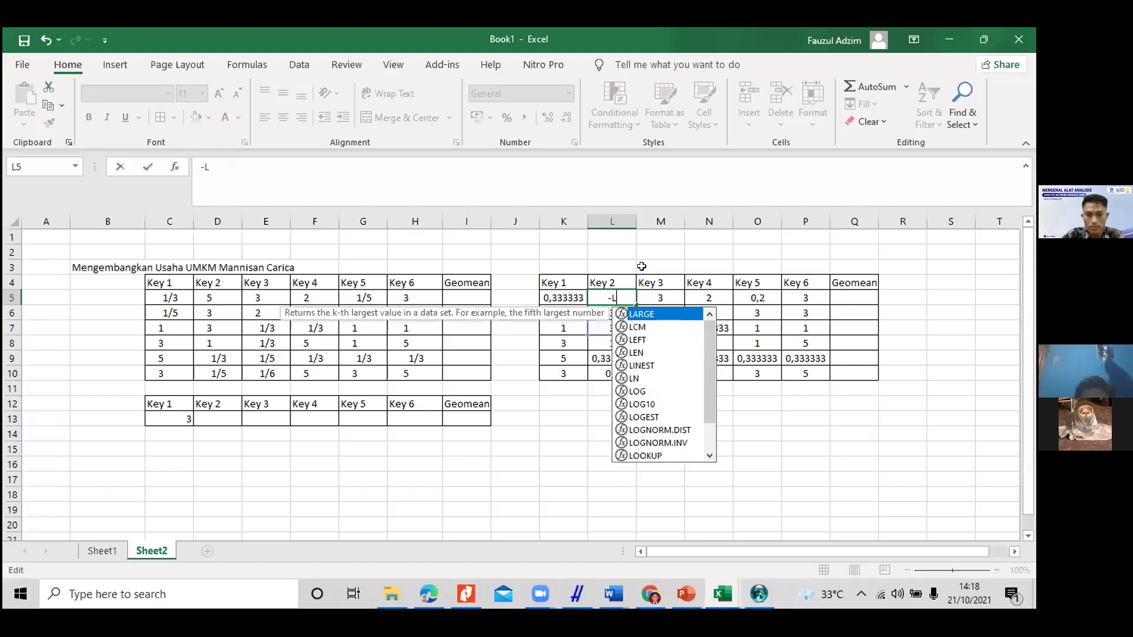
Step: Discard the partial formula in cell L5 and enter 5 there again
{"action": "key", "text": "Return"}
{"action": "left_click", "coordinate": [610, 289]}
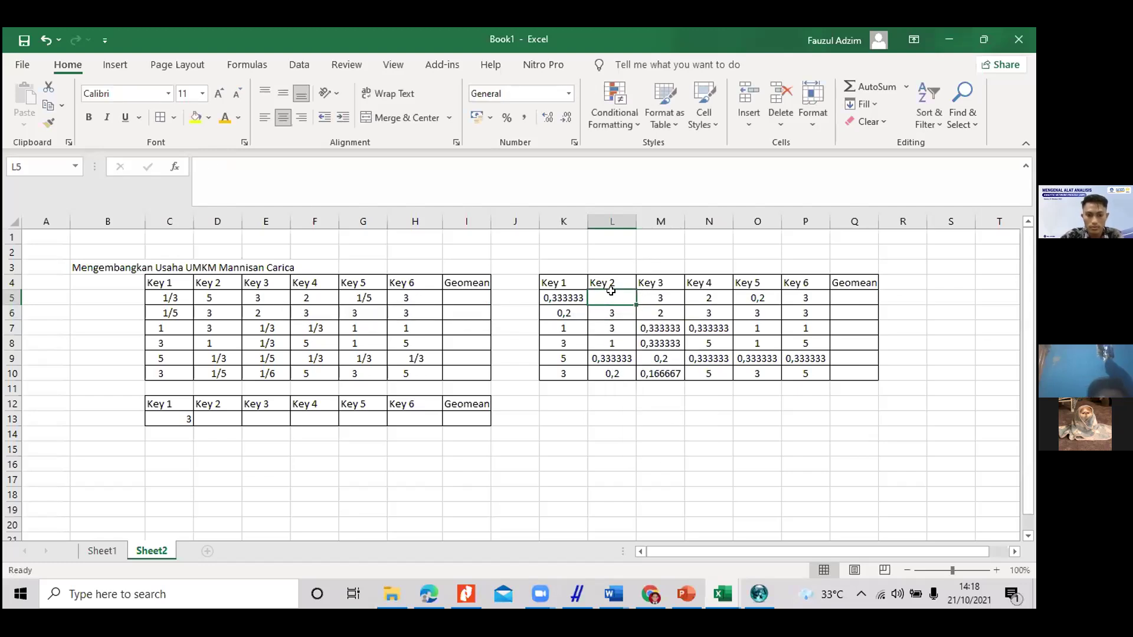
{"action": "type", "text": "5"}
{"action": "key", "text": "Return"}
Step: Change the number format of cell L5 to Number
{"action": "left_click", "coordinate": [608, 291]}
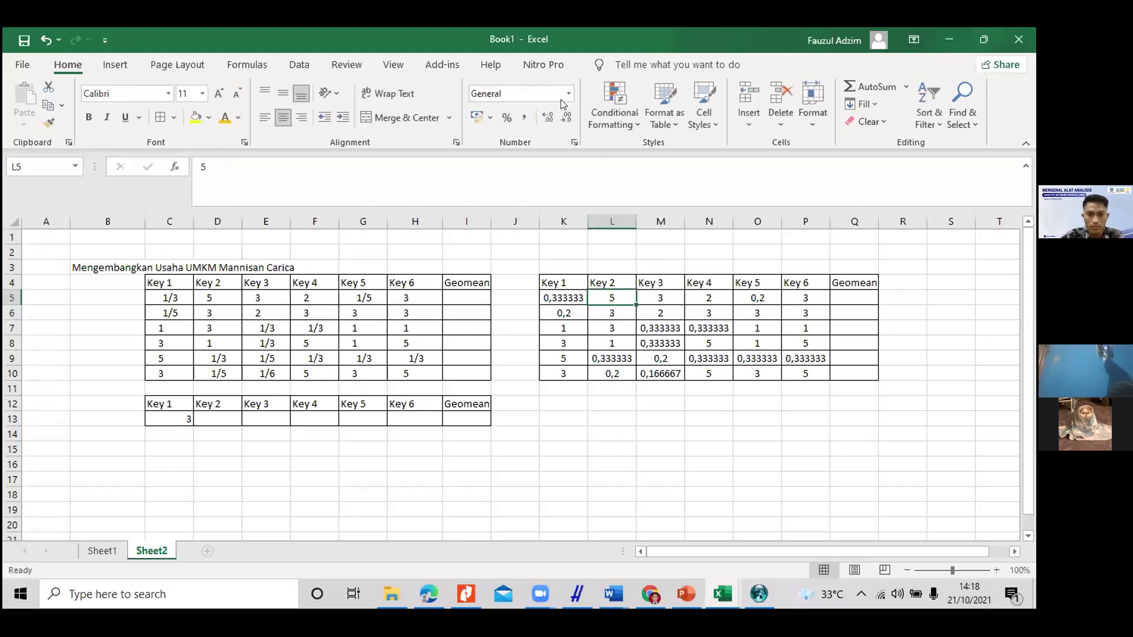
{"action": "left_click", "coordinate": [569, 93]}
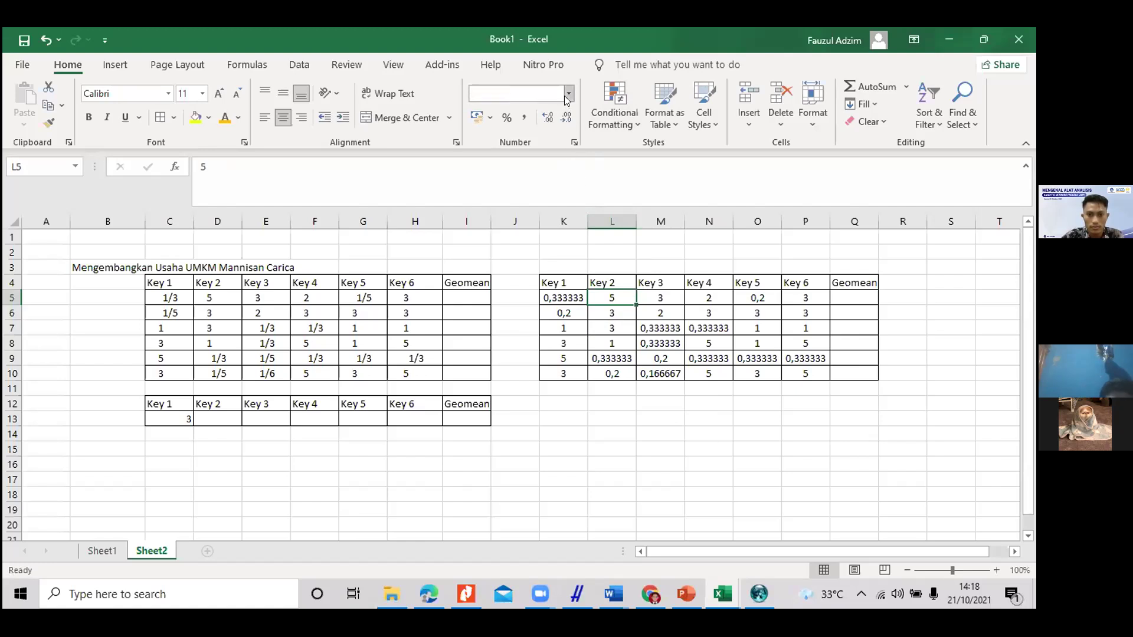
{"action": "left_click", "coordinate": [574, 151]}
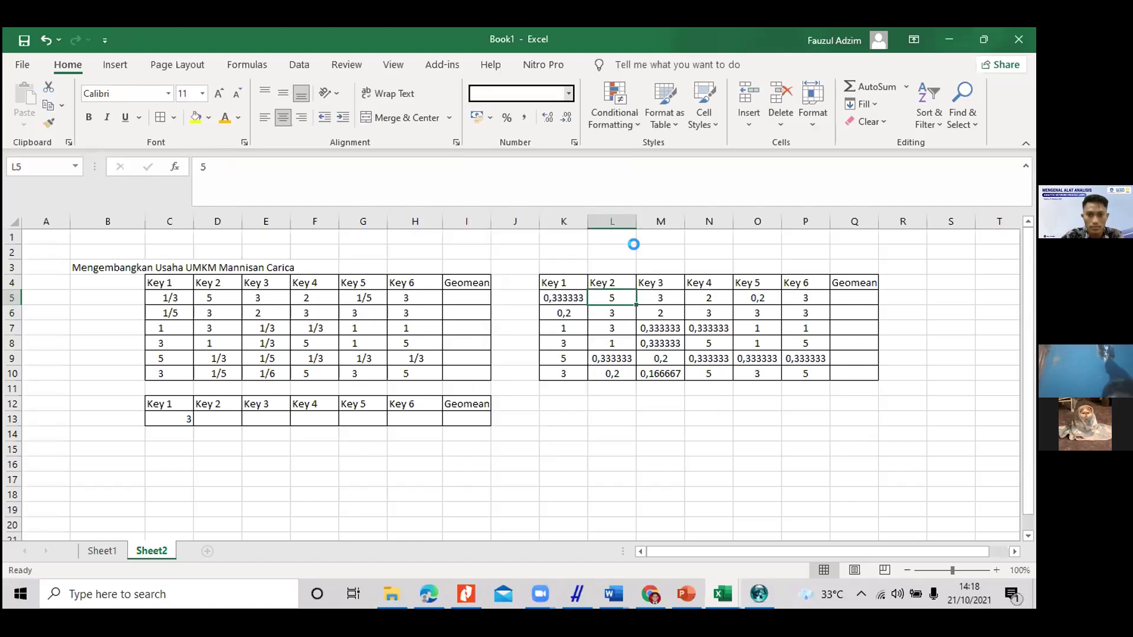
Step: Try to make the 5 in the Number-formatted cell L5 negative, and cancel the edit
{"action": "double_click", "coordinate": [610, 297]}
{"action": "type", "text": "-1/"}
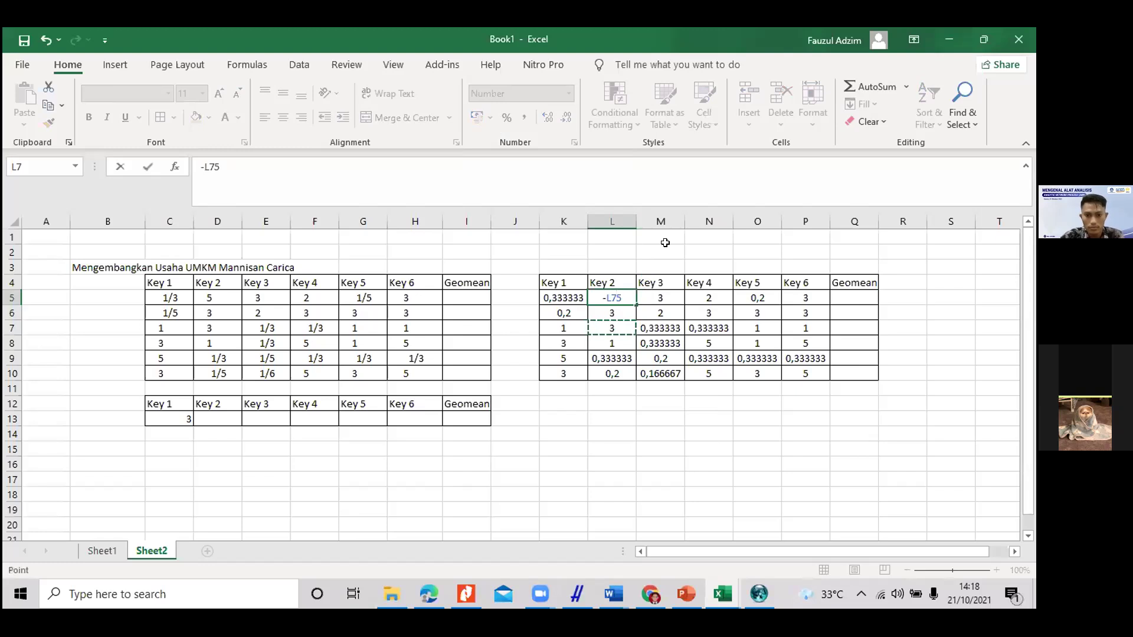
{"action": "key", "text": "BackSpace"}
{"action": "key", "text": "BackSpace"}
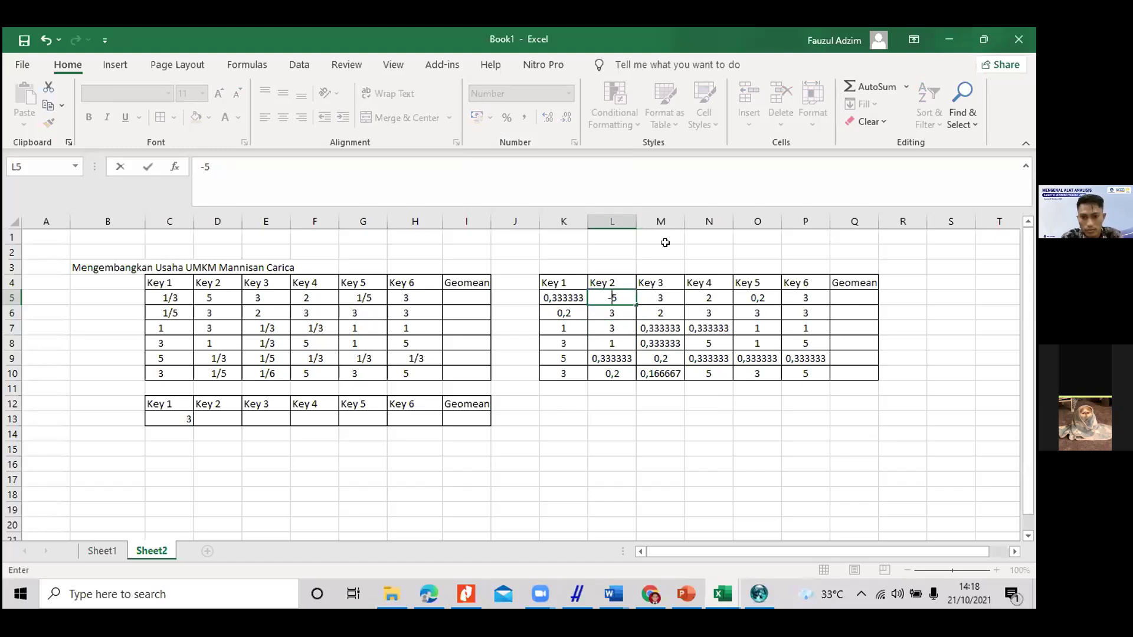
{"action": "key", "text": "Escape"}
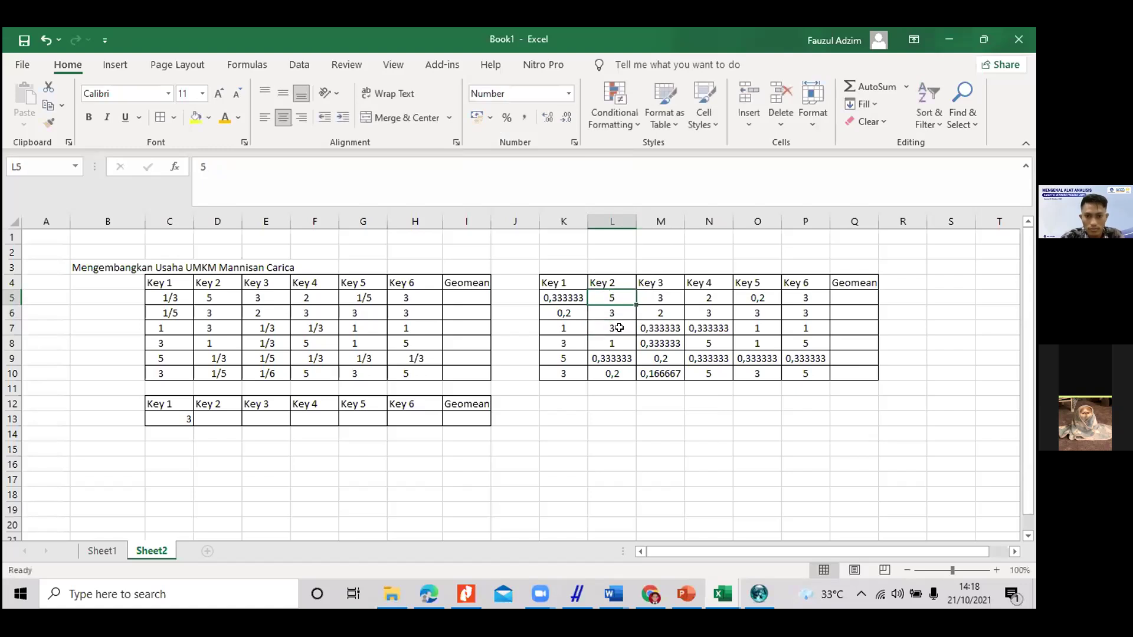
{"action": "left_click", "coordinate": [664, 338]}
{"action": "left_click", "coordinate": [603, 299]}
Step: Copy the values in K5:P10 and paste them as a table below the existing one in Document3 in Word
{"action": "left_click_drag", "start_coordinate": [577, 294], "coordinate": [809, 365]}
{"action": "key", "text": "ctrl+c"}
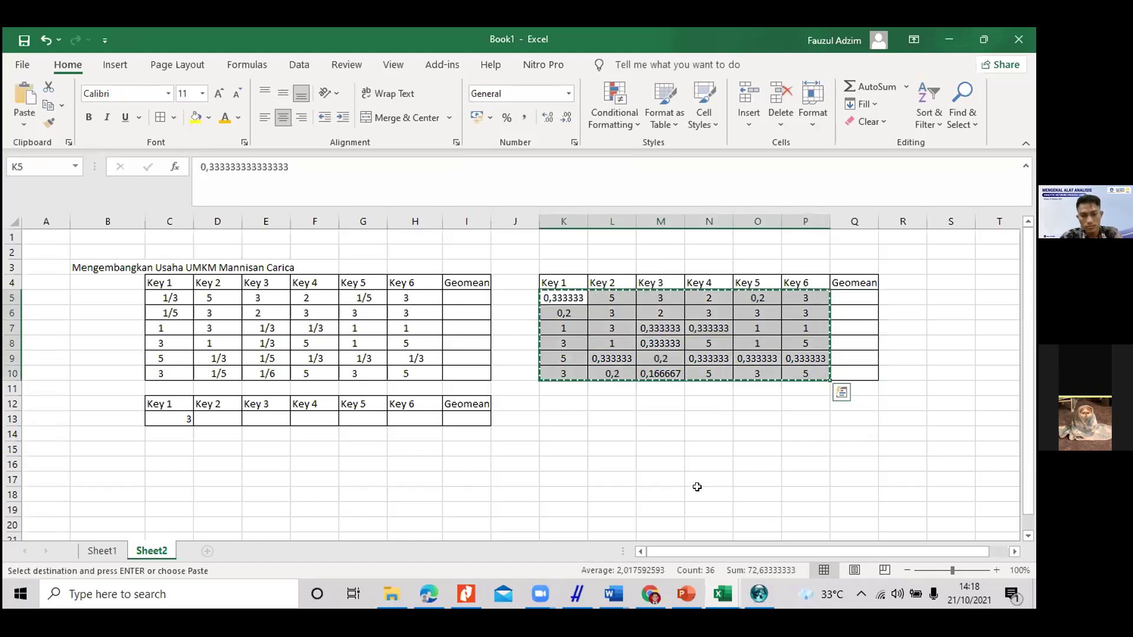
{"action": "left_click", "coordinate": [614, 594]}
{"action": "scroll", "coordinate": [432, 349], "scroll_direction": "down", "scroll_amount": 5}
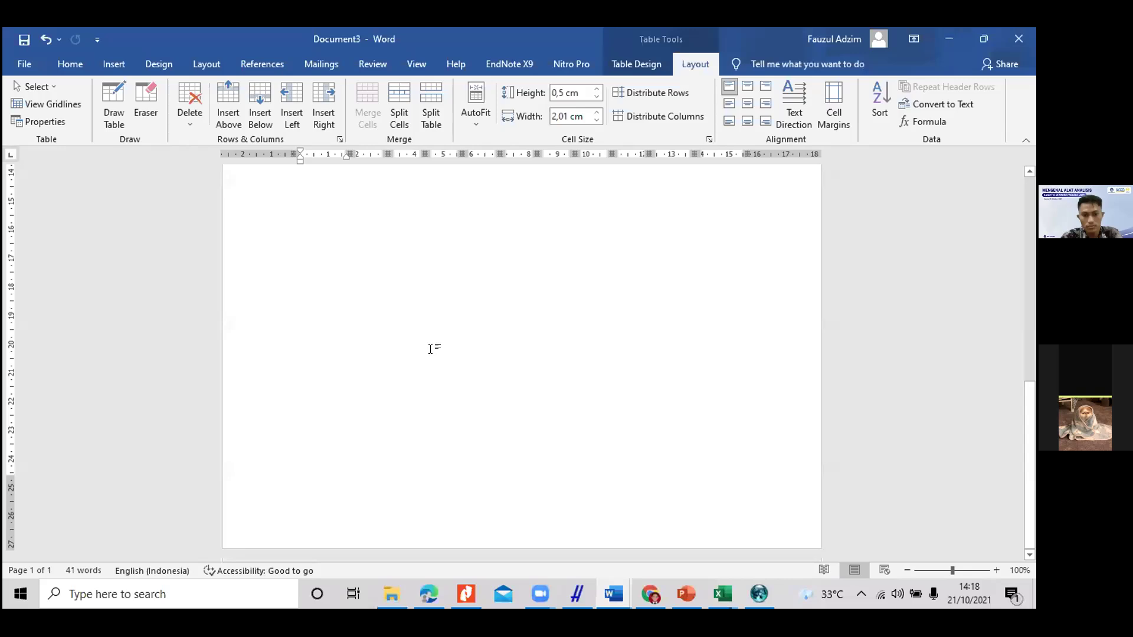
{"action": "left_click", "coordinate": [432, 347]}
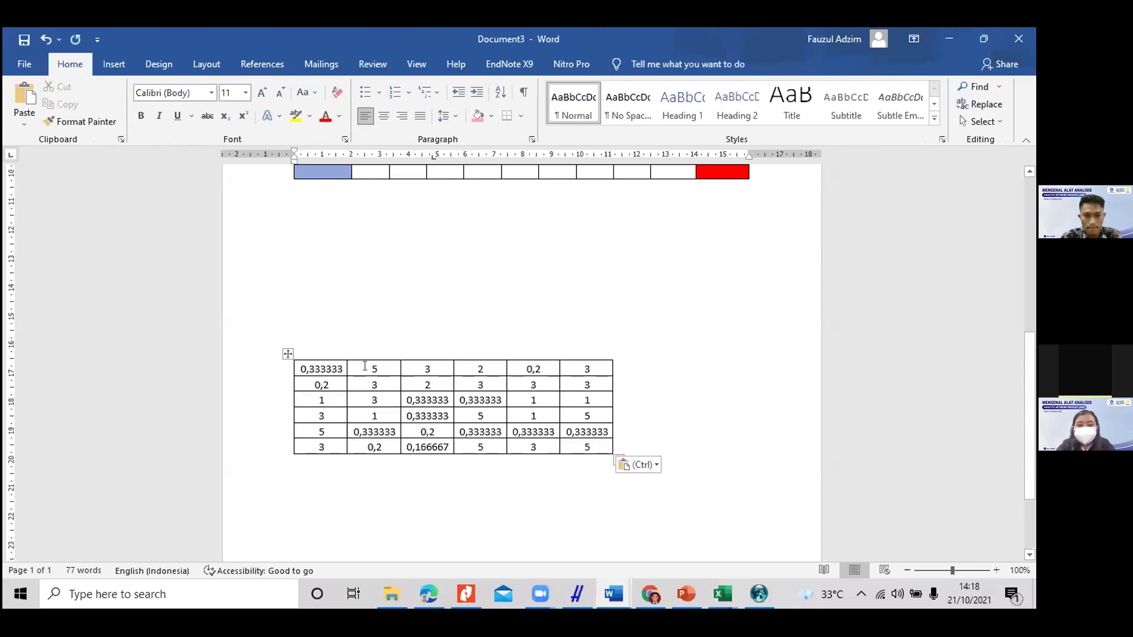
Step: Add minus signs to the first three values of the pasted table's second column, making them -5, -3 and -3
{"action": "left_click", "coordinate": [364, 367]}
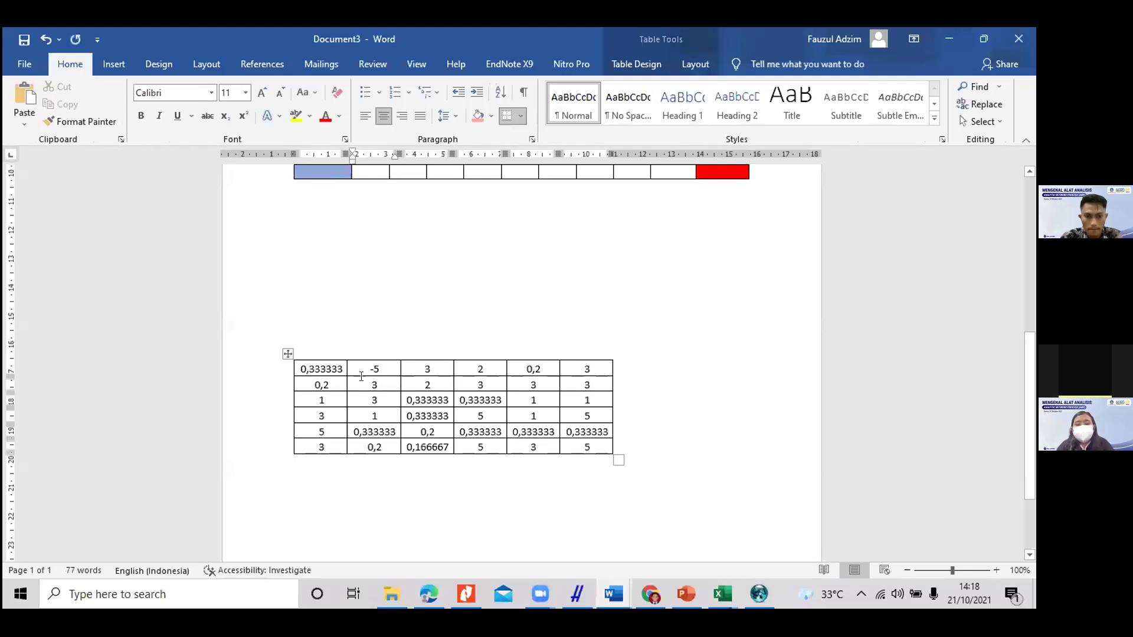
{"action": "left_click", "coordinate": [372, 384]}
{"action": "type", "text": "-"}
{"action": "left_click", "coordinate": [372, 401]}
{"action": "type", "text": "-"}
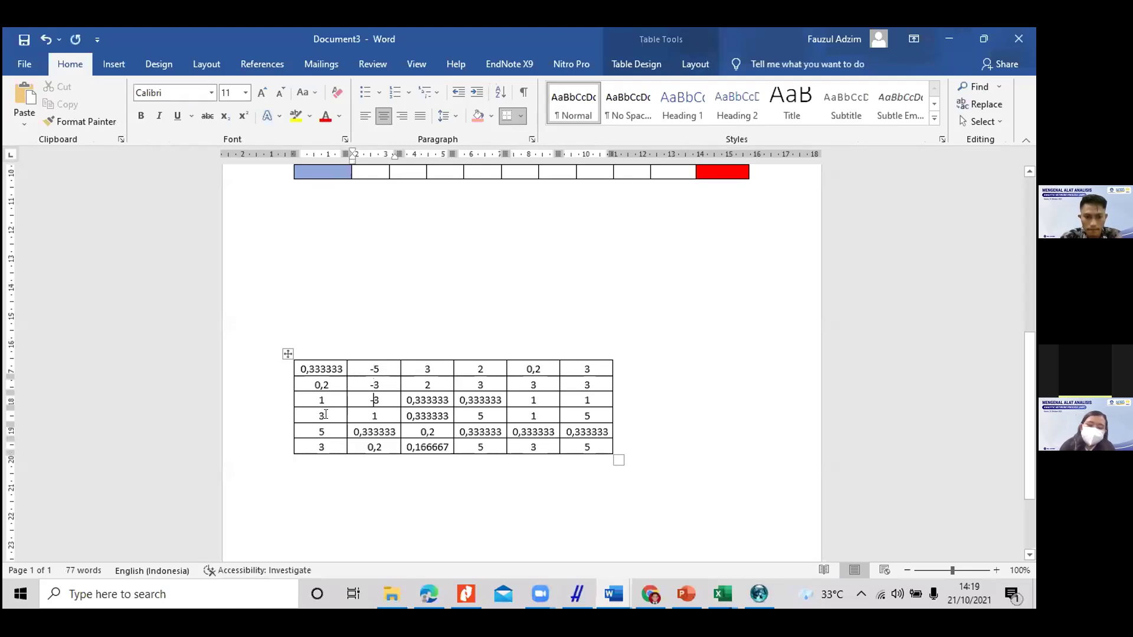
Step: Add minus signs to the last three values of the first column, making them -3, -5 and -3
{"action": "left_click", "coordinate": [319, 416]}
{"action": "type", "text": "-"}
{"action": "left_click", "coordinate": [319, 431]}
{"action": "type", "text": "-"}
{"action": "left_click", "coordinate": [319, 447]}
{"action": "type", "text": "-"}
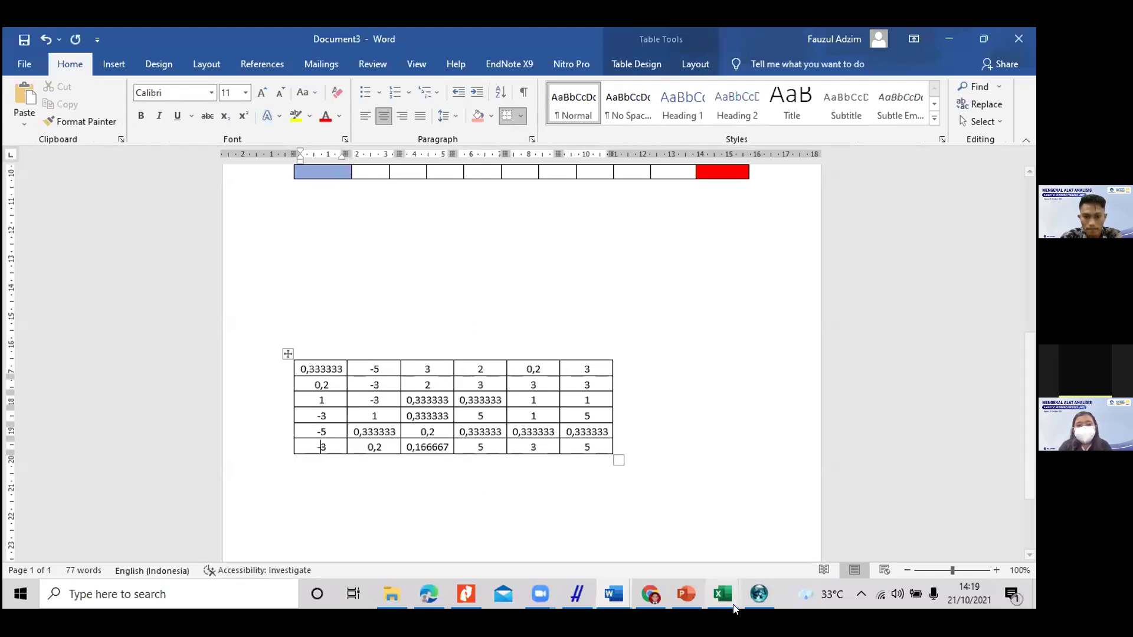
Step: In the Document3 table, change the third column's first two values to -3 and -2, and the fourth column's first value to -2
{"action": "mouse_move", "coordinate": [724, 592]}
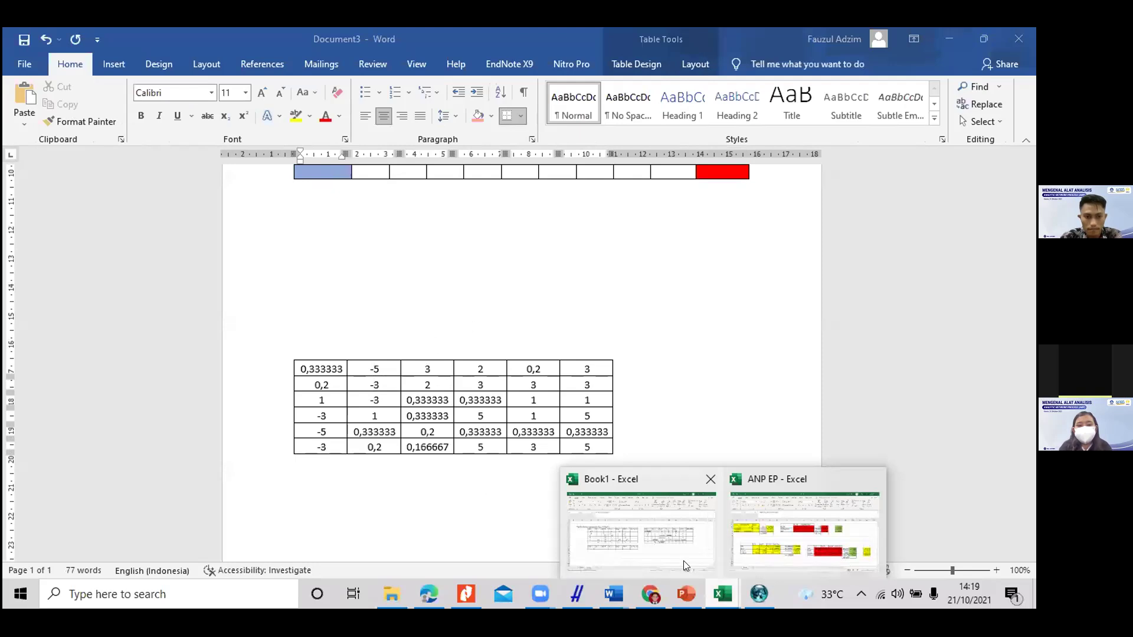
{"action": "left_click", "coordinate": [683, 560]}
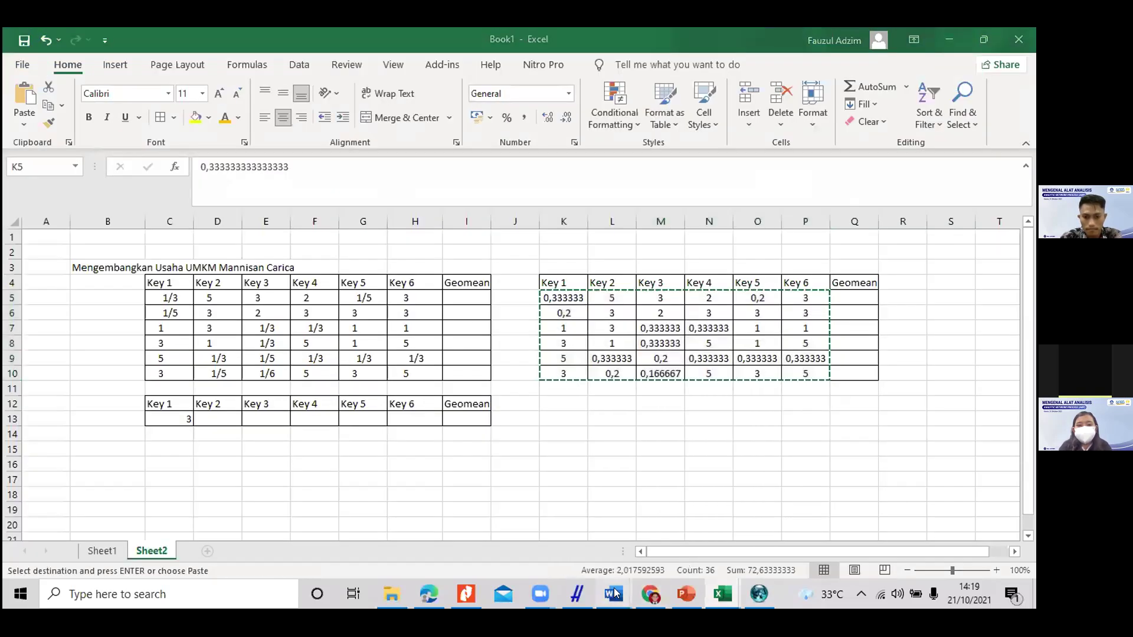
{"action": "mouse_move", "coordinate": [614, 593]}
{"action": "left_click", "coordinate": [767, 531]}
{"action": "left_click", "coordinate": [425, 385]}
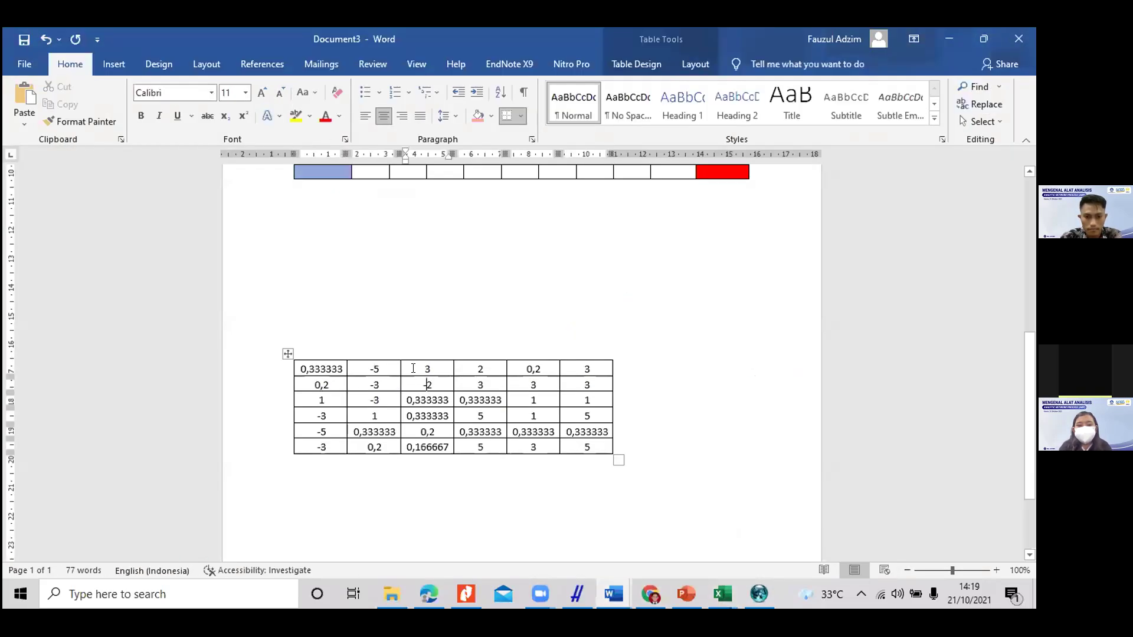
{"action": "left_click", "coordinate": [423, 369]}
{"action": "type", "text": "-"}
{"action": "left_click", "coordinate": [476, 368]}
{"action": "type", "text": "-"}
Step: Switch to the Book1 workbook in Excel and set cells E6 and F5 of the original table to 3
{"action": "mouse_move", "coordinate": [722, 594]}
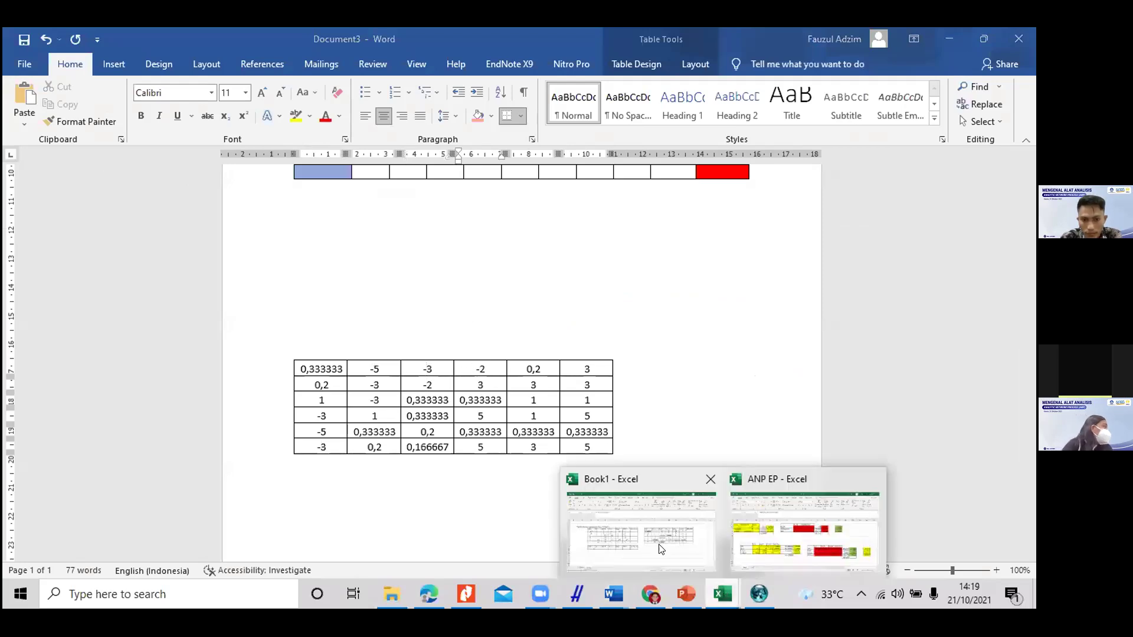
{"action": "left_click", "coordinate": [661, 549]}
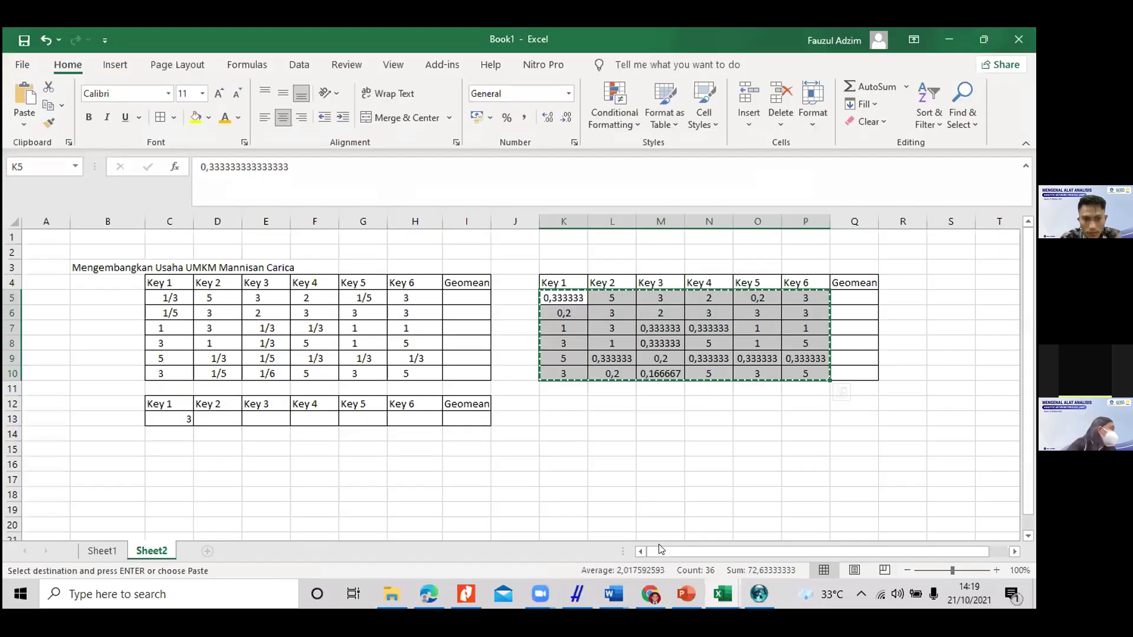
{"action": "left_click", "coordinate": [267, 306]}
{"action": "type", "text": "3"}
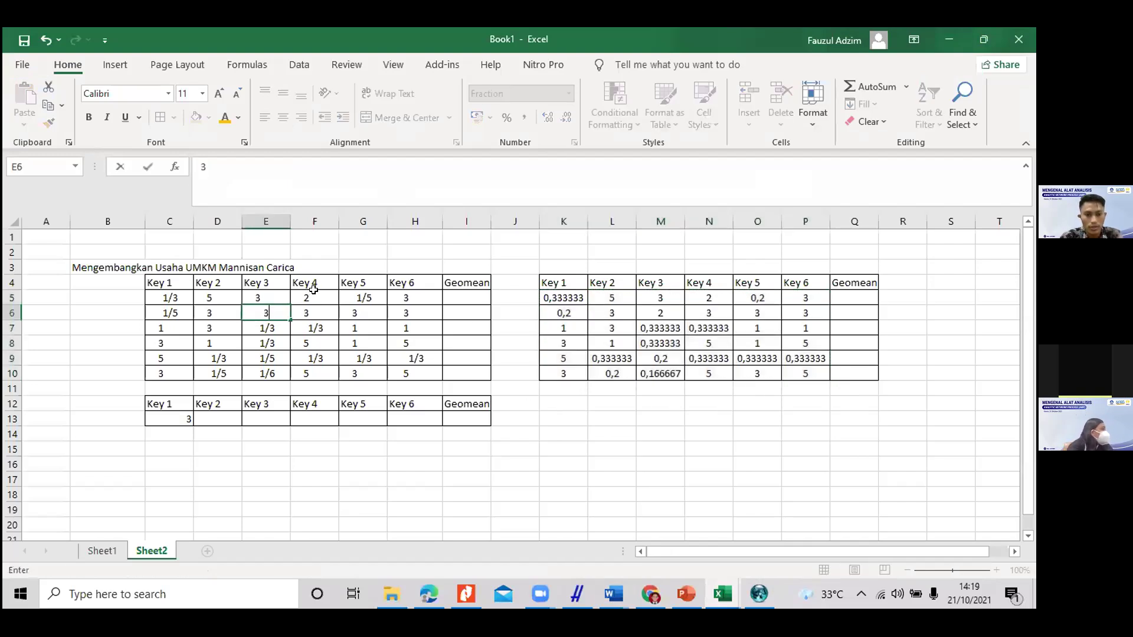
{"action": "left_click", "coordinate": [313, 292]}
{"action": "type", "text": "3"}
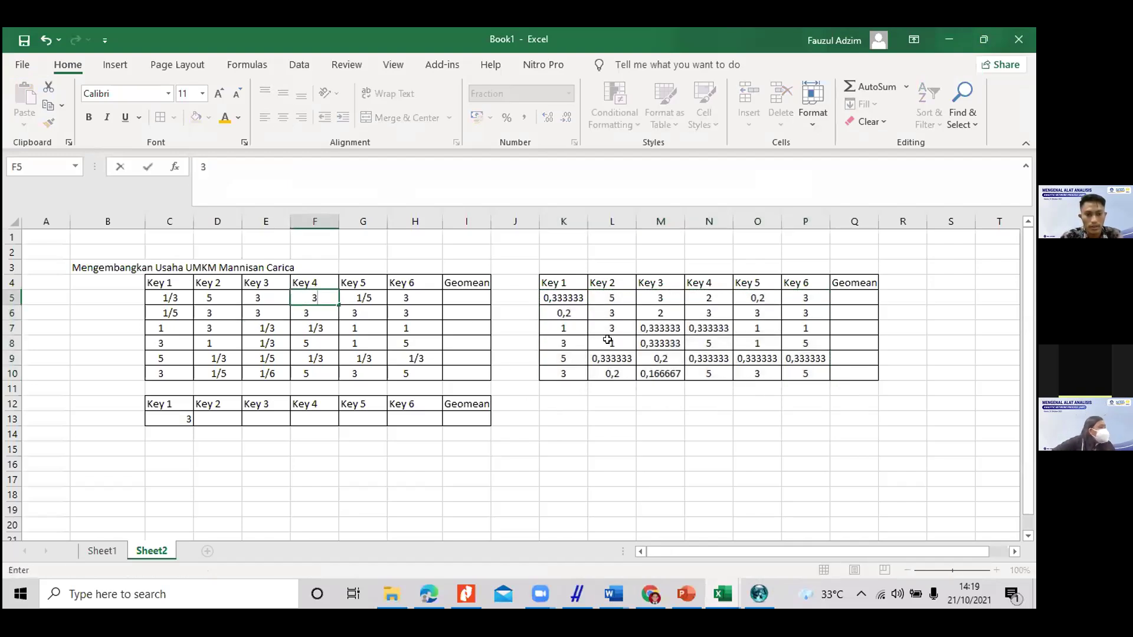
Step: Set cell E10 in the original table's Key 3 column to 1/5
{"action": "left_click", "coordinate": [278, 373]}
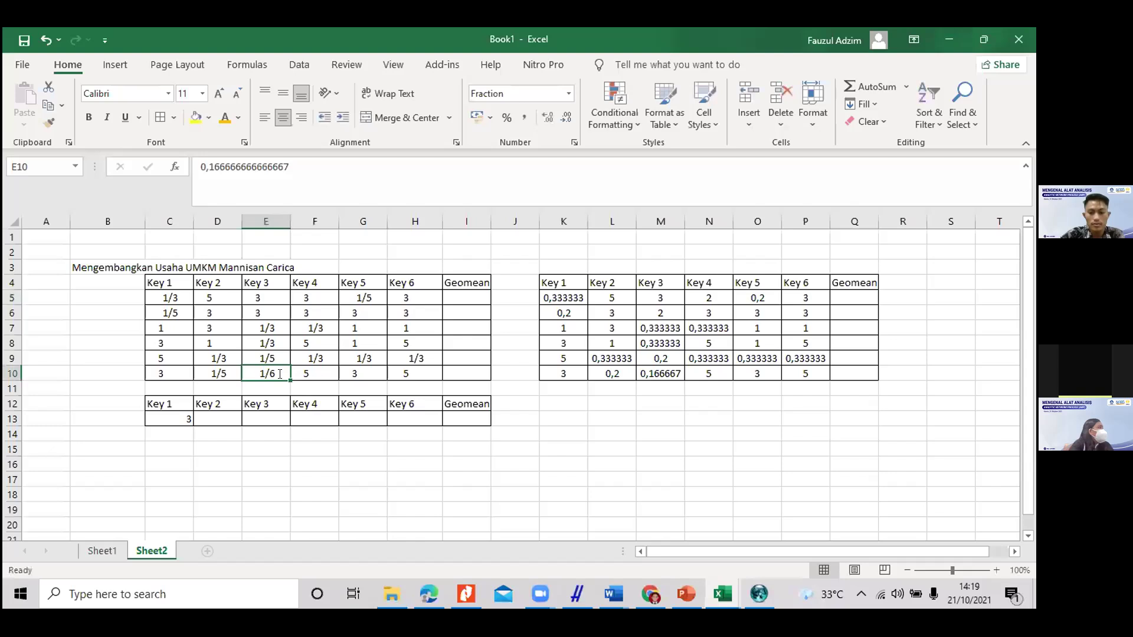
{"action": "type", "text": "1/5"}
{"action": "left_click", "coordinate": [351, 345]}
{"action": "left_click", "coordinate": [661, 343]}
{"action": "left_click", "coordinate": [619, 330]}
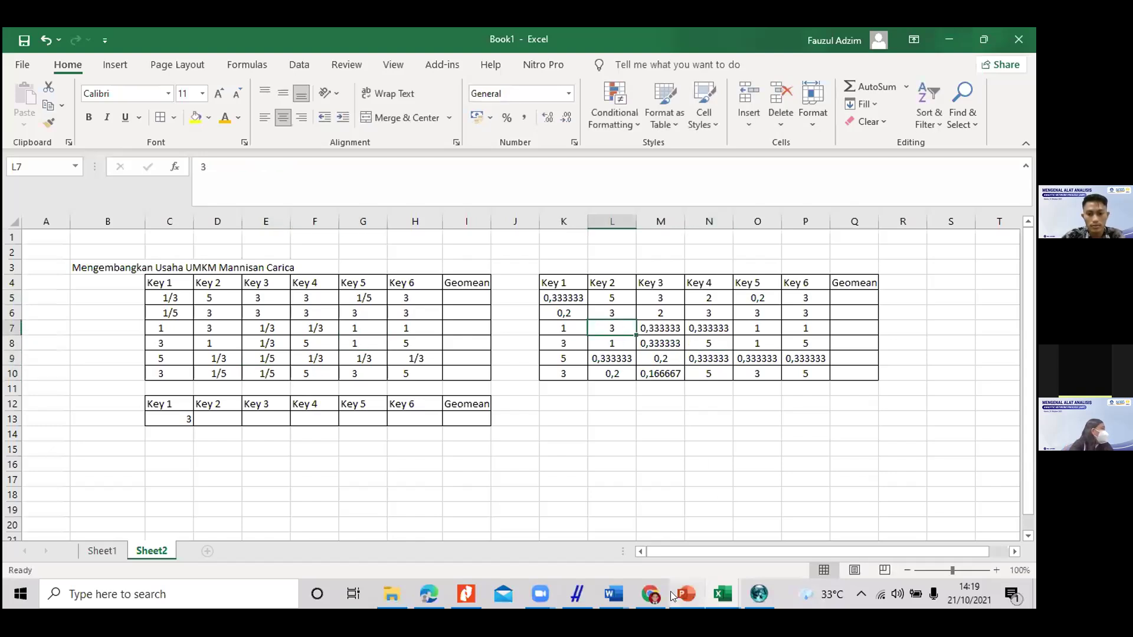
{"action": "left_click", "coordinate": [306, 328]}
{"action": "left_click", "coordinate": [310, 317]}
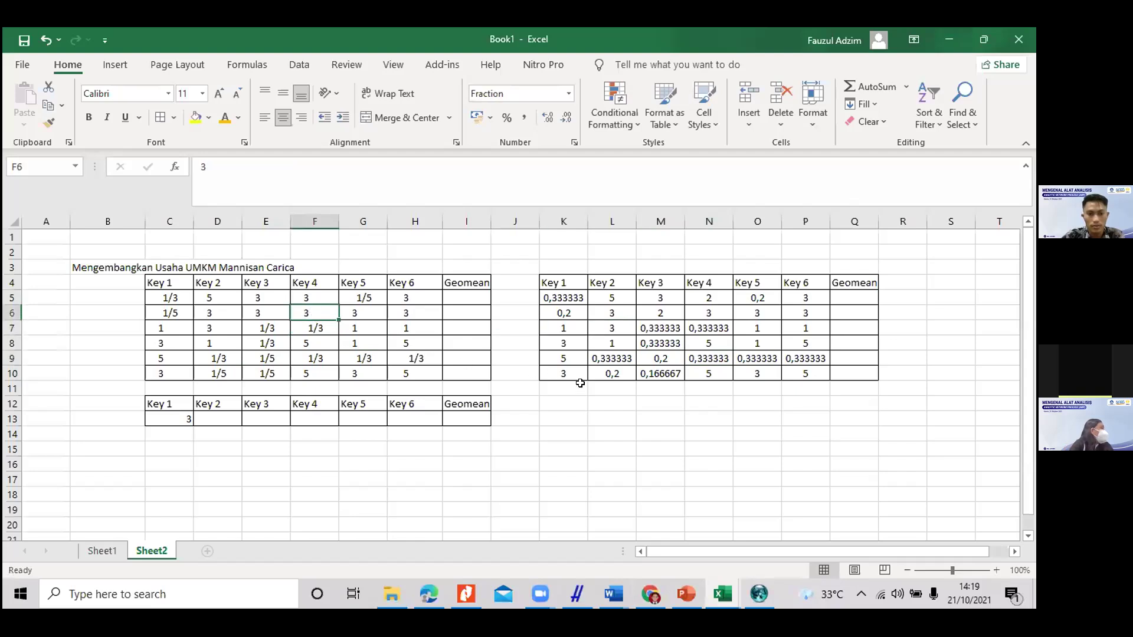
Step: In Word's Document3 table, set the third column's second value and the fourth column's first two values to -3
{"action": "left_click", "coordinate": [614, 595]}
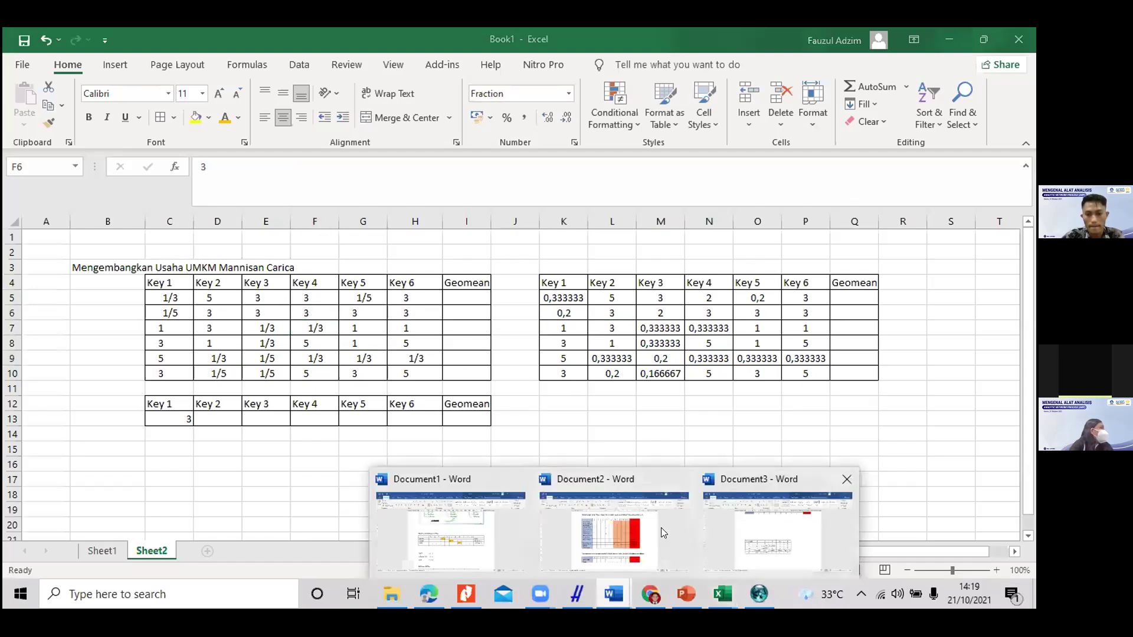
{"action": "left_click", "coordinate": [777, 531]}
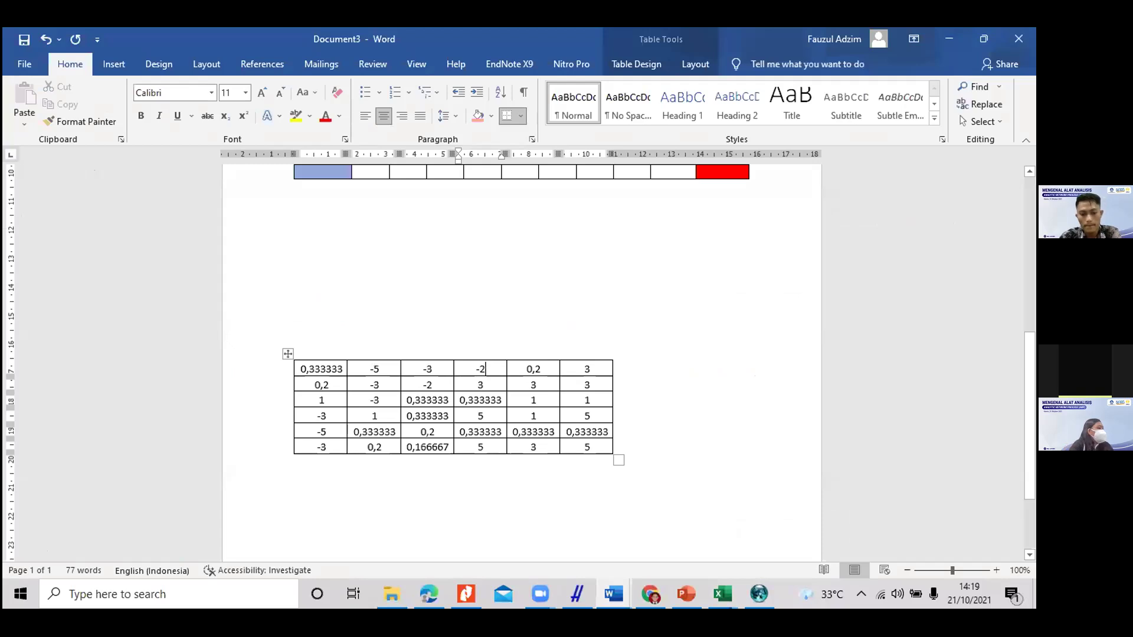
{"action": "left_click", "coordinate": [439, 387]}
{"action": "key", "text": "BackSpace"}
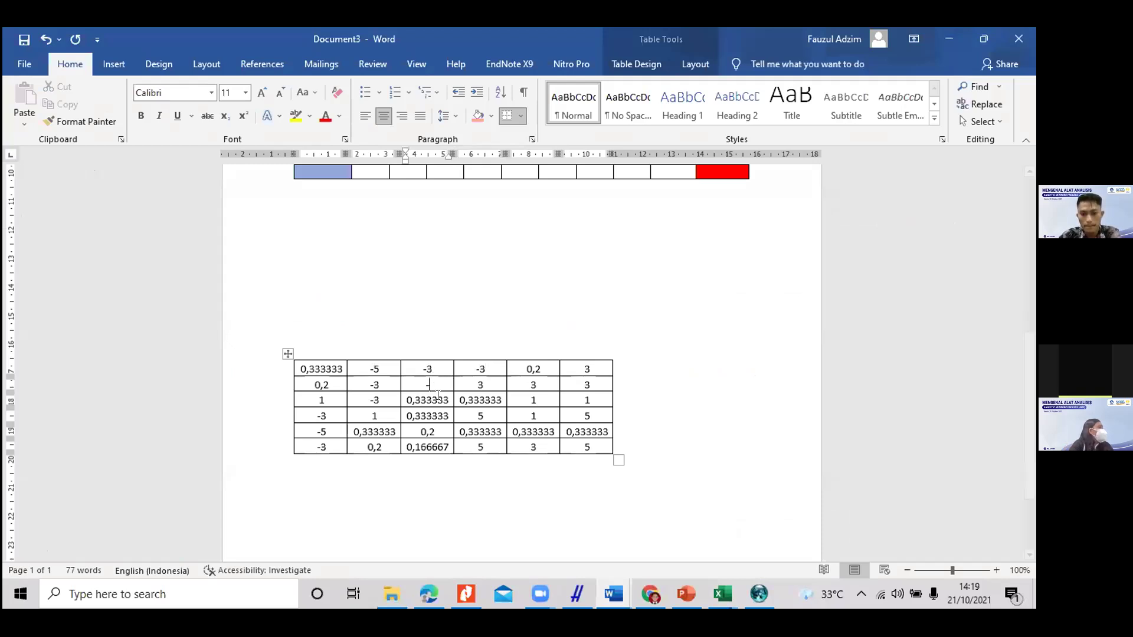
{"action": "type", "text": "3"}
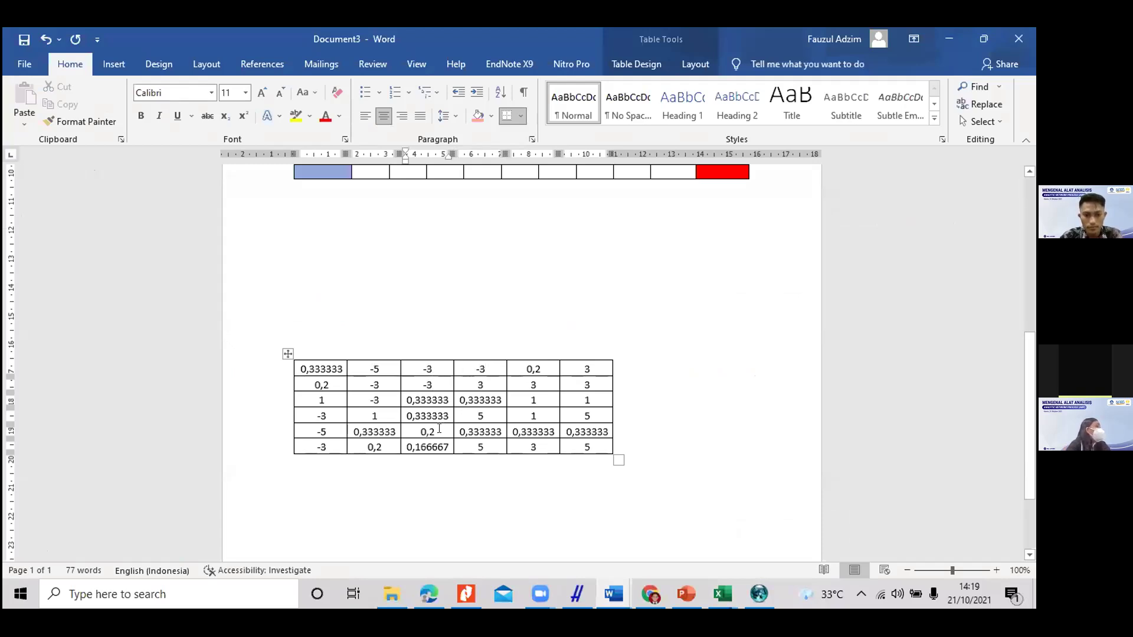
{"action": "left_click", "coordinate": [543, 386]}
{"action": "left_click", "coordinate": [476, 382]}
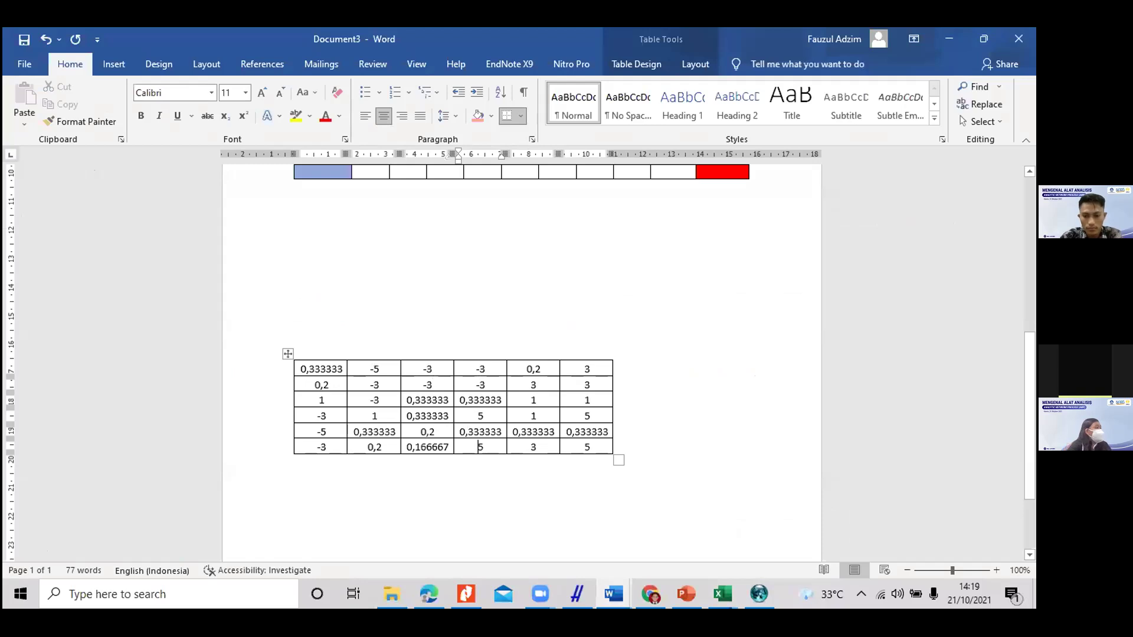
Step: Set the fourth column's last value to -5 and the fifth column's second, third, fourth and last values to -3, -1, -1 and -3
{"action": "left_click", "coordinate": [523, 445]}
{"action": "type", "text": "-"}
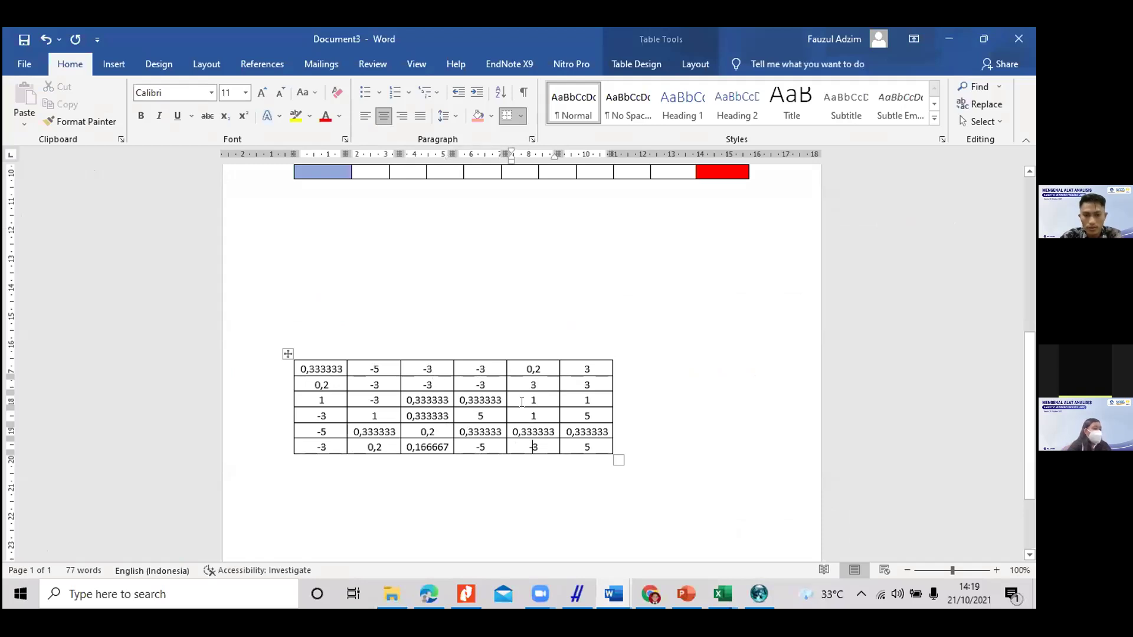
{"action": "left_click", "coordinate": [522, 402]}
{"action": "type", "text": "-"}
{"action": "key", "text": "Down"}
{"action": "type", "text": "-"}
Step: Add minus signs to the sixth column's first, second, fourth and last values, making them -3, -3, -5 and -5
{"action": "left_click", "coordinate": [573, 368]}
{"action": "type", "text": "-"}
{"action": "key", "text": "Down"}
{"action": "type", "text": "-"}
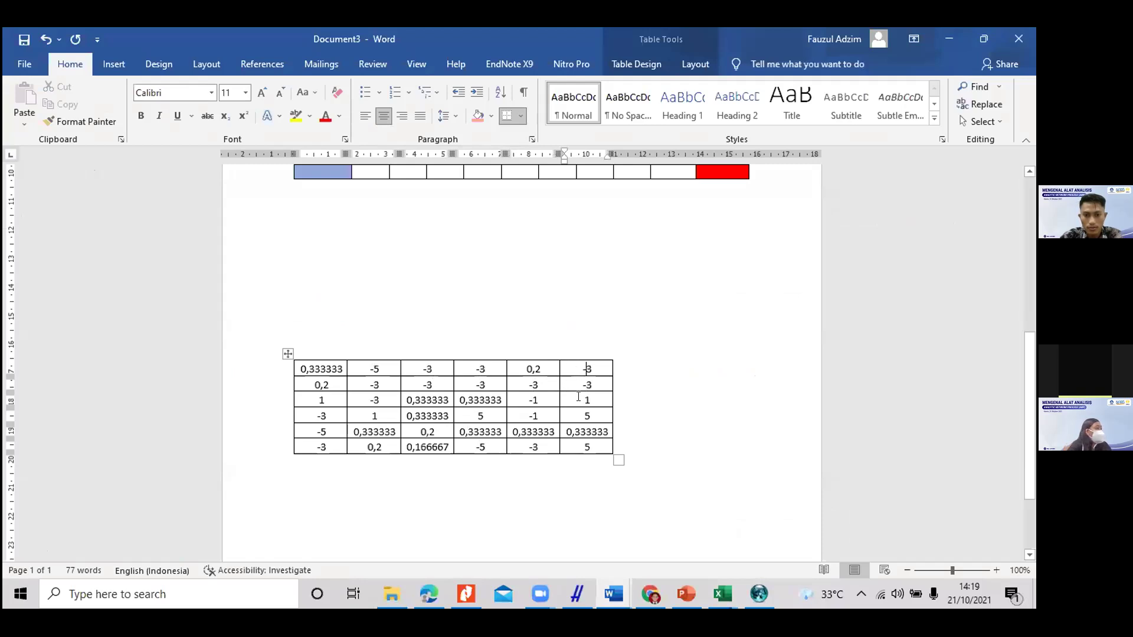
{"action": "left_click", "coordinate": [577, 416]}
{"action": "type", "text": "-"}
{"action": "type", "text": "-"}
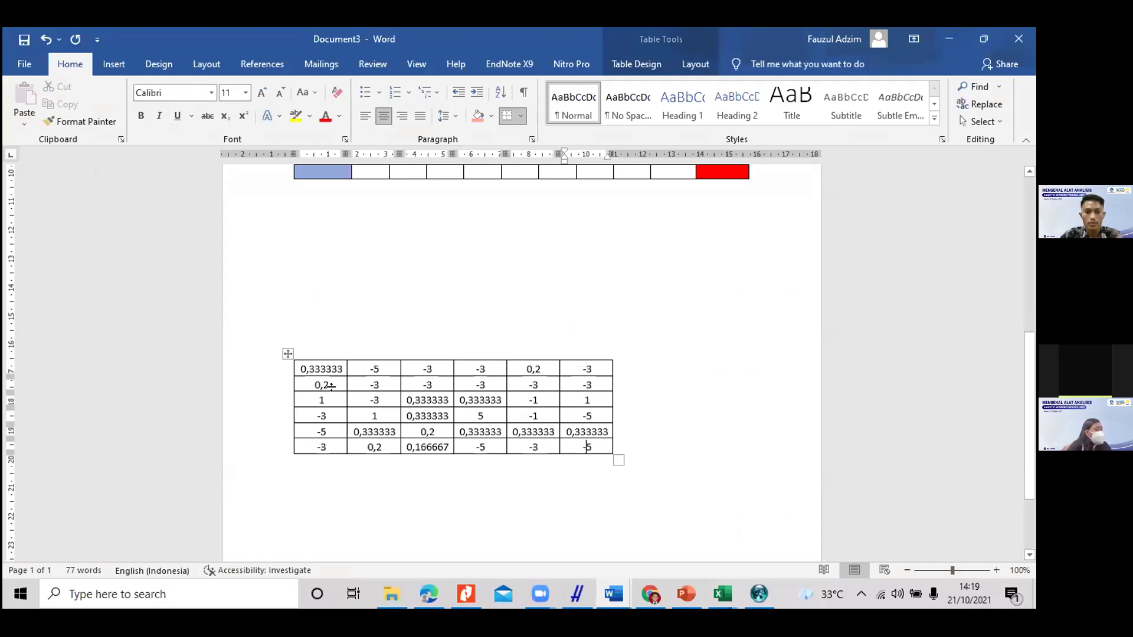
Step: Copy the whole signed table from Document3 and paste it over K5:P10 in the Book1 workbook in Excel
{"action": "left_click_drag", "start_coordinate": [306, 369], "coordinate": [583, 445]}
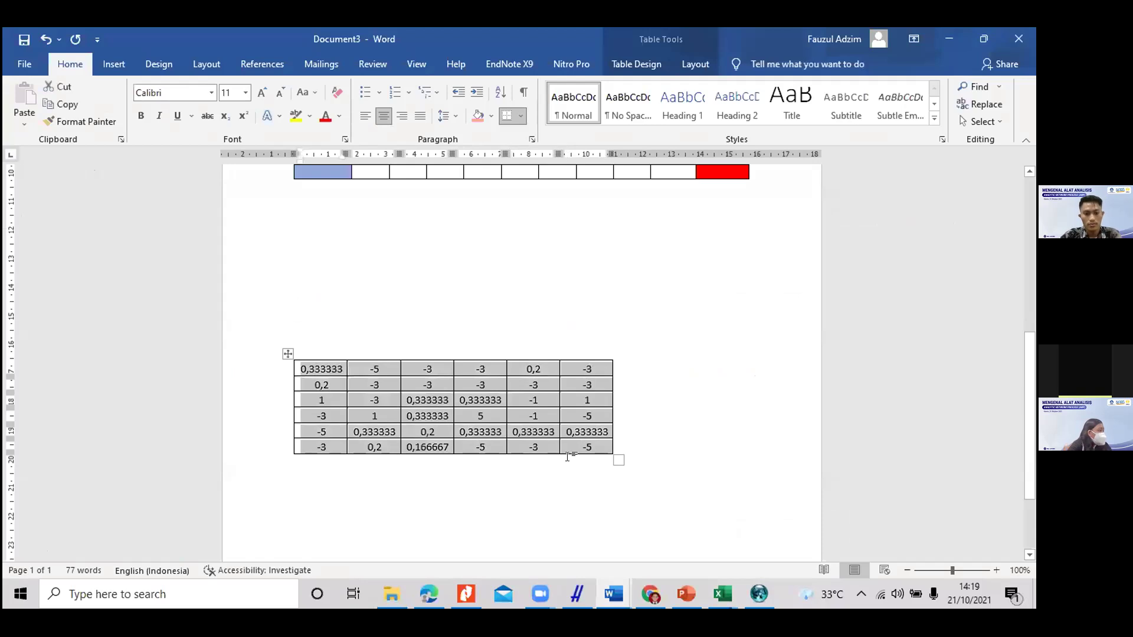
{"action": "left_click", "coordinate": [722, 594]}
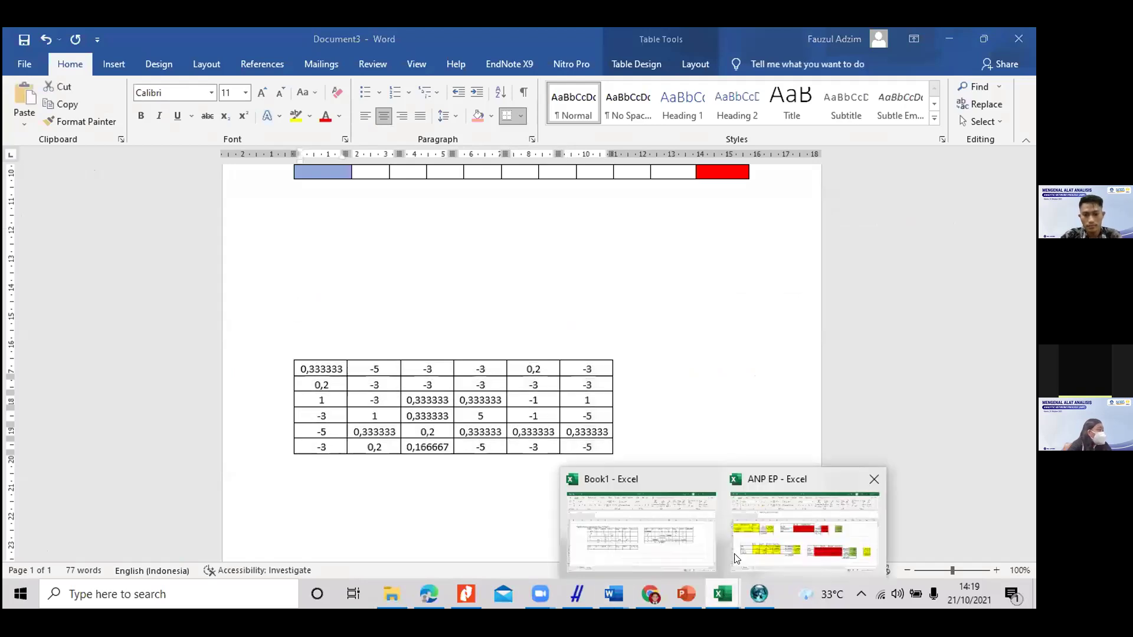
{"action": "left_click", "coordinate": [649, 516]}
{"action": "left_click", "coordinate": [558, 419]}
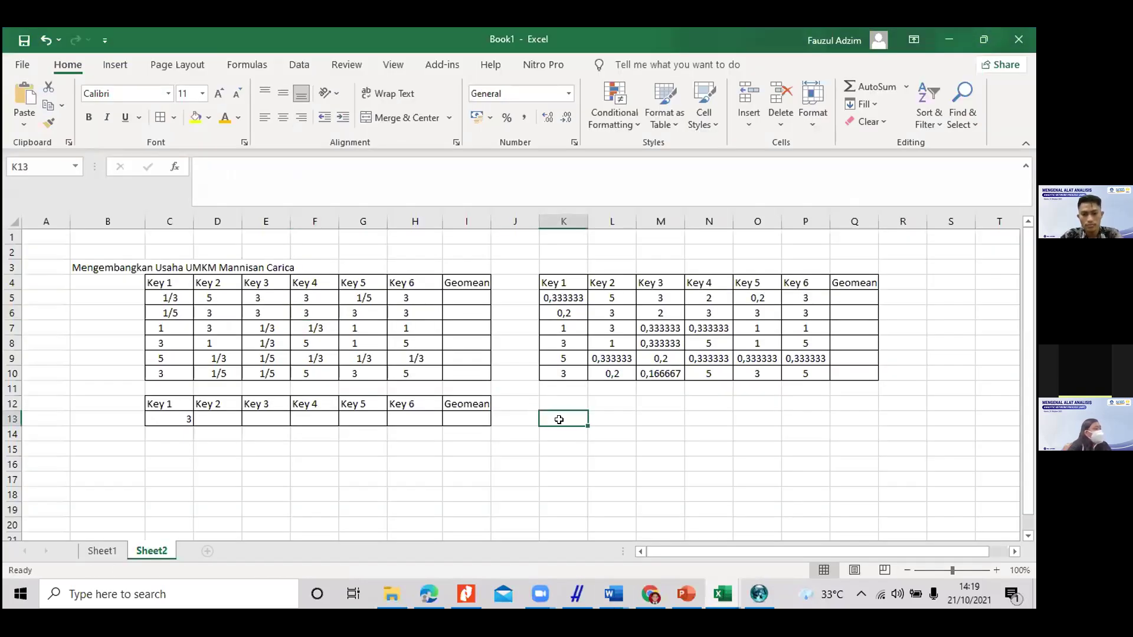
{"action": "left_click_drag", "start_coordinate": [556, 294], "coordinate": [780, 372]}
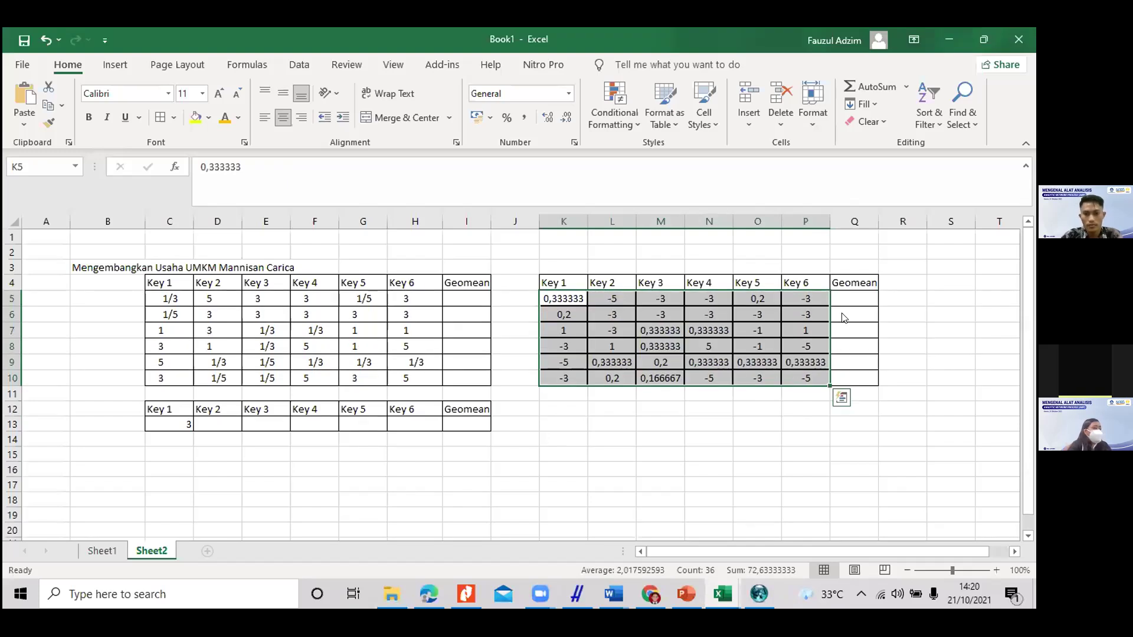
Step: Try to calculate the first row's geometric mean in Q5 with =GEOMEAN(K5:P5)
{"action": "left_click", "coordinate": [843, 347]}
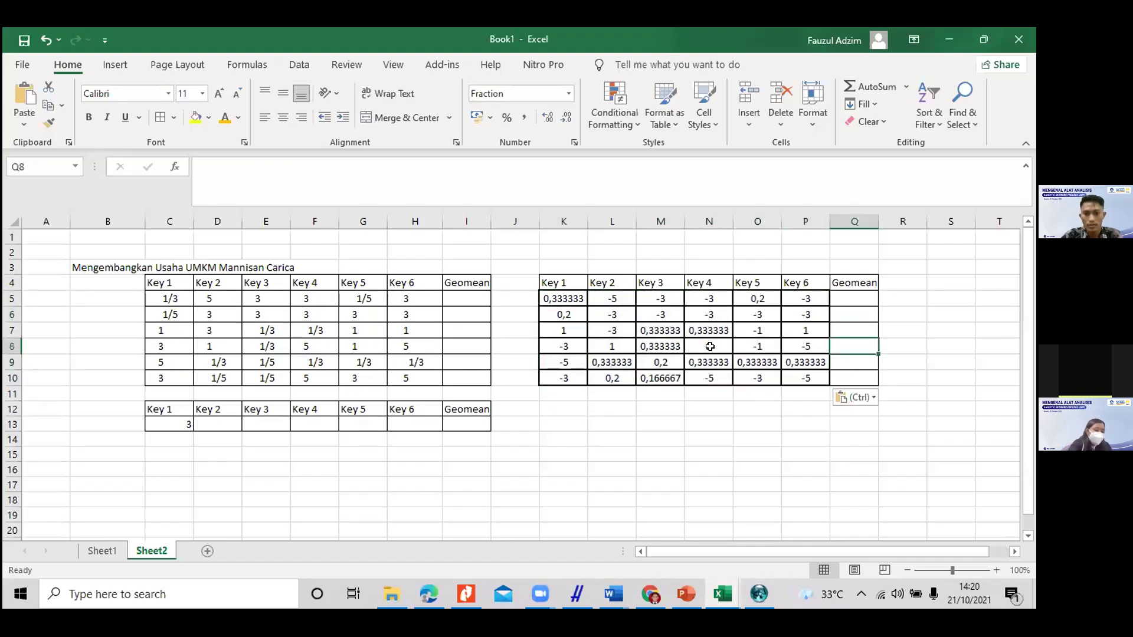
{"action": "left_click", "coordinate": [859, 294]}
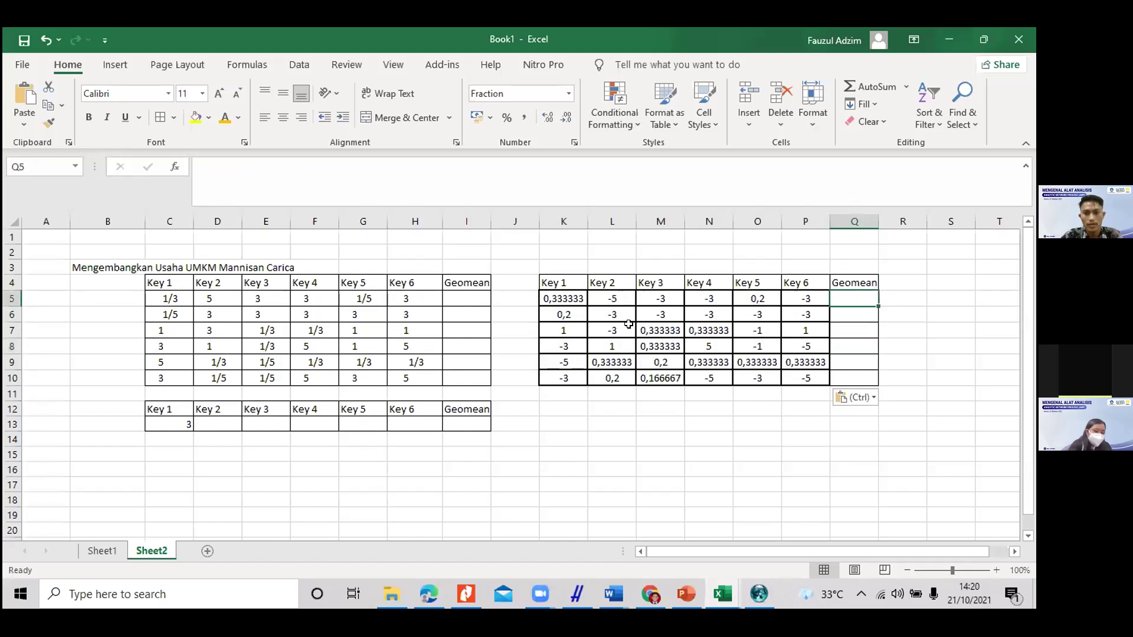
{"action": "type", "text": "=geome"}
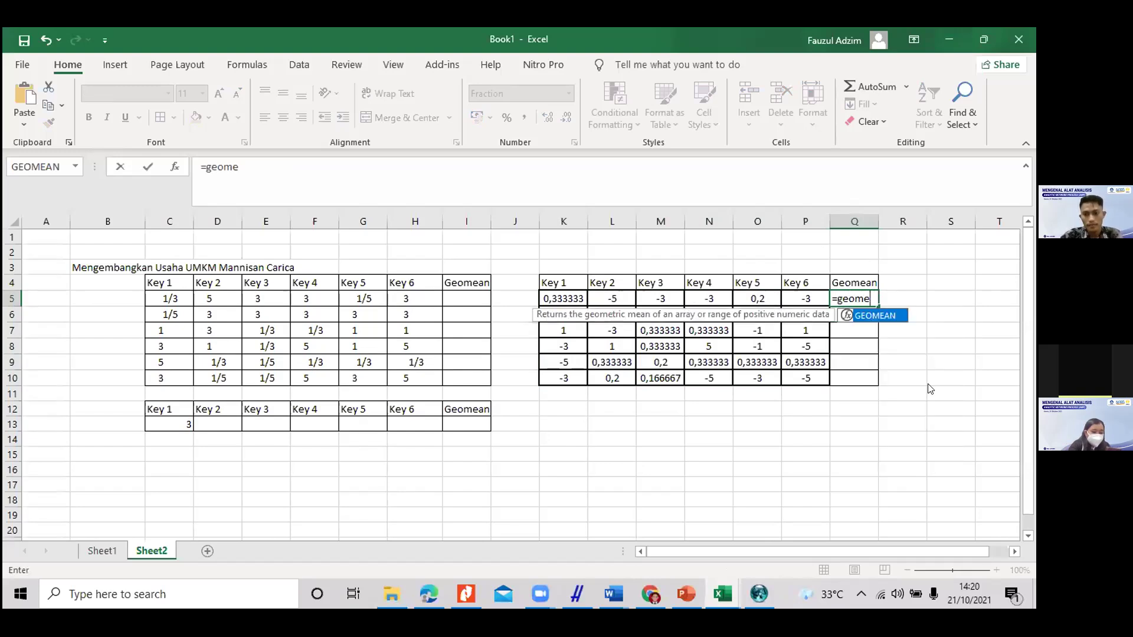
{"action": "key", "text": "Tab"}
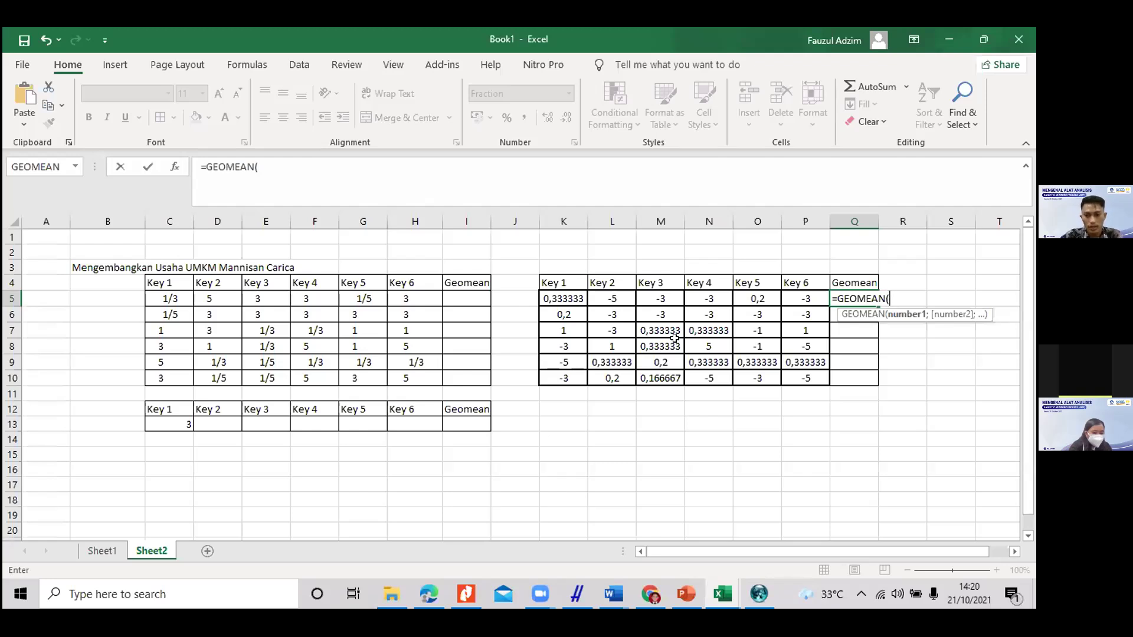
{"action": "left_click_drag", "start_coordinate": [543, 299], "coordinate": [783, 293]}
{"action": "type", "text": ")"}
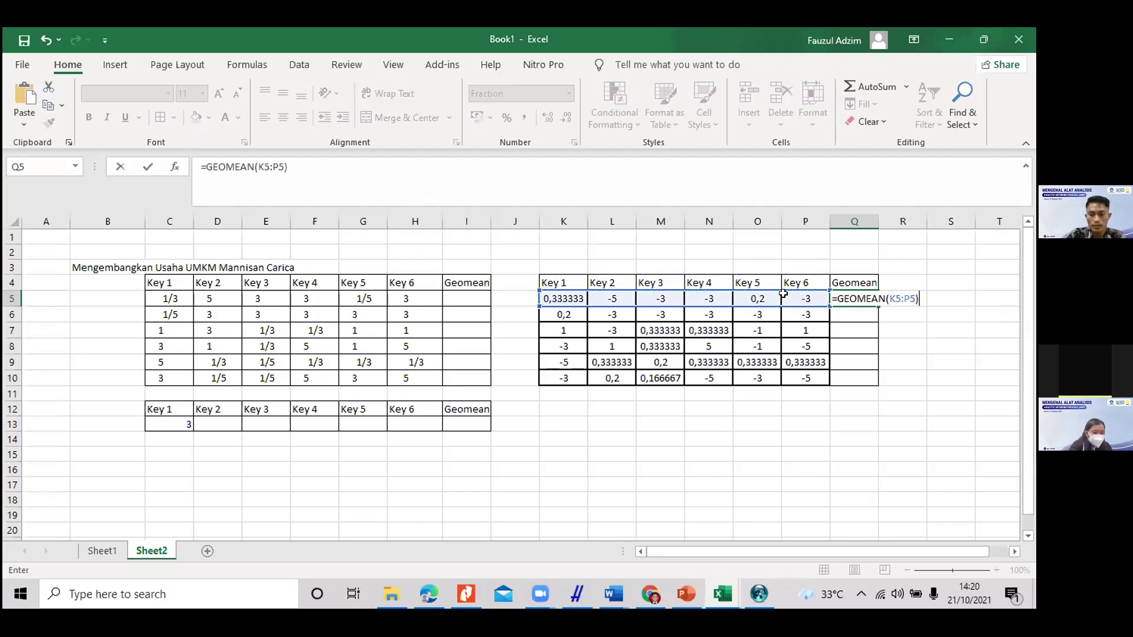
{"action": "key", "text": "Return"}
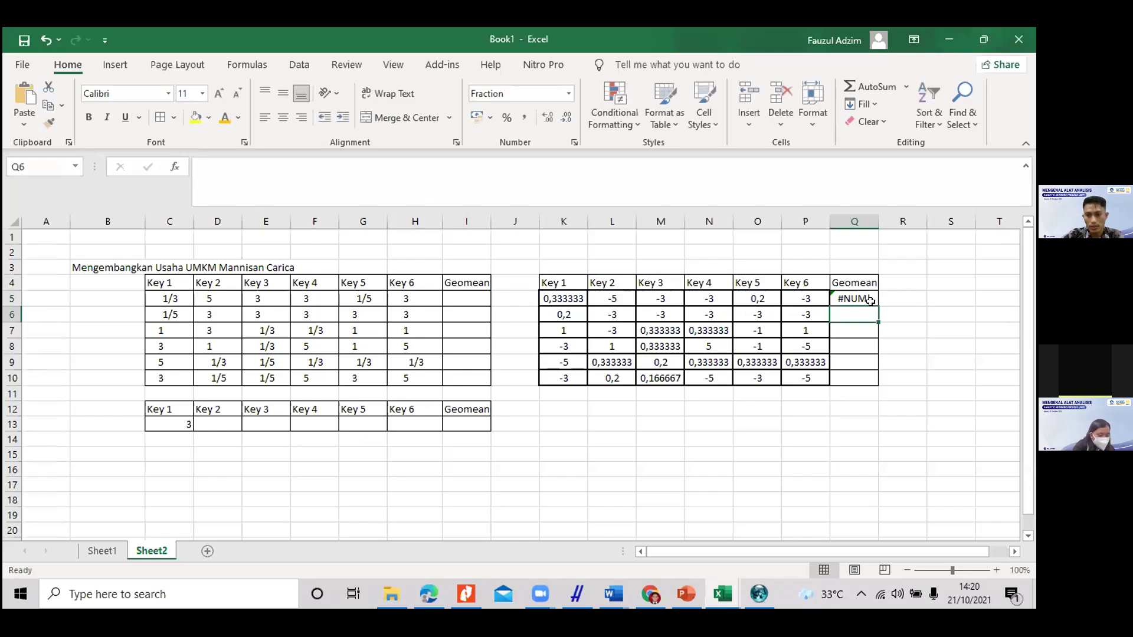
Step: Re-enter the formula =GEOMEAN(K5:P5) in cell Q5
{"action": "left_click", "coordinate": [867, 299]}
{"action": "type", "text": "="}
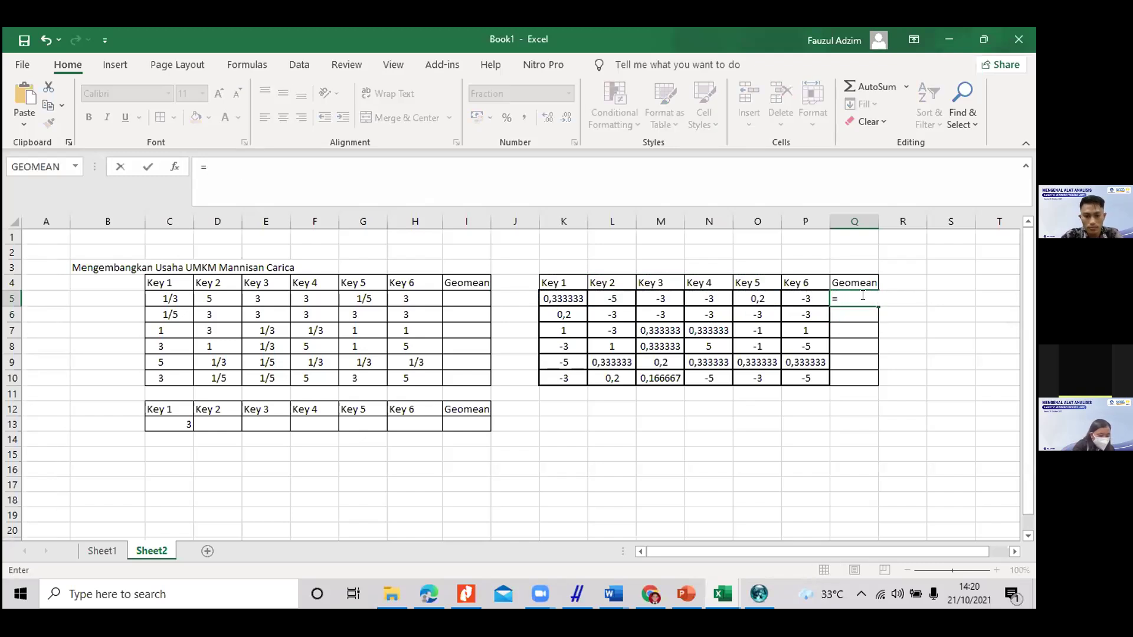
{"action": "type", "text": "ge"}
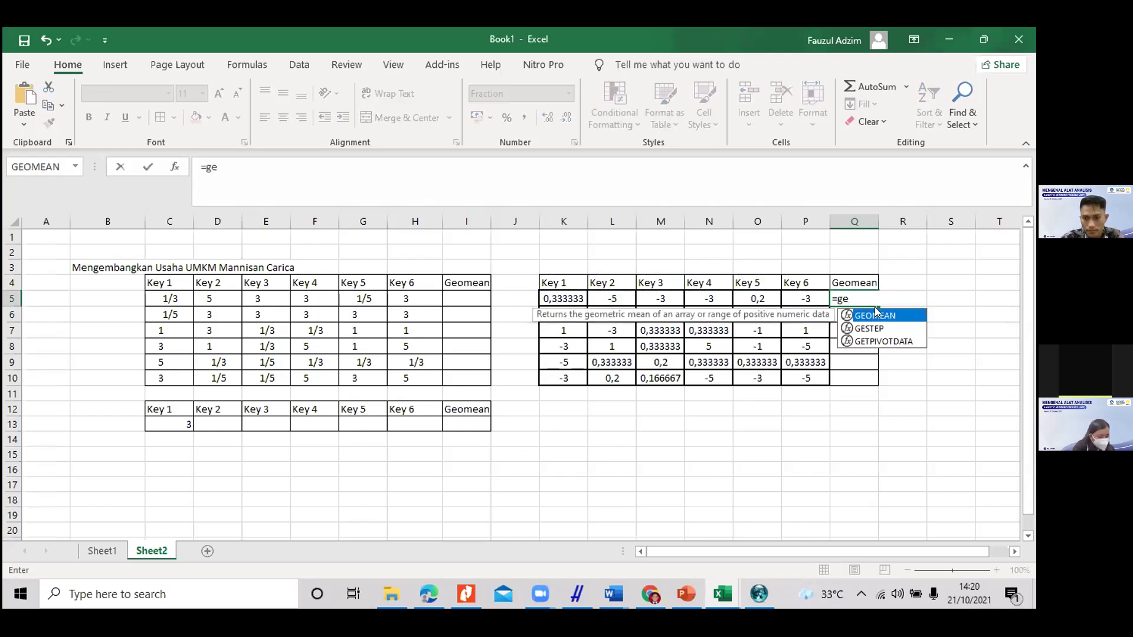
{"action": "double_click", "coordinate": [875, 315]}
{"action": "left_click_drag", "start_coordinate": [565, 298], "coordinate": [787, 304]}
{"action": "type", "text": ")"}
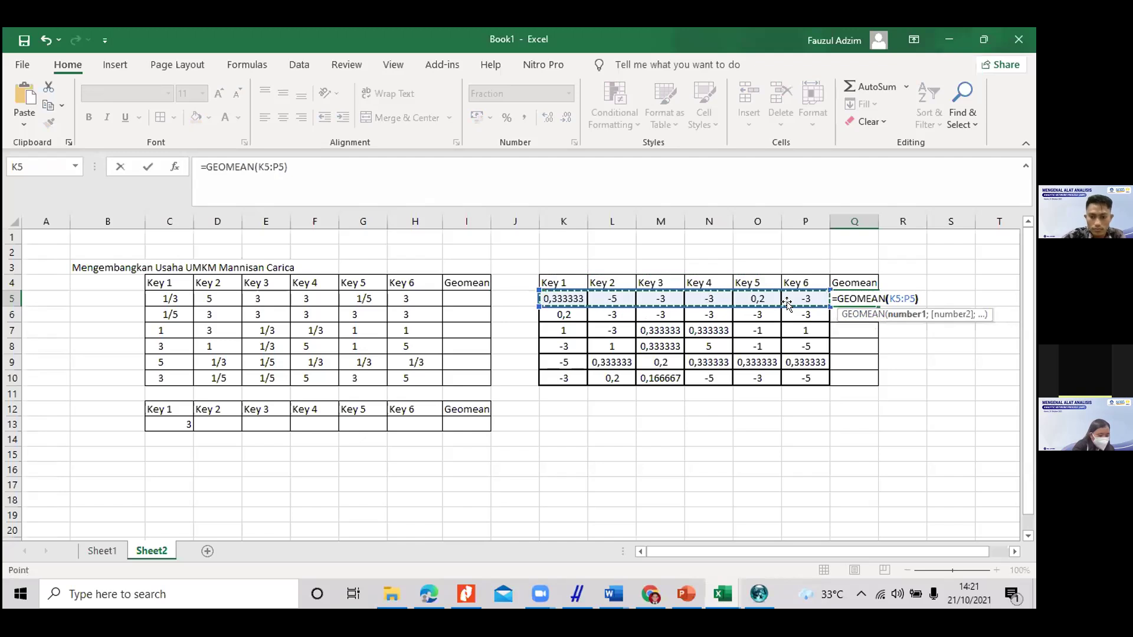
{"action": "key", "text": "Return"}
Step: Fill the Q5 formula down to Q10, undo the fill and clear cell Q5
{"action": "left_click", "coordinate": [853, 302]}
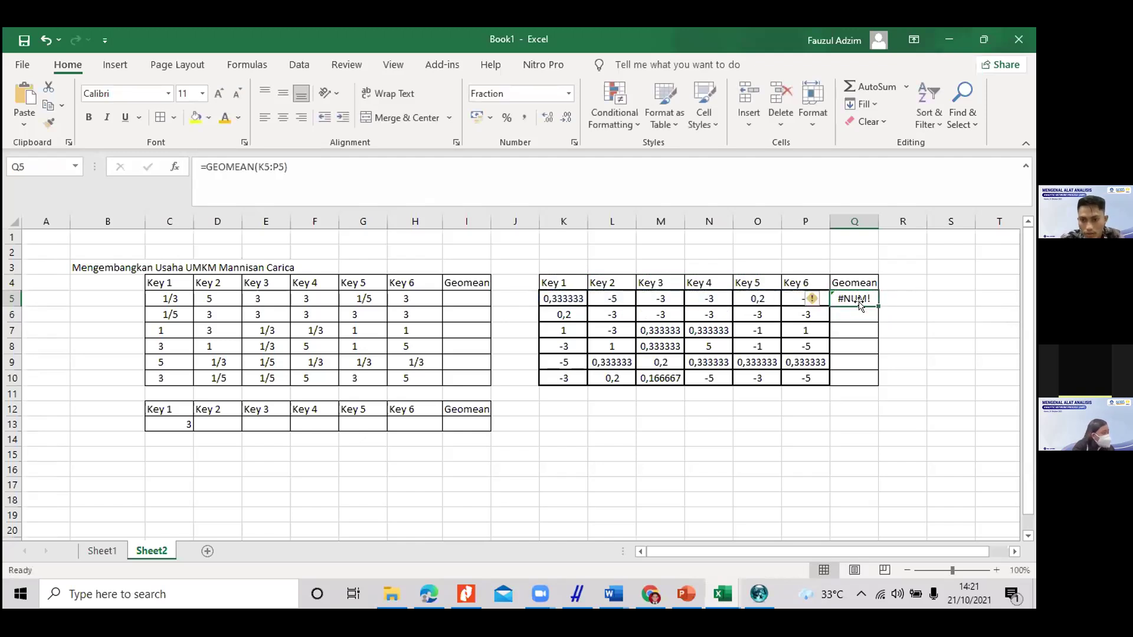
{"action": "left_click_drag", "start_coordinate": [881, 385], "coordinate": [882, 385]}
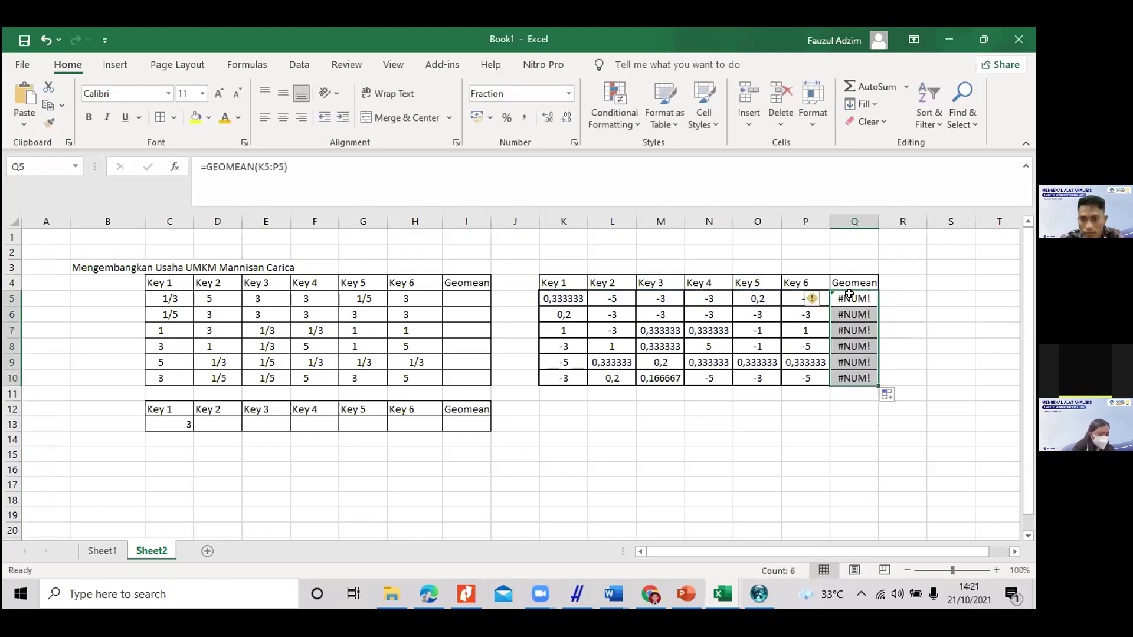
{"action": "key", "text": "ctrl+z"}
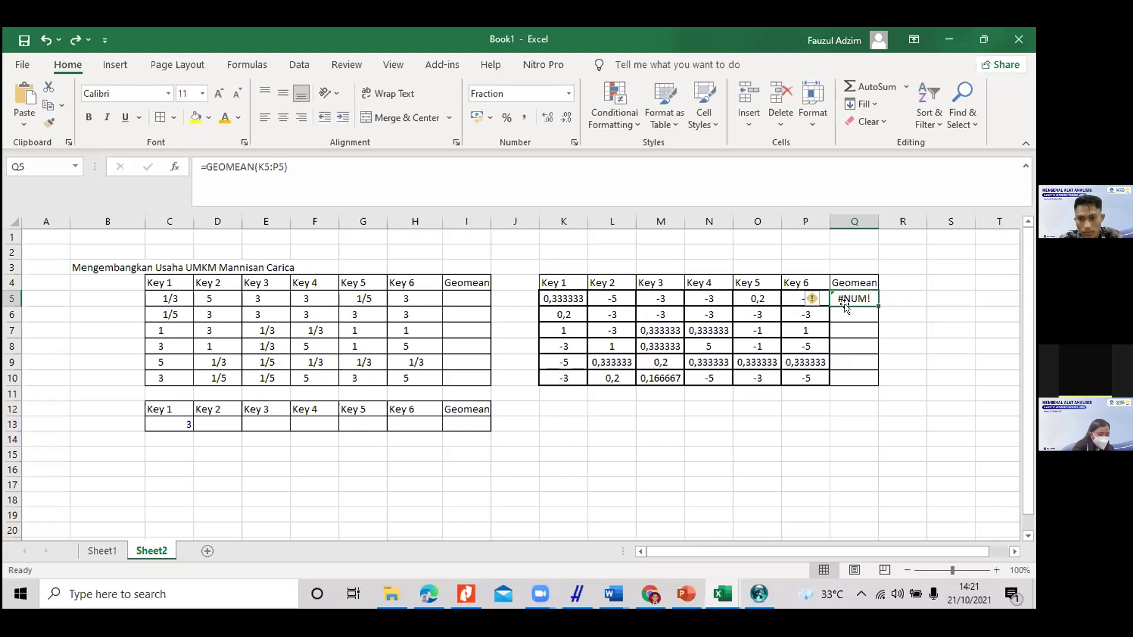
{"action": "key", "text": "Delete"}
{"action": "left_click", "coordinate": [806, 304]}
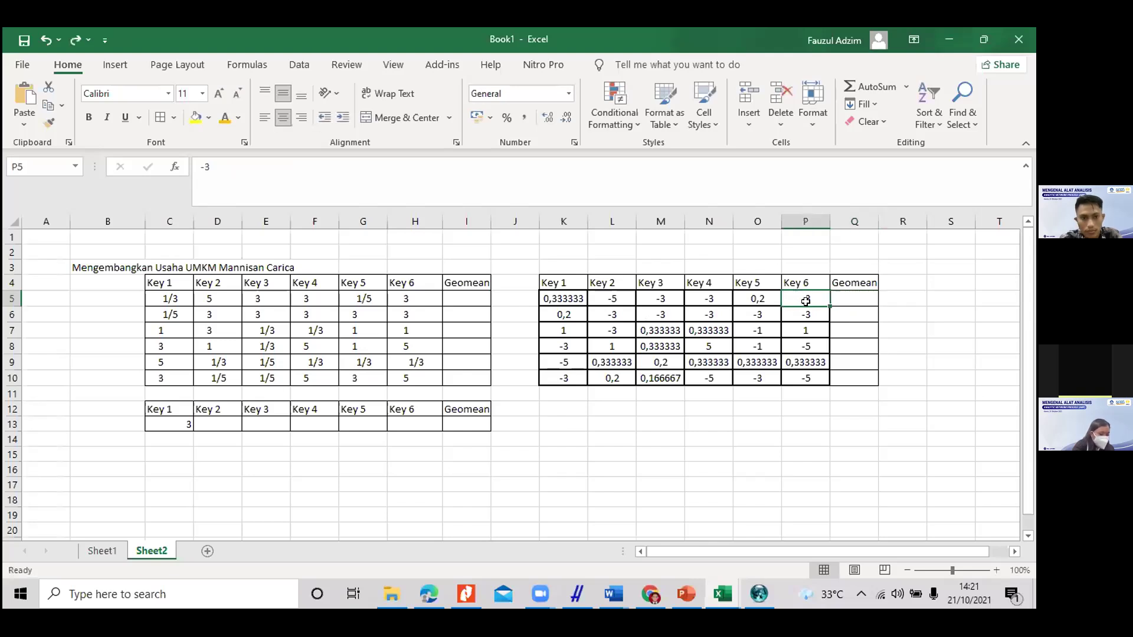
Step: Try the Number format on K5:P10 and return the range to the General format
{"action": "left_click_drag", "start_coordinate": [576, 294], "coordinate": [805, 377]}
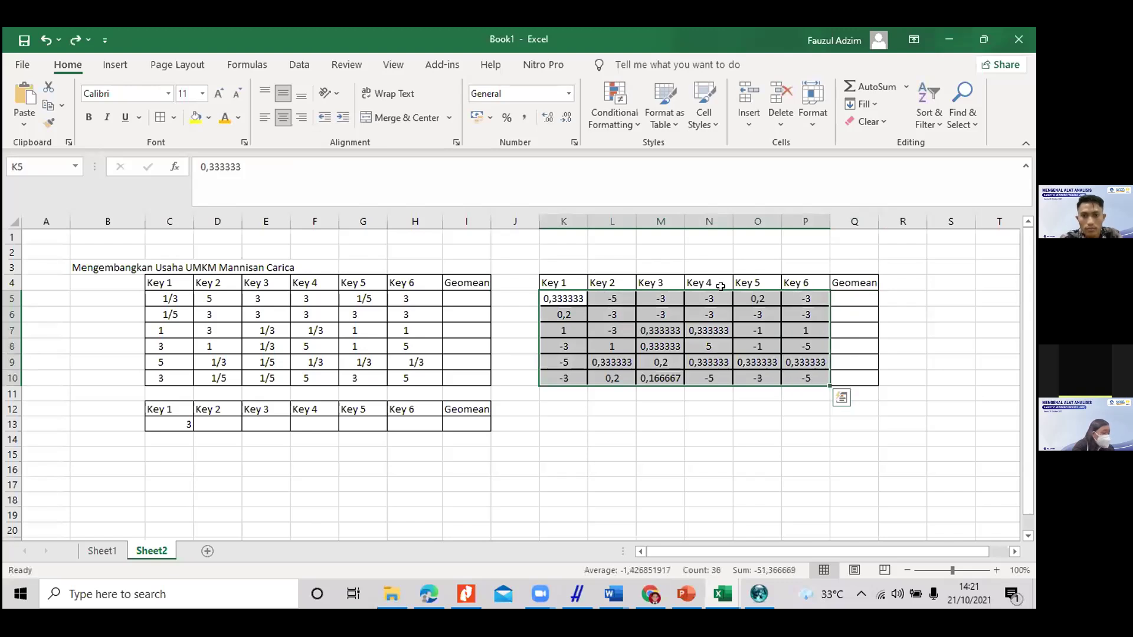
{"action": "key", "text": "alt+h"}
{"action": "key", "text": "n"}
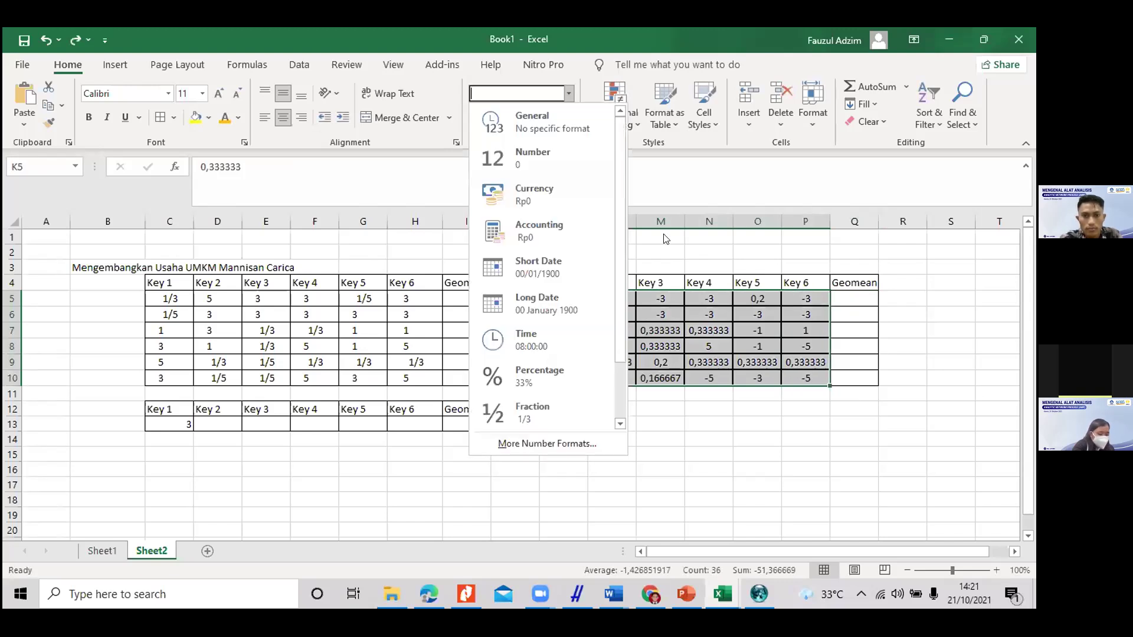
{"action": "left_click", "coordinate": [555, 155]}
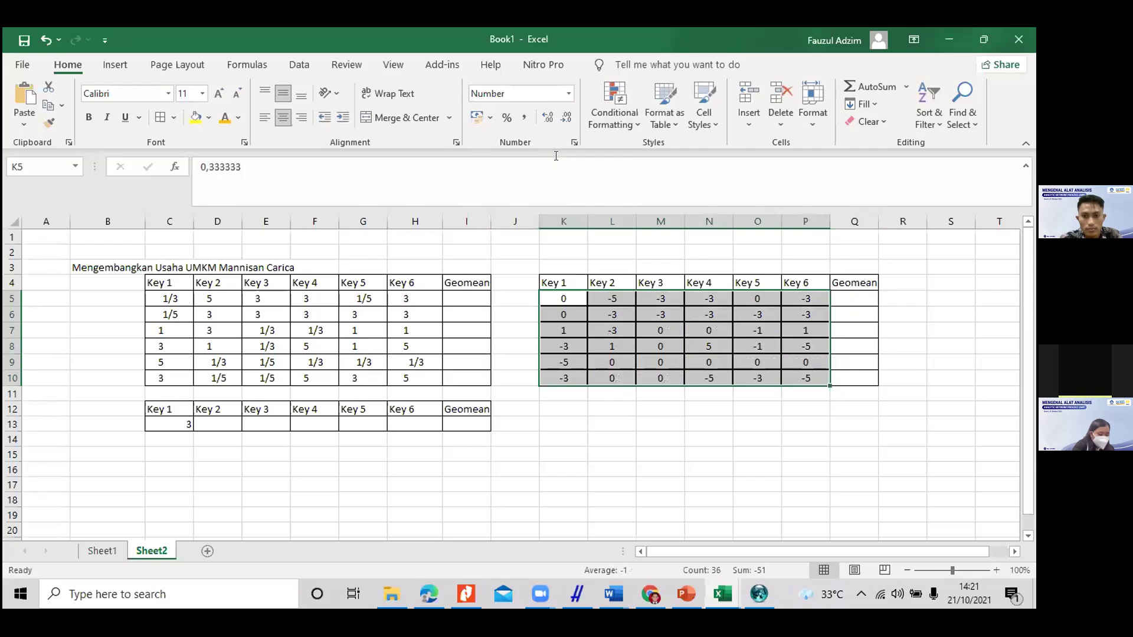
{"action": "left_click", "coordinate": [568, 93]}
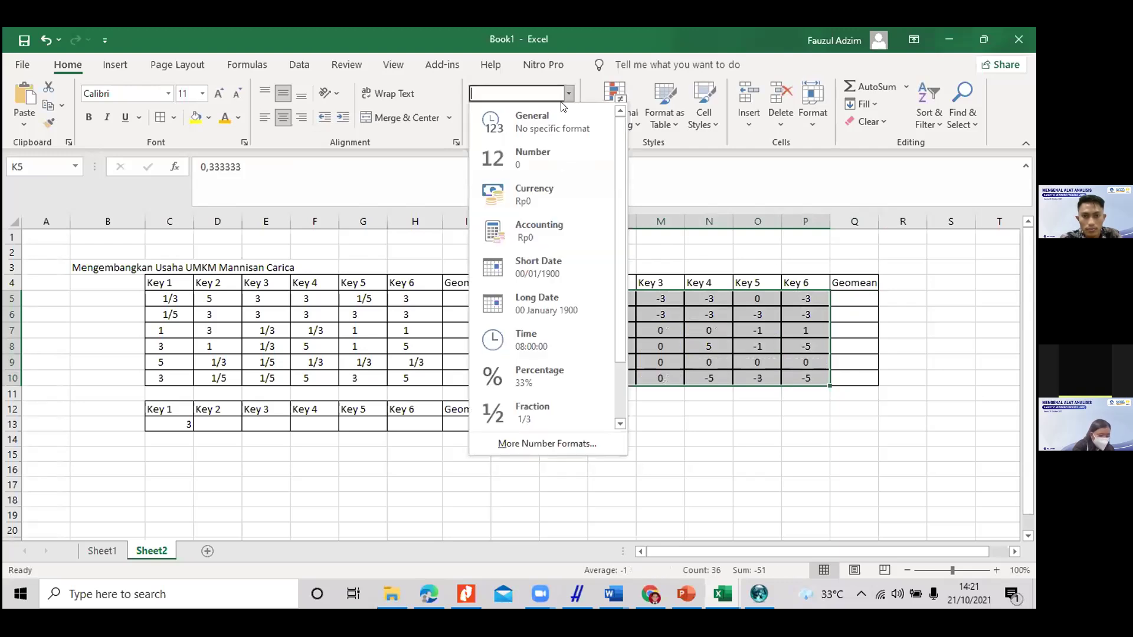
{"action": "left_click", "coordinate": [519, 116]}
{"action": "left_click", "coordinate": [744, 346]}
{"action": "left_click", "coordinate": [759, 327]}
{"action": "left_click", "coordinate": [752, 315]}
{"action": "left_click", "coordinate": [745, 330]}
{"action": "left_click", "coordinate": [655, 331]}
{"action": "left_click", "coordinate": [606, 328]}
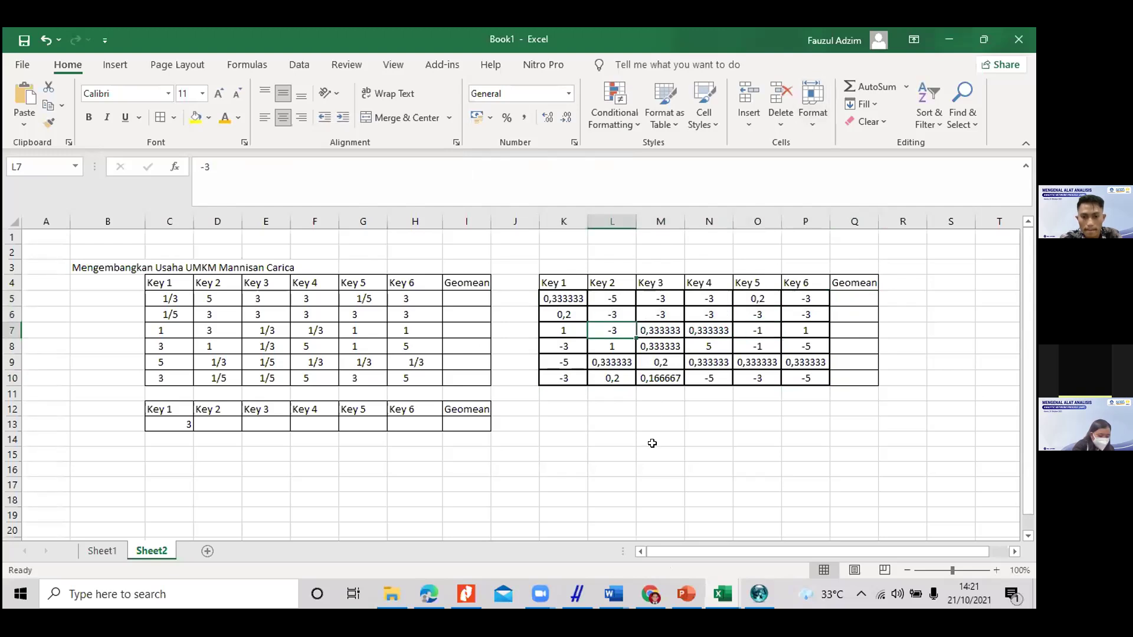
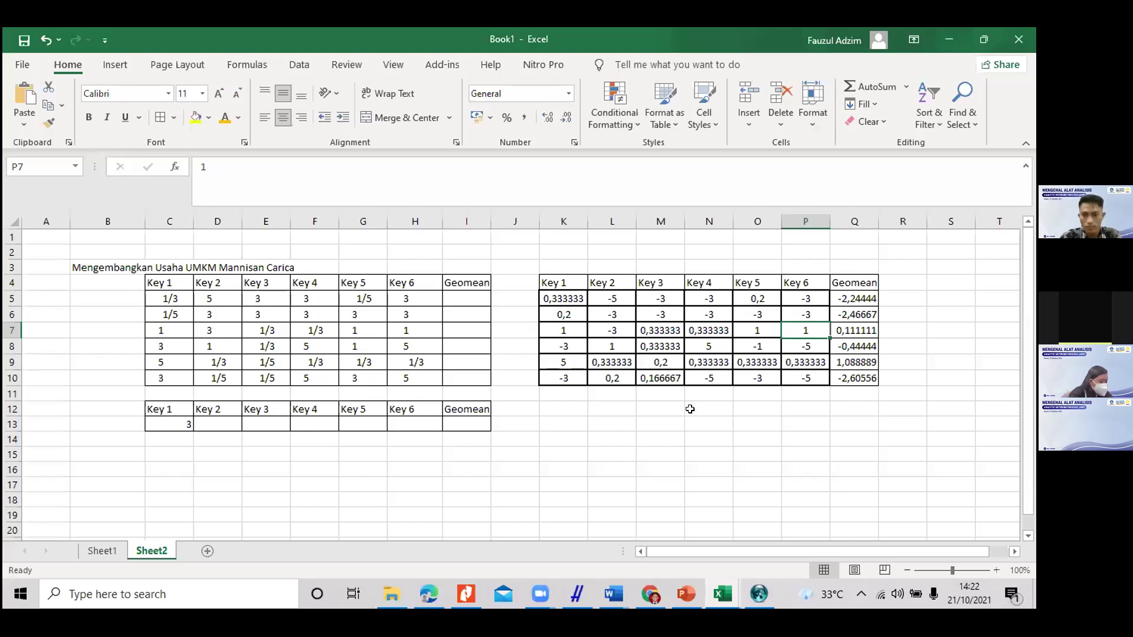
{"action": "left_click", "coordinate": [450, 364]}
{"action": "left_click", "coordinate": [448, 330]}
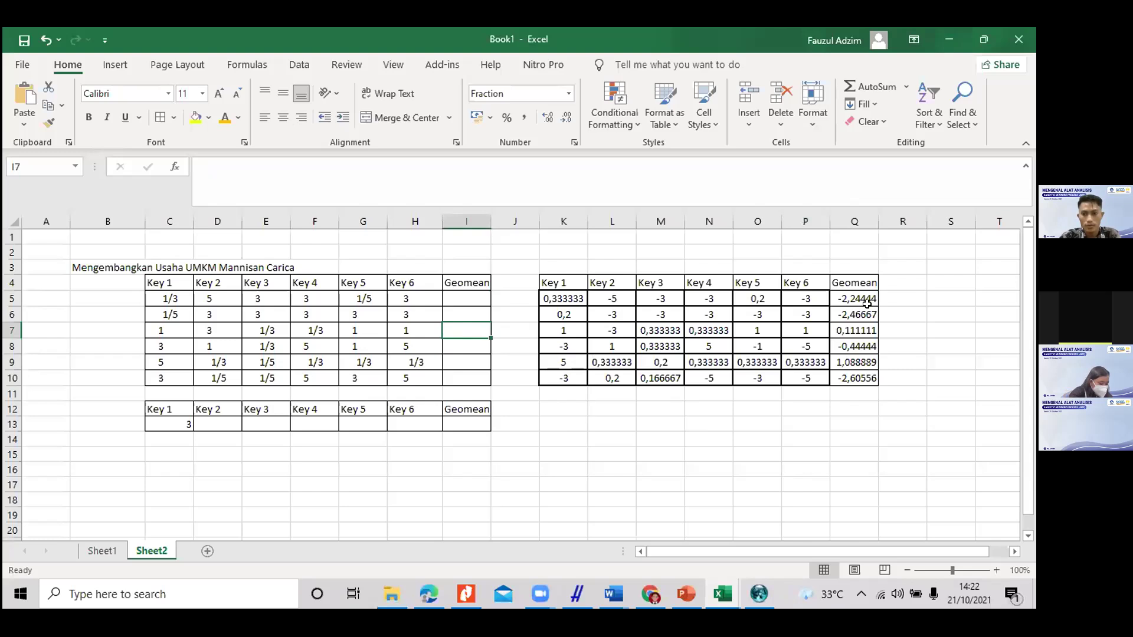
{"action": "left_click", "coordinate": [601, 361]}
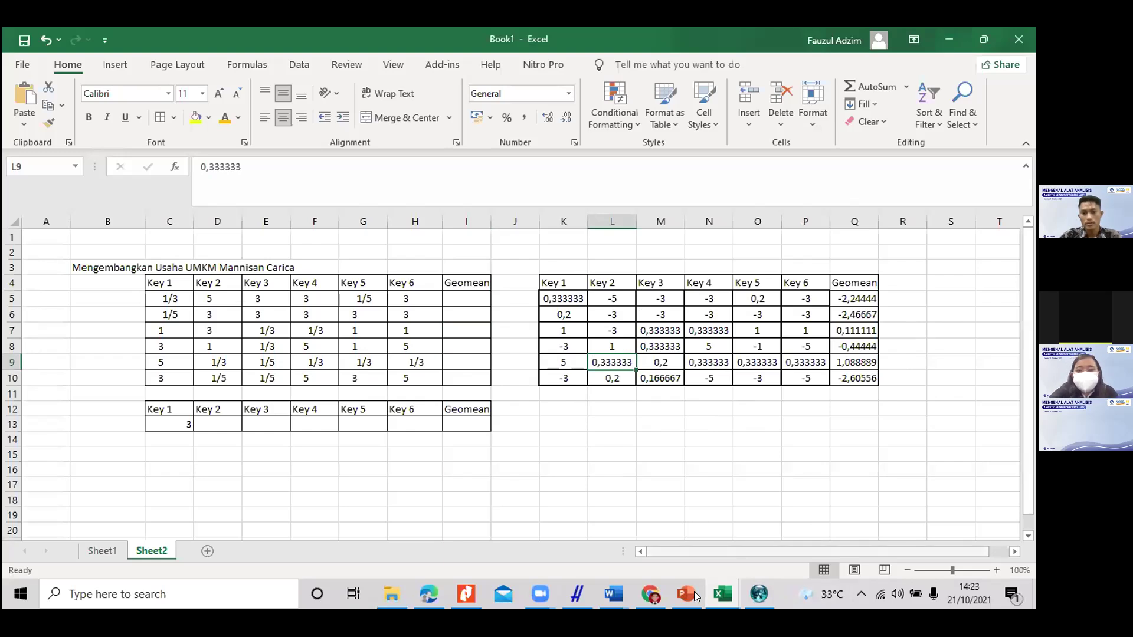
Step: Switch to Super Decisions and choose the Strategi Peningkatan node with the FAKTOR cluster for the node comparisons
{"action": "left_click", "coordinate": [759, 594]}
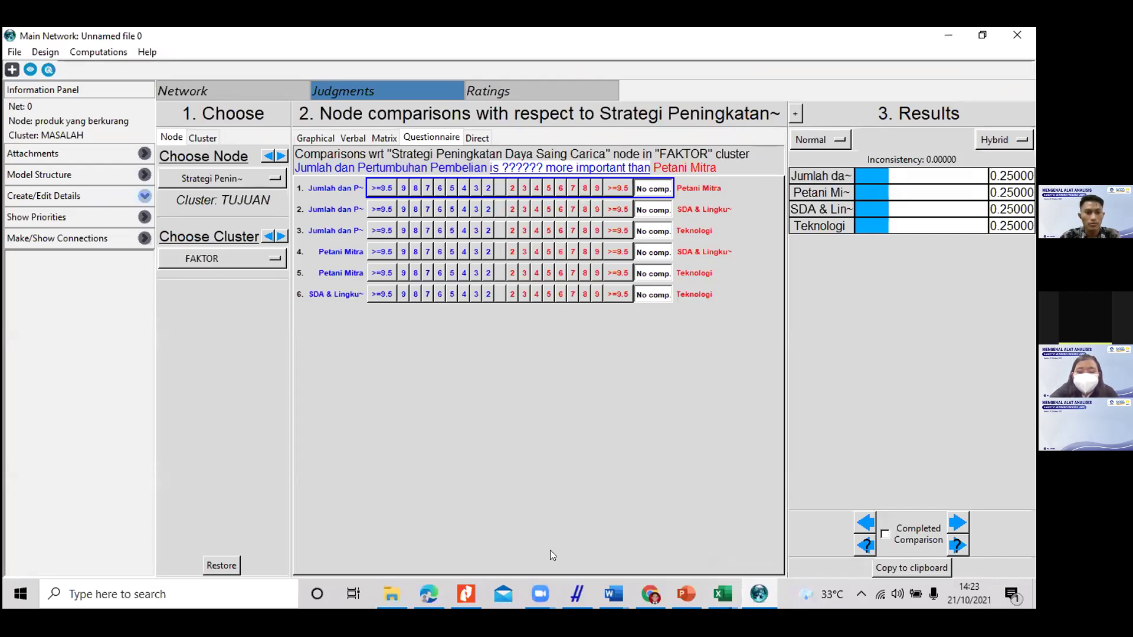
{"action": "left_click", "coordinate": [251, 175]}
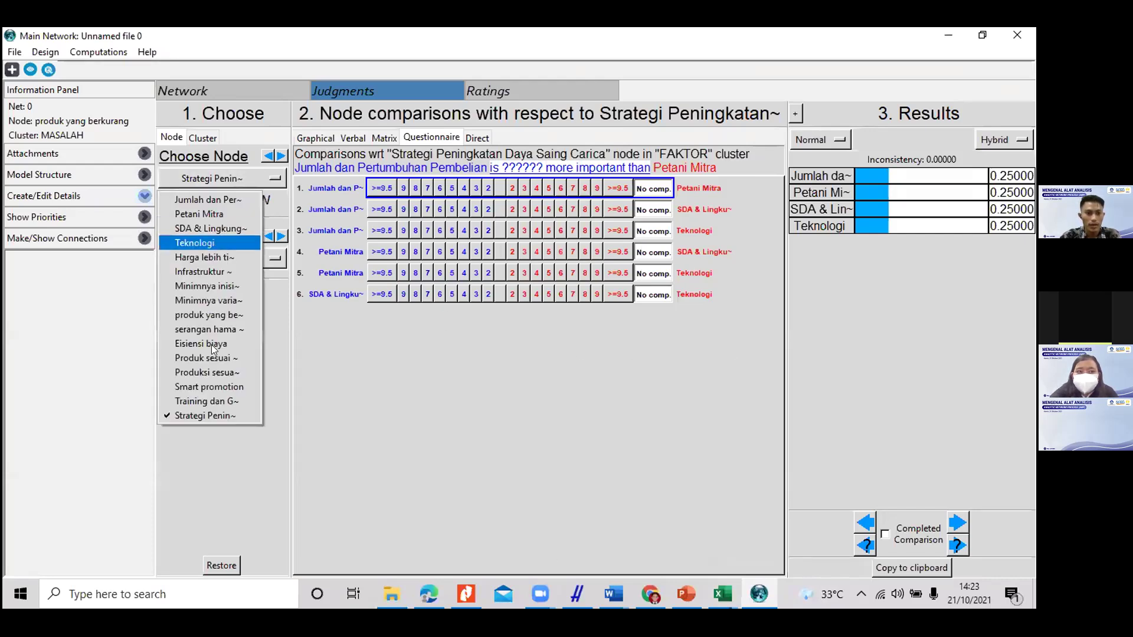
{"action": "left_click", "coordinate": [204, 417]}
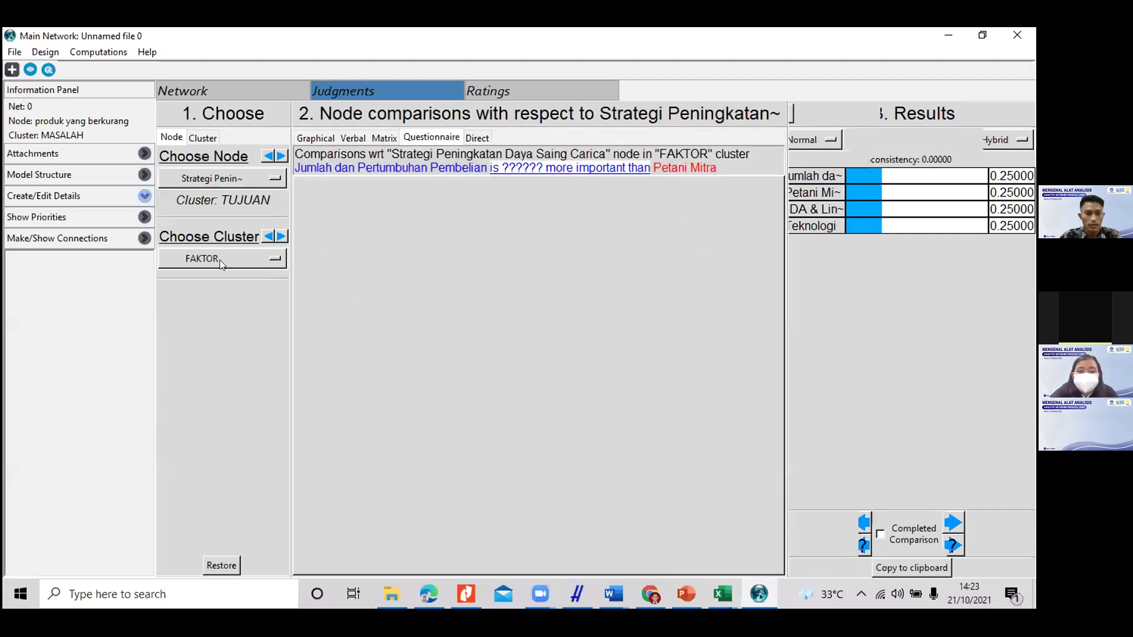
{"action": "left_click", "coordinate": [218, 264]}
{"action": "left_click", "coordinate": [215, 276]}
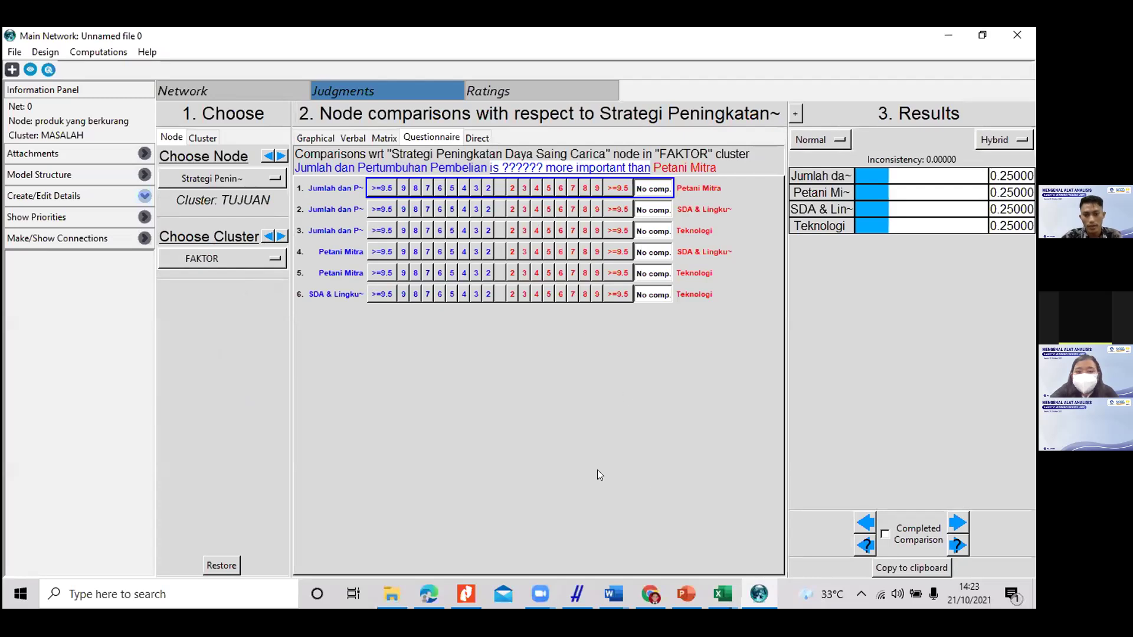
Step: Switch to the Book1 workbook in Excel and enter -2 as the whole-number score in cells R5 and R6
{"action": "mouse_move", "coordinate": [723, 596]}
{"action": "left_click", "coordinate": [779, 549]}
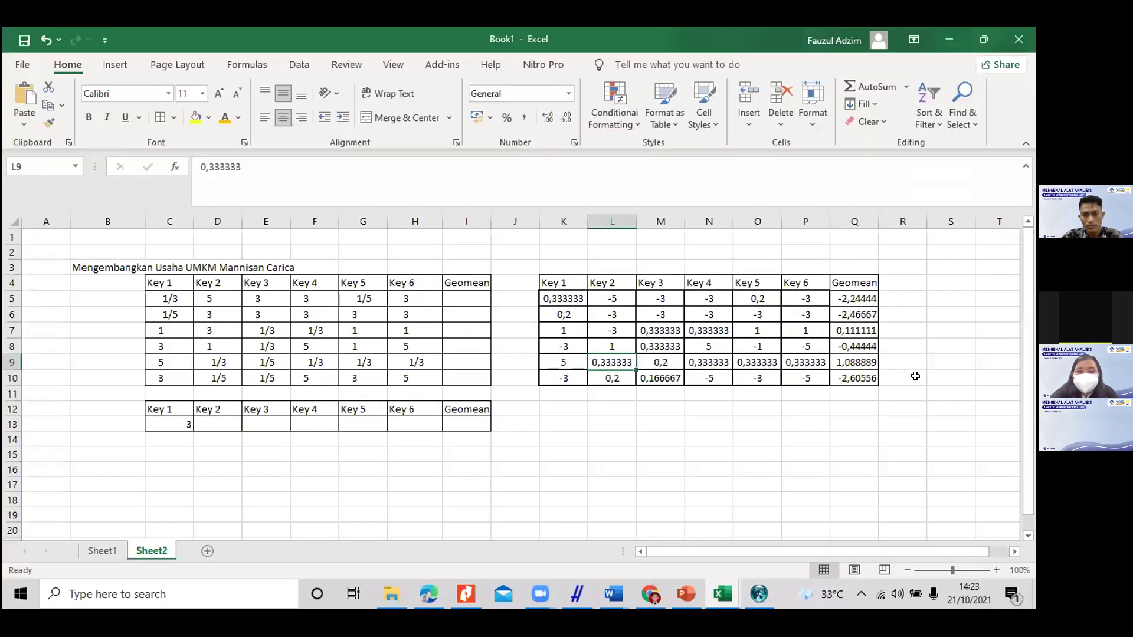
{"action": "left_click", "coordinate": [907, 297]}
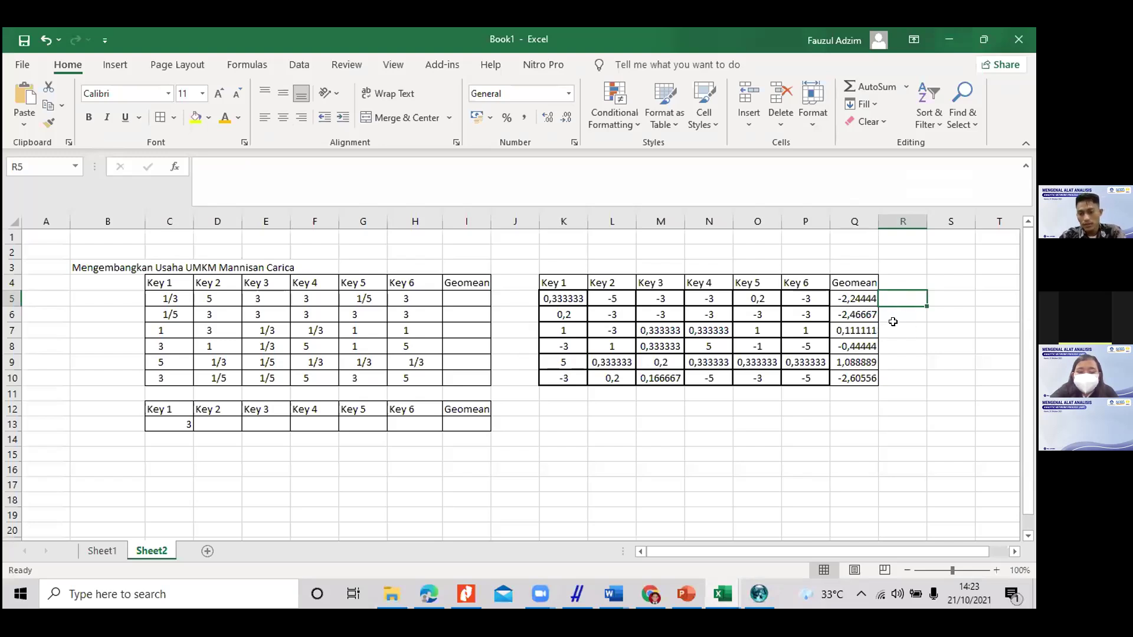
{"action": "left_click", "coordinate": [890, 321]}
{"action": "left_click", "coordinate": [896, 297]}
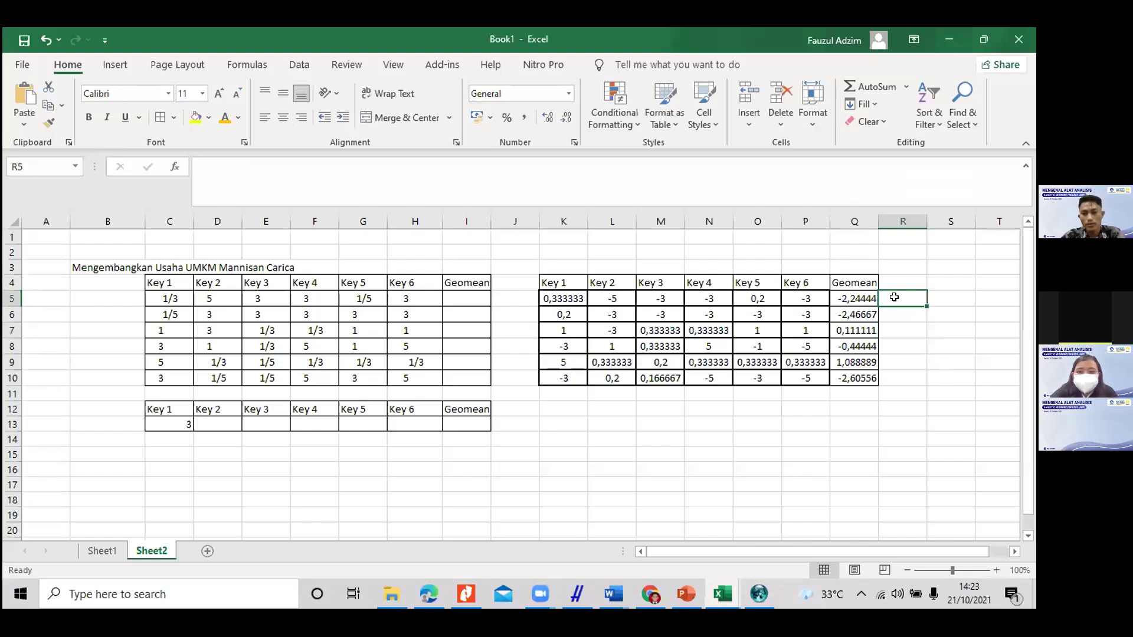
{"action": "type", "text": "-2"}
{"action": "key", "text": "Return"}
{"action": "type", "text": "-2"}
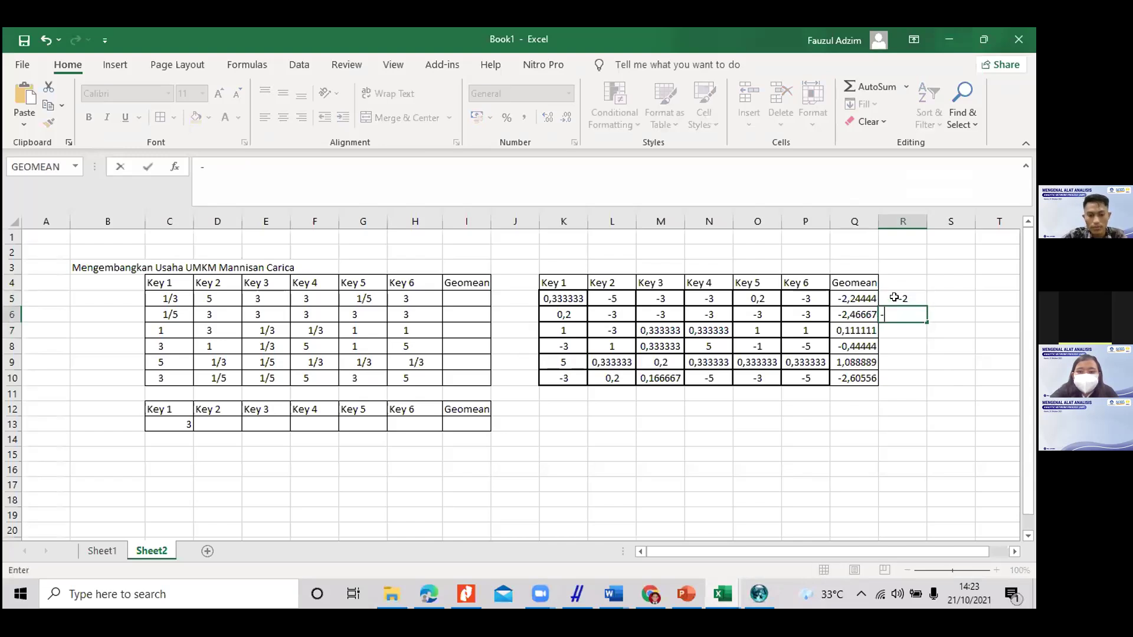
{"action": "key", "text": "Return"}
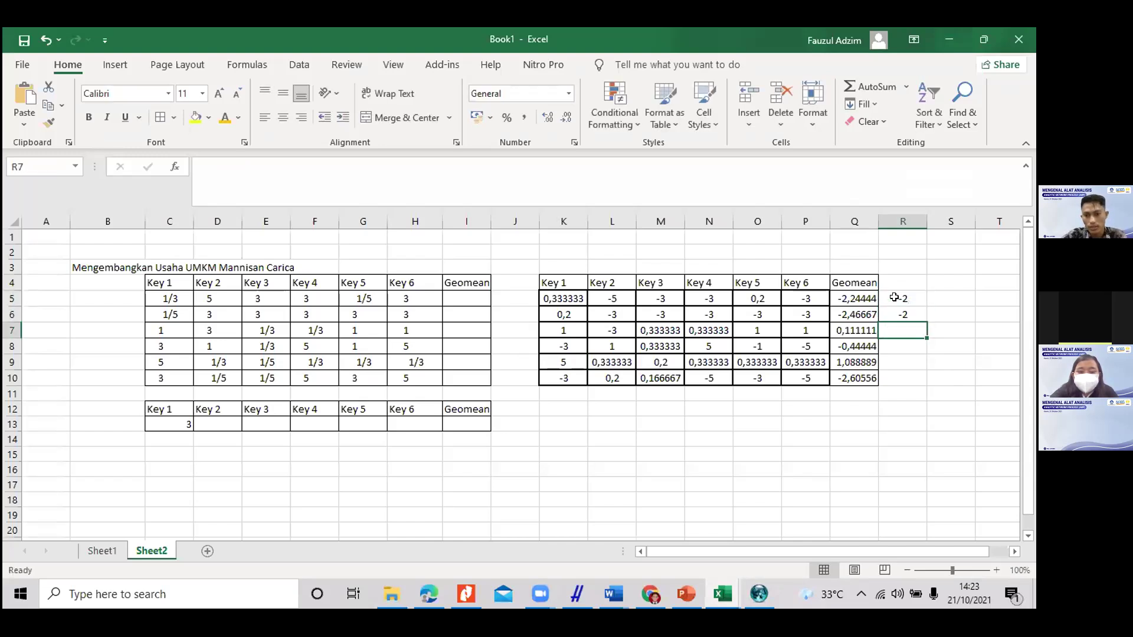
Step: Enter 1 as the whole-number score in cells R7, R8 and R9
{"action": "type", "text": "1"}
{"action": "key", "text": "Return"}
{"action": "type", "text": "1"}
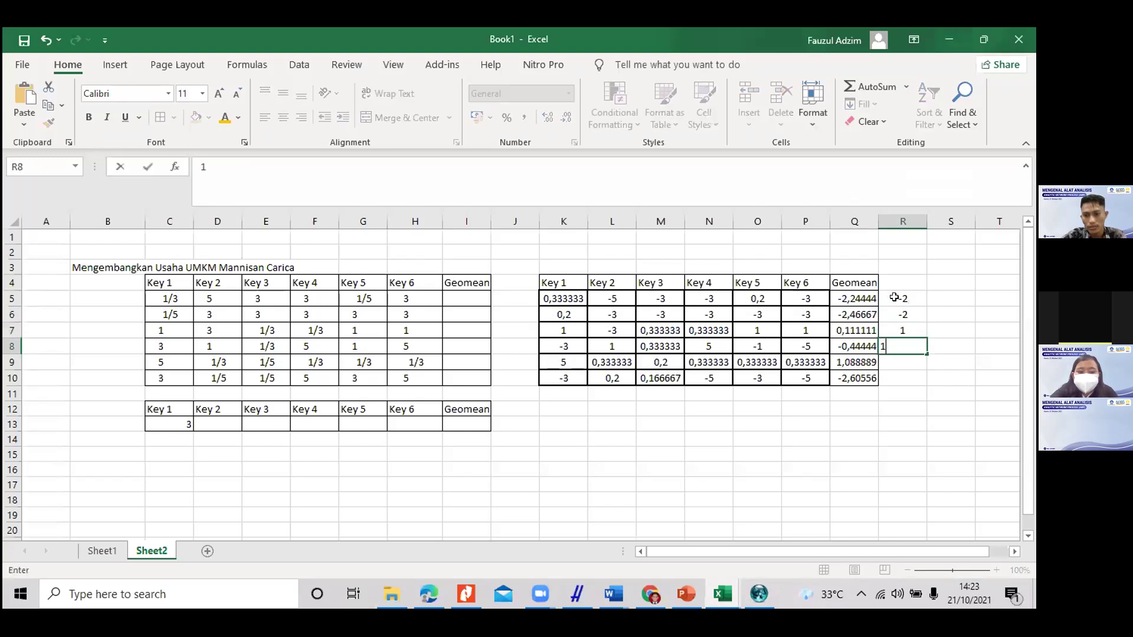
{"action": "key", "text": "Return"}
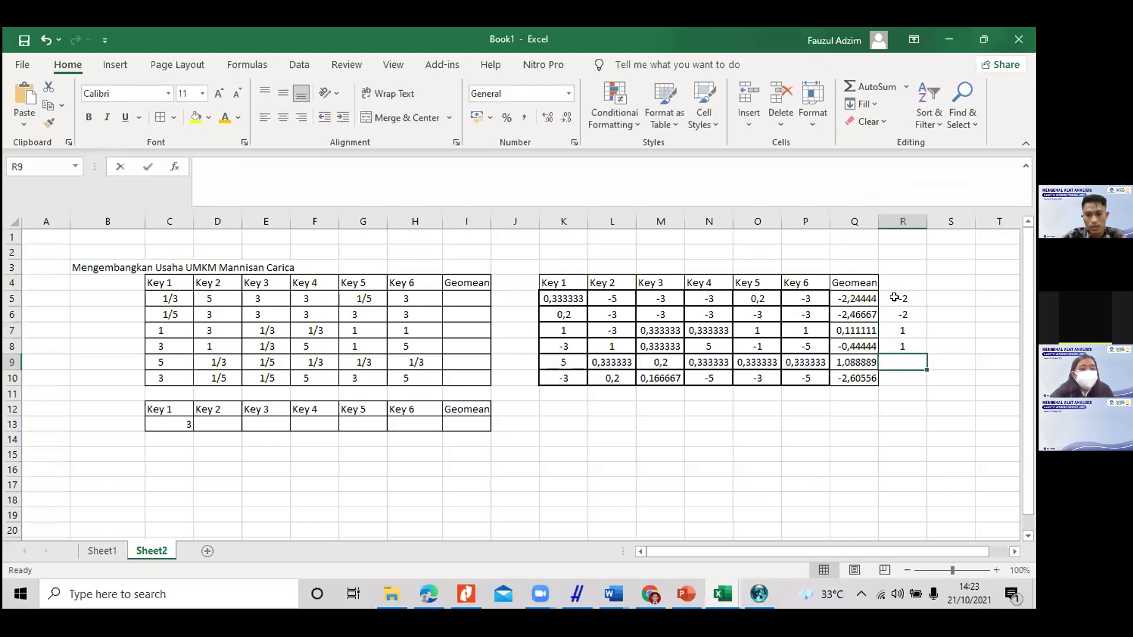
{"action": "type", "text": "2"}
{"action": "key", "text": "BackSpace"}
{"action": "type", "text": "1"}
{"action": "key", "text": "Return"}
Step: Enter -3 as the whole-number score in cell R10
{"action": "type", "text": "3"}
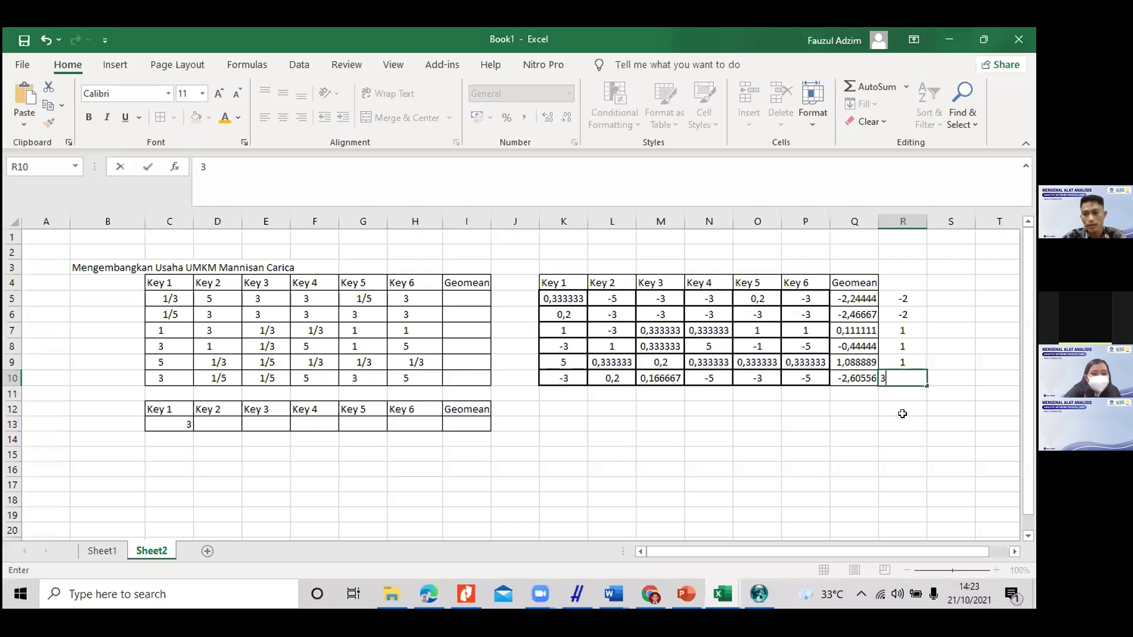
{"action": "left_click", "coordinate": [904, 379]}
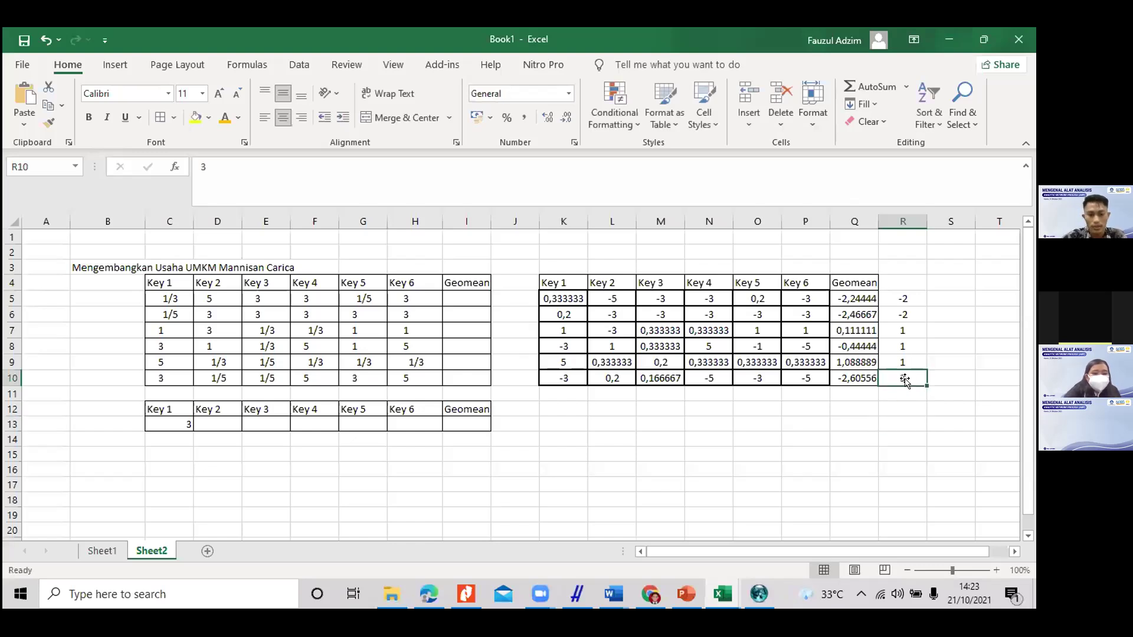
{"action": "type", "text": "-3"}
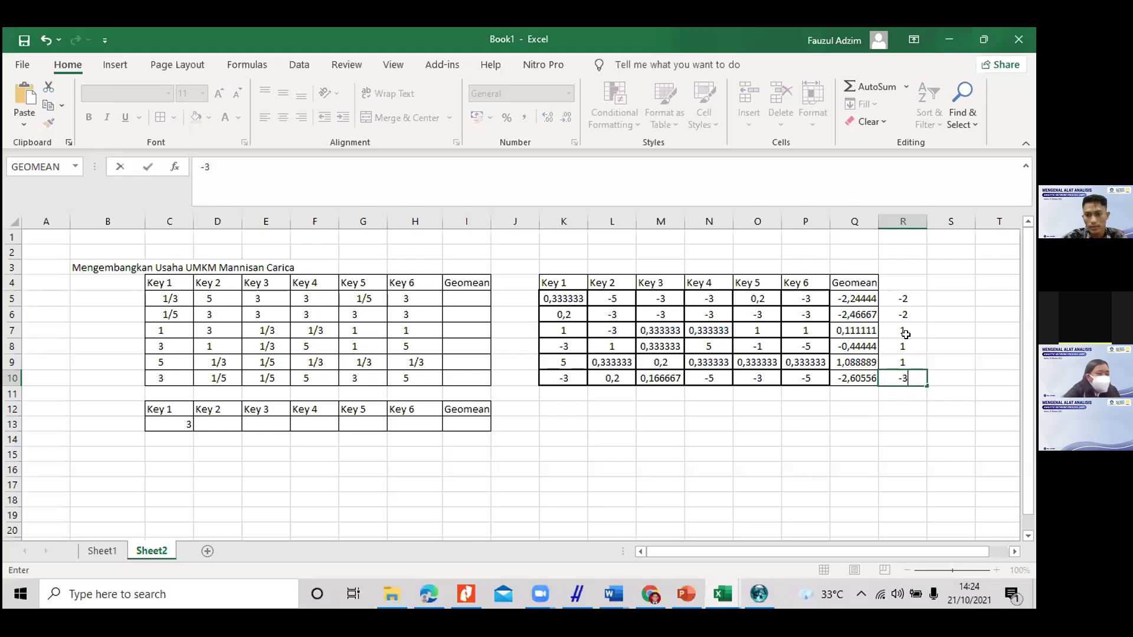
{"action": "left_click", "coordinate": [904, 313]}
{"action": "left_click", "coordinate": [902, 294]}
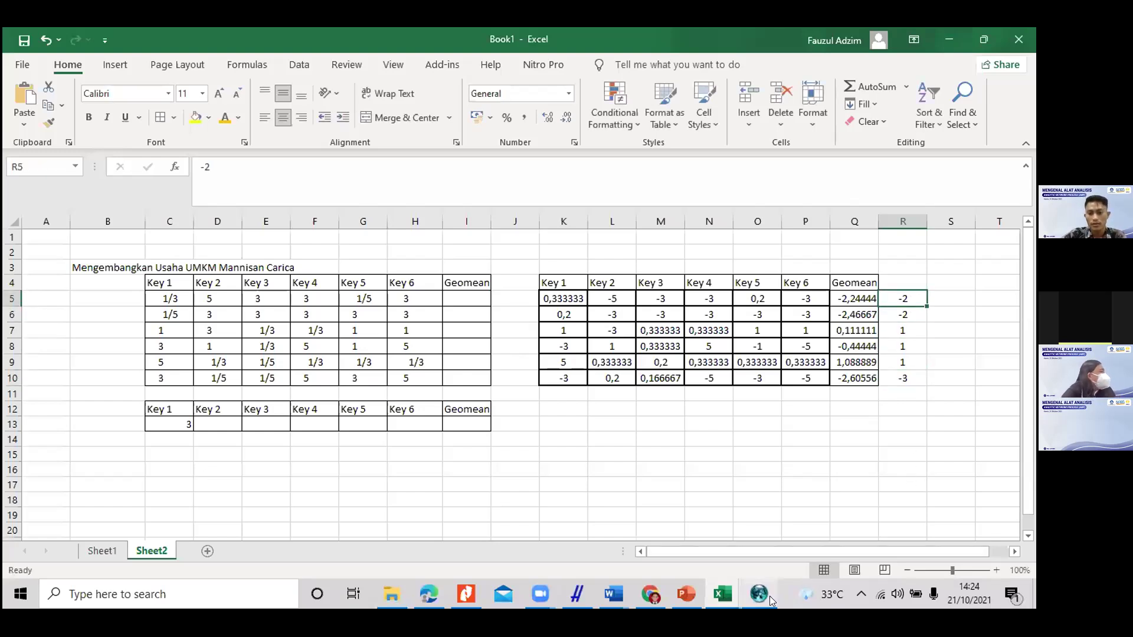
Step: In Super Decisions, rate comparisons 1 and 2 as 2 in favour of Jumlah dan Pertumbuhan Pembelian, following the scores in R5 and R6
{"action": "mouse_move", "coordinate": [770, 596]}
{"action": "left_click", "coordinate": [791, 514]}
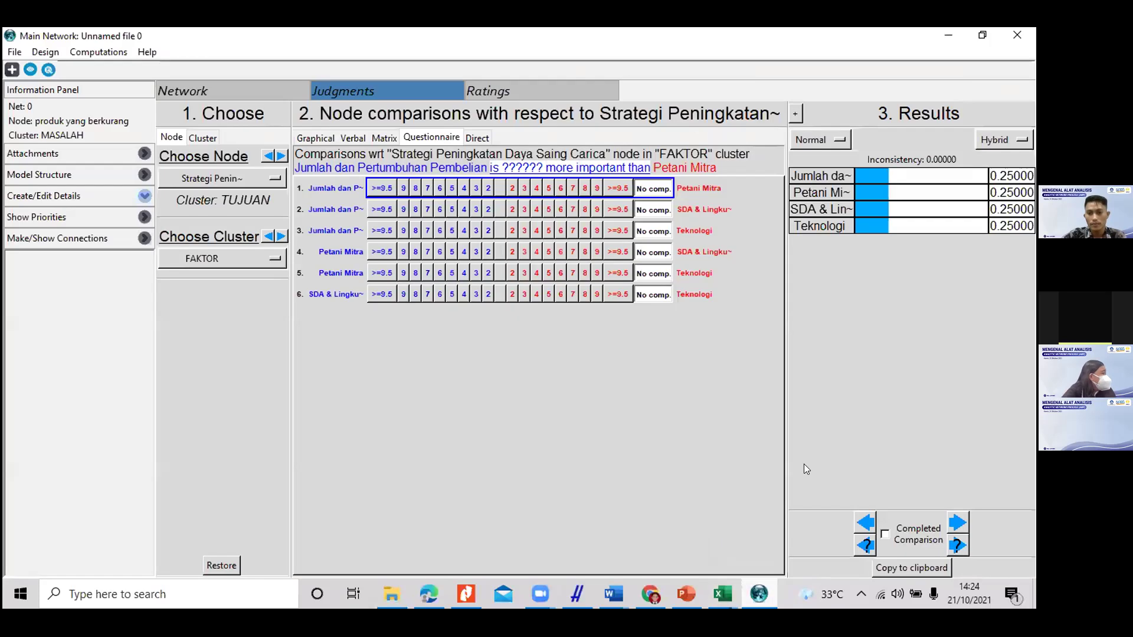
{"action": "left_click", "coordinate": [761, 609]}
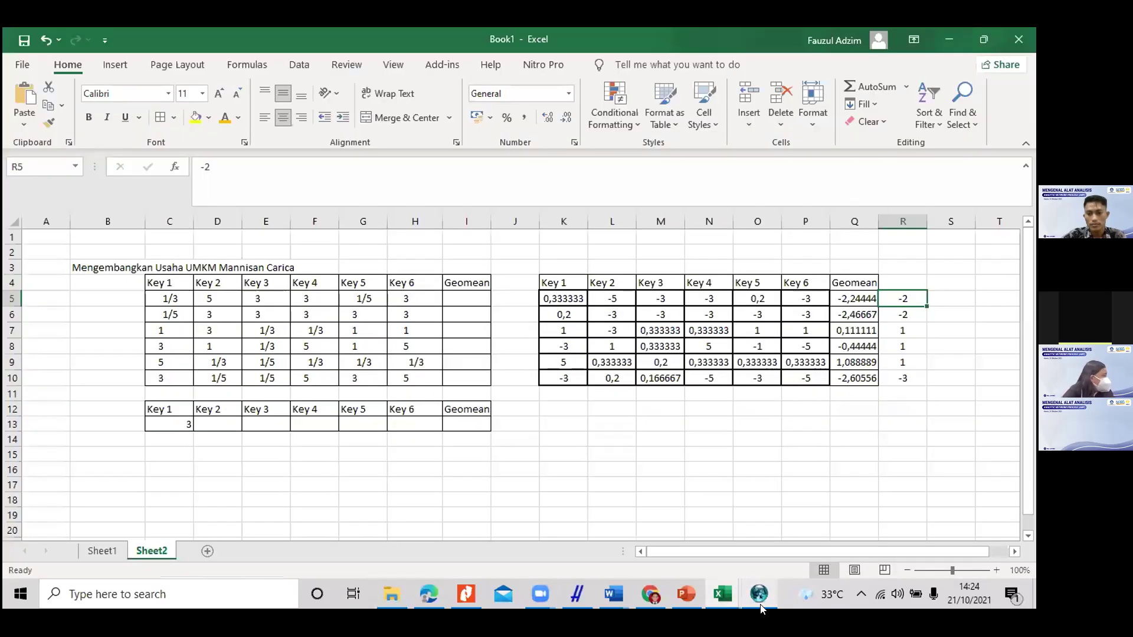
{"action": "left_click", "coordinate": [761, 609]}
{"action": "left_click", "coordinate": [761, 609]}
{"action": "left_click", "coordinate": [761, 609]}
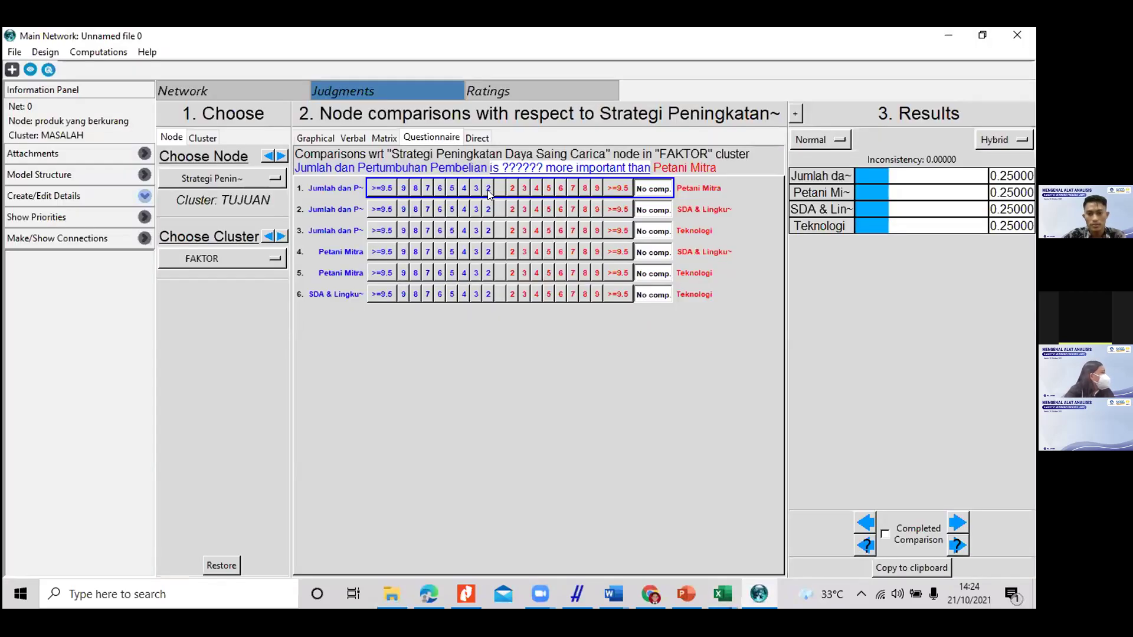
{"action": "left_click", "coordinate": [489, 188]}
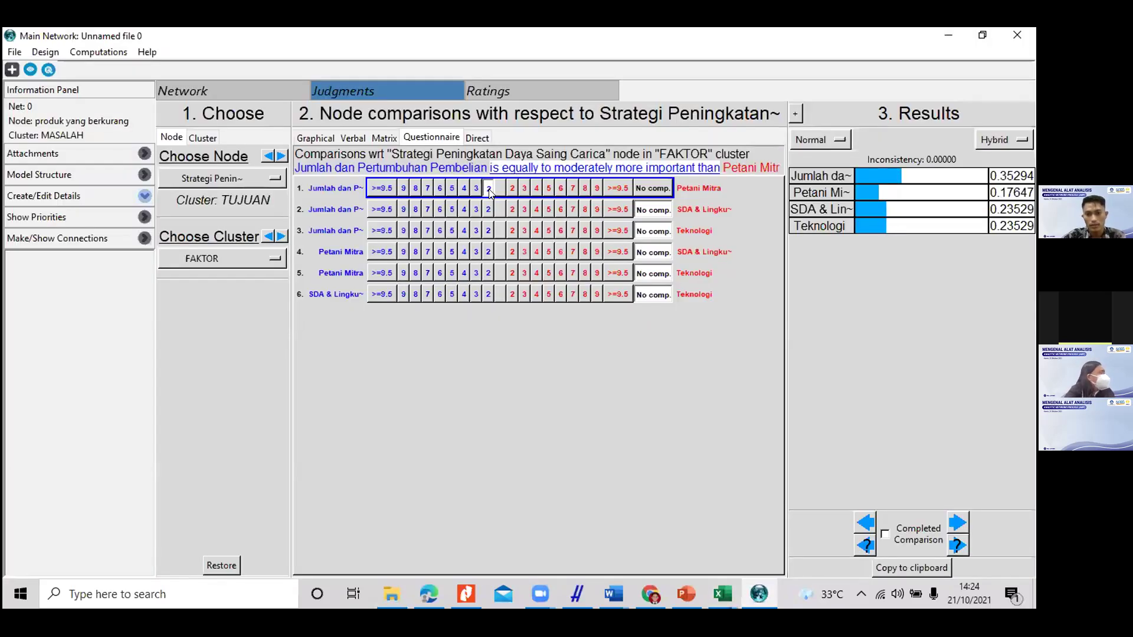
{"action": "mouse_move", "coordinate": [725, 593]}
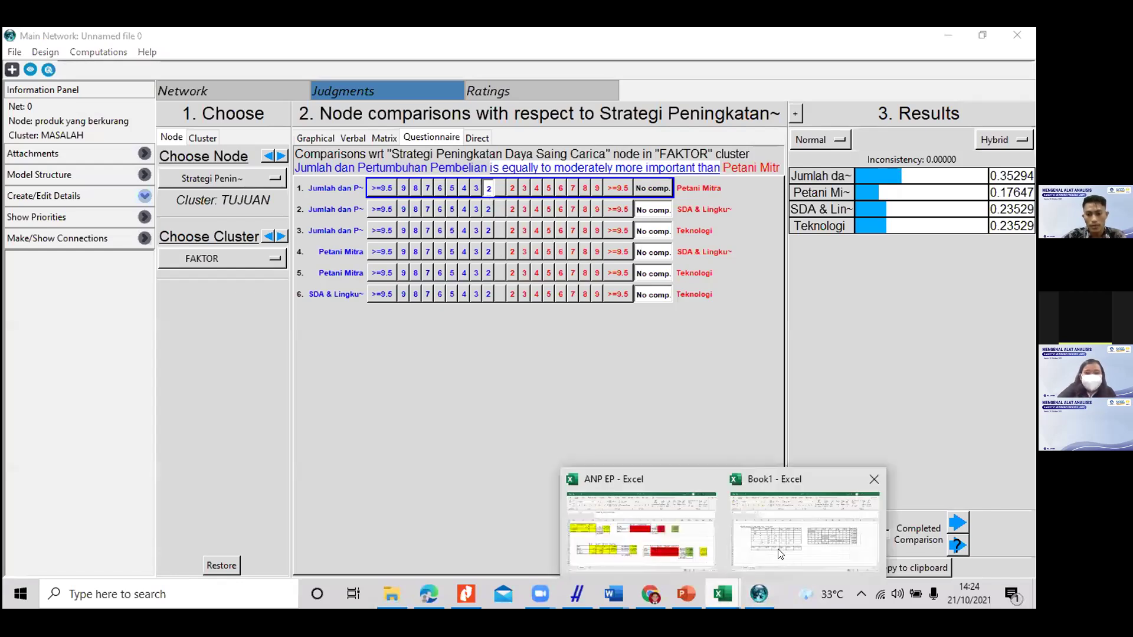
{"action": "left_click", "coordinate": [778, 544]}
{"action": "left_click", "coordinate": [912, 319]}
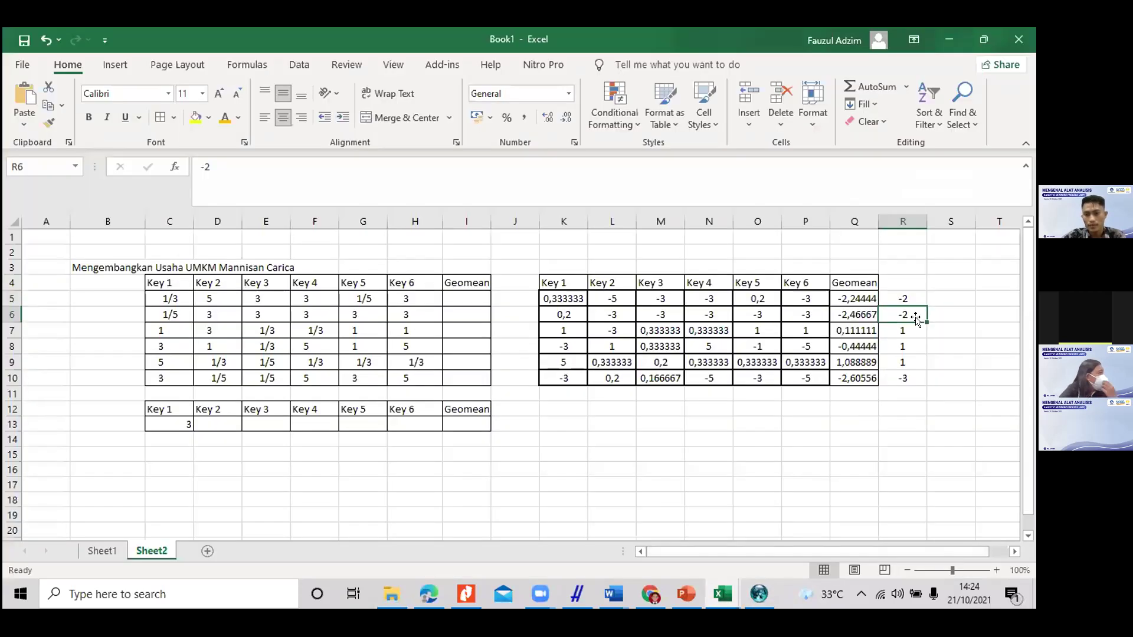
{"action": "left_click", "coordinate": [759, 594]}
{"action": "left_click", "coordinate": [489, 209]}
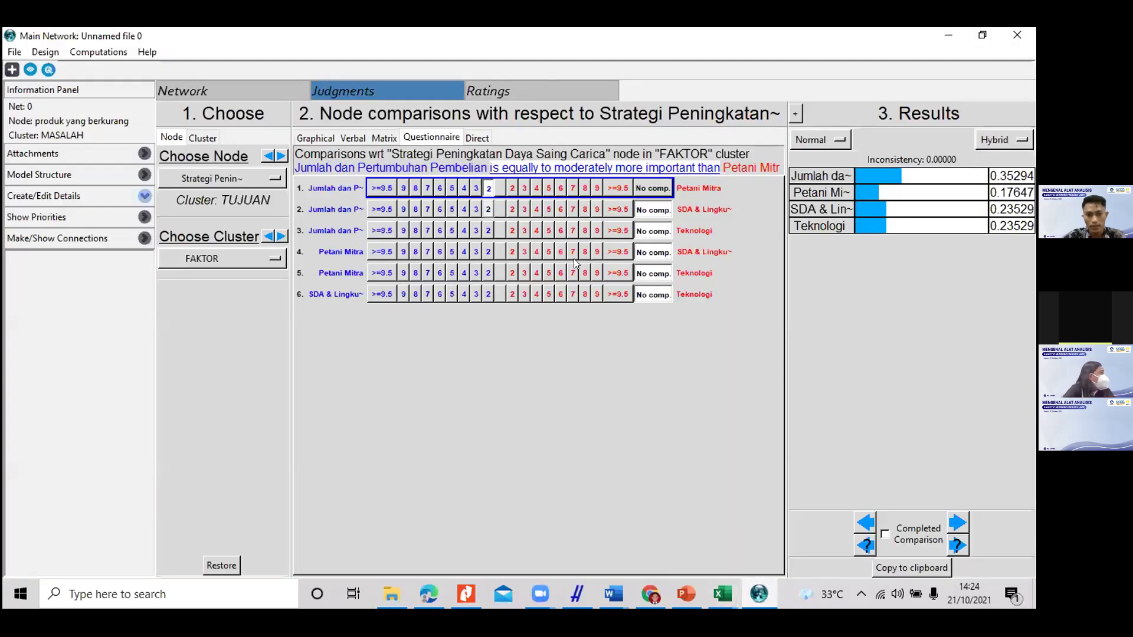
Step: Check the remaining Excel scores, rate comparisons 3 to 5 as equal and comparison 6 as 3 in favour of SDA & Lingkungan
{"action": "left_click", "coordinate": [723, 593]}
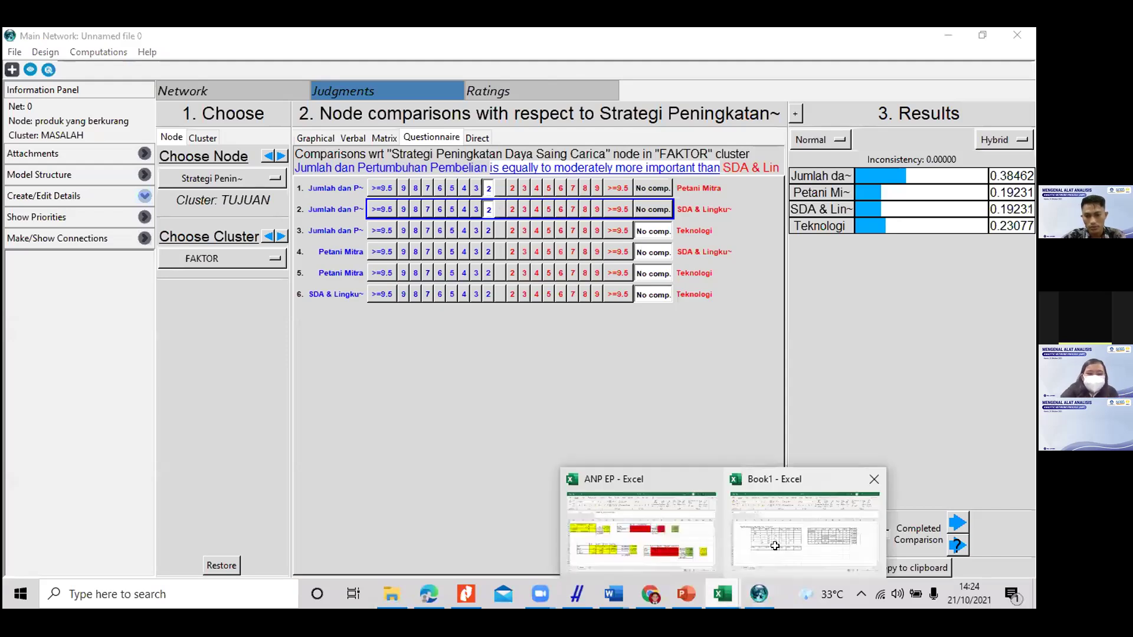
{"action": "left_click", "coordinate": [775, 546]}
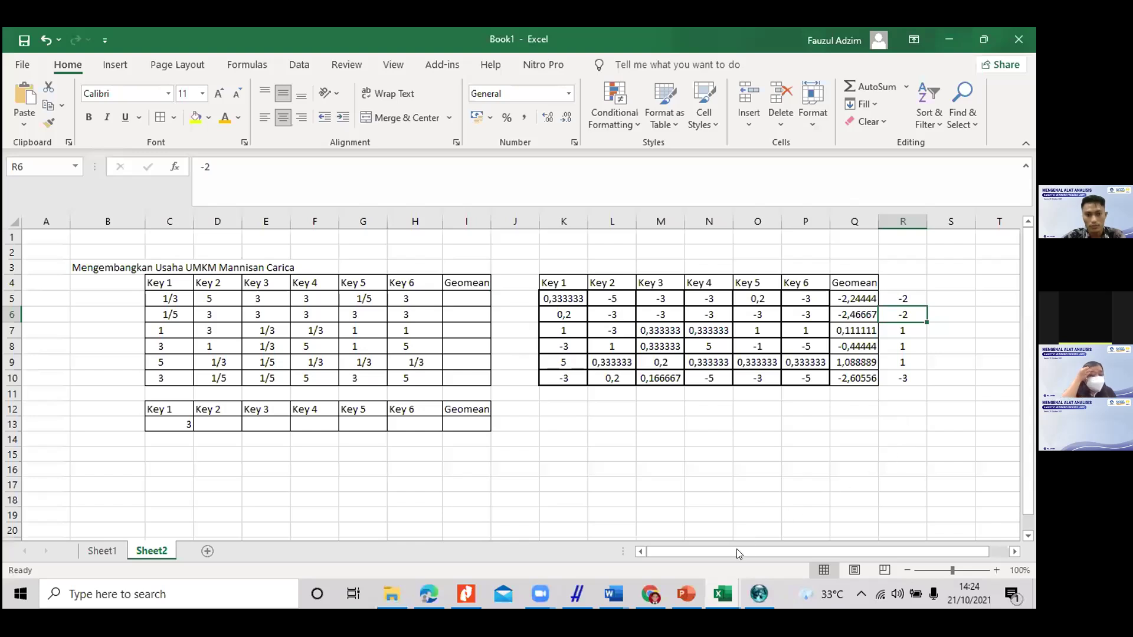
{"action": "left_click", "coordinate": [748, 587]}
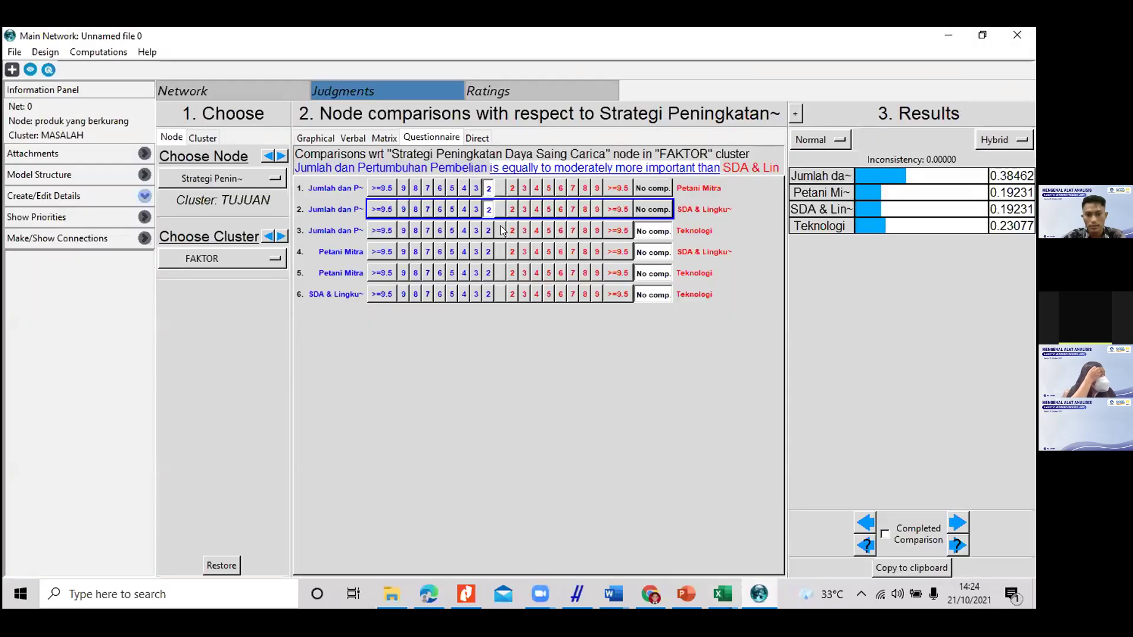
{"action": "left_click", "coordinate": [500, 231]}
{"action": "left_click", "coordinate": [501, 252]}
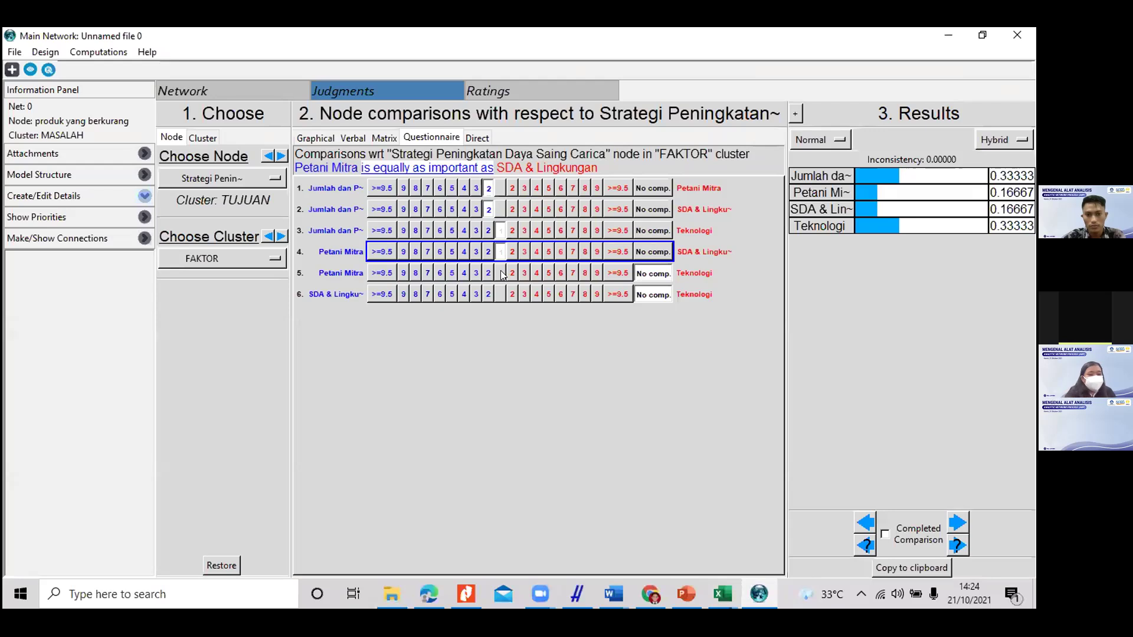
{"action": "left_click", "coordinate": [501, 272]}
{"action": "left_click", "coordinate": [476, 293]}
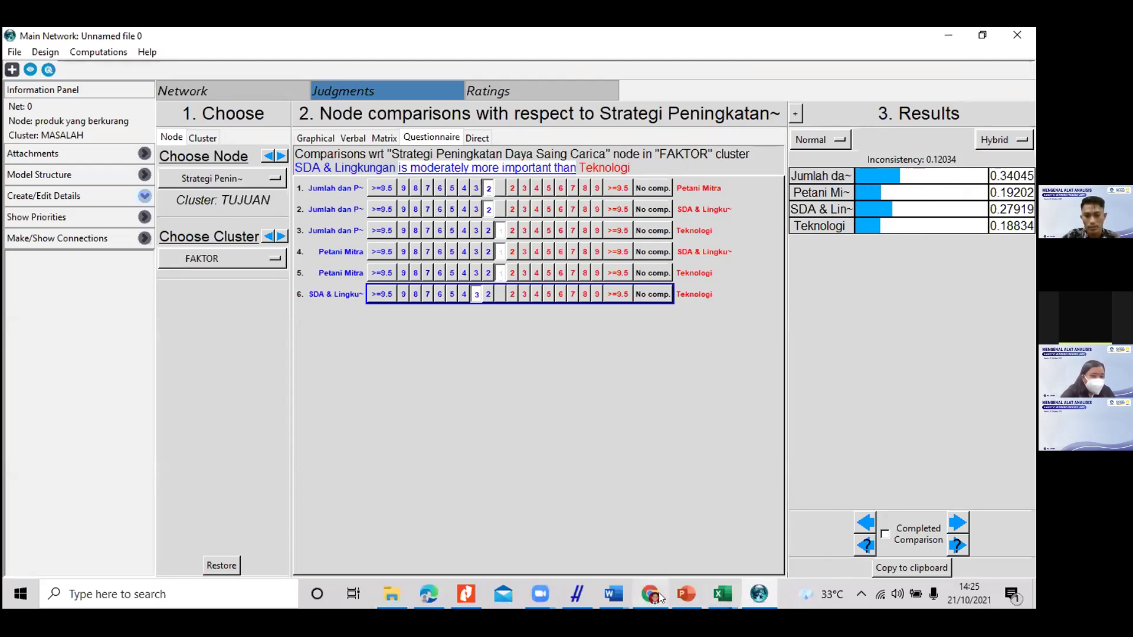
Step: Consult the MEMBUAT MODEL slide in PowerPoint and change comparison 4 in Super Decisions to 2 in favour of Petani Mitra
{"action": "left_click", "coordinate": [692, 599]}
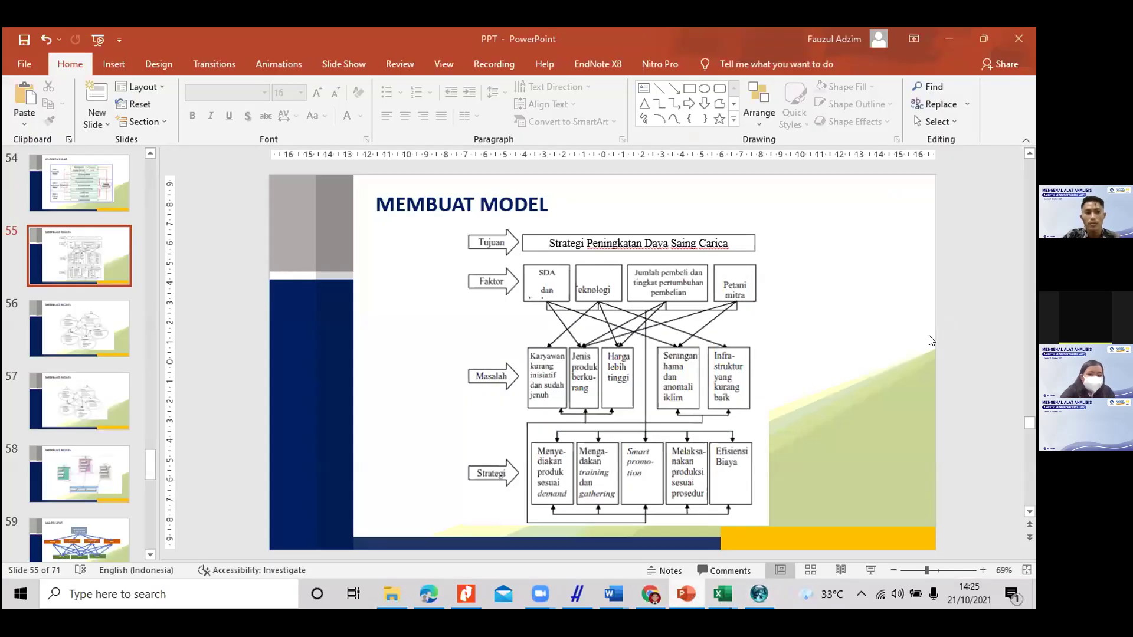
{"action": "key", "text": "alt+Tab"}
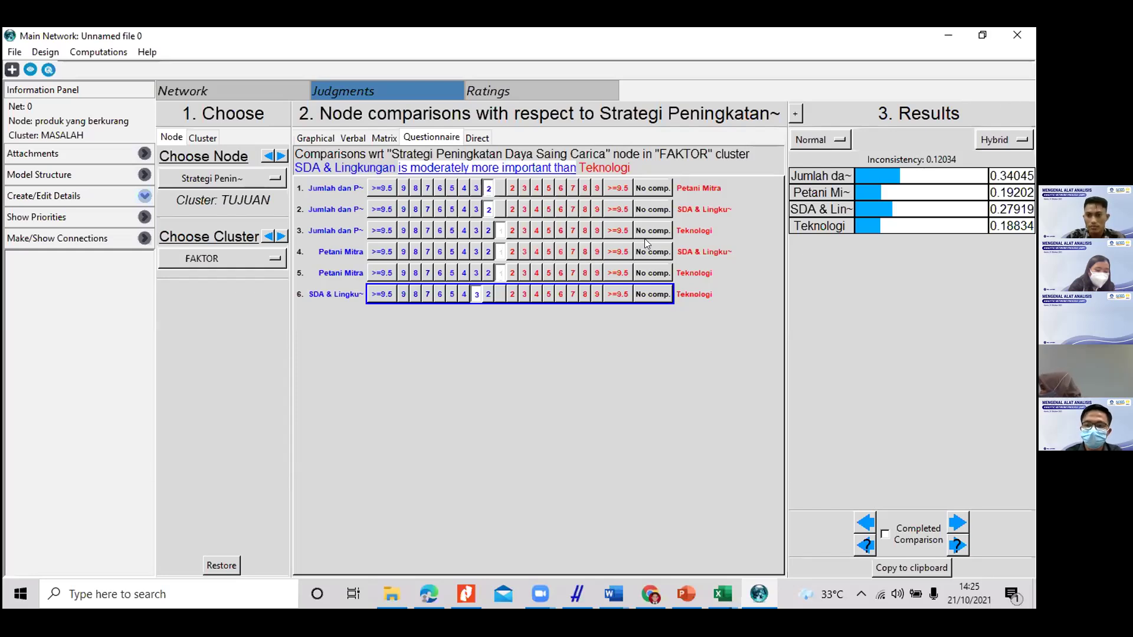
{"action": "left_click", "coordinate": [521, 251]}
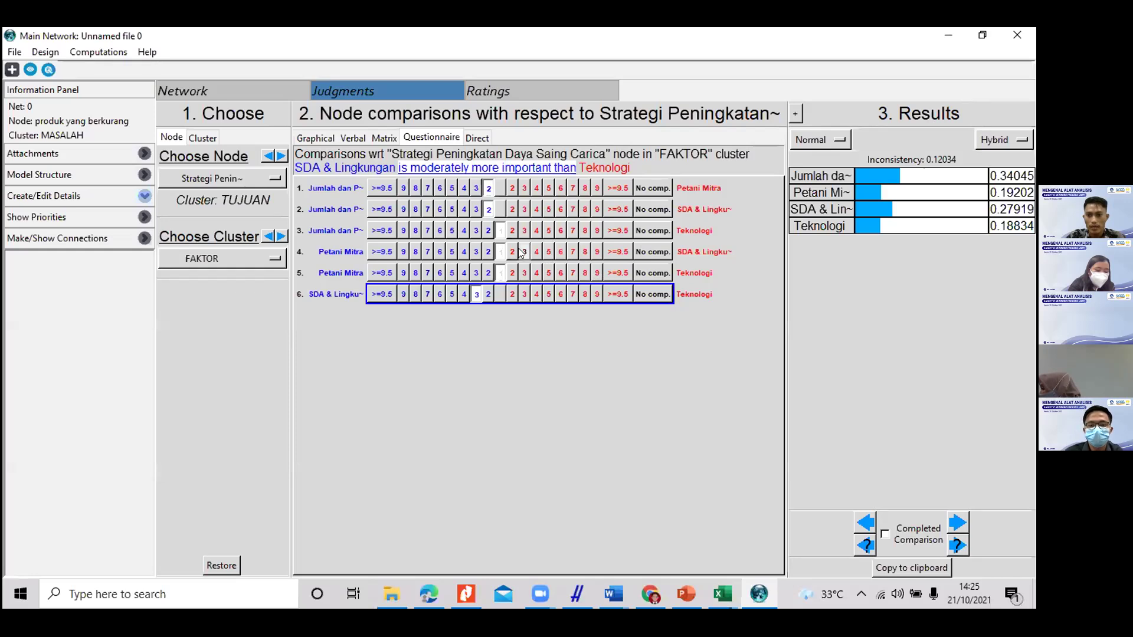
{"action": "left_click", "coordinate": [487, 252]}
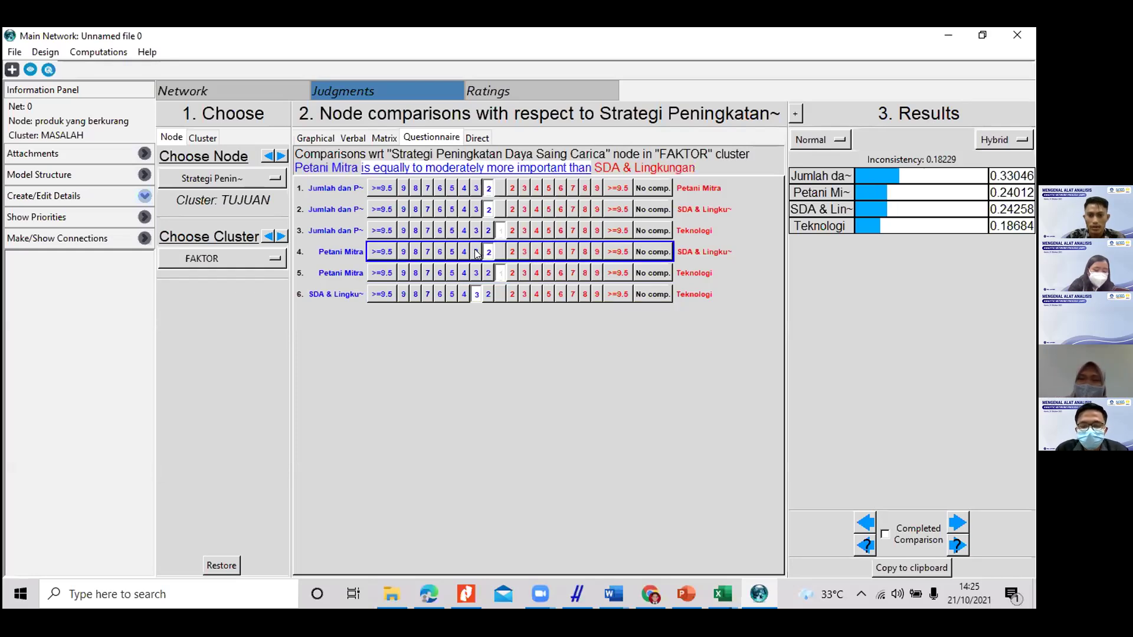
{"action": "left_click", "coordinate": [476, 251]}
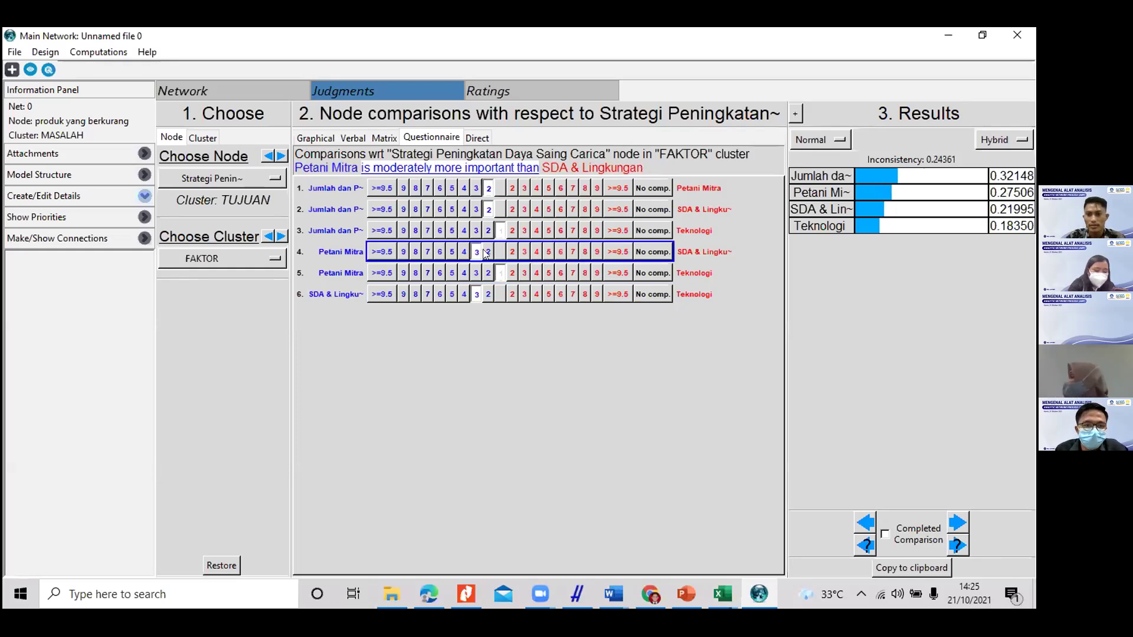
{"action": "left_click", "coordinate": [489, 251]}
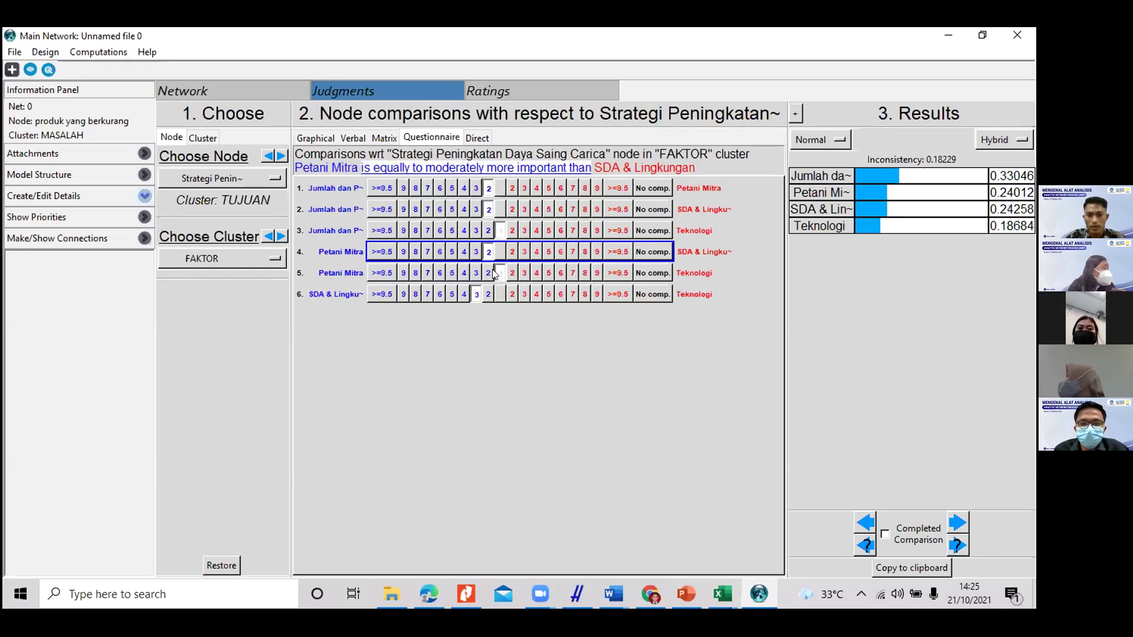
Step: Change comparison 3 to 2 in favour of Teknologi and comparison 2 to 2 in favour of SDA & Lingkungan
{"action": "left_click", "coordinate": [512, 230]}
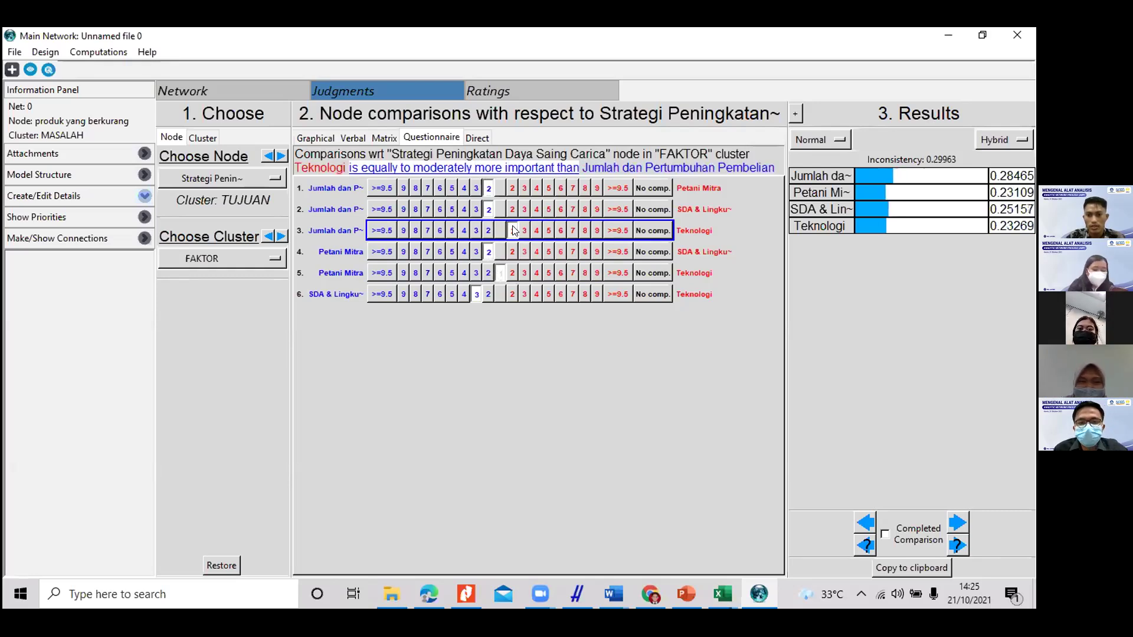
{"action": "left_click", "coordinate": [511, 209]}
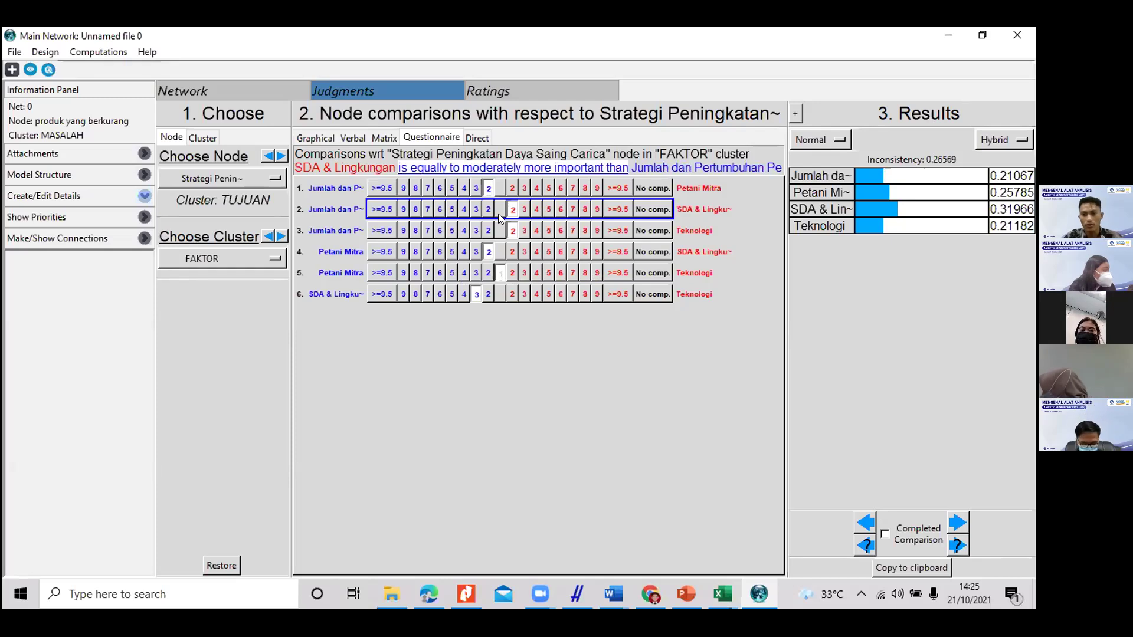
Step: Change comparison 2 to 3 and comparison 3 to 4, both in favour of Jumlah dan Pertumbuhan Pembelian
{"action": "left_click", "coordinate": [477, 209]}
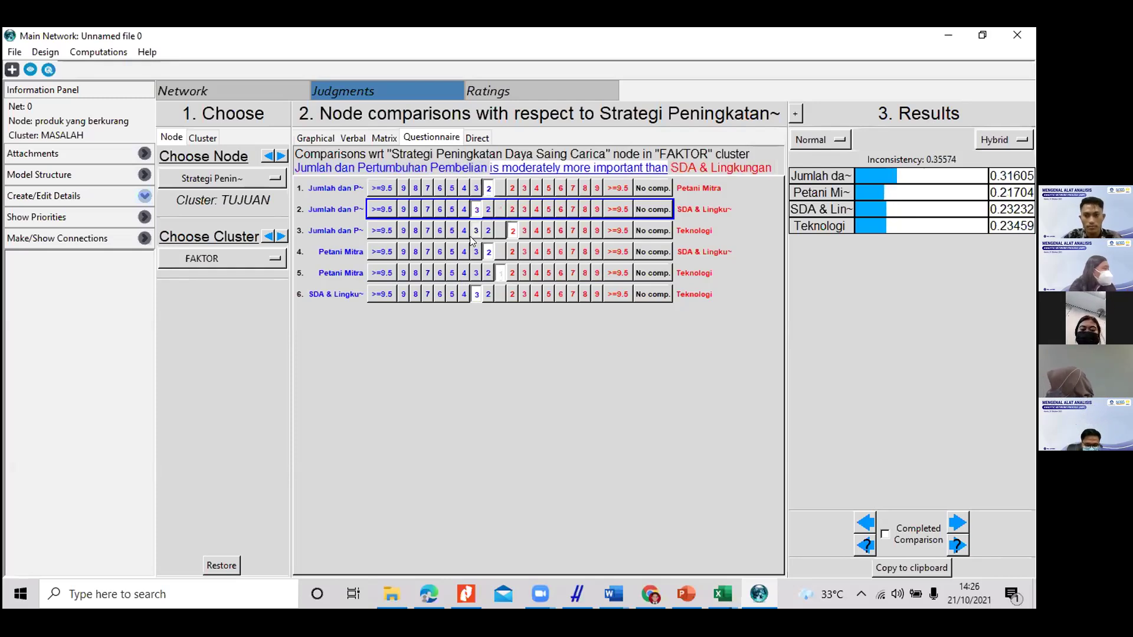
{"action": "left_click", "coordinate": [476, 230]}
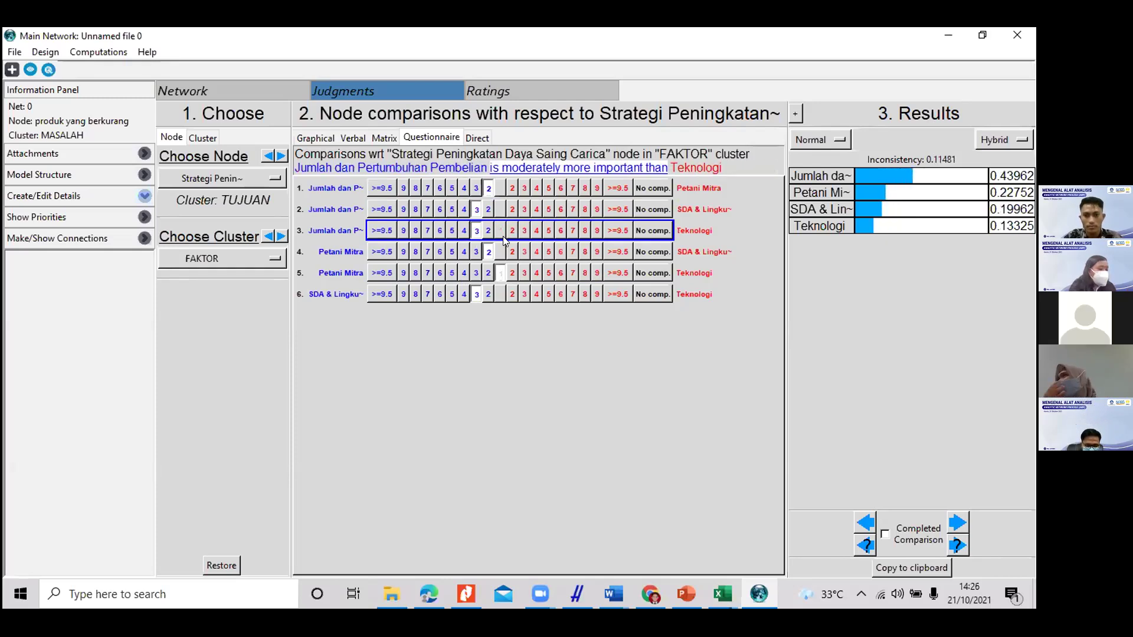
{"action": "left_click", "coordinate": [454, 230]}
{"action": "left_click", "coordinate": [426, 230]}
{"action": "left_click", "coordinate": [464, 230]}
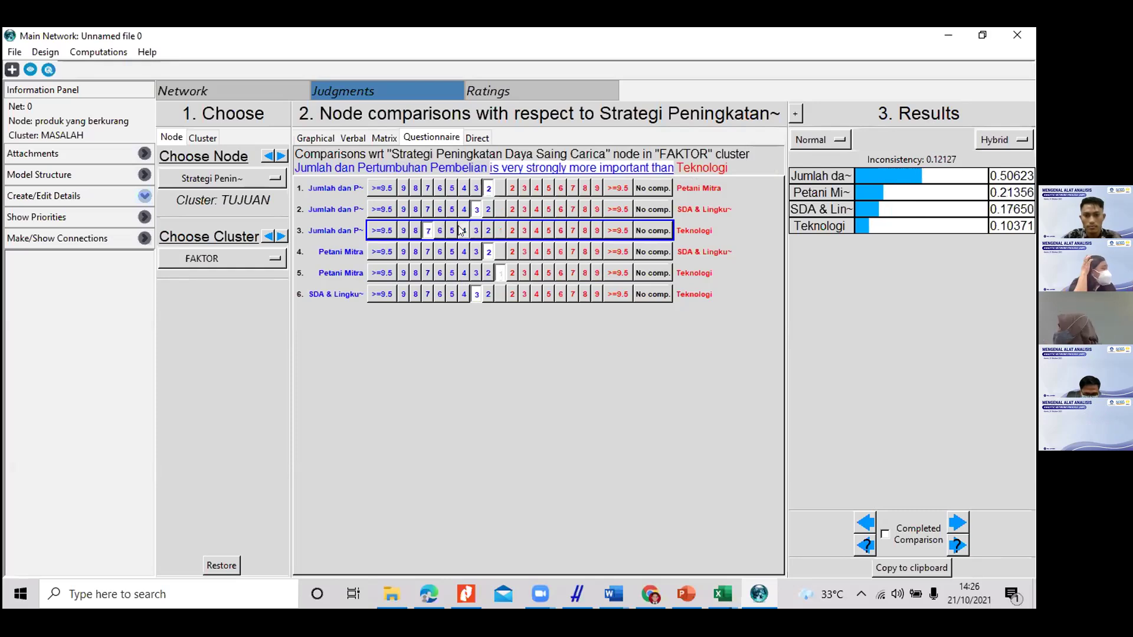
Step: Rate comparison 4 as 4 in favour of SDA & Lingkungan and comparison 5 as 3 in favour of Petani Mitra
{"action": "left_click", "coordinate": [535, 253]}
{"action": "left_click", "coordinate": [550, 252]}
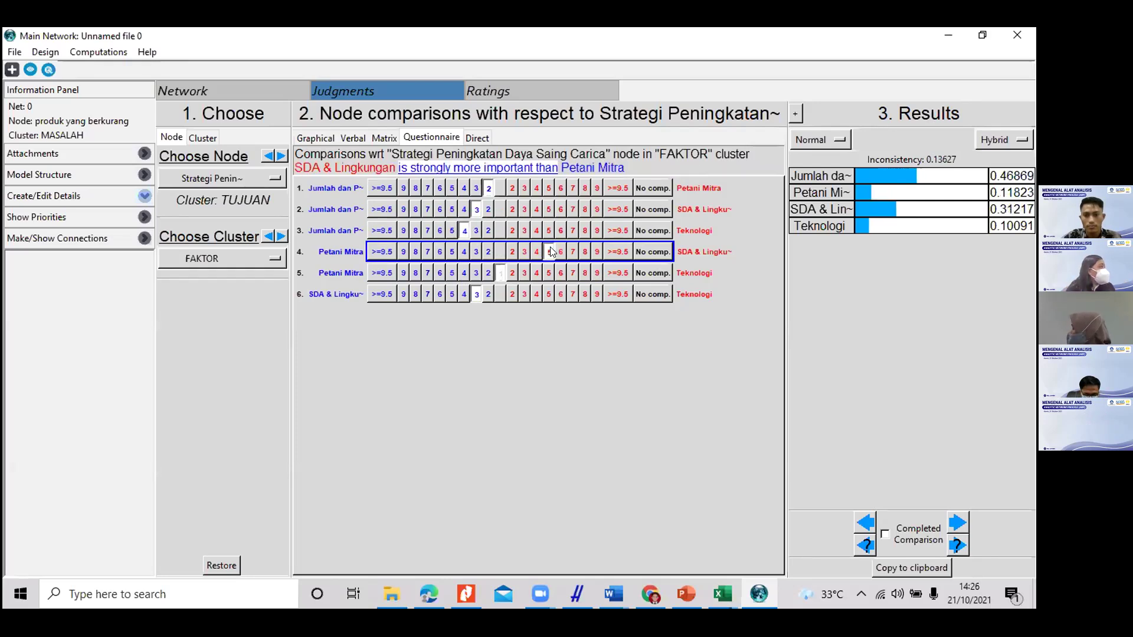
{"action": "left_click", "coordinate": [536, 251]}
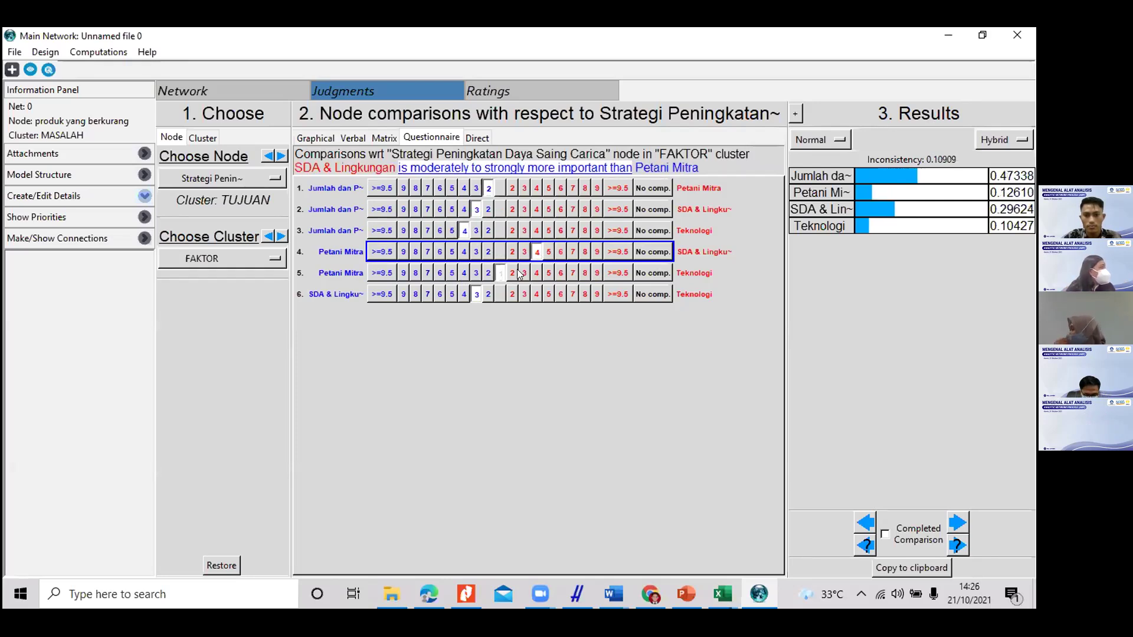
{"action": "left_click", "coordinate": [521, 272]}
{"action": "left_click", "coordinate": [510, 274]}
{"action": "left_click", "coordinate": [500, 273]}
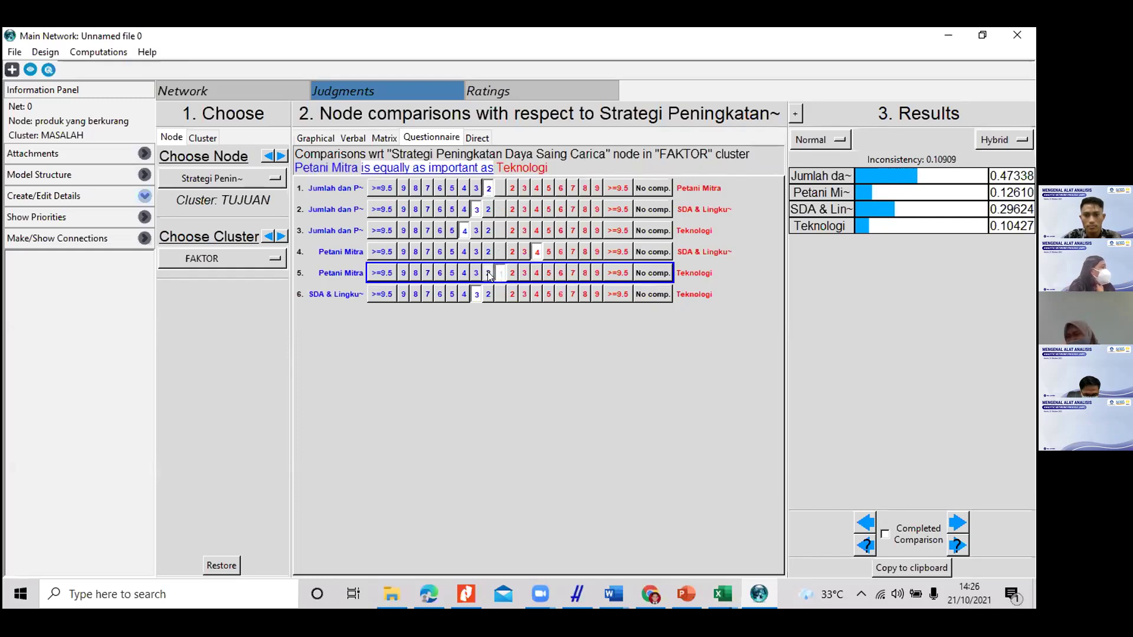
{"action": "left_click", "coordinate": [488, 273]}
{"action": "left_click", "coordinate": [477, 274]}
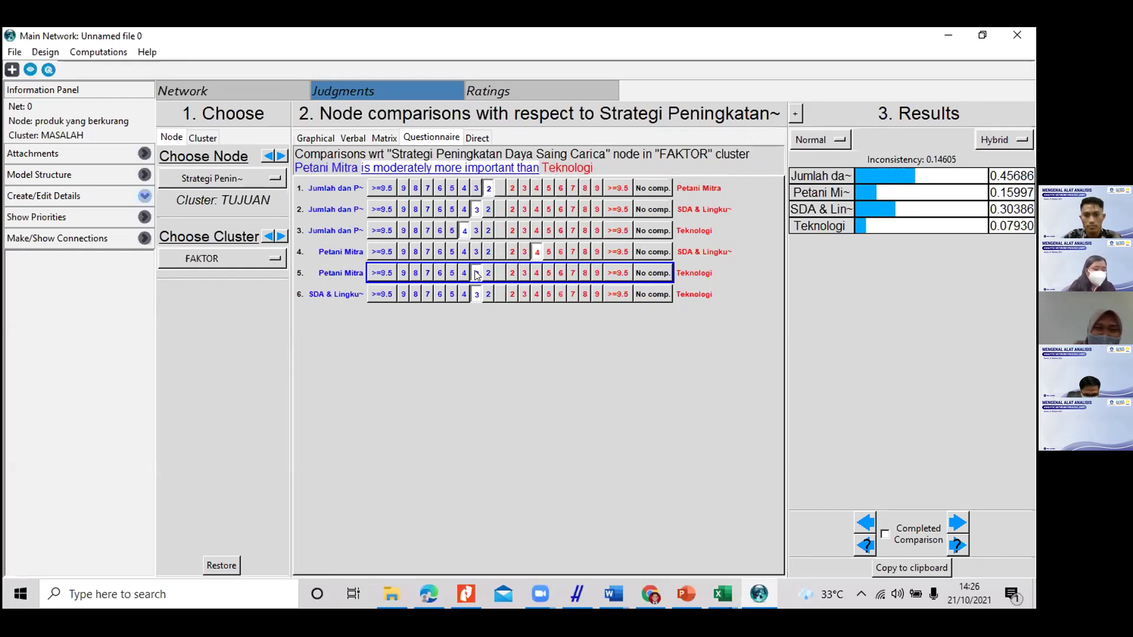
Step: Try several ratings for comparison 6, ending at 4 in favour of SDA & Lingkungan
{"action": "left_click", "coordinate": [501, 293]}
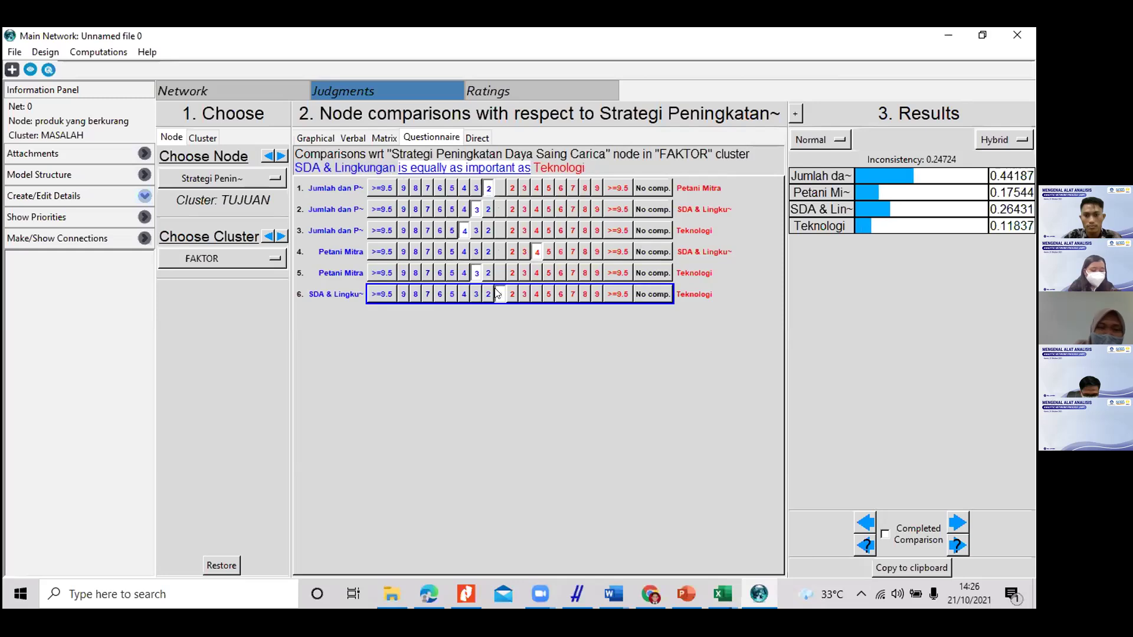
{"action": "left_click", "coordinate": [488, 292]}
{"action": "left_click", "coordinate": [476, 293]}
{"action": "left_click", "coordinate": [465, 293]}
Step: Set comparison 1 to 3 in favour of Petani Mitra, comparison 2 to 2 for SDA & Lingkungan and comparison 3 to 3 for Teknologi
{"action": "left_click", "coordinate": [525, 188]}
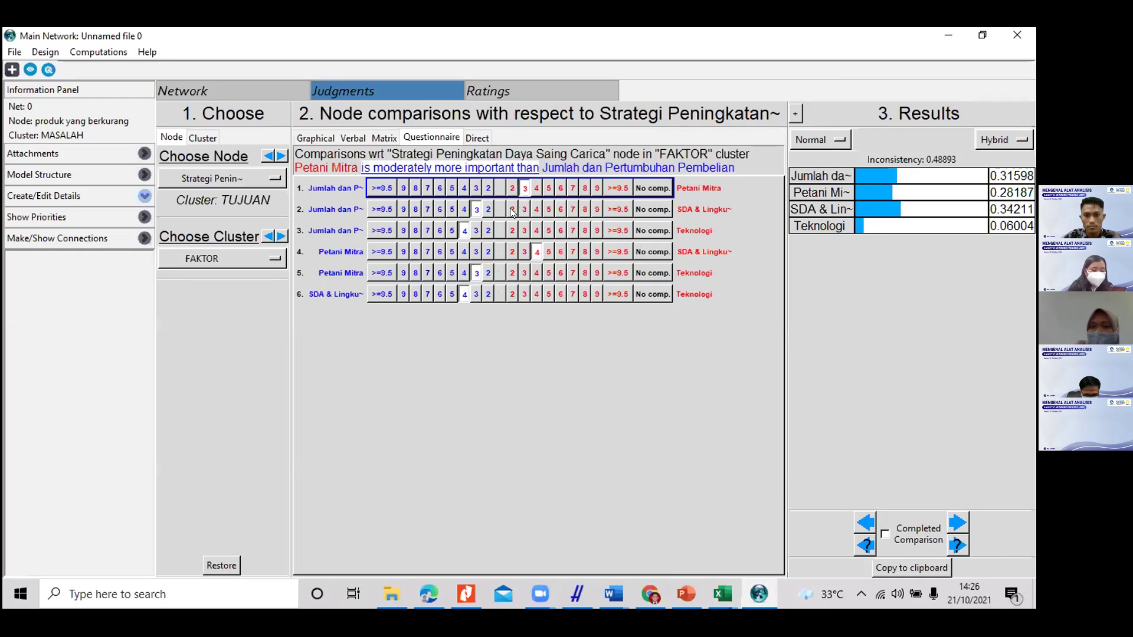
{"action": "left_click", "coordinate": [512, 209]}
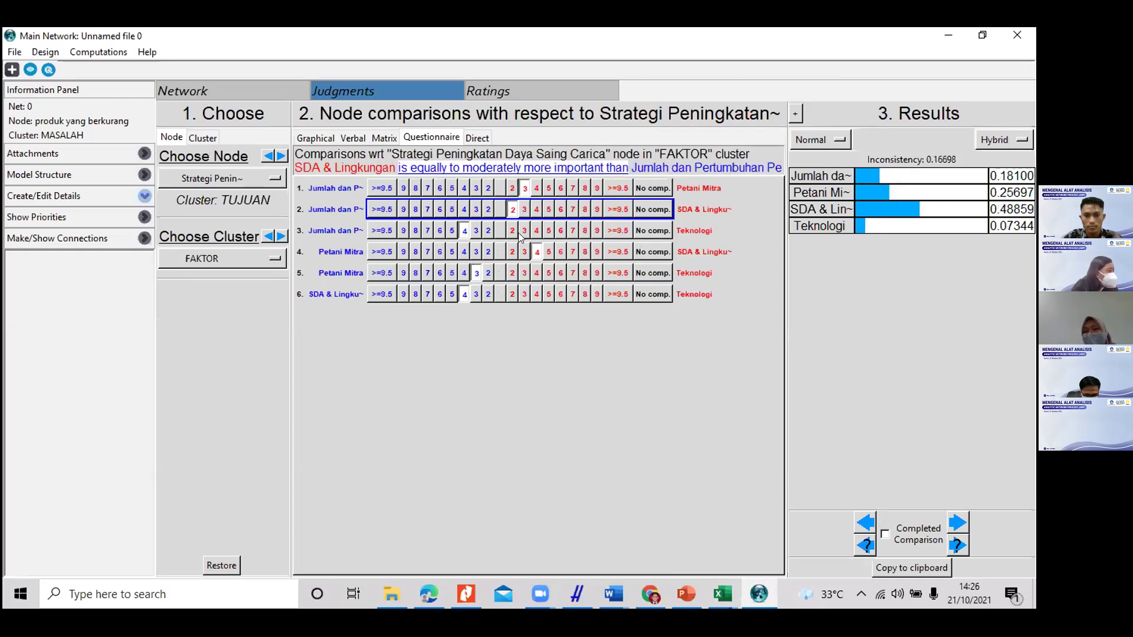
{"action": "left_click", "coordinate": [525, 230]}
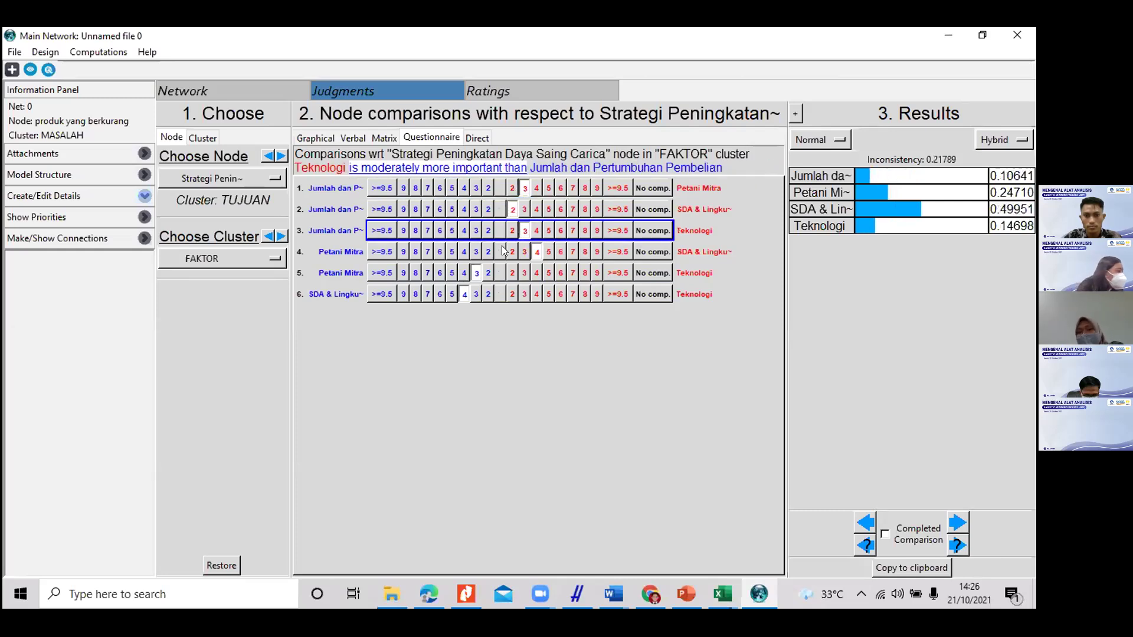
Step: Set comparison 5 to 4 and comparison 4 to 2 in favour of Petani Mitra, and comparison 2 to 4 in favour of SDA & Lingkungan
{"action": "left_click", "coordinate": [465, 273]}
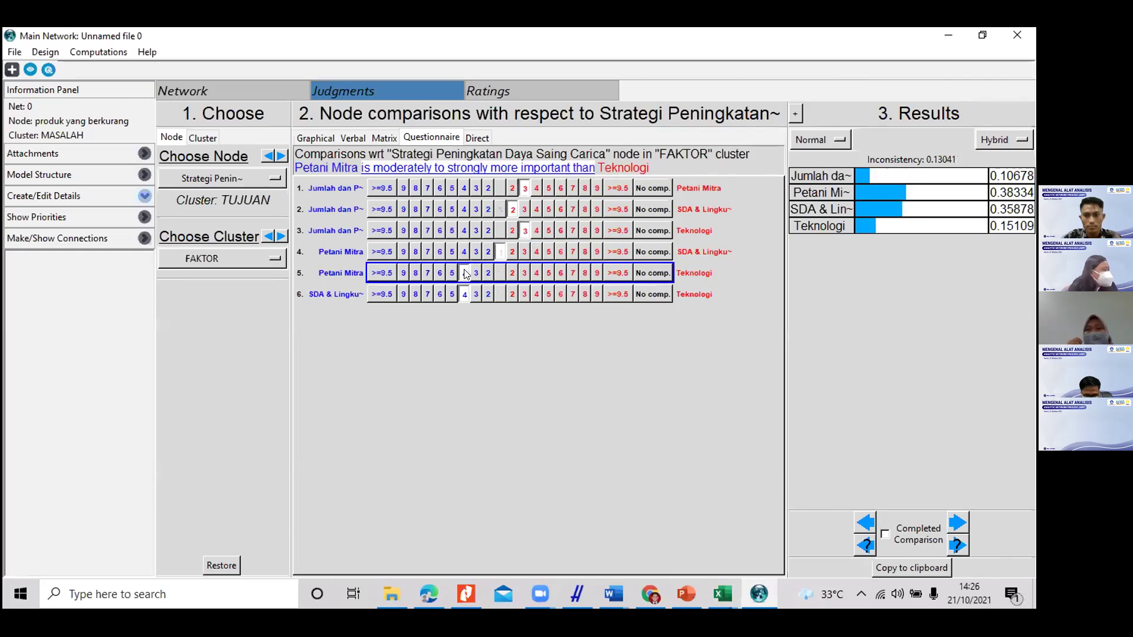
{"action": "left_click", "coordinate": [465, 251]}
{"action": "left_click", "coordinate": [488, 209]}
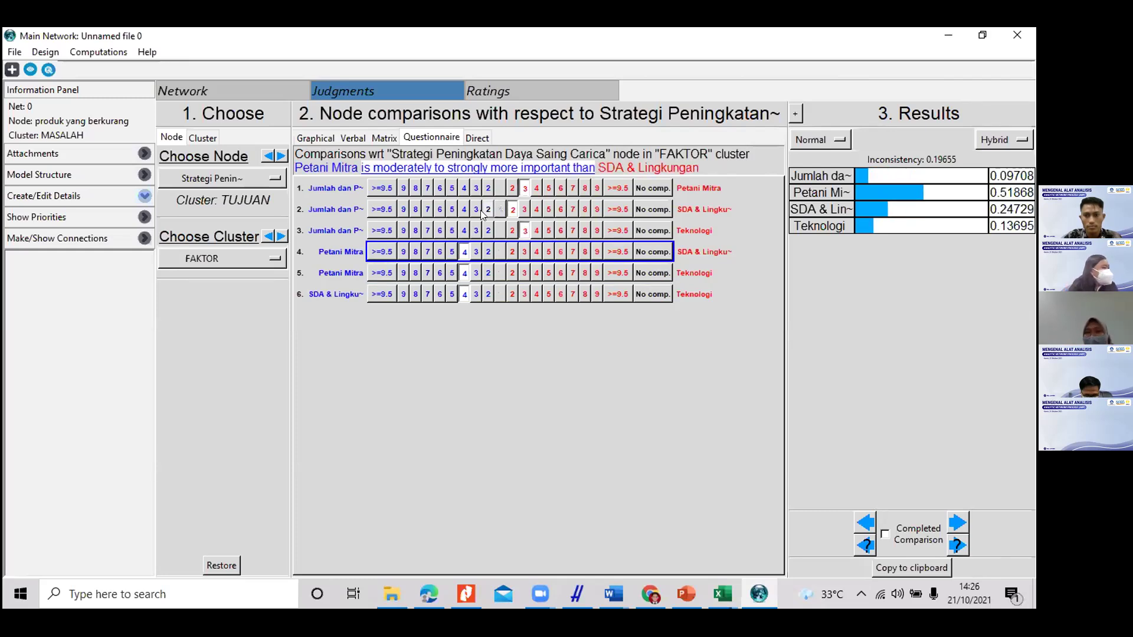
{"action": "left_click", "coordinate": [488, 251]}
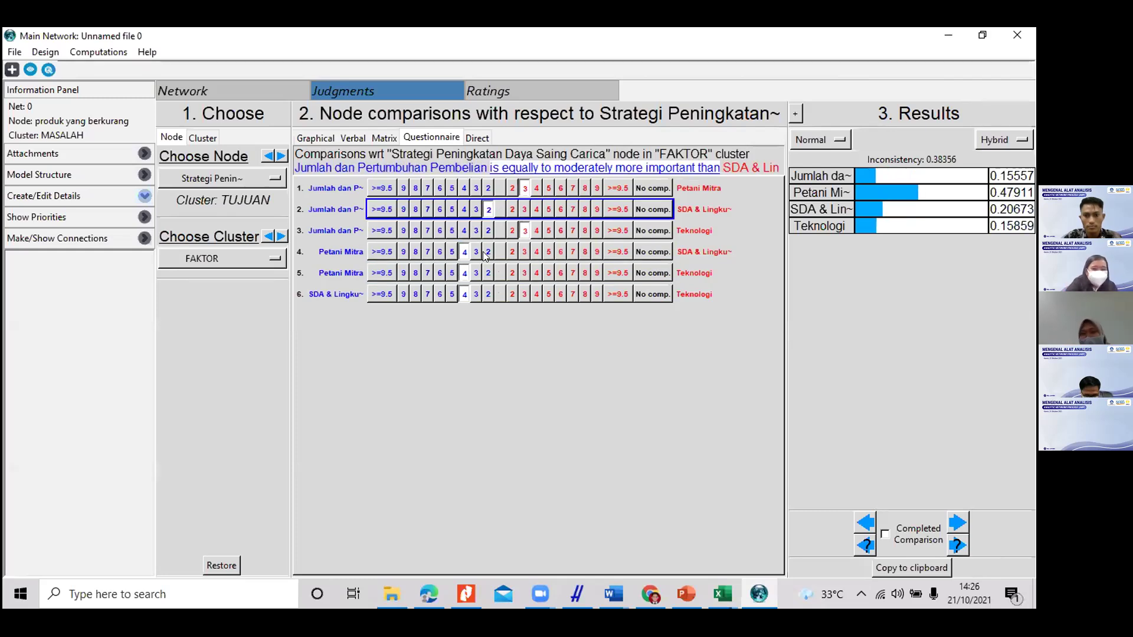
{"action": "left_click", "coordinate": [536, 209]}
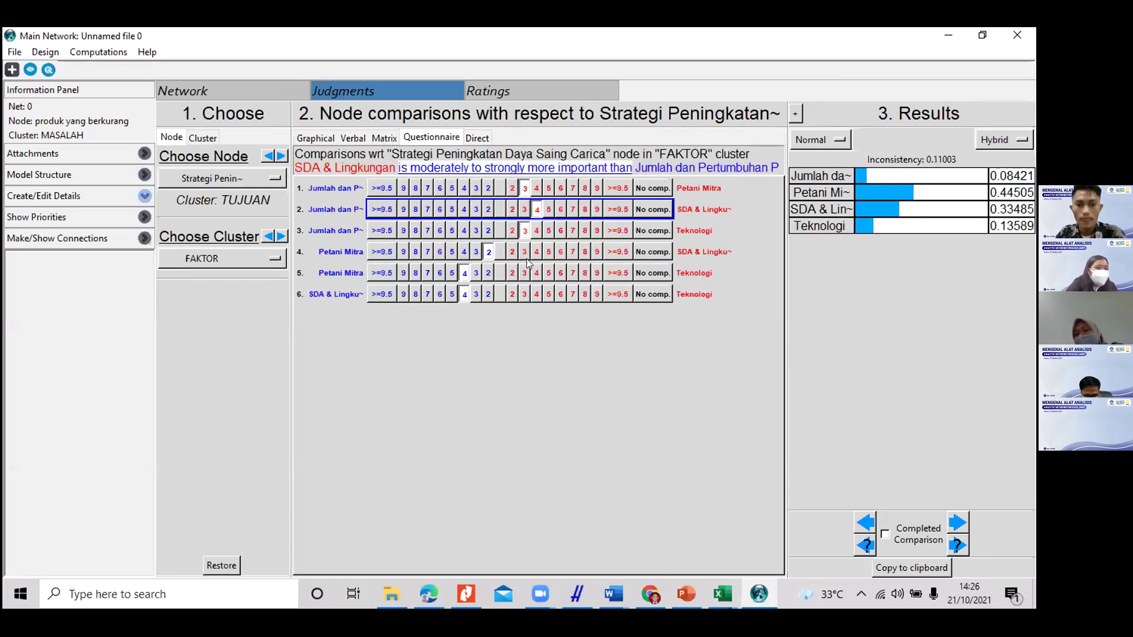
Step: Set comparison 5 to equal importance and comparison 6 to 2 in favour of Teknologi
{"action": "left_click", "coordinate": [513, 272]}
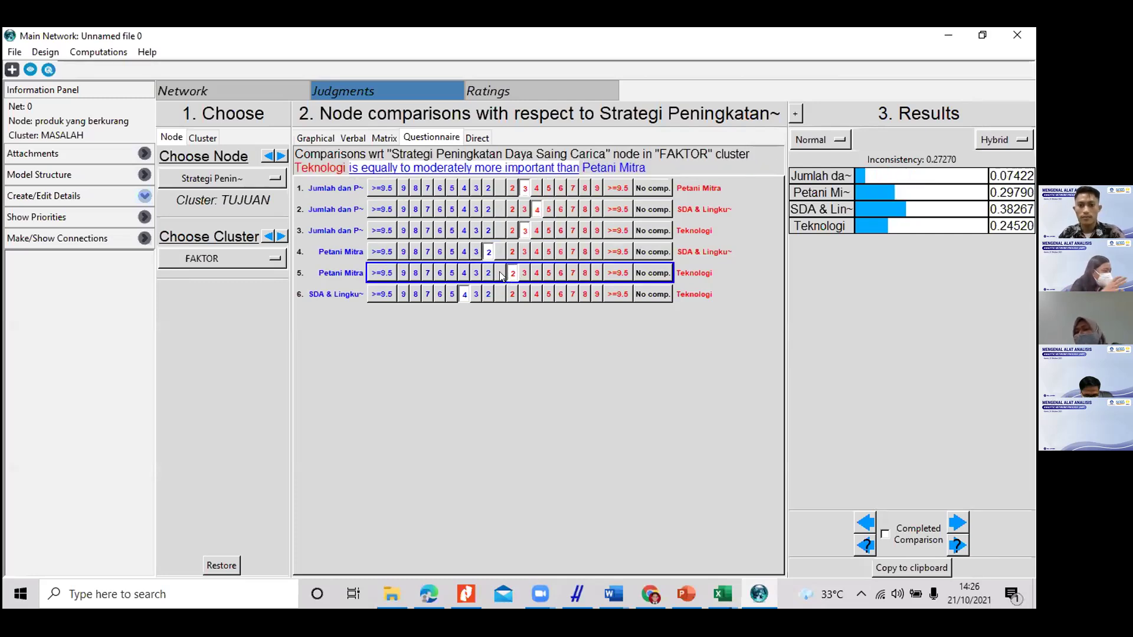
{"action": "left_click", "coordinate": [499, 273]}
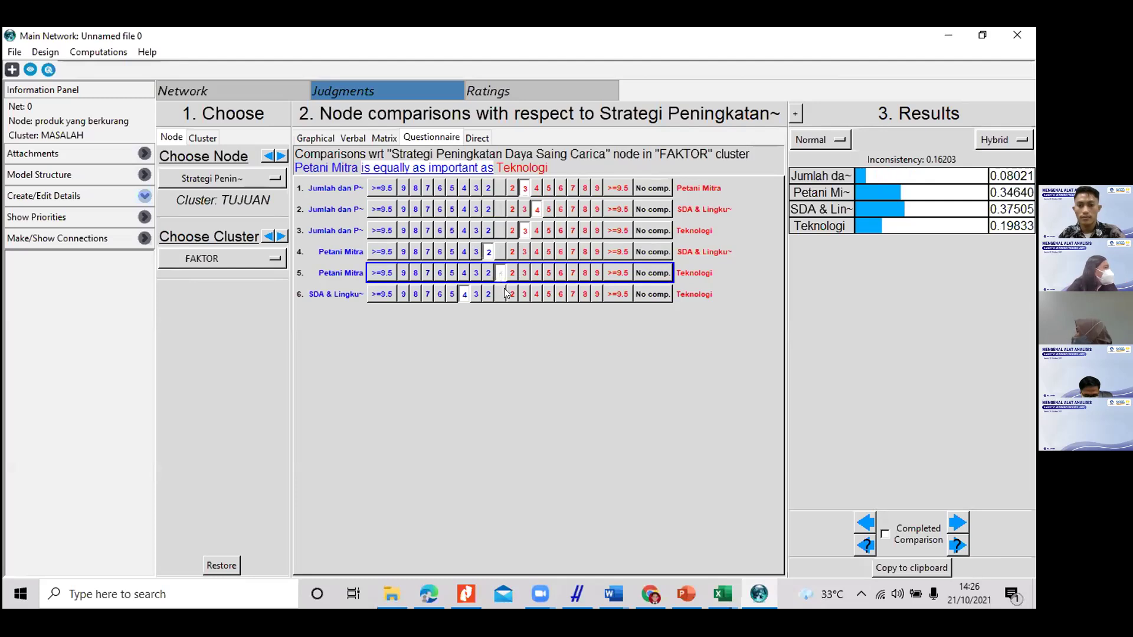
{"action": "left_click", "coordinate": [506, 293]}
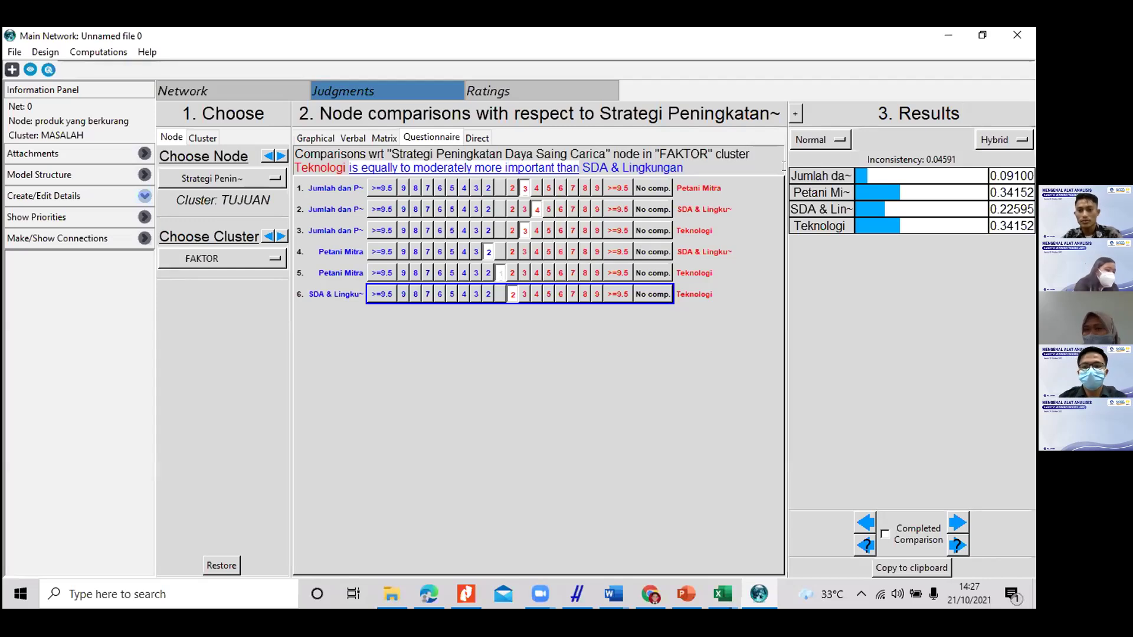
{"action": "left_click_drag", "start_coordinate": [783, 166], "coordinate": [977, 201]}
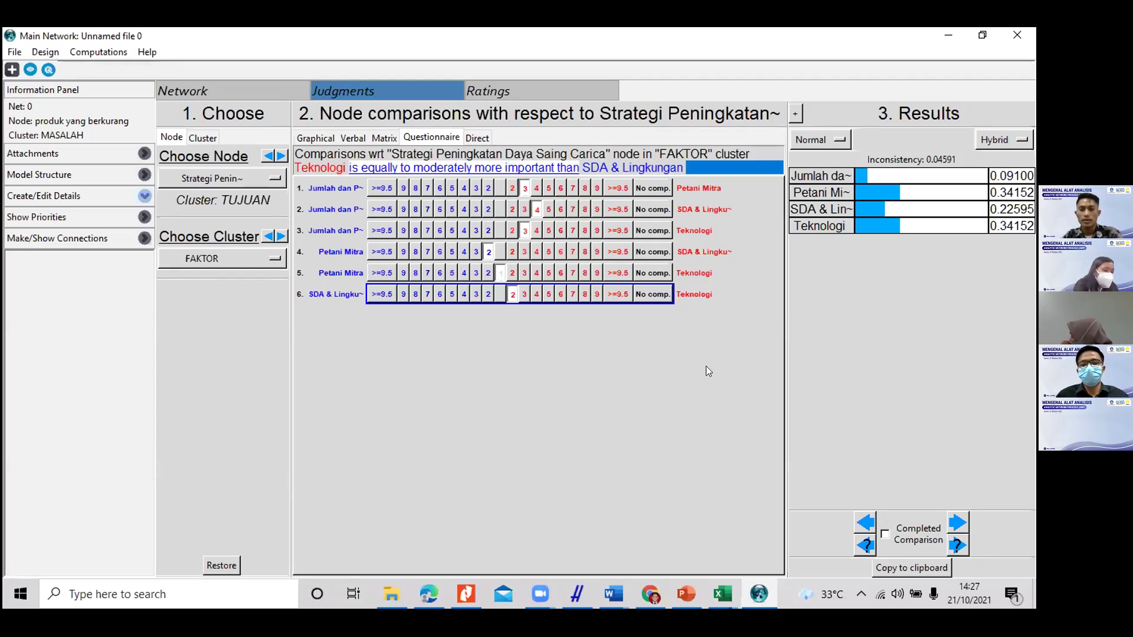
Step: Advance to the MASALAH comparison under Jumlah dan Pertumbuhan Pembelian and rate it 2 in favour of produk yang berkurang
{"action": "left_click", "coordinate": [953, 522]}
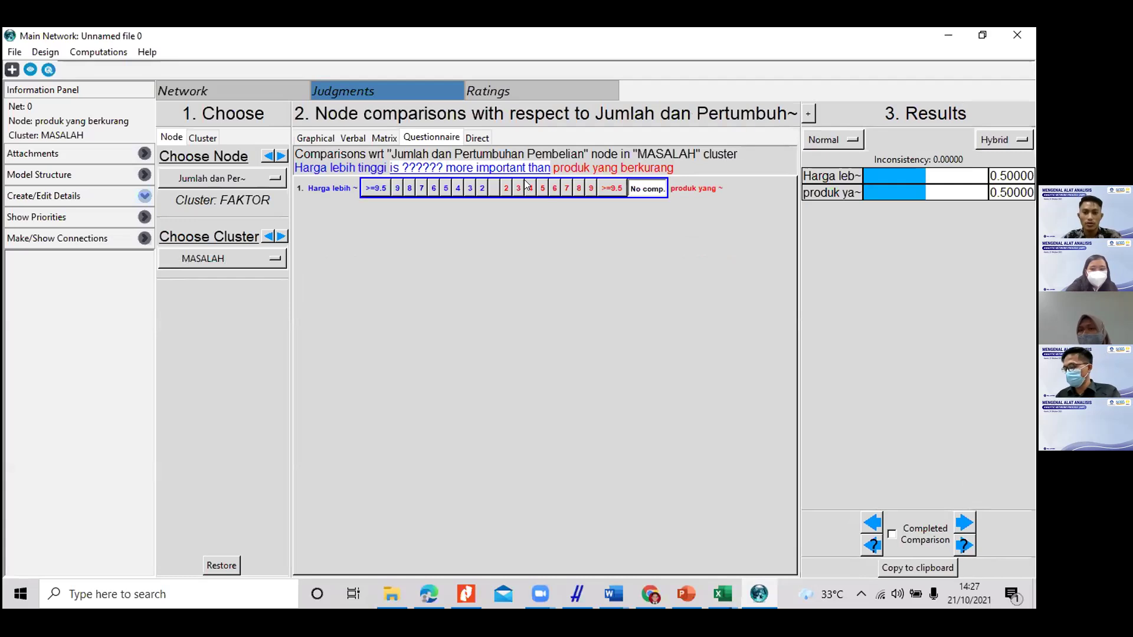
{"action": "left_click", "coordinate": [506, 188]}
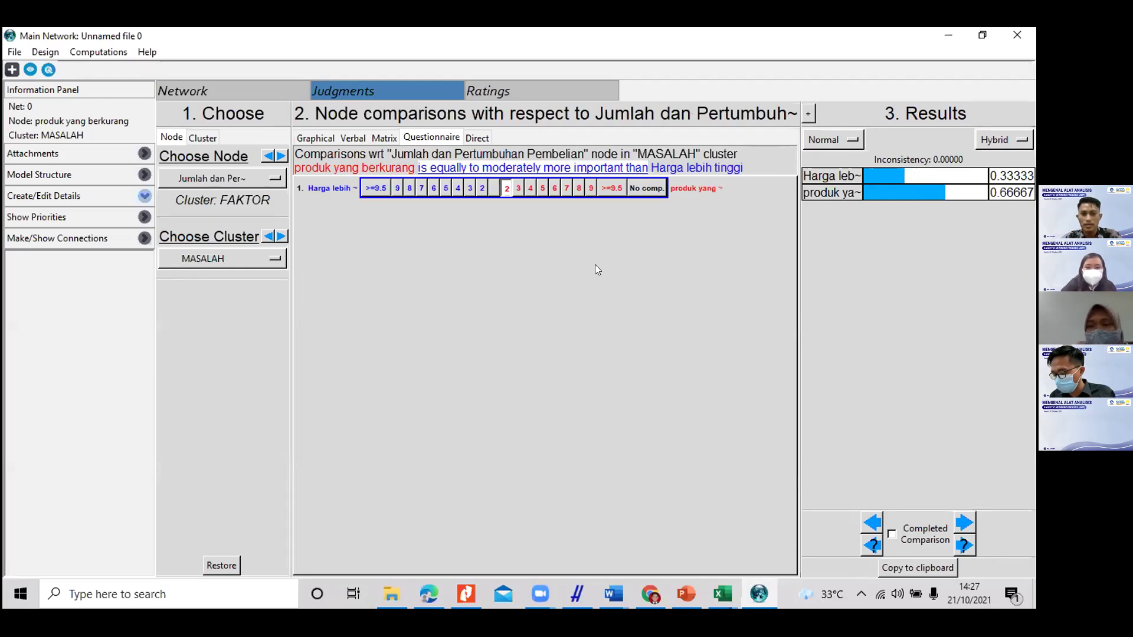
Step: Advance to the STRATEGI cluster and rate comparisons 1 and 2 as 2 and 3 for Eisiensi biaya, and comparisons 3 and 4 as equal
{"action": "left_click", "coordinate": [964, 523]}
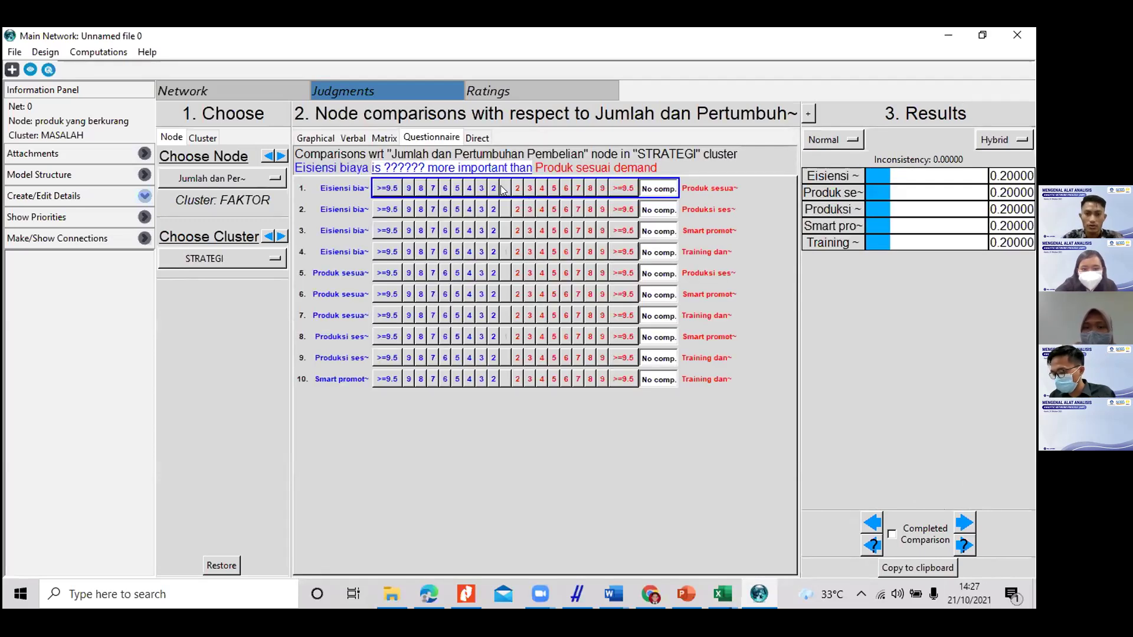
{"action": "left_click", "coordinate": [482, 210]}
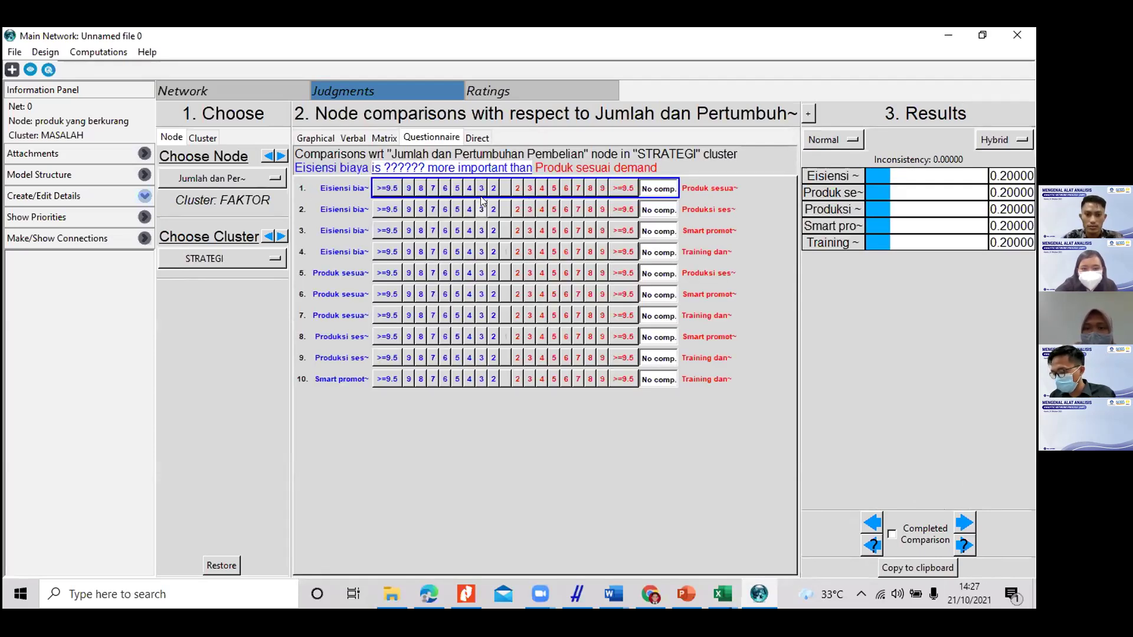
{"action": "left_click", "coordinate": [494, 189]}
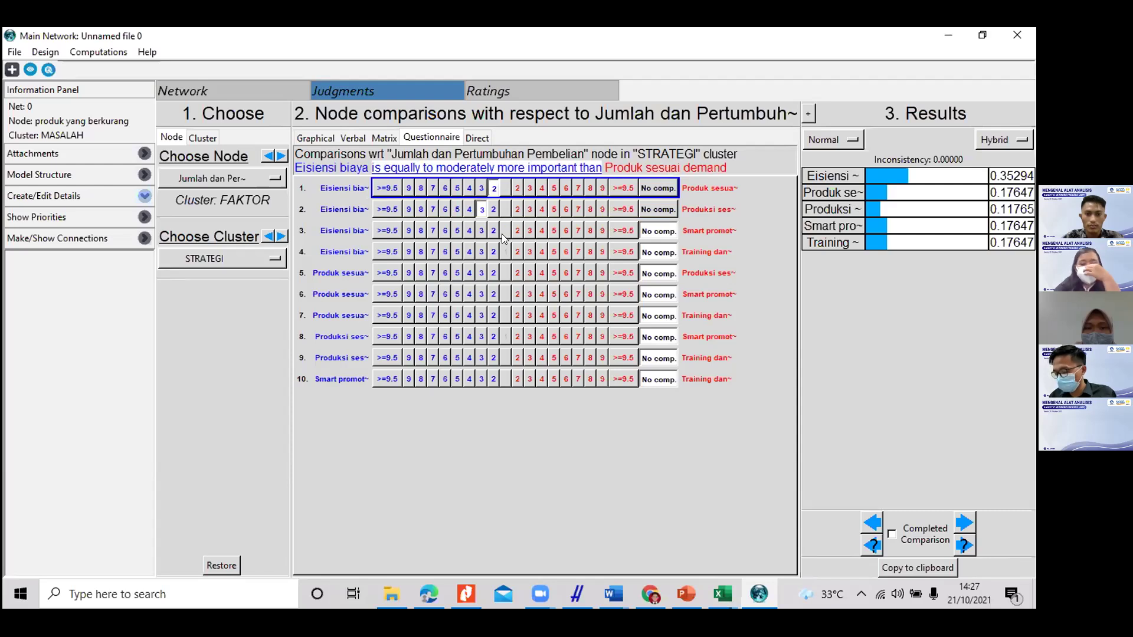
{"action": "left_click", "coordinate": [506, 230]}
{"action": "left_click", "coordinate": [502, 259]}
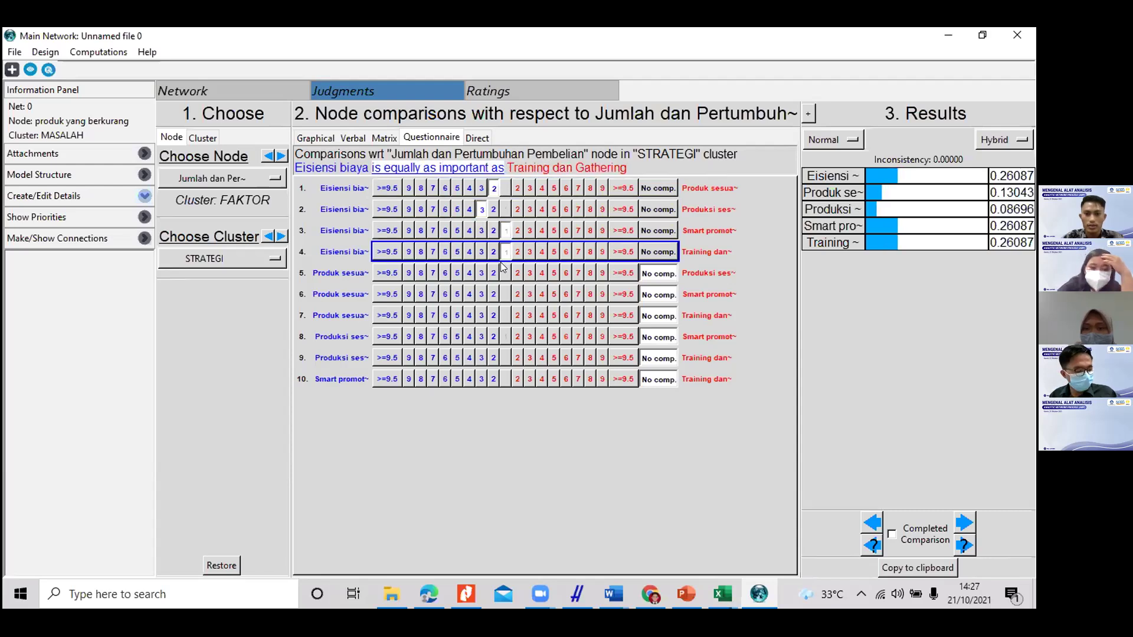
Step: Rate comparisons 5 and 7 as 2 and 3 in favour of Produk sesuai demand, and comparison 6 as 2 in favour of Smart promotion
{"action": "left_click", "coordinate": [493, 273]}
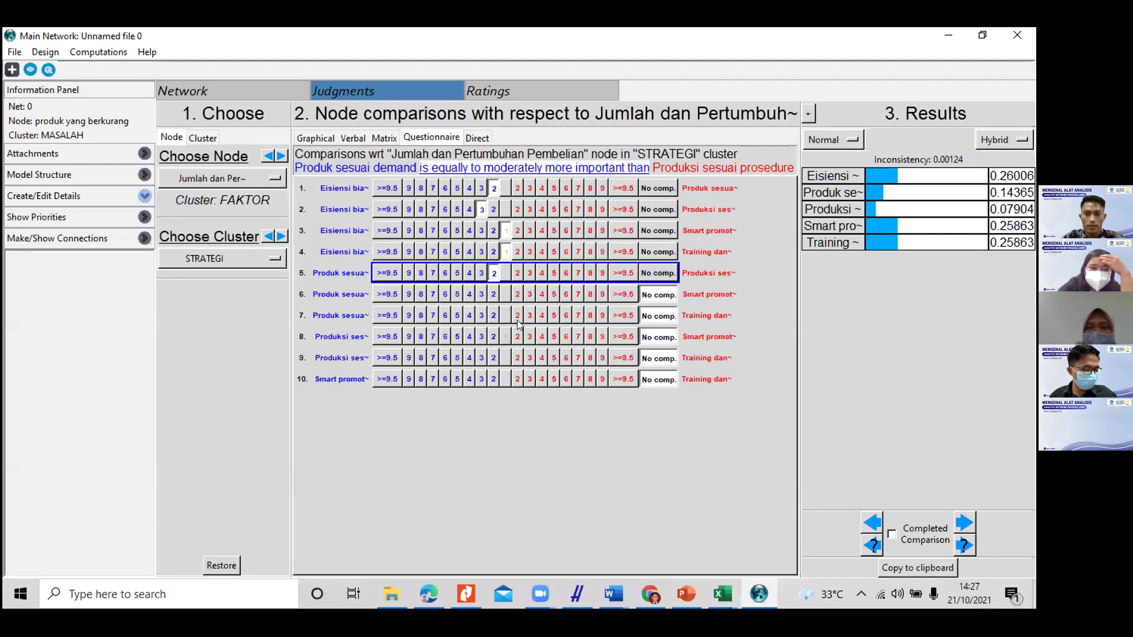
{"action": "left_click", "coordinate": [517, 294]}
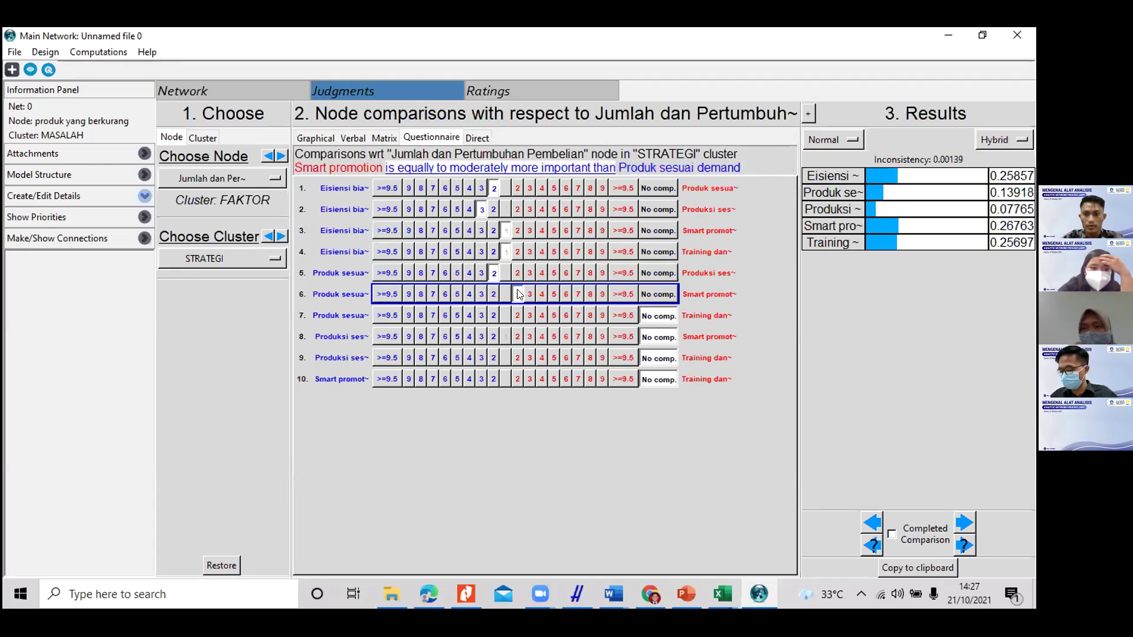
{"action": "left_click", "coordinate": [480, 320]}
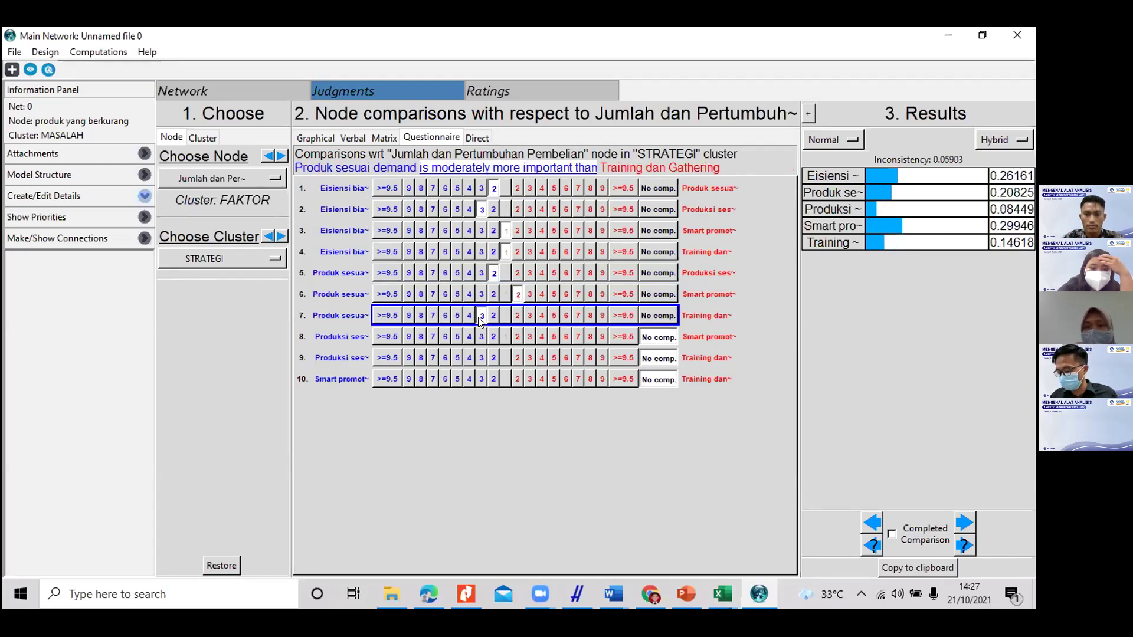
Step: Rate comparison 8 as 2 for Smart promotion, comparison 9 as 2 for Produksi sesuai prosedure and comparison 10 as 3 for Smart promotion
{"action": "left_click", "coordinate": [514, 336]}
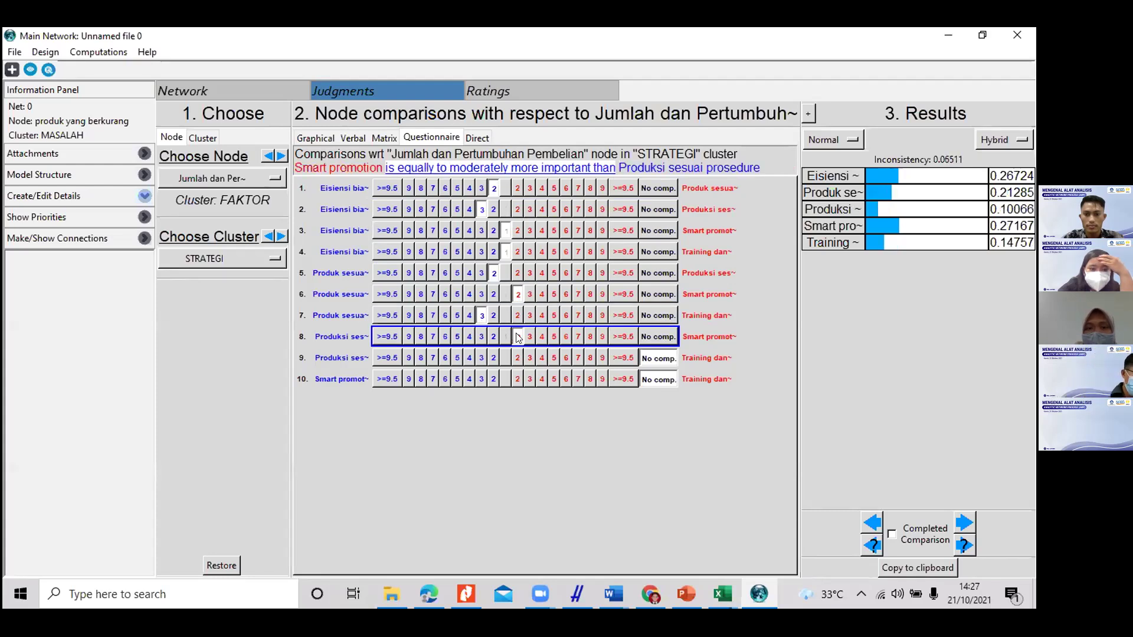
{"action": "left_click", "coordinate": [495, 358]}
{"action": "left_click", "coordinate": [516, 378]}
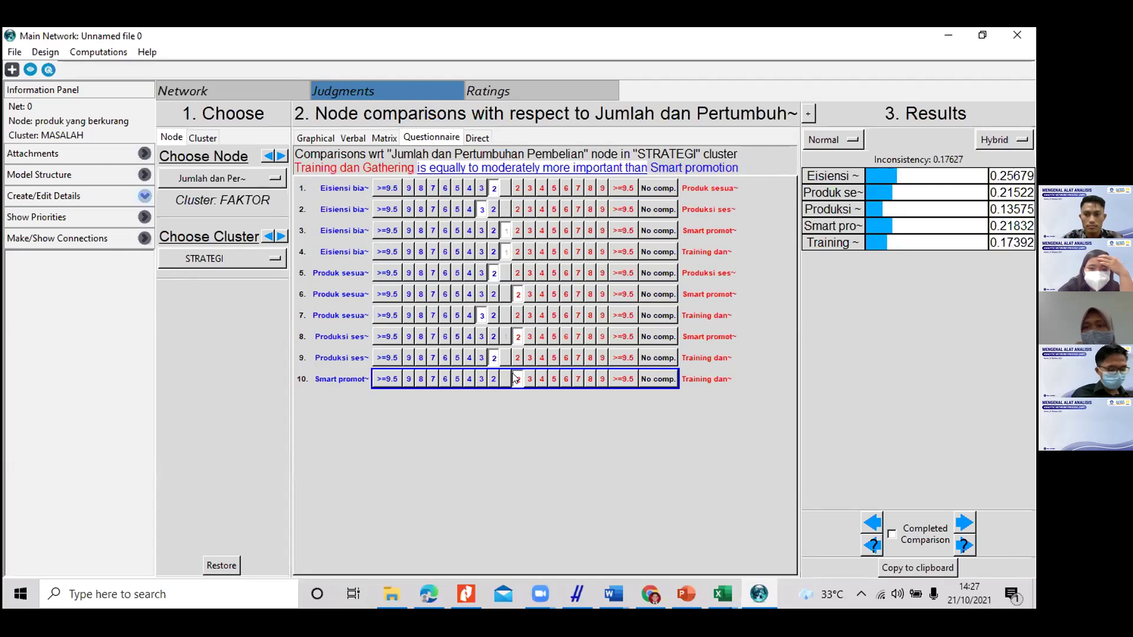
{"action": "left_click", "coordinate": [493, 379]}
{"action": "left_click", "coordinate": [482, 379]}
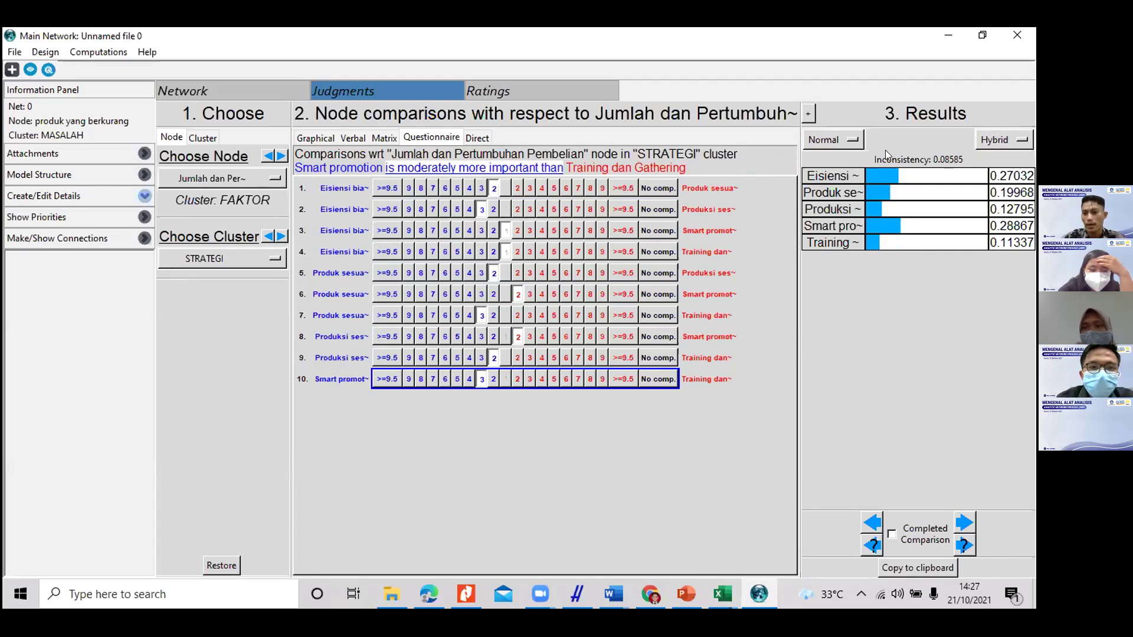
Step: Test comparison 10 at 7 in favour of Training dan Gathering and settle on 2 in favour of Smart promotion
{"action": "left_click", "coordinate": [577, 380]}
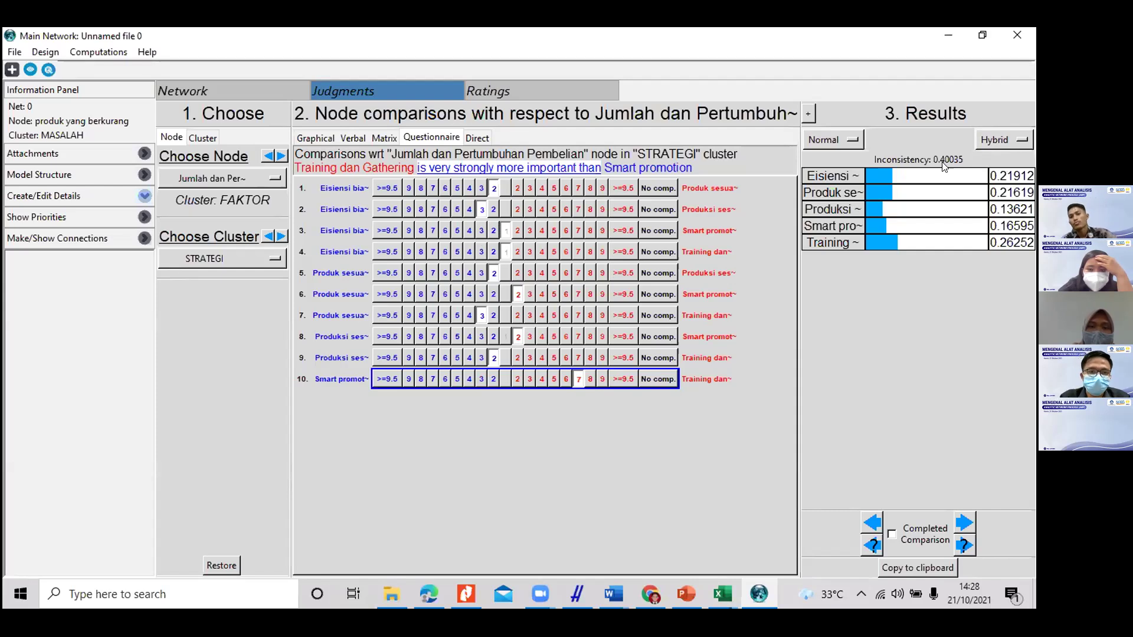
{"action": "left_click", "coordinate": [492, 380]}
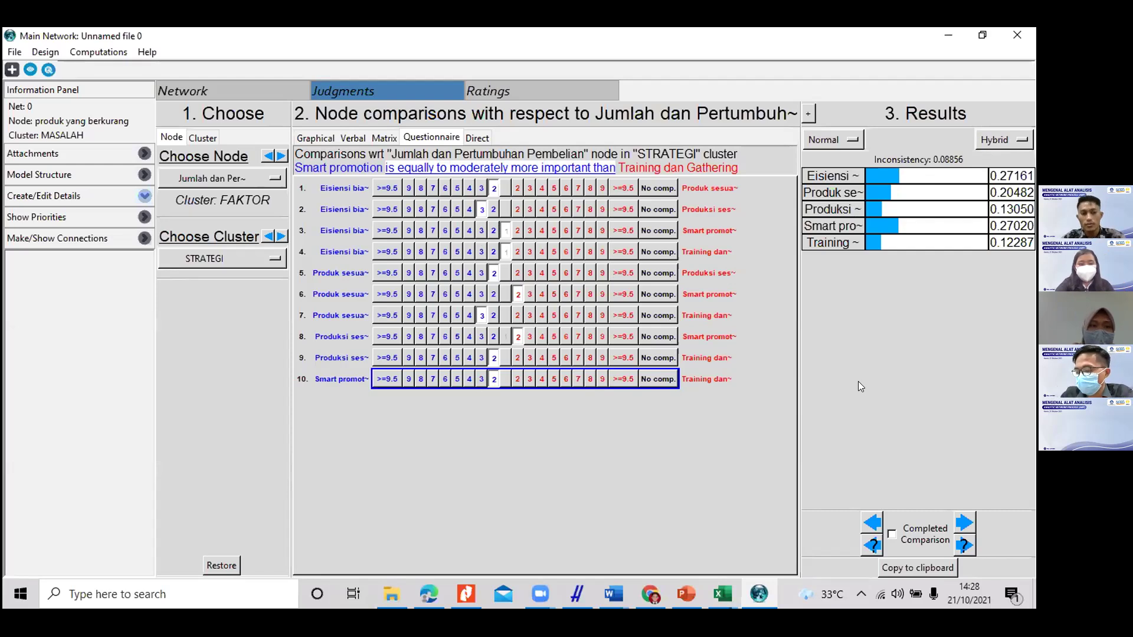
Step: Switch to Document1 in Word to review the example questionnaire tables and score calculations
{"action": "left_click", "coordinate": [668, 590]}
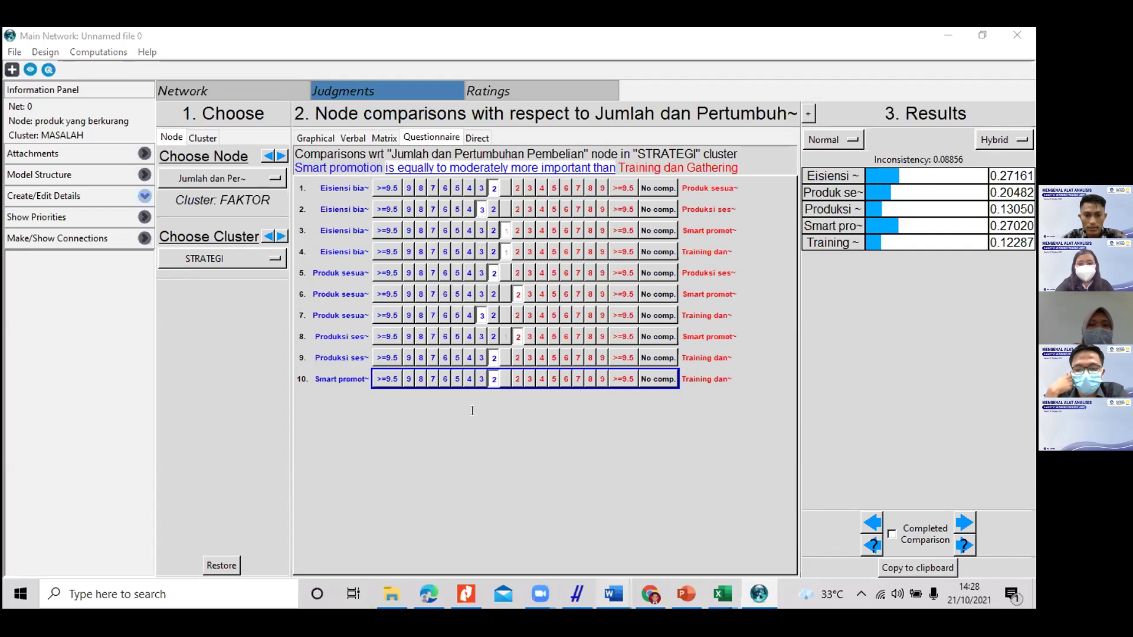
{"action": "left_click", "coordinate": [614, 593]}
{"action": "left_click", "coordinate": [440, 520]}
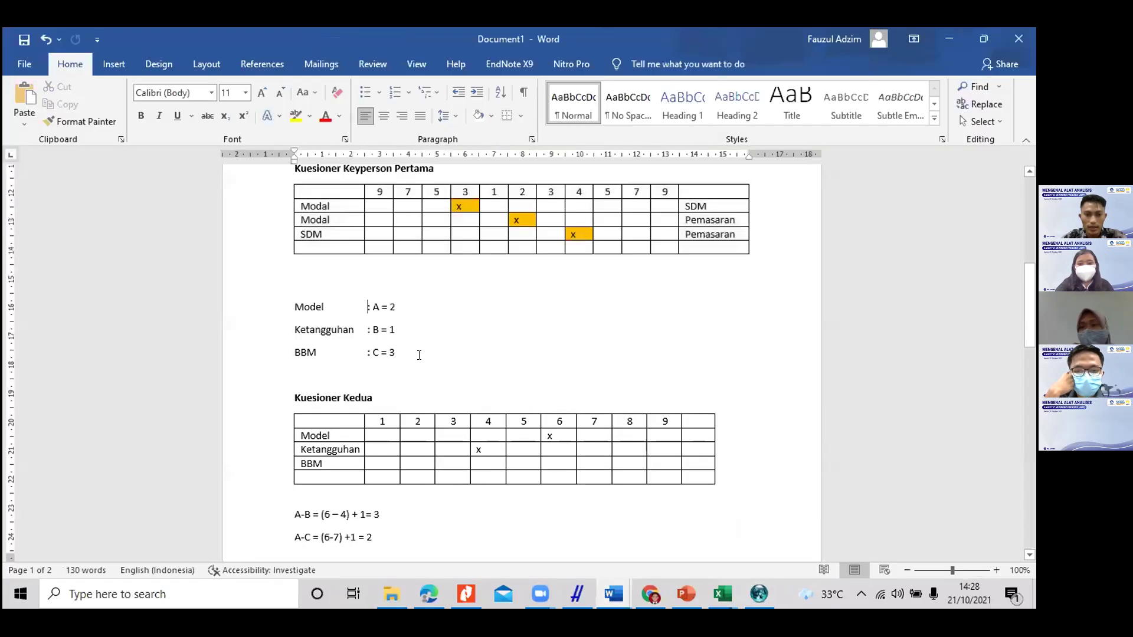
Step: Review the Kuesioner Keyperson Pertama table in Document1, then examine the score matrix in Document3
{"action": "scroll", "coordinate": [412, 353], "scroll_direction": "up", "scroll_amount": 2}
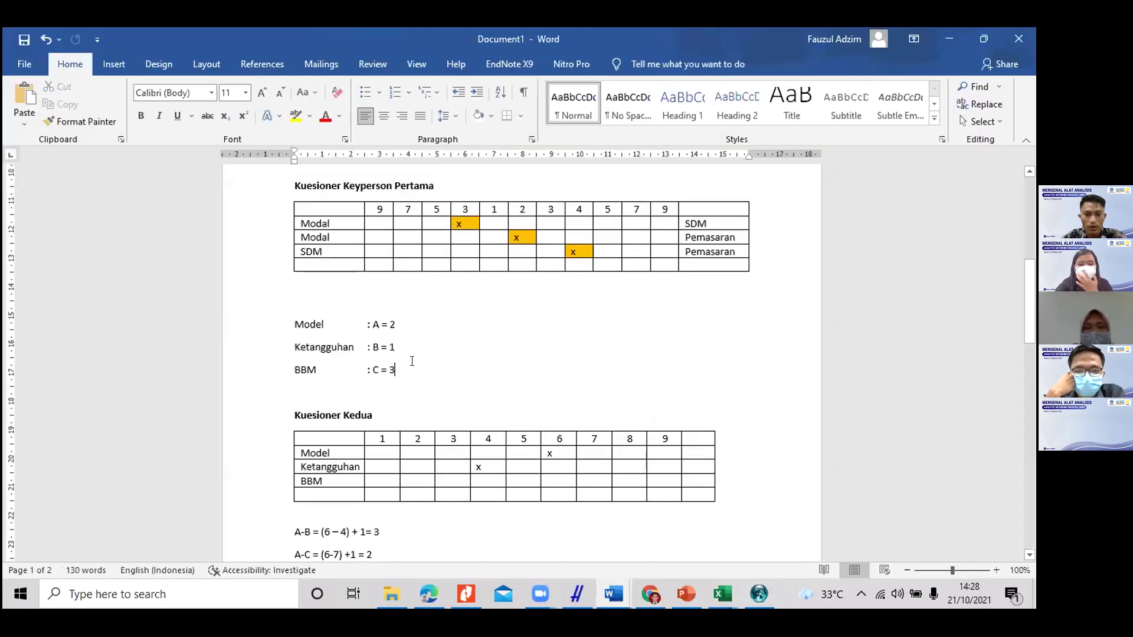
{"action": "left_click", "coordinate": [401, 348]}
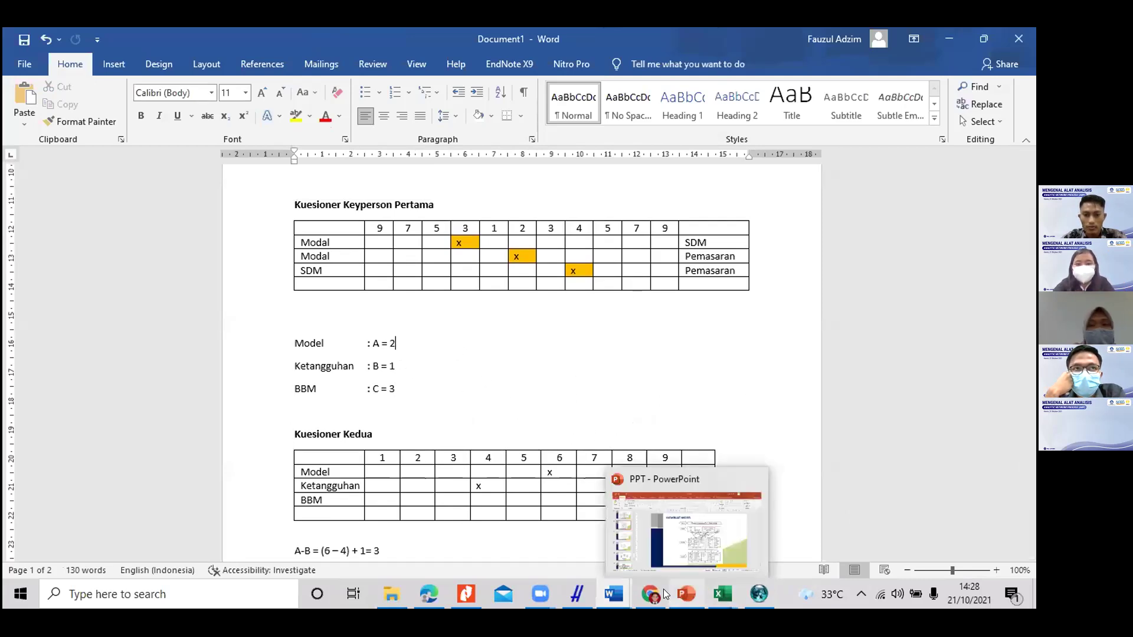
{"action": "mouse_move", "coordinate": [613, 594]}
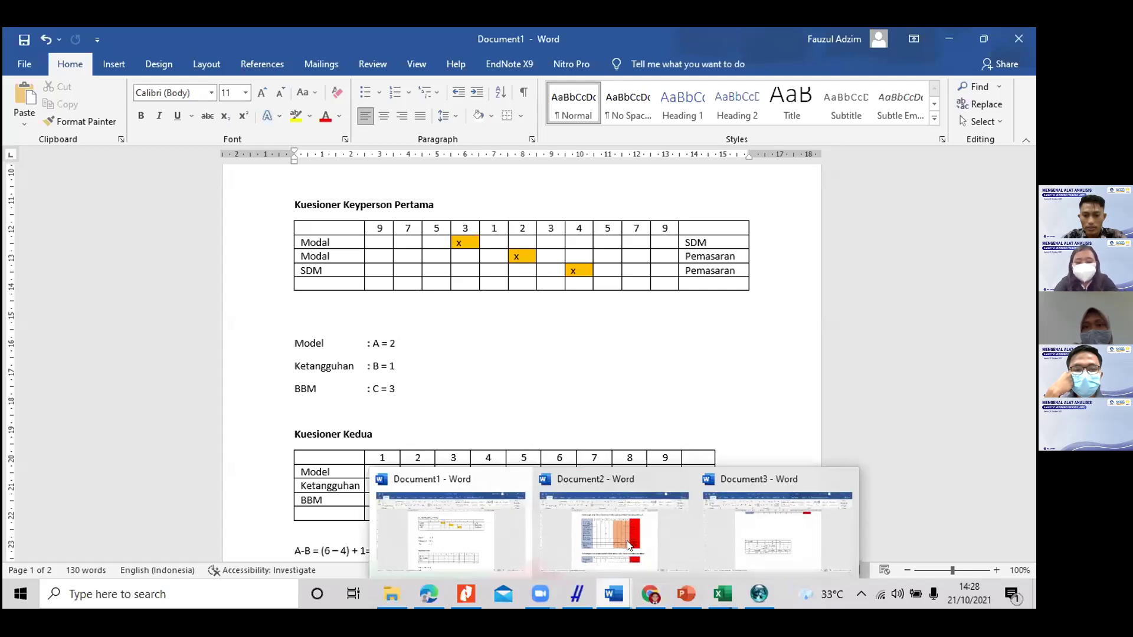
{"action": "left_click", "coordinate": [792, 565]}
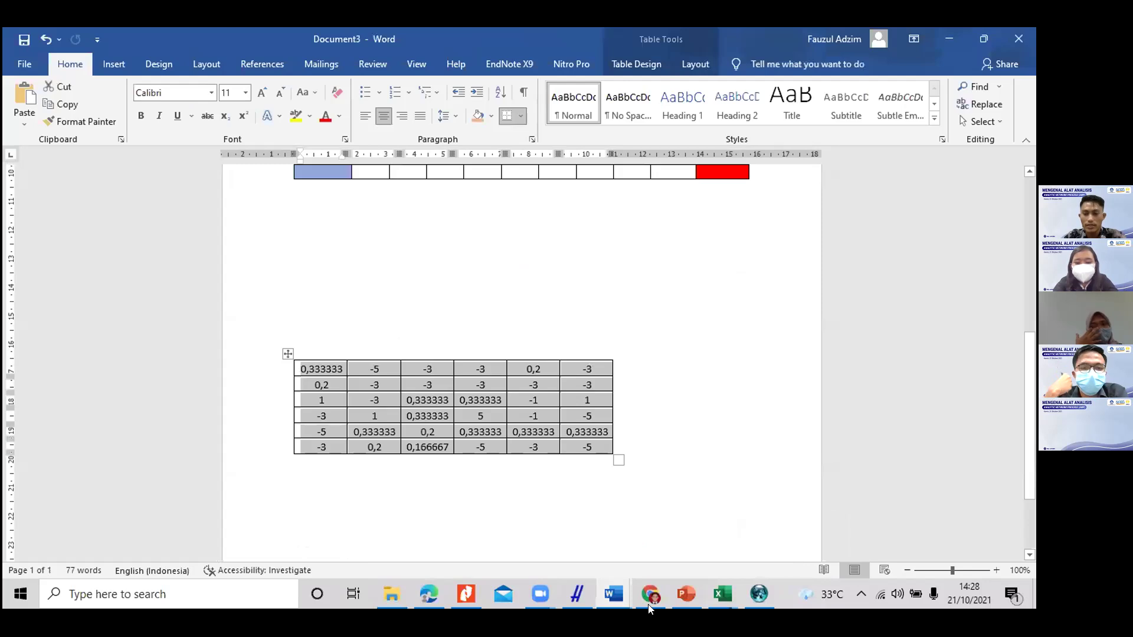
{"action": "mouse_move", "coordinate": [745, 600]}
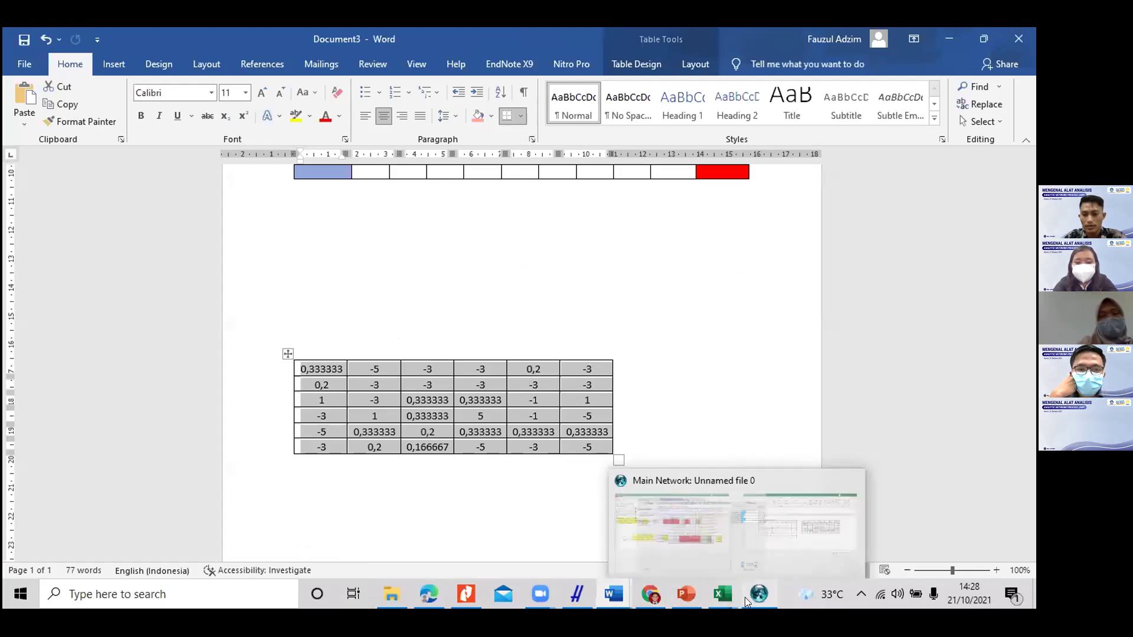
Step: Switch to Super Decisions and mark the STRATEGI comparisons for Jumlah dan Pertumbuhan Pembelian as completed
{"action": "key", "text": "alt+Tab"}
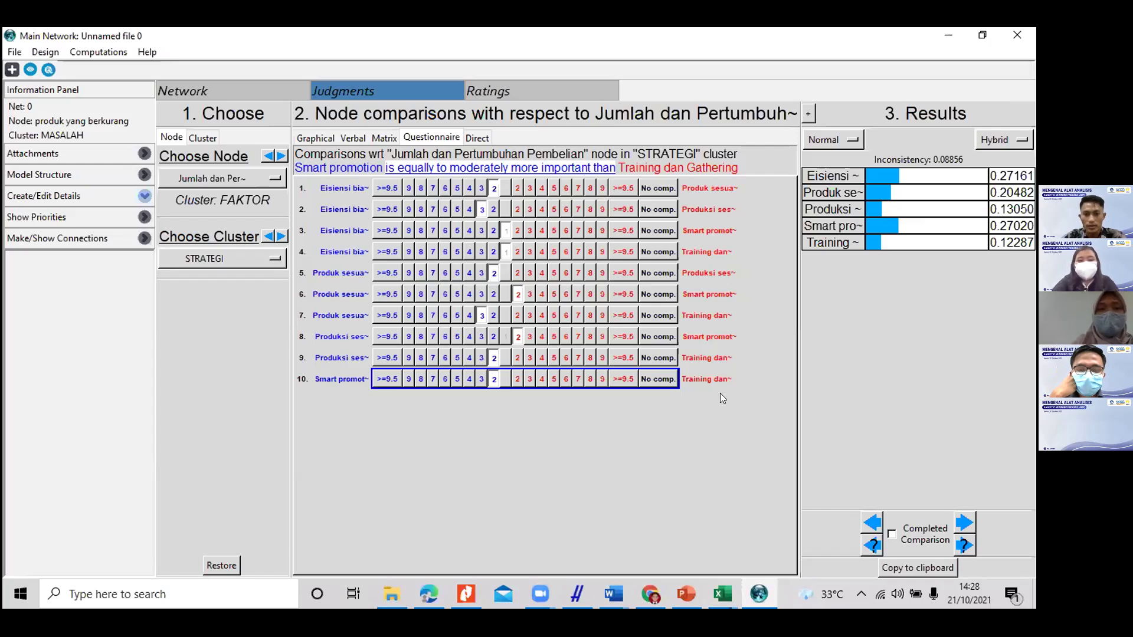
{"action": "left_click", "coordinate": [965, 525]}
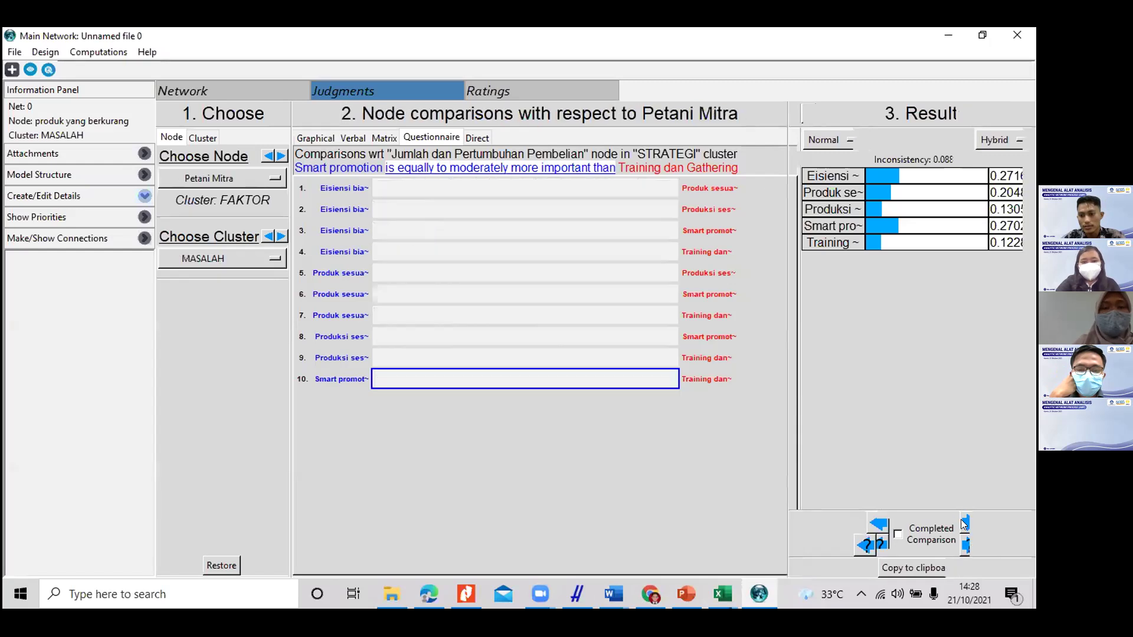
{"action": "left_click", "coordinate": [820, 521]}
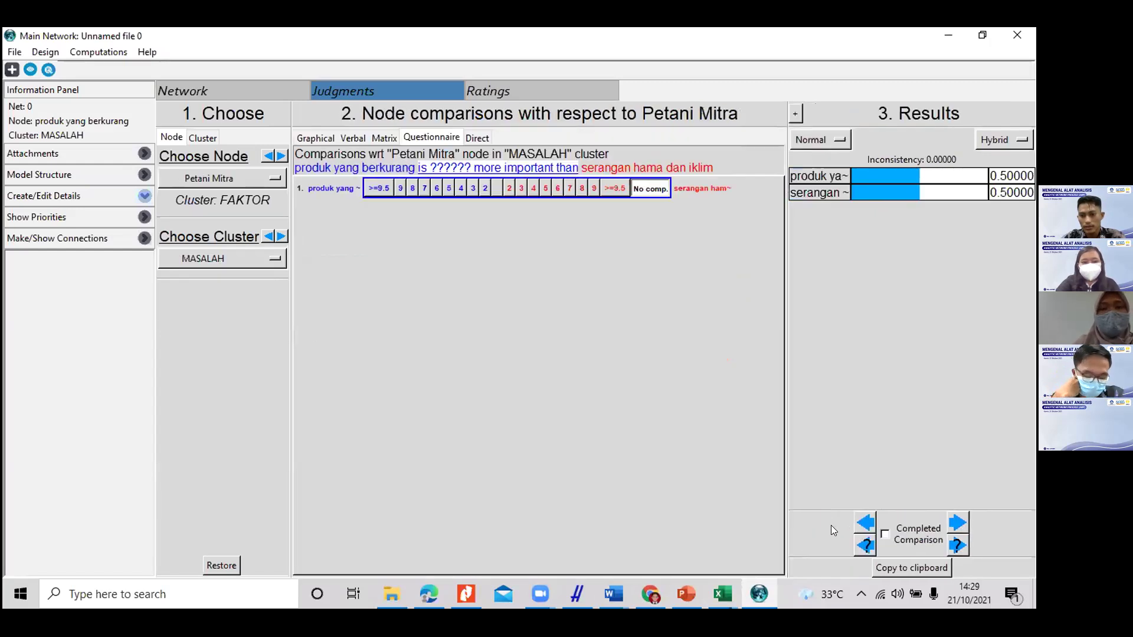
{"action": "left_click", "coordinate": [869, 523]}
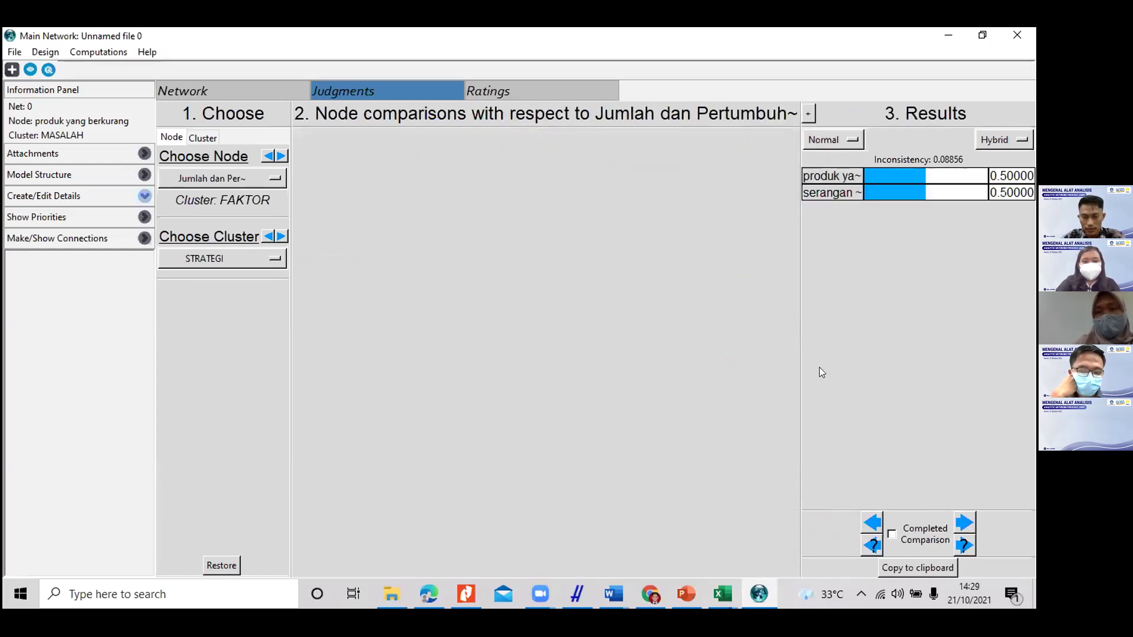
{"action": "left_click", "coordinate": [892, 534]}
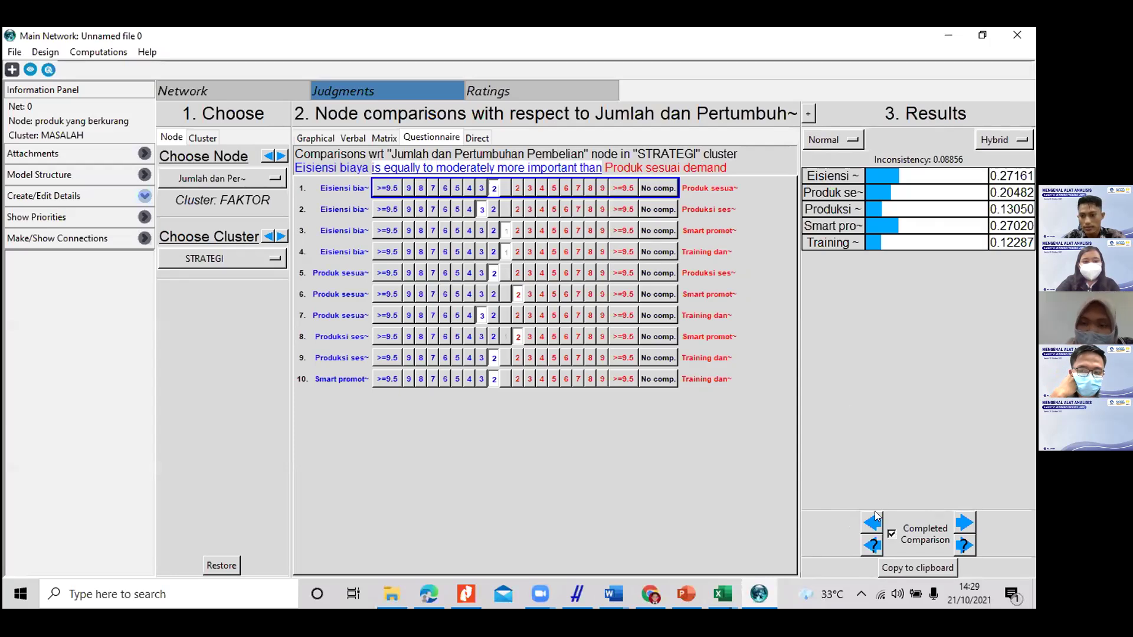
Step: Go back to the FAKTOR comparisons for Strategi Peningkatan Daya Saing Carica and mark them as completed
{"action": "left_click", "coordinate": [875, 522]}
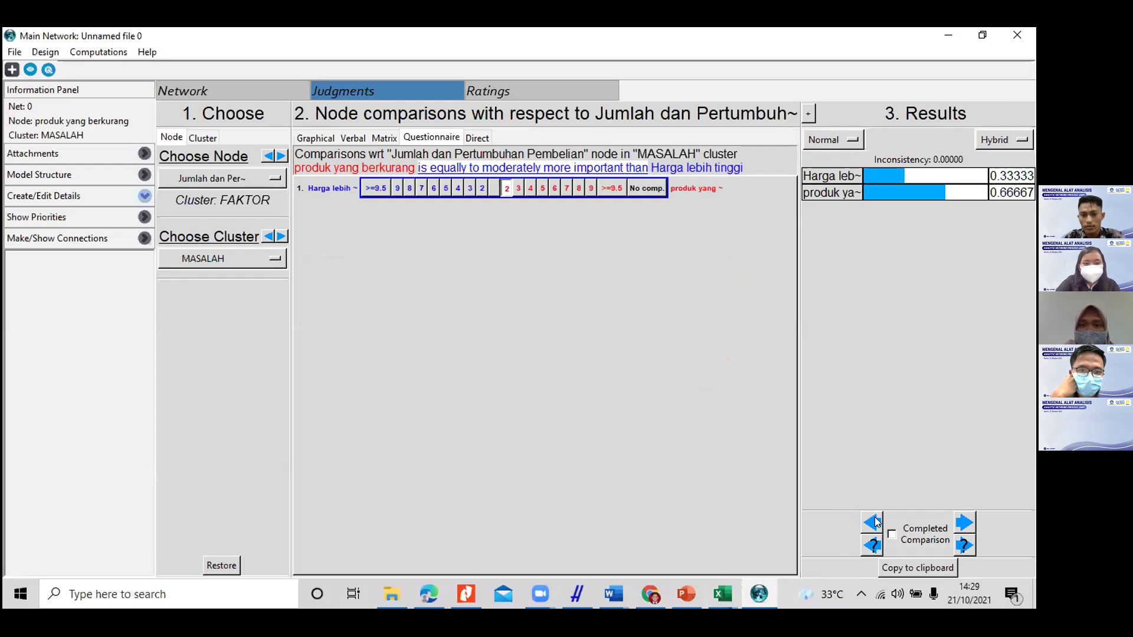
{"action": "left_click", "coordinate": [874, 520]}
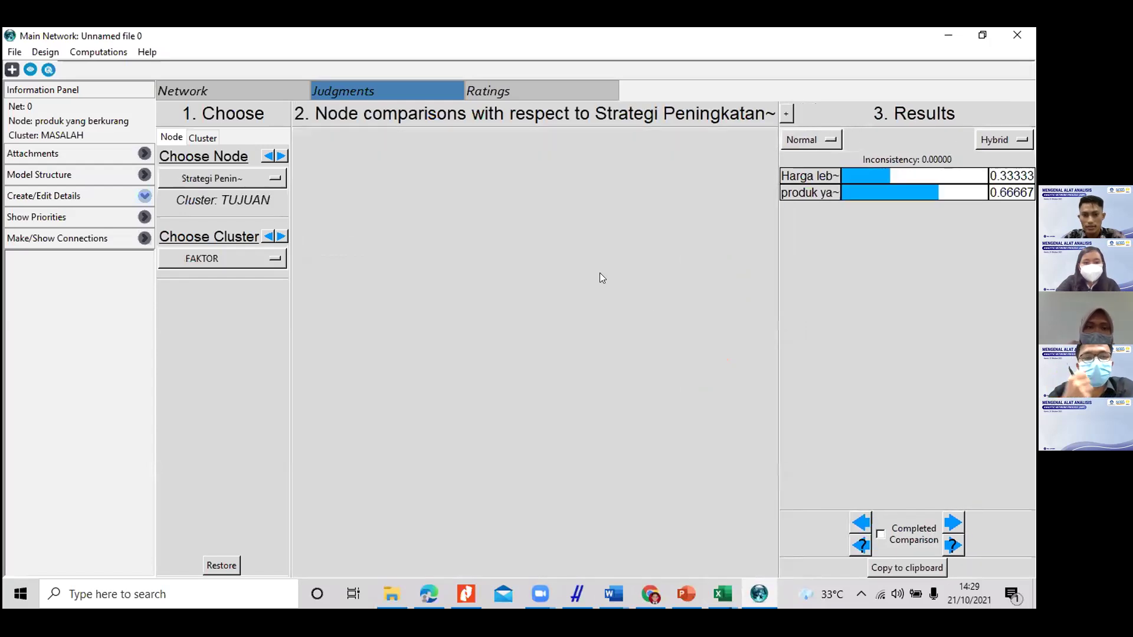
{"action": "left_click", "coordinate": [883, 535]}
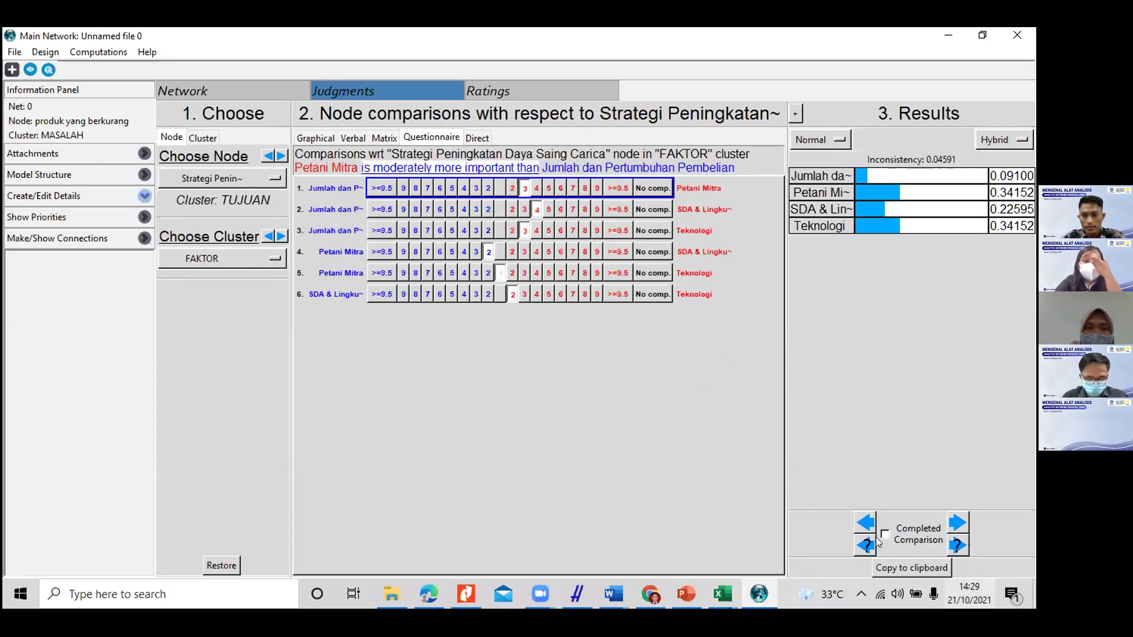
Step: For Petani Mitra in the MASALAH cluster, rate the comparison as 2 in favour of produk yang berkurang
{"action": "left_click", "coordinate": [957, 524]}
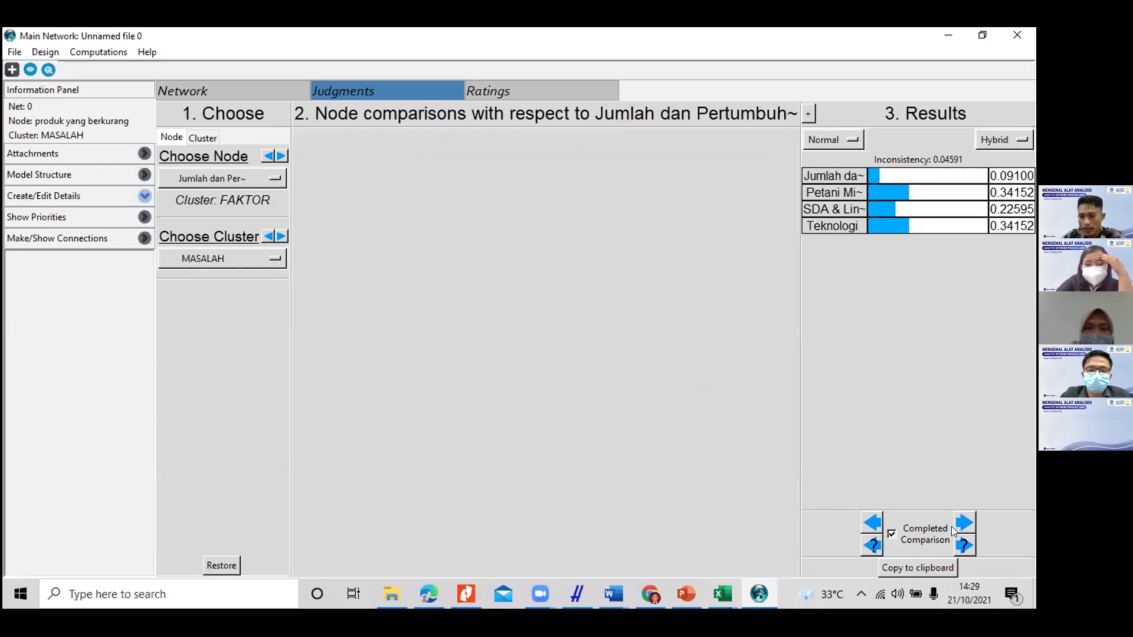
{"action": "left_click", "coordinate": [974, 522]}
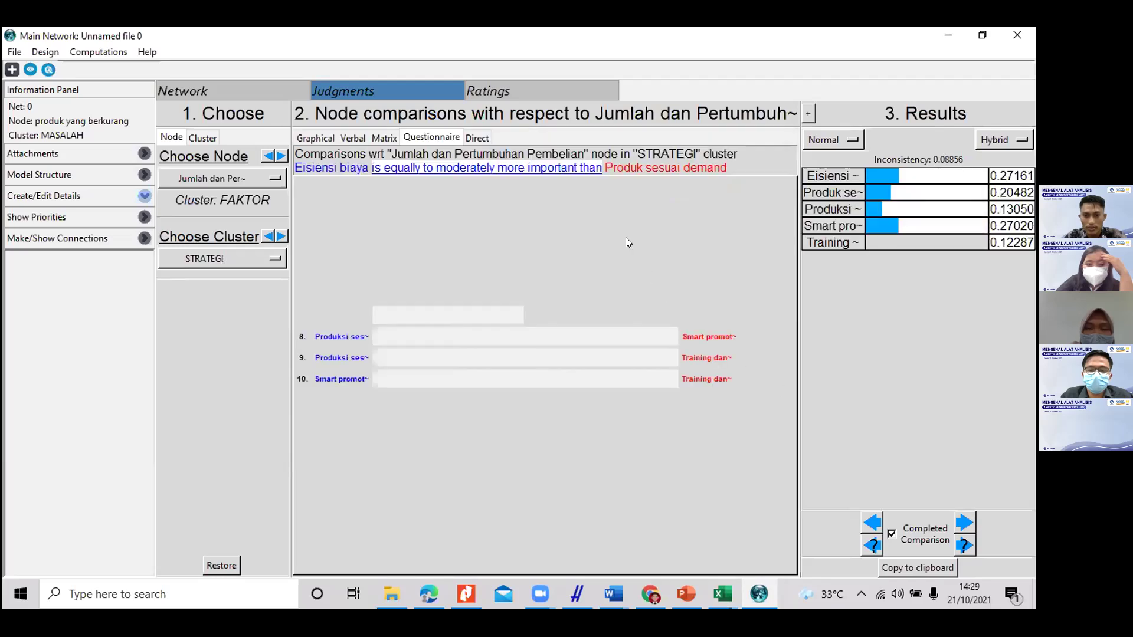
{"action": "left_click", "coordinate": [964, 523]}
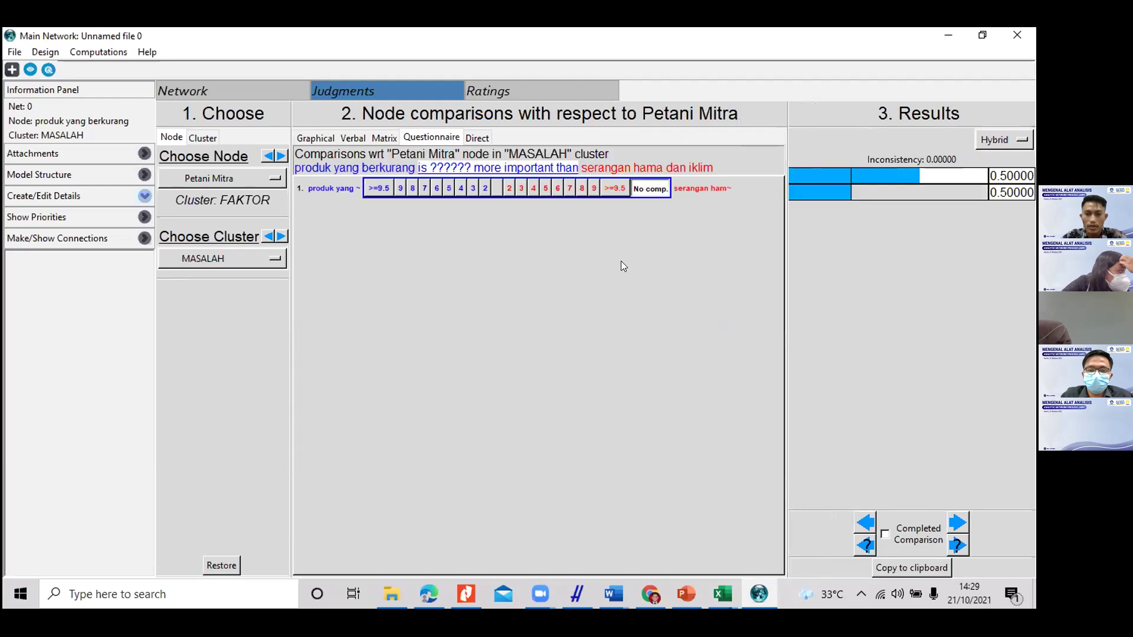
{"action": "left_click", "coordinate": [485, 189]}
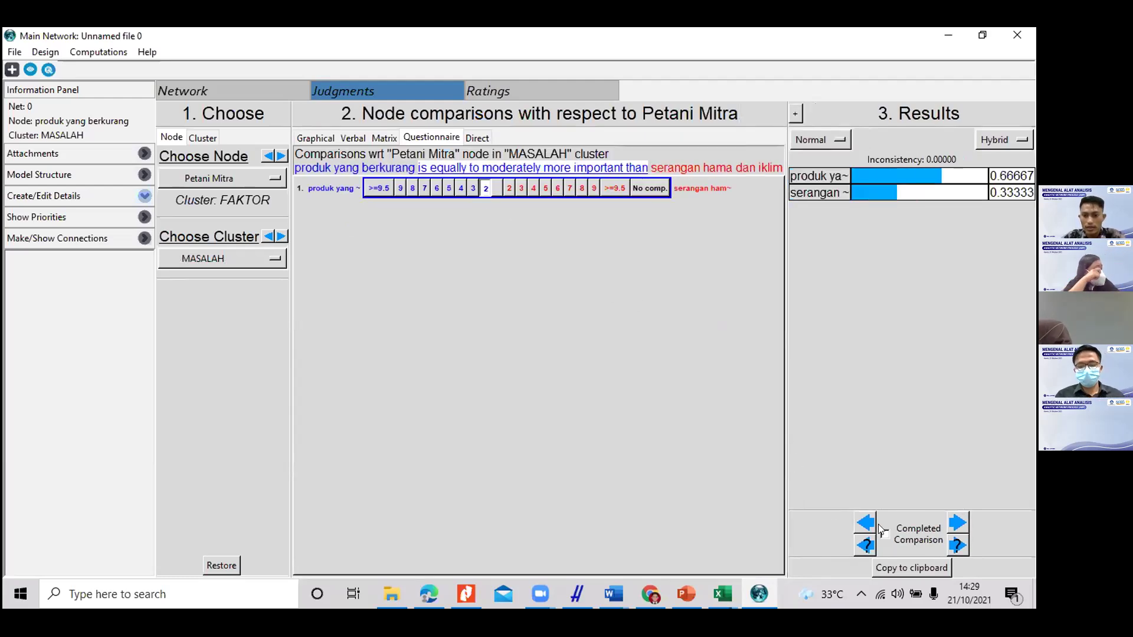
Step: For Petani Mitra in STRATEGI, rate comparison 1 as 3 for Produk sesuai demand, 2 as 2 for Eisiensi biaya and 3 as 2 for Smart promotion
{"action": "left_click", "coordinate": [956, 523]}
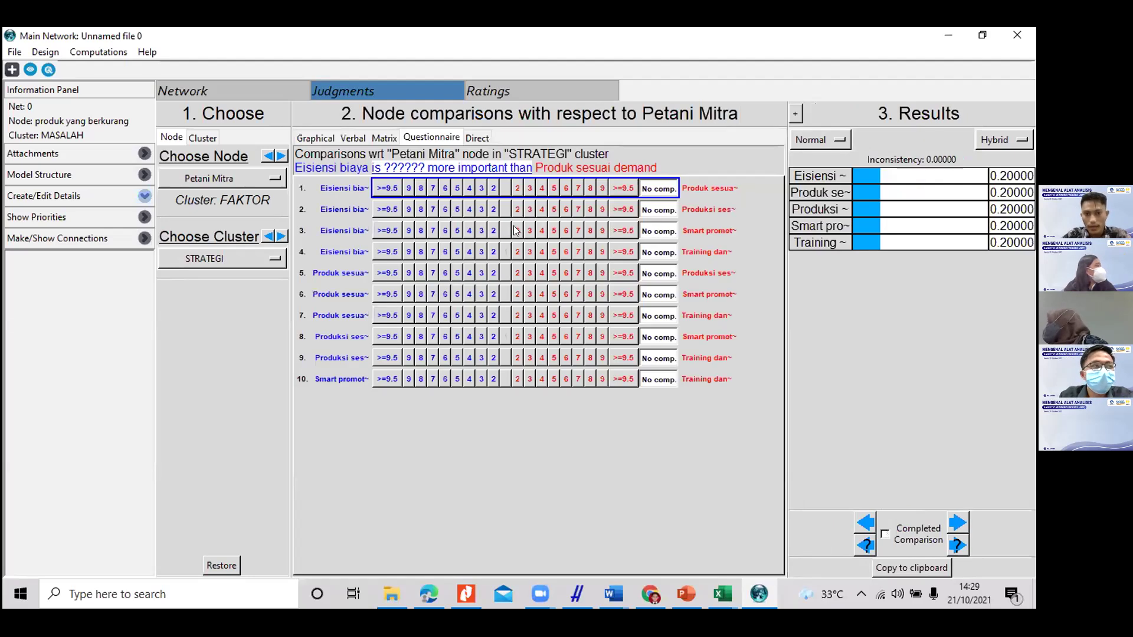
{"action": "left_click", "coordinate": [530, 188]}
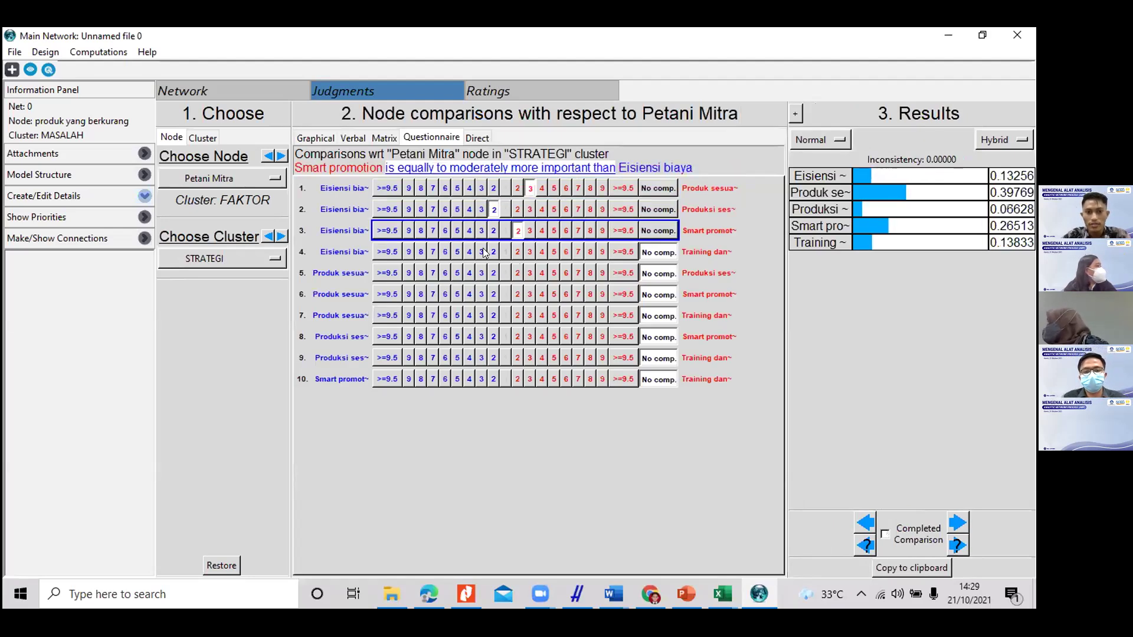
Step: Rate comparisons 4, 5 and 7 as 2 for Eisiensi biaya, Produksi sesuai prosedure and Produk sesuai demand respectively, and 6 as 3 for Smart promotion
{"action": "left_click", "coordinate": [514, 274]}
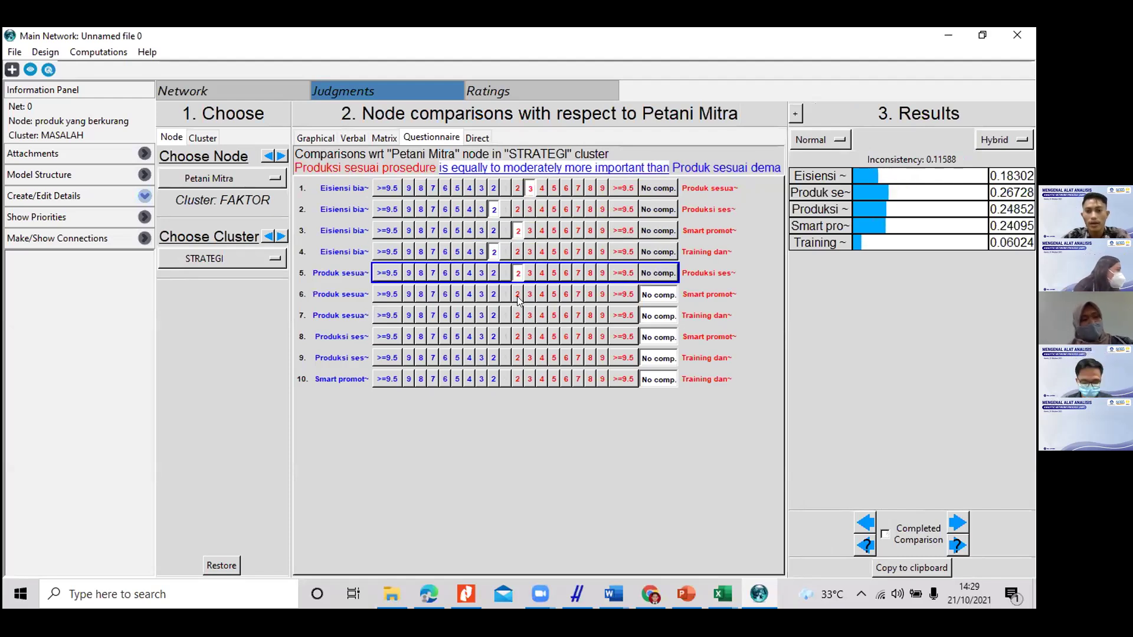
{"action": "left_click", "coordinate": [495, 317]}
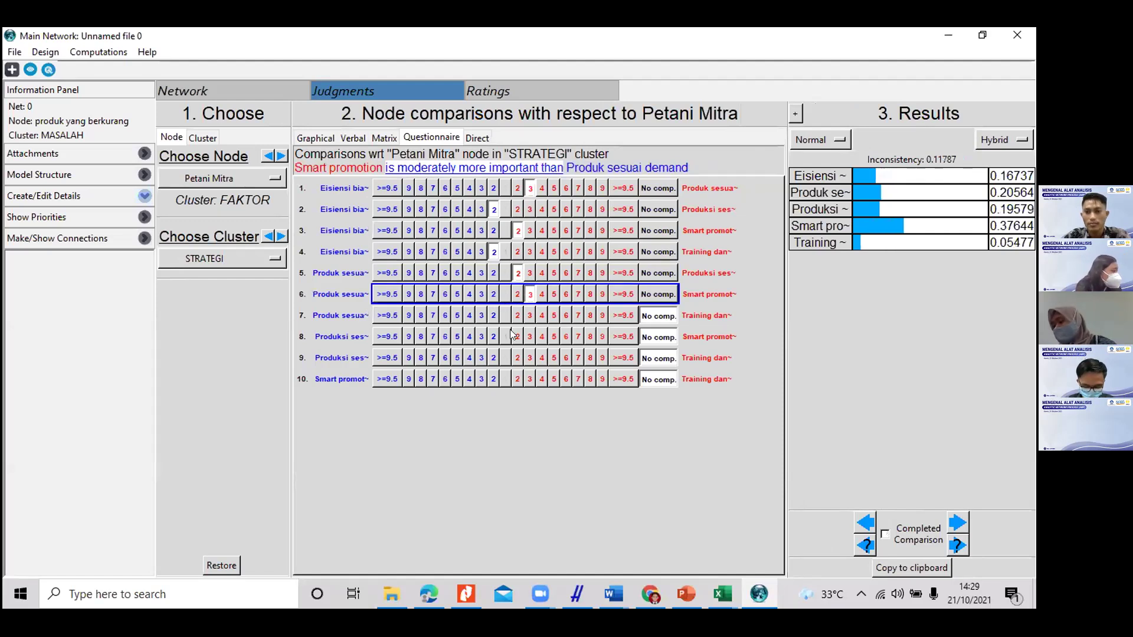
Step: Rate comparison 8 as 3 for Smart promotion, 9 as 2 for Produksi sesuai prosedure and 10 as 4 for Smart promotion
{"action": "left_click", "coordinate": [529, 338]}
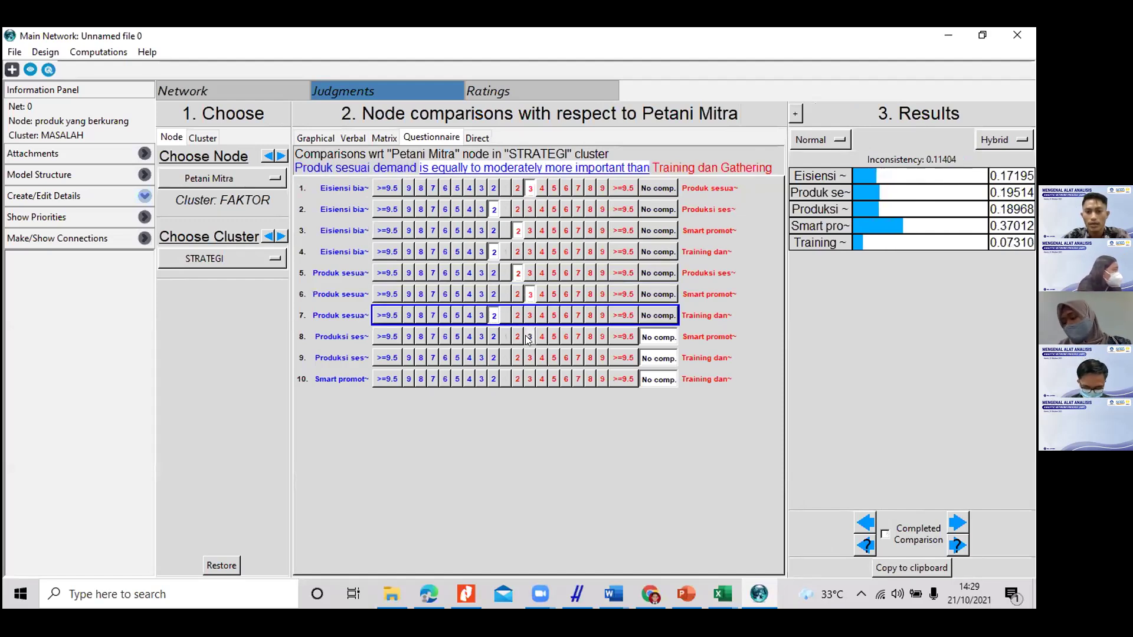
{"action": "left_click", "coordinate": [498, 358]}
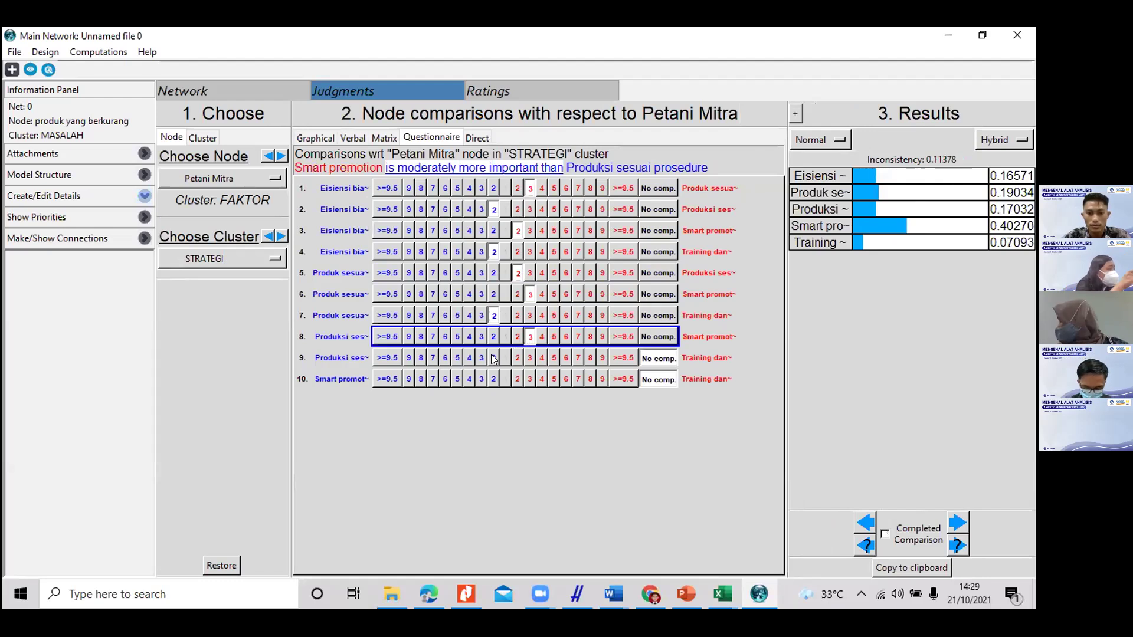
{"action": "left_click", "coordinate": [518, 379]}
{"action": "left_click", "coordinate": [469, 379]}
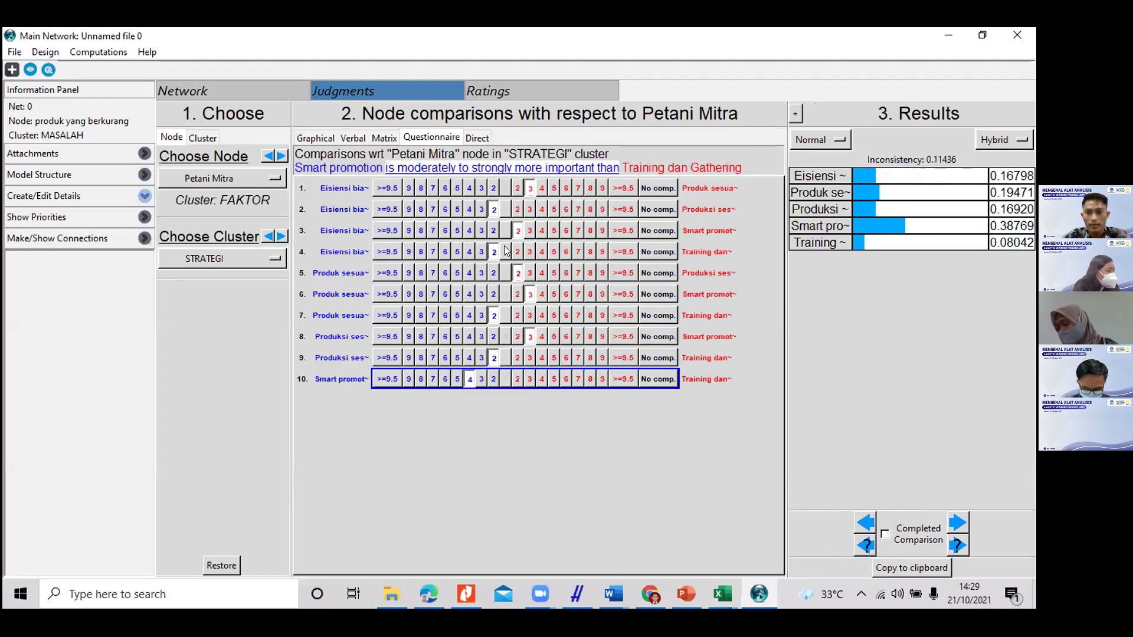
Step: Change comparison 2 to 3 in favour of Produksi sesuai prosedure and mark the Petani Mitra STRATEGI comparisons as completed
{"action": "left_click", "coordinate": [529, 209]}
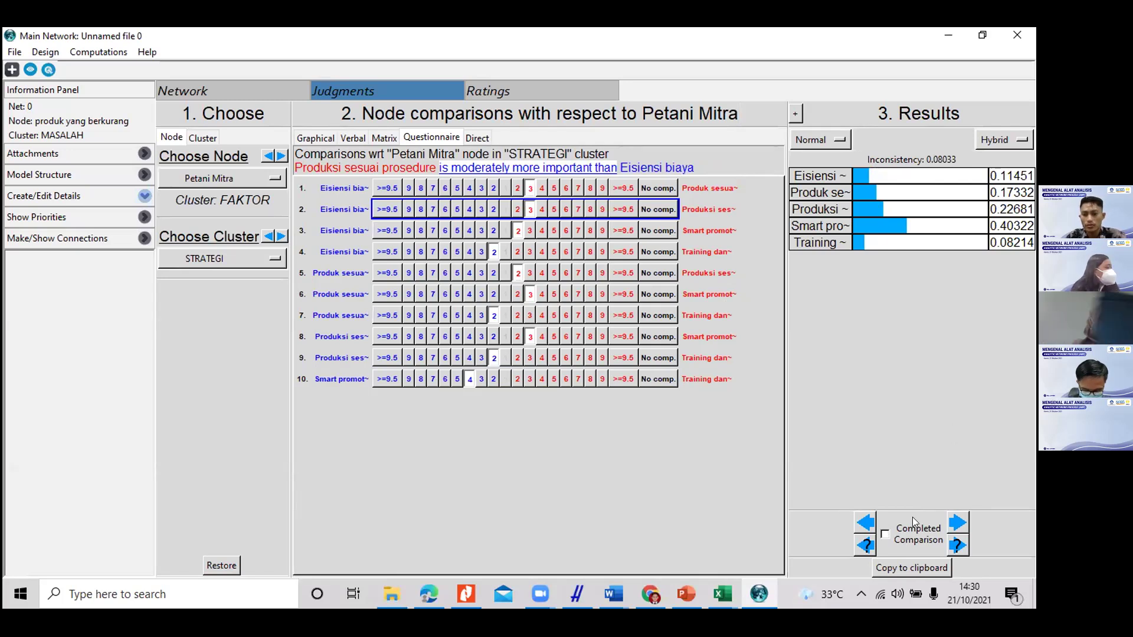
{"action": "left_click", "coordinate": [885, 534]}
Step: For SDA & Lingkungan in MASALAH, rate the comparison as 2 in favour of produk yang berkurang and mark it as completed
{"action": "left_click", "coordinate": [961, 522]}
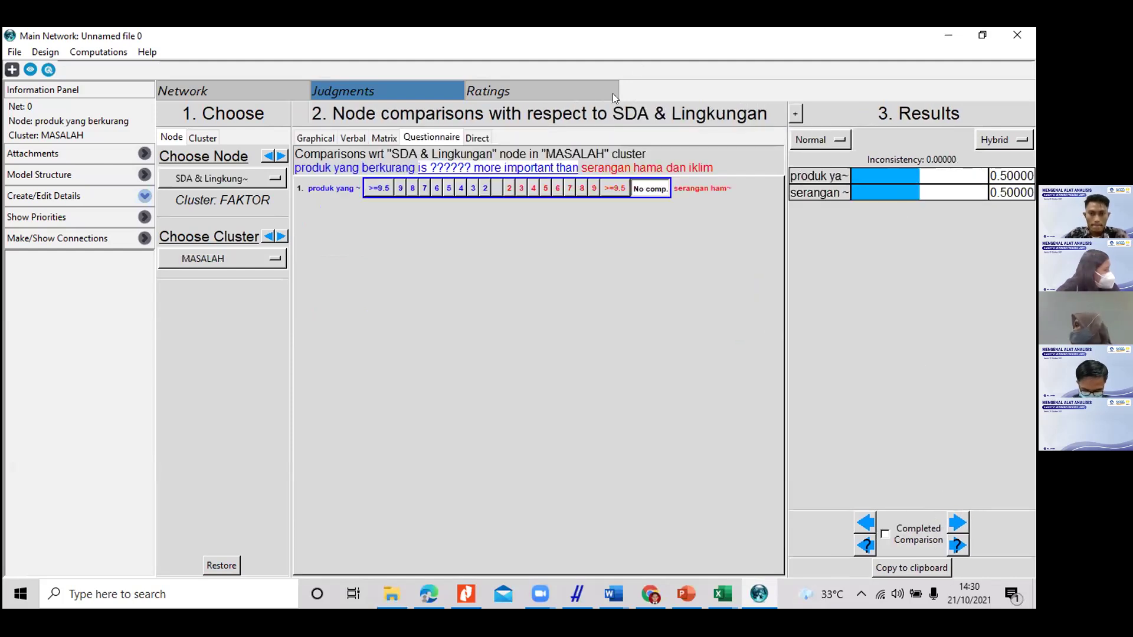
{"action": "left_click", "coordinate": [486, 187]}
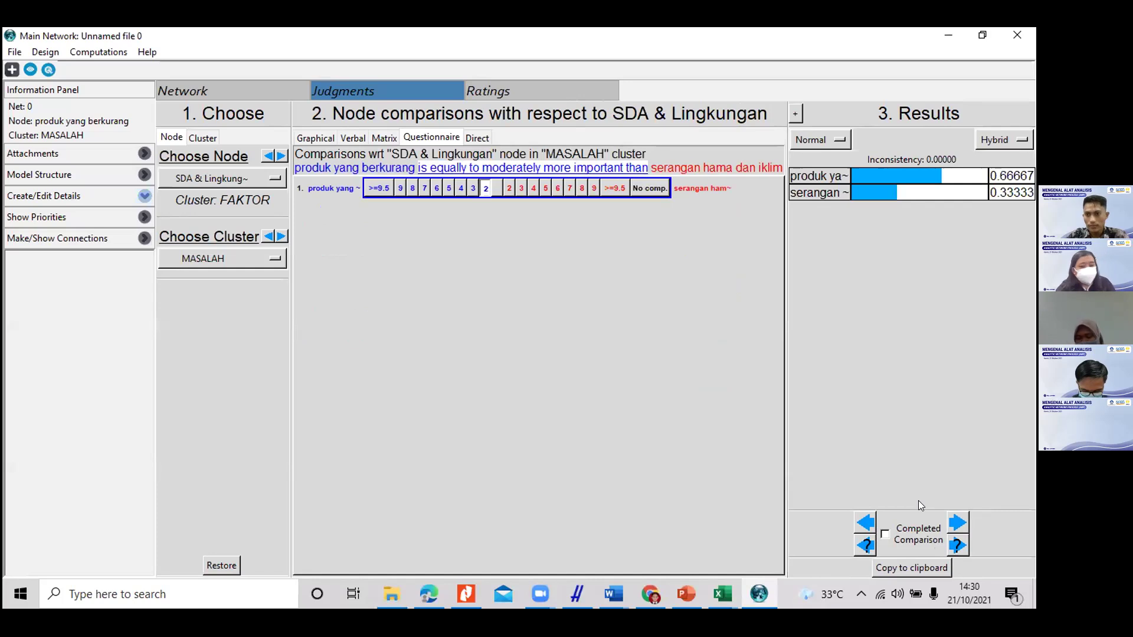
{"action": "left_click", "coordinate": [924, 534]}
Step: For SDA & Lingkungan in STRATEGI, rate comparison 1 as 3 and comparison 2 as 5, both in favour of Eisiensi biaya
{"action": "left_click", "coordinate": [958, 523]}
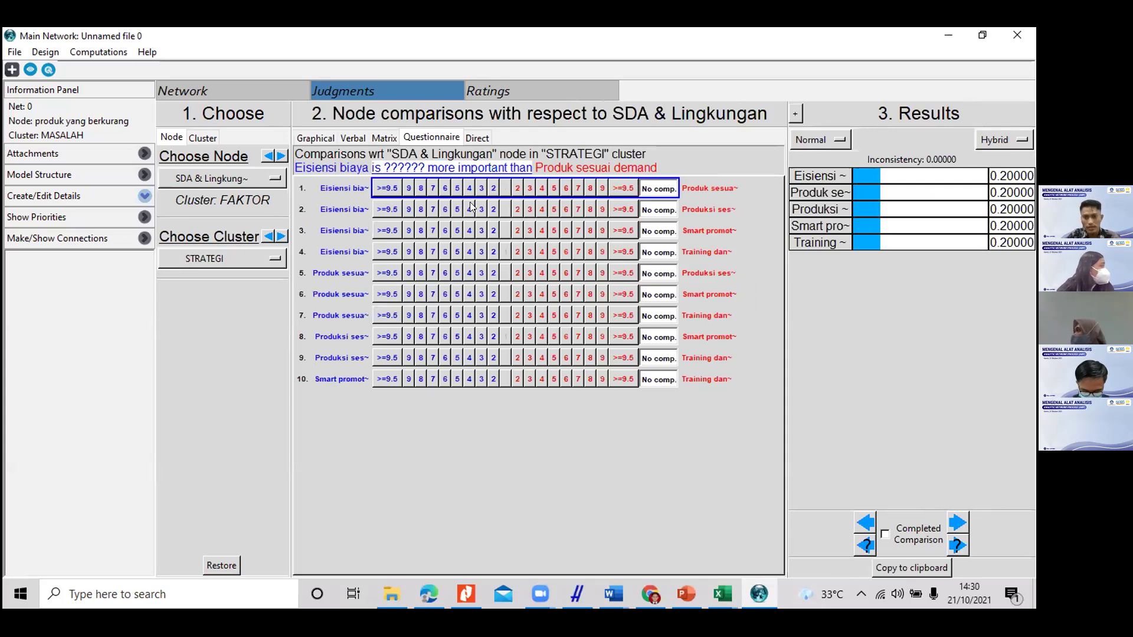
{"action": "left_click", "coordinate": [457, 210]}
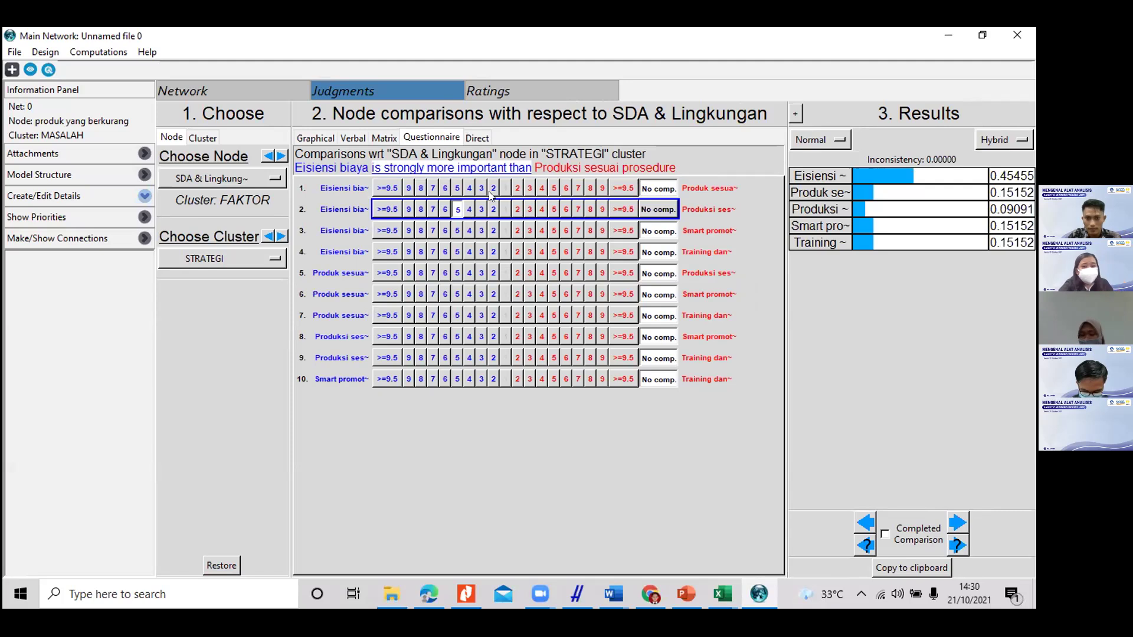
{"action": "left_click", "coordinate": [482, 188]}
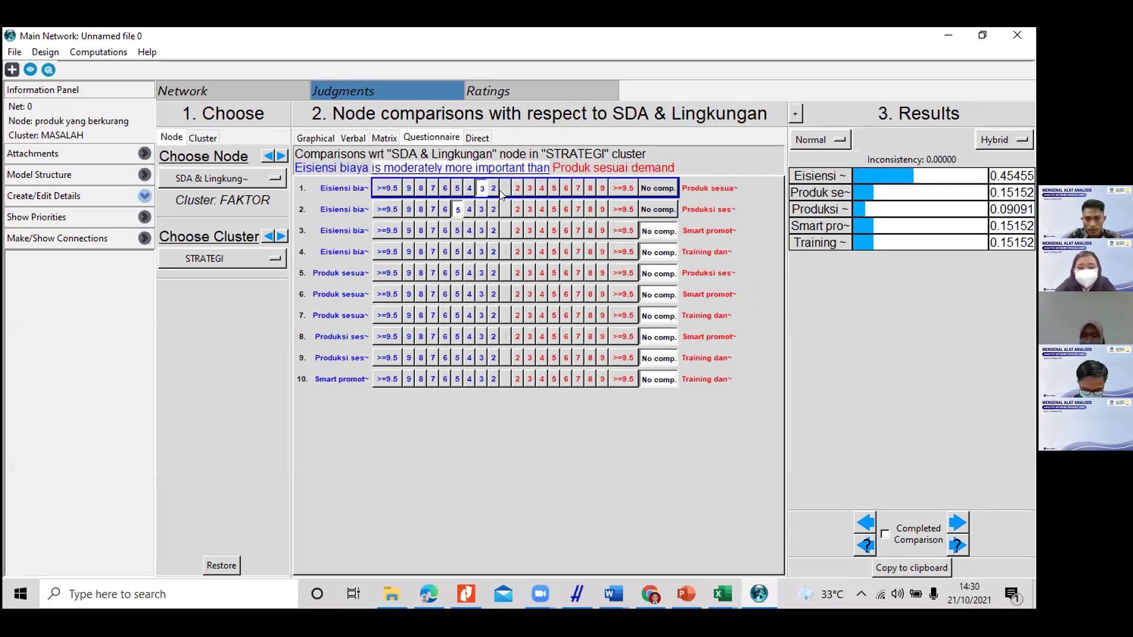
Step: Rate comparison 3 as 2 for Smart promotion, 4 as 2 for Training dan Gathering and 5 as 2 for Produk sesuai demand
{"action": "left_click", "coordinate": [517, 230]}
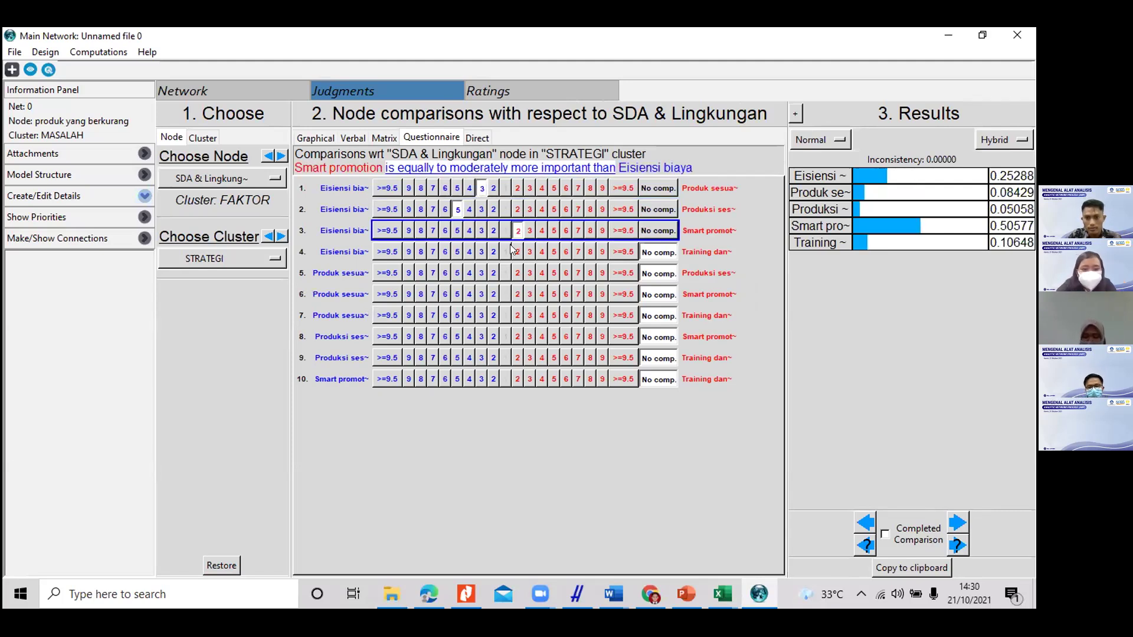
{"action": "left_click", "coordinate": [514, 254]}
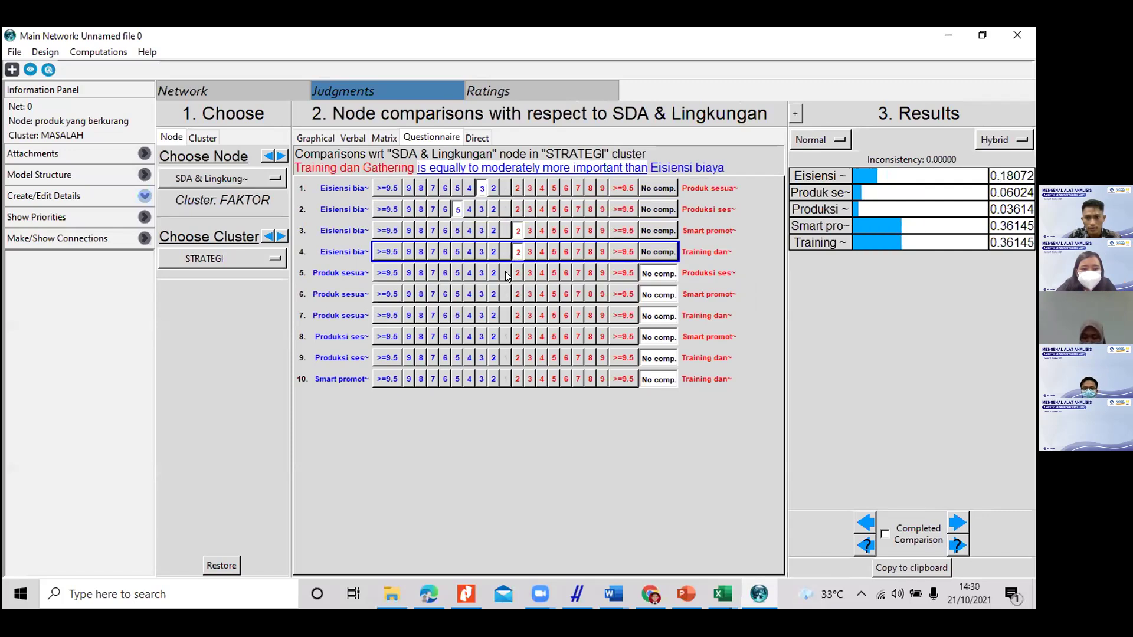
{"action": "left_click", "coordinate": [506, 274]}
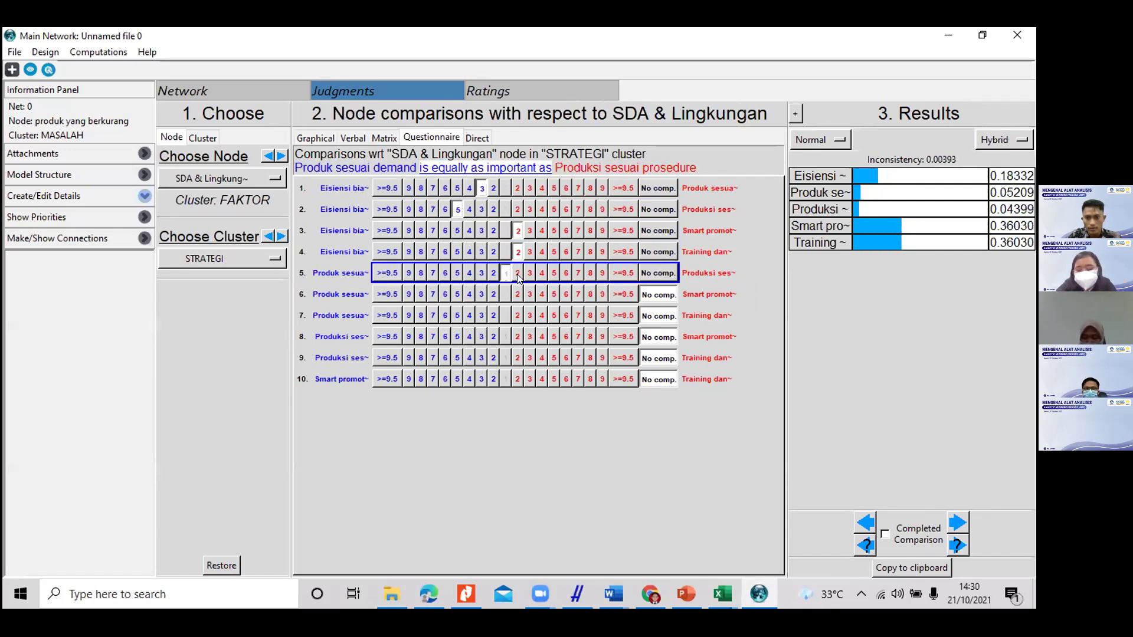
{"action": "left_click", "coordinate": [528, 274]}
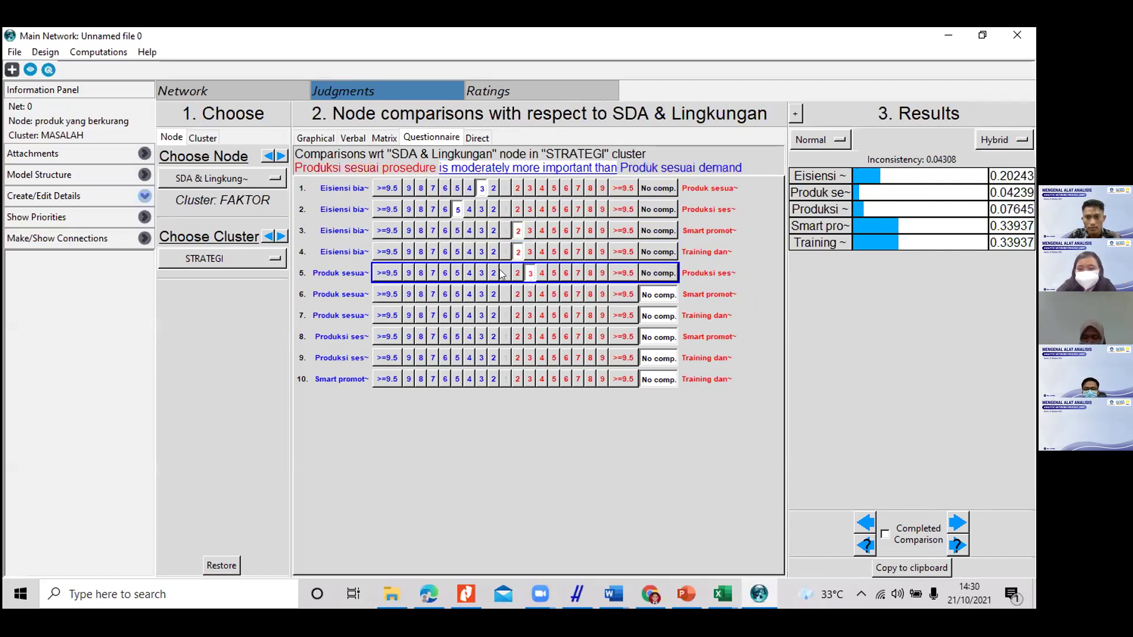
{"action": "left_click", "coordinate": [493, 274]}
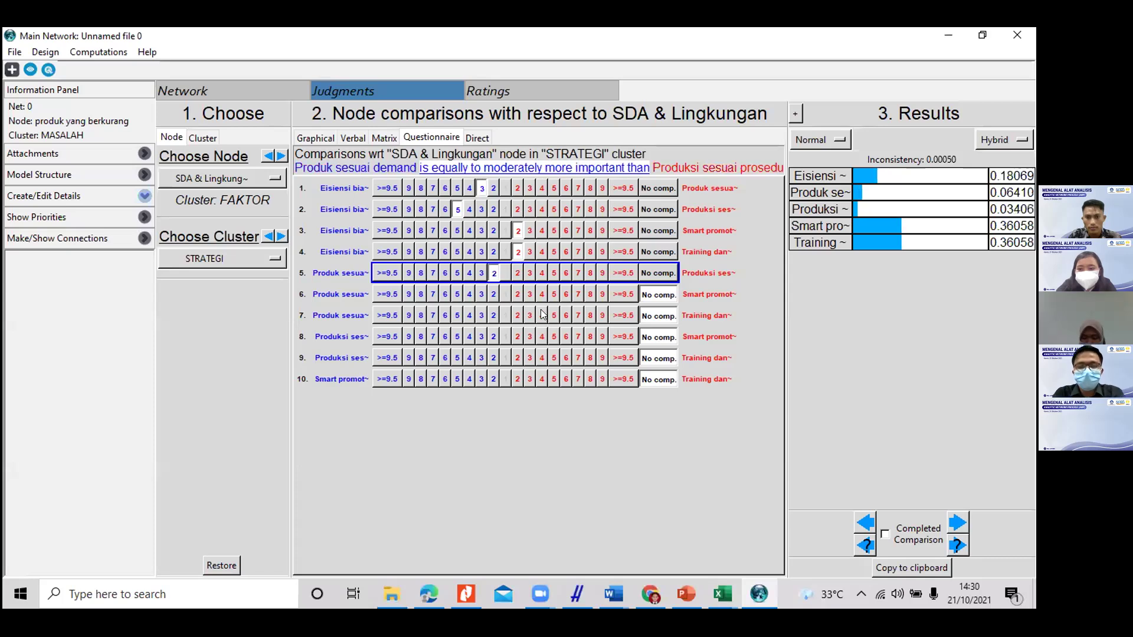
Step: Rate comparison 6 as 2 for Smart promotion, comparison 7 as equal and comparison 8 as 4 for Smart promotion
{"action": "left_click", "coordinate": [518, 296]}
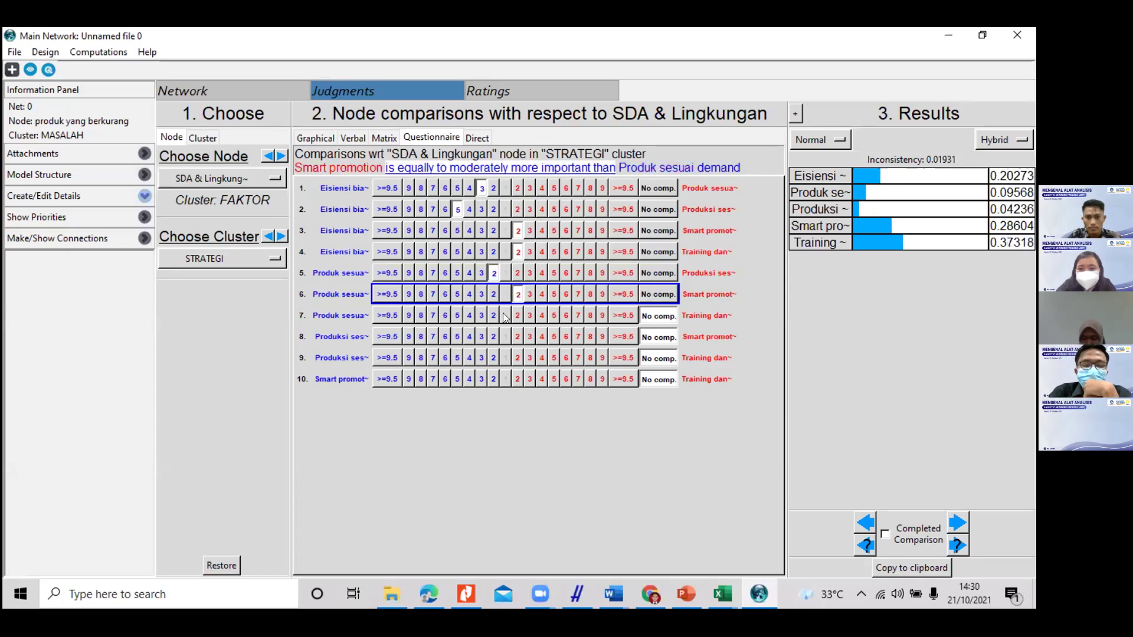
{"action": "left_click", "coordinate": [504, 316]}
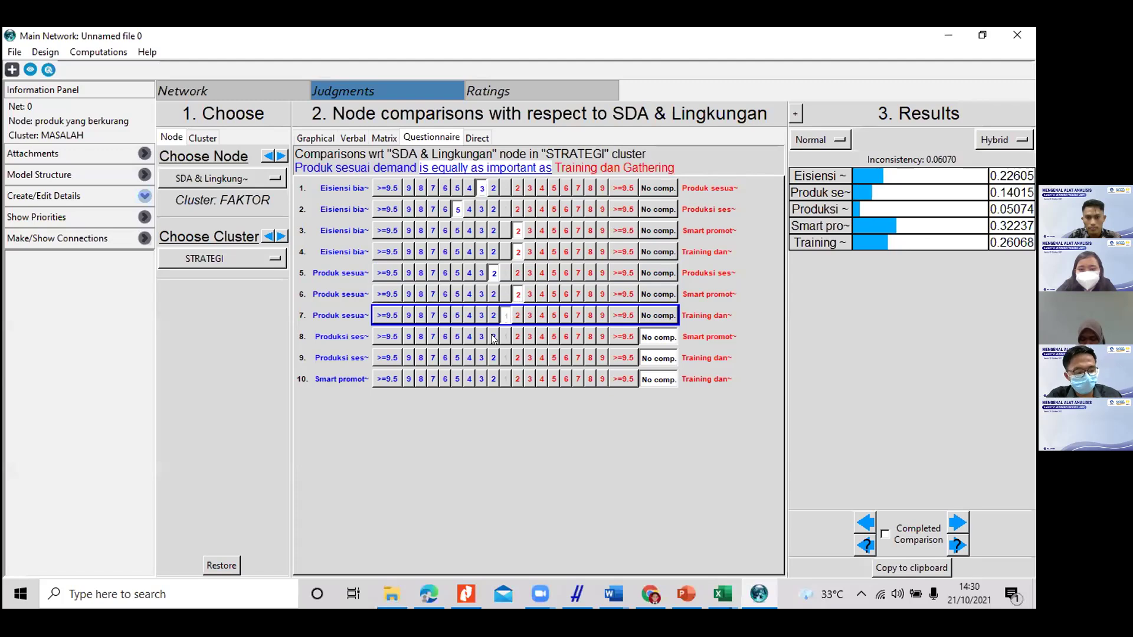
{"action": "left_click", "coordinate": [495, 337]}
{"action": "left_click", "coordinate": [514, 339]}
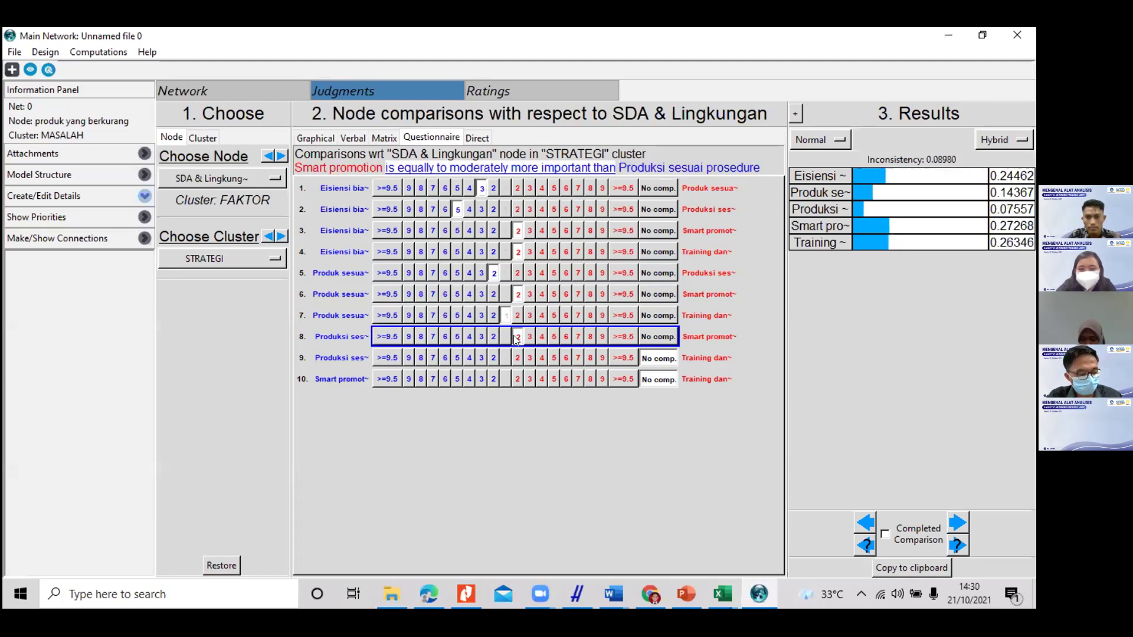
{"action": "left_click", "coordinate": [529, 337]}
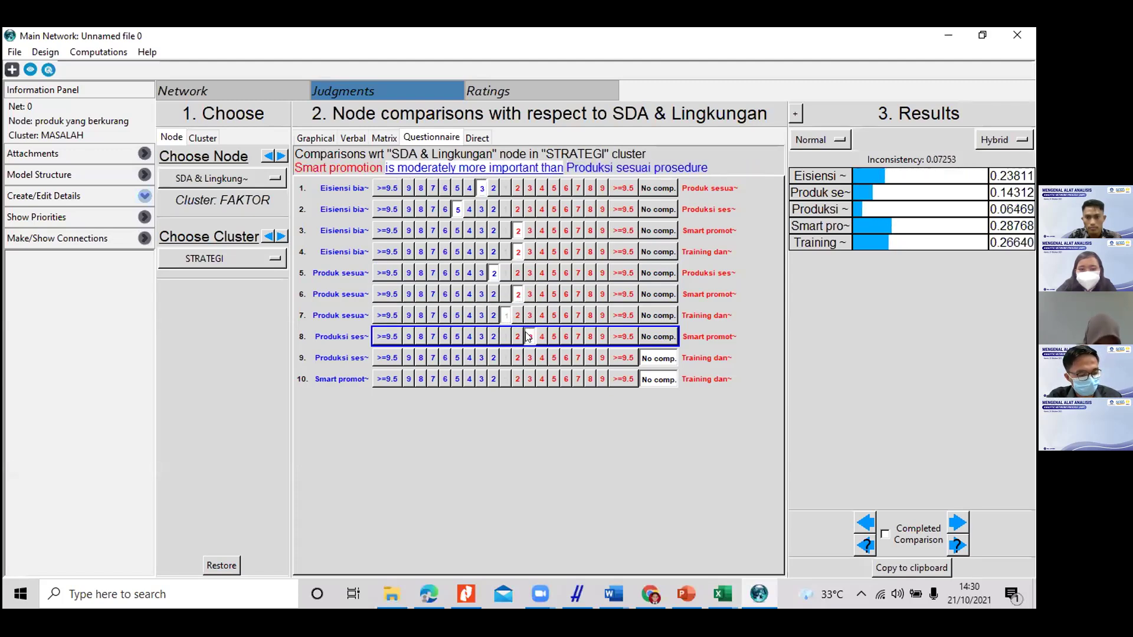
{"action": "left_click", "coordinate": [543, 337]}
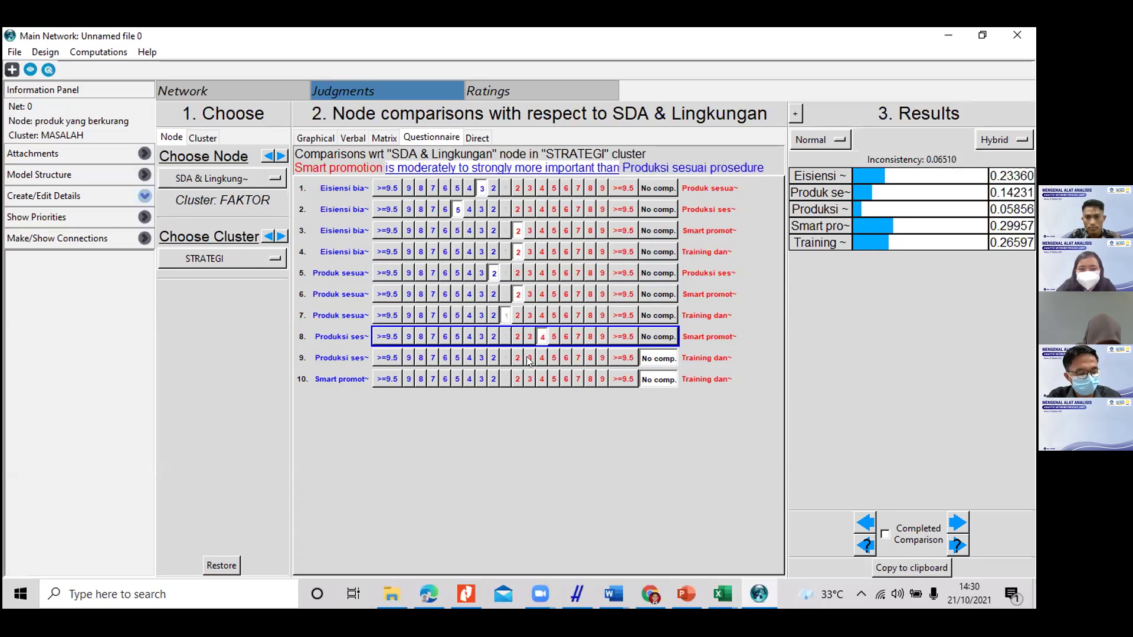
Step: Rate comparison 9 as 2 for Training dan Gathering and 10 as 2 for Smart promotion, and mark the SDA & Lingkungan STRATEGI comparisons as completed
{"action": "left_click", "coordinate": [505, 358]}
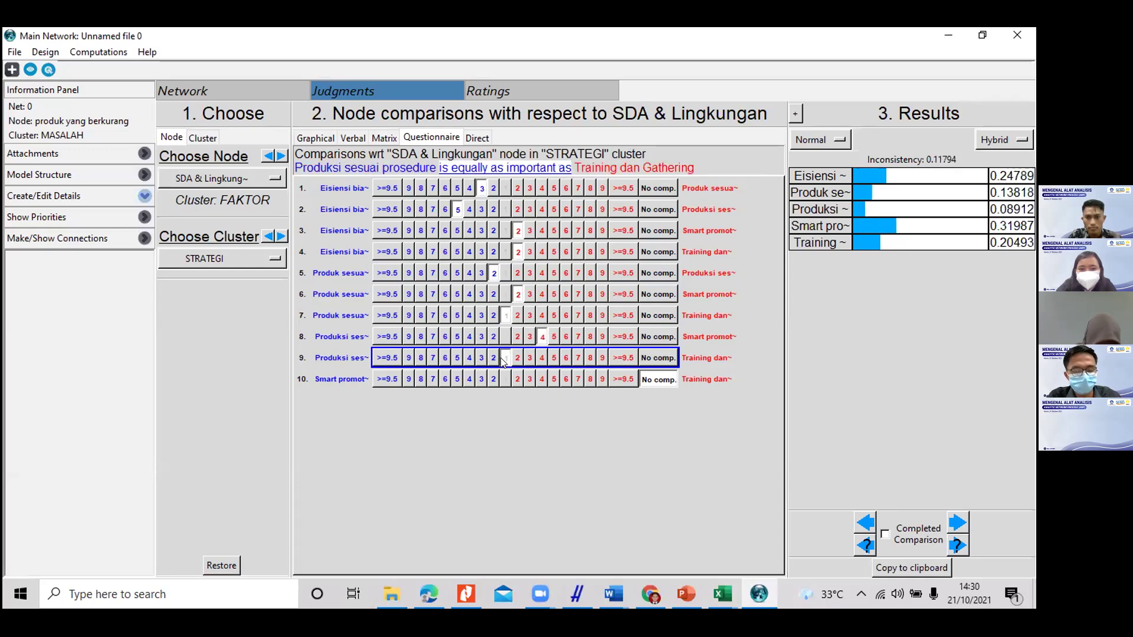
{"action": "left_click", "coordinate": [516, 359]}
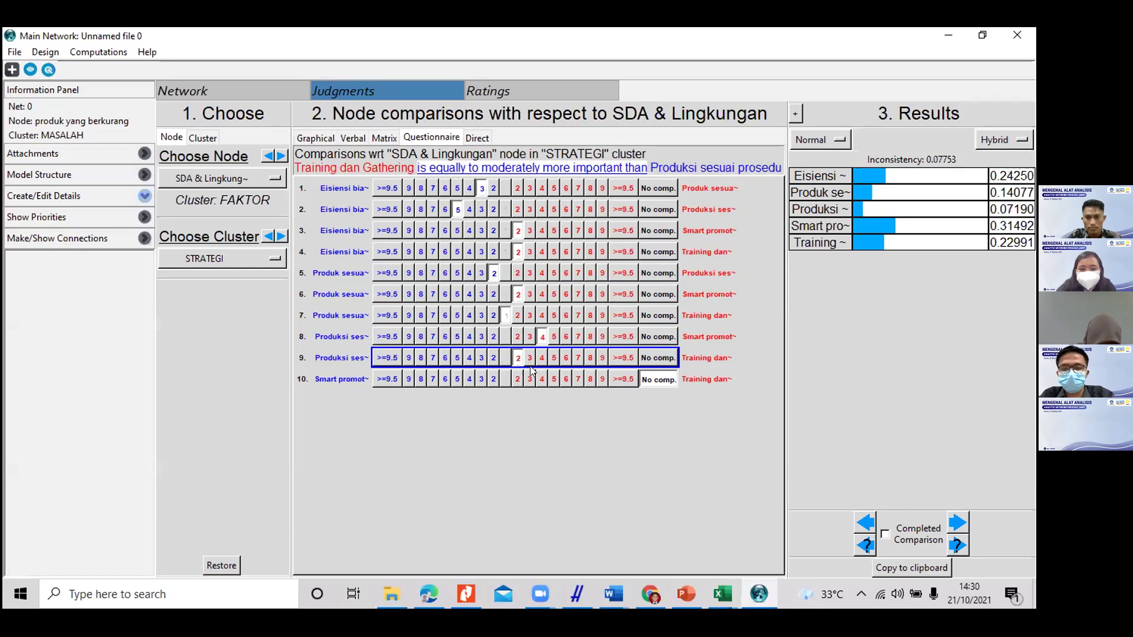
{"action": "left_click", "coordinate": [520, 379]}
{"action": "left_click", "coordinate": [494, 378]}
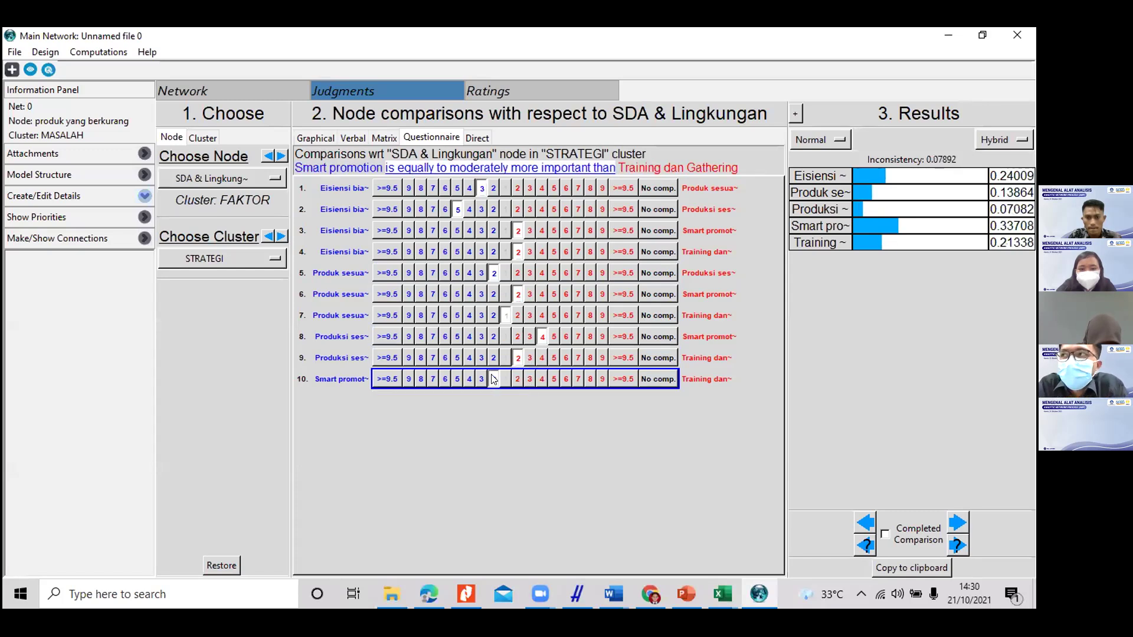
{"action": "left_click", "coordinate": [481, 379]}
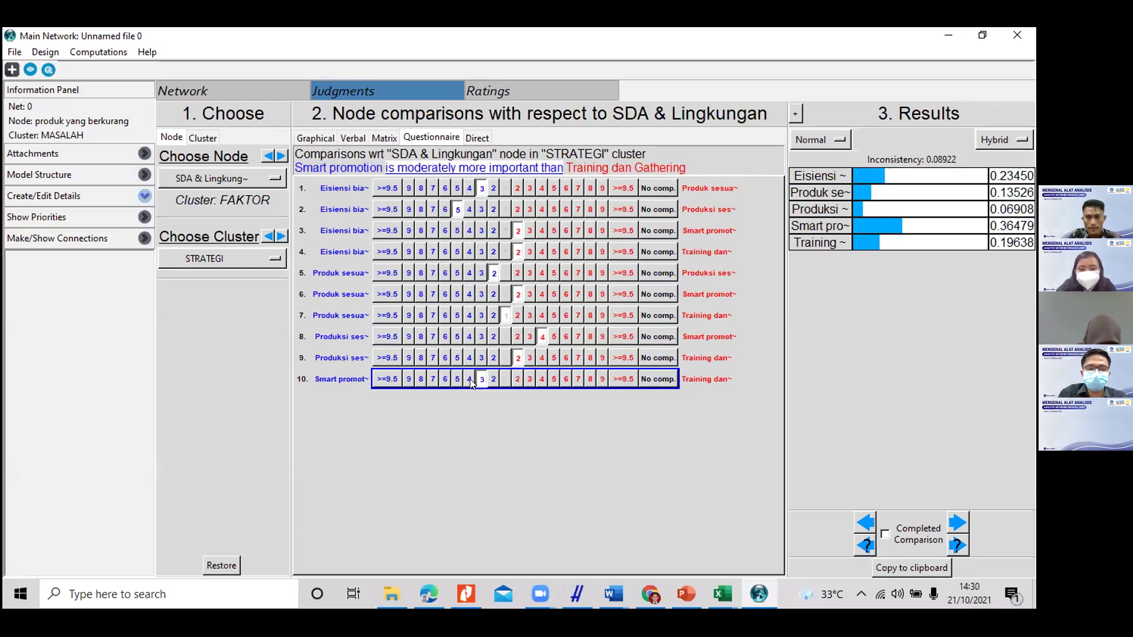
{"action": "left_click", "coordinate": [494, 381]}
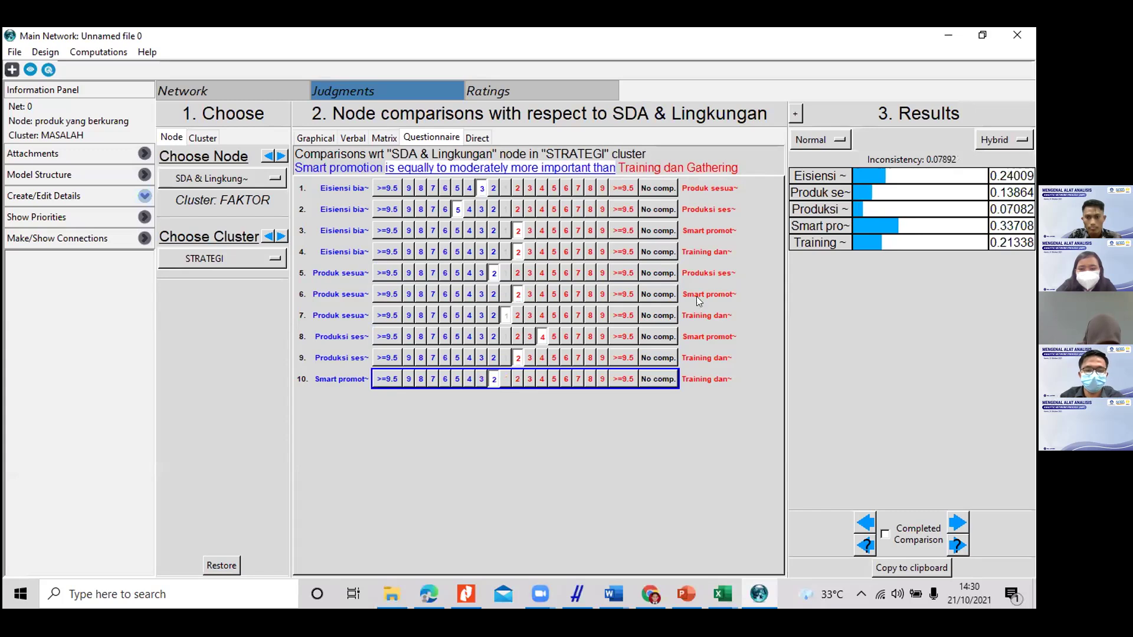
{"action": "left_click", "coordinate": [887, 533]}
Step: For Teknologi in MASALAH, rate comparison 1 as 5 for Harga lebih tinggi, 2 equal, 3 as 3 for Minimnya inisiatif karyawan, and mark it completed
{"action": "left_click", "coordinate": [959, 522]}
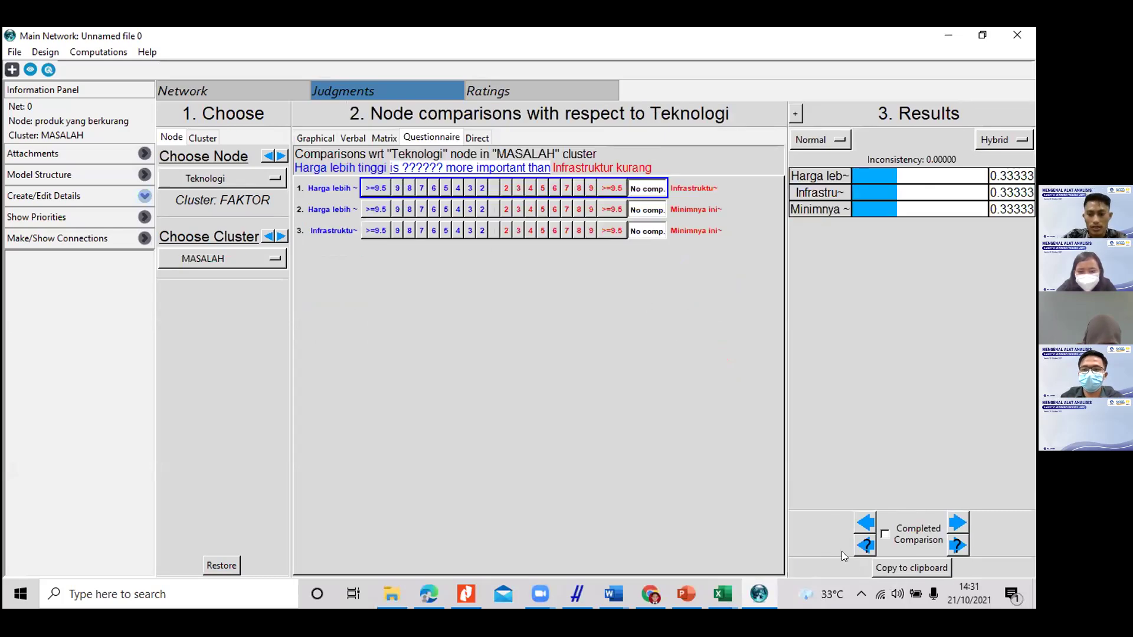
{"action": "left_click", "coordinate": [444, 189]}
{"action": "left_click", "coordinate": [494, 209]}
{"action": "left_click", "coordinate": [518, 231]}
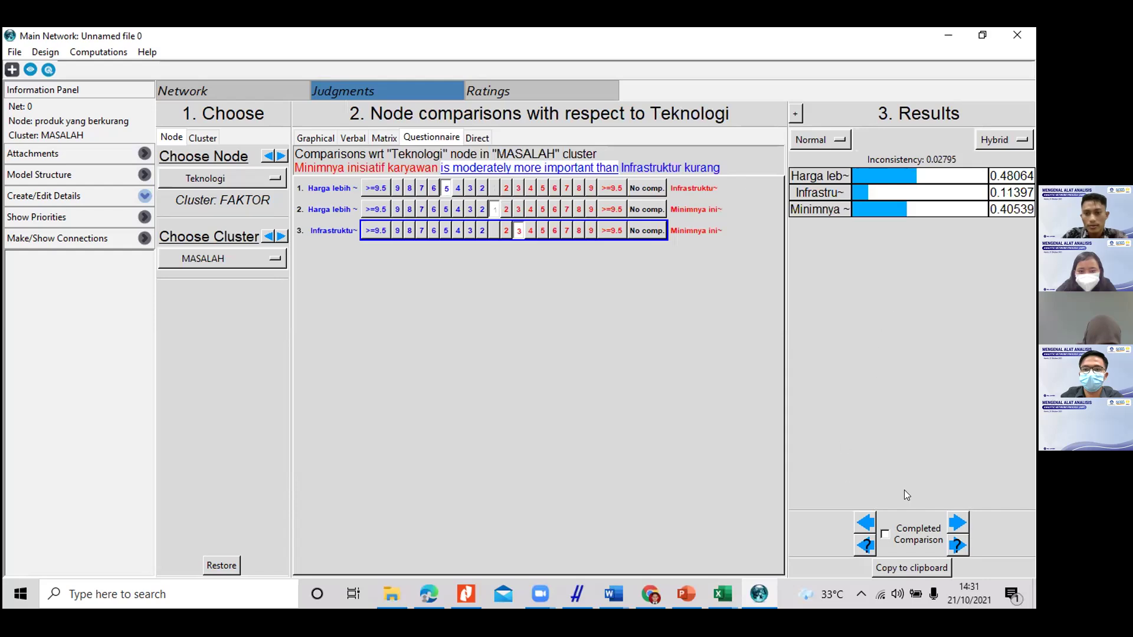
{"action": "left_click", "coordinate": [885, 535]}
Step: For Teknologi in STRATEGI, rate comparison 1 as 3 and 4 as 2 for Eisiensi biaya, 2 as equal and 3 as 2 for Smart promotion
{"action": "left_click", "coordinate": [957, 523]}
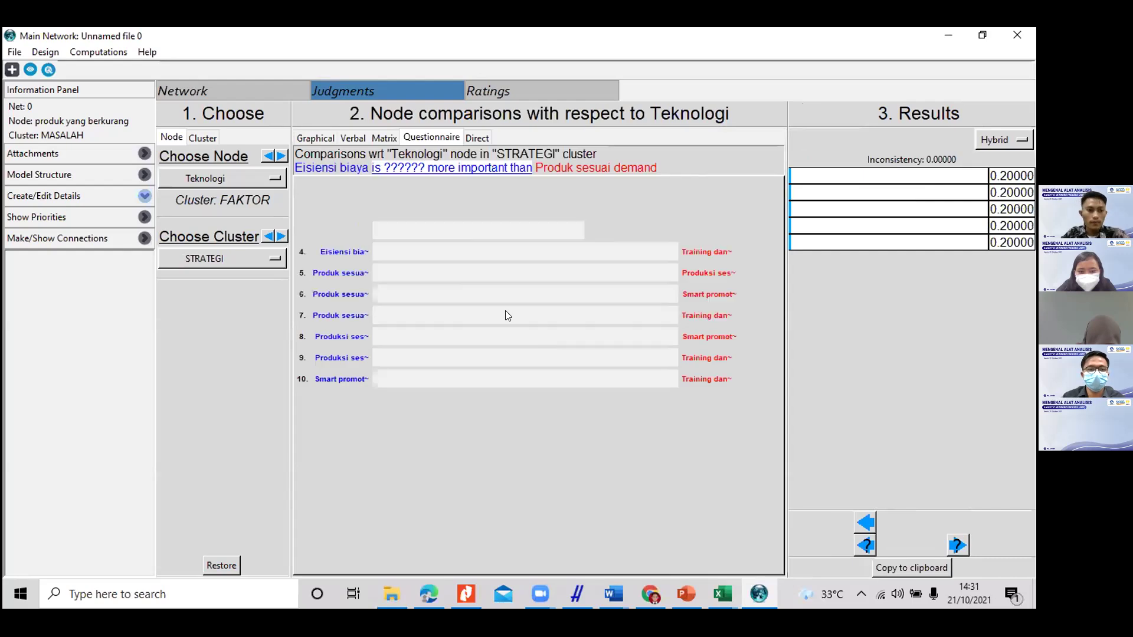
{"action": "left_click", "coordinate": [482, 188]}
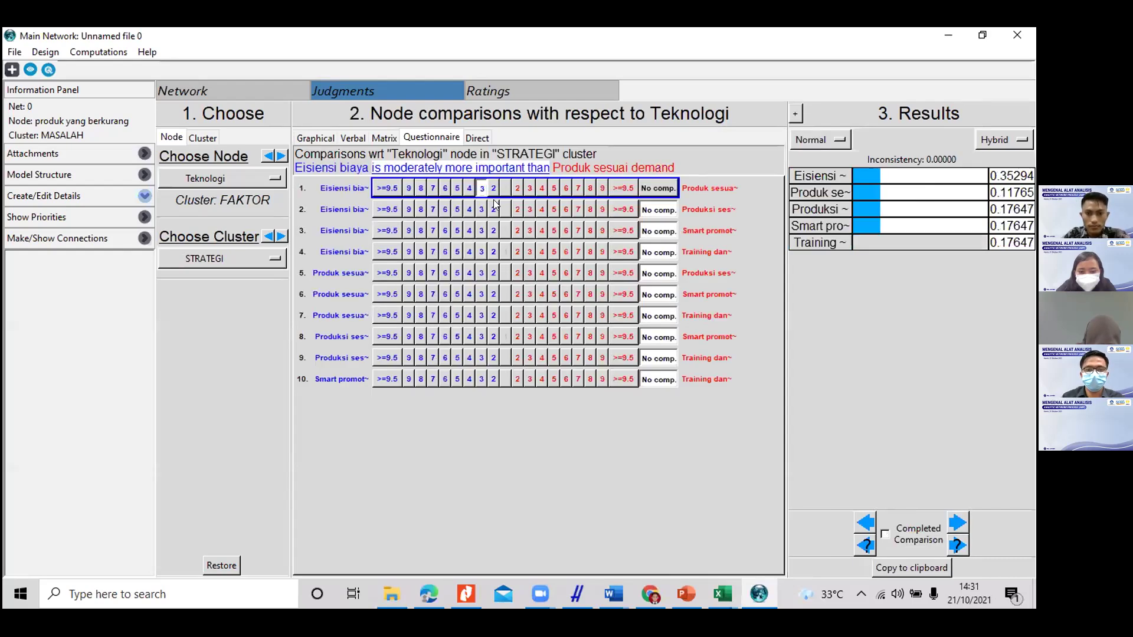
{"action": "left_click", "coordinate": [503, 208]}
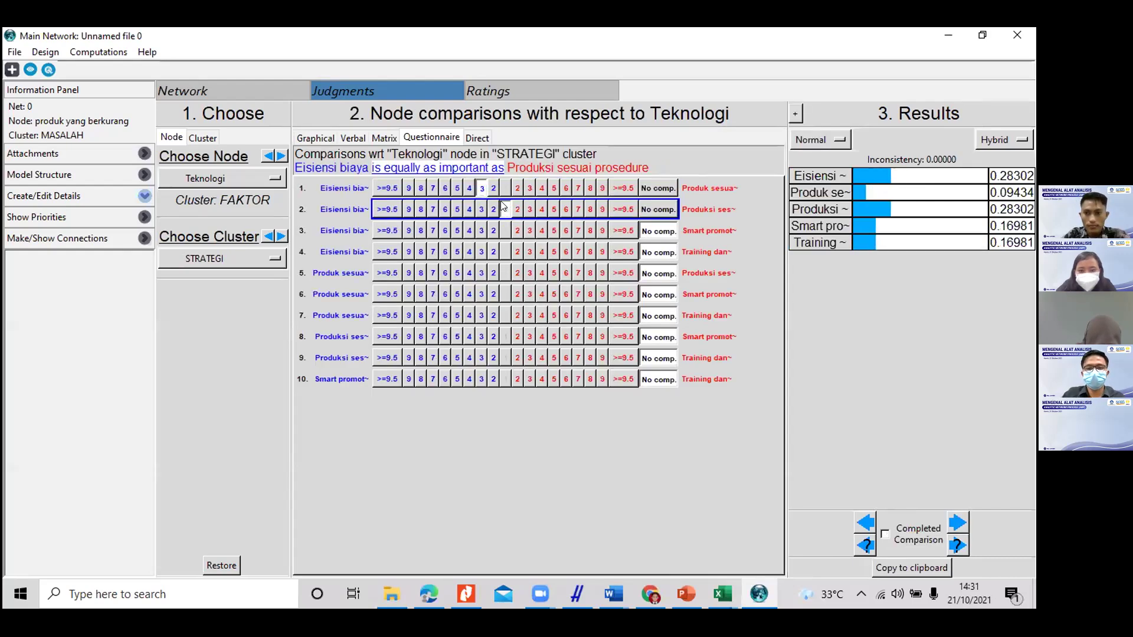
{"action": "left_click", "coordinate": [517, 231]}
{"action": "left_click", "coordinate": [493, 252]}
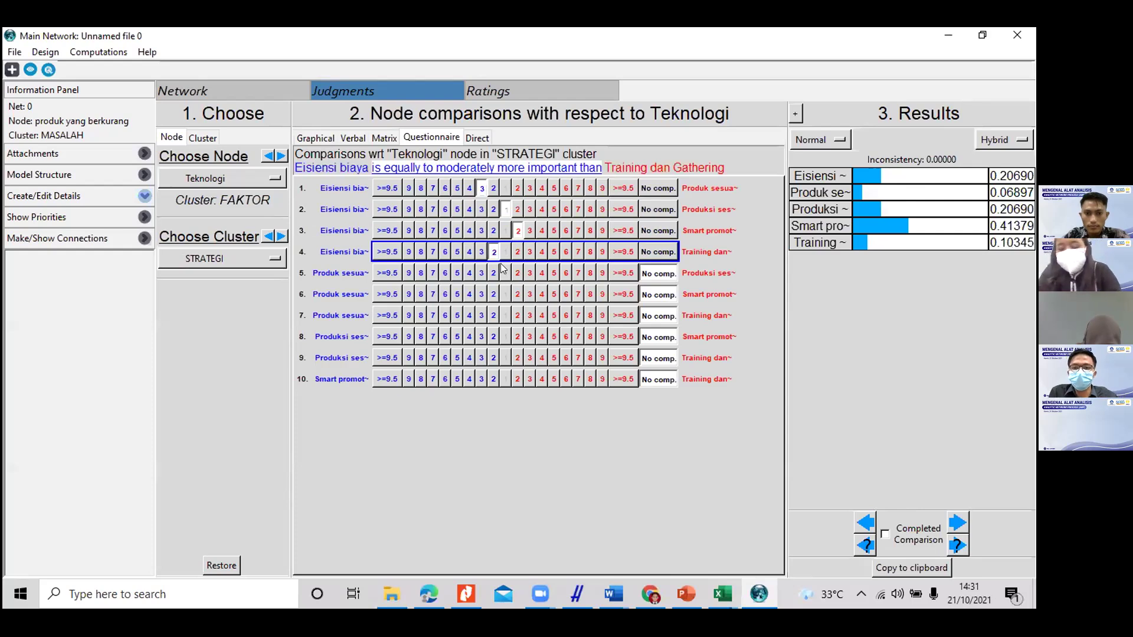
Step: Rate comparison 5 as 2 for Produksi sesuai prosedure, 6 as equal, 7 as 2 for Produk sesuai demand and 8 as 2 for Smart promotion
{"action": "left_click", "coordinate": [517, 274]}
{"action": "left_click", "coordinate": [505, 295]}
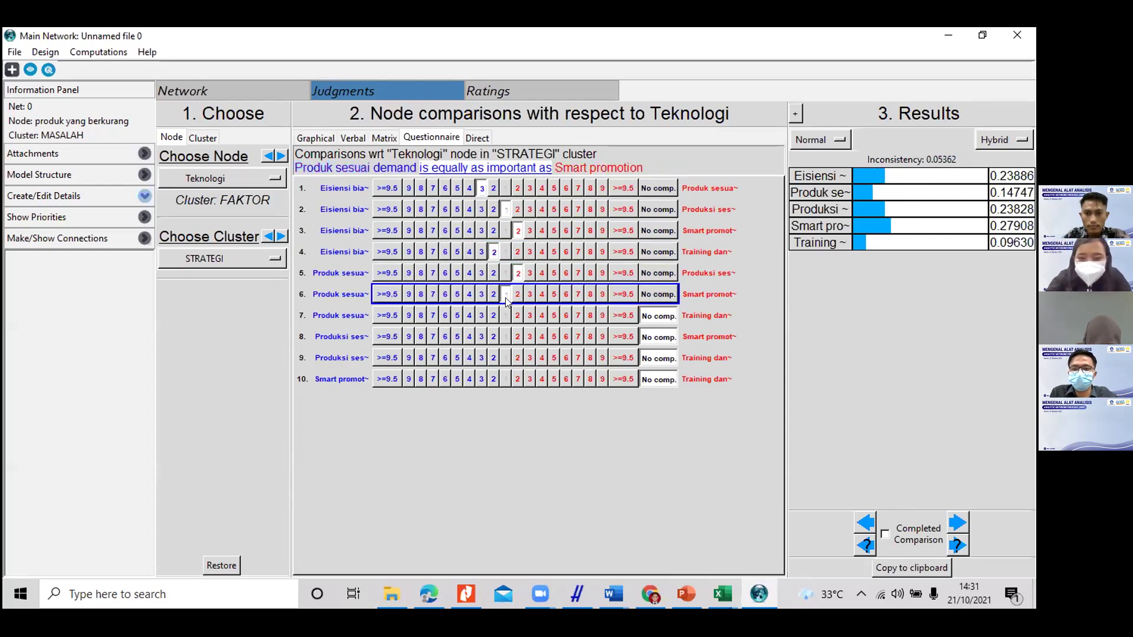
{"action": "left_click", "coordinate": [494, 316]}
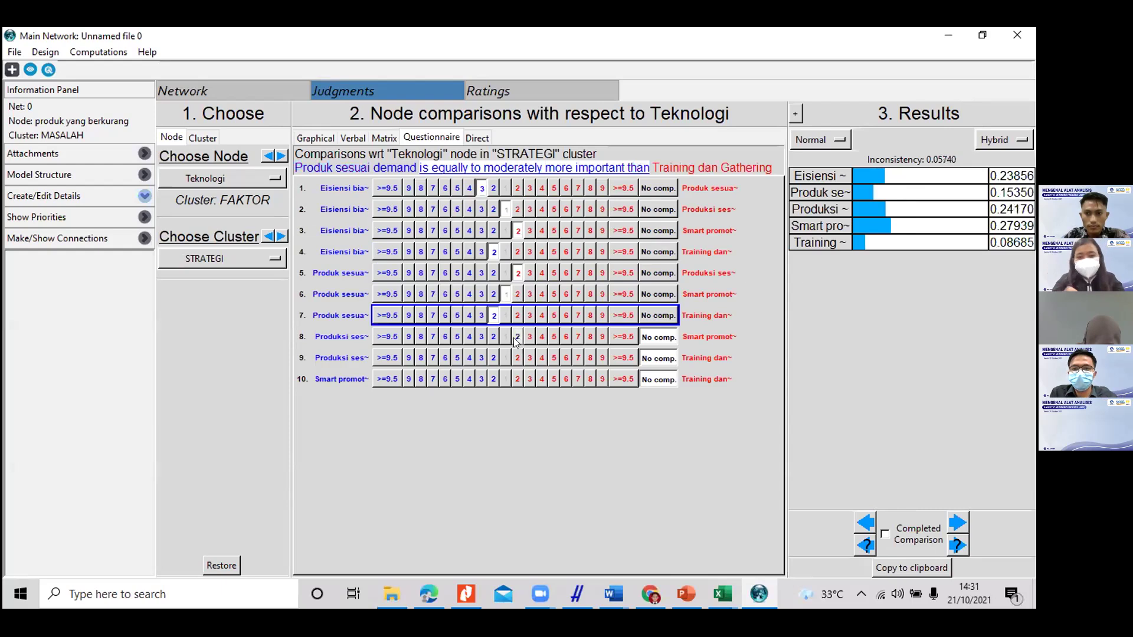
{"action": "left_click", "coordinate": [517, 338]}
Step: Rate comparison 9 as equal and 10 as 3 for Smart promotion, and mark the Teknologi STRATEGI comparisons as completed
{"action": "left_click", "coordinate": [499, 360]}
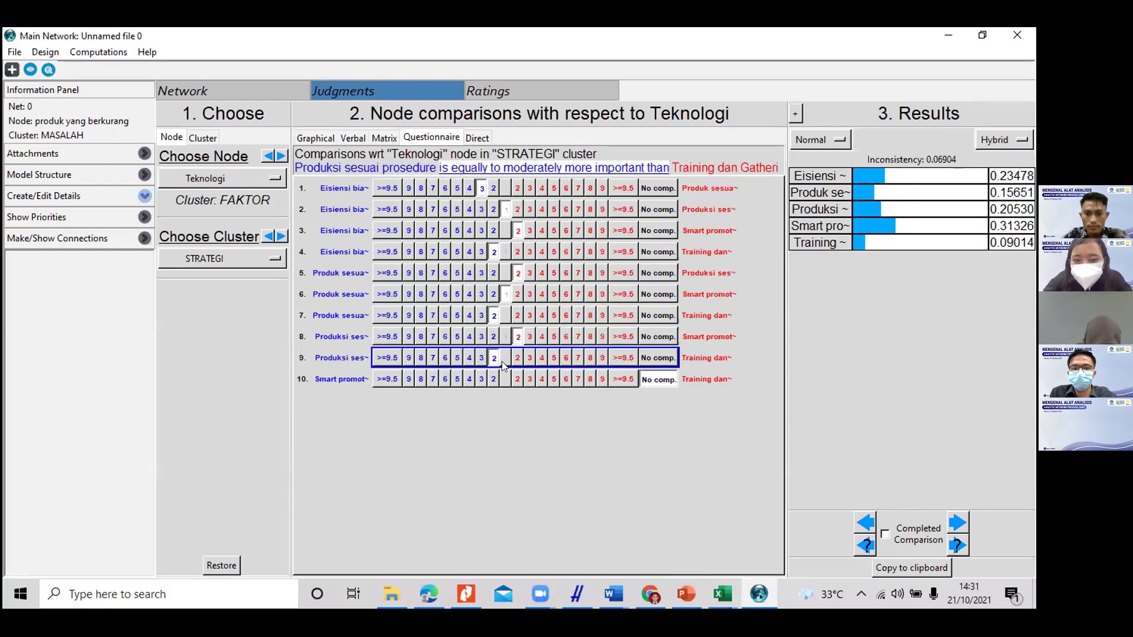
{"action": "left_click", "coordinate": [504, 359]}
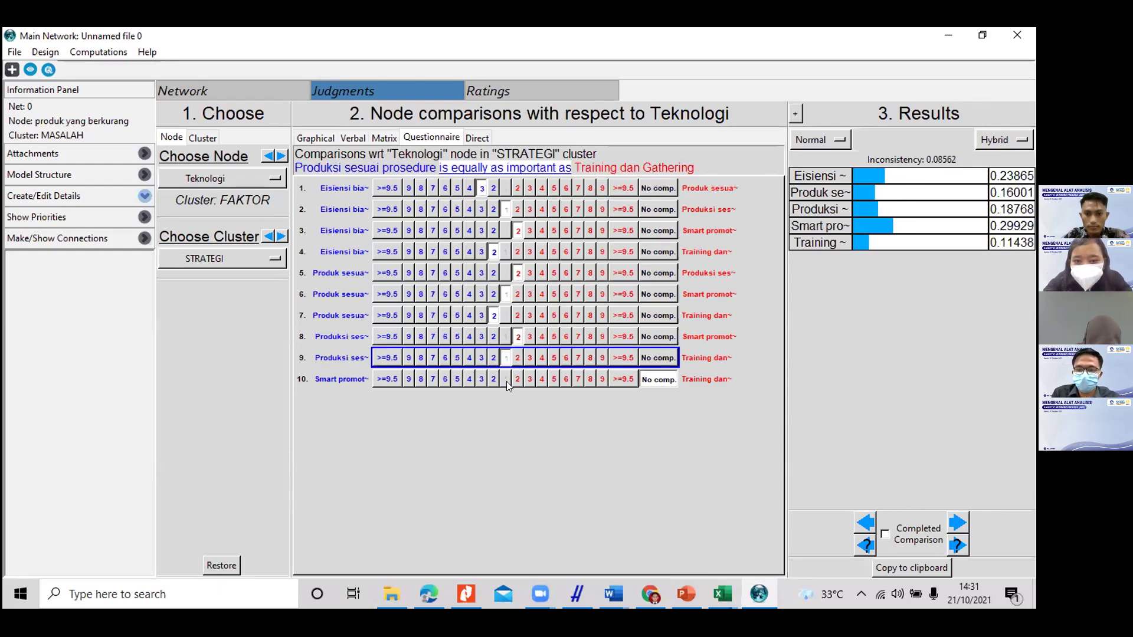
{"action": "left_click", "coordinate": [506, 381]}
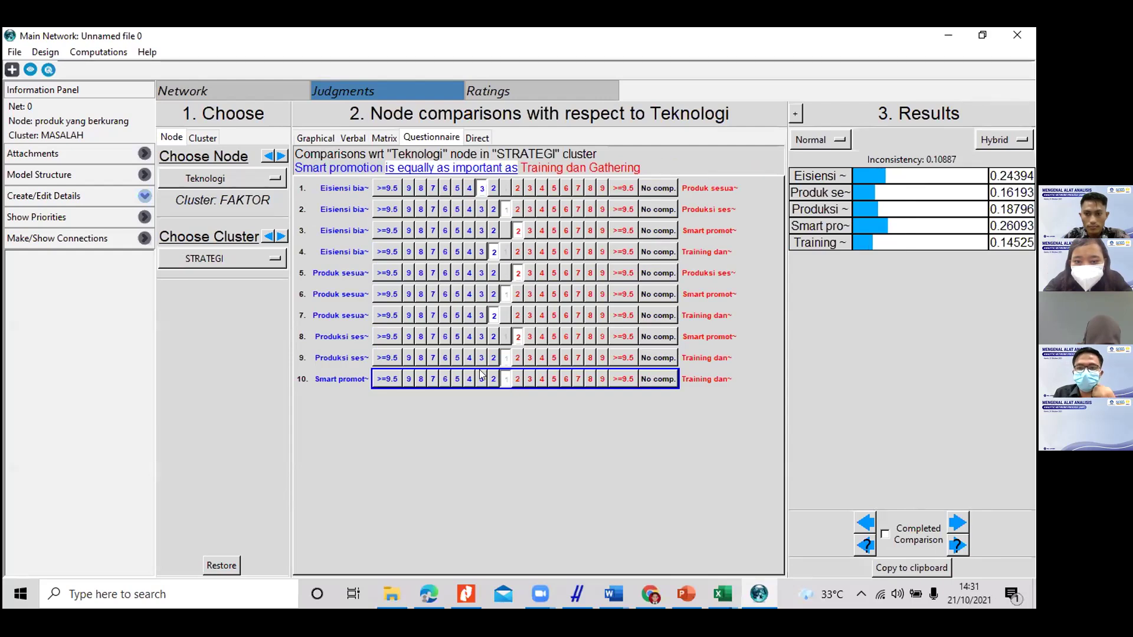
{"action": "left_click", "coordinate": [482, 379]}
{"action": "left_click", "coordinate": [925, 536]}
{"action": "left_click", "coordinate": [940, 529]}
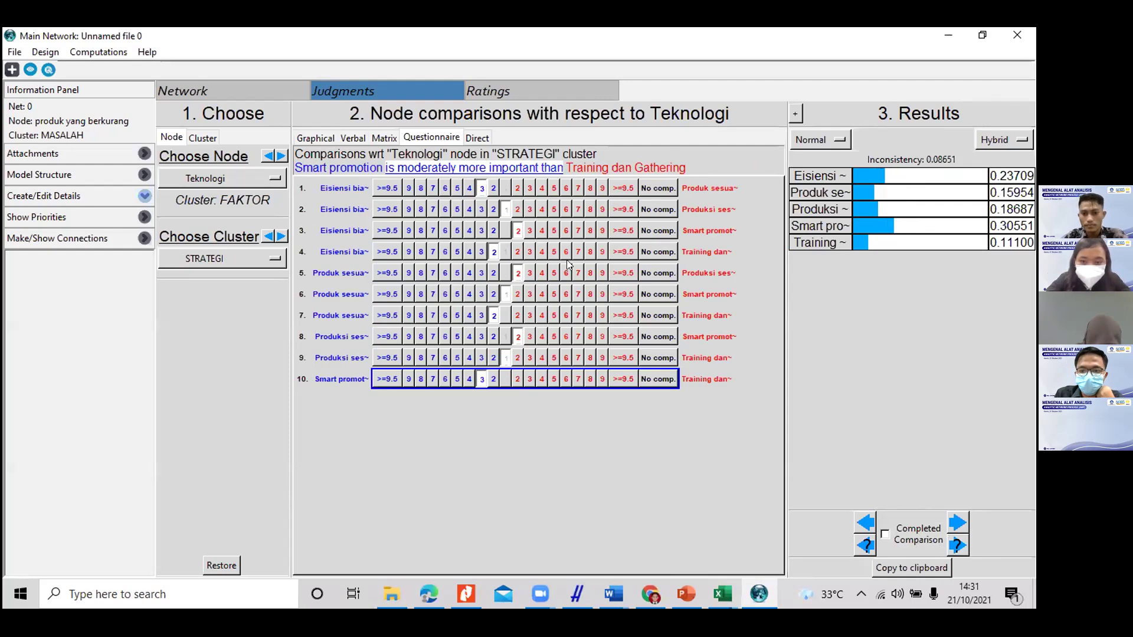
{"action": "left_click", "coordinate": [887, 535]}
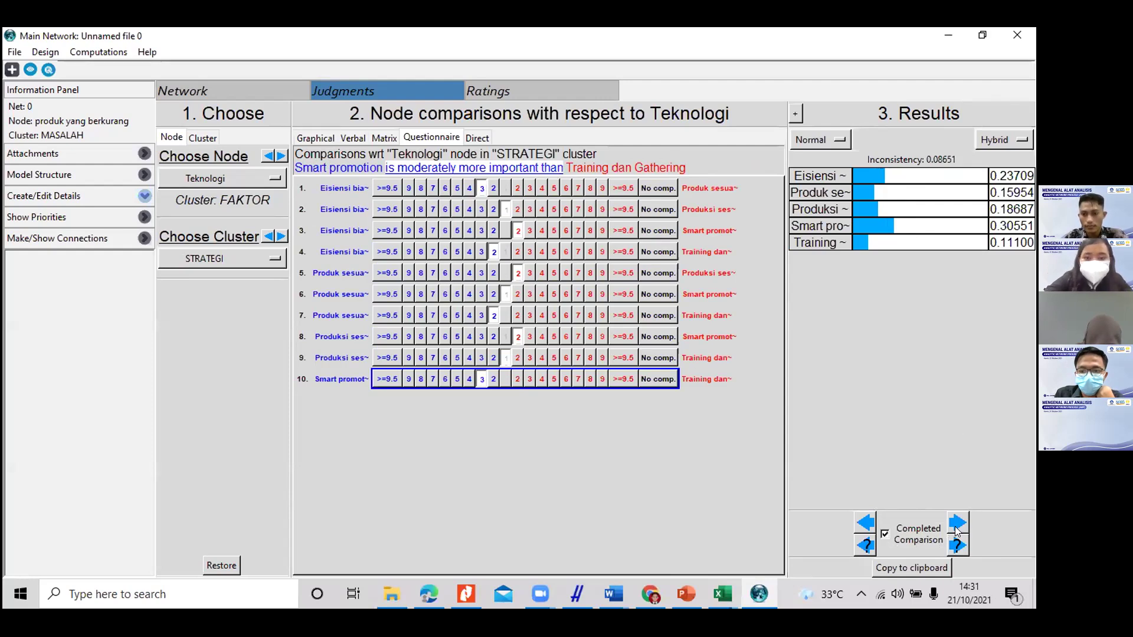
Step: For Harga lebih tinggi in STRATEGI, rate comparison 1 as 5 and 4 as 2 for Eisiensi biaya, 2 as equal and 3 as 2 for Smart promotion
{"action": "left_click", "coordinate": [957, 524]}
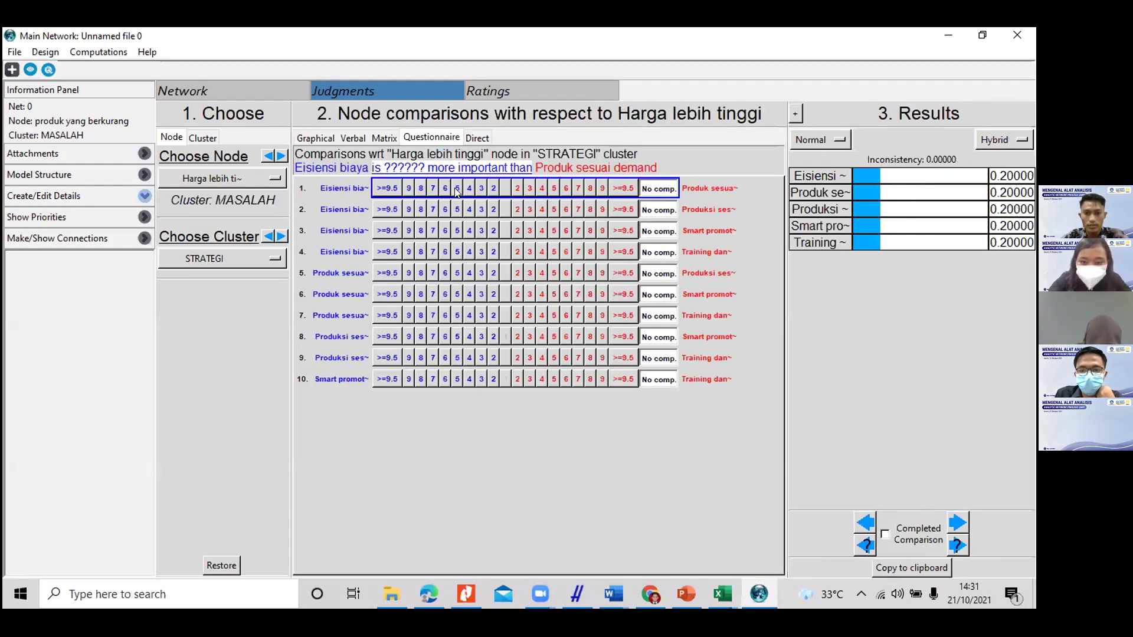
{"action": "left_click", "coordinate": [505, 210]}
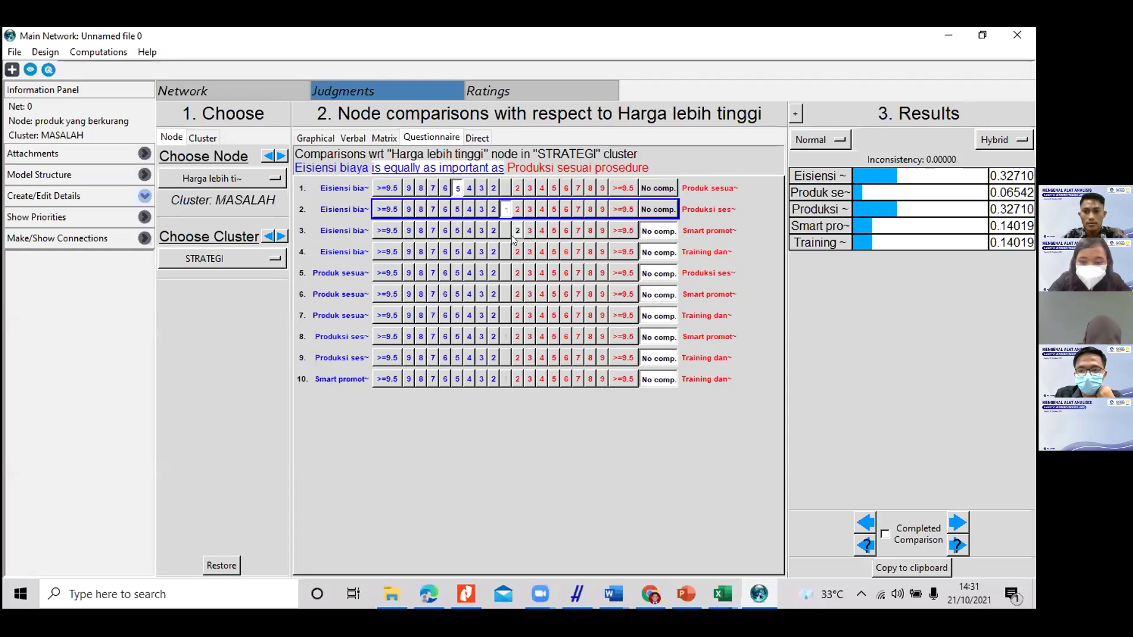
{"action": "left_click", "coordinate": [518, 230]}
{"action": "left_click", "coordinate": [494, 253]}
Step: Rate comparison 5 as 2 for Produksi sesuai prosedure, 7 as 2 for Produk sesuai demand, and comparisons 6 and 8 as equal
{"action": "left_click", "coordinate": [518, 275]}
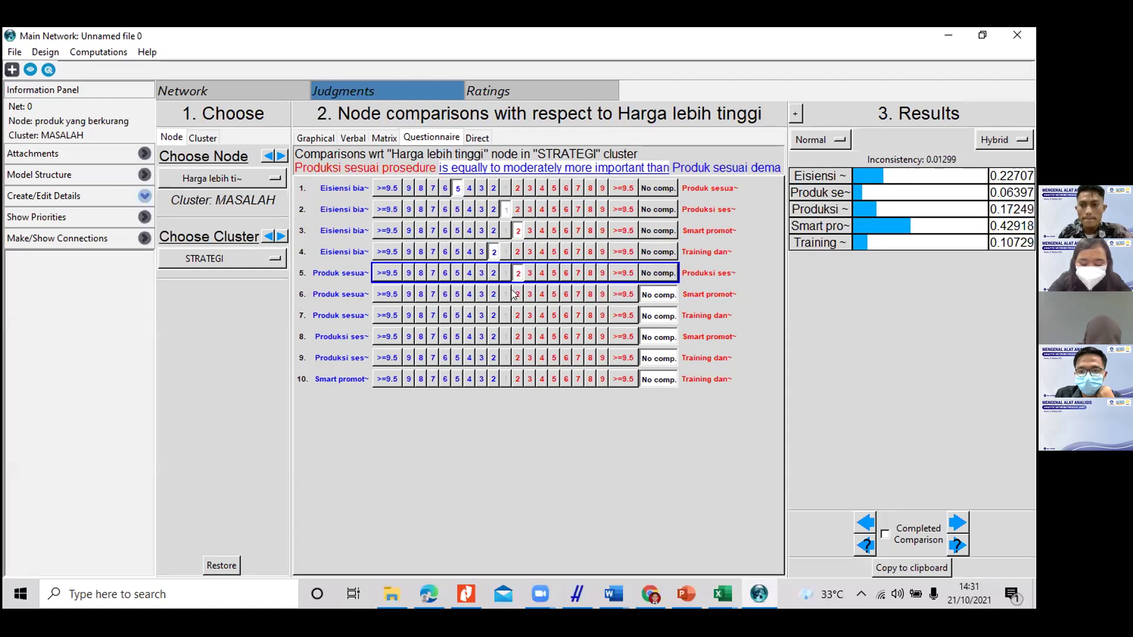
{"action": "left_click", "coordinate": [507, 294]}
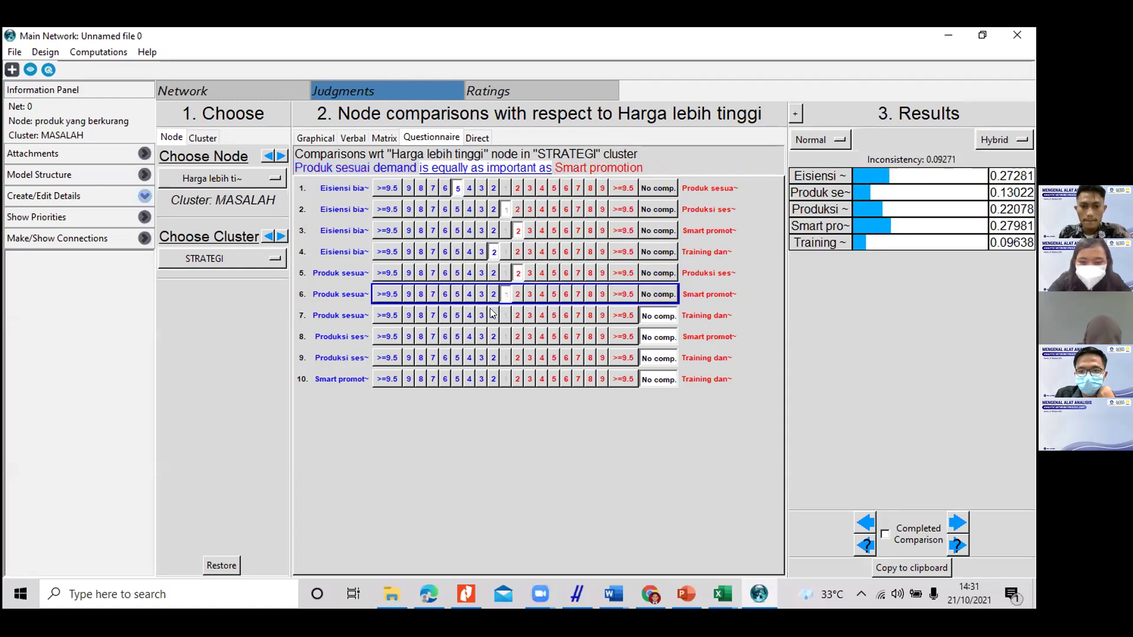
{"action": "left_click", "coordinate": [493, 315]}
{"action": "left_click", "coordinate": [517, 336]}
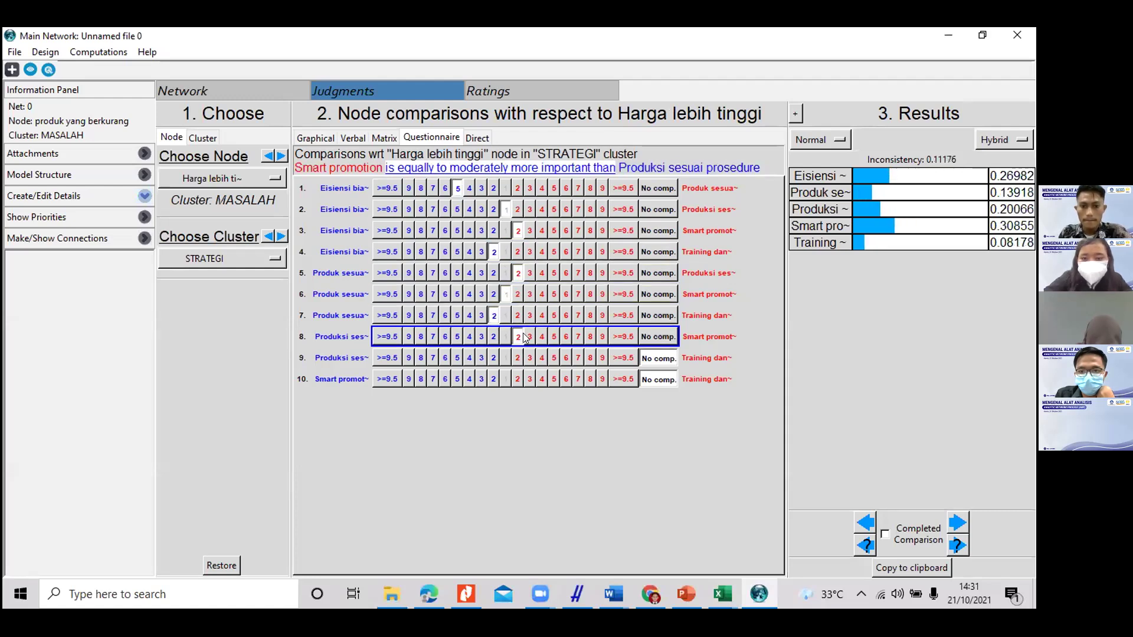
{"action": "left_click", "coordinate": [528, 336]}
{"action": "left_click", "coordinate": [506, 336]}
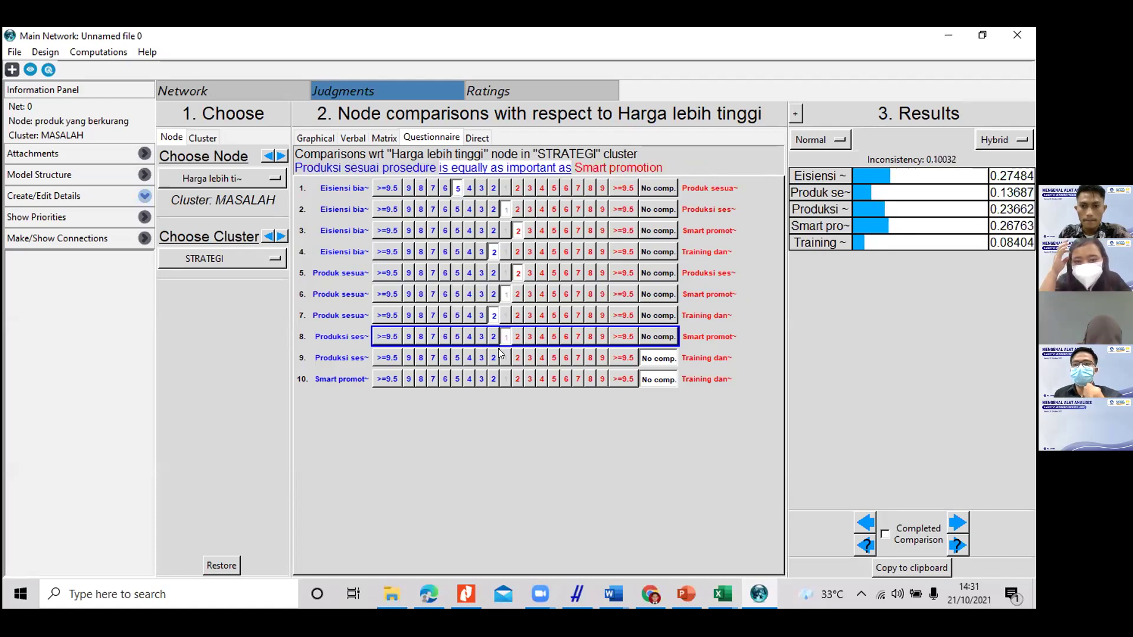
Step: Rate comparison 9 as 2 in favour of Training dan Gathering and comparison 10 as equal
{"action": "left_click", "coordinate": [495, 357]}
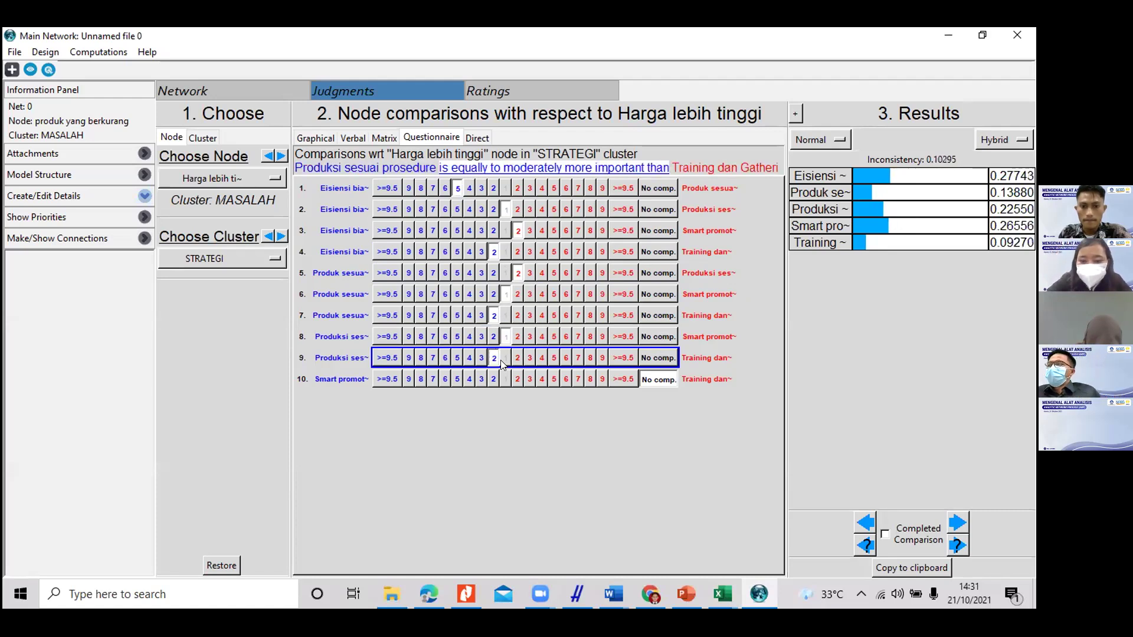
{"action": "left_click", "coordinate": [507, 378]}
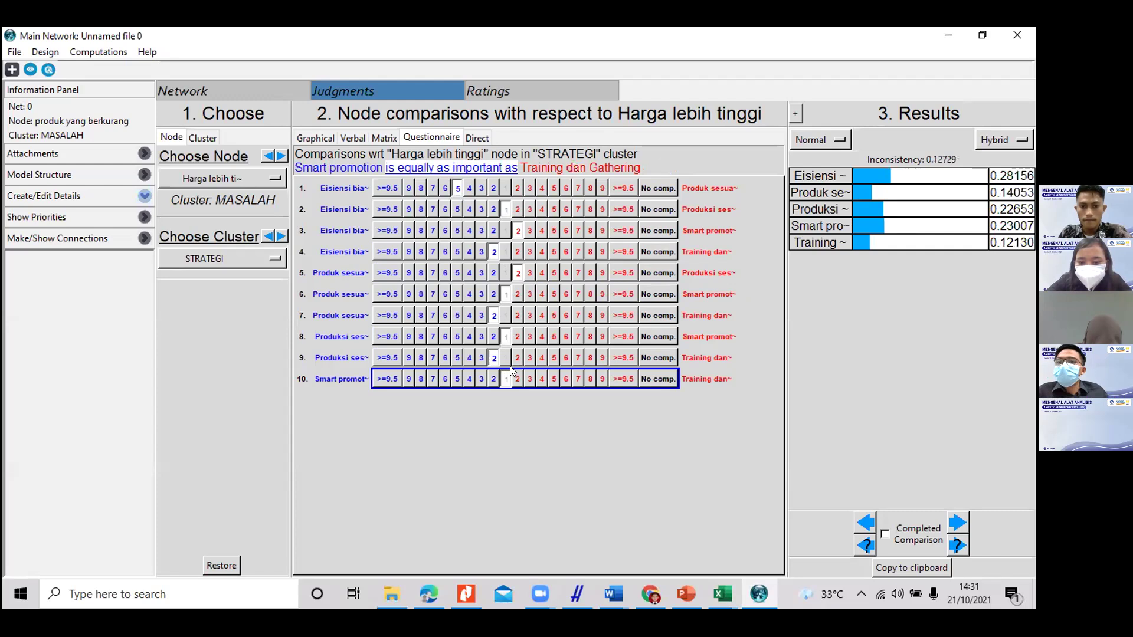
{"action": "left_click", "coordinate": [518, 358]}
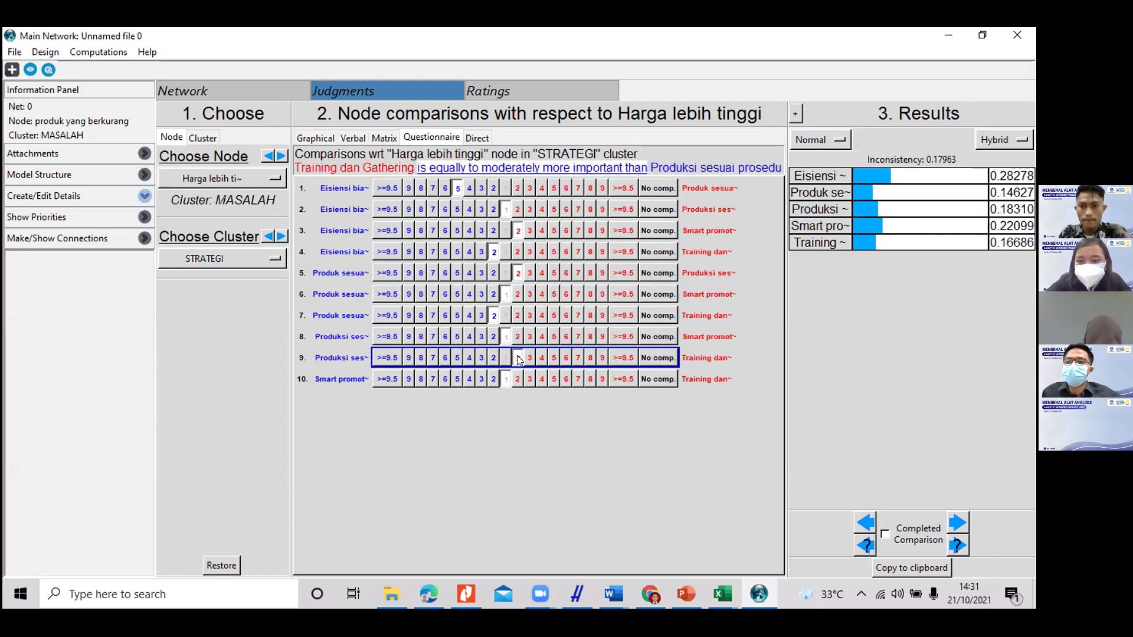
Step: Change comparison 7 to 2 for Training dan Gathering and 6 to 2 for Smart promotion, and mark the Harga lebih tinggi comparisons as completed
{"action": "left_click", "coordinate": [519, 315]}
{"action": "left_click", "coordinate": [520, 298]}
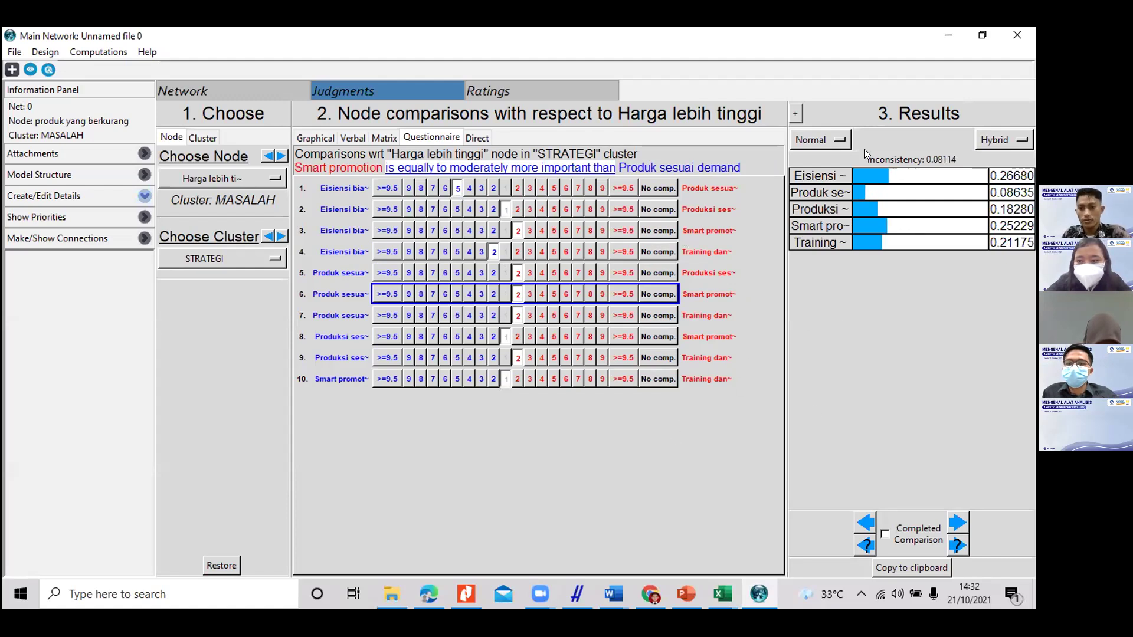
{"action": "left_click", "coordinate": [885, 534]}
Step: For Infrastruktur kurang in STRATEGI, rate comparison 1 as equal, 2 as 3 and 4 as 2 for Eisiensi biaya, and 3 as 2 for Smart promotion
{"action": "left_click", "coordinate": [958, 524]}
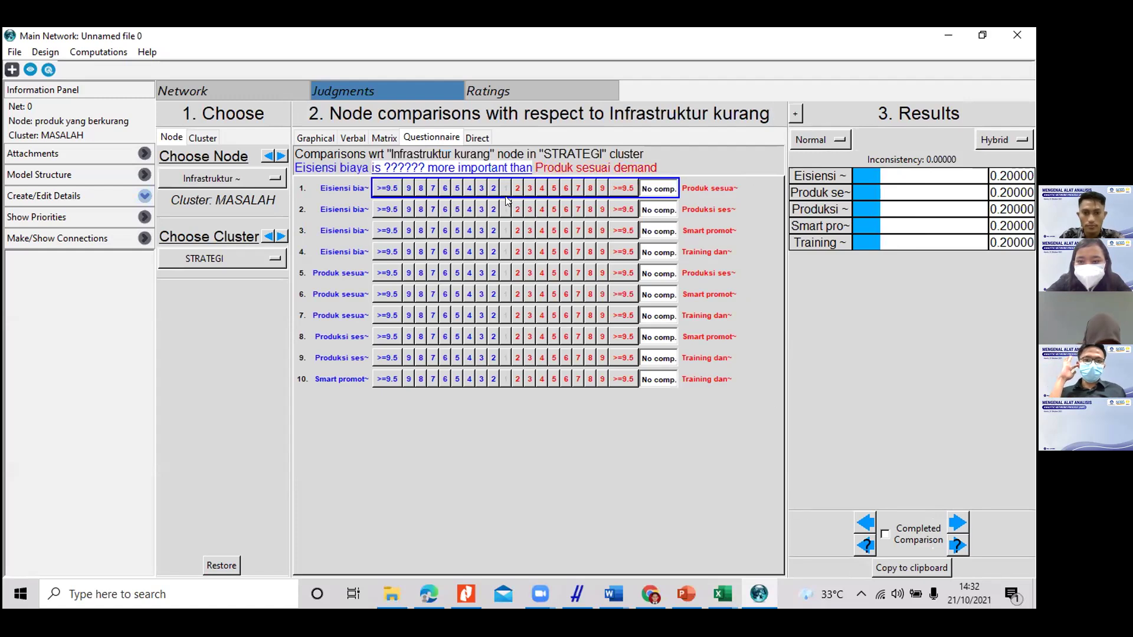
{"action": "left_click", "coordinate": [506, 188]}
{"action": "left_click", "coordinate": [482, 209]}
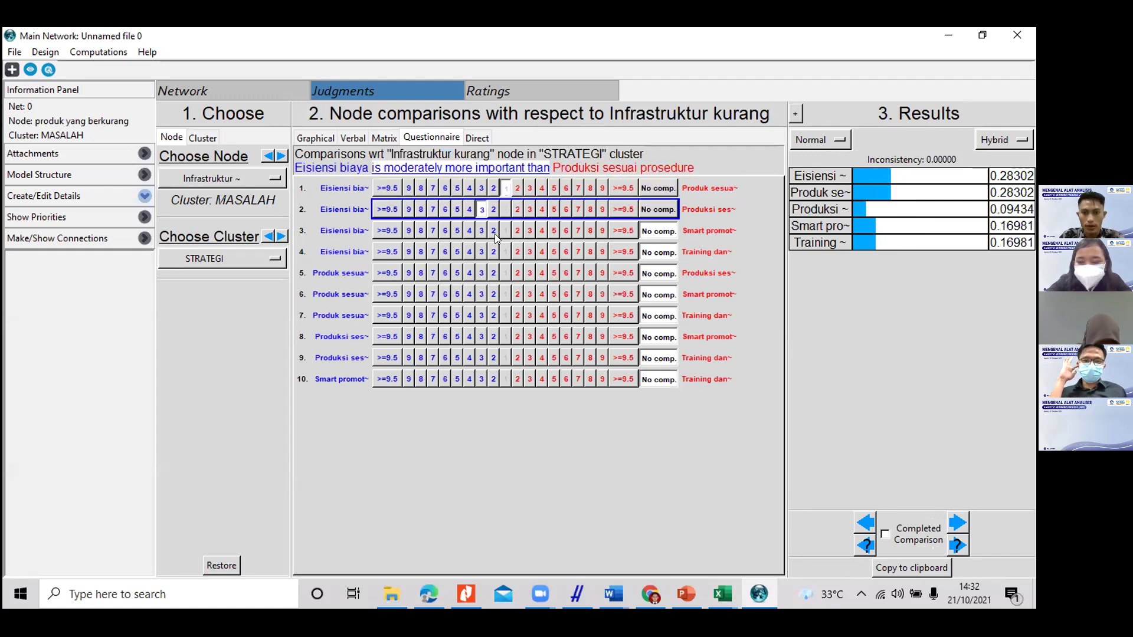
{"action": "left_click", "coordinate": [517, 230]}
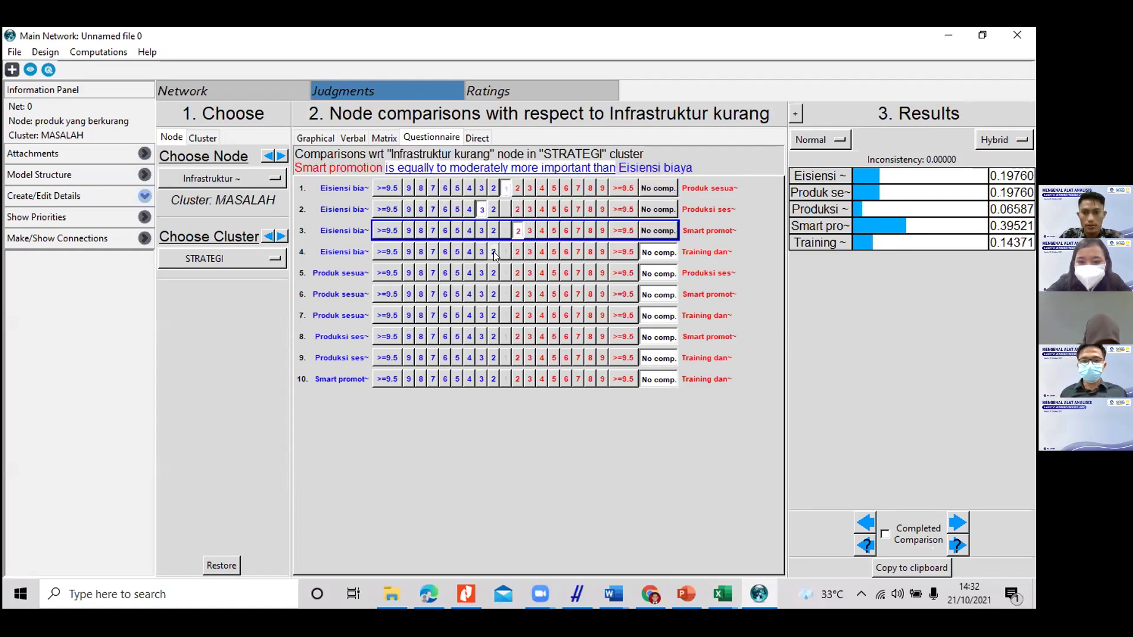
{"action": "left_click", "coordinate": [494, 252]}
Step: Rate comparison 5 as 2 in favour of Produksi sesuai prosedure, and comparisons 6 and 7 as equal
{"action": "left_click", "coordinate": [518, 272]}
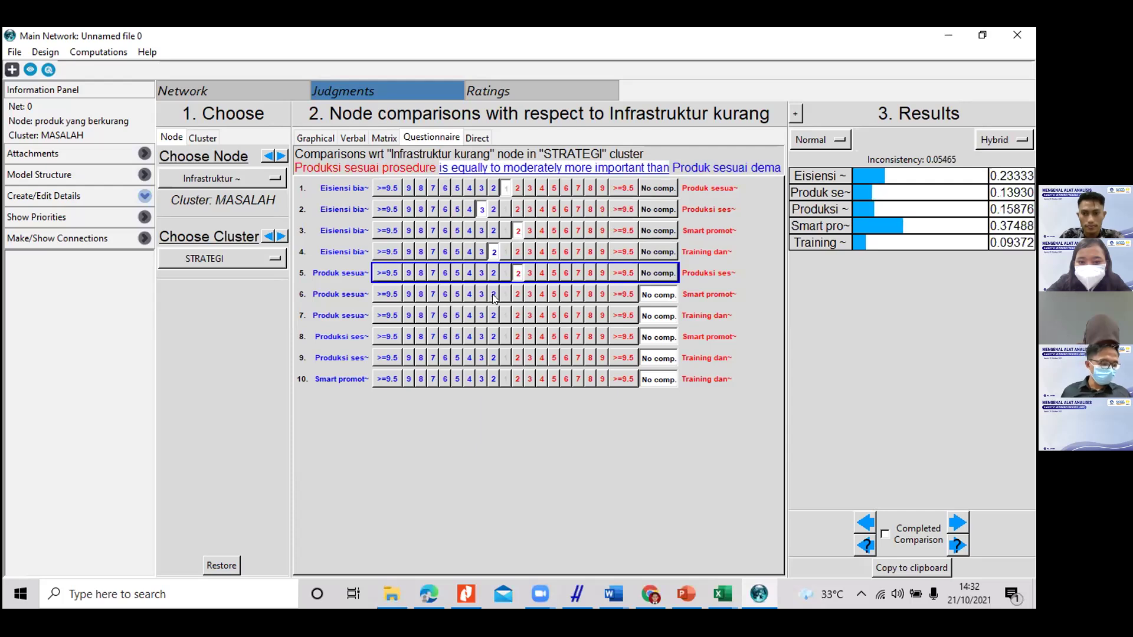
{"action": "left_click", "coordinate": [494, 294]}
{"action": "left_click", "coordinate": [501, 294]}
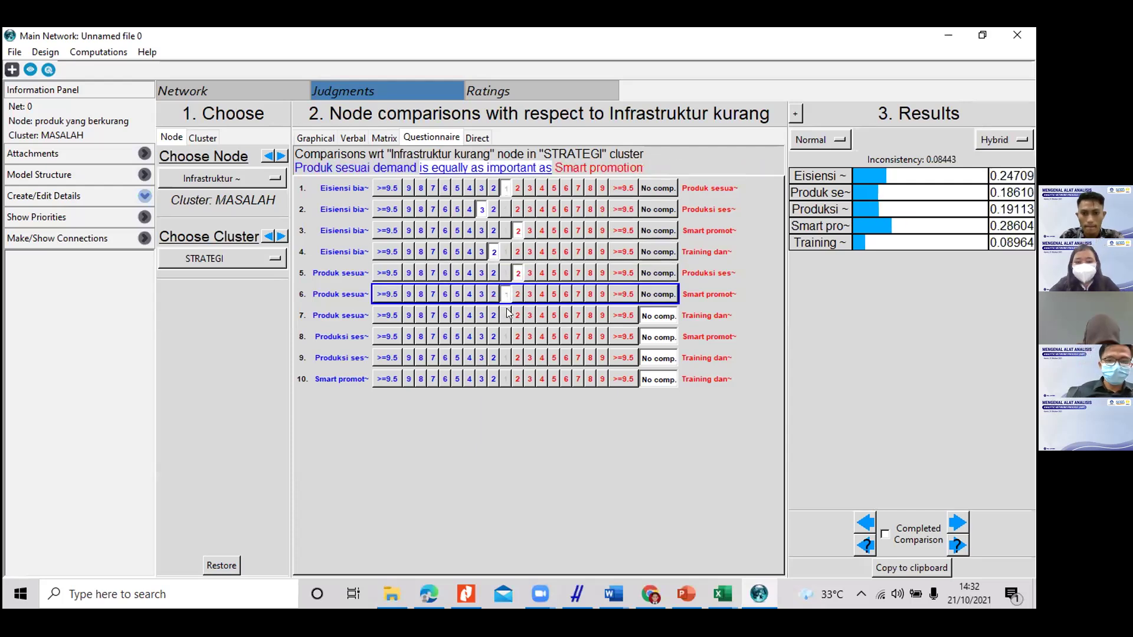
{"action": "left_click", "coordinate": [518, 315]}
{"action": "left_click", "coordinate": [506, 315]}
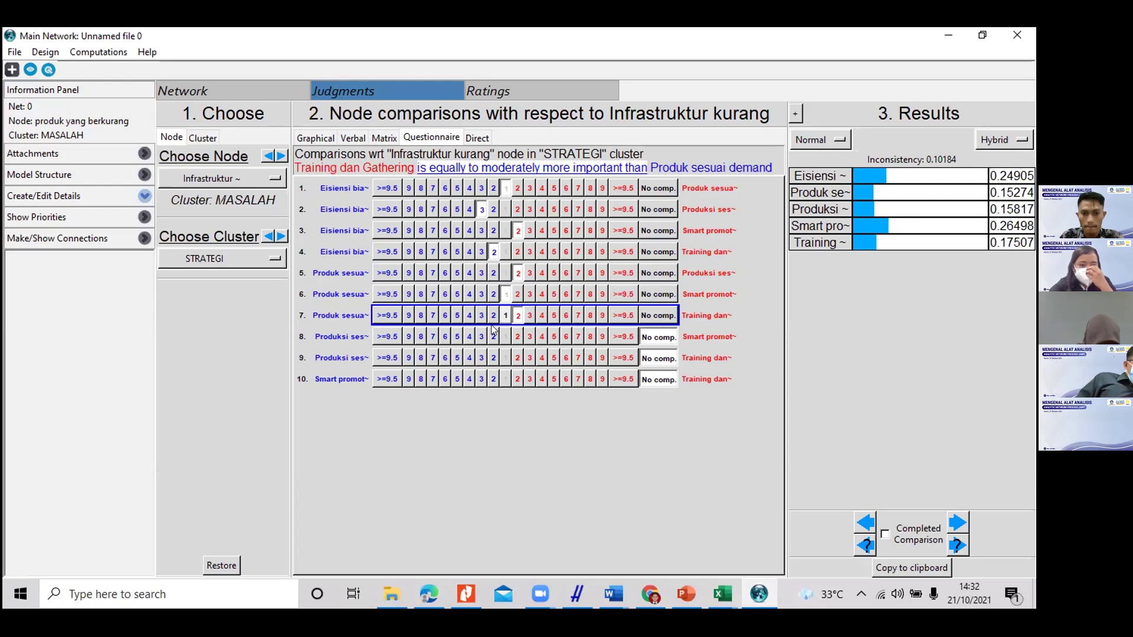
Step: Rate comparison 8 between Produksi sesuai prosedure and Smart promotion as 3 in favour of Smart promotion
{"action": "left_click", "coordinate": [494, 338]}
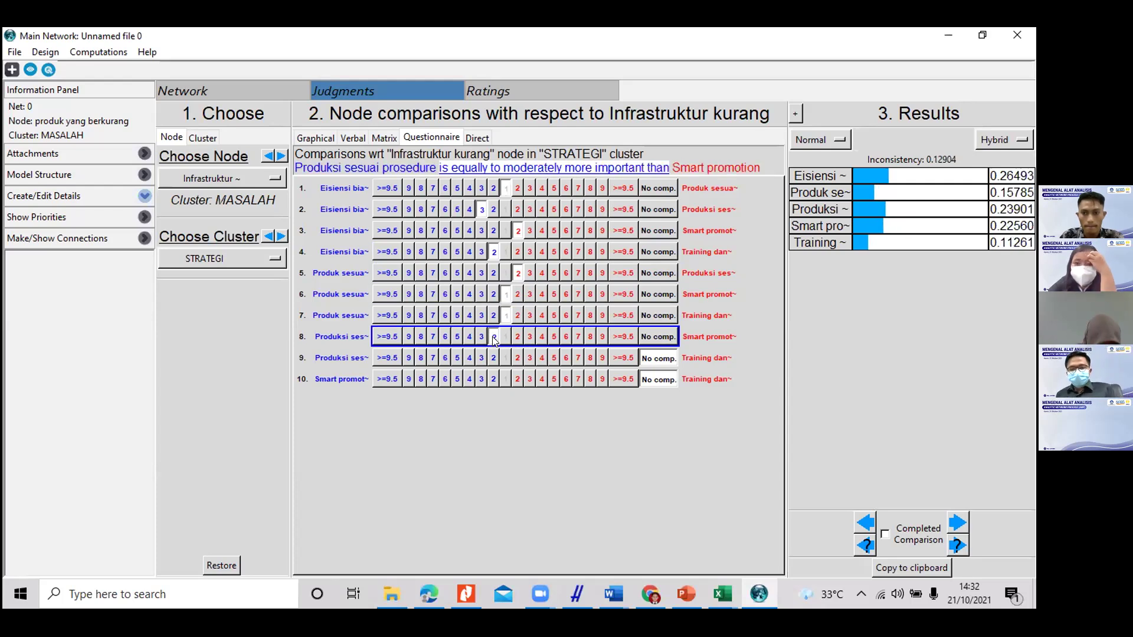
{"action": "left_click", "coordinate": [482, 336]}
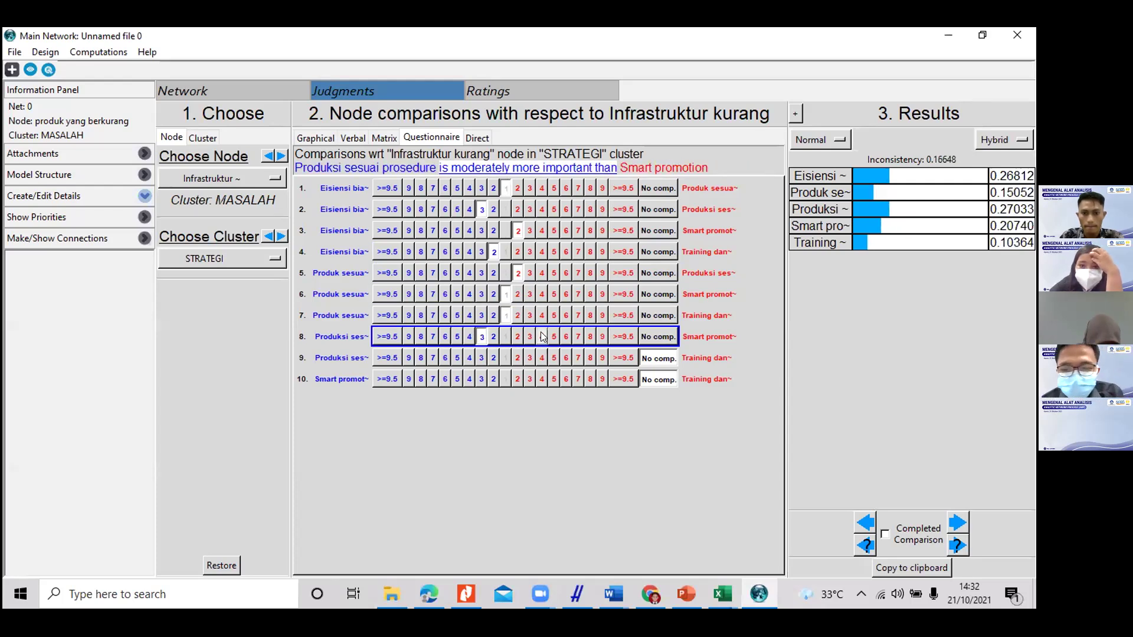
{"action": "left_click", "coordinate": [542, 336]}
{"action": "left_click", "coordinate": [529, 338]}
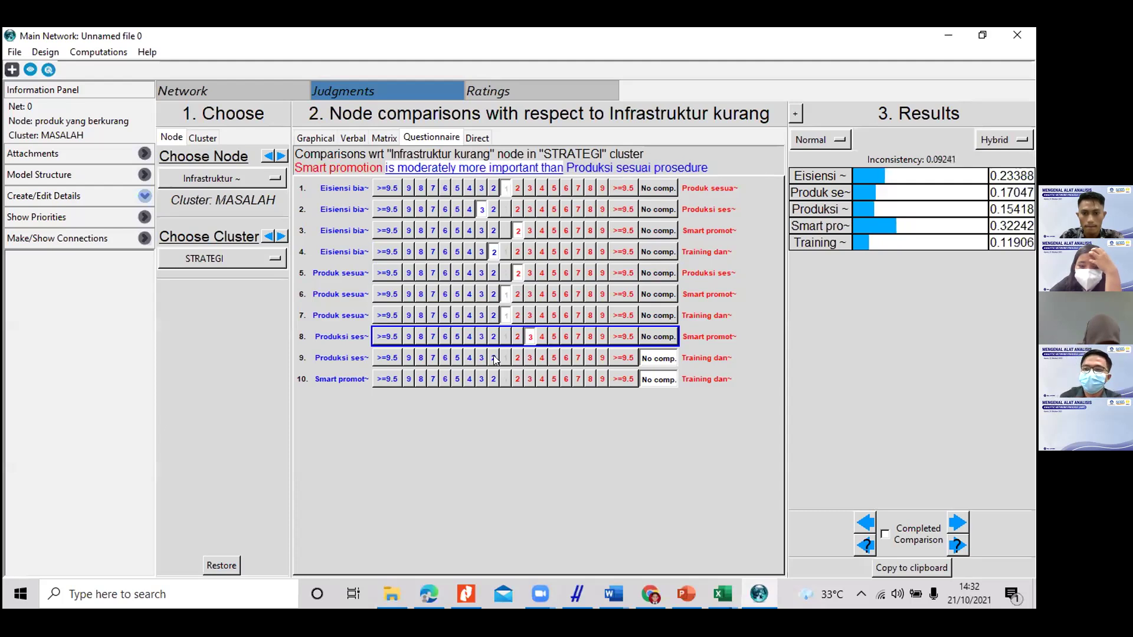
Step: Rate comparison 9 as equal and comparison 10 as 2 in favour of Smart promotion
{"action": "left_click", "coordinate": [494, 358]}
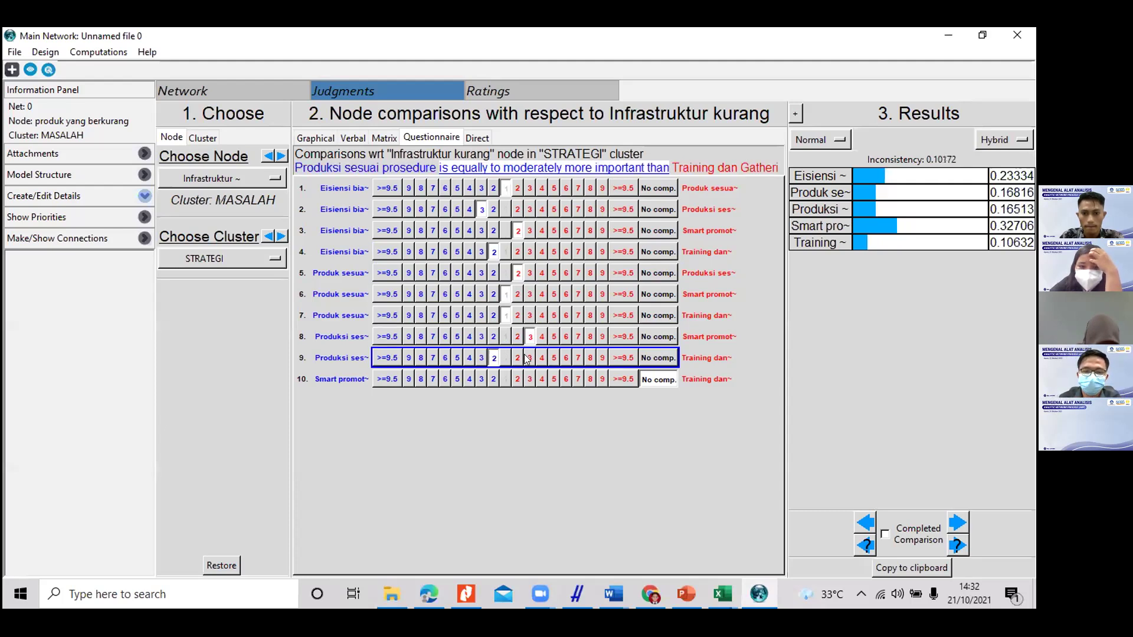
{"action": "left_click", "coordinate": [529, 359]}
{"action": "left_click", "coordinate": [518, 358]}
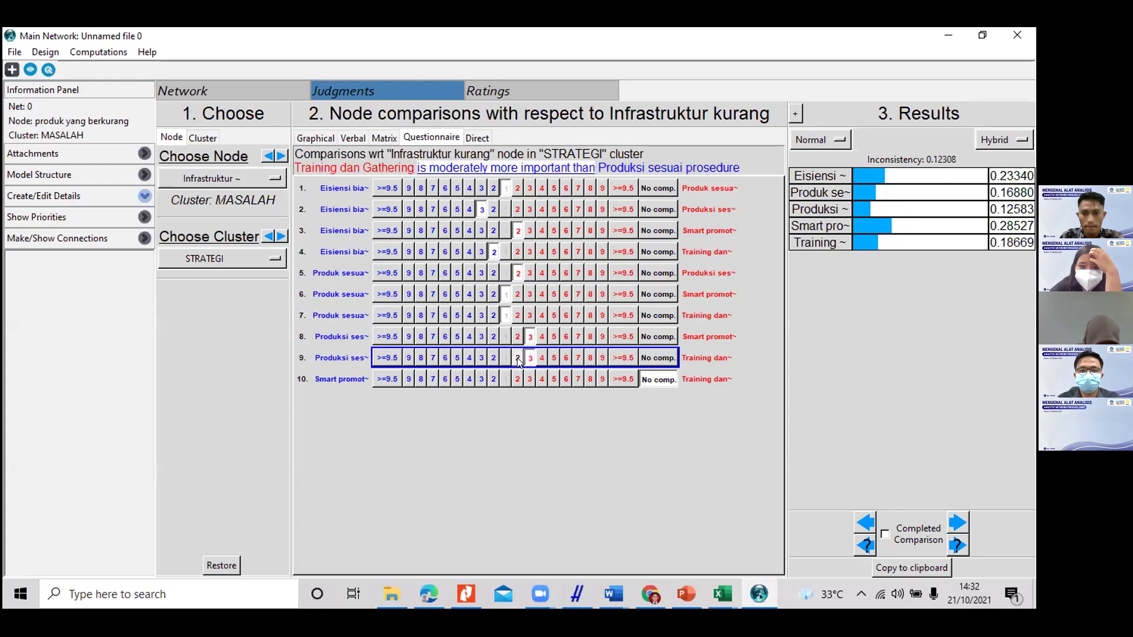
{"action": "left_click", "coordinate": [504, 358]}
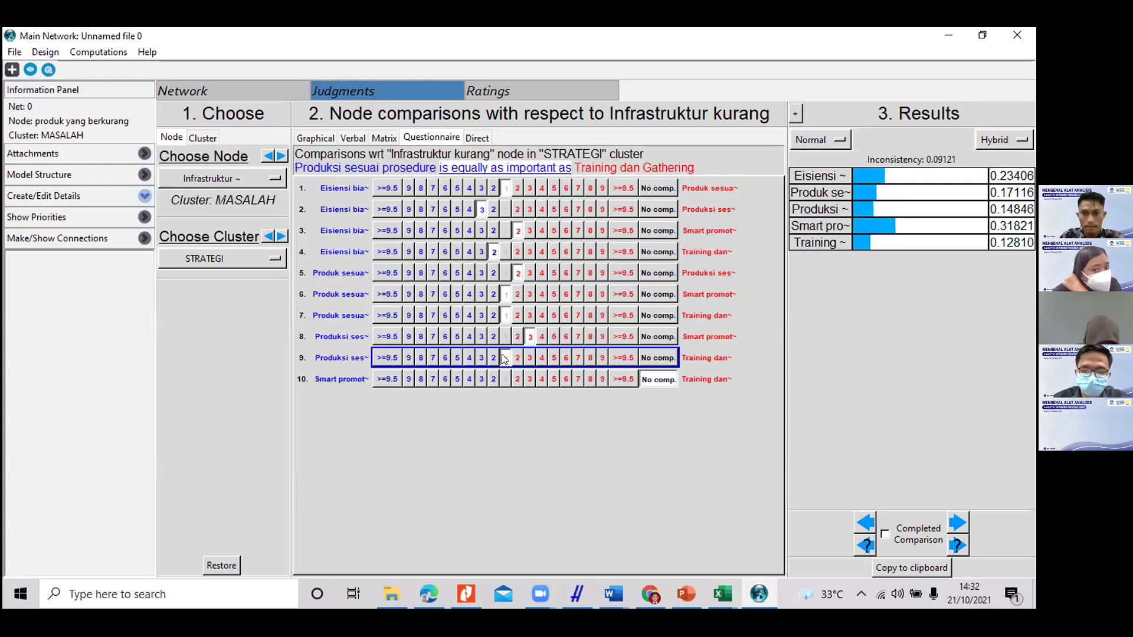
{"action": "left_click", "coordinate": [492, 374]}
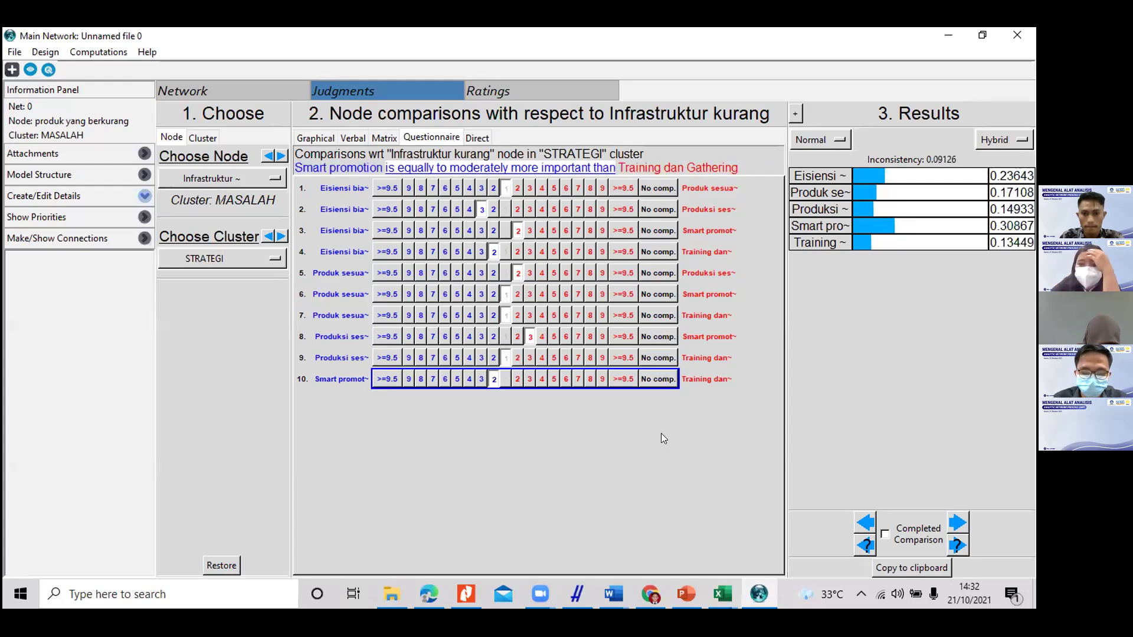
Step: For Minimnya inisiatif karyawan, rate comparison 1 as 3 and 4 as 2 for Eisiensi biaya, 2 as equal, and 3 as 2 for Smart promotion
{"action": "left_click", "coordinate": [960, 524]}
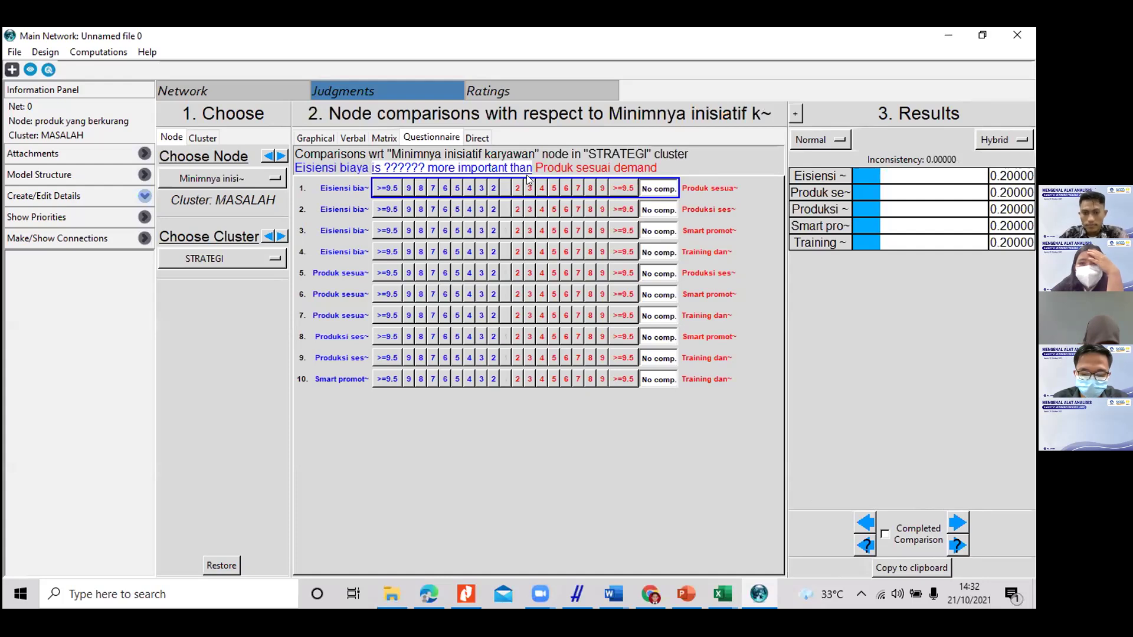
{"action": "left_click", "coordinate": [482, 189]}
{"action": "left_click", "coordinate": [506, 209]}
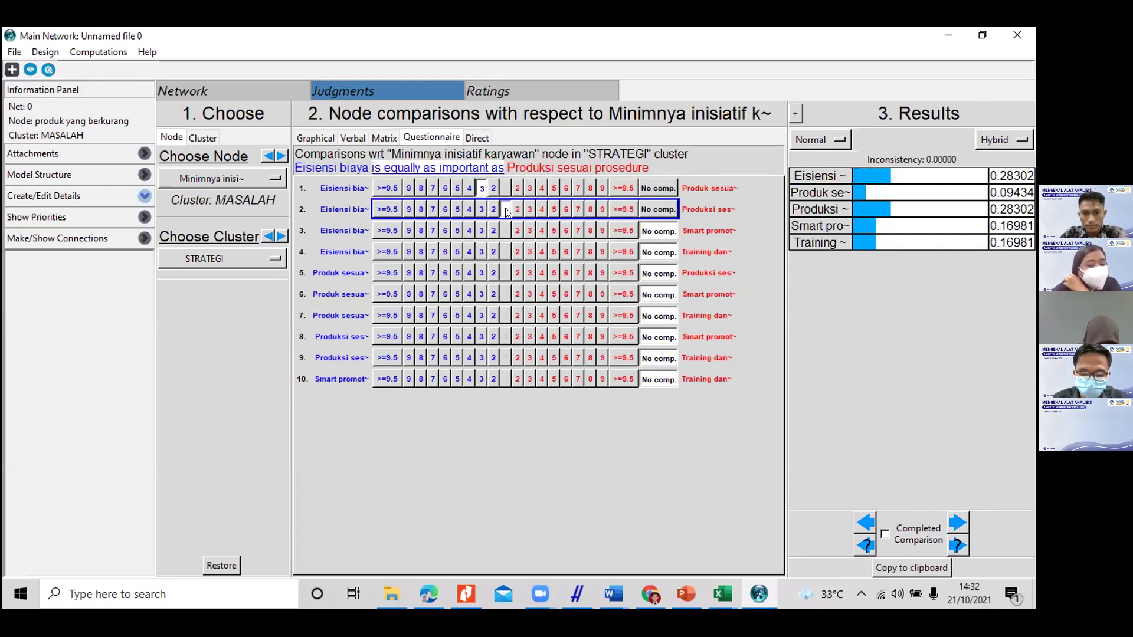
{"action": "left_click", "coordinate": [518, 230]}
{"action": "left_click", "coordinate": [495, 252]}
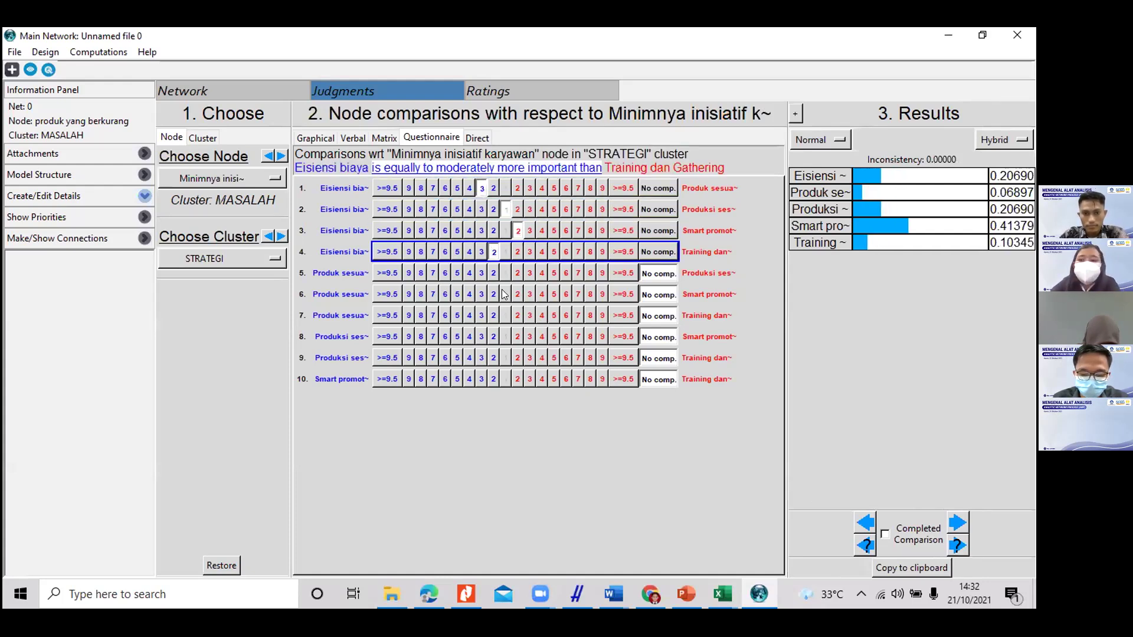
Step: Rate comparison 6 as equal, 5 and 8 as 2 for Produksi sesuai prosedure, and 7 as 2 for Training dan Gathering
{"action": "left_click", "coordinate": [505, 294]}
{"action": "left_click", "coordinate": [518, 273]}
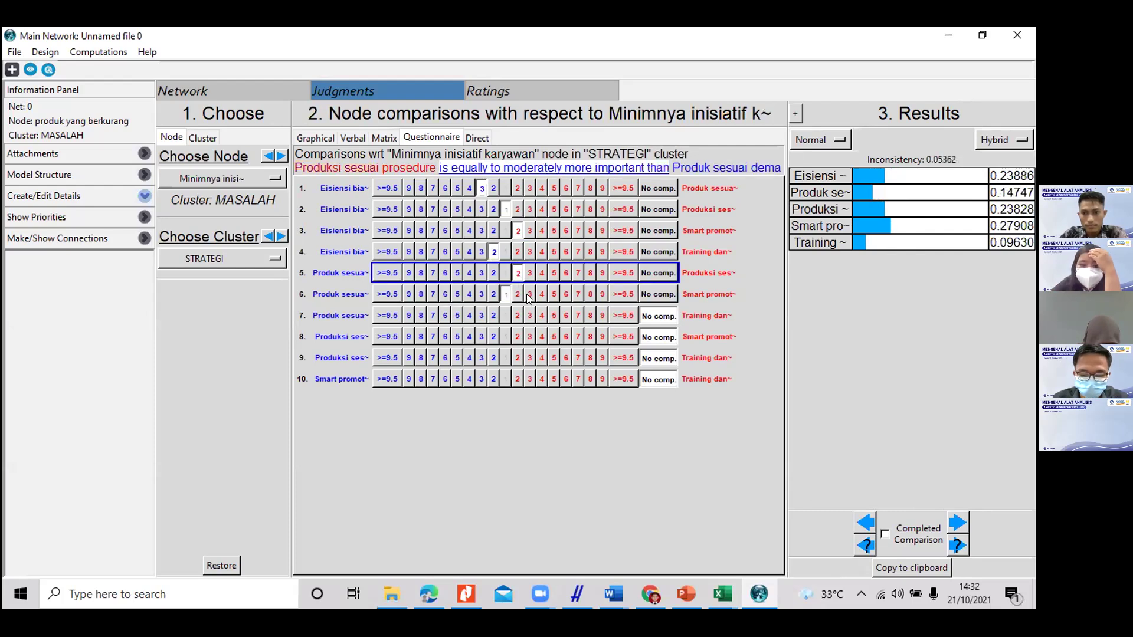
{"action": "left_click", "coordinate": [518, 316]}
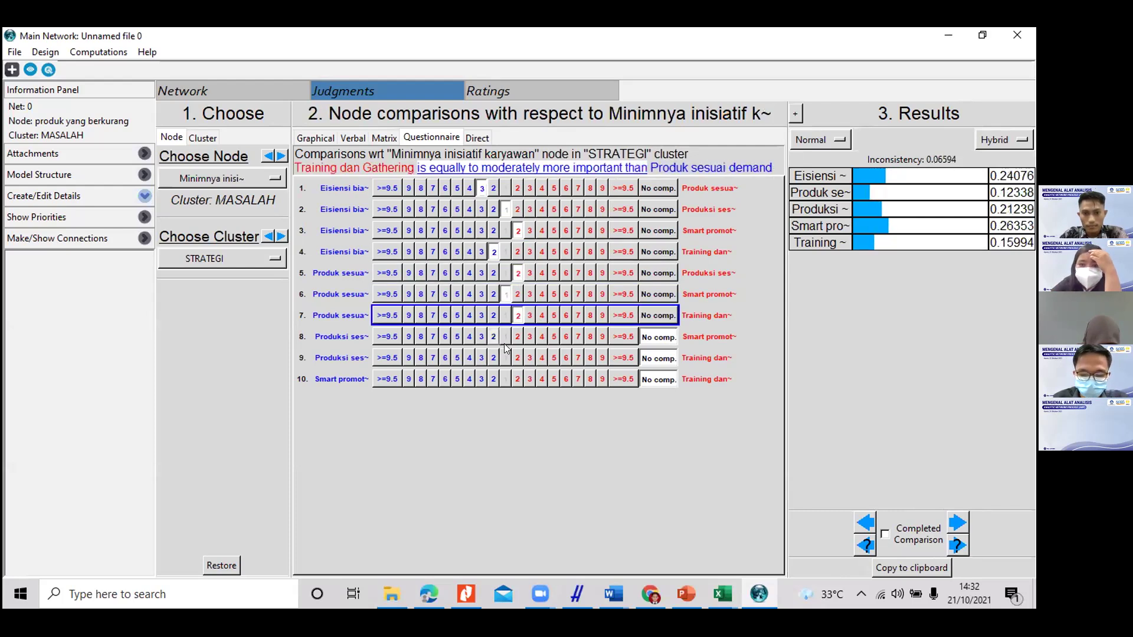
{"action": "left_click", "coordinate": [494, 336]}
Step: Rate comparison 9 as 2 for Produksi sesuai prosedure and 10 as equal, and mark the Minimnya inisiatif karyawan comparisons as completed
{"action": "left_click", "coordinate": [518, 358]}
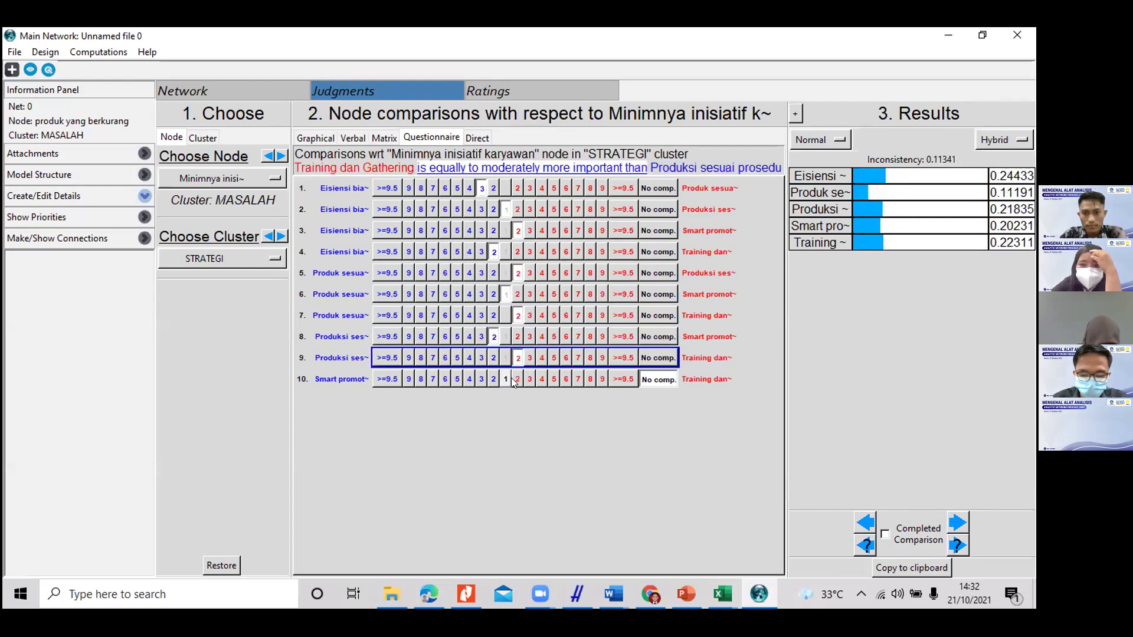
{"action": "left_click", "coordinate": [505, 378]}
{"action": "left_click", "coordinate": [529, 357]}
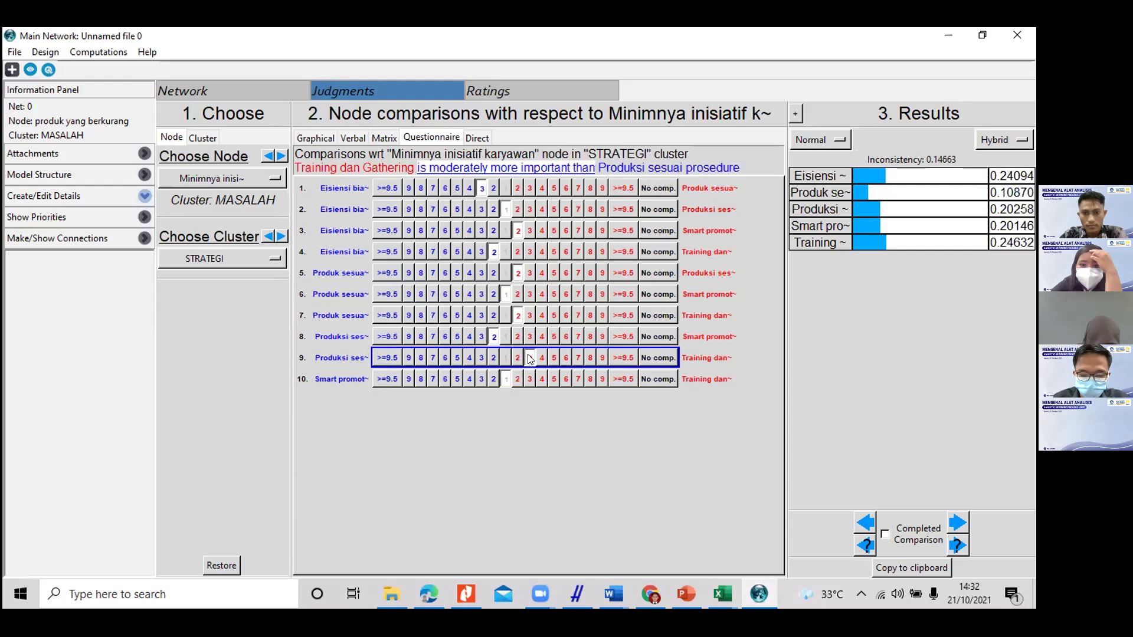
{"action": "left_click", "coordinate": [488, 356]}
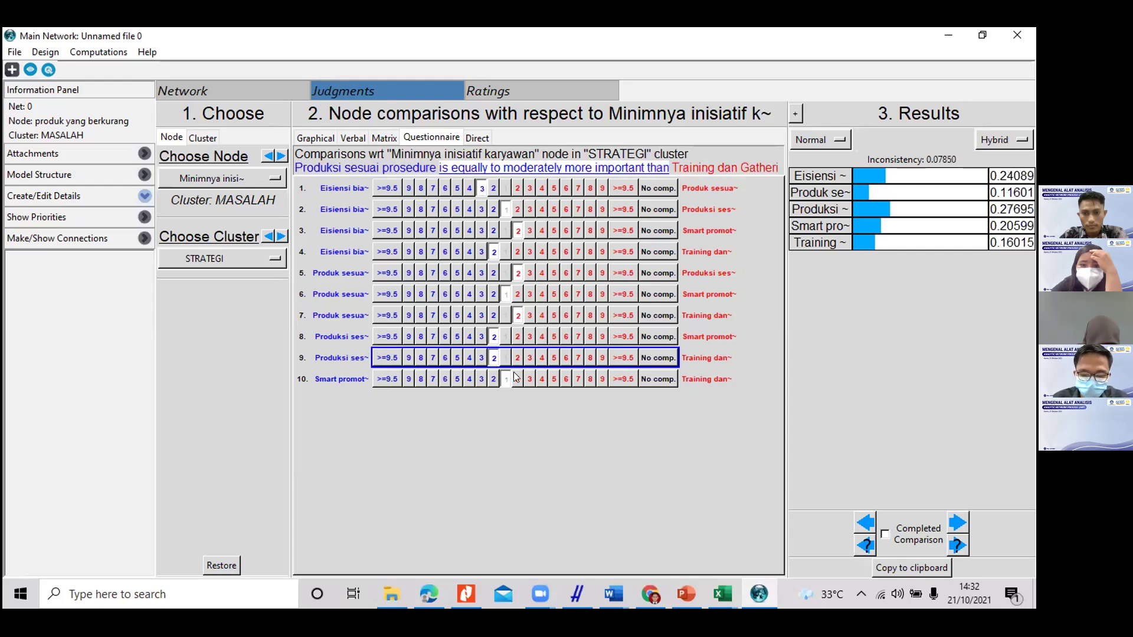
{"action": "left_click", "coordinate": [886, 533]}
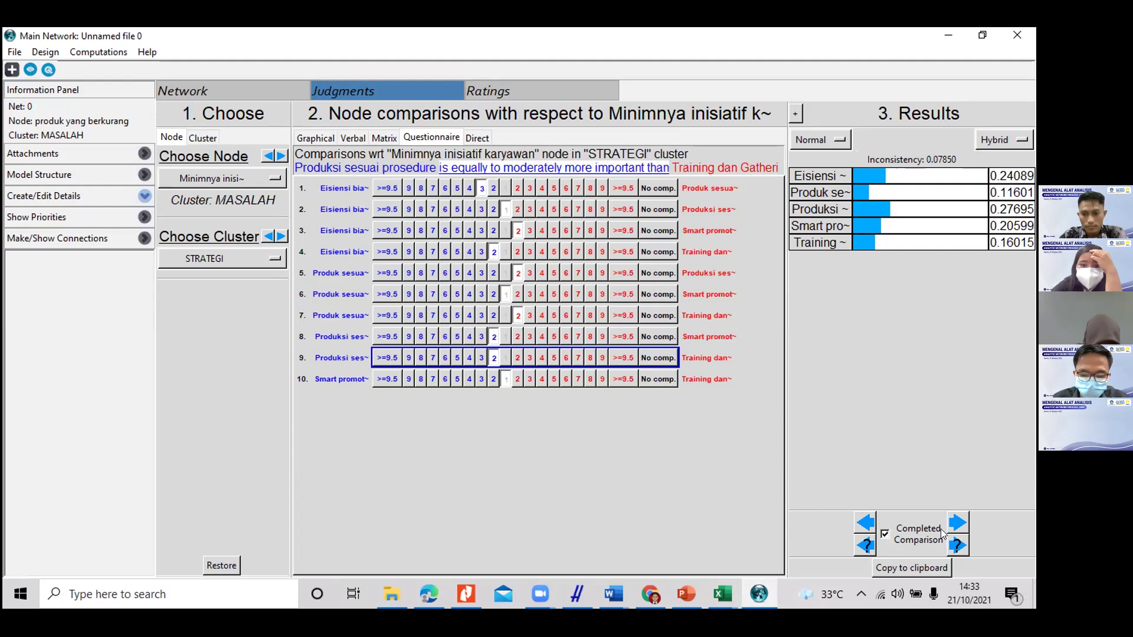
Step: For Minimnya varian produk, rate comparisons 1 and 3 as 2 for Eisiensi biaya, 2 as 2 for Produksi sesuai prosedure, 4 as 2 for Training dan Gathering
{"action": "left_click", "coordinate": [956, 521]}
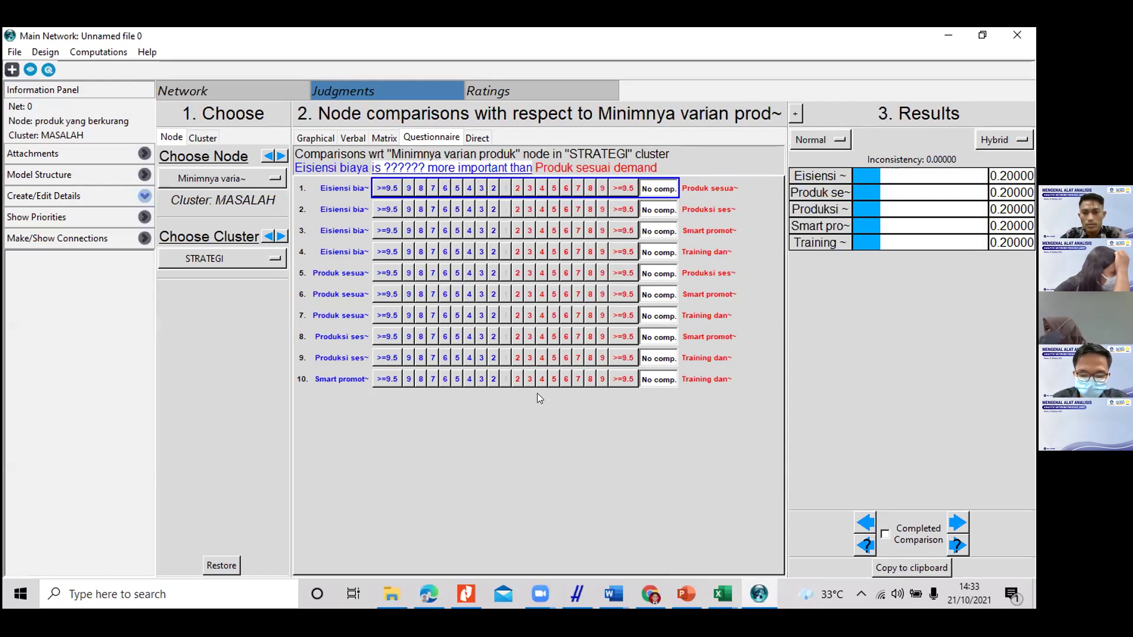
{"action": "left_click", "coordinate": [495, 189]}
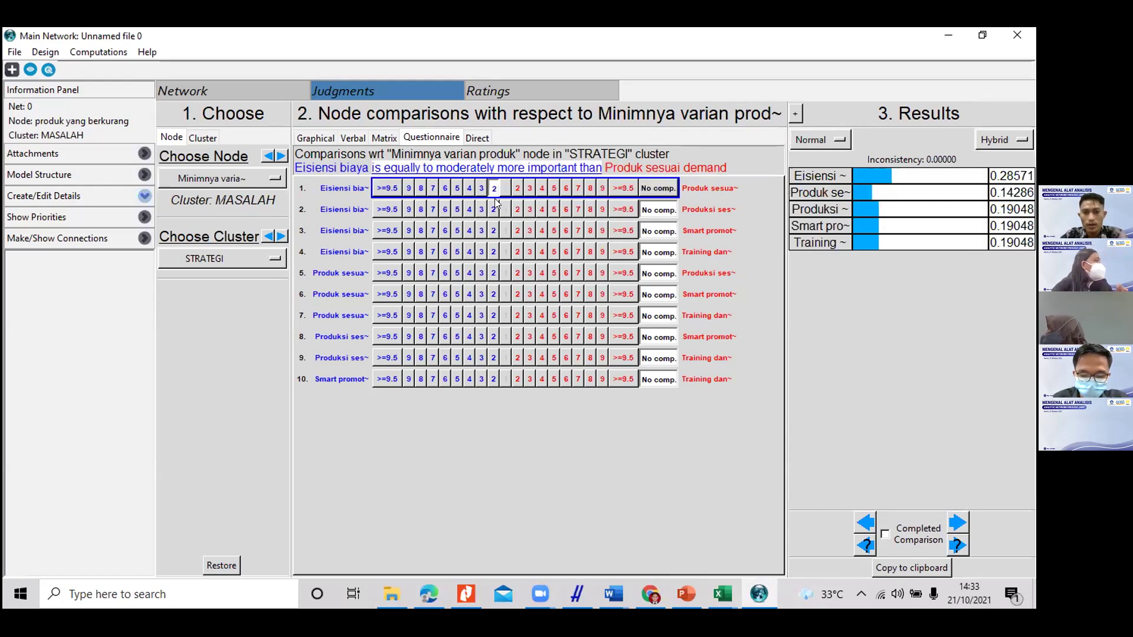
{"action": "left_click", "coordinate": [517, 209]}
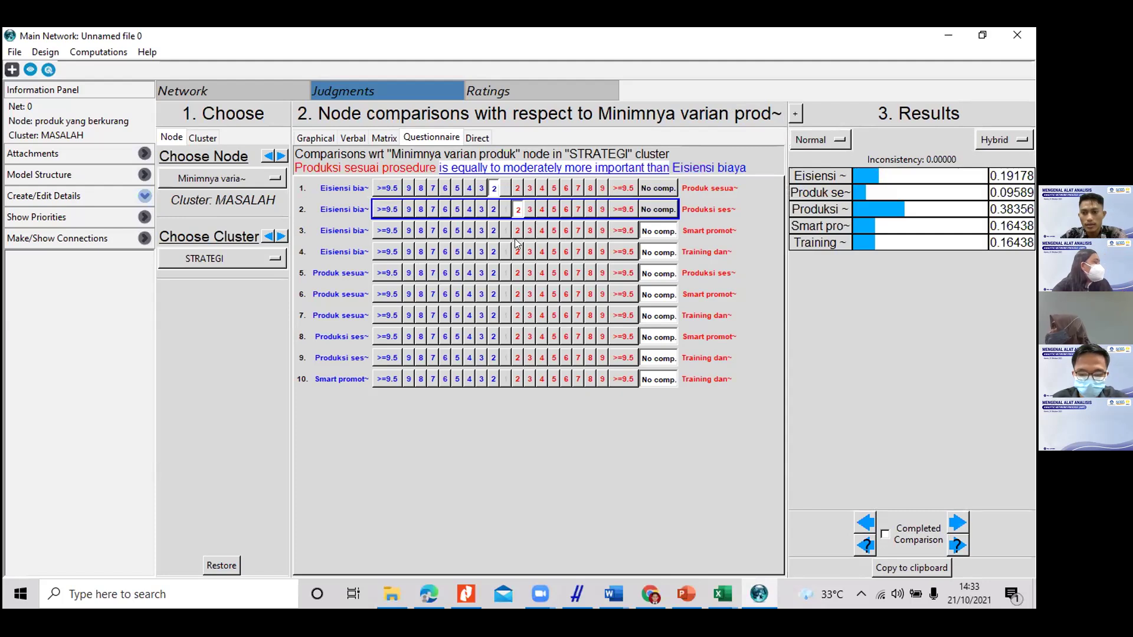
{"action": "left_click", "coordinate": [495, 230]}
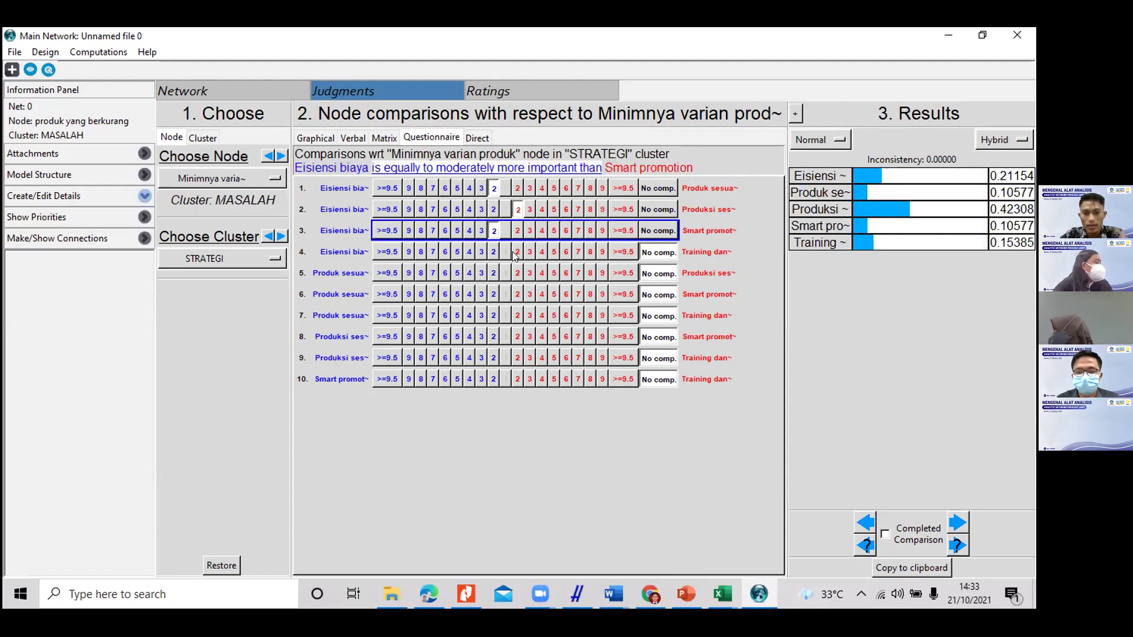
{"action": "left_click", "coordinate": [517, 252]}
Step: Rate comparisons 5, 6, 7 and 8 for Minimnya varian produk as equal
{"action": "left_click", "coordinate": [506, 273]}
{"action": "left_click", "coordinate": [505, 294]}
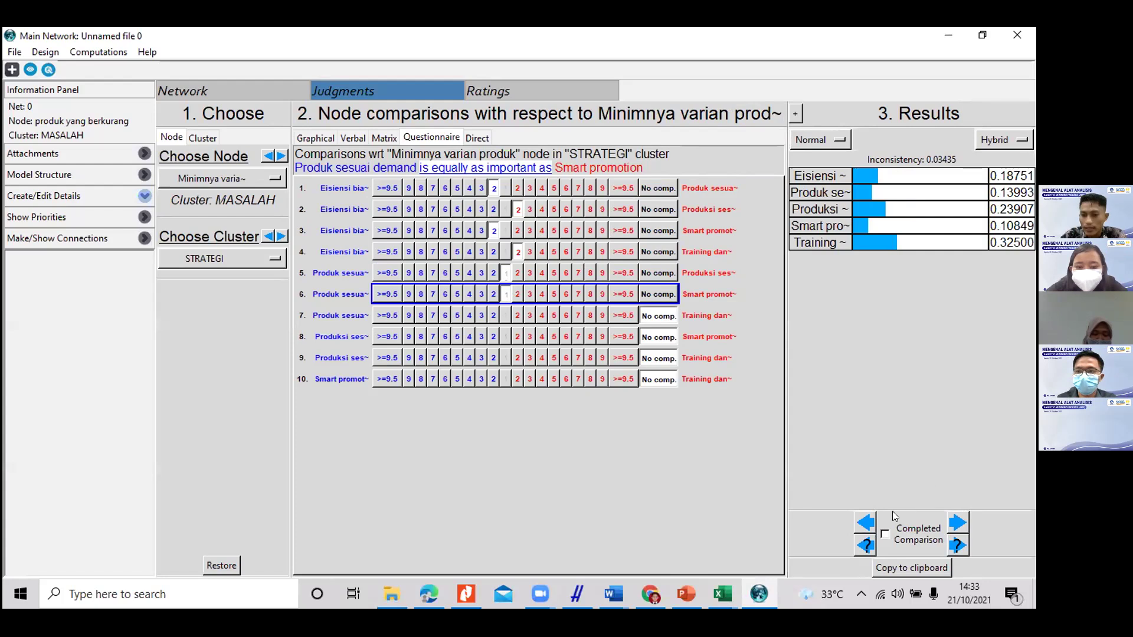
{"action": "left_click", "coordinate": [482, 316]}
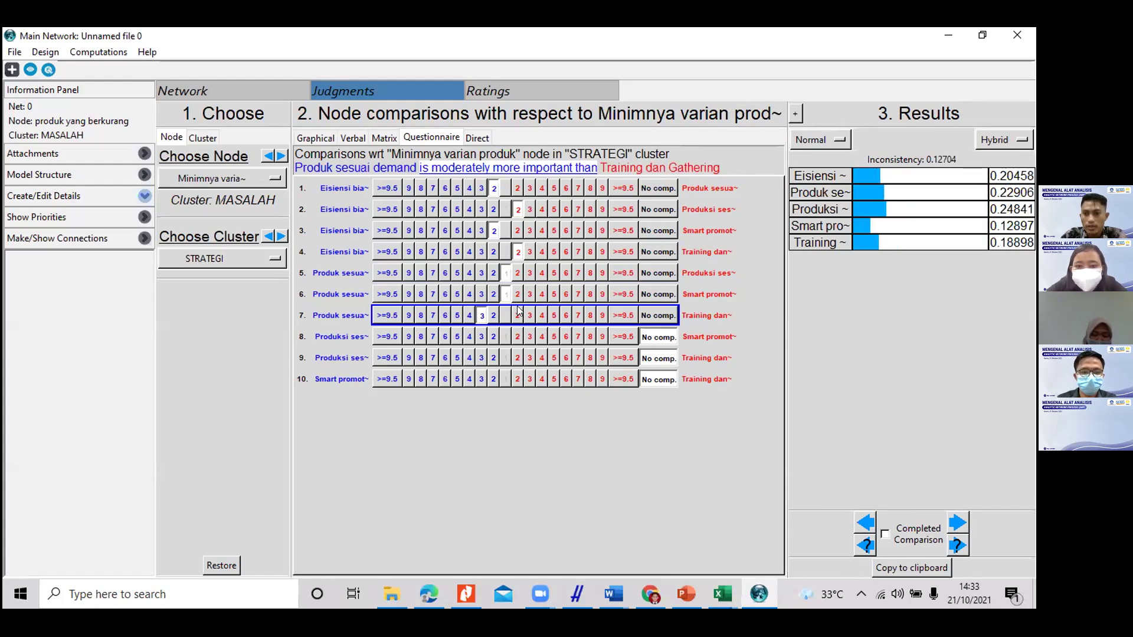
{"action": "left_click", "coordinate": [505, 317]}
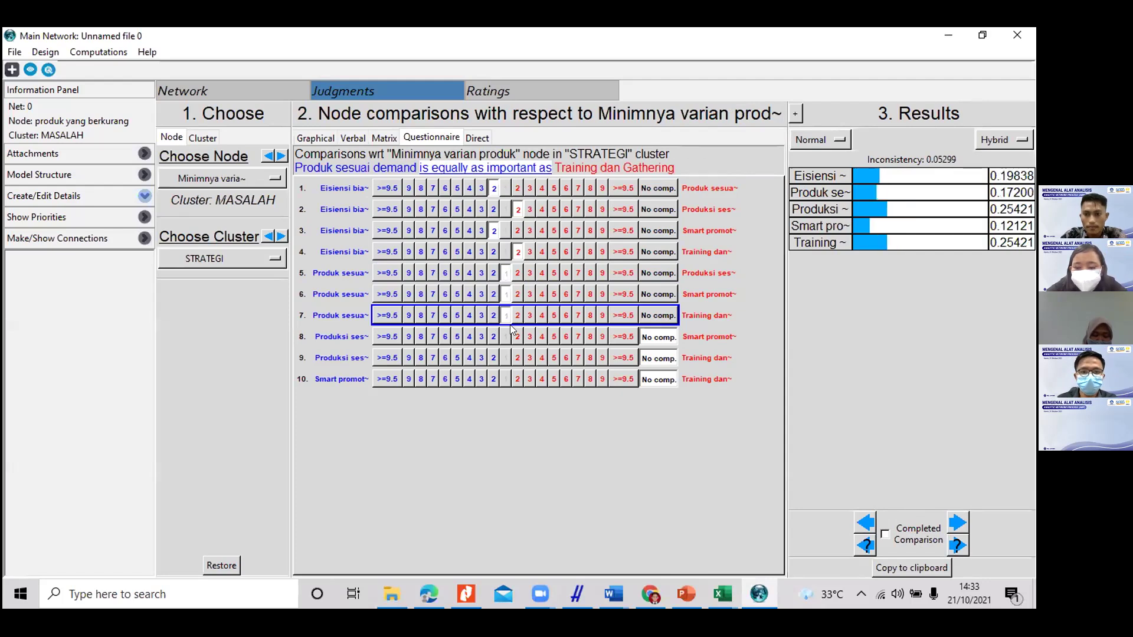
{"action": "left_click", "coordinate": [506, 337]}
Step: Rate comparison 9 as 2 in favour of Produksi sesuai prosedure and comparison 10 as 4 in favour of Smart promotion
{"action": "left_click", "coordinate": [496, 358]}
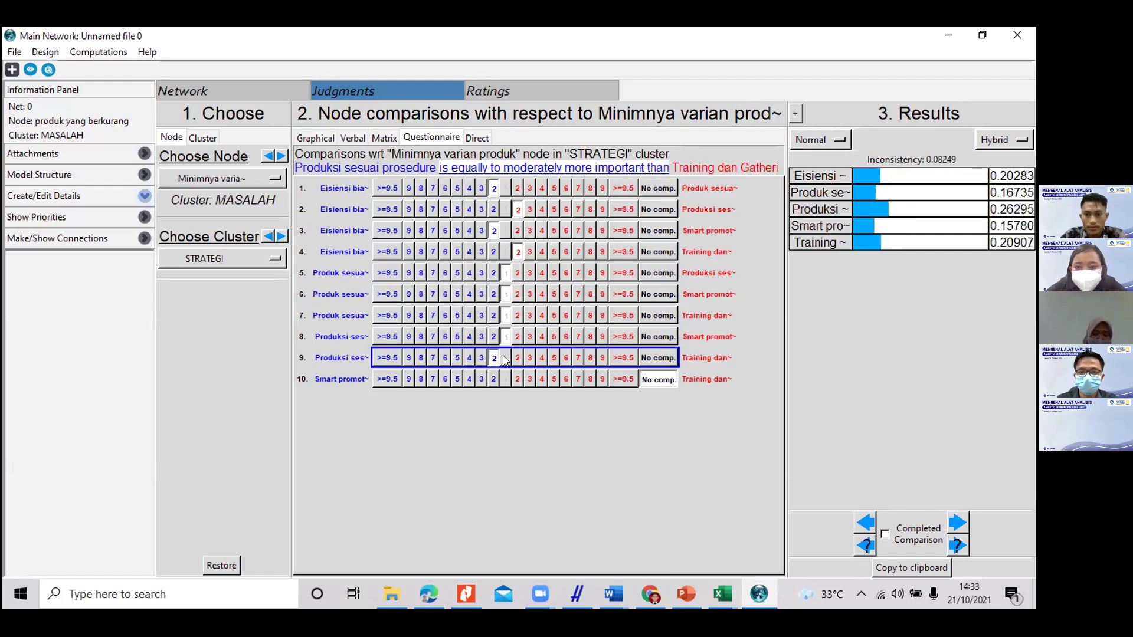
{"action": "left_click", "coordinate": [530, 379]}
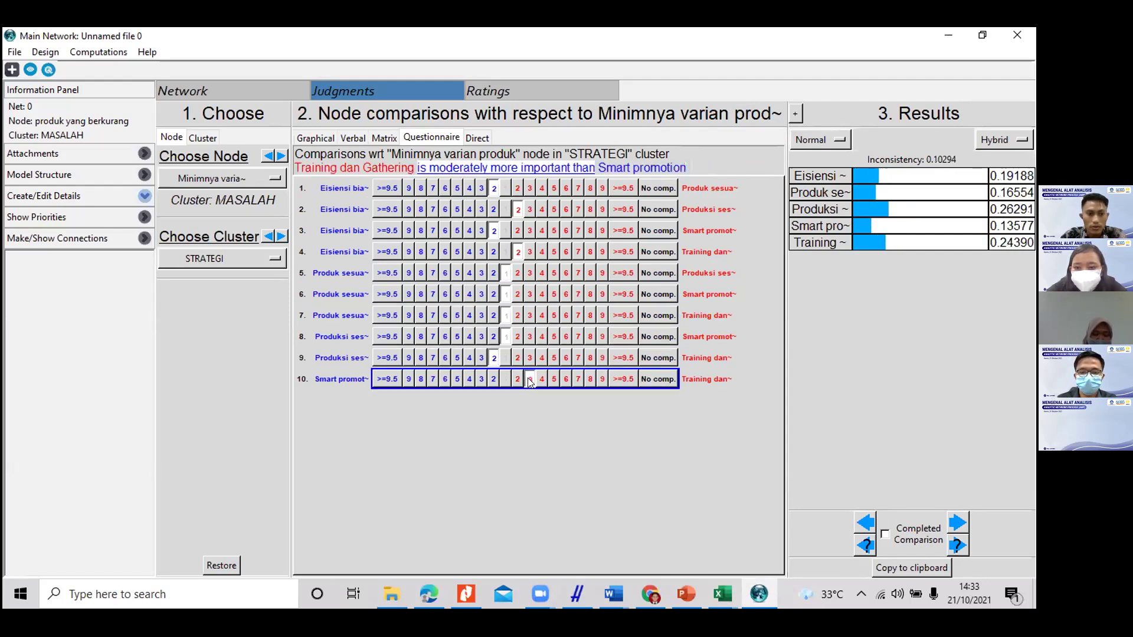
{"action": "left_click", "coordinate": [492, 380]}
{"action": "left_click", "coordinate": [470, 380]}
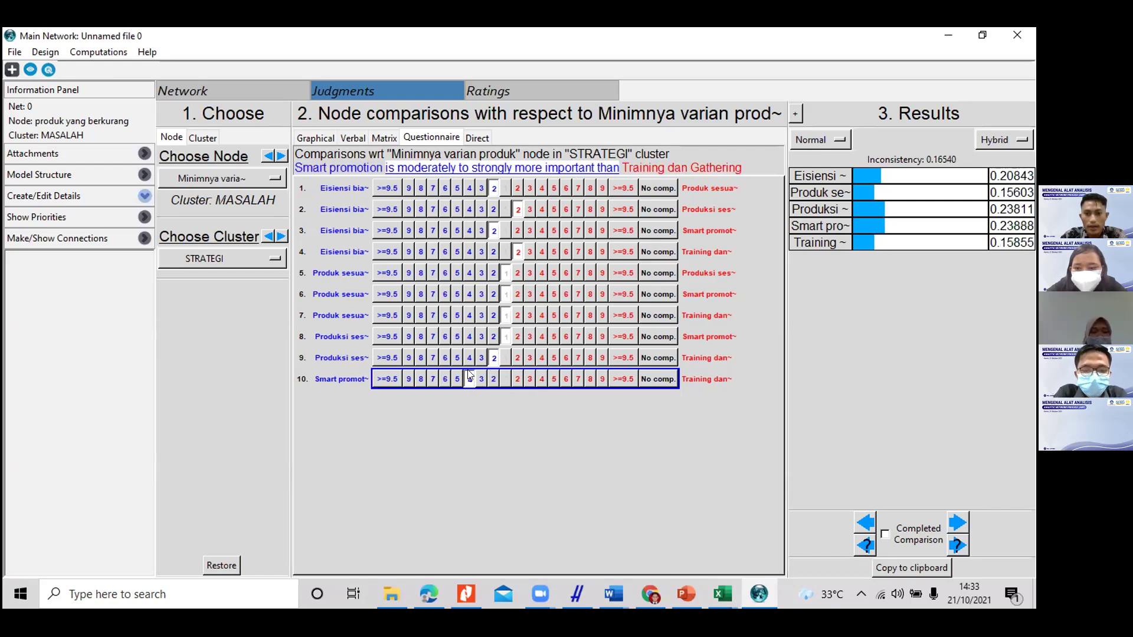
Step: Change comparison 9 to 4 in favour of Produksi sesuai prosedure and comparison 8 to 2 in favour of Smart promotion
{"action": "left_click", "coordinate": [475, 357]}
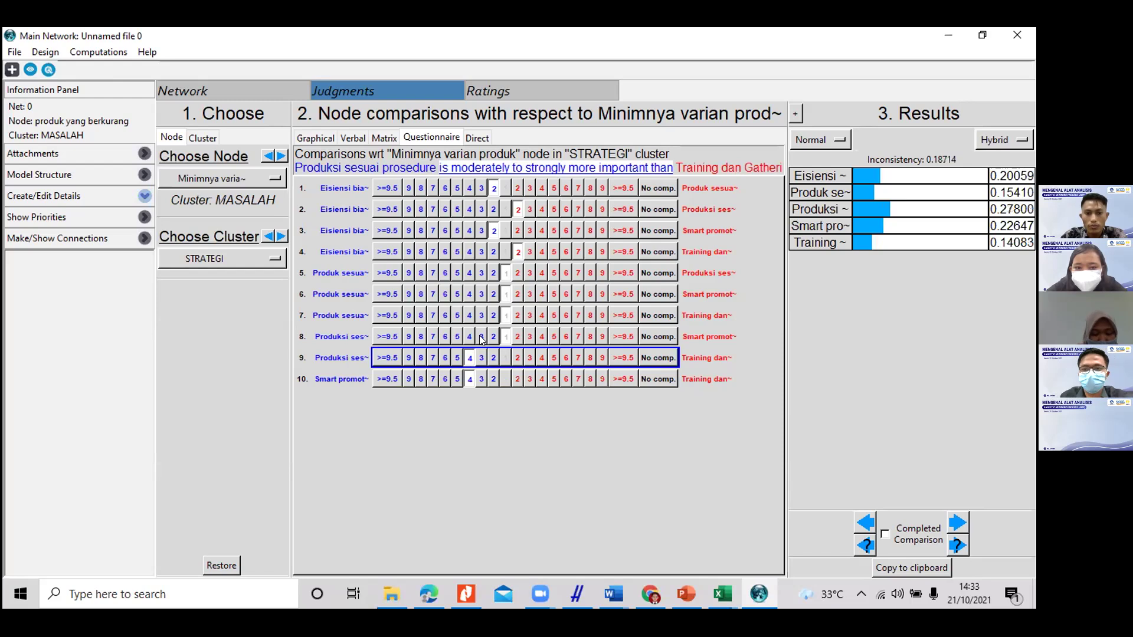
{"action": "left_click", "coordinate": [483, 337]}
{"action": "left_click", "coordinate": [506, 336]}
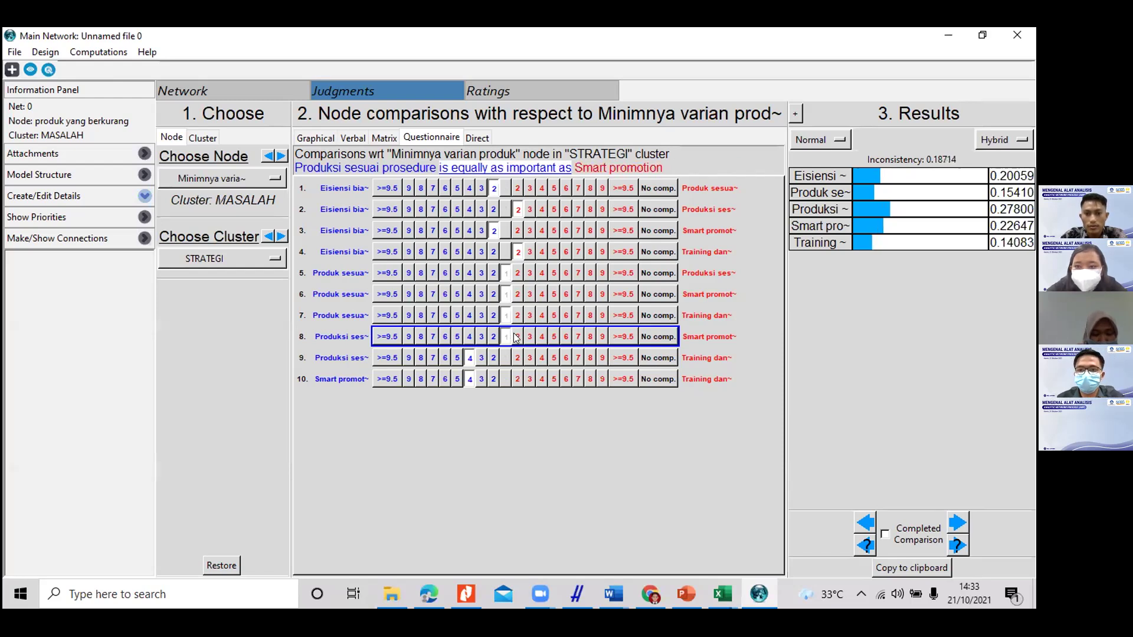
{"action": "left_click", "coordinate": [517, 336]}
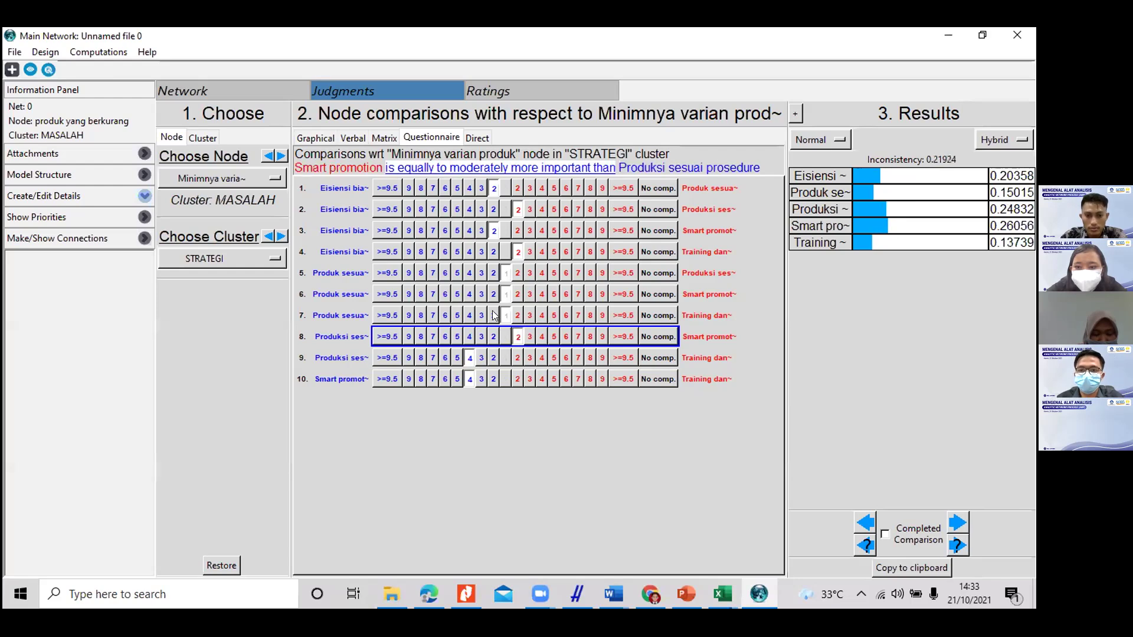
Step: Change comparison 7 to 2 for Produk sesuai demand, 8 and 9 to 2 for Produksi sesuai prosedure, 10 to 2 for Training dan Gathering
{"action": "left_click", "coordinate": [494, 317]}
{"action": "left_click", "coordinate": [494, 336]}
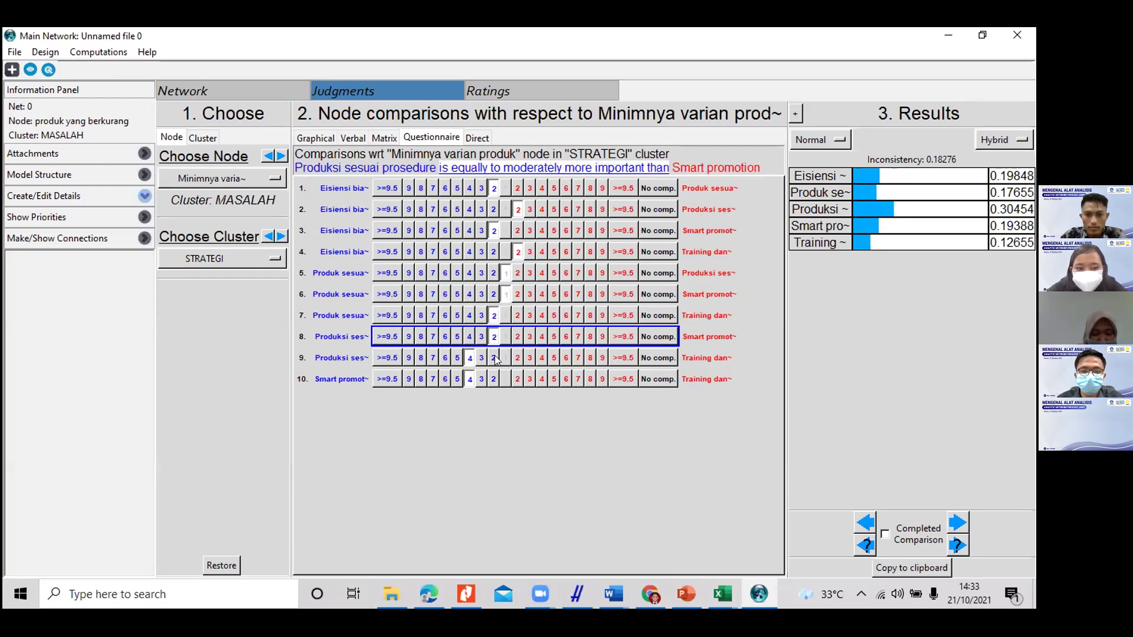
{"action": "left_click", "coordinate": [494, 357]}
{"action": "left_click", "coordinate": [516, 379]}
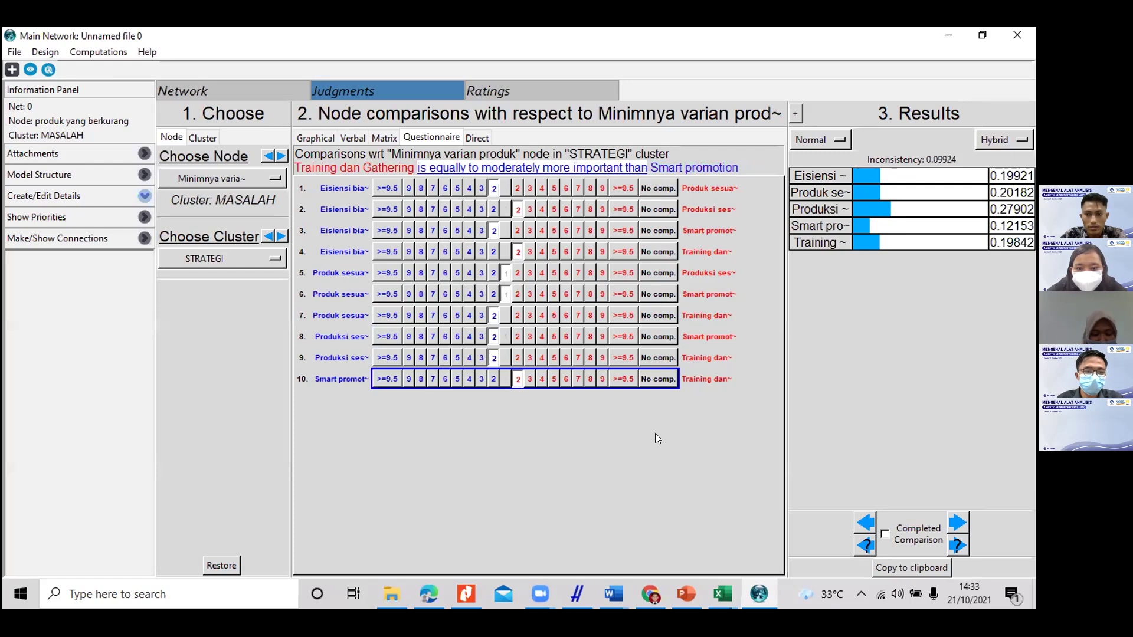
Step: For produk yang berkurang, rate comparisons 1 as 3 and 4 as 2 for Eisiensi biaya, 2 as equal, 3 as 2 for Smart promotion
{"action": "left_click", "coordinate": [956, 525]}
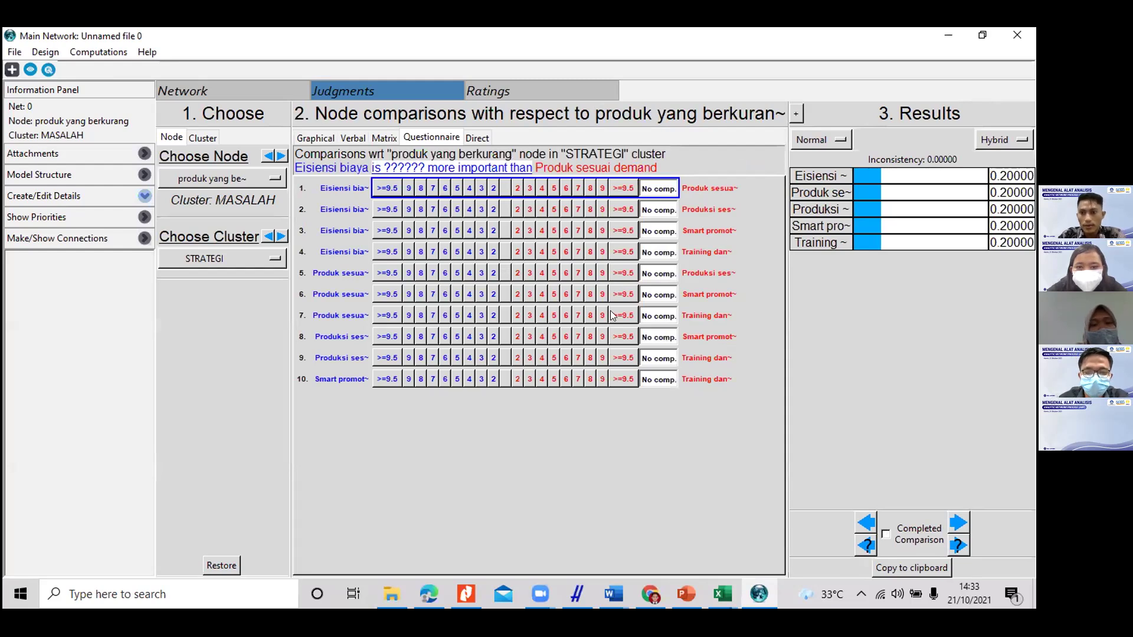
{"action": "left_click", "coordinate": [469, 188]}
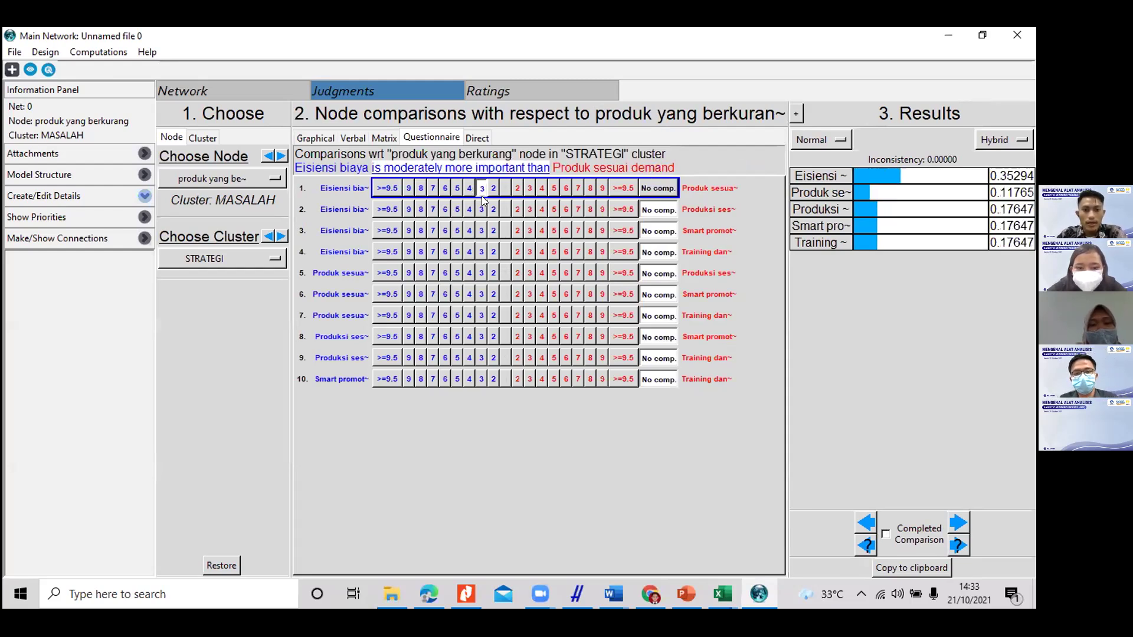
{"action": "left_click", "coordinate": [506, 210]}
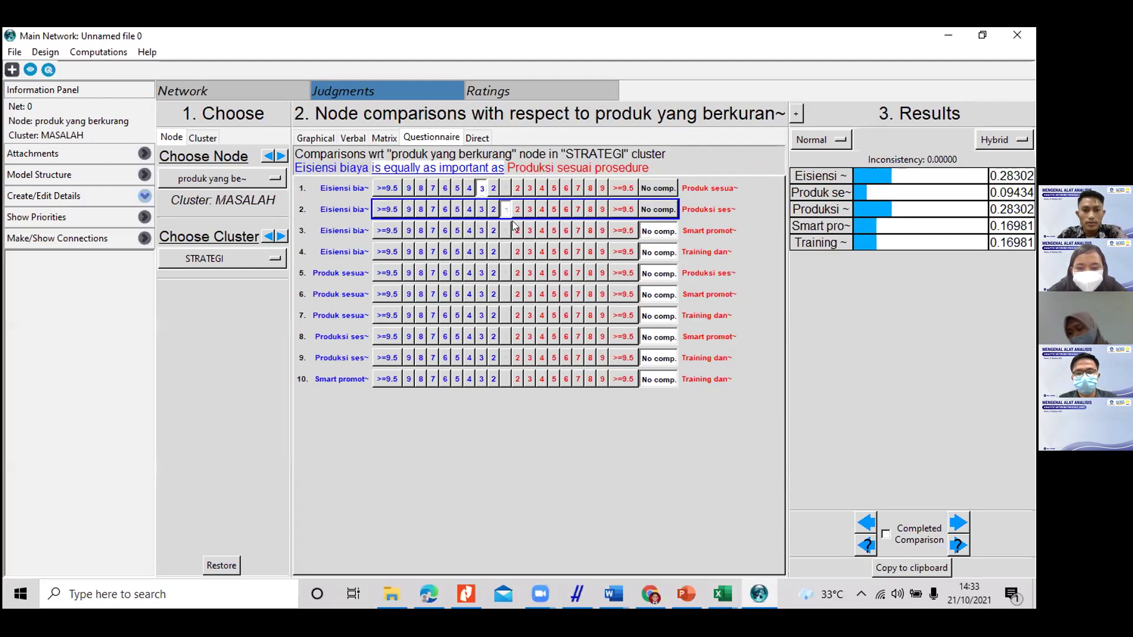
{"action": "left_click", "coordinate": [518, 231]}
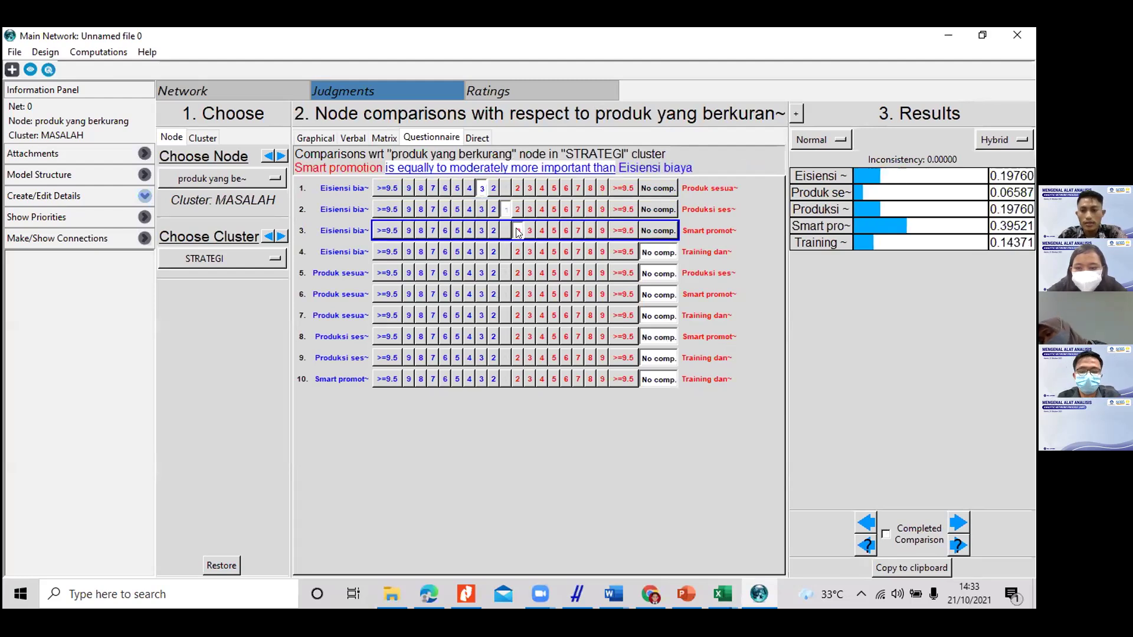
{"action": "left_click", "coordinate": [493, 252]}
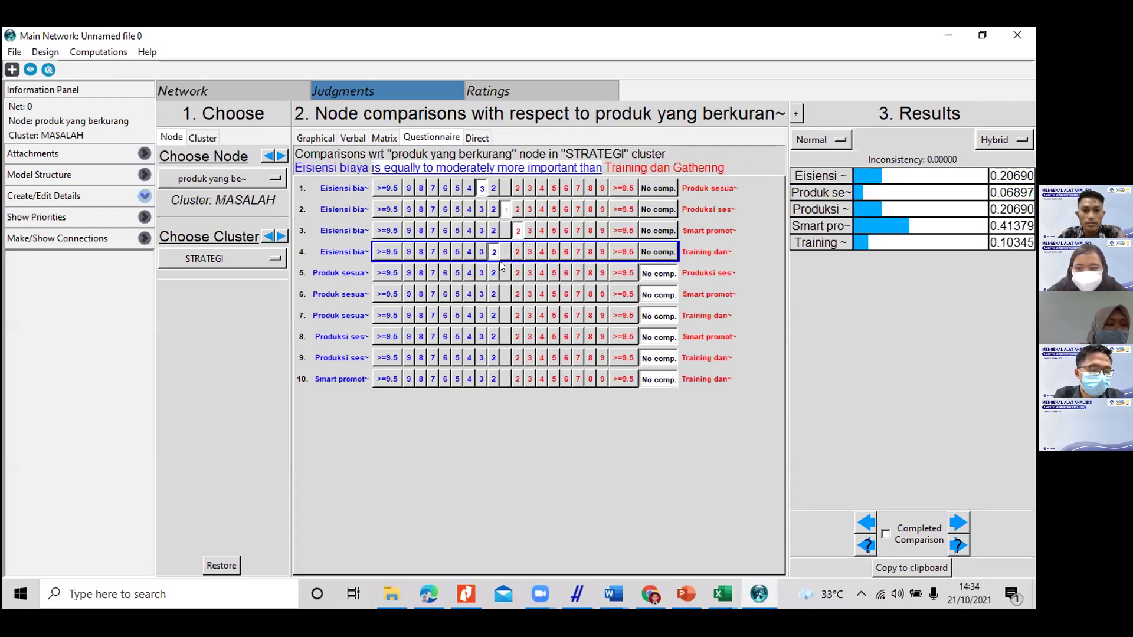
Step: Try rating comparison 5 as 2 for Produksi sesuai prosedure, 6 as 2 and 7 as 3 for Produk sesuai demand
{"action": "left_click", "coordinate": [517, 274]}
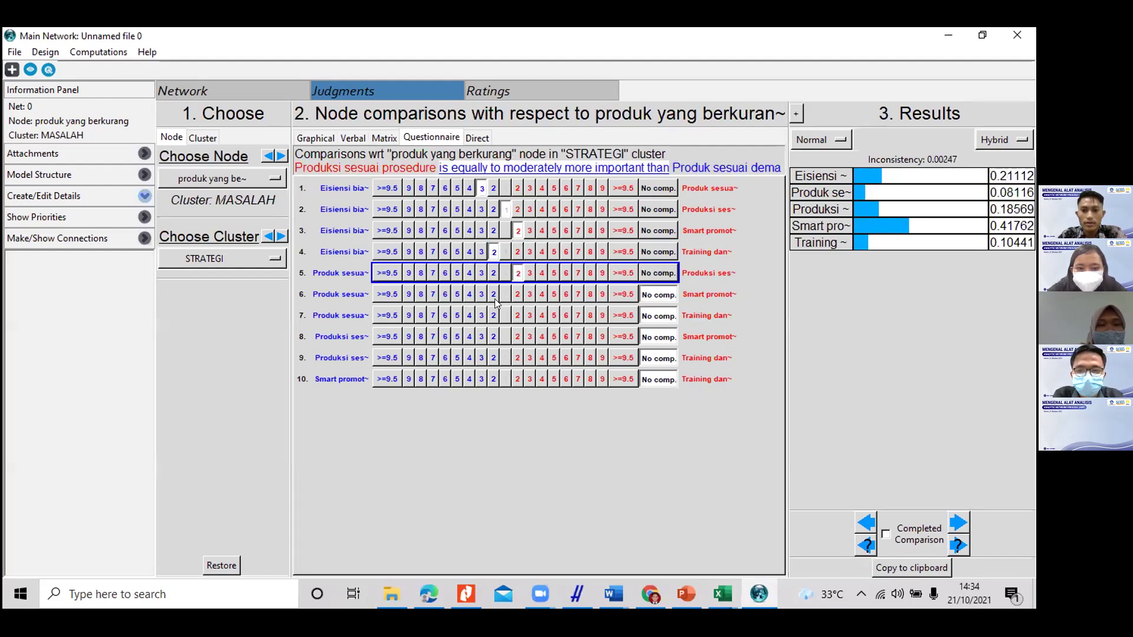
{"action": "left_click", "coordinate": [492, 293]}
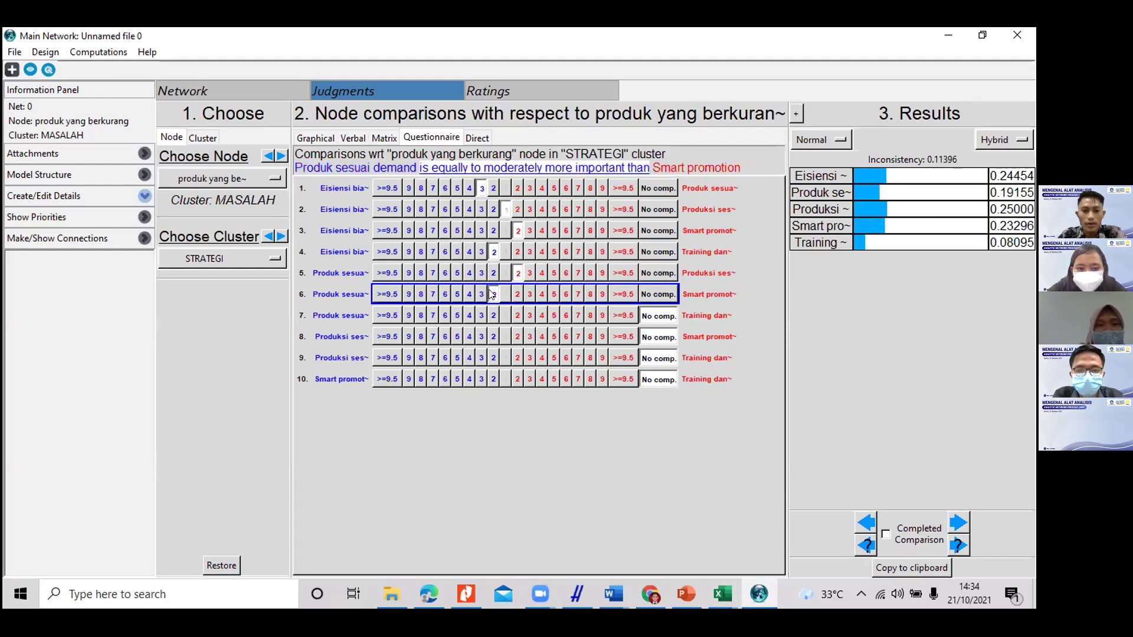
{"action": "left_click", "coordinate": [516, 317]}
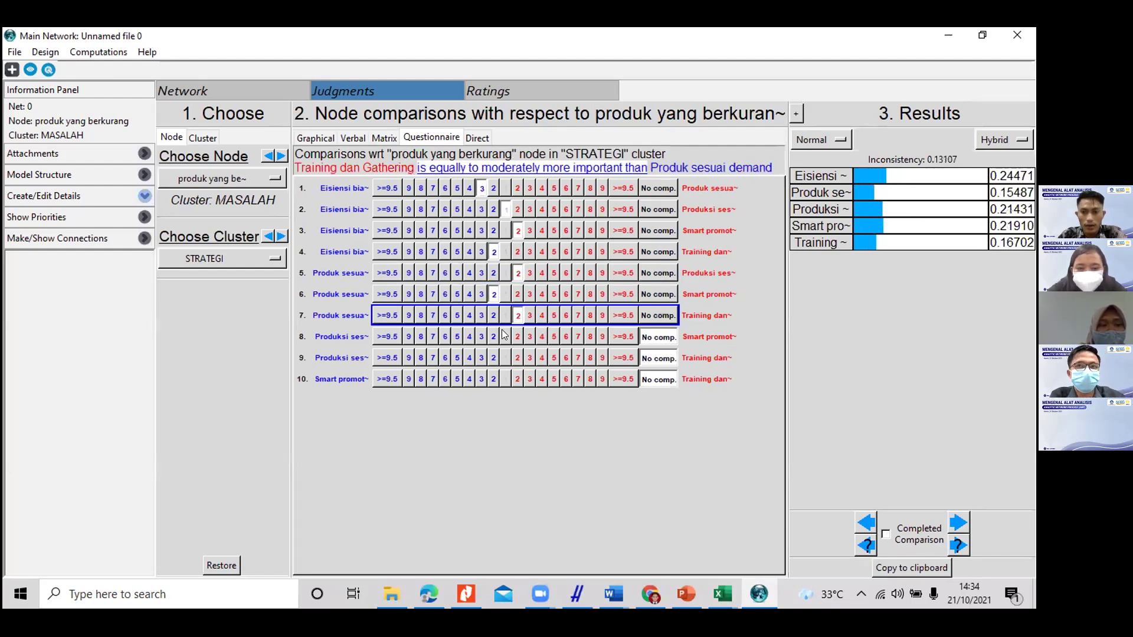
{"action": "left_click", "coordinate": [505, 318]}
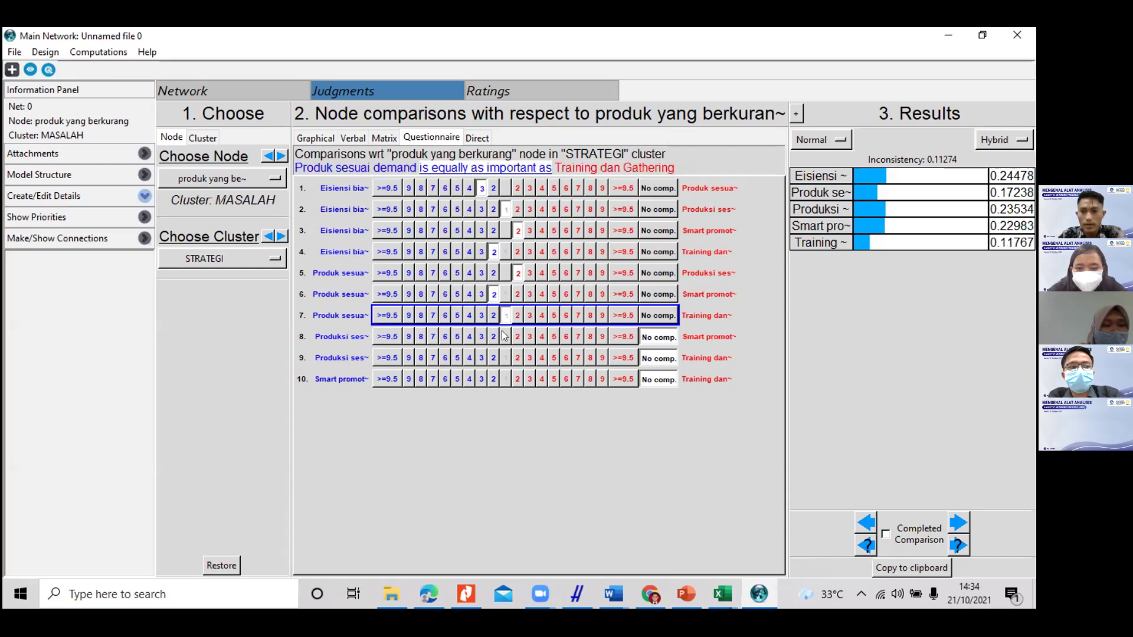
{"action": "left_click", "coordinate": [493, 316]}
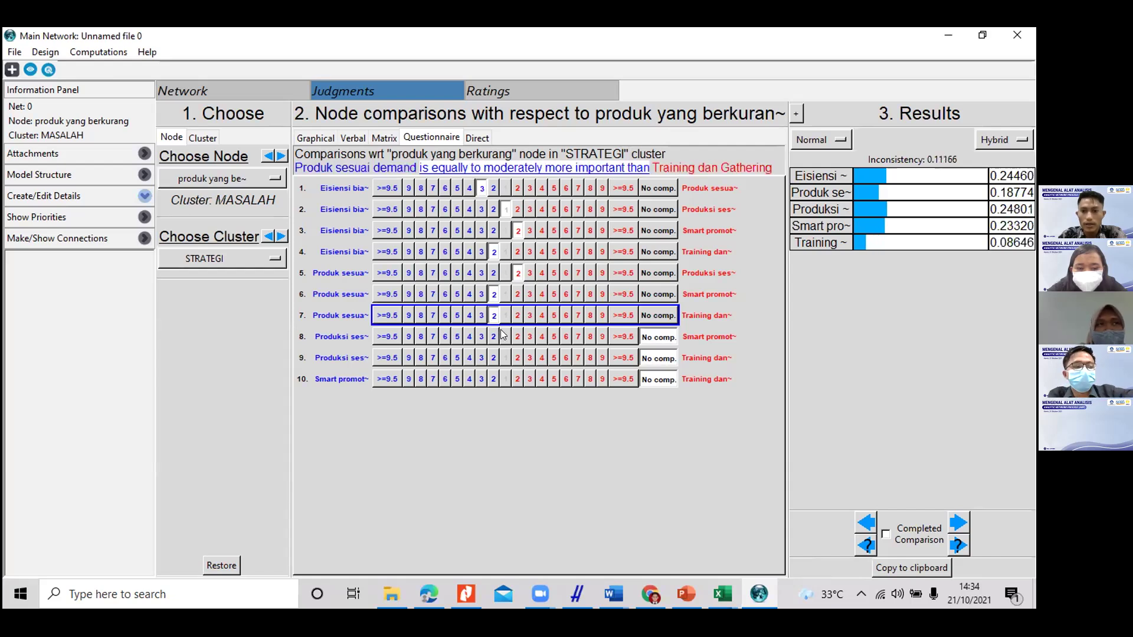
{"action": "left_click", "coordinate": [531, 317]}
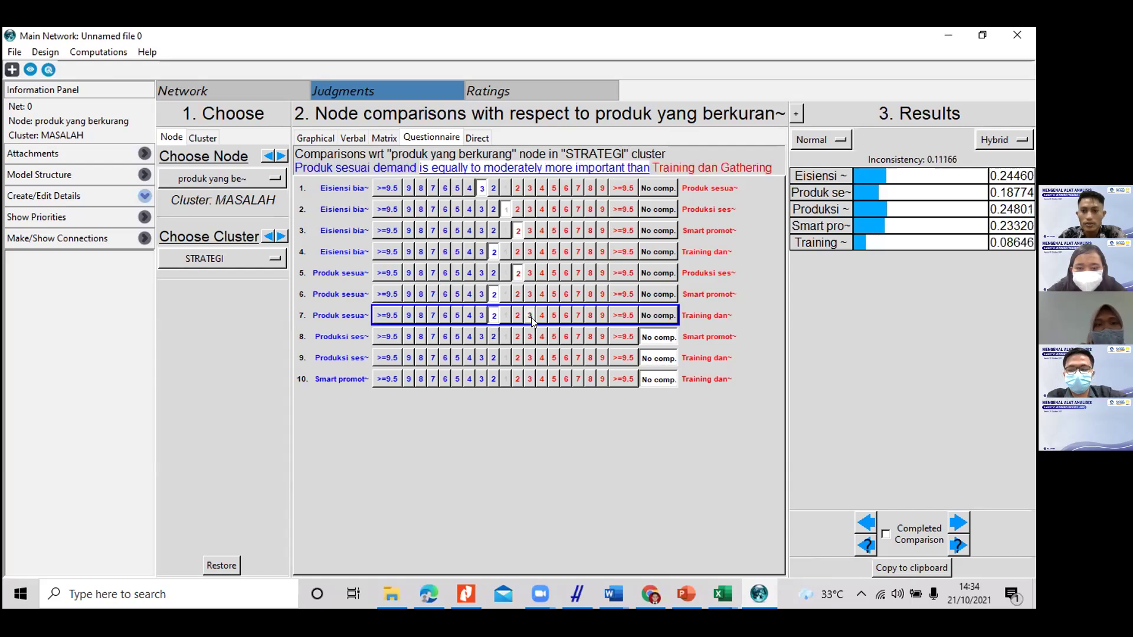
{"action": "left_click", "coordinate": [481, 317]}
Step: Rate comparison 8 as equal and comparison 9 as 3 in favour of Training dan Gathering
{"action": "left_click", "coordinate": [494, 337]}
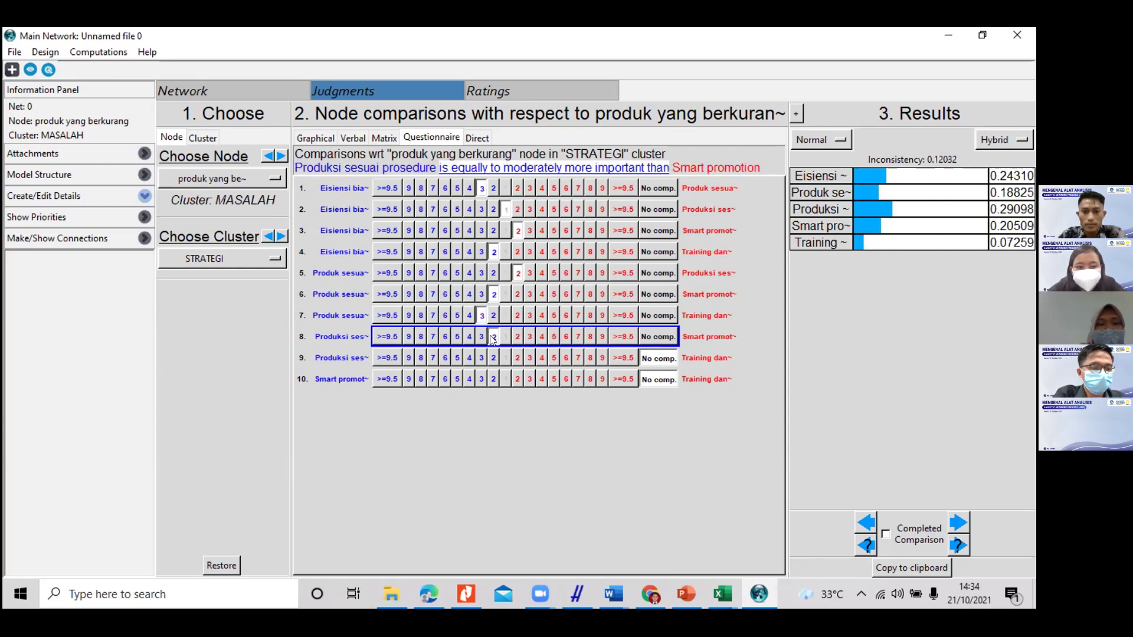
{"action": "left_click", "coordinate": [505, 336]}
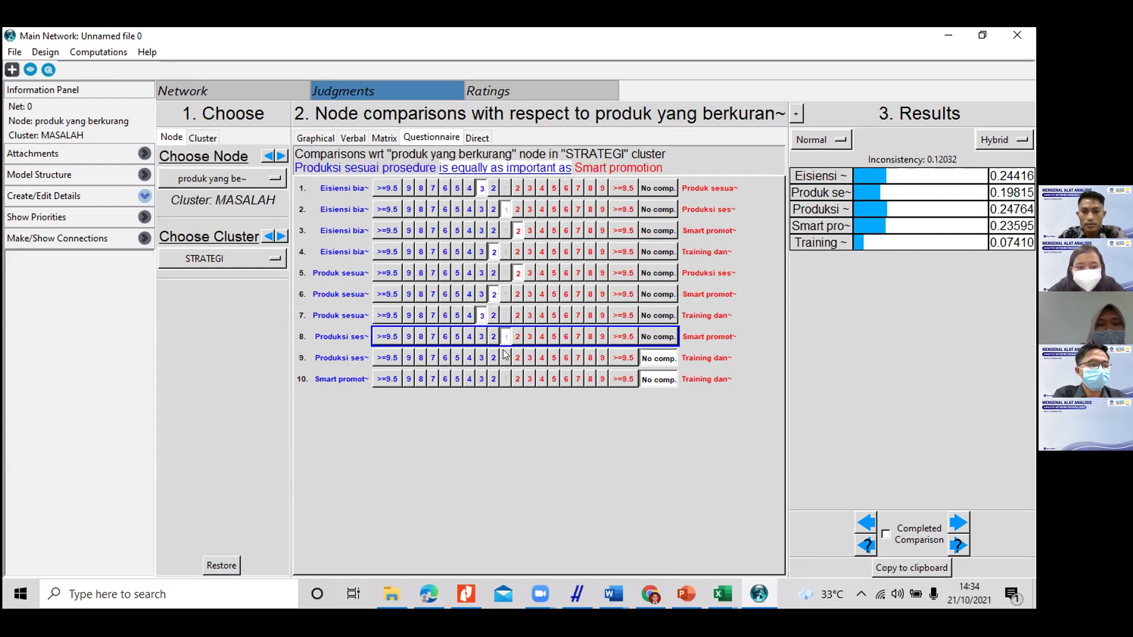
{"action": "left_click", "coordinate": [494, 359]}
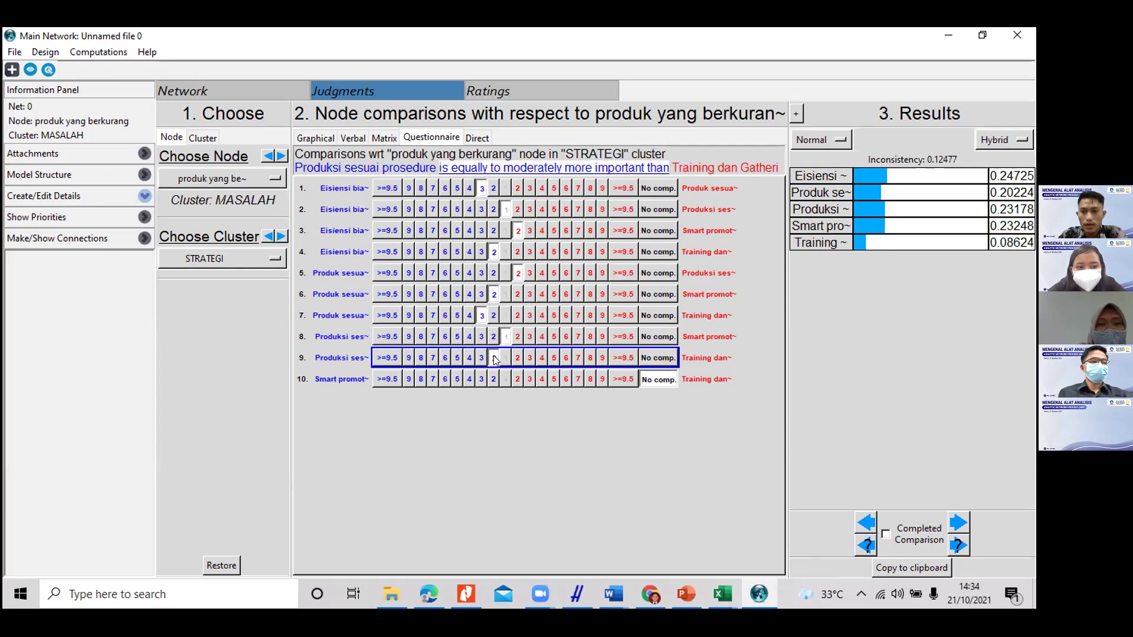
{"action": "left_click", "coordinate": [530, 358]}
Step: Change comparison 7 to 2 for Training dan Gathering, 5 to 2 for Produk sesuai demand, and comparisons 6 and 4 to equal
{"action": "left_click", "coordinate": [518, 315]}
{"action": "left_click", "coordinate": [509, 295]}
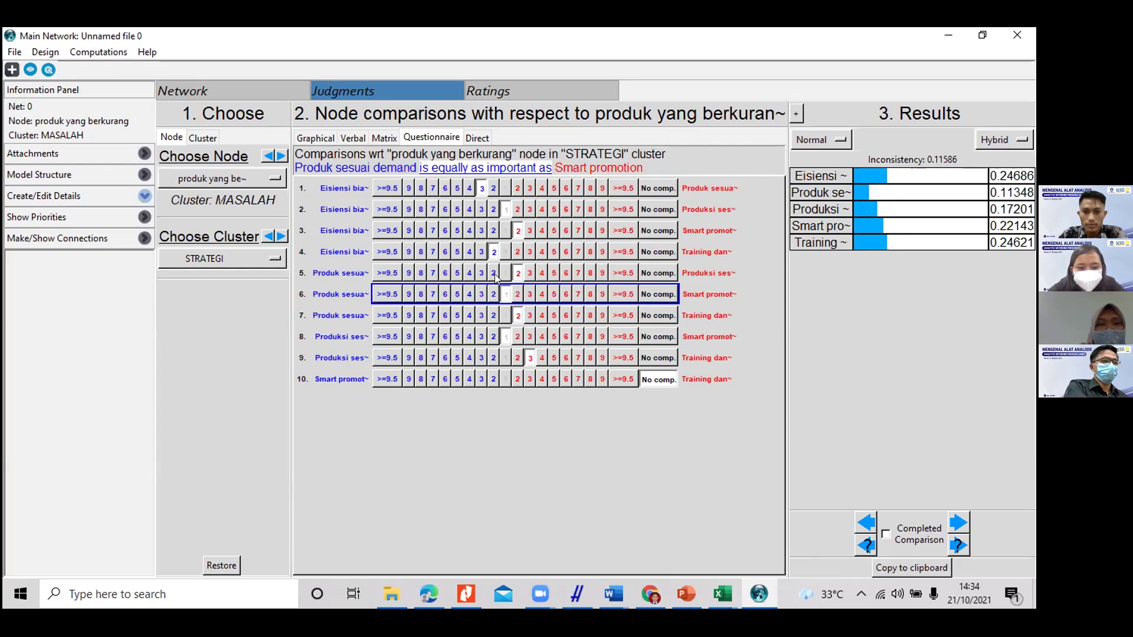
{"action": "left_click", "coordinate": [494, 274]}
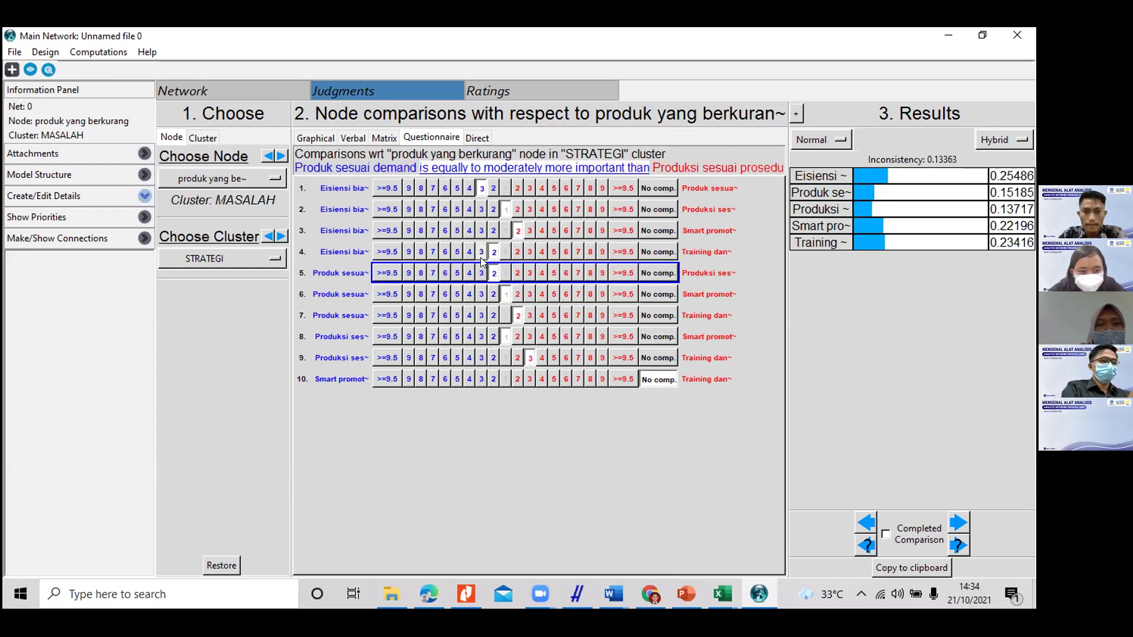
{"action": "left_click", "coordinate": [482, 252]}
{"action": "left_click", "coordinate": [506, 253]}
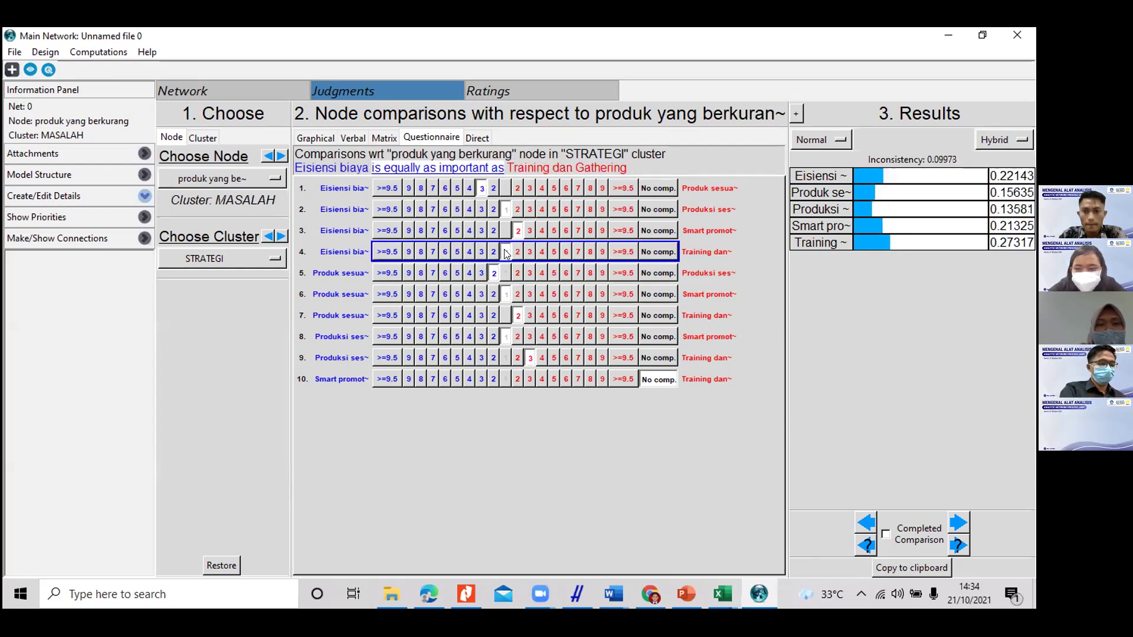
Step: Try several ratings for comparison 10 between Smart promotion and Training dan Gathering, and set it to equal
{"action": "left_click", "coordinate": [506, 380]}
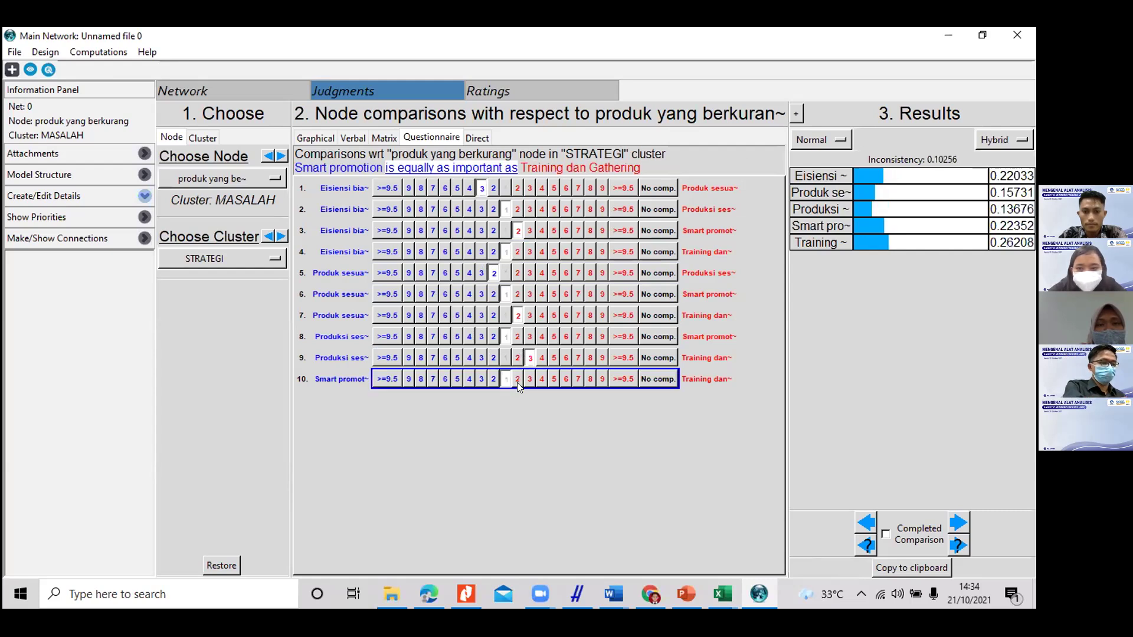
{"action": "left_click", "coordinate": [518, 380]}
{"action": "left_click", "coordinate": [482, 379]}
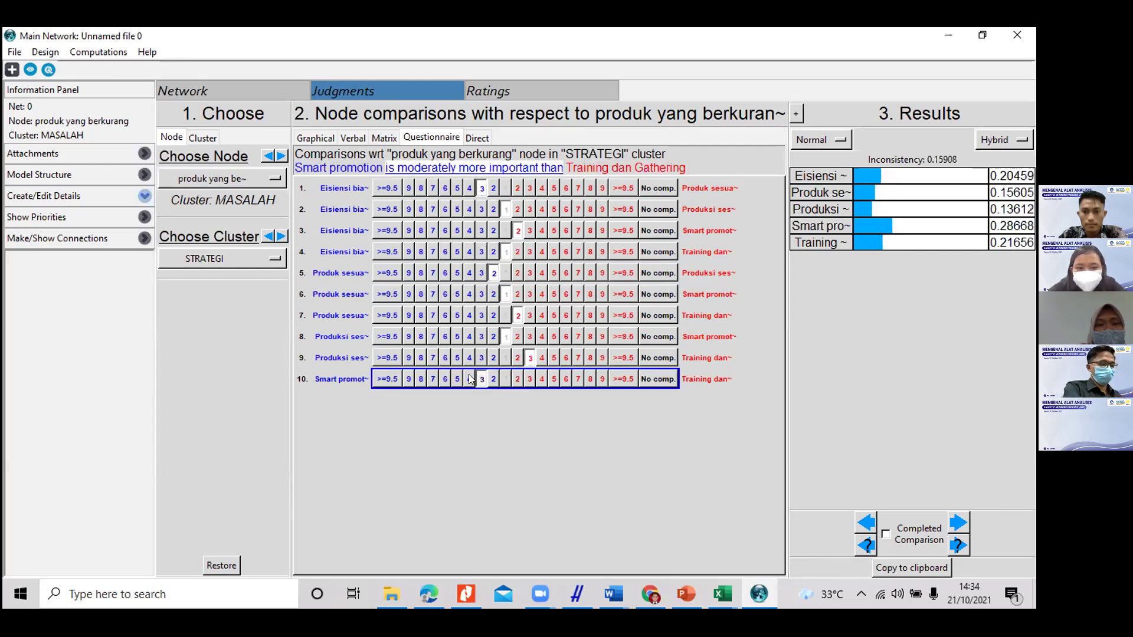
{"action": "left_click", "coordinate": [470, 379]}
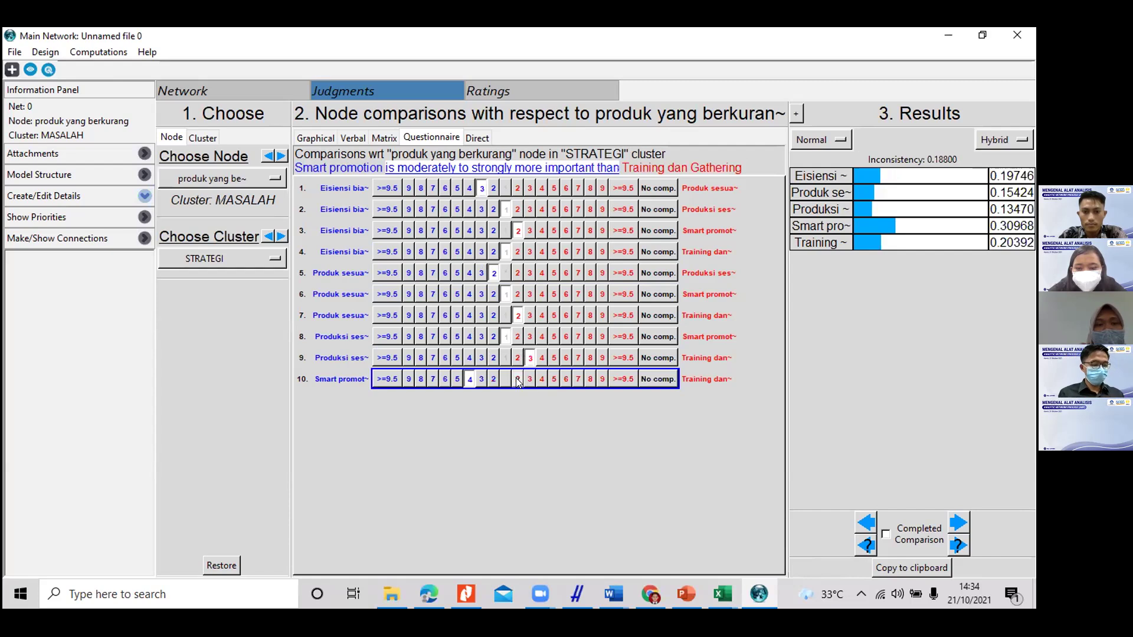
{"action": "left_click", "coordinate": [517, 380]}
{"action": "left_click", "coordinate": [506, 380]}
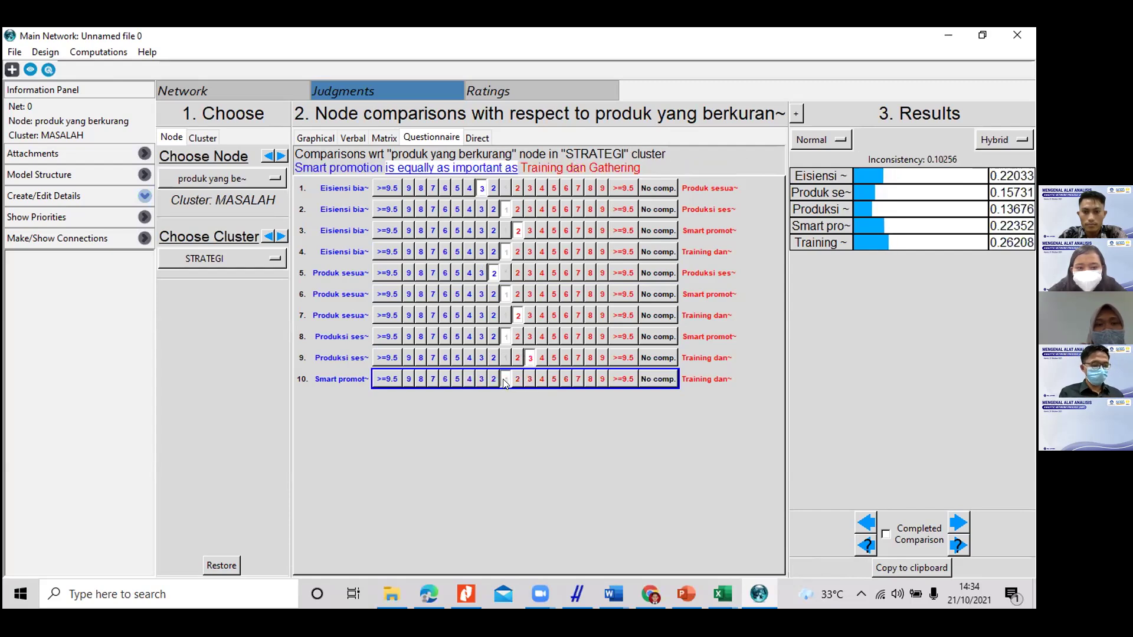
Step: Change comparison 6 to 2 in favour of Smart promotion and mark the produk yang berkurang comparison as completed
{"action": "left_click", "coordinate": [515, 294]}
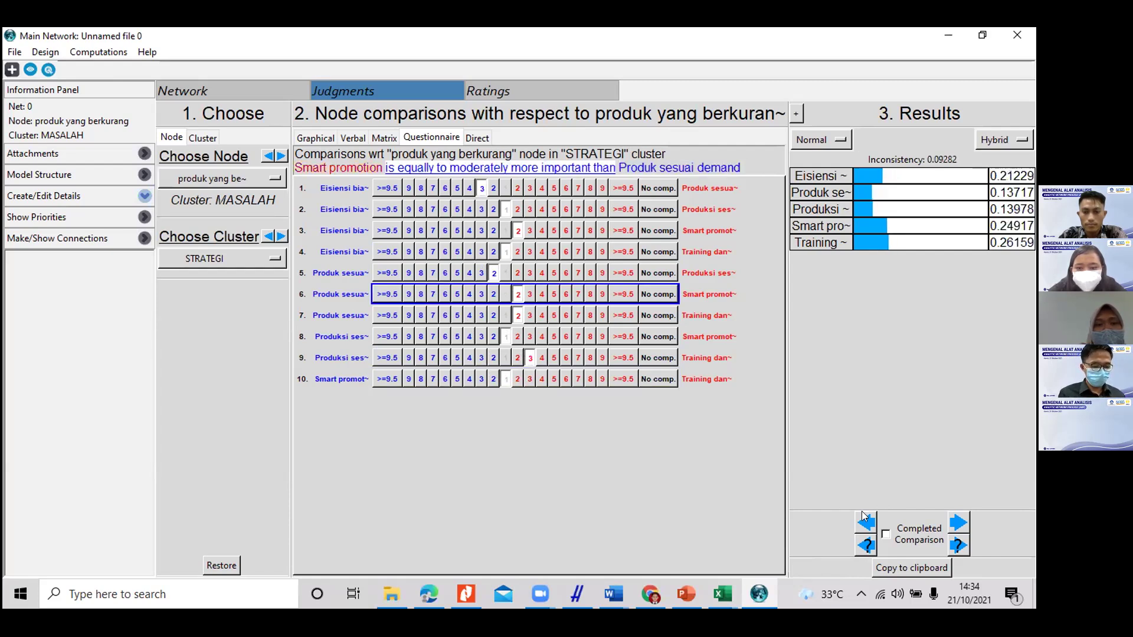
{"action": "left_click", "coordinate": [885, 534]}
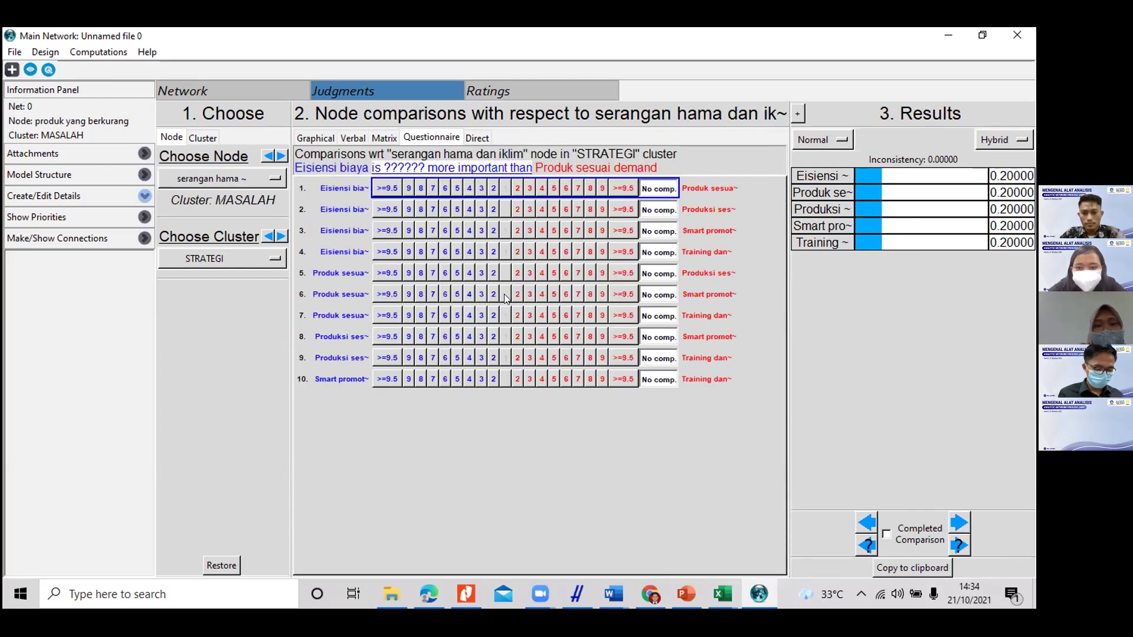
Step: For serangan hama dan iklim, rate comparison 1 as 4 for Eisiensi biaya, 2 as equal, 3 as 2 for Smart promotion, 4 as 2 for Training dan Gathering
{"action": "left_click", "coordinate": [469, 188]}
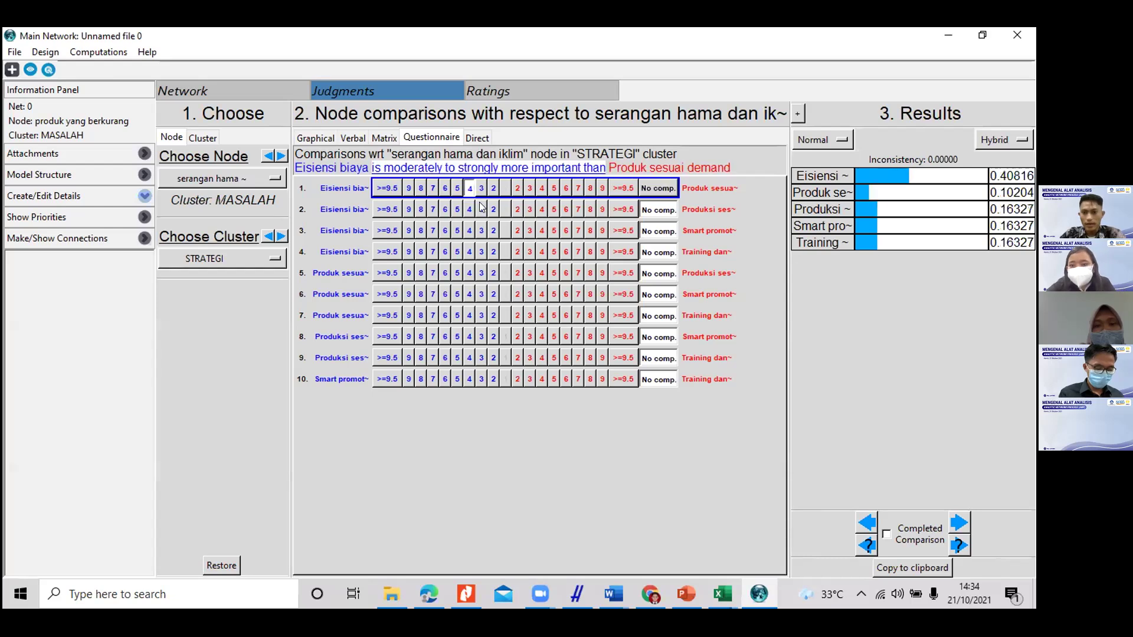
{"action": "left_click", "coordinate": [505, 210]}
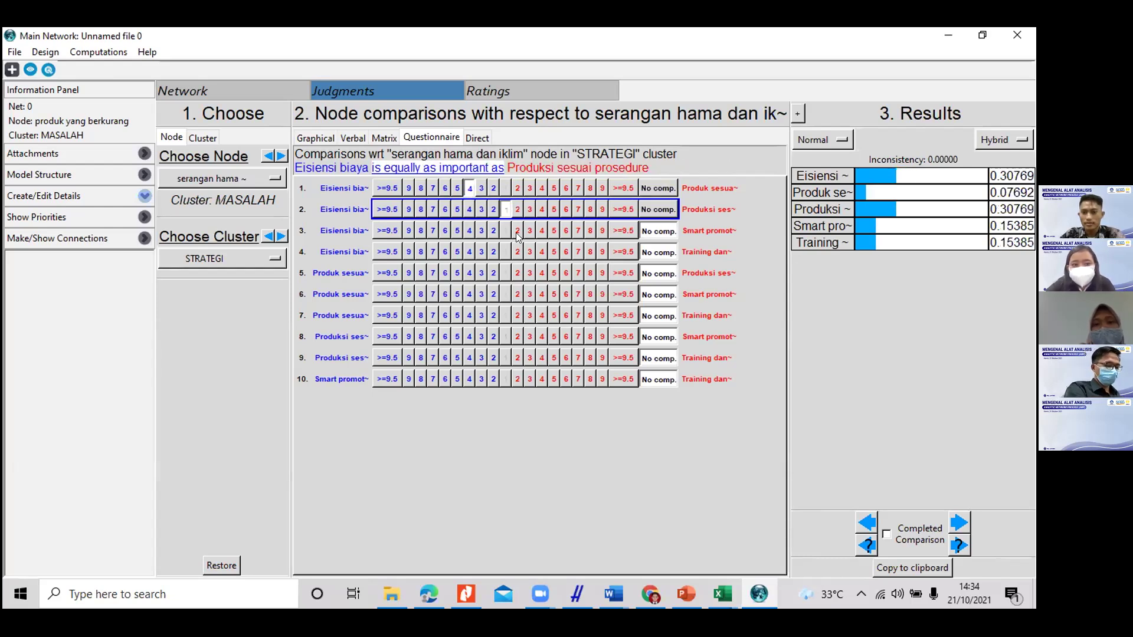
{"action": "left_click", "coordinate": [518, 231]}
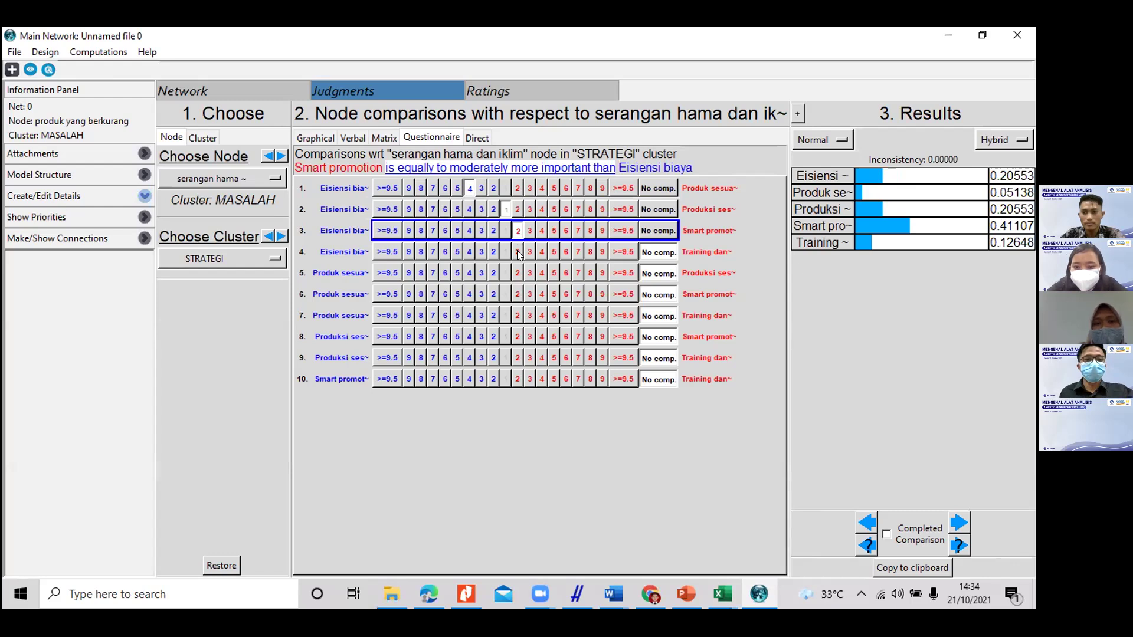
{"action": "left_click", "coordinate": [518, 252]}
Step: Rate comparison 5 as 2 for Produk sesuai demand, 6 as 2 for Smart promotion and 7 as 2 for Training dan Gathering
{"action": "left_click", "coordinate": [492, 274]}
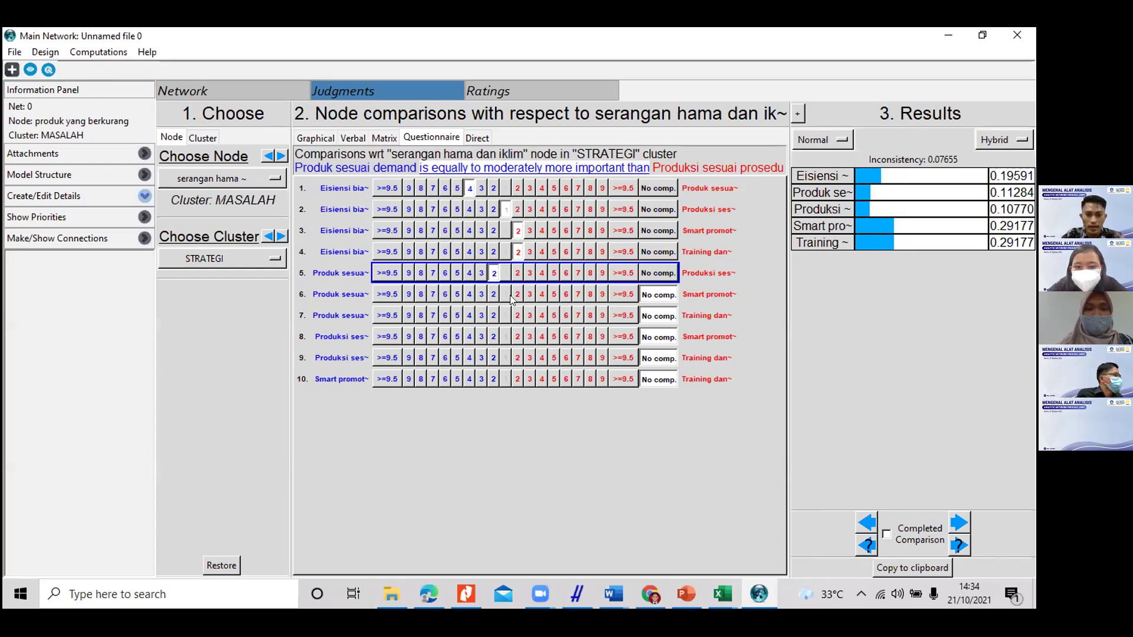
{"action": "left_click", "coordinate": [517, 295]}
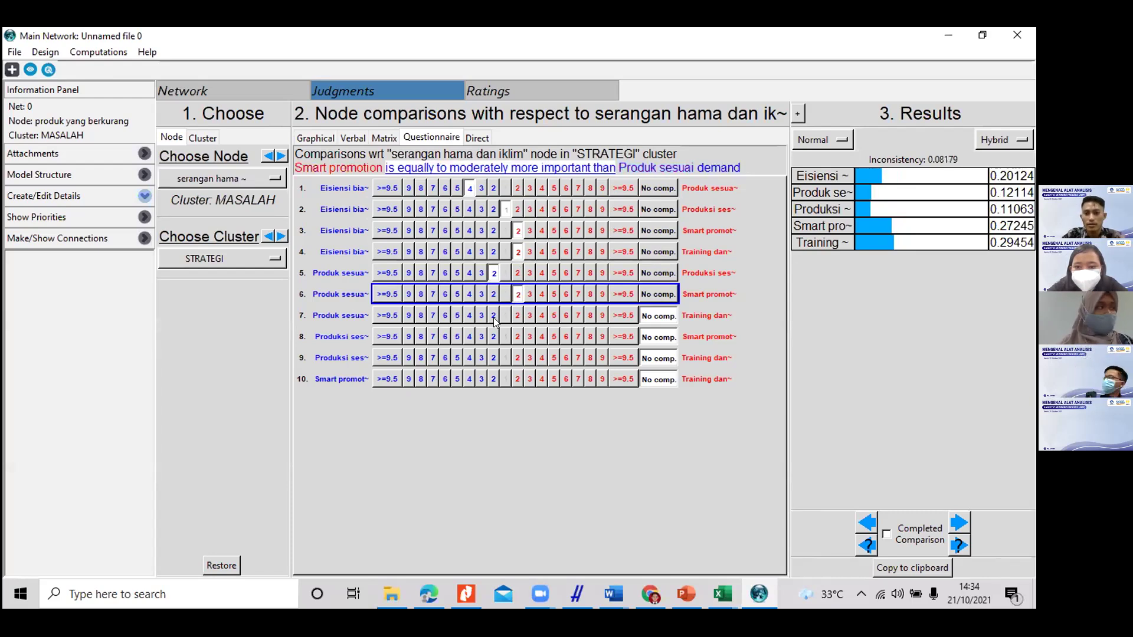
{"action": "left_click", "coordinate": [506, 316]}
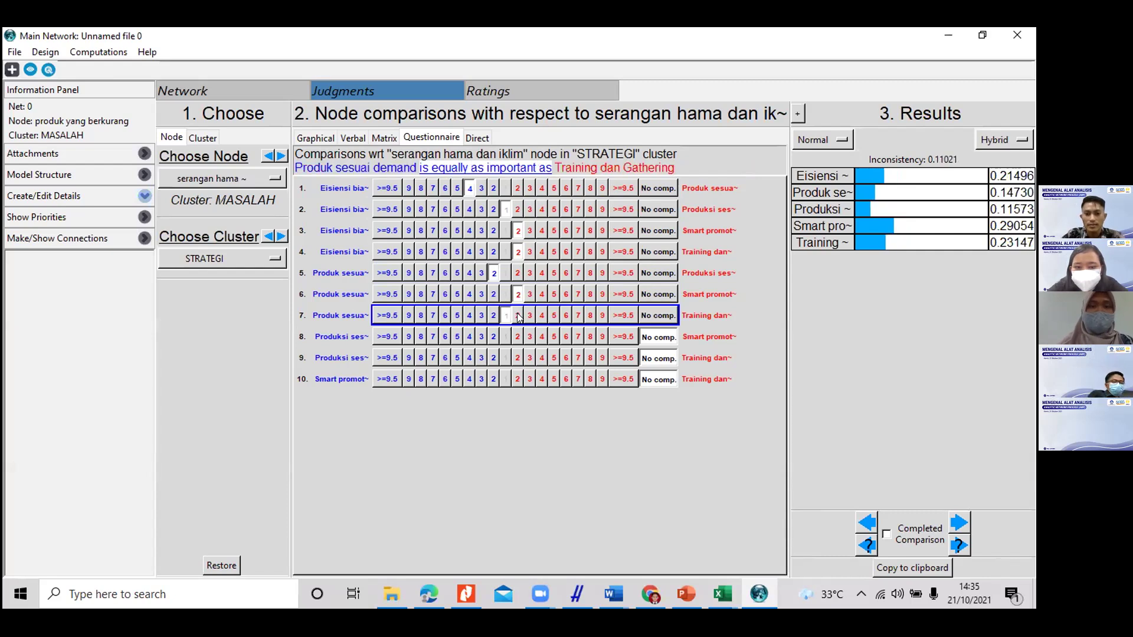
{"action": "left_click", "coordinate": [518, 317]}
Step: Rate comparison 8 as 2 in favour of Smart promotion and comparison 9 as 2 in favour of Training dan Gathering
{"action": "left_click", "coordinate": [506, 337]}
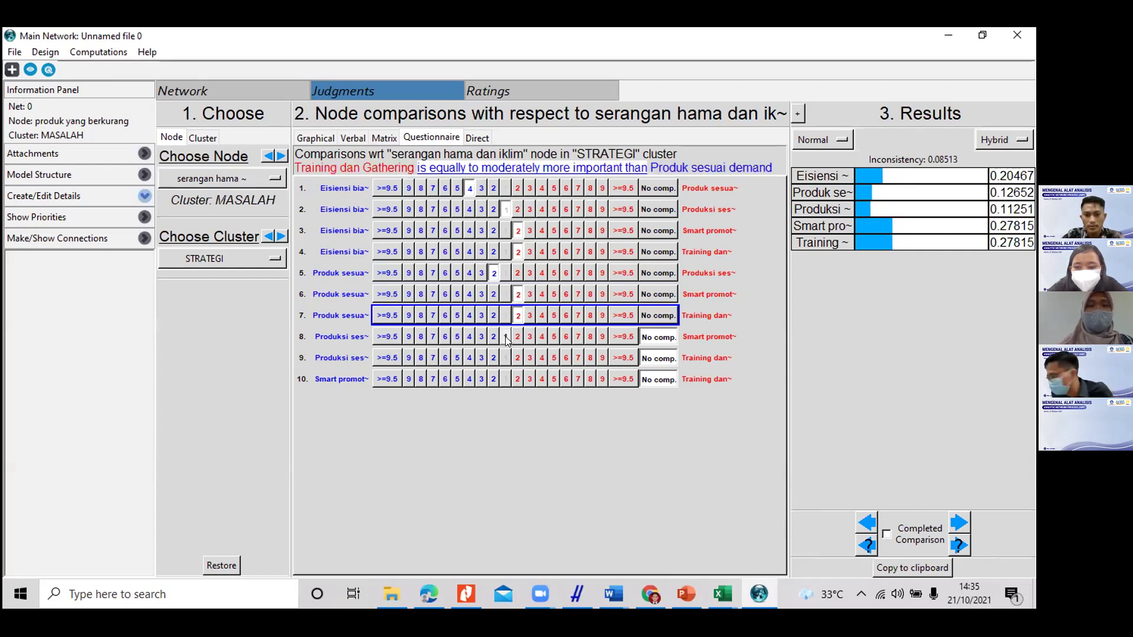
{"action": "left_click", "coordinate": [520, 338]}
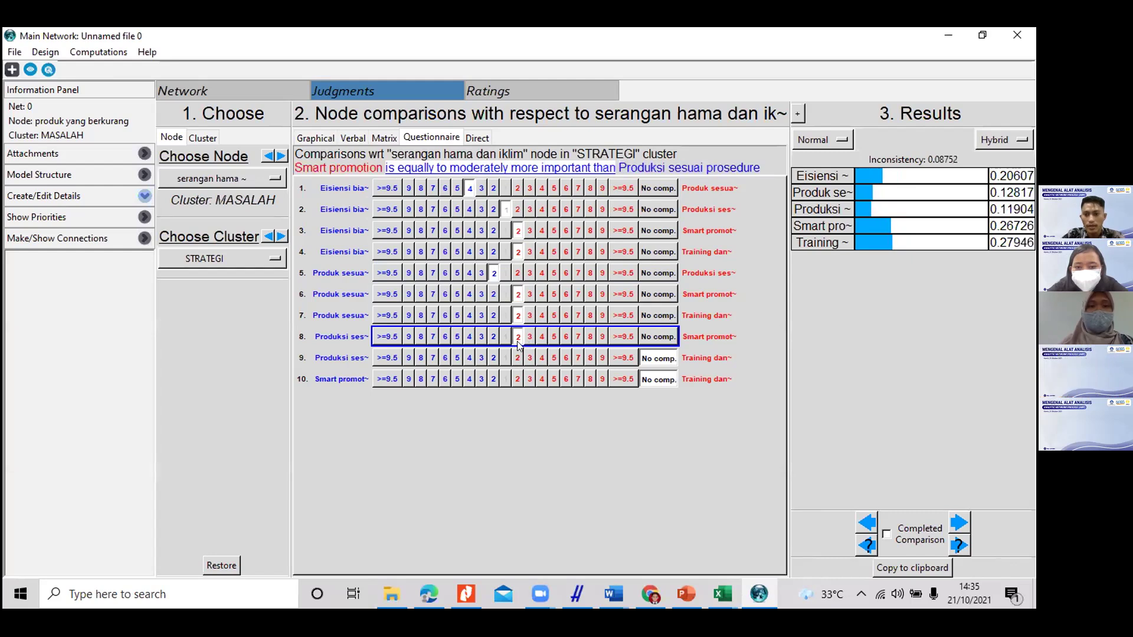
{"action": "left_click", "coordinate": [492, 358]}
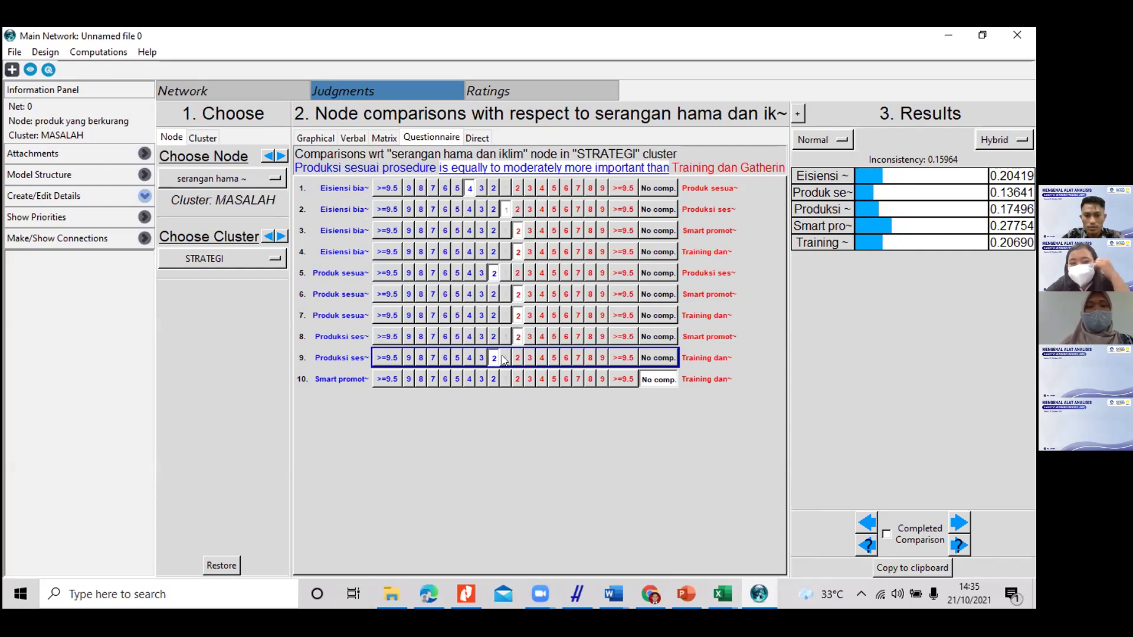
{"action": "left_click", "coordinate": [507, 358]}
{"action": "left_click", "coordinate": [517, 358]}
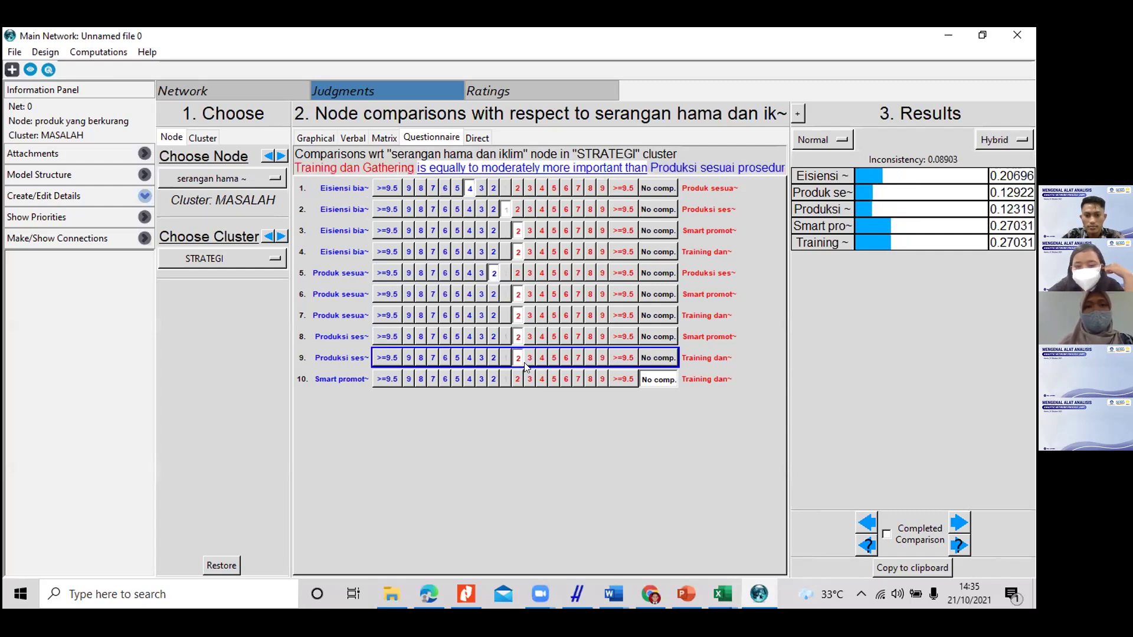
Step: Rate comparison 10 as equal for serangan hama dan iklim and advance to the Eisiensi biaya comparisons in the MASALAH cluster
{"action": "left_click", "coordinate": [518, 379]}
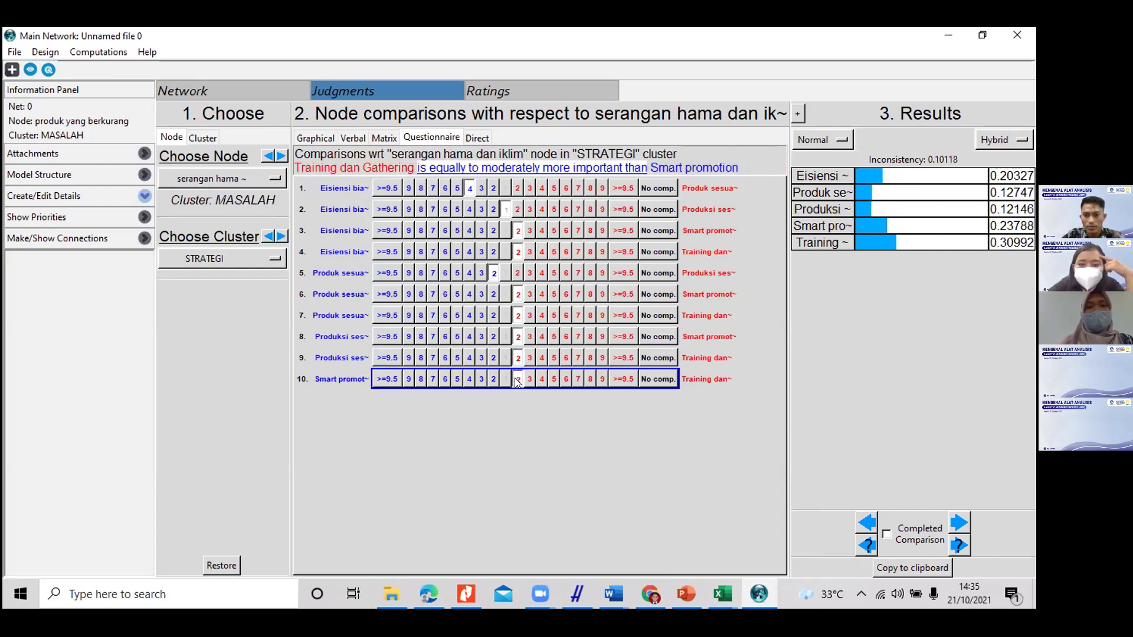
{"action": "left_click", "coordinate": [506, 379]}
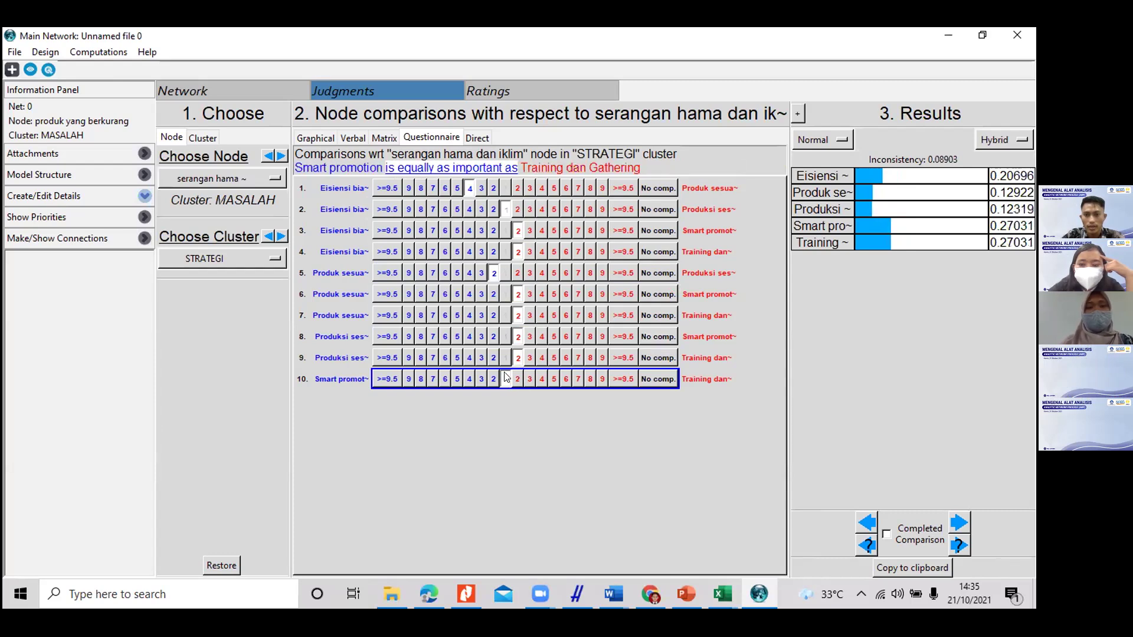
{"action": "left_click", "coordinate": [956, 523]}
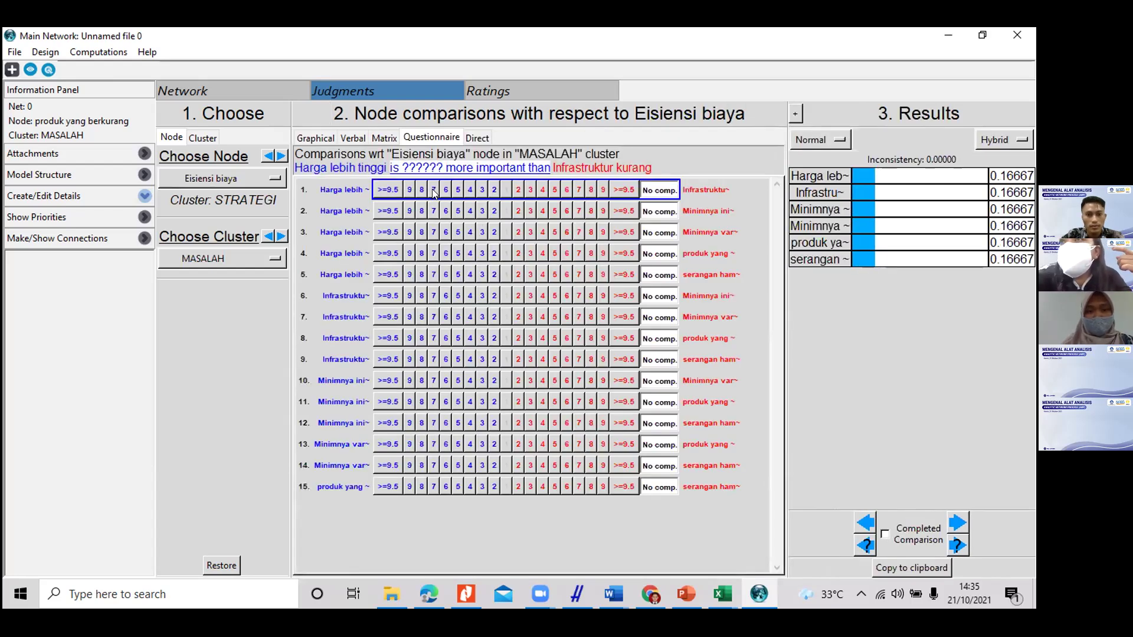
Step: For Eisiensi biaya, rate comparisons 1, 2 and 5 as 7, 5 and 2 for Harga lebih tinggi, 3 as equal, 4 as 2 for produk yang berkurang
{"action": "left_click", "coordinate": [458, 210]}
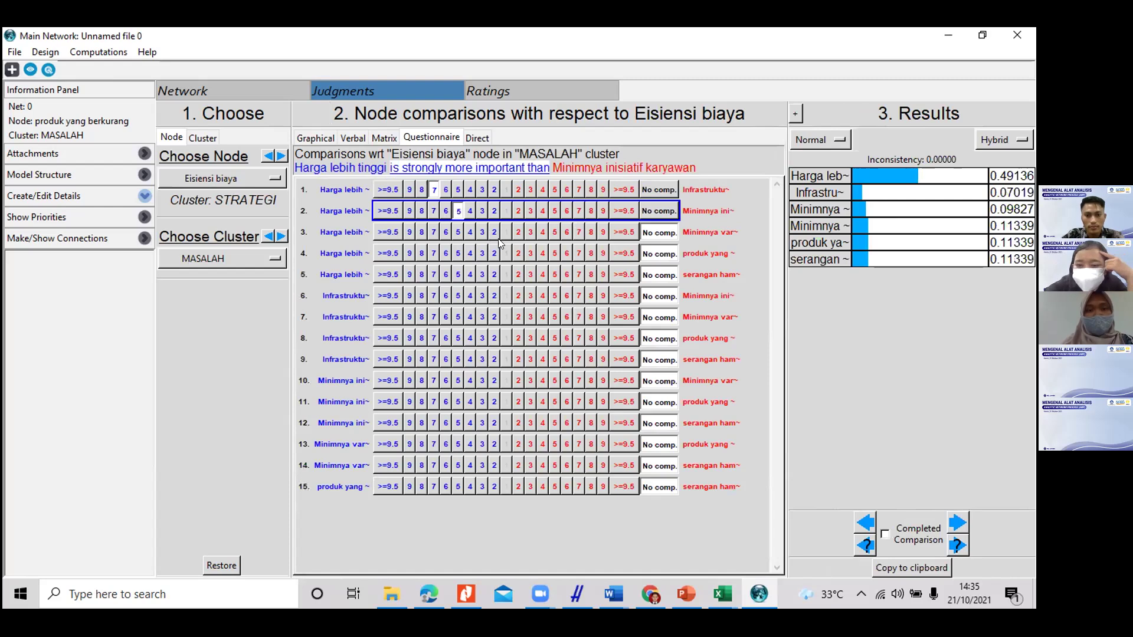
{"action": "left_click", "coordinate": [505, 232]}
{"action": "left_click", "coordinate": [519, 253]}
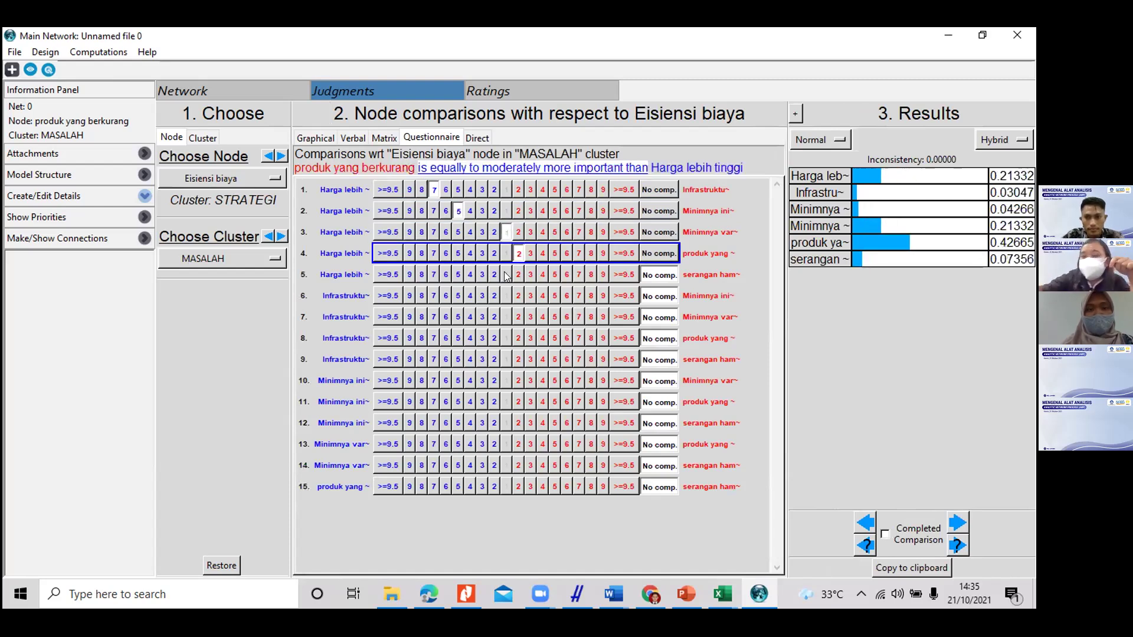
{"action": "left_click", "coordinate": [495, 273]}
Step: Rate comparison 6 as equal, comparison 7 as 2 for Minimnya varian produk, and comparisons 8 and 9 as equal
{"action": "left_click", "coordinate": [507, 295]}
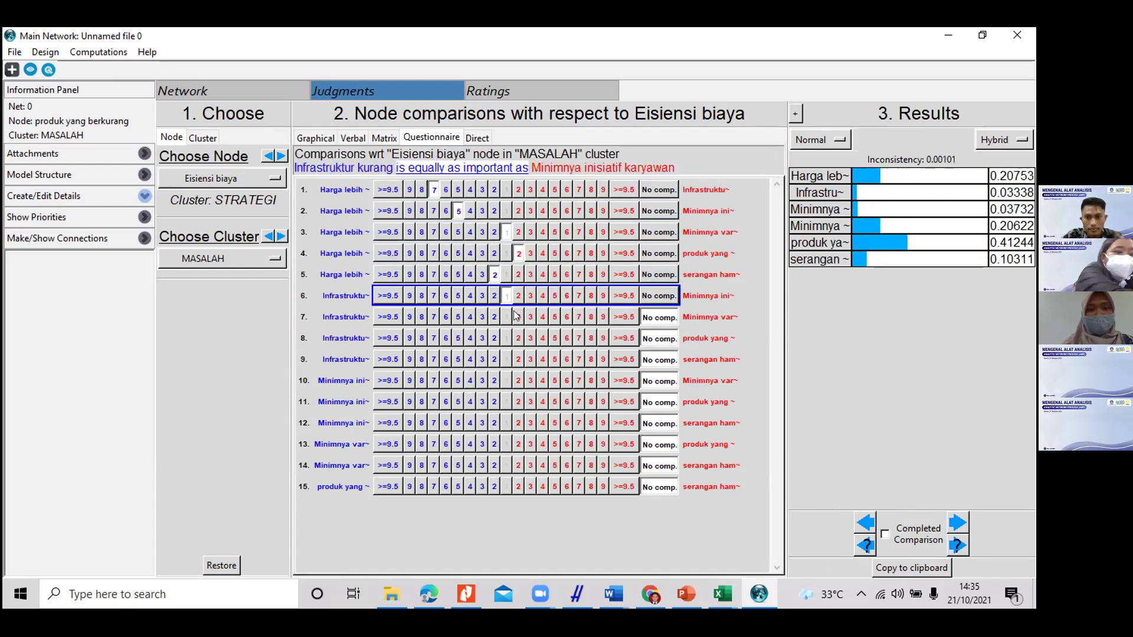
{"action": "left_click", "coordinate": [518, 317]}
{"action": "left_click", "coordinate": [494, 338]}
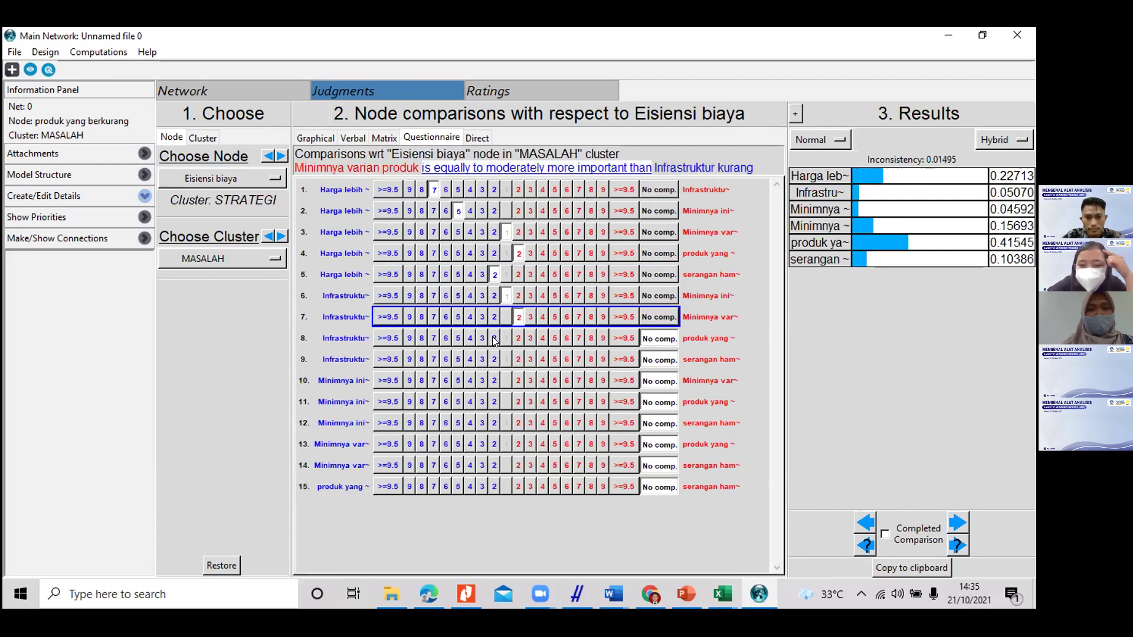
{"action": "left_click", "coordinate": [519, 359]}
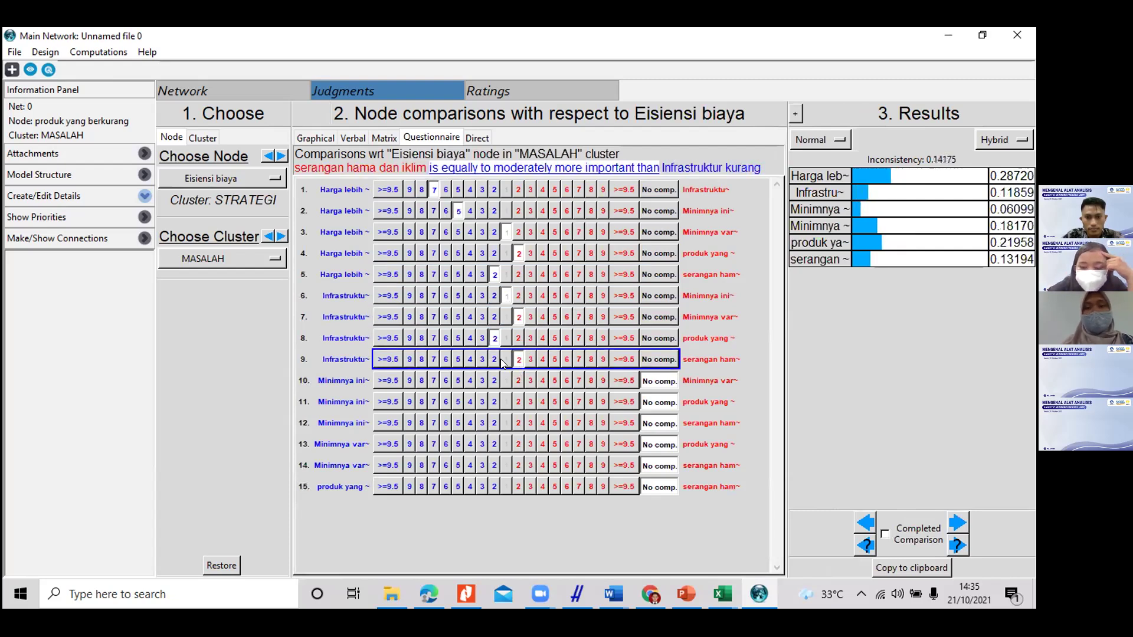
{"action": "left_click", "coordinate": [506, 358]}
{"action": "left_click", "coordinate": [506, 338]}
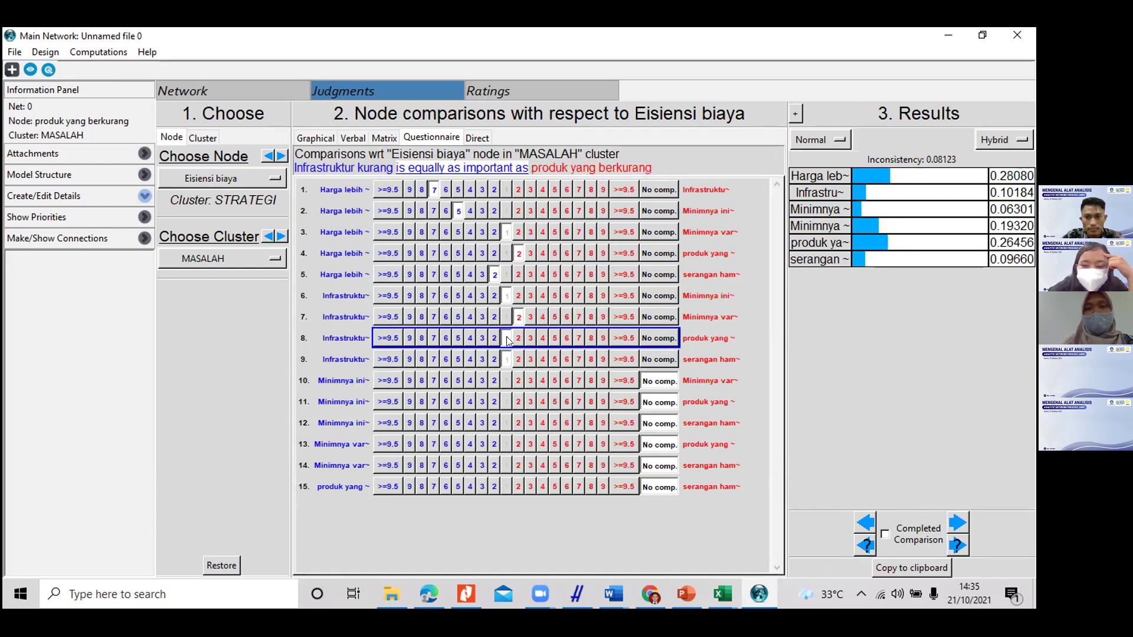
Step: Rate comparison 10 as equal, comparison 11 as 2 in favour of produk yang berkurang, and comparison 12 as equal
{"action": "left_click", "coordinate": [494, 380]}
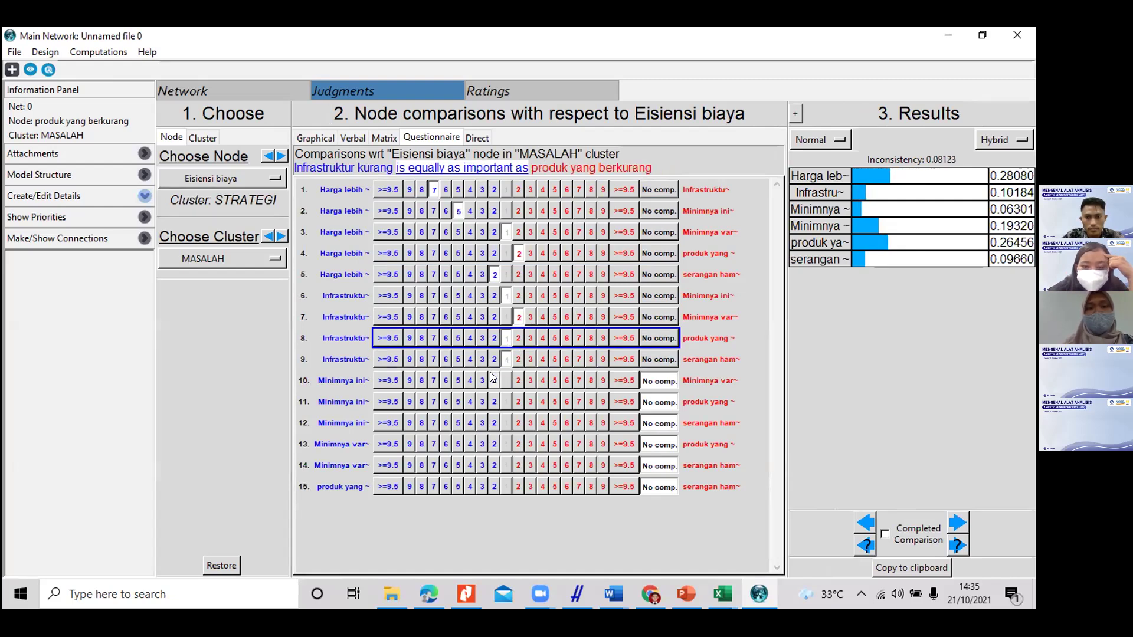
{"action": "left_click", "coordinate": [505, 381]}
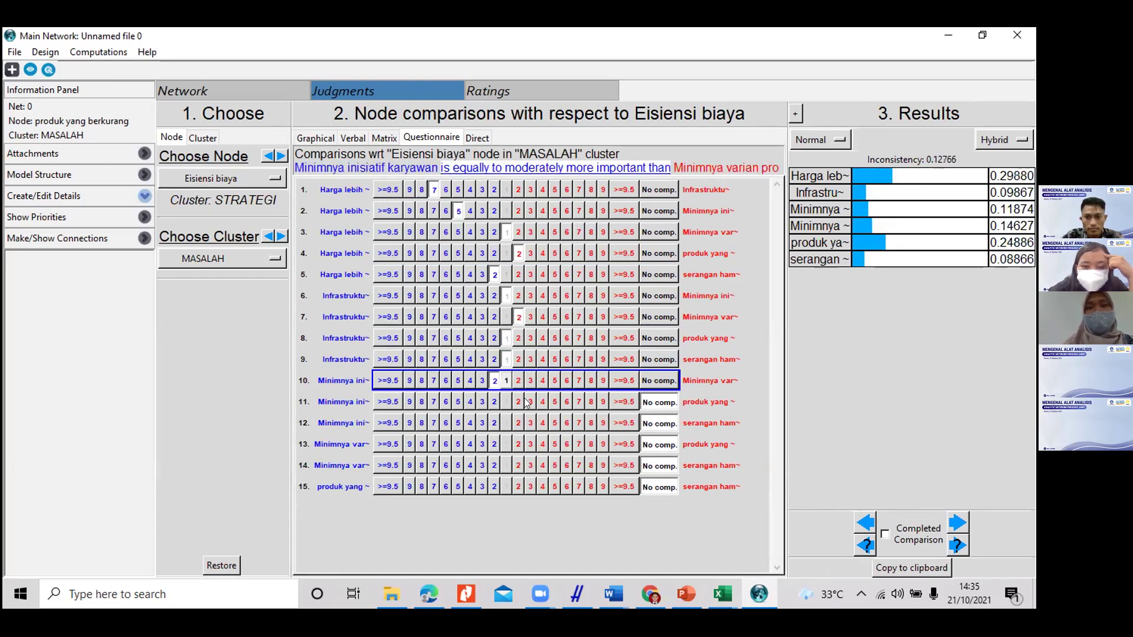
{"action": "left_click", "coordinate": [518, 400]}
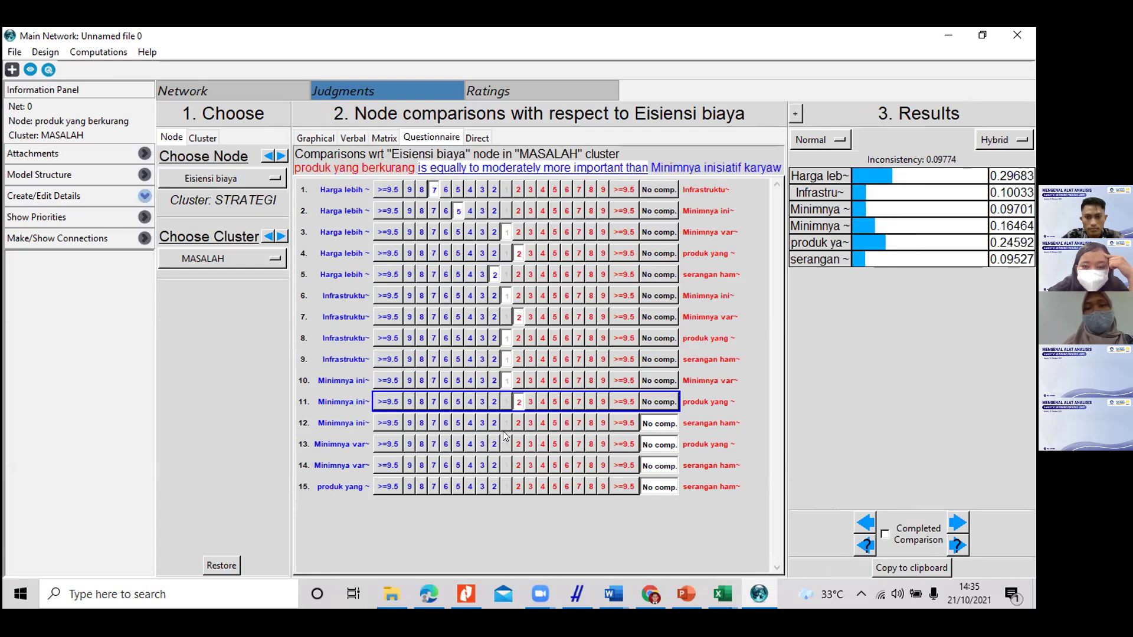
{"action": "left_click", "coordinate": [504, 424]}
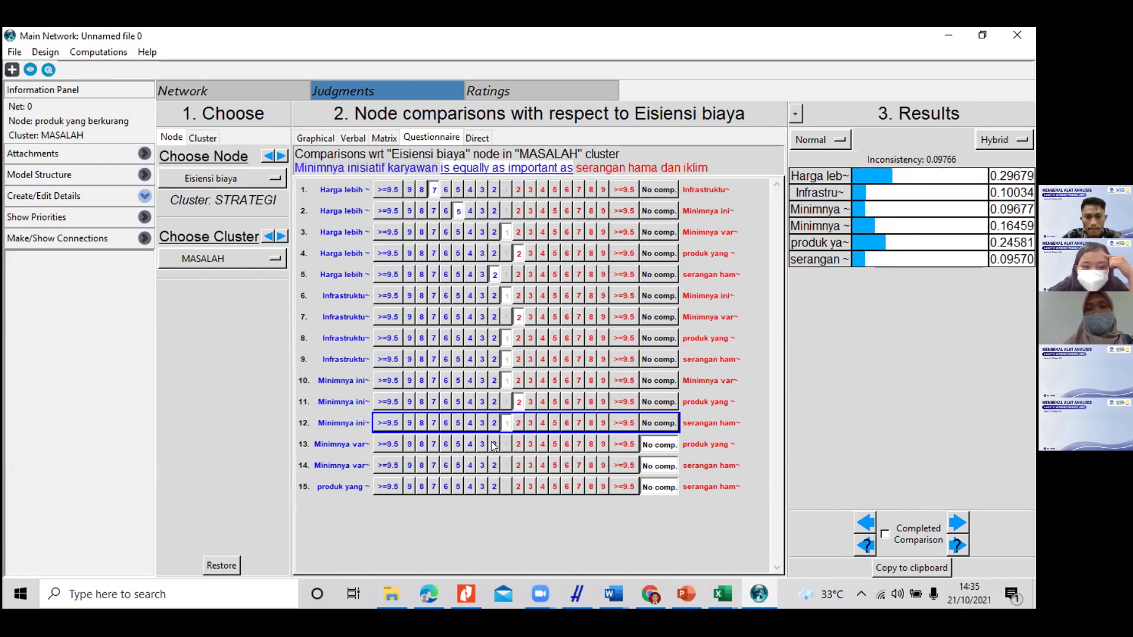
Step: Try different ratings in both directions for comparison 13 and 2 for serangan hama dan iklim in comparison 14, settling both on equal
{"action": "left_click", "coordinate": [495, 444]}
{"action": "left_click", "coordinate": [518, 444]}
{"action": "left_click", "coordinate": [531, 444]}
{"action": "left_click", "coordinate": [497, 445]}
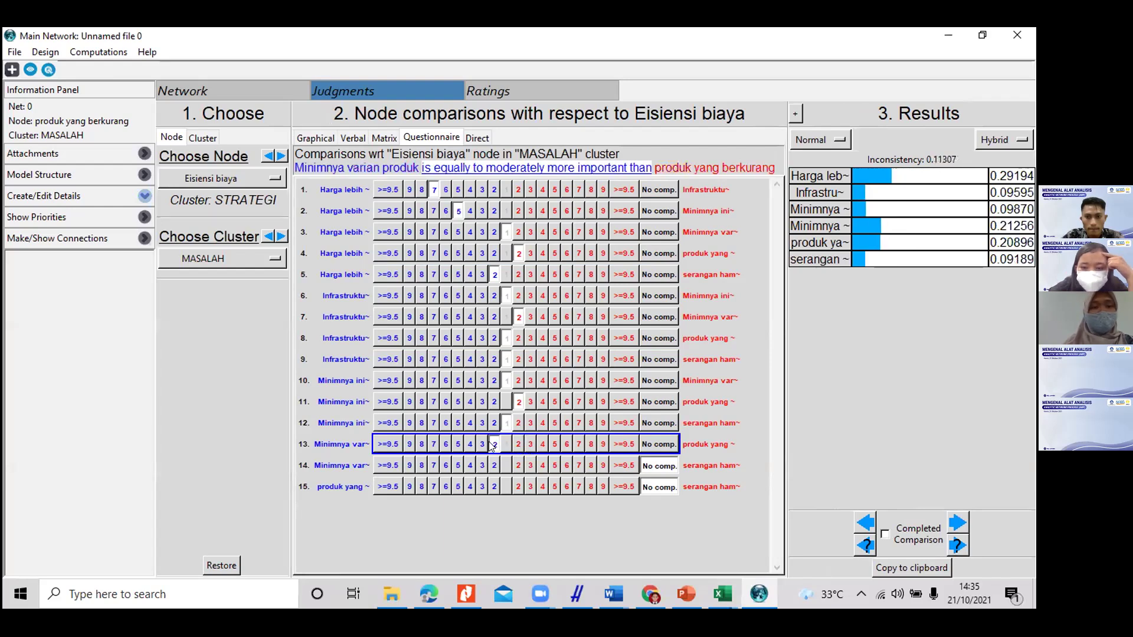
{"action": "left_click", "coordinate": [505, 447]}
{"action": "left_click", "coordinate": [518, 466]}
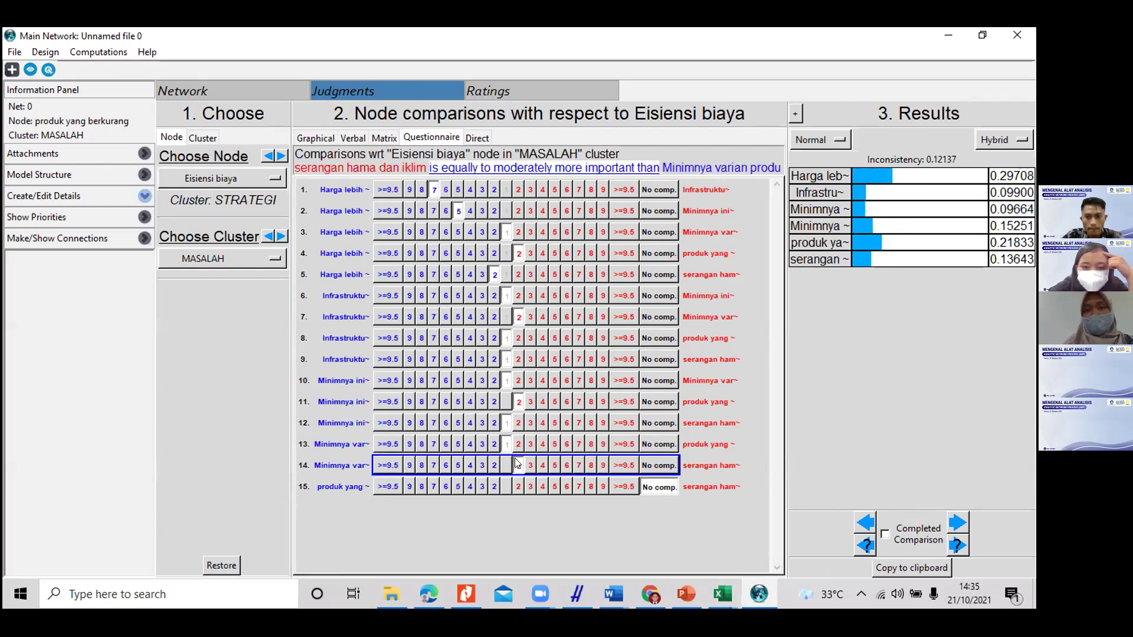
{"action": "left_click", "coordinate": [508, 465]}
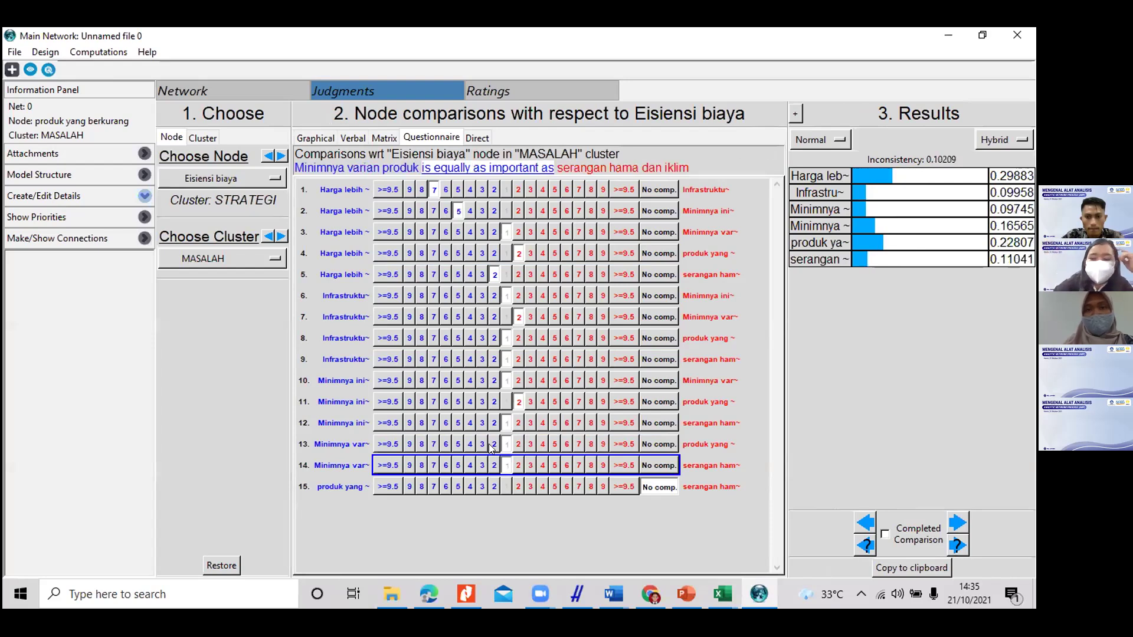
Step: Try 2 for Minimnya inisiatif karyawan in comparison 11, restore 2 for produk yang berkurang, and try 3 for produk yang berkurang in comparison 15
{"action": "left_click", "coordinate": [495, 402]}
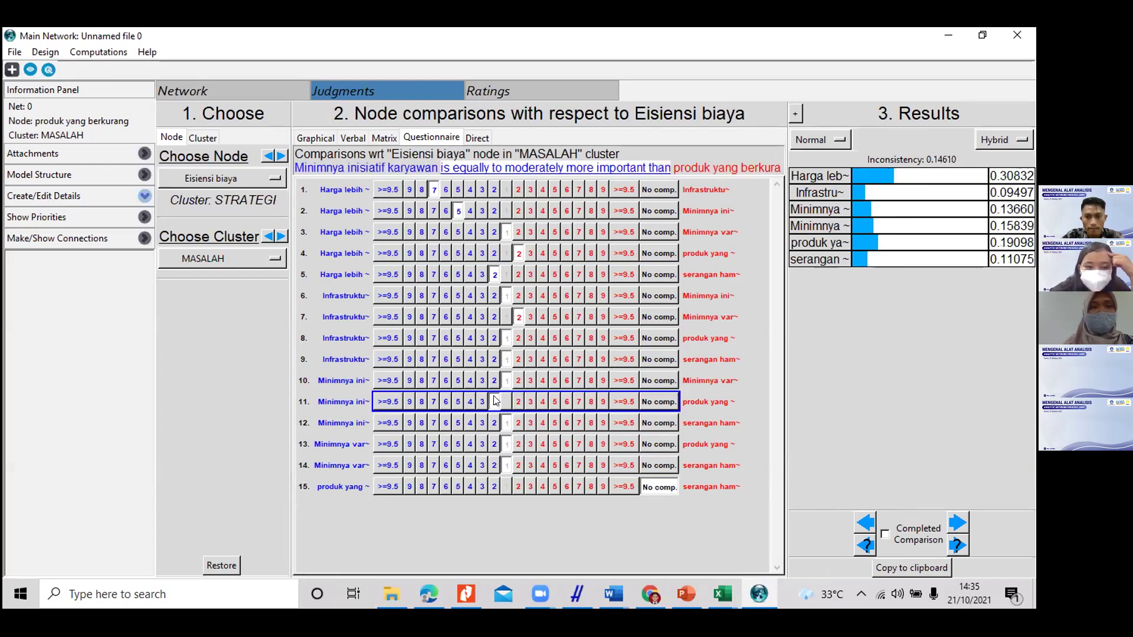
{"action": "left_click", "coordinate": [518, 402]}
{"action": "left_click", "coordinate": [492, 487]}
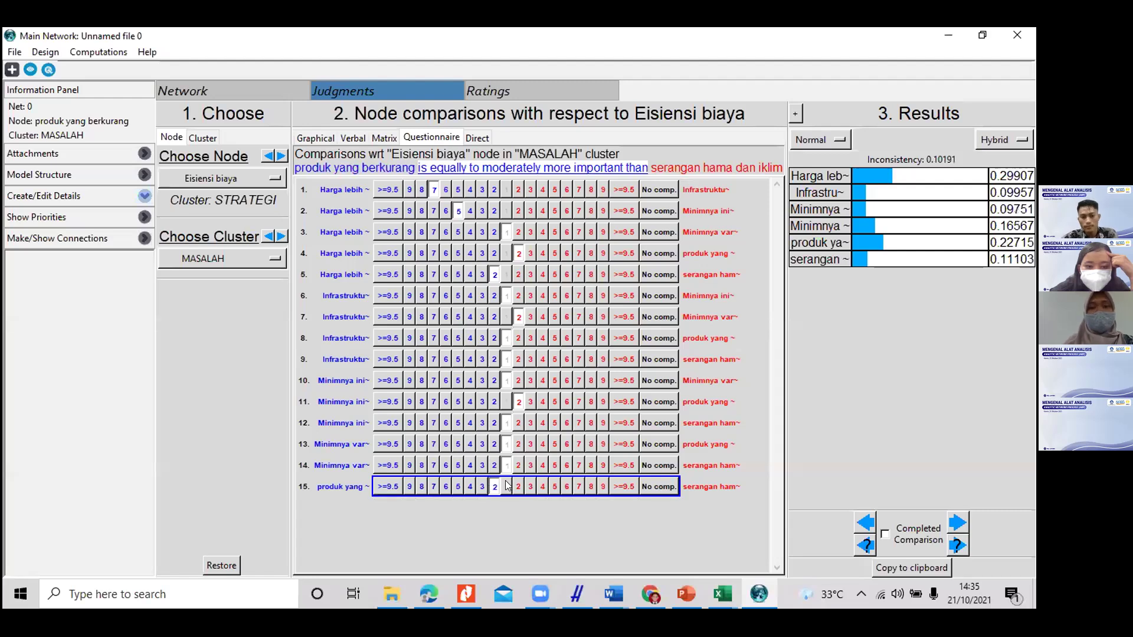
{"action": "left_click", "coordinate": [519, 487]}
{"action": "left_click", "coordinate": [541, 486]}
{"action": "left_click", "coordinate": [486, 486]}
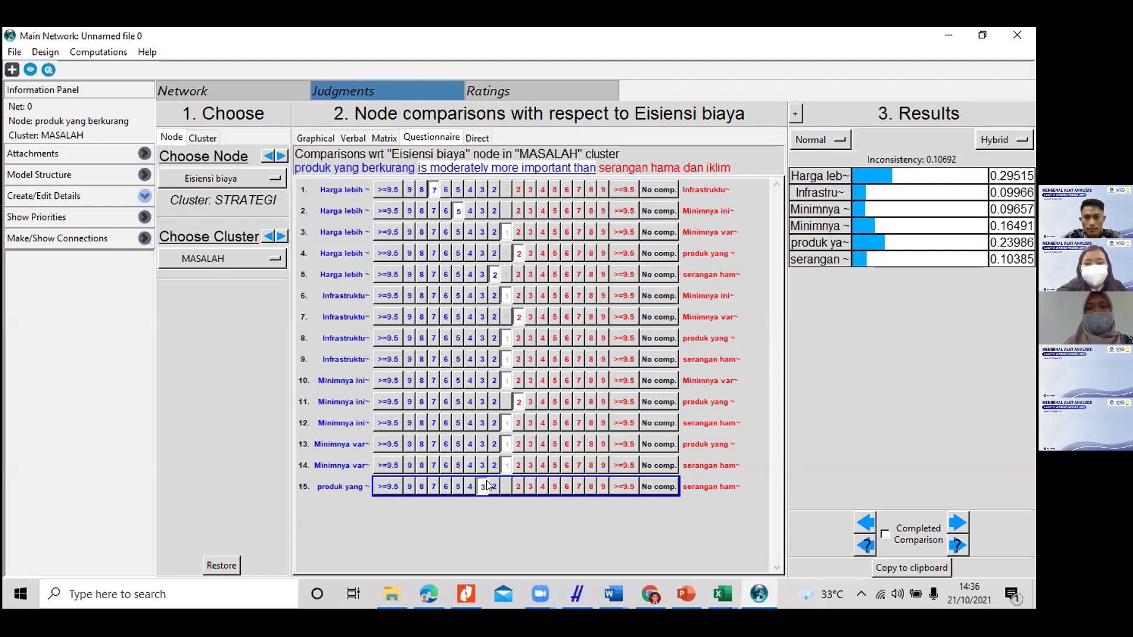
Step: Try 3 for Minimnya varian produk in comparisons 14, 13 and 10, returning 14 to equal, and 3 for serangan hama dan iklim in comparison 9
{"action": "left_click", "coordinate": [483, 466]}
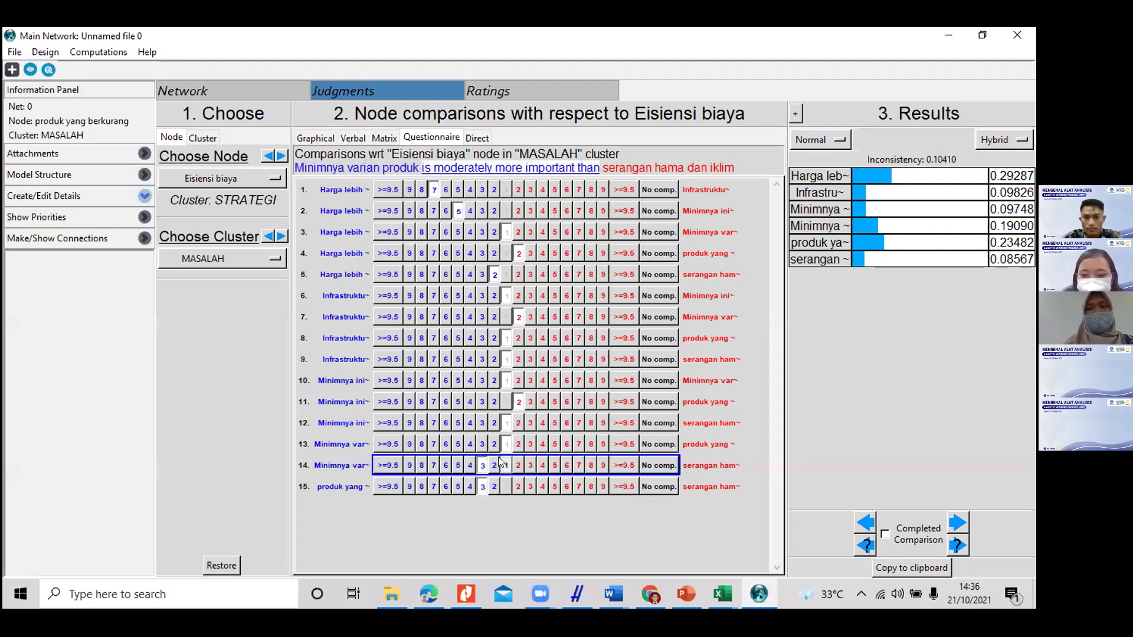
{"action": "left_click", "coordinate": [504, 465]}
{"action": "left_click", "coordinate": [482, 444]}
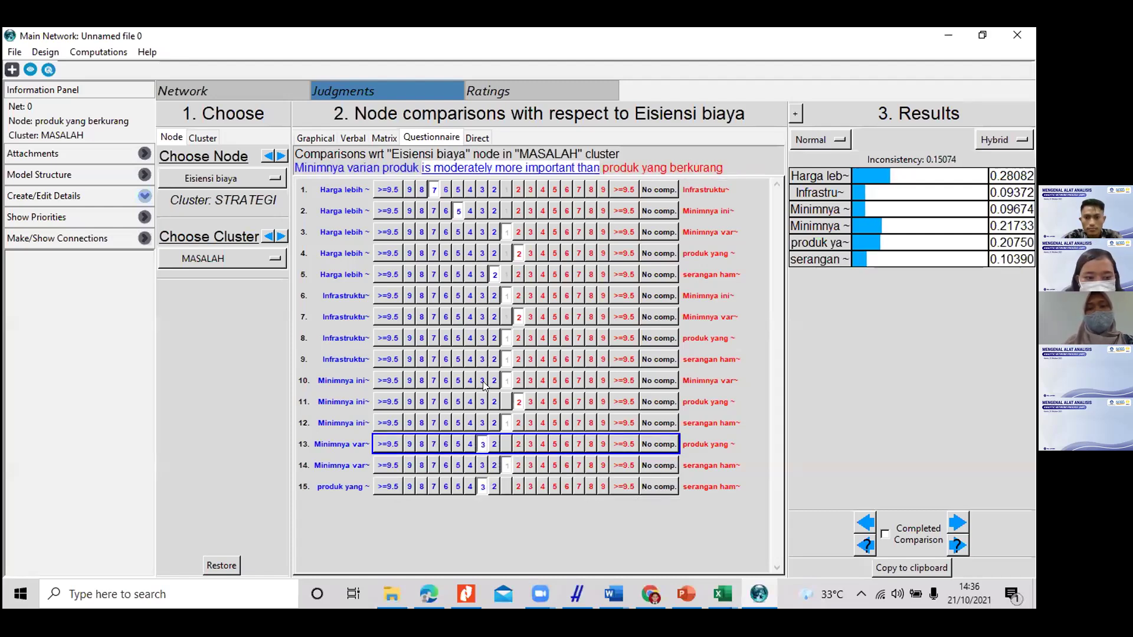
{"action": "left_click", "coordinate": [483, 381]}
{"action": "left_click", "coordinate": [518, 380]}
{"action": "left_click", "coordinate": [531, 381]}
{"action": "left_click", "coordinate": [530, 359]}
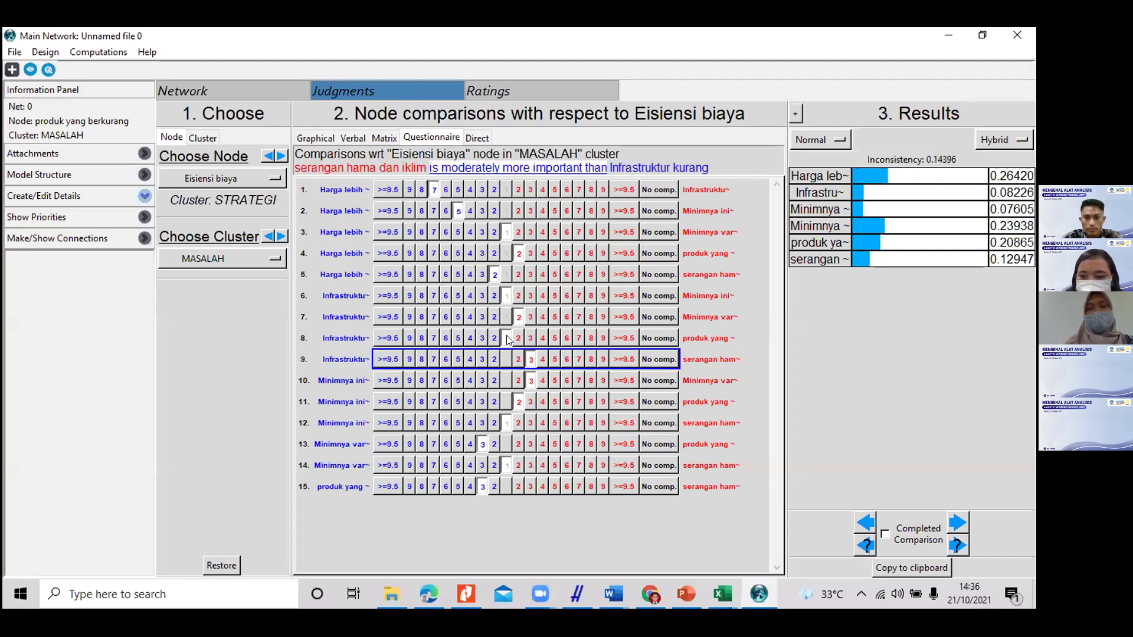
Step: Set comparisons 9, 10, 11, 13, 14 and 15, as well as 7 and 5, to equal importance
{"action": "left_click", "coordinate": [506, 359]}
{"action": "left_click", "coordinate": [507, 381]}
{"action": "left_click", "coordinate": [506, 402]}
{"action": "left_click", "coordinate": [506, 444]}
{"action": "left_click", "coordinate": [506, 465]}
{"action": "left_click", "coordinate": [502, 489]}
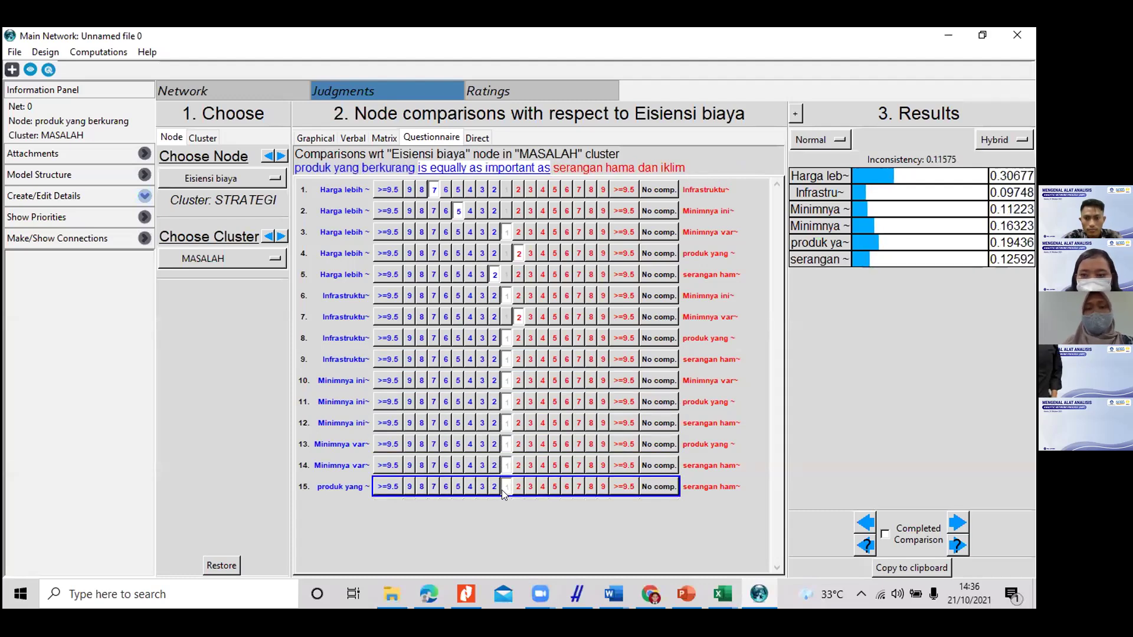
{"action": "left_click", "coordinate": [506, 314]}
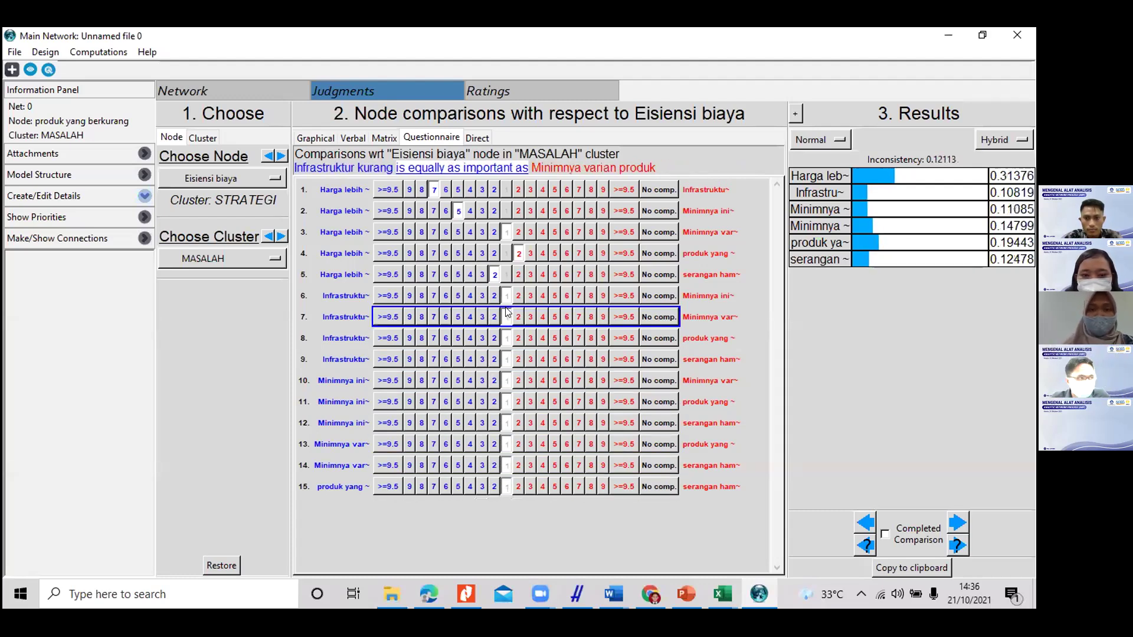
{"action": "left_click", "coordinate": [507, 274]}
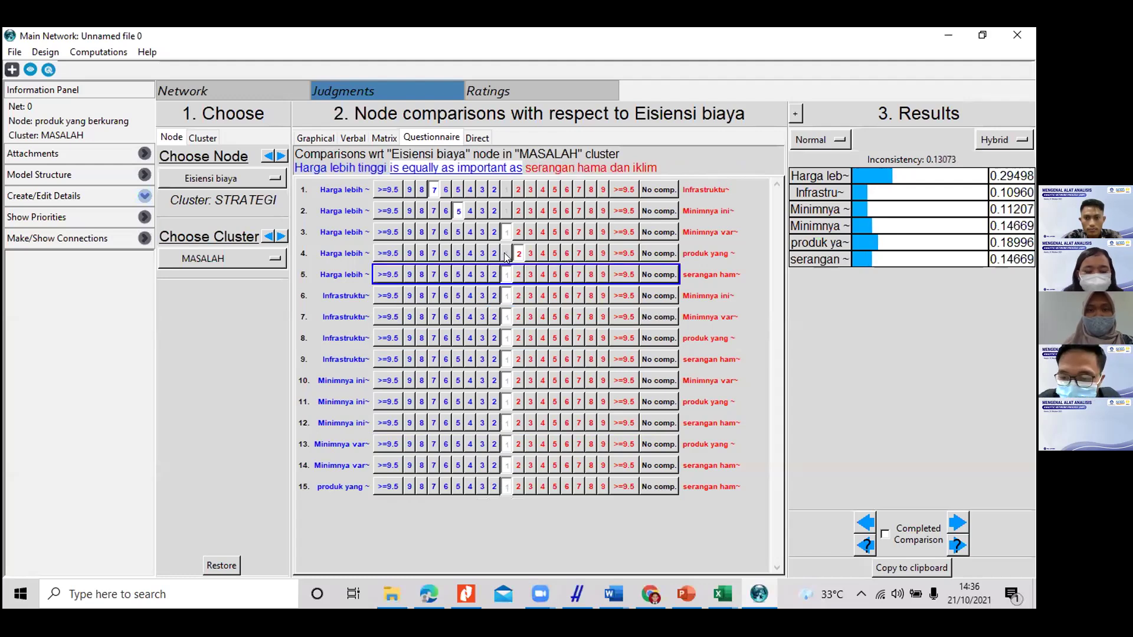
Step: Change comparisons 1 and 2 to 3 for Harga lebih tinggi, comparison 3 to 2 for Minimnya varian produk, and comparison 5 to 2 for Harga lebih tinggi
{"action": "left_click", "coordinate": [483, 189]}
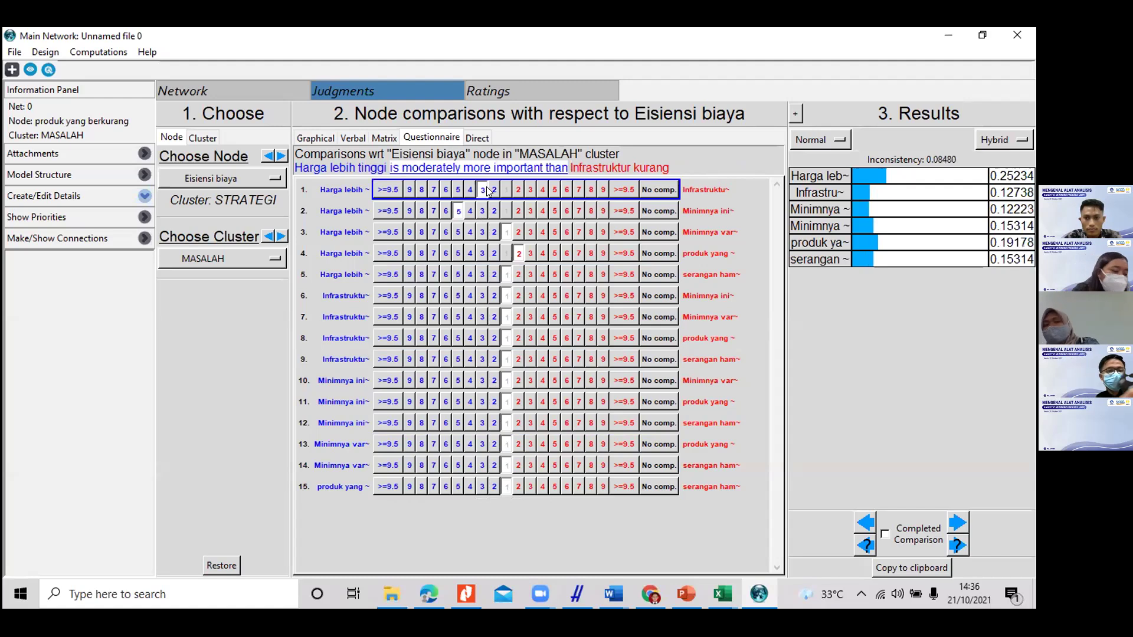
{"action": "left_click", "coordinate": [482, 211]}
{"action": "left_click", "coordinate": [518, 234]}
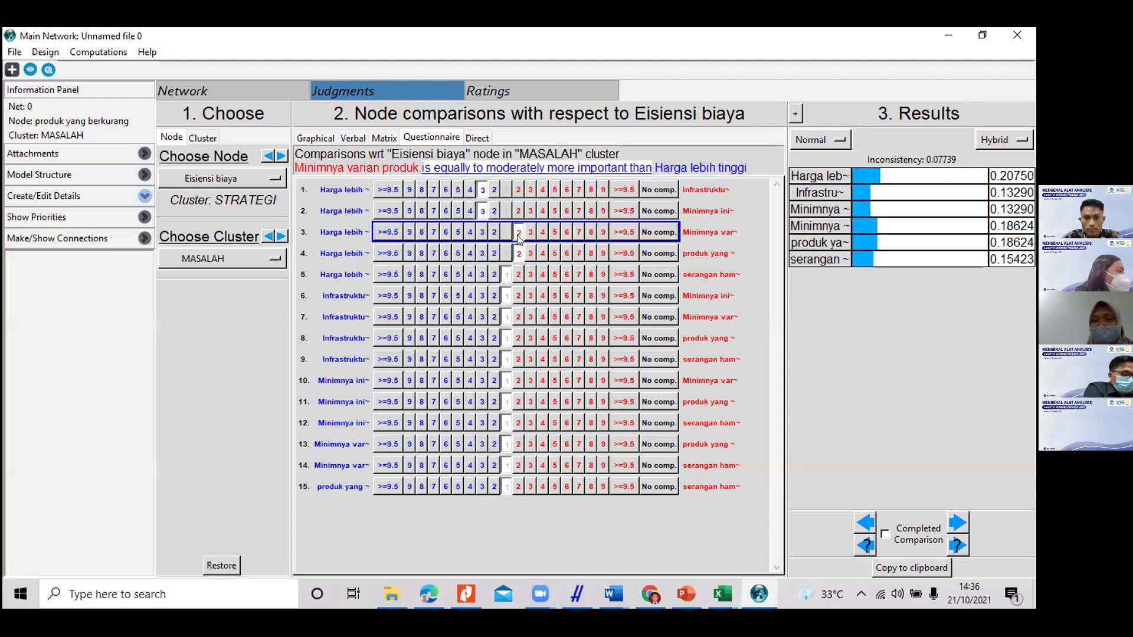
{"action": "left_click", "coordinate": [494, 276]}
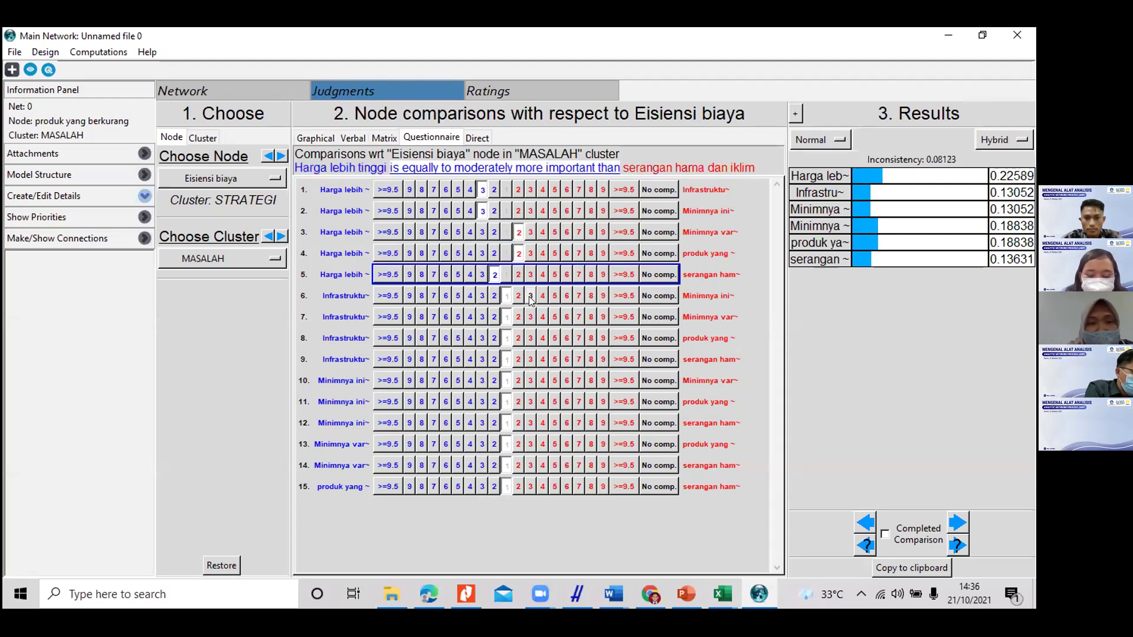
Step: Set comparison 6 to 2 in favour of Infrastruktur kurang and comparison 12 to 3 in favour of Minimnya inisiatif karyawan
{"action": "left_click", "coordinate": [531, 296]}
{"action": "left_click", "coordinate": [482, 296]}
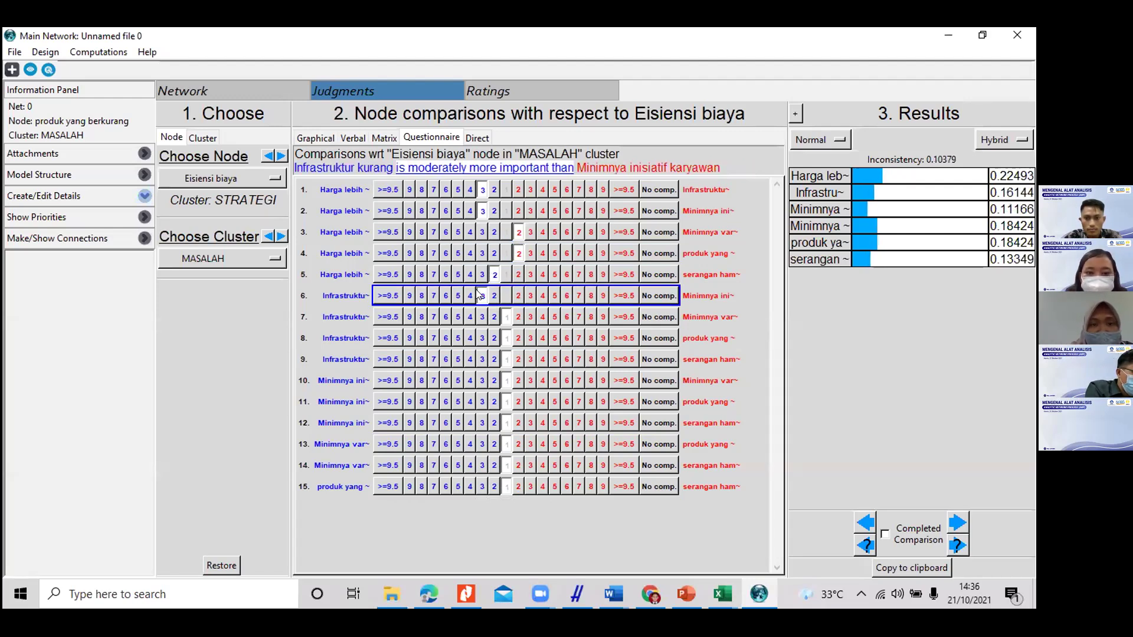
{"action": "left_click", "coordinate": [494, 297]}
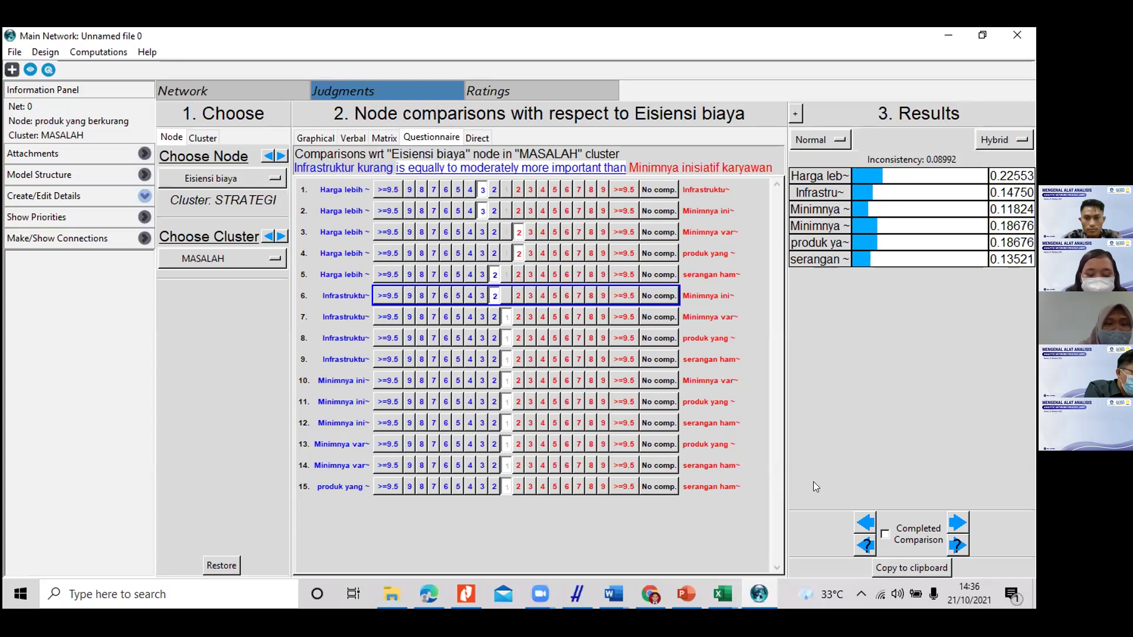
{"action": "left_click", "coordinate": [483, 423]}
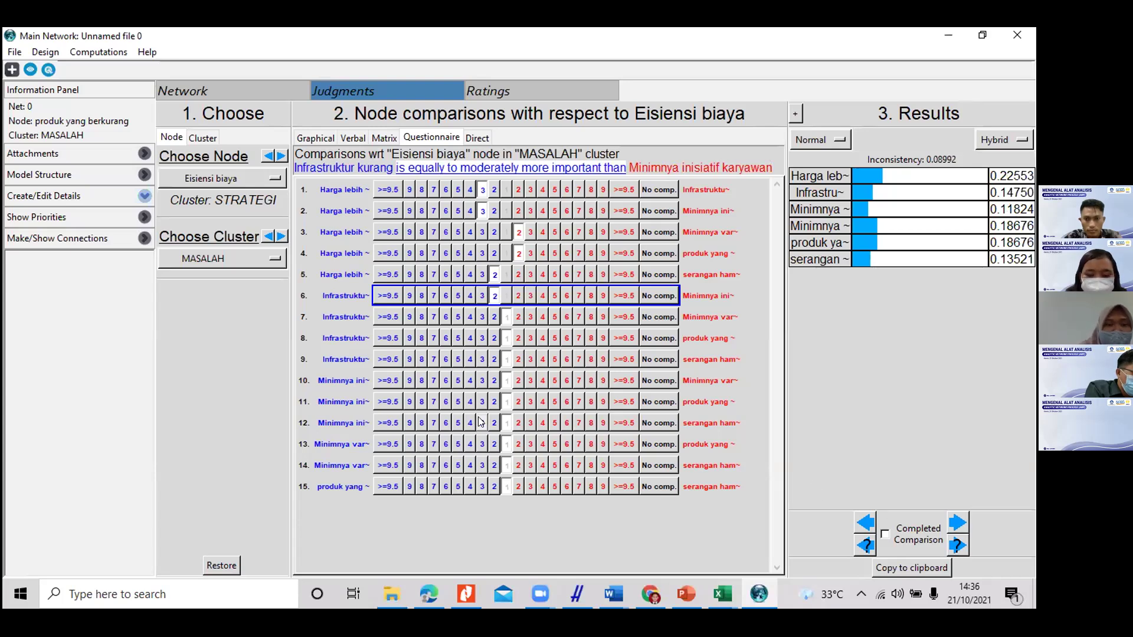
Step: Try 2 for Minimnya varian produk and 3 for produk yang berkurang in comparison 13, and return it to equal
{"action": "left_click", "coordinate": [494, 446]}
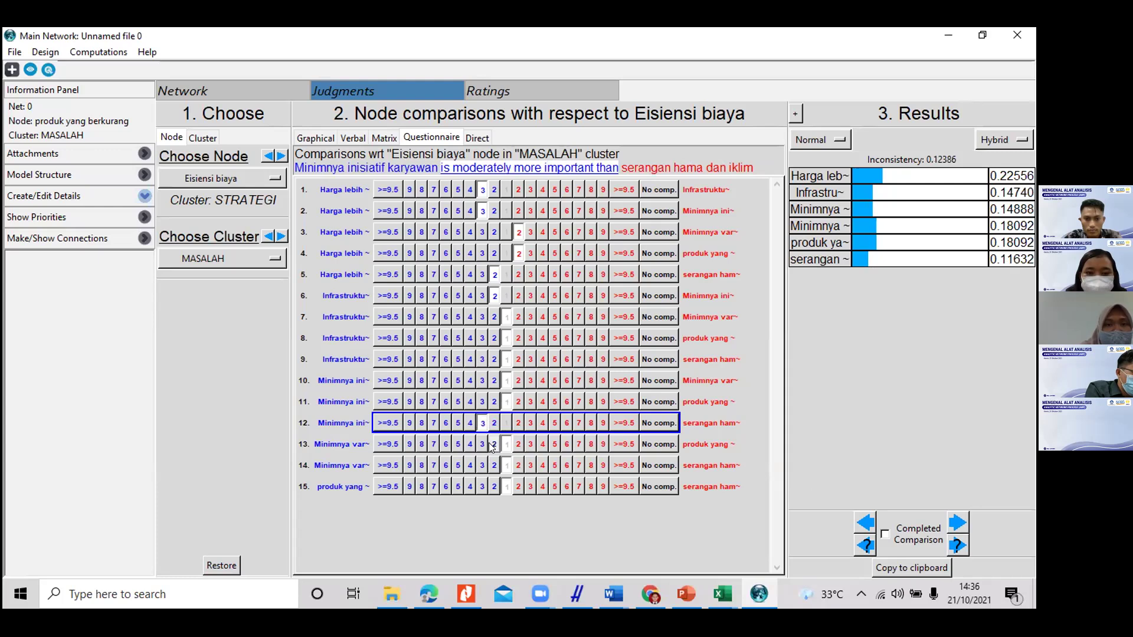
{"action": "left_click", "coordinate": [461, 446]}
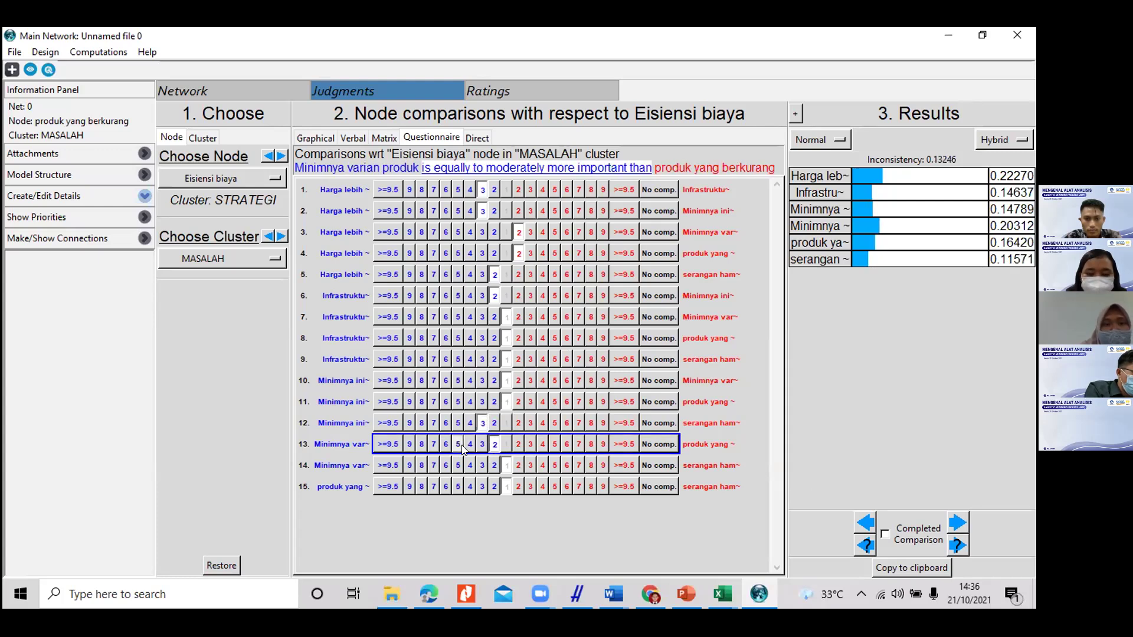
{"action": "left_click", "coordinate": [529, 446]}
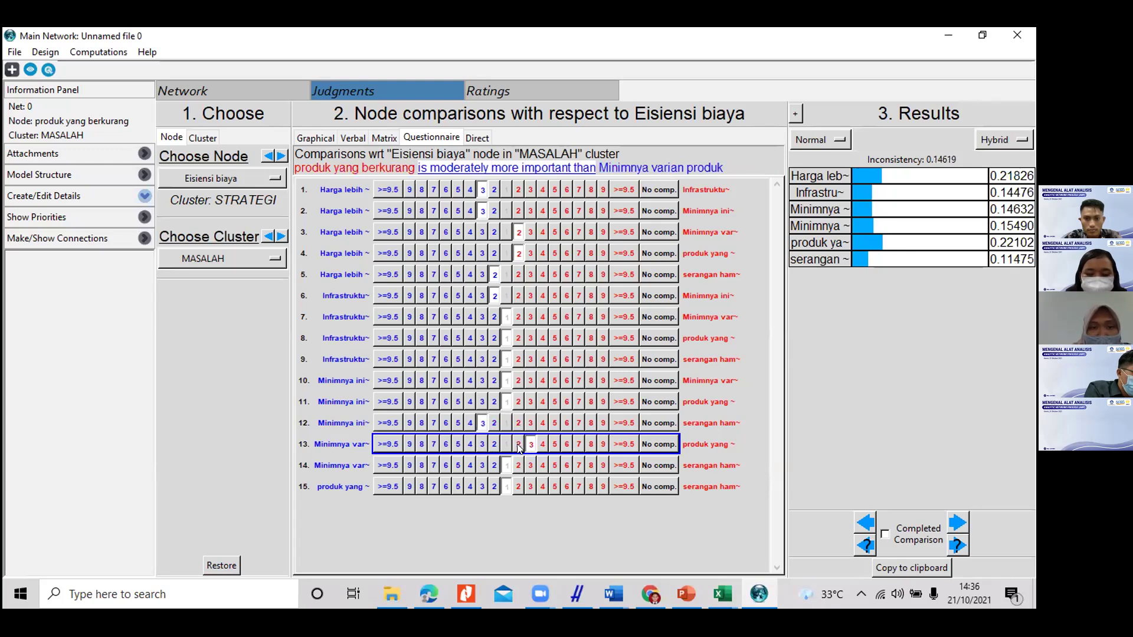
{"action": "left_click", "coordinate": [508, 444]}
{"action": "left_click", "coordinate": [503, 441]}
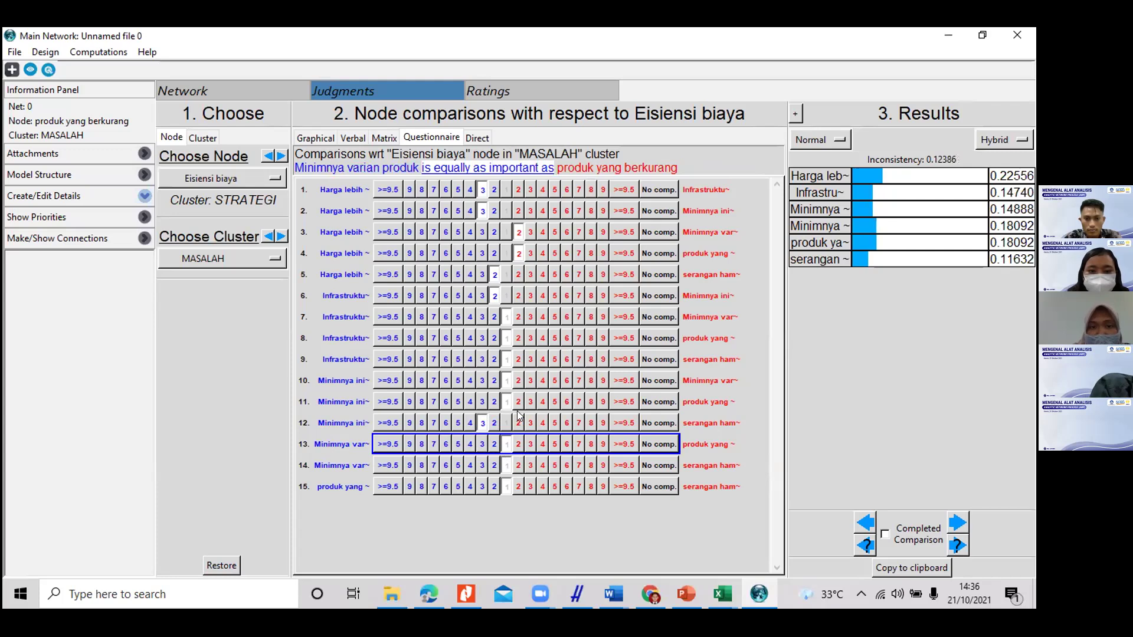
Step: Set comparison 12 to 2 for serangan hama dan iklim and 15 to 2 for produk yang berkurang, and mark the comparison completed
{"action": "left_click", "coordinate": [521, 420]}
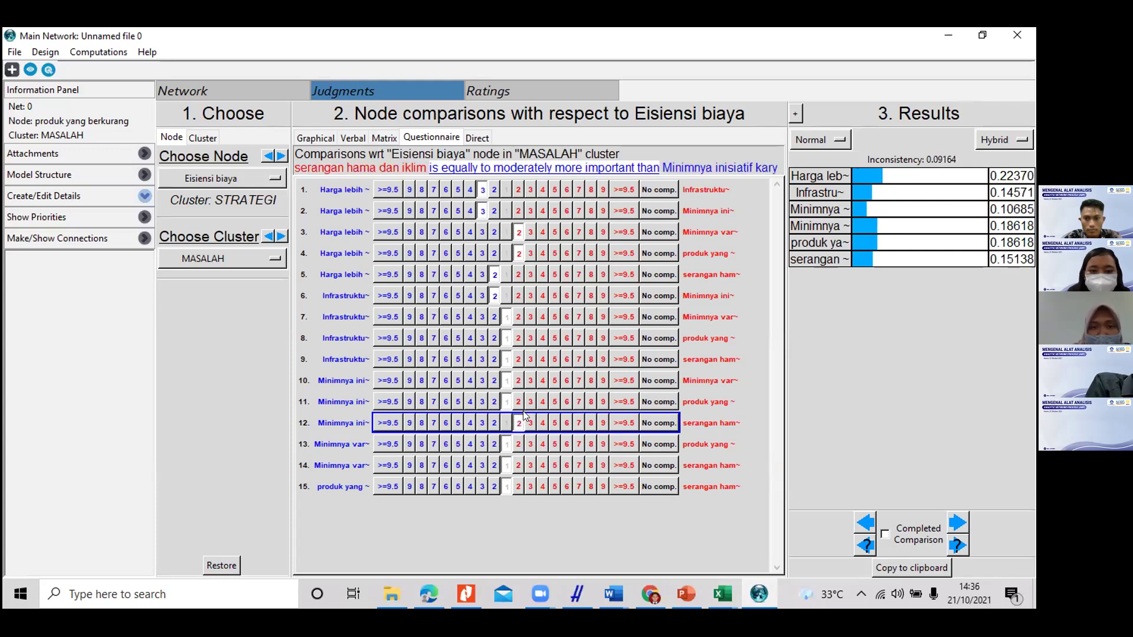
{"action": "left_click", "coordinate": [553, 490]}
{"action": "left_click", "coordinate": [531, 487]}
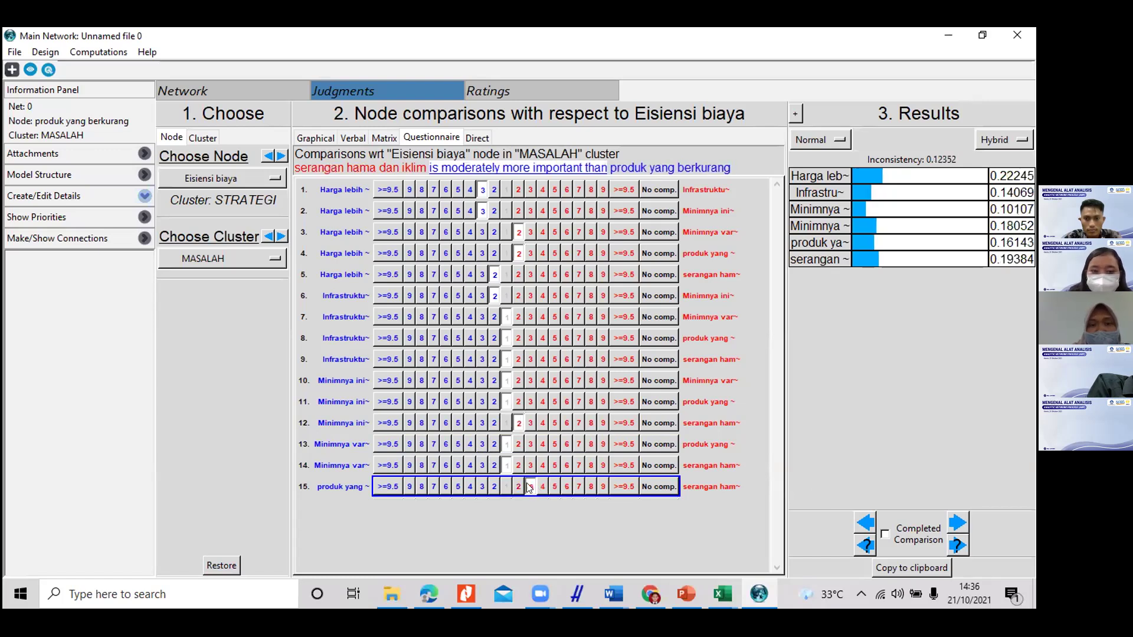
{"action": "left_click", "coordinate": [494, 486]}
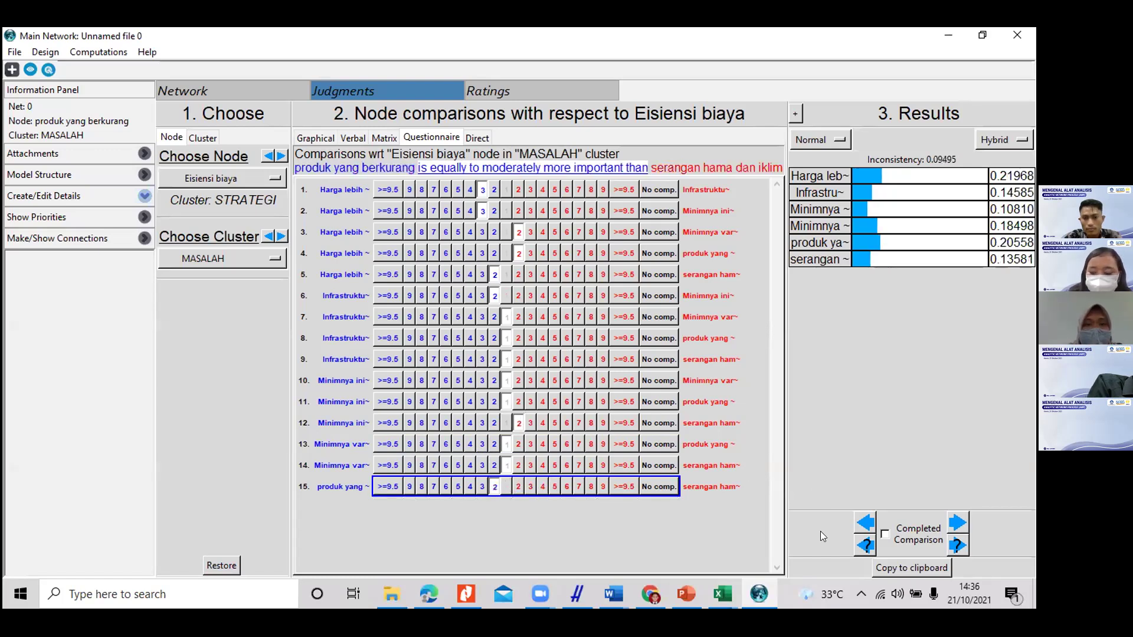
{"action": "left_click", "coordinate": [886, 534]}
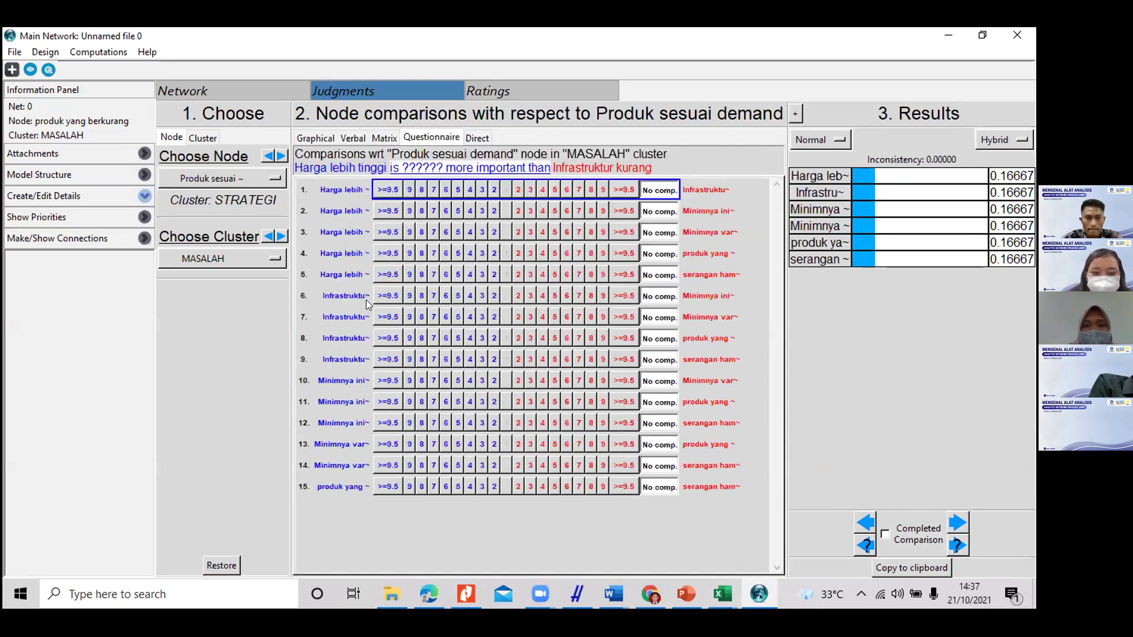
Step: Under Produk sesuai demand, set comparison 1 equal, 2 to 2 for Minimnya inisiatif karyawan, 3 to 2 and 4 to 3 for Harga lebih tinggi
{"action": "left_click", "coordinate": [507, 190]}
{"action": "left_click", "coordinate": [519, 210]}
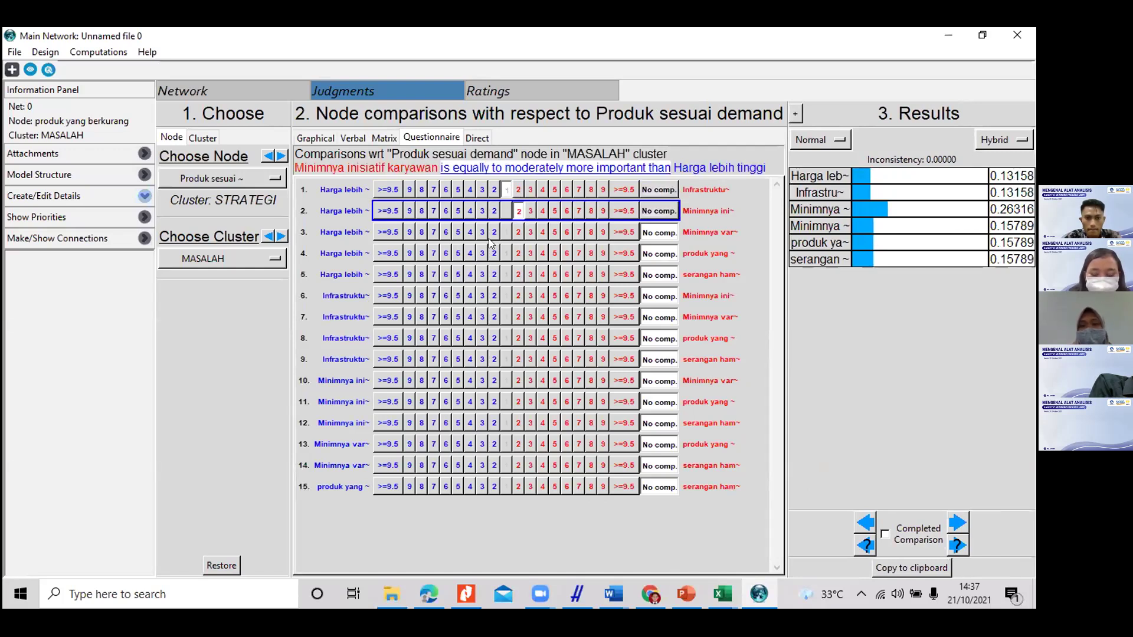
{"action": "left_click", "coordinate": [495, 232]}
{"action": "left_click", "coordinate": [482, 253]}
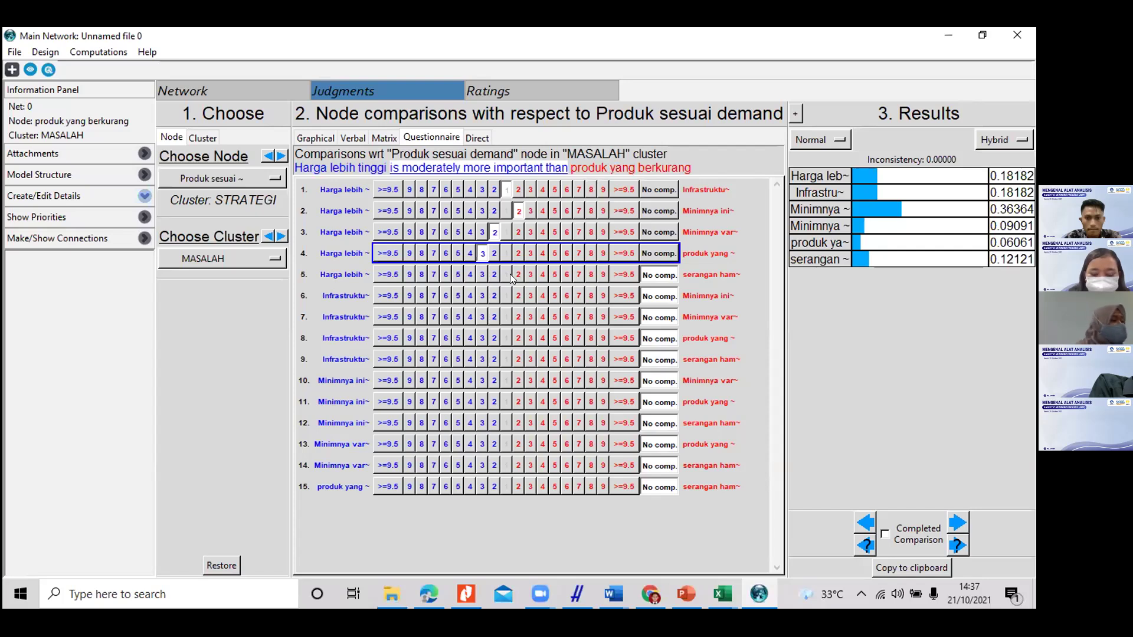
Step: Set comparison 5 to 2 for Harga lebih tinggi, and comparisons 6, 7 and 9 to 3, 2 and 4 for Infrastruktur kurang
{"action": "left_click", "coordinate": [482, 296]}
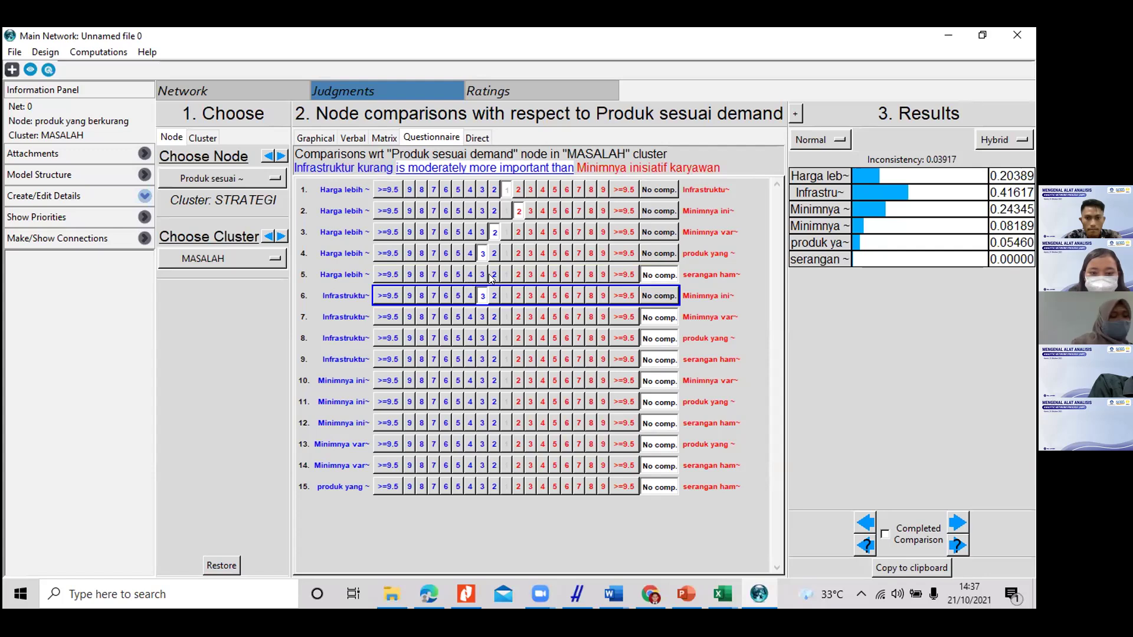
{"action": "left_click", "coordinate": [495, 275]}
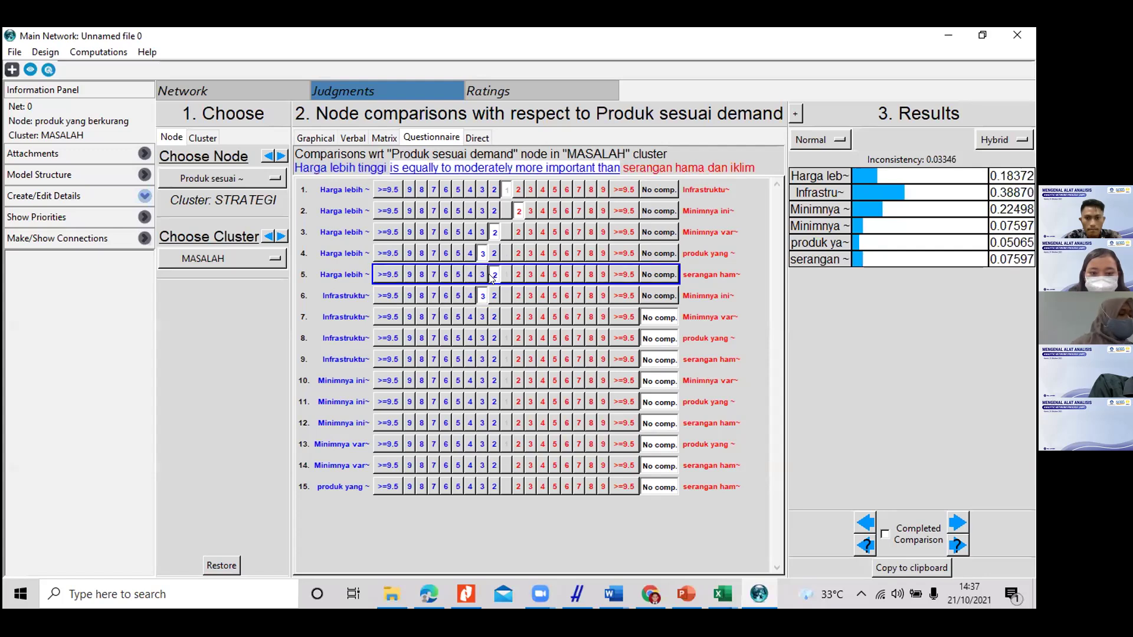
{"action": "left_click", "coordinate": [495, 316]}
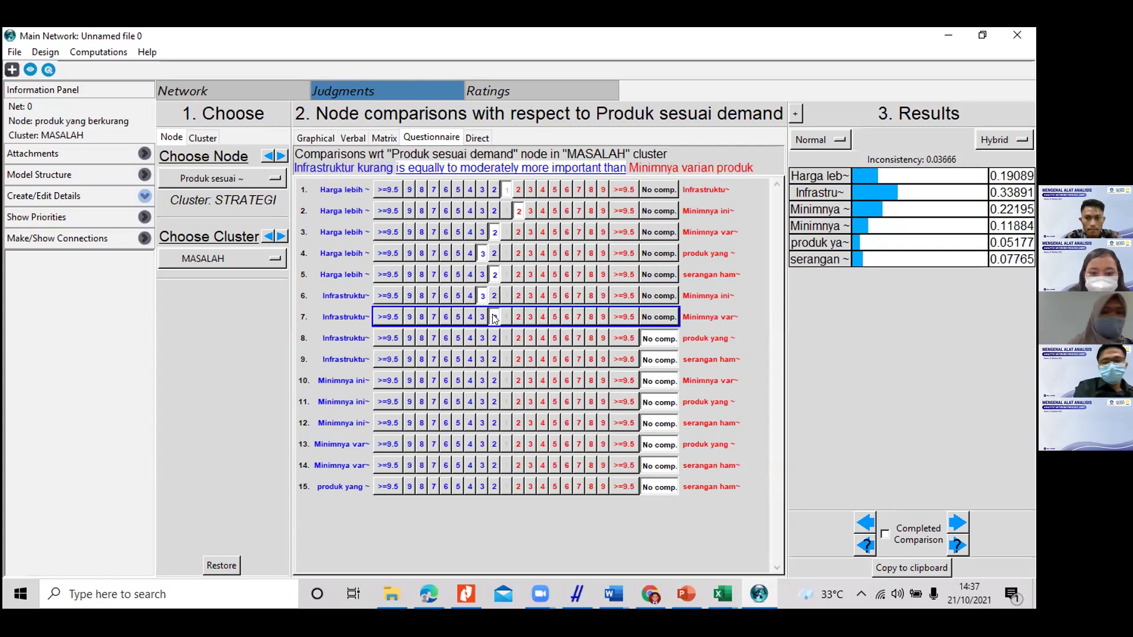
{"action": "left_click", "coordinate": [470, 359]}
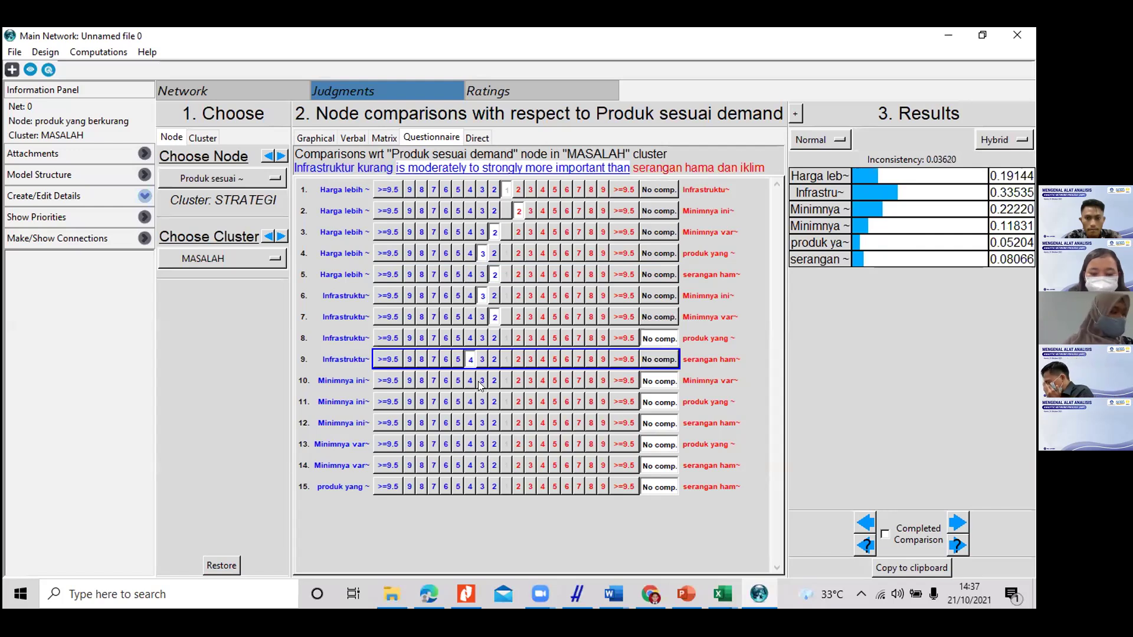
Step: Set comparison 10 to 3 and 12 to 2 for Minimnya inisiatif karyawan, and comparison 11 to 2 for produk yang berkurang
{"action": "left_click", "coordinate": [483, 381]}
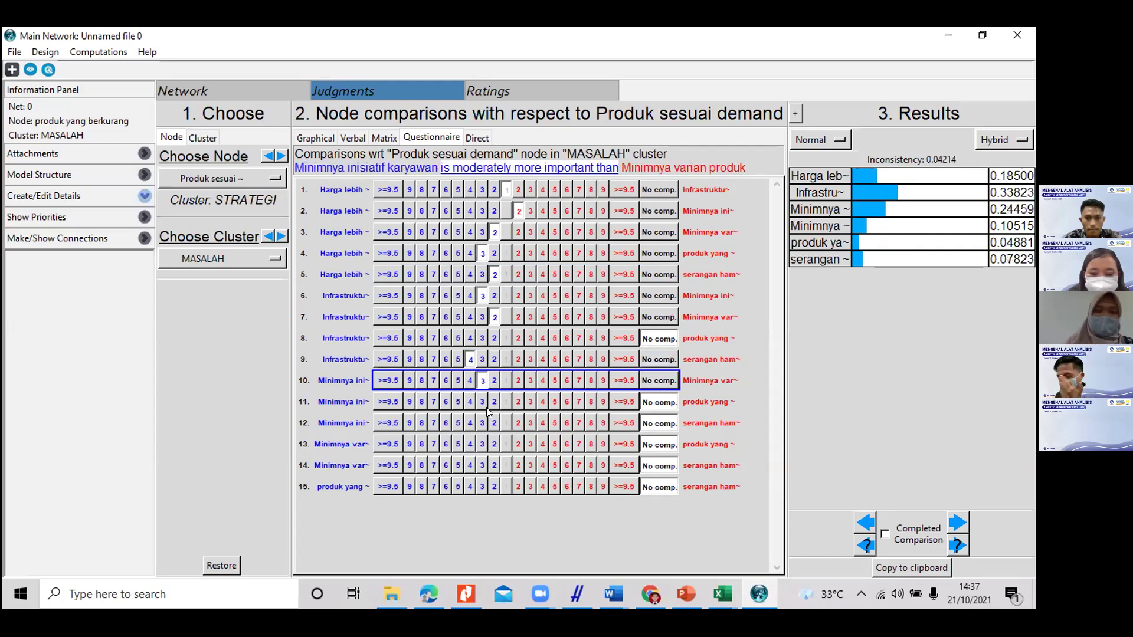
{"action": "left_click", "coordinate": [520, 402]}
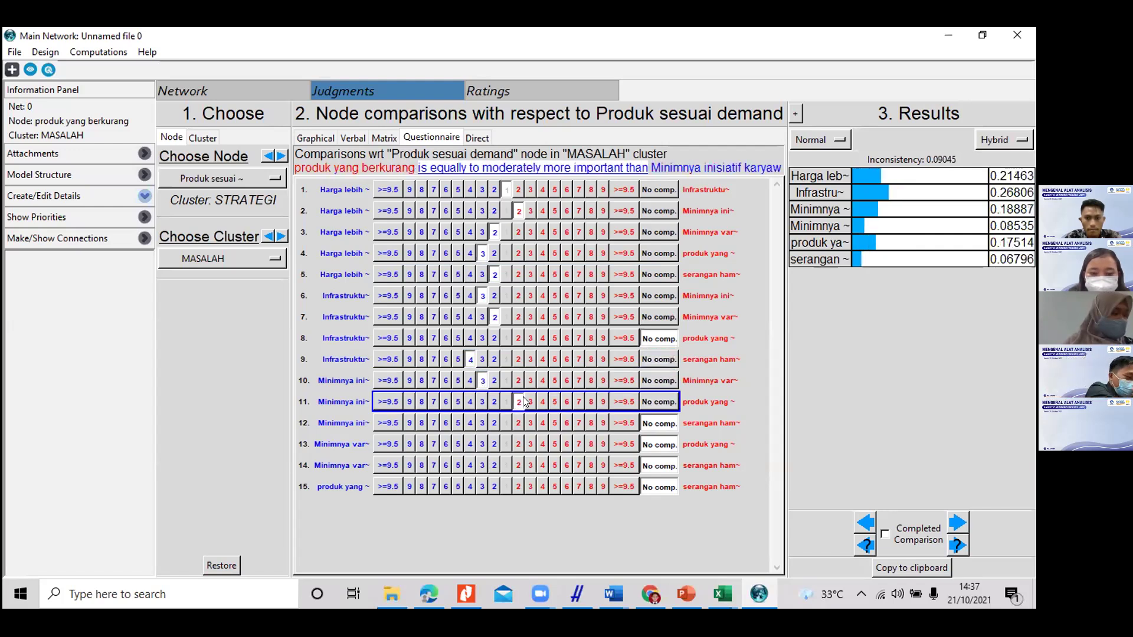
{"action": "left_click", "coordinate": [493, 423]}
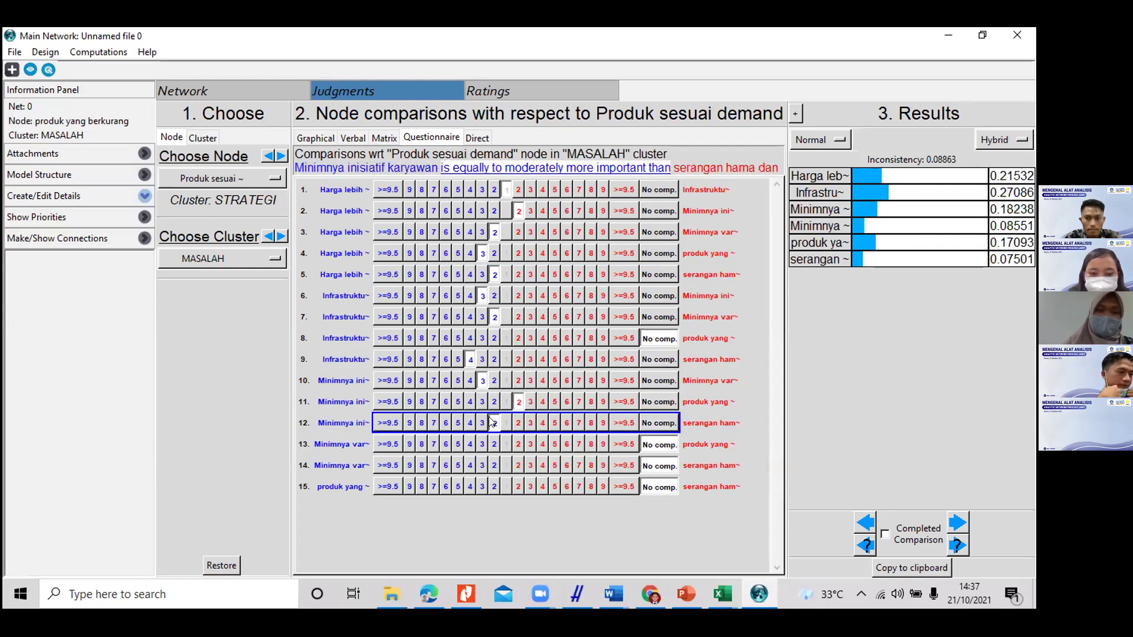
Step: Set comparison 13 to 2 and 15 to 3 for produk yang berkurang, 14 to 2 for Minimnya varian produk, and mark the comparison completed
{"action": "left_click", "coordinate": [520, 445]}
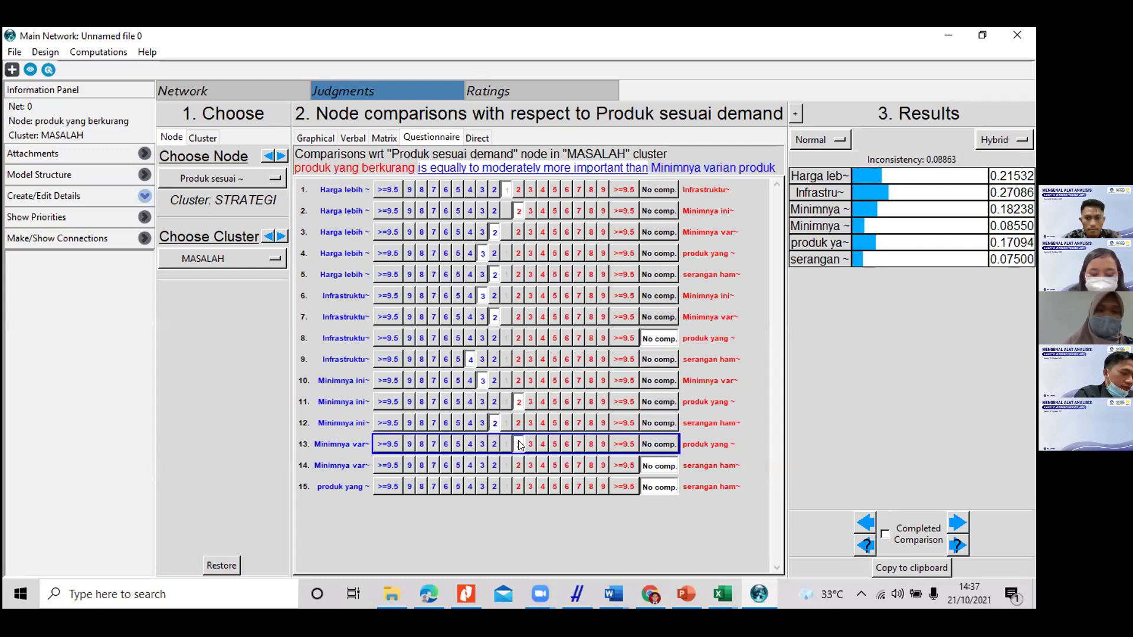
{"action": "left_click", "coordinate": [495, 465]}
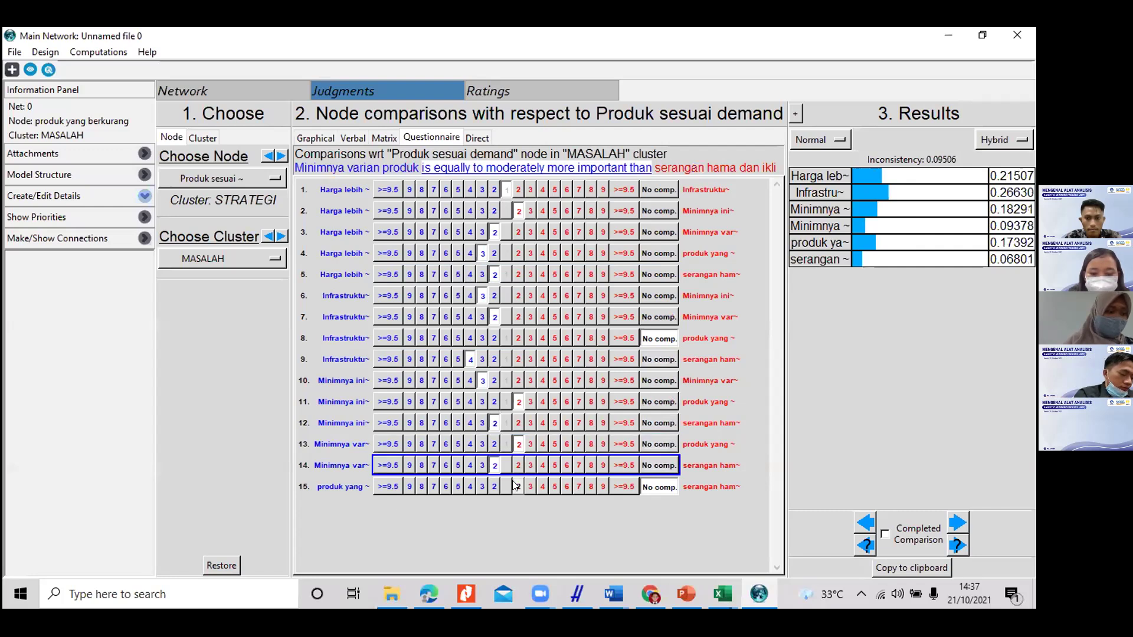
{"action": "left_click", "coordinate": [518, 487]}
{"action": "left_click", "coordinate": [506, 487]}
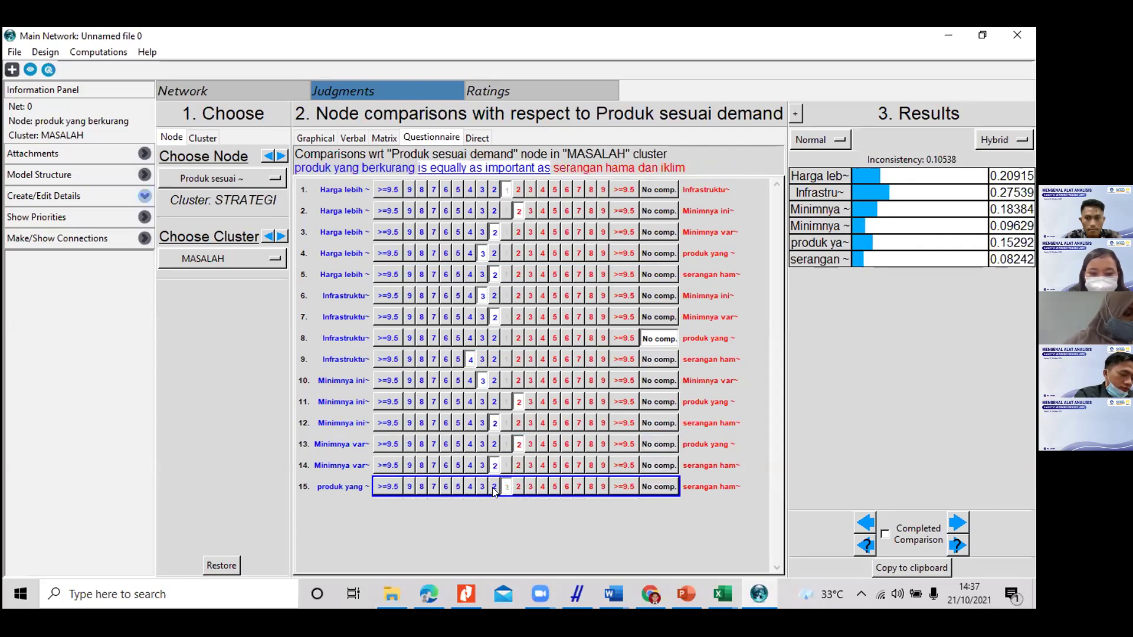
{"action": "left_click", "coordinate": [495, 487]}
{"action": "left_click", "coordinate": [480, 487]}
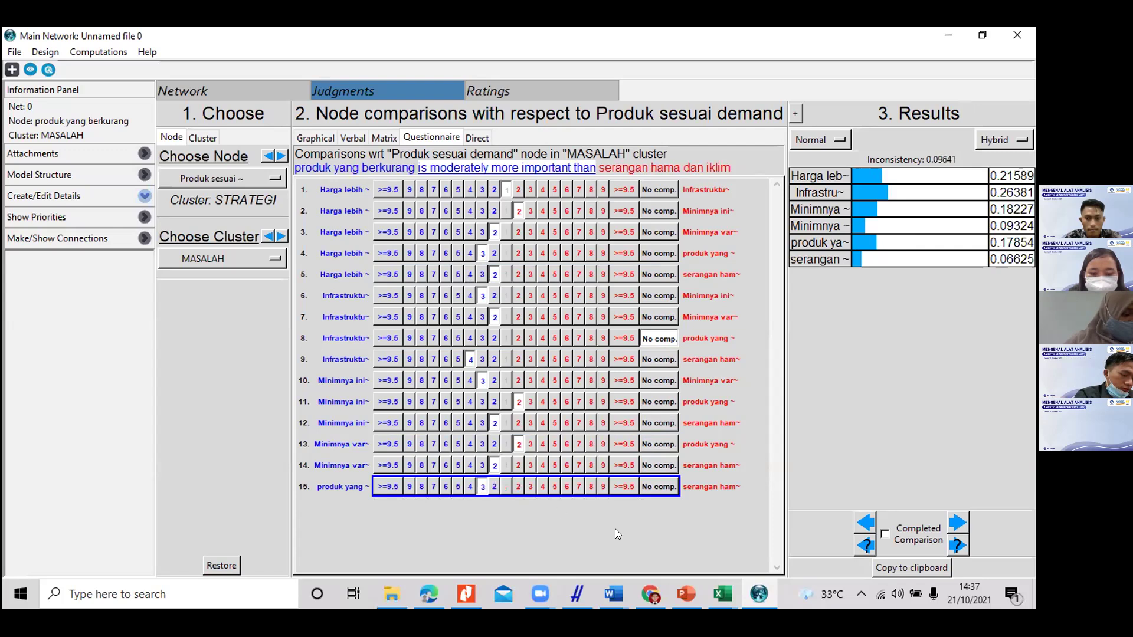
{"action": "left_click", "coordinate": [887, 532]}
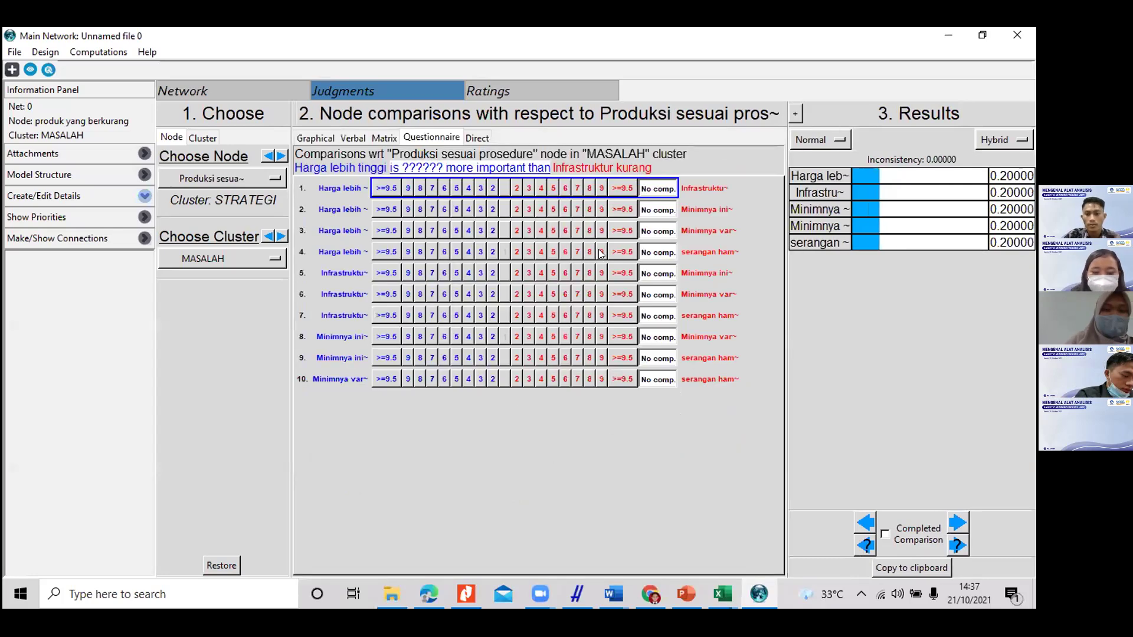
Step: Under Produksi sesuai prosedure, set comparison 1 to 3 for Infrastruktur kurang, 2 to 2 for Minimnya inisiatif karyawan, and 3 to 2 for Minimnya varian produk
{"action": "left_click", "coordinate": [529, 189]}
{"action": "left_click", "coordinate": [517, 210]}
{"action": "left_click", "coordinate": [517, 231]}
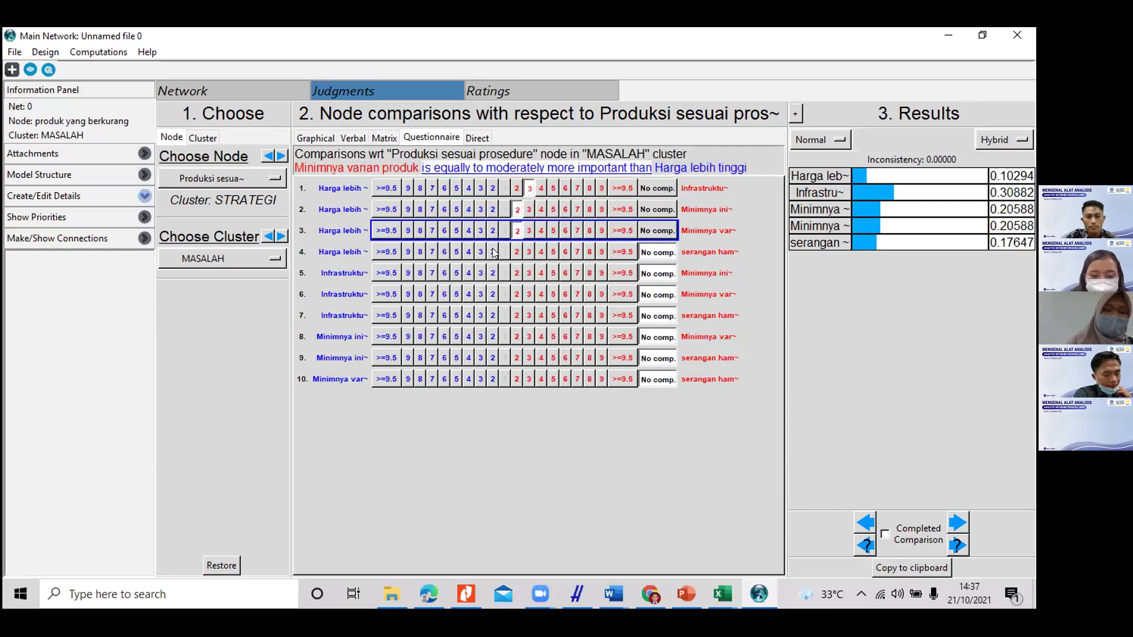
Step: Set comparisons 4, 5, 6 and 8 to equal importance and comparison 7 to 2 in favour of Infrastruktur kurang
{"action": "left_click", "coordinate": [503, 252]}
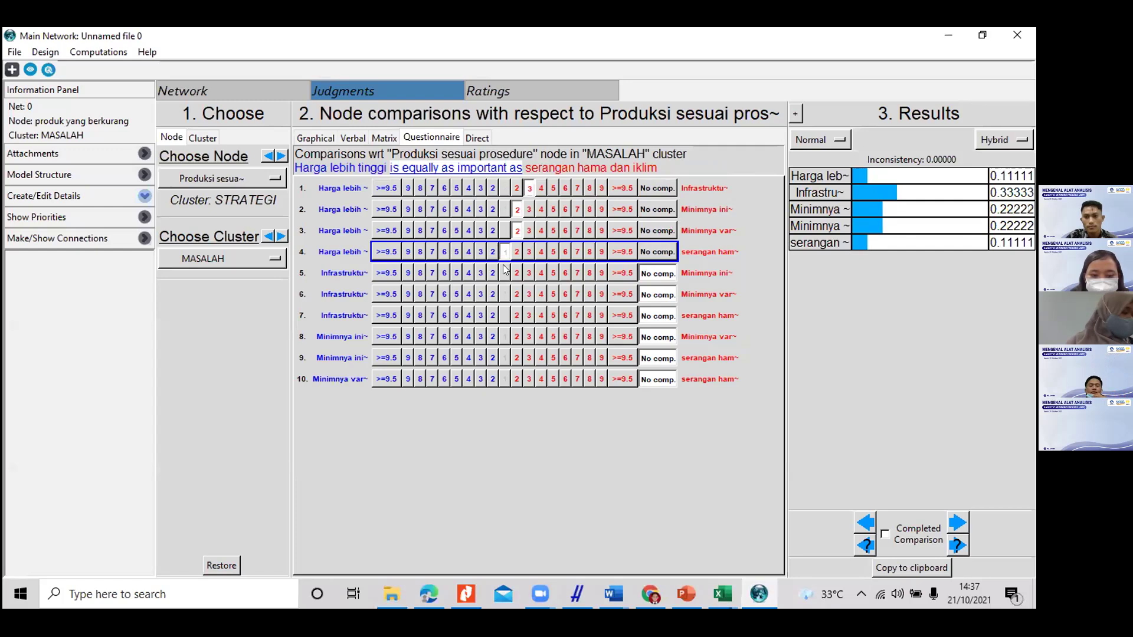
{"action": "left_click", "coordinate": [505, 273]}
{"action": "left_click", "coordinate": [517, 294]}
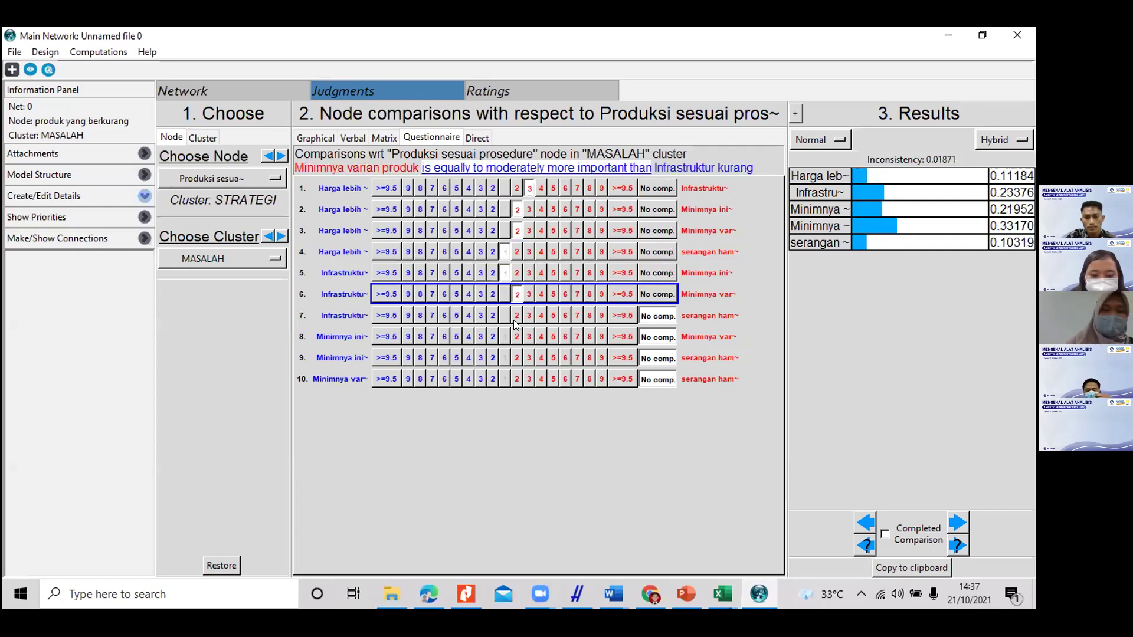
{"action": "left_click", "coordinate": [505, 294]}
{"action": "left_click", "coordinate": [492, 315]}
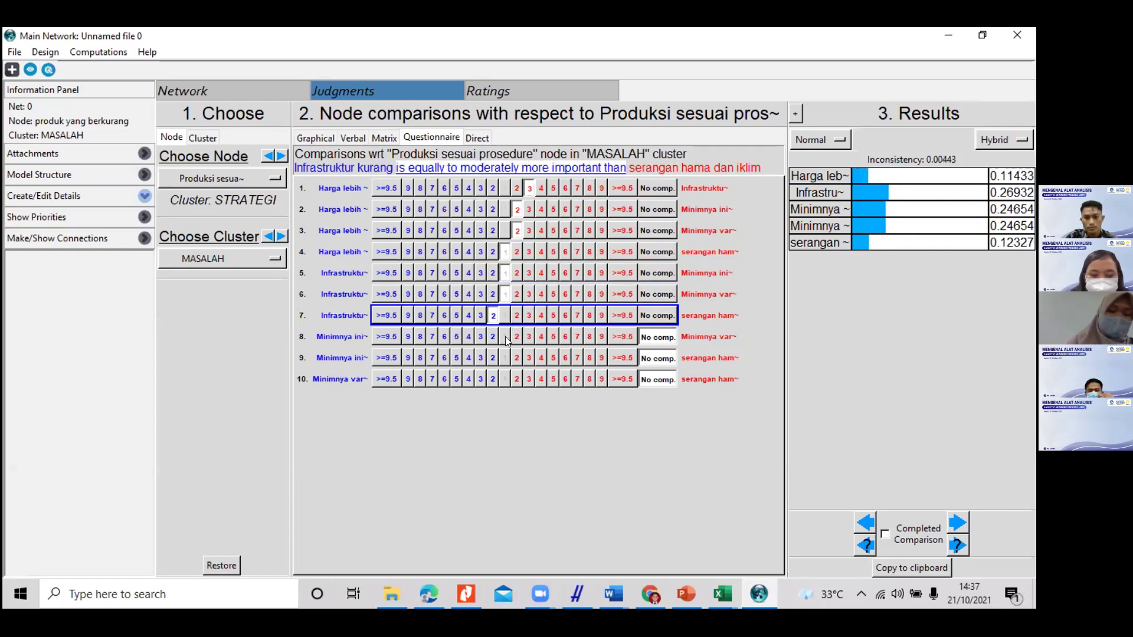
{"action": "left_click", "coordinate": [505, 336]}
Step: Set comparisons 9 and 10 to 2 for serangan hama dan iklim, mark the comparison completed and move on to Smart promotion
{"action": "left_click", "coordinate": [517, 358]}
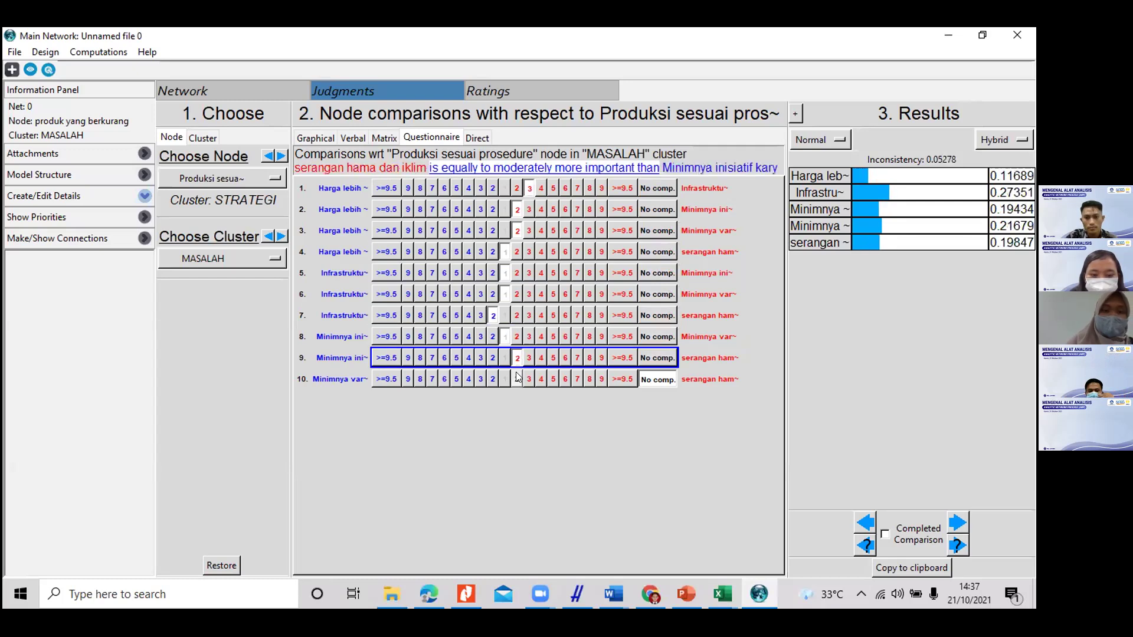
{"action": "left_click", "coordinate": [517, 379]}
{"action": "left_click", "coordinate": [885, 534]}
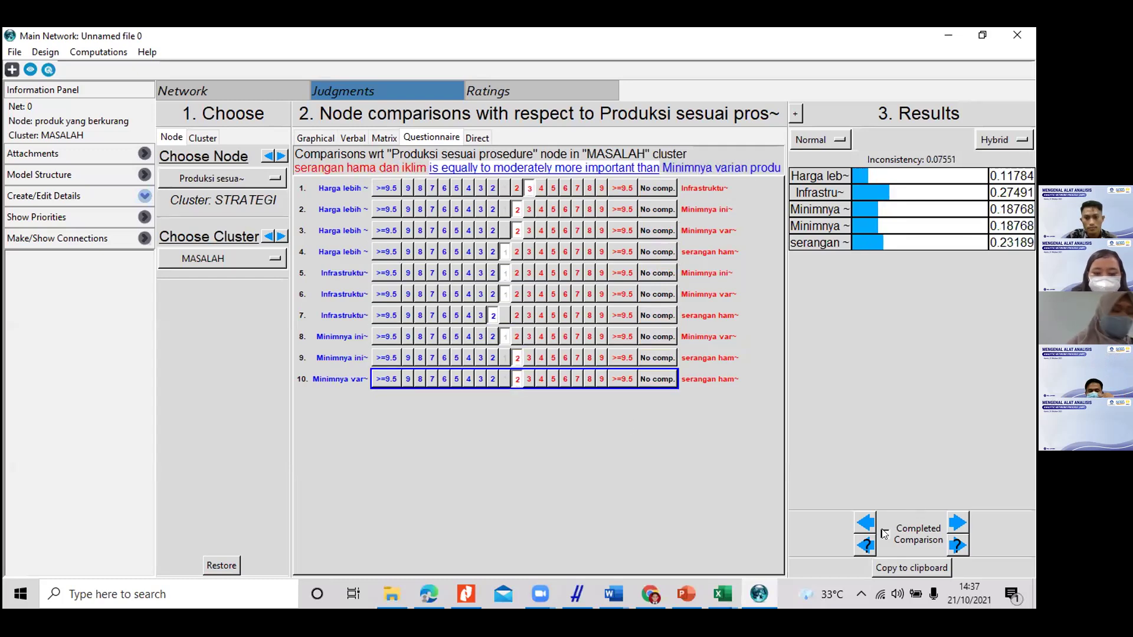
{"action": "left_click", "coordinate": [955, 523]}
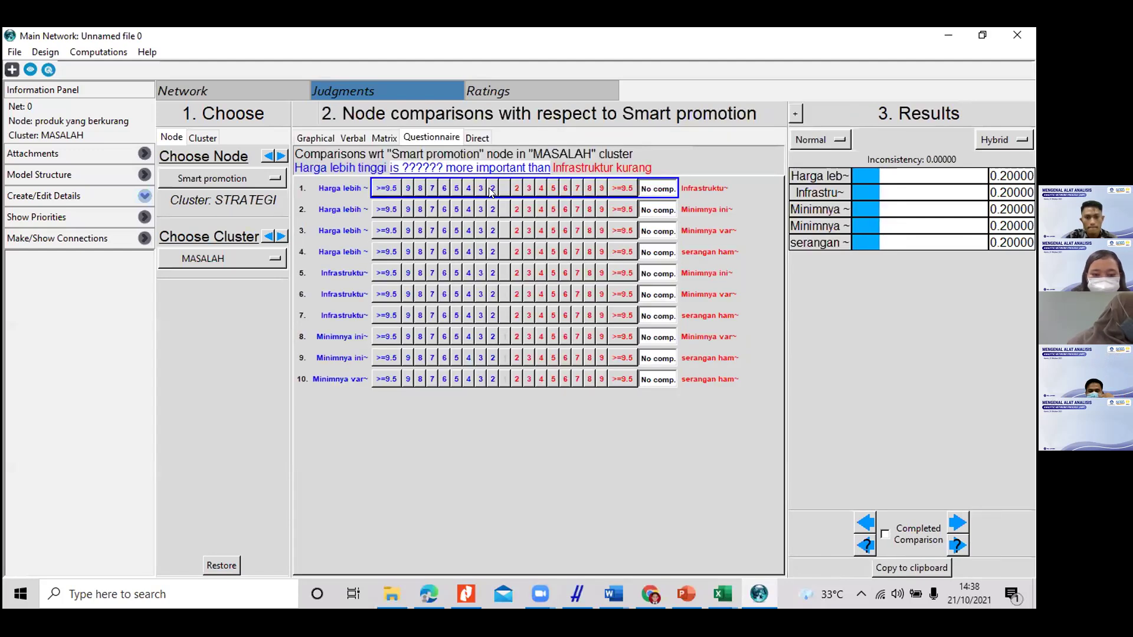
Step: Under Smart promotion, set comparisons 1, 2, 3 and 4 to 2, 3, 4 and 2 in favour of Harga lebih tinggi
{"action": "left_click", "coordinate": [493, 187]}
{"action": "left_click", "coordinate": [481, 208]}
{"action": "left_click", "coordinate": [469, 230]}
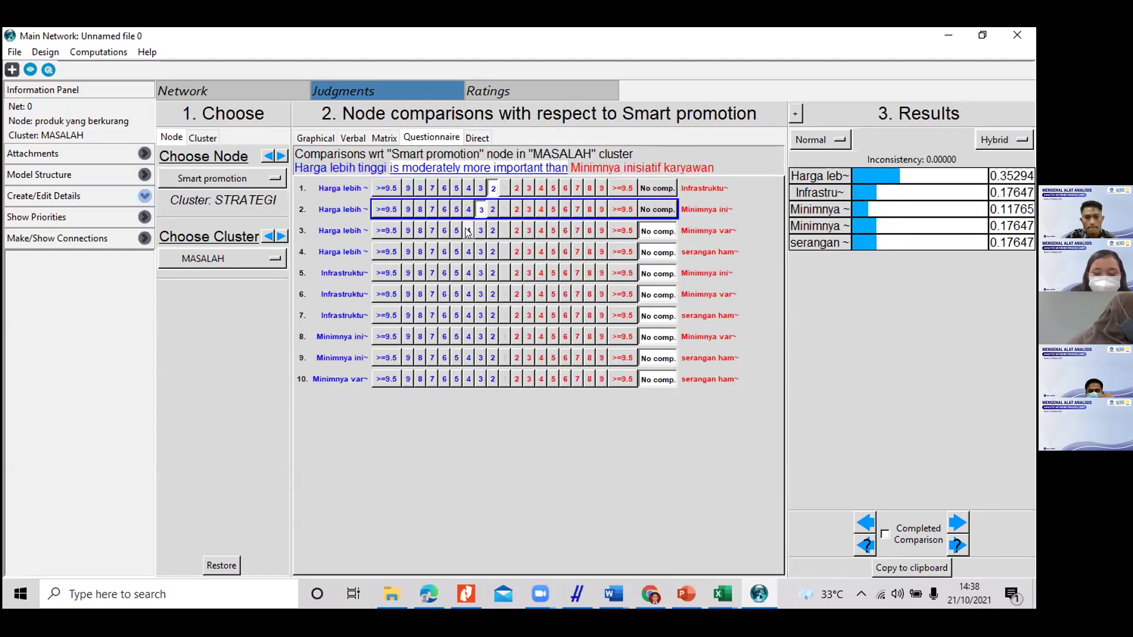
{"action": "left_click", "coordinate": [492, 252]}
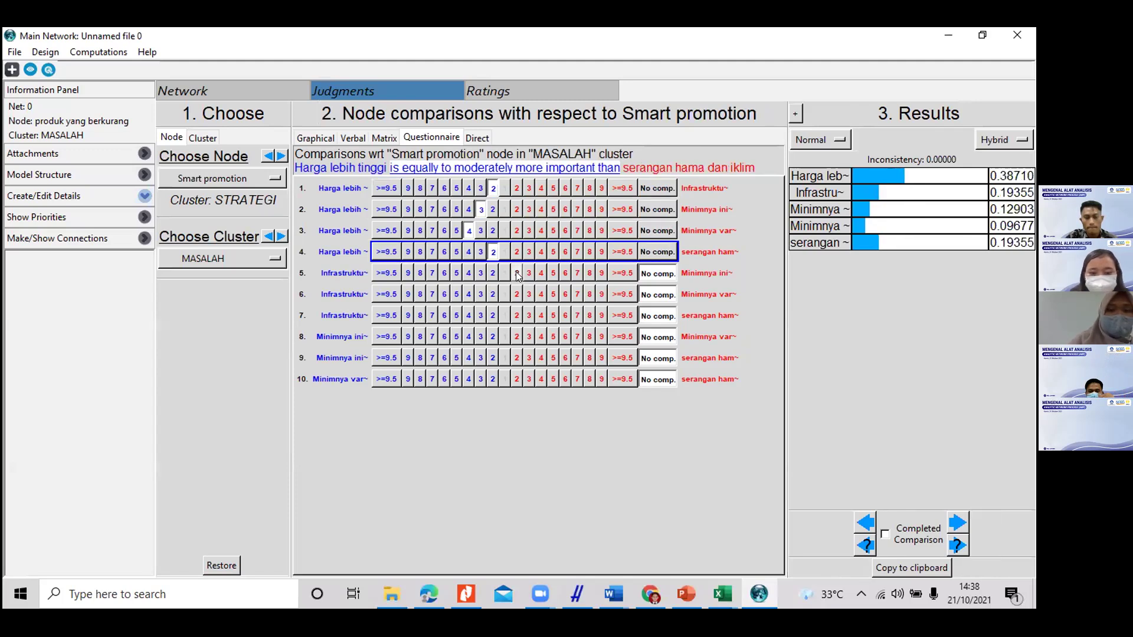
Step: Set comparison 5 to 2 for Minimnya inisiatif karyawan, 7 to 2 for Infrastruktur kurang, and comparisons 6 and 8 to equal importance
{"action": "left_click", "coordinate": [517, 272]}
{"action": "left_click", "coordinate": [505, 294]}
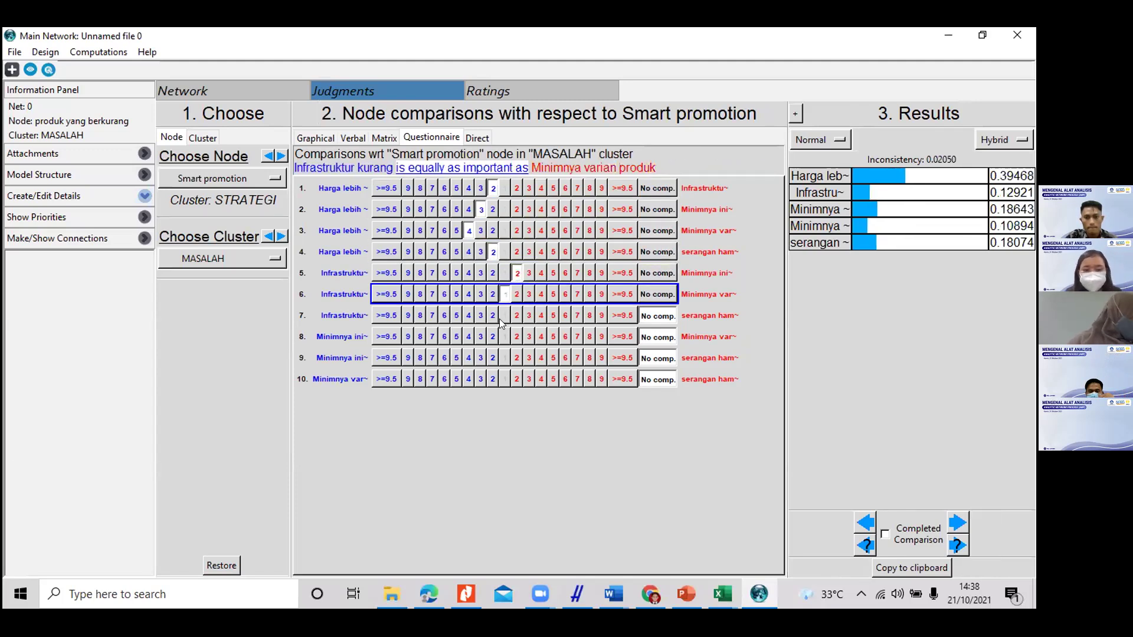
{"action": "left_click", "coordinate": [493, 315]}
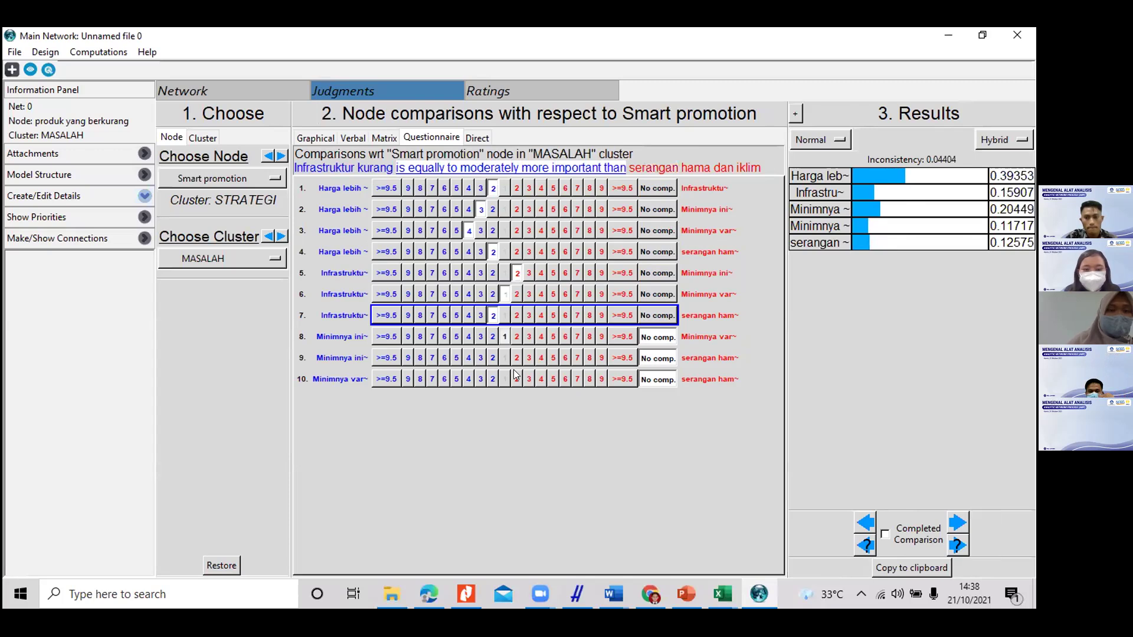
{"action": "left_click", "coordinate": [506, 336]}
Step: Set Smart promotion comparisons 9 and 10 to 2 in favour of serangan hama dan iklim, and mark the comparison completed
{"action": "left_click", "coordinate": [517, 357]}
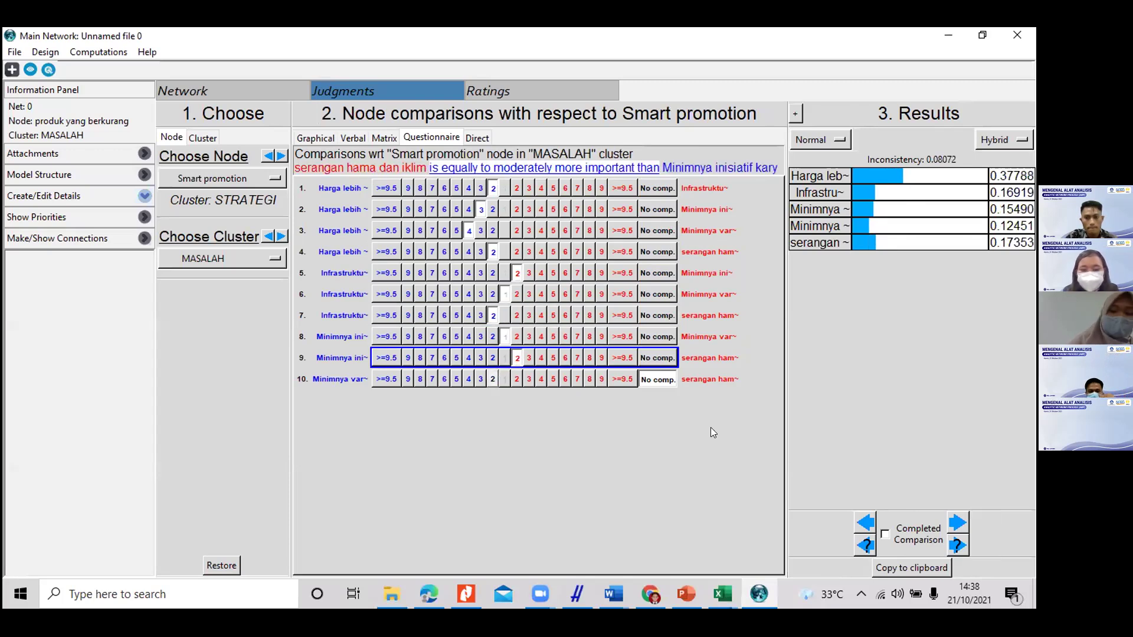
{"action": "left_click", "coordinate": [492, 378]}
{"action": "left_click", "coordinate": [517, 379]}
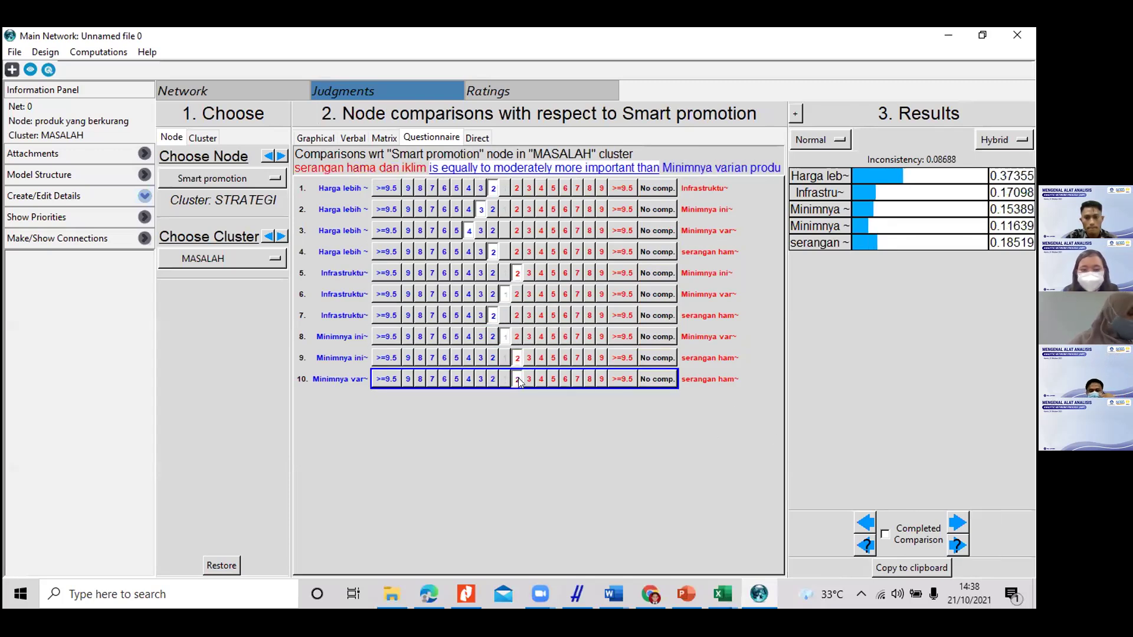
{"action": "left_click", "coordinate": [529, 379]}
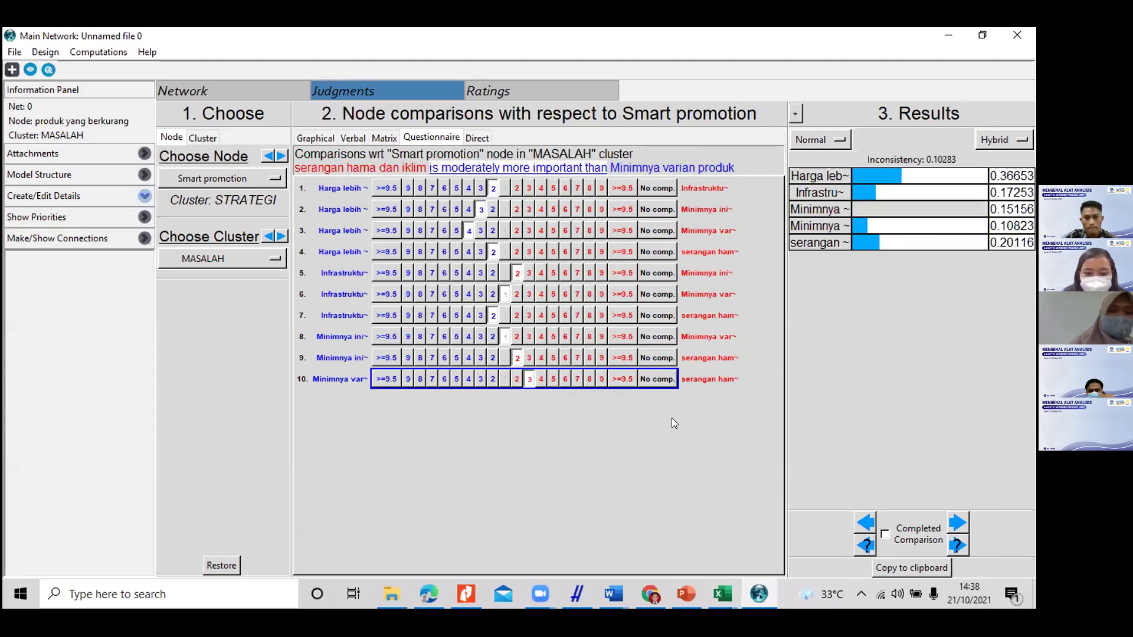
{"action": "left_click", "coordinate": [517, 379]}
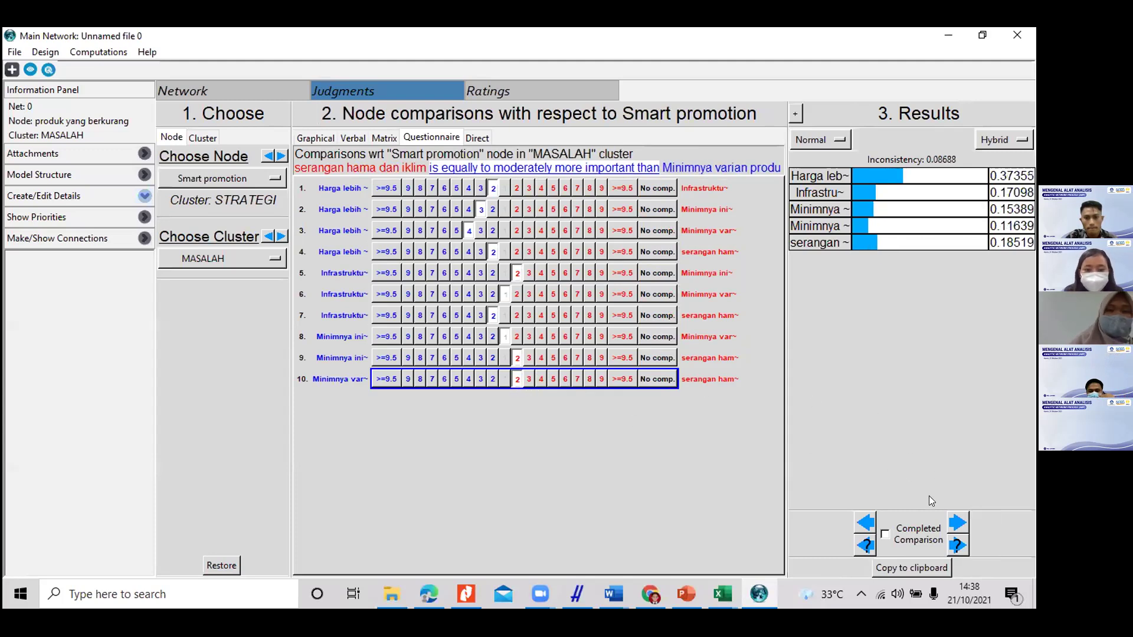
{"action": "left_click", "coordinate": [906, 531]}
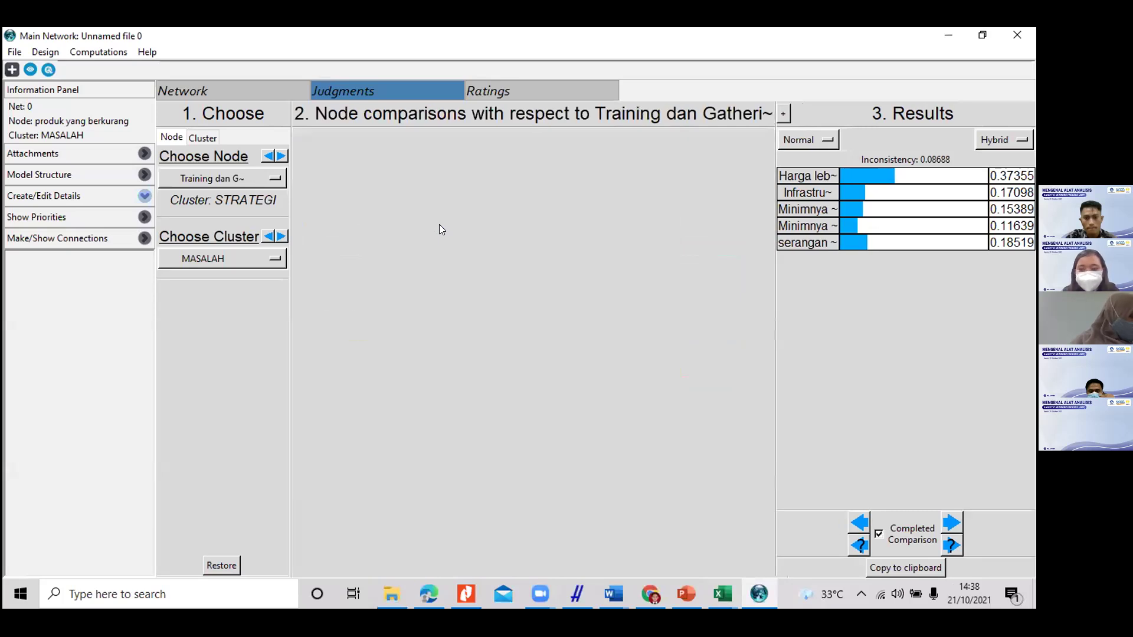
Step: Under Training dan Gathering, set comparison 1 to 3 in favour of Harga lebih tinggi and comparisons 2, 3 and 4 to equal importance
{"action": "left_click", "coordinate": [481, 188]}
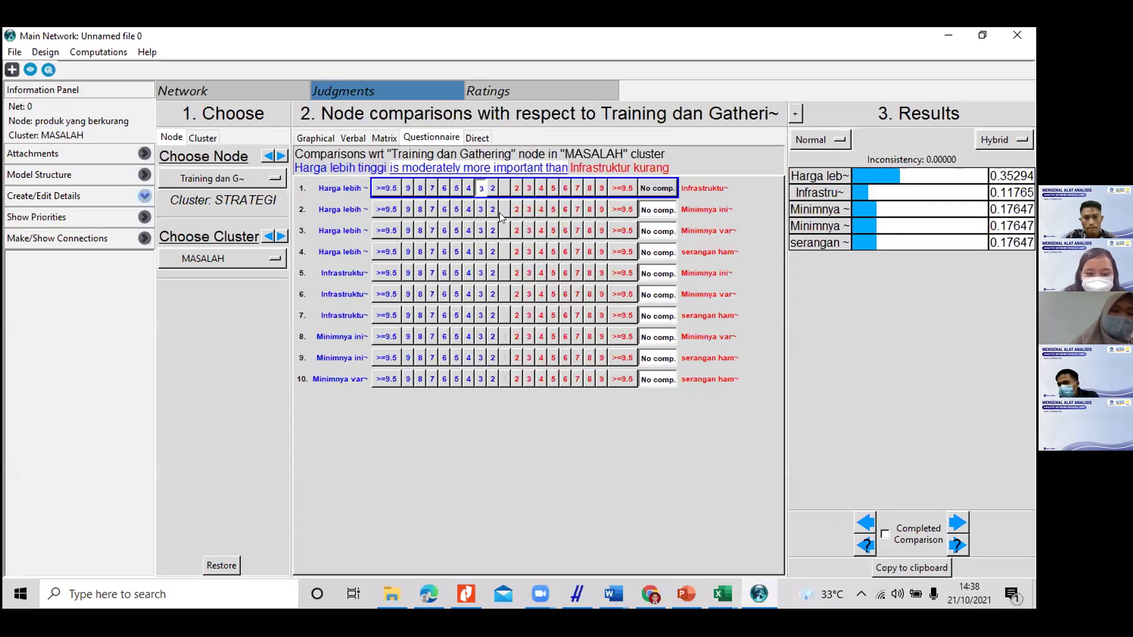
{"action": "left_click", "coordinate": [505, 209]}
{"action": "left_click", "coordinate": [505, 231]}
{"action": "left_click", "coordinate": [506, 252]}
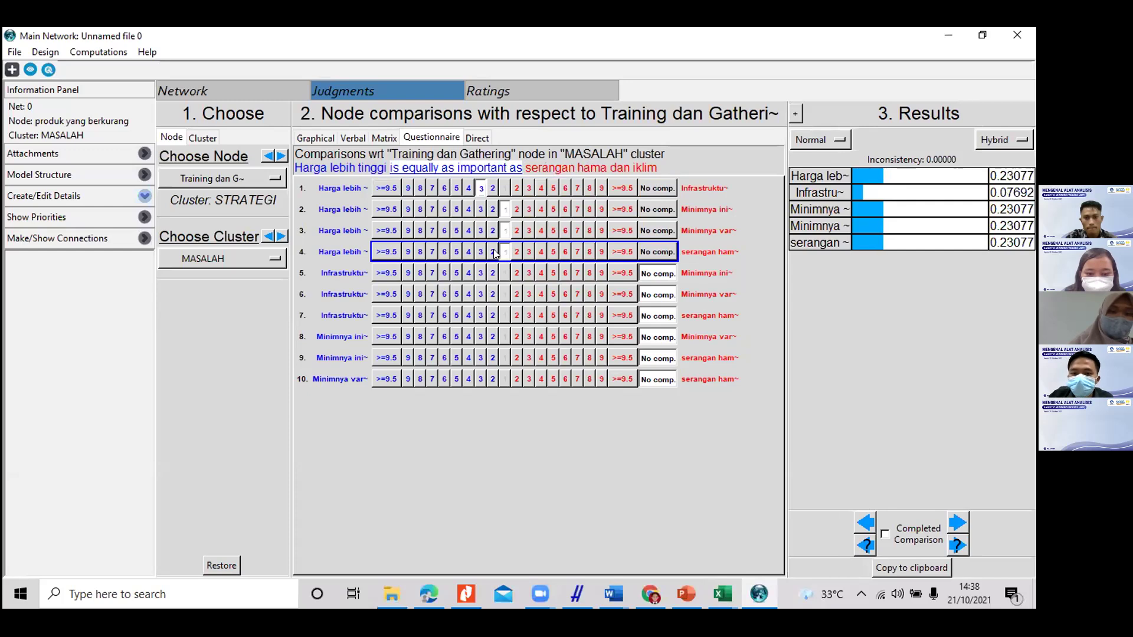
Step: Set comparisons 5 and 6 to 2 in favour of Infrastruktur kurang, and comparison 7 to 2 for serangan hama dan iklim
{"action": "left_click", "coordinate": [493, 273]}
{"action": "left_click", "coordinate": [477, 293]}
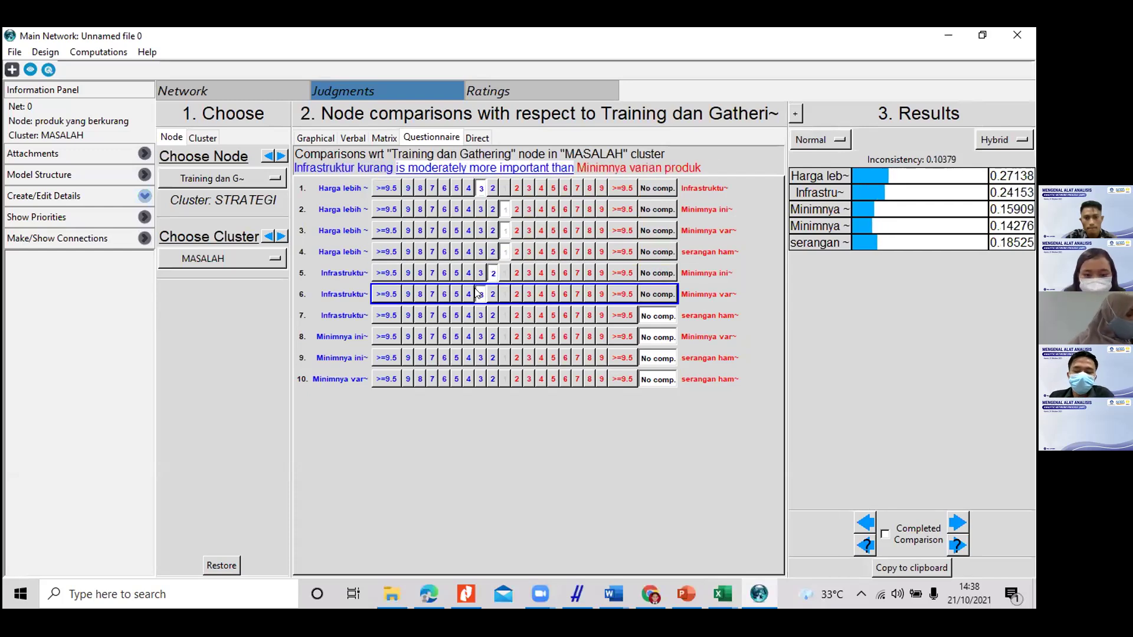
{"action": "left_click", "coordinate": [494, 294]}
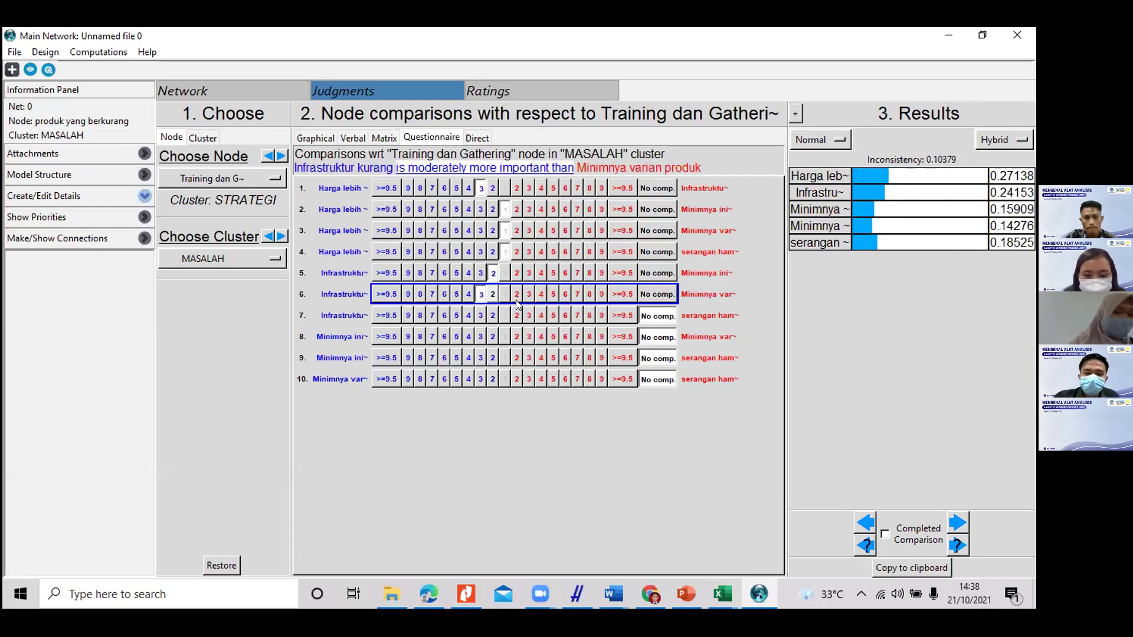
{"action": "left_click", "coordinate": [517, 315]}
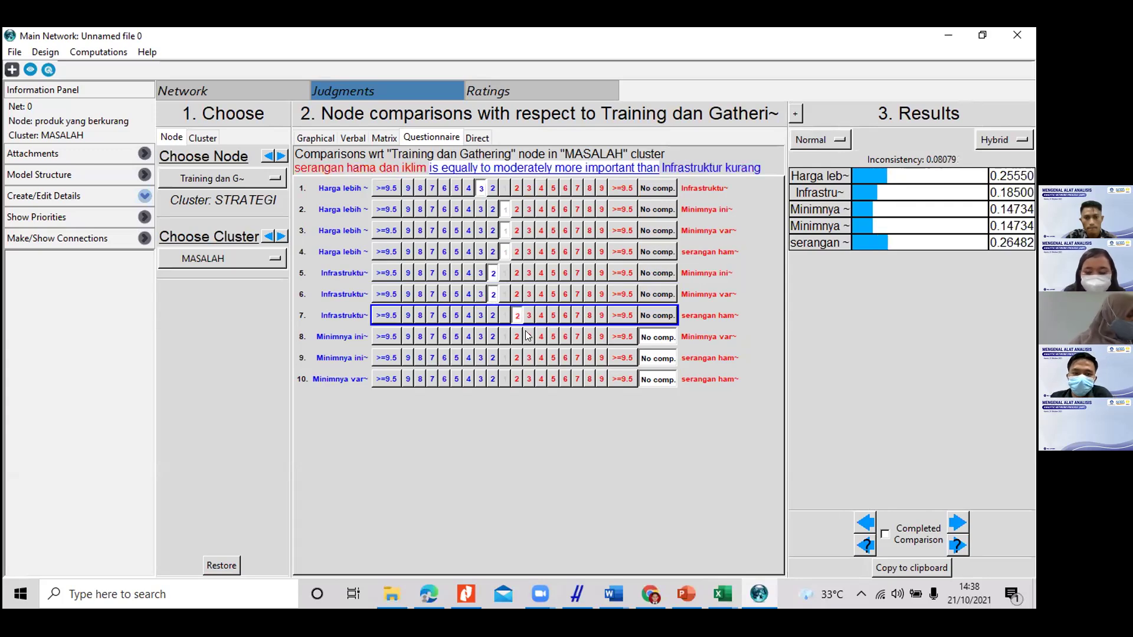
Step: Set comparison 8 to 2 for Minimnya inisiatif karyawan, 9 and 10 to 2 and 3 for serangan hama dan iklim, and mark the comparison completed
{"action": "left_click", "coordinate": [529, 337]}
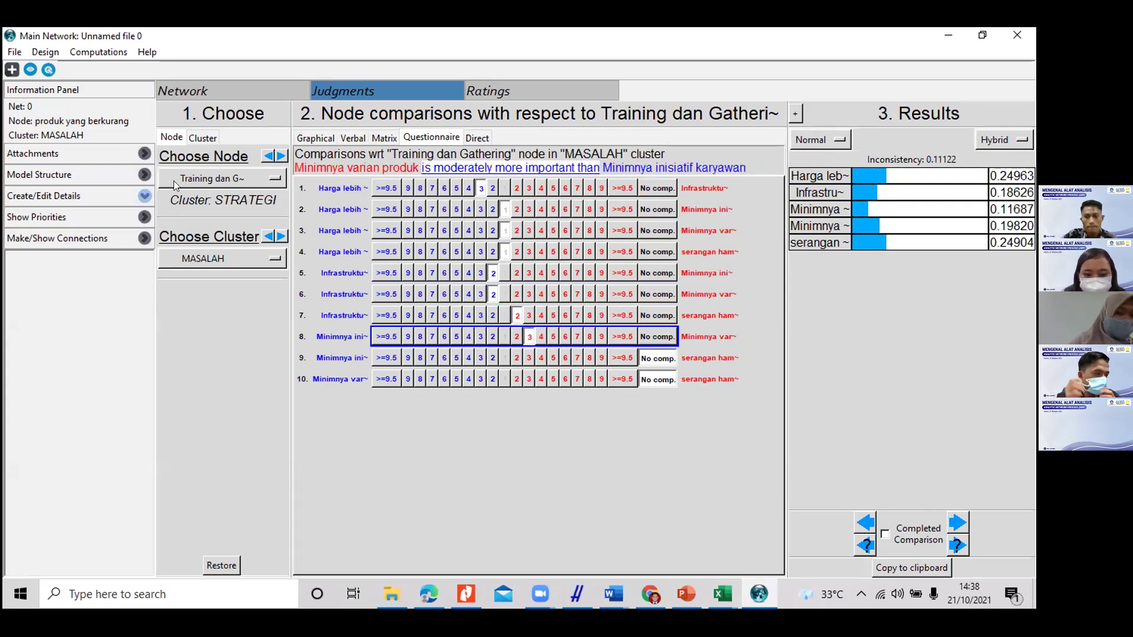
{"action": "left_click", "coordinate": [493, 336]}
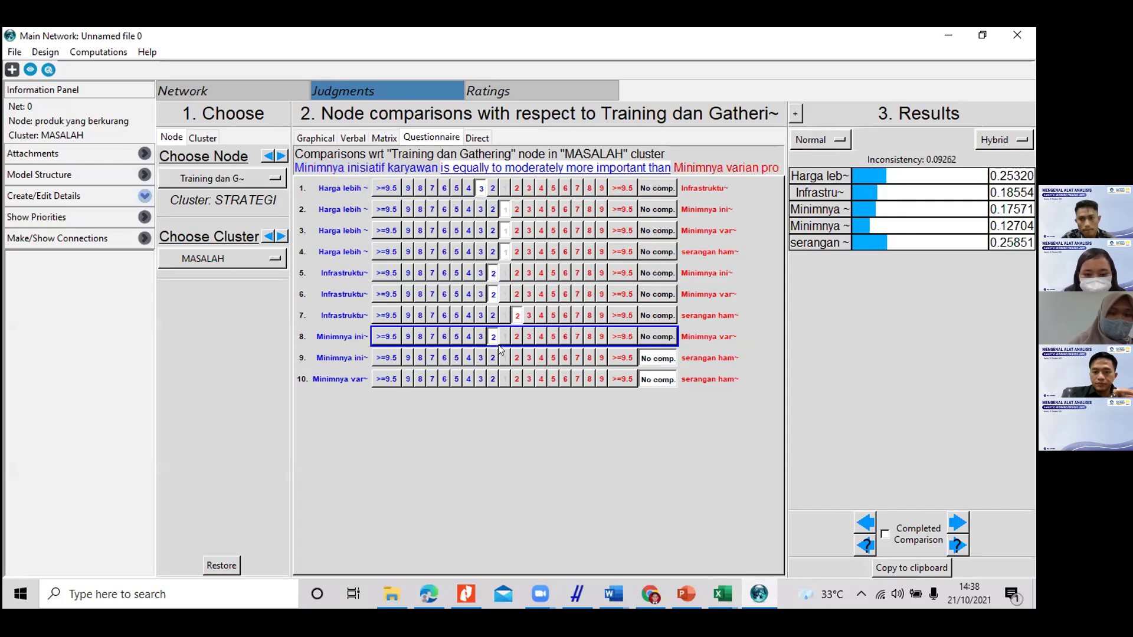
{"action": "left_click", "coordinate": [518, 359]}
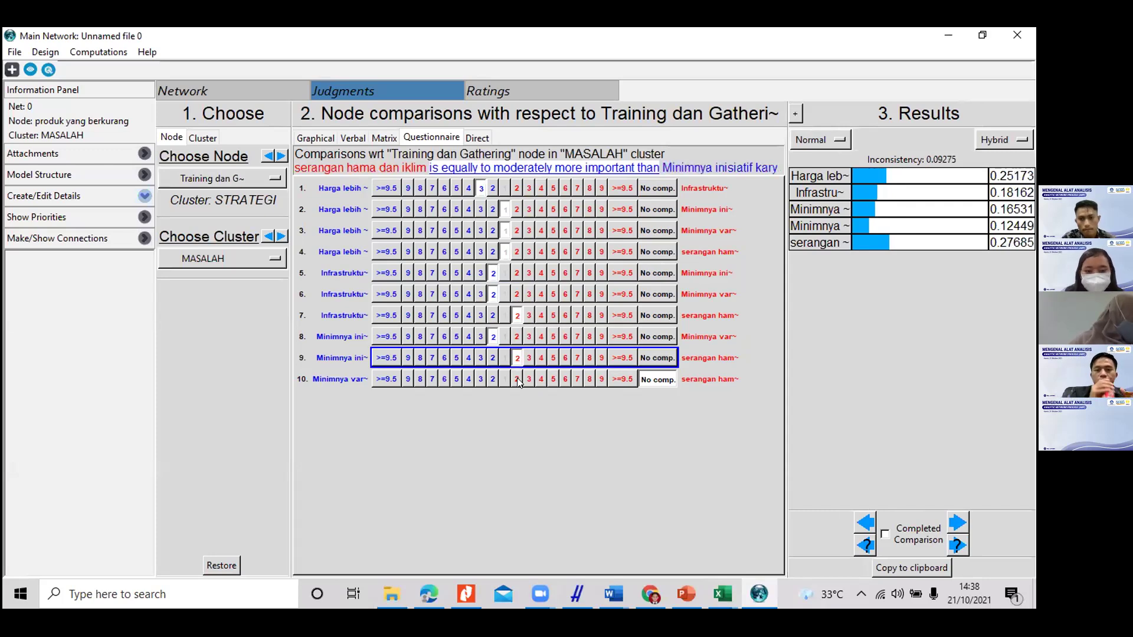
{"action": "left_click", "coordinate": [529, 380]}
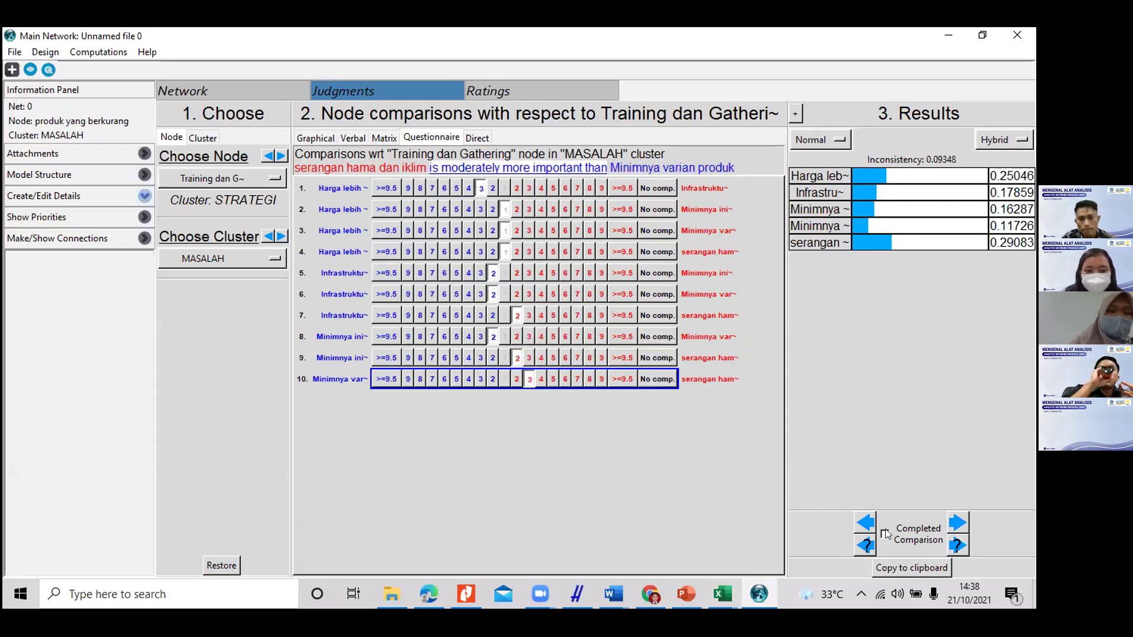
{"action": "left_click", "coordinate": [956, 526]}
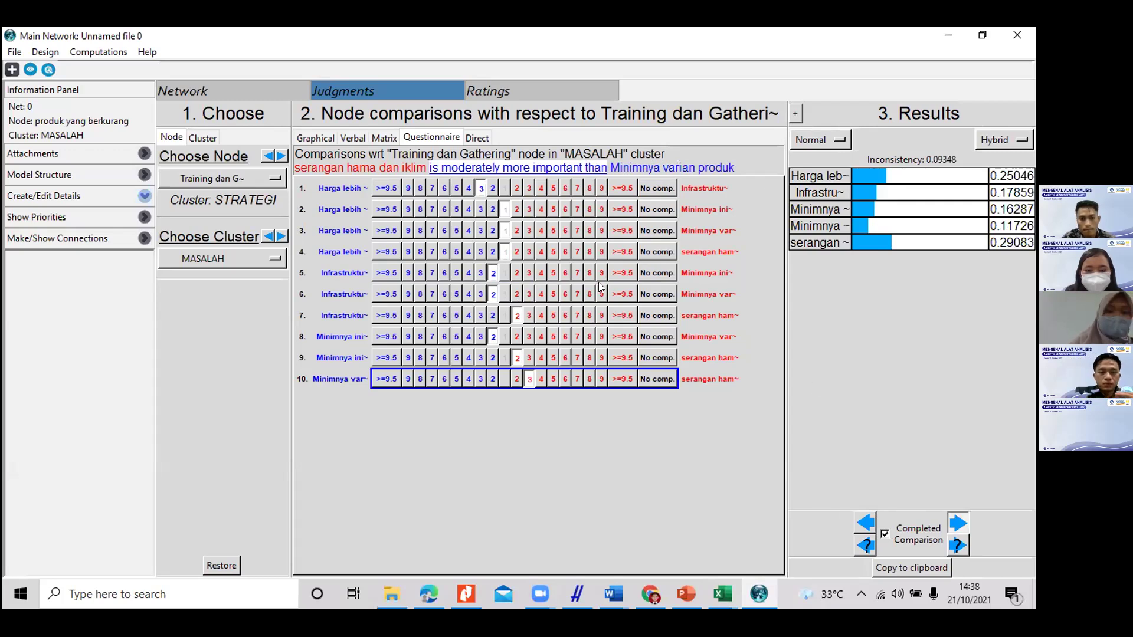
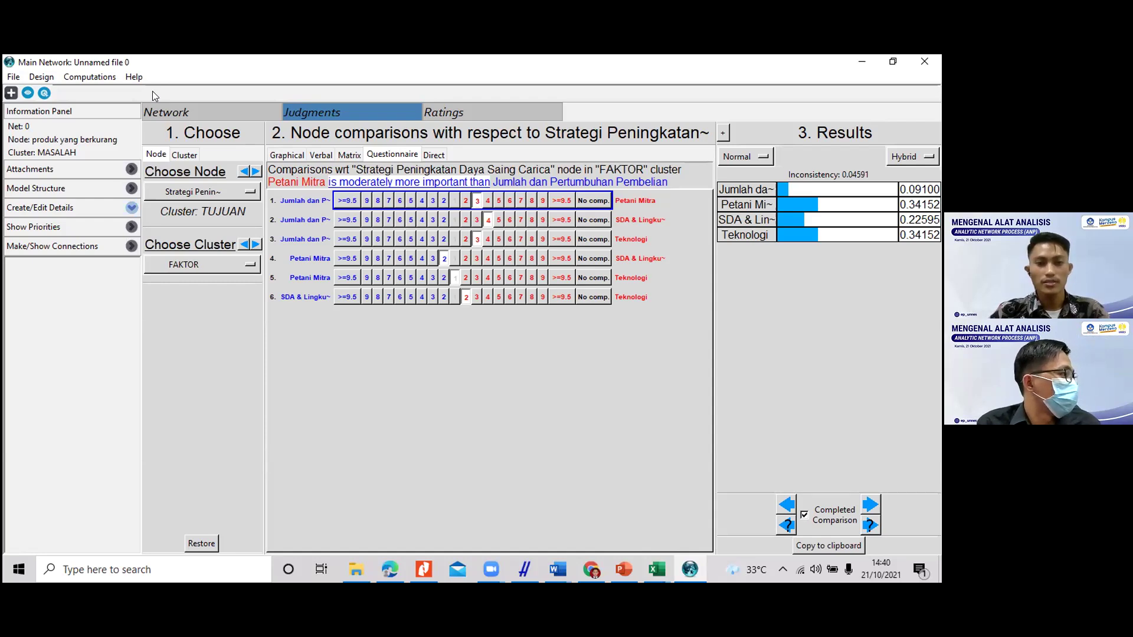
Step: Switch to the Word document and review the Kuesioner Kedua table with its A-B, A-C and B-C calculations
{"action": "left_click", "coordinate": [557, 570]}
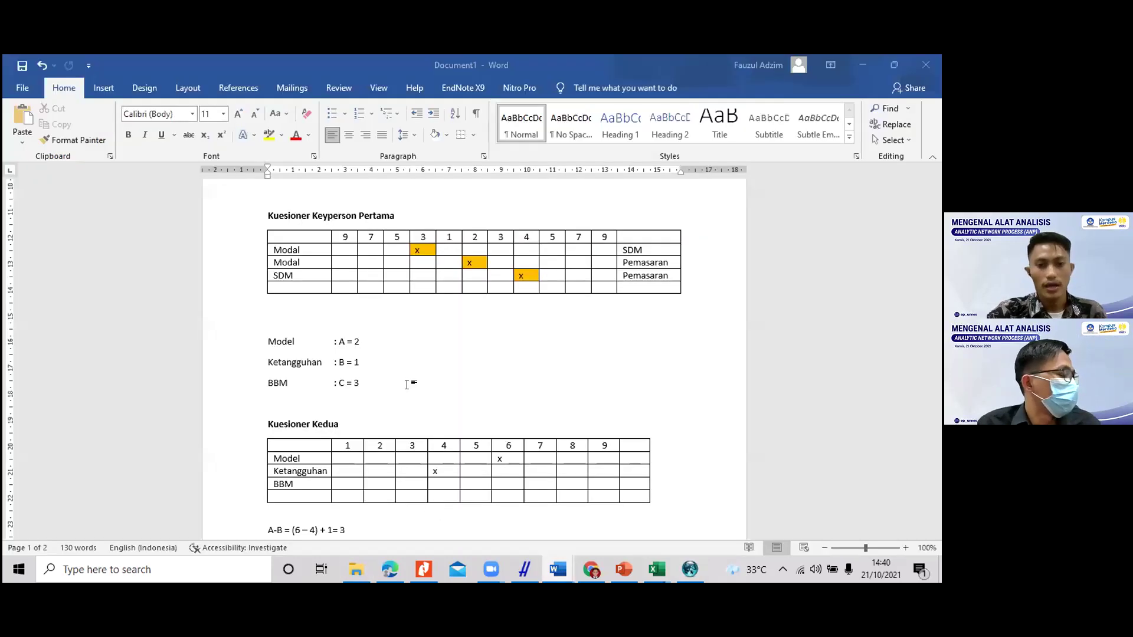
{"action": "scroll", "coordinate": [388, 402], "scroll_direction": "down", "scroll_amount": 5}
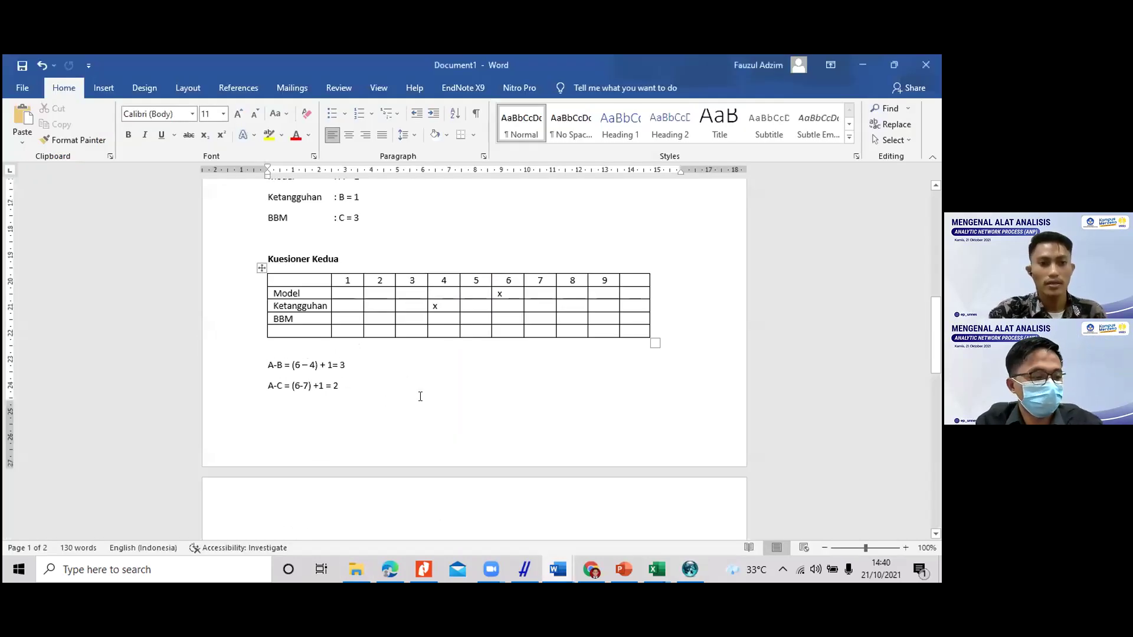
{"action": "scroll", "coordinate": [393, 348], "scroll_direction": "up", "scroll_amount": 1}
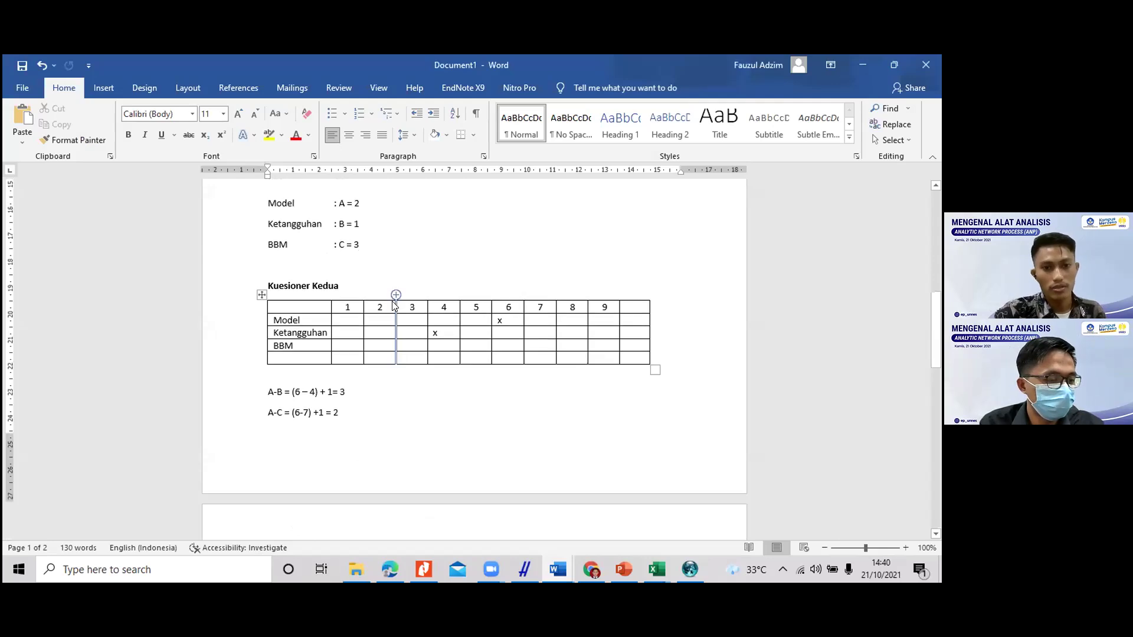
{"action": "scroll", "coordinate": [362, 256], "scroll_direction": "down", "scroll_amount": 1}
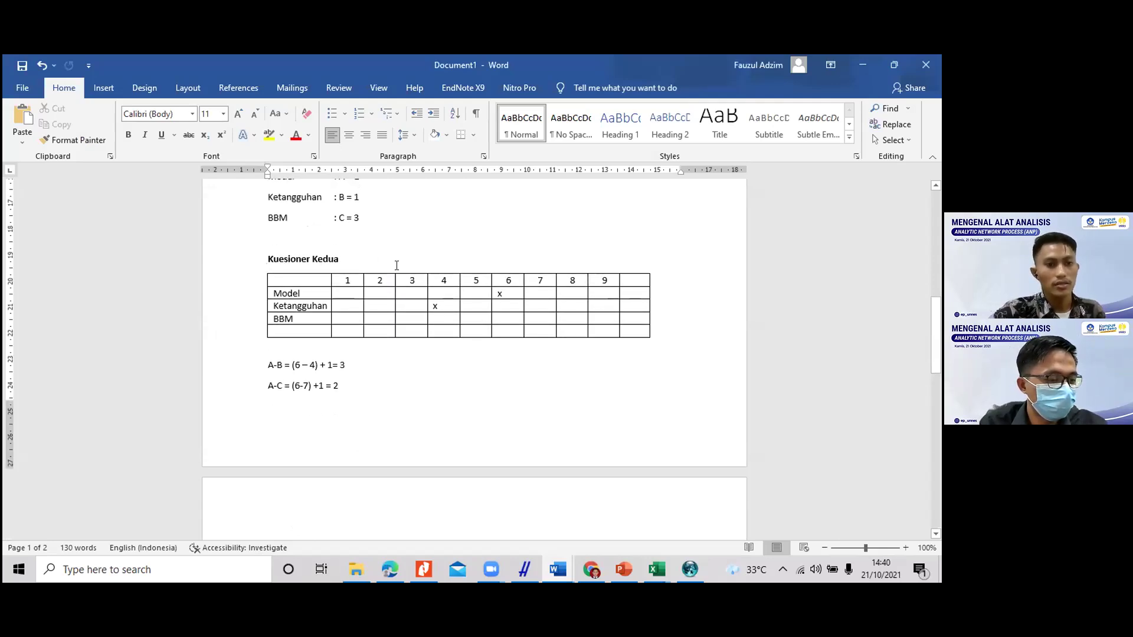
{"action": "scroll", "coordinate": [513, 437], "scroll_direction": "down", "scroll_amount": 2}
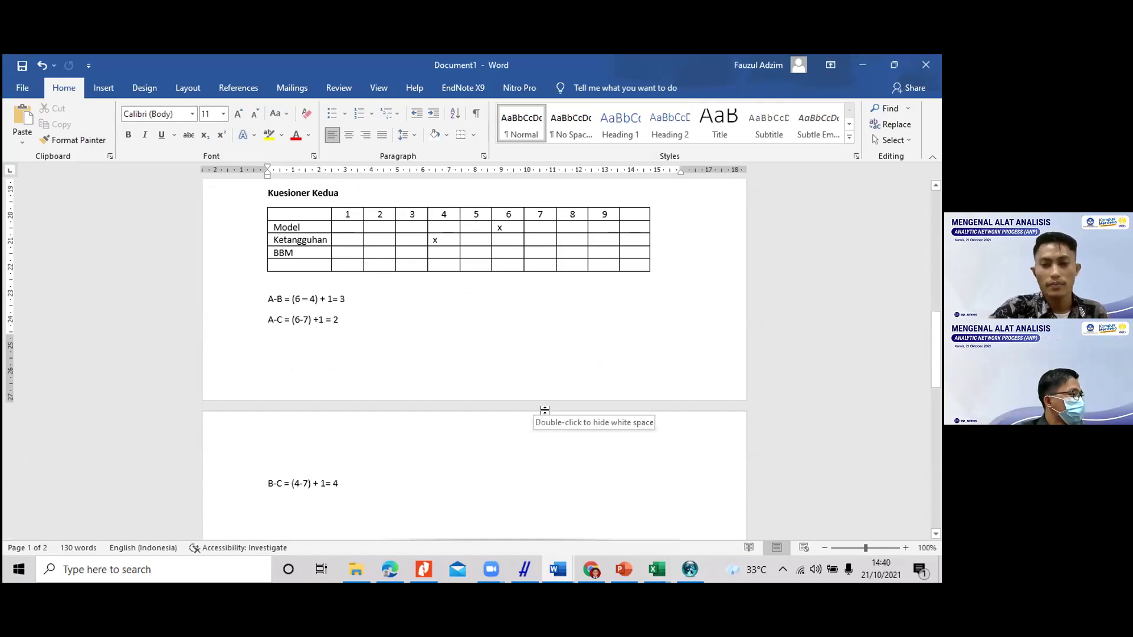
{"action": "left_click", "coordinate": [450, 481]}
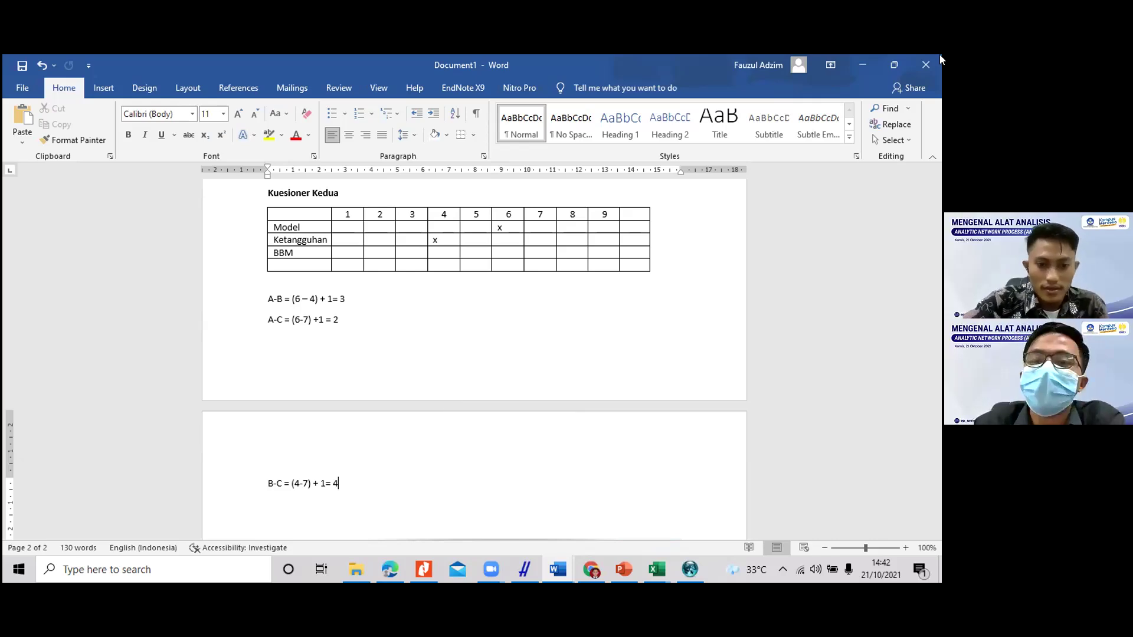
{"action": "scroll", "coordinate": [708, 501], "scroll_direction": "down", "scroll_amount": 5}
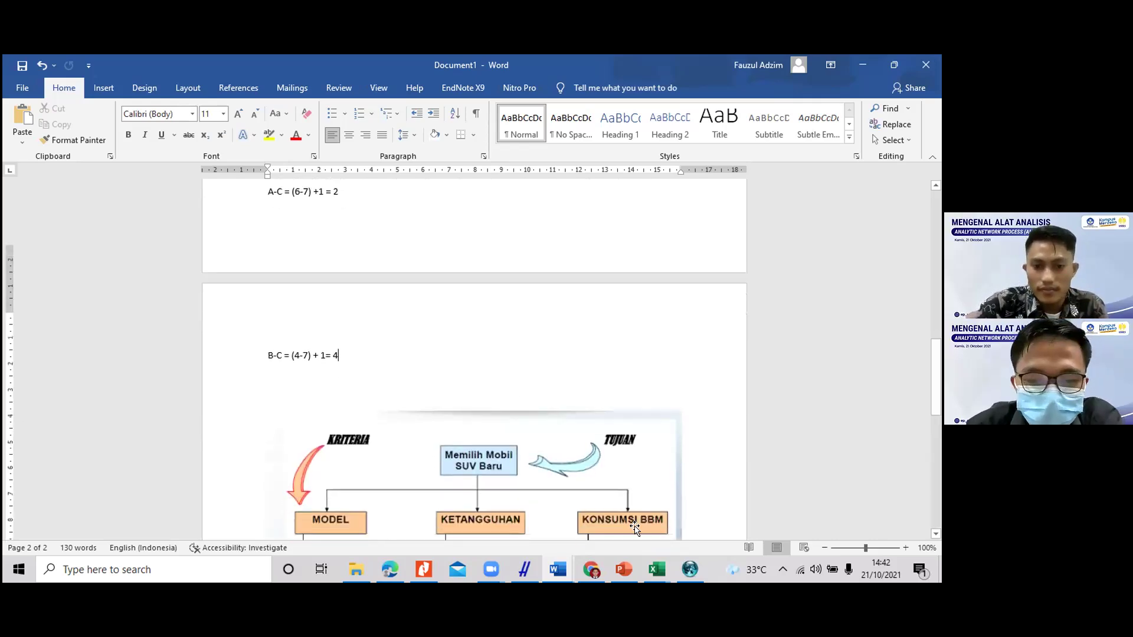
Step: Return to Super Decisions, compute the network's priorities and examine the values down to the strategy nodes
{"action": "left_click", "coordinate": [691, 558]}
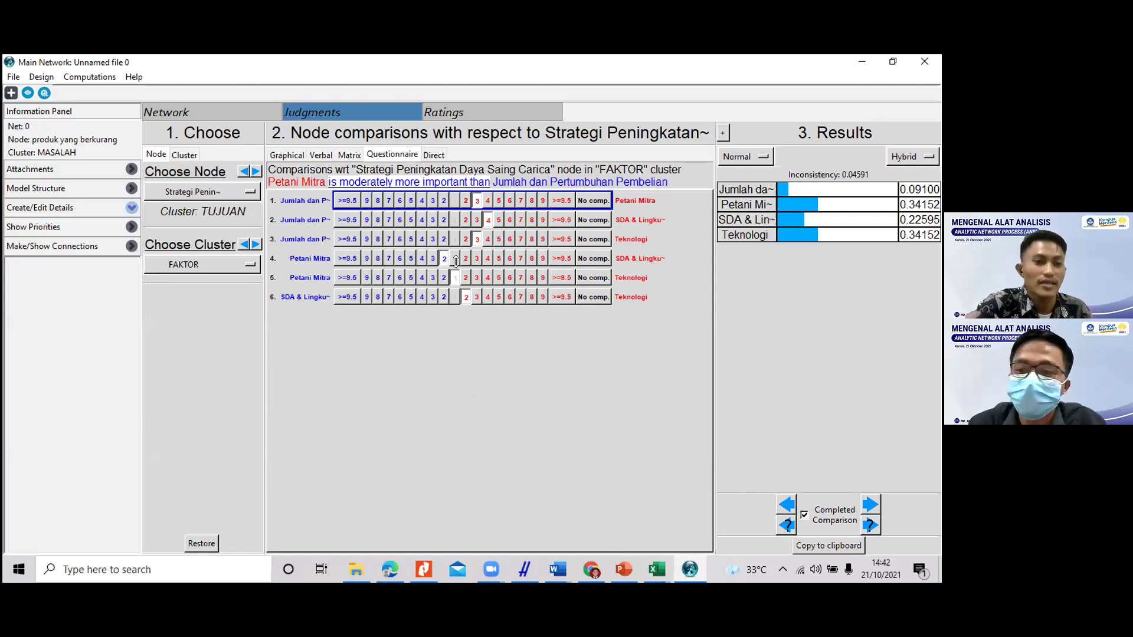
{"action": "left_click", "coordinate": [93, 78]}
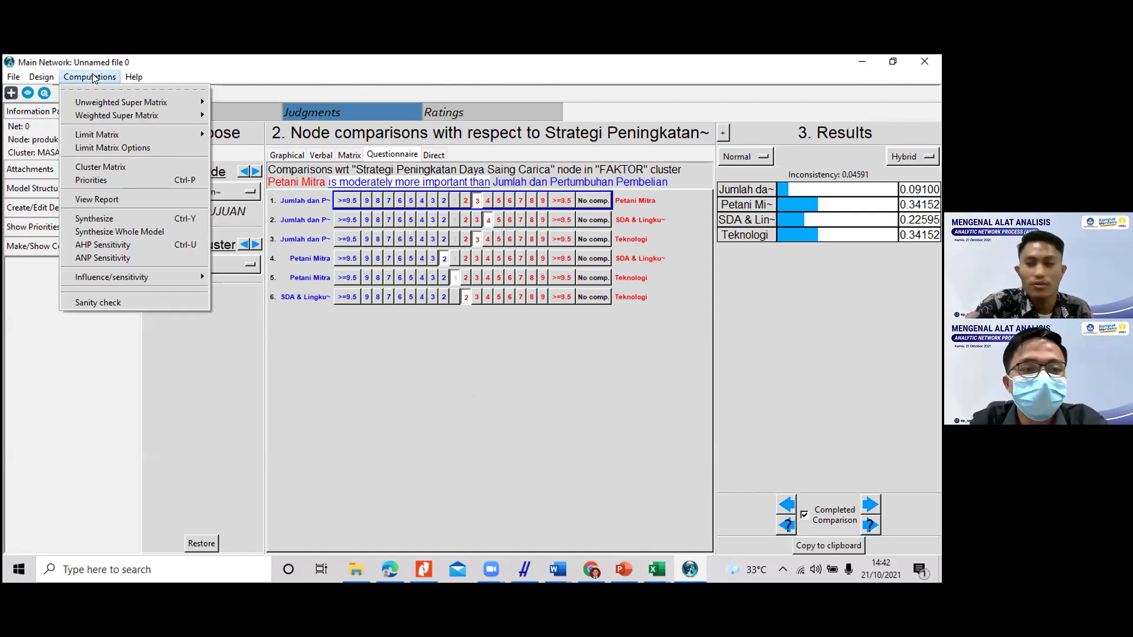
{"action": "left_click", "coordinate": [102, 179]}
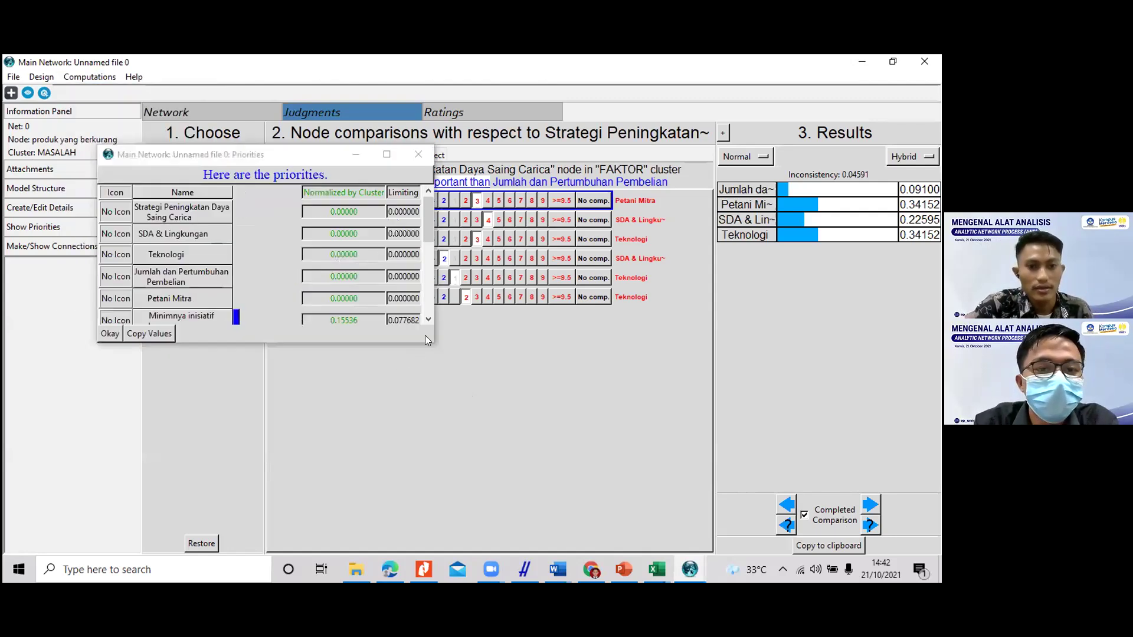
{"action": "left_click_drag", "start_coordinate": [427, 221], "coordinate": [428, 321]}
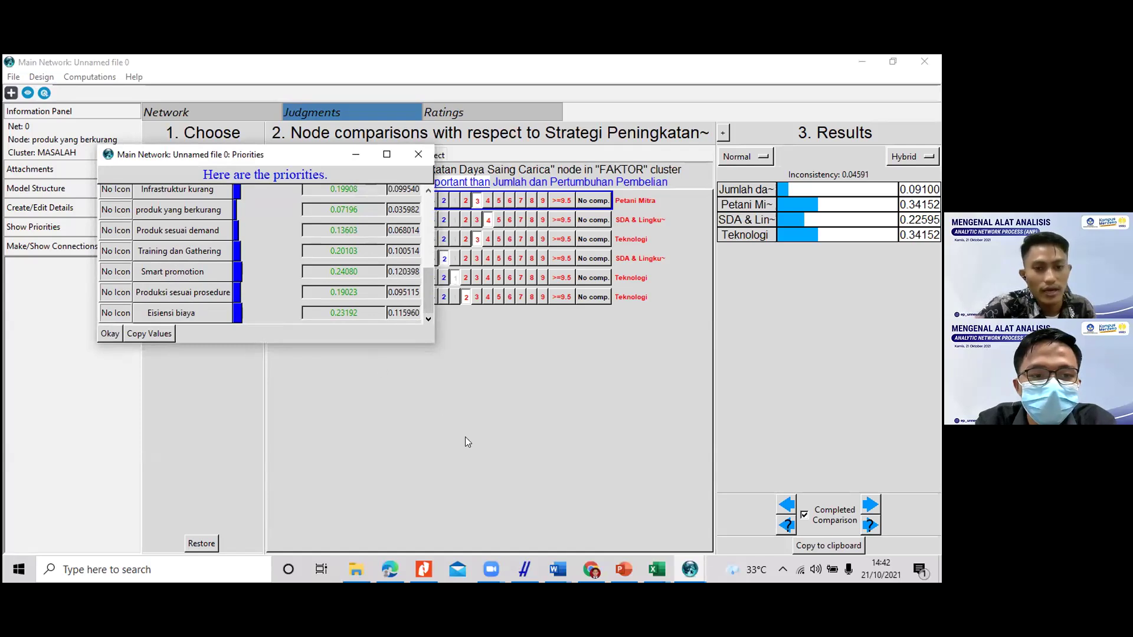
Step: Check the MEMBUAT MODEL slide in PowerPoint against the Super Decisions priorities window
{"action": "left_click", "coordinate": [620, 565]}
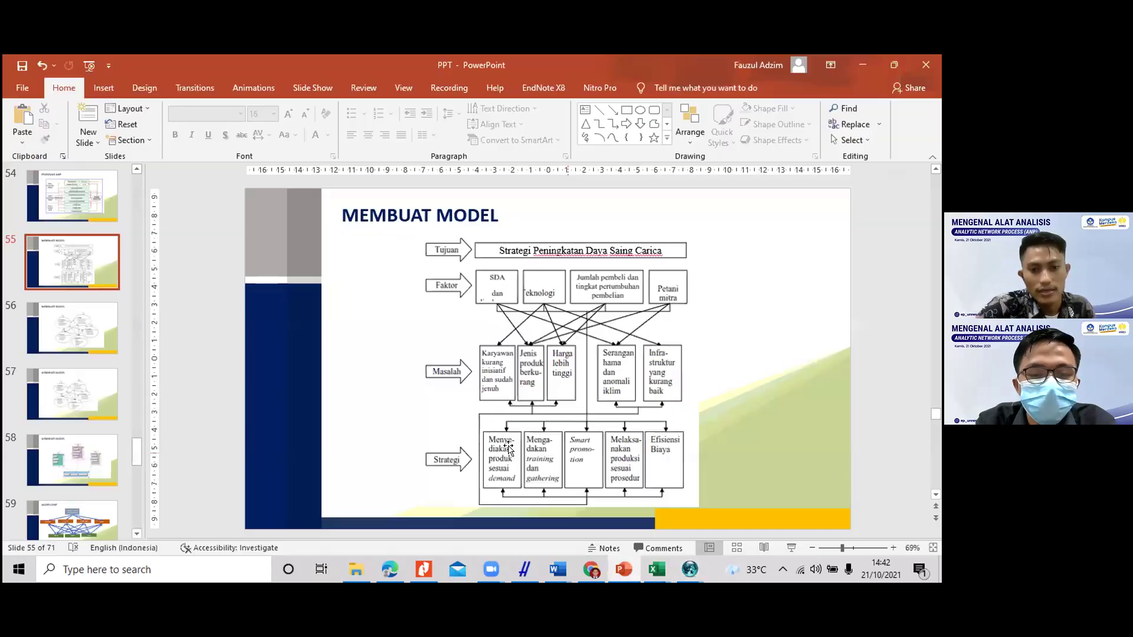
{"action": "mouse_move", "coordinate": [696, 563]}
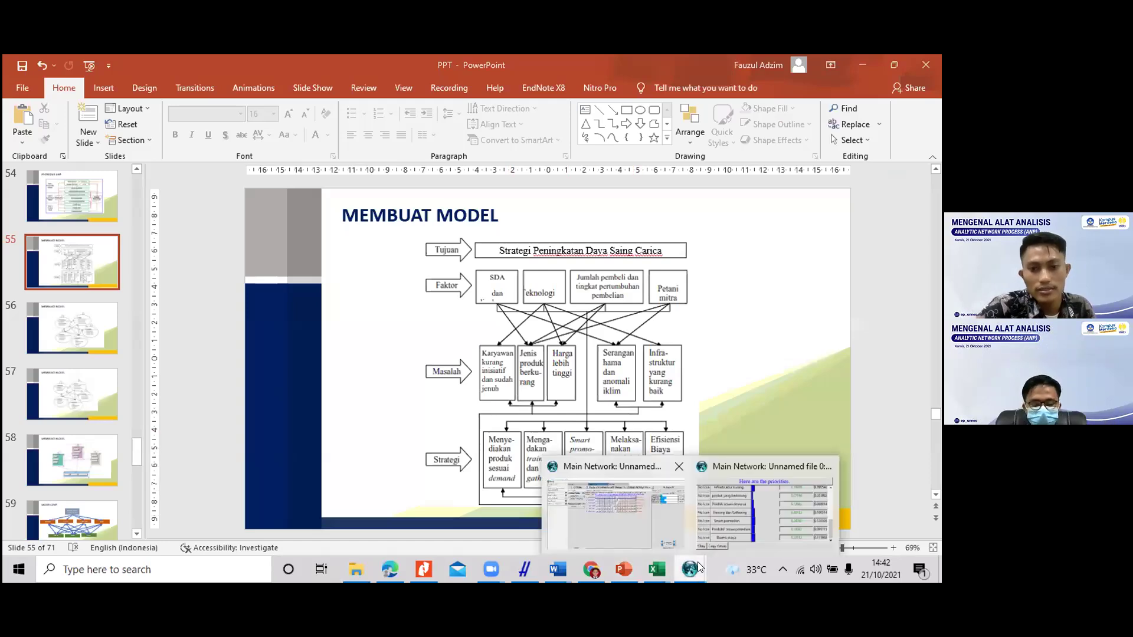
{"action": "left_click", "coordinate": [739, 527]}
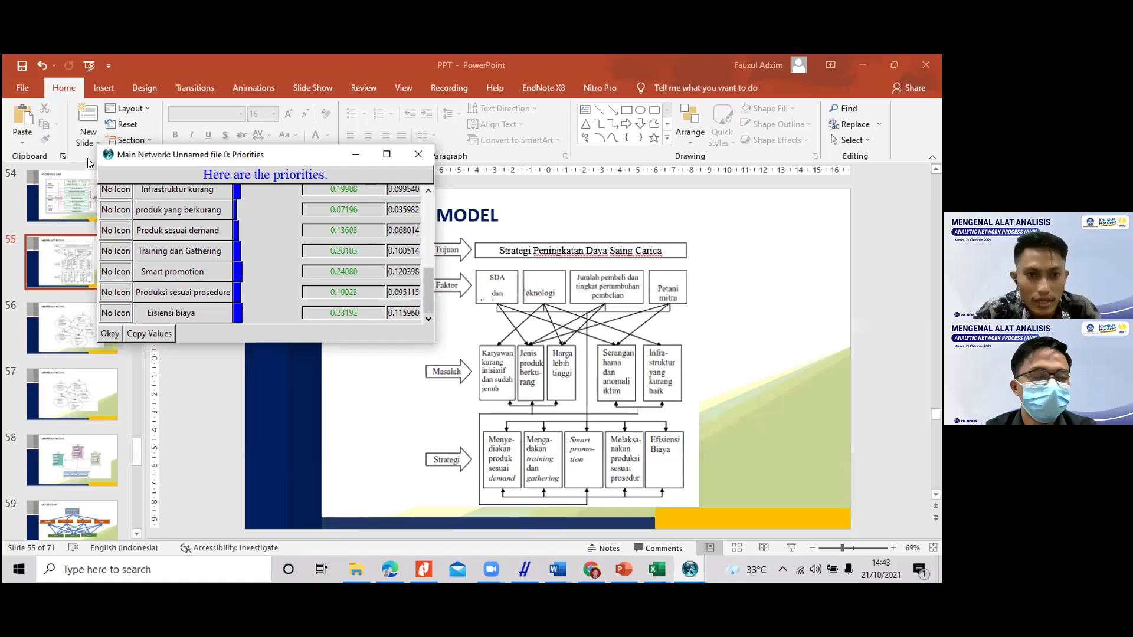
{"action": "key", "text": "Page_Up"}
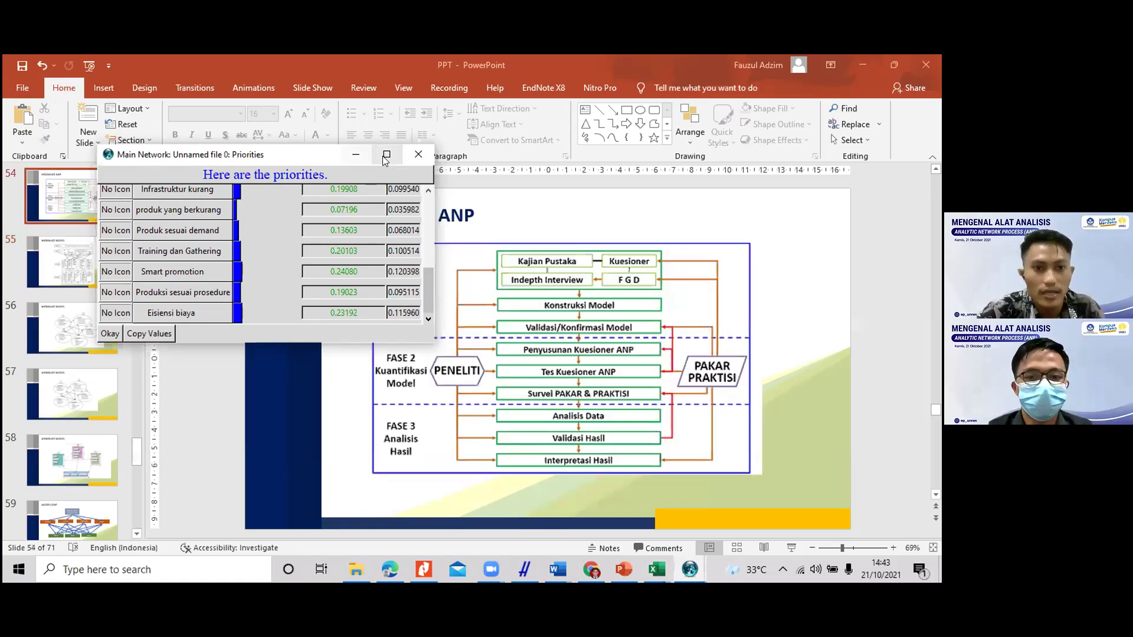
Step: Return to the Super Decisions main network window and open the unweighted super matrix in graphical form
{"action": "left_click", "coordinate": [683, 580]}
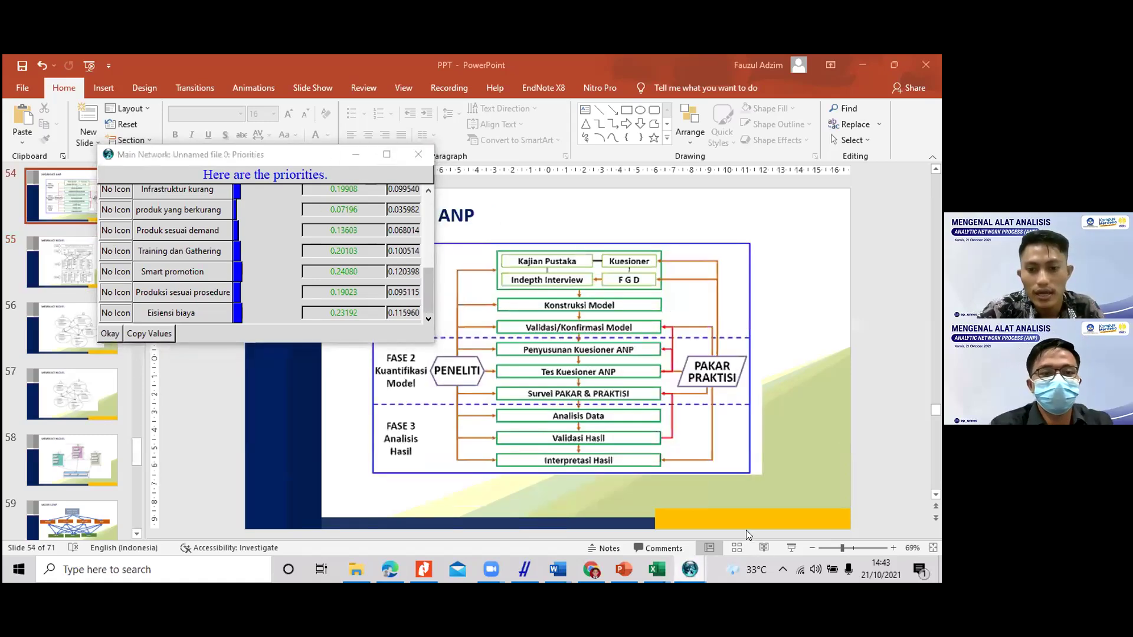
{"action": "left_click", "coordinate": [667, 474]}
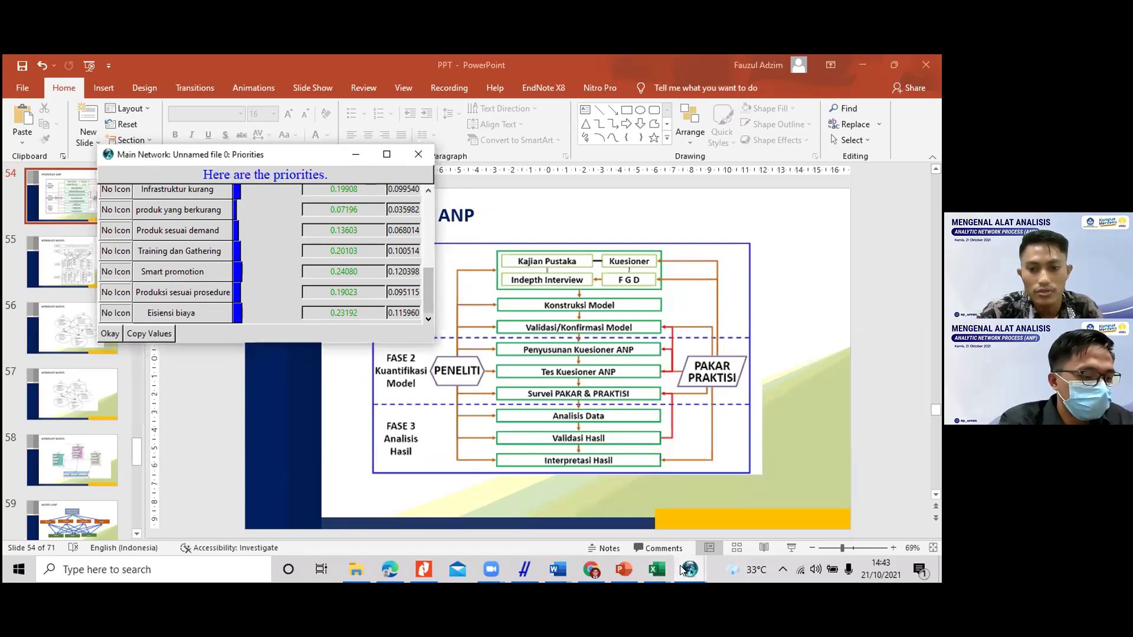
{"action": "mouse_move", "coordinate": [688, 570]}
{"action": "left_click", "coordinate": [658, 497]}
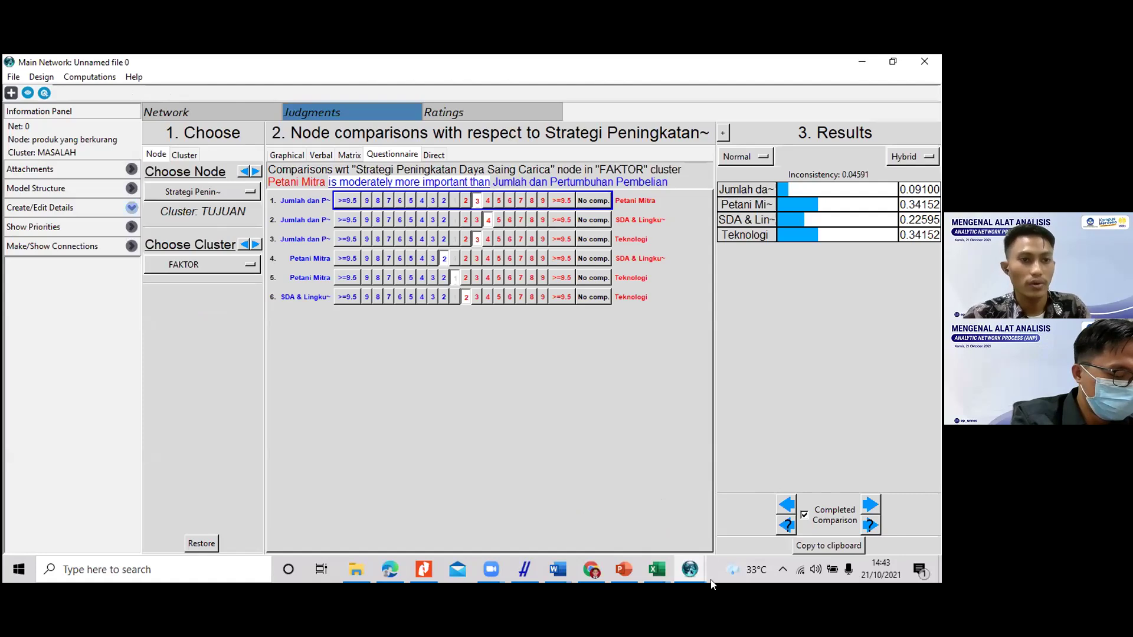
{"action": "left_click", "coordinate": [106, 79]}
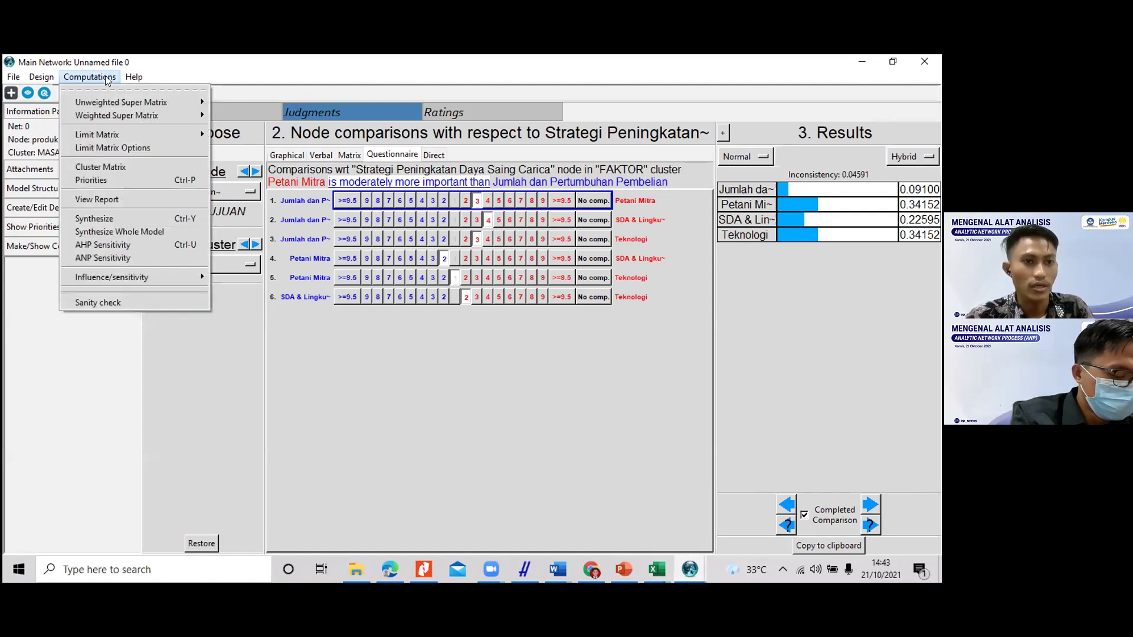
{"action": "mouse_move", "coordinate": [120, 103]}
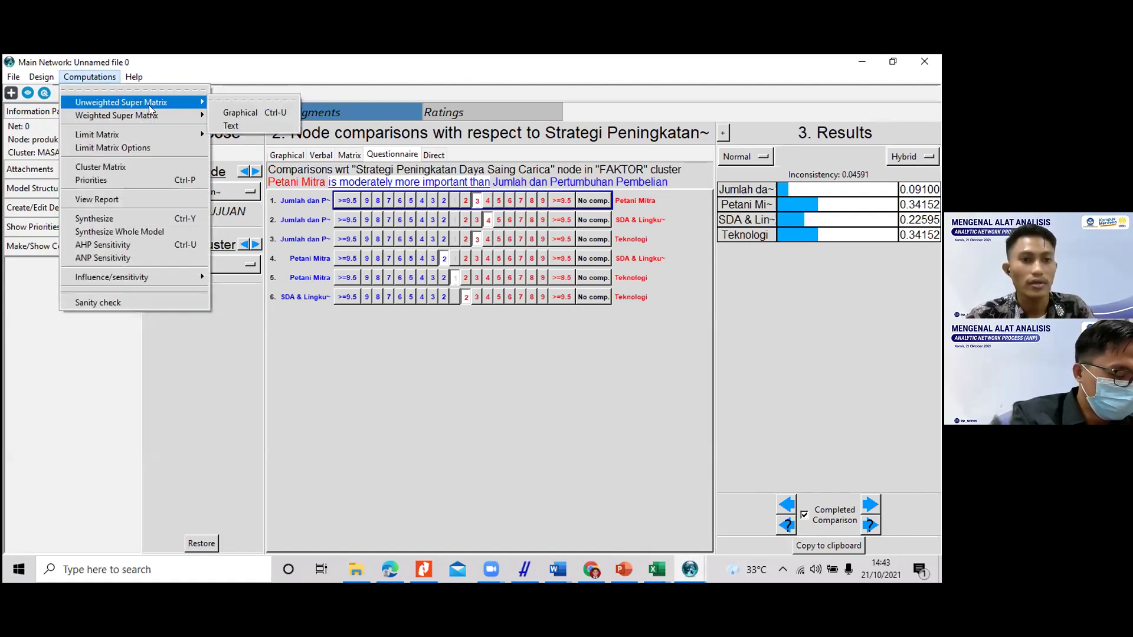
{"action": "left_click", "coordinate": [219, 113]}
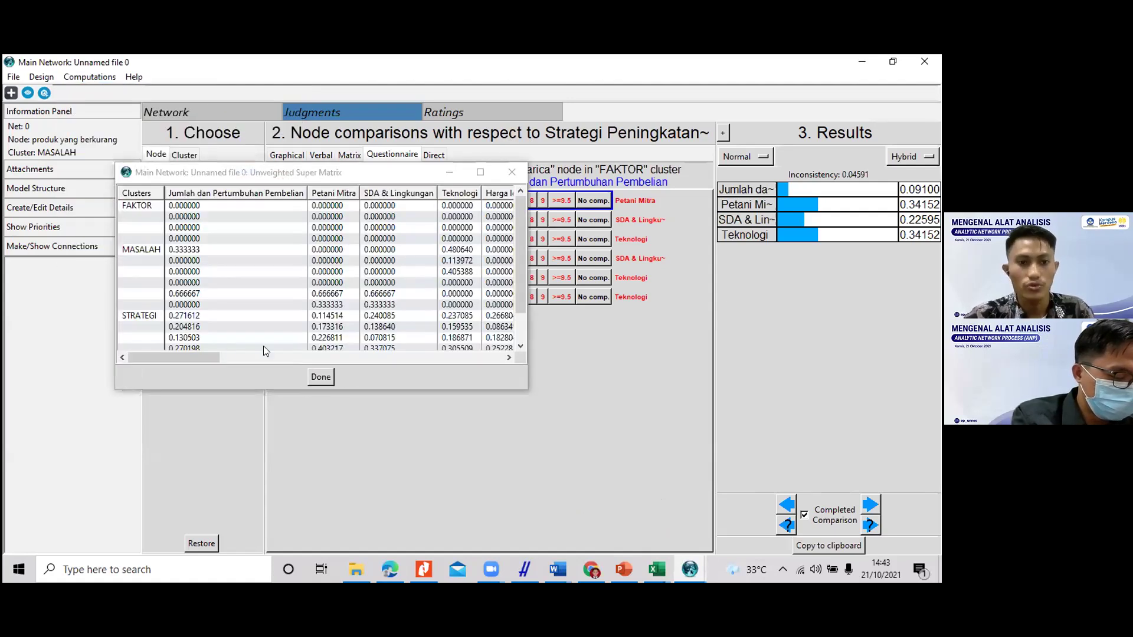
Step: Widen the unweighted super matrix window and examine the STRATEGI rows across the node columns
{"action": "left_click_drag", "start_coordinate": [214, 356], "coordinate": [285, 356]}
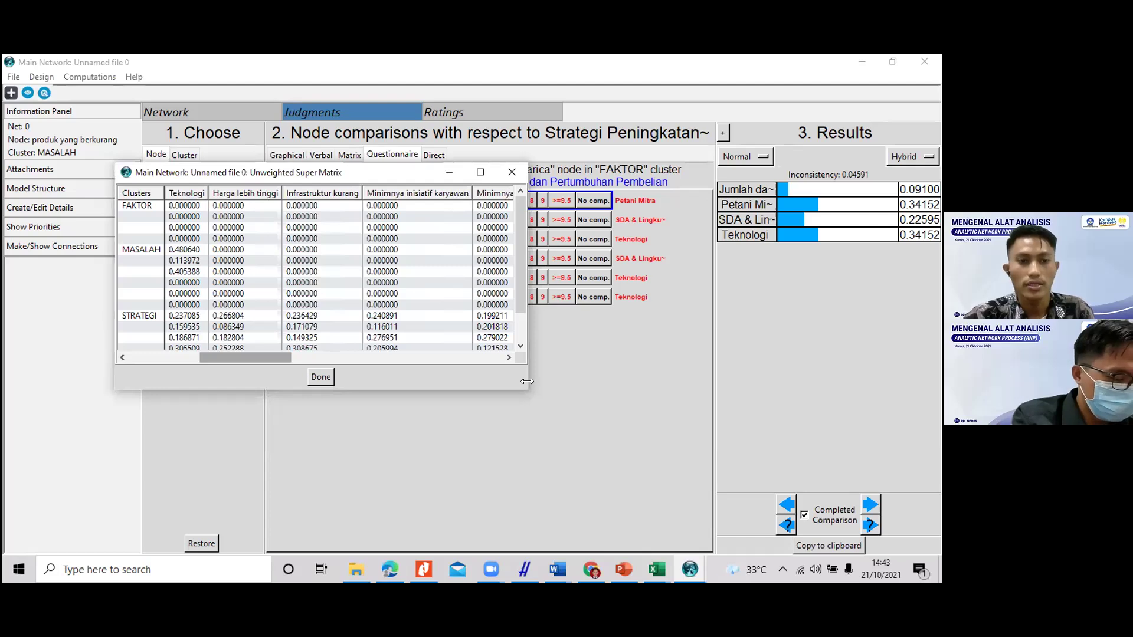
{"action": "left_click_drag", "start_coordinate": [527, 382], "coordinate": [852, 385]}
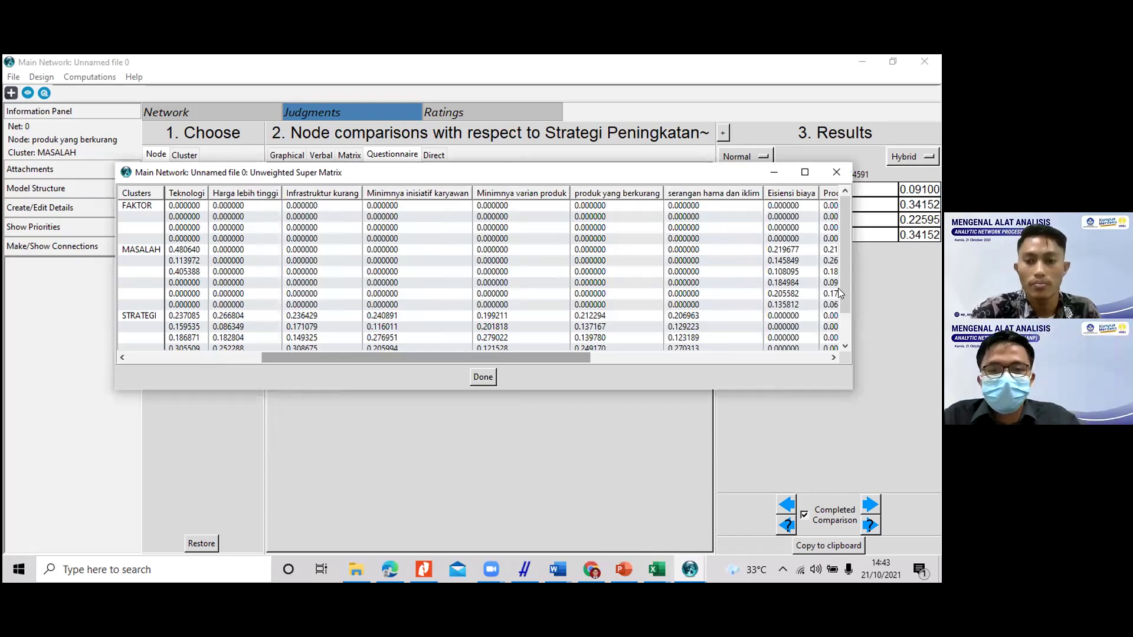
{"action": "left_click_drag", "start_coordinate": [848, 309], "coordinate": [859, 267]}
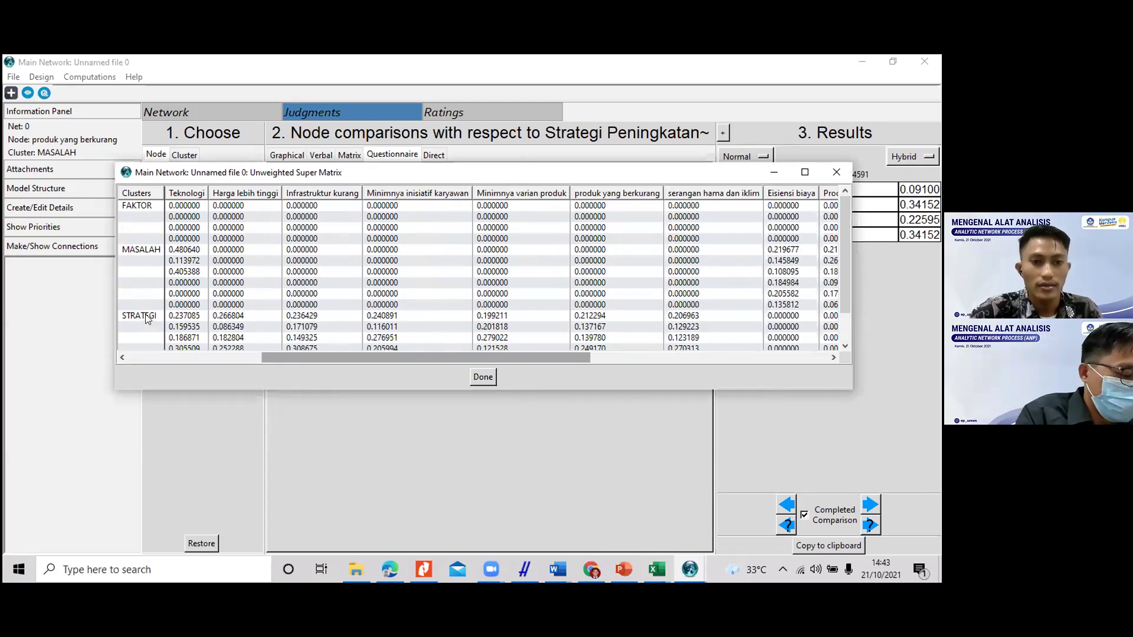
{"action": "left_click", "coordinate": [148, 317]}
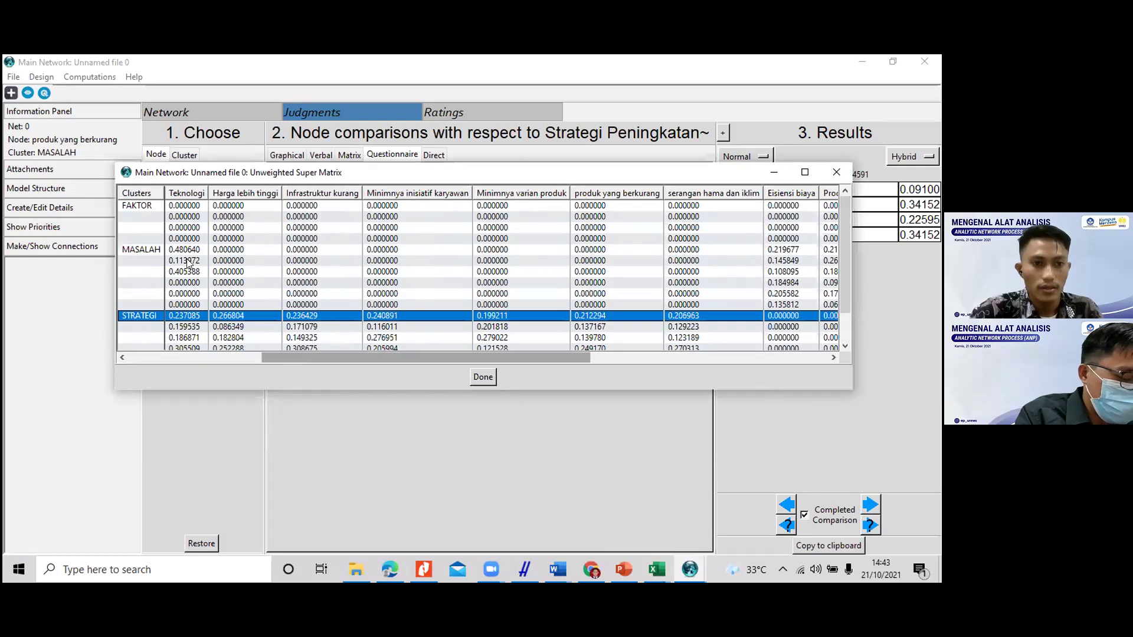
{"action": "scroll", "coordinate": [187, 324], "scroll_direction": "down", "scroll_amount": 1}
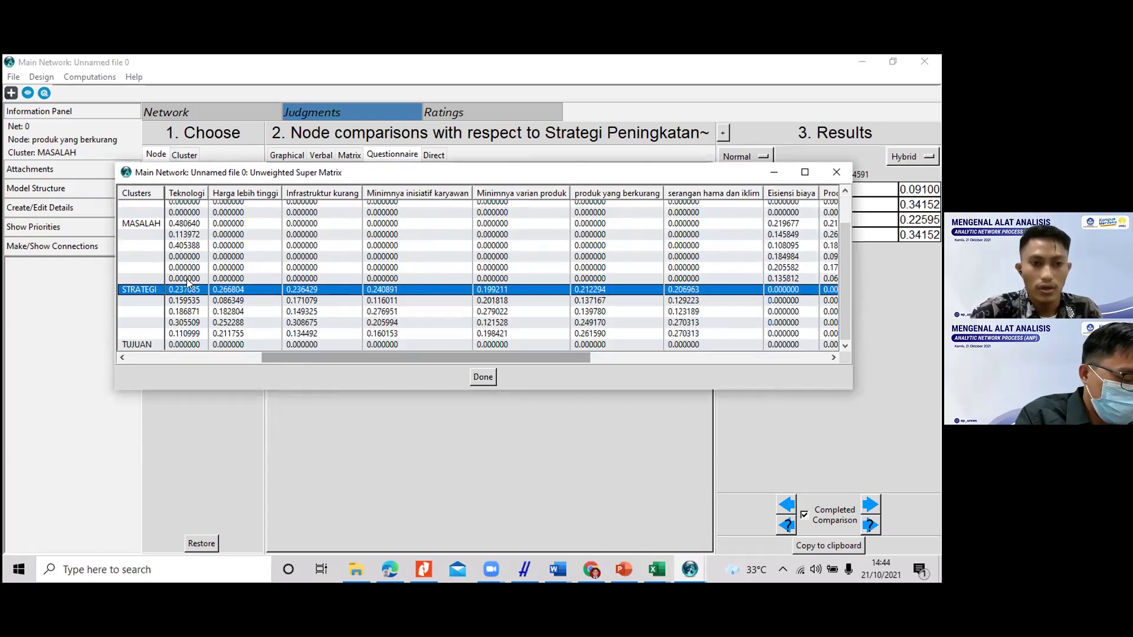
{"action": "scroll", "coordinate": [177, 281], "scroll_direction": "up", "scroll_amount": 1}
Step: Examine the FAKTOR rows under Strategi Peningkatan Daya Saing Carica and the MASALAH rows from the first column of the matrix
{"action": "left_click", "coordinate": [144, 208]}
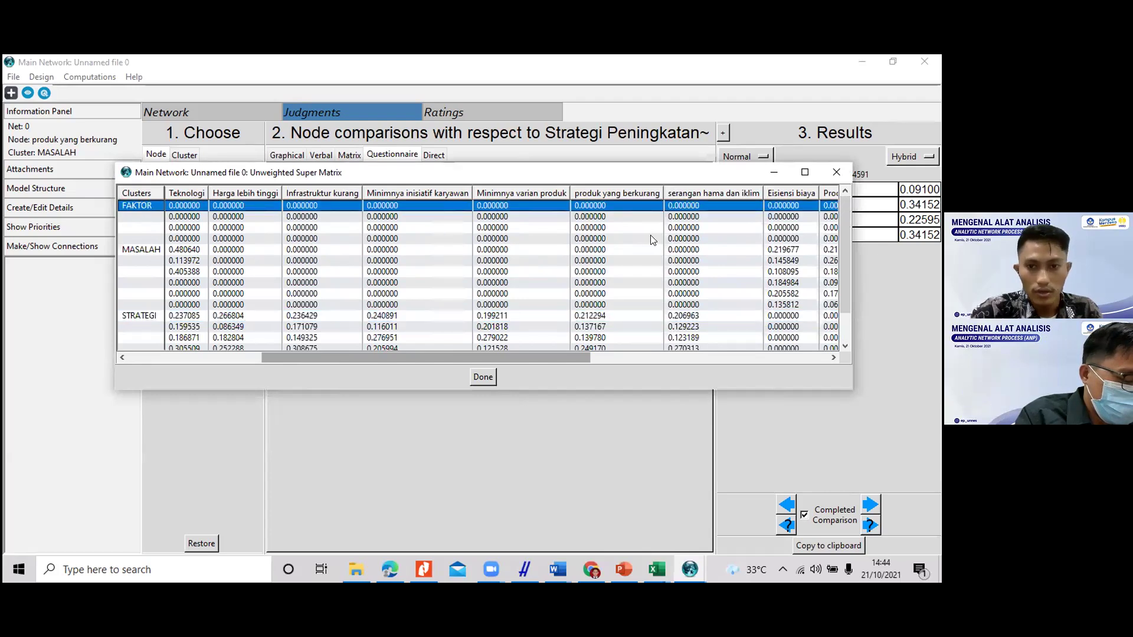
{"action": "left_click_drag", "start_coordinate": [586, 359], "coordinate": [826, 356]}
{"action": "left_click", "coordinate": [678, 219]}
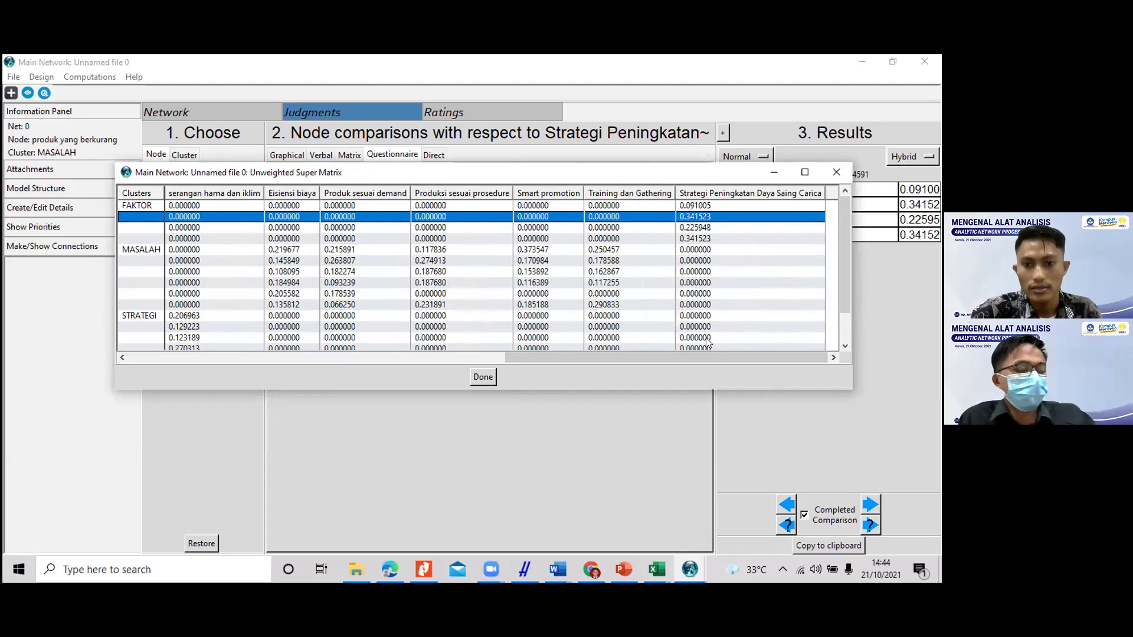
{"action": "left_click", "coordinate": [184, 357]}
{"action": "left_click", "coordinate": [184, 356]}
{"action": "left_click", "coordinate": [149, 251]}
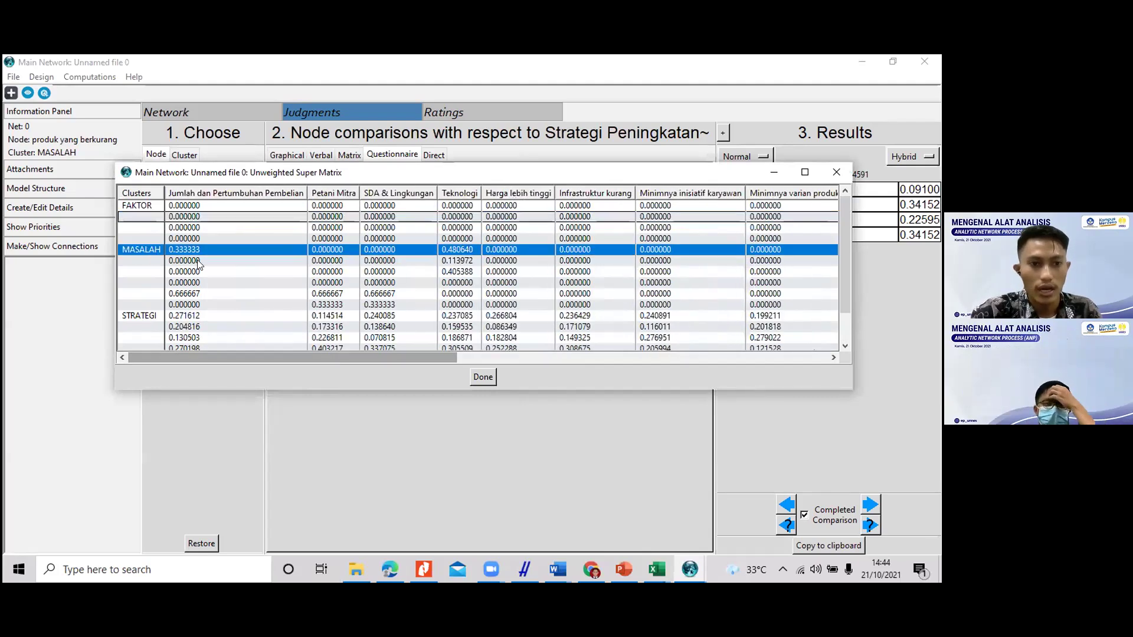